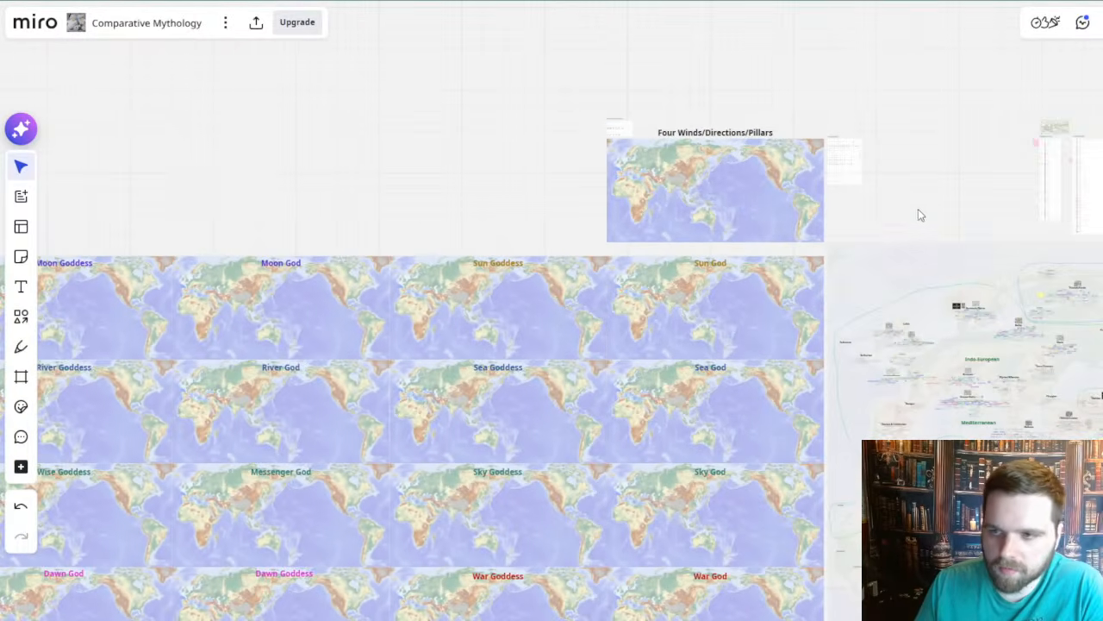
- Survey the Comparative Mythology board, looking over the grid of deity world maps and the large pantheon map beside it
{"action": "left_click_drag", "start_coordinate": [920, 214], "coordinate": [455, 67]}
{"action": "scroll", "coordinate": [592, 186], "scroll_direction": "down", "scroll_amount": 3}
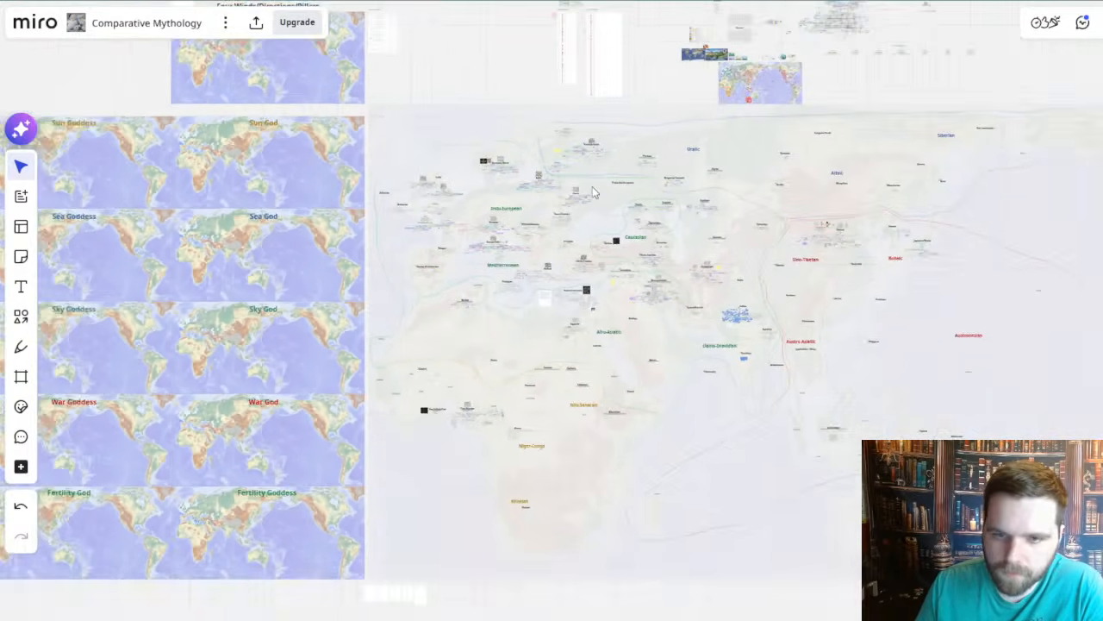
{"action": "left_click_drag", "start_coordinate": [620, 427], "coordinate": [970, 436]}
{"action": "left_click_drag", "start_coordinate": [555, 482], "coordinate": [681, 522]}
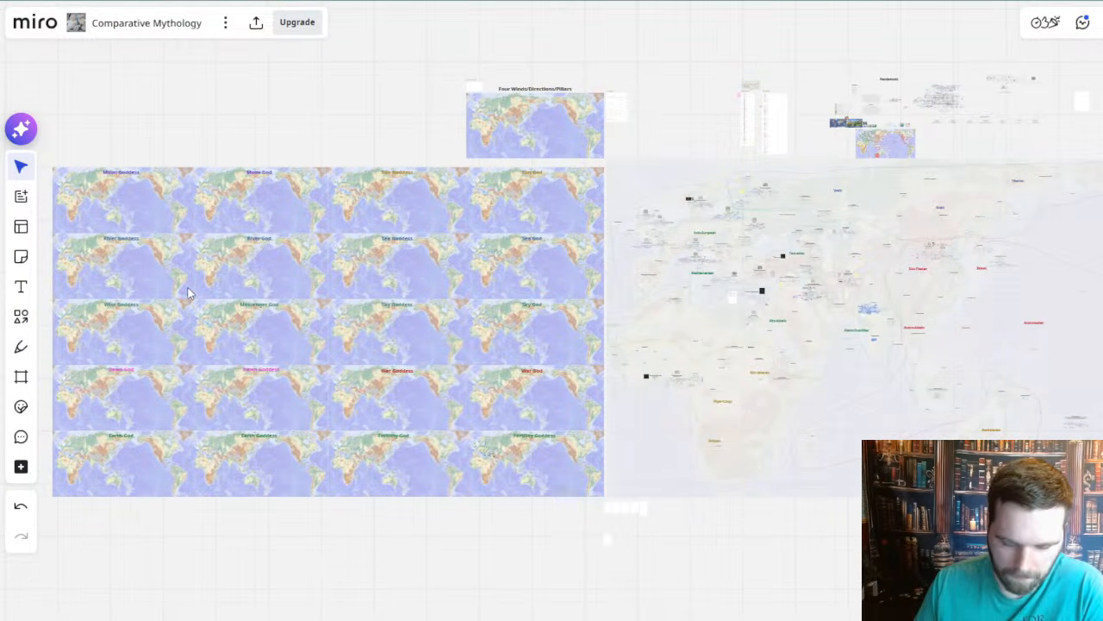
{"action": "scroll", "coordinate": [527, 105], "scroll_direction": "up", "scroll_amount": 3}
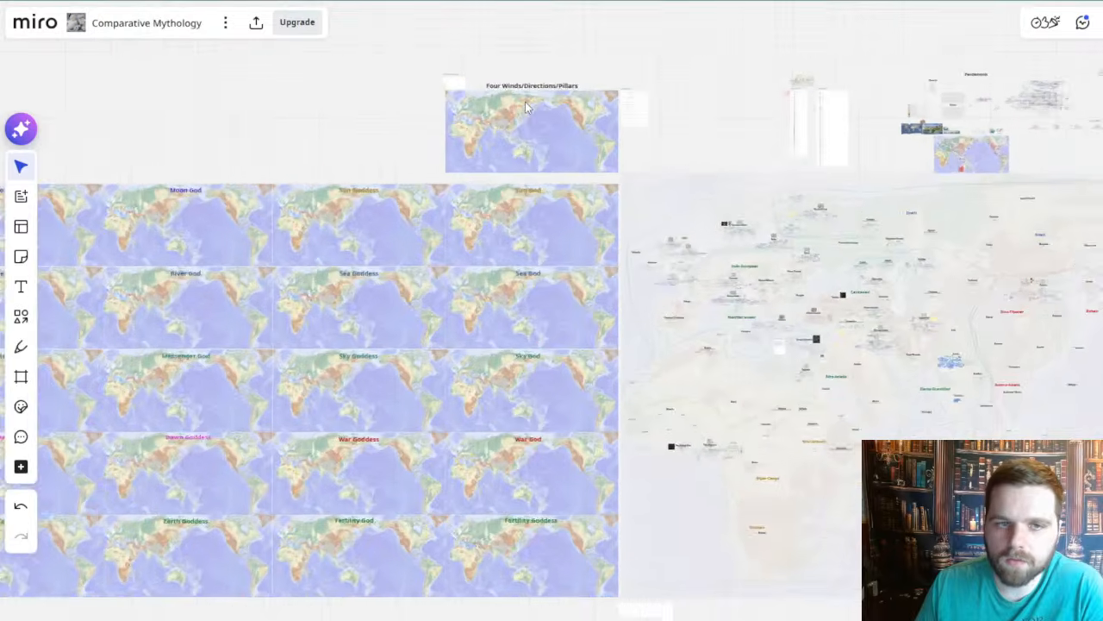
{"action": "scroll", "coordinate": [528, 105], "scroll_direction": "up", "scroll_amount": 3}
{"action": "left_click_drag", "start_coordinate": [522, 104], "coordinate": [626, 243]}
{"action": "left_click_drag", "start_coordinate": [838, 331], "coordinate": [687, 90]}
{"action": "scroll", "coordinate": [677, 248], "scroll_direction": "down", "scroll_amount": 3}
{"action": "scroll", "coordinate": [674, 275], "scroll_direction": "down", "scroll_amount": 5}
{"action": "left_click_drag", "start_coordinate": [912, 261], "coordinate": [581, 138]}
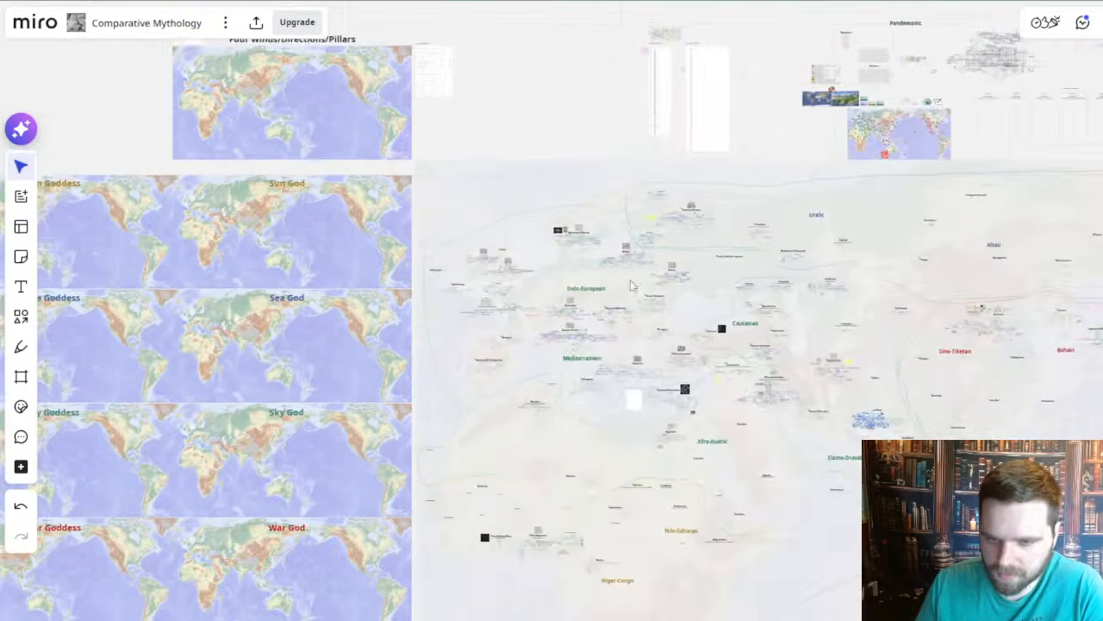
- Examine the family trees on the pantheon map, from the Indo-European and Mediterranean groups to the Afro-Asiatic ones
{"action": "scroll", "coordinate": [601, 322], "scroll_direction": "up", "scroll_amount": 1}
{"action": "scroll", "coordinate": [602, 326], "scroll_direction": "up", "scroll_amount": 5}
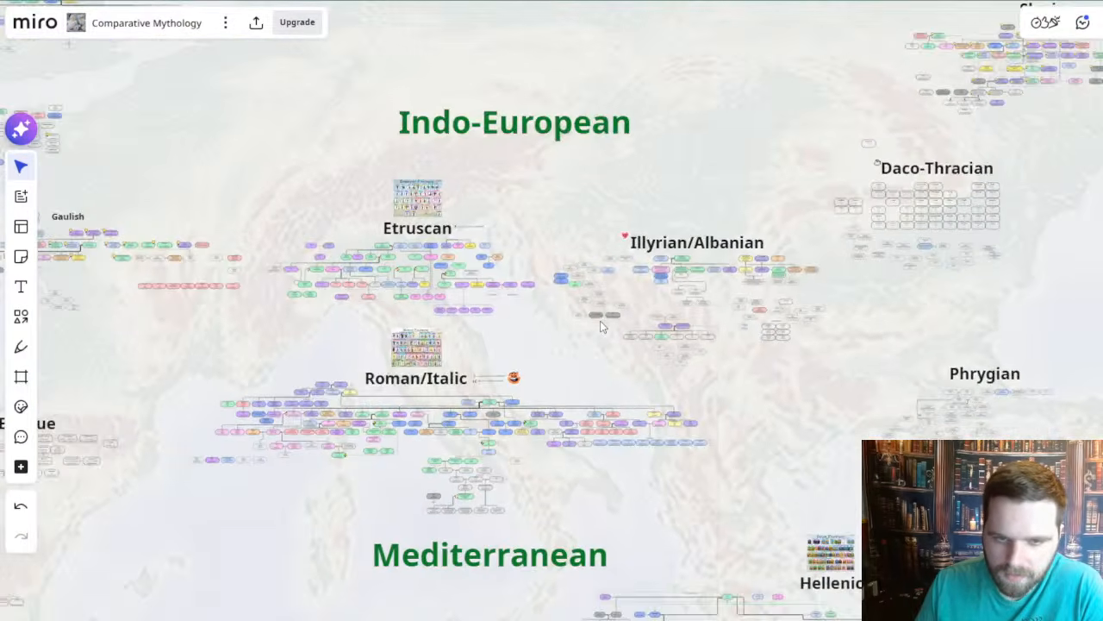
{"action": "scroll", "coordinate": [602, 326], "scroll_direction": "down", "scroll_amount": 3}
{"action": "left_click_drag", "start_coordinate": [711, 398], "coordinate": [519, 188]}
{"action": "left_click_drag", "start_coordinate": [774, 317], "coordinate": [515, 223]}
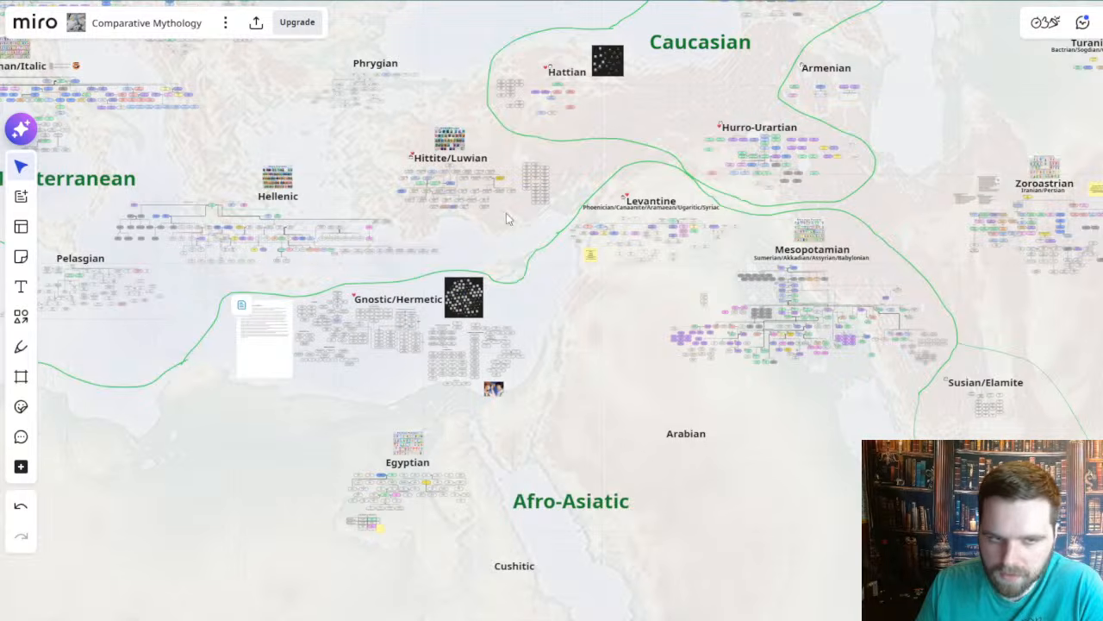
{"action": "scroll", "coordinate": [888, 276], "scroll_direction": "down", "scroll_amount": 6}
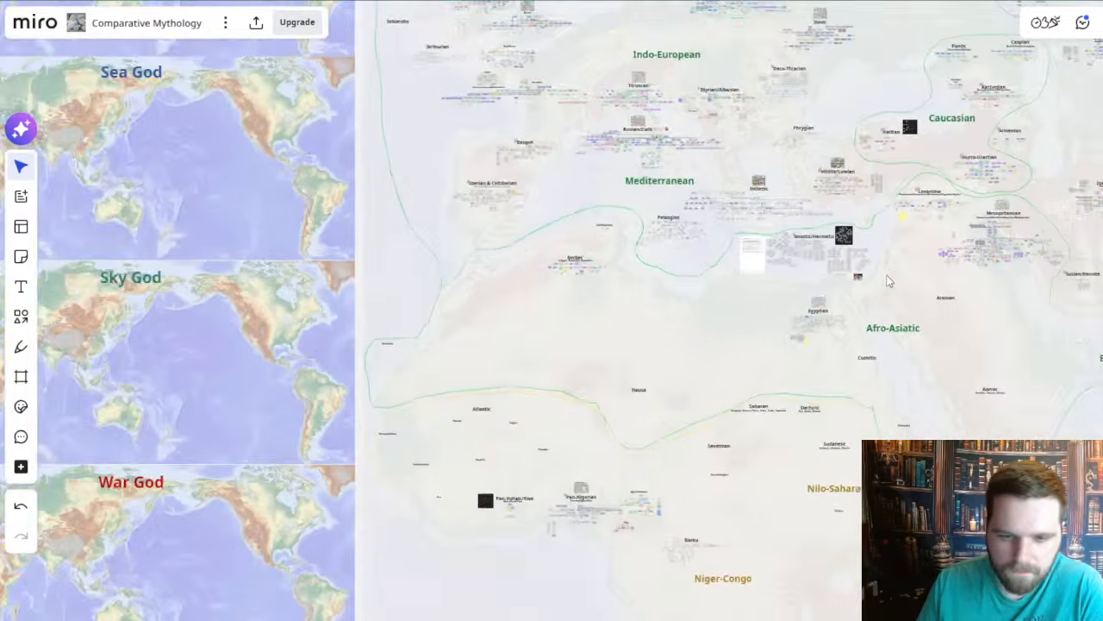
{"action": "scroll", "coordinate": [890, 280], "scroll_direction": "down", "scroll_amount": 1}
- Examine the Dawn Goddess map, following the linked deity names around the Mediterranean and Near East
{"action": "left_click_drag", "start_coordinate": [355, 221], "coordinate": [946, 142]}
{"action": "left_click_drag", "start_coordinate": [396, 274], "coordinate": [863, 147]}
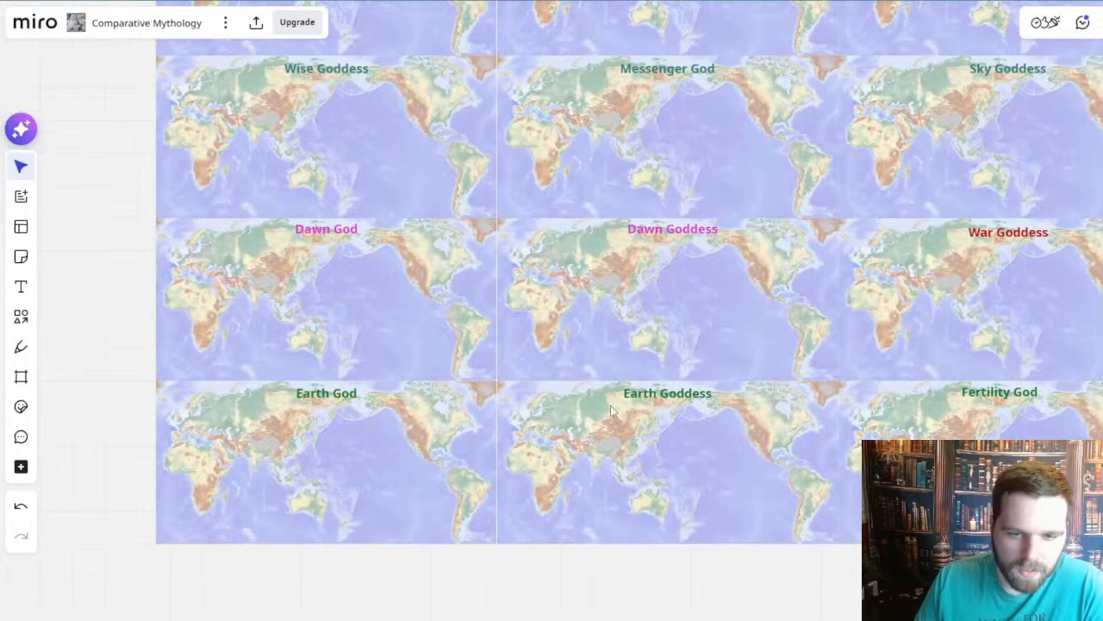
{"action": "scroll", "coordinate": [583, 293], "scroll_direction": "up", "scroll_amount": 10}
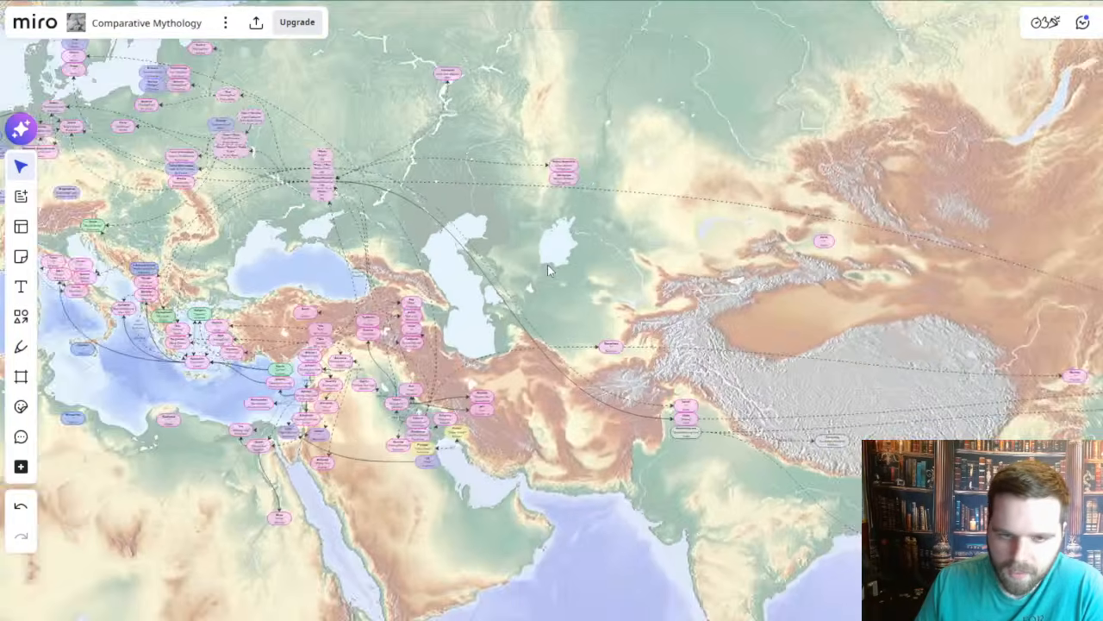
{"action": "scroll", "coordinate": [547, 265], "scroll_direction": "up", "scroll_amount": 1}
{"action": "left_click_drag", "start_coordinate": [403, 277], "coordinate": [694, 261]}
{"action": "scroll", "coordinate": [535, 262], "scroll_direction": "up", "scroll_amount": 6}
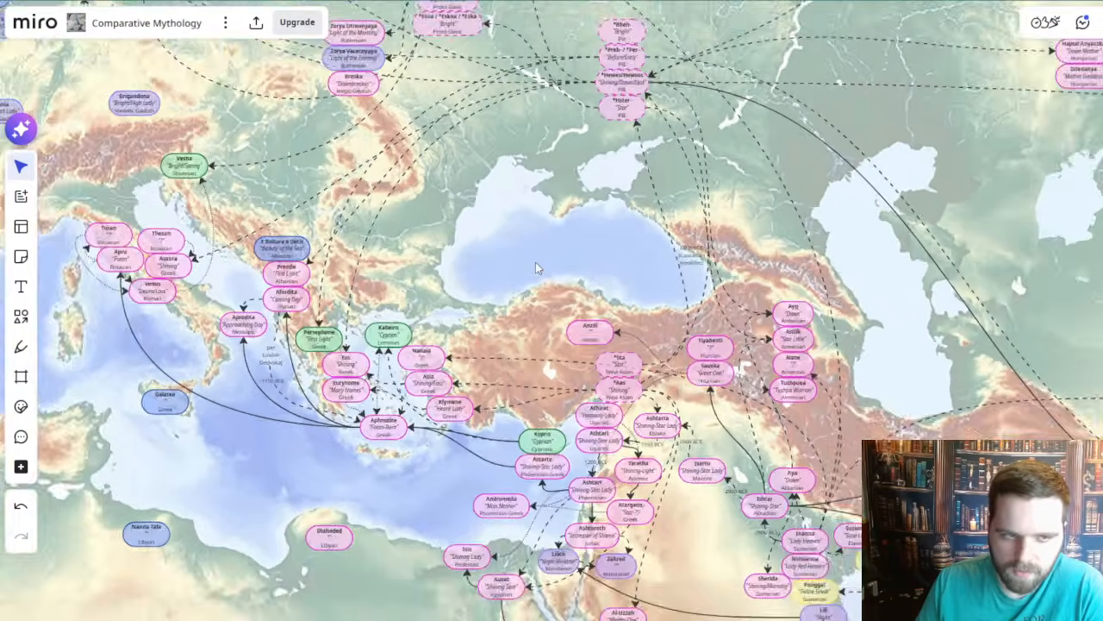
{"action": "left_click_drag", "start_coordinate": [529, 266], "coordinate": [530, 84]}
{"action": "scroll", "coordinate": [530, 85], "scroll_direction": "down", "scroll_amount": 9}
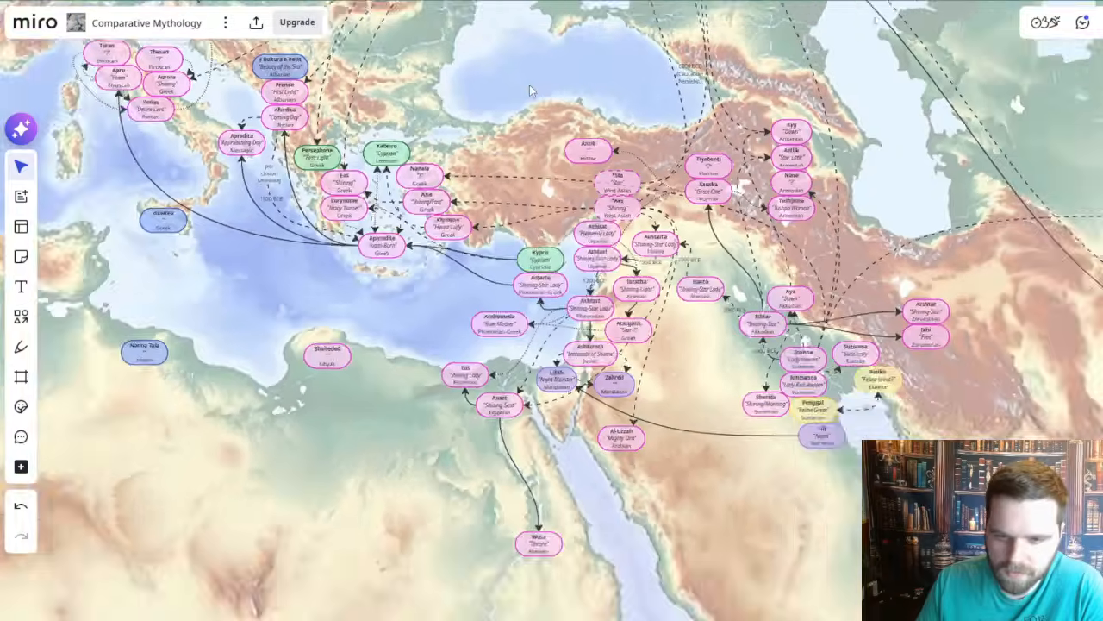
- Examine the Dawn God map's linked deity names across Europe, the Near East and Central Asia
{"action": "scroll", "coordinate": [530, 86], "scroll_direction": "down", "scroll_amount": 5}
{"action": "left_click_drag", "start_coordinate": [311, 108], "coordinate": [839, 225]}
{"action": "left_click_drag", "start_coordinate": [716, 250], "coordinate": [1102, 270]}
{"action": "scroll", "coordinate": [484, 249], "scroll_direction": "up", "scroll_amount": 10}
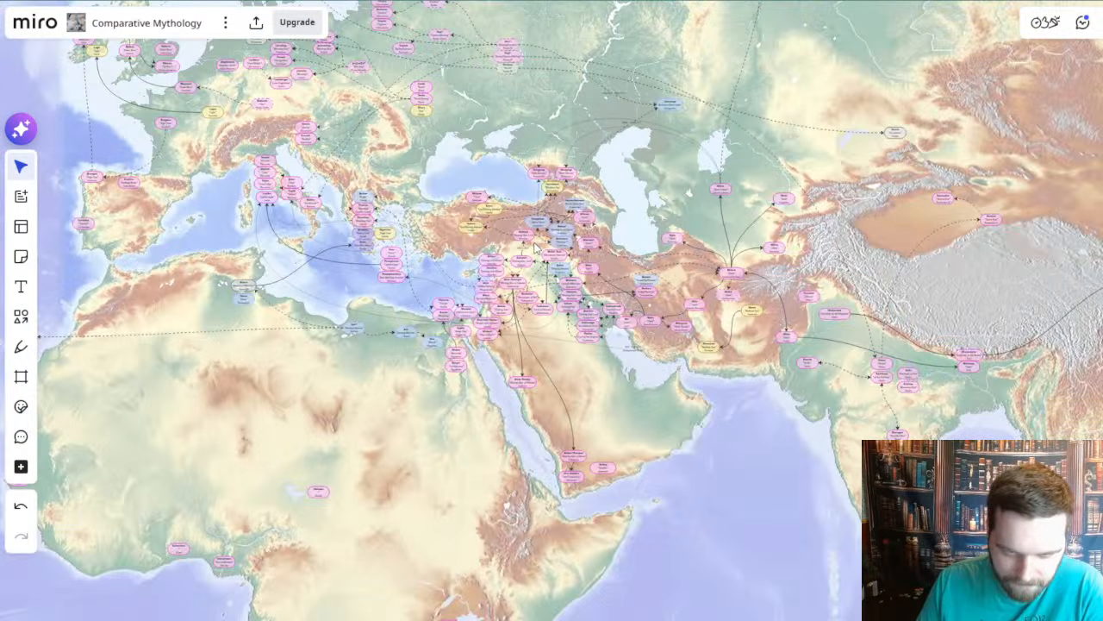
{"action": "scroll", "coordinate": [535, 248], "scroll_direction": "down", "scroll_amount": 2}
{"action": "scroll", "coordinate": [535, 248], "scroll_direction": "down", "scroll_amount": 15}
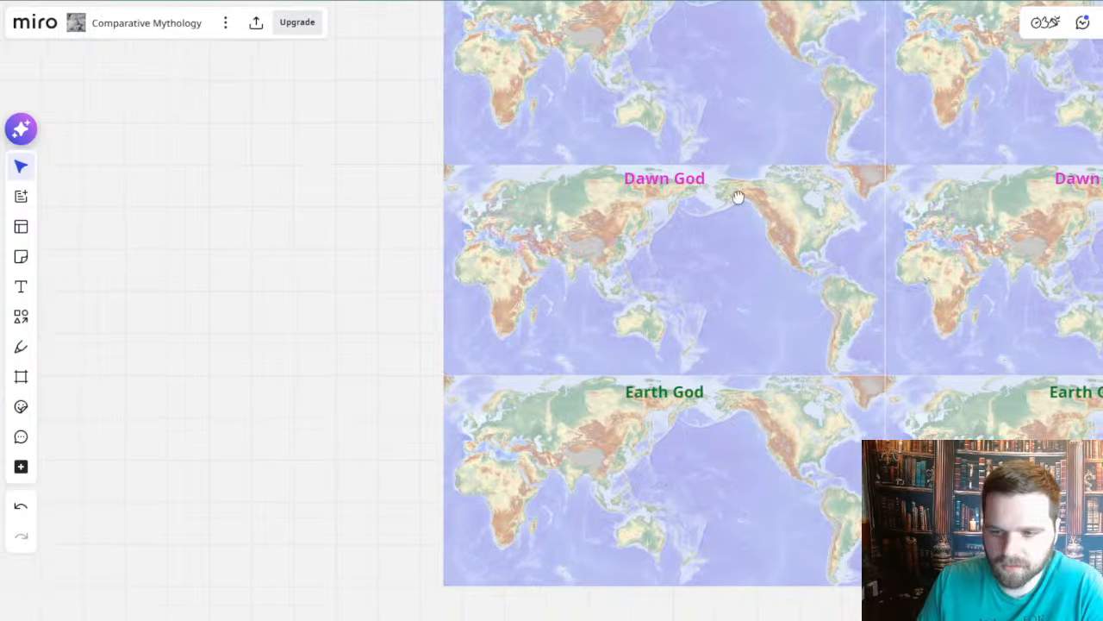
- Look past the Earth Goddess and Fertility God maps and examine the linked deities on the Fertility Goddess map
{"action": "left_click_drag", "start_coordinate": [797, 228], "coordinate": [423, 140]}
{"action": "scroll", "coordinate": [956, 329], "scroll_direction": "up", "scroll_amount": 10}
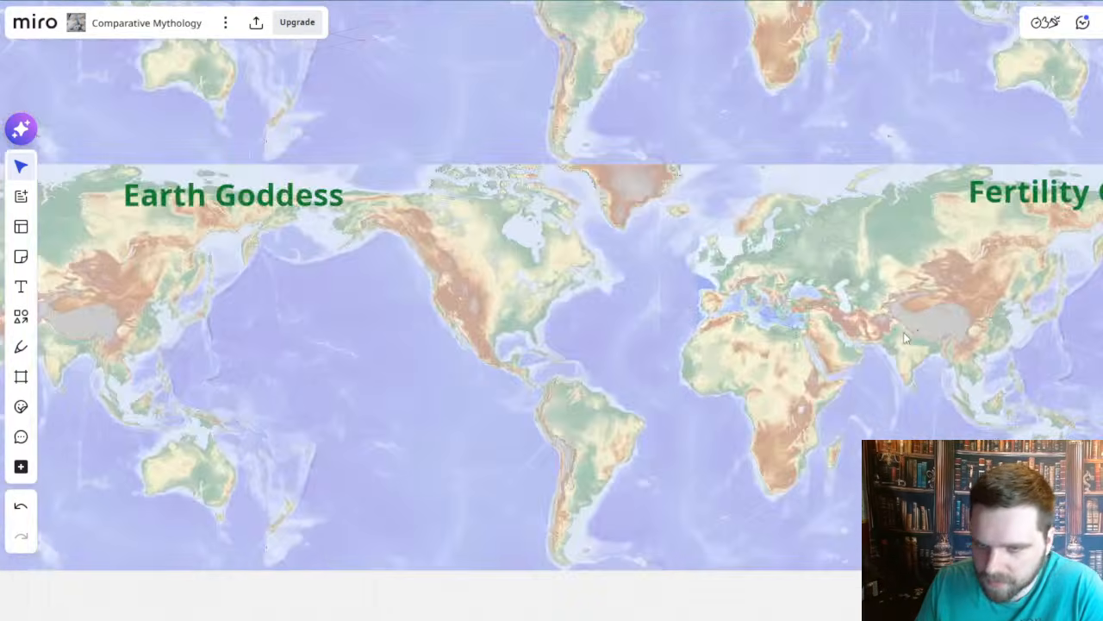
{"action": "left_click_drag", "start_coordinate": [993, 321], "coordinate": [250, 327]}
{"action": "scroll", "coordinate": [681, 290], "scroll_direction": "down", "scroll_amount": 5}
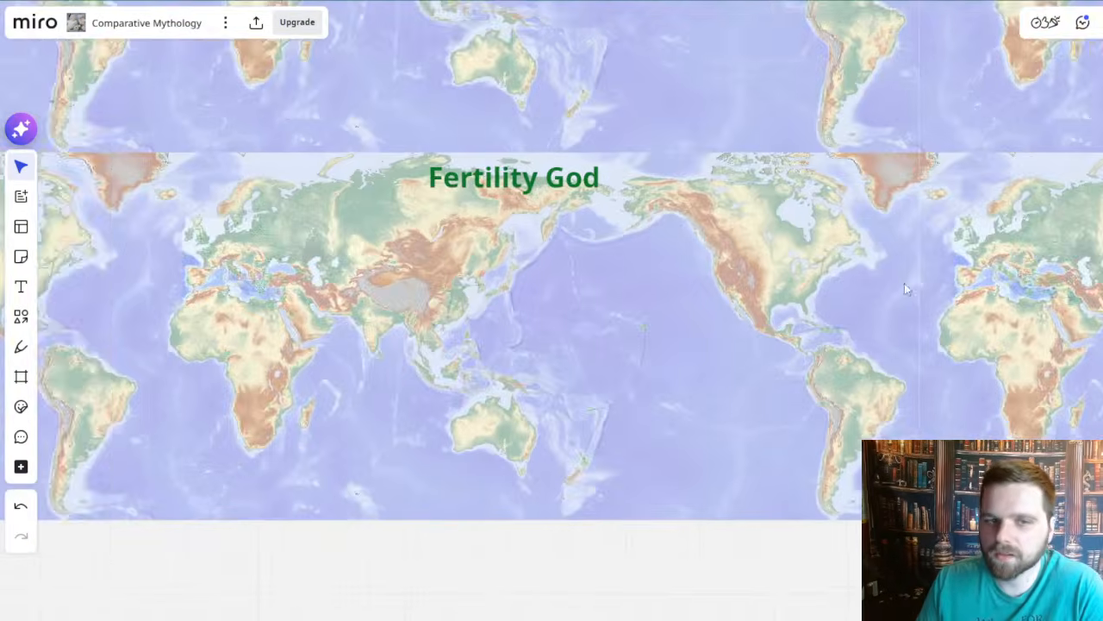
{"action": "left_click_drag", "start_coordinate": [921, 288], "coordinate": [310, 288]}
{"action": "scroll", "coordinate": [431, 289], "scroll_direction": "up", "scroll_amount": 4}
{"action": "scroll", "coordinate": [427, 287], "scroll_direction": "up", "scroll_amount": 8}
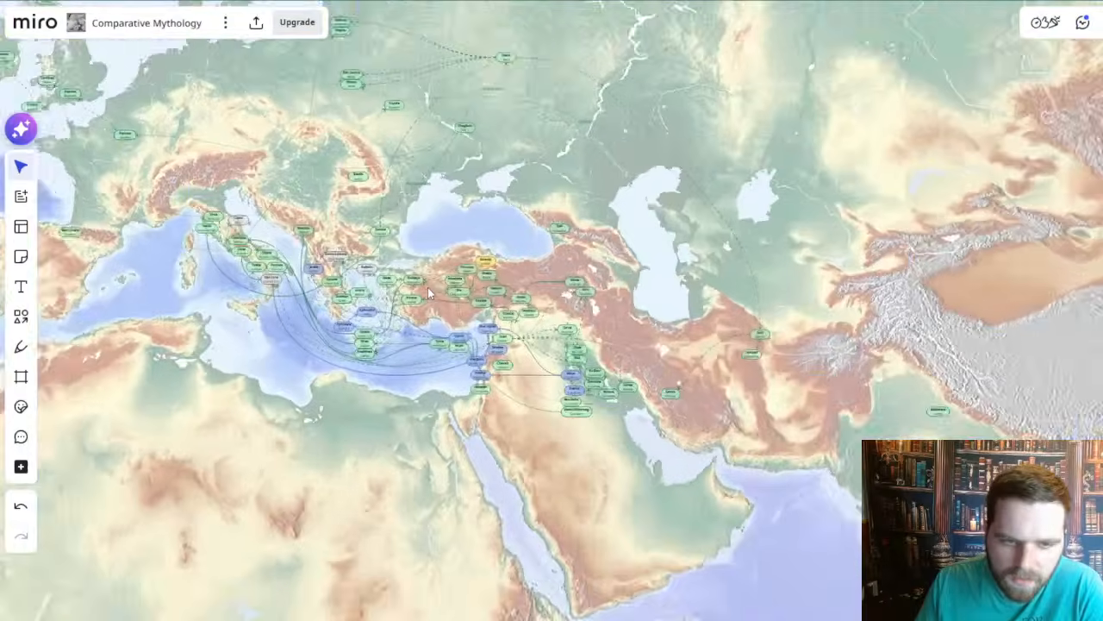
{"action": "scroll", "coordinate": [593, 320], "scroll_direction": "up", "scroll_amount": 3}
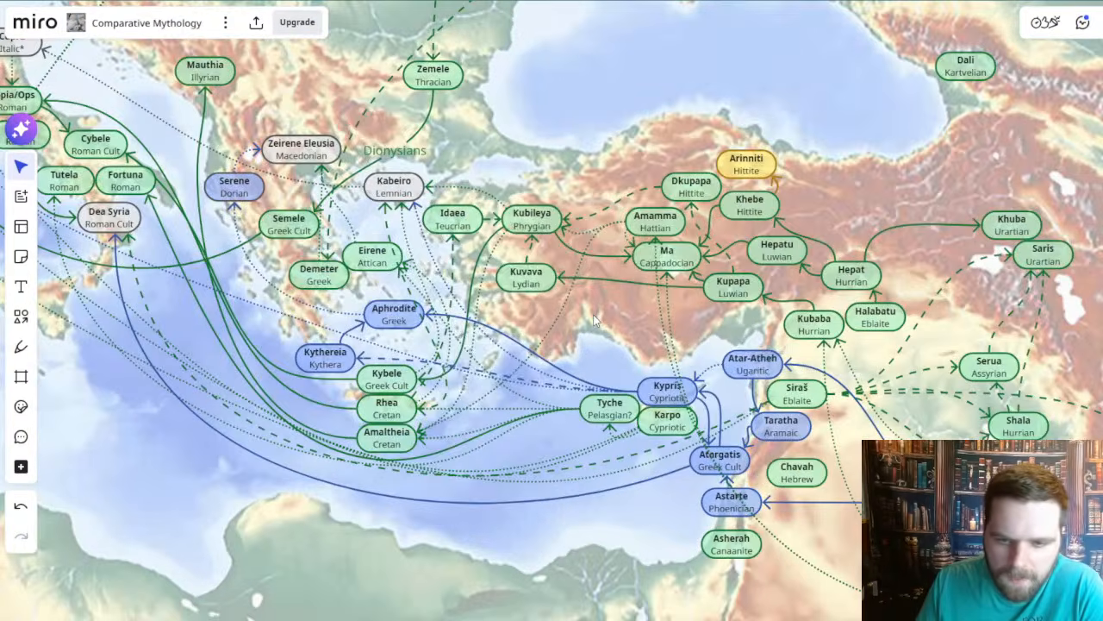
{"action": "scroll", "coordinate": [593, 321], "scroll_direction": "down", "scroll_amount": 12}
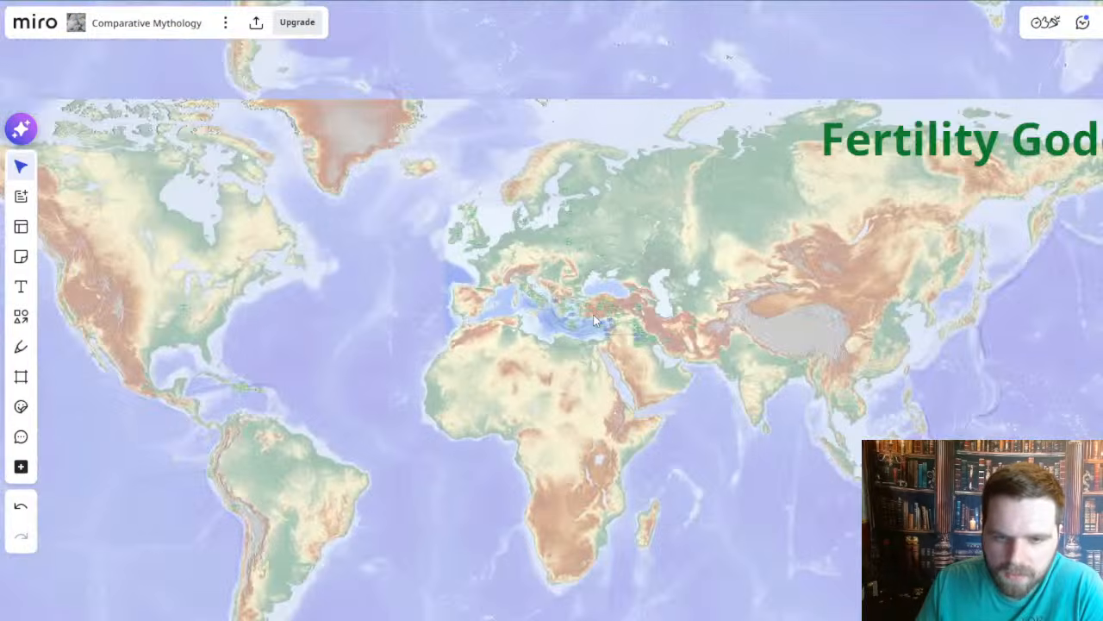
{"action": "scroll", "coordinate": [593, 321], "scroll_direction": "down", "scroll_amount": 10}
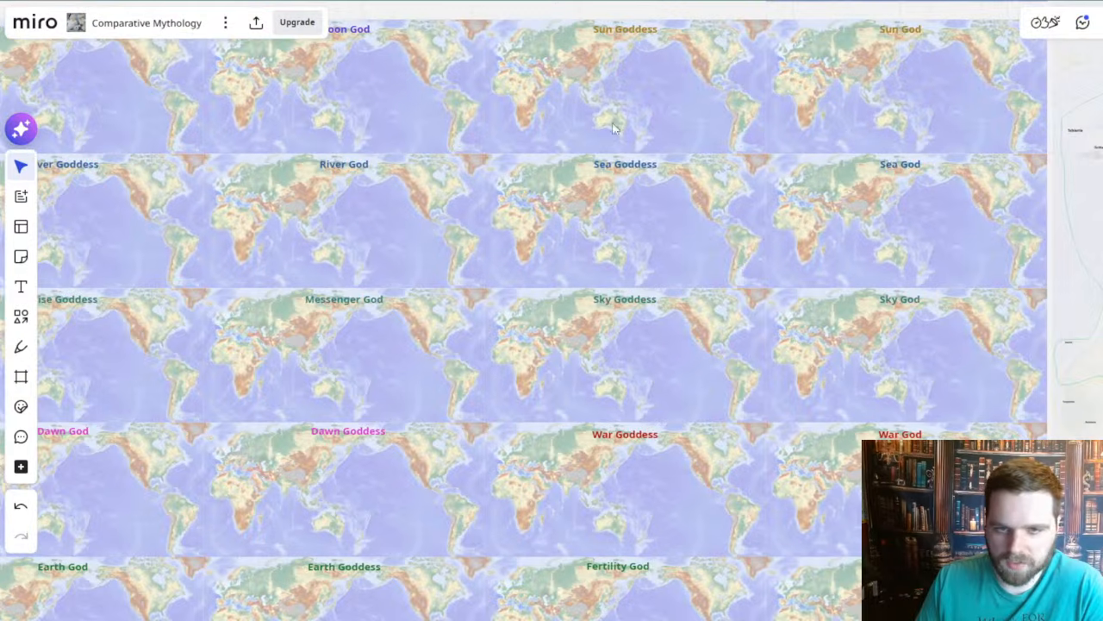
- Find the Four Winds/Directions/Pillars map above the deity grid and look it over
{"action": "left_click_drag", "start_coordinate": [807, 212], "coordinate": [183, 488]}
{"action": "left_click_drag", "start_coordinate": [783, 270], "coordinate": [899, 320]}
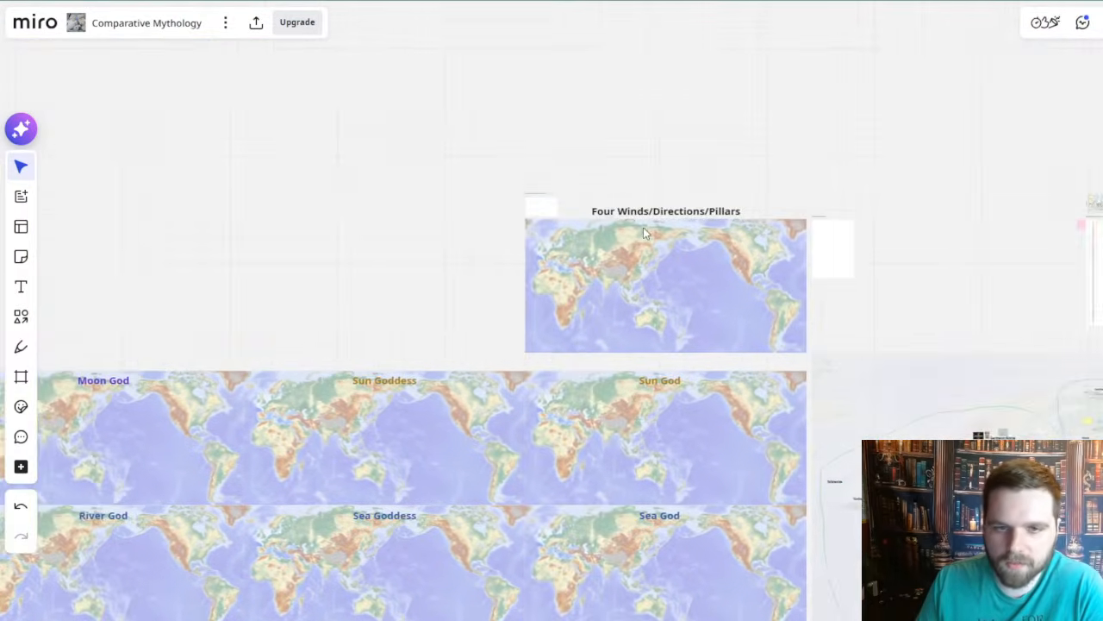
{"action": "scroll", "coordinate": [643, 226], "scroll_direction": "up", "scroll_amount": 5}
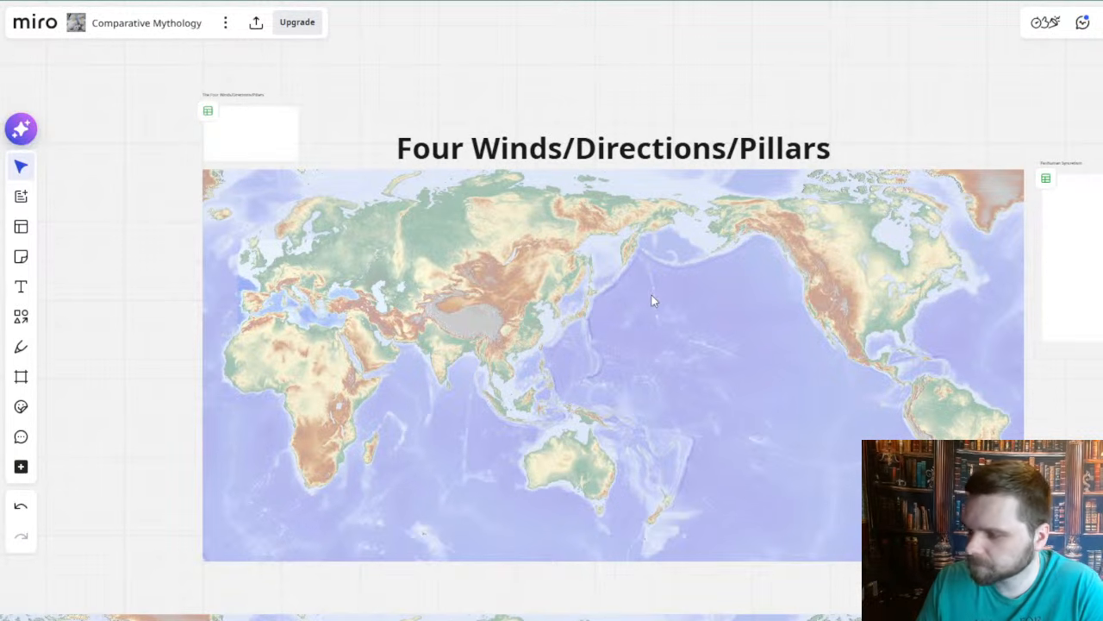
{"action": "scroll", "coordinate": [650, 298], "scroll_direction": "down", "scroll_amount": 3}
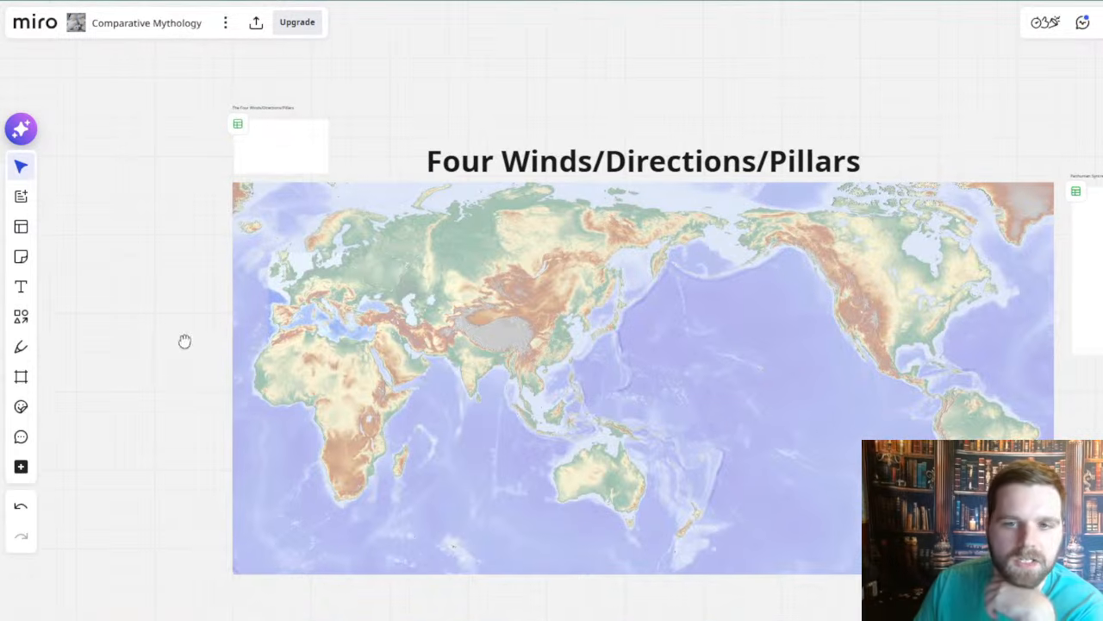
- Look over the whole Four Winds/Directions/Pillars table, including its pantheon rows and the columns from Cold to Beyond
{"action": "scroll", "coordinate": [263, 183], "scroll_direction": "up", "scroll_amount": 5}
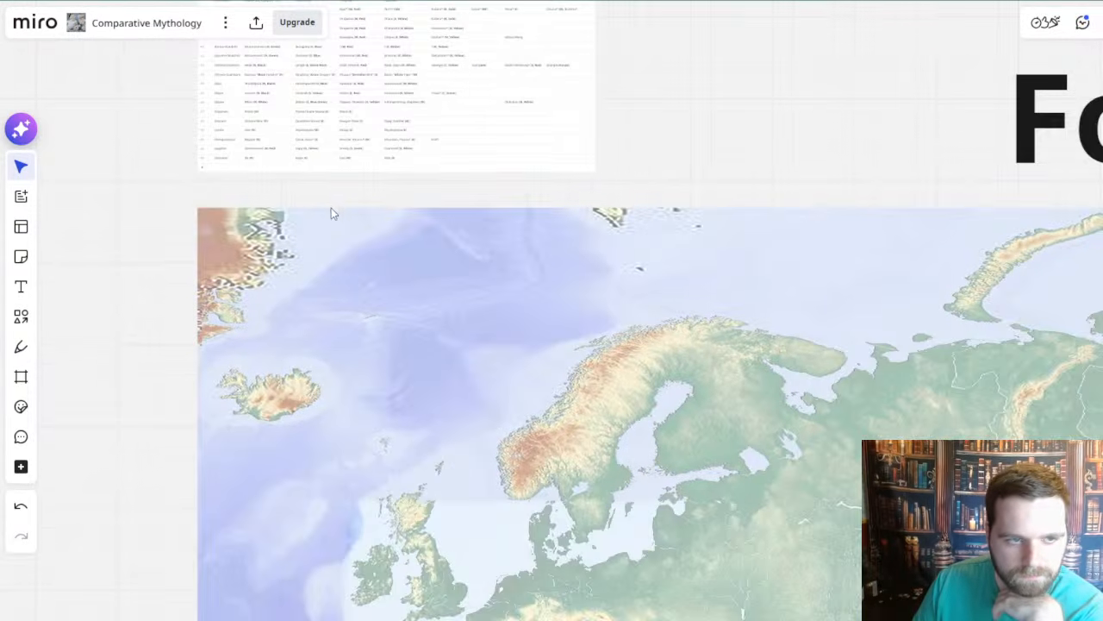
{"action": "scroll", "coordinate": [333, 204], "scroll_direction": "up", "scroll_amount": 5}
{"action": "scroll", "coordinate": [256, 144], "scroll_direction": "up", "scroll_amount": 5}
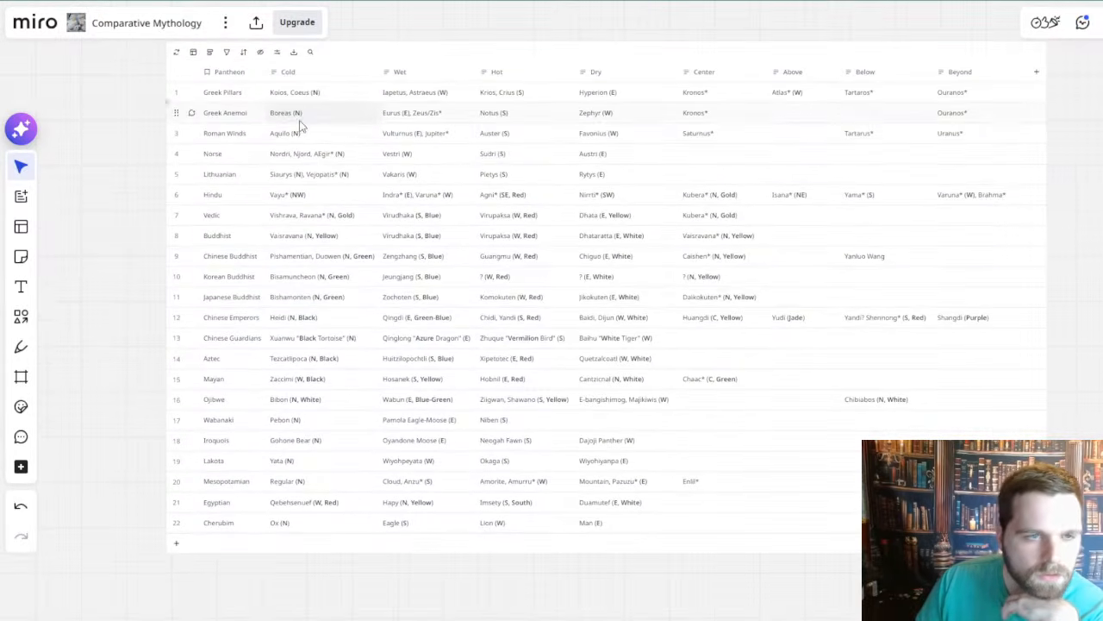
{"action": "scroll", "coordinate": [301, 176], "scroll_direction": "up", "scroll_amount": 3}
{"action": "scroll", "coordinate": [371, 214], "scroll_direction": "down", "scroll_amount": 1}
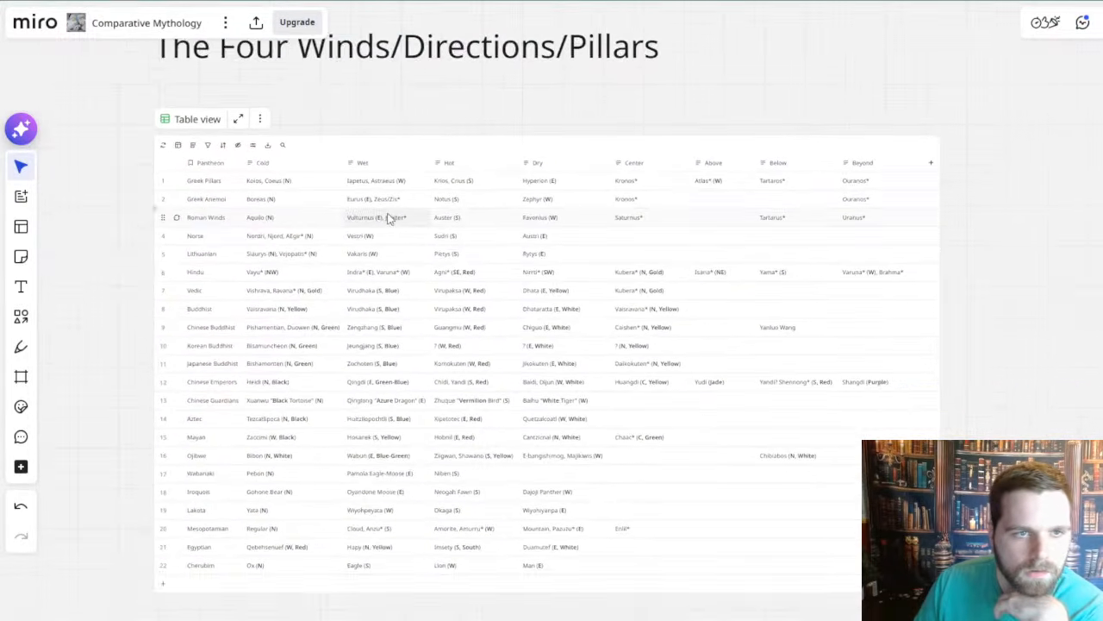
{"action": "scroll", "coordinate": [419, 86], "scroll_direction": "up", "scroll_amount": 2}
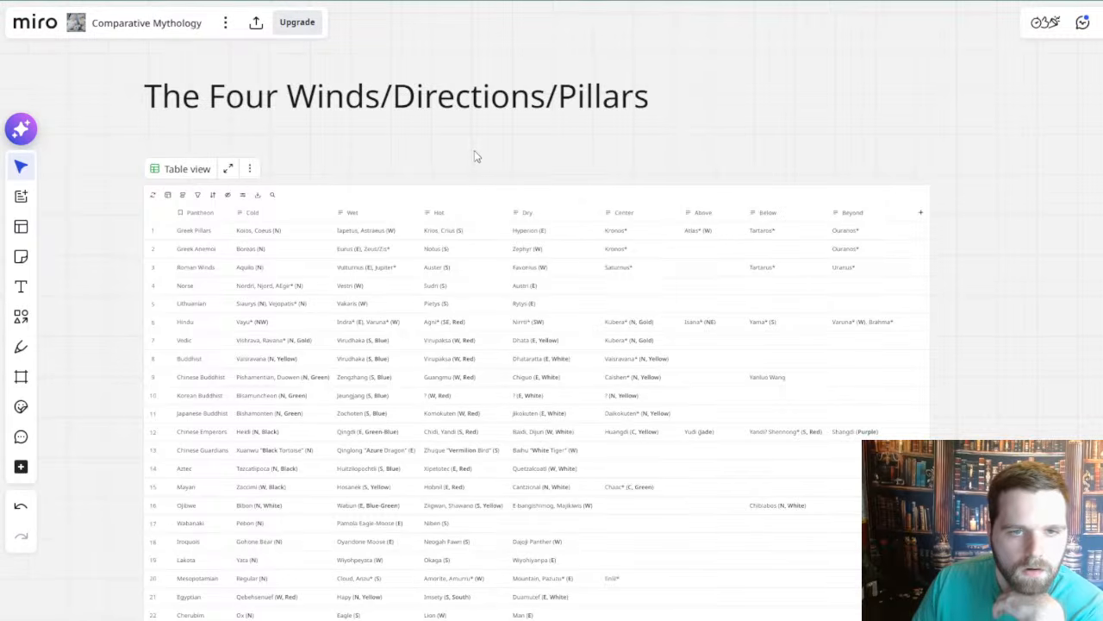
{"action": "scroll", "coordinate": [474, 116], "scroll_direction": "down", "scroll_amount": 2}
{"action": "scroll", "coordinate": [466, 133], "scroll_direction": "up", "scroll_amount": 1}
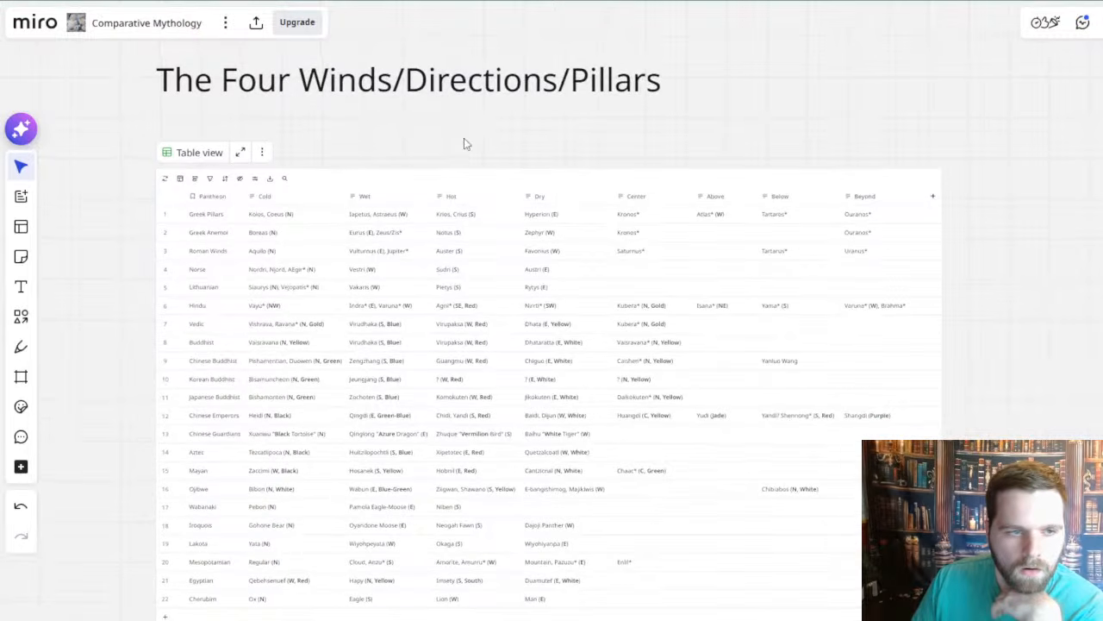
{"action": "left_click_drag", "start_coordinate": [464, 138], "coordinate": [520, 148]}
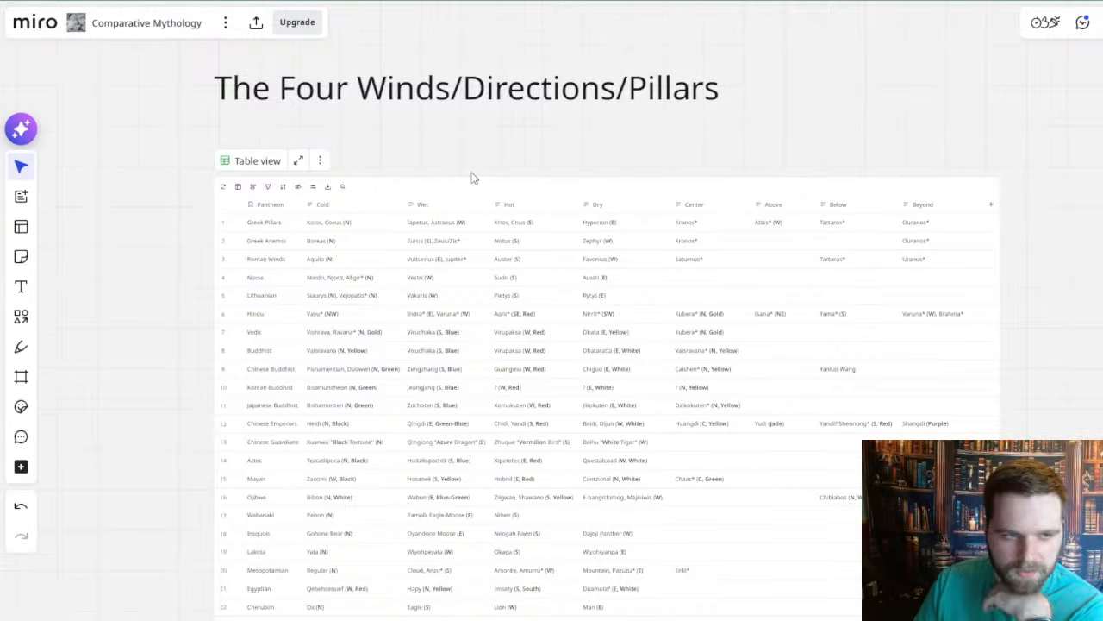
{"action": "left_click_drag", "start_coordinate": [471, 177], "coordinate": [492, 175]}
{"action": "scroll", "coordinate": [284, 209], "scroll_direction": "up", "scroll_amount": 2}
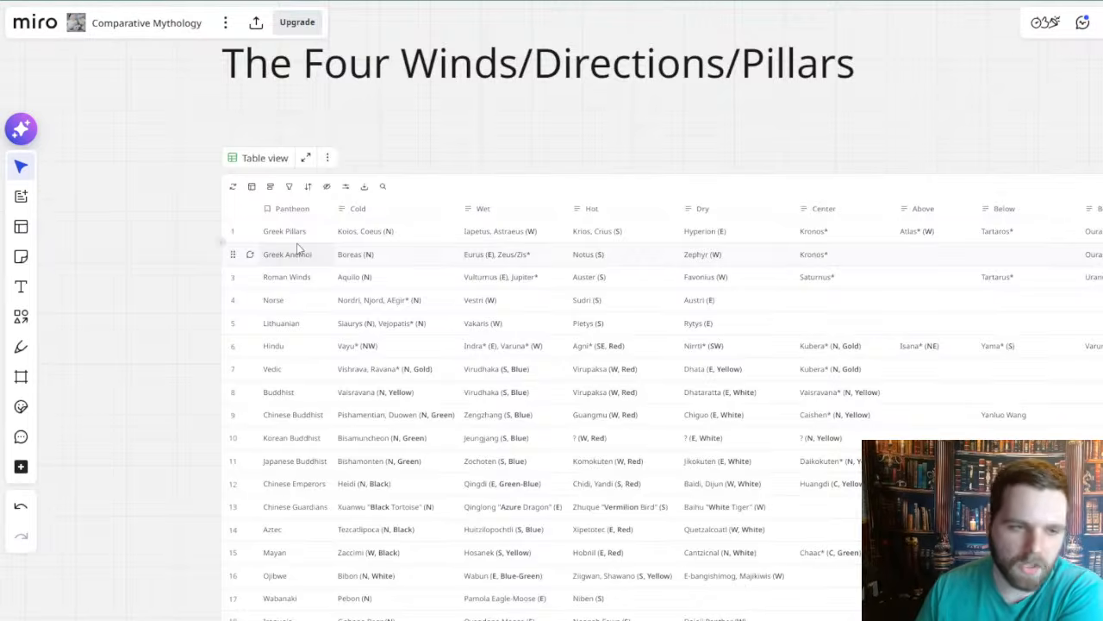
- Read the upper table rows closely, comparing the Cold, Wet, Hot and Dry entries starting with Greek Pillars and Greek Anemoi
{"action": "scroll", "coordinate": [298, 244], "scroll_direction": "up", "scroll_amount": 3}
{"action": "left_click_drag", "start_coordinate": [289, 282], "coordinate": [240, 322]}
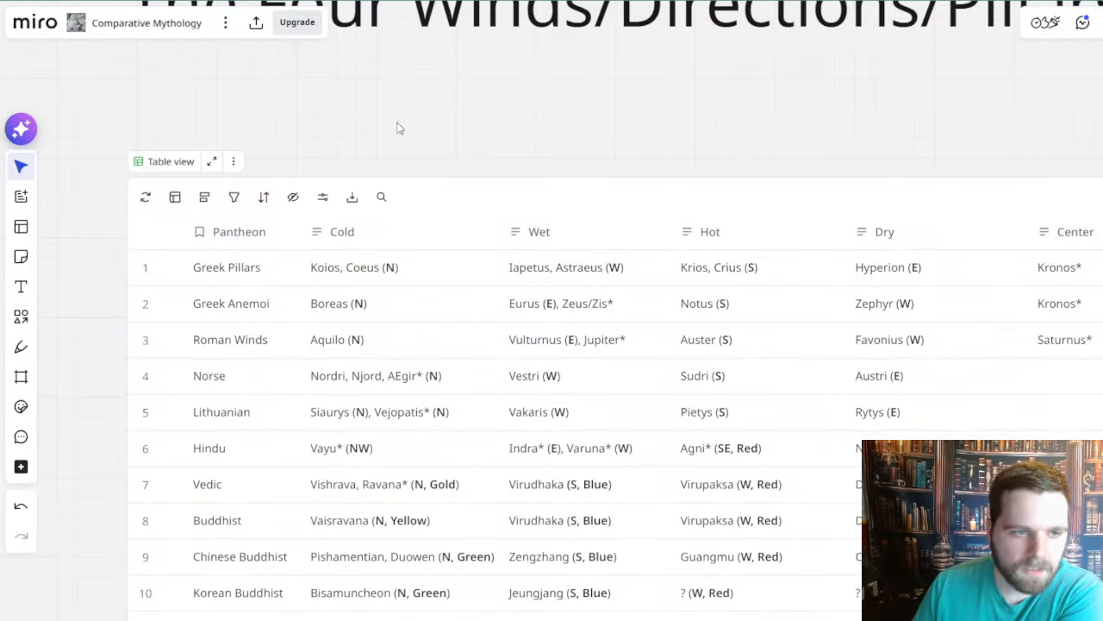
{"action": "left_click_drag", "start_coordinate": [387, 130], "coordinate": [352, 69]}
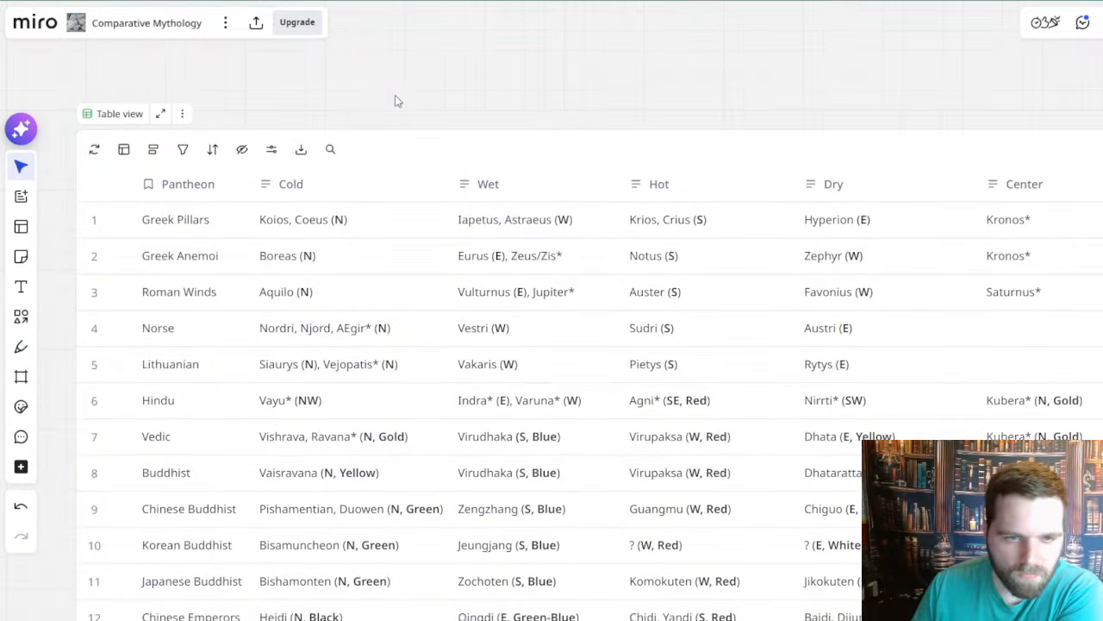
{"action": "left_click_drag", "start_coordinate": [553, 106], "coordinate": [490, 94]}
{"action": "scroll", "coordinate": [494, 101], "scroll_direction": "down", "scroll_amount": 2}
{"action": "mouse_move", "coordinate": [379, 104]}
{"action": "left_mouse_down"}
{"action": "mouse_move", "coordinate": [413, 132]}
{"action": "mouse_move", "coordinate": [387, 131]}
{"action": "mouse_move", "coordinate": [387, 115]}
{"action": "left_mouse_up"}
{"action": "scroll", "coordinate": [219, 215], "scroll_direction": "up", "scroll_amount": 1}
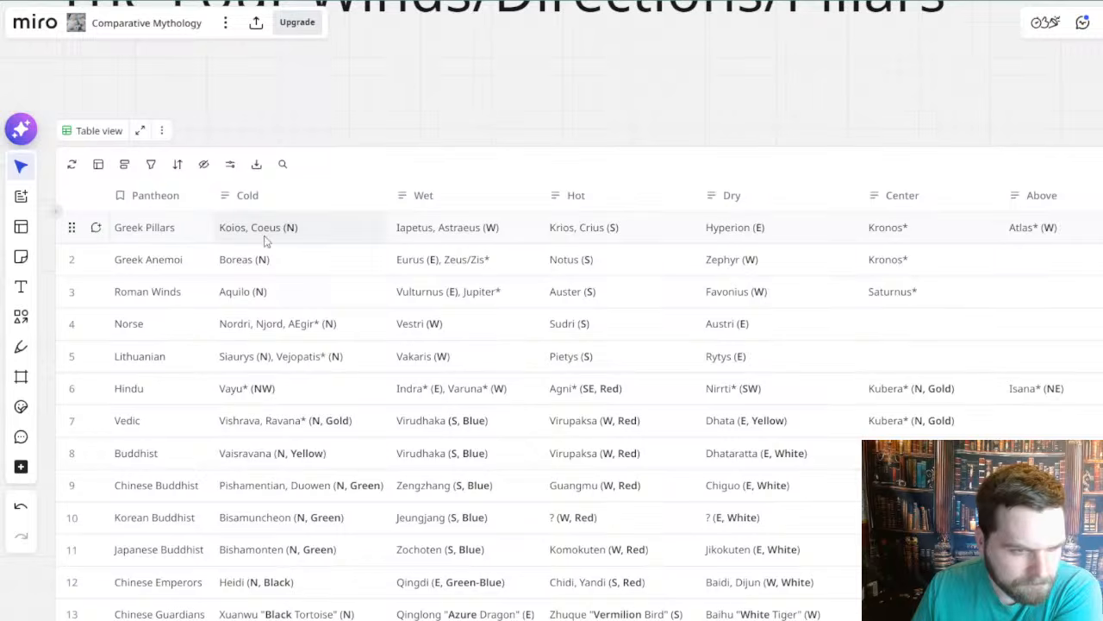
{"action": "left_click_drag", "start_coordinate": [407, 358], "coordinate": [436, 398]}
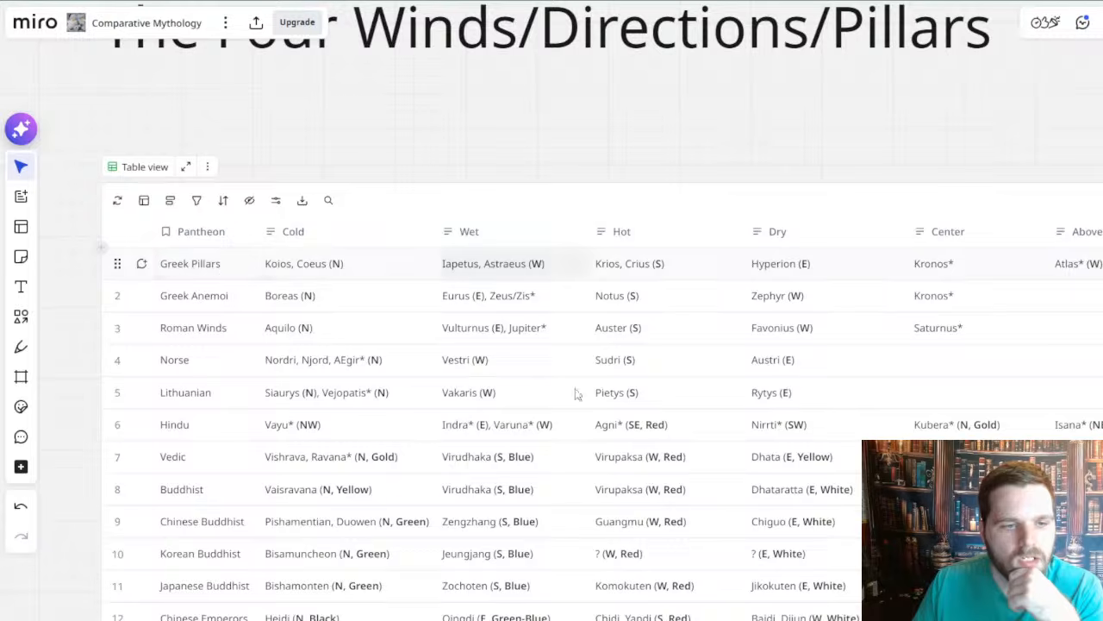
{"action": "left_click_drag", "start_coordinate": [521, 408], "coordinate": [353, 391]}
{"action": "left_click_drag", "start_coordinate": [444, 380], "coordinate": [494, 381]}
{"action": "scroll", "coordinate": [495, 382], "scroll_direction": "down", "scroll_amount": 1}
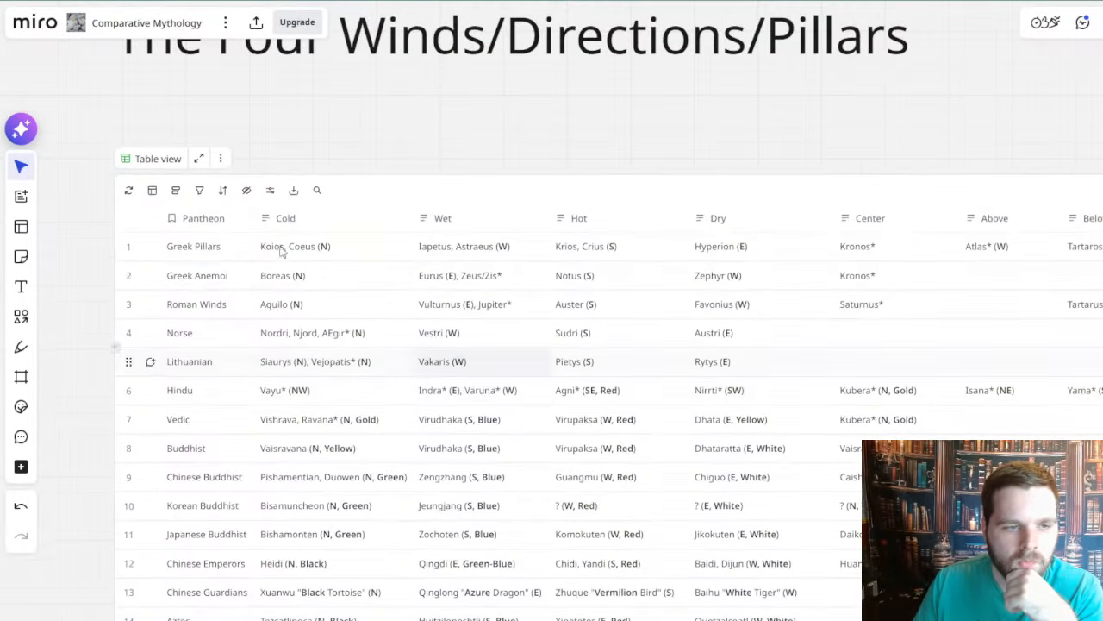
{"action": "scroll", "coordinate": [310, 298], "scroll_direction": "up", "scroll_amount": 1}
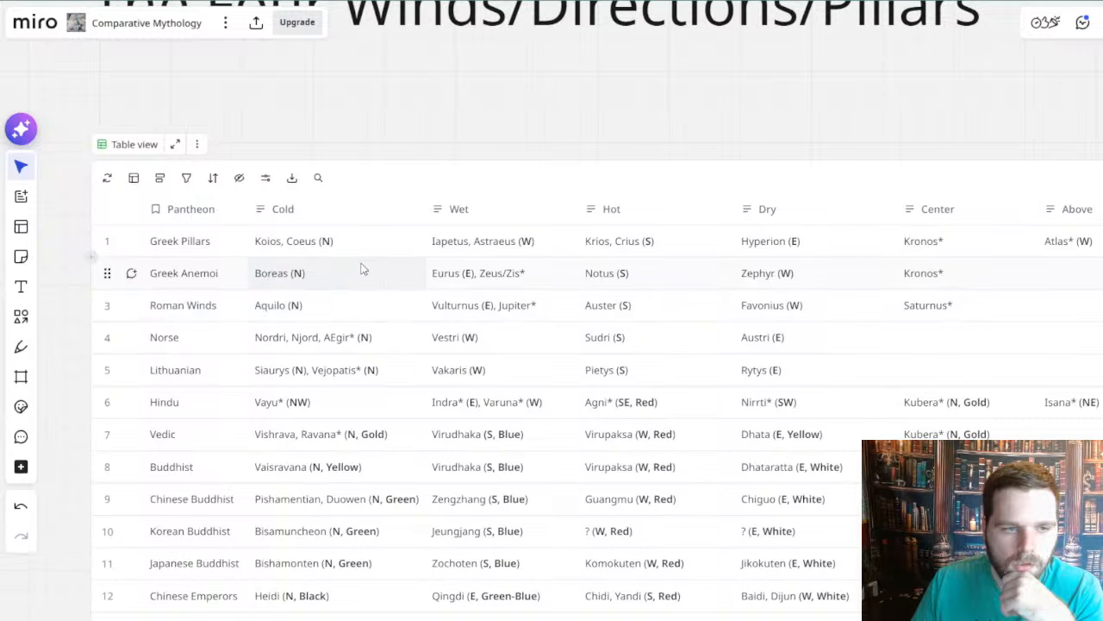
- Copy the Ugaritic Yam / Yammu bubble from the Sea God map
{"action": "scroll", "coordinate": [360, 270], "scroll_direction": "down", "scroll_amount": 4}
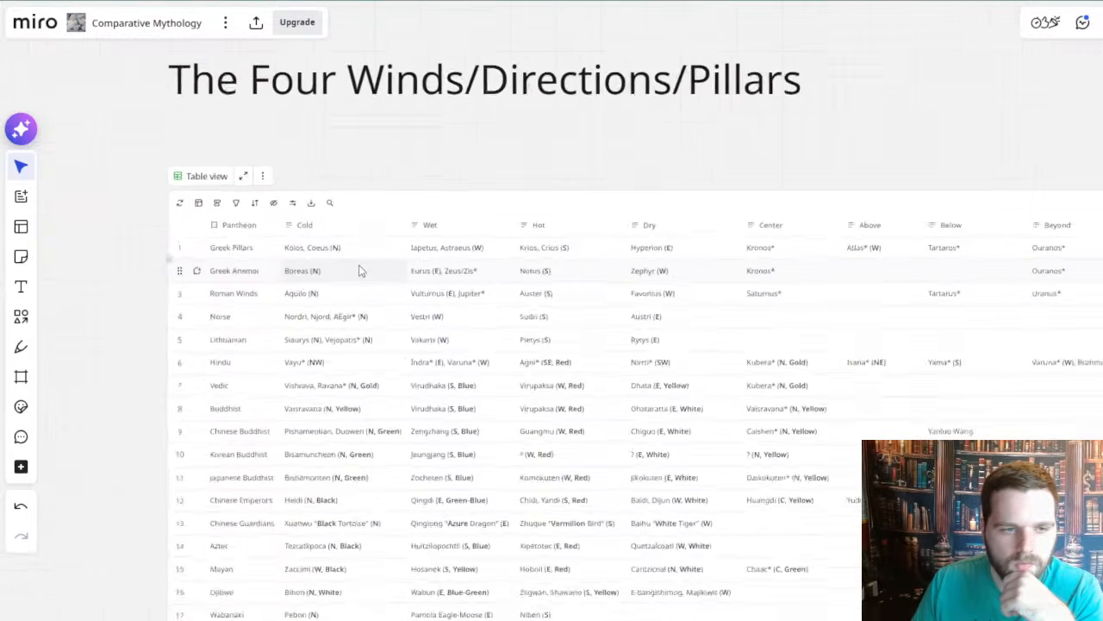
{"action": "scroll", "coordinate": [360, 271], "scroll_direction": "down", "scroll_amount": 12}
{"action": "left_click_drag", "start_coordinate": [230, 487], "coordinate": [274, 155]}
{"action": "scroll", "coordinate": [349, 311], "scroll_direction": "down", "scroll_amount": 6}
{"action": "scroll", "coordinate": [348, 310], "scroll_direction": "down", "scroll_amount": 4}
{"action": "left_click_drag", "start_coordinate": [306, 436], "coordinate": [331, 177]}
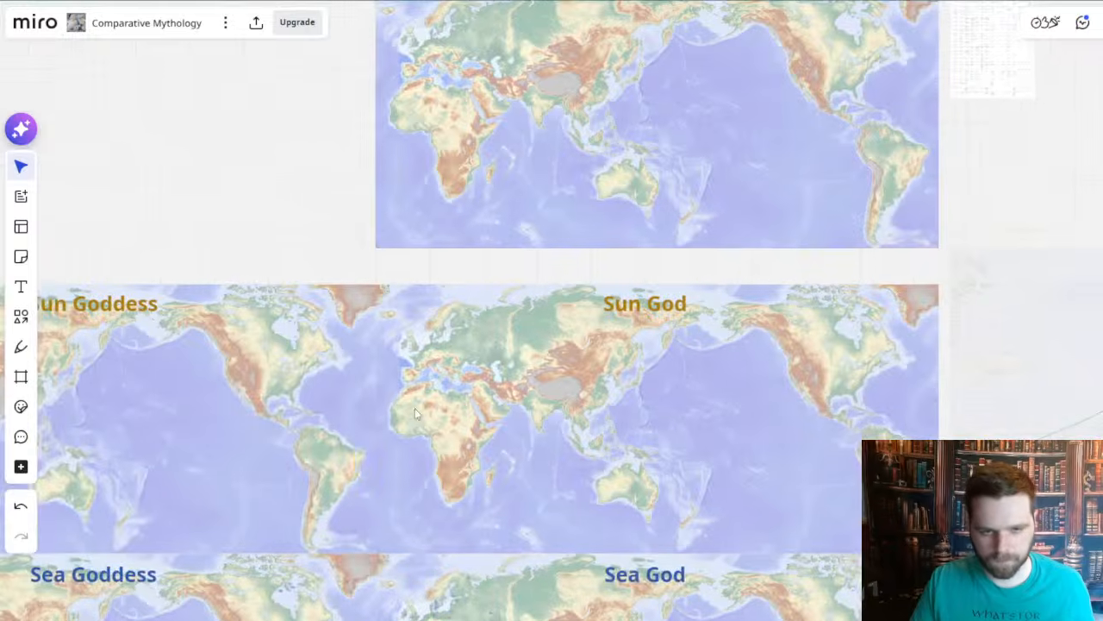
{"action": "left_click_drag", "start_coordinate": [422, 483], "coordinate": [553, 342]}
{"action": "left_click_drag", "start_coordinate": [677, 463], "coordinate": [636, 278]}
{"action": "scroll", "coordinate": [596, 341], "scroll_direction": "up", "scroll_amount": 10}
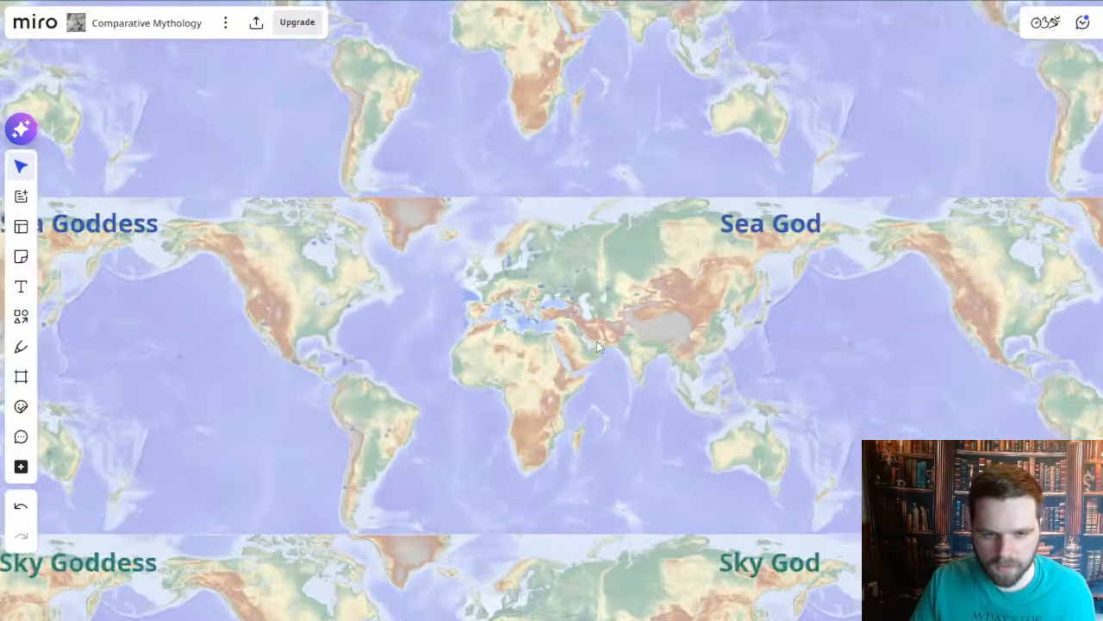
{"action": "scroll", "coordinate": [591, 331], "scroll_direction": "up", "scroll_amount": 8}
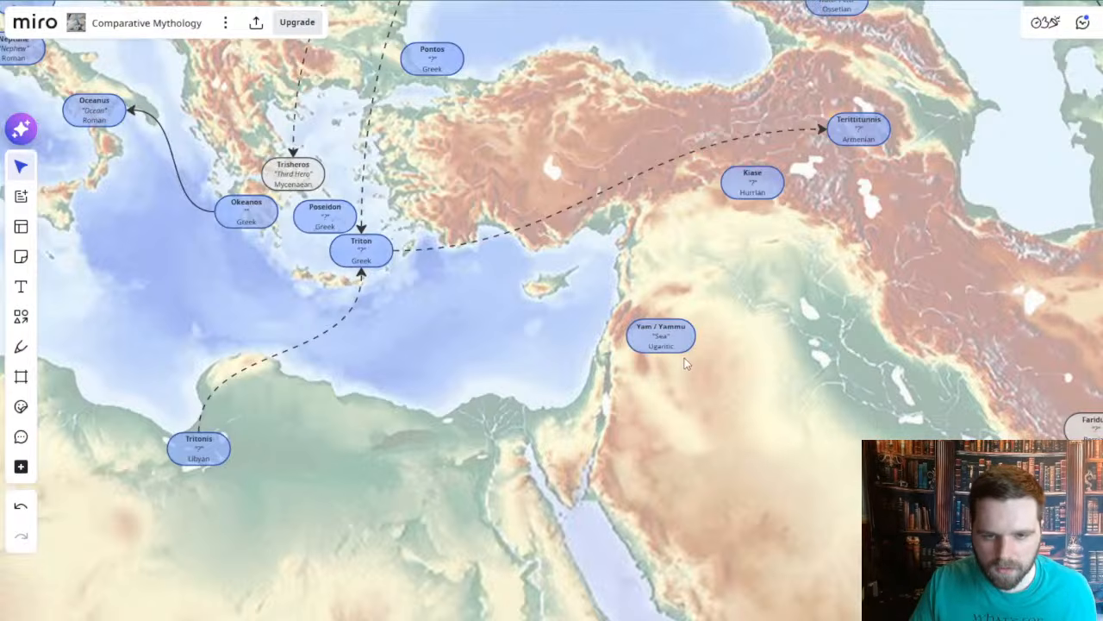
{"action": "left_click", "coordinate": [662, 338]}
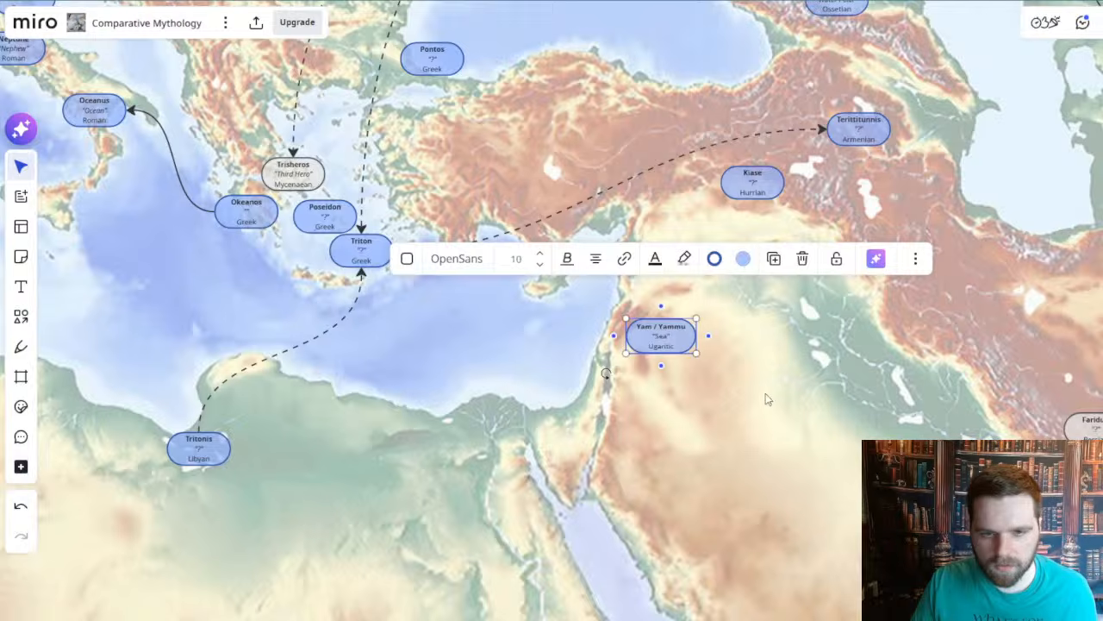
- Paste the Yam / Yammu bubble onto the Four Winds/Directions/Pillars map and place it just north of Greece
{"action": "scroll", "coordinate": [764, 400], "scroll_direction": "down", "scroll_amount": 10}
{"action": "left_click_drag", "start_coordinate": [668, 41], "coordinate": [457, 419]}
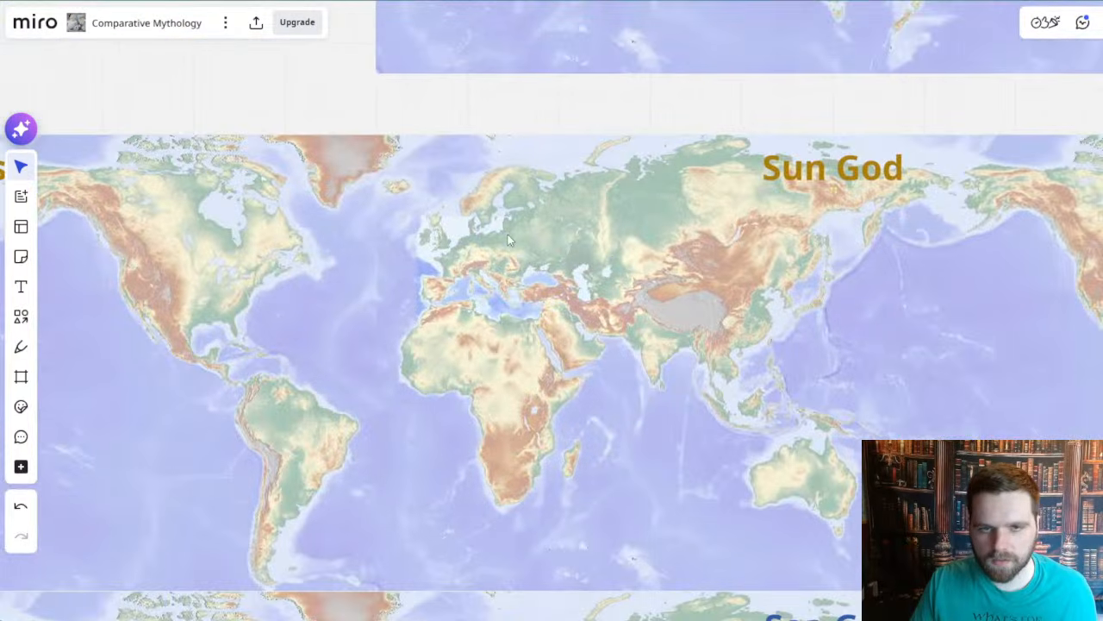
{"action": "scroll", "coordinate": [509, 235], "scroll_direction": "down", "scroll_amount": 3}
{"action": "left_click_drag", "start_coordinate": [498, 109], "coordinate": [448, 365]}
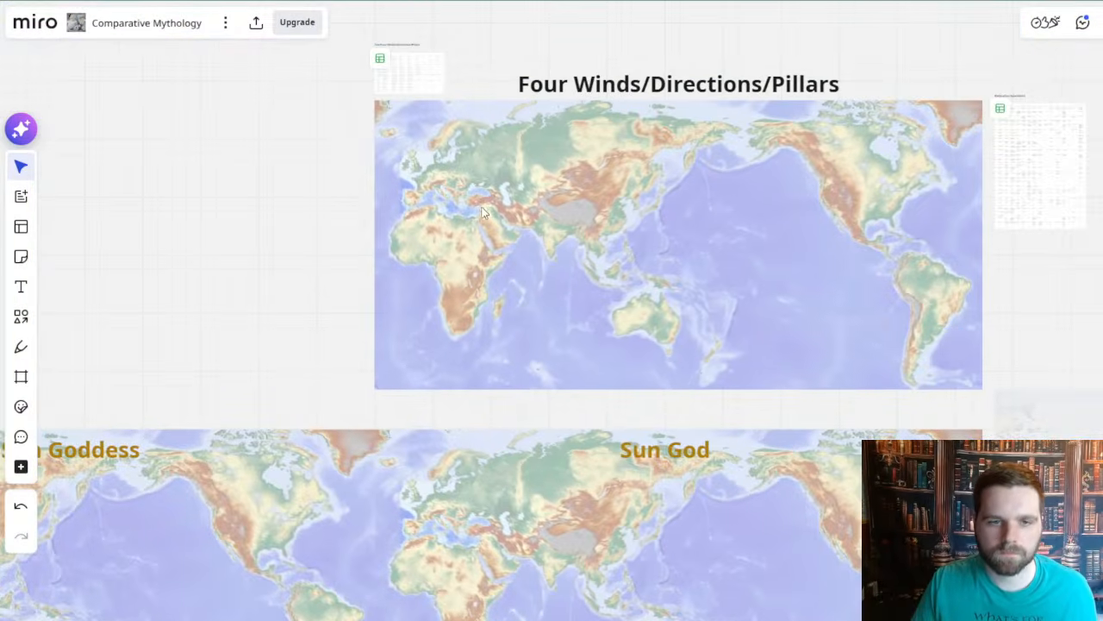
{"action": "scroll", "coordinate": [482, 199], "scroll_direction": "up", "scroll_amount": 10}
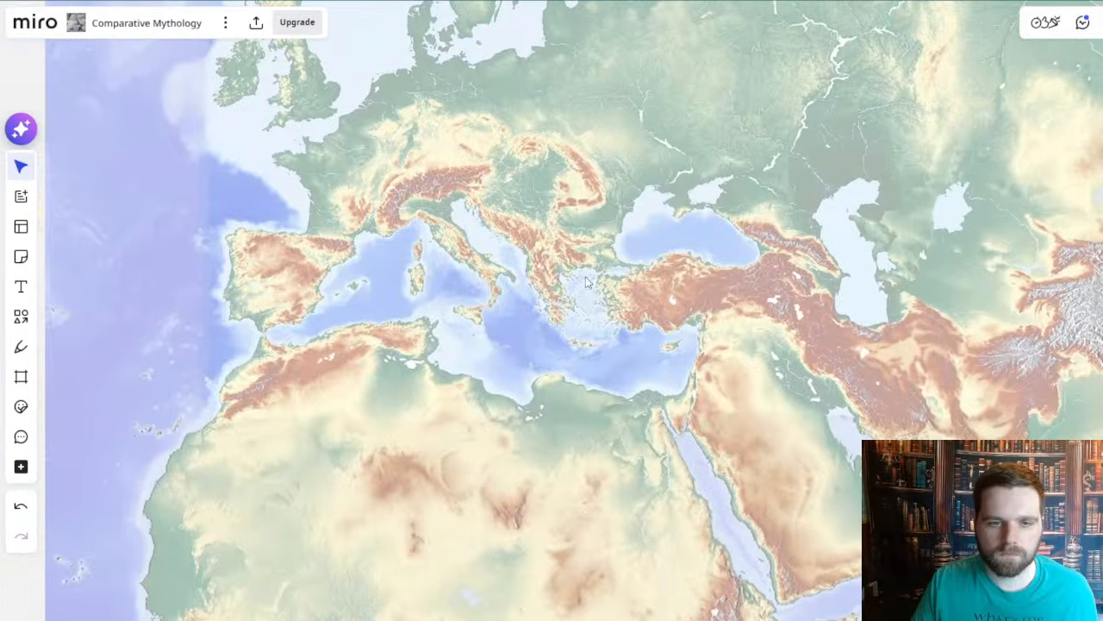
{"action": "scroll", "coordinate": [586, 280], "scroll_direction": "up", "scroll_amount": 5}
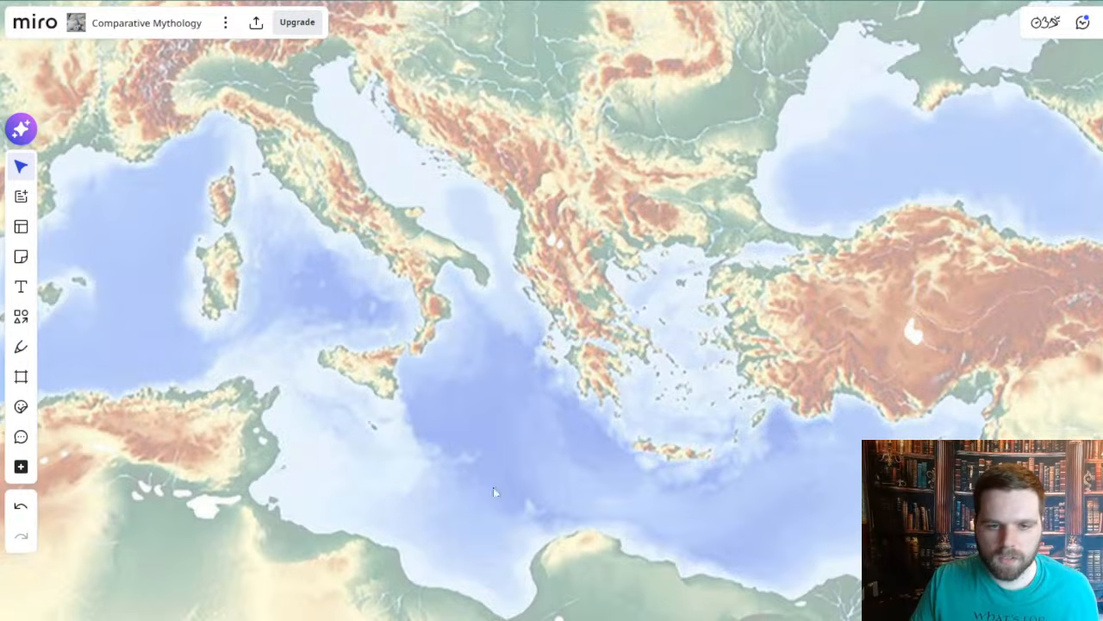
{"action": "scroll", "coordinate": [597, 411], "scroll_direction": "up", "scroll_amount": 5}
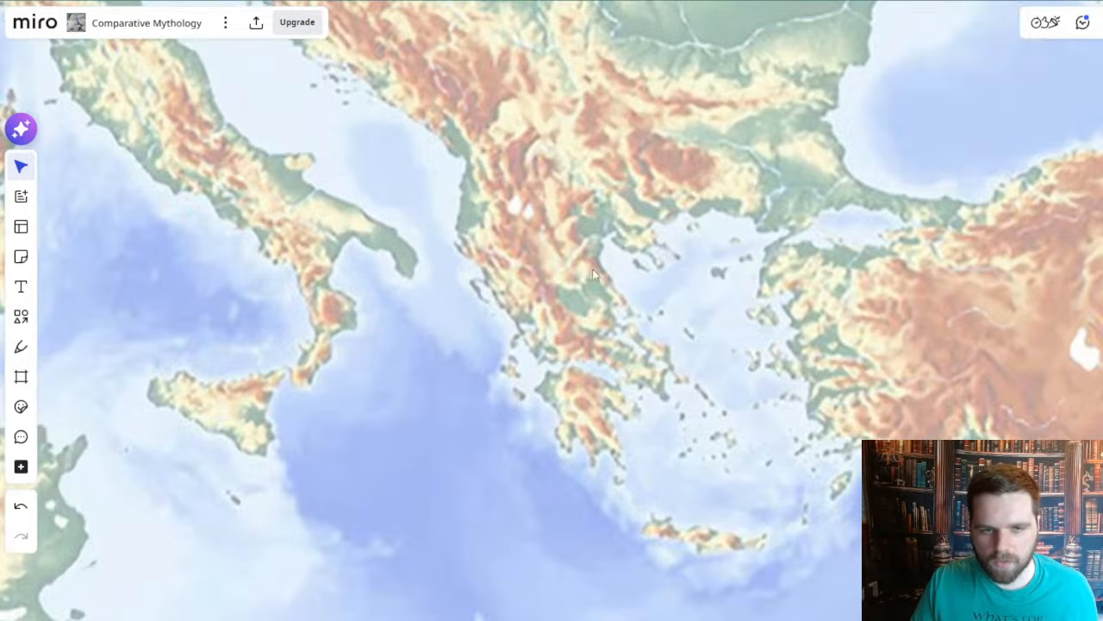
{"action": "left_click", "coordinate": [577, 251]}
{"action": "left_click_drag", "start_coordinate": [578, 250], "coordinate": [573, 170]}
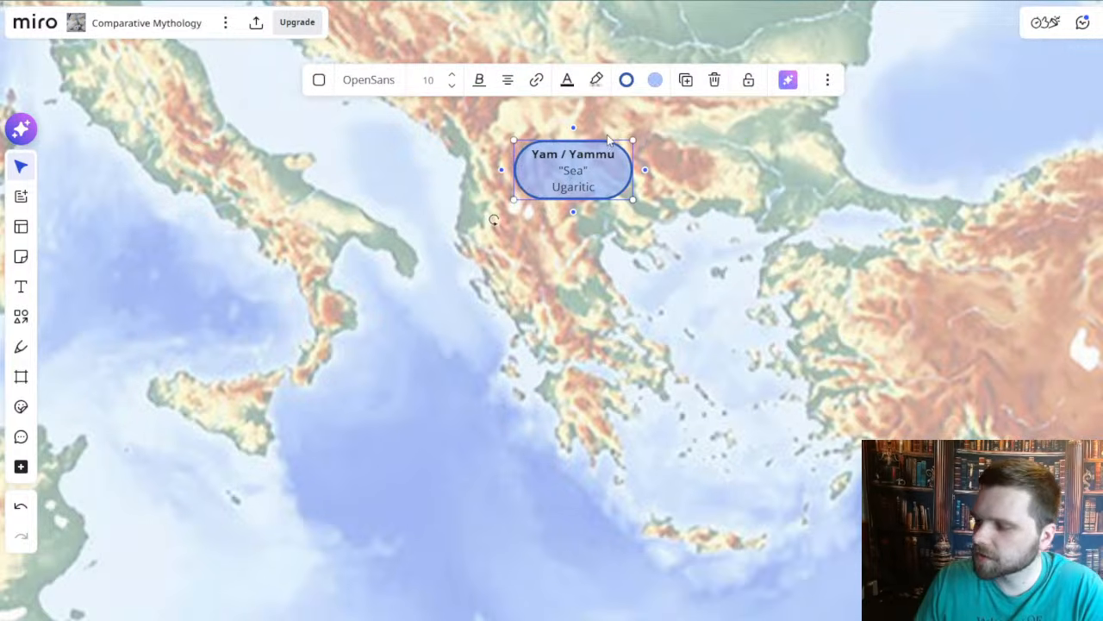
{"action": "left_click_drag", "start_coordinate": [641, 149], "coordinate": [642, 277]}
{"action": "scroll", "coordinate": [673, 345], "scroll_direction": "down", "scroll_amount": 2}
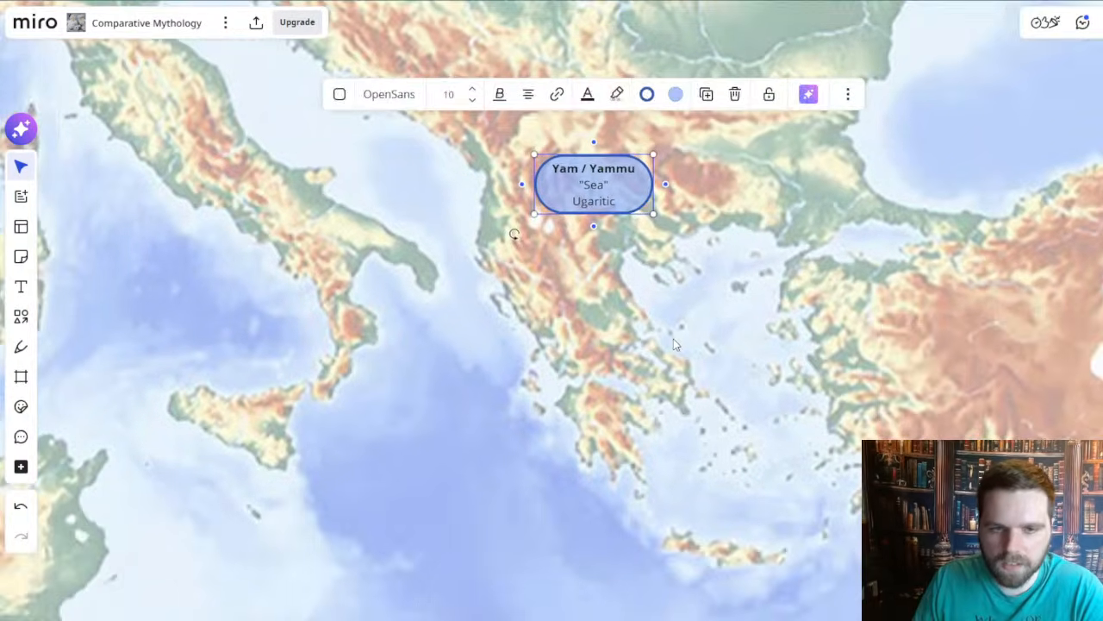
{"action": "scroll", "coordinate": [673, 338], "scroll_direction": "down", "scroll_amount": 3}
{"action": "left_click", "coordinate": [642, 241]}
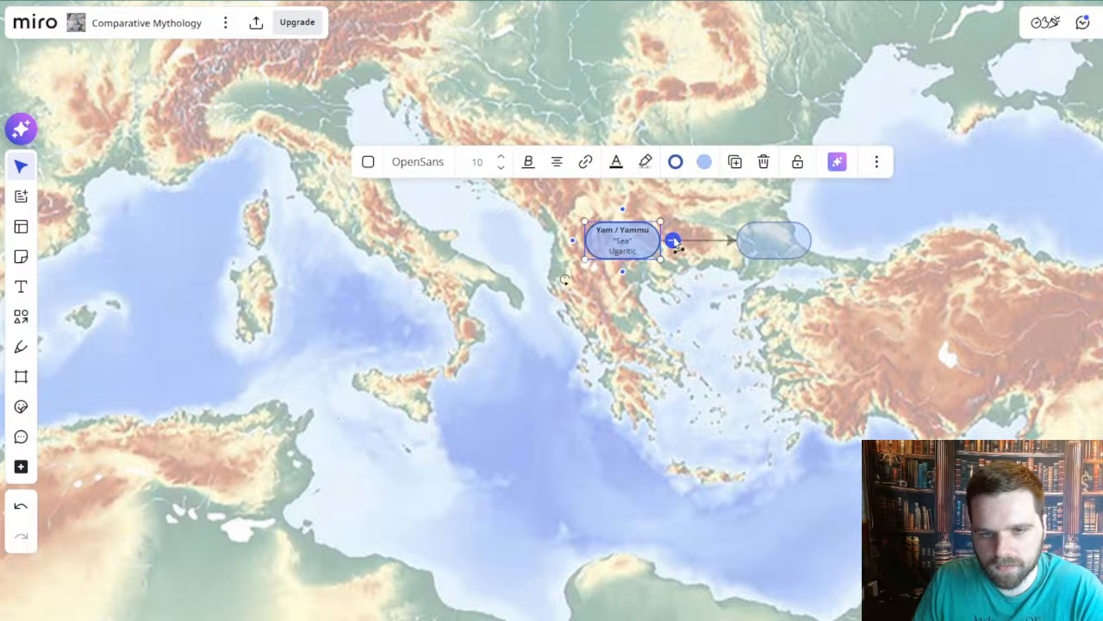
{"action": "left_click_drag", "start_coordinate": [672, 240], "coordinate": [913, 268]}
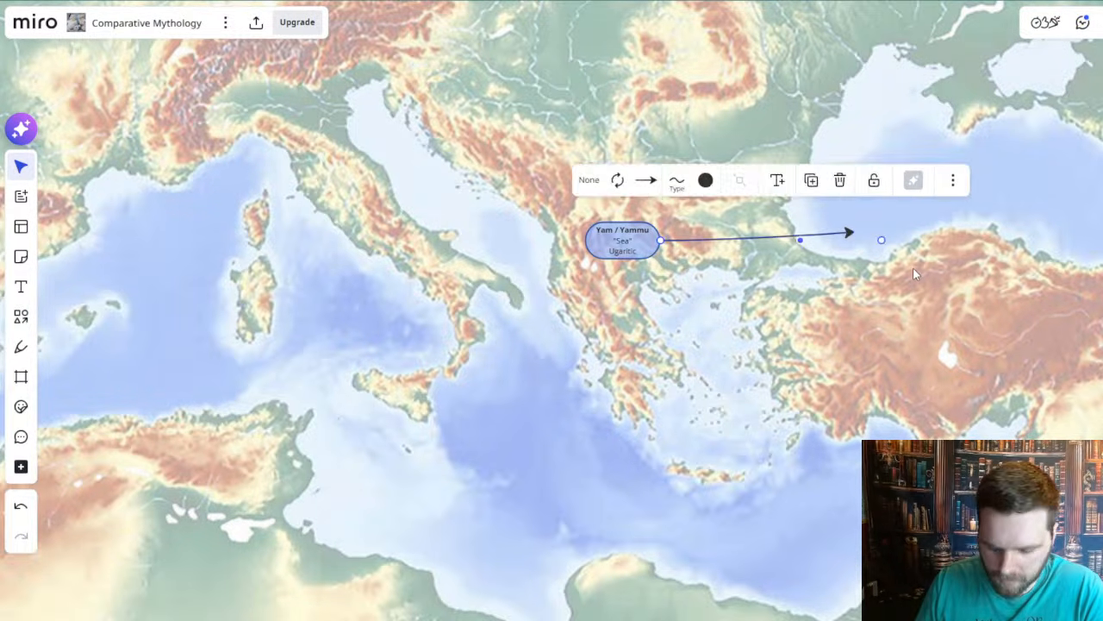
{"action": "key", "text": "Delete"}
- Replace the name in the pasted Yam / Yammu bubble with "Boreas"
{"action": "scroll", "coordinate": [760, 246], "scroll_direction": "up", "scroll_amount": 3}
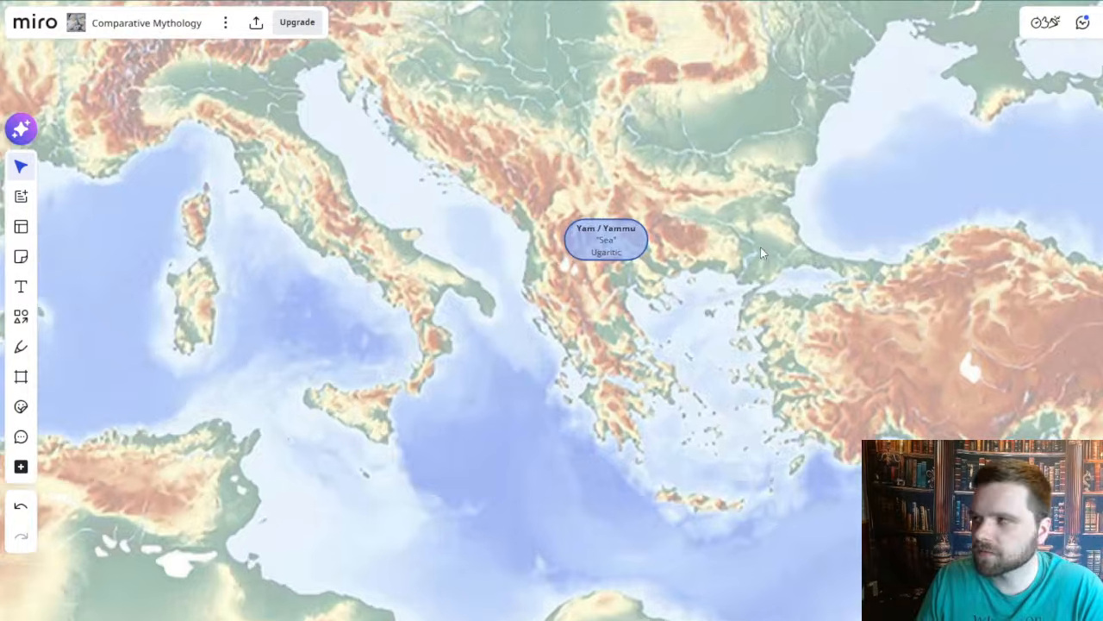
{"action": "left_click_drag", "start_coordinate": [771, 338], "coordinate": [742, 373]}
{"action": "scroll", "coordinate": [648, 362], "scroll_direction": "down", "scroll_amount": 3}
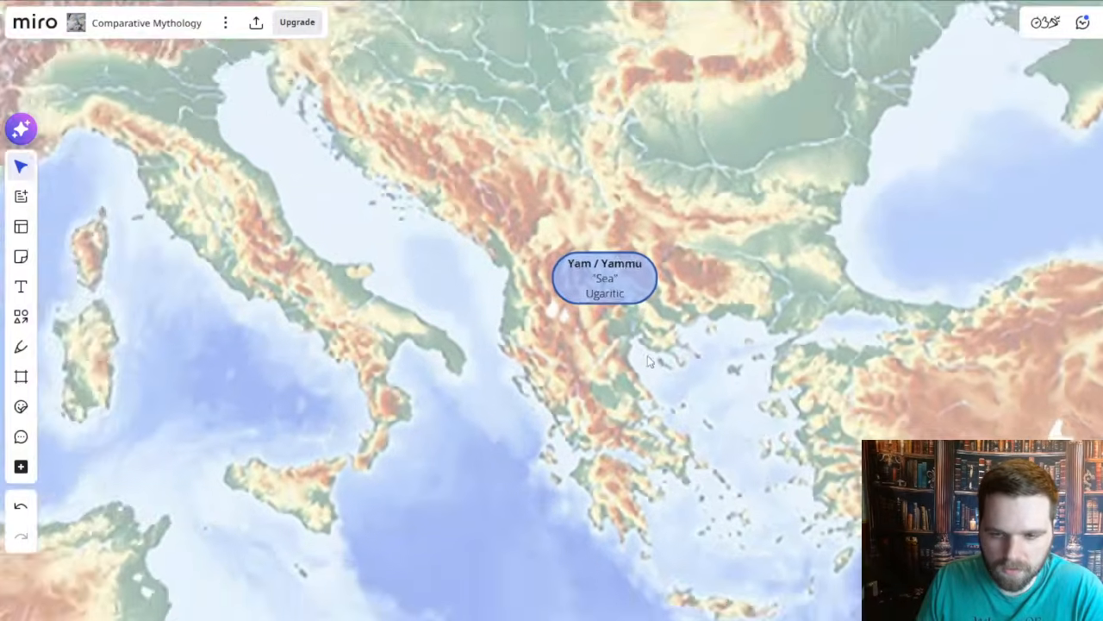
{"action": "left_click", "coordinate": [620, 293]}
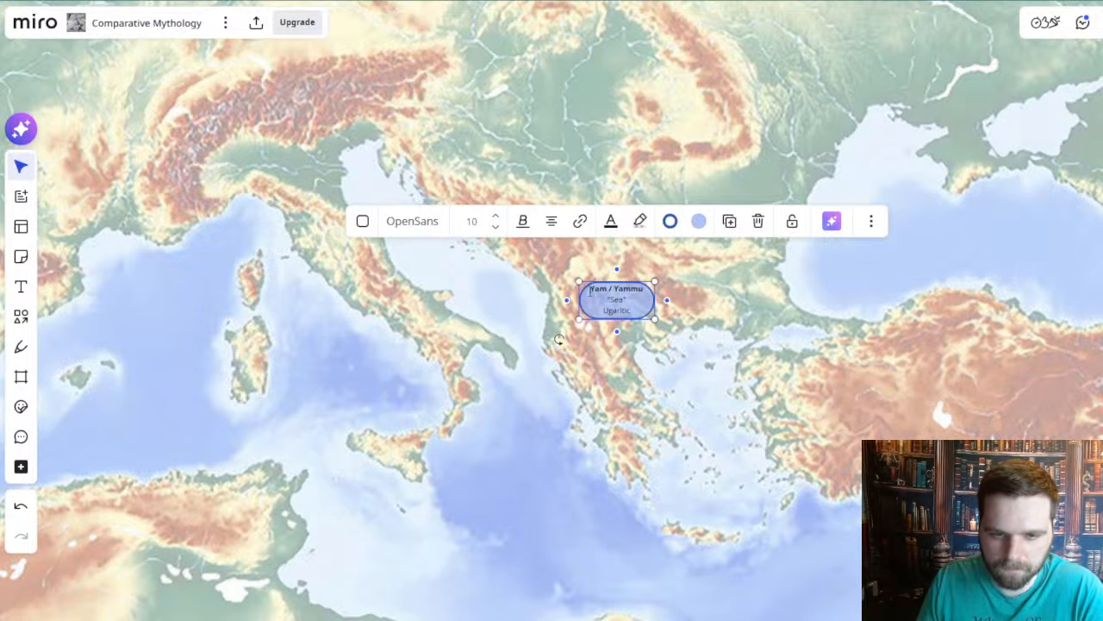
{"action": "left_click_drag", "start_coordinate": [590, 291], "coordinate": [690, 304]}
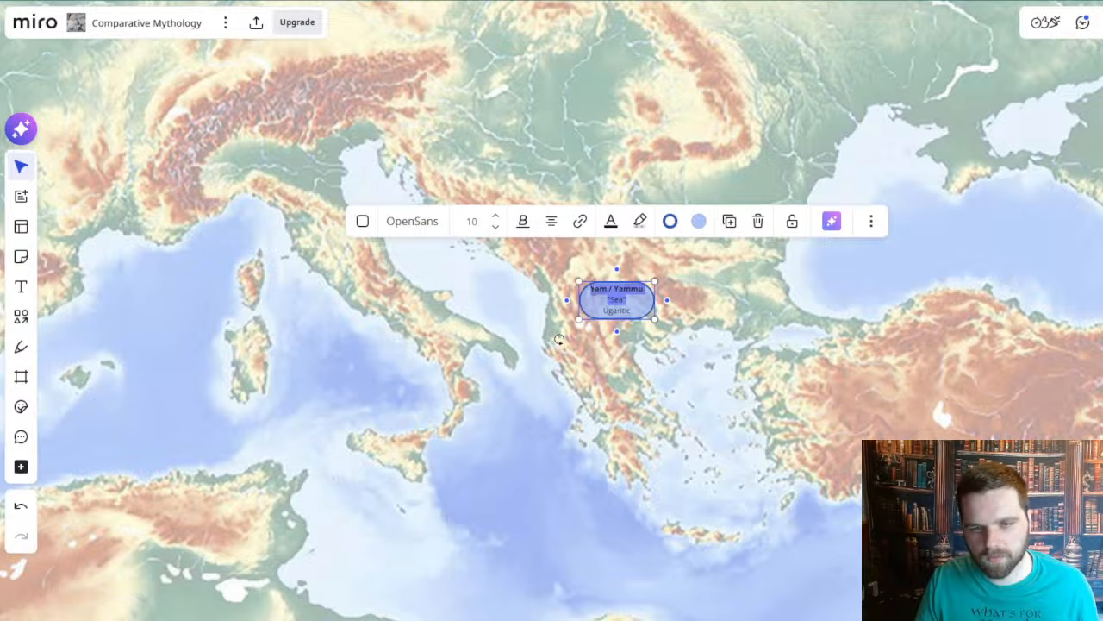
{"action": "left_click", "coordinate": [590, 289]}
{"action": "left_click_drag", "start_coordinate": [590, 291], "coordinate": [658, 288]}
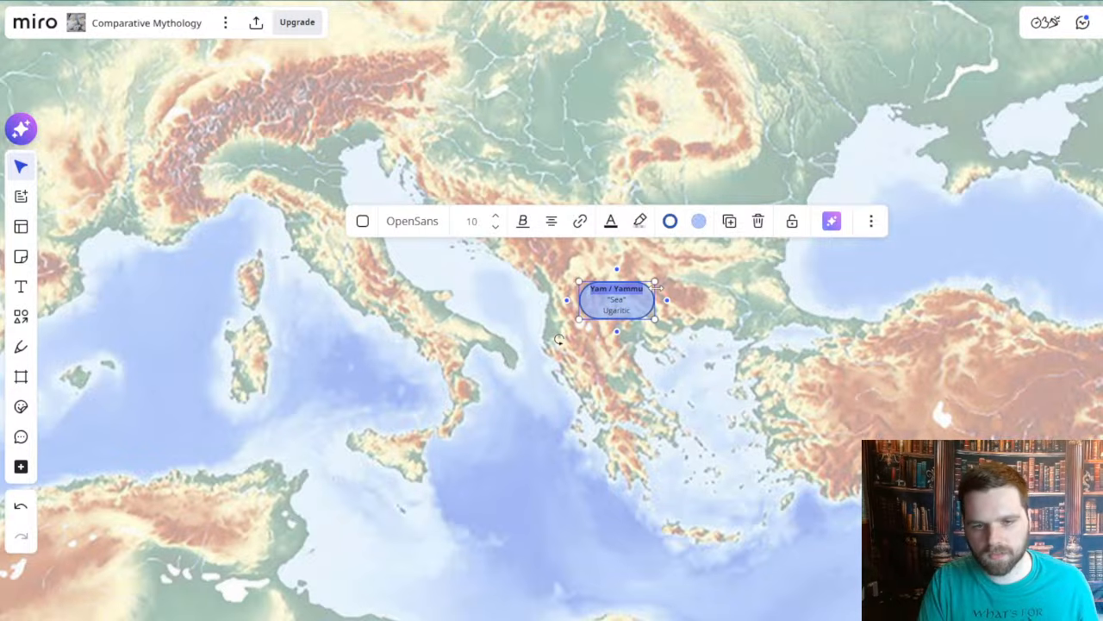
{"action": "type", "text": "Ba"}
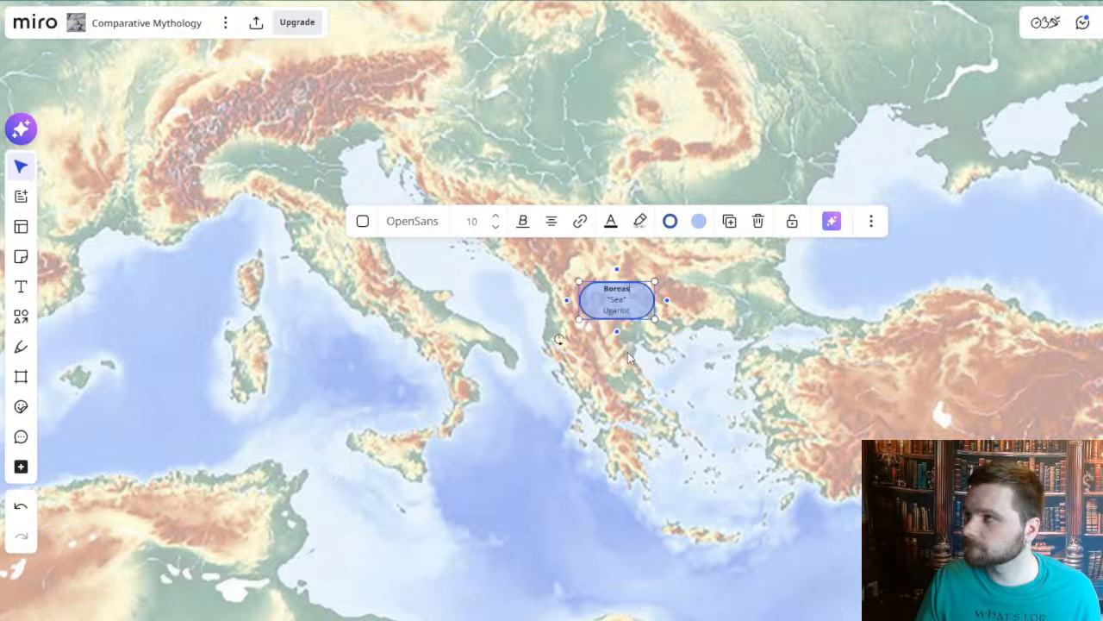
{"action": "left_click", "coordinate": [607, 277]}
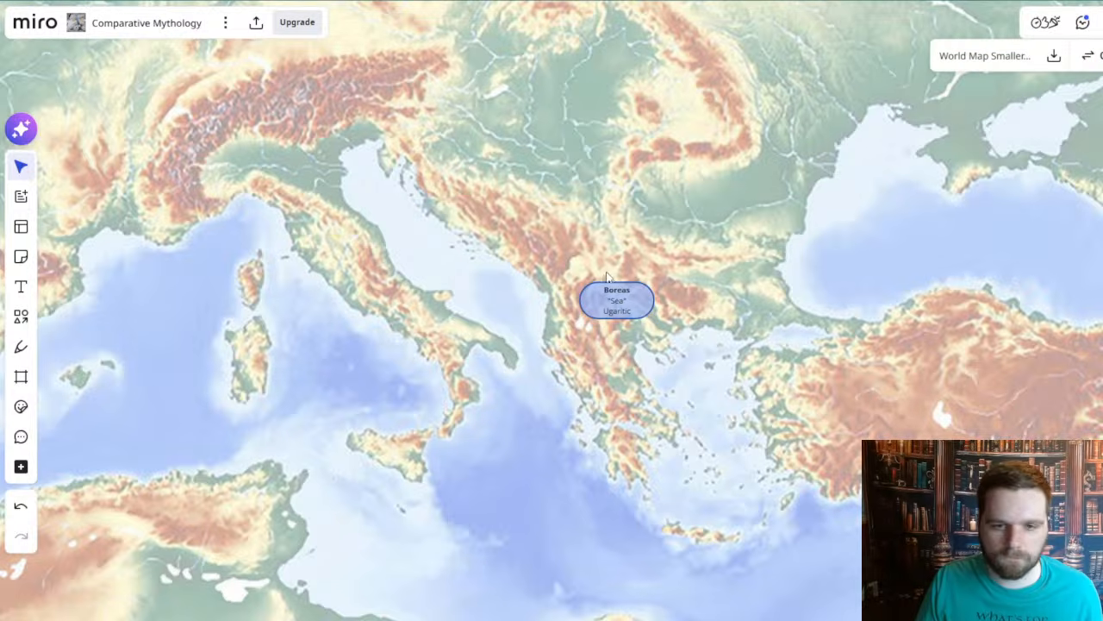
- Clear the meaning "Sea" between the quotation marks in the Boreas bubble and change its culture to "Greek Anemoi"
{"action": "left_click", "coordinate": [619, 315]}
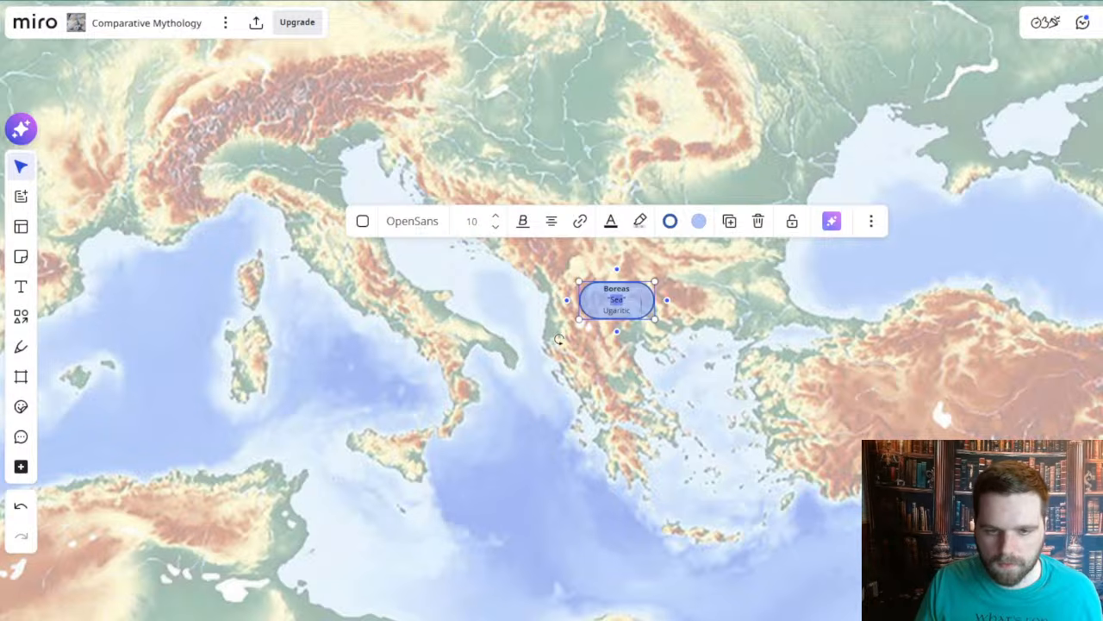
{"action": "key", "text": "BackSpace"}
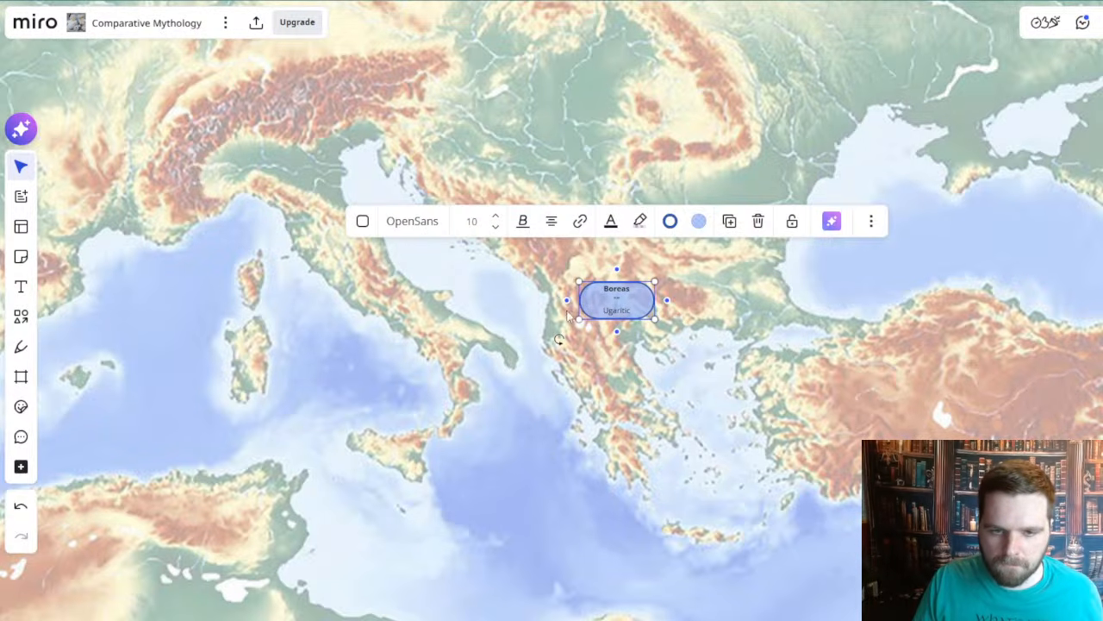
{"action": "double_click", "coordinate": [608, 309]}
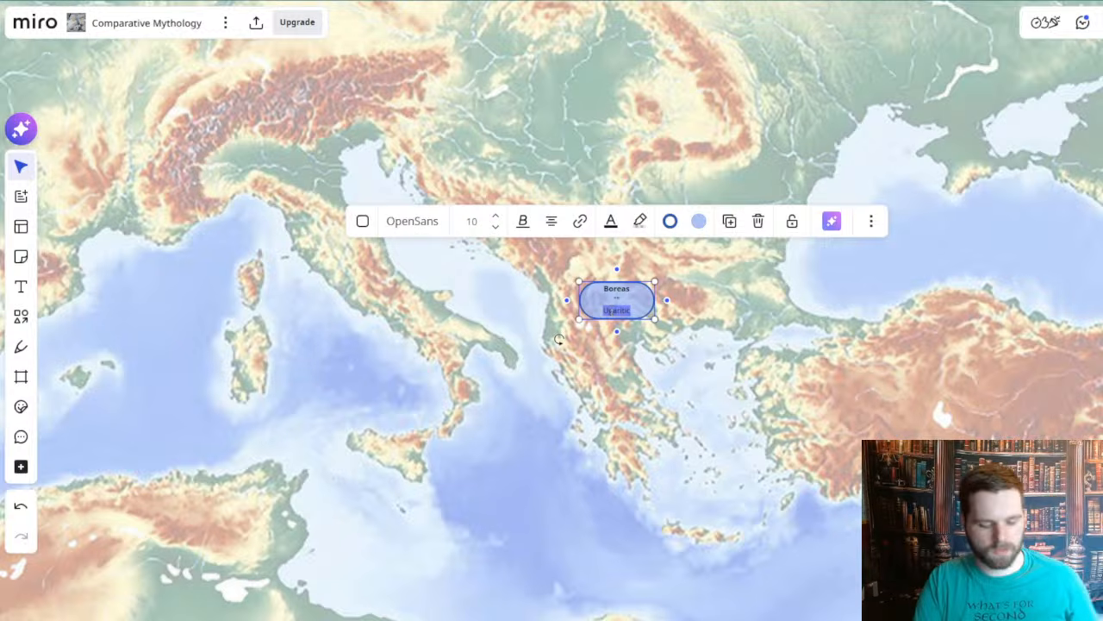
{"action": "type", "text": "Gre"}
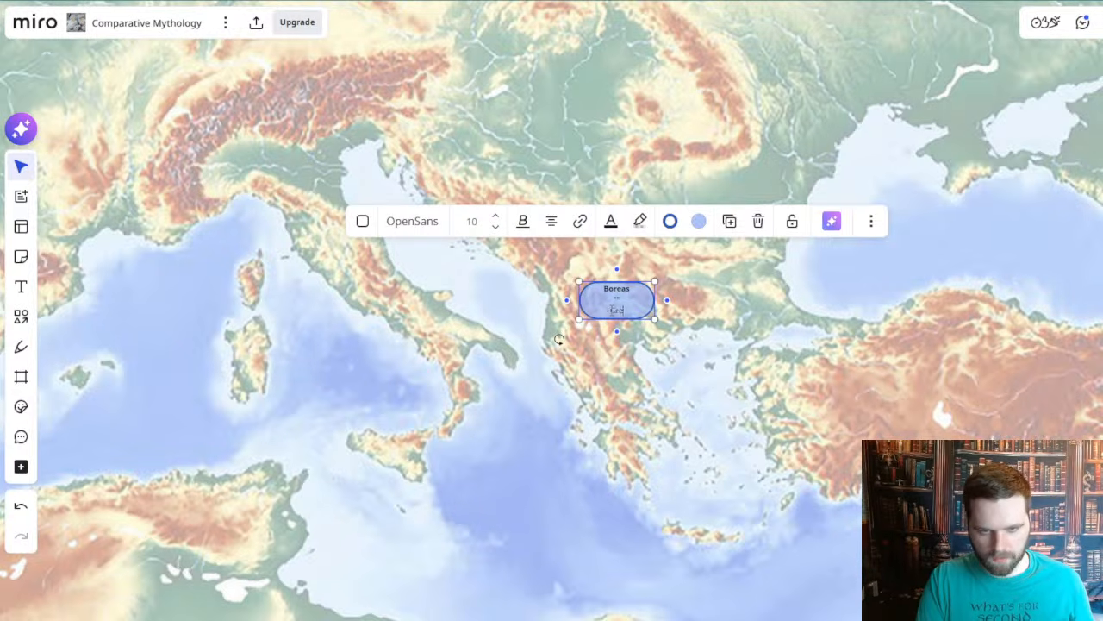
{"action": "type", "text": "ek Anemoi"}
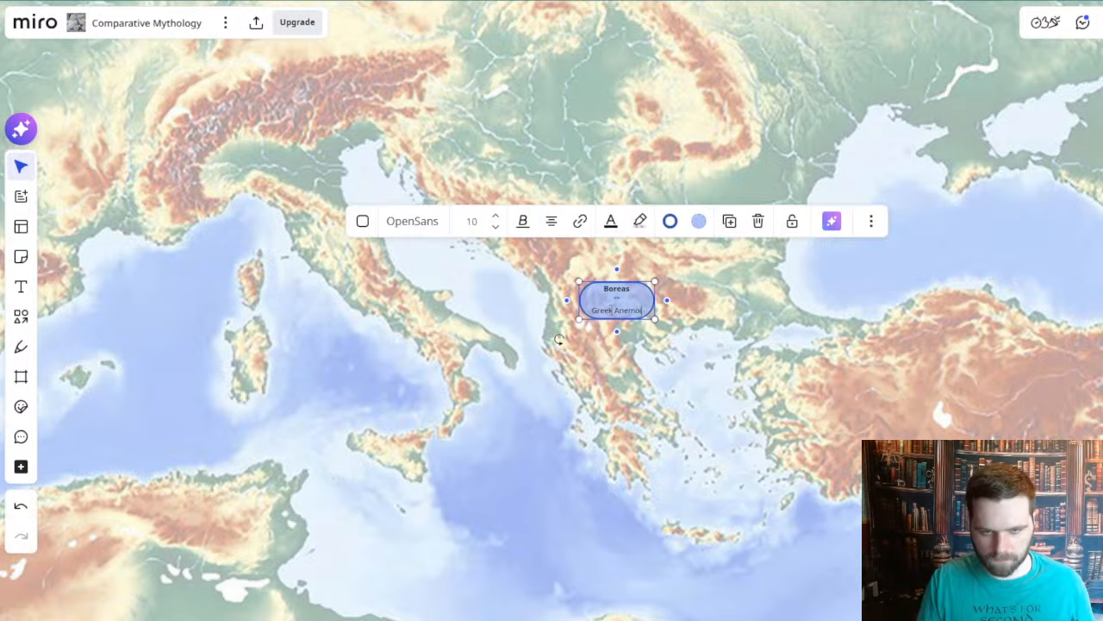
{"action": "left_click", "coordinate": [648, 391]}
- Move the Boreas bubble farther north of Greece on the Four Winds map
{"action": "left_click", "coordinate": [603, 315]}
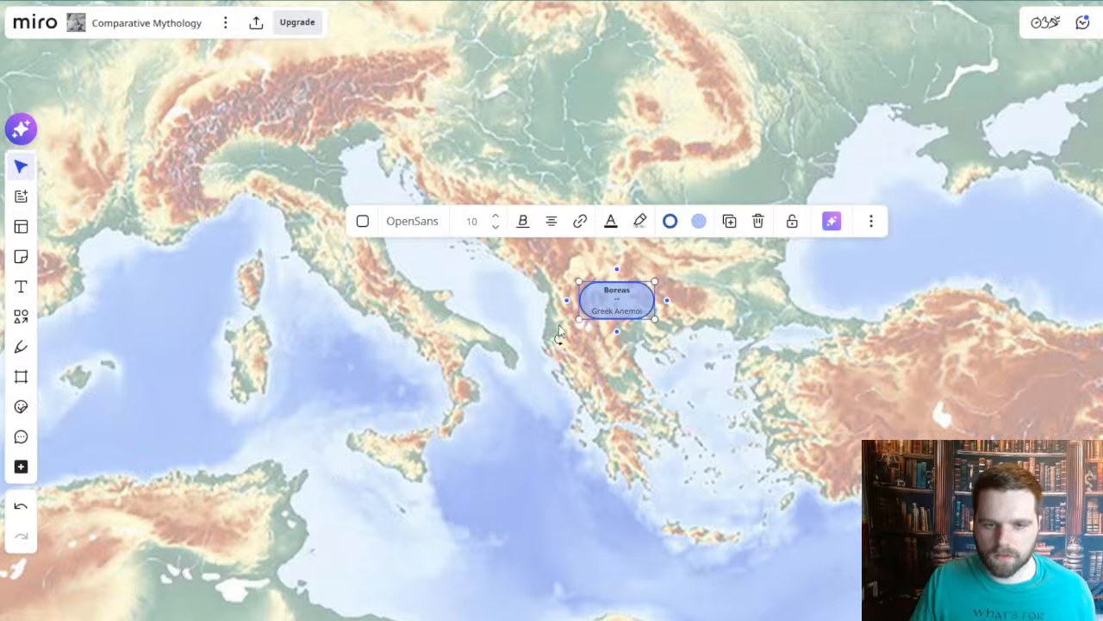
{"action": "scroll", "coordinate": [564, 336], "scroll_direction": "up", "scroll_amount": 3}
{"action": "left_click_drag", "start_coordinate": [641, 324], "coordinate": [633, 243]}
{"action": "left_click_drag", "start_coordinate": [653, 473], "coordinate": [637, 380]}
{"action": "scroll", "coordinate": [603, 362], "scroll_direction": "down", "scroll_amount": 2}
{"action": "left_click", "coordinate": [638, 367]}
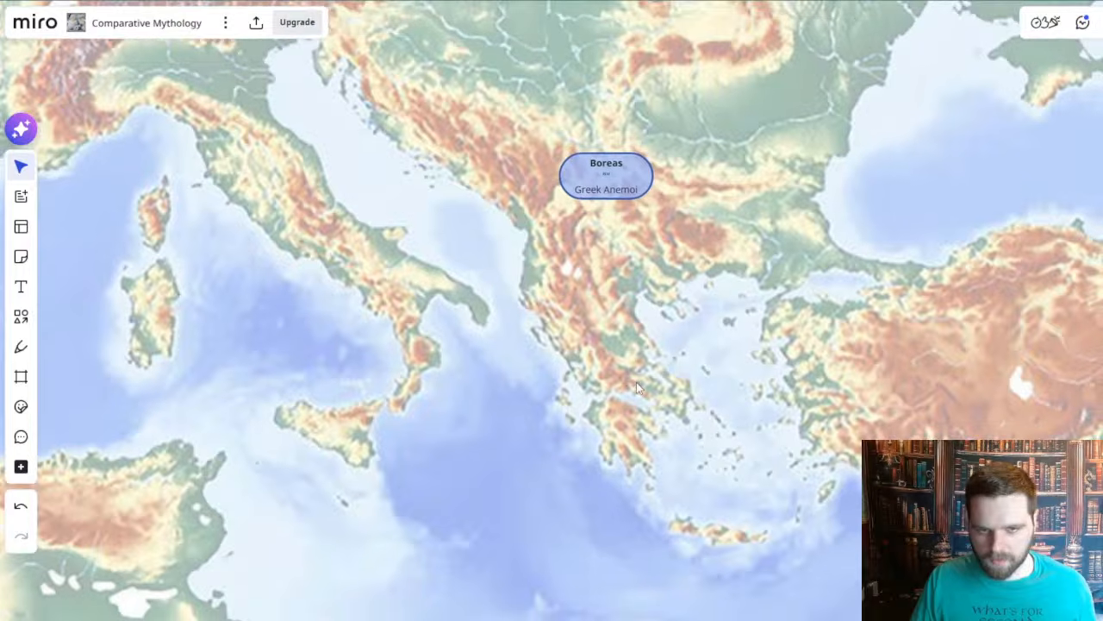
- Shift the Boreas bubble slightly east over the Balkans
{"action": "left_click_drag", "start_coordinate": [608, 332], "coordinate": [549, 337]}
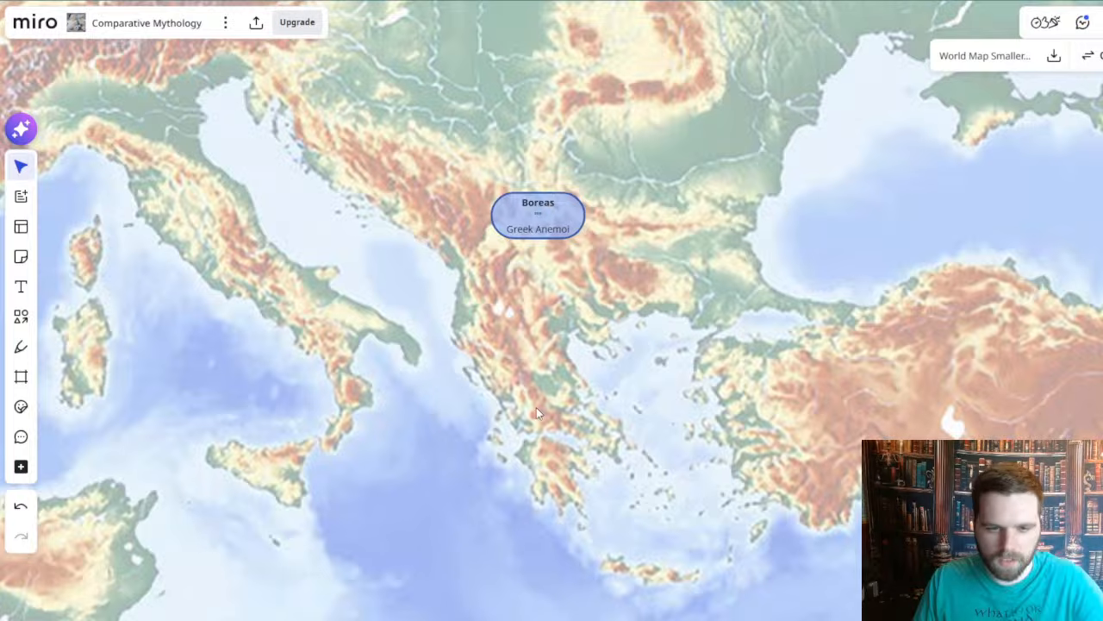
{"action": "left_click", "coordinate": [545, 225]}
{"action": "mouse_move", "coordinate": [564, 222]}
{"action": "left_mouse_down"}
{"action": "mouse_move", "coordinate": [606, 229]}
{"action": "mouse_move", "coordinate": [579, 219]}
{"action": "left_mouse_up"}
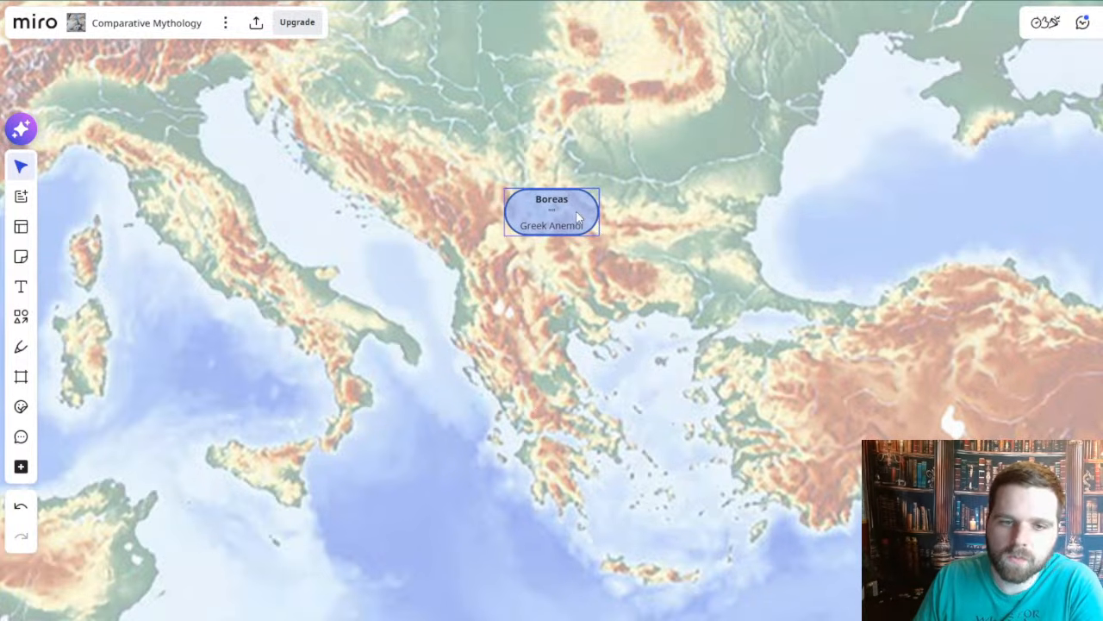
{"action": "left_click_drag", "start_coordinate": [722, 228], "coordinate": [721, 312]}
{"action": "left_click", "coordinate": [596, 246]}
{"action": "scroll", "coordinate": [592, 245], "scroll_direction": "down", "scroll_amount": 3}
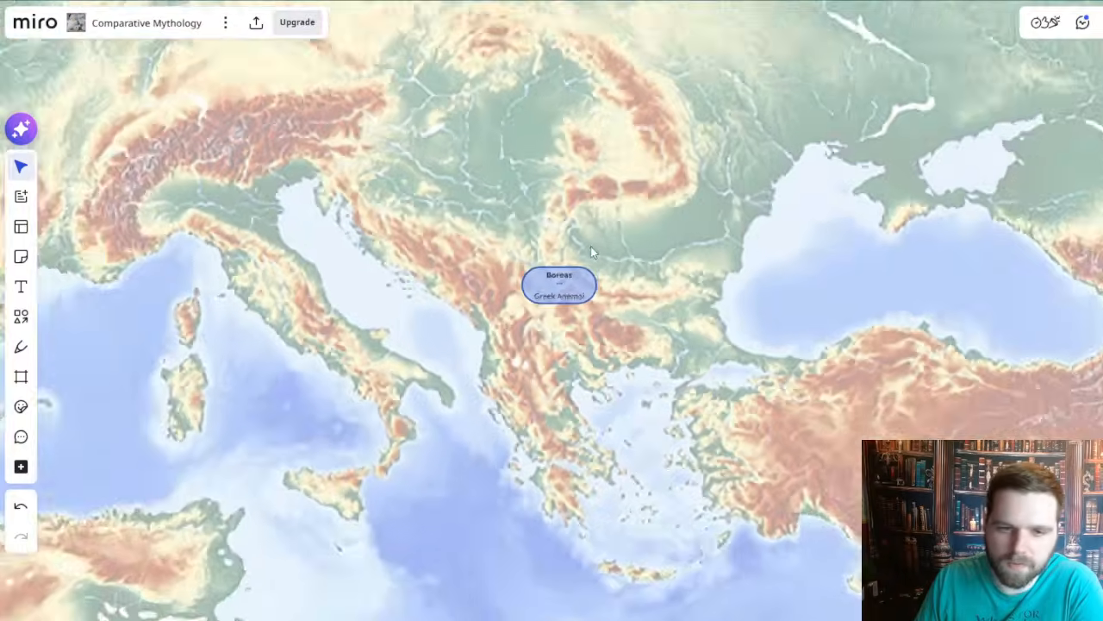
- Nudge the Boreas bubble slightly southwest, keeping it over the Balkans north of Greece
{"action": "left_click_drag", "start_coordinate": [685, 204], "coordinate": [671, 388]}
{"action": "scroll", "coordinate": [669, 387], "scroll_direction": "down", "scroll_amount": 3}
{"action": "left_click_drag", "start_coordinate": [801, 168], "coordinate": [700, 220]}
{"action": "left_click_drag", "start_coordinate": [593, 425], "coordinate": [684, 235]}
{"action": "scroll", "coordinate": [593, 284], "scroll_direction": "up", "scroll_amount": 8}
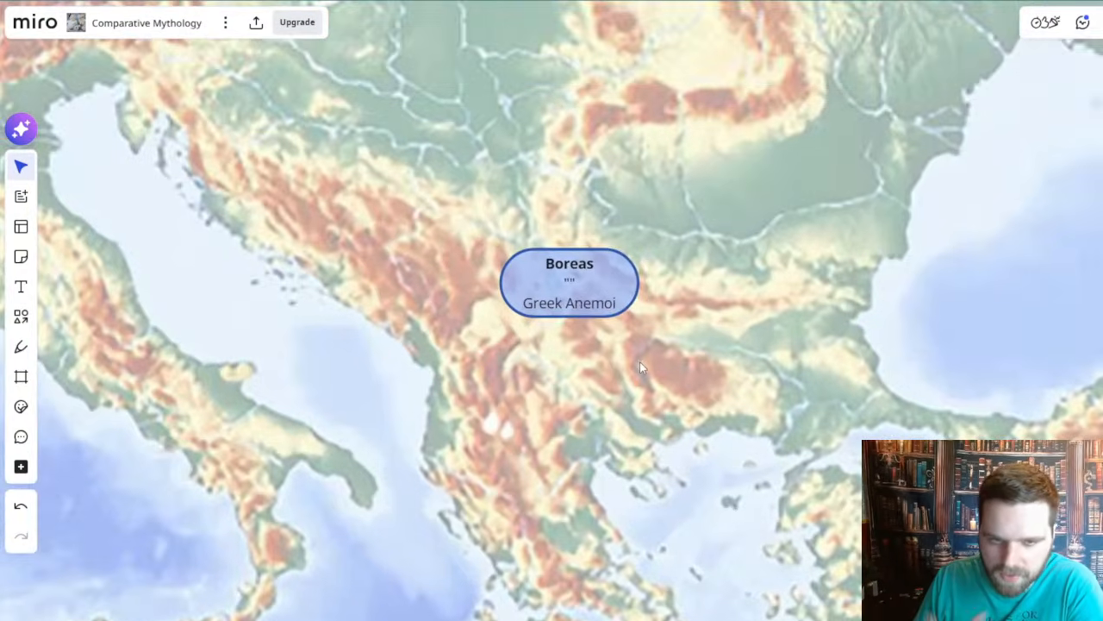
{"action": "left_click_drag", "start_coordinate": [624, 379], "coordinate": [615, 400]}
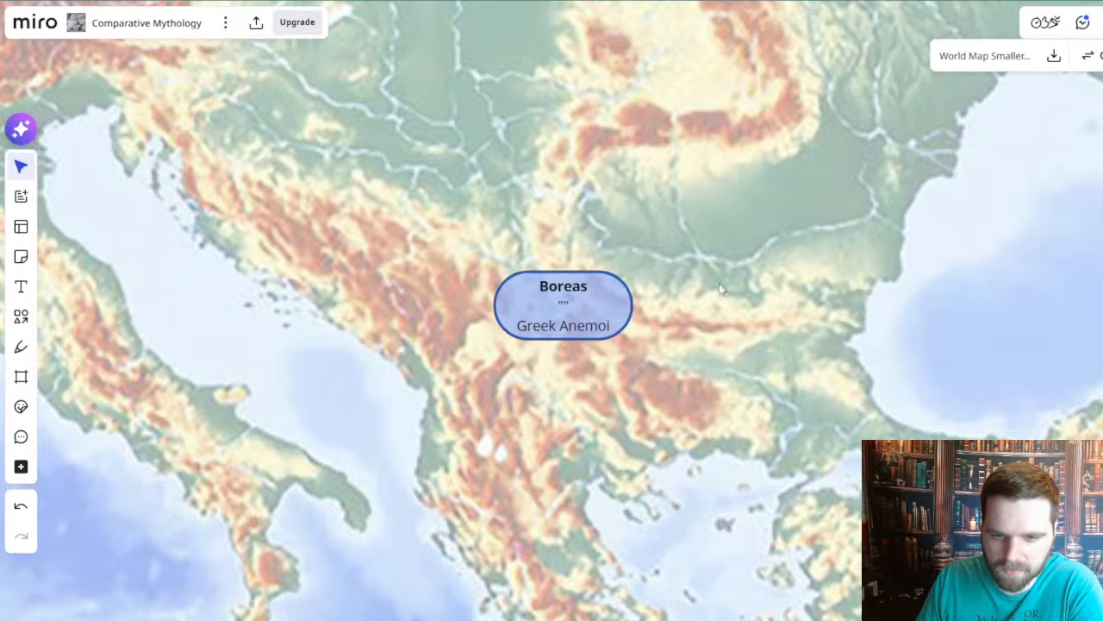
{"action": "left_click_drag", "start_coordinate": [636, 390], "coordinate": [586, 389]}
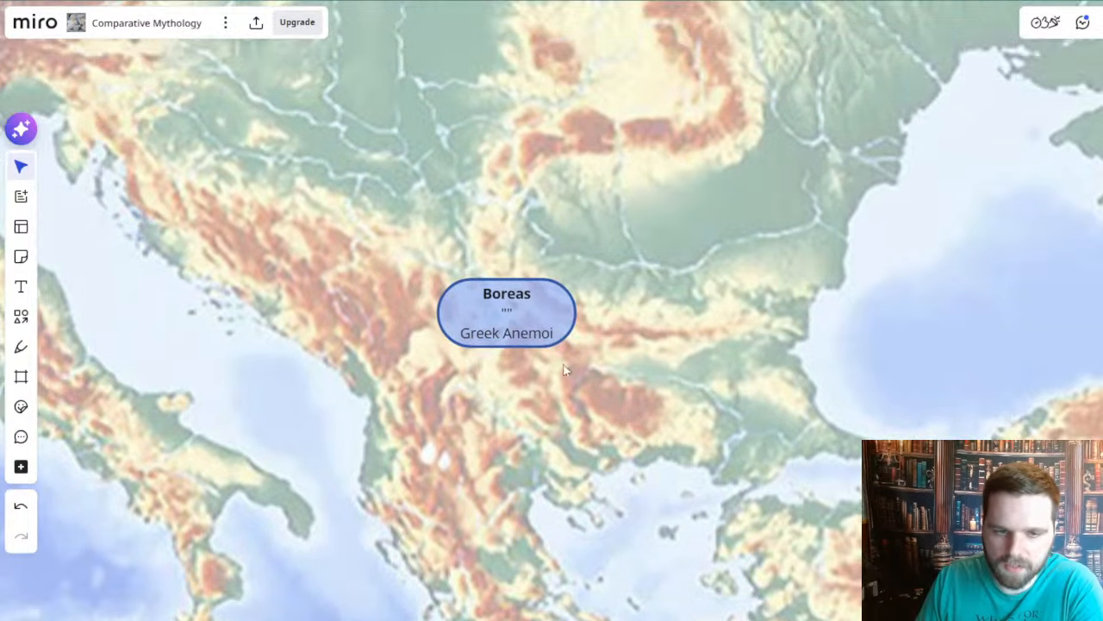
{"action": "left_click", "coordinate": [514, 307]}
{"action": "mouse_move", "coordinate": [515, 335]}
{"action": "left_mouse_down"}
{"action": "mouse_move", "coordinate": [518, 349]}
{"action": "mouse_move", "coordinate": [503, 350]}
{"action": "left_mouse_up"}
{"action": "left_click_drag", "start_coordinate": [687, 476], "coordinate": [709, 231]}
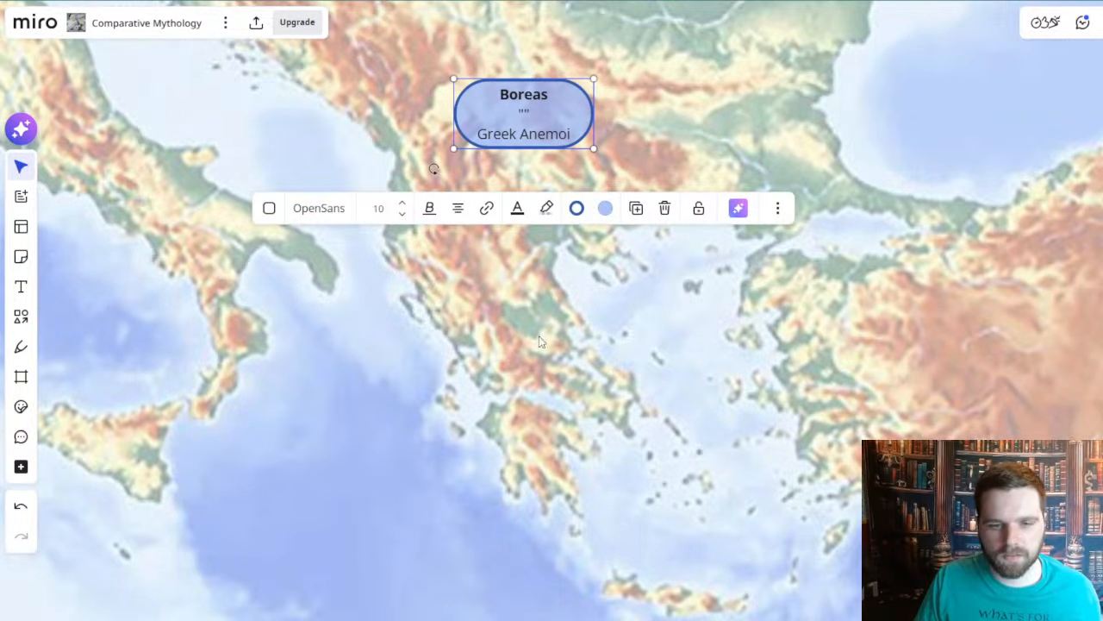
- Set the Boreas bubble's fill color to light blue and deselect the bubble
{"action": "left_click_drag", "start_coordinate": [568, 406], "coordinate": [620, 411]}
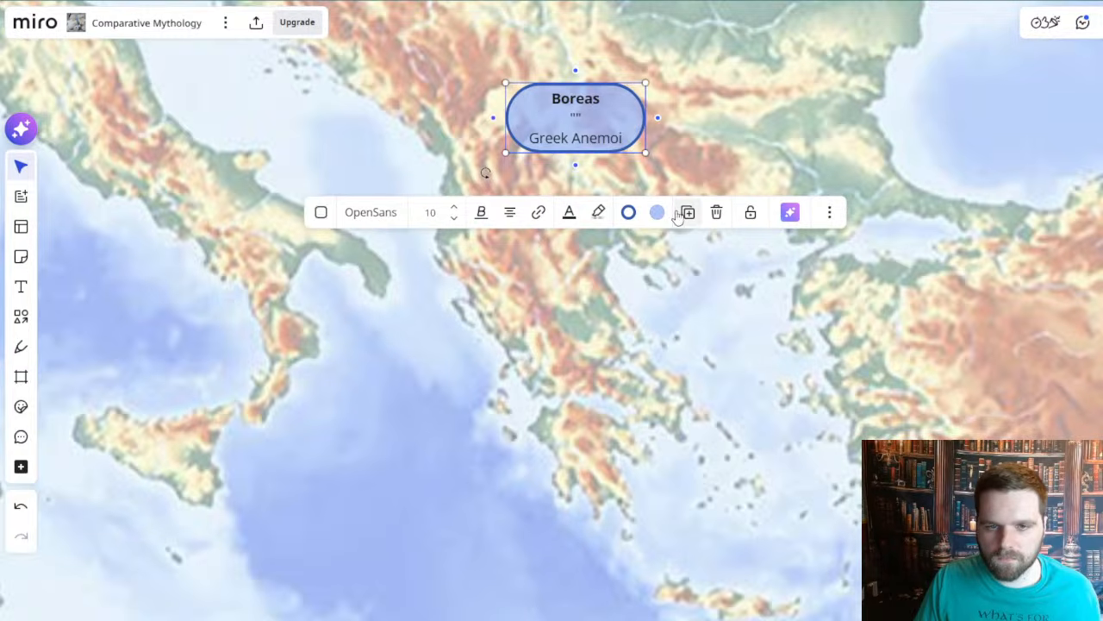
{"action": "left_click", "coordinate": [657, 216]}
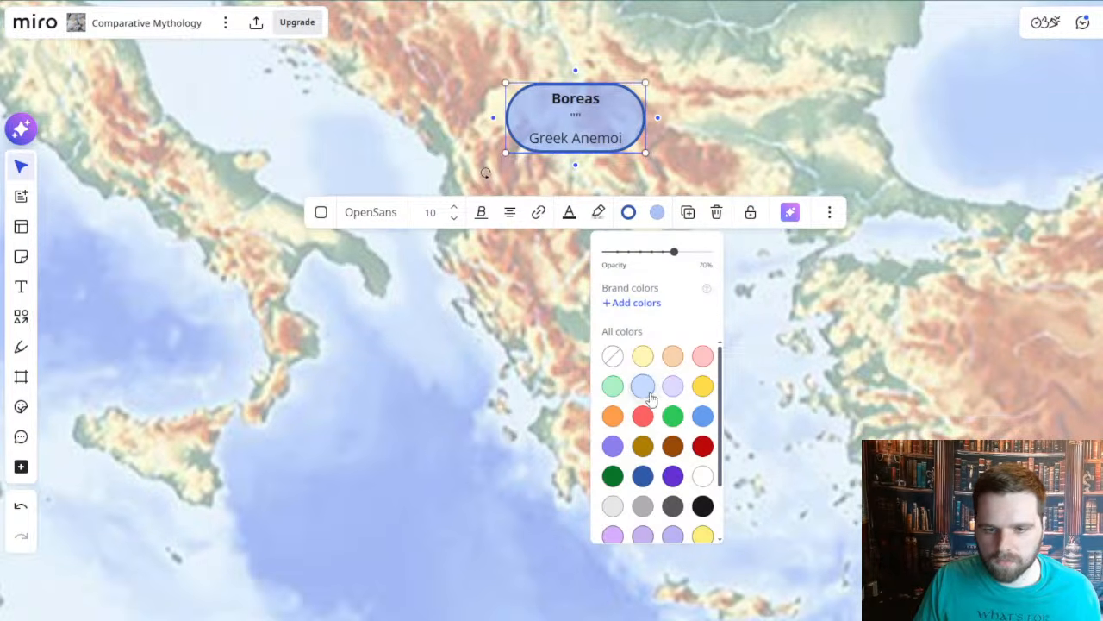
{"action": "left_click", "coordinate": [646, 395]}
{"action": "left_click", "coordinate": [593, 242]}
- Go back to the Four Winds/Directions/Pillars table and examine the pantheons' entries across the columns from Cold to Beyond
{"action": "scroll", "coordinate": [593, 242], "scroll_direction": "down", "scroll_amount": 10}
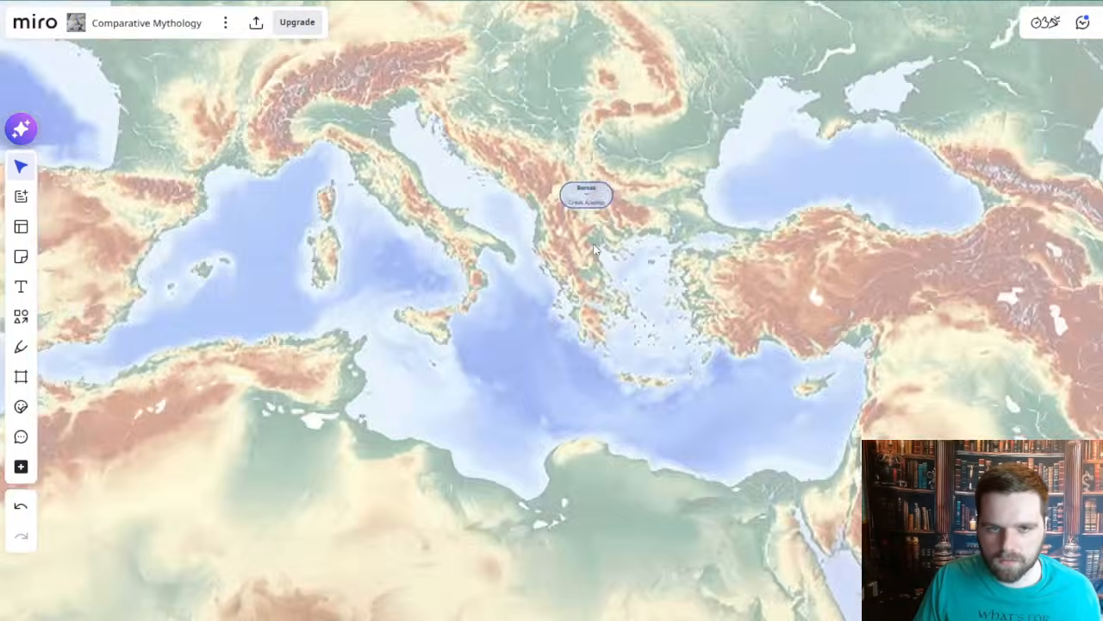
{"action": "left_click_drag", "start_coordinate": [556, 172], "coordinate": [620, 517]}
{"action": "scroll", "coordinate": [422, 164], "scroll_direction": "up", "scroll_amount": 9}
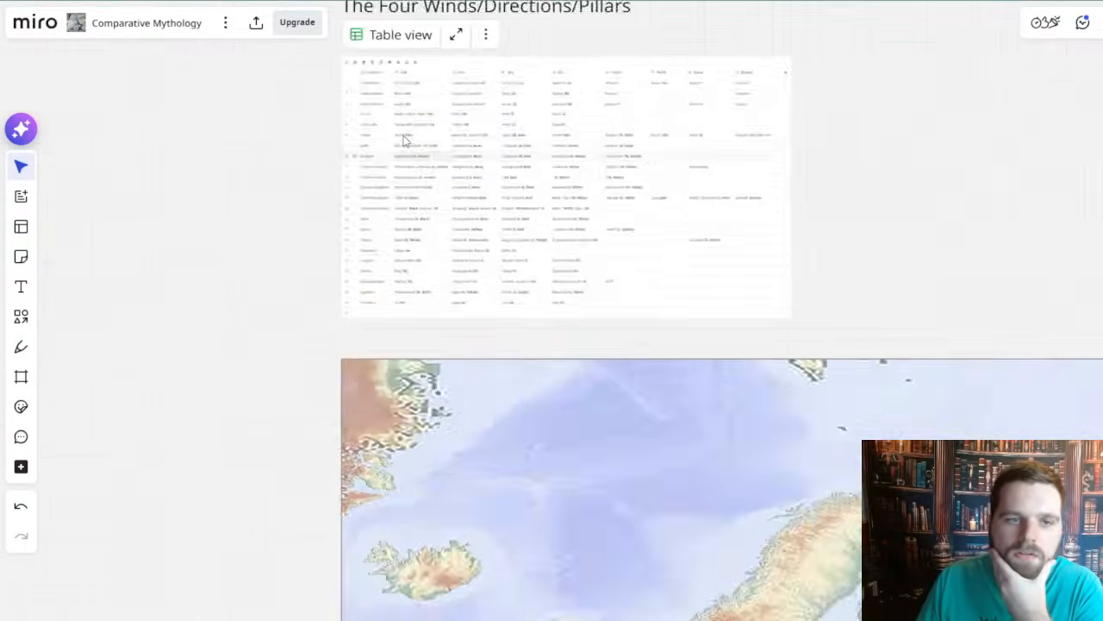
{"action": "scroll", "coordinate": [420, 142], "scroll_direction": "up", "scroll_amount": 2}
{"action": "left_click_drag", "start_coordinate": [508, 126], "coordinate": [426, 284]}
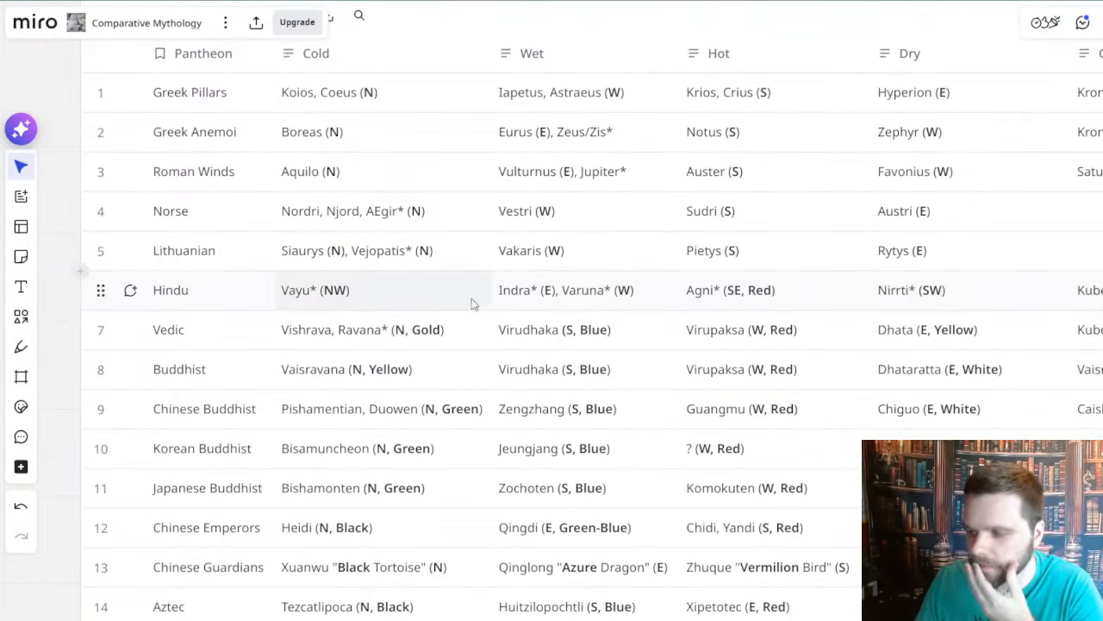
{"action": "scroll", "coordinate": [475, 302], "scroll_direction": "up", "scroll_amount": 1}
{"action": "scroll", "coordinate": [475, 302], "scroll_direction": "left", "scroll_amount": 2}
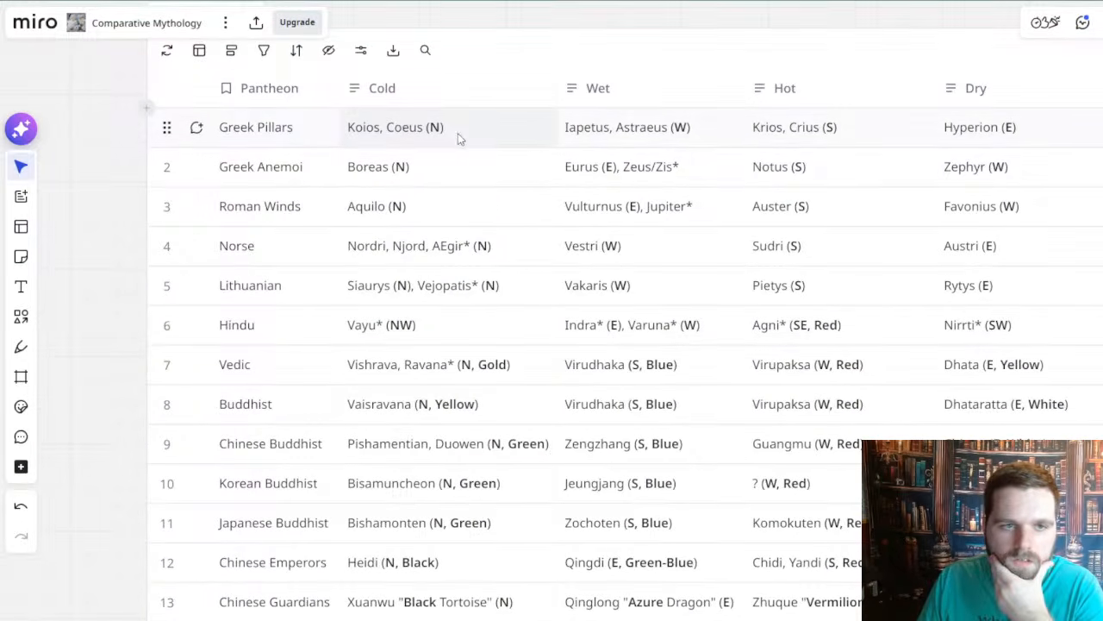
{"action": "scroll", "coordinate": [377, 229], "scroll_direction": "up", "scroll_amount": 1}
{"action": "scroll", "coordinate": [377, 229], "scroll_direction": "right", "scroll_amount": 2}
{"action": "scroll", "coordinate": [366, 246], "scroll_direction": "down", "scroll_amount": 3}
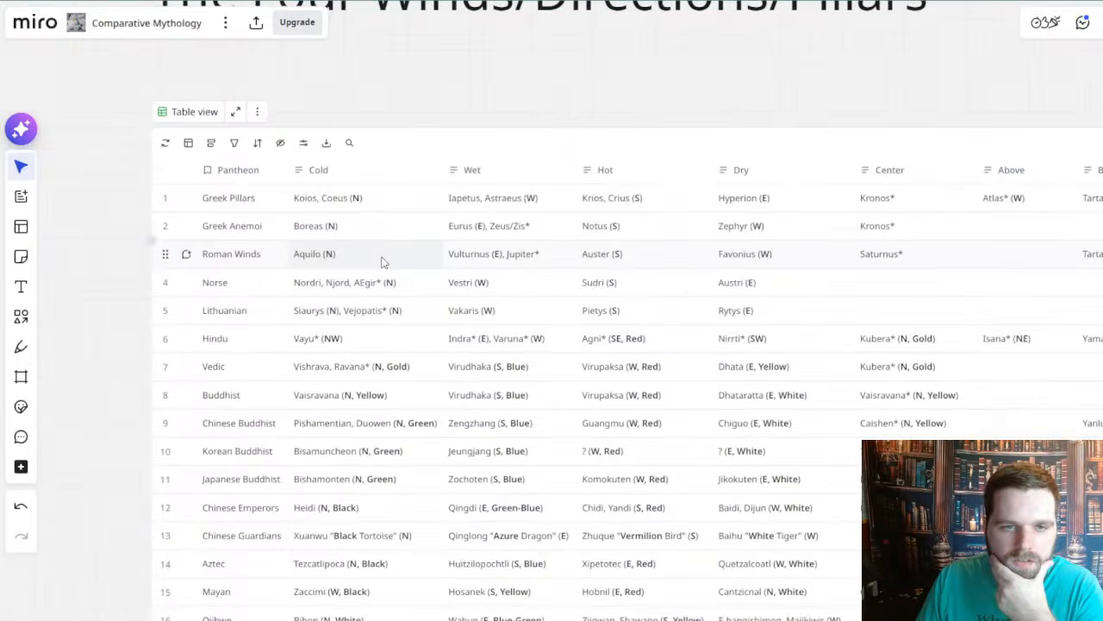
{"action": "scroll", "coordinate": [702, 388], "scroll_direction": "right", "scroll_amount": 4}
{"action": "scroll", "coordinate": [702, 388], "scroll_direction": "down", "scroll_amount": 2}
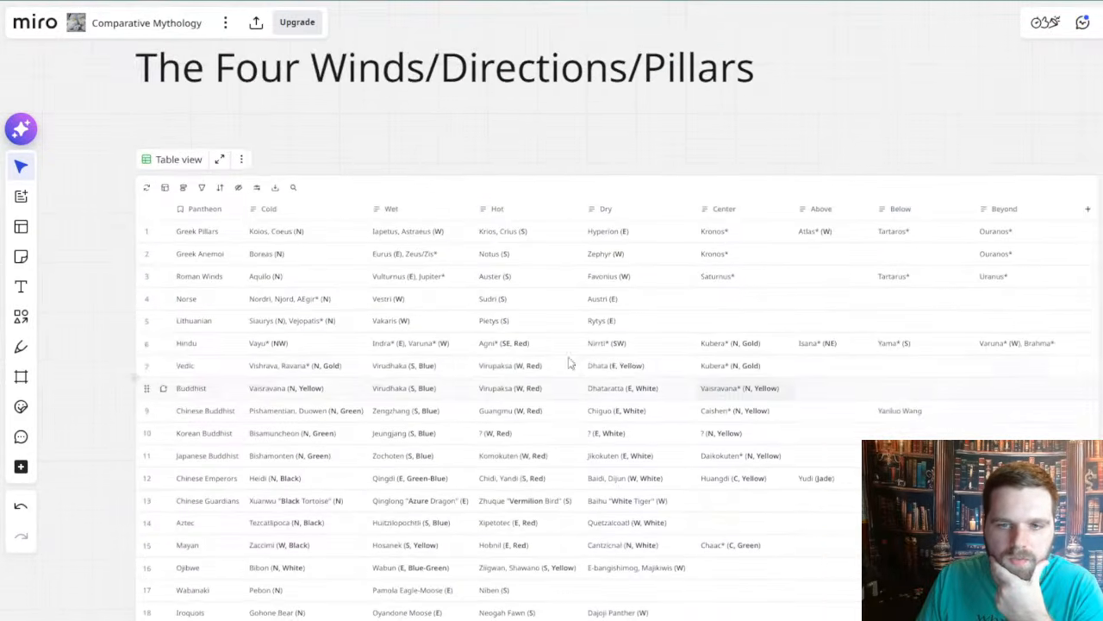
{"action": "scroll", "coordinate": [648, 375], "scroll_direction": "left", "scroll_amount": 3}
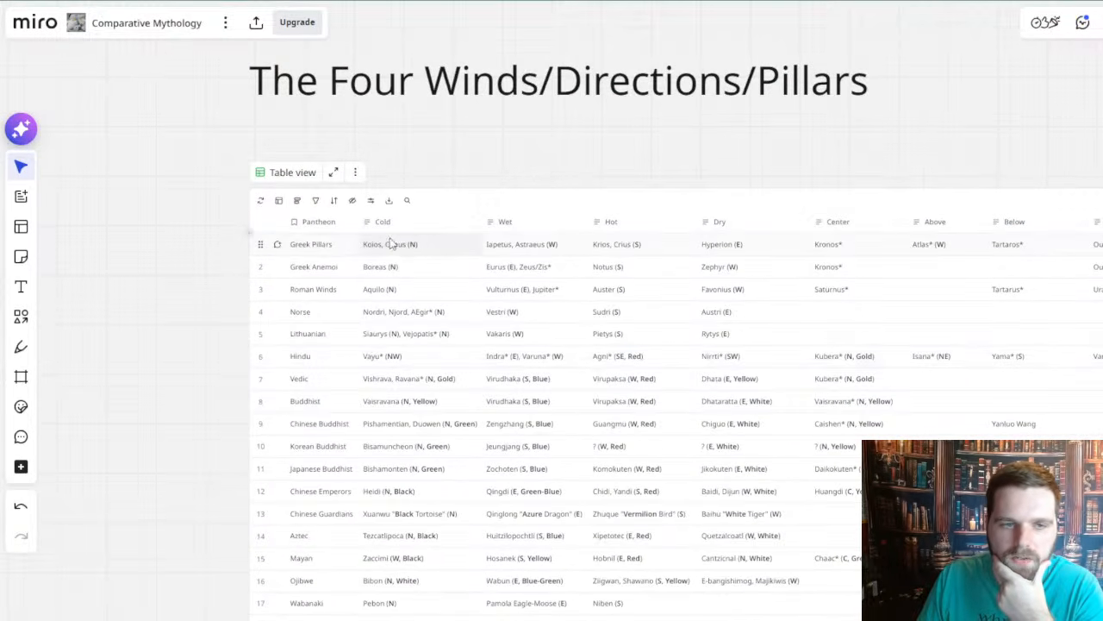
- Compare the Cold, Wet, Hot and Dry deities and their compass directions in the table's Greek, Roman, Norse, Hindu and Buddhist rows
{"action": "scroll", "coordinate": [400, 256], "scroll_direction": "up", "scroll_amount": 2}
{"action": "left_click_drag", "start_coordinate": [452, 293], "coordinate": [516, 317]}
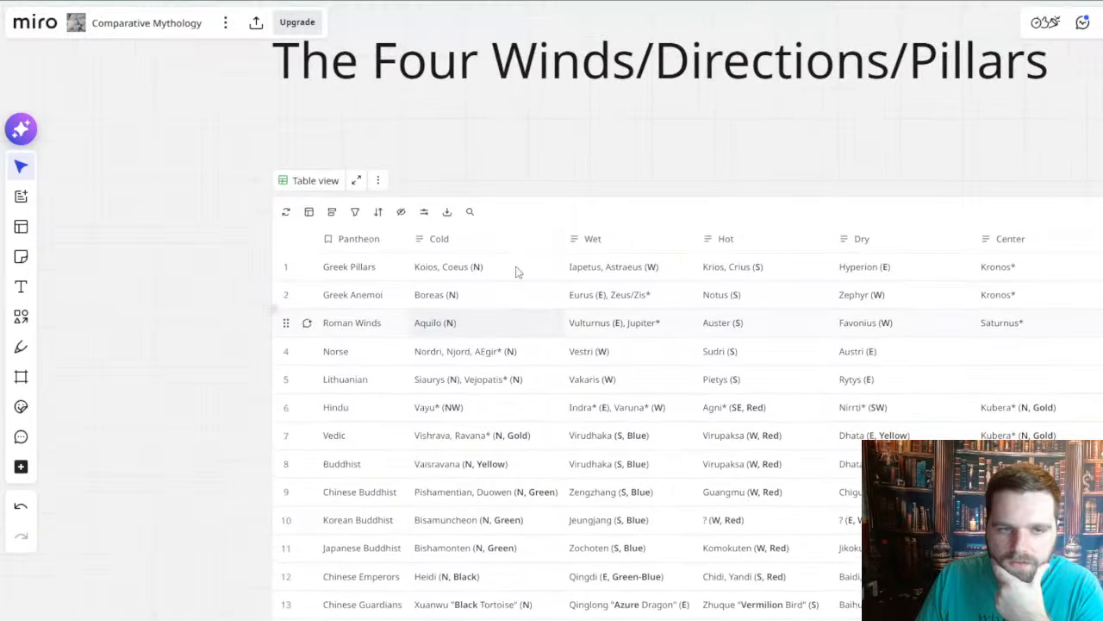
{"action": "left_click_drag", "start_coordinate": [483, 132], "coordinate": [882, 500]}
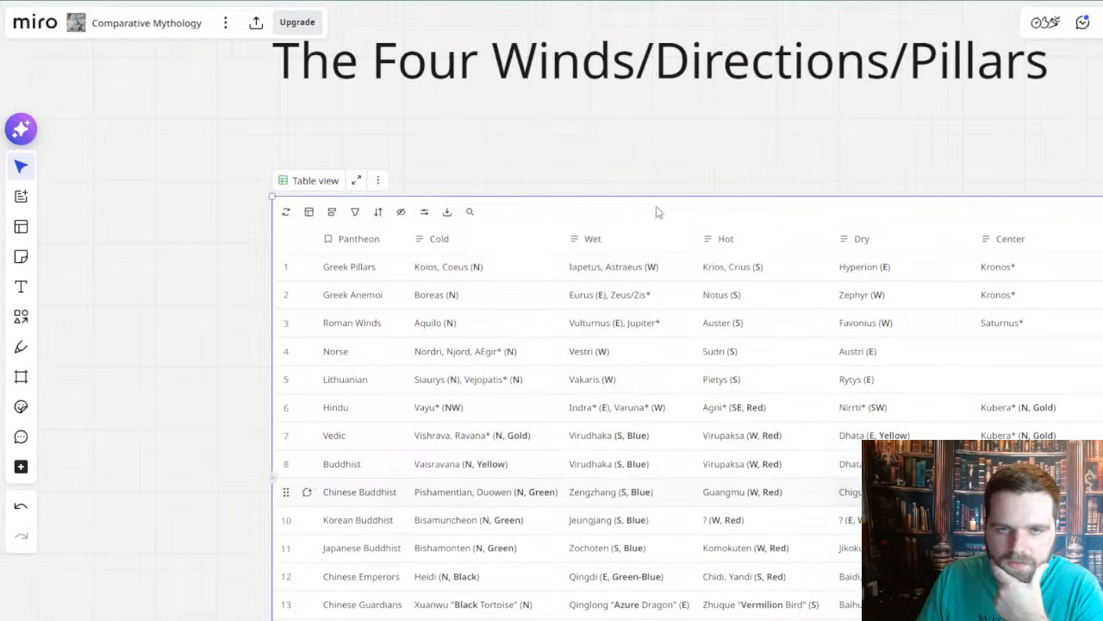
{"action": "left_click", "coordinate": [536, 158]}
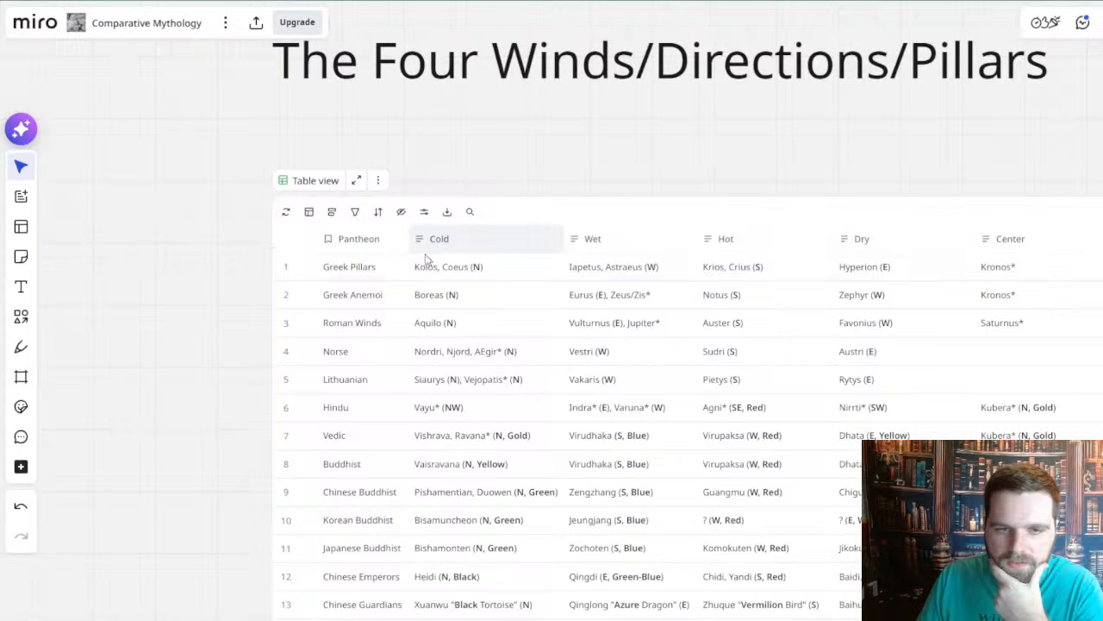
{"action": "scroll", "coordinate": [565, 216], "scroll_direction": "up", "scroll_amount": 2}
{"action": "scroll", "coordinate": [533, 82], "scroll_direction": "down", "scroll_amount": 1}
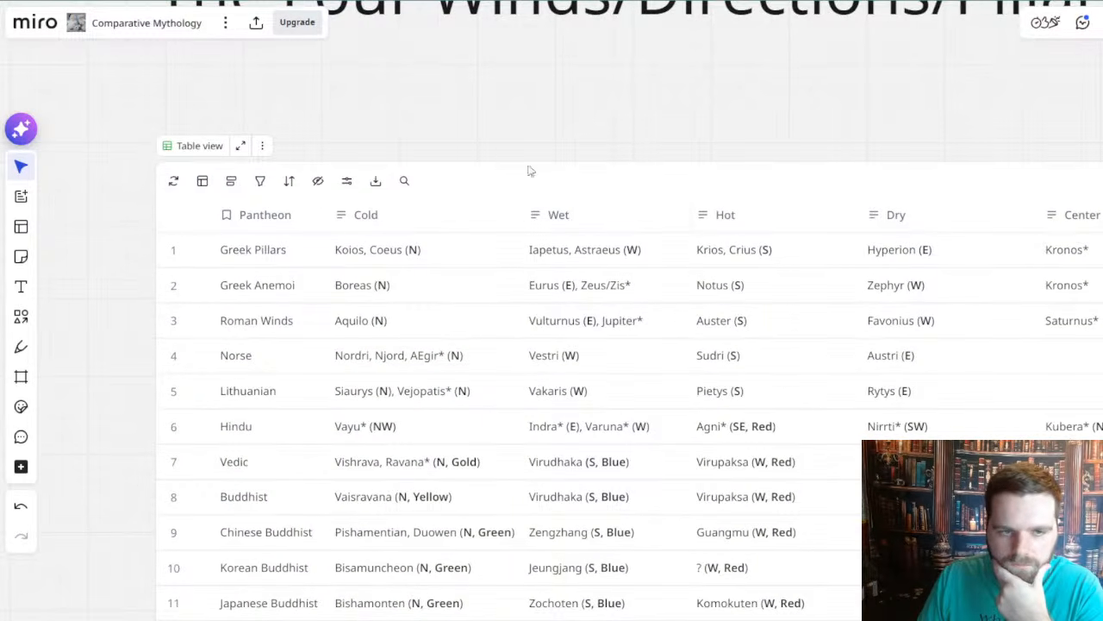
{"action": "left_click_drag", "start_coordinate": [911, 116], "coordinate": [521, 138]}
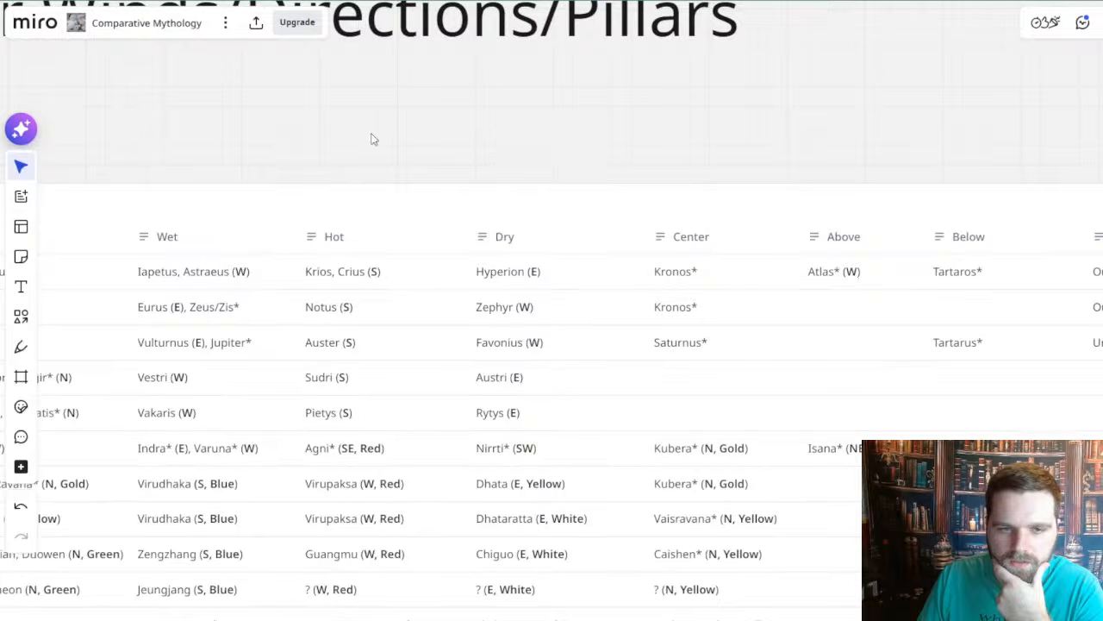
{"action": "scroll", "coordinate": [371, 138], "scroll_direction": "left", "scroll_amount": 5}
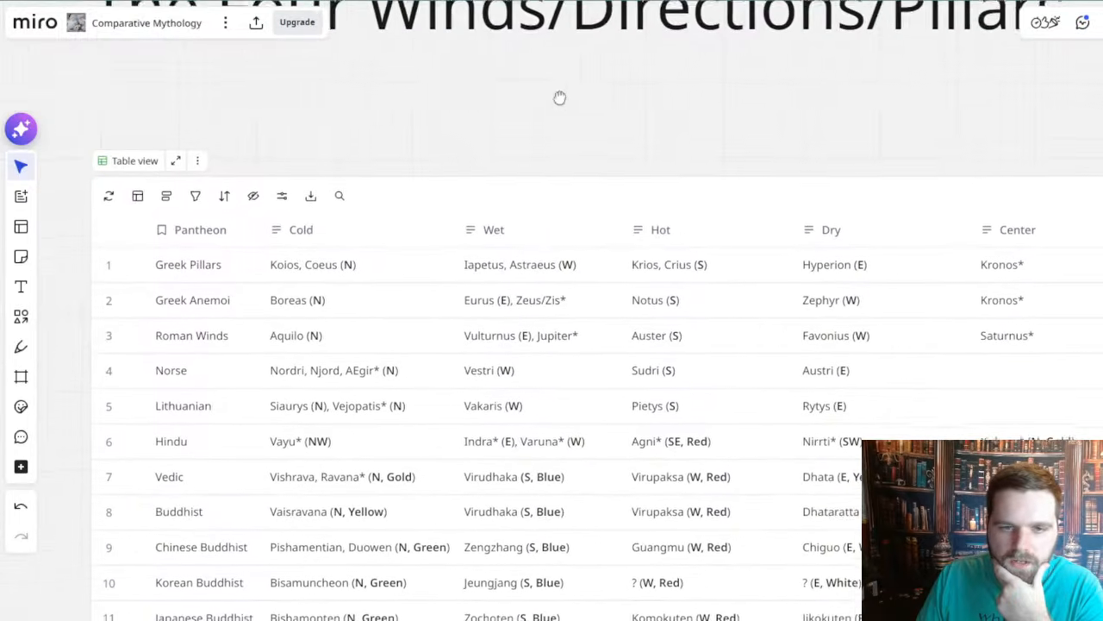
{"action": "scroll", "coordinate": [560, 107], "scroll_direction": "down", "scroll_amount": 1}
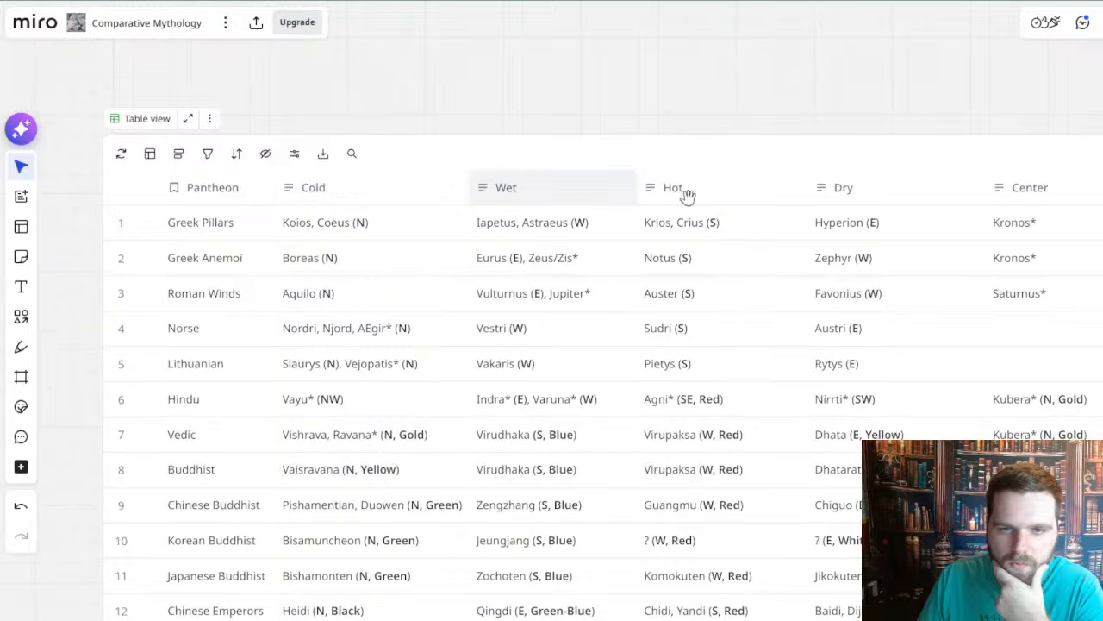
{"action": "left_click_drag", "start_coordinate": [697, 84], "coordinate": [594, 87]}
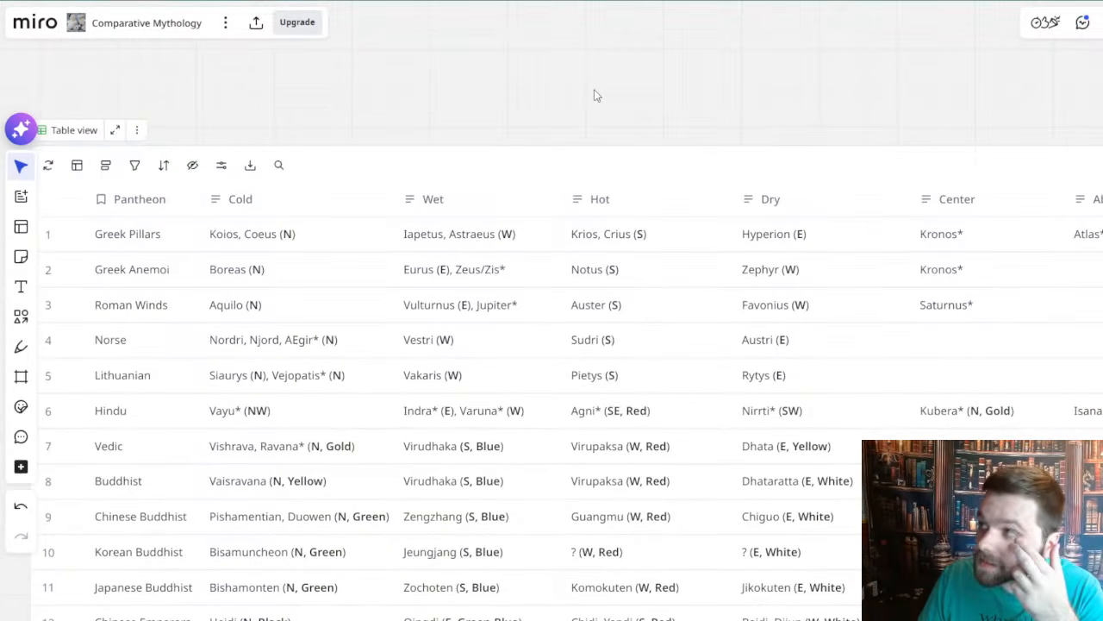
{"action": "scroll", "coordinate": [612, 108], "scroll_direction": "down", "scroll_amount": 5}
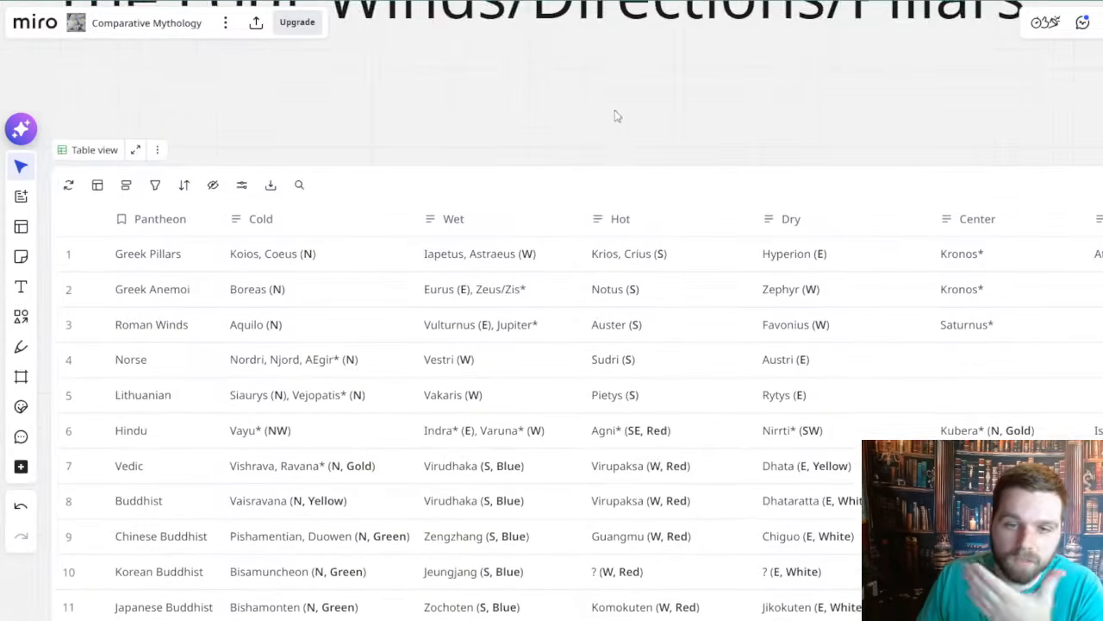
{"action": "scroll", "coordinate": [561, 235], "scroll_direction": "up", "scroll_amount": 5}
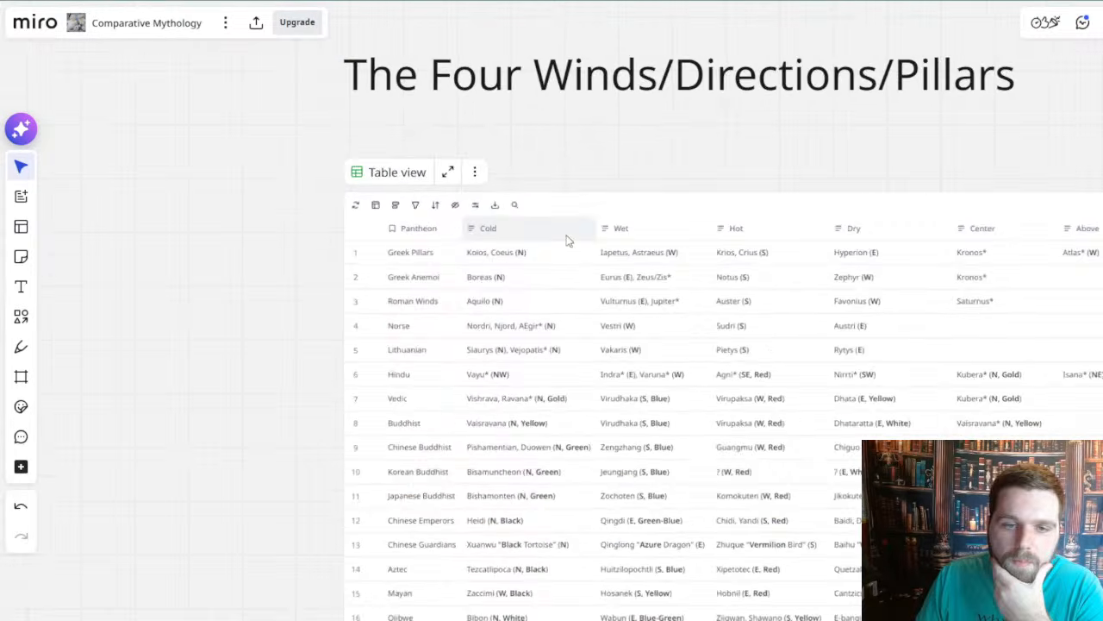
{"action": "left_click_drag", "start_coordinate": [593, 266], "coordinate": [611, 291]}
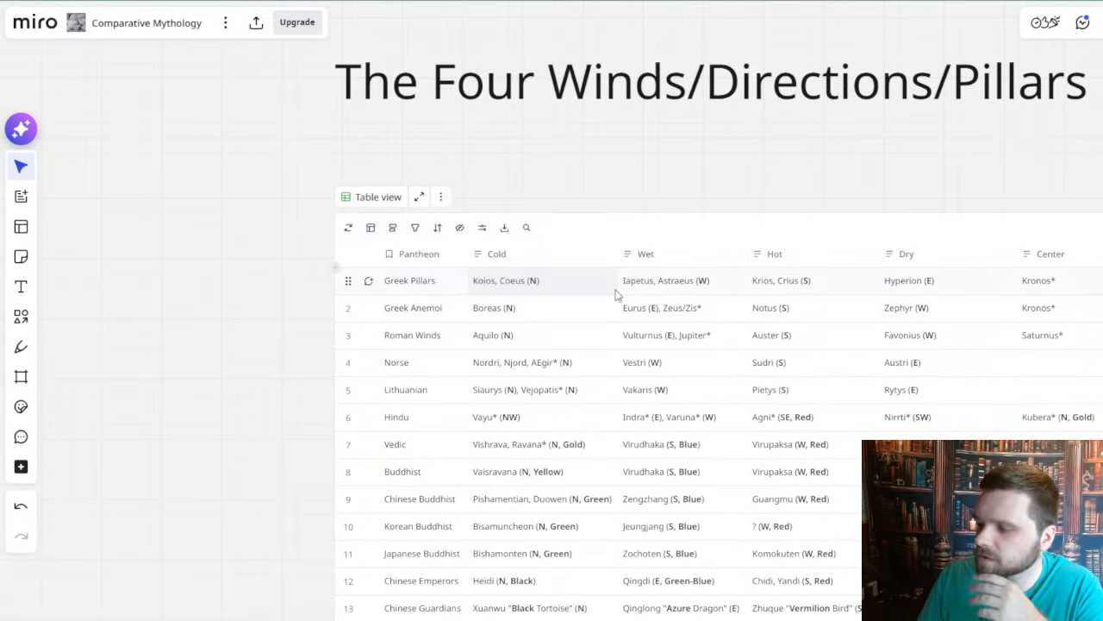
{"action": "scroll", "coordinate": [543, 336], "scroll_direction": "down", "scroll_amount": 2}
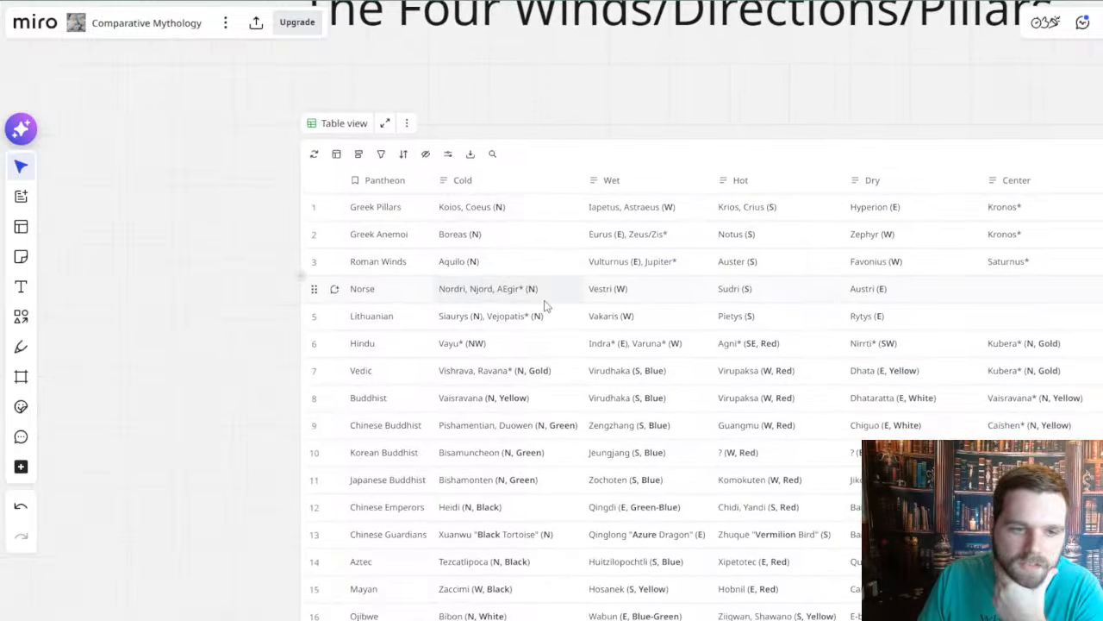
{"action": "scroll", "coordinate": [386, 347], "scroll_direction": "down", "scroll_amount": 2}
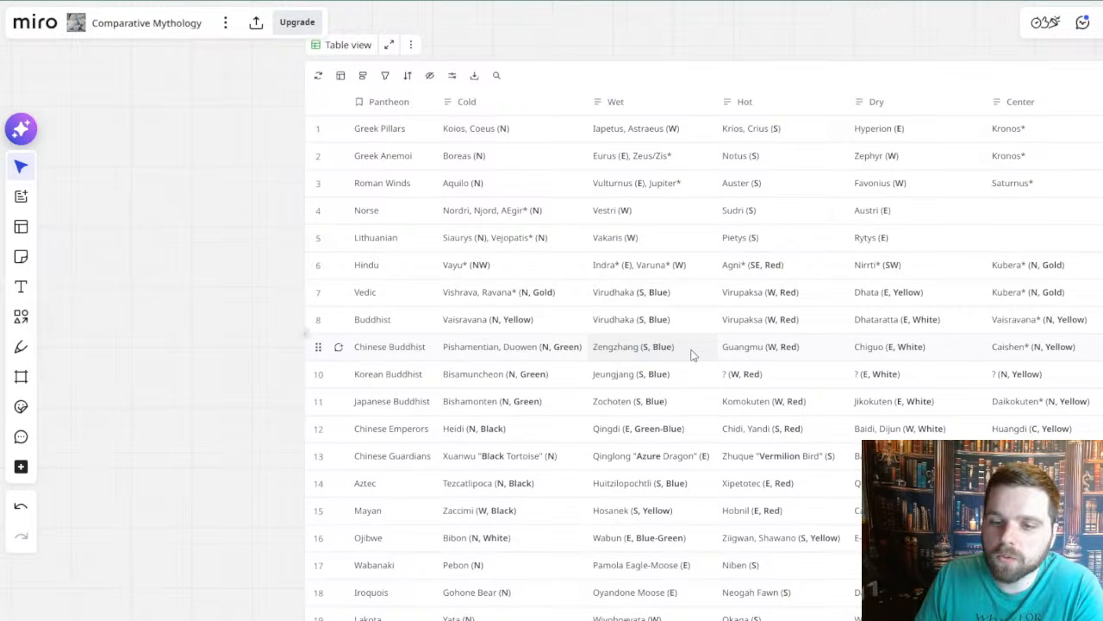
- Review the directions and colors assigned to the deities through the whole table, down to the Mesopotamian, Egyptian and Cherubim rows
{"action": "left_click_drag", "start_coordinate": [246, 354], "coordinate": [209, 345]}
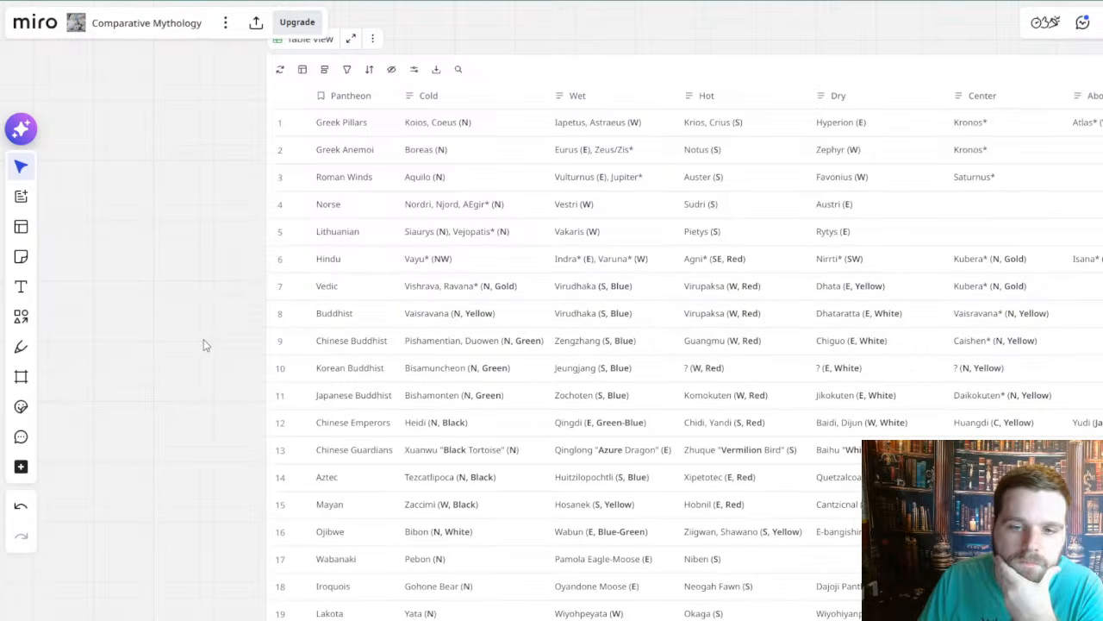
{"action": "scroll", "coordinate": [191, 372], "scroll_direction": "up", "scroll_amount": 2}
{"action": "left_click_drag", "start_coordinate": [169, 412], "coordinate": [146, 402]}
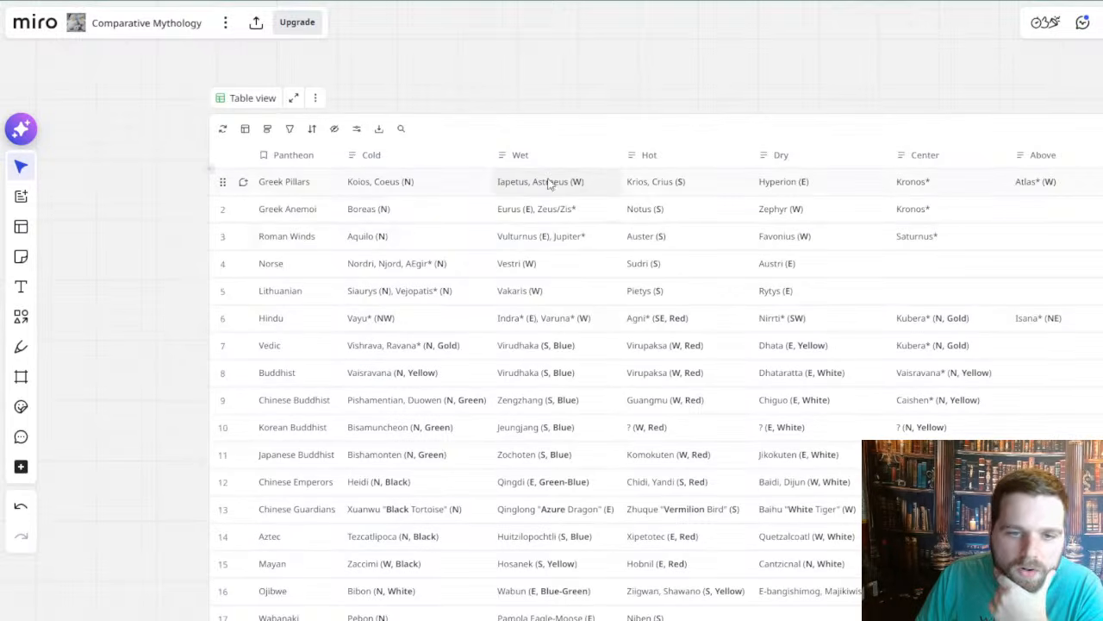
{"action": "scroll", "coordinate": [451, 354], "scroll_direction": "down", "scroll_amount": 2}
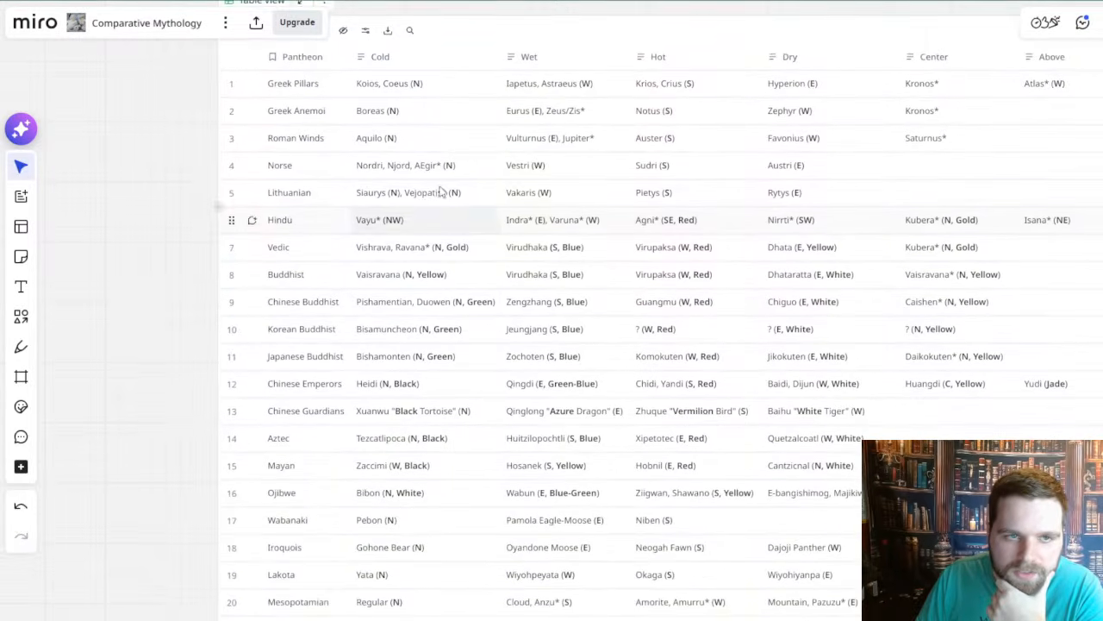
{"action": "scroll", "coordinate": [447, 205], "scroll_direction": "up", "scroll_amount": 2}
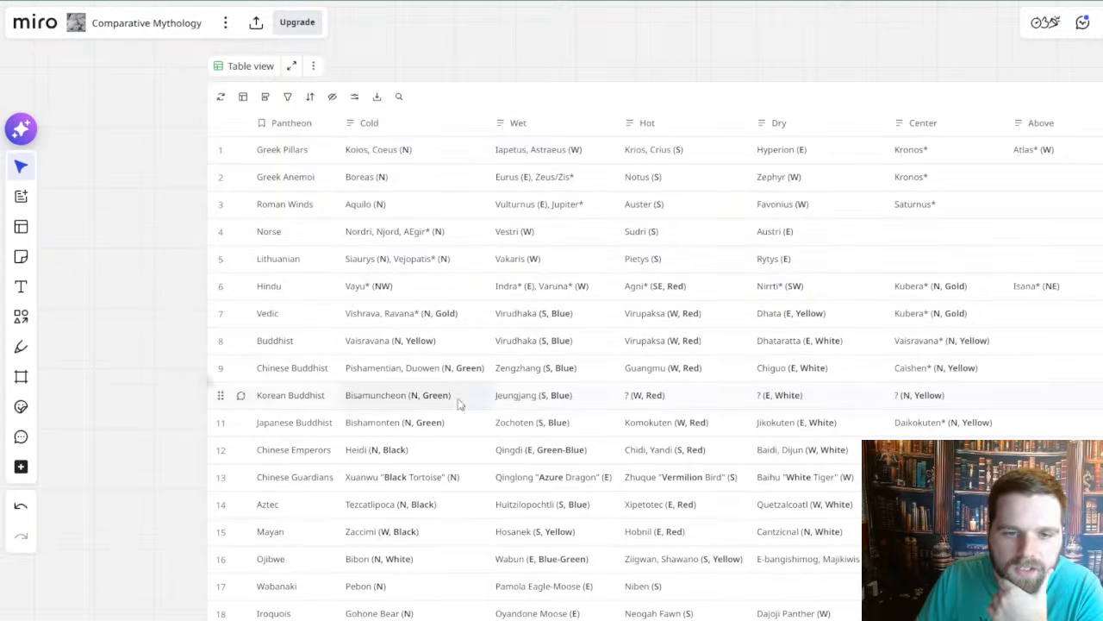
{"action": "scroll", "coordinate": [456, 300], "scroll_direction": "down", "scroll_amount": 3}
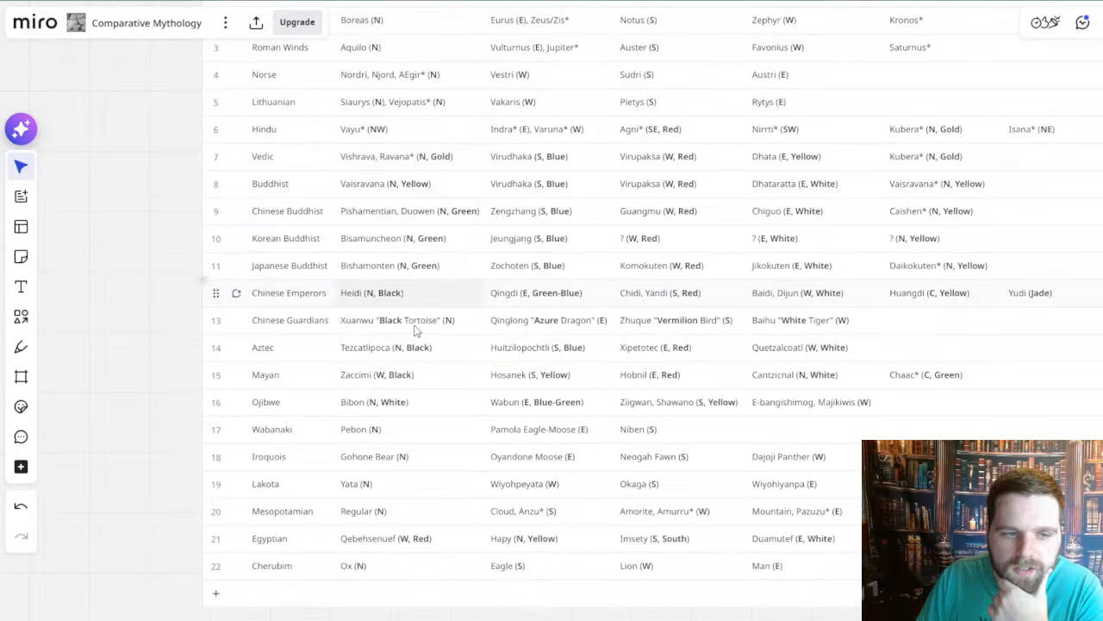
{"action": "scroll", "coordinate": [412, 334], "scroll_direction": "down", "scroll_amount": 2}
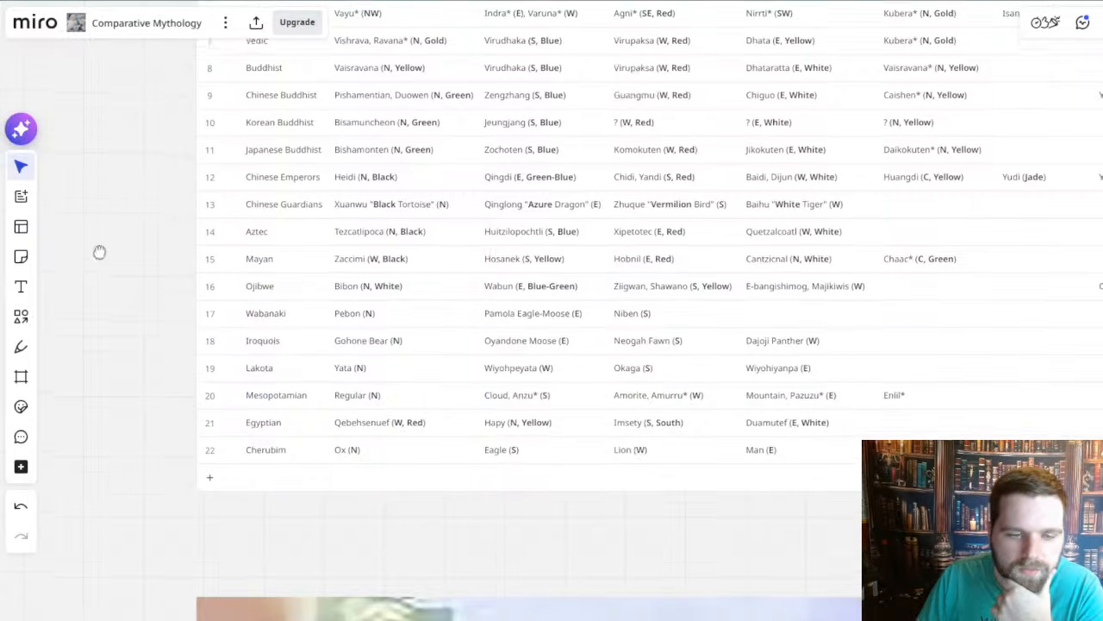
{"action": "scroll", "coordinate": [106, 362], "scroll_direction": "up", "scroll_amount": 3}
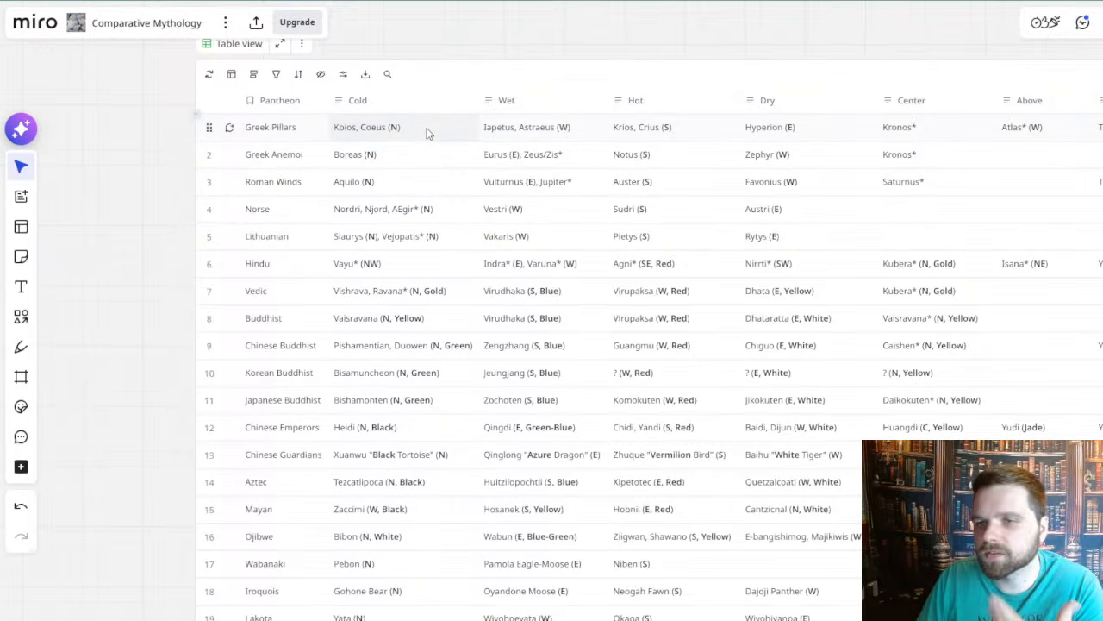
{"action": "scroll", "coordinate": [443, 207], "scroll_direction": "up", "scroll_amount": 2}
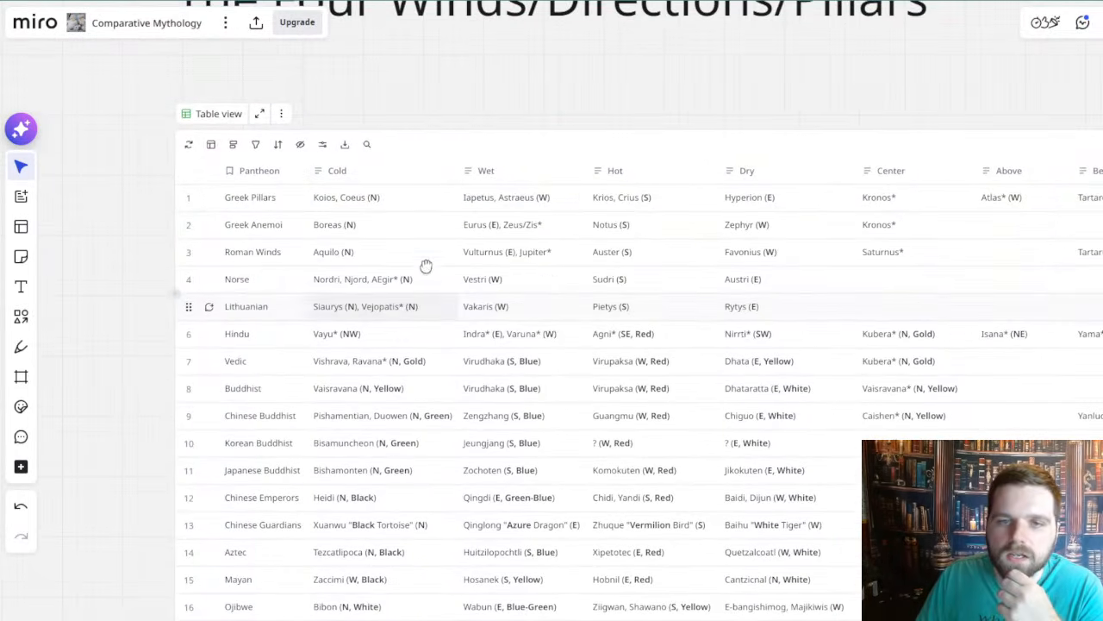
{"action": "left_click_drag", "start_coordinate": [407, 161], "coordinate": [750, 171]}
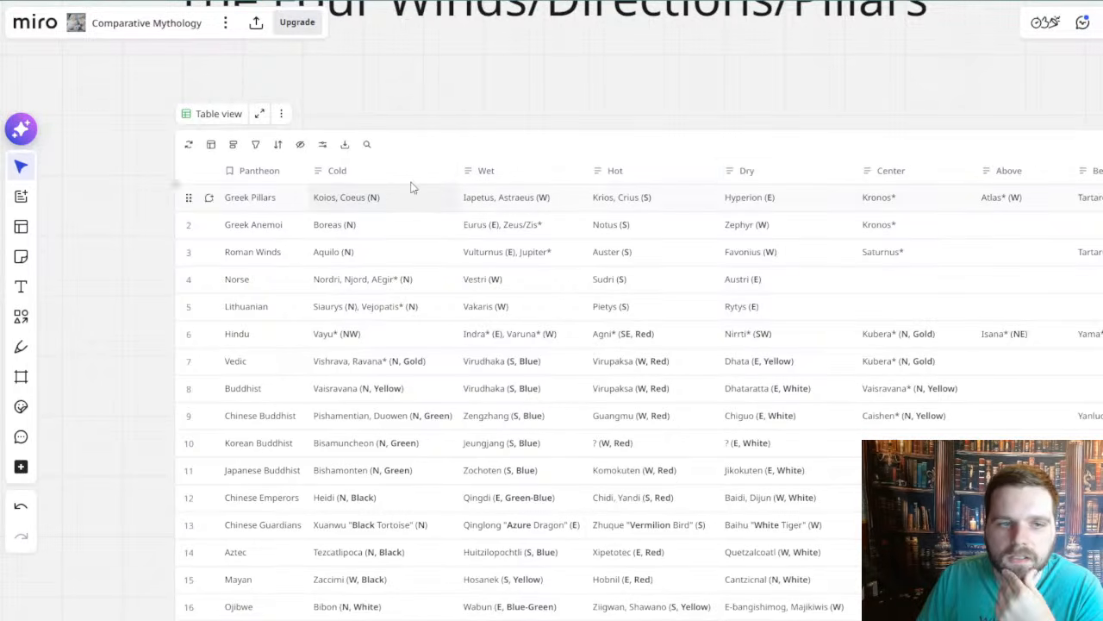
{"action": "left_click_drag", "start_coordinate": [378, 168], "coordinate": [367, 196]}
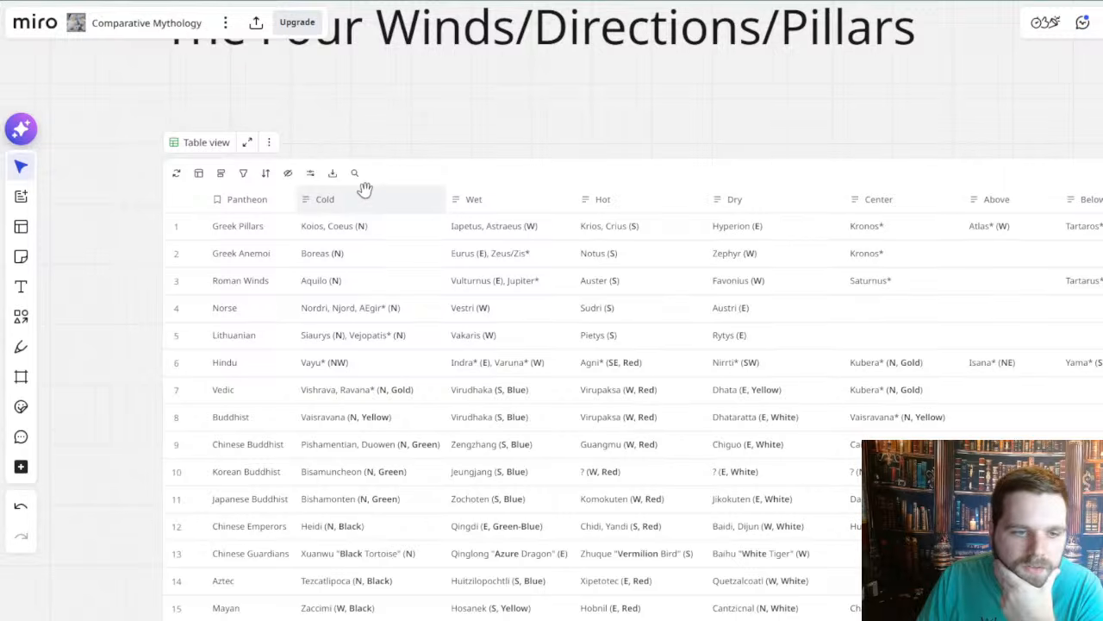
{"action": "left_click_drag", "start_coordinate": [389, 381], "coordinate": [414, 250]}
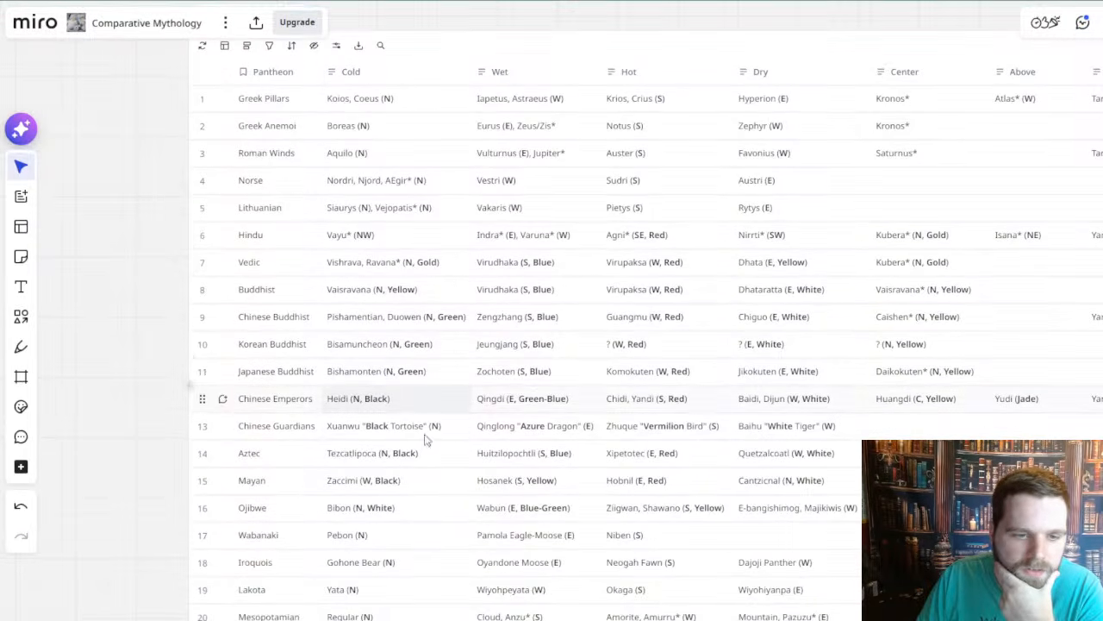
{"action": "scroll", "coordinate": [431, 353], "scroll_direction": "down", "scroll_amount": 2}
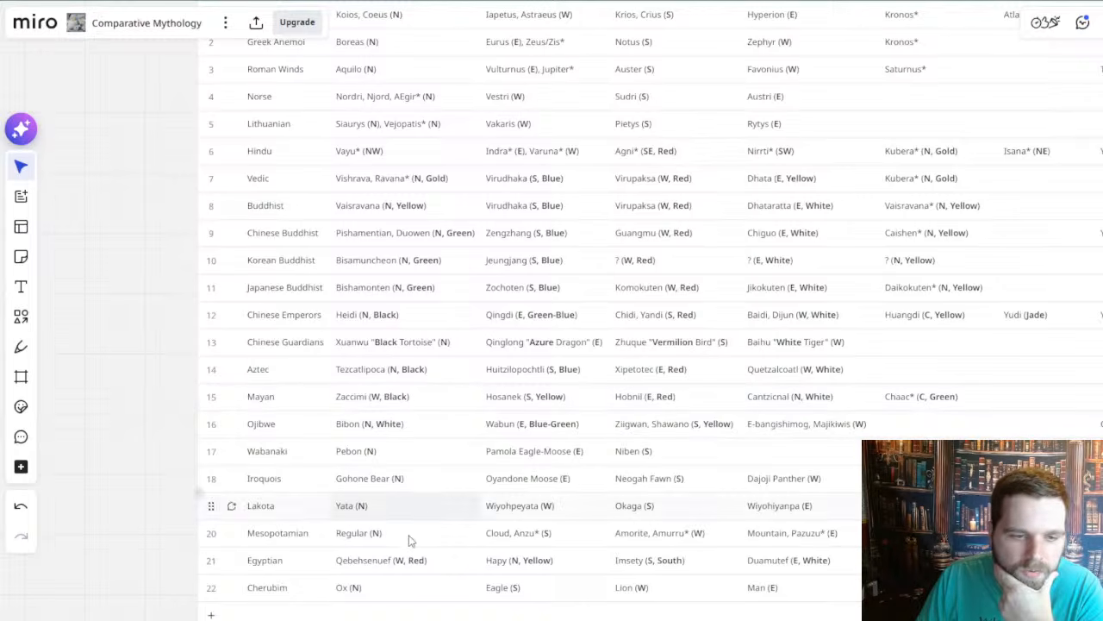
{"action": "scroll", "coordinate": [370, 259], "scroll_direction": "up", "scroll_amount": 5}
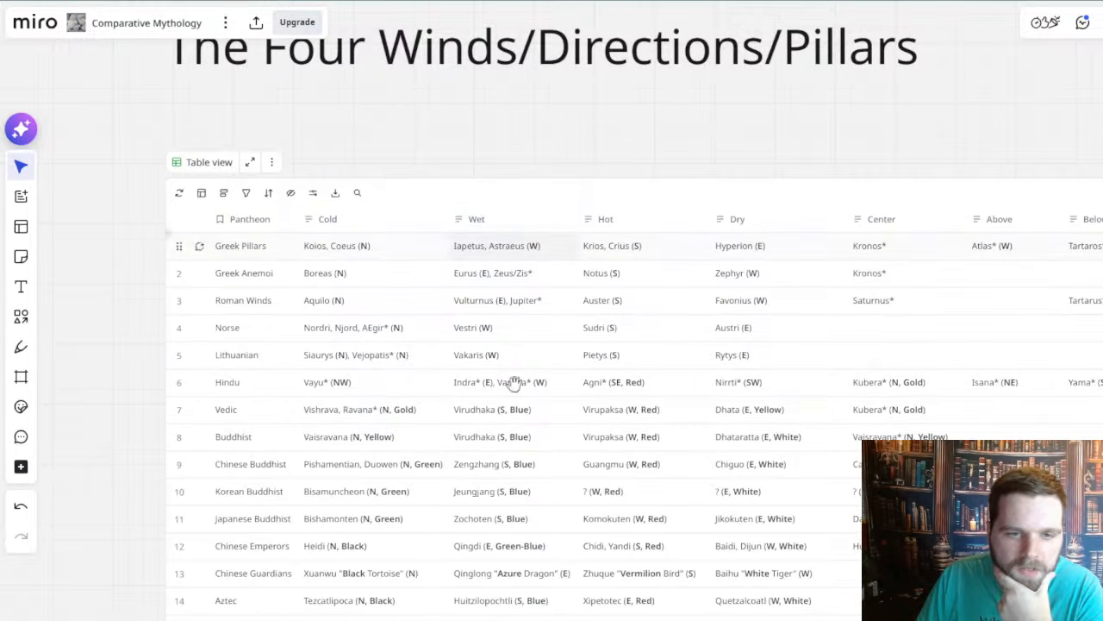
- Compare the Cold, Wet, Hot and Dry entries of every pantheon in the table, from Greek Pillars down to Cherubim
{"action": "scroll", "coordinate": [478, 256], "scroll_direction": "down", "scroll_amount": 3}
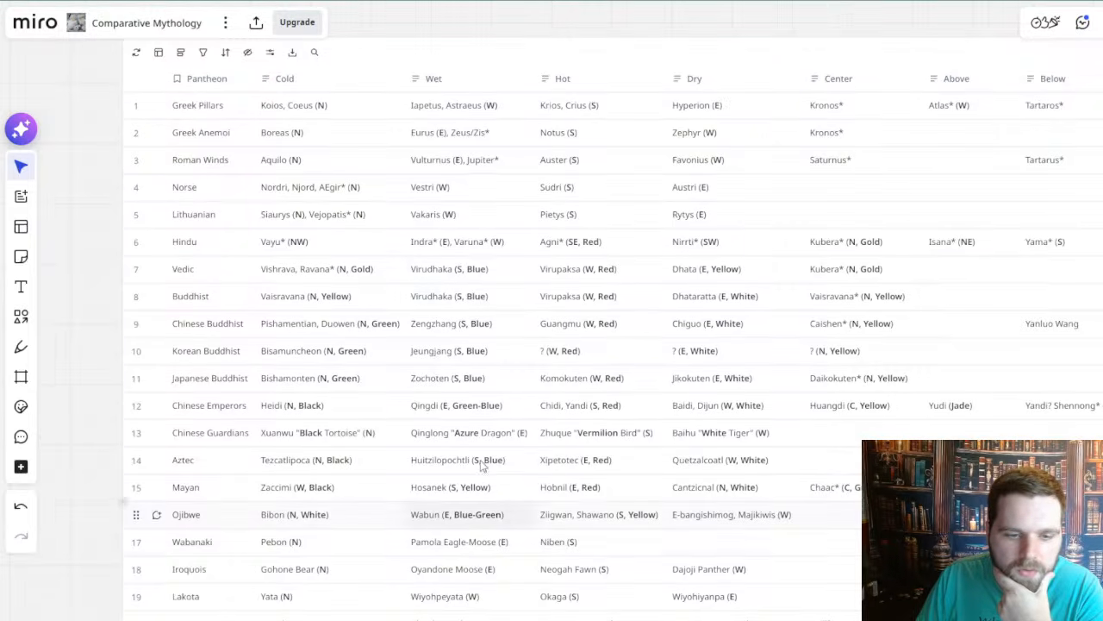
{"action": "scroll", "coordinate": [443, 273], "scroll_direction": "up", "scroll_amount": 3}
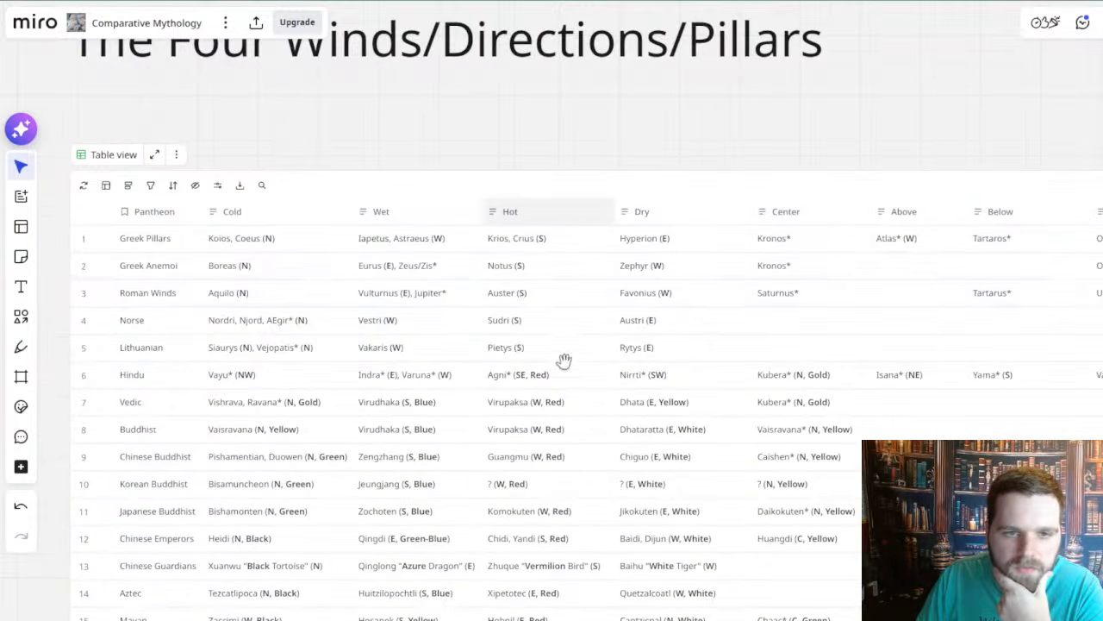
{"action": "left_click_drag", "start_coordinate": [564, 374], "coordinate": [492, 329]}
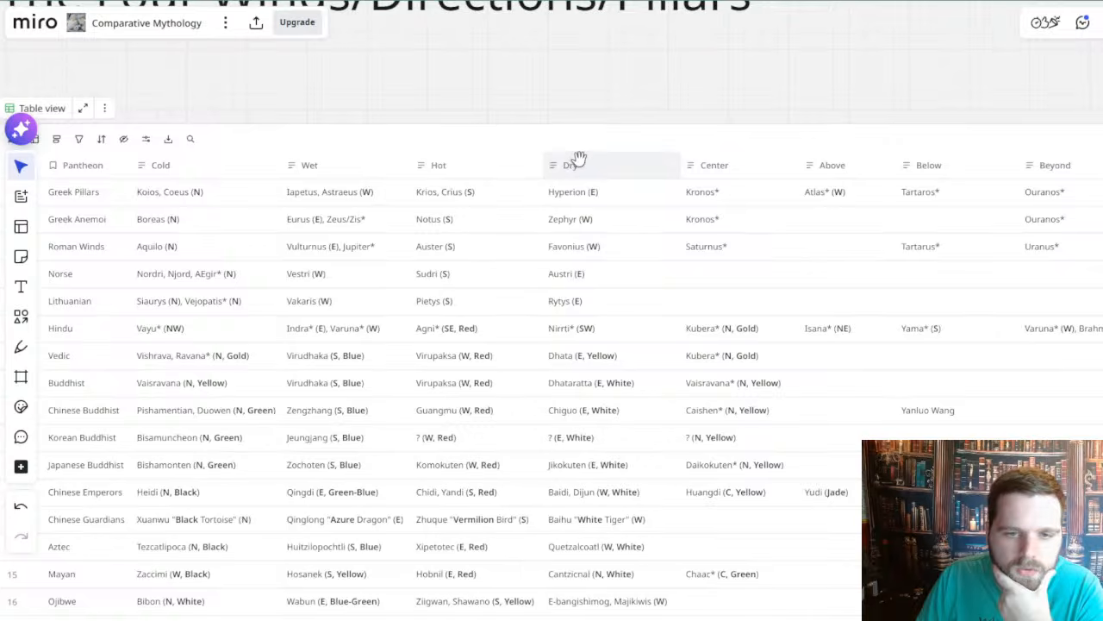
{"action": "scroll", "coordinate": [595, 413], "scroll_direction": "down", "scroll_amount": 3}
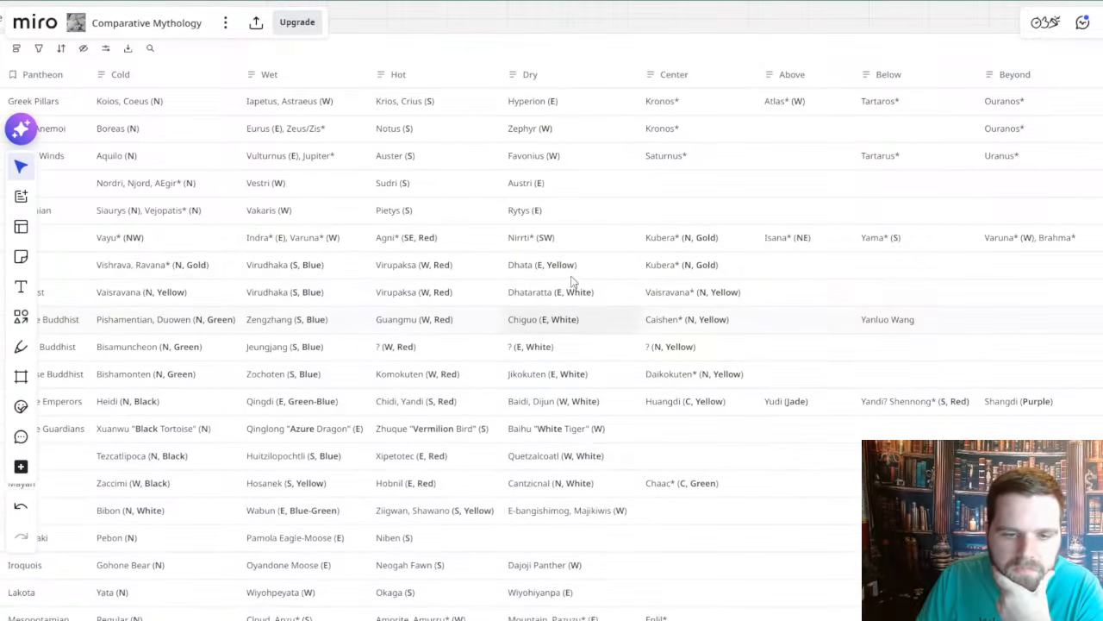
{"action": "scroll", "coordinate": [569, 293], "scroll_direction": "down", "scroll_amount": 5}
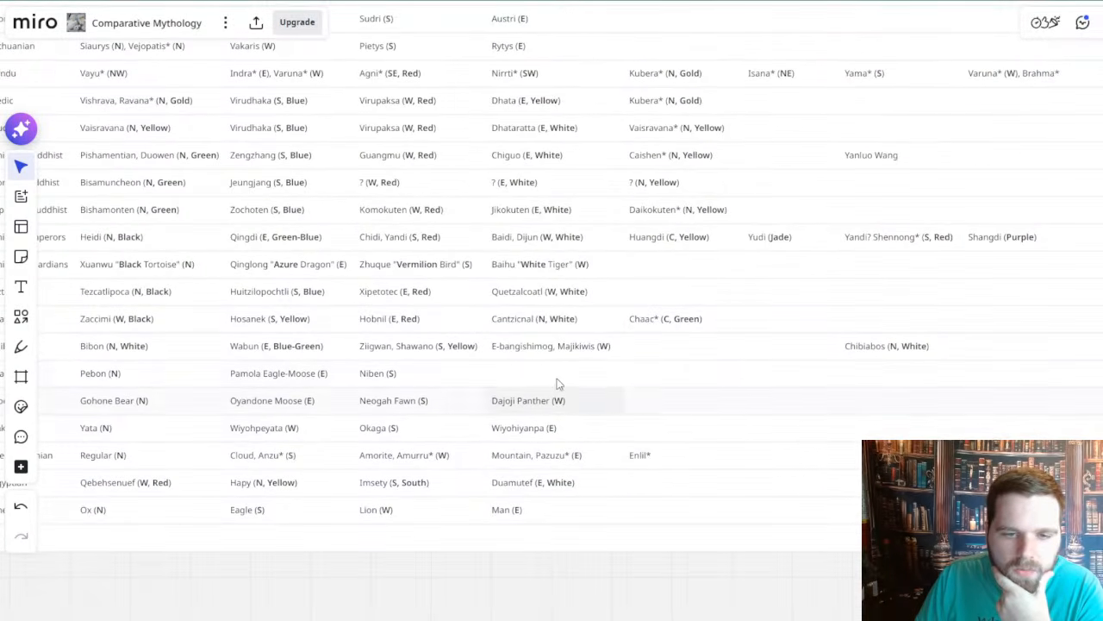
{"action": "scroll", "coordinate": [556, 373], "scroll_direction": "down", "scroll_amount": 5}
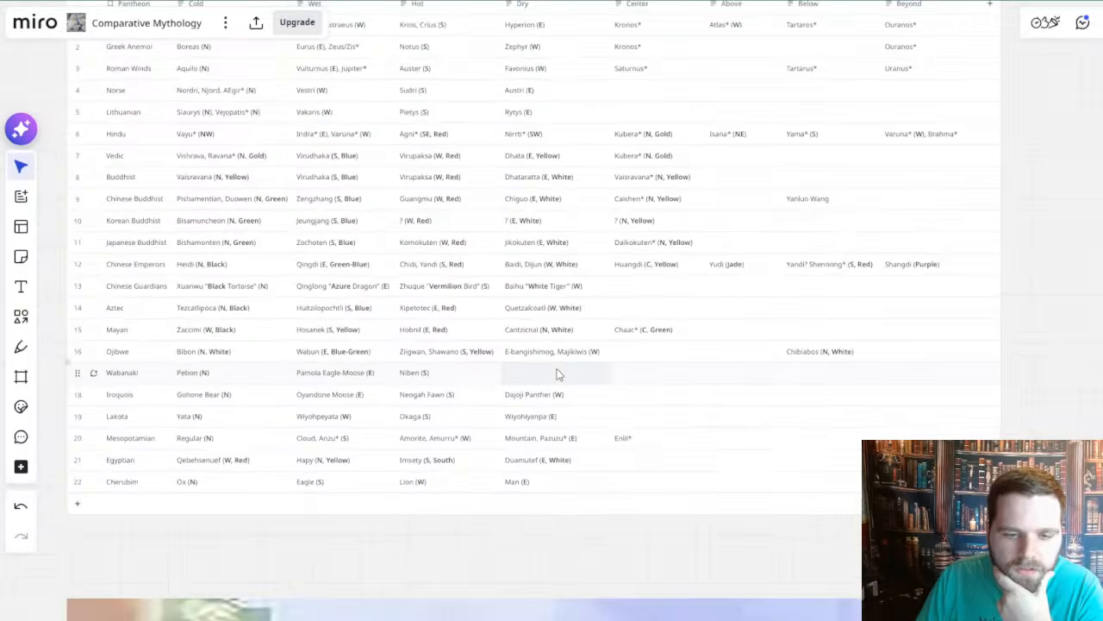
{"action": "left_click_drag", "start_coordinate": [548, 512], "coordinate": [578, 552]}
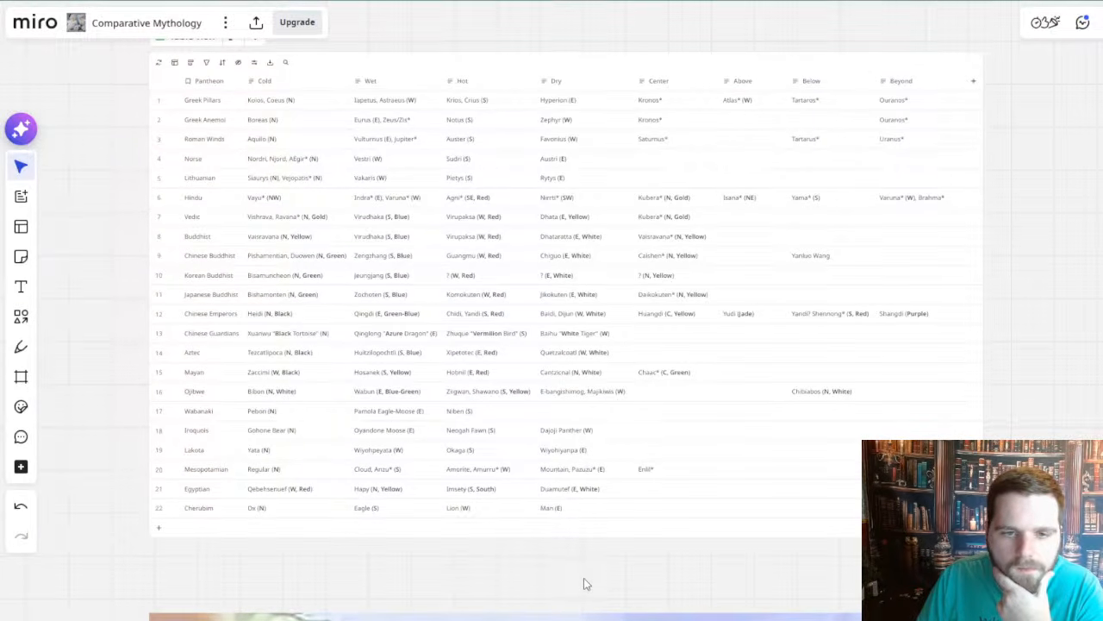
{"action": "scroll", "coordinate": [517, 252], "scroll_direction": "up", "scroll_amount": 2}
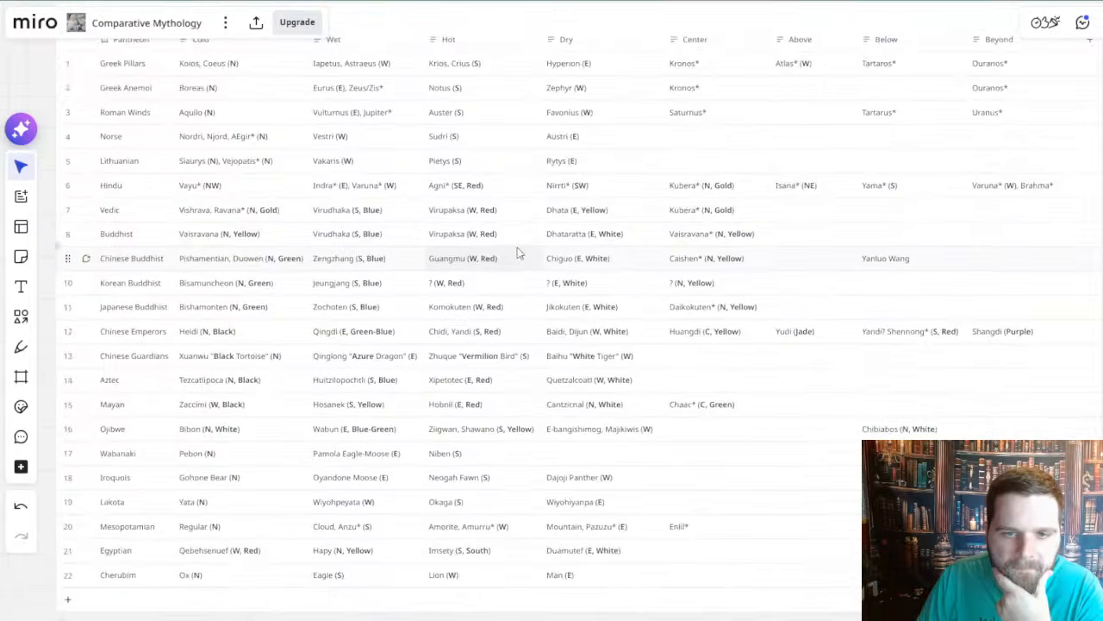
{"action": "left_click_drag", "start_coordinate": [541, 239], "coordinate": [640, 275]}
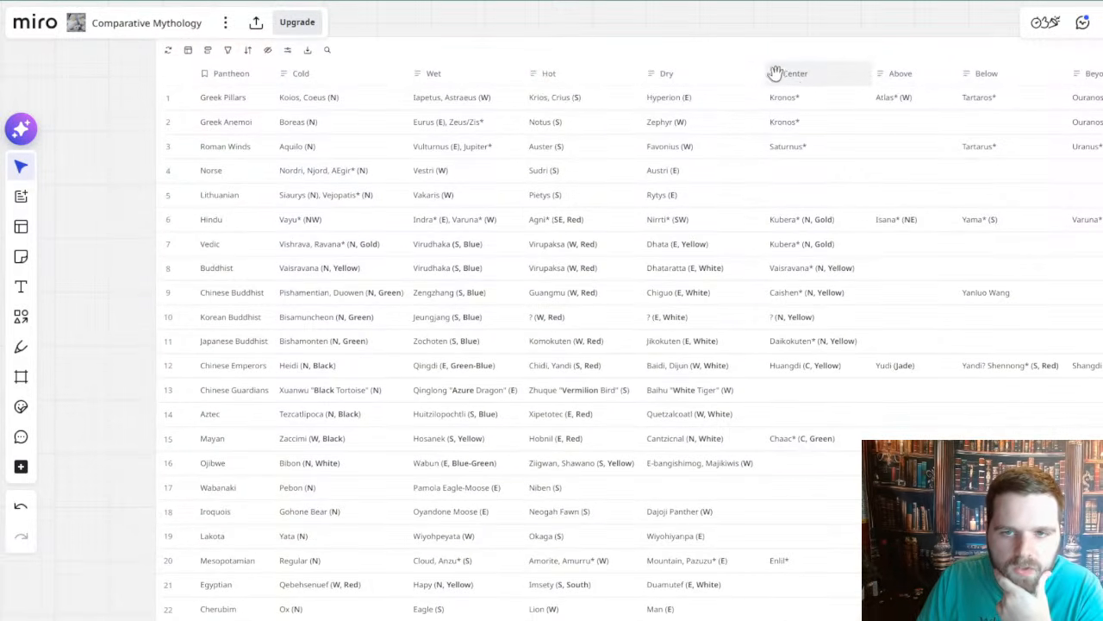
{"action": "left_click_drag", "start_coordinate": [473, 292], "coordinate": [261, 387]}
- Examine the Center, Above, Below and Beyond columns, including the Hindu and Chinese Emperors rows with their directions and colors
{"action": "scroll", "coordinate": [614, 169], "scroll_direction": "up", "scroll_amount": 3}
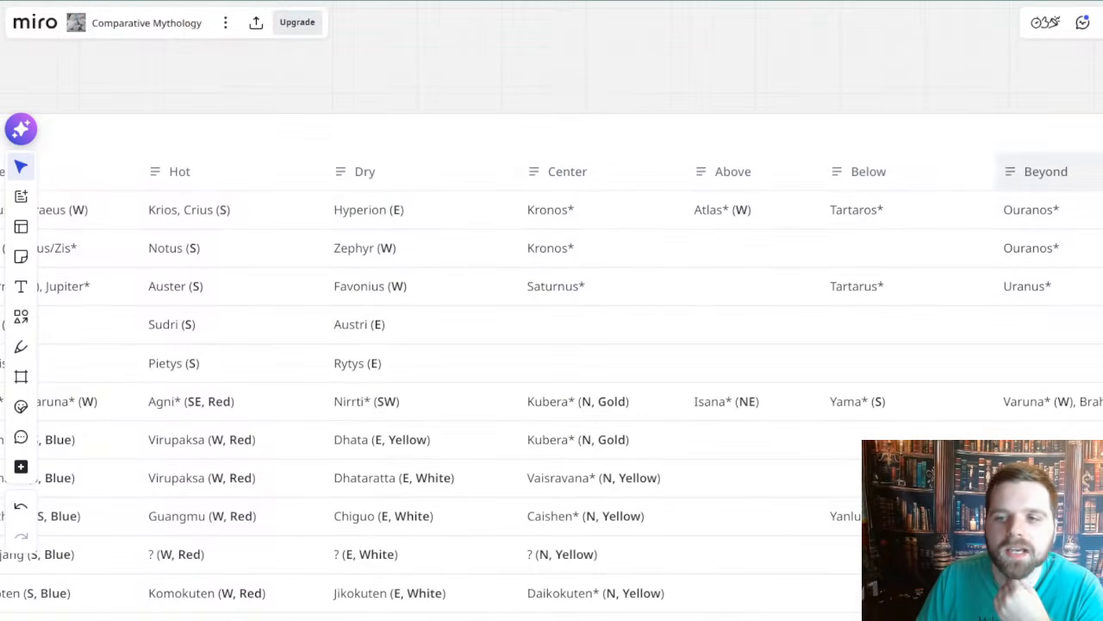
{"action": "left_click_drag", "start_coordinate": [634, 100], "coordinate": [492, 71]}
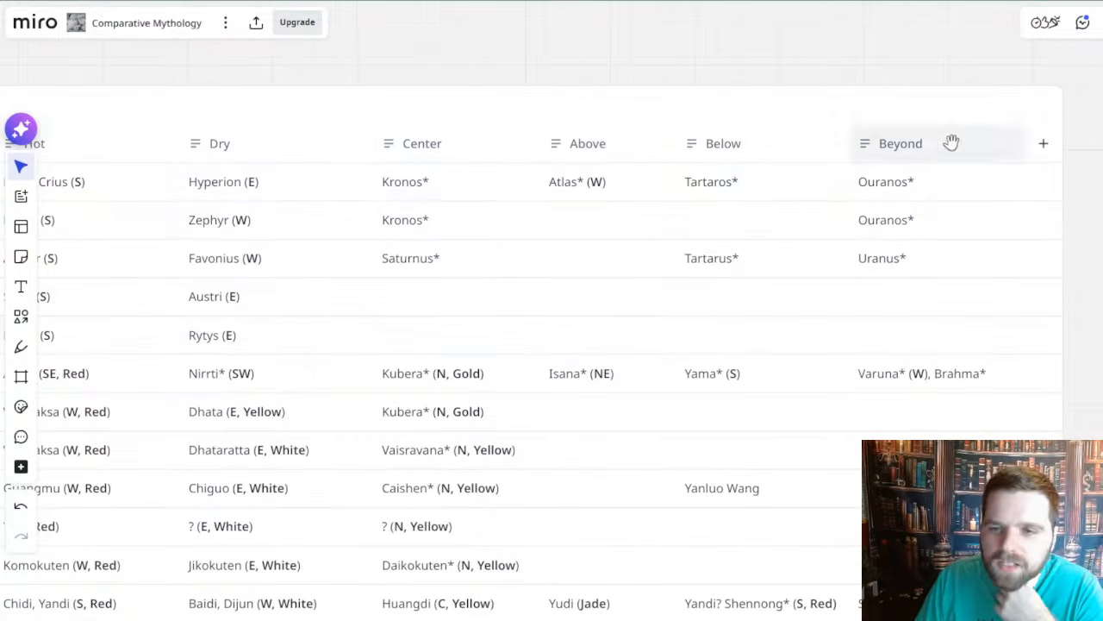
{"action": "scroll", "coordinate": [615, 316], "scroll_direction": "down", "scroll_amount": 3}
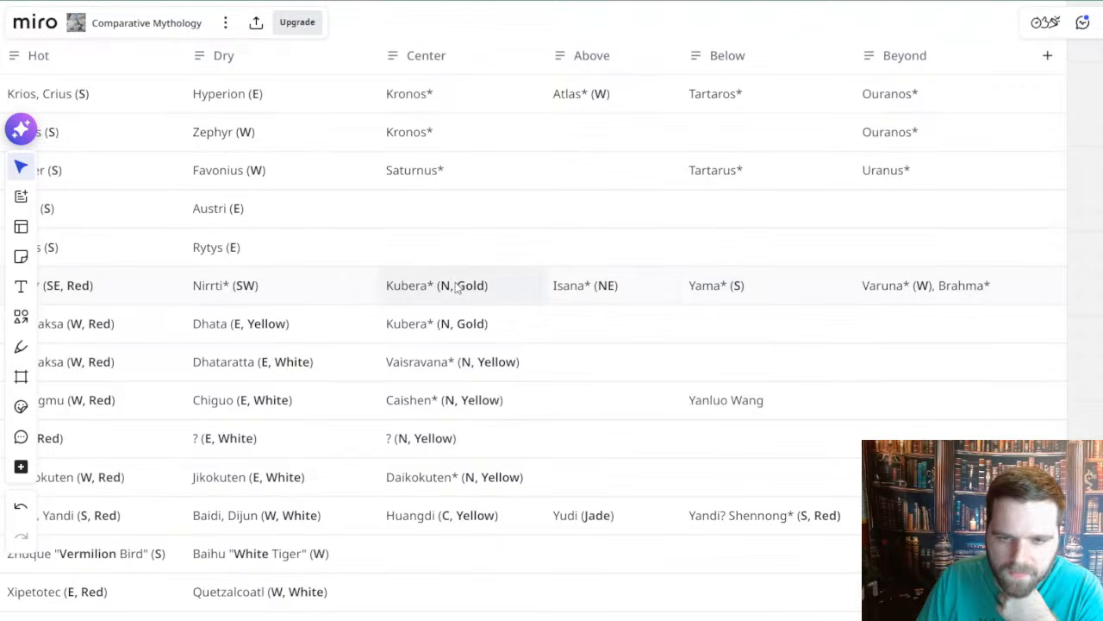
{"action": "scroll", "coordinate": [701, 370], "scroll_direction": "down", "scroll_amount": 8}
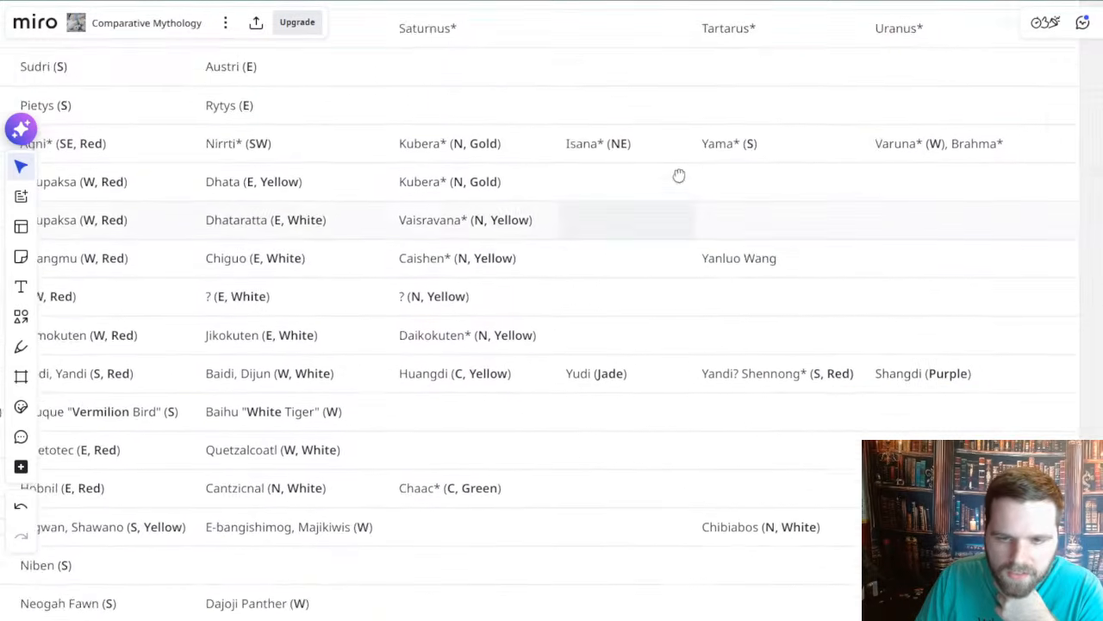
{"action": "left_click_drag", "start_coordinate": [583, 320], "coordinate": [559, 367]}
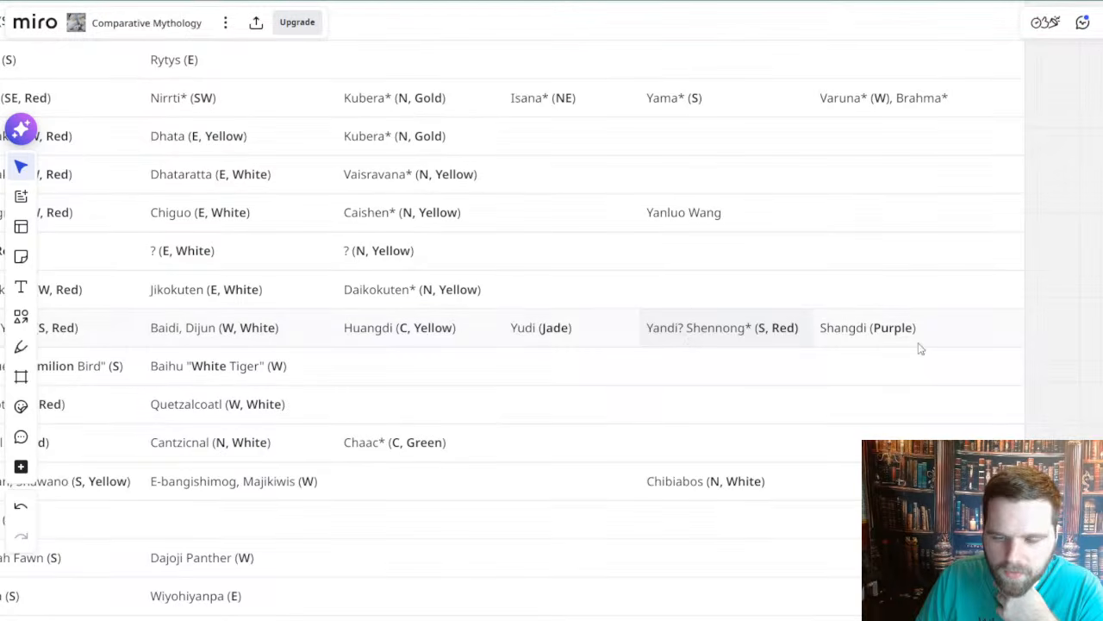
{"action": "scroll", "coordinate": [706, 323], "scroll_direction": "up", "scroll_amount": 5}
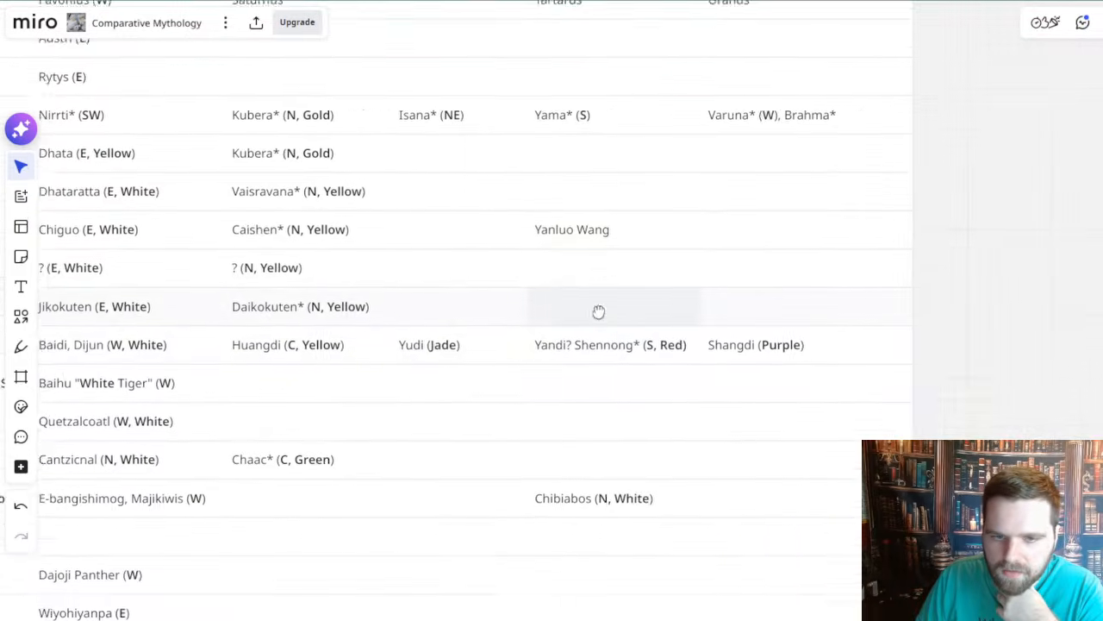
{"action": "mouse_move", "coordinate": [579, 449]}
{"action": "left_mouse_down"}
{"action": "mouse_move", "coordinate": [579, 475]}
{"action": "mouse_move", "coordinate": [531, 433]}
{"action": "left_mouse_up"}
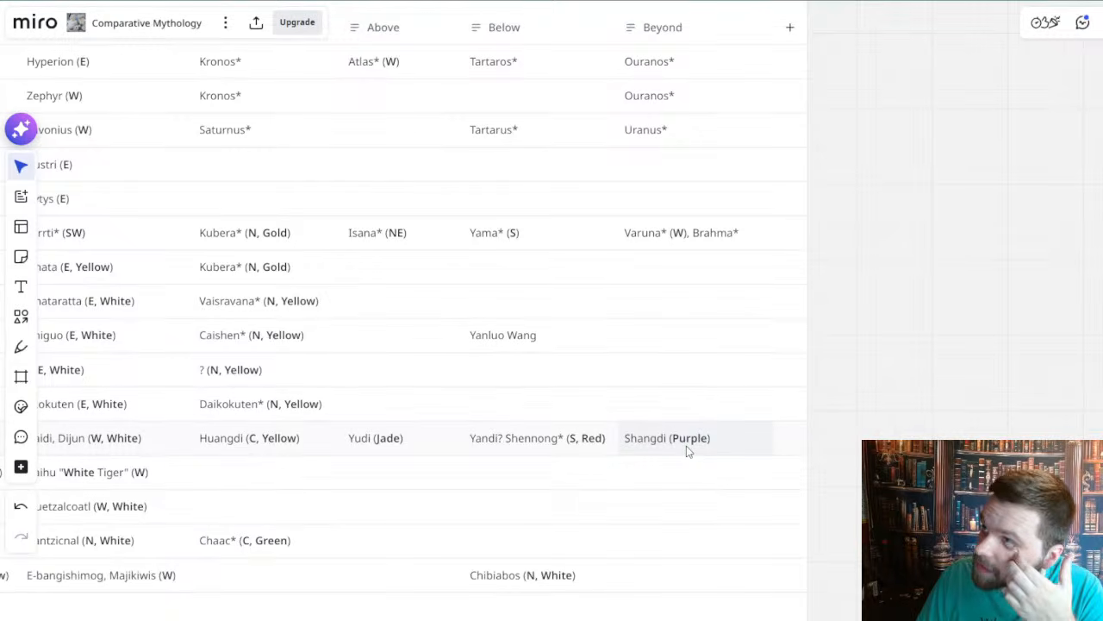
{"action": "left_click_drag", "start_coordinate": [870, 405], "coordinate": [977, 408]}
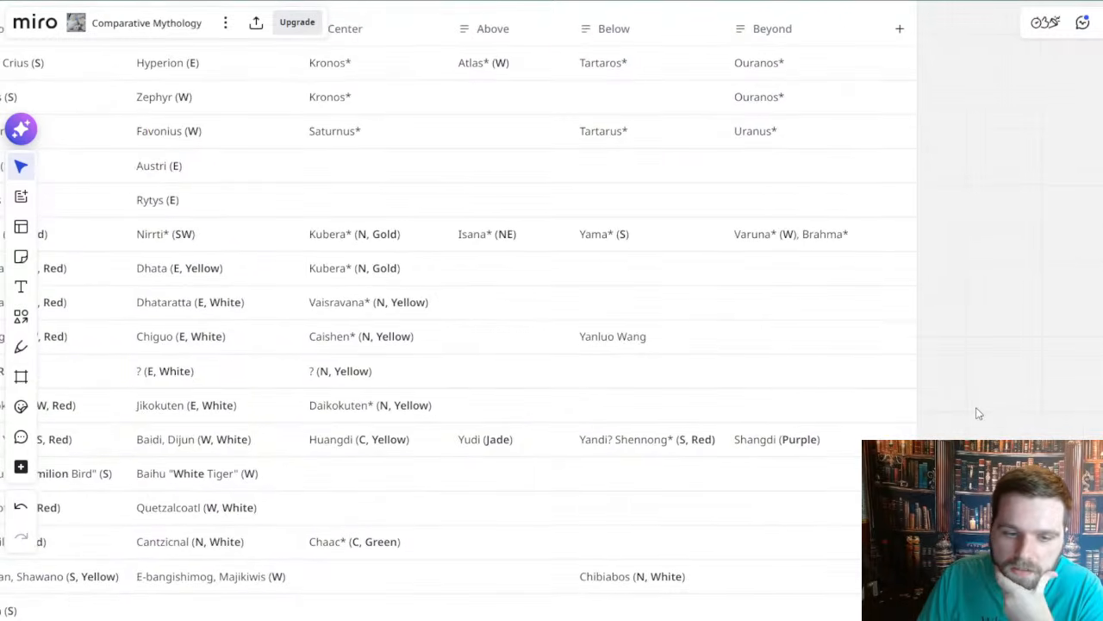
{"action": "scroll", "coordinate": [976, 409], "scroll_direction": "down", "scroll_amount": 1}
{"action": "left_click_drag", "start_coordinate": [996, 315], "coordinate": [981, 363]}
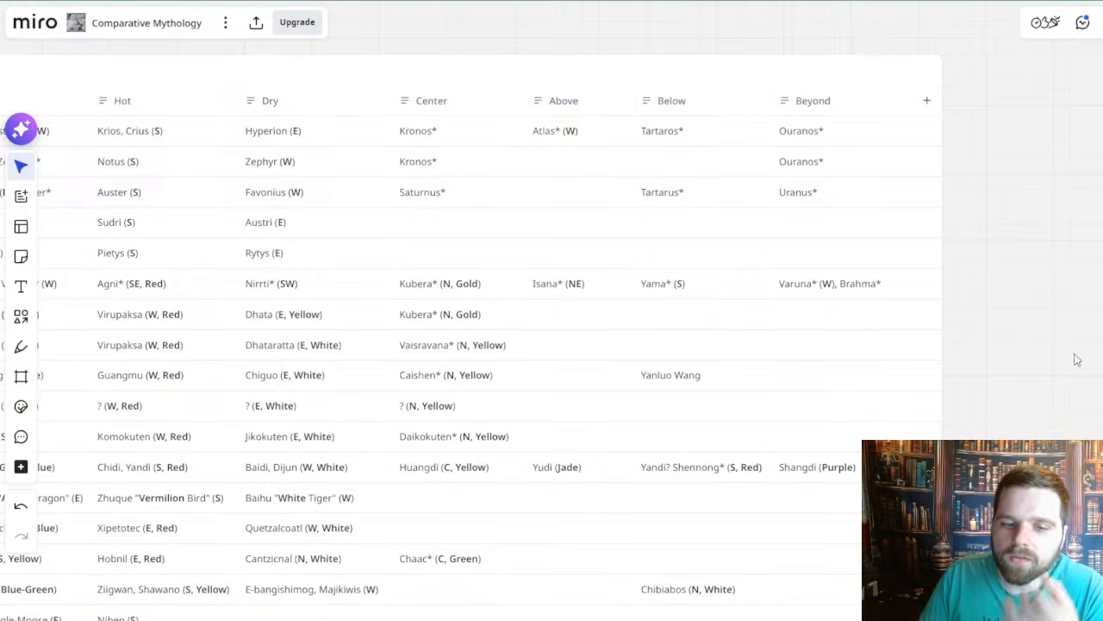
{"action": "left_click_drag", "start_coordinate": [1077, 359], "coordinate": [1085, 333]}
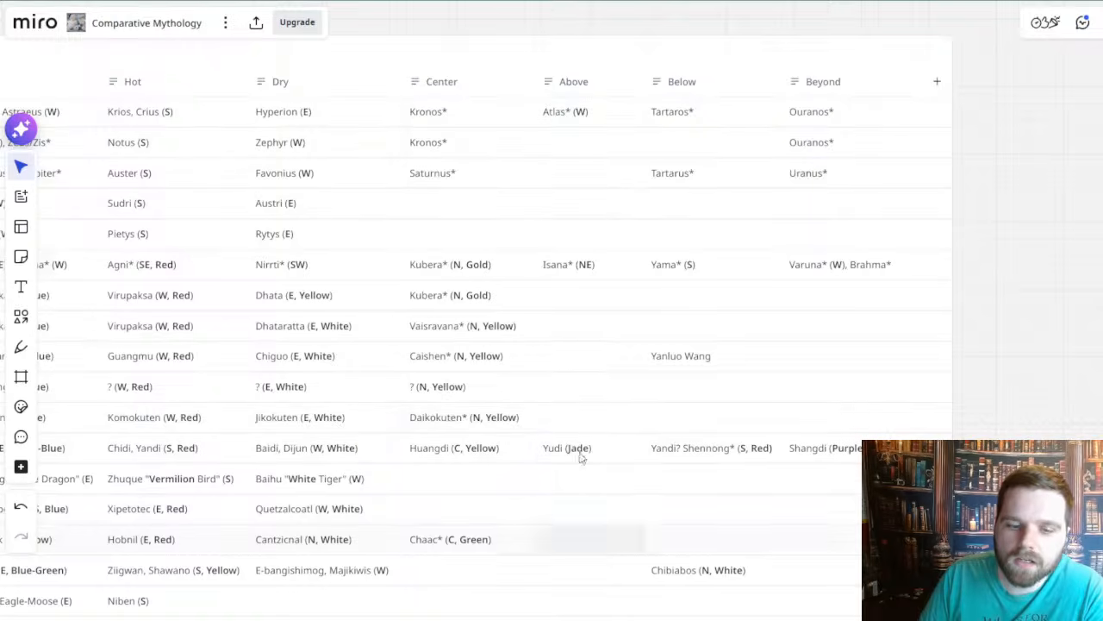
{"action": "left_click_drag", "start_coordinate": [587, 464], "coordinate": [564, 411]}
{"action": "left_click_drag", "start_coordinate": [1023, 249], "coordinate": [974, 290]}
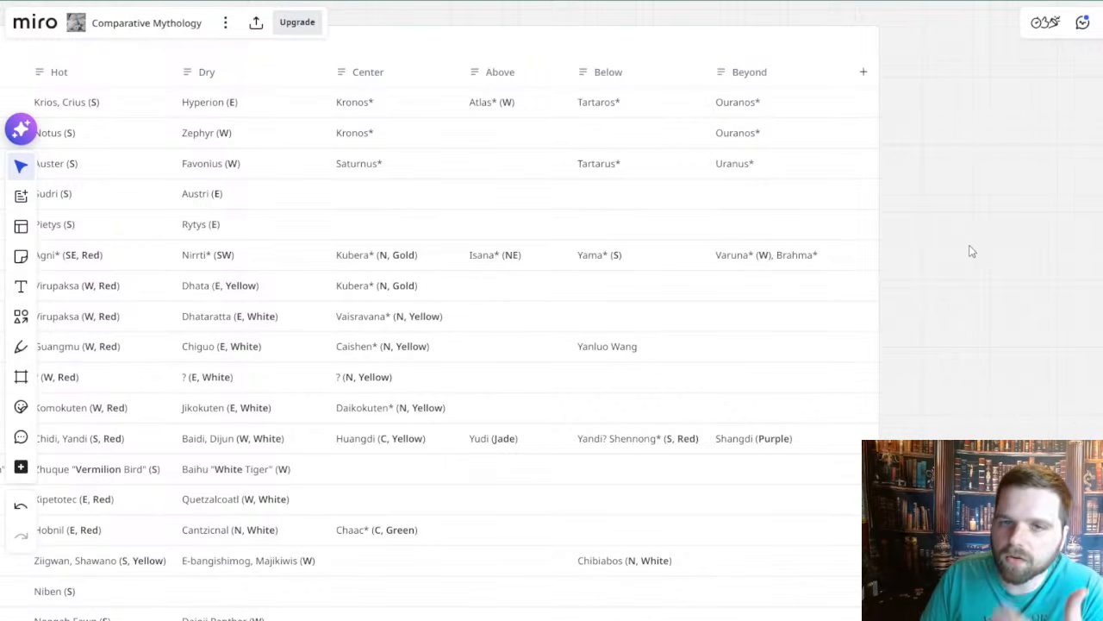
{"action": "mouse_move", "coordinate": [961, 246]}
{"action": "left_mouse_down"}
{"action": "mouse_move", "coordinate": [969, 265]}
{"action": "mouse_move", "coordinate": [967, 243]}
{"action": "left_mouse_up"}
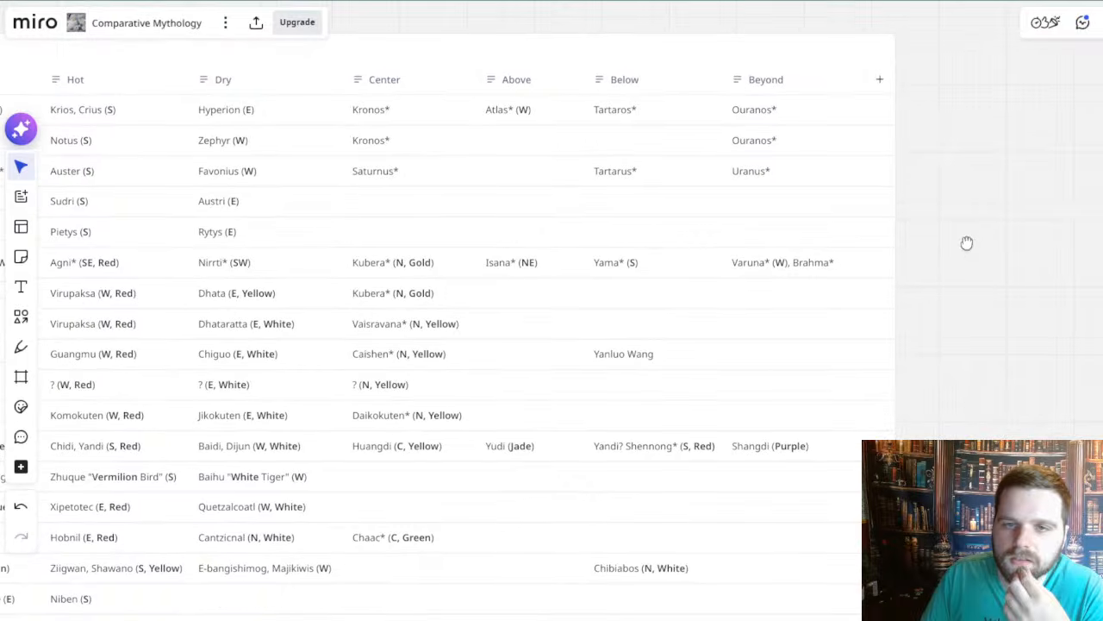
{"action": "scroll", "coordinate": [967, 251], "scroll_direction": "up", "scroll_amount": 2}
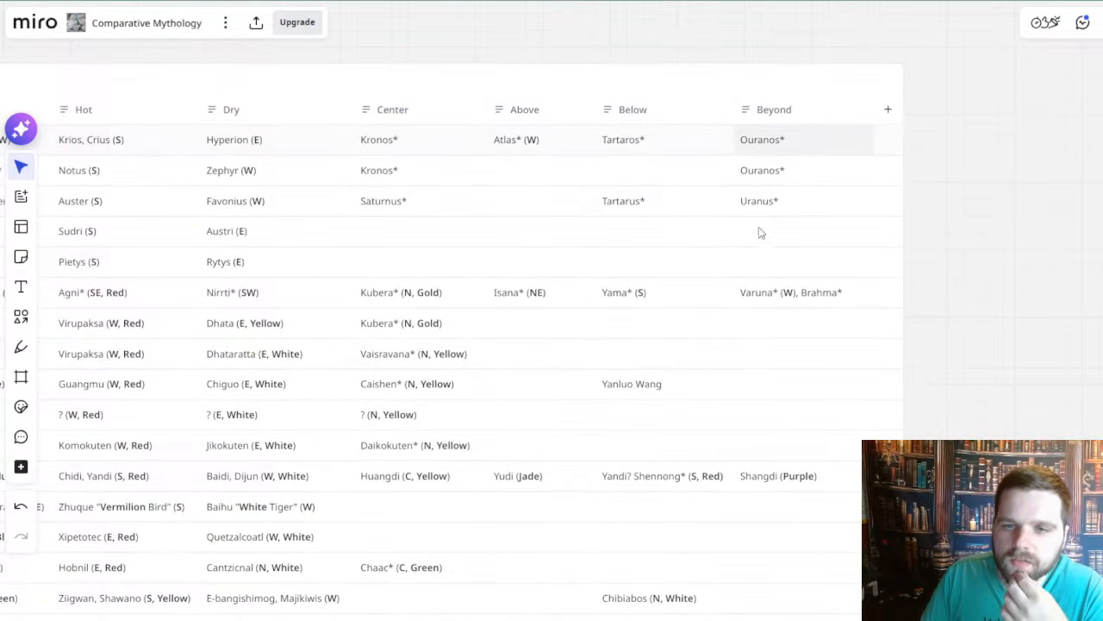
{"action": "left_click_drag", "start_coordinate": [976, 403], "coordinate": [1020, 397]}
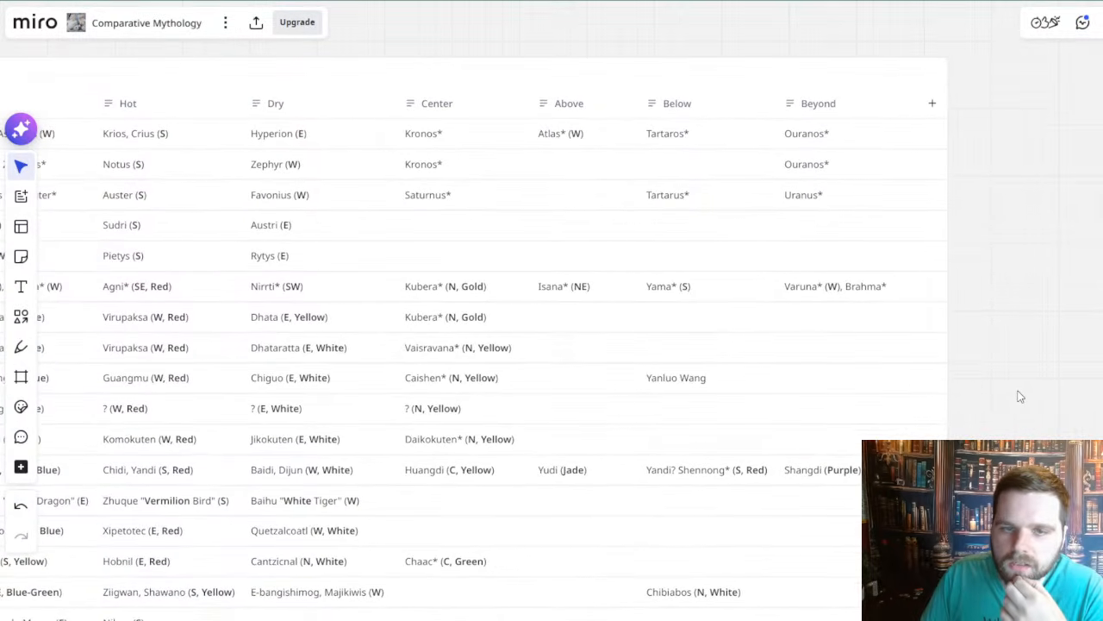
{"action": "left_click_drag", "start_coordinate": [1035, 311], "coordinate": [1042, 289]}
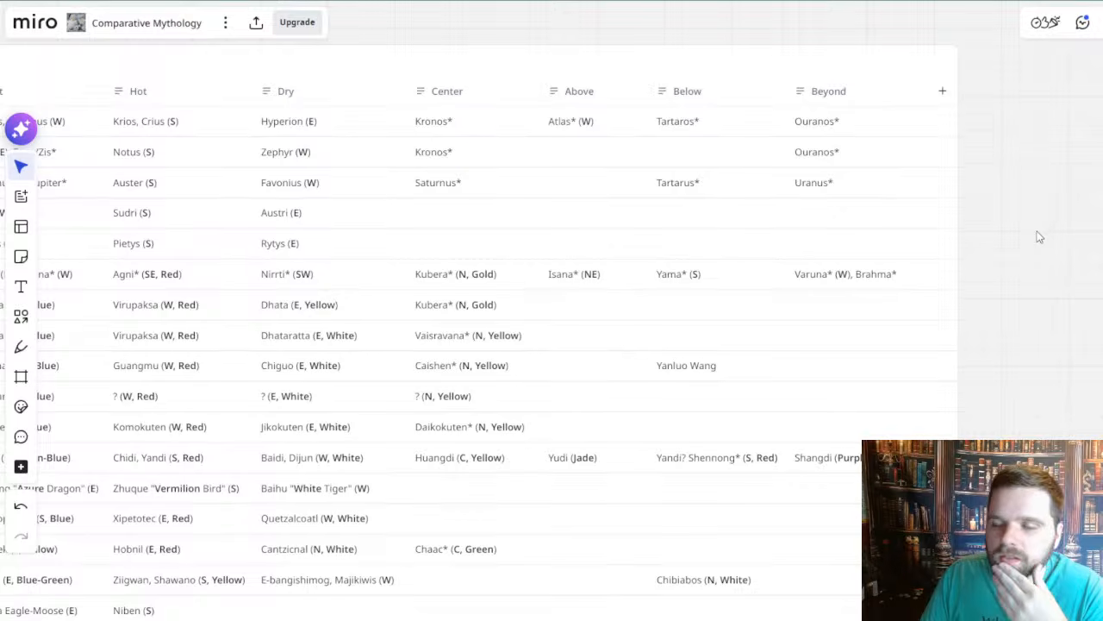
{"action": "left_click_drag", "start_coordinate": [1022, 236], "coordinate": [1034, 293]}
{"action": "left_click_drag", "start_coordinate": [998, 338], "coordinate": [973, 367]}
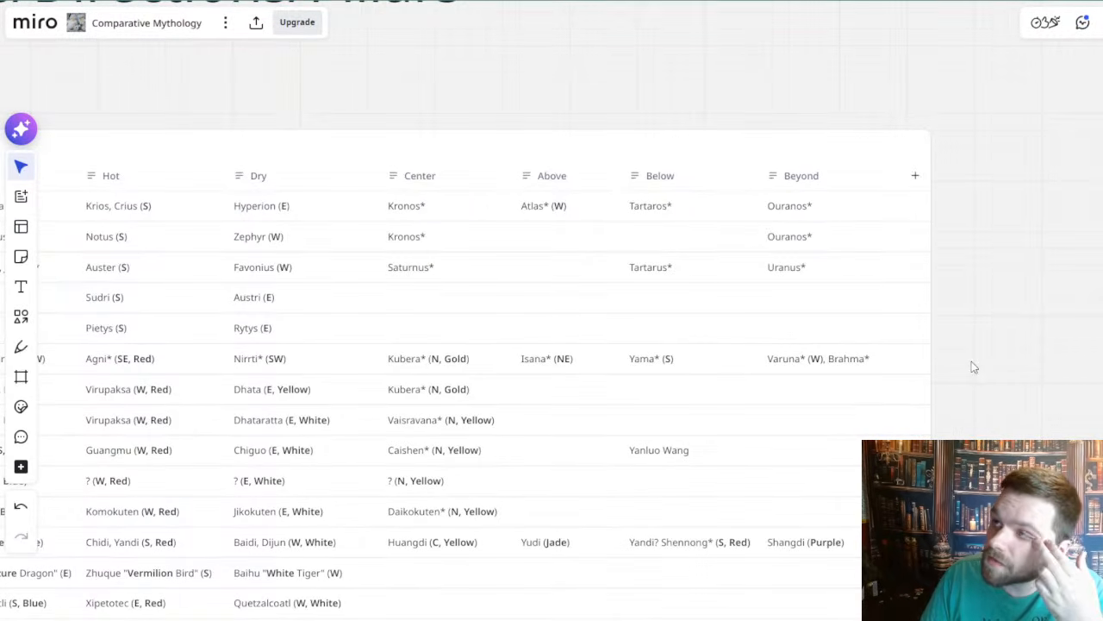
{"action": "left_click_drag", "start_coordinate": [962, 411], "coordinate": [1013, 326]}
- Read through the Center column's deities with their directions and colors, from the Greek rows down to the Mesopotamian row
{"action": "left_click_drag", "start_coordinate": [513, 210], "coordinate": [557, 248]}
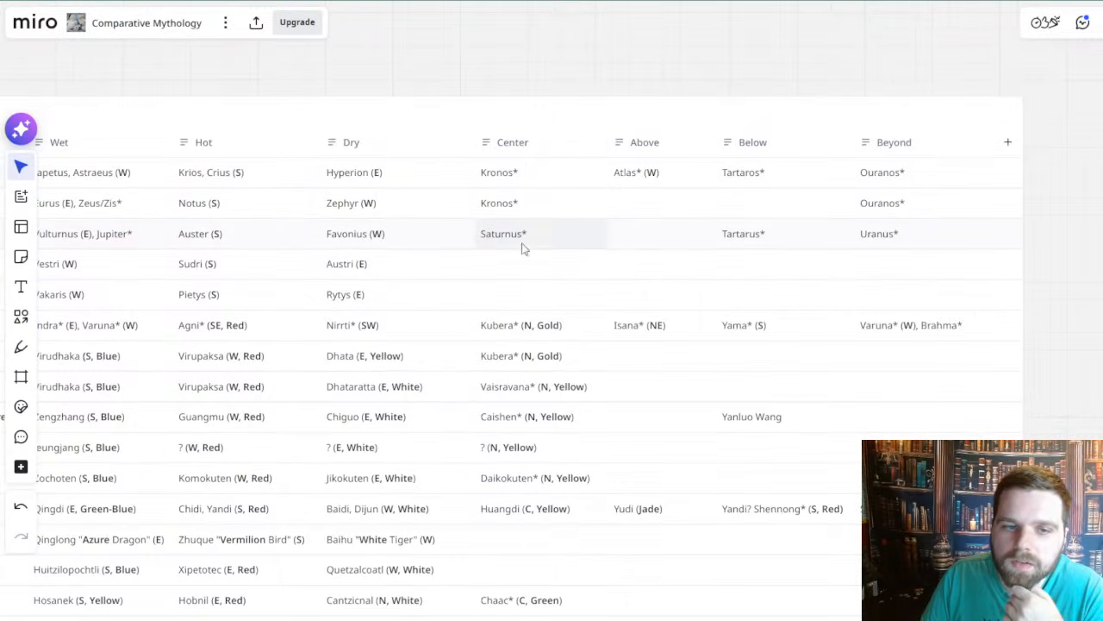
{"action": "left_click_drag", "start_coordinate": [536, 267], "coordinate": [486, 293]}
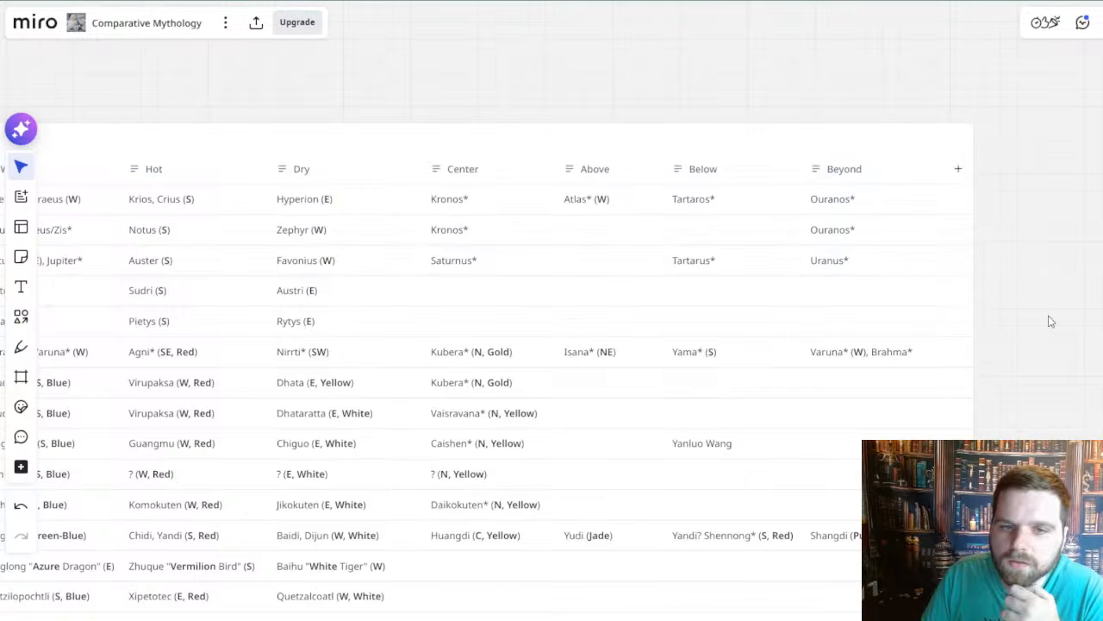
{"action": "left_click_drag", "start_coordinate": [492, 322], "coordinate": [526, 215]}
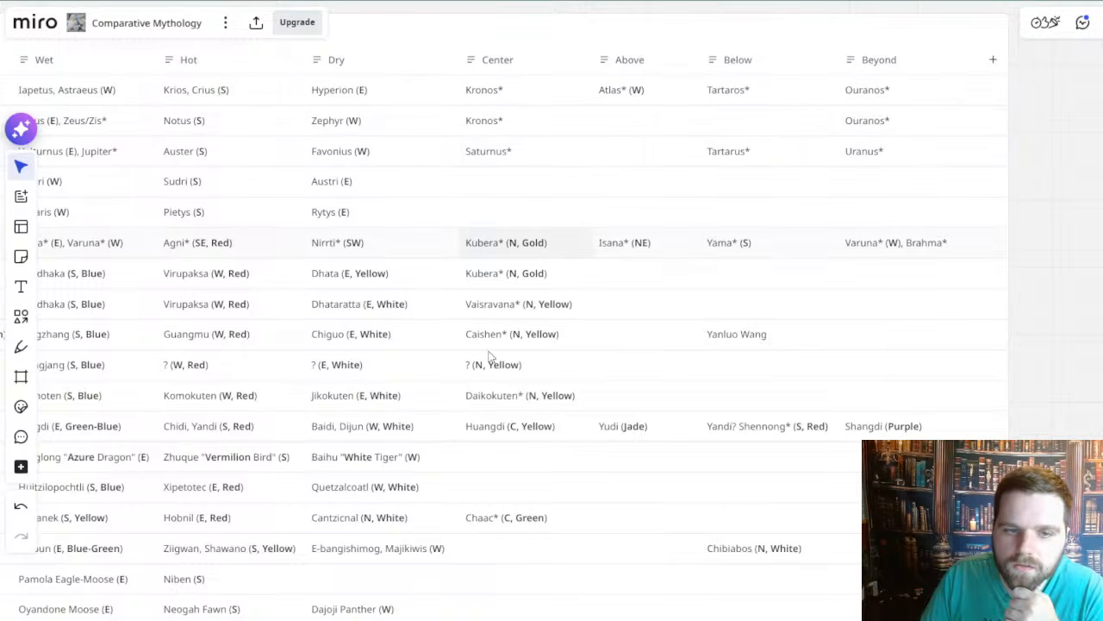
{"action": "left_click_drag", "start_coordinate": [529, 489], "coordinate": [551, 314]}
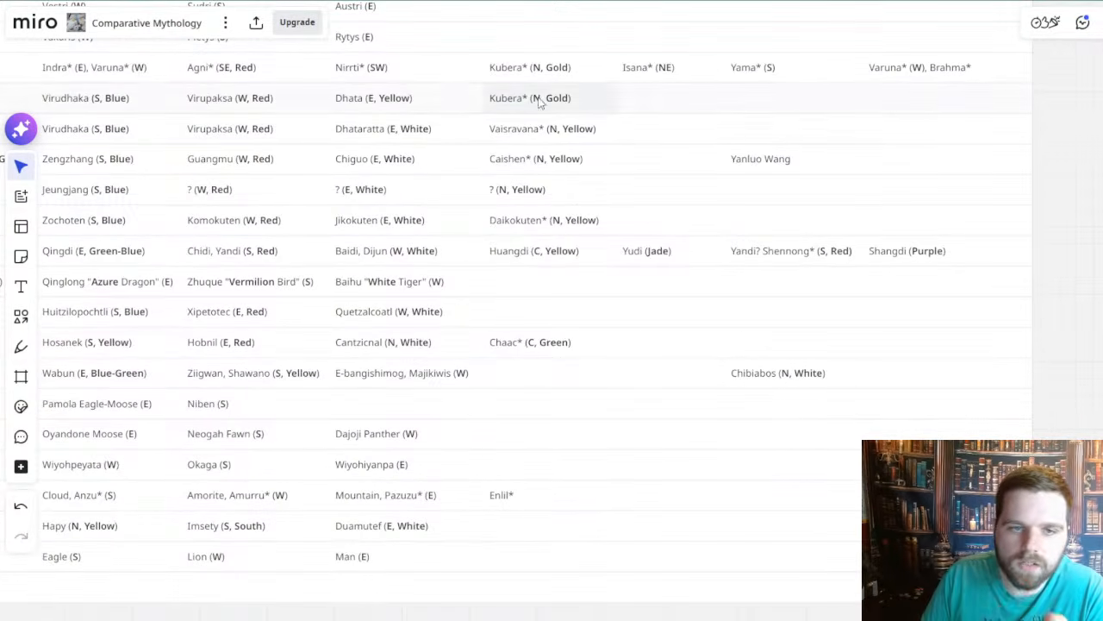
{"action": "left_click_drag", "start_coordinate": [558, 457], "coordinate": [593, 261]}
{"action": "left_click_drag", "start_coordinate": [498, 185], "coordinate": [500, 407]}
{"action": "left_click_drag", "start_coordinate": [785, 283], "coordinate": [763, 387]}
{"action": "scroll", "coordinate": [978, 297], "scroll_direction": "down", "scroll_amount": 3}
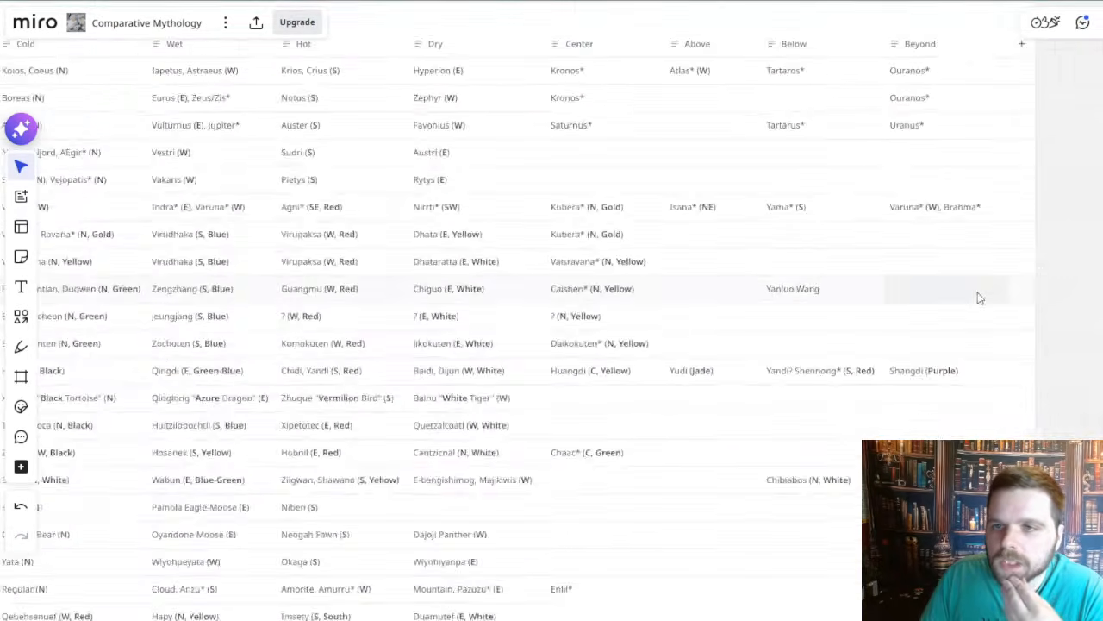
- Review the Cold column's deities with their directions and colors across all pantheons, and return to an overview of the table
{"action": "left_click_drag", "start_coordinate": [660, 313], "coordinate": [839, 352]}
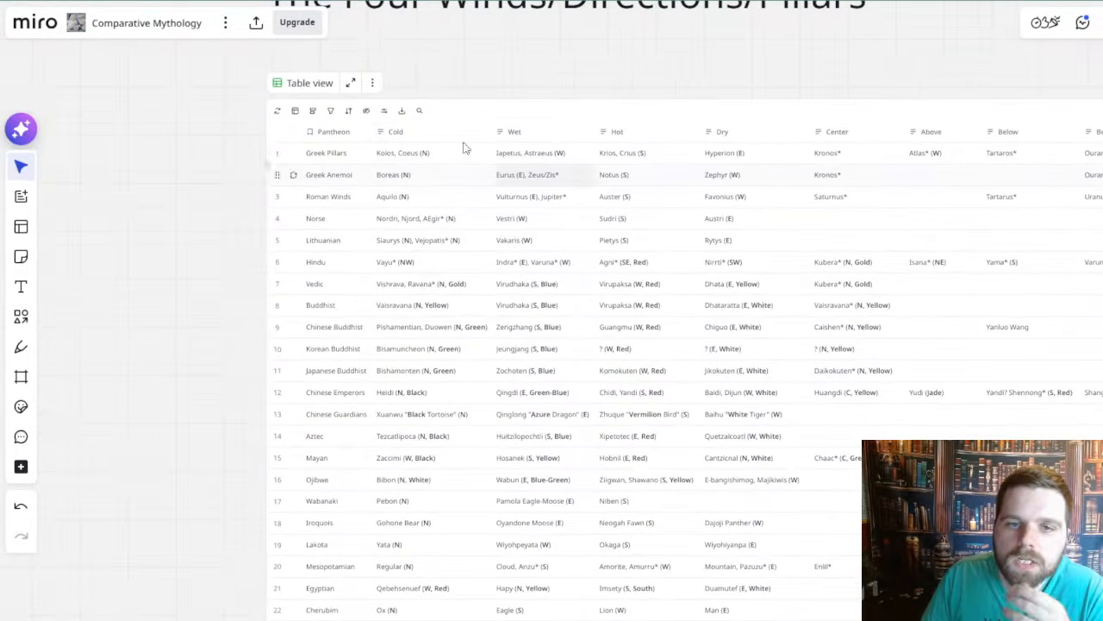
{"action": "scroll", "coordinate": [504, 153], "scroll_direction": "up", "scroll_amount": 2}
{"action": "scroll", "coordinate": [505, 153], "scroll_direction": "up", "scroll_amount": 1}
{"action": "left_click_drag", "start_coordinate": [571, 298], "coordinate": [606, 300]}
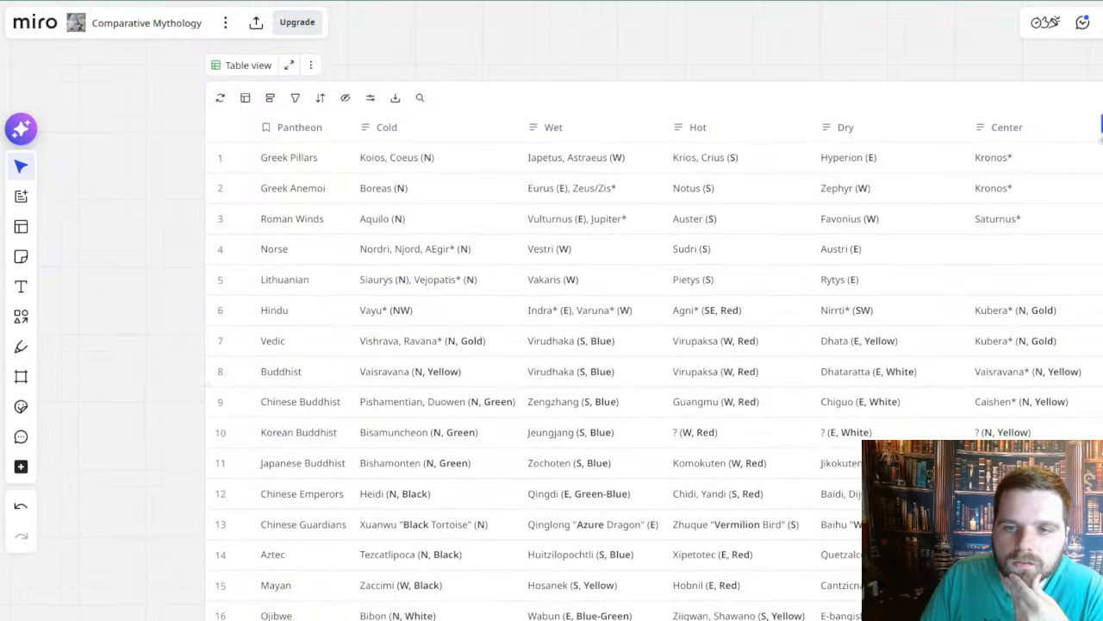
{"action": "left_click_drag", "start_coordinate": [529, 320], "coordinate": [574, 321]}
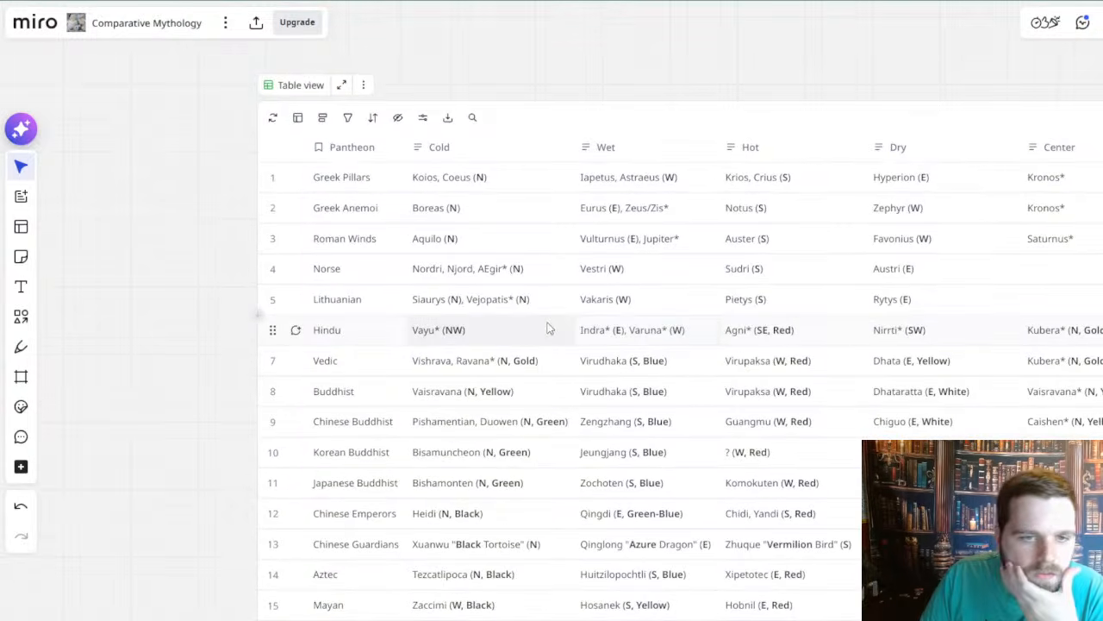
{"action": "scroll", "coordinate": [548, 329], "scroll_direction": "down", "scroll_amount": 3}
{"action": "scroll", "coordinate": [548, 329], "scroll_direction": "down", "scroll_amount": 5}
{"action": "left_click_drag", "start_coordinate": [340, 347], "coordinate": [281, 2]}
{"action": "left_click_drag", "start_coordinate": [327, 209], "coordinate": [331, 435]}
{"action": "scroll", "coordinate": [503, 193], "scroll_direction": "up", "scroll_amount": 8}
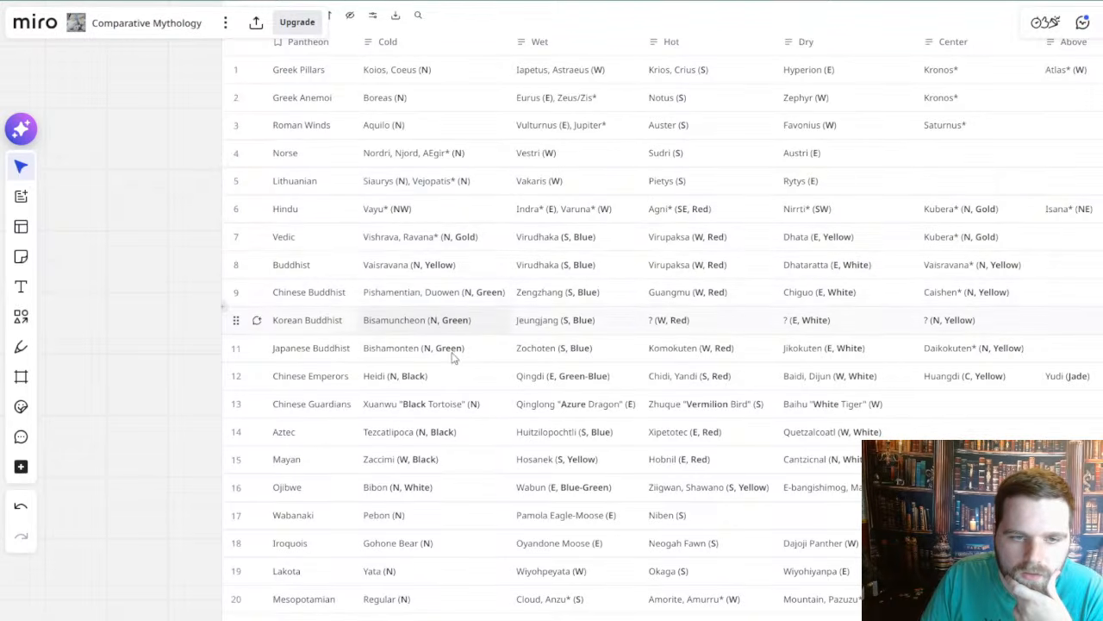
{"action": "scroll", "coordinate": [470, 354], "scroll_direction": "down", "scroll_amount": 10}
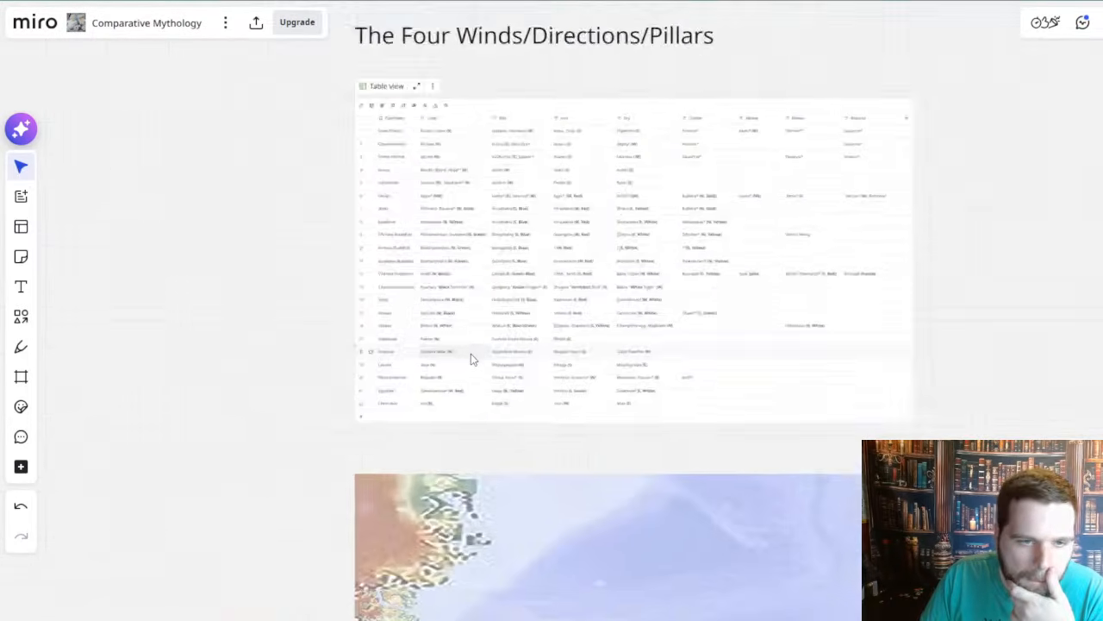
- Change the fill of the Boreas Greek Anemoi label on the map to medium gray
{"action": "scroll", "coordinate": [471, 353], "scroll_direction": "down", "scroll_amount": 5}
{"action": "left_click_drag", "start_coordinate": [330, 487], "coordinate": [316, 131]}
{"action": "left_click_drag", "start_coordinate": [369, 468], "coordinate": [298, 370]}
{"action": "scroll", "coordinate": [595, 267], "scroll_direction": "up", "scroll_amount": 6}
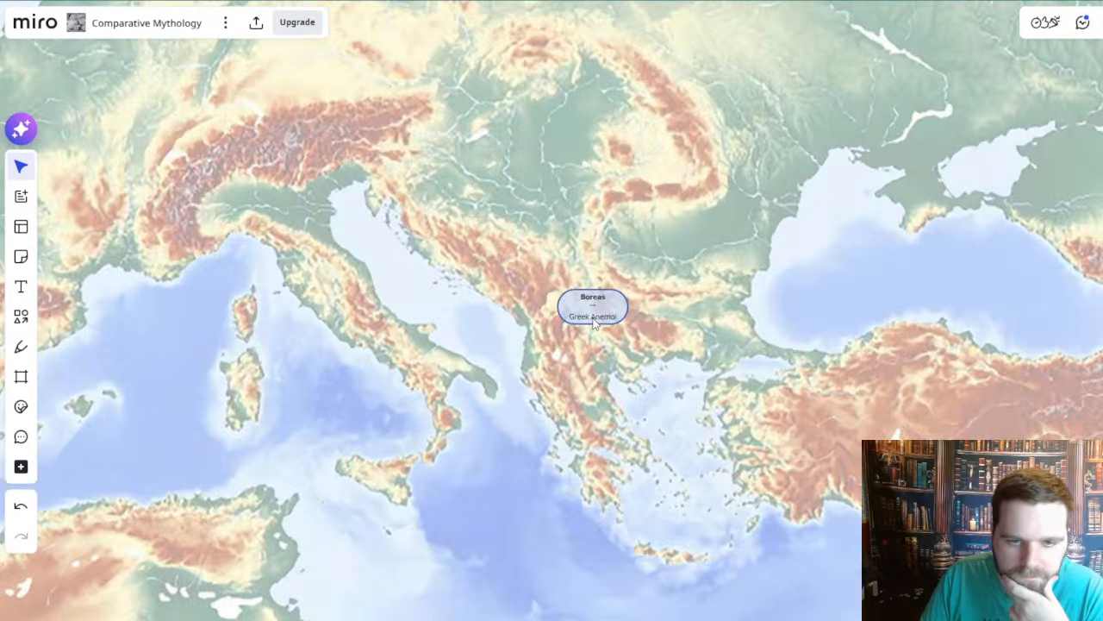
{"action": "scroll", "coordinate": [593, 322], "scroll_direction": "up", "scroll_amount": 2}
{"action": "left_click", "coordinate": [605, 318]}
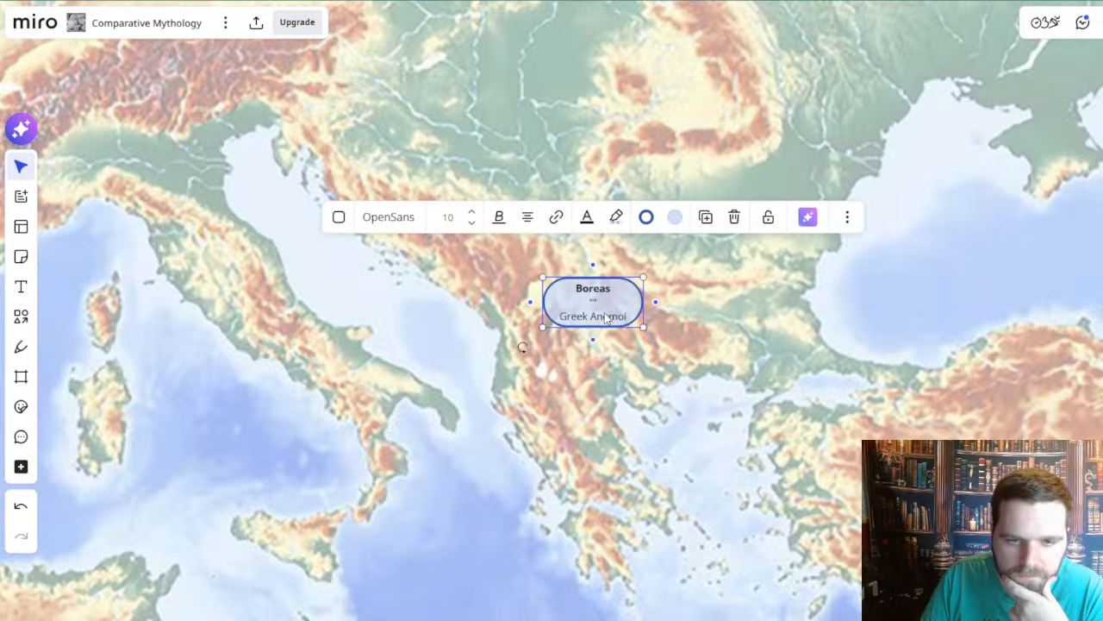
{"action": "left_click", "coordinate": [672, 217]}
{"action": "scroll", "coordinate": [661, 449], "scroll_direction": "down", "scroll_amount": 2}
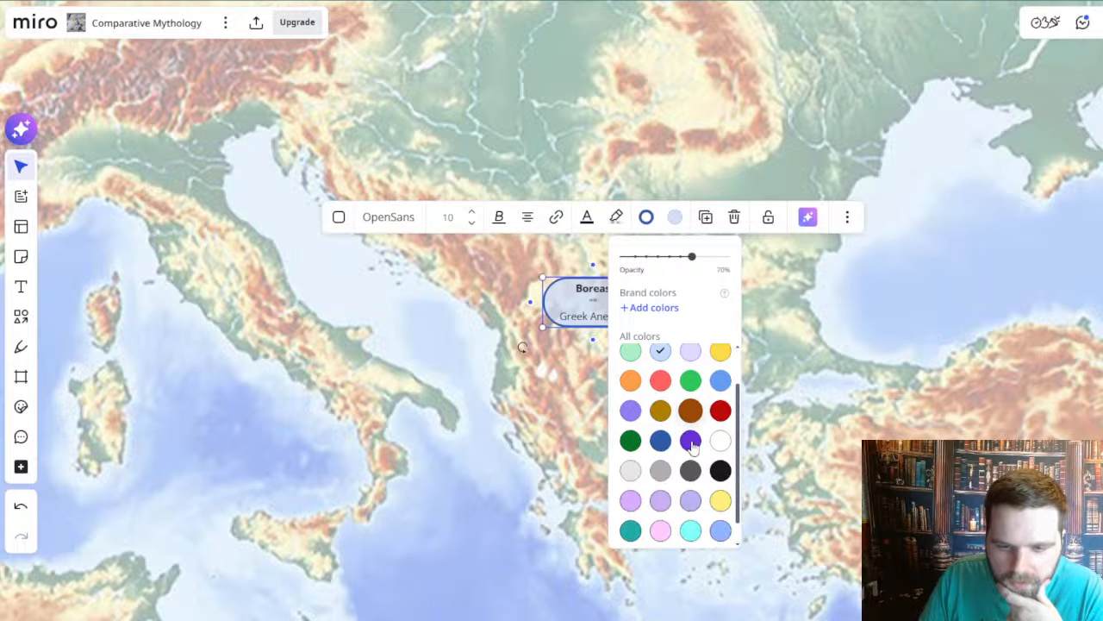
{"action": "left_click", "coordinate": [659, 442]}
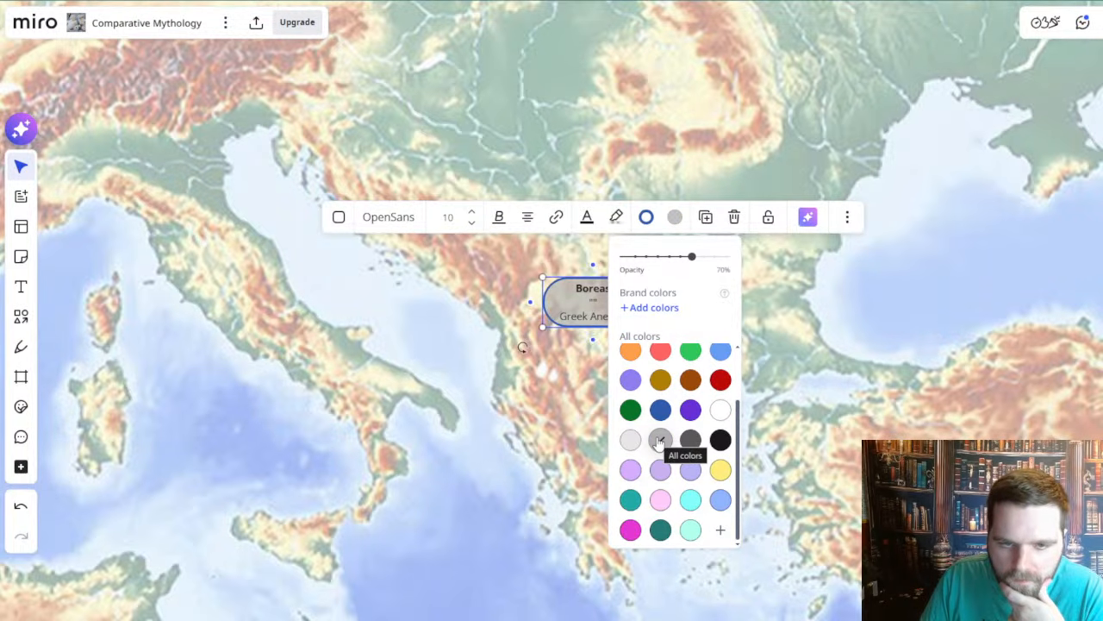
- Set the border color of the Boreas label to black
{"action": "left_click", "coordinate": [646, 217]}
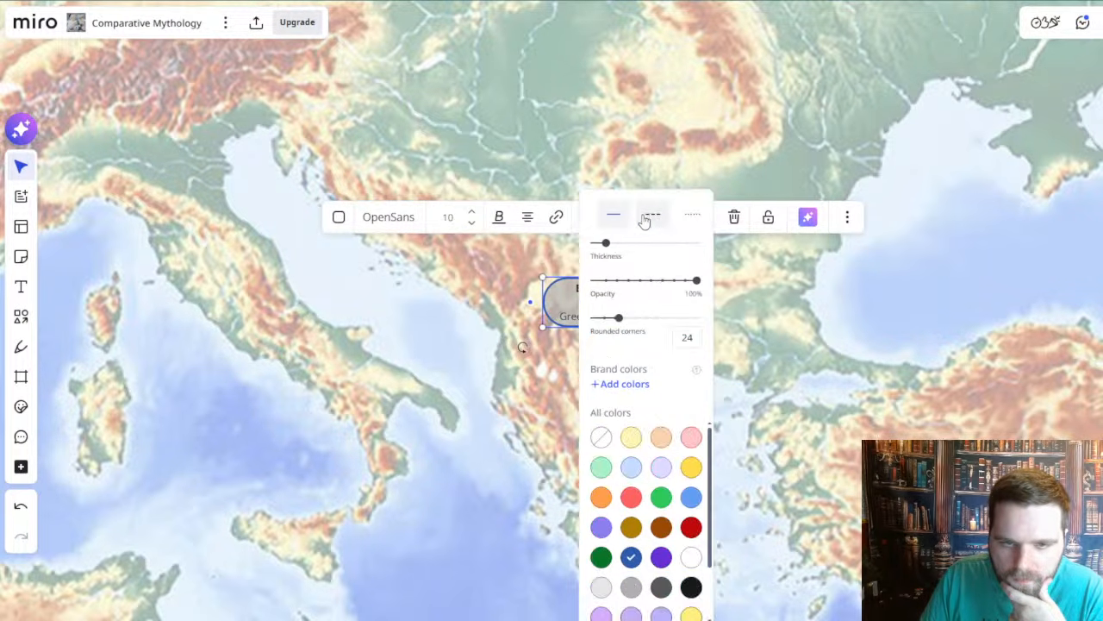
{"action": "left_click", "coordinate": [692, 587]}
{"action": "left_click", "coordinate": [661, 588]}
{"action": "scroll", "coordinate": [698, 592], "scroll_direction": "down", "scroll_amount": 2}
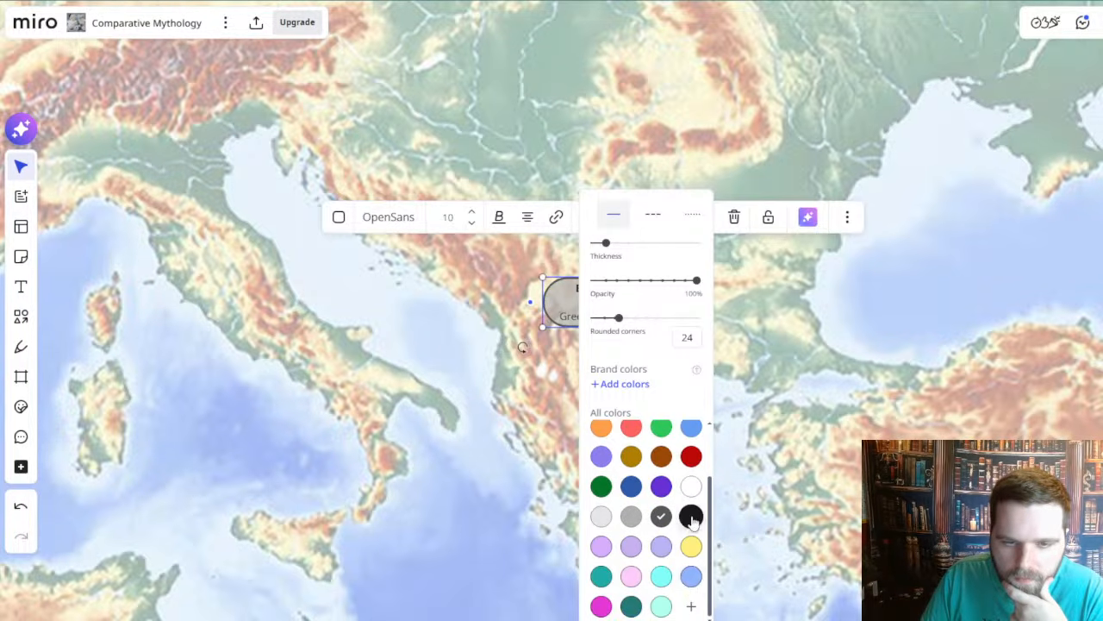
{"action": "left_click", "coordinate": [460, 405]}
{"action": "left_click", "coordinate": [603, 304]}
{"action": "left_click_drag", "start_coordinate": [601, 404], "coordinate": [548, 310]}
{"action": "left_click", "coordinate": [548, 310]}
{"action": "left_click", "coordinate": [570, 228]}
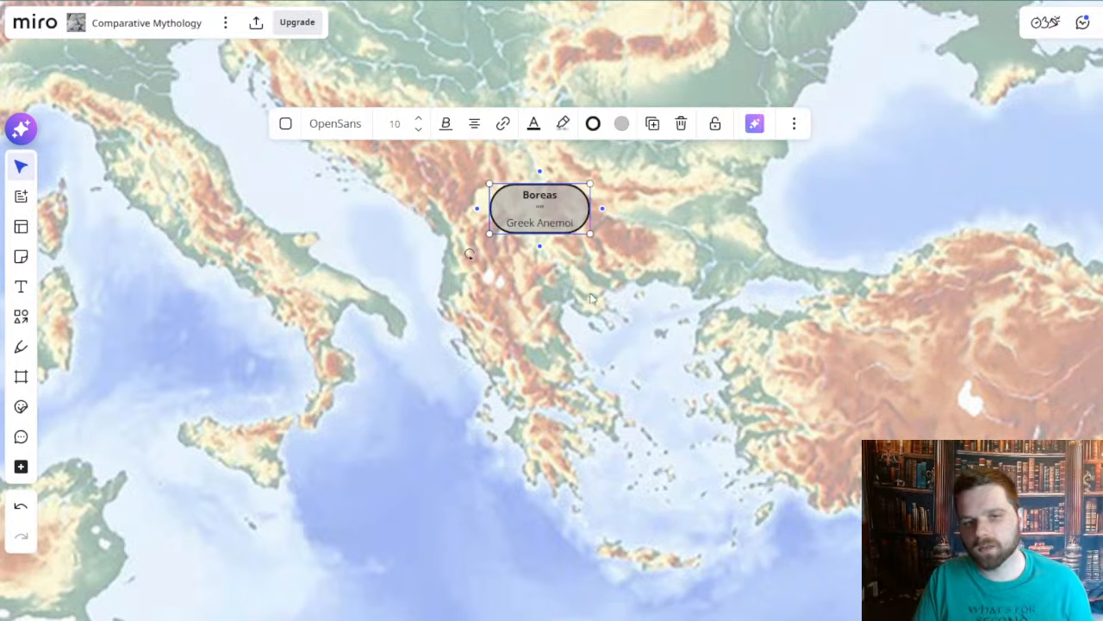
{"action": "left_click_drag", "start_coordinate": [584, 348], "coordinate": [591, 284]}
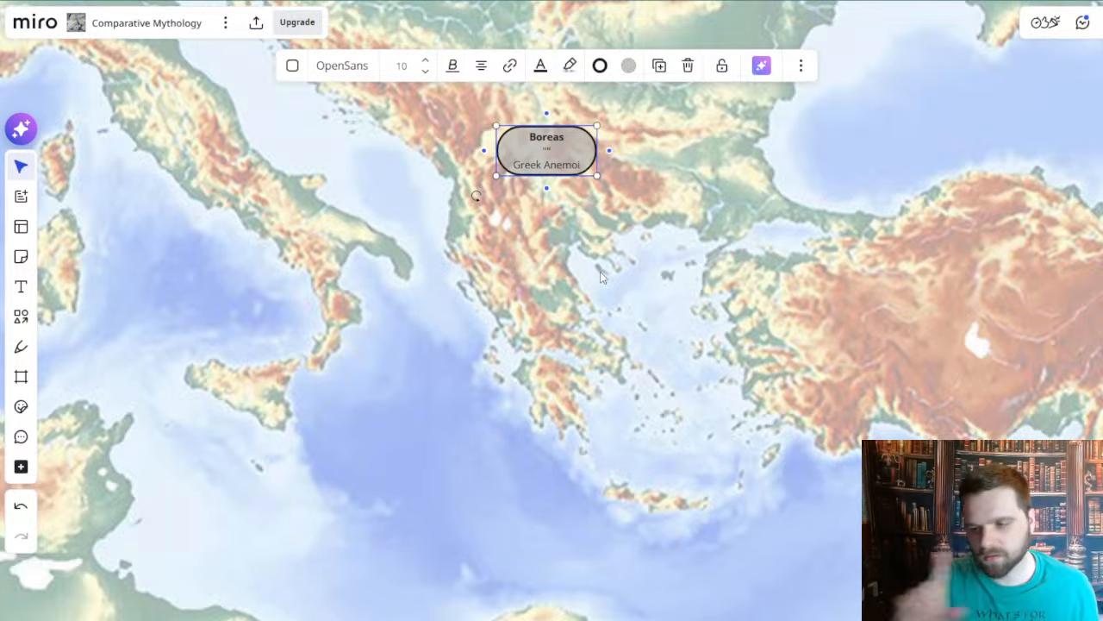
{"action": "left_click", "coordinate": [588, 276]}
{"action": "mouse_move", "coordinate": [566, 276]}
{"action": "left_mouse_down"}
{"action": "mouse_move", "coordinate": [573, 308]}
{"action": "mouse_move", "coordinate": [562, 270]}
{"action": "left_mouse_up"}
{"action": "left_click", "coordinate": [583, 160]}
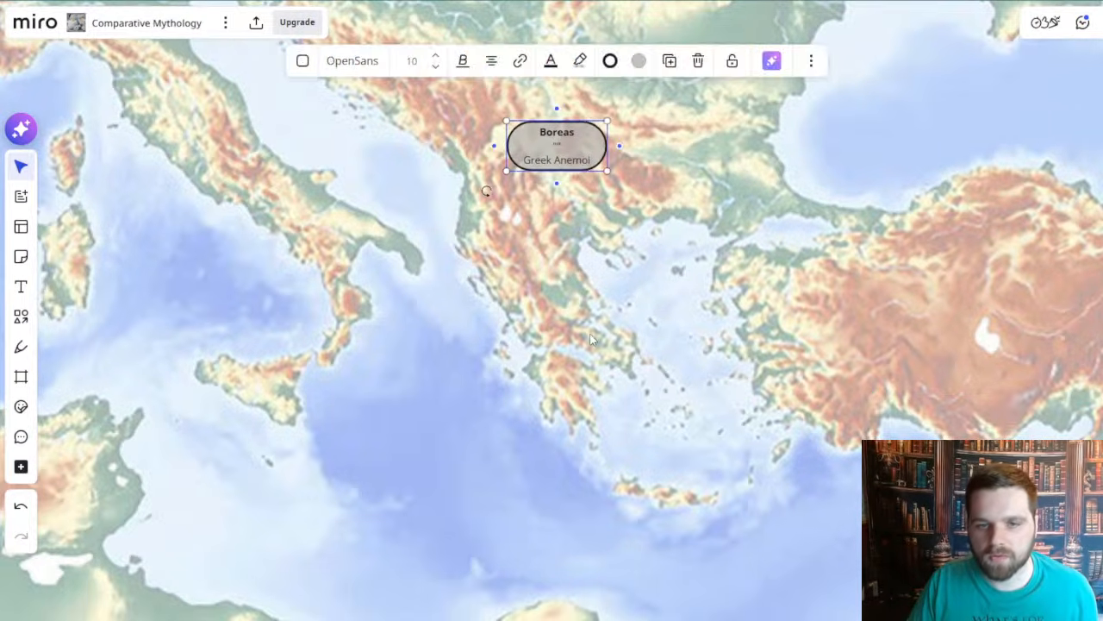
{"action": "scroll", "coordinate": [591, 339], "scroll_direction": "down", "scroll_amount": 5}
{"action": "scroll", "coordinate": [653, 366], "scroll_direction": "up", "scroll_amount": 5}
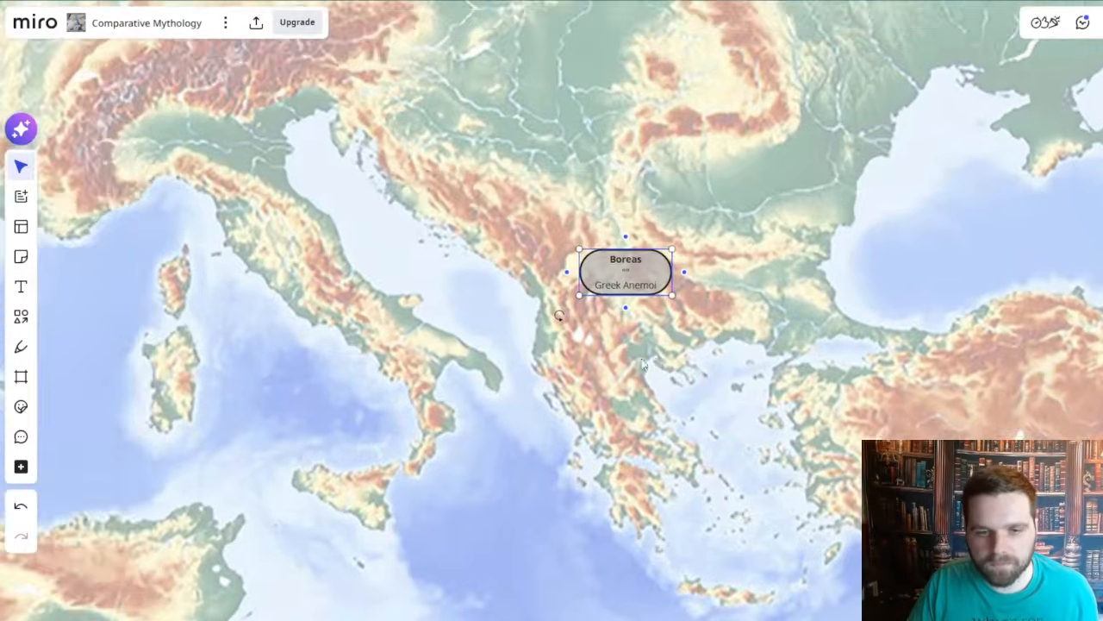
{"action": "left_click_drag", "start_coordinate": [654, 366], "coordinate": [548, 337]}
{"action": "left_click", "coordinate": [548, 337]}
{"action": "left_click", "coordinate": [551, 251]}
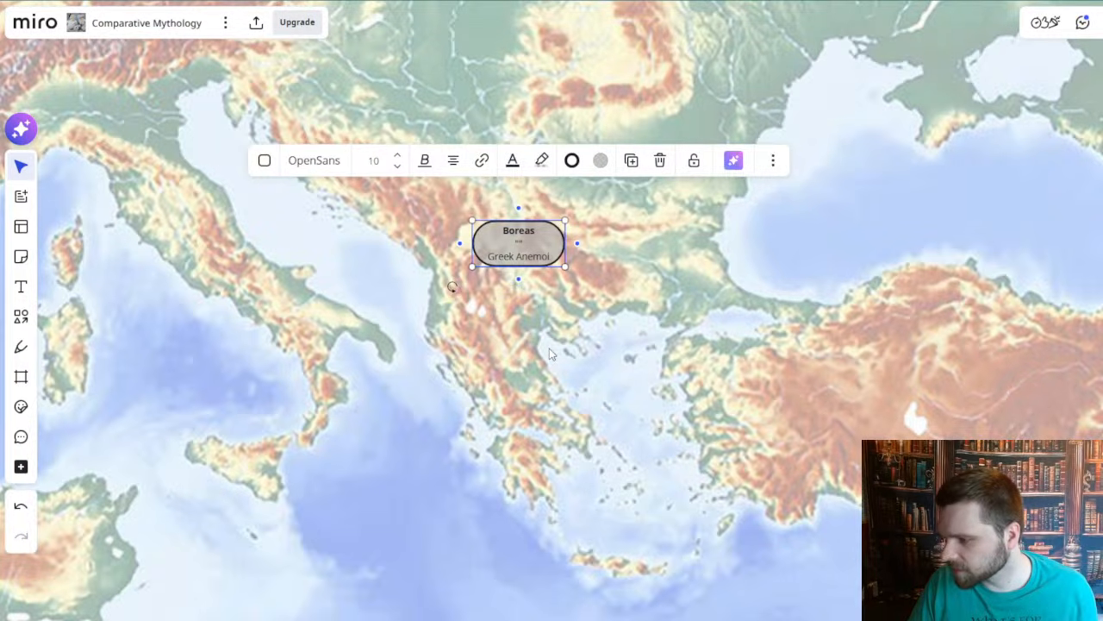
{"action": "scroll", "coordinate": [552, 353], "scroll_direction": "left", "scroll_amount": 1}
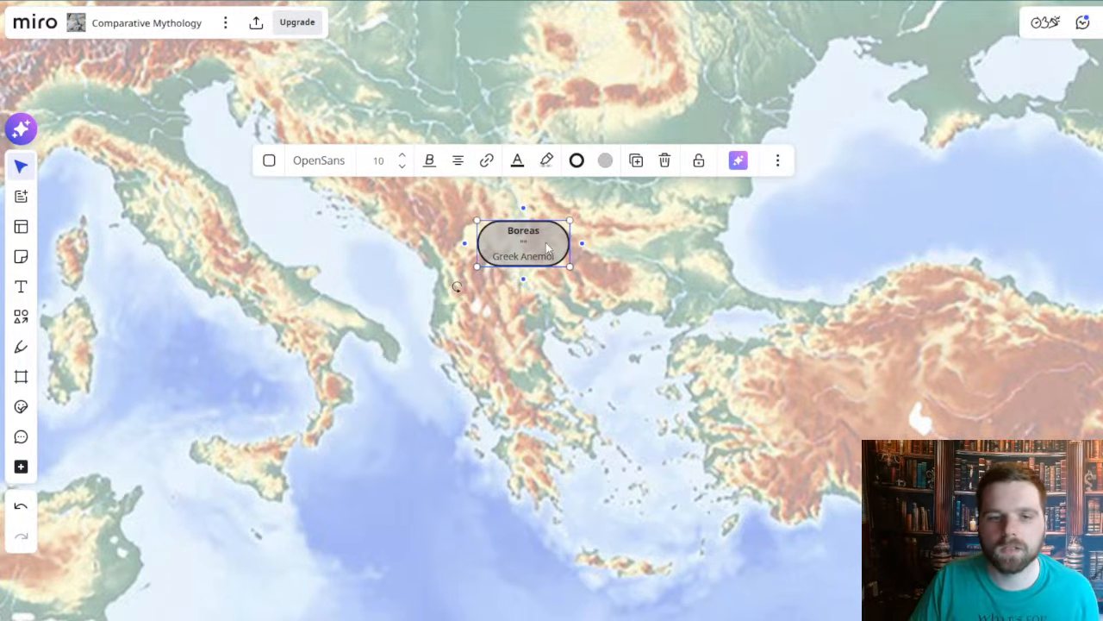
{"action": "left_click", "coordinate": [543, 351]}
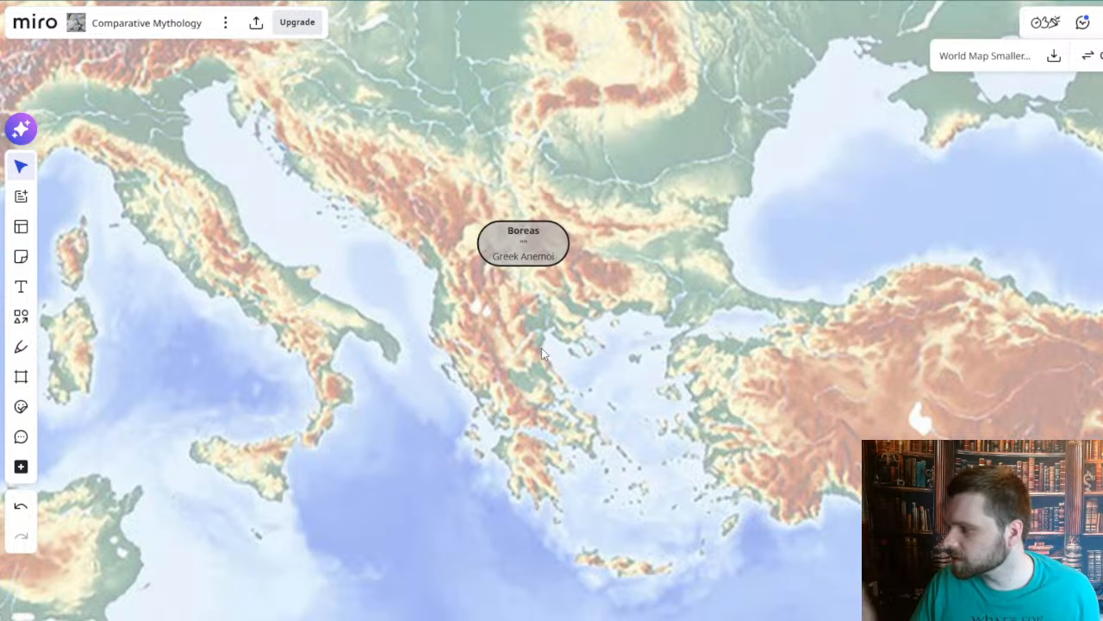
- Duplicate the Boreas label and place the copy directly south of it, over southern Greece
{"action": "left_click", "coordinate": [519, 253]}
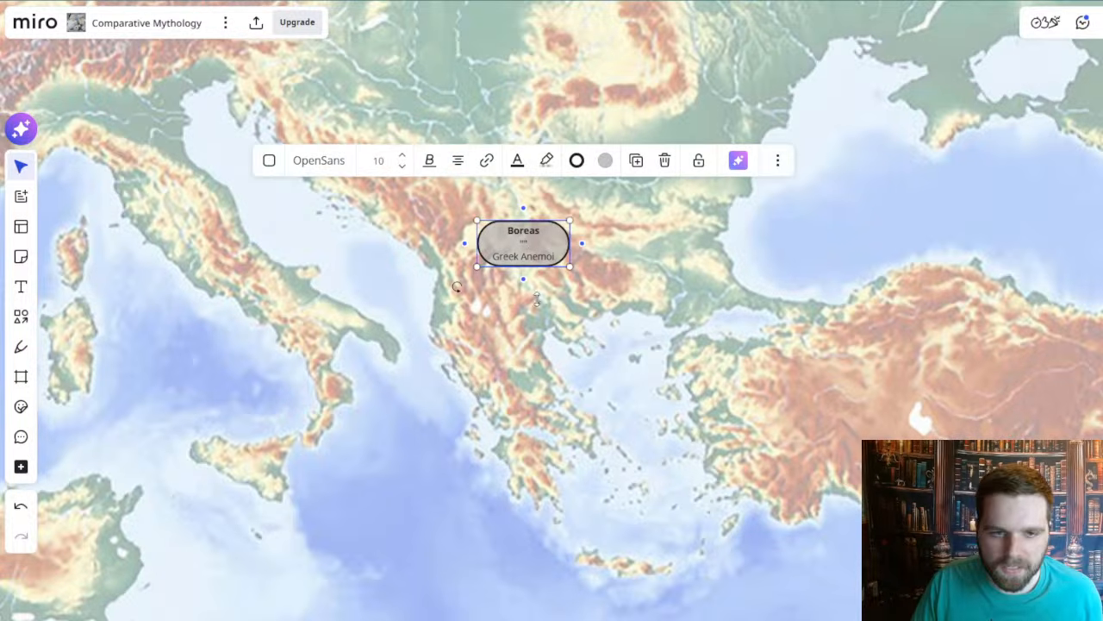
{"action": "left_click_drag", "start_coordinate": [584, 366], "coordinate": [600, 354]}
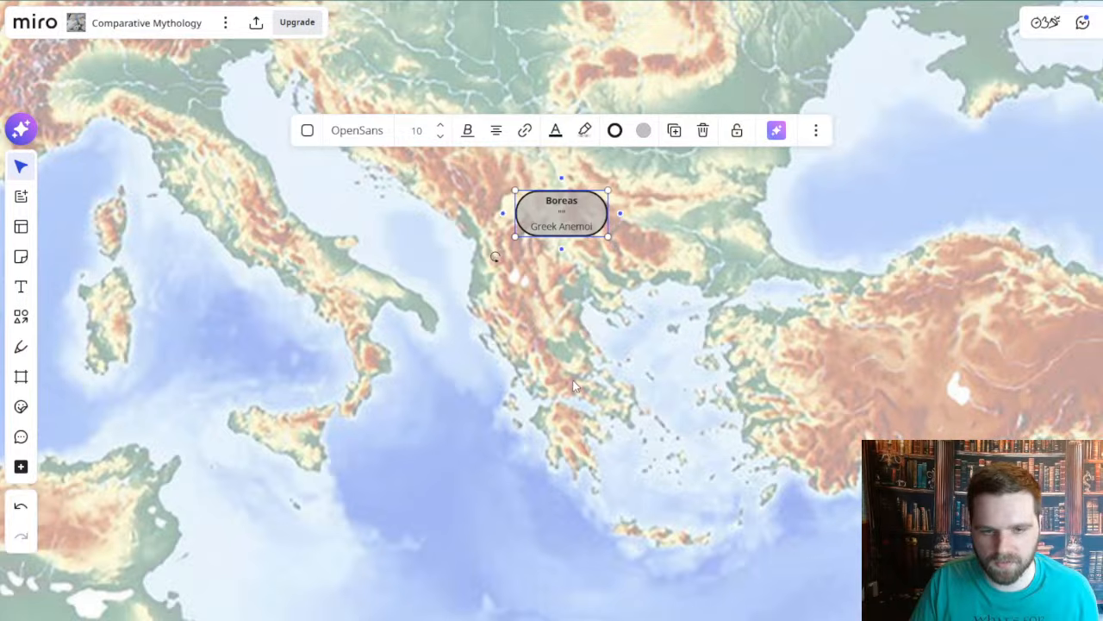
{"action": "key", "text": "ctrl+v"}
{"action": "left_click_drag", "start_coordinate": [580, 380], "coordinate": [569, 396]}
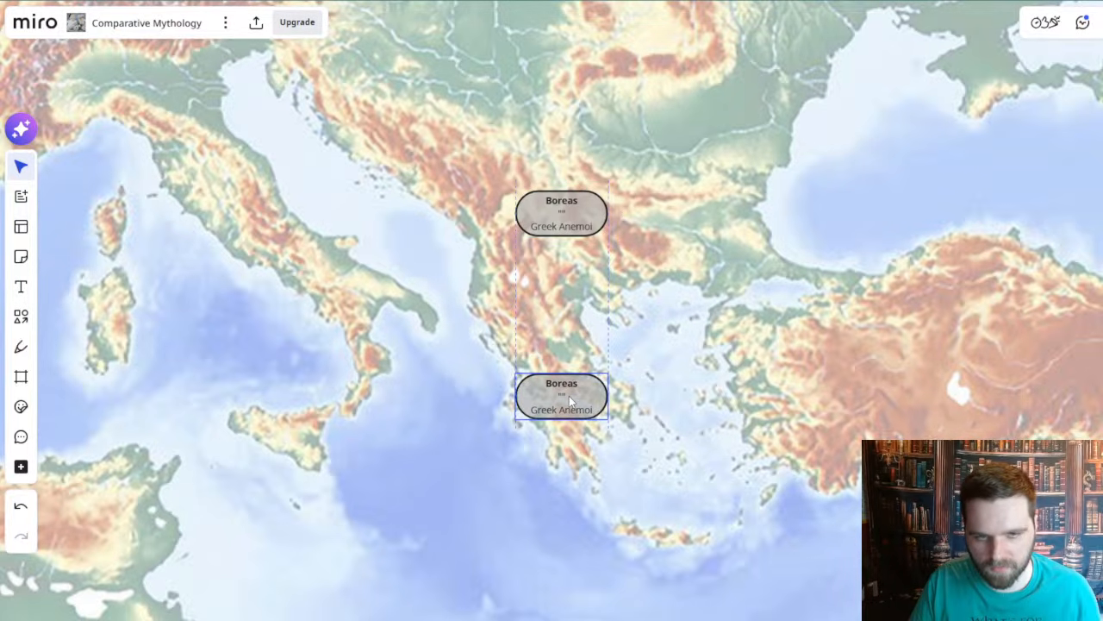
- Replace the name Boreas on the southern copy with "?", keeping the Greek Anemoi line
{"action": "left_click", "coordinate": [578, 384]}
{"action": "key", "text": "ctrl+shift+Left"}
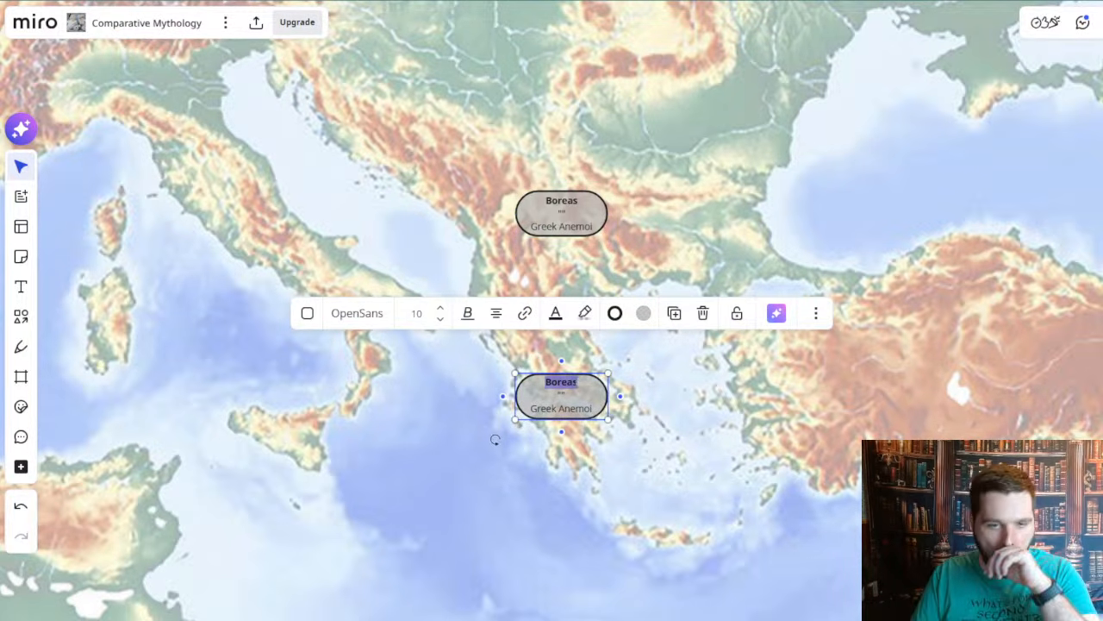
{"action": "left_click", "coordinate": [663, 530]}
{"action": "left_click", "coordinate": [578, 410]}
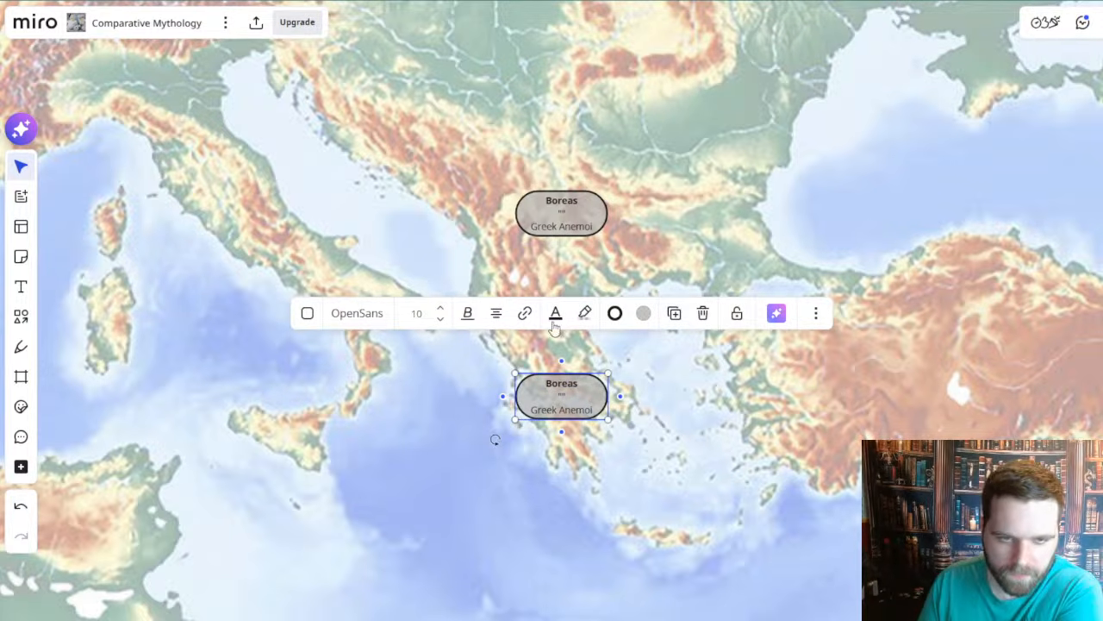
{"action": "left_click", "coordinate": [578, 388]}
{"action": "key", "text": "ctrl+a"}
{"action": "type", "text": "?"}
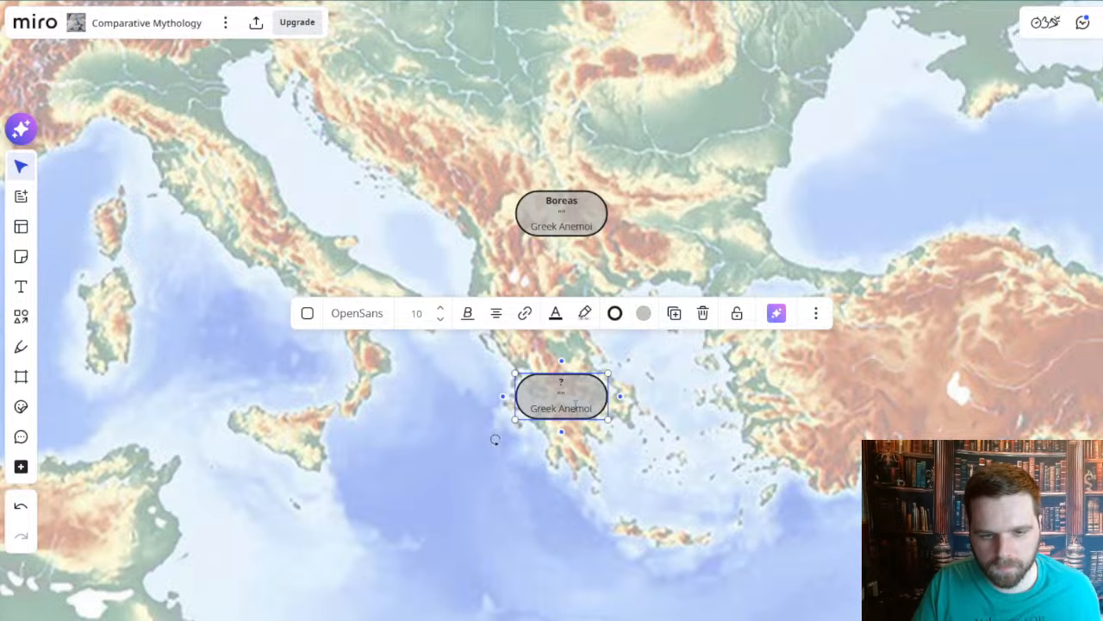
{"action": "key", "text": "Escape"}
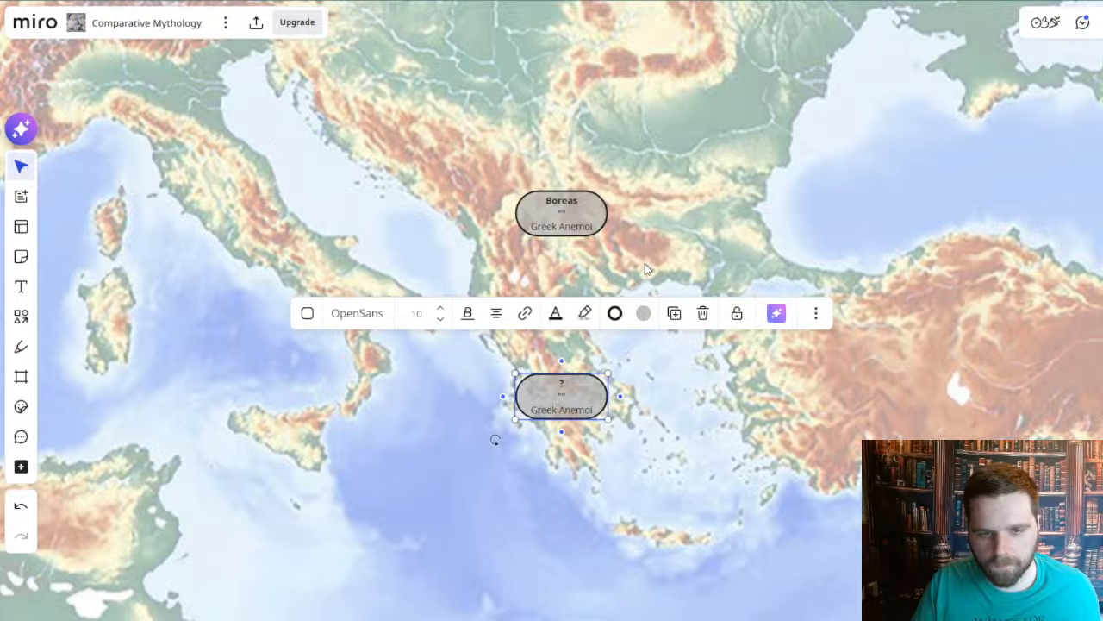
- Add two more copies of the "?" Greek Anemoi label, one west and one east between the northern and southern labels
{"action": "key", "text": "ctrl+v"}
{"action": "left_click_drag", "start_coordinate": [682, 284], "coordinate": [487, 303]}
{"action": "left_click_drag", "start_coordinate": [674, 300], "coordinate": [654, 300]}
{"action": "scroll", "coordinate": [623, 405], "scroll_direction": "left", "scroll_amount": 3}
- Shift the southern "?" label slightly east and deselect it
{"action": "left_click", "coordinate": [622, 406]}
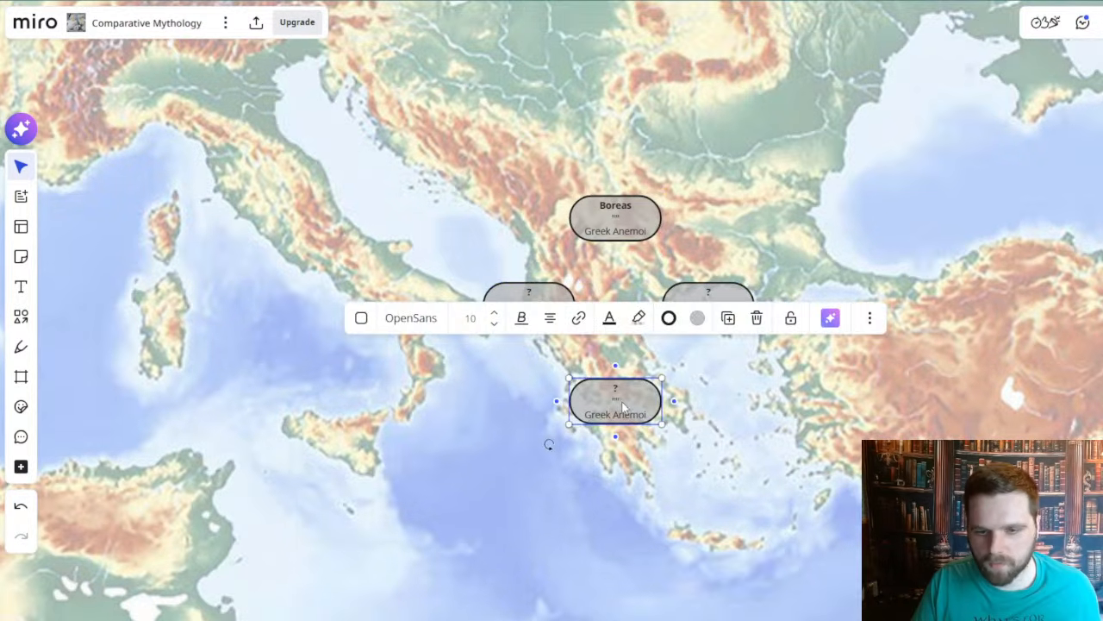
{"action": "mouse_move", "coordinate": [623, 398]}
{"action": "left_mouse_down"}
{"action": "mouse_move", "coordinate": [640, 398]}
{"action": "mouse_move", "coordinate": [630, 399]}
{"action": "left_mouse_up"}
{"action": "left_click", "coordinate": [793, 469]}
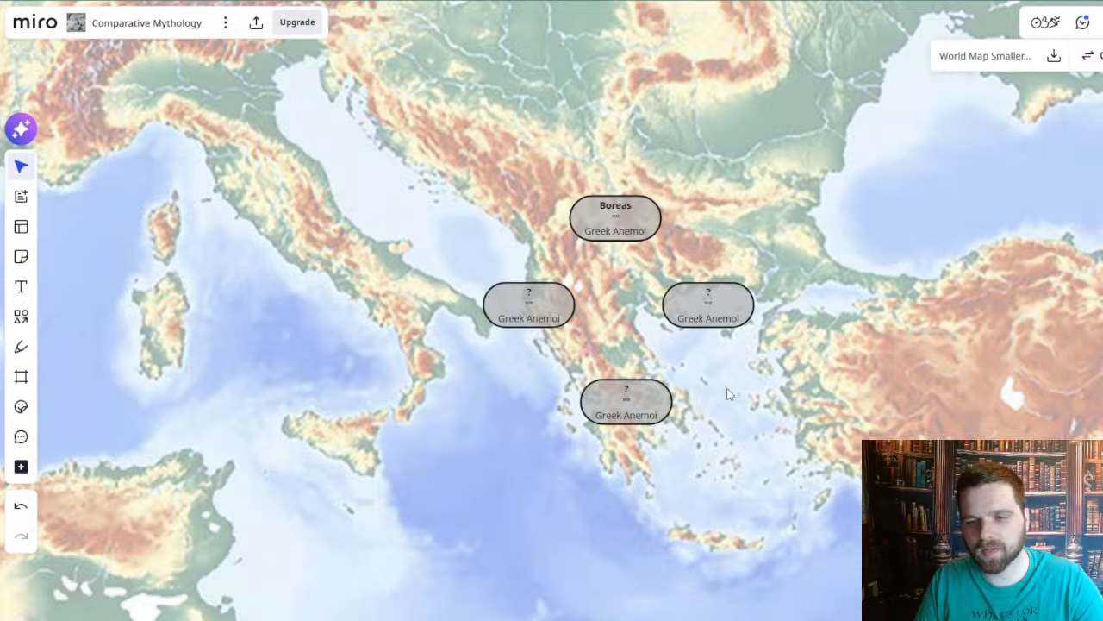
- Examine how the four Greek Anemoi labels sit on the map, and the surrounding Mediterranean from Iberia to Anatolia
{"action": "scroll", "coordinate": [793, 436], "scroll_direction": "up", "scroll_amount": 1}
{"action": "scroll", "coordinate": [775, 444], "scroll_direction": "down", "scroll_amount": 5}
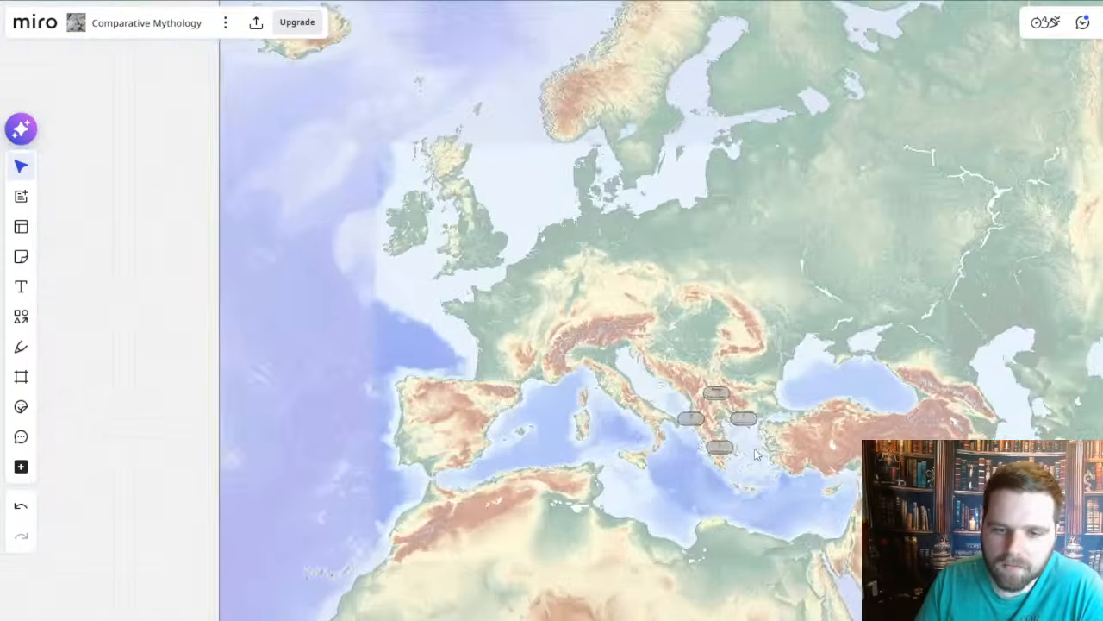
{"action": "scroll", "coordinate": [754, 448], "scroll_direction": "down", "scroll_amount": 4}
{"action": "left_click_drag", "start_coordinate": [693, 365], "coordinate": [569, 236]}
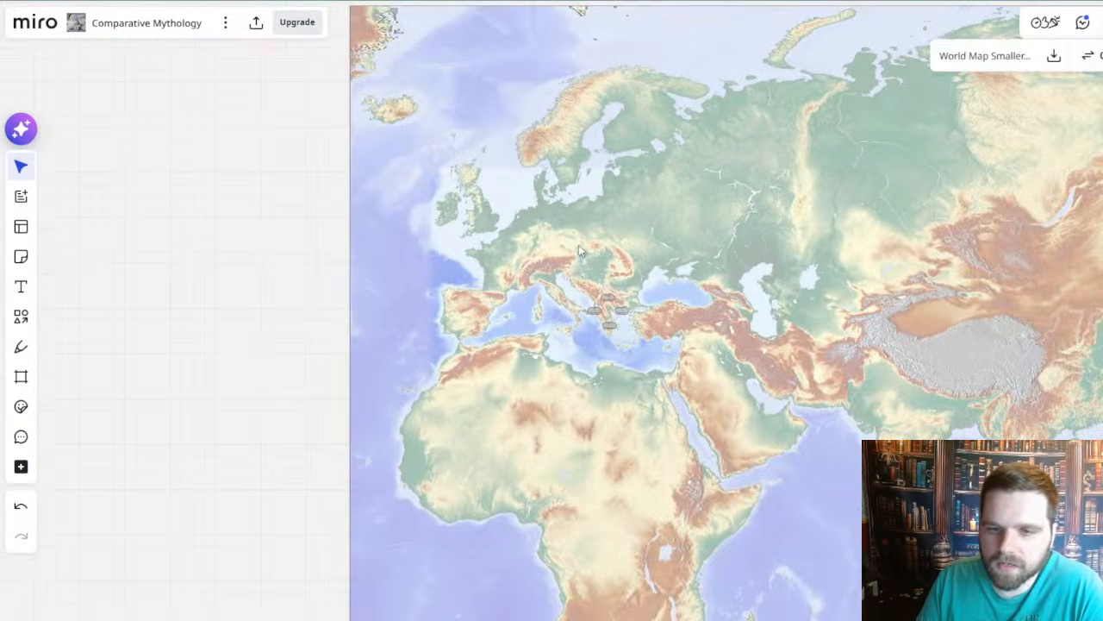
{"action": "scroll", "coordinate": [593, 252], "scroll_direction": "up", "scroll_amount": 4}
{"action": "scroll", "coordinate": [609, 260], "scroll_direction": "up", "scroll_amount": 5}
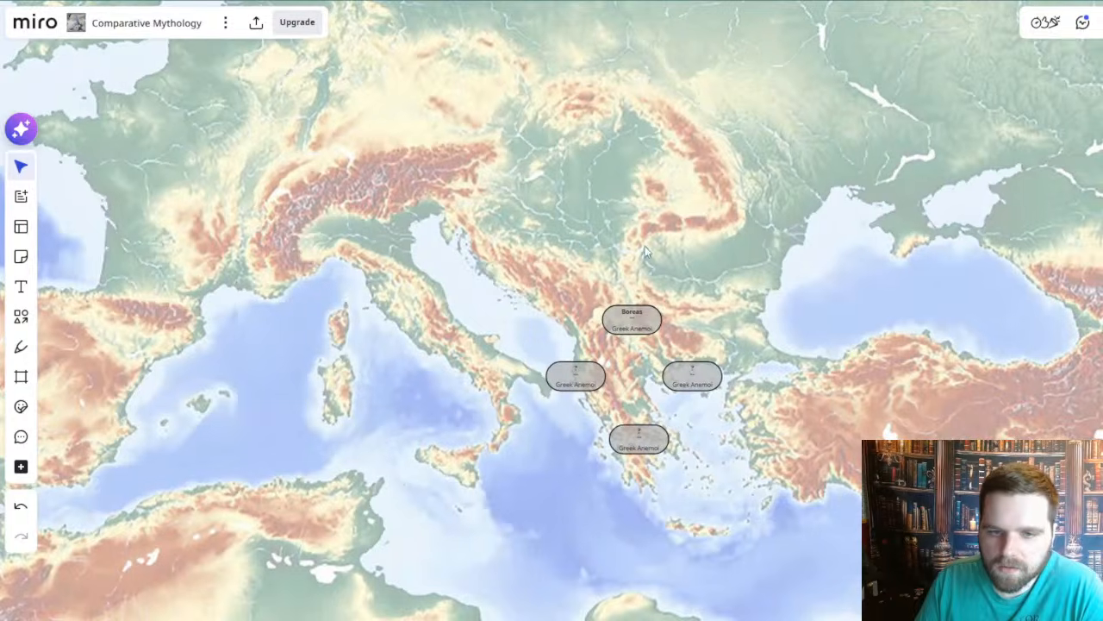
{"action": "left_click_drag", "start_coordinate": [699, 499], "coordinate": [654, 408]}
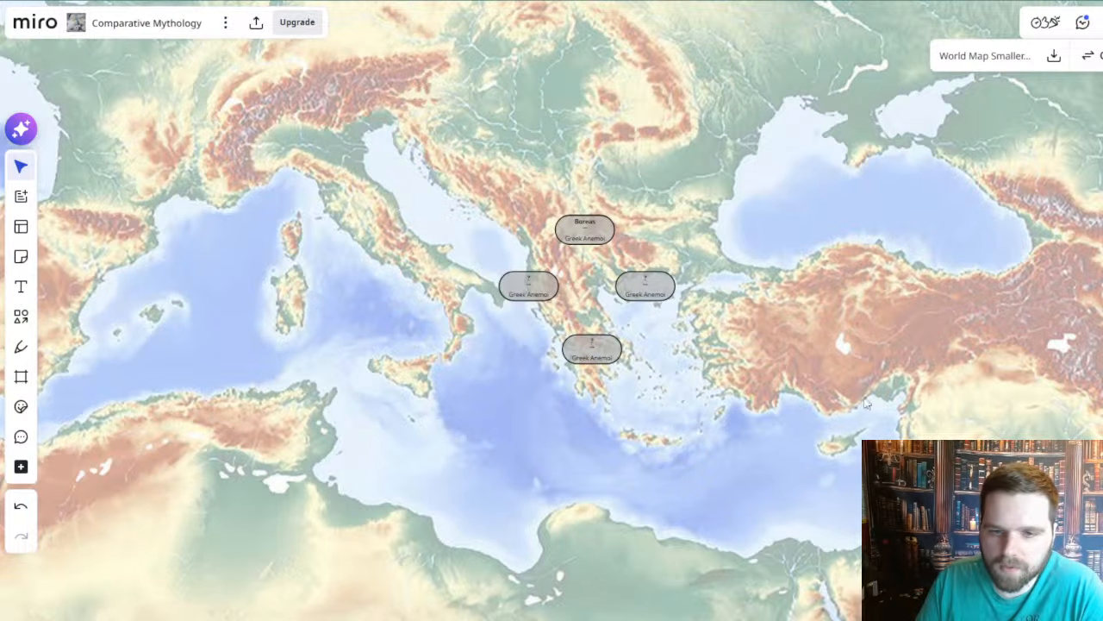
{"action": "left_click_drag", "start_coordinate": [677, 422], "coordinate": [669, 386]}
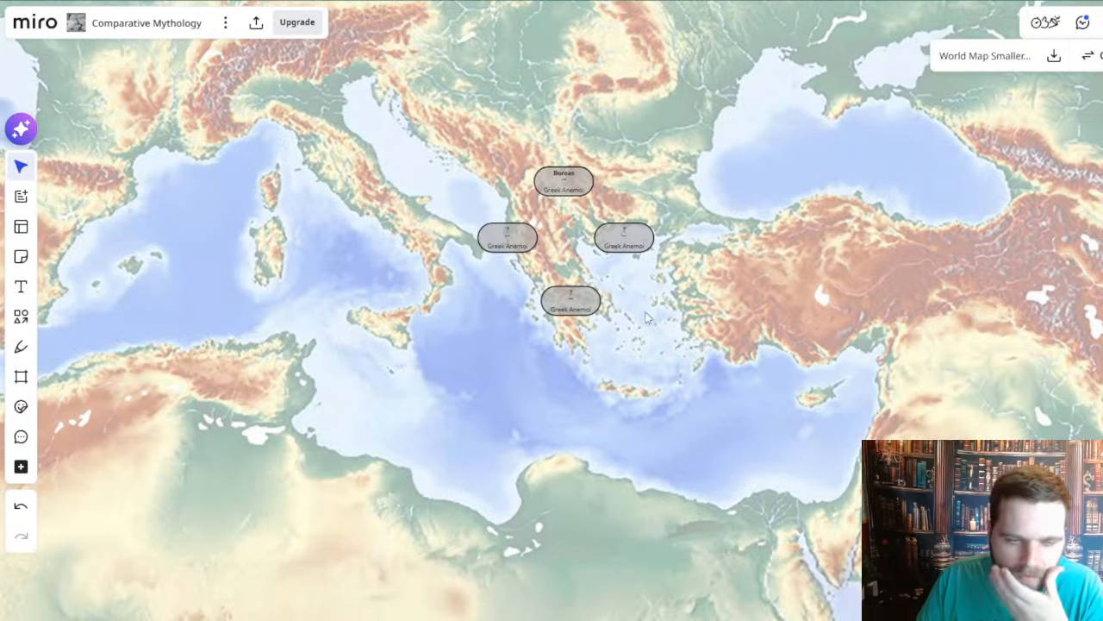
{"action": "left_click_drag", "start_coordinate": [705, 312], "coordinate": [620, 326]}
{"action": "scroll", "coordinate": [731, 263], "scroll_direction": "up", "scroll_amount": 3}
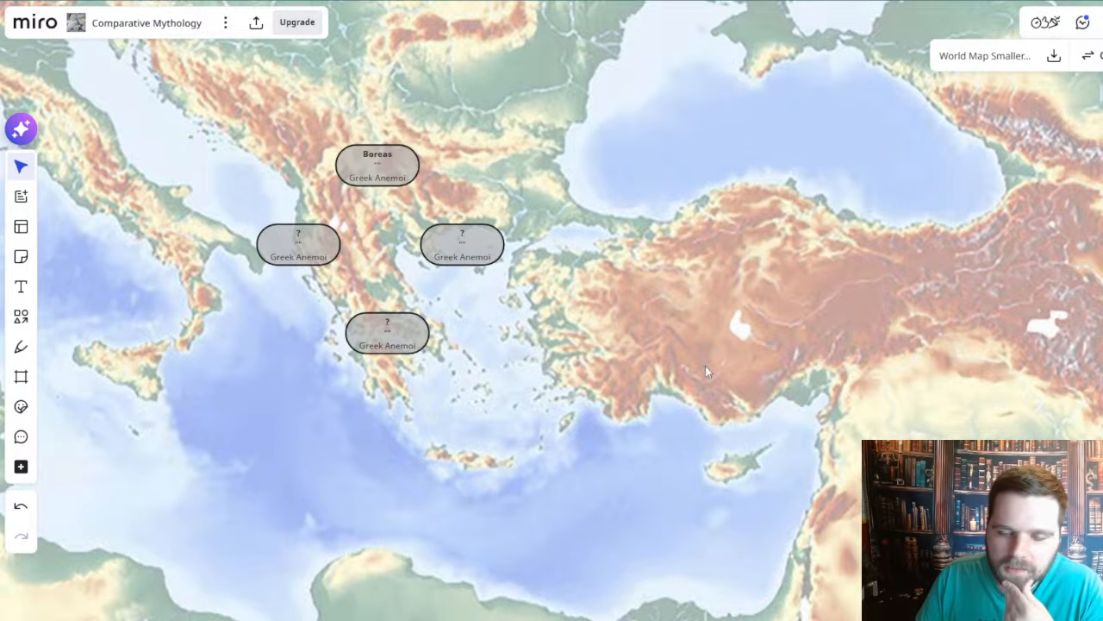
{"action": "left_click_drag", "start_coordinate": [579, 415], "coordinate": [717, 387]}
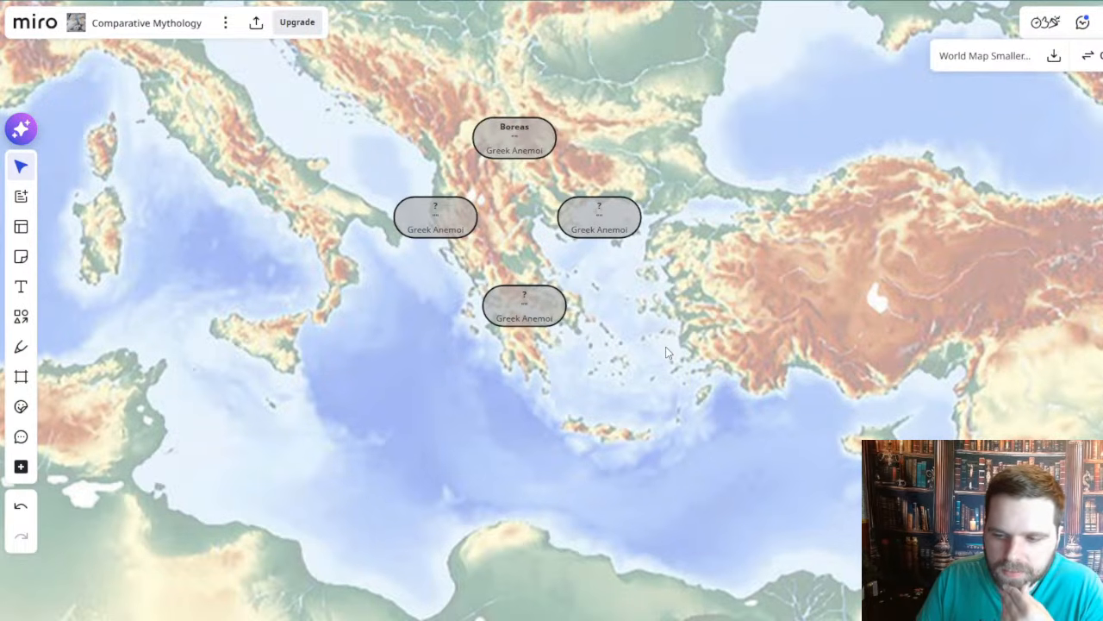
{"action": "left_click_drag", "start_coordinate": [639, 356], "coordinate": [664, 380]}
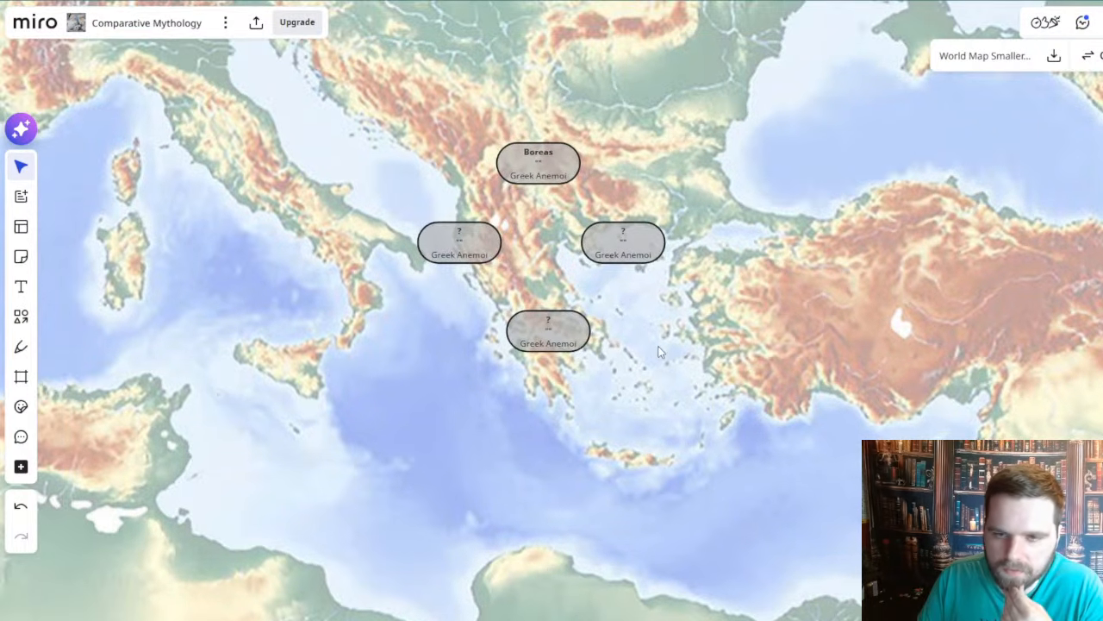
{"action": "left_click_drag", "start_coordinate": [484, 357], "coordinate": [692, 421]}
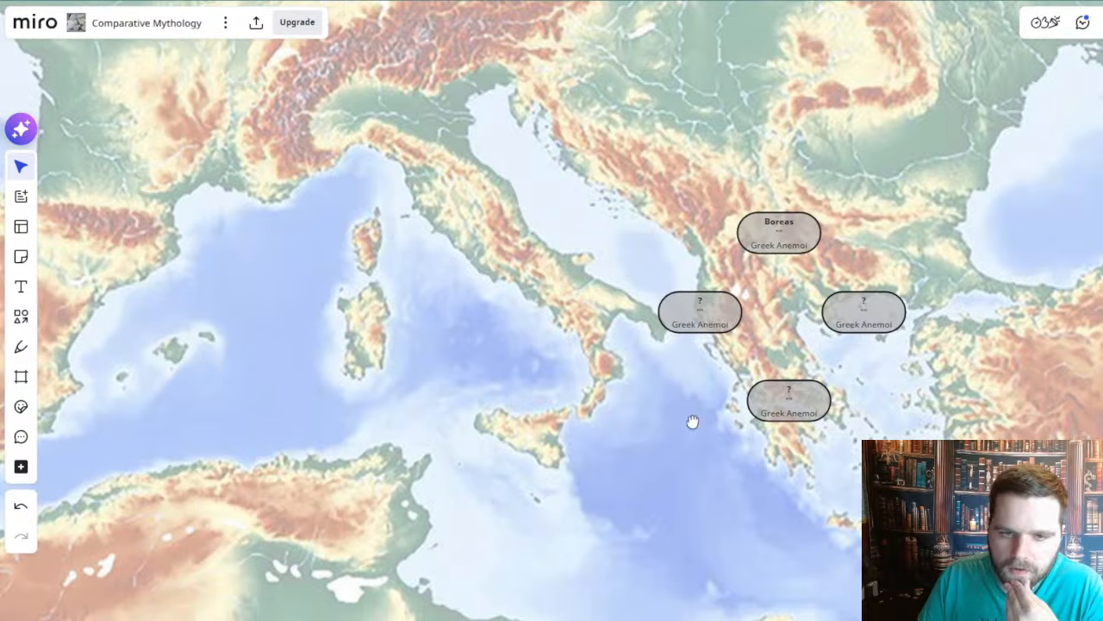
{"action": "left_click_drag", "start_coordinate": [760, 442], "coordinate": [1005, 433]}
{"action": "scroll", "coordinate": [793, 418], "scroll_direction": "down", "scroll_amount": 1}
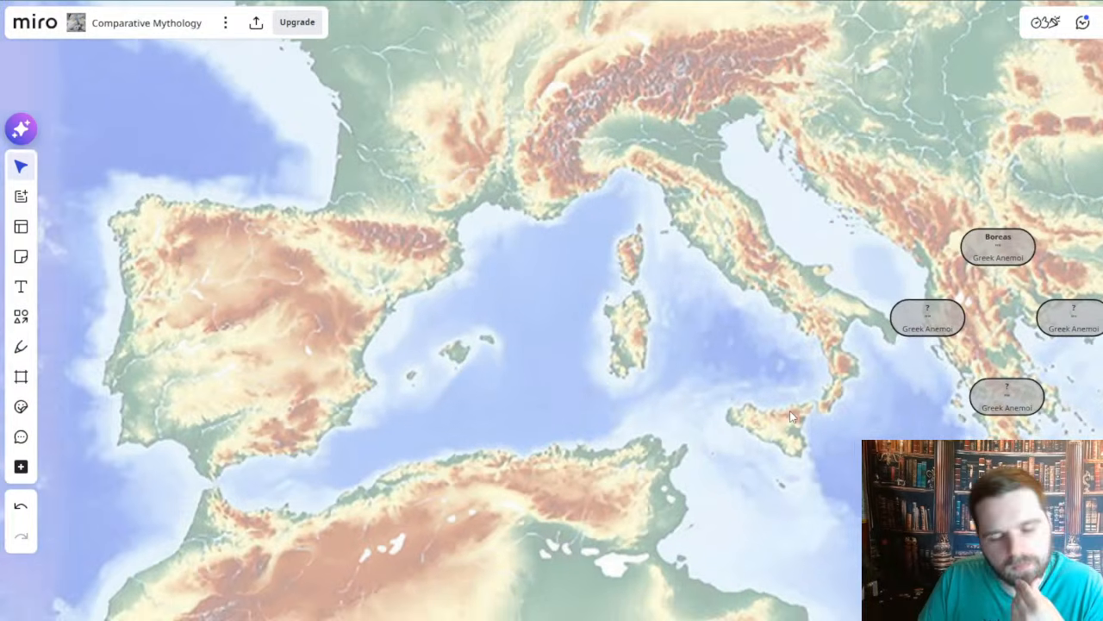
{"action": "left_click_drag", "start_coordinate": [733, 226], "coordinate": [263, 220]}
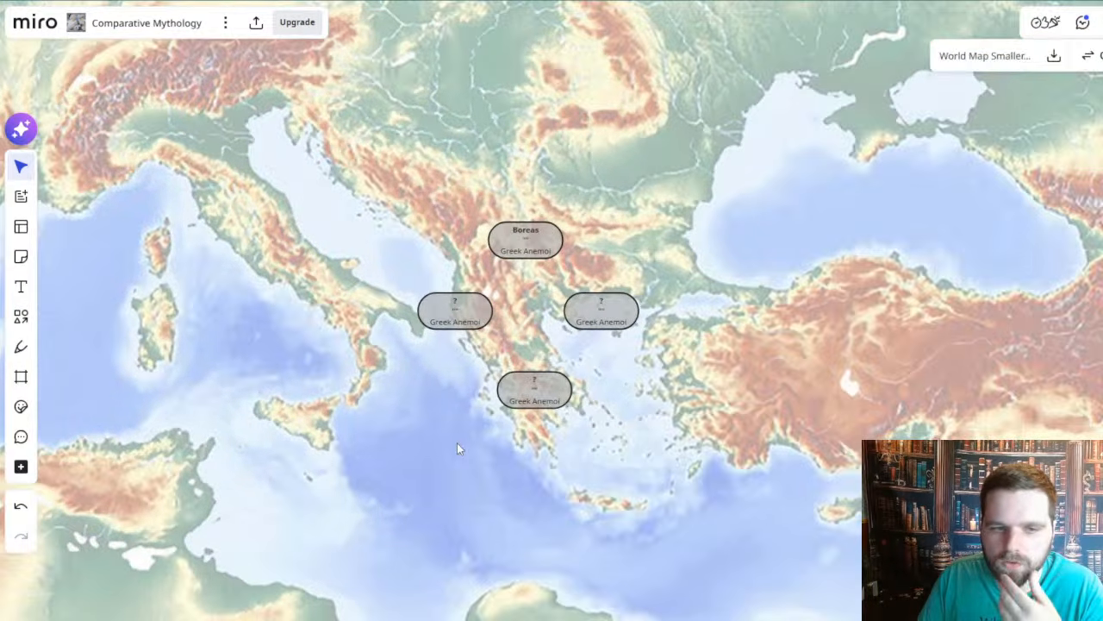
{"action": "left_click_drag", "start_coordinate": [490, 466], "coordinate": [576, 423]}
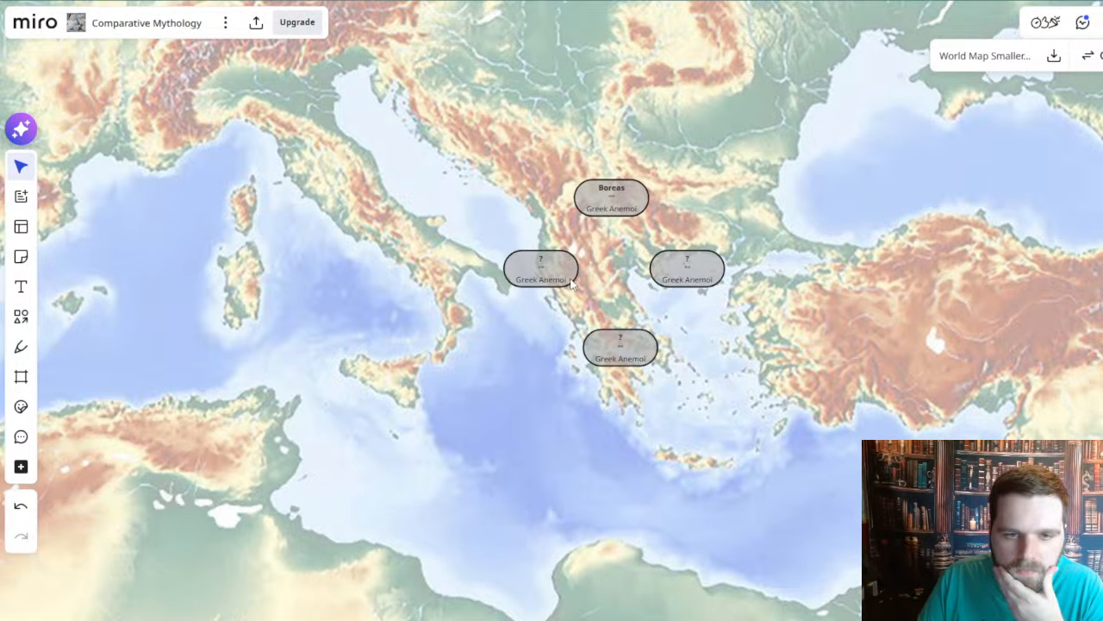
- Look up the Greek Anemoi row in the Four Winds/Directions/Pillars table for each wind's name and direction
{"action": "scroll", "coordinate": [593, 349], "scroll_direction": "up", "scroll_amount": 2}
{"action": "left_click", "coordinate": [626, 352]}
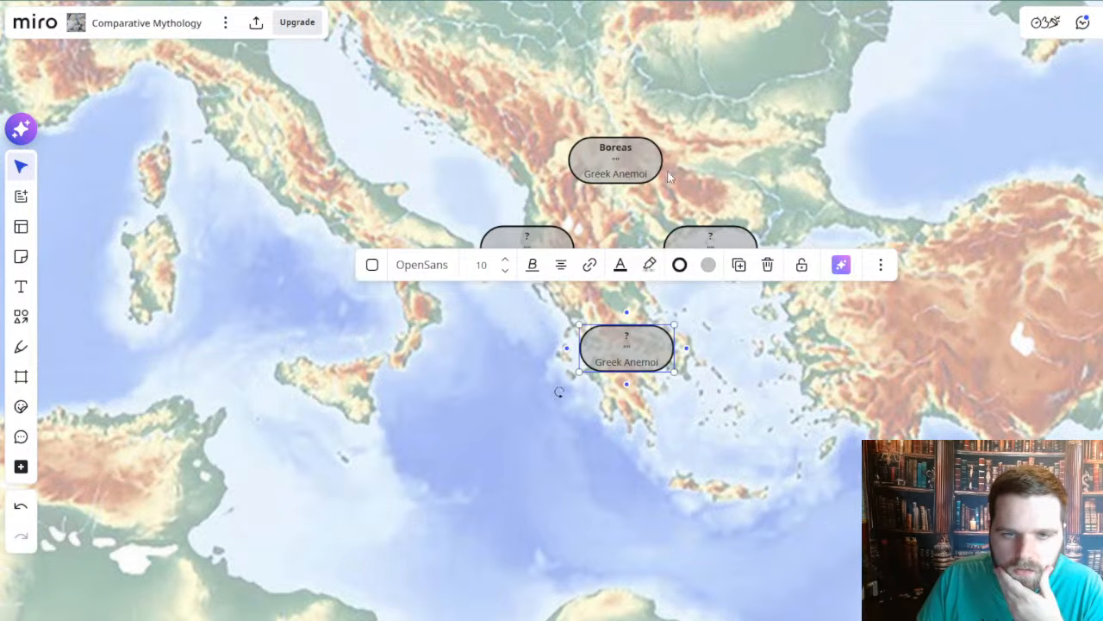
{"action": "left_click", "coordinate": [692, 175]}
{"action": "scroll", "coordinate": [509, 110], "scroll_direction": "down", "scroll_amount": 10}
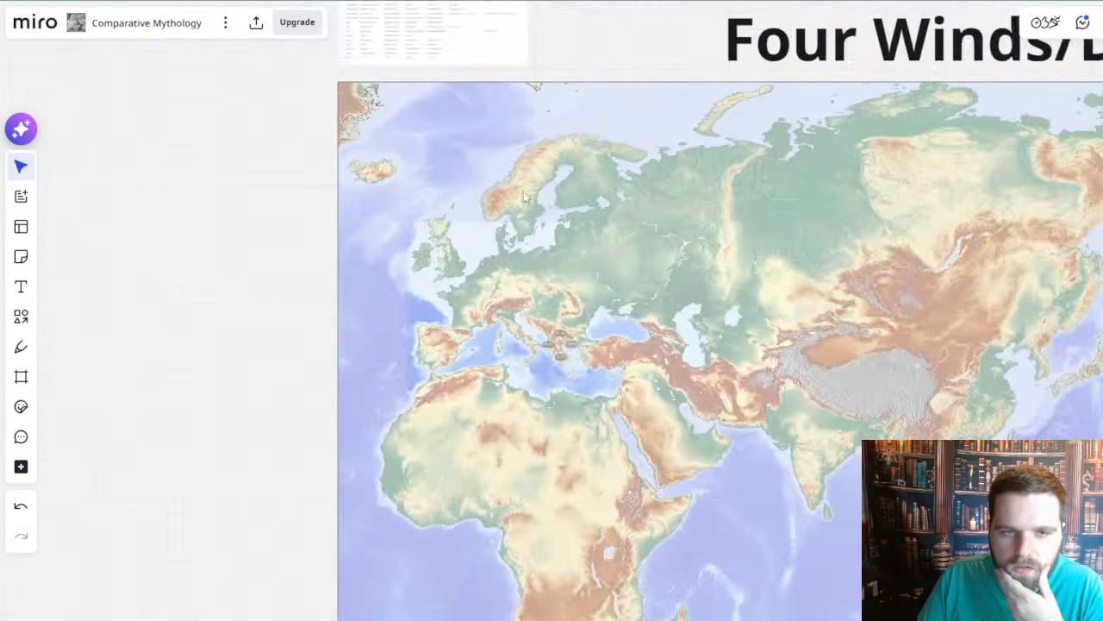
{"action": "left_click_drag", "start_coordinate": [502, 137], "coordinate": [528, 426]}
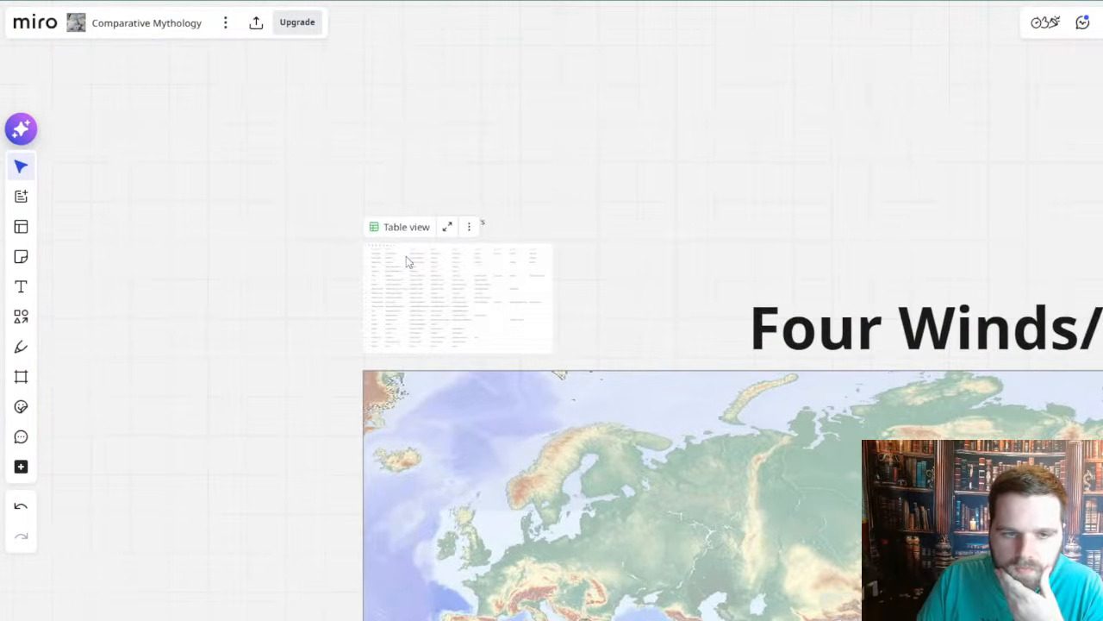
{"action": "scroll", "coordinate": [409, 264], "scroll_direction": "up", "scroll_amount": 7}
{"action": "scroll", "coordinate": [434, 269], "scroll_direction": "up", "scroll_amount": 1}
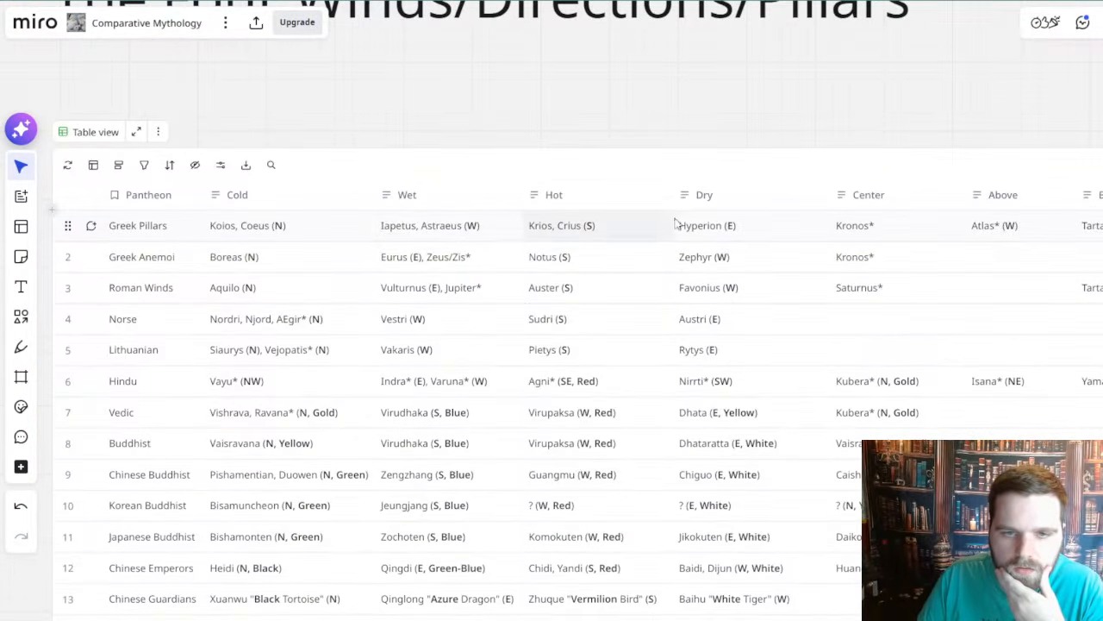
{"action": "left_click_drag", "start_coordinate": [419, 232], "coordinate": [547, 214]}
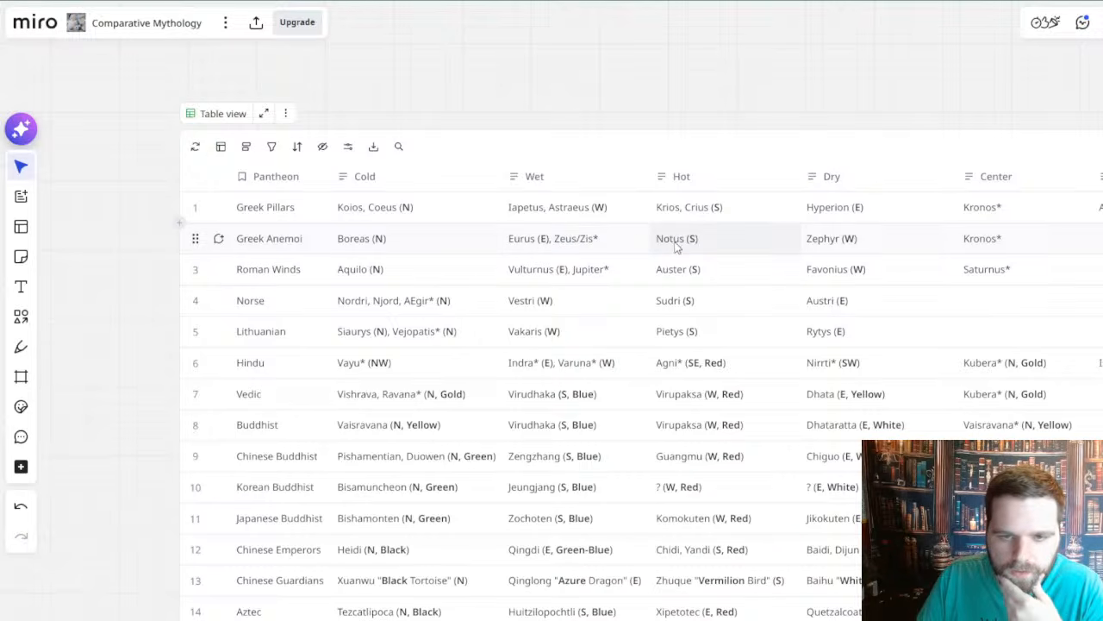
{"action": "scroll", "coordinate": [564, 239], "scroll_direction": "right", "scroll_amount": 3}
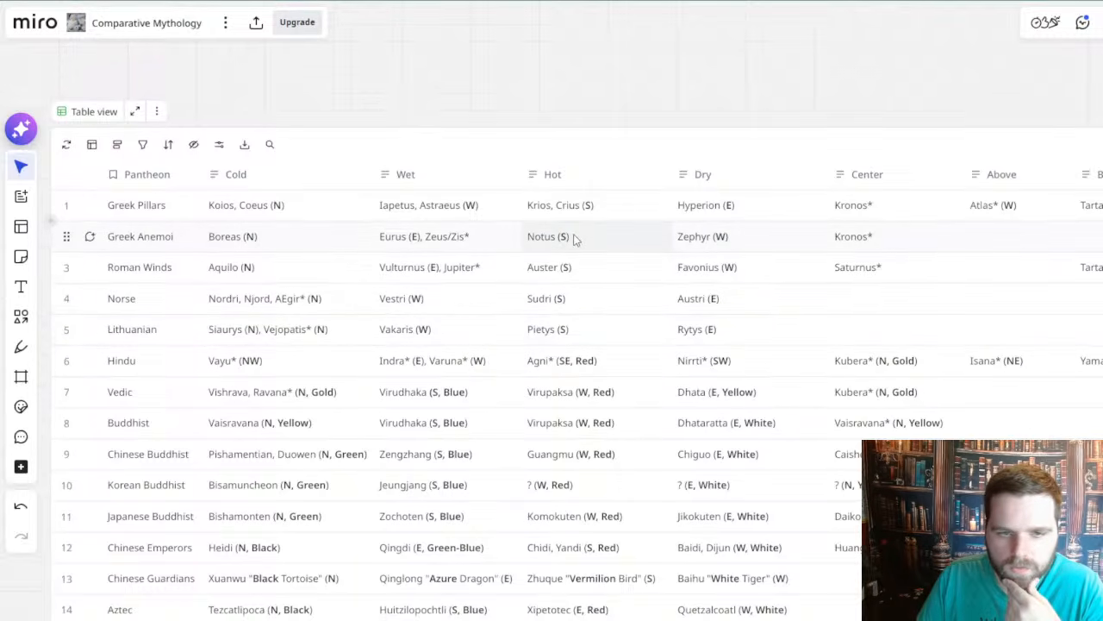
{"action": "scroll", "coordinate": [575, 239], "scroll_direction": "down", "scroll_amount": 5}
{"action": "scroll", "coordinate": [701, 515], "scroll_direction": "up", "scroll_amount": 5}
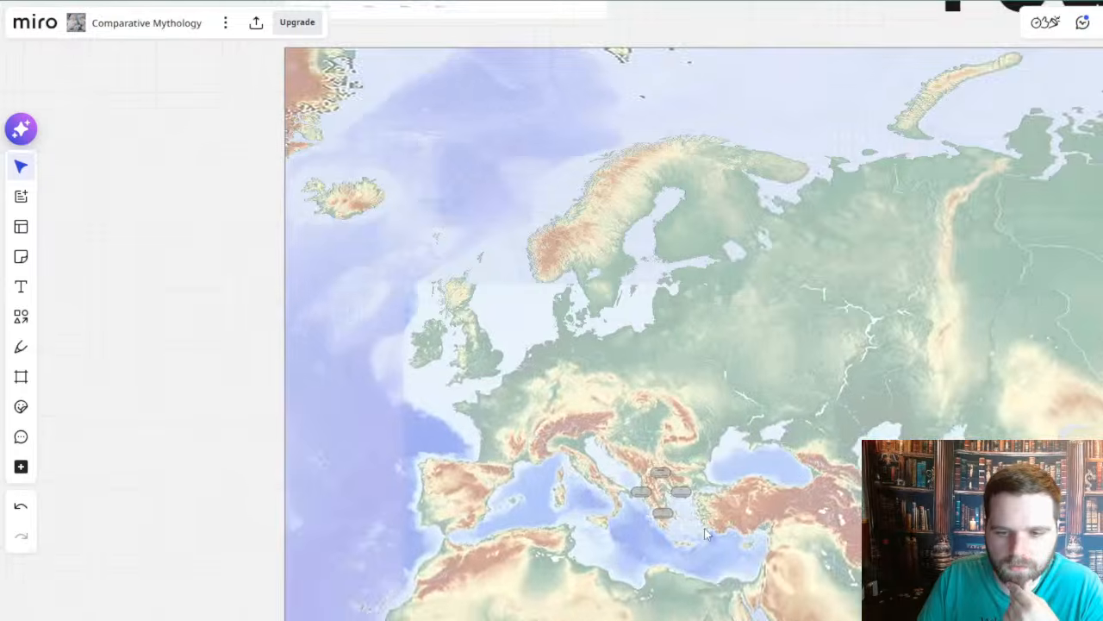
- Recolor the southern "?" Greek Anemoi label with a light red fill and a dark red border
{"action": "left_click_drag", "start_coordinate": [701, 516], "coordinate": [595, 243]}
{"action": "scroll", "coordinate": [545, 242], "scroll_direction": "up", "scroll_amount": 8}
{"action": "scroll", "coordinate": [603, 220], "scroll_direction": "down", "scroll_amount": 1}
{"action": "left_click", "coordinate": [597, 203]}
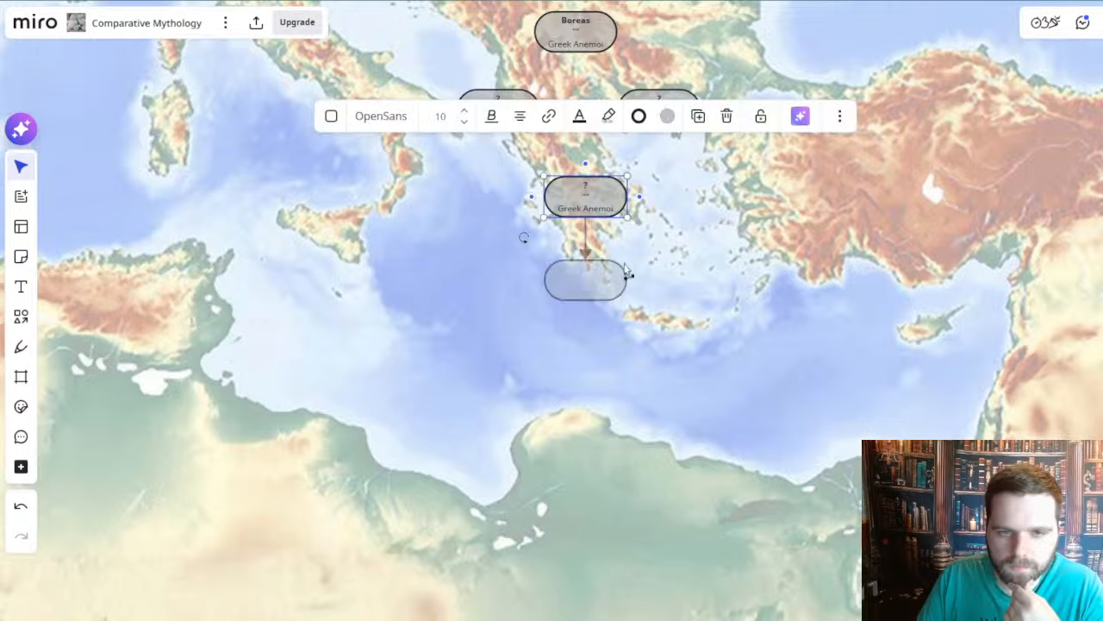
{"action": "left_click", "coordinate": [667, 116]}
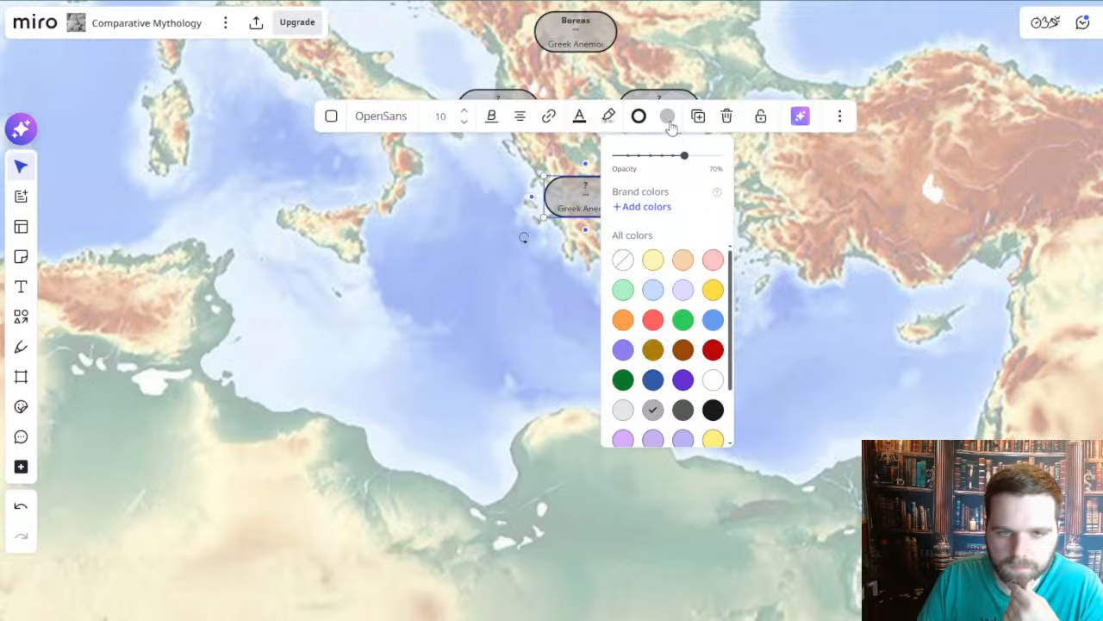
{"action": "left_click", "coordinate": [715, 259]}
{"action": "left_click", "coordinate": [639, 116]}
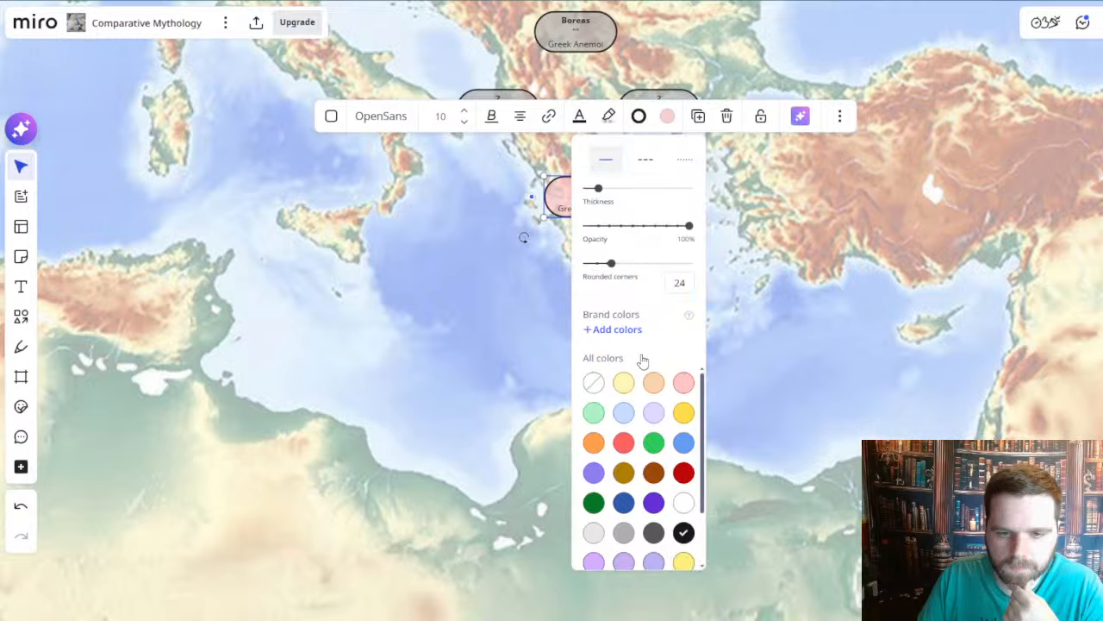
{"action": "left_click", "coordinate": [683, 472]}
- Replace the "?" on the southern red label with Notus, keeping the Greek Anemoi line
{"action": "left_click_drag", "start_coordinate": [489, 319], "coordinate": [486, 463]}
{"action": "scroll", "coordinate": [546, 368], "scroll_direction": "up", "scroll_amount": 1}
{"action": "double_click", "coordinate": [600, 339]}
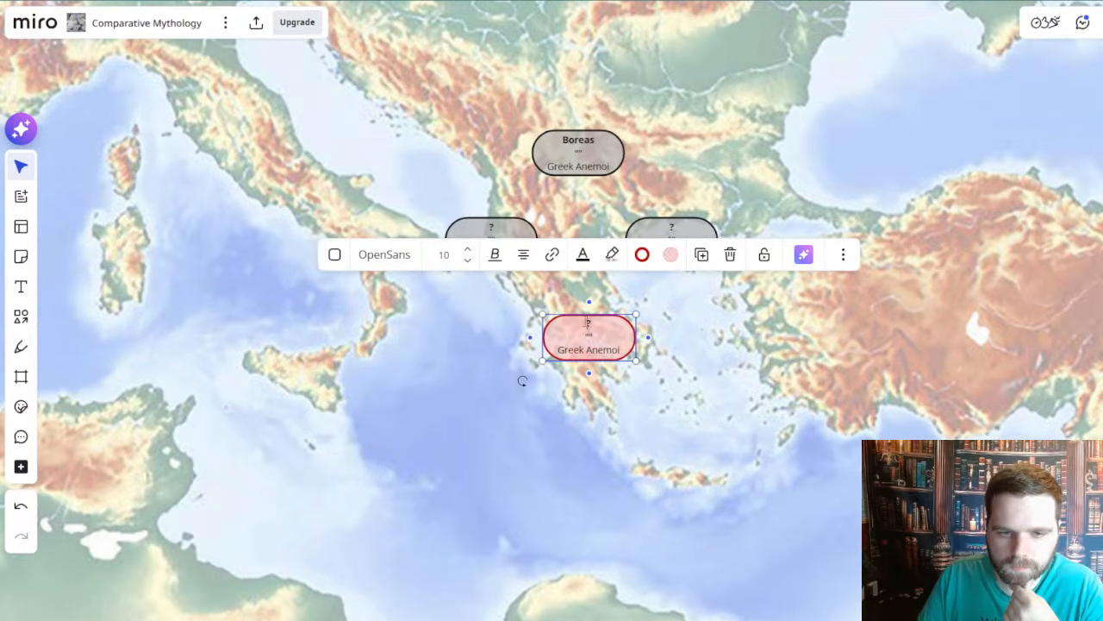
{"action": "type", "text": "Notus"}
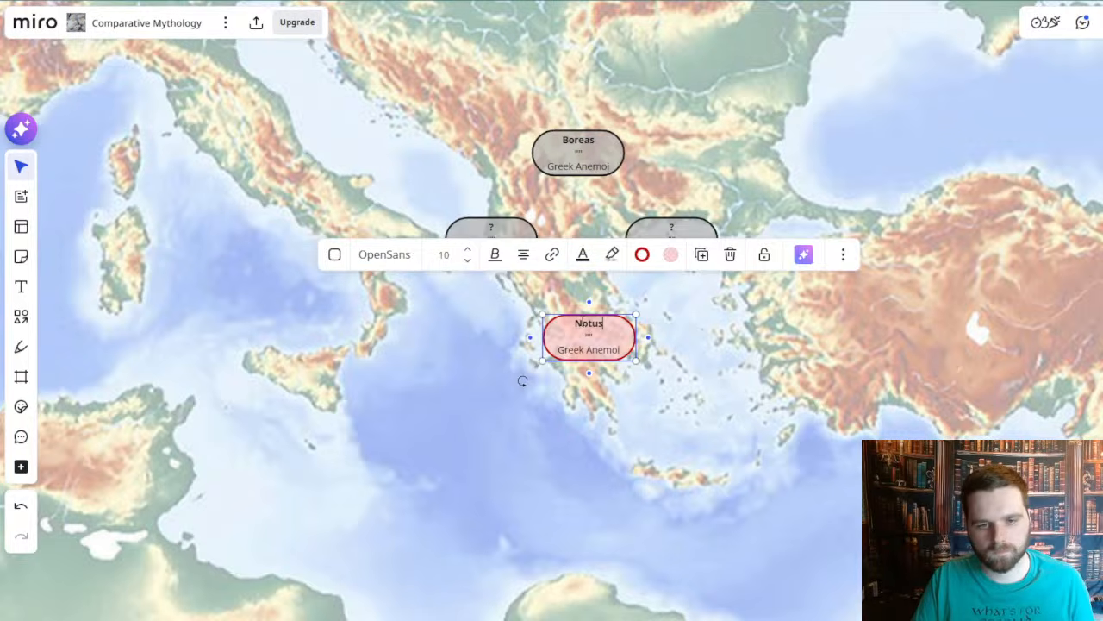
{"action": "left_click", "coordinate": [471, 429]}
{"action": "scroll", "coordinate": [465, 389], "scroll_direction": "up", "scroll_amount": 1}
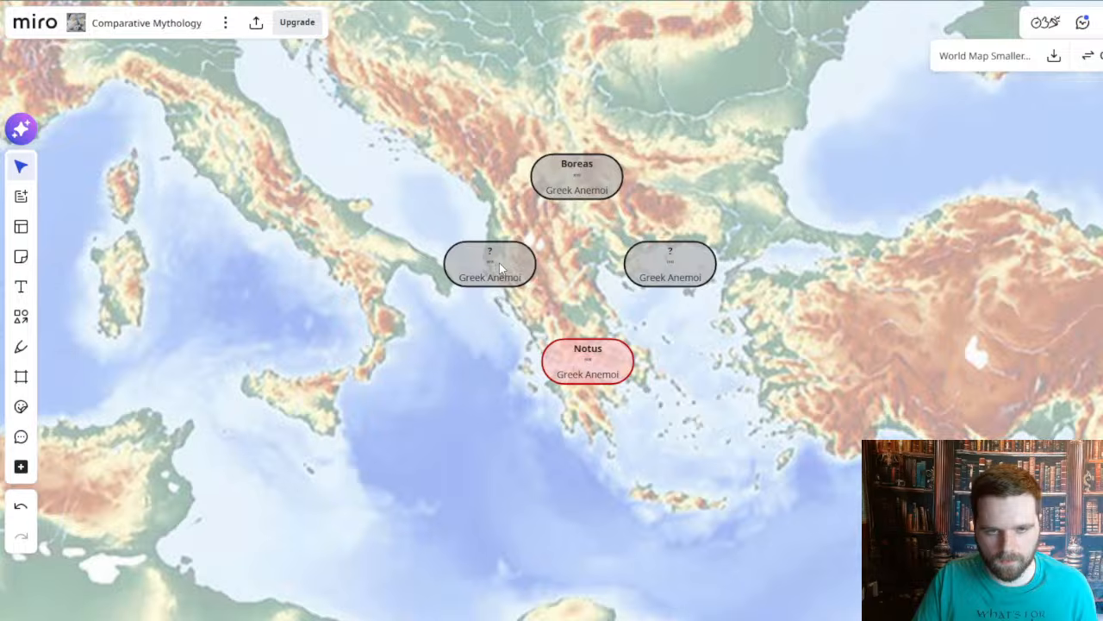
- Replace the "?" on the eastern Greek Anemoi label with Eurus
{"action": "scroll", "coordinate": [586, 275], "scroll_direction": "up", "scroll_amount": 2}
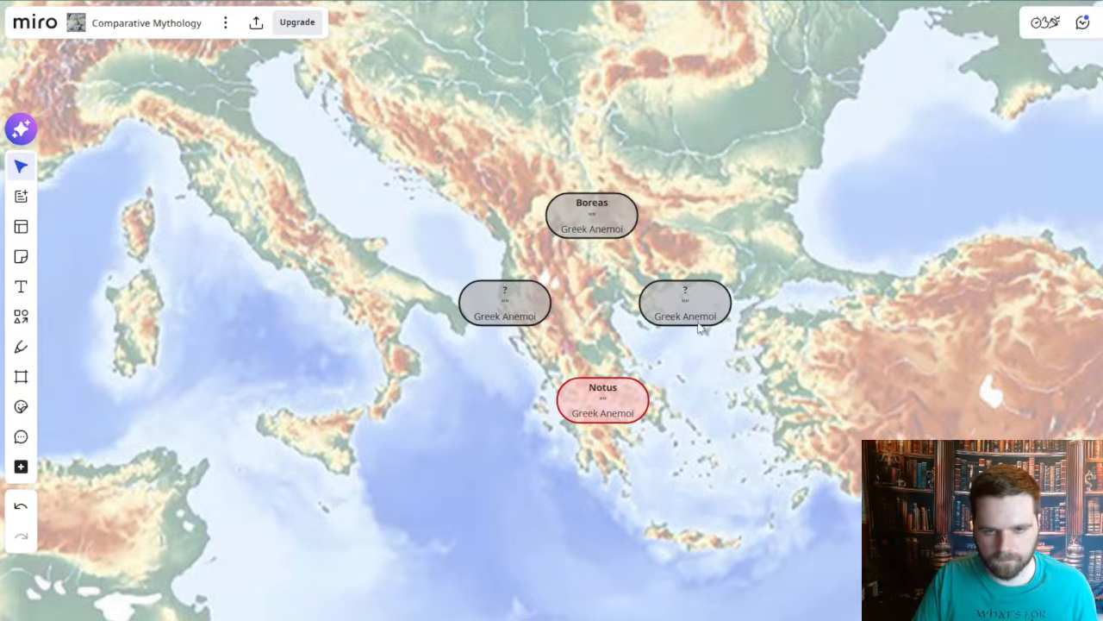
{"action": "left_click", "coordinate": [681, 293]}
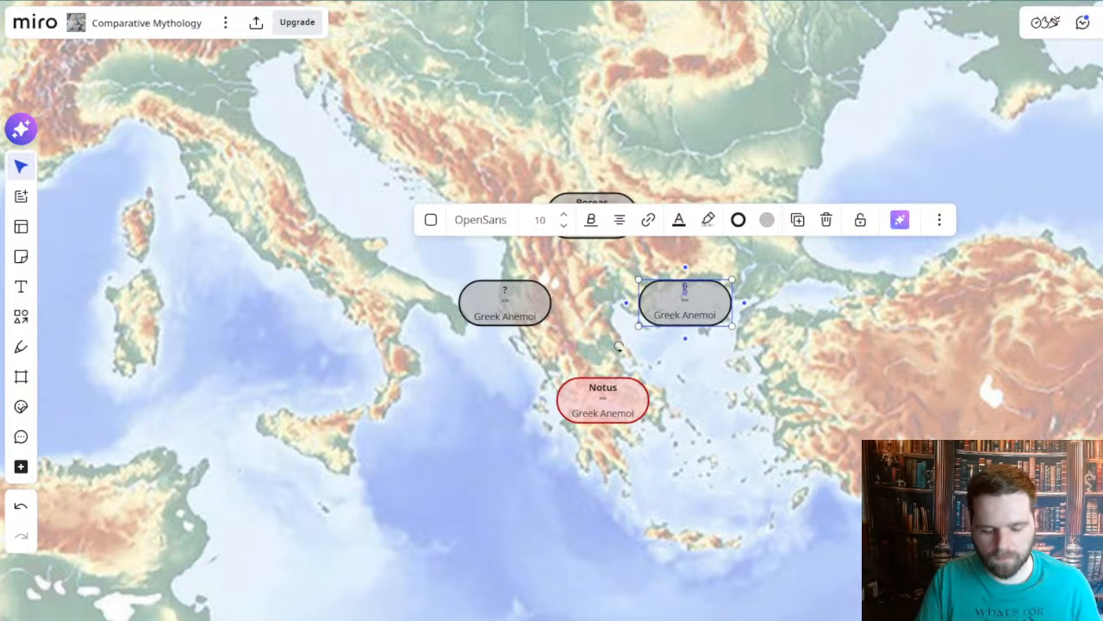
{"action": "type", "text": "Eurus"}
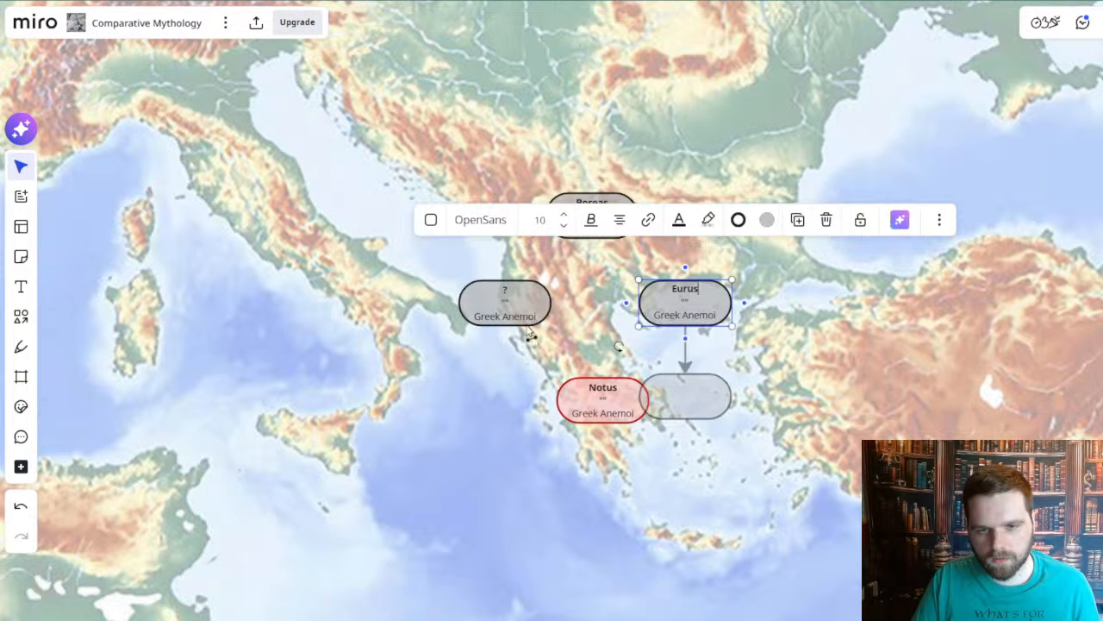
{"action": "left_click", "coordinate": [557, 315]}
- Replace the "?" on the western Greek Anemoi label with Zephyr and deselect it
{"action": "left_click", "coordinate": [489, 291]}
{"action": "double_click", "coordinate": [503, 290]}
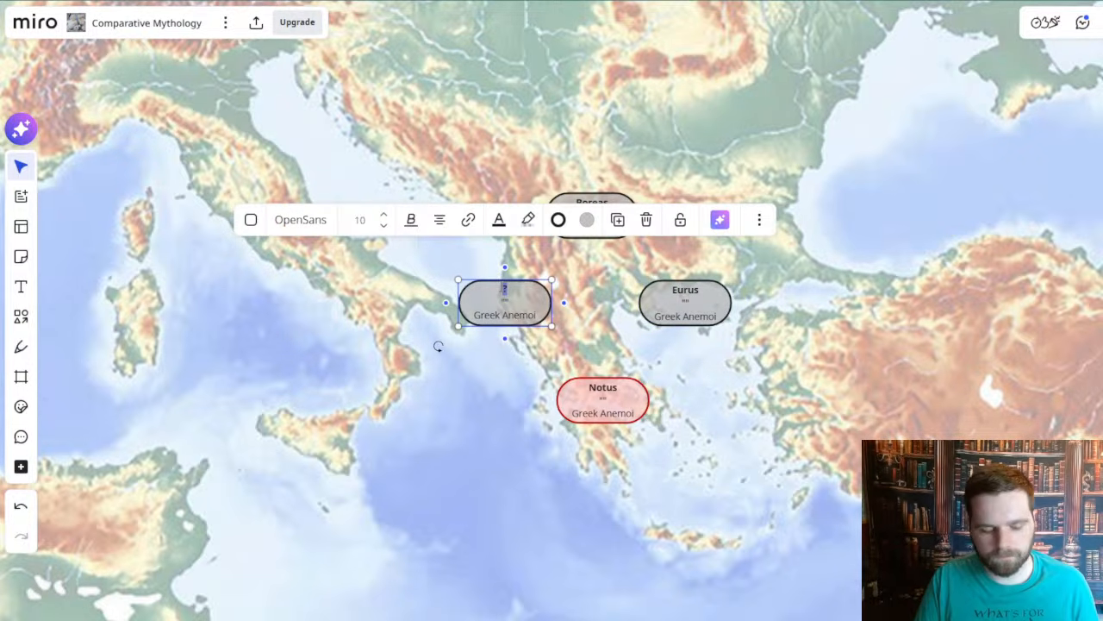
{"action": "type", "text": "Zephyr"}
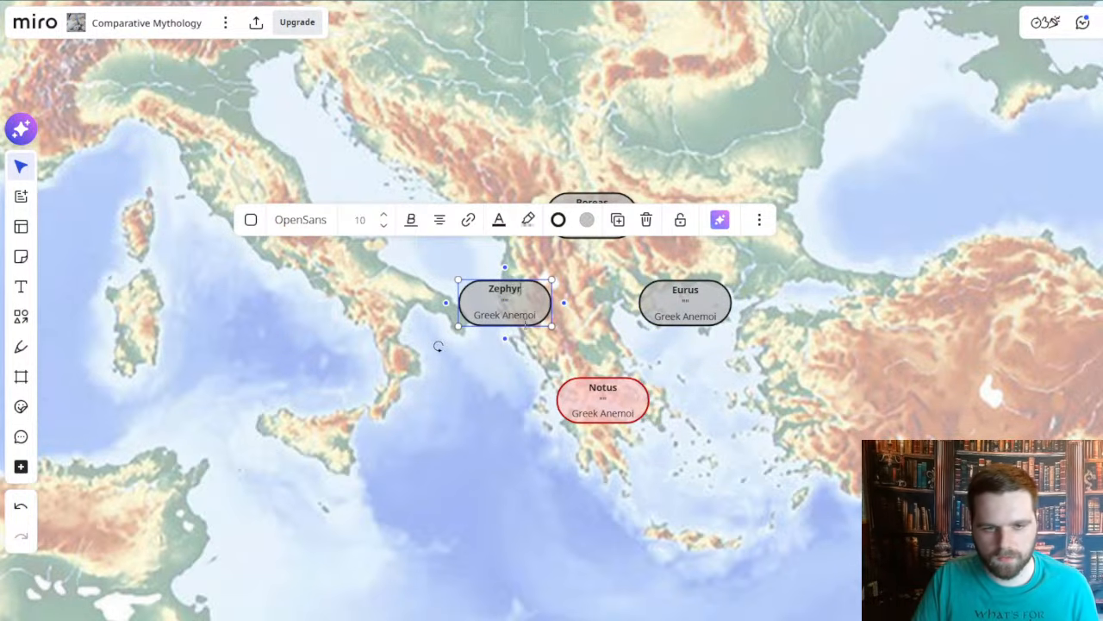
{"action": "left_click", "coordinate": [514, 458]}
{"action": "left_click_drag", "start_coordinate": [524, 452], "coordinate": [453, 413]}
{"action": "left_click_drag", "start_coordinate": [414, 272], "coordinate": [492, 295]}
- Recolor the Eurus label with a light gray fill and a dark gray border
{"action": "left_click", "coordinate": [685, 305]}
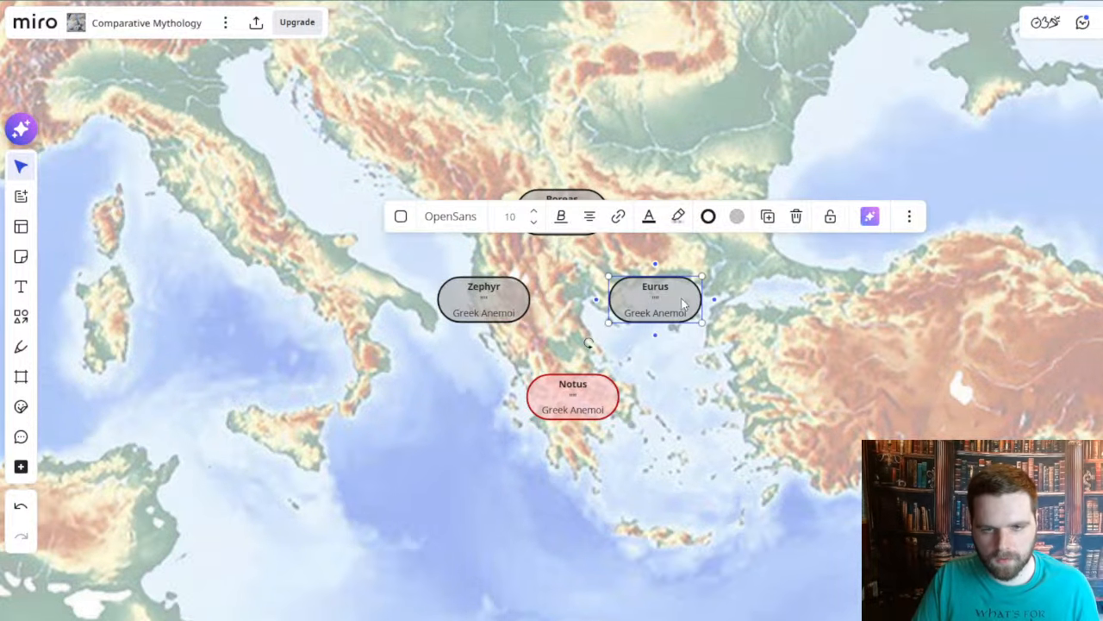
{"action": "left_click", "coordinate": [739, 216]}
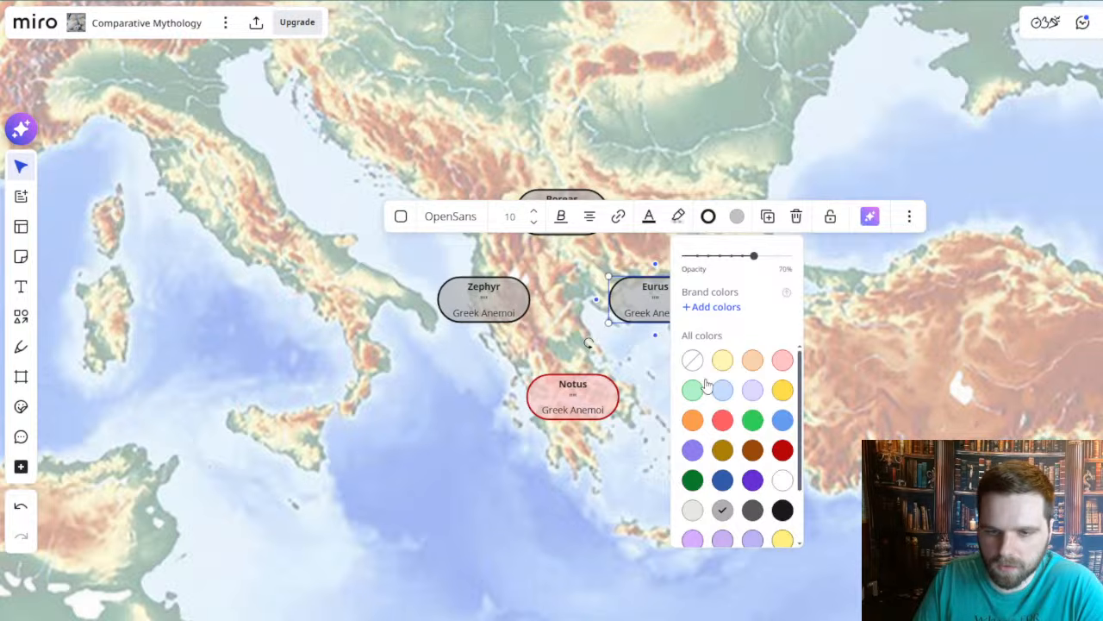
{"action": "left_click", "coordinate": [692, 510]}
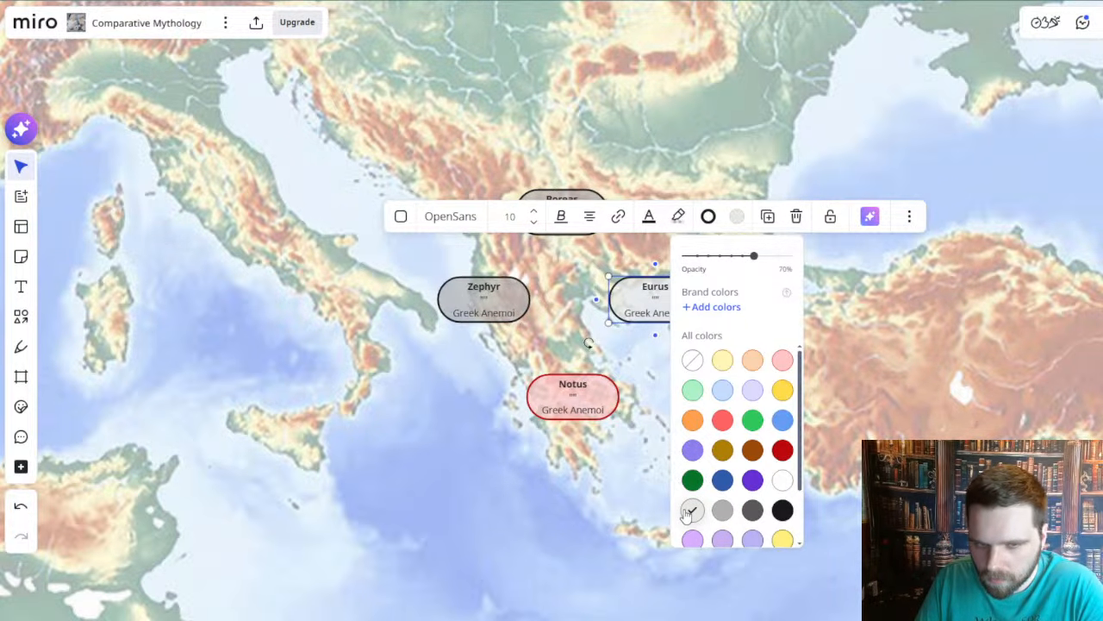
{"action": "left_click", "coordinate": [578, 492]}
{"action": "left_click", "coordinate": [676, 295]}
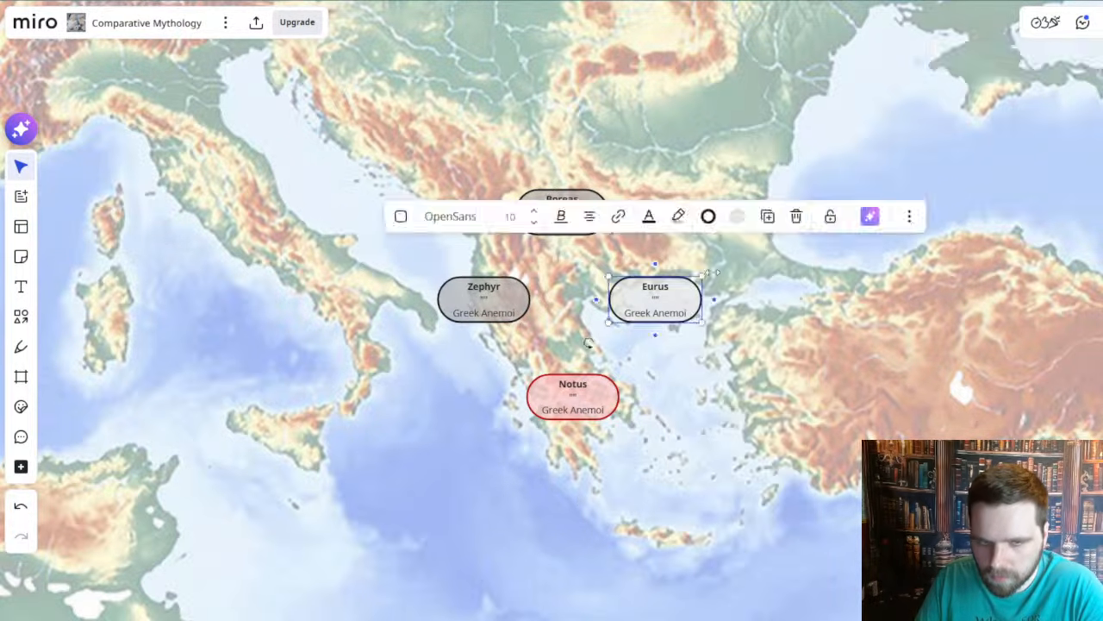
{"action": "left_click", "coordinate": [713, 217]}
{"action": "left_click", "coordinate": [693, 586]}
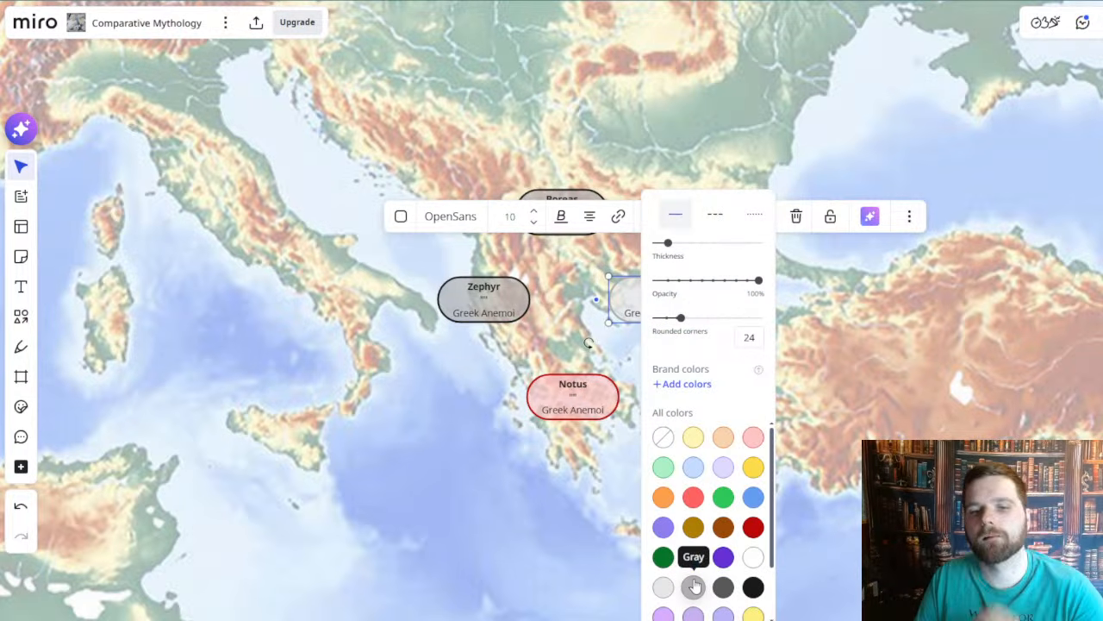
{"action": "left_click", "coordinate": [723, 586]}
{"action": "left_click", "coordinate": [512, 509]}
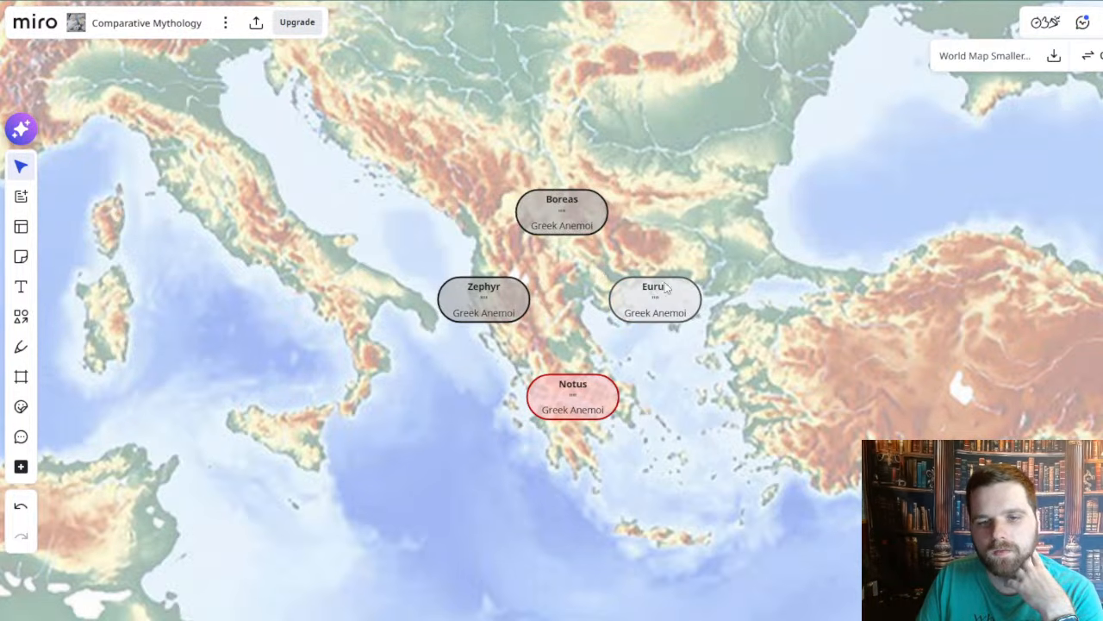
{"action": "left_click_drag", "start_coordinate": [668, 387], "coordinate": [679, 336]}
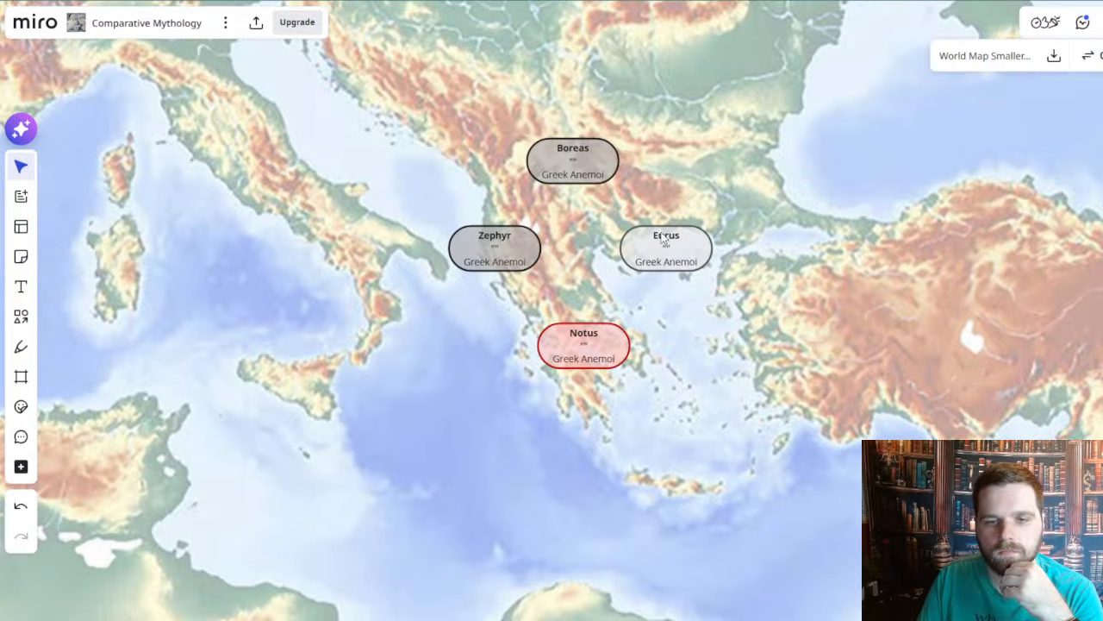
{"action": "left_click", "coordinate": [670, 248]}
{"action": "left_click", "coordinate": [498, 248]}
{"action": "left_click_drag", "start_coordinate": [440, 338], "coordinate": [548, 433]}
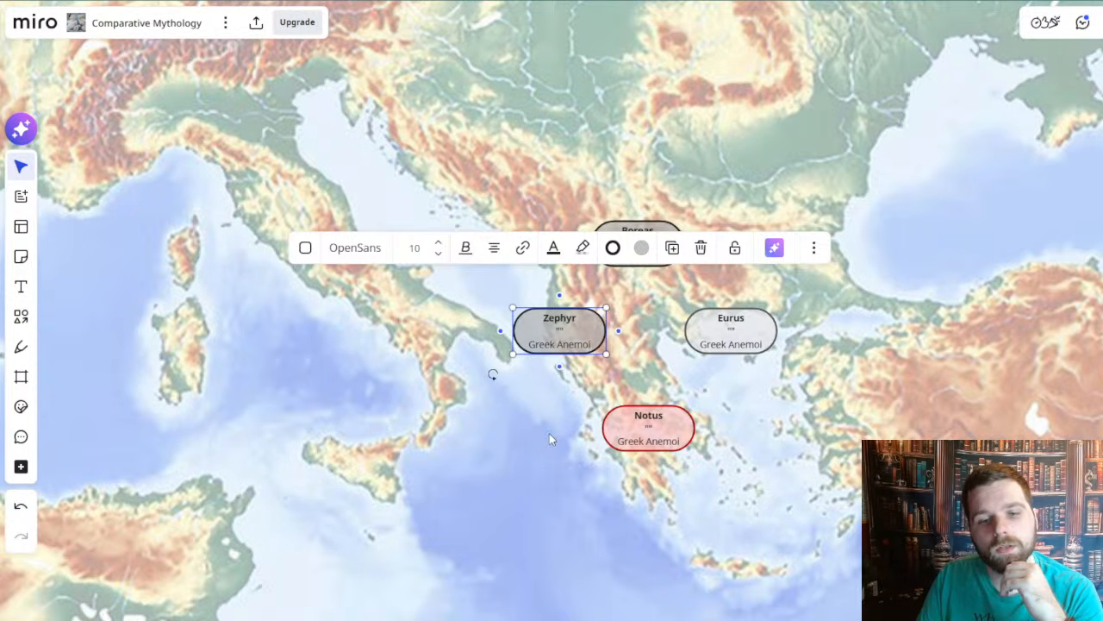
{"action": "left_click", "coordinate": [549, 433]}
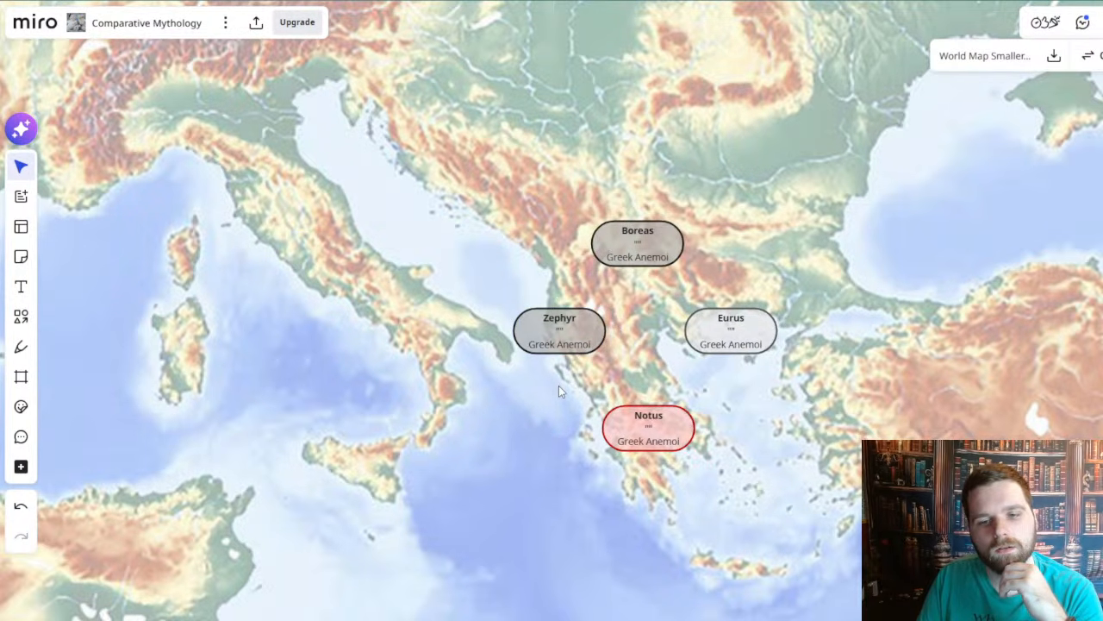
- Examine the Cold, Wet, Hot and Dry columns of the directions table against the four Greek Anemoi labels on the map
{"action": "scroll", "coordinate": [558, 385], "scroll_direction": "down", "scroll_amount": 10}
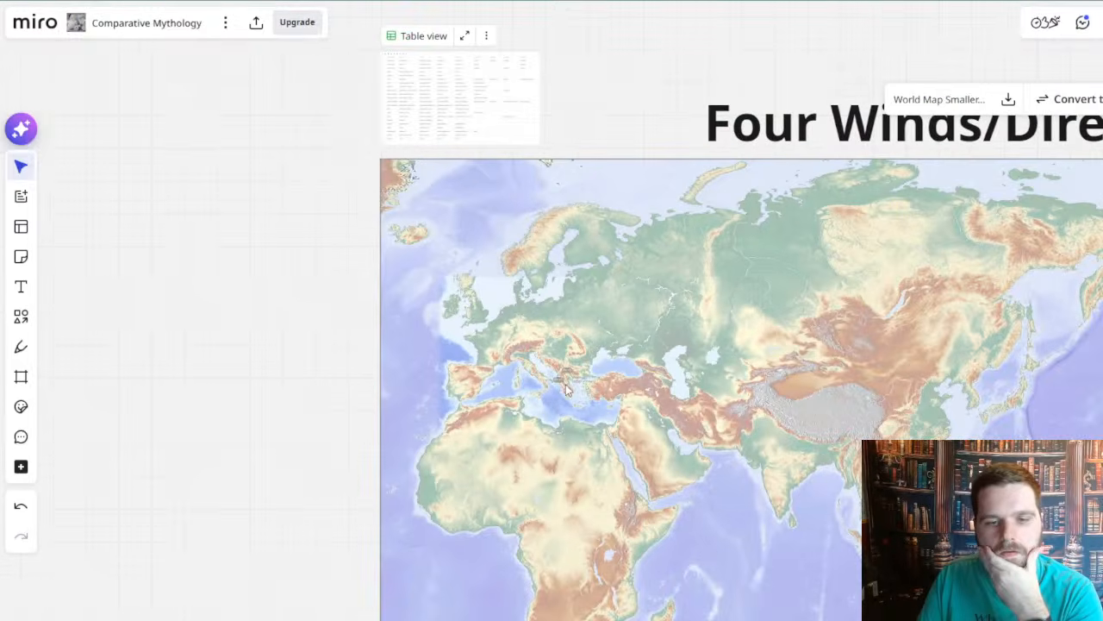
{"action": "scroll", "coordinate": [517, 222], "scroll_direction": "up", "scroll_amount": 10}
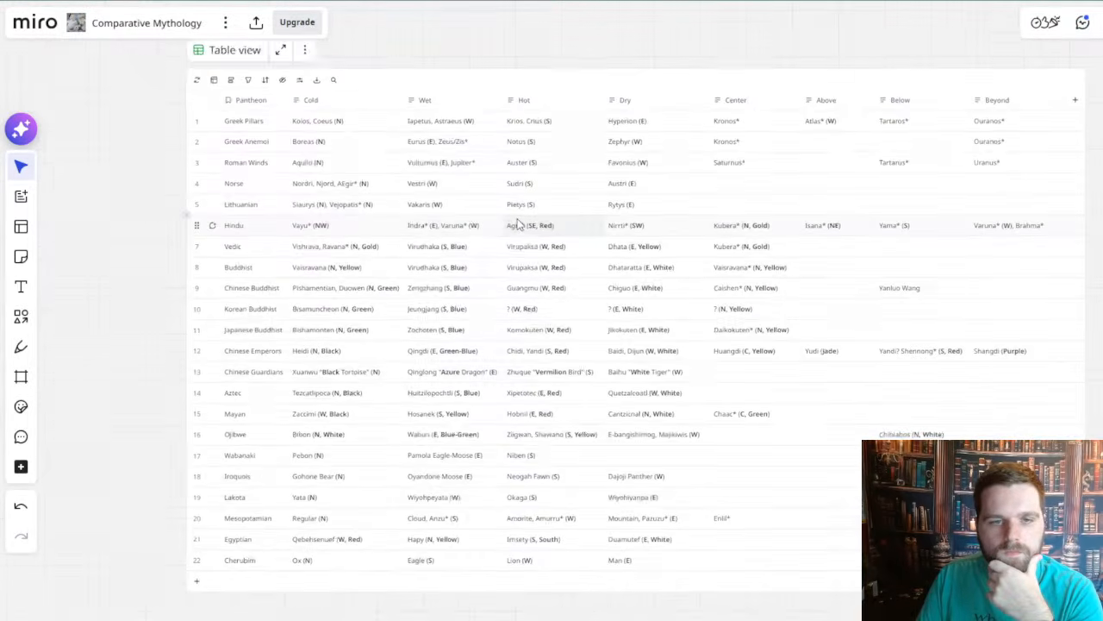
{"action": "scroll", "coordinate": [519, 224], "scroll_direction": "up", "scroll_amount": 3}
{"action": "left_click_drag", "start_coordinate": [564, 198], "coordinate": [597, 306]}
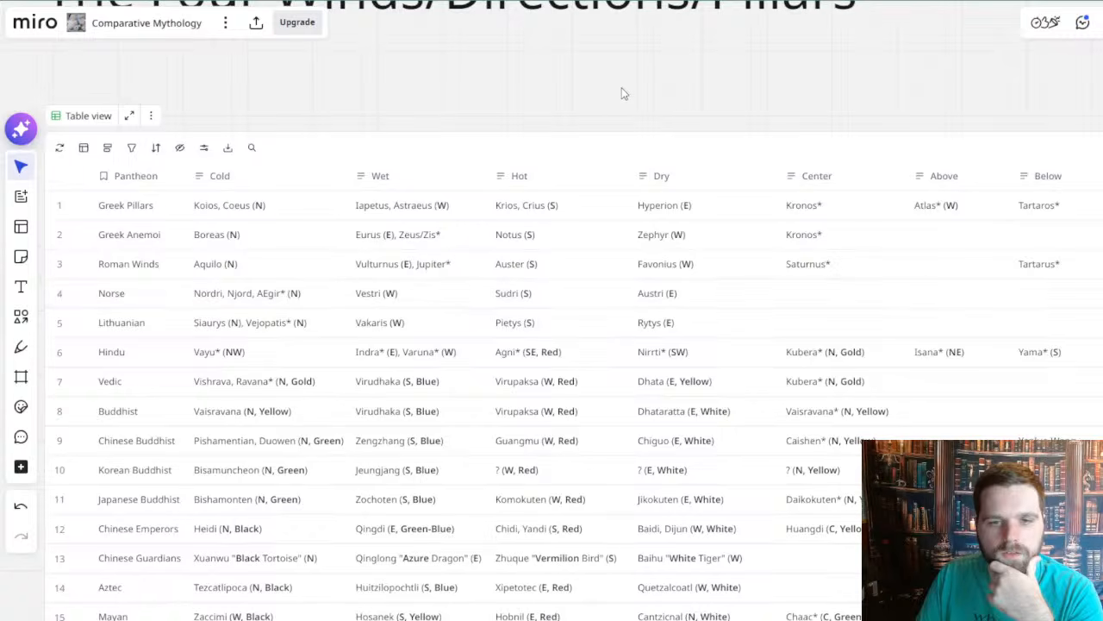
{"action": "left_click_drag", "start_coordinate": [624, 93], "coordinate": [716, 58]}
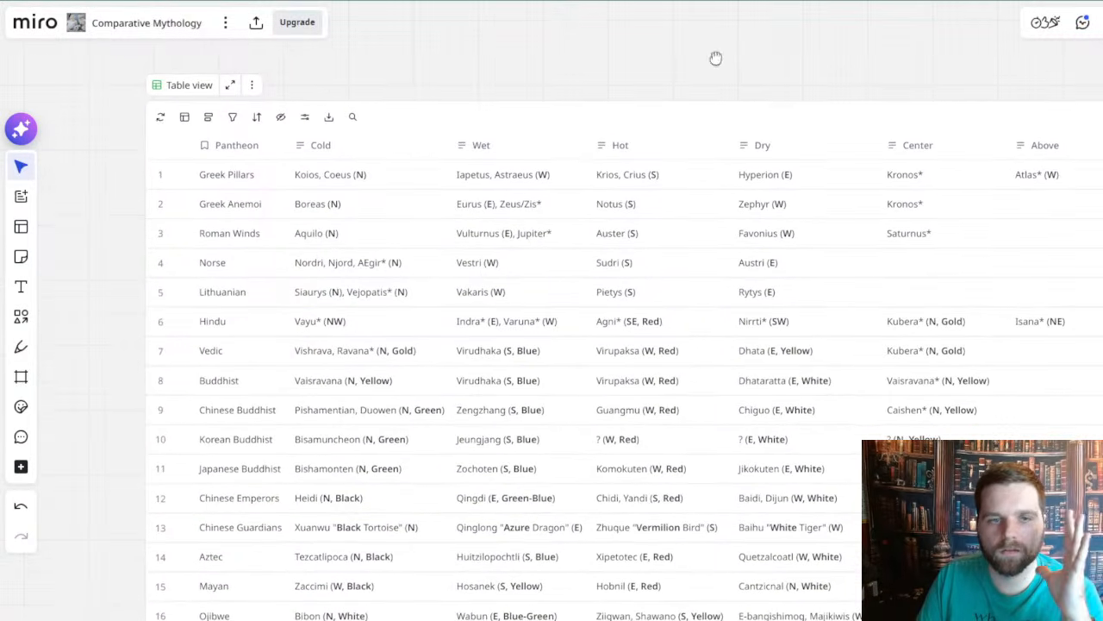
{"action": "scroll", "coordinate": [696, 396], "scroll_direction": "down", "scroll_amount": 5}
{"action": "left_click_drag", "start_coordinate": [718, 502], "coordinate": [581, 64]}
{"action": "left_click_drag", "start_coordinate": [645, 313], "coordinate": [580, 184]}
{"action": "scroll", "coordinate": [689, 397], "scroll_direction": "down", "scroll_amount": 3}
{"action": "left_click_drag", "start_coordinate": [652, 404], "coordinate": [520, 92]}
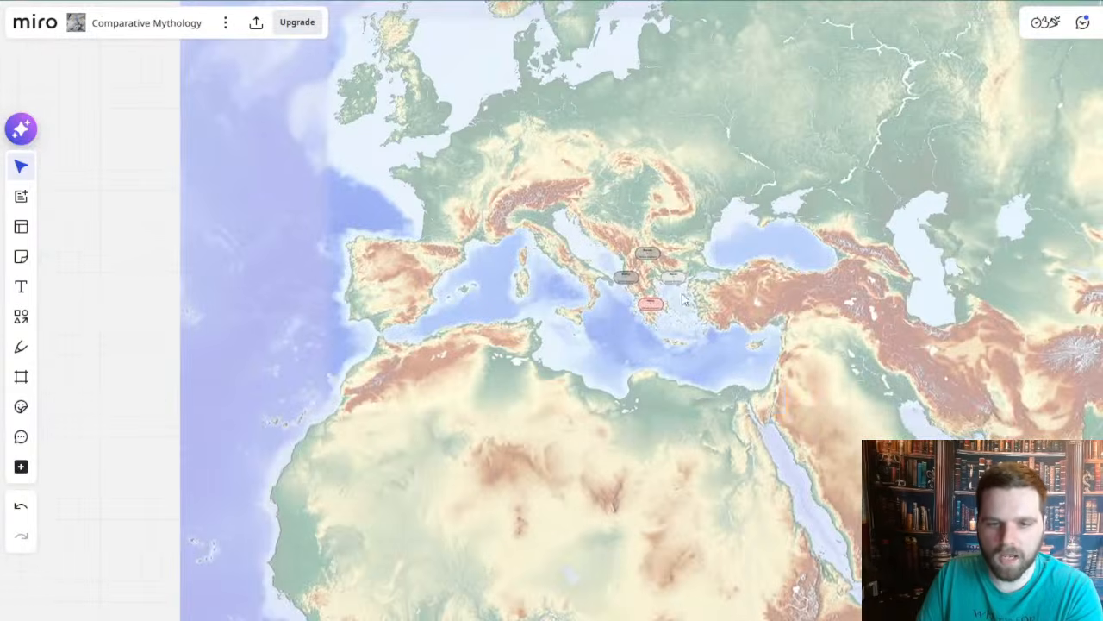
{"action": "scroll", "coordinate": [645, 280], "scroll_direction": "up", "scroll_amount": 5}
{"action": "scroll", "coordinate": [624, 283], "scroll_direction": "up", "scroll_amount": 4}
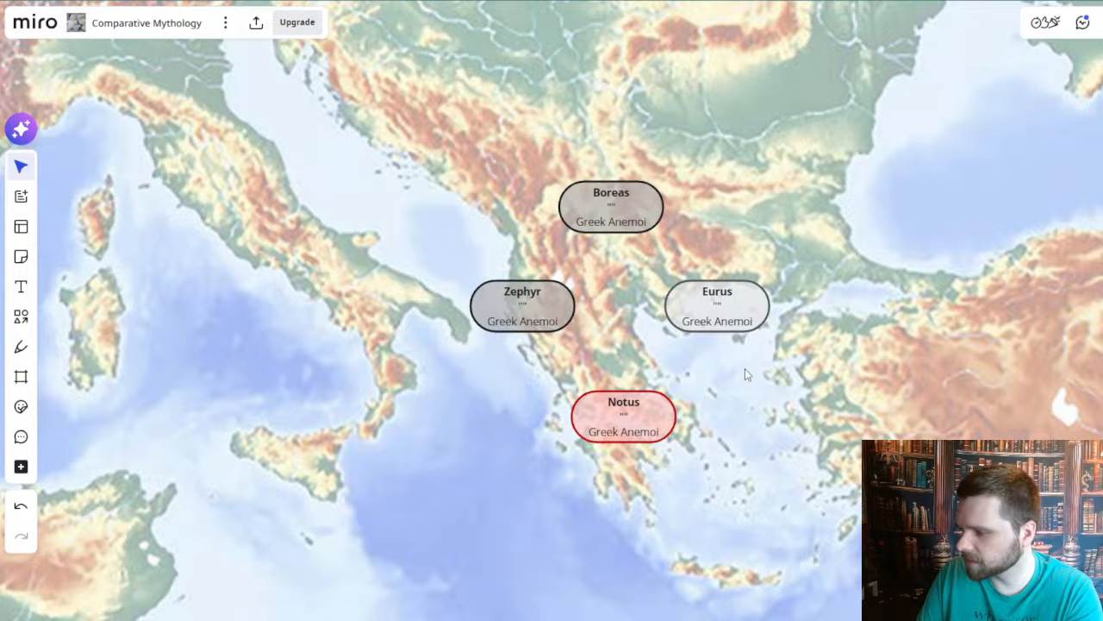
{"action": "left_click_drag", "start_coordinate": [749, 394], "coordinate": [775, 488]}
{"action": "scroll", "coordinate": [775, 488], "scroll_direction": "down", "scroll_amount": 5}
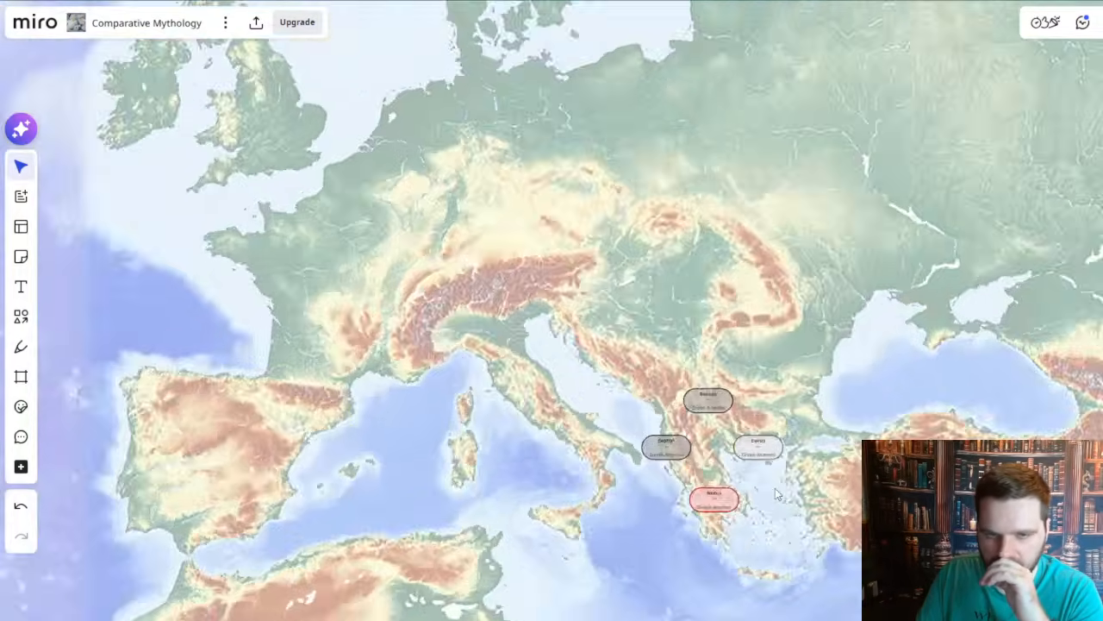
{"action": "left_click_drag", "start_coordinate": [584, 307], "coordinate": [676, 523]}
{"action": "scroll", "coordinate": [554, 246], "scroll_direction": "up", "scroll_amount": 10}
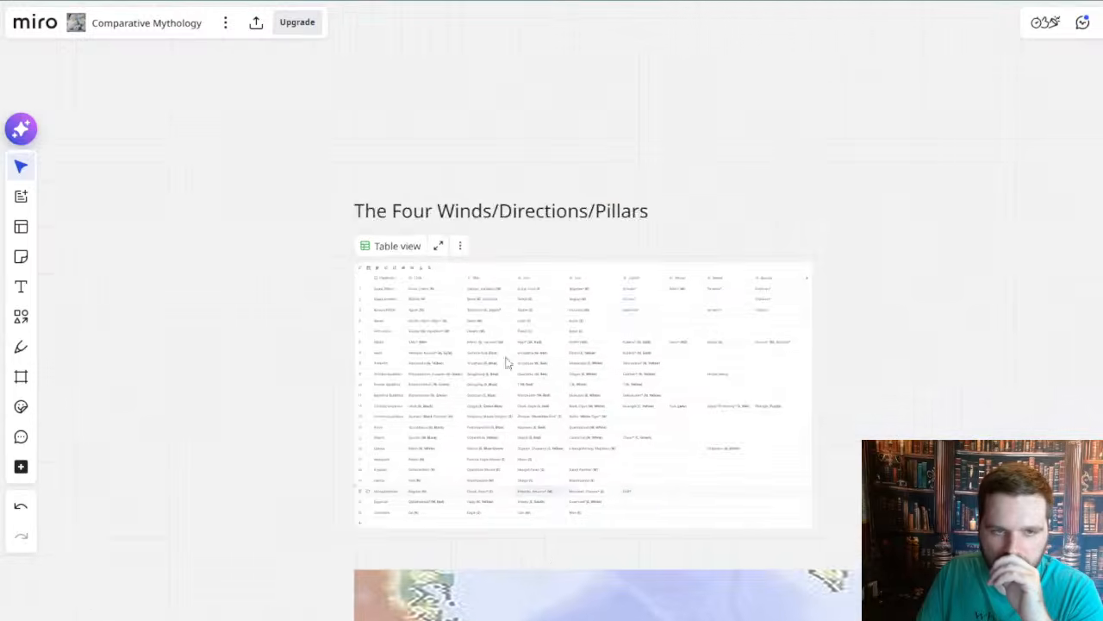
- Examine the directions and colors listed for each pantheon in the table, comparing the Greek Anemoi row with the rows below
{"action": "scroll", "coordinate": [413, 264], "scroll_direction": "up", "scroll_amount": 5}
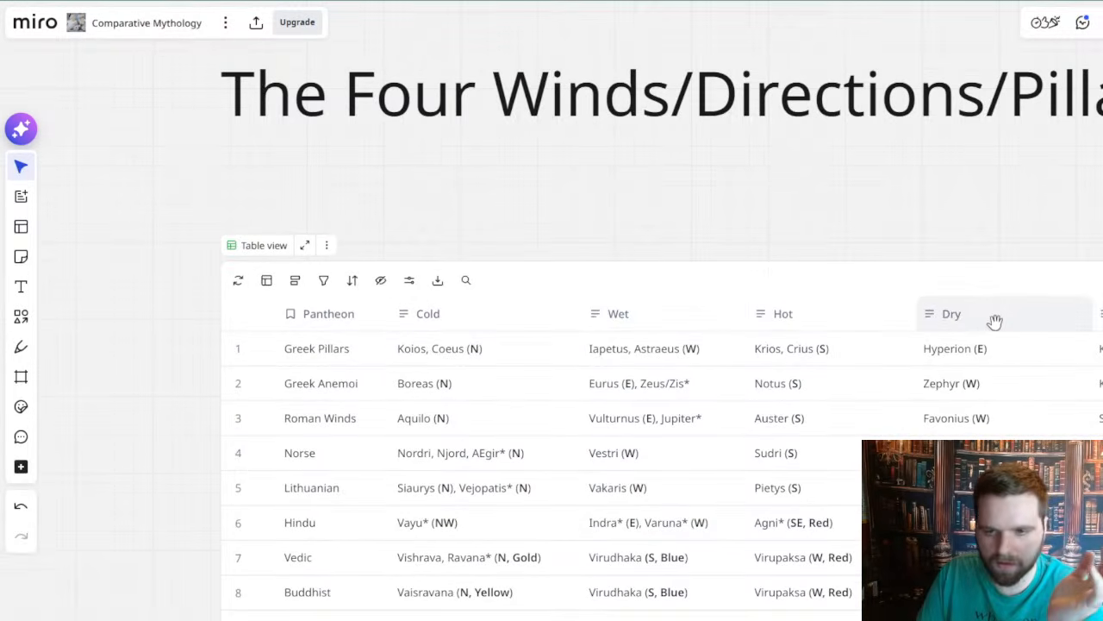
{"action": "left_click_drag", "start_coordinate": [678, 510], "coordinate": [561, 343]}
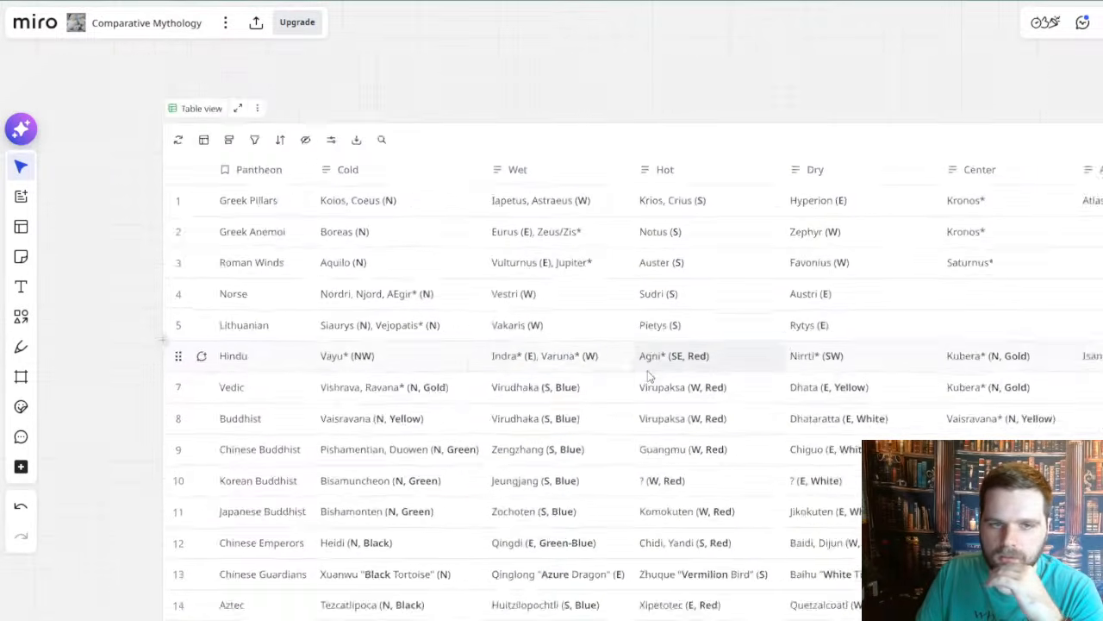
{"action": "scroll", "coordinate": [650, 372], "scroll_direction": "down", "scroll_amount": 3}
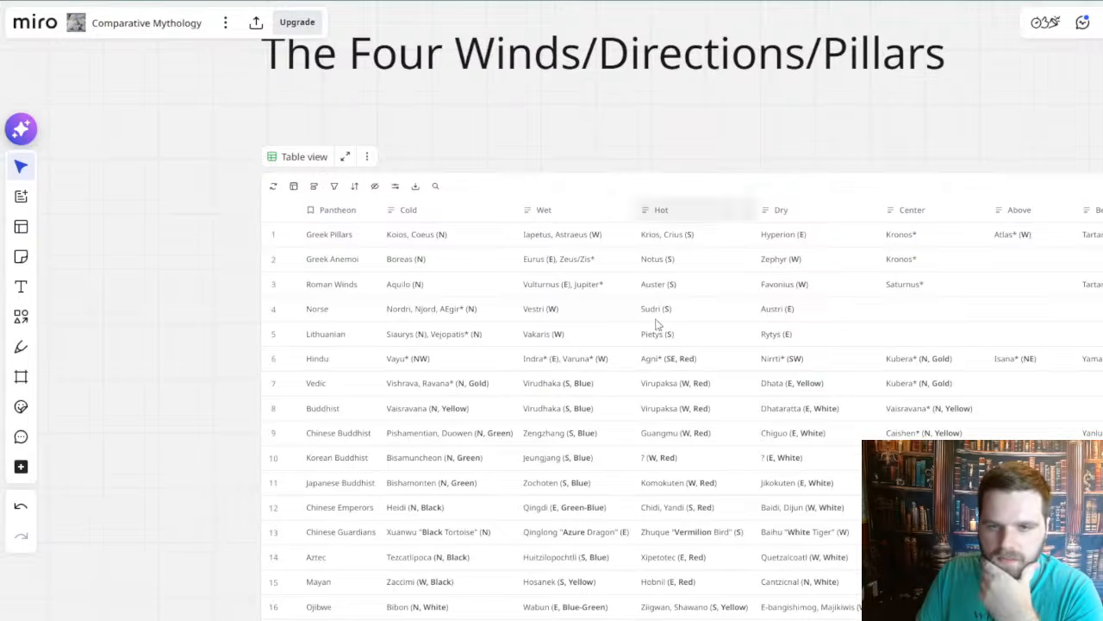
{"action": "scroll", "coordinate": [611, 267], "scroll_direction": "down", "scroll_amount": 1}
{"action": "scroll", "coordinate": [611, 267], "scroll_direction": "right", "scroll_amount": 1}
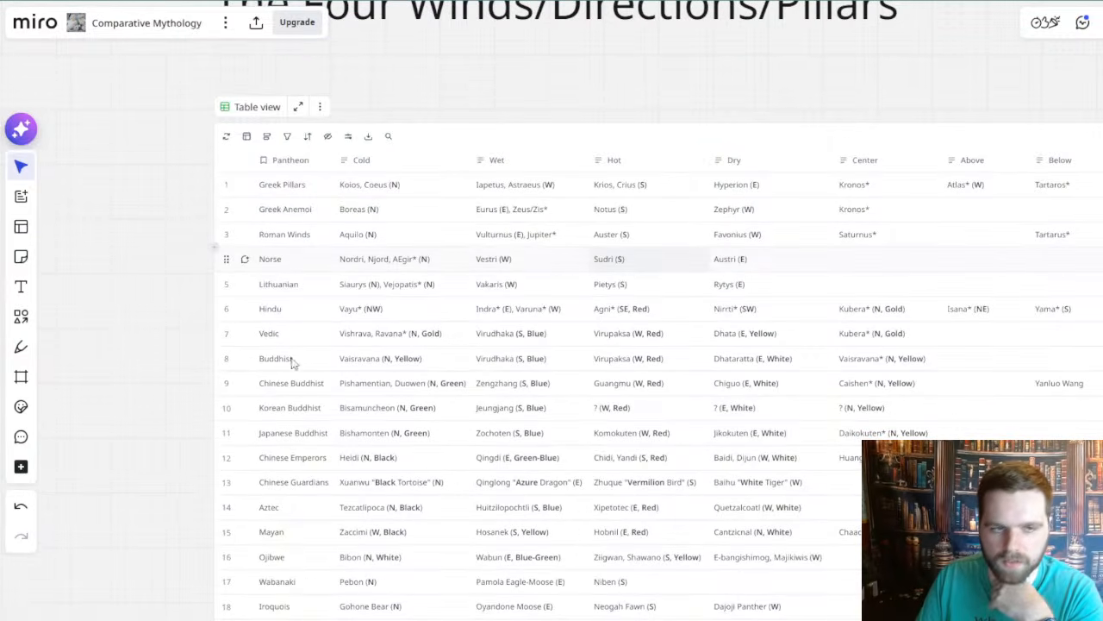
{"action": "left_click_drag", "start_coordinate": [152, 316], "coordinate": [121, 304]}
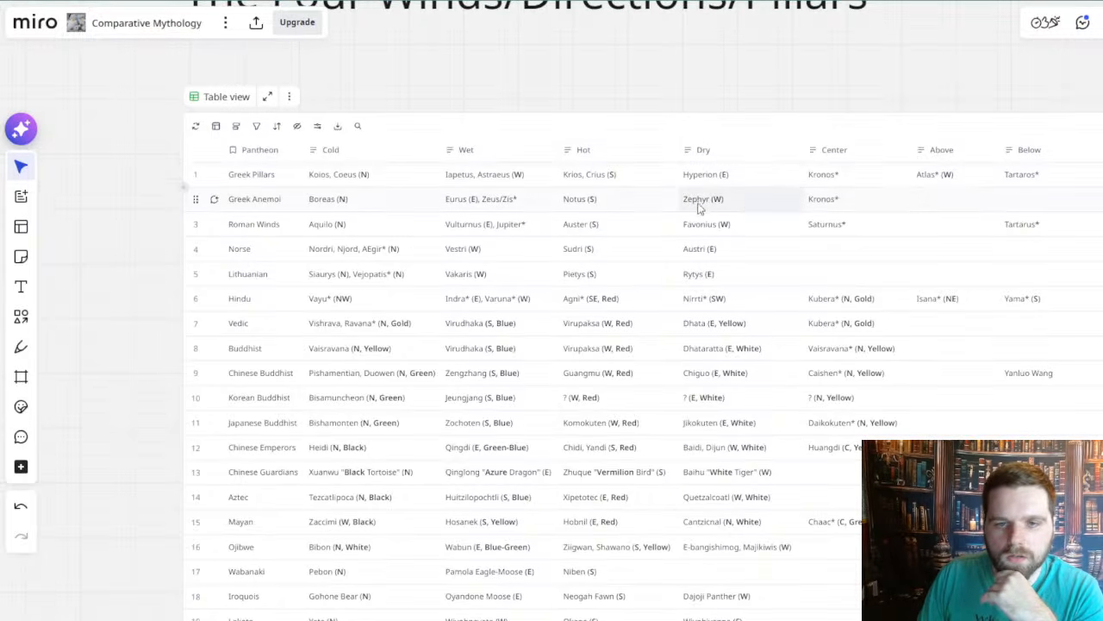
{"action": "scroll", "coordinate": [699, 207], "scroll_direction": "up", "scroll_amount": 2}
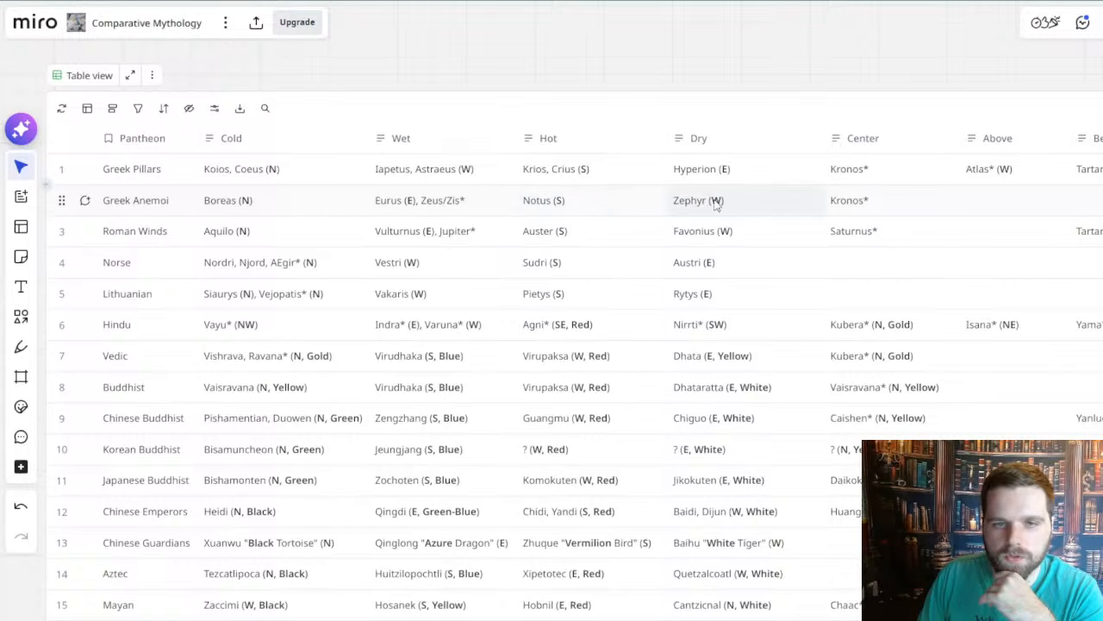
{"action": "scroll", "coordinate": [571, 207], "scroll_direction": "up", "scroll_amount": 3}
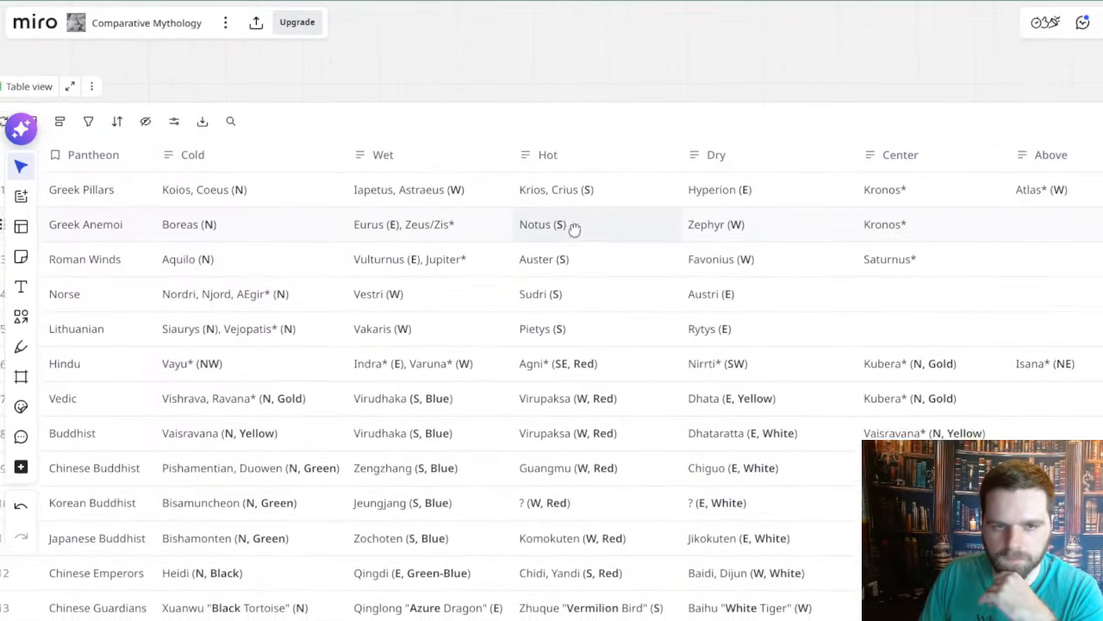
{"action": "scroll", "coordinate": [606, 232], "scroll_direction": "up", "scroll_amount": 1}
{"action": "left_click_drag", "start_coordinate": [339, 231], "coordinate": [433, 240]}
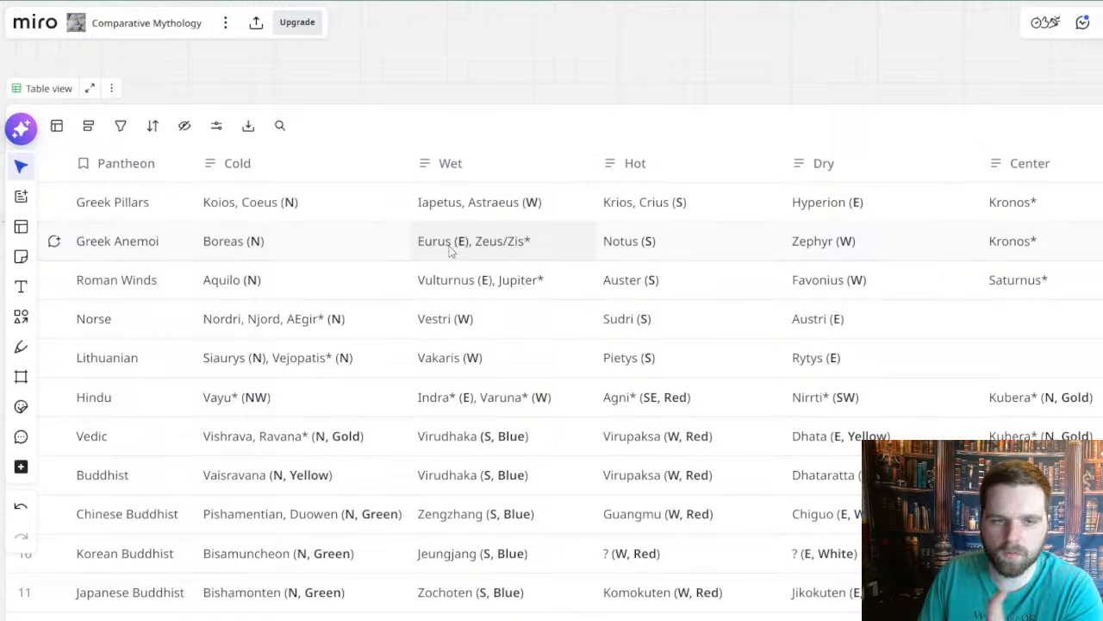
- Check the Wet entry of the Greek Anemoi row against the Wet and Dry entries of the other pantheons
{"action": "left_click", "coordinate": [523, 254]}
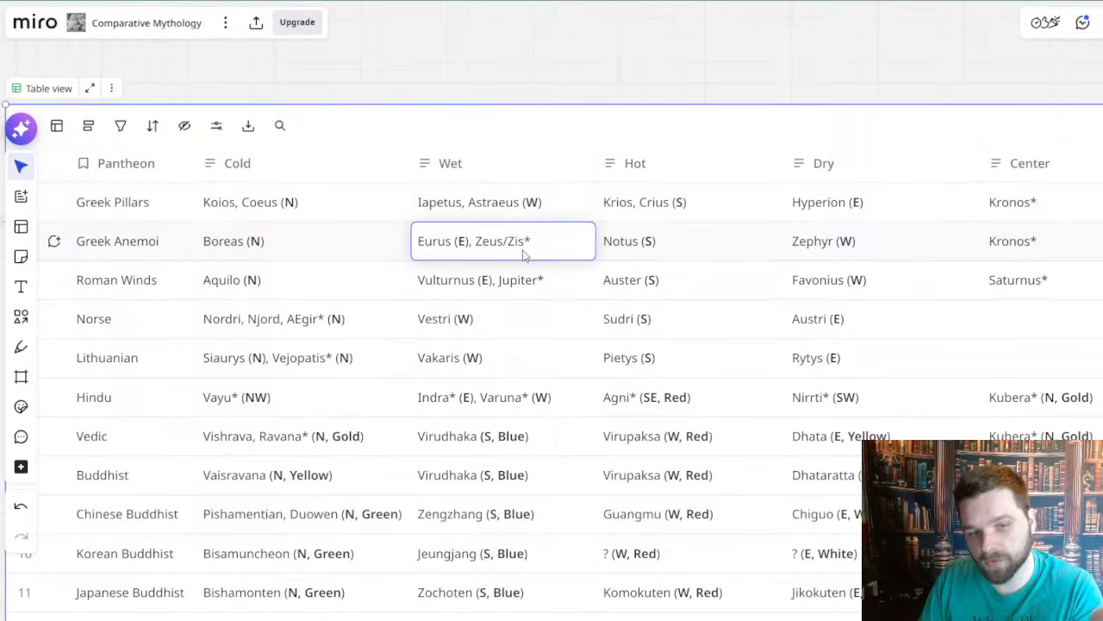
{"action": "left_click", "coordinate": [509, 78]}
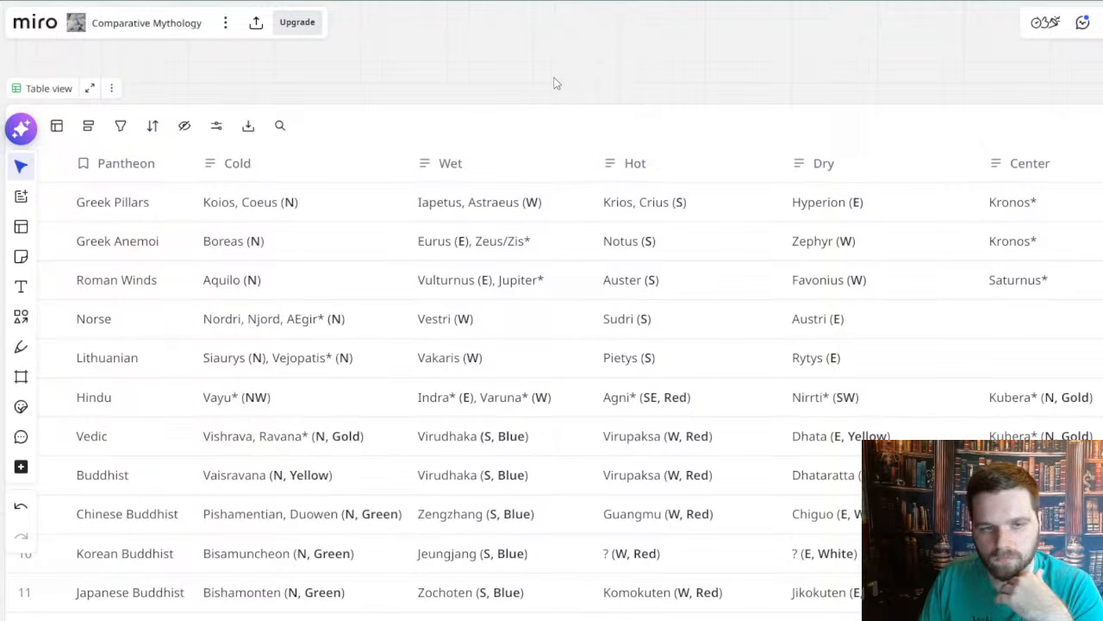
{"action": "mouse_move", "coordinate": [555, 76]}
{"action": "left_mouse_down"}
{"action": "mouse_move", "coordinate": [528, 62]}
{"action": "mouse_move", "coordinate": [568, 80]}
{"action": "left_mouse_up"}
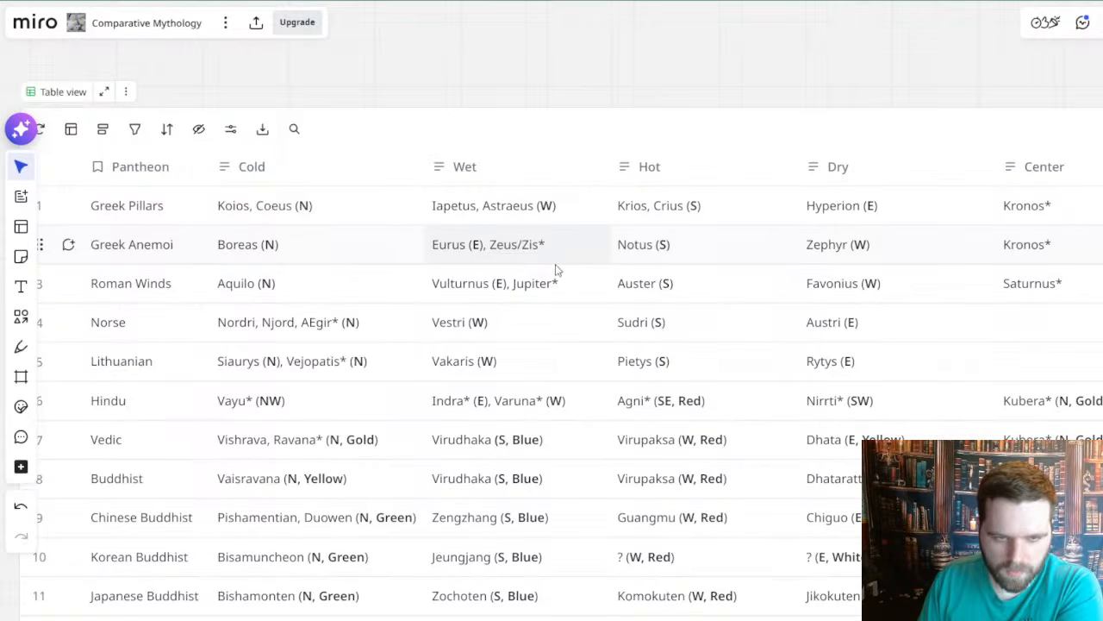
{"action": "left_click_drag", "start_coordinate": [570, 293], "coordinate": [530, 332]}
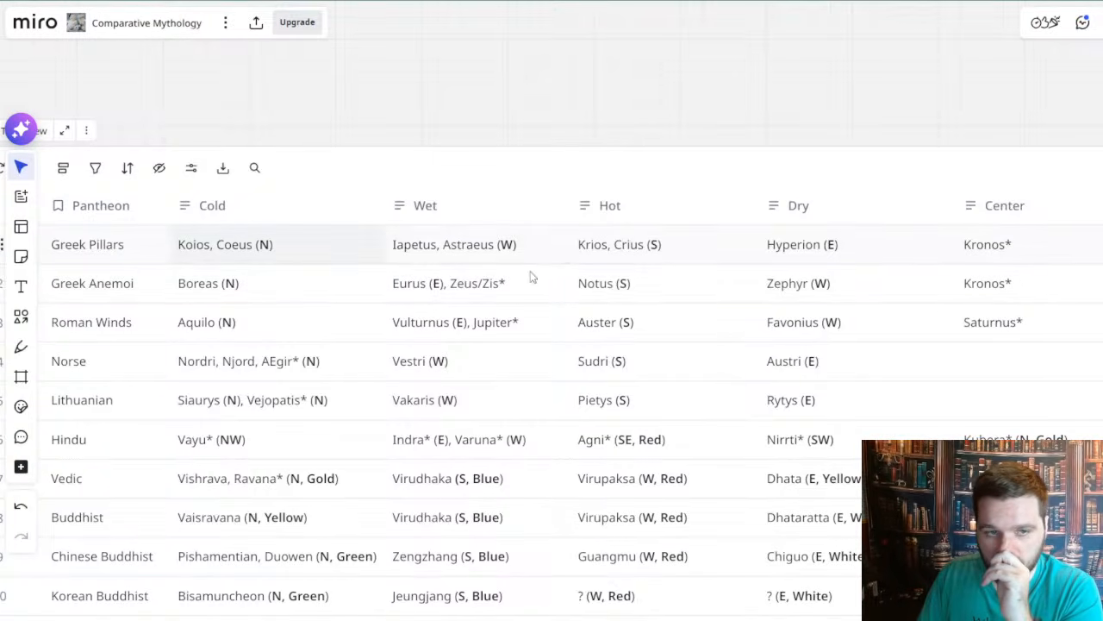
{"action": "left_click_drag", "start_coordinate": [499, 329], "coordinate": [522, 260]}
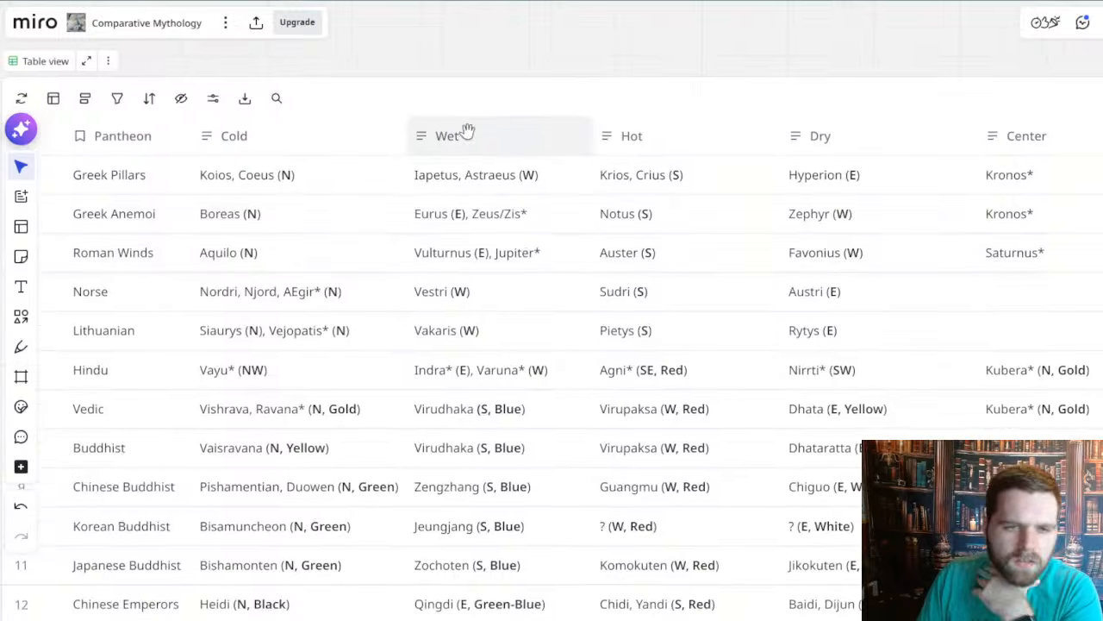
{"action": "scroll", "coordinate": [511, 283], "scroll_direction": "down", "scroll_amount": 1}
{"action": "left_click_drag", "start_coordinate": [501, 301], "coordinate": [510, 220]}
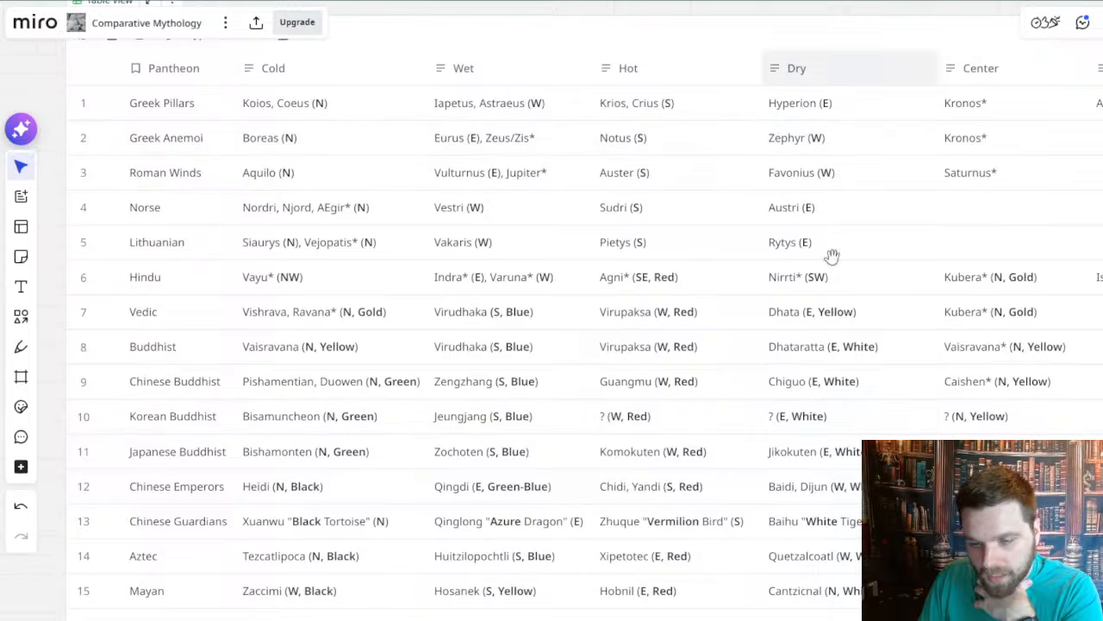
- Set the fill of the Zephyr label on the map to white and deselect it
{"action": "scroll", "coordinate": [828, 345], "scroll_direction": "down", "scroll_amount": 8}
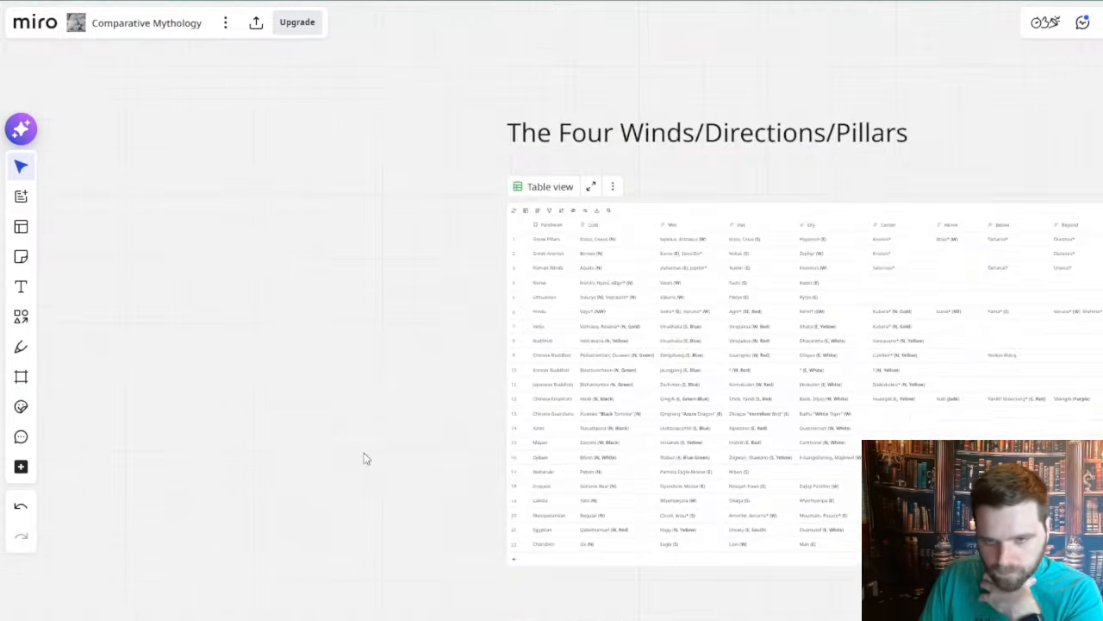
{"action": "left_click_drag", "start_coordinate": [361, 453], "coordinate": [320, 177]}
{"action": "scroll", "coordinate": [338, 278], "scroll_direction": "down", "scroll_amount": 3}
{"action": "left_click_drag", "start_coordinate": [361, 434], "coordinate": [242, 93]}
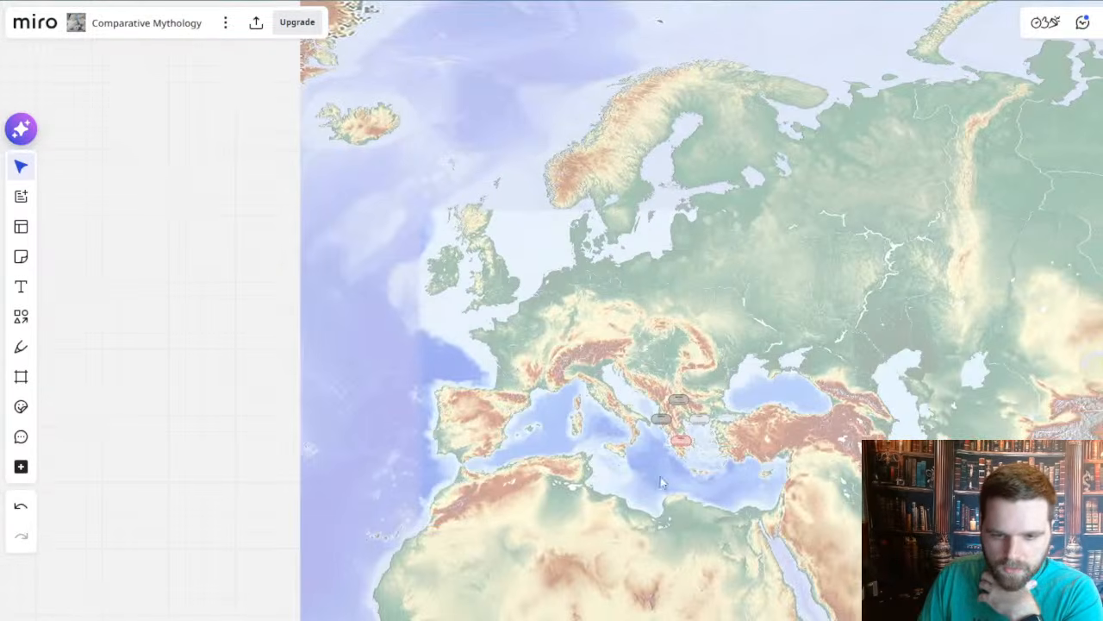
{"action": "scroll", "coordinate": [674, 500], "scroll_direction": "up", "scroll_amount": 10}
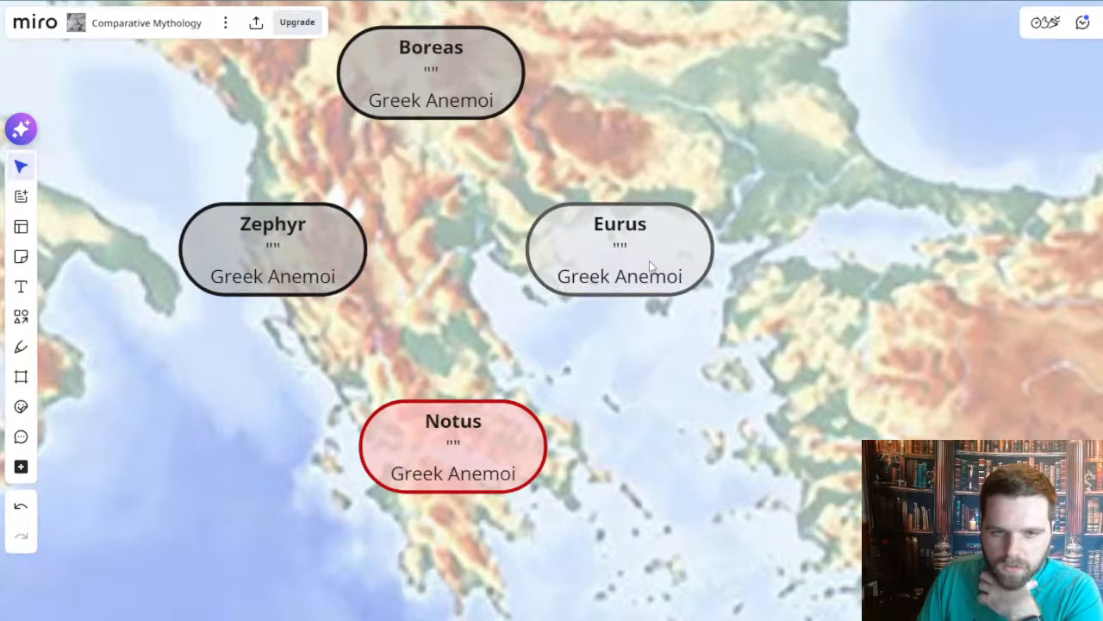
{"action": "left_click", "coordinate": [651, 265]}
{"action": "scroll", "coordinate": [651, 265], "scroll_direction": "down", "scroll_amount": 4}
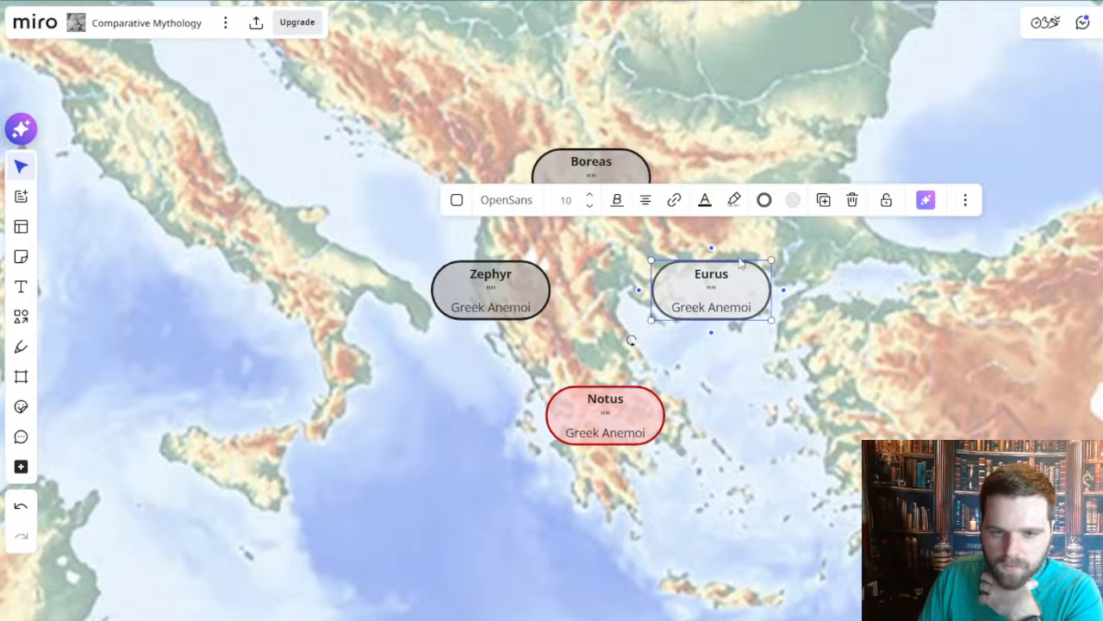
{"action": "left_click", "coordinate": [472, 290]}
{"action": "left_click", "coordinate": [572, 199]}
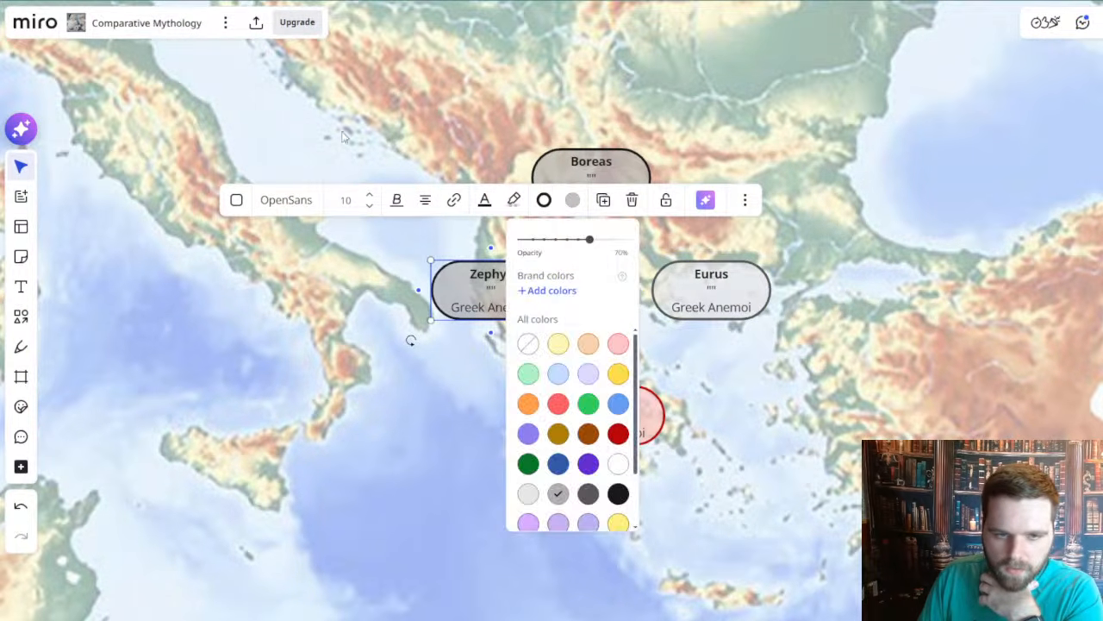
{"action": "left_click", "coordinate": [618, 464]}
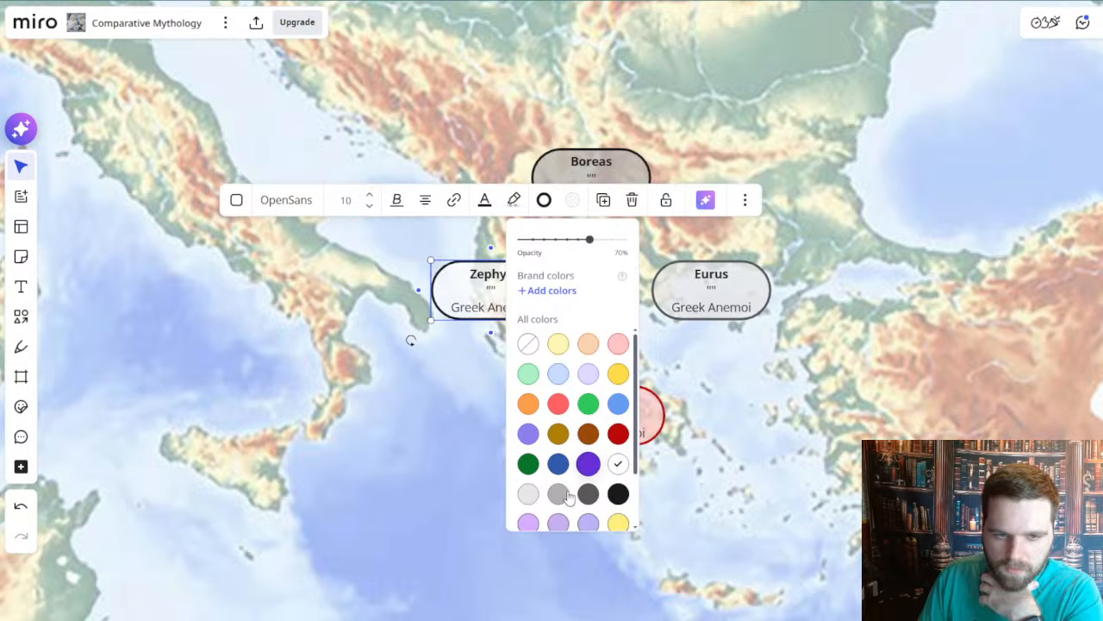
{"action": "left_click", "coordinate": [529, 495]}
{"action": "left_click", "coordinate": [614, 469]}
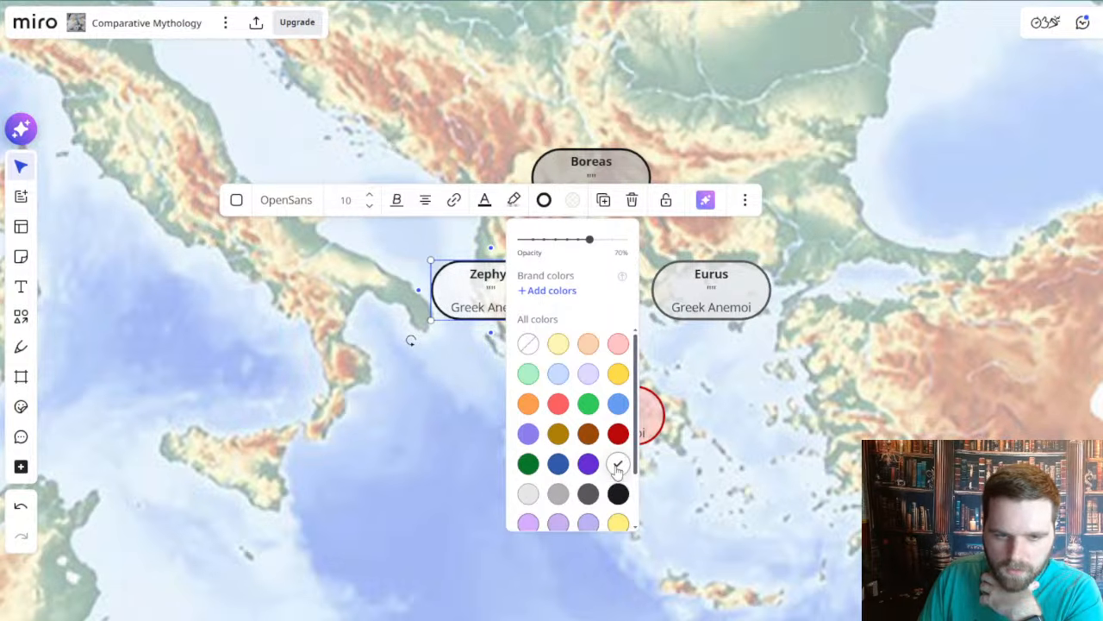
{"action": "left_click", "coordinate": [683, 390]}
- Change the Zephyr label's border to dark gray, matching the Eurus label
{"action": "left_click", "coordinate": [709, 304]}
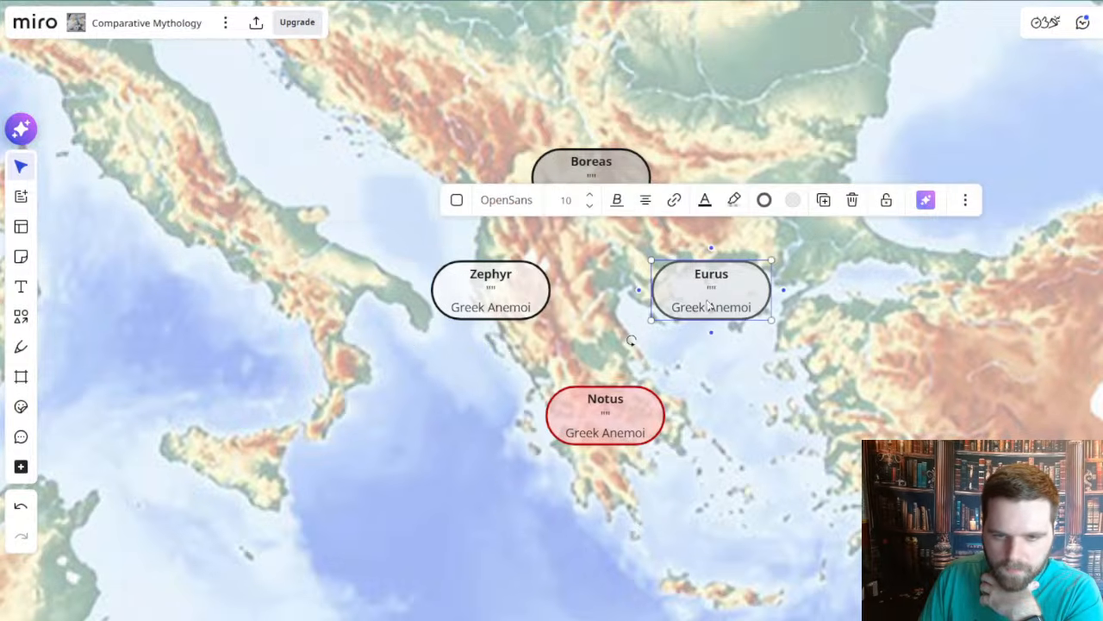
{"action": "left_click", "coordinate": [793, 200]}
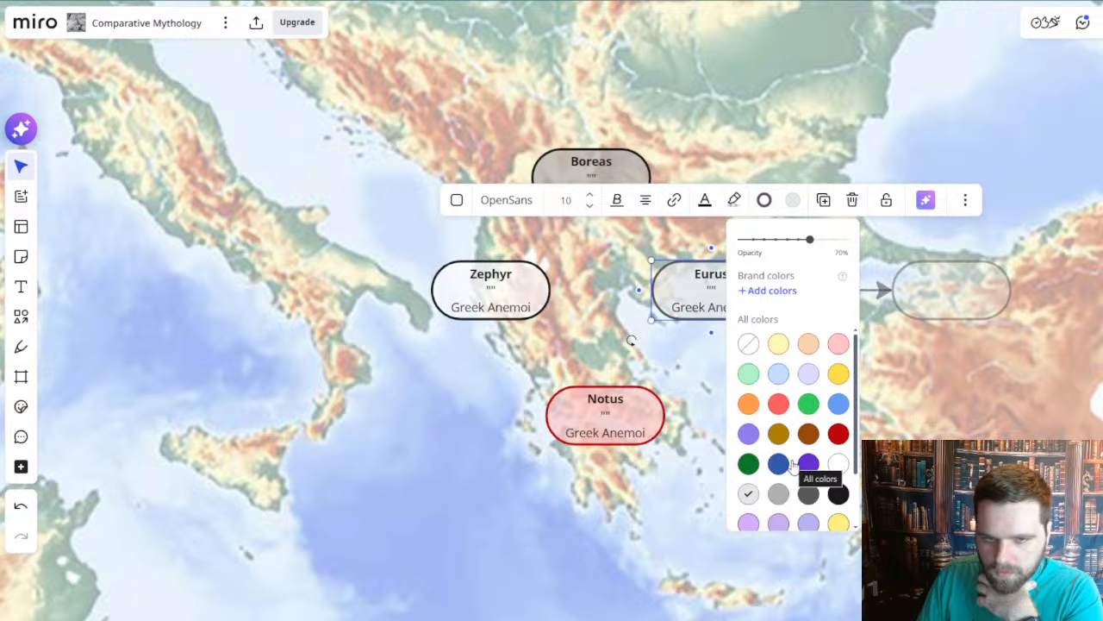
{"action": "left_click", "coordinate": [546, 295]}
{"action": "left_click", "coordinate": [544, 199]}
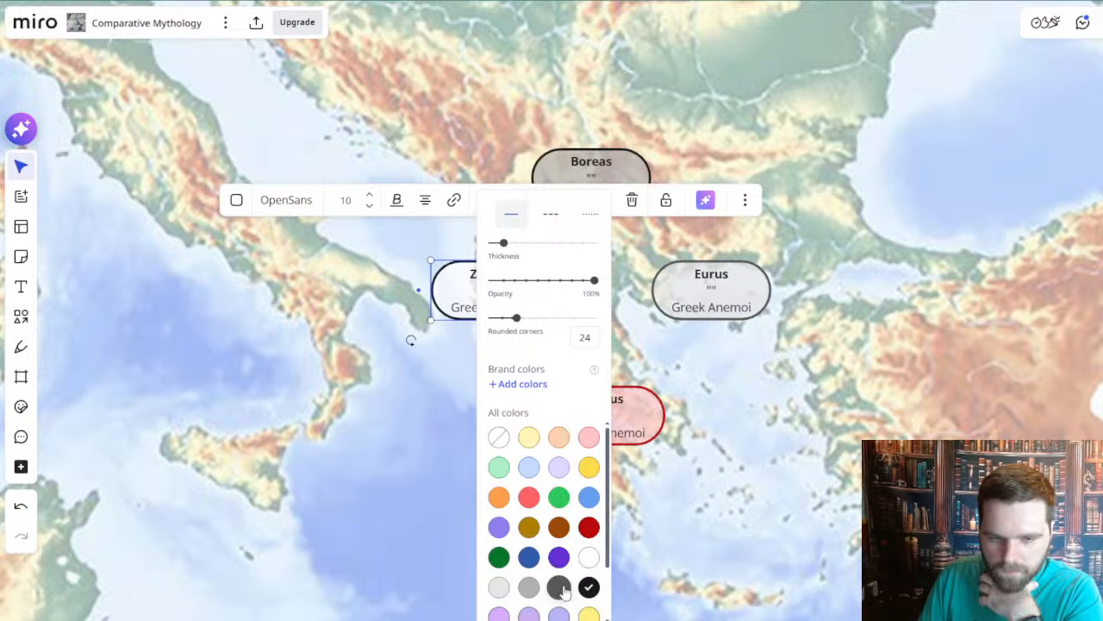
- Try green, blue and purple shades as the Eurus label's fill and settle on Cyan
{"action": "left_click", "coordinate": [723, 278]}
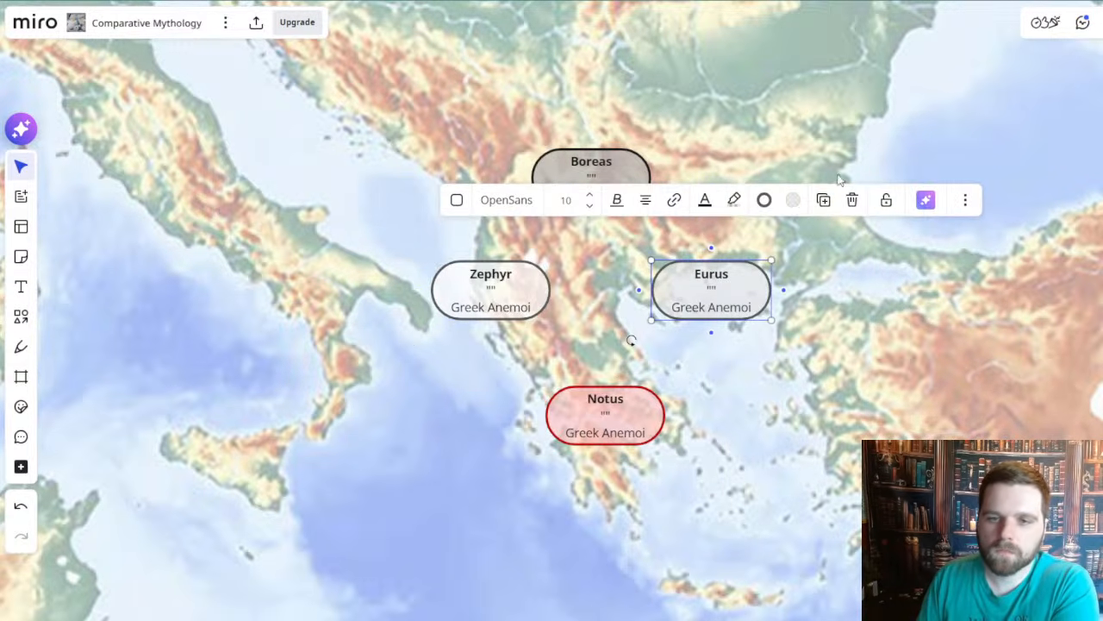
{"action": "left_click", "coordinate": [793, 200]}
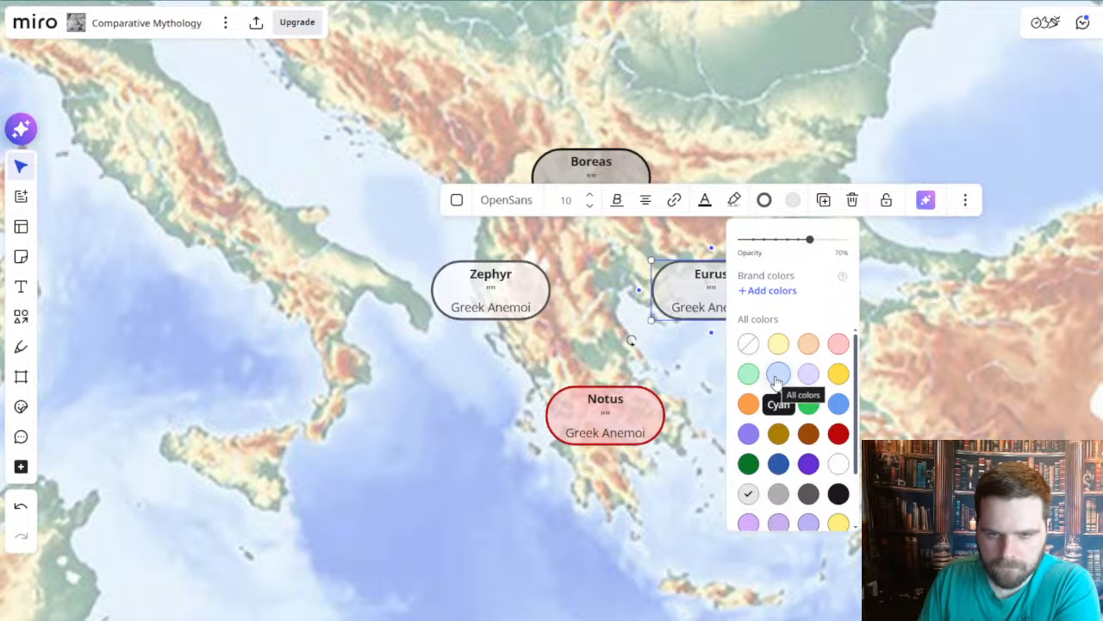
{"action": "left_click", "coordinate": [748, 374]}
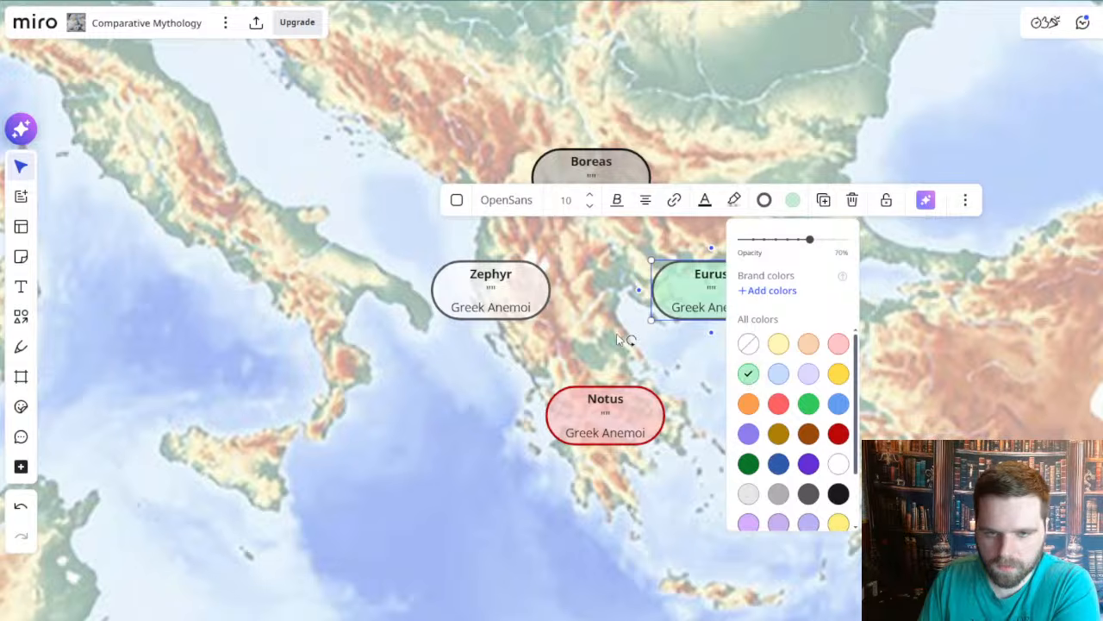
{"action": "left_click", "coordinate": [777, 377]}
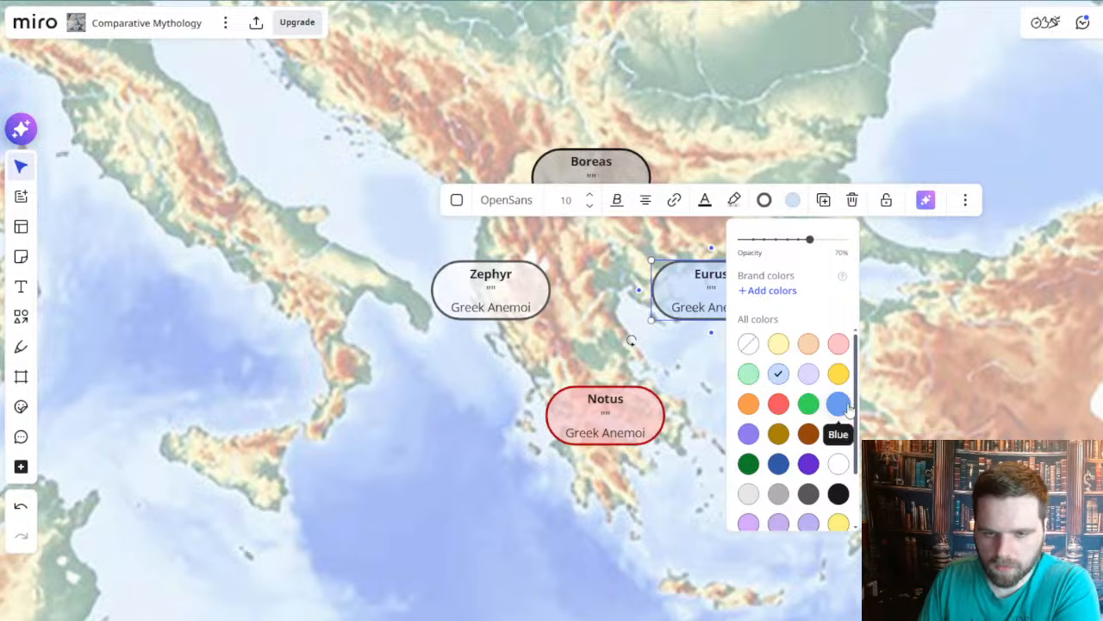
{"action": "left_click", "coordinate": [838, 403]}
{"action": "left_click", "coordinate": [809, 373]}
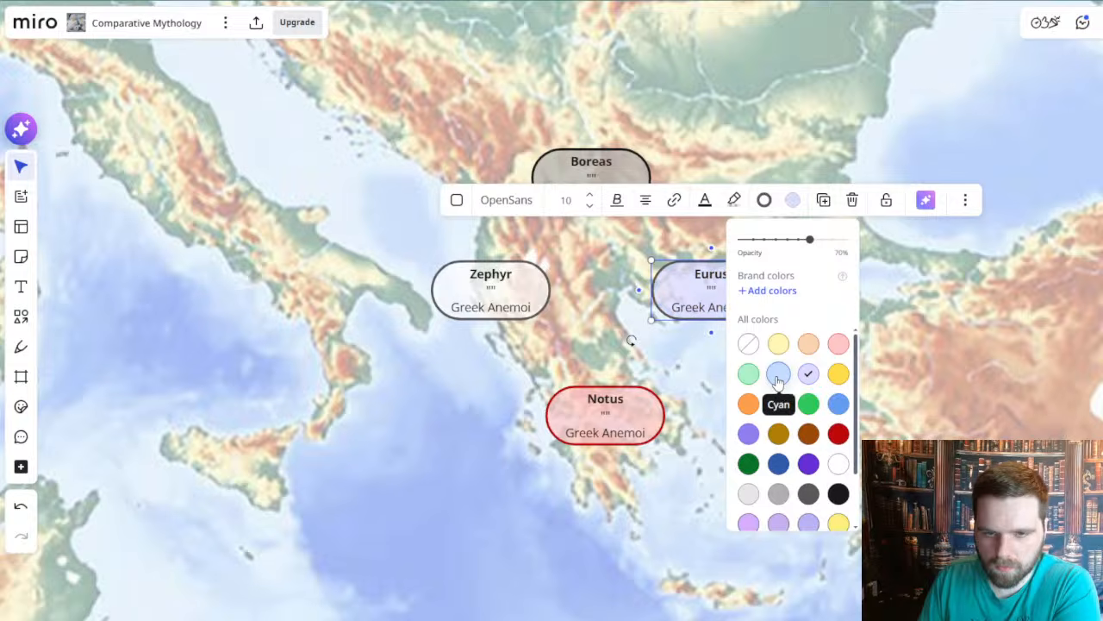
{"action": "scroll", "coordinate": [781, 440], "scroll_direction": "down", "scroll_amount": 2}
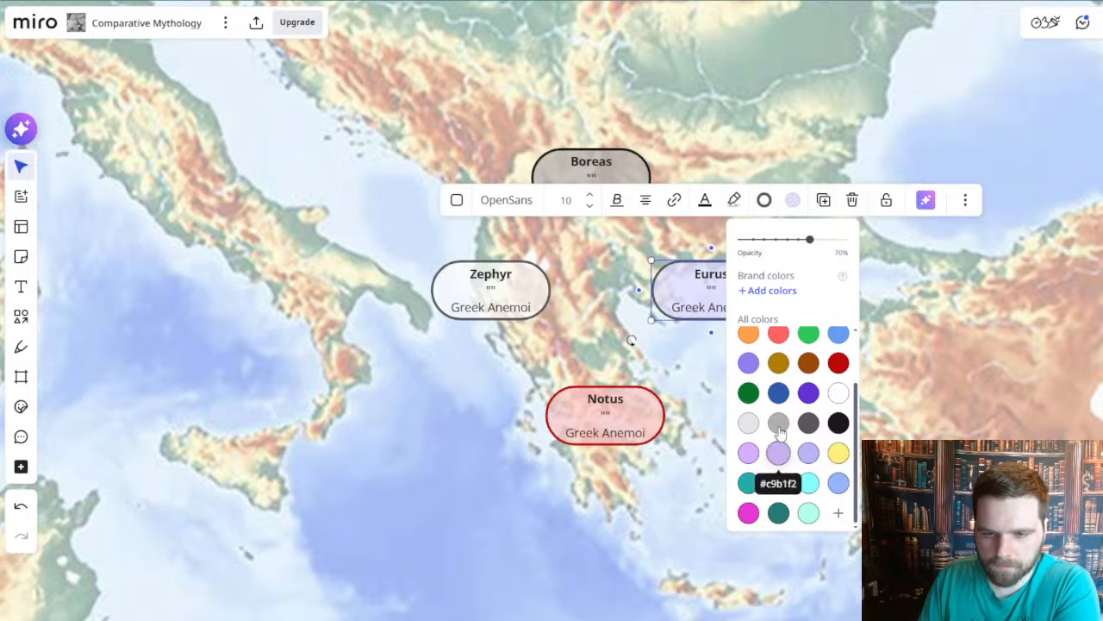
{"action": "left_click", "coordinate": [840, 485]}
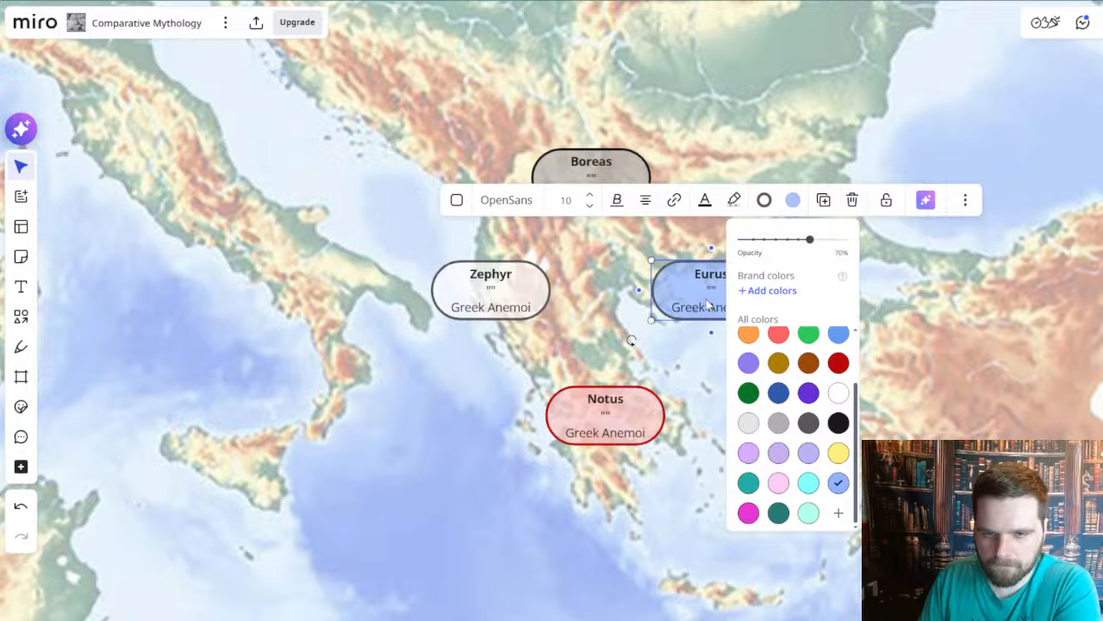
{"action": "scroll", "coordinate": [834, 405], "scroll_direction": "up", "scroll_amount": 3}
{"action": "left_click", "coordinate": [778, 373]}
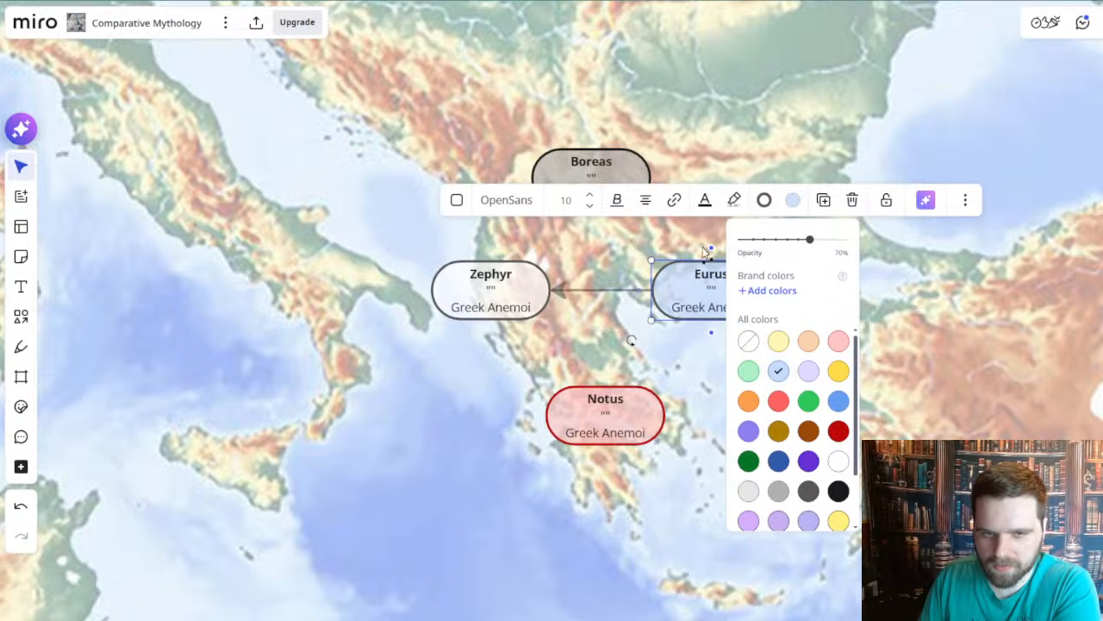
- Set the Eurus label's border color to Dark Blue
{"action": "left_click", "coordinate": [764, 199]}
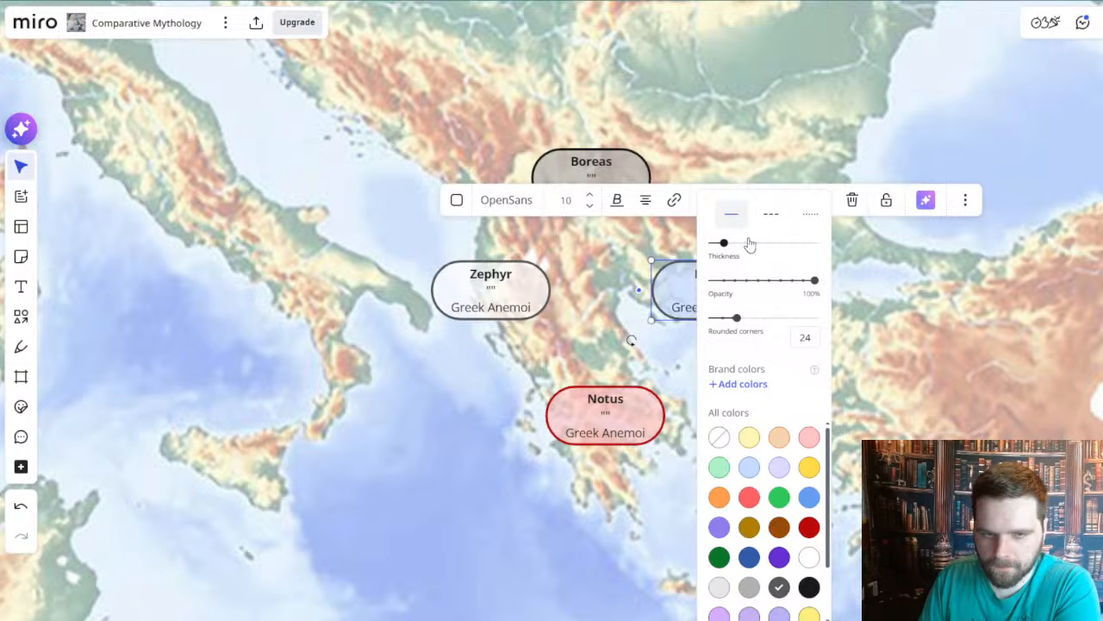
{"action": "scroll", "coordinate": [793, 517], "scroll_direction": "down", "scroll_amount": 2}
{"action": "left_click", "coordinate": [808, 429]}
{"action": "left_click", "coordinate": [809, 578]}
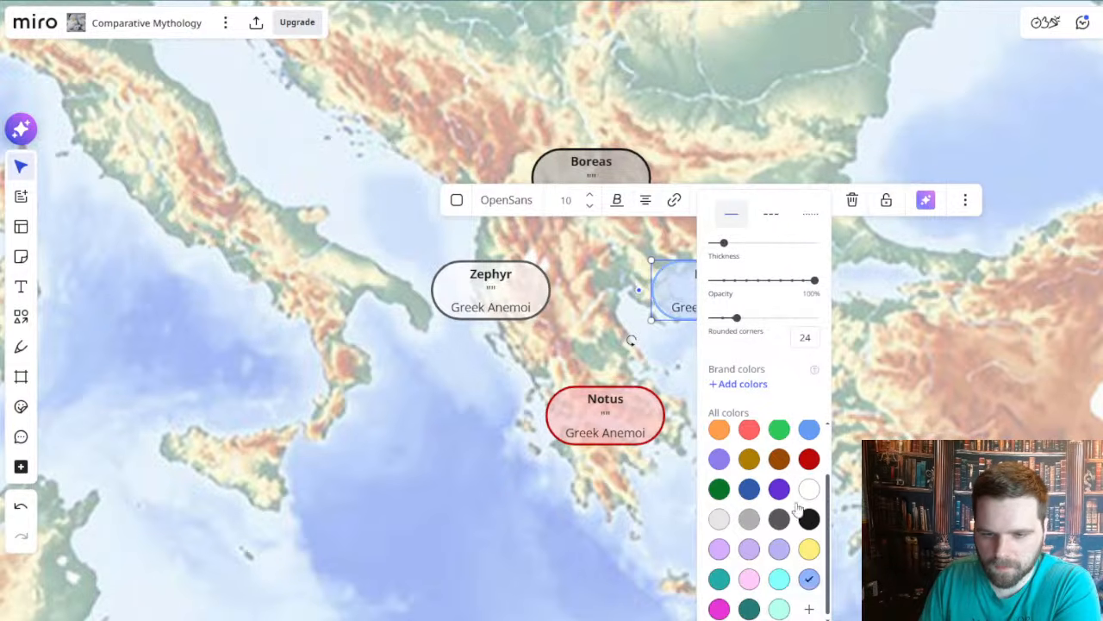
{"action": "left_click", "coordinate": [749, 489]}
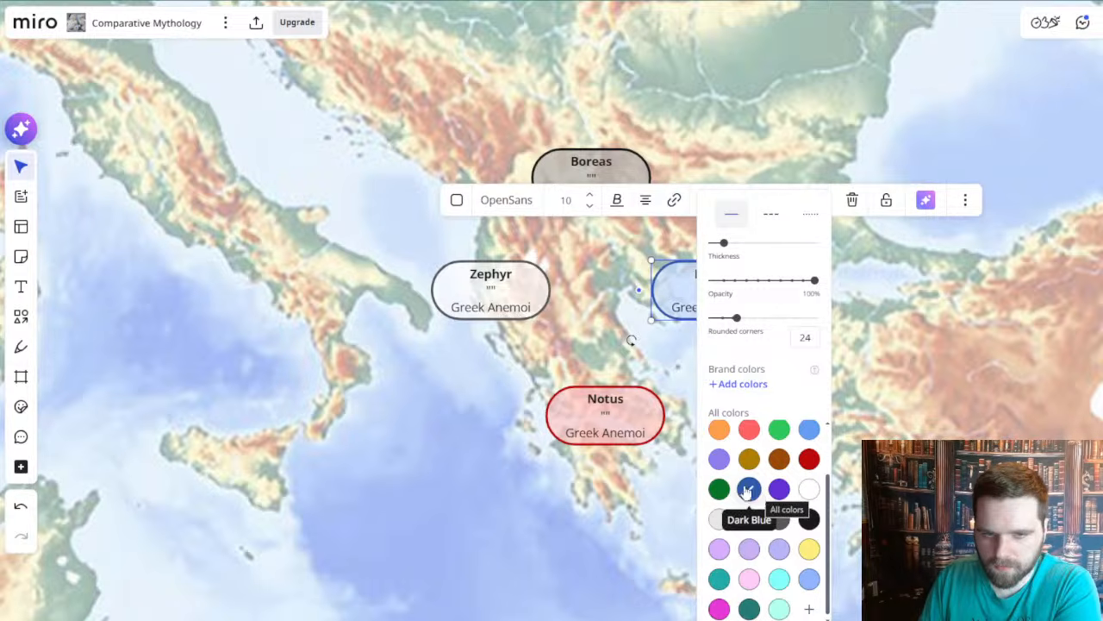
- Review the colors and placement of the Boreas, Zephyr, Eurus and Notus labels on the map
{"action": "left_click", "coordinate": [592, 327]}
{"action": "left_click_drag", "start_coordinate": [707, 363], "coordinate": [700, 404]}
{"action": "scroll", "coordinate": [701, 405], "scroll_direction": "down", "scroll_amount": 1}
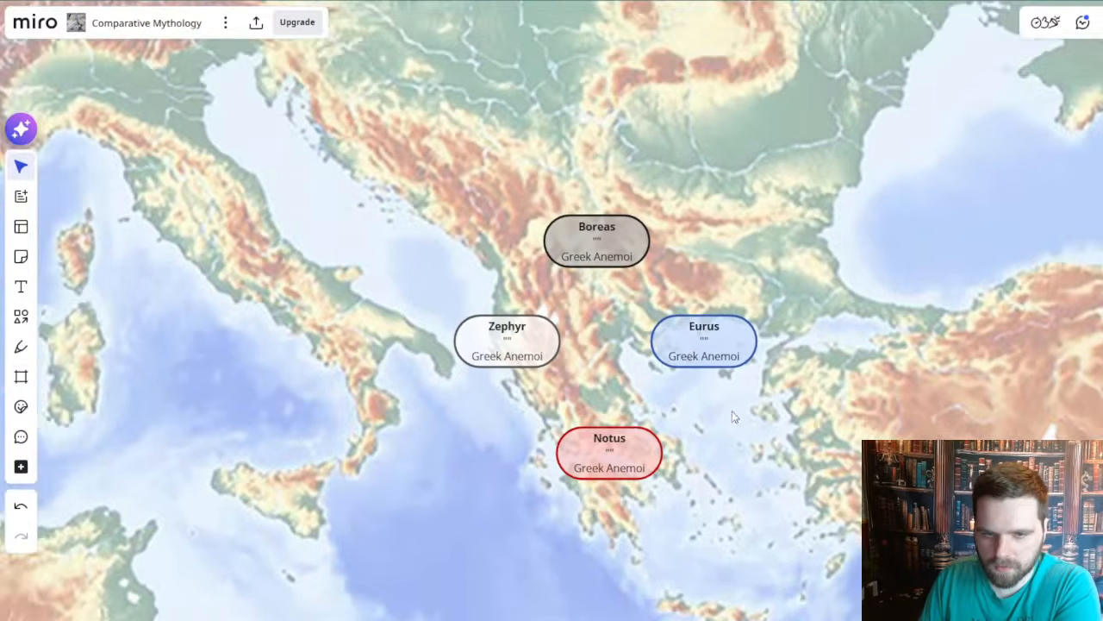
{"action": "left_click_drag", "start_coordinate": [565, 298], "coordinate": [534, 245]}
{"action": "scroll", "coordinate": [534, 245], "scroll_direction": "up", "scroll_amount": 2}
{"action": "scroll", "coordinate": [556, 284], "scroll_direction": "down", "scroll_amount": 6}
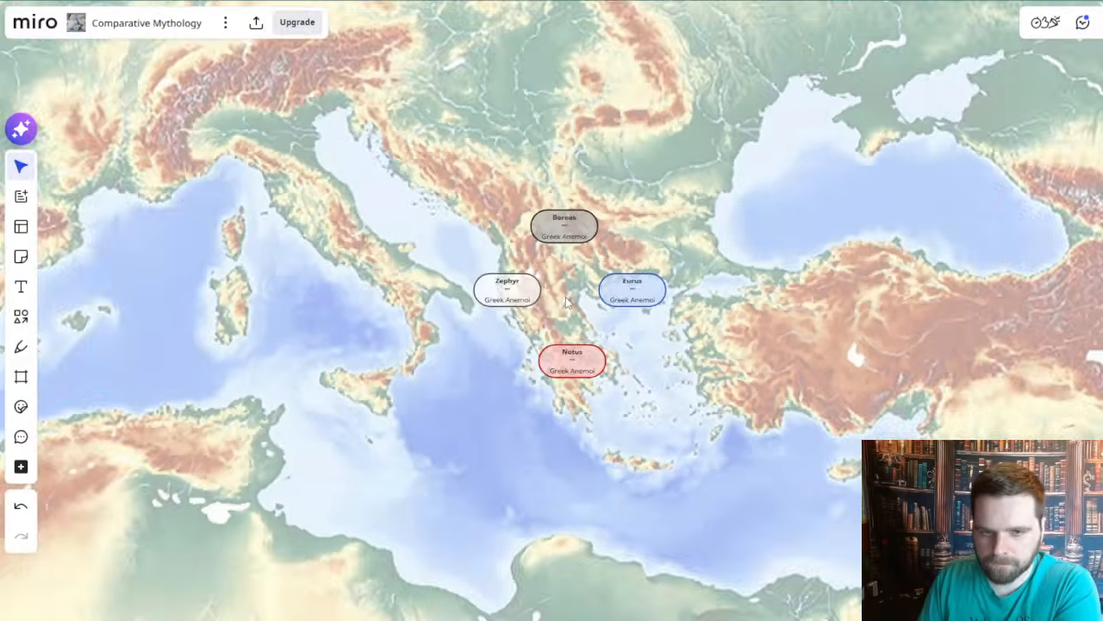
{"action": "scroll", "coordinate": [569, 293], "scroll_direction": "up", "scroll_amount": 3}
{"action": "left_click", "coordinate": [709, 287]}
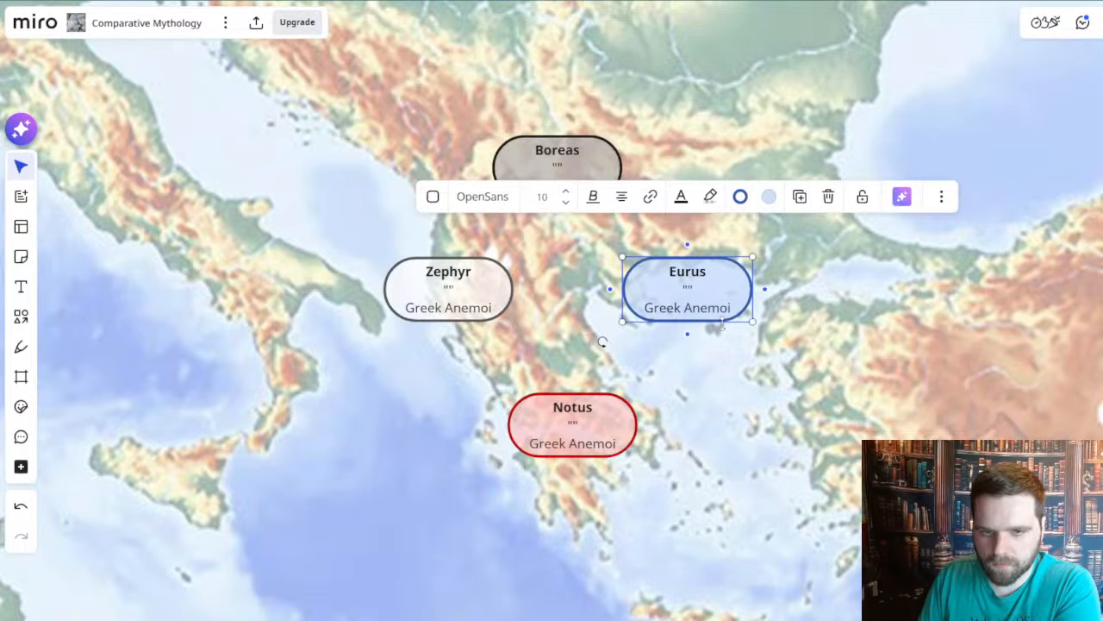
{"action": "left_click", "coordinate": [711, 438]}
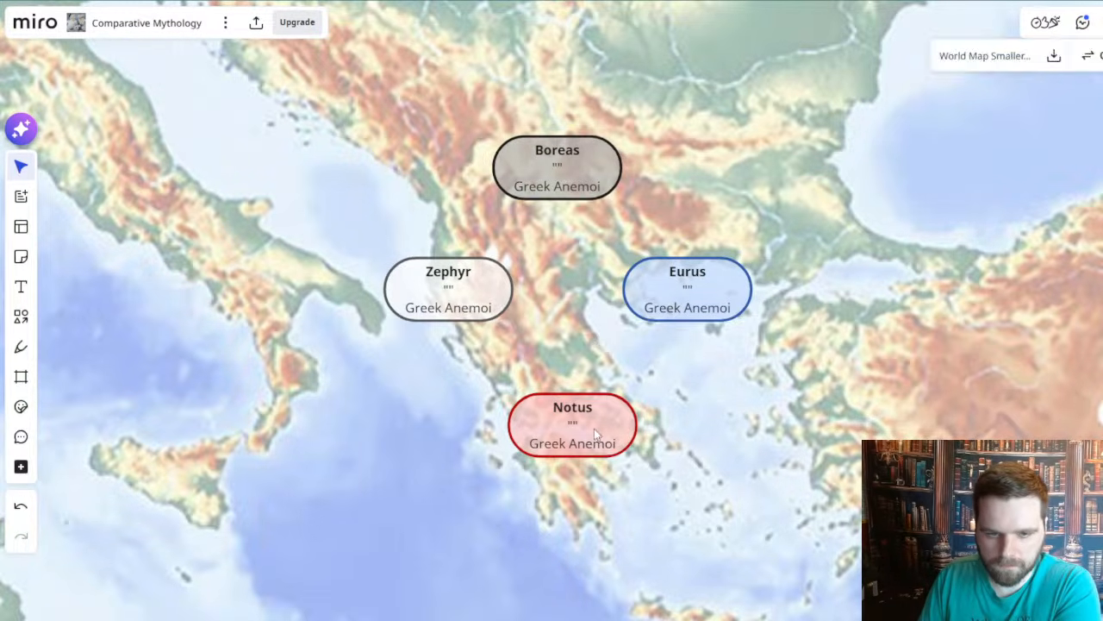
{"action": "left_click", "coordinate": [594, 433]}
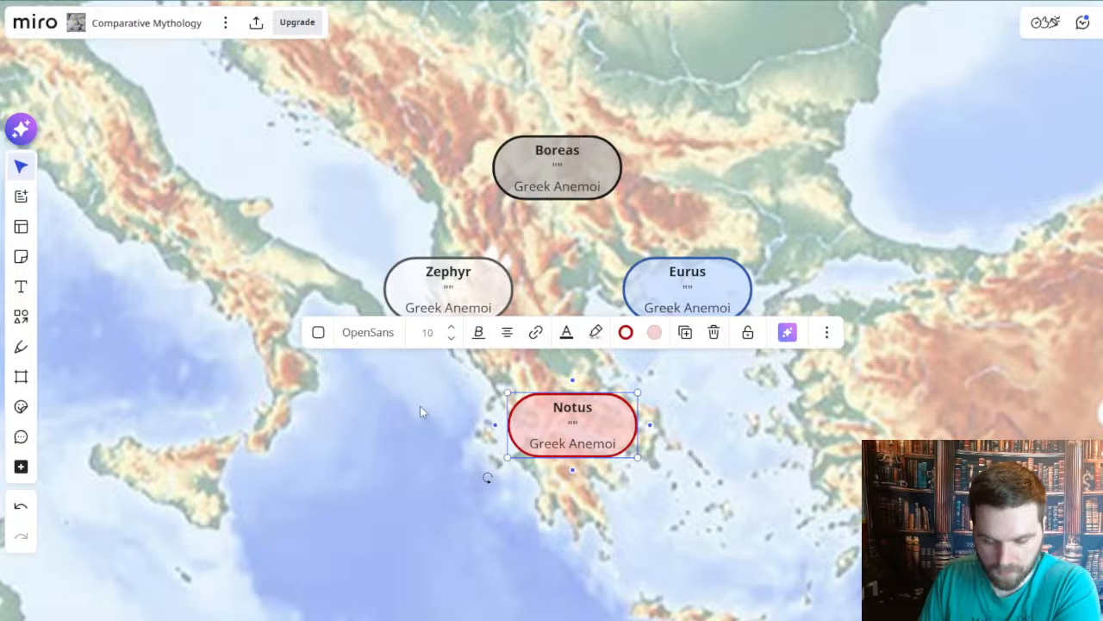
{"action": "left_click", "coordinate": [556, 159]}
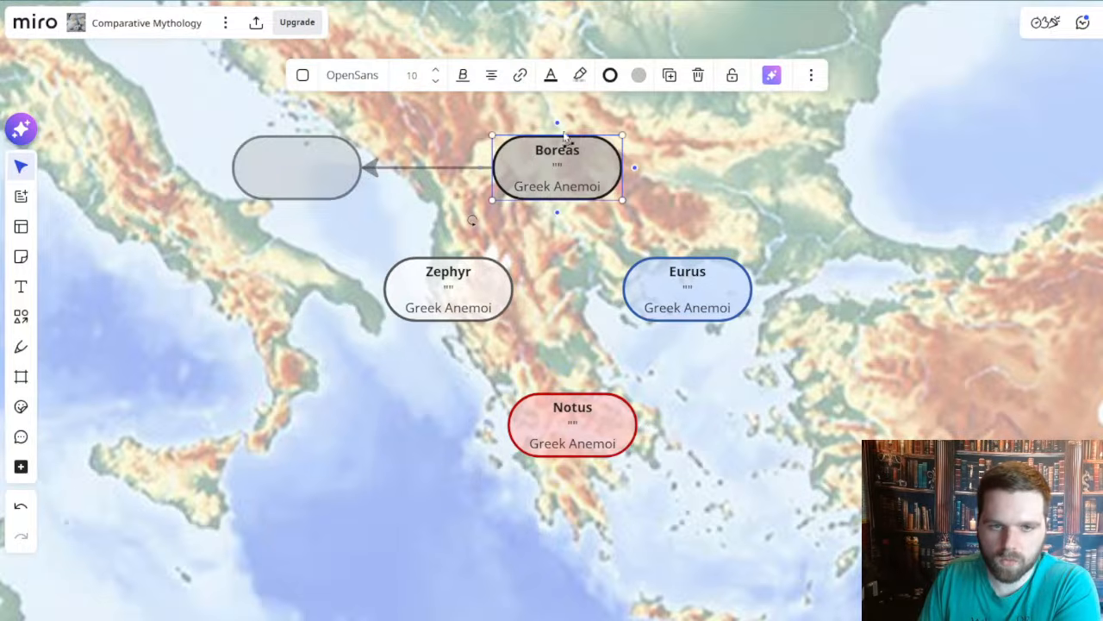
{"action": "left_click", "coordinate": [433, 279]}
{"action": "left_click", "coordinate": [752, 462]}
{"action": "left_click_drag", "start_coordinate": [753, 461], "coordinate": [712, 396]}
{"action": "scroll", "coordinate": [794, 437], "scroll_direction": "down", "scroll_amount": 2}
{"action": "scroll", "coordinate": [794, 440], "scroll_direction": "down", "scroll_amount": 1}
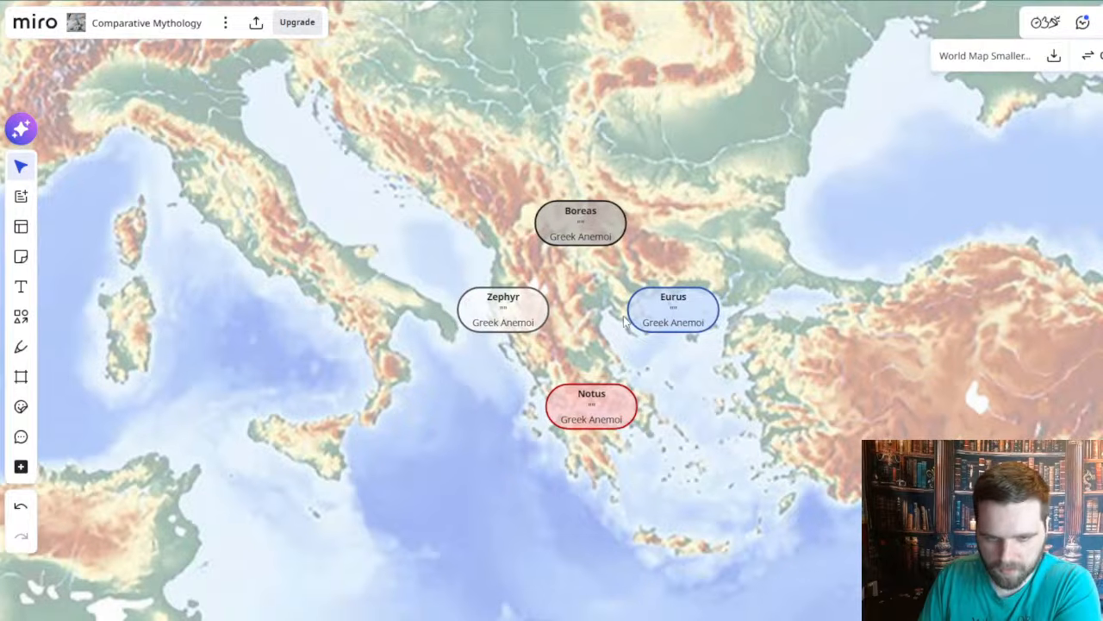
{"action": "scroll", "coordinate": [713, 359], "scroll_direction": "down", "scroll_amount": 3}
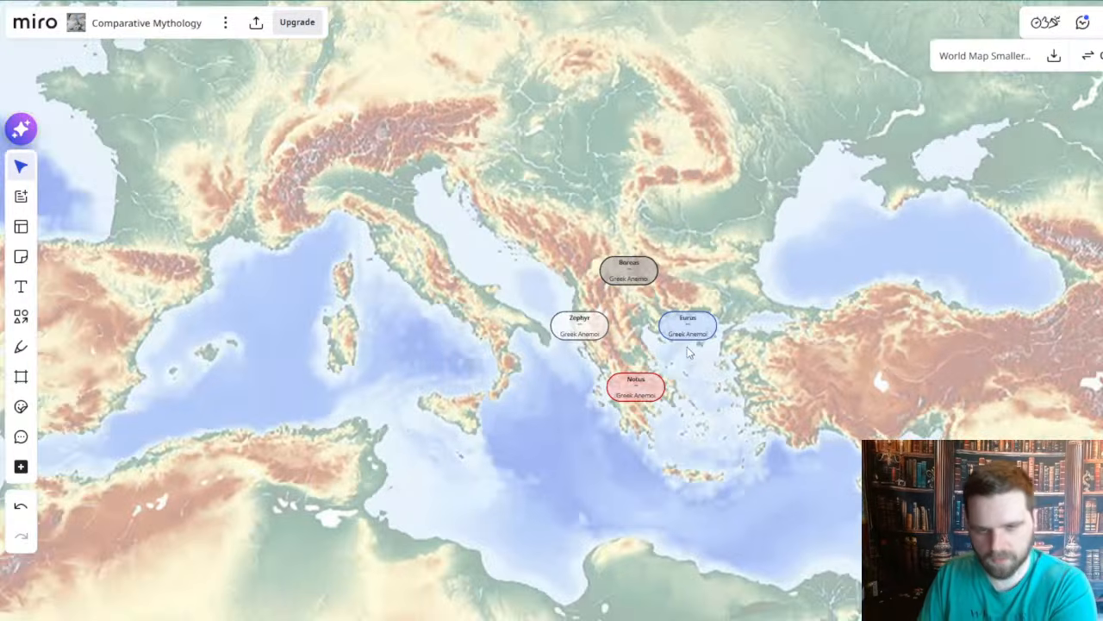
{"action": "scroll", "coordinate": [687, 347], "scroll_direction": "up", "scroll_amount": 4}
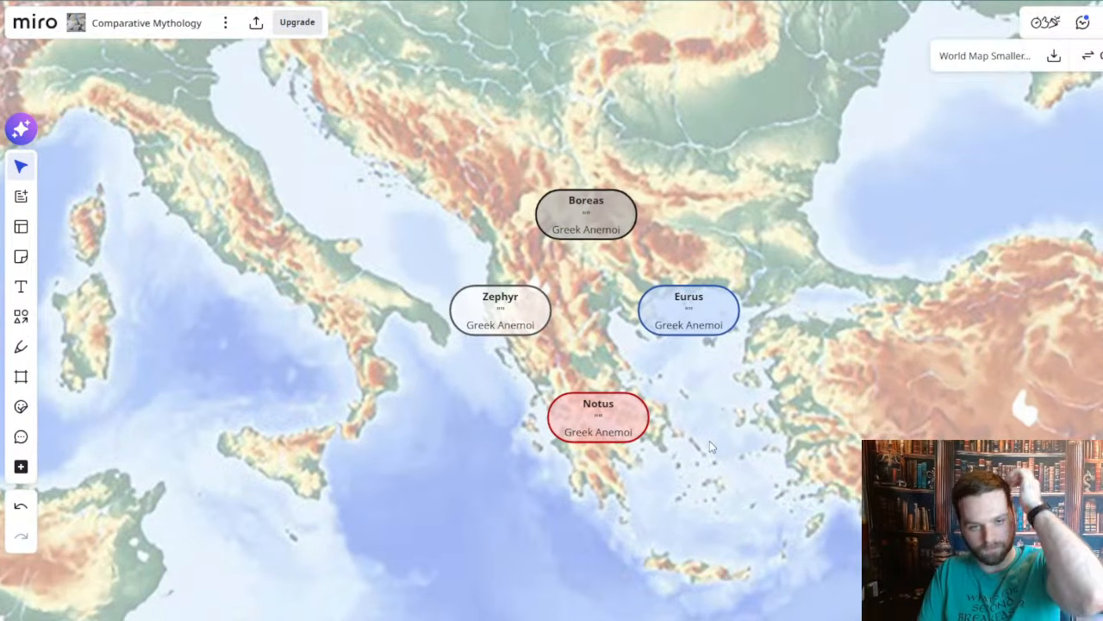
- Duplicate the Boreas label and place the copy over northern Italy
{"action": "left_click_drag", "start_coordinate": [709, 441], "coordinate": [715, 495]}
{"action": "scroll", "coordinate": [681, 464], "scroll_direction": "down", "scroll_amount": 2}
{"action": "left_click_drag", "start_coordinate": [902, 331], "coordinate": [1054, 266]}
{"action": "scroll", "coordinate": [609, 300], "scroll_direction": "up", "scroll_amount": 2}
{"action": "left_click_drag", "start_coordinate": [651, 269], "coordinate": [643, 242]}
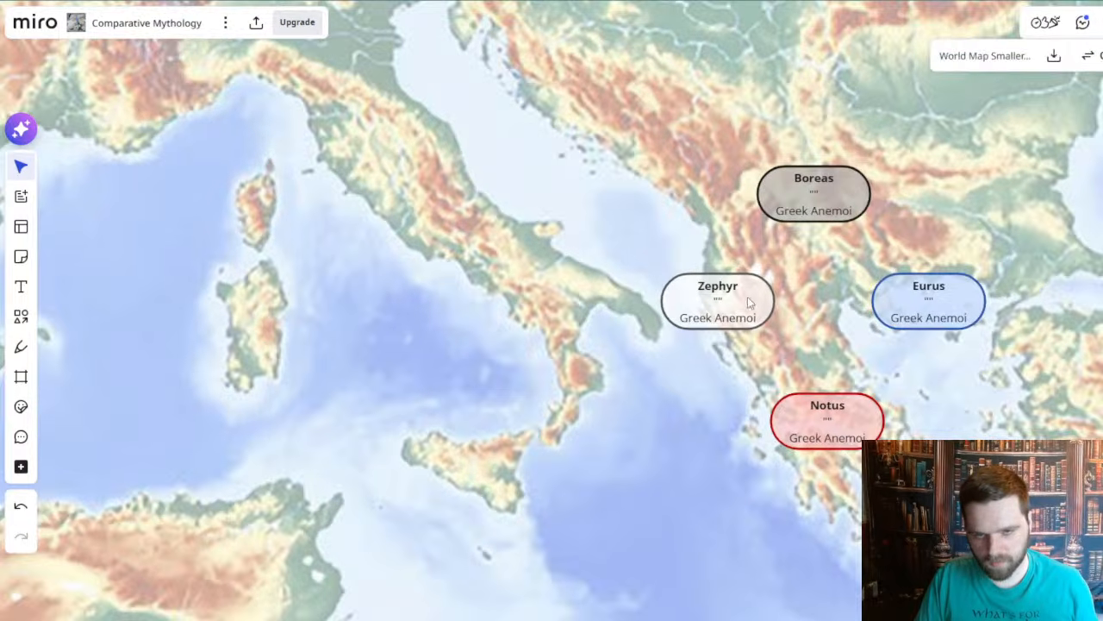
{"action": "left_click_drag", "start_coordinate": [553, 340], "coordinate": [580, 382]}
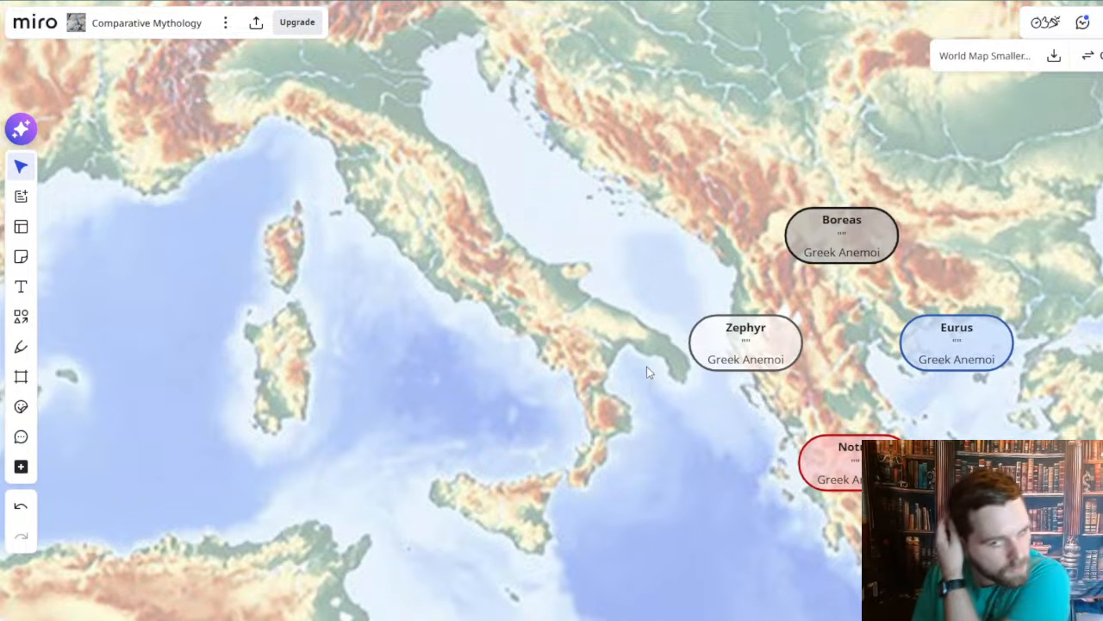
{"action": "left_click", "coordinate": [883, 232]}
{"action": "key", "text": "ctrl+c"}
{"action": "left_click_drag", "start_coordinate": [498, 138], "coordinate": [588, 275]}
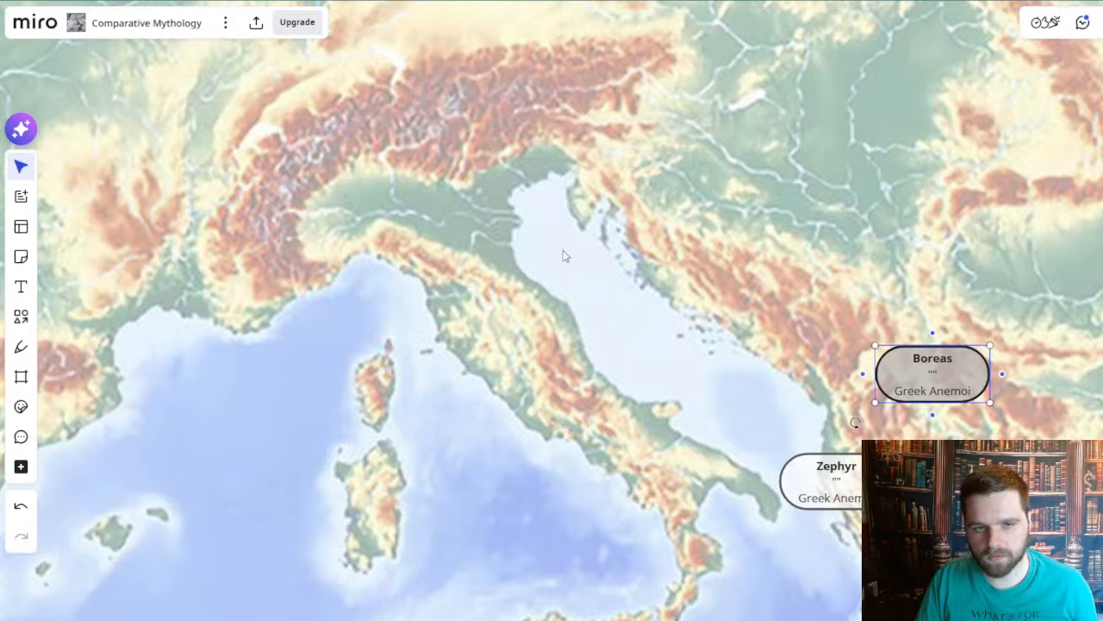
{"action": "key", "text": "ctrl+v"}
{"action": "left_click_drag", "start_coordinate": [549, 238], "coordinate": [523, 251]}
- Retitle the label over northern Italy as Aquilo and change its pantheon line to Roman Vintos
{"action": "double_click", "coordinate": [523, 234]}
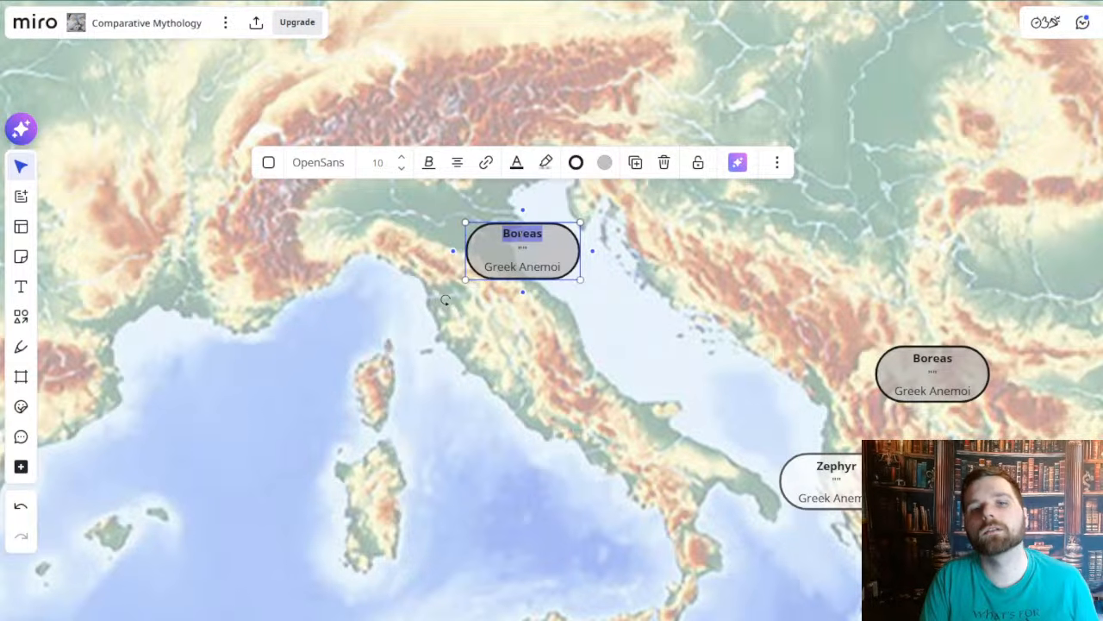
{"action": "type", "text": "Aquilo"}
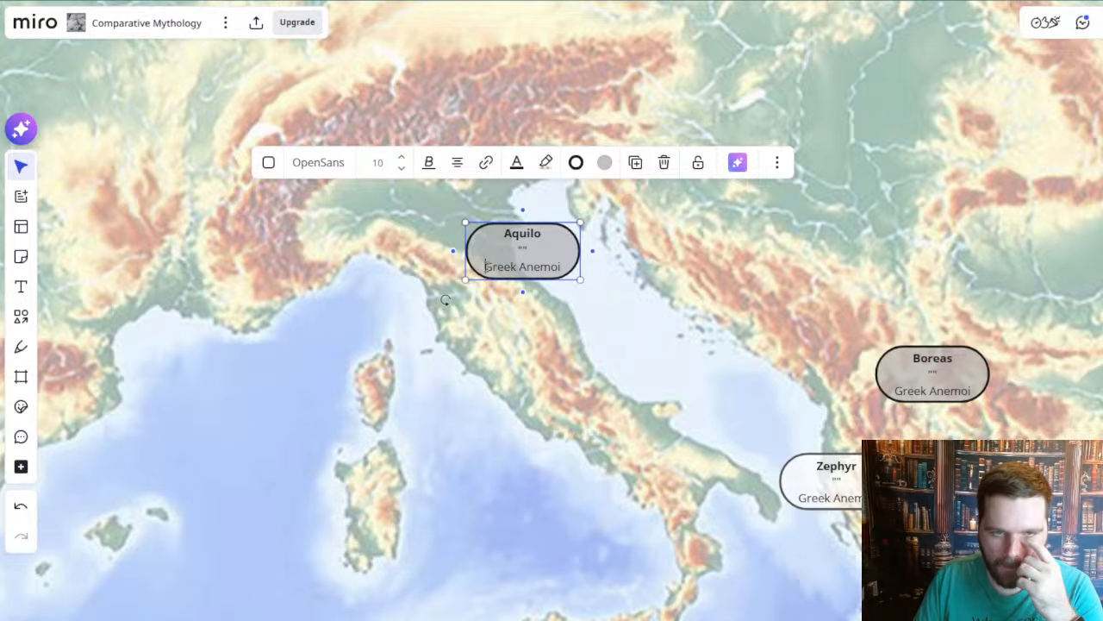
{"action": "key", "text": "shift+End"}
{"action": "type", "text": "Roman Vint"}
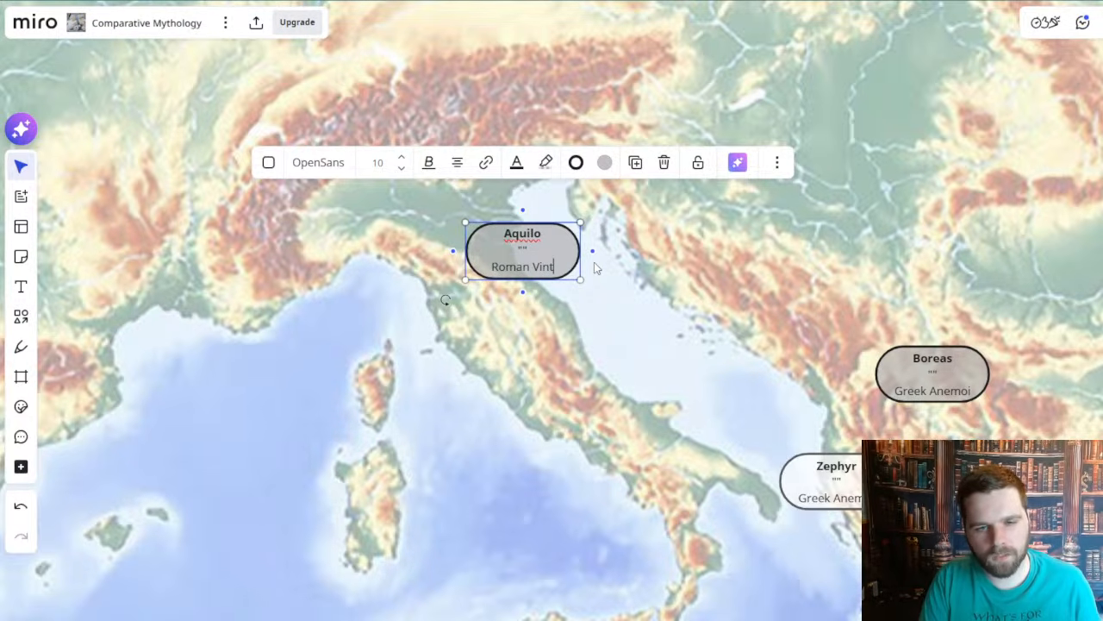
{"action": "type", "text": "os"}
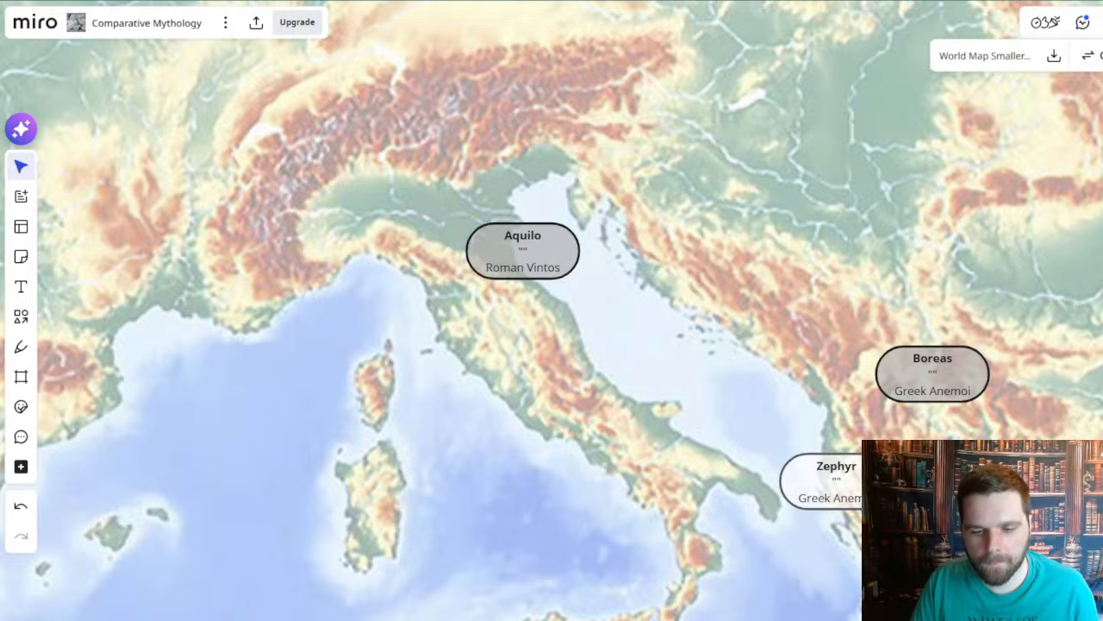
- Switch to the Pandemonic Database in Obsidian and search the notes for Vintos, Vindos and Vint
{"action": "left_click", "coordinate": [647, 620]}
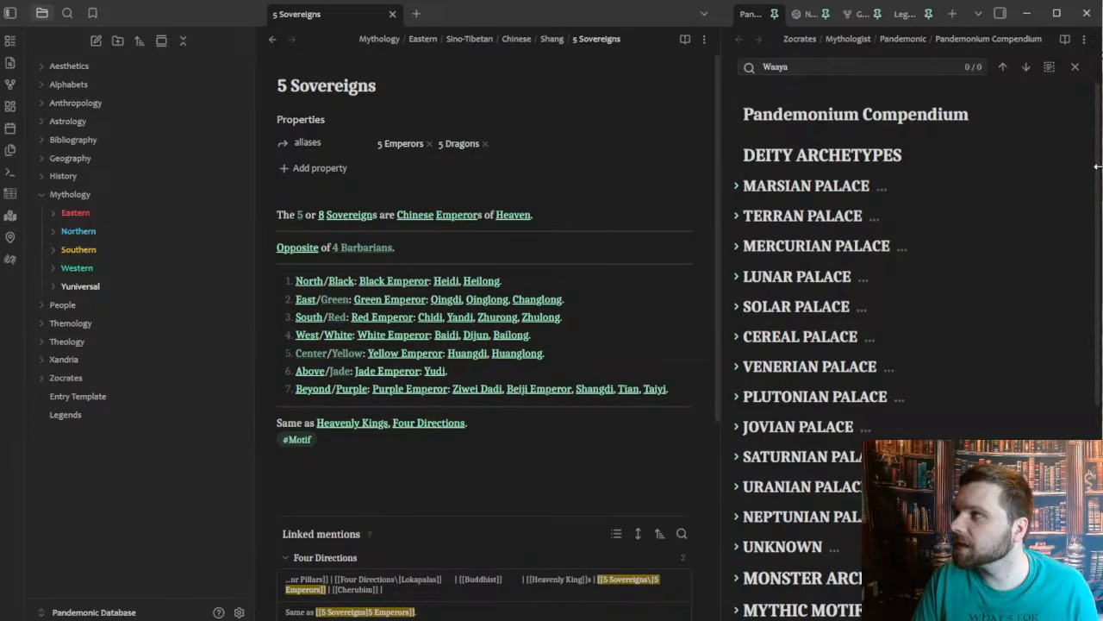
{"action": "left_click_drag", "start_coordinate": [1097, 166], "coordinate": [1099, 167]}
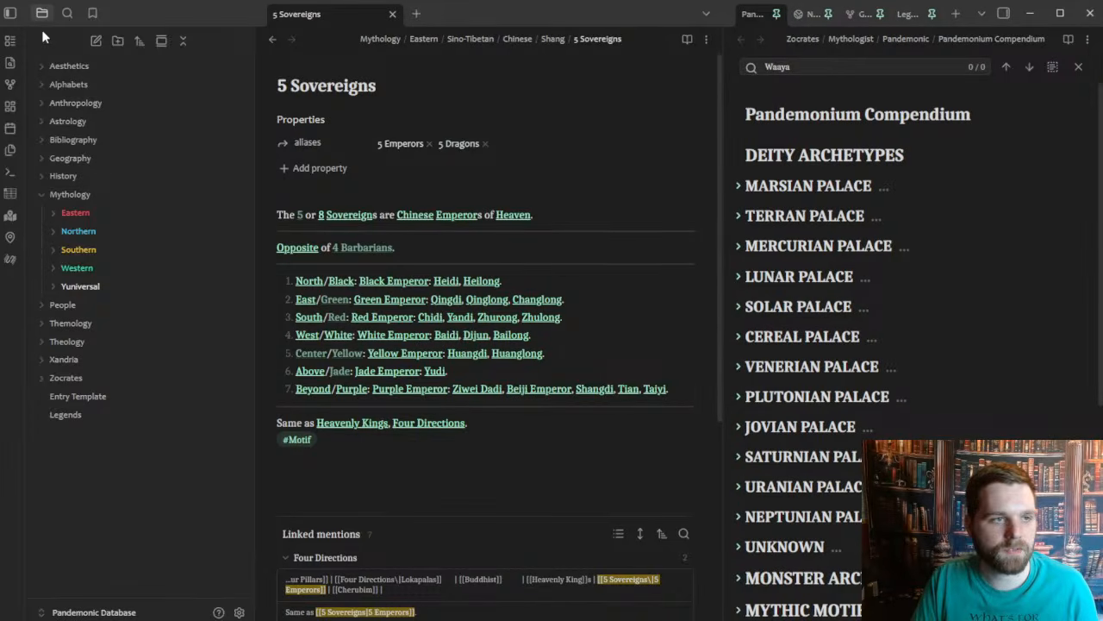
{"action": "left_click", "coordinate": [68, 12]}
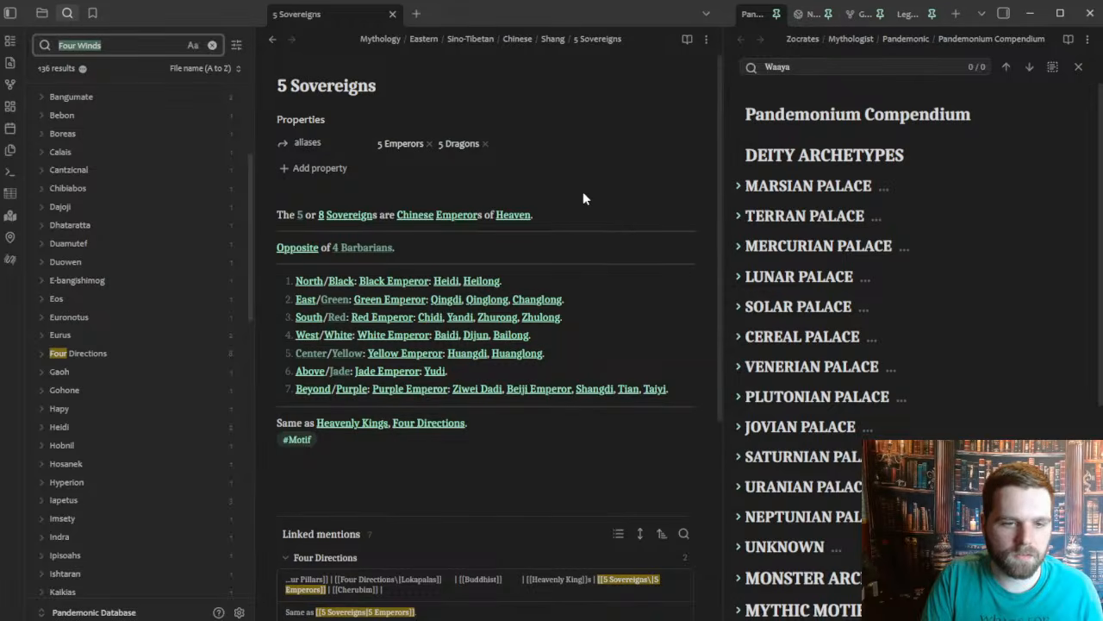
{"action": "type", "text": "Vintos"}
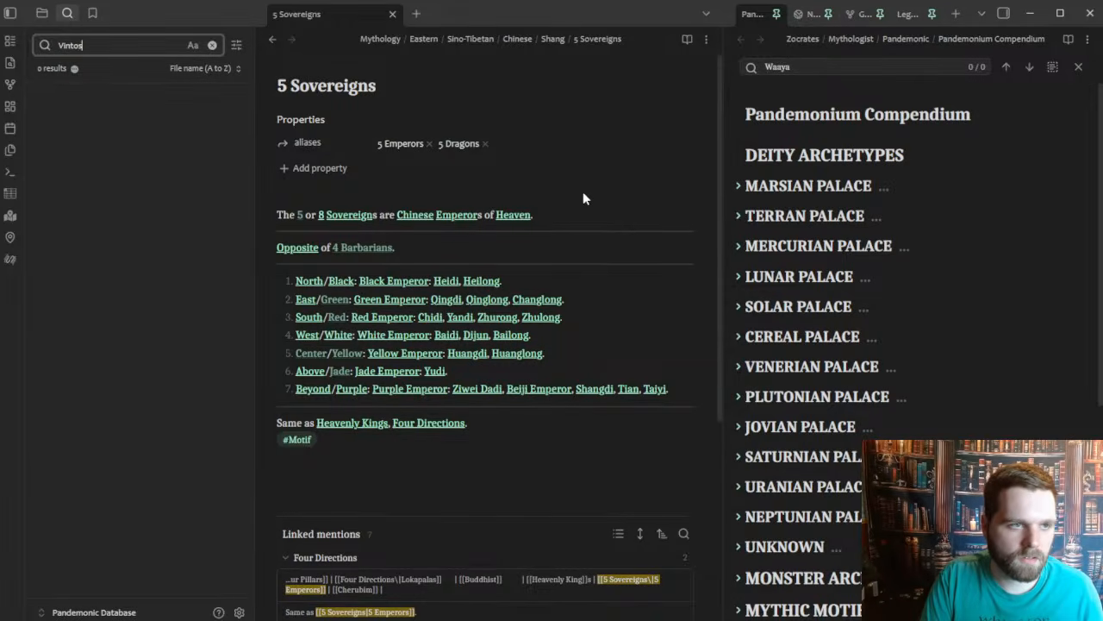
{"action": "key", "text": "BackSpace"}
{"action": "key", "text": "BackSpace"}
{"action": "key", "text": "BackSpace"}
{"action": "type", "text": "dos"}
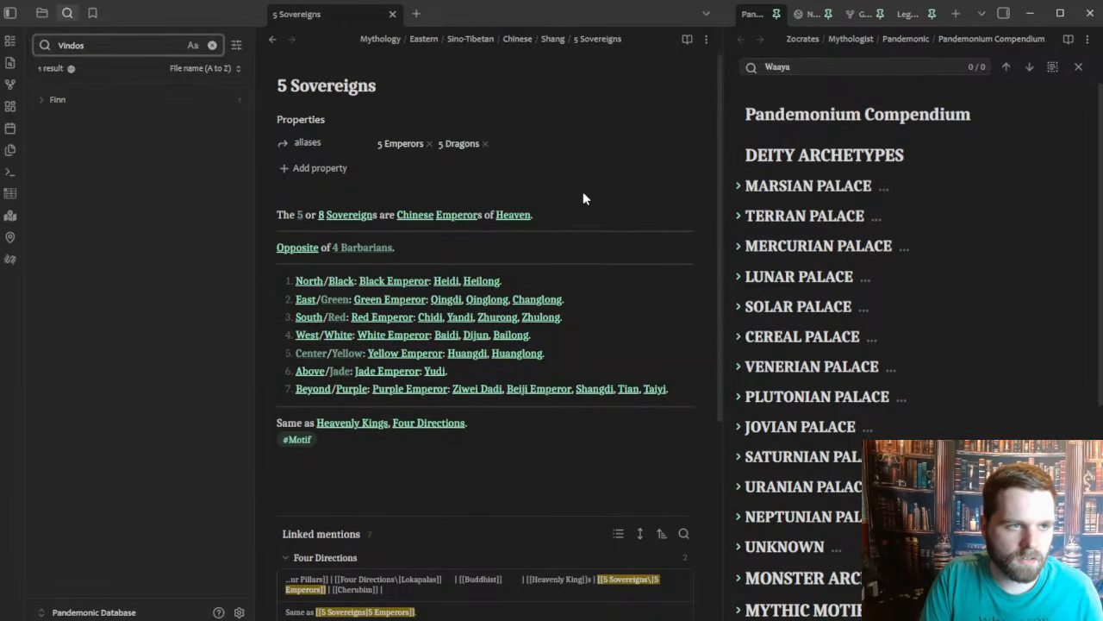
{"action": "key", "text": "BackSpace"}
{"action": "key", "text": "BackSpace"}
{"action": "key", "text": "BackSpace"}
{"action": "key", "text": "BackSpace"}
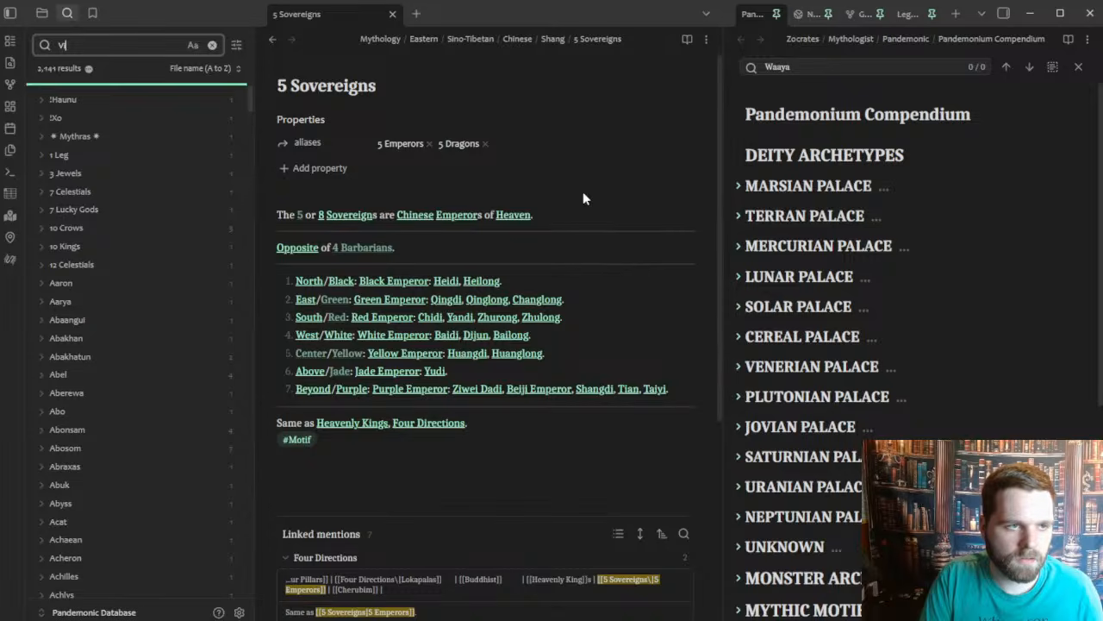
{"action": "type", "text": "nt"}
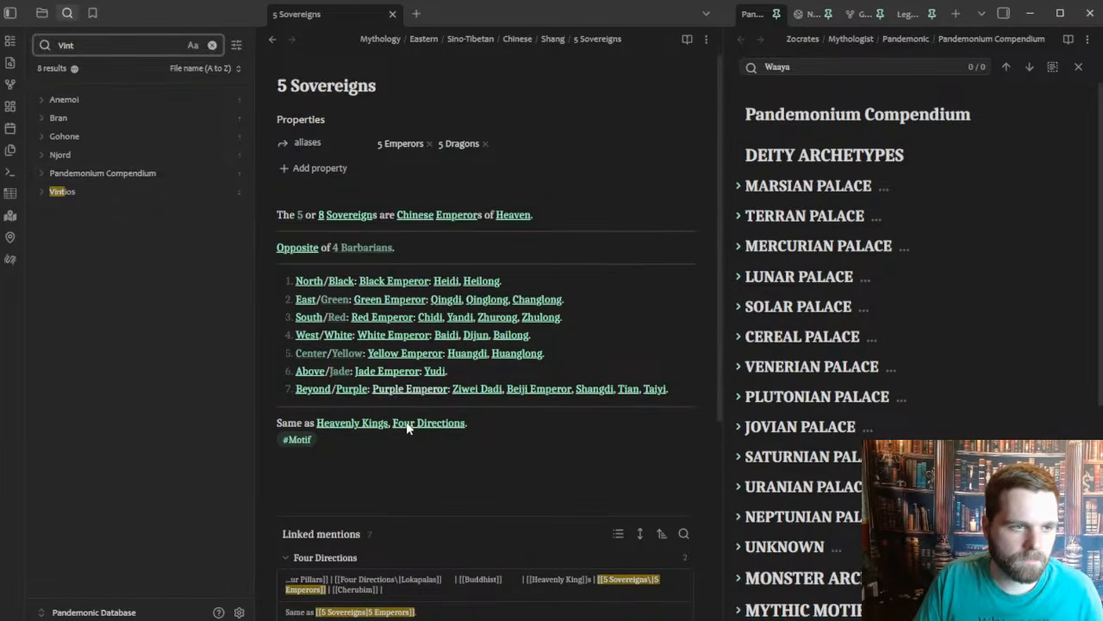
- Open the Anemoi note to check the Roman name of the winds, restore the file list and return to the Miro board
{"action": "left_click", "coordinate": [85, 97]}
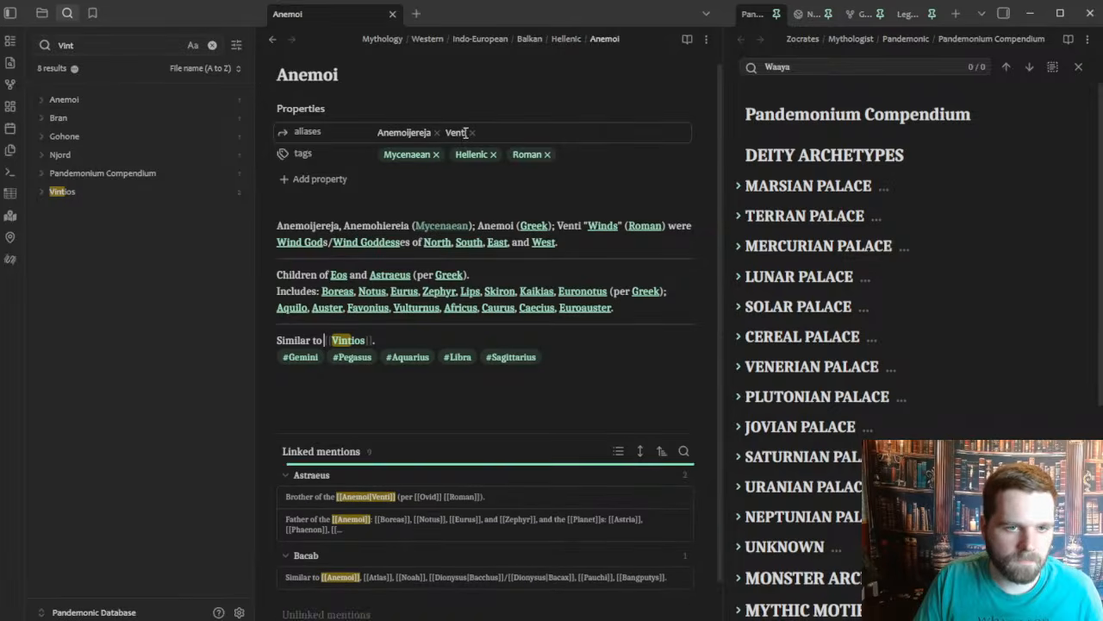
{"action": "left_click", "coordinate": [41, 13]}
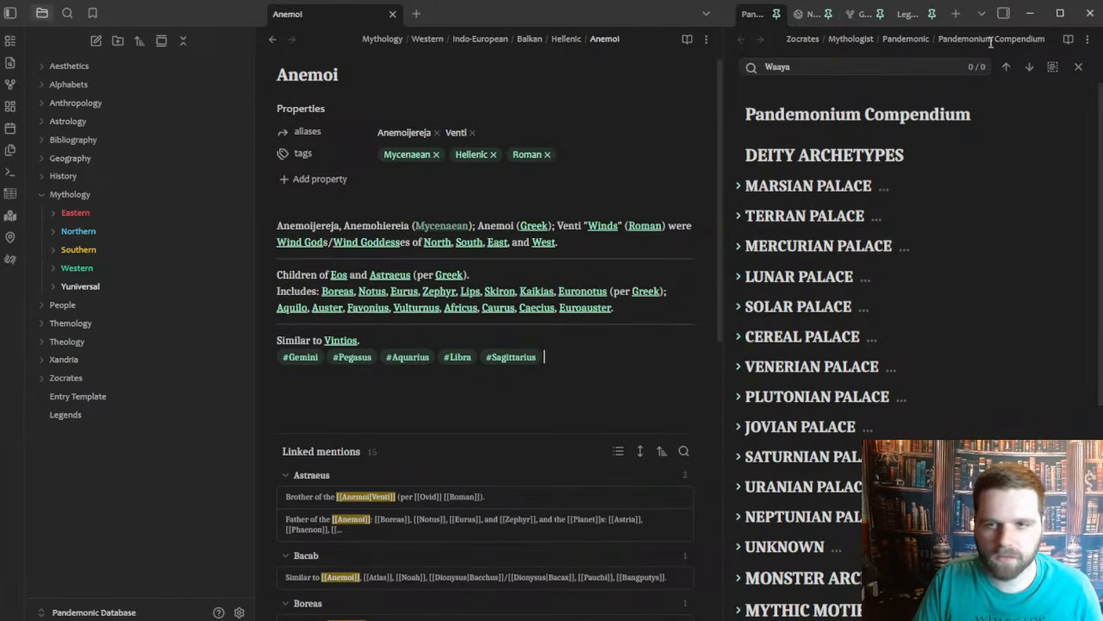
{"action": "left_click", "coordinate": [1032, 13]}
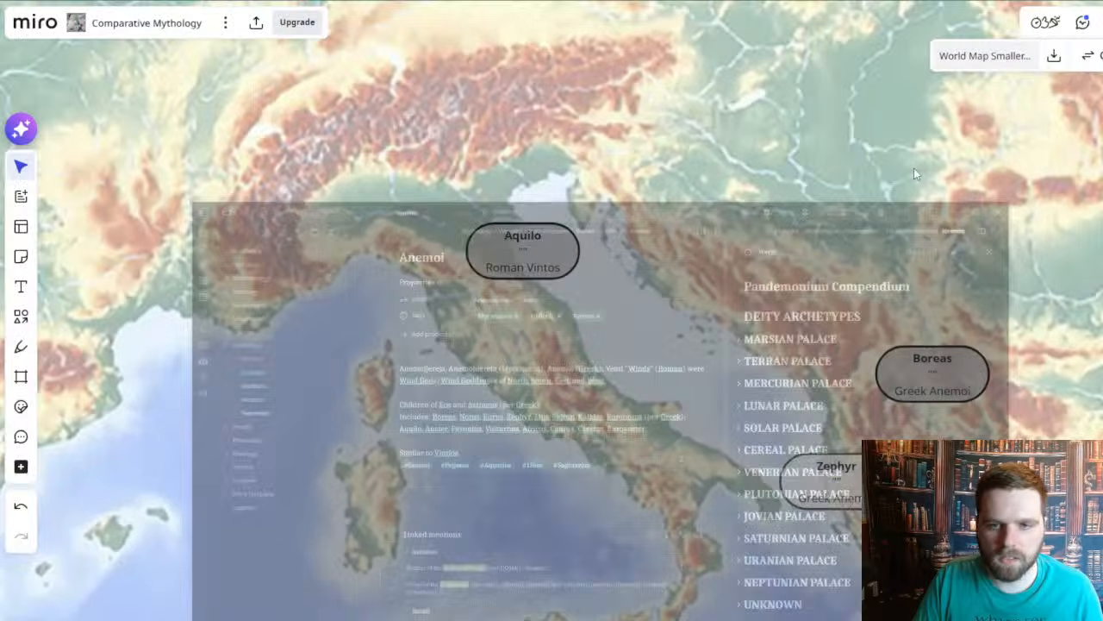
- Change the Aquilo label's pantheon line to Roman Venti and deselect the label
{"action": "left_click", "coordinate": [528, 252]}
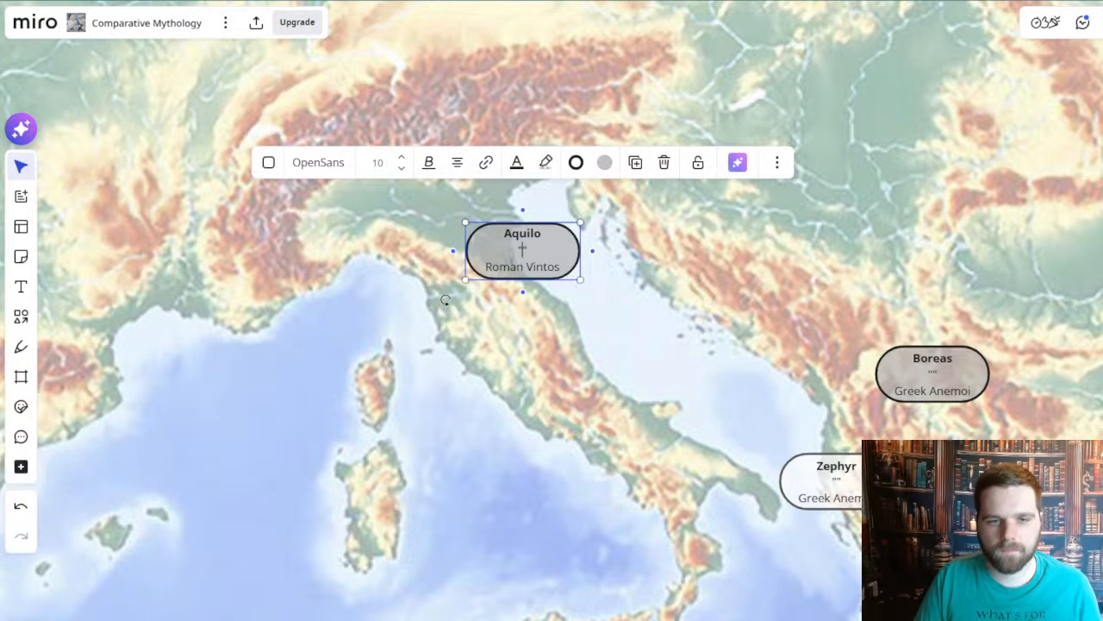
{"action": "double_click", "coordinate": [543, 270]}
{"action": "type", "text": "Venti"}
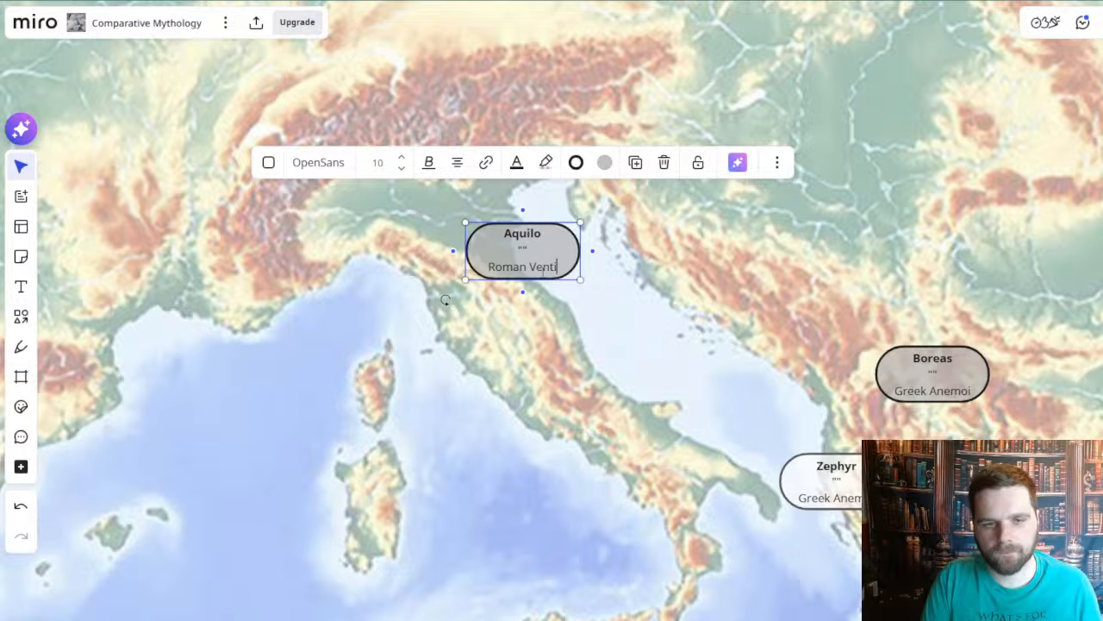
{"action": "left_click", "coordinate": [481, 329]}
- Check the Roman Winds row of the directions table for its deities and directions, and return to the map over Europe
{"action": "left_click_drag", "start_coordinate": [546, 318], "coordinate": [517, 230]}
{"action": "scroll", "coordinate": [536, 274], "scroll_direction": "down", "scroll_amount": 2}
{"action": "left_click_drag", "start_coordinate": [618, 296], "coordinate": [593, 300]}
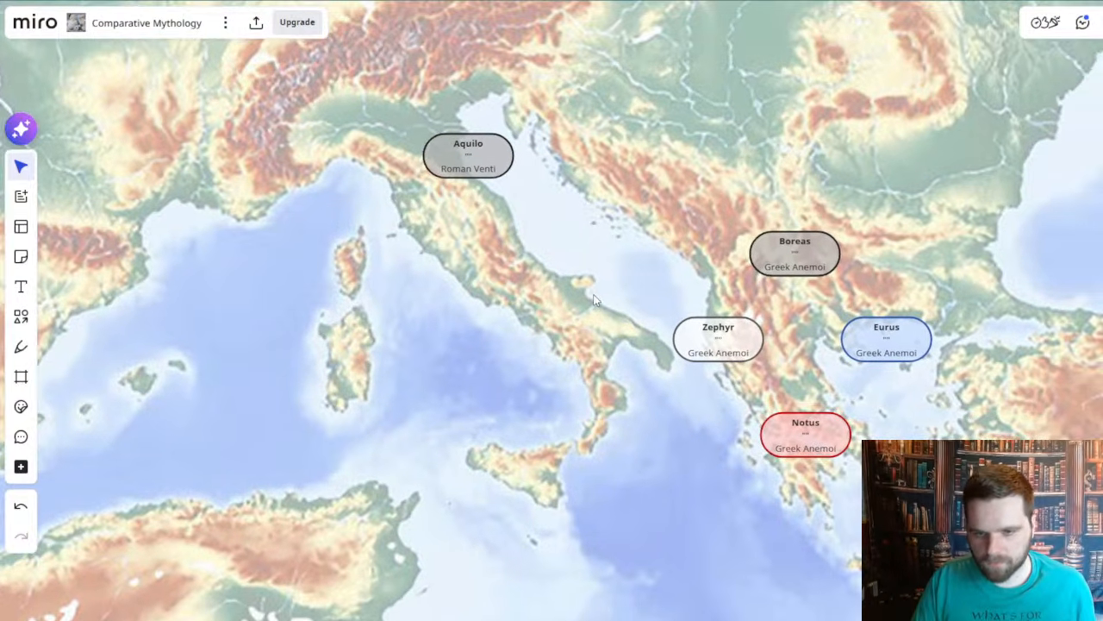
{"action": "scroll", "coordinate": [593, 297], "scroll_direction": "down", "scroll_amount": 1}
{"action": "scroll", "coordinate": [614, 352], "scroll_direction": "up", "scroll_amount": 1}
{"action": "left_click_drag", "start_coordinate": [618, 363], "coordinate": [550, 344]}
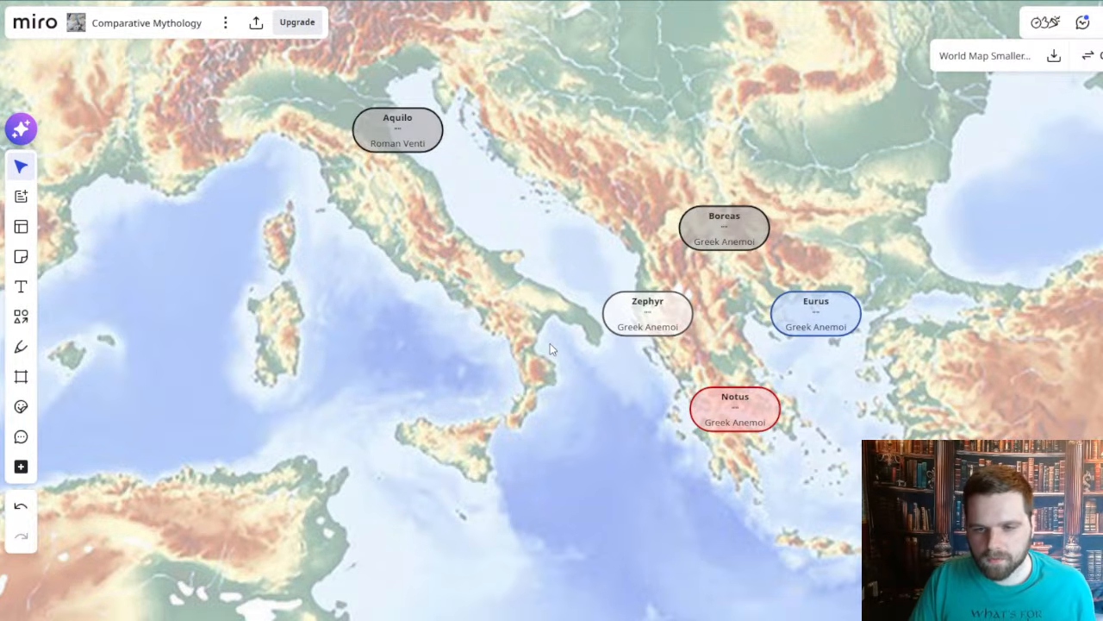
{"action": "scroll", "coordinate": [550, 343], "scroll_direction": "down", "scroll_amount": 3}
{"action": "left_click_drag", "start_coordinate": [390, 103], "coordinate": [540, 508]}
{"action": "left_click_drag", "start_coordinate": [608, 187], "coordinate": [720, 528]}
{"action": "scroll", "coordinate": [645, 259], "scroll_direction": "down", "scroll_amount": 2}
{"action": "scroll", "coordinate": [392, 53], "scroll_direction": "up", "scroll_amount": 4}
{"action": "left_click_drag", "start_coordinate": [483, 68], "coordinate": [485, 309]}
{"action": "scroll", "coordinate": [443, 172], "scroll_direction": "up", "scroll_amount": 2}
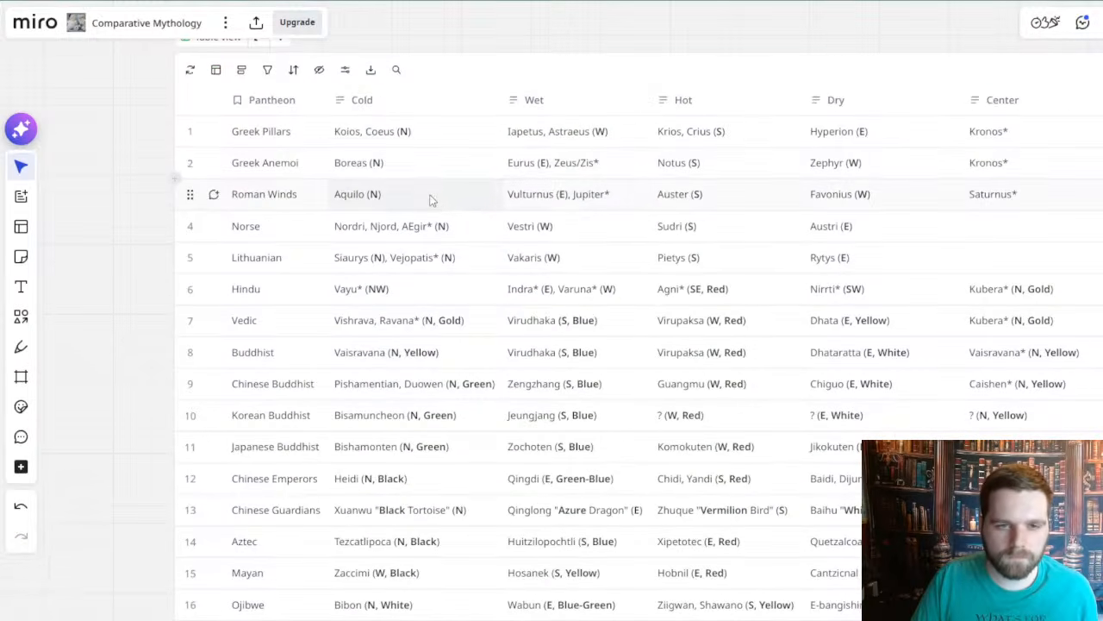
{"action": "scroll", "coordinate": [504, 213], "scroll_direction": "right", "scroll_amount": 2}
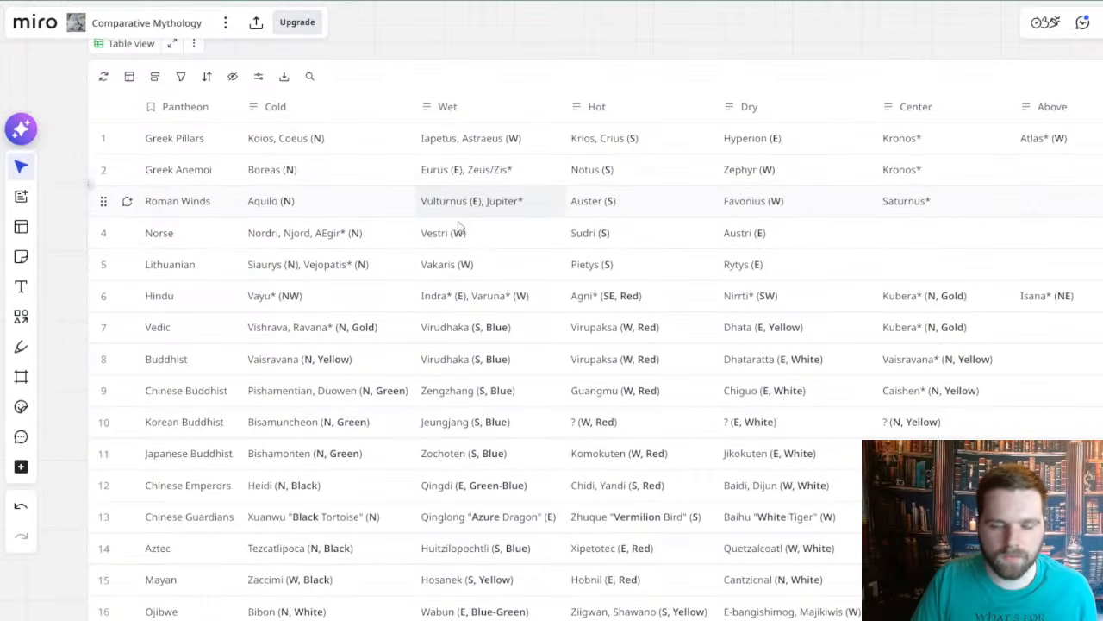
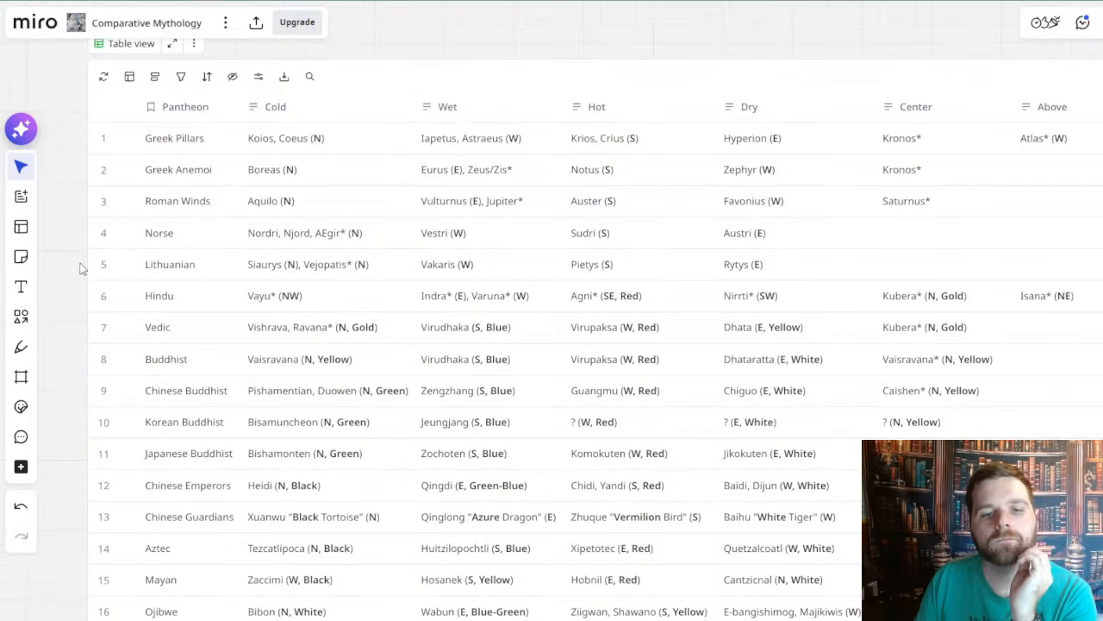
{"action": "scroll", "coordinate": [604, 185], "scroll_direction": "down", "scroll_amount": 5}
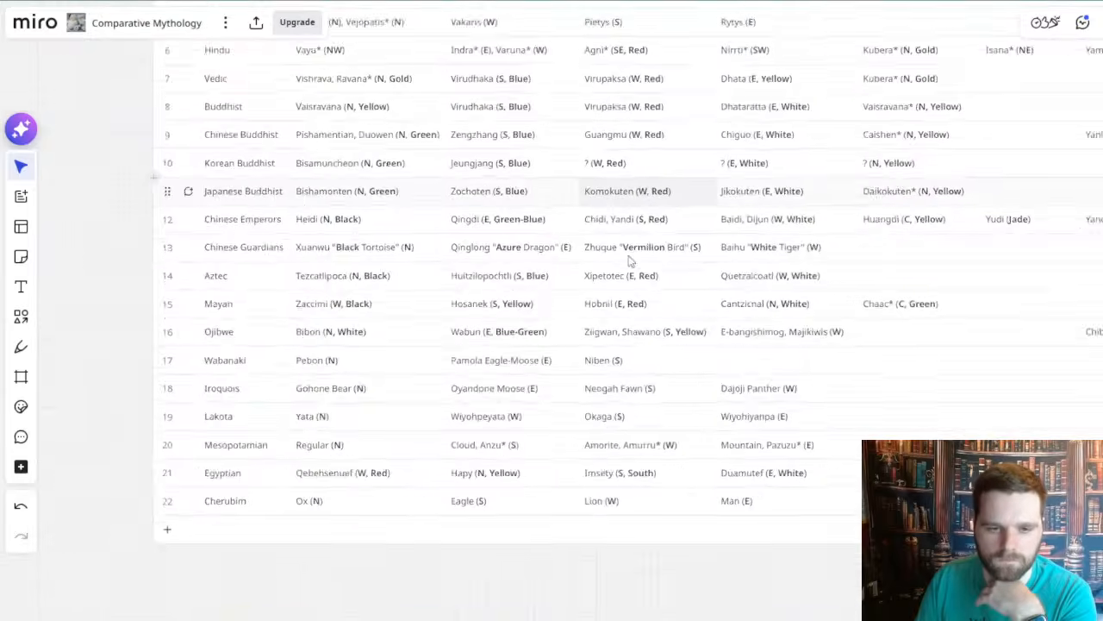
{"action": "scroll", "coordinate": [629, 259], "scroll_direction": "down", "scroll_amount": 5}
{"action": "left_click_drag", "start_coordinate": [530, 409], "coordinate": [468, 86]}
{"action": "left_click_drag", "start_coordinate": [625, 534], "coordinate": [567, 198]}
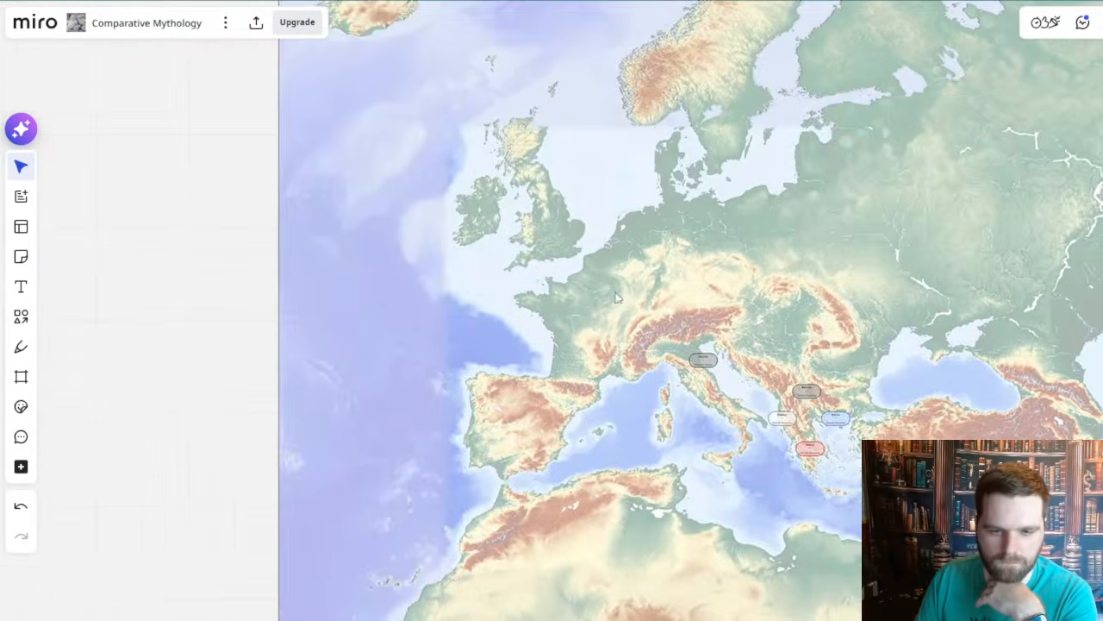
- Duplicate the Greek Notus label and place the copy in the sea between Sardinia and southern Italy
{"action": "left_click_drag", "start_coordinate": [681, 403], "coordinate": [508, 146]}
{"action": "scroll", "coordinate": [572, 150], "scroll_direction": "up", "scroll_amount": 4}
{"action": "left_click", "coordinate": [755, 264]}
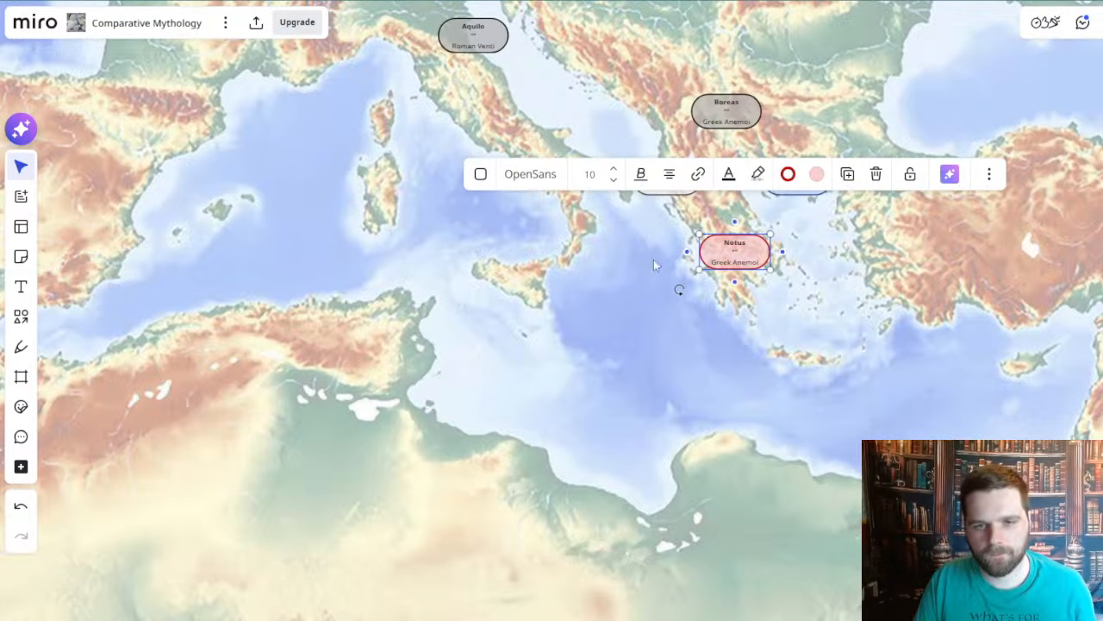
{"action": "key", "text": "ctrl+v"}
{"action": "left_click_drag", "start_coordinate": [561, 308], "coordinate": [645, 417]}
{"action": "left_click_drag", "start_coordinate": [605, 329], "coordinate": [570, 314]}
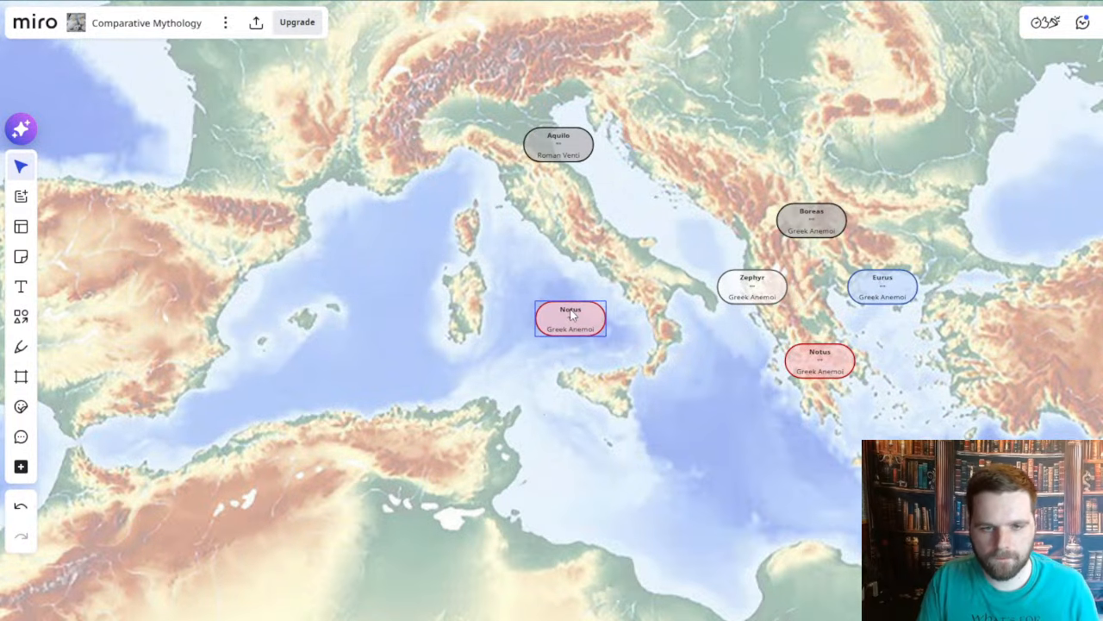
- Rename the copied Notus label as Auster and change its pantheon line to Roman Venti
{"action": "double_click", "coordinate": [570, 313]}
{"action": "type", "text": "Auster"}
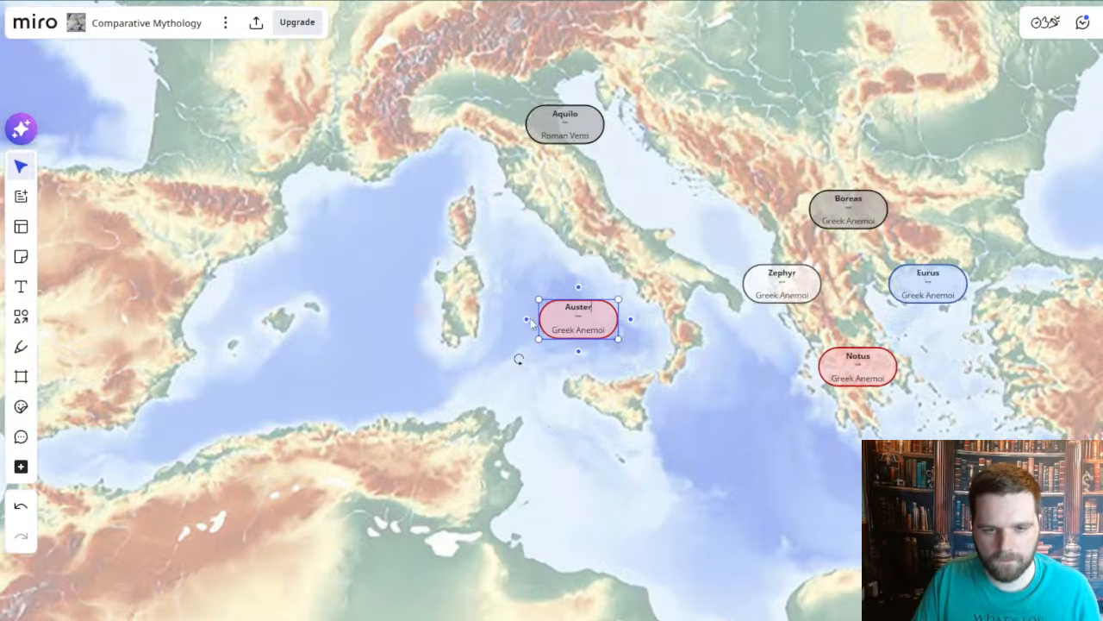
{"action": "scroll", "coordinate": [531, 318], "scroll_direction": "up", "scroll_amount": 1}
{"action": "double_click", "coordinate": [564, 329]}
{"action": "type", "text": "Roman"}
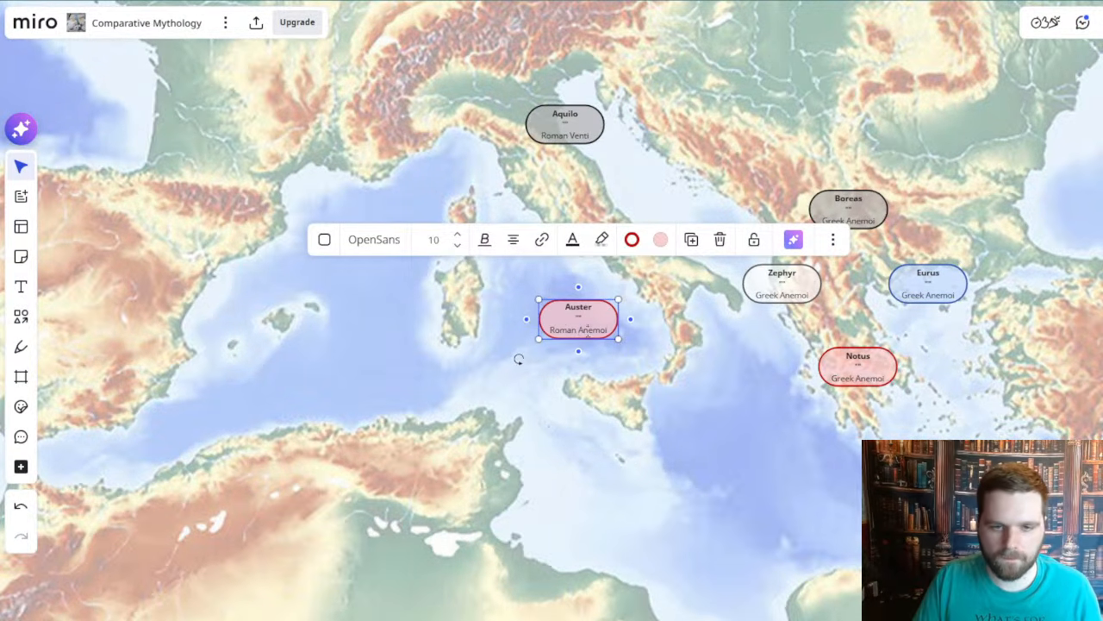
{"action": "double_click", "coordinate": [591, 330]}
{"action": "type", "text": "Venti"}
{"action": "left_click", "coordinate": [726, 378]}
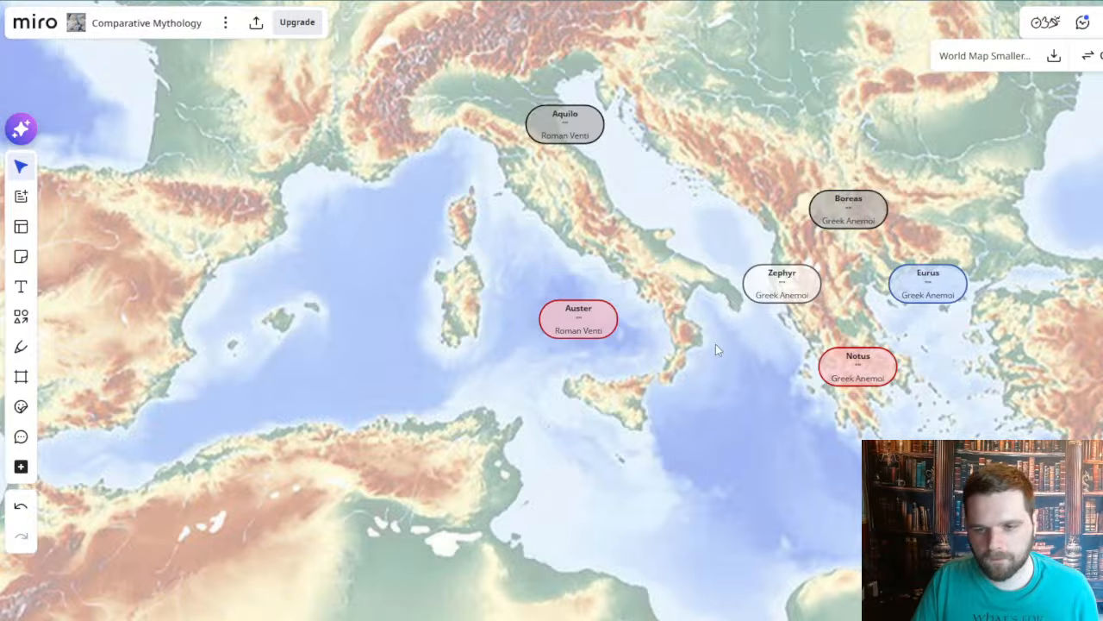
- Duplicate the Greek Zephyr label and place the copy west of Italy, between Corsica and Sardinia
{"action": "left_click", "coordinate": [773, 284]}
{"action": "key", "text": "ctrl+c"}
{"action": "key", "text": "ctrl+v"}
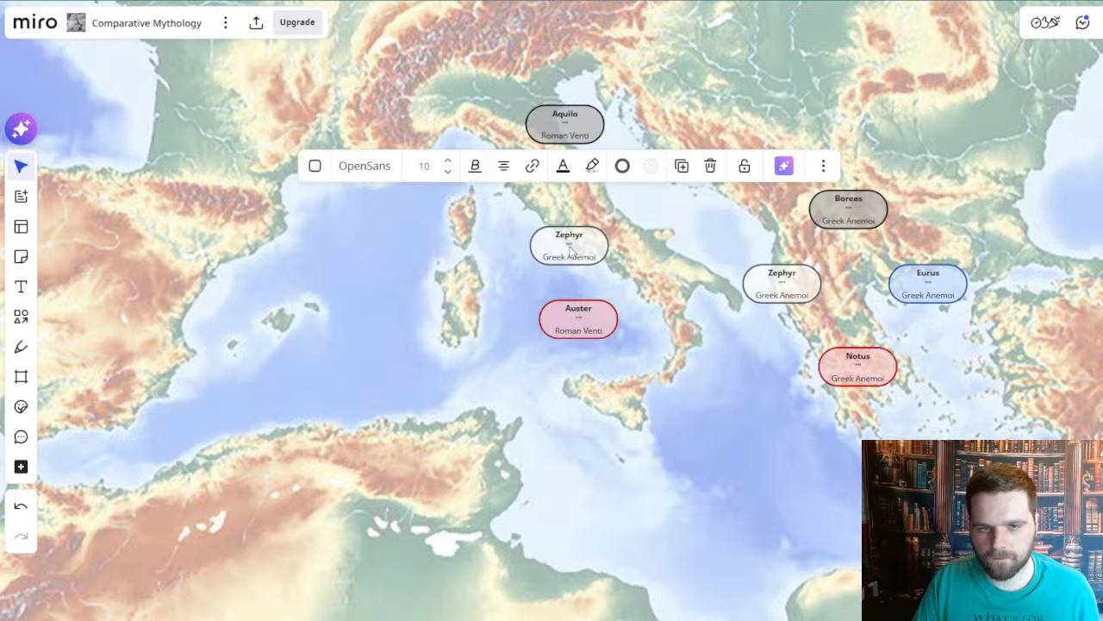
{"action": "left_click_drag", "start_coordinate": [574, 251], "coordinate": [488, 249]}
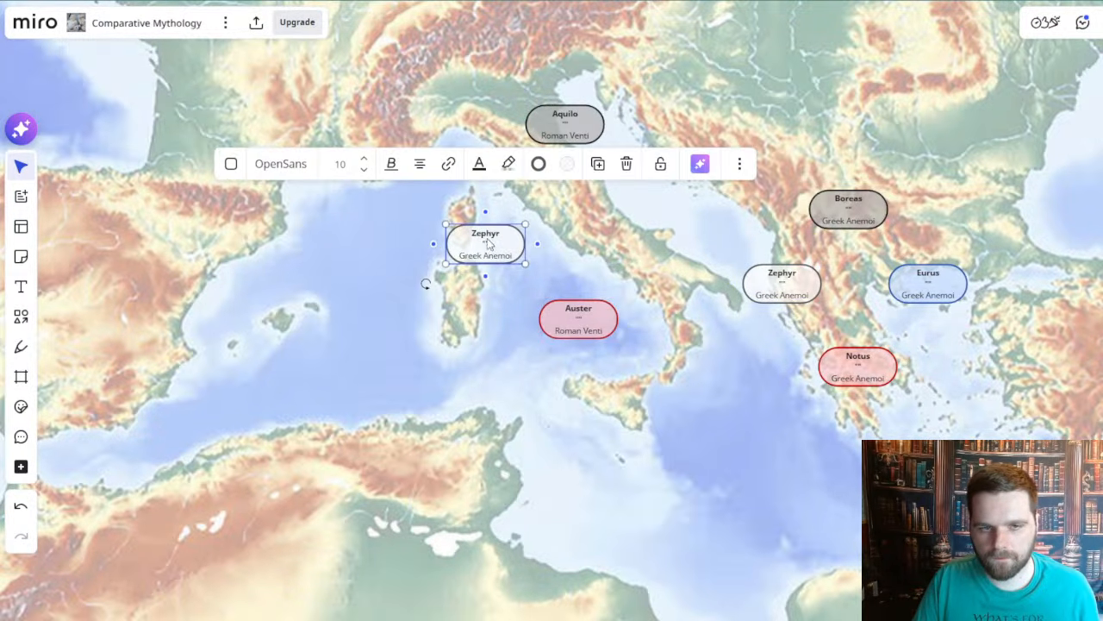
- Rename the copied Zephyr label as Favonius and replace its pantheon text with Roman Venti
{"action": "double_click", "coordinate": [485, 233]}
{"action": "type", "text": "Favonius"}
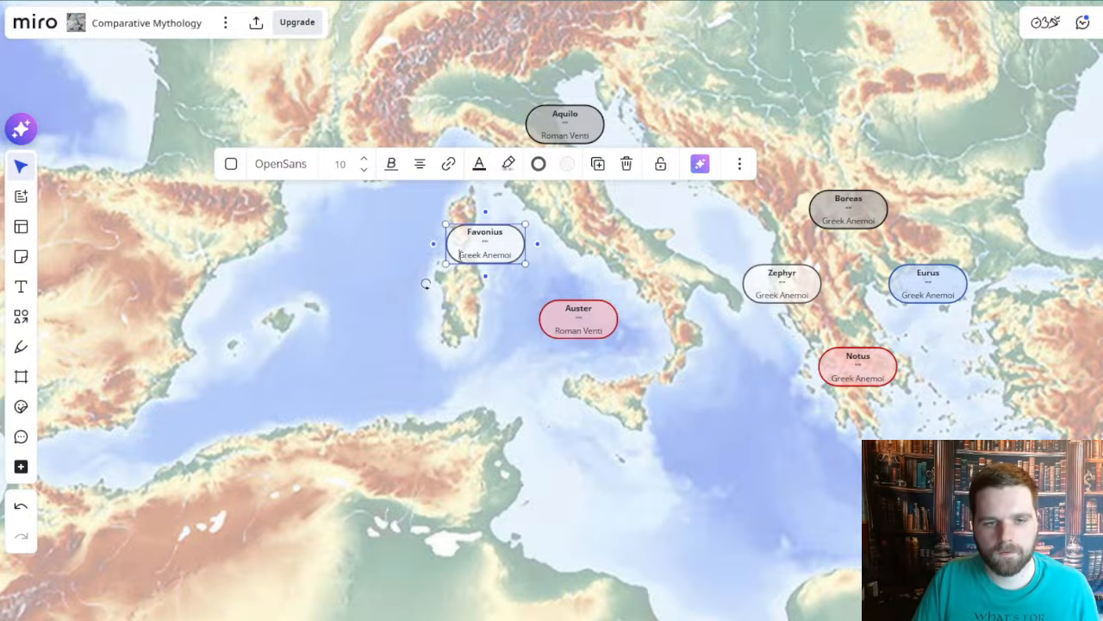
{"action": "triple_click", "coordinate": [514, 250]}
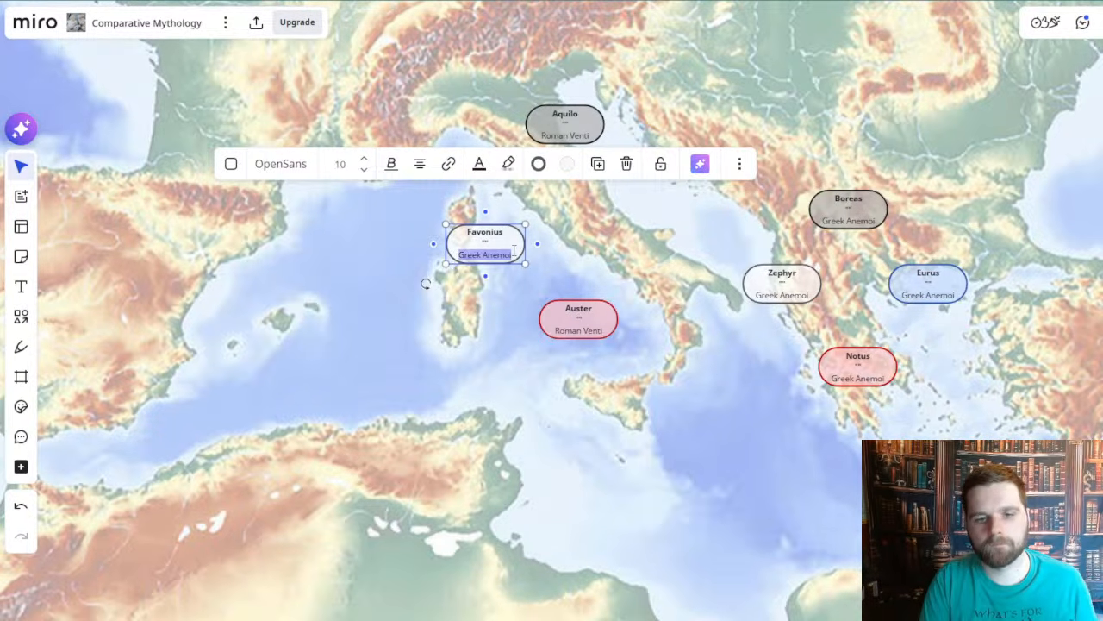
{"action": "type", "text": "Roman Venti"}
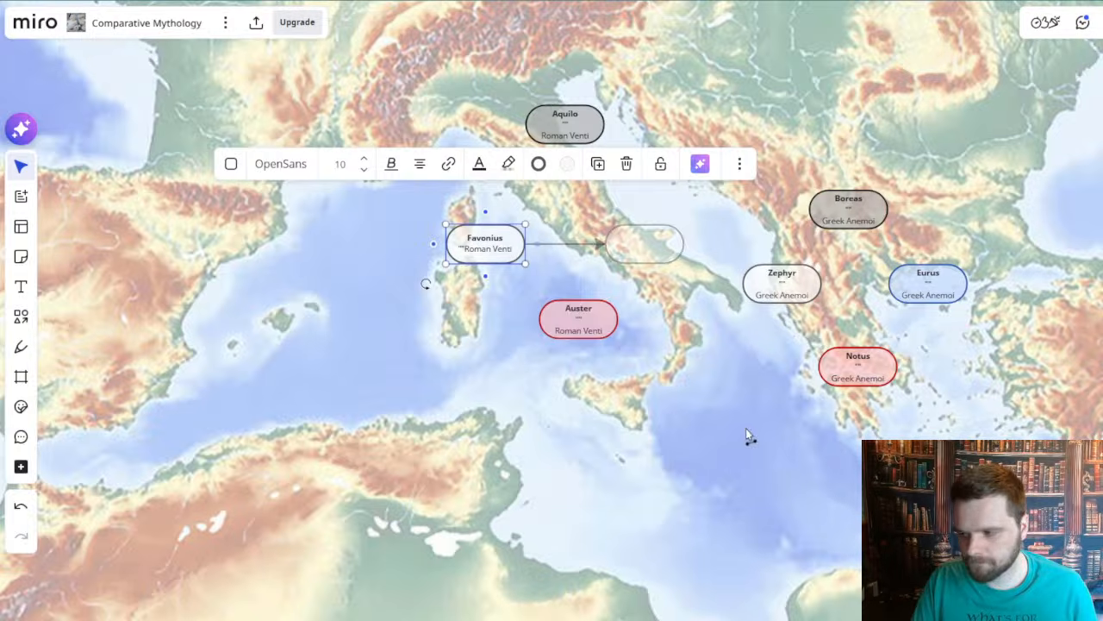
{"action": "left_click", "coordinate": [507, 362]}
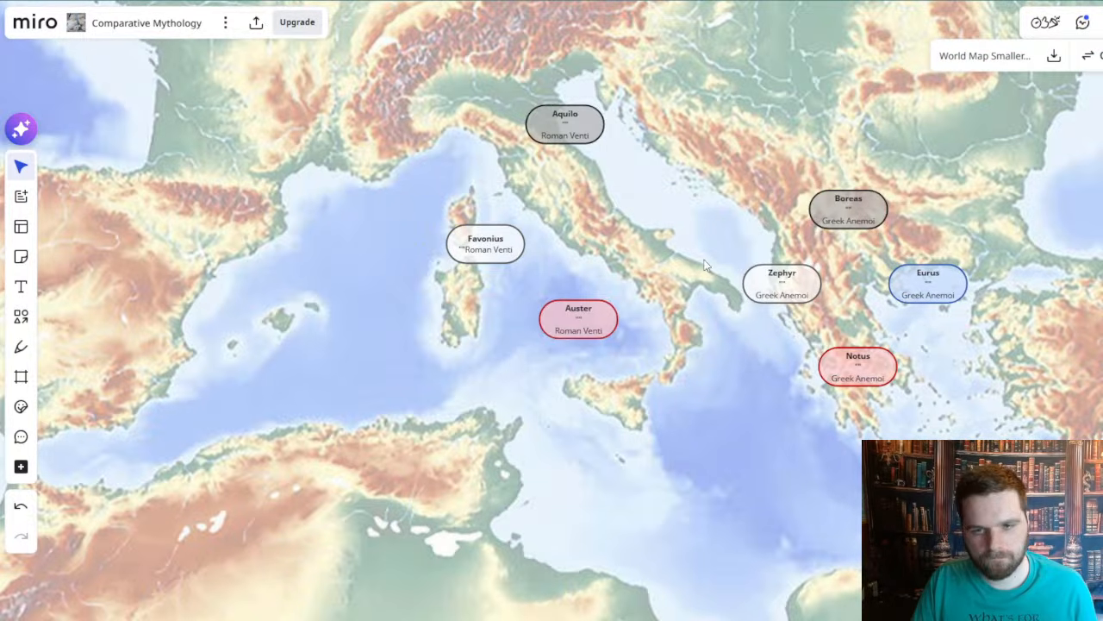
- Nudge the Greek Zephyr label slightly west and place a copy of the Eurus label on Italy's Adriatic coast
{"action": "left_click", "coordinate": [766, 286]}
{"action": "mouse_move", "coordinate": [770, 288]}
{"action": "left_mouse_down"}
{"action": "mouse_move", "coordinate": [614, 232]}
{"action": "mouse_move", "coordinate": [769, 301]}
{"action": "mouse_move", "coordinate": [757, 292]}
{"action": "mouse_move", "coordinate": [769, 292]}
{"action": "left_mouse_up"}
{"action": "left_click", "coordinate": [939, 284]}
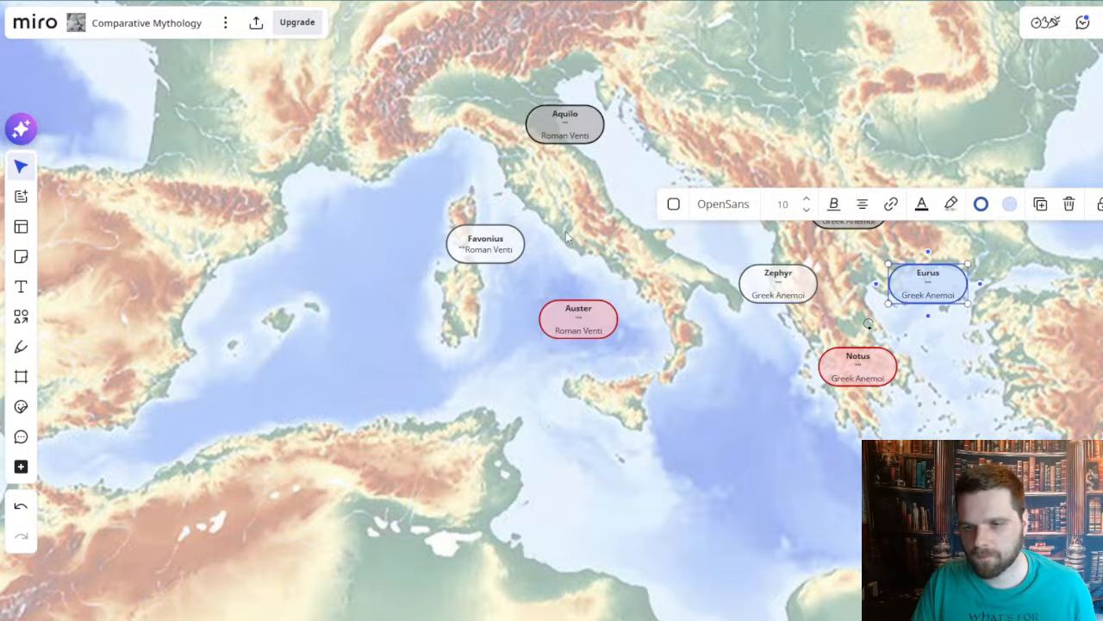
{"action": "key", "text": "ctrl+v"}
{"action": "left_click_drag", "start_coordinate": [631, 228], "coordinate": [668, 181]}
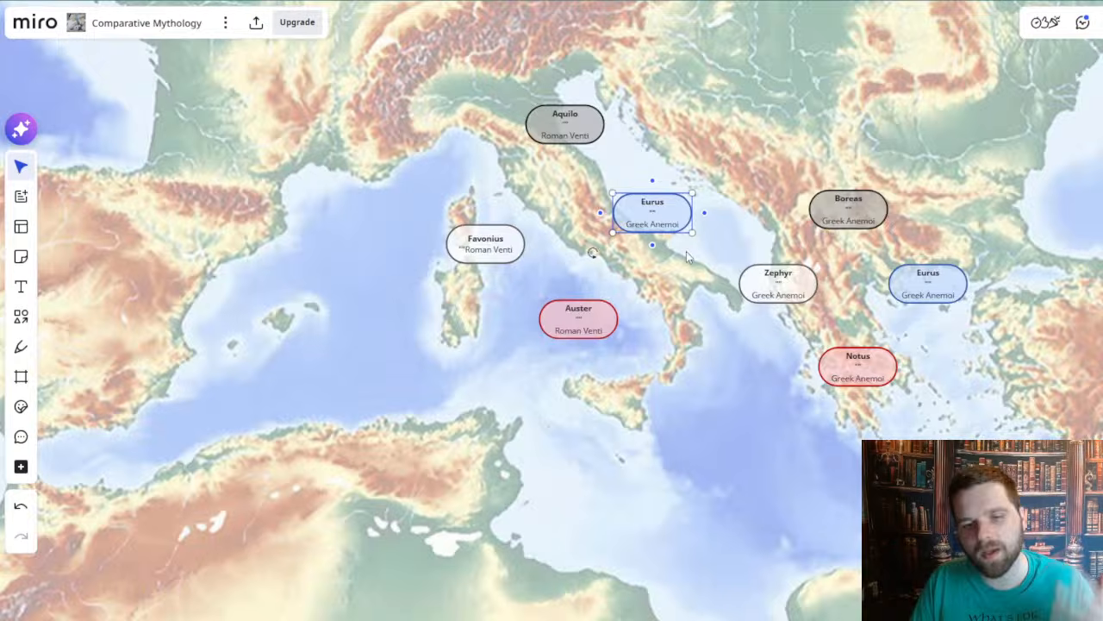
- Move the copied Eurus label southeast onto the heel of Italy, beside the Greek Zephyr label
{"action": "scroll", "coordinate": [687, 249], "scroll_direction": "up", "scroll_amount": 3}
{"action": "left_click_drag", "start_coordinate": [688, 332], "coordinate": [682, 362]}
{"action": "left_click", "coordinate": [682, 362]}
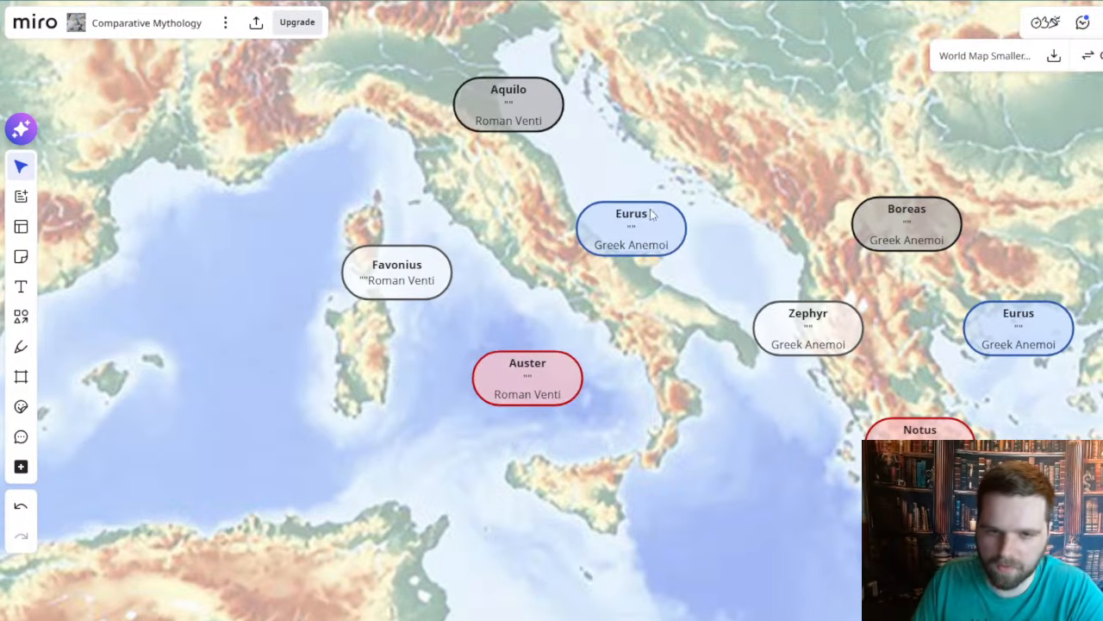
{"action": "left_click_drag", "start_coordinate": [618, 373], "coordinate": [536, 323]}
{"action": "left_click", "coordinate": [572, 176]}
{"action": "mouse_move", "coordinate": [572, 176]}
{"action": "left_mouse_down"}
{"action": "mouse_move", "coordinate": [621, 246]}
{"action": "mouse_move", "coordinate": [561, 159]}
{"action": "left_mouse_up"}
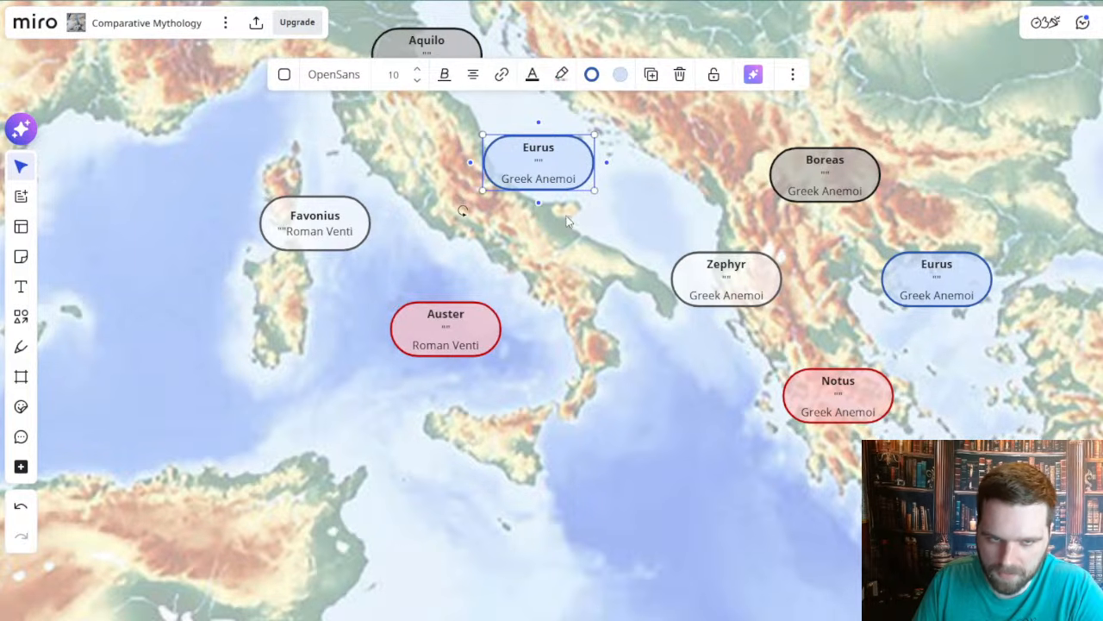
{"action": "left_click_drag", "start_coordinate": [626, 270], "coordinate": [621, 321]}
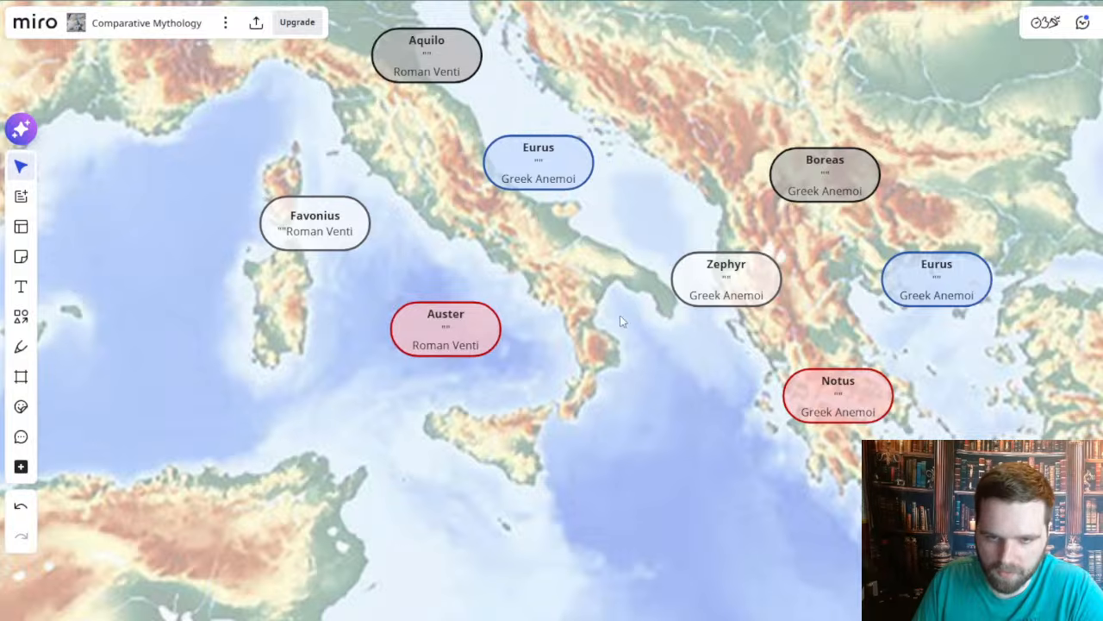
{"action": "scroll", "coordinate": [607, 357], "scroll_direction": "up", "scroll_amount": 5}
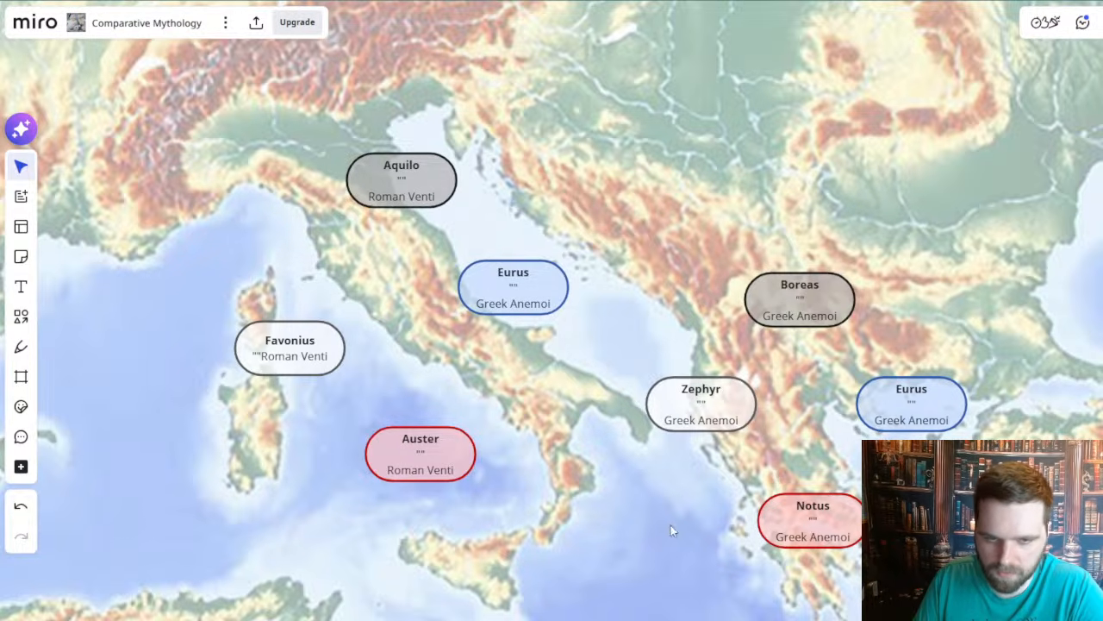
{"action": "left_click_drag", "start_coordinate": [613, 537], "coordinate": [718, 428]}
{"action": "left_click_drag", "start_coordinate": [741, 205], "coordinate": [671, 227]}
{"action": "left_click", "coordinate": [564, 198]}
{"action": "left_click_drag", "start_coordinate": [563, 198], "coordinate": [600, 230]}
{"action": "left_click_drag", "start_coordinate": [606, 277], "coordinate": [627, 286]}
- Rename the copied Eurus label as Vulturnus and deselect it
{"action": "double_click", "coordinate": [628, 286]}
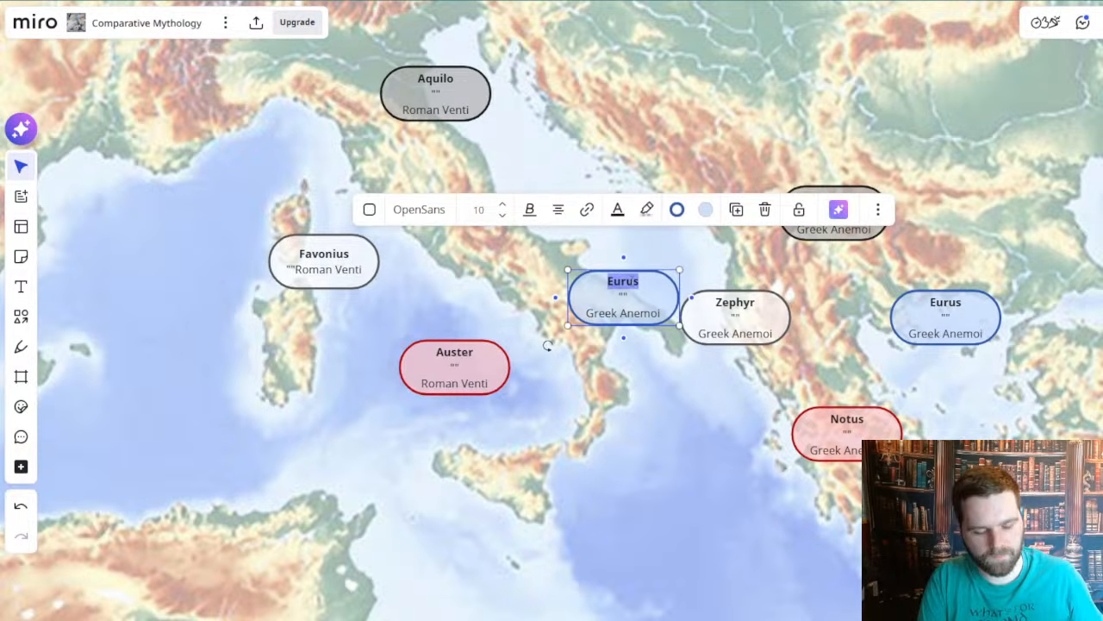
{"action": "type", "text": "Vulturnus"}
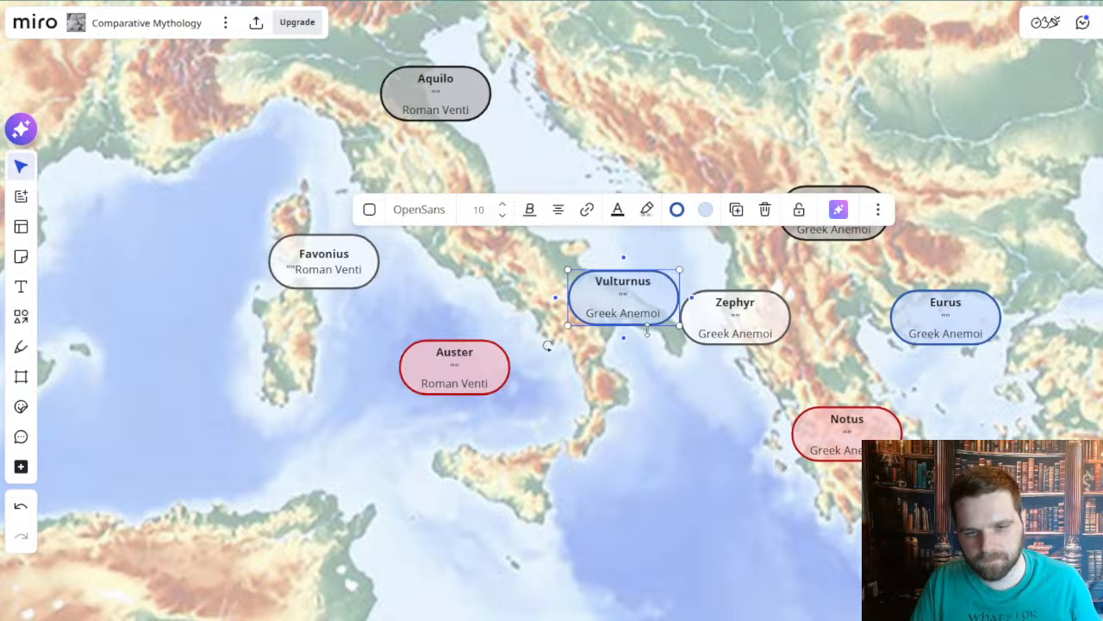
{"action": "key", "text": "Escape"}
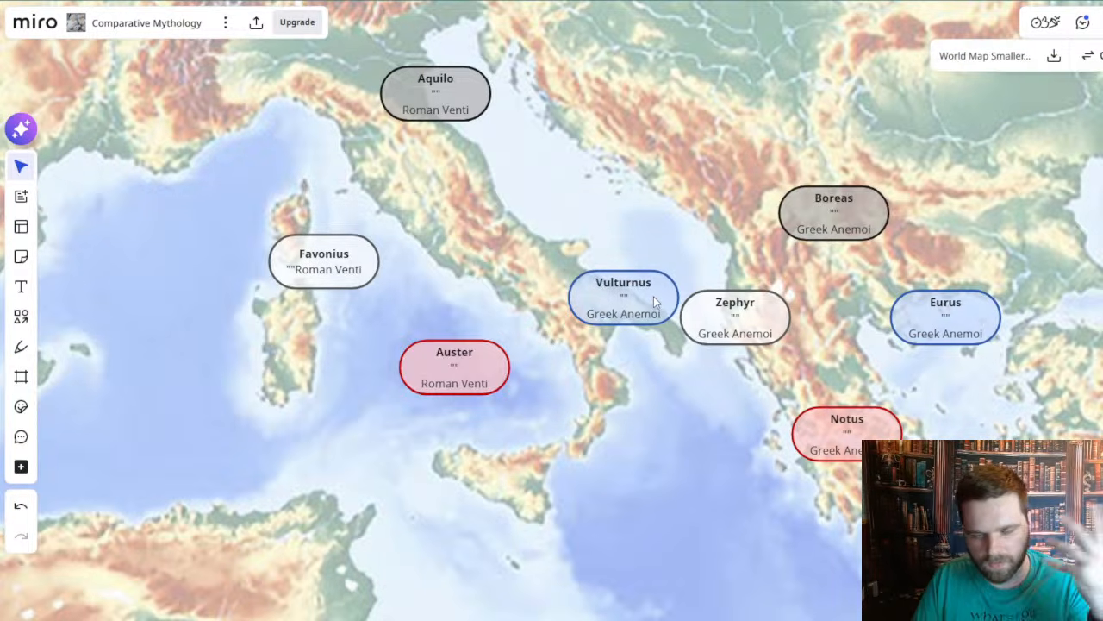
{"action": "left_click", "coordinate": [653, 296]}
{"action": "left_click", "coordinate": [690, 489]}
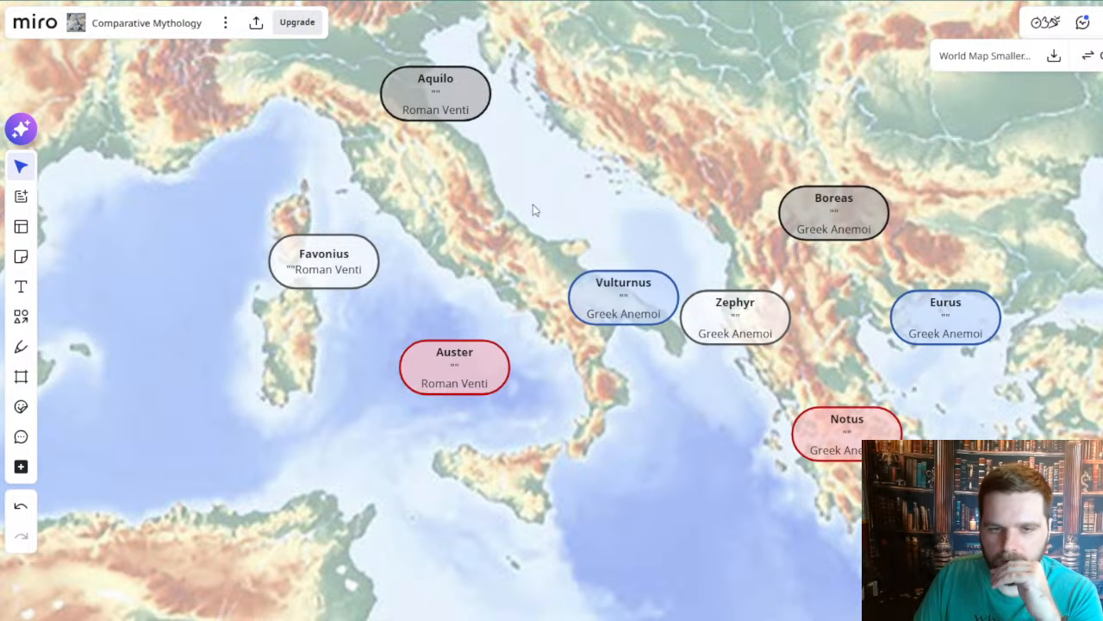
{"action": "scroll", "coordinate": [731, 475], "scroll_direction": "left", "scroll_amount": 2}
{"action": "scroll", "coordinate": [682, 431], "scroll_direction": "down", "scroll_amount": 2}
{"action": "left_click_drag", "start_coordinate": [681, 428], "coordinate": [728, 479]}
{"action": "left_click", "coordinate": [602, 462]}
{"action": "left_click", "coordinate": [689, 340]}
{"action": "left_click", "coordinate": [645, 494]}
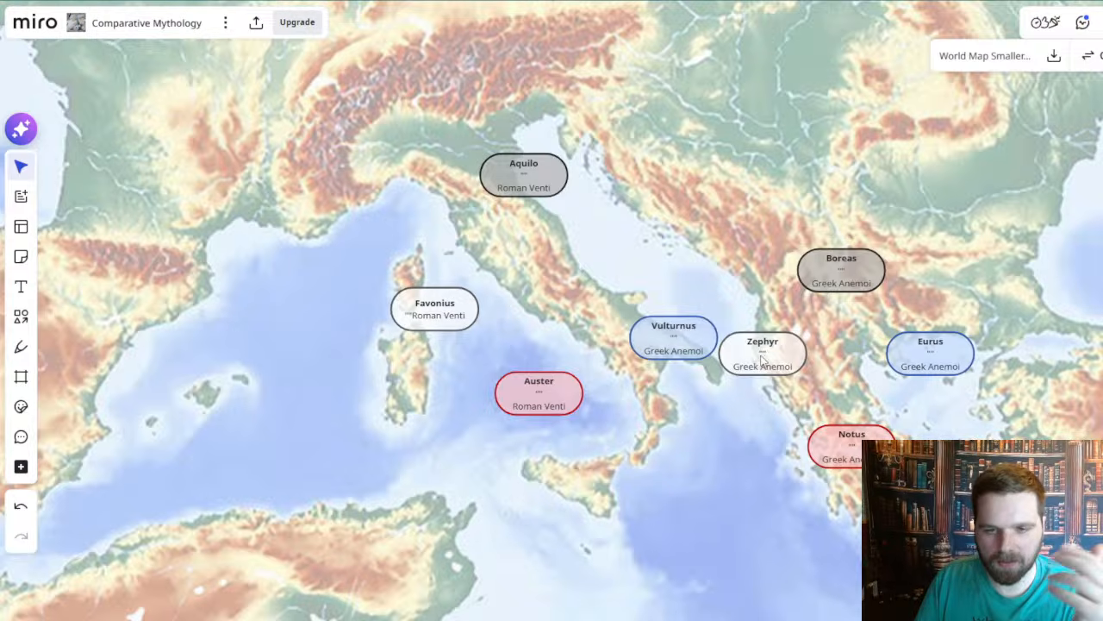
{"action": "left_click", "coordinate": [733, 372]}
- Put Roman Venti on its own line in the Favonius label, beneath the quotation marks
{"action": "left_click", "coordinate": [440, 317]}
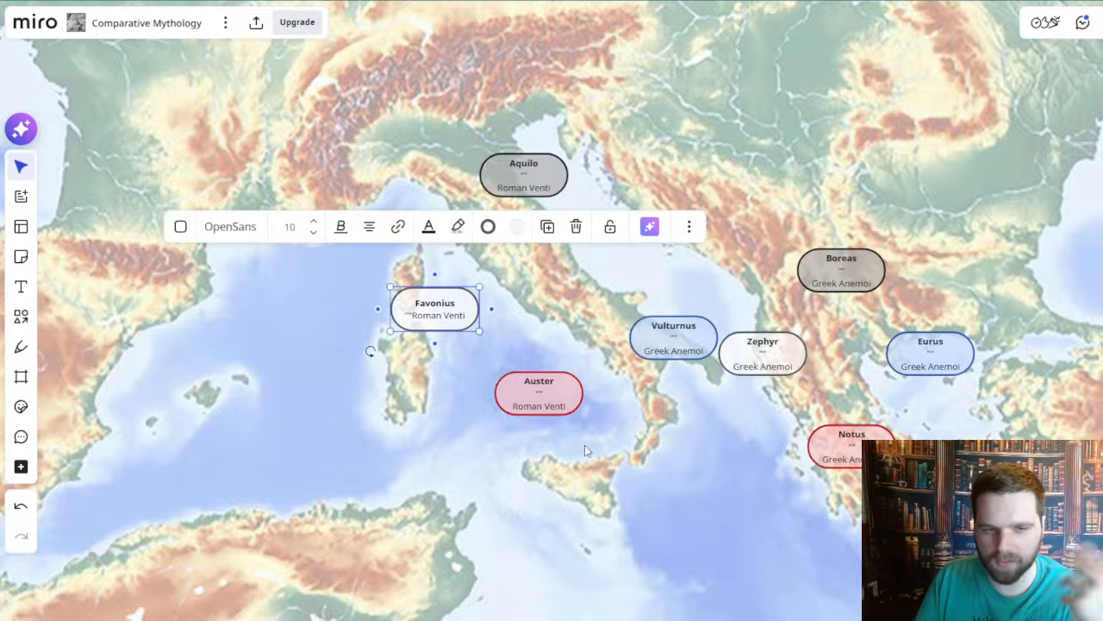
{"action": "double_click", "coordinate": [420, 316]}
{"action": "left_click_drag", "start_coordinate": [406, 316], "coordinate": [468, 316]}
{"action": "key", "text": "Left"}
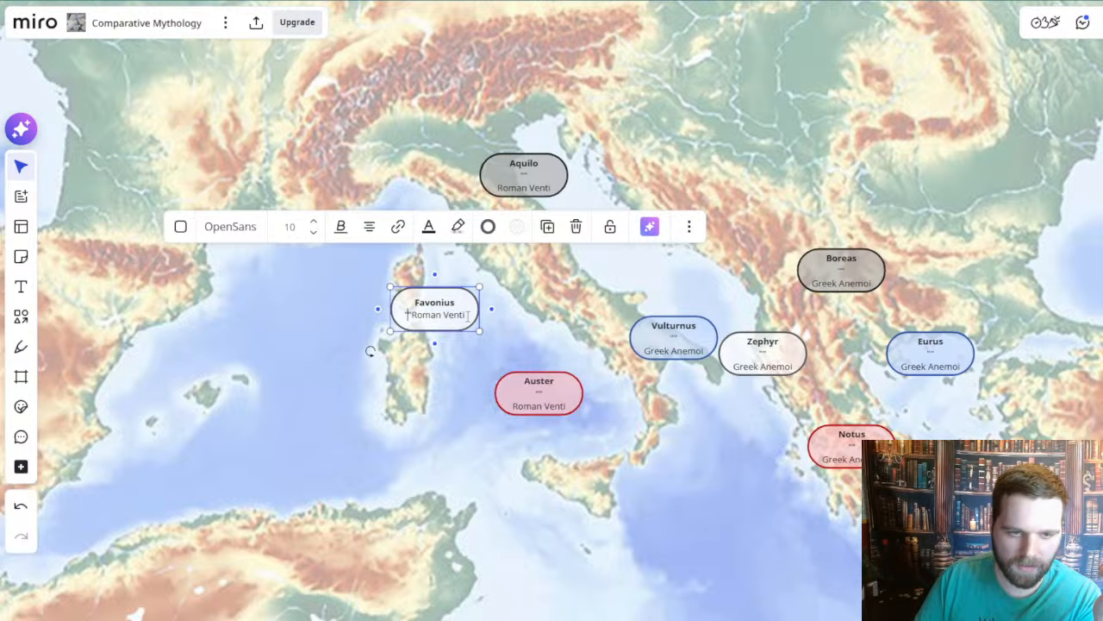
{"action": "key", "text": "Return"}
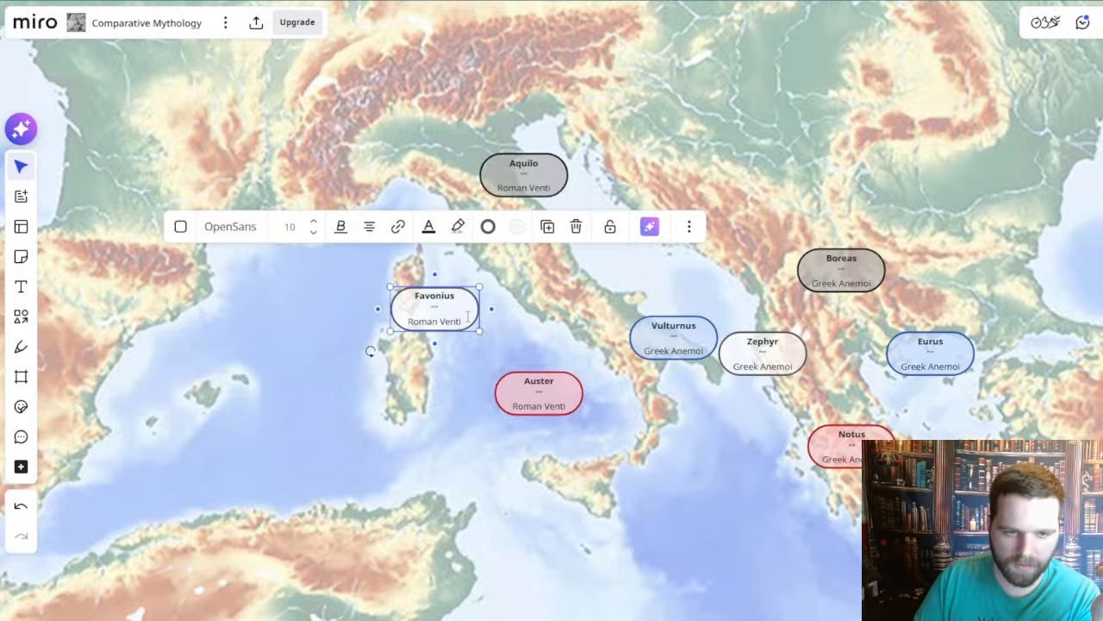
{"action": "key", "text": "Escape"}
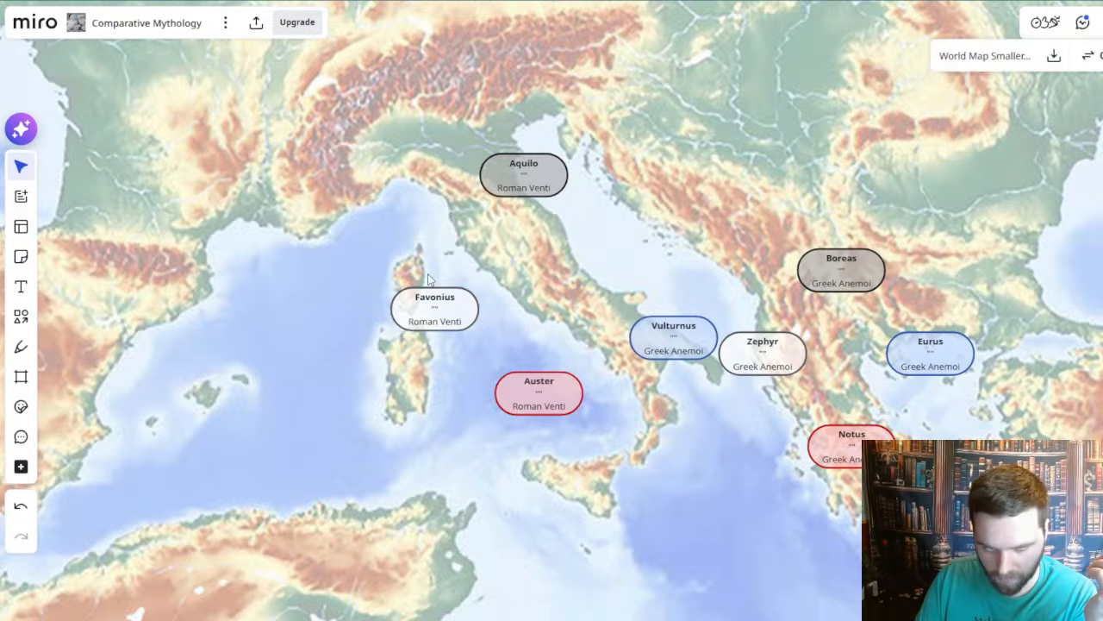
{"action": "key", "text": "Escape"}
- Move the Auster label southeast to the northern coast of Sicily
{"action": "left_click", "coordinate": [545, 394]}
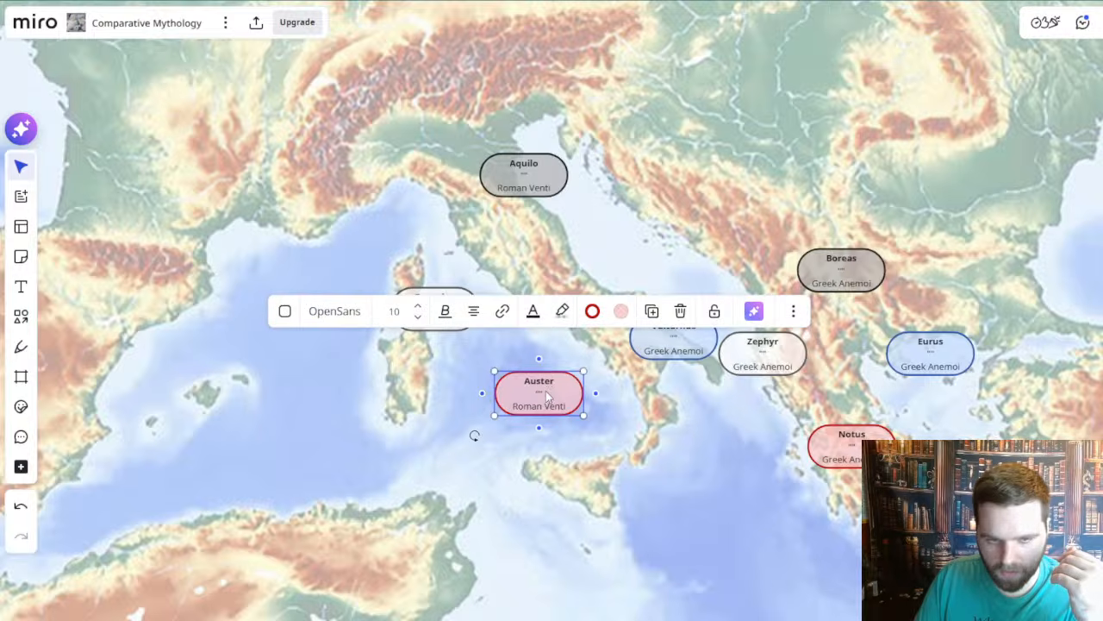
{"action": "left_click_drag", "start_coordinate": [542, 395], "coordinate": [570, 439]}
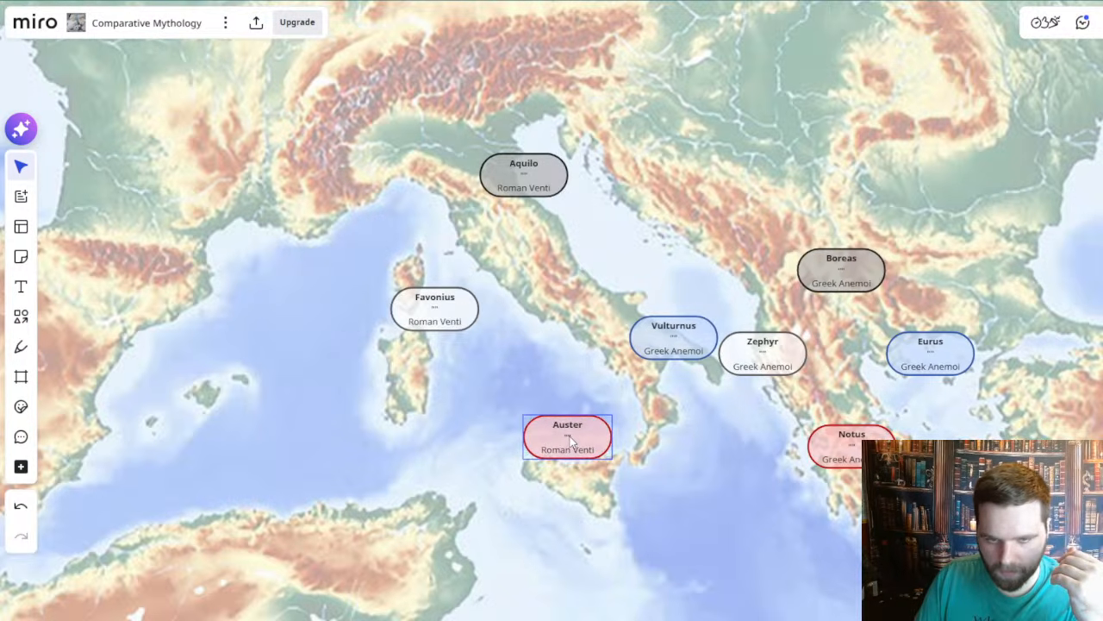
{"action": "left_click", "coordinate": [706, 478]}
{"action": "left_click_drag", "start_coordinate": [679, 139], "coordinate": [382, 498]}
{"action": "left_click", "coordinate": [608, 531]}
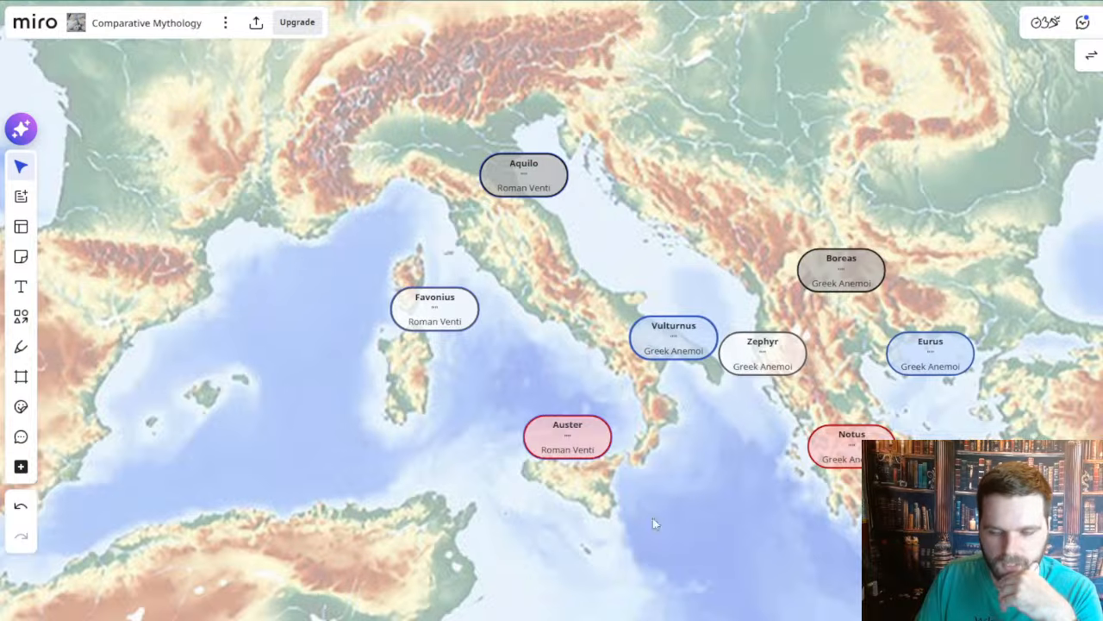
- Examine how the Roman Venti and Greek Anemoi labels are arranged across the Mediterranean and the wider European map
{"action": "scroll", "coordinate": [640, 529], "scroll_direction": "right", "scroll_amount": 4}
{"action": "scroll", "coordinate": [604, 508], "scroll_direction": "down", "scroll_amount": 1}
{"action": "scroll", "coordinate": [590, 493], "scroll_direction": "down", "scroll_amount": 1}
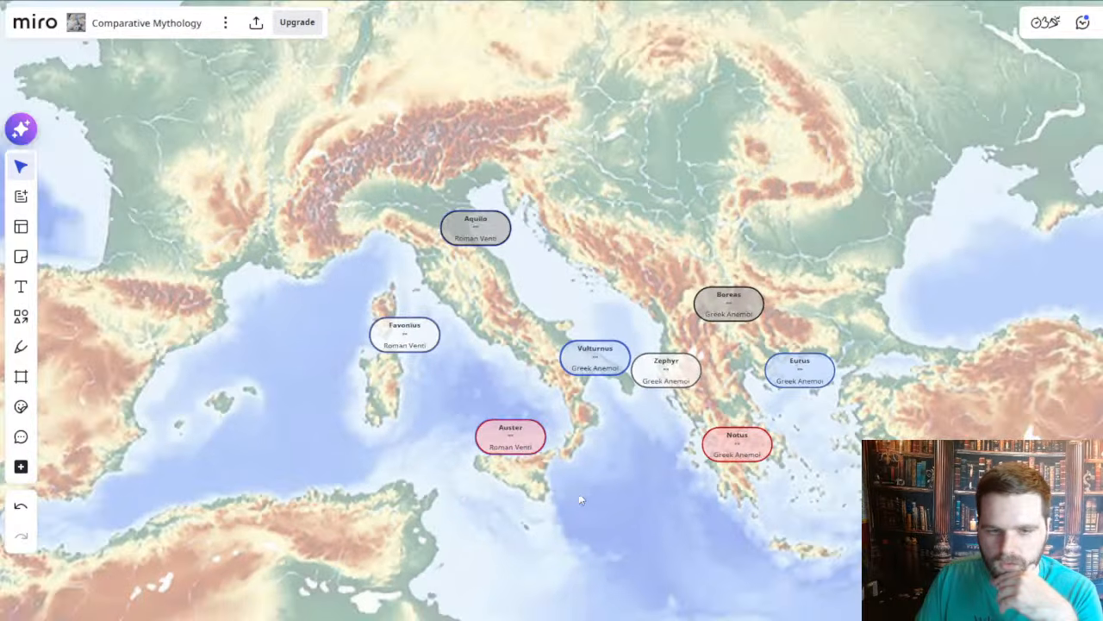
{"action": "left_click_drag", "start_coordinate": [517, 498], "coordinate": [578, 404]}
{"action": "scroll", "coordinate": [555, 362], "scroll_direction": "up", "scroll_amount": 2}
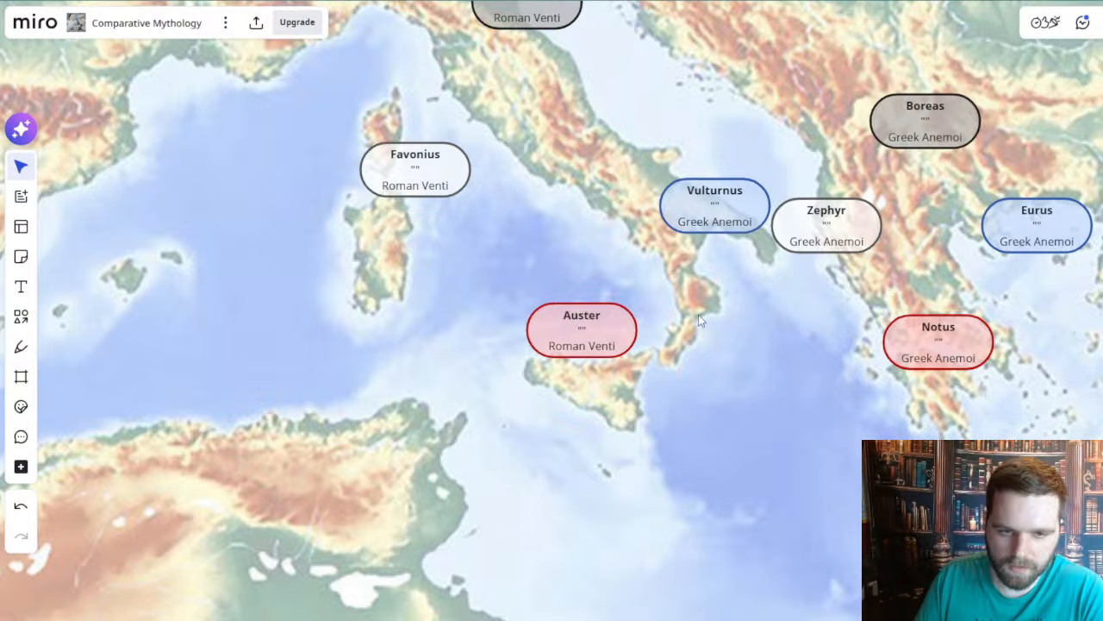
{"action": "scroll", "coordinate": [671, 381], "scroll_direction": "down", "scroll_amount": 3}
{"action": "left_click_drag", "start_coordinate": [688, 438], "coordinate": [621, 392]}
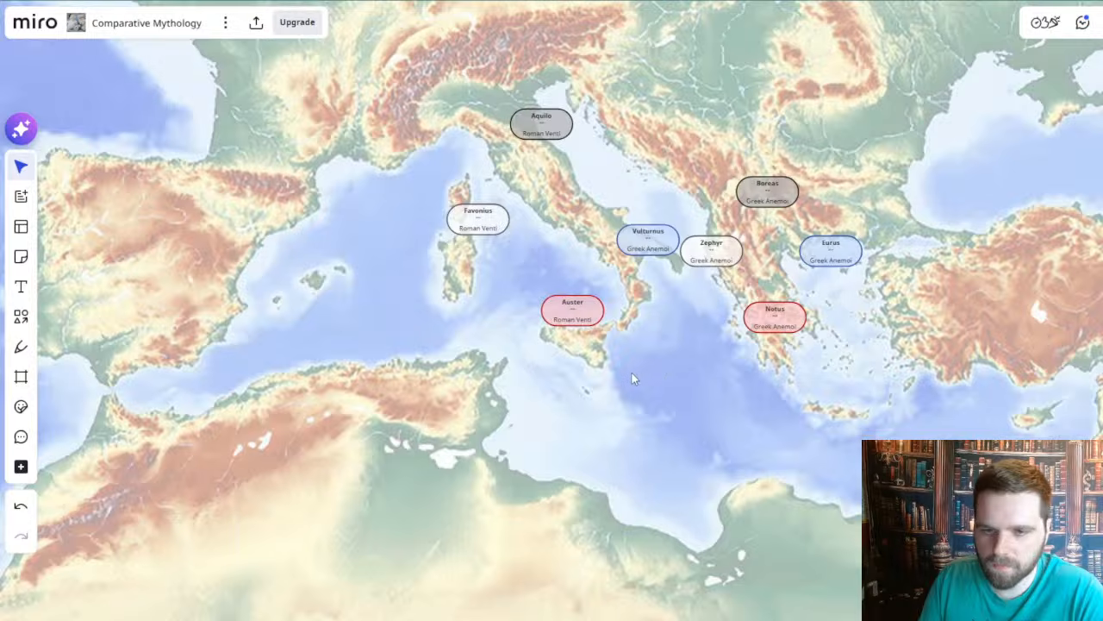
{"action": "left_click_drag", "start_coordinate": [631, 370], "coordinate": [628, 406]}
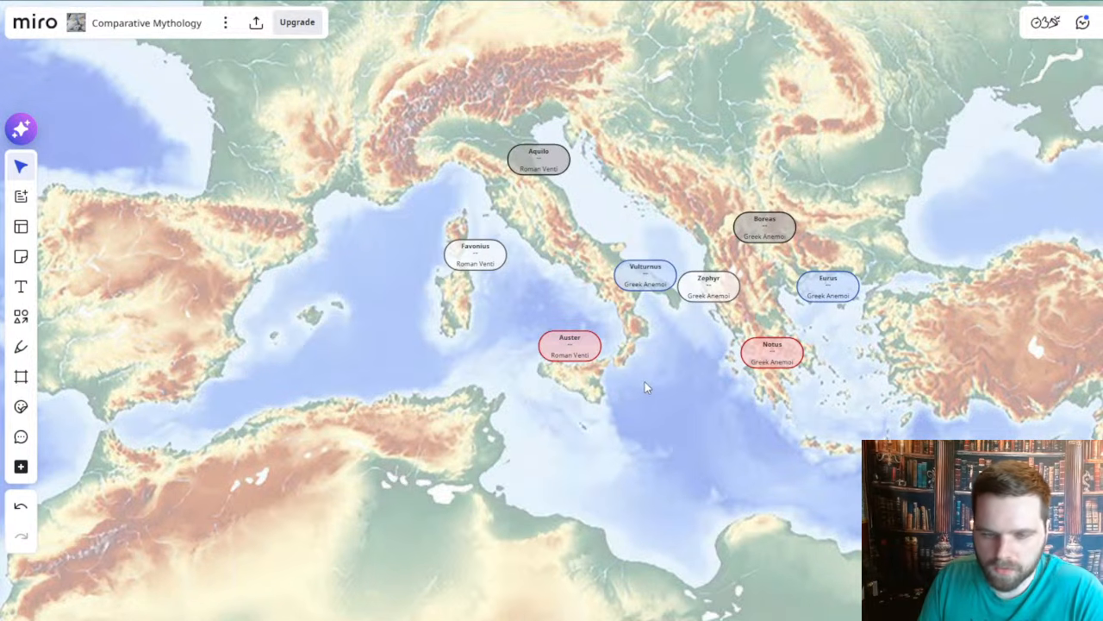
{"action": "scroll", "coordinate": [630, 364], "scroll_direction": "down", "scroll_amount": 2}
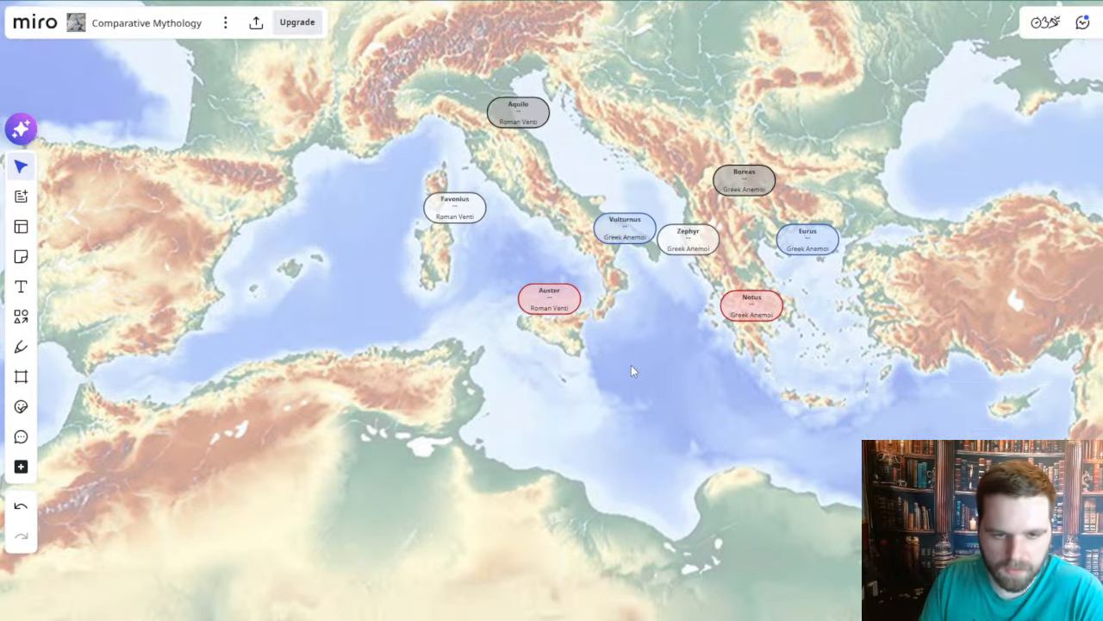
{"action": "scroll", "coordinate": [631, 364], "scroll_direction": "down", "scroll_amount": 2}
{"action": "left_click_drag", "start_coordinate": [655, 386], "coordinate": [662, 501]}
{"action": "scroll", "coordinate": [710, 387], "scroll_direction": "down", "scroll_amount": 3}
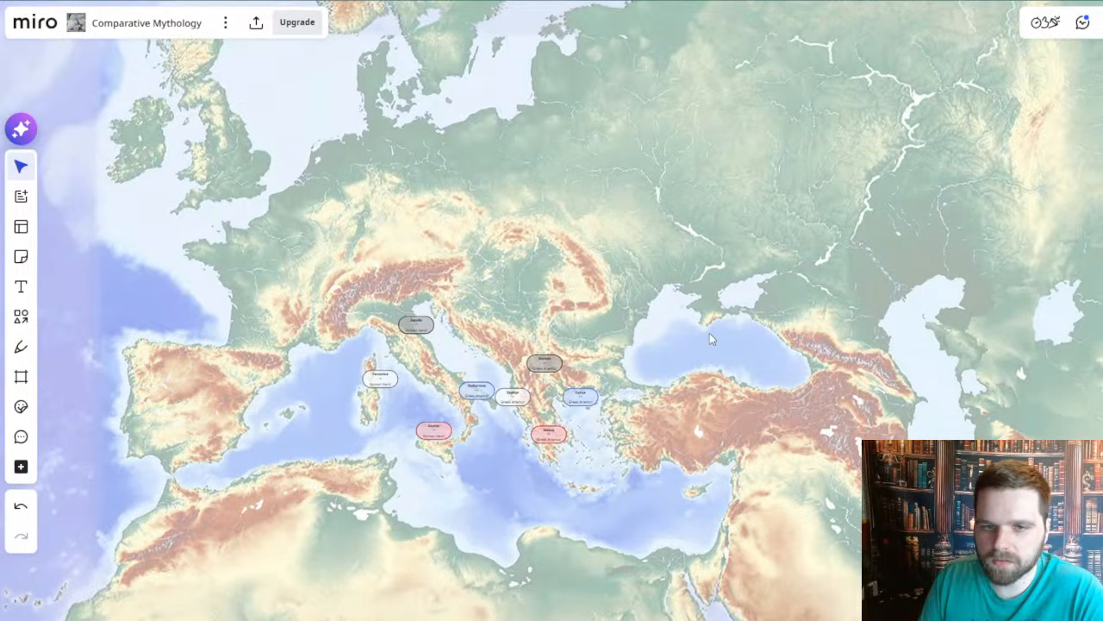
- Examine the map beyond the Mediterranean and the arrangement of the Venti and Anemoi labels around Italy and Greece
{"action": "left_click_drag", "start_coordinate": [708, 348], "coordinate": [704, 445]}
{"action": "scroll", "coordinate": [704, 444], "scroll_direction": "down", "scroll_amount": 1}
{"action": "left_click_drag", "start_coordinate": [700, 277], "coordinate": [642, 587]}
{"action": "left_click_drag", "start_coordinate": [652, 298], "coordinate": [233, 152]}
{"action": "scroll", "coordinate": [776, 293], "scroll_direction": "down", "scroll_amount": 5}
{"action": "left_click_drag", "start_coordinate": [860, 464], "coordinate": [509, 153]}
{"action": "scroll", "coordinate": [913, 474], "scroll_direction": "up", "scroll_amount": 5}
{"action": "scroll", "coordinate": [695, 472], "scroll_direction": "up", "scroll_amount": 10}
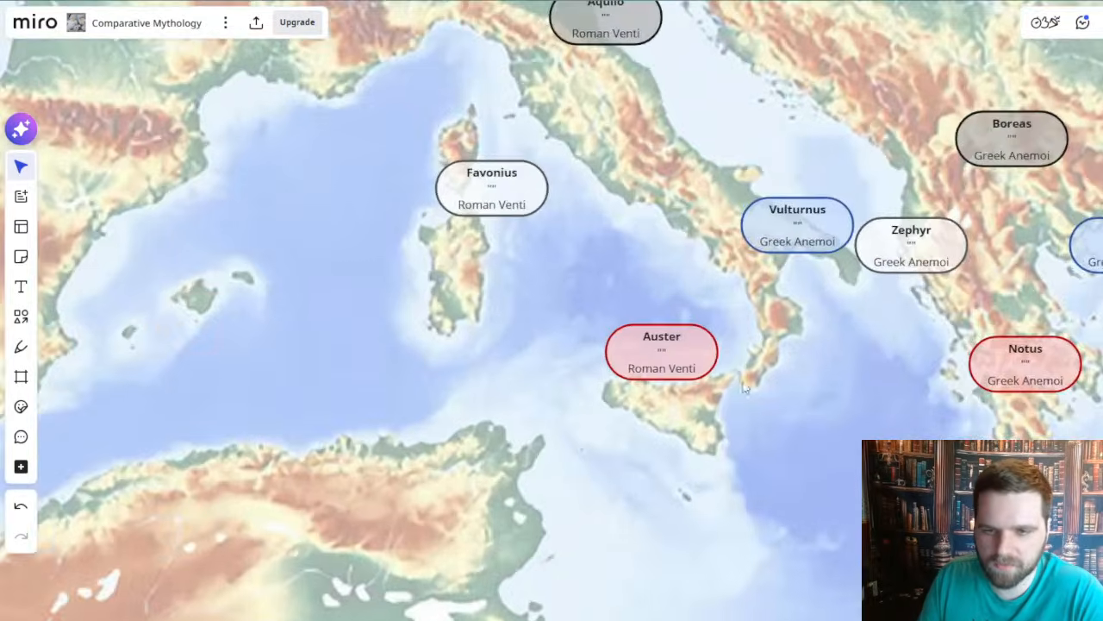
{"action": "scroll", "coordinate": [748, 388], "scroll_direction": "up", "scroll_amount": 3}
{"action": "left_click_drag", "start_coordinate": [780, 418], "coordinate": [691, 532]}
{"action": "scroll", "coordinate": [739, 438], "scroll_direction": "down", "scroll_amount": 3}
{"action": "left_click_drag", "start_coordinate": [758, 441], "coordinate": [797, 420]}
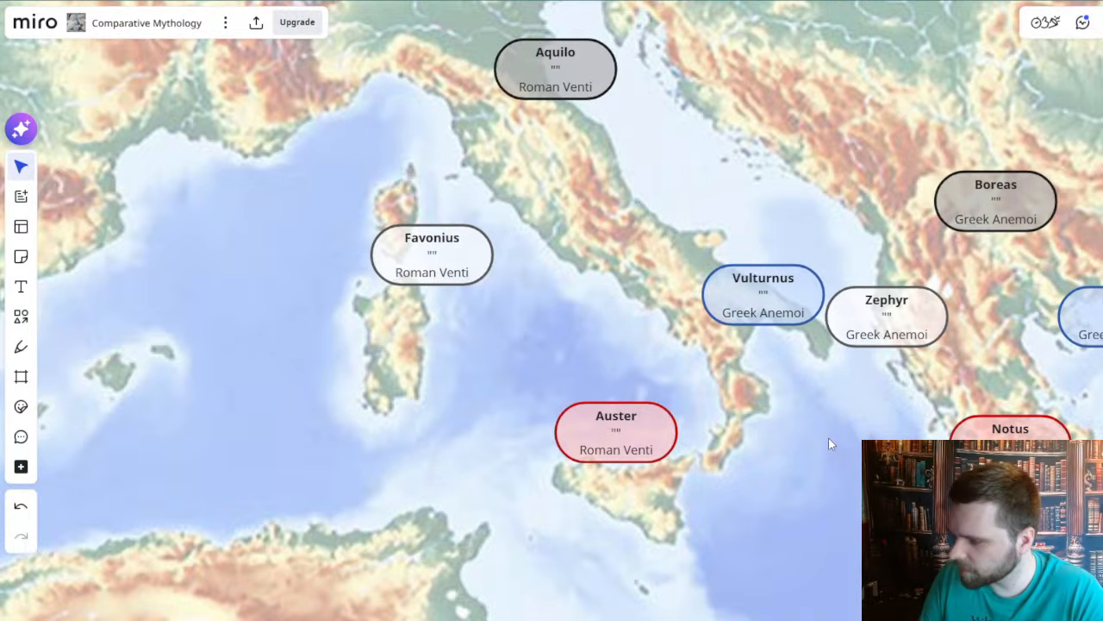
{"action": "left_click_drag", "start_coordinate": [793, 421], "coordinate": [792, 432]}
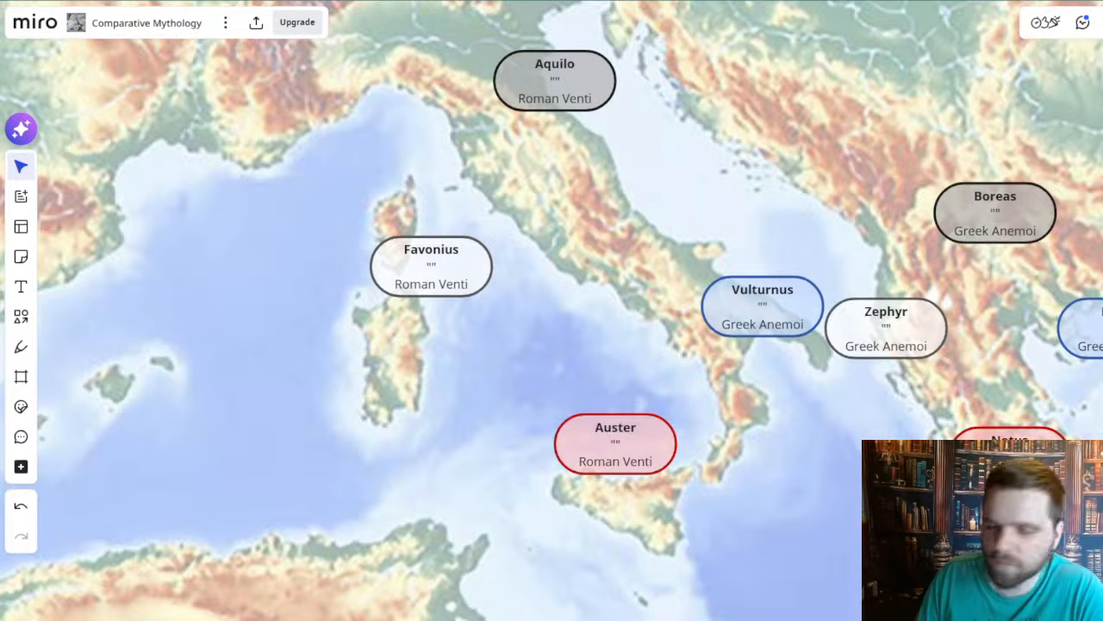
- Move the Aquilo label south onto the central Italian peninsula
{"action": "scroll", "coordinate": [507, 340], "scroll_direction": "down", "scroll_amount": 3}
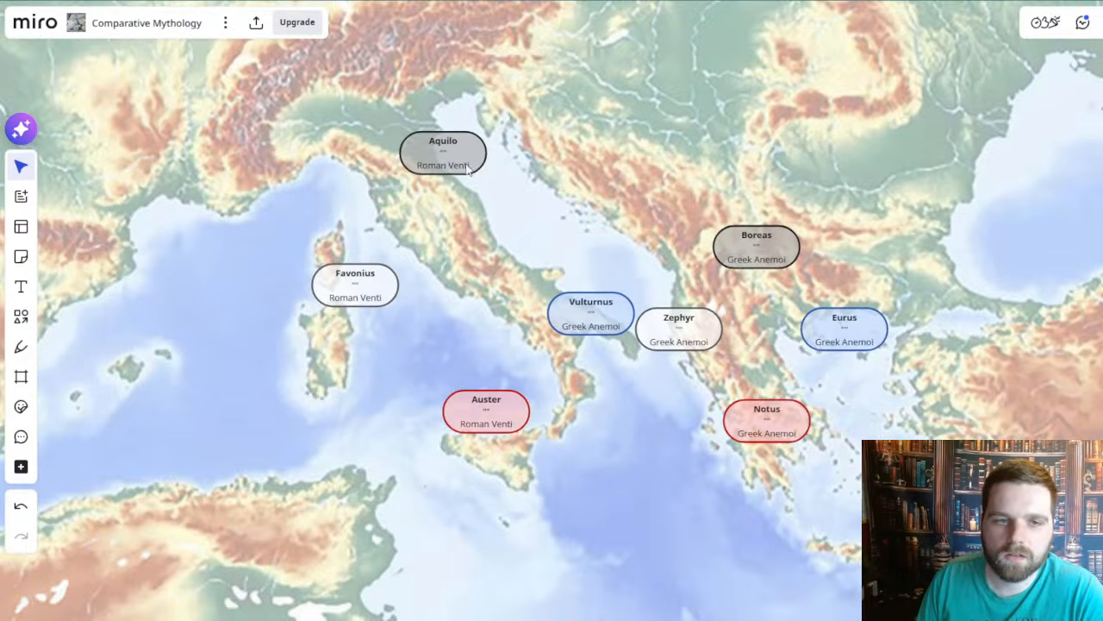
{"action": "left_click", "coordinate": [460, 146]}
{"action": "left_click_drag", "start_coordinate": [460, 147], "coordinate": [476, 197]}
- Review the spacing of the Roman Venti labels around Italy against the Greek Anemoi labels in the Balkans
{"action": "left_click_drag", "start_coordinate": [648, 465], "coordinate": [761, 453]}
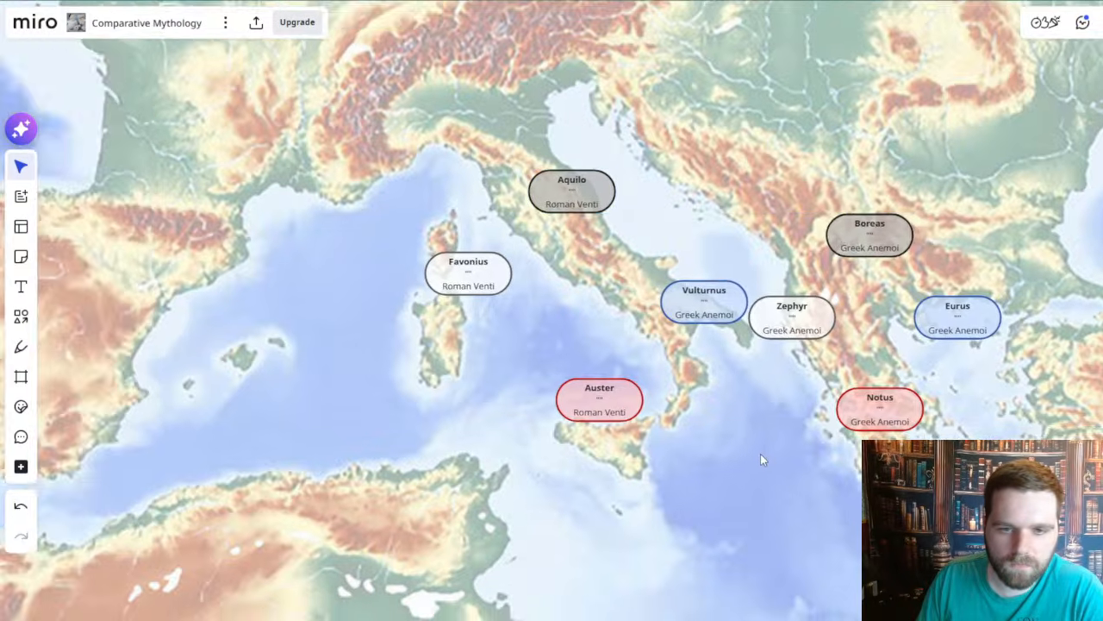
{"action": "scroll", "coordinate": [761, 448], "scroll_direction": "up", "scroll_amount": 1}
{"action": "scroll", "coordinate": [731, 447], "scroll_direction": "down", "scroll_amount": 4}
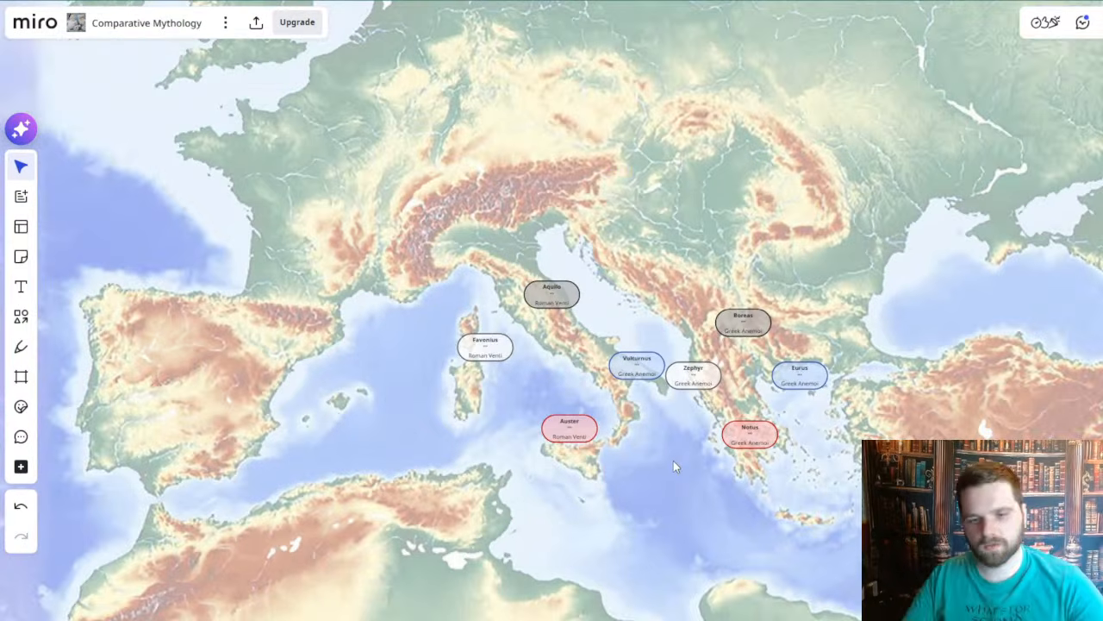
{"action": "scroll", "coordinate": [672, 459], "scroll_direction": "up", "scroll_amount": 3}
{"action": "scroll", "coordinate": [666, 460], "scroll_direction": "down", "scroll_amount": 1}
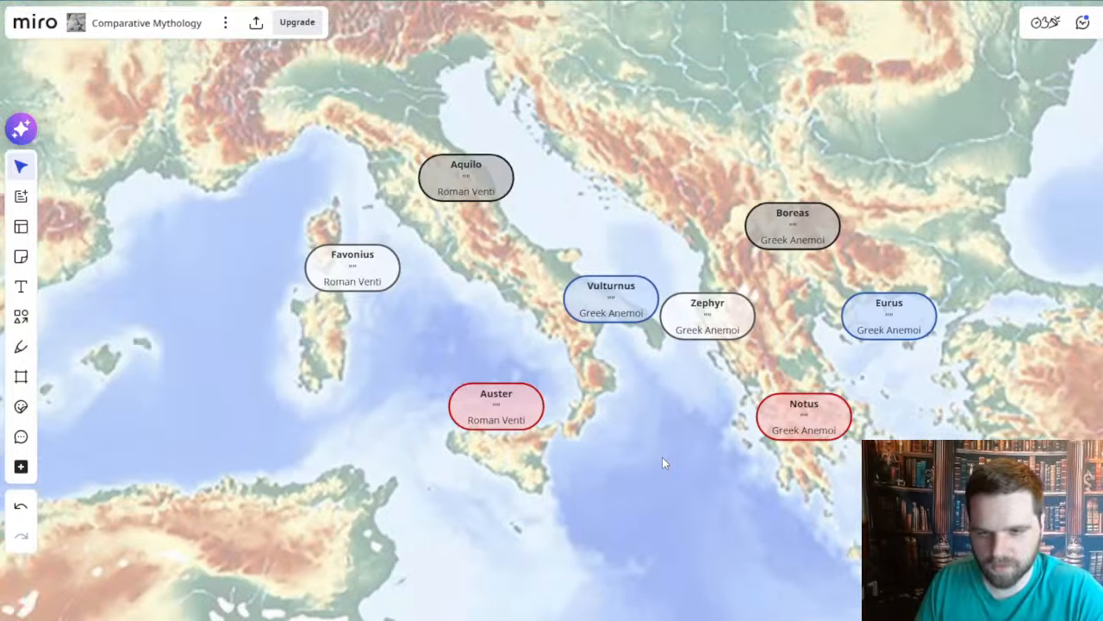
{"action": "left_click_drag", "start_coordinate": [661, 460], "coordinate": [552, 436]}
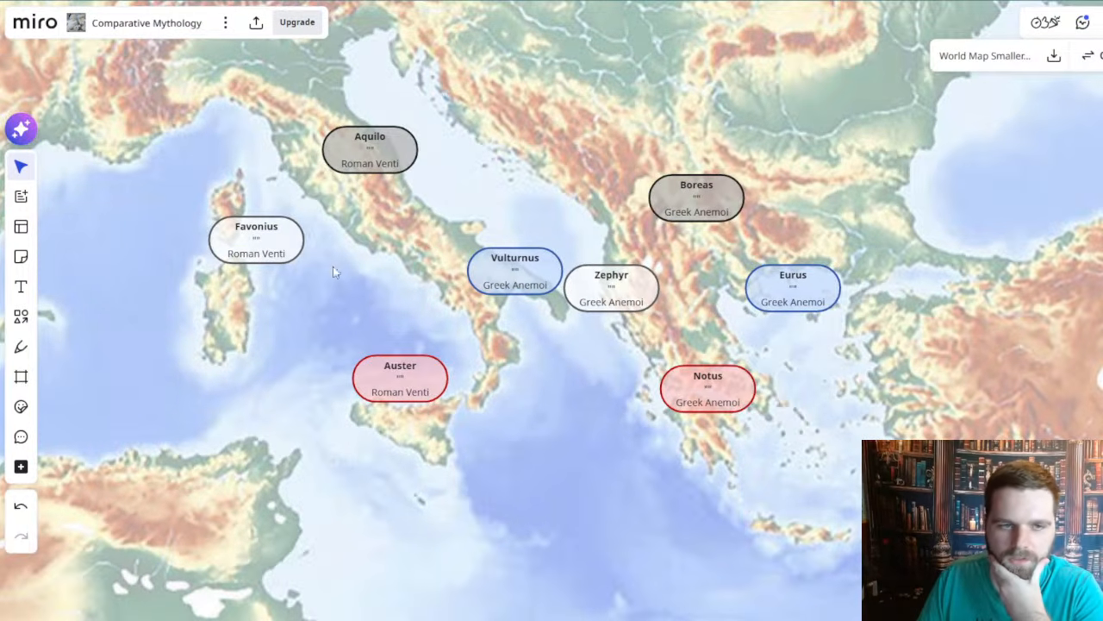
{"action": "left_click_drag", "start_coordinate": [555, 387], "coordinate": [582, 366]}
{"action": "scroll", "coordinate": [606, 479], "scroll_direction": "down", "scroll_amount": 4}
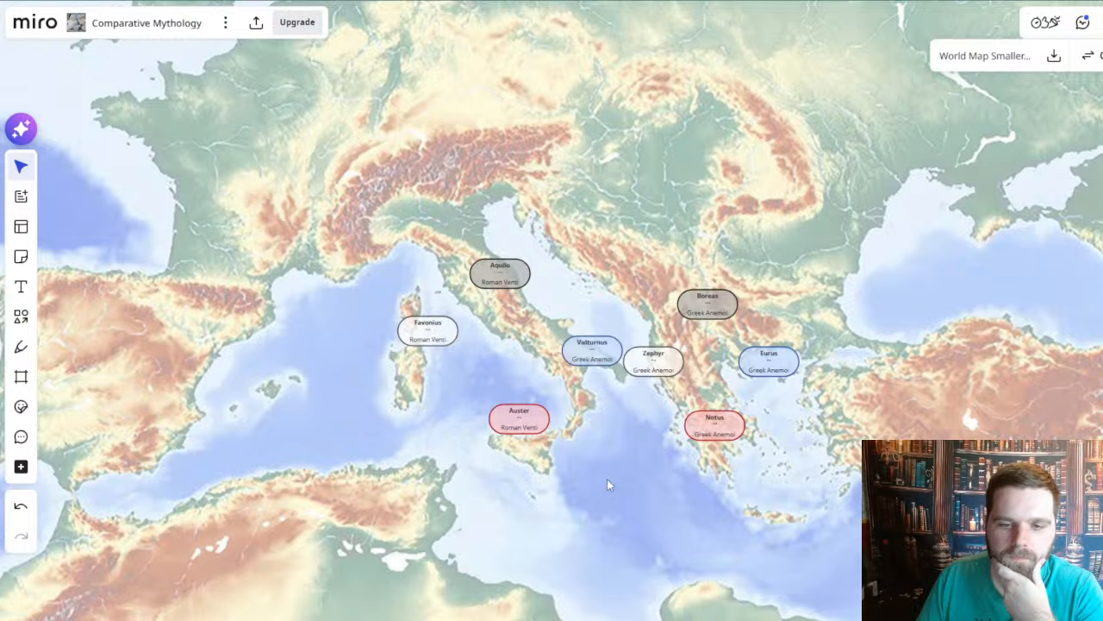
- Connect Notus to Auster with an arrow pointing at Auster and give the arrow a dashed line
{"action": "scroll", "coordinate": [607, 485], "scroll_direction": "up", "scroll_amount": 3}
{"action": "left_click", "coordinate": [746, 392]}
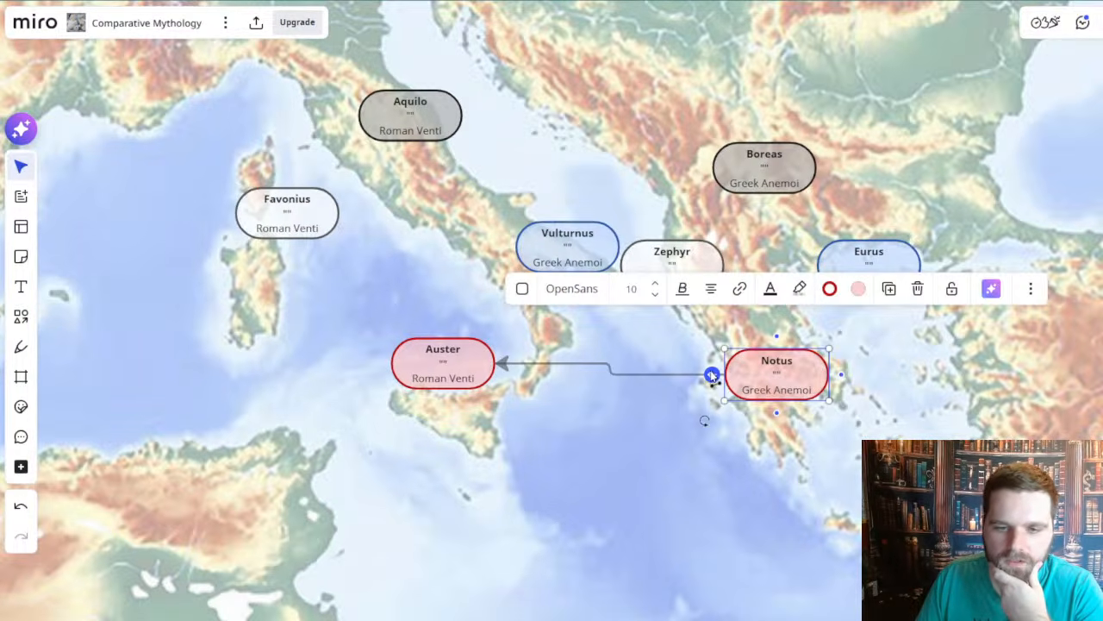
{"action": "left_click_drag", "start_coordinate": [512, 371], "coordinate": [497, 367]}
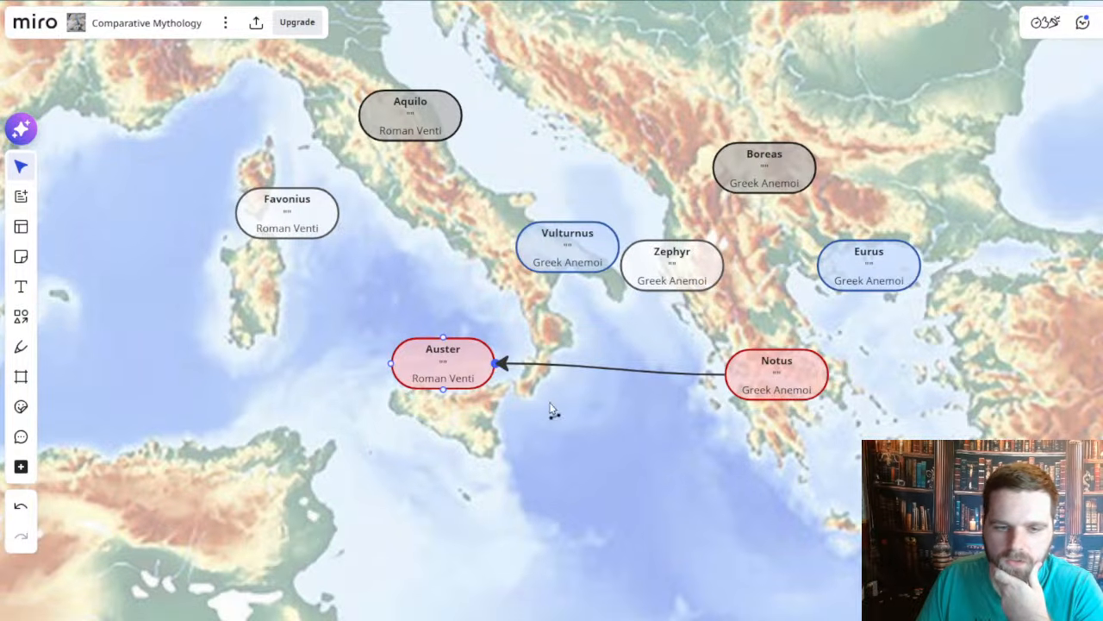
{"action": "left_click", "coordinate": [575, 368]}
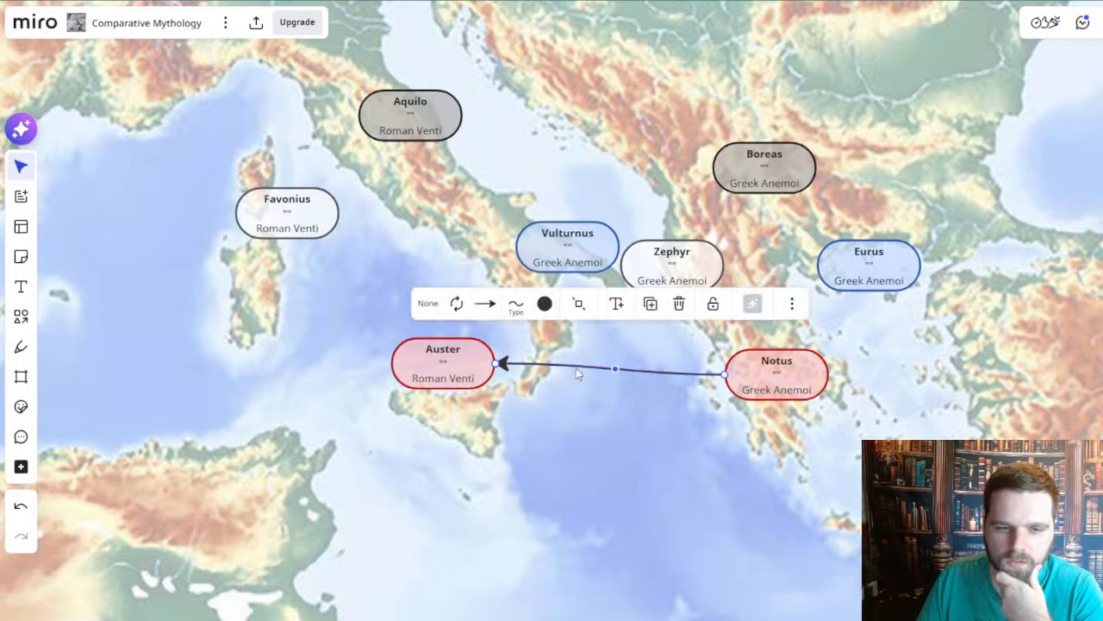
{"action": "left_click", "coordinate": [515, 303]}
{"action": "left_click", "coordinate": [746, 509]}
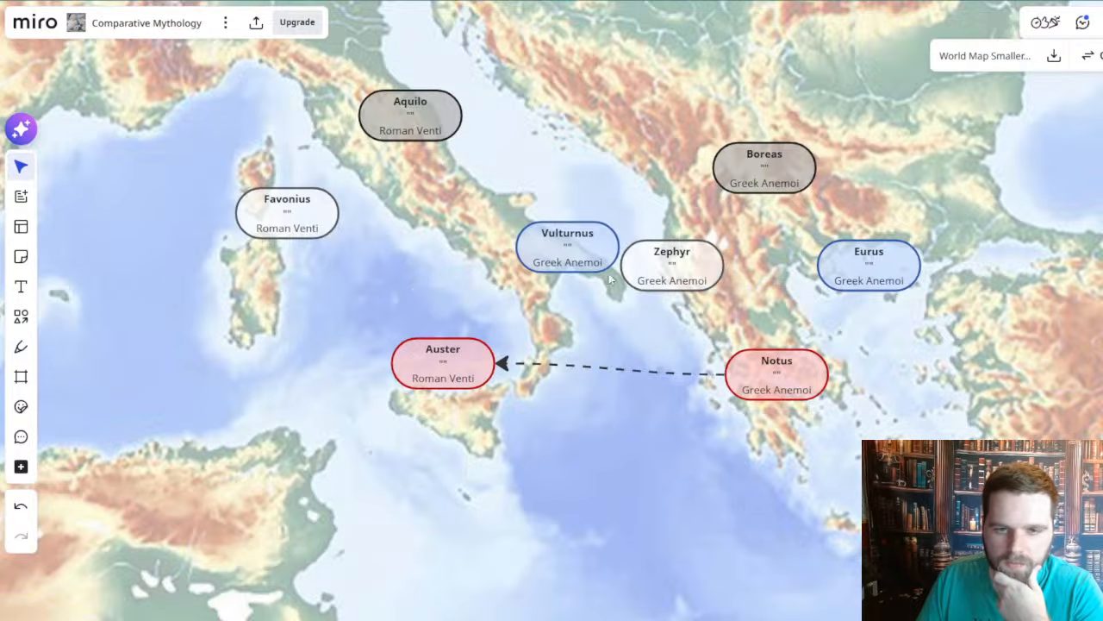
- Draw a dashed arrow from the Eurus label to the Vulturnus label, passing above Zephyr
{"action": "left_click_drag", "start_coordinate": [663, 197], "coordinate": [637, 235]}
{"action": "left_click_drag", "start_coordinate": [660, 304], "coordinate": [663, 314]}
{"action": "left_click", "coordinate": [816, 342]}
{"action": "left_click", "coordinate": [809, 307]}
{"action": "mouse_move", "coordinate": [617, 269]}
{"action": "left_mouse_down"}
{"action": "mouse_move", "coordinate": [594, 294]}
{"action": "mouse_move", "coordinate": [605, 274]}
{"action": "mouse_move", "coordinate": [593, 281]}
{"action": "mouse_move", "coordinate": [603, 286]}
{"action": "left_mouse_up"}
{"action": "left_click", "coordinate": [787, 347]}
{"action": "left_click", "coordinate": [736, 293]}
{"action": "left_click_drag", "start_coordinate": [527, 405], "coordinate": [663, 464]}
{"action": "left_click", "coordinate": [498, 345]}
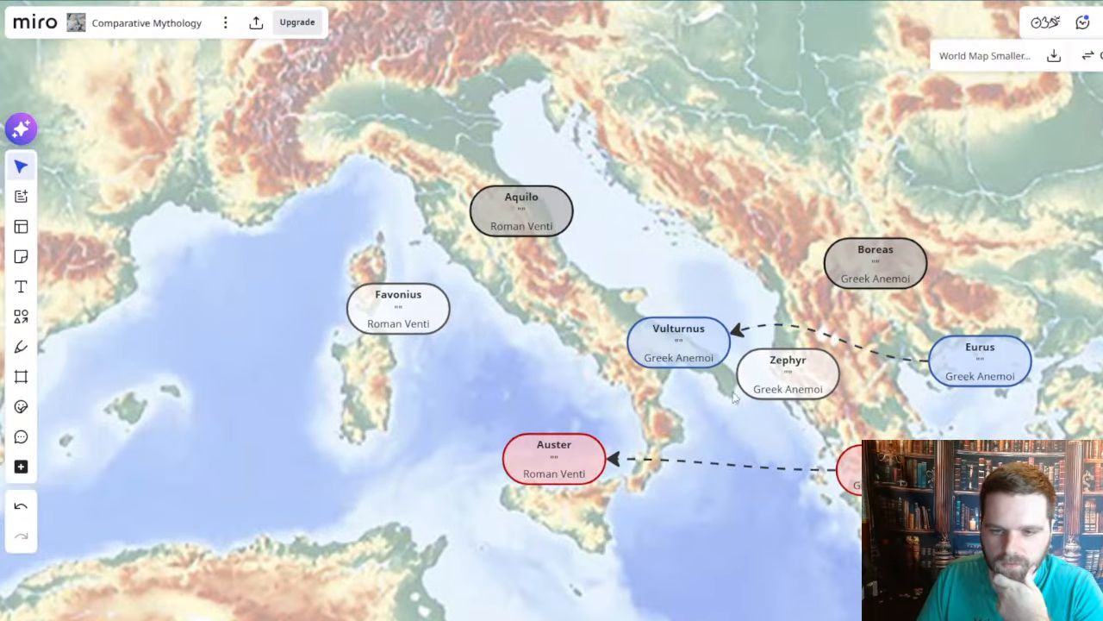
- Draw a dashed arrow from the Zephyr label to the lower corner of the Favonius label
{"action": "left_click", "coordinate": [798, 387]}
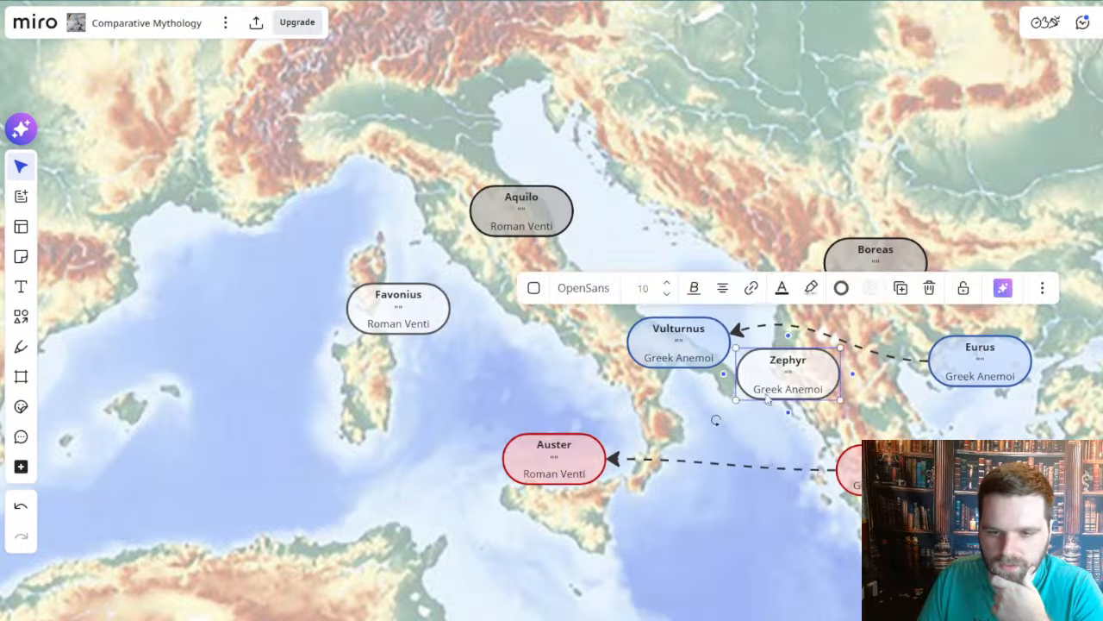
{"action": "left_click", "coordinate": [663, 426]}
{"action": "left_click_drag", "start_coordinate": [646, 528], "coordinate": [700, 474]}
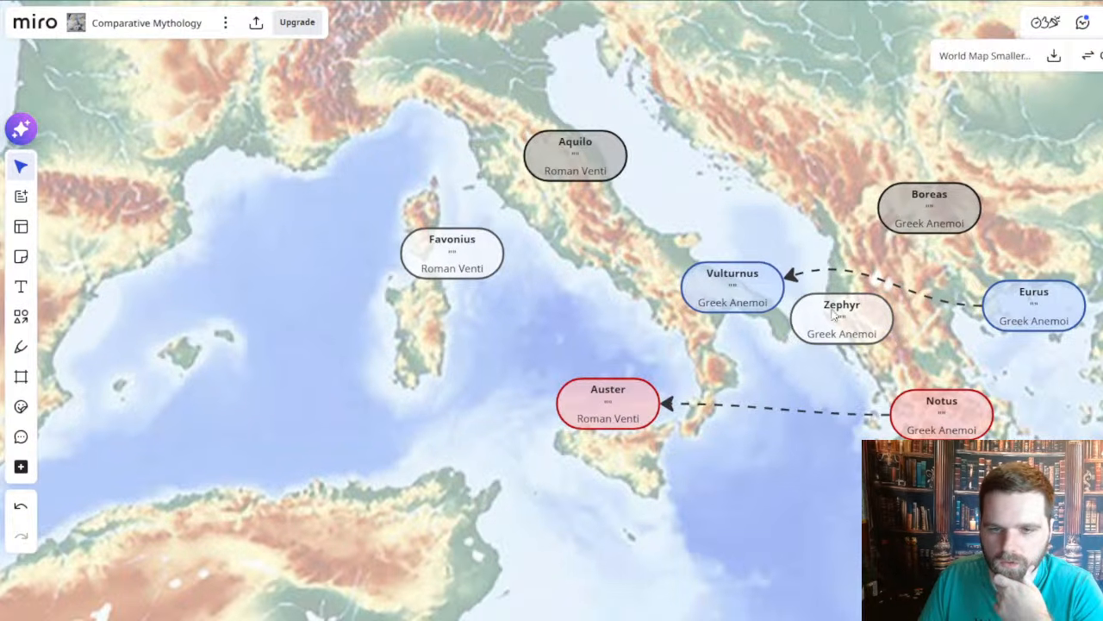
{"action": "left_click", "coordinate": [819, 336]}
{"action": "left_click_drag", "start_coordinate": [791, 319], "coordinate": [760, 317]}
{"action": "left_click_drag", "start_coordinate": [507, 272], "coordinate": [503, 273]}
{"action": "left_click", "coordinate": [796, 499]}
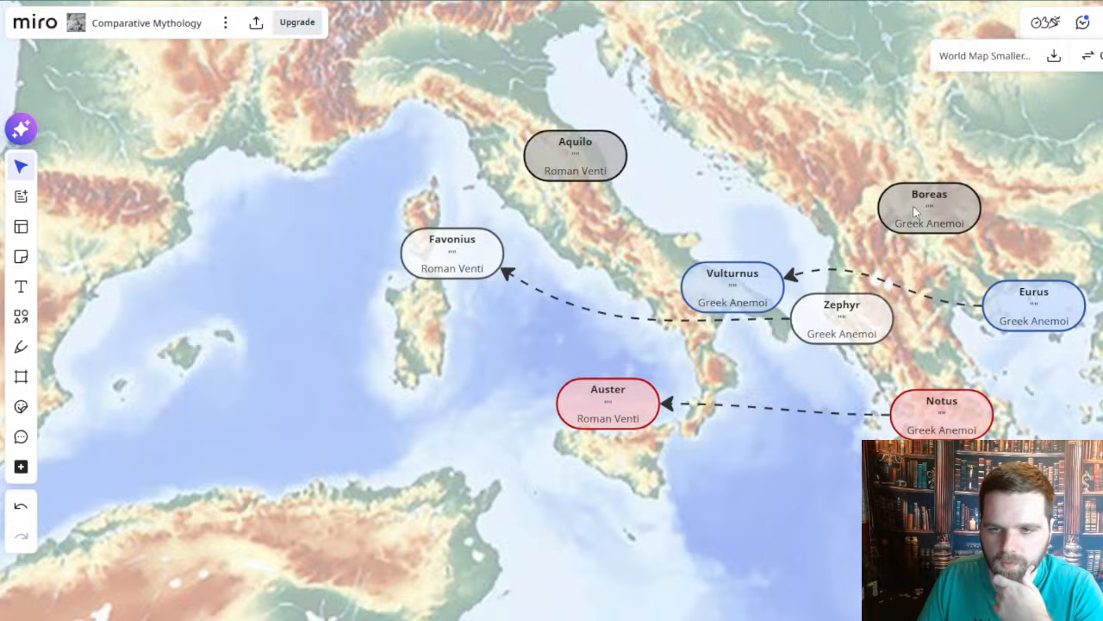
- Draw a dashed arrow from the Boreas label to the Aquilo label
{"action": "left_click", "coordinate": [912, 216]}
{"action": "left_click_drag", "start_coordinate": [878, 208], "coordinate": [627, 157]}
{"action": "left_click", "coordinate": [611, 241]}
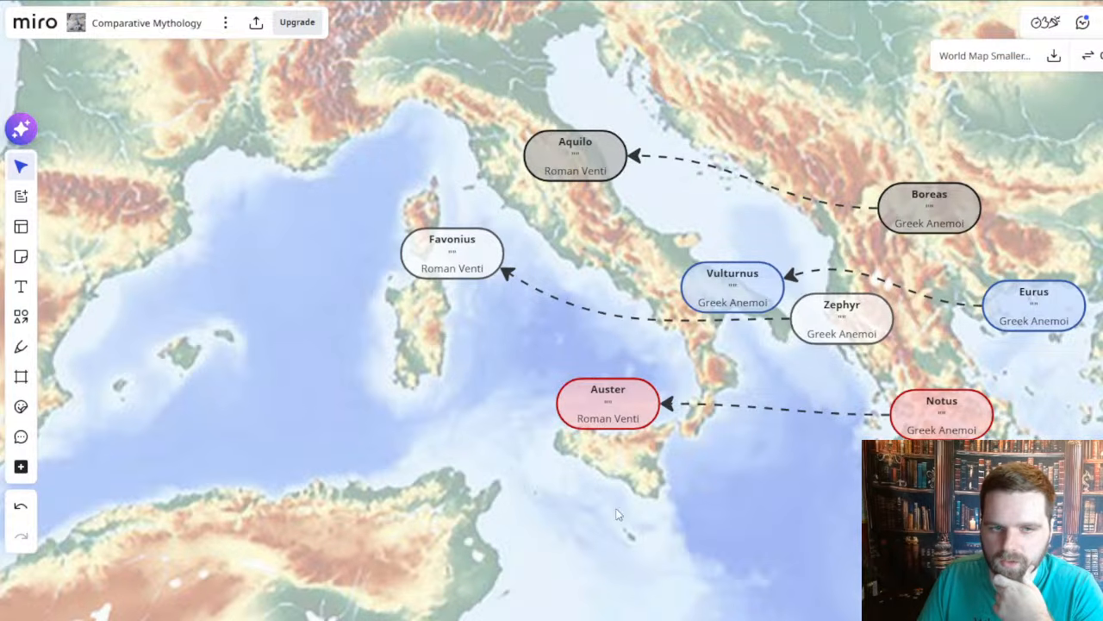
- Examine the arrows linking the Greek Anemoi to the Roman Venti, both close up and within the wider map
{"action": "scroll", "coordinate": [665, 475], "scroll_direction": "down", "scroll_amount": 5}
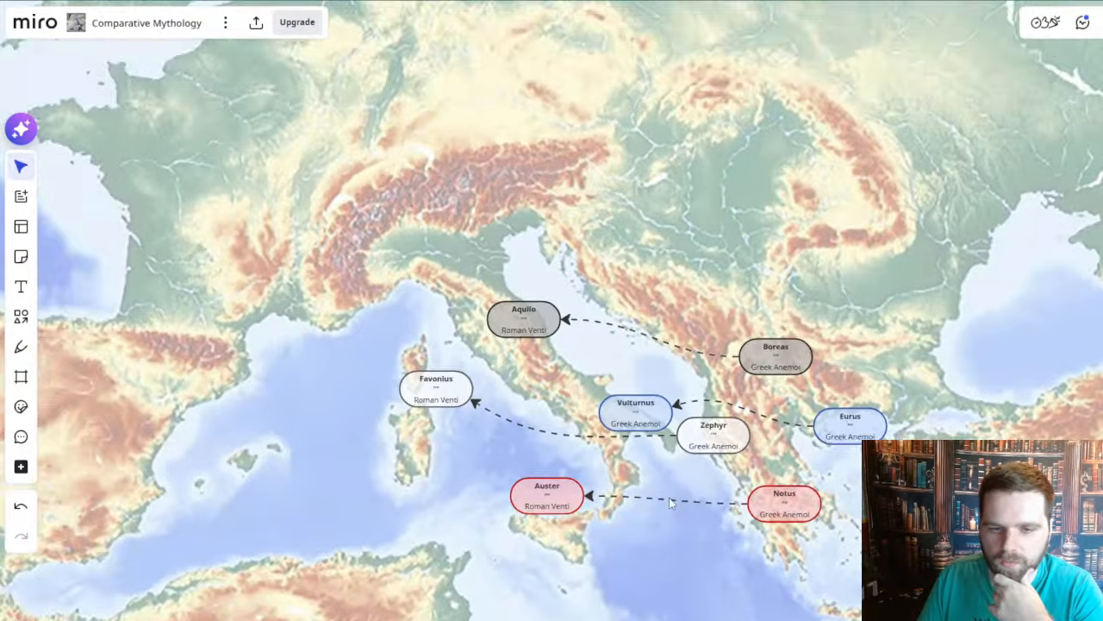
{"action": "left_click_drag", "start_coordinate": [667, 543], "coordinate": [629, 463]}
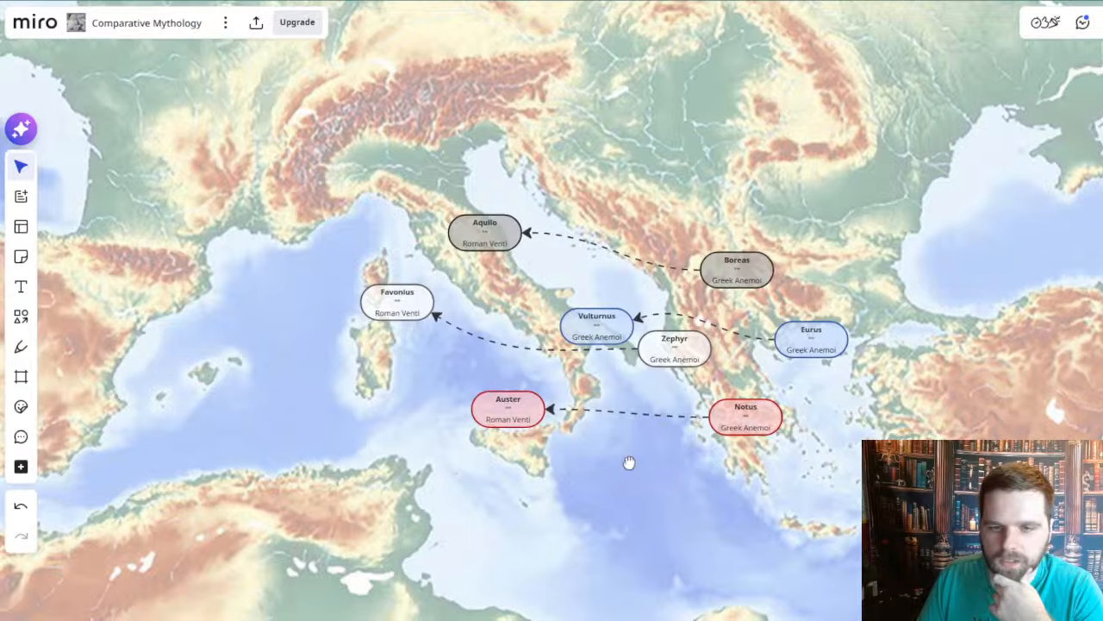
{"action": "scroll", "coordinate": [629, 463], "scroll_direction": "down", "scroll_amount": 5}
{"action": "left_click_drag", "start_coordinate": [826, 445], "coordinate": [688, 350]}
{"action": "scroll", "coordinate": [642, 401], "scroll_direction": "down", "scroll_amount": 3}
{"action": "left_click_drag", "start_coordinate": [625, 417], "coordinate": [629, 373]}
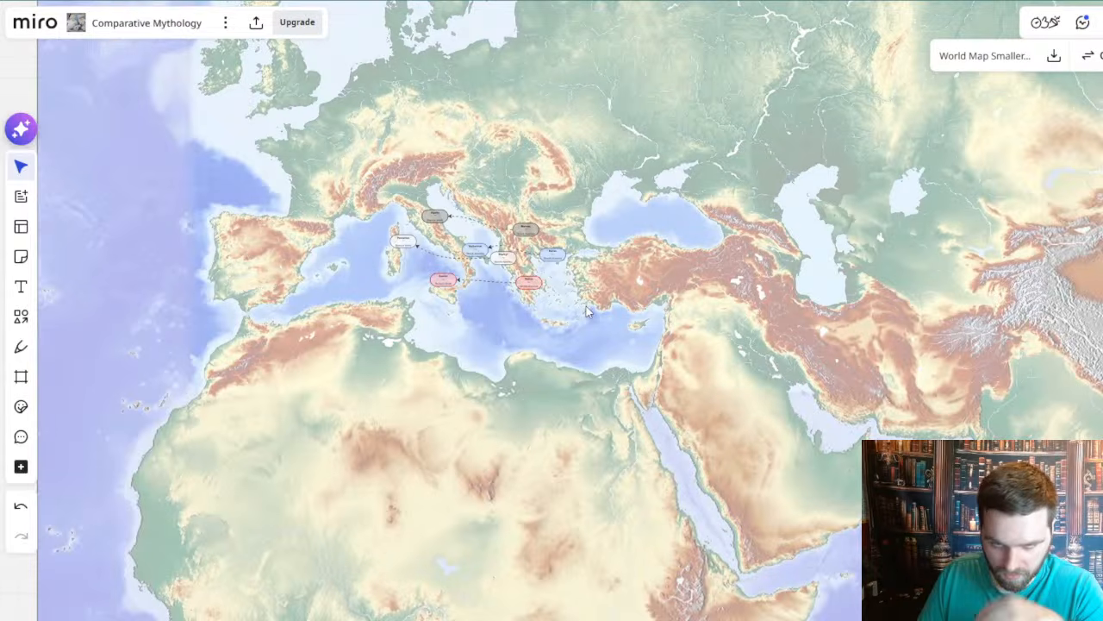
{"action": "scroll", "coordinate": [586, 312], "scroll_direction": "up", "scroll_amount": 2}
{"action": "left_click_drag", "start_coordinate": [572, 329], "coordinate": [747, 384]}
{"action": "scroll", "coordinate": [722, 362], "scroll_direction": "up", "scroll_amount": 2}
{"action": "scroll", "coordinate": [725, 366], "scroll_direction": "down", "scroll_amount": 1}
{"action": "scroll", "coordinate": [666, 330], "scroll_direction": "up", "scroll_amount": 4}
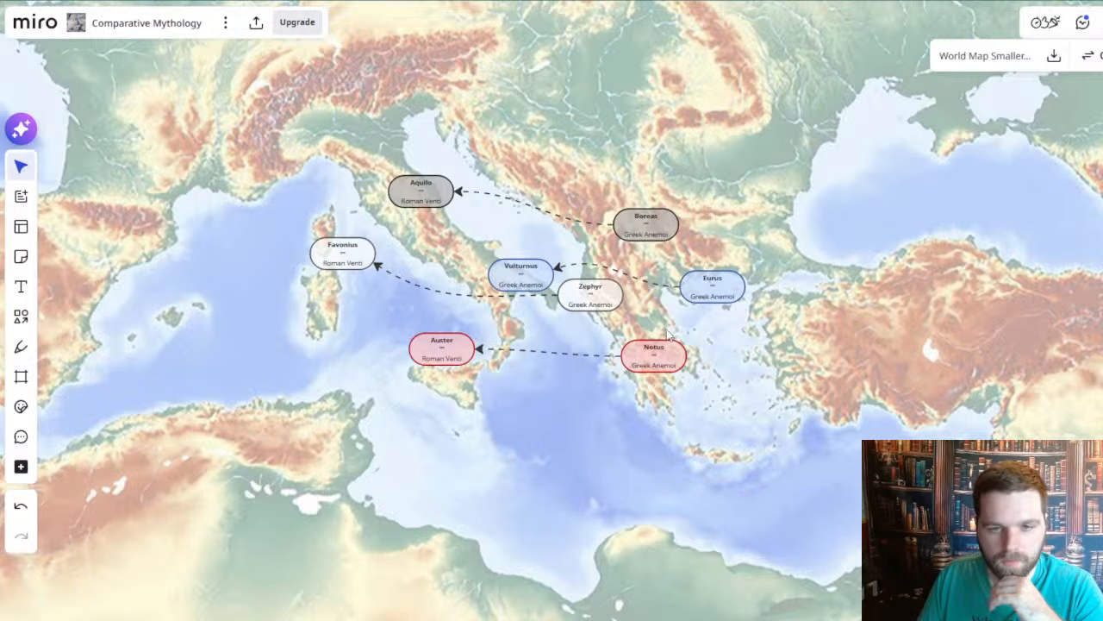
{"action": "left_click_drag", "start_coordinate": [764, 402], "coordinate": [746, 440]}
{"action": "left_click_drag", "start_coordinate": [626, 468], "coordinate": [676, 475]}
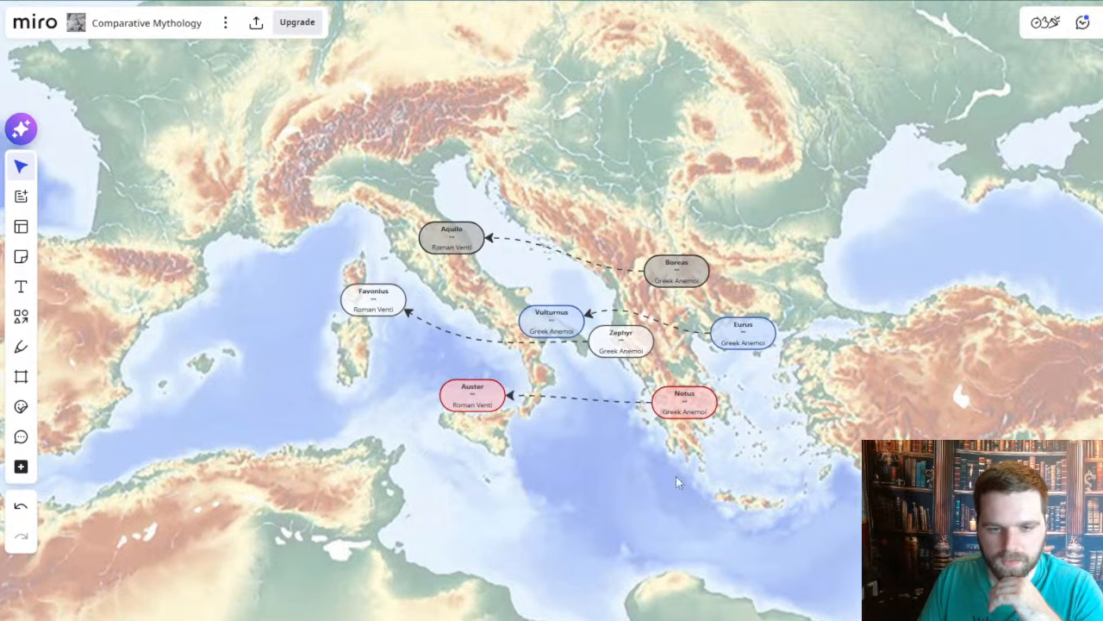
{"action": "scroll", "coordinate": [594, 399], "scroll_direction": "up", "scroll_amount": 2}
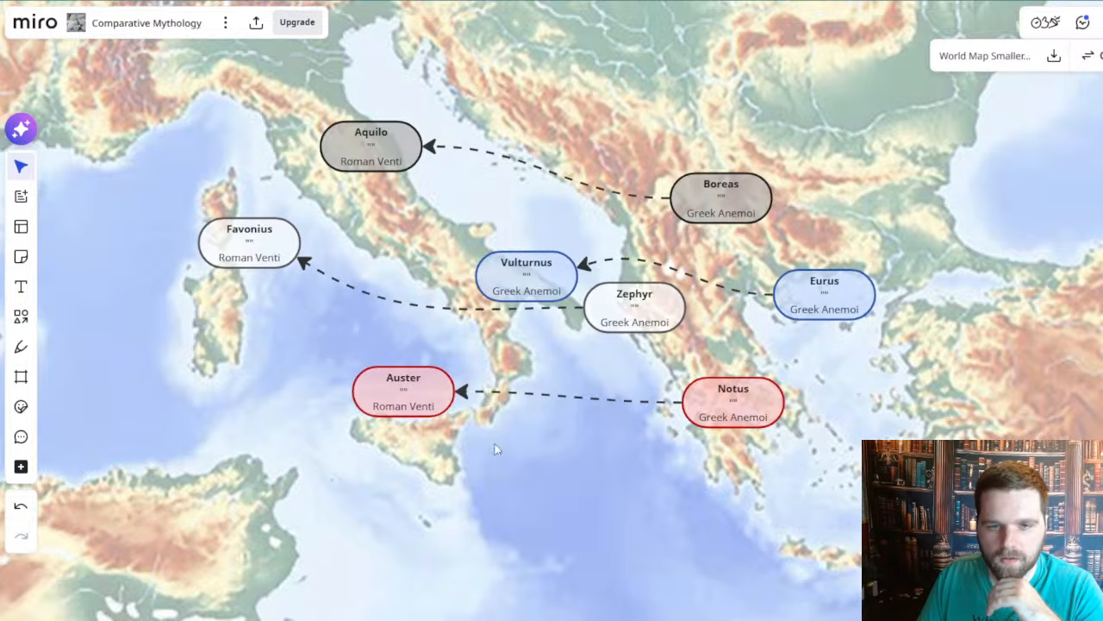
{"action": "scroll", "coordinate": [483, 439], "scroll_direction": "down", "scroll_amount": 2}
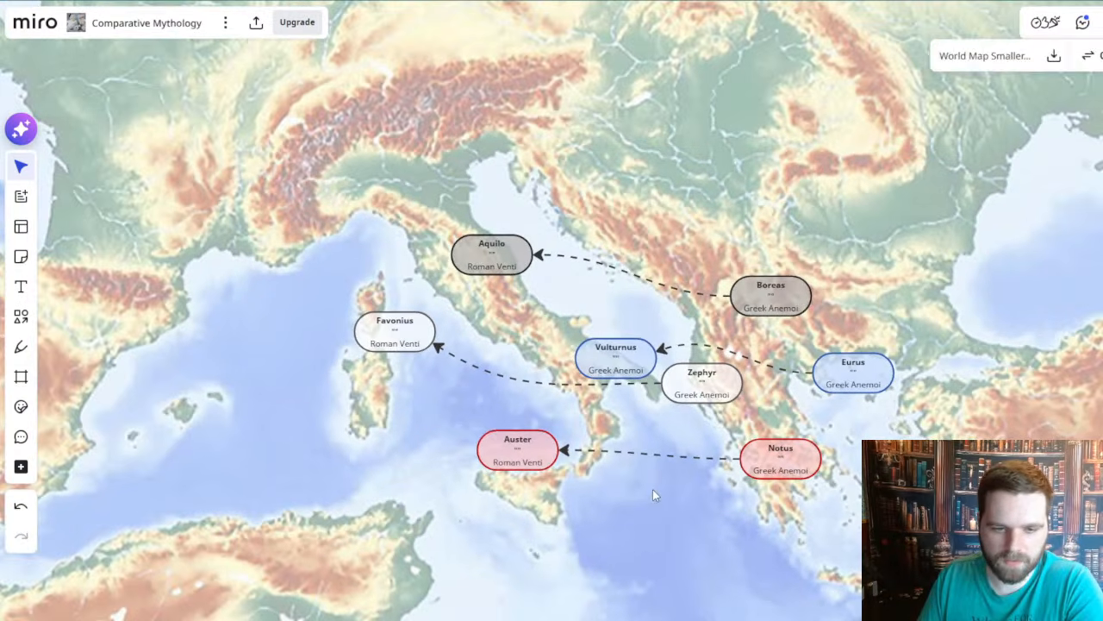
{"action": "scroll", "coordinate": [652, 489], "scroll_direction": "down", "scroll_amount": 2}
{"action": "left_click_drag", "start_coordinate": [657, 527], "coordinate": [696, 466]}
{"action": "scroll", "coordinate": [529, 328], "scroll_direction": "up", "scroll_amount": 3}
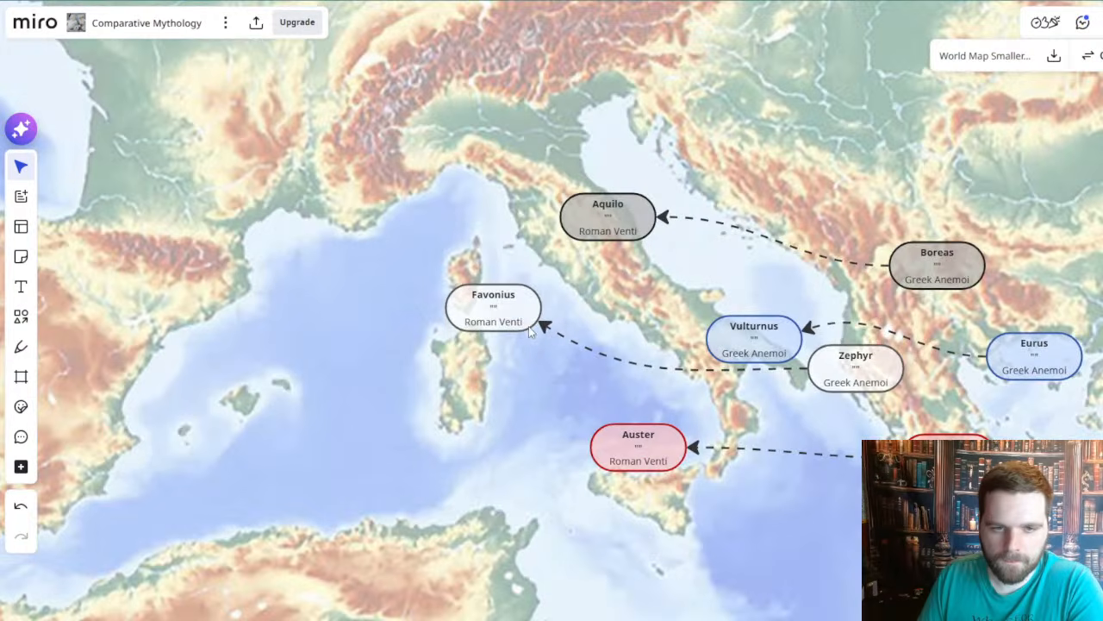
- Copy the Aquilo label and paste the duplicate north of the Alps, over southern Germany
{"action": "scroll", "coordinate": [486, 283], "scroll_direction": "up", "scroll_amount": 3}
{"action": "left_click", "coordinate": [613, 373]}
{"action": "left_click_drag", "start_coordinate": [637, 112], "coordinate": [654, 178]}
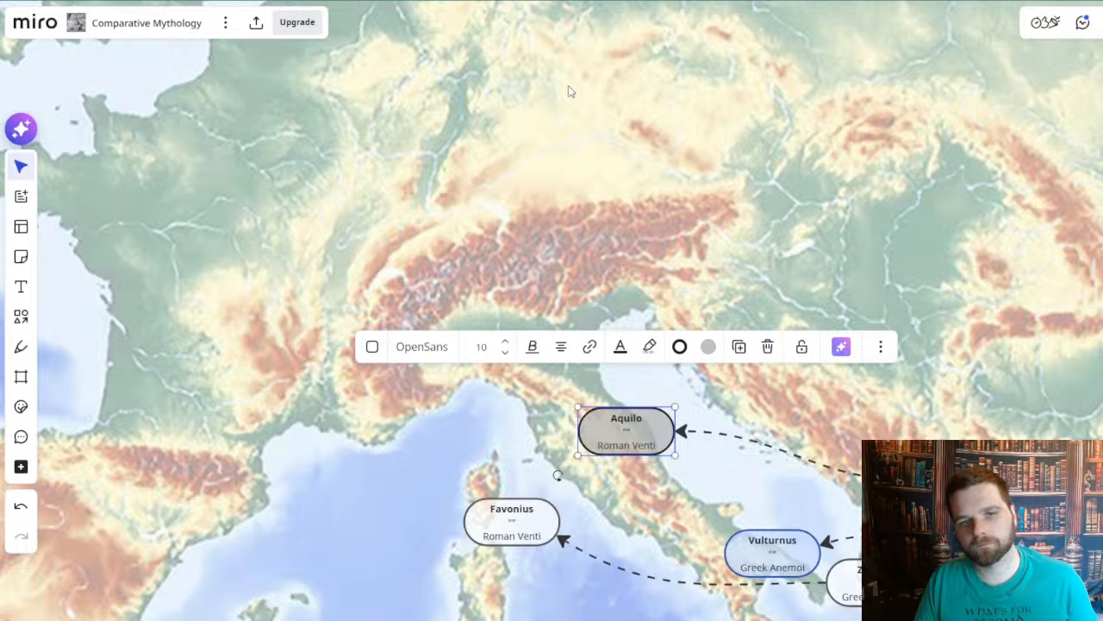
{"action": "key", "text": "ctrl+v"}
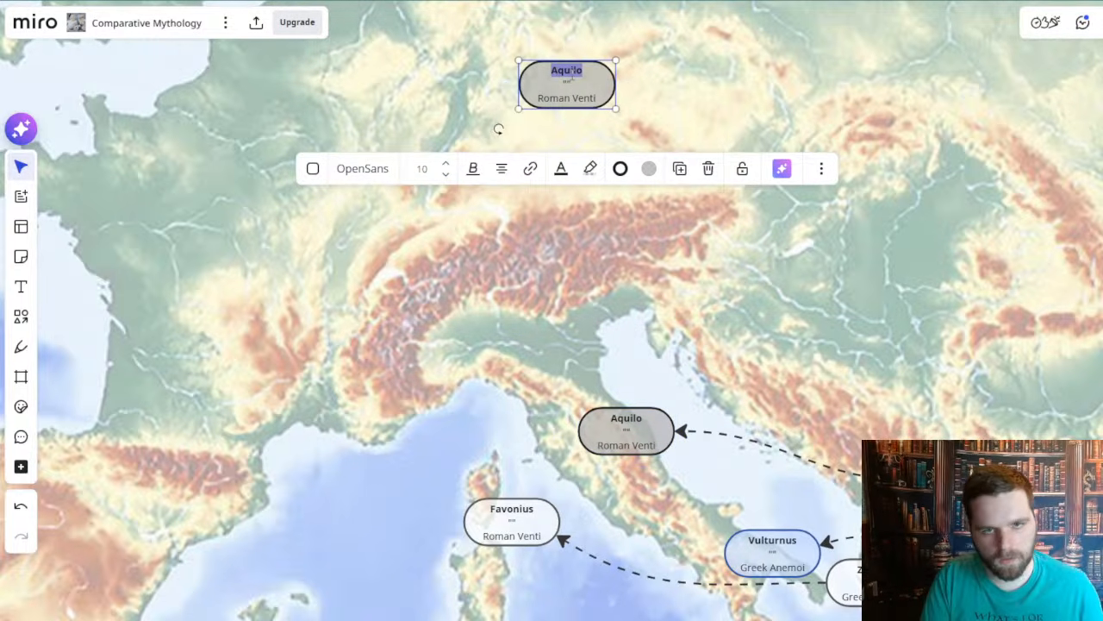
- Rename the copied Aquilo label north of the Alps as Aegir/Agwijaz and deselect it
{"action": "type", "text": "Aegir"}
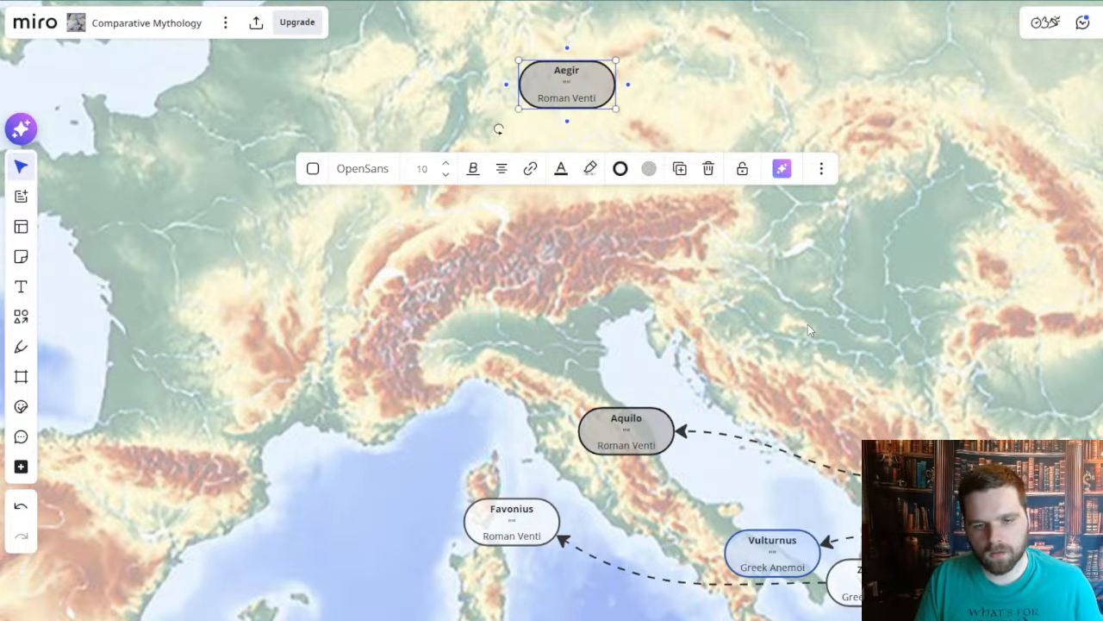
{"action": "type", "text": "/Agwijaz"}
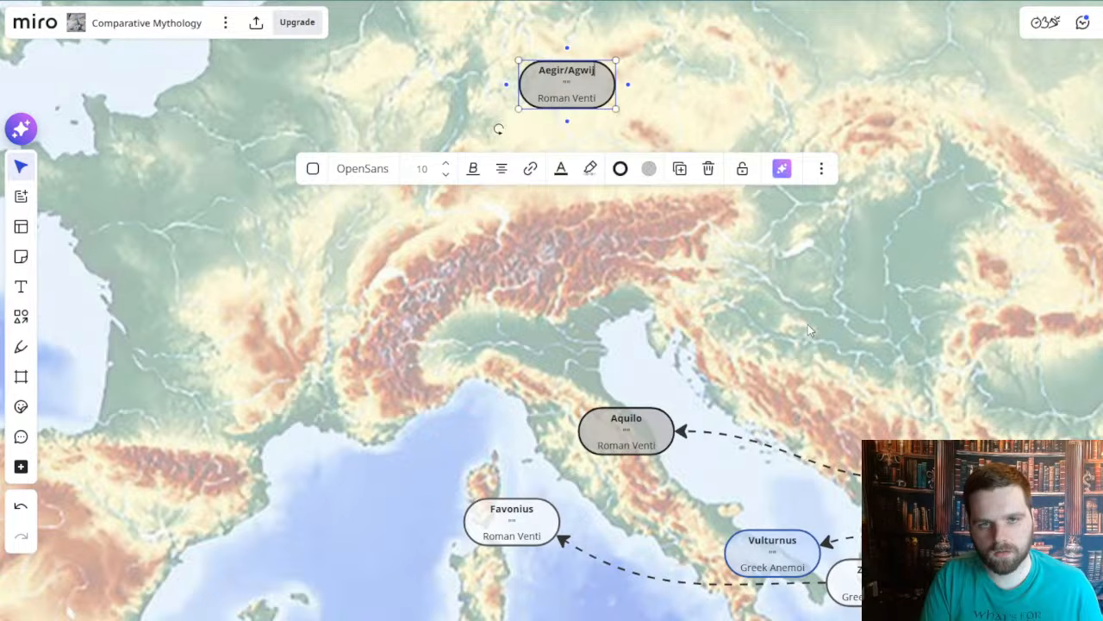
{"action": "right_click", "coordinate": [808, 324]}
{"action": "left_click", "coordinate": [678, 317]}
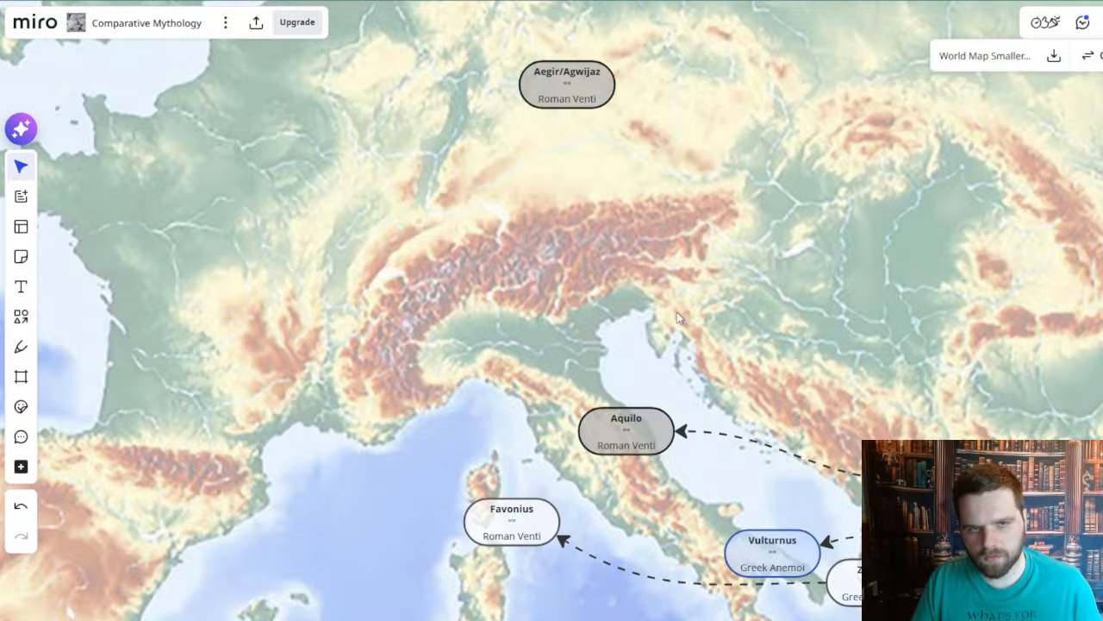
- Draw a dashed arrow from the Aegir/Agwijaz label down to the top of the Aquilo label
{"action": "left_click", "coordinate": [554, 85]}
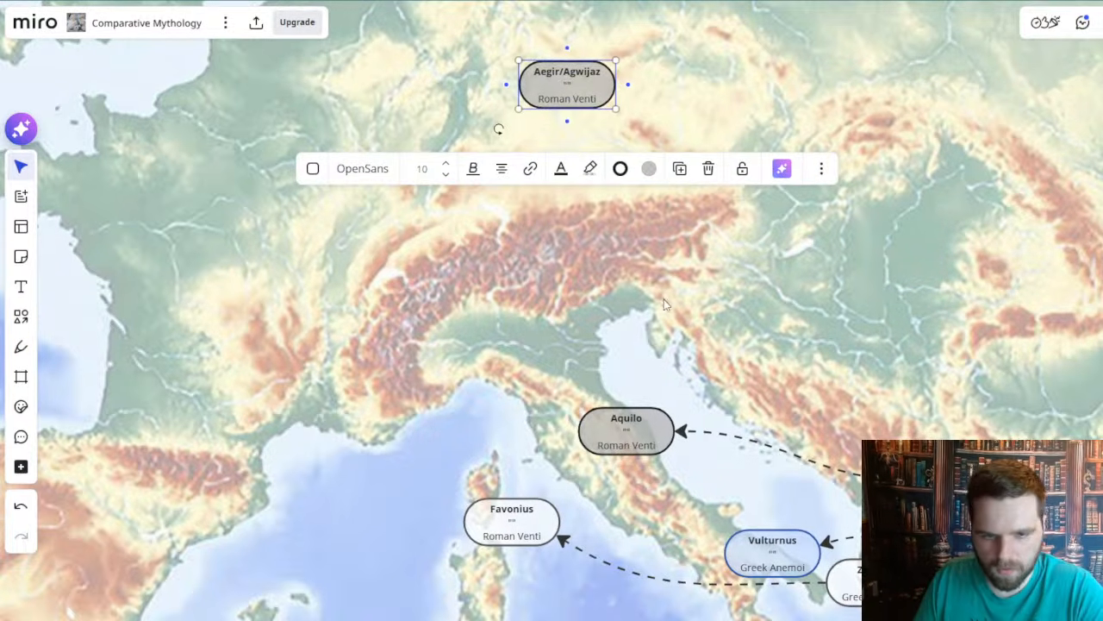
{"action": "scroll", "coordinate": [665, 306], "scroll_direction": "up", "scroll_amount": 1}
{"action": "left_click", "coordinate": [613, 453]}
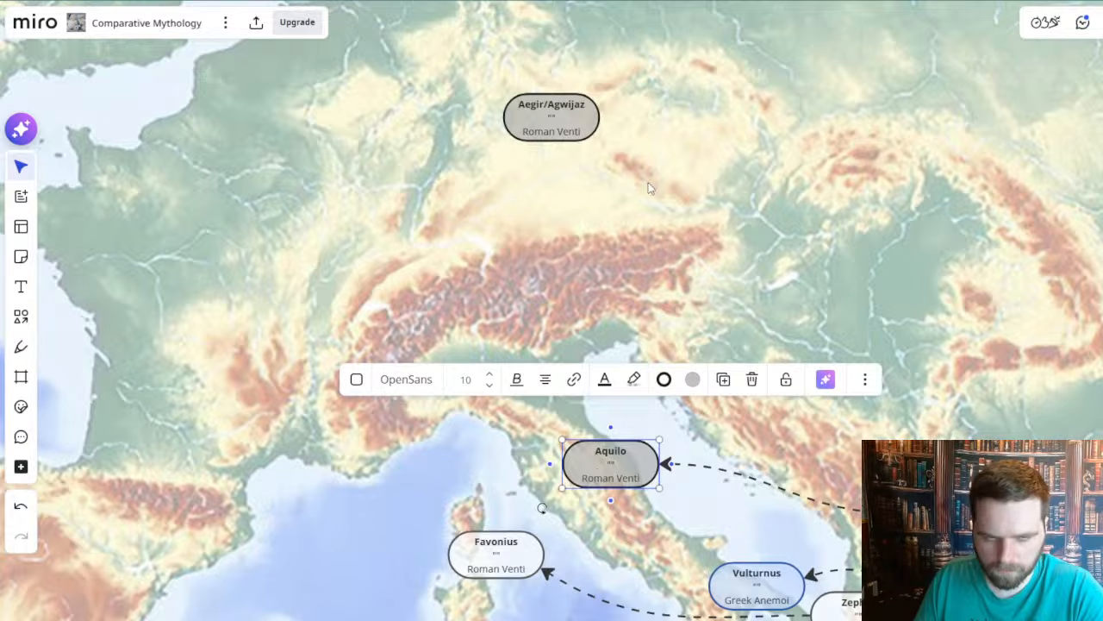
{"action": "left_click", "coordinate": [539, 115]}
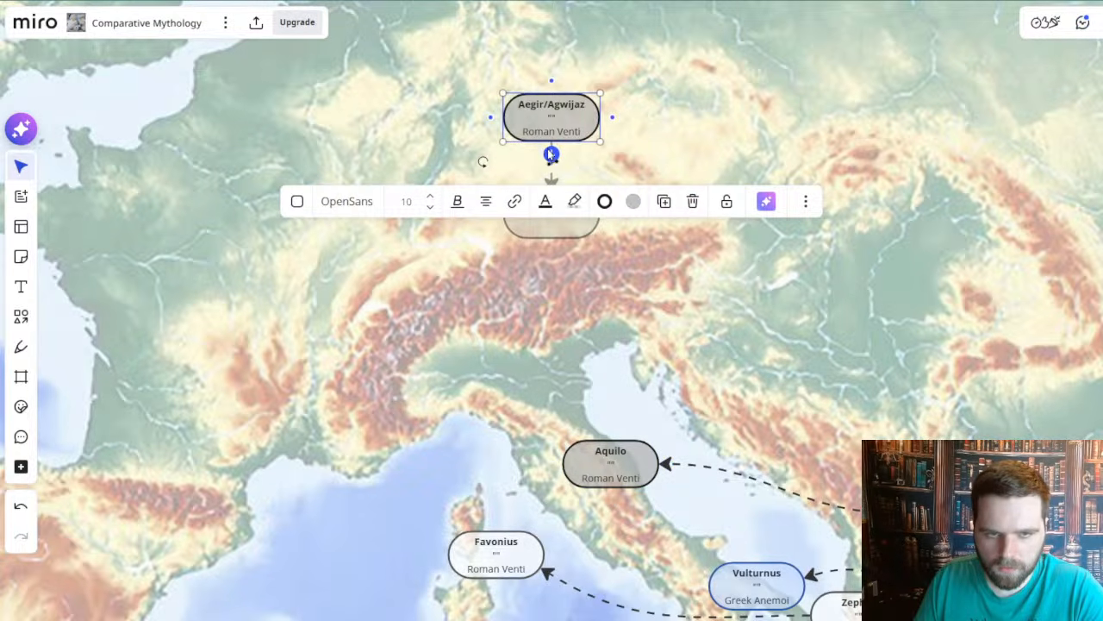
{"action": "left_click_drag", "start_coordinate": [618, 372], "coordinate": [612, 435]}
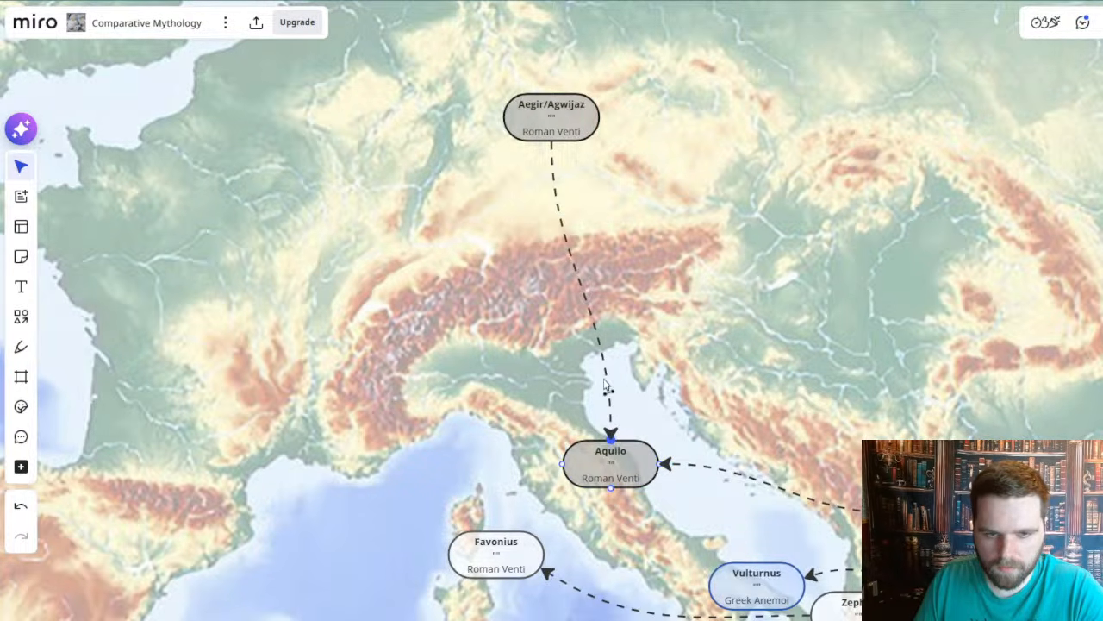
- Change the connector between the Aegir/Agwijaz and Aquilo labels to a dotted line and remove its arrowhead
{"action": "left_click", "coordinate": [574, 209]}
{"action": "left_click", "coordinate": [486, 83]}
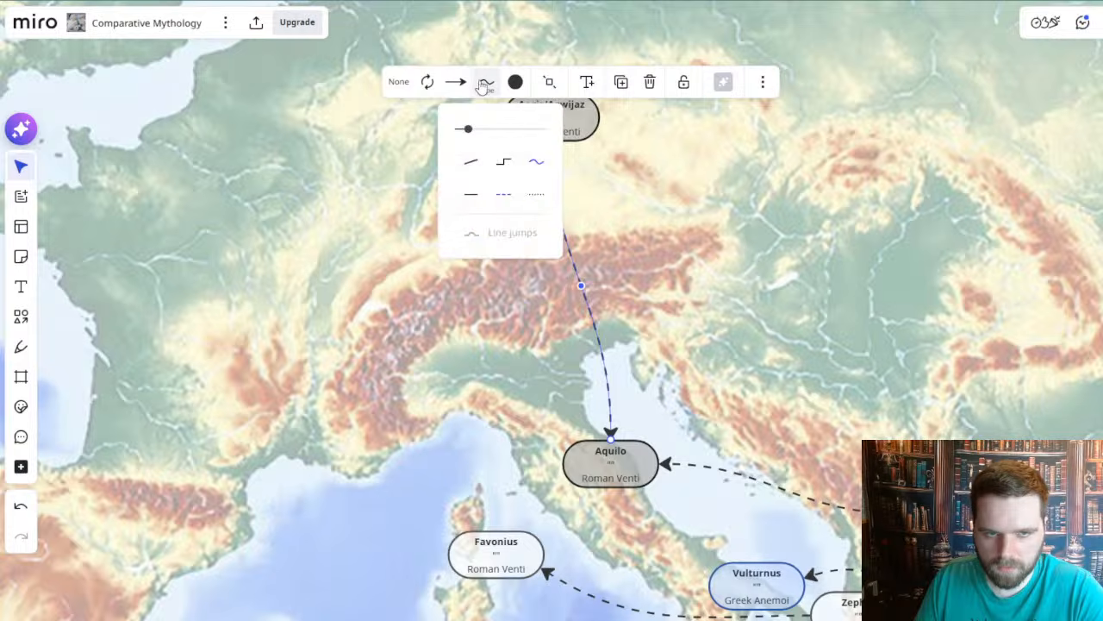
{"action": "left_click", "coordinate": [533, 194]}
{"action": "left_click", "coordinate": [699, 293]}
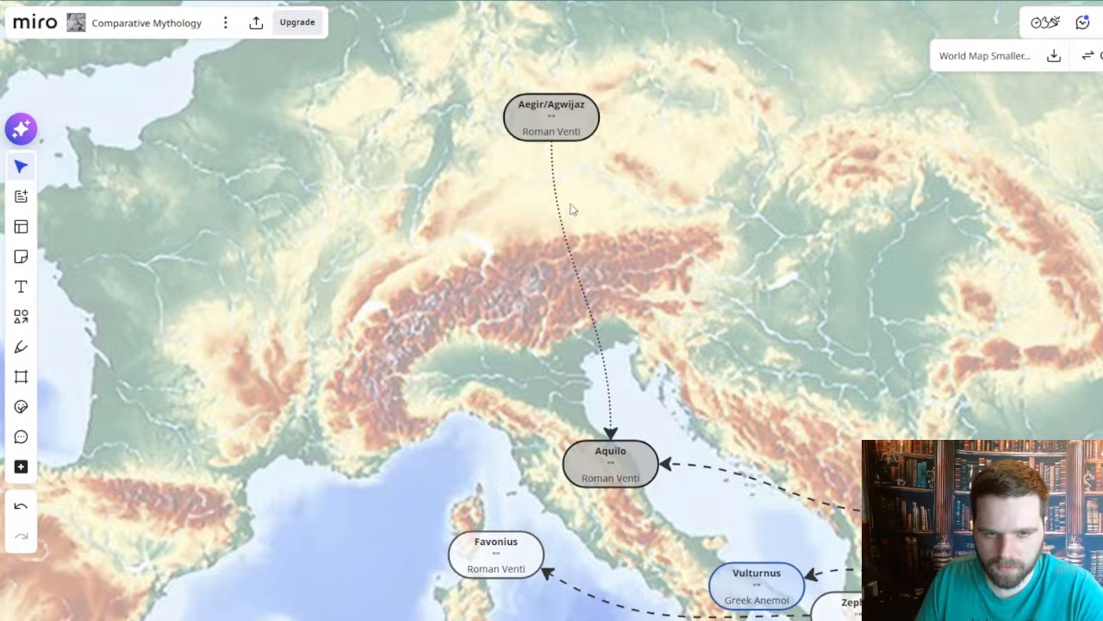
{"action": "left_click", "coordinate": [558, 209]}
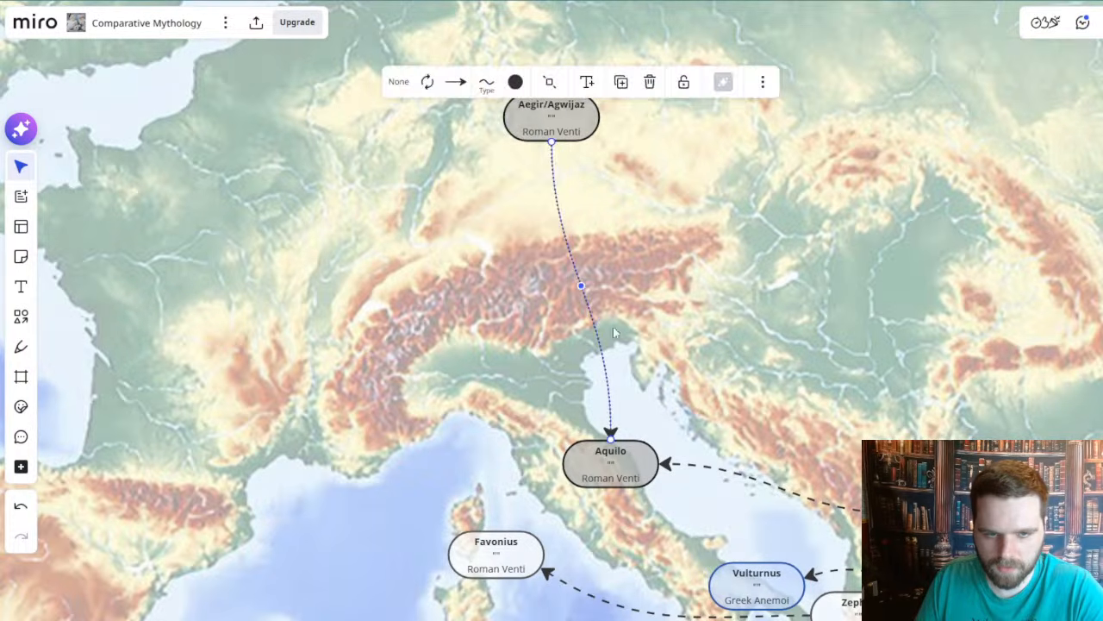
{"action": "left_click", "coordinate": [469, 84]}
{"action": "left_click", "coordinate": [450, 121]}
{"action": "left_click", "coordinate": [674, 289]}
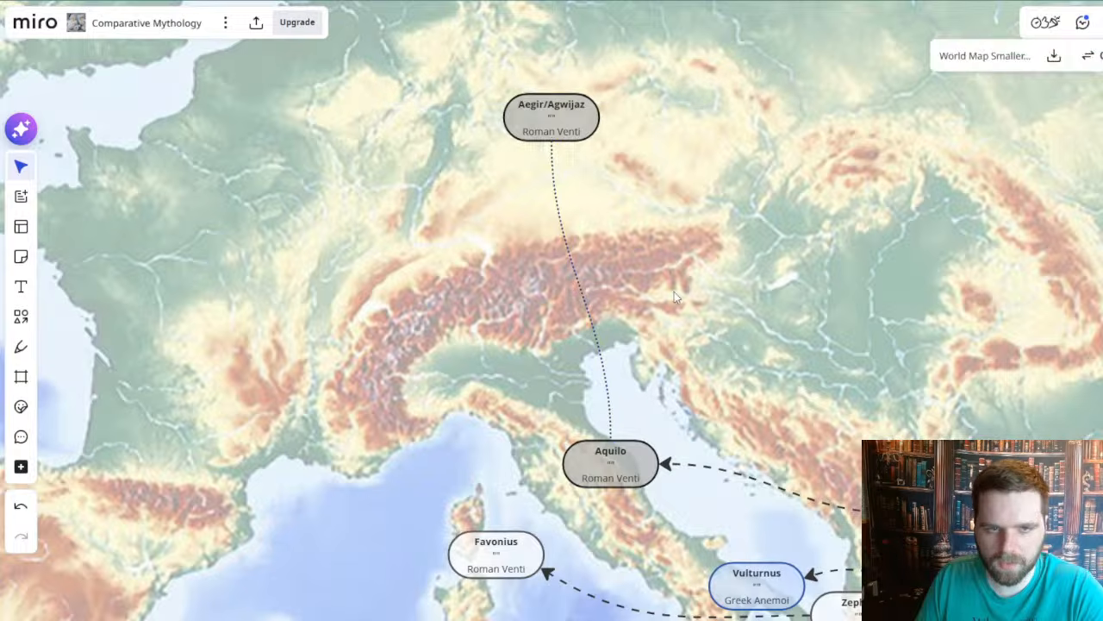
- Replace the Roman Venti subtitle in the Aegir/Agwijaz label with Norse Wind God
{"action": "scroll", "coordinate": [543, 129], "scroll_direction": "right", "scroll_amount": 2}
{"action": "double_click", "coordinate": [532, 126]}
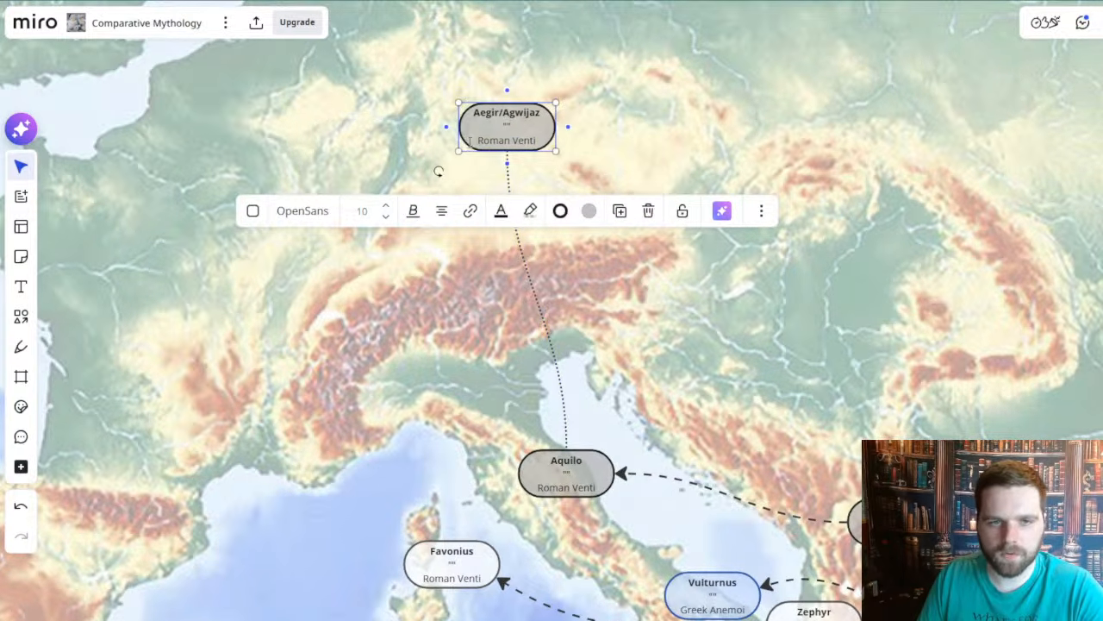
{"action": "left_click_drag", "start_coordinate": [470, 140], "coordinate": [542, 139]}
{"action": "type", "text": "Norse"}
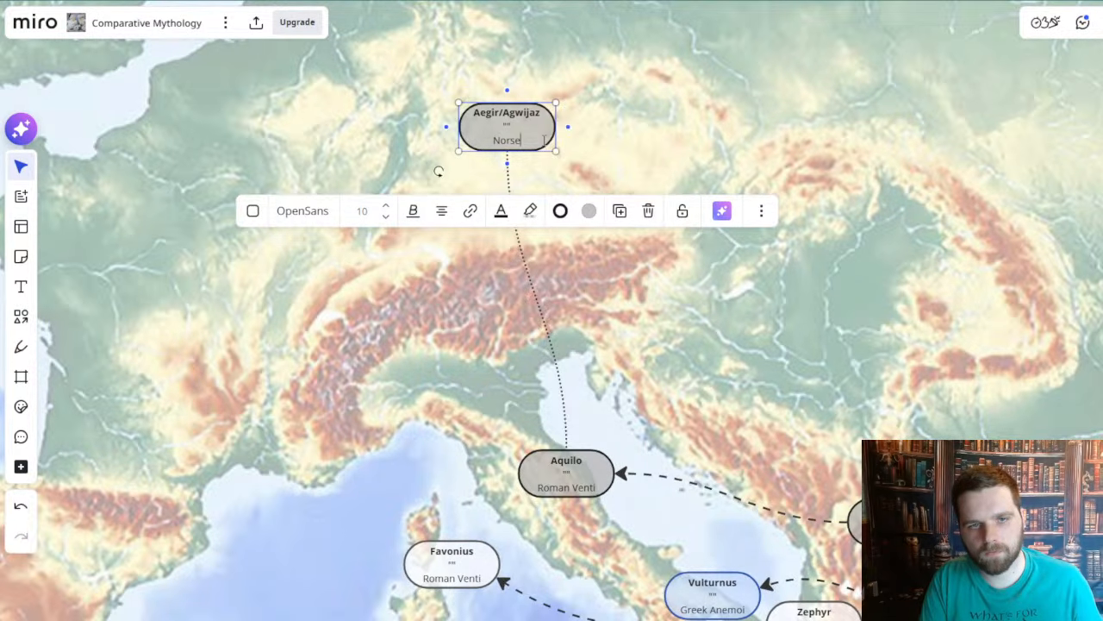
{"action": "type", "text": "Wind God"}
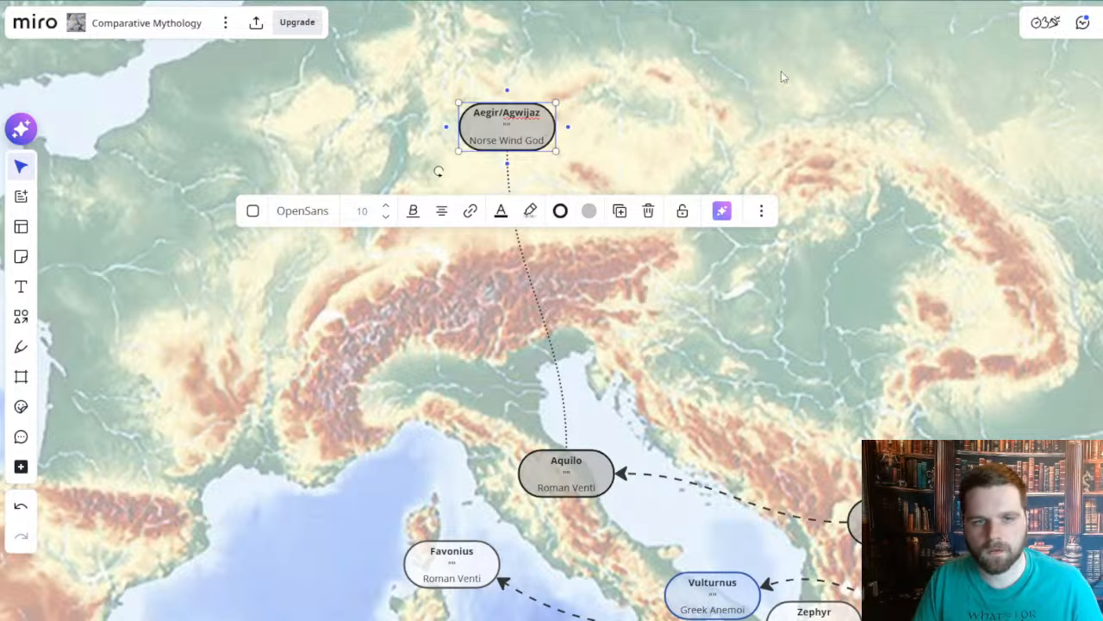
{"action": "left_click", "coordinate": [659, 179]}
- Correct the first name in the Aegir/Agwijaz label to AEgir, with a capital E
{"action": "left_click_drag", "start_coordinate": [655, 179], "coordinate": [653, 250]}
{"action": "double_click", "coordinate": [501, 200]}
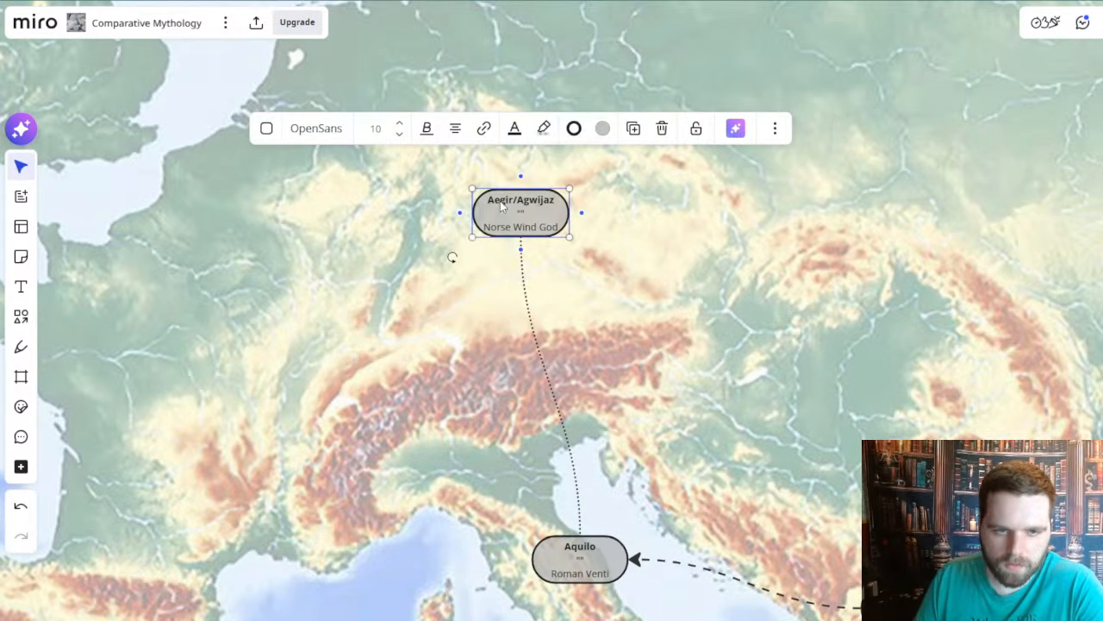
{"action": "key", "text": "BackSpace"}
{"action": "type", "text": "E"}
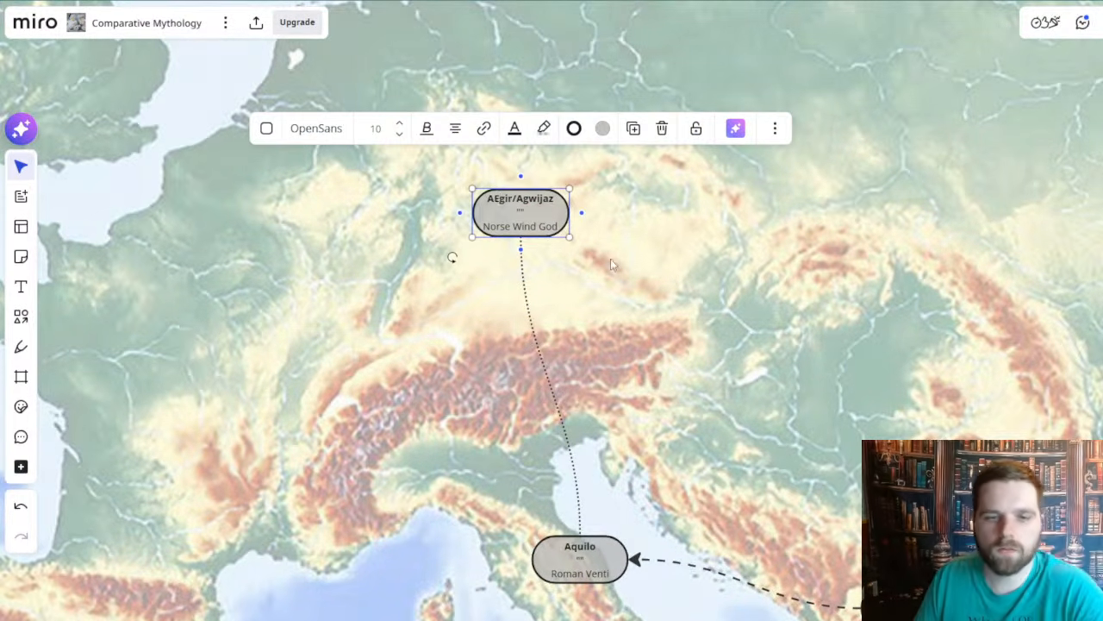
{"action": "left_click", "coordinate": [586, 262]}
- Move the AEgir/Agwijaz label north from southern Germany to the Danish islands, keeping its dotted connector attached
{"action": "left_click_drag", "start_coordinate": [557, 274], "coordinate": [579, 352]}
{"action": "left_click", "coordinate": [529, 325]}
{"action": "left_click_drag", "start_coordinate": [529, 324], "coordinate": [495, 138]}
{"action": "scroll", "coordinate": [681, 280], "scroll_direction": "down", "scroll_amount": 3}
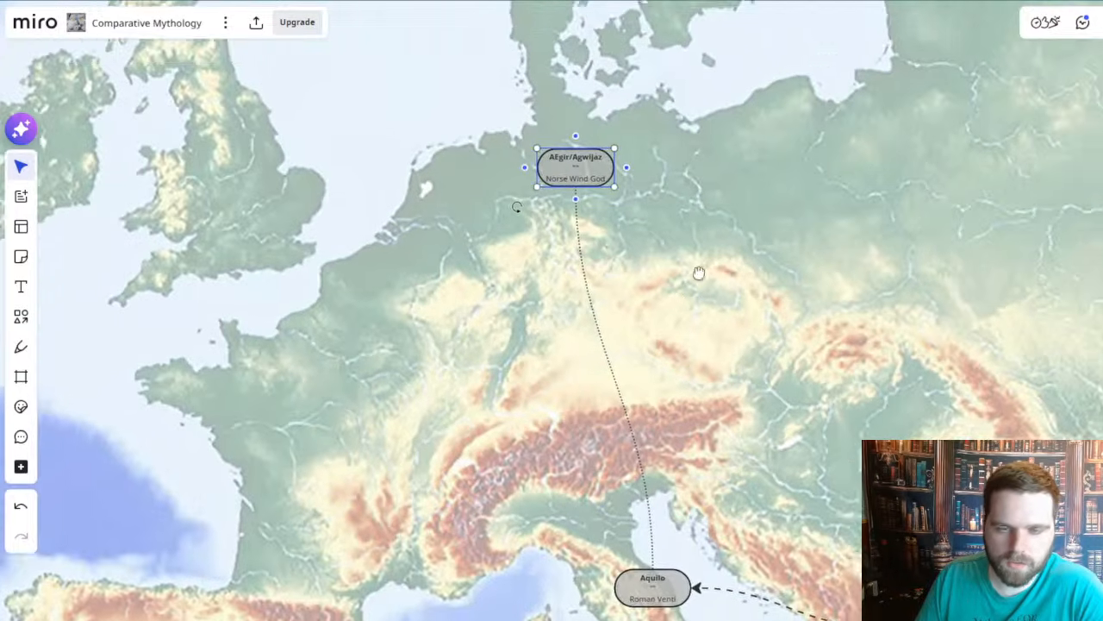
{"action": "left_click", "coordinate": [700, 271]}
{"action": "left_click_drag", "start_coordinate": [719, 341], "coordinate": [618, 347]}
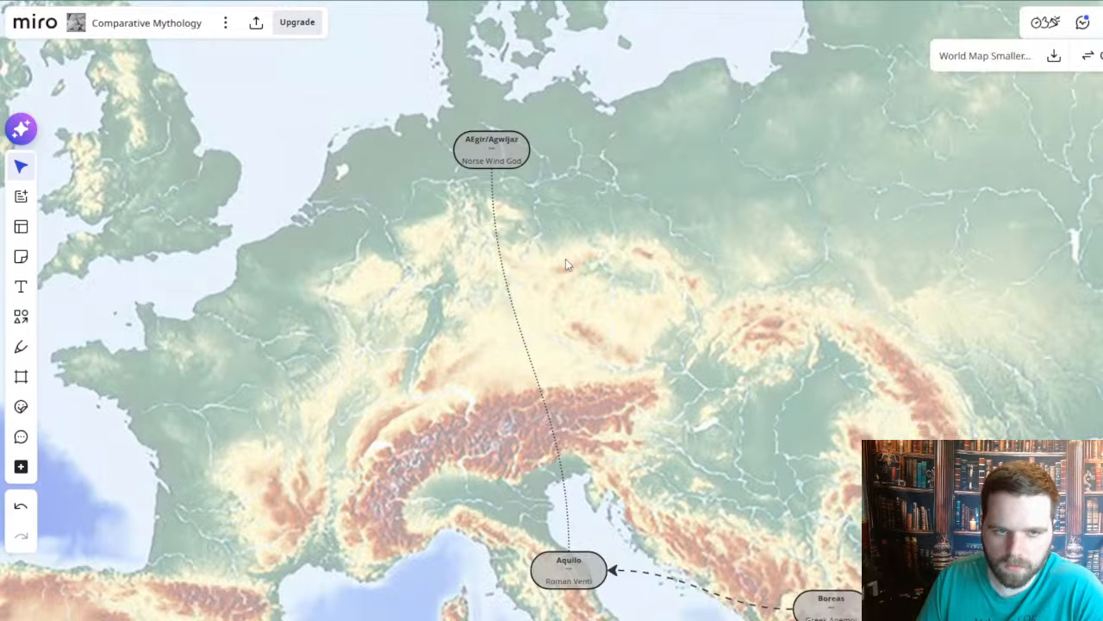
{"action": "scroll", "coordinate": [543, 232], "scroll_direction": "up", "scroll_amount": 2}
{"action": "left_click", "coordinate": [511, 203]}
{"action": "left_click_drag", "start_coordinate": [510, 205], "coordinate": [530, 89]}
{"action": "scroll", "coordinate": [657, 315], "scroll_direction": "up", "scroll_amount": 3}
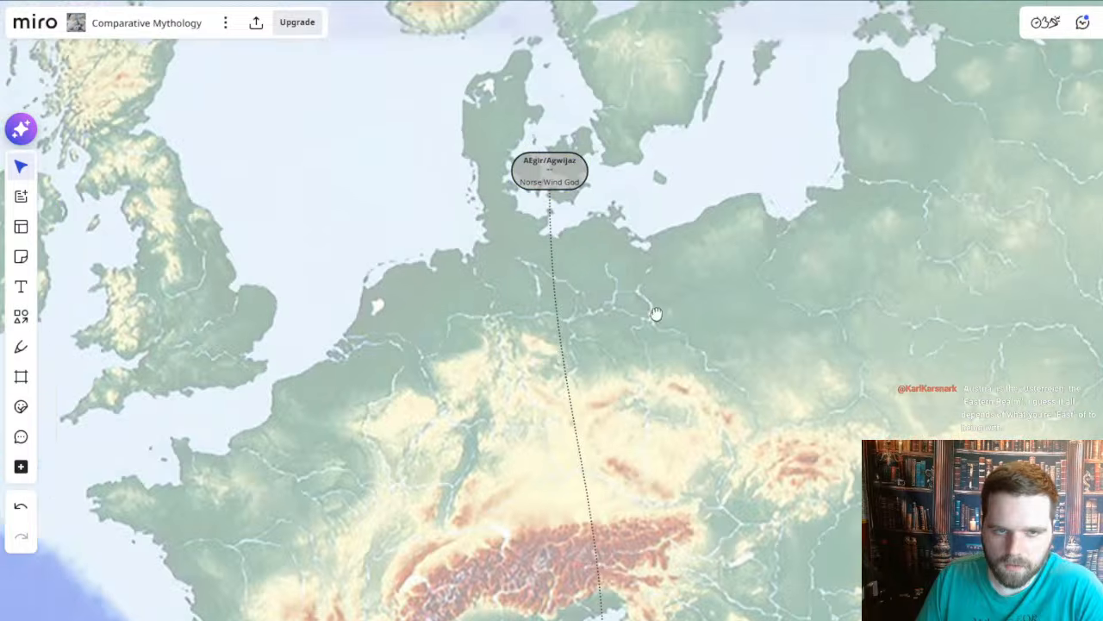
{"action": "left_click_drag", "start_coordinate": [658, 324], "coordinate": [652, 354]}
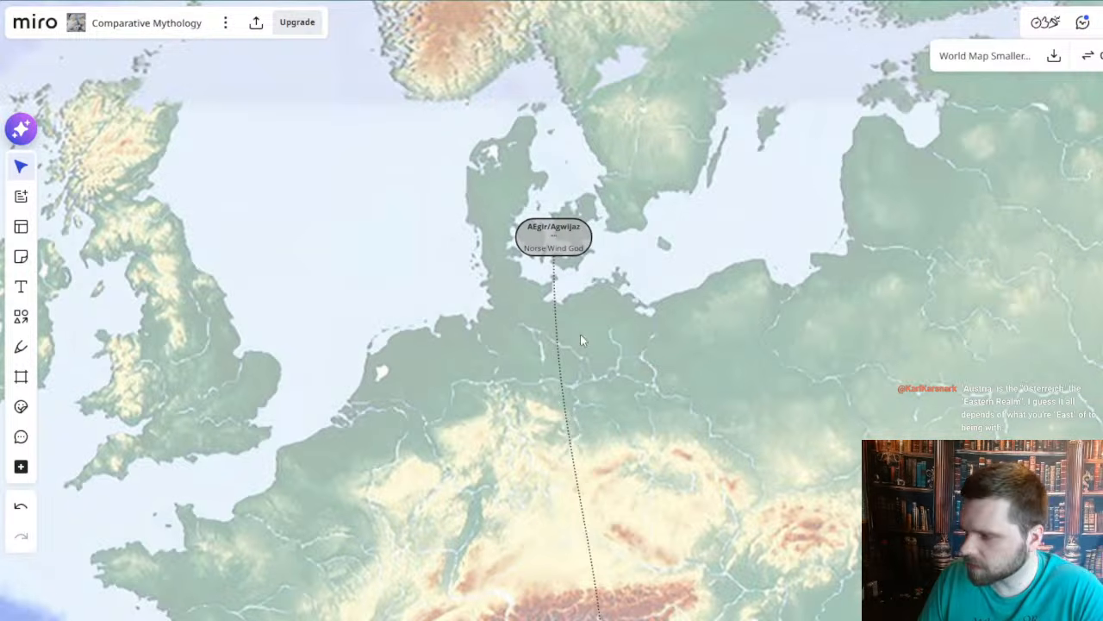
- Duplicate the AEgir/Agwijaz label directly above the original over Denmark and rename the copy Njord
{"action": "left_click", "coordinate": [550, 229]}
{"action": "left_click_drag", "start_coordinate": [553, 235], "coordinate": [588, 189]}
{"action": "double_click", "coordinate": [538, 188]}
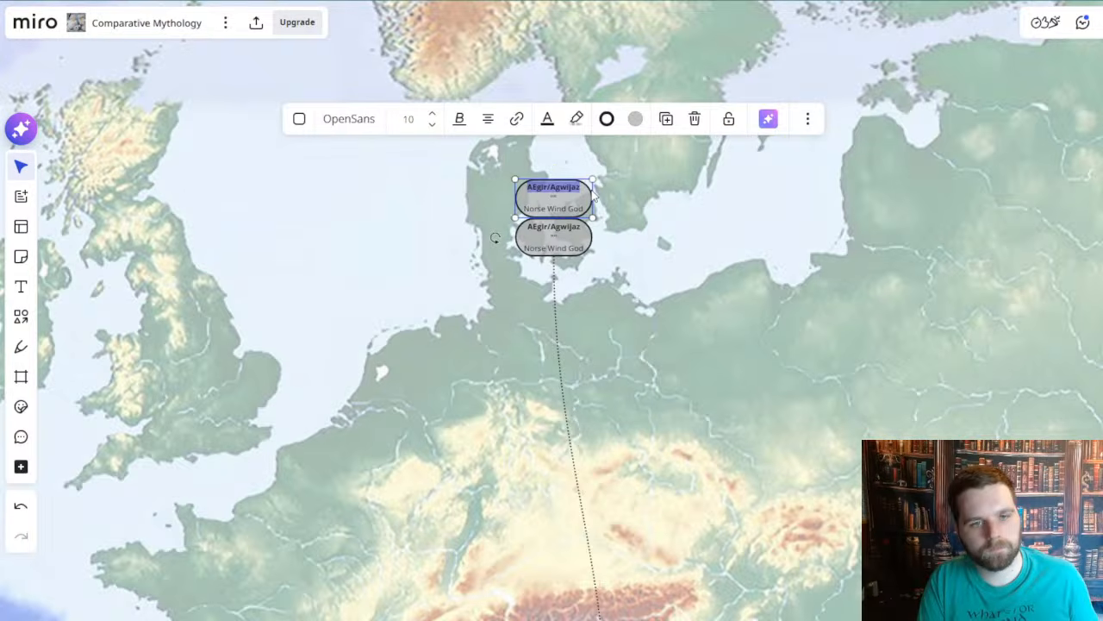
{"action": "type", "text": "Njord"}
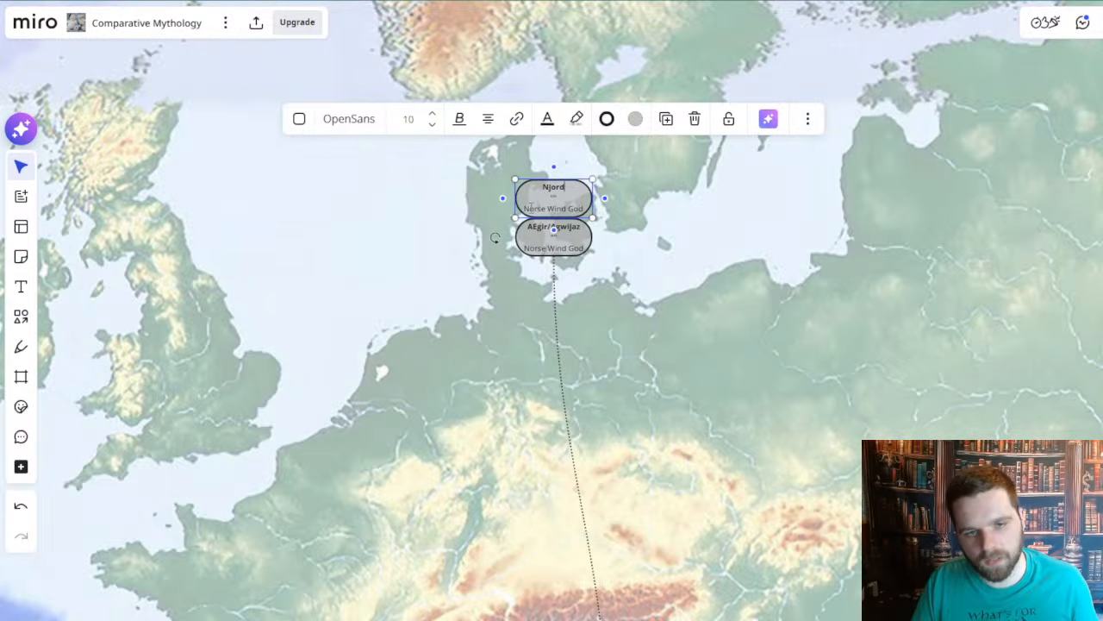
{"action": "left_click", "coordinate": [647, 337]}
{"action": "scroll", "coordinate": [687, 339], "scroll_direction": "up", "scroll_amount": 3}
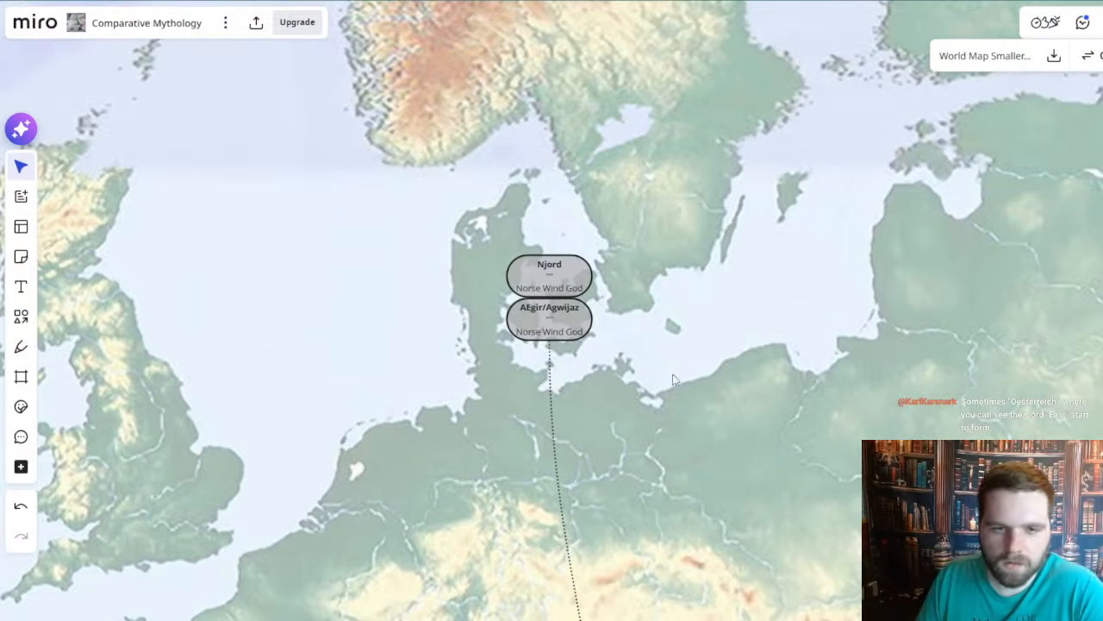
- Examine the map's Norse wind gods around Denmark and the dotted link running south to Aquilo and the Greek and Roman winds
{"action": "scroll", "coordinate": [670, 353], "scroll_direction": "down", "scroll_amount": 2}
{"action": "scroll", "coordinate": [670, 350], "scroll_direction": "down", "scroll_amount": 3}
{"action": "scroll", "coordinate": [682, 318], "scroll_direction": "up", "scroll_amount": 3}
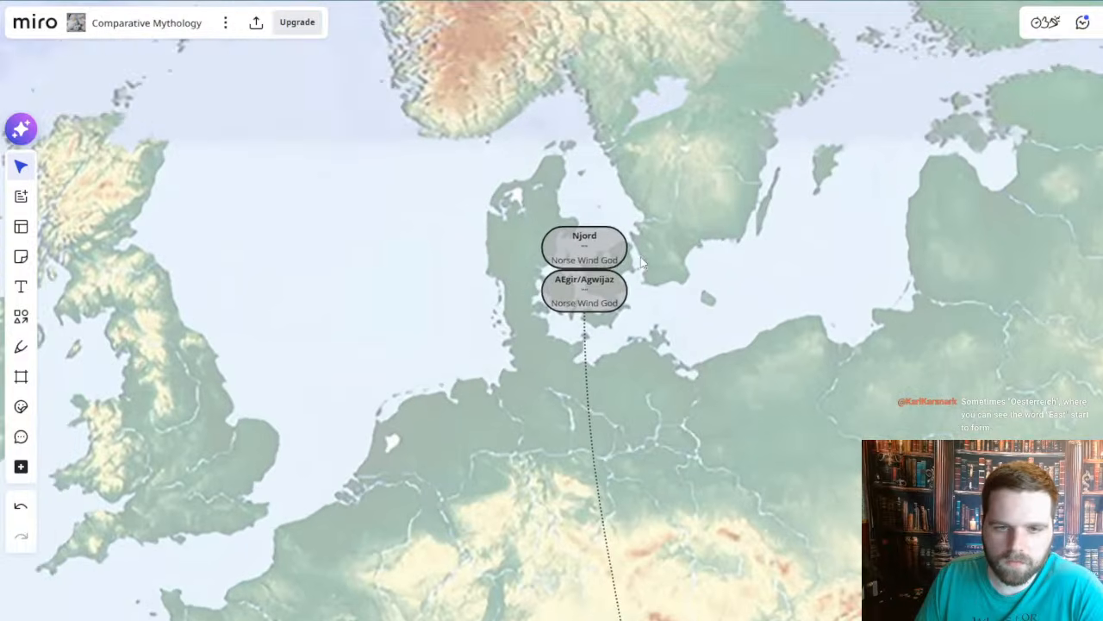
{"action": "scroll", "coordinate": [683, 319], "scroll_direction": "down", "scroll_amount": 5}
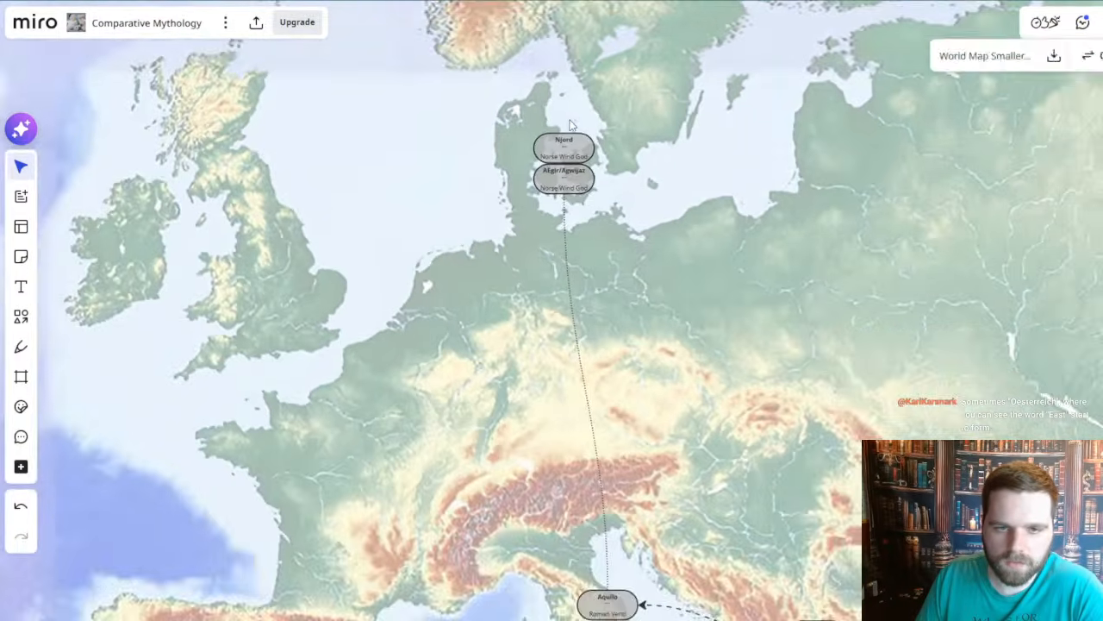
{"action": "scroll", "coordinate": [569, 120], "scroll_direction": "up", "scroll_amount": 5}
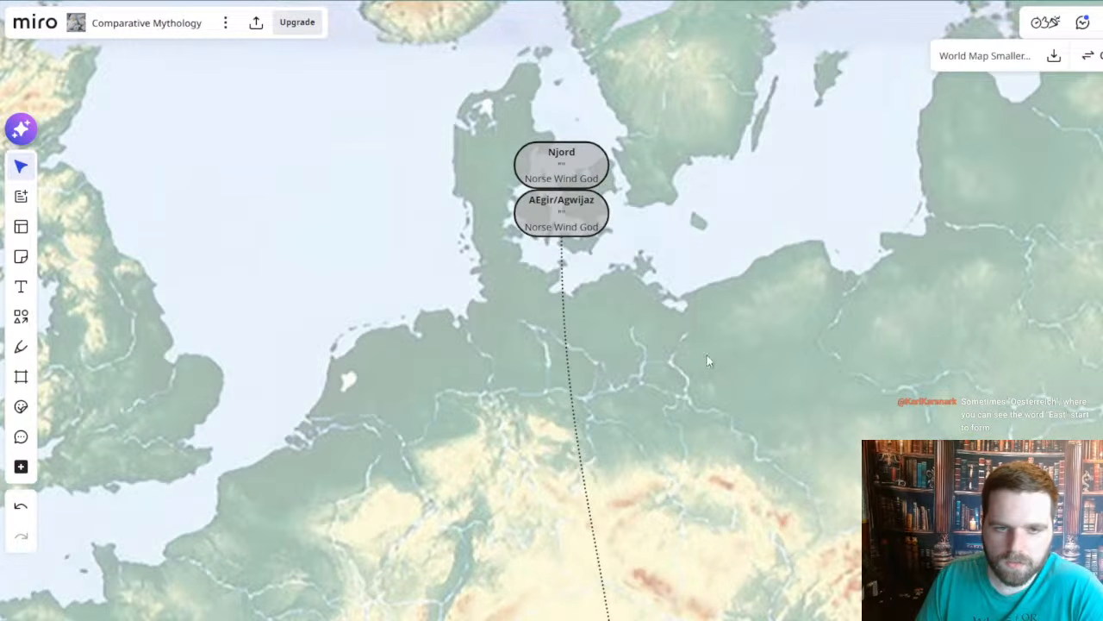
{"action": "left_click_drag", "start_coordinate": [686, 324], "coordinate": [680, 322]}
{"action": "scroll", "coordinate": [680, 325], "scroll_direction": "down", "scroll_amount": 2}
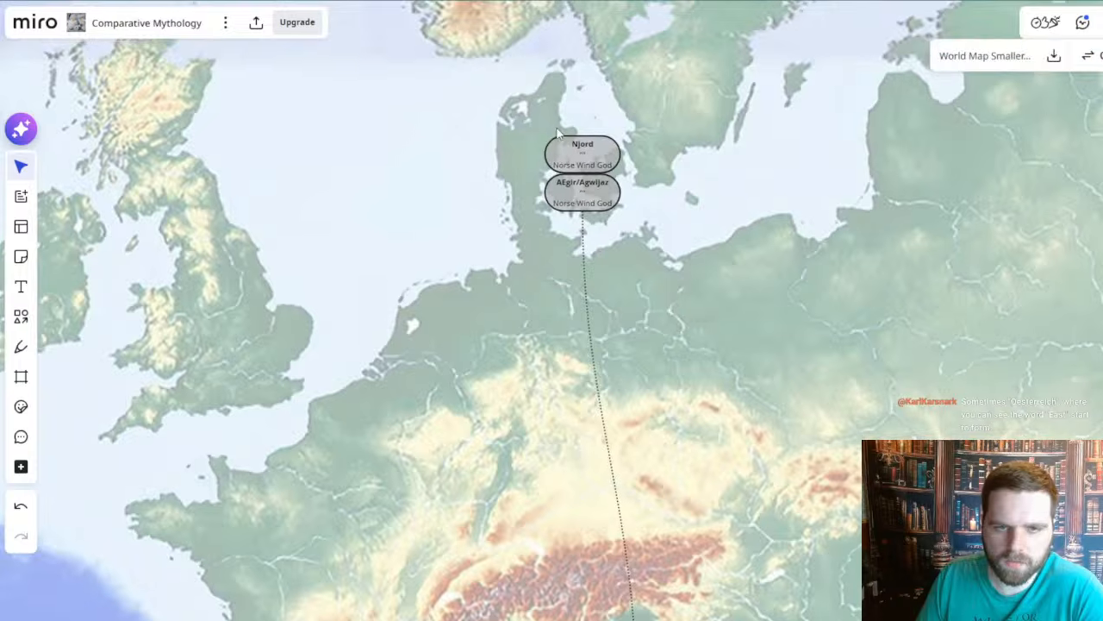
{"action": "scroll", "coordinate": [624, 258], "scroll_direction": "down", "scroll_amount": 3}
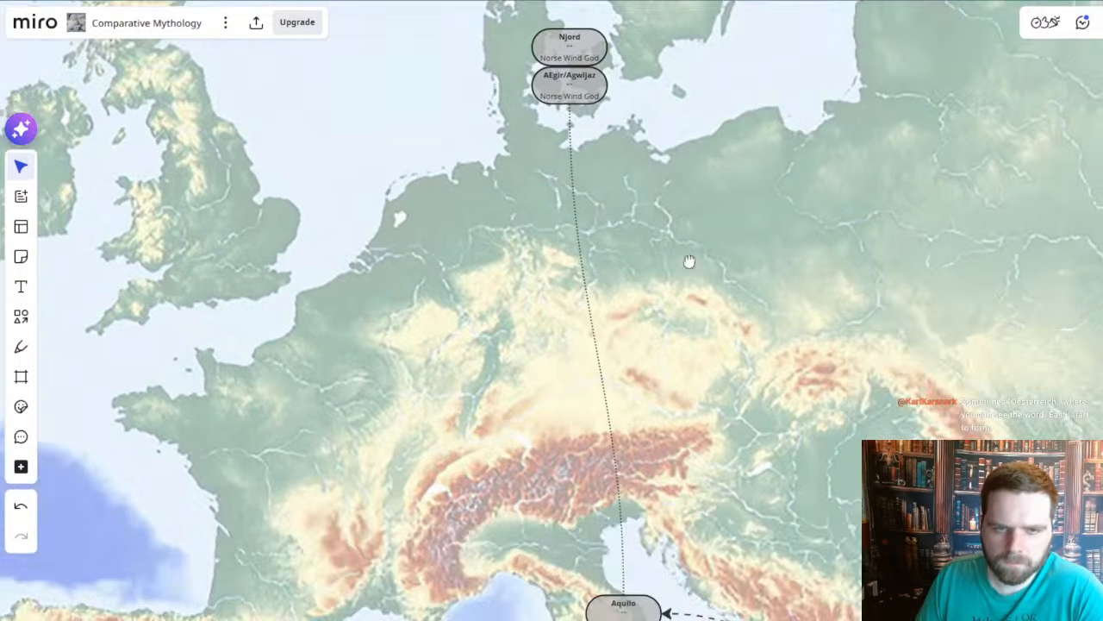
{"action": "left_click_drag", "start_coordinate": [690, 262], "coordinate": [601, 163]}
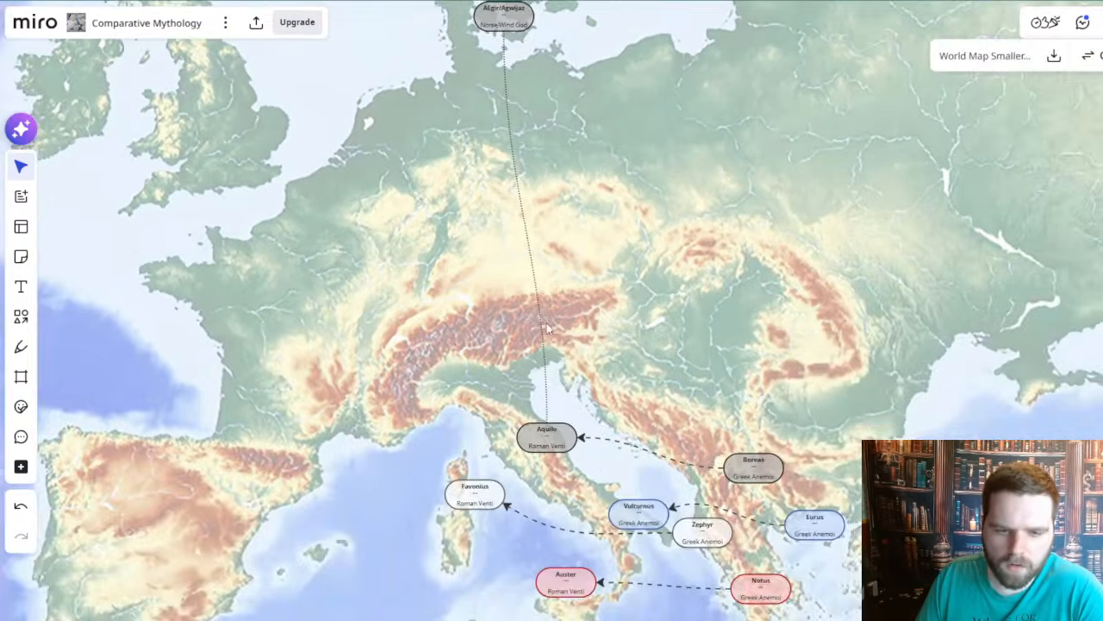
{"action": "scroll", "coordinate": [540, 415], "scroll_direction": "up", "scroll_amount": 2}
{"action": "left_click", "coordinate": [552, 485]}
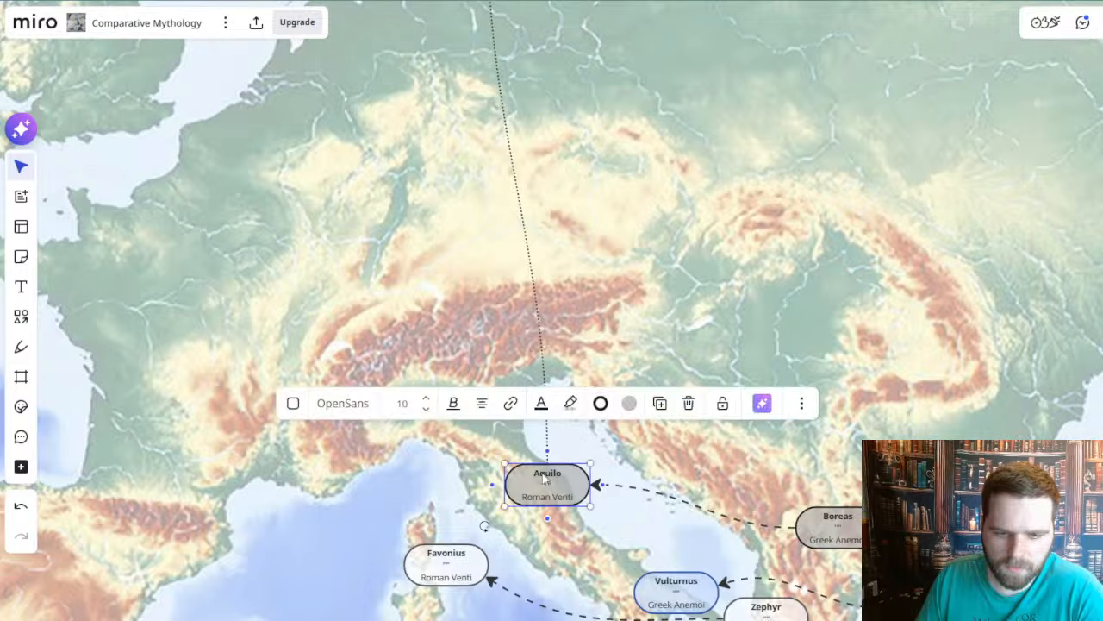
{"action": "left_click", "coordinate": [418, 202]}
{"action": "left_click_drag", "start_coordinate": [438, 59], "coordinate": [459, 362]}
{"action": "scroll", "coordinate": [459, 362], "scroll_direction": "down", "scroll_amount": 1}
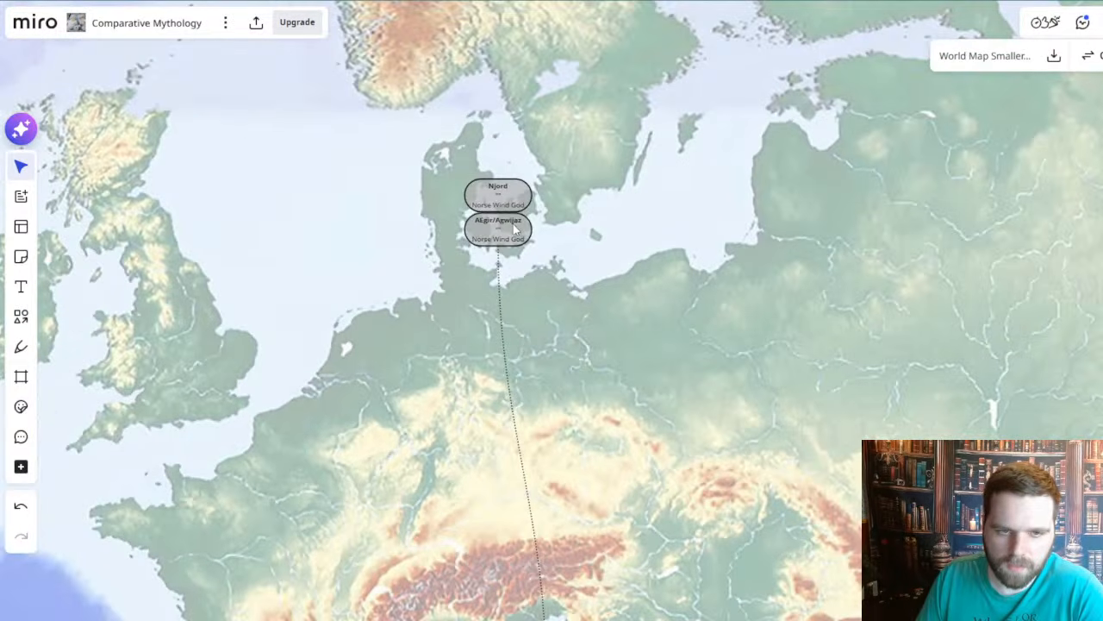
{"action": "left_click_drag", "start_coordinate": [691, 406], "coordinate": [560, 211]}
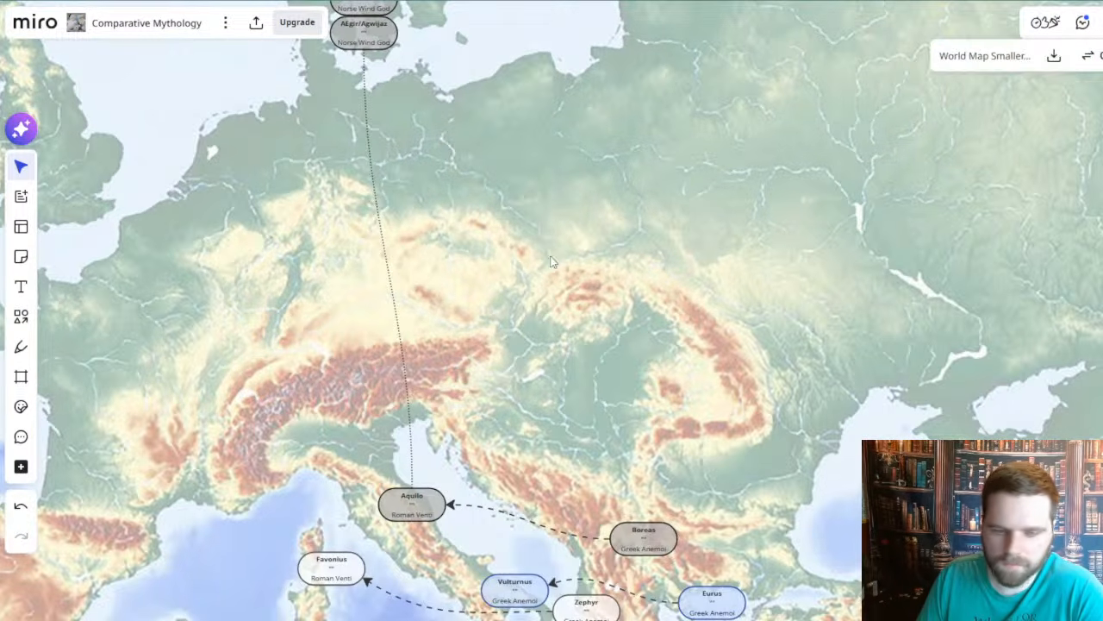
{"action": "left_click_drag", "start_coordinate": [581, 316], "coordinate": [722, 248]}
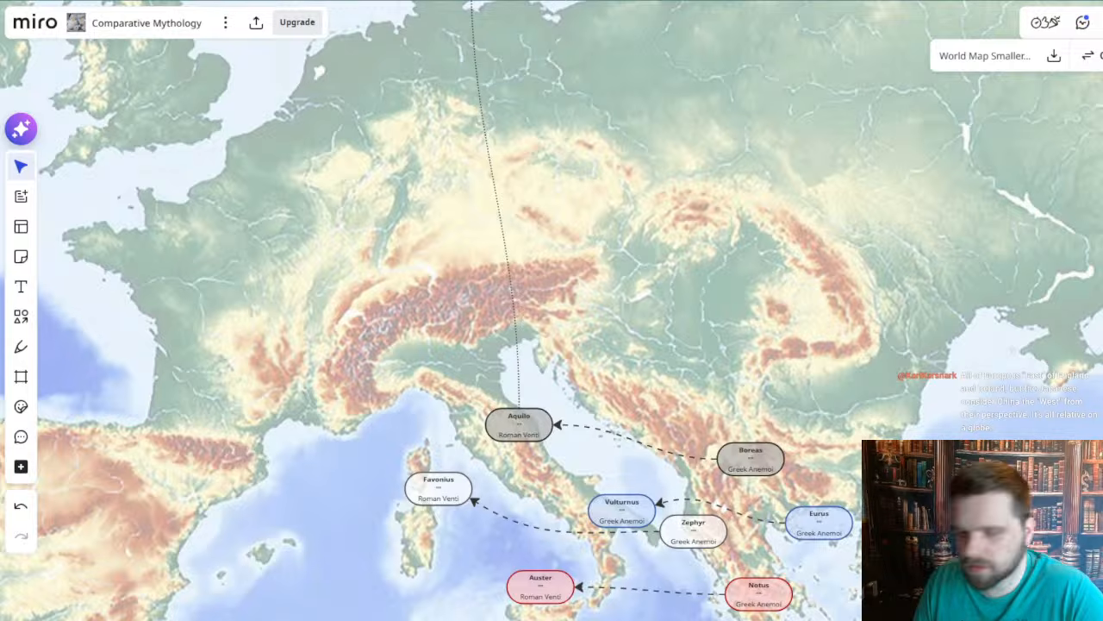
{"action": "scroll", "coordinate": [699, 292], "scroll_direction": "up", "scroll_amount": 2}
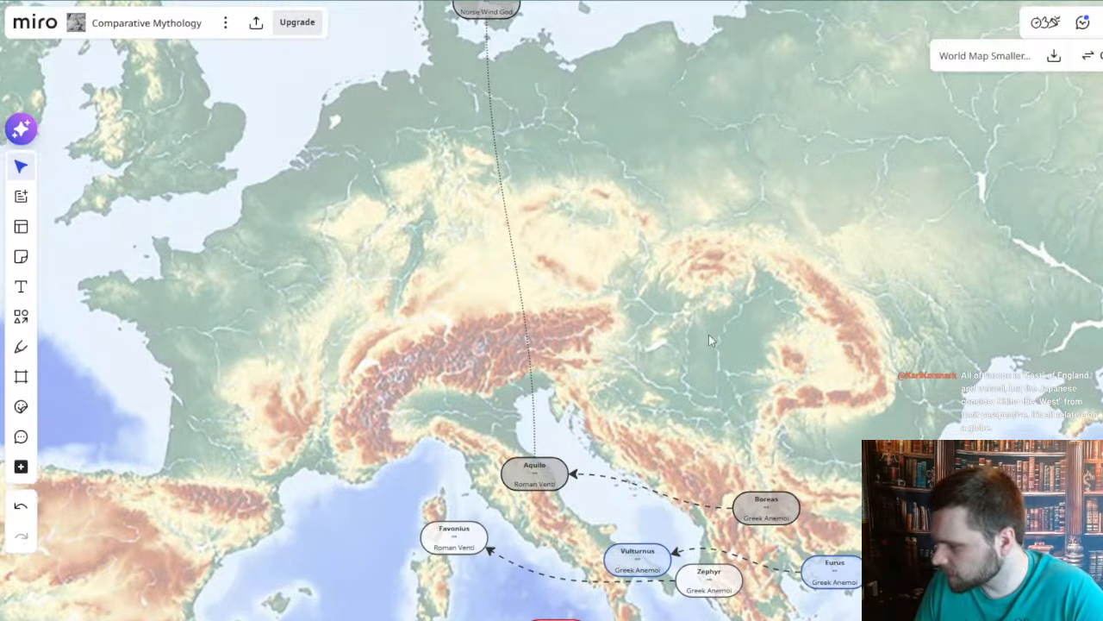
{"action": "scroll", "coordinate": [719, 362], "scroll_direction": "up", "scroll_amount": 2}
{"action": "scroll", "coordinate": [724, 353], "scroll_direction": "right", "scroll_amount": 2}
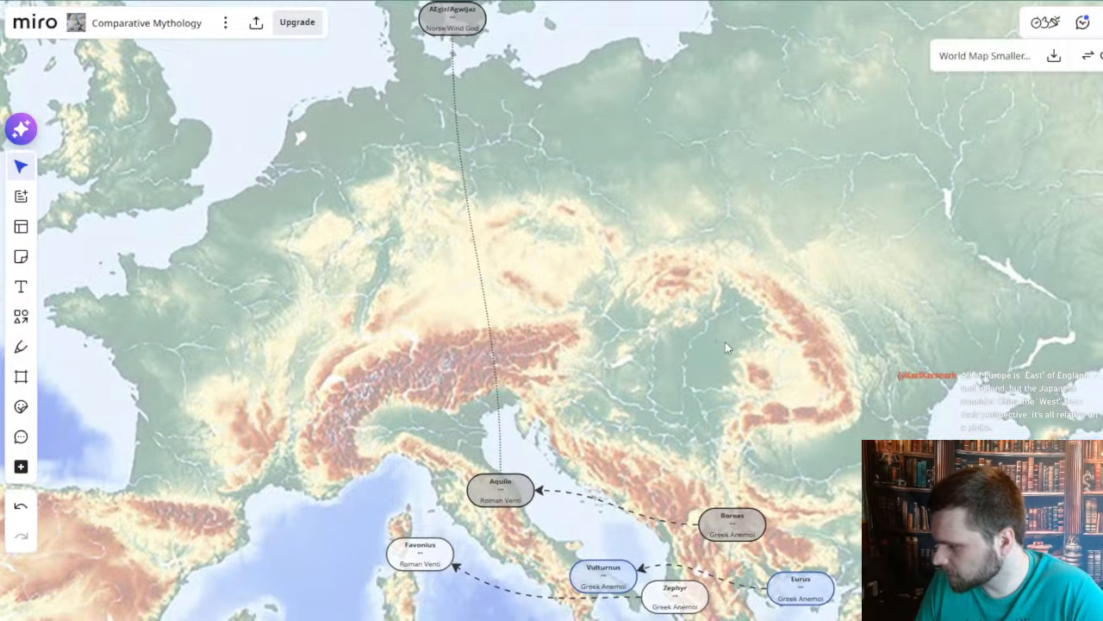
{"action": "scroll", "coordinate": [724, 342], "scroll_direction": "down", "scroll_amount": 1}
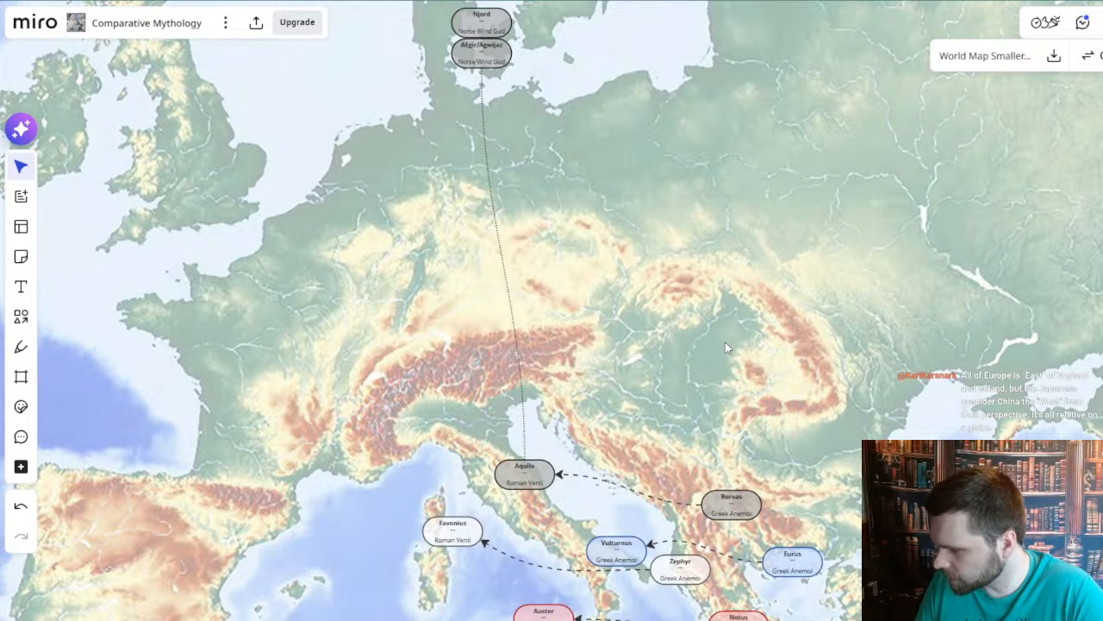
{"action": "scroll", "coordinate": [725, 341], "scroll_direction": "right", "scroll_amount": 1}
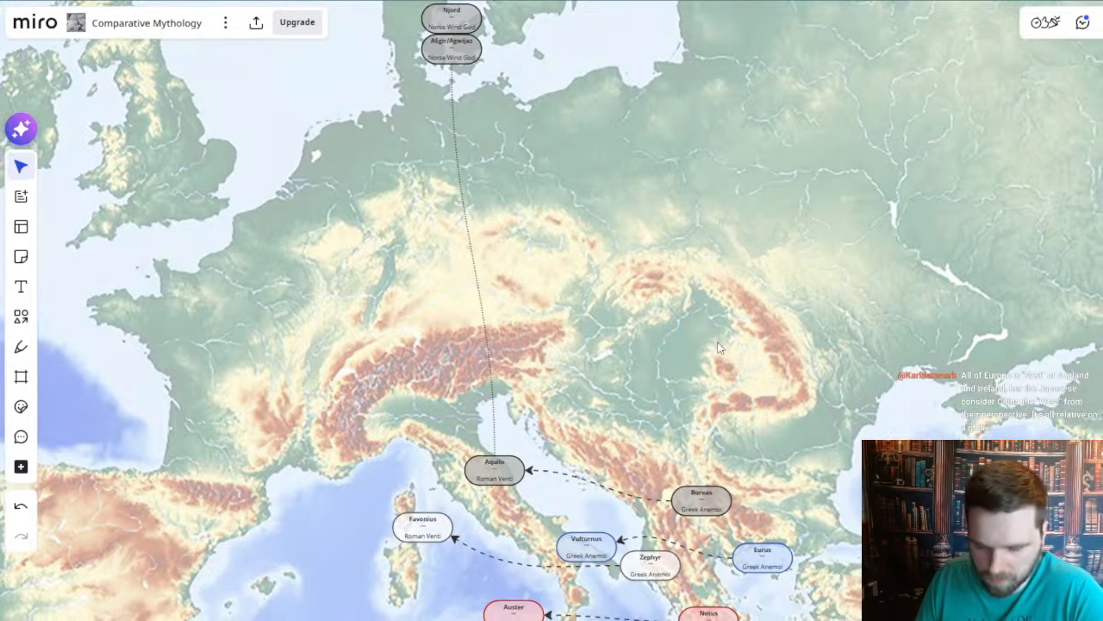
{"action": "scroll", "coordinate": [722, 345], "scroll_direction": "down", "scroll_amount": 1}
{"action": "scroll", "coordinate": [719, 348], "scroll_direction": "up", "scroll_amount": 1}
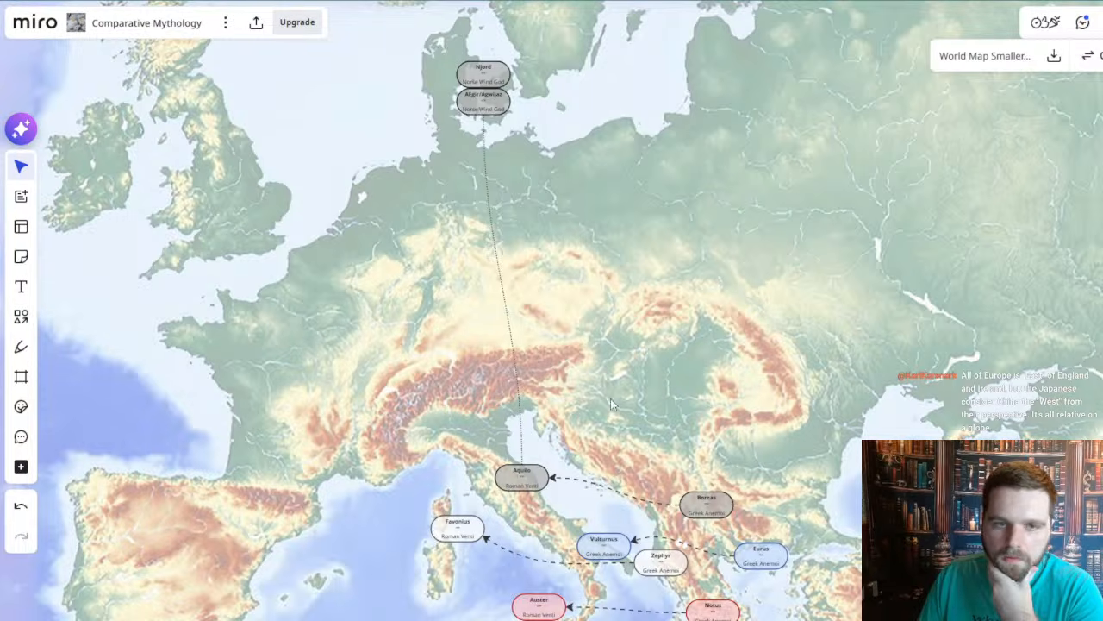
- Switch to the Obsidian notes and expand the Western, Indo-European and Germanic folders under Mythology
{"action": "key", "text": "alt+Tab"}
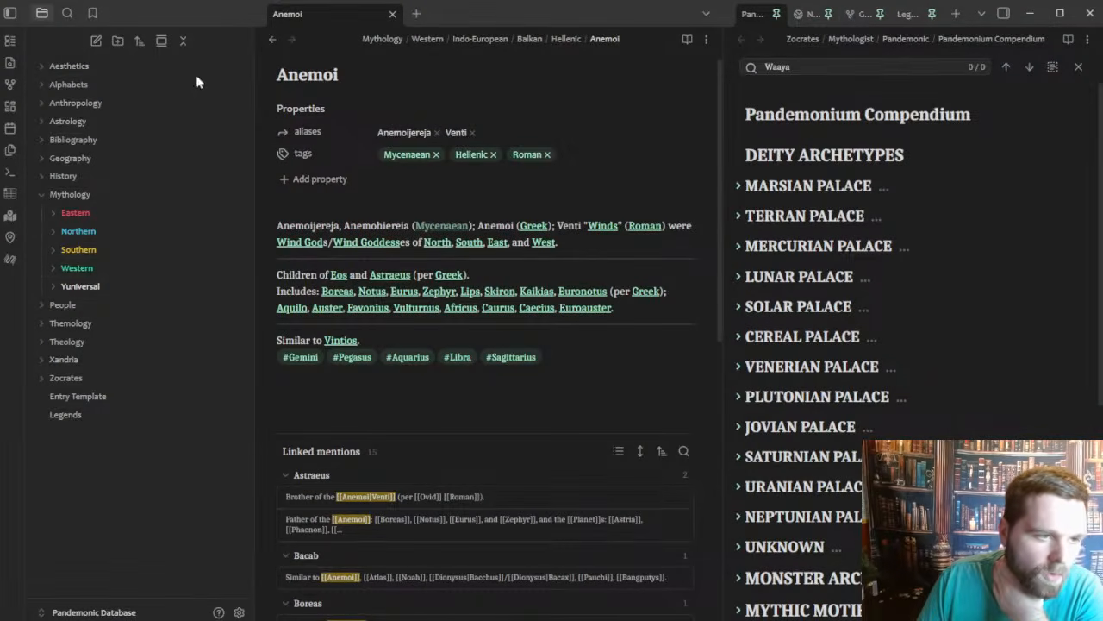
{"action": "left_click", "coordinate": [107, 267]}
{"action": "left_click", "coordinate": [107, 268]}
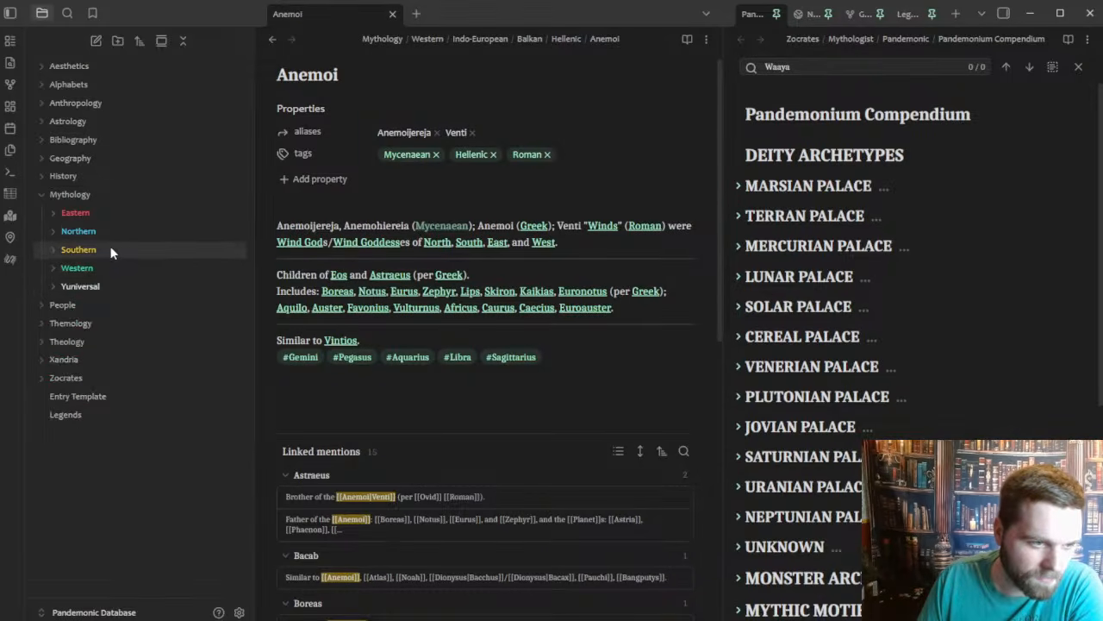
{"action": "left_click", "coordinate": [112, 268]}
{"action": "scroll", "coordinate": [133, 210], "scroll_direction": "down", "scroll_amount": 1}
{"action": "left_click", "coordinate": [131, 273]}
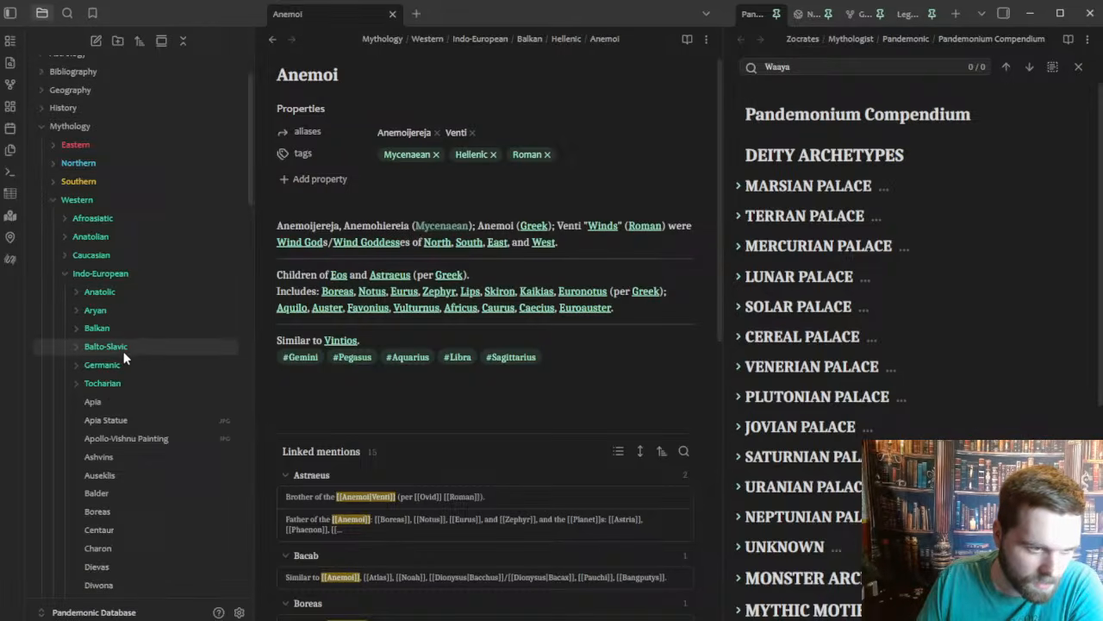
{"action": "left_click", "coordinate": [146, 365]}
{"action": "scroll", "coordinate": [140, 341], "scroll_direction": "down", "scroll_amount": 1}
{"action": "scroll", "coordinate": [134, 313], "scroll_direction": "down", "scroll_amount": 1}
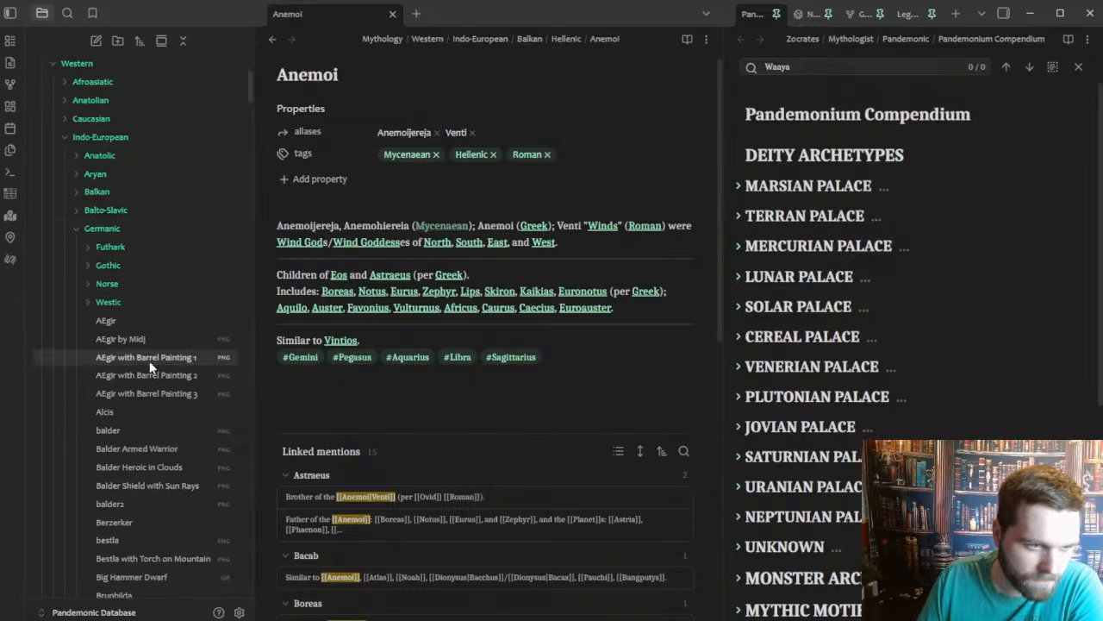
{"action": "scroll", "coordinate": [134, 321], "scroll_direction": "down", "scroll_amount": 1}
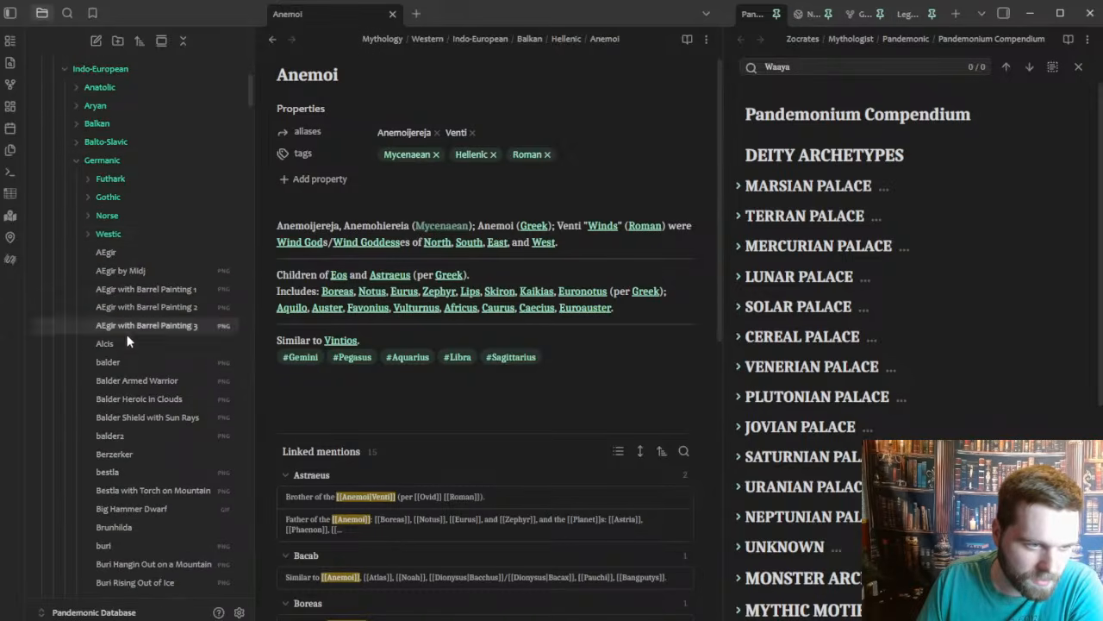
{"action": "scroll", "coordinate": [130, 250], "scroll_direction": "up", "scroll_amount": 1}
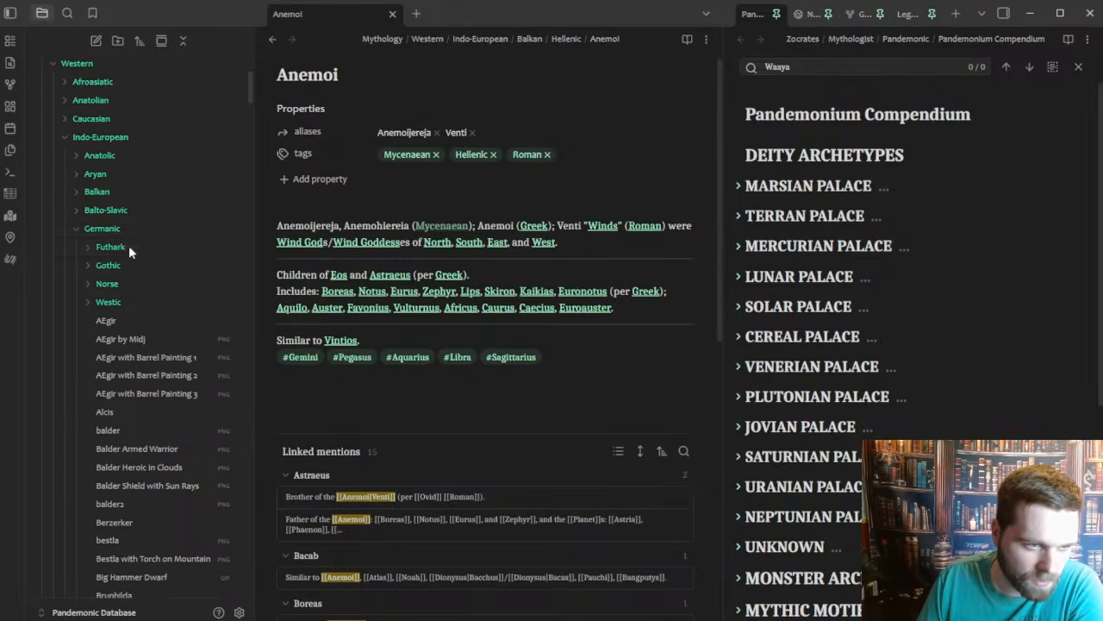
- Look through the Westic, Norse and Gothic subfolders of the Germanic folder, closing each one and the Germanic folder
{"action": "left_click", "coordinate": [137, 310]}
{"action": "left_click", "coordinate": [157, 319]}
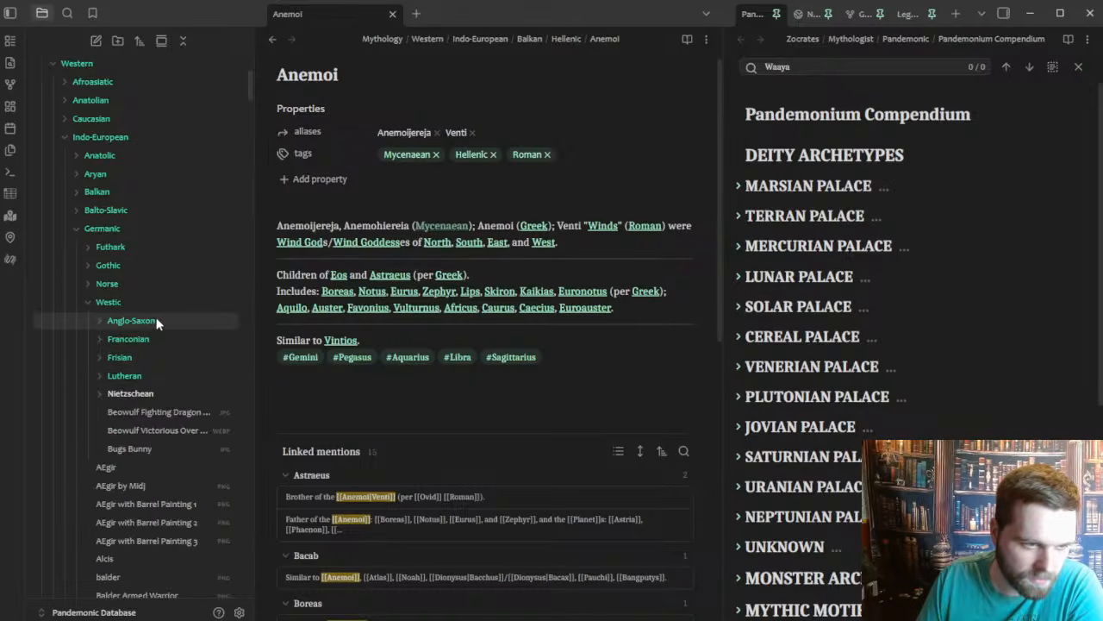
{"action": "left_click", "coordinate": [155, 303]}
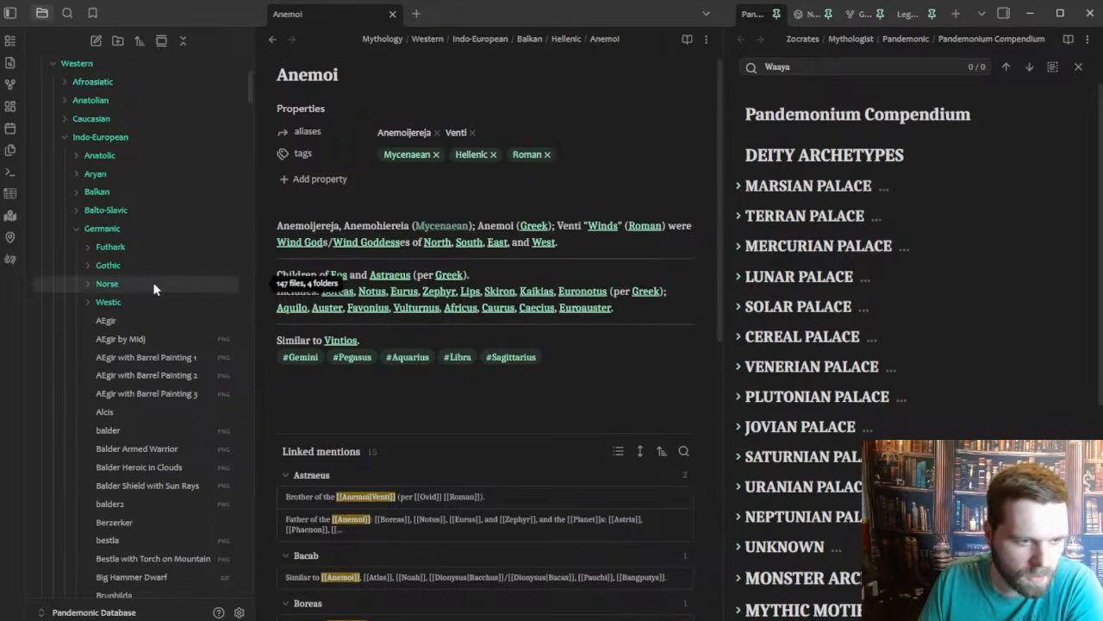
{"action": "left_click", "coordinate": [154, 285]}
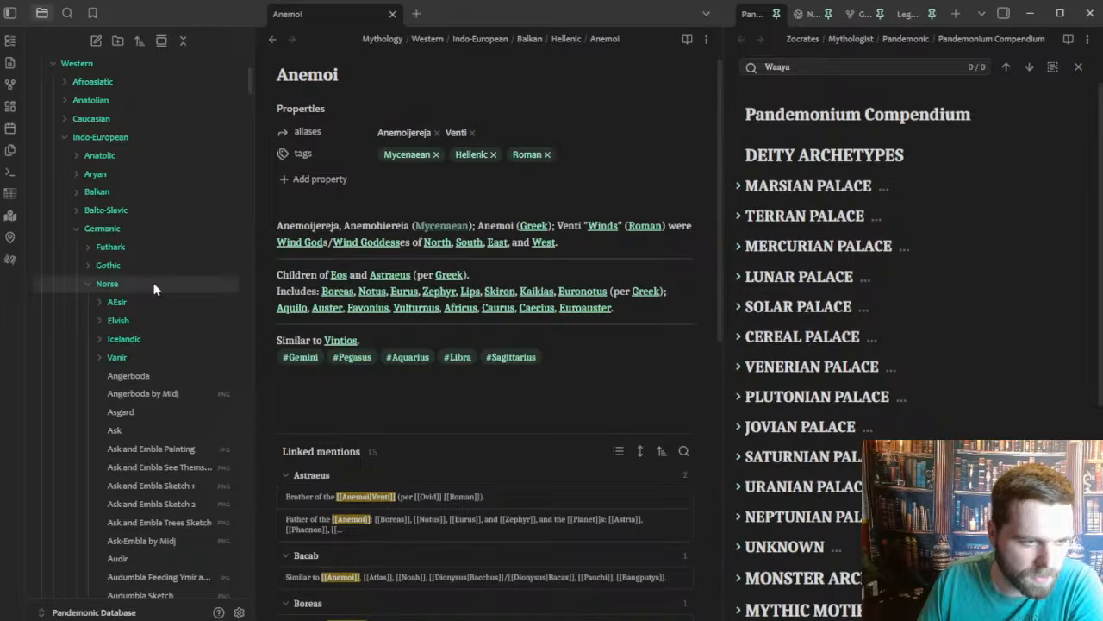
{"action": "left_click", "coordinate": [152, 282]}
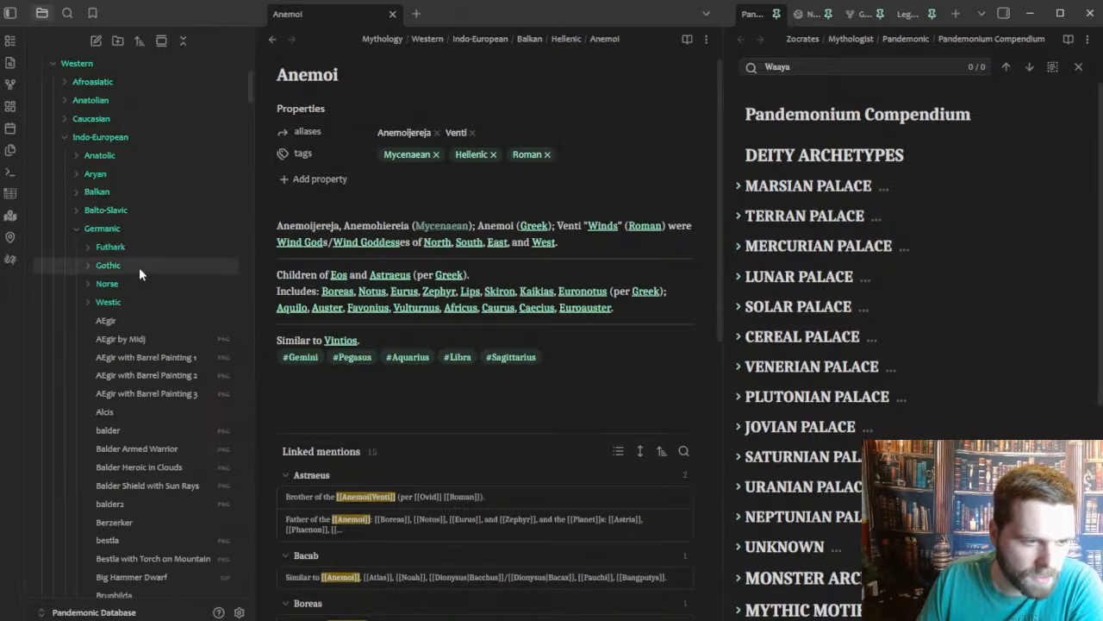
{"action": "left_click", "coordinate": [143, 264]}
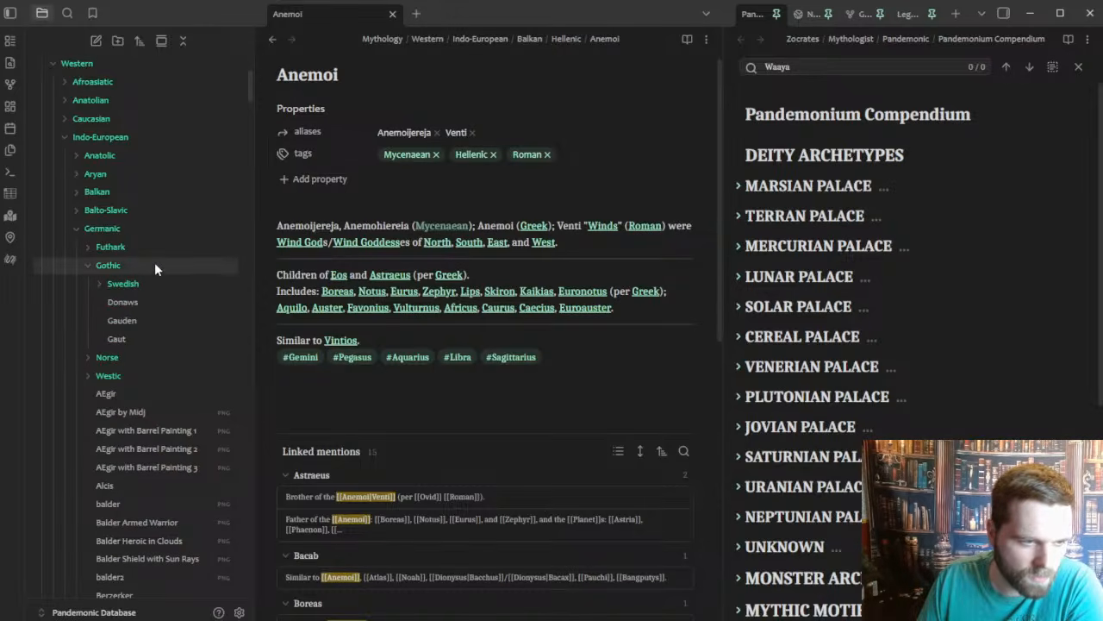
{"action": "left_click", "coordinate": [154, 263]}
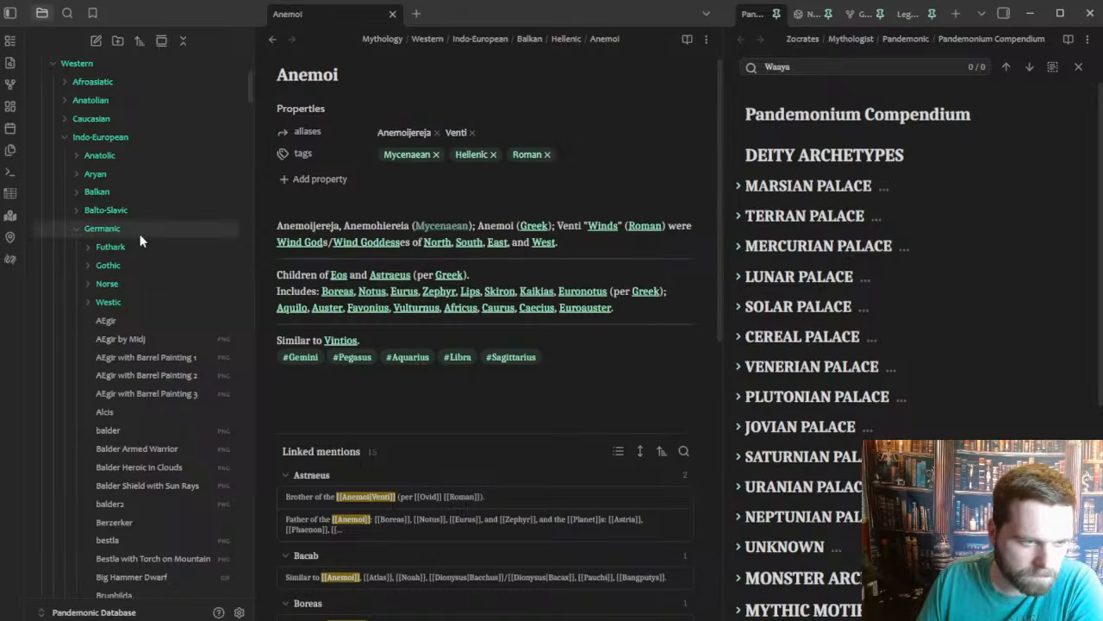
{"action": "left_click", "coordinate": [140, 234]}
- Return to the Miro board and examine the wind deity map from the Black Sea across the Mediterranean to Iberia
{"action": "left_click", "coordinate": [646, 618]}
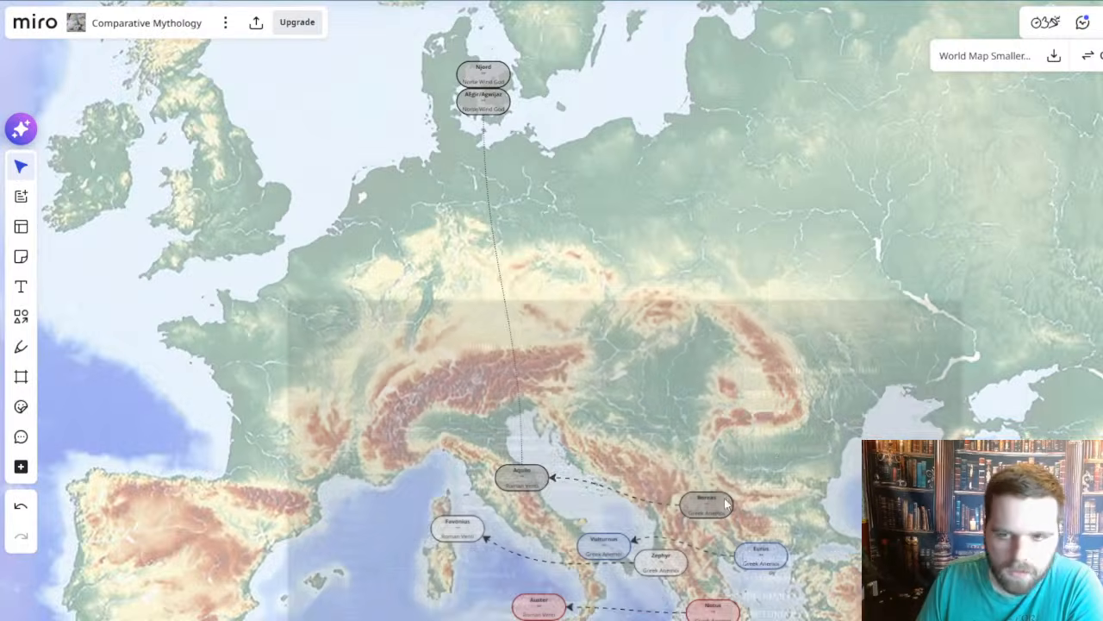
{"action": "left_click_drag", "start_coordinate": [758, 172], "coordinate": [561, 170]}
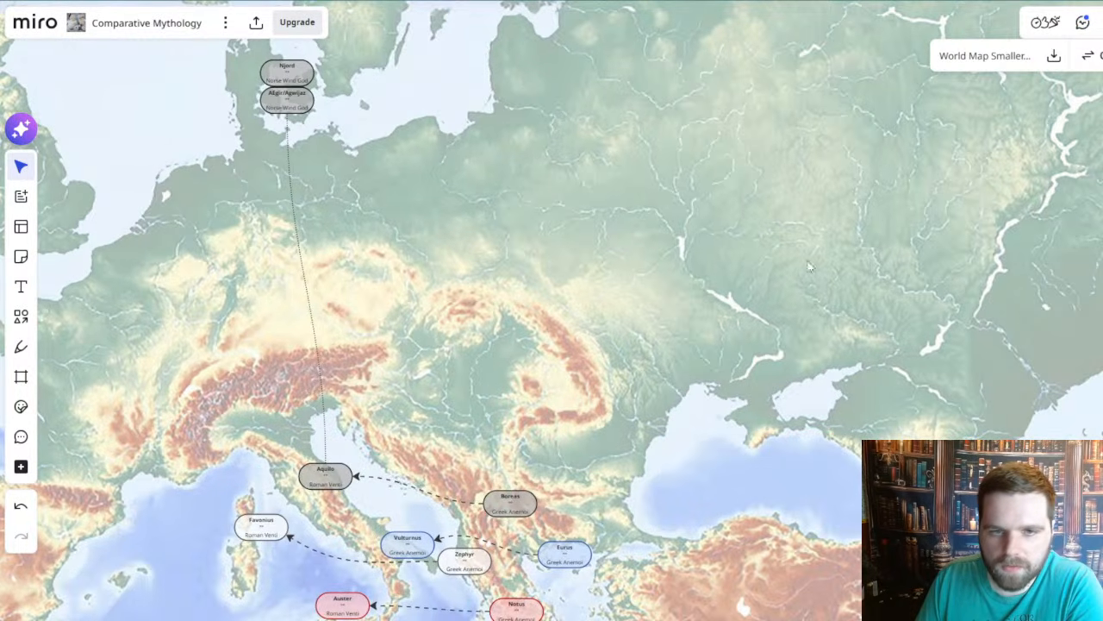
{"action": "left_click_drag", "start_coordinate": [669, 379], "coordinate": [674, 303]}
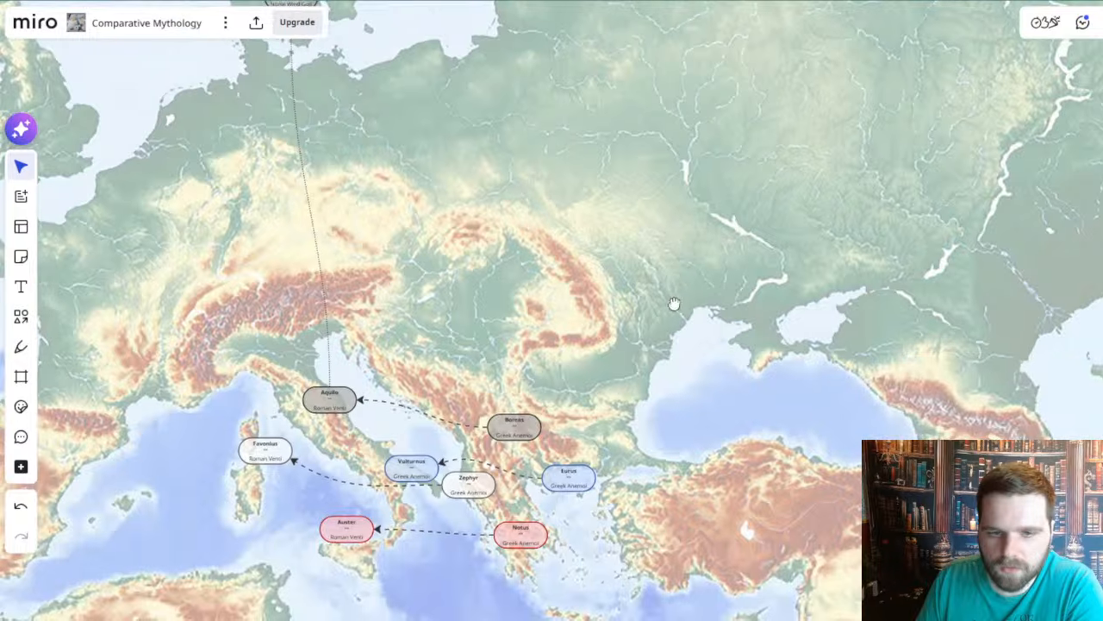
{"action": "left_click", "coordinate": [699, 285]}
{"action": "left_click_drag", "start_coordinate": [671, 244], "coordinate": [694, 278]}
{"action": "left_click_drag", "start_coordinate": [740, 347], "coordinate": [775, 346]}
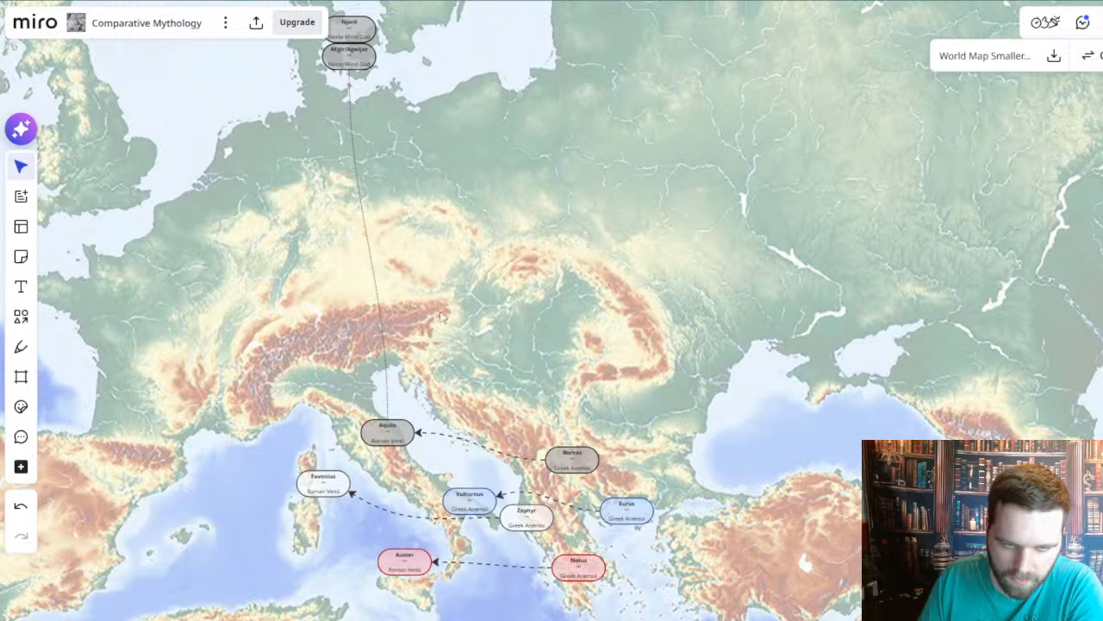
{"action": "scroll", "coordinate": [496, 341], "scroll_direction": "left", "scroll_amount": 5}
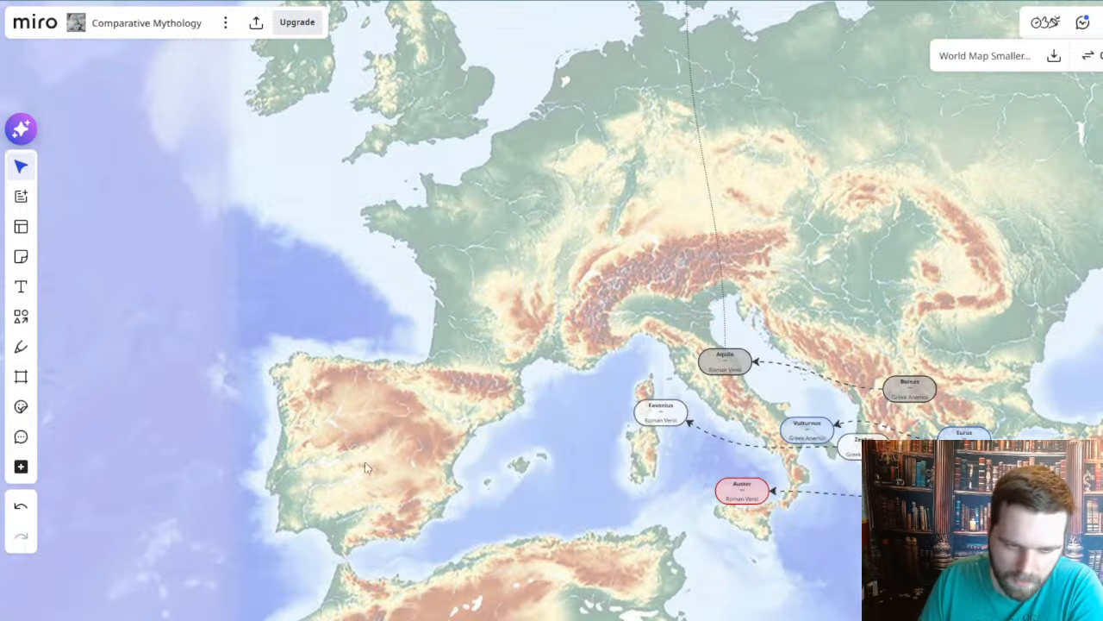
{"action": "scroll", "coordinate": [486, 169], "scroll_direction": "down", "scroll_amount": 4}
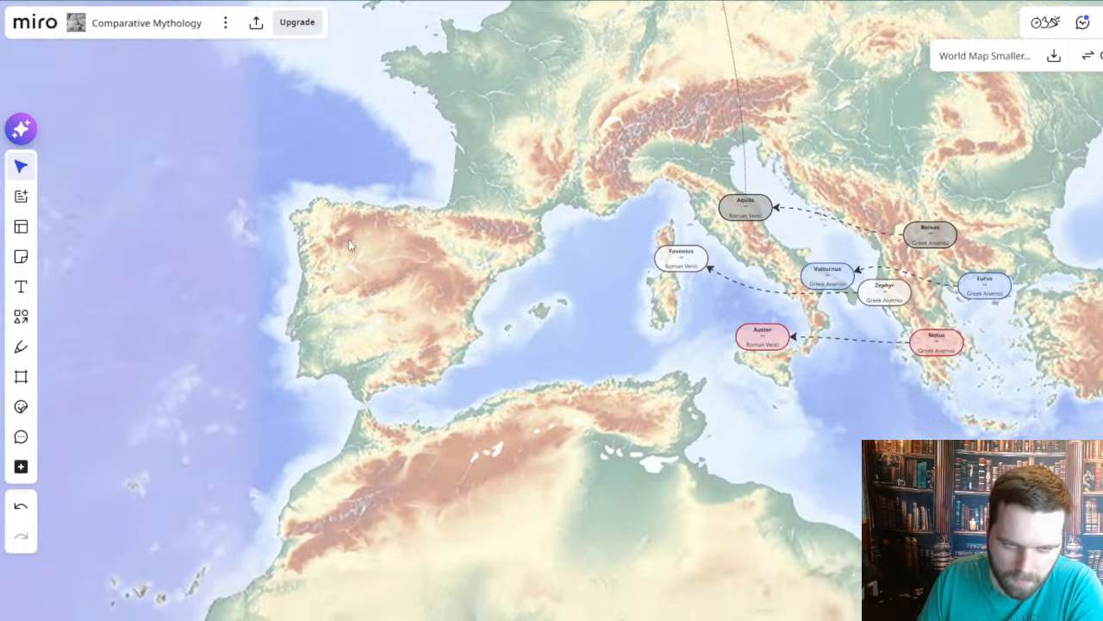
{"action": "scroll", "coordinate": [514, 344], "scroll_direction": "up", "scroll_amount": 2}
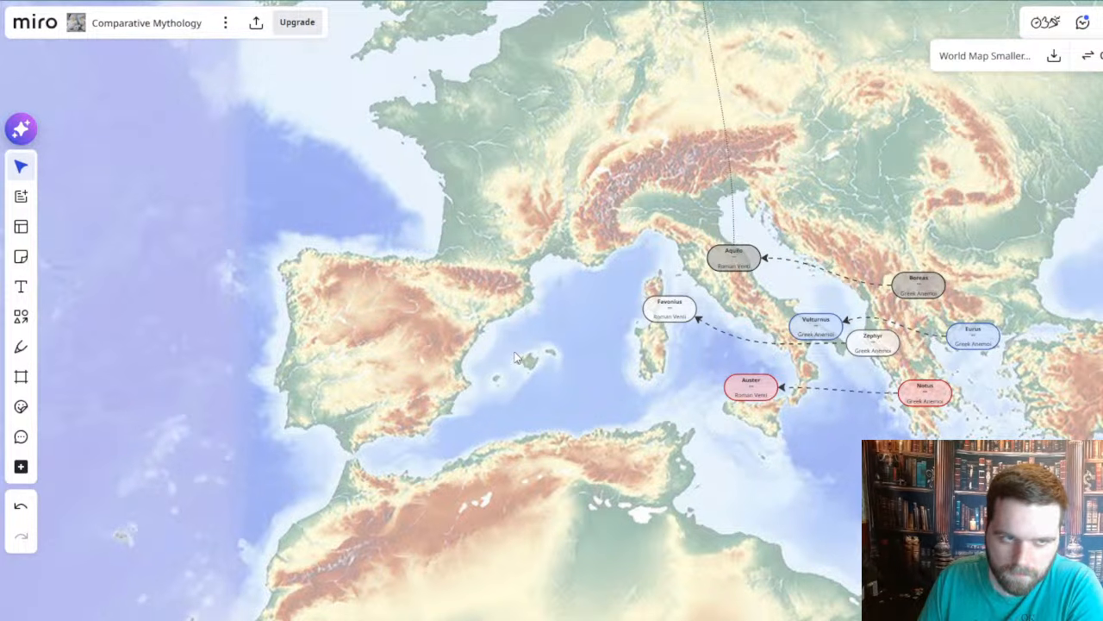
{"action": "scroll", "coordinate": [517, 358], "scroll_direction": "up", "scroll_amount": 2}
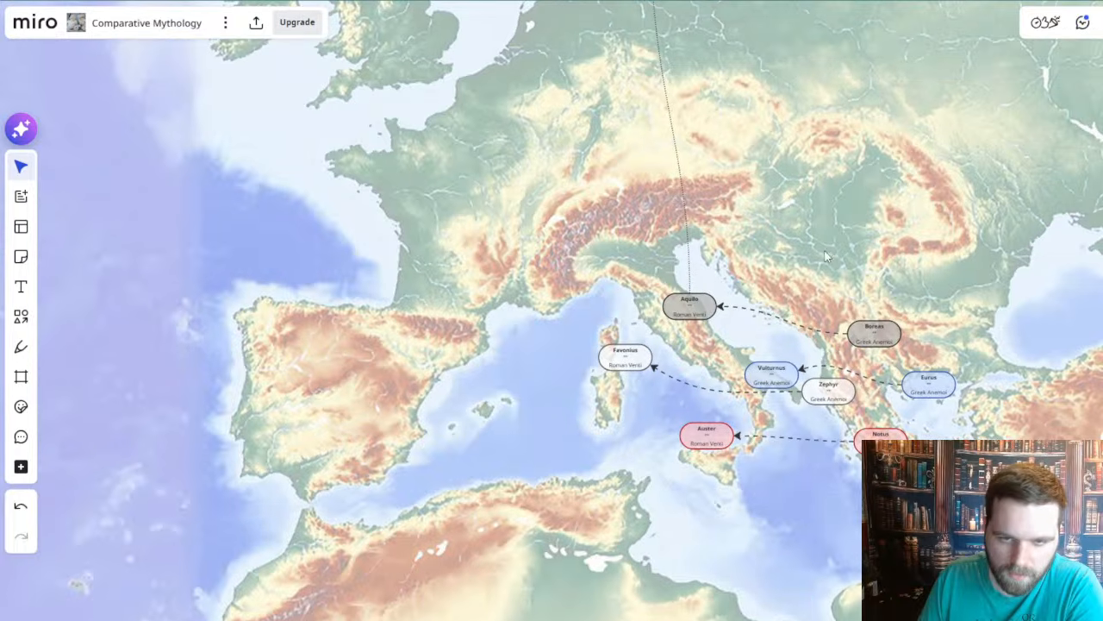
- Examine the map's wind deities across Europe, from the Norse gods in Denmark to the Roman and Greek winds around Italy and Greece
{"action": "scroll", "coordinate": [485, 424], "scroll_direction": "left", "scroll_amount": 2}
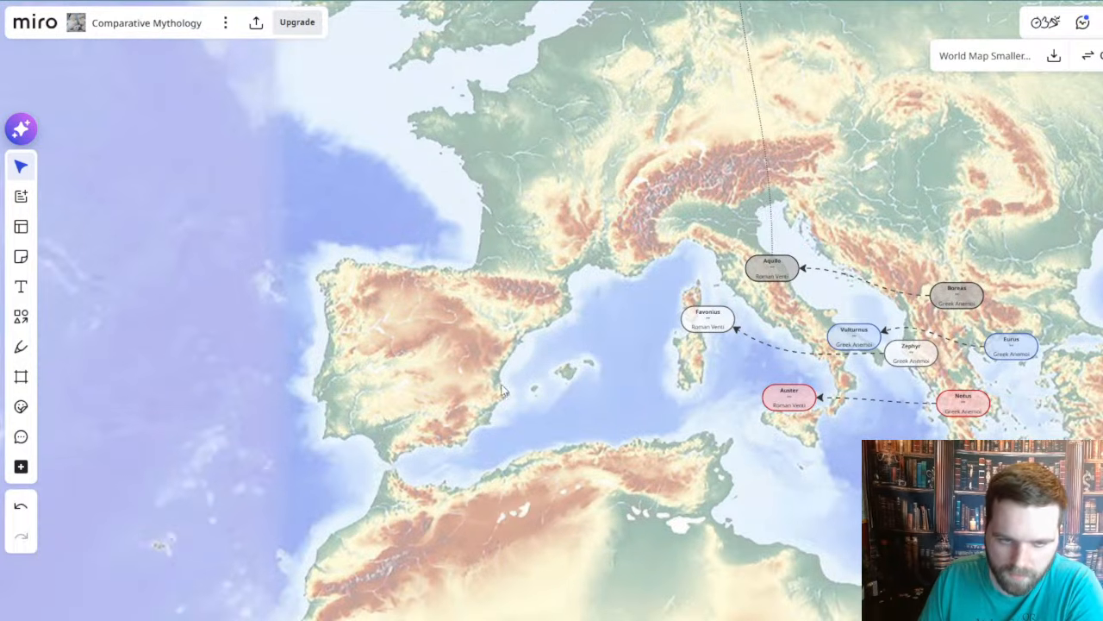
{"action": "scroll", "coordinate": [684, 366], "scroll_direction": "right", "scroll_amount": 2}
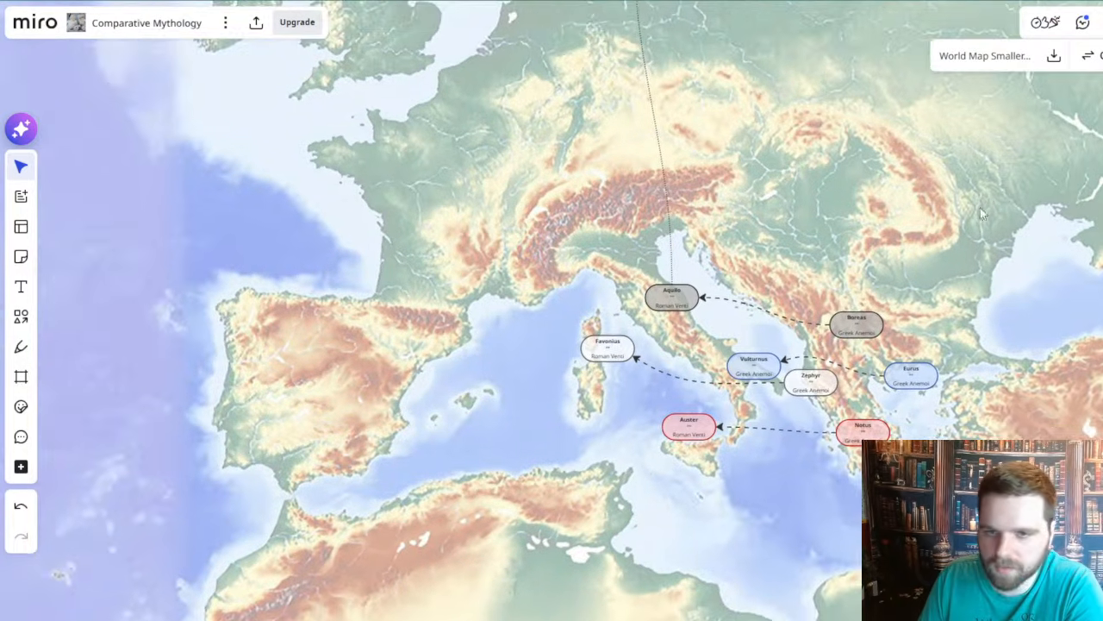
{"action": "scroll", "coordinate": [839, 215], "scroll_direction": "right", "scroll_amount": 3}
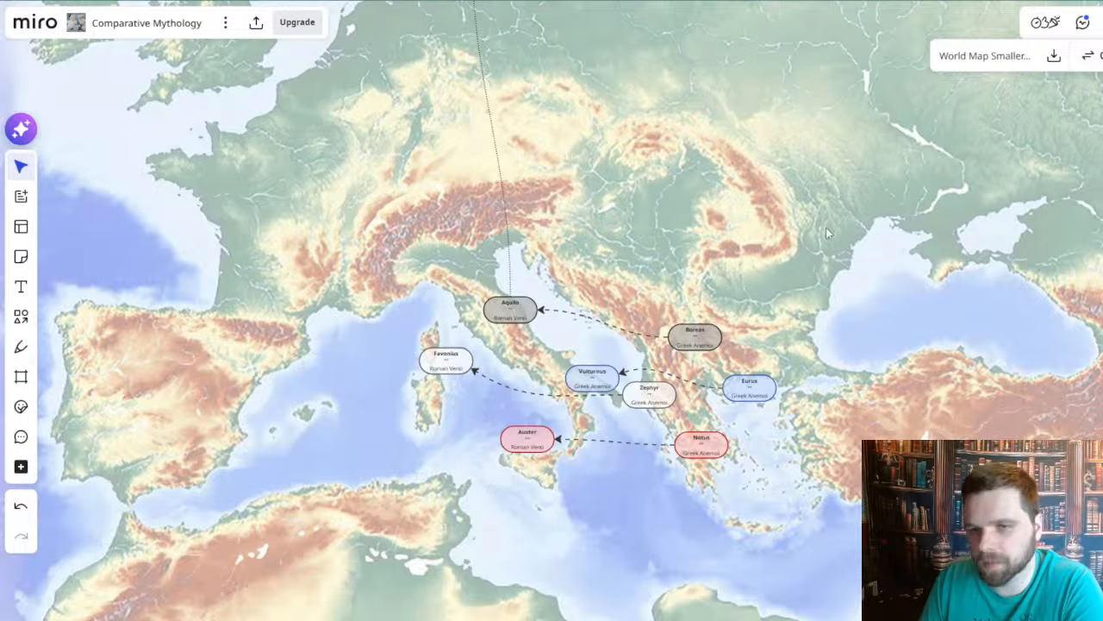
{"action": "scroll", "coordinate": [721, 200], "scroll_direction": "up", "scroll_amount": 4}
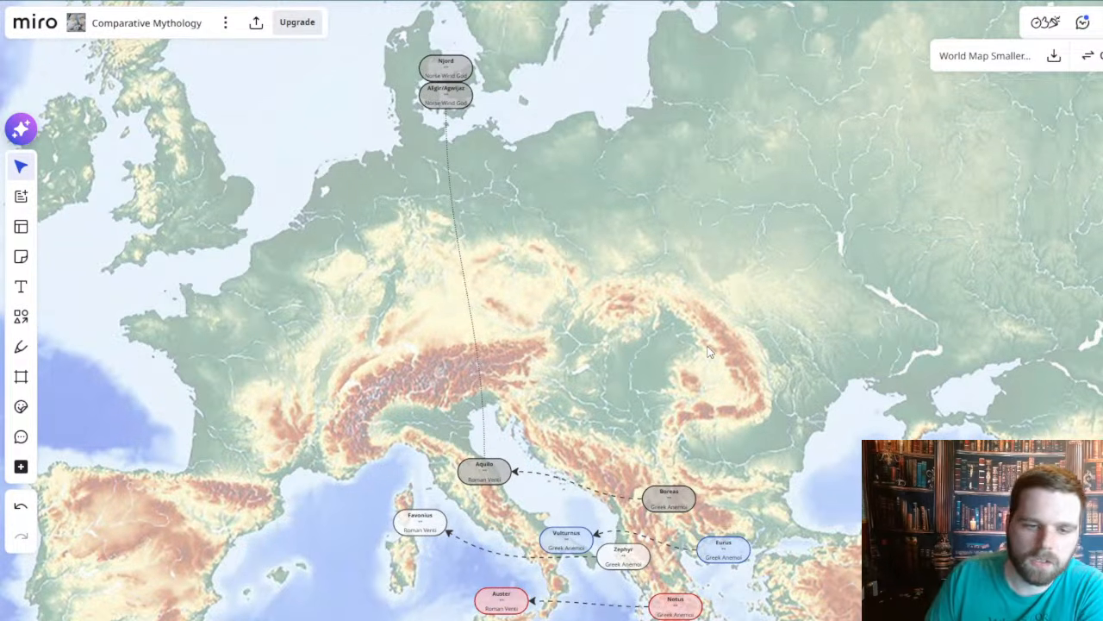
{"action": "scroll", "coordinate": [776, 372], "scroll_direction": "right", "scroll_amount": 3}
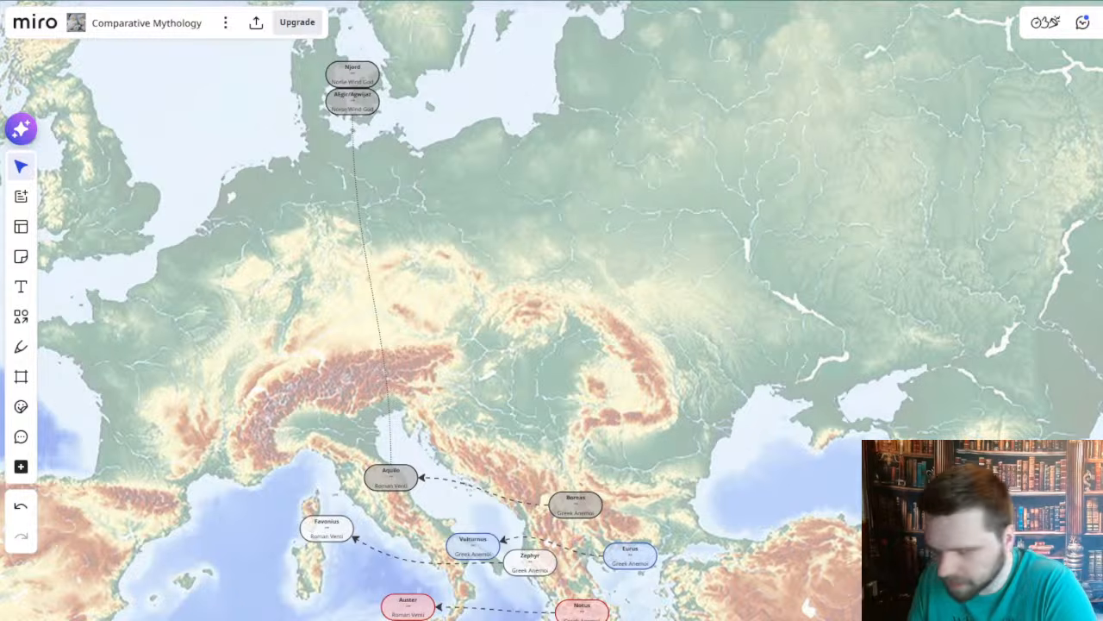
{"action": "scroll", "coordinate": [563, 356], "scroll_direction": "down", "scroll_amount": 5}
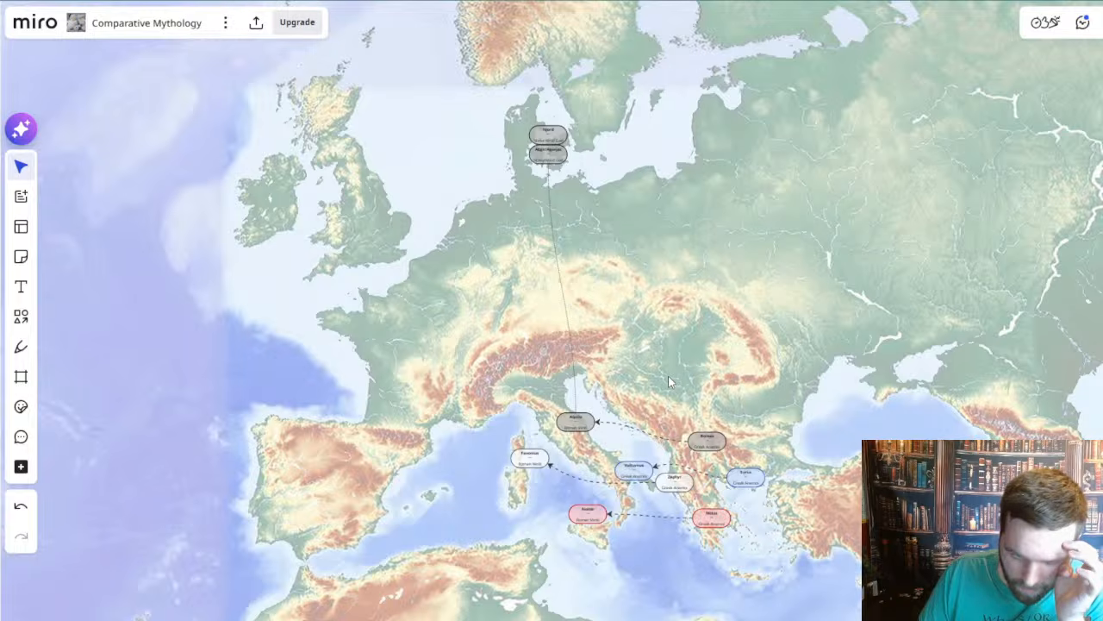
{"action": "scroll", "coordinate": [671, 387], "scroll_direction": "down", "scroll_amount": 2}
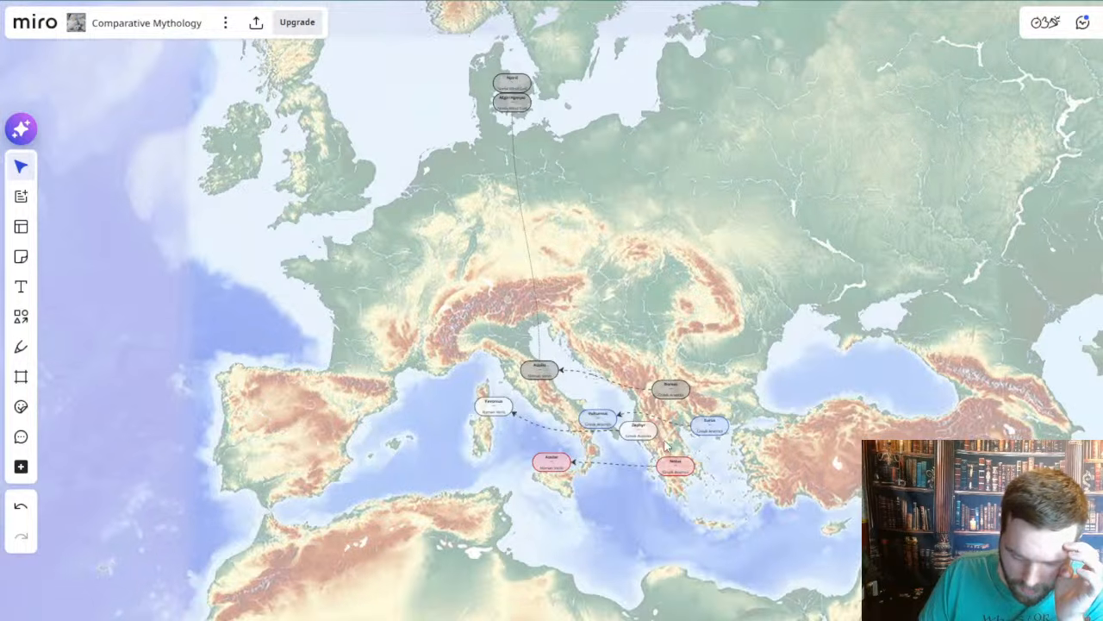
{"action": "scroll", "coordinate": [666, 444], "scroll_direction": "up", "scroll_amount": 3}
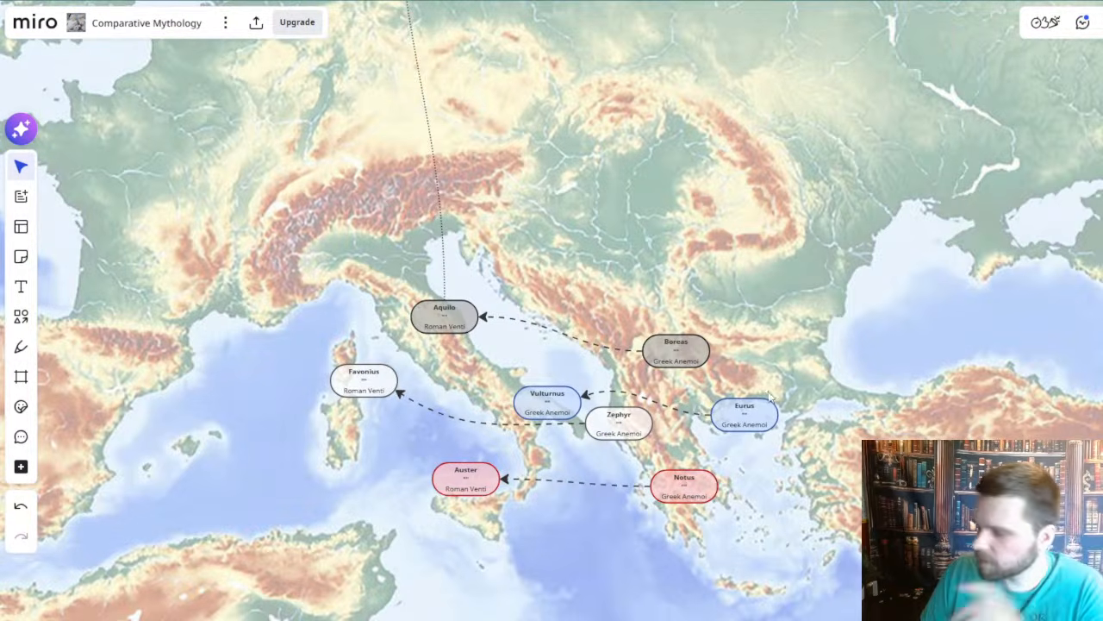
{"action": "scroll", "coordinate": [758, 466], "scroll_direction": "left", "scroll_amount": 2}
{"action": "scroll", "coordinate": [782, 385], "scroll_direction": "down", "scroll_amount": 4}
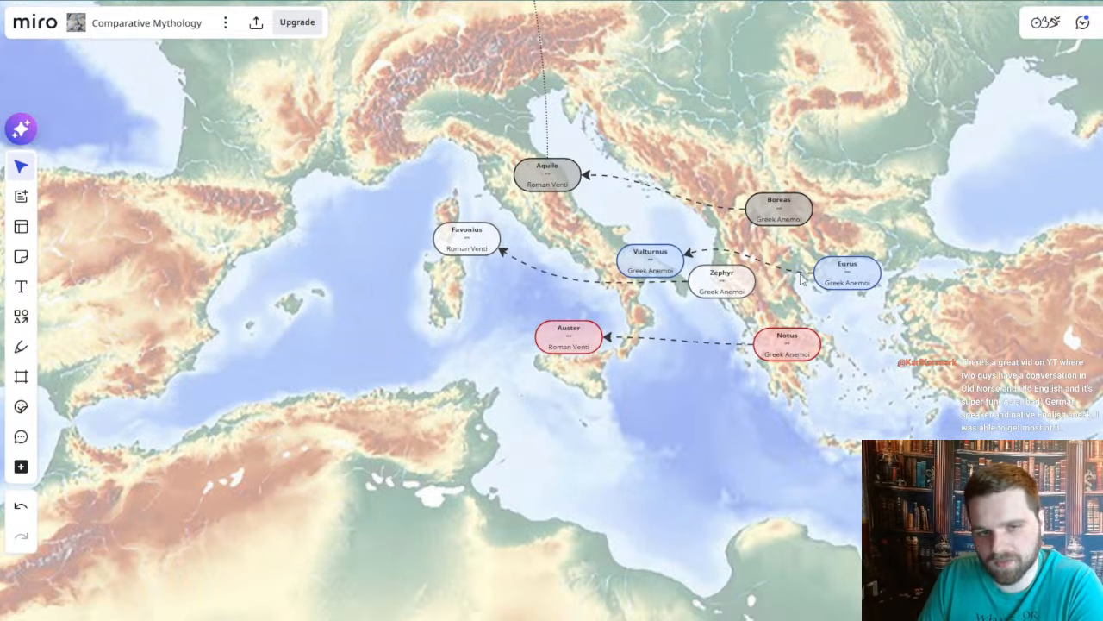
- Locate the Four Winds/Directions/Pillars table above the map, and return to the Mediterranean wind deities
{"action": "scroll", "coordinate": [648, 234], "scroll_direction": "up", "scroll_amount": 15}
{"action": "scroll", "coordinate": [650, 278], "scroll_direction": "down", "scroll_amount": 3}
{"action": "left_click_drag", "start_coordinate": [569, 339], "coordinate": [647, 81]}
{"action": "scroll", "coordinate": [734, 324], "scroll_direction": "down", "scroll_amount": 3}
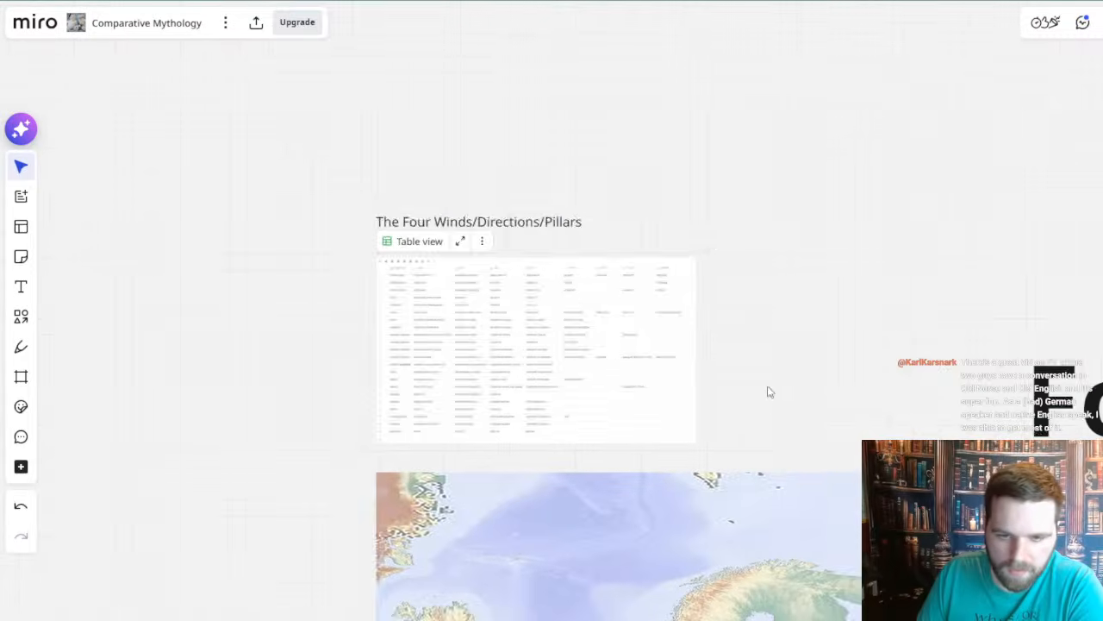
{"action": "left_click_drag", "start_coordinate": [773, 404], "coordinate": [664, 152]}
{"action": "left_click_drag", "start_coordinate": [711, 606], "coordinate": [511, 52]}
{"action": "scroll", "coordinate": [445, 382], "scroll_direction": "up", "scroll_amount": 3}
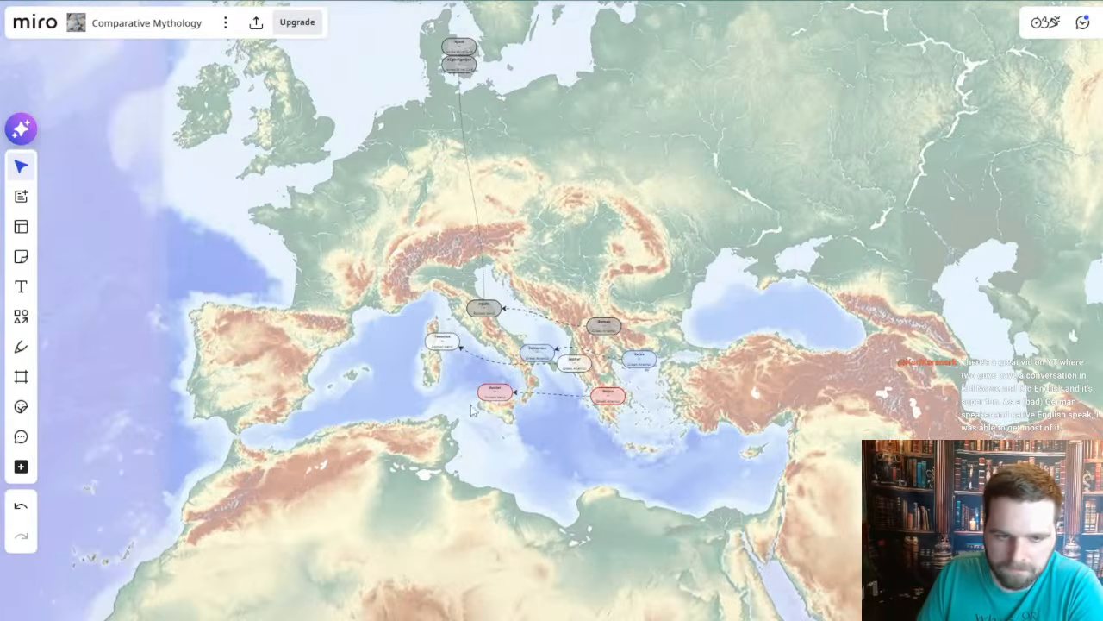
- Survey Africa, the Indian Ocean and southern Asia on the world map, in relation to the European wind deities
{"action": "scroll", "coordinate": [515, 424], "scroll_direction": "down", "scroll_amount": 3}
{"action": "left_click_drag", "start_coordinate": [729, 492], "coordinate": [585, 207]}
{"action": "left_click_drag", "start_coordinate": [741, 451], "coordinate": [719, 325]}
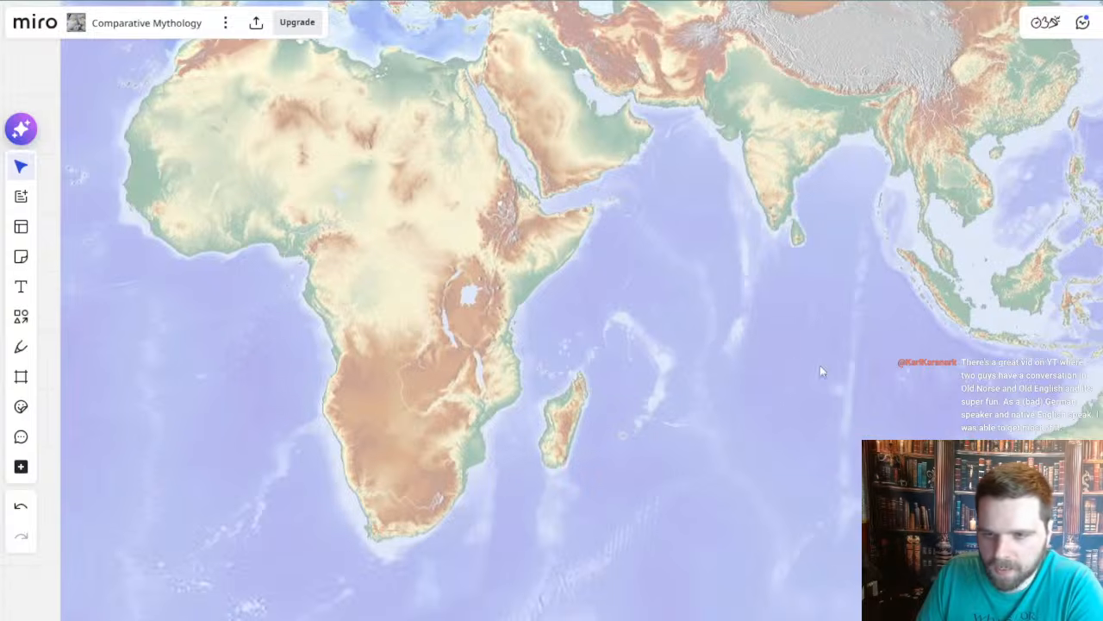
{"action": "left_click_drag", "start_coordinate": [729, 368], "coordinate": [653, 353]}
{"action": "scroll", "coordinate": [655, 355], "scroll_direction": "down", "scroll_amount": 2}
{"action": "left_click_drag", "start_coordinate": [715, 376], "coordinate": [680, 336]}
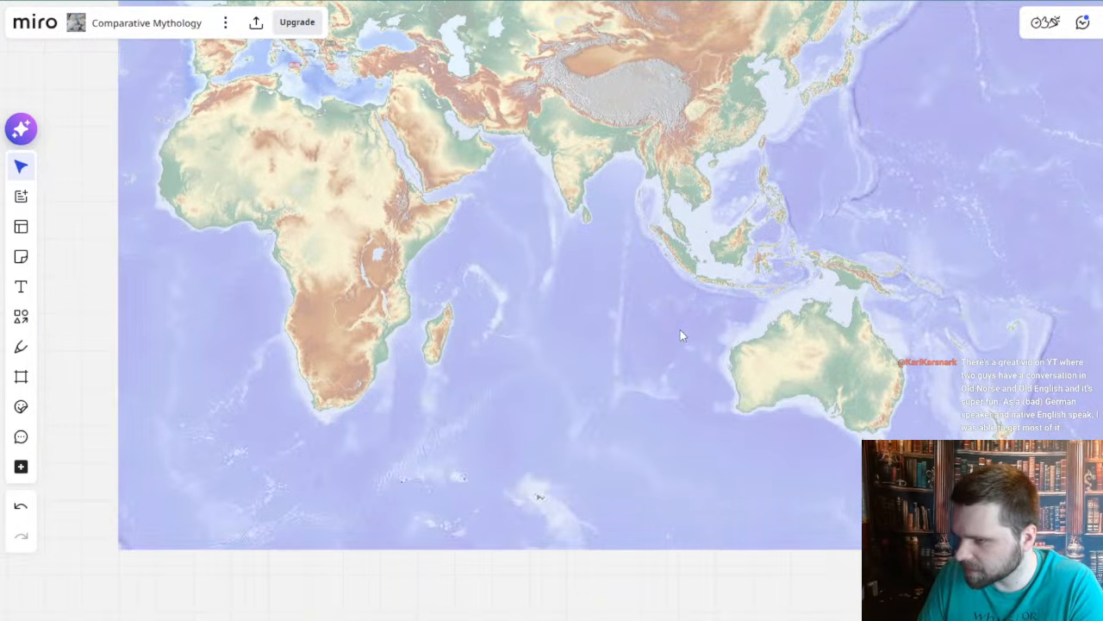
{"action": "left_click_drag", "start_coordinate": [696, 297], "coordinate": [714, 440]}
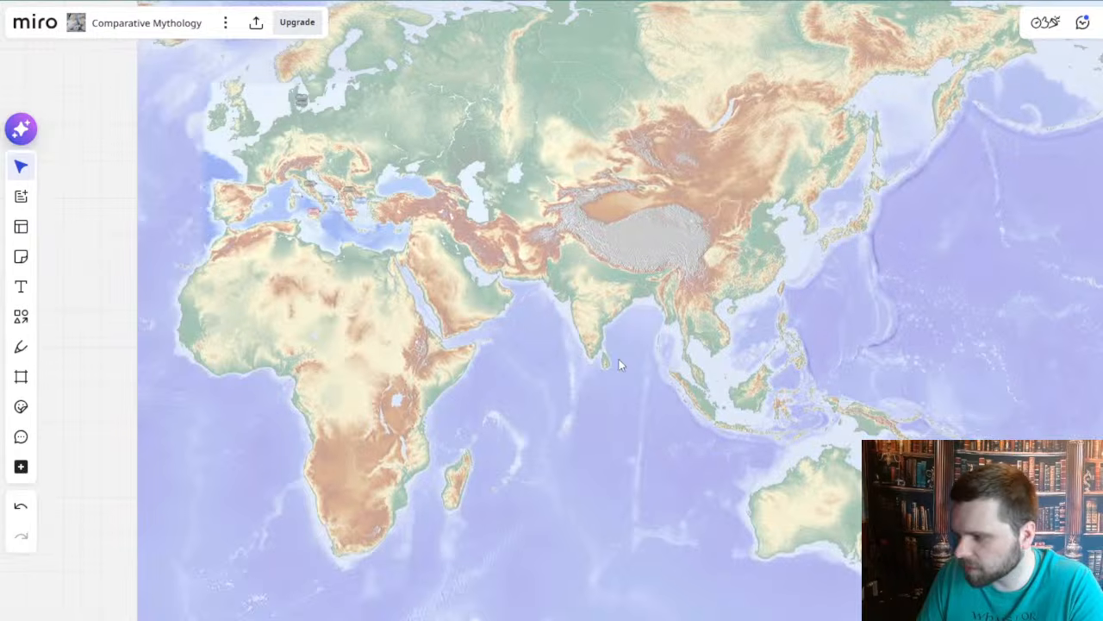
{"action": "left_click_drag", "start_coordinate": [616, 342], "coordinate": [628, 410]}
{"action": "scroll", "coordinate": [678, 310], "scroll_direction": "down", "scroll_amount": 5}
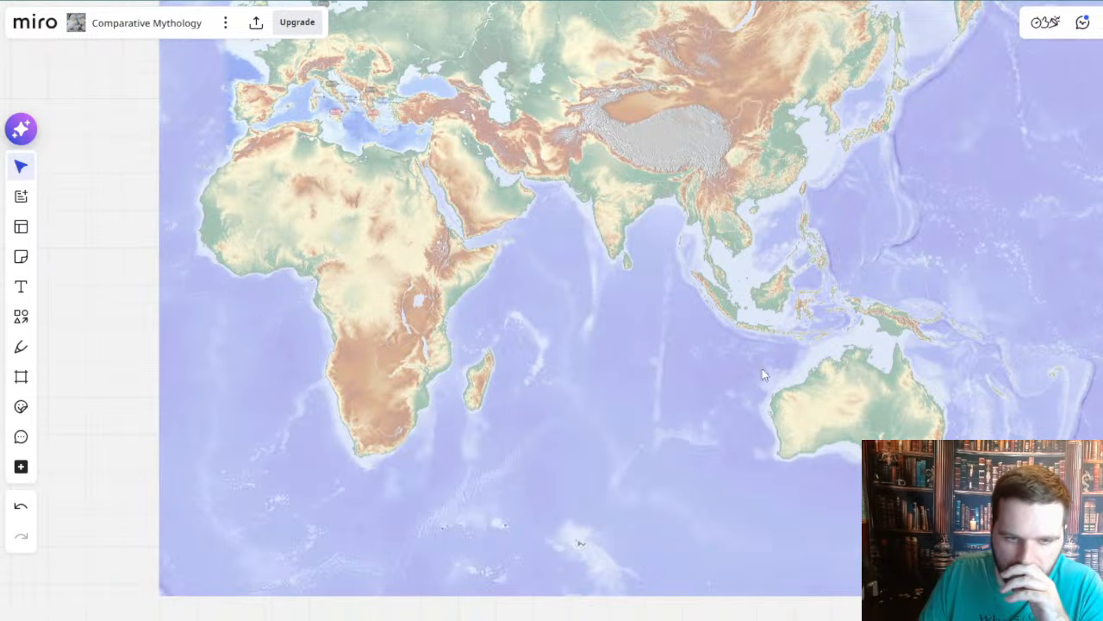
{"action": "left_click_drag", "start_coordinate": [674, 332], "coordinate": [638, 363]}
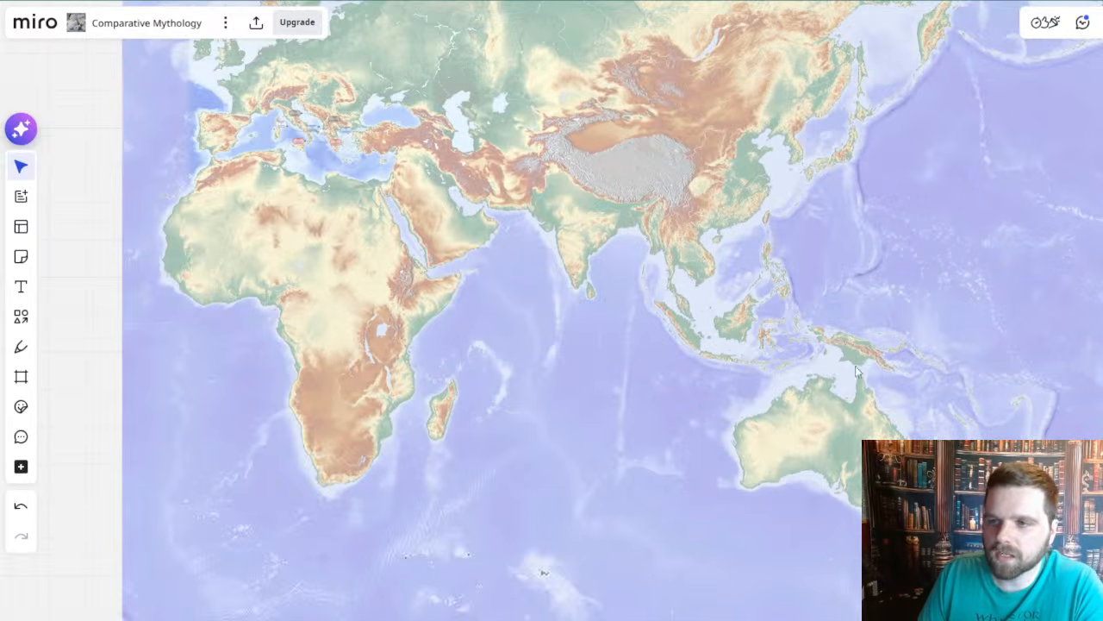
- Examine the world map from Australia across the Pacific to Mexico, Central America and South America
{"action": "scroll", "coordinate": [638, 364], "scroll_direction": "right", "scroll_amount": 5}
{"action": "scroll", "coordinate": [638, 362], "scroll_direction": "left", "scroll_amount": 2}
{"action": "scroll", "coordinate": [638, 362], "scroll_direction": "down", "scroll_amount": 1}
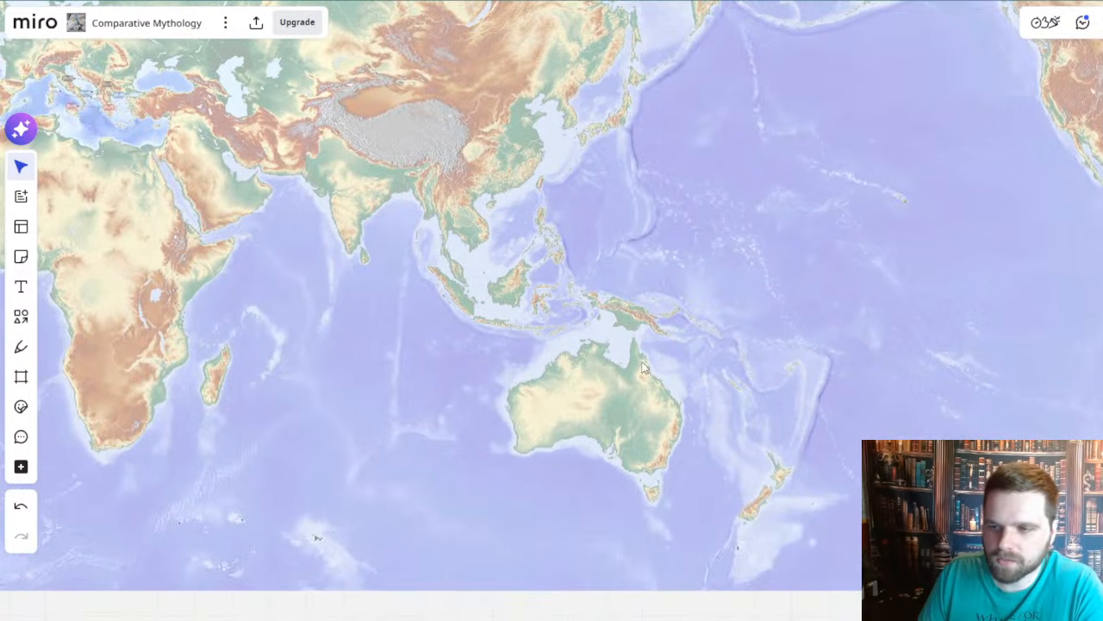
{"action": "left_click_drag", "start_coordinate": [588, 366], "coordinate": [755, 371]}
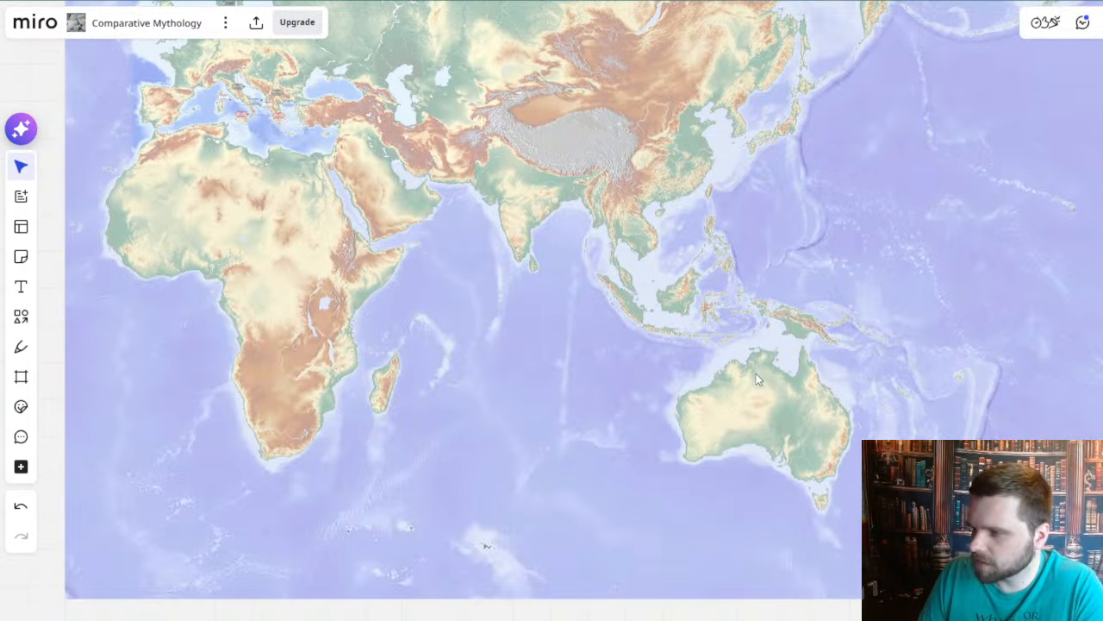
{"action": "left_click_drag", "start_coordinate": [756, 373], "coordinate": [733, 400]}
{"action": "left_click_drag", "start_coordinate": [872, 309], "coordinate": [518, 335]}
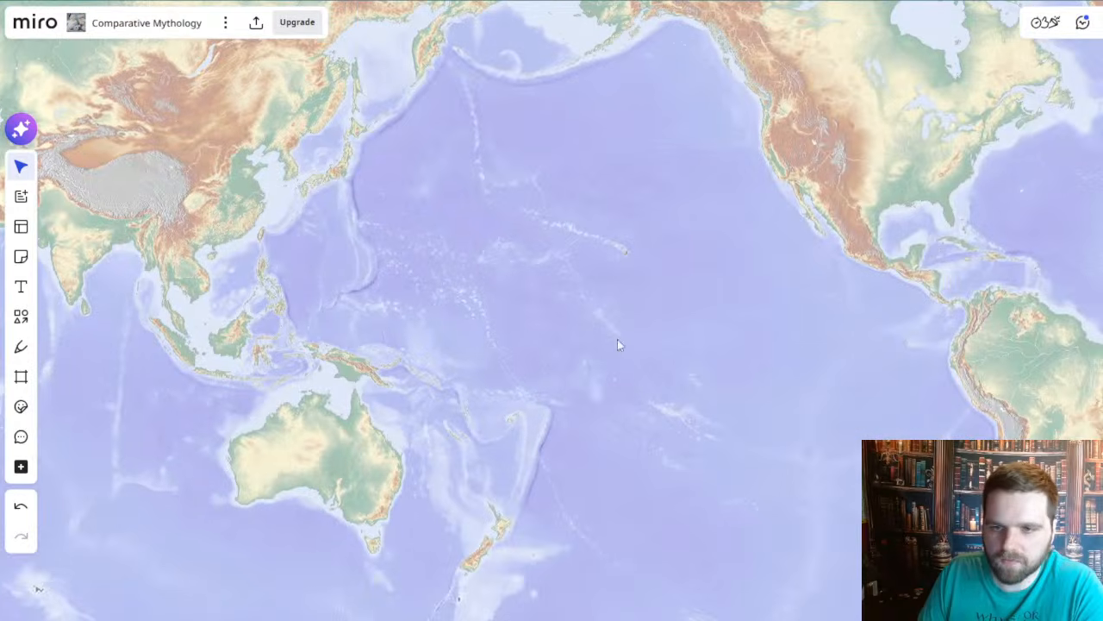
{"action": "scroll", "coordinate": [931, 242], "scroll_direction": "up", "scroll_amount": 3}
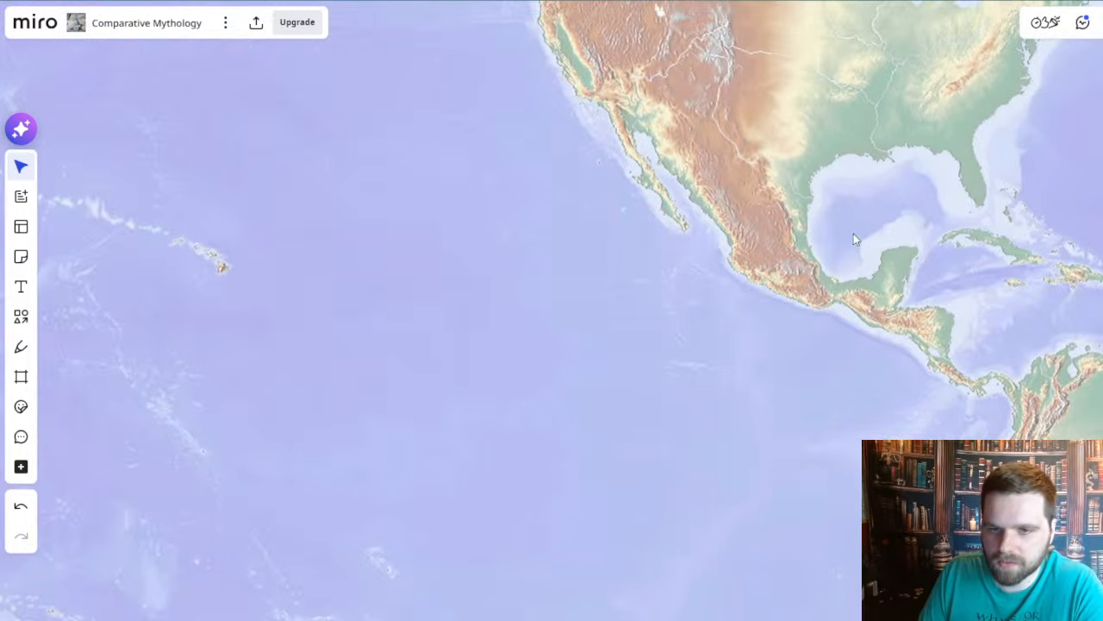
{"action": "left_click_drag", "start_coordinate": [852, 234], "coordinate": [747, 258]}
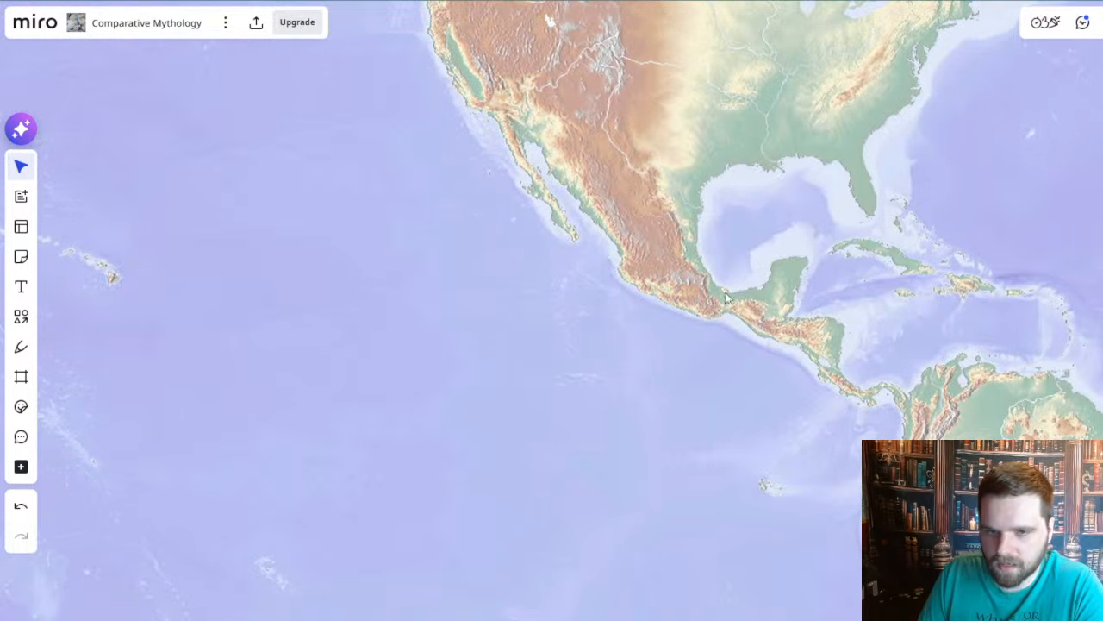
{"action": "left_click_drag", "start_coordinate": [772, 501], "coordinate": [477, 260]}
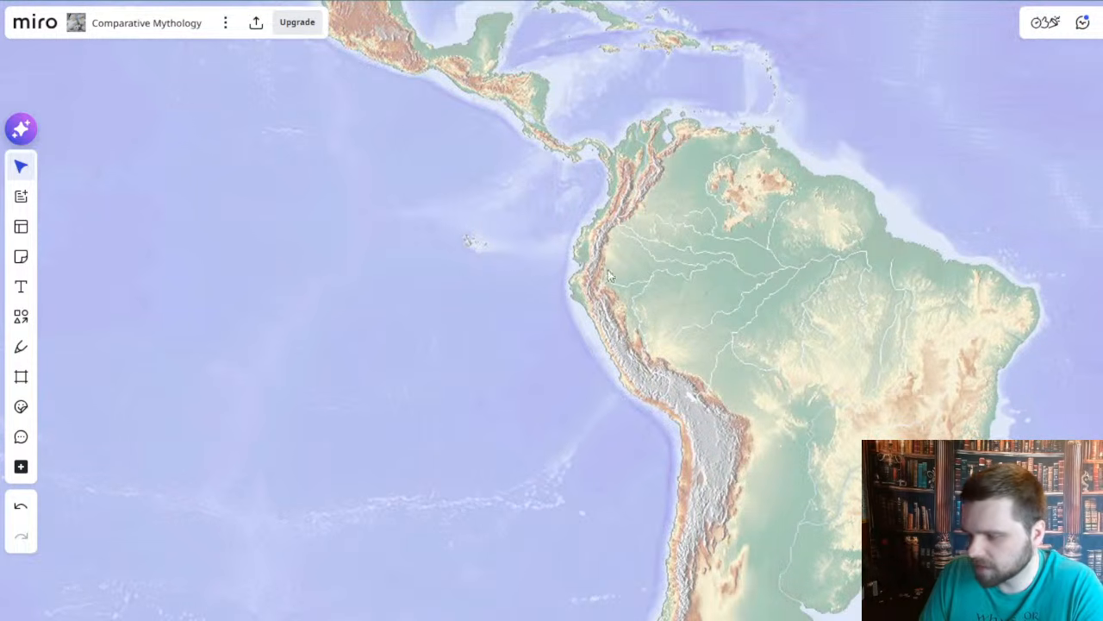
{"action": "left_click_drag", "start_coordinate": [374, 325], "coordinate": [577, 360]}
{"action": "scroll", "coordinate": [578, 360], "scroll_direction": "down", "scroll_amount": 3}
{"action": "left_click_drag", "start_coordinate": [613, 402], "coordinate": [815, 376]}
{"action": "left_click_drag", "start_coordinate": [448, 341], "coordinate": [58, 287]}
{"action": "left_click_drag", "start_coordinate": [591, 234], "coordinate": [662, 205]}
{"action": "scroll", "coordinate": [662, 205], "scroll_direction": "up", "scroll_amount": 3}
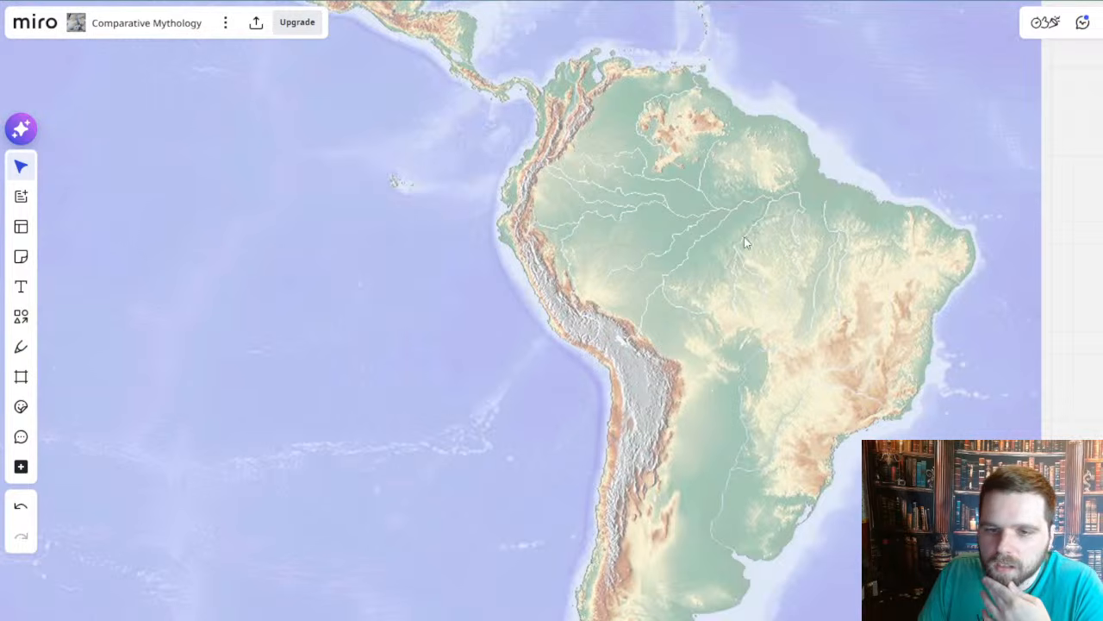
- Inspect New Zealand, Australia and the neighbouring South Pacific and Indonesian islands on the map
{"action": "left_click_drag", "start_coordinate": [277, 425], "coordinate": [475, 92]}
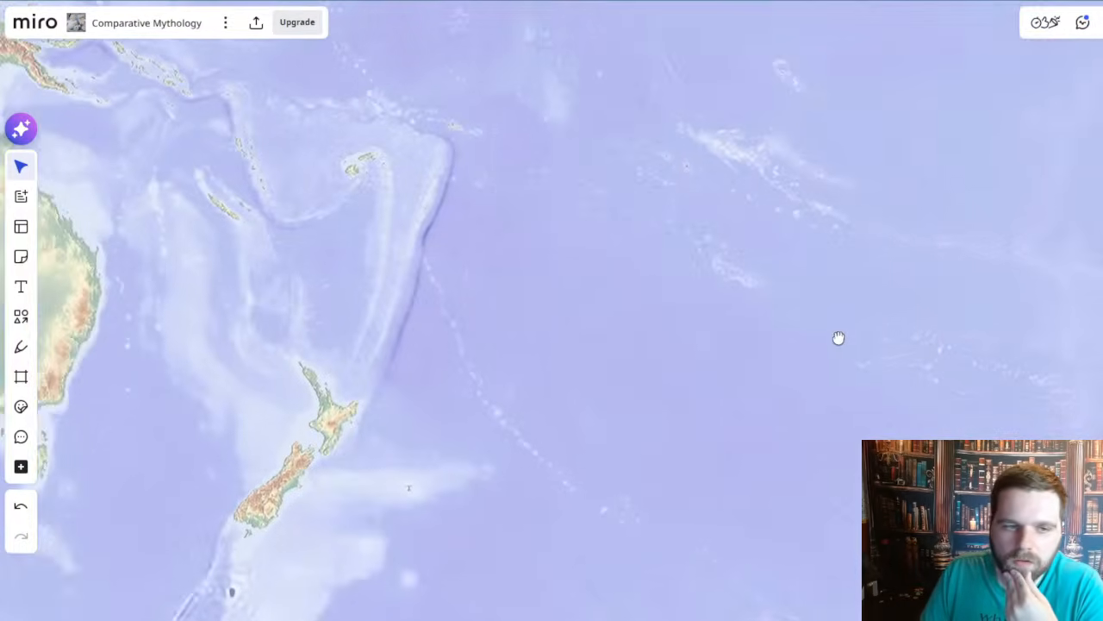
{"action": "left_click_drag", "start_coordinate": [837, 337], "coordinate": [891, 345]}
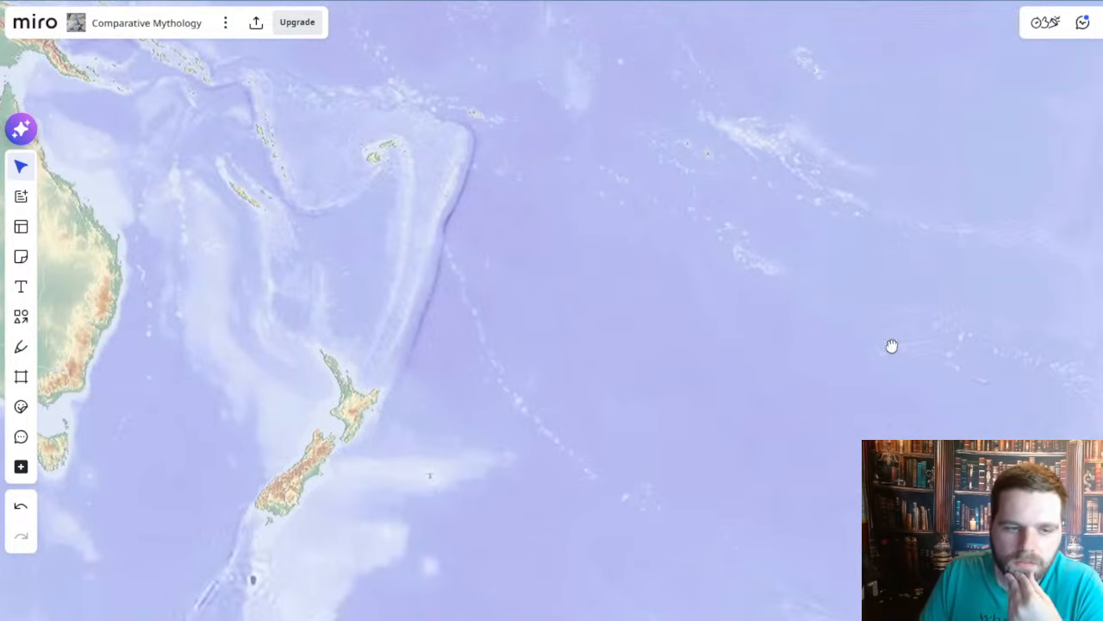
{"action": "scroll", "coordinate": [594, 402], "scroll_direction": "down", "scroll_amount": 2}
{"action": "scroll", "coordinate": [594, 403], "scroll_direction": "down", "scroll_amount": 2}
{"action": "left_click_drag", "start_coordinate": [638, 417], "coordinate": [657, 436]}
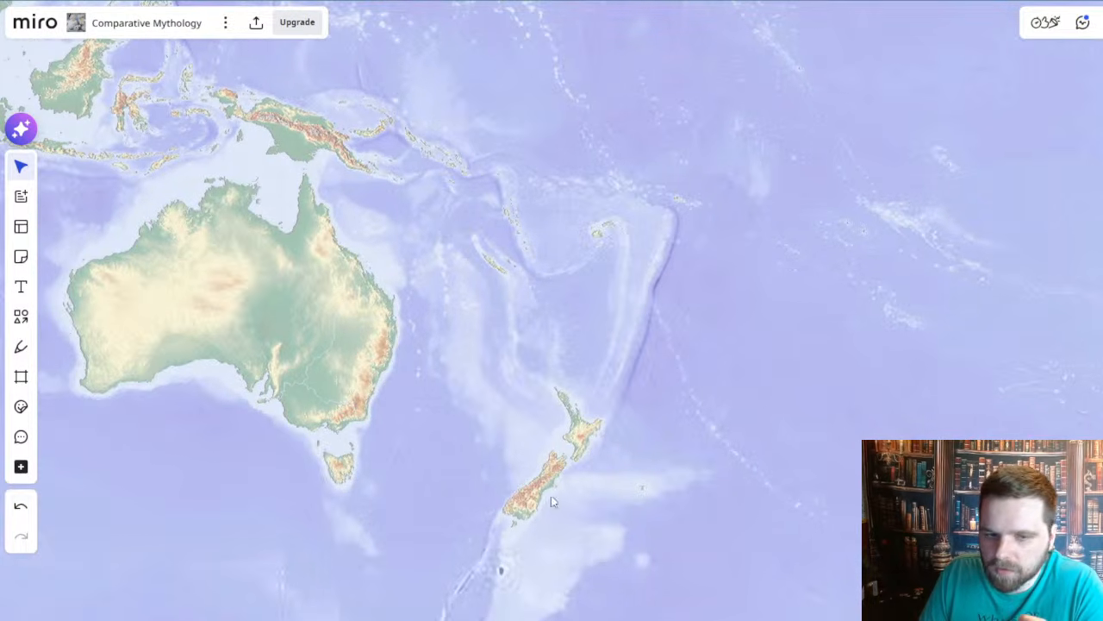
{"action": "left_click_drag", "start_coordinate": [665, 403], "coordinate": [787, 356]}
{"action": "left_click_drag", "start_coordinate": [684, 345], "coordinate": [737, 355]}
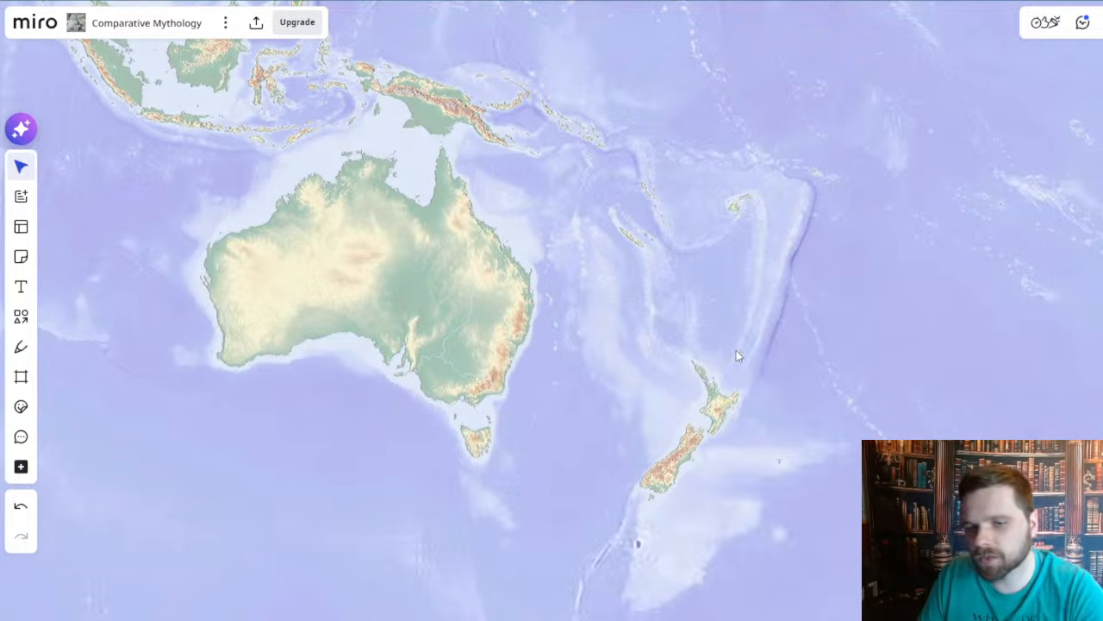
{"action": "left_click_drag", "start_coordinate": [633, 330], "coordinate": [773, 380]}
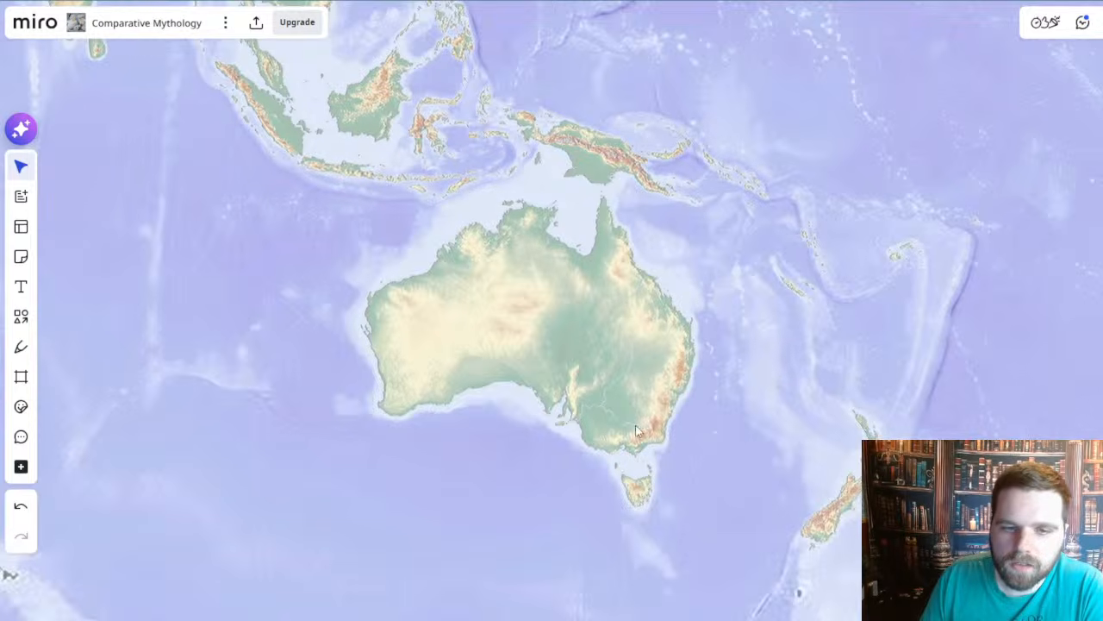
{"action": "left_click_drag", "start_coordinate": [567, 444], "coordinate": [655, 454]}
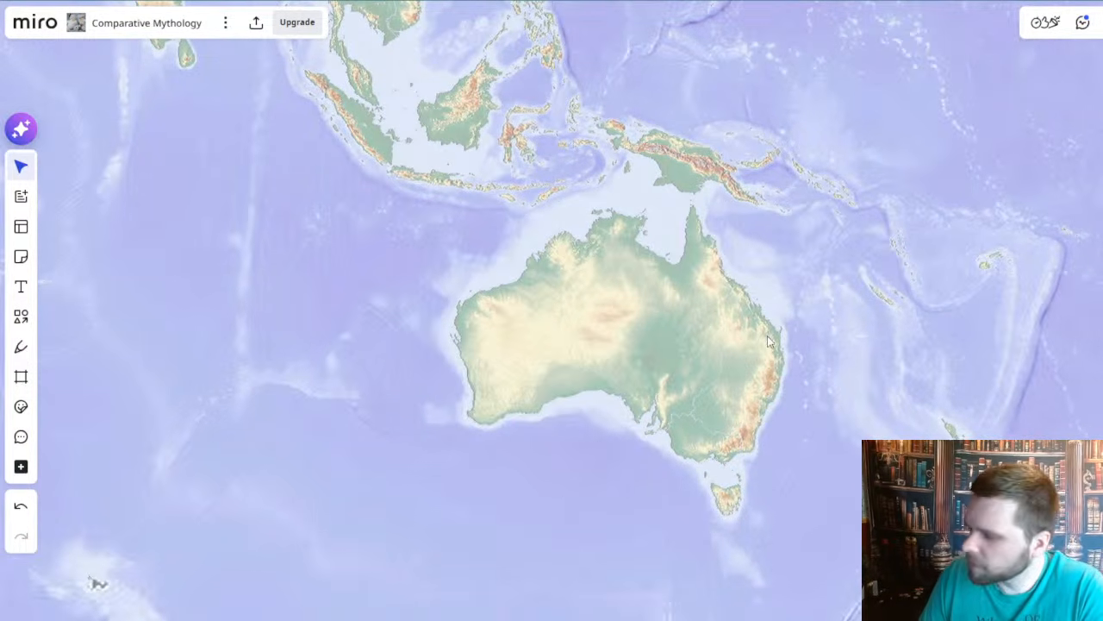
- Examine the map from the Indian Ocean to southern Africa and Madagascar, then north to the Mediterranean wind deities
{"action": "left_click_drag", "start_coordinate": [630, 373], "coordinate": [872, 437]}
{"action": "scroll", "coordinate": [661, 392], "scroll_direction": "down", "scroll_amount": 1}
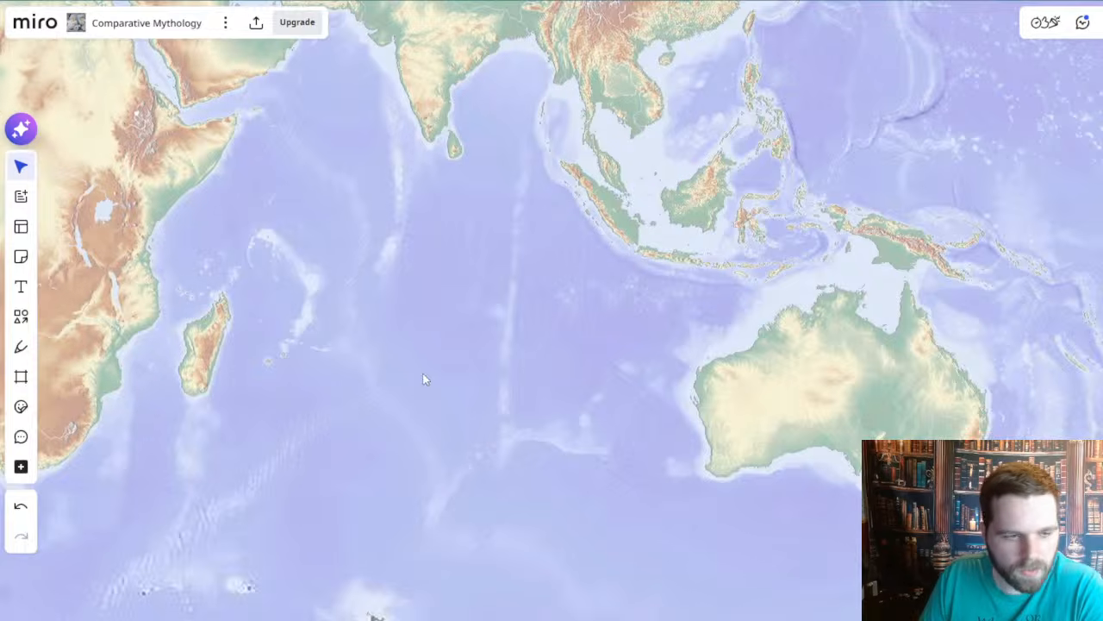
{"action": "left_click_drag", "start_coordinate": [386, 371], "coordinate": [839, 380]}
{"action": "scroll", "coordinate": [594, 369], "scroll_direction": "up", "scroll_amount": 2}
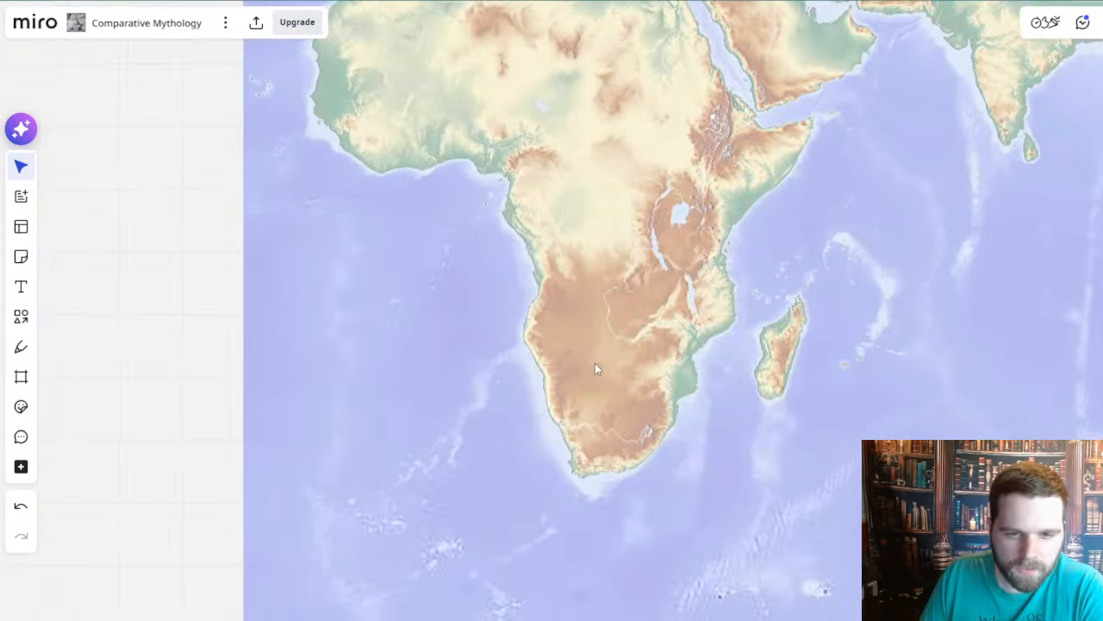
{"action": "scroll", "coordinate": [595, 368], "scroll_direction": "up", "scroll_amount": 3}
{"action": "left_click_drag", "start_coordinate": [778, 356], "coordinate": [760, 369]}
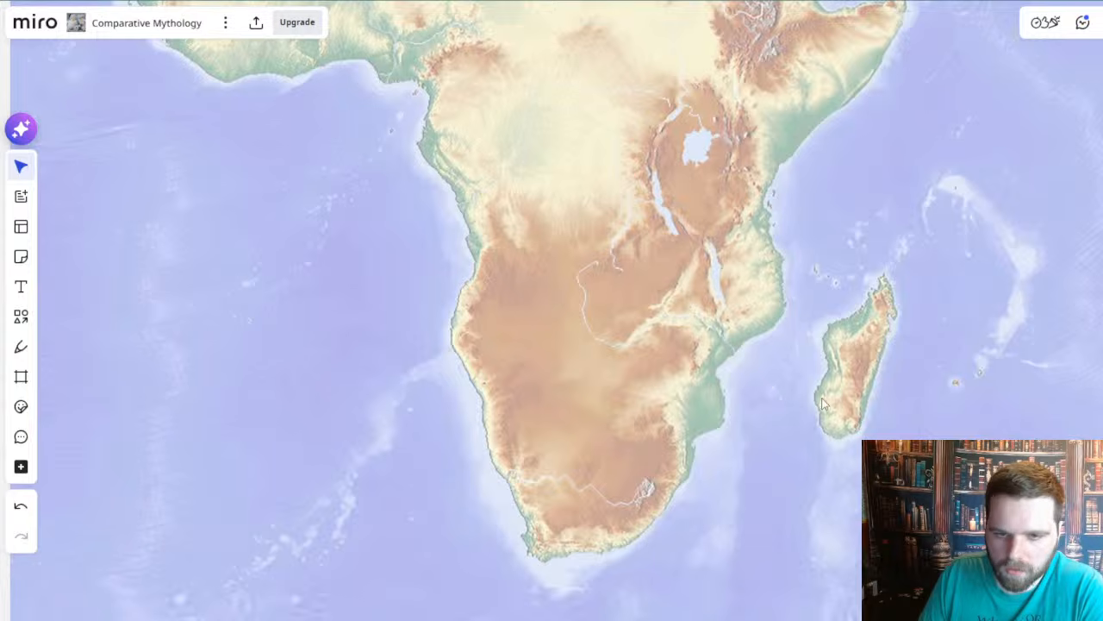
{"action": "left_click_drag", "start_coordinate": [745, 384], "coordinate": [759, 437]}
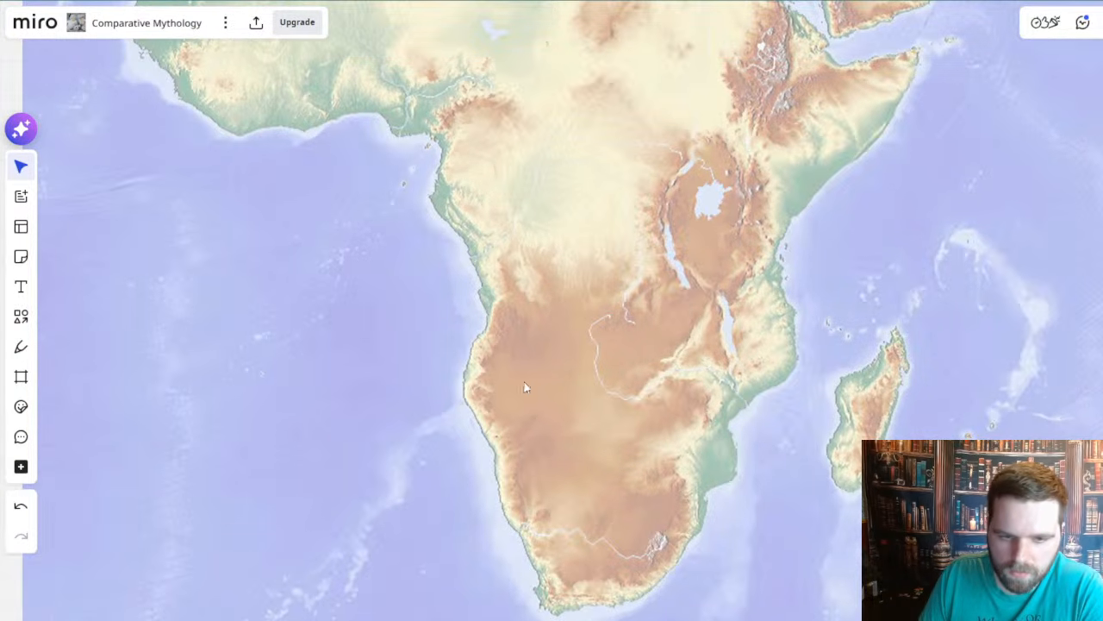
{"action": "left_click_drag", "start_coordinate": [825, 264], "coordinate": [758, 292]}
{"action": "scroll", "coordinate": [841, 295], "scroll_direction": "down", "scroll_amount": 2}
{"action": "left_click_drag", "start_coordinate": [747, 171], "coordinate": [677, 426]}
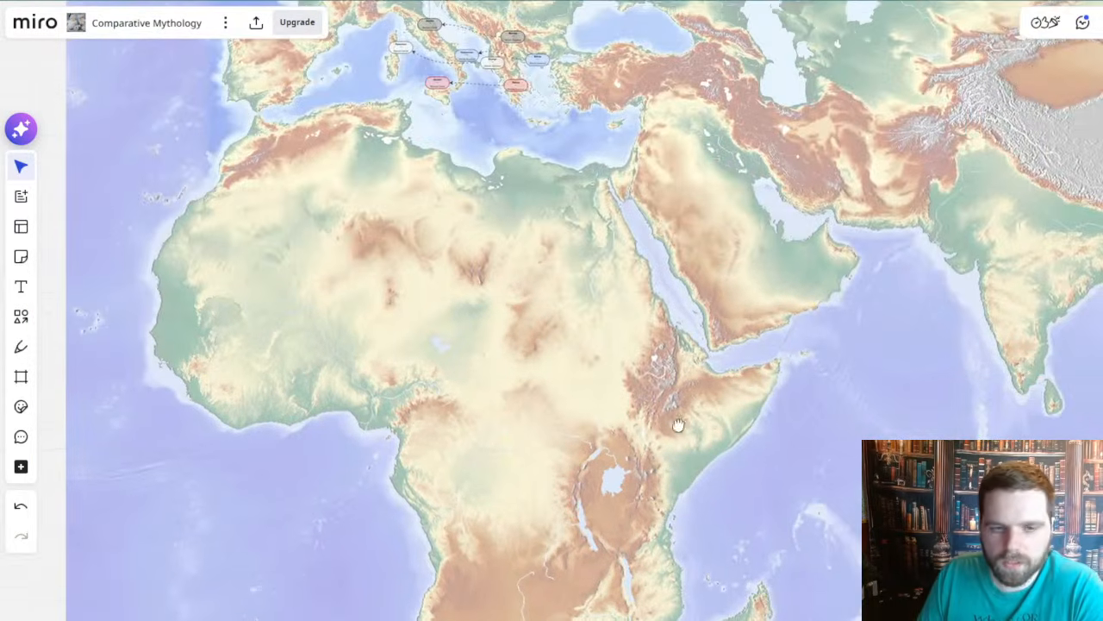
{"action": "scroll", "coordinate": [498, 129], "scroll_direction": "up", "scroll_amount": 3}
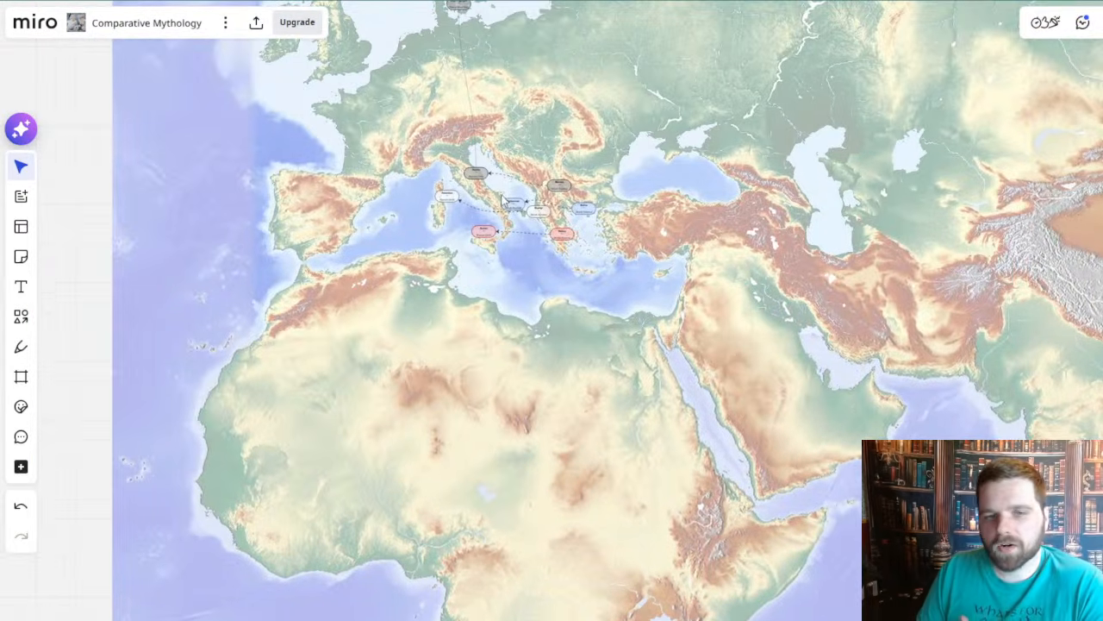
- Examine the Greek and Roman wind deities around the Mediterranean, and follow their connection north to the Norse wind gods
{"action": "scroll", "coordinate": [539, 182], "scroll_direction": "up", "scroll_amount": 2}
{"action": "scroll", "coordinate": [614, 199], "scroll_direction": "up", "scroll_amount": 2}
{"action": "left_click_drag", "start_coordinate": [614, 199], "coordinate": [390, 307]}
{"action": "scroll", "coordinate": [641, 334], "scroll_direction": "down", "scroll_amount": 1}
{"action": "left_click_drag", "start_coordinate": [640, 335], "coordinate": [687, 324]}
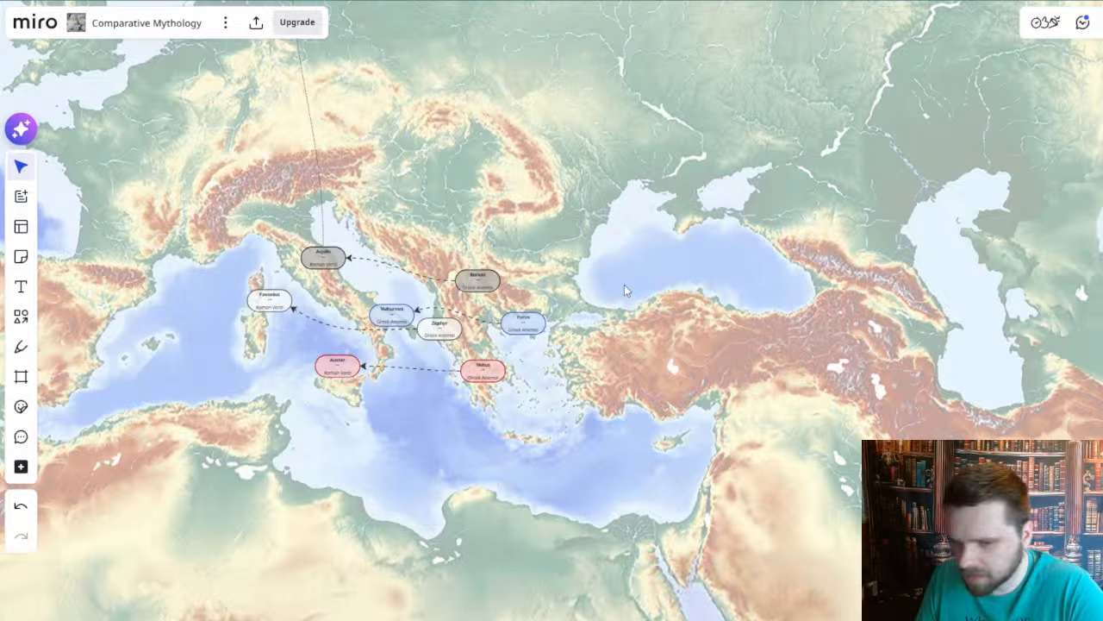
{"action": "left_click_drag", "start_coordinate": [534, 391], "coordinate": [777, 559]}
{"action": "left_click_drag", "start_coordinate": [466, 284], "coordinate": [331, 62]}
{"action": "scroll", "coordinate": [781, 406], "scroll_direction": "down", "scroll_amount": 3}
{"action": "left_click_drag", "start_coordinate": [879, 472], "coordinate": [574, 142]}
{"action": "scroll", "coordinate": [574, 343], "scroll_direction": "up", "scroll_amount": 3}
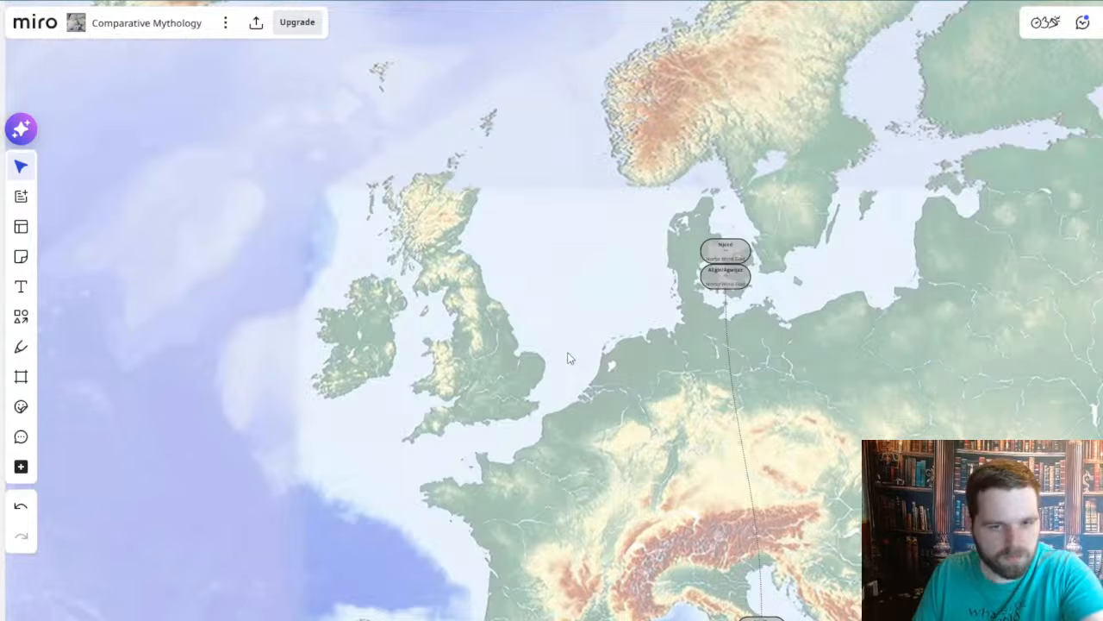
- Inspect the Njord and AEgir/Agwijaz labels and their dotted connection across central Europe to Aquilo
{"action": "left_click_drag", "start_coordinate": [651, 380], "coordinate": [589, 279]}
{"action": "scroll", "coordinate": [562, 280], "scroll_direction": "up", "scroll_amount": 4}
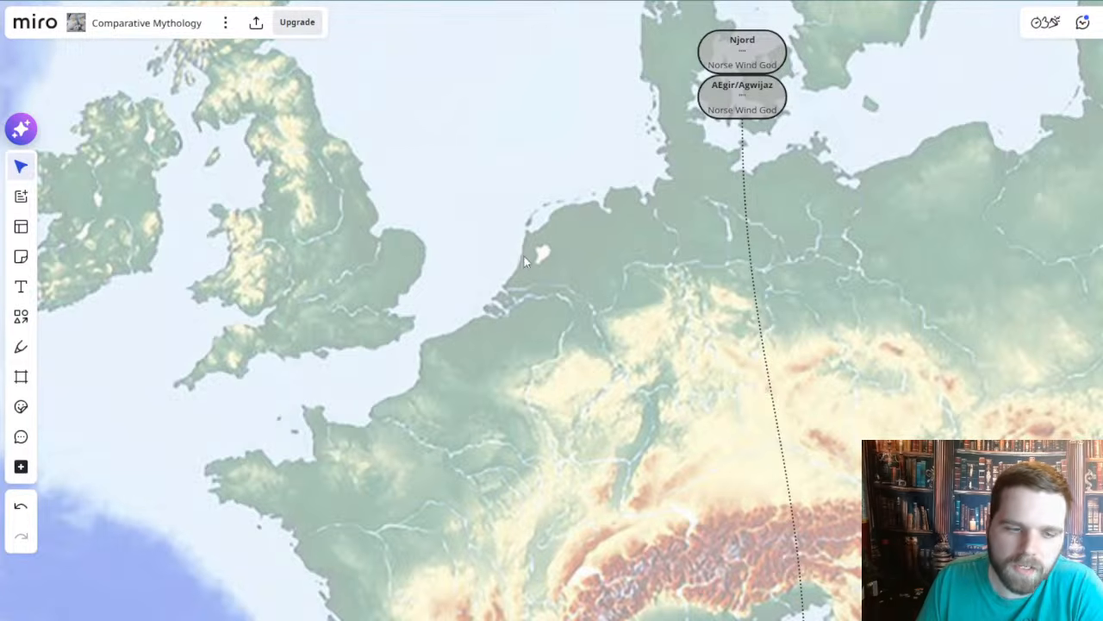
{"action": "left_click_drag", "start_coordinate": [543, 283], "coordinate": [509, 271]}
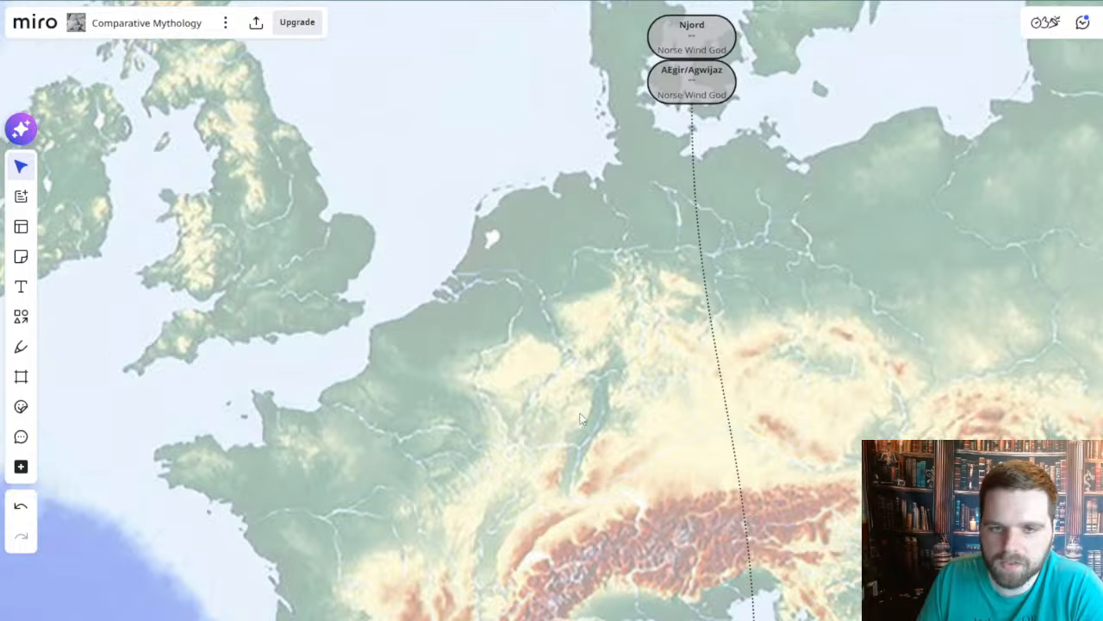
{"action": "left_click_drag", "start_coordinate": [585, 417], "coordinate": [510, 315]}
{"action": "left_click_drag", "start_coordinate": [791, 442], "coordinate": [589, 453]}
{"action": "scroll", "coordinate": [691, 292], "scroll_direction": "down", "scroll_amount": 1}
{"action": "scroll", "coordinate": [691, 291], "scroll_direction": "down", "scroll_amount": 3}
{"action": "scroll", "coordinate": [491, 203], "scroll_direction": "up", "scroll_amount": 3}
{"action": "left_click_drag", "start_coordinate": [597, 397], "coordinate": [631, 390]}
{"action": "scroll", "coordinate": [571, 265], "scroll_direction": "down", "scroll_amount": 3}
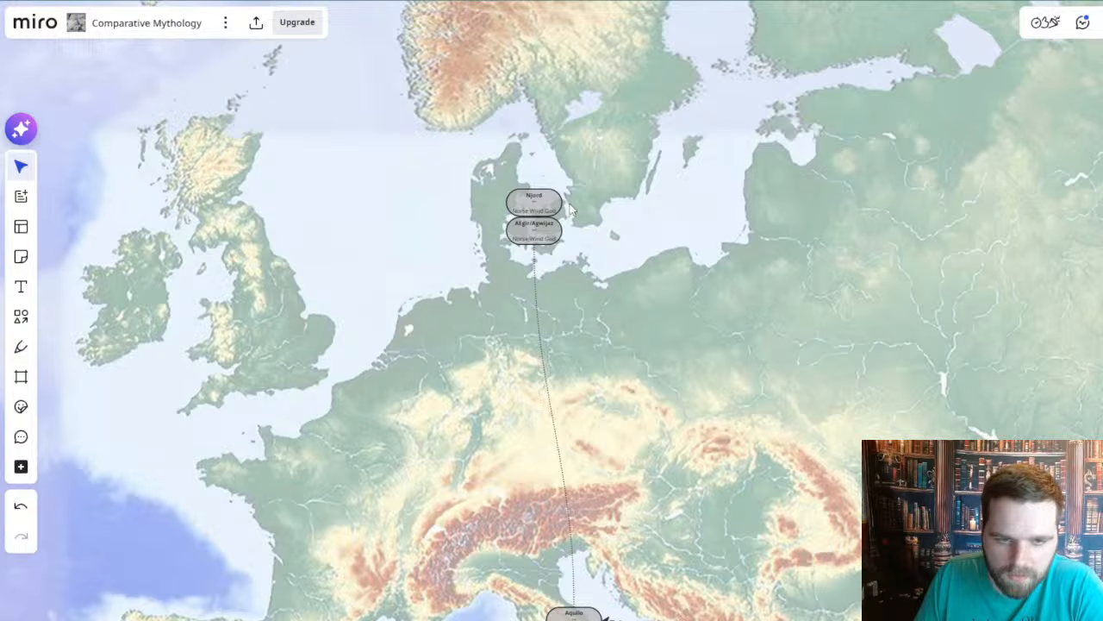
- Check the position of the two Norse wind god labels over Denmark relative to Scandinavia, Britain and Iceland
{"action": "left_click_drag", "start_coordinate": [569, 194], "coordinate": [507, 246]}
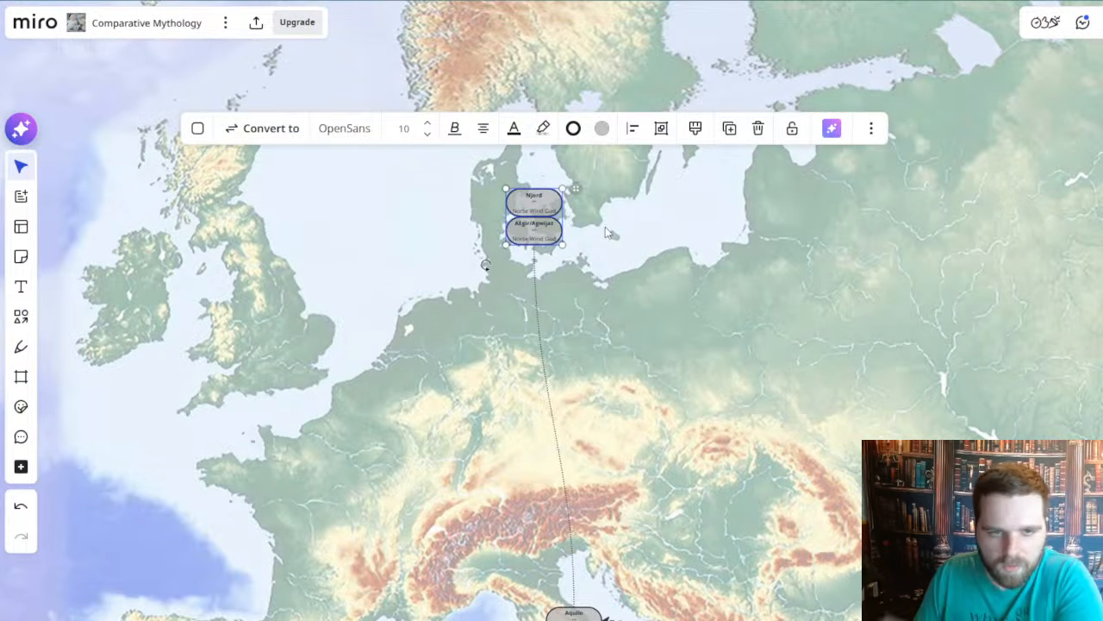
{"action": "left_click", "coordinate": [684, 280]}
{"action": "scroll", "coordinate": [690, 241], "scroll_direction": "up", "scroll_amount": 2}
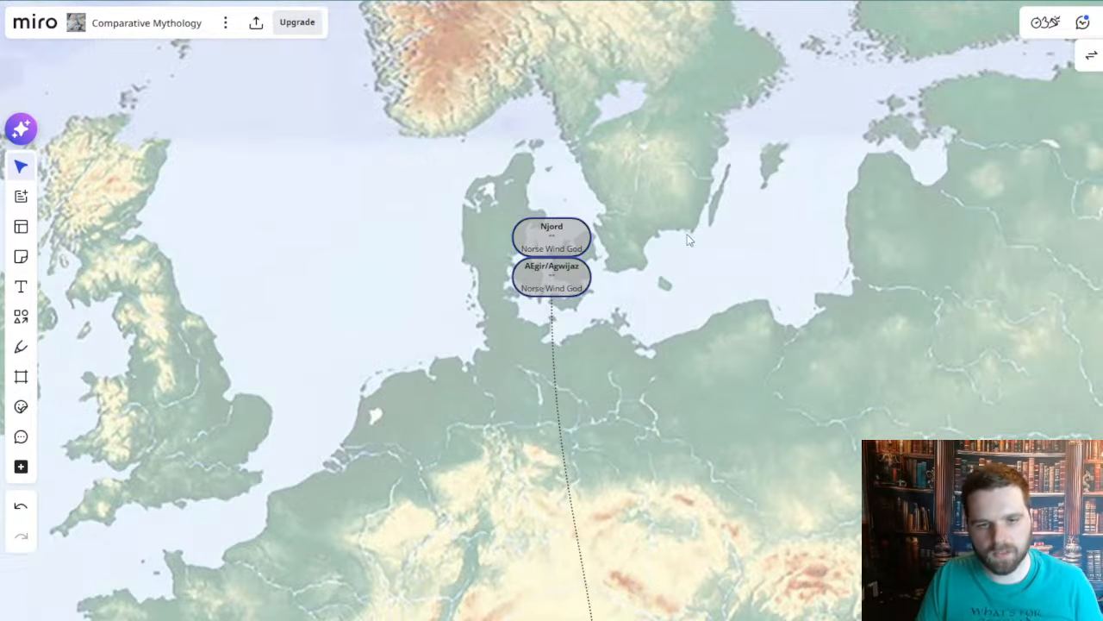
{"action": "left_click_drag", "start_coordinate": [689, 459], "coordinate": [539, 140]}
{"action": "scroll", "coordinate": [586, 164], "scroll_direction": "down", "scroll_amount": 2}
{"action": "left_click_drag", "start_coordinate": [586, 175], "coordinate": [673, 428]}
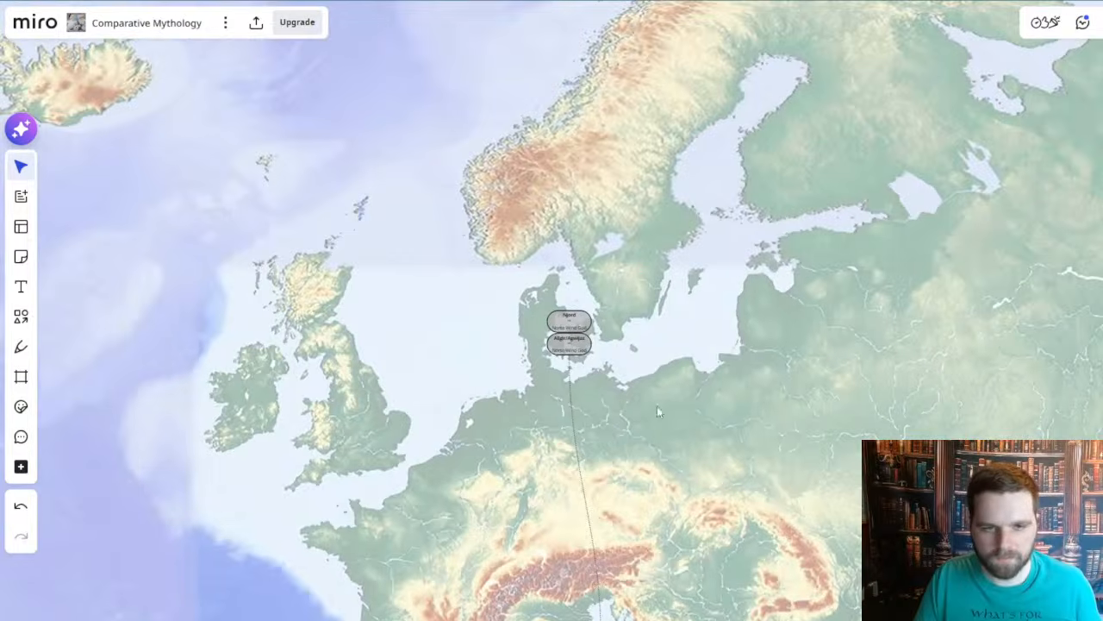
{"action": "scroll", "coordinate": [543, 216], "scroll_direction": "up", "scroll_amount": 2}
{"action": "left_click_drag", "start_coordinate": [625, 285], "coordinate": [631, 314]}
{"action": "scroll", "coordinate": [638, 317], "scroll_direction": "down", "scroll_amount": 5}
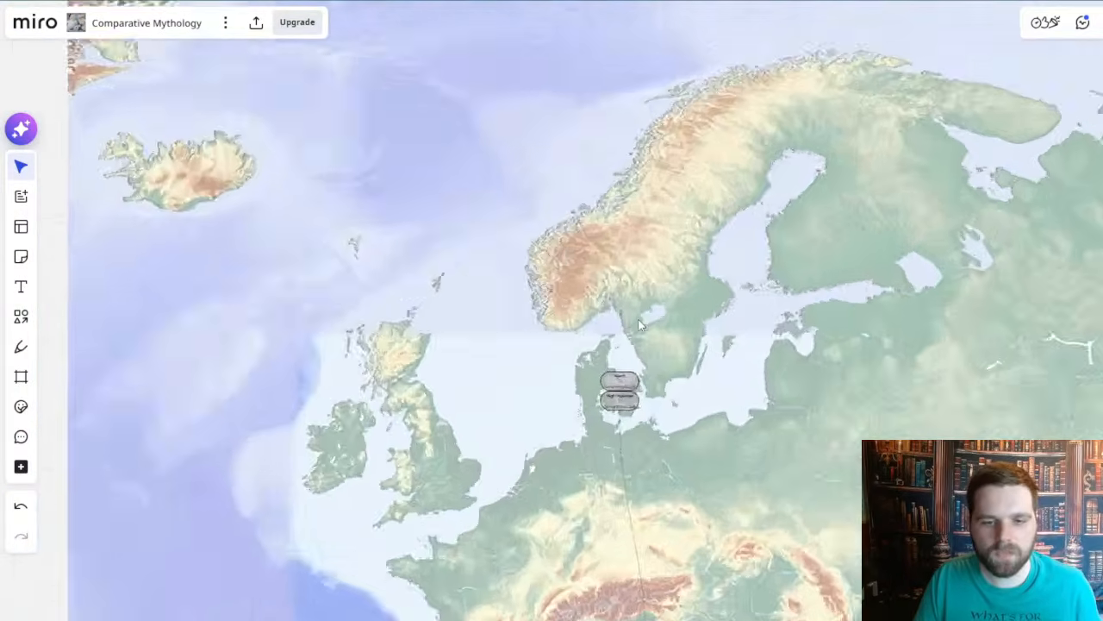
- Read the Norse row of the Four Winds/Directions/Pillars table to compare its deities with the map labels
{"action": "left_click_drag", "start_coordinate": [653, 157], "coordinate": [618, 466]}
{"action": "scroll", "coordinate": [334, 208], "scroll_direction": "up", "scroll_amount": 6}
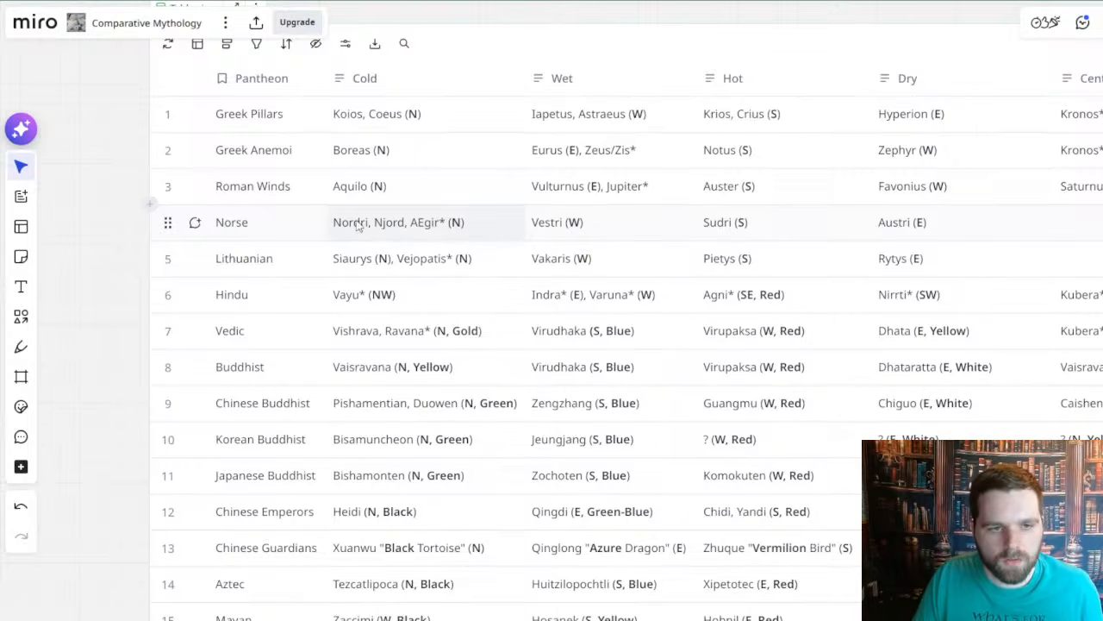
{"action": "scroll", "coordinate": [429, 303], "scroll_direction": "down", "scroll_amount": 5}
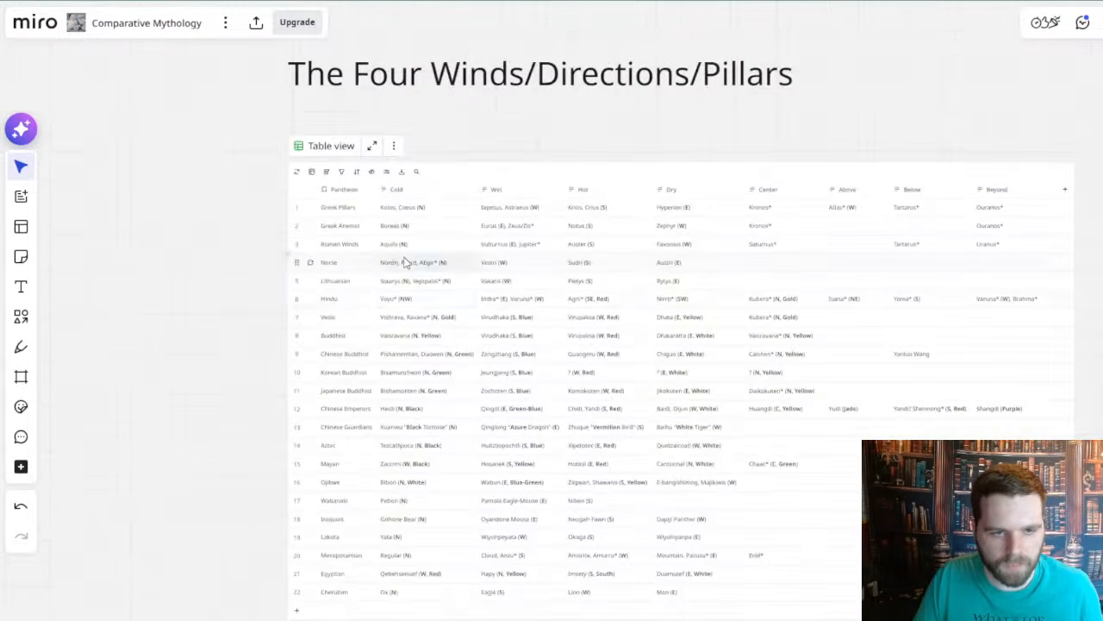
{"action": "scroll", "coordinate": [405, 263], "scroll_direction": "up", "scroll_amount": 5}
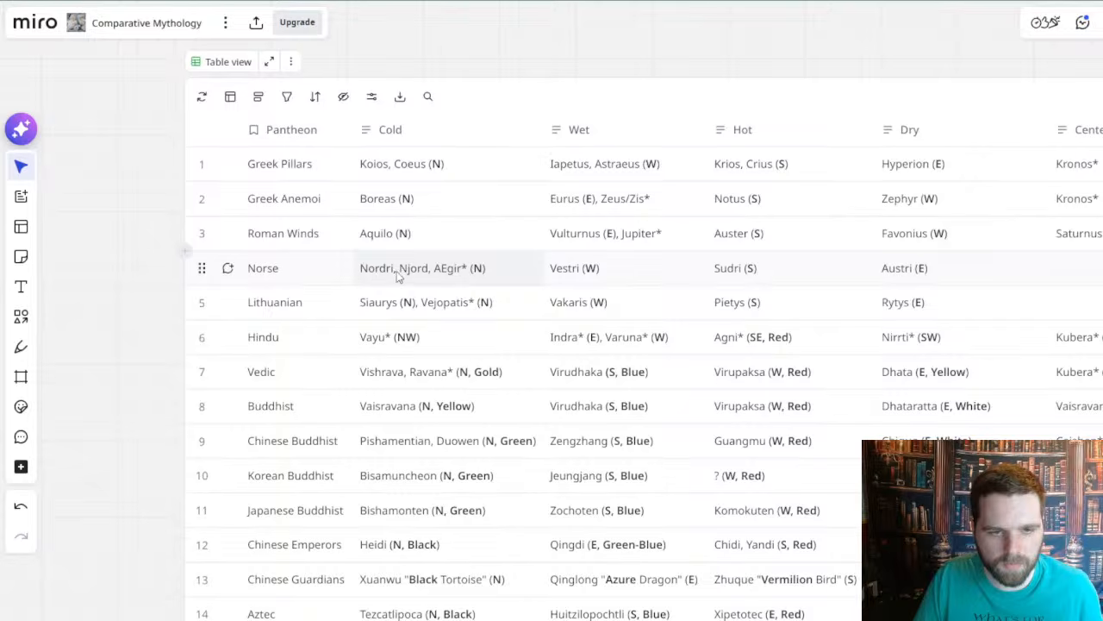
{"action": "scroll", "coordinate": [452, 301], "scroll_direction": "down", "scroll_amount": 5}
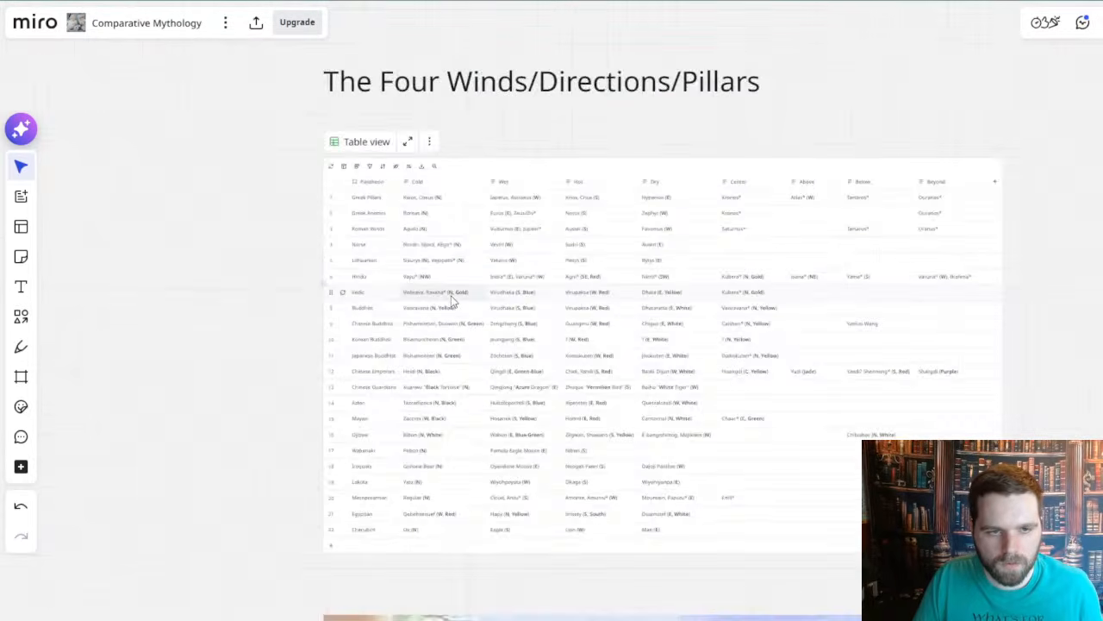
- Duplicate the Njord label on the world map and place the copy over southern Norway, north of the original
{"action": "scroll", "coordinate": [452, 301], "scroll_direction": "down", "scroll_amount": 3}
{"action": "left_click_drag", "start_coordinate": [318, 441], "coordinate": [214, 72]}
{"action": "left_click_drag", "start_coordinate": [580, 367], "coordinate": [542, 242]}
{"action": "scroll", "coordinate": [542, 242], "scroll_direction": "up", "scroll_amount": 1}
{"action": "scroll", "coordinate": [542, 242], "scroll_direction": "up", "scroll_amount": 3}
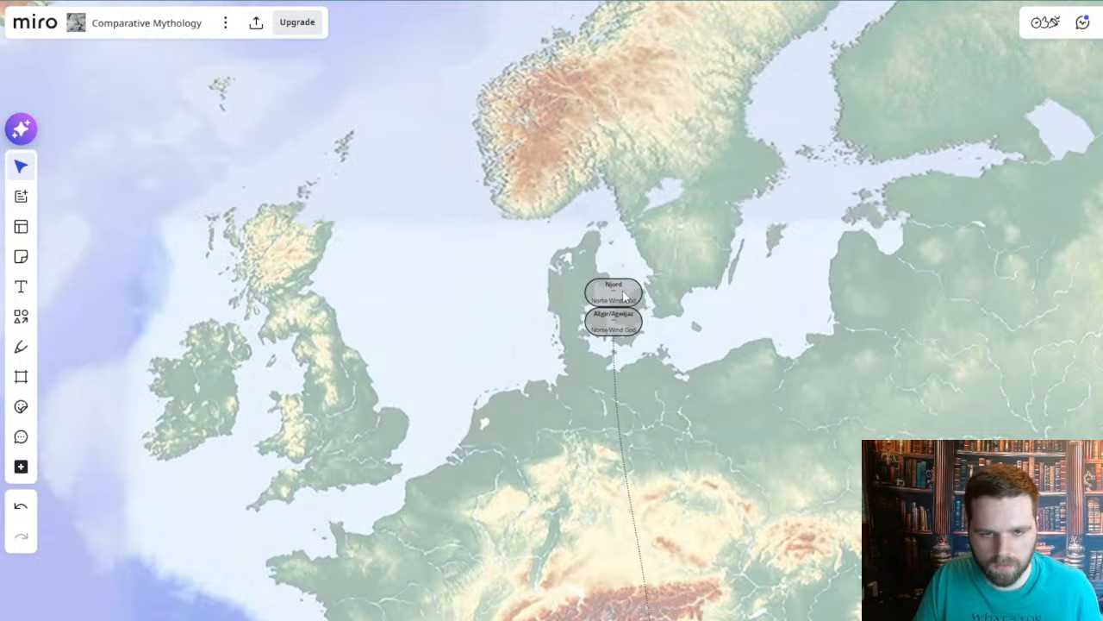
{"action": "left_click", "coordinate": [625, 297]}
{"action": "key", "text": "ctrl+c"}
{"action": "key", "text": "ctrl+v"}
{"action": "left_click_drag", "start_coordinate": [642, 250], "coordinate": [599, 161]}
{"action": "left_click_drag", "start_coordinate": [708, 196], "coordinate": [680, 256]}
{"action": "left_click_drag", "start_coordinate": [570, 221], "coordinate": [584, 219]}
- Rename the copied label Nordri and change its description to Norse Pillar Dwarf
{"action": "double_click", "coordinate": [584, 210]}
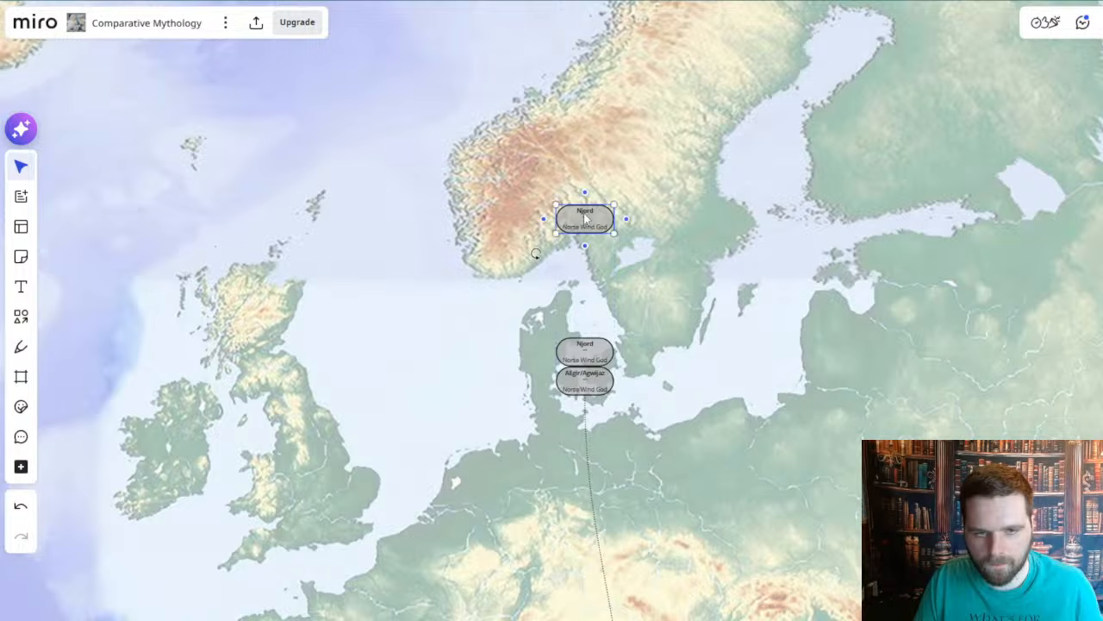
{"action": "type", "text": "Nord"}
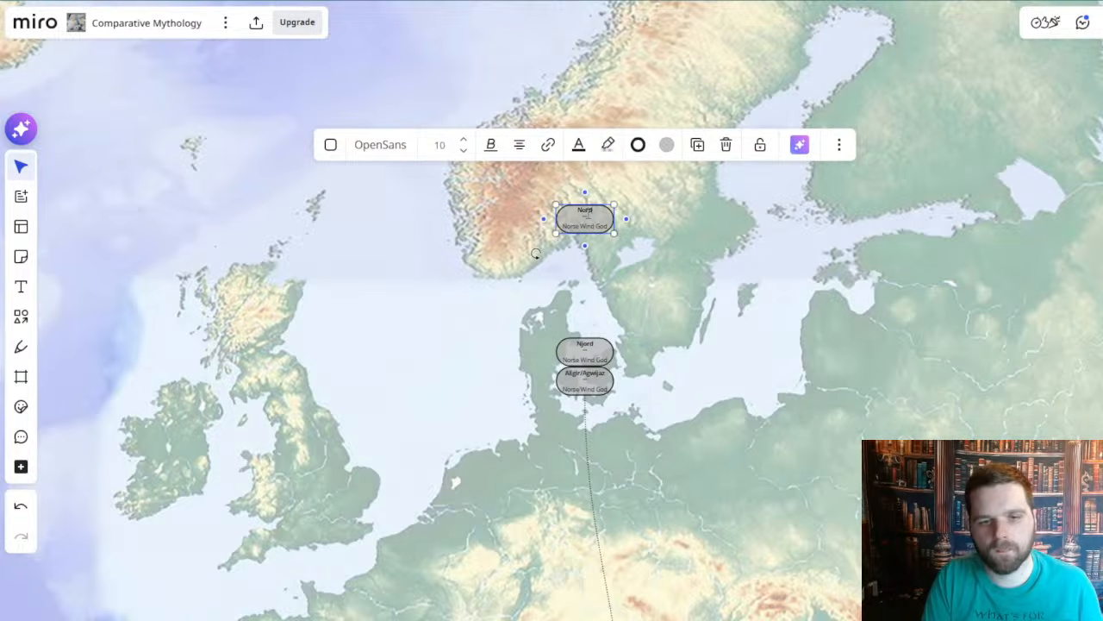
{"action": "type", "text": "ri"}
{"action": "left_click_drag", "start_coordinate": [578, 232], "coordinate": [624, 230]}
{"action": "type", "text": "Pillar"}
{"action": "key", "text": "Escape"}
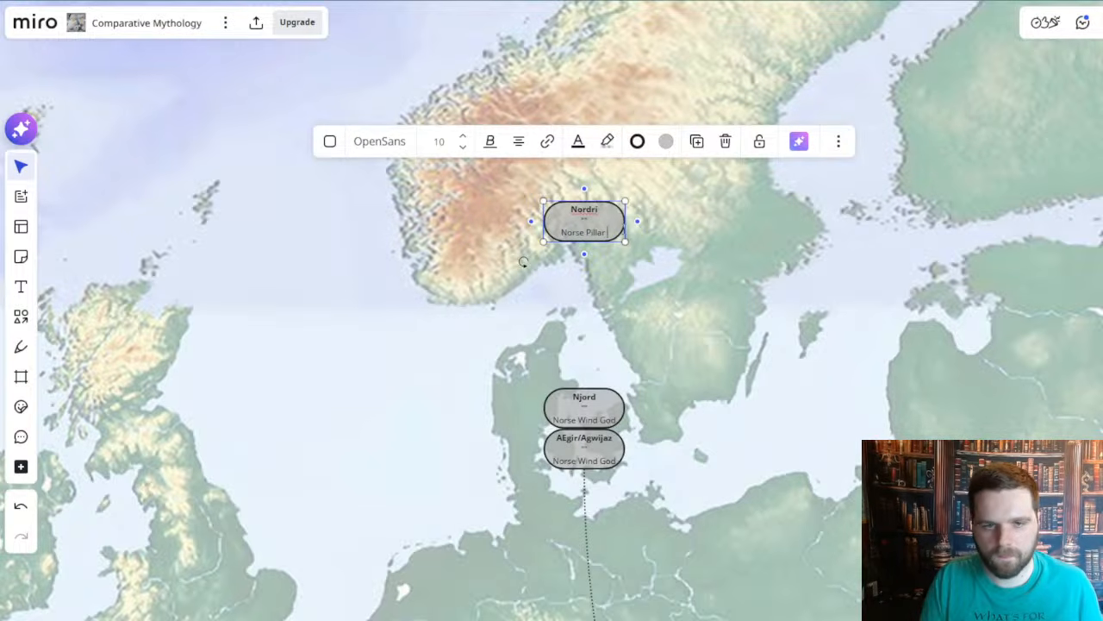
{"action": "type", "text": "Dwarf"}
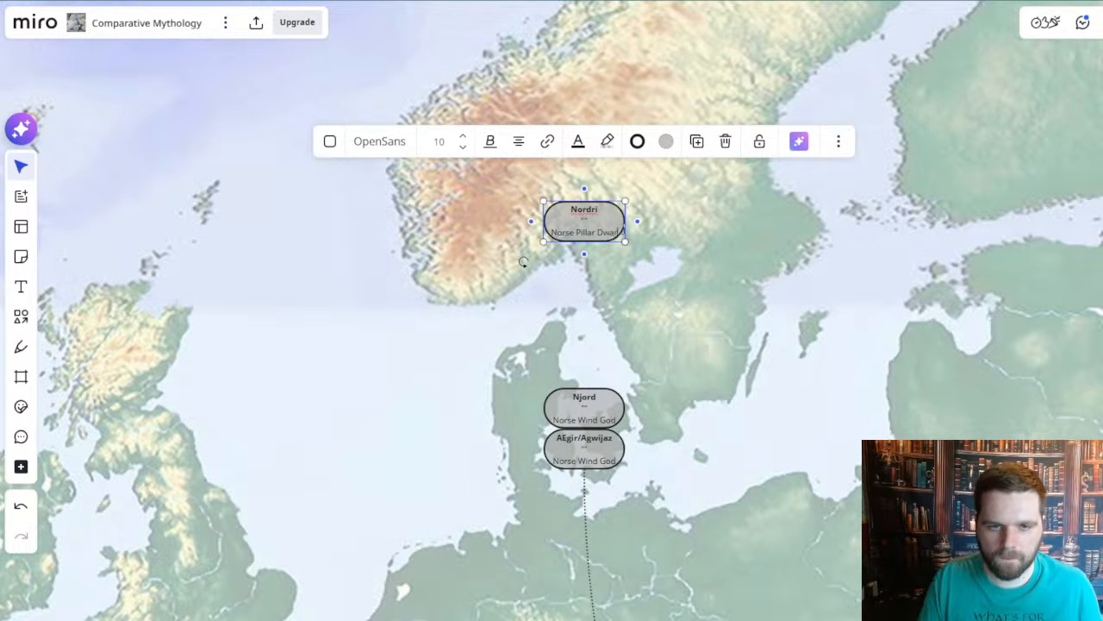
- Shorten the Nordri label's description to Norse Dwarf
{"action": "double_click", "coordinate": [577, 226]}
{"action": "key", "text": "BackSpace"}
{"action": "left_click", "coordinate": [667, 280]}
{"action": "left_click_drag", "start_coordinate": [666, 278], "coordinate": [615, 287]}
{"action": "left_click", "coordinate": [514, 205]}
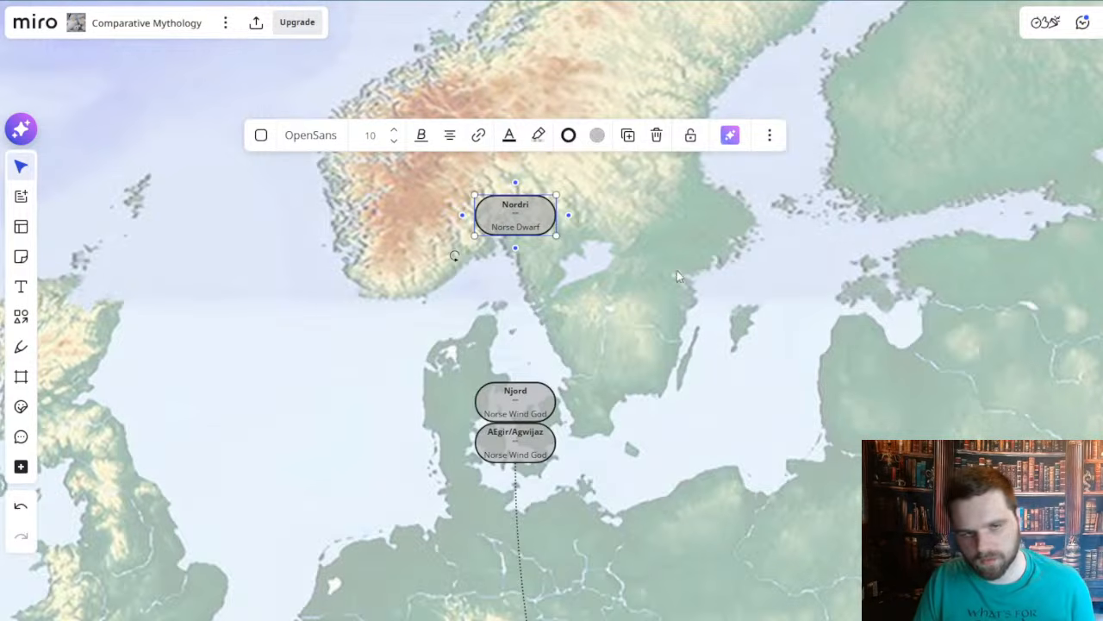
{"action": "left_click", "coordinate": [645, 287]}
{"action": "left_click_drag", "start_coordinate": [617, 312], "coordinate": [643, 301]}
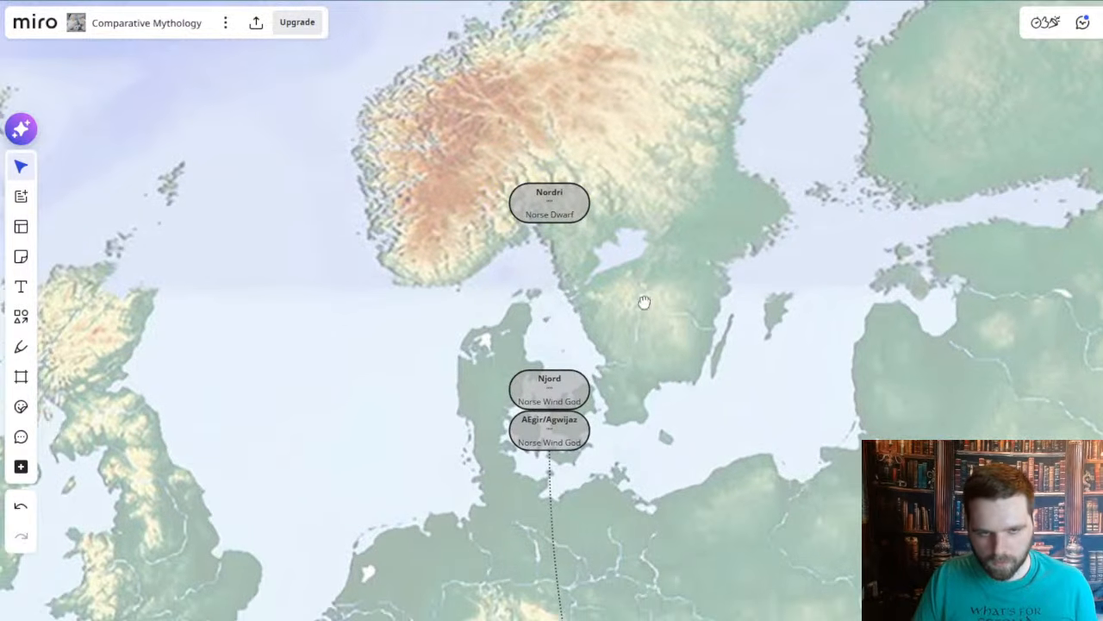
- Examine how the Nordri, Njord and AEgir/Agwijaz labels are placed across Scandinavia and Denmark
{"action": "left_click", "coordinate": [565, 190]}
{"action": "left_click_drag", "start_coordinate": [677, 392], "coordinate": [630, 403]}
{"action": "left_click", "coordinate": [631, 350]}
{"action": "scroll", "coordinate": [633, 368], "scroll_direction": "down", "scroll_amount": 3}
{"action": "left_click_drag", "start_coordinate": [668, 368], "coordinate": [630, 274]}
{"action": "scroll", "coordinate": [599, 278], "scroll_direction": "up", "scroll_amount": 2}
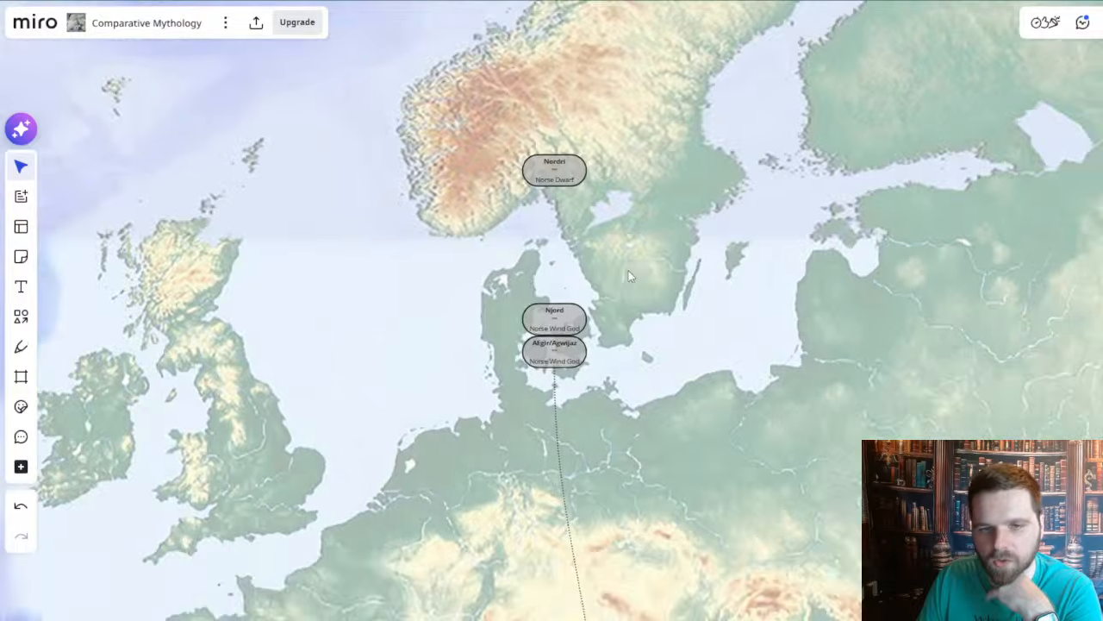
{"action": "scroll", "coordinate": [628, 272], "scroll_direction": "up", "scroll_amount": 2}
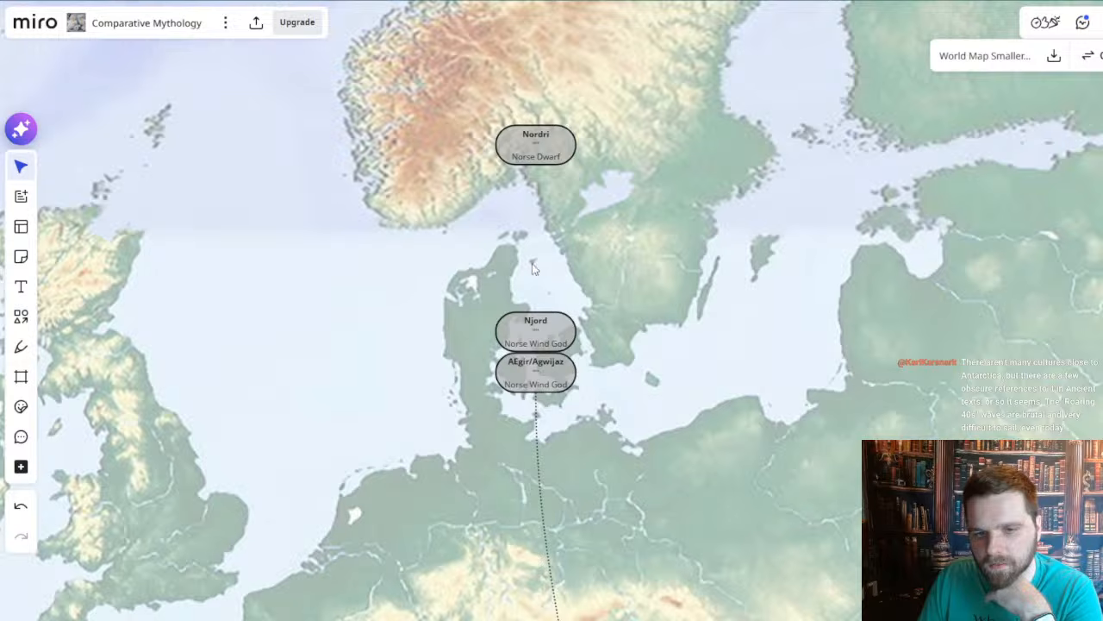
{"action": "scroll", "coordinate": [662, 252], "scroll_direction": "up", "scroll_amount": 3}
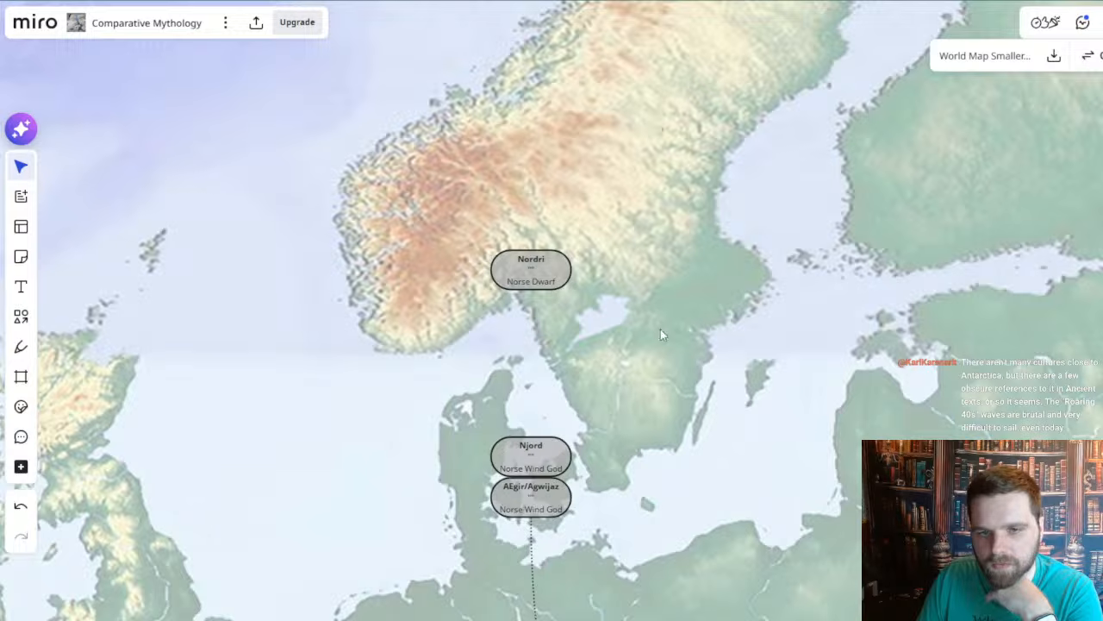
{"action": "left_click_drag", "start_coordinate": [745, 343], "coordinate": [778, 384]}
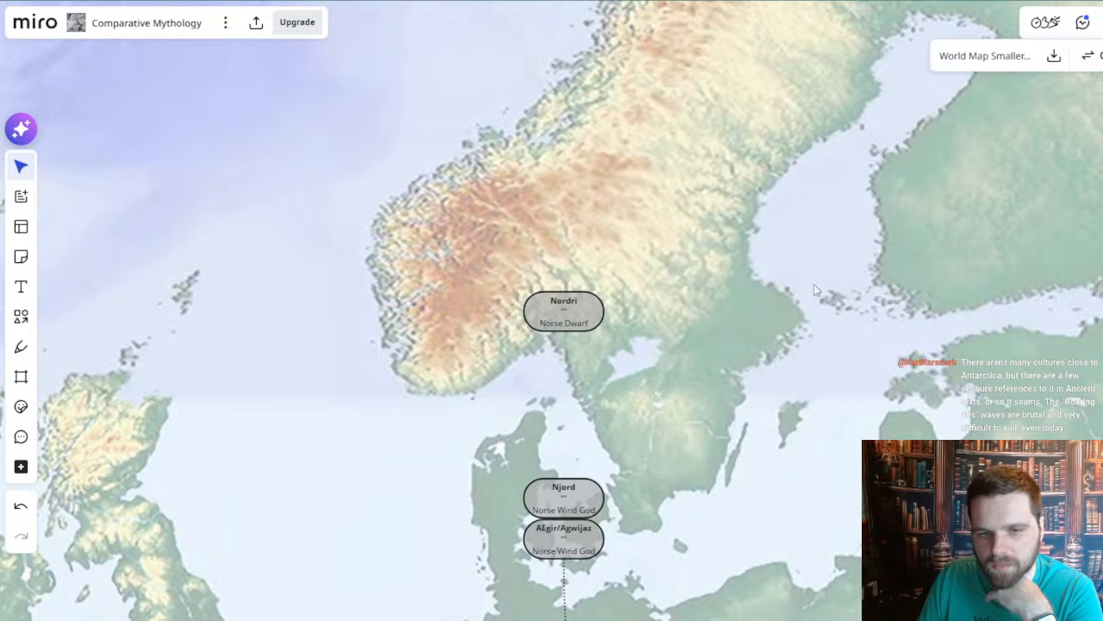
{"action": "left_click_drag", "start_coordinate": [737, 454], "coordinate": [731, 388]}
{"action": "scroll", "coordinate": [622, 366], "scroll_direction": "up", "scroll_amount": 1}
{"action": "left_click_drag", "start_coordinate": [634, 333], "coordinate": [643, 251]}
{"action": "left_click_drag", "start_coordinate": [577, 284], "coordinate": [627, 379]}
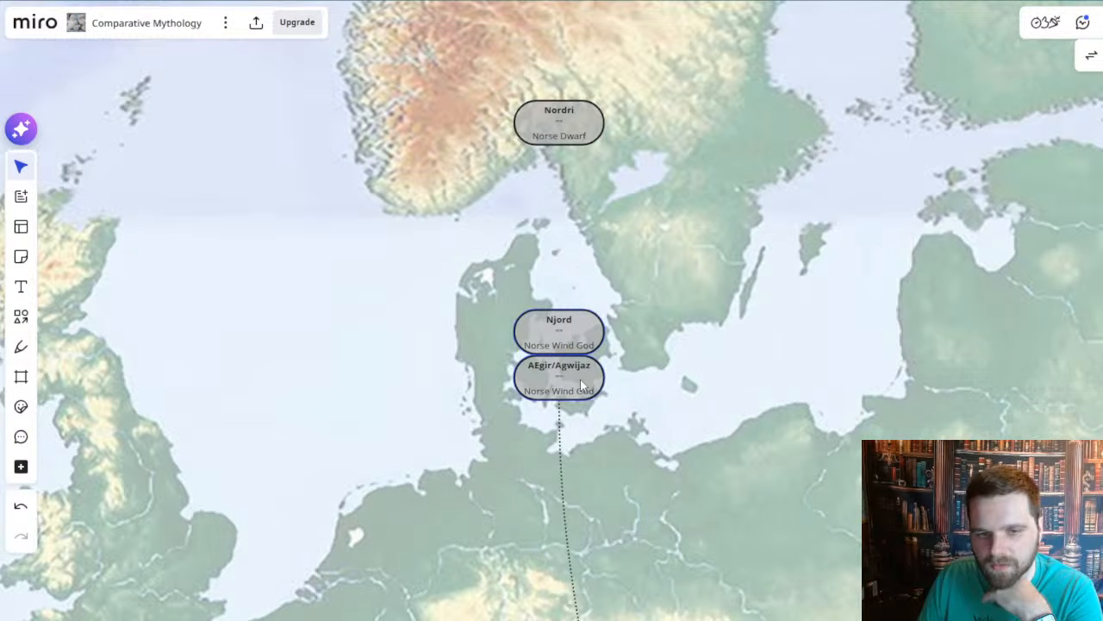
{"action": "left_click", "coordinate": [673, 312]}
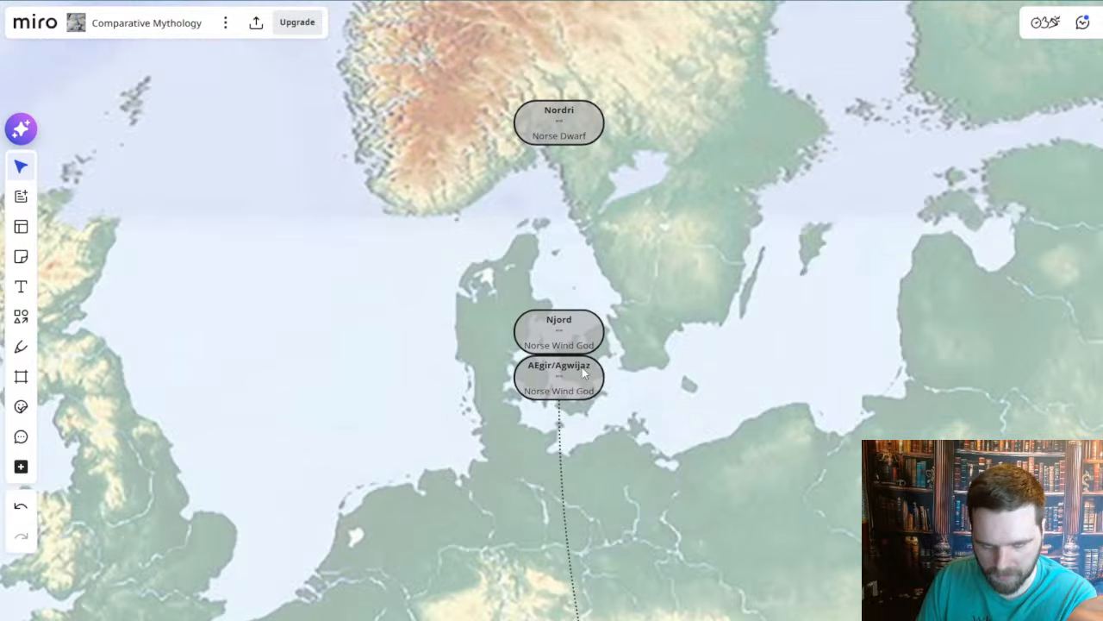
- Move the Njord label directly beneath Nordri in southern Norway and shift the AEgir/Agwijaz label slightly east over Denmark
{"action": "left_click_drag", "start_coordinate": [580, 290], "coordinate": [580, 169]}
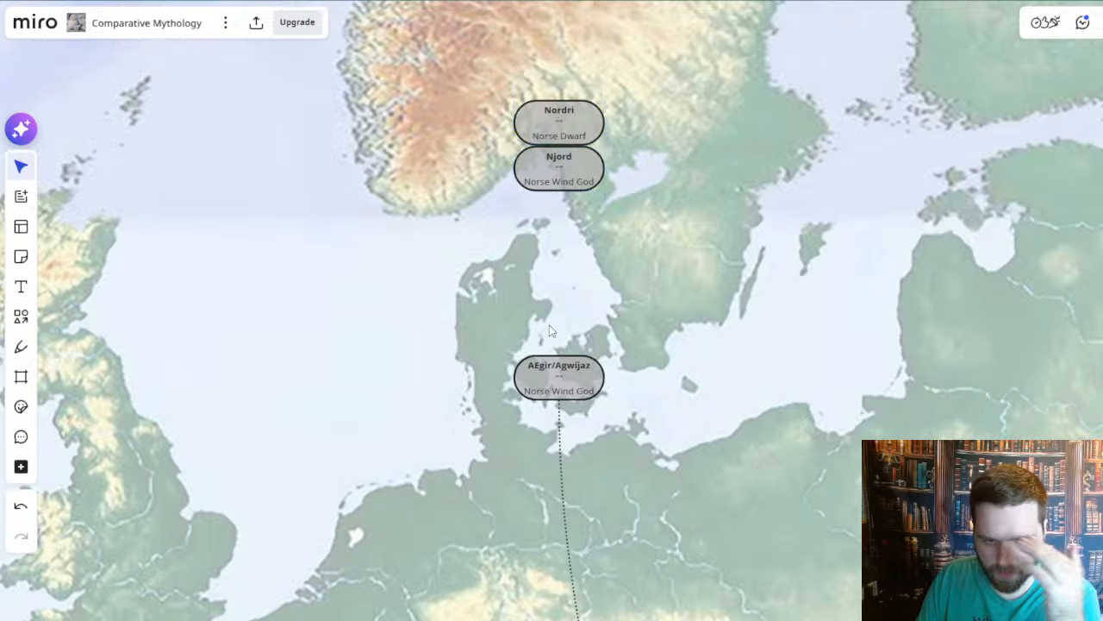
{"action": "left_click_drag", "start_coordinate": [582, 385], "coordinate": [590, 382]}
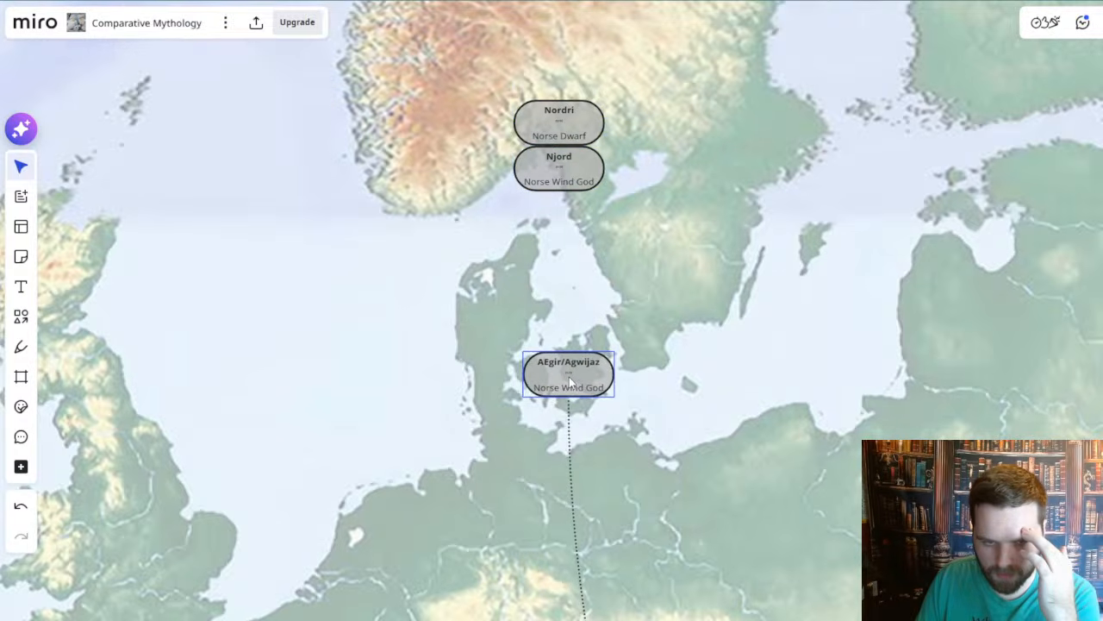
{"action": "left_click", "coordinate": [692, 348]}
- Review the rearranged Norse labels against the geography of Norway, Sweden, Denmark and the Baltic Sea
{"action": "left_click_drag", "start_coordinate": [699, 313], "coordinate": [687, 366]}
{"action": "scroll", "coordinate": [655, 433], "scroll_direction": "down", "scroll_amount": 2}
{"action": "left_click_drag", "start_coordinate": [629, 476], "coordinate": [650, 321]}
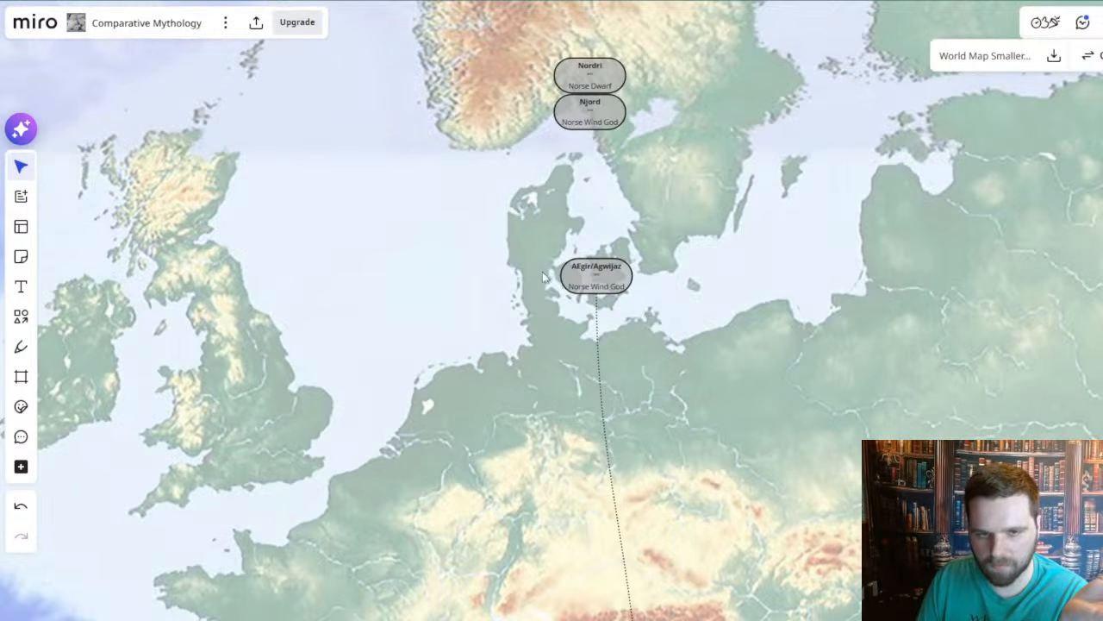
{"action": "left_click_drag", "start_coordinate": [741, 357], "coordinate": [701, 395]}
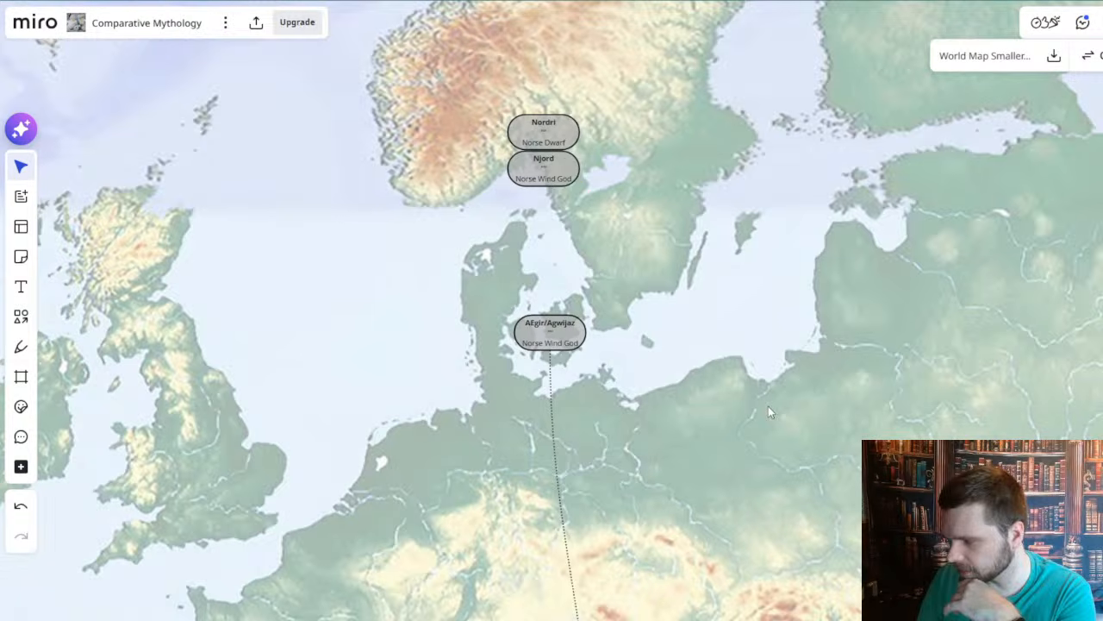
{"action": "left_click_drag", "start_coordinate": [718, 320], "coordinate": [702, 345]}
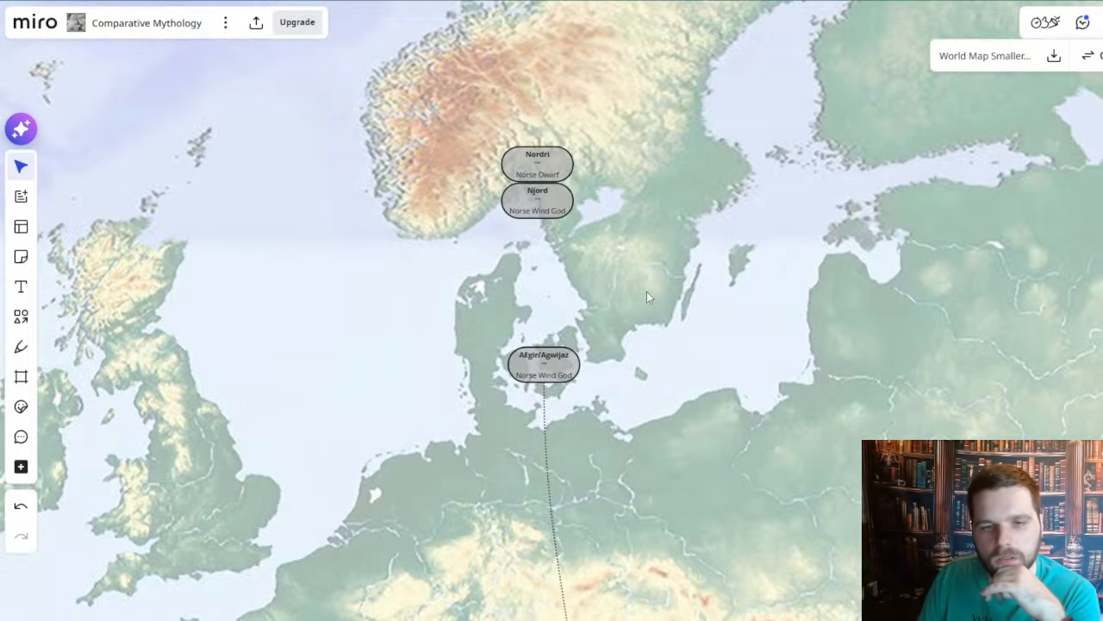
{"action": "scroll", "coordinate": [646, 291], "scroll_direction": "up", "scroll_amount": 2}
{"action": "left_click_drag", "start_coordinate": [646, 291], "coordinate": [654, 338]}
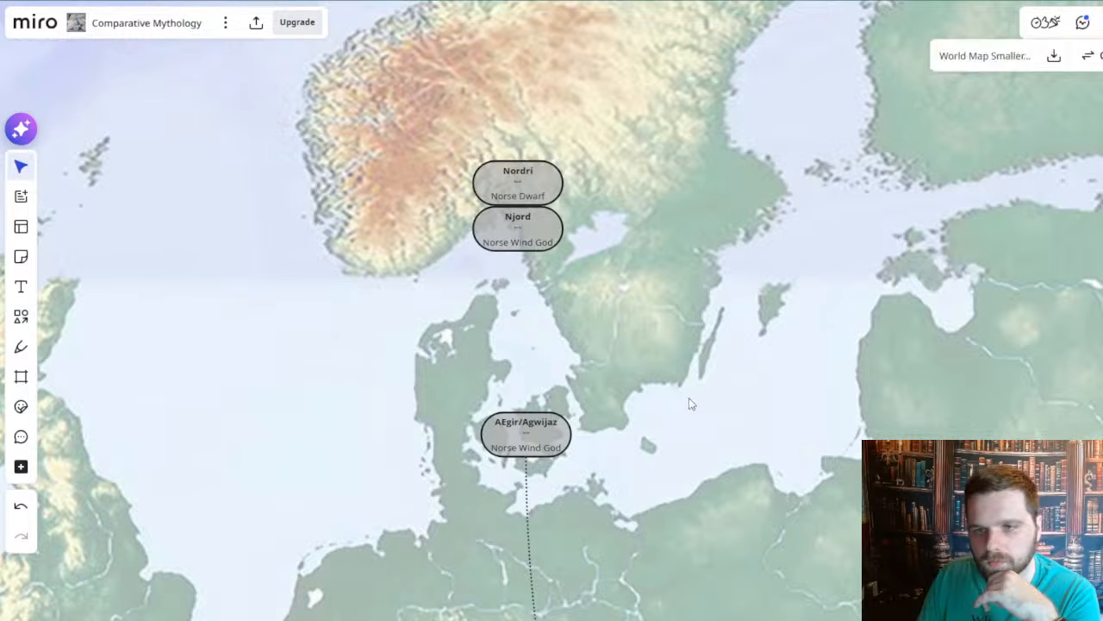
{"action": "left_click_drag", "start_coordinate": [689, 397], "coordinate": [685, 328]}
{"action": "left_click_drag", "start_coordinate": [661, 236], "coordinate": [682, 320]}
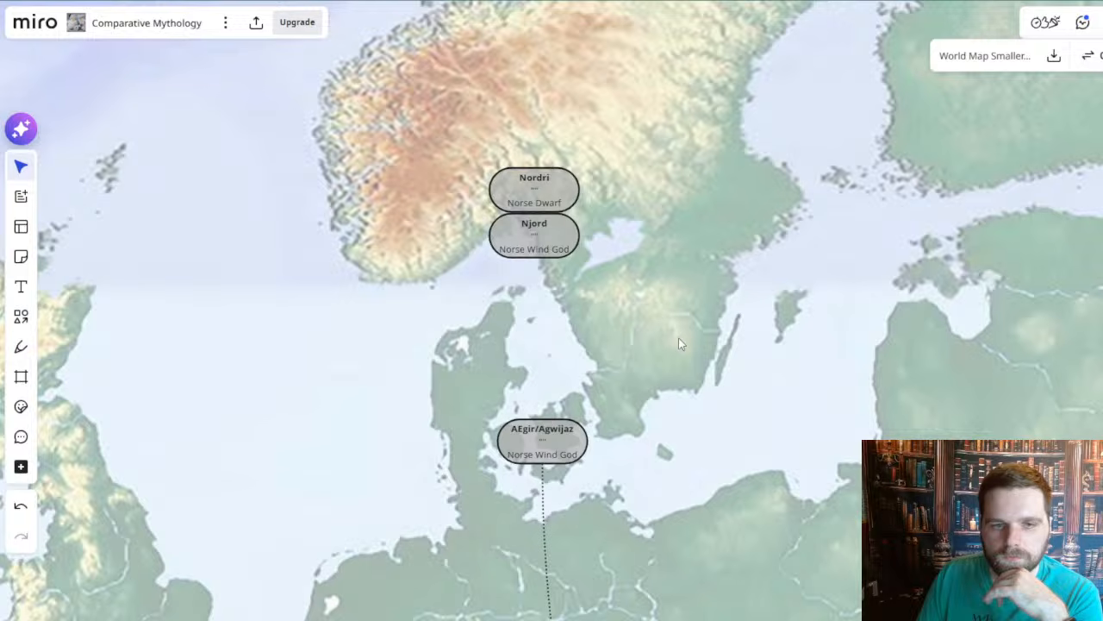
{"action": "left_click", "coordinate": [547, 221]}
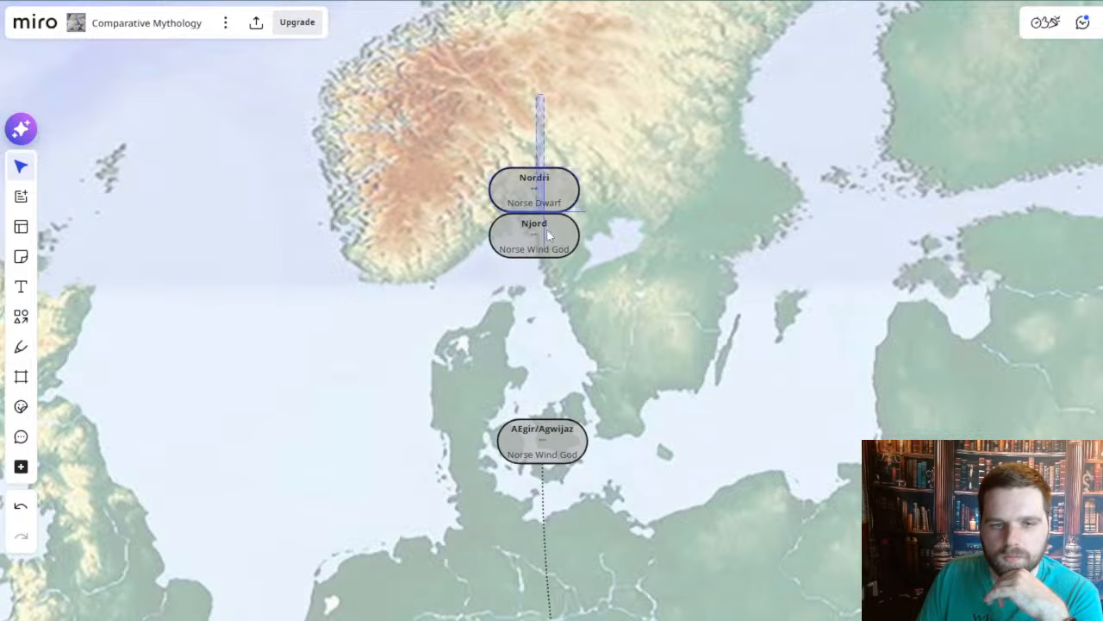
{"action": "left_click", "coordinate": [682, 357]}
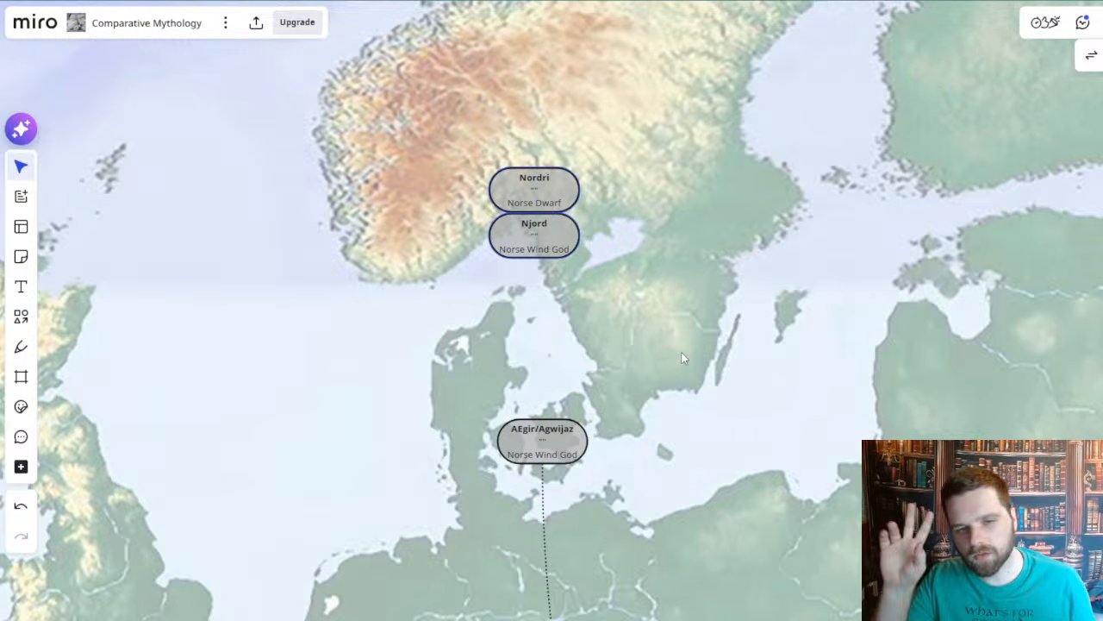
- Place a copy of the Roman Favonius label in the North Sea off Denmark's northwest coast
{"action": "left_click_drag", "start_coordinate": [633, 358], "coordinate": [642, 270]}
{"action": "scroll", "coordinate": [692, 285], "scroll_direction": "down", "scroll_amount": 1}
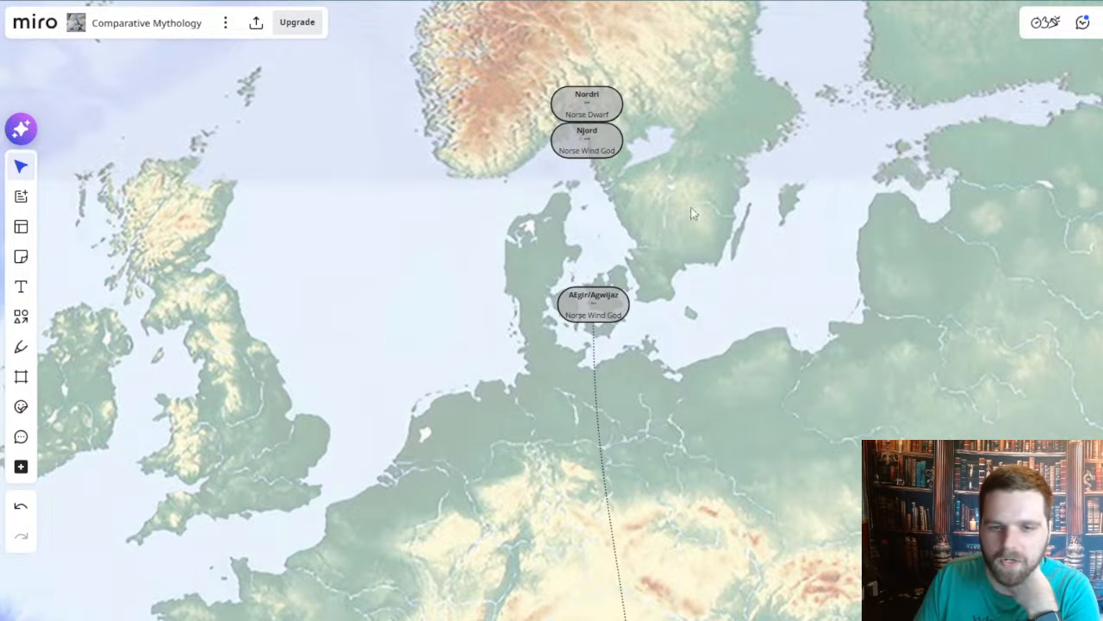
{"action": "left_click_drag", "start_coordinate": [718, 354], "coordinate": [724, 321]}
{"action": "scroll", "coordinate": [697, 239], "scroll_direction": "up", "scroll_amount": 1}
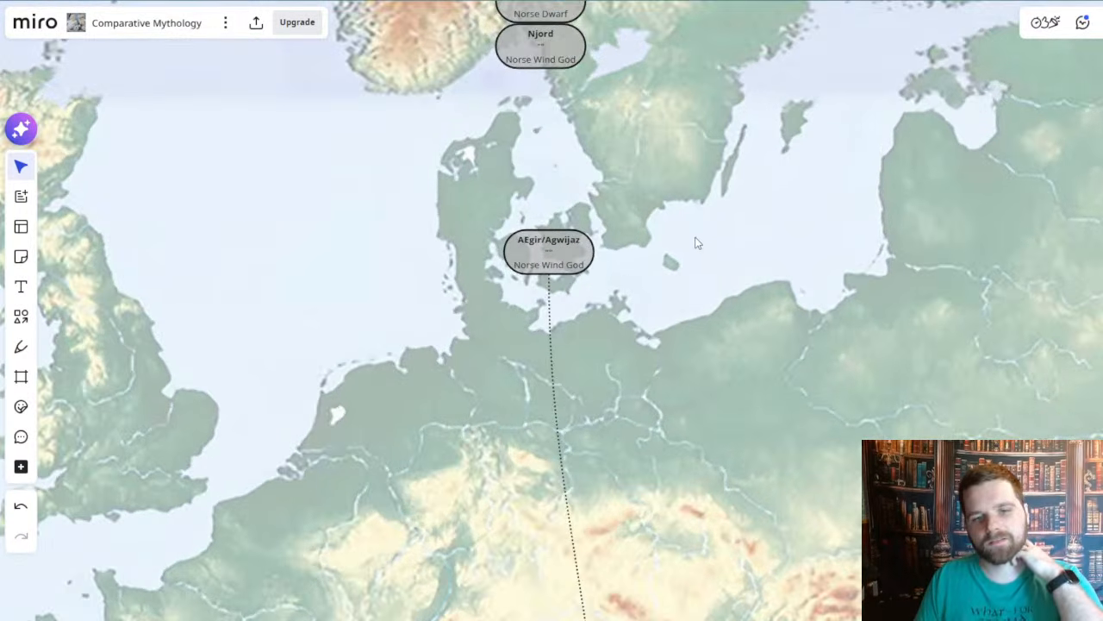
{"action": "scroll", "coordinate": [694, 249], "scroll_direction": "down", "scroll_amount": 2}
{"action": "left_click_drag", "start_coordinate": [720, 366], "coordinate": [663, 321]}
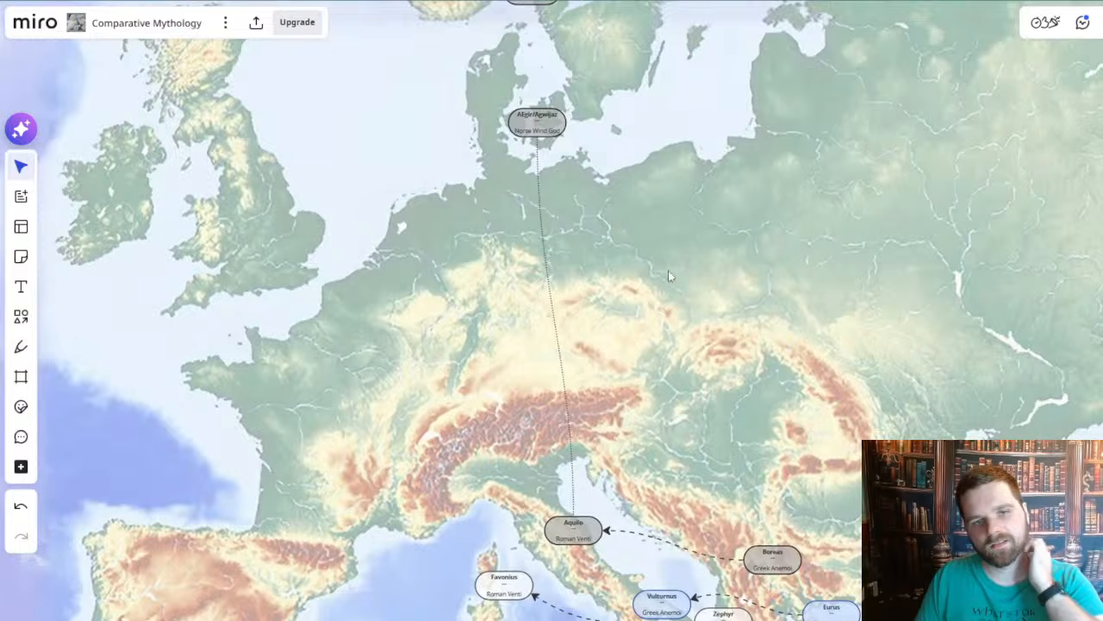
{"action": "left_click_drag", "start_coordinate": [687, 411], "coordinate": [654, 249]}
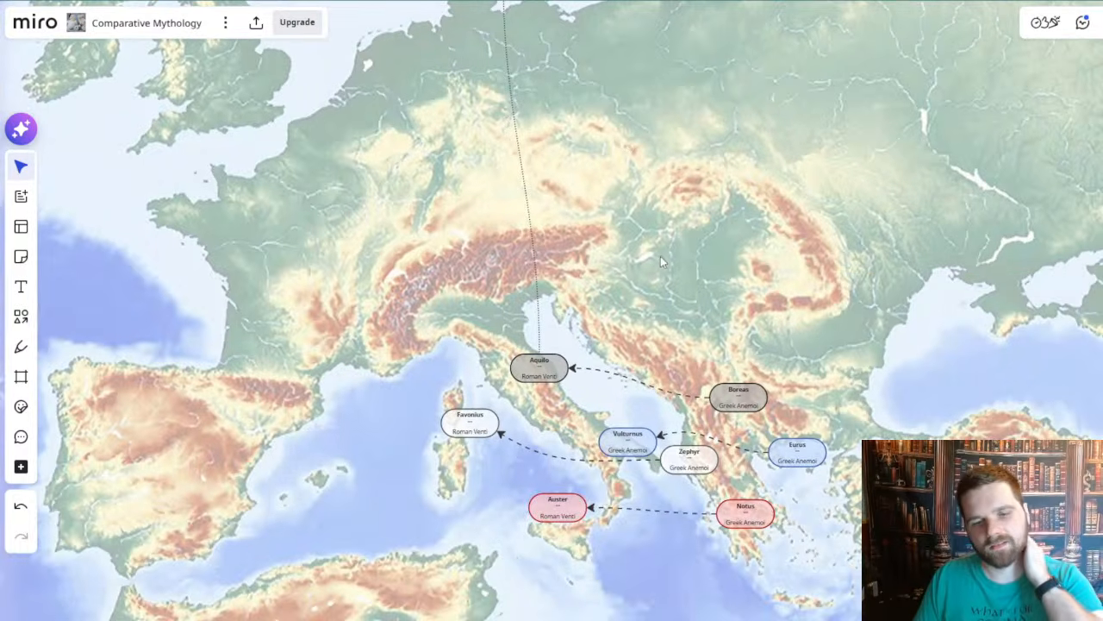
{"action": "left_click", "coordinate": [802, 465]}
{"action": "left_click", "coordinate": [465, 427]}
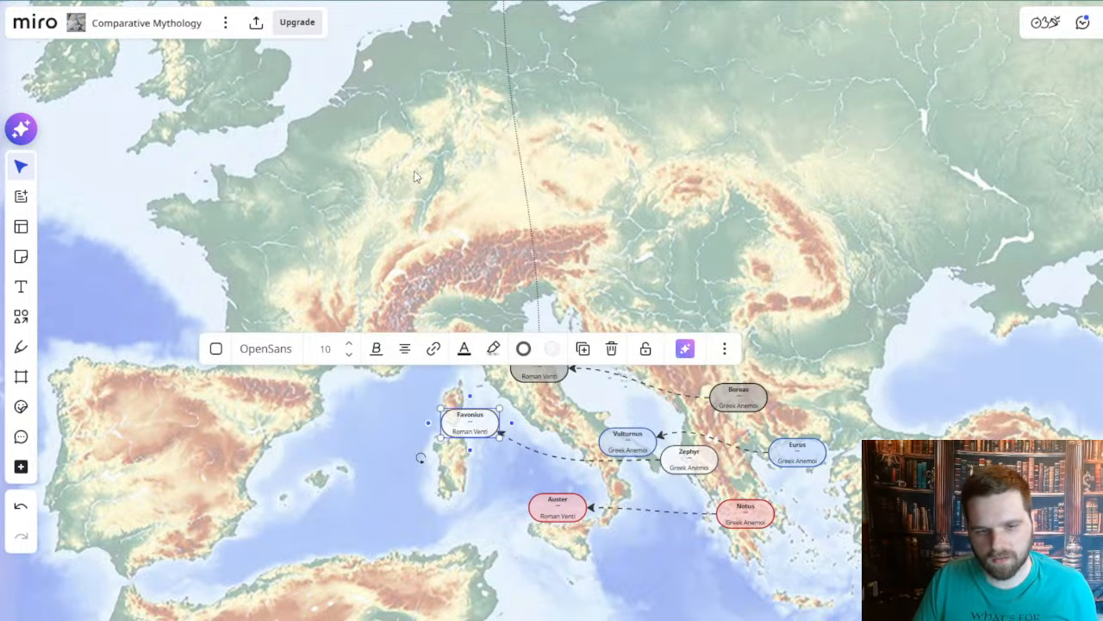
{"action": "left_click_drag", "start_coordinate": [469, 421], "coordinate": [515, 118]}
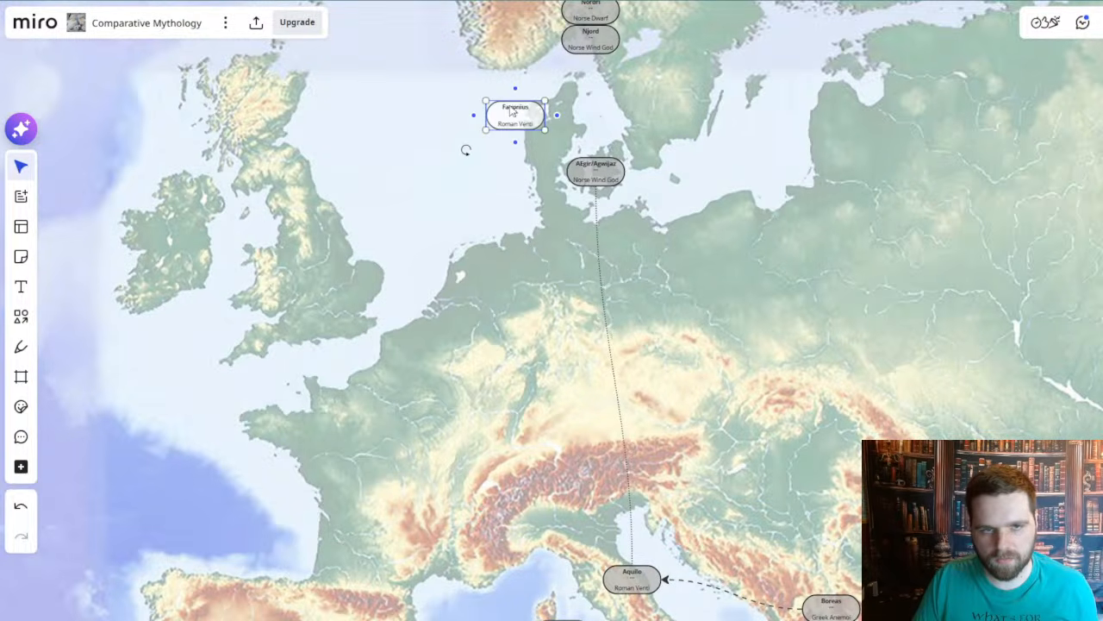
{"action": "double_click", "coordinate": [510, 105]}
{"action": "left_click", "coordinate": [429, 108]}
{"action": "scroll", "coordinate": [485, 85], "scroll_direction": "up", "scroll_amount": 2}
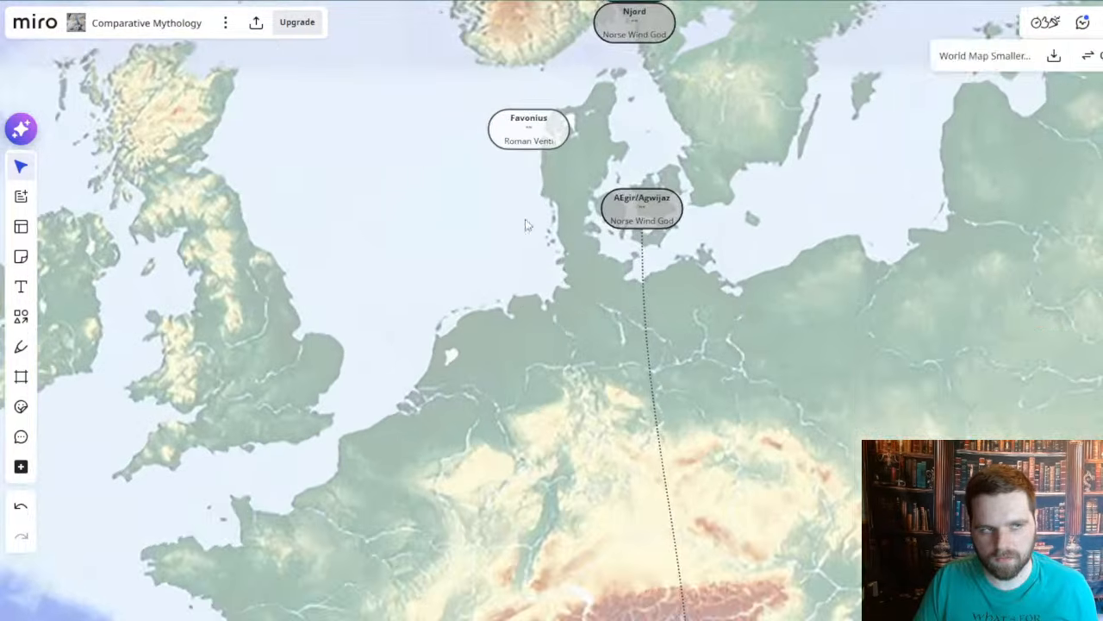
- Compare the copied Favonius label's position among the Norse labels with the Greek and Roman wind labels around the Mediterranean
{"action": "left_click_drag", "start_coordinate": [525, 222], "coordinate": [531, 328]}
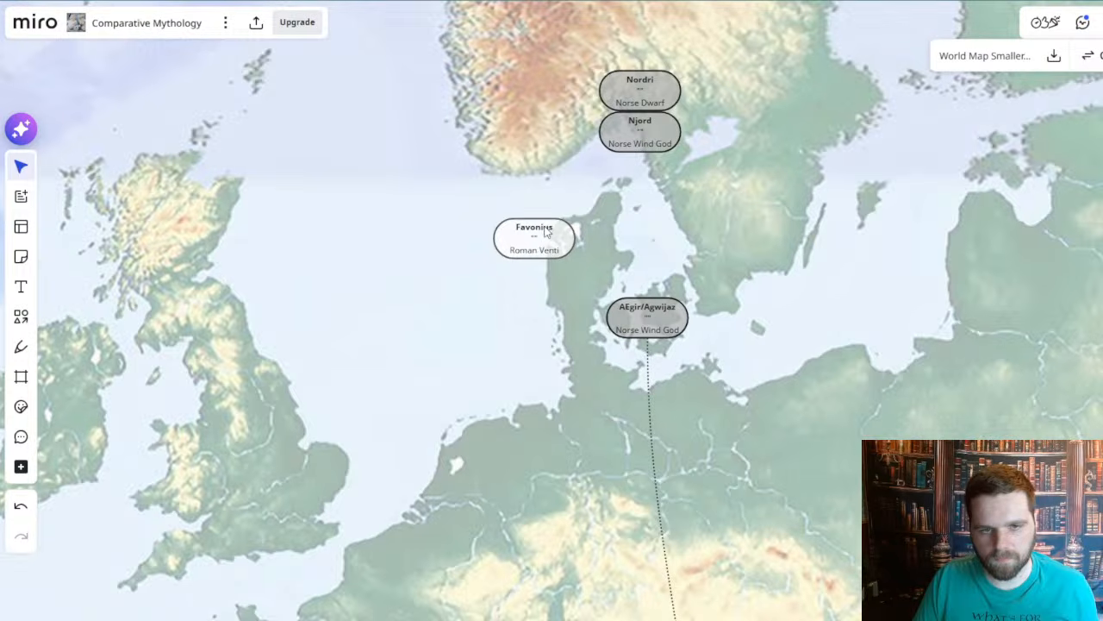
{"action": "left_click_drag", "start_coordinate": [772, 225], "coordinate": [699, 302]}
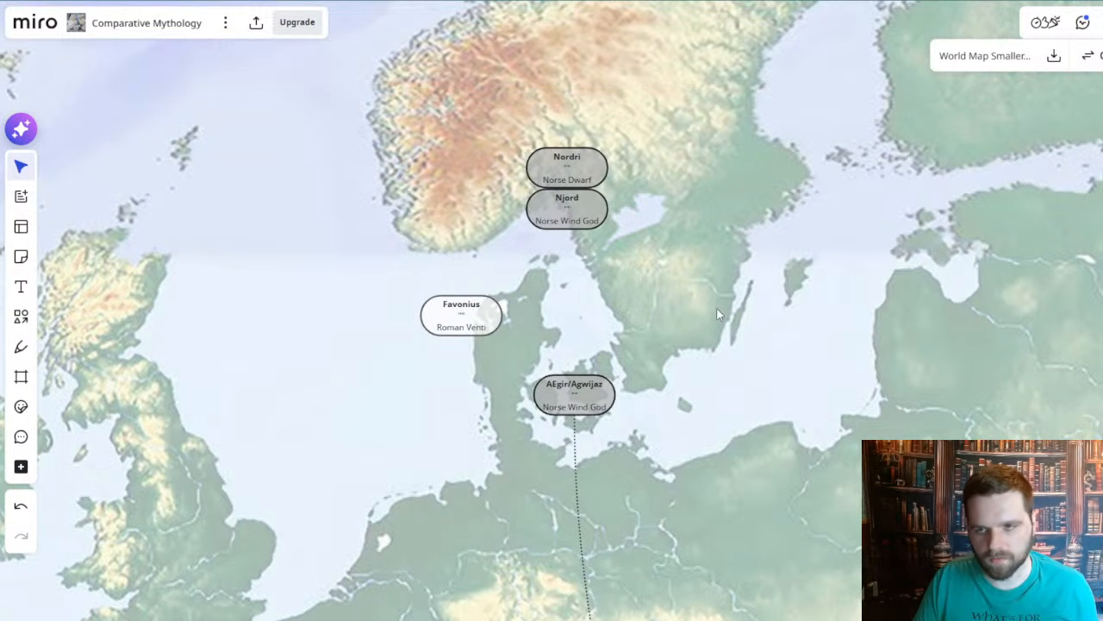
{"action": "left_click_drag", "start_coordinate": [716, 307], "coordinate": [741, 292]}
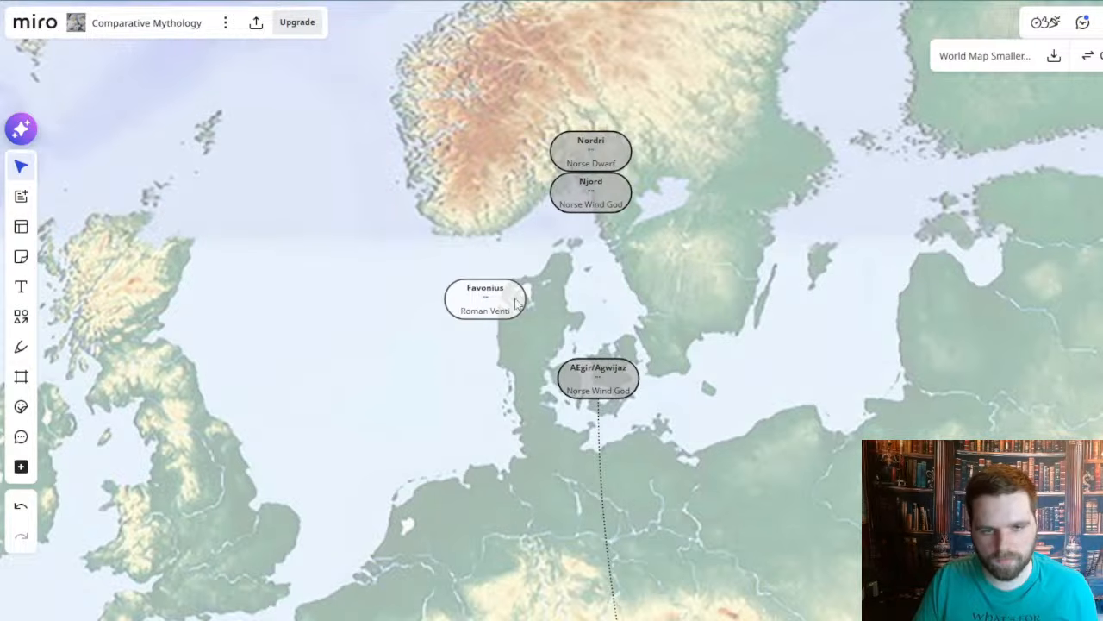
{"action": "left_click", "coordinate": [473, 291]}
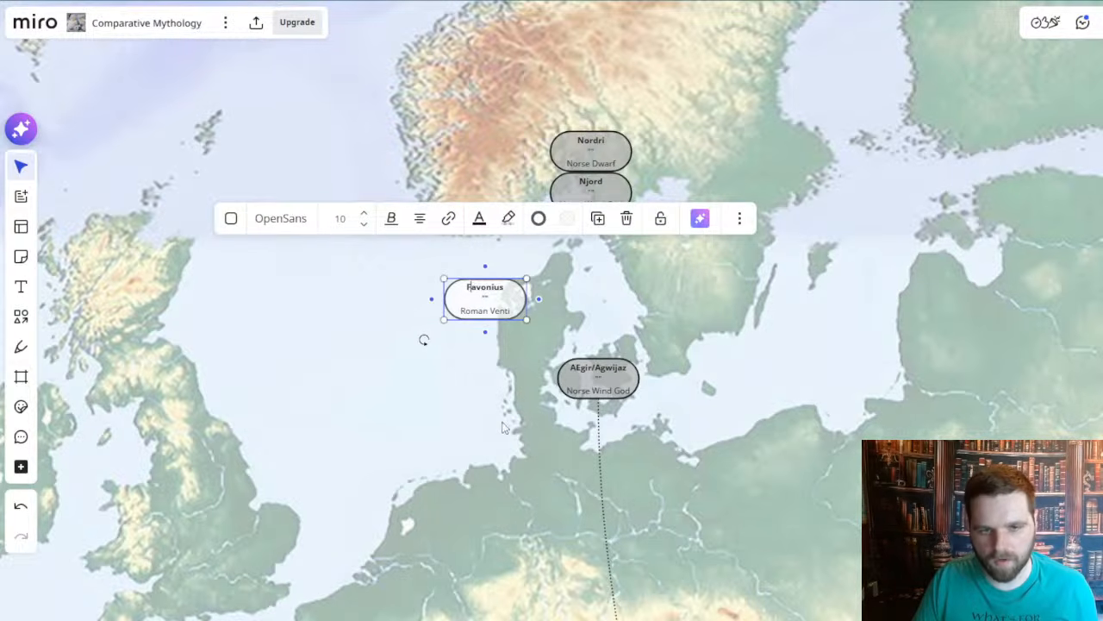
{"action": "left_click", "coordinate": [521, 468]}
{"action": "left_click_drag", "start_coordinate": [788, 351], "coordinate": [599, 315]}
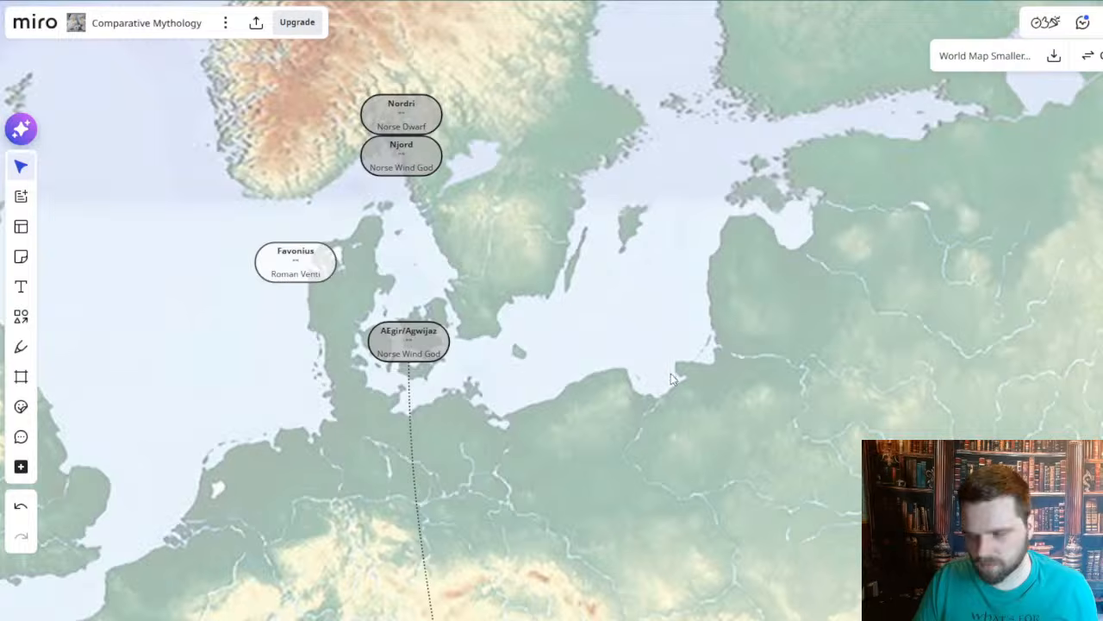
{"action": "left_click_drag", "start_coordinate": [680, 300], "coordinate": [758, 271]}
{"action": "scroll", "coordinate": [758, 270], "scroll_direction": "down", "scroll_amount": 3}
{"action": "left_click_drag", "start_coordinate": [718, 407], "coordinate": [724, 278]}
{"action": "left_click_drag", "start_coordinate": [757, 444], "coordinate": [681, 154]}
{"action": "scroll", "coordinate": [617, 466], "scroll_direction": "up", "scroll_amount": 4}
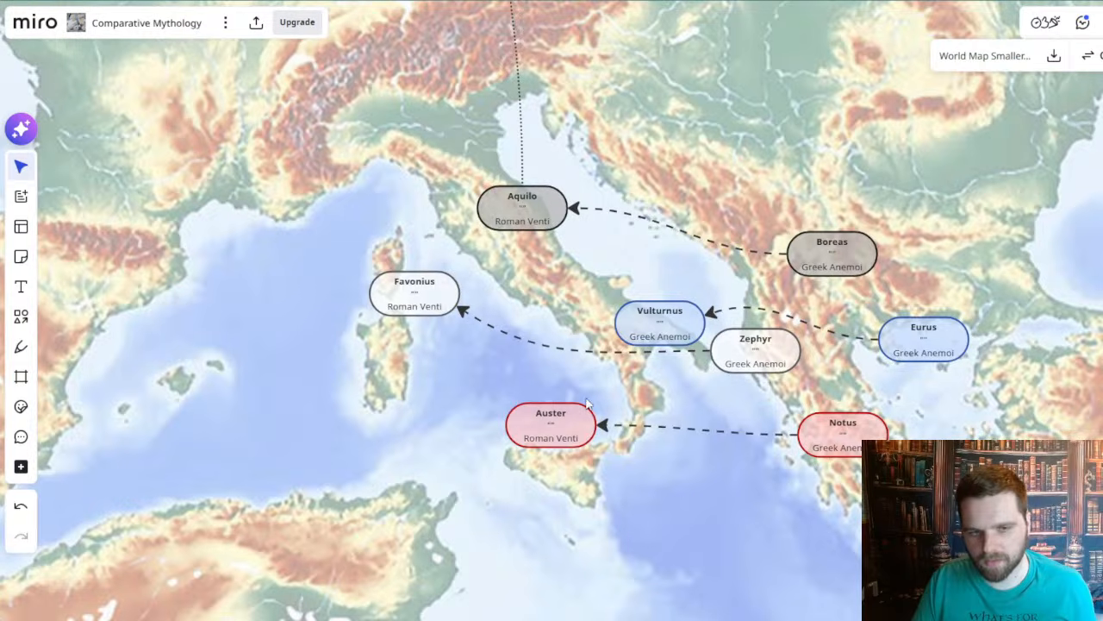
- Examine the Norse row of the Four Winds/Directions/Pillars table for the deities of each direction
{"action": "left_click_drag", "start_coordinate": [670, 115], "coordinate": [739, 517]}
{"action": "scroll", "coordinate": [740, 518], "scroll_direction": "down", "scroll_amount": 5}
{"action": "left_click_drag", "start_coordinate": [740, 361], "coordinate": [749, 620]}
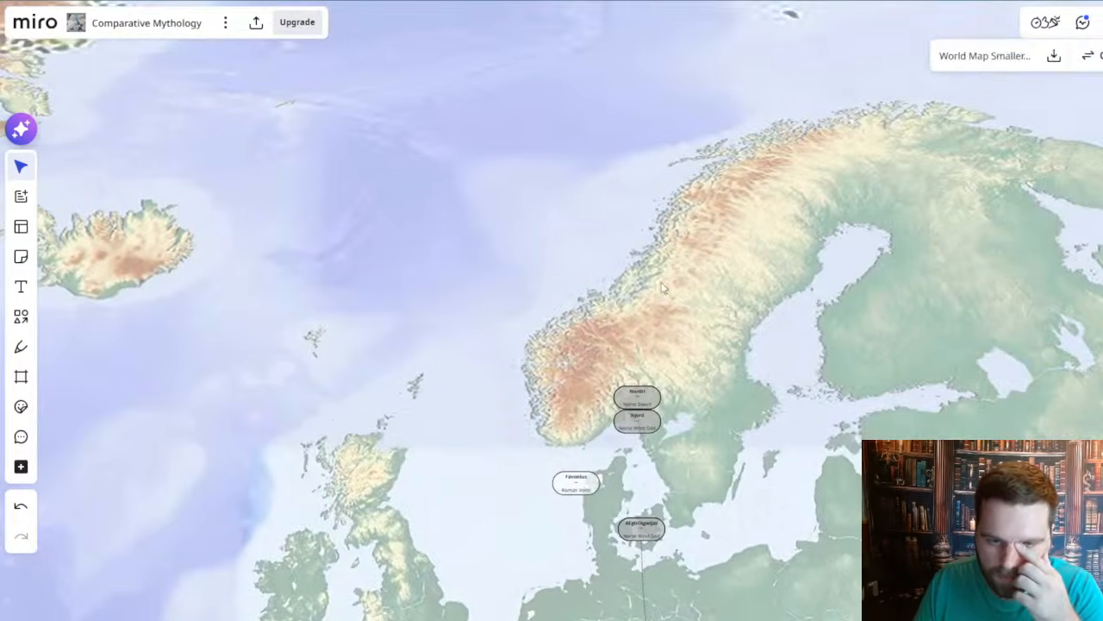
{"action": "left_click_drag", "start_coordinate": [667, 217], "coordinate": [647, 544]}
{"action": "left_click_drag", "start_coordinate": [712, 349], "coordinate": [965, 517]}
{"action": "left_click_drag", "start_coordinate": [626, 128], "coordinate": [625, 310]}
{"action": "scroll", "coordinate": [581, 257], "scroll_direction": "up", "scroll_amount": 3}
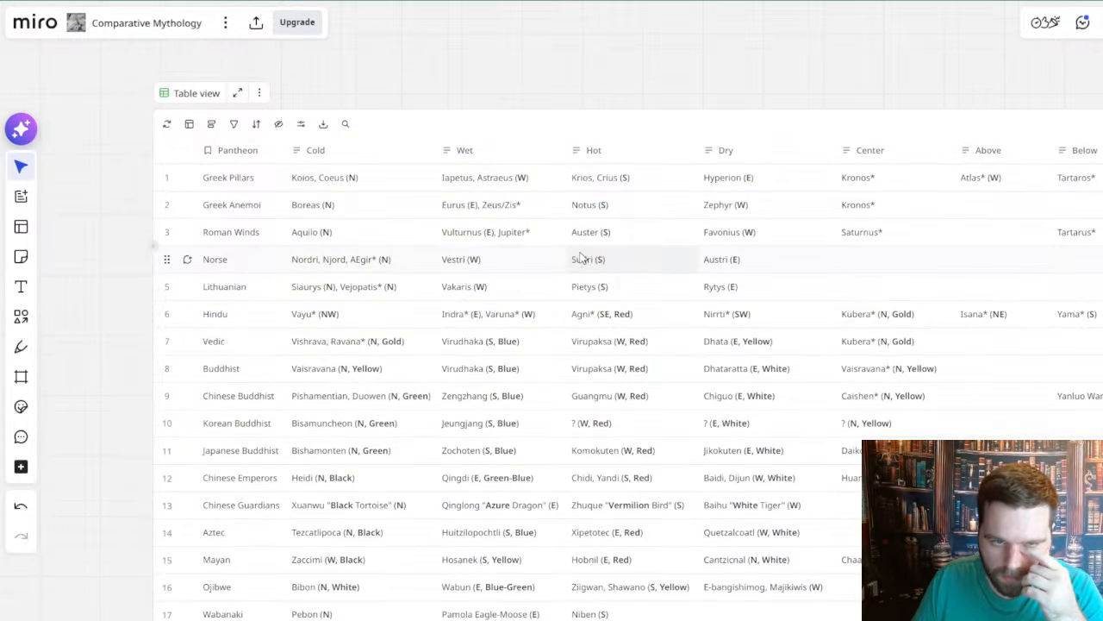
{"action": "scroll", "coordinate": [500, 255], "scroll_direction": "up", "scroll_amount": 2}
{"action": "left_click_drag", "start_coordinate": [500, 255], "coordinate": [518, 294]}
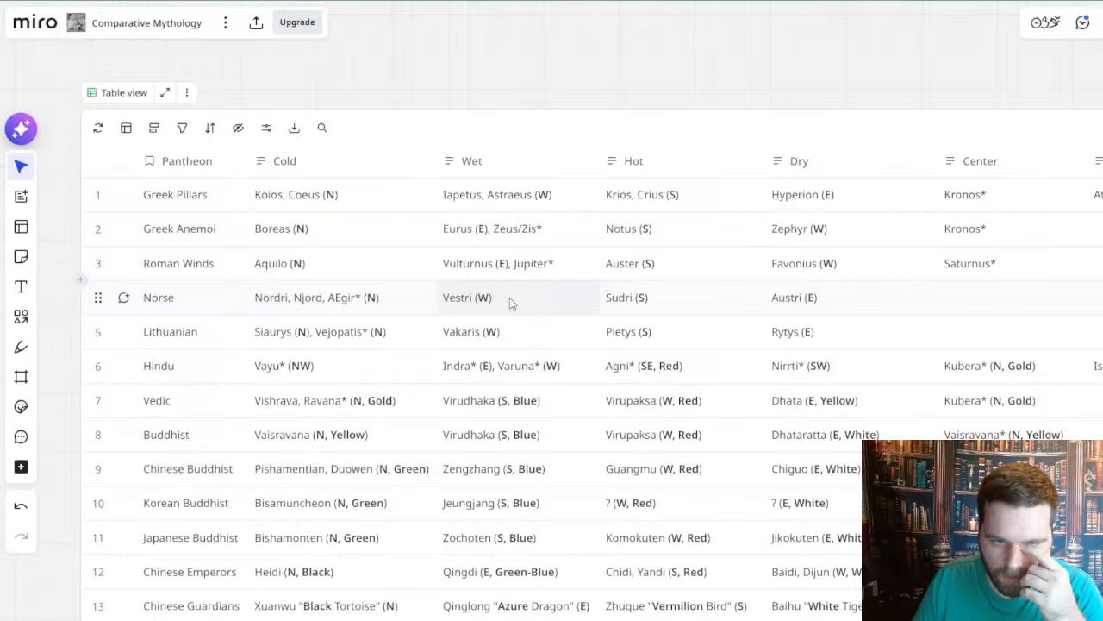
{"action": "left_click_drag", "start_coordinate": [509, 298], "coordinate": [456, 300]}
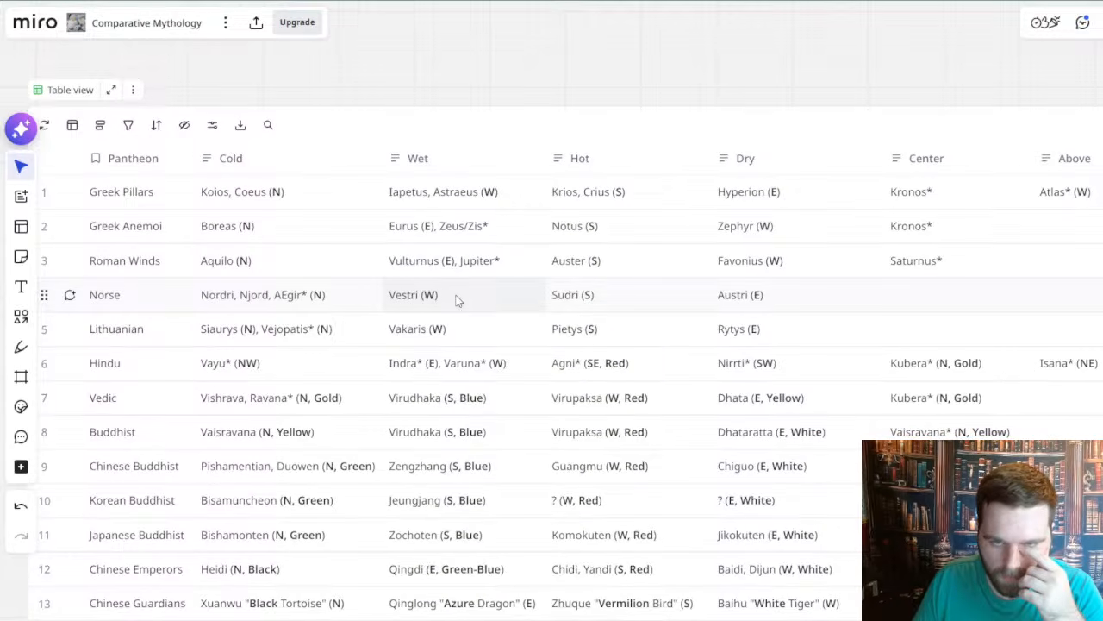
{"action": "scroll", "coordinate": [642, 438], "scroll_direction": "down", "scroll_amount": 5}
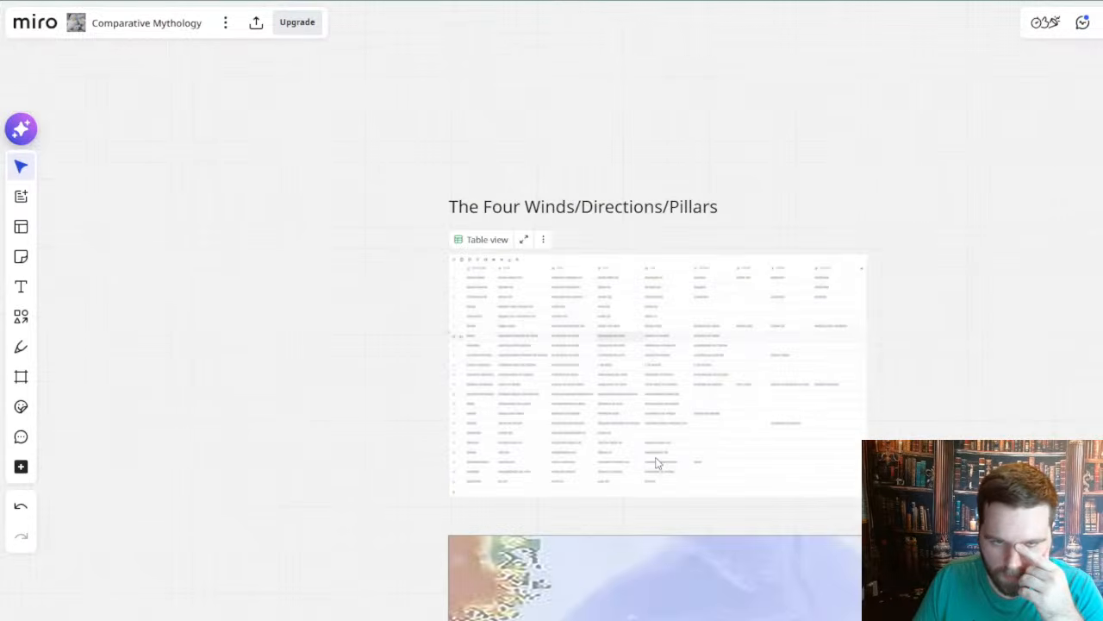
- Rename the copied Favonius label off Denmark as Vestri
{"action": "left_click_drag", "start_coordinate": [655, 489], "coordinate": [556, 72]}
{"action": "scroll", "coordinate": [736, 416], "scroll_direction": "up", "scroll_amount": 5}
{"action": "left_click_drag", "start_coordinate": [649, 310], "coordinate": [630, 92]}
{"action": "double_click", "coordinate": [612, 287]}
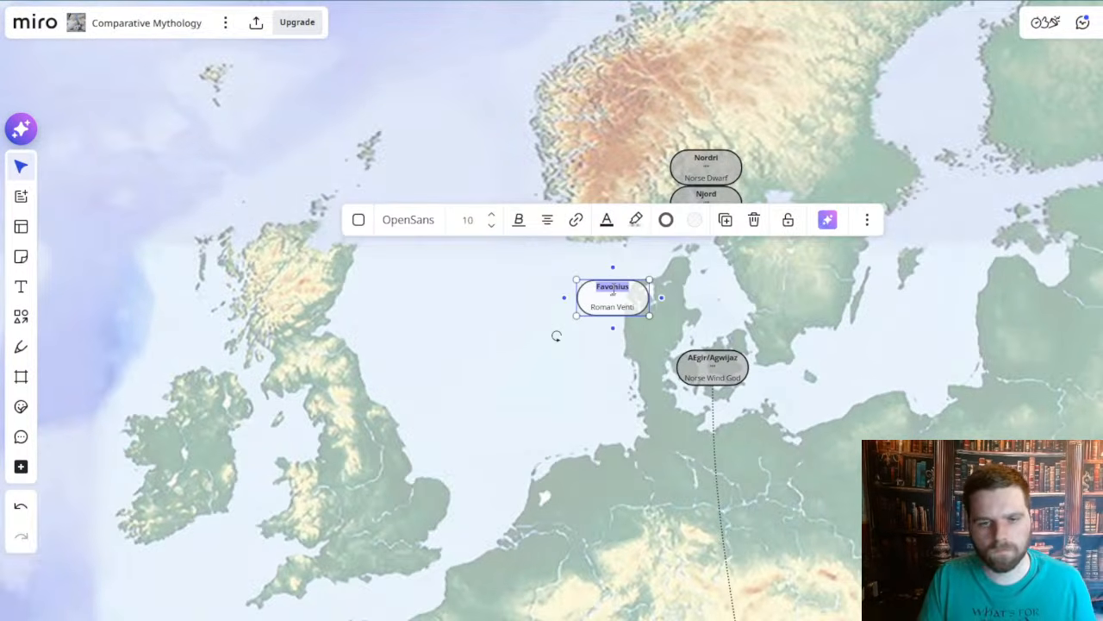
{"action": "type", "text": "Vestri"}
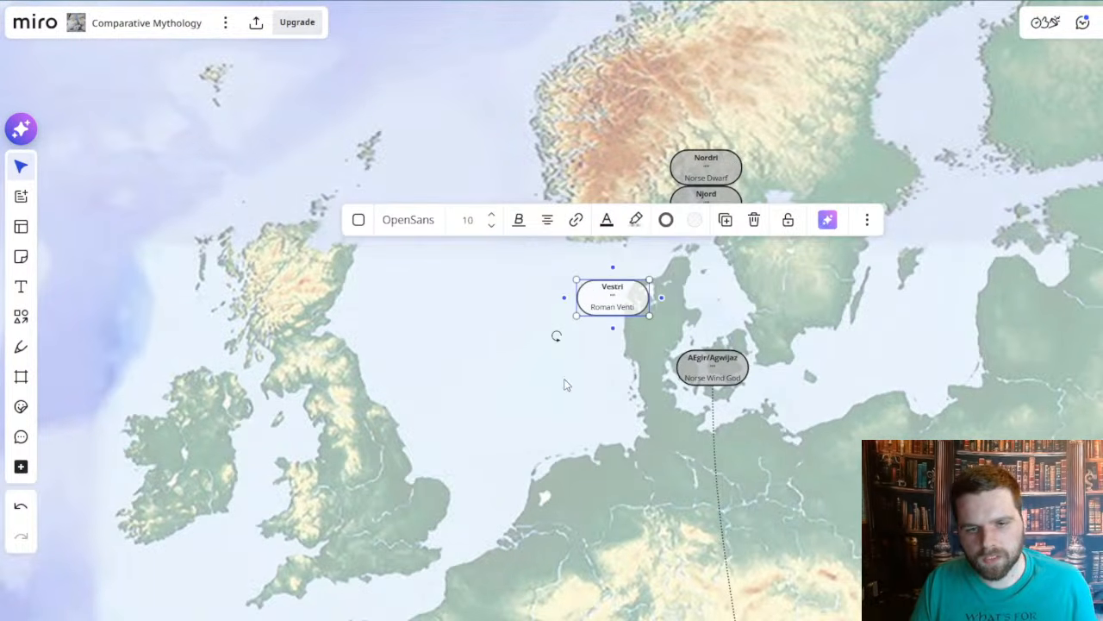
{"action": "left_click", "coordinate": [562, 374]}
- Rename the white Vestri label west of Denmark as Austri
{"action": "scroll", "coordinate": [562, 374], "scroll_direction": "up", "scroll_amount": 1}
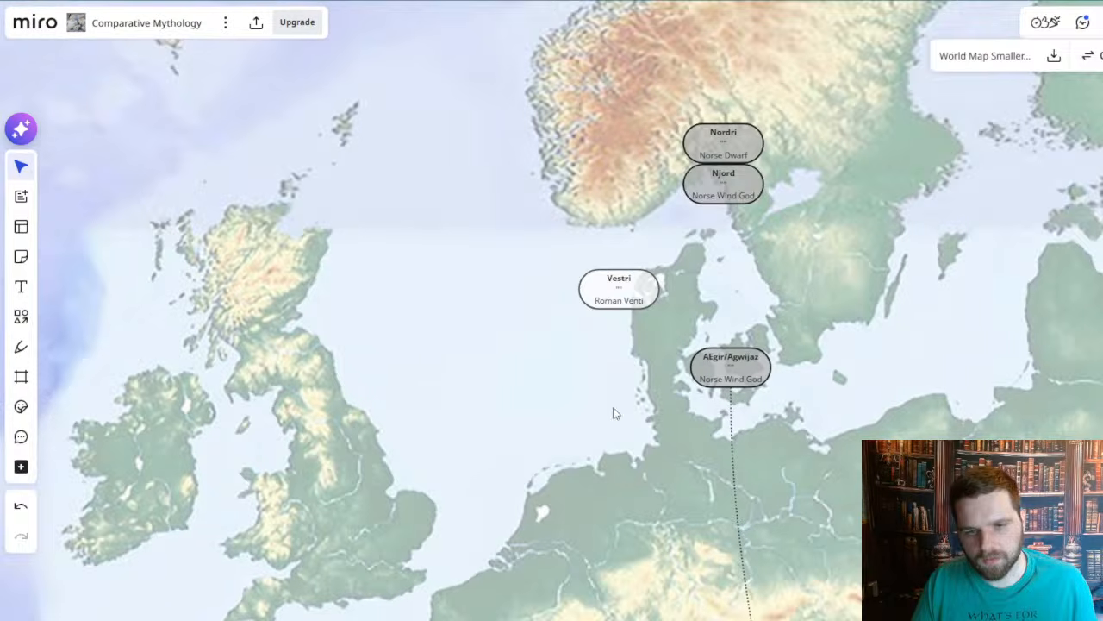
{"action": "left_click_drag", "start_coordinate": [560, 415], "coordinate": [445, 392]}
{"action": "left_click", "coordinate": [509, 263]}
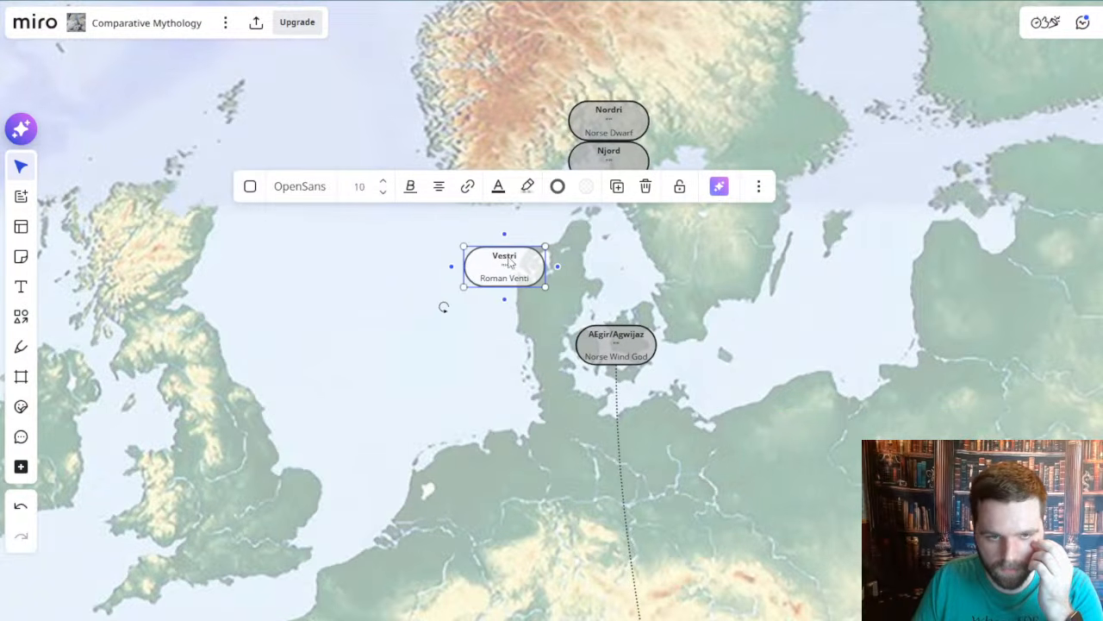
{"action": "double_click", "coordinate": [509, 260]}
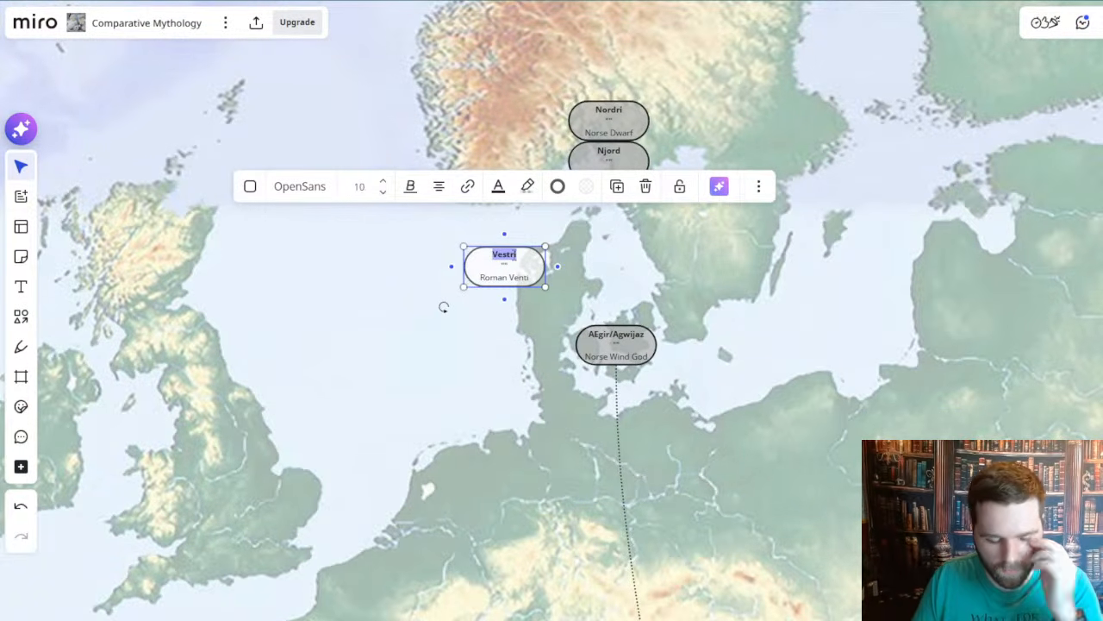
{"action": "type", "text": "Austri"}
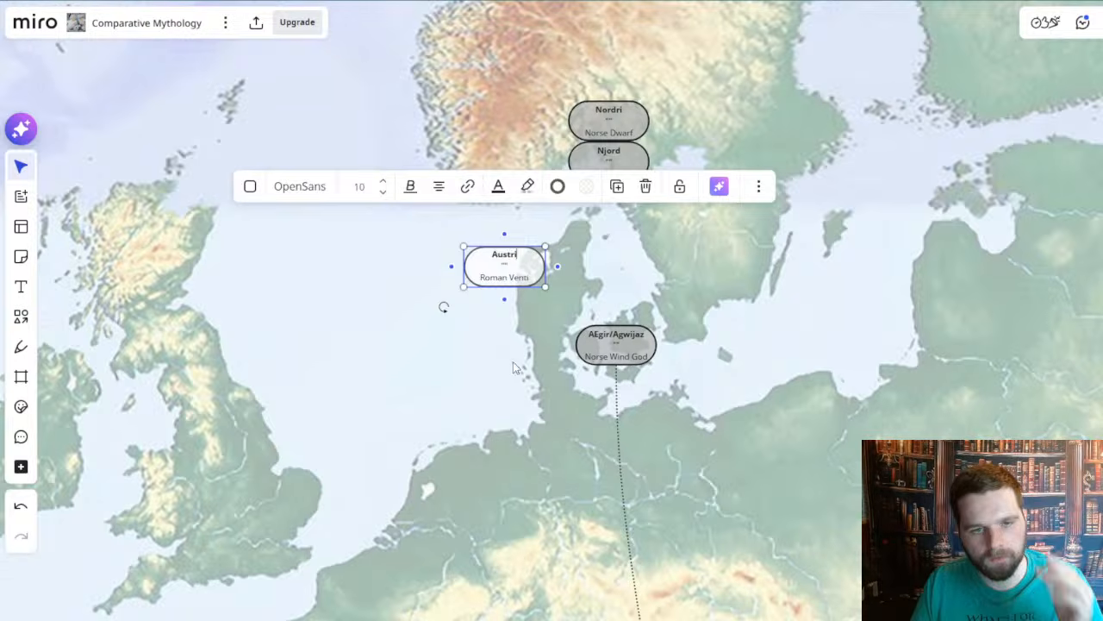
{"action": "left_click", "coordinate": [513, 367]}
- Move the Austri label east across Scandinavia to the southeast coast of Sweden, beside the Baltic islands
{"action": "left_click_drag", "start_coordinate": [497, 264], "coordinate": [755, 250]}
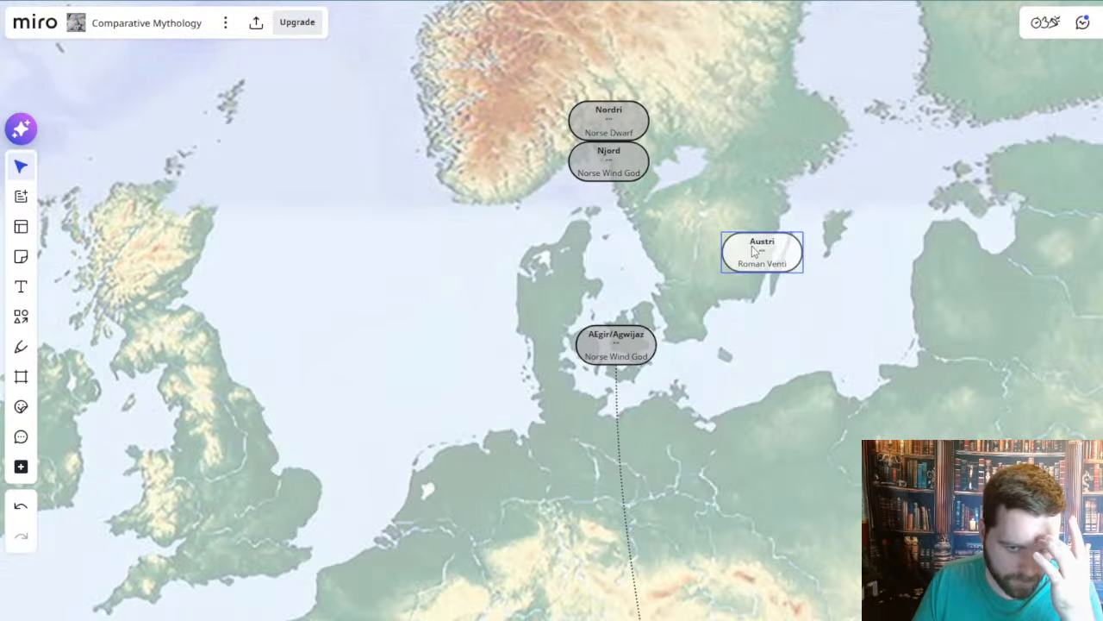
{"action": "left_click_drag", "start_coordinate": [769, 391], "coordinate": [751, 290]}
{"action": "left_click_drag", "start_coordinate": [735, 183], "coordinate": [740, 308]}
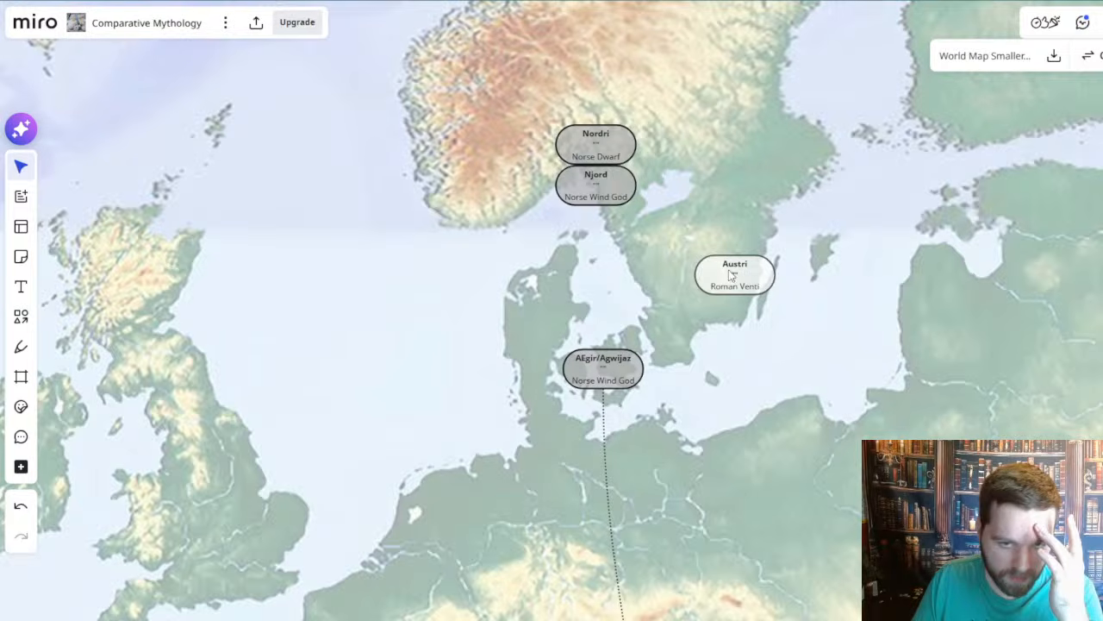
{"action": "left_click", "coordinate": [605, 370]}
{"action": "left_click", "coordinate": [737, 437]}
{"action": "left_click", "coordinate": [743, 276]}
{"action": "left_click_drag", "start_coordinate": [743, 276], "coordinate": [773, 258]}
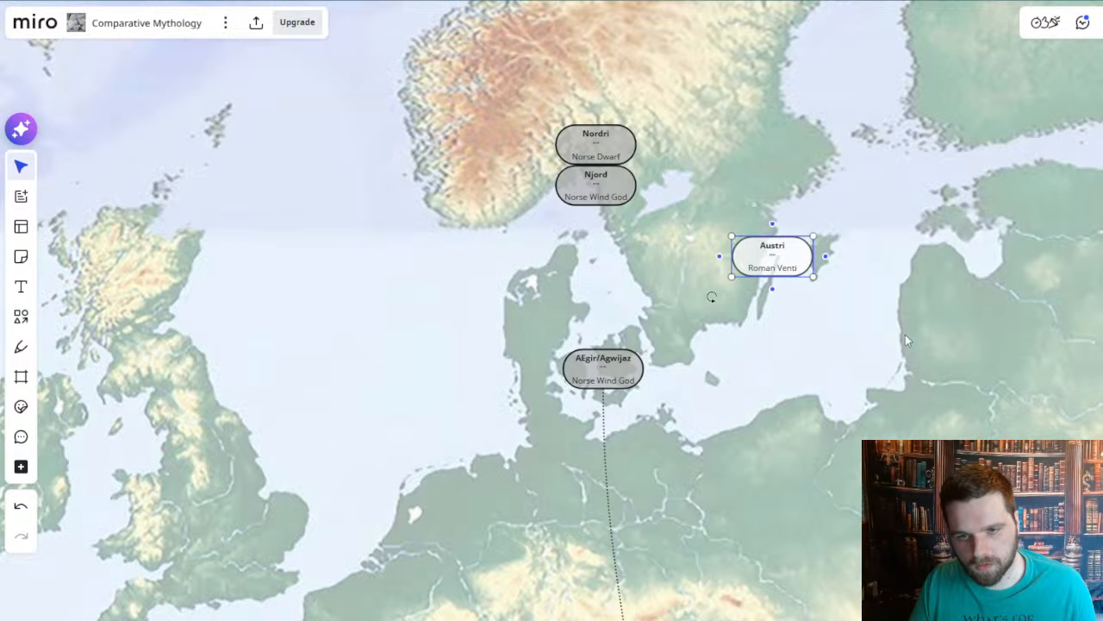
{"action": "left_click", "coordinate": [860, 331]}
- Place a copy of the blue Greek Eurus label in the North Sea off Denmark's northwest coast
{"action": "left_click_drag", "start_coordinate": [749, 413], "coordinate": [701, 267]}
{"action": "scroll", "coordinate": [588, 351], "scroll_direction": "down", "scroll_amount": 3}
{"action": "left_click_drag", "start_coordinate": [527, 238], "coordinate": [577, 364]}
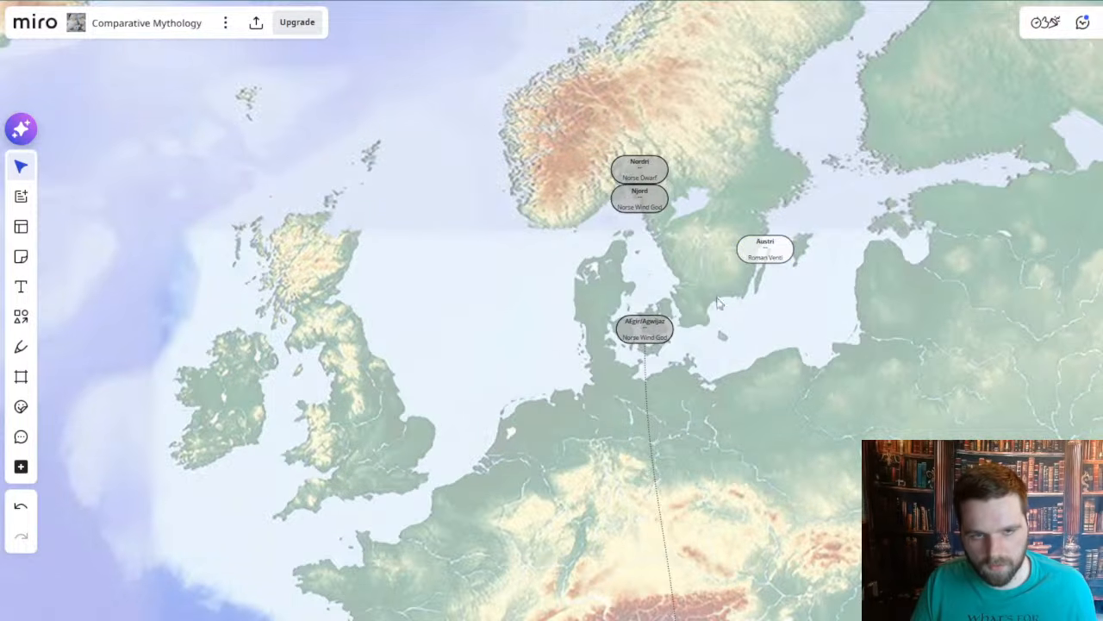
{"action": "left_click_drag", "start_coordinate": [574, 453], "coordinate": [529, 83]}
{"action": "scroll", "coordinate": [559, 250], "scroll_direction": "down", "scroll_amount": 3}
{"action": "scroll", "coordinate": [672, 362], "scroll_direction": "up", "scroll_amount": 3}
{"action": "left_click", "coordinate": [886, 372]}
{"action": "left_click_drag", "start_coordinate": [579, 23], "coordinate": [681, 396]}
{"action": "scroll", "coordinate": [589, 170], "scroll_direction": "up", "scroll_amount": 3}
{"action": "left_click_drag", "start_coordinate": [551, 200], "coordinate": [523, 253]}
{"action": "key", "text": "ctrl+v"}
- Rename the blue label west of Denmark as Vestri and change its description to Norse Dwarf
{"action": "double_click", "coordinate": [521, 234]}
{"action": "type", "text": "Vestri"}
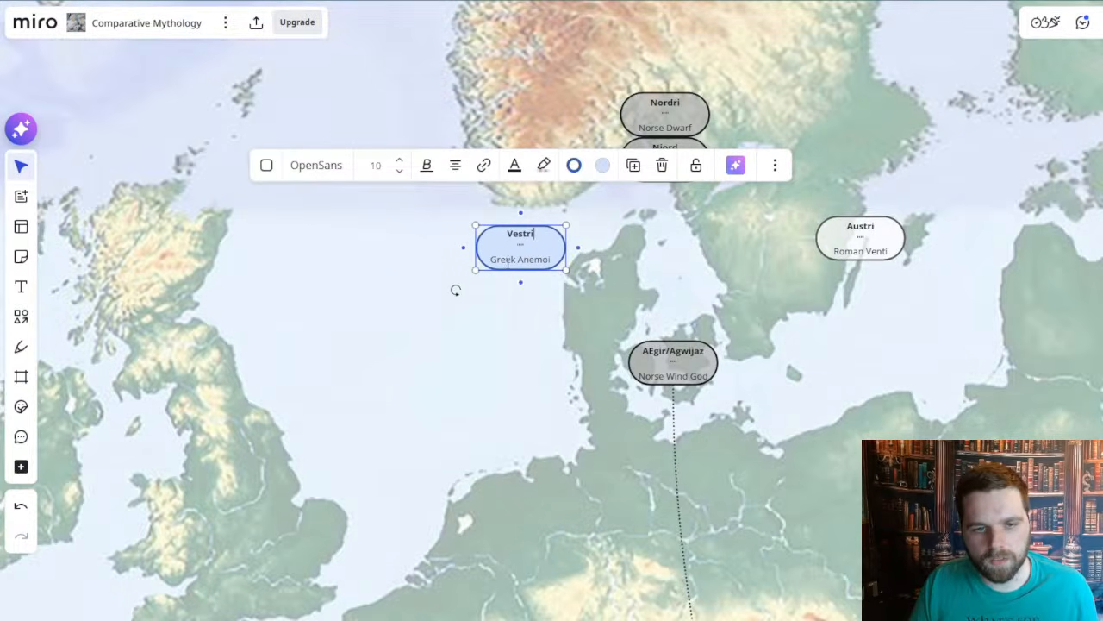
{"action": "double_click", "coordinate": [540, 259]}
{"action": "left_click", "coordinate": [508, 380]}
{"action": "double_click", "coordinate": [531, 261]}
{"action": "left_click_drag", "start_coordinate": [489, 259], "coordinate": [552, 259]}
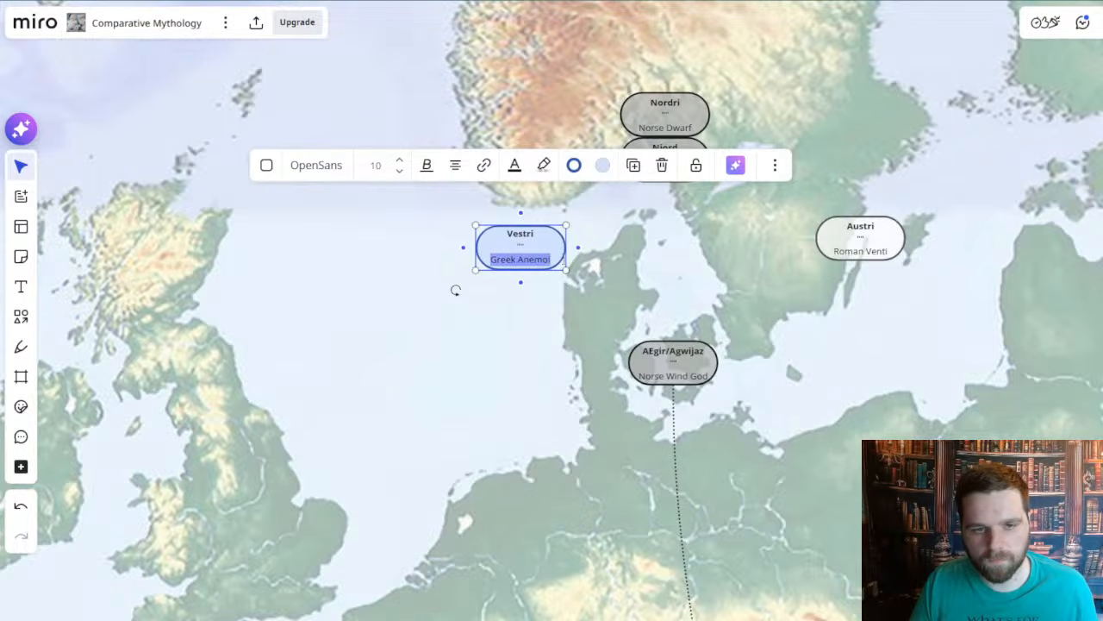
{"action": "type", "text": "Norse Dwarf"}
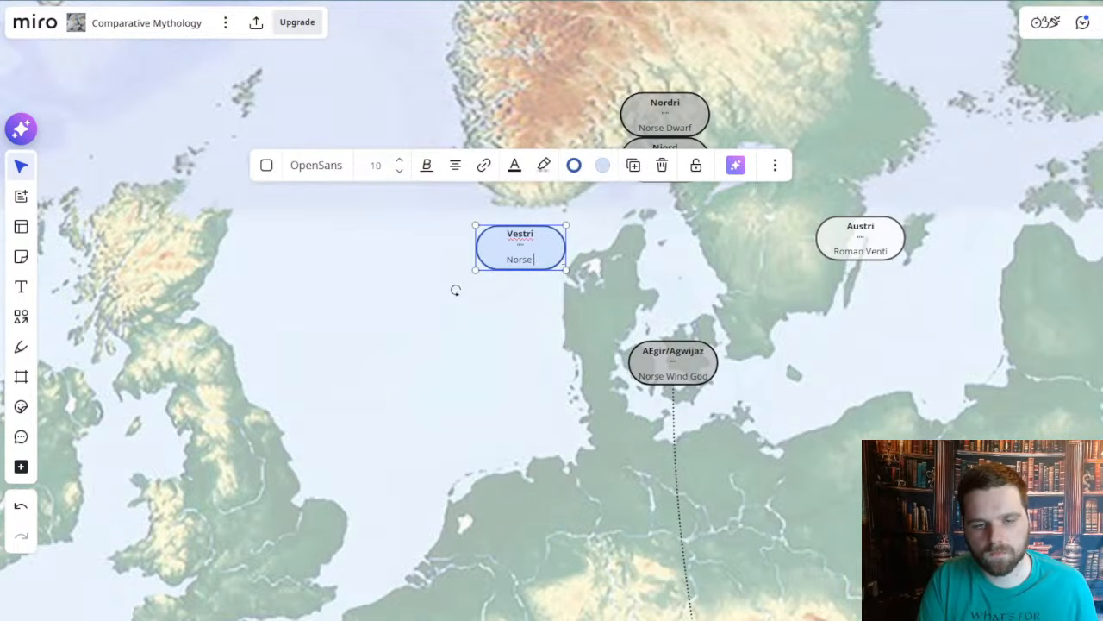
- Change the Austri label's description to Norse Dwarf
{"action": "double_click", "coordinate": [834, 249]}
{"action": "left_click_drag", "start_coordinate": [834, 250], "coordinate": [891, 252]}
{"action": "type", "text": "Norse Dwarf"}
{"action": "left_click", "coordinate": [764, 369]}
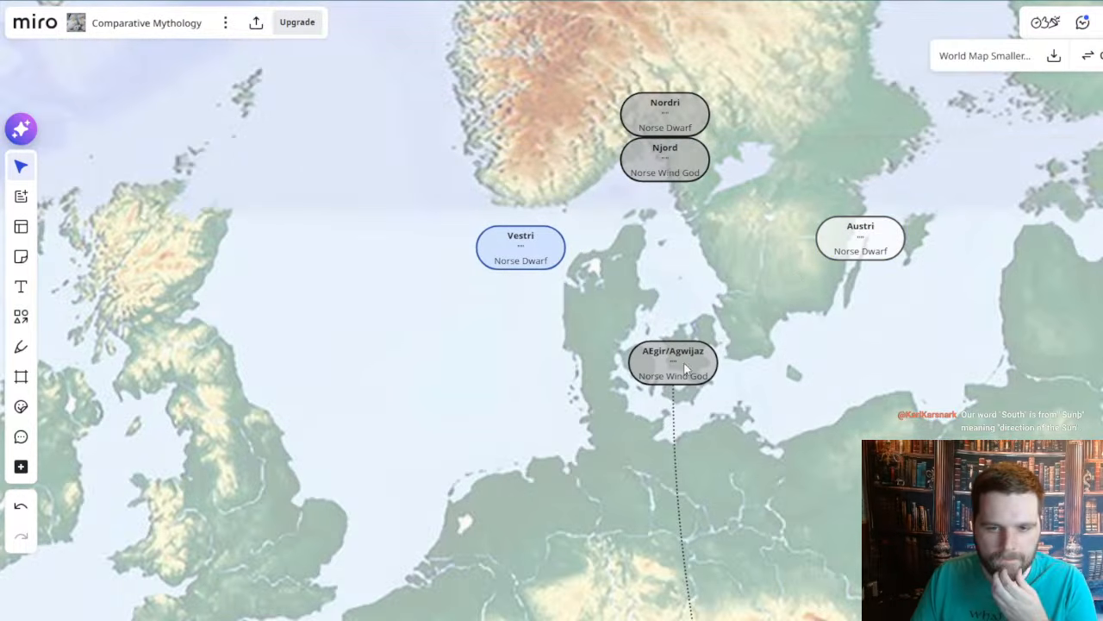
- Place a copy of the red Greek Notus label on the Baltic coast, just southeast of the AEgir/Agwijaz label
{"action": "left_click_drag", "start_coordinate": [795, 422], "coordinate": [751, 350]}
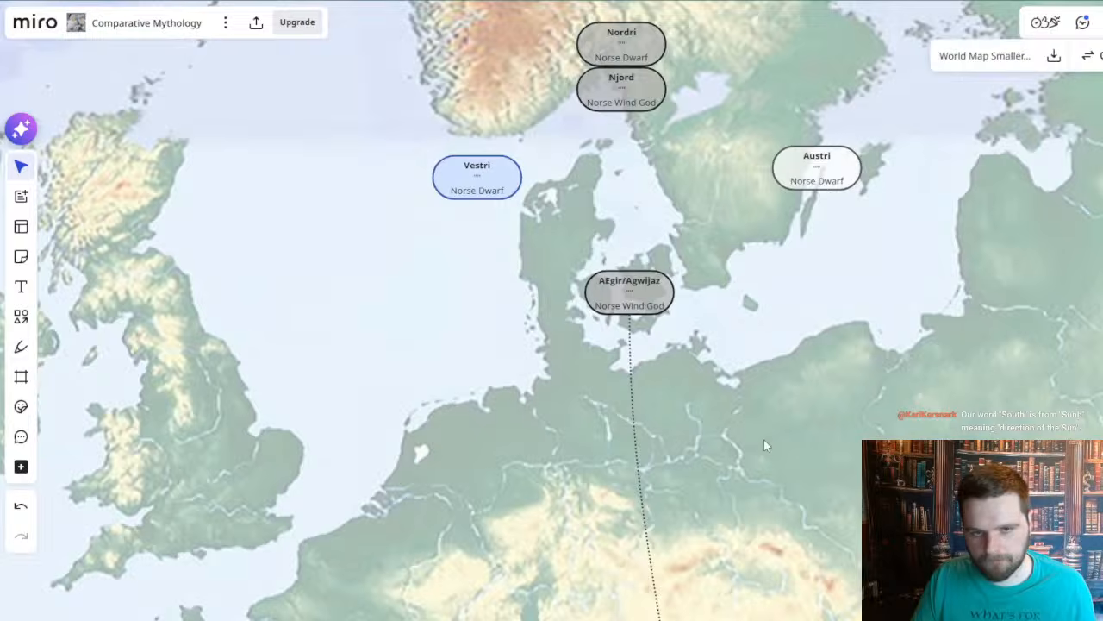
{"action": "left_click_drag", "start_coordinate": [768, 444], "coordinate": [696, 138]}
{"action": "scroll", "coordinate": [696, 138], "scroll_direction": "down", "scroll_amount": 3}
{"action": "left_click_drag", "start_coordinate": [722, 303], "coordinate": [694, 181]}
{"action": "left_click", "coordinate": [808, 421]}
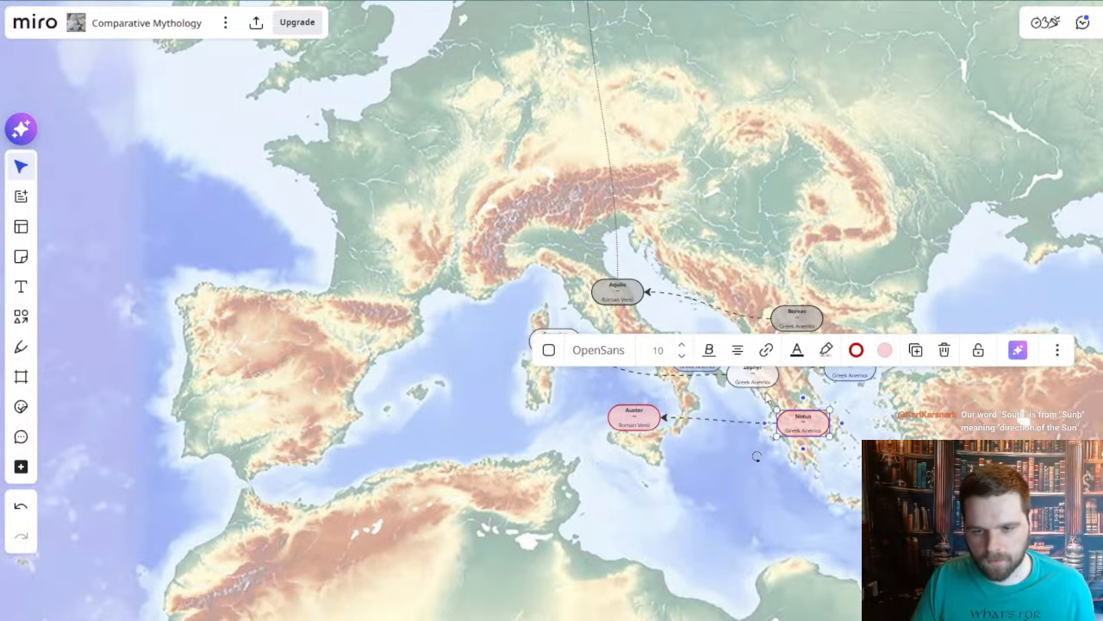
{"action": "left_click_drag", "start_coordinate": [712, 118], "coordinate": [736, 419]}
{"action": "scroll", "coordinate": [629, 306], "scroll_direction": "up", "scroll_amount": 2}
{"action": "key", "text": "ctrl+v"}
{"action": "left_click_drag", "start_coordinate": [651, 320], "coordinate": [693, 297]}
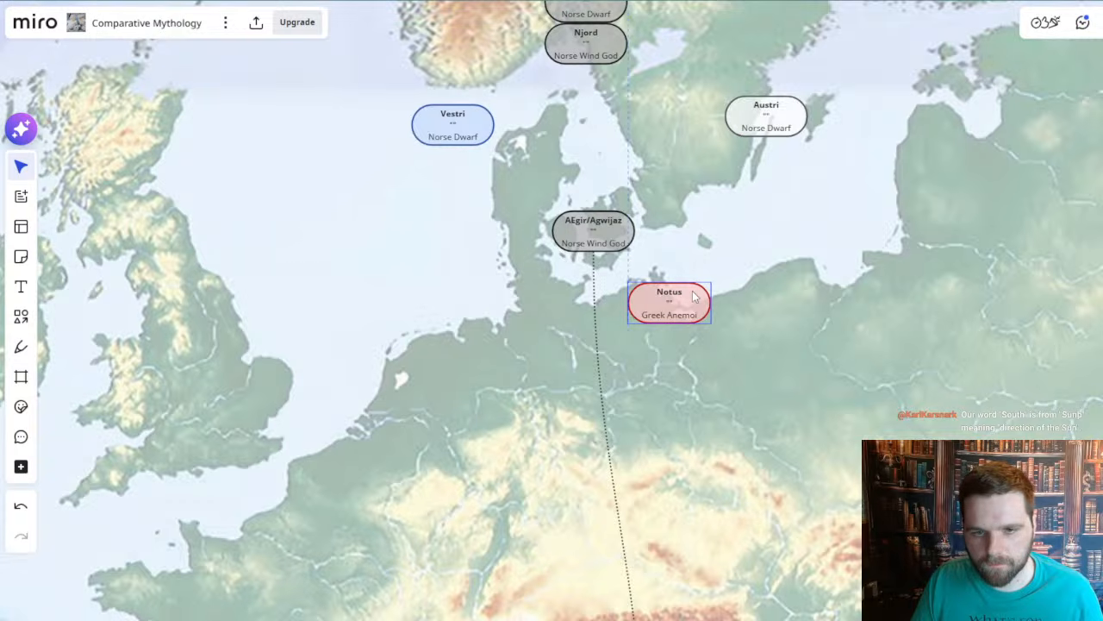
- Rename the red Notus copy on the Baltic coast as Sudri and change its description to Norse Dwarf
{"action": "double_click", "coordinate": [661, 298]}
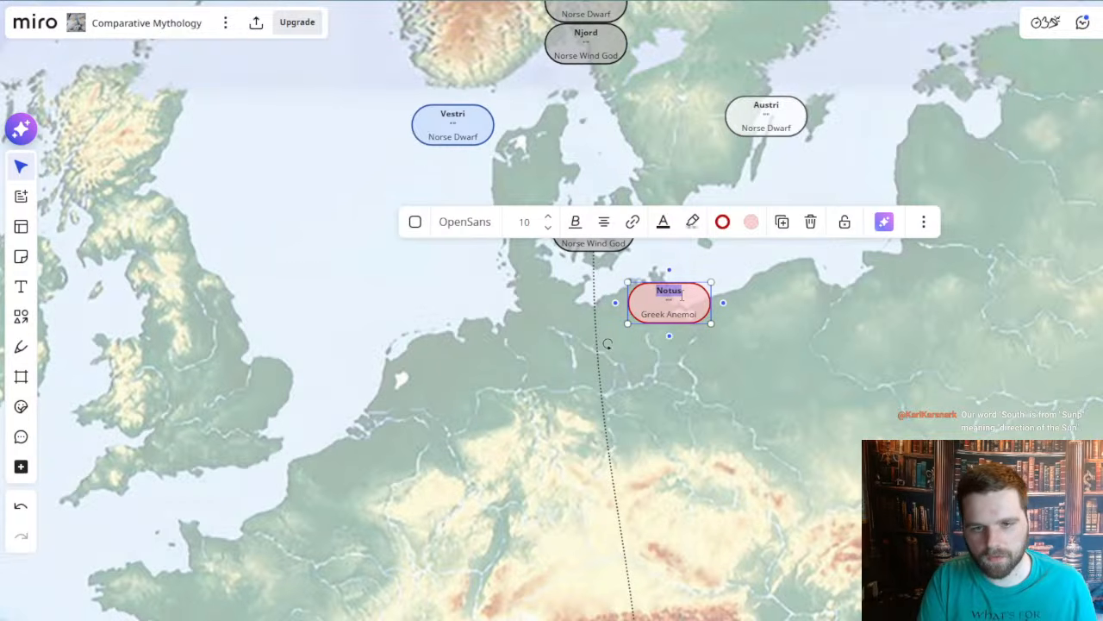
{"action": "type", "text": "Sudri"}
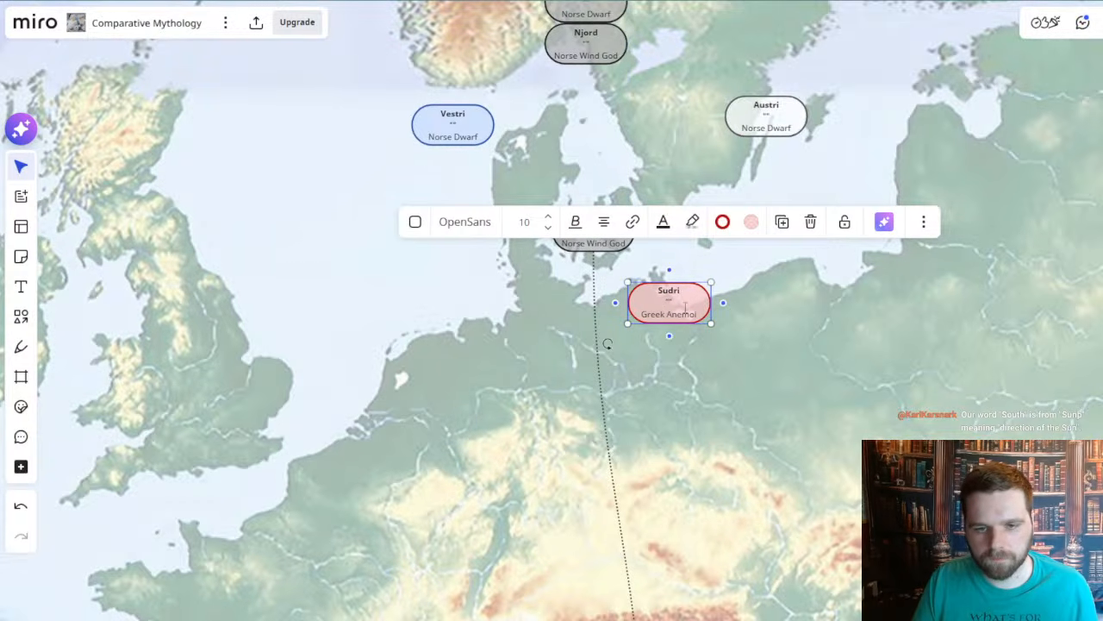
{"action": "left_click_drag", "start_coordinate": [642, 314], "coordinate": [712, 314]}
{"action": "type", "text": "Nors"}
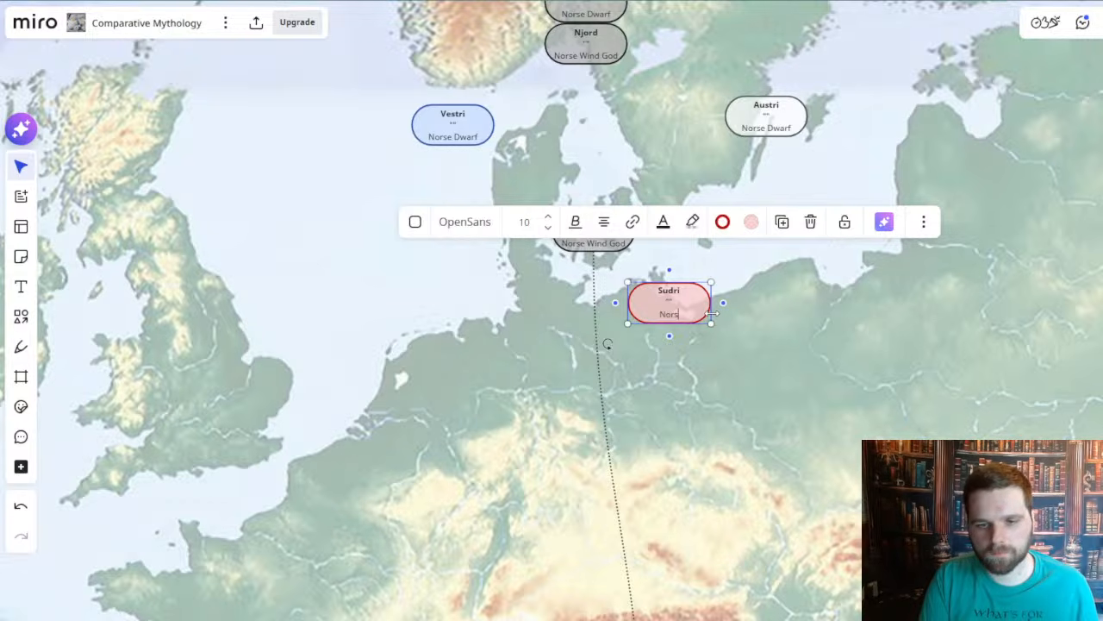
{"action": "type", "text": "e Dwarf"}
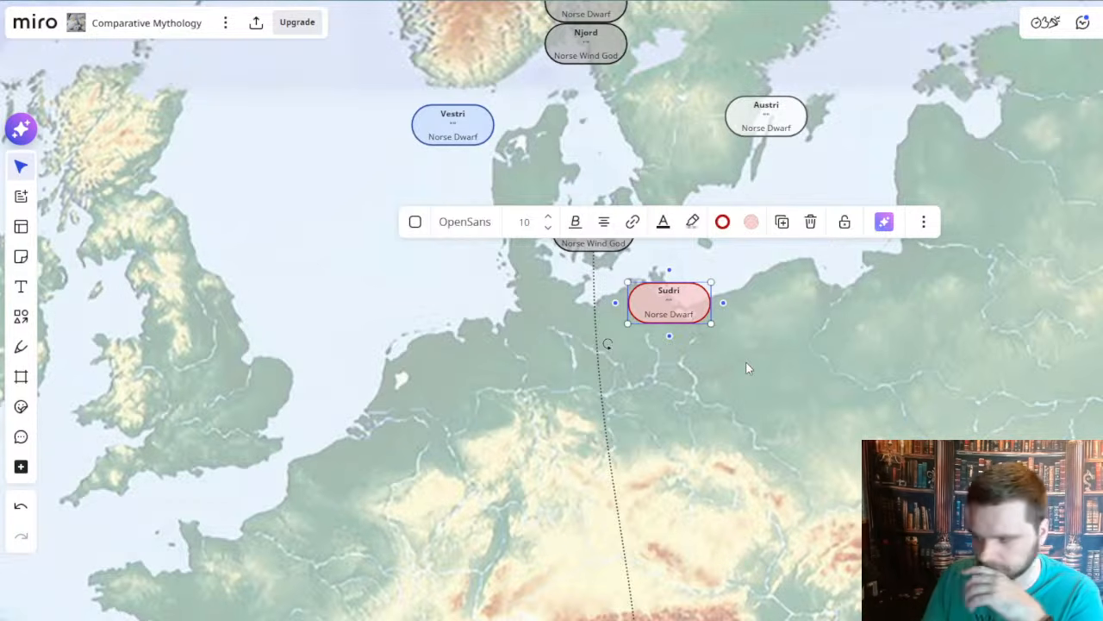
{"action": "left_click", "coordinate": [745, 361]}
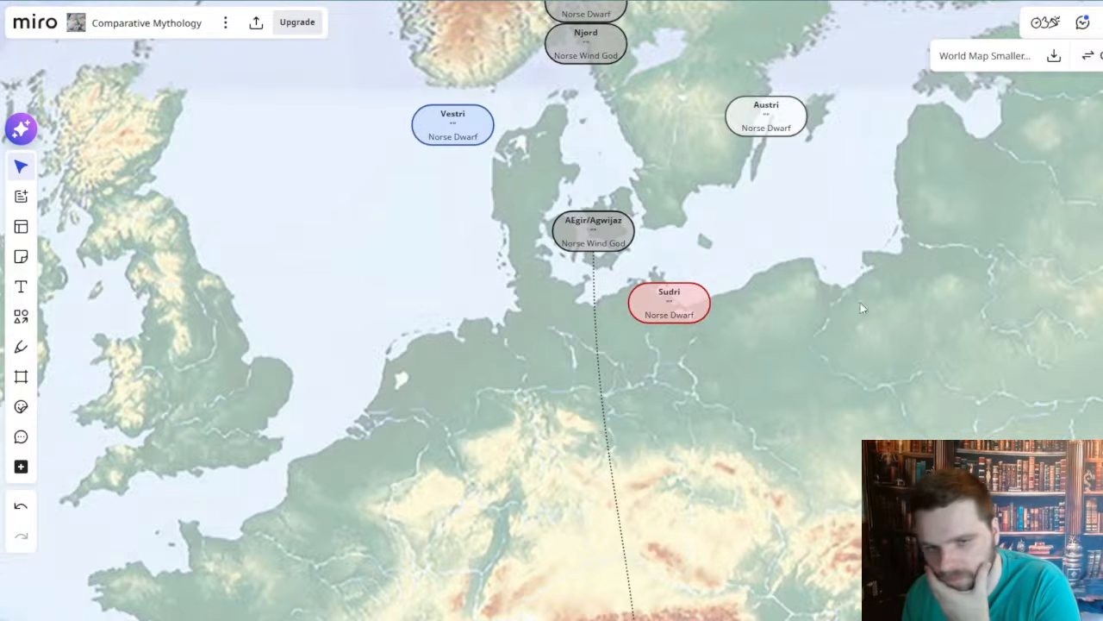
- Survey the map from the Norse labels in Scandinavia down to the southern tip of Africa
{"action": "scroll", "coordinate": [864, 308], "scroll_direction": "up", "scroll_amount": 3}
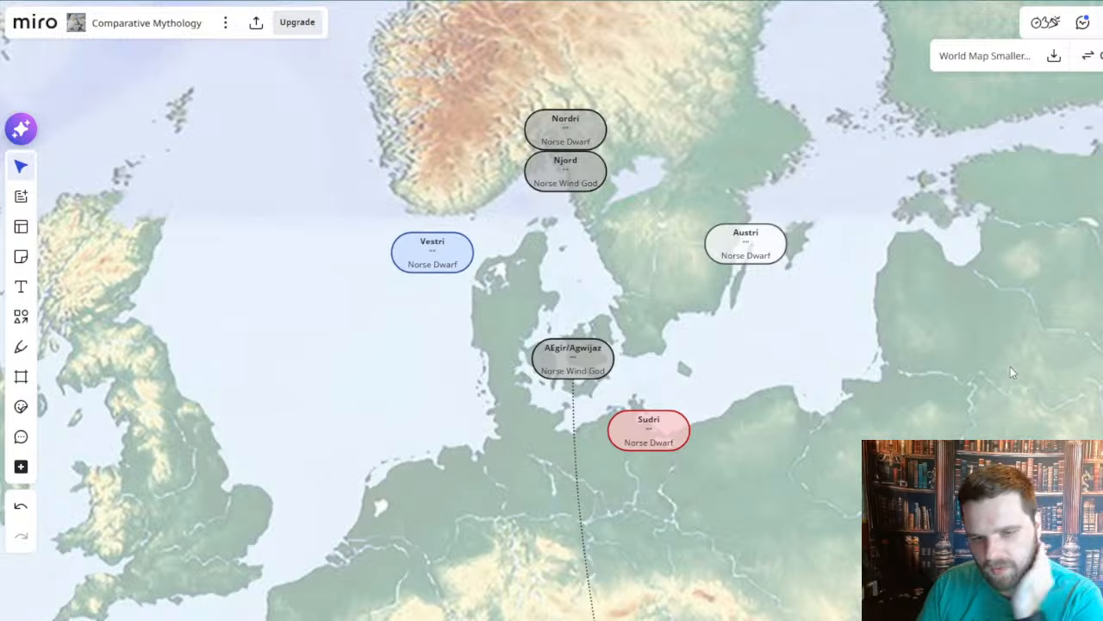
{"action": "scroll", "coordinate": [820, 320], "scroll_direction": "down", "scroll_amount": 6}
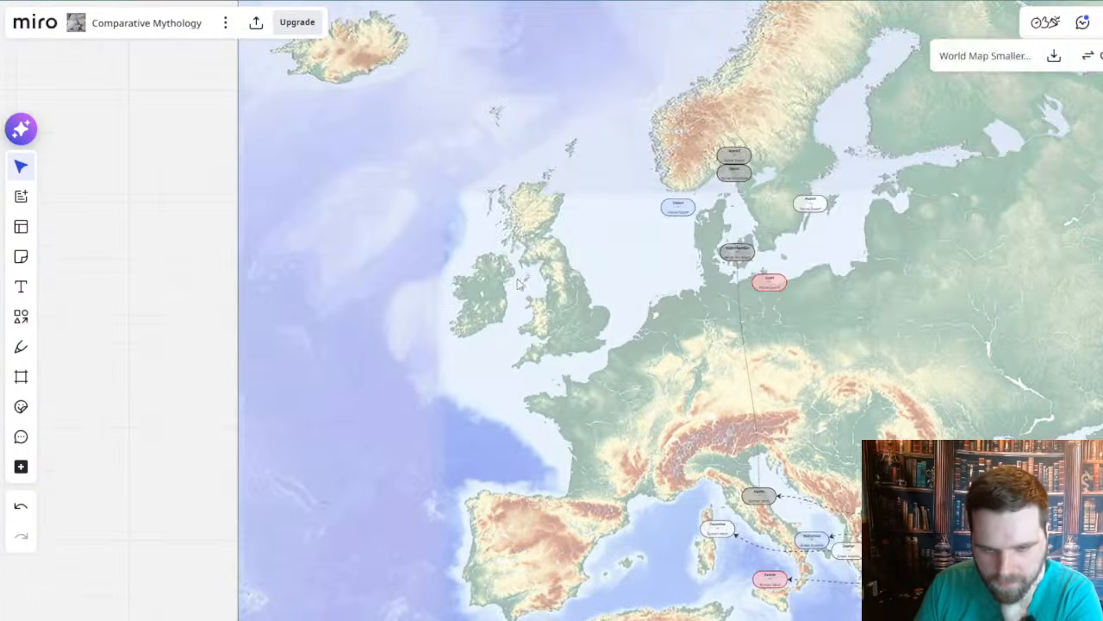
{"action": "left_click_drag", "start_coordinate": [538, 350], "coordinate": [442, 55]}
{"action": "scroll", "coordinate": [492, 320], "scroll_direction": "down", "scroll_amount": 4}
{"action": "left_click_drag", "start_coordinate": [519, 429], "coordinate": [502, 199]}
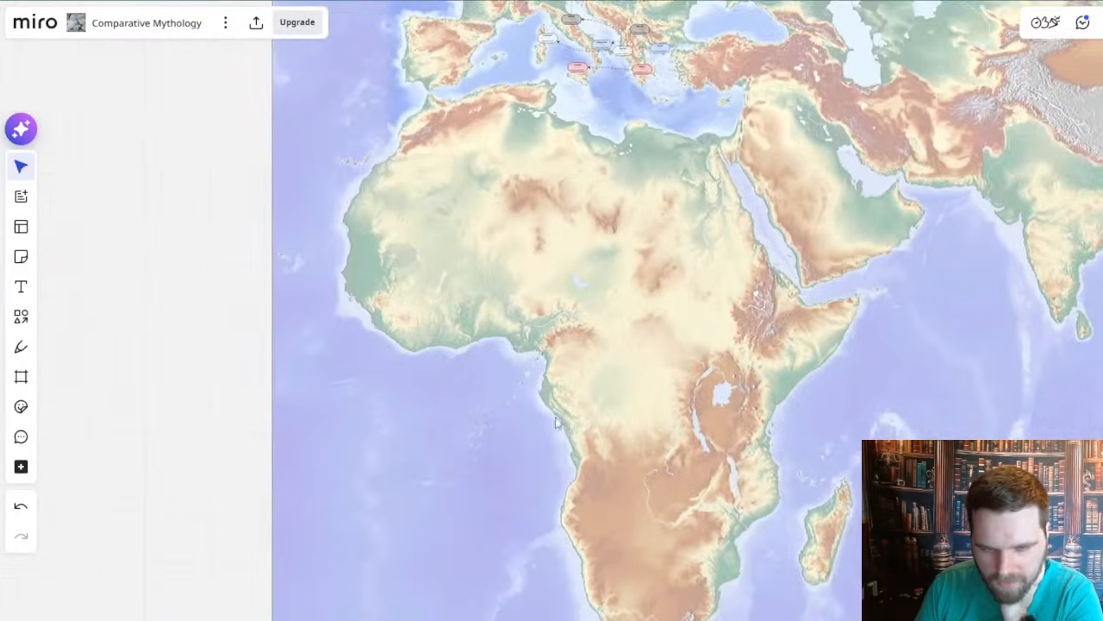
{"action": "left_click_drag", "start_coordinate": [548, 383], "coordinate": [517, 261]}
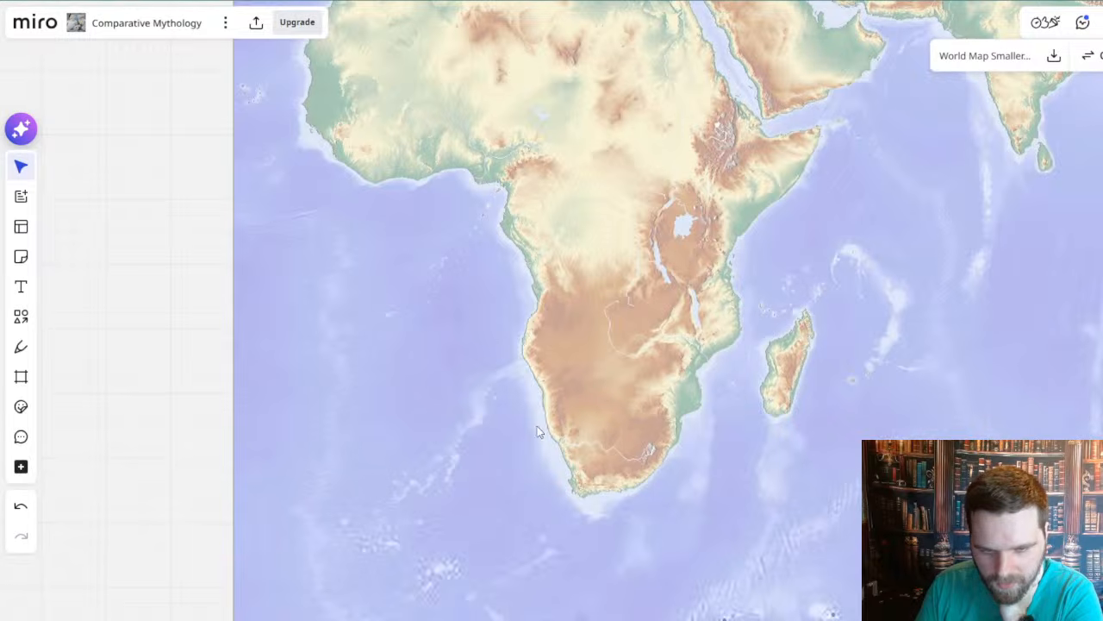
{"action": "left_click_drag", "start_coordinate": [457, 523], "coordinate": [431, 327]}
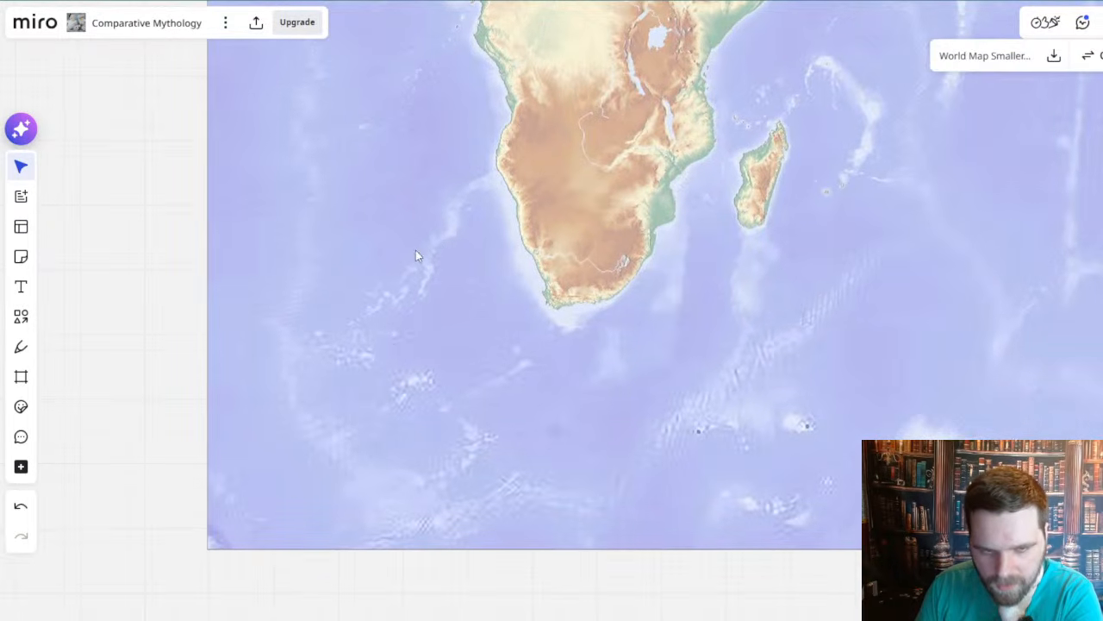
- Examine Africa's Atlantic coast around the Gulf of Guinea and the southwest of the continent
{"action": "left_click_drag", "start_coordinate": [439, 247], "coordinate": [490, 322]}
{"action": "scroll", "coordinate": [521, 306], "scroll_direction": "down", "scroll_amount": 3}
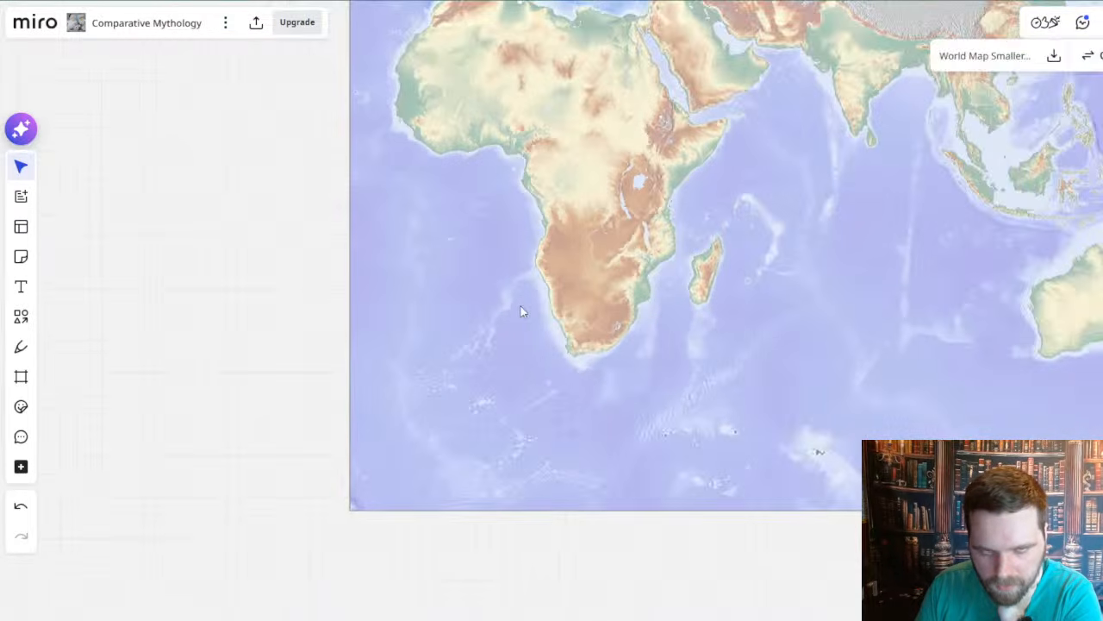
{"action": "scroll", "coordinate": [485, 155], "scroll_direction": "up", "scroll_amount": 5}
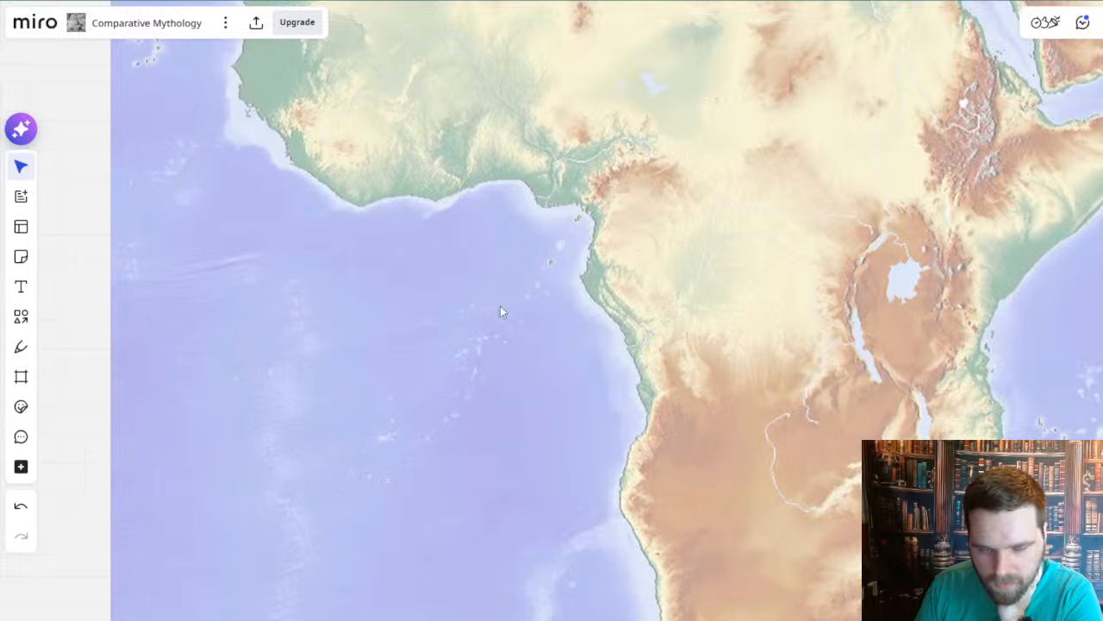
{"action": "scroll", "coordinate": [629, 412], "scroll_direction": "down", "scroll_amount": 2}
{"action": "scroll", "coordinate": [586, 438], "scroll_direction": "down", "scroll_amount": 2}
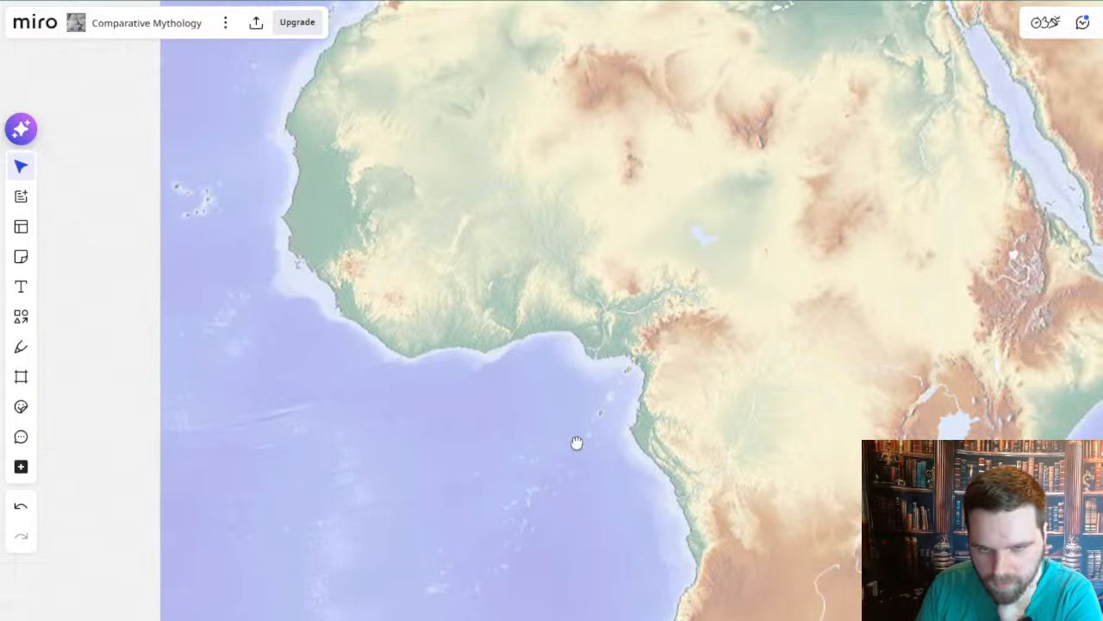
{"action": "left_click_drag", "start_coordinate": [570, 416], "coordinate": [534, 398]}
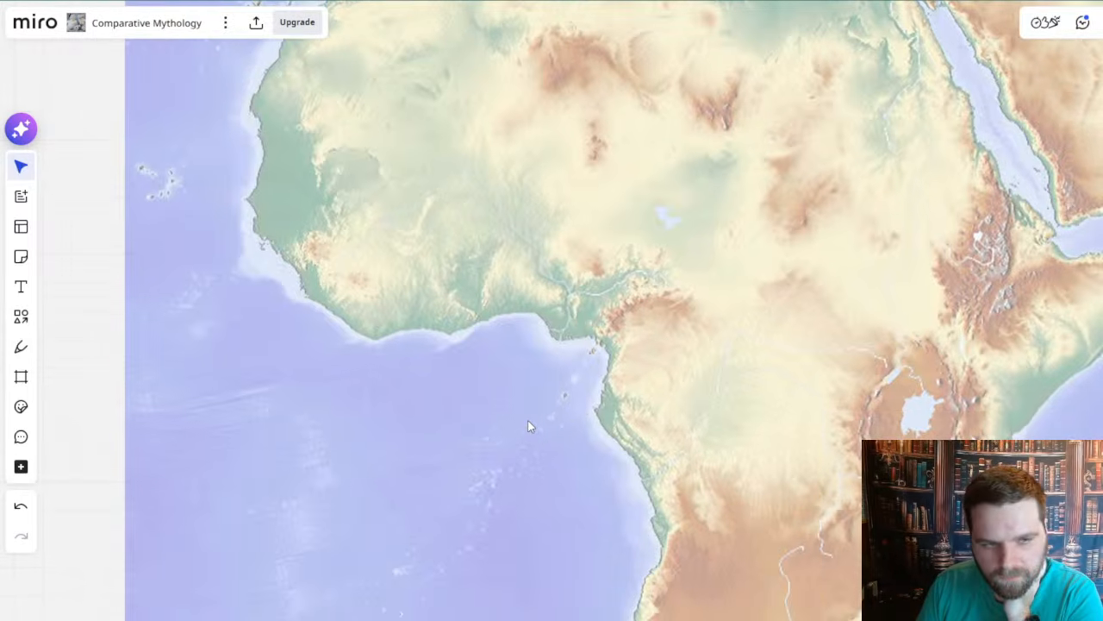
{"action": "scroll", "coordinate": [530, 425], "scroll_direction": "down", "scroll_amount": 1}
{"action": "left_click_drag", "start_coordinate": [569, 502], "coordinate": [547, 419]}
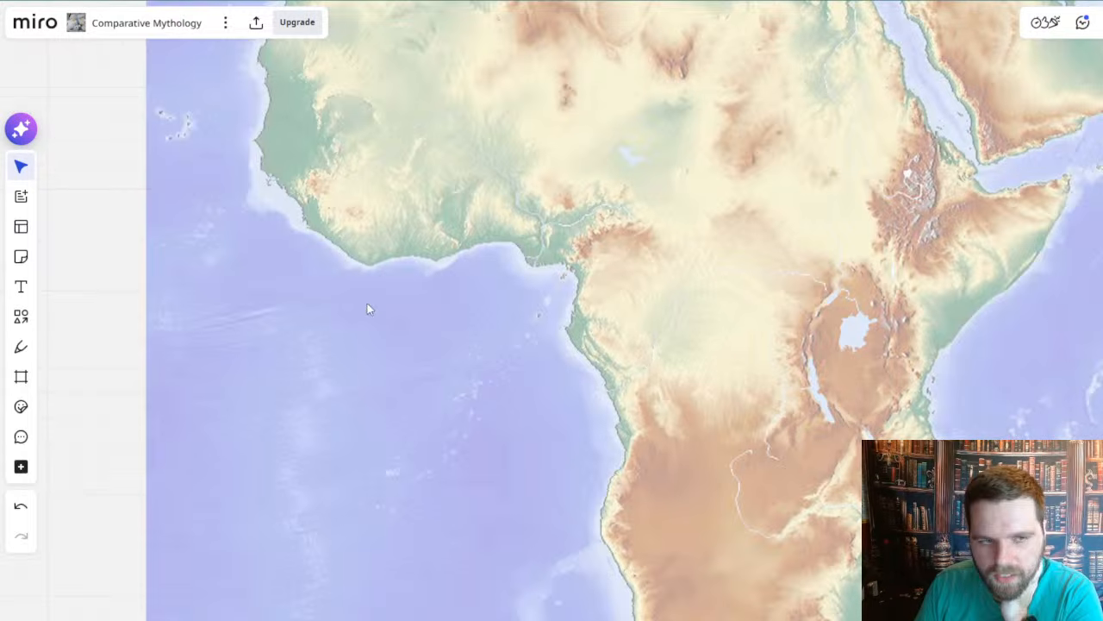
{"action": "scroll", "coordinate": [480, 296], "scroll_direction": "down", "scroll_amount": 2}
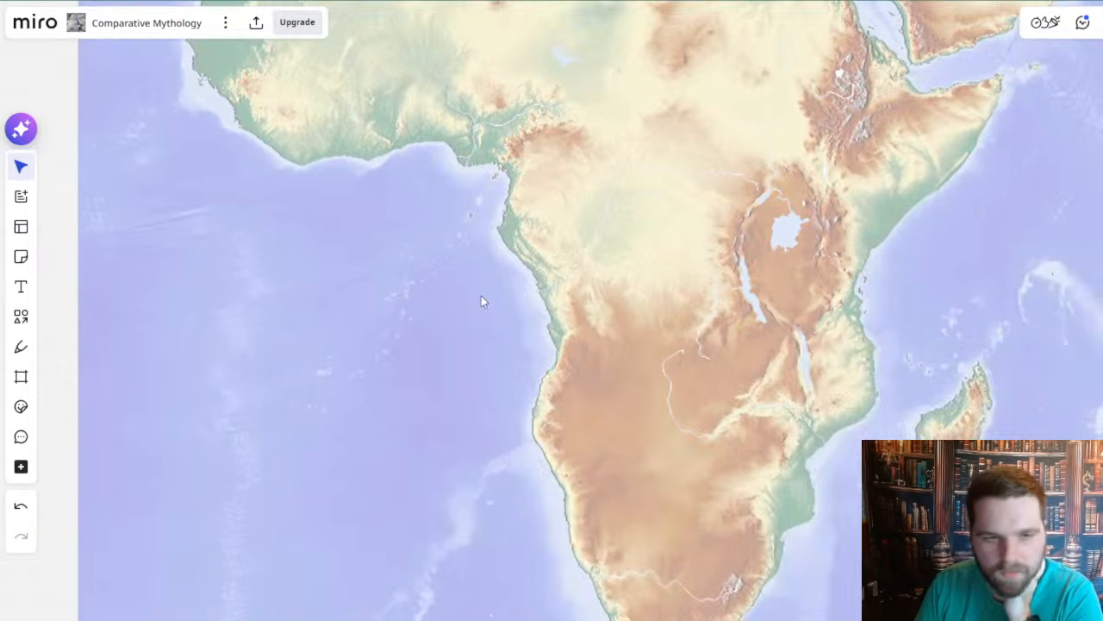
{"action": "scroll", "coordinate": [481, 297], "scroll_direction": "down", "scroll_amount": 1}
{"action": "left_click_drag", "start_coordinate": [590, 309], "coordinate": [573, 469]}
{"action": "scroll", "coordinate": [444, 234], "scroll_direction": "down", "scroll_amount": 2}
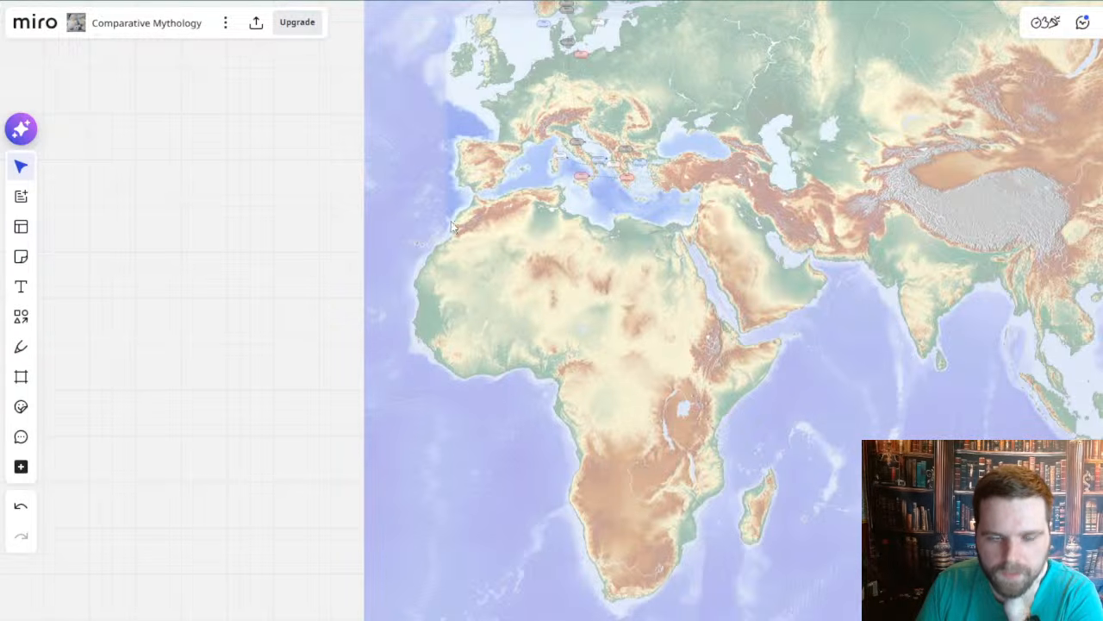
- Inspect the British Isles and western Europe next to the Norse direction labels
{"action": "left_click_drag", "start_coordinate": [446, 205], "coordinate": [565, 369]}
{"action": "scroll", "coordinate": [601, 238], "scroll_direction": "up", "scroll_amount": 3}
{"action": "scroll", "coordinate": [601, 239], "scroll_direction": "up", "scroll_amount": 2}
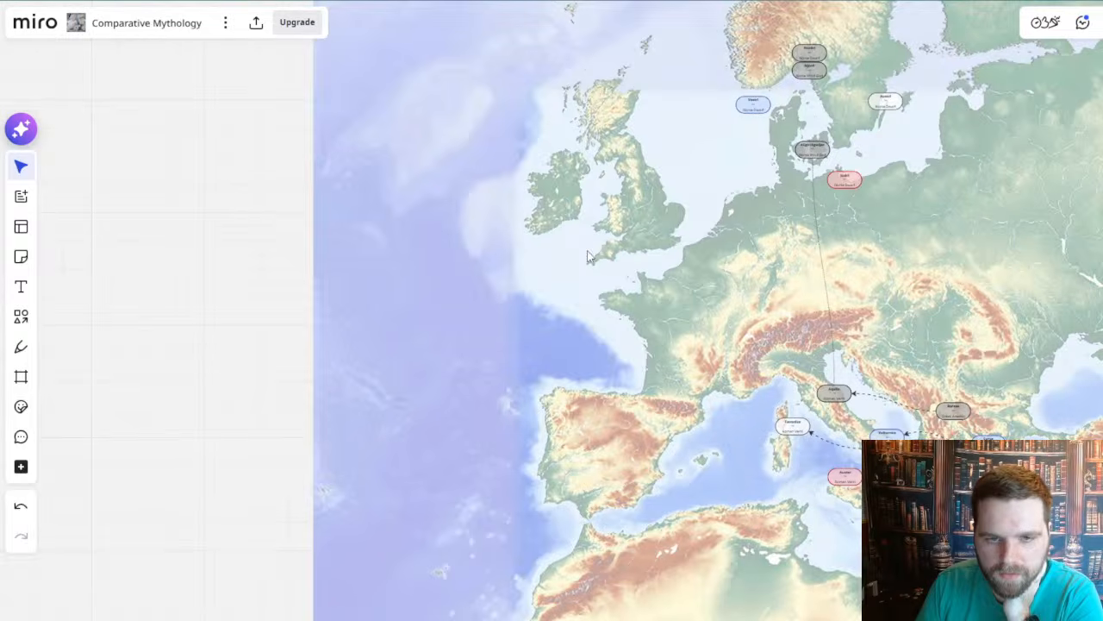
{"action": "scroll", "coordinate": [590, 259], "scroll_direction": "up", "scroll_amount": 2}
{"action": "scroll", "coordinate": [593, 263], "scroll_direction": "up", "scroll_amount": 3}
{"action": "scroll", "coordinate": [608, 267], "scroll_direction": "down", "scroll_amount": 4}
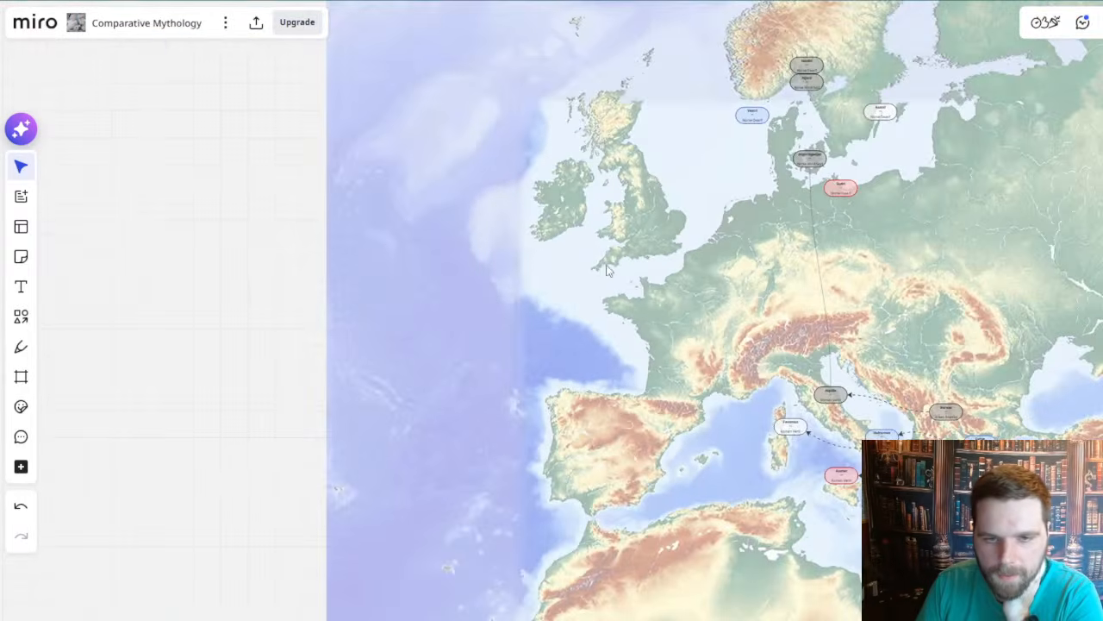
- Look over Africa from the Mediterranean labels to the ocean south of Madagascar
{"action": "left_click_drag", "start_coordinate": [575, 364], "coordinate": [364, 165]}
{"action": "scroll", "coordinate": [367, 168], "scroll_direction": "down", "scroll_amount": 3}
{"action": "left_click_drag", "start_coordinate": [657, 439], "coordinate": [596, 315]}
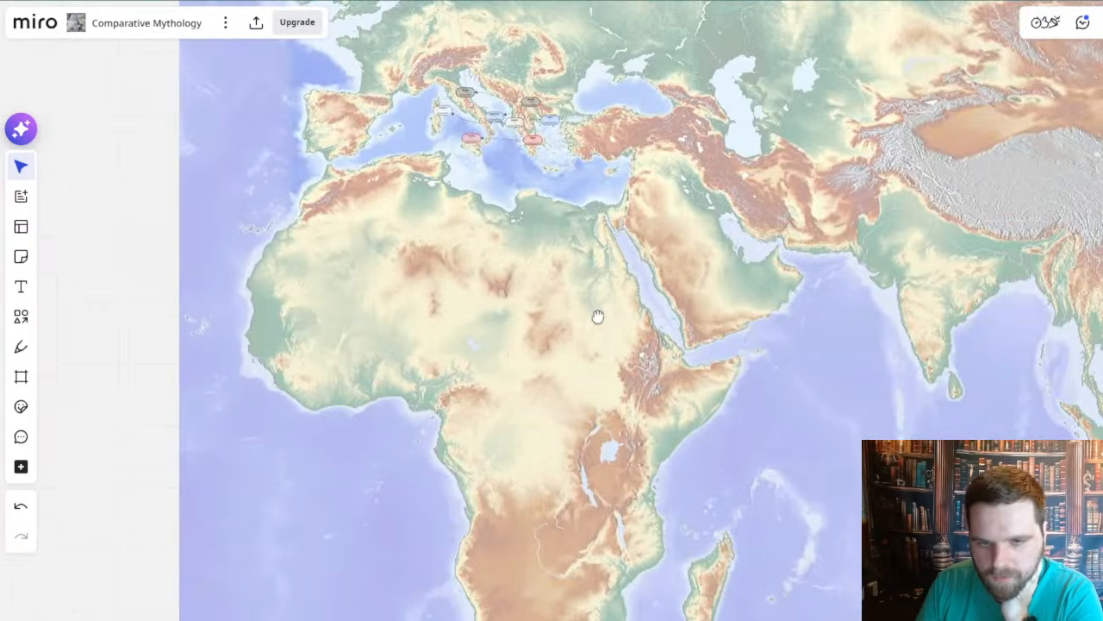
{"action": "left_click_drag", "start_coordinate": [756, 485], "coordinate": [759, 382]}
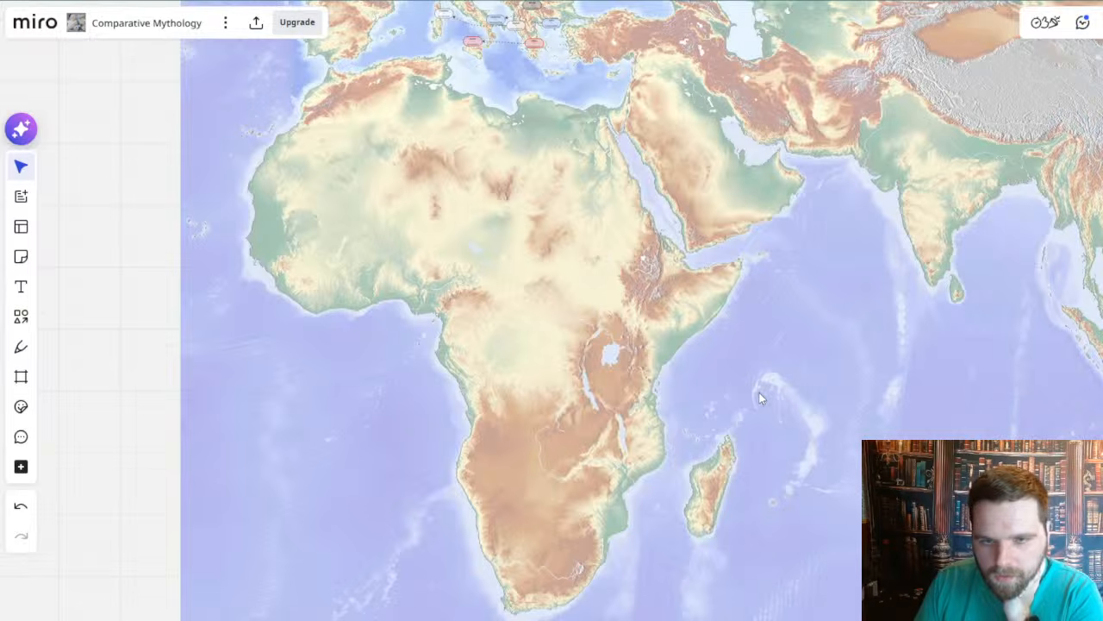
{"action": "left_click_drag", "start_coordinate": [655, 509], "coordinate": [688, 369]}
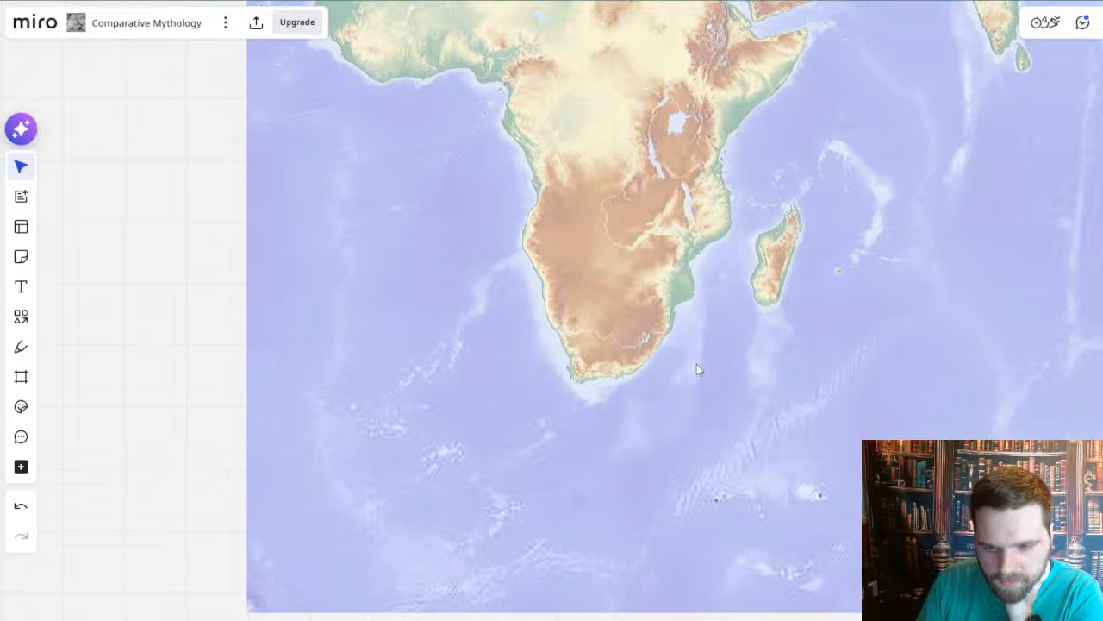
{"action": "left_click_drag", "start_coordinate": [714, 357], "coordinate": [626, 352]}
{"action": "scroll", "coordinate": [625, 361], "scroll_direction": "down", "scroll_amount": 2}
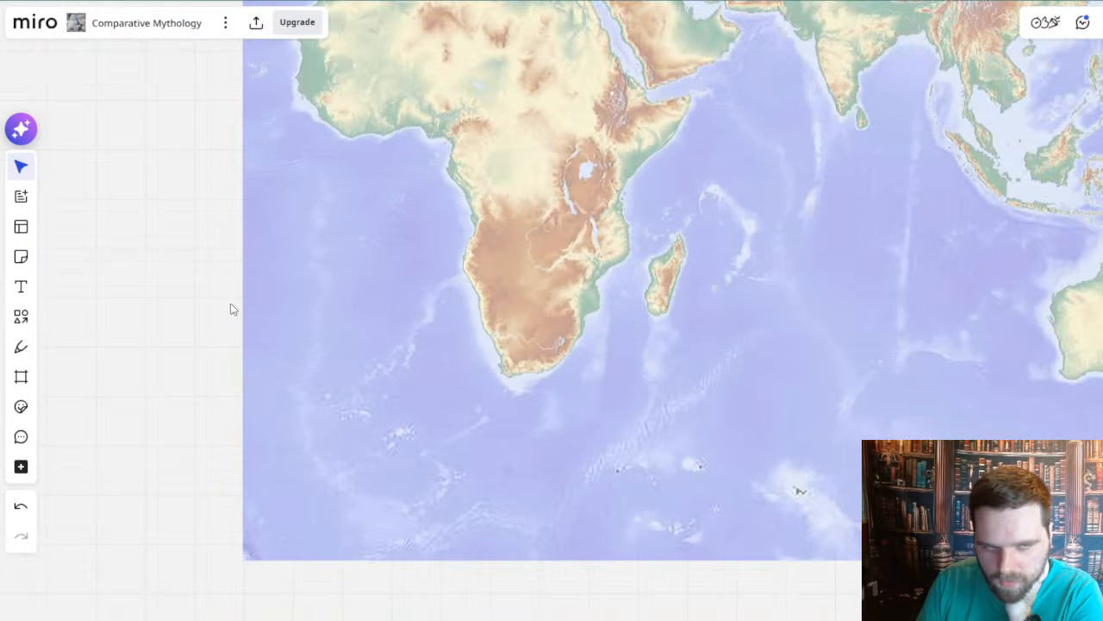
{"action": "left_click_drag", "start_coordinate": [727, 276], "coordinate": [633, 360]}
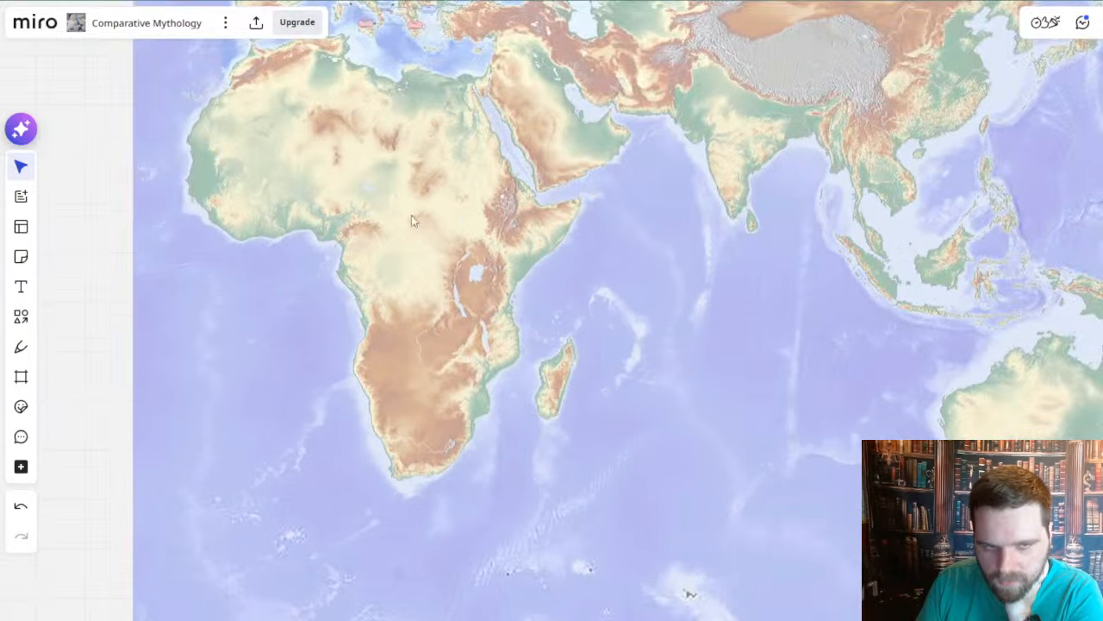
{"action": "left_click_drag", "start_coordinate": [413, 218], "coordinate": [508, 302]}
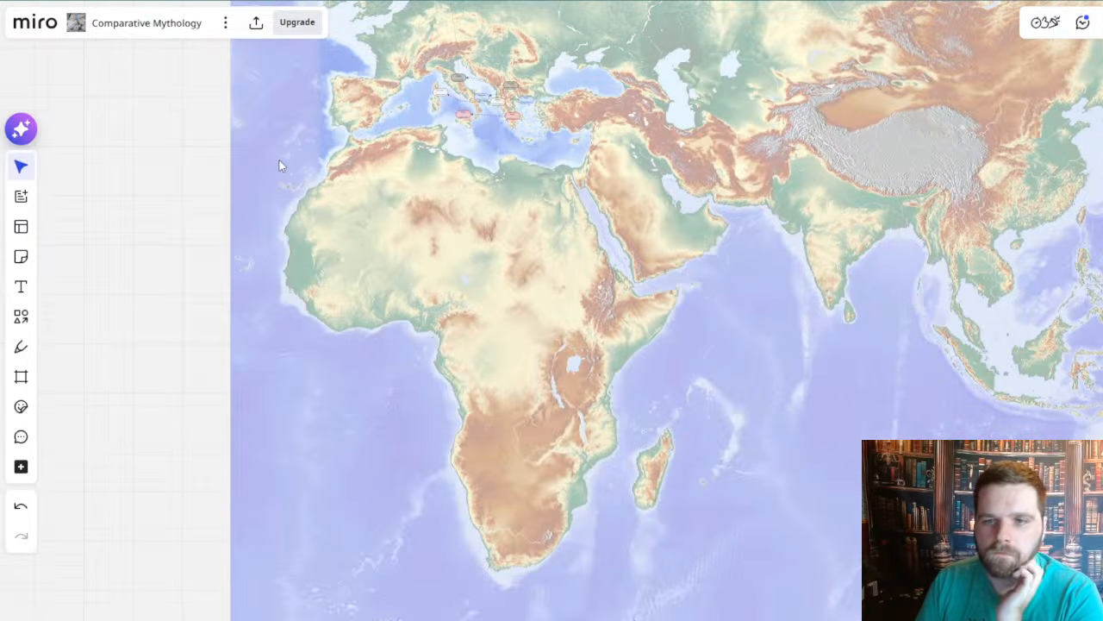
- Examine the Atlantic islands off the northwest African coast
{"action": "scroll", "coordinate": [266, 155], "scroll_direction": "up", "scroll_amount": 5}
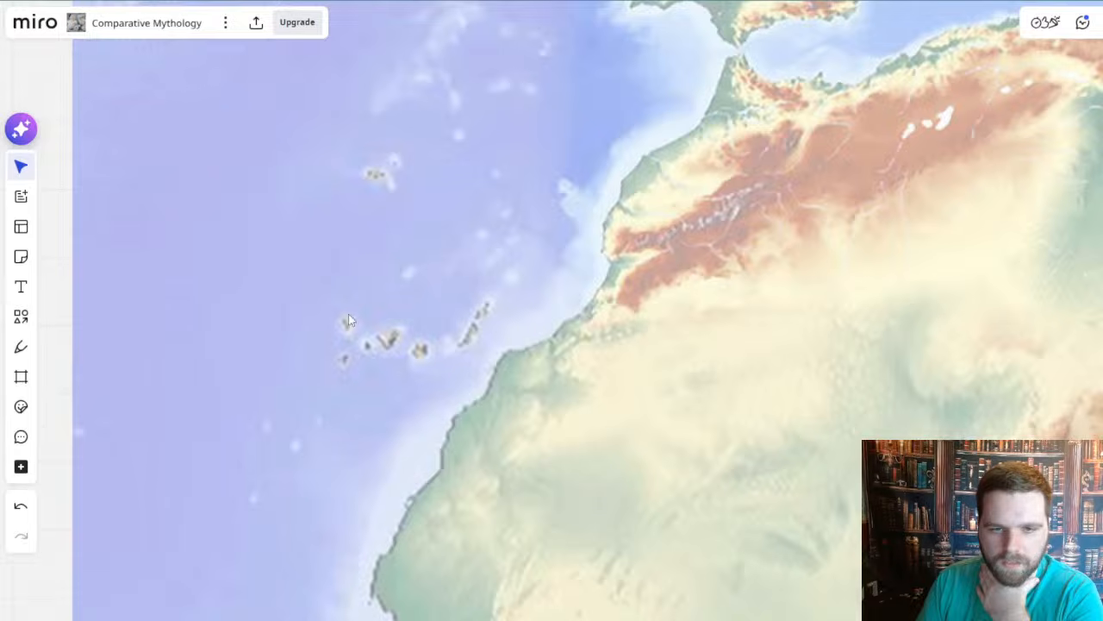
{"action": "left_click_drag", "start_coordinate": [459, 281], "coordinate": [442, 335]}
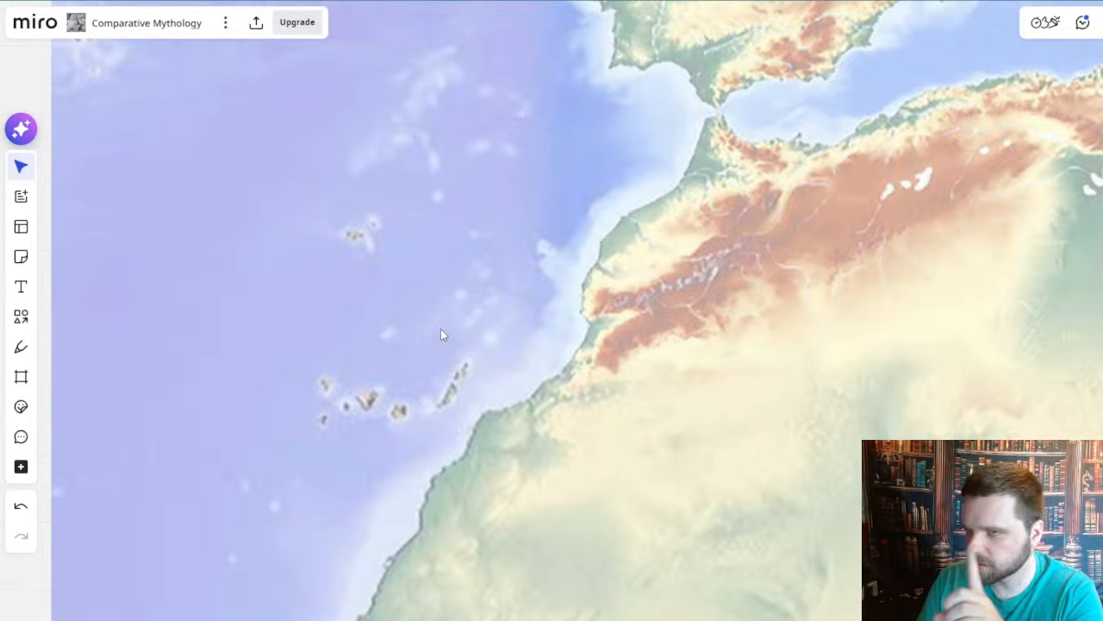
{"action": "scroll", "coordinate": [509, 375], "scroll_direction": "down", "scroll_amount": 2}
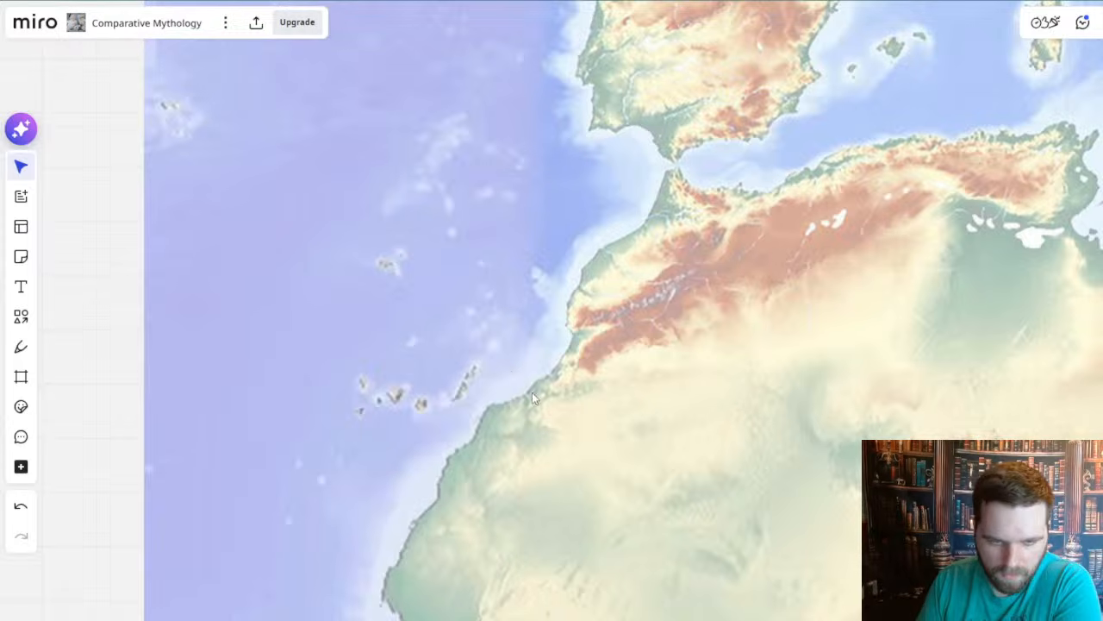
{"action": "left_click_drag", "start_coordinate": [717, 428], "coordinate": [539, 310]}
{"action": "scroll", "coordinate": [541, 314], "scroll_direction": "down", "scroll_amount": 3}
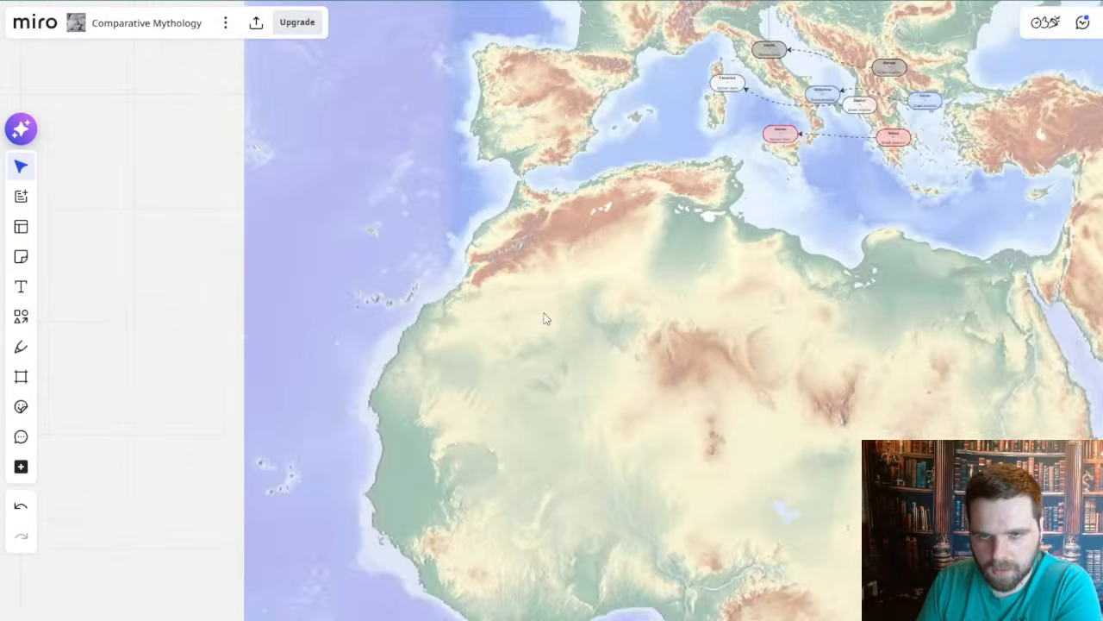
- Survey the map eastward from Africa and Arabia across the Indian Ocean to Australia and the Pacific
{"action": "scroll", "coordinate": [542, 316], "scroll_direction": "down", "scroll_amount": 1}
{"action": "left_click_drag", "start_coordinate": [801, 412], "coordinate": [570, 309]}
{"action": "scroll", "coordinate": [570, 310], "scroll_direction": "down", "scroll_amount": 3}
{"action": "left_click_drag", "start_coordinate": [804, 406], "coordinate": [560, 308]}
{"action": "scroll", "coordinate": [560, 308], "scroll_direction": "down", "scroll_amount": 1}
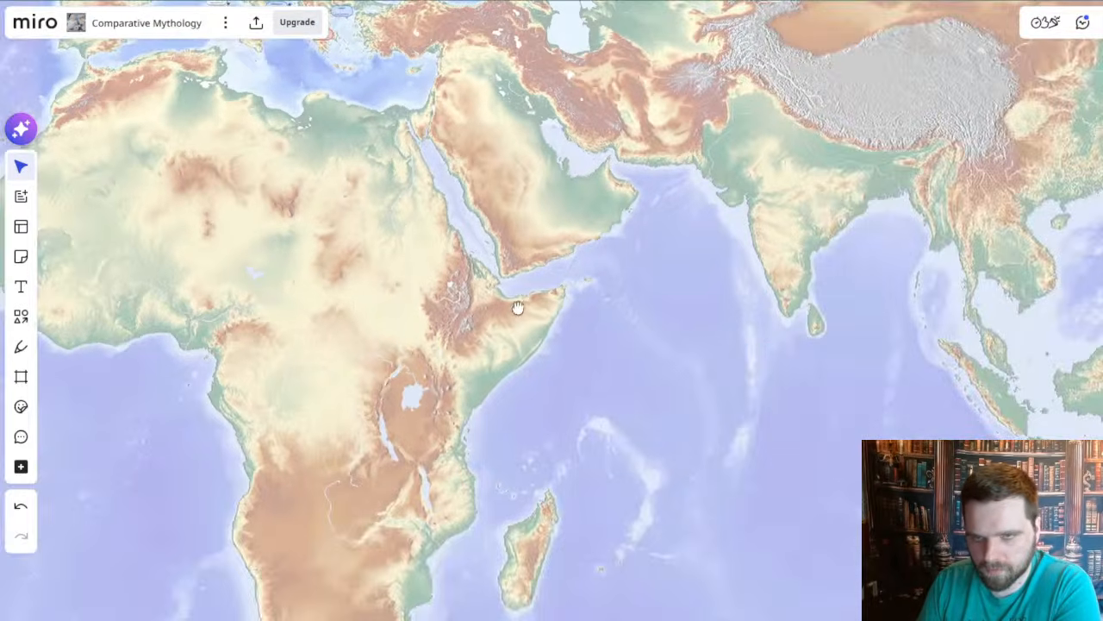
{"action": "scroll", "coordinate": [559, 306], "scroll_direction": "down", "scroll_amount": 2}
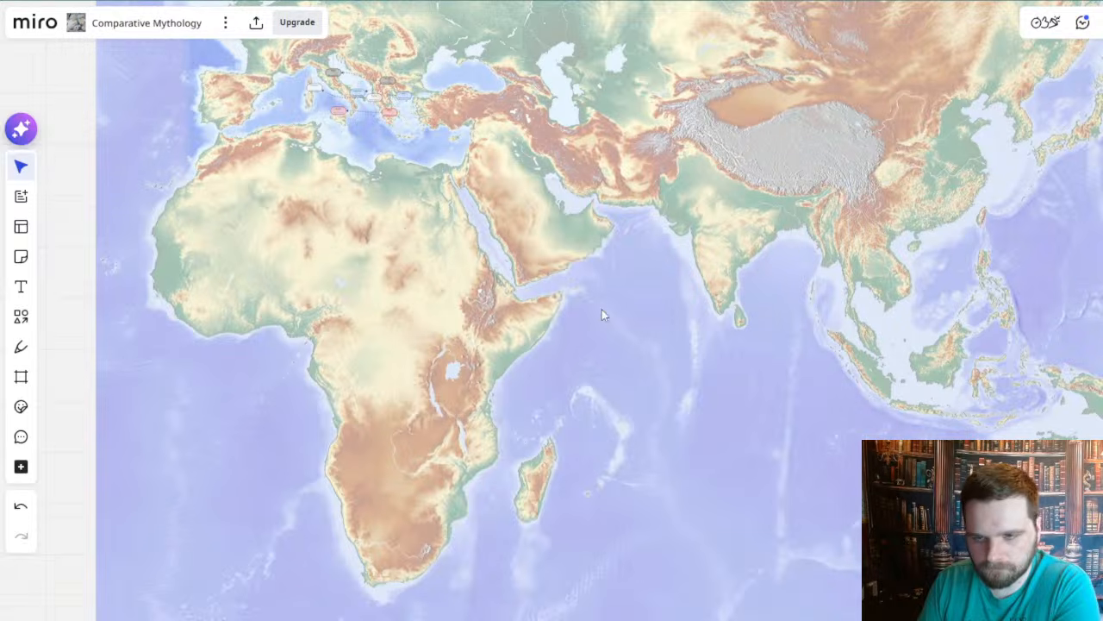
{"action": "left_click_drag", "start_coordinate": [587, 233], "coordinate": [583, 260]}
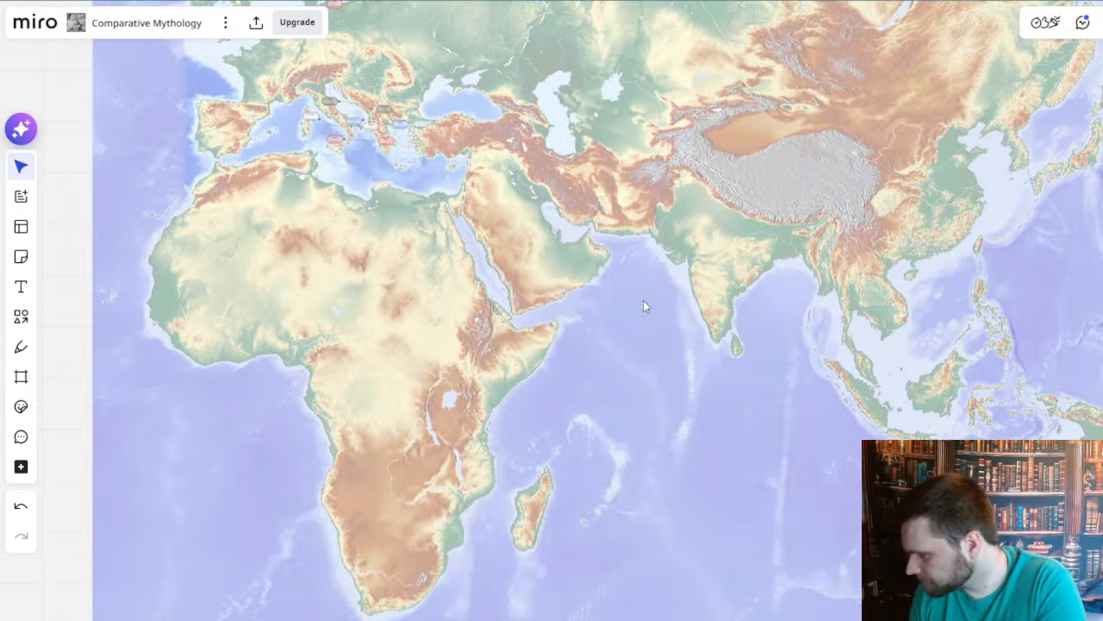
{"action": "left_click_drag", "start_coordinate": [561, 417], "coordinate": [579, 256]}
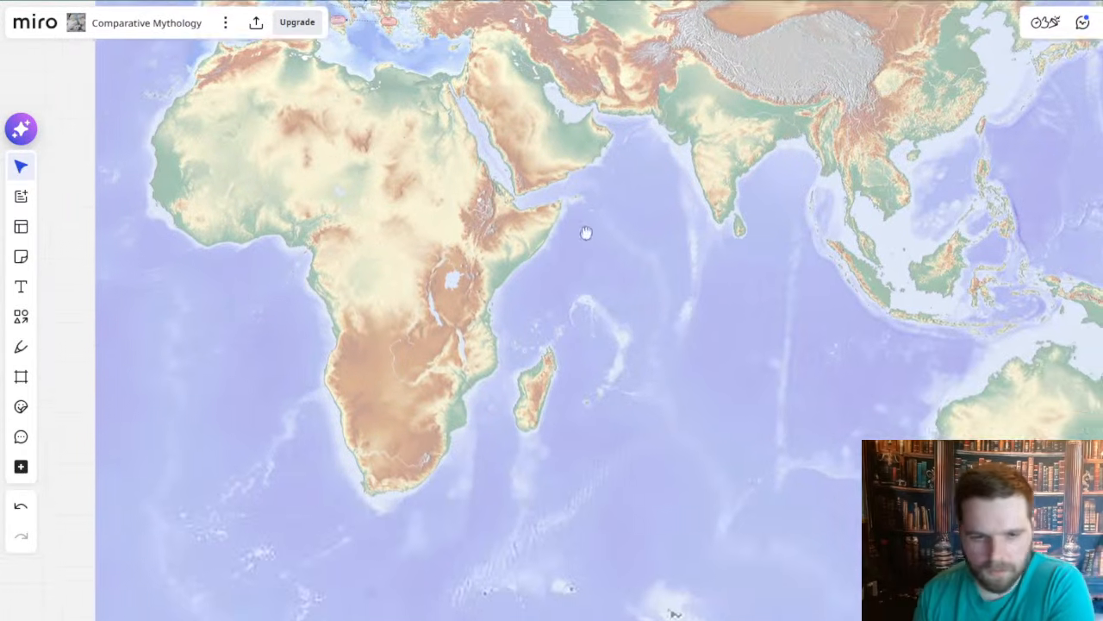
{"action": "scroll", "coordinate": [705, 293], "scroll_direction": "down", "scroll_amount": 5}
{"action": "left_click_drag", "start_coordinate": [729, 312], "coordinate": [584, 332]}
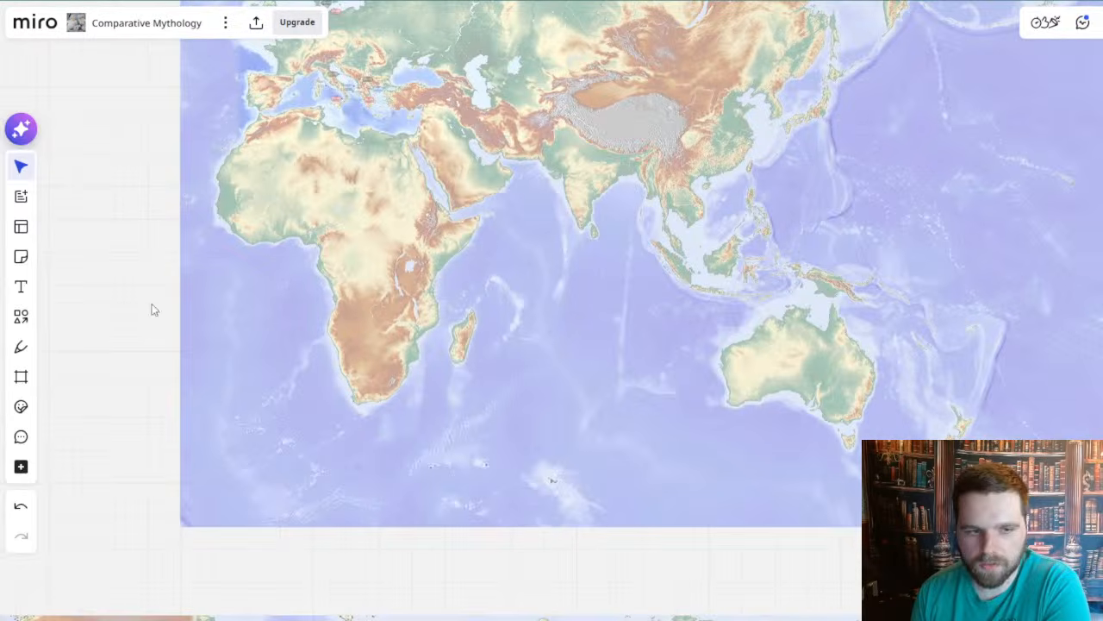
{"action": "left_click_drag", "start_coordinate": [956, 333], "coordinate": [719, 332]}
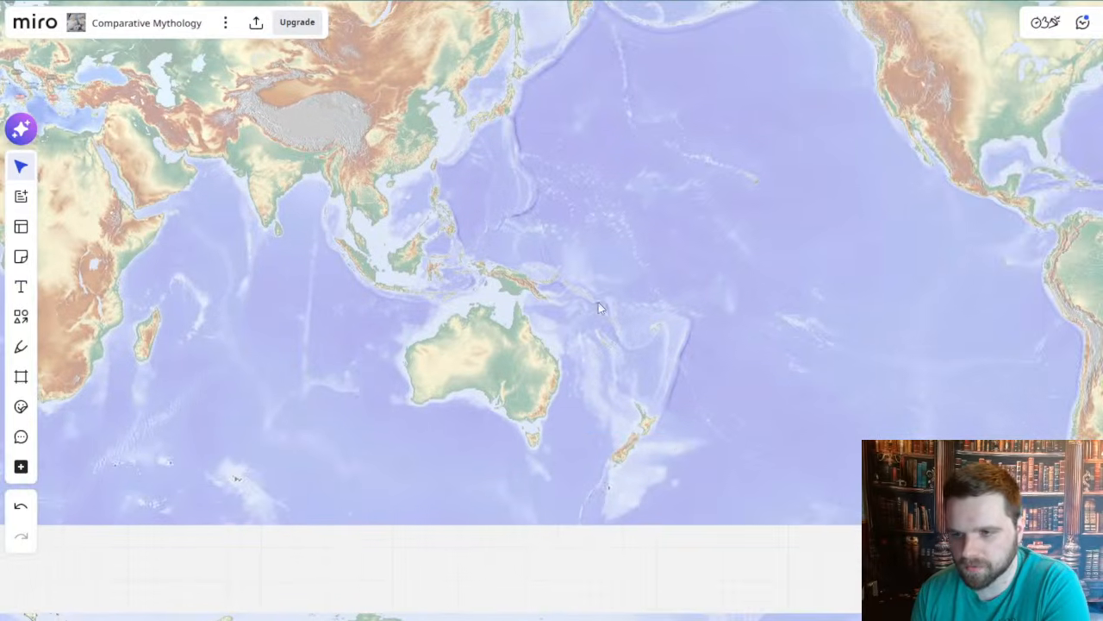
- Look back and forth across the Indian Ocean between Africa and Australia on the Four Winds/Directions/Pillars map
{"action": "left_click_drag", "start_coordinate": [562, 309], "coordinate": [750, 296]}
{"action": "left_click_drag", "start_coordinate": [641, 305], "coordinate": [774, 337]}
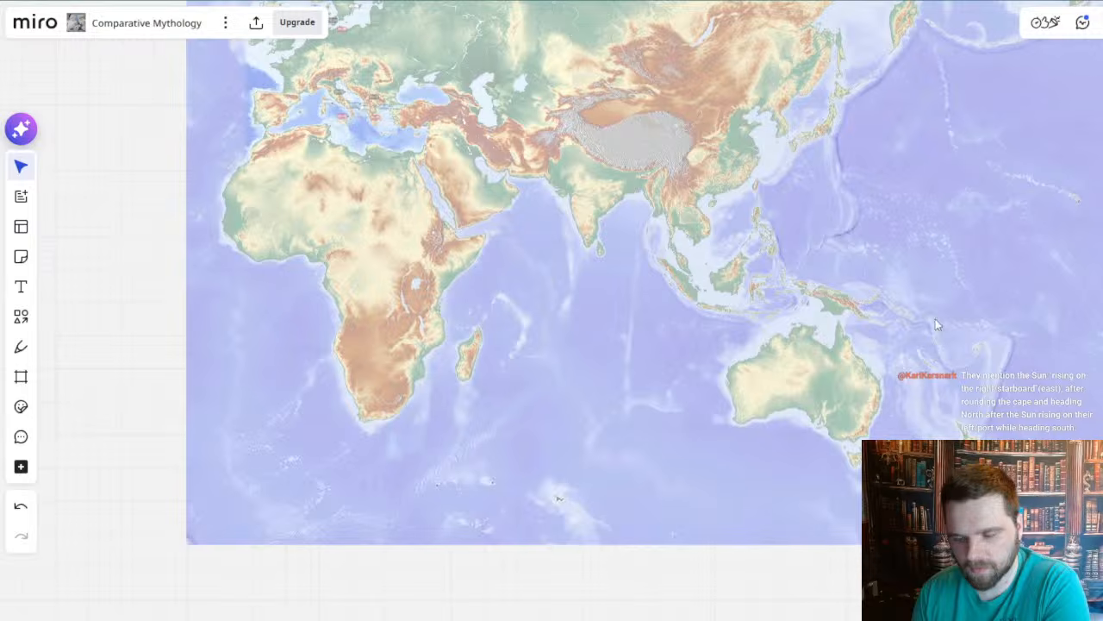
{"action": "left_click_drag", "start_coordinate": [1017, 285], "coordinate": [770, 264]}
{"action": "left_click_drag", "start_coordinate": [818, 345], "coordinate": [702, 316]}
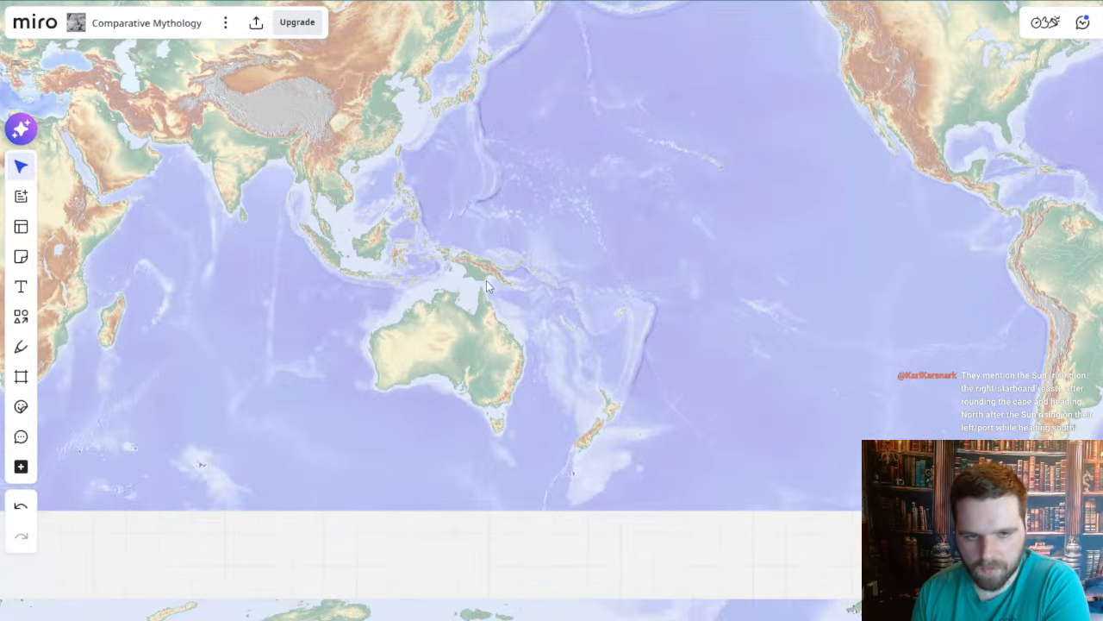
{"action": "left_click_drag", "start_coordinate": [465, 274], "coordinate": [857, 276]}
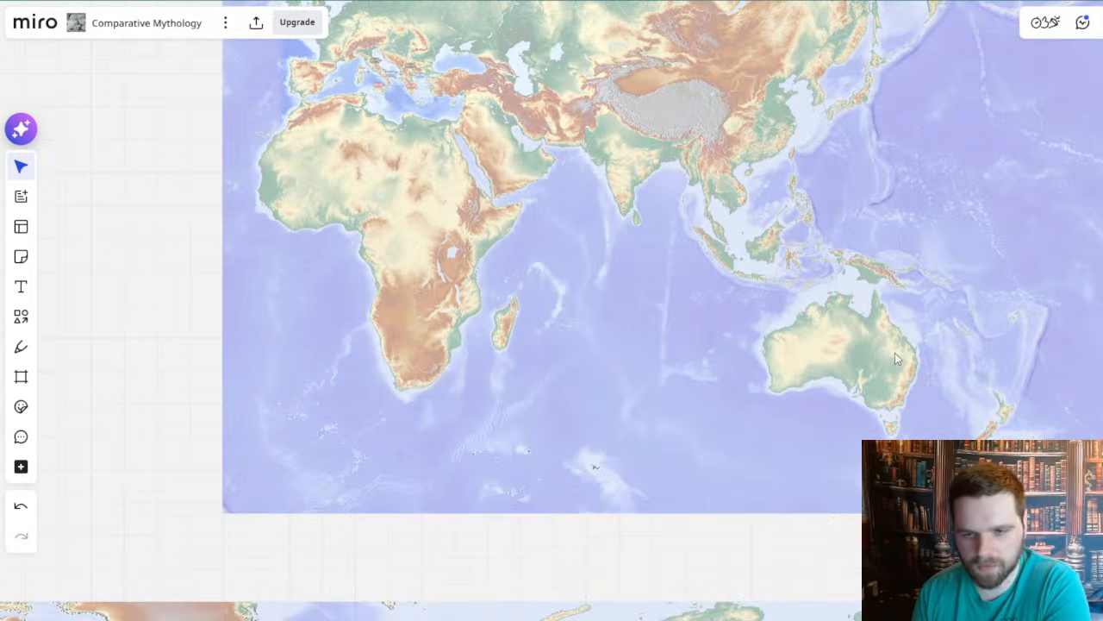
{"action": "left_click_drag", "start_coordinate": [1102, 355], "coordinate": [768, 339]}
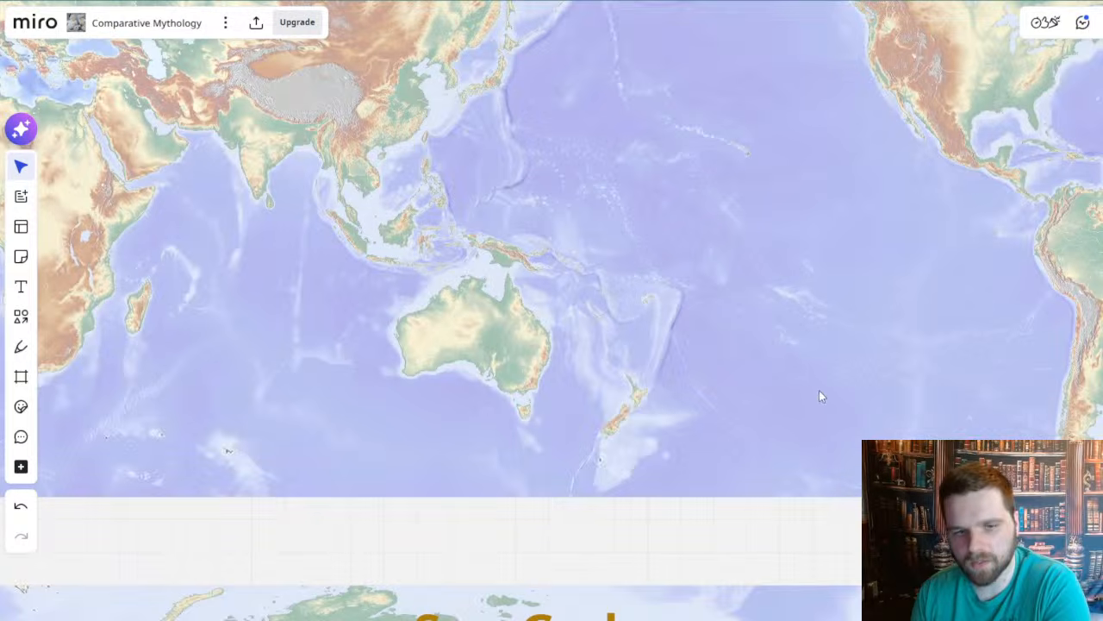
- Survey the southern Pacific as far as South America, returning to Africa and Eurasia on the Four Winds/Directions/Pillars map
{"action": "left_click_drag", "start_coordinate": [824, 393], "coordinate": [415, 364]}
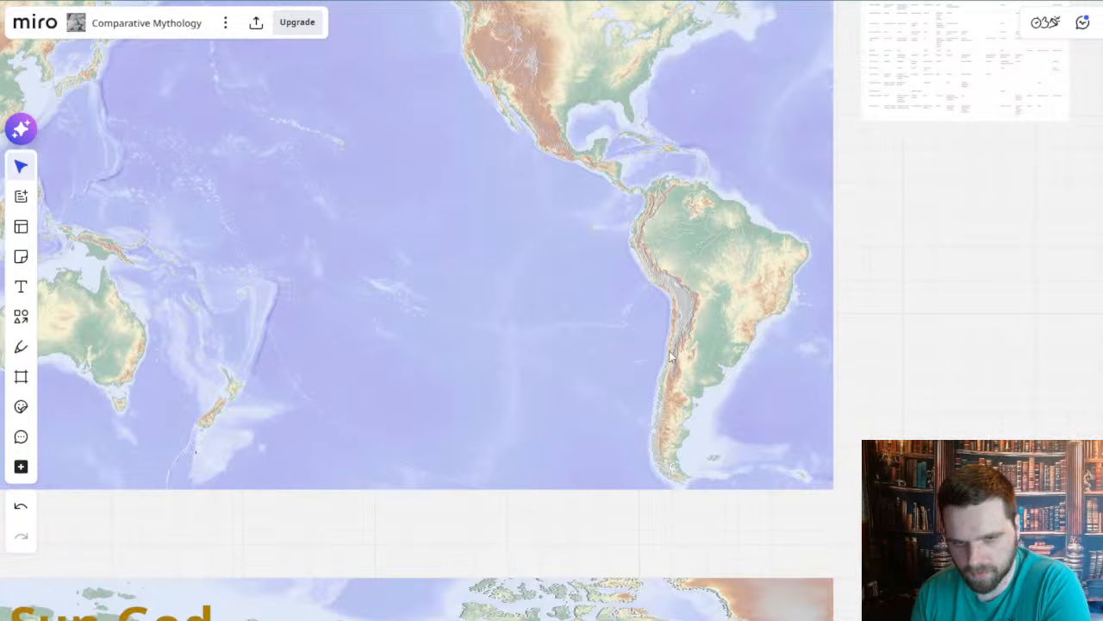
{"action": "scroll", "coordinate": [699, 296], "scroll_direction": "left", "scroll_amount": 3}
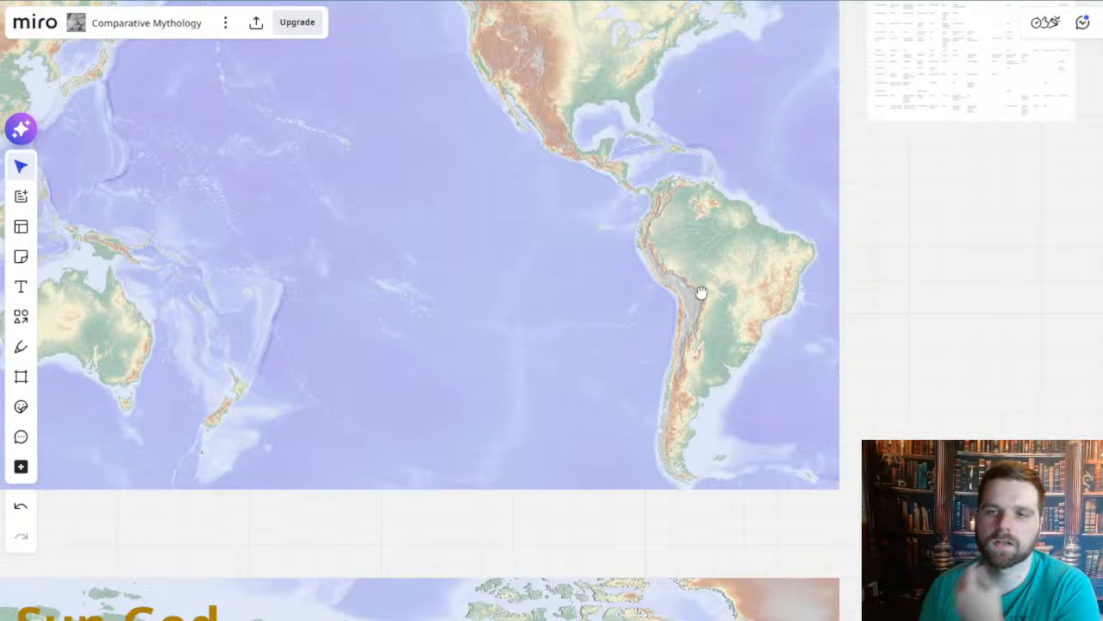
{"action": "scroll", "coordinate": [687, 399], "scroll_direction": "down", "scroll_amount": 5}
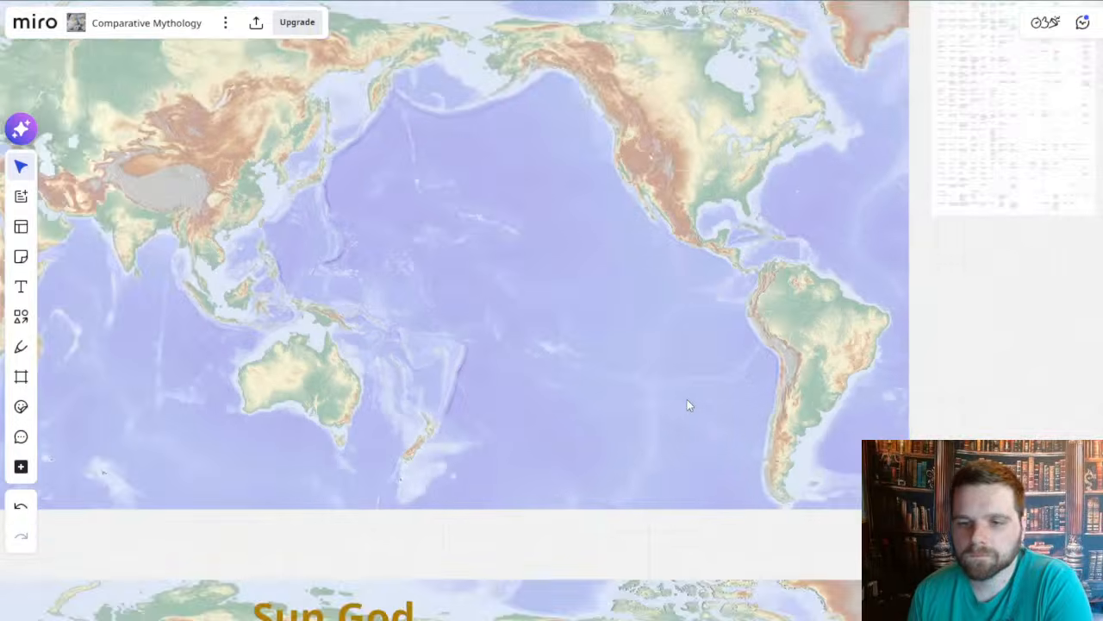
{"action": "scroll", "coordinate": [645, 431], "scroll_direction": "left", "scroll_amount": 2}
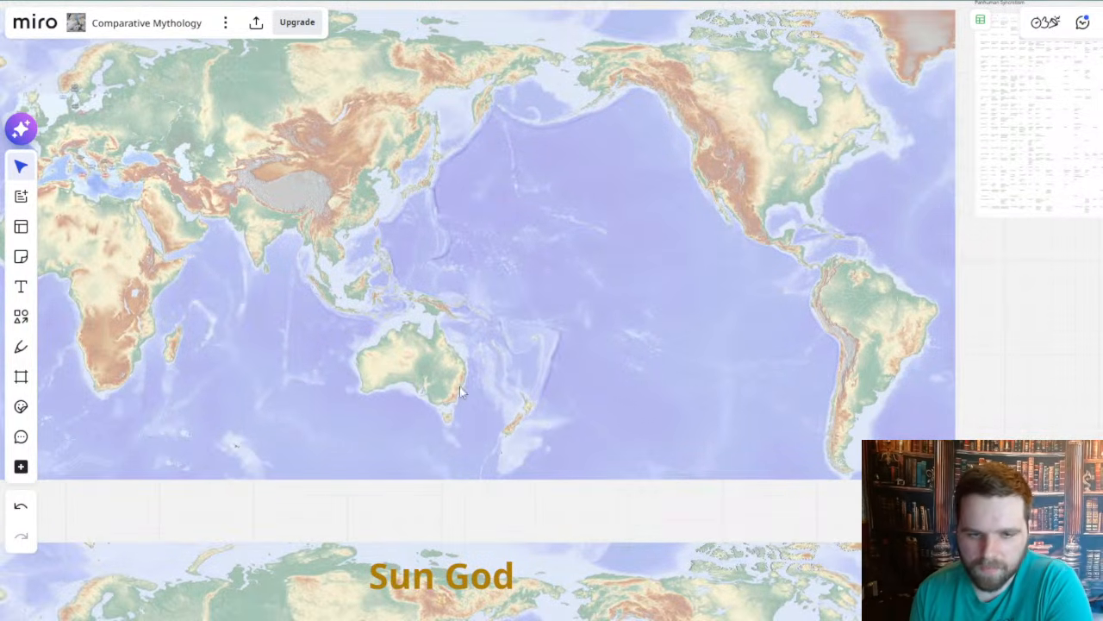
{"action": "scroll", "coordinate": [435, 374], "scroll_direction": "left", "scroll_amount": 5}
{"action": "scroll", "coordinate": [642, 405], "scroll_direction": "right", "scroll_amount": 4}
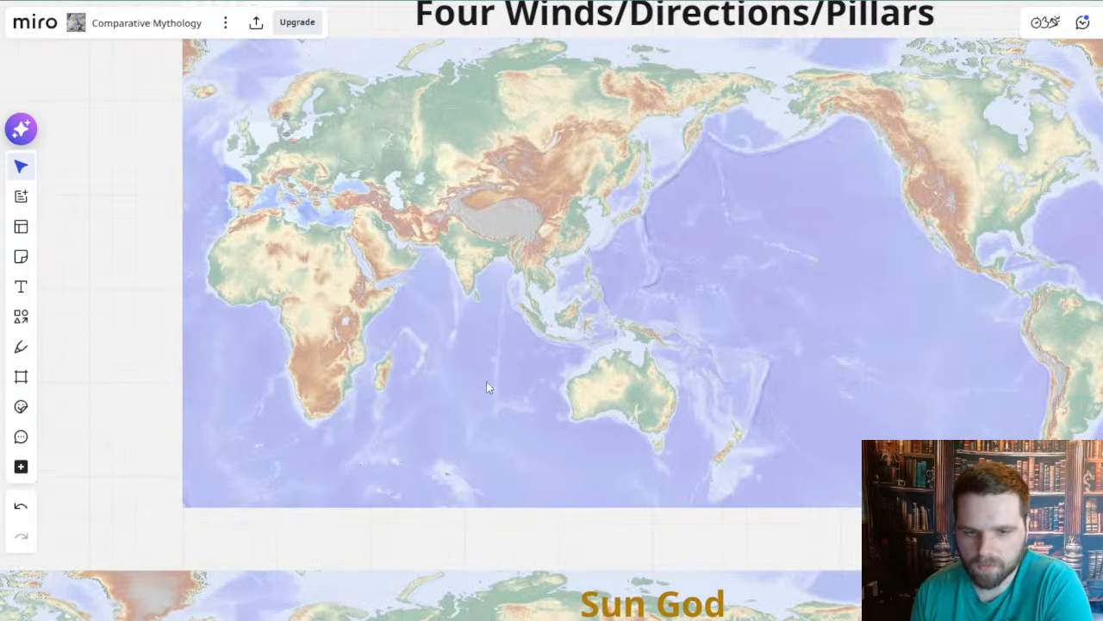
{"action": "scroll", "coordinate": [482, 377], "scroll_direction": "up", "scroll_amount": 2}
{"action": "scroll", "coordinate": [533, 174], "scroll_direction": "left", "scroll_amount": 3}
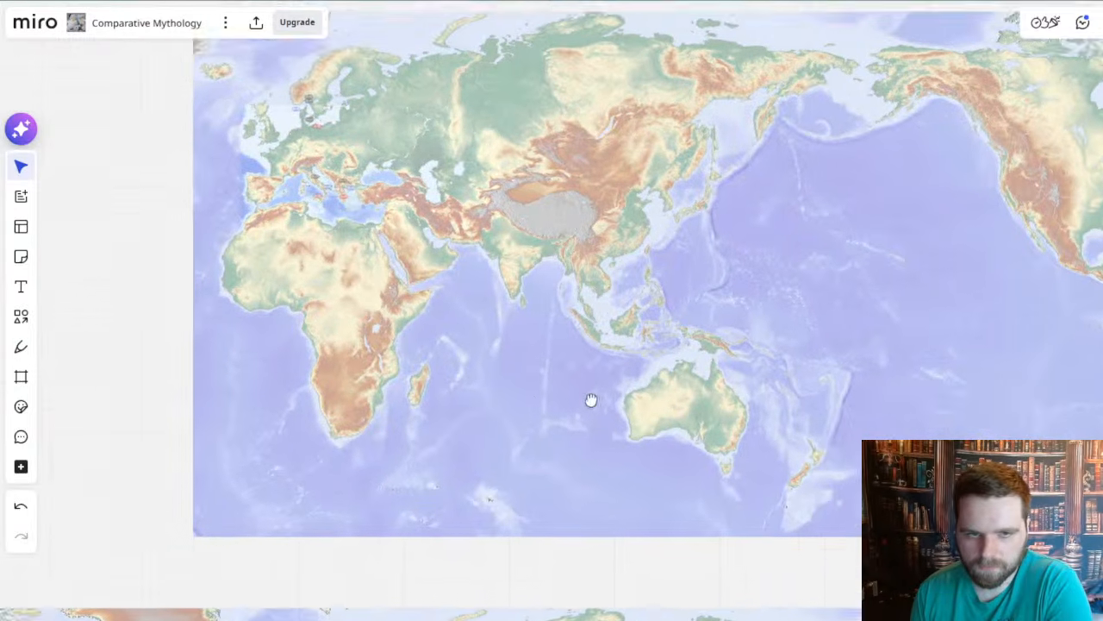
{"action": "scroll", "coordinate": [533, 174], "scroll_direction": "up", "scroll_amount": 2}
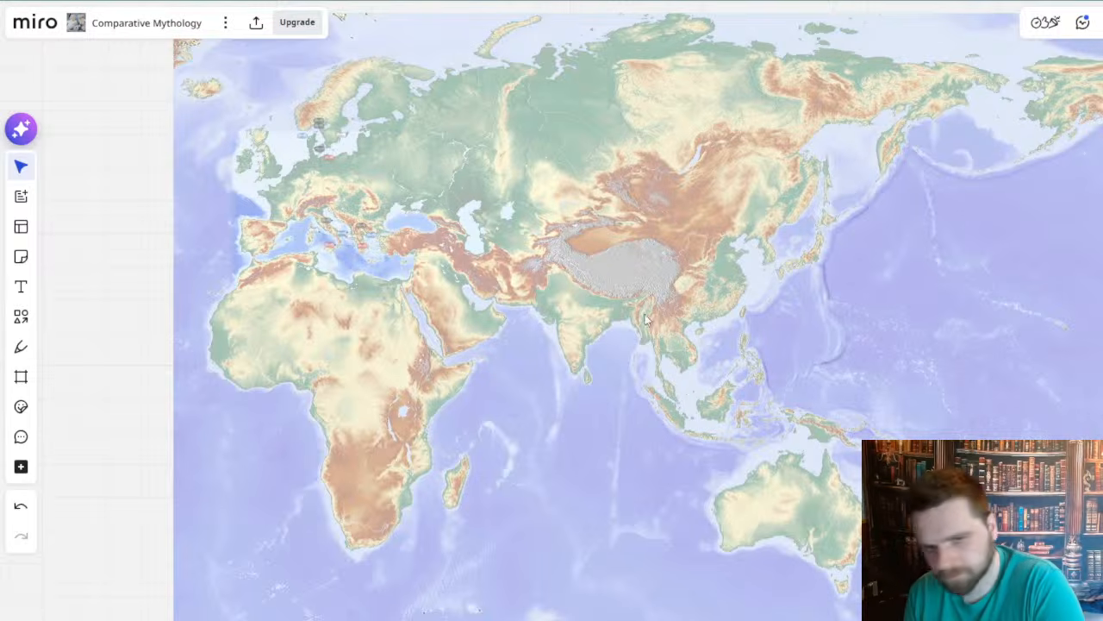
- Inspect the Sudri and AEgir/Agwijaz labels around the southern Baltic, together with the neighbouring Vestri and Austri labels
{"action": "scroll", "coordinate": [663, 345], "scroll_direction": "up", "scroll_amount": 3}
{"action": "scroll", "coordinate": [390, 248], "scroll_direction": "up", "scroll_amount": 5}
{"action": "left_click_drag", "start_coordinate": [570, 334], "coordinate": [605, 305]}
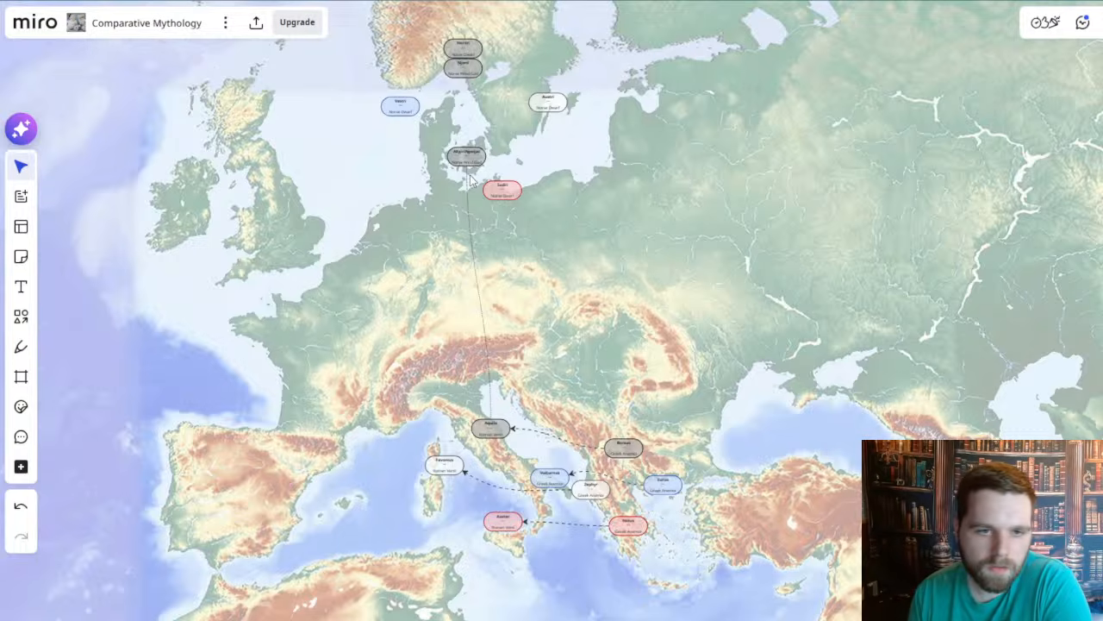
{"action": "scroll", "coordinate": [472, 177], "scroll_direction": "up", "scroll_amount": 5}
{"action": "scroll", "coordinate": [559, 212], "scroll_direction": "up", "scroll_amount": 2}
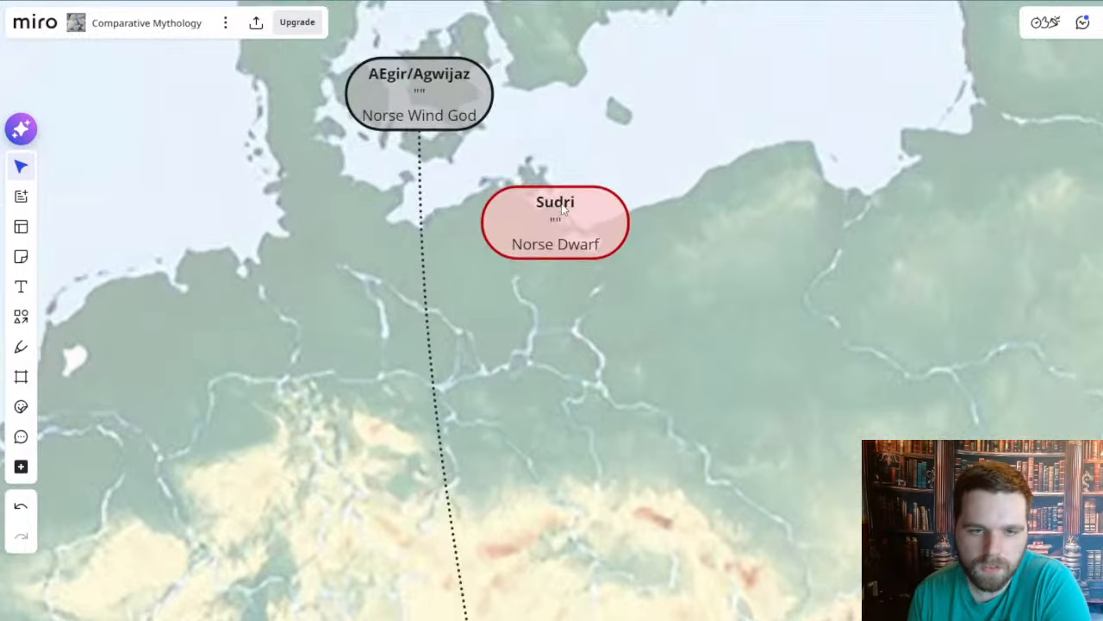
{"action": "left_click_drag", "start_coordinate": [659, 394], "coordinate": [714, 512]}
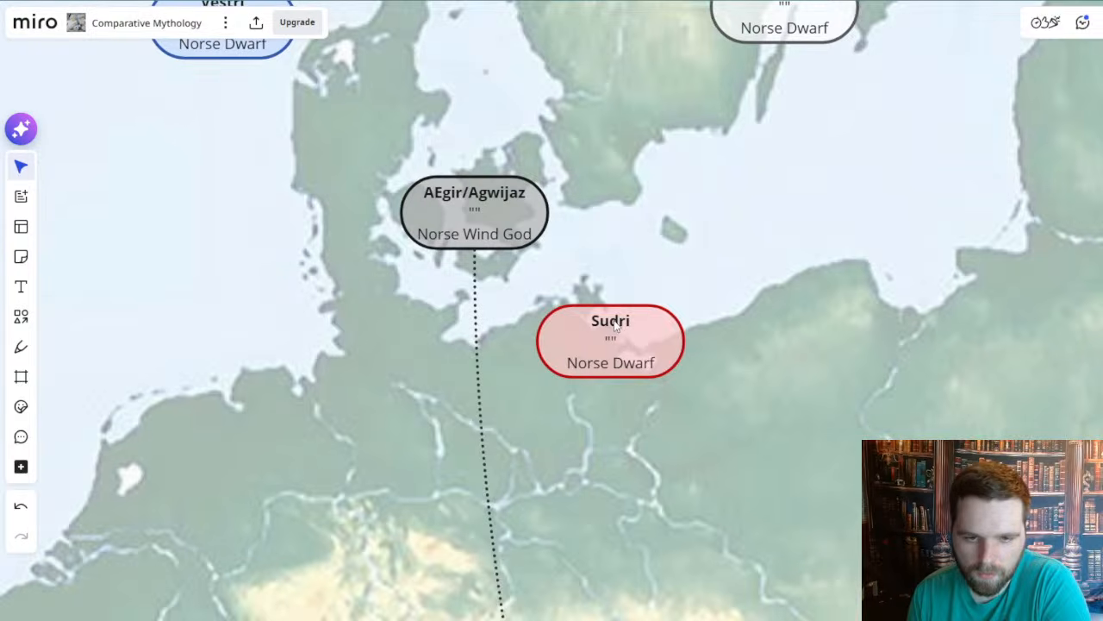
{"action": "left_click_drag", "start_coordinate": [683, 379], "coordinate": [687, 445]}
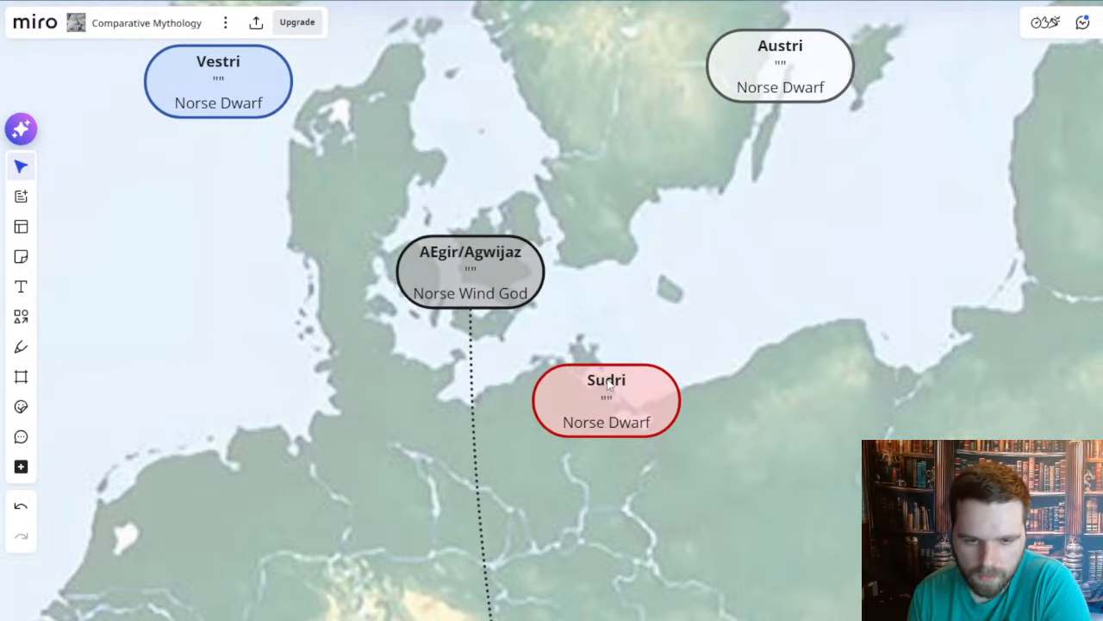
{"action": "left_click_drag", "start_coordinate": [777, 491], "coordinate": [768, 452]}
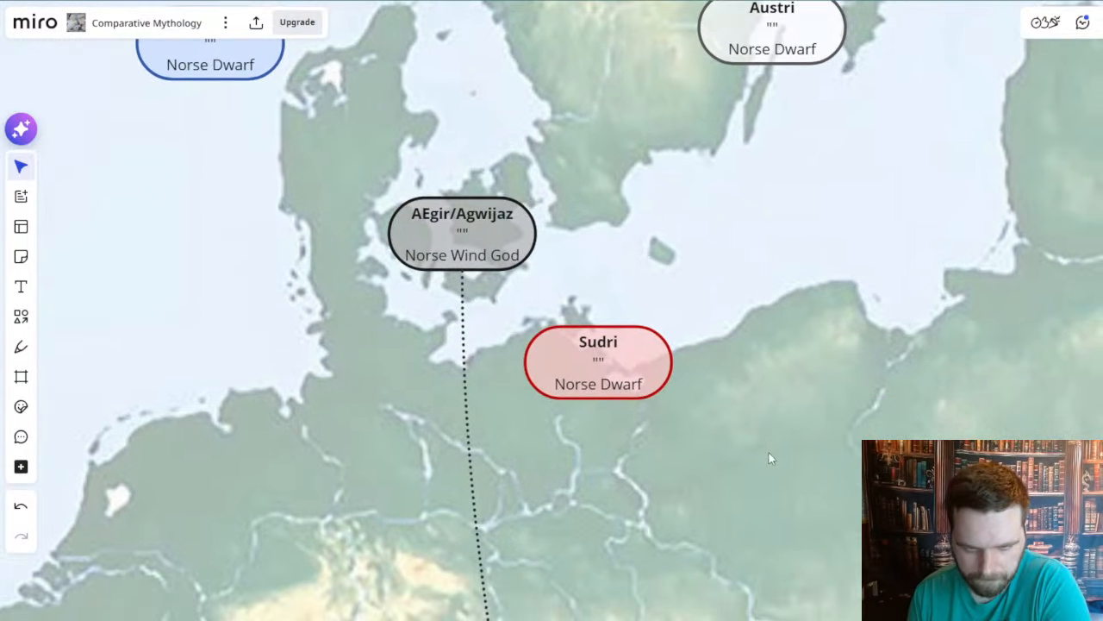
- Compare the Norse dwarf and wind god labels in Scandinavia with the Roman Venti and Greek Anemoi labels farther south
{"action": "scroll", "coordinate": [767, 452], "scroll_direction": "down", "scroll_amount": 3}
{"action": "left_click_drag", "start_coordinate": [731, 488], "coordinate": [664, 289]}
{"action": "scroll", "coordinate": [664, 289], "scroll_direction": "down", "scroll_amount": 3}
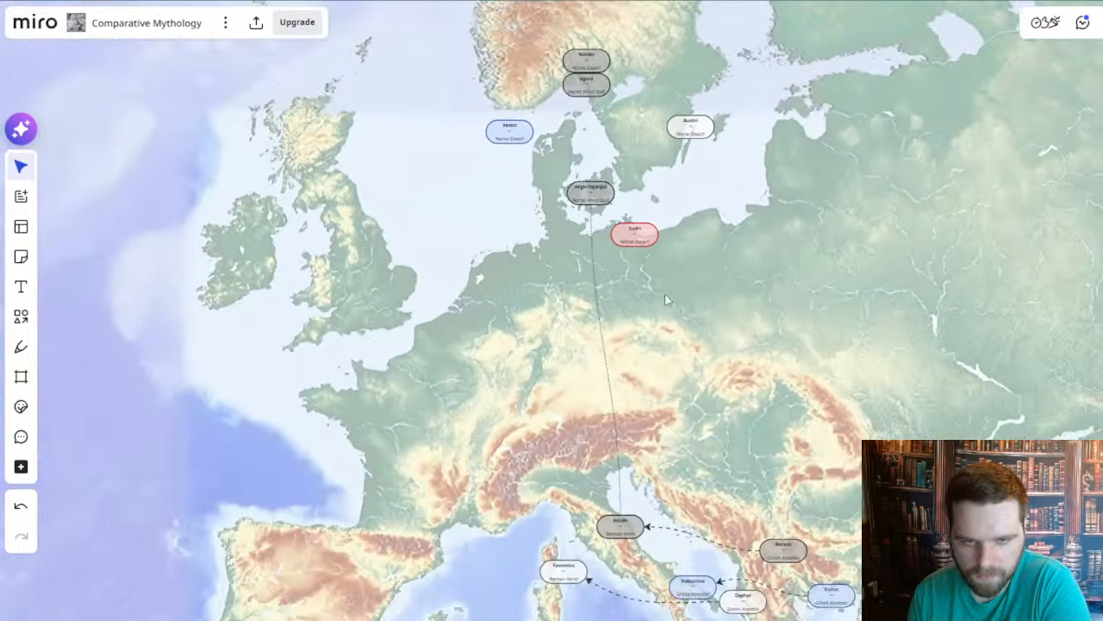
{"action": "scroll", "coordinate": [668, 284], "scroll_direction": "up", "scroll_amount": 4}
{"action": "left_click_drag", "start_coordinate": [697, 472], "coordinate": [648, 148]}
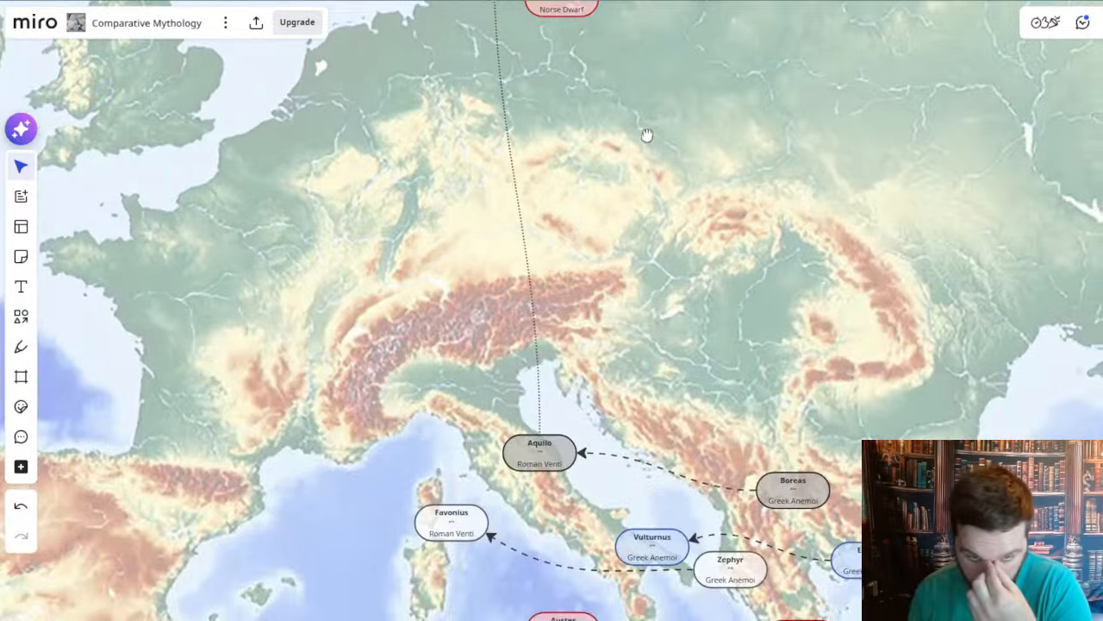
{"action": "scroll", "coordinate": [664, 146], "scroll_direction": "down", "scroll_amount": 4}
{"action": "left_click_drag", "start_coordinate": [666, 195], "coordinate": [680, 351]}
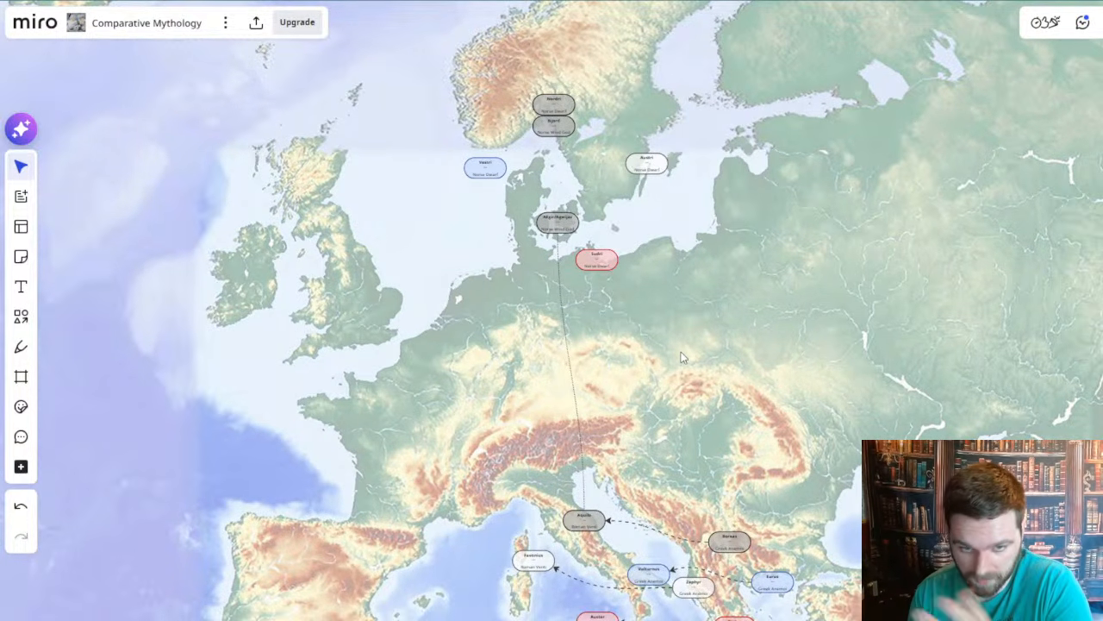
{"action": "scroll", "coordinate": [620, 191], "scroll_direction": "up", "scroll_amount": 1}
{"action": "scroll", "coordinate": [620, 191], "scroll_direction": "up", "scroll_amount": 5}
{"action": "scroll", "coordinate": [619, 190], "scroll_direction": "down", "scroll_amount": 3}
{"action": "scroll", "coordinate": [594, 254], "scroll_direction": "up", "scroll_amount": 3}
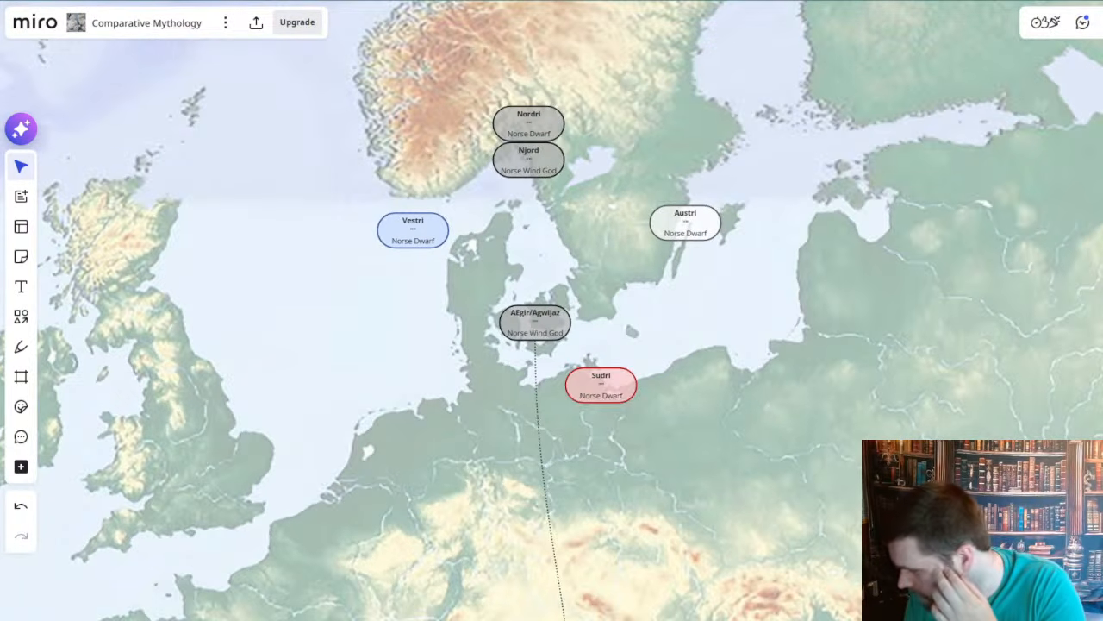
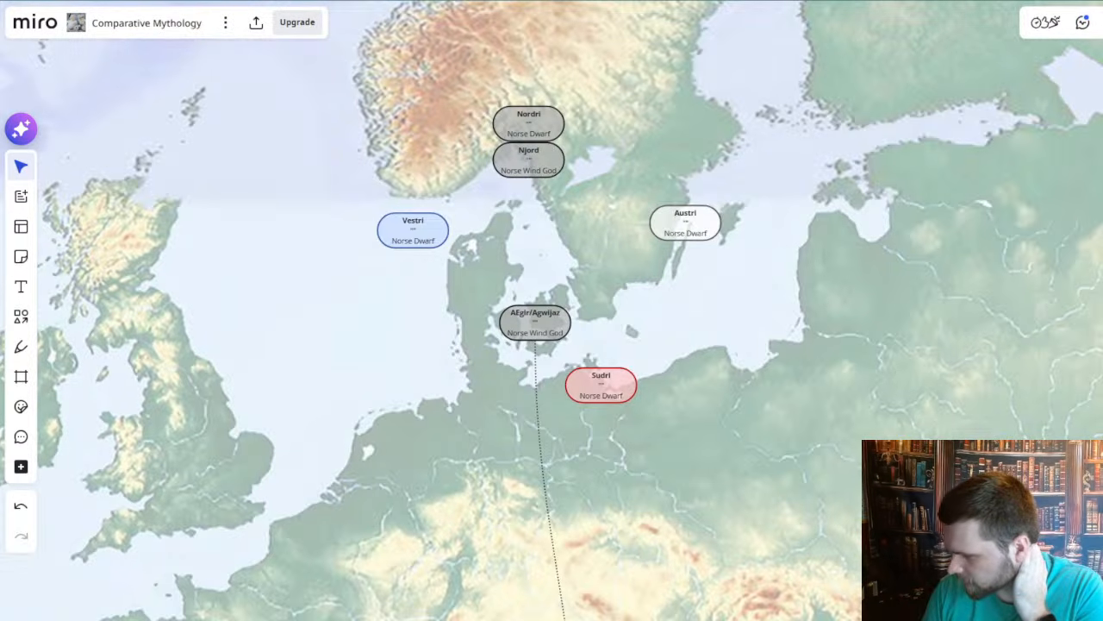
- Trace the southern oceans from the tip of Africa past Australia and New Zealand to the tip of South America
{"action": "scroll", "coordinate": [370, 281], "scroll_direction": "down", "scroll_amount": 5}
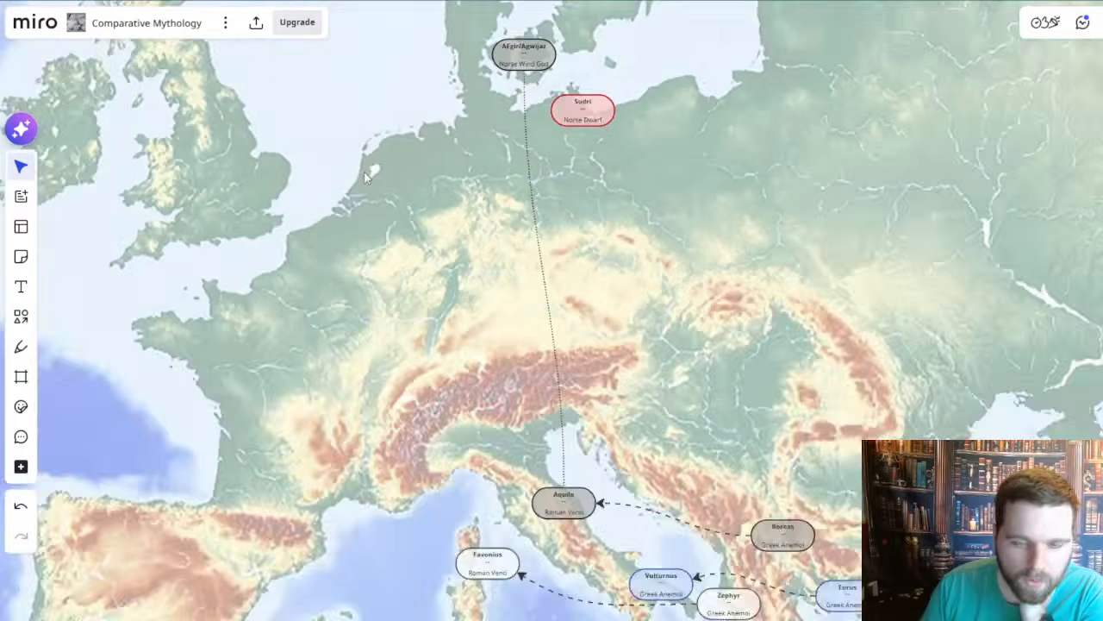
{"action": "scroll", "coordinate": [384, 290], "scroll_direction": "down", "scroll_amount": 3}
{"action": "scroll", "coordinate": [384, 291], "scroll_direction": "down", "scroll_amount": 10}
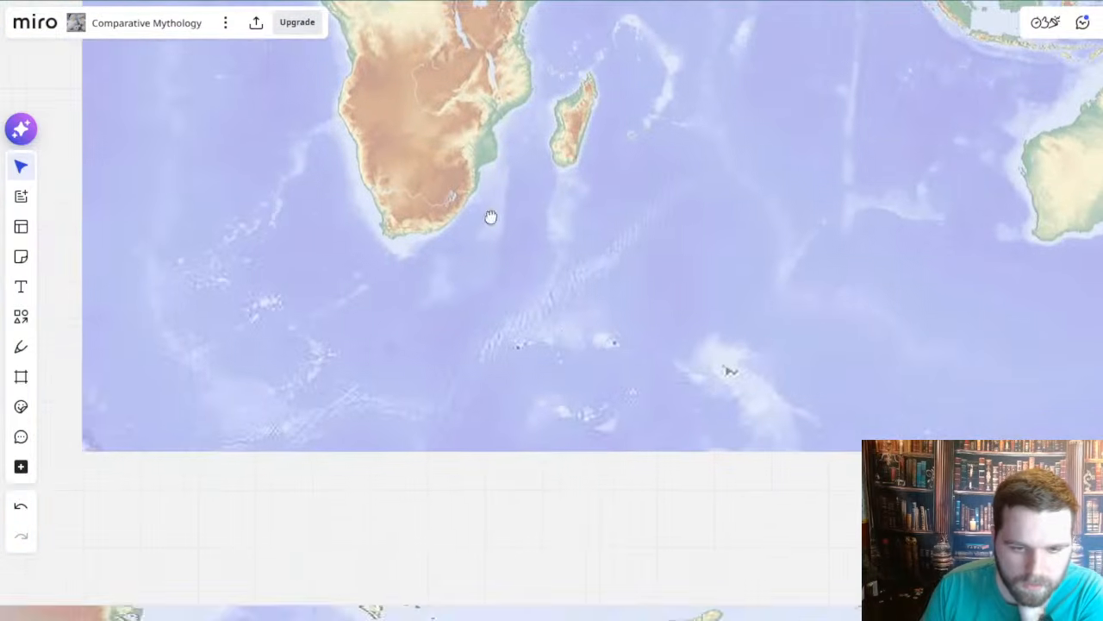
{"action": "scroll", "coordinate": [606, 338], "scroll_direction": "right", "scroll_amount": 10}
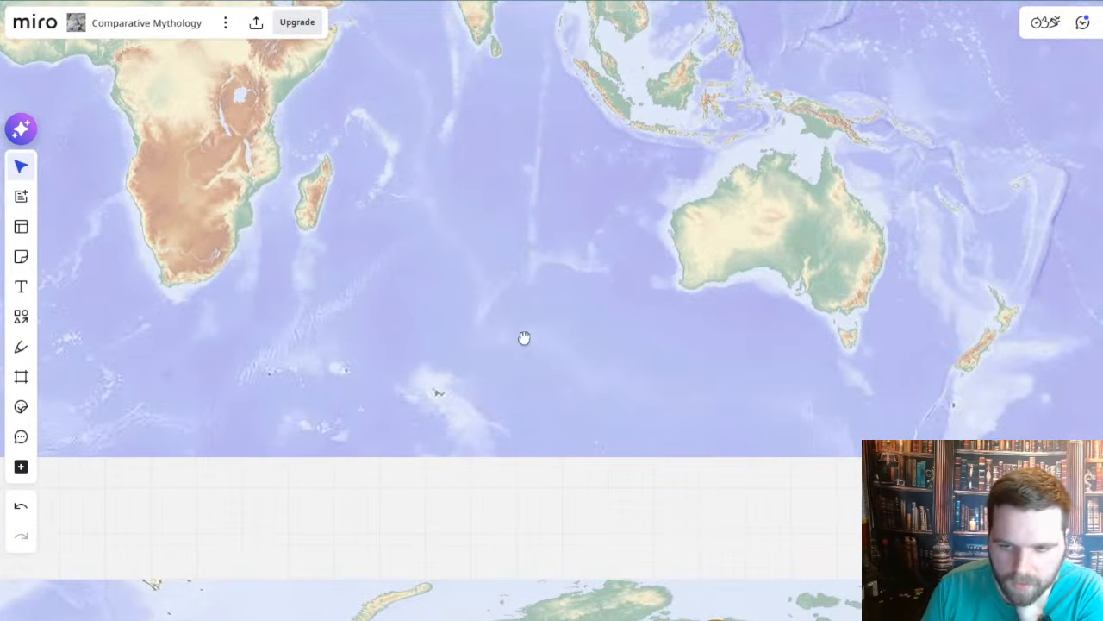
{"action": "scroll", "coordinate": [736, 384], "scroll_direction": "down", "scroll_amount": 3}
{"action": "scroll", "coordinate": [672, 387], "scroll_direction": "right", "scroll_amount": 5}
{"action": "scroll", "coordinate": [724, 425], "scroll_direction": "down", "scroll_amount": 1}
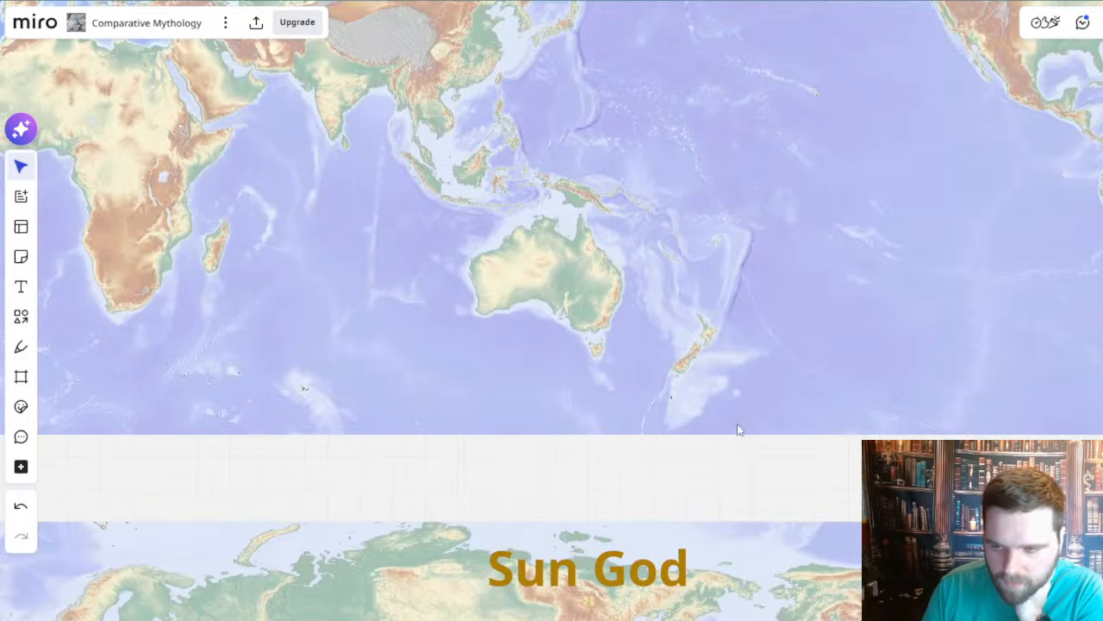
{"action": "scroll", "coordinate": [588, 365], "scroll_direction": "right", "scroll_amount": 10}
{"action": "scroll", "coordinate": [588, 364], "scroll_direction": "down", "scroll_amount": 2}
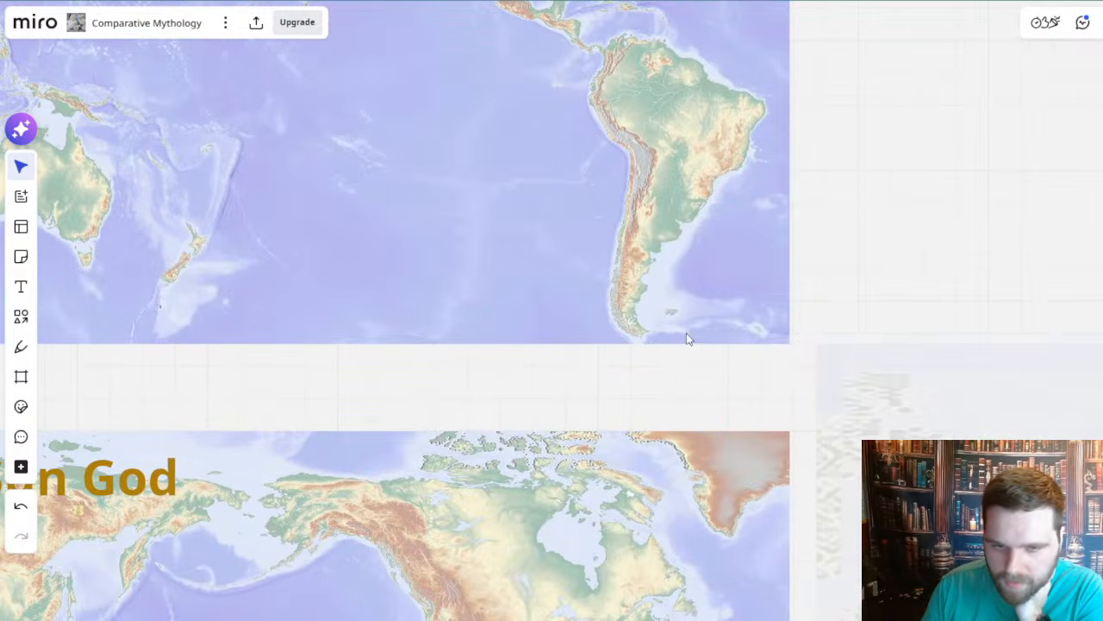
{"action": "scroll", "coordinate": [803, 337], "scroll_direction": "left", "scroll_amount": 10}
{"action": "scroll", "coordinate": [802, 337], "scroll_direction": "up", "scroll_amount": 2}
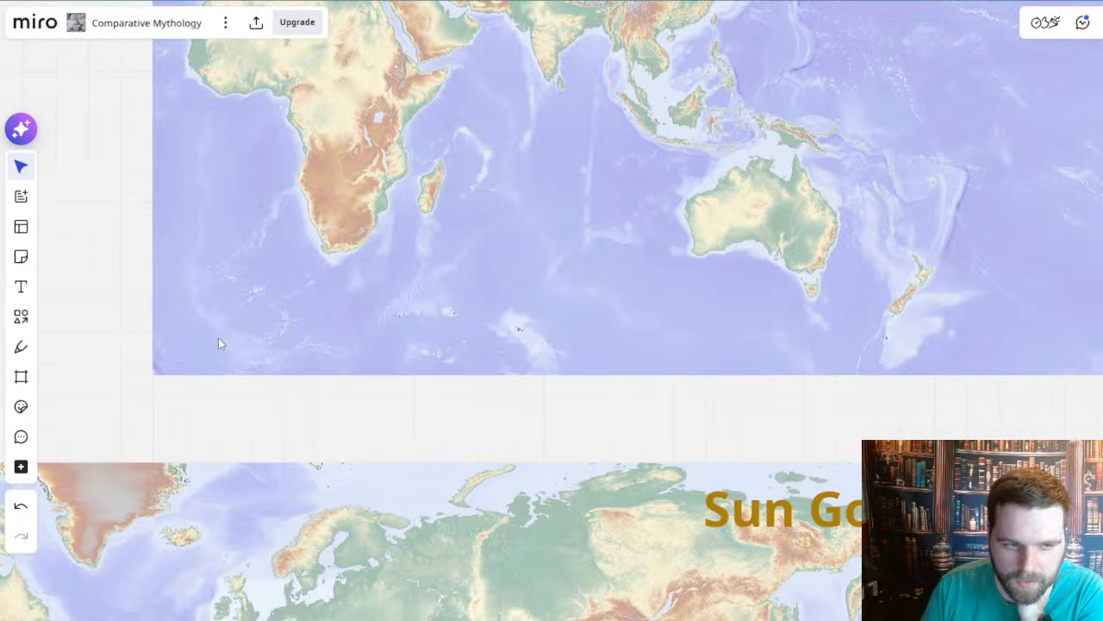
{"action": "left_click_drag", "start_coordinate": [1098, 334], "coordinate": [611, 313]}
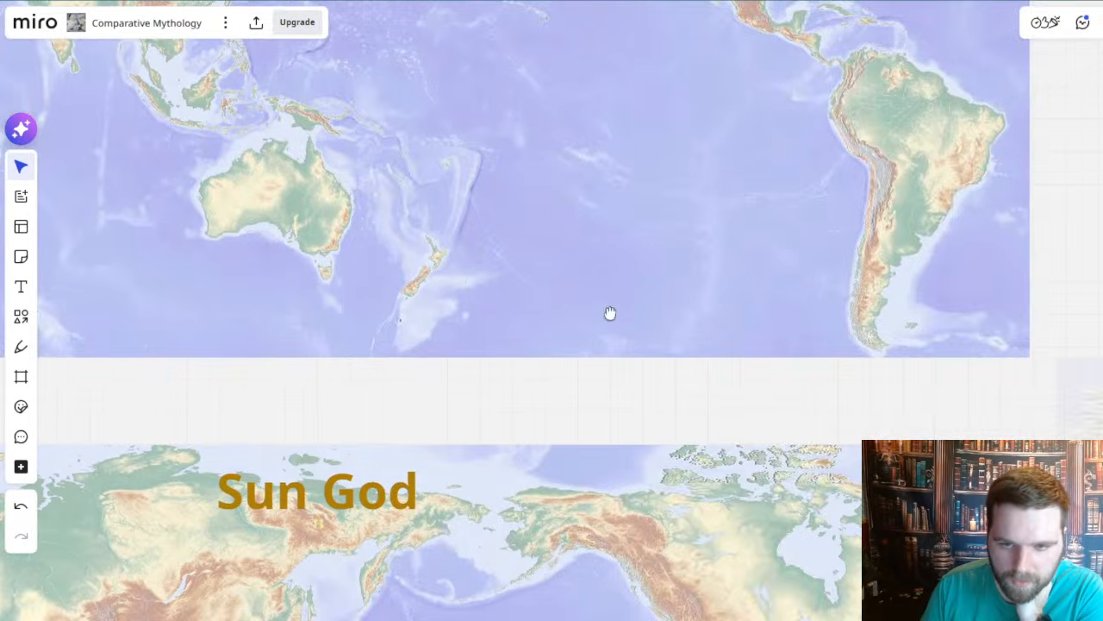
- Look over Africa and its surrounding seas, ending at the Roman and Greek wind labels in the Mediterranean
{"action": "scroll", "coordinate": [611, 314], "scroll_direction": "down", "scroll_amount": 3}
{"action": "left_click_drag", "start_coordinate": [540, 307], "coordinate": [844, 85]}
{"action": "scroll", "coordinate": [798, 95], "scroll_direction": "down", "scroll_amount": 3}
{"action": "left_click_drag", "start_coordinate": [628, 103], "coordinate": [635, 365]}
{"action": "scroll", "coordinate": [466, 231], "scroll_direction": "up", "scroll_amount": 10}
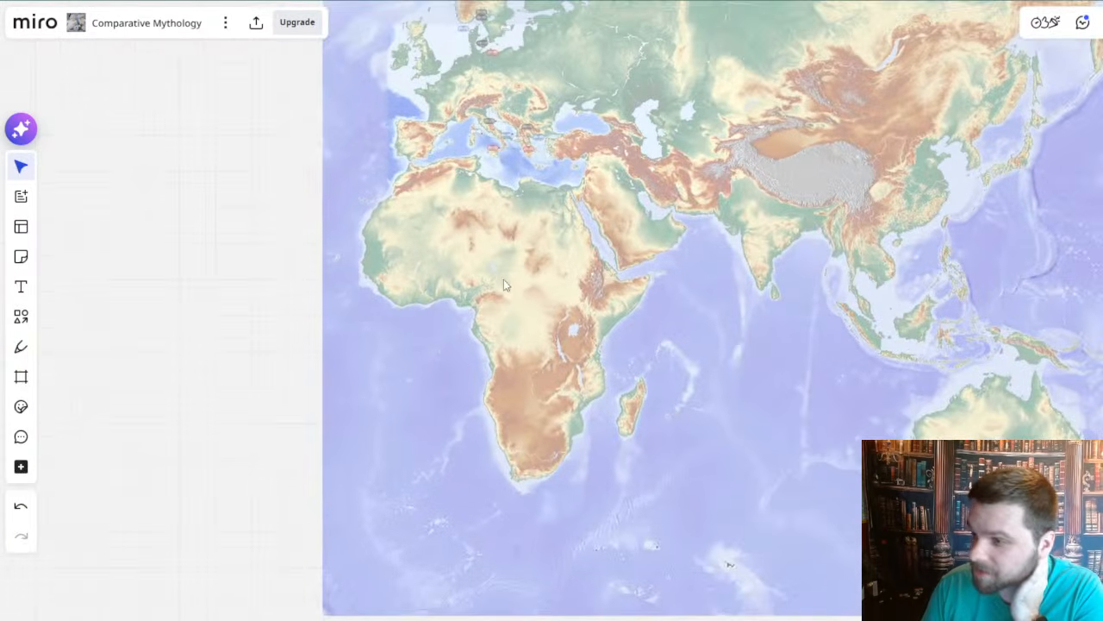
{"action": "left_click_drag", "start_coordinate": [503, 278], "coordinate": [530, 293]}
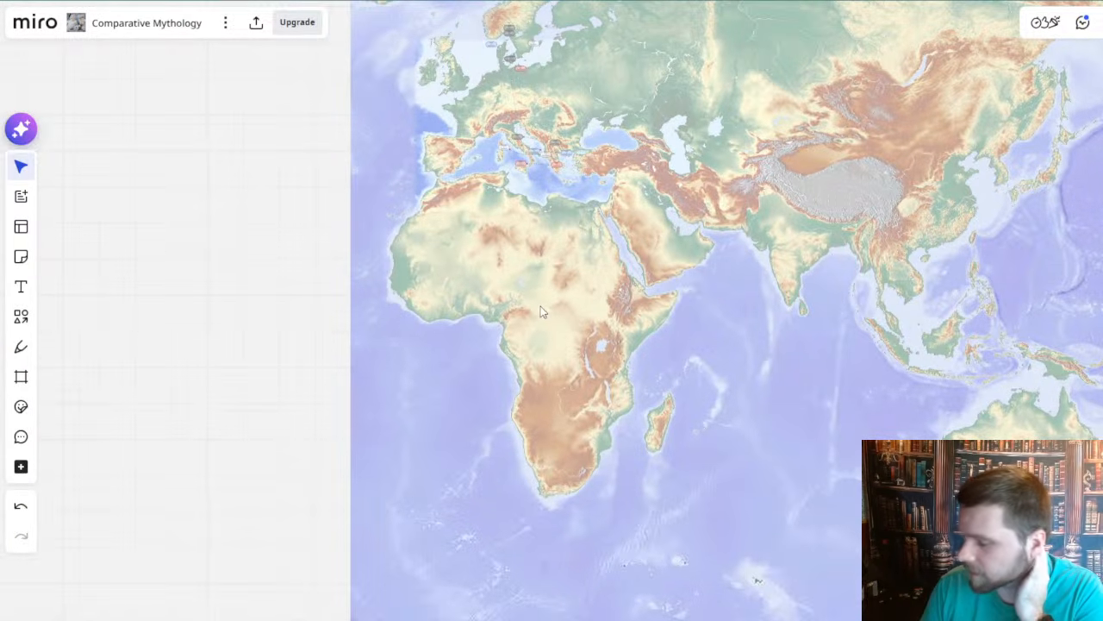
{"action": "left_click_drag", "start_coordinate": [576, 340], "coordinate": [488, 228]}
{"action": "scroll", "coordinate": [353, 193], "scroll_direction": "up", "scroll_amount": 4}
{"action": "left_click_drag", "start_coordinate": [408, 162], "coordinate": [471, 349]}
{"action": "scroll", "coordinate": [485, 99], "scroll_direction": "up", "scroll_amount": 5}
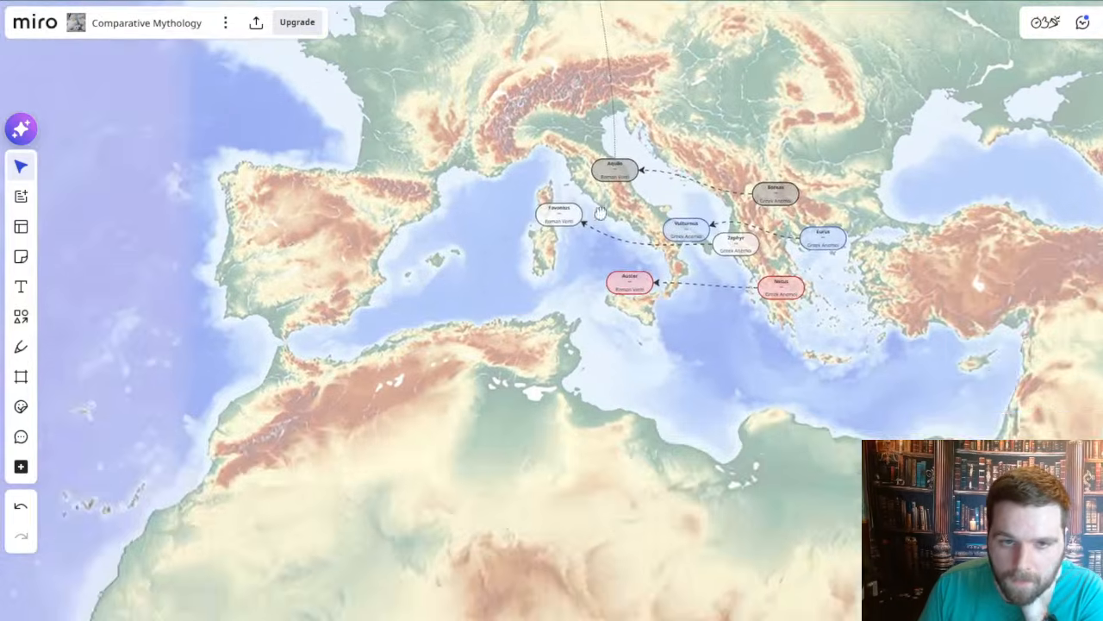
- Examine the connectors from the Greek Anemoi to the Roman winds and from Aquilo to the Norse AEgir/Agwijaz label
{"action": "left_click_drag", "start_coordinate": [602, 201], "coordinate": [515, 396]}
{"action": "left_click_drag", "start_coordinate": [601, 270], "coordinate": [613, 332]}
{"action": "scroll", "coordinate": [573, 197], "scroll_direction": "up", "scroll_amount": 2}
{"action": "left_click_drag", "start_coordinate": [633, 229], "coordinate": [644, 354]}
{"action": "left_click_drag", "start_coordinate": [668, 436], "coordinate": [618, 326]}
{"action": "left_click_drag", "start_coordinate": [659, 380], "coordinate": [561, 278]}
{"action": "scroll", "coordinate": [595, 293], "scroll_direction": "down", "scroll_amount": 1}
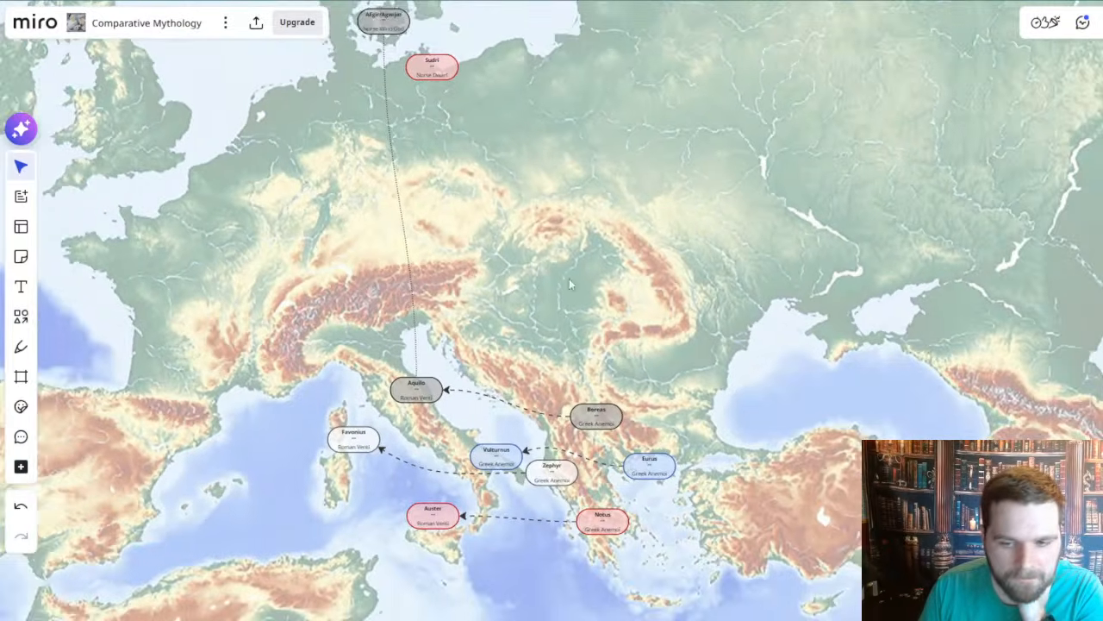
{"action": "left_click_drag", "start_coordinate": [646, 302], "coordinate": [524, 257]}
{"action": "left_click_drag", "start_coordinate": [560, 300], "coordinate": [694, 365]}
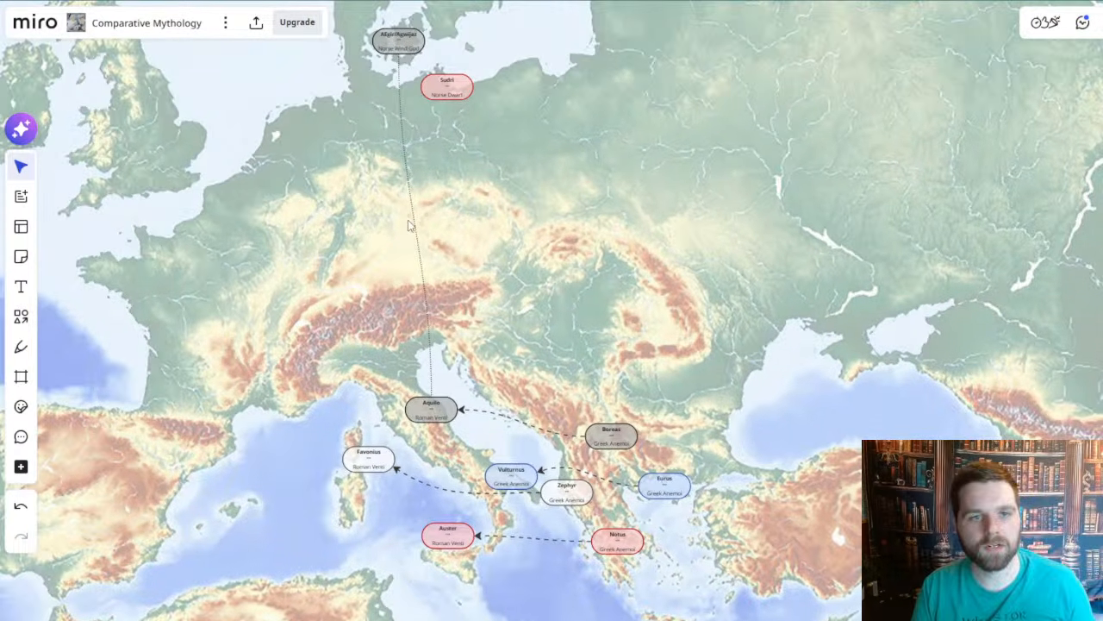
- View the pantheon comparison table from the Greek Pillars row, showing the Cold, Wet, Hot, Dry and Center columns
{"action": "left_click_drag", "start_coordinate": [407, 218], "coordinate": [485, 605]}
{"action": "mouse_move", "coordinate": [509, 198]}
{"action": "left_mouse_down"}
{"action": "mouse_move", "coordinate": [573, 578]}
{"action": "mouse_move", "coordinate": [625, 591]}
{"action": "left_mouse_up"}
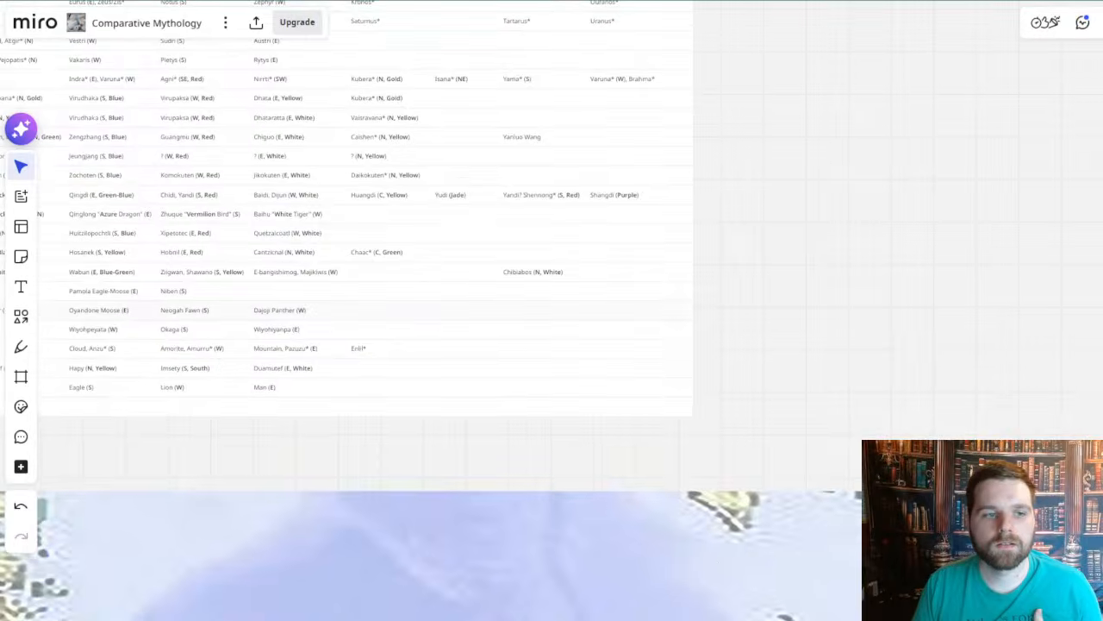
{"action": "left_click_drag", "start_coordinate": [302, 310], "coordinate": [701, 436]}
{"action": "scroll", "coordinate": [412, 99], "scroll_direction": "up", "scroll_amount": 4}
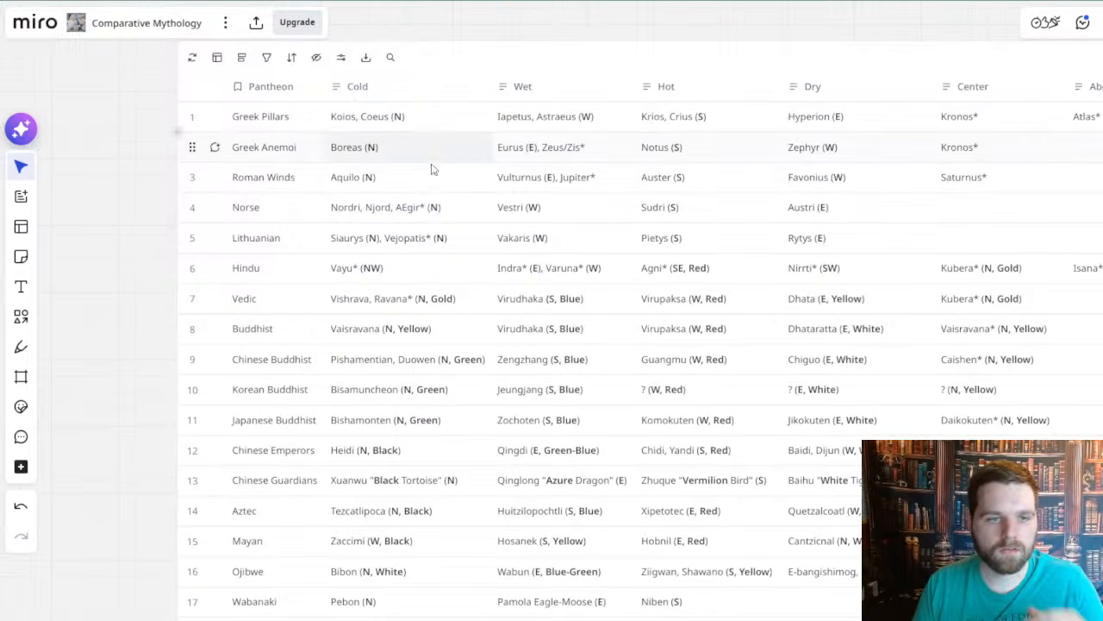
- Read the pantheon comparison table from the Greek Pillars row, across the Cold, Wet, Hot and Dry columns
{"action": "left_click_drag", "start_coordinate": [418, 250], "coordinate": [423, 291]}
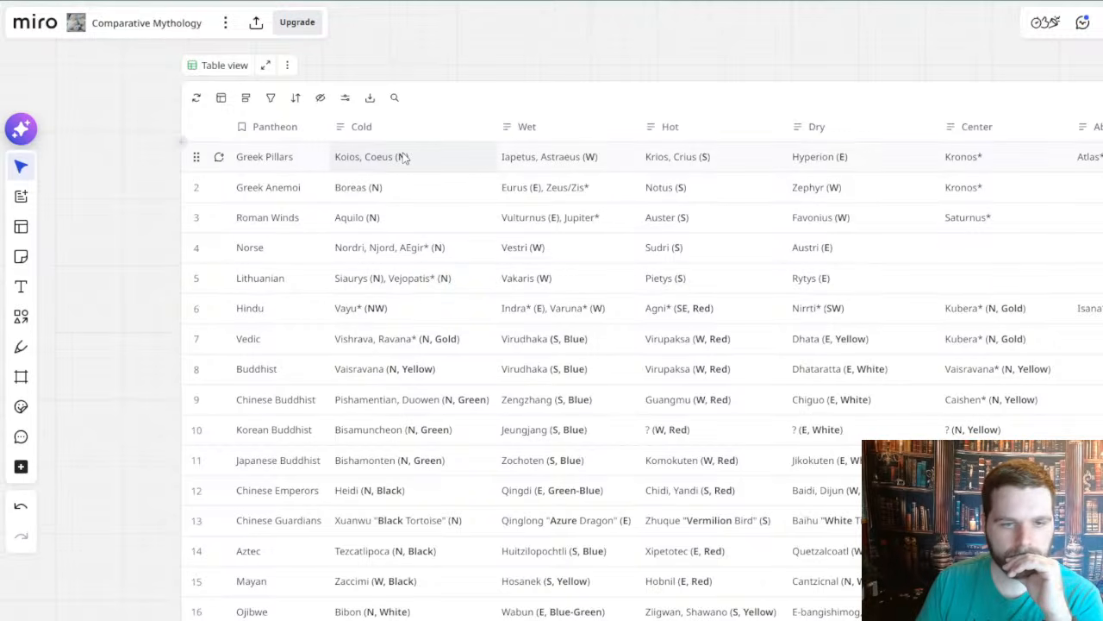
{"action": "left_click_drag", "start_coordinate": [403, 157], "coordinate": [378, 197]}
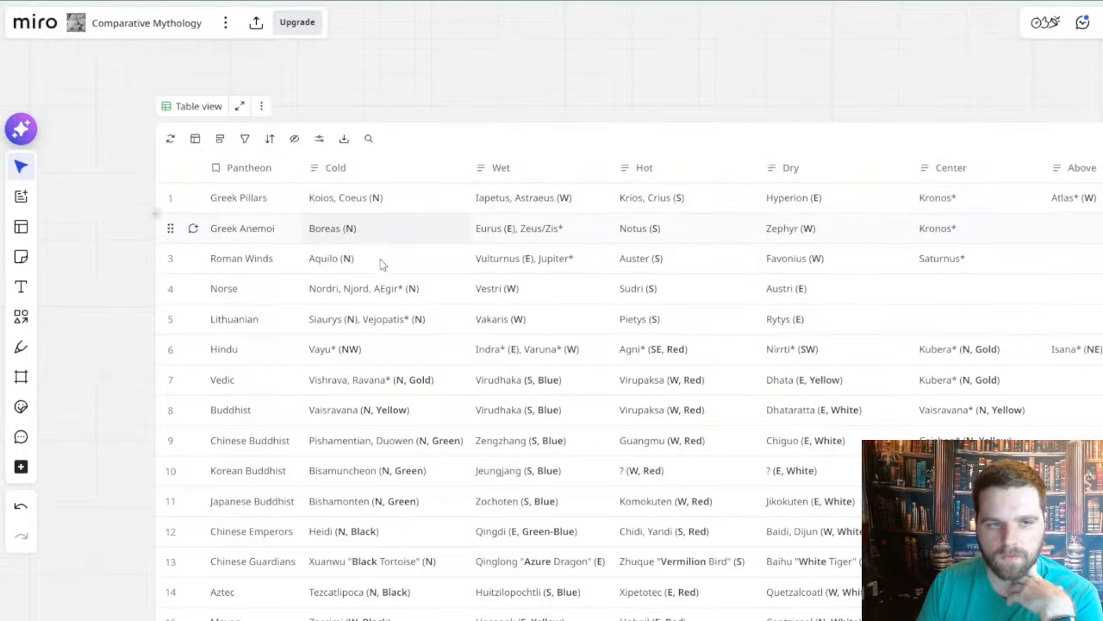
{"action": "left_click_drag", "start_coordinate": [387, 235], "coordinate": [367, 268]}
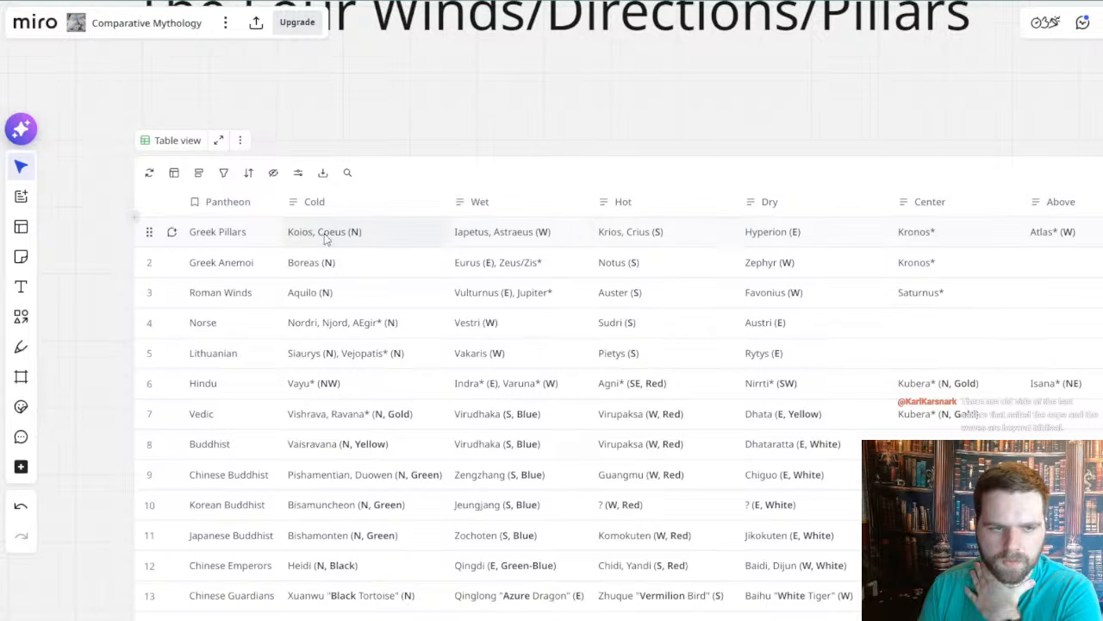
{"action": "mouse_move", "coordinate": [834, 326]}
{"action": "left_mouse_down"}
{"action": "mouse_move", "coordinate": [721, 351]}
{"action": "mouse_move", "coordinate": [722, 360]}
{"action": "left_mouse_up"}
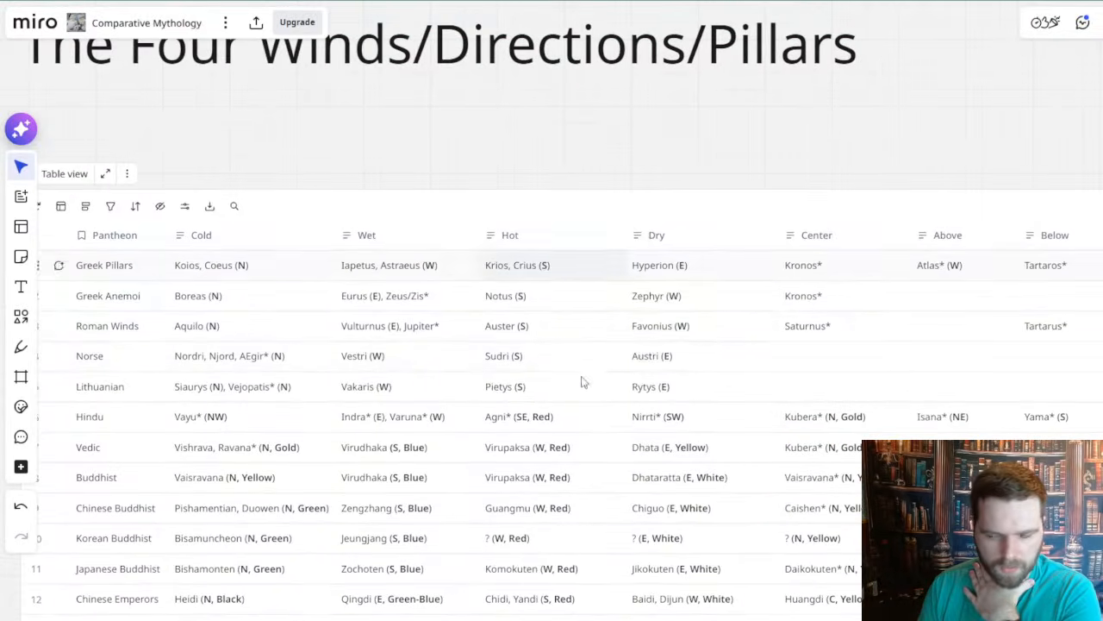
{"action": "left_click_drag", "start_coordinate": [581, 380], "coordinate": [552, 345]}
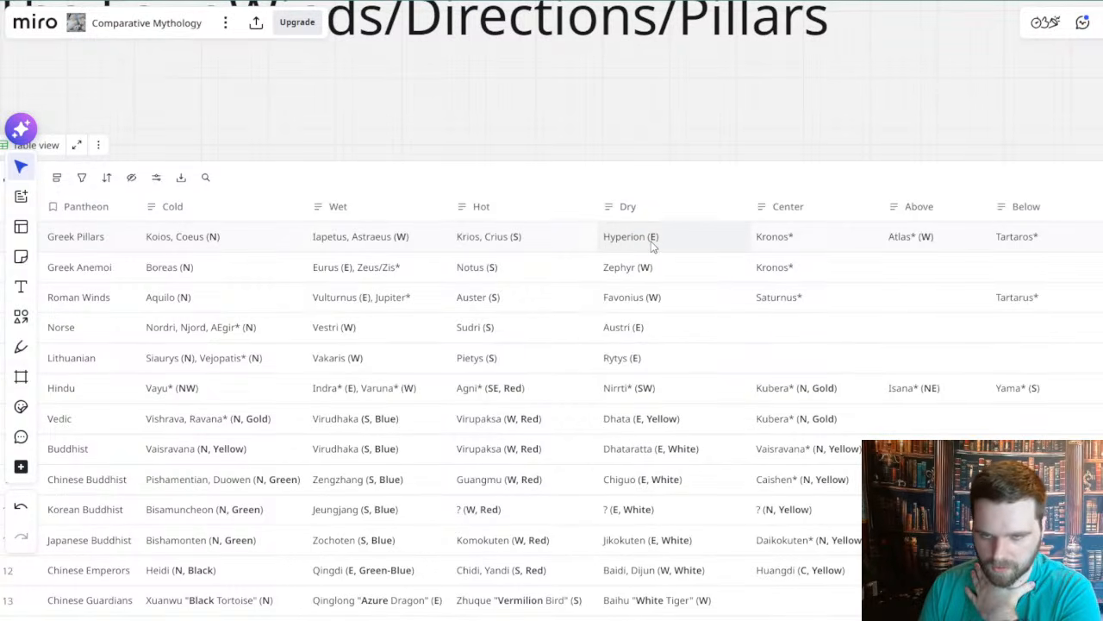
{"action": "scroll", "coordinate": [565, 257], "scroll_direction": "down", "scroll_amount": 6}
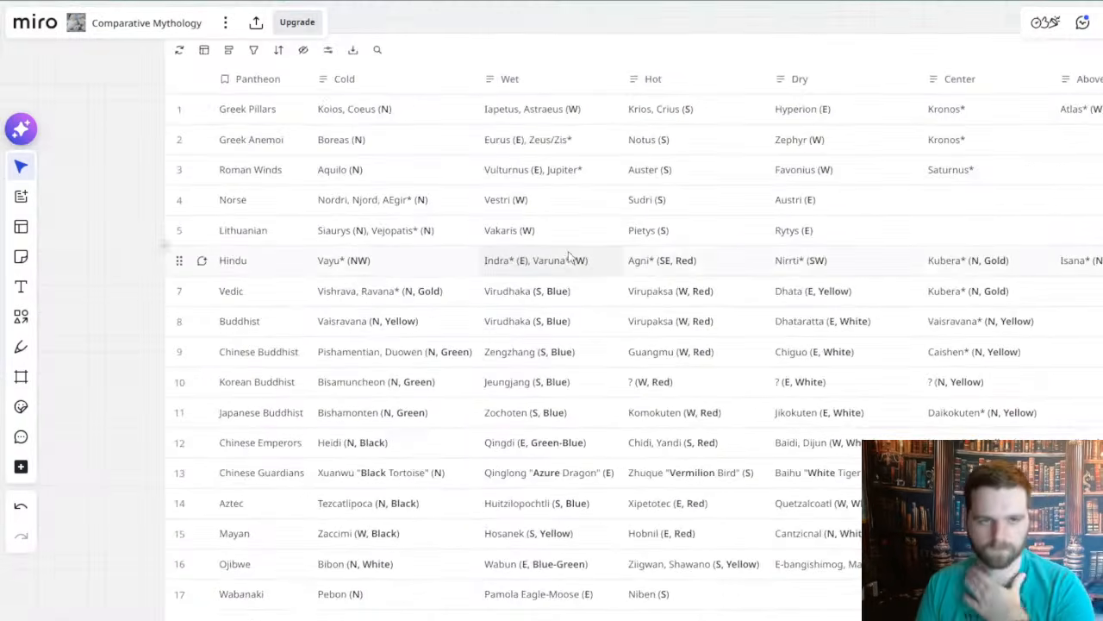
- Go back to the world map and examine the Roman and Greek wind labels around the Mediterranean
{"action": "left_click_drag", "start_coordinate": [369, 366], "coordinate": [319, 64]}
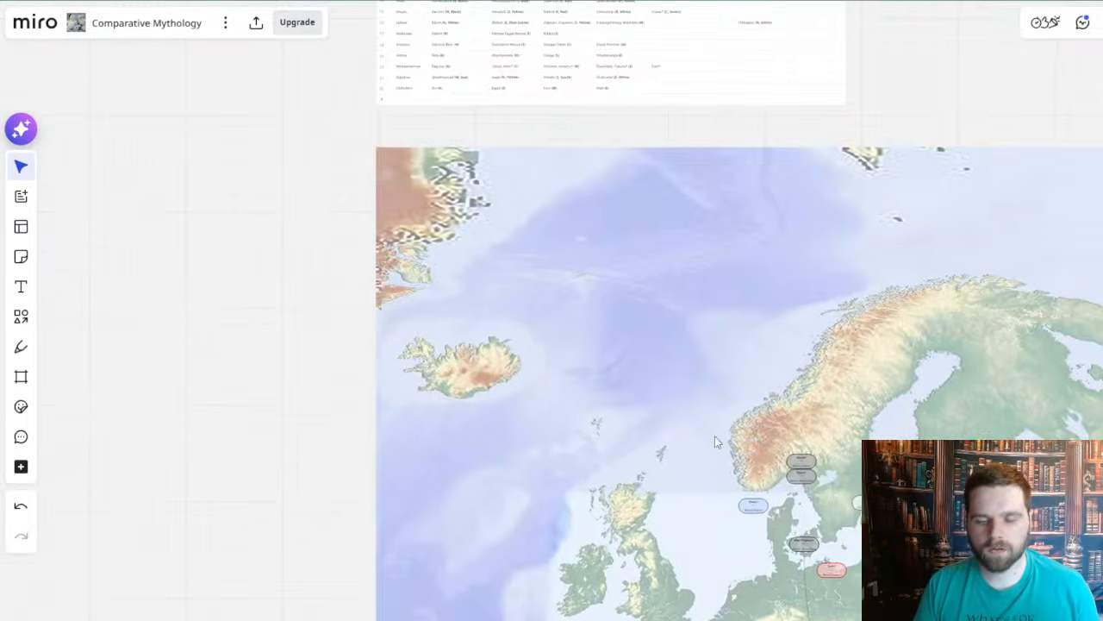
{"action": "left_click_drag", "start_coordinate": [715, 436], "coordinate": [586, 128]}
{"action": "scroll", "coordinate": [753, 450], "scroll_direction": "up", "scroll_amount": 5}
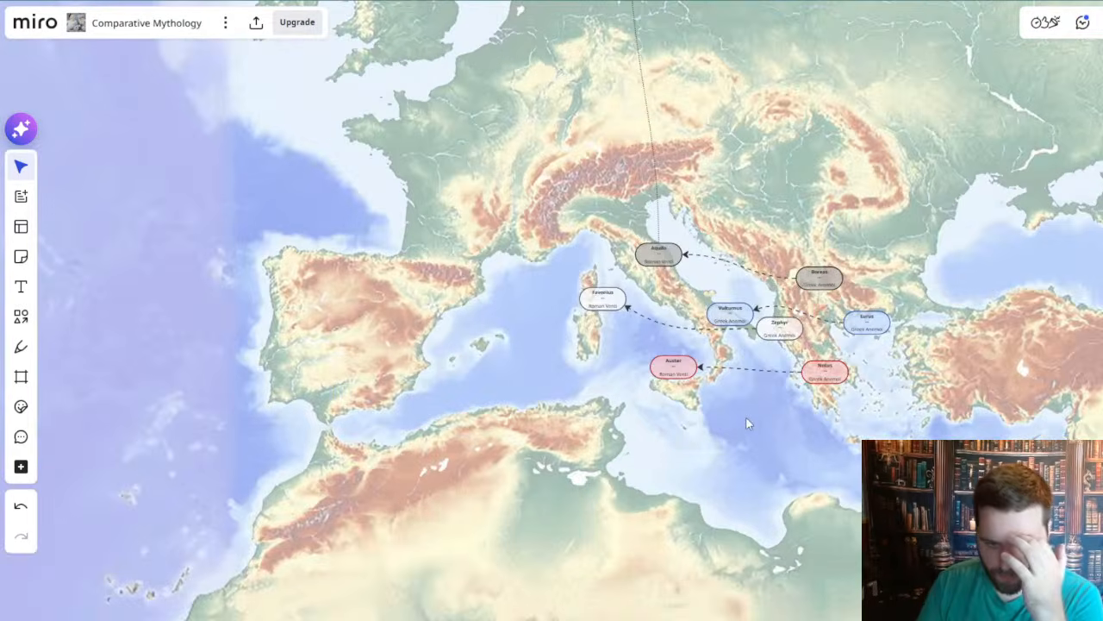
{"action": "scroll", "coordinate": [745, 416], "scroll_direction": "up", "scroll_amount": 2}
{"action": "left_click_drag", "start_coordinate": [795, 395], "coordinate": [719, 423]}
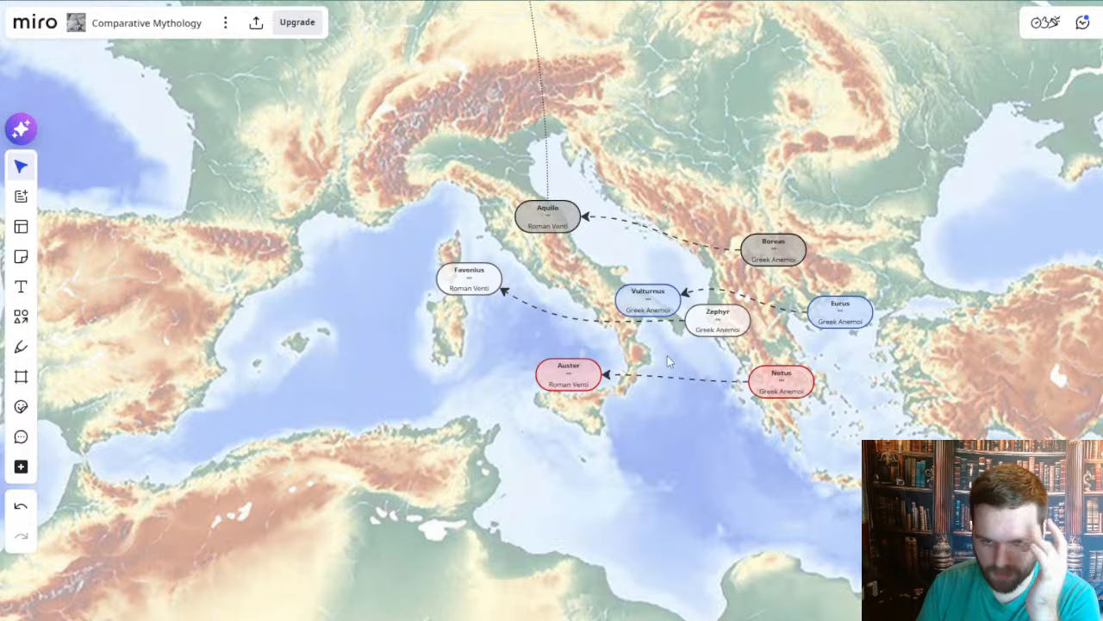
{"action": "left_click_drag", "start_coordinate": [693, 451], "coordinate": [598, 366]}
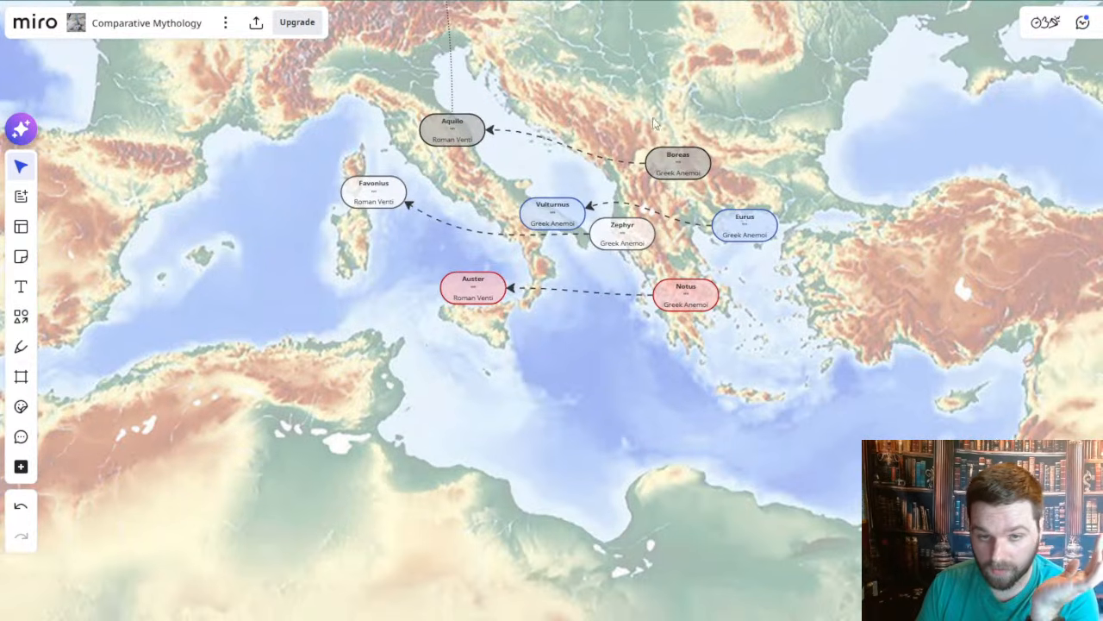
{"action": "left_click_drag", "start_coordinate": [710, 365], "coordinate": [738, 380]}
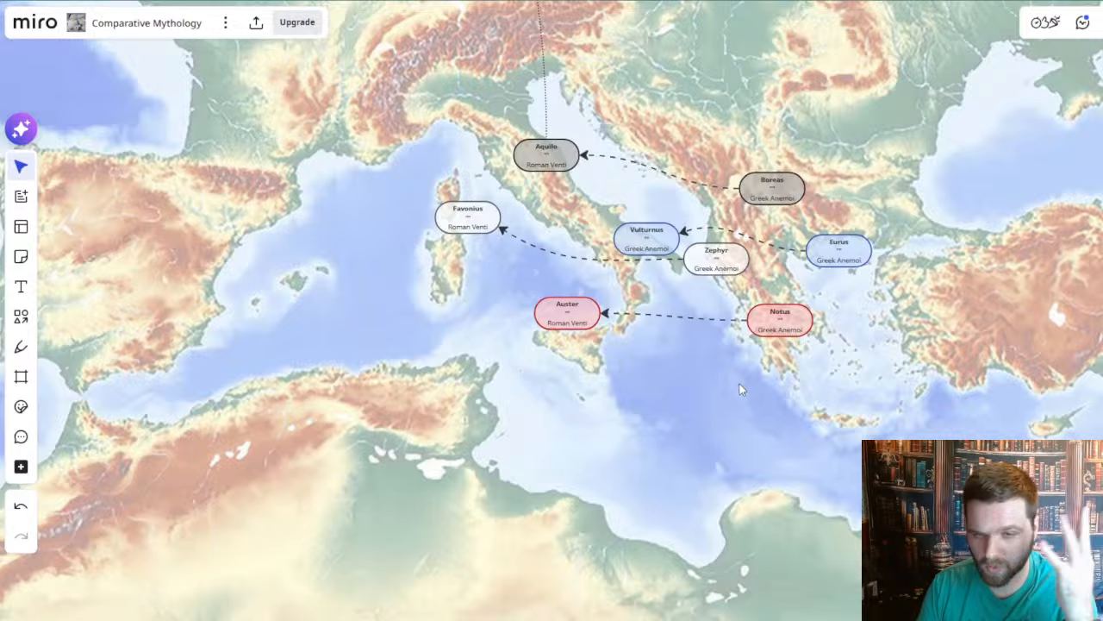
- Compare the placement of the Norse dwarf and wind god labels with the Roman and Greek winds further south
{"action": "left_click_drag", "start_coordinate": [632, 393], "coordinate": [577, 561]}
{"action": "left_click_drag", "start_coordinate": [619, 206], "coordinate": [621, 451]}
{"action": "scroll", "coordinate": [623, 402], "scroll_direction": "down", "scroll_amount": 2}
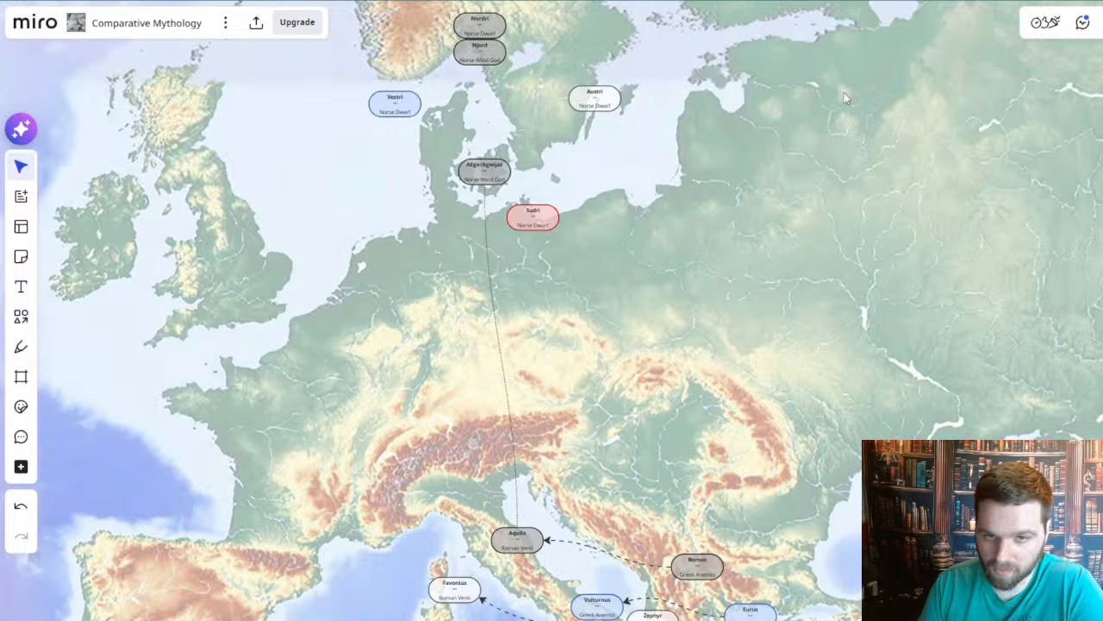
{"action": "left_click_drag", "start_coordinate": [650, 415], "coordinate": [674, 114]}
{"action": "left_click_drag", "start_coordinate": [657, 428], "coordinate": [764, 417]}
{"action": "scroll", "coordinate": [692, 438], "scroll_direction": "up", "scroll_amount": 2}
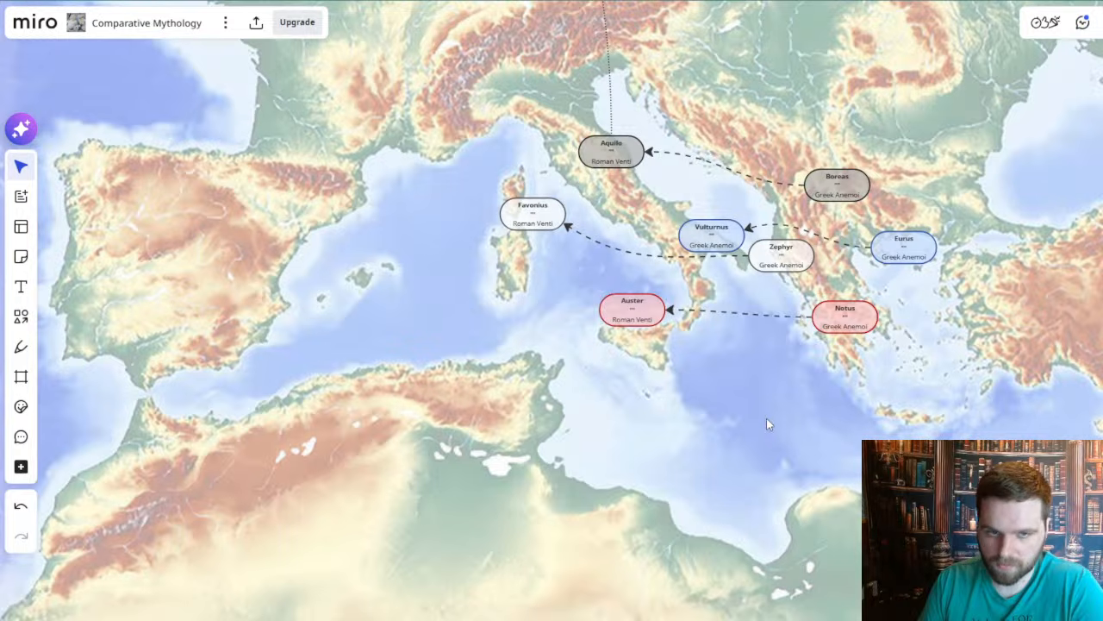
{"action": "left_click_drag", "start_coordinate": [805, 408], "coordinate": [731, 431]}
{"action": "scroll", "coordinate": [734, 410], "scroll_direction": "down", "scroll_amount": 1}
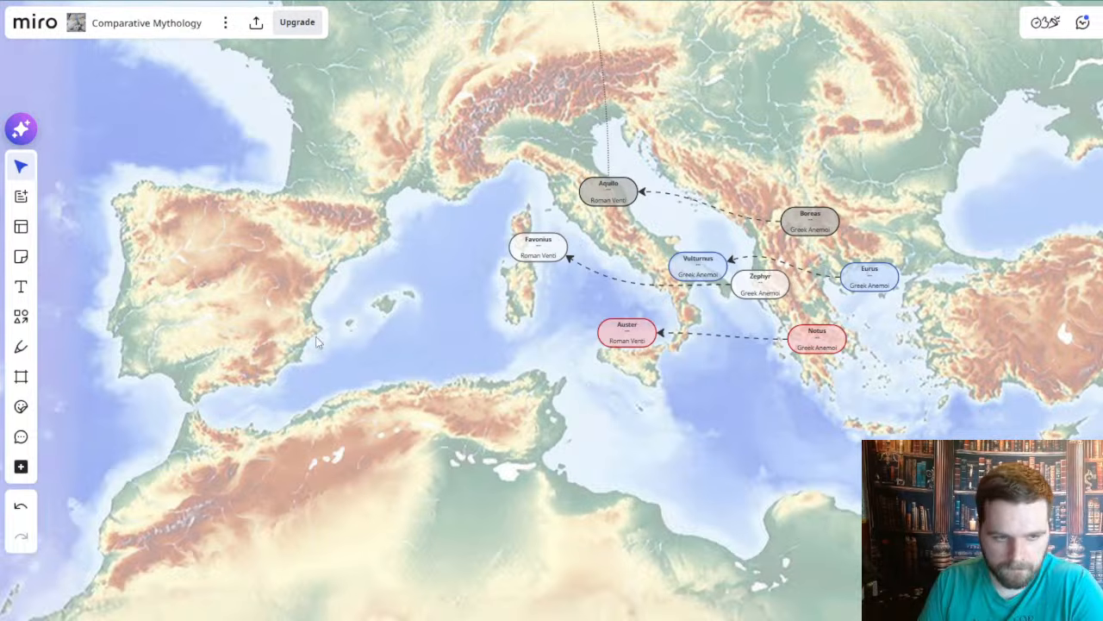
{"action": "left_click_drag", "start_coordinate": [668, 415], "coordinate": [661, 353]}
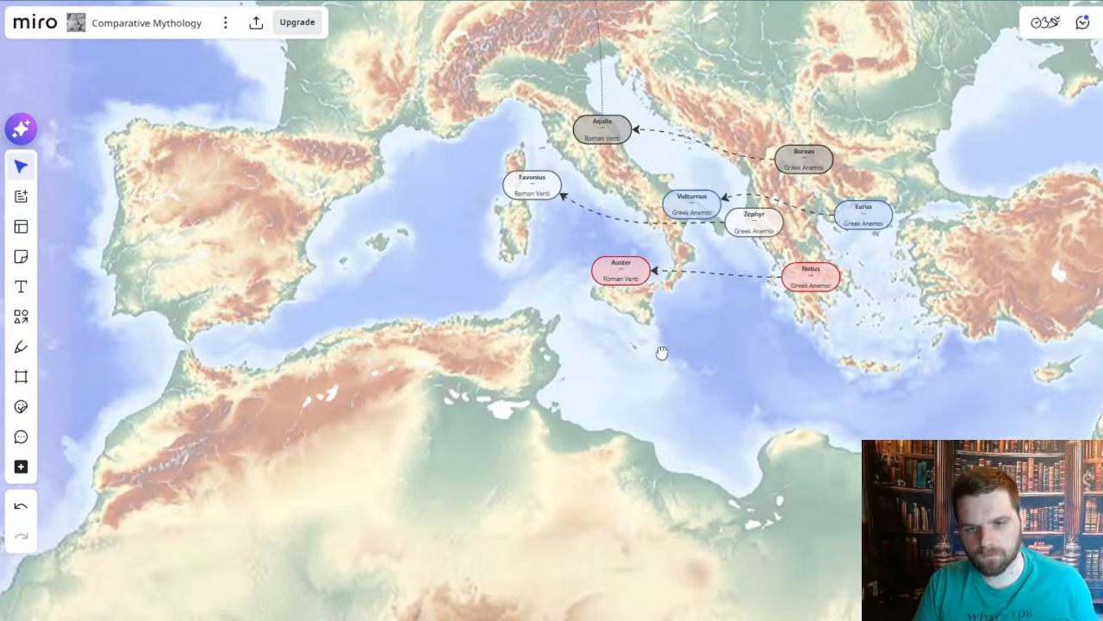
- Duplicate the red Auster label onto the North African coast south of Italy
{"action": "scroll", "coordinate": [754, 312], "scroll_direction": "up", "scroll_amount": 5}
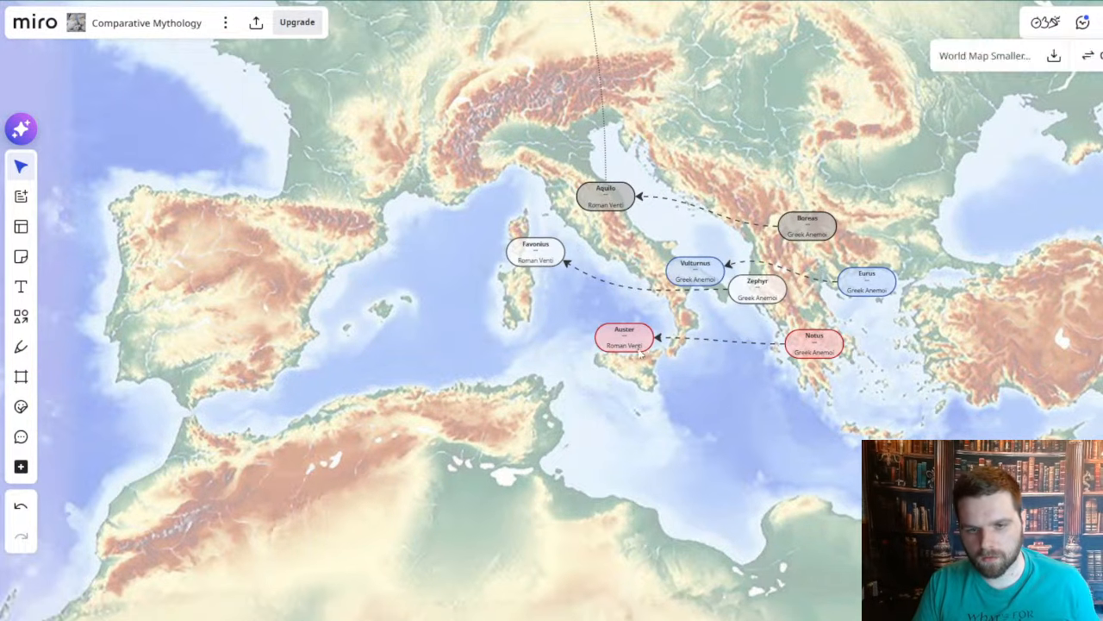
{"action": "left_click", "coordinate": [620, 337]}
{"action": "scroll", "coordinate": [623, 349], "scroll_direction": "down", "scroll_amount": 5}
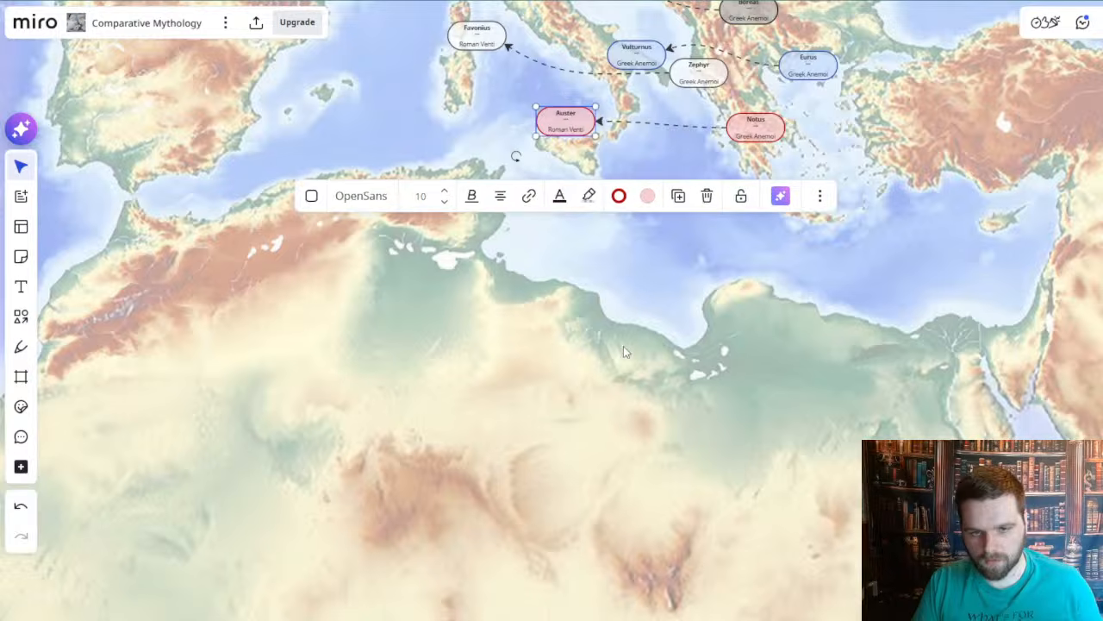
{"action": "key", "text": "ctrl+v"}
- Rename the duplicated label on the Libyan coast Krios/Crius and make that name bold
{"action": "double_click", "coordinate": [623, 338]}
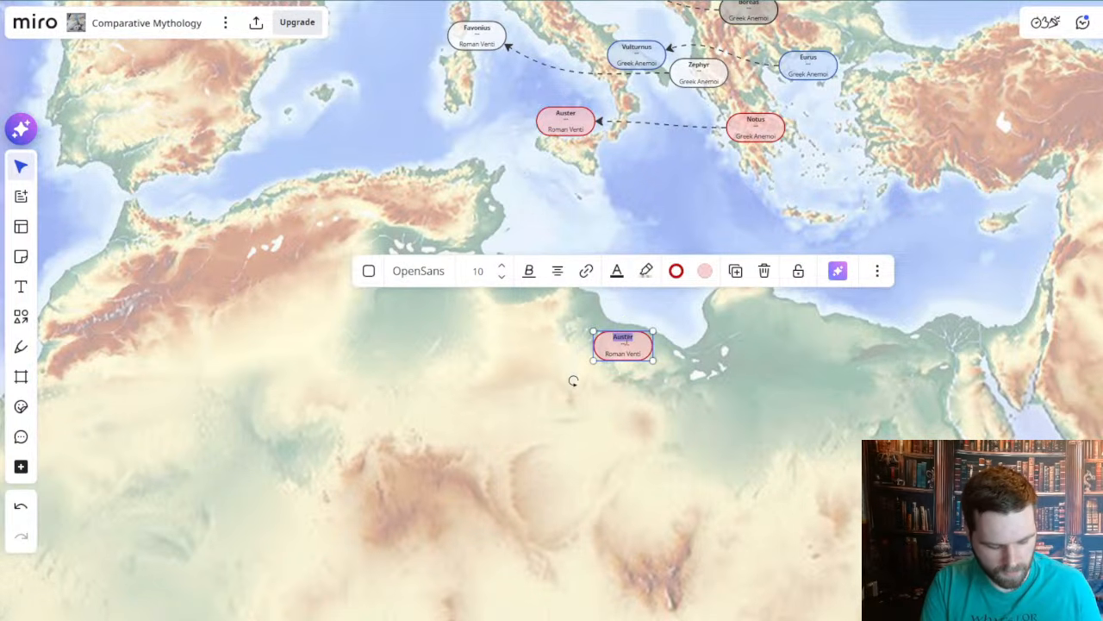
{"action": "type", "text": "Koios/"}
{"action": "key", "text": "BackSpace"}
{"action": "key", "text": "BackSpace"}
{"action": "type", "text": "*"}
{"action": "type", "text": "nep"}
{"action": "type", "text": "Cr"}
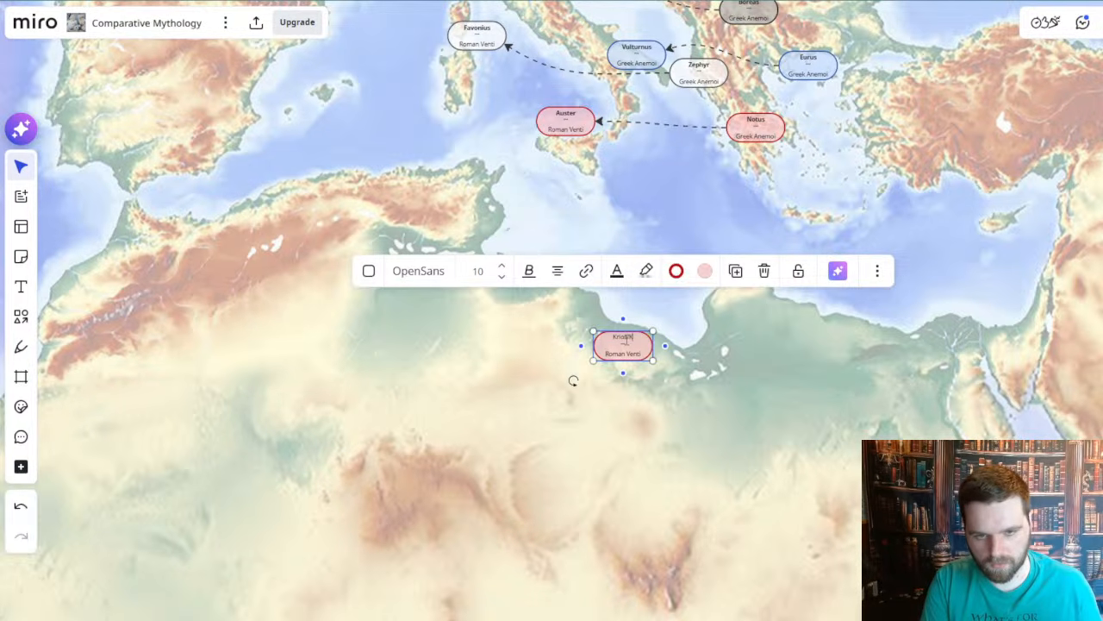
{"action": "type", "text": "ius"}
{"action": "scroll", "coordinate": [569, 385], "scroll_direction": "up", "scroll_amount": 5}
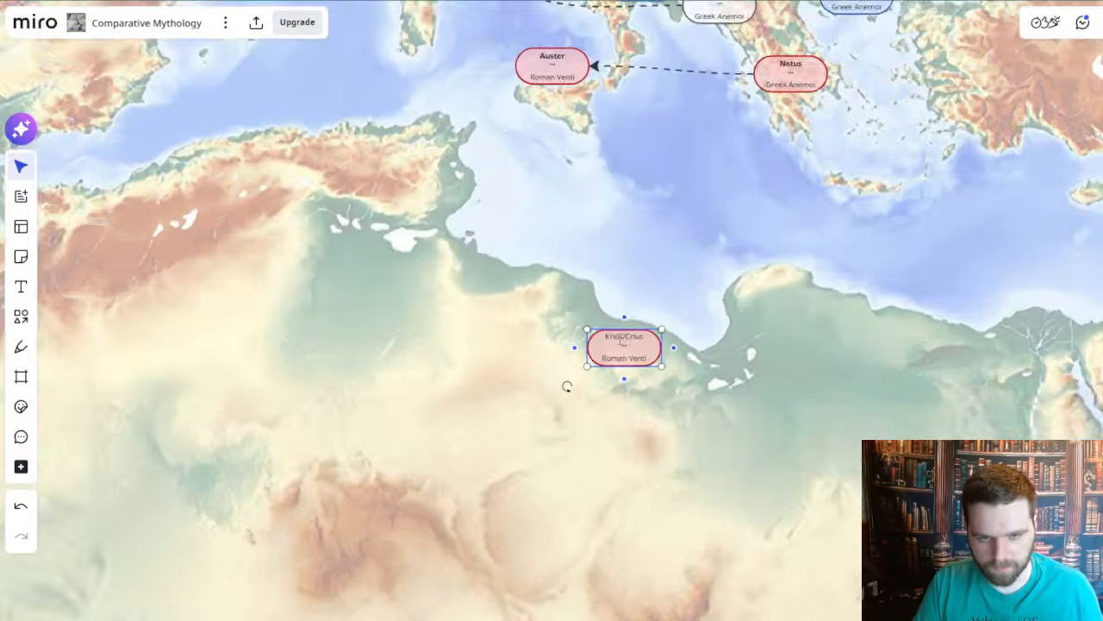
{"action": "left_click_drag", "start_coordinate": [646, 335], "coordinate": [576, 368]}
{"action": "left_click", "coordinate": [531, 265]}
- Replace the Krios/Crius label's subtitle with Titan Pillars
{"action": "left_click", "coordinate": [494, 306]}
{"action": "type", "text": "Titan P"}
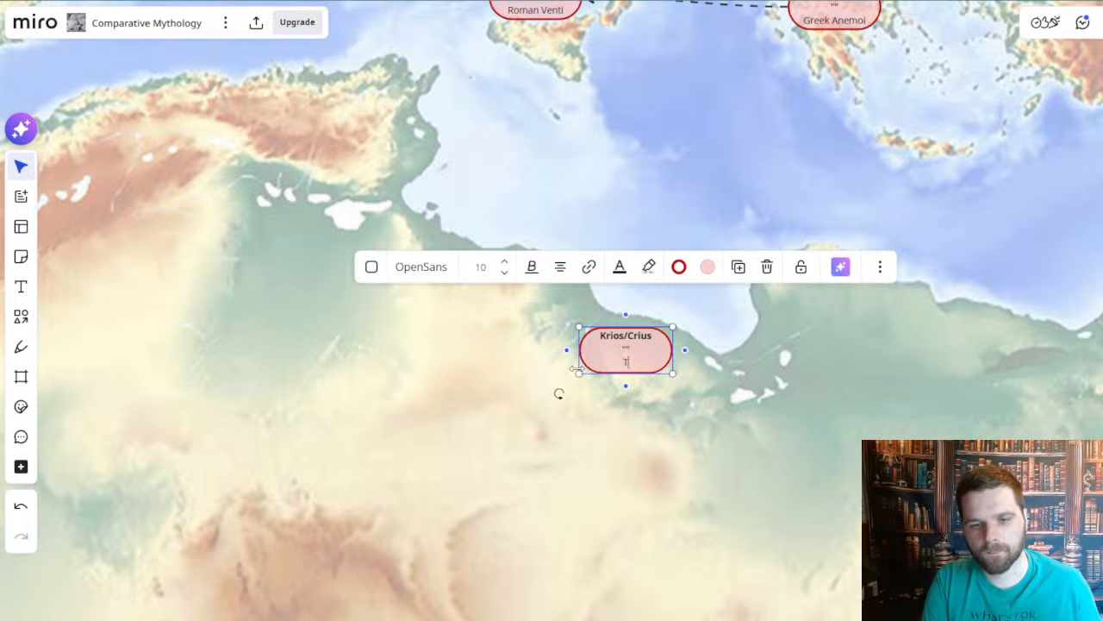
{"action": "left_click", "coordinate": [493, 409]}
{"action": "scroll", "coordinate": [500, 297], "scroll_direction": "up", "scroll_amount": 2}
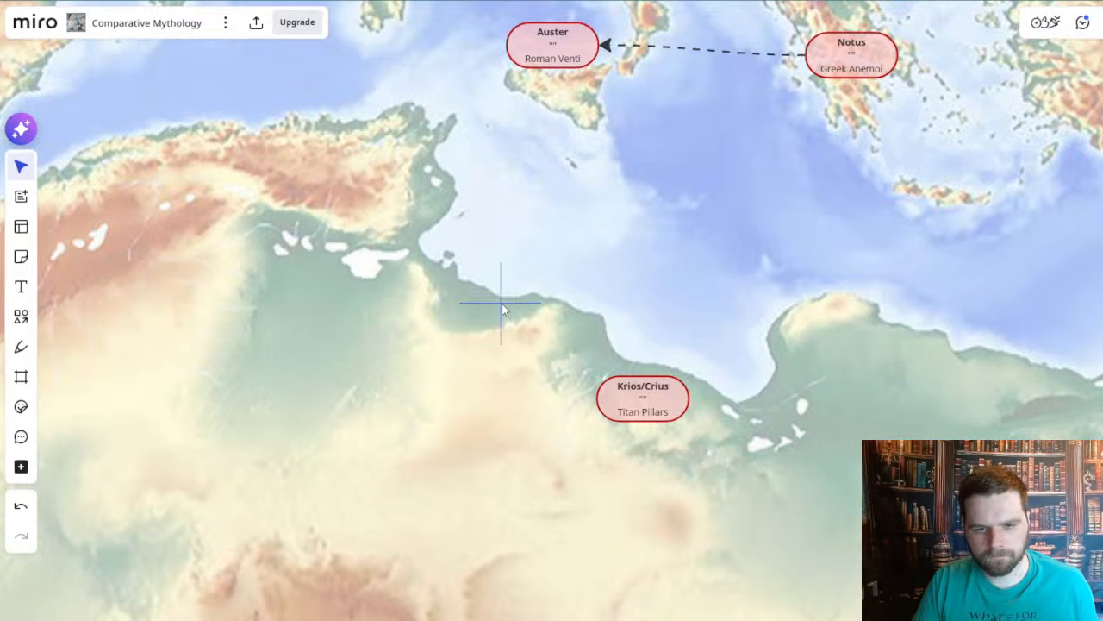
{"action": "scroll", "coordinate": [502, 306], "scroll_direction": "down", "scroll_amount": 5}
{"action": "left_click", "coordinate": [585, 358]}
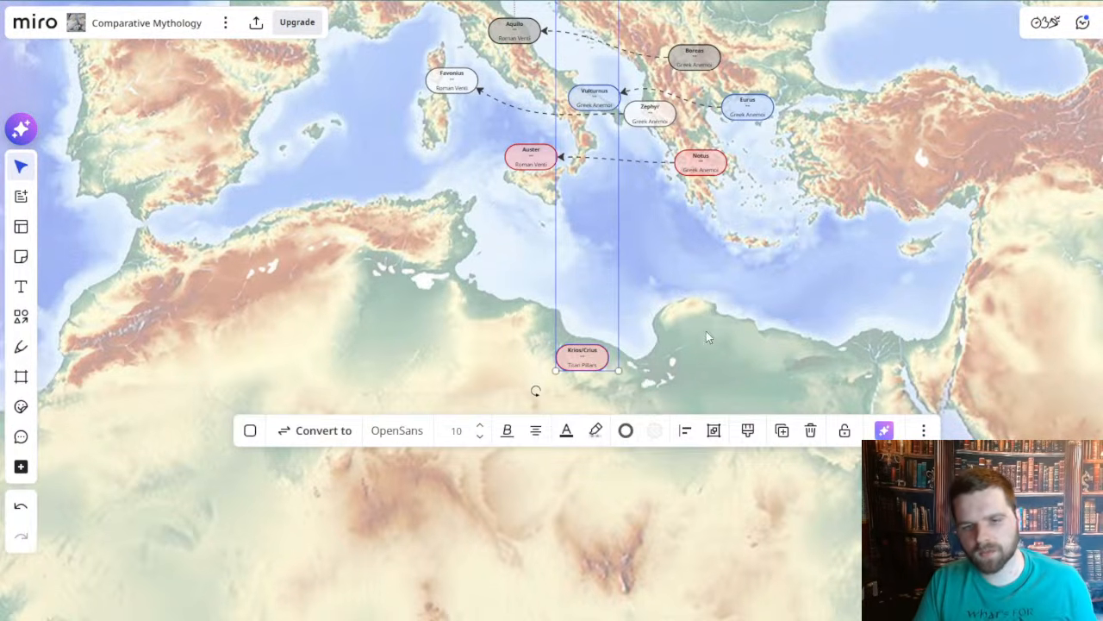
{"action": "left_click", "coordinate": [672, 263]}
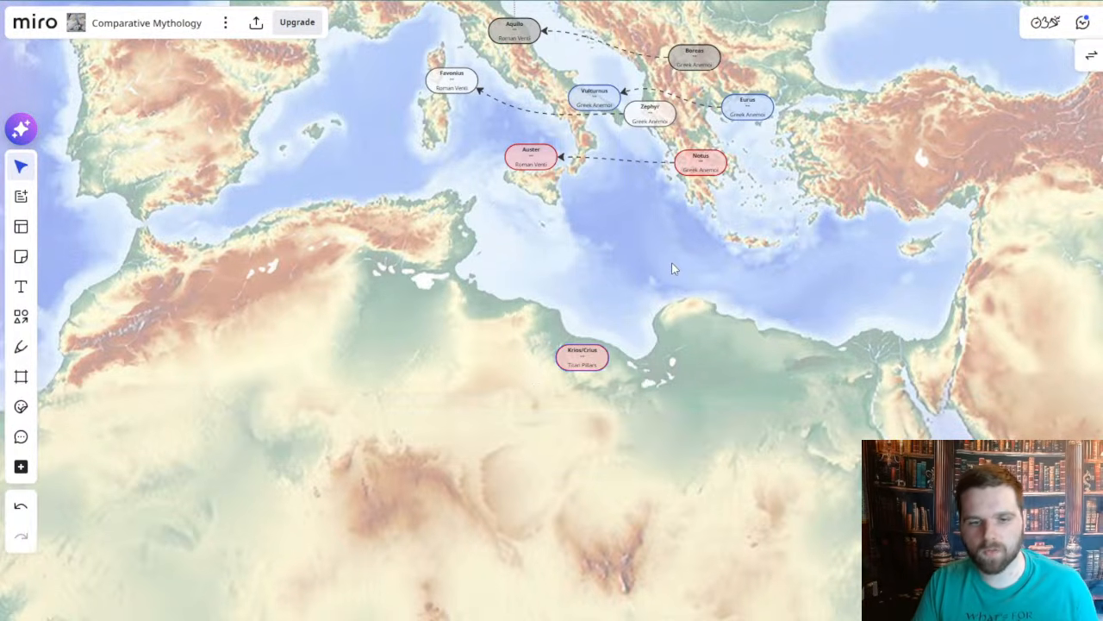
{"action": "left_click", "coordinate": [596, 352]}
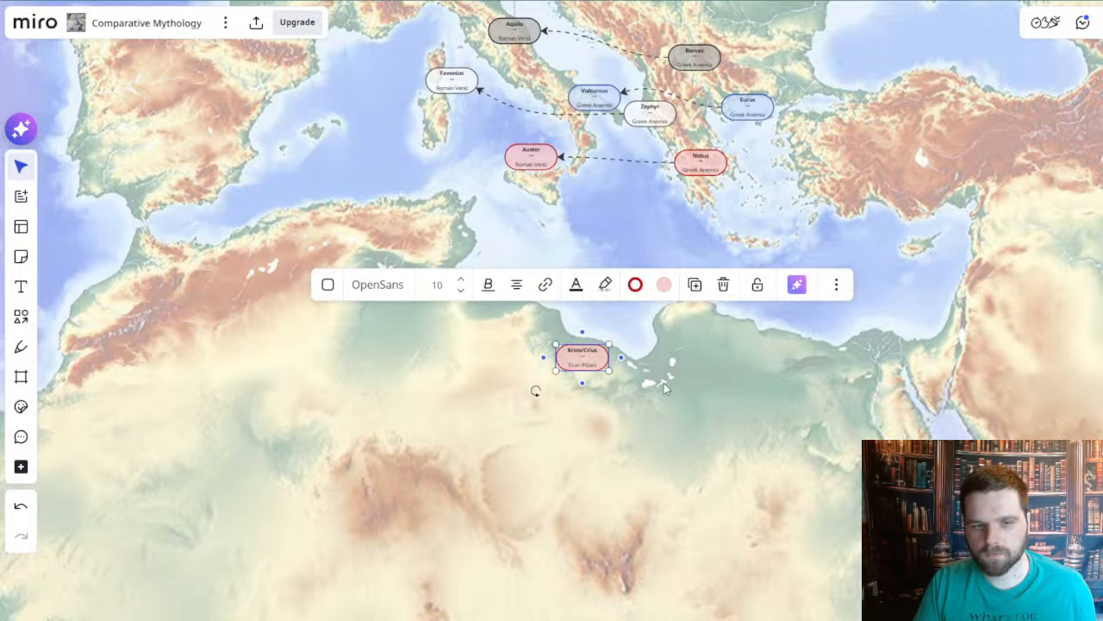
{"action": "left_click", "coordinate": [664, 383]}
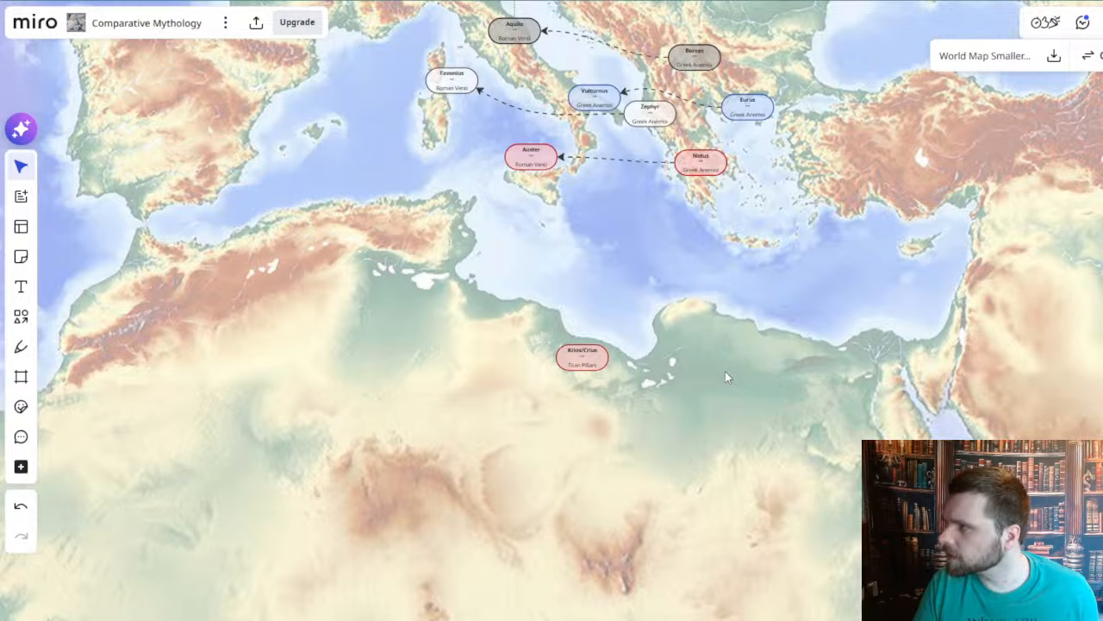
{"action": "left_click_drag", "start_coordinate": [722, 383], "coordinate": [752, 410]}
{"action": "left_click", "coordinate": [602, 392]}
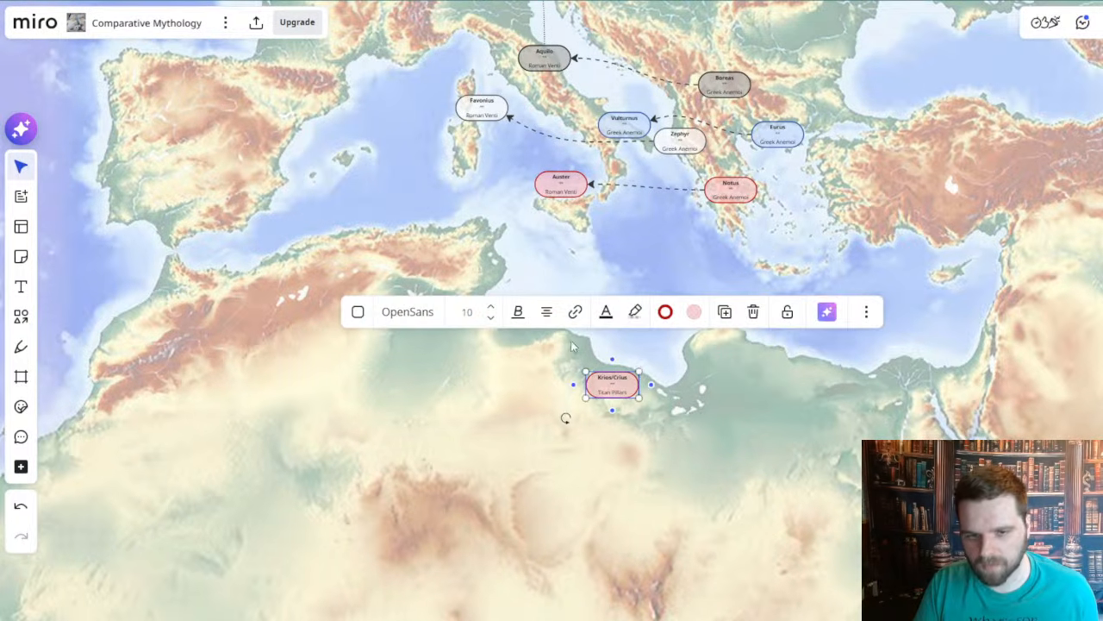
{"action": "left_click", "coordinate": [699, 420]}
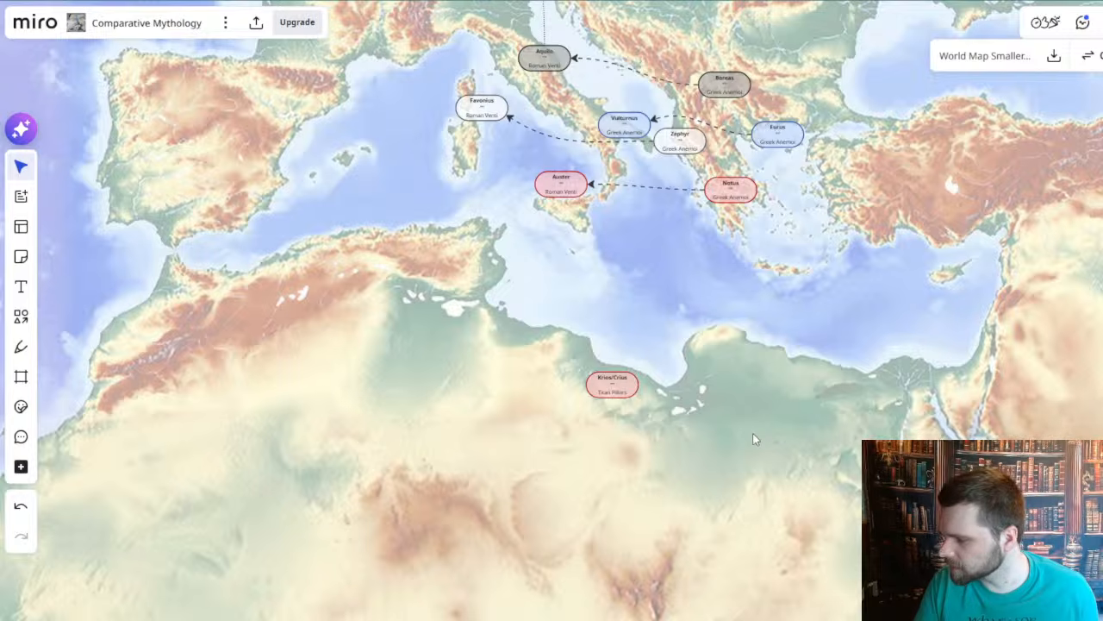
{"action": "left_click_drag", "start_coordinate": [752, 440], "coordinate": [743, 454]}
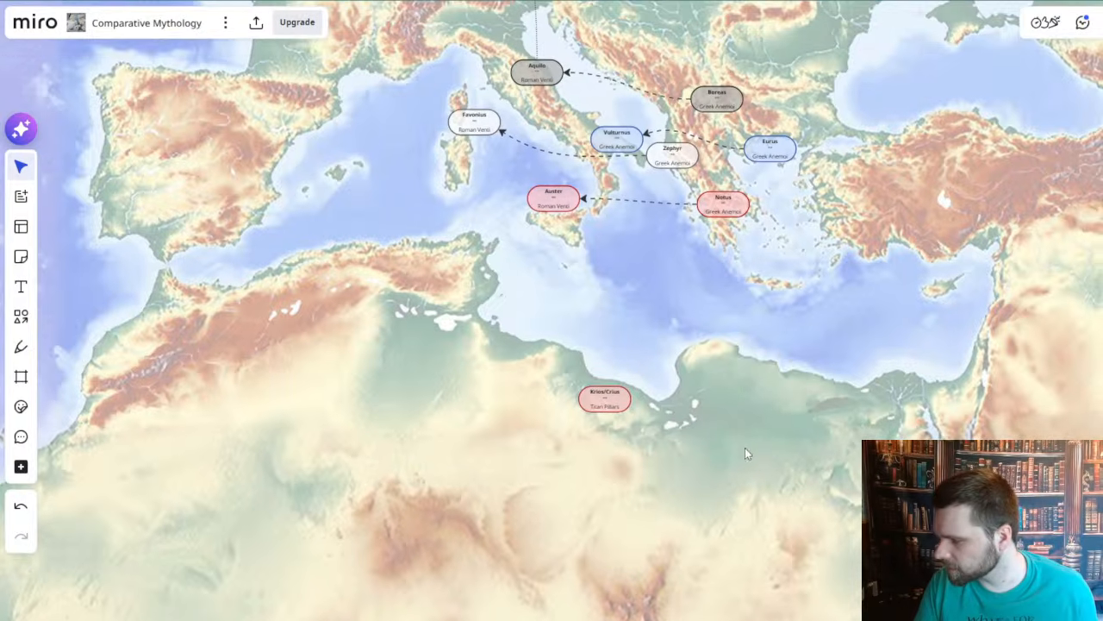
{"action": "left_click", "coordinate": [605, 401]}
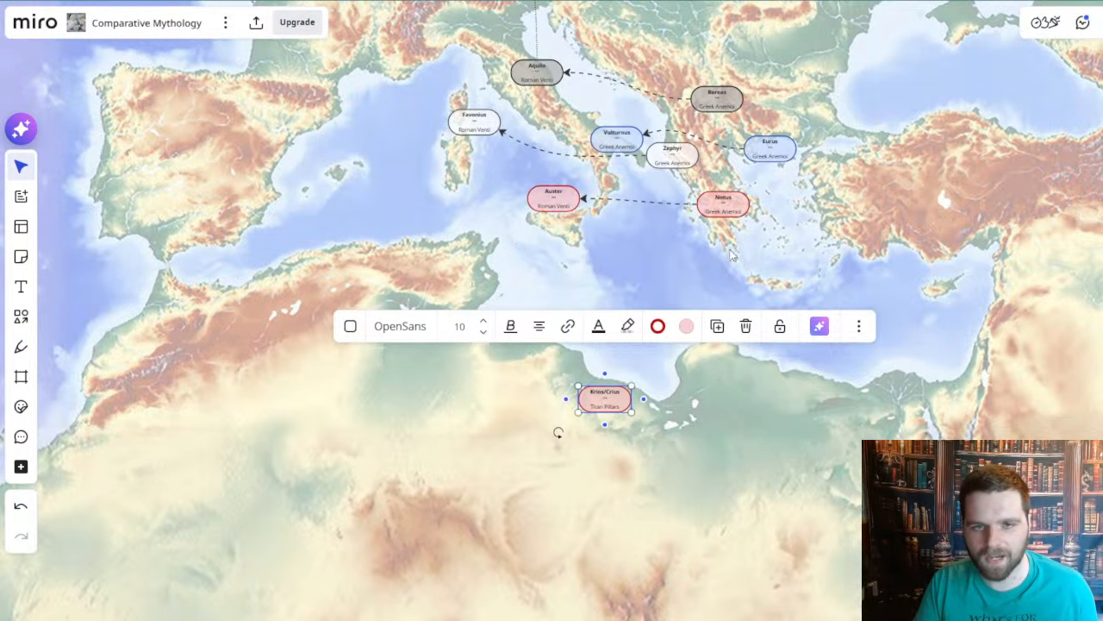
- Duplicate the grey Boreas label onto the northwestern Balkans, just east of the northern Adriatic
{"action": "scroll", "coordinate": [626, 498], "scroll_direction": "up", "scroll_amount": 3}
{"action": "left_click_drag", "start_coordinate": [670, 166], "coordinate": [665, 298]}
{"action": "left_click_drag", "start_coordinate": [622, 247], "coordinate": [627, 201]}
{"action": "scroll", "coordinate": [621, 214], "scroll_direction": "down", "scroll_amount": 3}
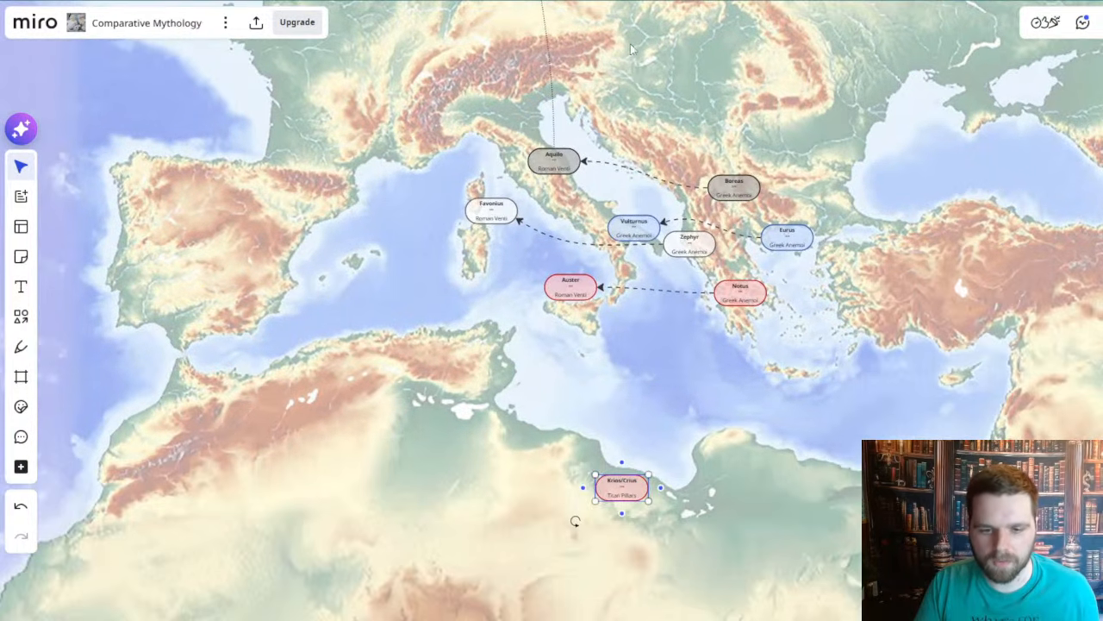
{"action": "scroll", "coordinate": [646, 164], "scroll_direction": "up", "scroll_amount": 2}
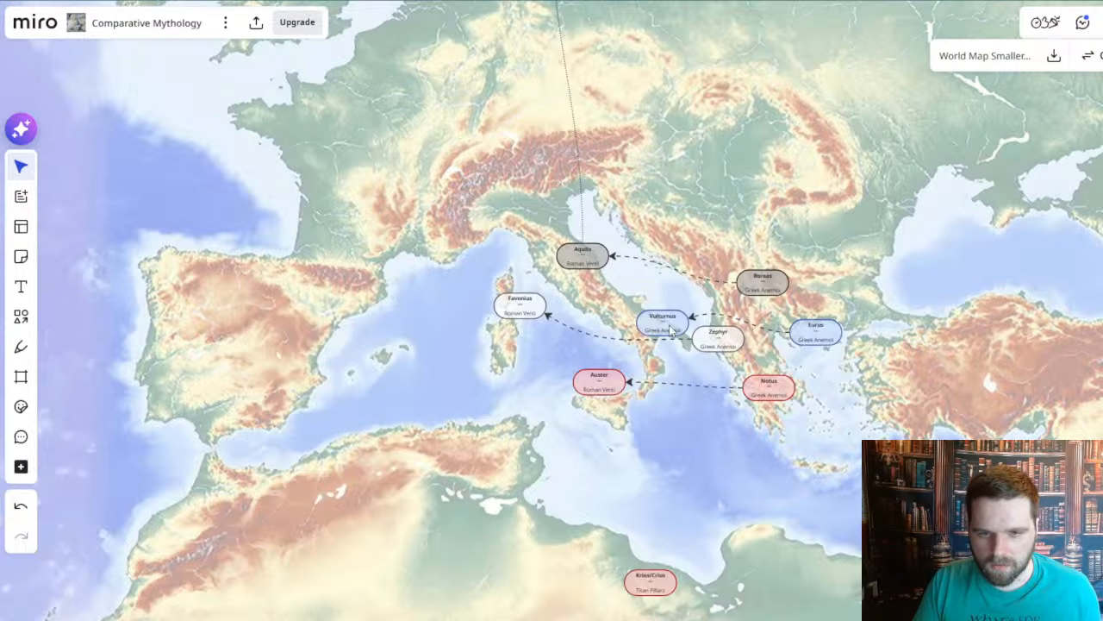
{"action": "left_click", "coordinate": [832, 340]}
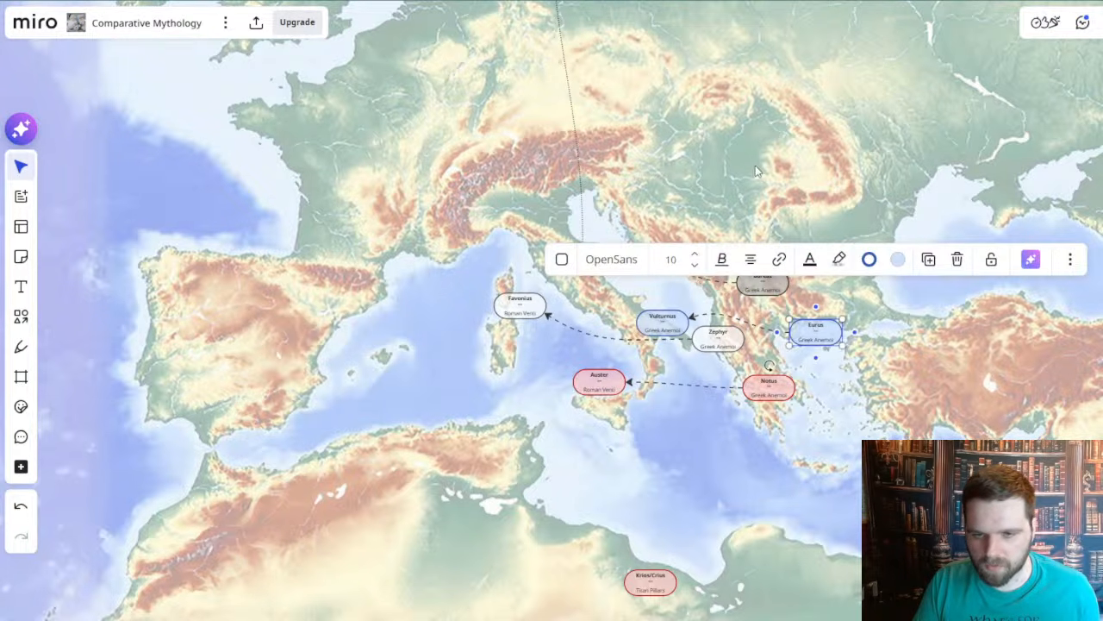
{"action": "left_click", "coordinate": [763, 284]}
{"action": "scroll", "coordinate": [665, 215], "scroll_direction": "up", "scroll_amount": 3}
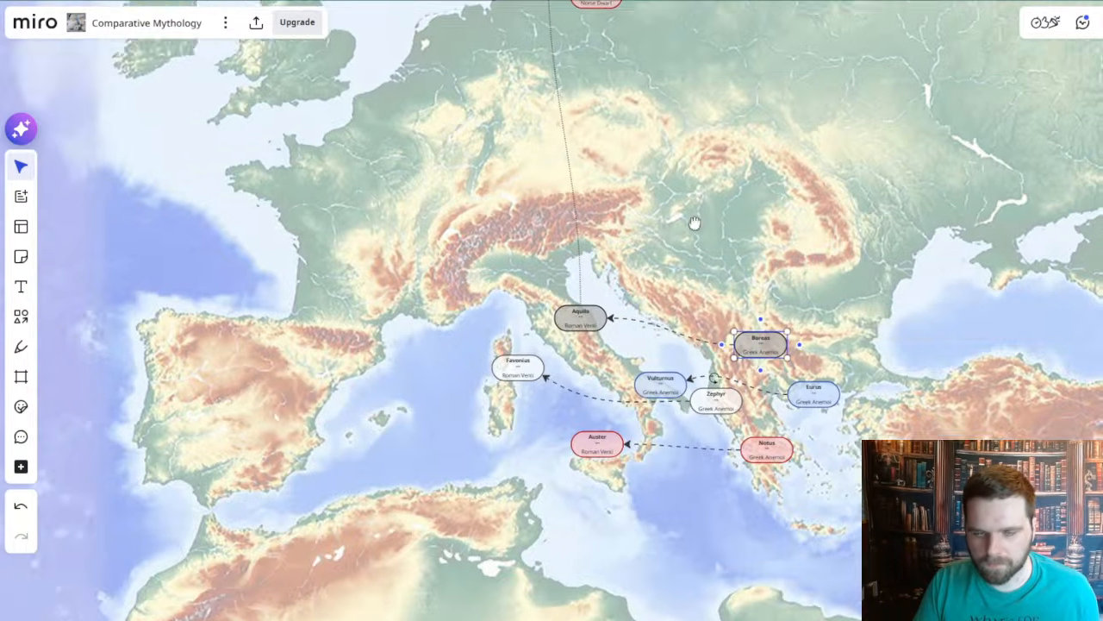
{"action": "scroll", "coordinate": [665, 215], "scroll_direction": "down", "scroll_amount": 3}
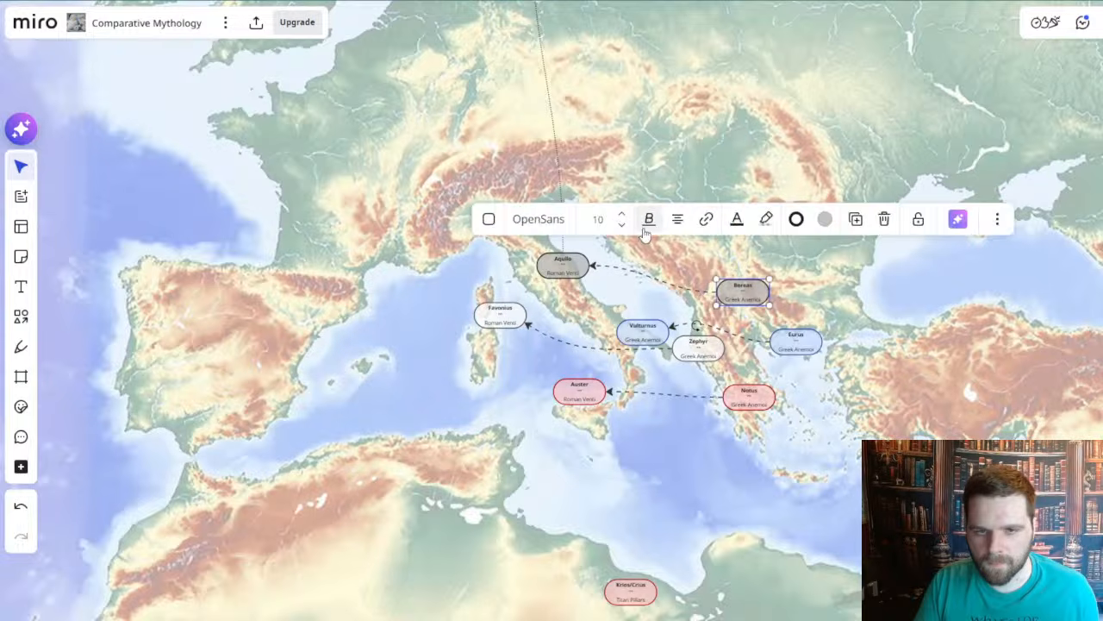
{"action": "key", "text": "ctrl+v"}
{"action": "left_click_drag", "start_coordinate": [633, 228], "coordinate": [634, 228]}
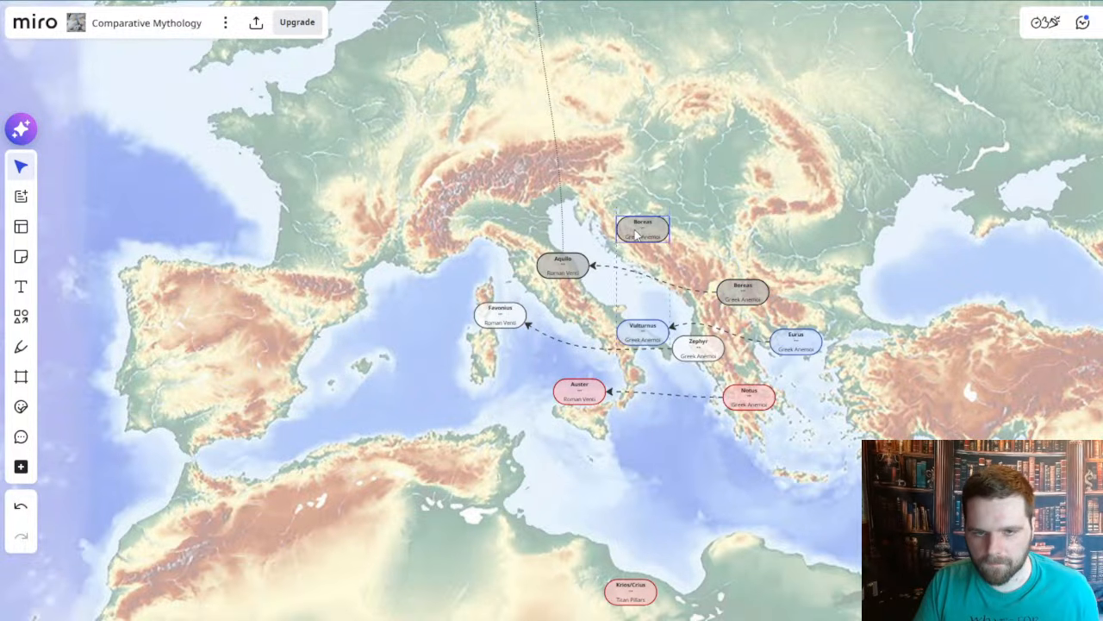
- Rename the duplicated grey label in the northwestern Balkans Koios/Coeus
{"action": "double_click", "coordinate": [638, 224]}
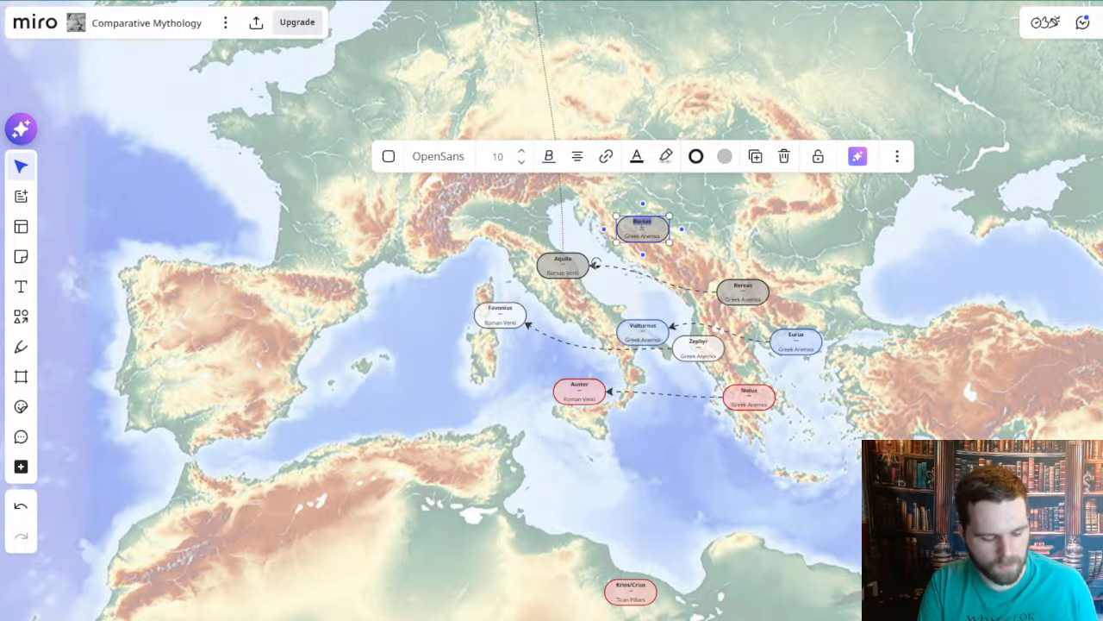
{"action": "type", "text": "Kiliq"}
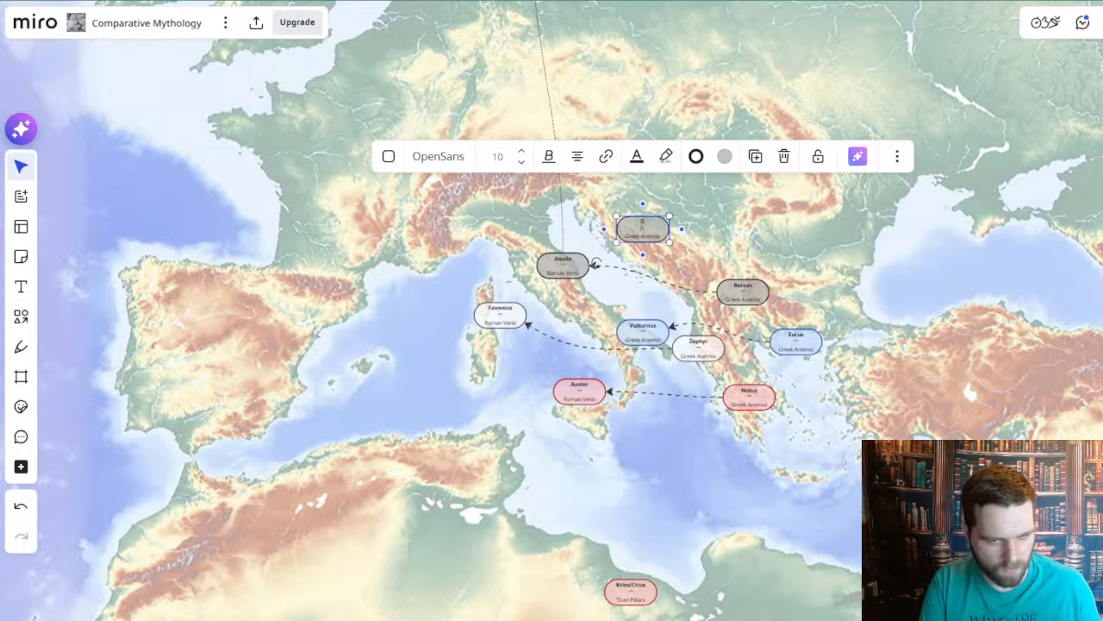
{"action": "type", "text": "/Coeus"}
{"action": "left_click", "coordinate": [672, 205]}
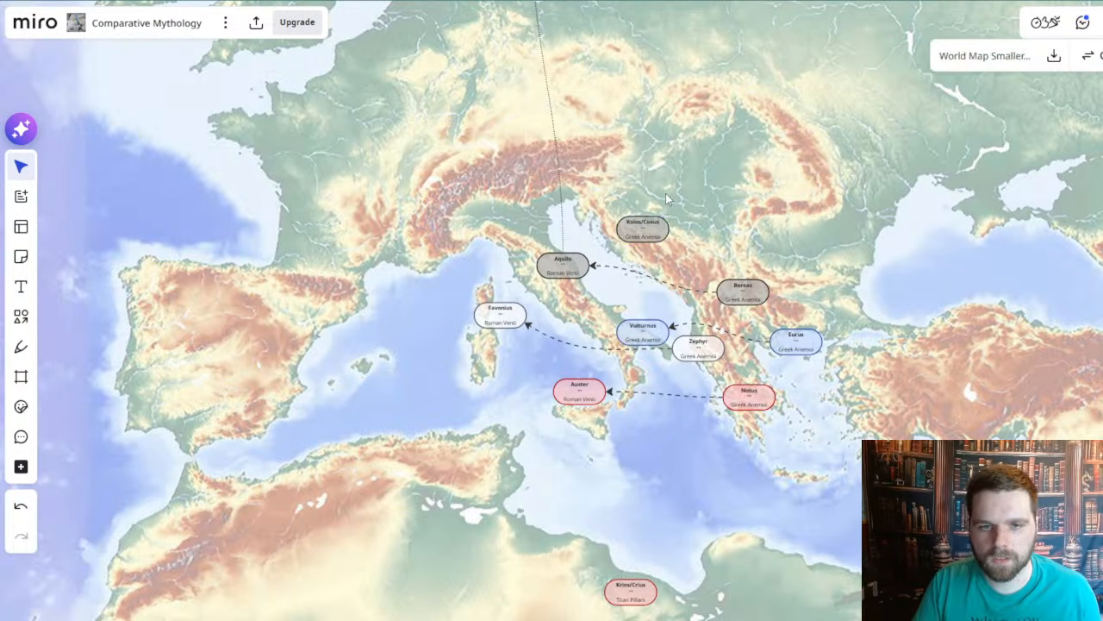
- Replace the Koios/Coeus label's subtitle with Titan Pillar
{"action": "scroll", "coordinate": [662, 202], "scroll_direction": "up", "scroll_amount": 3}
{"action": "double_click", "coordinate": [639, 249]}
{"action": "left_click_drag", "start_coordinate": [611, 255], "coordinate": [673, 257]}
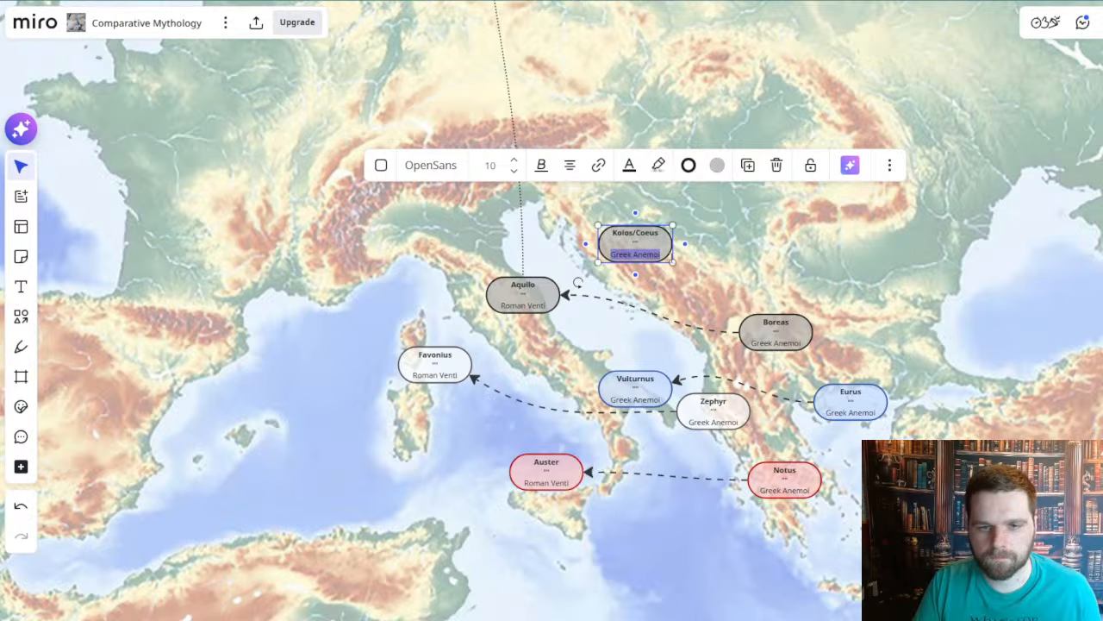
{"action": "type", "text": "Titan"}
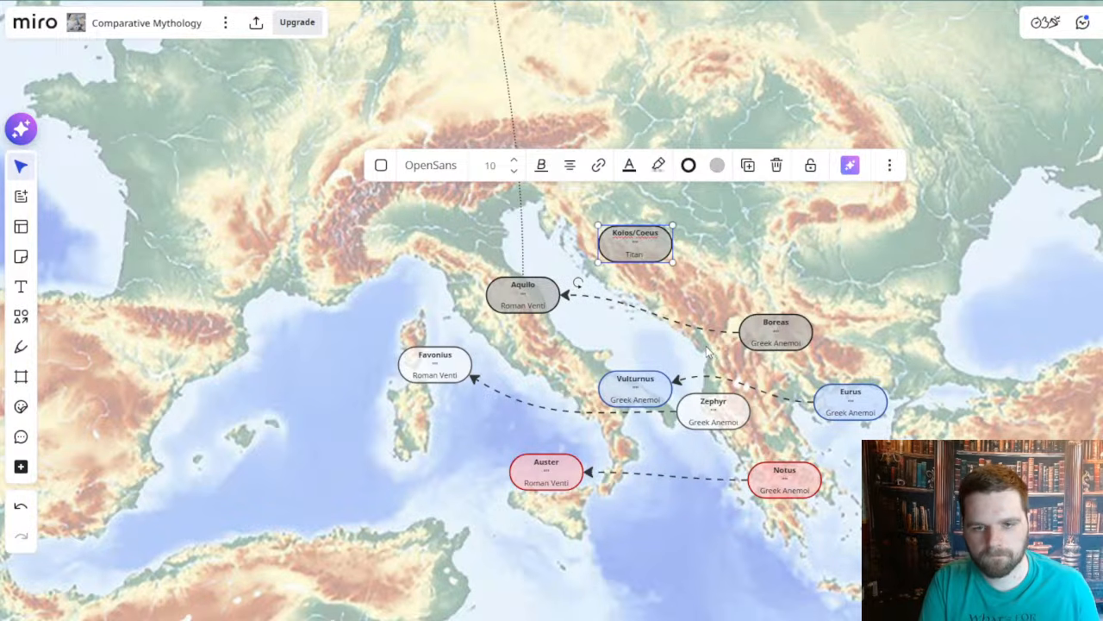
{"action": "type", "text": " Pillar"}
{"action": "left_click", "coordinate": [767, 254]}
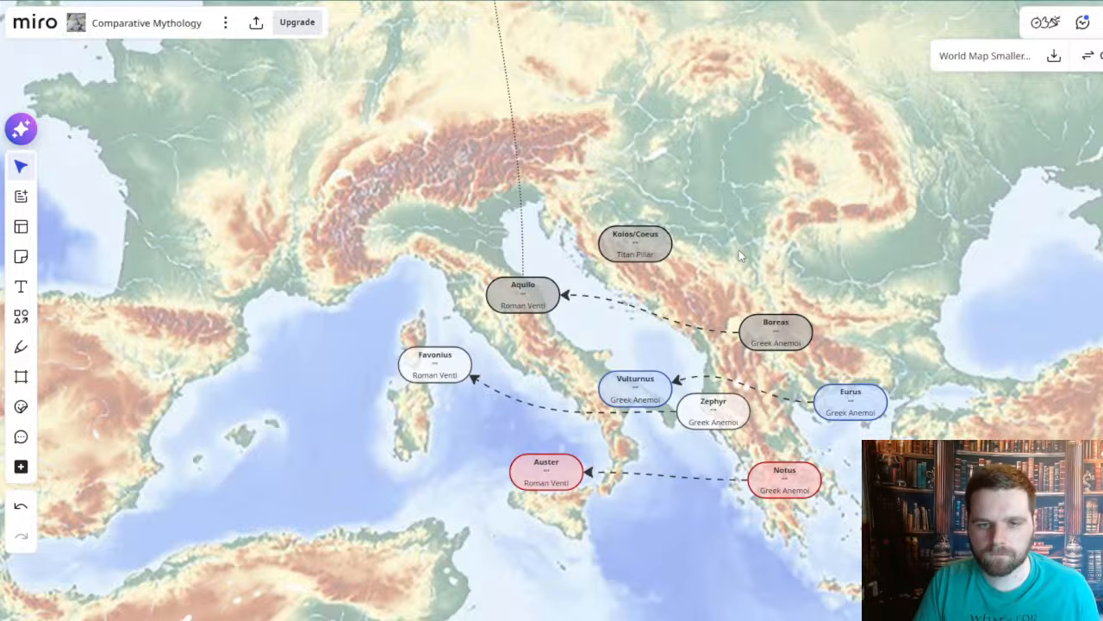
- Duplicate the white Favonius label onto the Levantine coast, just east of Cyprus
{"action": "scroll", "coordinate": [738, 250], "scroll_direction": "down", "scroll_amount": 5}
{"action": "scroll", "coordinate": [694, 364], "scroll_direction": "down", "scroll_amount": 2}
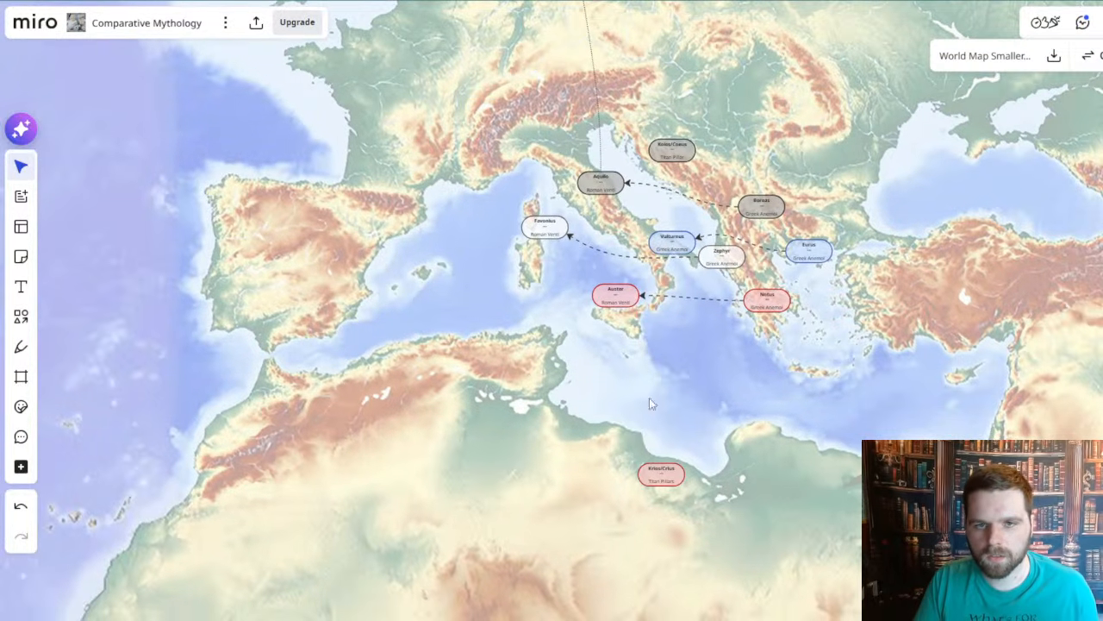
{"action": "scroll", "coordinate": [689, 439], "scroll_direction": "left", "scroll_amount": 3}
{"action": "scroll", "coordinate": [690, 440], "scroll_direction": "up", "scroll_amount": 2}
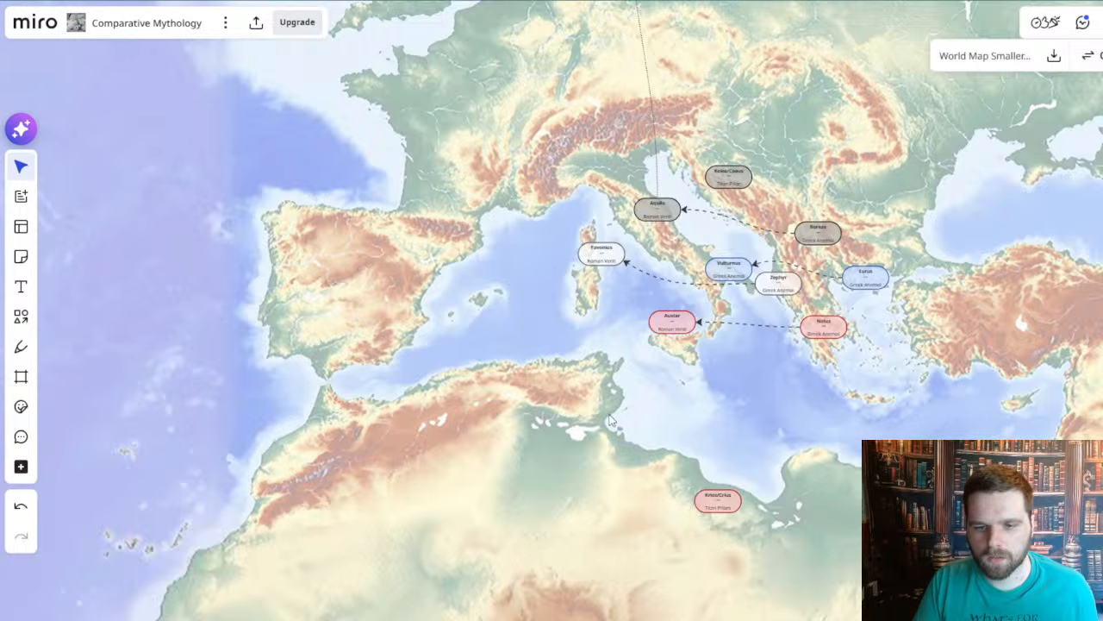
{"action": "scroll", "coordinate": [614, 421], "scroll_direction": "left", "scroll_amount": 2}
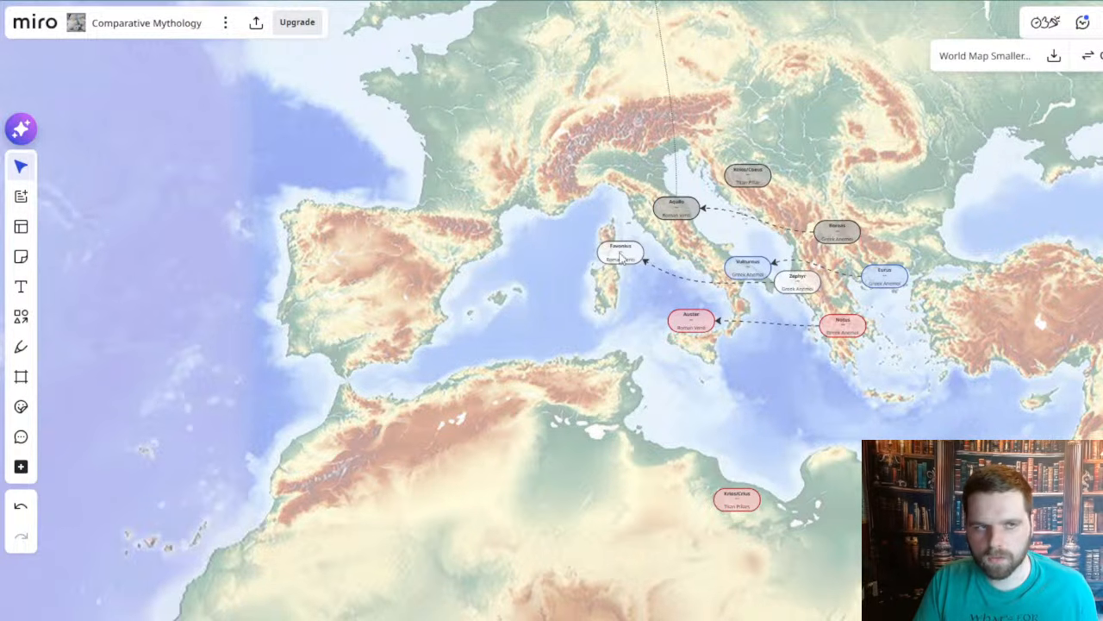
{"action": "scroll", "coordinate": [569, 380], "scroll_direction": "down", "scroll_amount": 5}
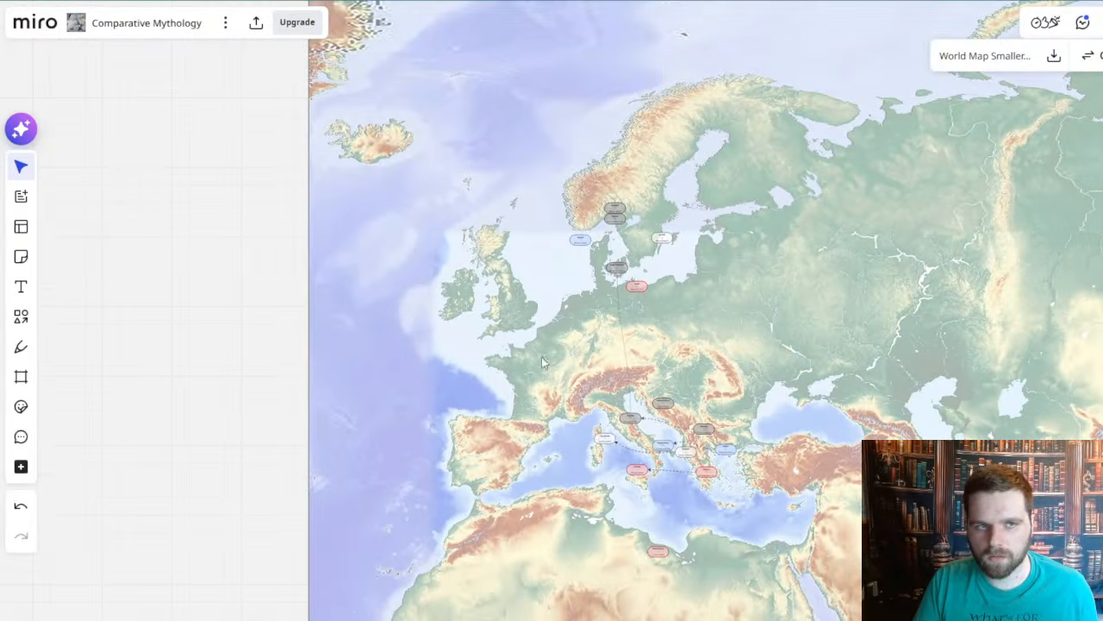
{"action": "scroll", "coordinate": [542, 357], "scroll_direction": "up", "scroll_amount": 5}
{"action": "scroll", "coordinate": [530, 269], "scroll_direction": "up", "scroll_amount": 2}
{"action": "left_click", "coordinate": [611, 323]}
{"action": "left_click_drag", "start_coordinate": [638, 474], "coordinate": [436, 350]}
{"action": "left_click_drag", "start_coordinate": [857, 405], "coordinate": [684, 367]}
{"action": "scroll", "coordinate": [752, 374], "scroll_direction": "down", "scroll_amount": 2}
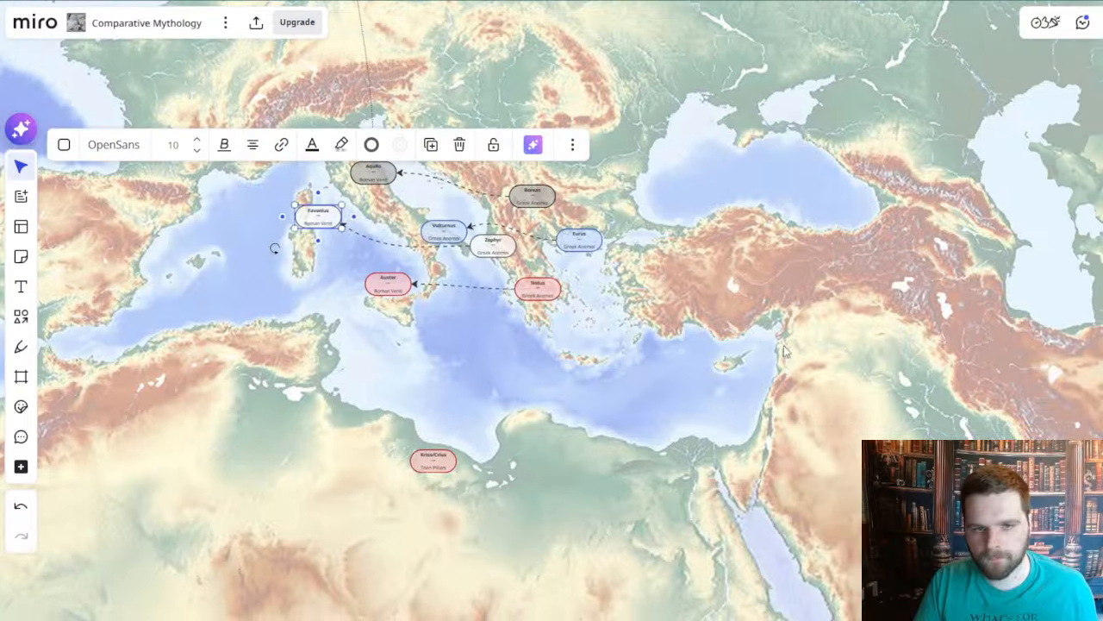
{"action": "key", "text": "ctrl+v"}
- Rename the duplicated white label near Cyprus Hyperion and change its subtitle to Titan Pillar
{"action": "double_click", "coordinate": [778, 339]}
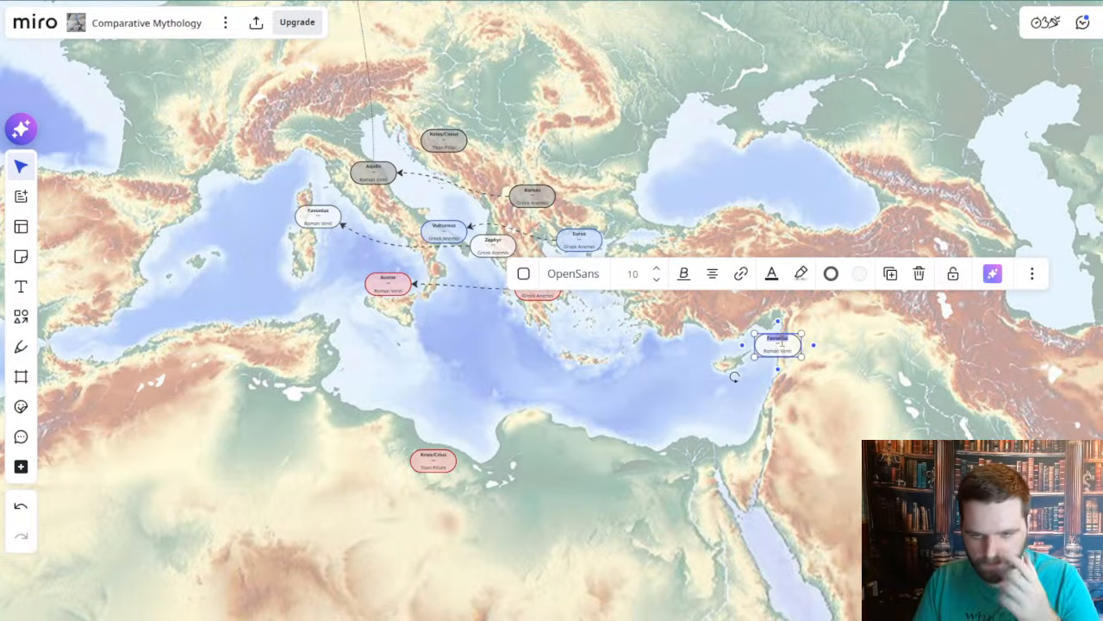
{"action": "type", "text": "Hyperion"}
{"action": "scroll", "coordinate": [781, 341], "scroll_direction": "up", "scroll_amount": 3}
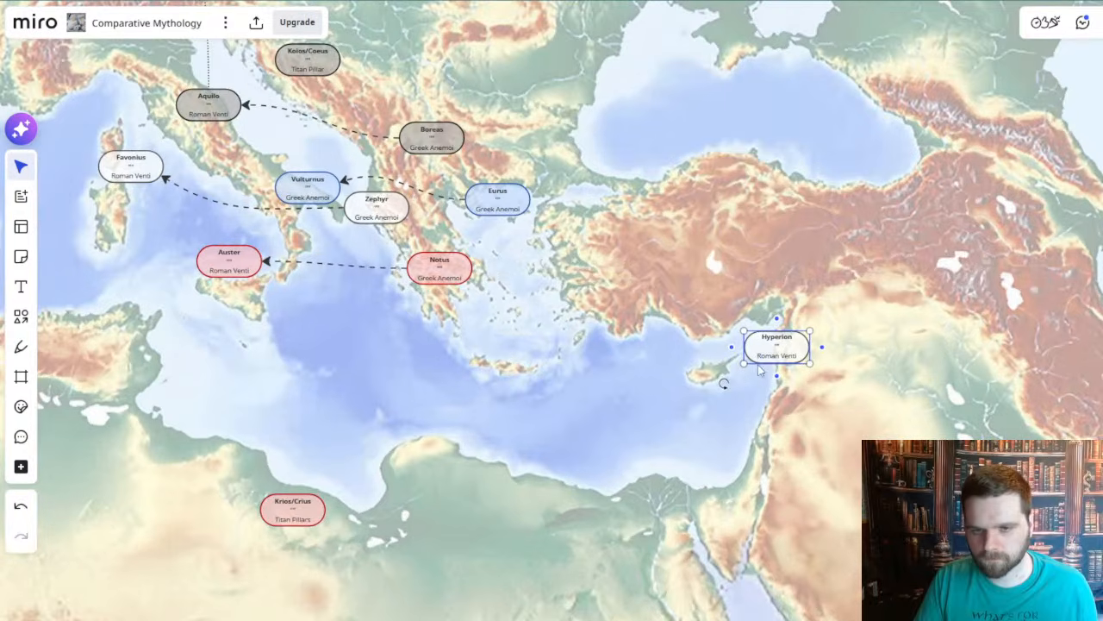
{"action": "left_click_drag", "start_coordinate": [757, 356], "coordinate": [806, 355]}
{"action": "type", "text": "Titan Pil"}
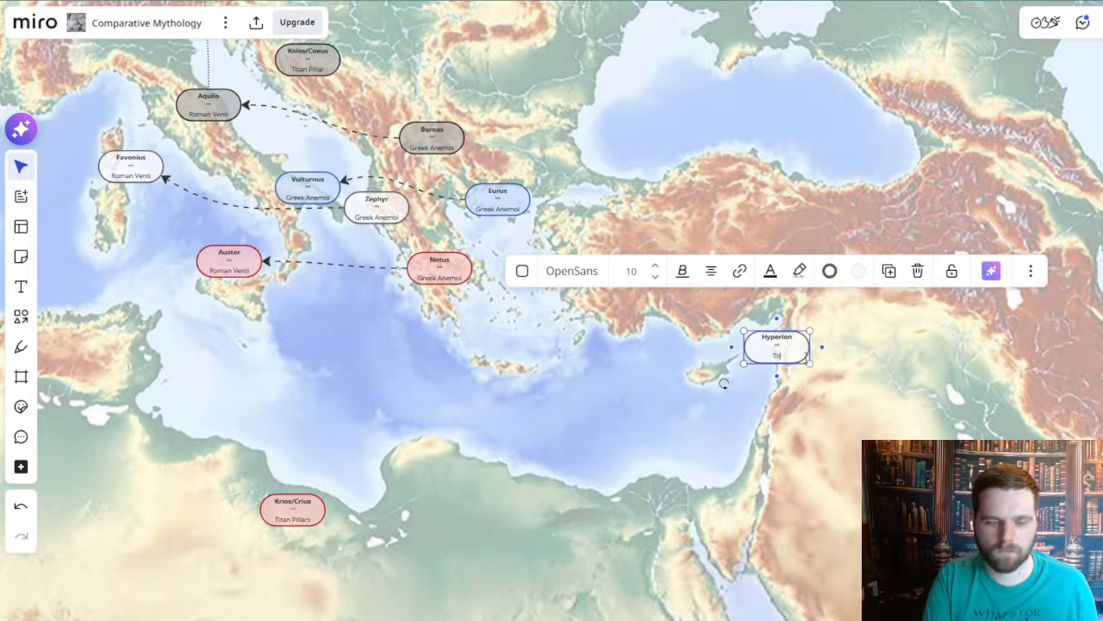
{"action": "type", "text": "lar"}
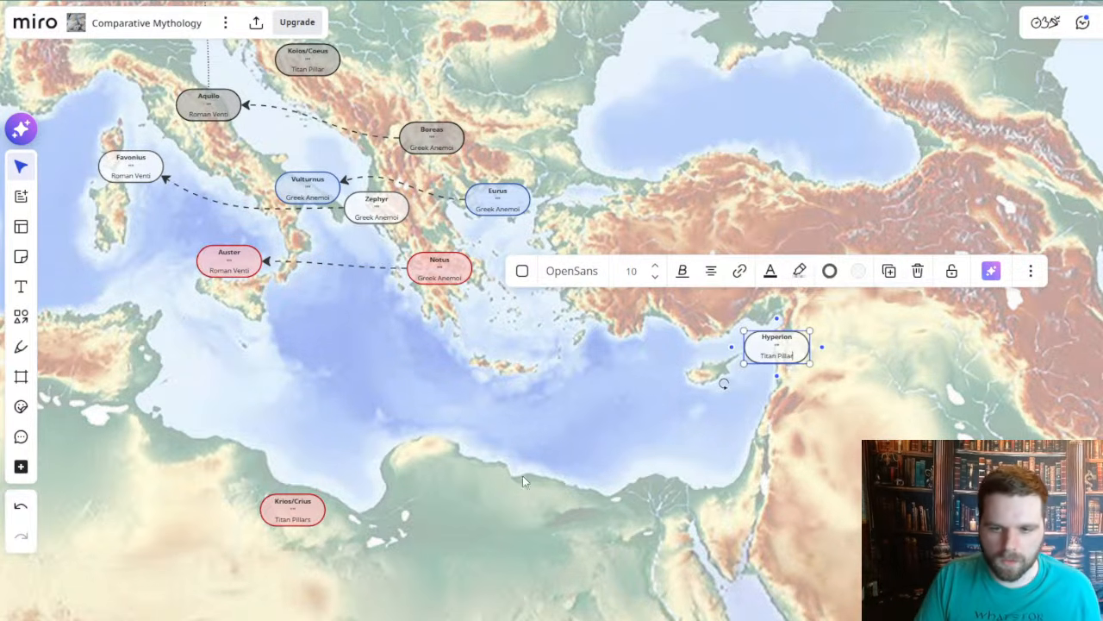
- Correct the Krios/Crius label's subtitle to the singular Titan Pillar
{"action": "left_click", "coordinate": [396, 488]}
{"action": "double_click", "coordinate": [304, 521]}
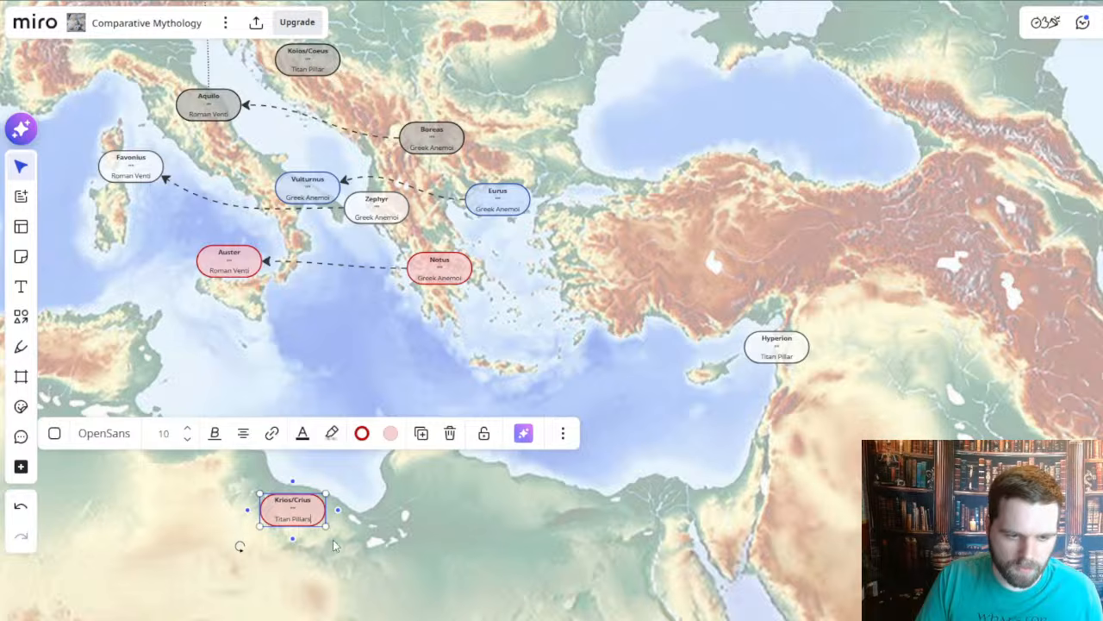
{"action": "left_click", "coordinate": [424, 508]}
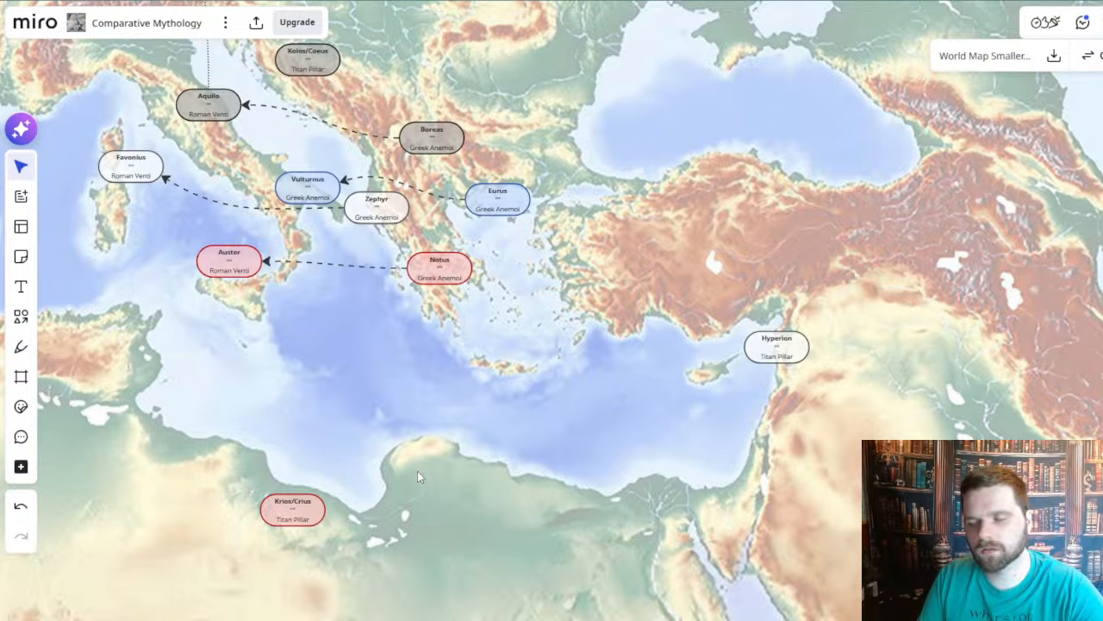
- Move the Hyperion label slightly northeast so it sits over the northern Levantine coast
{"action": "left_click_drag", "start_coordinate": [550, 446], "coordinate": [602, 405]}
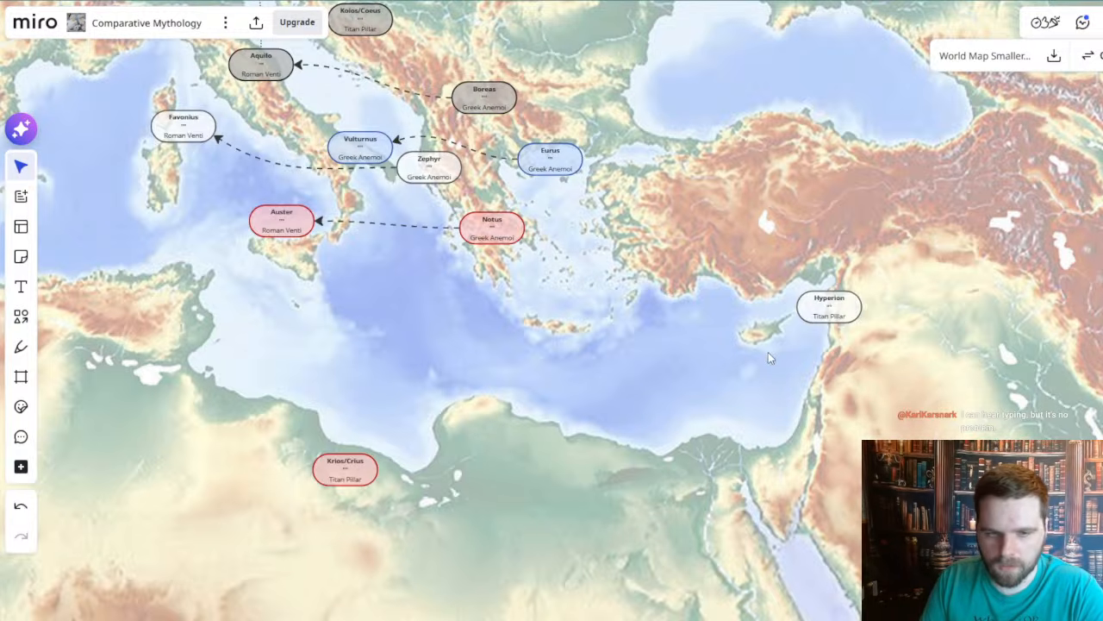
{"action": "scroll", "coordinate": [768, 352], "scroll_direction": "down", "scroll_amount": 3}
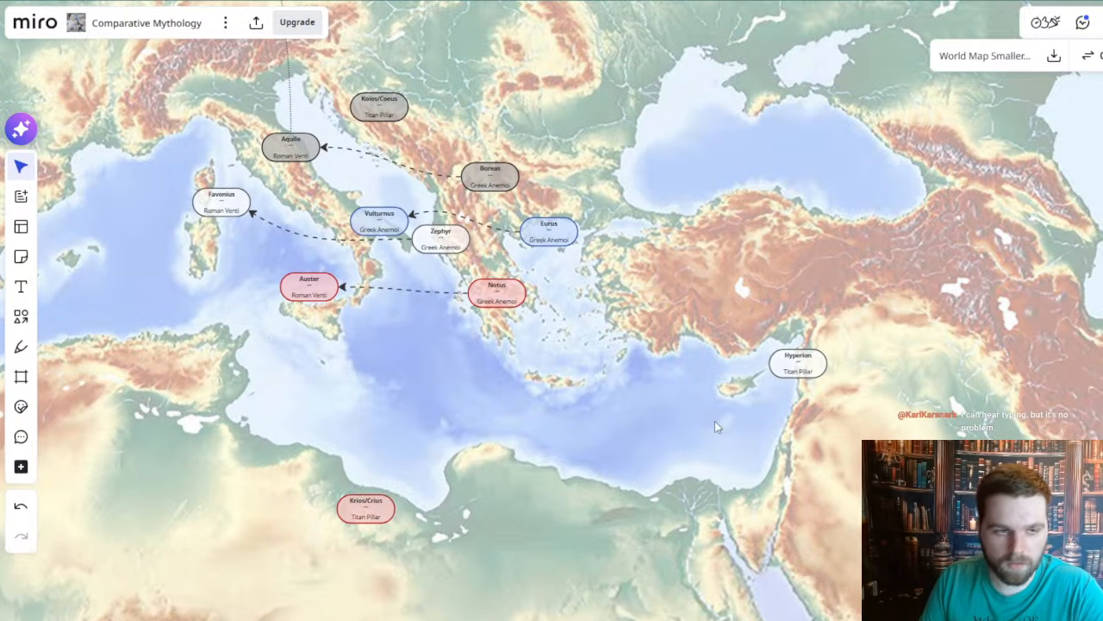
{"action": "left_click_drag", "start_coordinate": [715, 421], "coordinate": [686, 443]}
{"action": "scroll", "coordinate": [761, 475], "scroll_direction": "down", "scroll_amount": 1}
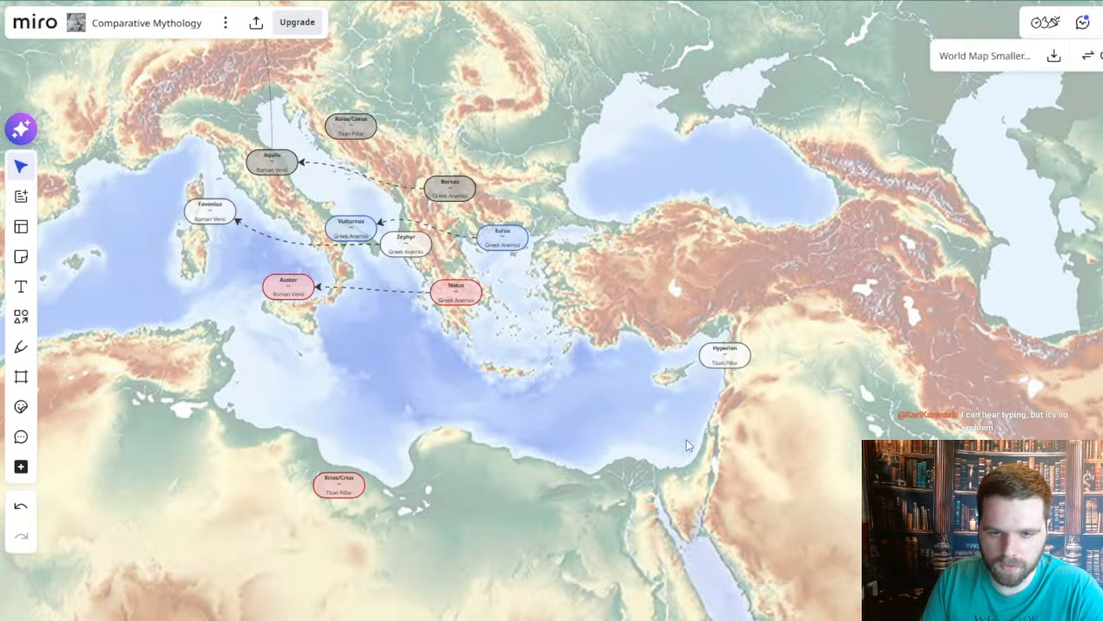
{"action": "left_click", "coordinate": [724, 355]}
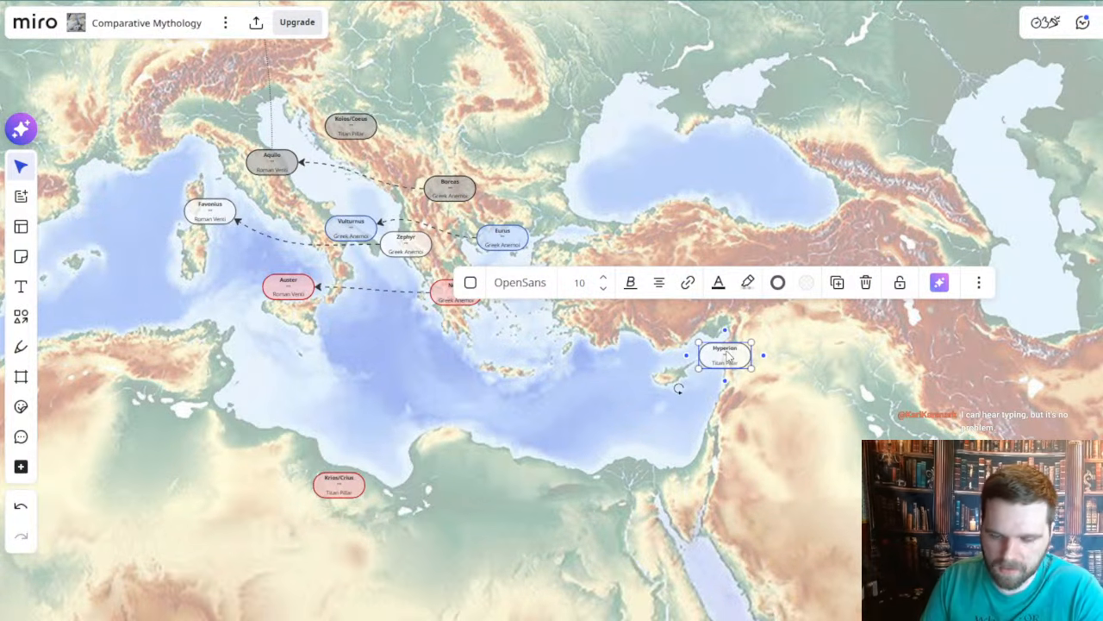
{"action": "left_click_drag", "start_coordinate": [877, 396], "coordinate": [800, 393]}
{"action": "scroll", "coordinate": [568, 380], "scroll_direction": "up", "scroll_amount": 1}
{"action": "scroll", "coordinate": [568, 379], "scroll_direction": "up", "scroll_amount": 1}
{"action": "left_click_drag", "start_coordinate": [512, 406], "coordinate": [564, 421]}
{"action": "left_click_drag", "start_coordinate": [728, 365], "coordinate": [756, 347]}
{"action": "left_click", "coordinate": [643, 464]}
- Compare the placement of the Titan Pillar labels with the Greek and Roman winds across the Mediterranean, from Iberia to the Caspian Sea
{"action": "left_click_drag", "start_coordinate": [570, 455], "coordinate": [833, 425]}
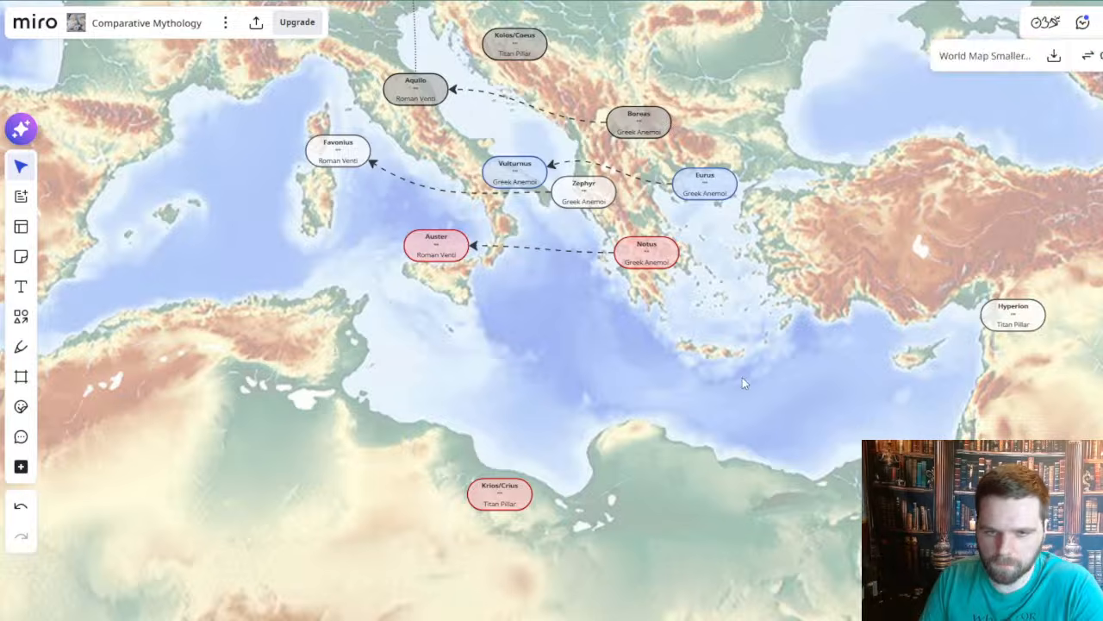
{"action": "left_click_drag", "start_coordinate": [742, 377], "coordinate": [795, 408]}
{"action": "scroll", "coordinate": [674, 385], "scroll_direction": "down", "scroll_amount": 1}
{"action": "left_click_drag", "start_coordinate": [674, 385], "coordinate": [810, 368]}
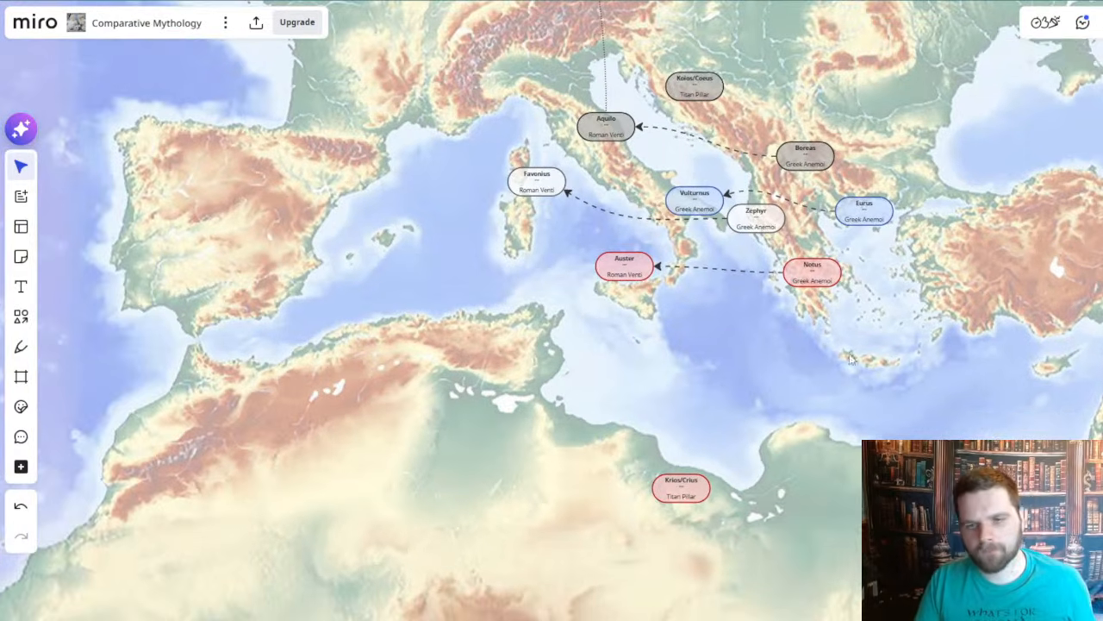
{"action": "left_click_drag", "start_coordinate": [725, 332], "coordinate": [756, 407]}
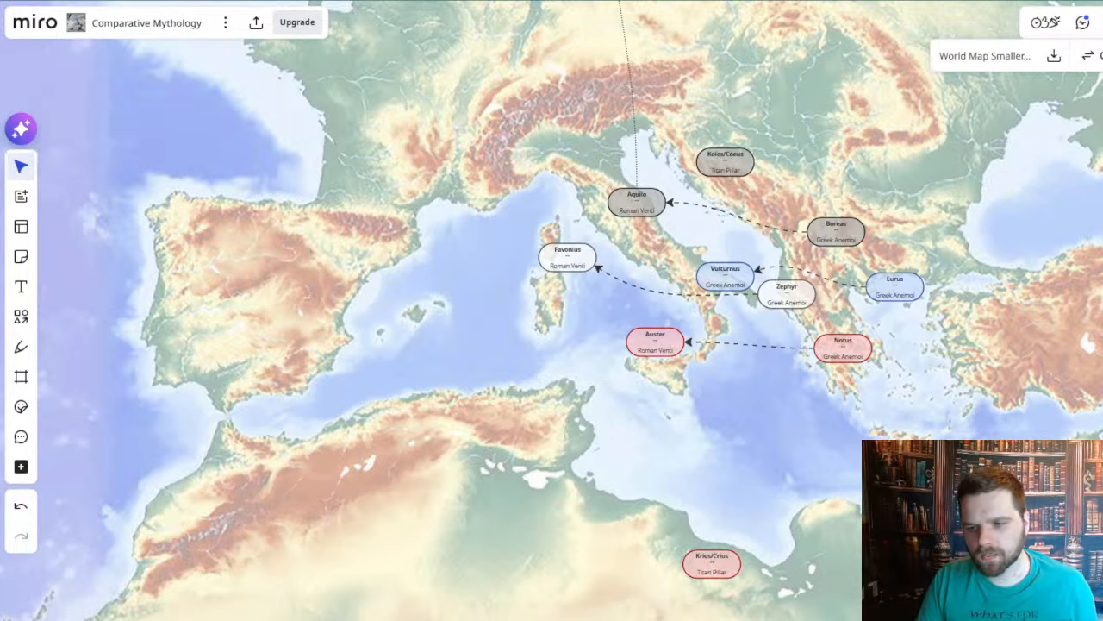
{"action": "left_click_drag", "start_coordinate": [1001, 472], "coordinate": [590, 422]}
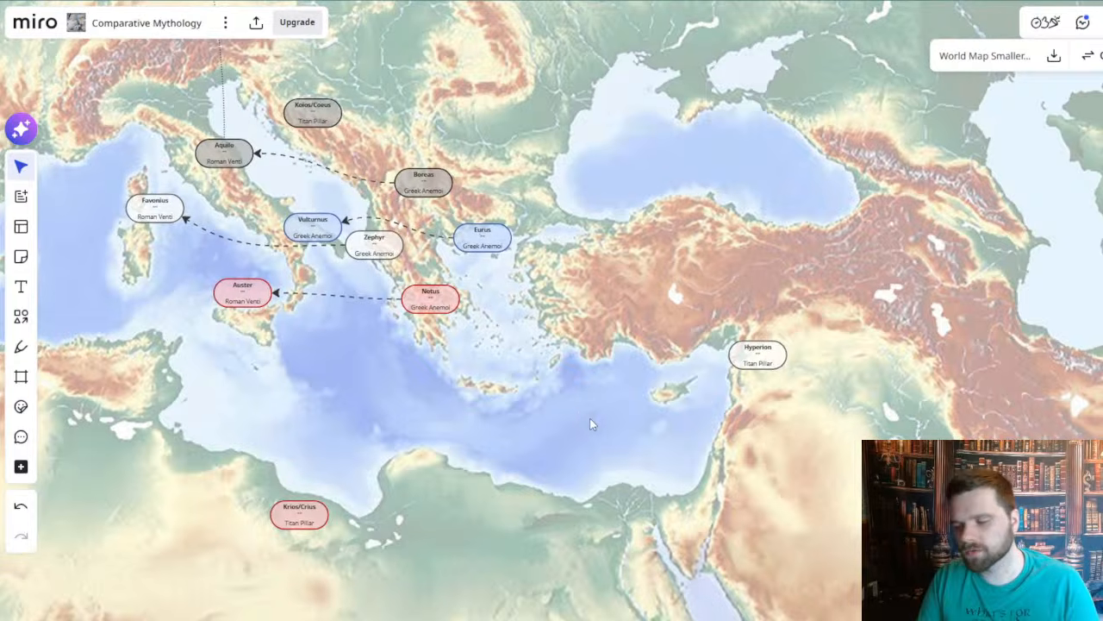
{"action": "left_click_drag", "start_coordinate": [962, 386], "coordinate": [746, 392]}
{"action": "scroll", "coordinate": [605, 431], "scroll_direction": "down", "scroll_amount": 3}
{"action": "scroll", "coordinate": [663, 324], "scroll_direction": "up", "scroll_amount": 2}
{"action": "left_click_drag", "start_coordinate": [663, 324], "coordinate": [723, 322]}
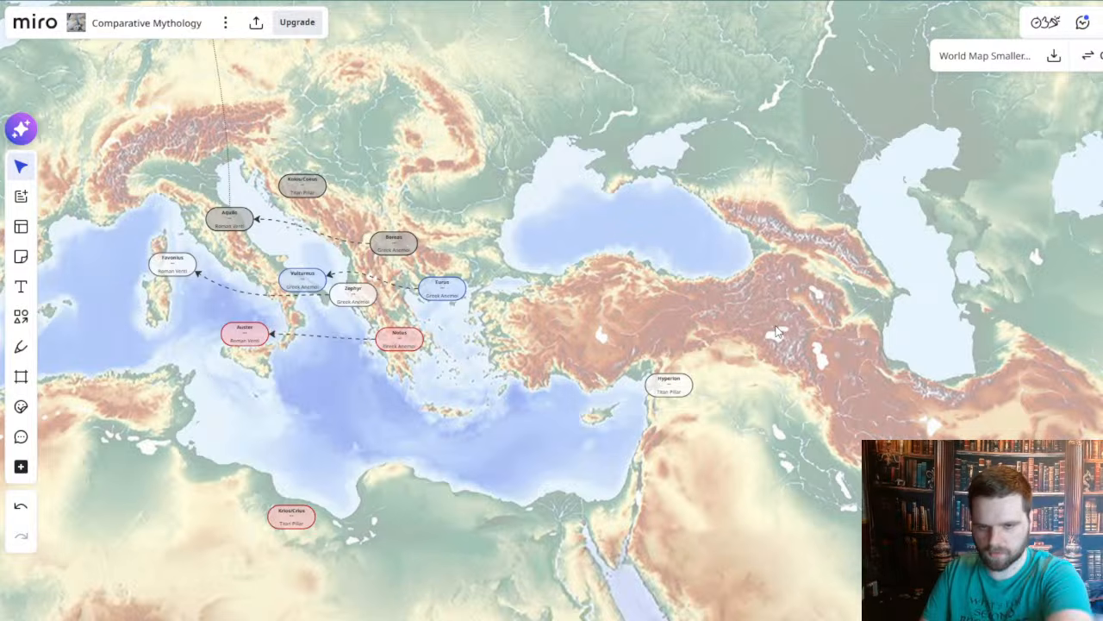
{"action": "scroll", "coordinate": [778, 379], "scroll_direction": "left", "scroll_amount": 5}
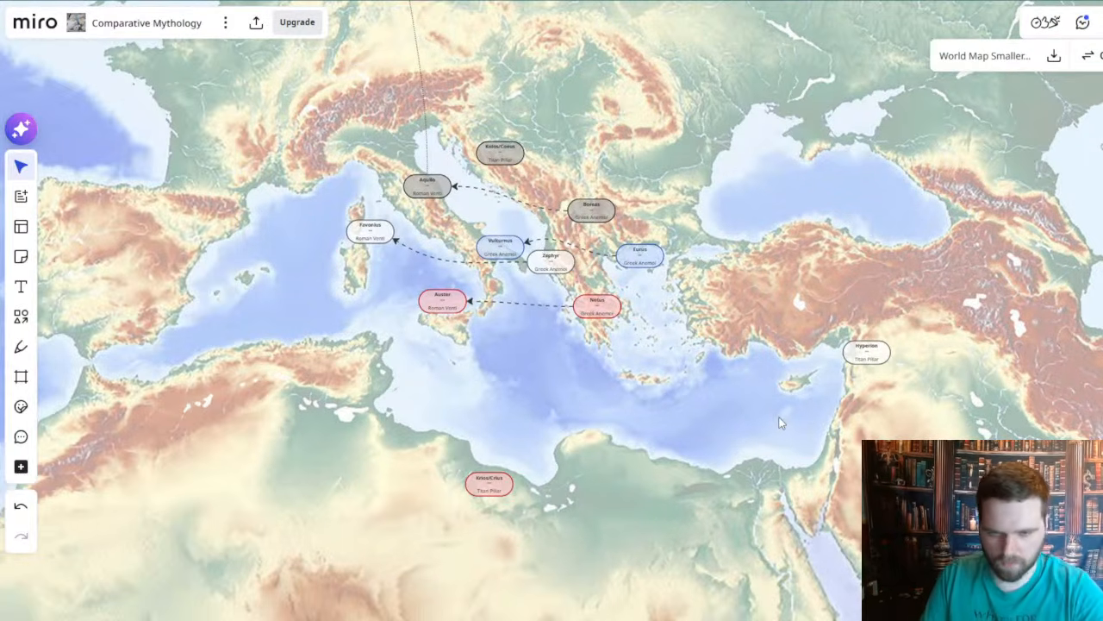
{"action": "scroll", "coordinate": [485, 367], "scroll_direction": "up", "scroll_amount": 3}
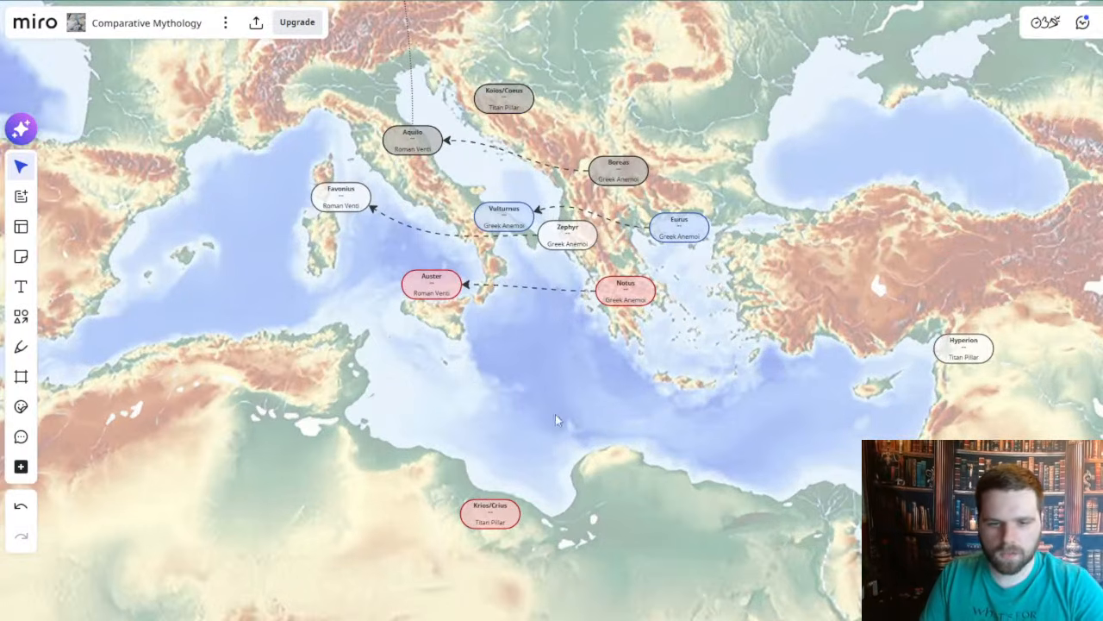
{"action": "scroll", "coordinate": [542, 415], "scroll_direction": "left", "scroll_amount": 4}
{"action": "left_click", "coordinate": [603, 256]}
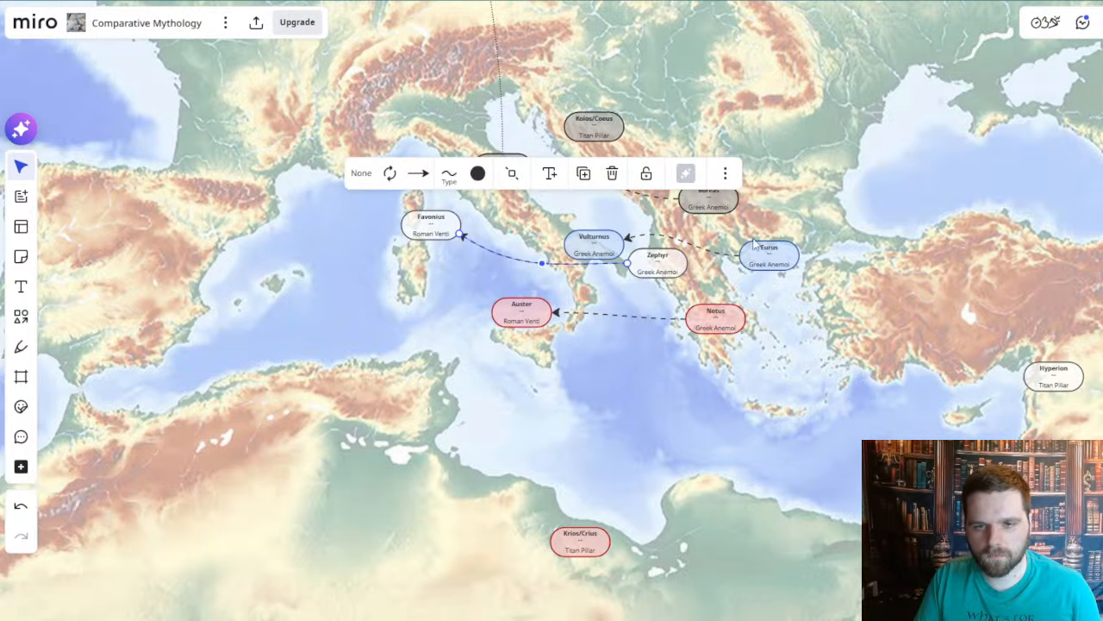
- Duplicate the blue Eurus label and place the copy over the Strait of Gibraltar
{"action": "left_click", "coordinate": [777, 259]}
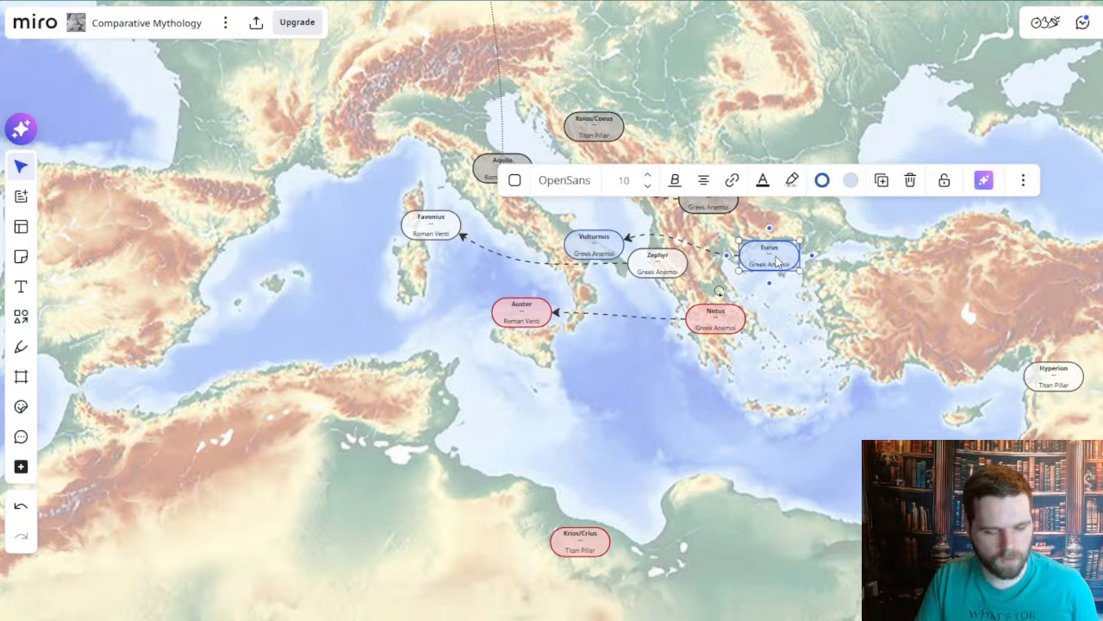
{"action": "scroll", "coordinate": [352, 391], "scroll_direction": "left", "scroll_amount": 5}
{"action": "key", "text": "ctrl+v"}
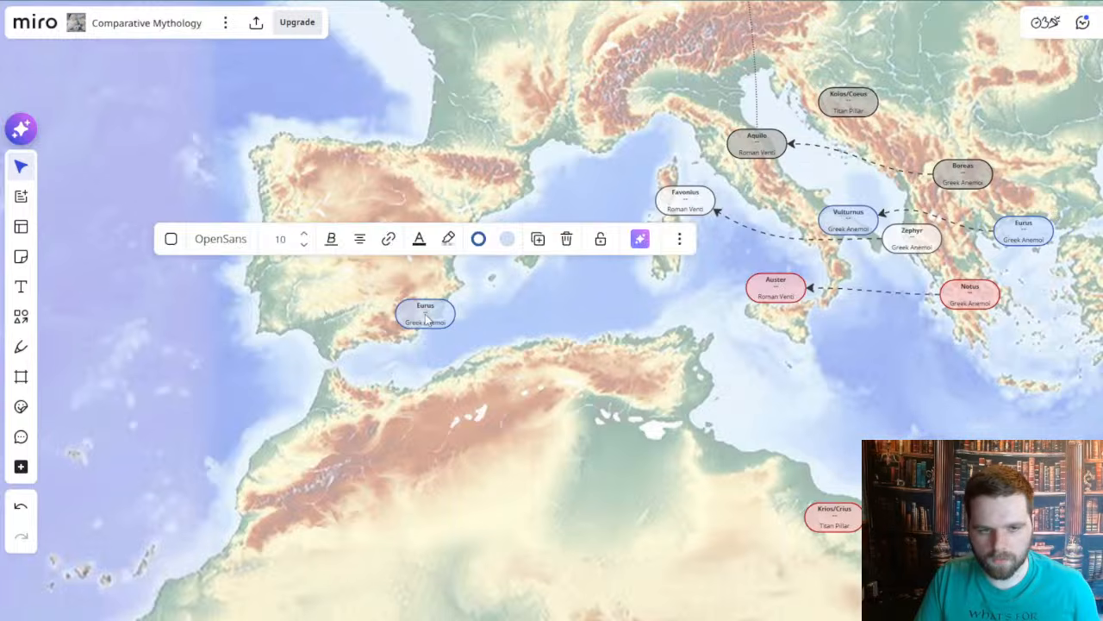
{"action": "left_click_drag", "start_coordinate": [427, 320], "coordinate": [355, 365]}
- Rename the blue copy at the Strait of Gibraltar Iapetus and change its subtitle to Titan Pillar
{"action": "double_click", "coordinate": [350, 351]}
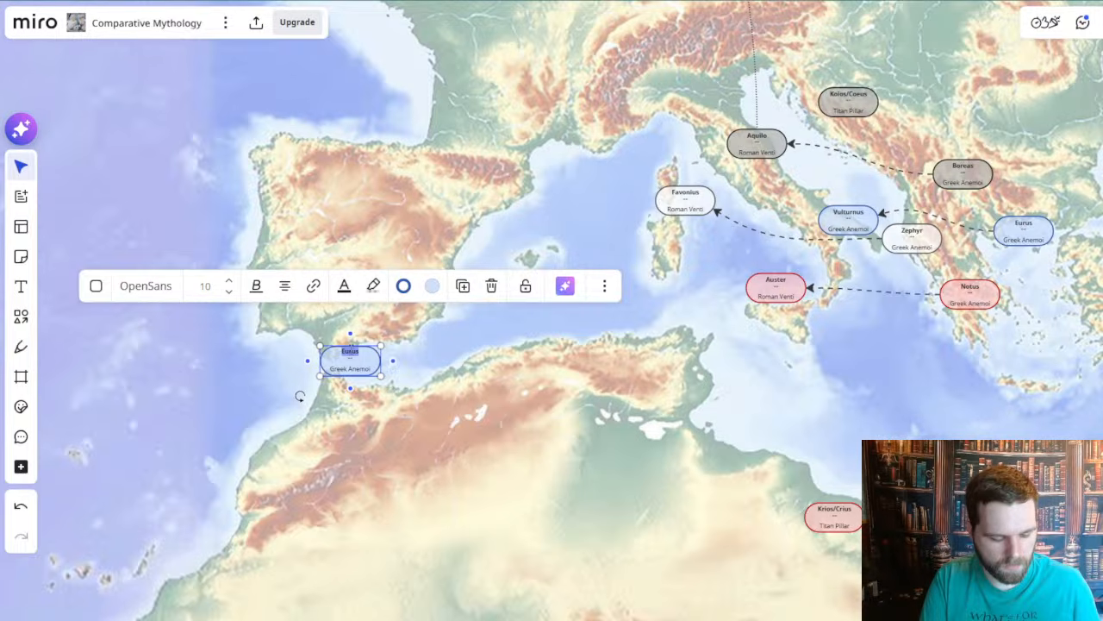
{"action": "key", "text": "BackSpace"}
{"action": "type", "text": "Iapetus"}
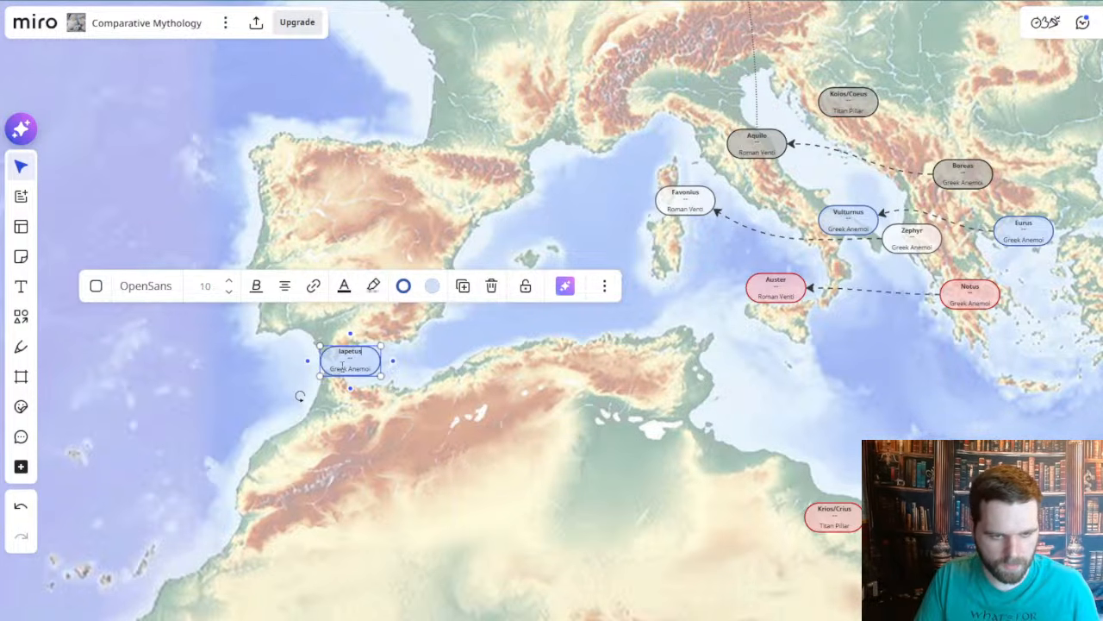
{"action": "left_click_drag", "start_coordinate": [330, 369], "coordinate": [391, 372]}
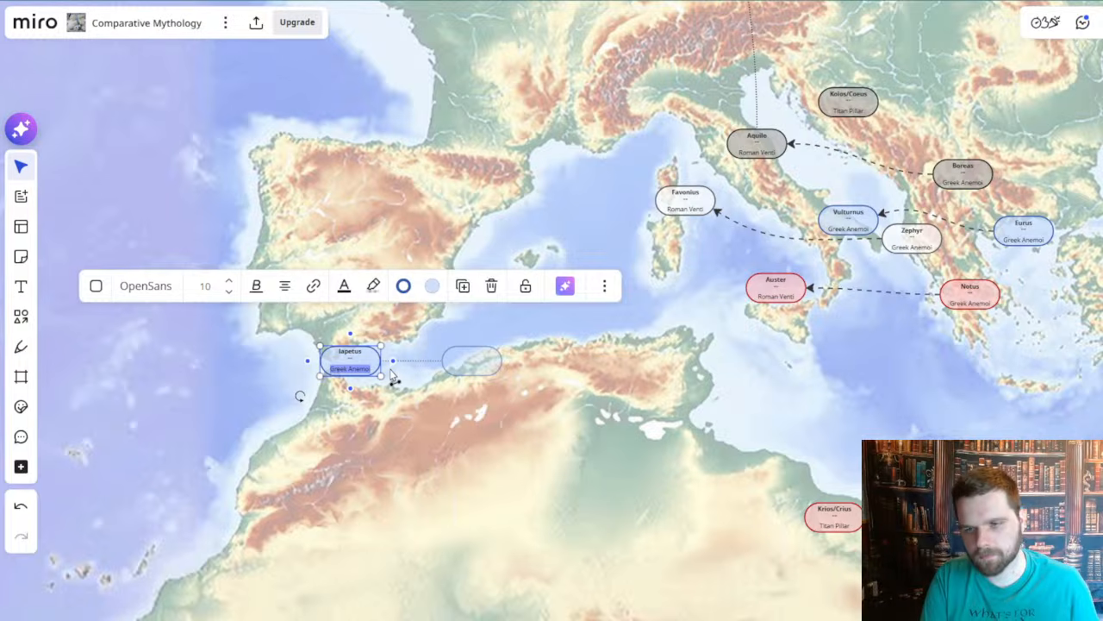
{"action": "type", "text": "Titan Pillar"}
{"action": "left_click", "coordinate": [426, 435]}
- Shift the Iapetus label slightly north and place a duplicate of it directly beneath
{"action": "scroll", "coordinate": [342, 309], "scroll_direction": "up", "scroll_amount": 1}
{"action": "left_click", "coordinate": [357, 365]}
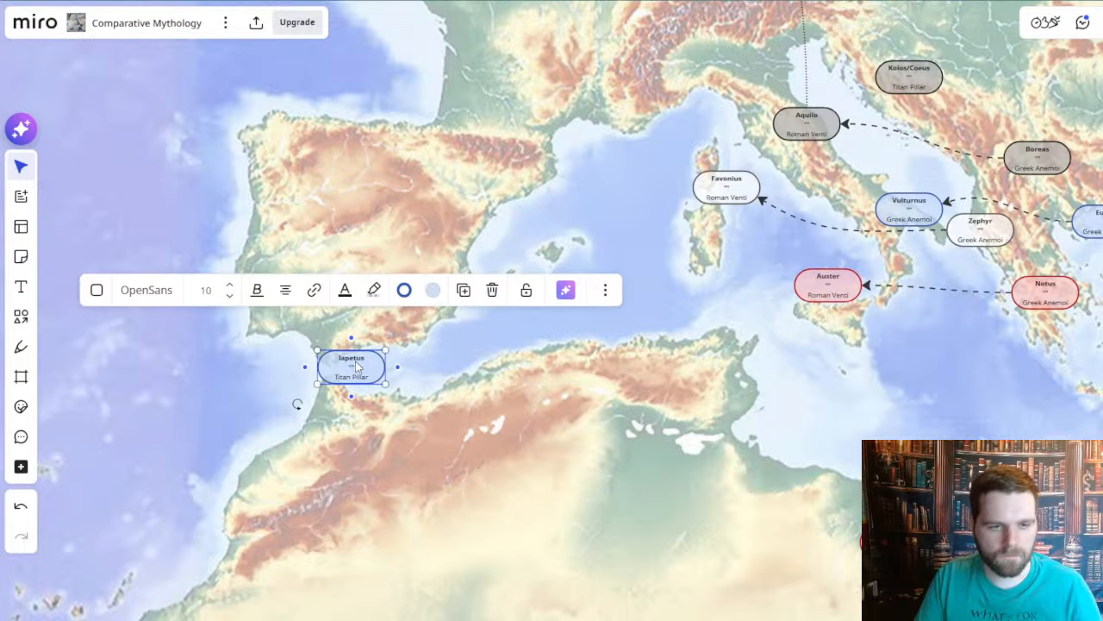
{"action": "left_click_drag", "start_coordinate": [357, 365], "coordinate": [355, 349]}
{"action": "key", "text": "ctrl+c"}
{"action": "key", "text": "ctrl+v"}
{"action": "left_click_drag", "start_coordinate": [387, 389], "coordinate": [348, 390]}
- Rename the duplicate beneath Iapetus Astraeus, keeping its Titan Pillar subtitle
{"action": "double_click", "coordinate": [349, 373]}
{"action": "type", "text": "At"}
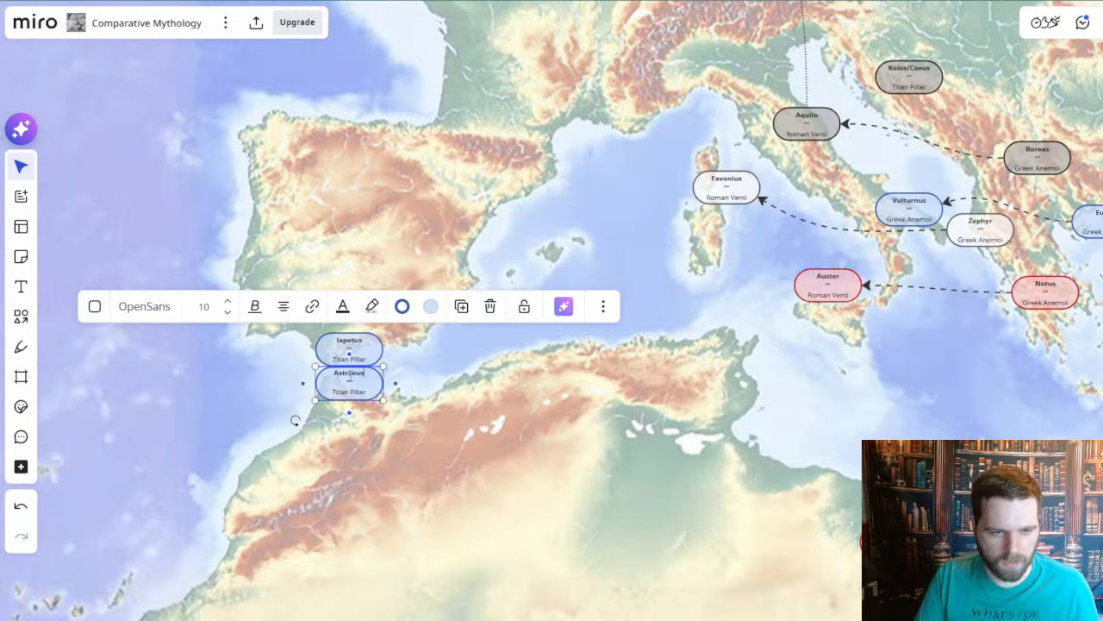
{"action": "left_click", "coordinate": [437, 510]}
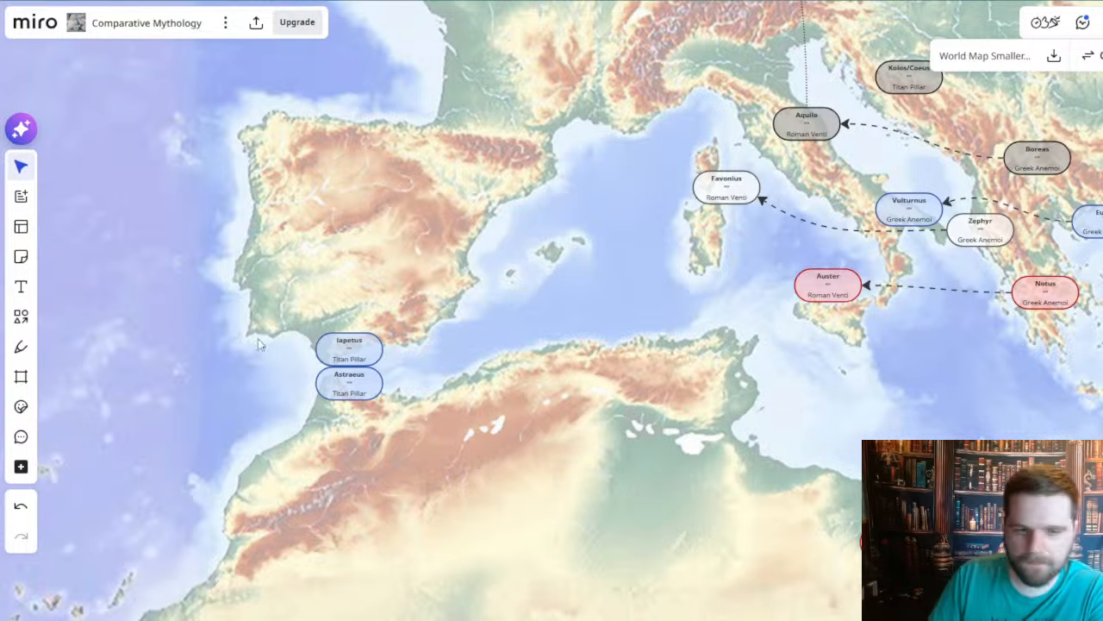
- Examine the placement of the Iapetus and Astraeus labels around Iberia and northwest Africa
{"action": "scroll", "coordinate": [322, 372], "scroll_direction": "left", "scroll_amount": 2}
{"action": "scroll", "coordinate": [324, 376], "scroll_direction": "up", "scroll_amount": 2}
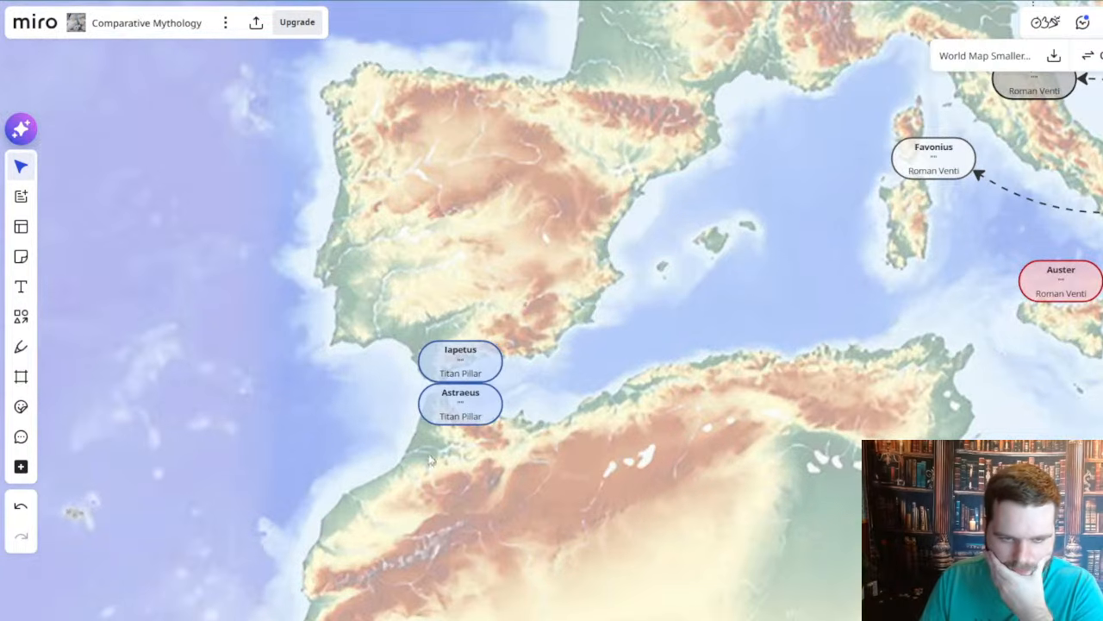
{"action": "left_click_drag", "start_coordinate": [496, 489], "coordinate": [535, 374]}
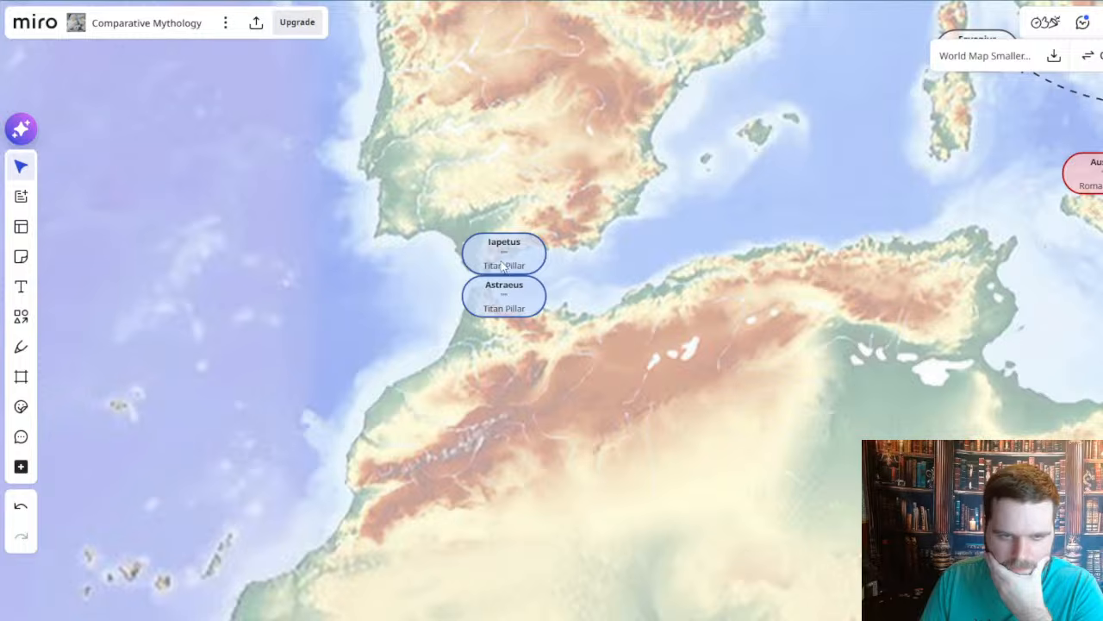
{"action": "left_click_drag", "start_coordinate": [698, 272], "coordinate": [597, 319]}
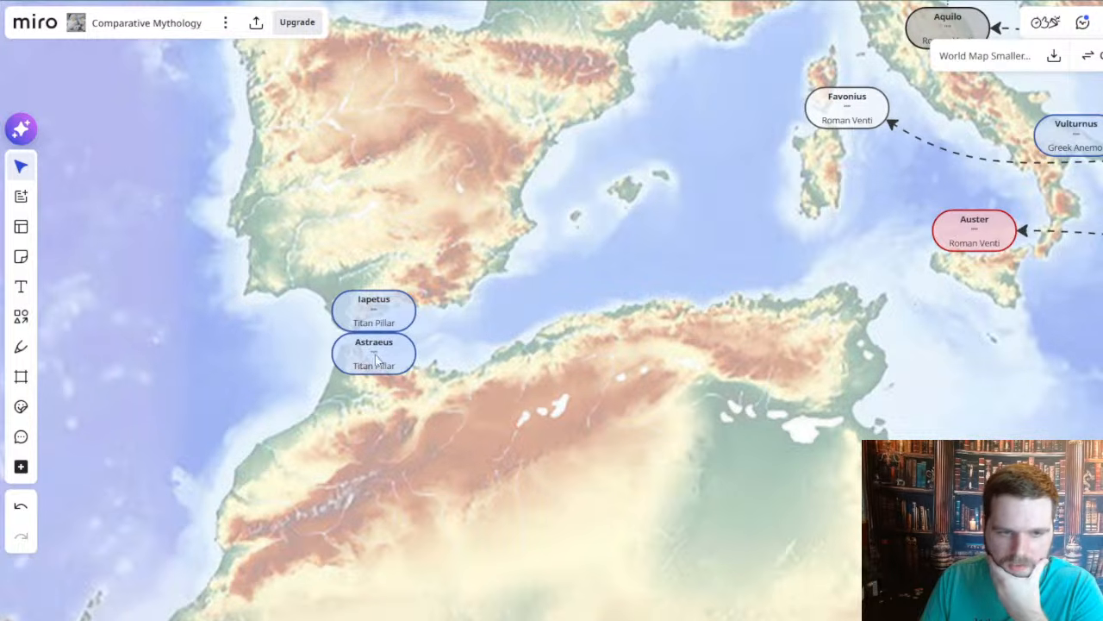
{"action": "scroll", "coordinate": [504, 399], "scroll_direction": "down", "scroll_amount": 2}
{"action": "scroll", "coordinate": [490, 414], "scroll_direction": "right", "scroll_amount": 2}
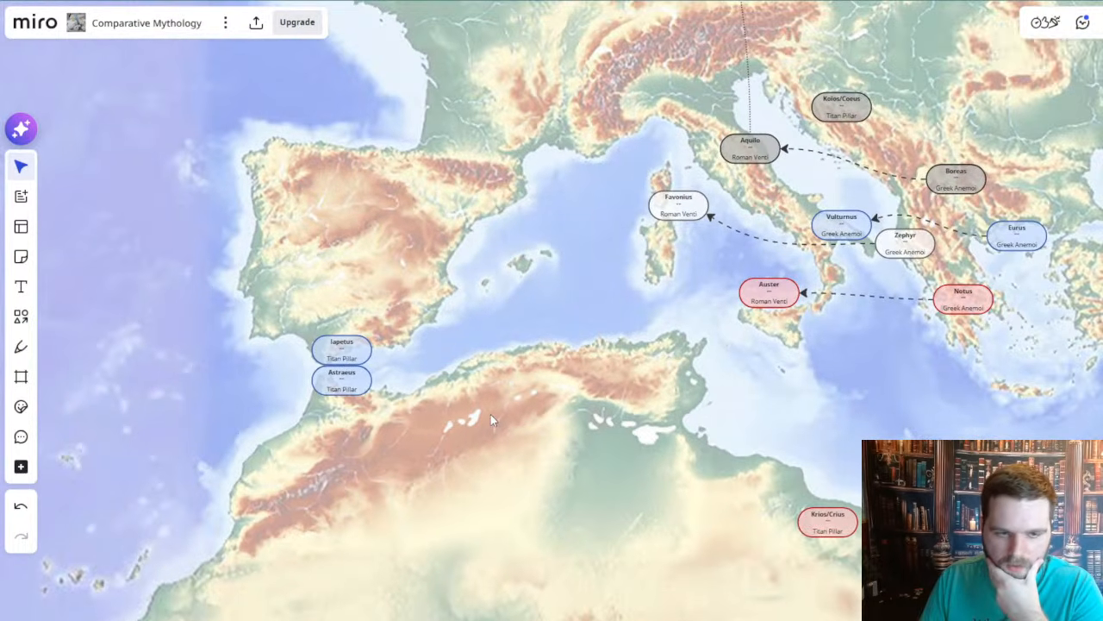
{"action": "left_click_drag", "start_coordinate": [491, 413], "coordinate": [523, 434]}
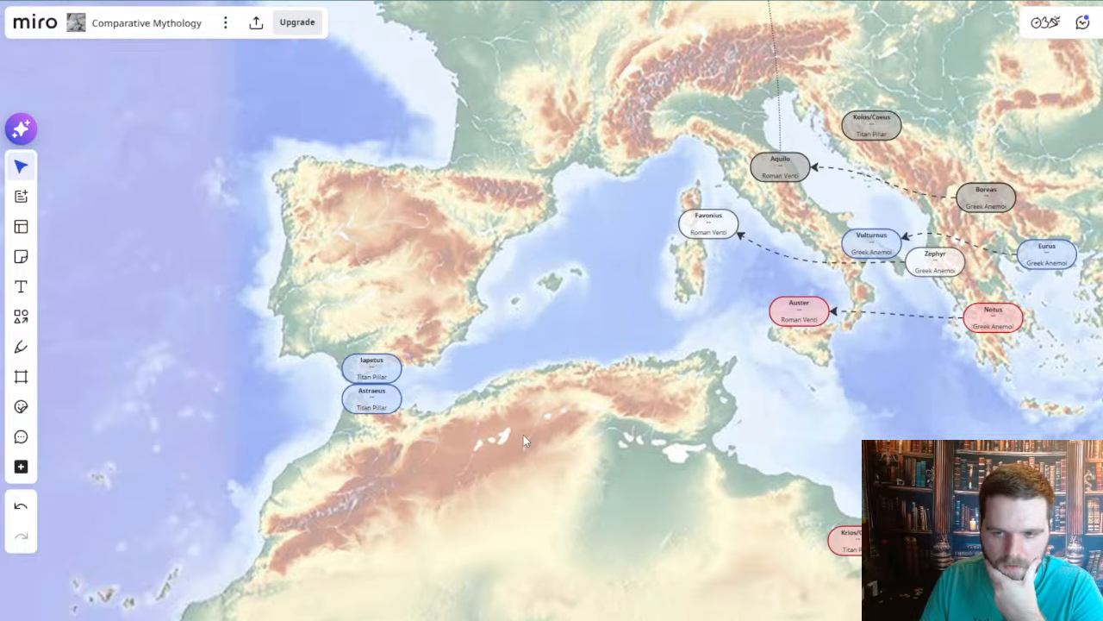
{"action": "scroll", "coordinate": [523, 435], "scroll_direction": "left", "scroll_amount": 2}
{"action": "scroll", "coordinate": [429, 381], "scroll_direction": "up", "scroll_amount": 3}
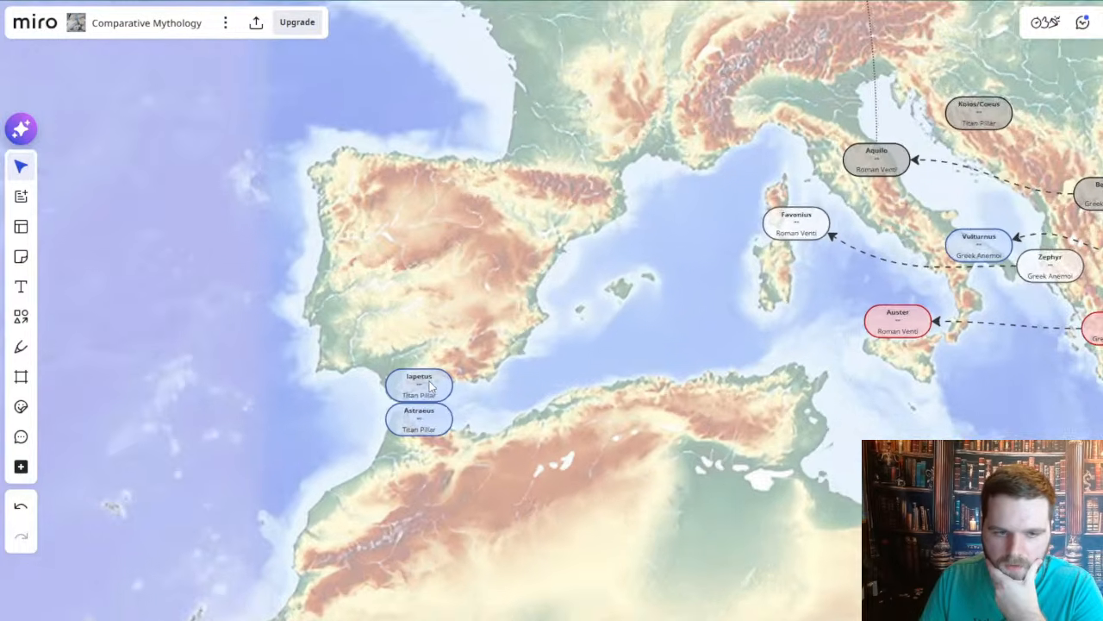
{"action": "left_click", "coordinate": [430, 381]}
{"action": "left_click", "coordinate": [688, 415]}
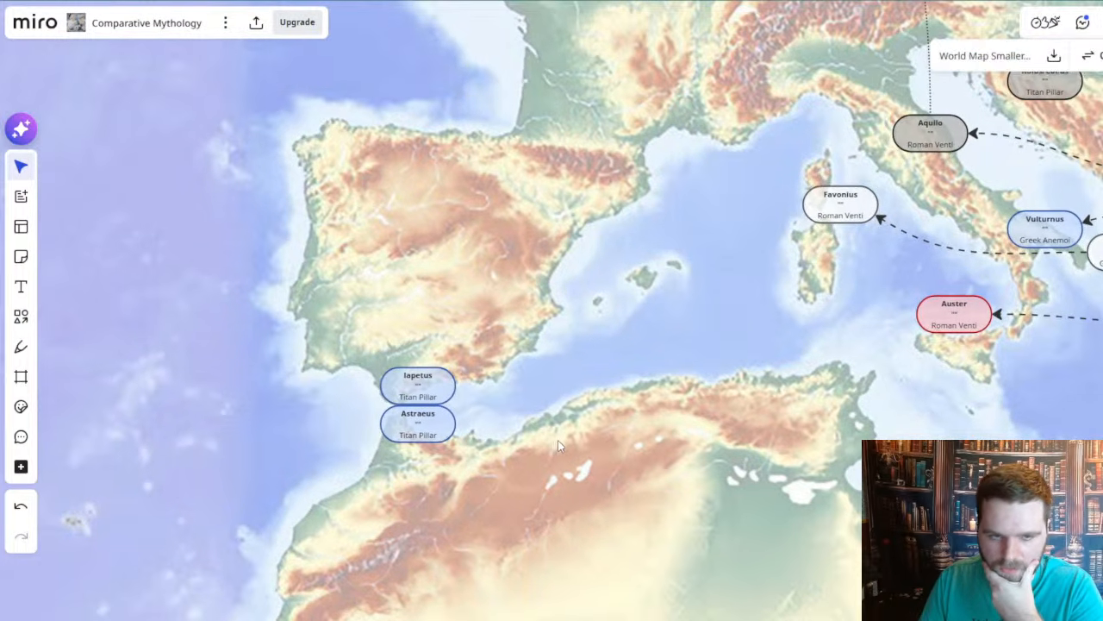
{"action": "left_click_drag", "start_coordinate": [687, 414], "coordinate": [536, 412]}
{"action": "scroll", "coordinate": [536, 412], "scroll_direction": "right", "scroll_amount": 2}
{"action": "scroll", "coordinate": [534, 419], "scroll_direction": "down", "scroll_amount": 2}
{"action": "left_click_drag", "start_coordinate": [598, 428], "coordinate": [488, 409]}
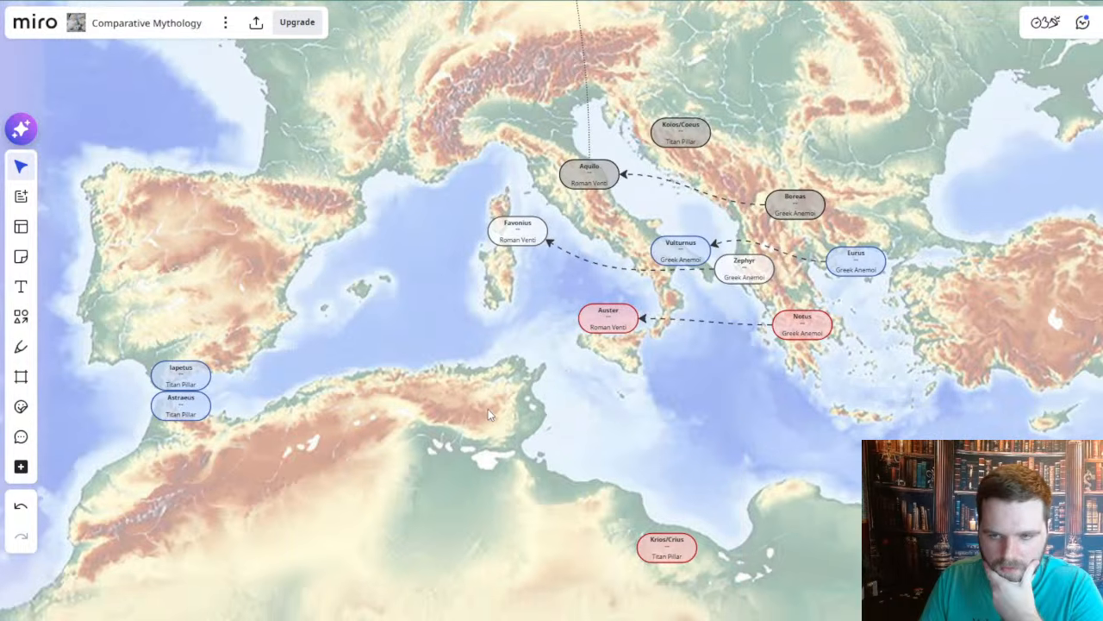
- Compare the western Titan Pillars with Koios/Coeus, Krios/Crius and Hyperion across the Mediterranean
{"action": "left_click", "coordinate": [320, 436]}
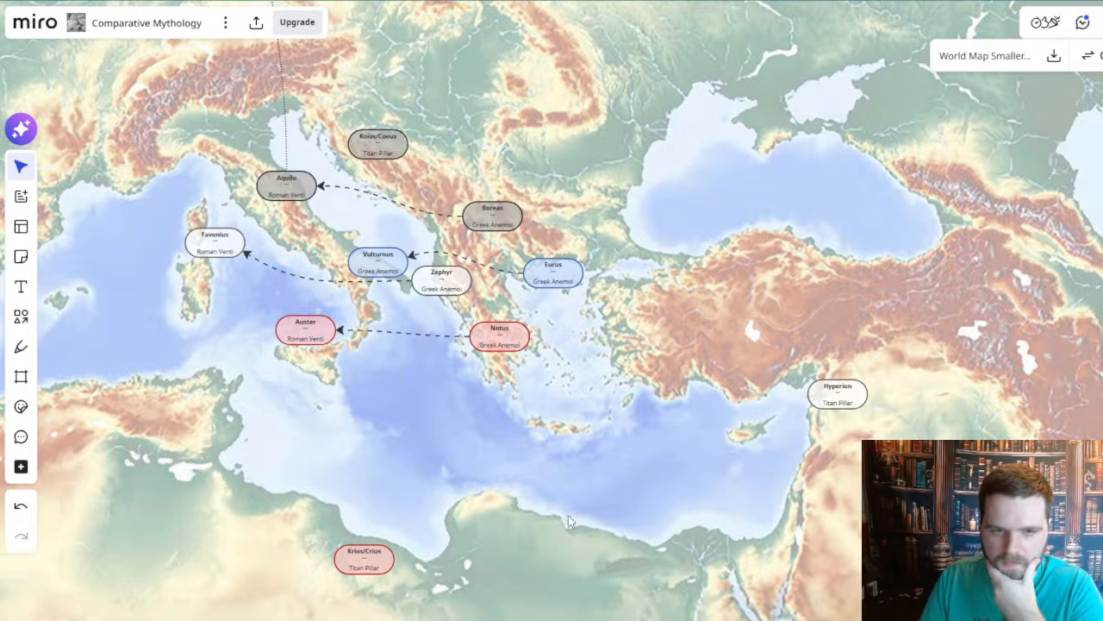
{"action": "scroll", "coordinate": [829, 491], "scroll_direction": "left", "scroll_amount": 5}
{"action": "scroll", "coordinate": [829, 492], "scroll_direction": "down", "scroll_amount": 1}
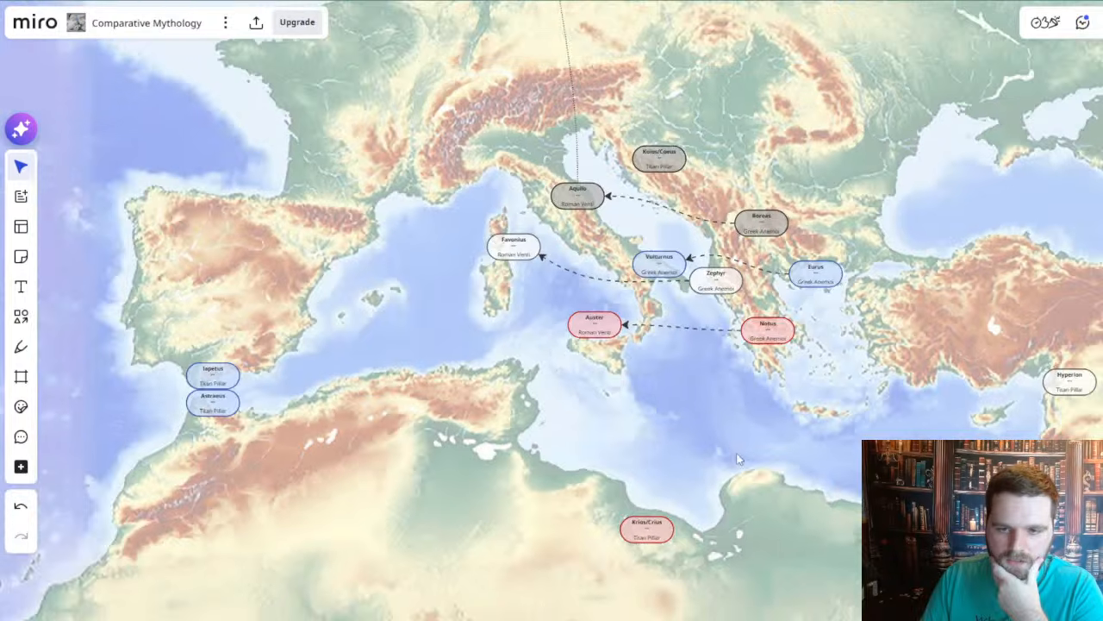
{"action": "left_click_drag", "start_coordinate": [737, 452], "coordinate": [759, 482]}
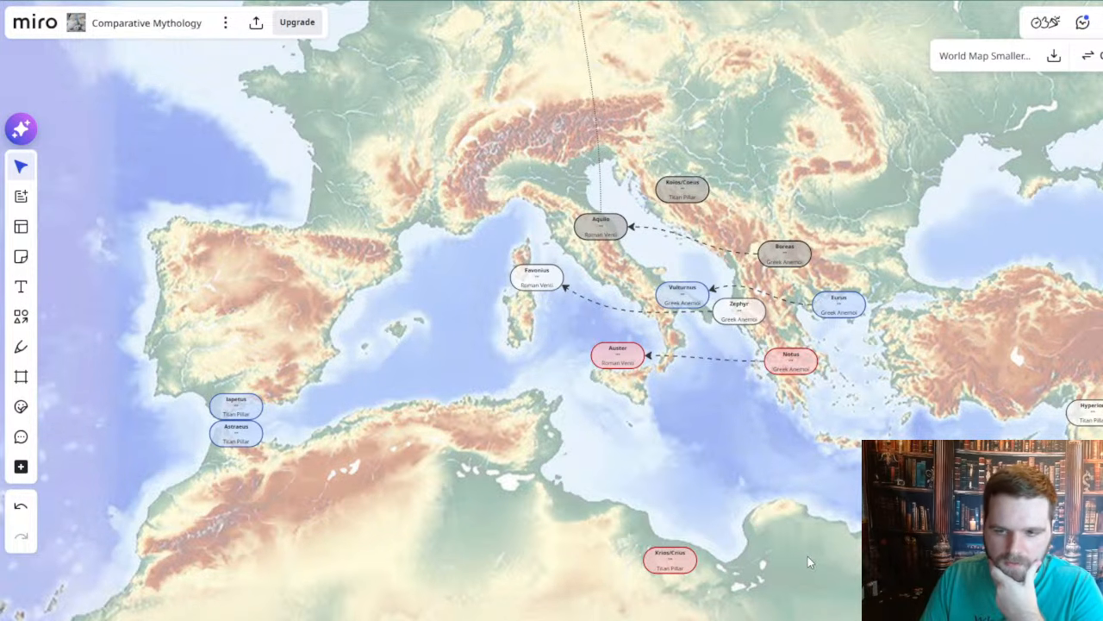
{"action": "left_click_drag", "start_coordinate": [618, 521], "coordinate": [676, 467]}
{"action": "left_click", "coordinate": [676, 466]}
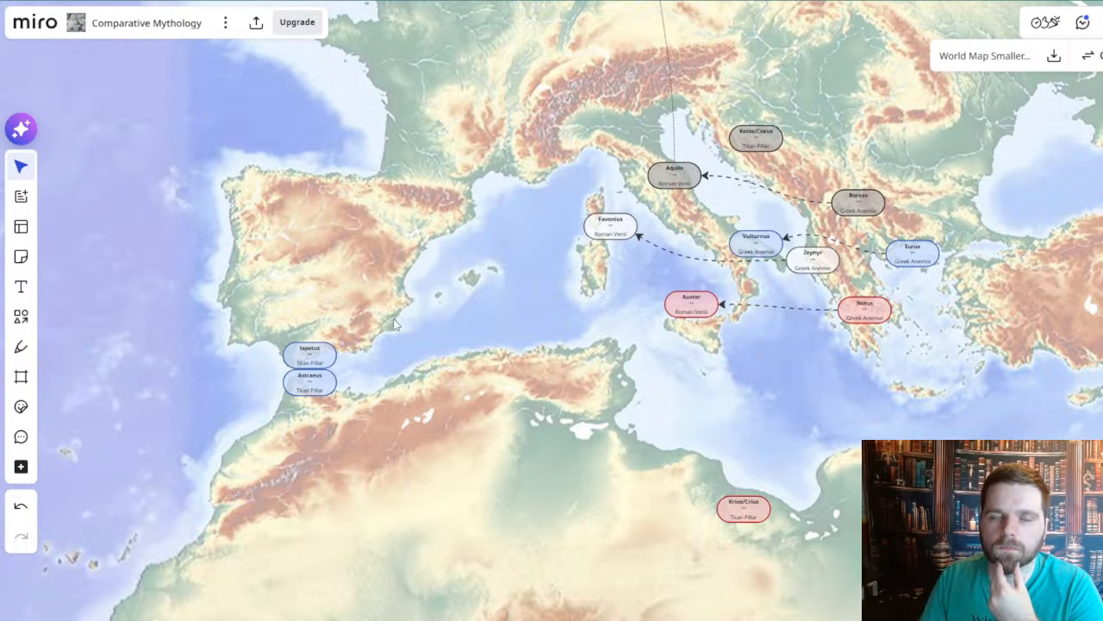
{"action": "scroll", "coordinate": [395, 323], "scroll_direction": "up", "scroll_amount": 3}
{"action": "left_click_drag", "start_coordinate": [376, 387], "coordinate": [289, 365]}
{"action": "scroll", "coordinate": [374, 264], "scroll_direction": "up", "scroll_amount": 3}
{"action": "scroll", "coordinate": [289, 366], "scroll_direction": "down", "scroll_amount": 3}
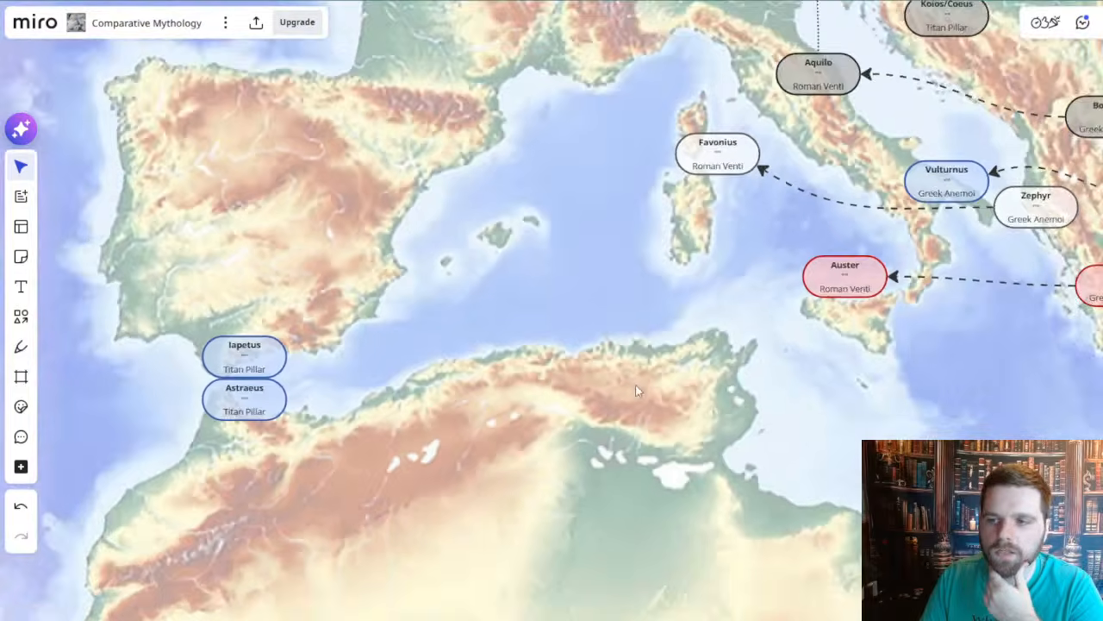
{"action": "scroll", "coordinate": [634, 384], "scroll_direction": "down", "scroll_amount": 2}
{"action": "scroll", "coordinate": [880, 318], "scroll_direction": "right", "scroll_amount": 10}
{"action": "scroll", "coordinate": [880, 318], "scroll_direction": "up", "scroll_amount": 2}
{"action": "left_click_drag", "start_coordinate": [826, 339], "coordinate": [787, 379]}
{"action": "left_click_drag", "start_coordinate": [657, 459], "coordinate": [676, 416]}
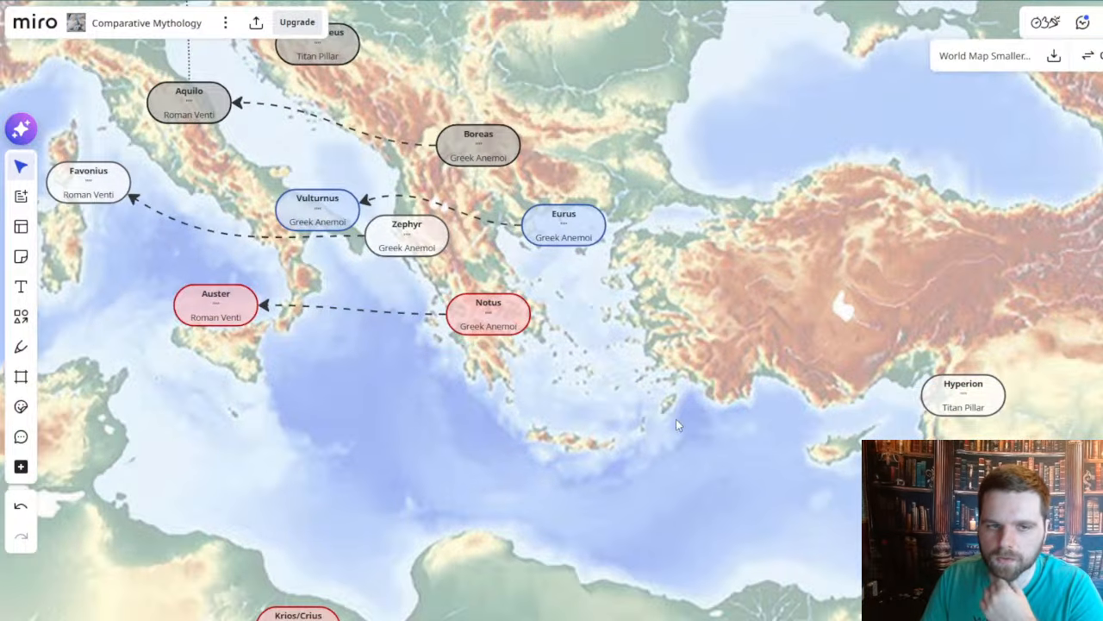
{"action": "left_click_drag", "start_coordinate": [610, 370], "coordinate": [763, 392]}
{"action": "scroll", "coordinate": [644, 463], "scroll_direction": "down", "scroll_amount": 1}
{"action": "scroll", "coordinate": [644, 462], "scroll_direction": "down", "scroll_amount": 1}
{"action": "left_click", "coordinate": [713, 423]}
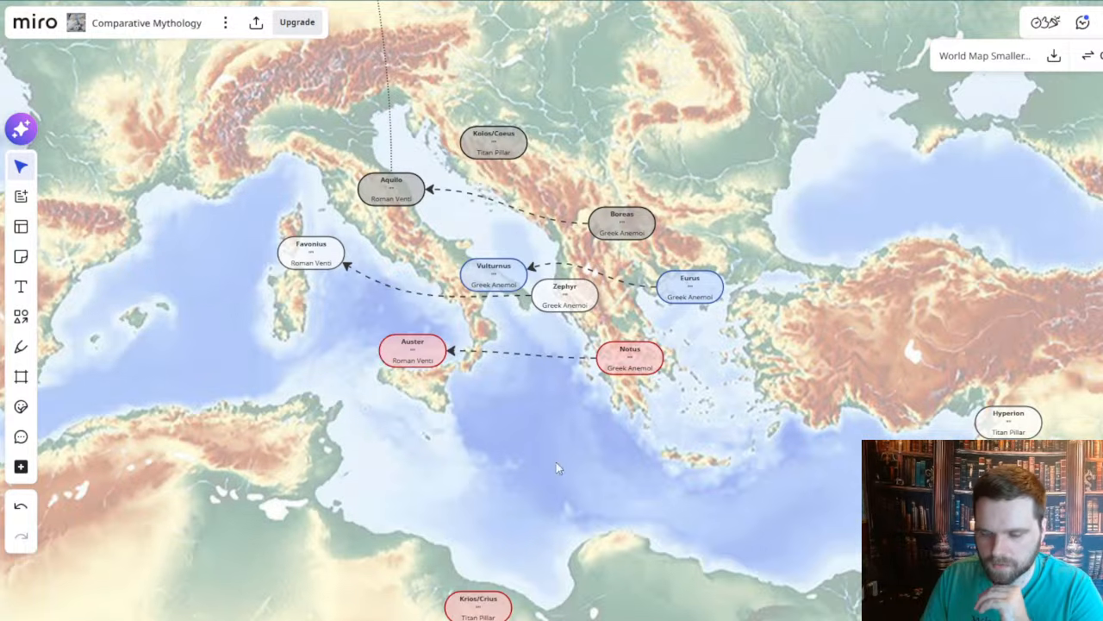
- Review the Strait of Gibraltar and the Moroccan coast around the two stacked Titan Pillar labels
{"action": "left_click_drag", "start_coordinate": [553, 478], "coordinate": [697, 416]}
{"action": "scroll", "coordinate": [696, 418], "scroll_direction": "down", "scroll_amount": 2}
{"action": "left_click_drag", "start_coordinate": [576, 420], "coordinate": [766, 405]}
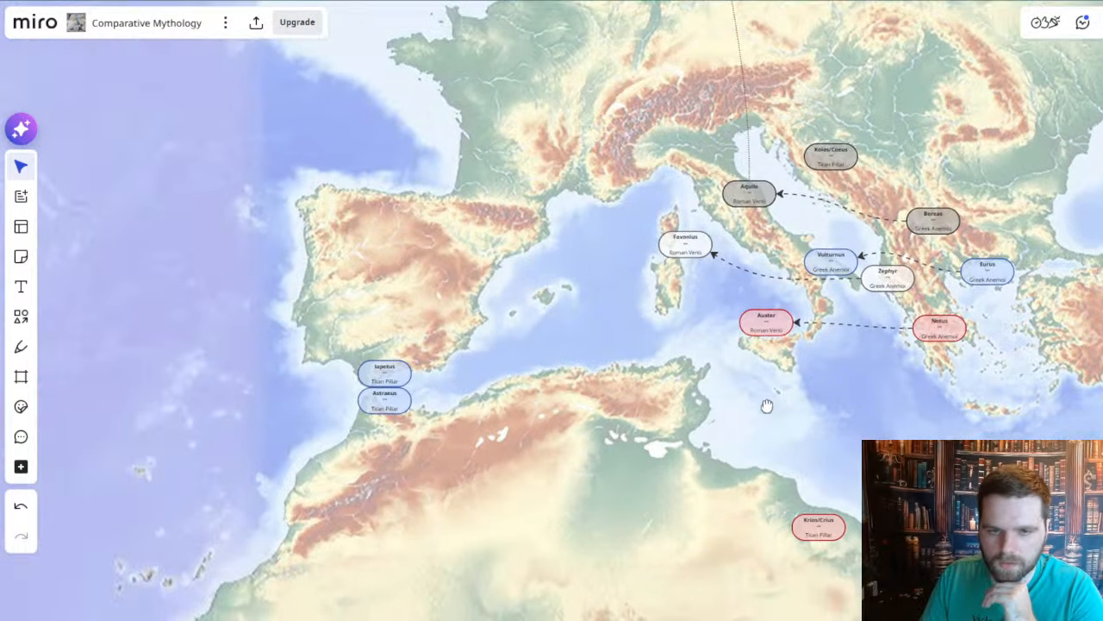
{"action": "scroll", "coordinate": [507, 387], "scroll_direction": "up", "scroll_amount": 2}
{"action": "left_click_drag", "start_coordinate": [530, 416], "coordinate": [623, 424]}
{"action": "scroll", "coordinate": [362, 375], "scroll_direction": "up", "scroll_amount": 3}
{"action": "left_click_drag", "start_coordinate": [472, 291], "coordinate": [500, 471]}
{"action": "key", "text": "Escape"}
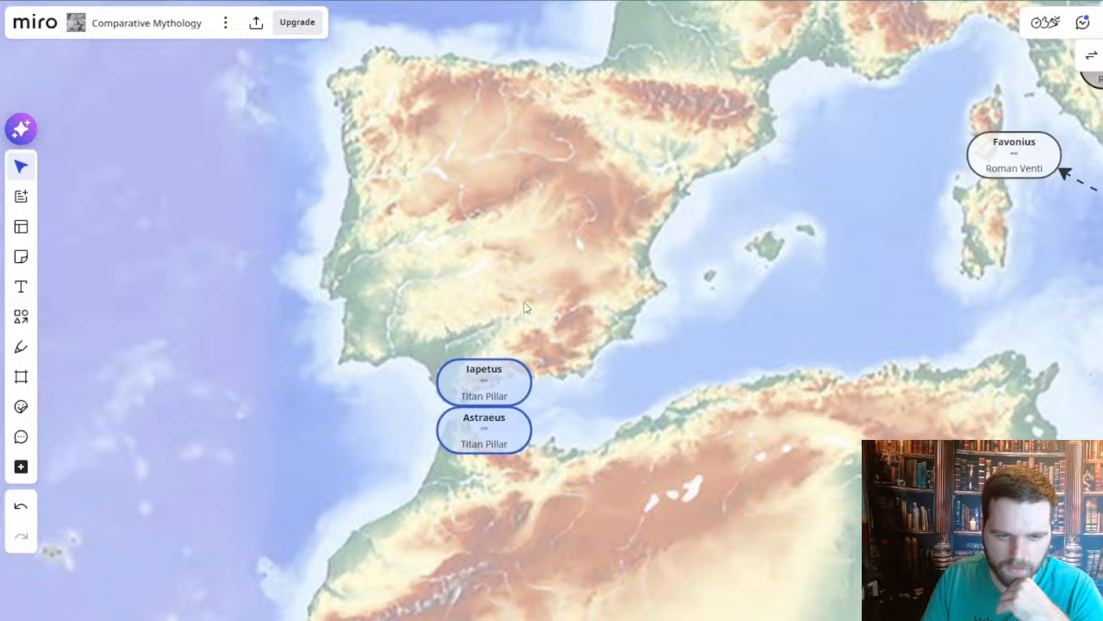
{"action": "scroll", "coordinate": [769, 424], "scroll_direction": "right", "scroll_amount": 5}
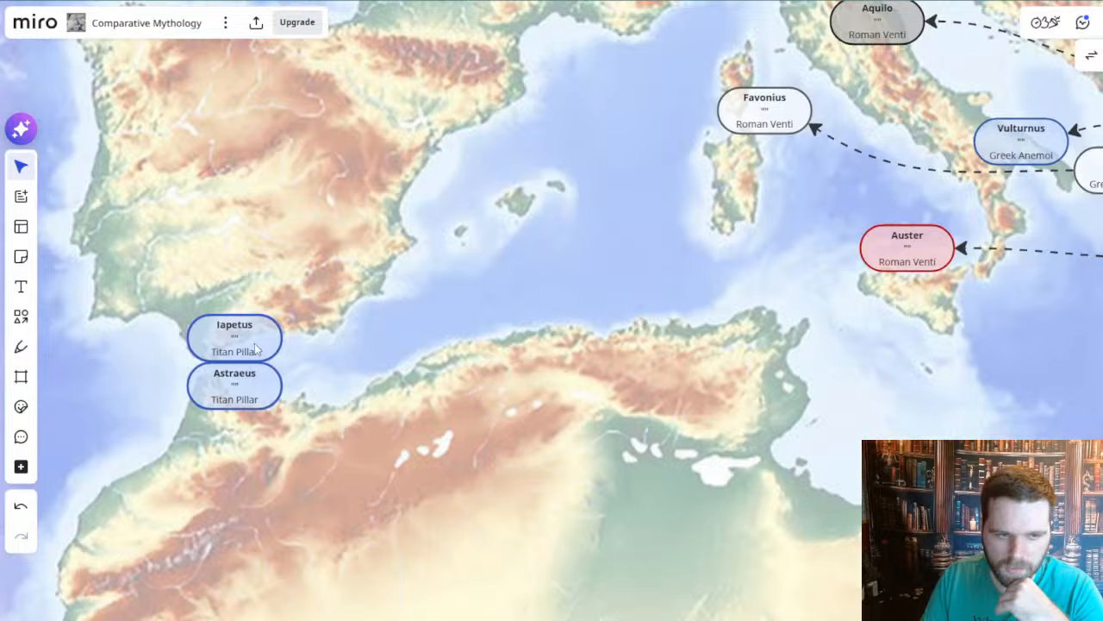
{"action": "left_click_drag", "start_coordinate": [446, 454], "coordinate": [594, 399]}
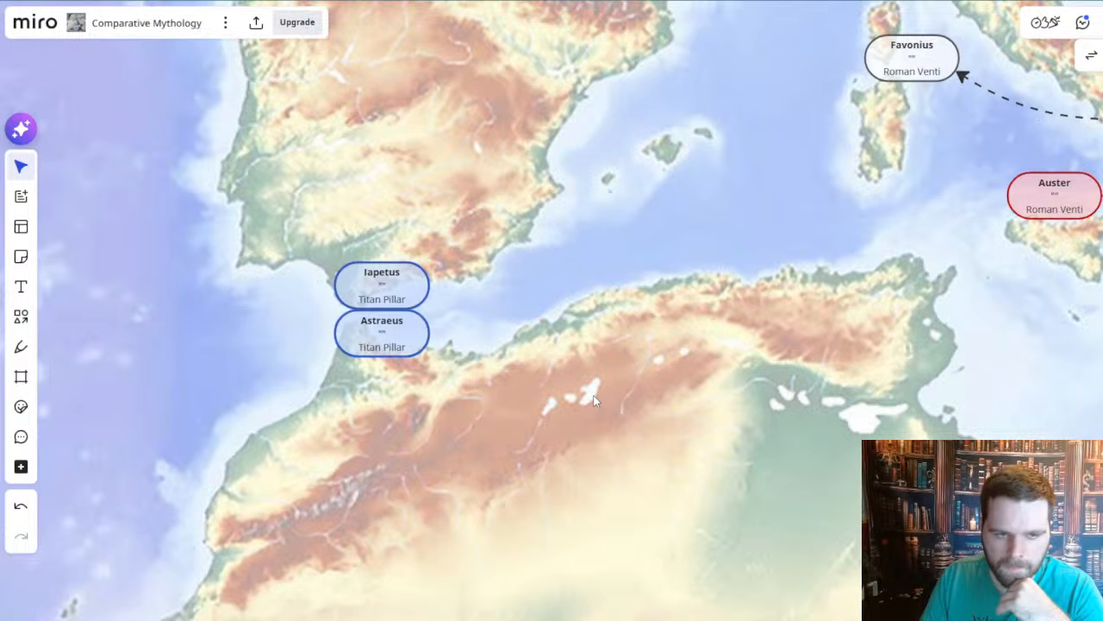
{"action": "scroll", "coordinate": [426, 327], "scroll_direction": "up", "scroll_amount": 2}
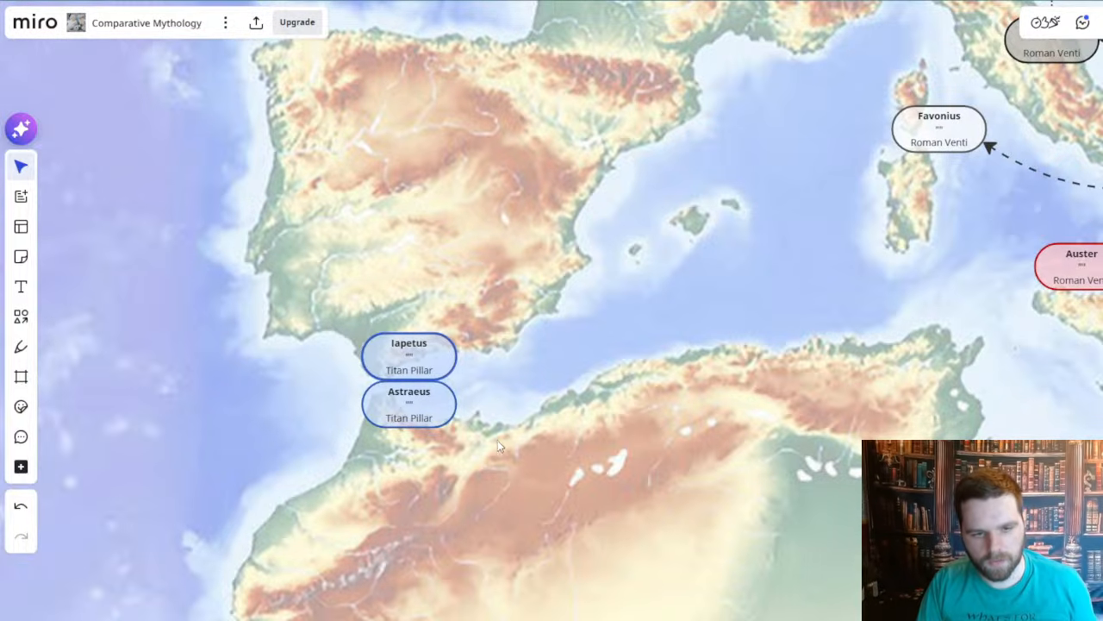
- Duplicate the Astraeus label directly beneath it and rename the copy Atlas
{"action": "left_click", "coordinate": [438, 415]}
{"action": "key", "text": "ctrl+v"}
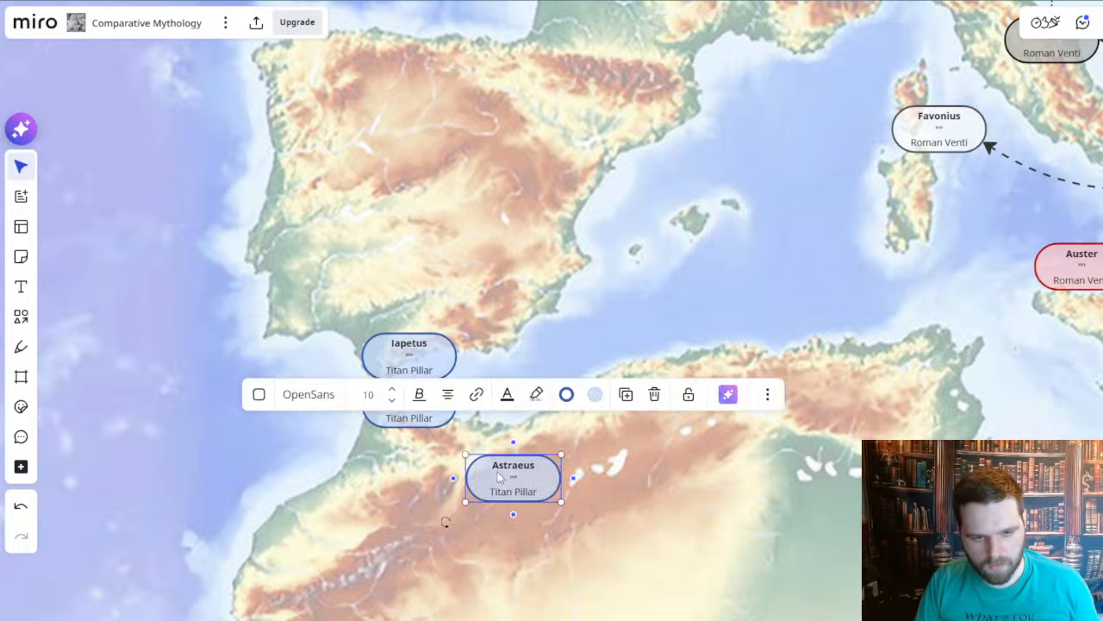
{"action": "left_click_drag", "start_coordinate": [513, 477], "coordinate": [409, 452]}
{"action": "double_click", "coordinate": [409, 439]}
{"action": "type", "text": "Atlas"}
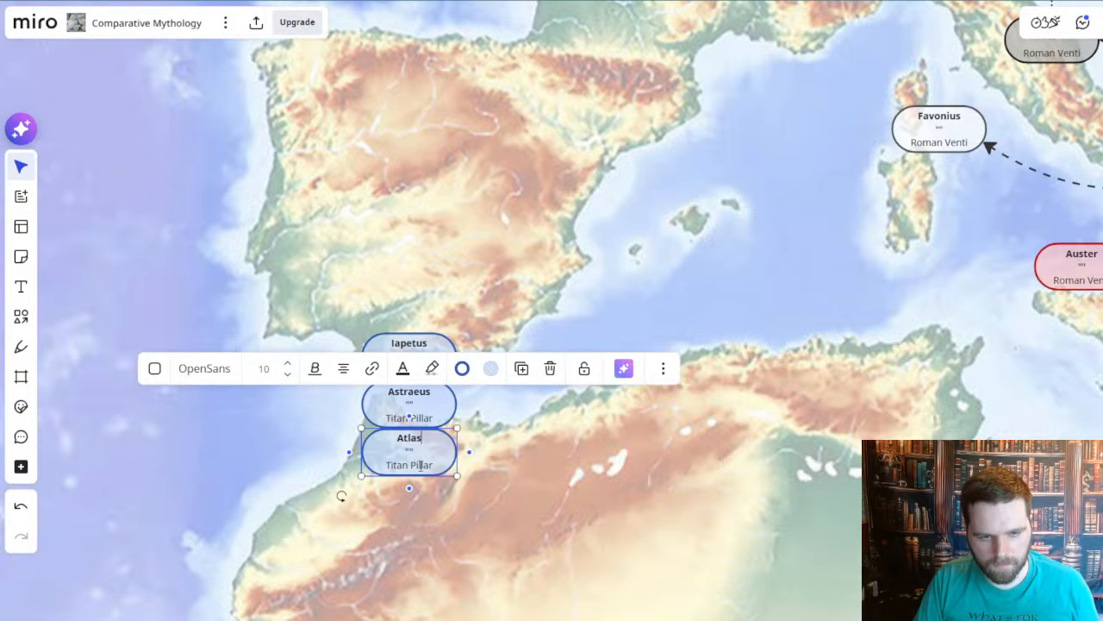
{"action": "key", "text": "Escape"}
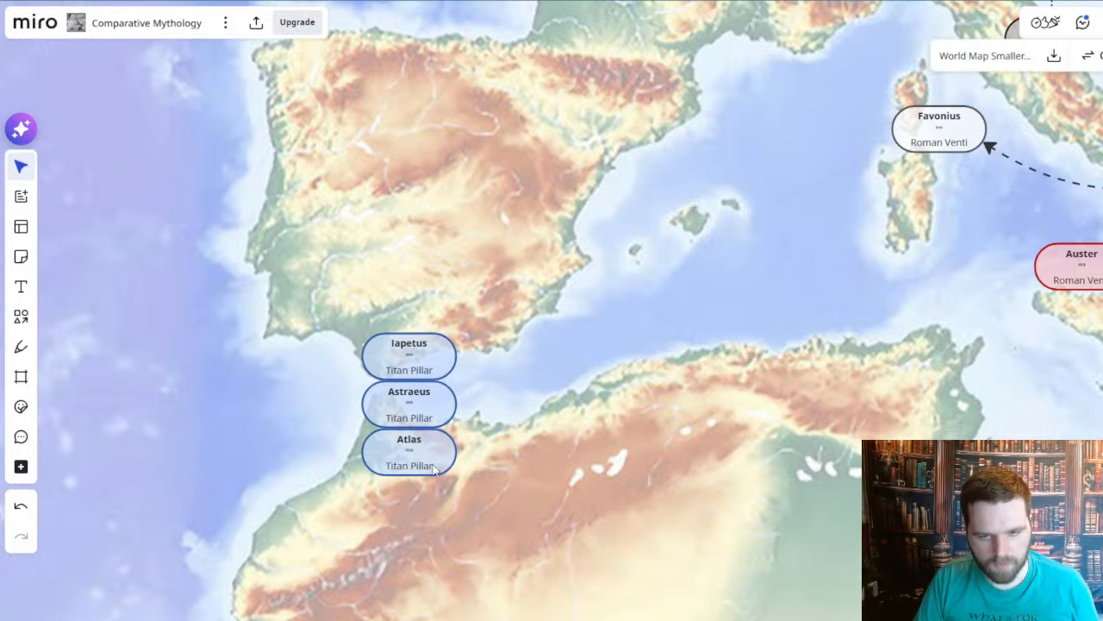
- Move the stacked Iapetus, Astraeus and Atlas labels together slightly north over the Strait of Gibraltar
{"action": "left_click_drag", "start_coordinate": [628, 529], "coordinate": [548, 435]}
{"action": "scroll", "coordinate": [518, 370], "scroll_direction": "down", "scroll_amount": 3}
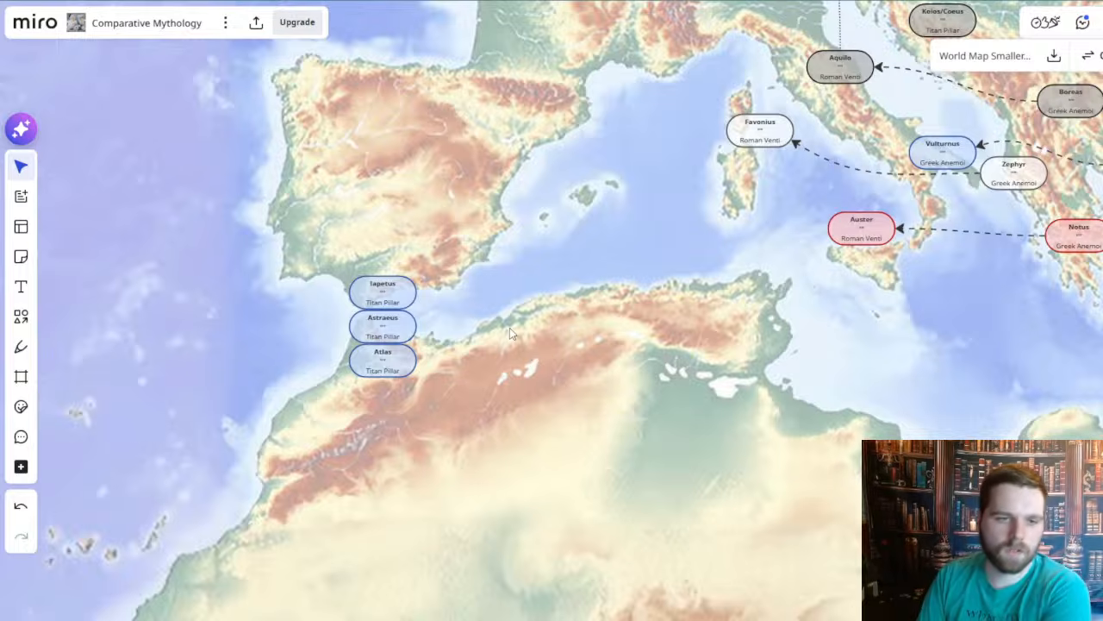
{"action": "scroll", "coordinate": [510, 327], "scroll_direction": "up", "scroll_amount": 3}
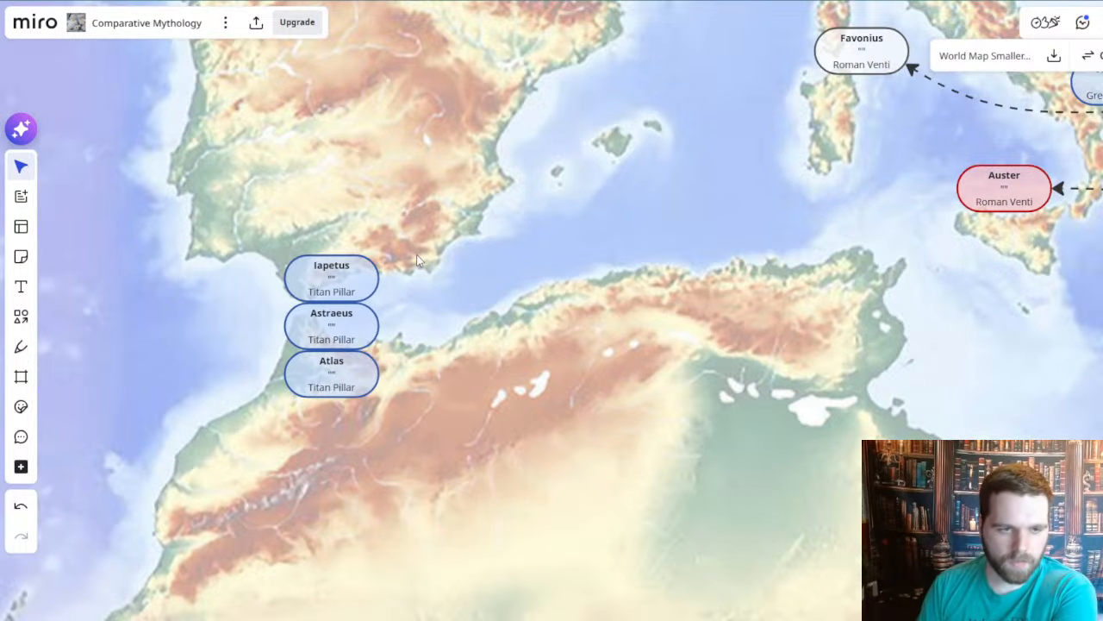
{"action": "left_click_drag", "start_coordinate": [408, 255], "coordinate": [281, 420]}
{"action": "left_click_drag", "start_coordinate": [336, 274], "coordinate": [334, 253]}
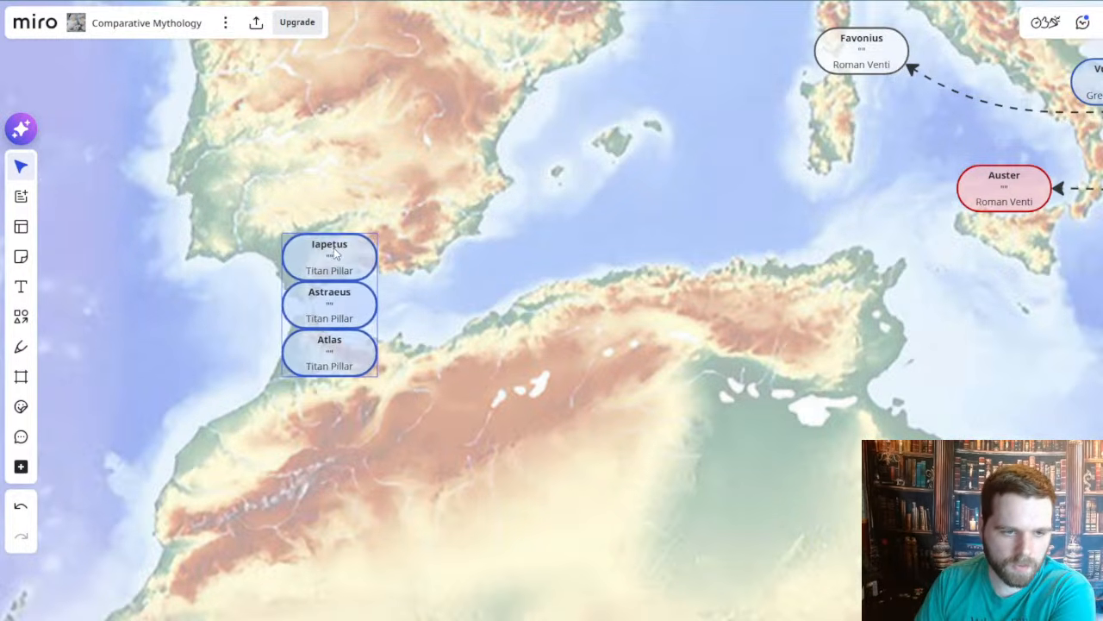
{"action": "left_click", "coordinate": [624, 337]}
{"action": "left_click_drag", "start_coordinate": [499, 396], "coordinate": [388, 440]}
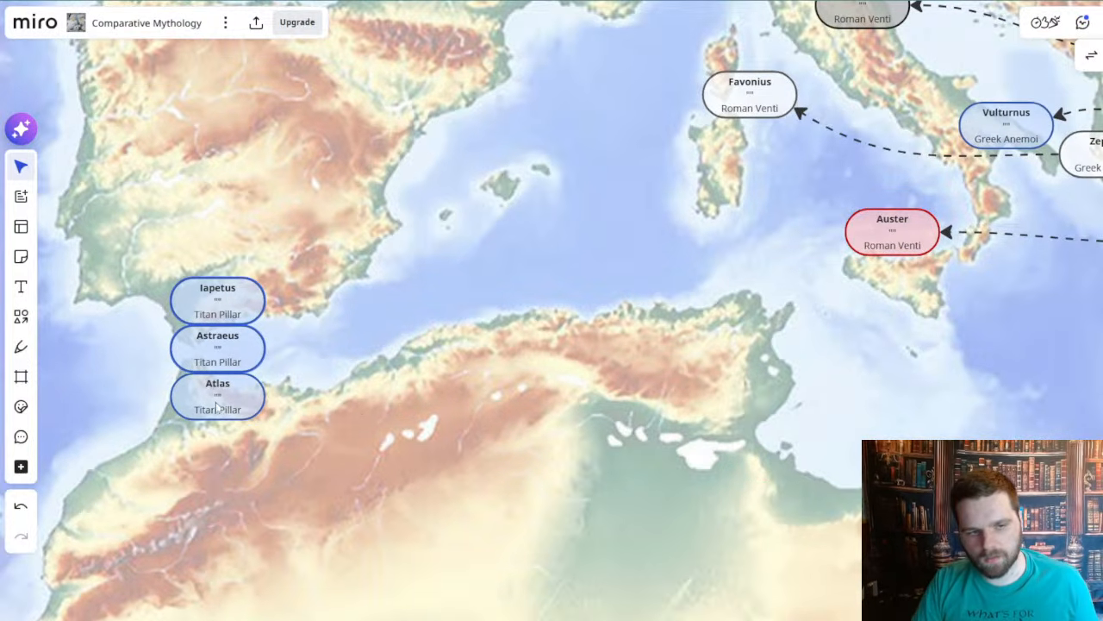
- Review how the stacked Iapetus, Astraeus and Atlas labels sit relative to the wind labels and the other Titan Pillars around the Mediterranean
{"action": "scroll", "coordinate": [357, 401], "scroll_direction": "down", "scroll_amount": 5}
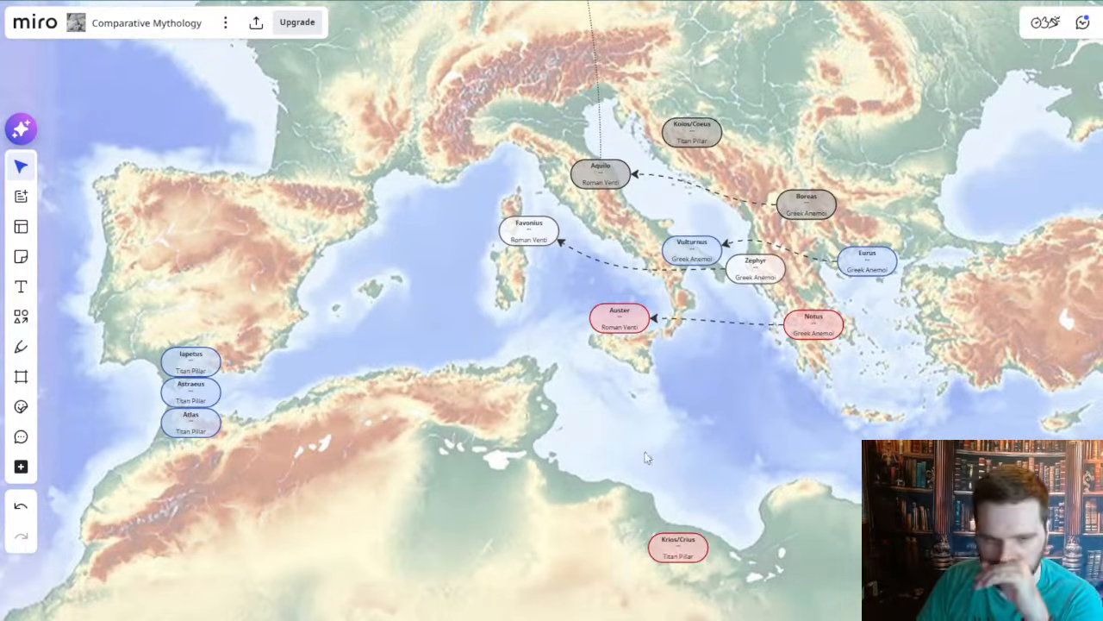
{"action": "left_click_drag", "start_coordinate": [646, 458], "coordinate": [561, 433]}
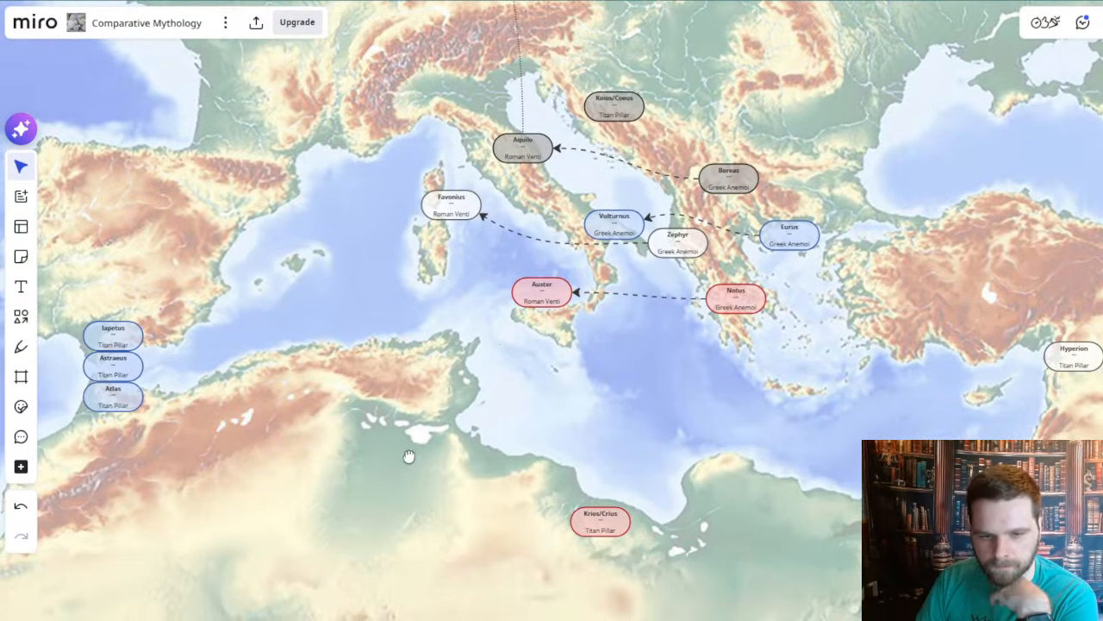
{"action": "left_click_drag", "start_coordinate": [414, 418], "coordinate": [497, 412]}
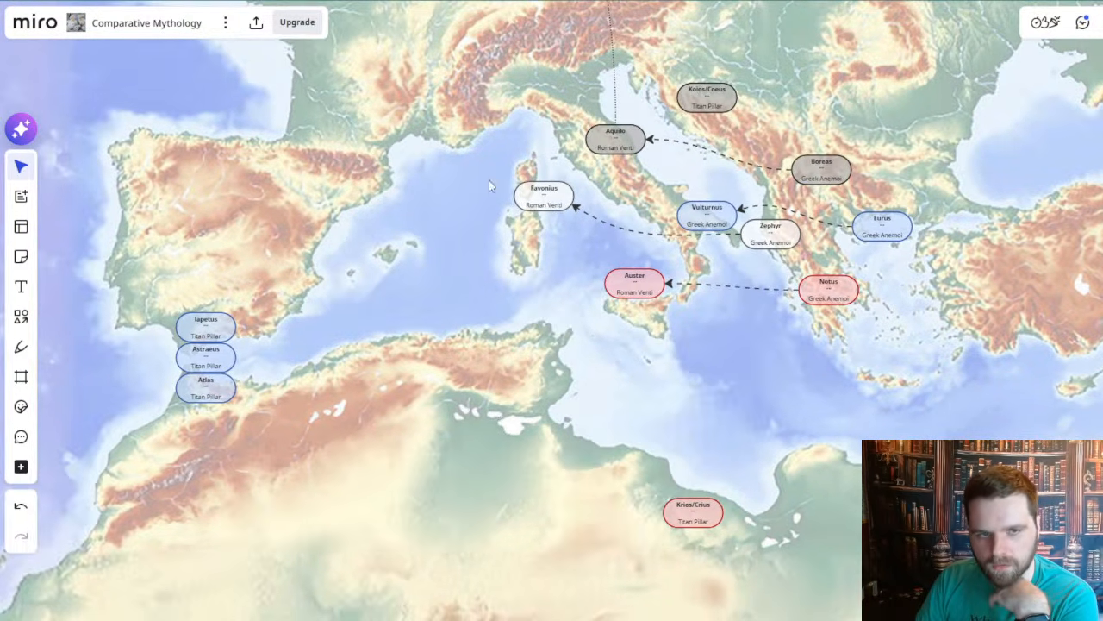
{"action": "left_click_drag", "start_coordinate": [482, 69], "coordinate": [571, 117]}
{"action": "left_click_drag", "start_coordinate": [589, 59], "coordinate": [124, 348]}
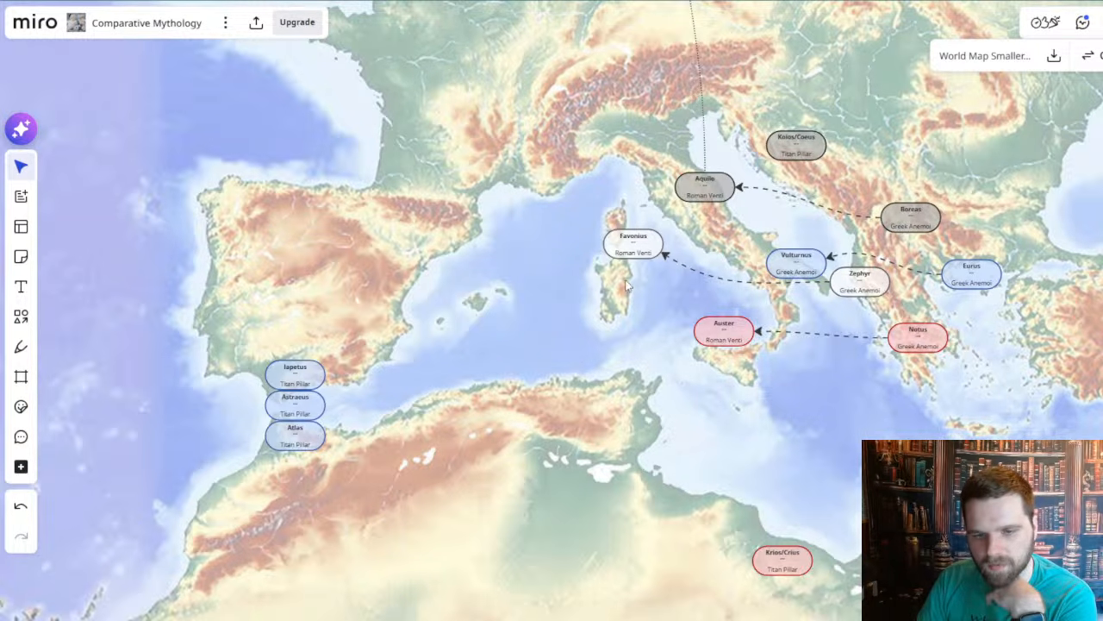
{"action": "left_click_drag", "start_coordinate": [766, 449], "coordinate": [551, 345]}
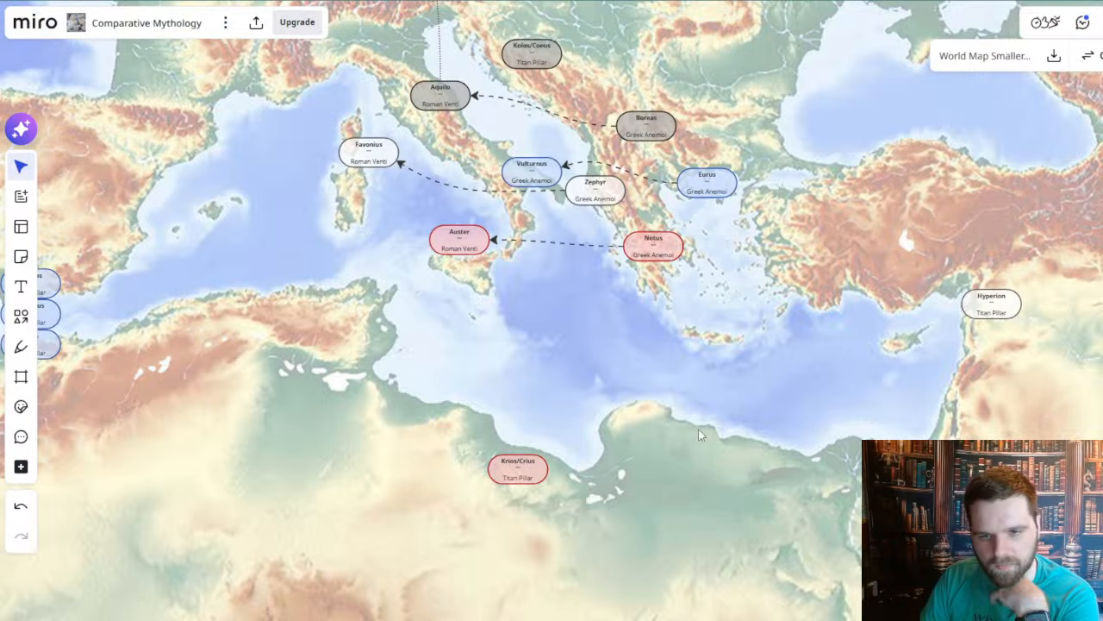
{"action": "left_click_drag", "start_coordinate": [250, 352], "coordinate": [807, 400]}
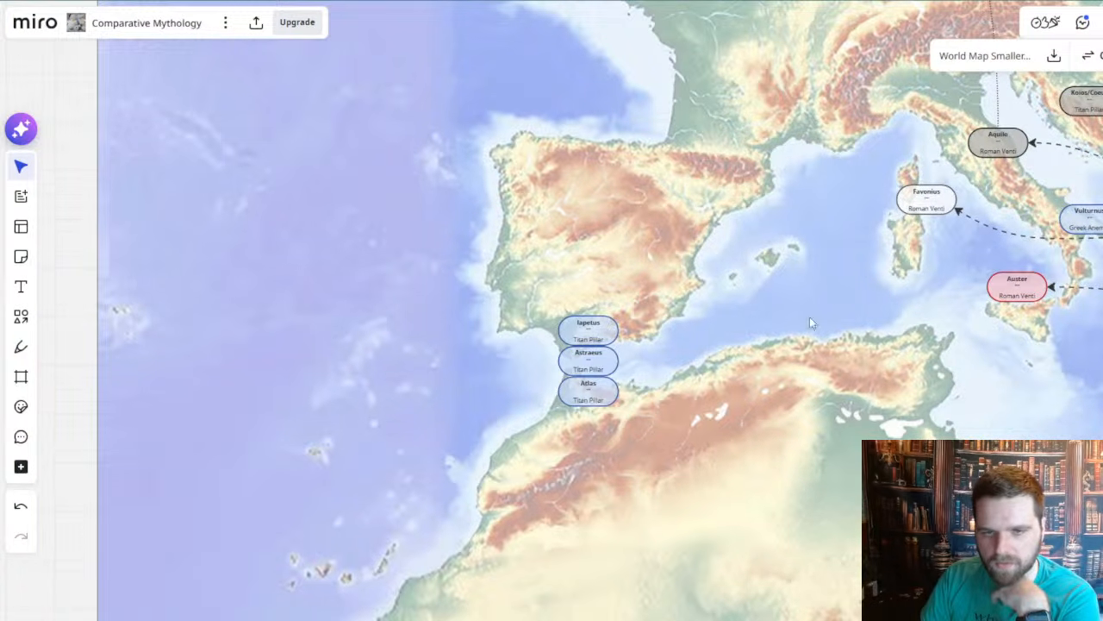
{"action": "left_click_drag", "start_coordinate": [795, 405], "coordinate": [581, 365]}
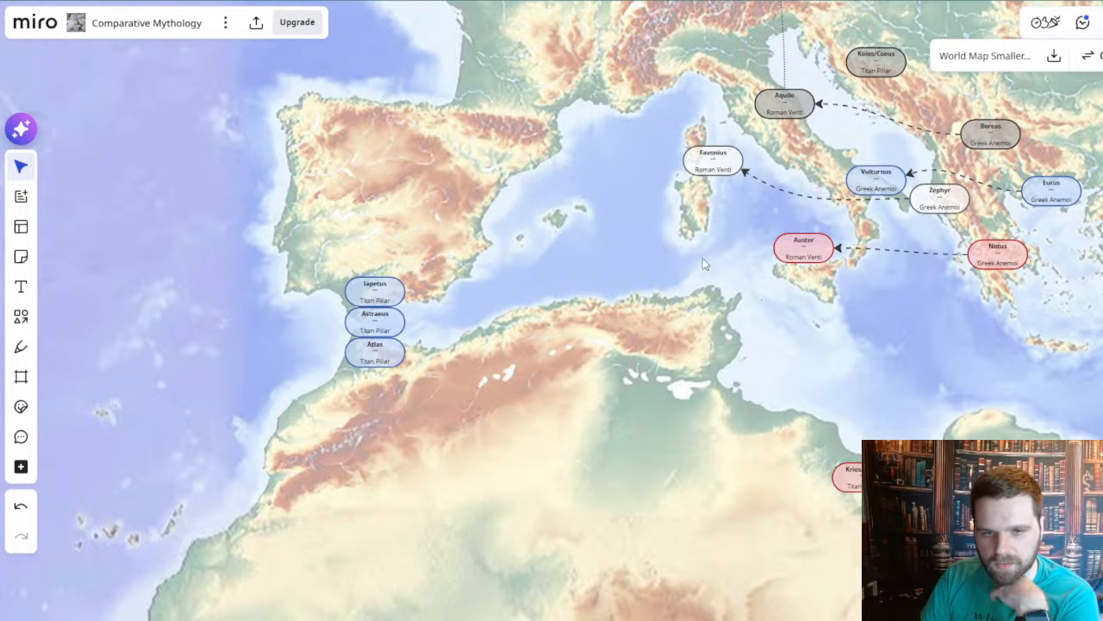
{"action": "left_click_drag", "start_coordinate": [554, 393], "coordinate": [448, 394]}
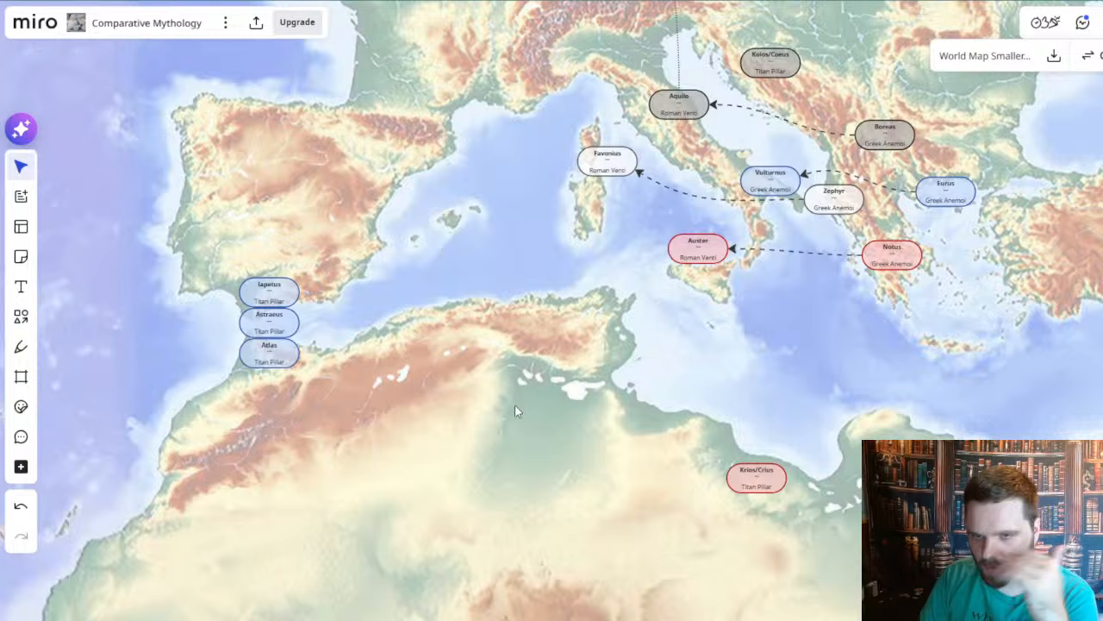
{"action": "left_click_drag", "start_coordinate": [516, 405], "coordinate": [584, 399]}
{"action": "left_click_drag", "start_coordinate": [403, 348], "coordinate": [436, 368]}
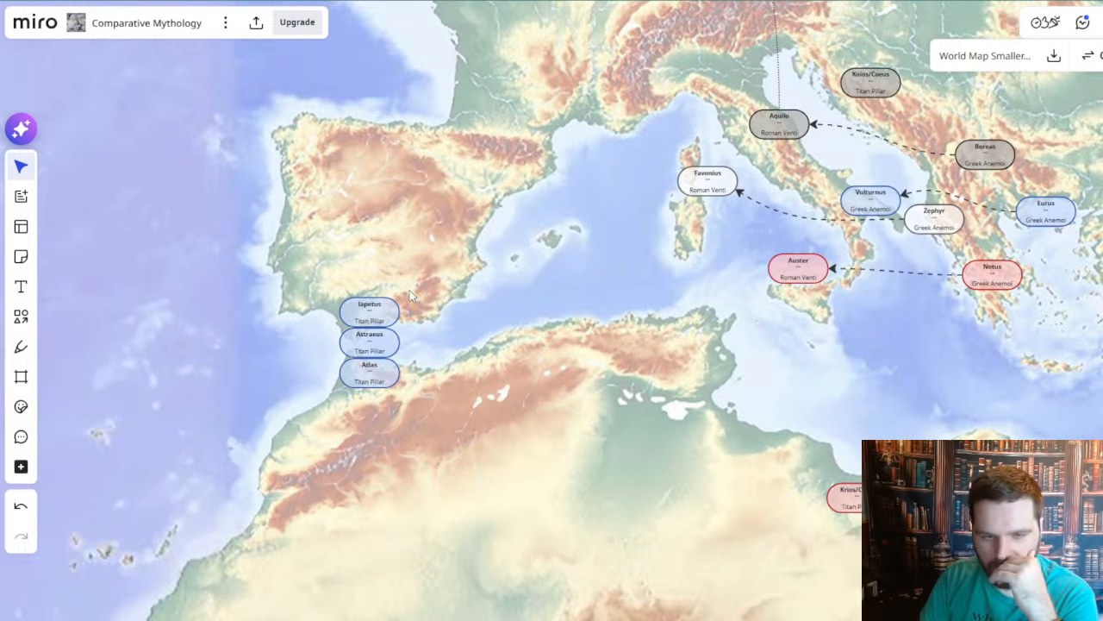
- Move the stacked Iapetus, Astraeus and Atlas labels together from the Strait of Gibraltar to southern Tunisia
{"action": "left_click_drag", "start_coordinate": [419, 261], "coordinate": [354, 419]}
{"action": "scroll", "coordinate": [277, 321], "scroll_direction": "right", "scroll_amount": 3}
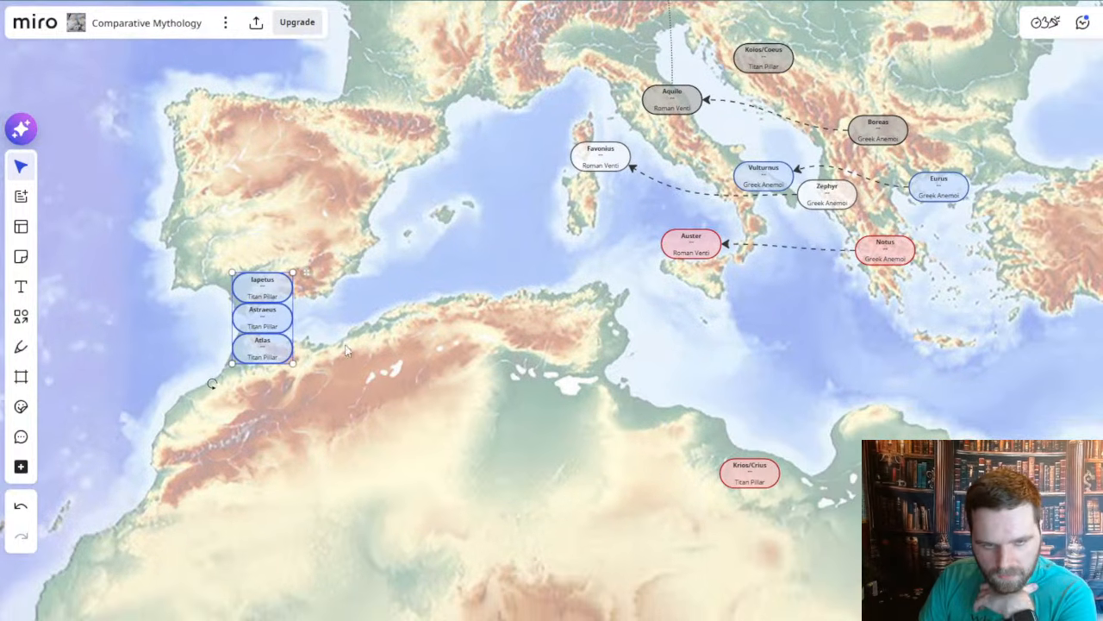
{"action": "mouse_move", "coordinate": [257, 319]}
{"action": "left_mouse_down"}
{"action": "mouse_move", "coordinate": [288, 289]}
{"action": "mouse_move", "coordinate": [241, 337]}
{"action": "mouse_move", "coordinate": [278, 317]}
{"action": "mouse_move", "coordinate": [254, 309]}
{"action": "mouse_move", "coordinate": [259, 317]}
{"action": "left_mouse_up"}
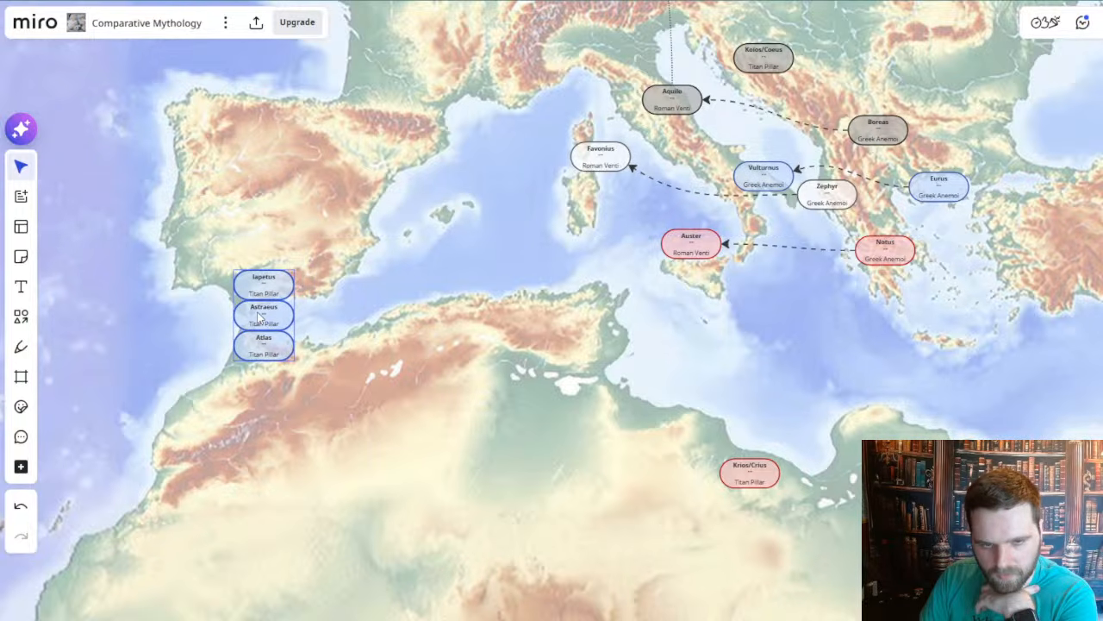
{"action": "left_click_drag", "start_coordinate": [303, 528], "coordinate": [489, 436]}
{"action": "left_click_drag", "start_coordinate": [579, 257], "coordinate": [301, 324]}
{"action": "left_click_drag", "start_coordinate": [153, 295], "coordinate": [494, 349]}
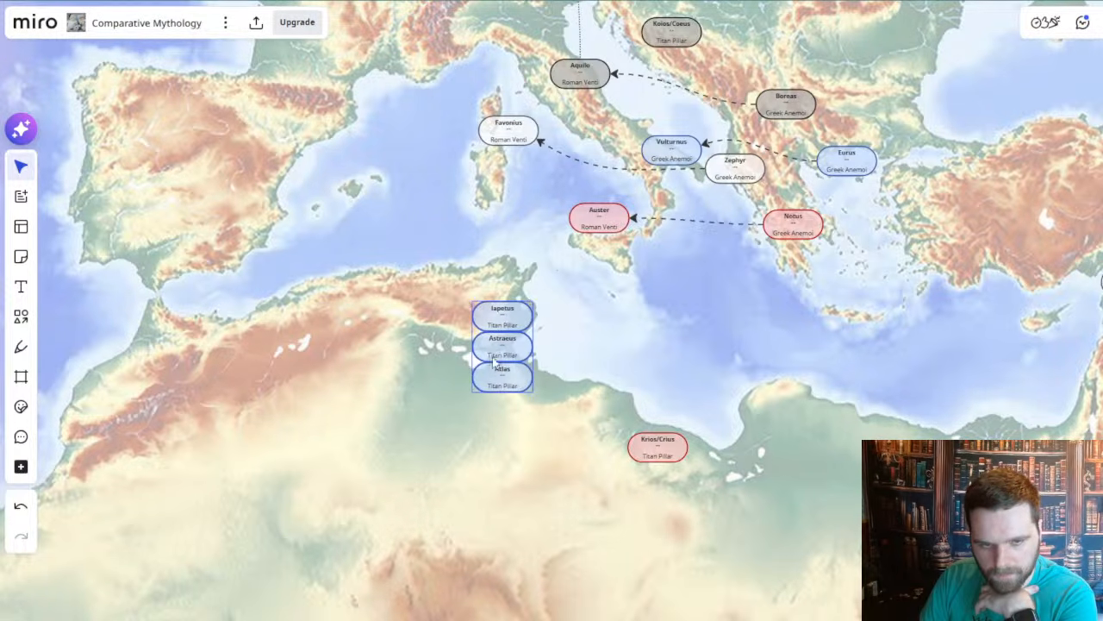
- Move the three stacked Titan Pillar labels from Tunisia back over the Strait of Gibraltar
{"action": "scroll", "coordinate": [483, 345], "scroll_direction": "up", "scroll_amount": 5}
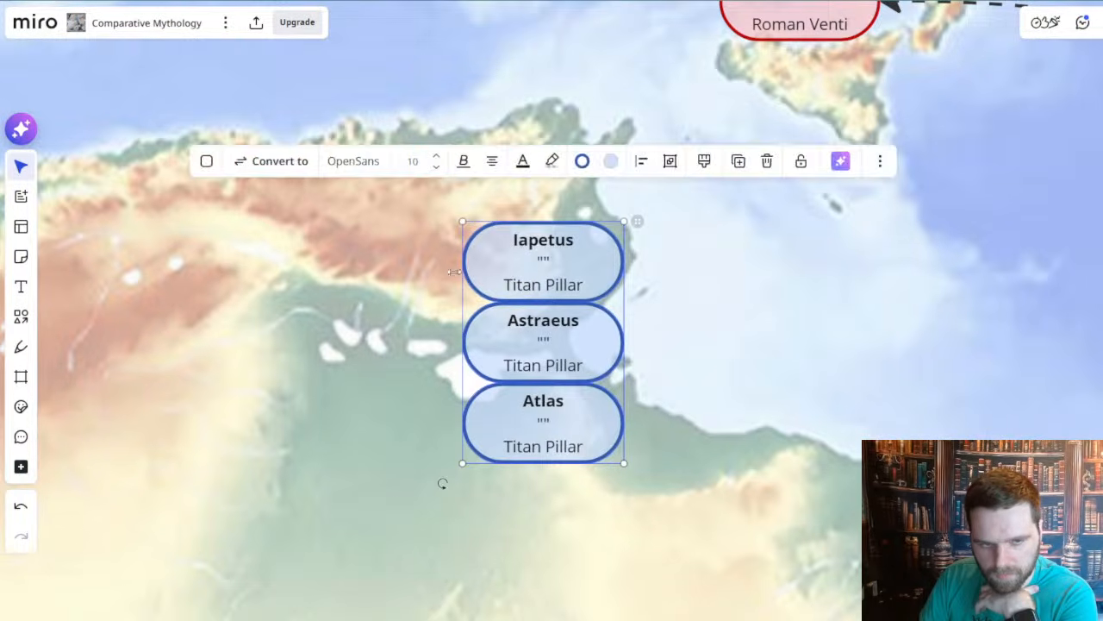
{"action": "scroll", "coordinate": [390, 453], "scroll_direction": "down", "scroll_amount": 3}
{"action": "left_click_drag", "start_coordinate": [453, 540], "coordinate": [606, 498]}
{"action": "scroll", "coordinate": [642, 474], "scroll_direction": "down", "scroll_amount": 2}
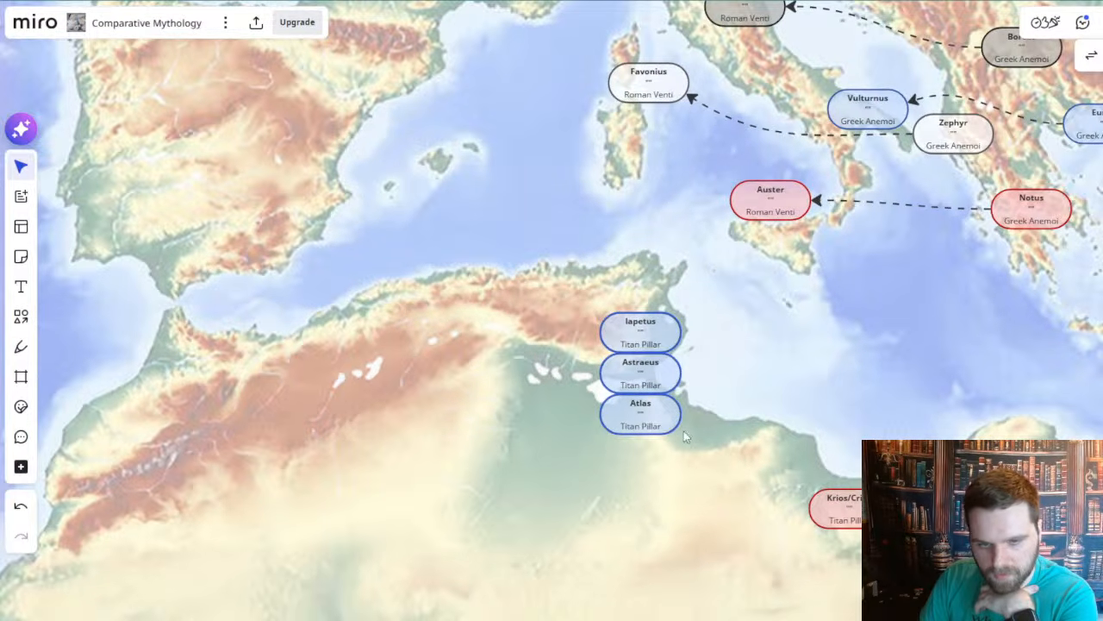
{"action": "left_click_drag", "start_coordinate": [626, 452], "coordinate": [716, 348]}
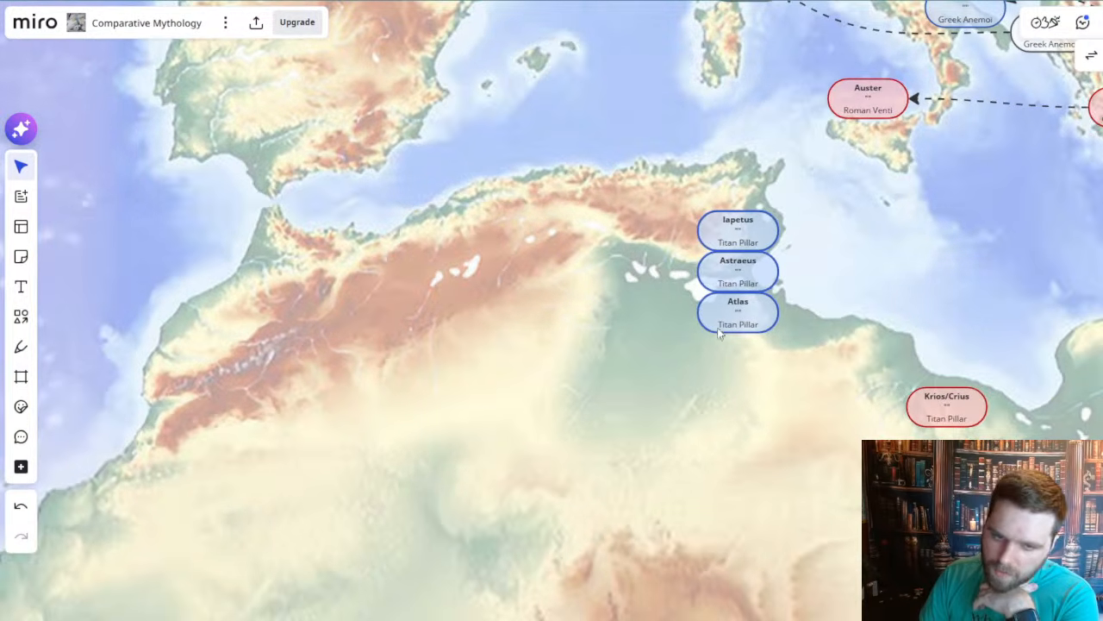
{"action": "left_click_drag", "start_coordinate": [642, 401], "coordinate": [634, 454]}
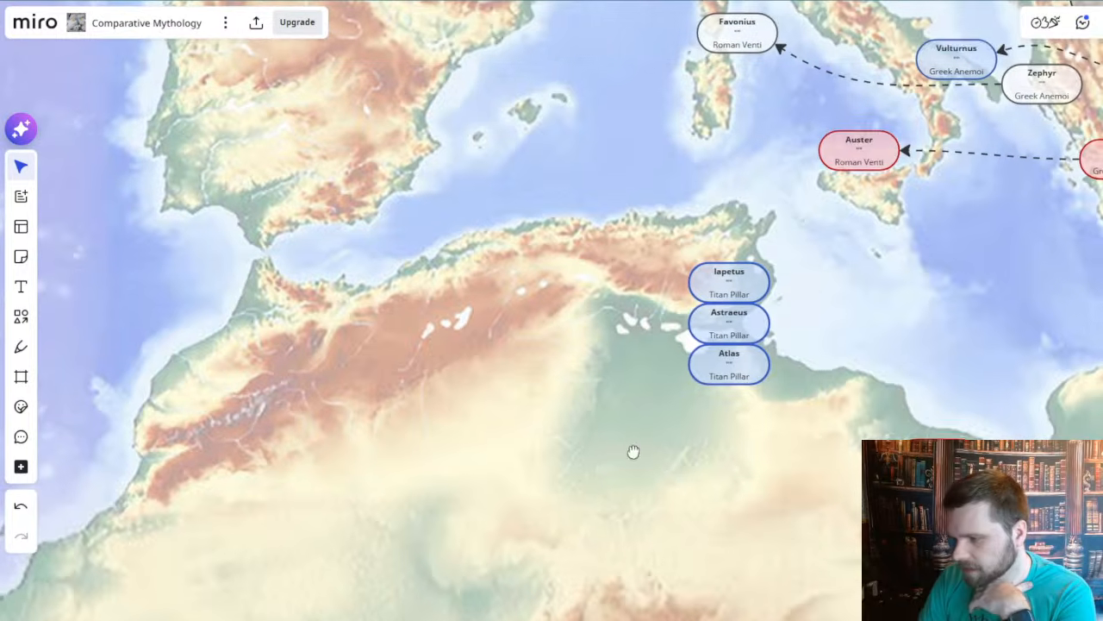
{"action": "scroll", "coordinate": [592, 517], "scroll_direction": "up", "scroll_amount": 1}
{"action": "left_click_drag", "start_coordinate": [810, 306], "coordinate": [678, 441]}
{"action": "left_click_drag", "start_coordinate": [732, 314], "coordinate": [271, 240]}
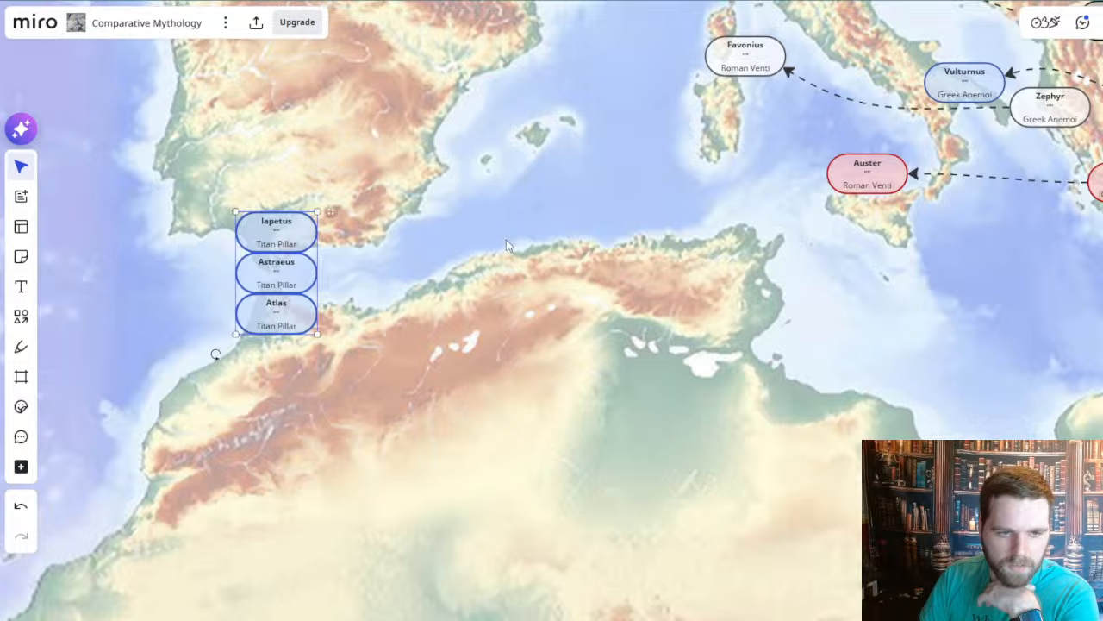
- Examine the North African coast and Atlas Mountains between the Gibraltar label stack and Tunisia
{"action": "left_click_drag", "start_coordinate": [554, 362], "coordinate": [520, 377]}
{"action": "scroll", "coordinate": [448, 399], "scroll_direction": "down", "scroll_amount": 1}
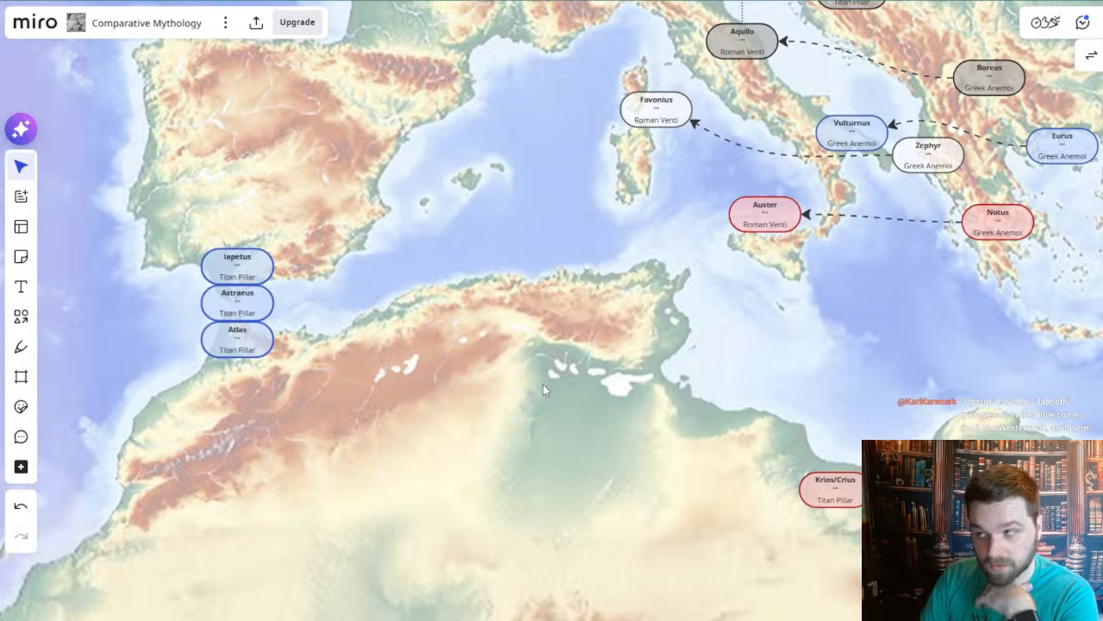
{"action": "left_click_drag", "start_coordinate": [566, 460], "coordinate": [554, 419]}
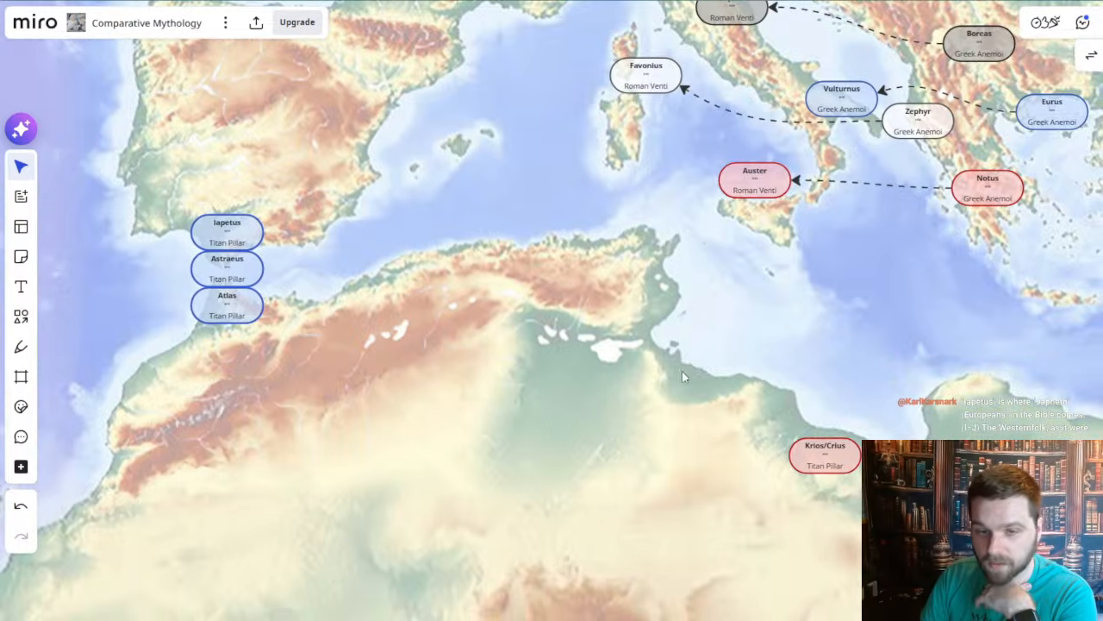
{"action": "scroll", "coordinate": [681, 377], "scroll_direction": "up", "scroll_amount": 2}
{"action": "scroll", "coordinate": [561, 409], "scroll_direction": "down", "scroll_amount": 3}
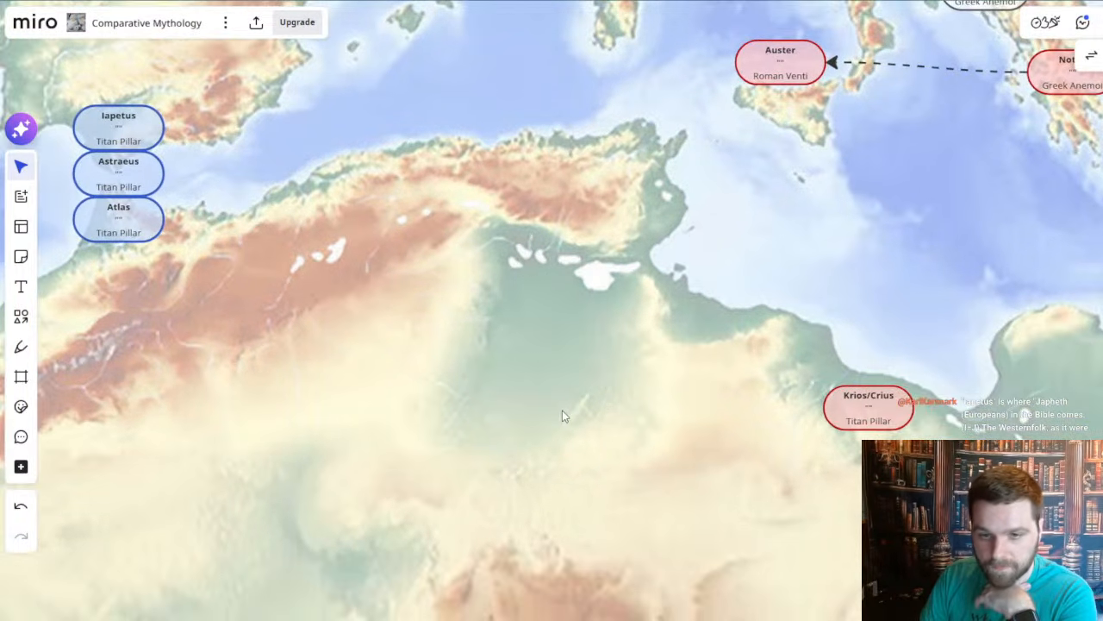
{"action": "scroll", "coordinate": [464, 368], "scroll_direction": "up", "scroll_amount": 1}
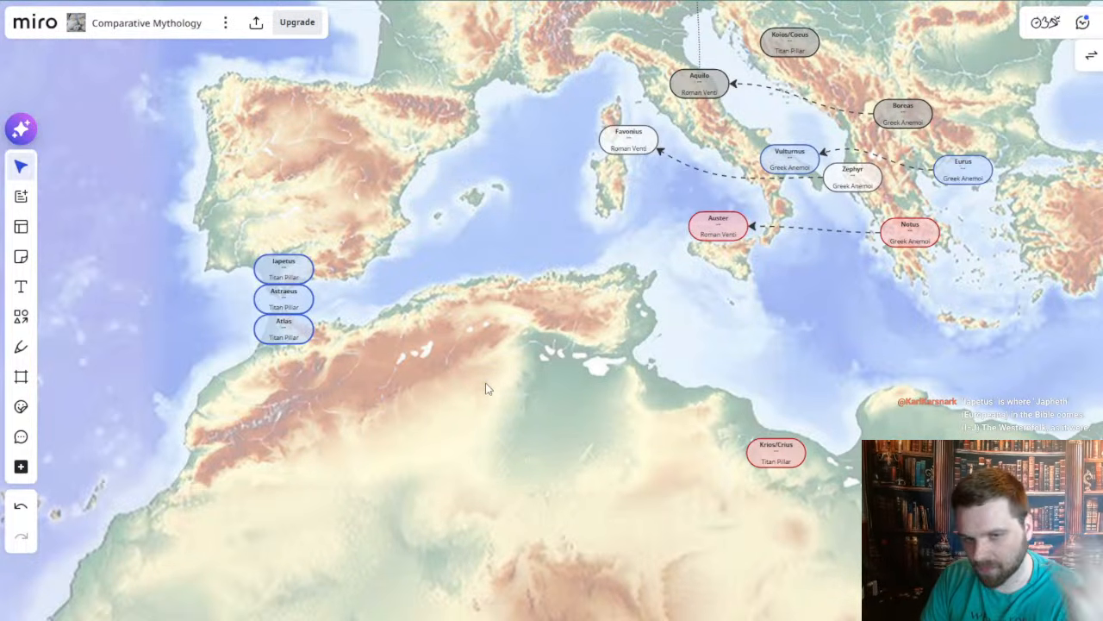
{"action": "scroll", "coordinate": [527, 392], "scroll_direction": "up", "scroll_amount": 3}
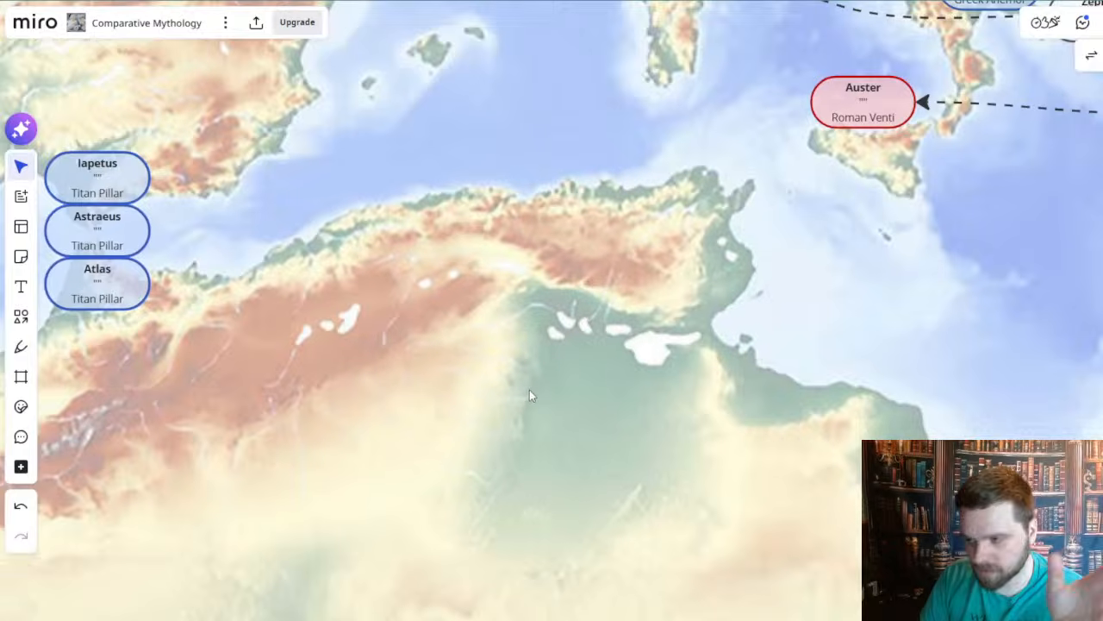
{"action": "scroll", "coordinate": [603, 457], "scroll_direction": "up", "scroll_amount": 1}
{"action": "scroll", "coordinate": [603, 457], "scroll_direction": "left", "scroll_amount": 2}
{"action": "scroll", "coordinate": [603, 458], "scroll_direction": "down", "scroll_amount": 1}
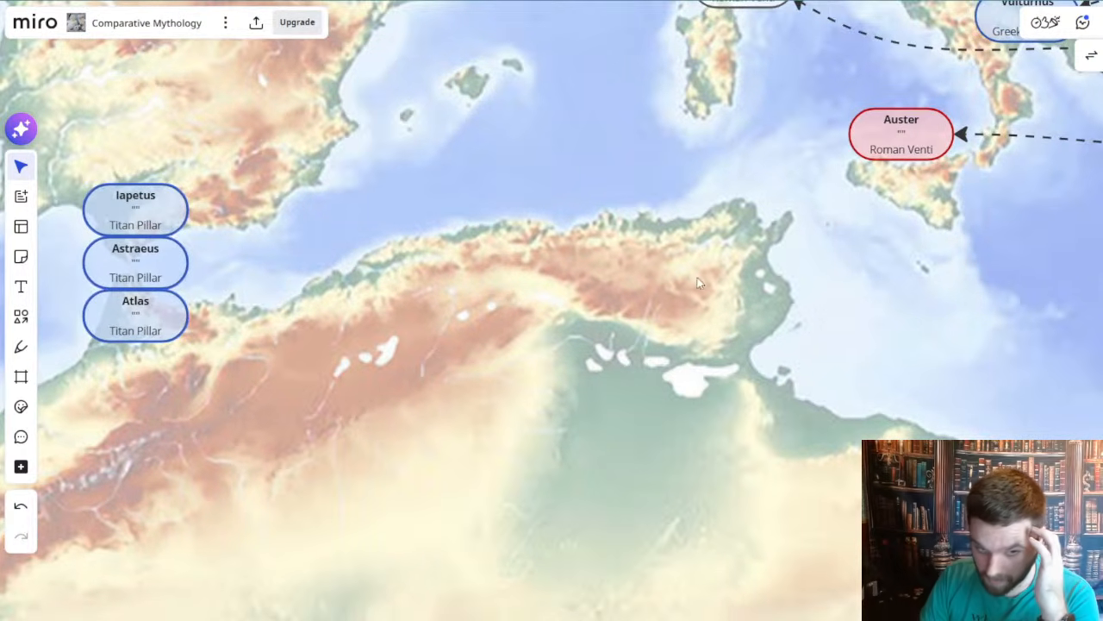
{"action": "left_click_drag", "start_coordinate": [438, 467], "coordinate": [494, 379]}
{"action": "left_click_drag", "start_coordinate": [411, 376], "coordinate": [329, 433]}
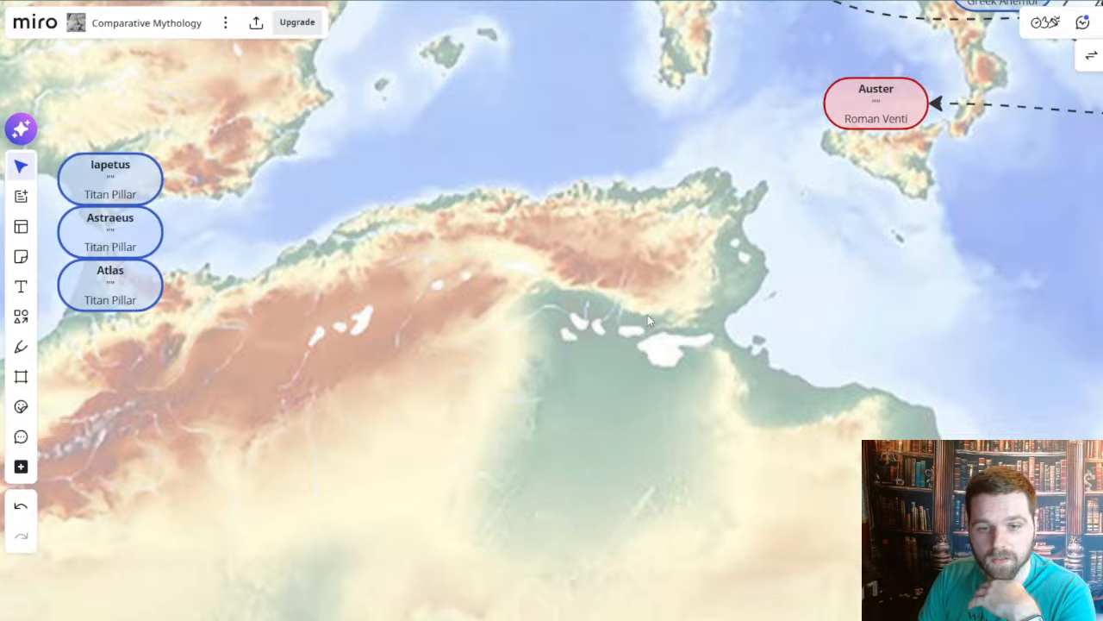
- Examine the salt lakes and lowland south of Tunisia and the Saharan highlands between the western Titan Pillars and Krios/Crius
{"action": "scroll", "coordinate": [517, 328], "scroll_direction": "right", "scroll_amount": 6}
{"action": "scroll", "coordinate": [517, 327], "scroll_direction": "down", "scroll_amount": 3}
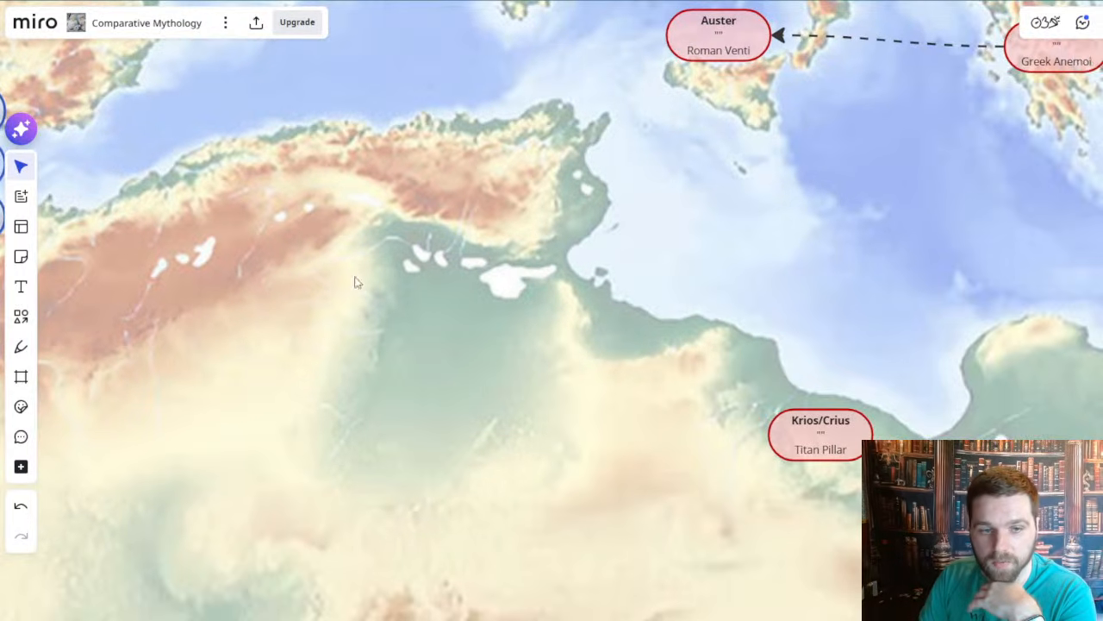
{"action": "scroll", "coordinate": [645, 239], "scroll_direction": "down", "scroll_amount": 5}
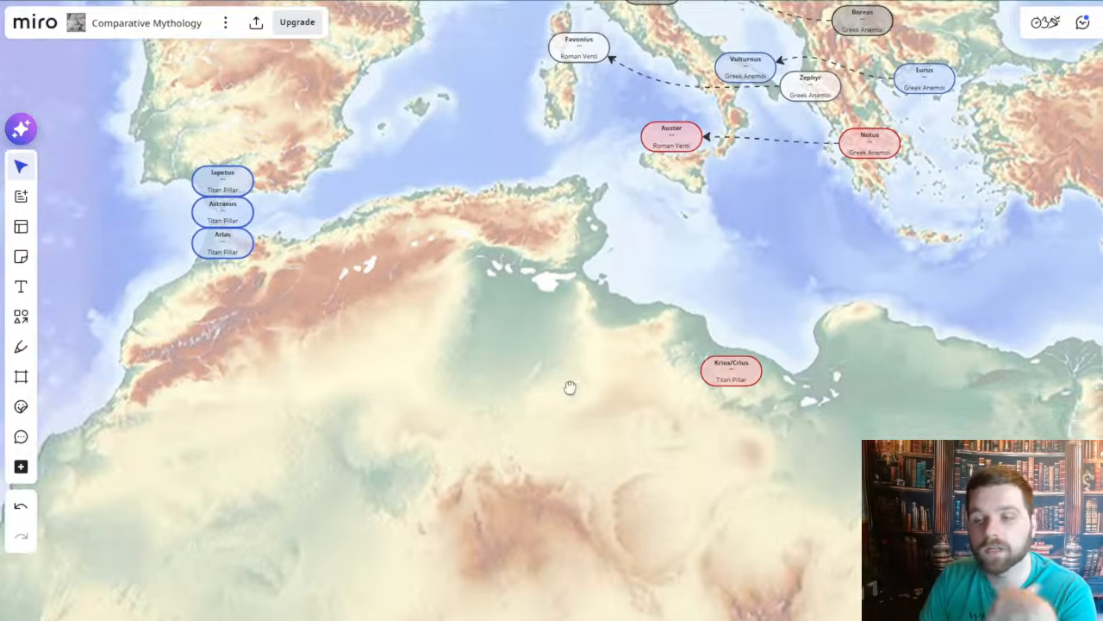
{"action": "scroll", "coordinate": [586, 371], "scroll_direction": "up", "scroll_amount": 5}
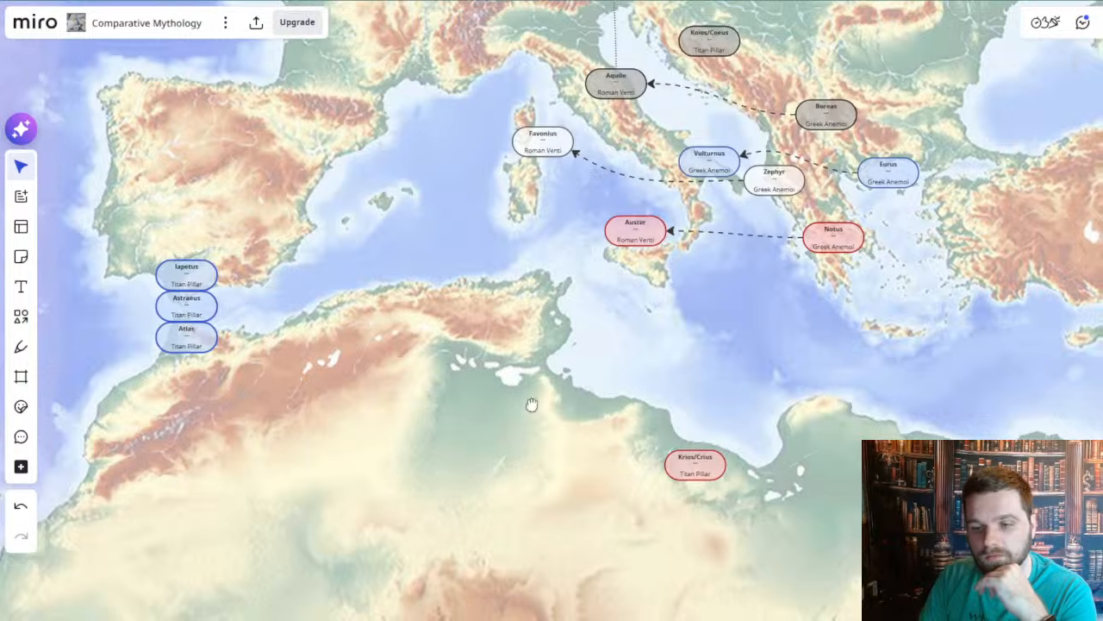
{"action": "scroll", "coordinate": [552, 401], "scroll_direction": "down", "scroll_amount": 2}
{"action": "scroll", "coordinate": [551, 401], "scroll_direction": "right", "scroll_amount": 2}
{"action": "scroll", "coordinate": [591, 393], "scroll_direction": "down", "scroll_amount": 5}
{"action": "scroll", "coordinate": [591, 394], "scroll_direction": "left", "scroll_amount": 4}
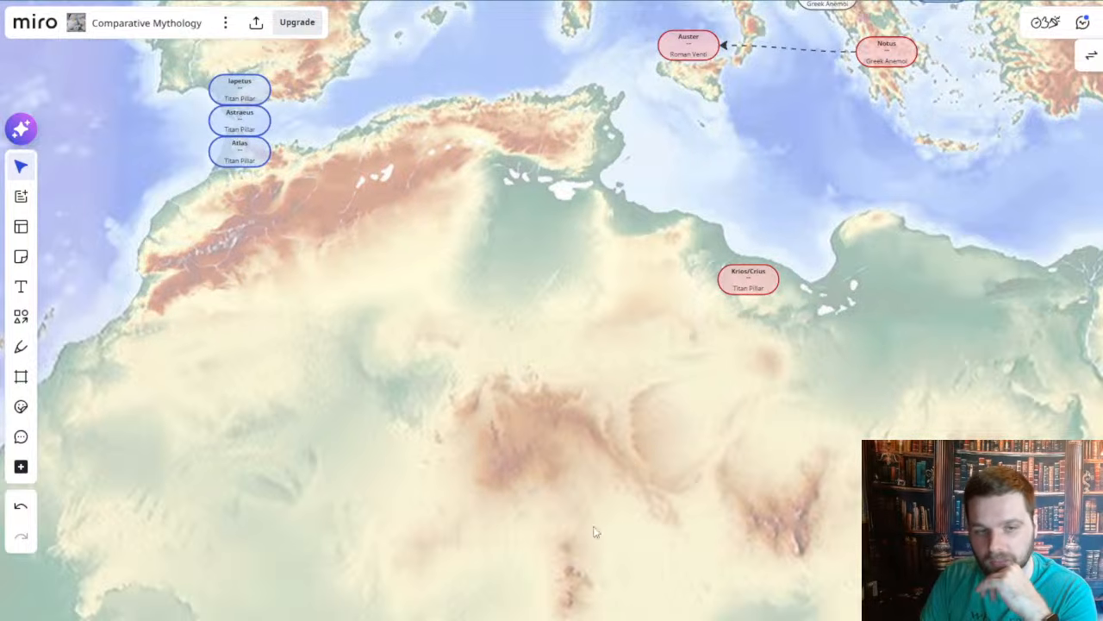
{"action": "scroll", "coordinate": [642, 330], "scroll_direction": "up", "scroll_amount": 4}
{"action": "scroll", "coordinate": [642, 330], "scroll_direction": "right", "scroll_amount": 1}
{"action": "scroll", "coordinate": [525, 384], "scroll_direction": "up", "scroll_amount": 4}
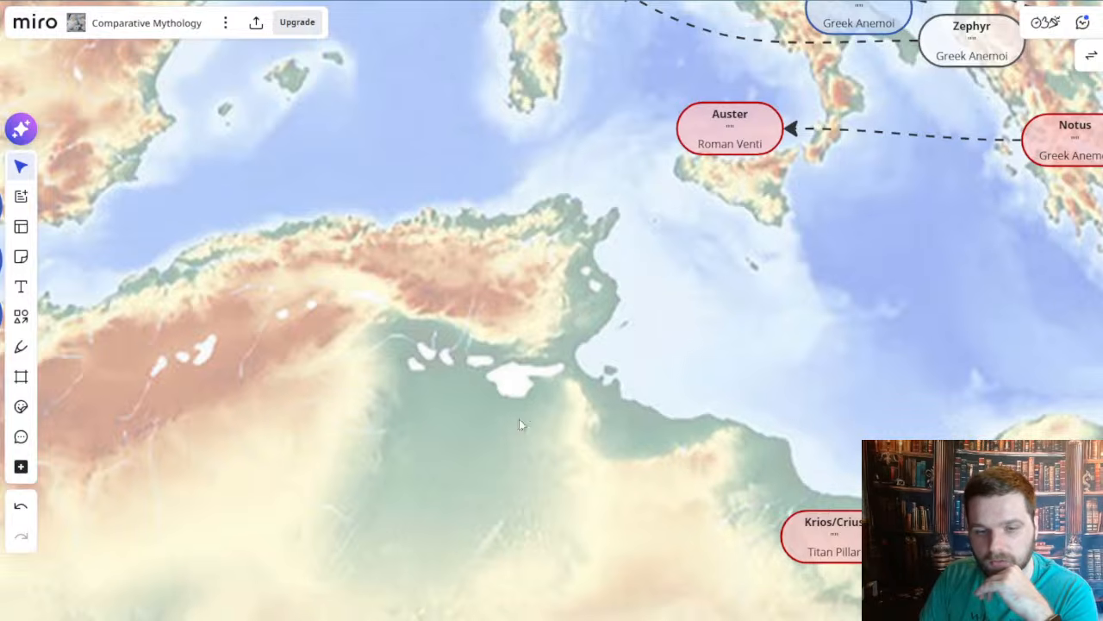
- Compare the Gibraltar Titan Pillars with Krios/Crius on the Libyan coast and the labels across the wider Mediterranean
{"action": "scroll", "coordinate": [422, 363], "scroll_direction": "down", "scroll_amount": 1}
{"action": "scroll", "coordinate": [421, 364], "scroll_direction": "right", "scroll_amount": 2}
{"action": "scroll", "coordinate": [421, 363], "scroll_direction": "down", "scroll_amount": 4}
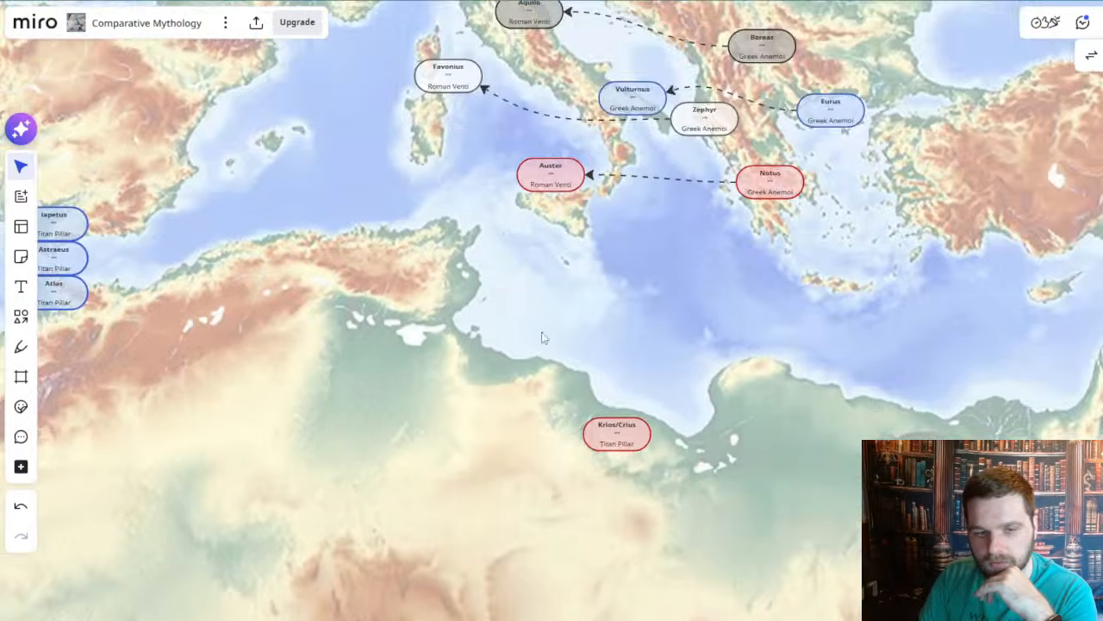
{"action": "scroll", "coordinate": [511, 357], "scroll_direction": "down", "scroll_amount": 5}
{"action": "scroll", "coordinate": [511, 357], "scroll_direction": "left", "scroll_amount": 4}
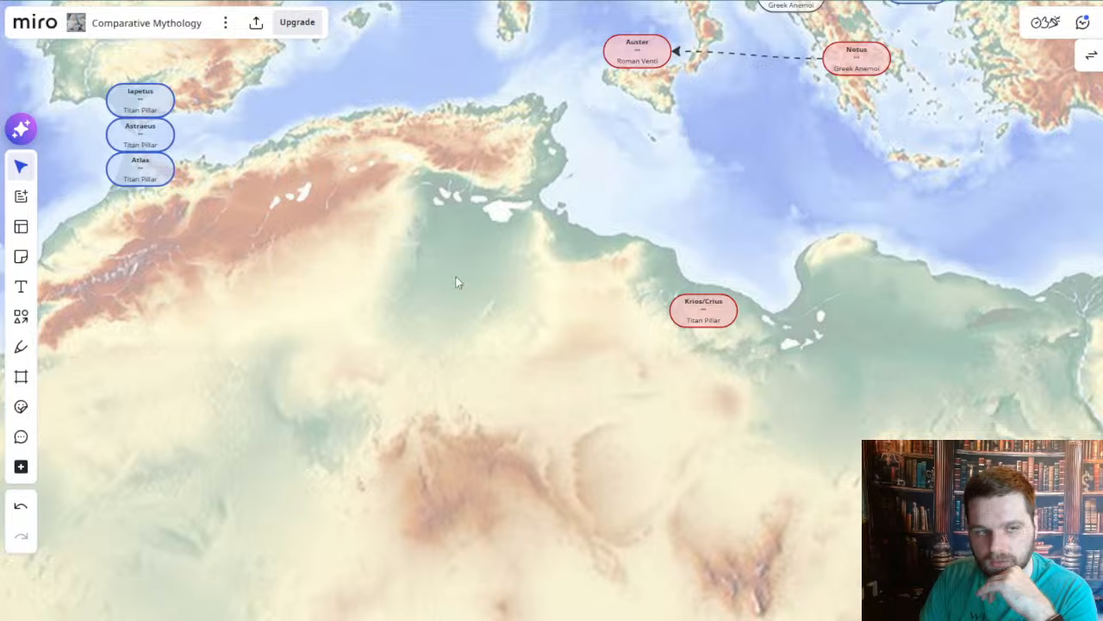
{"action": "scroll", "coordinate": [444, 281], "scroll_direction": "up", "scroll_amount": 3}
{"action": "scroll", "coordinate": [444, 281], "scroll_direction": "left", "scroll_amount": 1}
{"action": "left_click_drag", "start_coordinate": [509, 352], "coordinate": [543, 473]}
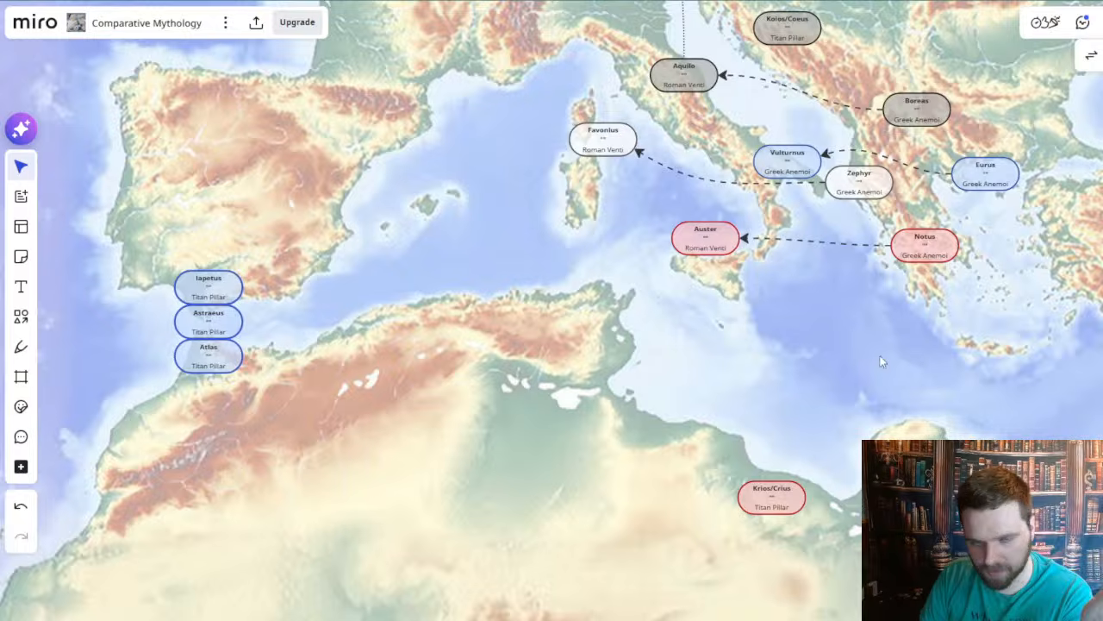
{"action": "scroll", "coordinate": [750, 398], "scroll_direction": "down", "scroll_amount": 3}
{"action": "scroll", "coordinate": [750, 398], "scroll_direction": "right", "scroll_amount": 7}
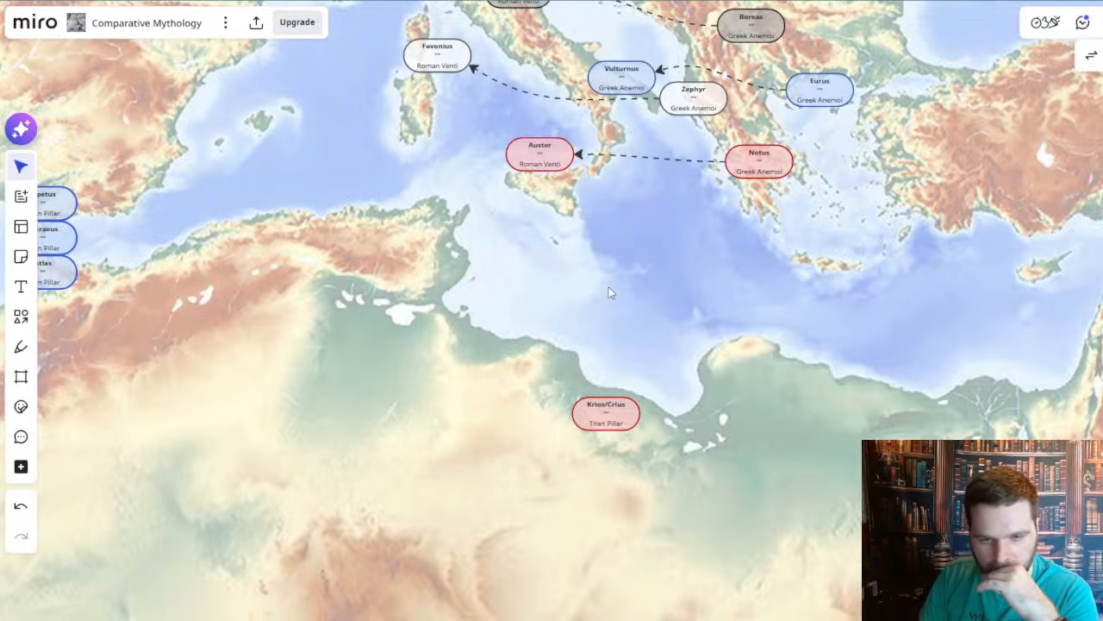
{"action": "scroll", "coordinate": [608, 293], "scroll_direction": "left", "scroll_amount": 3}
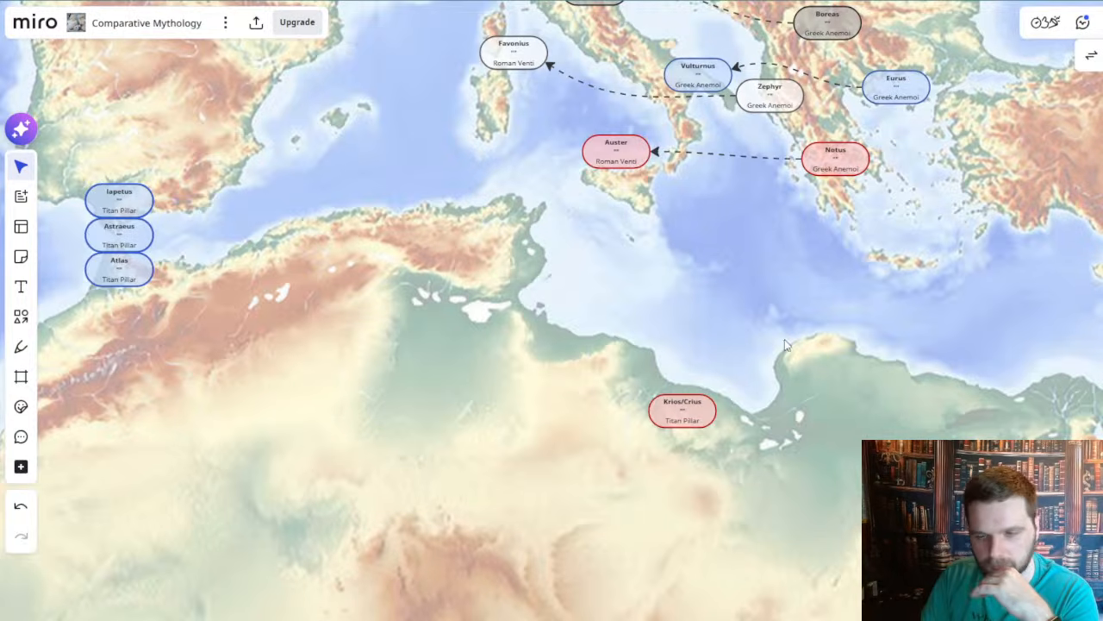
{"action": "scroll", "coordinate": [722, 323], "scroll_direction": "down", "scroll_amount": 5}
{"action": "scroll", "coordinate": [713, 335], "scroll_direction": "left", "scroll_amount": 3}
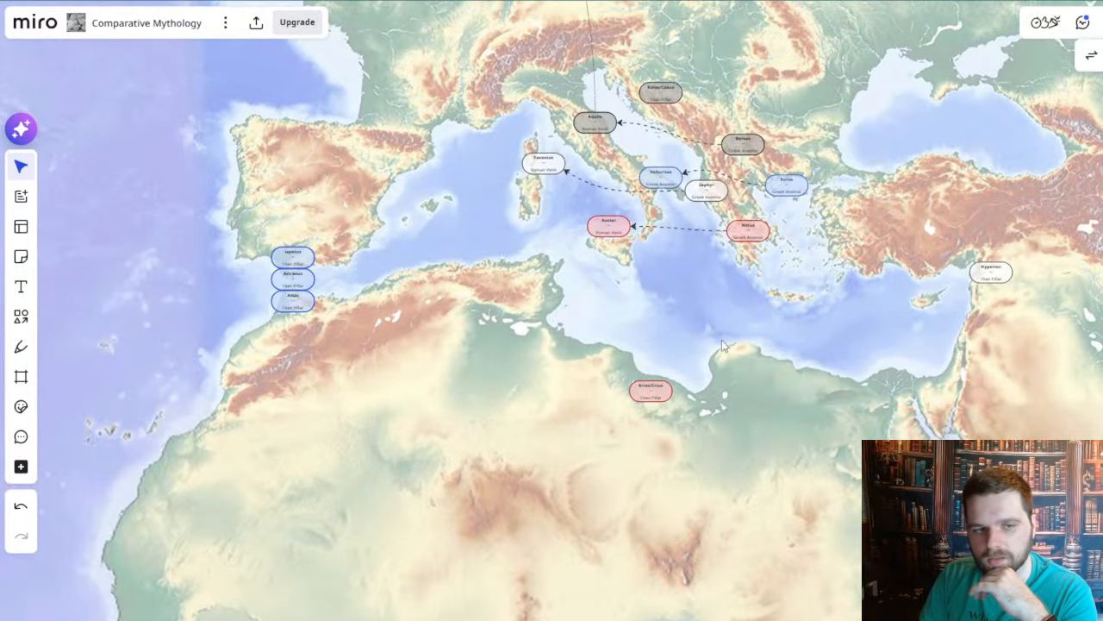
- Examine the stacked Iapetus, Astraeus and Atlas labels at Gibraltar against Iberia, the Atlas Mountains and the Titan Pillars farther east
{"action": "left_click", "coordinate": [278, 300]}
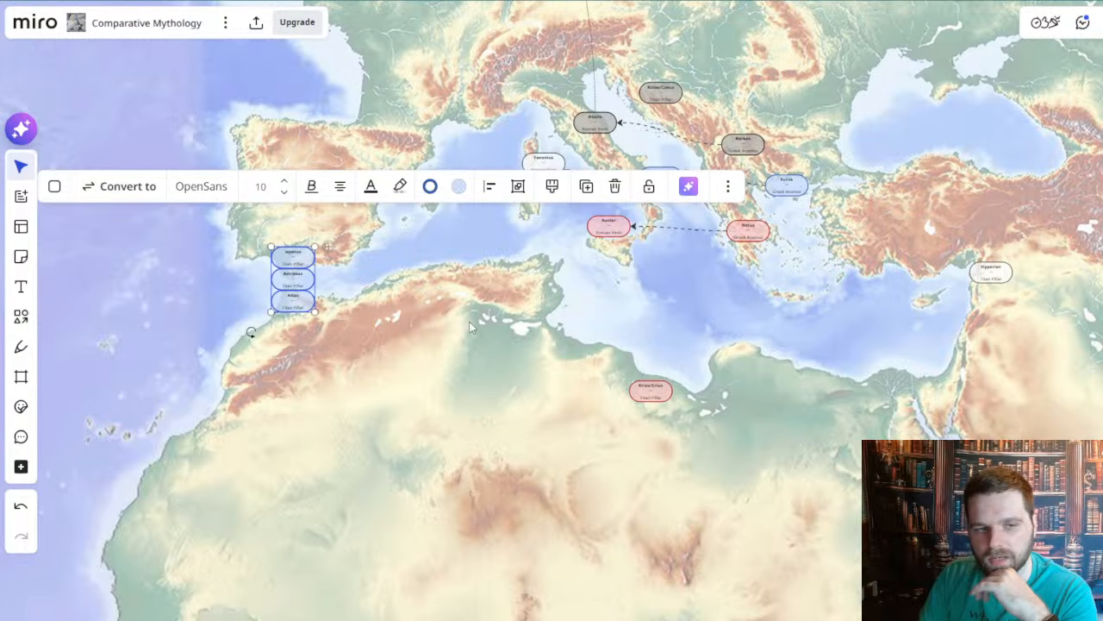
{"action": "left_click", "coordinate": [387, 317]}
{"action": "left_click_drag", "start_coordinate": [341, 204], "coordinate": [484, 268]}
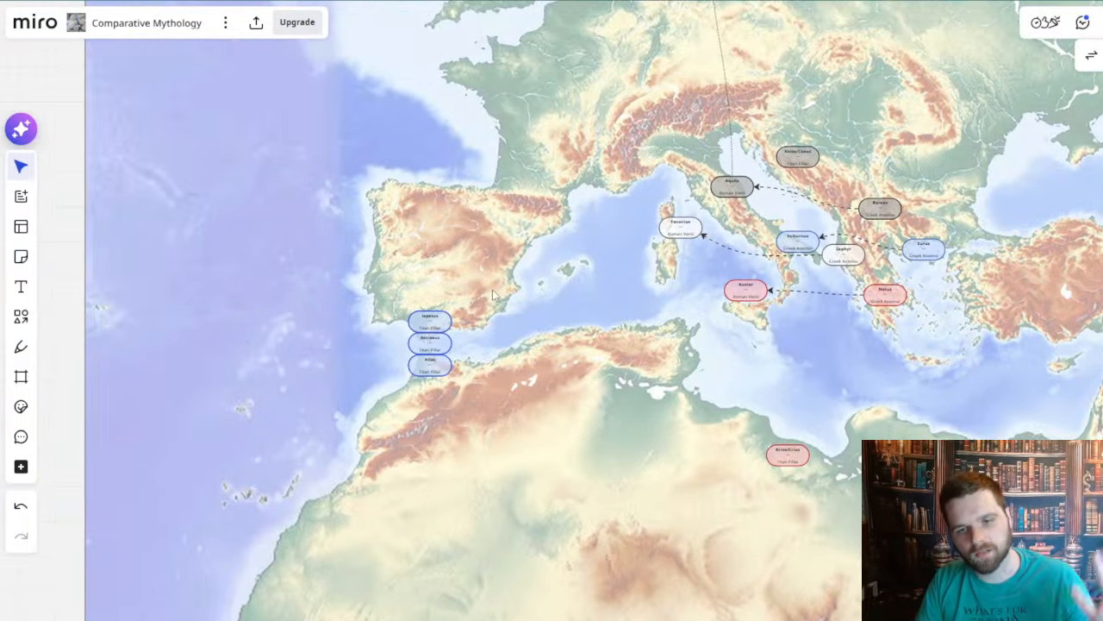
{"action": "scroll", "coordinate": [498, 344], "scroll_direction": "up", "scroll_amount": 2}
{"action": "scroll", "coordinate": [498, 344], "scroll_direction": "up", "scroll_amount": 1}
{"action": "left_click_drag", "start_coordinate": [498, 344], "coordinate": [448, 370]}
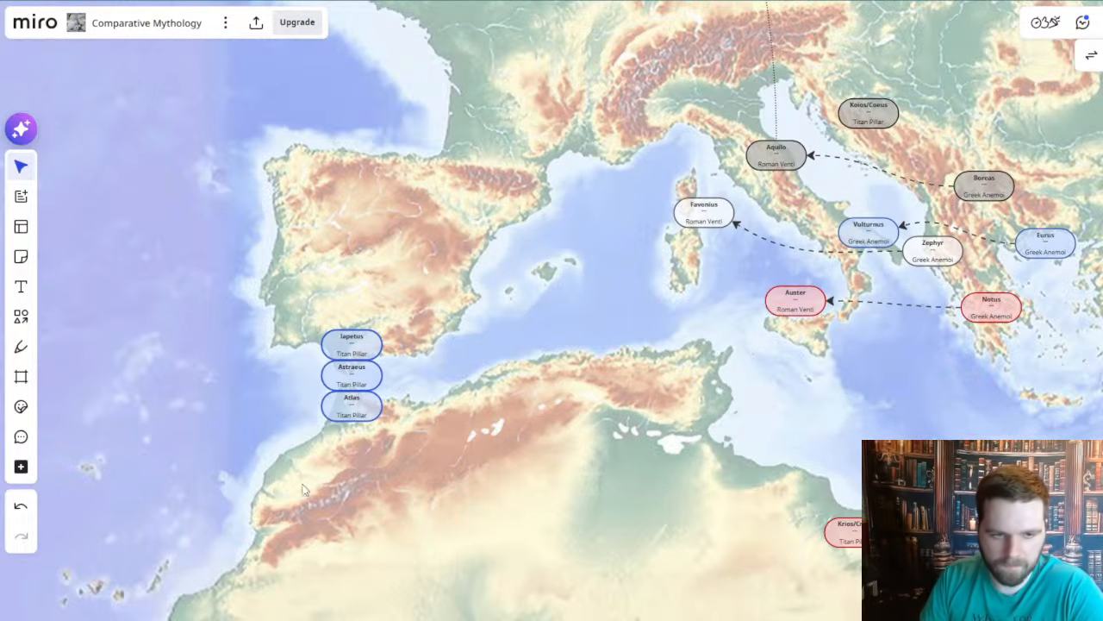
{"action": "scroll", "coordinate": [501, 321], "scroll_direction": "down", "scroll_amount": 3}
{"action": "scroll", "coordinate": [617, 330], "scroll_direction": "up", "scroll_amount": 2}
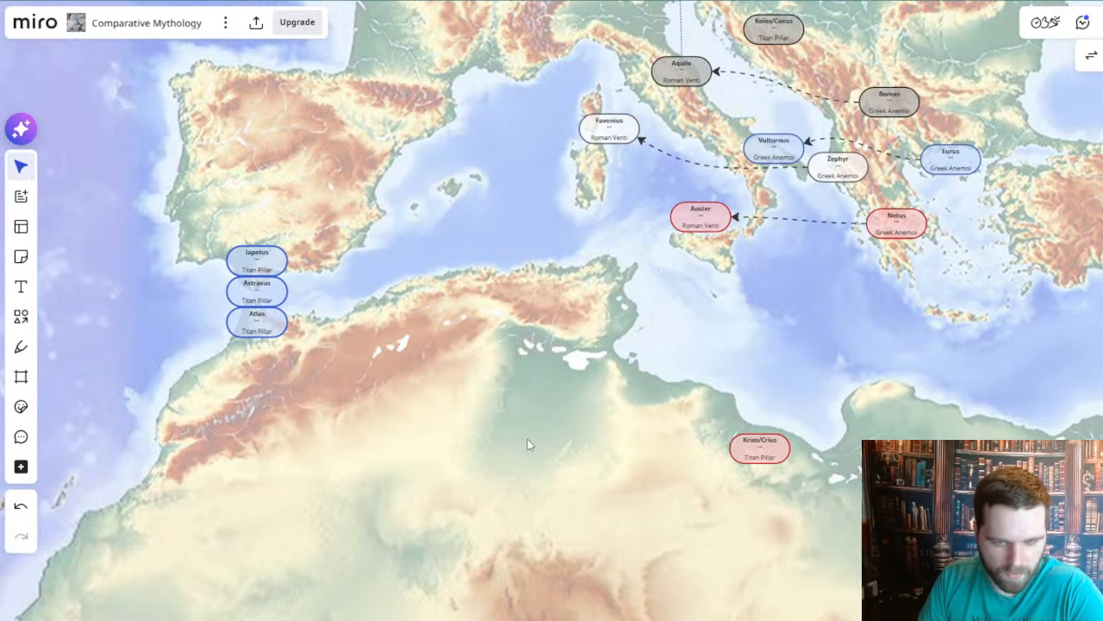
{"action": "scroll", "coordinate": [522, 395], "scroll_direction": "right", "scroll_amount": 3}
{"action": "scroll", "coordinate": [486, 414], "scroll_direction": "down", "scroll_amount": 2}
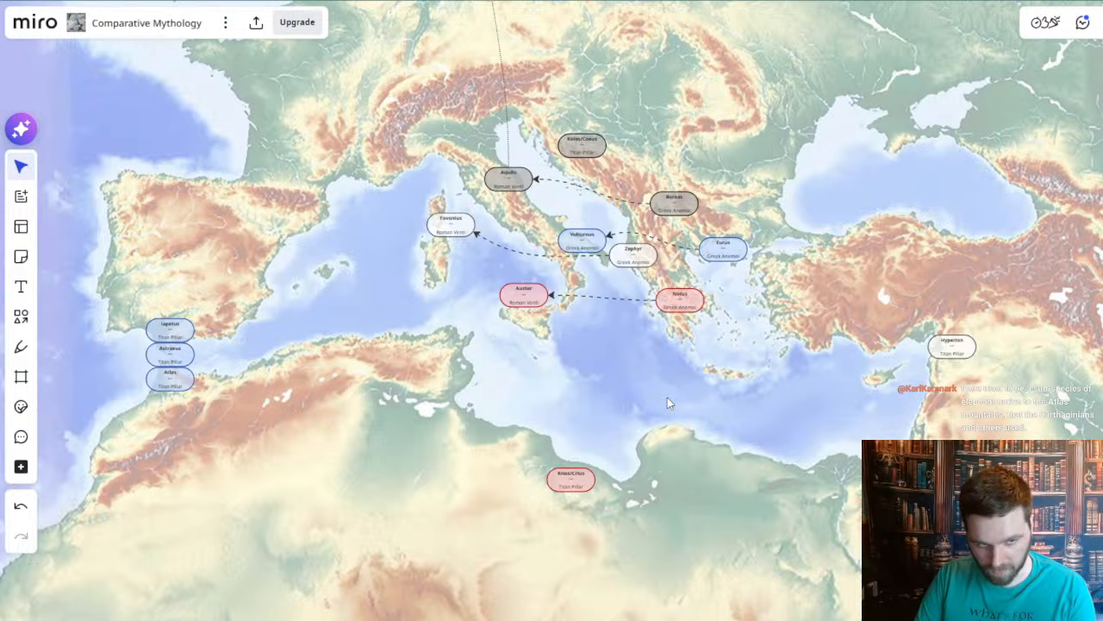
- Examine the map from the Mediterranean Titan Pillars south across the Sahara and east to the Red Sea and Hyperion
{"action": "left_click_drag", "start_coordinate": [665, 398], "coordinate": [652, 418]}
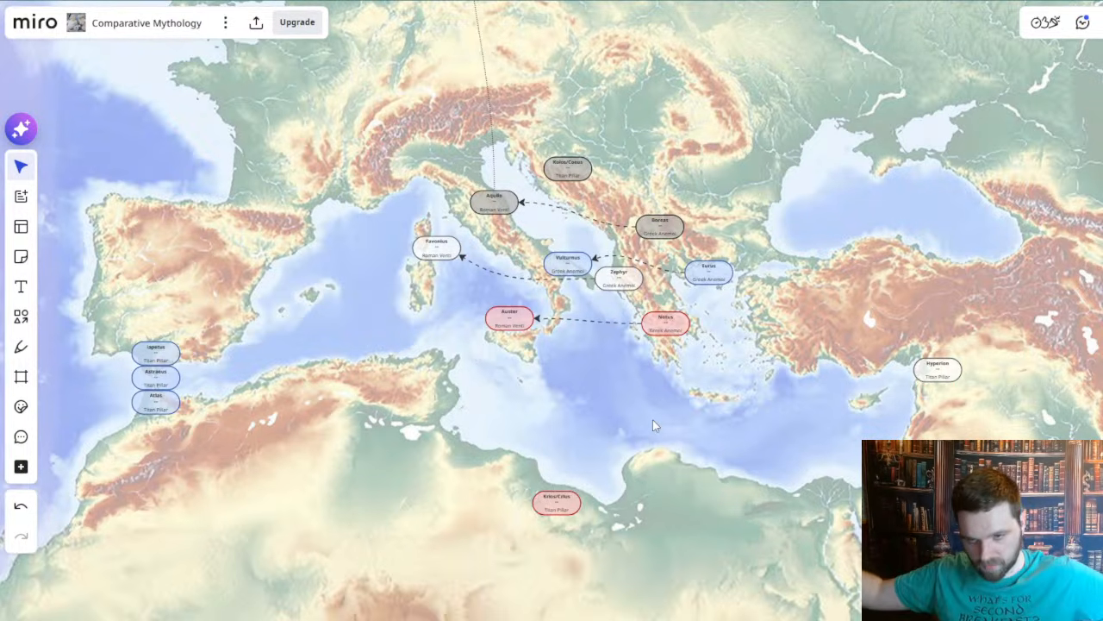
{"action": "left_click_drag", "start_coordinate": [677, 111], "coordinate": [642, 183]}
{"action": "left_click_drag", "start_coordinate": [714, 282], "coordinate": [690, 415]}
{"action": "left_click_drag", "start_coordinate": [741, 390], "coordinate": [759, 90]}
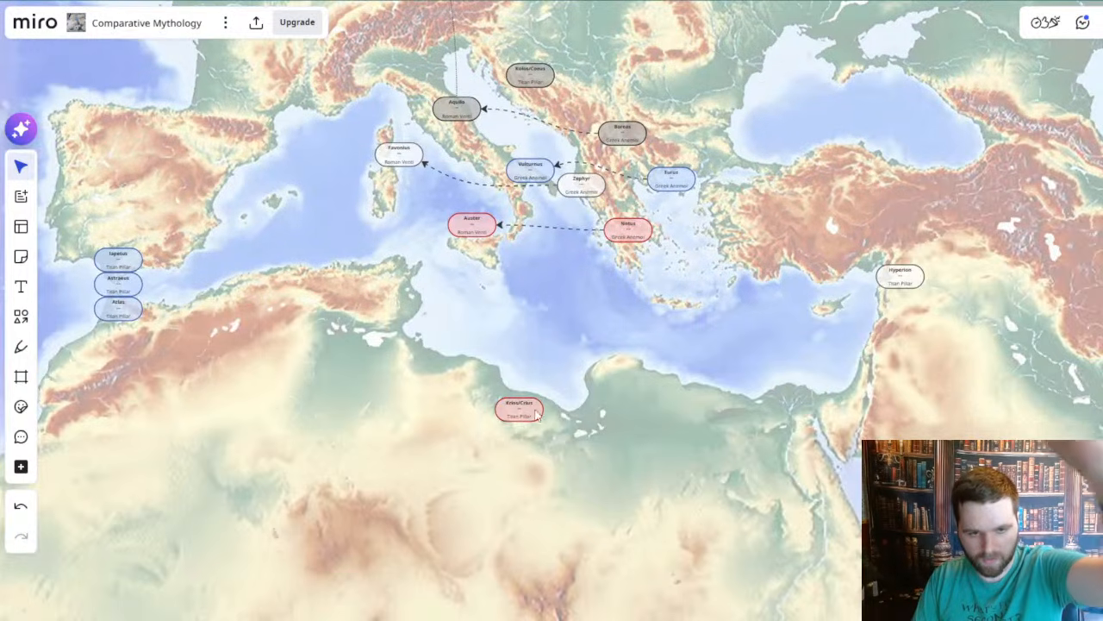
{"action": "left_click_drag", "start_coordinate": [674, 443], "coordinate": [701, 173]}
{"action": "left_click_drag", "start_coordinate": [710, 224], "coordinate": [692, 378]}
{"action": "scroll", "coordinate": [693, 379], "scroll_direction": "down", "scroll_amount": 1}
{"action": "left_click_drag", "start_coordinate": [705, 421], "coordinate": [696, 322]}
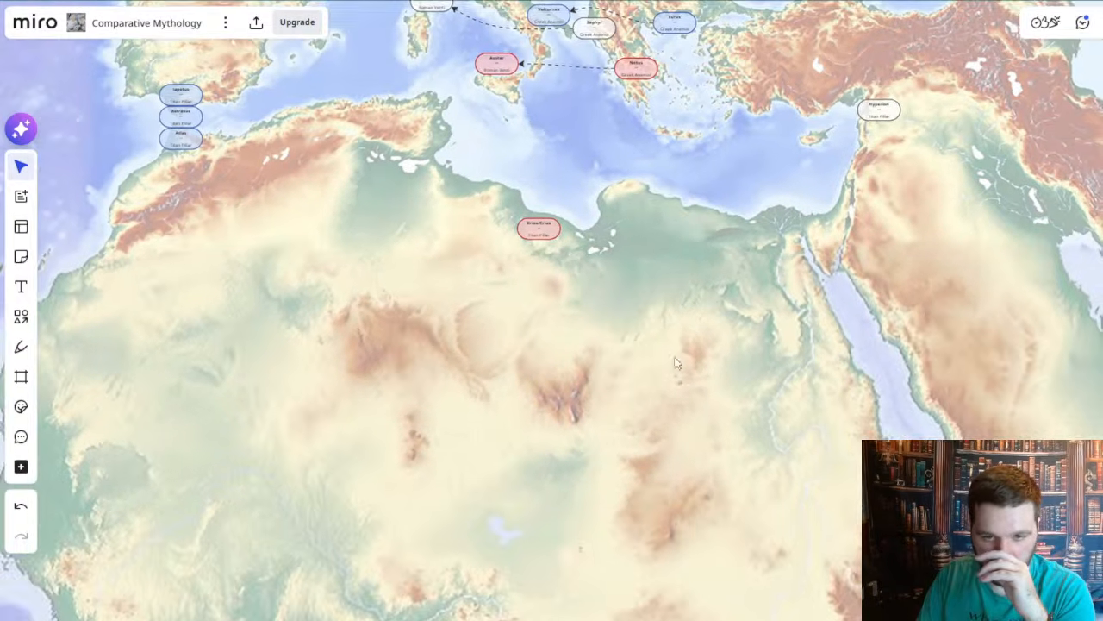
{"action": "left_click_drag", "start_coordinate": [678, 403], "coordinate": [679, 319]}
{"action": "scroll", "coordinate": [679, 320], "scroll_direction": "down", "scroll_amount": 3}
{"action": "left_click_drag", "start_coordinate": [811, 269], "coordinate": [769, 450]}
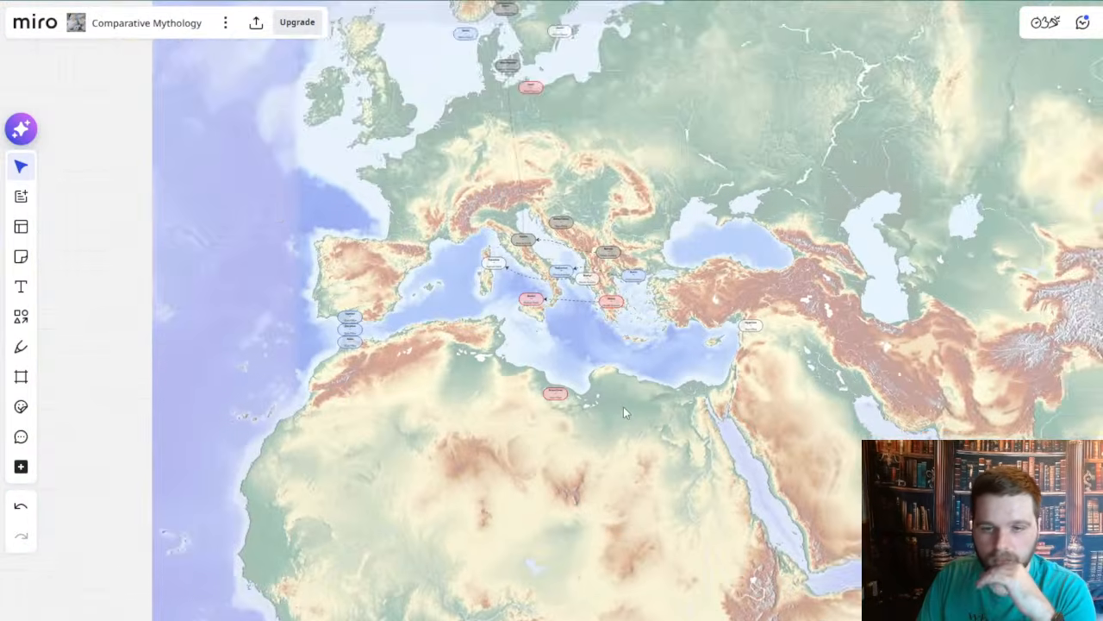
{"action": "scroll", "coordinate": [626, 405], "scroll_direction": "up", "scroll_amount": 3}
{"action": "scroll", "coordinate": [567, 312], "scroll_direction": "up", "scroll_amount": 2}
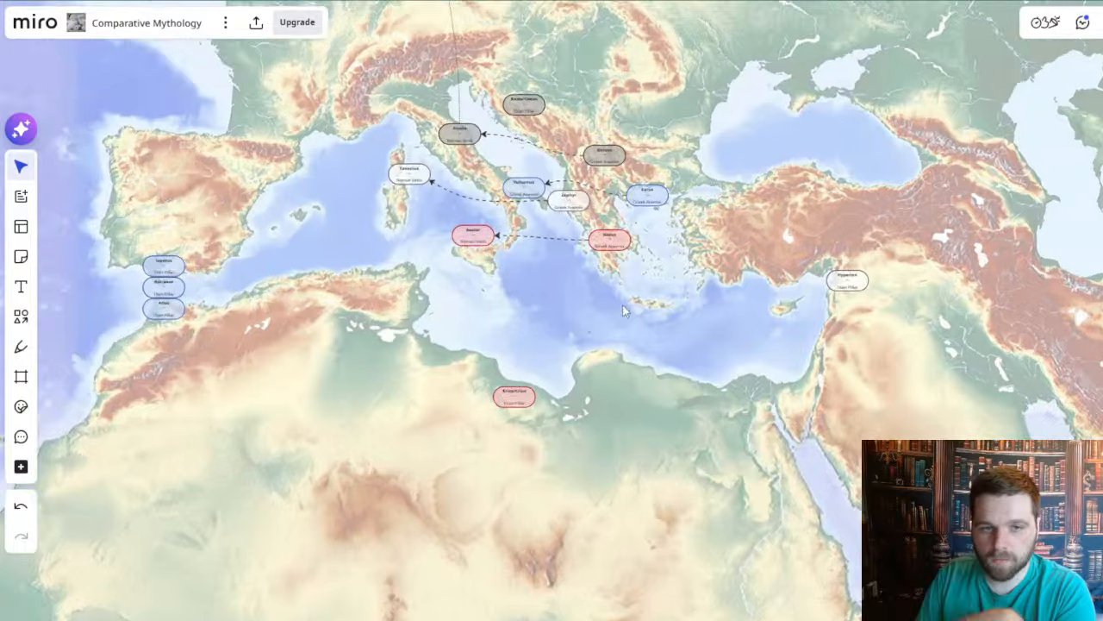
- Go from the map to the Four Winds/Directions/Pillars table and review the Greek Pillars row from Cold through Beyond
{"action": "left_click_drag", "start_coordinate": [546, 355], "coordinate": [638, 465]}
{"action": "left_click_drag", "start_coordinate": [471, 242], "coordinate": [529, 480]}
{"action": "left_click_drag", "start_coordinate": [486, 126], "coordinate": [509, 318]}
{"action": "scroll", "coordinate": [509, 318], "scroll_direction": "down", "scroll_amount": 5}
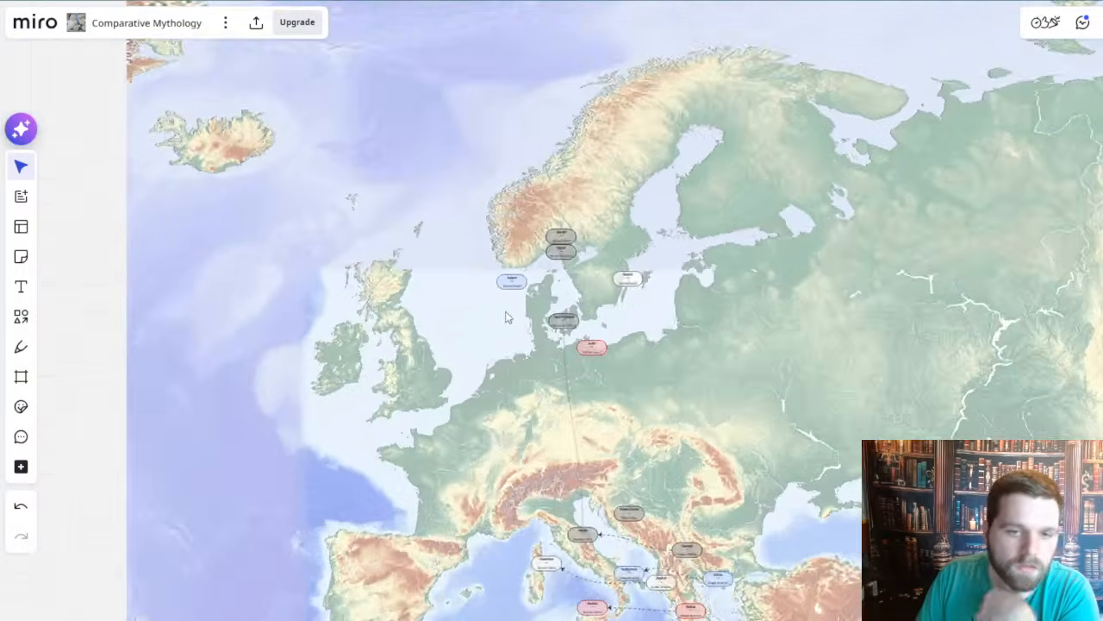
{"action": "left_click_drag", "start_coordinate": [457, 130], "coordinate": [556, 423]}
{"action": "scroll", "coordinate": [402, 61], "scroll_direction": "up", "scroll_amount": 3}
{"action": "scroll", "coordinate": [400, 60], "scroll_direction": "up", "scroll_amount": 3}
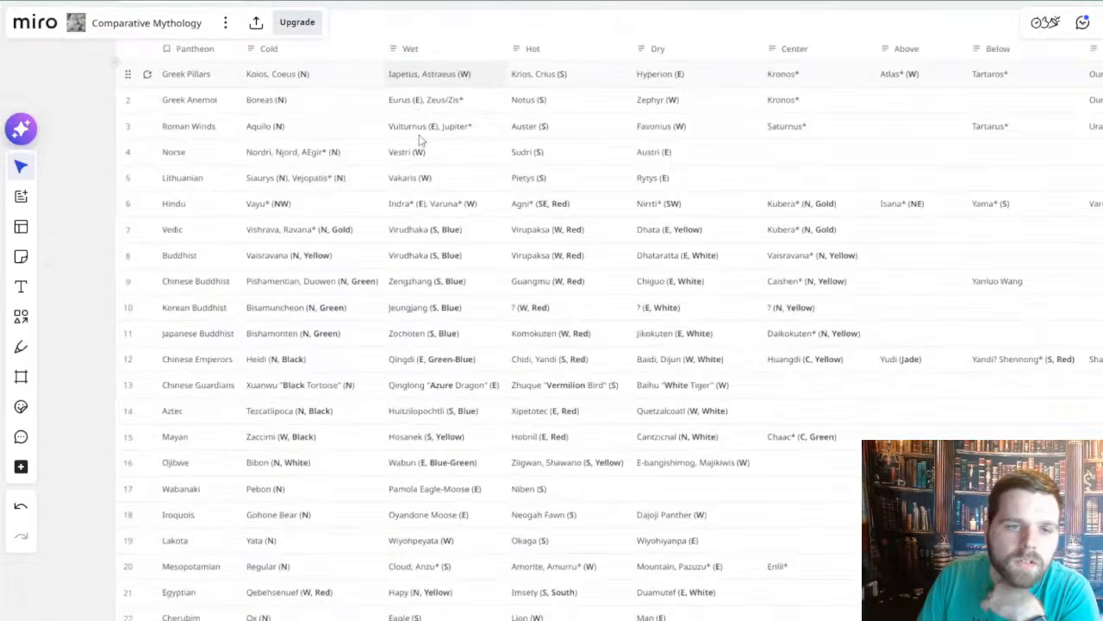
{"action": "left_click_drag", "start_coordinate": [476, 258], "coordinate": [524, 333]}
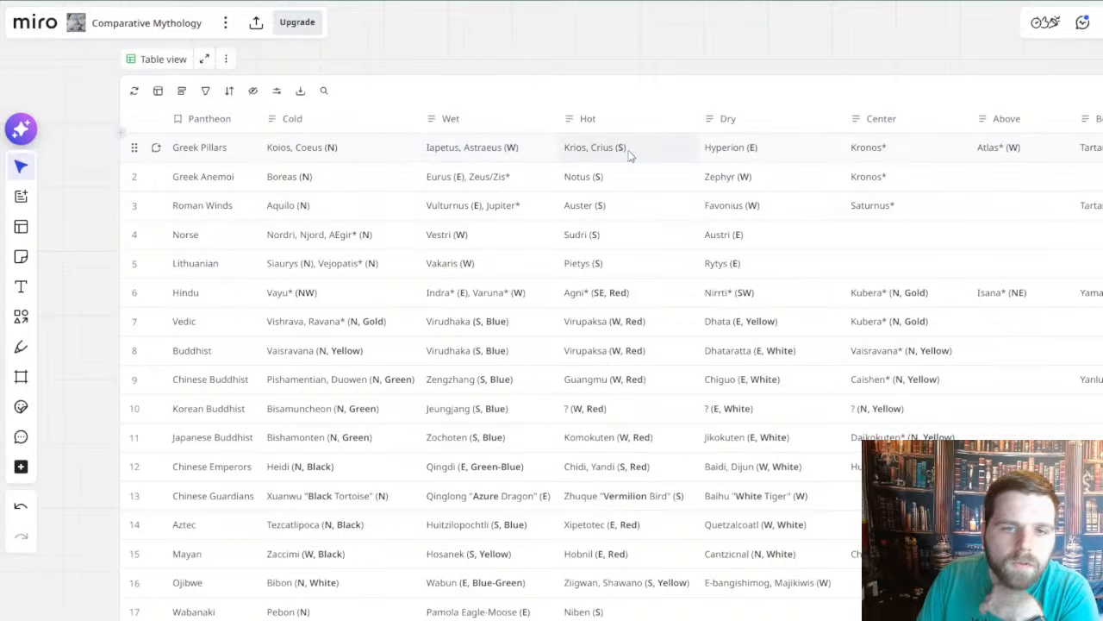
{"action": "scroll", "coordinate": [646, 160], "scroll_direction": "right", "scroll_amount": 5}
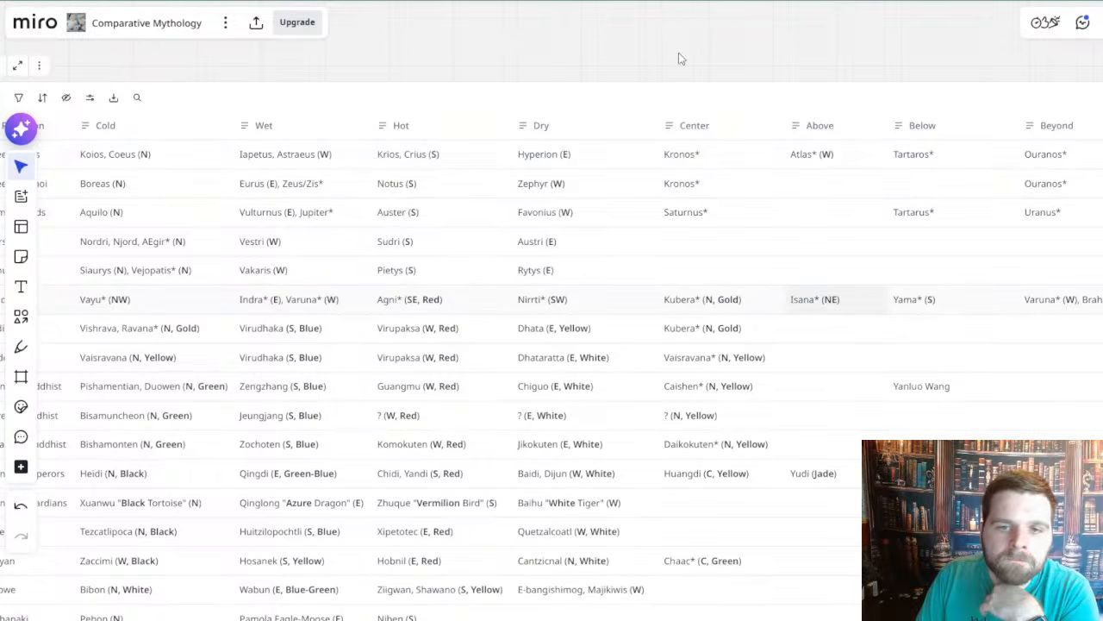
{"action": "left_click_drag", "start_coordinate": [642, 43], "coordinate": [543, 50]}
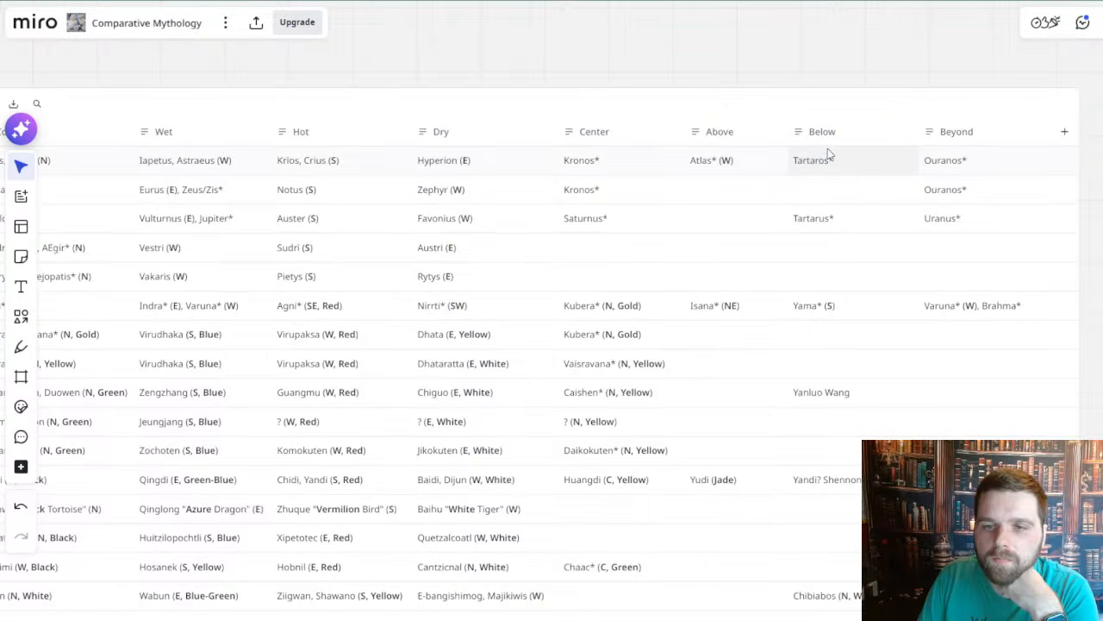
{"action": "left_click_drag", "start_coordinate": [607, 61], "coordinate": [819, 107]}
- Compare the Center, Above and Below entries of the Greek and Roman rows with the other pantheons in the table
{"action": "scroll", "coordinate": [688, 97], "scroll_direction": "down", "scroll_amount": 1}
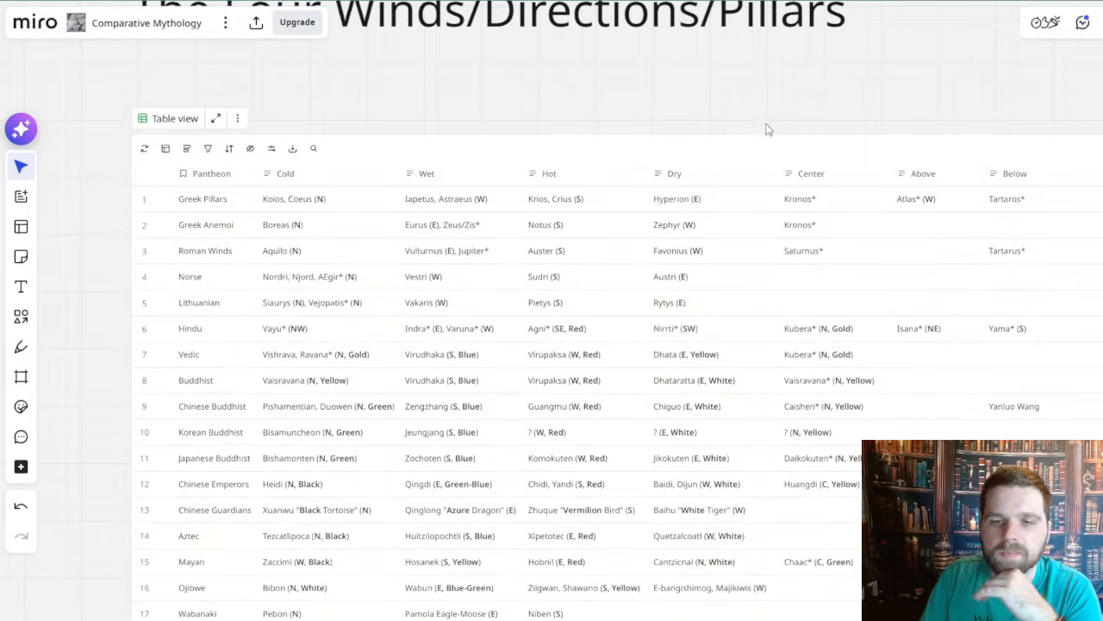
{"action": "left_click_drag", "start_coordinate": [692, 129], "coordinate": [662, 146]}
{"action": "left_click_drag", "start_coordinate": [818, 365], "coordinate": [819, 269]}
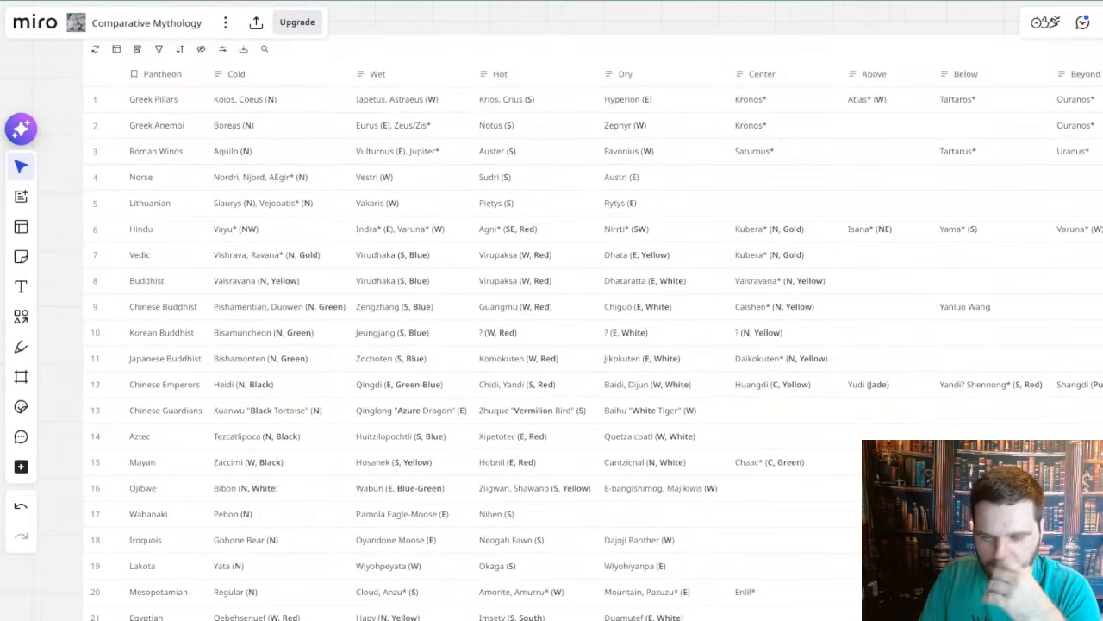
{"action": "scroll", "coordinate": [780, 340], "scroll_direction": "up", "scroll_amount": 2}
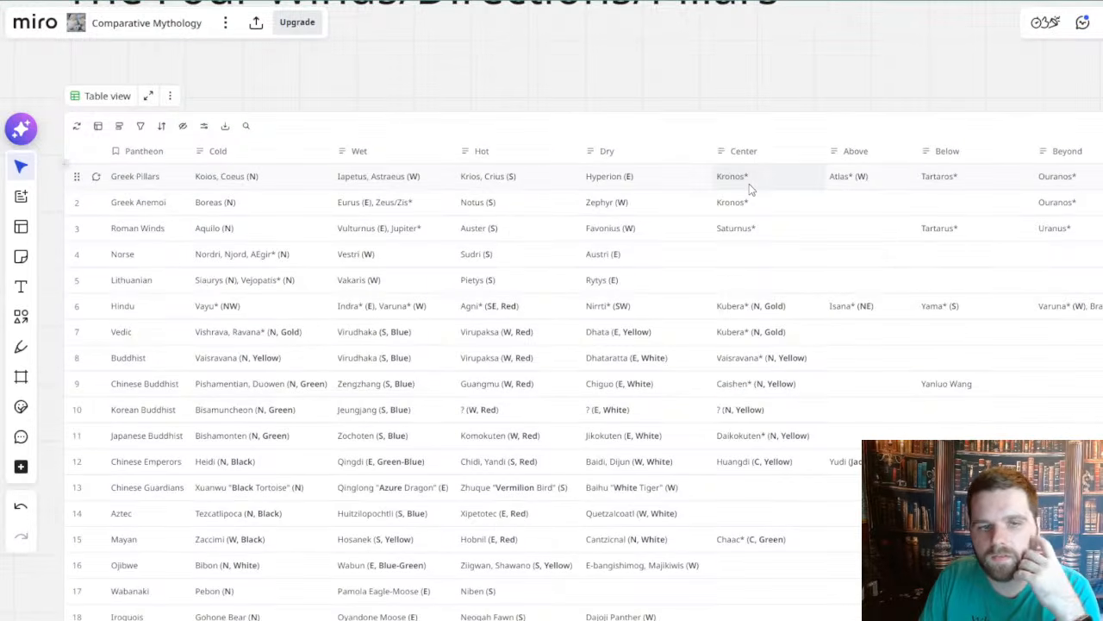
{"action": "scroll", "coordinate": [767, 302], "scroll_direction": "up", "scroll_amount": 2}
{"action": "scroll", "coordinate": [813, 238], "scroll_direction": "up", "scroll_amount": 3}
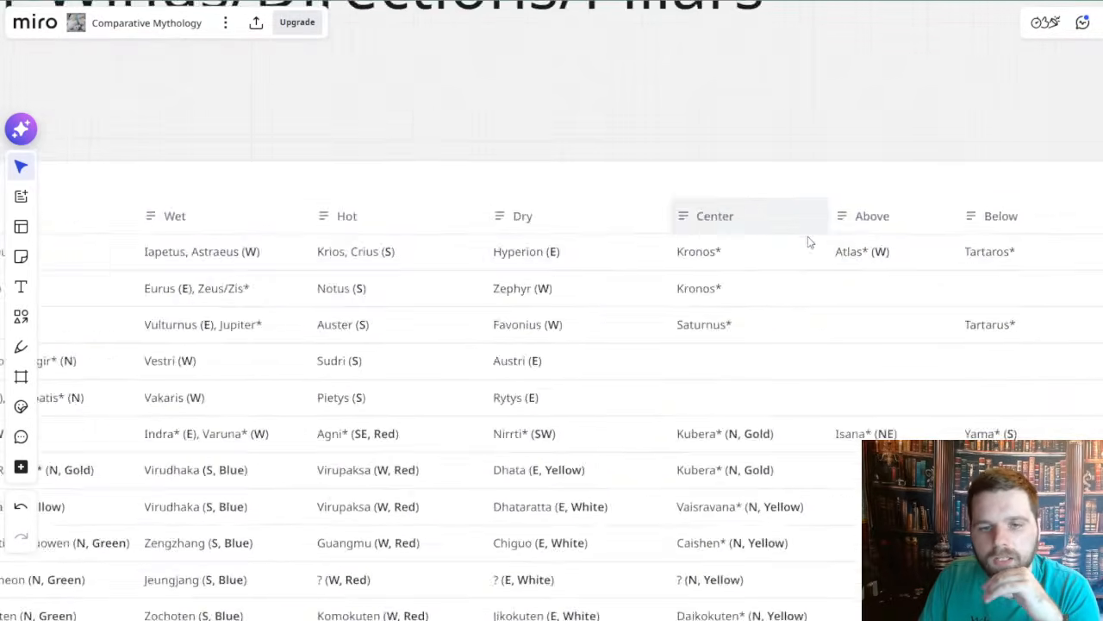
- Examine the Center, Above, Below and Beyond columns of the Four Winds/Directions/Pillars table across all pantheons
{"action": "scroll", "coordinate": [579, 224], "scroll_direction": "right", "scroll_amount": 2}
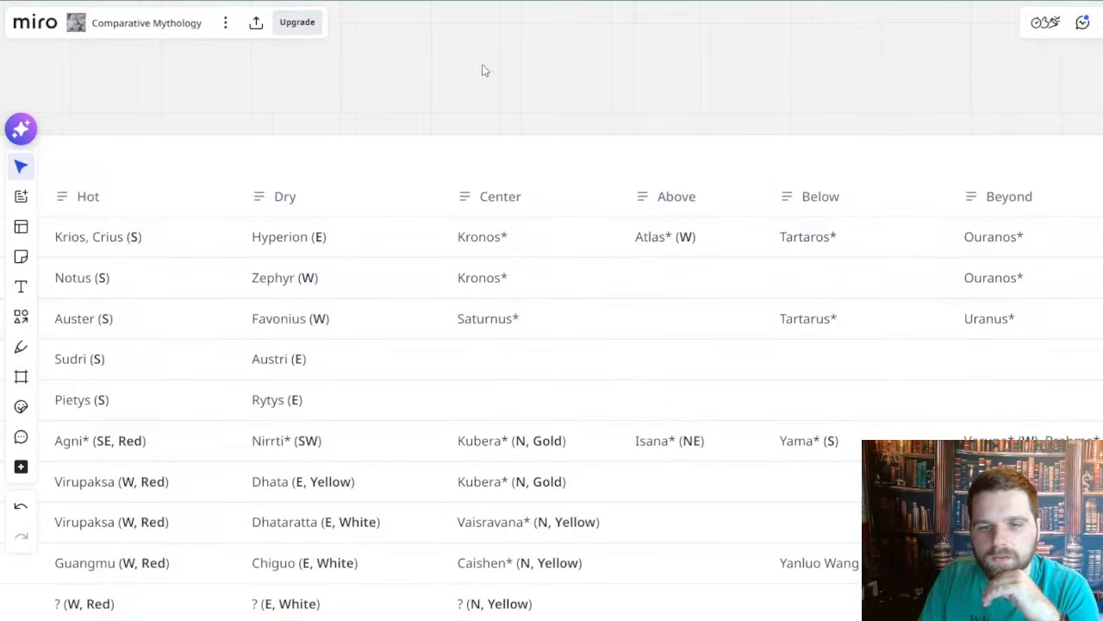
{"action": "left_click_drag", "start_coordinate": [482, 61], "coordinate": [598, 63]}
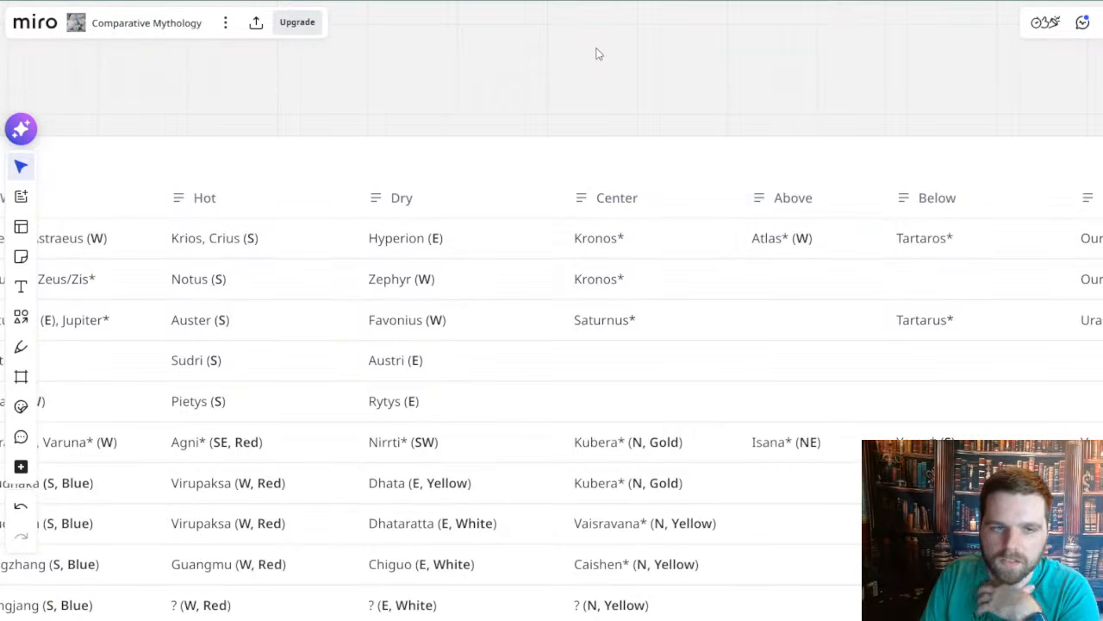
{"action": "left_click_drag", "start_coordinate": [528, 66], "coordinate": [522, 132]}
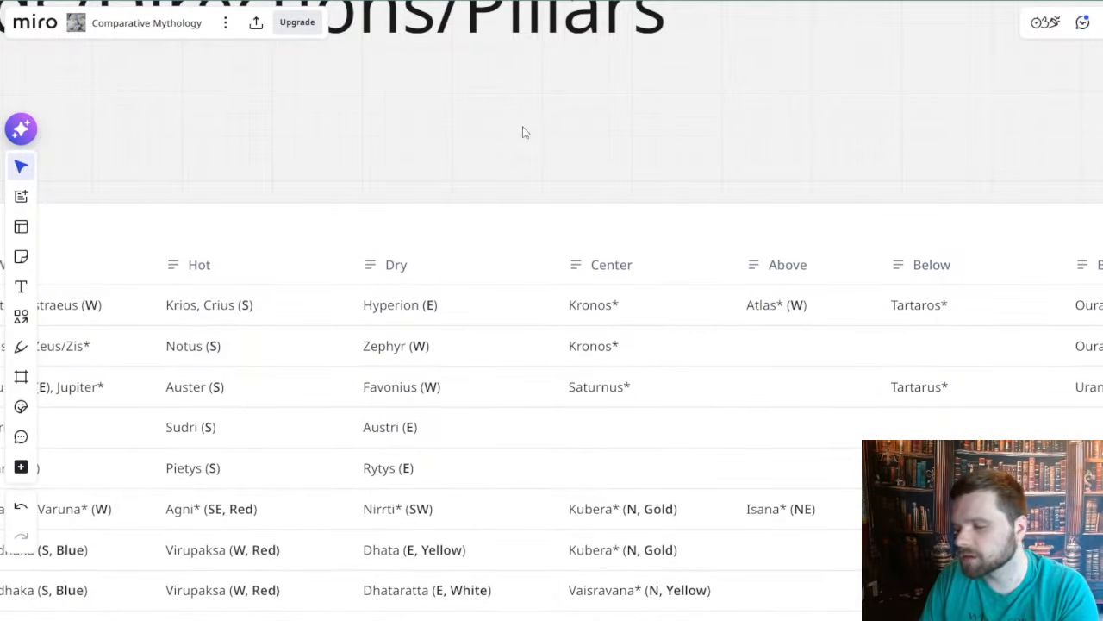
{"action": "scroll", "coordinate": [557, 67], "scroll_direction": "down", "scroll_amount": 5}
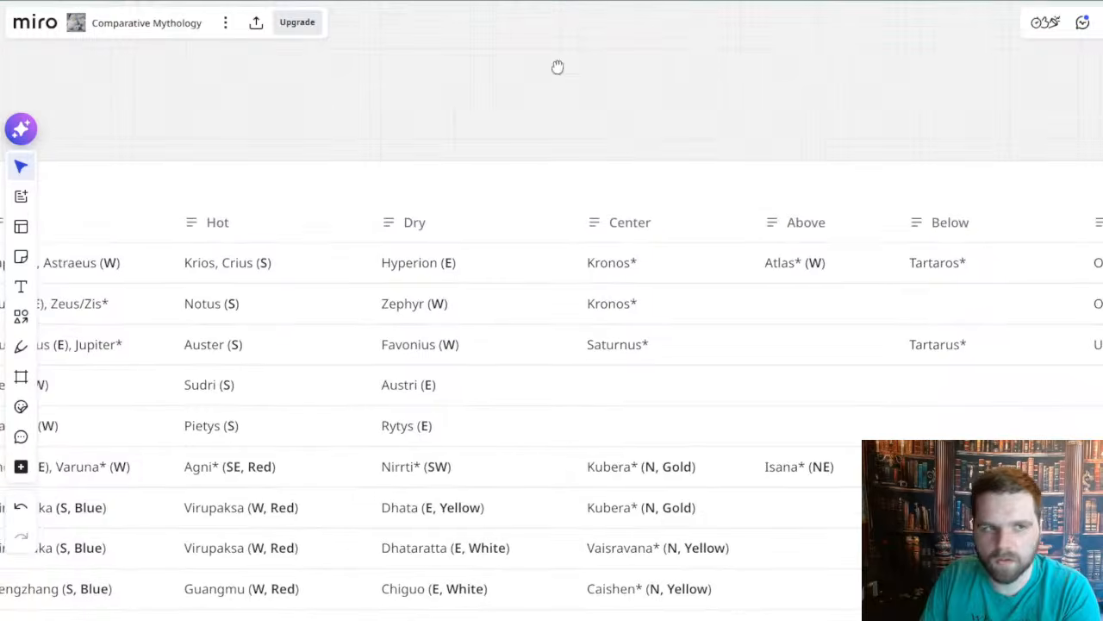
{"action": "scroll", "coordinate": [586, 171], "scroll_direction": "down", "scroll_amount": 1}
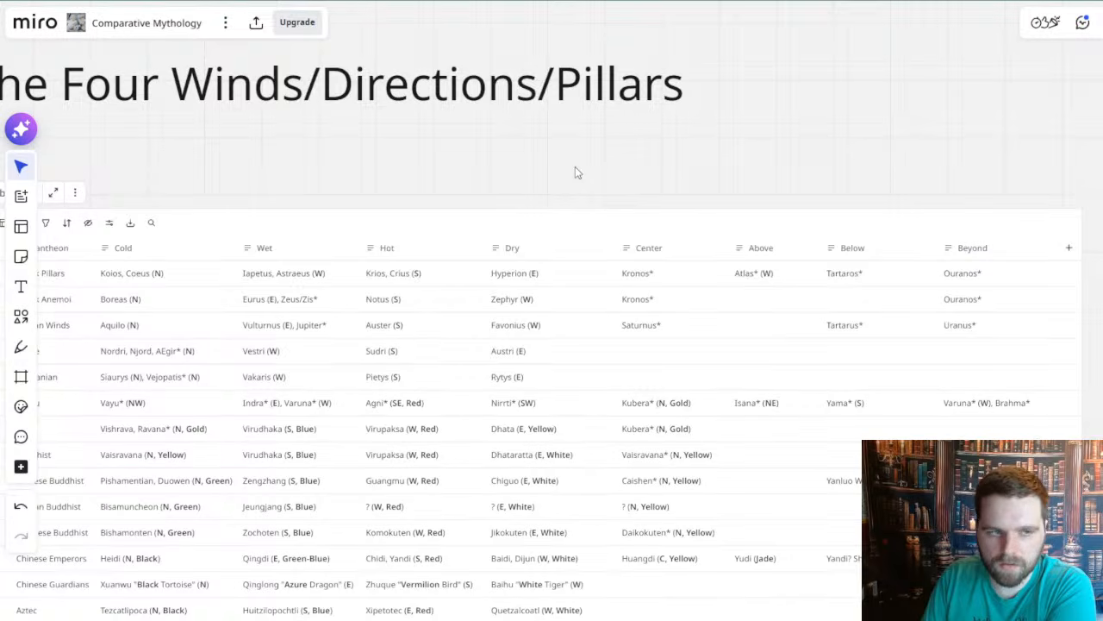
{"action": "left_click_drag", "start_coordinate": [569, 184], "coordinate": [499, 167]}
{"action": "scroll", "coordinate": [582, 162], "scroll_direction": "up", "scroll_amount": 1}
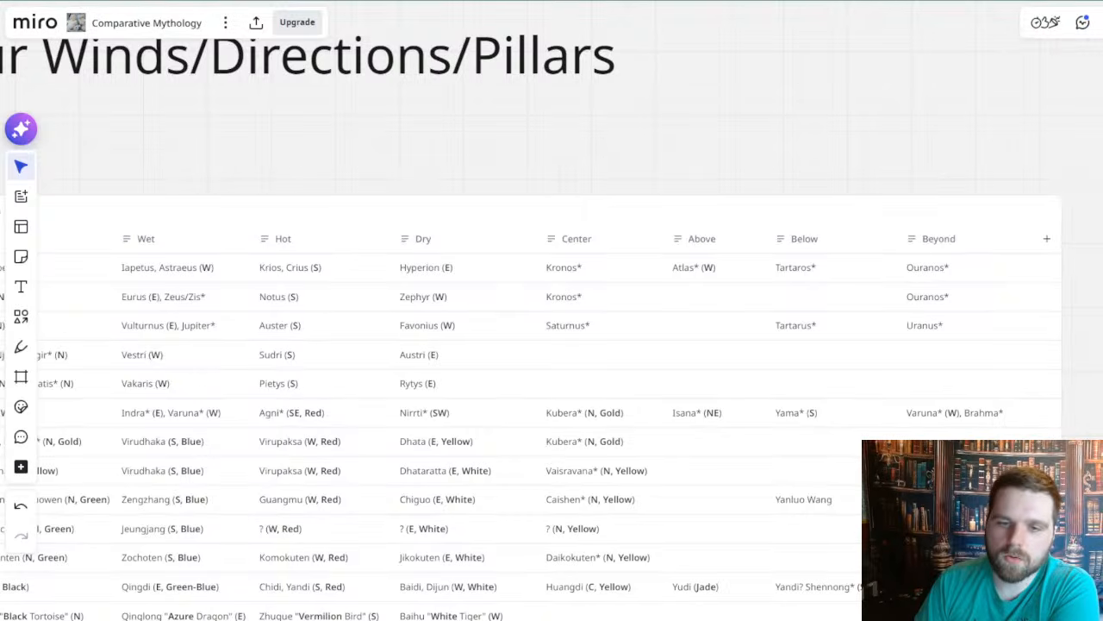
{"action": "scroll", "coordinate": [724, 72], "scroll_direction": "down", "scroll_amount": 3}
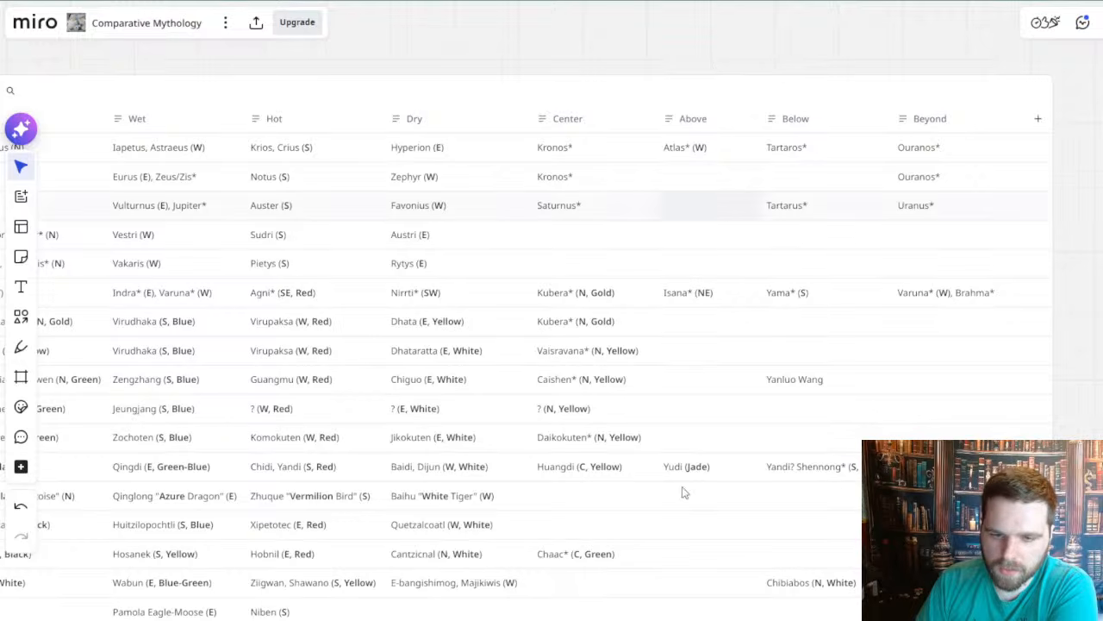
{"action": "scroll", "coordinate": [1082, 358], "scroll_direction": "down", "scroll_amount": 2}
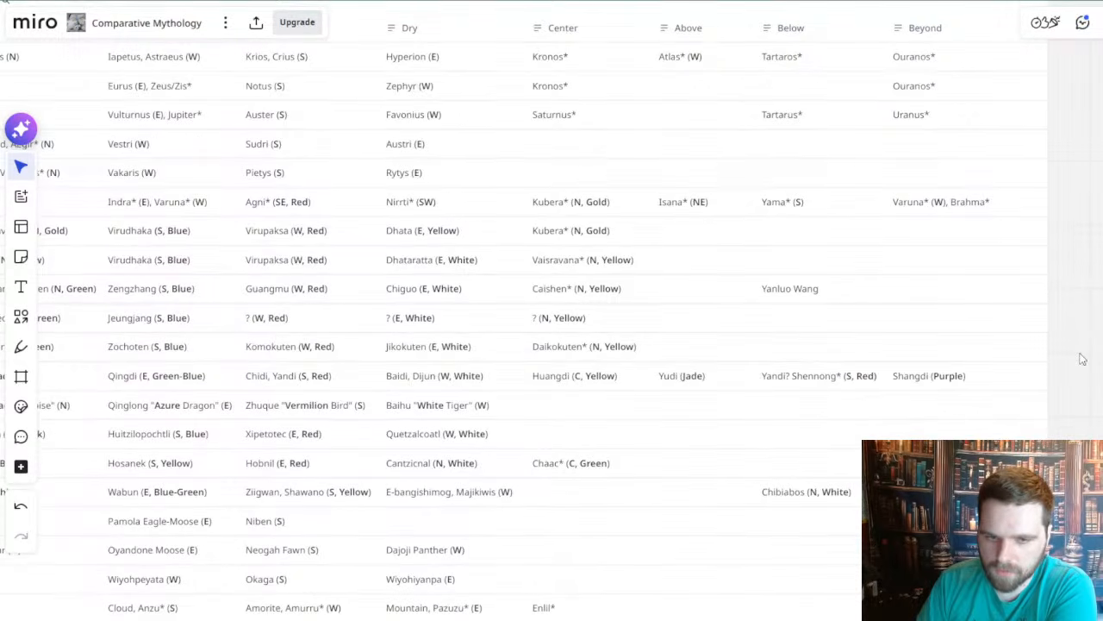
{"action": "scroll", "coordinate": [1082, 359], "scroll_direction": "down", "scroll_amount": 2}
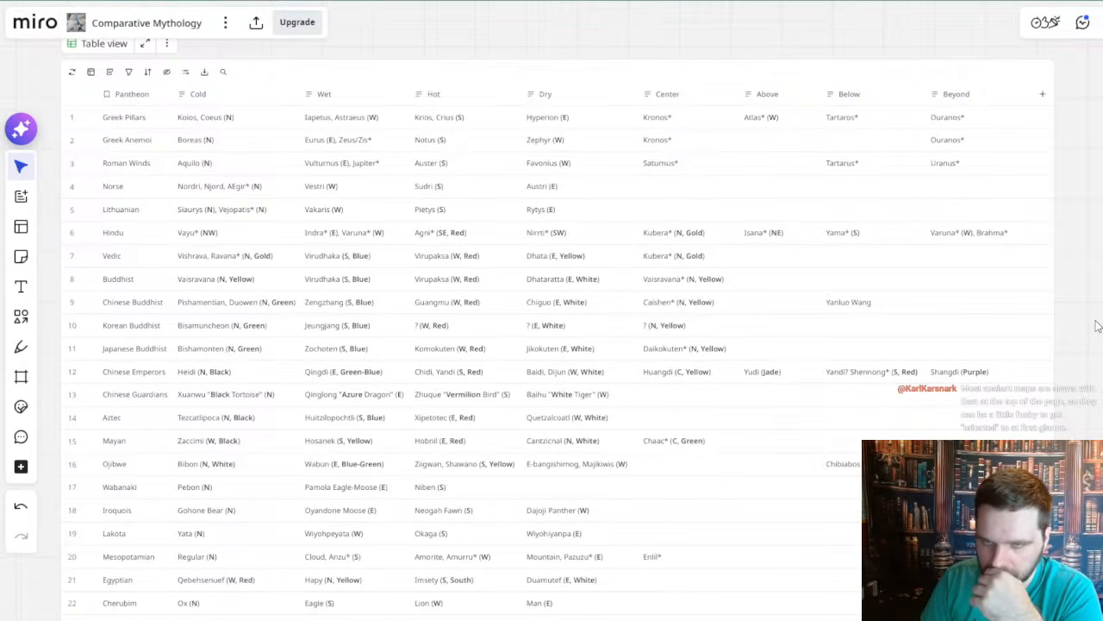
{"action": "scroll", "coordinate": [1096, 325], "scroll_direction": "up", "scroll_amount": 3}
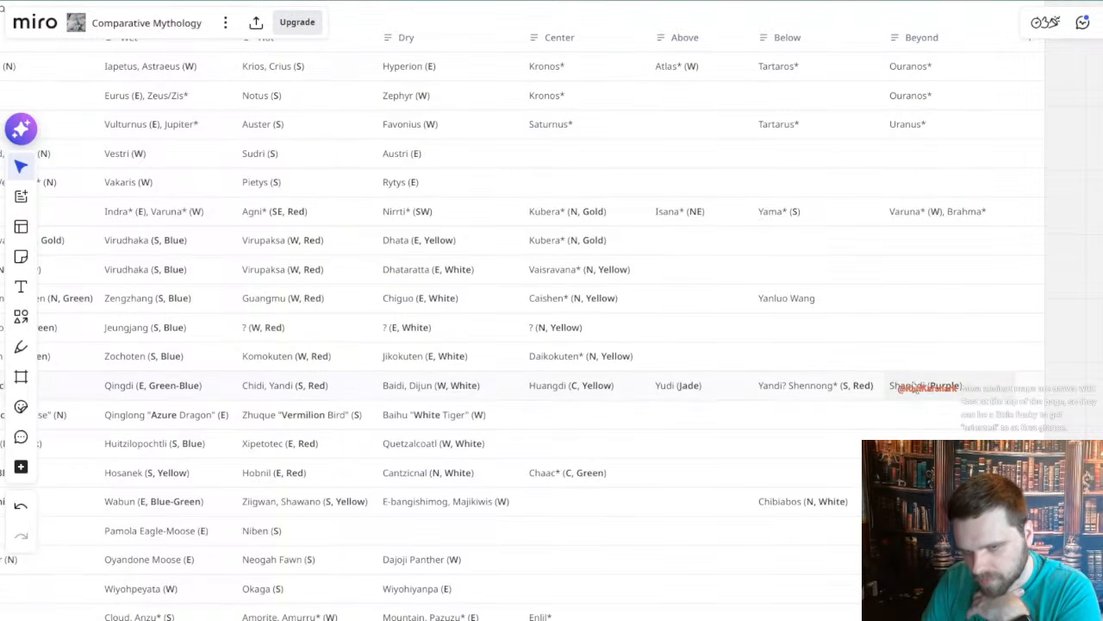
{"action": "left_click_drag", "start_coordinate": [381, 300], "coordinate": [471, 319]}
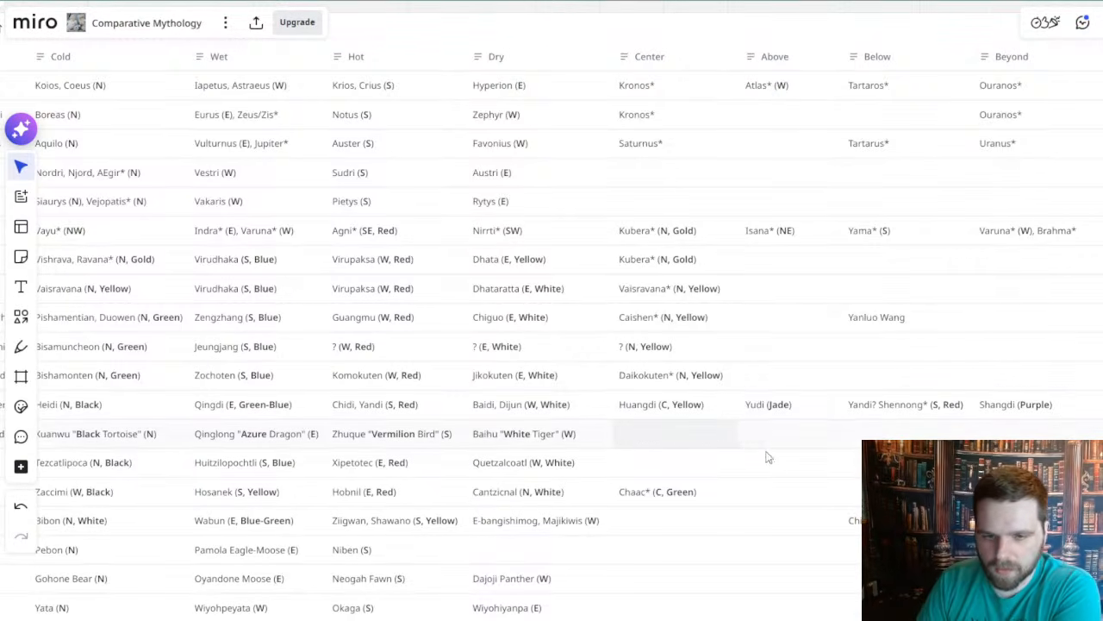
{"action": "scroll", "coordinate": [695, 411], "scroll_direction": "down", "scroll_amount": 5}
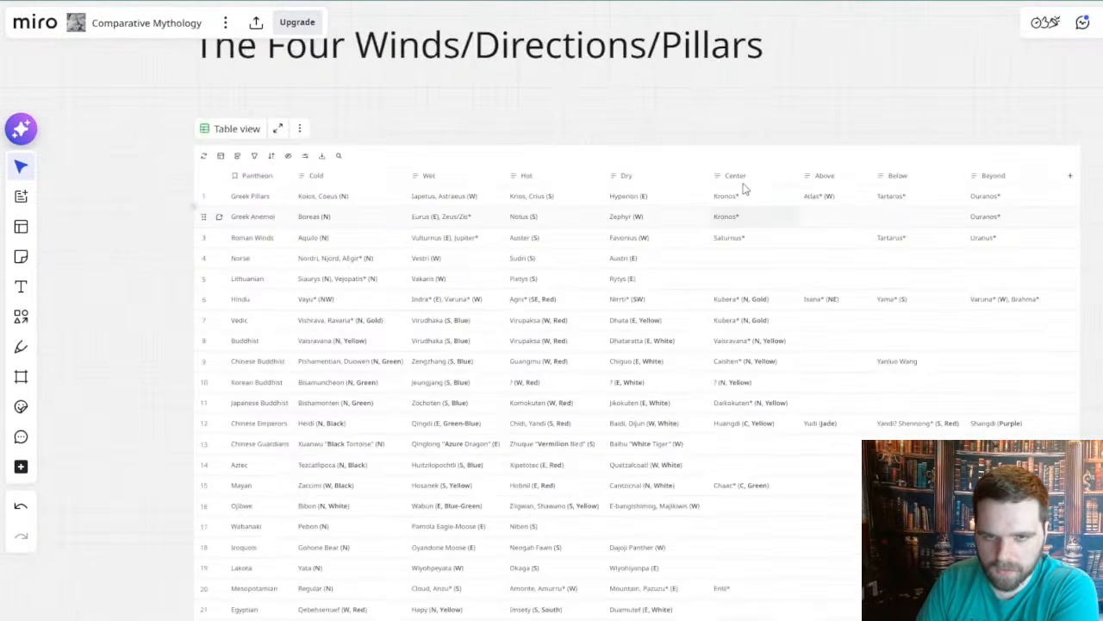
- Review the table's Pantheon rows and compare their Cold, Wet, Hot and Dry entries
{"action": "left_click_drag", "start_coordinate": [669, 533], "coordinate": [783, 443]}
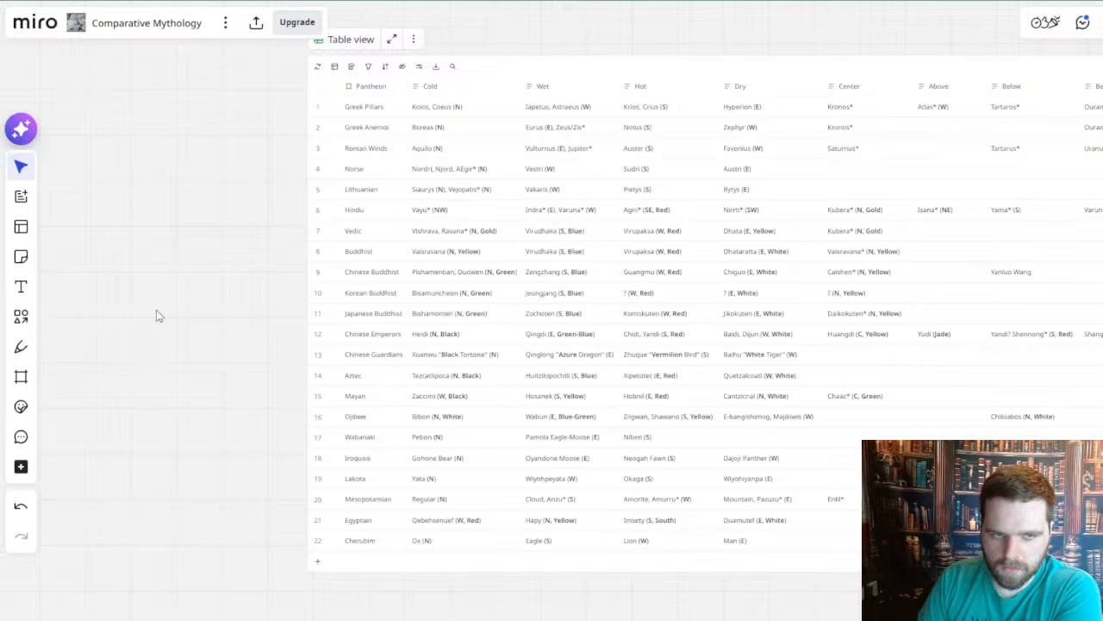
{"action": "scroll", "coordinate": [236, 128], "scroll_direction": "up", "scroll_amount": 5}
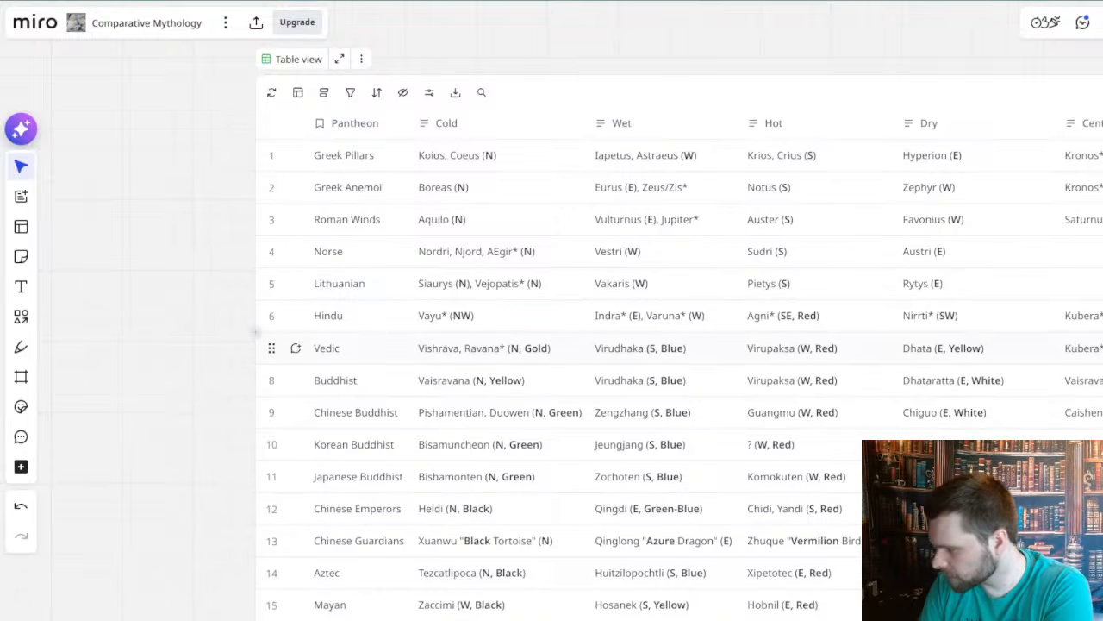
{"action": "scroll", "coordinate": [586, 362], "scroll_direction": "down", "scroll_amount": 2}
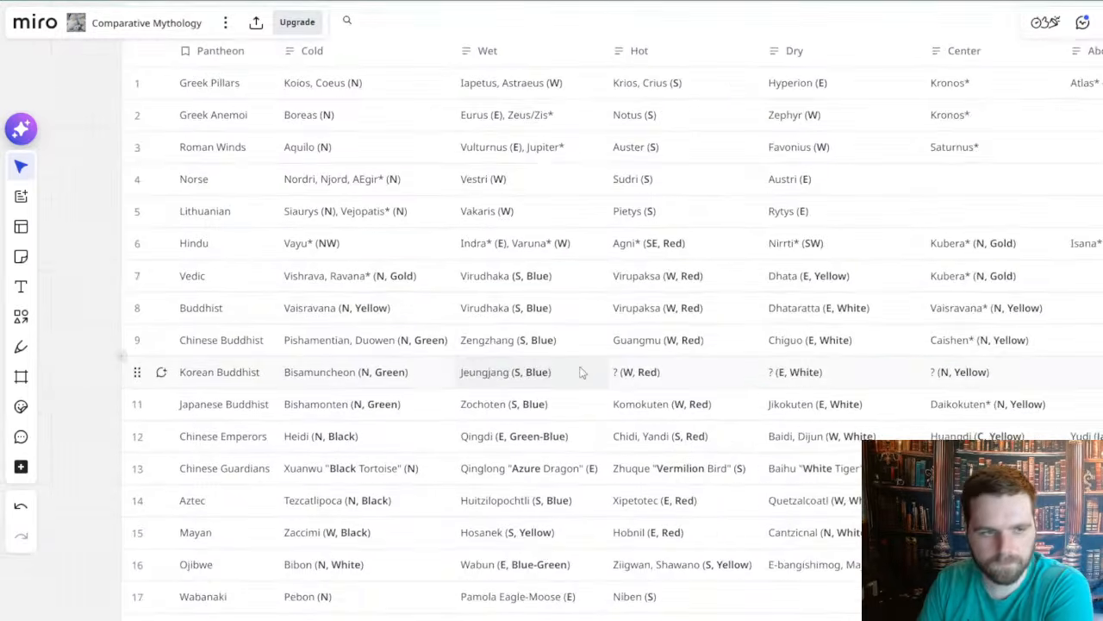
{"action": "left_click_drag", "start_coordinate": [607, 345], "coordinate": [588, 351]}
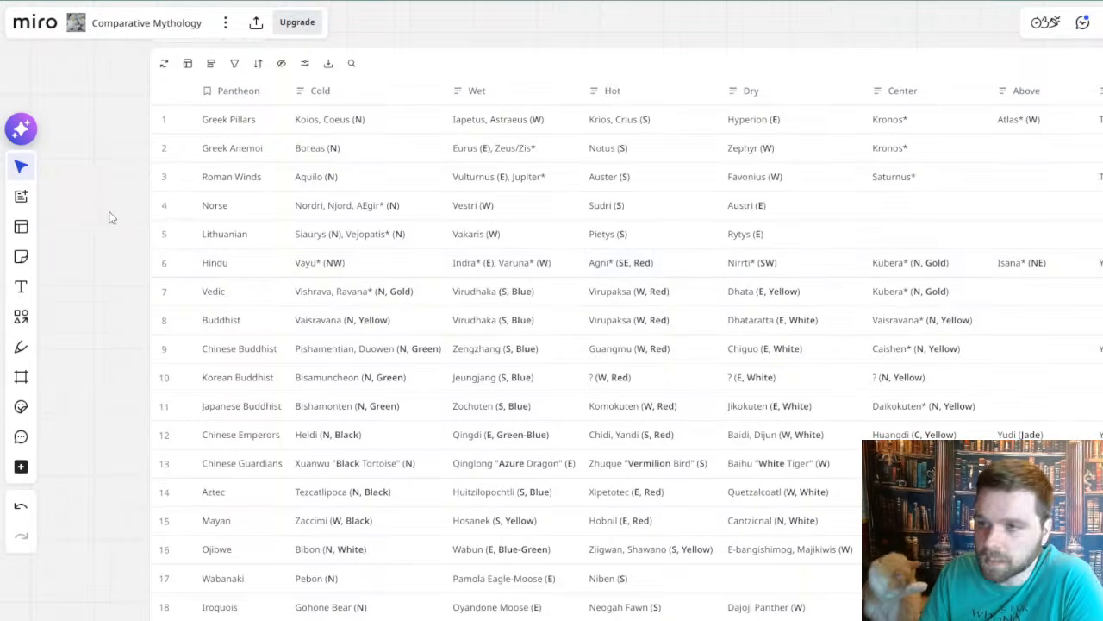
{"action": "scroll", "coordinate": [105, 215], "scroll_direction": "down", "scroll_amount": 2}
{"action": "left_click_drag", "start_coordinate": [128, 270], "coordinate": [96, 252]}
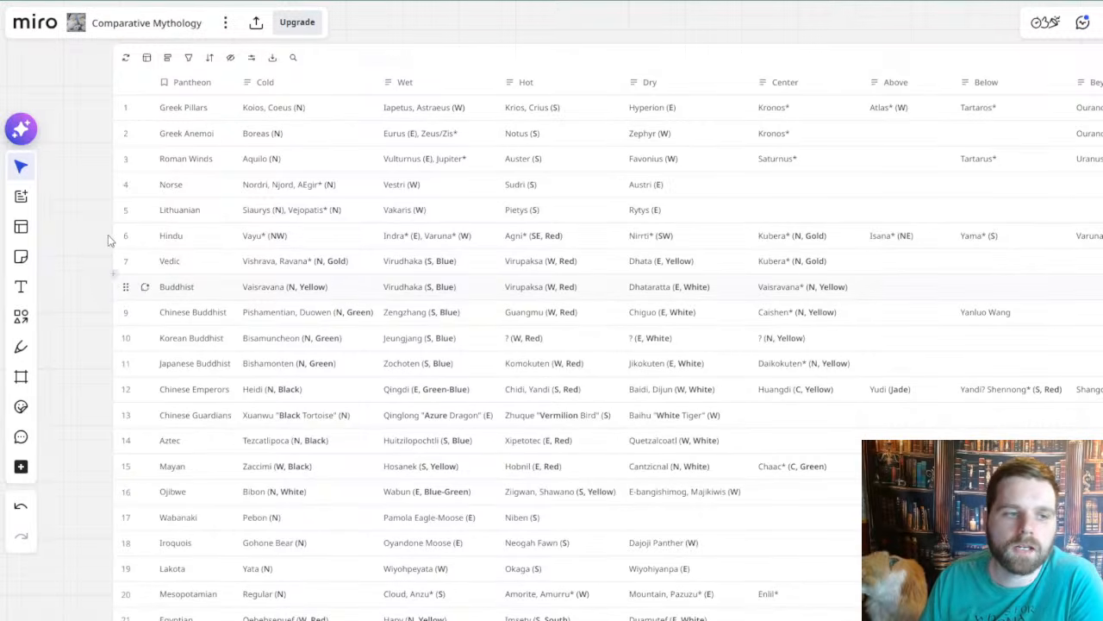
{"action": "scroll", "coordinate": [96, 201], "scroll_direction": "down", "scroll_amount": 1}
{"action": "scroll", "coordinate": [96, 201], "scroll_direction": "up", "scroll_amount": 1}
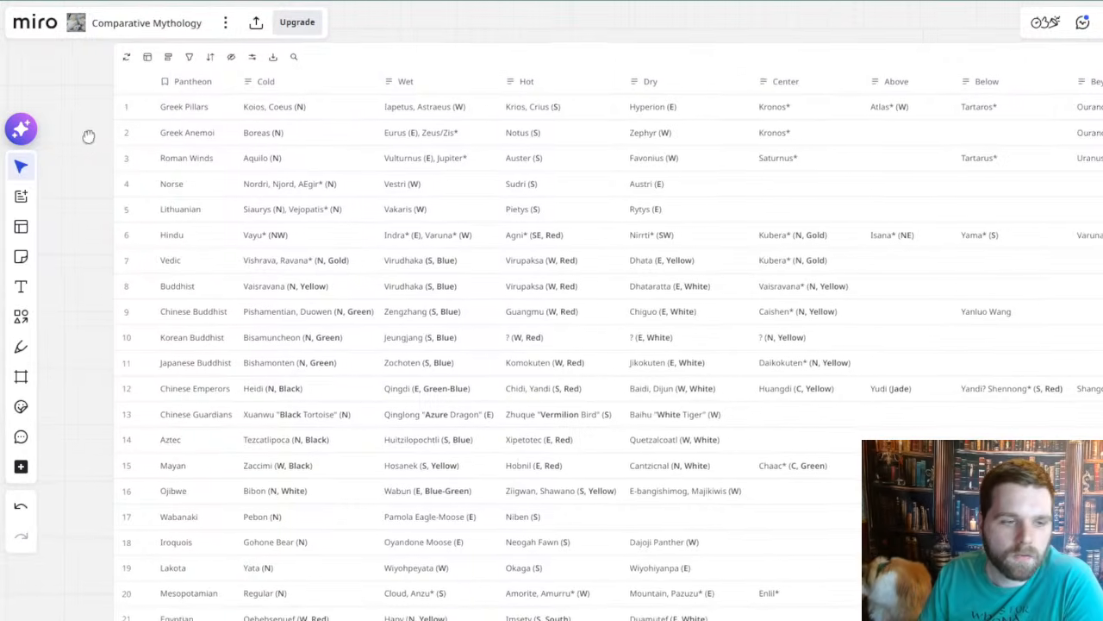
- Examine the Titan Pillar, Roman Venti and Greek Anemoi markers around the Mediterranean on the Four Winds map below the table
{"action": "scroll", "coordinate": [82, 143], "scroll_direction": "down", "scroll_amount": 3}
{"action": "left_click_drag", "start_coordinate": [90, 140], "coordinate": [318, 0]}
{"action": "left_click_drag", "start_coordinate": [268, 464], "coordinate": [178, 314]}
{"action": "scroll", "coordinate": [289, 310], "scroll_direction": "down", "scroll_amount": 4}
{"action": "scroll", "coordinate": [404, 364], "scroll_direction": "down", "scroll_amount": 2}
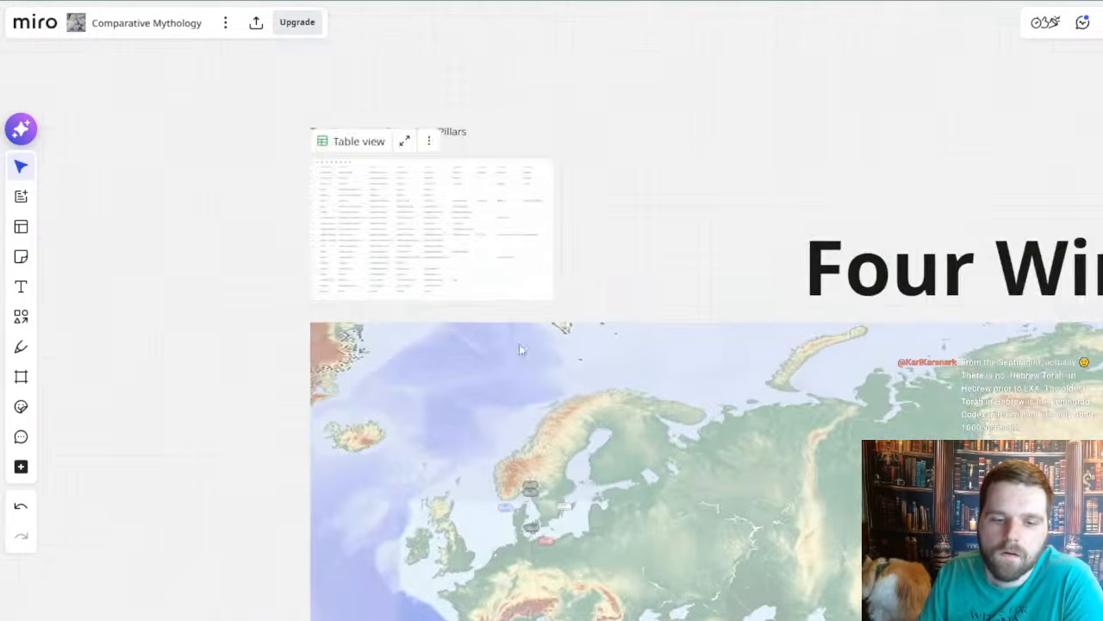
{"action": "left_click_drag", "start_coordinate": [530, 470], "coordinate": [526, 227]}
{"action": "scroll", "coordinate": [420, 524], "scroll_direction": "up", "scroll_amount": 4}
{"action": "left_click", "coordinate": [486, 447]}
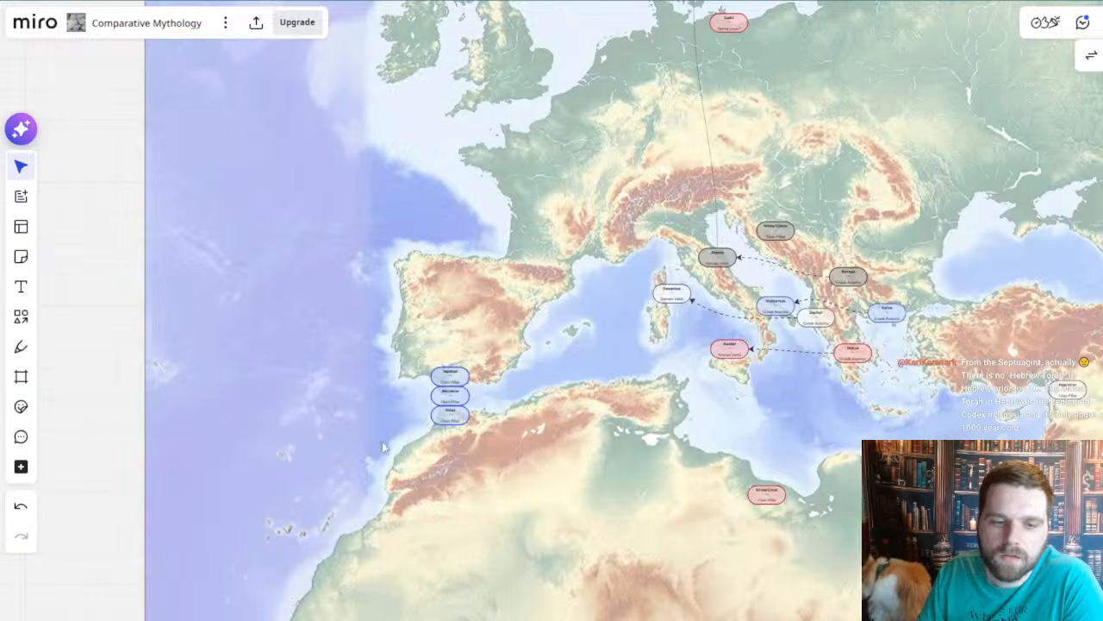
{"action": "left_click", "coordinate": [93, 346]}
{"action": "left_click_drag", "start_coordinate": [604, 408], "coordinate": [461, 392]}
{"action": "scroll", "coordinate": [462, 393], "scroll_direction": "up", "scroll_amount": 3}
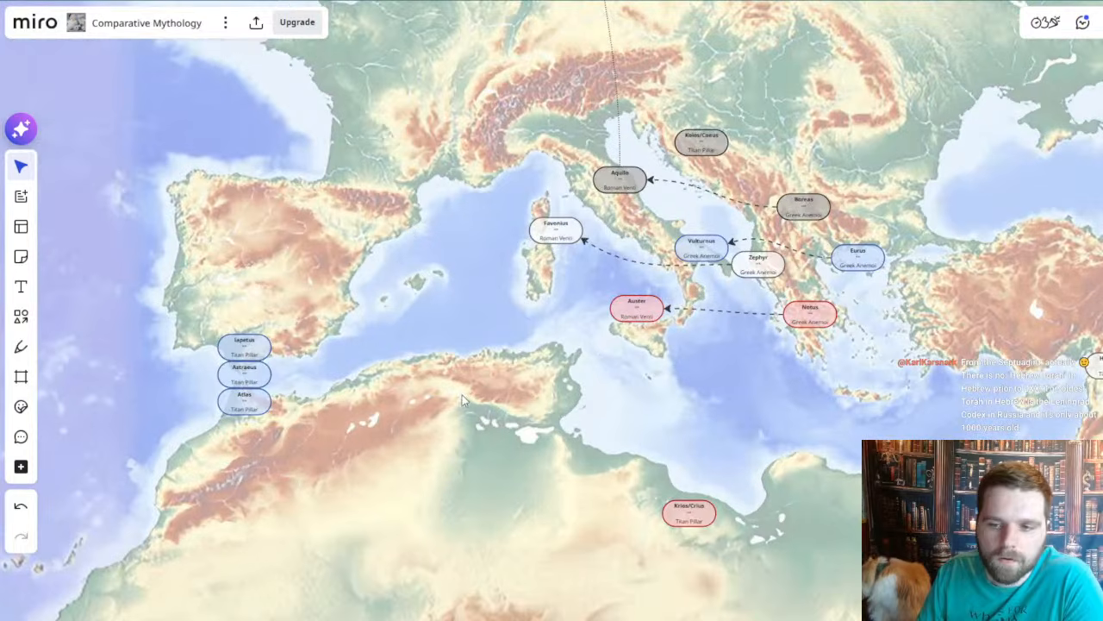
{"action": "left_click_drag", "start_coordinate": [548, 398], "coordinate": [522, 375]}
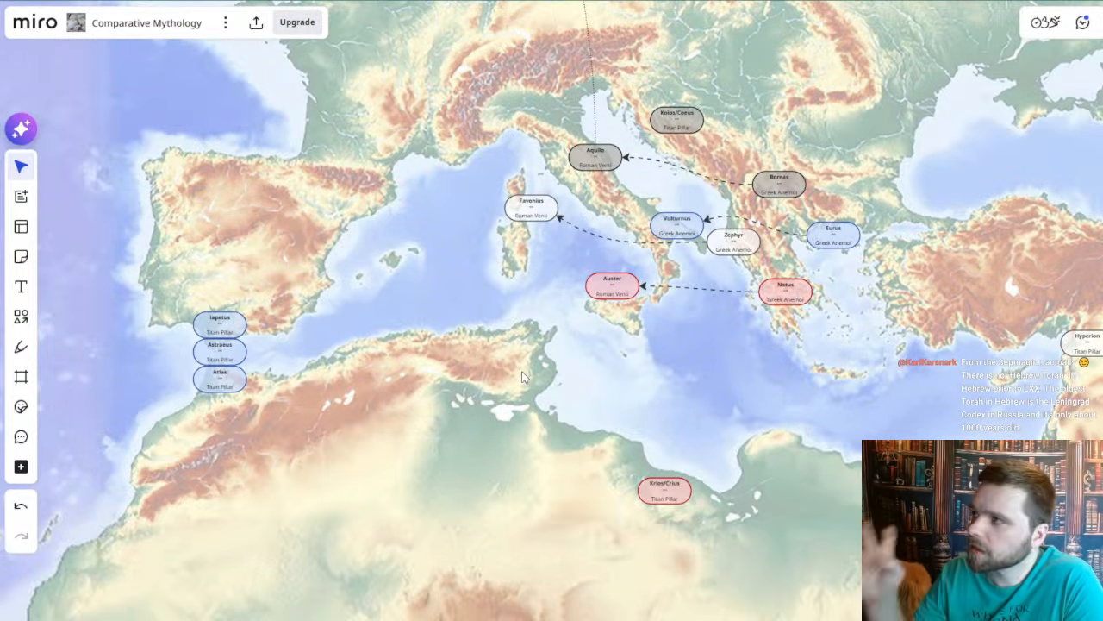
{"action": "left_click_drag", "start_coordinate": [687, 343], "coordinate": [830, 338]}
{"action": "scroll", "coordinate": [369, 289], "scroll_direction": "up", "scroll_amount": 3}
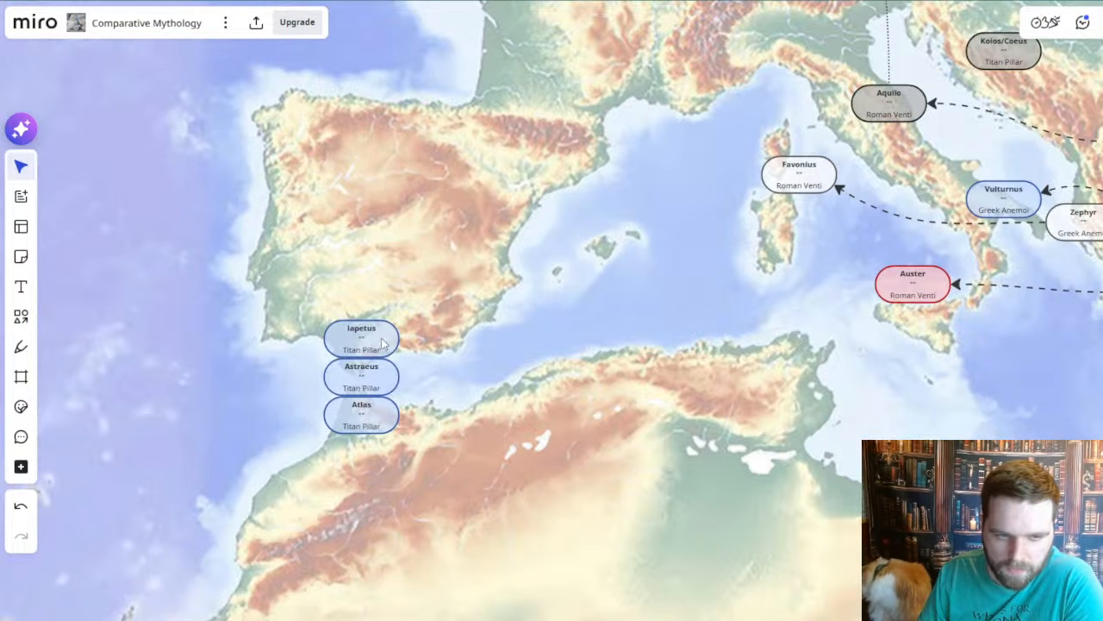
{"action": "left_click_drag", "start_coordinate": [743, 248], "coordinate": [473, 295]}
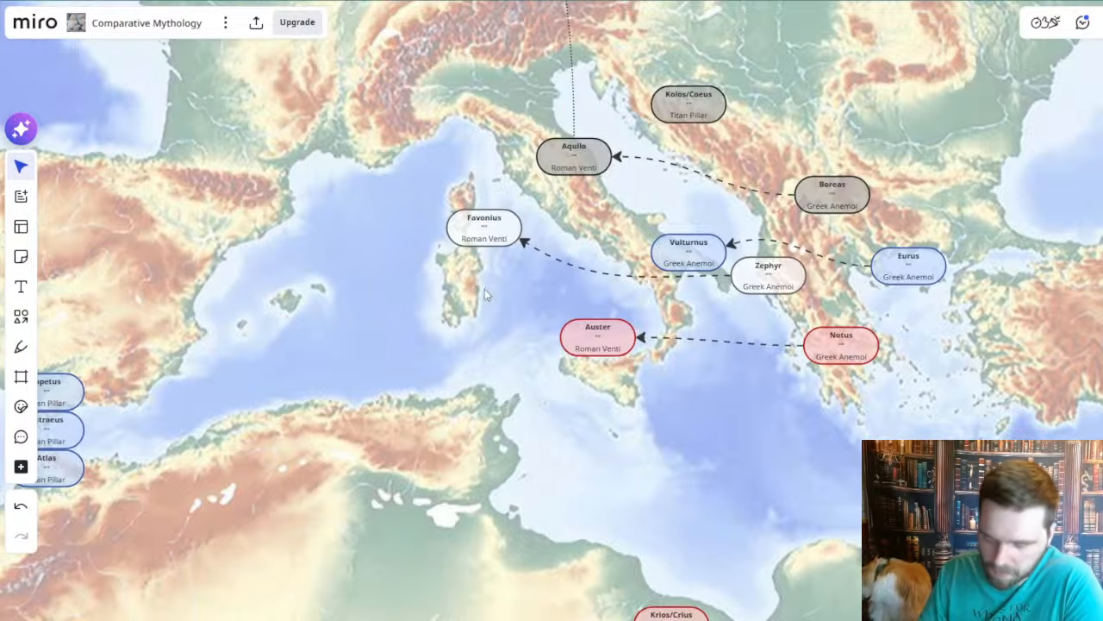
- Examine the Norse Dwarf and wind god markers around Scandinavia and the link between the northern markers and Aquilo in Italy
{"action": "scroll", "coordinate": [480, 288], "scroll_direction": "down", "scroll_amount": 5}
{"action": "left_click_drag", "start_coordinate": [702, 214], "coordinate": [700, 302]}
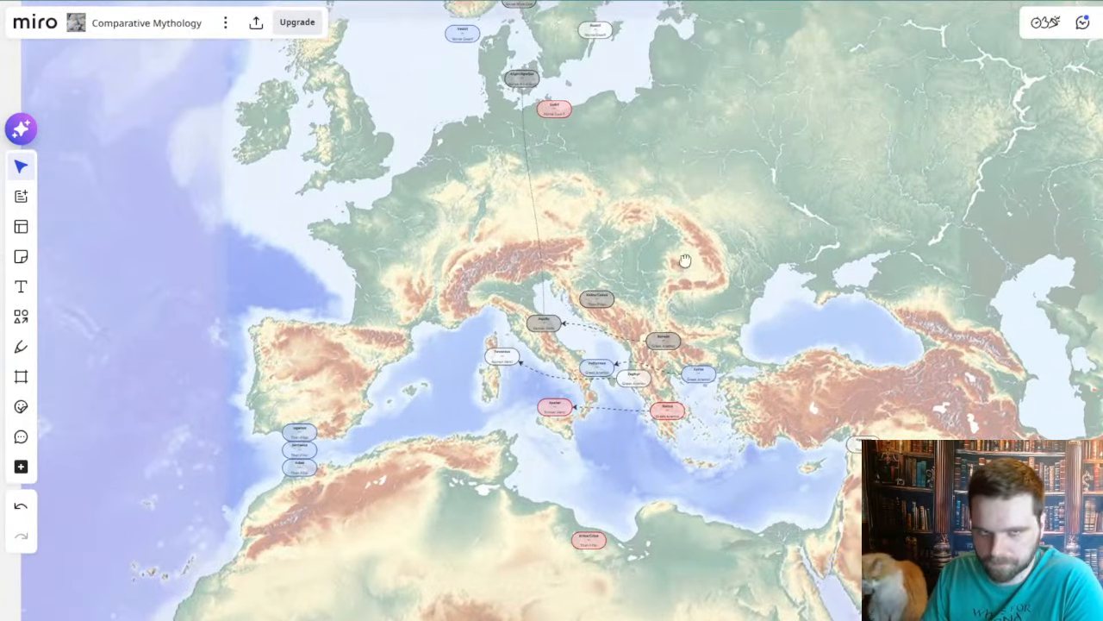
{"action": "left_click_drag", "start_coordinate": [698, 263], "coordinate": [588, 234]}
{"action": "scroll", "coordinate": [692, 256], "scroll_direction": "up", "scroll_amount": 3}
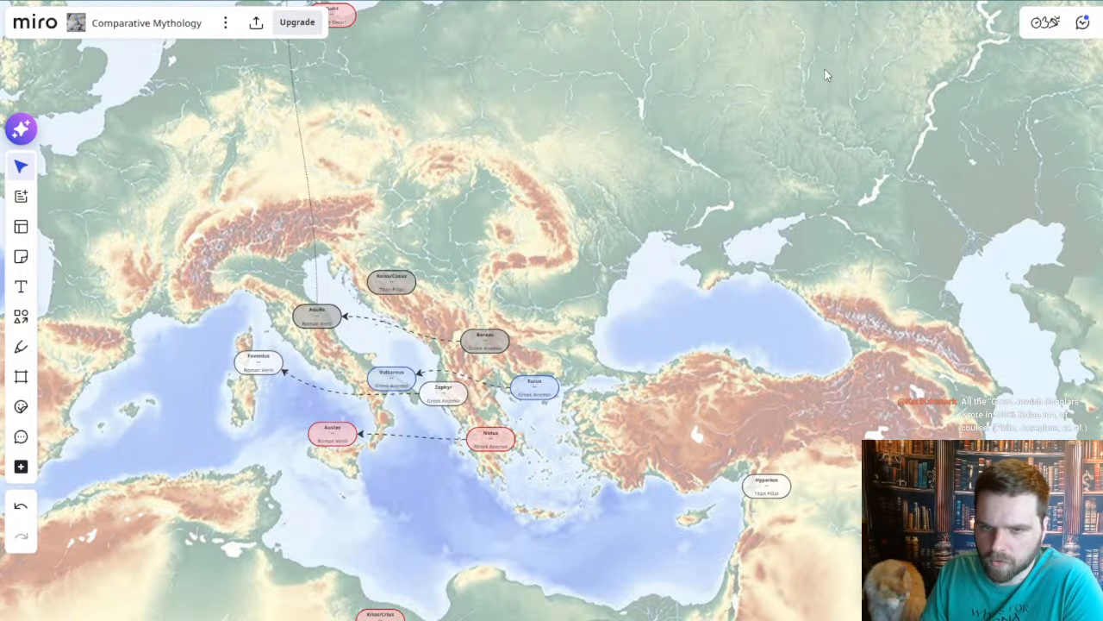
{"action": "left_click_drag", "start_coordinate": [494, 488], "coordinate": [724, 402]}
{"action": "left_click_drag", "start_coordinate": [528, 417], "coordinate": [541, 455]}
{"action": "left_click_drag", "start_coordinate": [417, 112], "coordinate": [435, 375]}
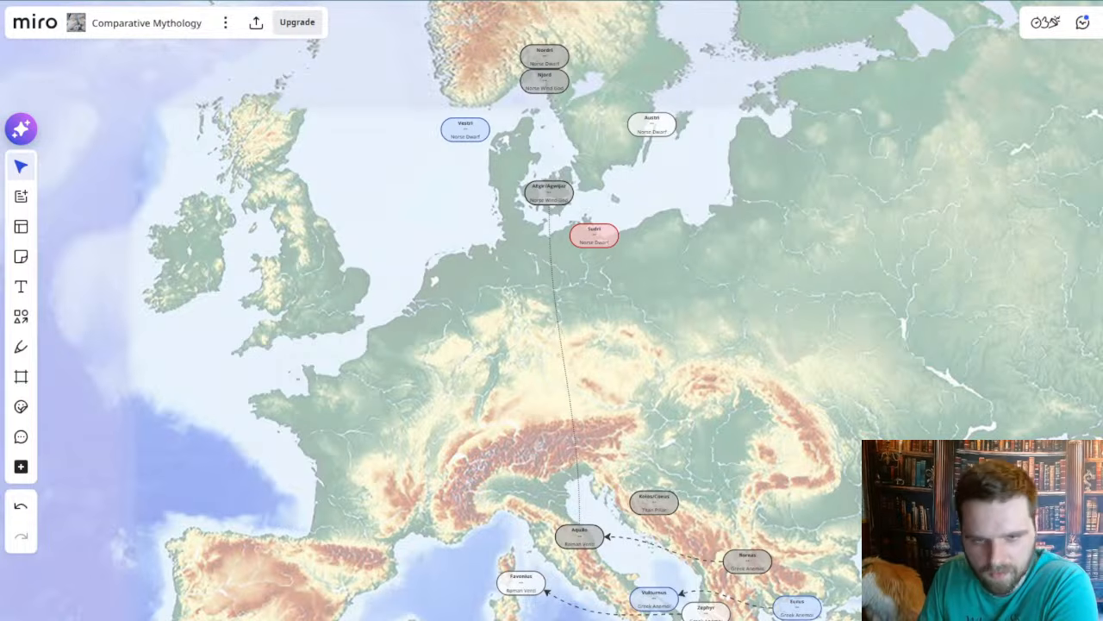
{"action": "scroll", "coordinate": [755, 386], "scroll_direction": "down", "scroll_amount": 3}
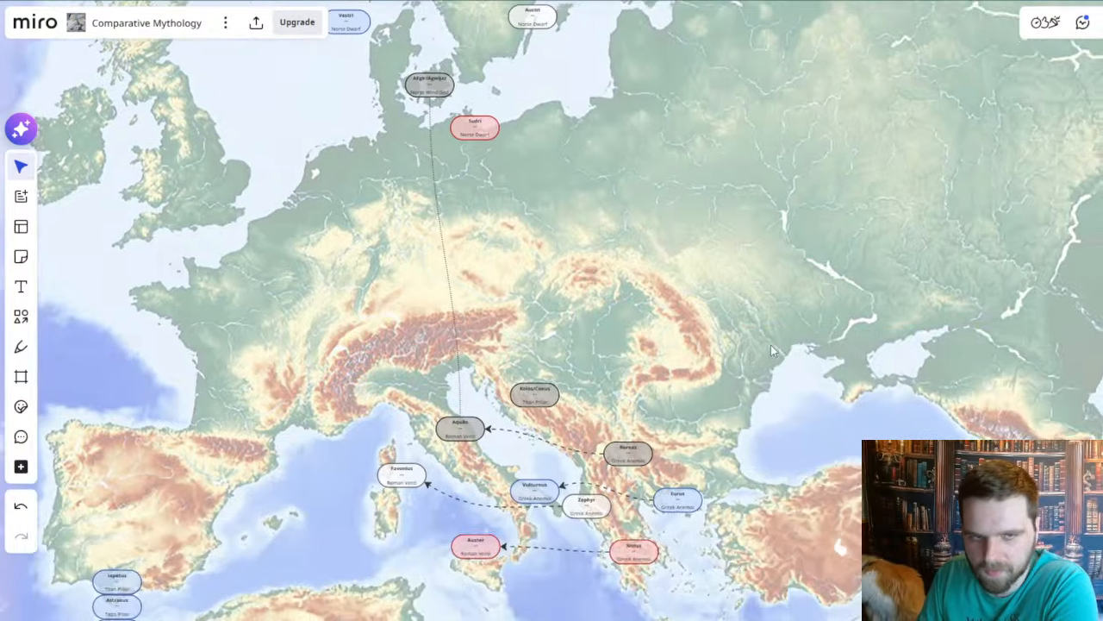
{"action": "left_click_drag", "start_coordinate": [789, 349], "coordinate": [735, 336]}
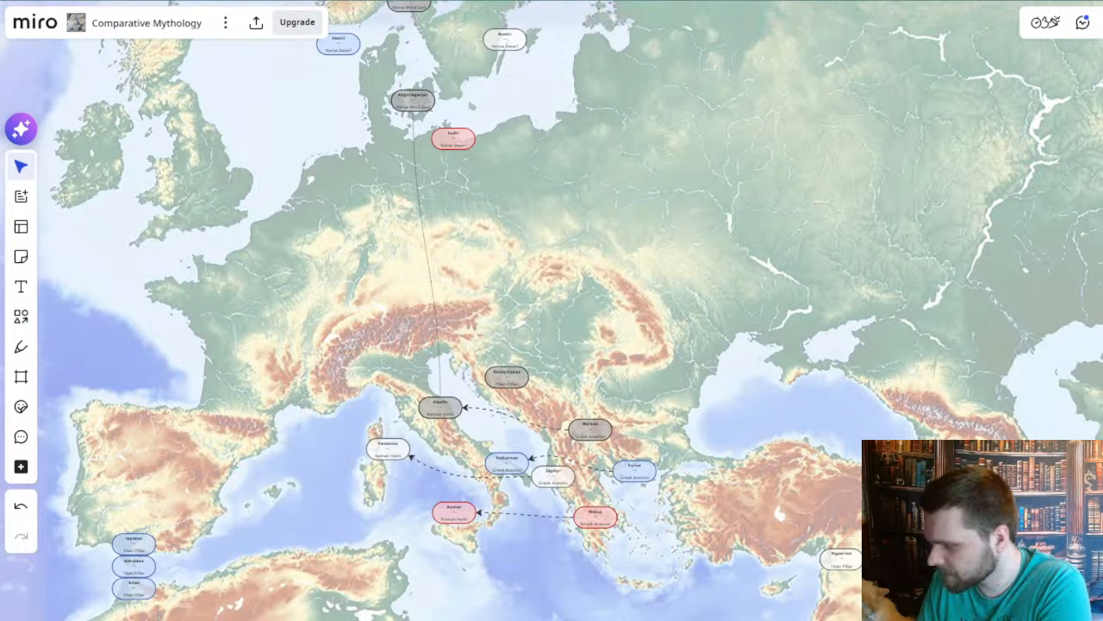
{"action": "left_click_drag", "start_coordinate": [565, 212], "coordinate": [609, 291]}
{"action": "scroll", "coordinate": [608, 293], "scroll_direction": "down", "scroll_amount": 2}
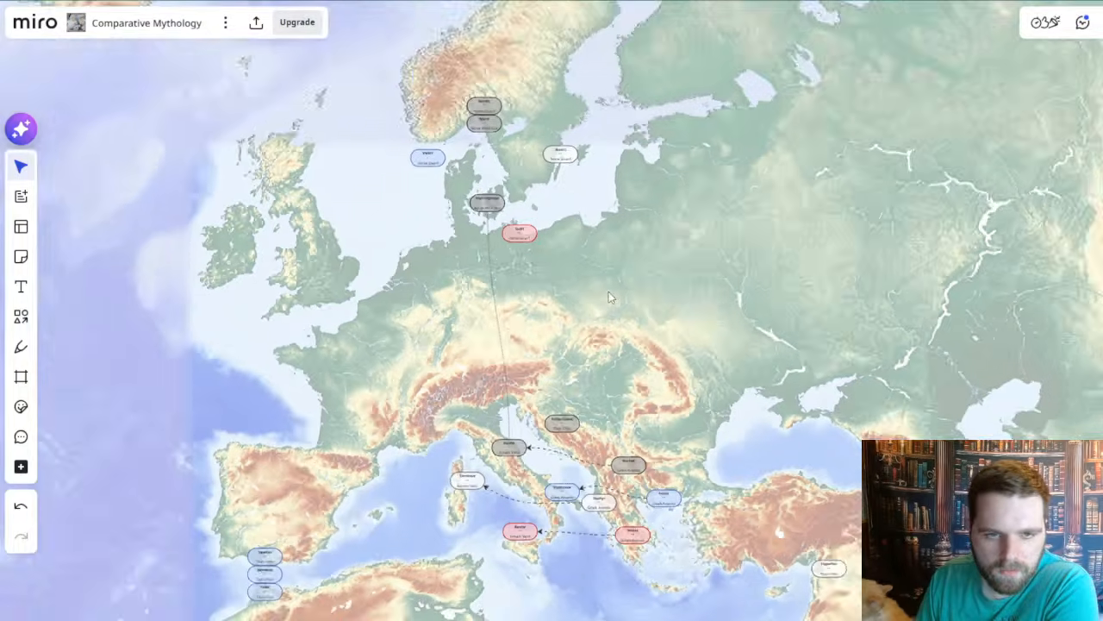
{"action": "scroll", "coordinate": [629, 186], "scroll_direction": "up", "scroll_amount": 5}
{"action": "scroll", "coordinate": [712, 401], "scroll_direction": "down", "scroll_amount": 5}
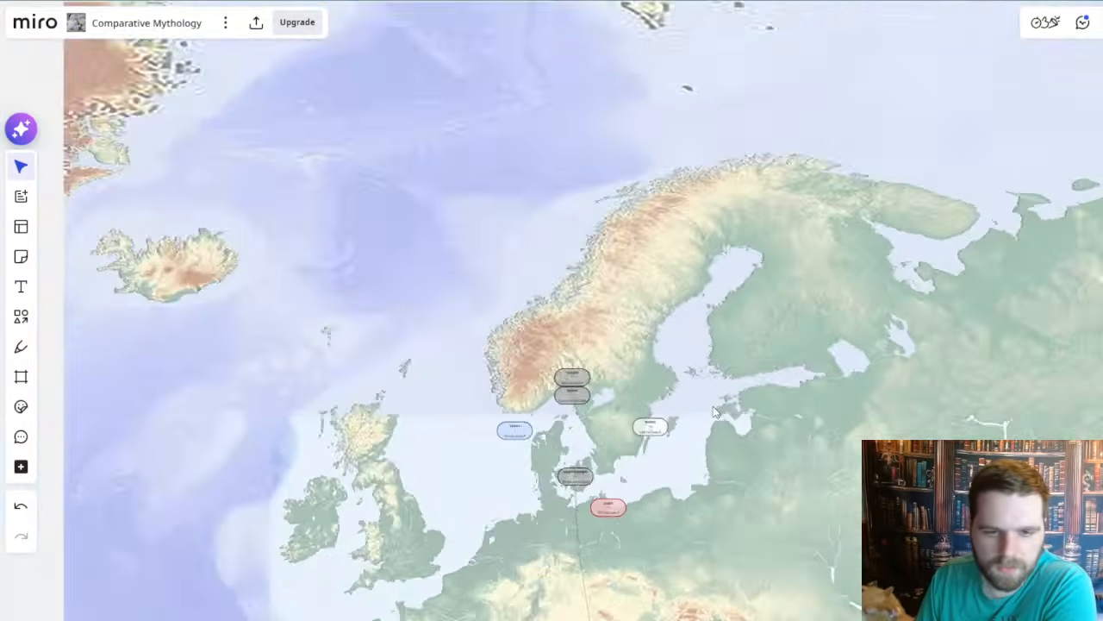
- Return to the Four Winds/Directions/Pillars table and read the Lithuanian row's wind entries
{"action": "scroll", "coordinate": [713, 412], "scroll_direction": "down", "scroll_amount": 4}
{"action": "left_click_drag", "start_coordinate": [542, 213], "coordinate": [626, 443]}
{"action": "scroll", "coordinate": [561, 315], "scroll_direction": "up", "scroll_amount": 8}
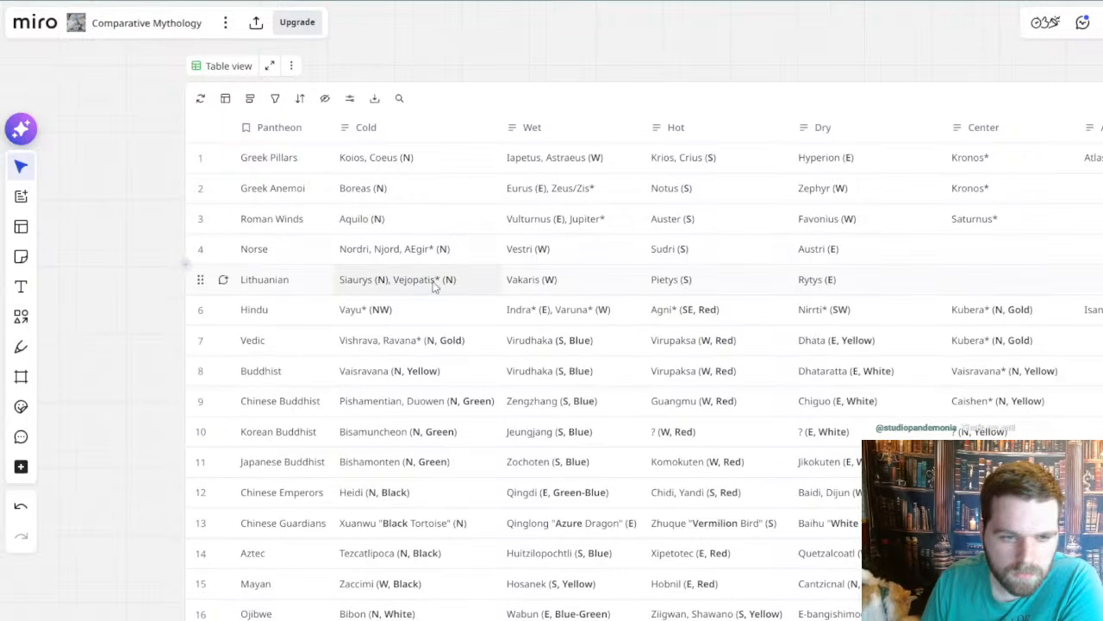
{"action": "scroll", "coordinate": [422, 283], "scroll_direction": "right", "scroll_amount": 2}
{"action": "scroll", "coordinate": [422, 282], "scroll_direction": "down", "scroll_amount": 1}
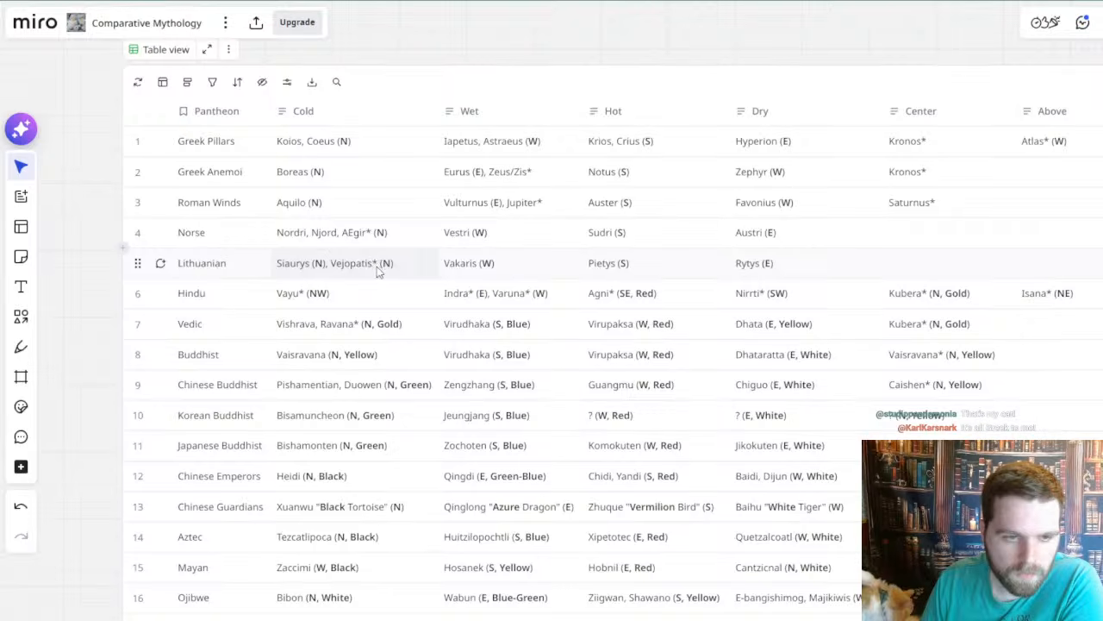
{"action": "scroll", "coordinate": [324, 259], "scroll_direction": "right", "scroll_amount": 2}
{"action": "scroll", "coordinate": [323, 258], "scroll_direction": "down", "scroll_amount": 1}
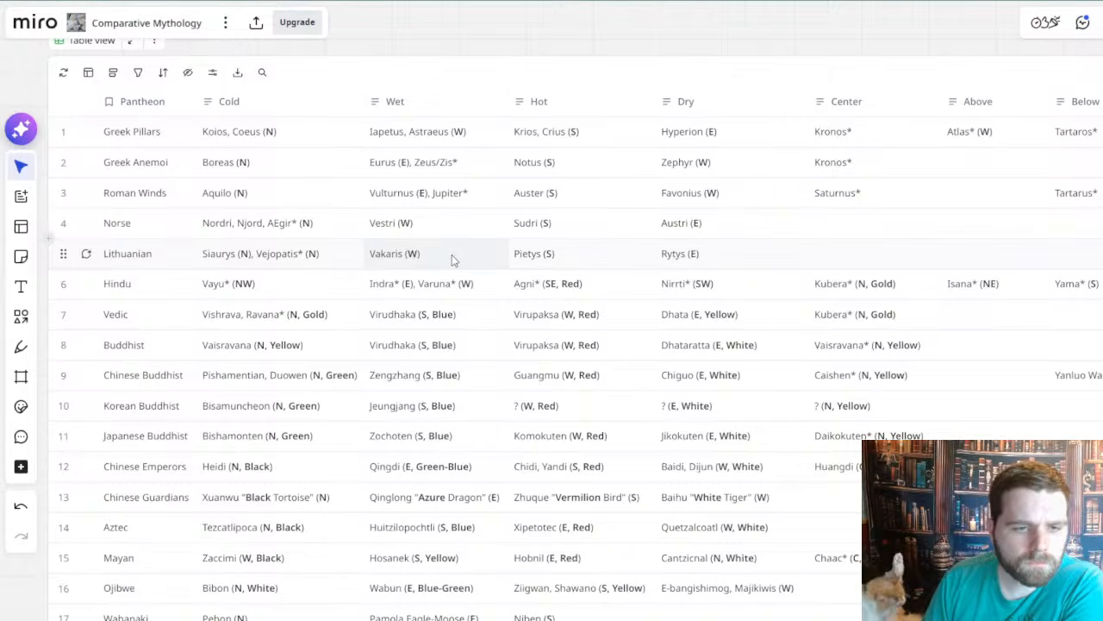
{"action": "left_click_drag", "start_coordinate": [452, 255], "coordinate": [448, 255]}
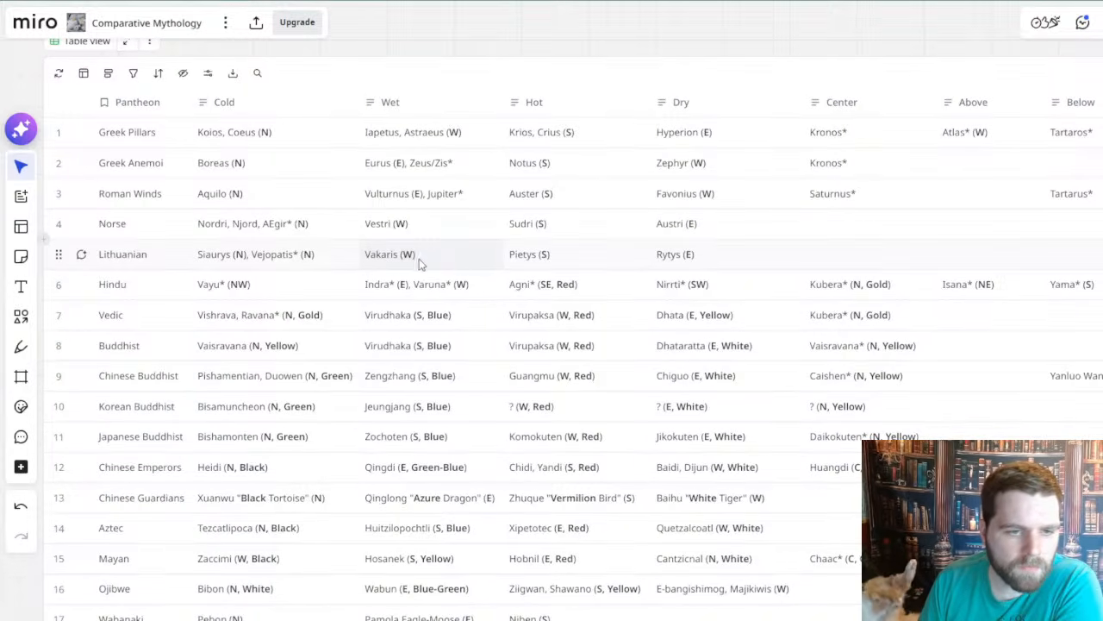
- Switch to the Pandemonic Database in Obsidian and search its notes for Pietys
{"action": "left_click_drag", "start_coordinate": [447, 263], "coordinate": [419, 258]}
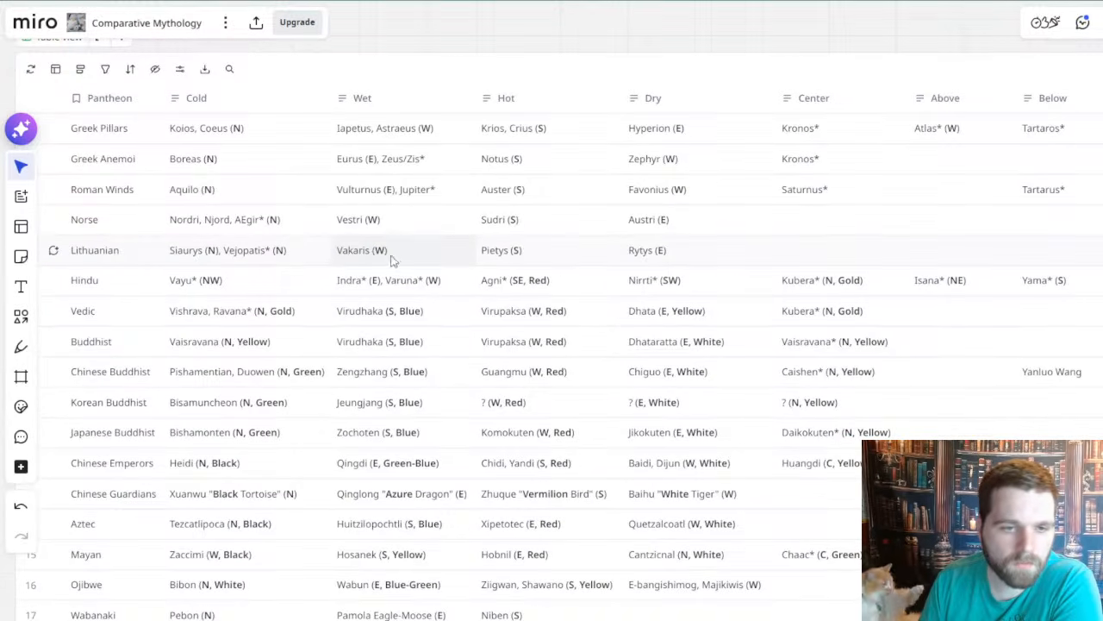
{"action": "scroll", "coordinate": [414, 252], "scroll_direction": "right", "scroll_amount": 2}
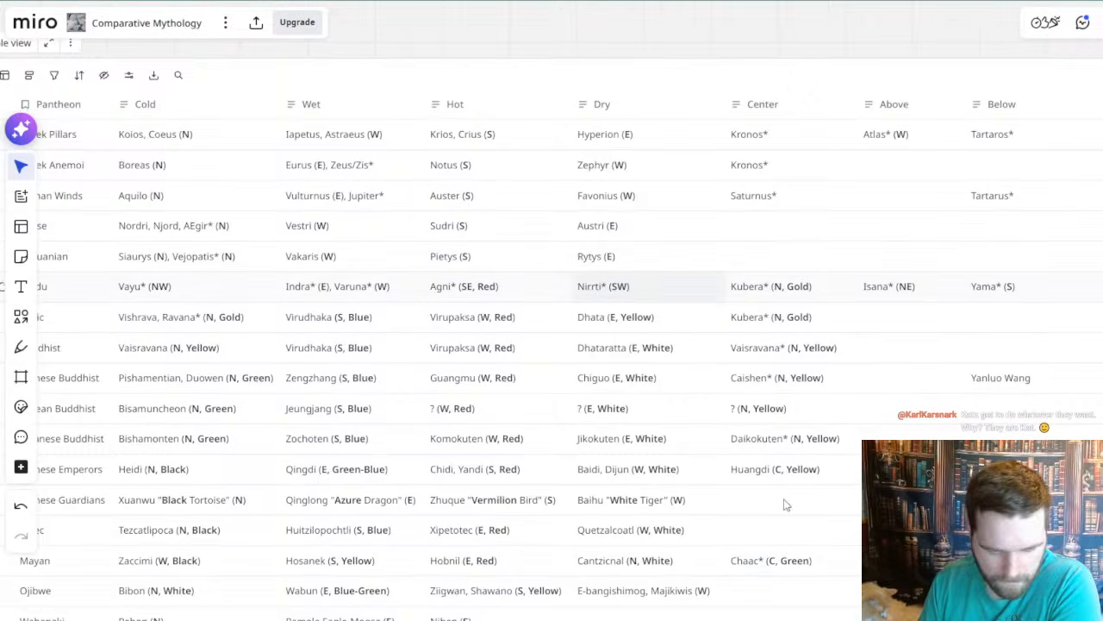
{"action": "mouse_move", "coordinate": [615, 619]}
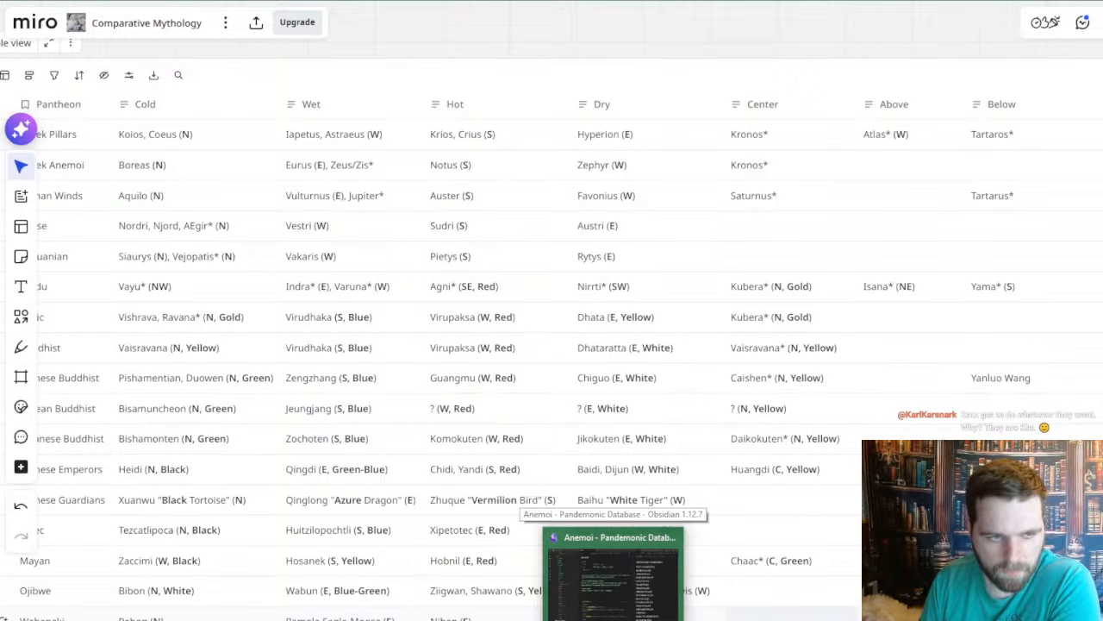
{"action": "left_click", "coordinate": [616, 620]}
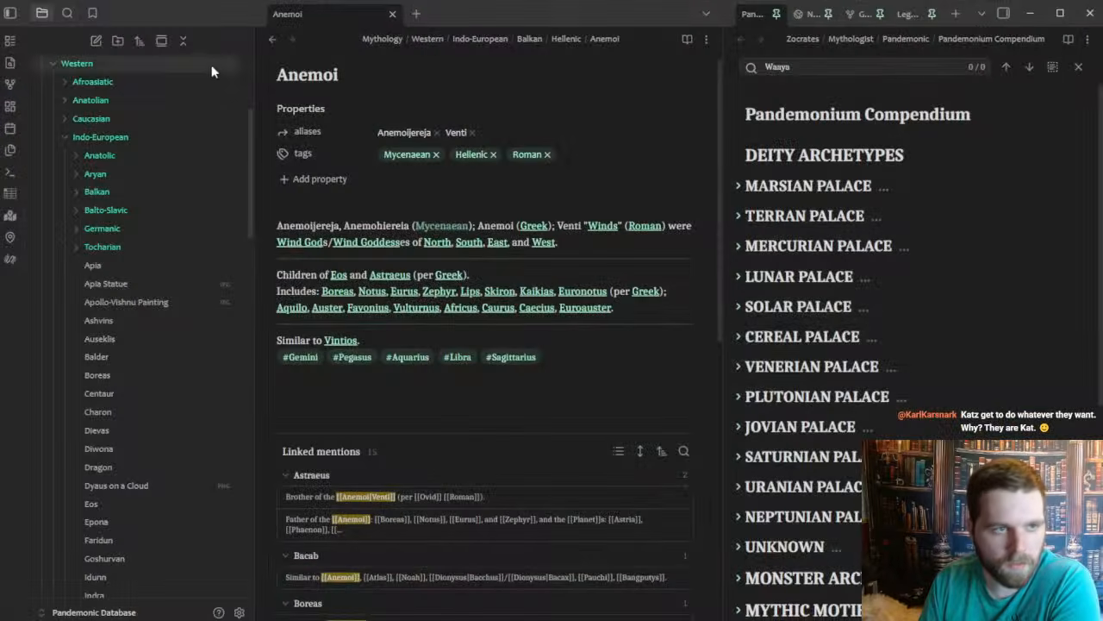
{"action": "left_click", "coordinate": [67, 13]}
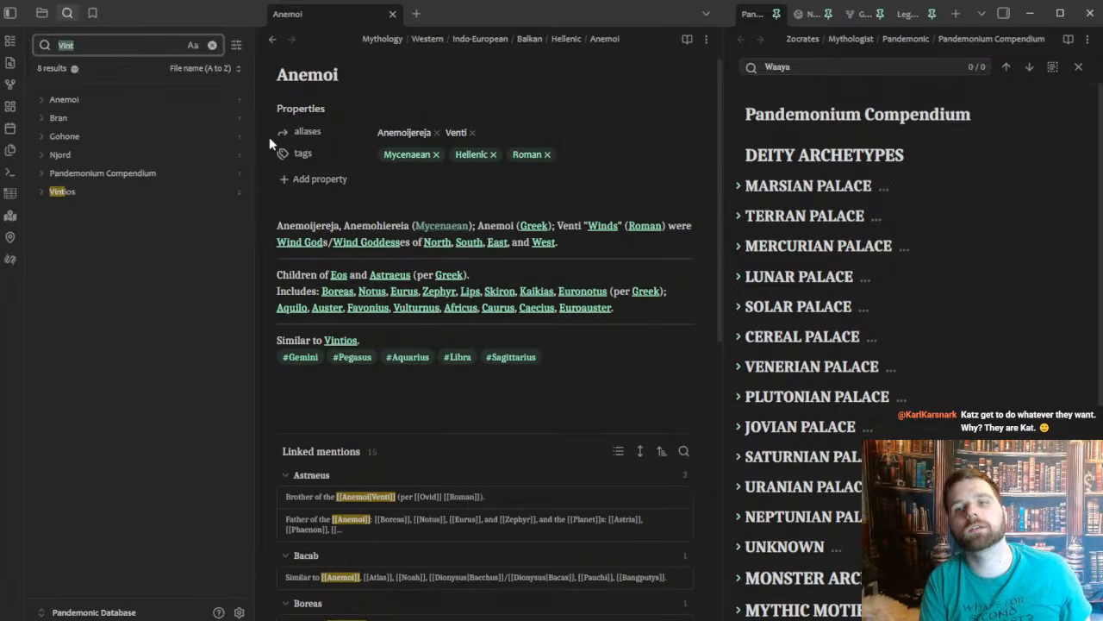
{"action": "type", "text": "Pietys"}
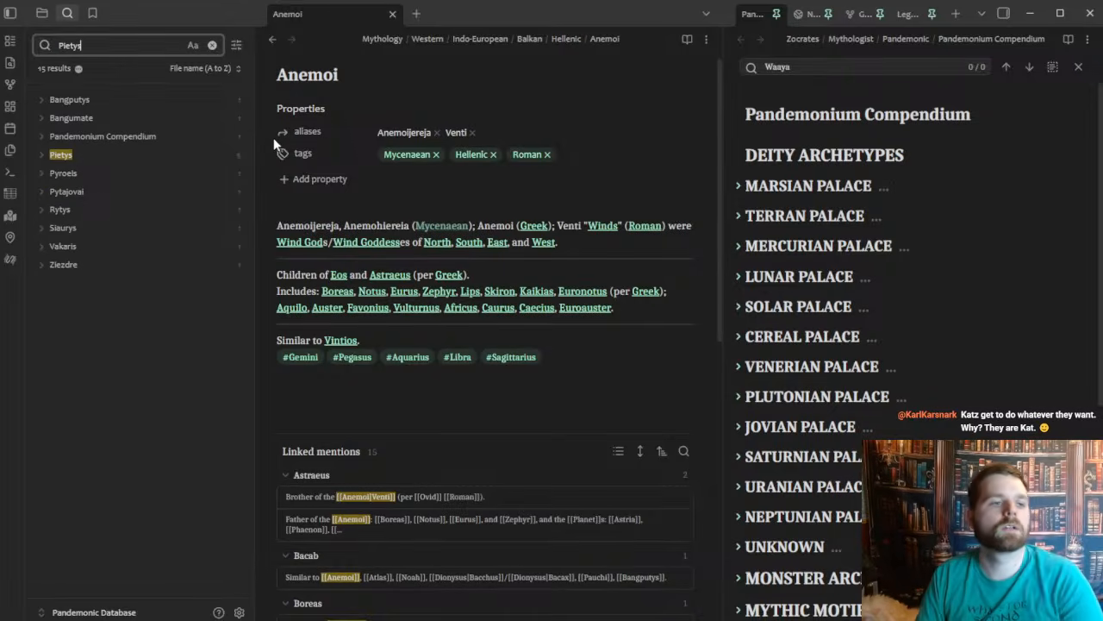
- Open the Pyroeis note from the search results and read its description, parentage and similar deities
{"action": "left_click", "coordinate": [98, 155]}
{"action": "left_click", "coordinate": [81, 173]}
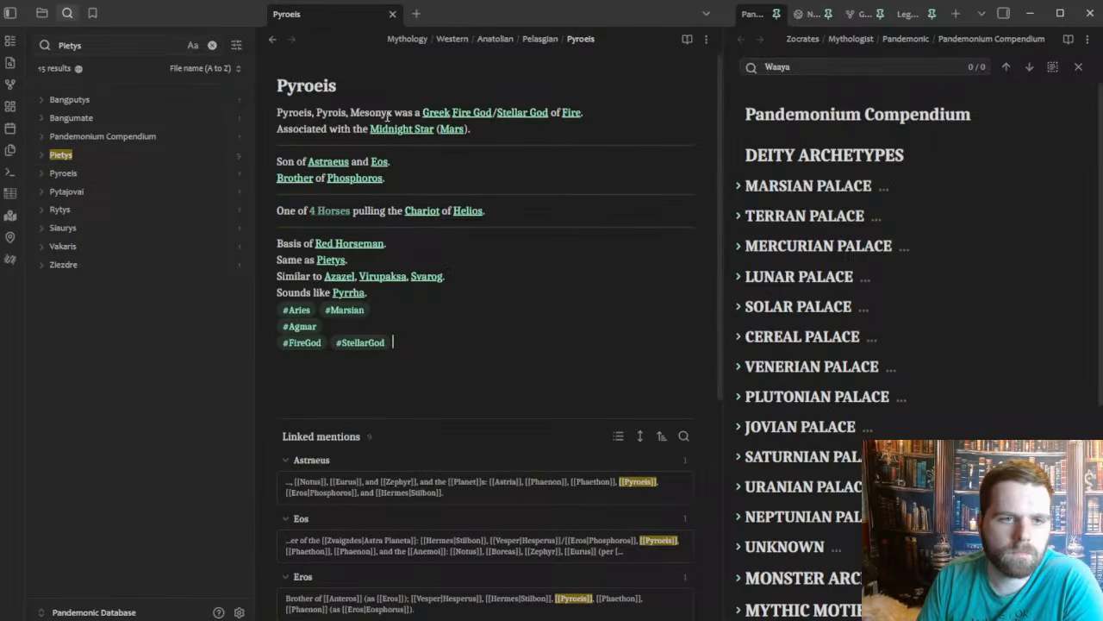
{"action": "mouse_move", "coordinate": [481, 112]}
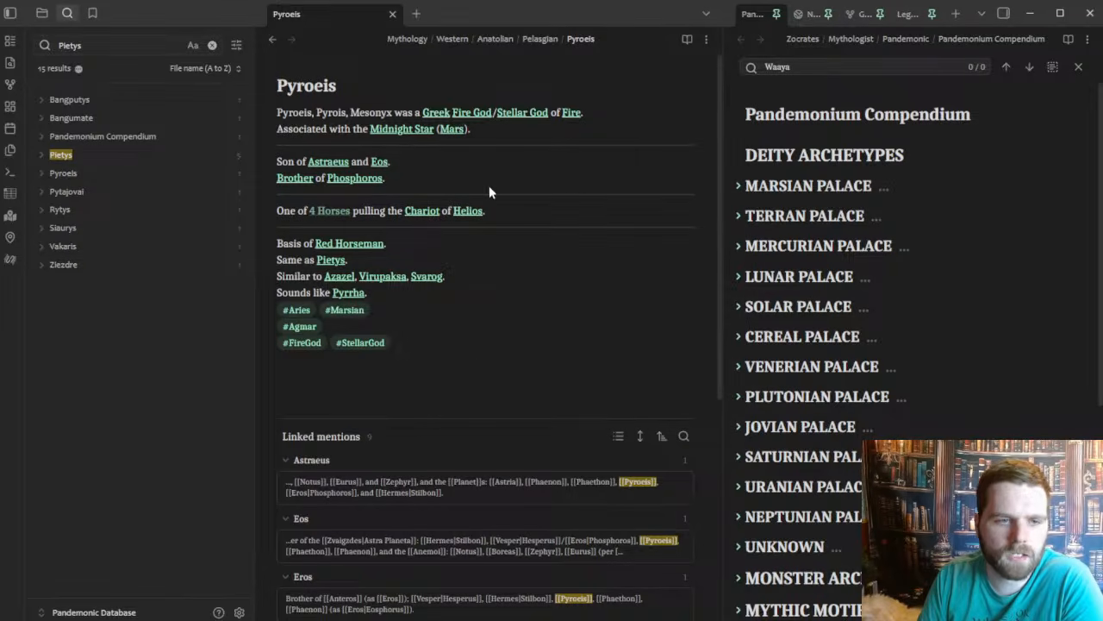
- Switch back to the Miro board, add a new record to the table and move it between the Norse and Lithuanian rows
{"action": "left_click", "coordinate": [1029, 16]}
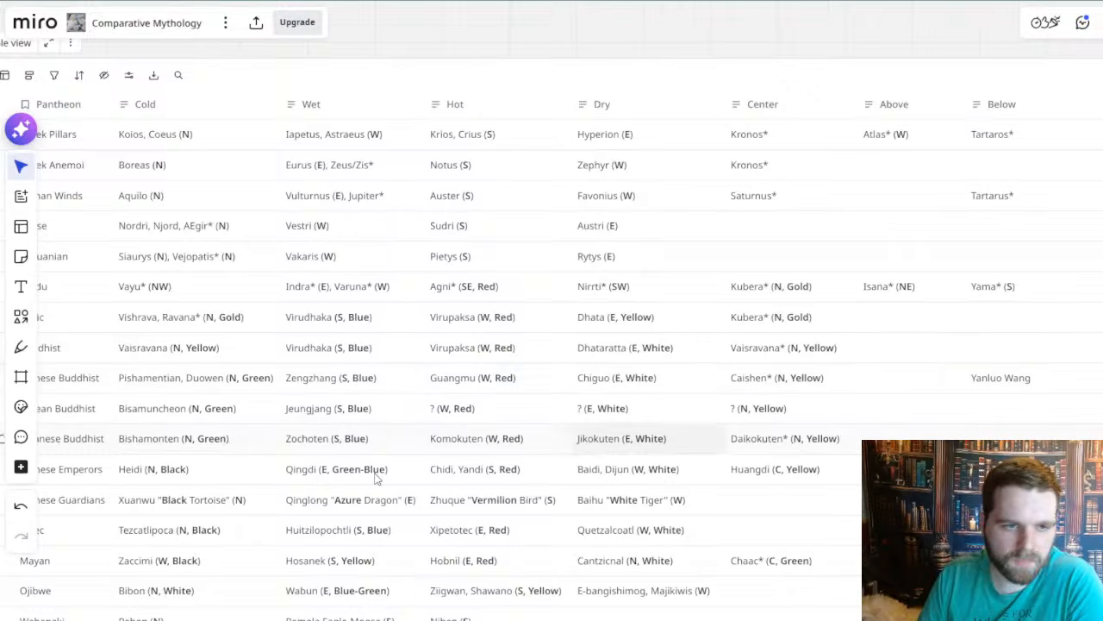
{"action": "left_click_drag", "start_coordinate": [341, 228], "coordinate": [571, 228]}
{"action": "scroll", "coordinate": [465, 240], "scroll_direction": "down", "scroll_amount": 1}
{"action": "scroll", "coordinate": [419, 214], "scroll_direction": "down", "scroll_amount": 1}
{"action": "scroll", "coordinate": [419, 215], "scroll_direction": "down", "scroll_amount": 5}
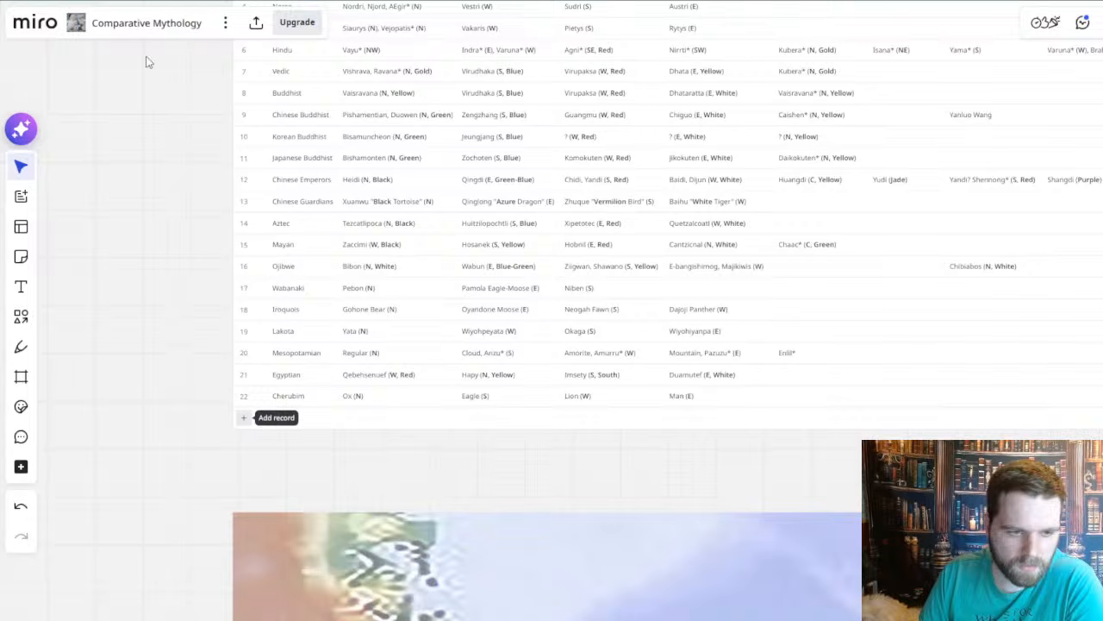
{"action": "left_click", "coordinate": [246, 419]}
{"action": "left_click_drag", "start_coordinate": [239, 419], "coordinate": [296, 69]}
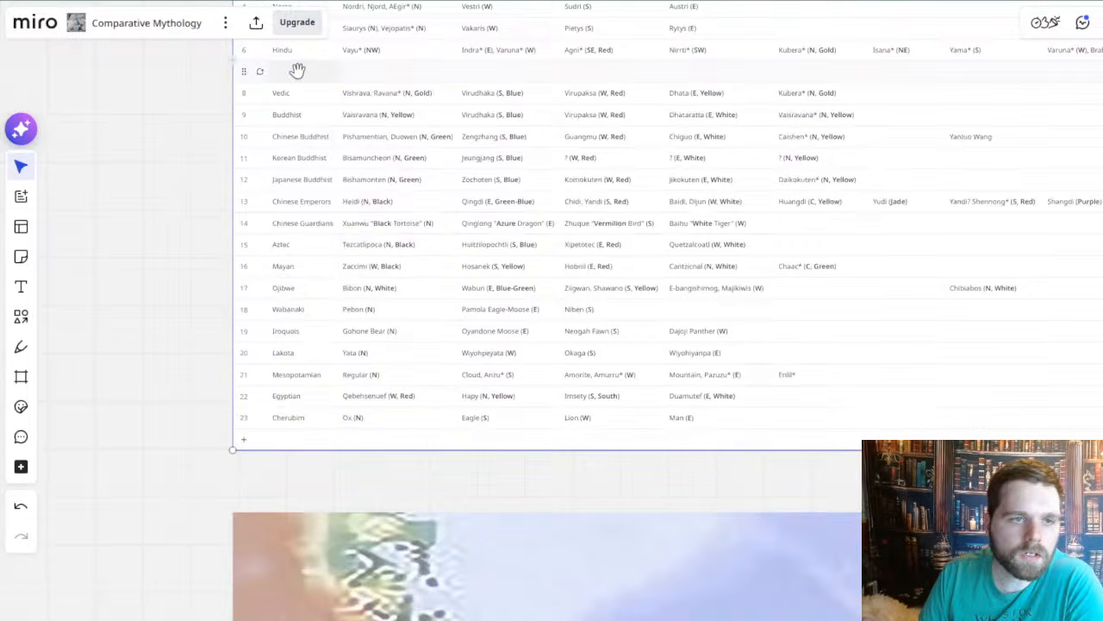
{"action": "scroll", "coordinate": [296, 69], "scroll_direction": "up", "scroll_amount": 2}
{"action": "scroll", "coordinate": [160, 276], "scroll_direction": "up", "scroll_amount": 5}
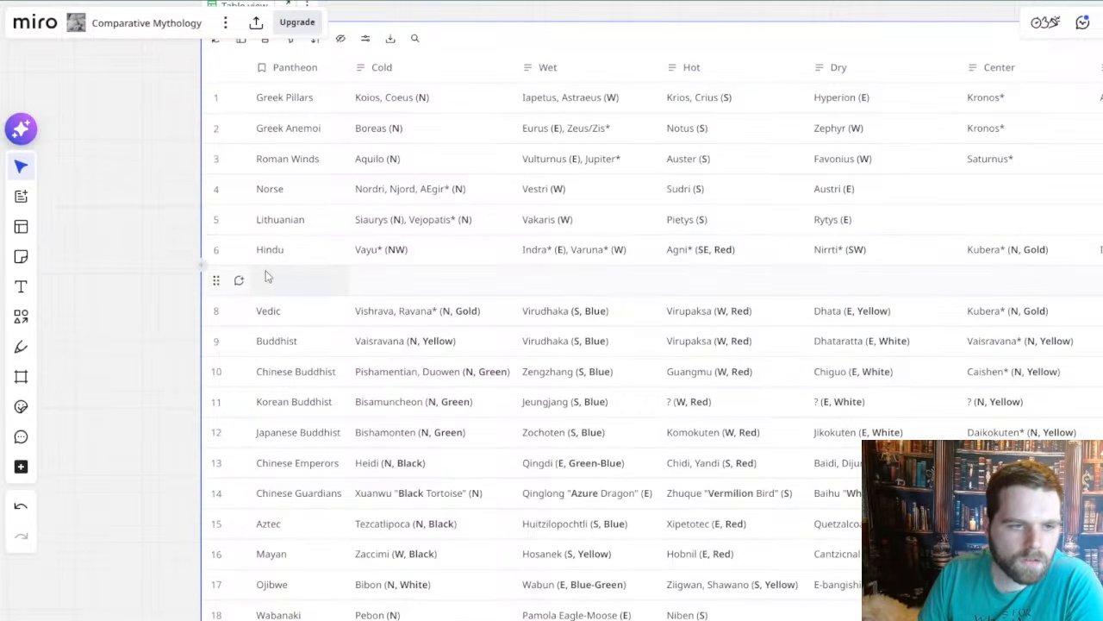
{"action": "left_click_drag", "start_coordinate": [215, 274], "coordinate": [315, 211]}
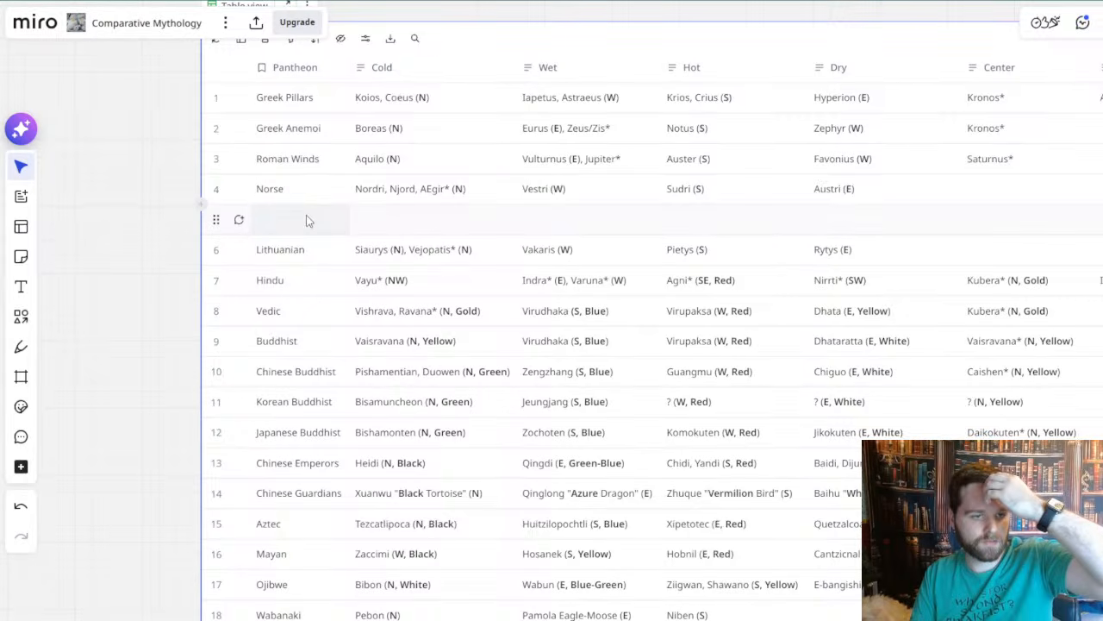
- Set the blank record's Pantheon to Greek Planets and move the row directly below Greek Pillars
{"action": "left_click", "coordinate": [307, 218]}
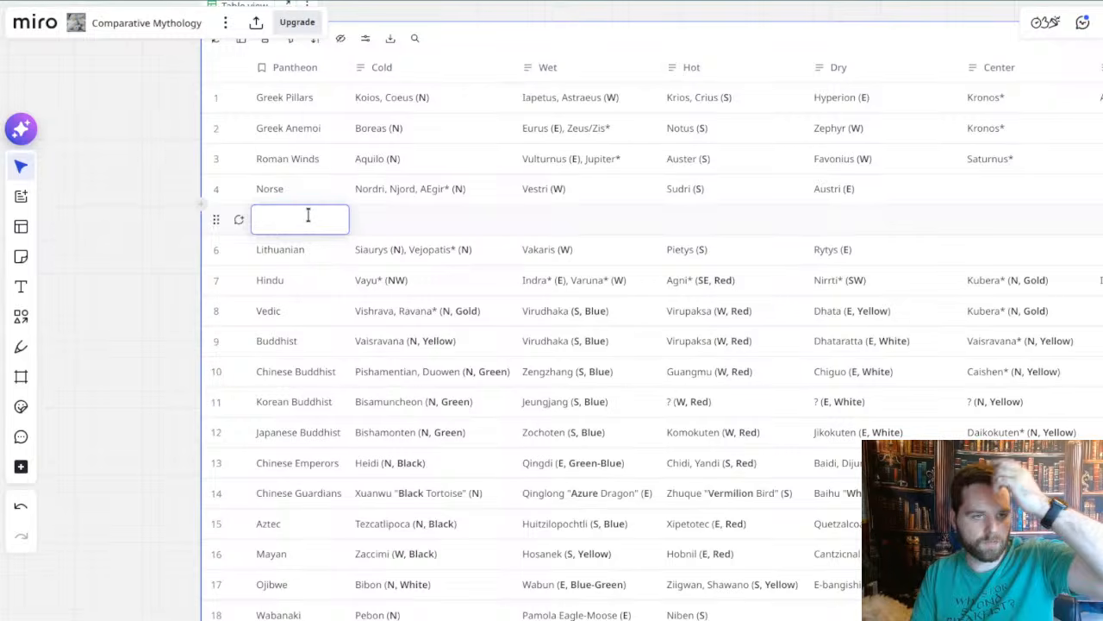
{"action": "type", "text": "Greek Pl"}
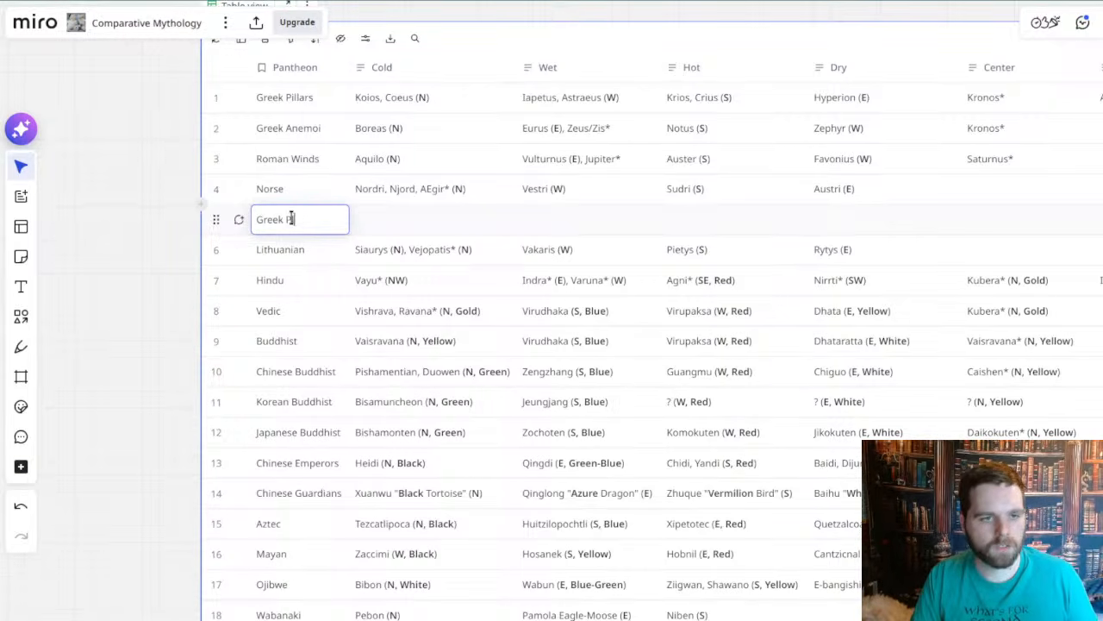
{"action": "type", "text": "anets"}
{"action": "key", "text": "Return"}
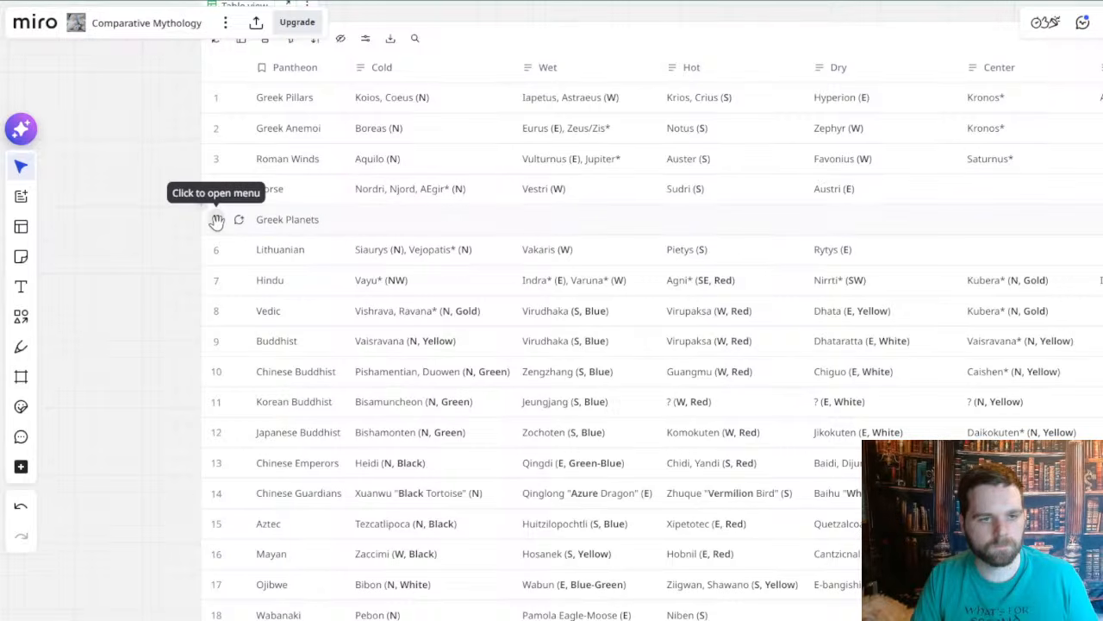
{"action": "left_click_drag", "start_coordinate": [216, 220], "coordinate": [332, 122]}
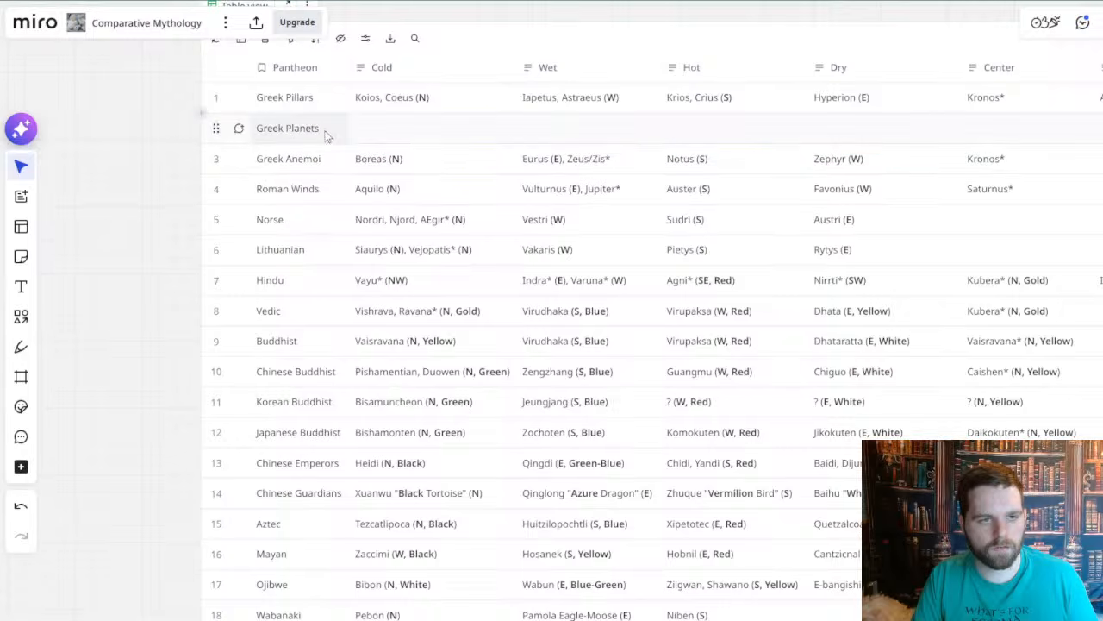
- Enter Pyroeis as the Hot value of the Greek Planets row, checking the spelling against the Obsidian note
{"action": "left_click", "coordinate": [420, 129]}
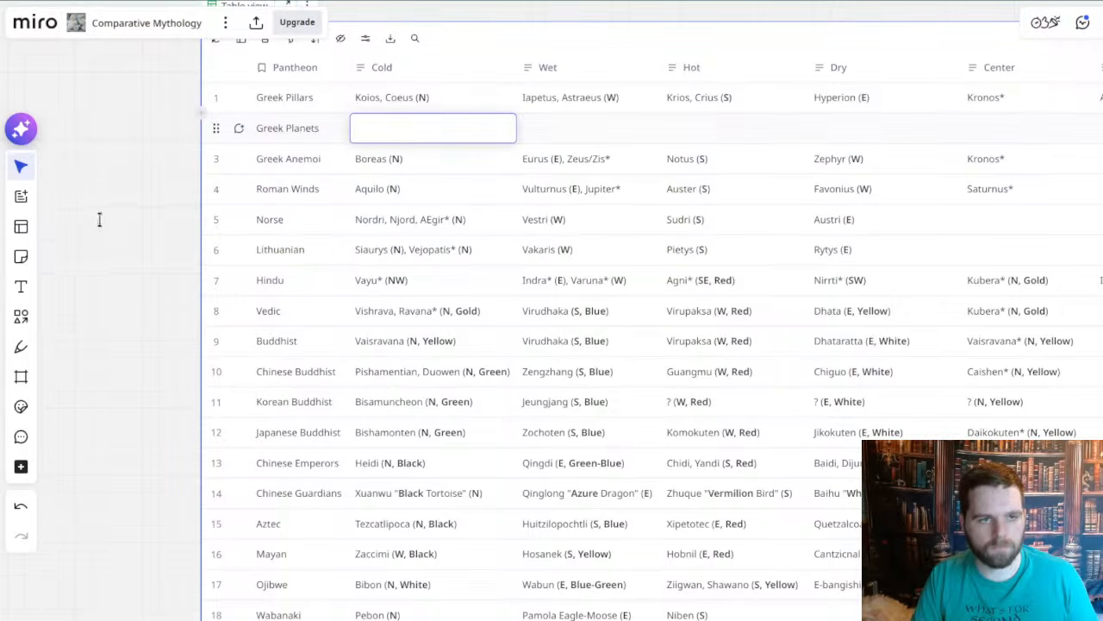
{"action": "scroll", "coordinate": [111, 288], "scroll_direction": "up", "scroll_amount": 2}
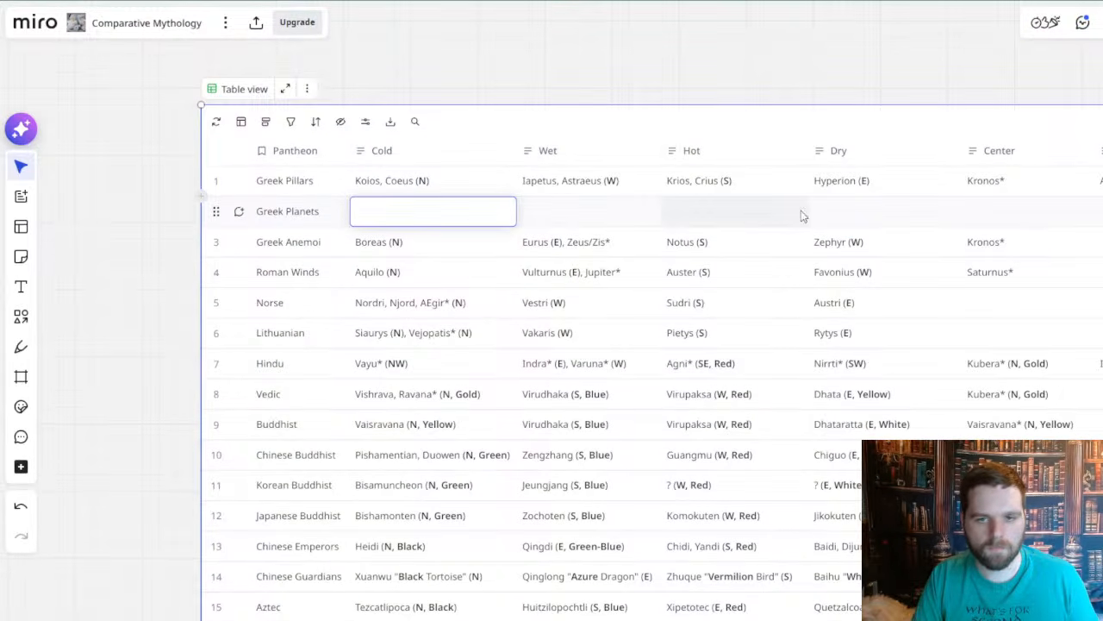
{"action": "left_click", "coordinate": [697, 213]}
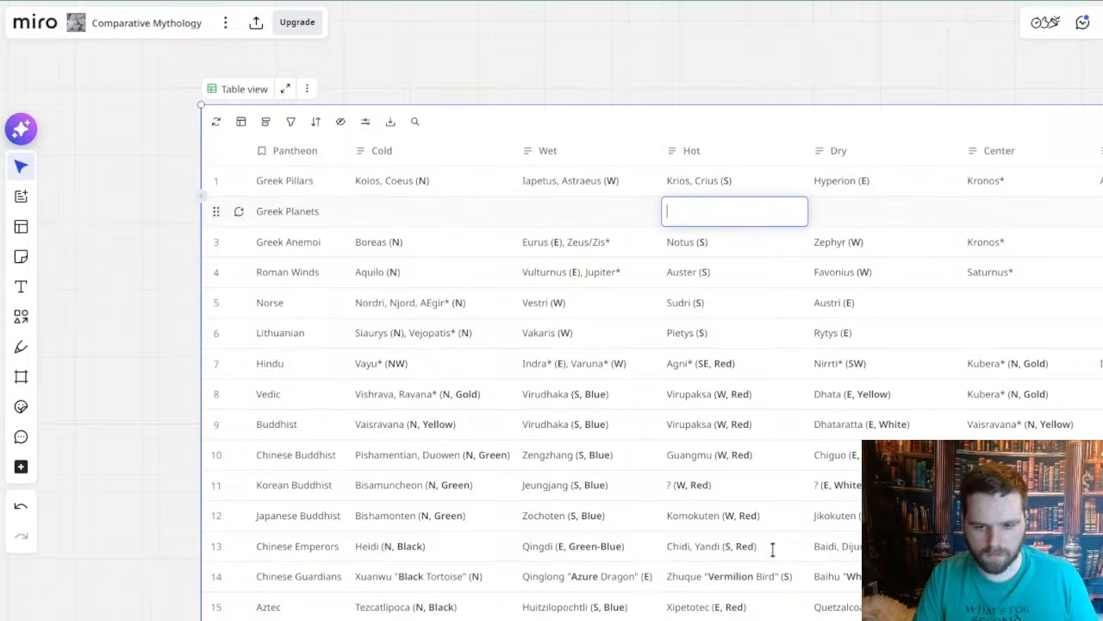
{"action": "key", "text": "alt+Tab"}
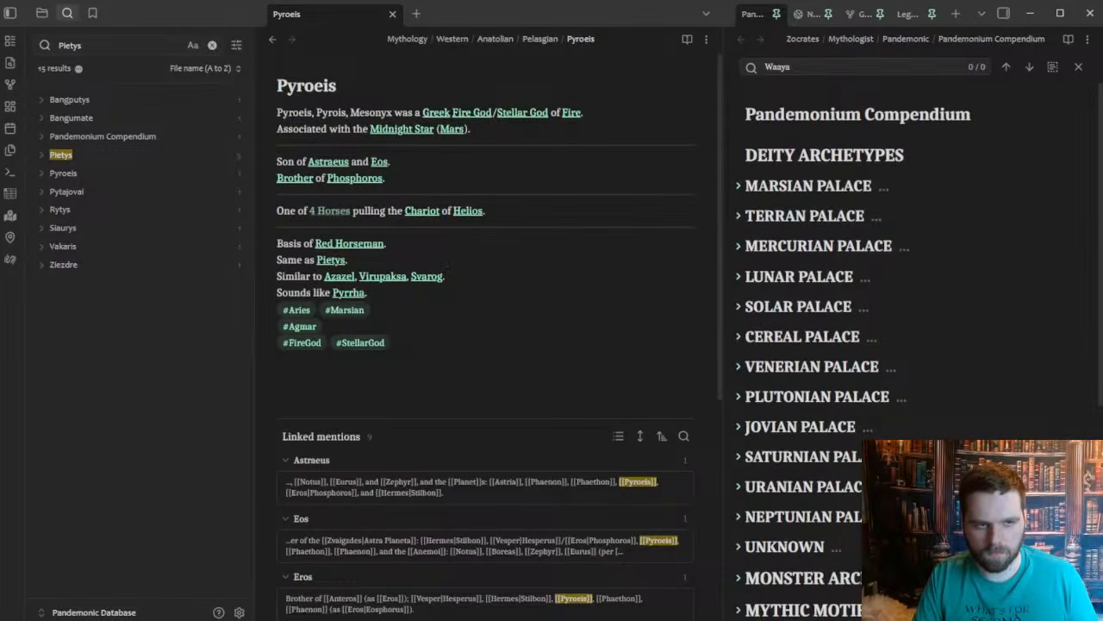
{"action": "key", "text": "alt+Tab"}
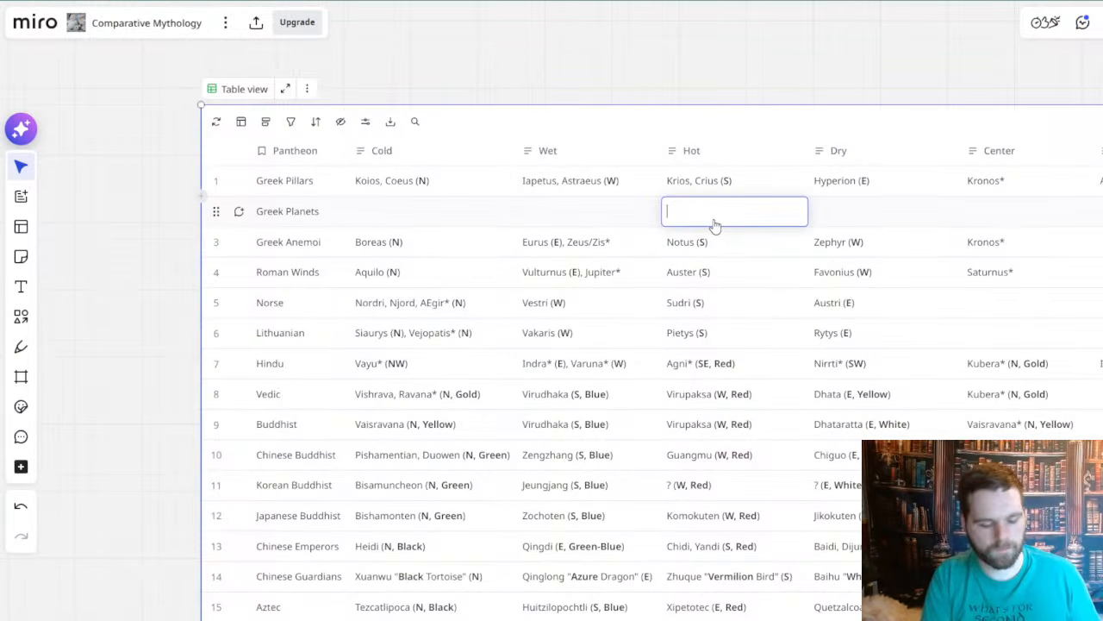
{"action": "type", "text": "Pyroeis"}
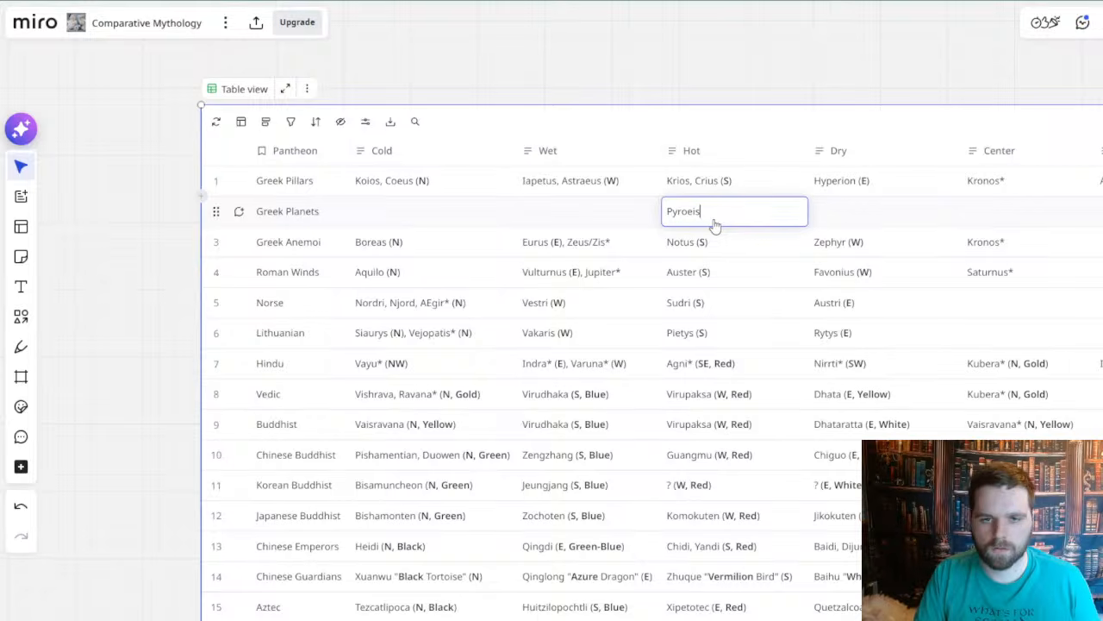
{"action": "left_click", "coordinate": [136, 307]}
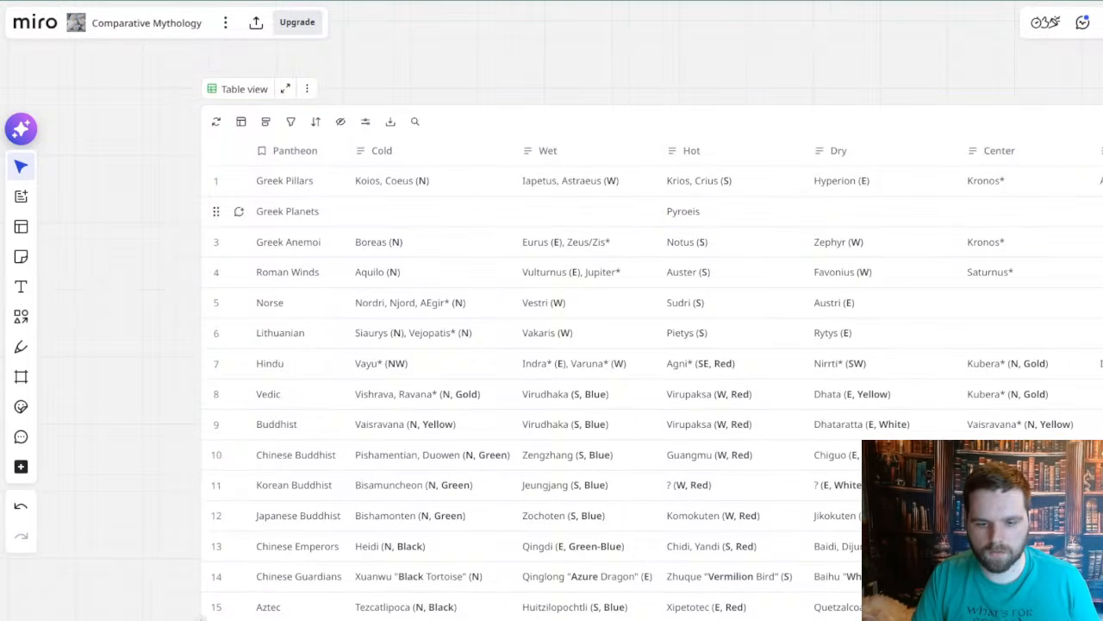
- Switch to the Pyroeis note in Obsidian and insert a link to Planet so the line reads "One of Planets and 4 Horses"
{"action": "key", "text": "alt+Tab"}
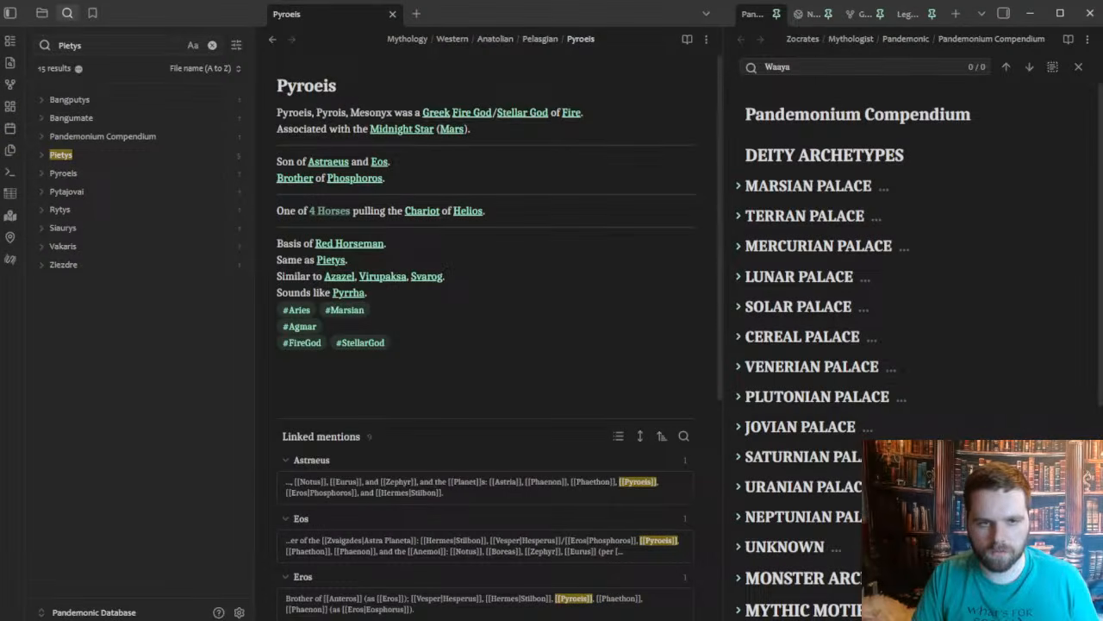
{"action": "key", "text": "alt+Tab"}
{"action": "key", "text": "alt+Tab"}
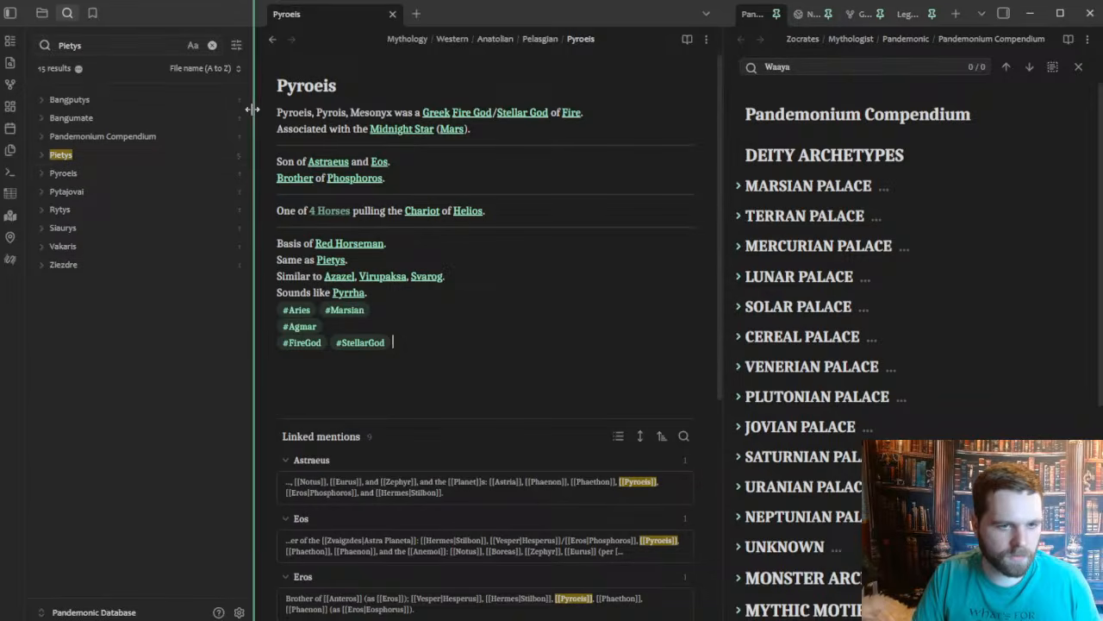
{"action": "left_click", "coordinate": [475, 311]}
{"action": "left_click", "coordinate": [470, 358]}
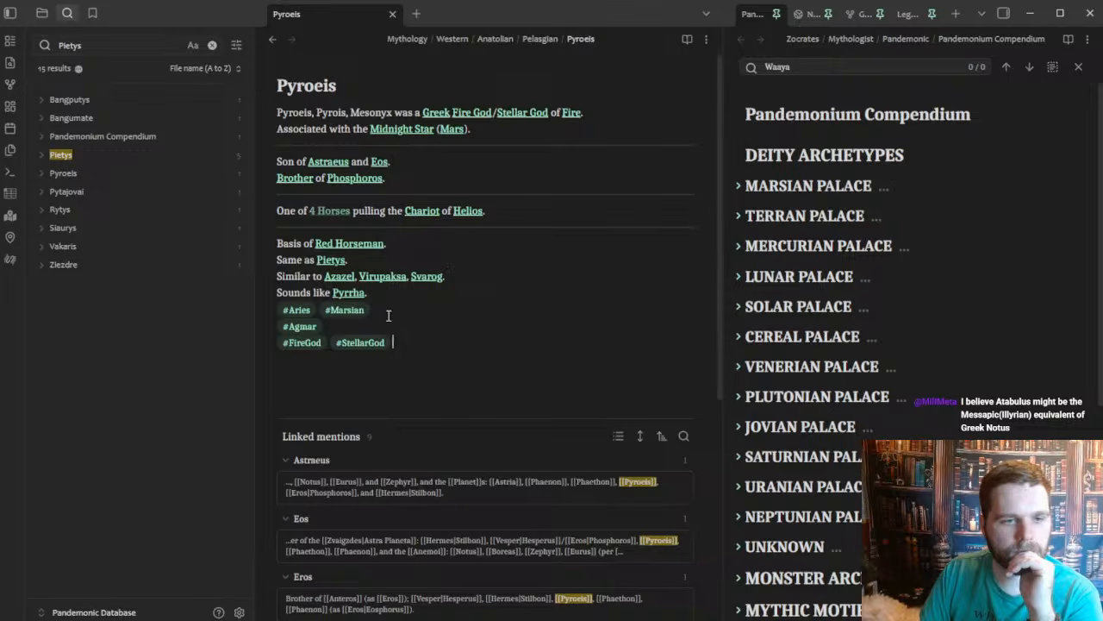
{"action": "left_click", "coordinate": [529, 197]}
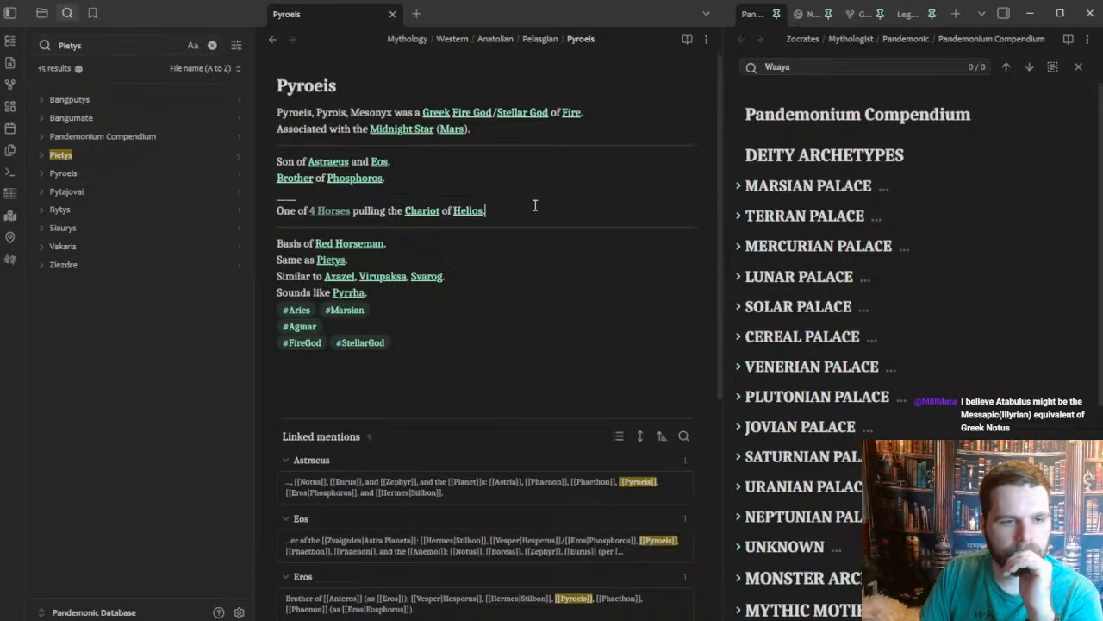
{"action": "left_click", "coordinate": [307, 213]}
{"action": "mouse_move", "coordinate": [331, 269]}
{"action": "type", "text": "[[Planet"}
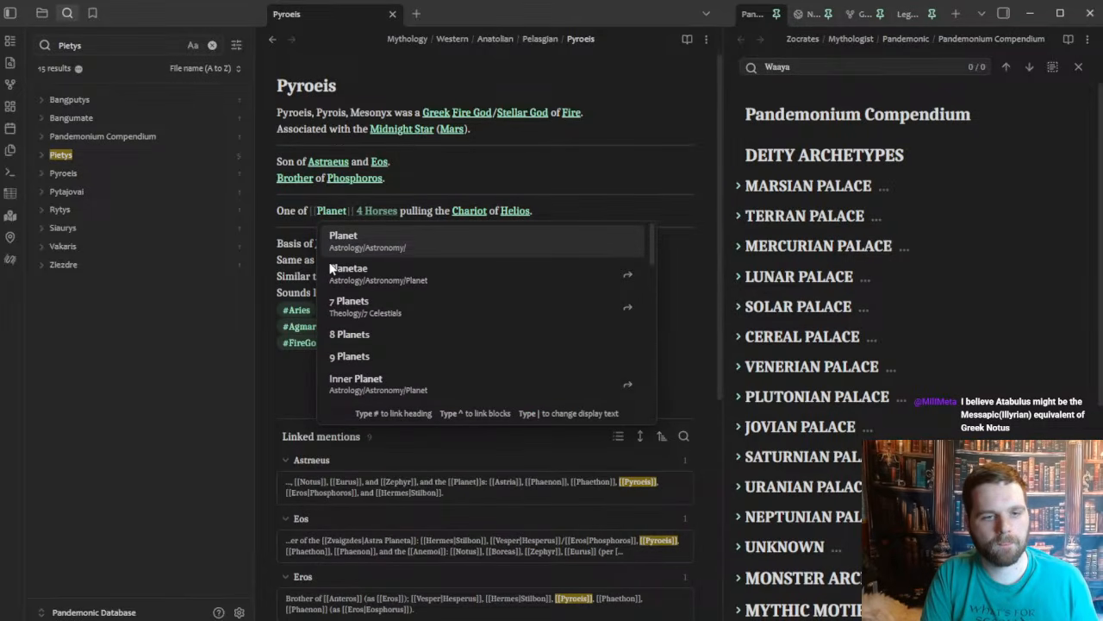
{"action": "key", "text": "Return"}
{"action": "type", "text": "s and"}
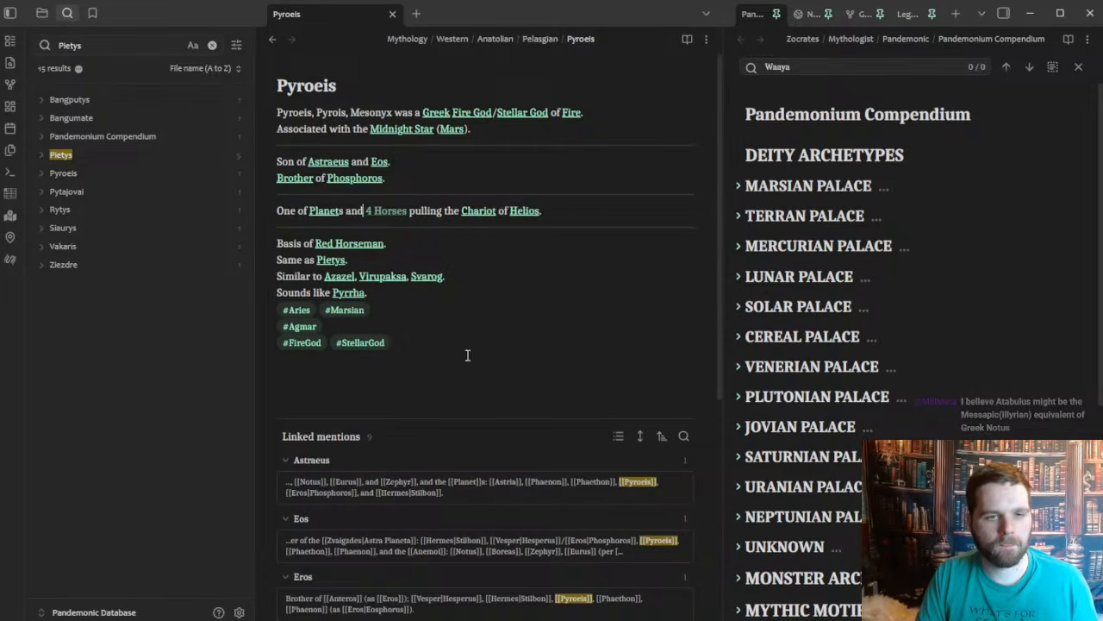
{"action": "double_click", "coordinate": [354, 210]}
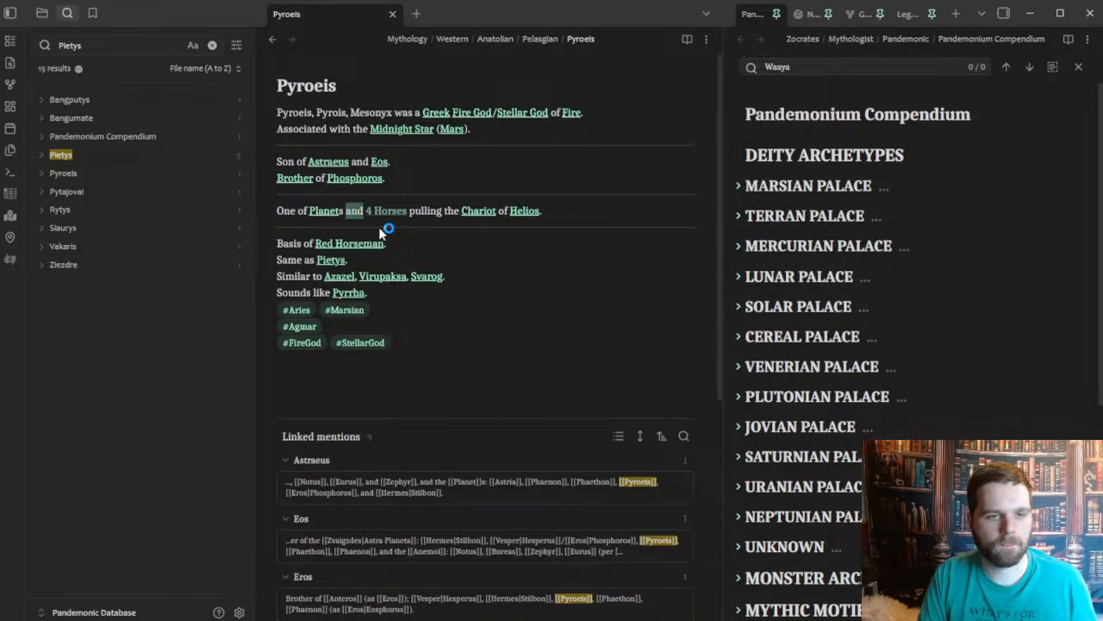
{"action": "left_click", "coordinate": [480, 348]}
- Preview the linked Planet note from the Pyroeis entry and review its aliases and description
{"action": "mouse_move", "coordinate": [317, 214]}
{"action": "scroll", "coordinate": [362, 284], "scroll_direction": "down", "scroll_amount": 1}
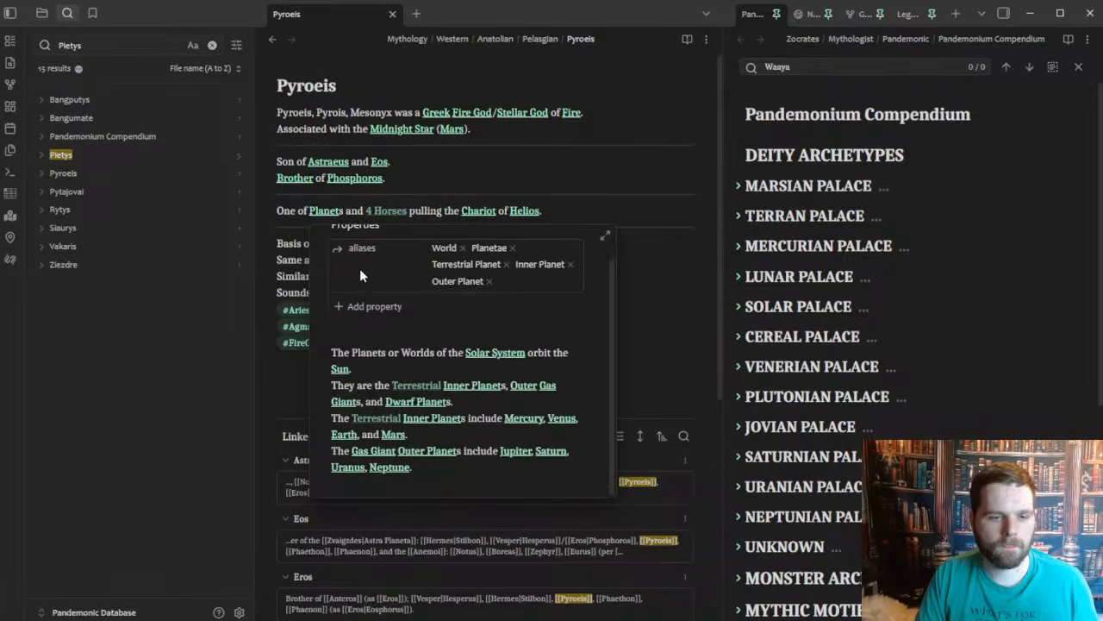
{"action": "scroll", "coordinate": [468, 321], "scroll_direction": "up", "scroll_amount": 1}
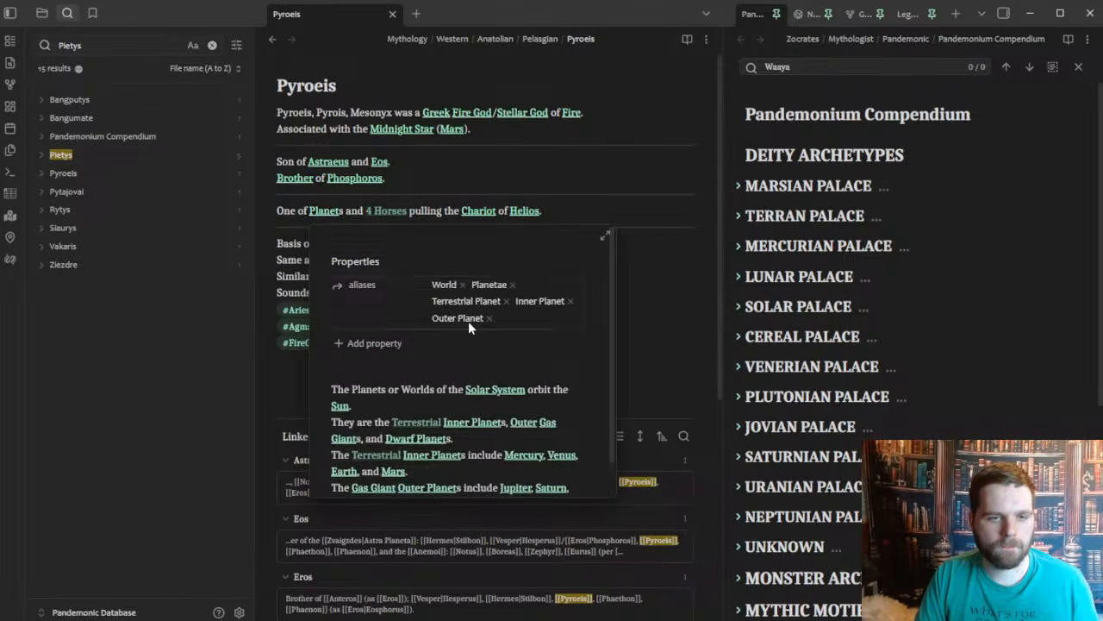
{"action": "left_click", "coordinate": [441, 177]}
{"action": "left_click", "coordinate": [503, 248]}
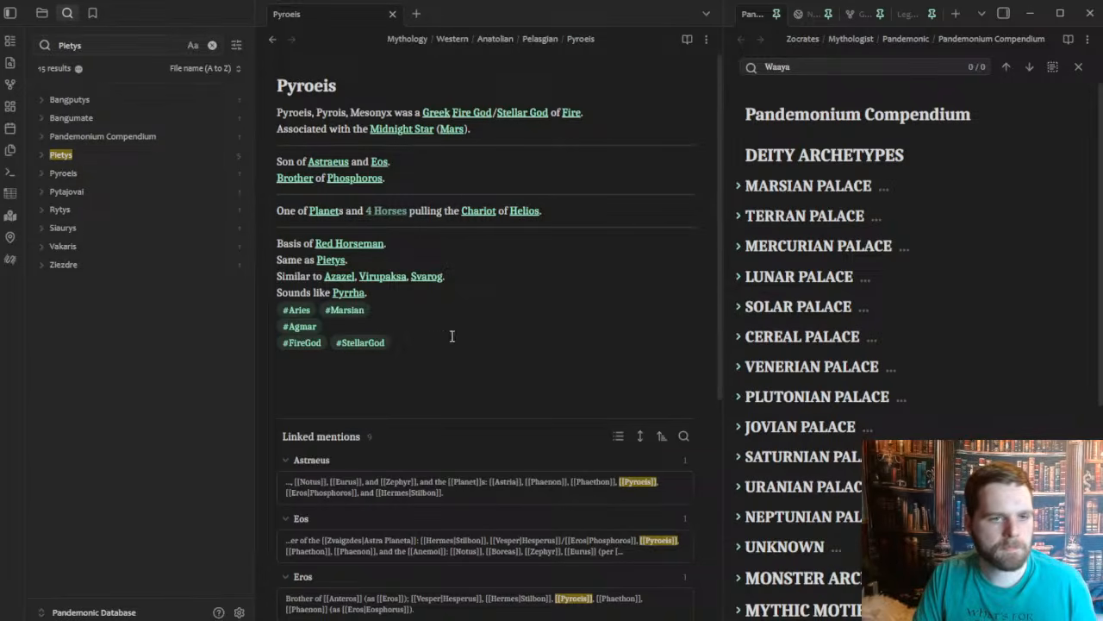
{"action": "left_click", "coordinate": [506, 344]}
{"action": "mouse_move", "coordinate": [318, 213]}
{"action": "scroll", "coordinate": [455, 431], "scroll_direction": "down", "scroll_amount": 1}
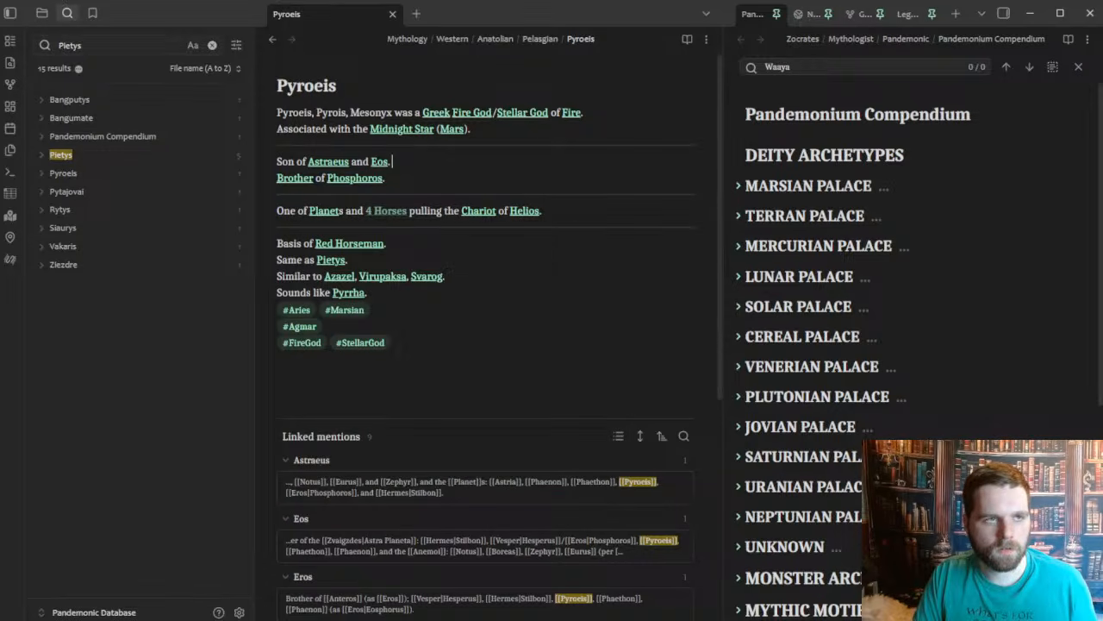
- Switch to the Comparative Mythology board in Miro and examine the Greek Planets row's open cells against the other pantheons
{"action": "left_click", "coordinate": [1031, 13]}
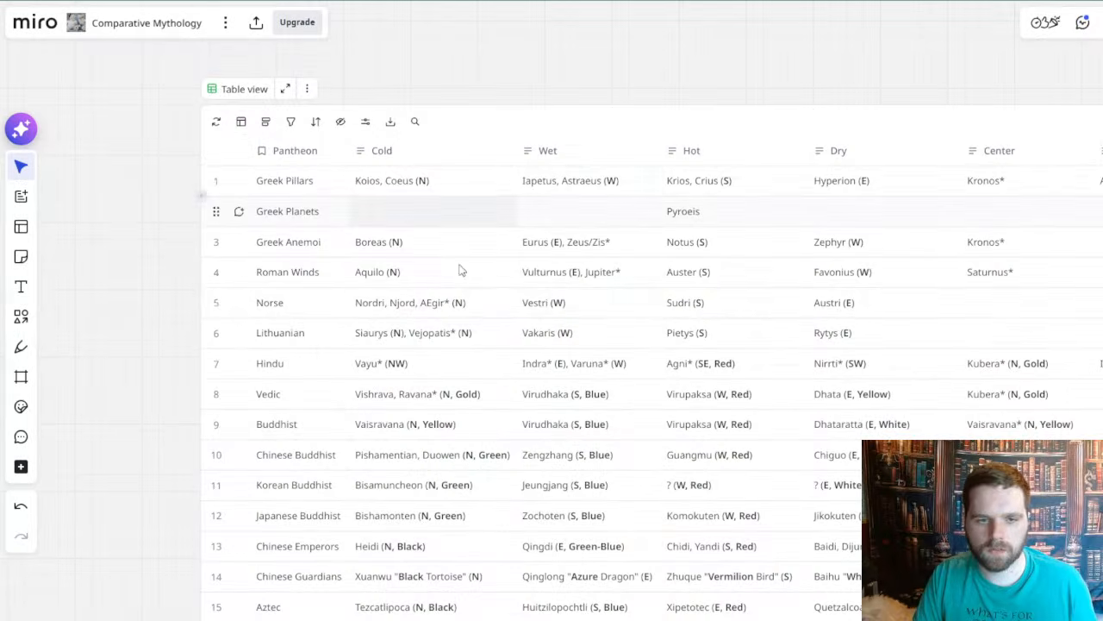
{"action": "left_click", "coordinate": [600, 212]}
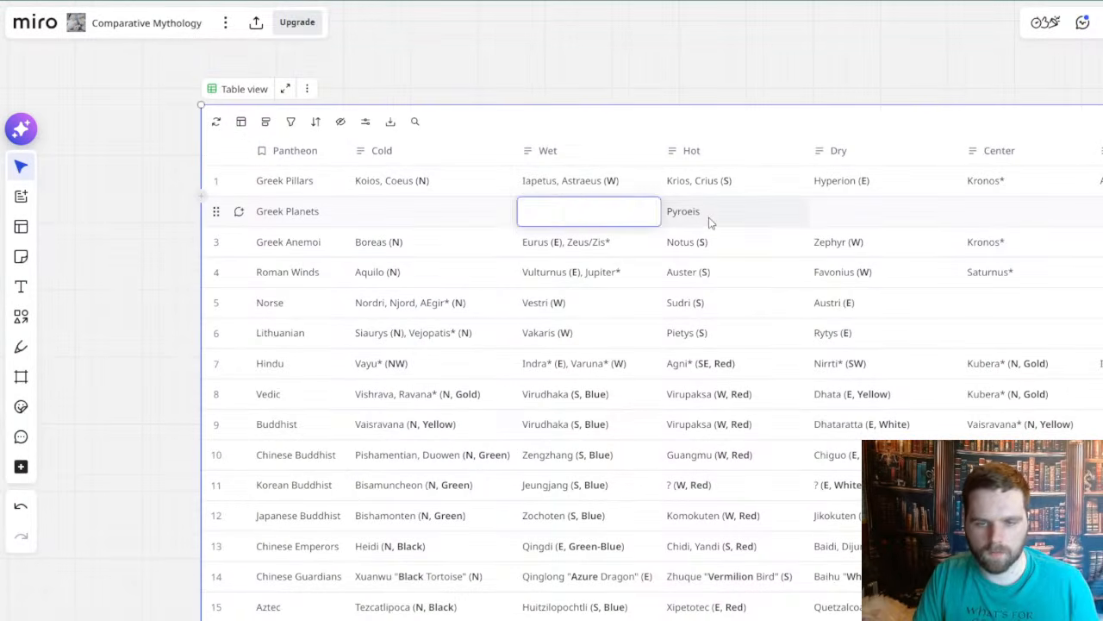
{"action": "left_click", "coordinate": [708, 219]}
{"action": "left_click", "coordinate": [566, 216]}
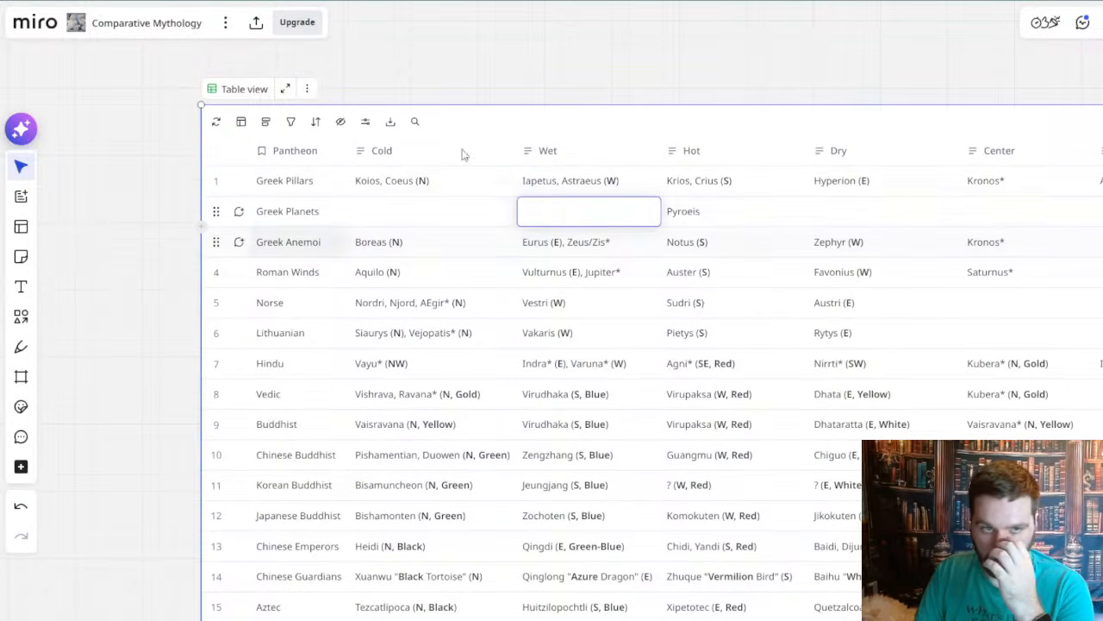
{"action": "left_click", "coordinate": [90, 260]}
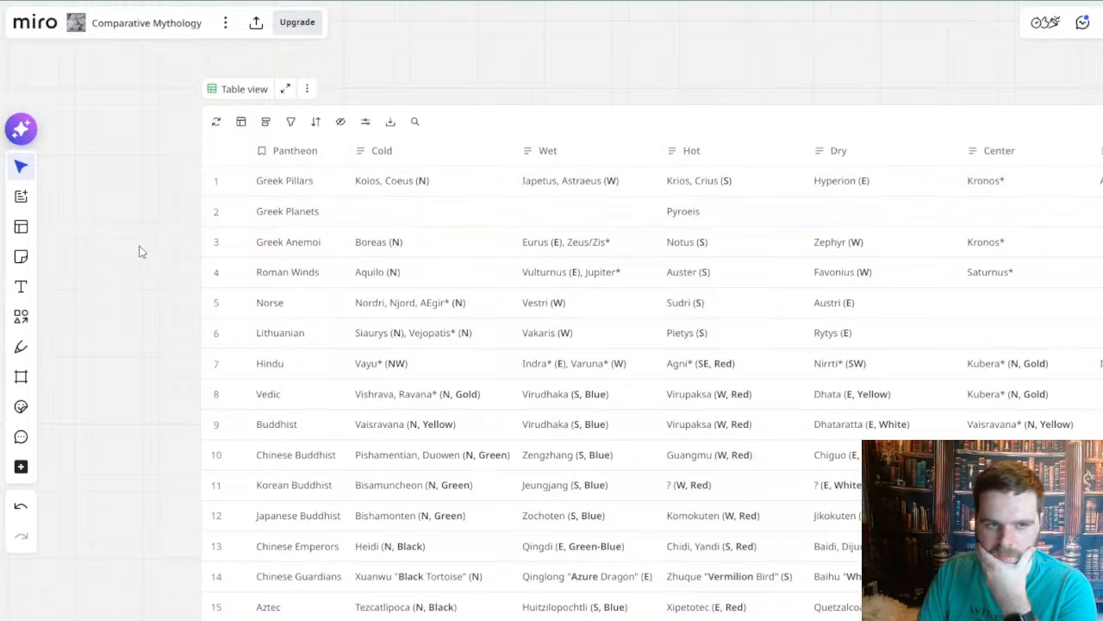
{"action": "right_click", "coordinate": [876, 223]}
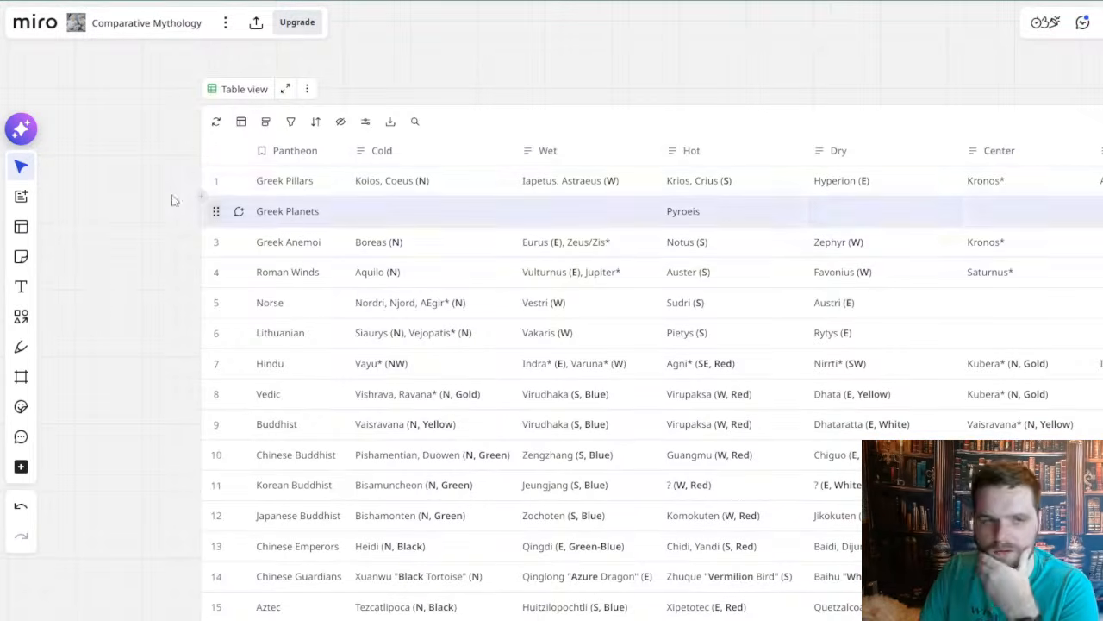
{"action": "left_click", "coordinate": [76, 239]}
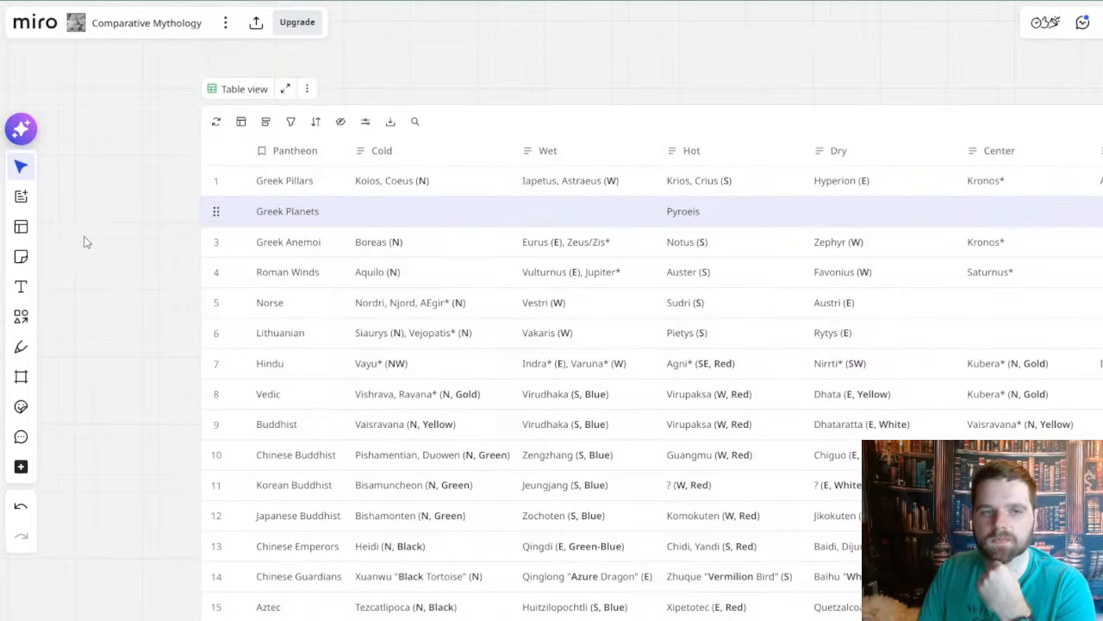
{"action": "left_click_drag", "start_coordinate": [79, 241], "coordinate": [72, 288]}
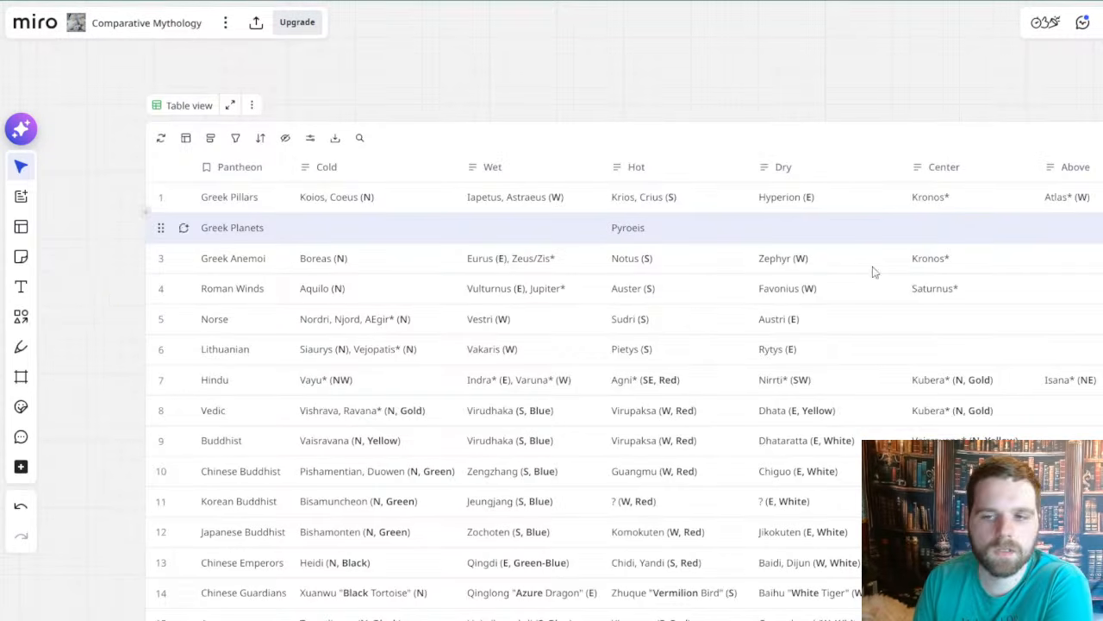
{"action": "scroll", "coordinate": [389, 317], "scroll_direction": "down", "scroll_amount": 1}
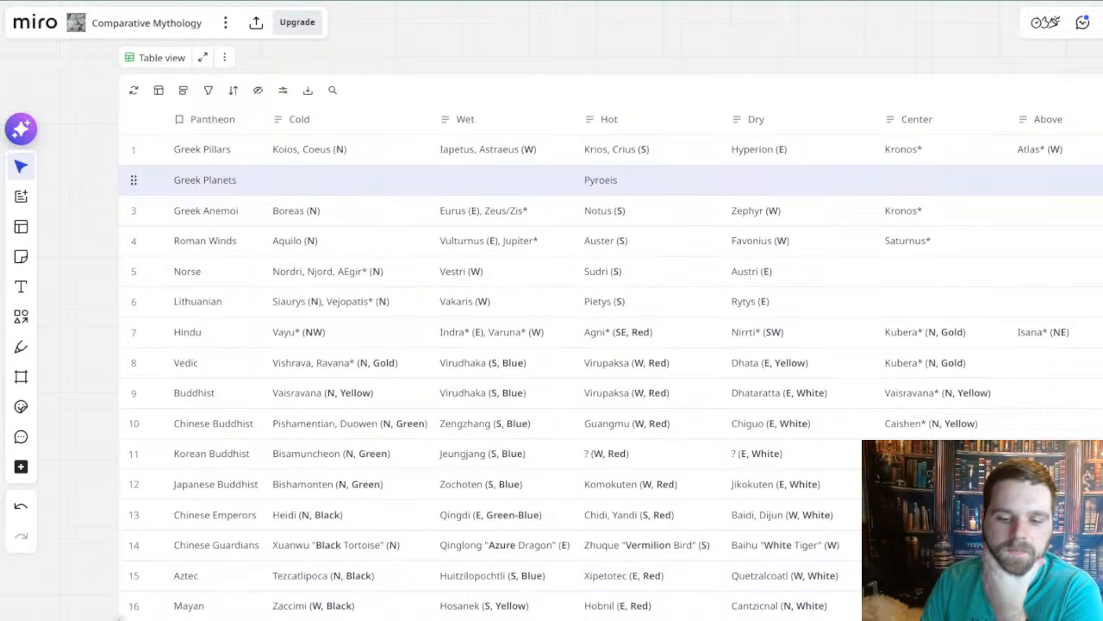
- Switch to Obsidian and search the vault for Atabulus
{"action": "left_click", "coordinate": [650, 618]}
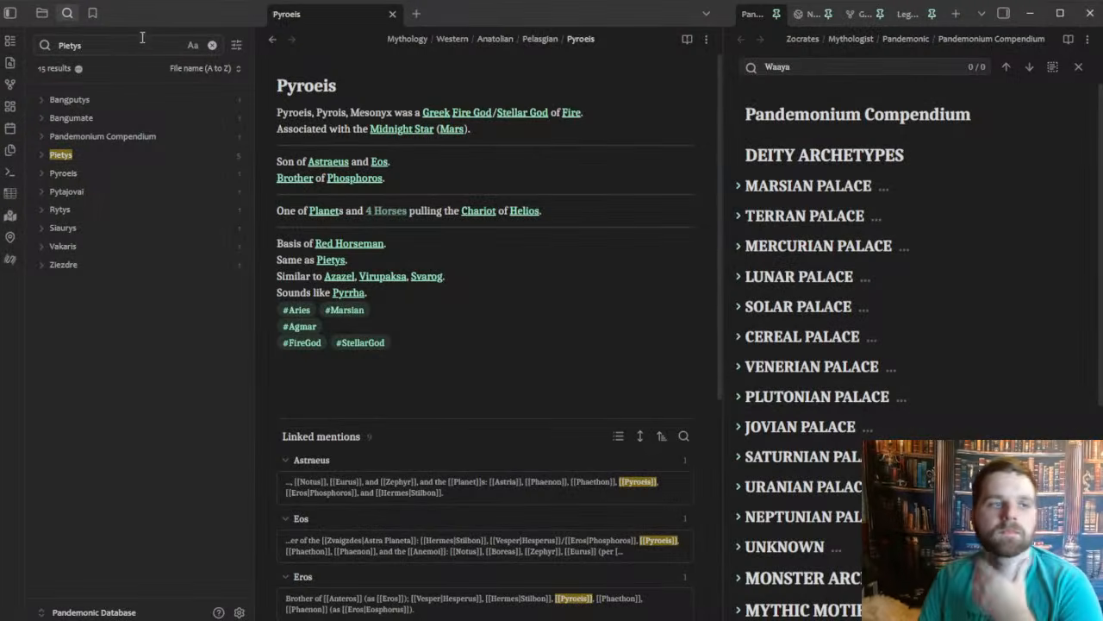
{"action": "double_click", "coordinate": [113, 49]}
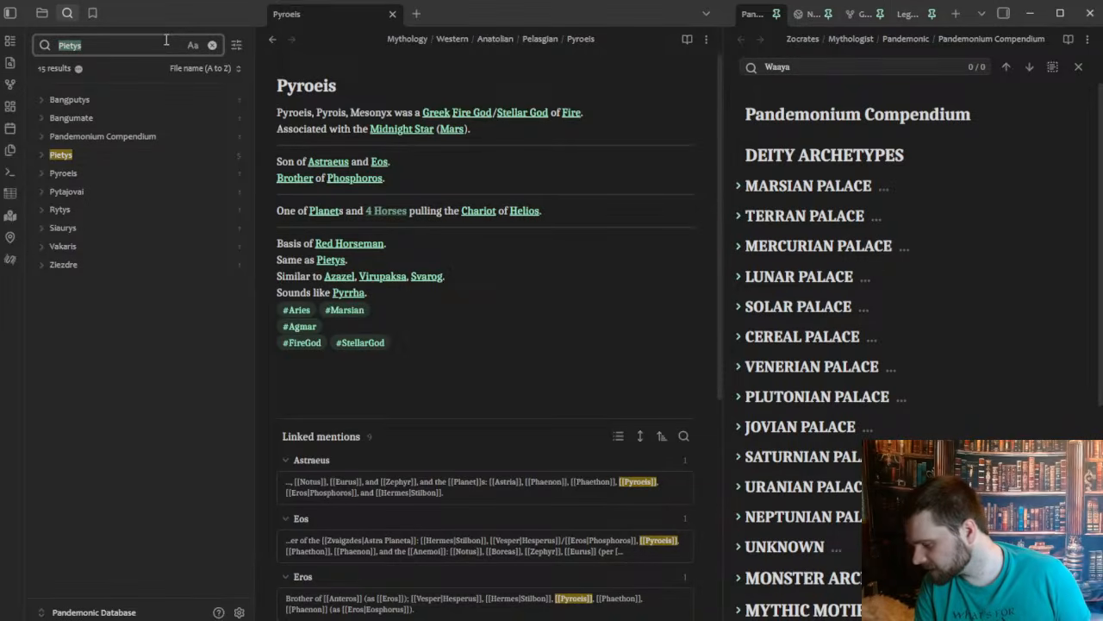
{"action": "type", "text": "Atabulus"}
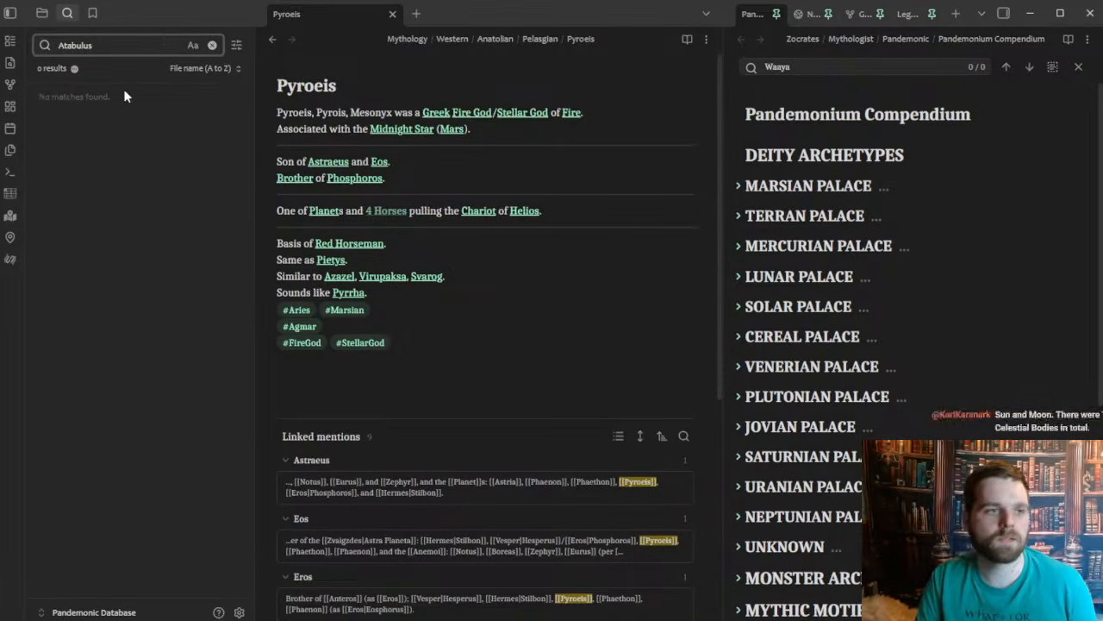
- Search the vault for Notus and open the Notus note
{"action": "left_click_drag", "start_coordinate": [118, 47], "coordinate": [5, 42]}
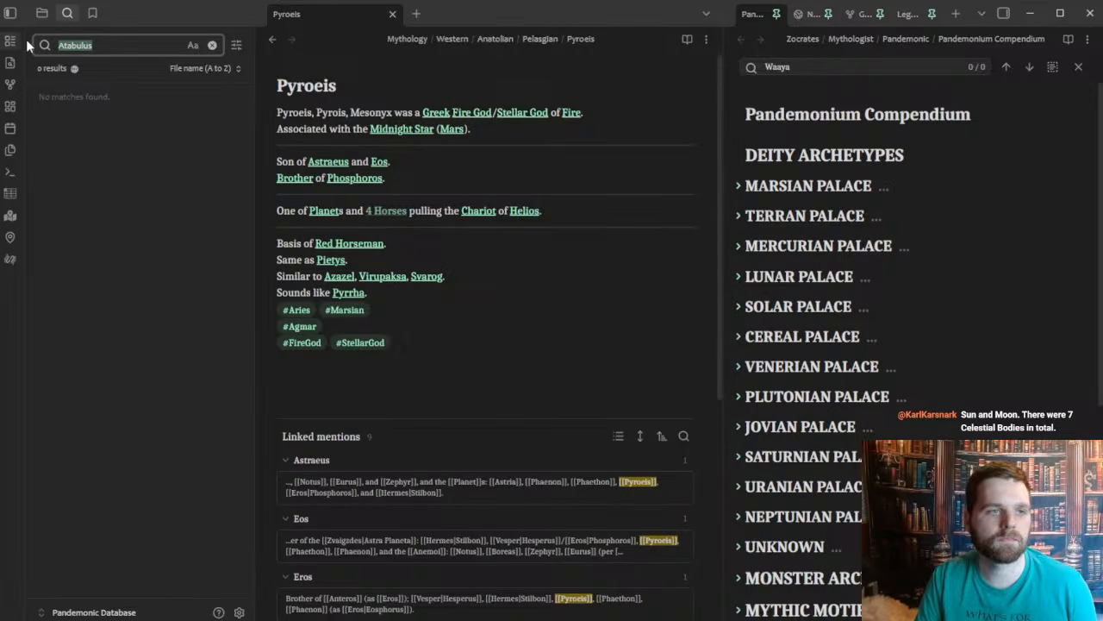
{"action": "type", "text": "Notus"}
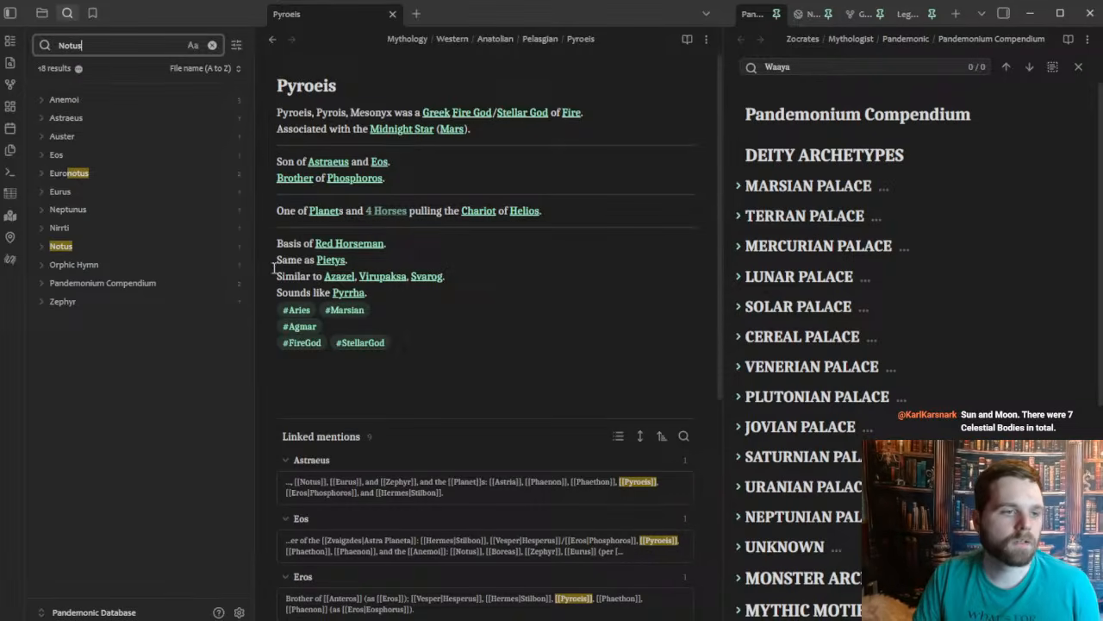
{"action": "left_click", "coordinate": [113, 246]}
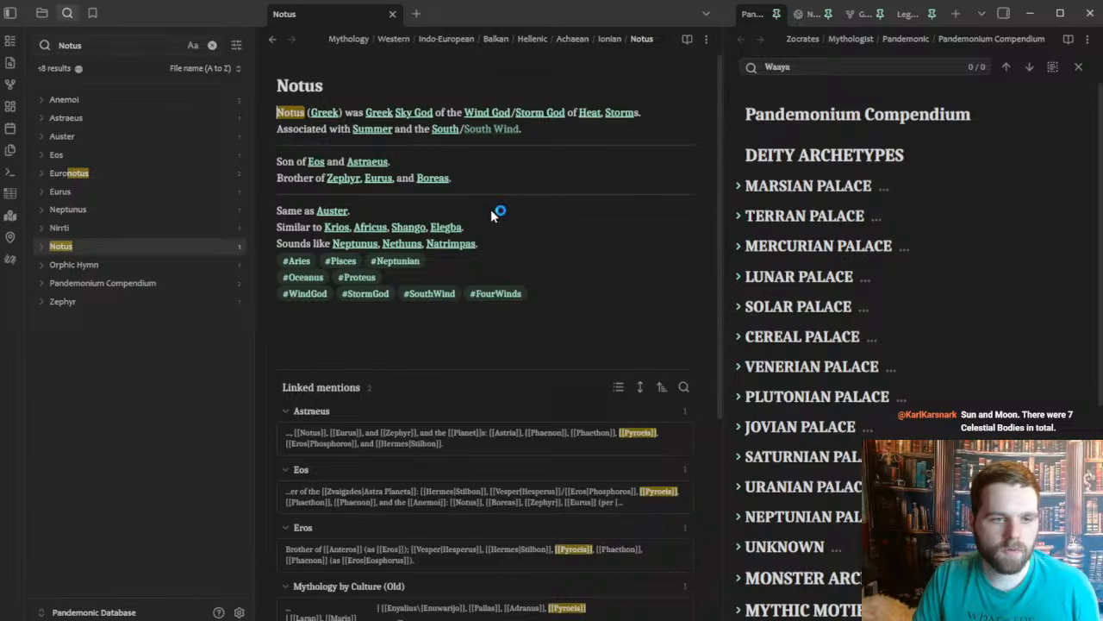
- Add a link to Atabulus followed by a question mark after Auster in the note's "Same as" line
{"action": "left_click", "coordinate": [524, 209]}
{"action": "key", "text": "BackSpace"}
{"action": "type", "text": ", [["}
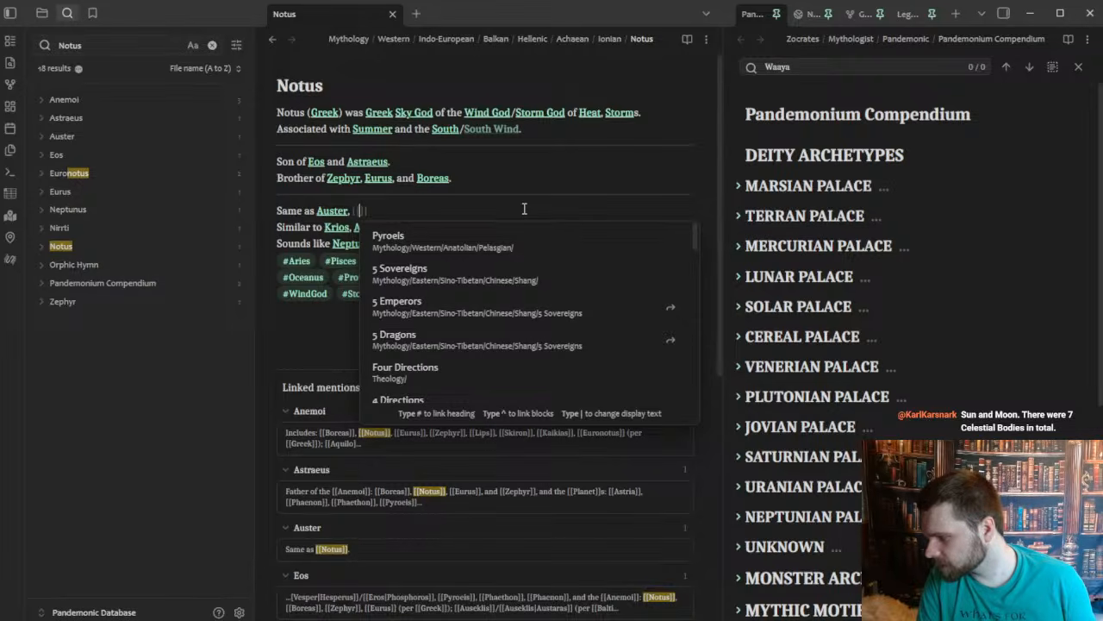
{"action": "type", "text": "Atah"}
{"action": "key", "text": "BackSpace"}
{"action": "type", "text": "bulus"}
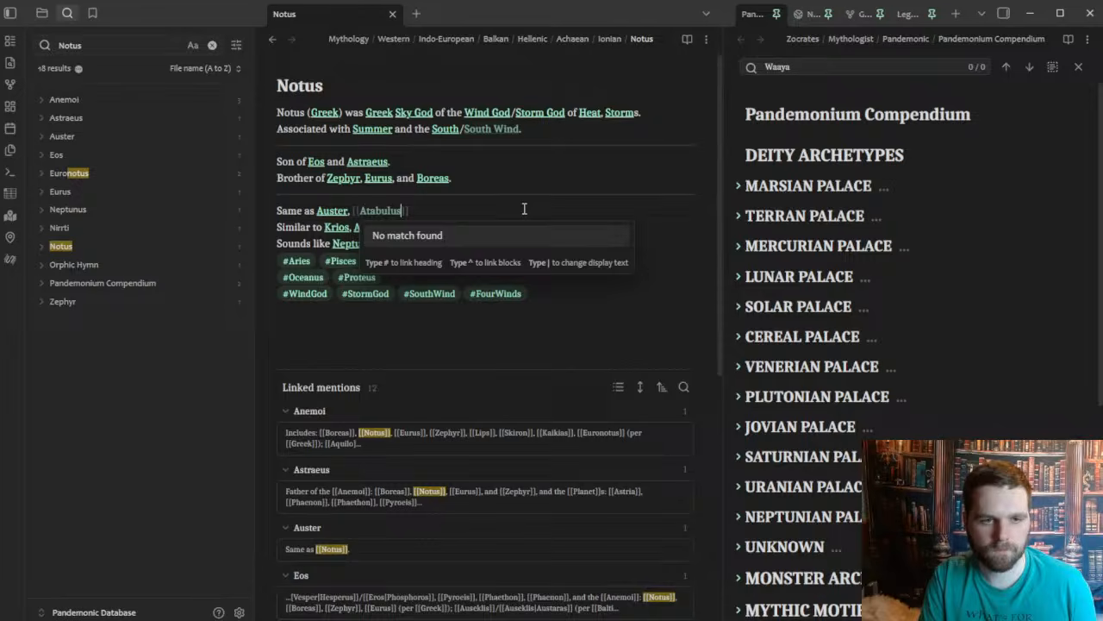
{"action": "key", "text": "Escape"}
{"action": "key", "text": "End"}
{"action": "type", "text": "?"}
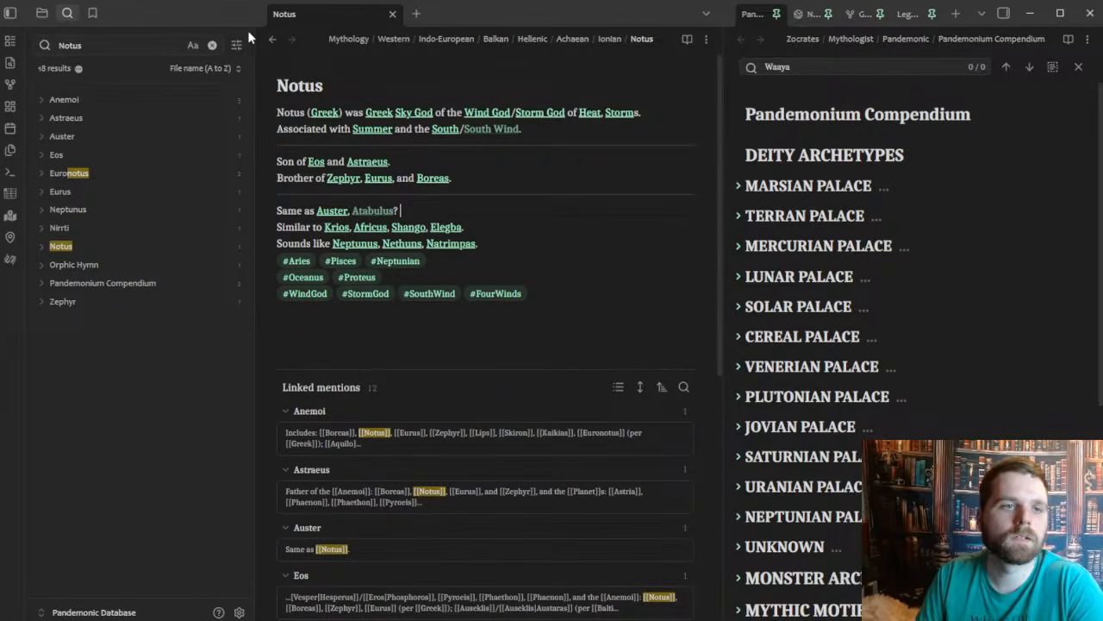
- Return to the Miro board and compare the Greek Planets row with the directional entries of the surrounding pantheons
{"action": "left_click", "coordinate": [1033, 22]}
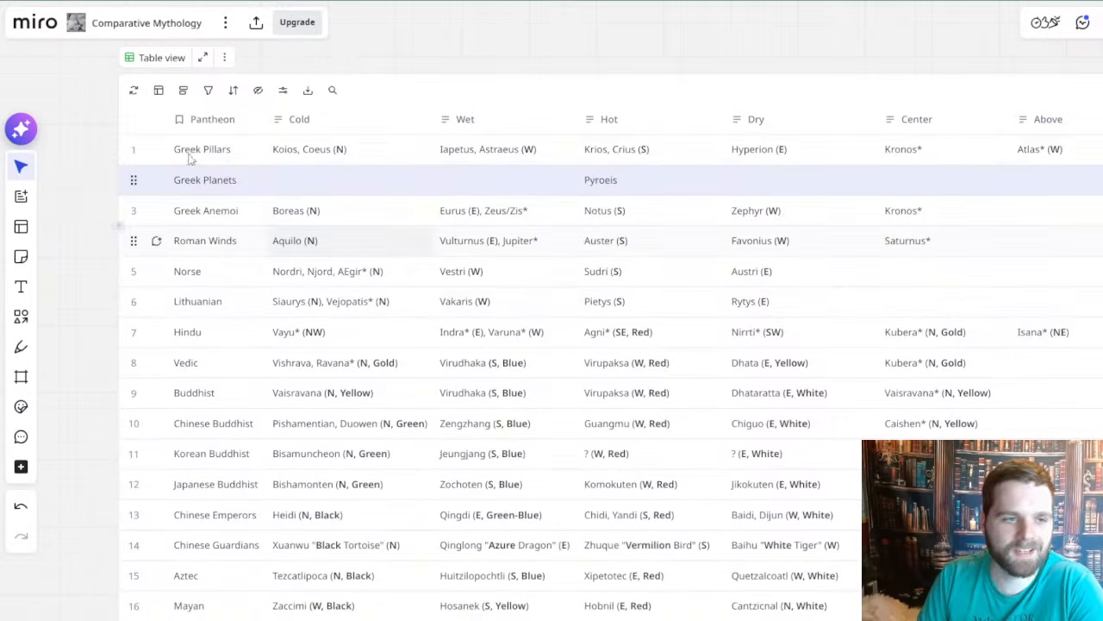
{"action": "right_click", "coordinate": [97, 206]}
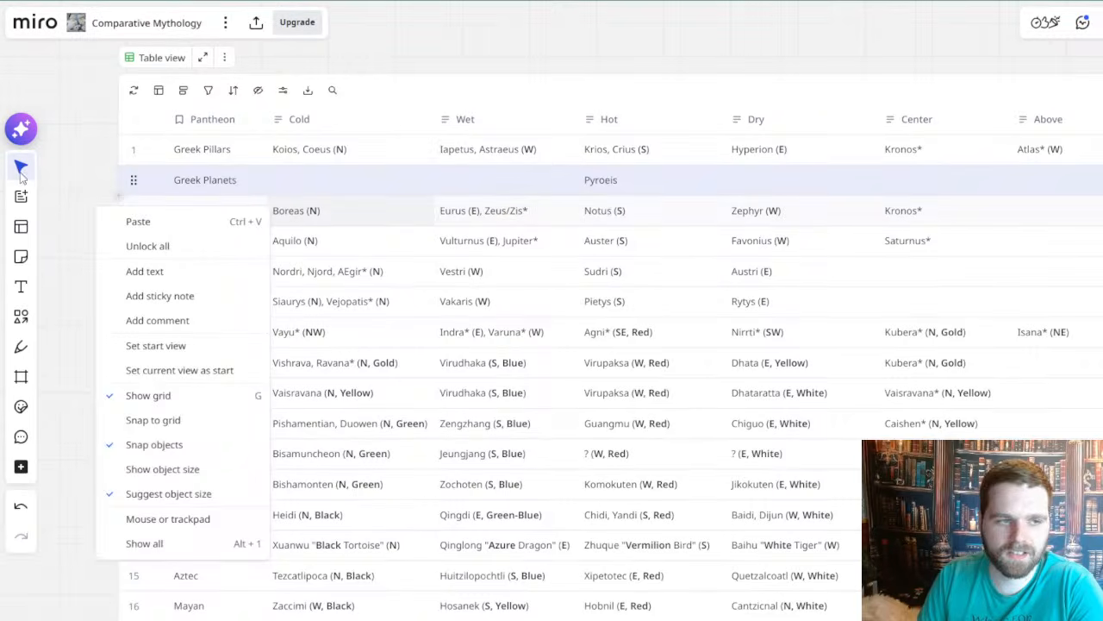
{"action": "left_click", "coordinate": [75, 161]}
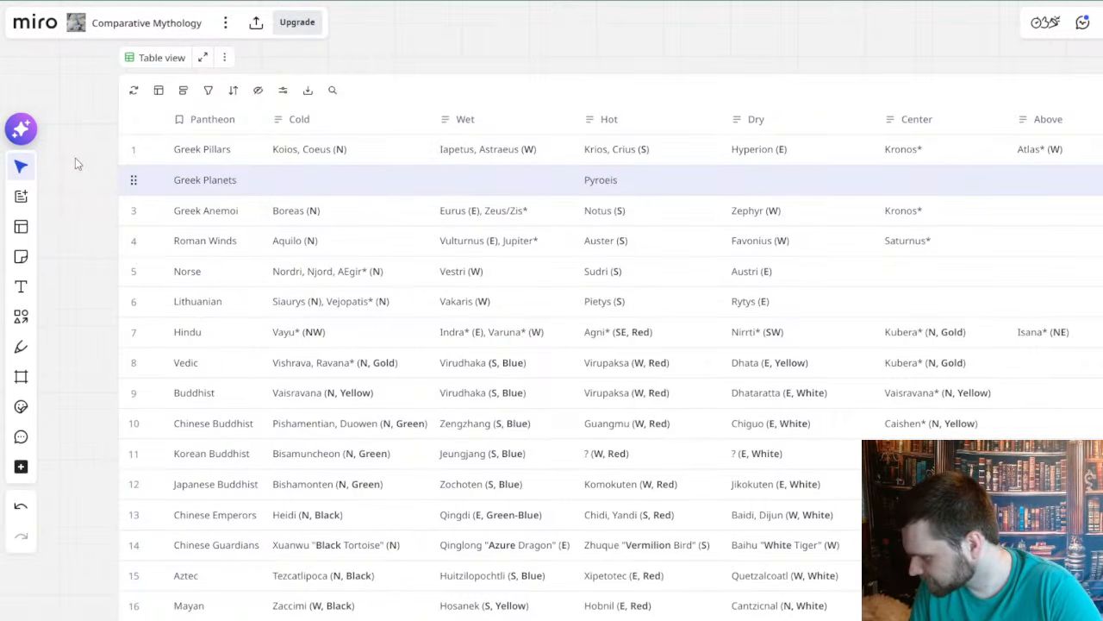
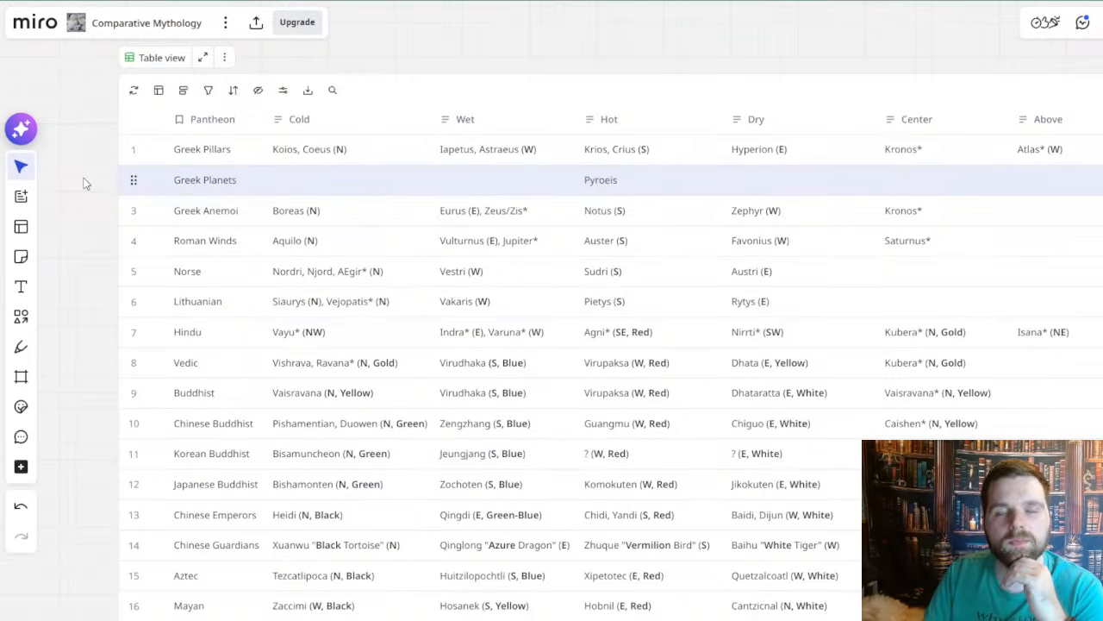
{"action": "left_click", "coordinate": [618, 183]}
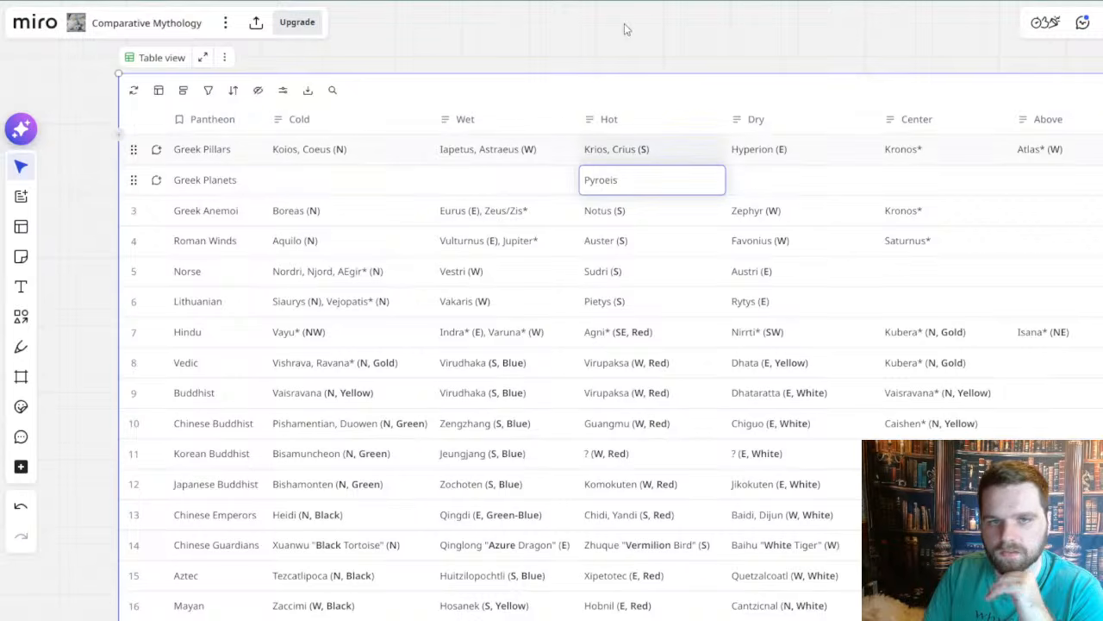
{"action": "left_click", "coordinate": [646, 40]}
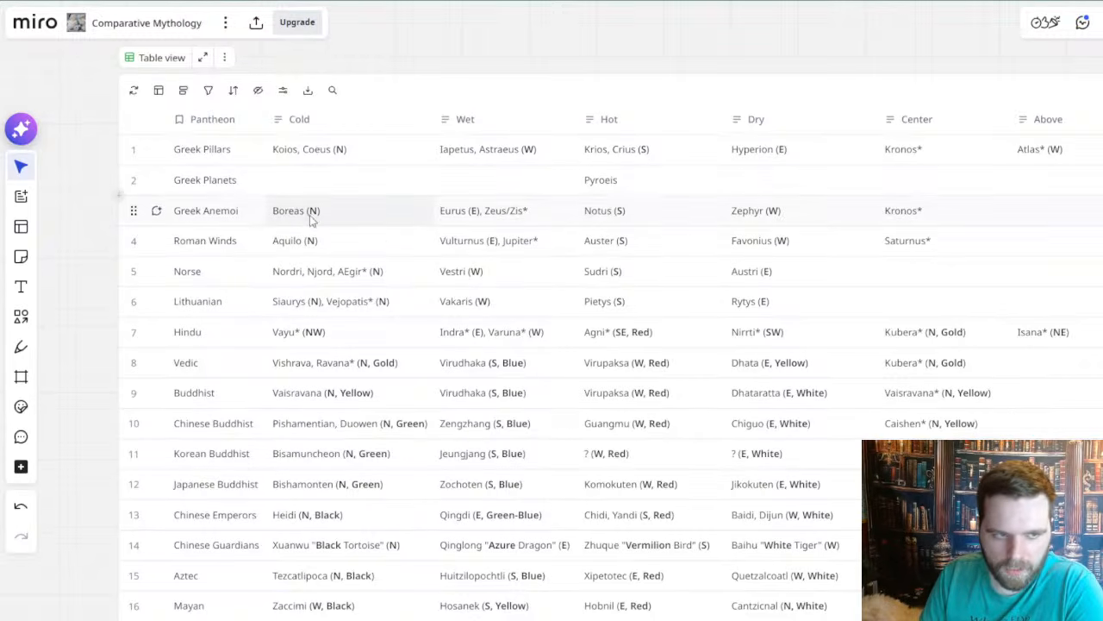
{"action": "left_click_drag", "start_coordinate": [478, 285], "coordinate": [516, 247]}
{"action": "left_click_drag", "start_coordinate": [648, 263], "coordinate": [651, 297]}
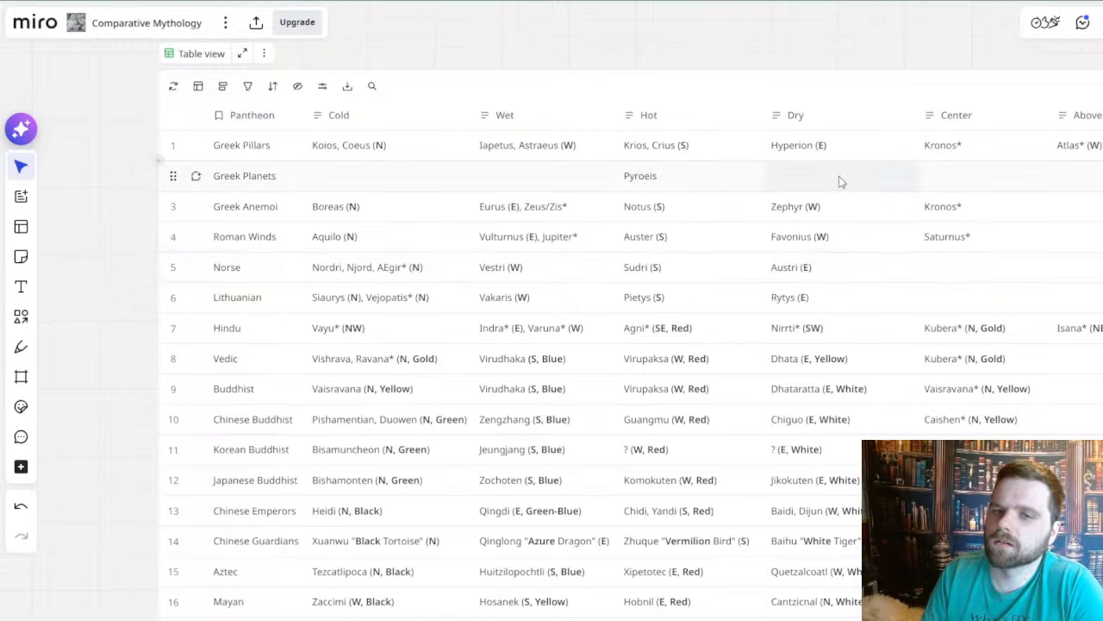
- Enter "Phosphoros (E)" as the Dry value of the Greek Planets row, with the E in bold
{"action": "left_click", "coordinate": [793, 179]}
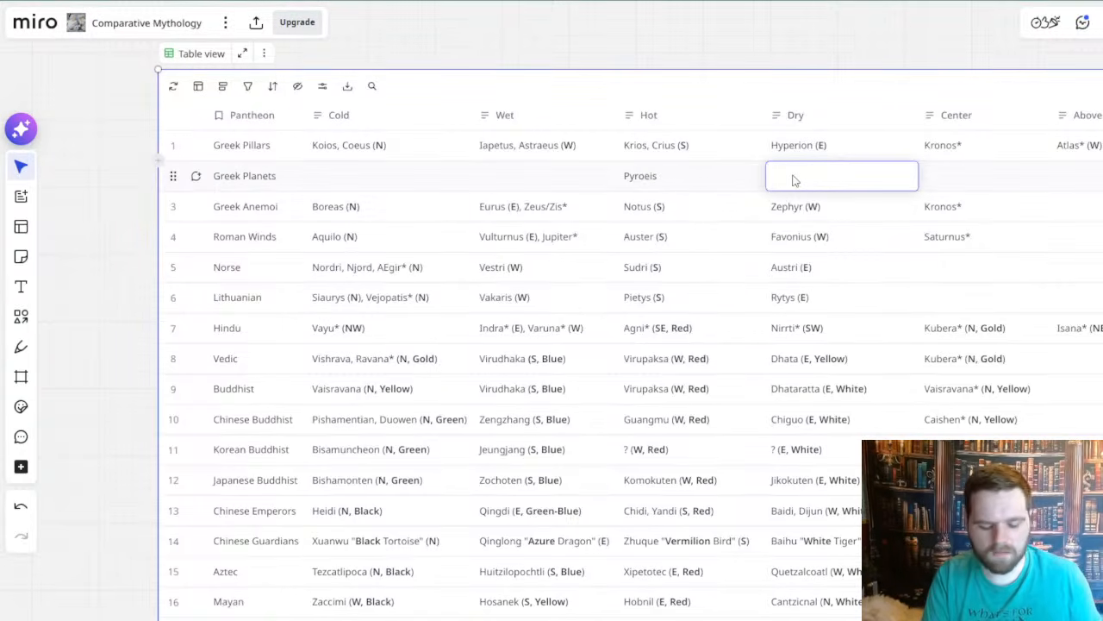
{"action": "type", "text": "Pho"}
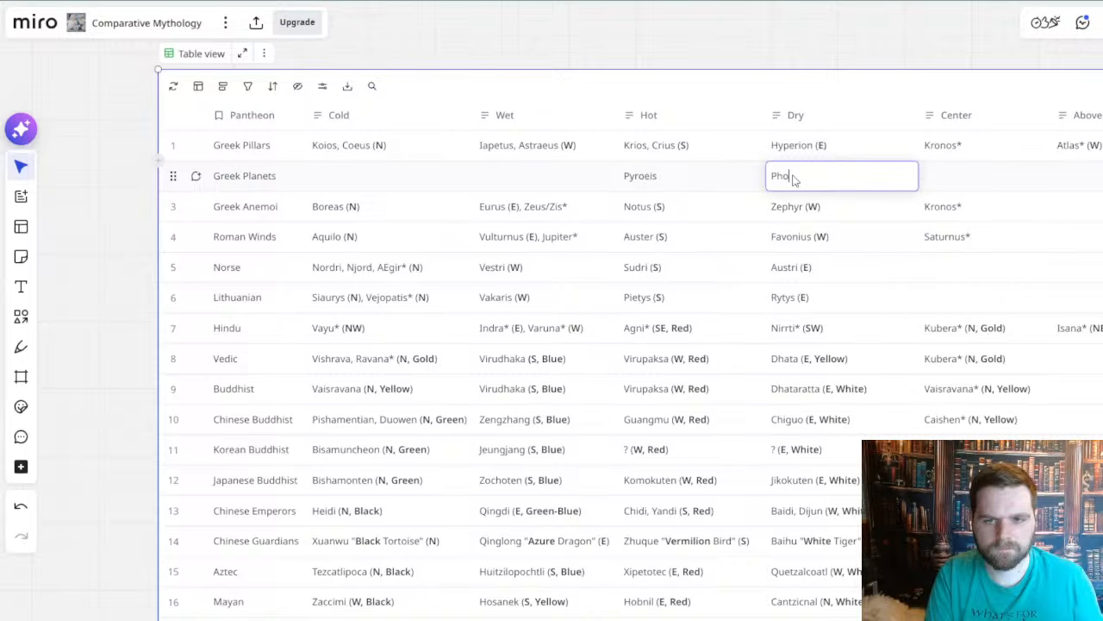
{"action": "type", "text": "sphoros"}
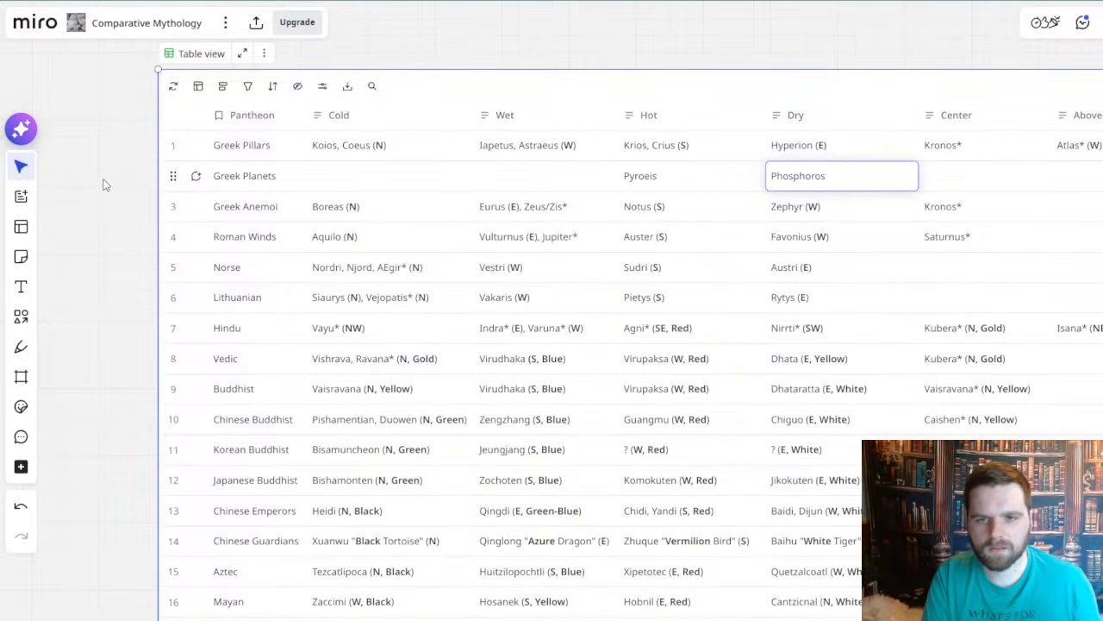
{"action": "type", "text": " (E"}
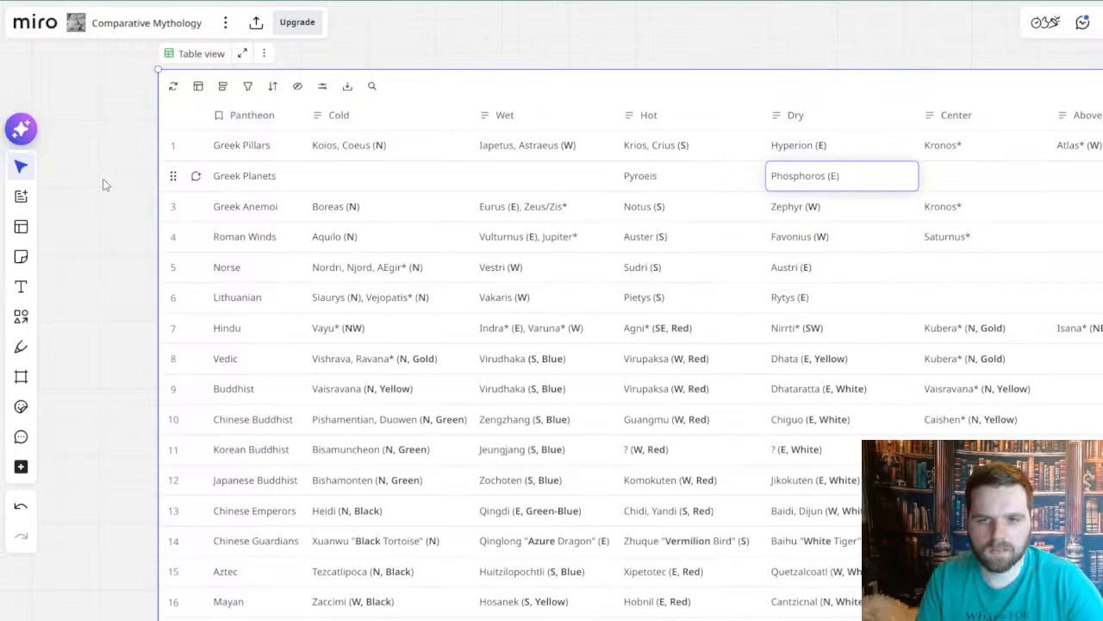
{"action": "double_click", "coordinate": [834, 175]}
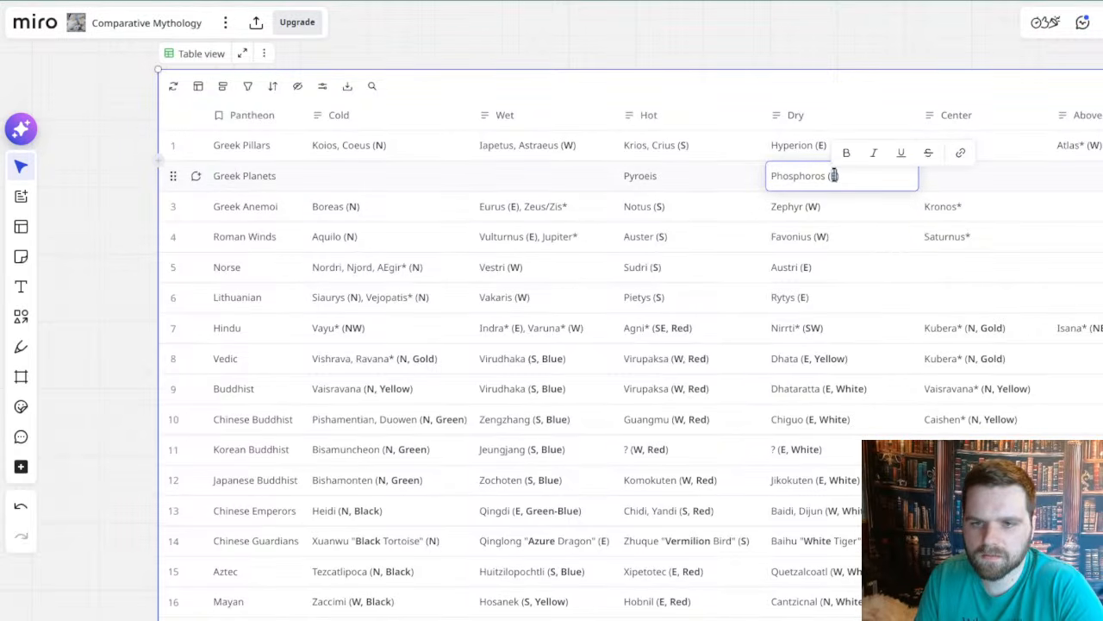
{"action": "left_click", "coordinate": [139, 179]}
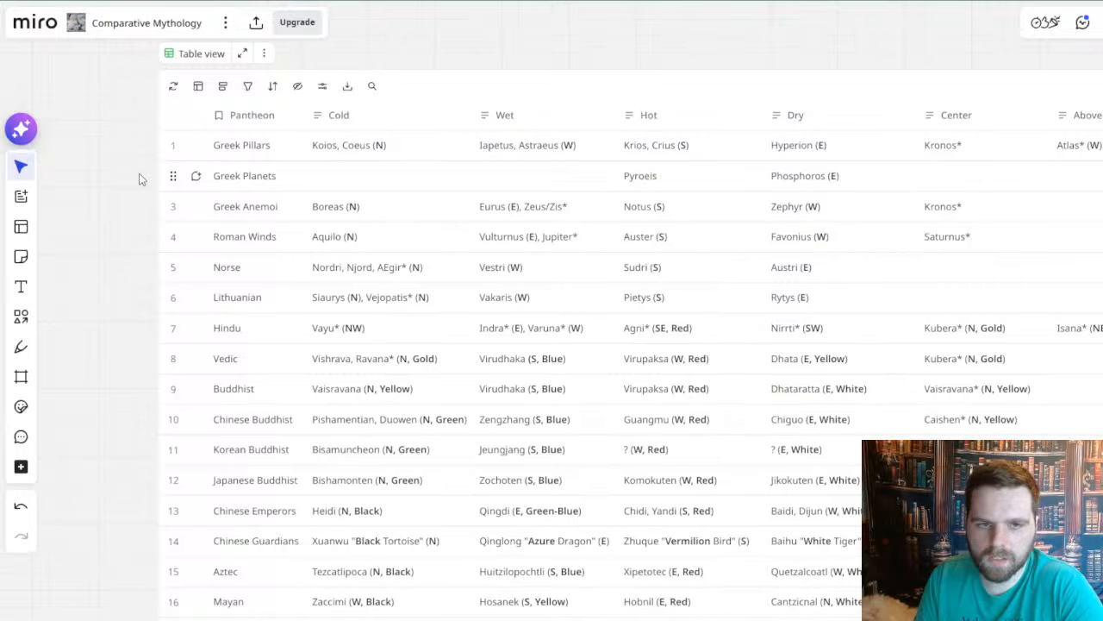
- Enter "Vesper, Hesperus (W)" as the Wet value of the Greek Planets row, with the W in bold
{"action": "left_click", "coordinate": [533, 184]}
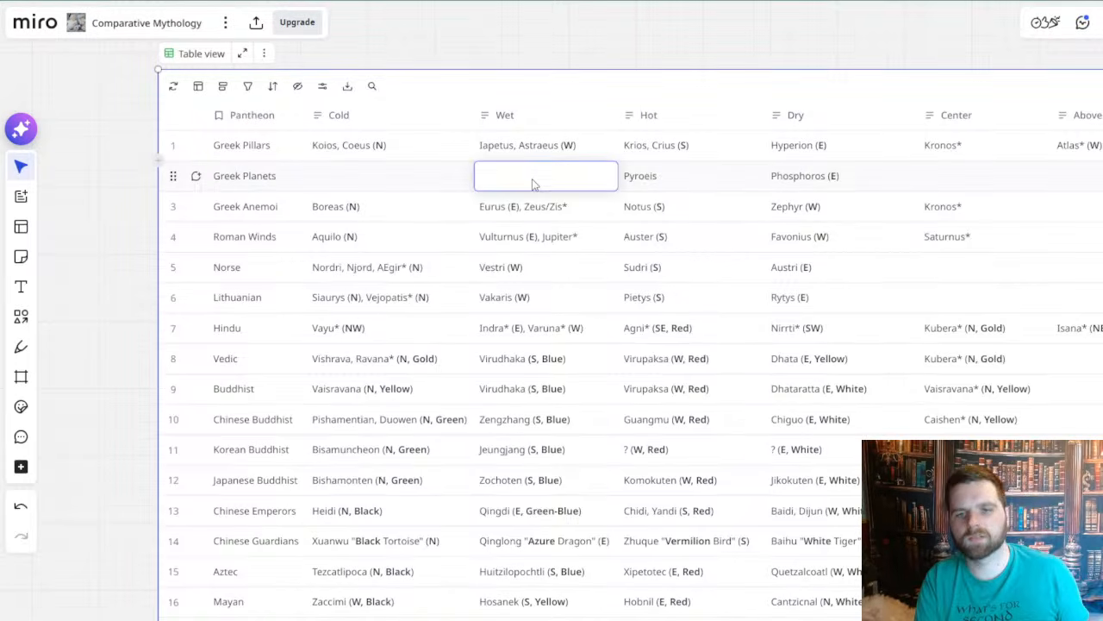
{"action": "type", "text": "Vesper"}
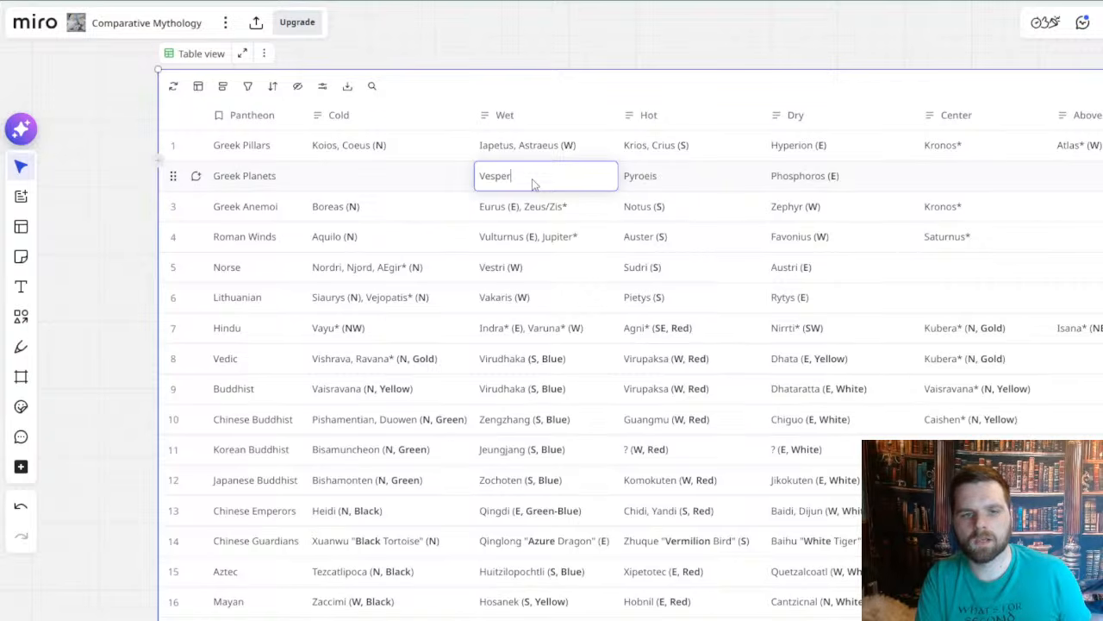
{"action": "type", "text": ", Hesperus"}
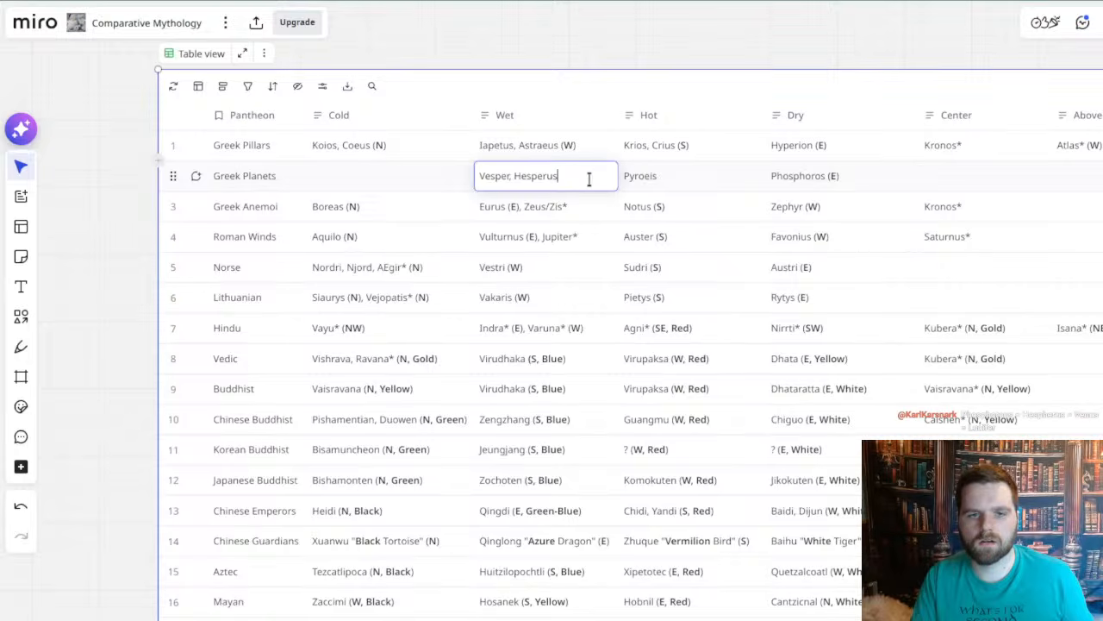
{"action": "type", "text": " (W)"}
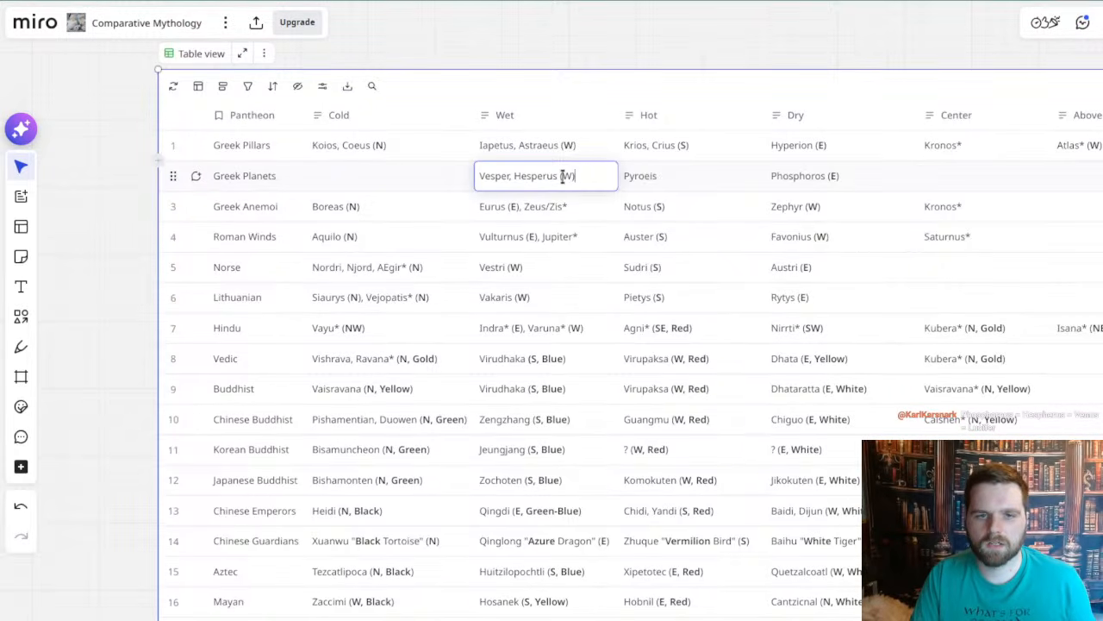
{"action": "left_click_drag", "start_coordinate": [563, 176], "coordinate": [573, 177]}
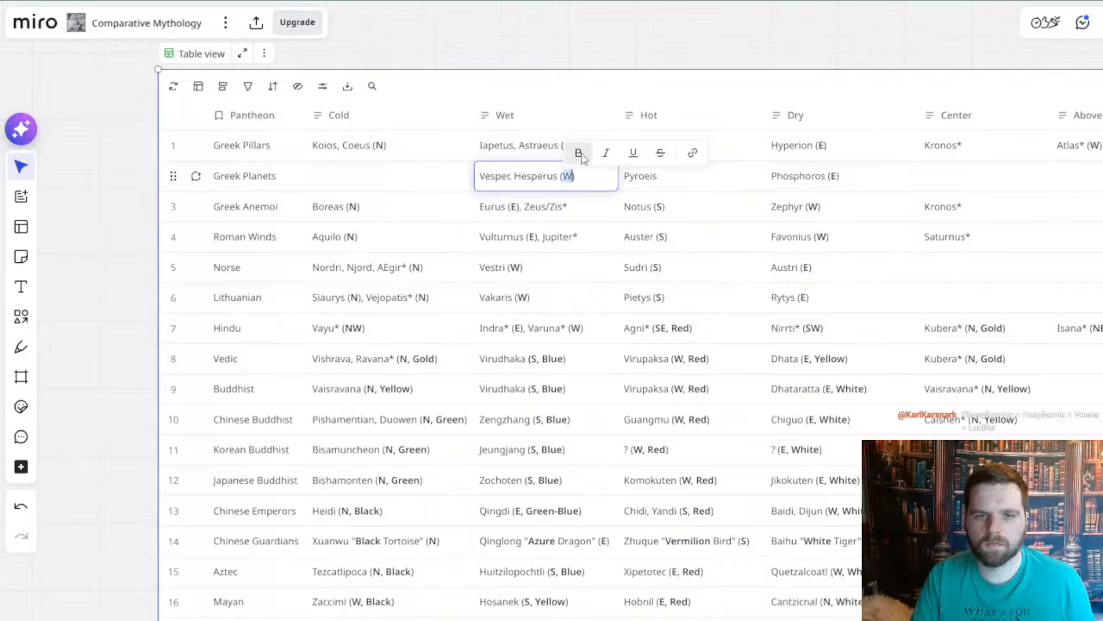
{"action": "left_click", "coordinate": [578, 153]}
{"action": "left_click", "coordinate": [132, 183]}
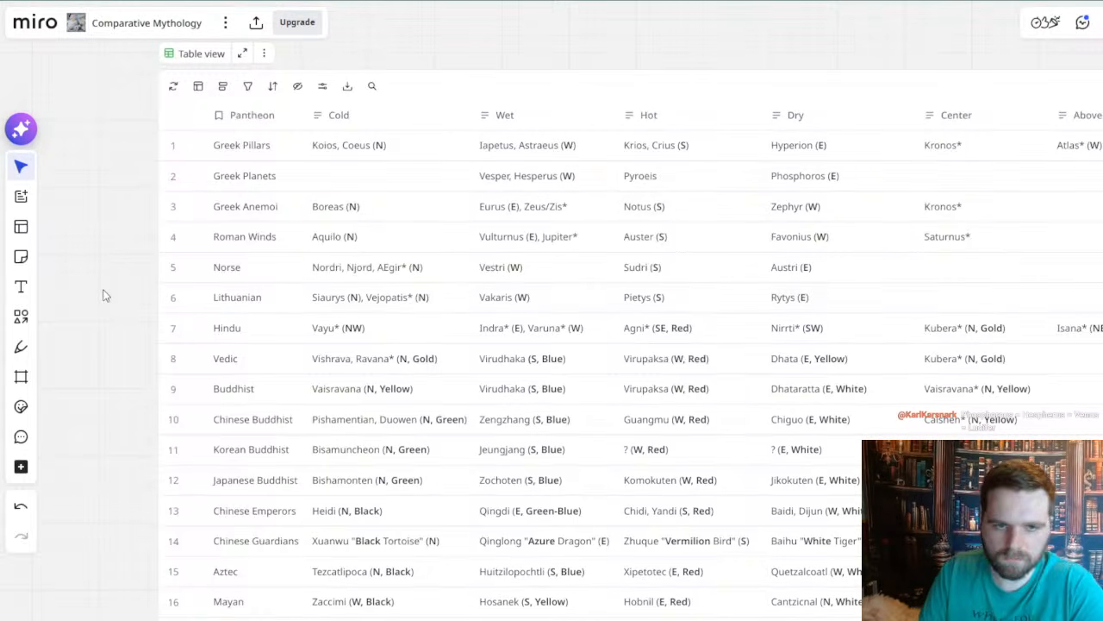
- Duplicate the white Austri marker on the map below the table and place the copy inland, well east of the Baltic Sea
{"action": "mouse_move", "coordinate": [100, 287]}
{"action": "left_mouse_down"}
{"action": "mouse_move", "coordinate": [117, 308]}
{"action": "mouse_move", "coordinate": [148, 313]}
{"action": "mouse_move", "coordinate": [91, 288]}
{"action": "left_mouse_up"}
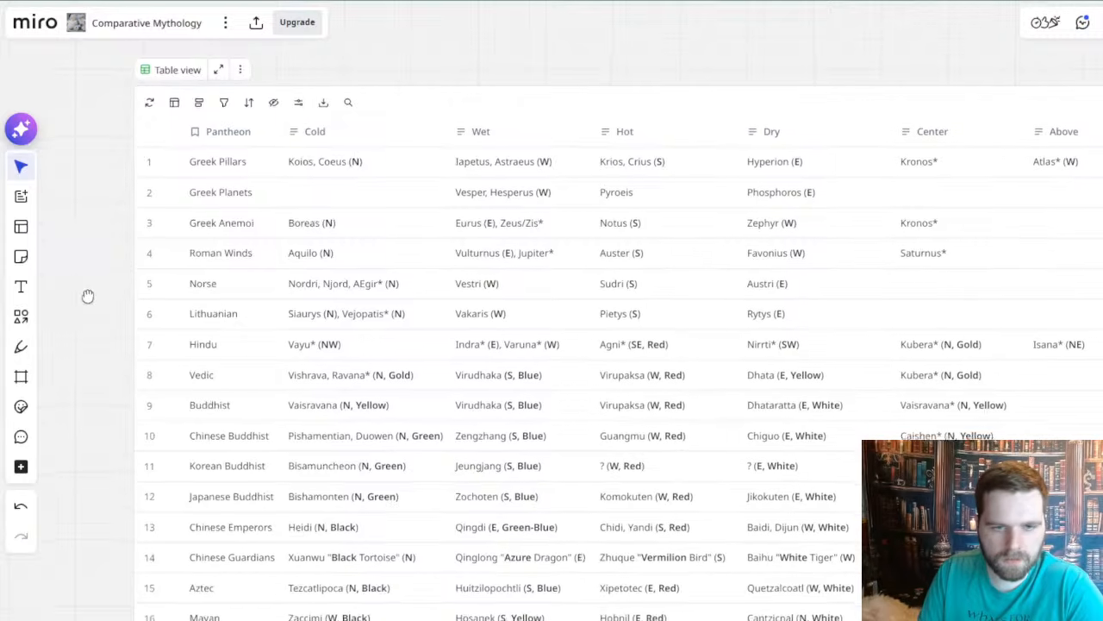
{"action": "scroll", "coordinate": [89, 306], "scroll_direction": "down", "scroll_amount": 2}
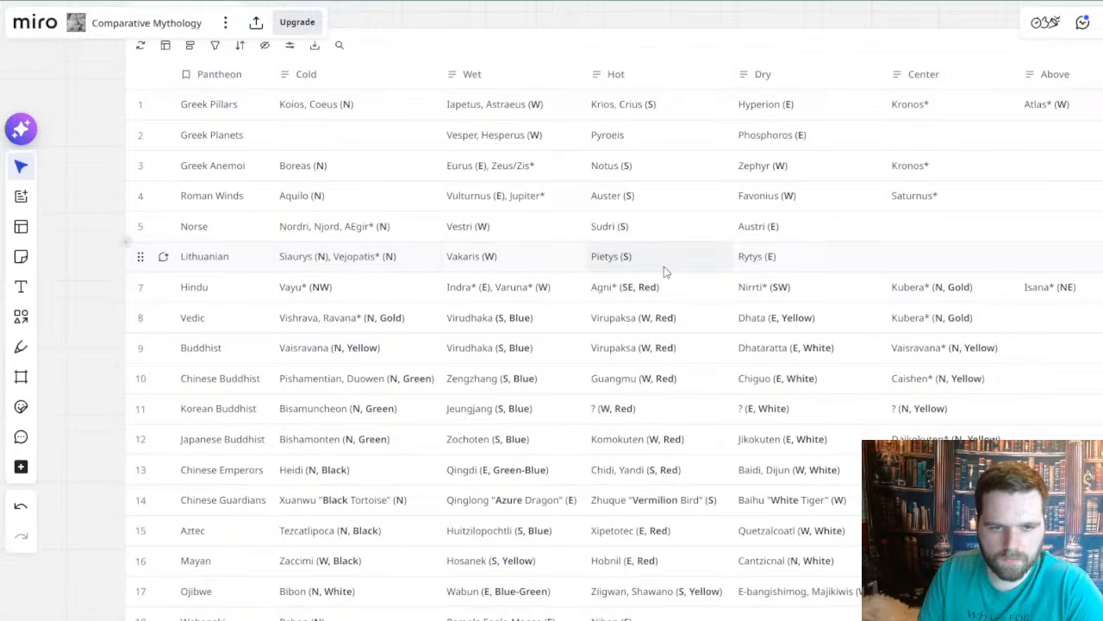
{"action": "scroll", "coordinate": [574, 316], "scroll_direction": "down", "scroll_amount": 2}
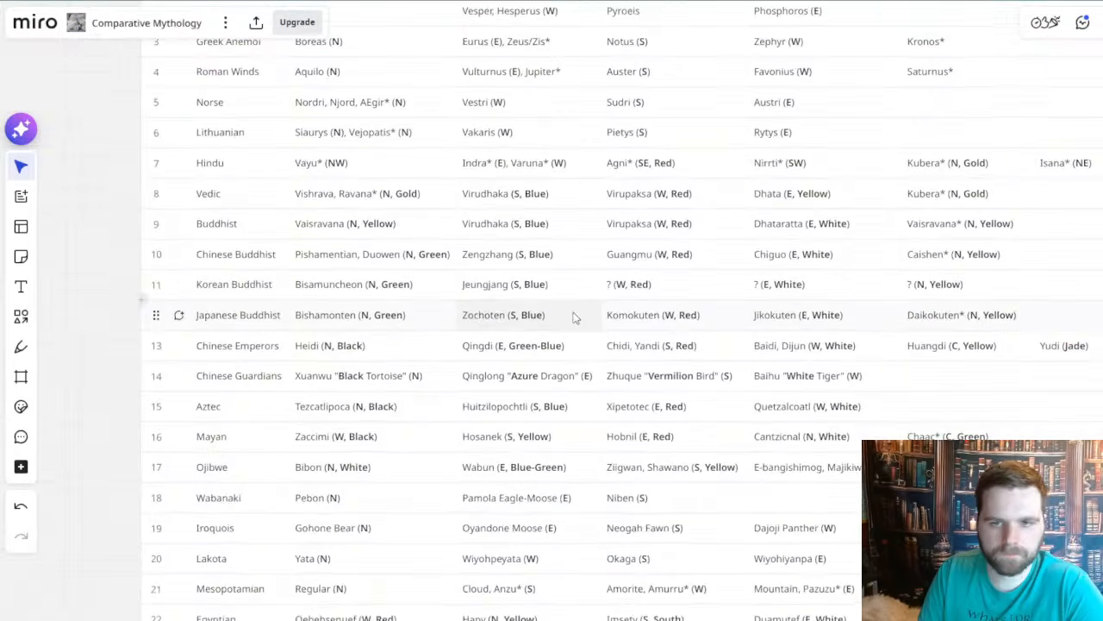
{"action": "scroll", "coordinate": [574, 315], "scroll_direction": "down", "scroll_amount": 5}
{"action": "left_click_drag", "start_coordinate": [272, 372], "coordinate": [299, 69]}
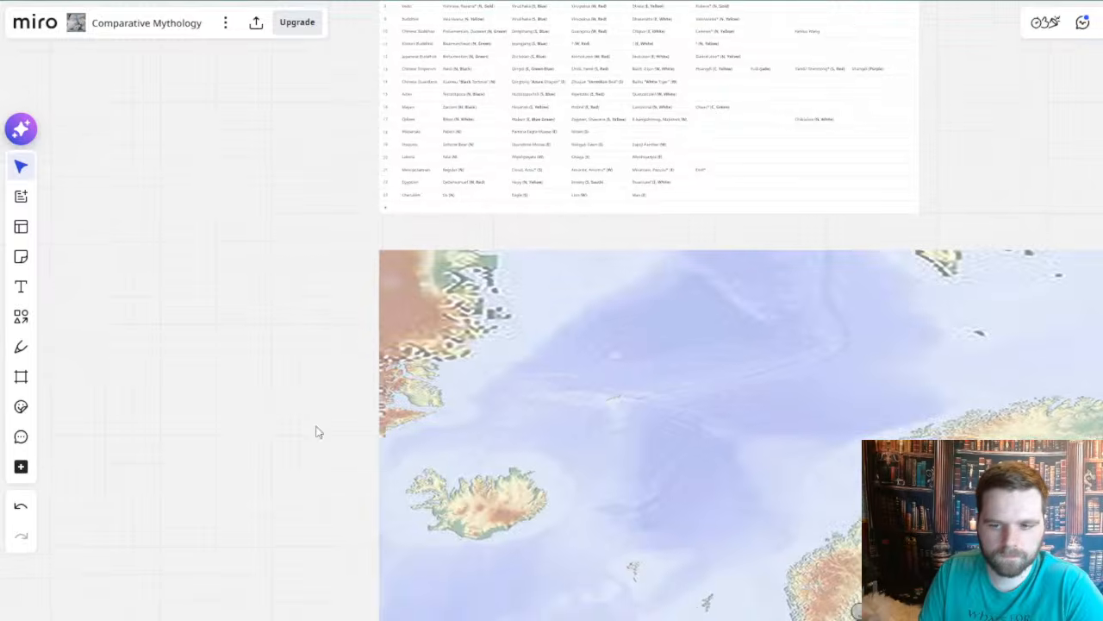
{"action": "left_click_drag", "start_coordinate": [347, 515], "coordinate": [213, 140]}
{"action": "scroll", "coordinate": [708, 268], "scroll_direction": "up", "scroll_amount": 3}
{"action": "left_click_drag", "start_coordinate": [765, 302], "coordinate": [584, 221]}
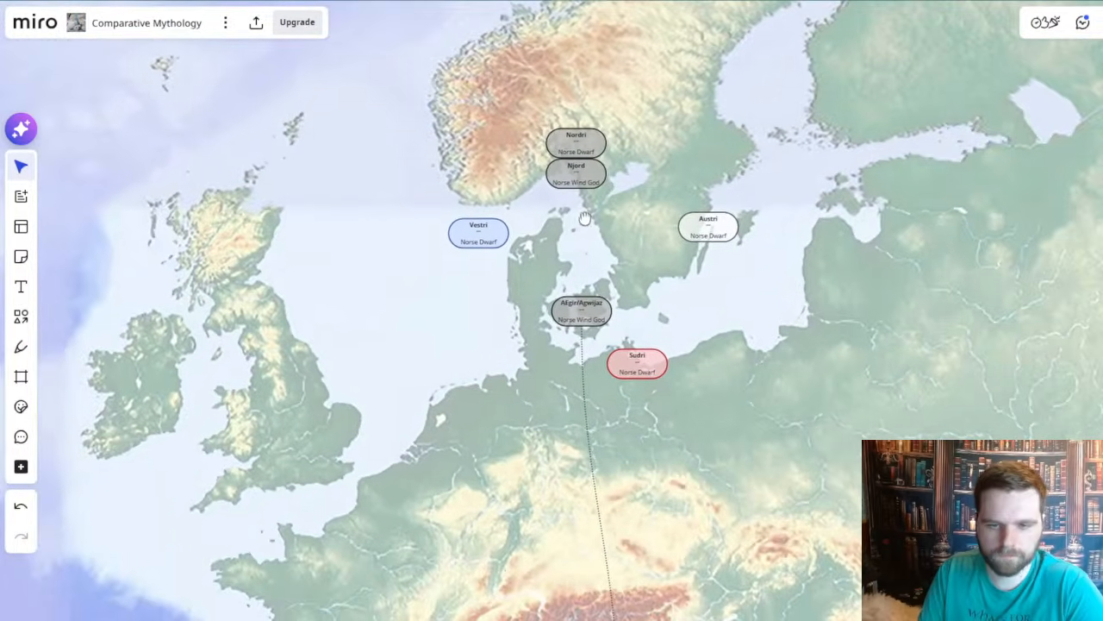
{"action": "scroll", "coordinate": [837, 216], "scroll_direction": "up", "scroll_amount": 1}
{"action": "left_click", "coordinate": [685, 244]}
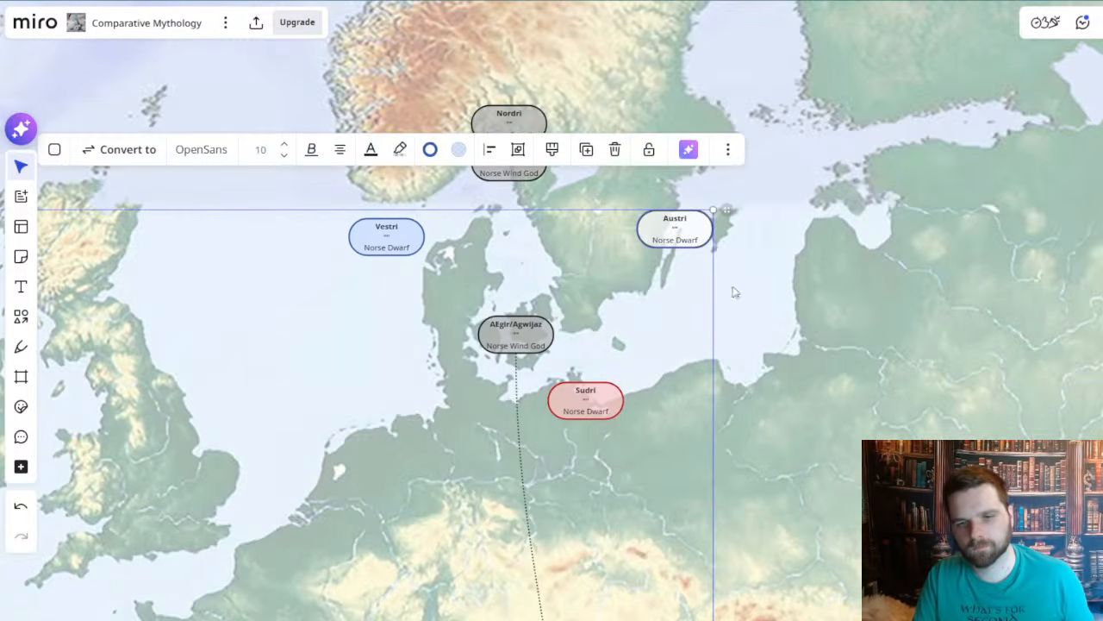
{"action": "left_click", "coordinate": [807, 278]}
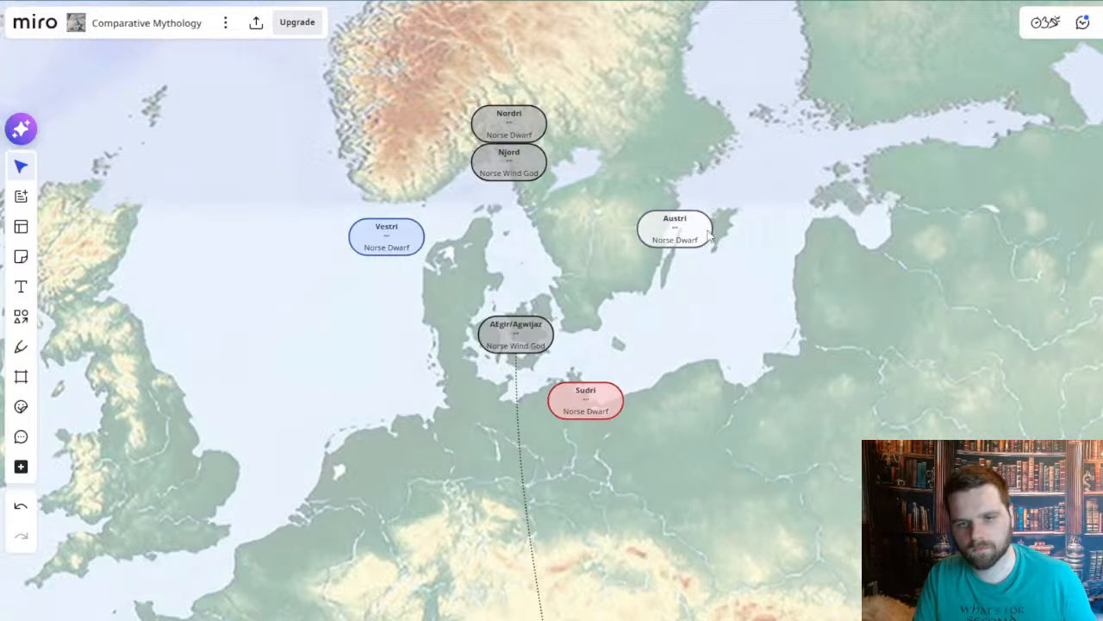
{"action": "left_click", "coordinate": [699, 230]}
{"action": "scroll", "coordinate": [678, 276], "scroll_direction": "right", "scroll_amount": 5}
{"action": "scroll", "coordinate": [729, 256], "scroll_direction": "down", "scroll_amount": 2}
{"action": "key", "text": "ctrl+v"}
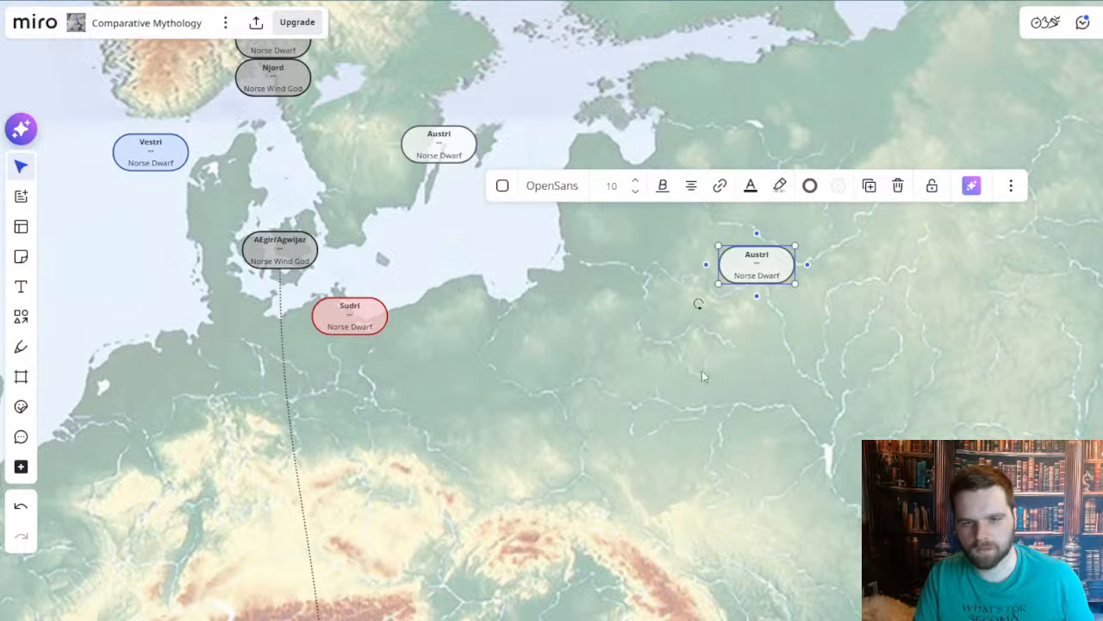
{"action": "left_click_drag", "start_coordinate": [784, 266], "coordinate": [837, 273]}
- Duplicate the red Sudri marker and place the copy southwest of the copied Austri marker
{"action": "left_click", "coordinate": [290, 257]}
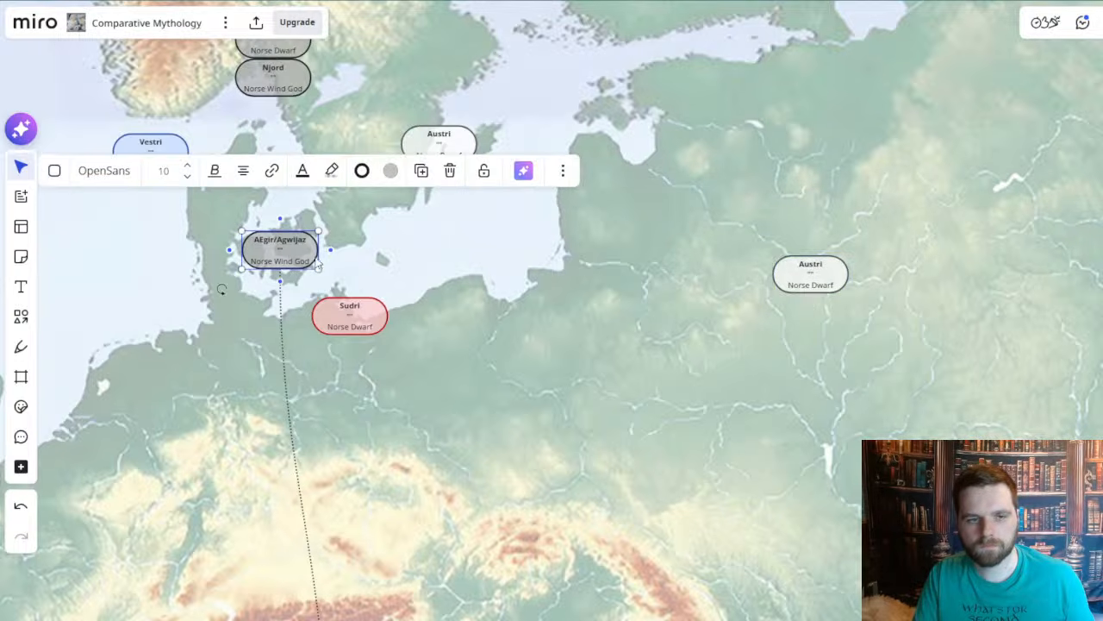
{"action": "left_click", "coordinate": [351, 312]}
{"action": "key", "text": "ctrl+c"}
{"action": "key", "text": "ctrl+v"}
{"action": "left_click_drag", "start_coordinate": [697, 386], "coordinate": [693, 389]}
- Duplicate the blue Vestri marker and place the copy on the southeastern Baltic coast
{"action": "left_click", "coordinate": [147, 150]}
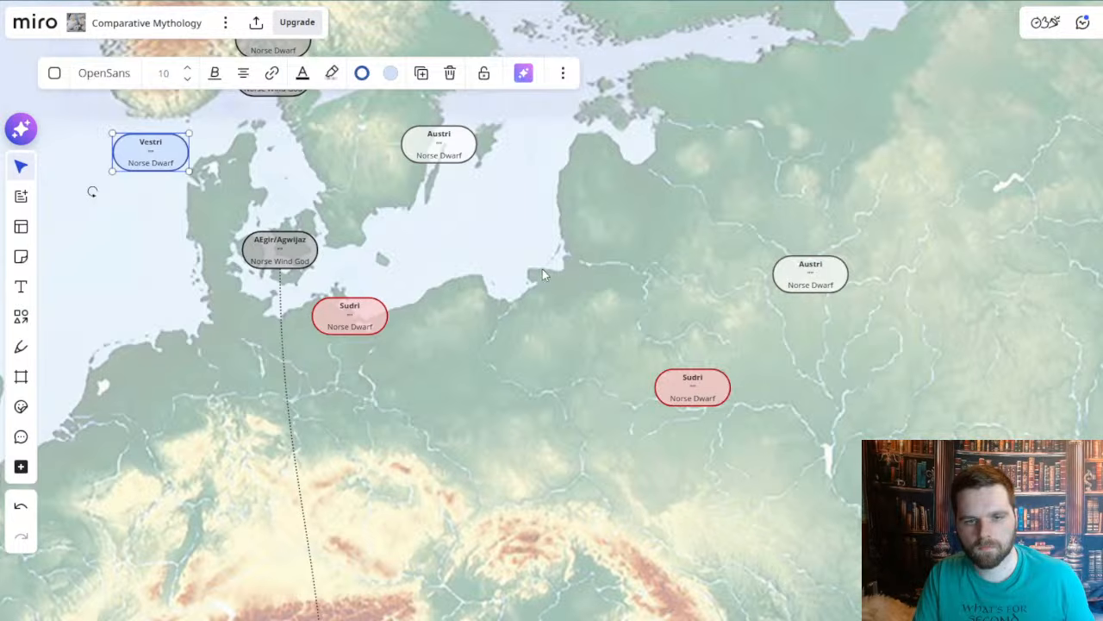
{"action": "key", "text": "ctrl+c"}
{"action": "key", "text": "ctrl+v"}
- Duplicate the dark Nordri marker and place the copy north of the other copied markers, beside the Gulf of Riga
{"action": "scroll", "coordinate": [353, 125], "scroll_direction": "up", "scroll_amount": 2}
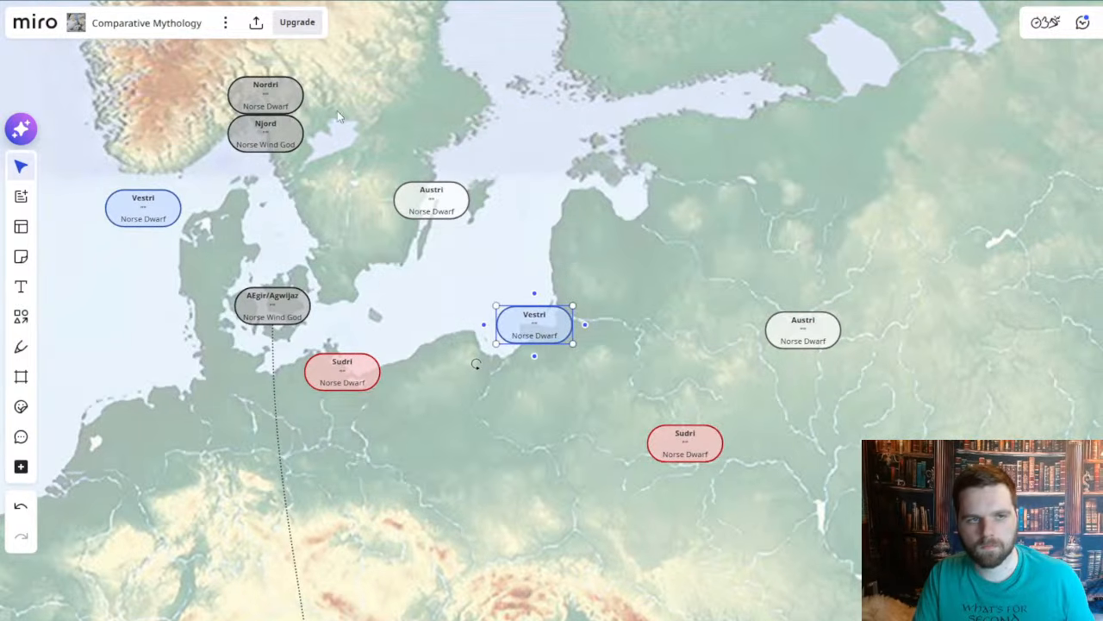
{"action": "left_click", "coordinate": [267, 94]}
{"action": "key", "text": "ctrl+c"}
{"action": "key", "text": "ctrl+v"}
{"action": "left_click_drag", "start_coordinate": [675, 199], "coordinate": [688, 198]}
{"action": "double_click", "coordinate": [668, 192]}
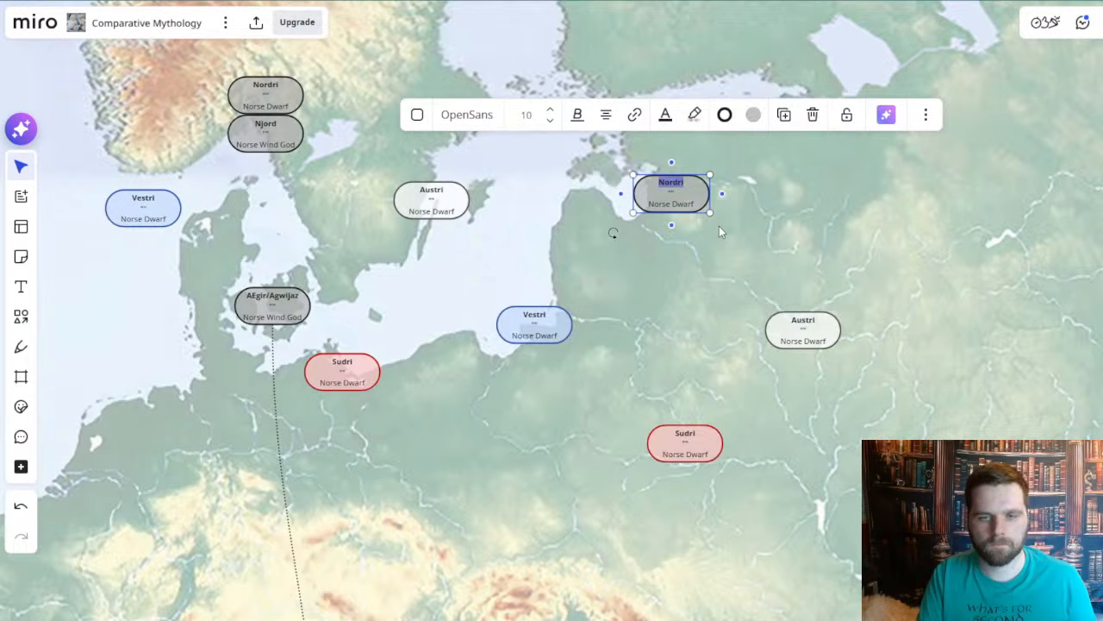
- Rename the copied red Sudri marker as Pietys and the copied white Austri marker as Rytys
{"action": "left_click", "coordinate": [694, 439]}
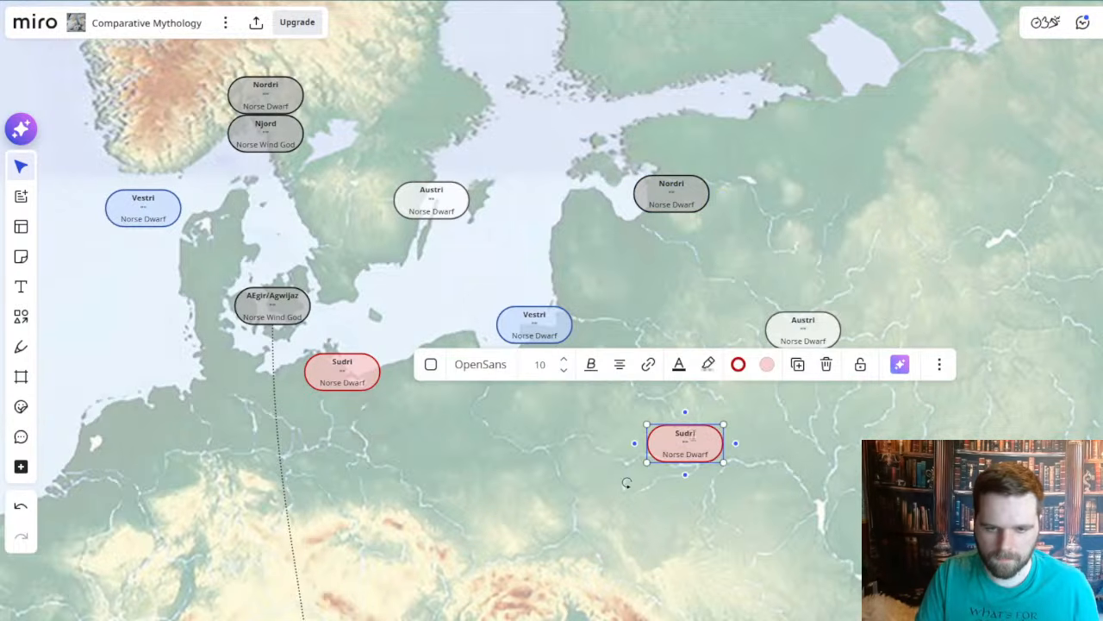
{"action": "double_click", "coordinate": [695, 439]}
{"action": "type", "text": "Picty"}
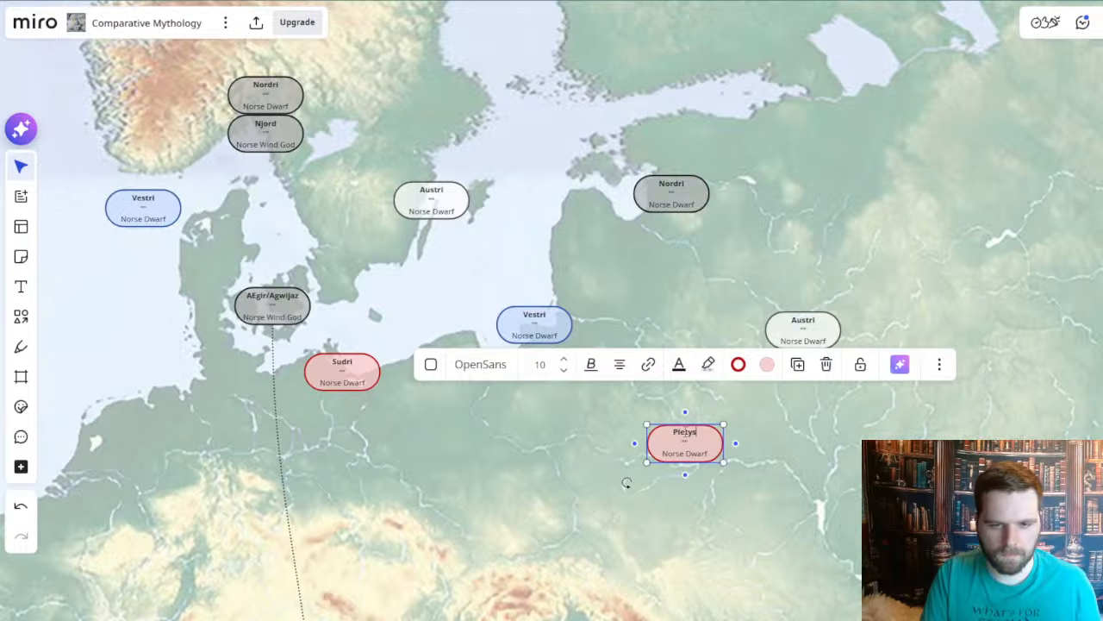
{"action": "type", "text": "s"}
{"action": "left_click", "coordinate": [802, 323]}
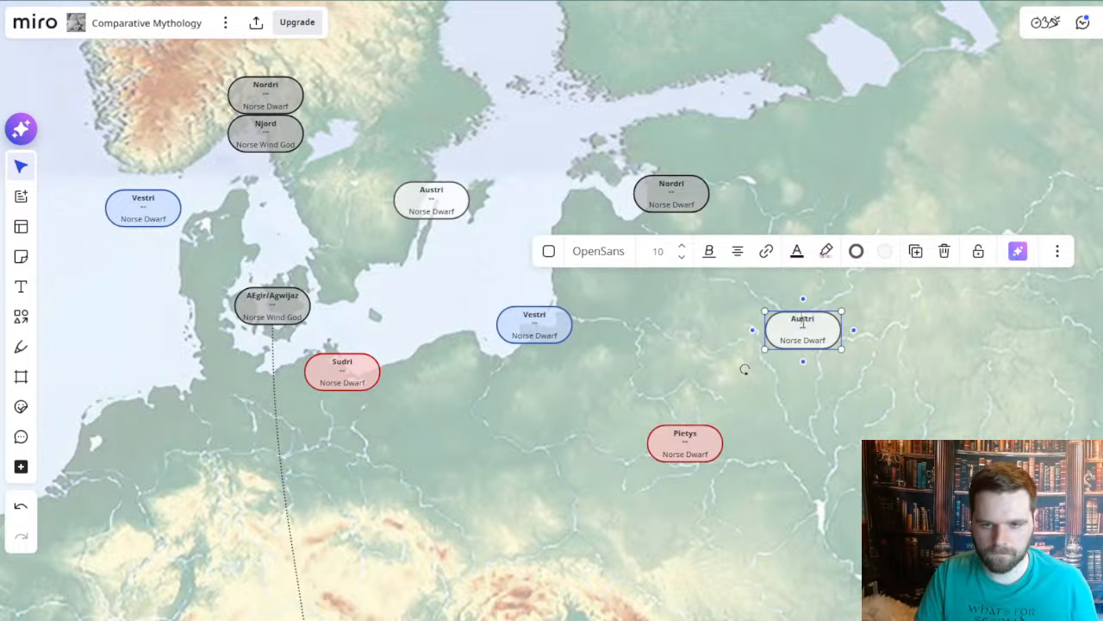
{"action": "double_click", "coordinate": [803, 323]}
{"action": "type", "text": "Rytys"}
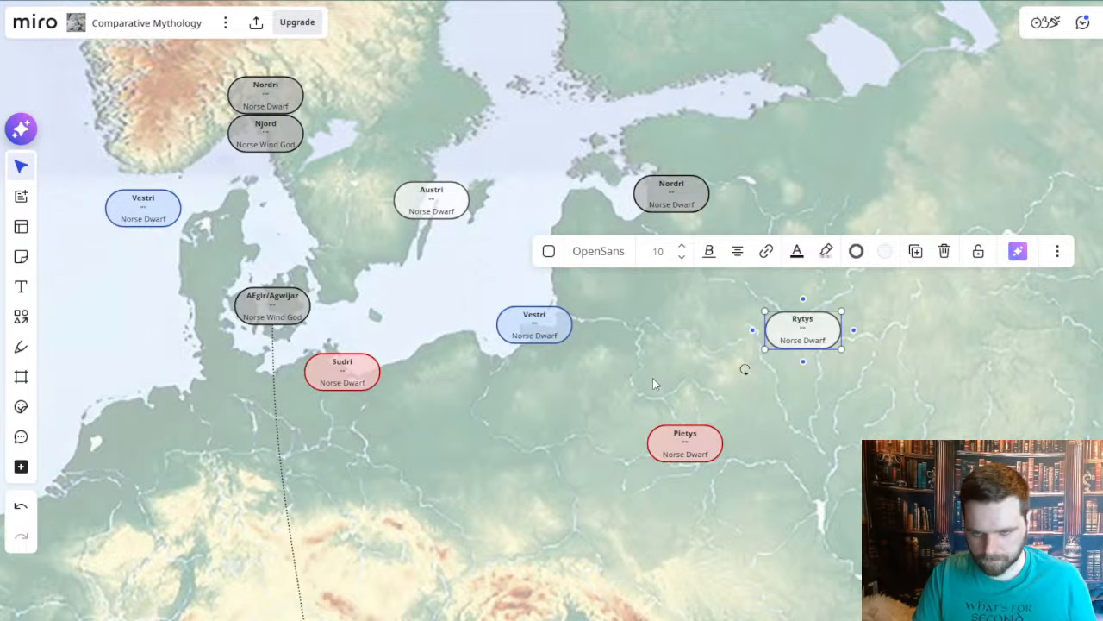
{"action": "left_click", "coordinate": [653, 382]}
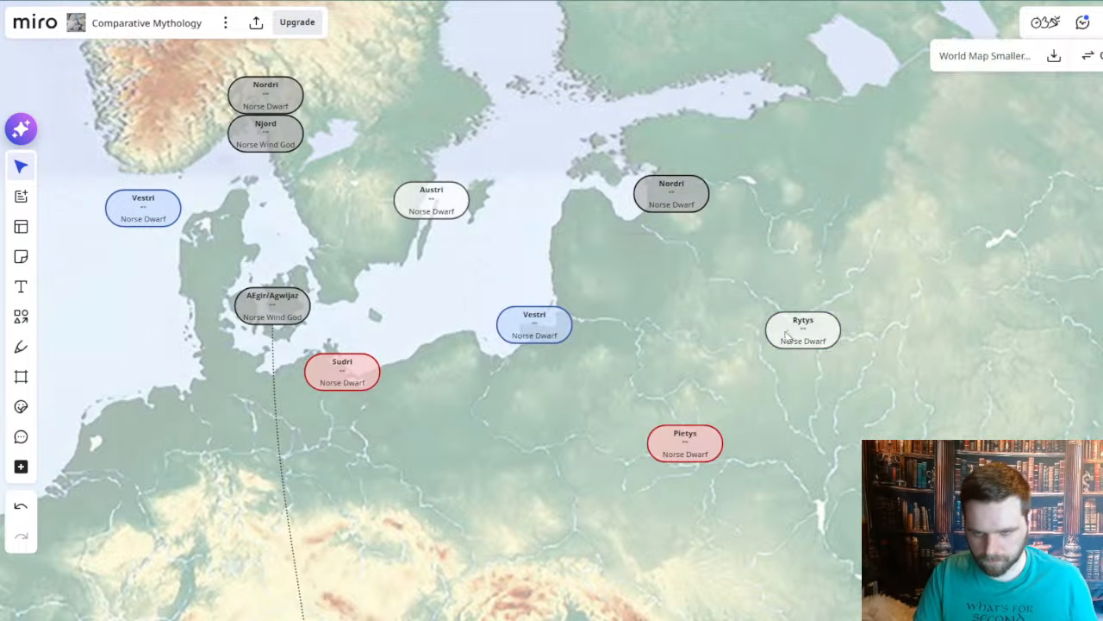
- Replace the name on the copied blue Vestri marker with a question mark
{"action": "left_click", "coordinate": [525, 312]}
{"action": "double_click", "coordinate": [533, 314]}
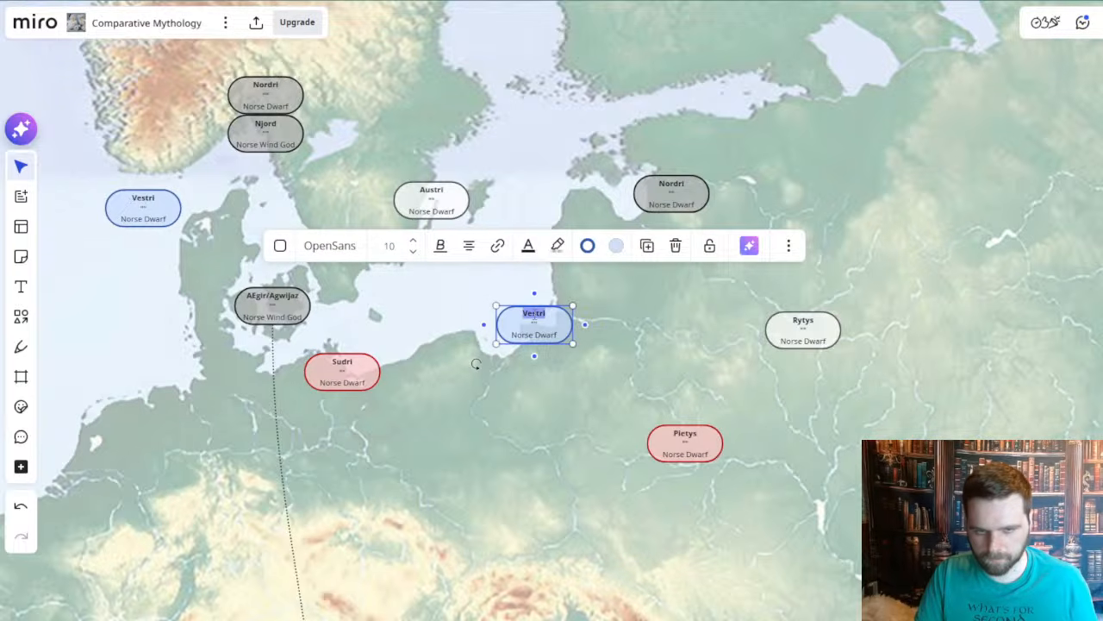
{"action": "type", "text": "?"}
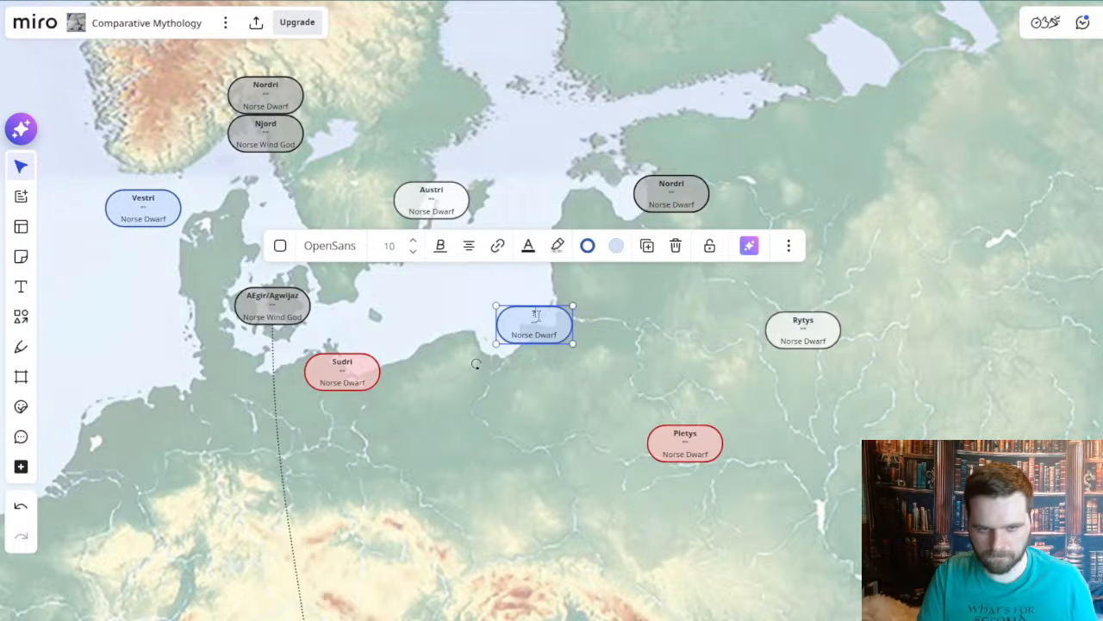
- Rename the copied dark Nordri marker as Siaurys
{"action": "left_click", "coordinate": [668, 183]}
{"action": "key", "text": "Return"}
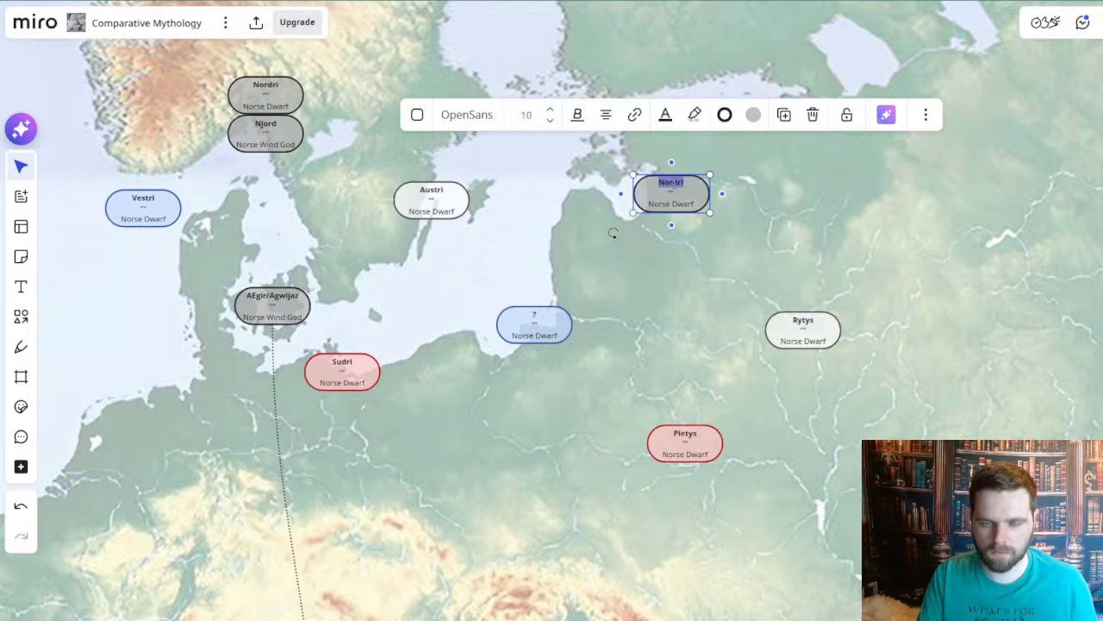
{"action": "type", "text": "ys"}
{"action": "left_click", "coordinate": [445, 144]}
- Check the Lithuanian row's Wet entry in the table and rename the blue question-mark marker on the map as Vakaris
{"action": "left_click_drag", "start_coordinate": [446, 145], "coordinate": [576, 539]}
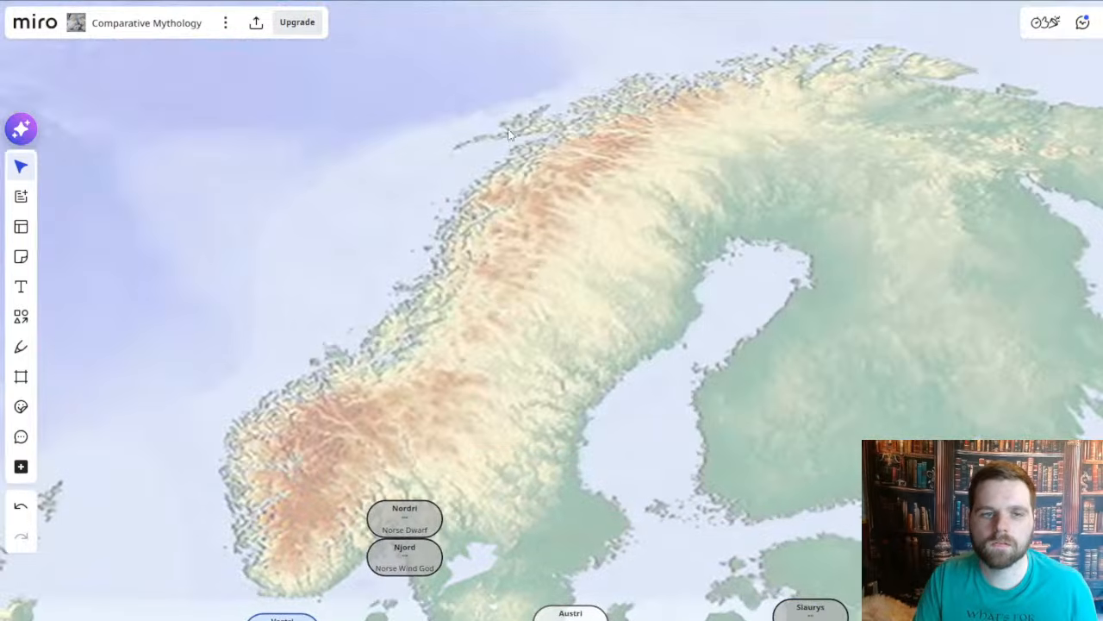
{"action": "scroll", "coordinate": [509, 137], "scroll_direction": "up", "scroll_amount": 10}
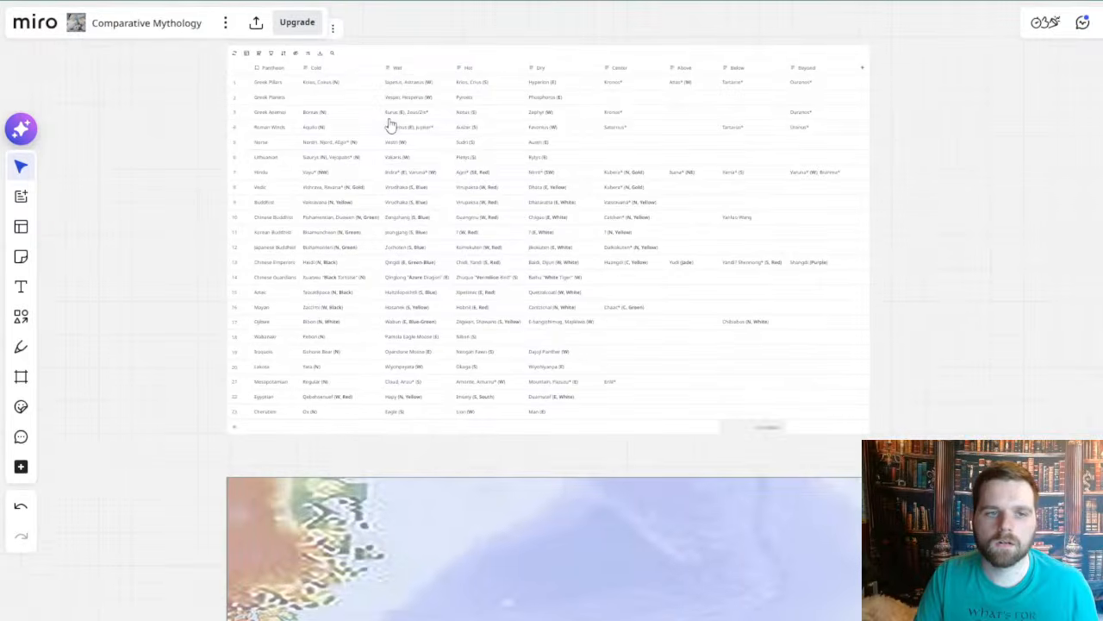
{"action": "scroll", "coordinate": [390, 123], "scroll_direction": "up", "scroll_amount": 3}
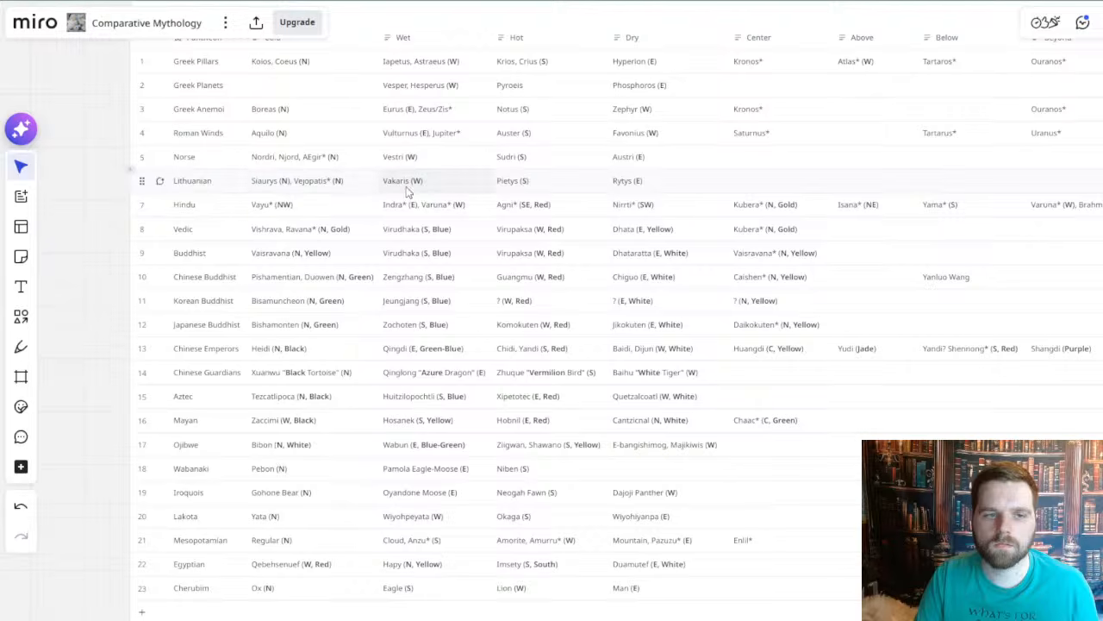
{"action": "left_click_drag", "start_coordinate": [595, 418], "coordinate": [524, 67]}
{"action": "left_click_drag", "start_coordinate": [699, 467], "coordinate": [500, 101]}
{"action": "scroll", "coordinate": [583, 315], "scroll_direction": "down", "scroll_amount": 5}
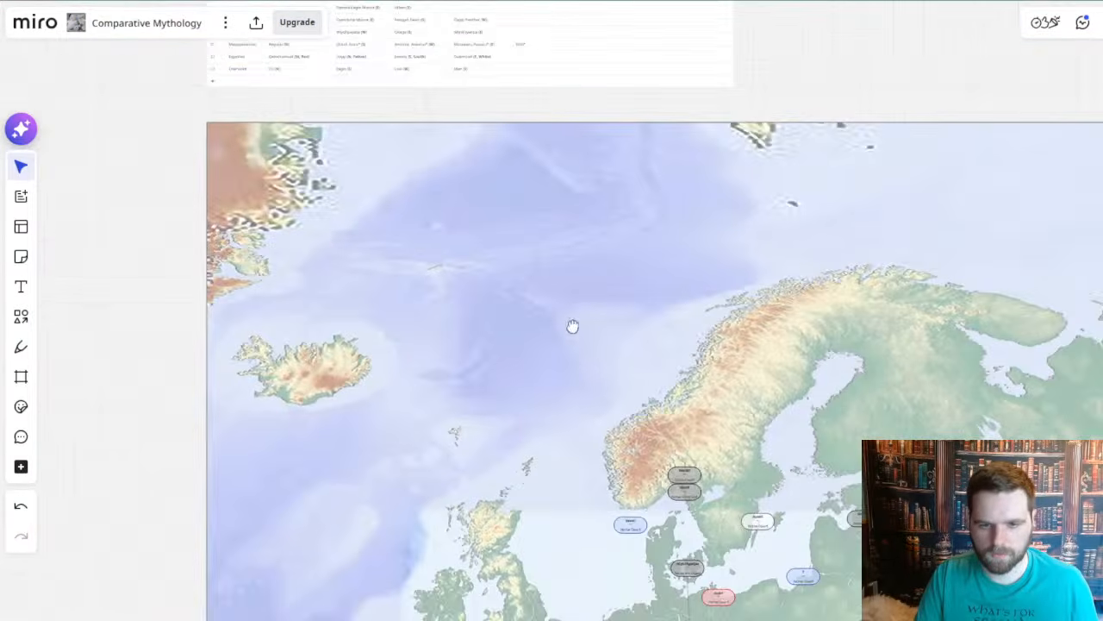
{"action": "left_click_drag", "start_coordinate": [618, 396], "coordinate": [468, 197]}
{"action": "scroll", "coordinate": [659, 387], "scroll_direction": "up", "scroll_amount": 1}
{"action": "scroll", "coordinate": [658, 388], "scroll_direction": "up", "scroll_amount": 4}
{"action": "left_click", "coordinate": [651, 369]}
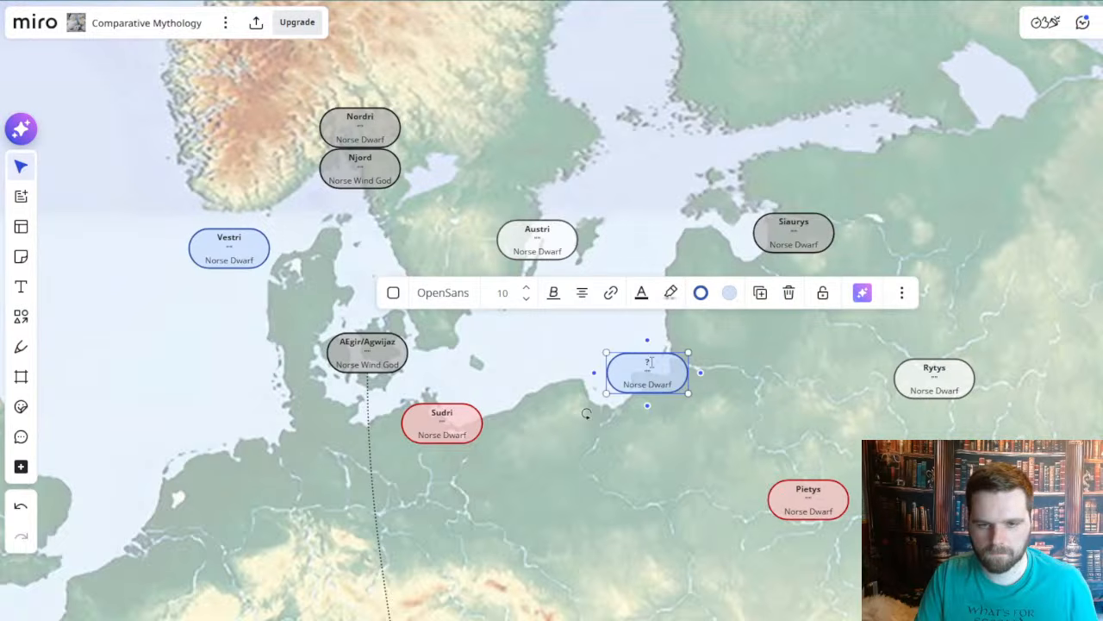
{"action": "type", "text": "Vakaris"}
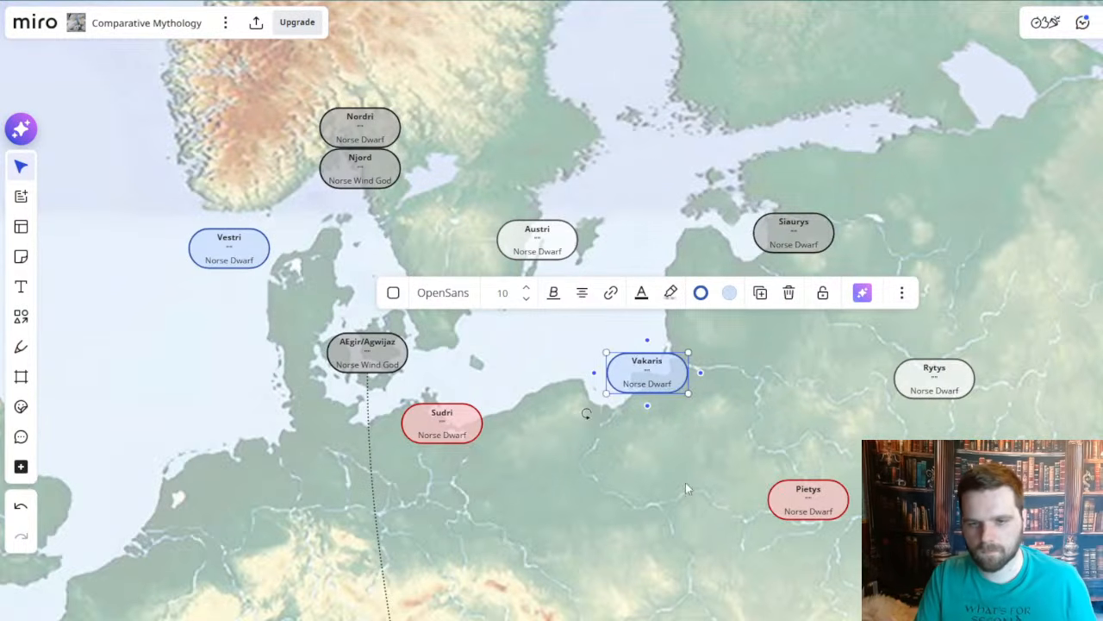
{"action": "left_click", "coordinate": [756, 347]}
- Replace the description under the Siaurys marker's name with "Baltic Winds"
{"action": "left_click_drag", "start_coordinate": [756, 347], "coordinate": [589, 342]}
{"action": "scroll", "coordinate": [668, 288], "scroll_direction": "down", "scroll_amount": 1}
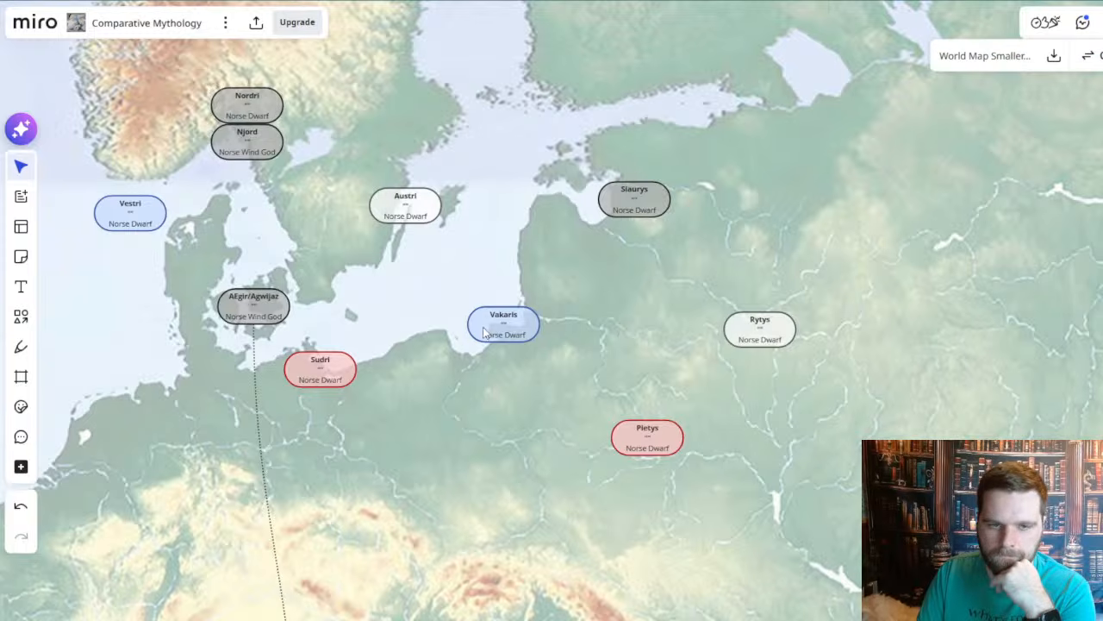
{"action": "left_click", "coordinate": [630, 213]}
{"action": "double_click", "coordinate": [630, 213]}
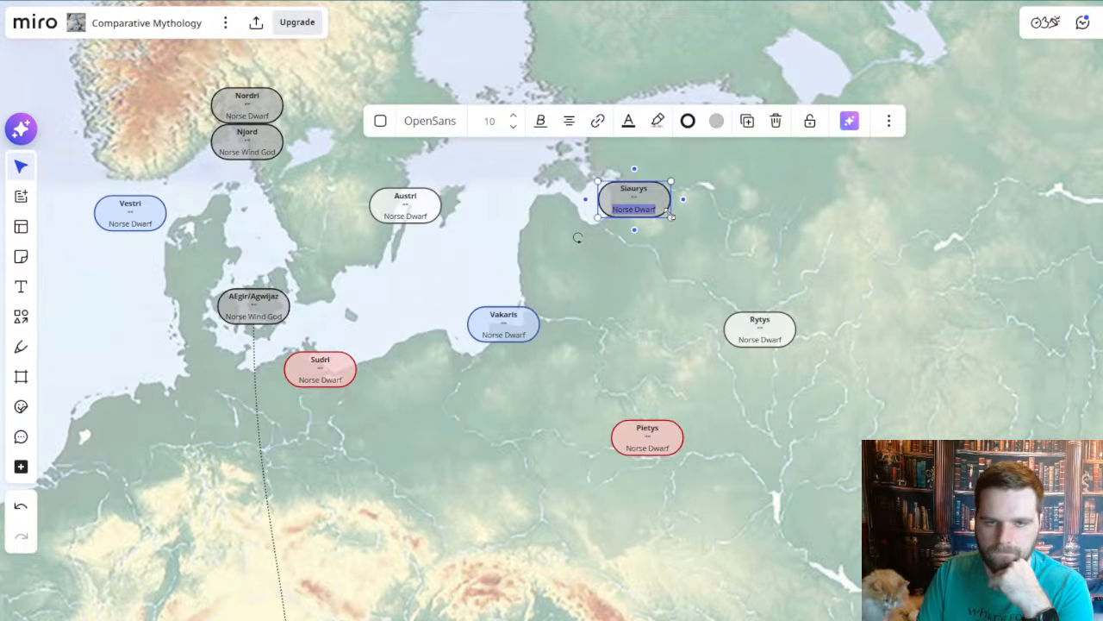
{"action": "type", "text": "Baltic Winds"}
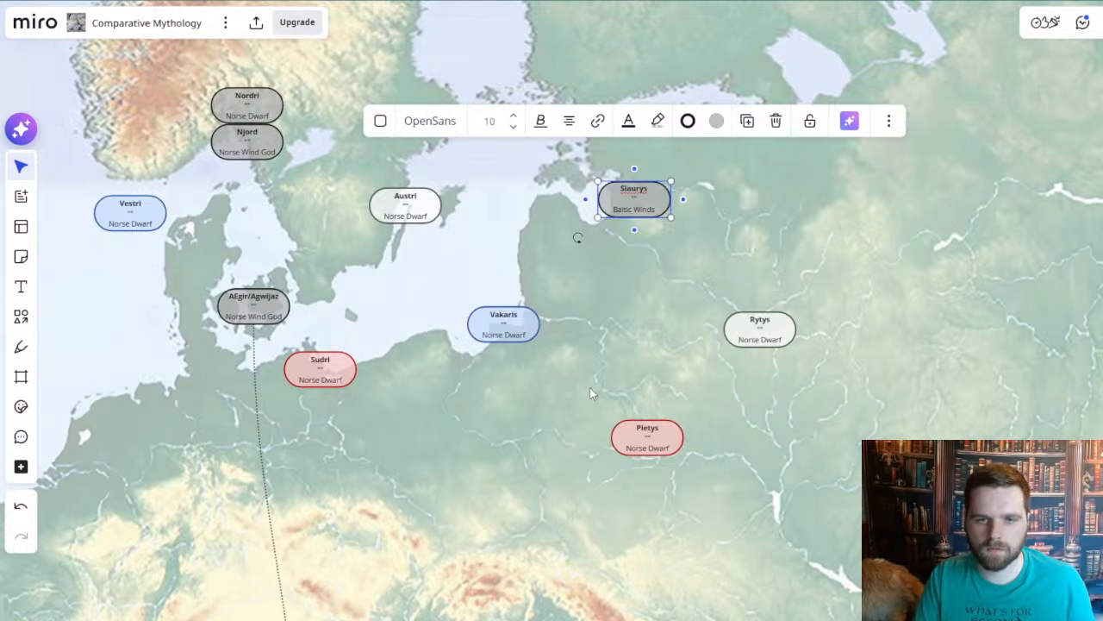
- Copy "Baltic Winds" from the Siaurys marker and replace the descriptions on the Vakaris and Rytys markers with it
{"action": "left_click", "coordinate": [591, 393]}
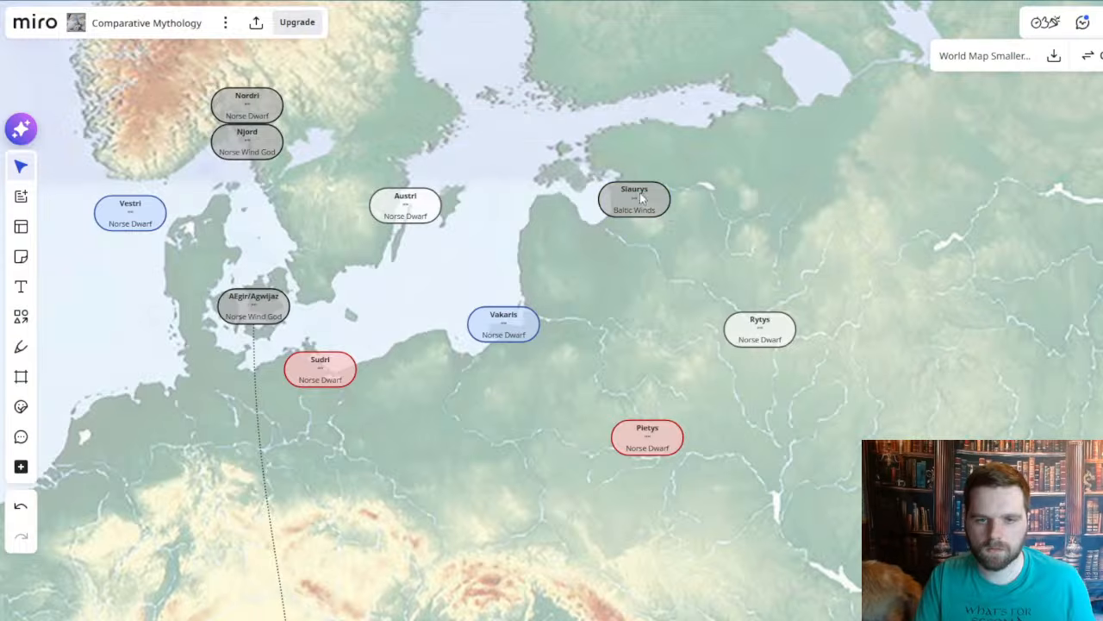
{"action": "left_click", "coordinate": [629, 200]}
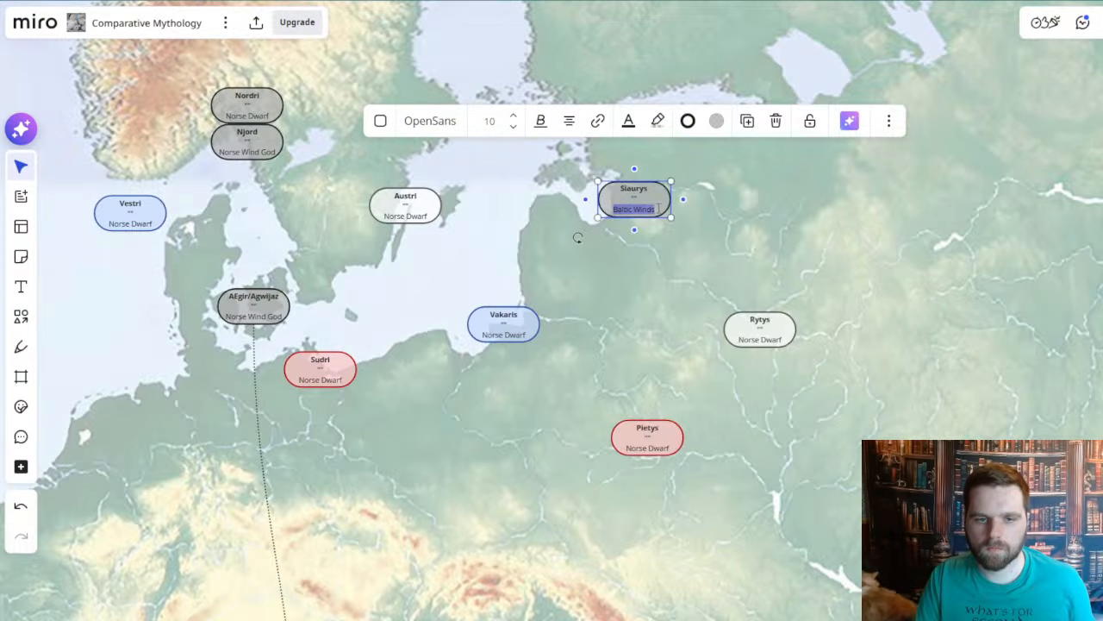
{"action": "left_click", "coordinate": [483, 332]}
{"action": "left_click_drag", "start_coordinate": [480, 334], "coordinate": [535, 335]}
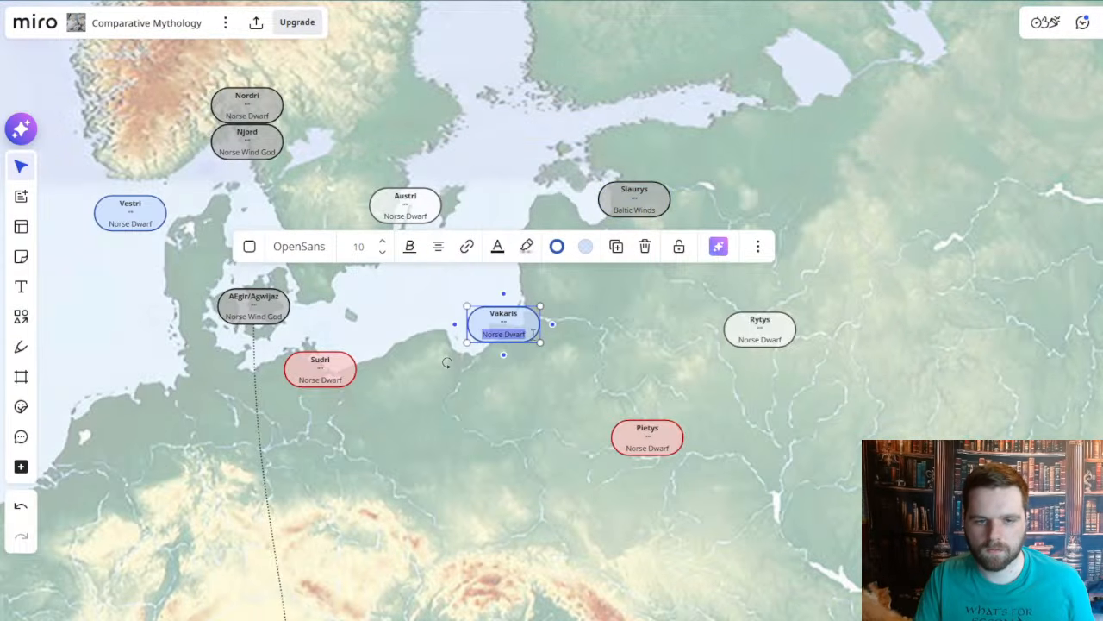
{"action": "type", "text": "Baltic Winds"}
{"action": "double_click", "coordinate": [772, 335]}
{"action": "left_click_drag", "start_coordinate": [739, 337], "coordinate": [784, 338]}
{"action": "type", "text": "Baltic Winds"}
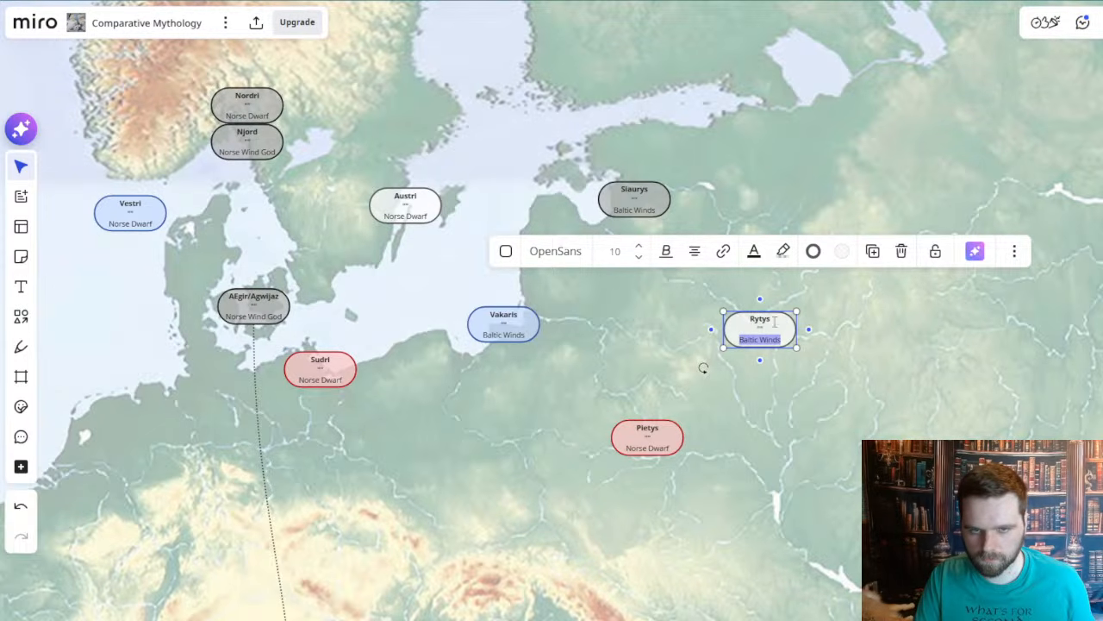
- Shorten the description on the Siaurys, Rytys and Vakaris markers to "Baltic Wind"
{"action": "left_click", "coordinate": [655, 214]}
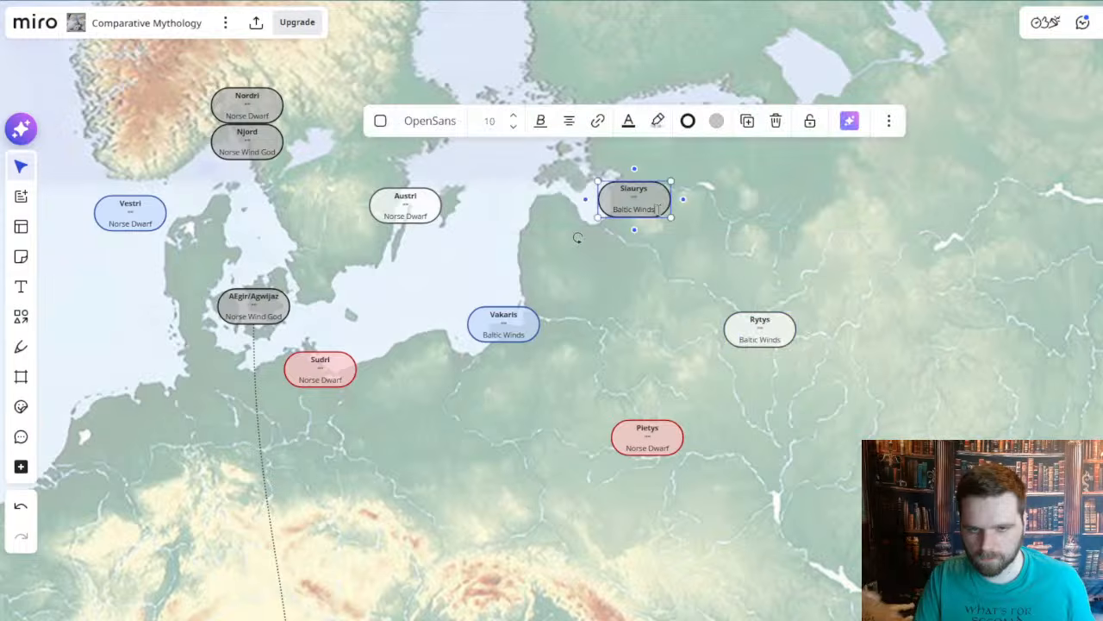
{"action": "key", "text": "BackSpace"}
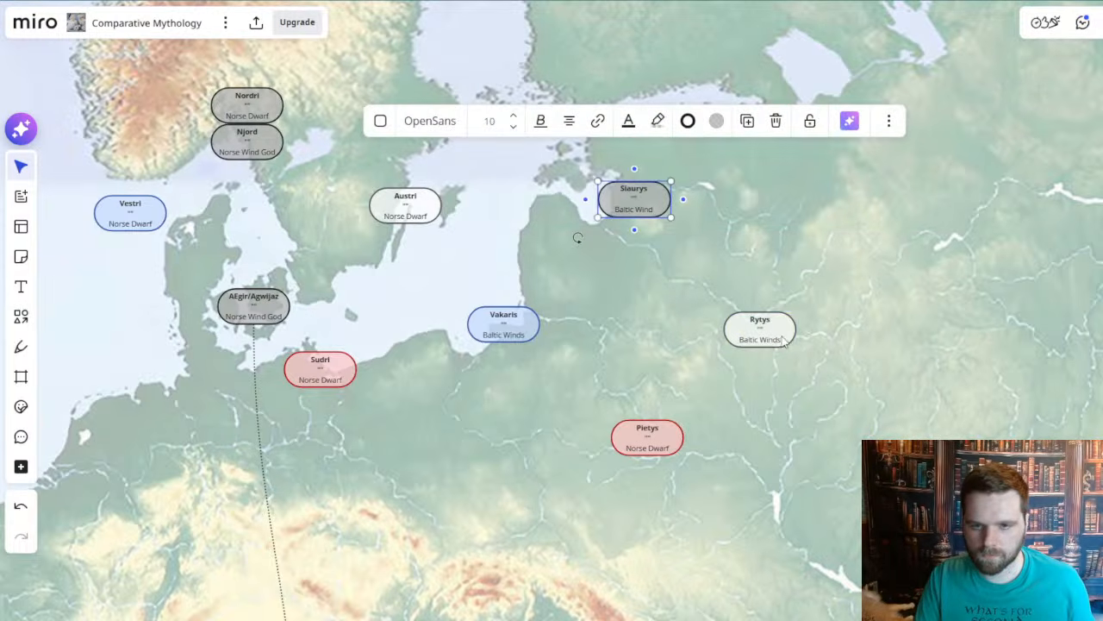
{"action": "left_click", "coordinate": [783, 338]}
{"action": "key", "text": "BackSpace"}
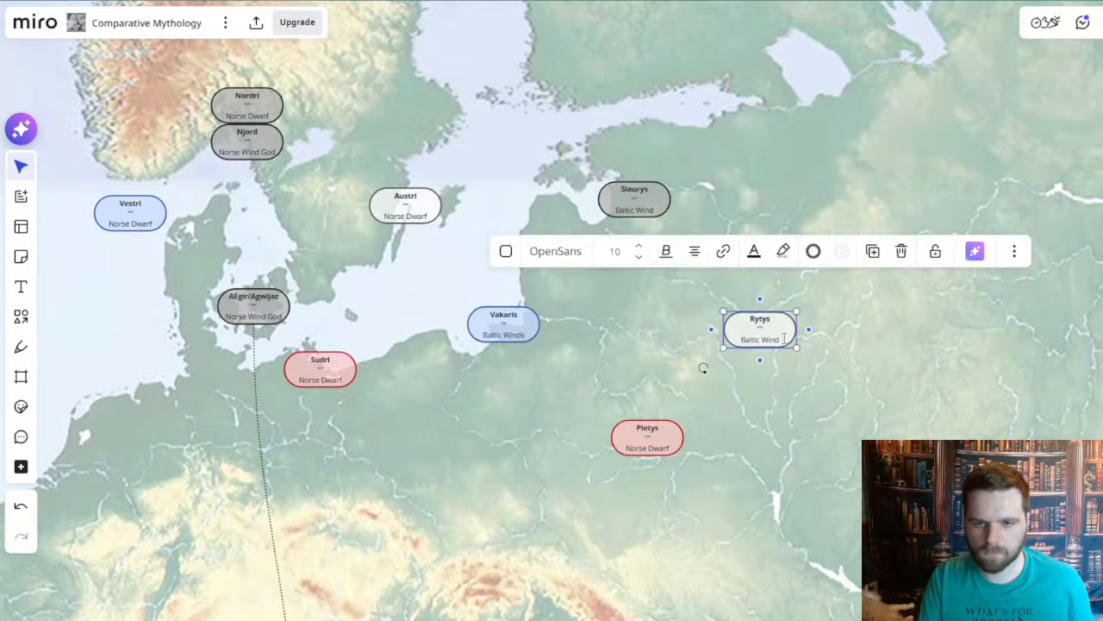
{"action": "left_click", "coordinate": [532, 332]}
{"action": "key", "text": "BackSpace"}
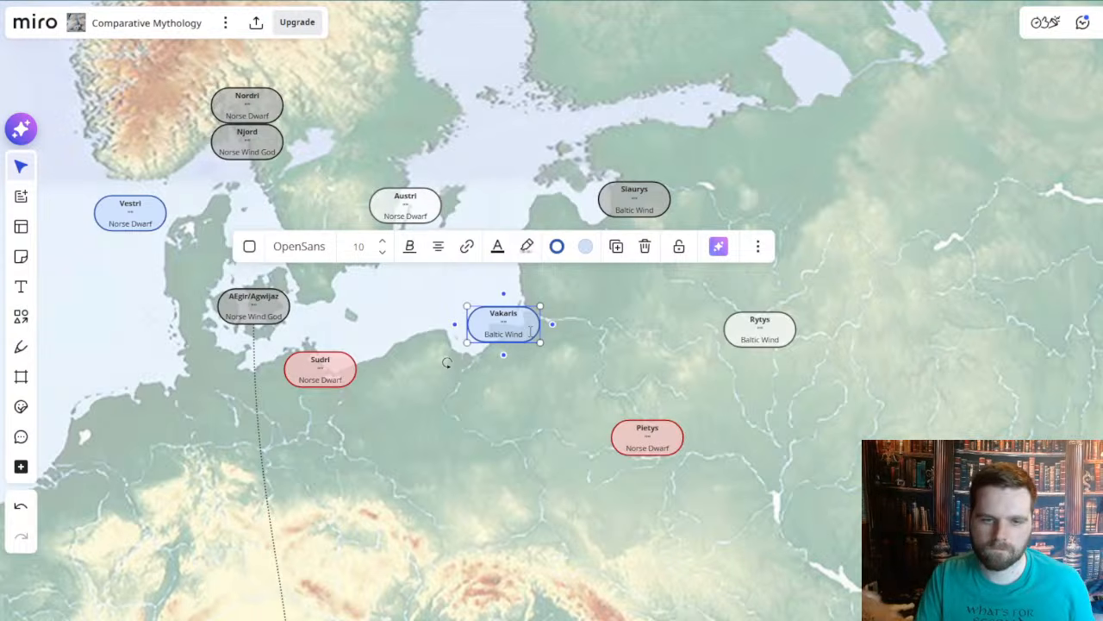
- Replace the description under the red Pietys marker's name with "Baltic Wind"
{"action": "left_click", "coordinate": [666, 446]}
{"action": "left_click_drag", "start_coordinate": [669, 447], "coordinate": [614, 448]}
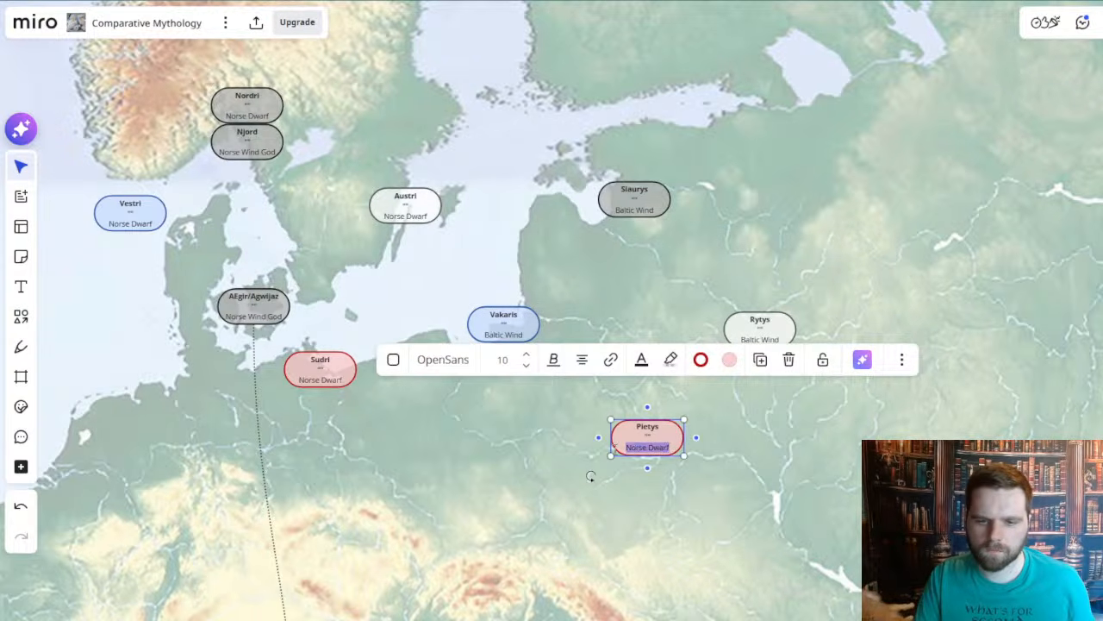
{"action": "key", "text": "BackSpace"}
{"action": "type", "text": "Baltic Winds"}
{"action": "key", "text": "BackSpace"}
{"action": "left_click", "coordinate": [688, 335]}
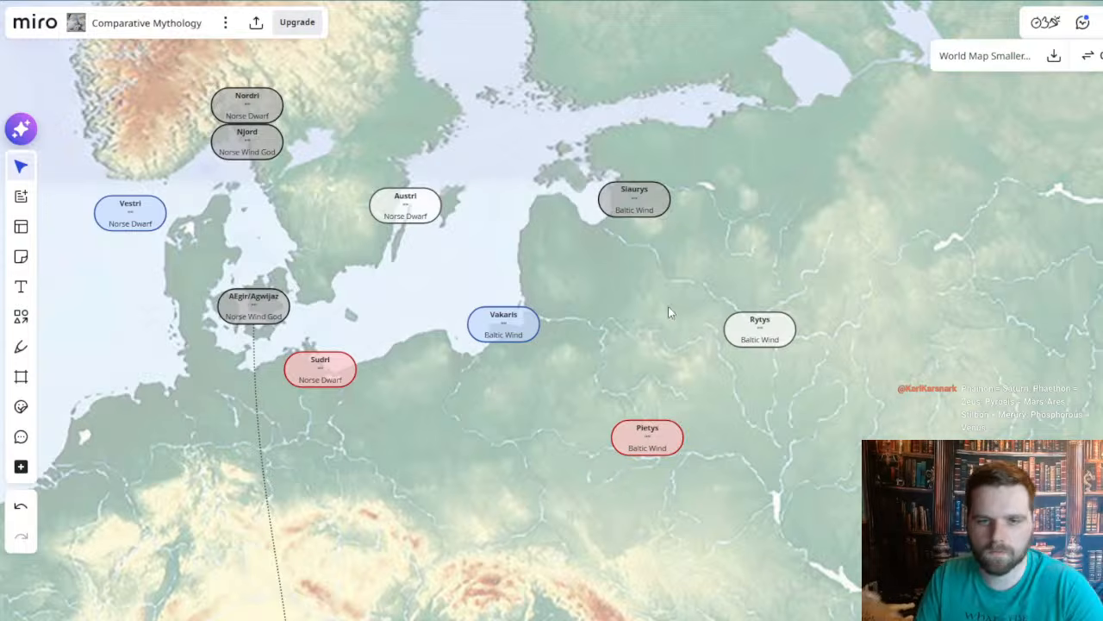
{"action": "scroll", "coordinate": [653, 308], "scroll_direction": "down", "scroll_amount": 2}
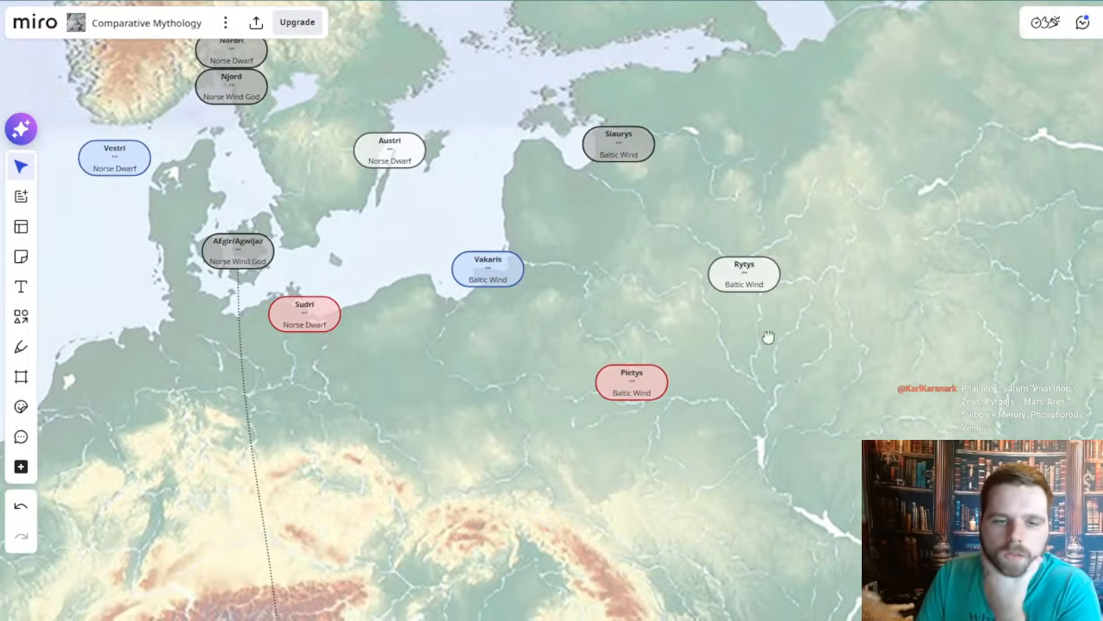
{"action": "left_click_drag", "start_coordinate": [568, 227], "coordinate": [492, 267]}
{"action": "scroll", "coordinate": [492, 267], "scroll_direction": "up", "scroll_amount": 3}
{"action": "left_click_drag", "start_coordinate": [514, 308], "coordinate": [540, 278]}
{"action": "scroll", "coordinate": [528, 282], "scroll_direction": "down", "scroll_amount": 1}
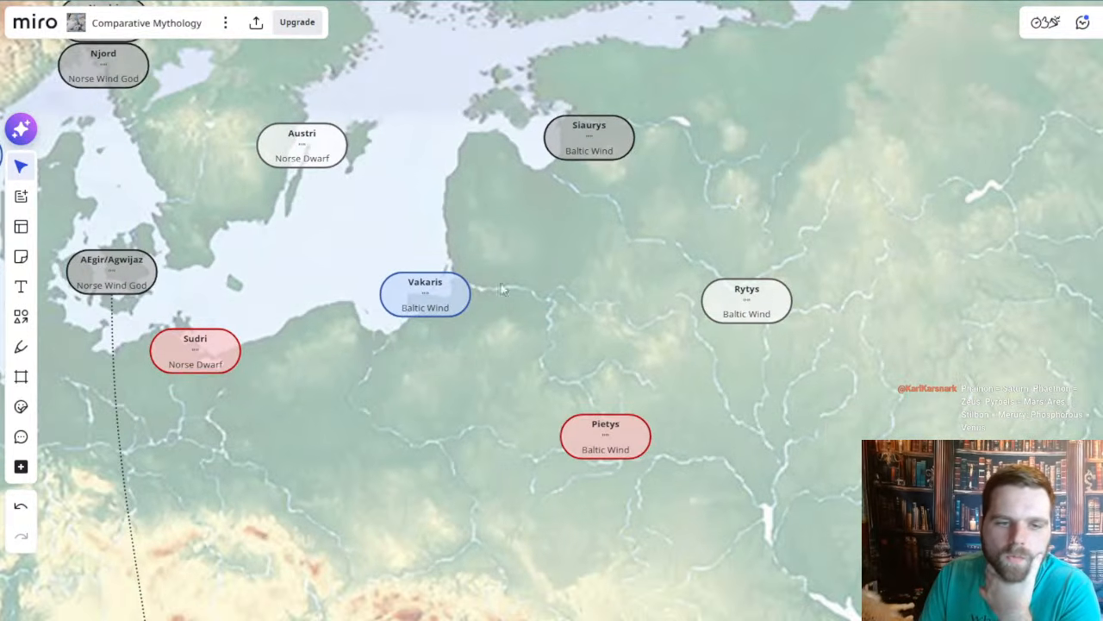
{"action": "left_click_drag", "start_coordinate": [760, 387], "coordinate": [775, 401]}
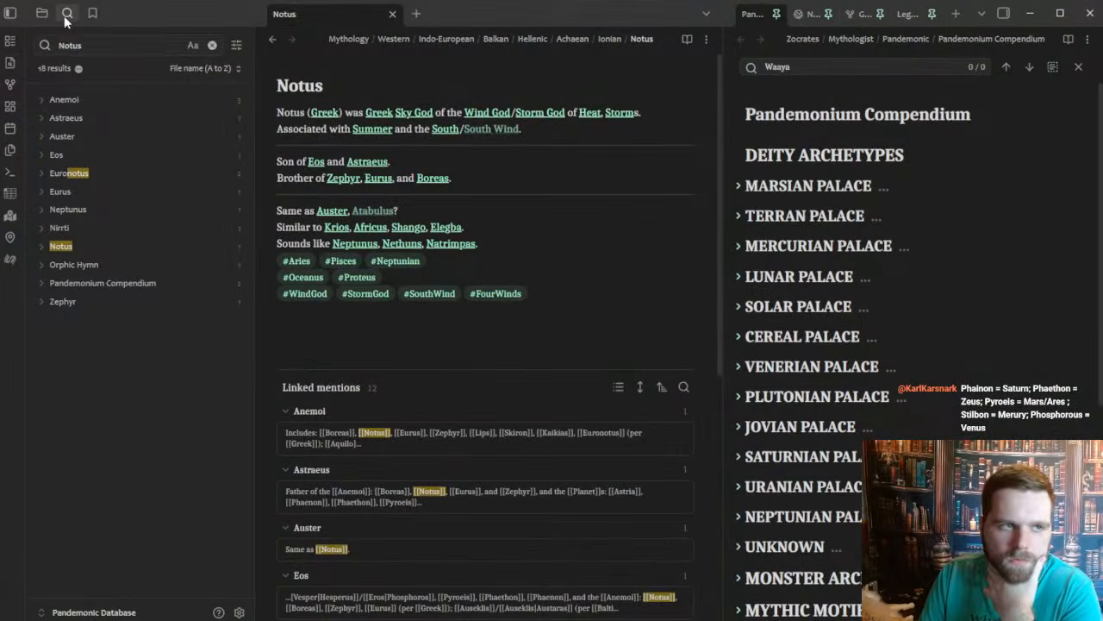
- Switch to the Obsidian mythology database, search the notes for Rytys, and open the Rytys note to read it
{"action": "left_click", "coordinate": [66, 15]}
{"action": "type", "text": "E"}
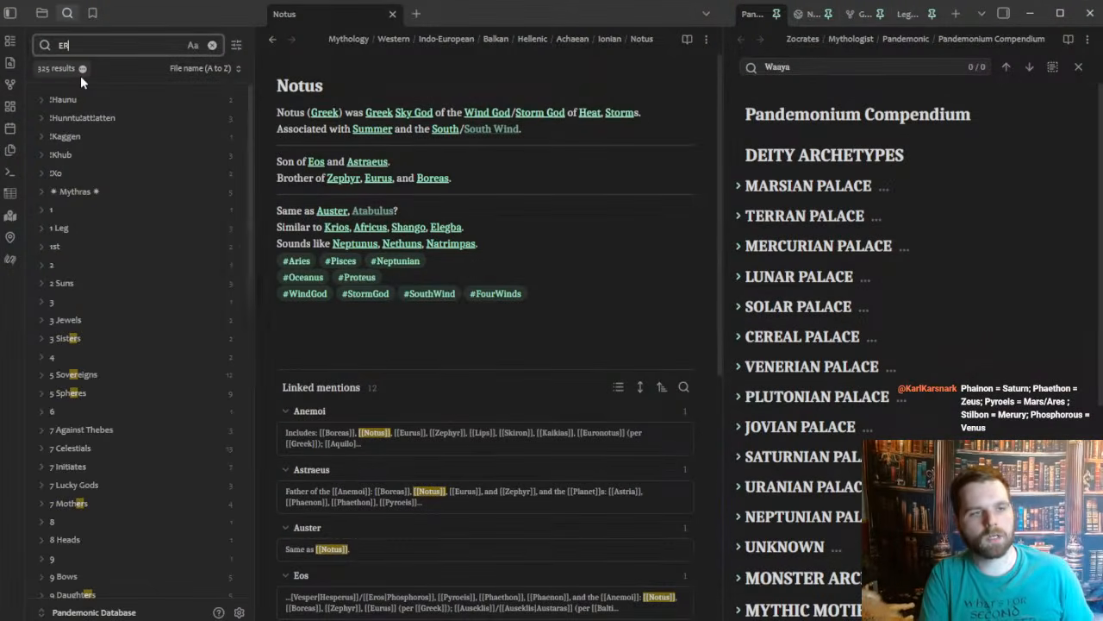
{"action": "key", "text": "BackSpace"}
{"action": "type", "text": "Rytys"}
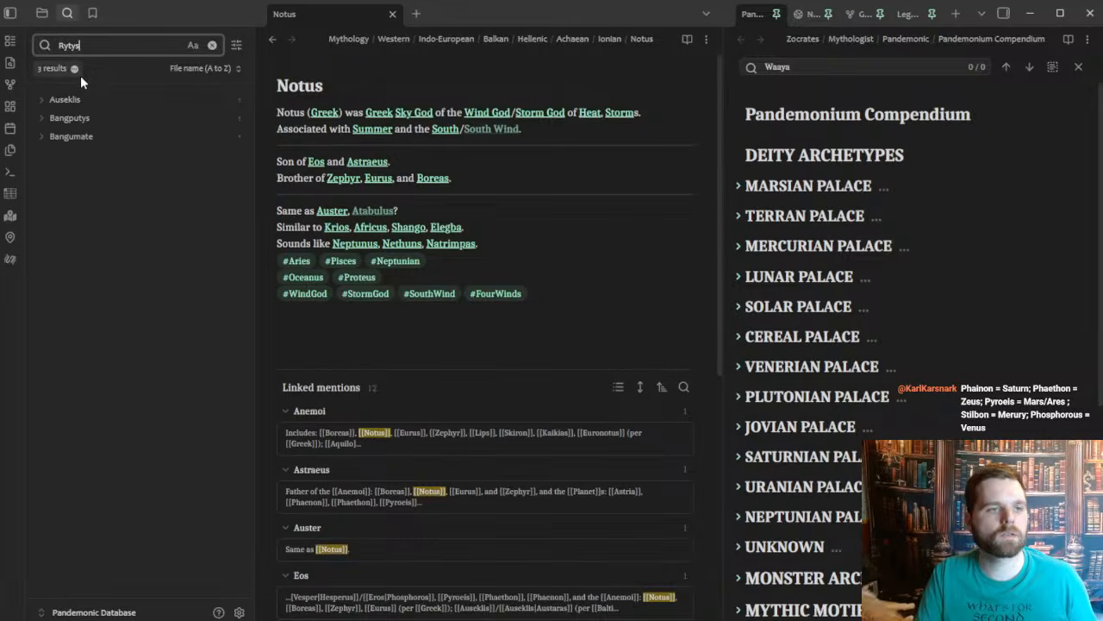
{"action": "left_click", "coordinate": [103, 191]}
{"action": "left_click", "coordinate": [554, 301]}
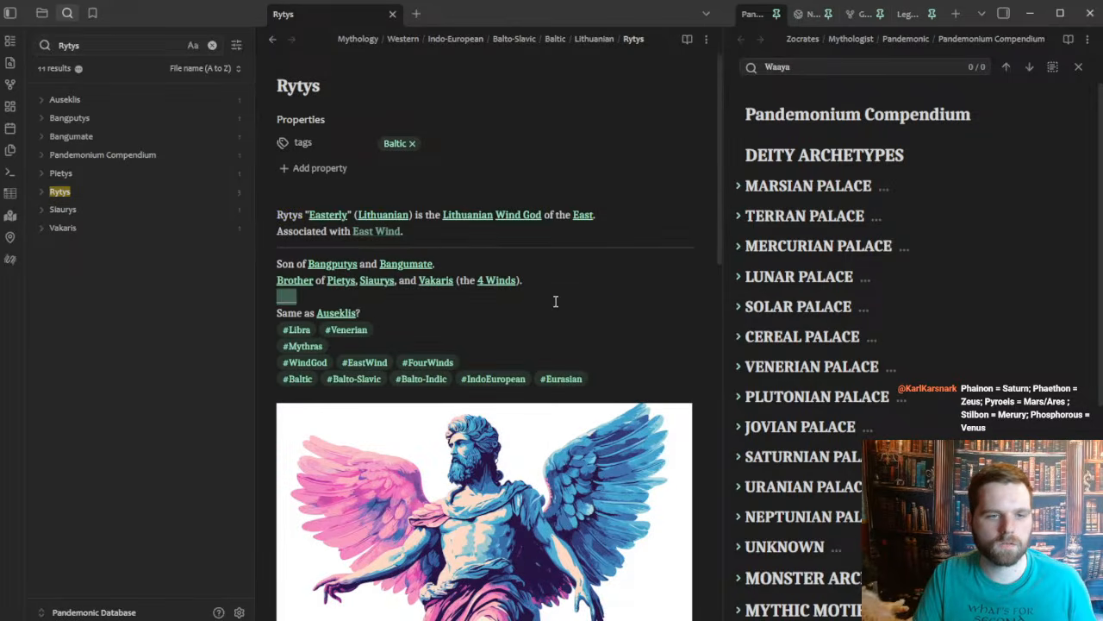
{"action": "left_click", "coordinate": [566, 336]}
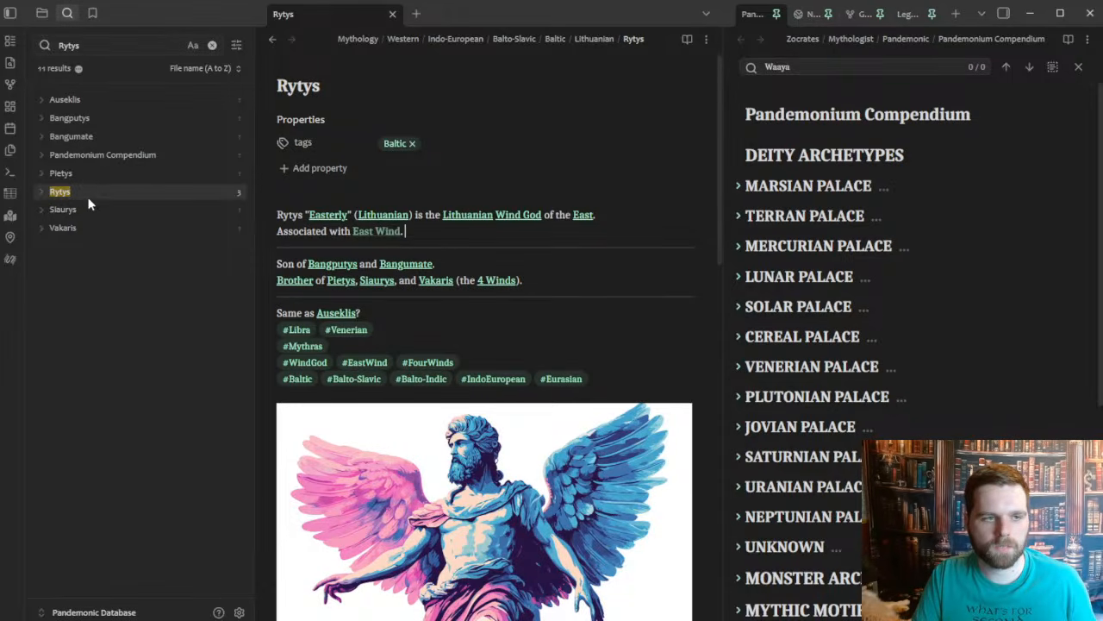
- Open the Vakaris note, read its associations and family relations, and return to the Miro map
{"action": "left_click", "coordinate": [77, 227]}
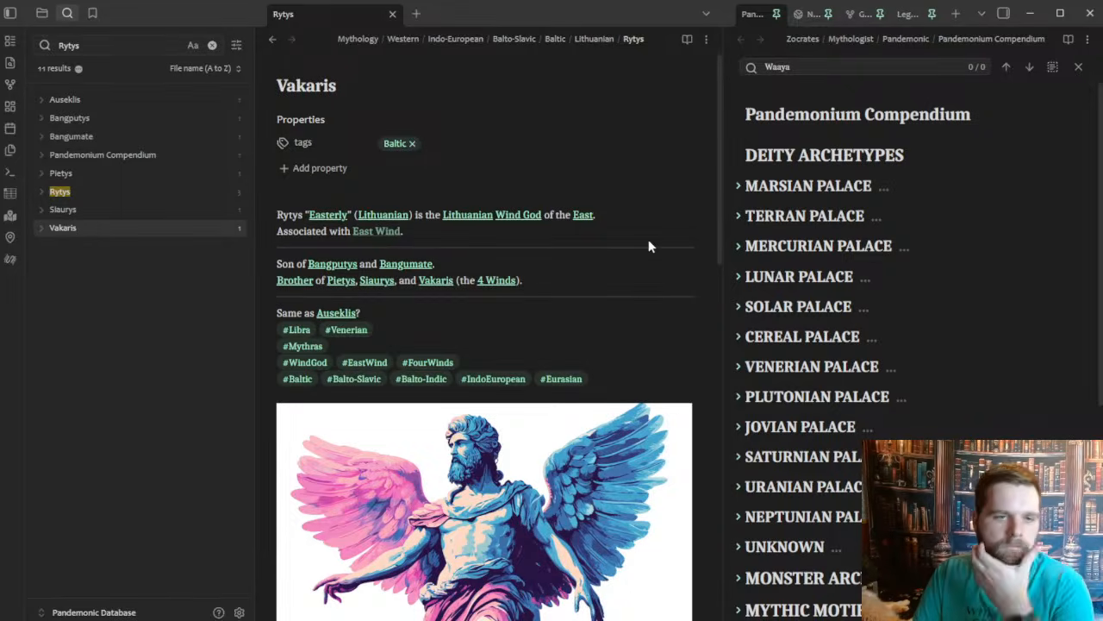
{"action": "left_click", "coordinate": [569, 221]}
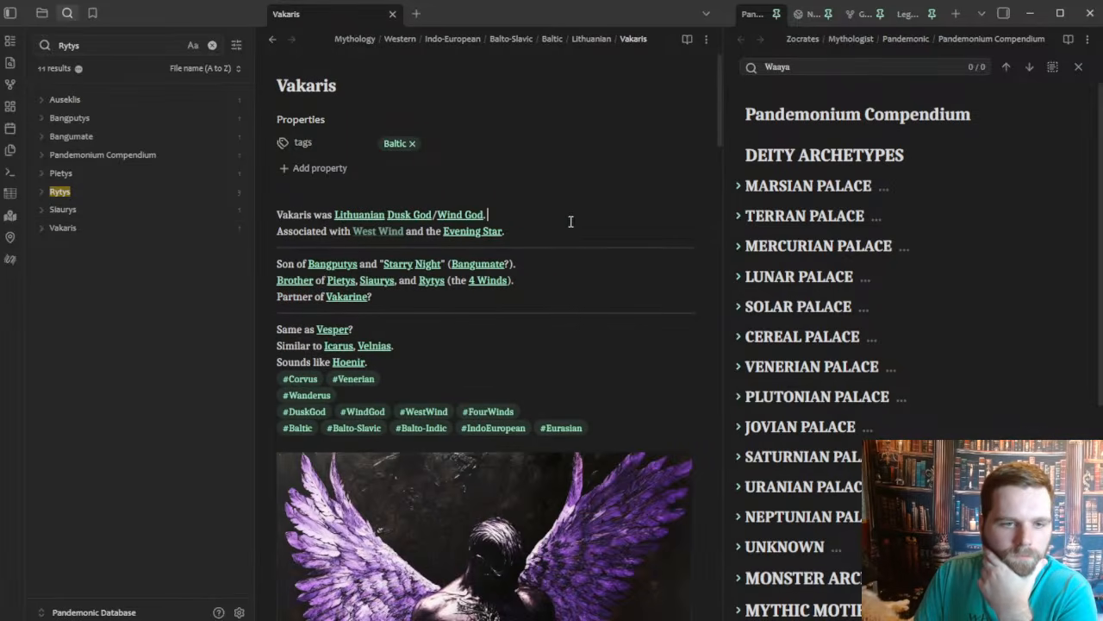
{"action": "left_click", "coordinate": [589, 265]}
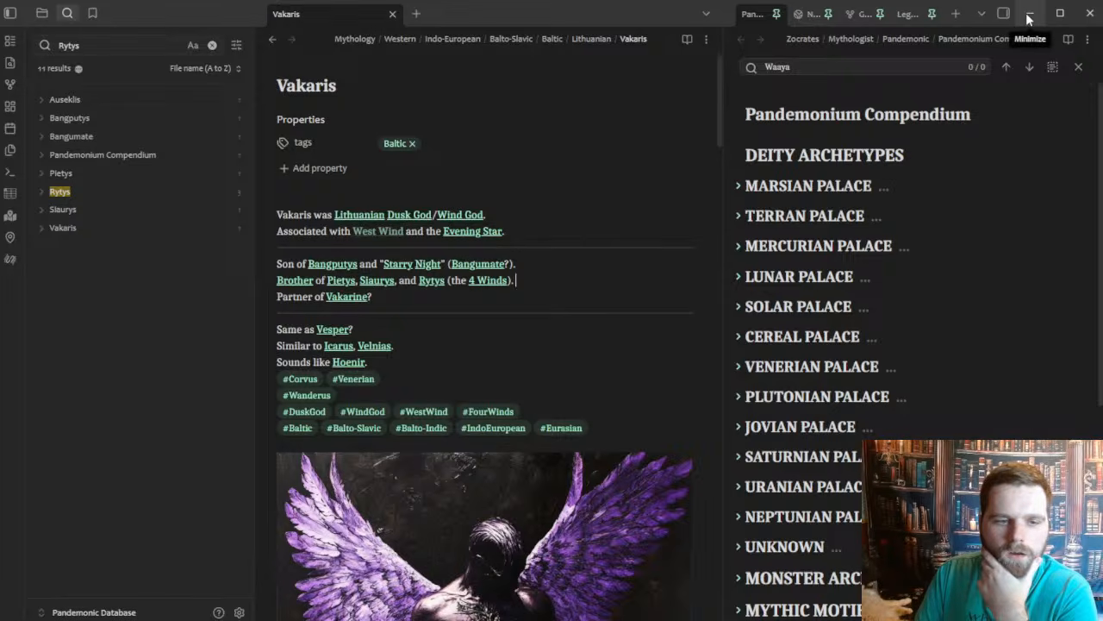
{"action": "mouse_move", "coordinate": [321, 339]}
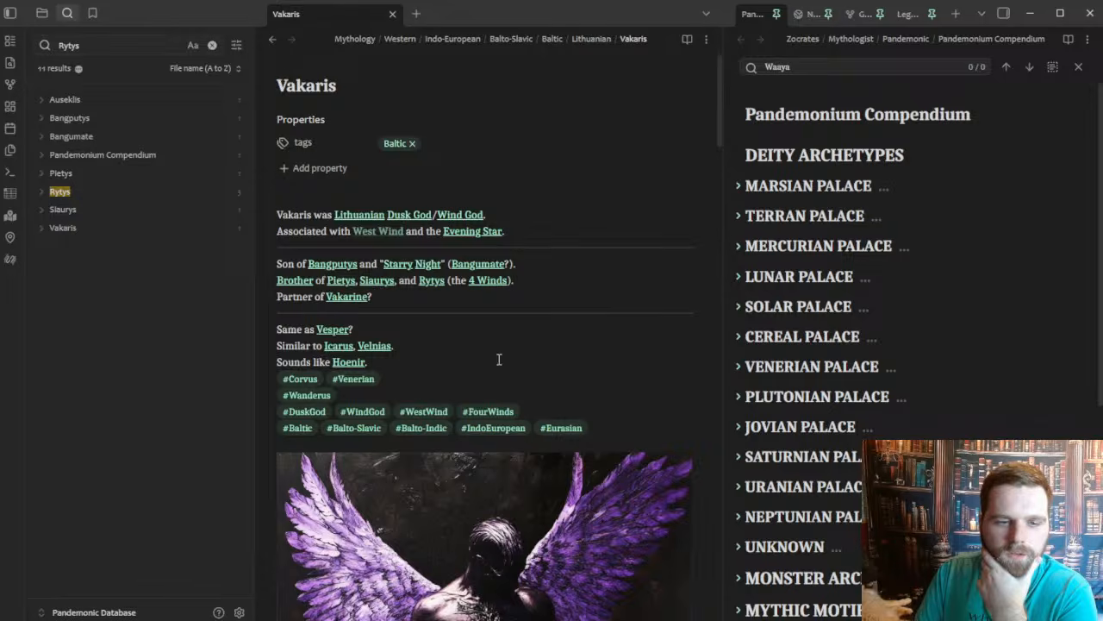
{"action": "left_click", "coordinate": [1030, 12]}
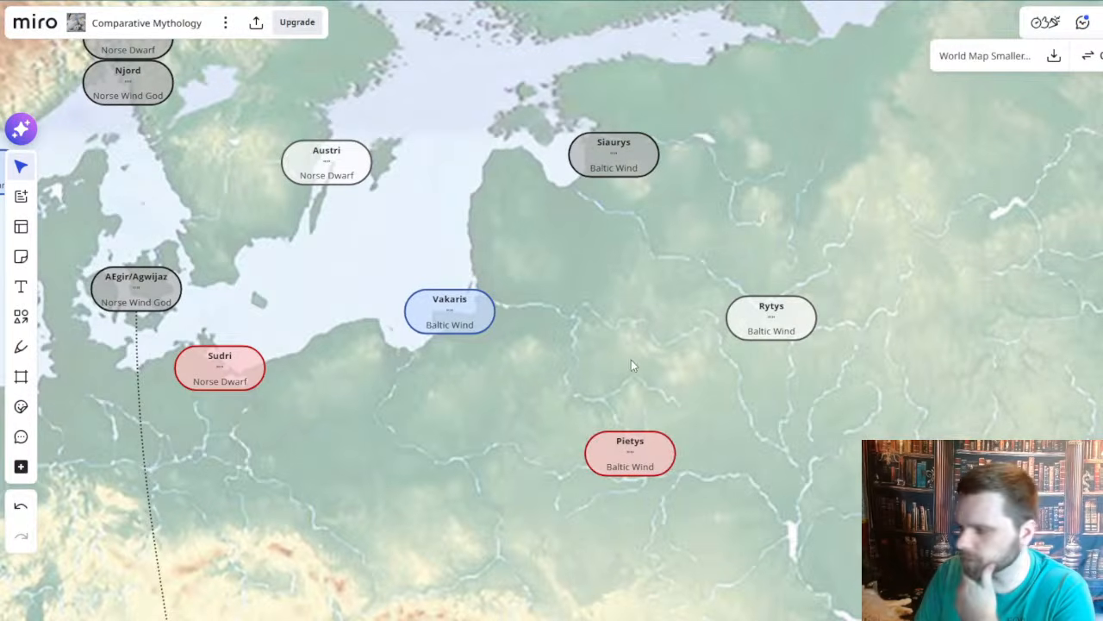
- Compare the placement of the Baltic and Norse markers with the Mediterranean wind markers on the map of Europe
{"action": "scroll", "coordinate": [546, 335], "scroll_direction": "right", "scroll_amount": 2}
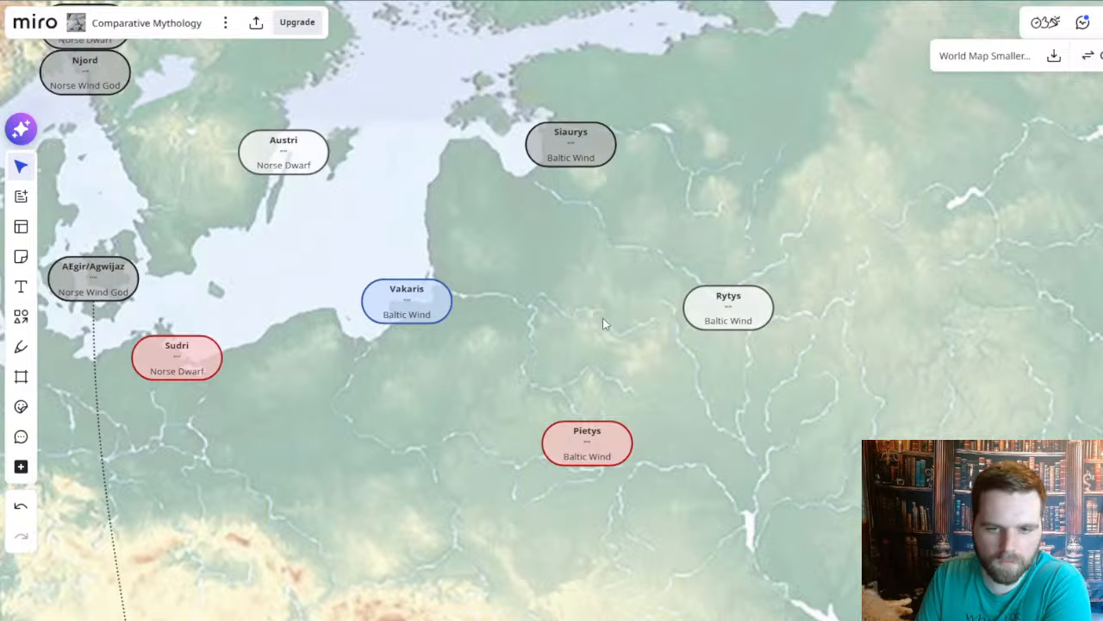
{"action": "scroll", "coordinate": [574, 353], "scroll_direction": "down", "scroll_amount": 4}
{"action": "scroll", "coordinate": [578, 341], "scroll_direction": "down", "scroll_amount": 1}
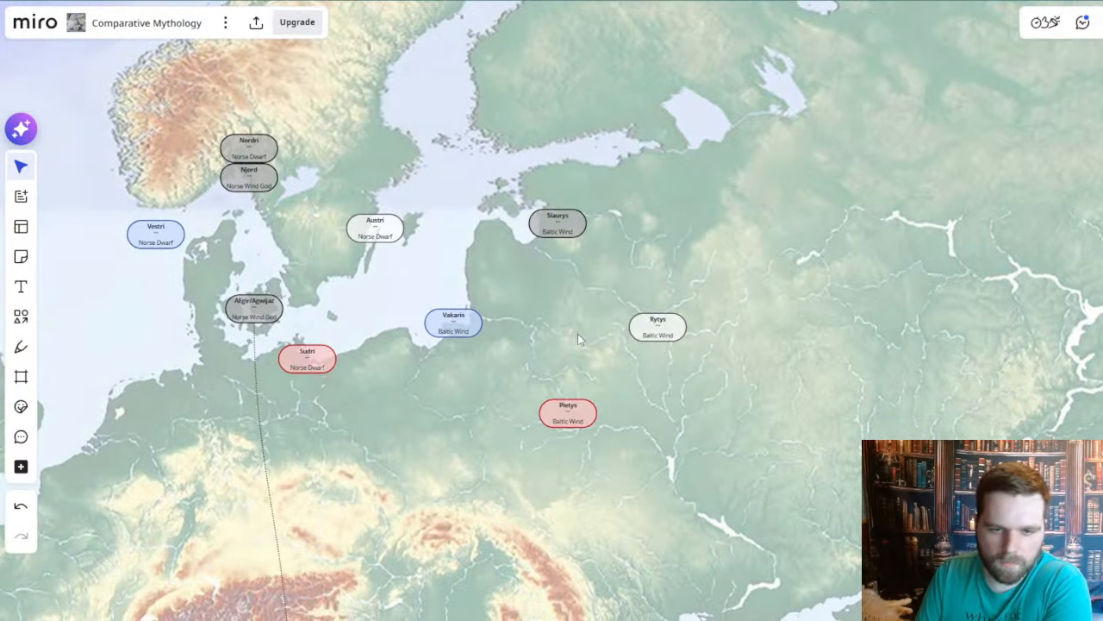
{"action": "scroll", "coordinate": [580, 333], "scroll_direction": "down", "scroll_amount": 3}
{"action": "left_click_drag", "start_coordinate": [802, 249], "coordinate": [592, 249]}
{"action": "scroll", "coordinate": [593, 249], "scroll_direction": "down", "scroll_amount": 3}
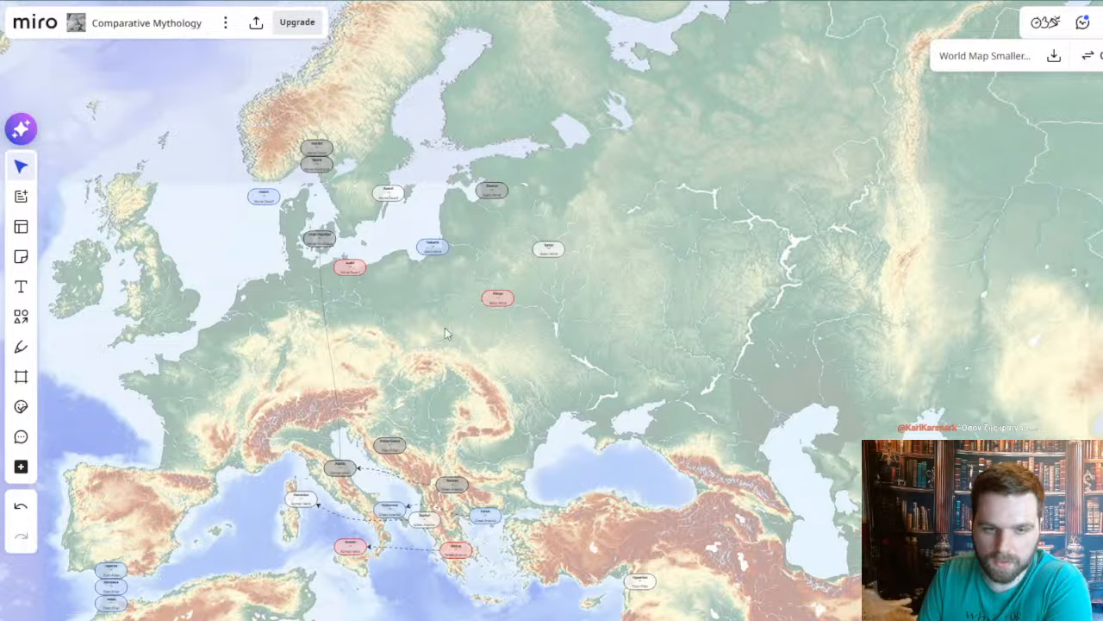
{"action": "scroll", "coordinate": [692, 326], "scroll_direction": "up", "scroll_amount": 1}
{"action": "scroll", "coordinate": [544, 269], "scroll_direction": "up", "scroll_amount": 3}
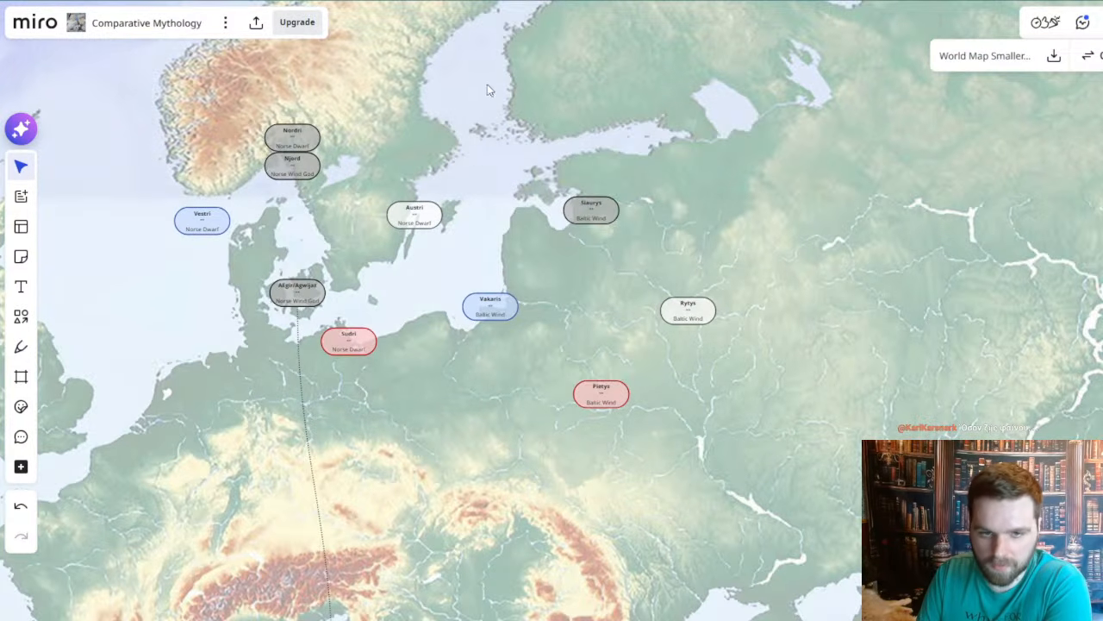
- Examine the map east of the Baltic Wind markers across Russia to the Urals
{"action": "left_click_drag", "start_coordinate": [840, 293], "coordinate": [699, 320]}
{"action": "left_click_drag", "start_coordinate": [572, 201], "coordinate": [620, 301]}
{"action": "left_click_drag", "start_coordinate": [739, 308], "coordinate": [606, 155]}
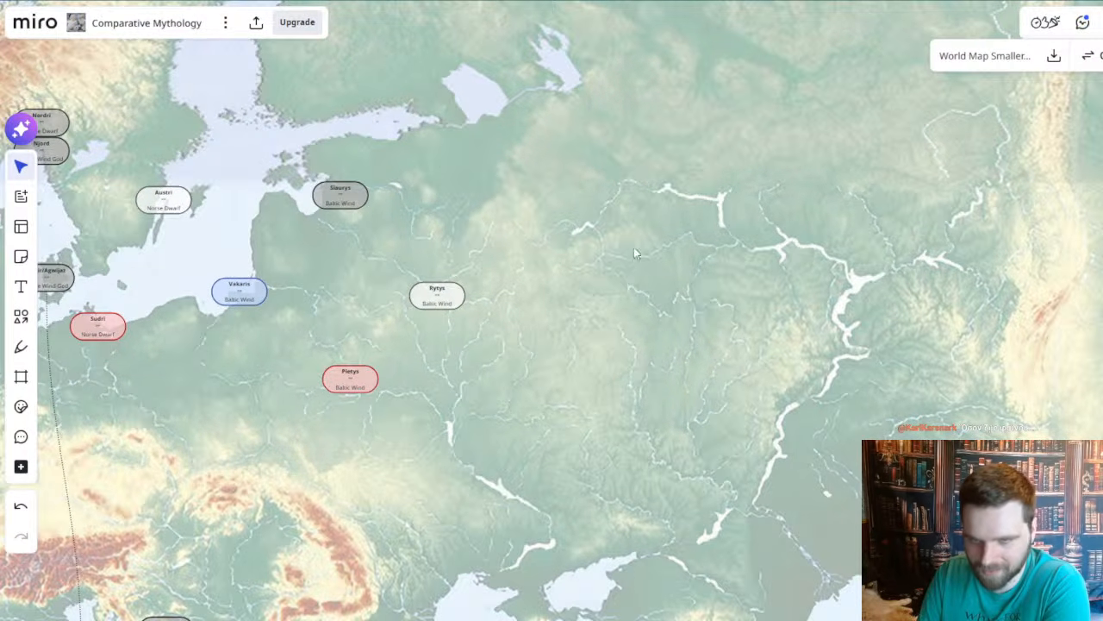
{"action": "left_click_drag", "start_coordinate": [747, 312], "coordinate": [997, 159]}
{"action": "left_click_drag", "start_coordinate": [998, 270], "coordinate": [751, 165]}
{"action": "left_click_drag", "start_coordinate": [1017, 156], "coordinate": [778, 163]}
{"action": "left_click_drag", "start_coordinate": [595, 181], "coordinate": [816, 189]}
{"action": "scroll", "coordinate": [816, 188], "scroll_direction": "down", "scroll_amount": 5}
{"action": "left_click_drag", "start_coordinate": [355, 312], "coordinate": [863, 253]}
{"action": "scroll", "coordinate": [452, 245], "scroll_direction": "up", "scroll_amount": 8}
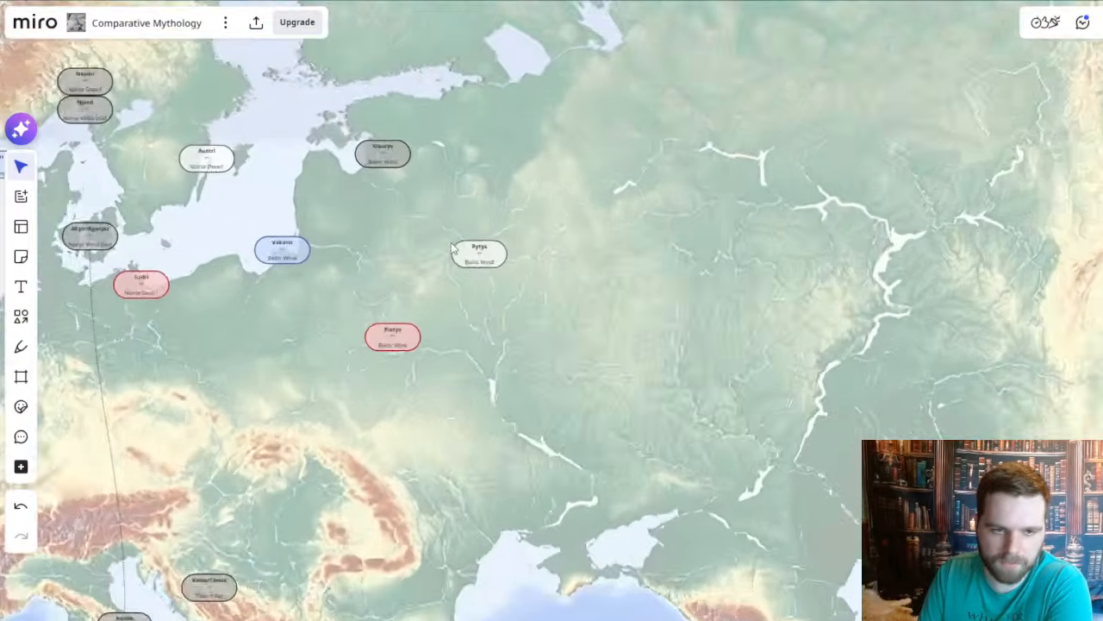
{"action": "left_click_drag", "start_coordinate": [458, 245], "coordinate": [607, 302]}
{"action": "scroll", "coordinate": [621, 246], "scroll_direction": "down", "scroll_amount": 3}
{"action": "scroll", "coordinate": [584, 295], "scroll_direction": "up", "scroll_amount": 3}
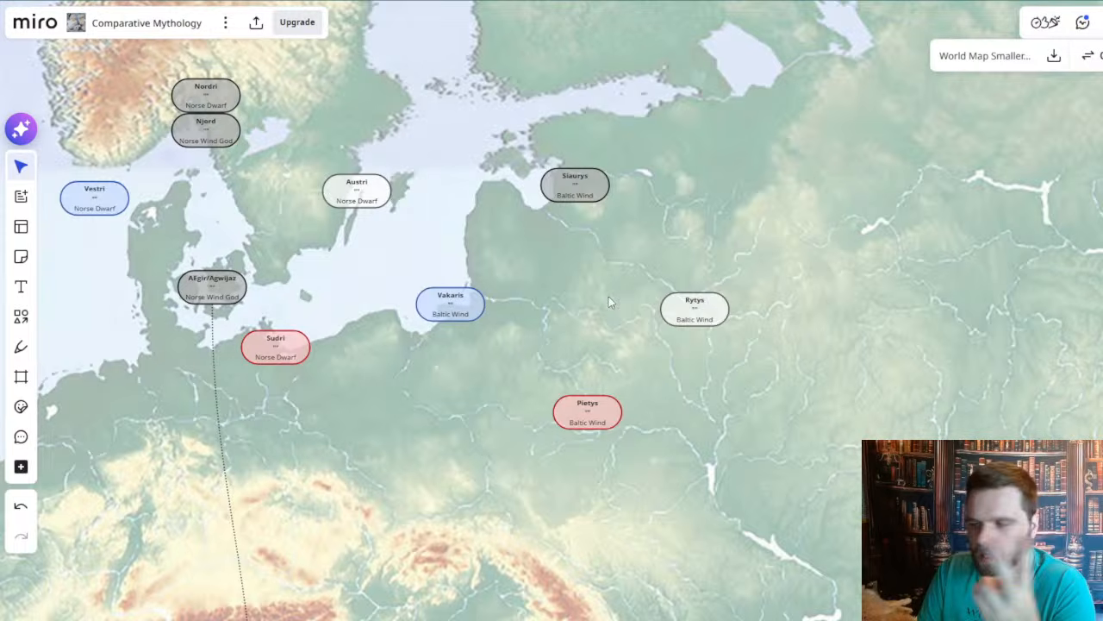
- Examine the region around the Rytys and Pietys markers and south towards the Carpathians and the Black Sea
{"action": "left_click_drag", "start_coordinate": [727, 454], "coordinate": [669, 380]}
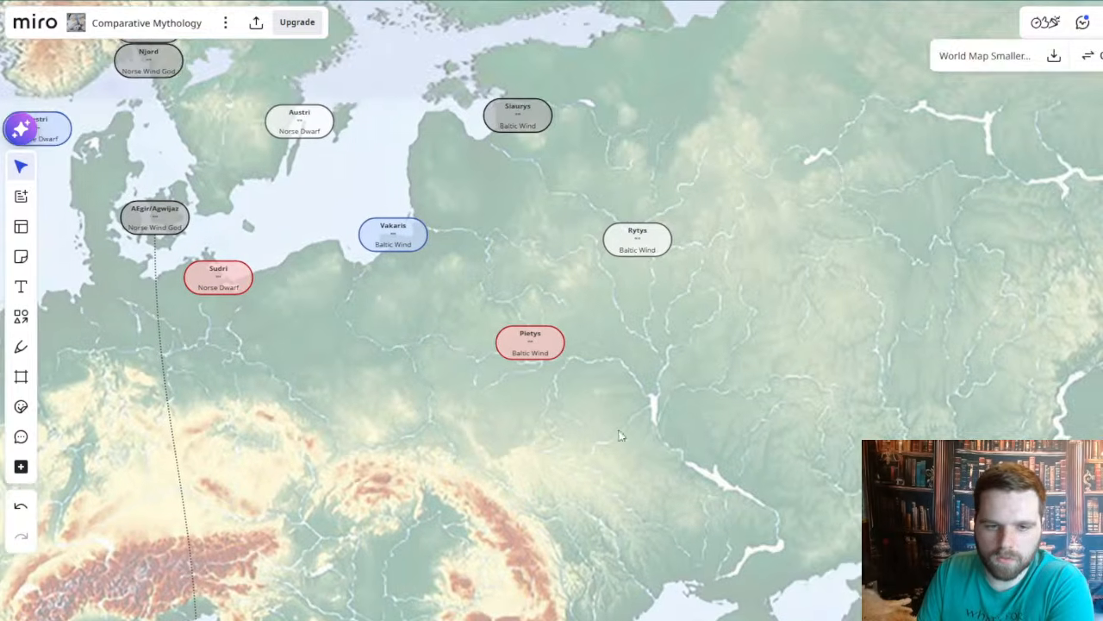
{"action": "left_click_drag", "start_coordinate": [623, 429], "coordinate": [663, 340]}
{"action": "left_click_drag", "start_coordinate": [494, 231], "coordinate": [928, 426]}
{"action": "left_click", "coordinate": [767, 245]}
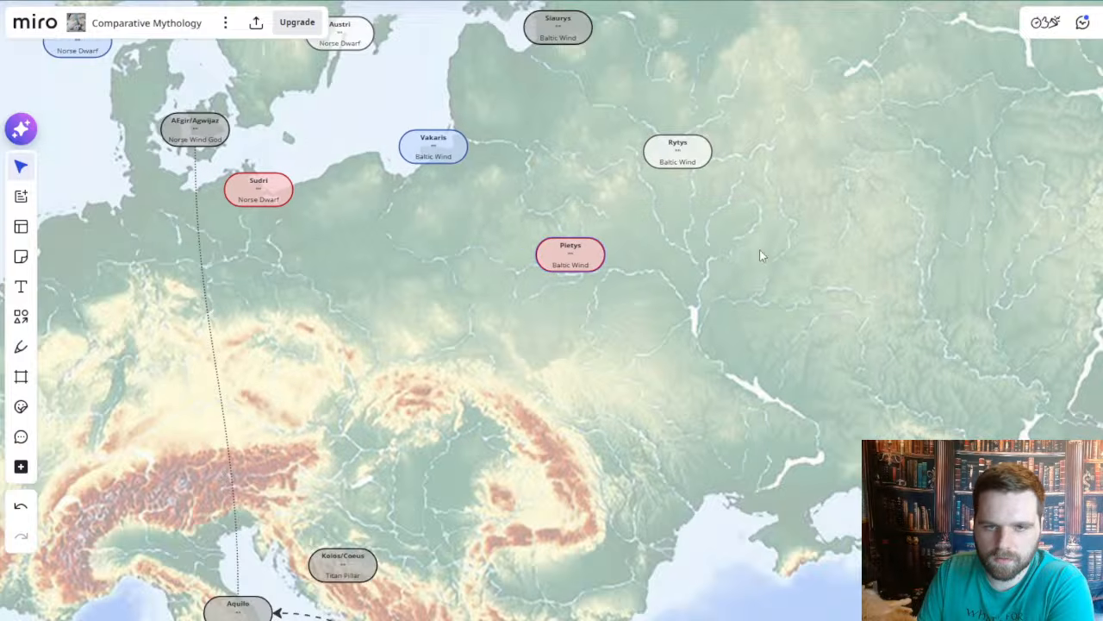
{"action": "left_click_drag", "start_coordinate": [767, 245], "coordinate": [680, 382]}
{"action": "left_click_drag", "start_coordinate": [750, 238], "coordinate": [537, 328]}
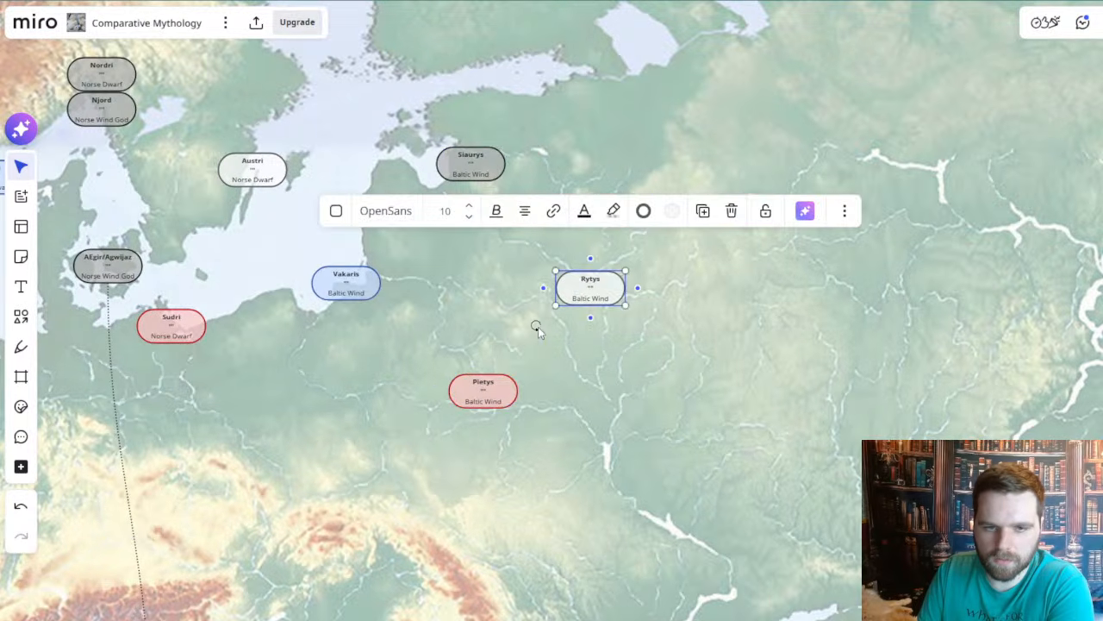
{"action": "scroll", "coordinate": [543, 321], "scroll_direction": "down", "scroll_amount": 2}
{"action": "left_click", "coordinate": [621, 394]}
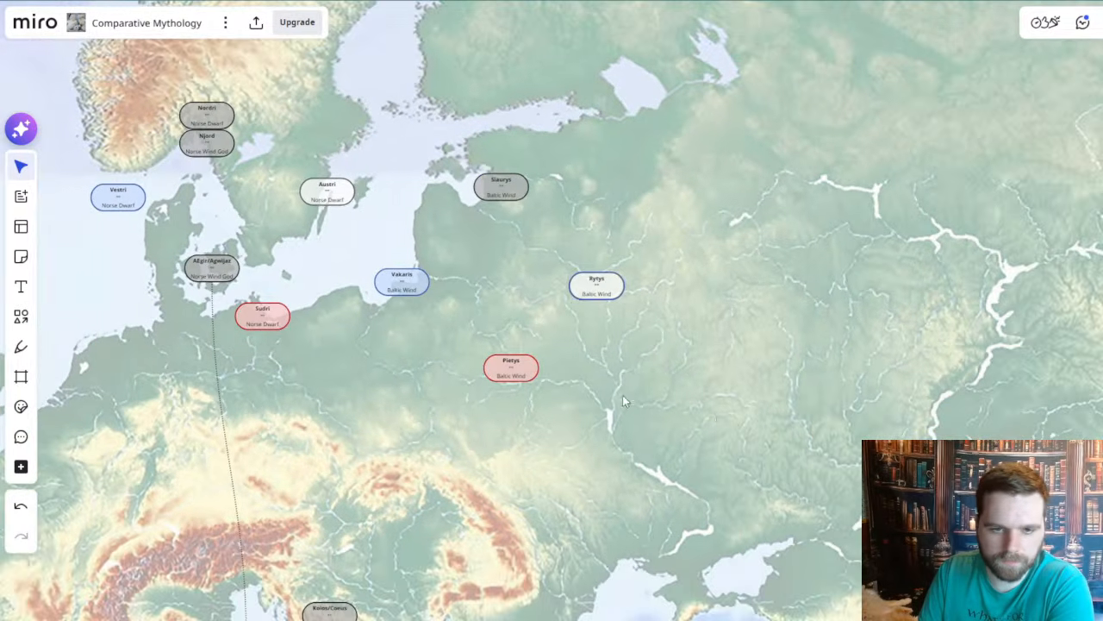
{"action": "left_click_drag", "start_coordinate": [621, 394], "coordinate": [767, 422]}
{"action": "scroll", "coordinate": [677, 282], "scroll_direction": "up", "scroll_amount": 2}
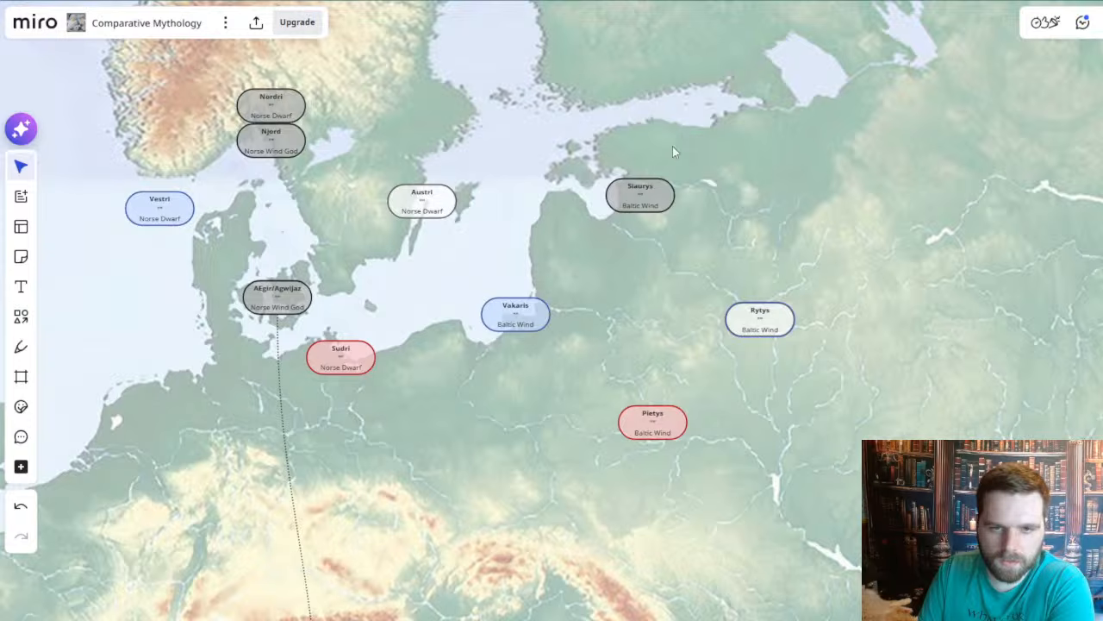
- Compare the positions of the Baltic Wind markers with the Norse markers across Scandinavia and the Baltic Sea
{"action": "left_click_drag", "start_coordinate": [676, 136], "coordinate": [658, 253]}
{"action": "scroll", "coordinate": [689, 185], "scroll_direction": "down", "scroll_amount": 2}
{"action": "left_click_drag", "start_coordinate": [646, 94], "coordinate": [623, 213]}
{"action": "left_click_drag", "start_coordinate": [678, 337], "coordinate": [573, 443]}
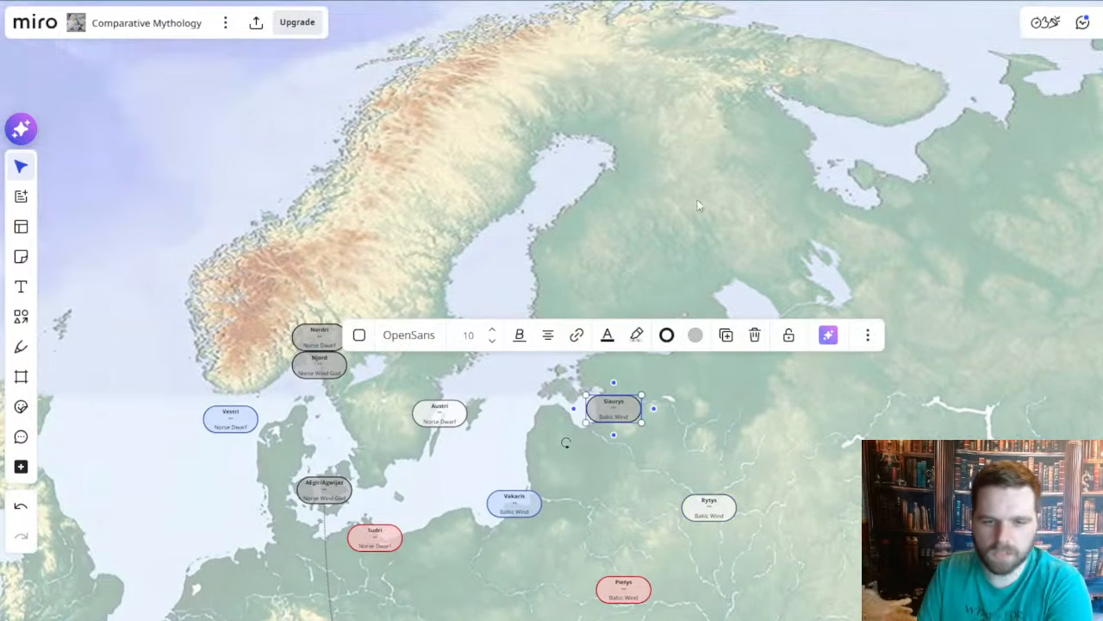
{"action": "scroll", "coordinate": [531, 152], "scroll_direction": "down", "scroll_amount": 3}
{"action": "scroll", "coordinate": [492, 176], "scroll_direction": "up", "scroll_amount": 2}
{"action": "left_click", "coordinate": [539, 174]}
{"action": "left_click_drag", "start_coordinate": [680, 342], "coordinate": [828, 180]}
{"action": "left_click_drag", "start_coordinate": [654, 243], "coordinate": [547, 325]}
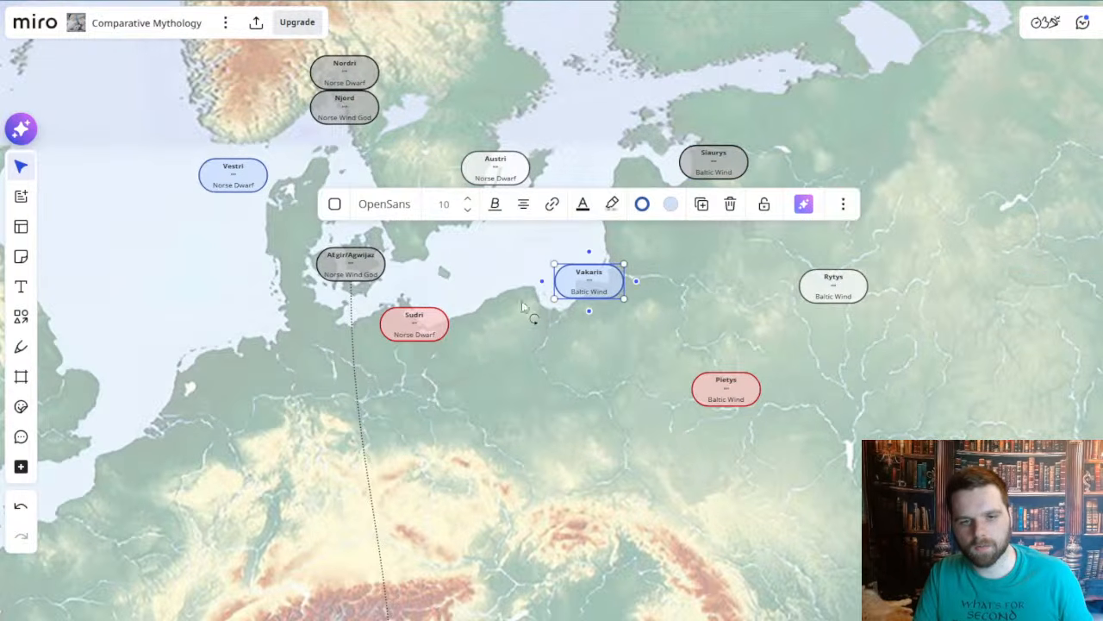
{"action": "left_click_drag", "start_coordinate": [695, 322], "coordinate": [563, 414]}
{"action": "left_click", "coordinate": [496, 411]}
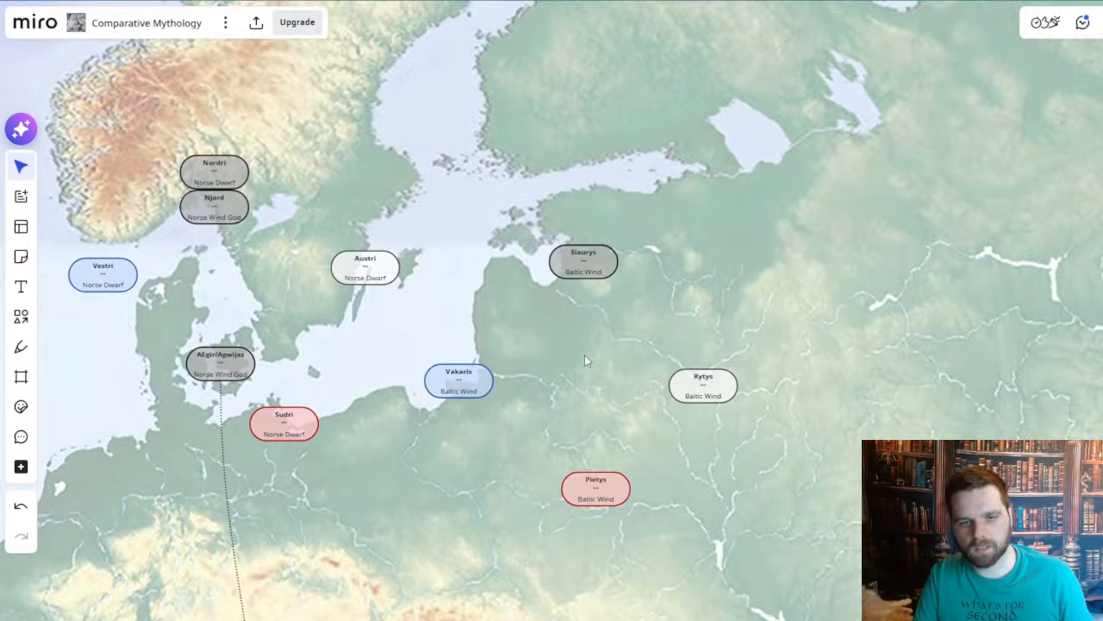
{"action": "left_click_drag", "start_coordinate": [584, 354], "coordinate": [584, 383]}
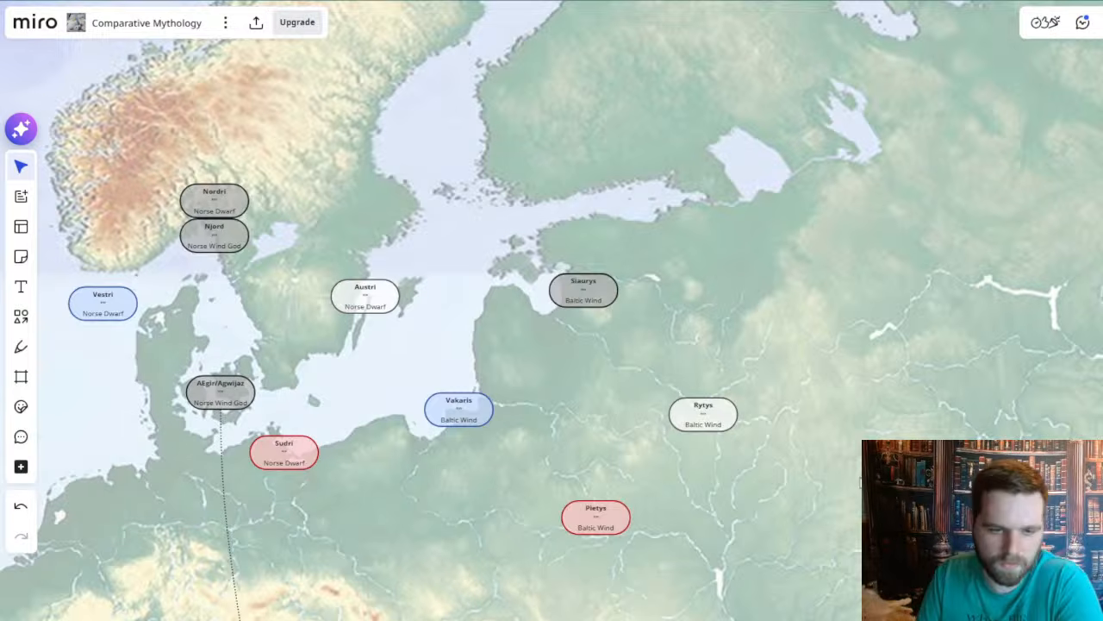
- Examine the map from the Baltic Wind markers south to the Black Sea and the Greek and Roman wind markers
{"action": "scroll", "coordinate": [863, 400], "scroll_direction": "down", "scroll_amount": 3}
{"action": "scroll", "coordinate": [864, 405], "scroll_direction": "down", "scroll_amount": 3}
{"action": "left_click_drag", "start_coordinate": [818, 483], "coordinate": [784, 353]}
{"action": "left_click_drag", "start_coordinate": [777, 390], "coordinate": [711, 267]}
{"action": "left_click_drag", "start_coordinate": [784, 128], "coordinate": [789, 244]}
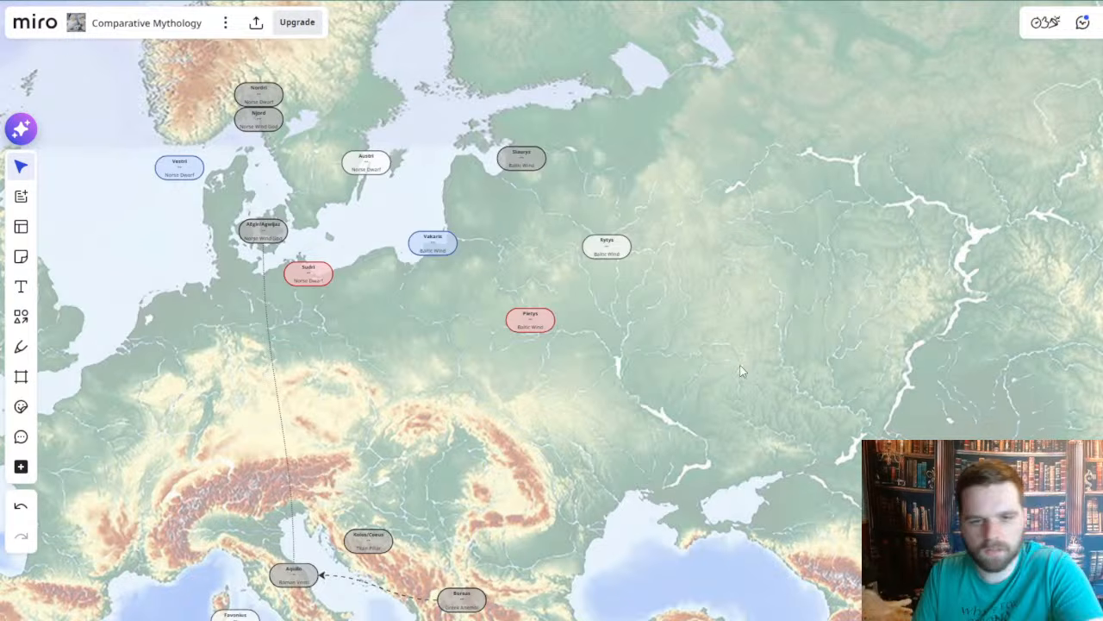
{"action": "left_click_drag", "start_coordinate": [711, 438], "coordinate": [691, 248]}
{"action": "scroll", "coordinate": [747, 291], "scroll_direction": "down", "scroll_amount": 1}
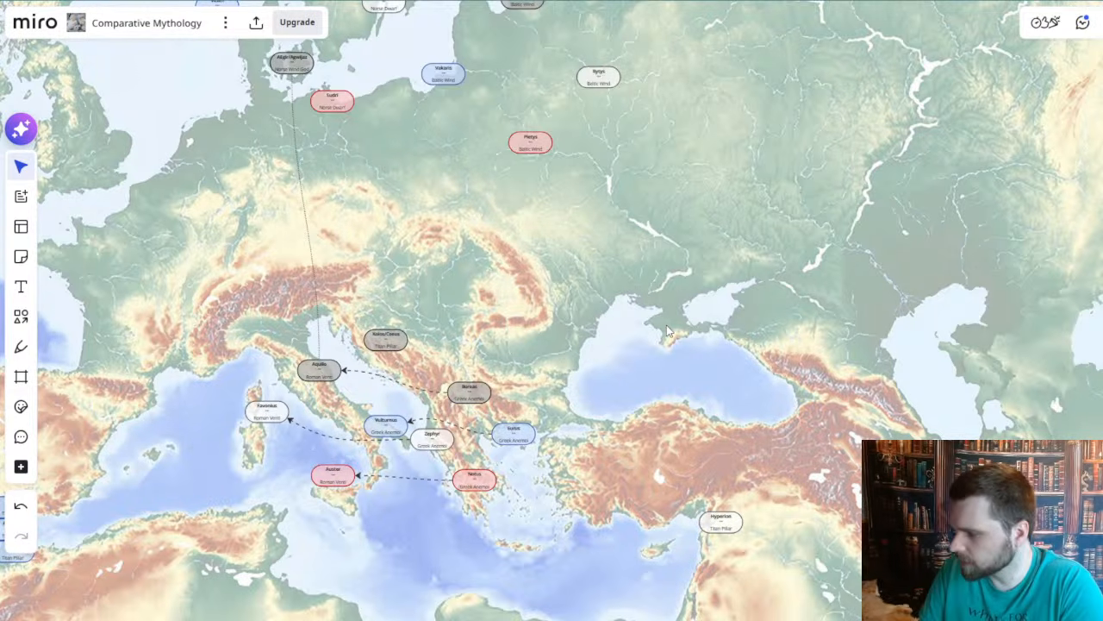
- Return from the map to the pantheon table above it and examine the directional deities listed there
{"action": "left_click_drag", "start_coordinate": [431, 323], "coordinate": [537, 157]}
{"action": "scroll", "coordinate": [576, 180], "scroll_direction": "down", "scroll_amount": 3}
{"action": "scroll", "coordinate": [575, 179], "scroll_direction": "down", "scroll_amount": 3}
{"action": "left_click_drag", "start_coordinate": [448, 101], "coordinate": [450, 403]}
{"action": "scroll", "coordinate": [450, 388], "scroll_direction": "down", "scroll_amount": 5}
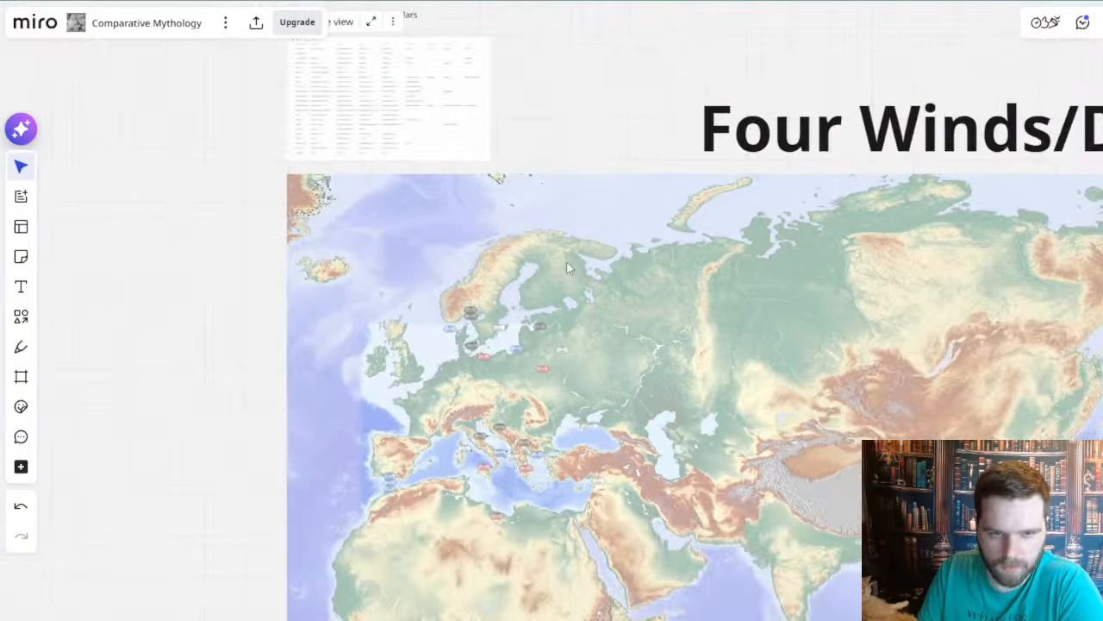
{"action": "scroll", "coordinate": [610, 301], "scroll_direction": "up", "scroll_amount": 3}
{"action": "scroll", "coordinate": [394, 197], "scroll_direction": "up", "scroll_amount": 5}
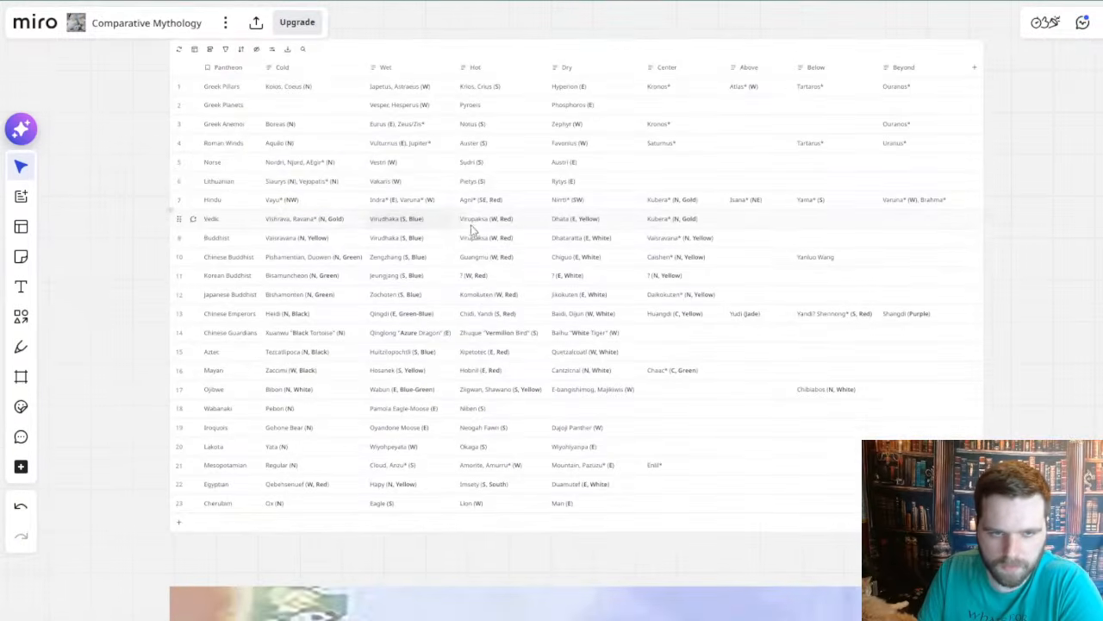
{"action": "scroll", "coordinate": [468, 229], "scroll_direction": "up", "scroll_amount": 3}
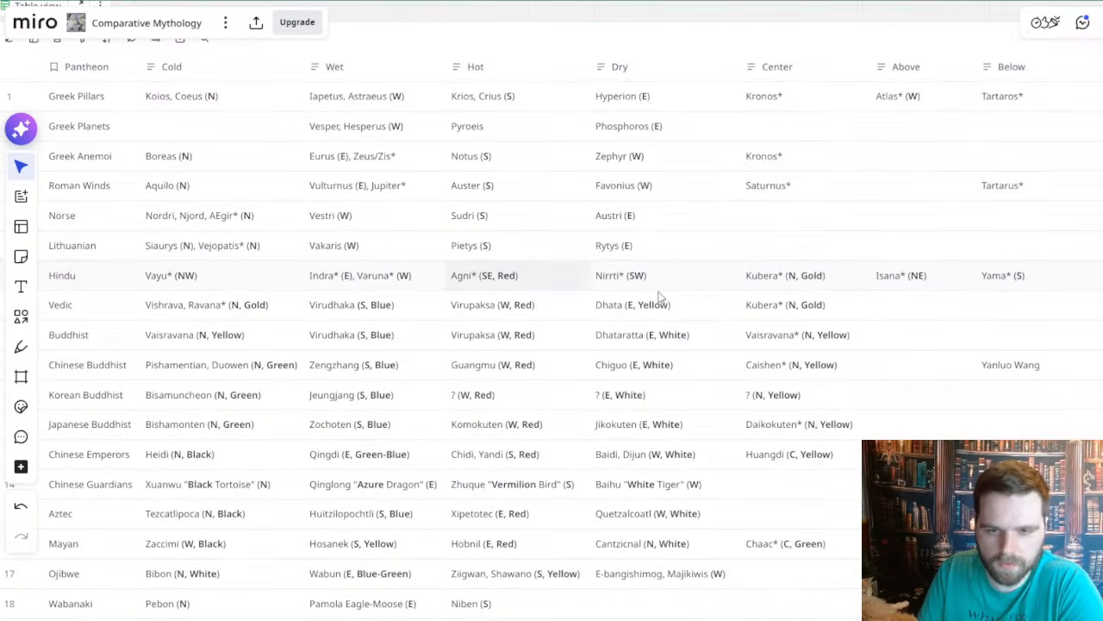
- Check the Greek Planets row across the direction columns against the neighbouring pantheon rows
{"action": "left_click_drag", "start_coordinate": [373, 187], "coordinate": [485, 295]}
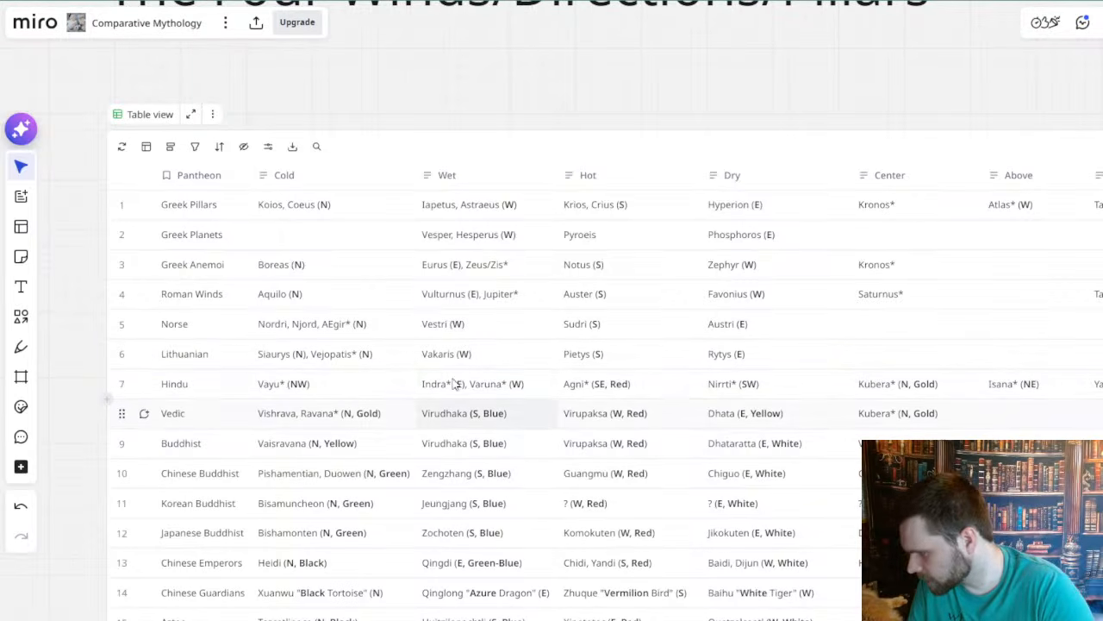
{"action": "left_click_drag", "start_coordinate": [429, 372], "coordinate": [493, 355]}
{"action": "left_click_drag", "start_coordinate": [441, 411], "coordinate": [453, 373]}
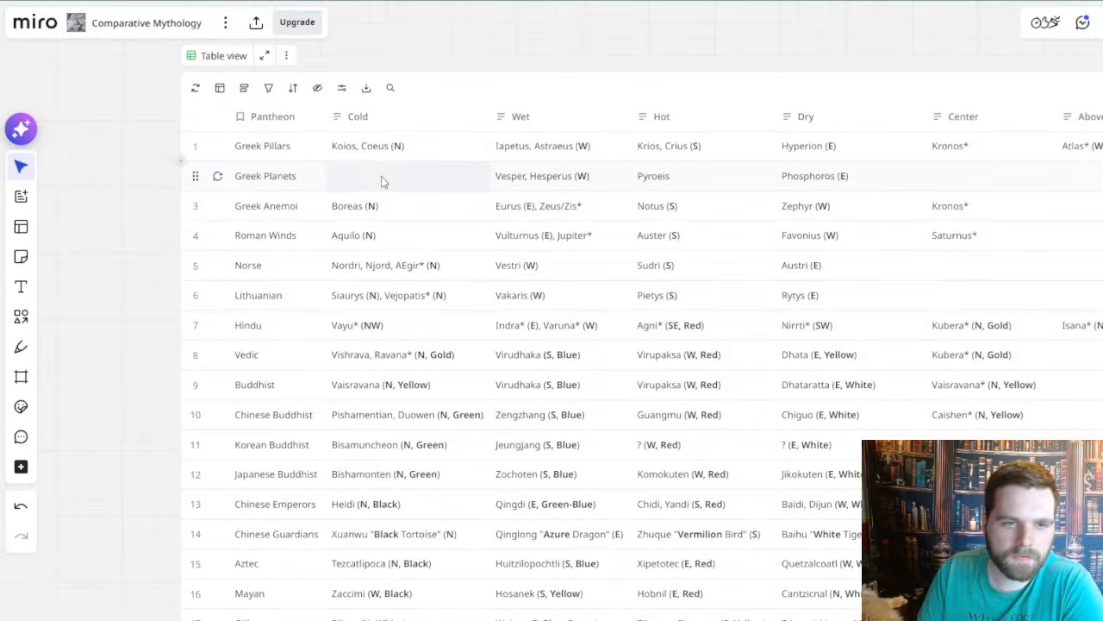
{"action": "left_click_drag", "start_coordinate": [383, 177], "coordinate": [281, 215]}
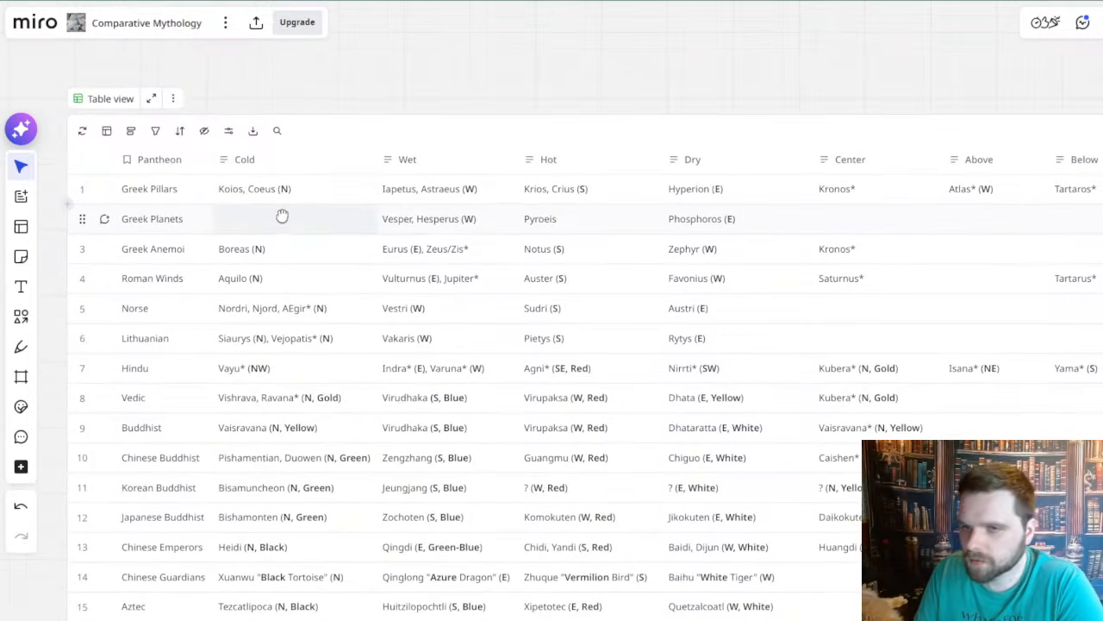
{"action": "left_click_drag", "start_coordinate": [856, 221], "coordinate": [803, 219]}
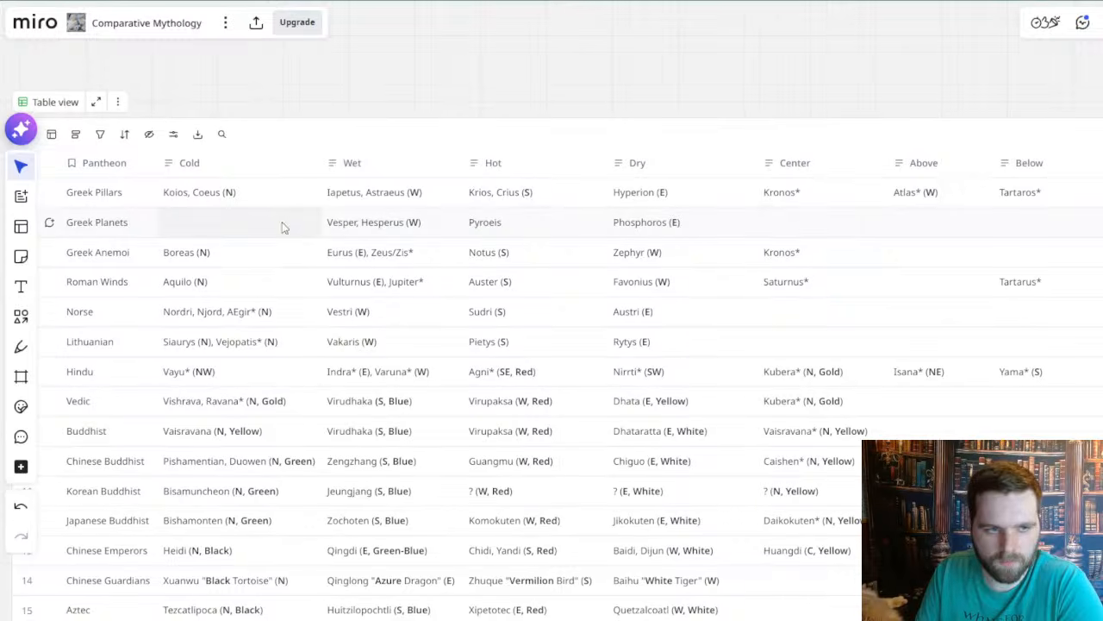
{"action": "left_click_drag", "start_coordinate": [931, 222], "coordinate": [1080, 195]}
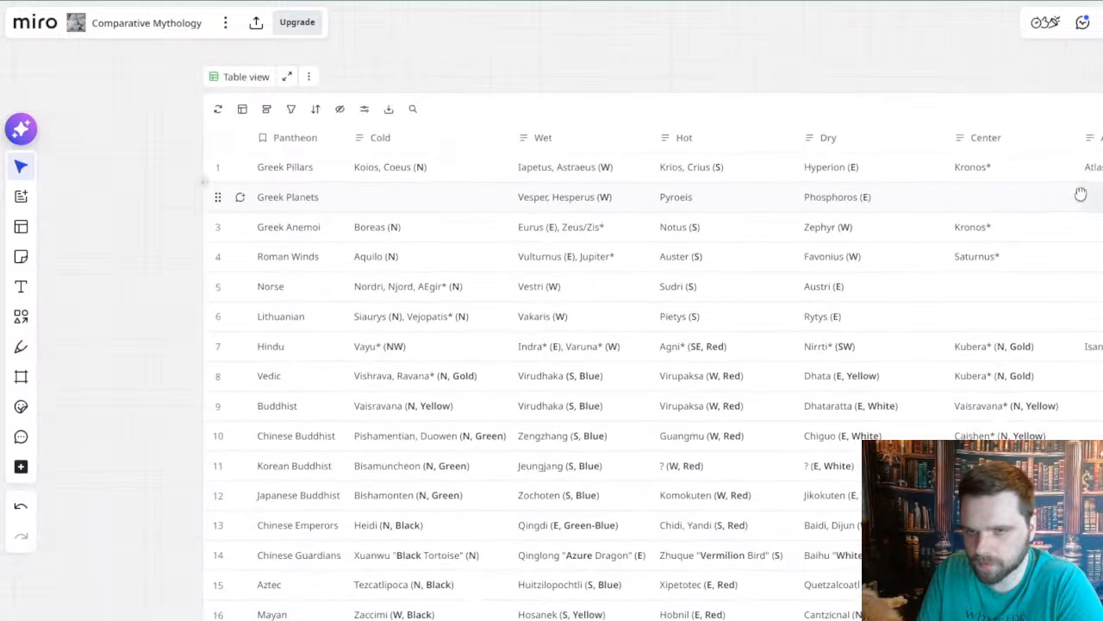
{"action": "left_click_drag", "start_coordinate": [986, 205], "coordinate": [869, 225]}
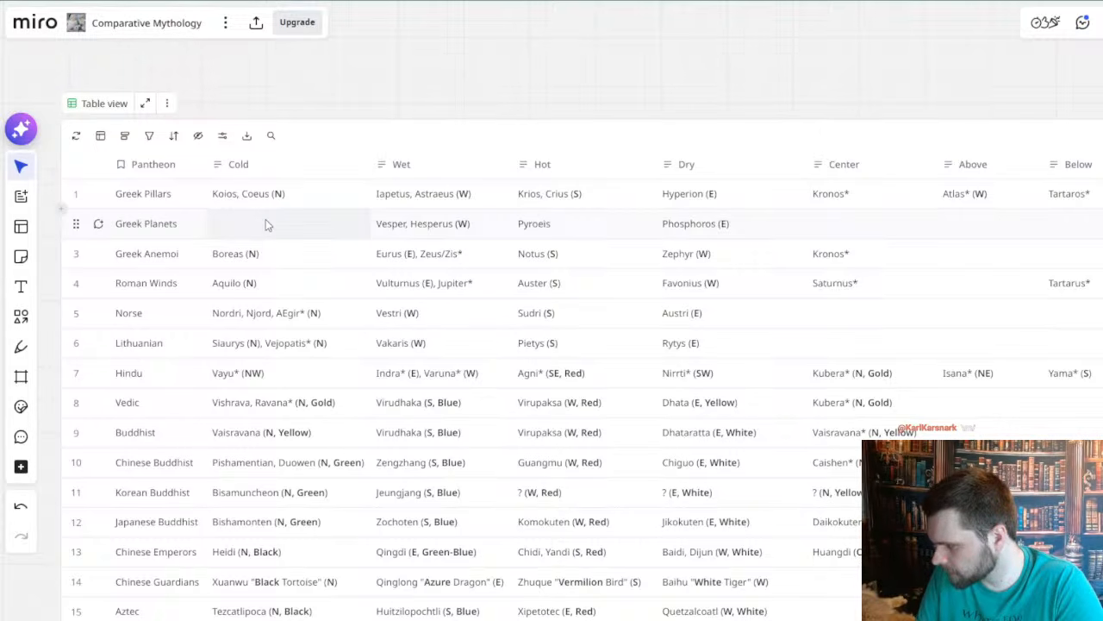
- Enter Phainon* as the Center deity of the Greek Planets row
{"action": "left_click", "coordinate": [865, 233]}
{"action": "type", "text": "P"}
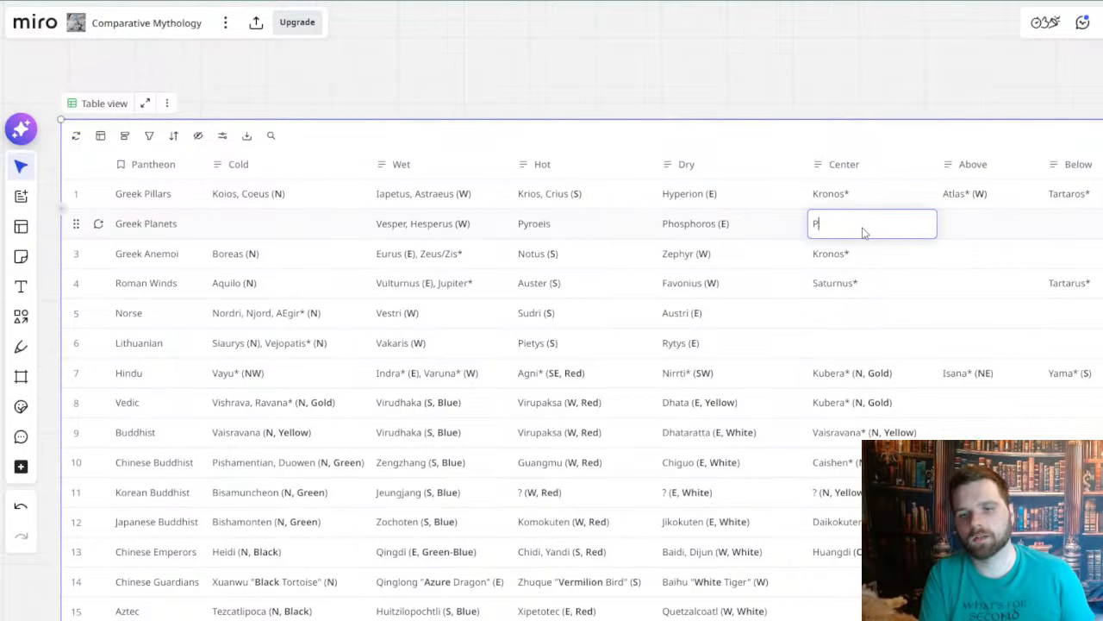
{"action": "type", "text": "haenon"}
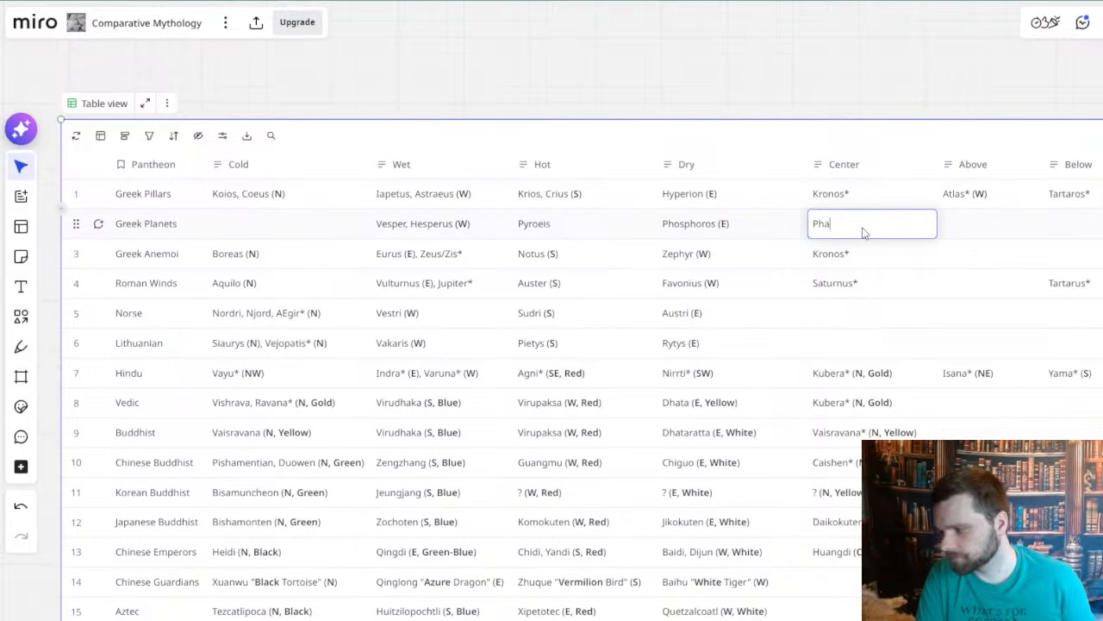
{"action": "key", "text": "BackSpace"}
{"action": "key", "text": "BackSpace"}
{"action": "key", "text": "BackSpace"}
{"action": "key", "text": "BackSpace"}
{"action": "type", "text": "inon*"}
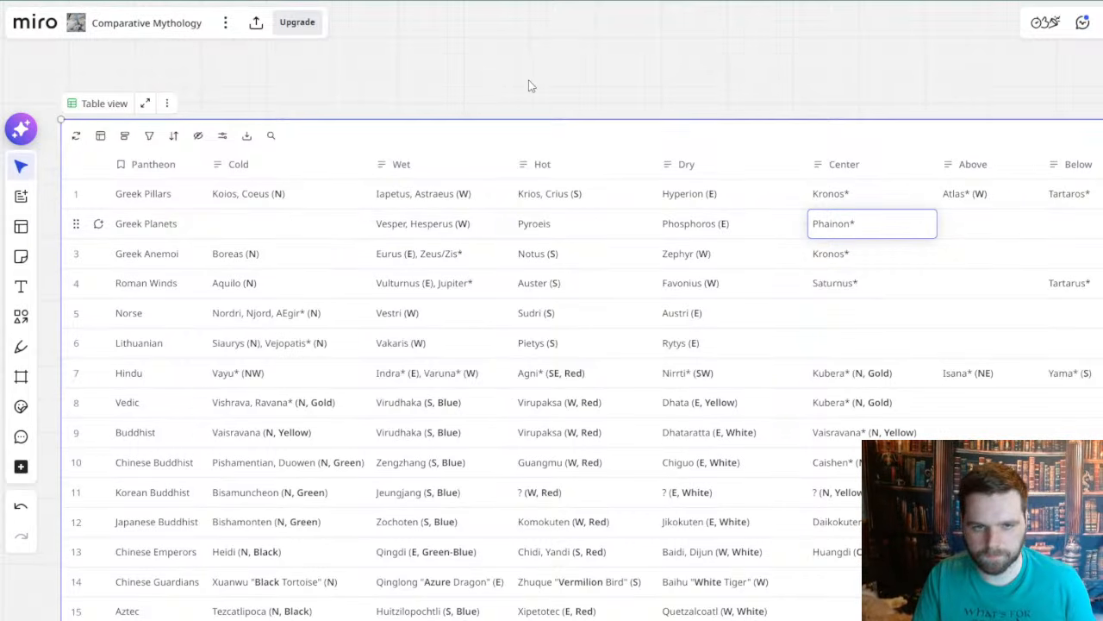
{"action": "left_click", "coordinate": [586, 100]}
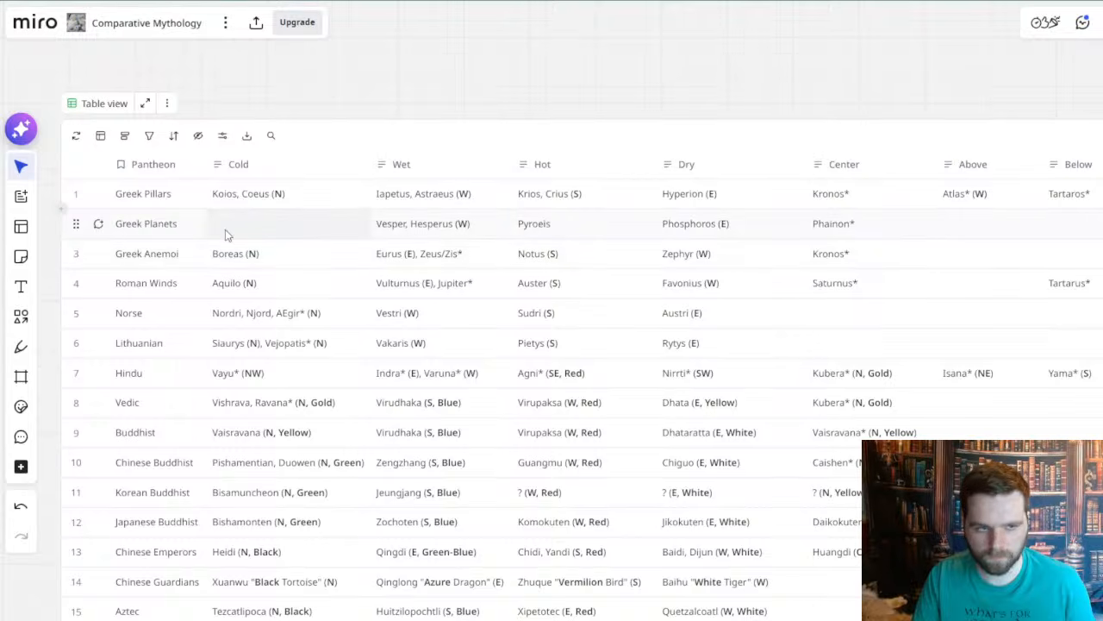
- Enter Stilbon* as the Cold deity of the Greek Planets row
{"action": "left_click", "coordinate": [254, 223]}
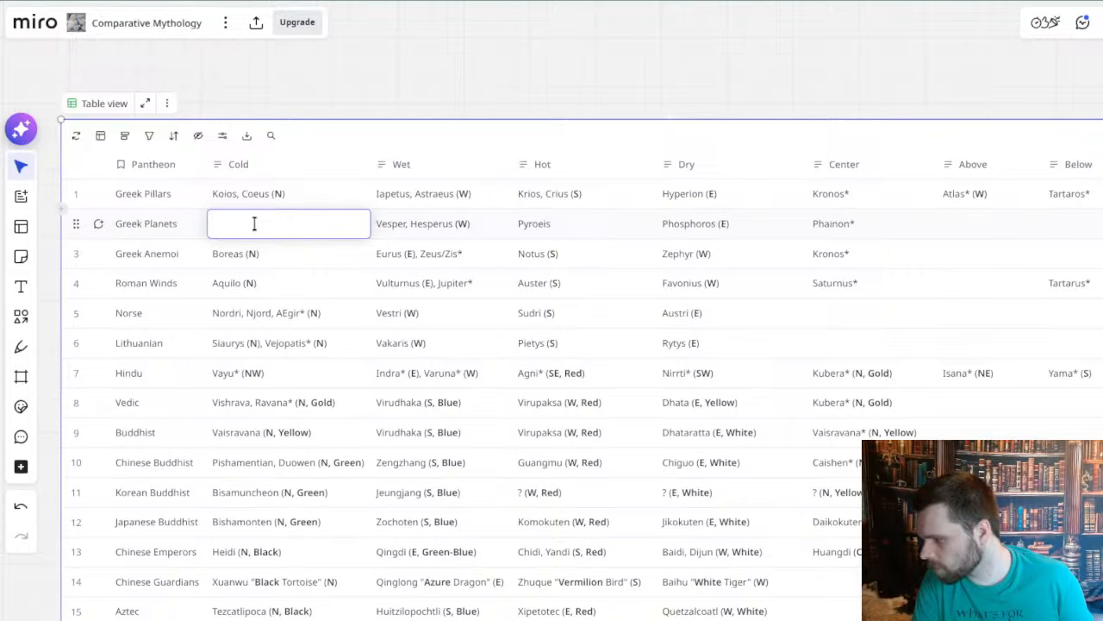
{"action": "type", "text": "Stilbon*"}
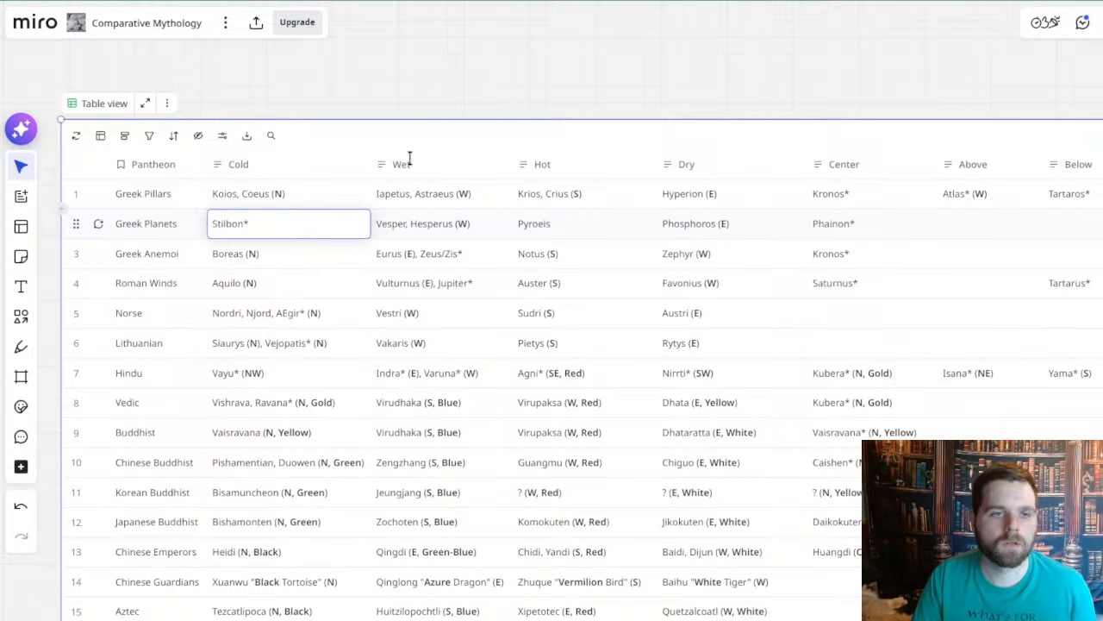
{"action": "left_click", "coordinate": [537, 72]}
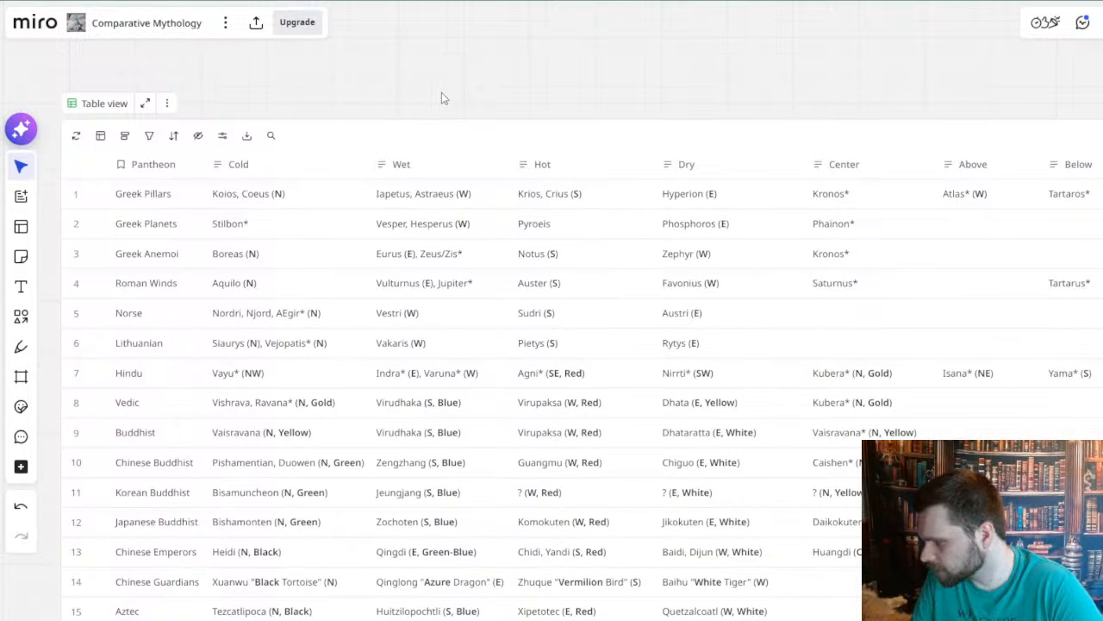
- Review the table's deities by direction, from the Greek Pillars row down to Cherubim and back up
{"action": "left_click_drag", "start_coordinate": [477, 374], "coordinate": [645, 371]}
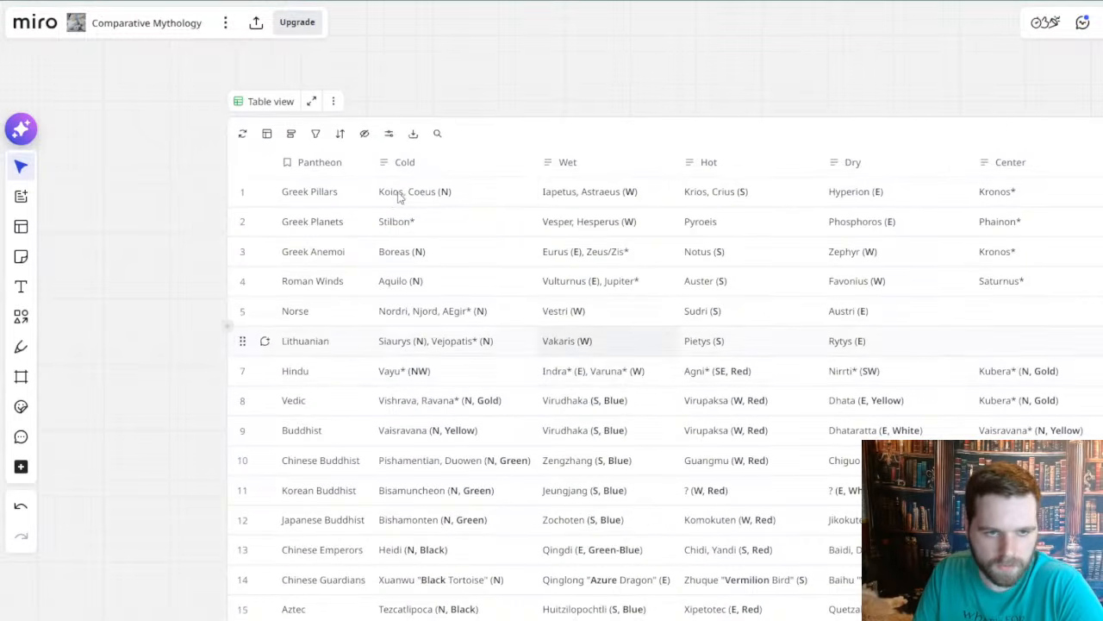
{"action": "scroll", "coordinate": [394, 239], "scroll_direction": "up", "scroll_amount": 2}
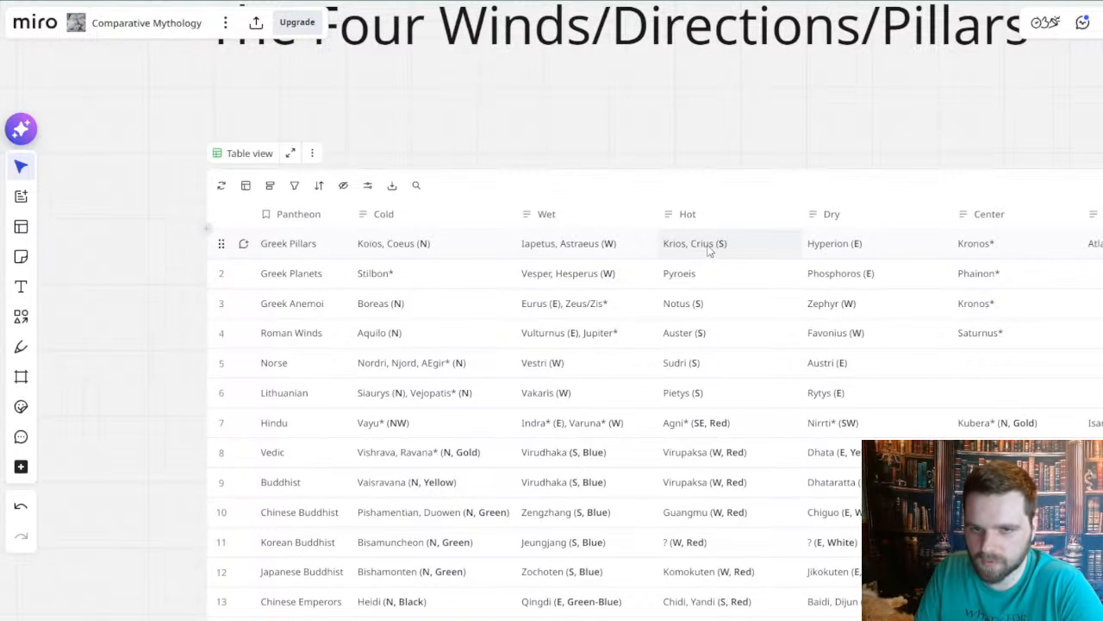
{"action": "left_click_drag", "start_coordinate": [684, 133], "coordinate": [630, 130]}
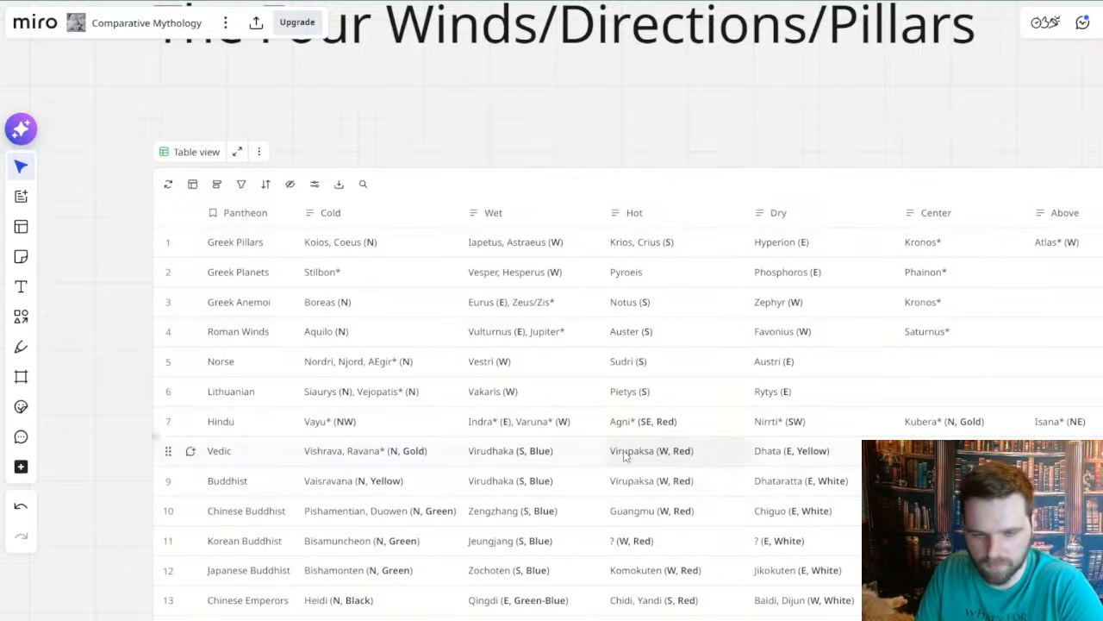
{"action": "left_click_drag", "start_coordinate": [626, 444], "coordinate": [661, 89]}
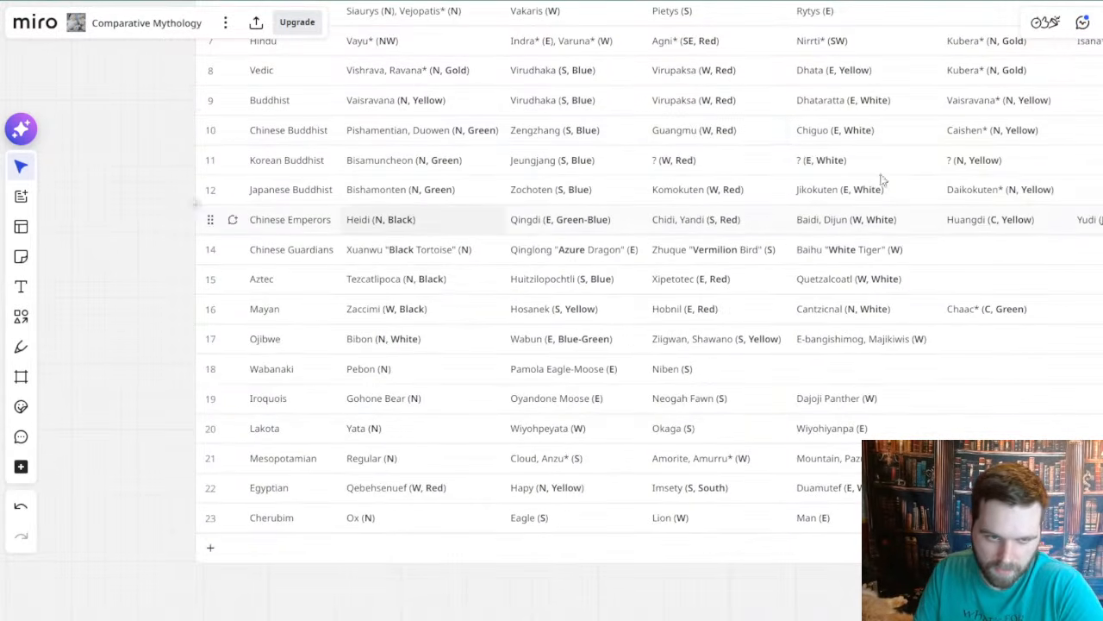
{"action": "left_click_drag", "start_coordinate": [689, 133], "coordinate": [679, 417]}
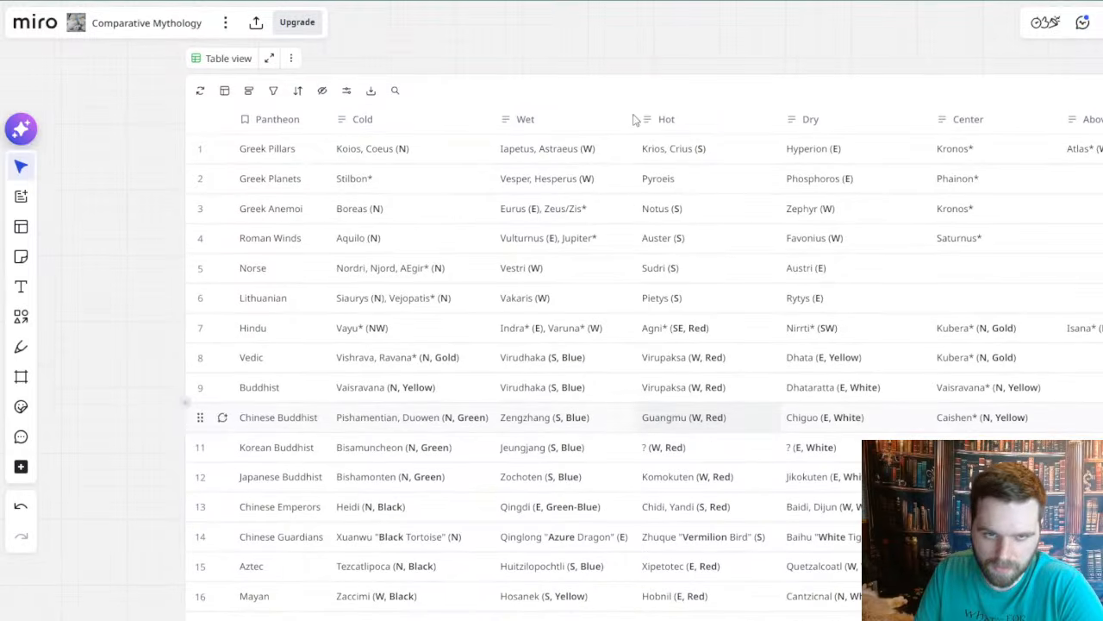
{"action": "left_click_drag", "start_coordinate": [615, 273], "coordinate": [594, 241]}
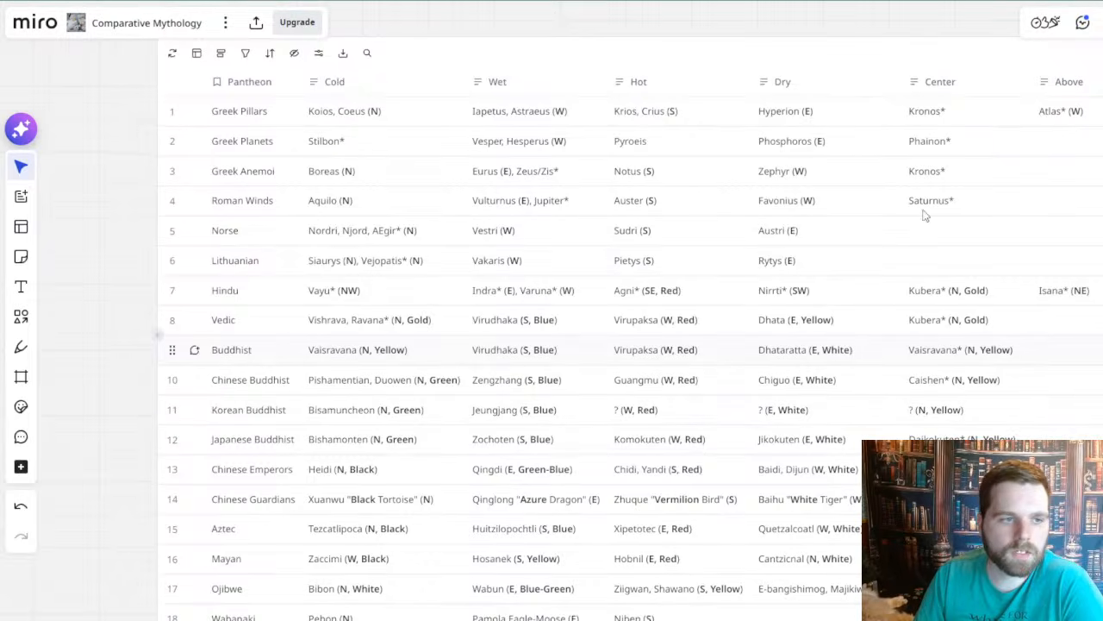
{"action": "mouse_move", "coordinate": [96, 180]}
{"action": "left_mouse_down"}
{"action": "mouse_move", "coordinate": [49, 220]}
{"action": "mouse_move", "coordinate": [50, 197]}
{"action": "mouse_move", "coordinate": [82, 180]}
{"action": "left_mouse_up"}
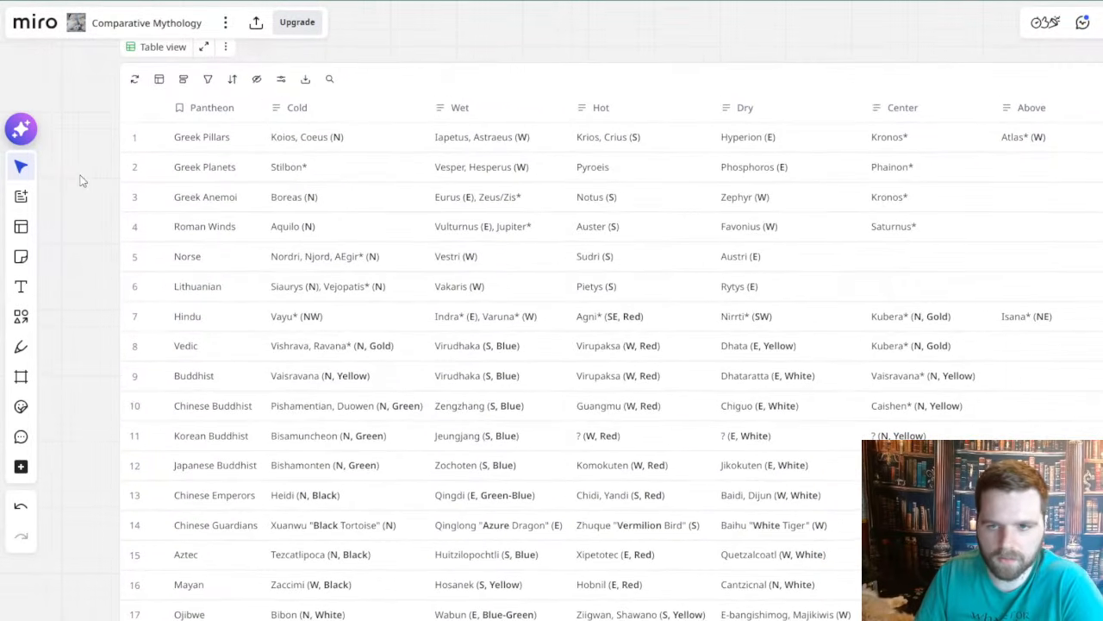
{"action": "mouse_move", "coordinate": [74, 223]}
{"action": "left_mouse_down"}
{"action": "mouse_move", "coordinate": [85, 215]}
{"action": "mouse_move", "coordinate": [80, 240]}
{"action": "left_mouse_up"}
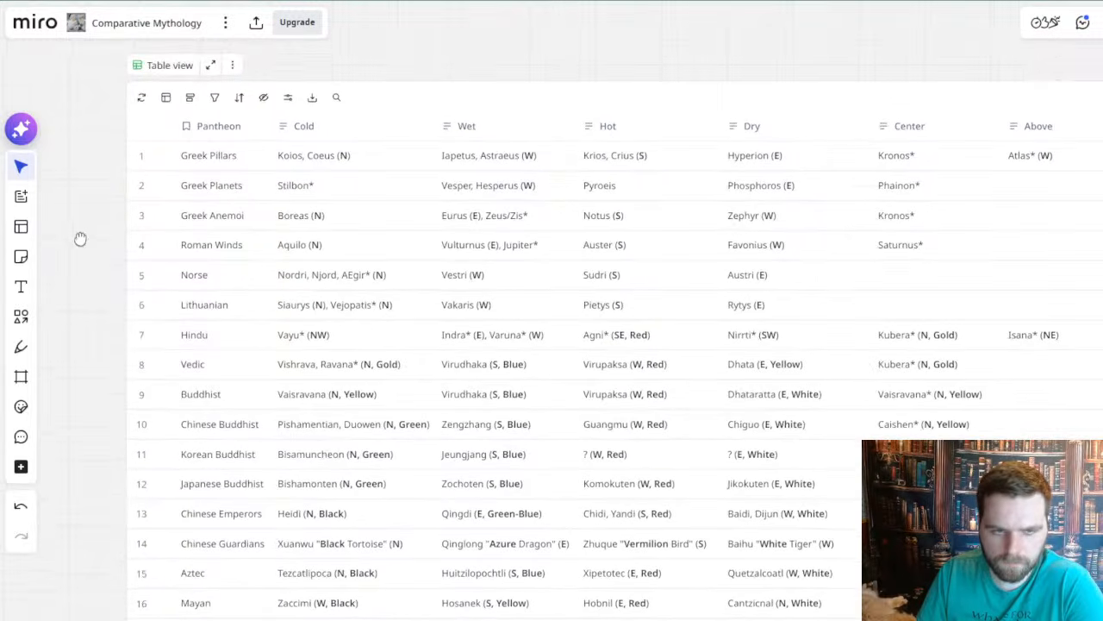
- Enter Phaethon* in the Above column of the Norse row
{"action": "left_click", "coordinate": [904, 283]}
{"action": "left_click", "coordinate": [1051, 276]}
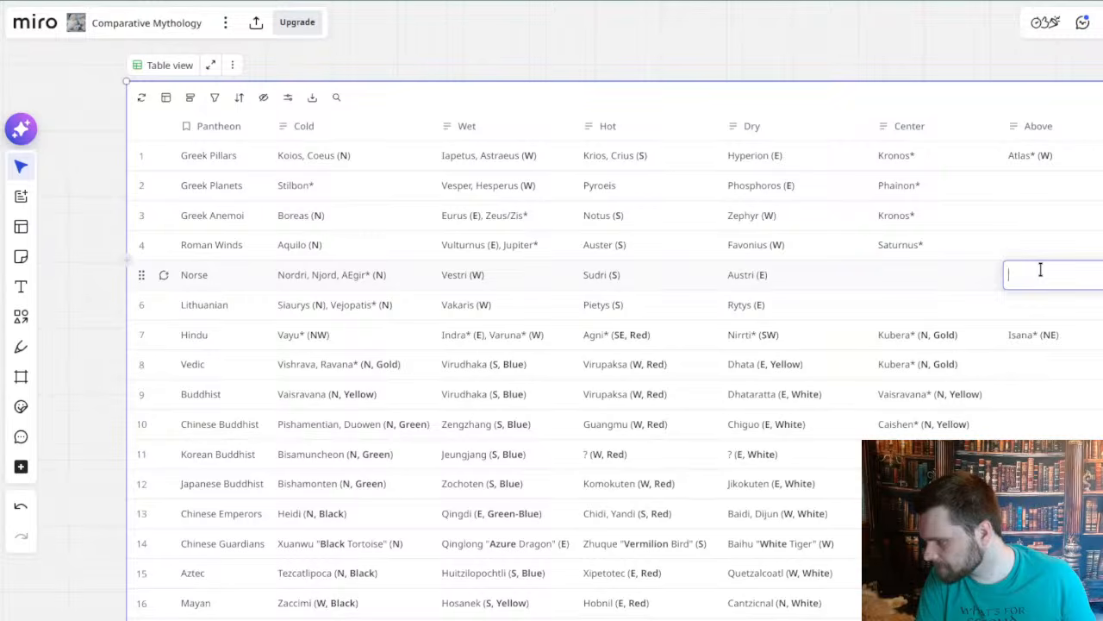
{"action": "type", "text": "haetho"}
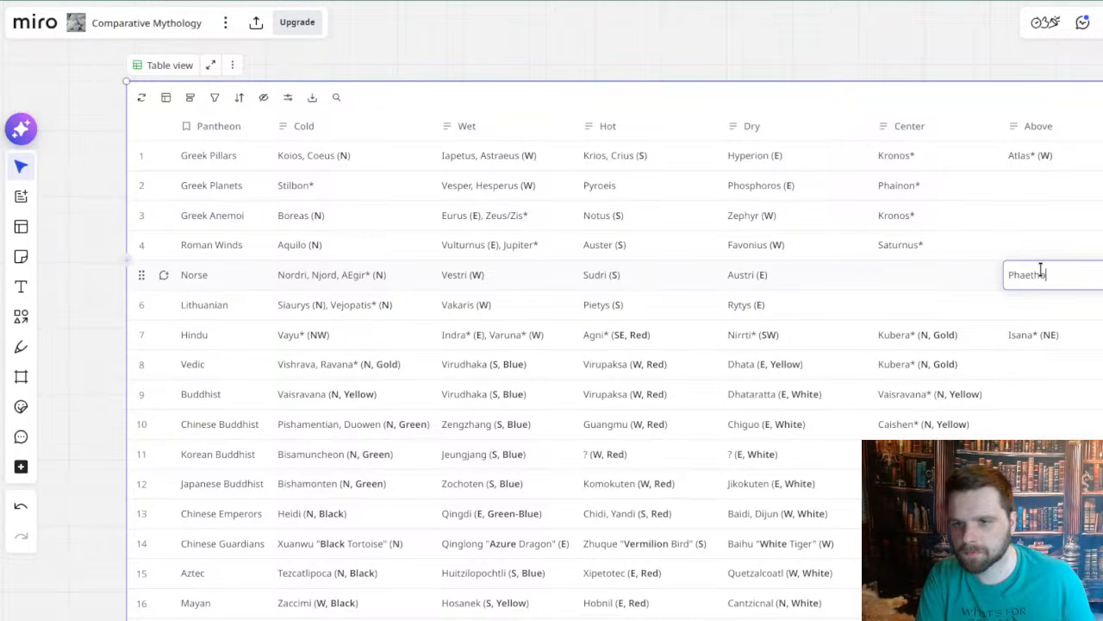
{"action": "type", "text": "n*"}
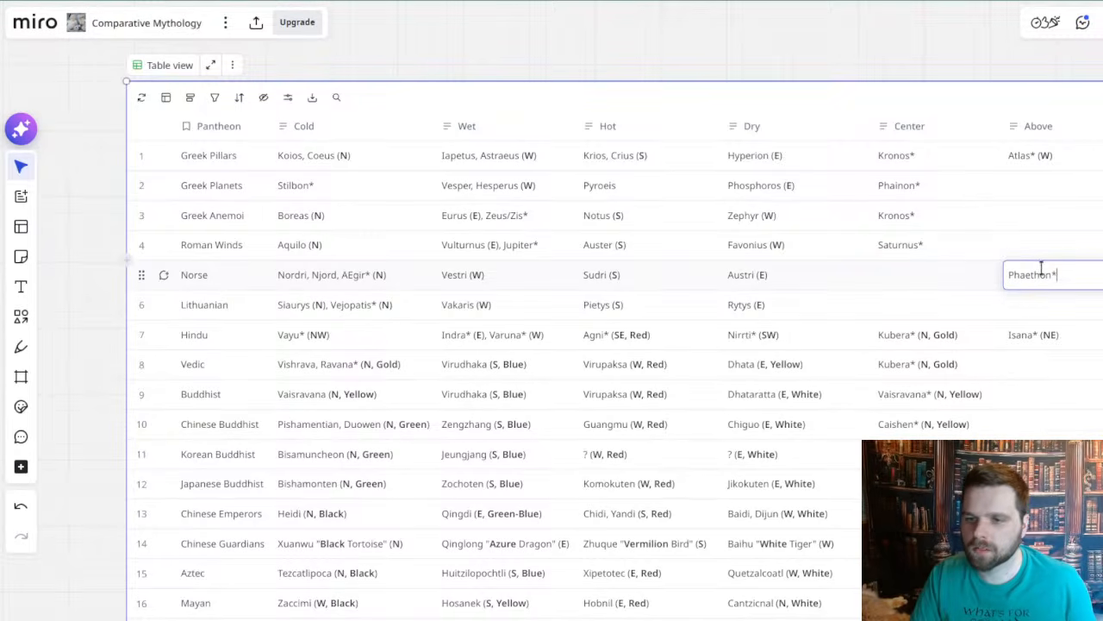
{"action": "left_click", "coordinate": [856, 63]}
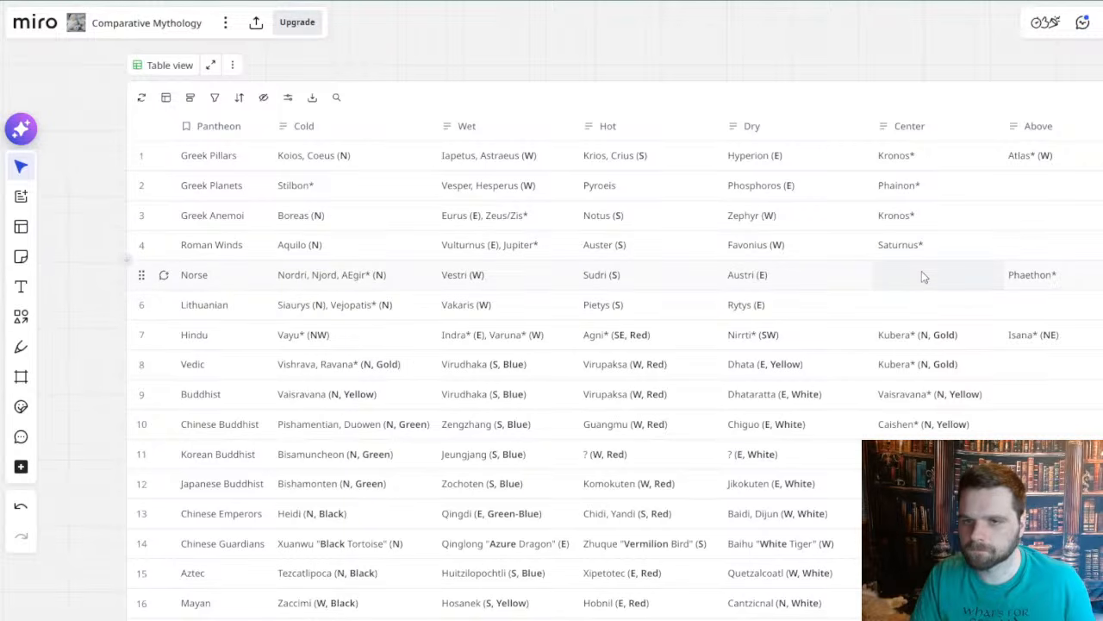
- Move the Phaethon* entry from the Norse row to the Greek Planets row in the Above column
{"action": "left_click", "coordinate": [1039, 274]}
{"action": "mouse_move", "coordinate": [1058, 274]}
{"action": "left_mouse_down"}
{"action": "mouse_move", "coordinate": [1009, 274]}
{"action": "mouse_move", "coordinate": [1078, 281]}
{"action": "left_mouse_up"}
{"action": "key", "text": "ctrl+c"}
{"action": "left_click", "coordinate": [1013, 274]}
{"action": "key", "text": "BackSpace"}
{"action": "left_click", "coordinate": [1037, 187]}
{"action": "key", "text": "ctrl+v"}
{"action": "left_click", "coordinate": [1021, 297]}
{"action": "left_click", "coordinate": [725, 41]}
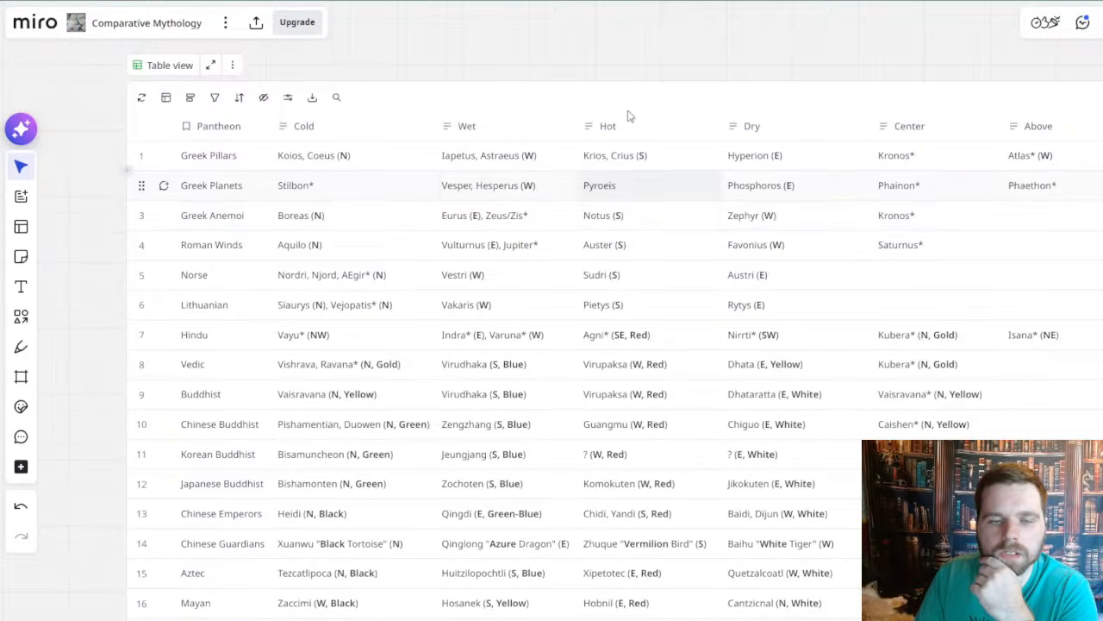
- Re-examine the directional deities in the table, from the Greek rows down to the Native American rows
{"action": "left_click_drag", "start_coordinate": [584, 59], "coordinate": [510, 83]}
{"action": "scroll", "coordinate": [510, 83], "scroll_direction": "down", "scroll_amount": 1}
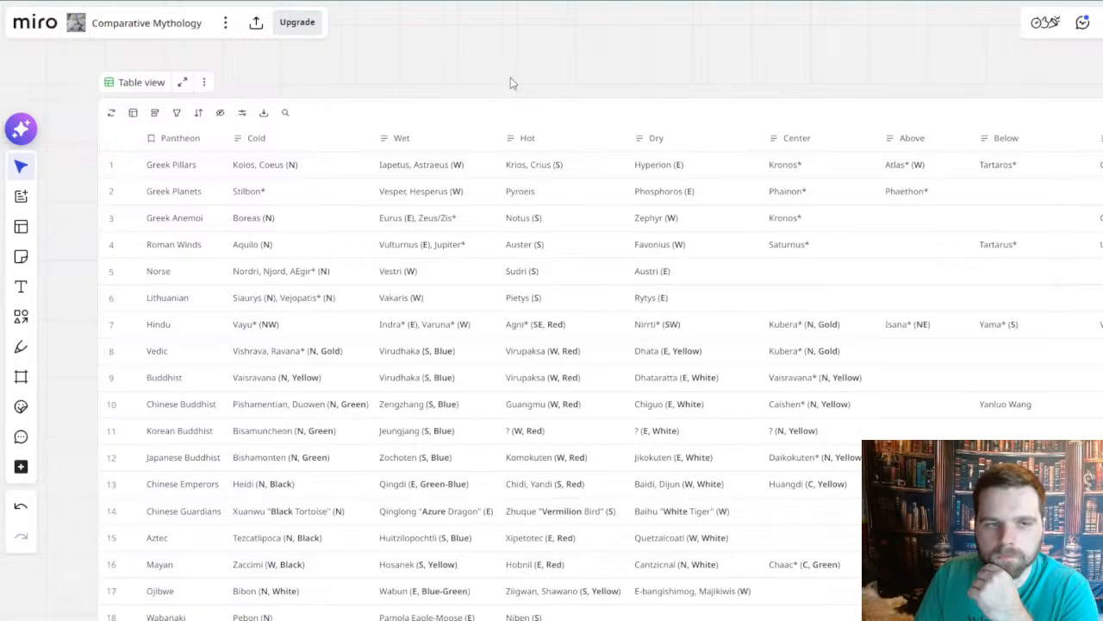
{"action": "left_click_drag", "start_coordinate": [510, 83], "coordinate": [517, 49]}
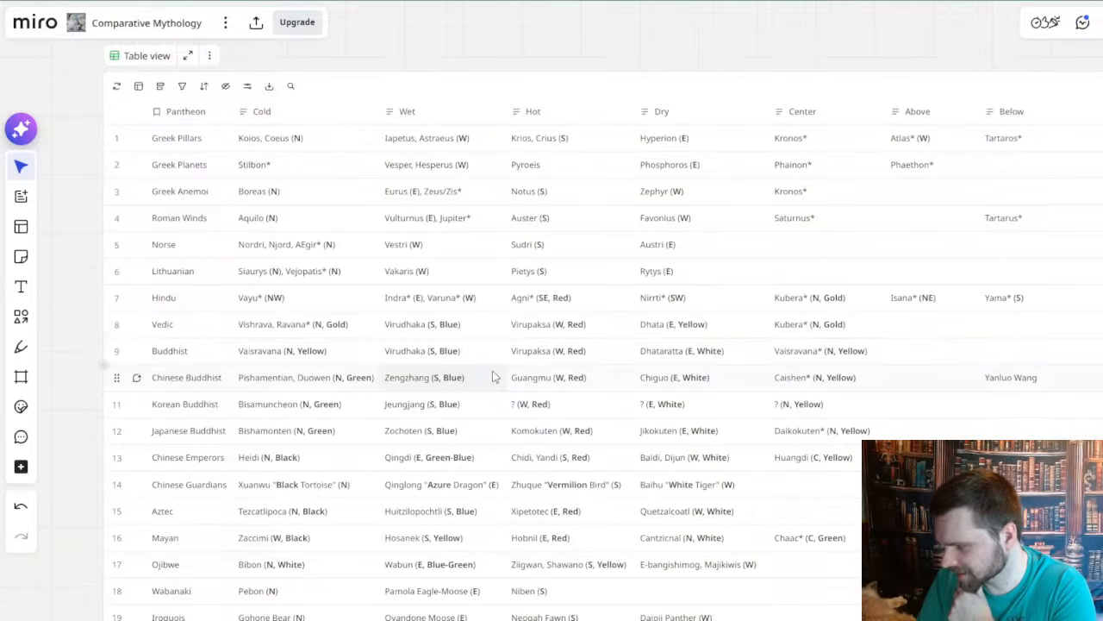
{"action": "scroll", "coordinate": [387, 353], "scroll_direction": "down", "scroll_amount": 2}
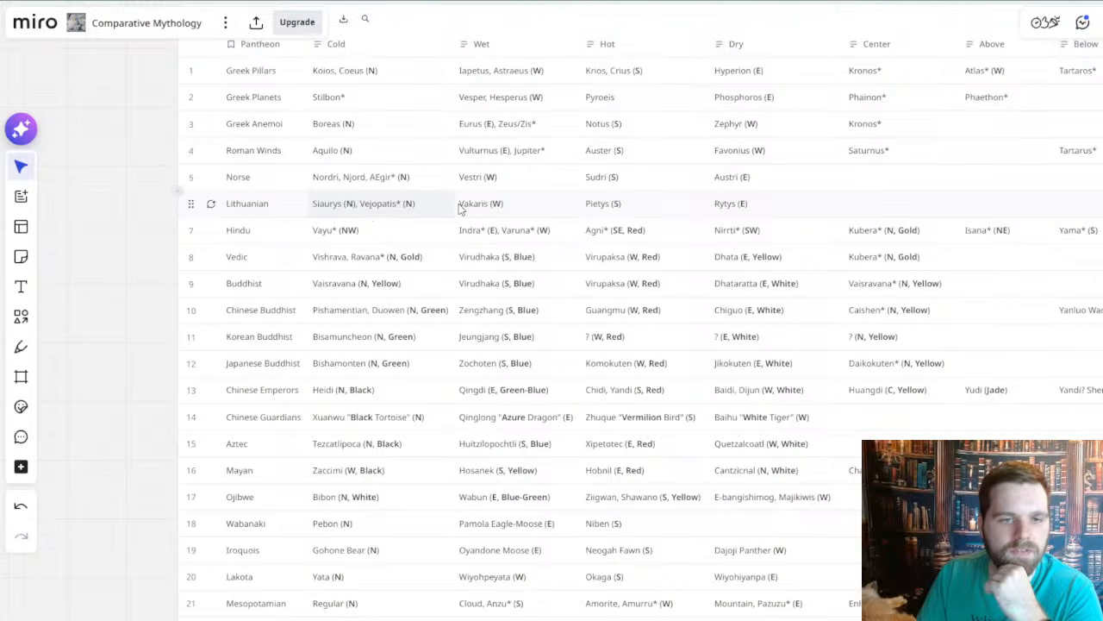
{"action": "scroll", "coordinate": [505, 206], "scroll_direction": "up", "scroll_amount": 1}
{"action": "scroll", "coordinate": [553, 206], "scroll_direction": "up", "scroll_amount": 1}
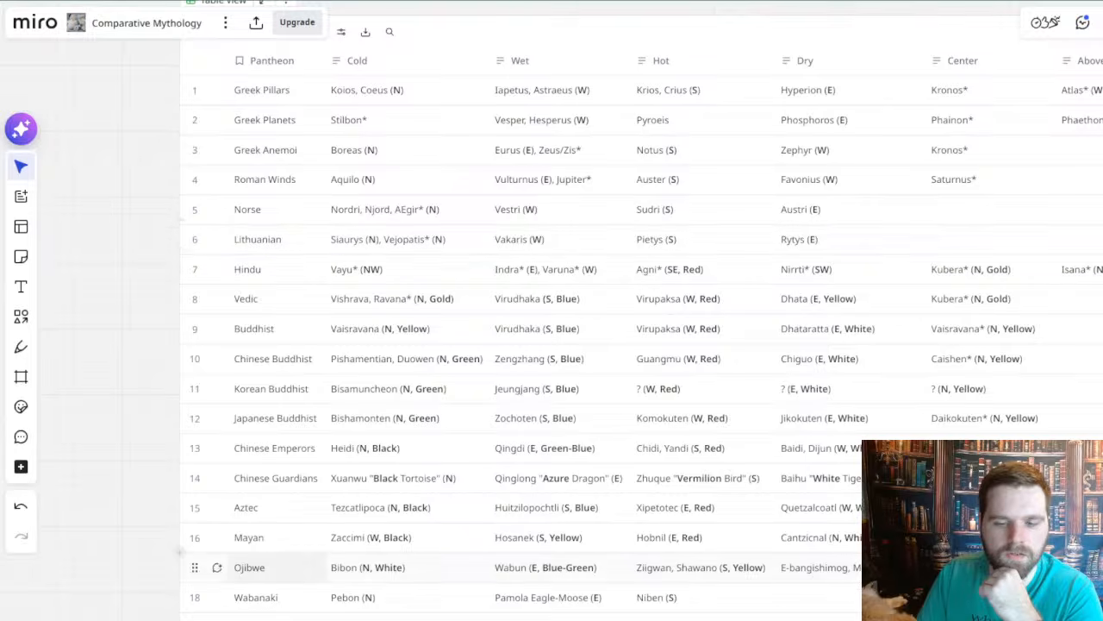
{"action": "left_click_drag", "start_coordinate": [530, 267], "coordinate": [426, 29]}
- Duplicate the Siaurys marker on the map and place the copy directly above the original
{"action": "scroll", "coordinate": [524, 203], "scroll_direction": "down", "scroll_amount": 5}
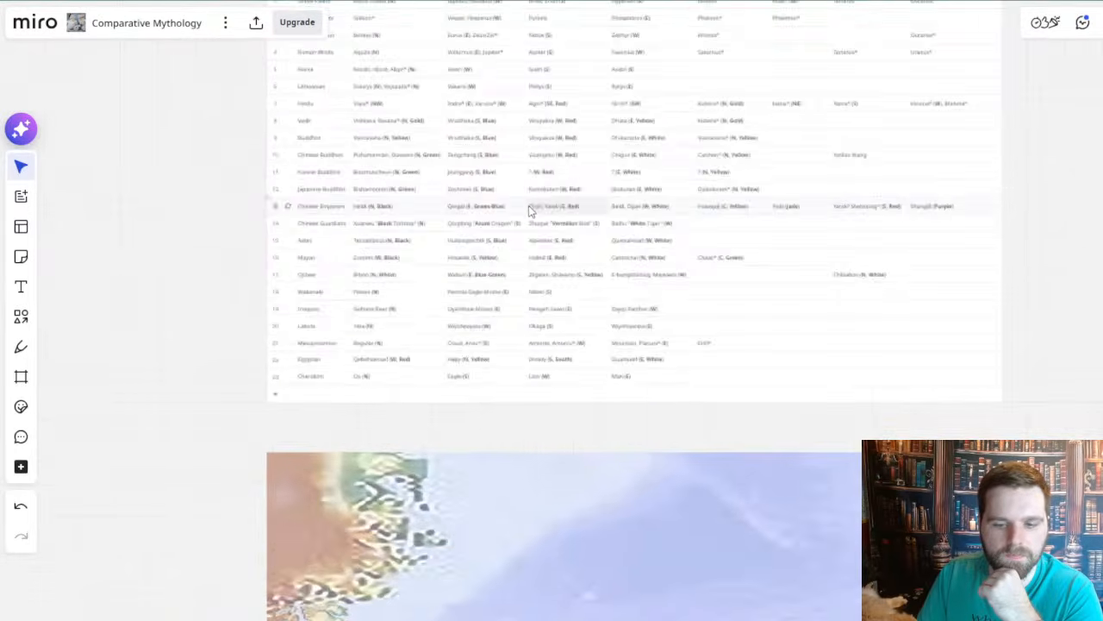
{"action": "left_click_drag", "start_coordinate": [290, 449], "coordinate": [313, 99]}
{"action": "scroll", "coordinate": [301, 299], "scroll_direction": "down", "scroll_amount": 5}
{"action": "left_click_drag", "start_coordinate": [649, 411], "coordinate": [567, 173]}
{"action": "scroll", "coordinate": [583, 210], "scroll_direction": "up", "scroll_amount": 4}
{"action": "scroll", "coordinate": [583, 211], "scroll_direction": "up", "scroll_amount": 3}
{"action": "left_click_drag", "start_coordinate": [694, 289], "coordinate": [581, 239]}
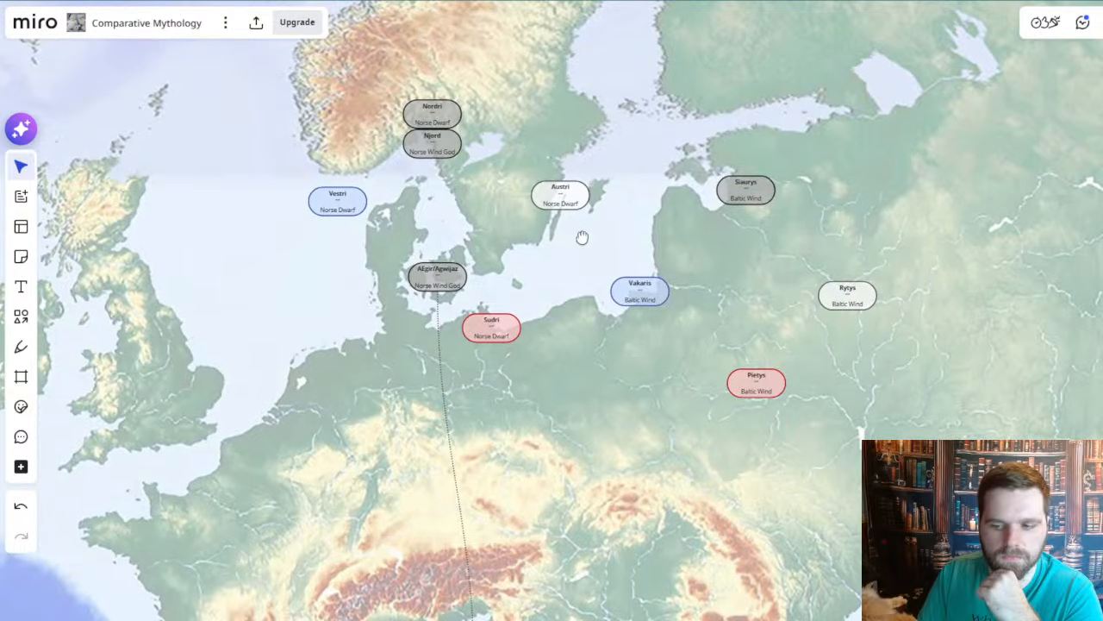
{"action": "scroll", "coordinate": [584, 242], "scroll_direction": "up", "scroll_amount": 2}
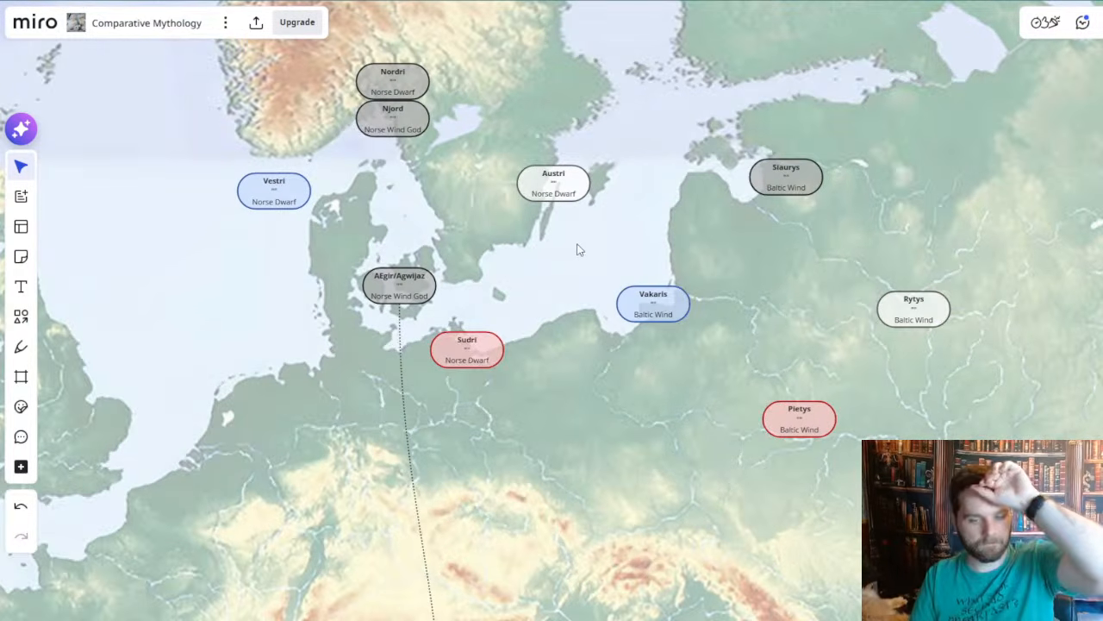
{"action": "left_click_drag", "start_coordinate": [689, 216], "coordinate": [537, 330]}
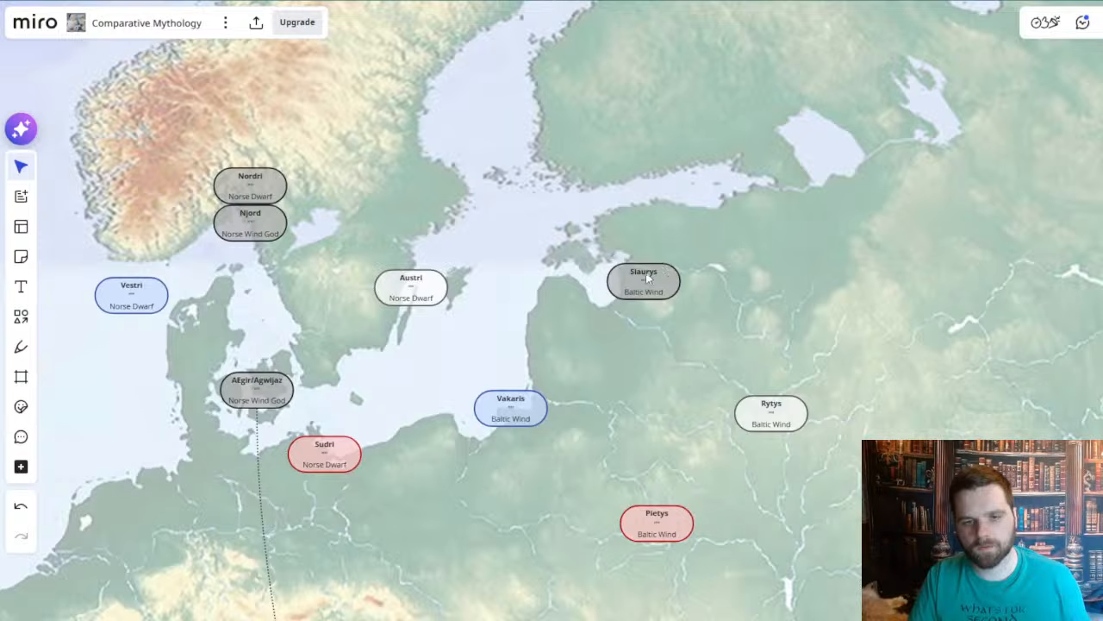
{"action": "left_click", "coordinate": [645, 276]}
{"action": "left_click", "coordinate": [718, 256]}
{"action": "left_click", "coordinate": [663, 283]}
{"action": "key", "text": "ctrl+v"}
{"action": "left_click_drag", "start_coordinate": [675, 232], "coordinate": [643, 244]}
- Rename the copied marker Vejopatis and change its subtitle to Baltic Wind God
{"action": "double_click", "coordinate": [642, 237]}
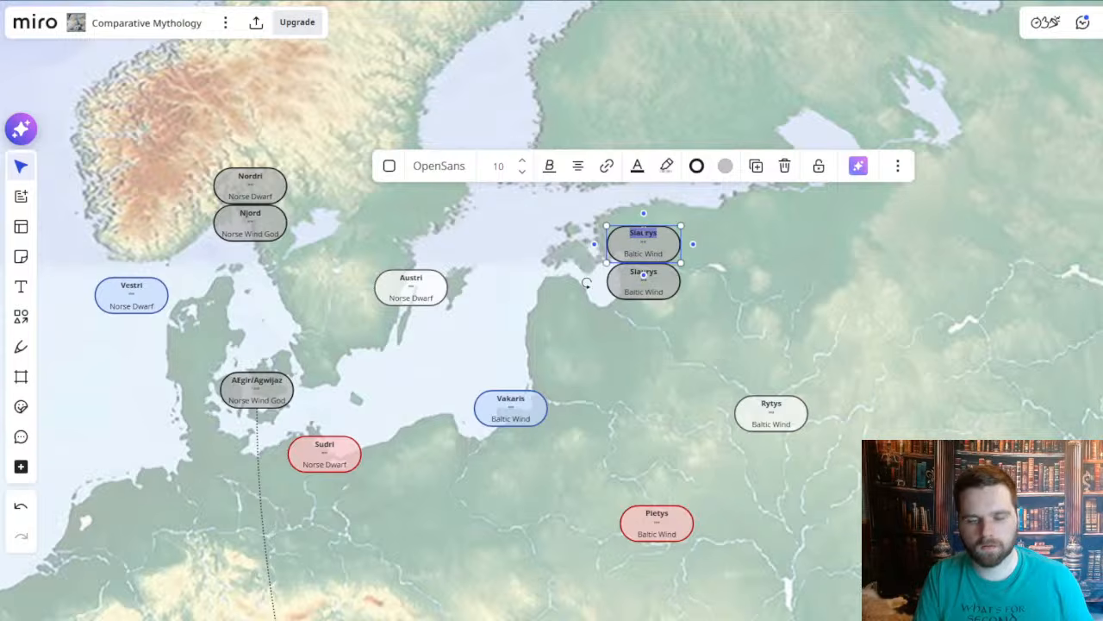
{"action": "type", "text": "Vejopatis"}
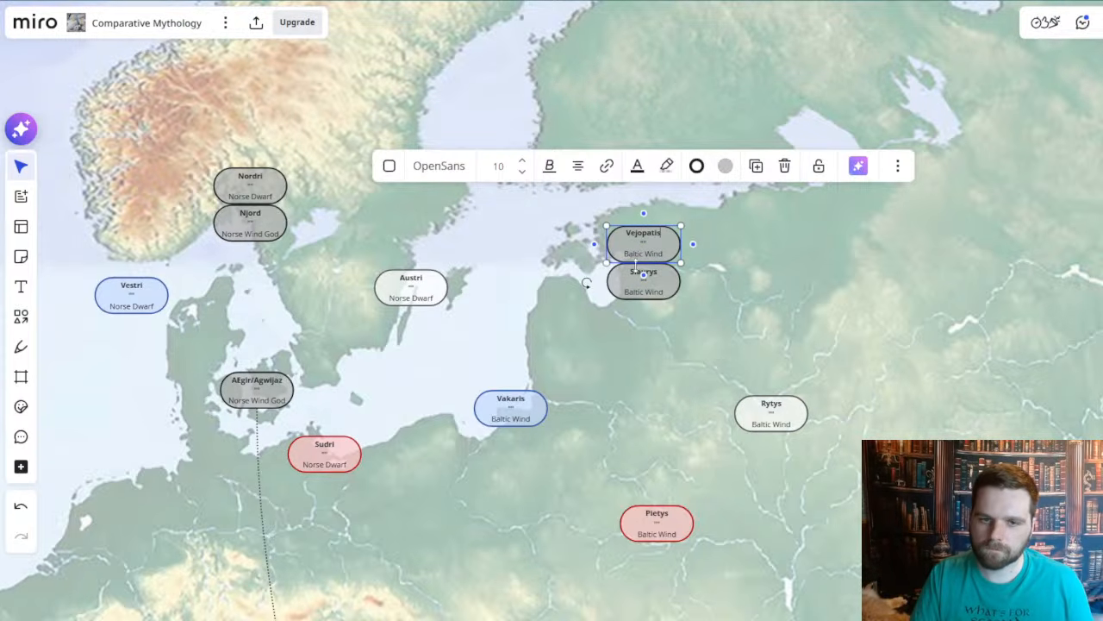
{"action": "left_click_drag", "start_coordinate": [620, 253], "coordinate": [672, 250]}
{"action": "left_click", "coordinate": [671, 251]}
{"action": "type", "text": "God"}
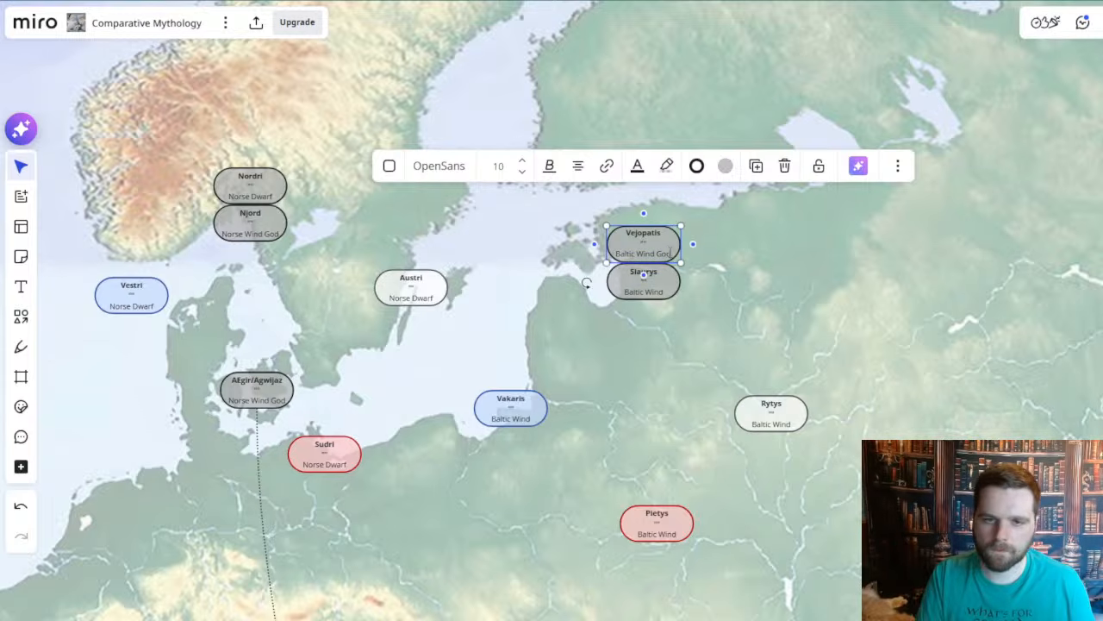
{"action": "left_click", "coordinate": [708, 256]}
- Examine the placement of the Norse and Baltic wind markers around the Baltic Sea
{"action": "scroll", "coordinate": [659, 189], "scroll_direction": "up", "scroll_amount": 5}
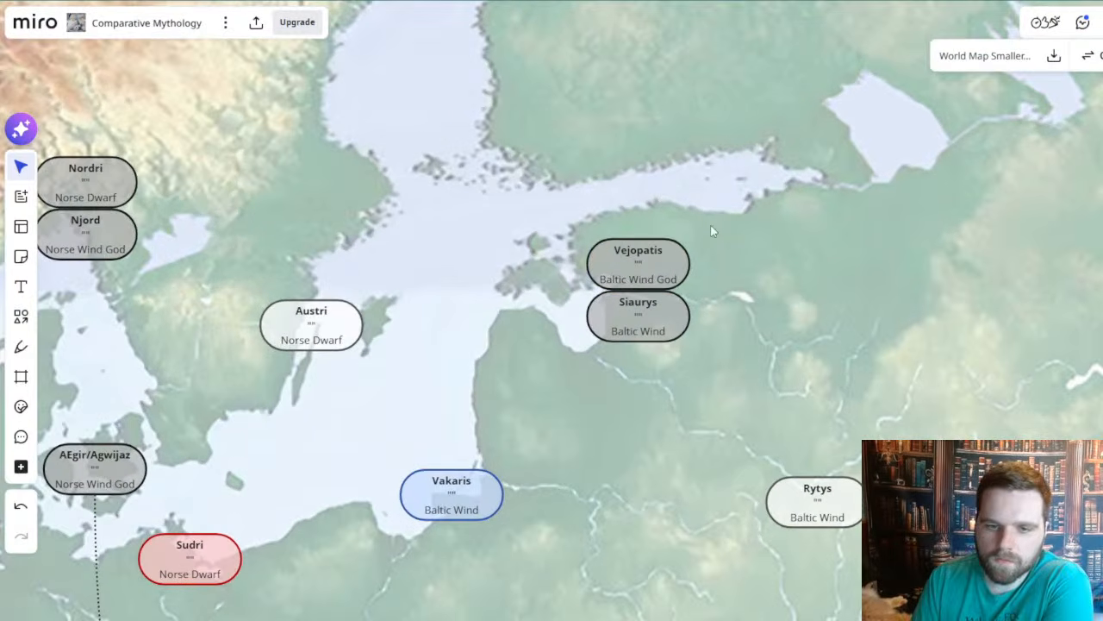
{"action": "scroll", "coordinate": [672, 230], "scroll_direction": "down", "scroll_amount": 3}
{"action": "scroll", "coordinate": [653, 141], "scroll_direction": "down", "scroll_amount": 3}
{"action": "left_click_drag", "start_coordinate": [817, 92], "coordinate": [413, 407]}
{"action": "left_click", "coordinate": [854, 275]}
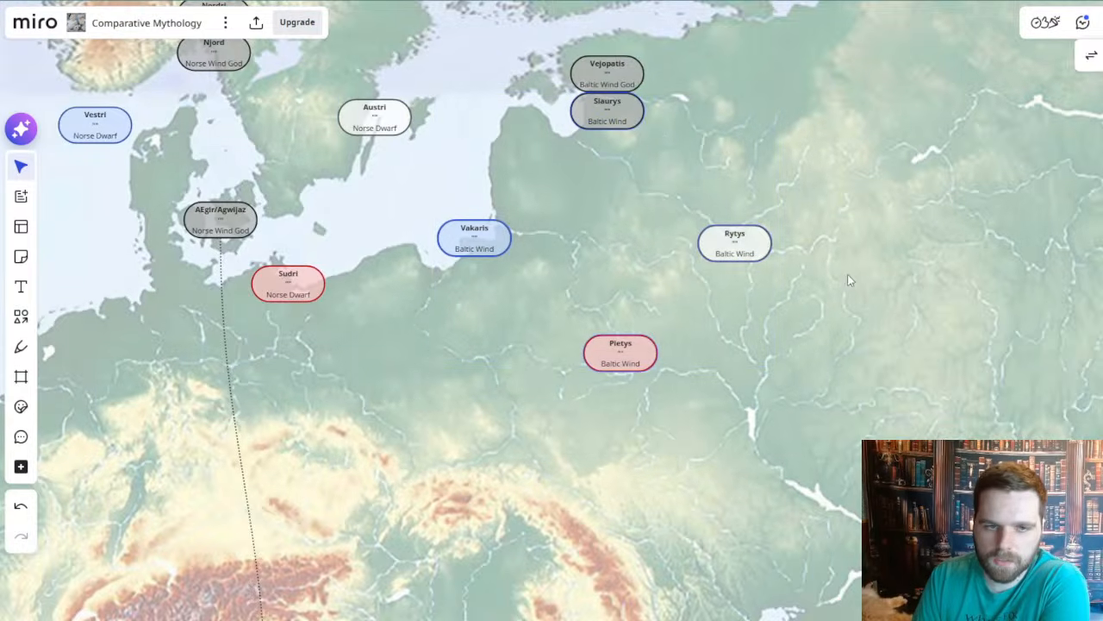
{"action": "scroll", "coordinate": [680, 320], "scroll_direction": "up", "scroll_amount": 4}
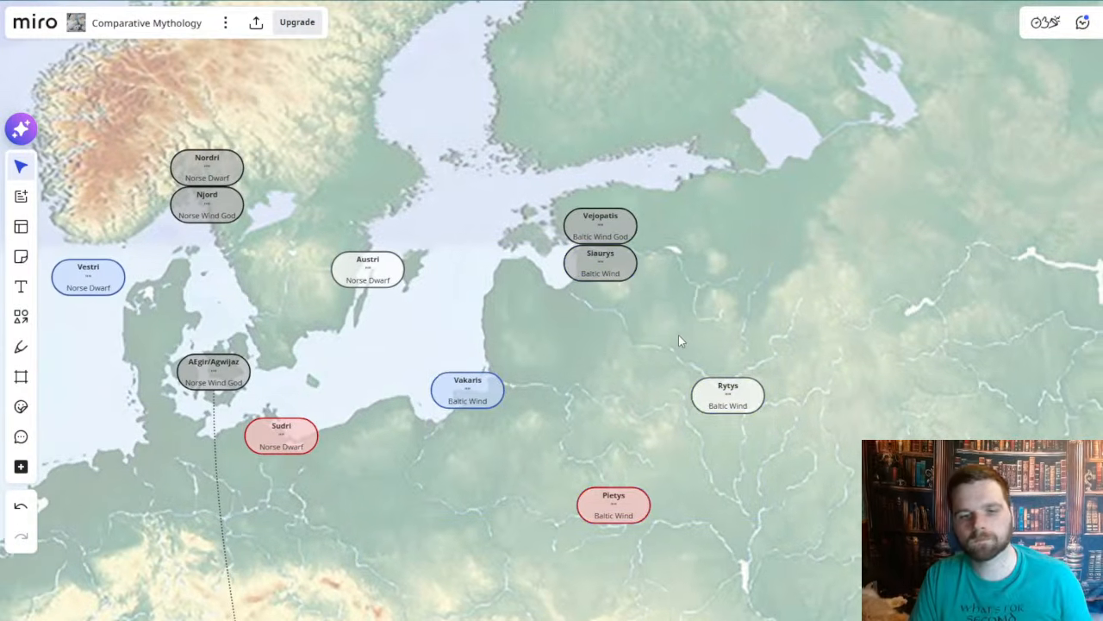
{"action": "scroll", "coordinate": [678, 337], "scroll_direction": "left", "scroll_amount": 2}
{"action": "left_click_drag", "start_coordinate": [599, 428], "coordinate": [630, 322]}
{"action": "scroll", "coordinate": [630, 322], "scroll_direction": "down", "scroll_amount": 1}
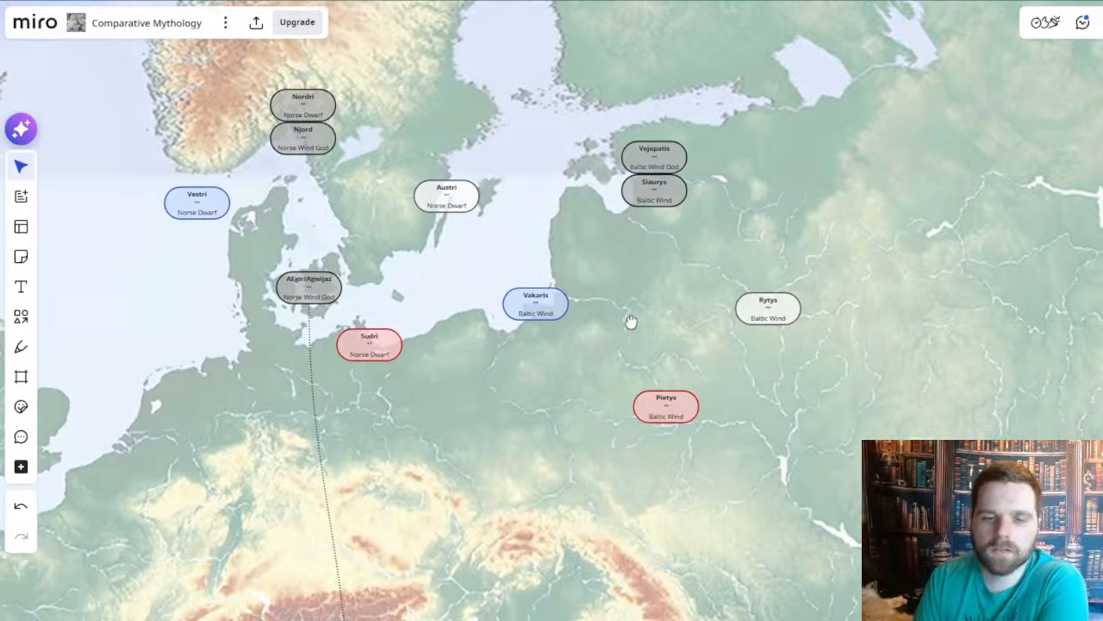
{"action": "scroll", "coordinate": [639, 349], "scroll_direction": "up", "scroll_amount": 1}
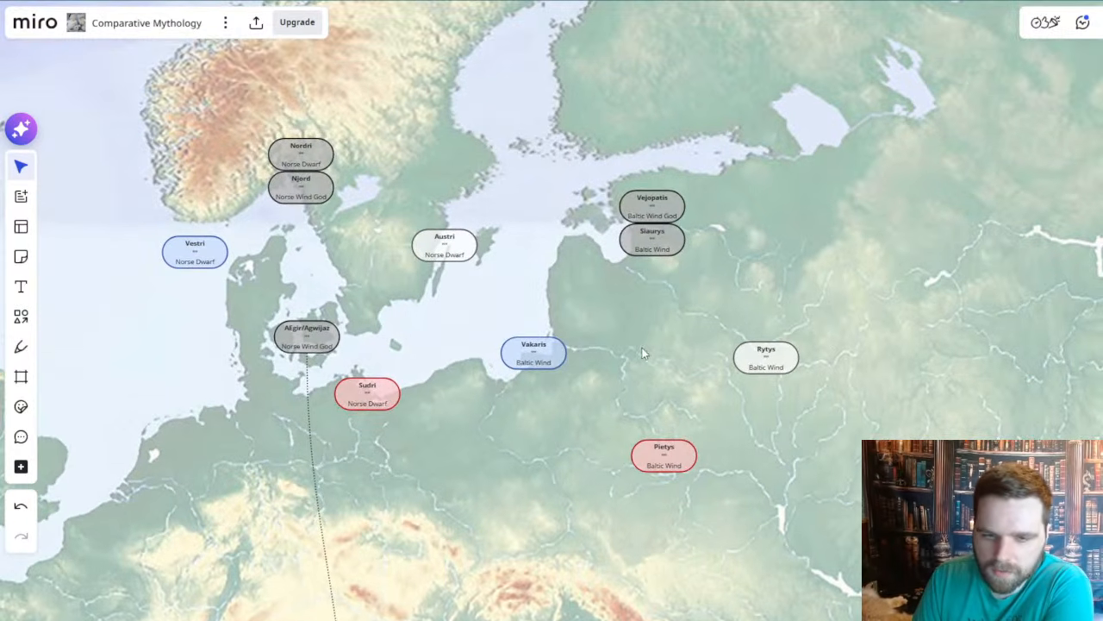
{"action": "scroll", "coordinate": [649, 344], "scroll_direction": "up", "scroll_amount": 1}
{"action": "left_click_drag", "start_coordinate": [659, 373], "coordinate": [685, 411]}
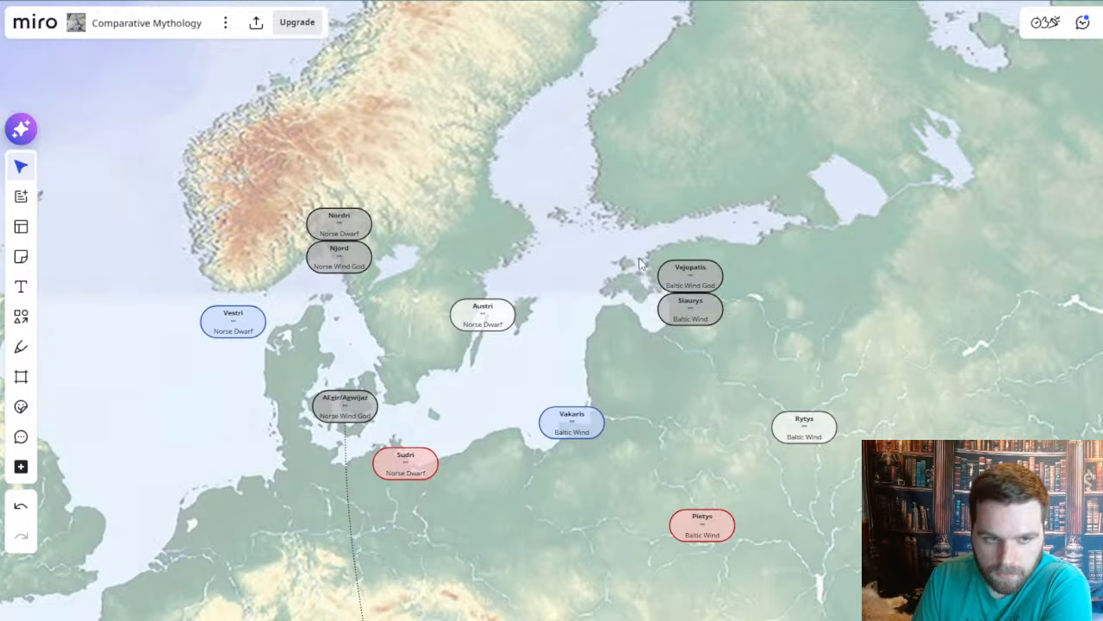
- Unlock the Njord marker on the map
{"action": "right_click", "coordinate": [343, 258]}
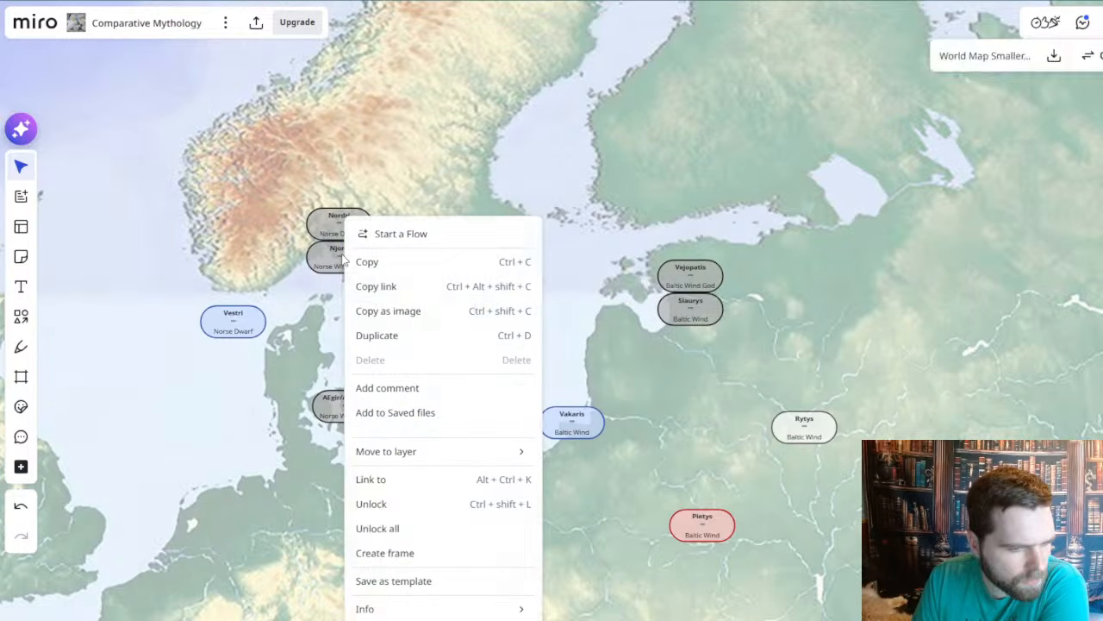
{"action": "key", "text": "ctrl+shift+l"}
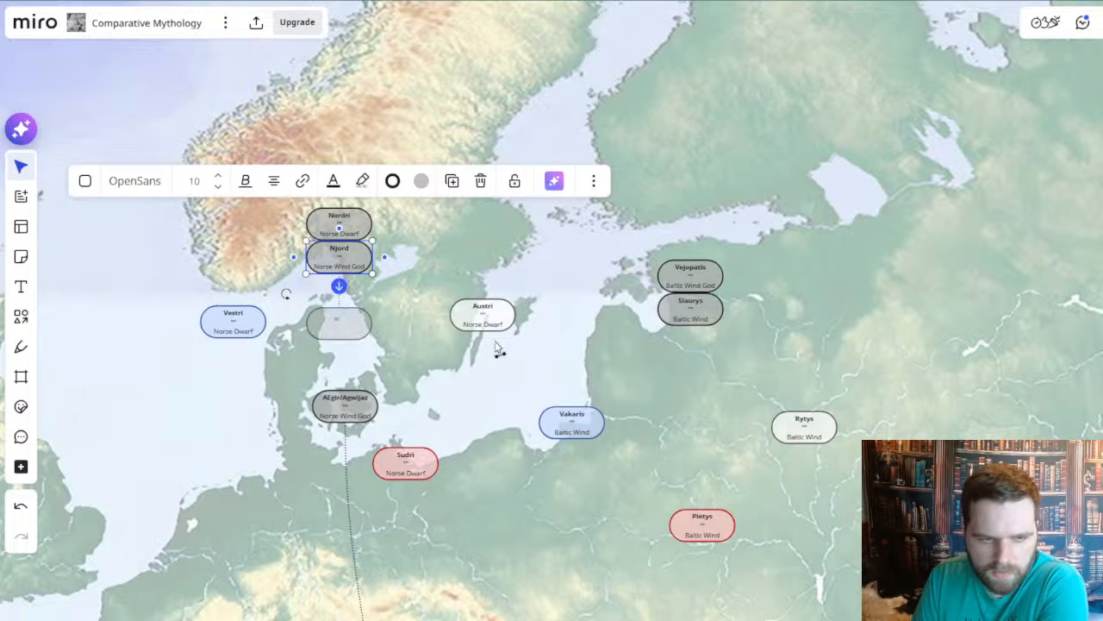
{"action": "left_click", "coordinate": [714, 374]}
- Duplicate the Vejopatis marker and stack the copy directly above it
{"action": "scroll", "coordinate": [699, 387], "scroll_direction": "up", "scroll_amount": 1}
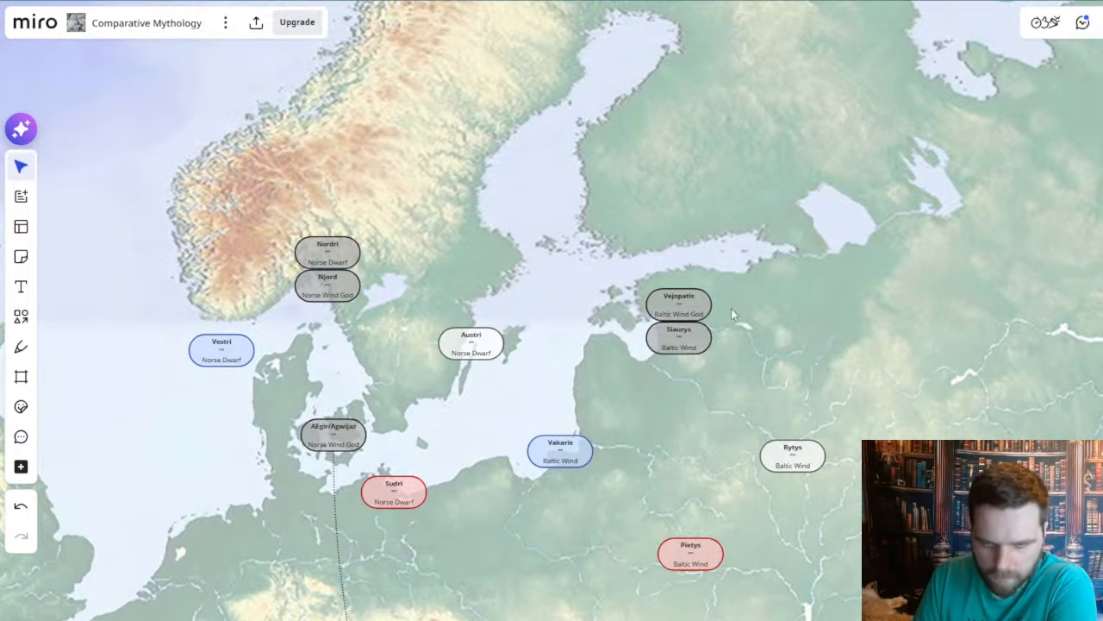
{"action": "scroll", "coordinate": [656, 206], "scroll_direction": "up", "scroll_amount": 1}
{"action": "scroll", "coordinate": [704, 226], "scroll_direction": "up", "scroll_amount": 1}
{"action": "left_click", "coordinate": [688, 328]}
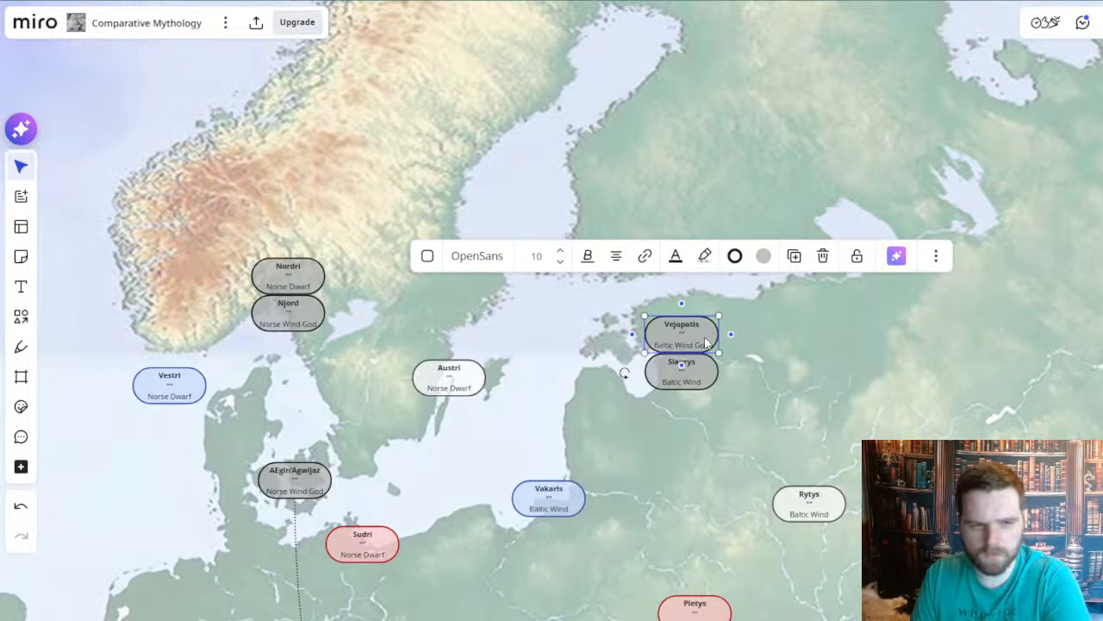
{"action": "key", "text": "ctrl+v"}
{"action": "left_click_drag", "start_coordinate": [746, 297], "coordinate": [682, 300]}
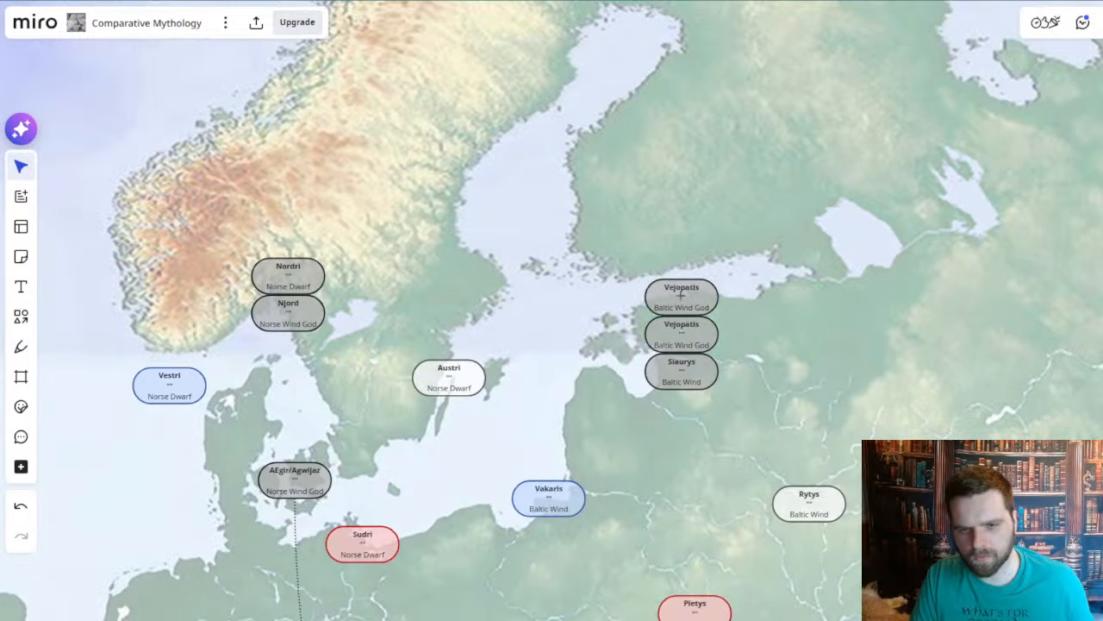
- Rename the uppermost Vejopatis copy as Bangputys
{"action": "left_click", "coordinate": [288, 312]}
{"action": "double_click", "coordinate": [682, 289]}
{"action": "double_click", "coordinate": [689, 288]}
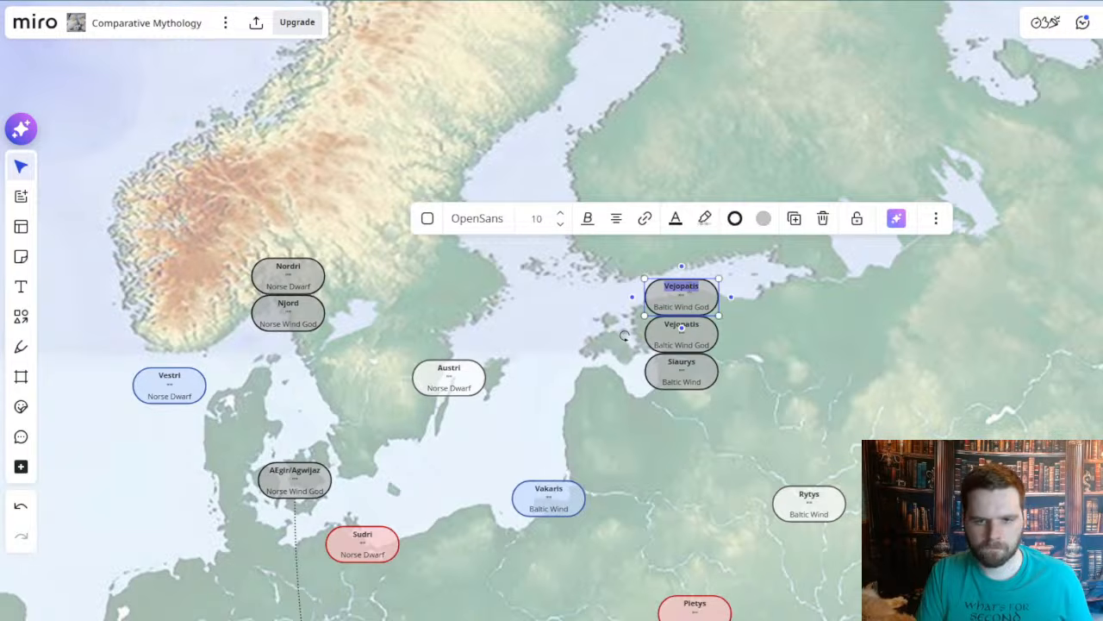
{"action": "type", "text": "BAn"}
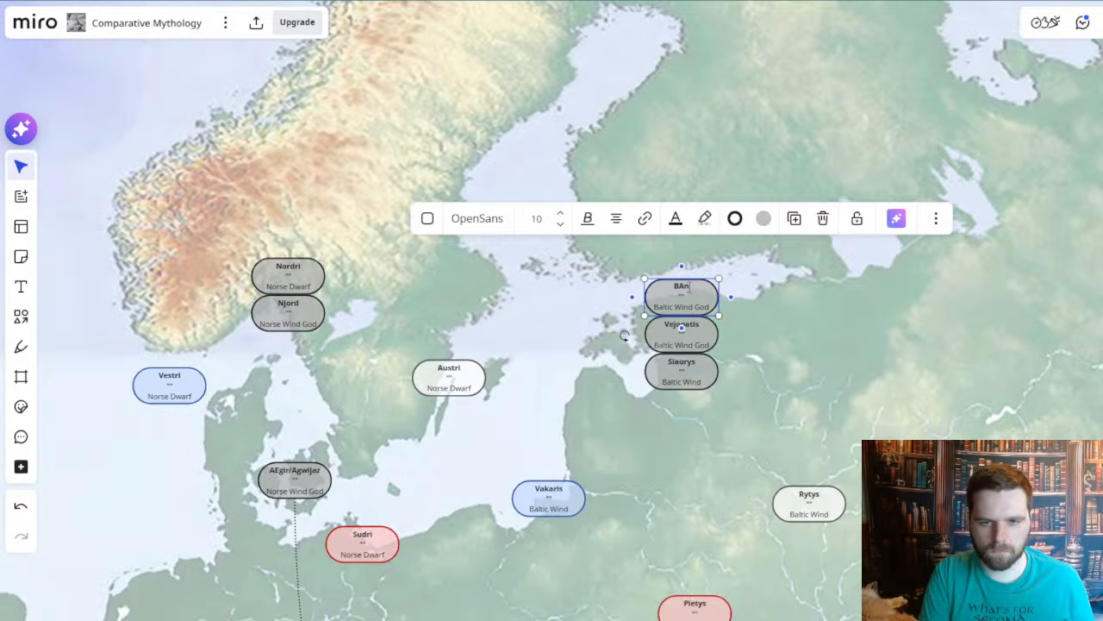
{"action": "type", "text": "ngputys"}
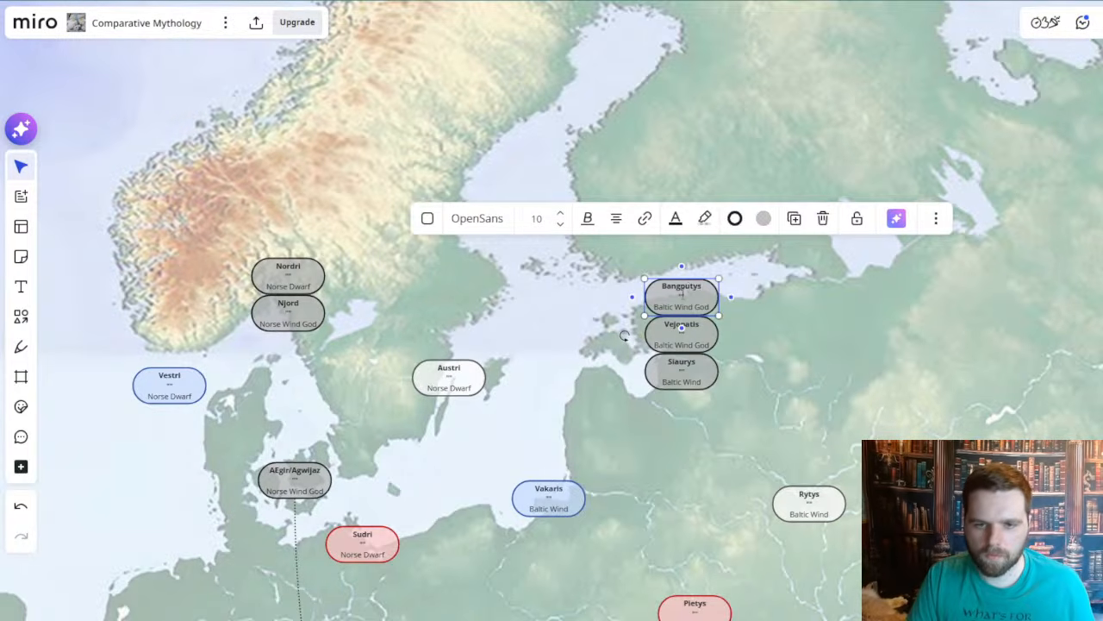
- Replace the Bangputys marker's subtitle with Prussian
{"action": "scroll", "coordinate": [681, 293], "scroll_direction": "up", "scroll_amount": 2}
{"action": "left_click_drag", "start_coordinate": [647, 310], "coordinate": [727, 308]}
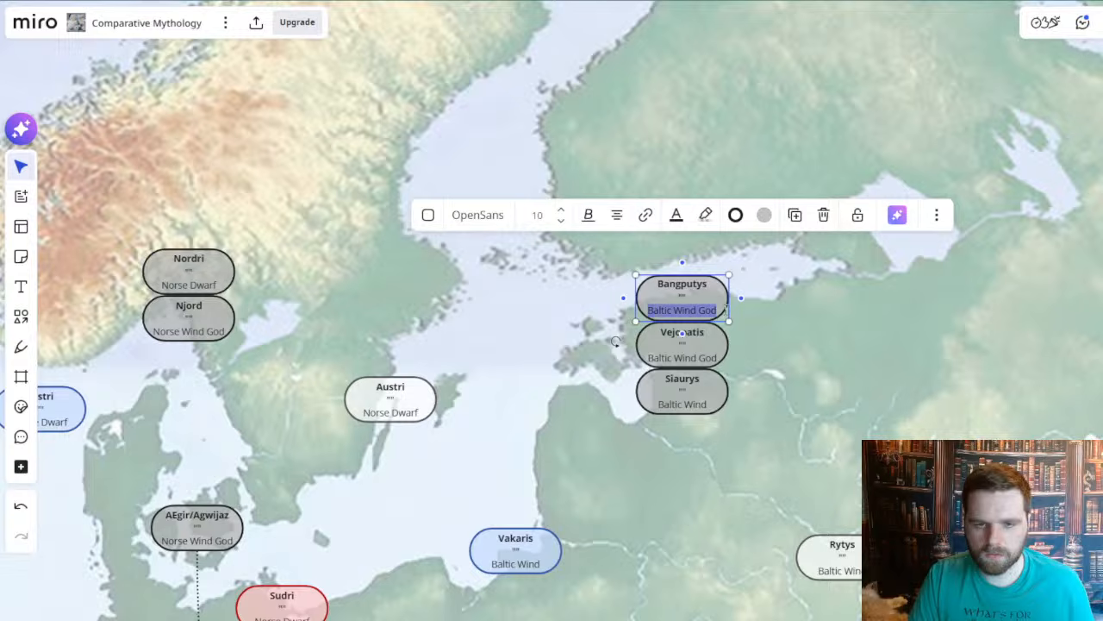
{"action": "type", "text": "L"}
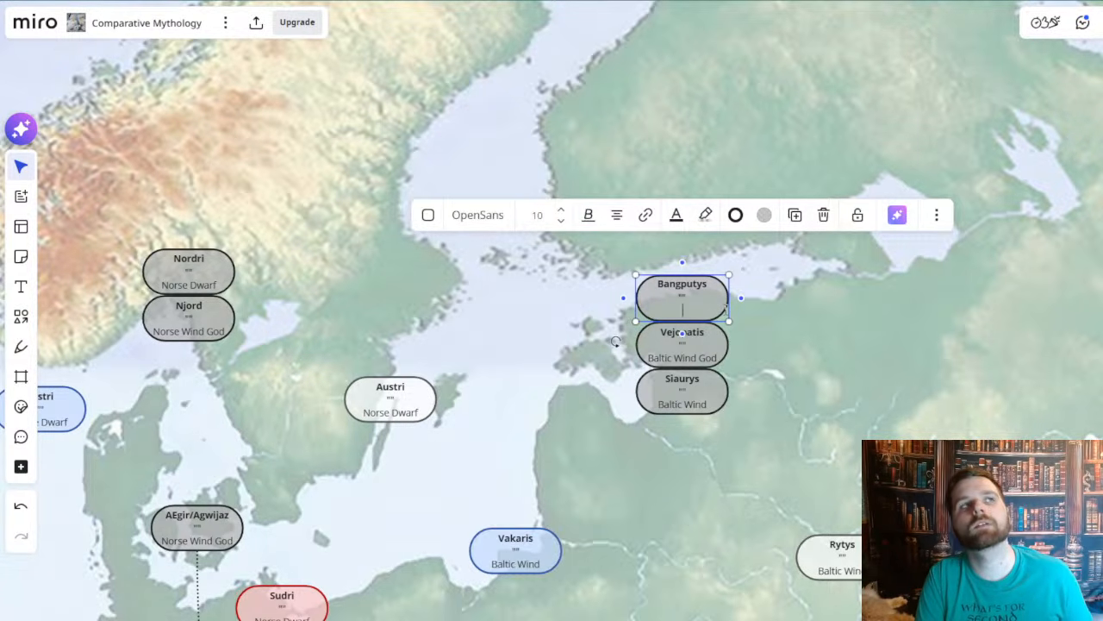
{"action": "type", "text": "Prussian"}
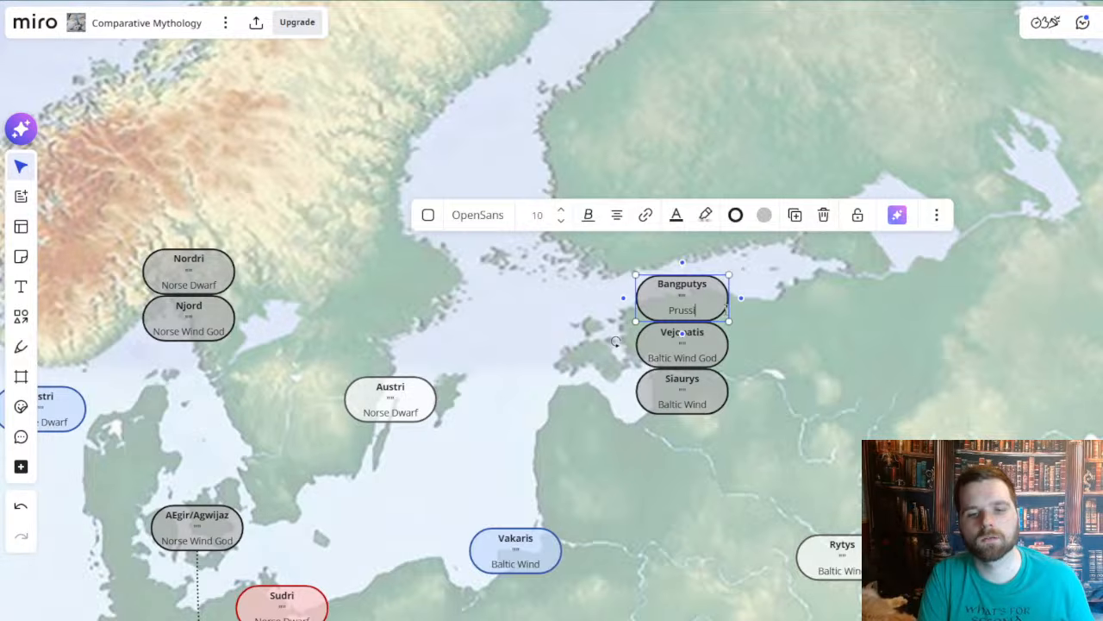
{"action": "left_click", "coordinate": [957, 306]}
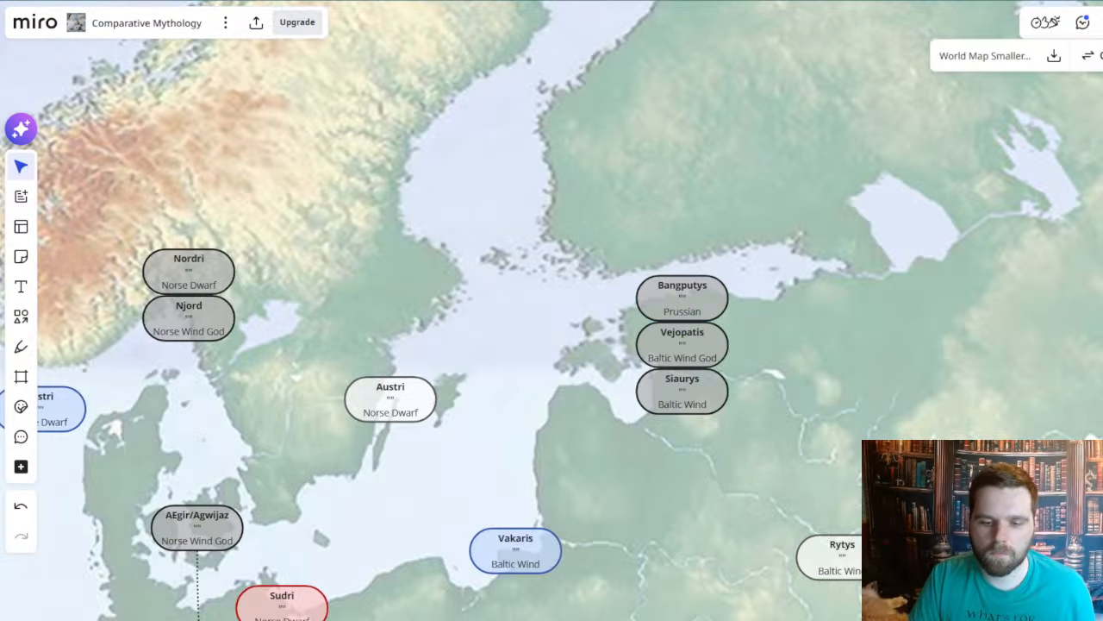
- Look up Bangputys in the Pandemonic Database notes, check the deity's Prussian and Lithuanian names, and return to the Miro board
{"action": "key", "text": "alt+Tab"}
{"action": "left_click_drag", "start_coordinate": [103, 47], "coordinate": [10, 60]}
{"action": "type", "text": "Bangputys"}
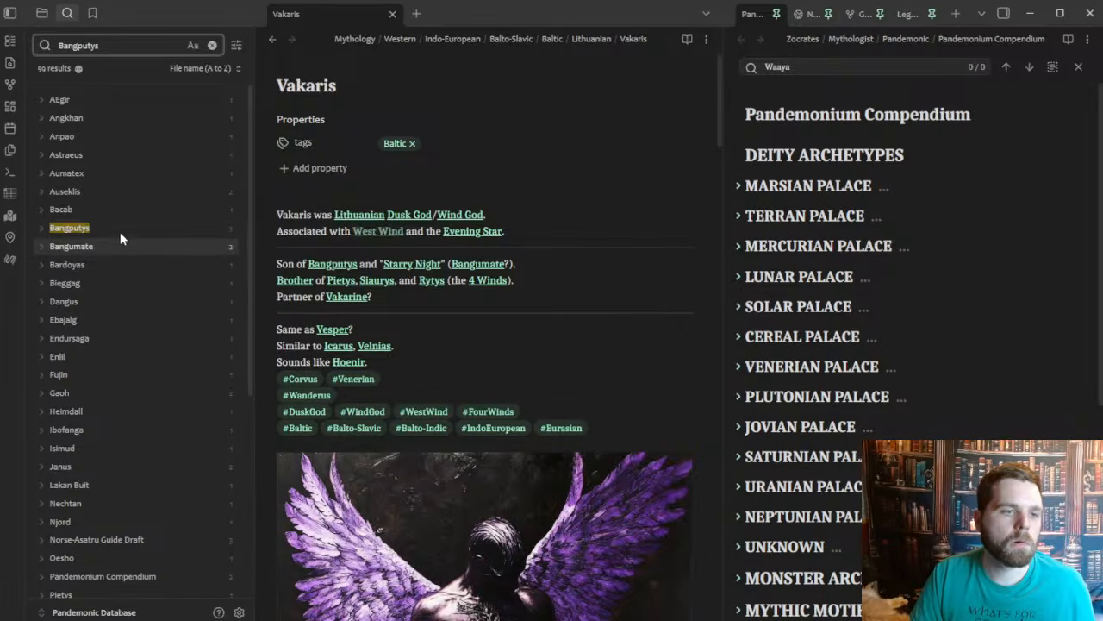
{"action": "left_click", "coordinate": [117, 228]}
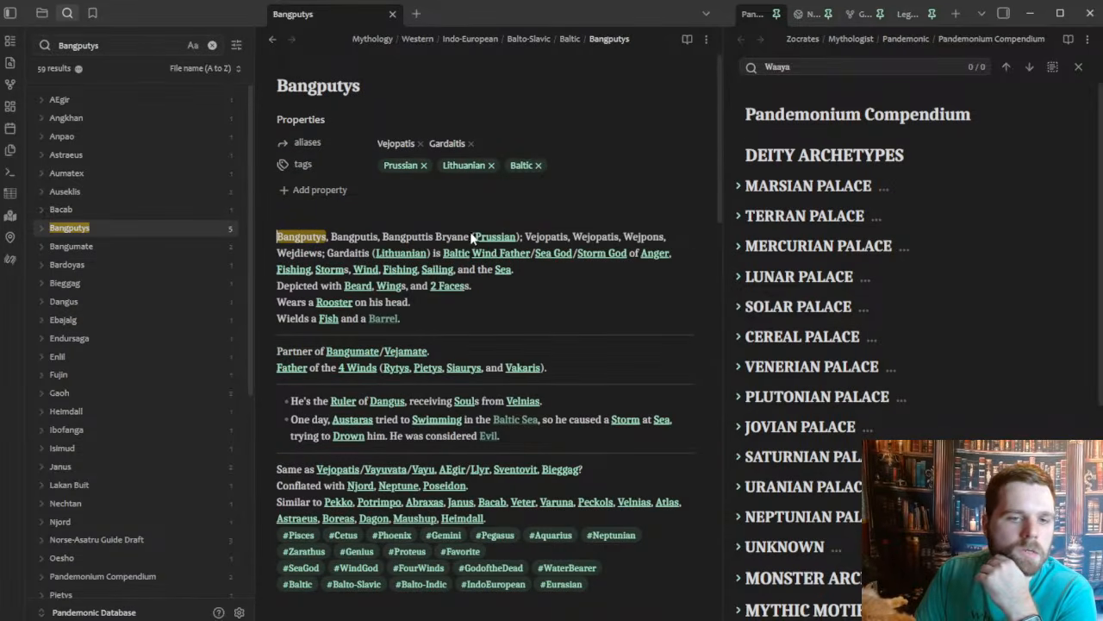
{"action": "left_click", "coordinate": [552, 303]}
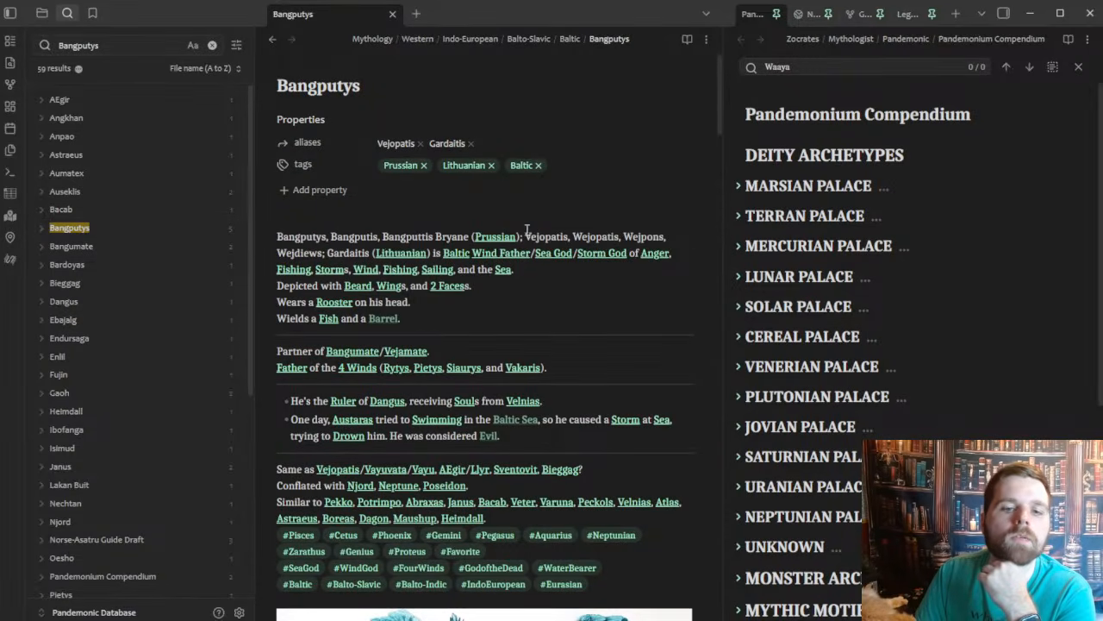
{"action": "mouse_move", "coordinate": [427, 254]}
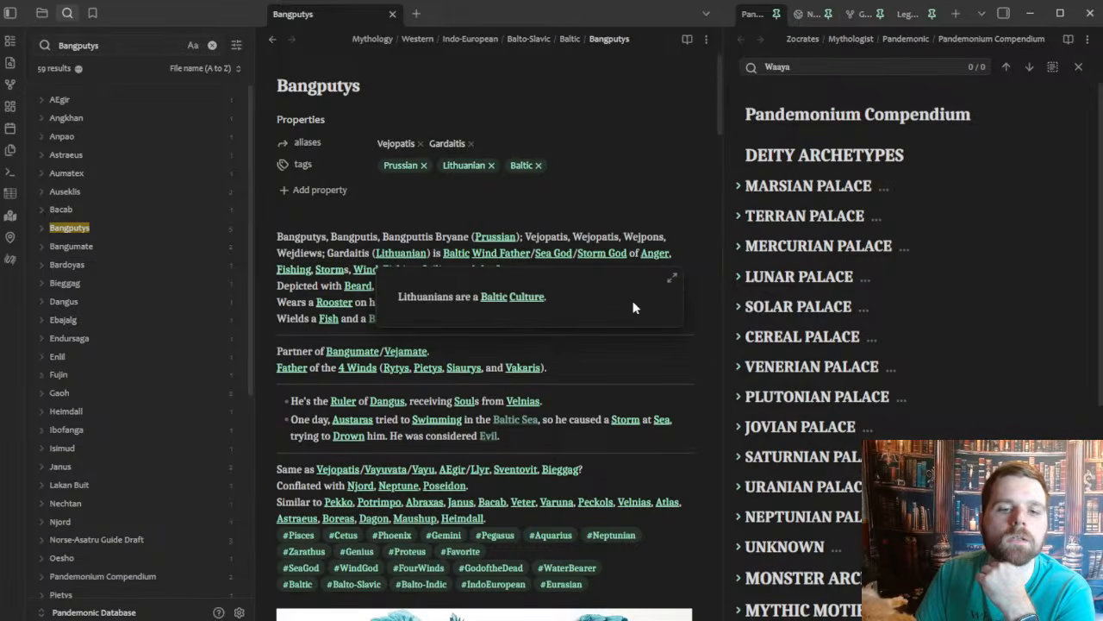
{"action": "left_click", "coordinate": [1029, 13]}
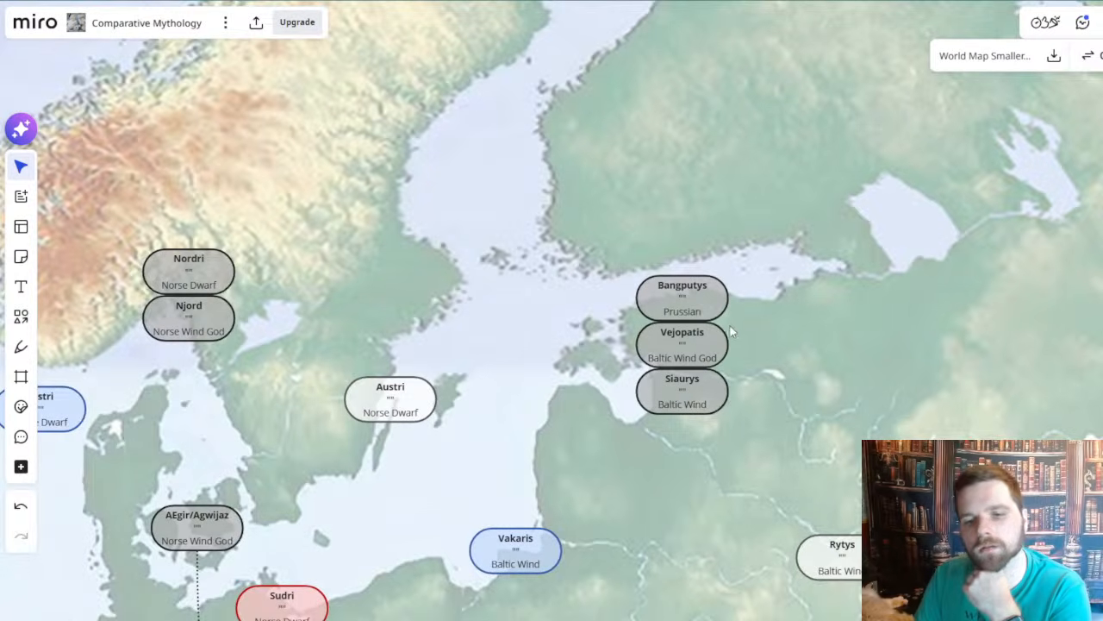
{"action": "left_click", "coordinate": [701, 303]}
{"action": "mouse_move", "coordinate": [830, 330]}
{"action": "left_mouse_down"}
{"action": "mouse_move", "coordinate": [778, 312]}
{"action": "mouse_move", "coordinate": [808, 326]}
{"action": "left_mouse_up"}
{"action": "left_click", "coordinate": [752, 313]}
{"action": "scroll", "coordinate": [803, 327], "scroll_direction": "down", "scroll_amount": 2}
{"action": "left_click_drag", "start_coordinate": [673, 186], "coordinate": [699, 158]}
{"action": "left_click_drag", "start_coordinate": [663, 94], "coordinate": [618, 155]}
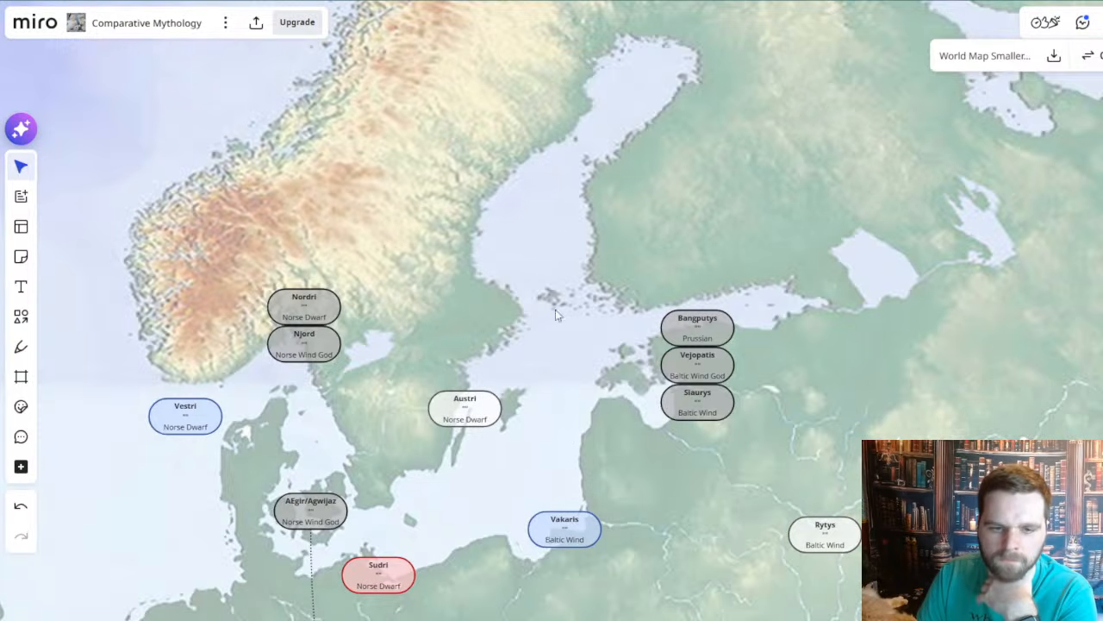
{"action": "left_click_drag", "start_coordinate": [542, 352], "coordinate": [588, 207]}
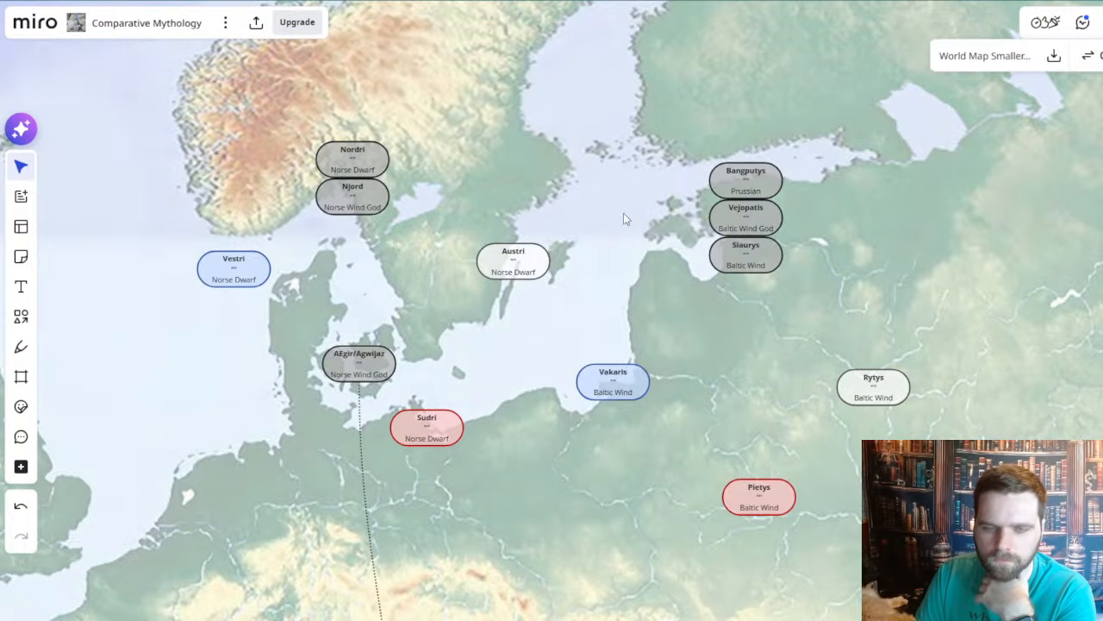
{"action": "scroll", "coordinate": [623, 213], "scroll_direction": "up", "scroll_amount": 5}
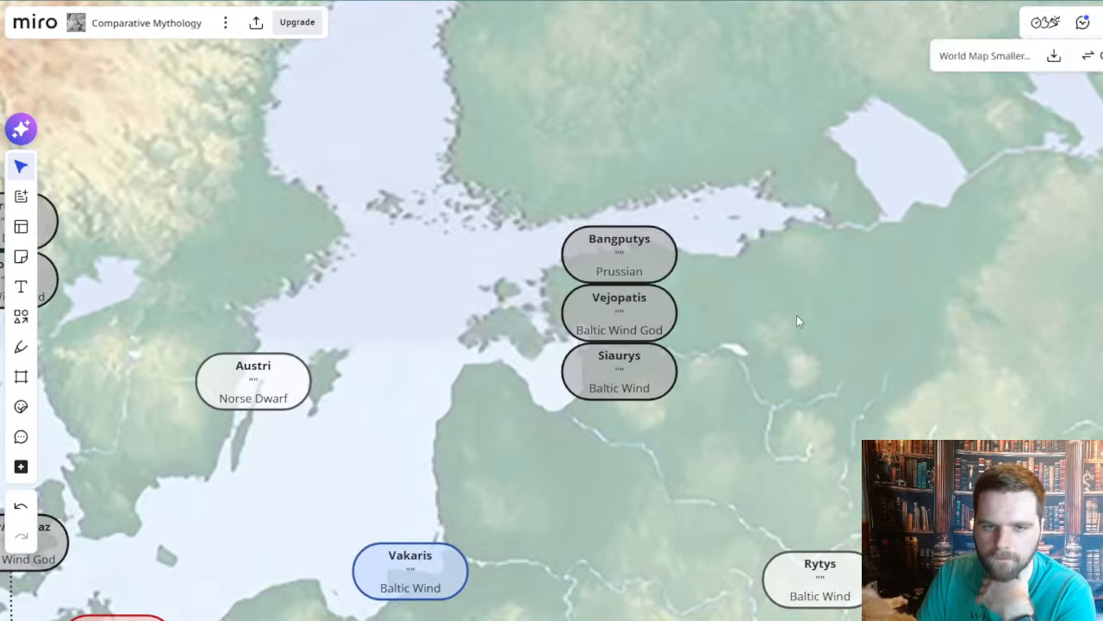
{"action": "left_click_drag", "start_coordinate": [780, 312], "coordinate": [754, 311]}
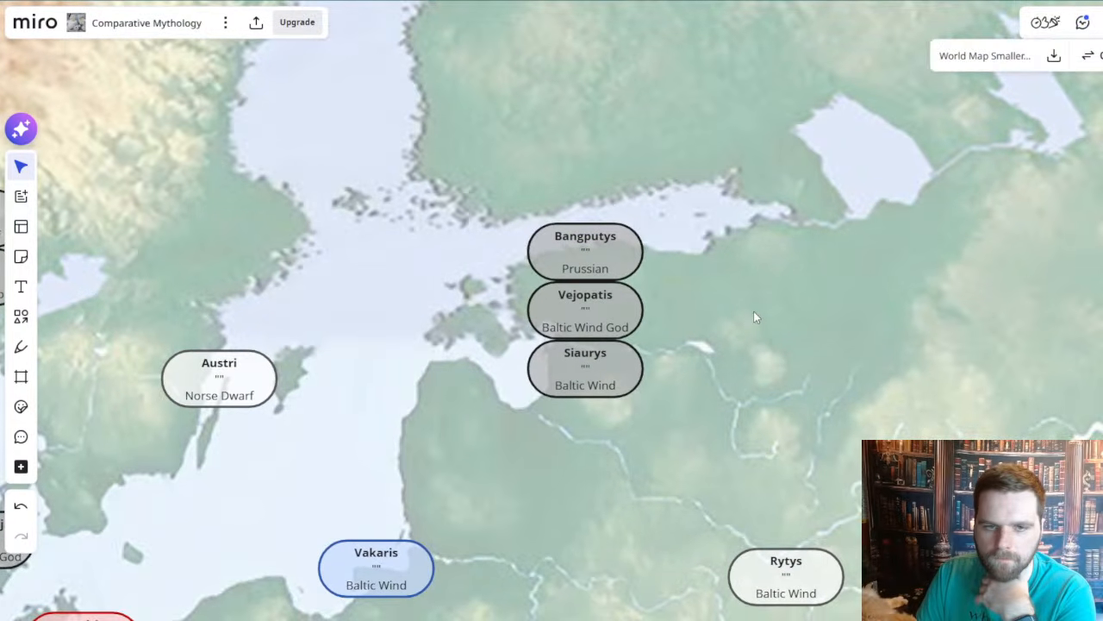
{"action": "scroll", "coordinate": [753, 310], "scroll_direction": "down", "scroll_amount": 2}
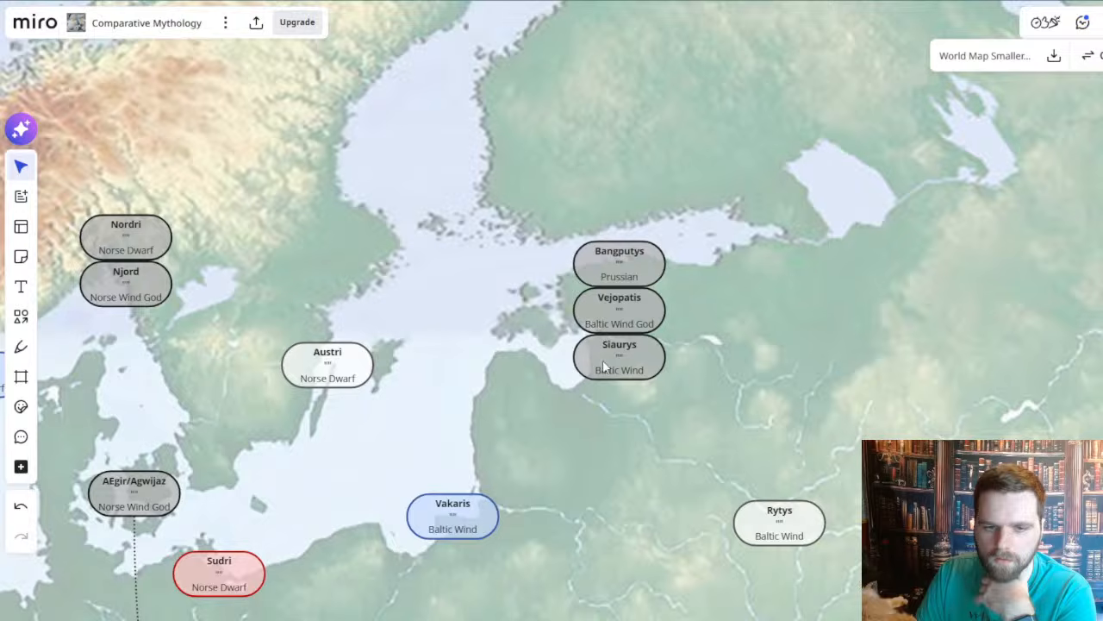
{"action": "left_click_drag", "start_coordinate": [731, 346], "coordinate": [648, 265]}
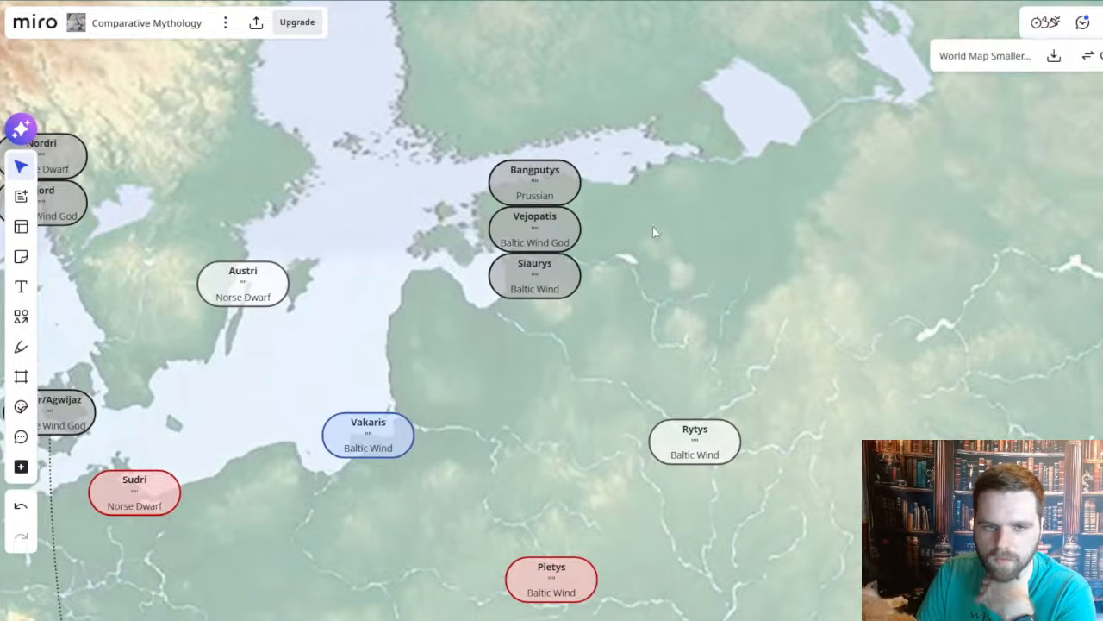
{"action": "scroll", "coordinate": [661, 265], "scroll_direction": "down", "scroll_amount": 4}
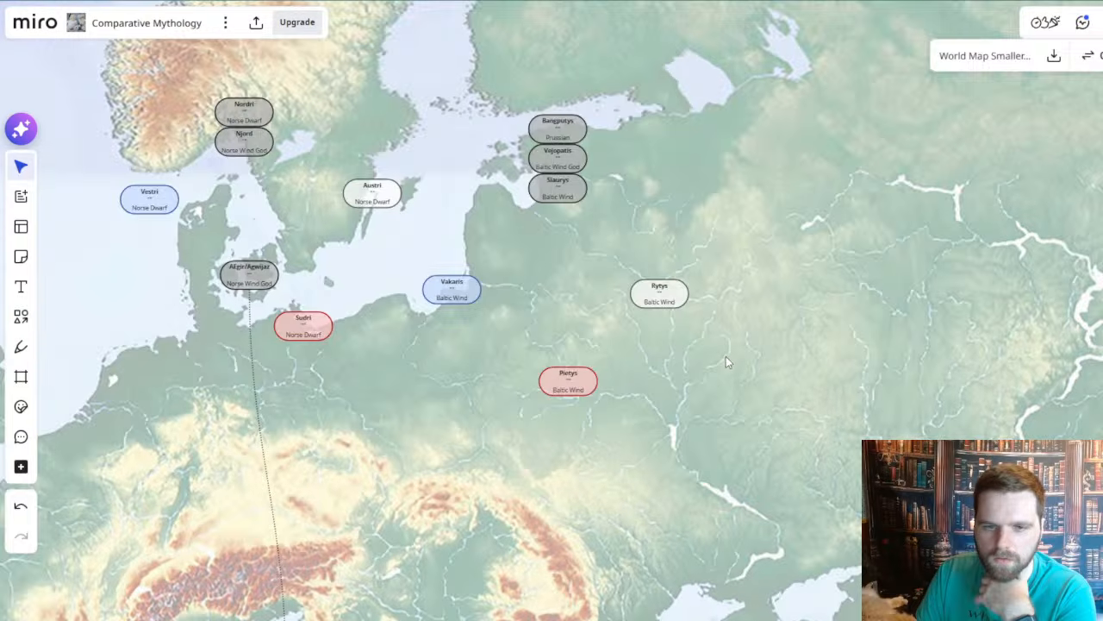
{"action": "left_click_drag", "start_coordinate": [725, 357], "coordinate": [737, 328]}
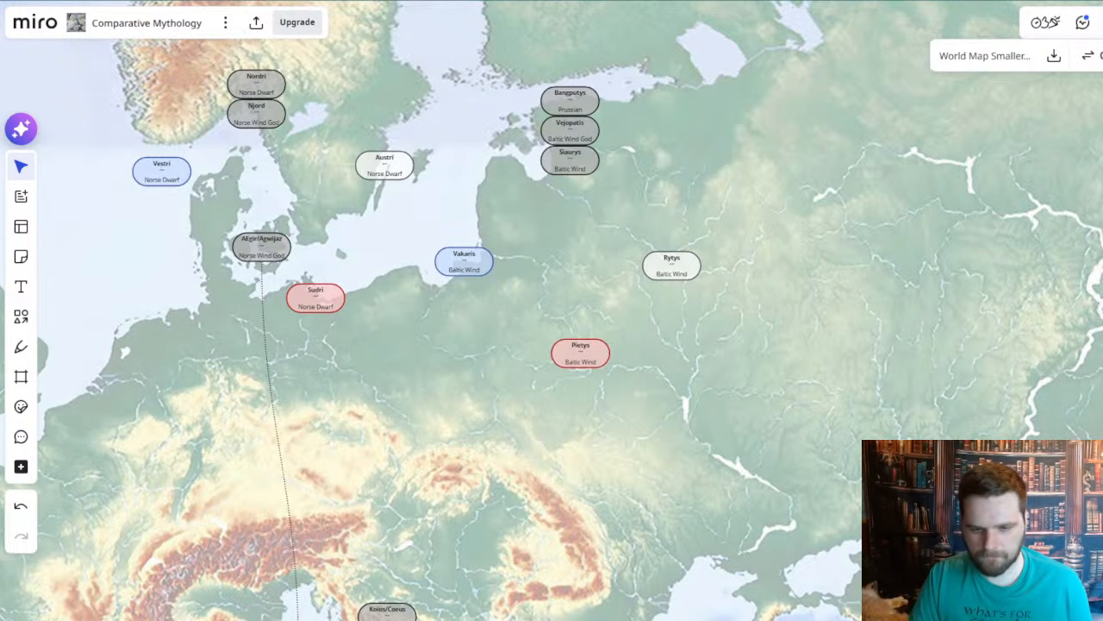
- Add Austra after Rytys in the Lithuanian row's Dry cell of the Four Winds/Directions/Pillars table
{"action": "left_click_drag", "start_coordinate": [414, 215], "coordinate": [448, 436]}
{"action": "scroll", "coordinate": [471, 203], "scroll_direction": "down", "scroll_amount": 5}
{"action": "left_click_drag", "start_coordinate": [446, 98], "coordinate": [622, 498]}
{"action": "left_click_drag", "start_coordinate": [422, 175], "coordinate": [663, 347]}
{"action": "scroll", "coordinate": [508, 242], "scroll_direction": "up", "scroll_amount": 7}
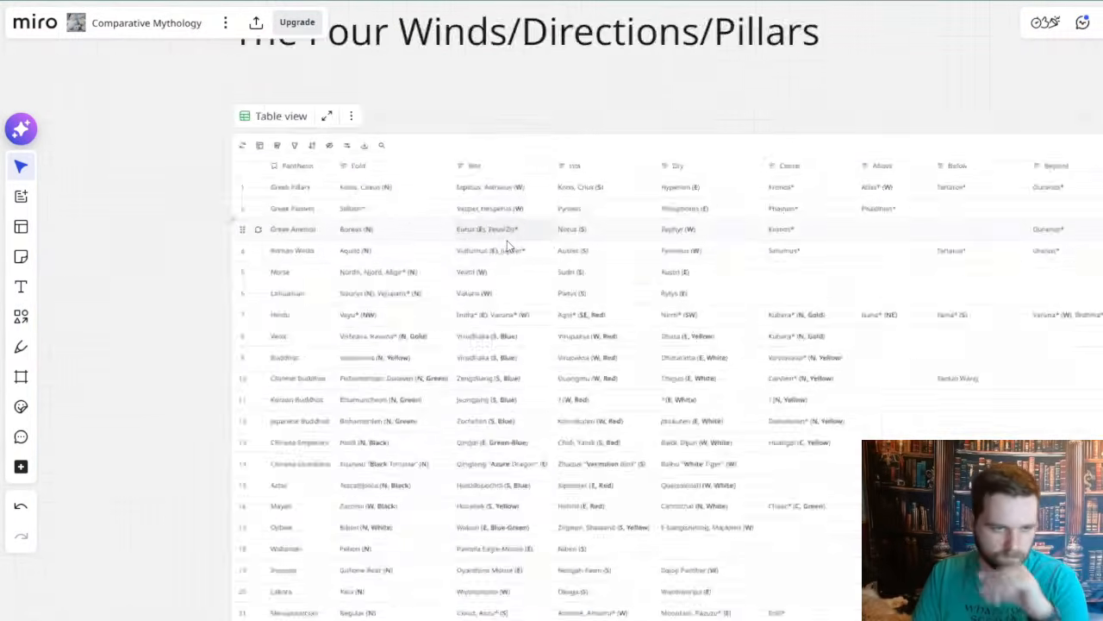
{"action": "scroll", "coordinate": [328, 283], "scroll_direction": "up", "scroll_amount": 1}
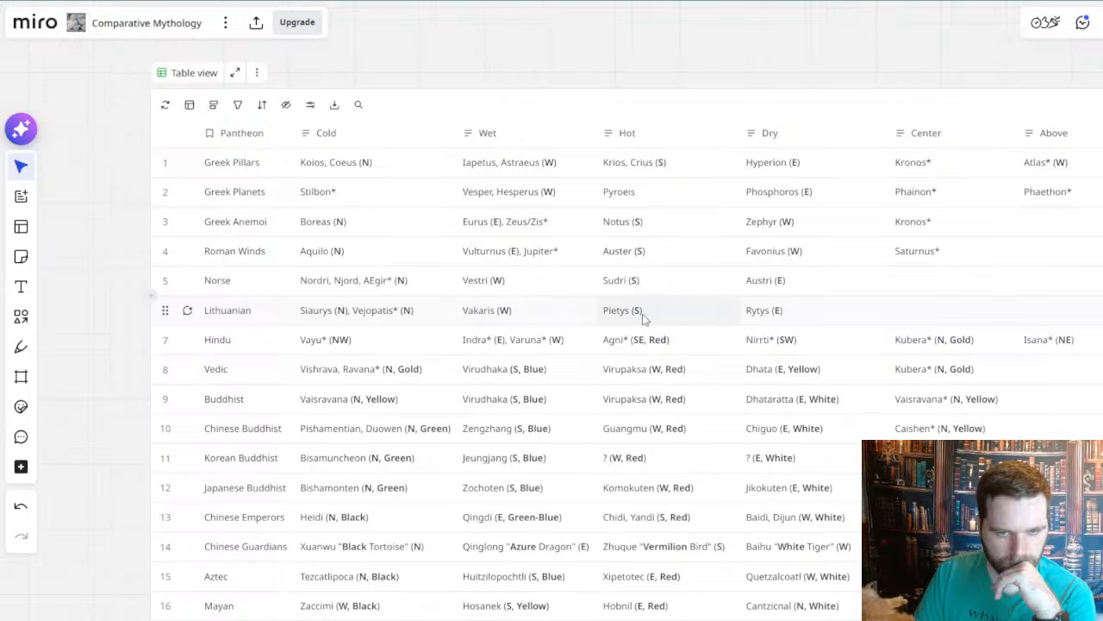
{"action": "left_click", "coordinate": [800, 317]}
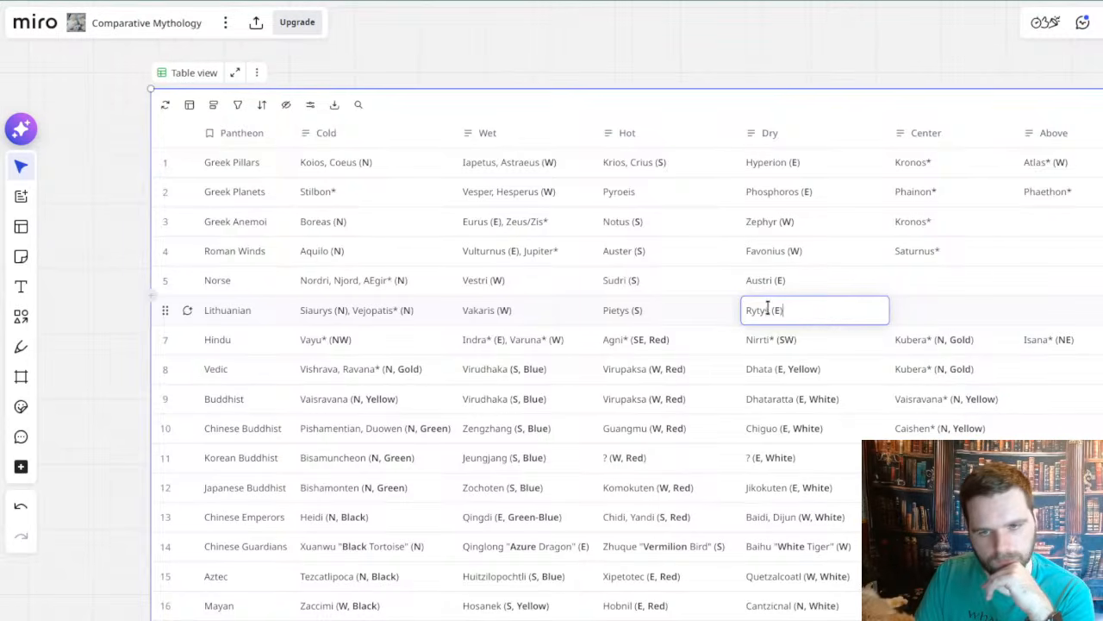
{"action": "left_click", "coordinate": [768, 310]}
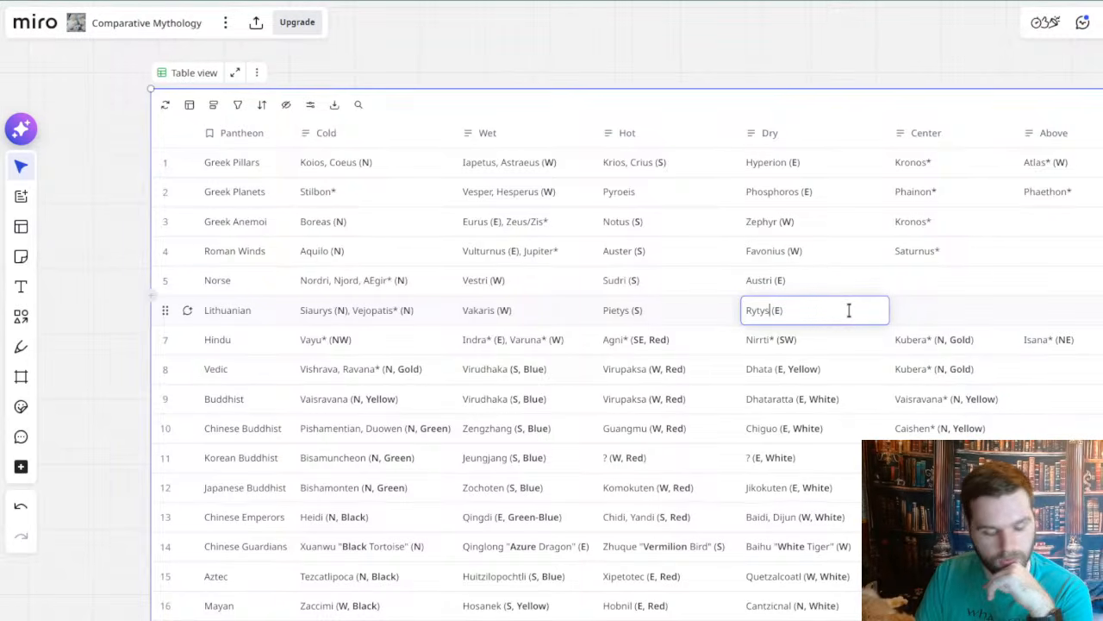
{"action": "type", "text": ", "}
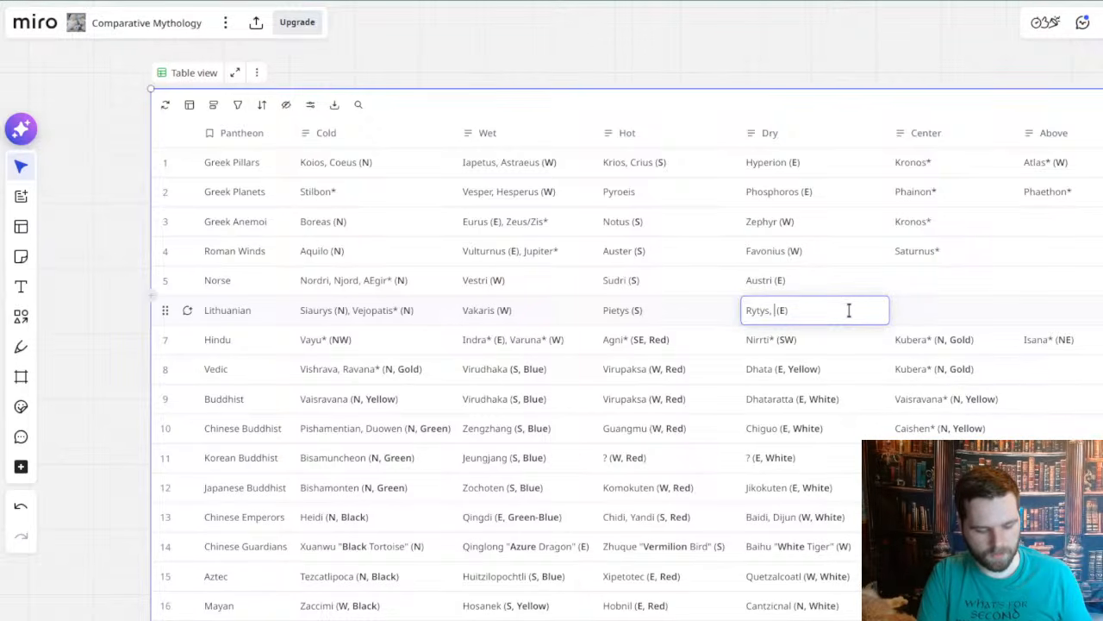
{"action": "type", "text": "Austra"}
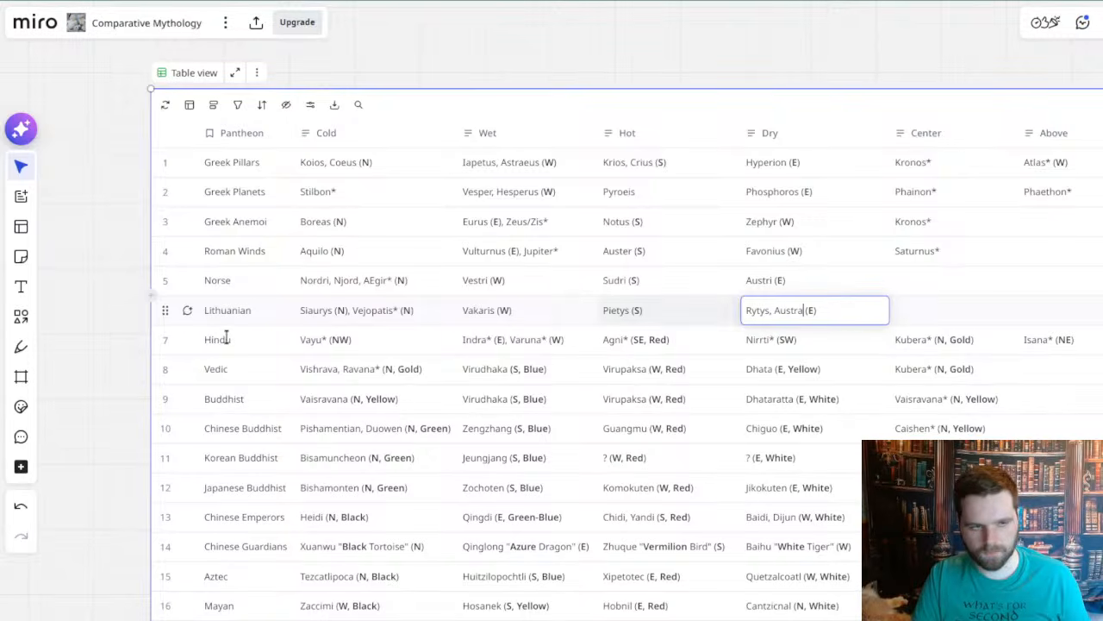
- Search the Pandemonic Database notes for Austaras, examine the Auseklis note's name variants and associations, and return to the Miro board
{"action": "key", "text": "alt+Tab"}
{"action": "left_click_drag", "start_coordinate": [120, 50], "coordinate": [2, 23]}
{"action": "type", "text": "Ausra"}
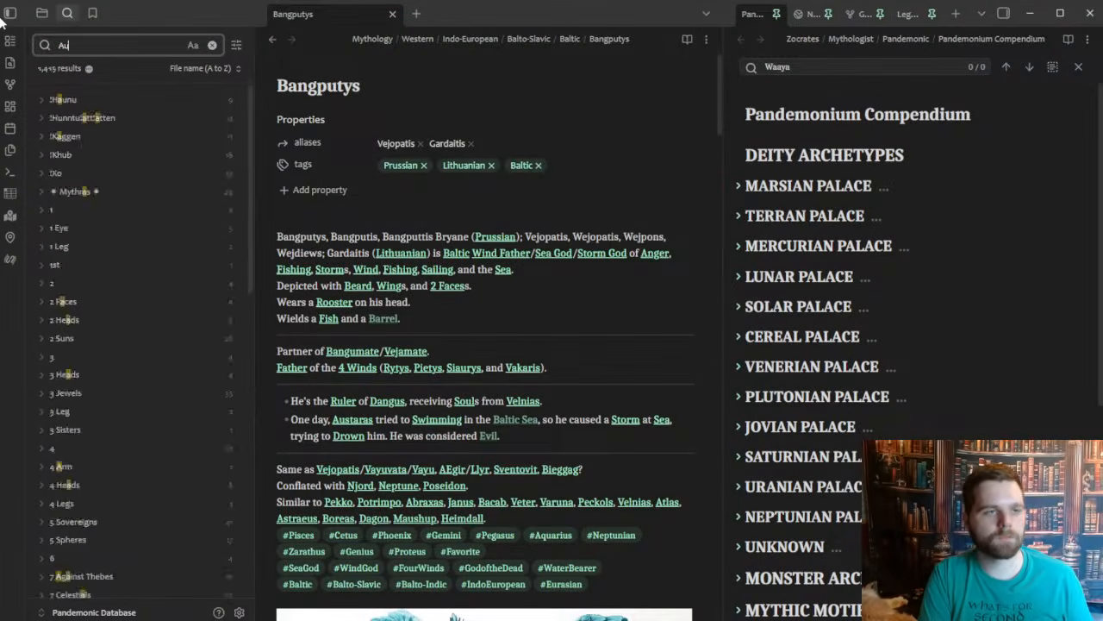
{"action": "key", "text": "BackSpace"}
{"action": "key", "text": "BackSpace"}
{"action": "type", "text": "taras"}
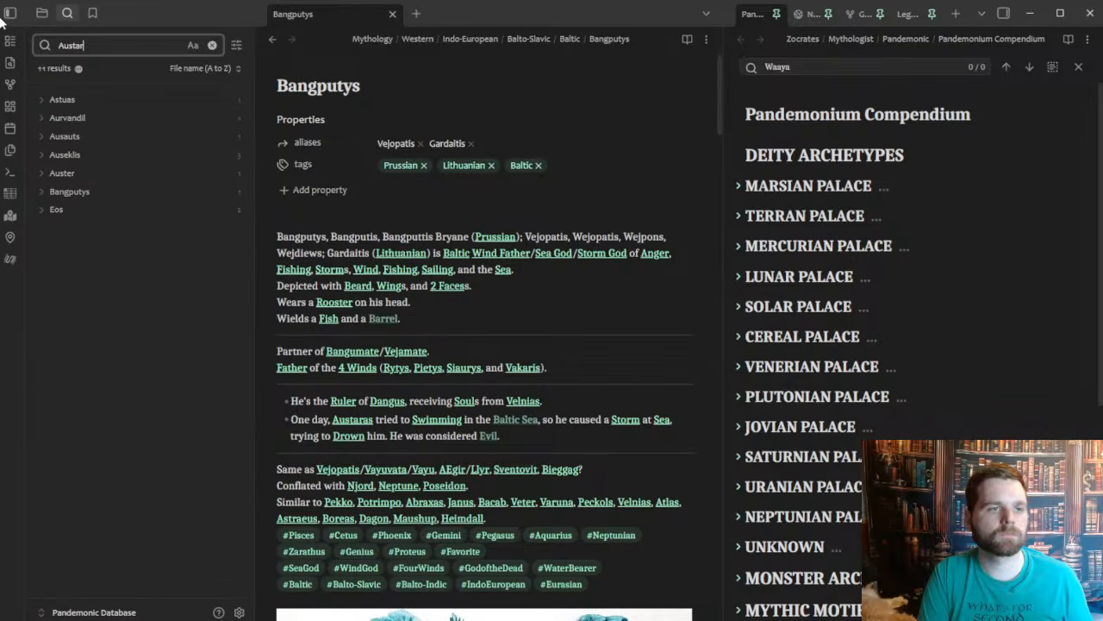
{"action": "left_click", "coordinate": [101, 154]}
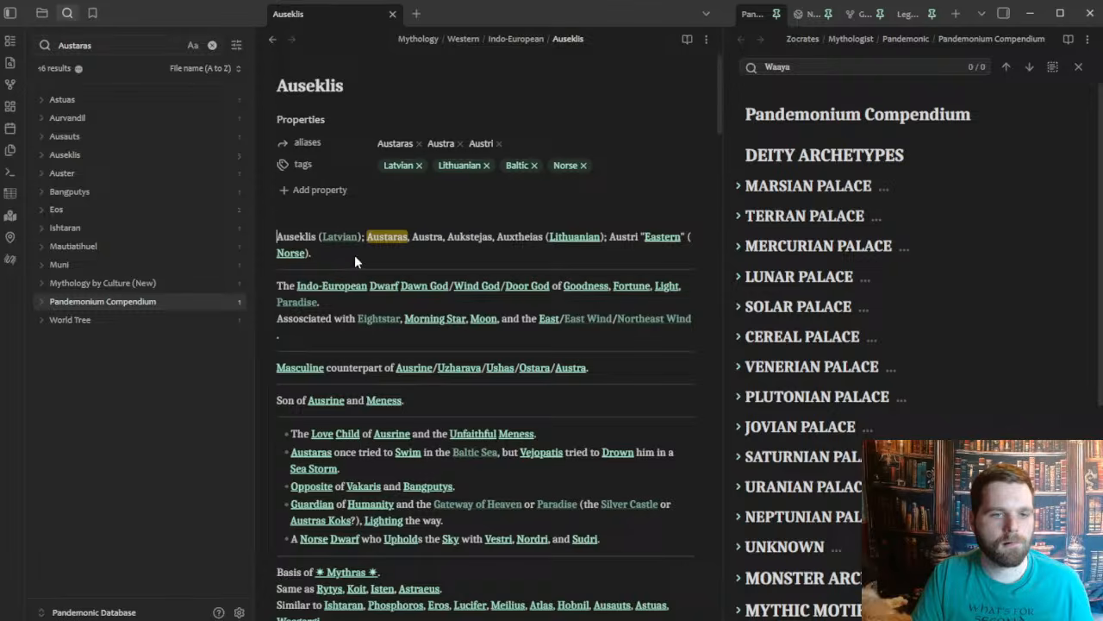
{"action": "left_click", "coordinate": [380, 251]}
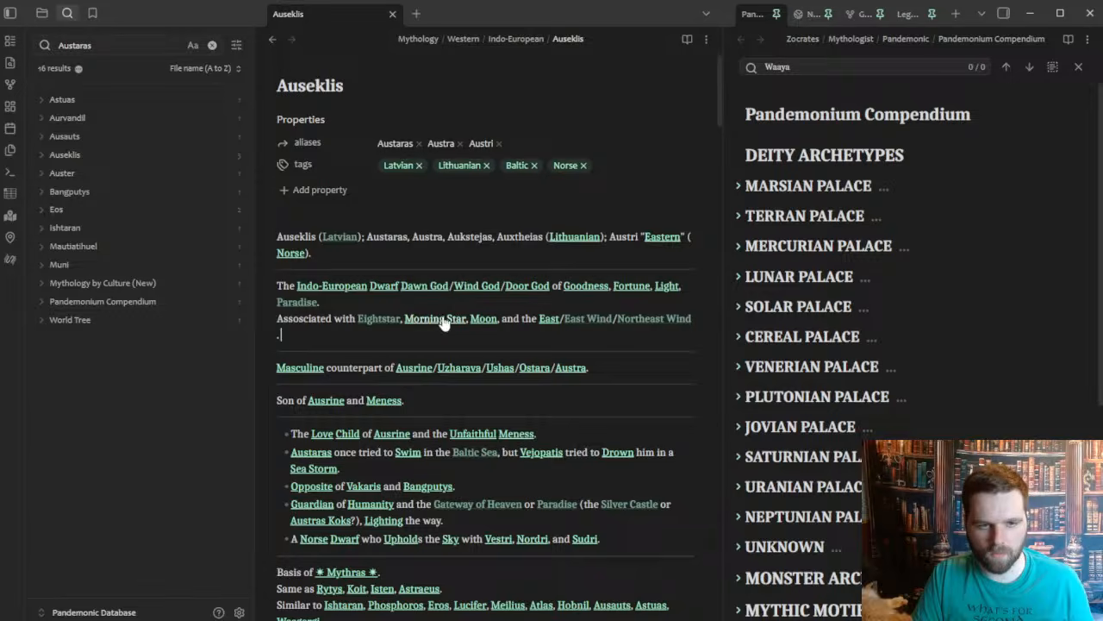
{"action": "left_click", "coordinate": [1025, 13]}
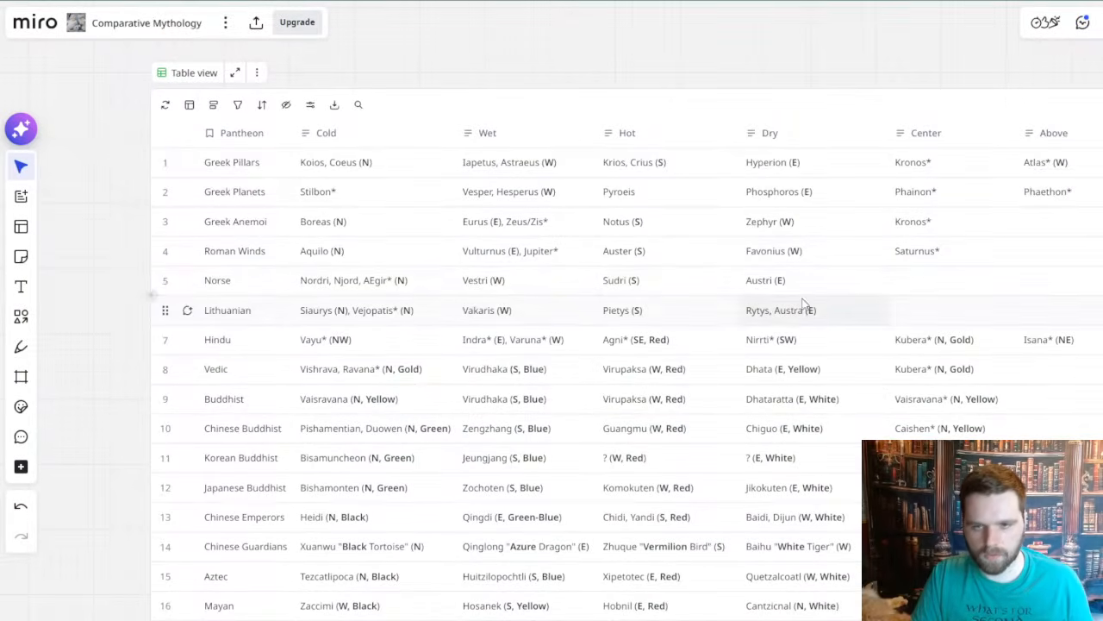
- Correct Austra to Austaras in the Lithuanian row's Dry cell
{"action": "scroll", "coordinate": [974, 310], "scroll_direction": "right", "scroll_amount": 3}
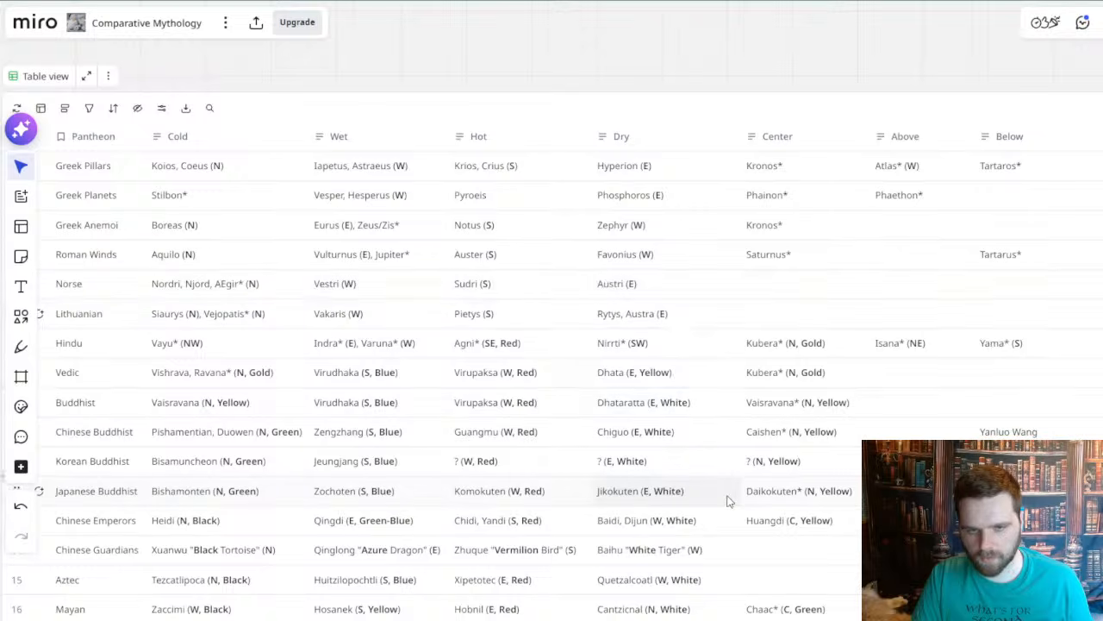
{"action": "left_click", "coordinate": [654, 317]}
{"action": "left_click", "coordinate": [654, 315]}
{"action": "key", "text": "BackSpace"}
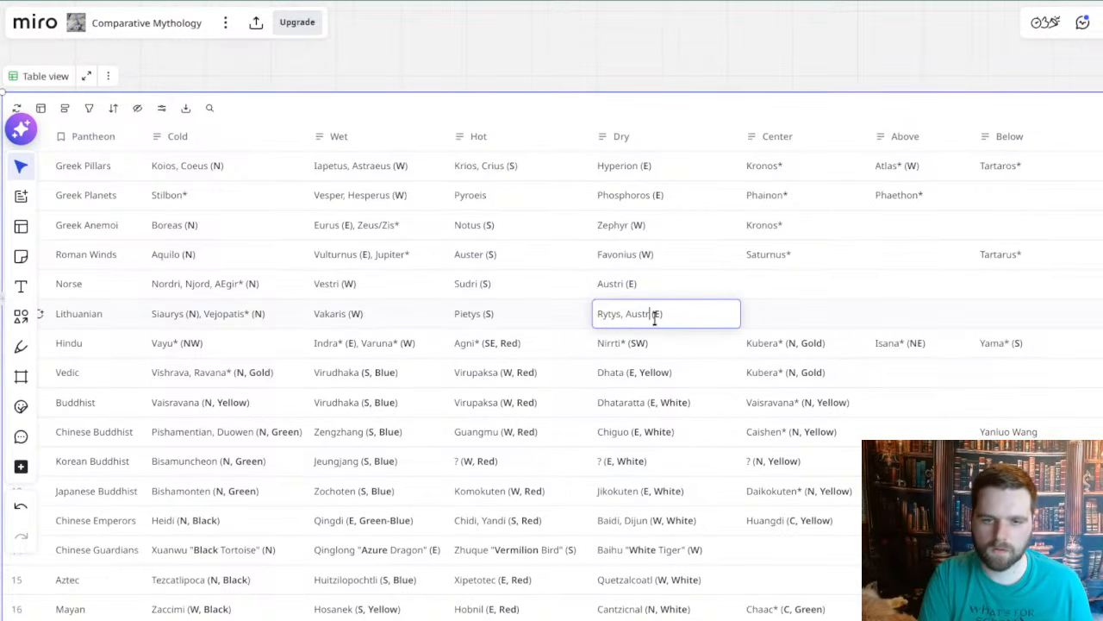
{"action": "type", "text": "aras"}
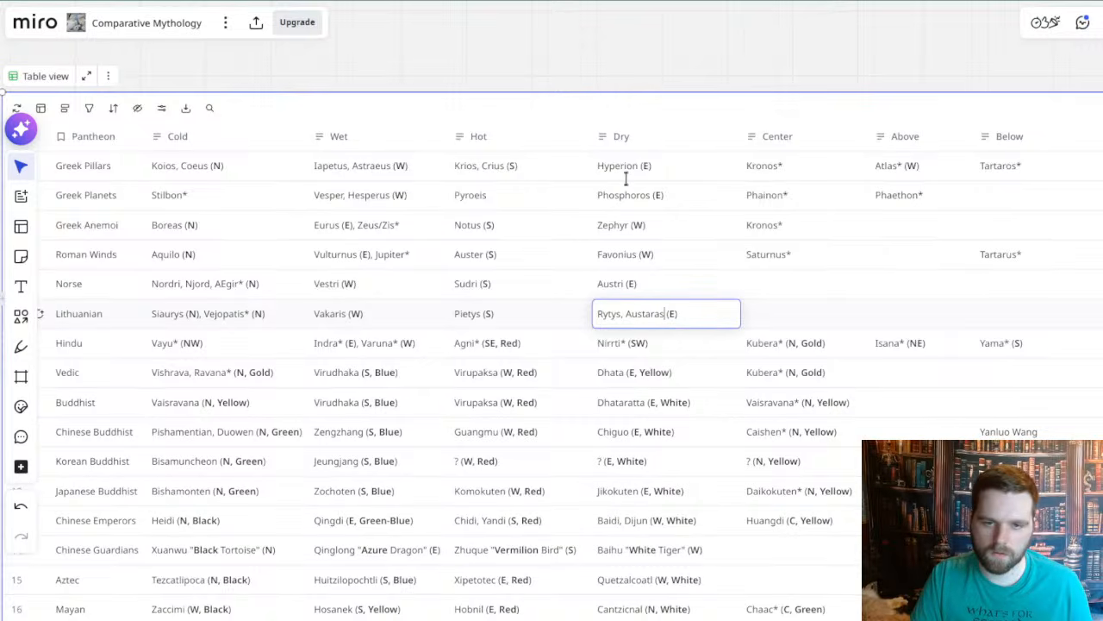
{"action": "left_click", "coordinate": [599, 67]}
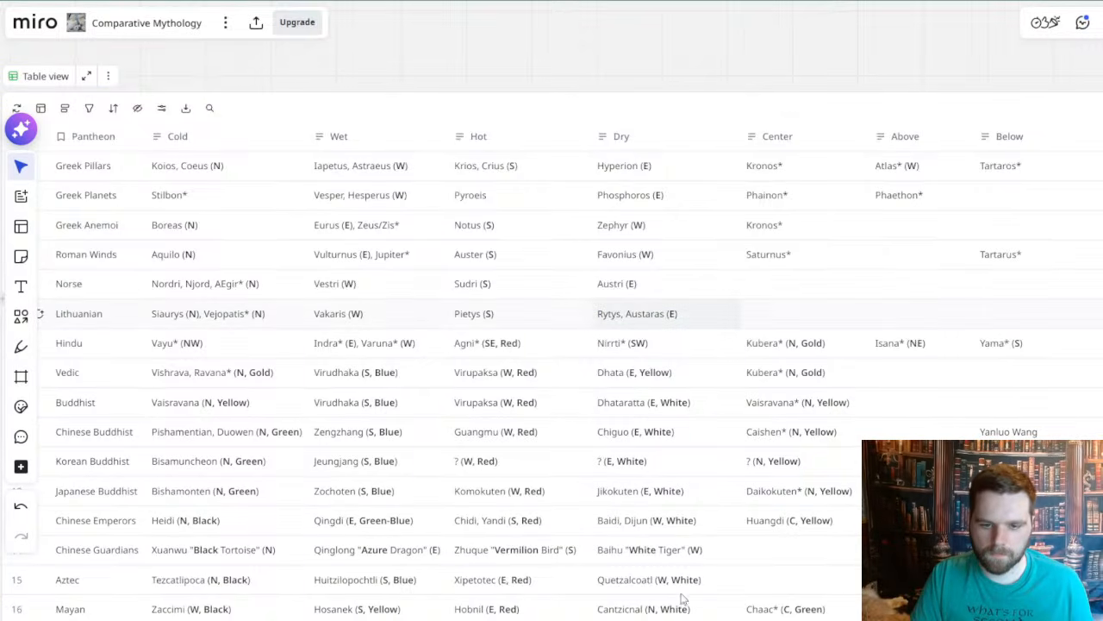
- Duplicate the Rytys marker on the map and stack the copy directly above it
{"action": "scroll", "coordinate": [456, 365], "scroll_direction": "down", "scroll_amount": 5}
{"action": "scroll", "coordinate": [438, 89], "scroll_direction": "down", "scroll_amount": 4}
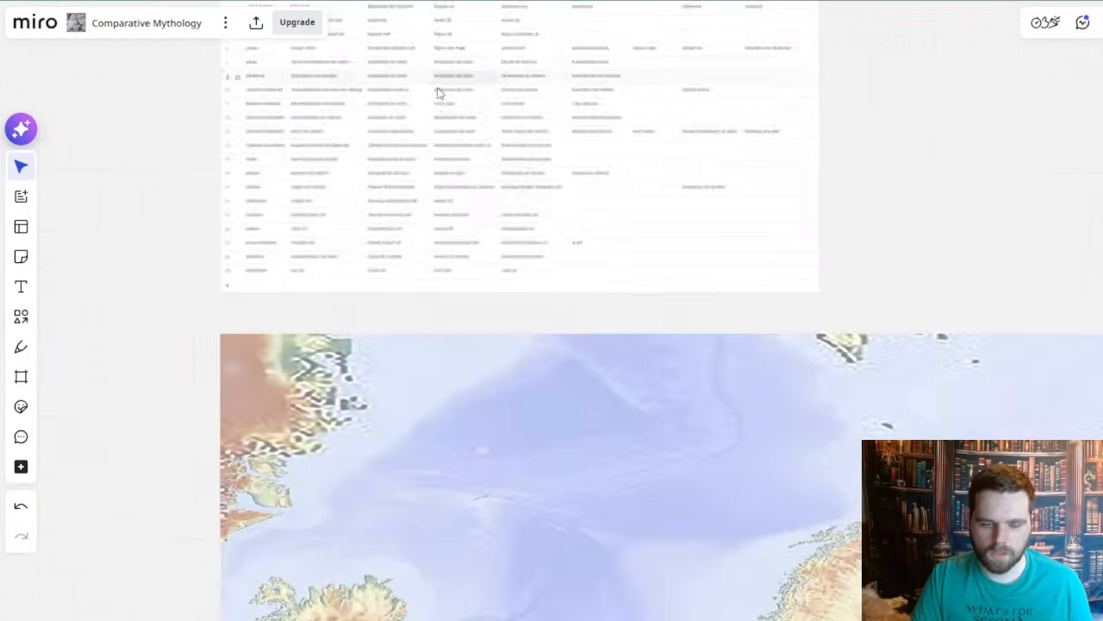
{"action": "left_click_drag", "start_coordinate": [582, 551], "coordinate": [428, 92]}
{"action": "scroll", "coordinate": [693, 227], "scroll_direction": "up", "scroll_amount": 5}
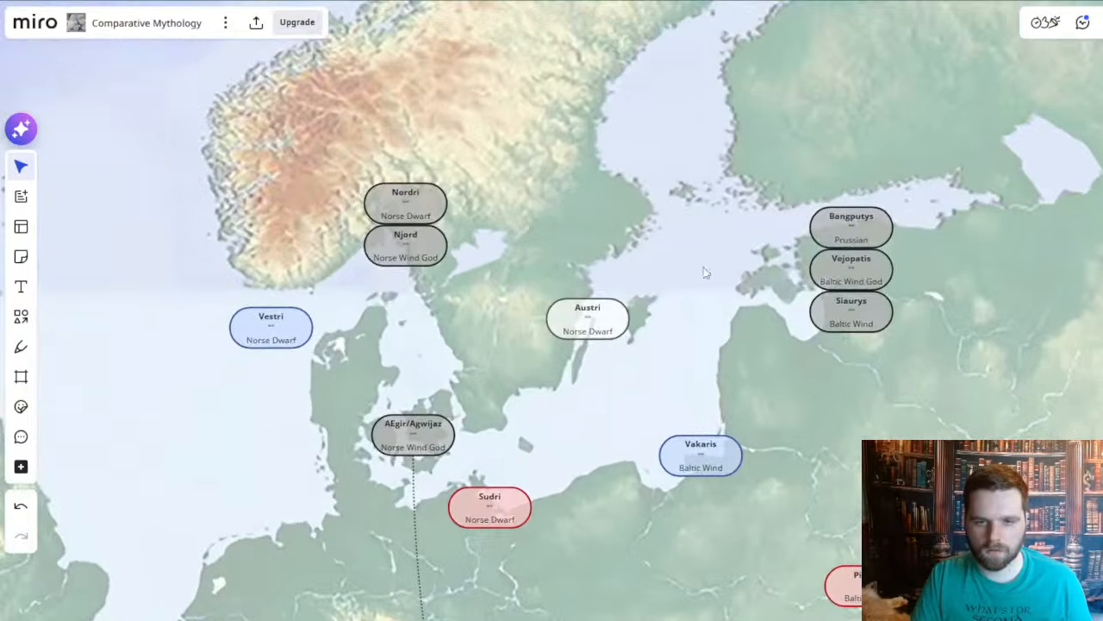
{"action": "left_click_drag", "start_coordinate": [727, 319], "coordinate": [567, 199]}
{"action": "left_click", "coordinate": [830, 356]}
{"action": "key", "text": "ctrl+c"}
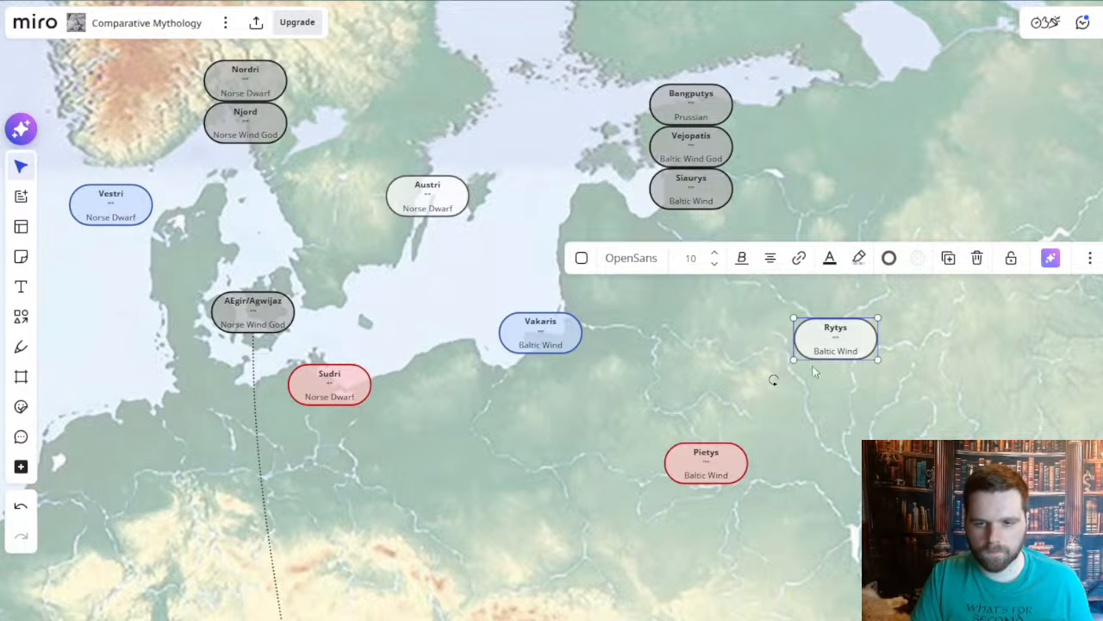
{"action": "key", "text": "ctrl+v"}
{"action": "left_click_drag", "start_coordinate": [874, 300], "coordinate": [836, 295]}
{"action": "key", "text": "Tab"}
- Rename the upper Rytys copy as Austaras
{"action": "double_click", "coordinate": [836, 294]}
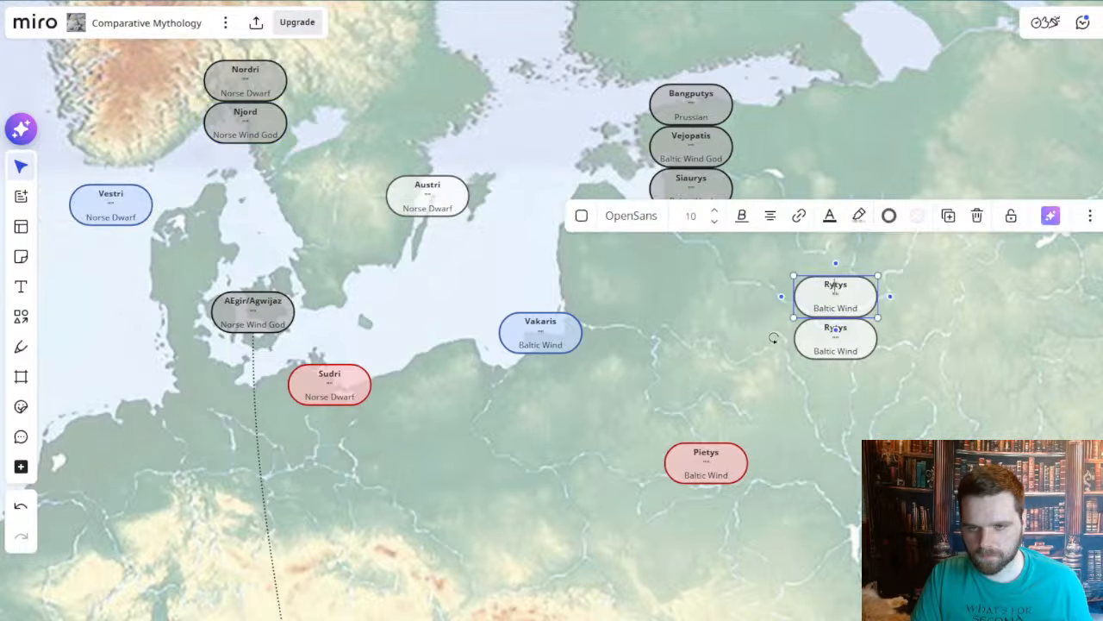
{"action": "double_click", "coordinate": [835, 290]}
{"action": "type", "text": "Aust"}
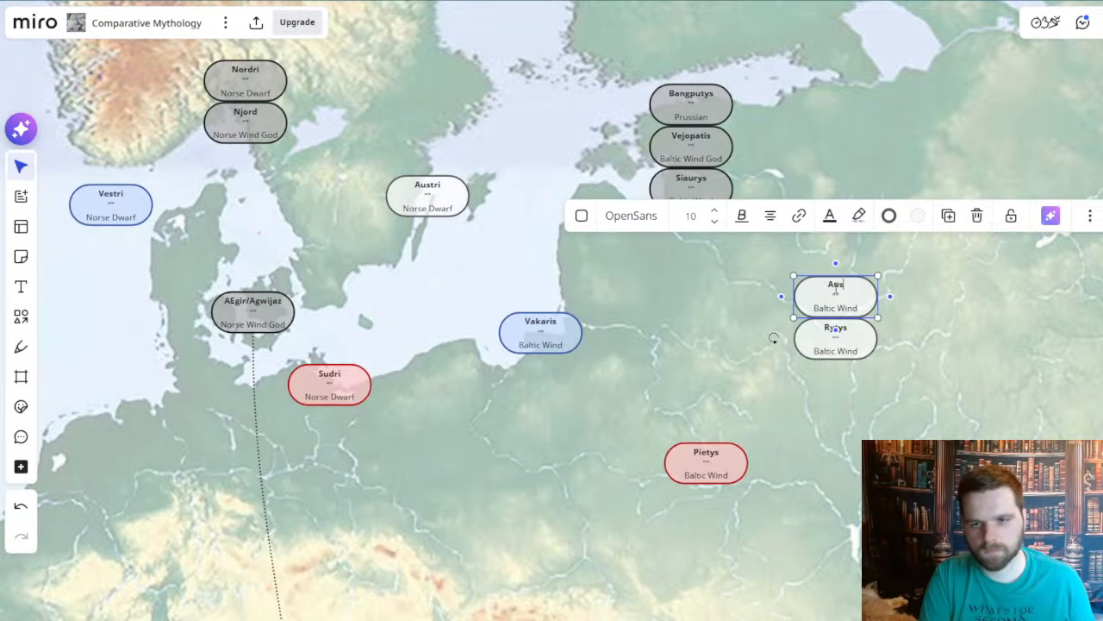
{"action": "type", "text": "aras"}
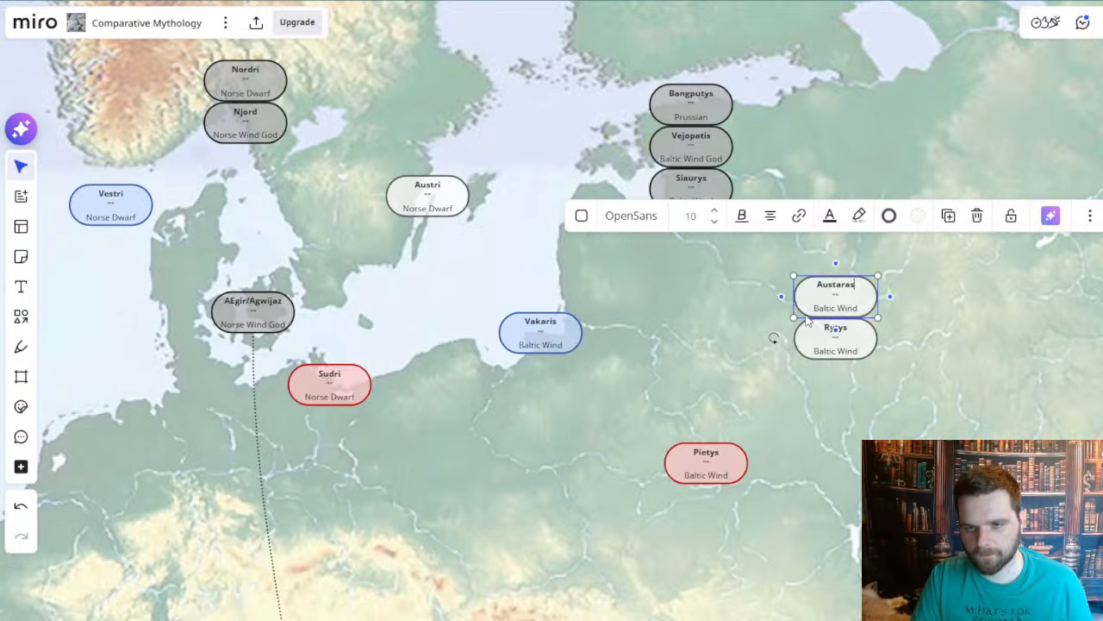
- Change the Austaras marker's subtitle to Baltic Venus God and deselect the marker
{"action": "left_click_drag", "start_coordinate": [812, 308], "coordinate": [859, 308]}
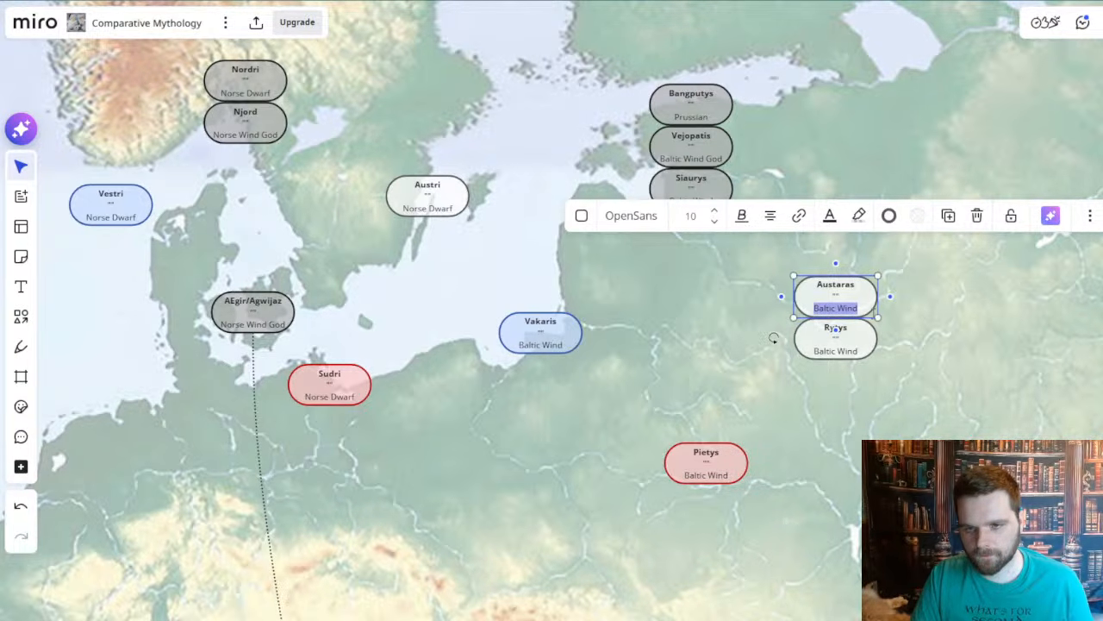
{"action": "double_click", "coordinate": [849, 309]}
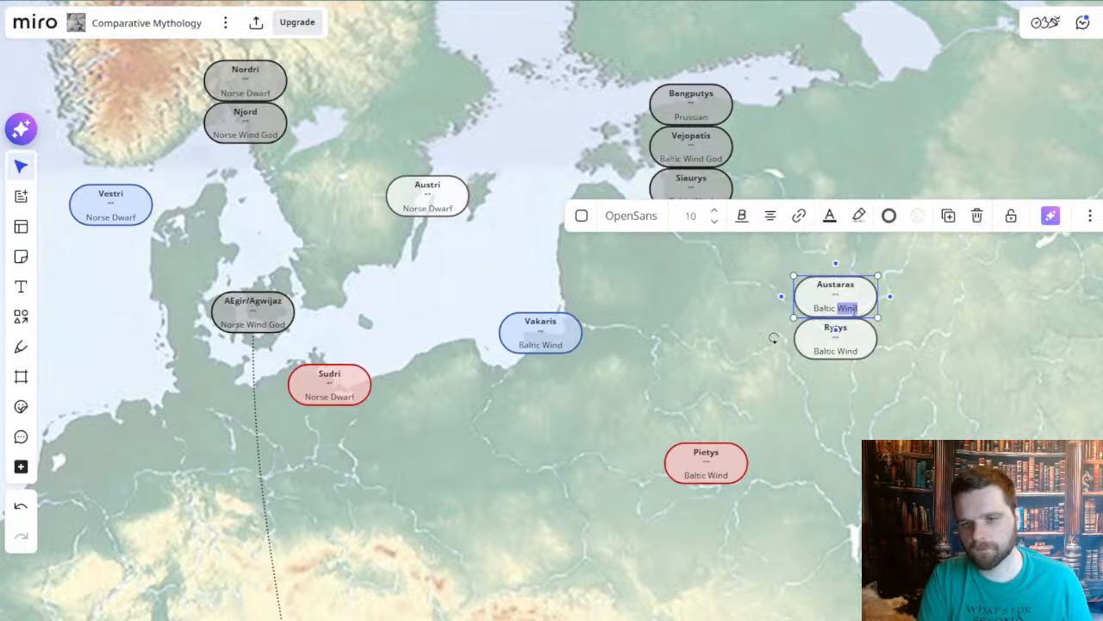
{"action": "type", "text": "Venus"}
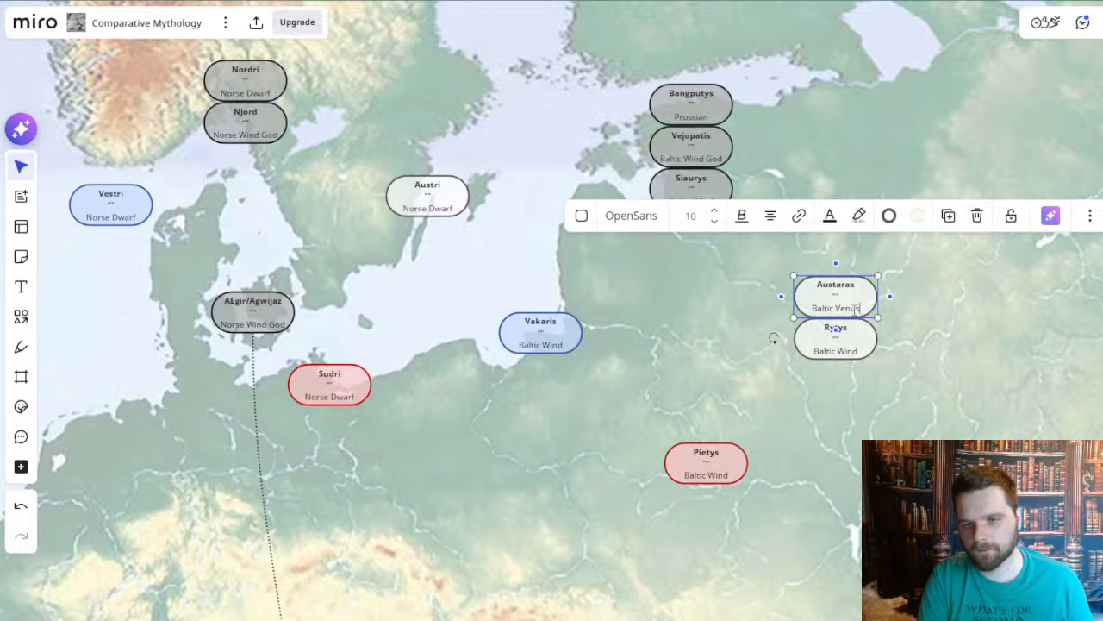
{"action": "type", "text": " God"}
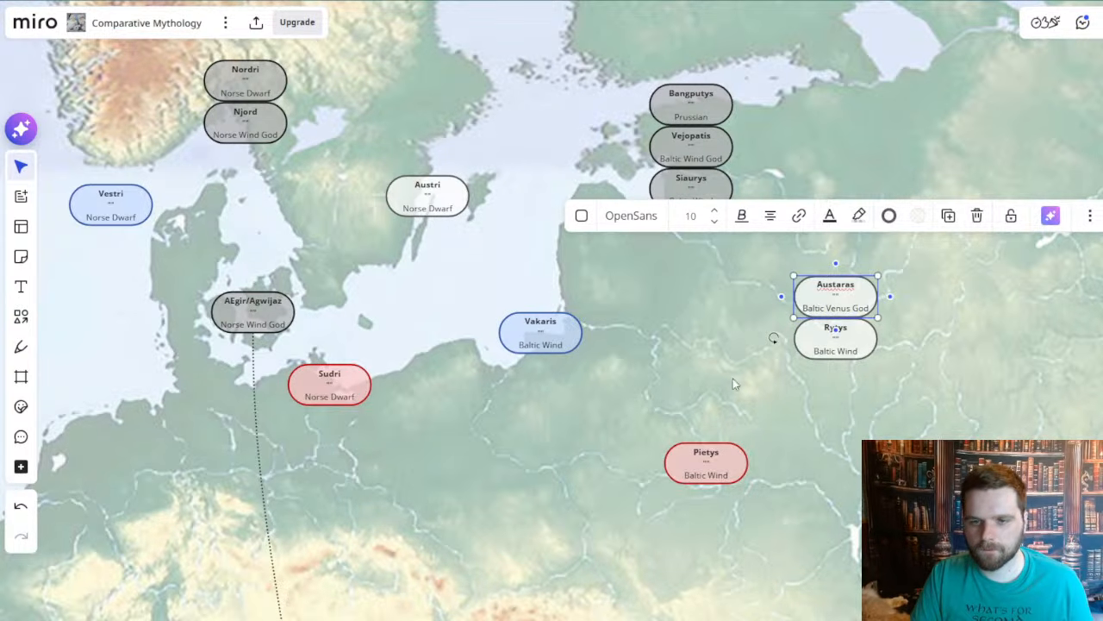
{"action": "scroll", "coordinate": [904, 315], "scroll_direction": "up", "scroll_amount": 2}
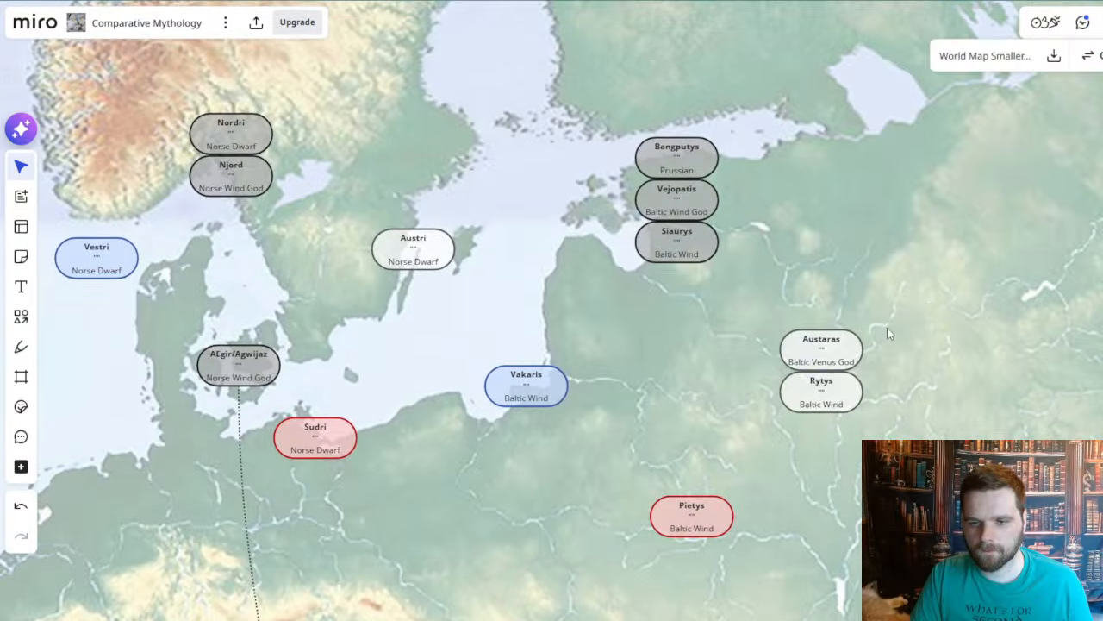
{"action": "left_click", "coordinate": [657, 357]}
{"action": "scroll", "coordinate": [687, 412], "scroll_direction": "up", "scroll_amount": 2}
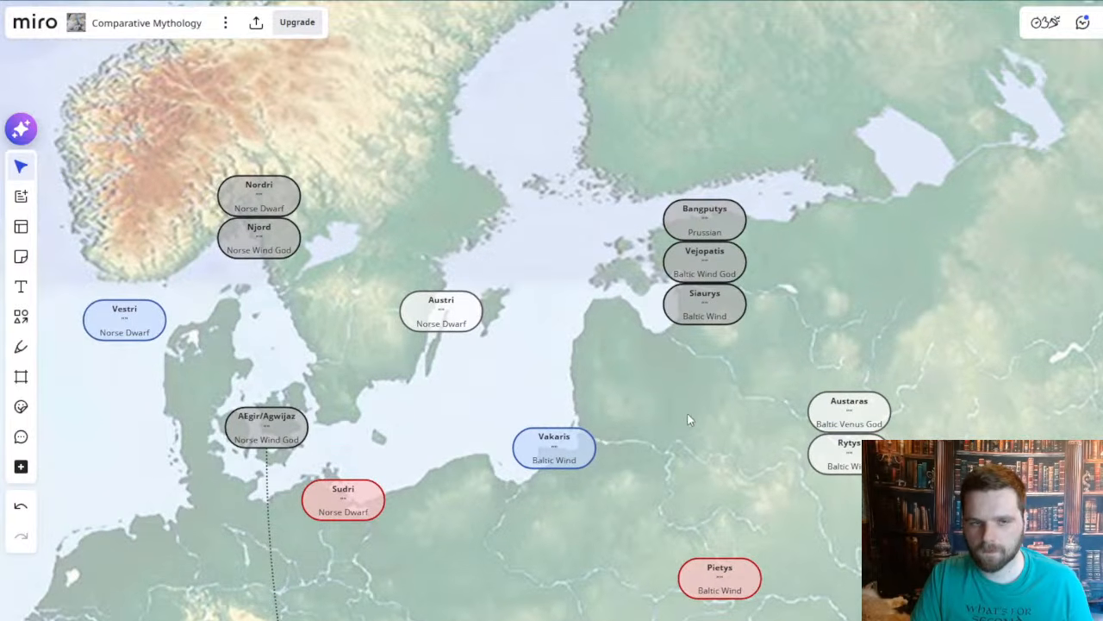
{"action": "scroll", "coordinate": [707, 393], "scroll_direction": "up", "scroll_amount": 3}
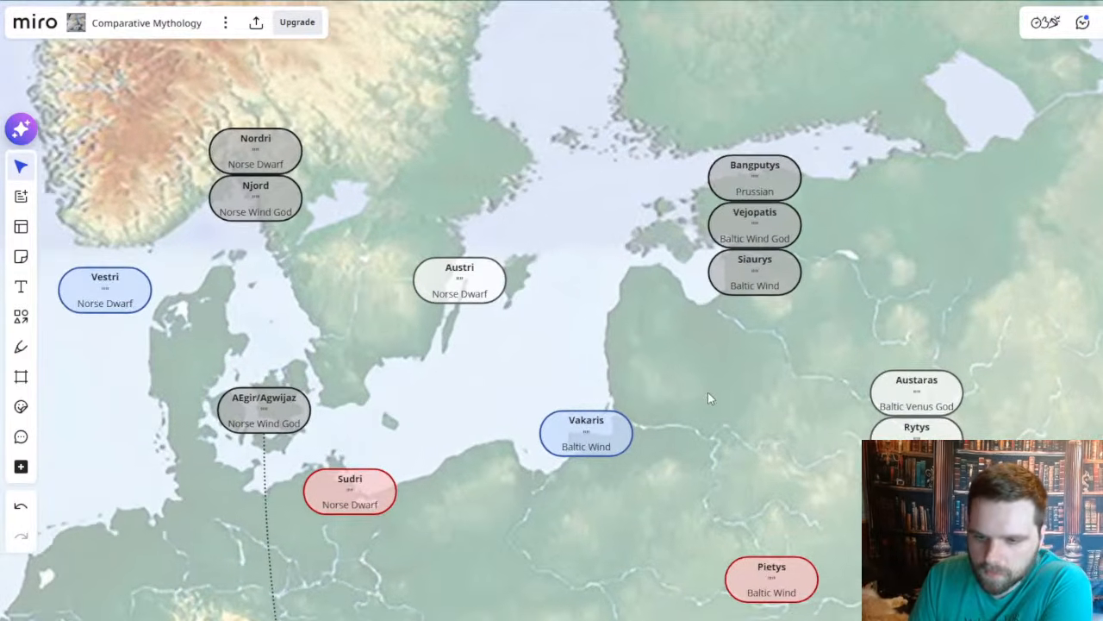
- Examine the placement of the Norse and Baltic directional markers around Scandinavia and the Baltic Sea
{"action": "scroll", "coordinate": [707, 391], "scroll_direction": "down", "scroll_amount": 2}
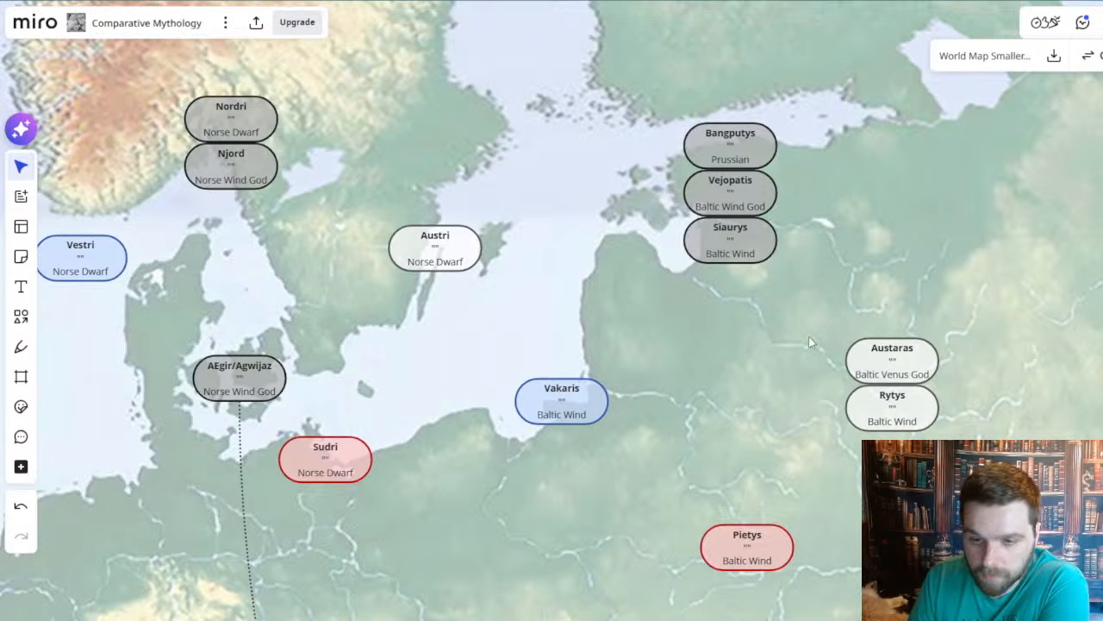
{"action": "left_click_drag", "start_coordinate": [709, 380], "coordinate": [726, 394]}
{"action": "left_click", "coordinate": [905, 374]}
{"action": "left_click", "coordinate": [531, 199]}
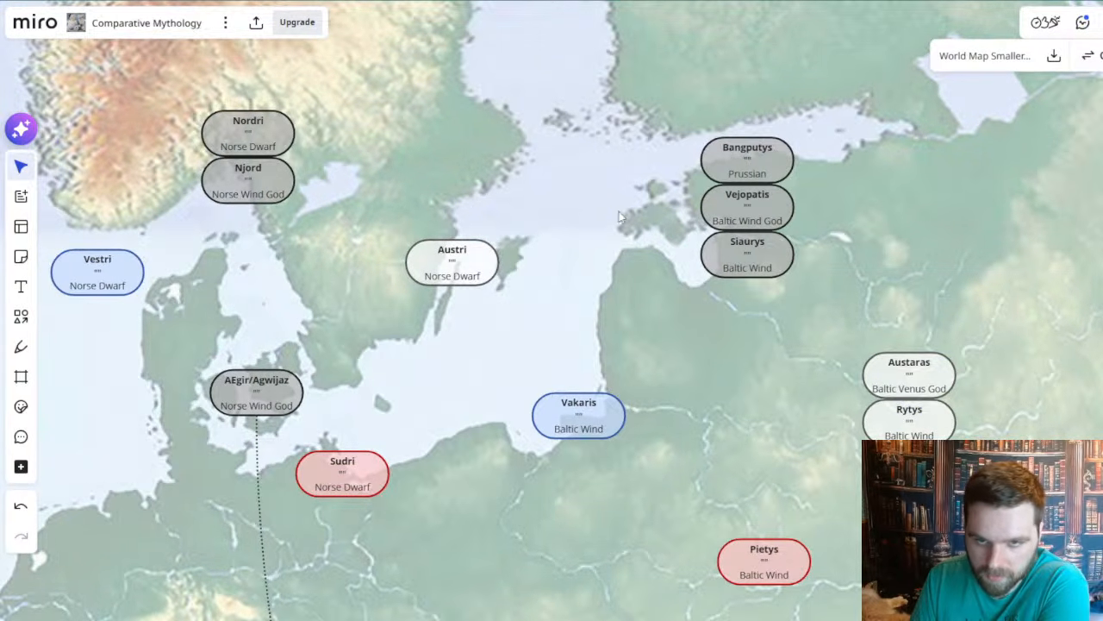
{"action": "scroll", "coordinate": [594, 218], "scroll_direction": "up", "scroll_amount": 2}
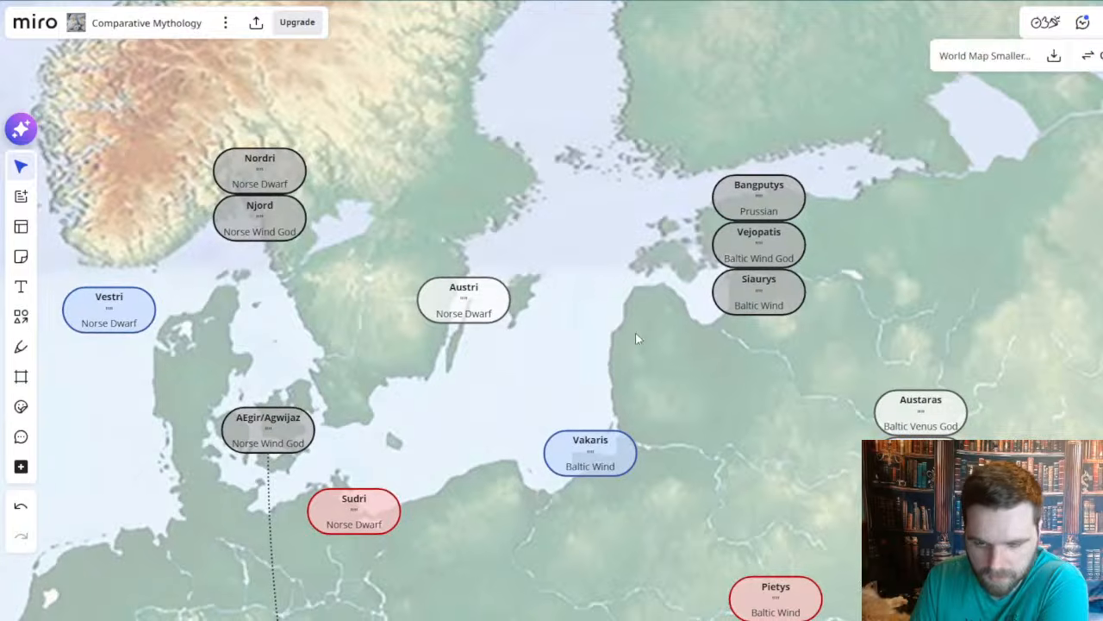
{"action": "scroll", "coordinate": [647, 318], "scroll_direction": "down", "scroll_amount": 3}
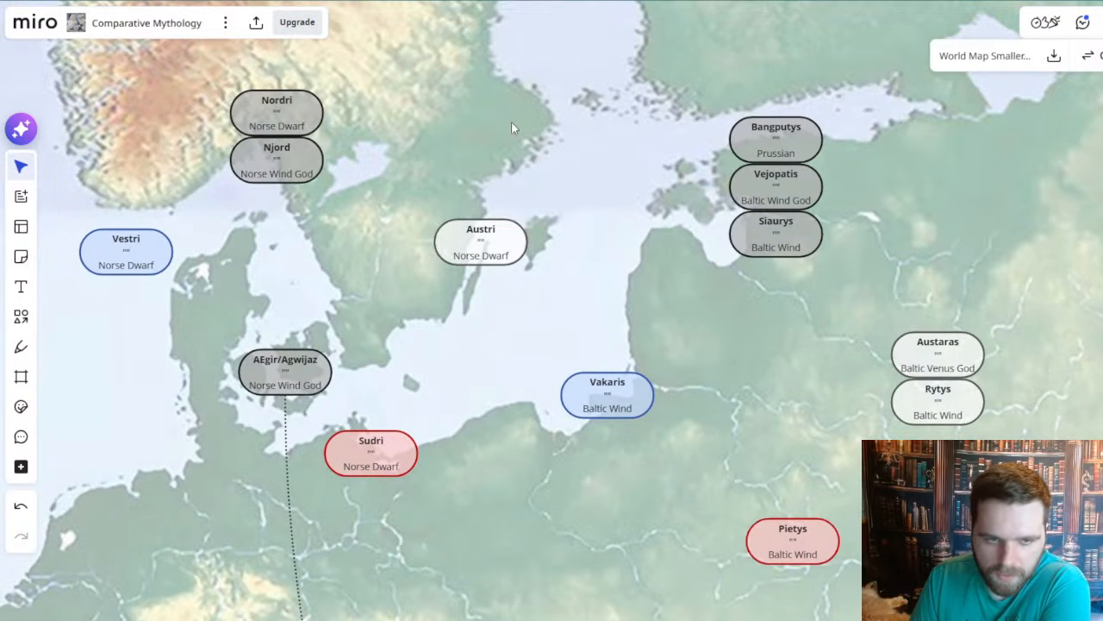
{"action": "left_click", "coordinate": [483, 247]}
{"action": "left_click", "coordinate": [659, 289]}
{"action": "left_click", "coordinate": [784, 141]}
{"action": "left_click", "coordinate": [938, 347], "text": "shift"}
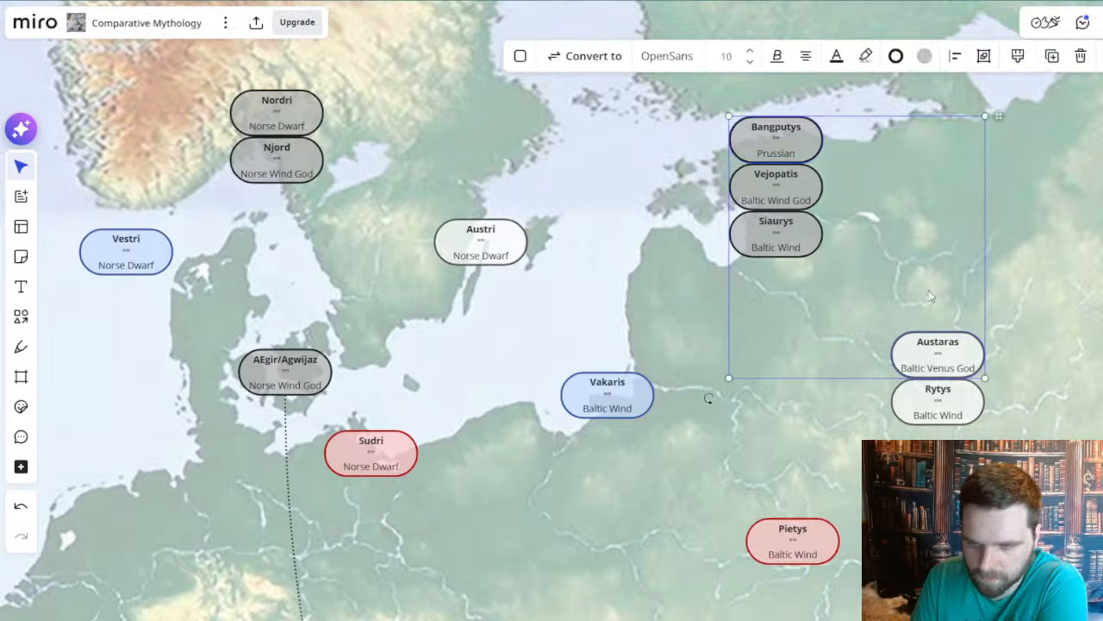
{"action": "left_click", "coordinate": [571, 284]}
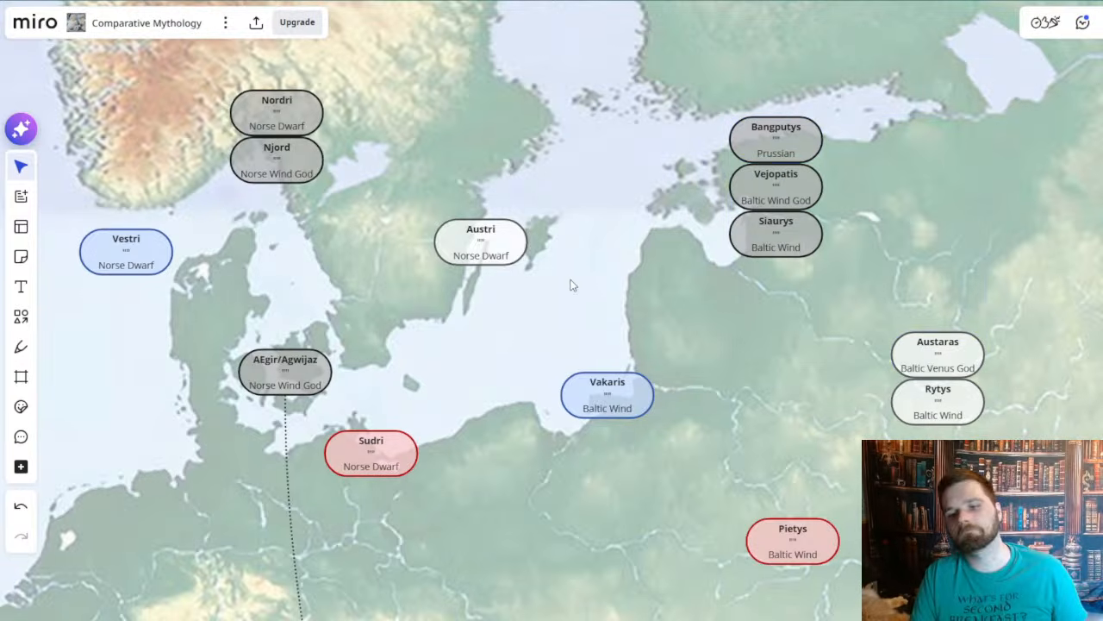
- Examine the Greek and Roman wind markers and the Titan pillar markers around the Mediterranean
{"action": "scroll", "coordinate": [783, 338], "scroll_direction": "down", "scroll_amount": 6}
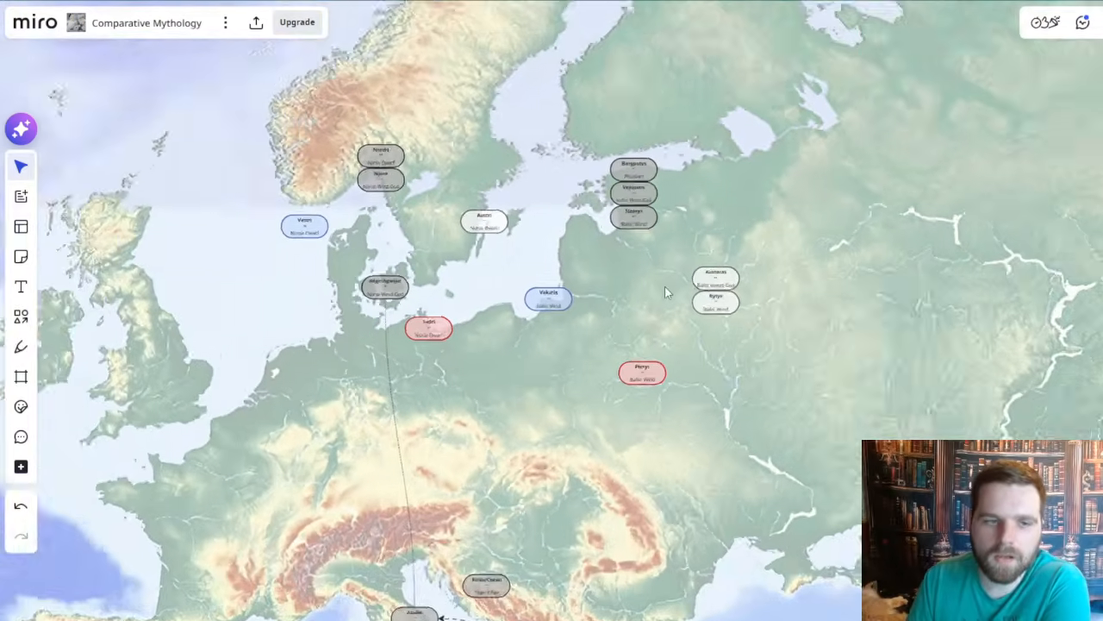
{"action": "scroll", "coordinate": [668, 292], "scroll_direction": "down", "scroll_amount": 1}
{"action": "left_click_drag", "start_coordinate": [748, 341], "coordinate": [592, 303]}
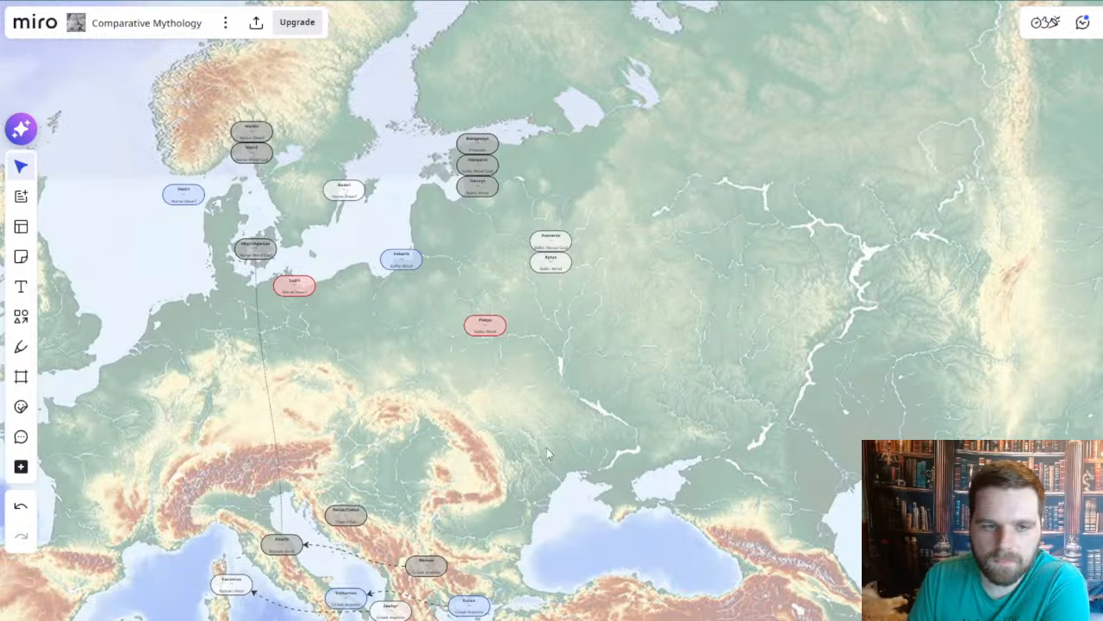
{"action": "left_click_drag", "start_coordinate": [549, 454], "coordinate": [623, 182]}
{"action": "scroll", "coordinate": [647, 224], "scroll_direction": "down", "scroll_amount": 3}
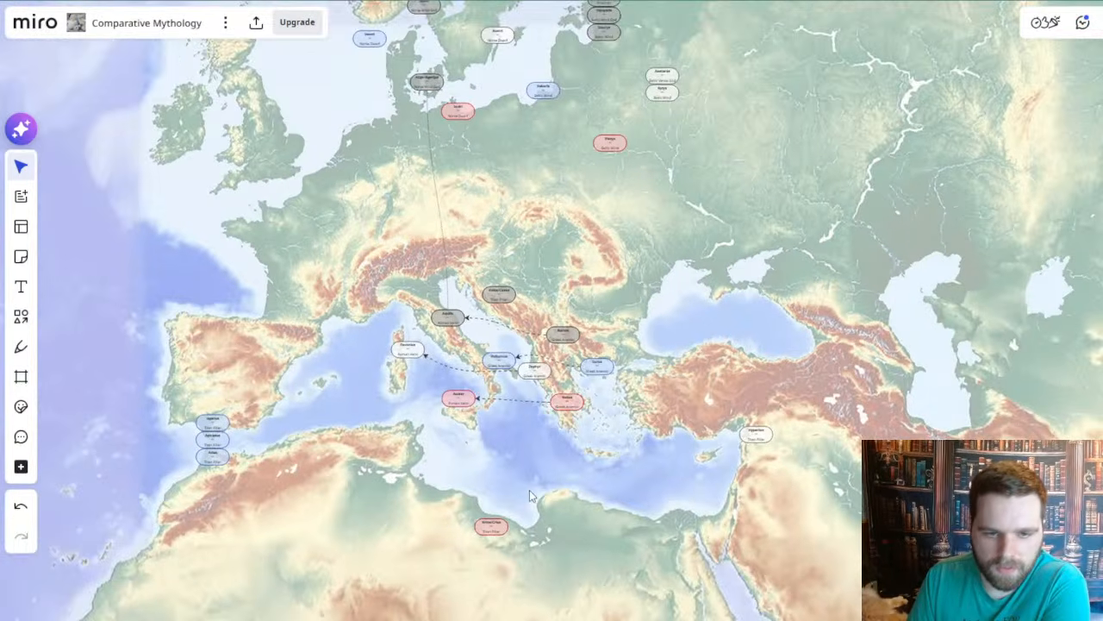
{"action": "scroll", "coordinate": [529, 490], "scroll_direction": "up", "scroll_amount": 3}
{"action": "left_click_drag", "start_coordinate": [664, 440], "coordinate": [608, 429]}
{"action": "scroll", "coordinate": [586, 456], "scroll_direction": "down", "scroll_amount": 2}
{"action": "scroll", "coordinate": [663, 405], "scroll_direction": "up", "scroll_amount": 2}
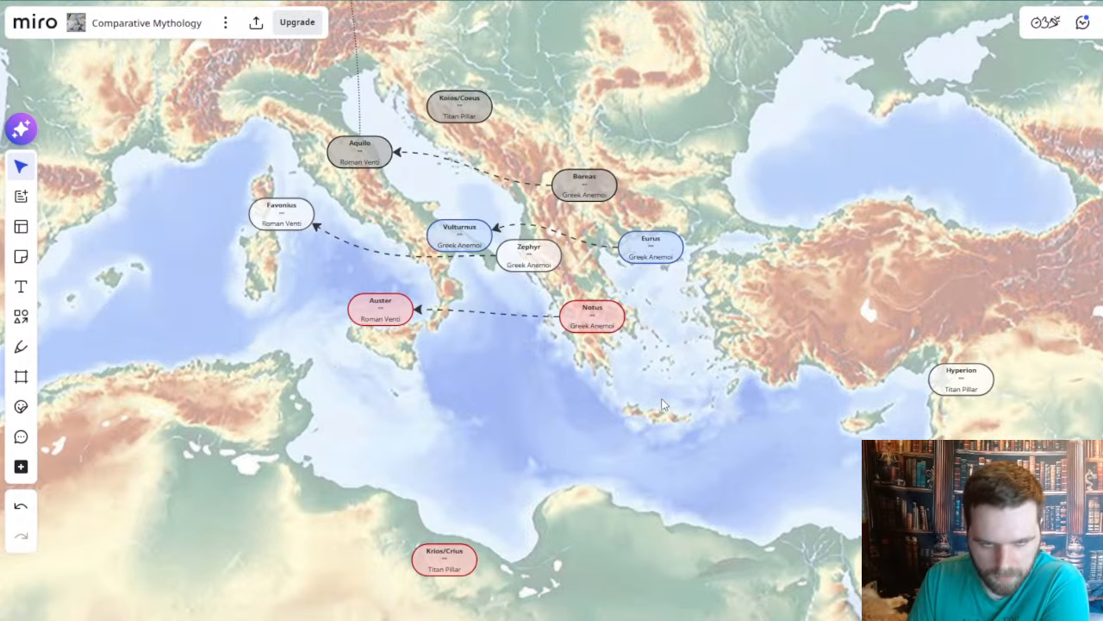
{"action": "left_click_drag", "start_coordinate": [491, 400], "coordinate": [686, 438]}
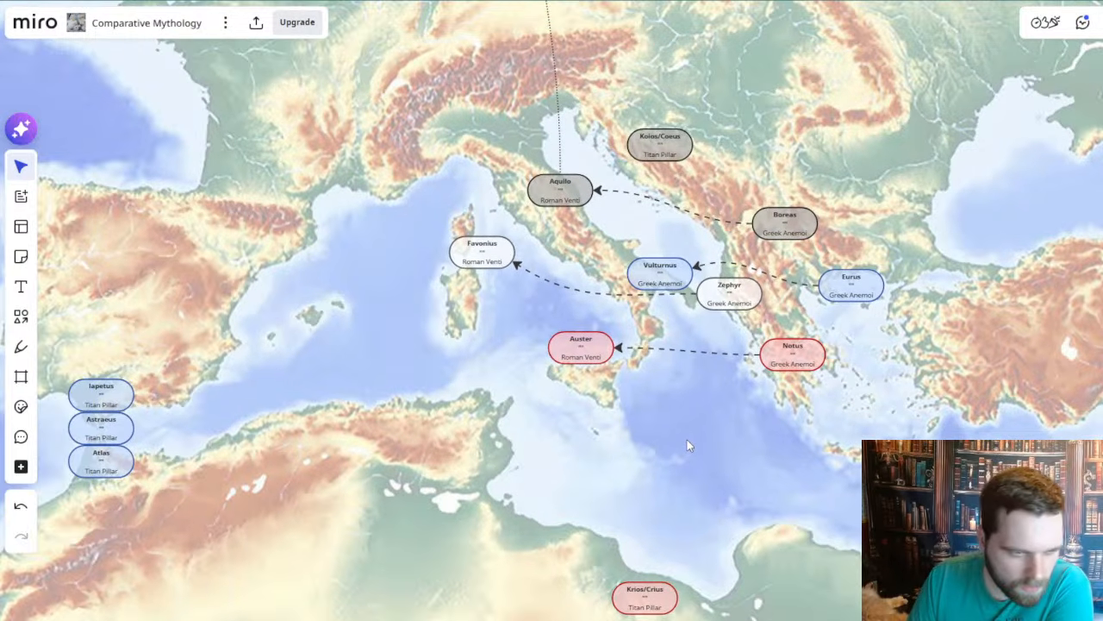
- Check the Greek rows of the Four Winds/Directions/Pillars table against the Mediterranean markers on the map
{"action": "scroll", "coordinate": [687, 441], "scroll_direction": "down", "scroll_amount": 5}
{"action": "left_click_drag", "start_coordinate": [566, 128], "coordinate": [528, 431]}
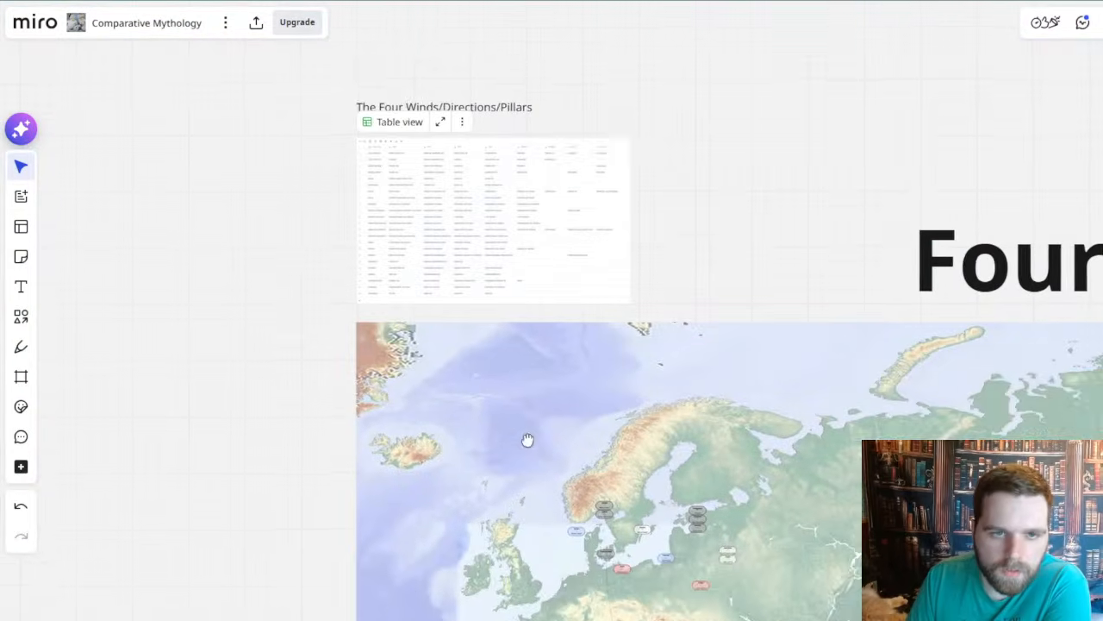
{"action": "scroll", "coordinate": [387, 222], "scroll_direction": "up", "scroll_amount": 6}
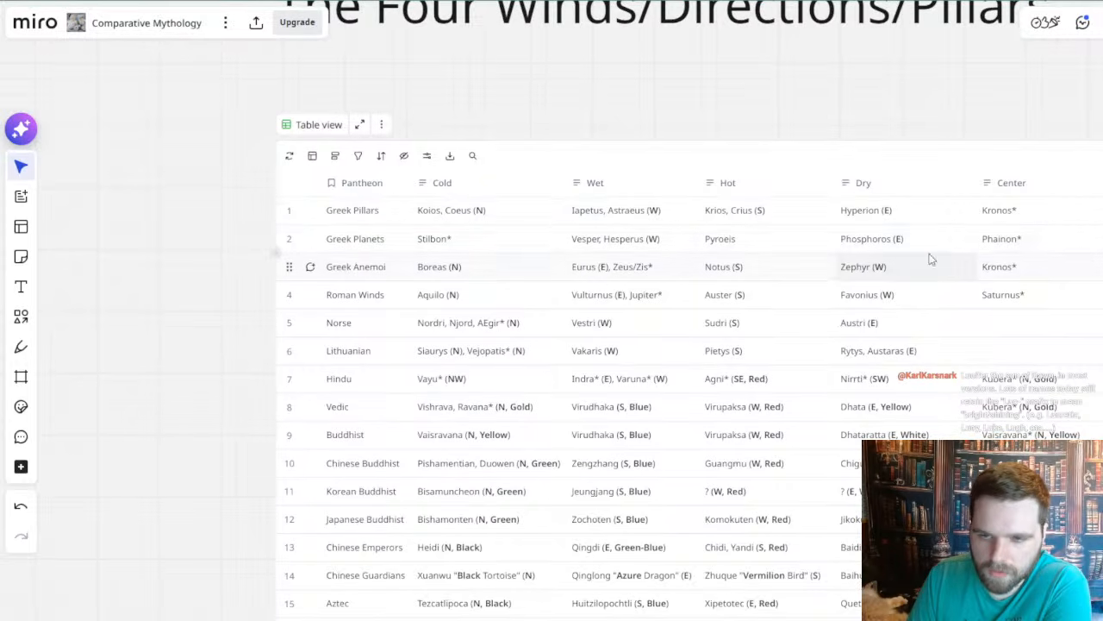
{"action": "scroll", "coordinate": [724, 405], "scroll_direction": "down", "scroll_amount": 3}
{"action": "scroll", "coordinate": [718, 444], "scroll_direction": "down", "scroll_amount": 2}
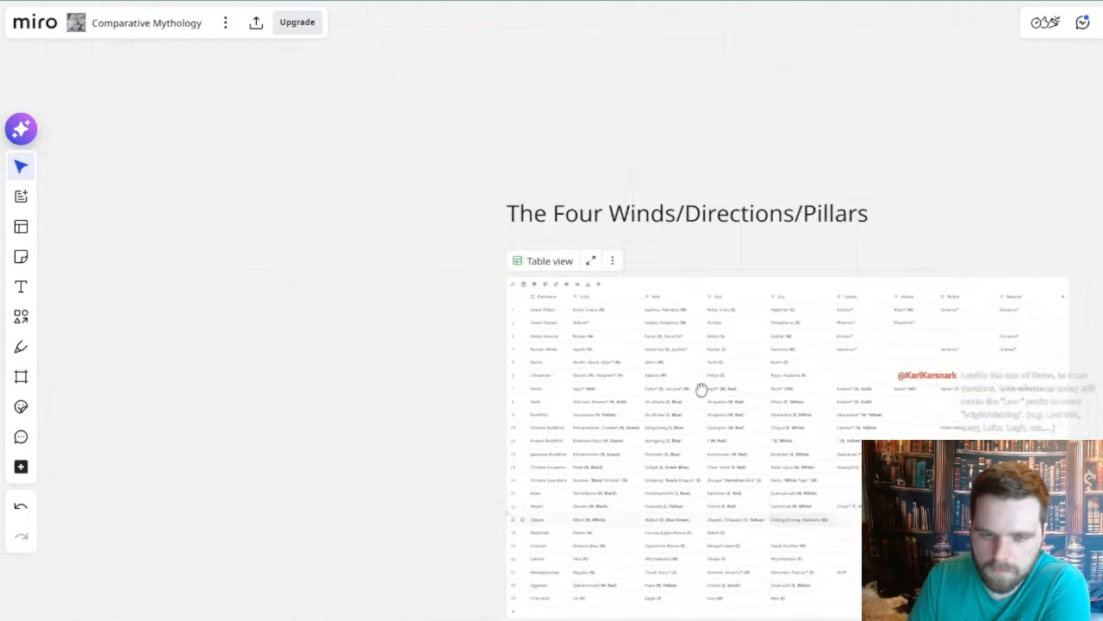
{"action": "left_click_drag", "start_coordinate": [781, 545], "coordinate": [566, 123]}
{"action": "left_click_drag", "start_coordinate": [614, 518], "coordinate": [477, 104]}
{"action": "left_click_drag", "start_coordinate": [465, 595], "coordinate": [346, 245]}
{"action": "scroll", "coordinate": [347, 305], "scroll_direction": "up", "scroll_amount": 3}
{"action": "left_click_drag", "start_coordinate": [537, 356], "coordinate": [399, 308]}
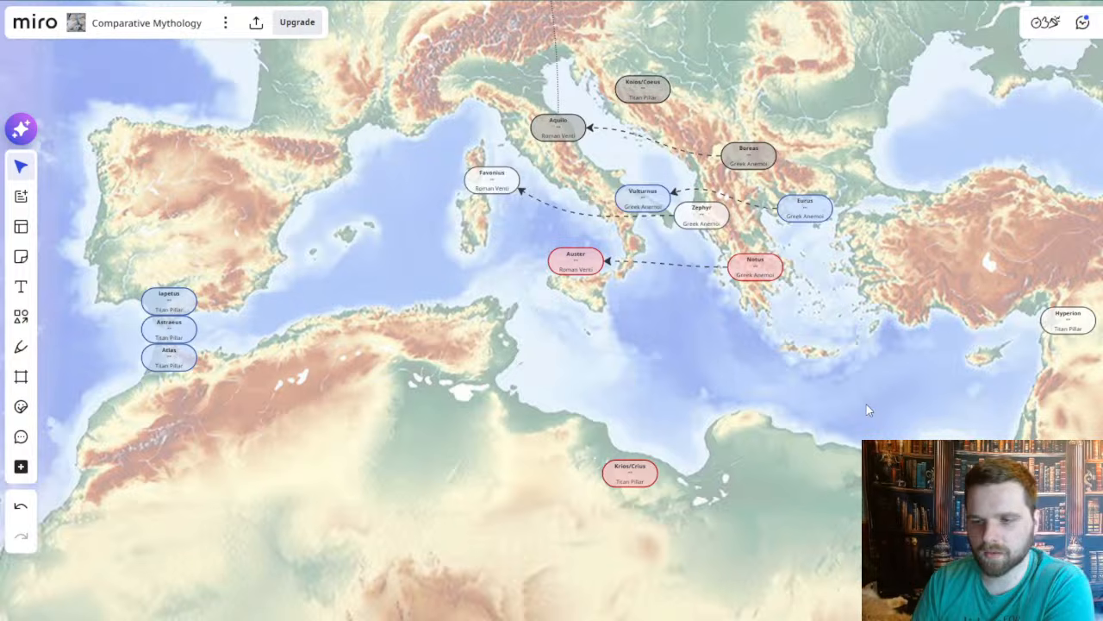
{"action": "left_click_drag", "start_coordinate": [771, 372], "coordinate": [613, 397]}
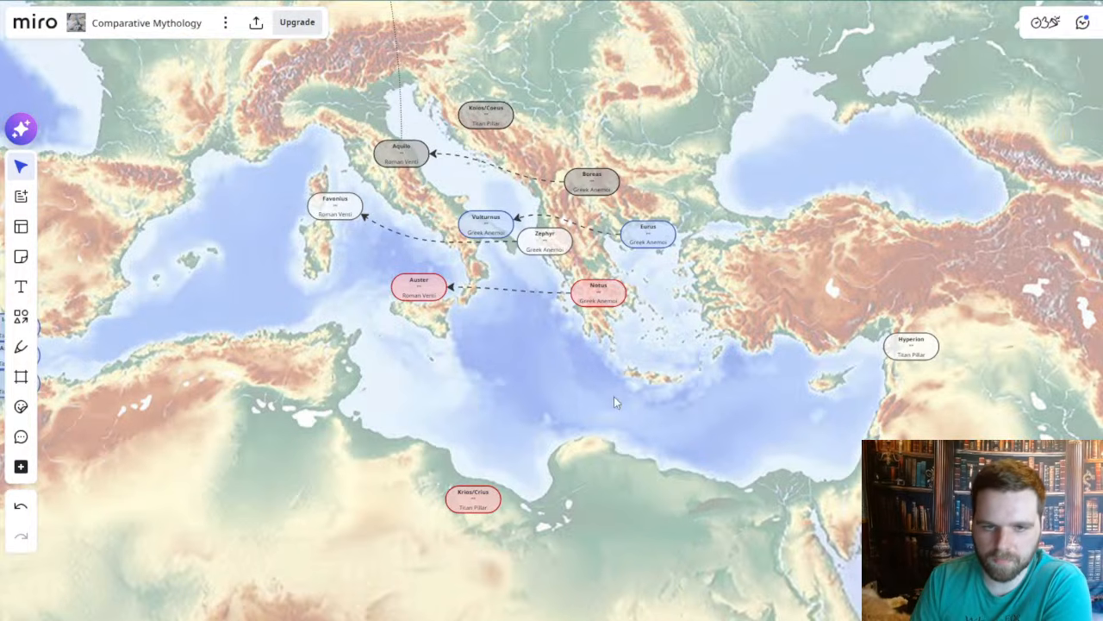
{"action": "left_click_drag", "start_coordinate": [512, 386], "coordinate": [596, 369]}
{"action": "scroll", "coordinate": [548, 493], "scroll_direction": "up", "scroll_amount": 2}
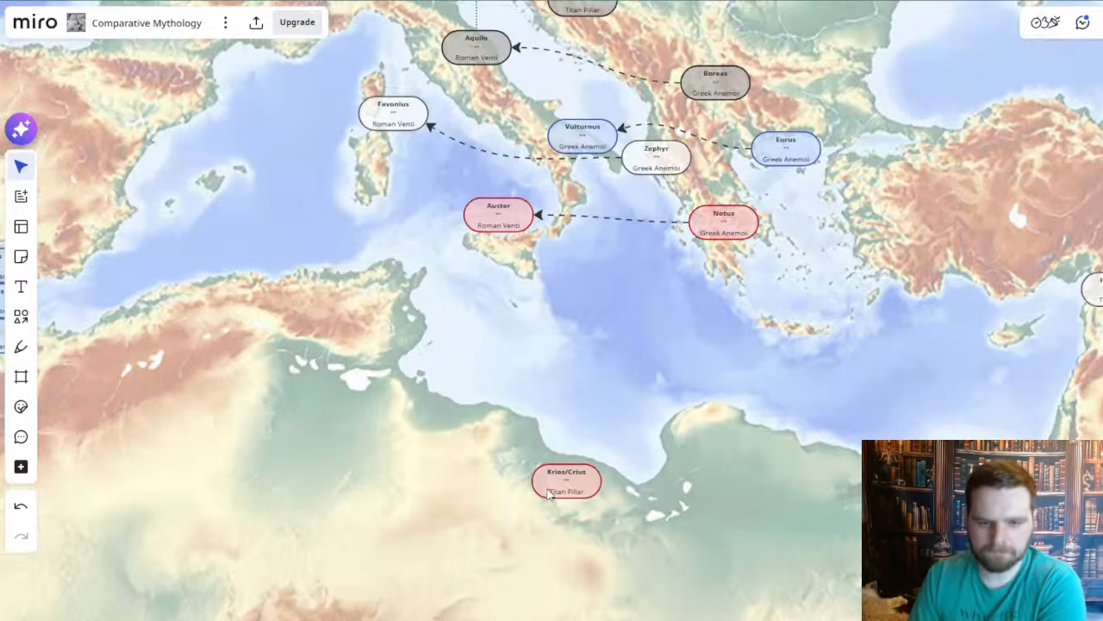
- Duplicate the Krios/Crius marker directly below the original and rename the copy Pyroeis
{"action": "left_click", "coordinate": [548, 493]}
{"action": "key", "text": "ctrl+d"}
{"action": "left_click_drag", "start_coordinate": [570, 522], "coordinate": [591, 506]}
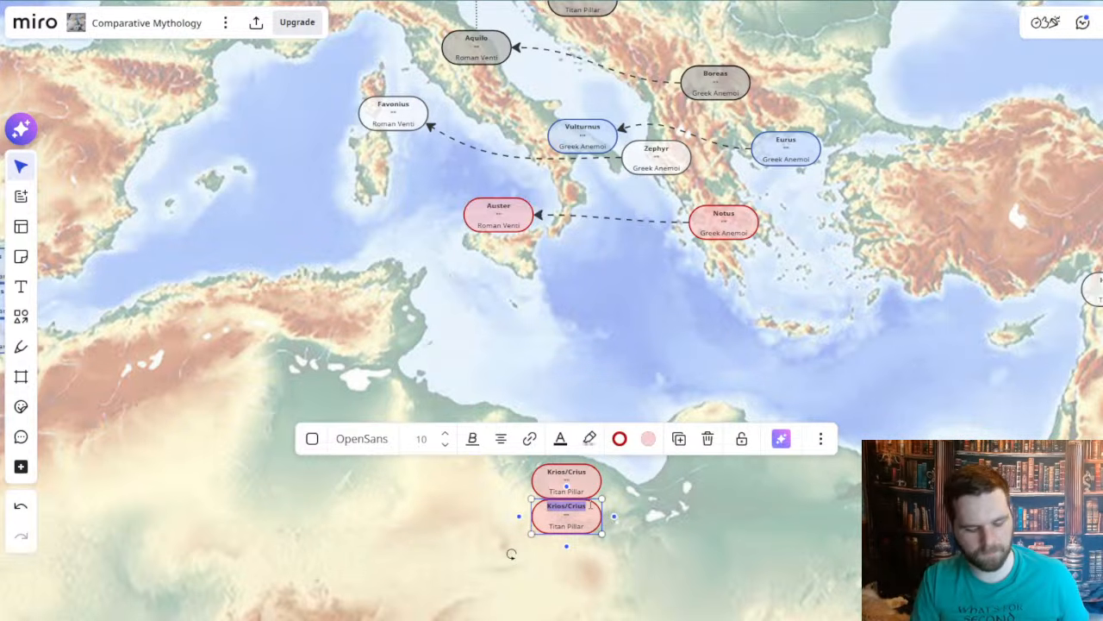
{"action": "type", "text": "Pyroeis"}
{"action": "left_click", "coordinate": [653, 293]}
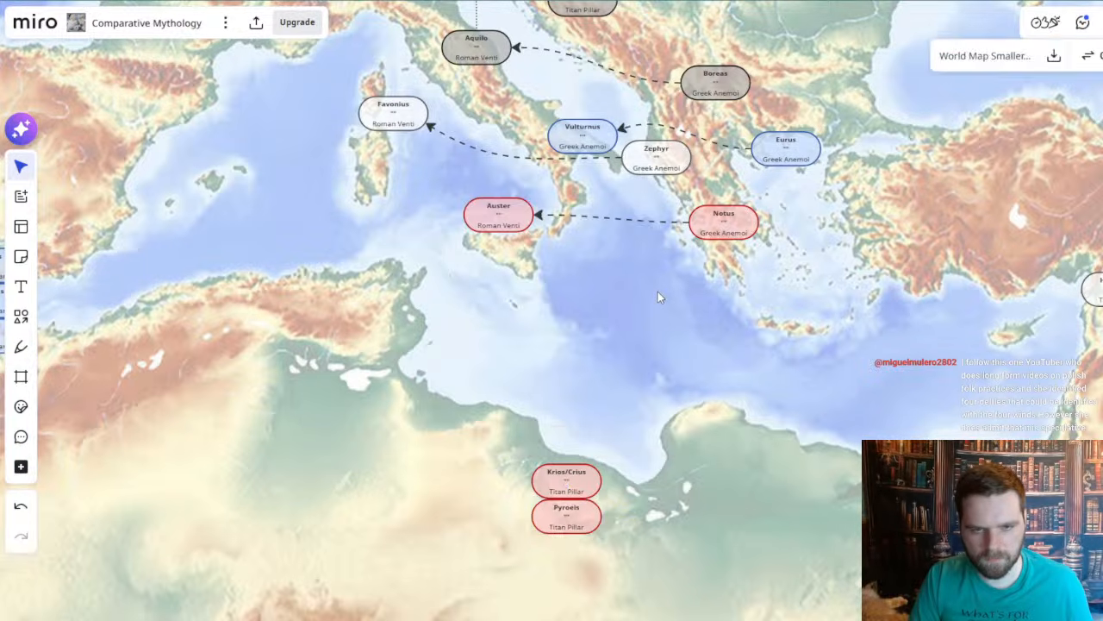
- Change the Pyroeis marker's subtitle to Greek Mars and deselect the marker
{"action": "scroll", "coordinate": [656, 292], "scroll_direction": "down", "scroll_amount": 5}
{"action": "left_click_drag", "start_coordinate": [697, 252], "coordinate": [638, 584]}
{"action": "scroll", "coordinate": [656, 279], "scroll_direction": "up", "scroll_amount": 3}
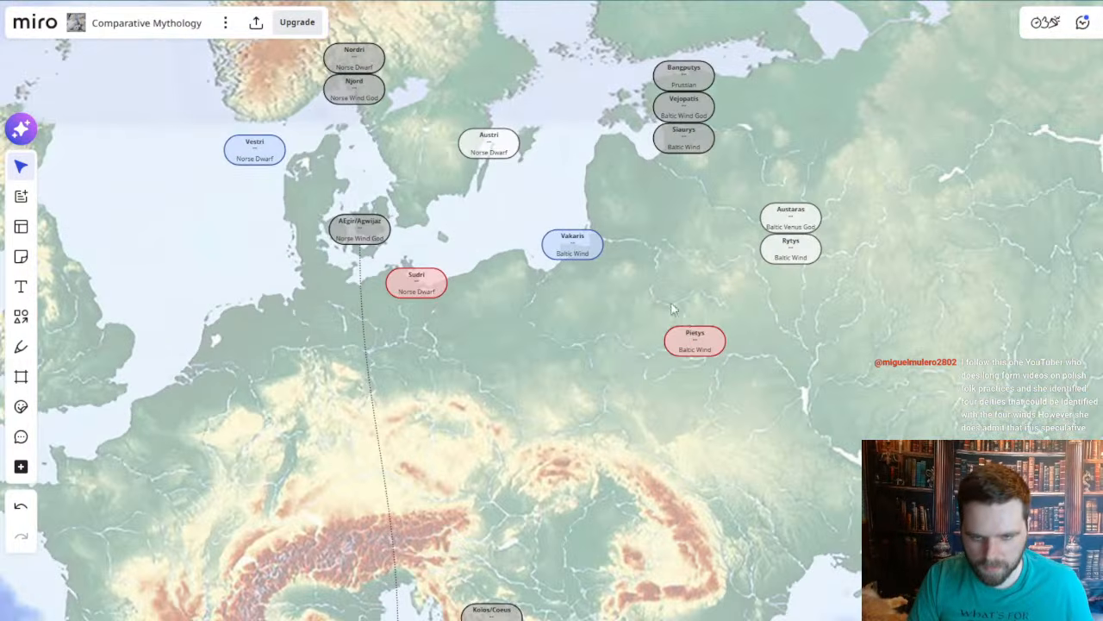
{"action": "left_click_drag", "start_coordinate": [568, 426], "coordinate": [607, 63]}
{"action": "left_click_drag", "start_coordinate": [576, 521], "coordinate": [700, 199]}
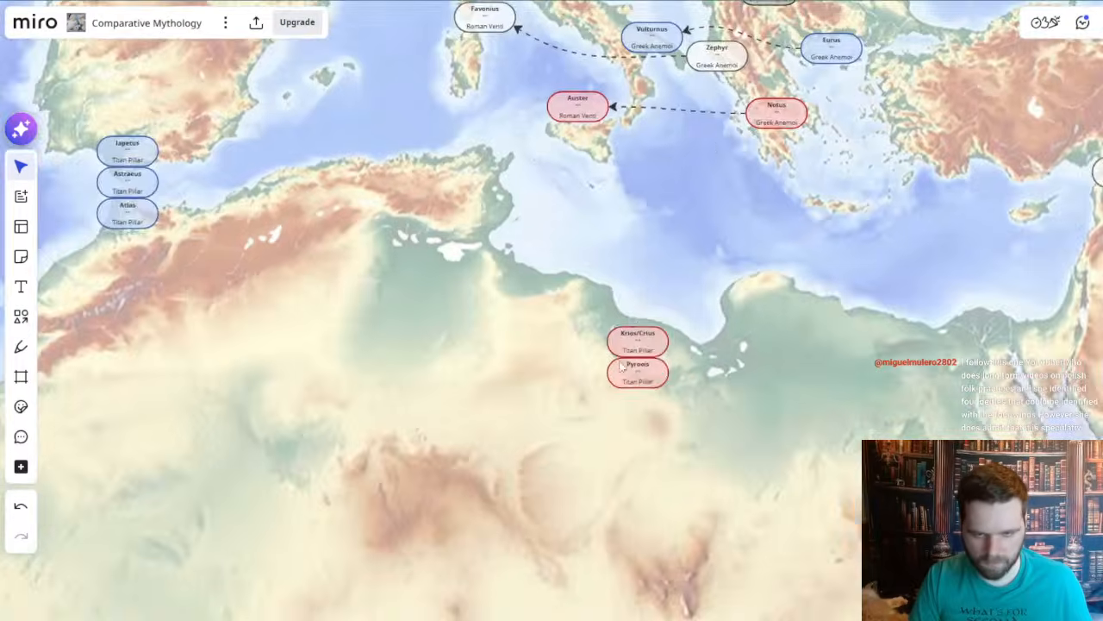
{"action": "scroll", "coordinate": [628, 366], "scroll_direction": "up", "scroll_amount": 5}
{"action": "left_click", "coordinate": [668, 362]}
{"action": "double_click", "coordinate": [649, 387]}
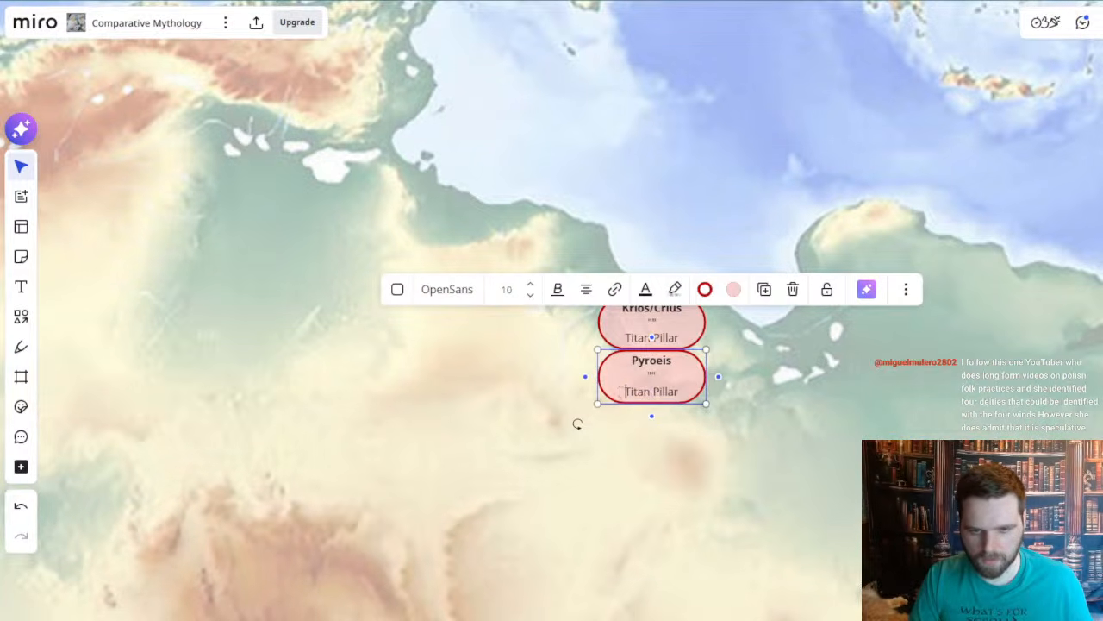
{"action": "left_click_drag", "start_coordinate": [615, 392], "coordinate": [708, 403]}
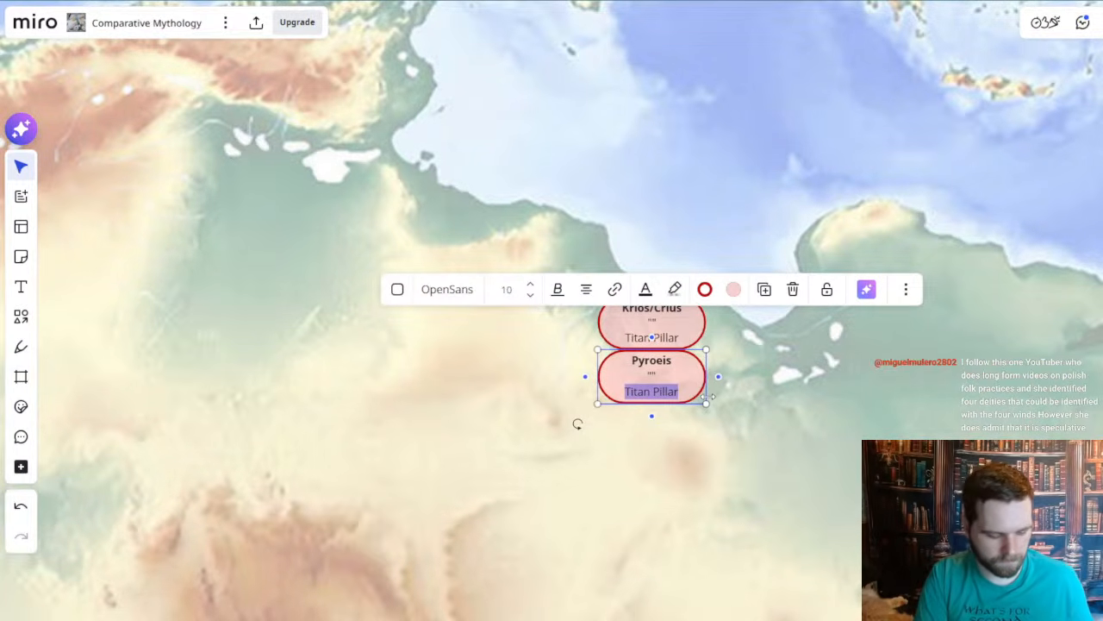
{"action": "type", "text": "Greek Mars"}
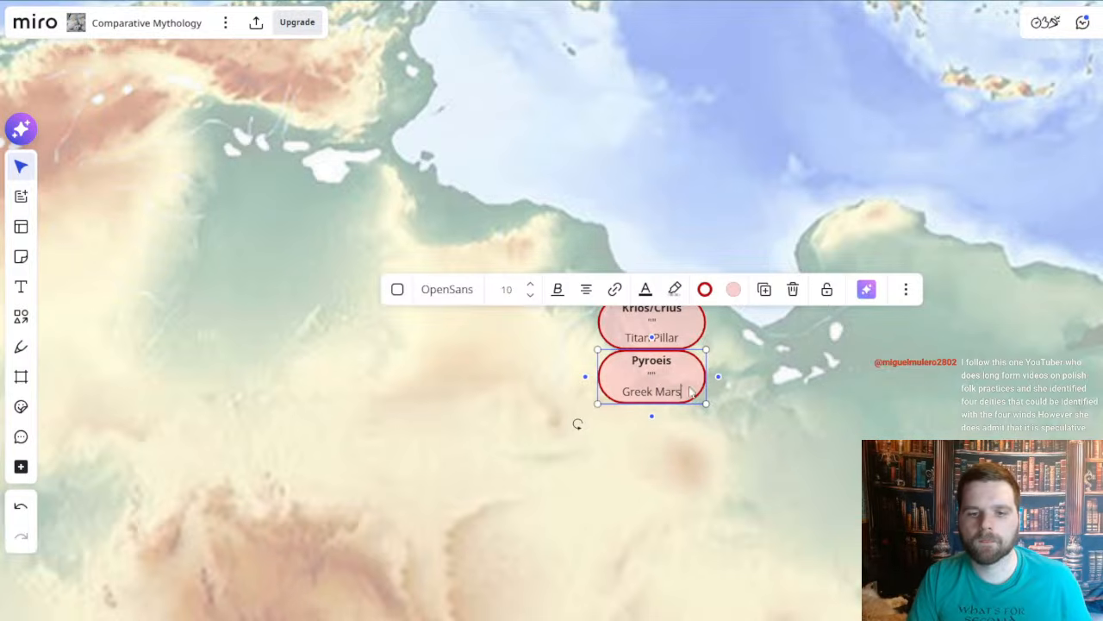
{"action": "left_click", "coordinate": [751, 343]}
- Duplicate the Koios/Coeus marker directly above the original and rename the copy Stilbon
{"action": "scroll", "coordinate": [809, 332], "scroll_direction": "down", "scroll_amount": 5}
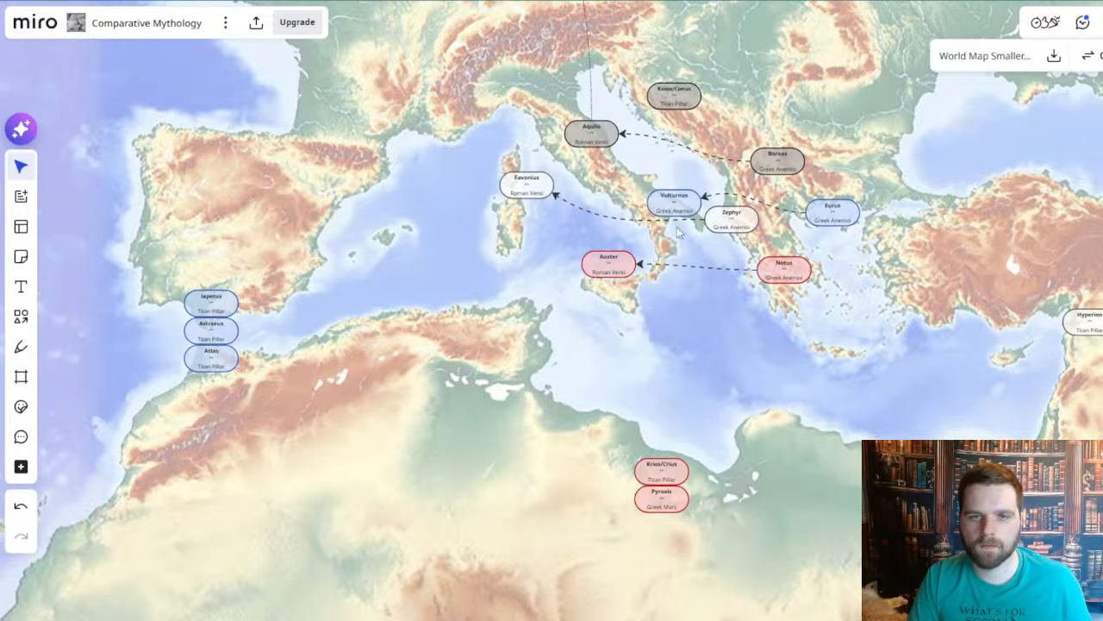
{"action": "left_click", "coordinate": [687, 98]}
{"action": "left_click_drag", "start_coordinate": [687, 98], "coordinate": [706, 59]}
{"action": "double_click", "coordinate": [680, 61]}
{"action": "type", "text": "Stilbos"}
{"action": "key", "text": "Escape"}
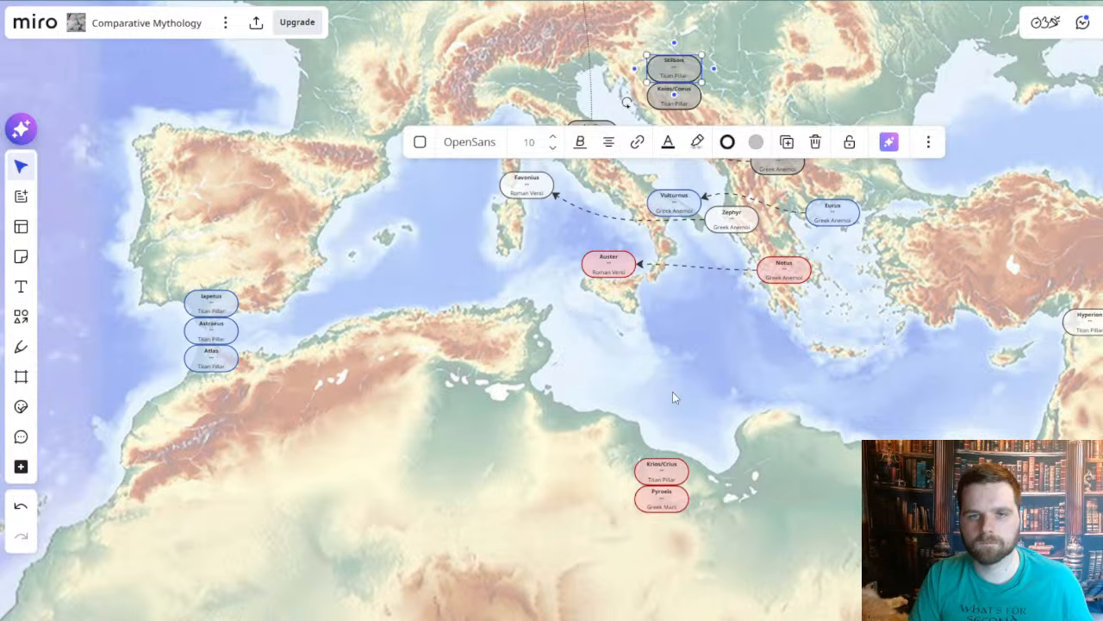
{"action": "left_click", "coordinate": [674, 397]}
- Change the Stilbon marker's subtitle to Greek Mercury and deselect the marker
{"action": "left_click_drag", "start_coordinate": [506, 400], "coordinate": [596, 504]}
{"action": "scroll", "coordinate": [768, 198], "scroll_direction": "up", "scroll_amount": 2}
{"action": "double_click", "coordinate": [762, 141]}
{"action": "left_click_drag", "start_coordinate": [728, 139], "coordinate": [764, 140]}
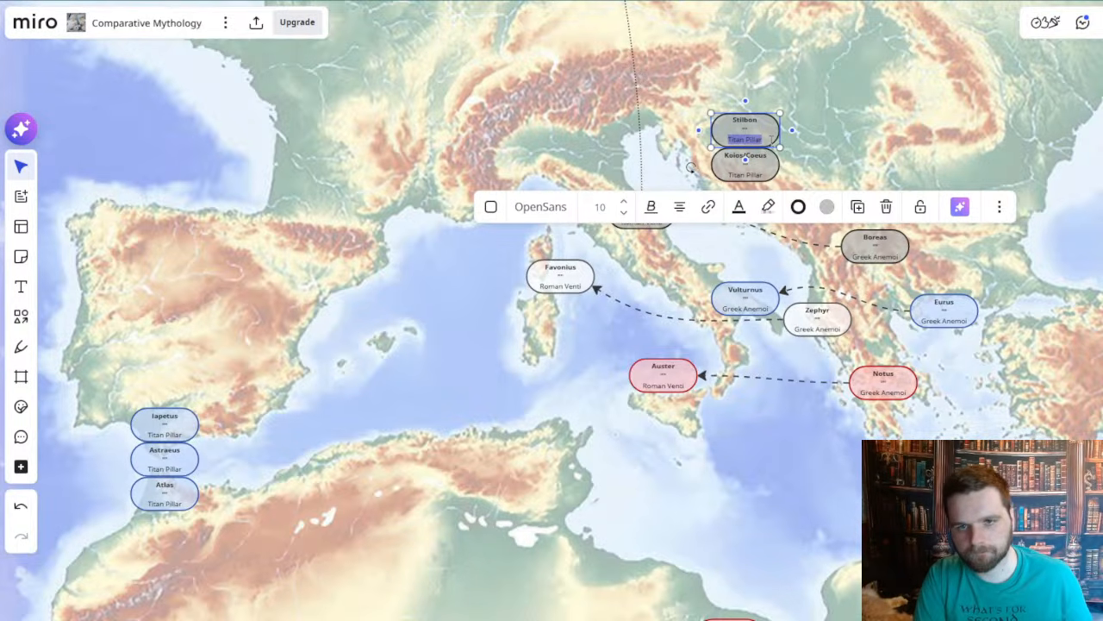
{"action": "type", "text": "Mercu"}
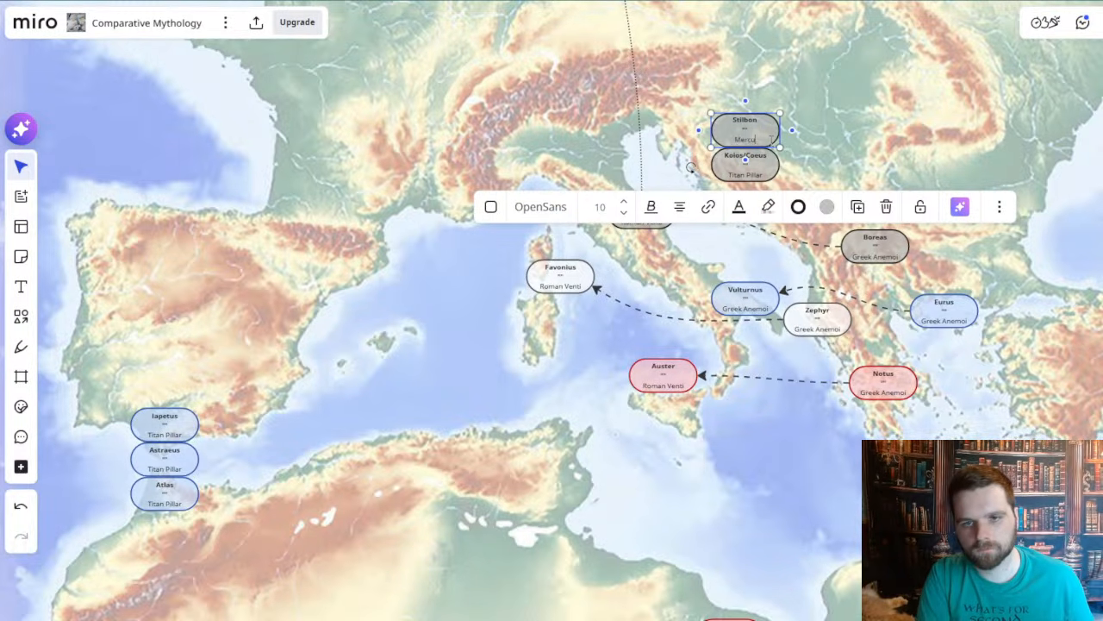
{"action": "type", "text": "Greek Mercury"}
{"action": "left_click", "coordinate": [485, 371]}
- Copy the Atlas marker near Gibraltar and stack the copy directly below it
{"action": "left_click_drag", "start_coordinate": [408, 423], "coordinate": [696, 283]}
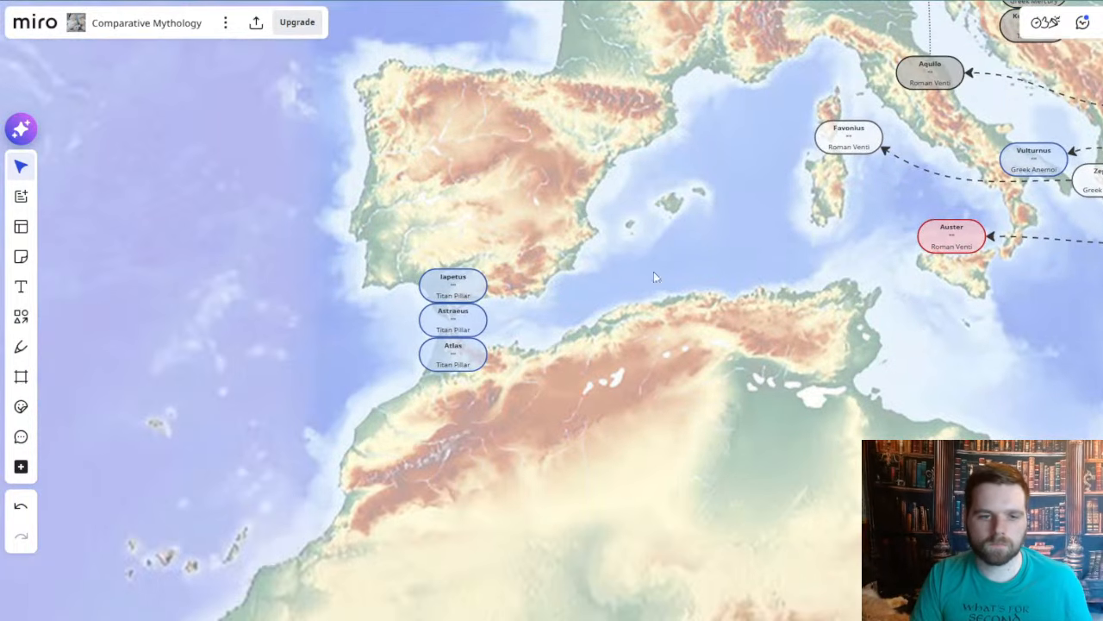
{"action": "left_click", "coordinate": [463, 359]}
{"action": "key", "text": "ctrl+c"}
{"action": "key", "text": "ctrl+v"}
{"action": "left_click_drag", "start_coordinate": [454, 396], "coordinate": [457, 392]}
- Rename the copy below Atlas as Vesper/Hesperus and make the name bold
{"action": "double_click", "coordinate": [457, 383]}
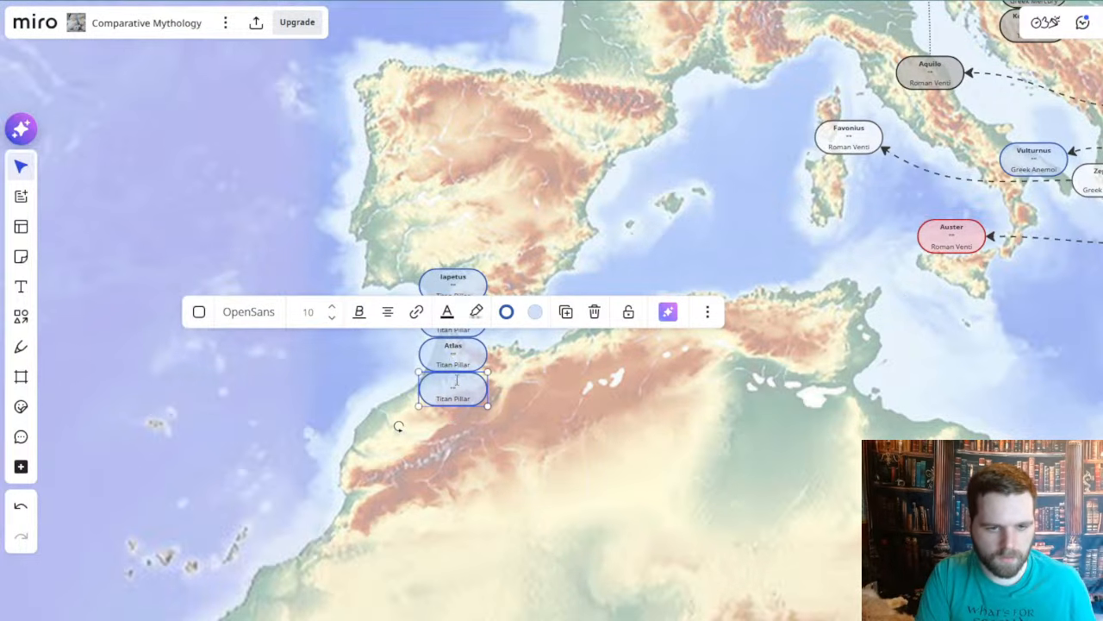
{"action": "type", "text": "Vesper/Hesperus"}
{"action": "key", "text": "shift+Home"}
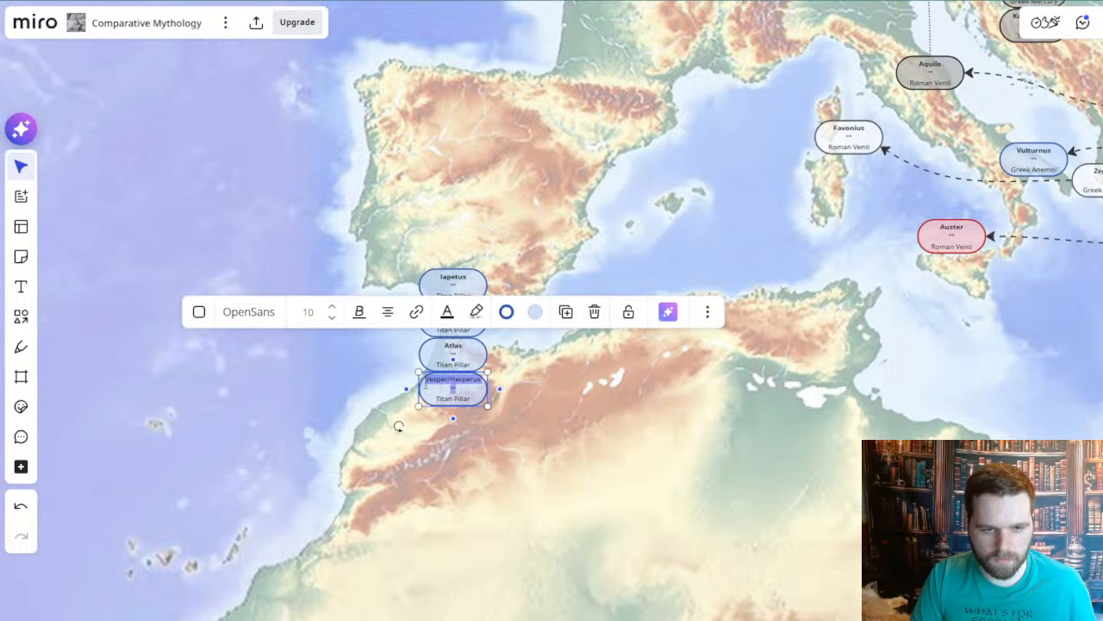
{"action": "left_click", "coordinate": [425, 382]}
{"action": "left_click_drag", "start_coordinate": [425, 381], "coordinate": [482, 384]}
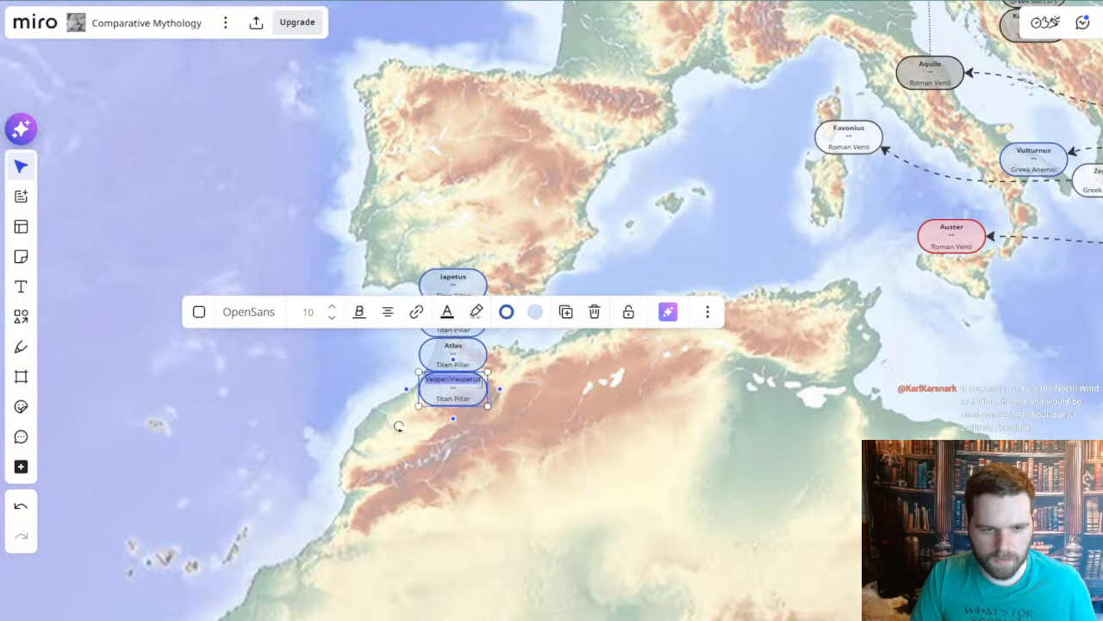
{"action": "left_click", "coordinate": [358, 311]}
{"action": "left_click", "coordinate": [345, 393]}
- Widen the Vesper/Hesperus marker slightly on its western side so the name fits inside the outline
{"action": "scroll", "coordinate": [405, 400], "scroll_direction": "up", "scroll_amount": 3}
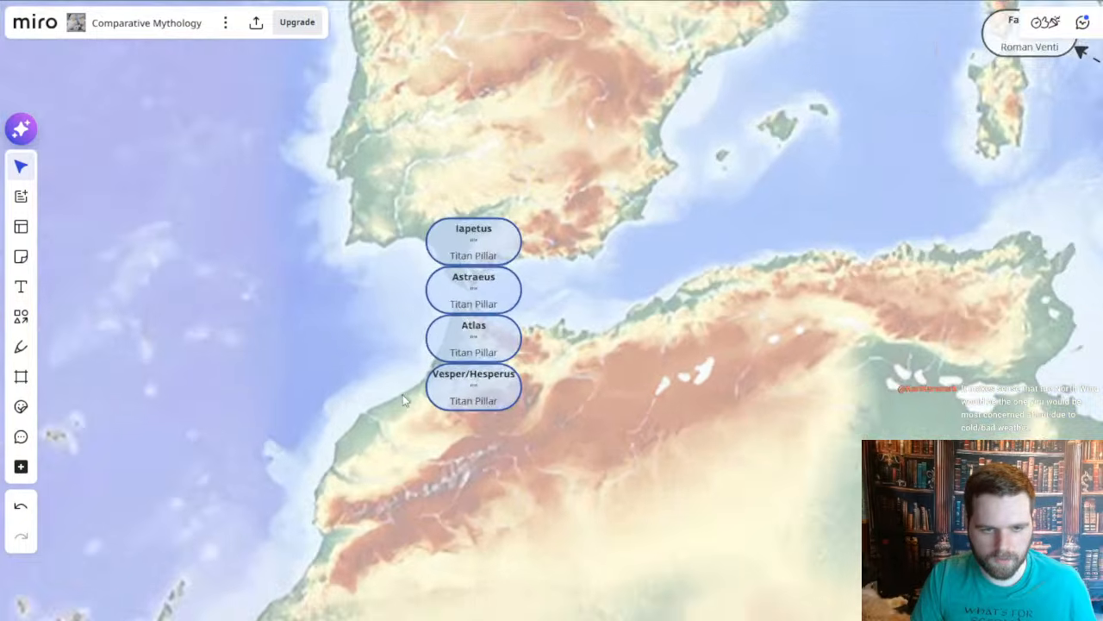
{"action": "left_click", "coordinate": [488, 382]}
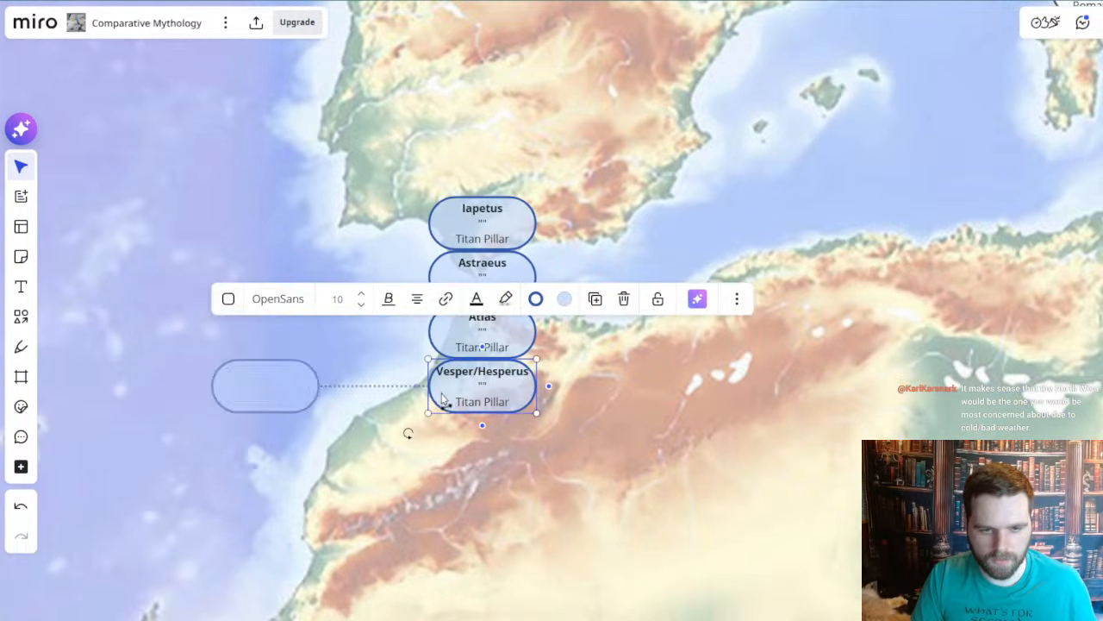
{"action": "left_click_drag", "start_coordinate": [428, 385], "coordinate": [417, 383]}
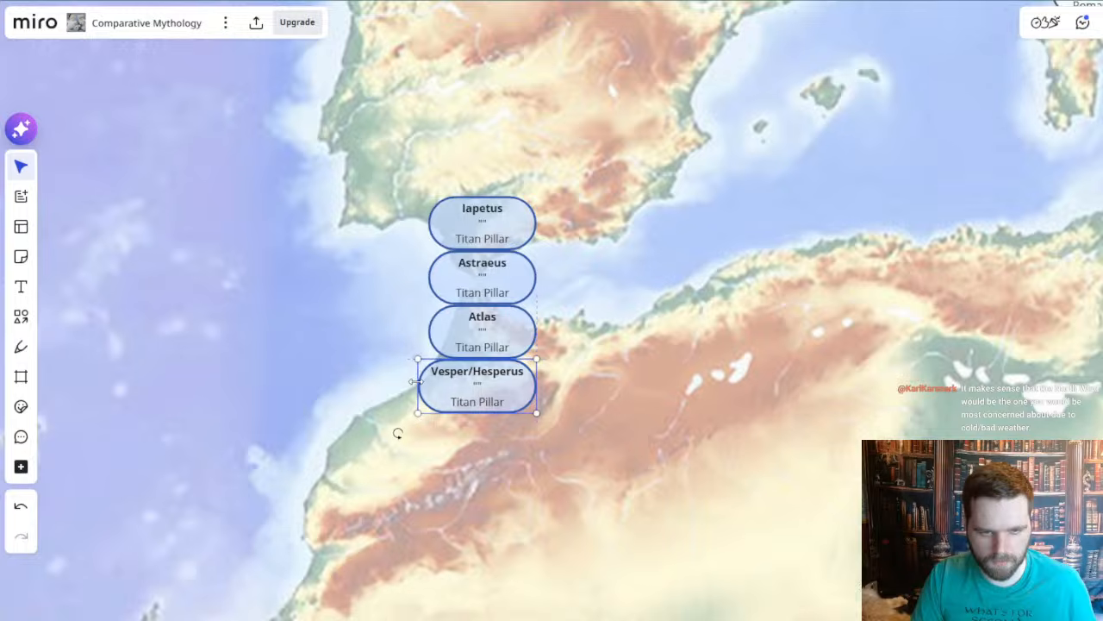
- Centre the widened Vesper/Hesperus marker directly beneath the Atlas marker and deselect it
{"action": "left_click", "coordinate": [496, 395], "text": "shift"}
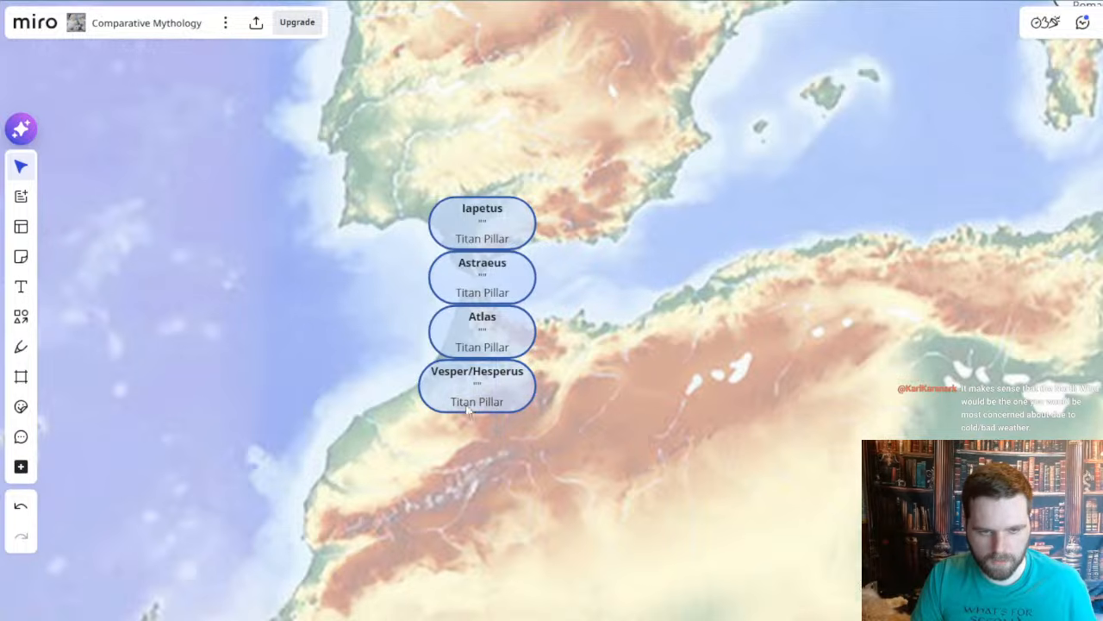
{"action": "left_click", "coordinate": [469, 382]}
{"action": "left_click_drag", "start_coordinate": [471, 380], "coordinate": [476, 380]}
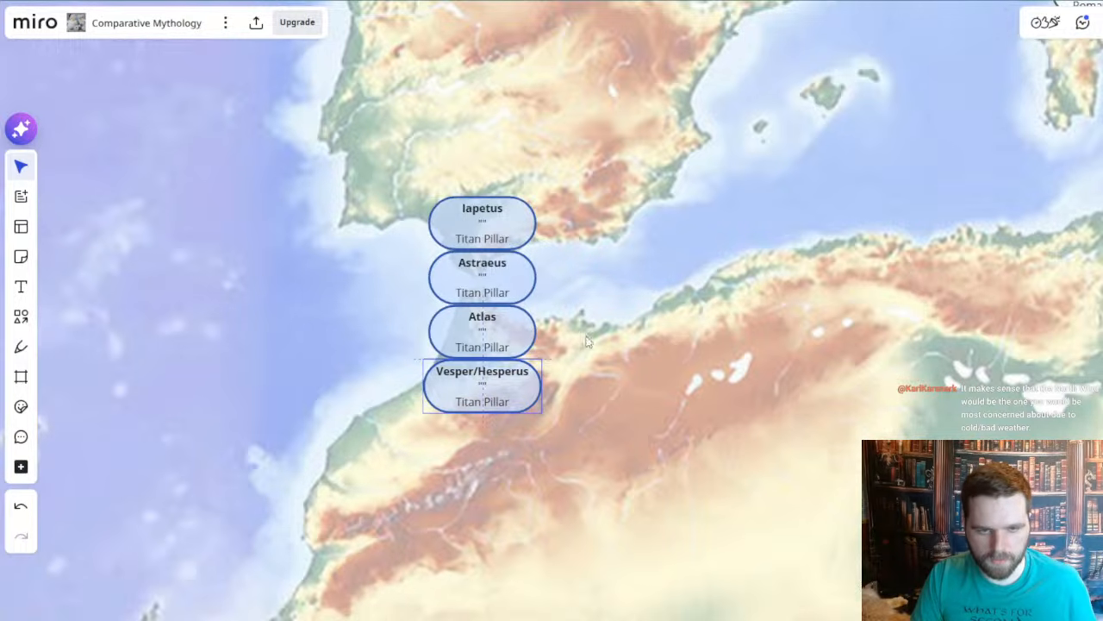
{"action": "left_click", "coordinate": [670, 281]}
- Review the Norse and Baltic markers in northern Europe, and the column of western Titan pillars near Gibraltar
{"action": "scroll", "coordinate": [582, 358], "scroll_direction": "down", "scroll_amount": 1}
{"action": "left_click_drag", "start_coordinate": [719, 264], "coordinate": [455, 535]}
{"action": "scroll", "coordinate": [582, 358], "scroll_direction": "down", "scroll_amount": 5}
{"action": "scroll", "coordinate": [762, 136], "scroll_direction": "up", "scroll_amount": 3}
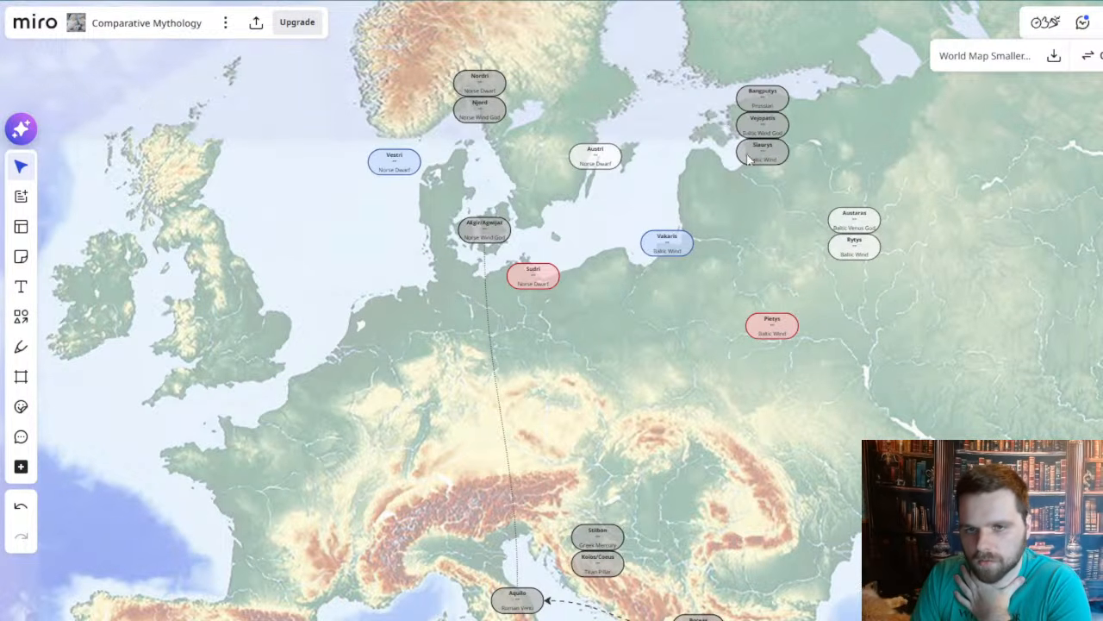
{"action": "left_click_drag", "start_coordinate": [598, 395], "coordinate": [676, 243]}
{"action": "left_click_drag", "start_coordinate": [346, 493], "coordinate": [573, 182]}
{"action": "scroll", "coordinate": [475, 224], "scroll_direction": "up", "scroll_amount": 3}
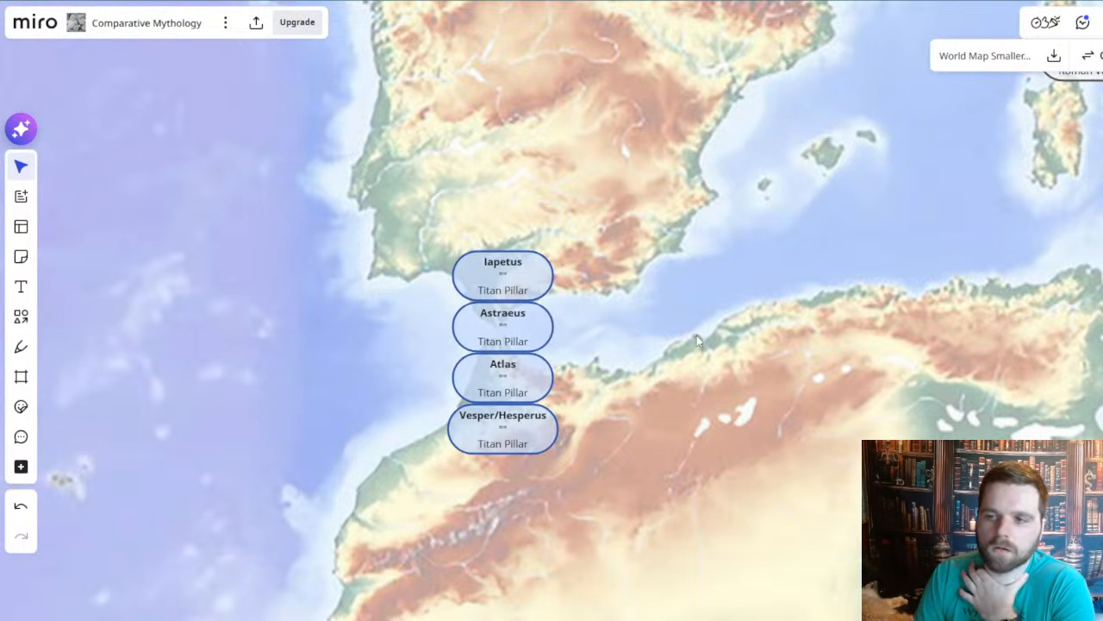
{"action": "left_click_drag", "start_coordinate": [704, 276], "coordinate": [441, 322]}
{"action": "scroll", "coordinate": [509, 328], "scroll_direction": "down", "scroll_amount": 3}
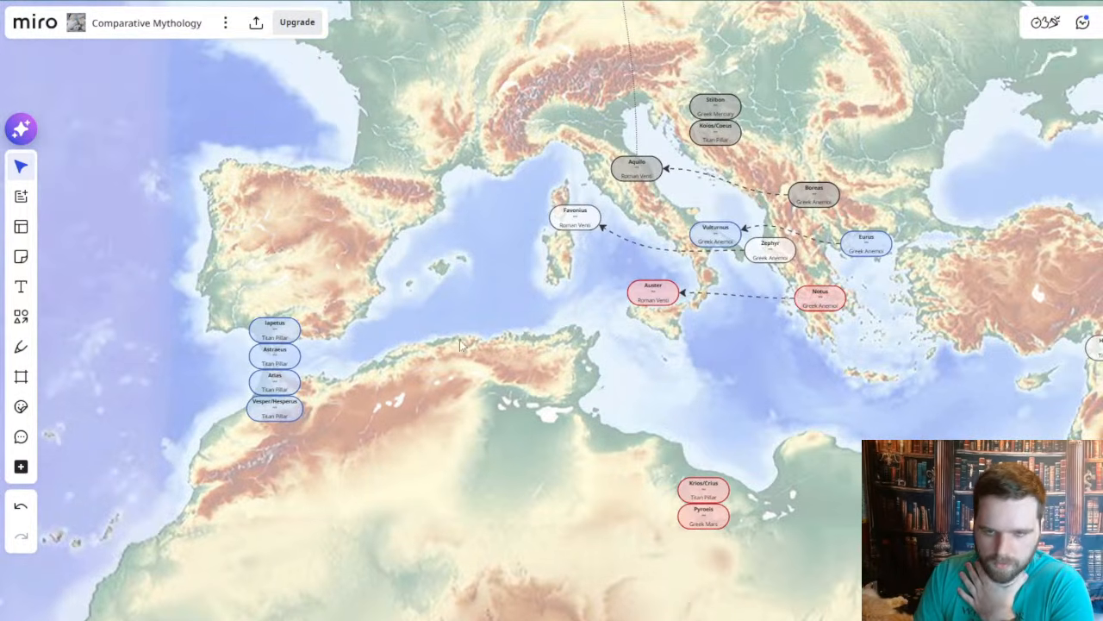
{"action": "left_click_drag", "start_coordinate": [466, 403], "coordinate": [688, 350]}
{"action": "scroll", "coordinate": [512, 284], "scroll_direction": "up", "scroll_amount": 3}
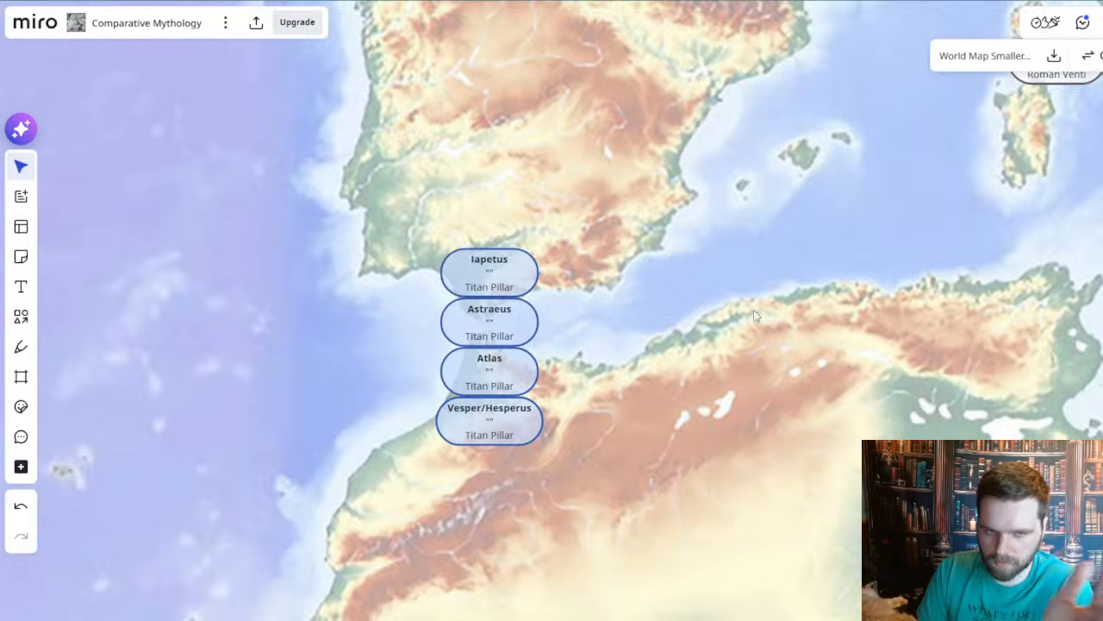
{"action": "left_click_drag", "start_coordinate": [772, 316], "coordinate": [740, 317]}
{"action": "scroll", "coordinate": [718, 344], "scroll_direction": "down", "scroll_amount": 5}
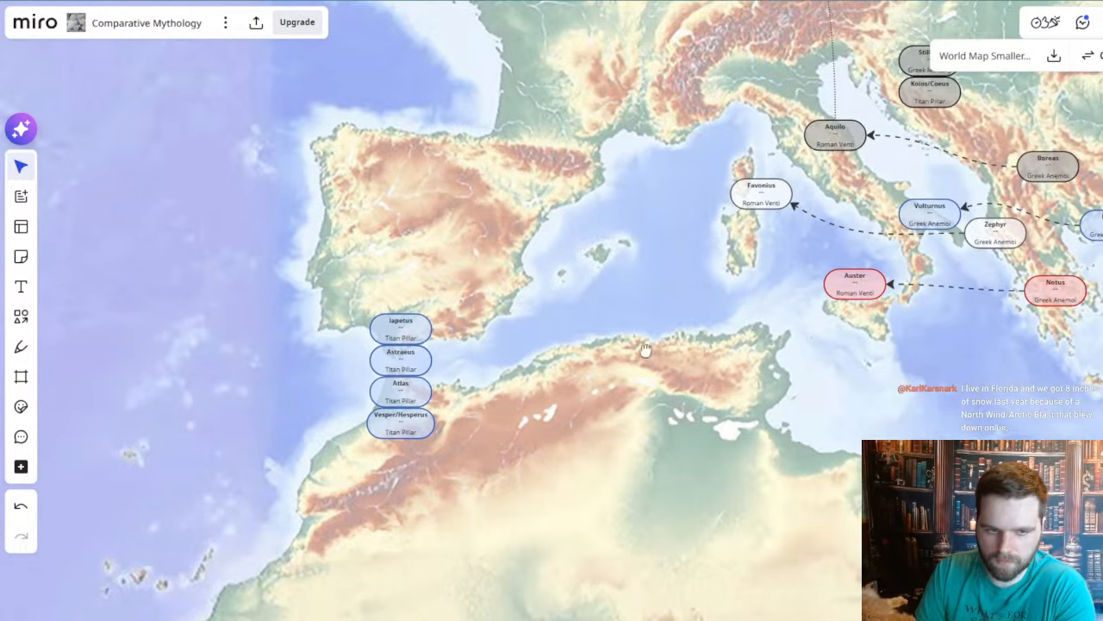
{"action": "scroll", "coordinate": [660, 370], "scroll_direction": "up", "scroll_amount": 4}
{"action": "left_click_drag", "start_coordinate": [641, 376], "coordinate": [617, 374]}
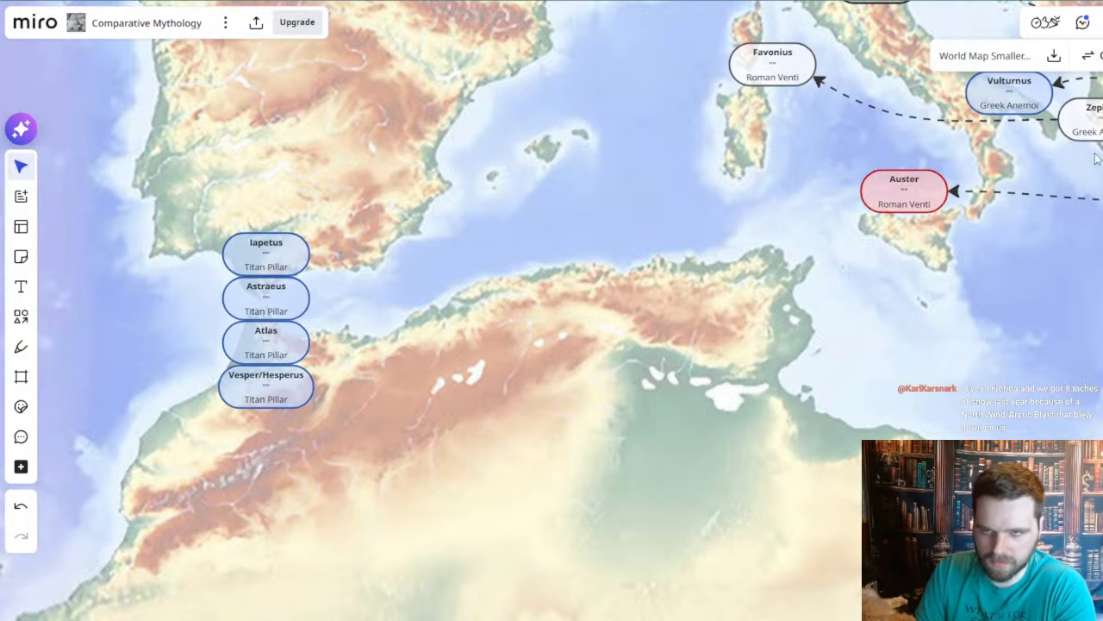
{"action": "left_click_drag", "start_coordinate": [696, 478], "coordinate": [765, 469]}
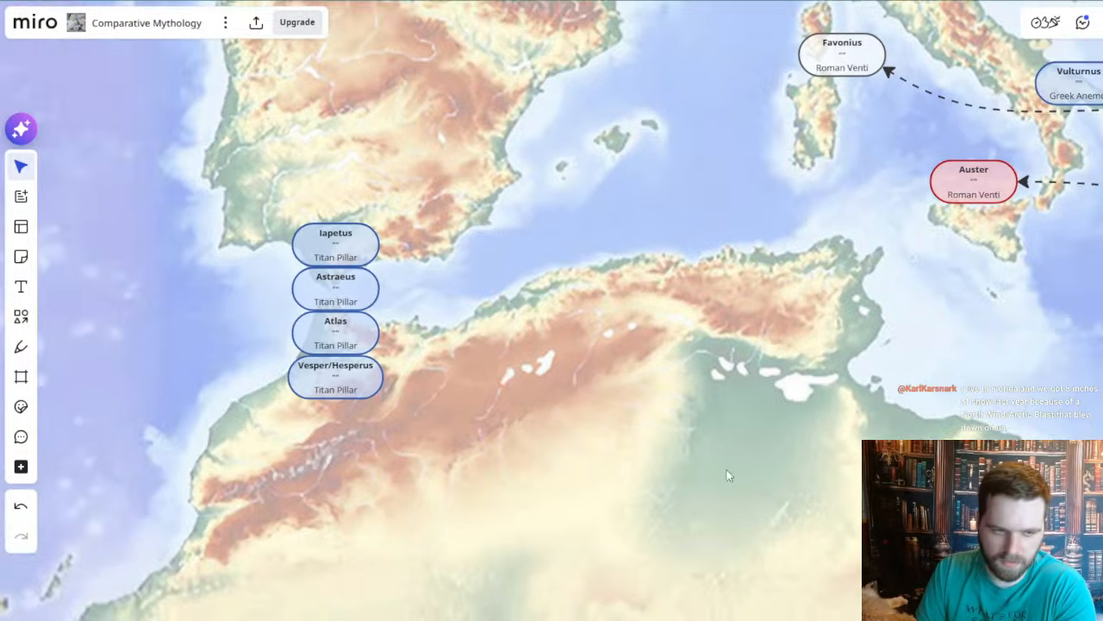
- Compare the western pillars with the Krios/Crius and Pyroeis markers in Libya and the Greek and Roman wind markers
{"action": "left_click", "coordinate": [350, 381]}
{"action": "left_click", "coordinate": [836, 418]}
{"action": "left_click_drag", "start_coordinate": [938, 374], "coordinate": [611, 409]}
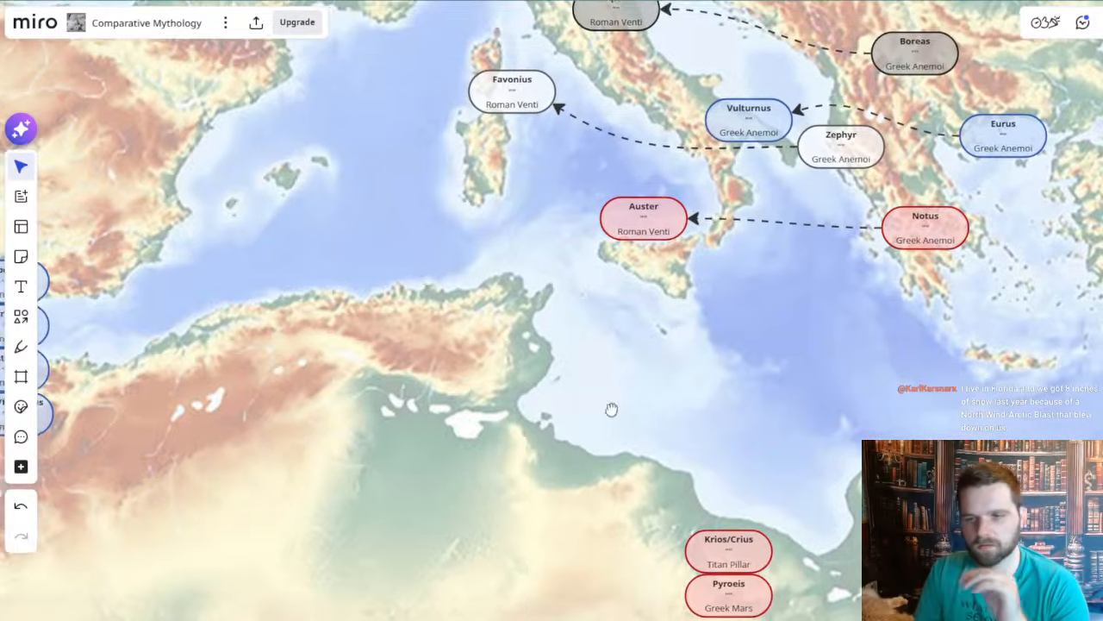
{"action": "scroll", "coordinate": [779, 375], "scroll_direction": "down", "scroll_amount": 2}
{"action": "left_click_drag", "start_coordinate": [794, 374], "coordinate": [737, 386]}
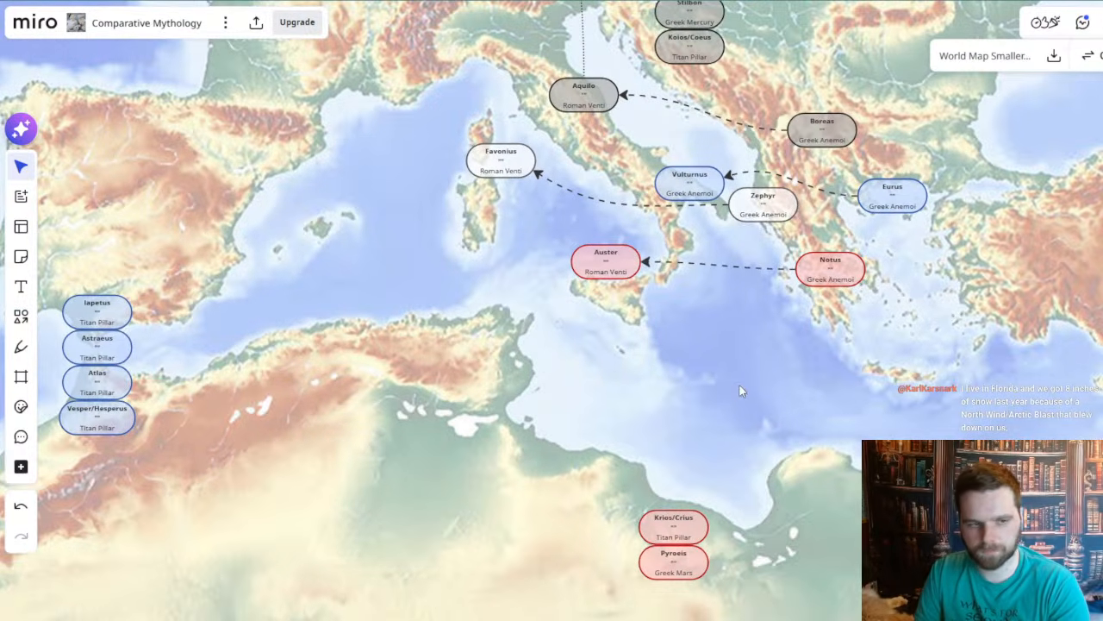
{"action": "left_click_drag", "start_coordinate": [702, 394], "coordinate": [561, 452]}
{"action": "left_click_drag", "start_coordinate": [429, 494], "coordinate": [601, 374]}
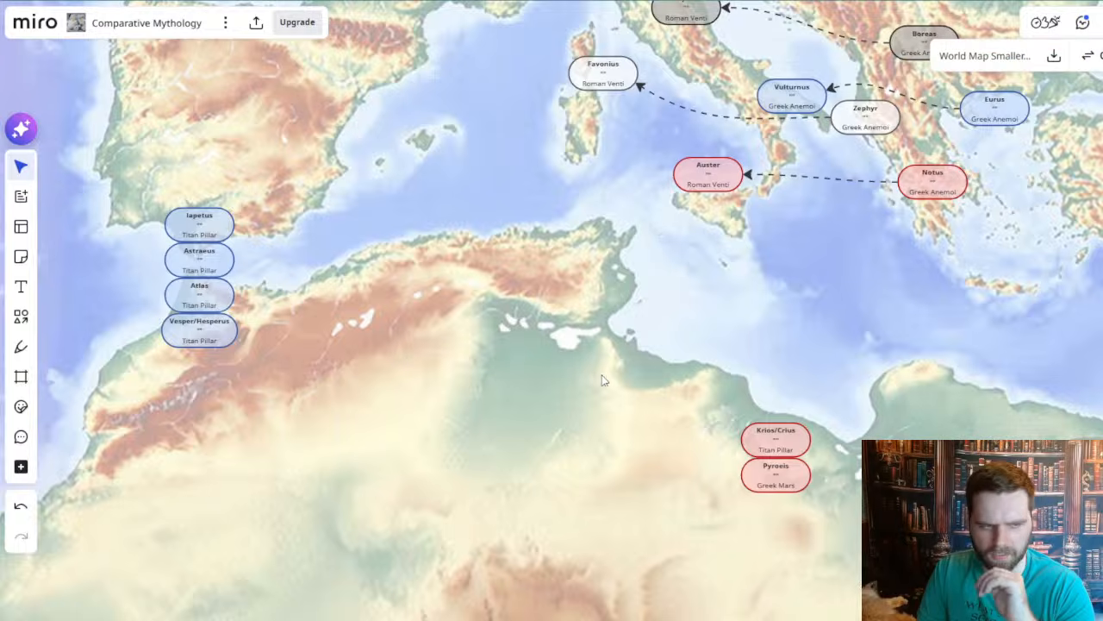
{"action": "scroll", "coordinate": [602, 380], "scroll_direction": "up", "scroll_amount": 1}
{"action": "left_click_drag", "start_coordinate": [708, 442], "coordinate": [568, 457]}
{"action": "left_click", "coordinate": [659, 503]}
{"action": "left_click", "coordinate": [474, 515]}
{"action": "left_click_drag", "start_coordinate": [697, 194], "coordinate": [672, 265]}
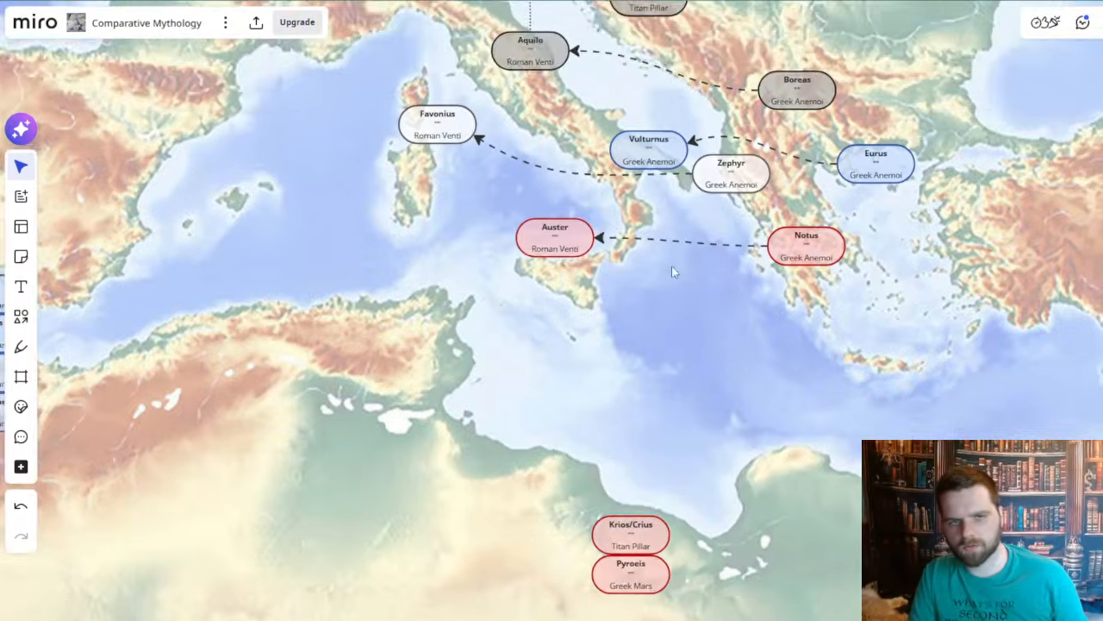
- Examine the Baltic directional markers, including Austaras above Rytys, alongside the neighbouring Norse dwarf markers
{"action": "scroll", "coordinate": [674, 270], "scroll_direction": "down", "scroll_amount": 1}
{"action": "scroll", "coordinate": [720, 333], "scroll_direction": "down", "scroll_amount": 2}
{"action": "left_click_drag", "start_coordinate": [858, 113], "coordinate": [782, 334]}
{"action": "scroll", "coordinate": [787, 119], "scroll_direction": "up", "scroll_amount": 3}
{"action": "left_click_drag", "start_coordinate": [786, 118], "coordinate": [740, 333]}
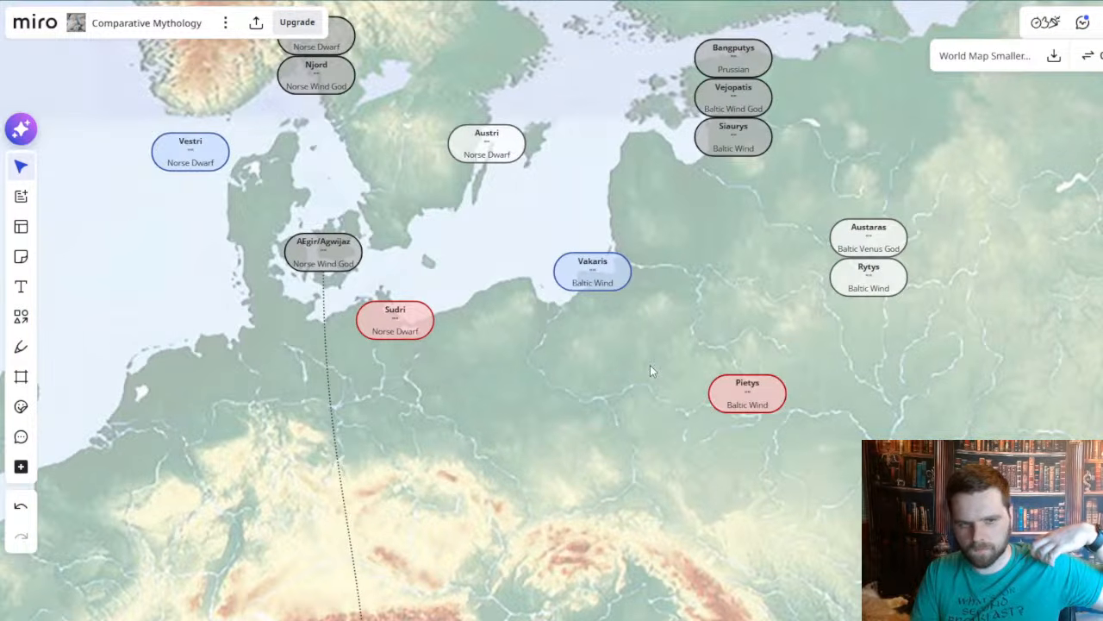
{"action": "left_click_drag", "start_coordinate": [670, 411], "coordinate": [562, 469]}
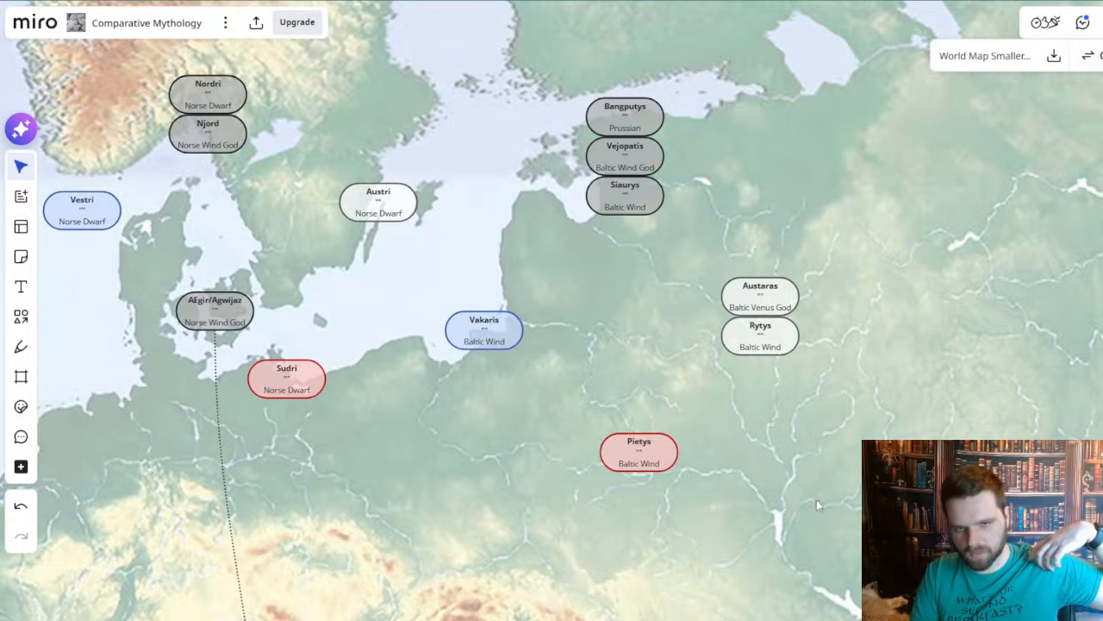
{"action": "left_click", "coordinate": [778, 297]}
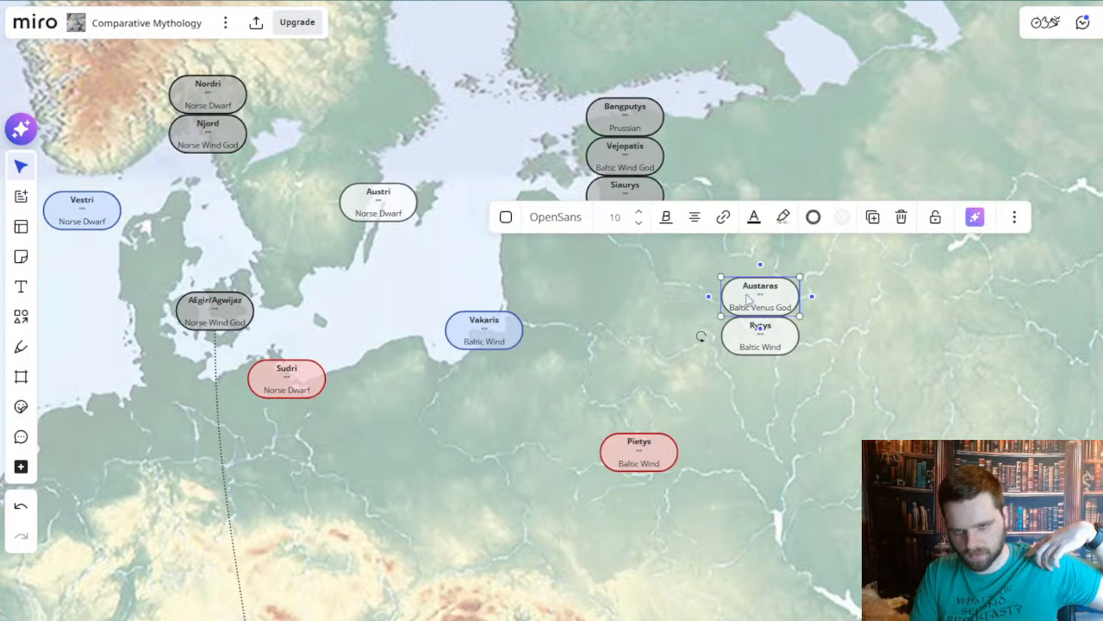
{"action": "left_click", "coordinate": [648, 382]}
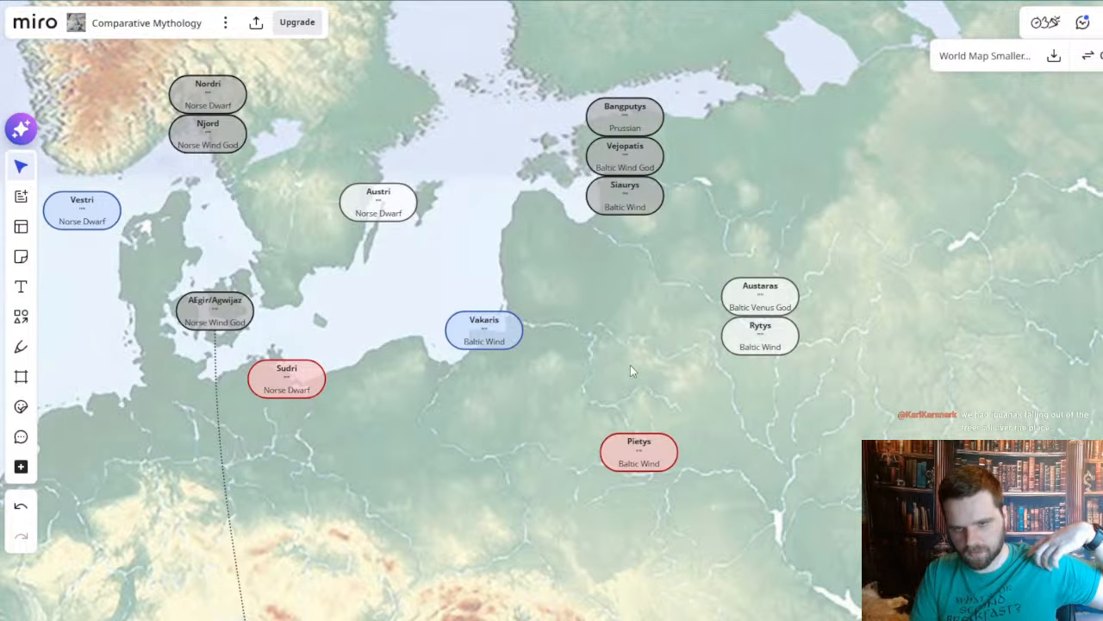
{"action": "left_click_drag", "start_coordinate": [630, 364], "coordinate": [681, 371]}
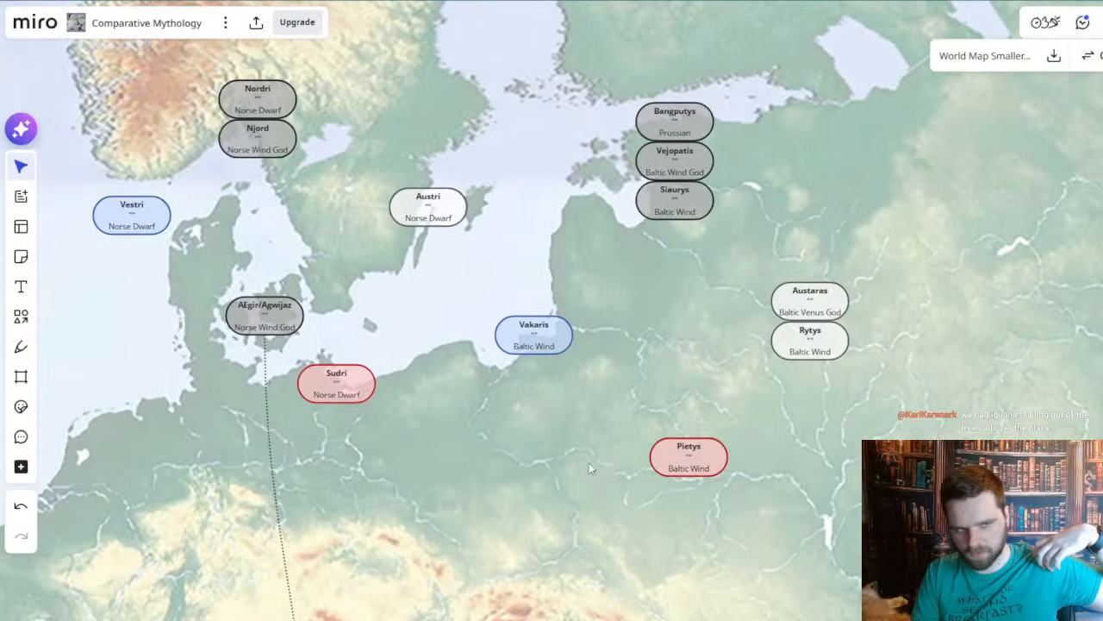
{"action": "left_click_drag", "start_coordinate": [592, 466], "coordinate": [621, 452]}
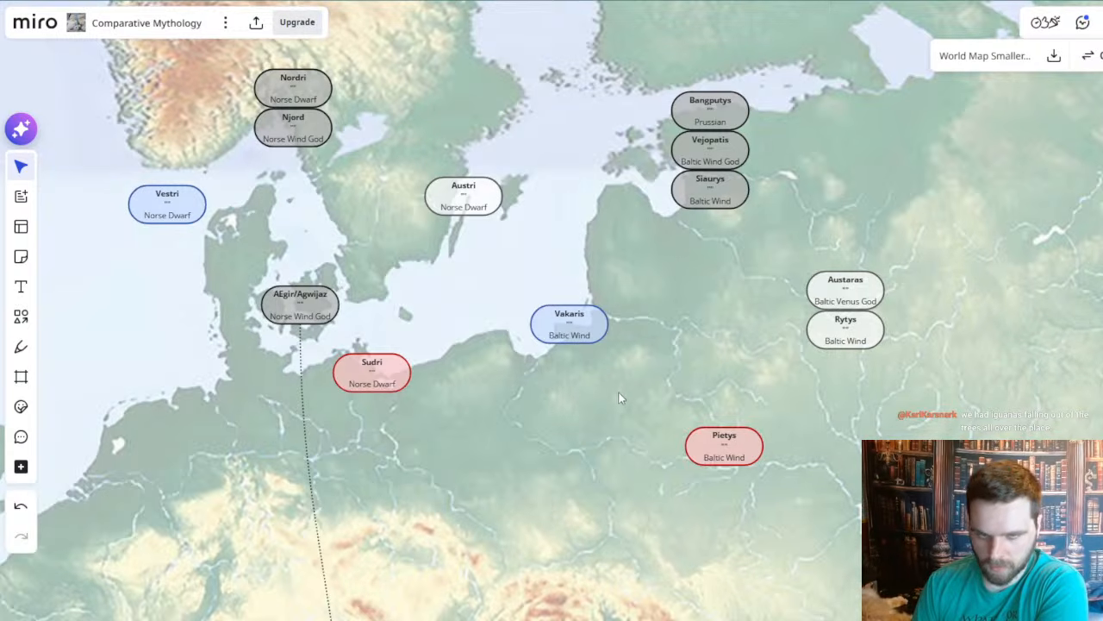
- Compare the northern European directional markers with the Greek, Roman and Titan markers around the Mediterranean
{"action": "scroll", "coordinate": [552, 474], "scroll_direction": "down", "scroll_amount": 2}
{"action": "scroll", "coordinate": [552, 366], "scroll_direction": "down", "scroll_amount": 4}
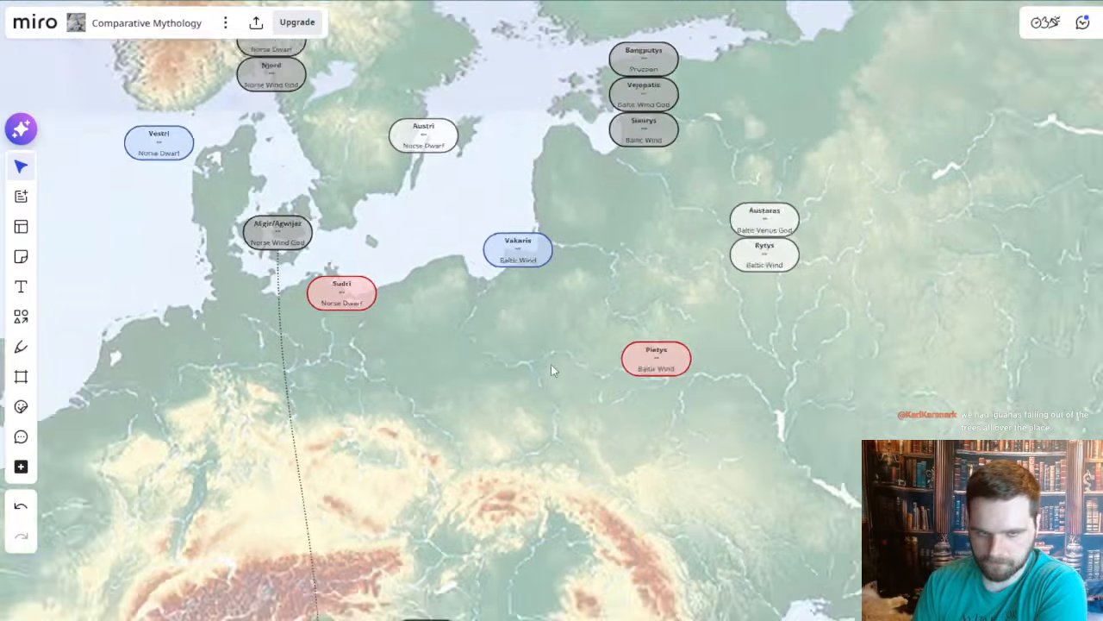
{"action": "left_click_drag", "start_coordinate": [687, 453], "coordinate": [657, 230]}
{"action": "left_click_drag", "start_coordinate": [607, 448], "coordinate": [674, 373]}
{"action": "scroll", "coordinate": [675, 382], "scroll_direction": "up", "scroll_amount": 1}
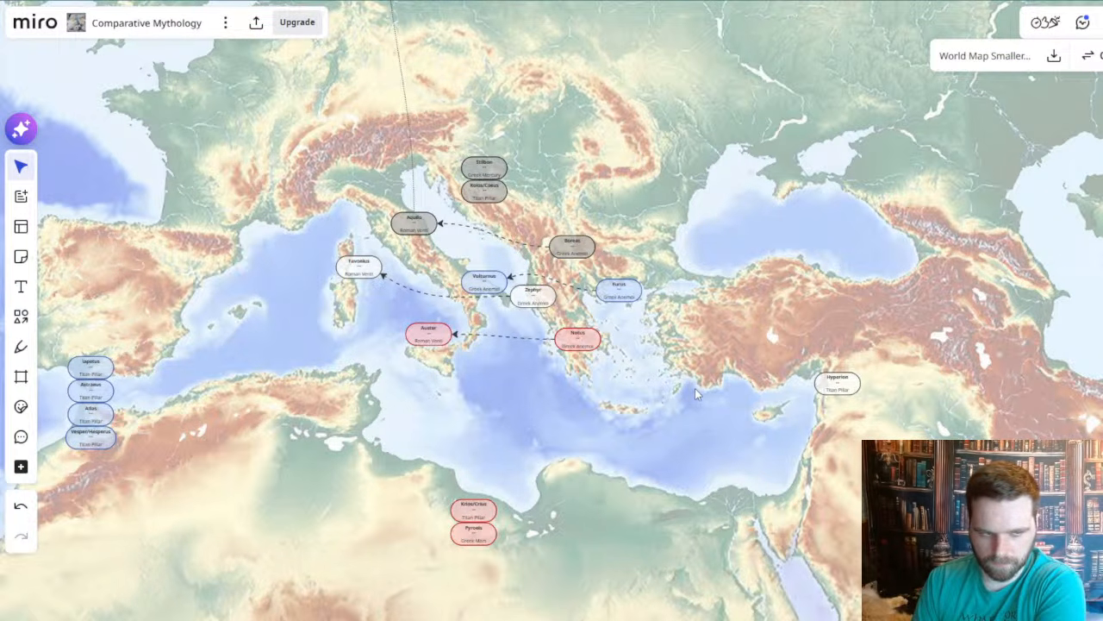
{"action": "left_click_drag", "start_coordinate": [636, 224], "coordinate": [644, 424]}
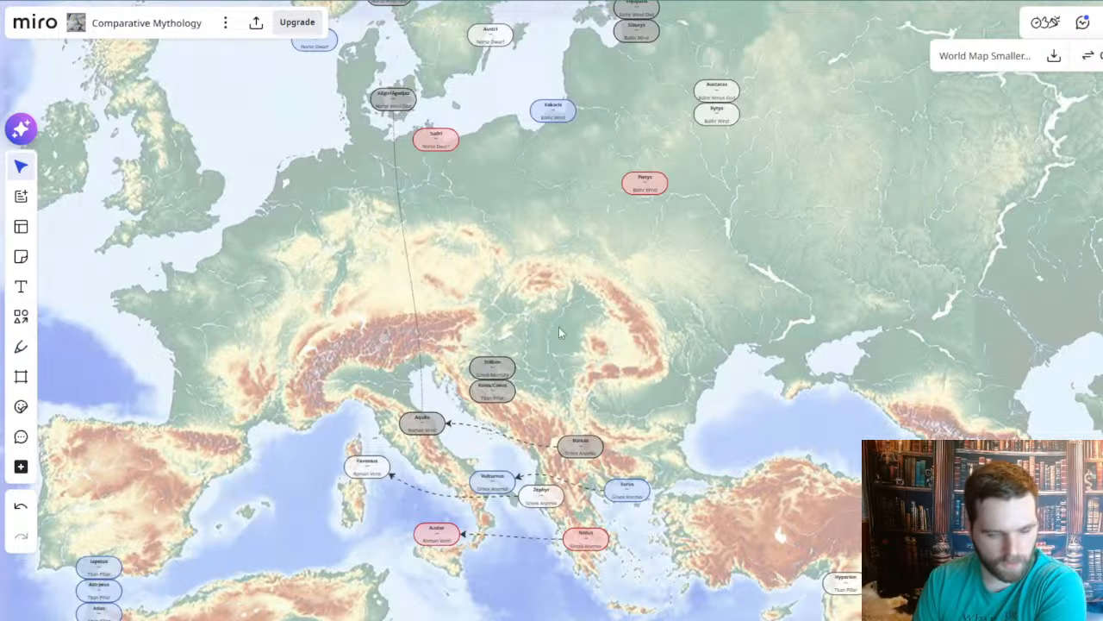
{"action": "left_click_drag", "start_coordinate": [552, 346], "coordinate": [677, 194]}
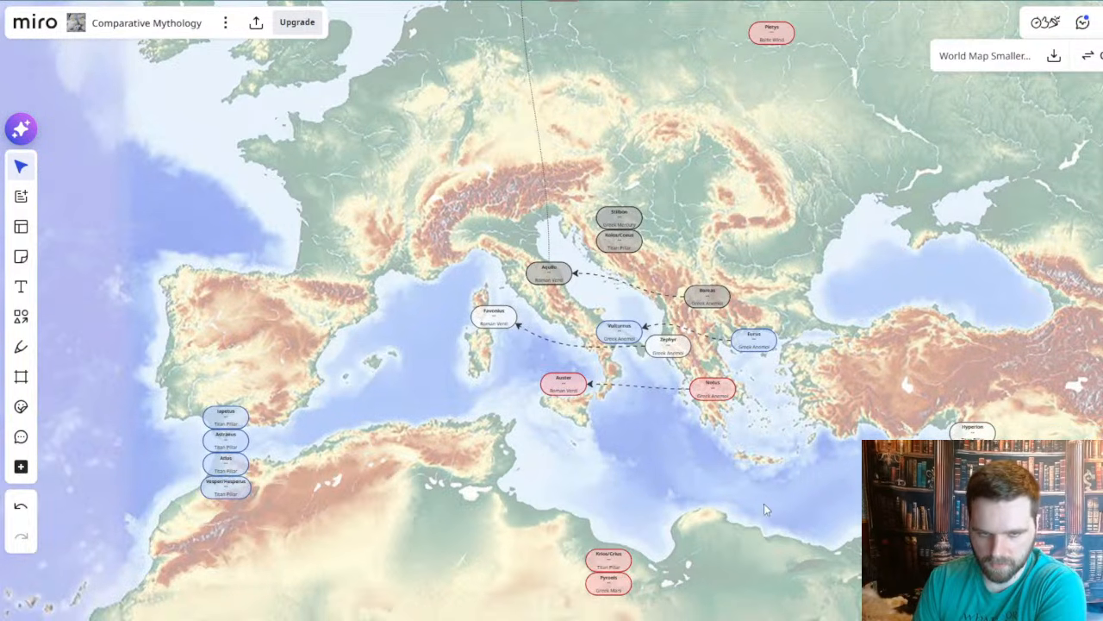
- Examine the eastern Mediterranean around the Hyperion marker in relation to the other Titan pillars and wind gods
{"action": "left_click_drag", "start_coordinate": [744, 520], "coordinate": [503, 446]}
{"action": "scroll", "coordinate": [548, 348], "scroll_direction": "up", "scroll_amount": 1}
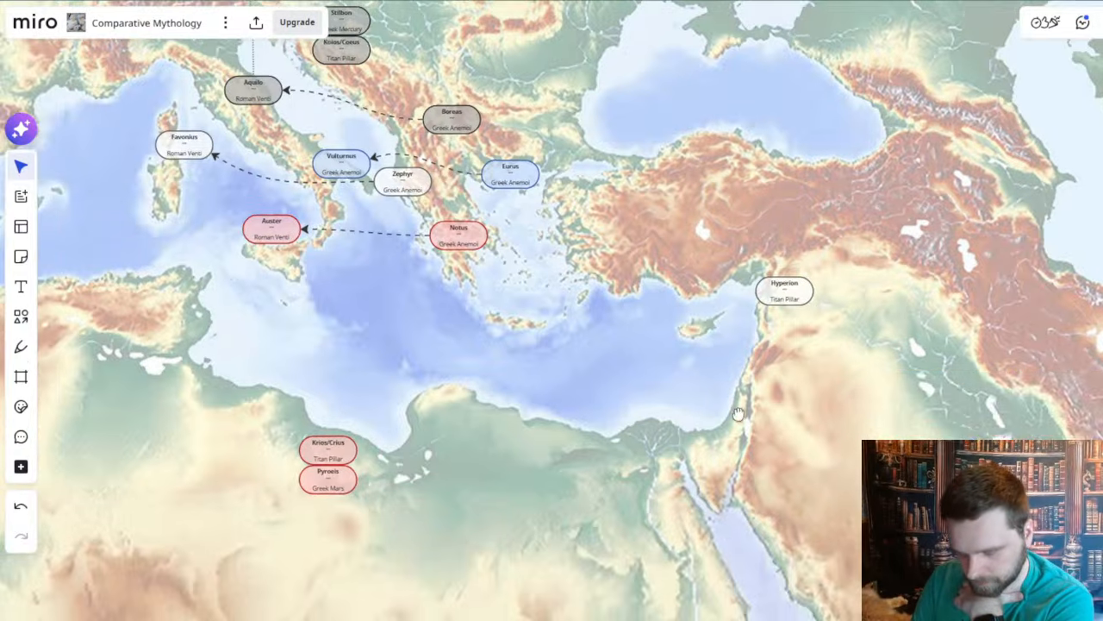
{"action": "scroll", "coordinate": [750, 431], "scroll_direction": "down", "scroll_amount": 2}
{"action": "left_click_drag", "start_coordinate": [753, 414], "coordinate": [699, 399]}
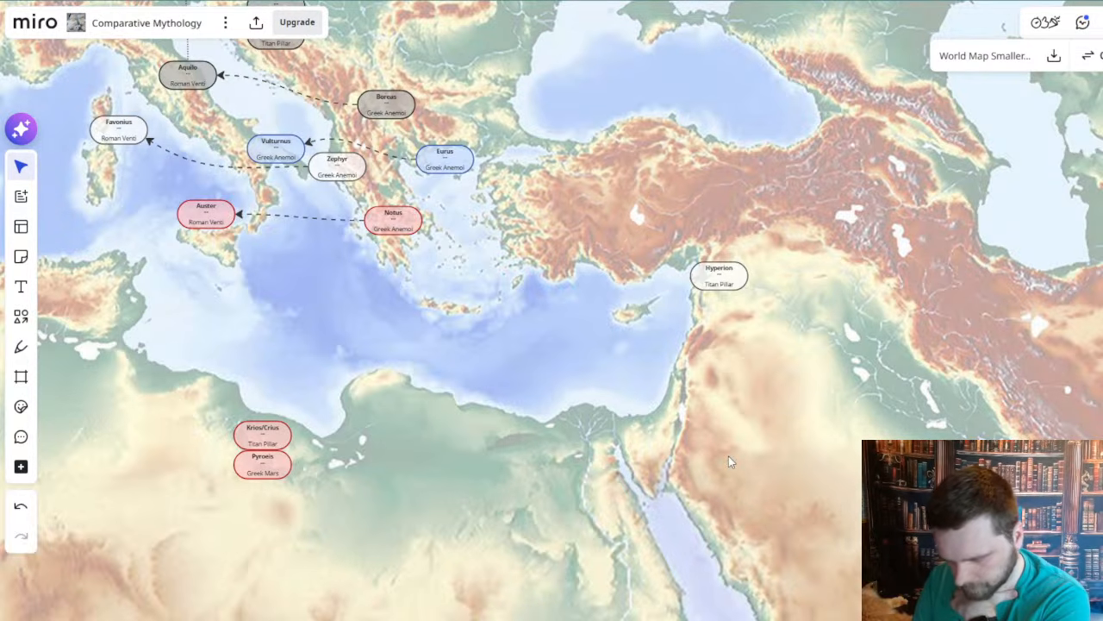
{"action": "left_click_drag", "start_coordinate": [639, 410], "coordinate": [679, 428]}
{"action": "scroll", "coordinate": [673, 430], "scroll_direction": "up", "scroll_amount": 2}
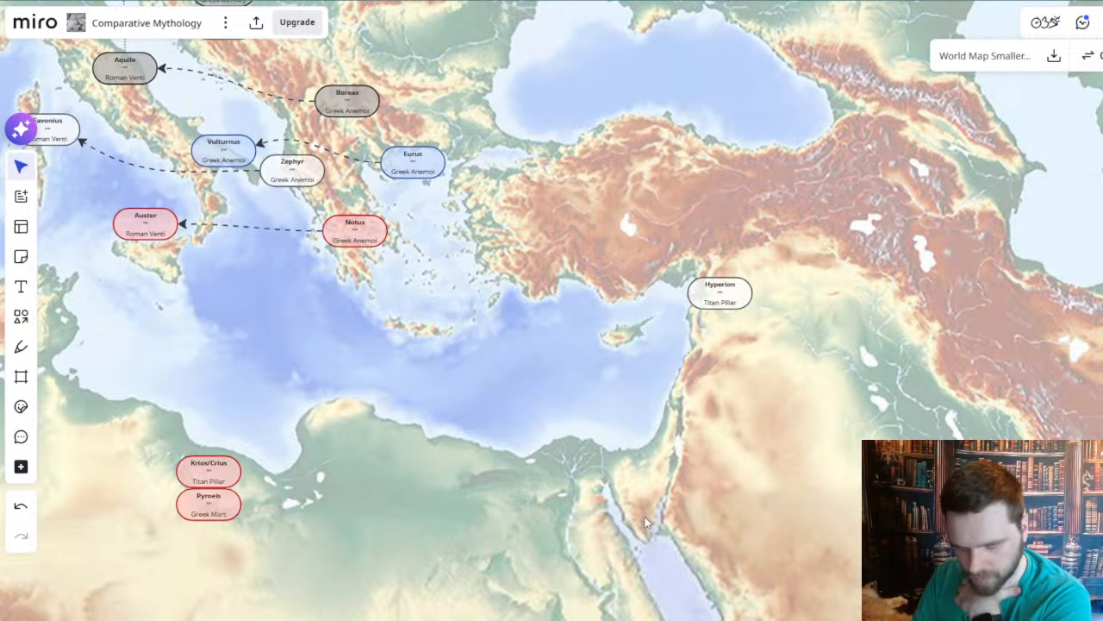
{"action": "left_click_drag", "start_coordinate": [732, 447], "coordinate": [769, 434]}
{"action": "left_click", "coordinate": [773, 440]}
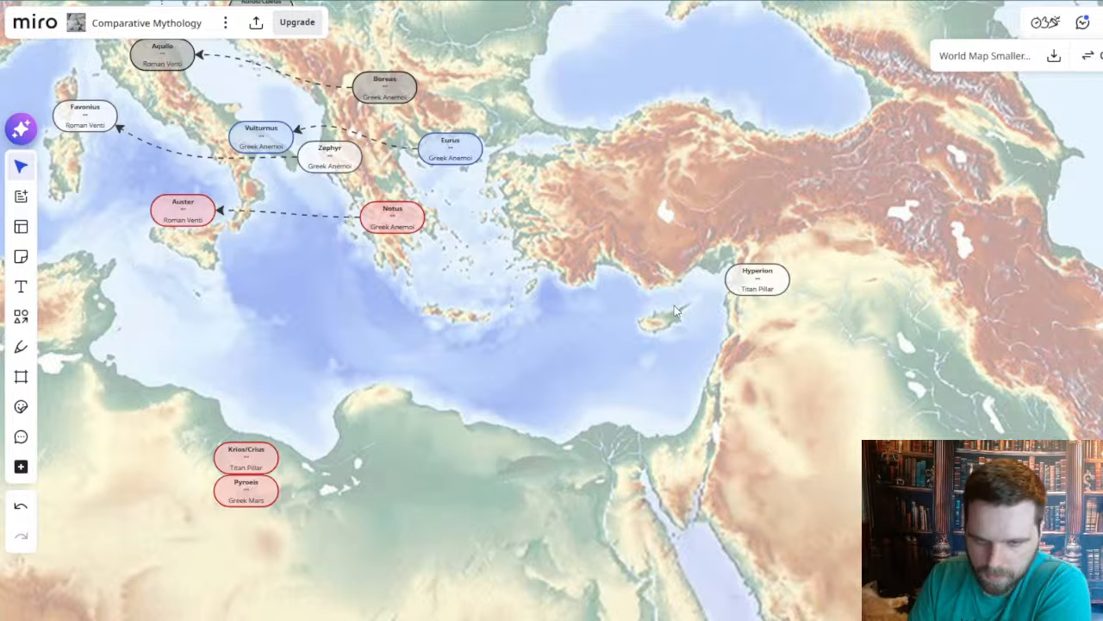
{"action": "scroll", "coordinate": [759, 414], "scroll_direction": "up", "scroll_amount": 2}
{"action": "scroll", "coordinate": [678, 392], "scroll_direction": "down", "scroll_amount": 1}
{"action": "left_click_drag", "start_coordinate": [640, 479], "coordinate": [638, 409]}
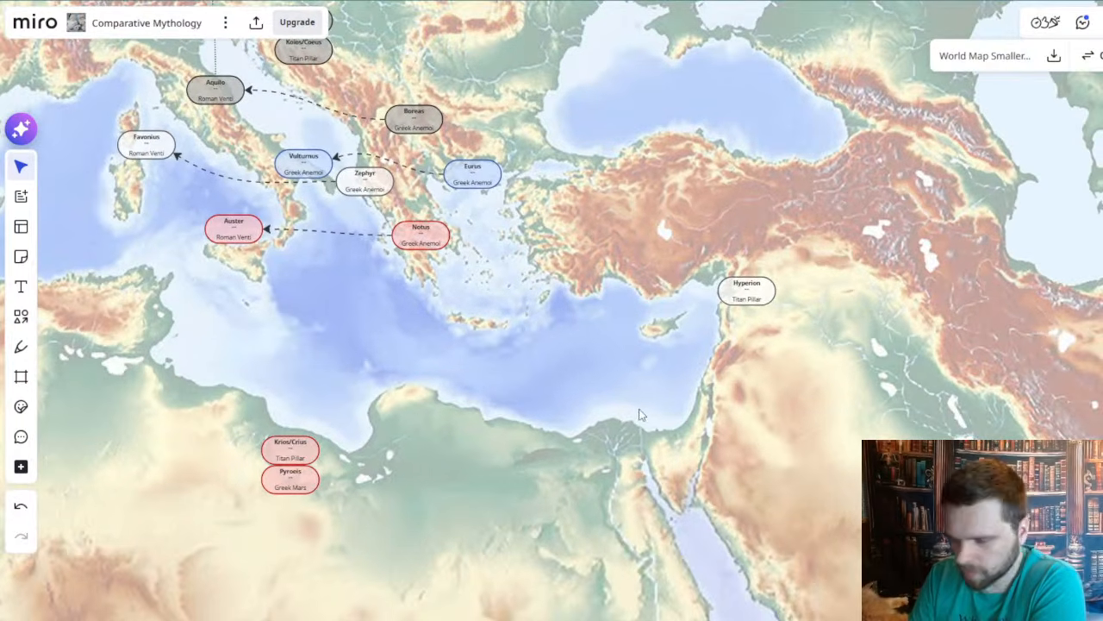
{"action": "left_click_drag", "start_coordinate": [561, 409], "coordinate": [594, 434]}
{"action": "scroll", "coordinate": [622, 448], "scroll_direction": "down", "scroll_amount": 1}
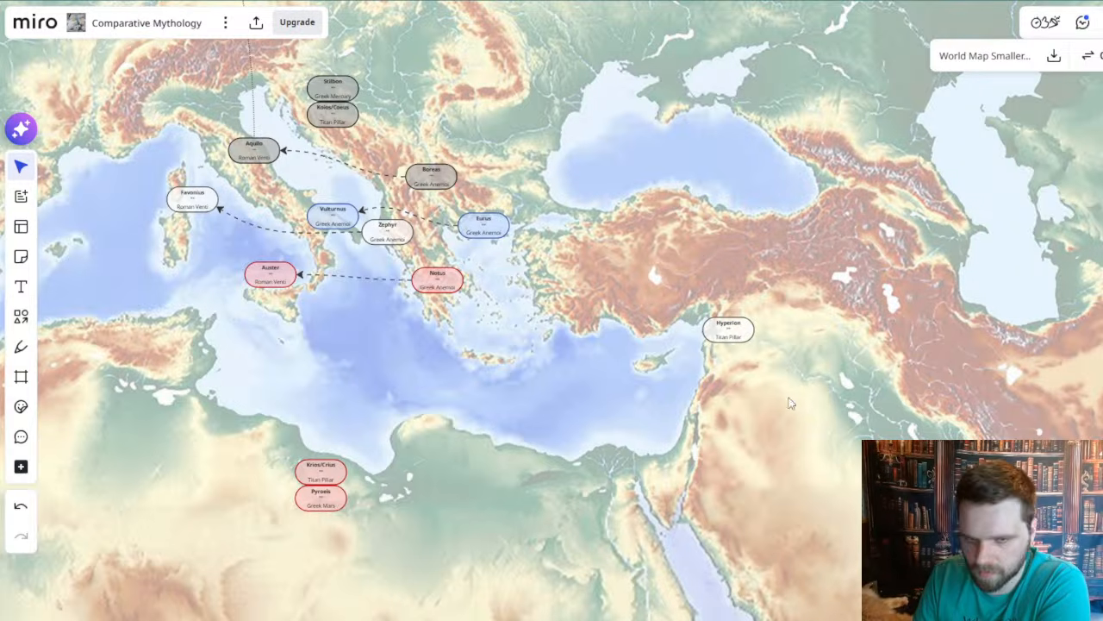
{"action": "scroll", "coordinate": [776, 426], "scroll_direction": "up", "scroll_amount": 3}
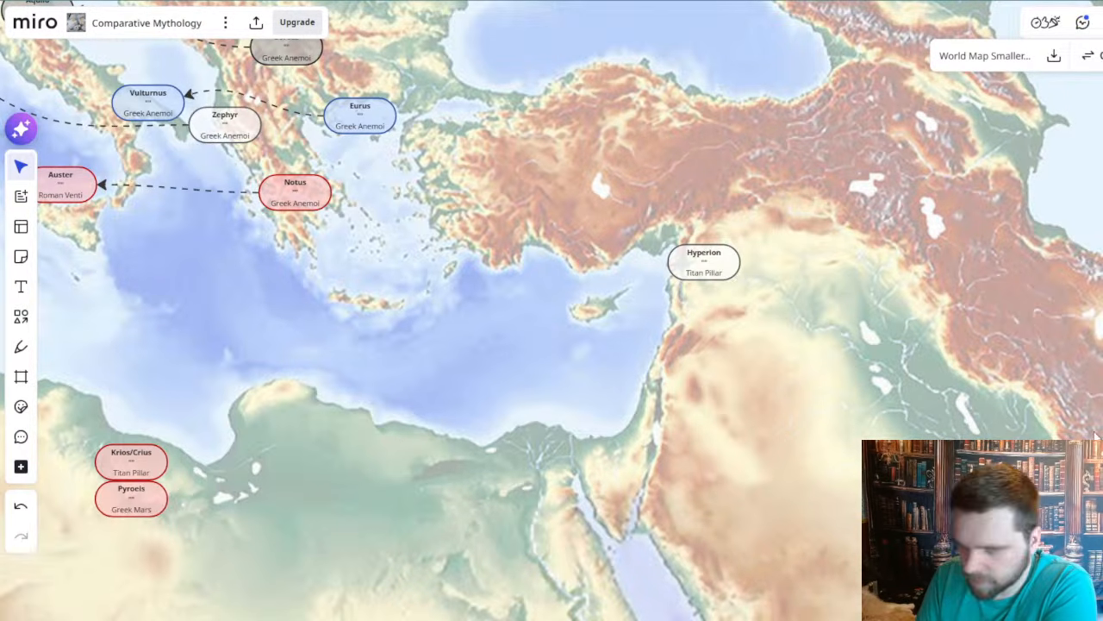
{"action": "left_click_drag", "start_coordinate": [630, 355], "coordinate": [632, 354]}
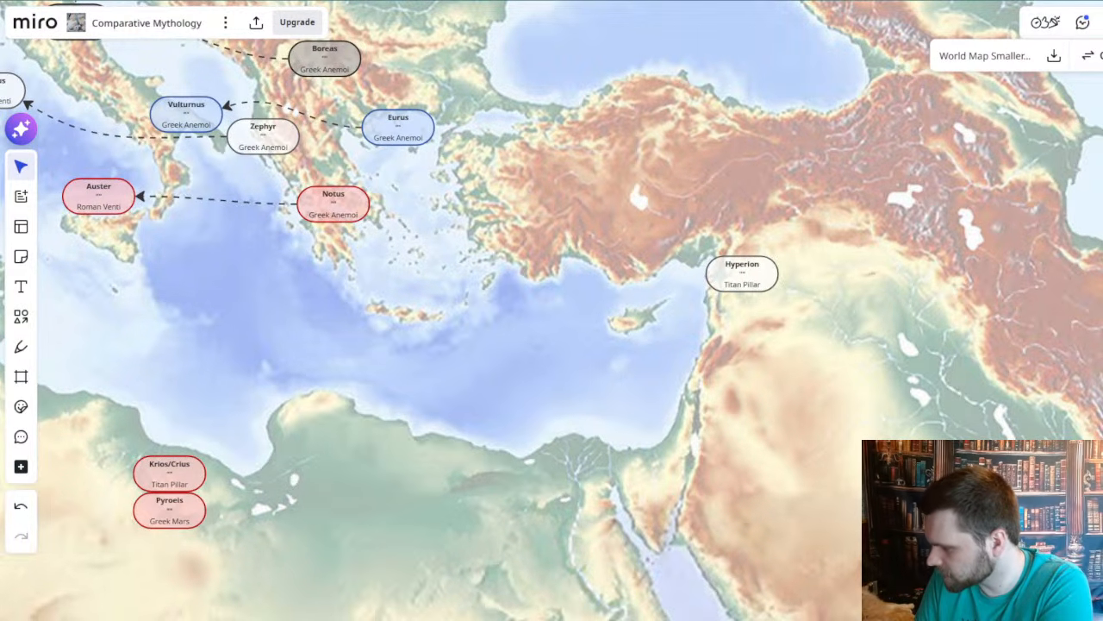
{"action": "scroll", "coordinate": [646, 428], "scroll_direction": "down", "scroll_amount": 5}
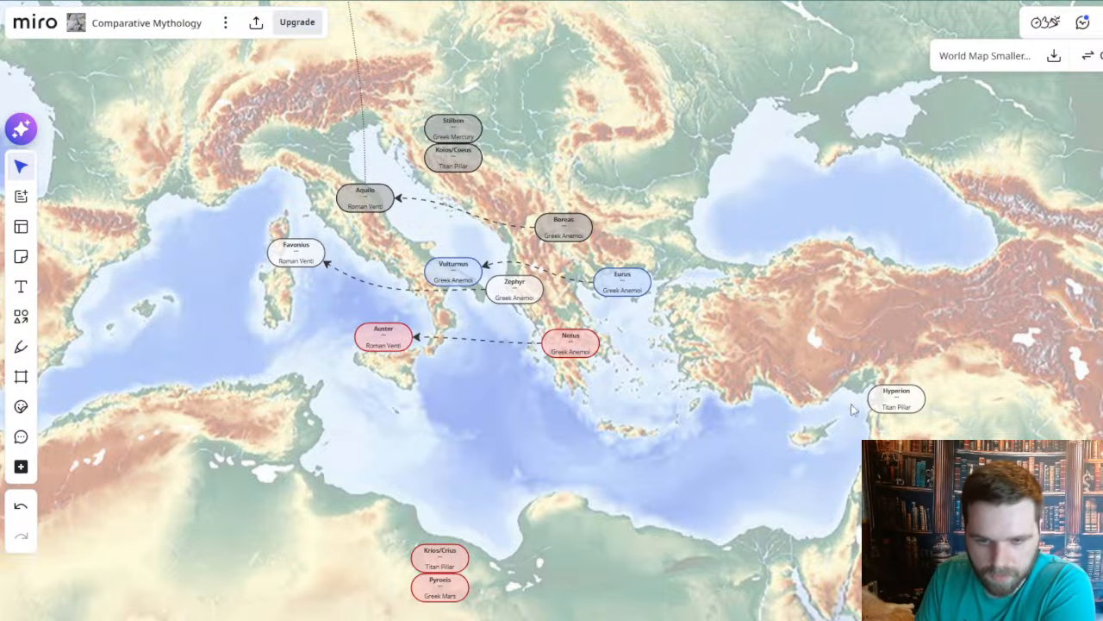
- Leave the Four Winds/Directions/Pillars map and bring the Baltic pantheon chart on the main map into view
{"action": "left_click_drag", "start_coordinate": [755, 375], "coordinate": [866, 380]}
{"action": "scroll", "coordinate": [867, 379], "scroll_direction": "down", "scroll_amount": 3}
{"action": "scroll", "coordinate": [800, 371], "scroll_direction": "down", "scroll_amount": 10}
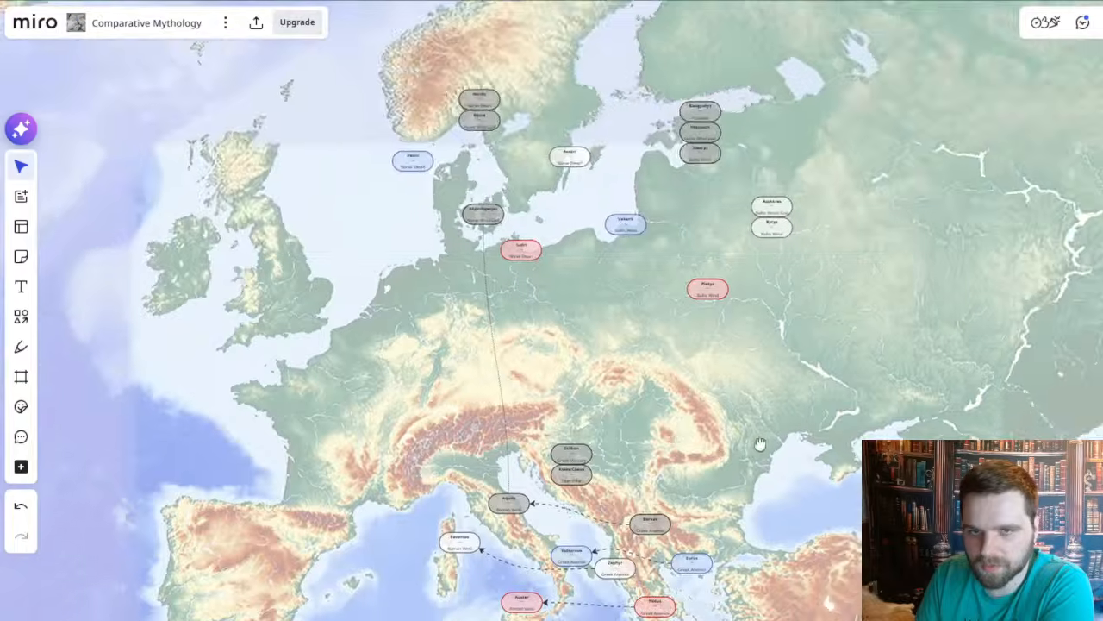
{"action": "scroll", "coordinate": [837, 374], "scroll_direction": "down", "scroll_amount": 8}
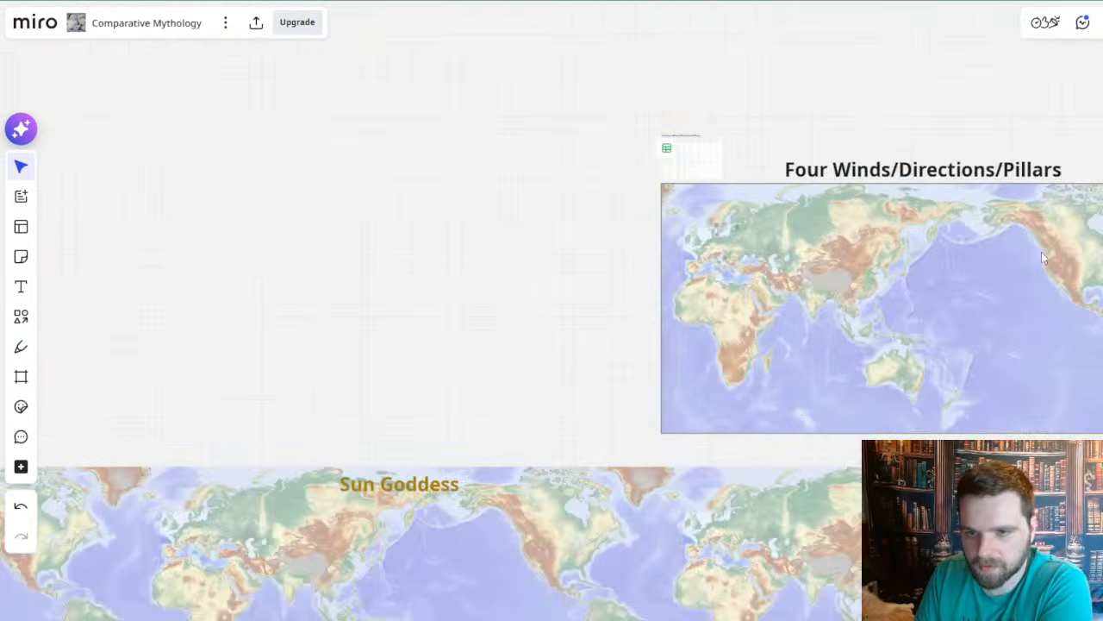
{"action": "left_click_drag", "start_coordinate": [930, 228], "coordinate": [338, 134]}
{"action": "left_click_drag", "start_coordinate": [837, 175], "coordinate": [333, 8]}
{"action": "scroll", "coordinate": [582, 393], "scroll_direction": "up", "scroll_amount": 10}
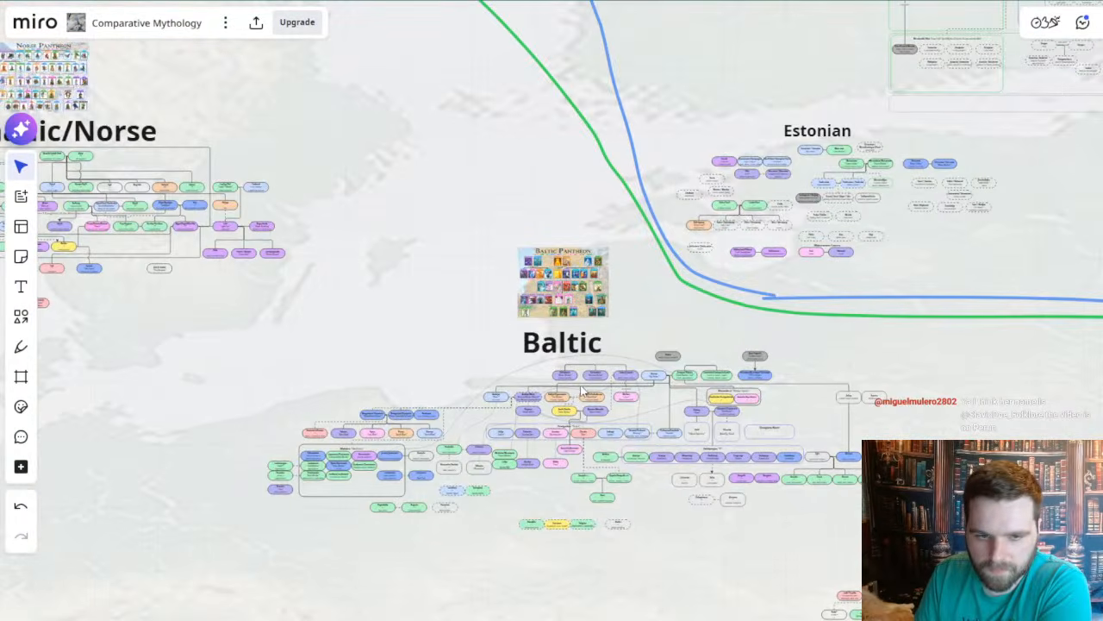
- Look over the Slavic pantheon chart southeast of the Baltic chart on the main map
{"action": "scroll", "coordinate": [463, 155], "scroll_direction": "down", "scroll_amount": 5}
{"action": "scroll", "coordinate": [659, 212], "scroll_direction": "right", "scroll_amount": 5}
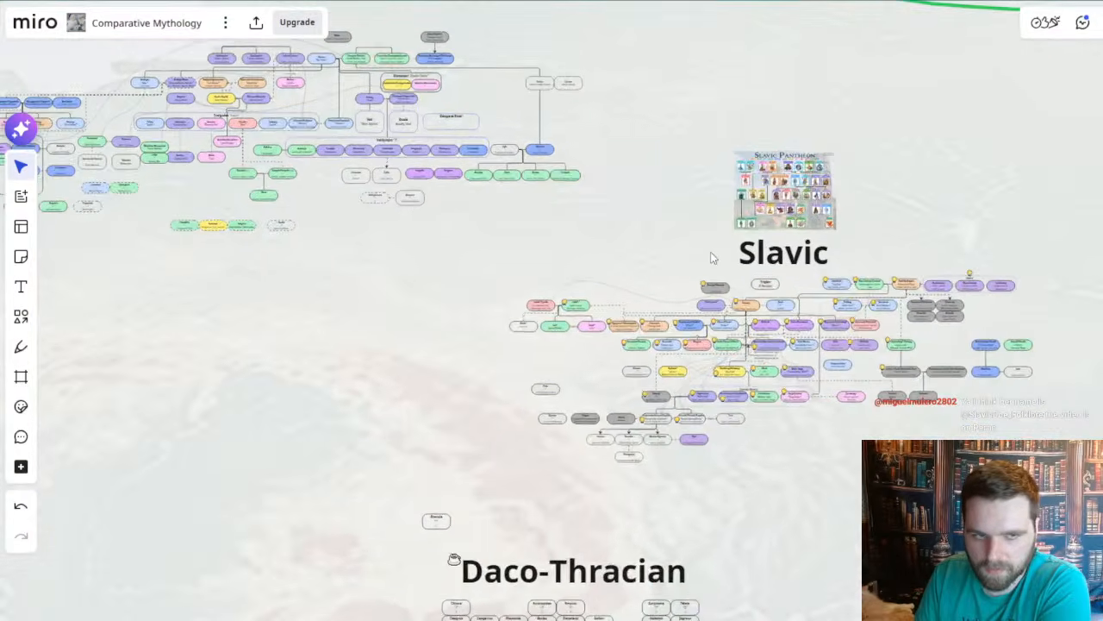
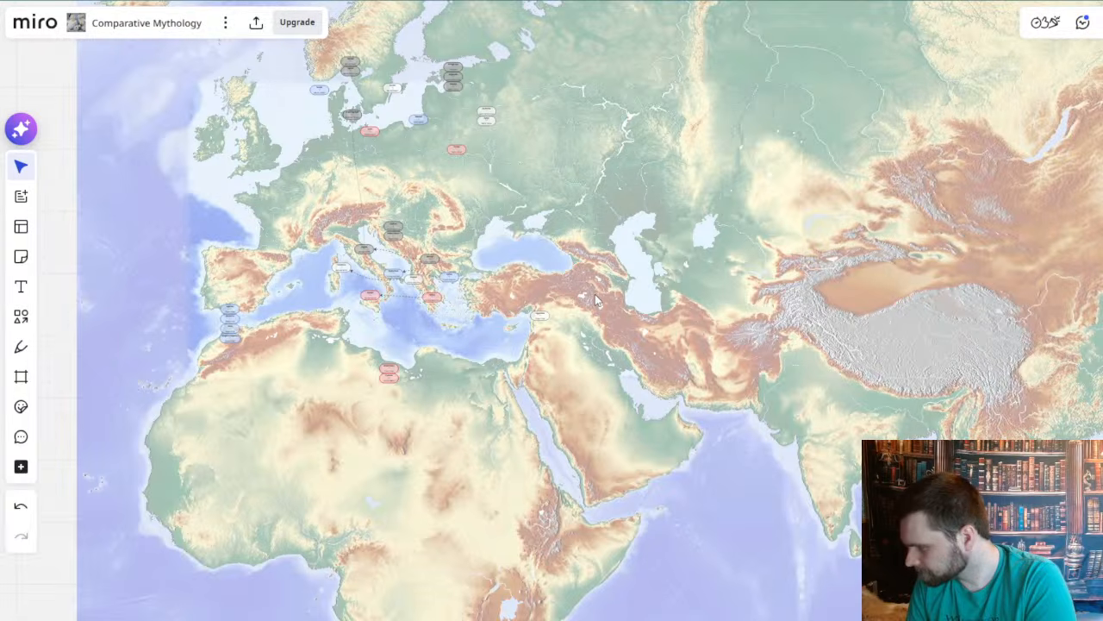
- Examine the Norse, Baltic, Greek, Roman and Titan directional markers across Europe on the Four Winds map
{"action": "left_click_drag", "start_coordinate": [602, 300], "coordinate": [652, 353]}
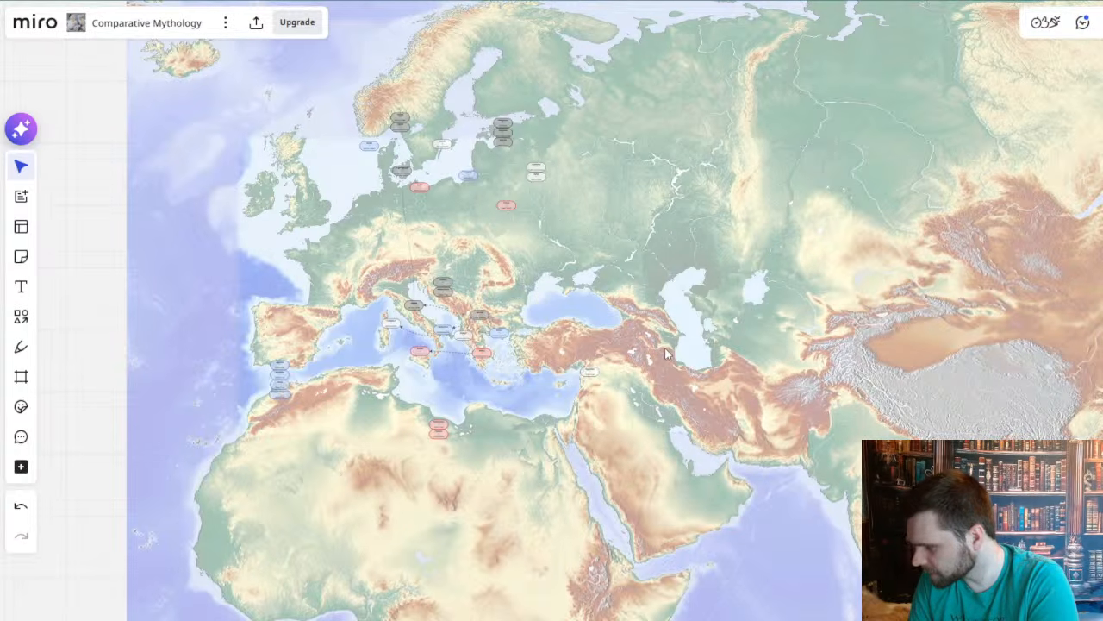
{"action": "scroll", "coordinate": [422, 293], "scroll_direction": "up", "scroll_amount": 5}
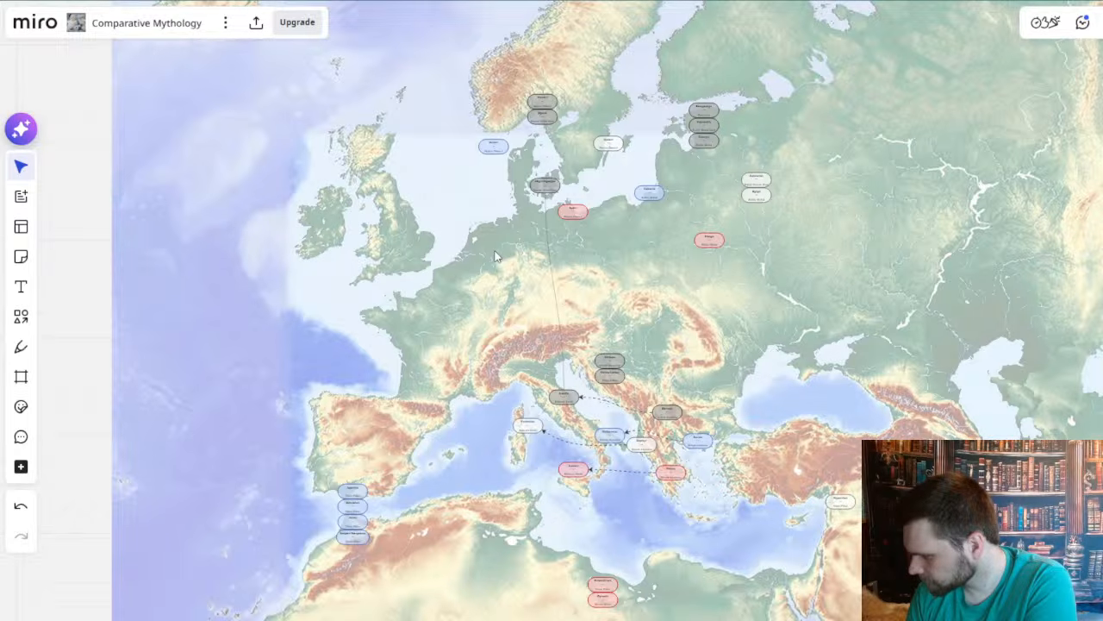
{"action": "scroll", "coordinate": [517, 293], "scroll_direction": "up", "scroll_amount": 5}
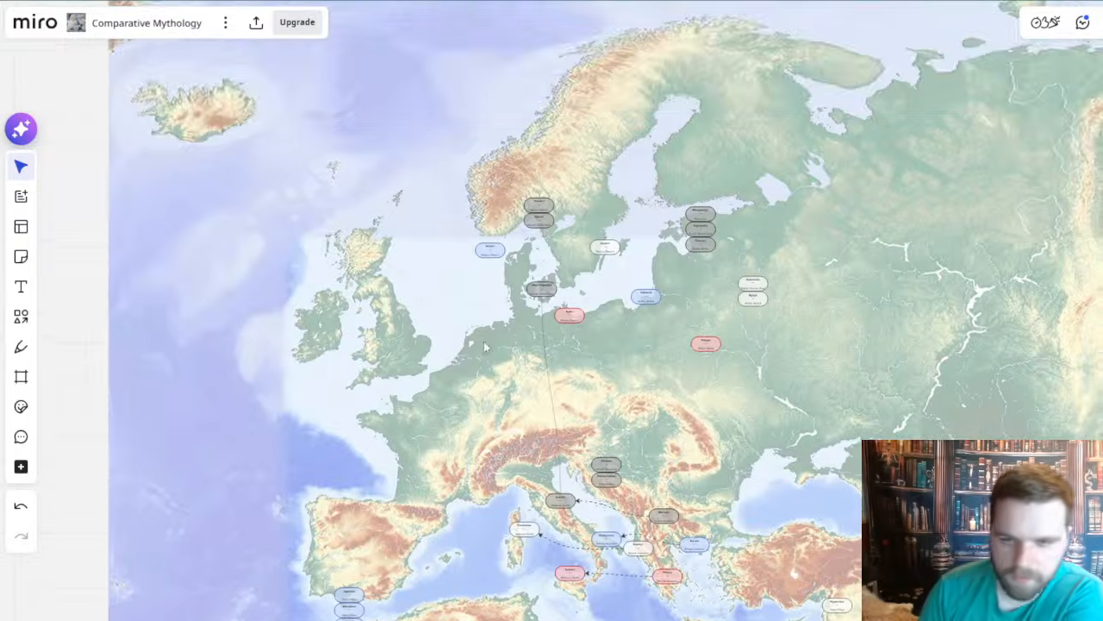
{"action": "scroll", "coordinate": [538, 330], "scroll_direction": "up", "scroll_amount": 2}
{"action": "left_click_drag", "start_coordinate": [763, 414], "coordinate": [583, 276]}
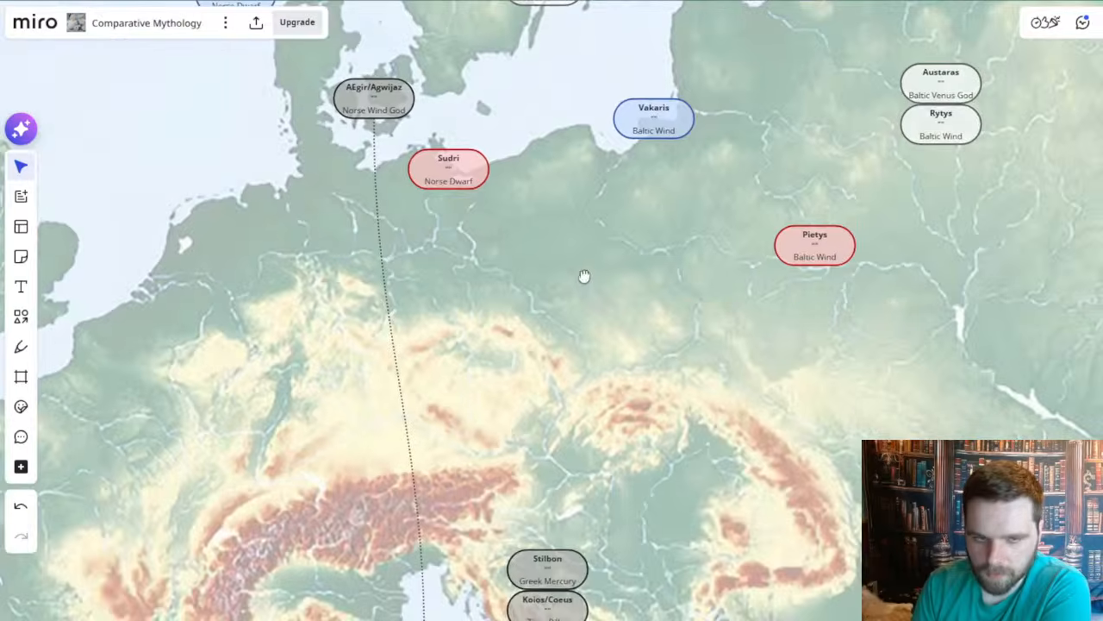
{"action": "scroll", "coordinate": [583, 275], "scroll_direction": "down", "scroll_amount": 3}
{"action": "left_click_drag", "start_coordinate": [769, 383], "coordinate": [531, 247]}
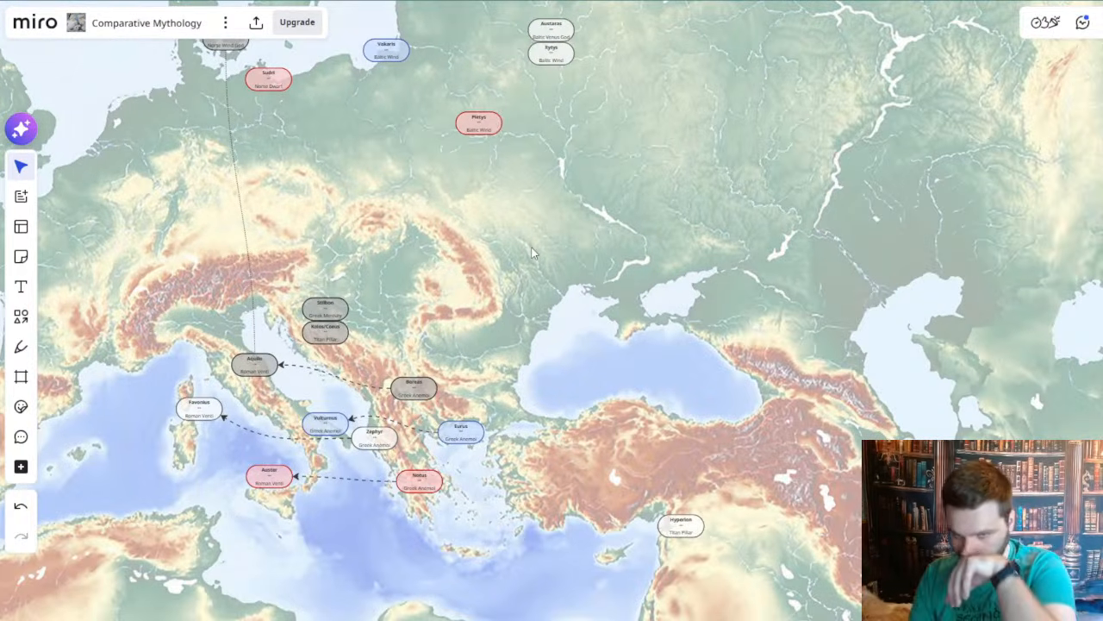
{"action": "scroll", "coordinate": [704, 392], "scroll_direction": "down", "scroll_amount": 5}
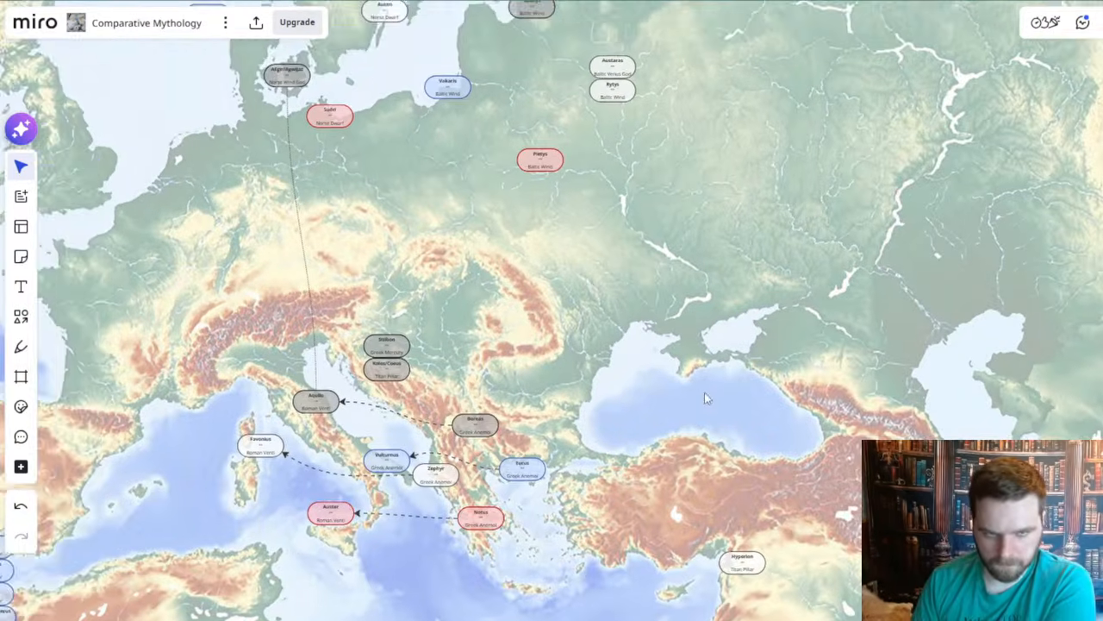
{"action": "scroll", "coordinate": [708, 407], "scroll_direction": "down", "scroll_amount": 5}
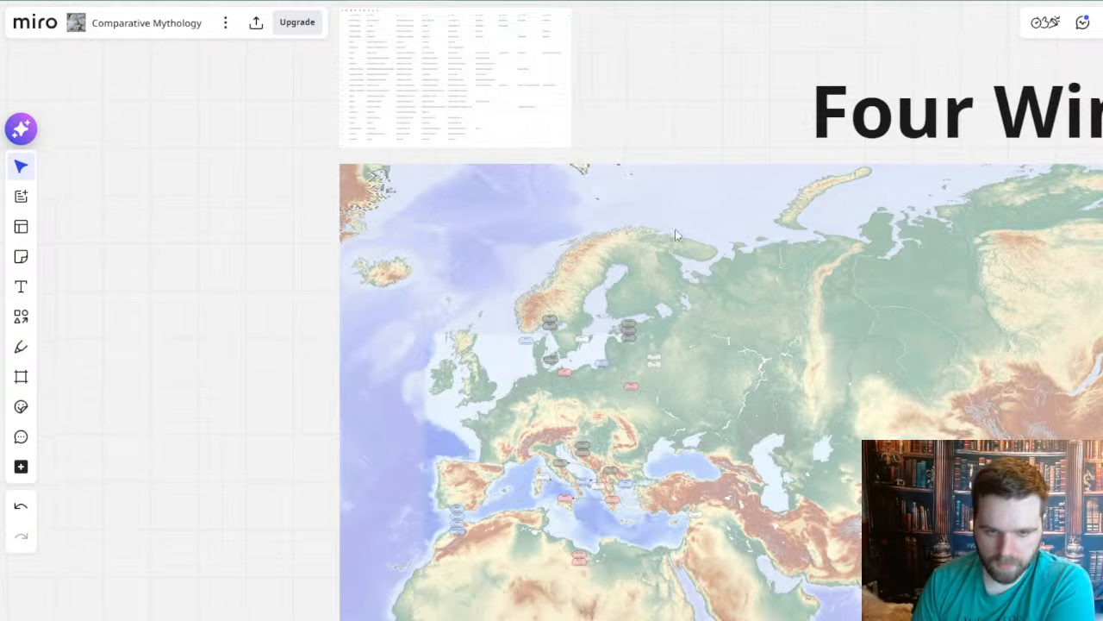
- Consult the Four Winds/Directions/Pillars table above the map and look over its pantheon rows
{"action": "scroll", "coordinate": [742, 362], "scroll_direction": "up", "scroll_amount": 4}
{"action": "scroll", "coordinate": [593, 338], "scroll_direction": "up", "scroll_amount": 10}
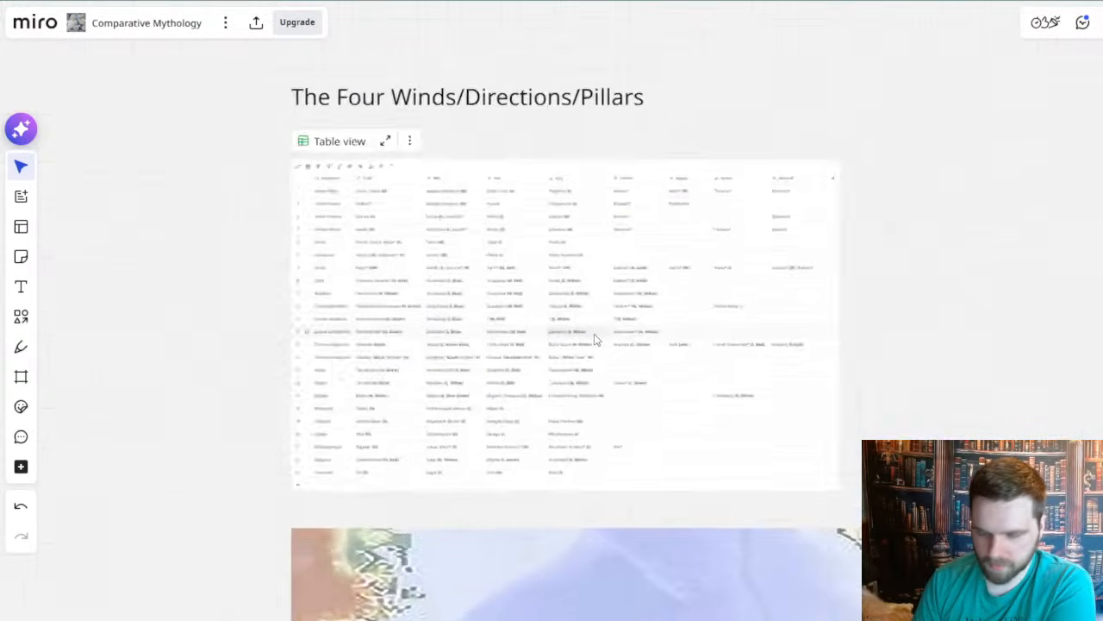
{"action": "scroll", "coordinate": [594, 334], "scroll_direction": "up", "scroll_amount": 1}
{"action": "left_click_drag", "start_coordinate": [446, 334], "coordinate": [764, 324]}
{"action": "scroll", "coordinate": [764, 325], "scroll_direction": "down", "scroll_amount": 2}
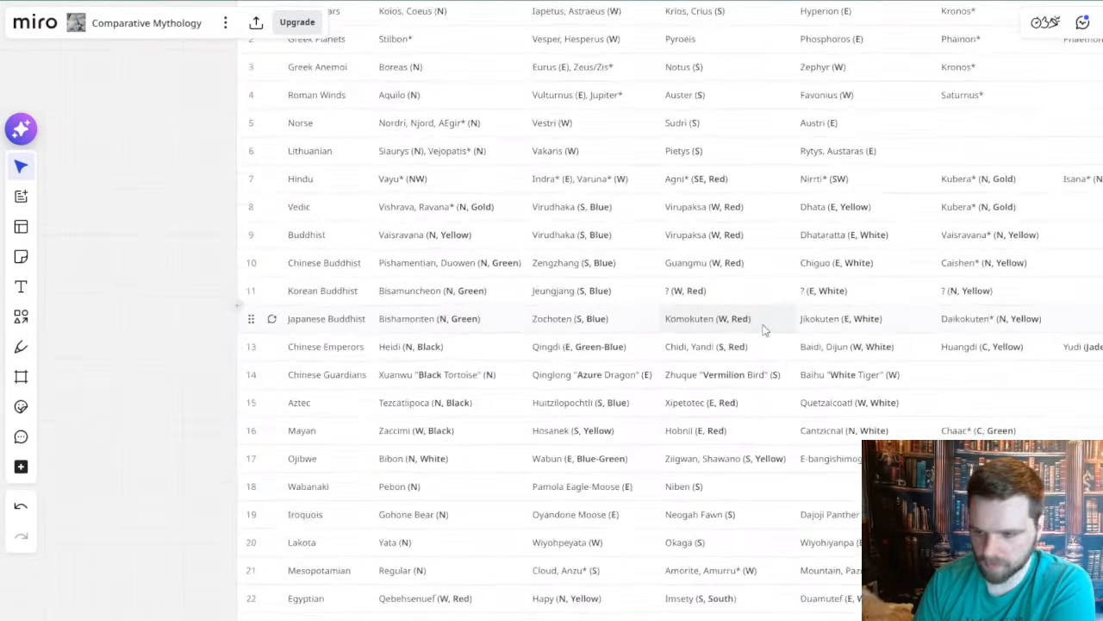
{"action": "scroll", "coordinate": [241, 268], "scroll_direction": "up", "scroll_amount": 2}
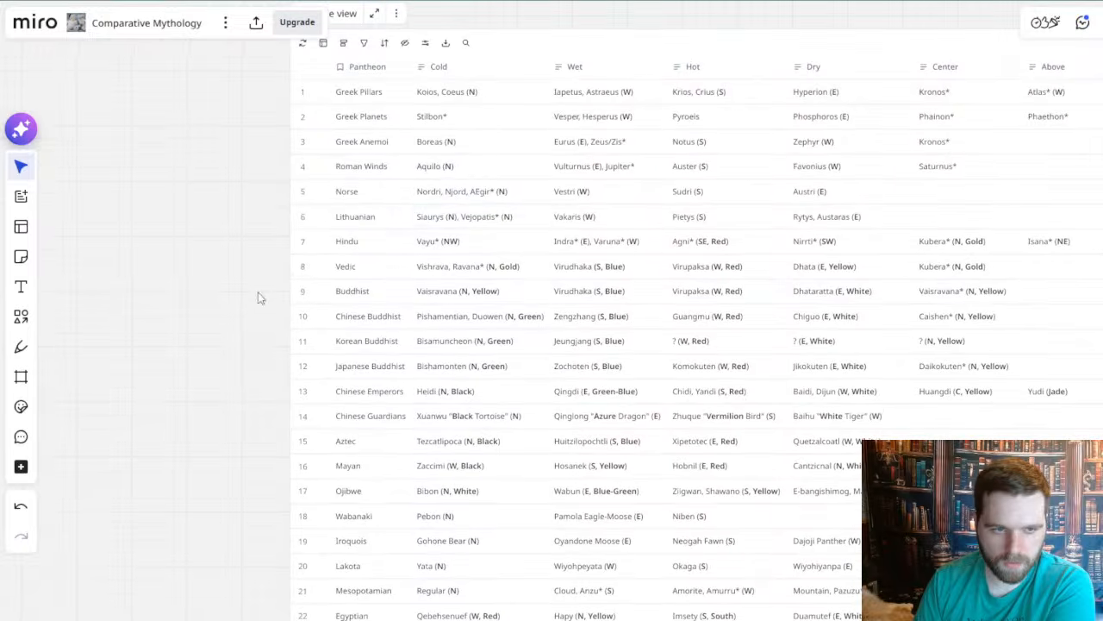
- Compare the Greek, Roman, Norse and Lithuanian rows with the Hindu, Vedic and Buddhist rows across the Cold, Wet, Hot and Dry columns
{"action": "left_click_drag", "start_coordinate": [412, 182], "coordinate": [433, 163]}
{"action": "scroll", "coordinate": [418, 173], "scroll_direction": "up", "scroll_amount": 4}
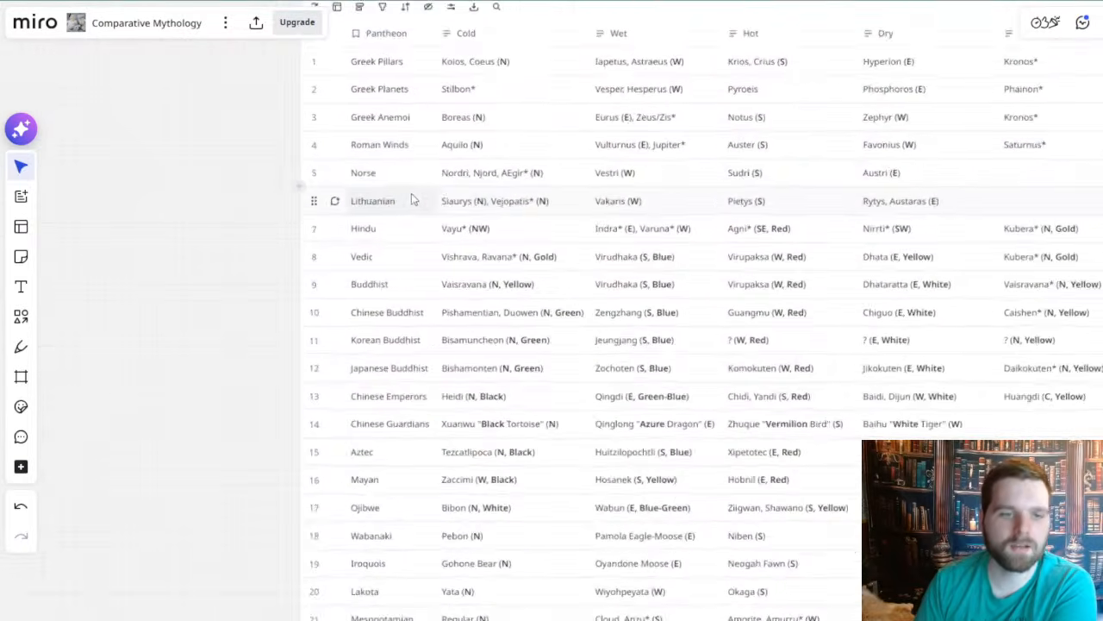
{"action": "scroll", "coordinate": [571, 302], "scroll_direction": "up", "scroll_amount": 2}
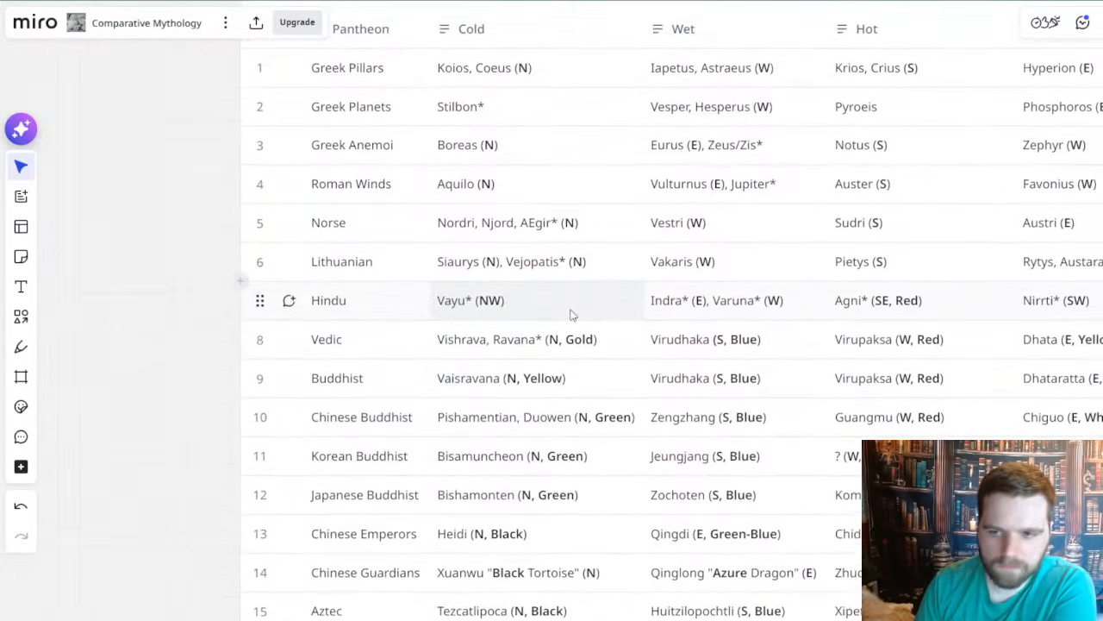
{"action": "scroll", "coordinate": [500, 365], "scroll_direction": "right", "scroll_amount": 3}
{"action": "scroll", "coordinate": [408, 319], "scroll_direction": "down", "scroll_amount": 3}
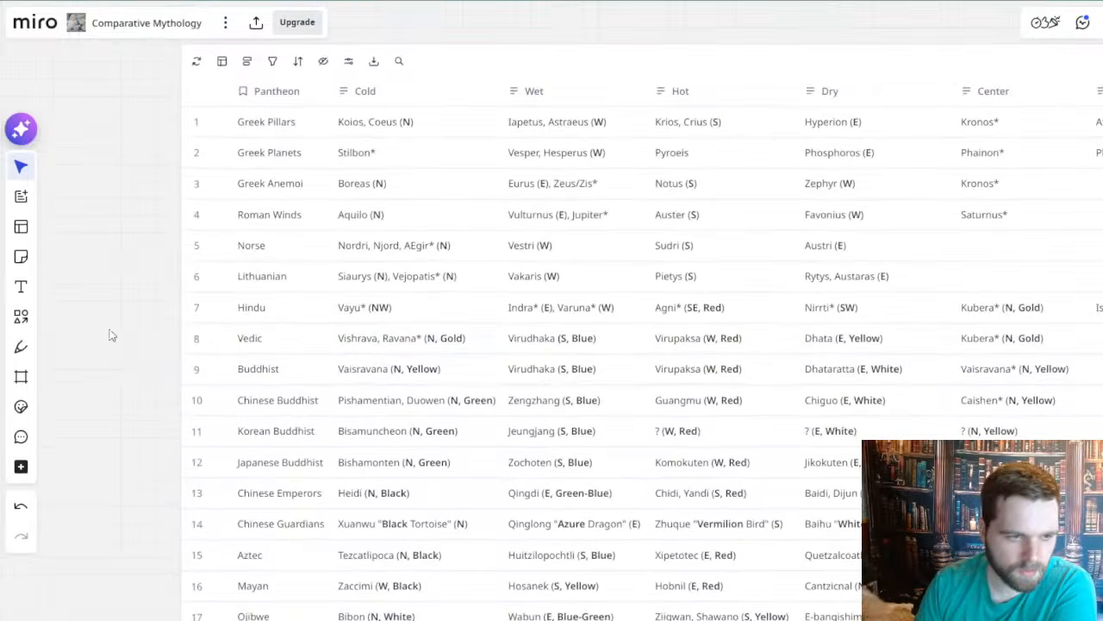
{"action": "scroll", "coordinate": [408, 319], "scroll_direction": "up", "scroll_amount": 1}
{"action": "left_click_drag", "start_coordinate": [546, 313], "coordinate": [459, 306]}
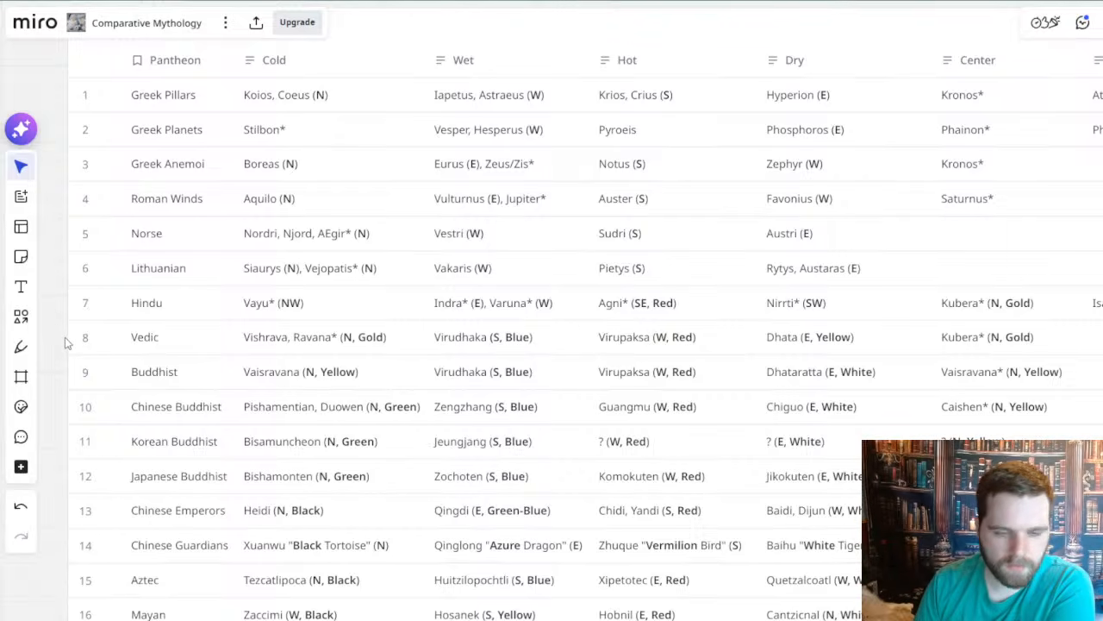
{"action": "scroll", "coordinate": [405, 405], "scroll_direction": "down", "scroll_amount": 1}
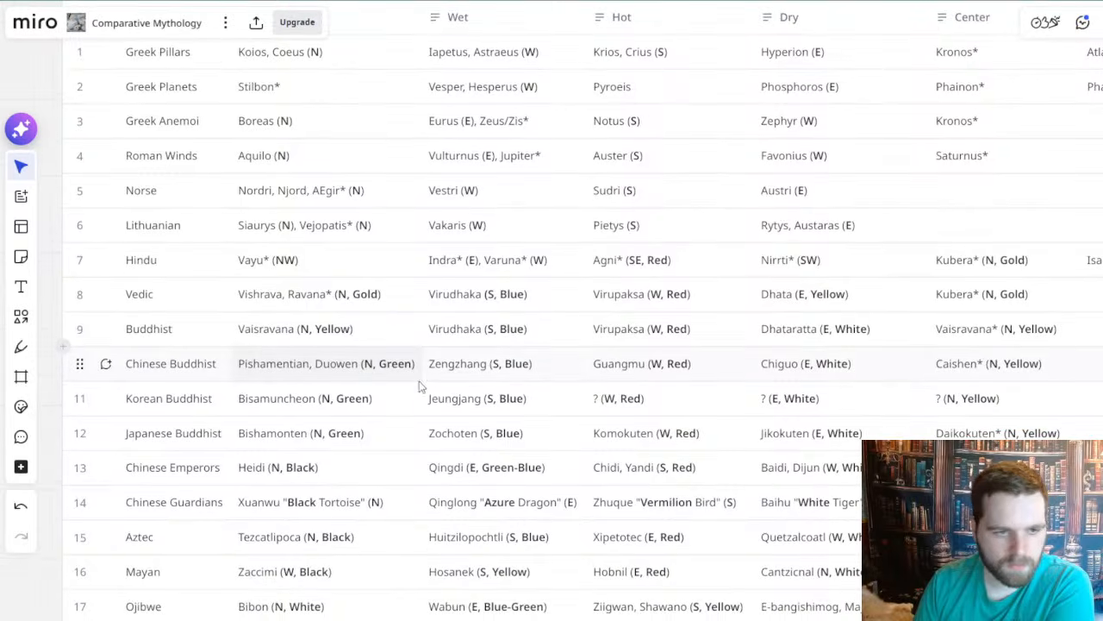
- Move the Vedic row above the Hindu row in the Four Winds/Directions/Pillars table
{"action": "scroll", "coordinate": [444, 353], "scroll_direction": "up", "scroll_amount": 1}
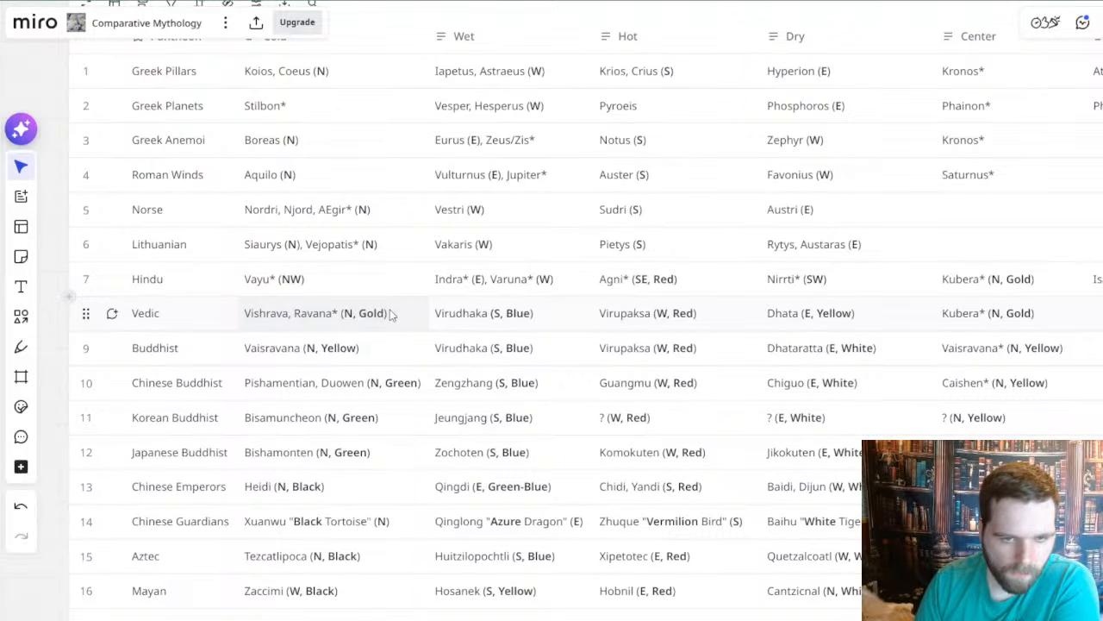
{"action": "left_click_drag", "start_coordinate": [390, 313], "coordinate": [403, 298]}
{"action": "left_click_drag", "start_coordinate": [260, 302], "coordinate": [328, 309]}
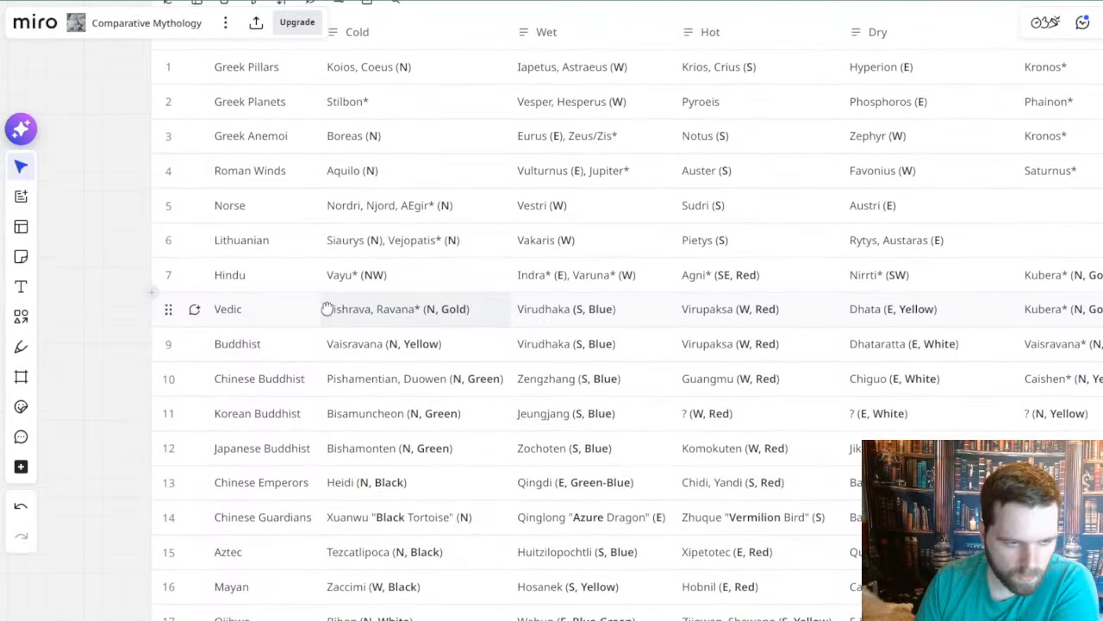
{"action": "left_click_drag", "start_coordinate": [169, 308], "coordinate": [180, 254]}
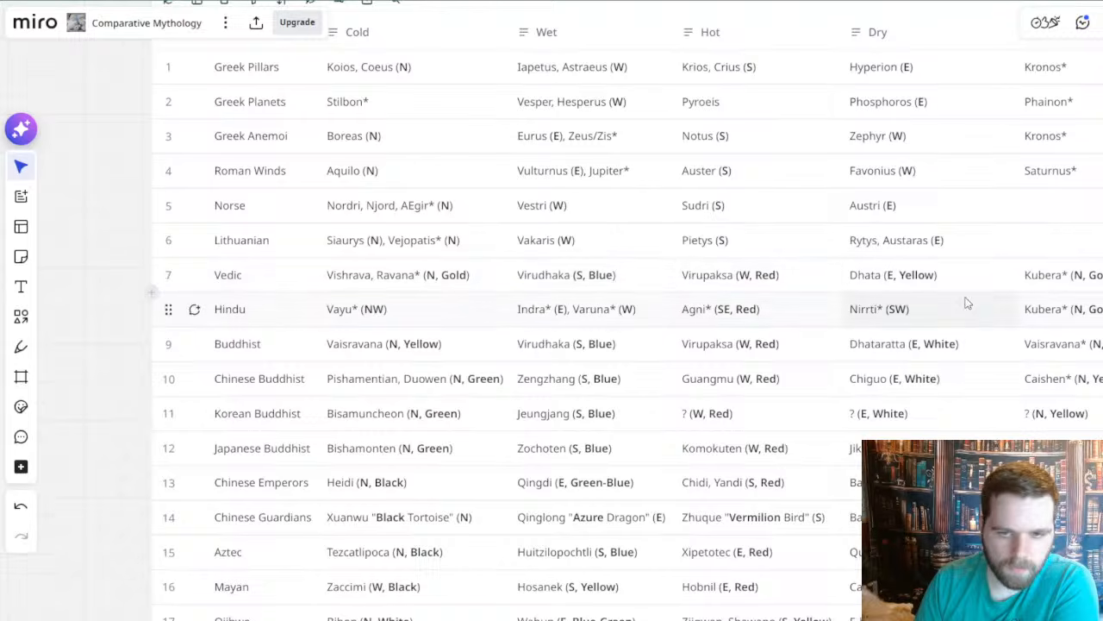
{"action": "left_click_drag", "start_coordinate": [81, 279], "coordinate": [43, 265]}
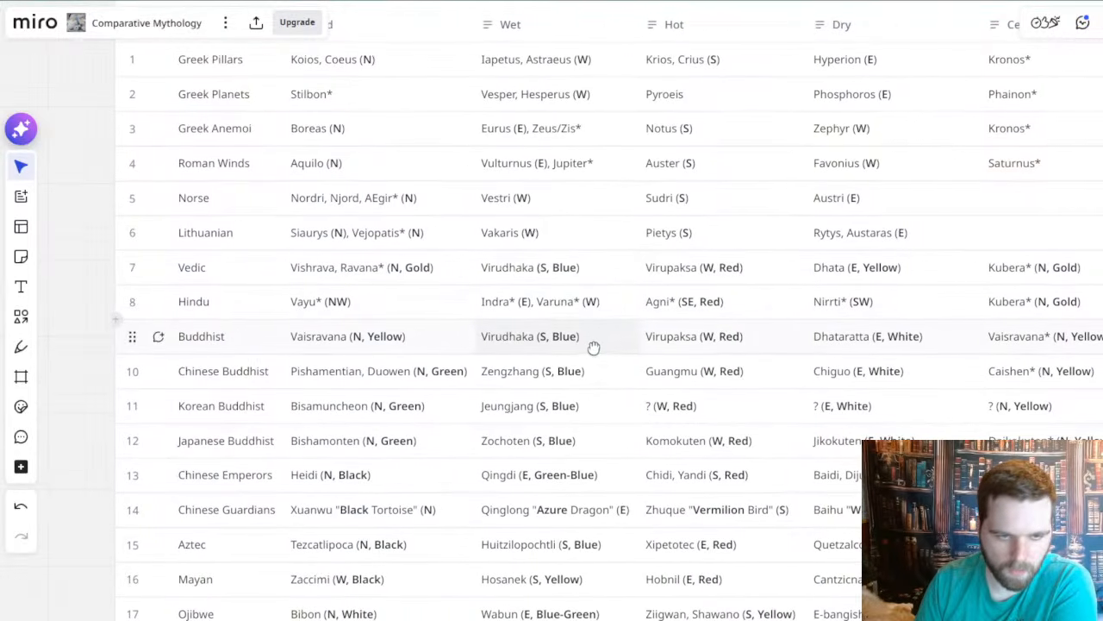
- Examine the Vedic, Hindu and Buddhist rows of the Four Winds/Directions/Pillars table, comparing their Cold through Center entries
{"action": "scroll", "coordinate": [602, 355], "scroll_direction": "right", "scroll_amount": 2}
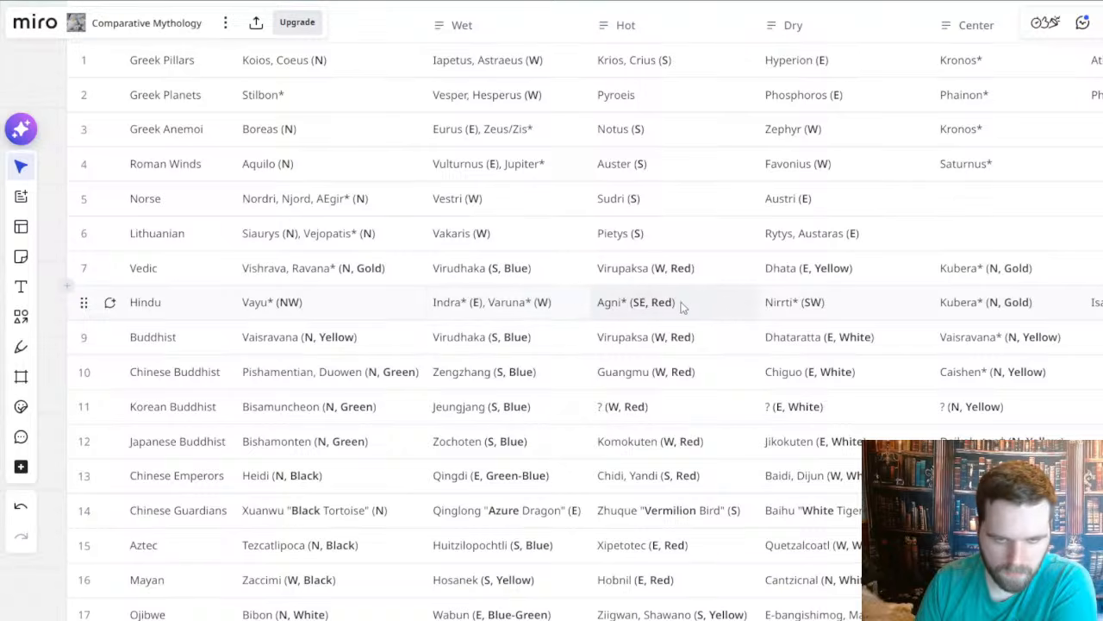
{"action": "scroll", "coordinate": [671, 303], "scroll_direction": "right", "scroll_amount": 3}
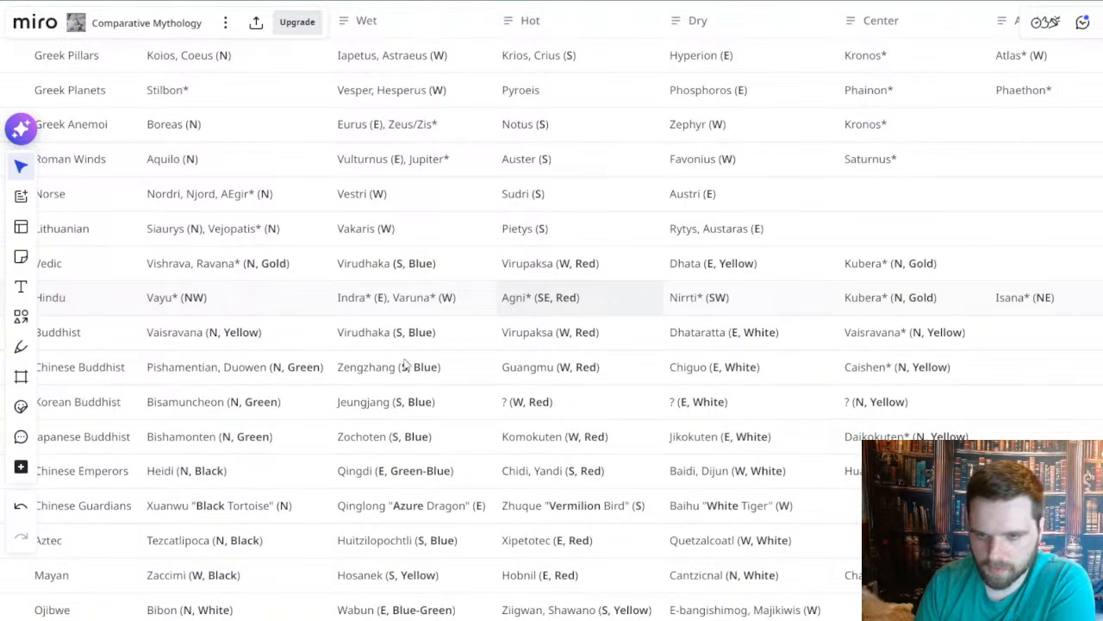
{"action": "scroll", "coordinate": [520, 362], "scroll_direction": "left", "scroll_amount": 5}
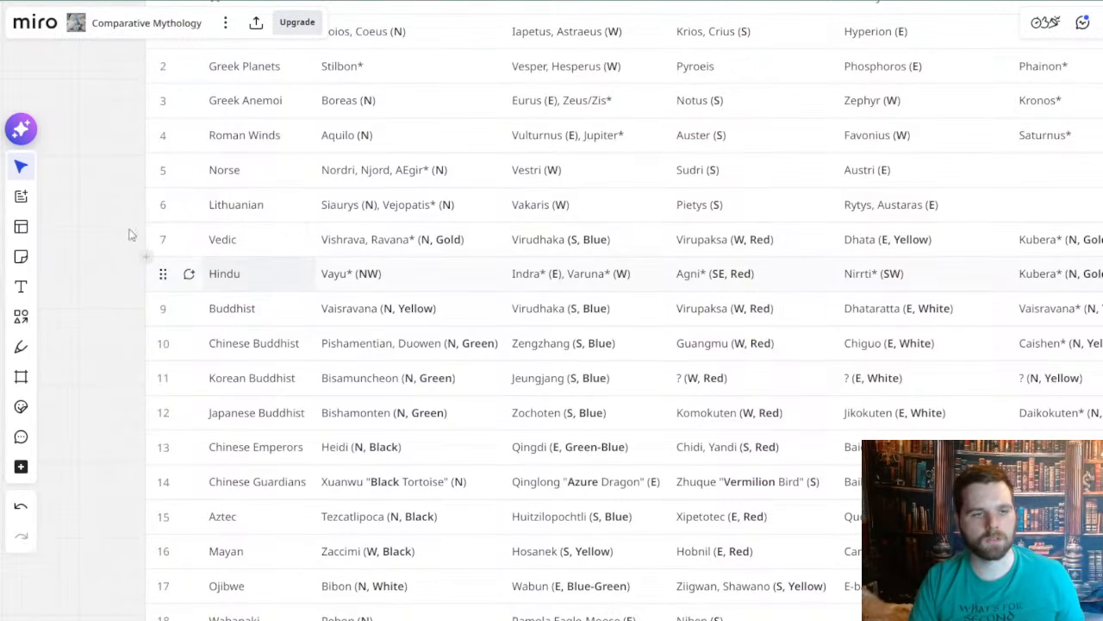
{"action": "scroll", "coordinate": [94, 256], "scroll_direction": "left", "scroll_amount": 2}
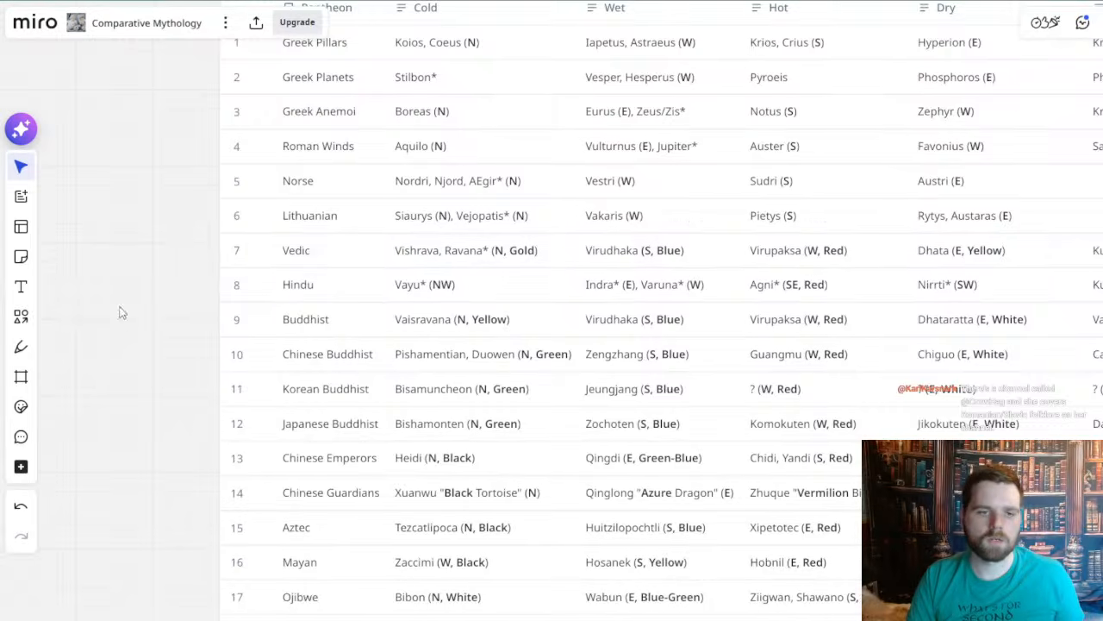
{"action": "scroll", "coordinate": [106, 283], "scroll_direction": "down", "scroll_amount": 1}
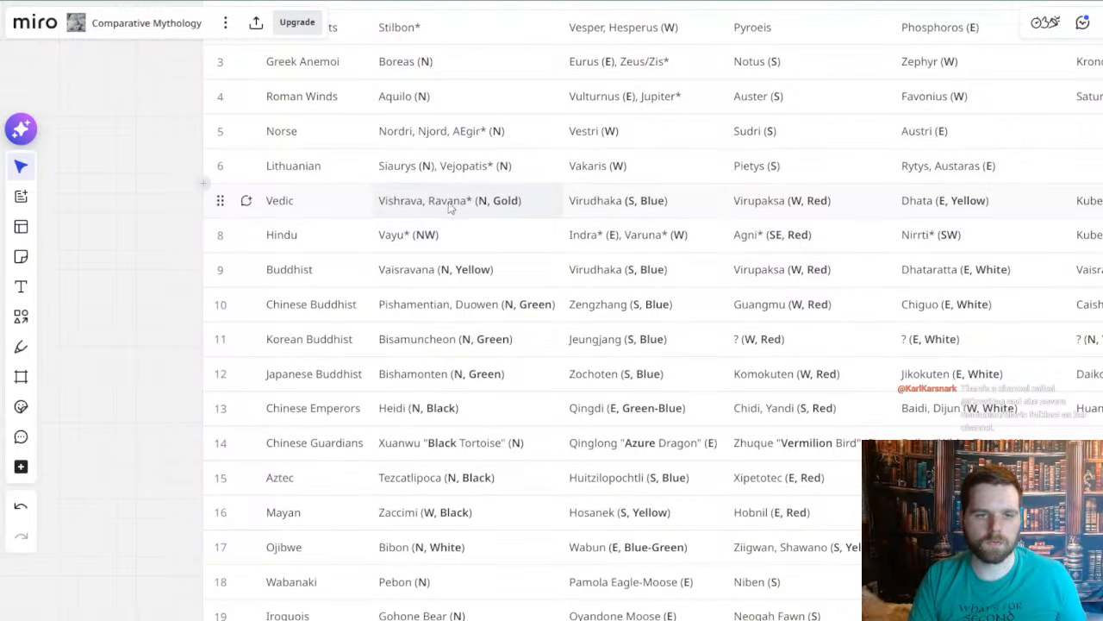
{"action": "left_click_drag", "start_coordinate": [571, 219], "coordinate": [468, 274]}
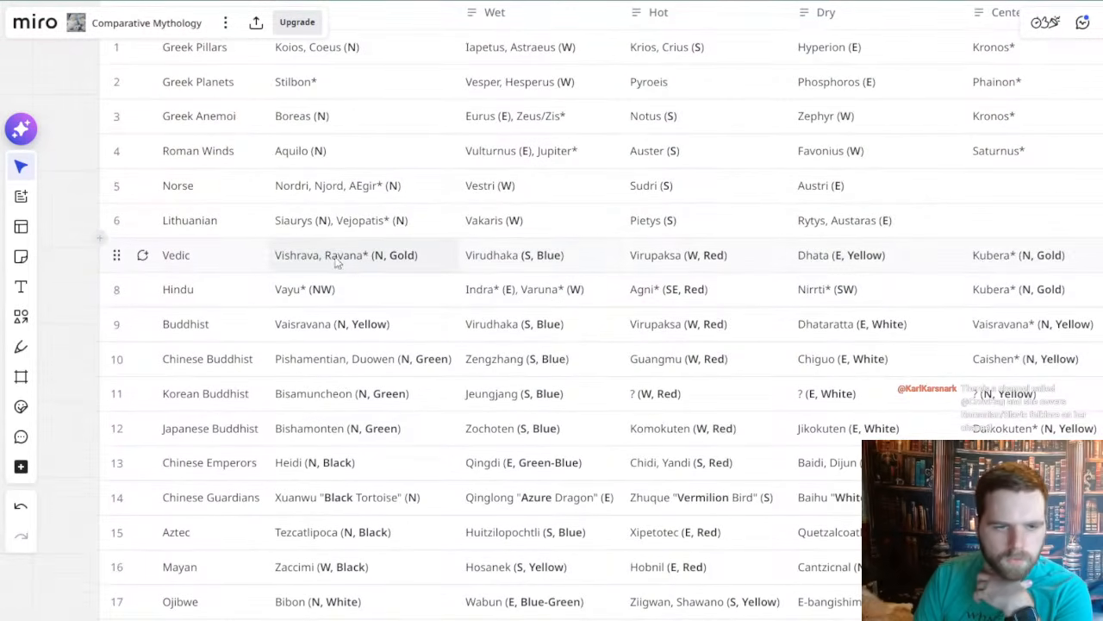
{"action": "left_click_drag", "start_coordinate": [570, 339], "coordinate": [460, 378]}
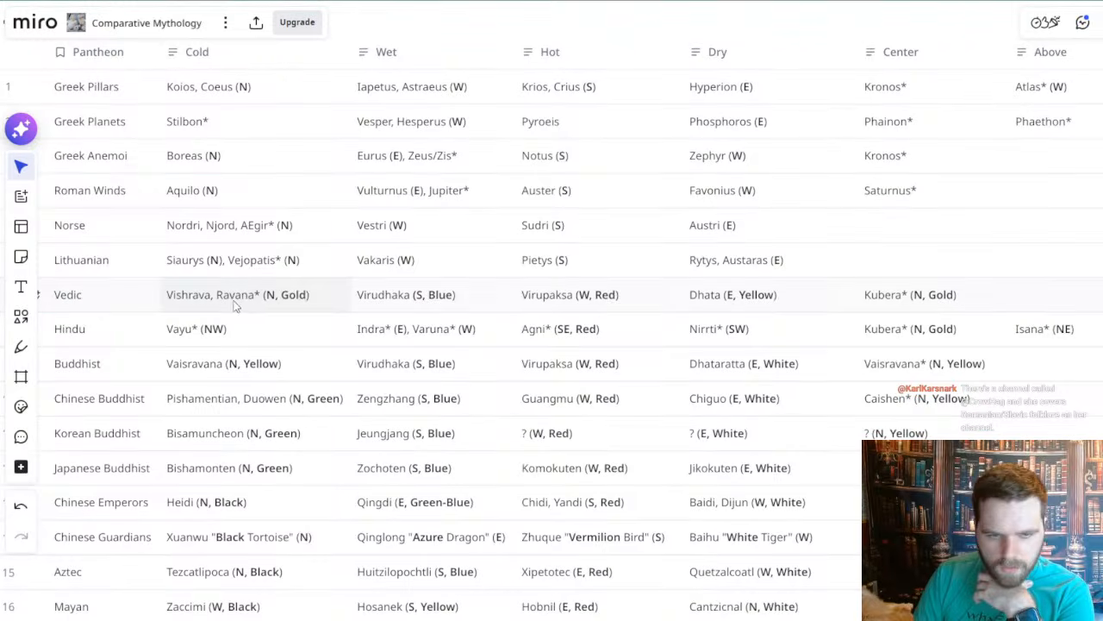
{"action": "left_click_drag", "start_coordinate": [264, 305], "coordinate": [333, 314]}
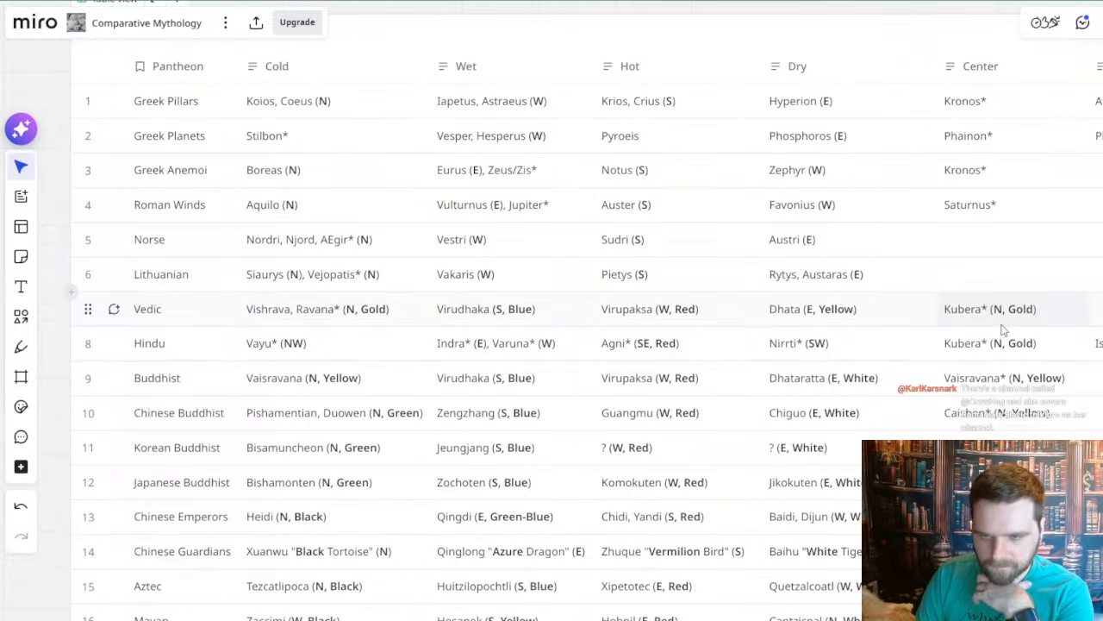
{"action": "left_click_drag", "start_coordinate": [491, 348], "coordinate": [438, 355]}
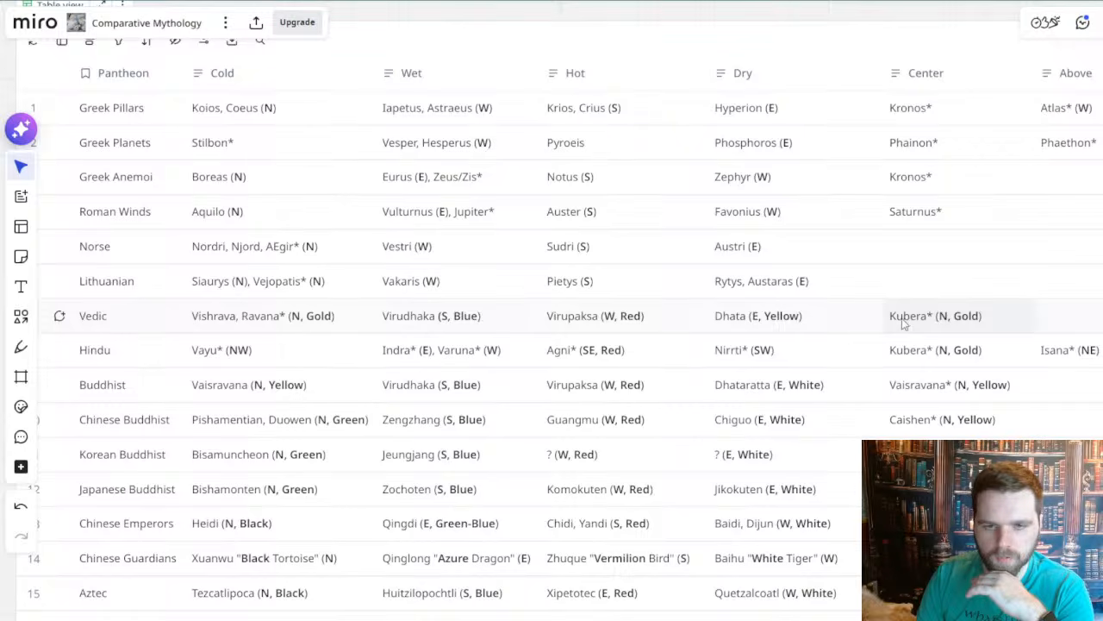
{"action": "mouse_move", "coordinate": [345, 317]}
{"action": "left_mouse_down"}
{"action": "mouse_move", "coordinate": [386, 320]}
{"action": "mouse_move", "coordinate": [338, 321]}
{"action": "left_mouse_up"}
{"action": "left_click_drag", "start_coordinate": [928, 326], "coordinate": [906, 363]}
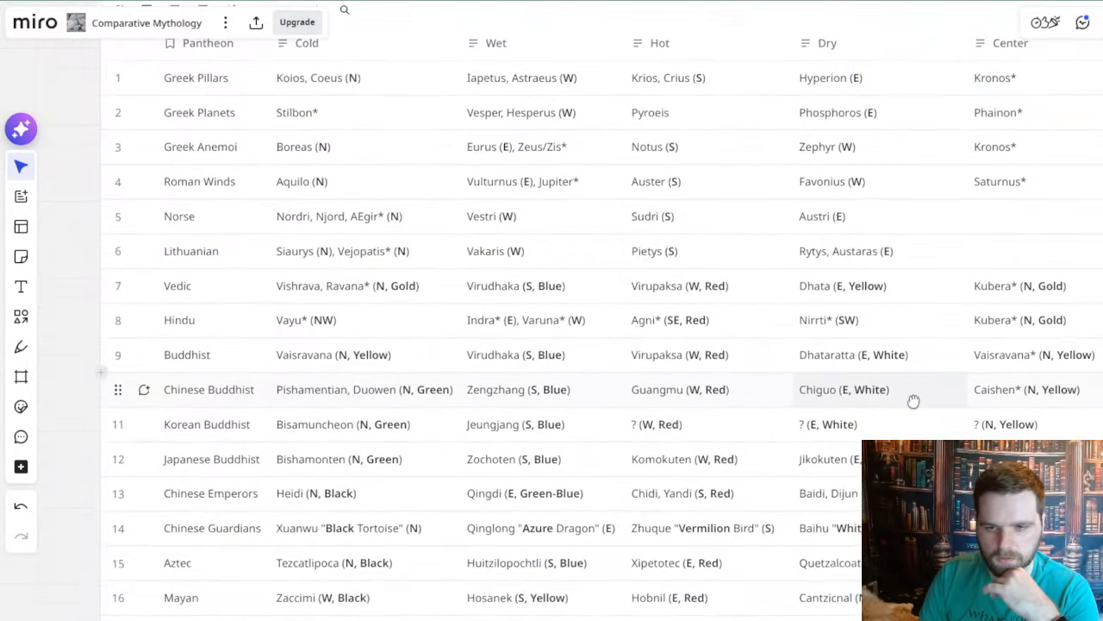
{"action": "left_click_drag", "start_coordinate": [813, 480], "coordinate": [914, 399]}
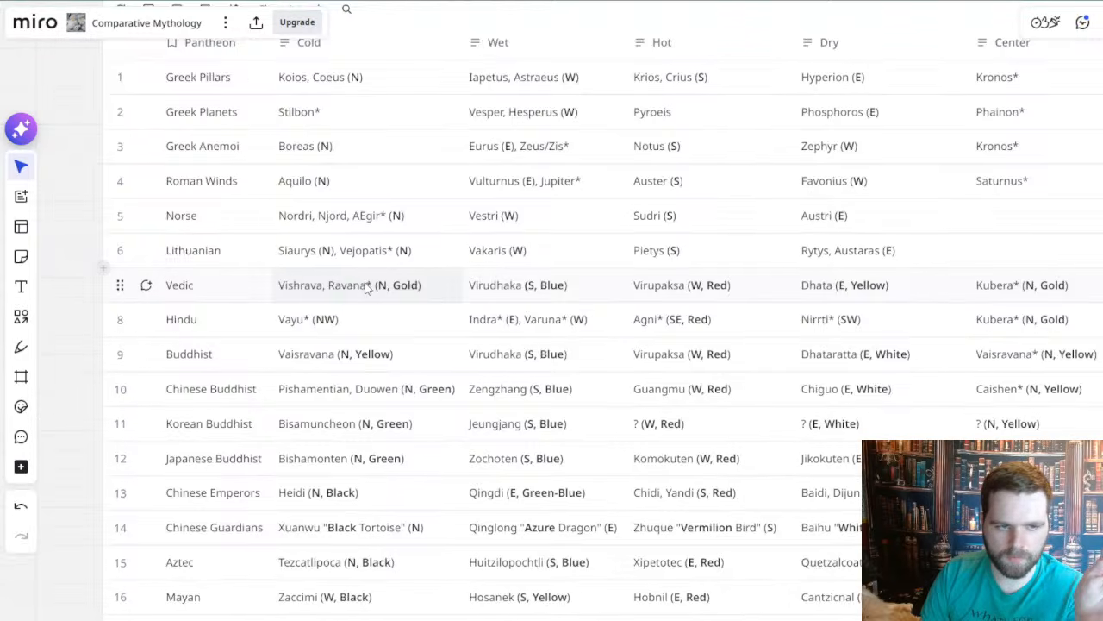
{"action": "scroll", "coordinate": [366, 289], "scroll_direction": "left", "scroll_amount": 1}
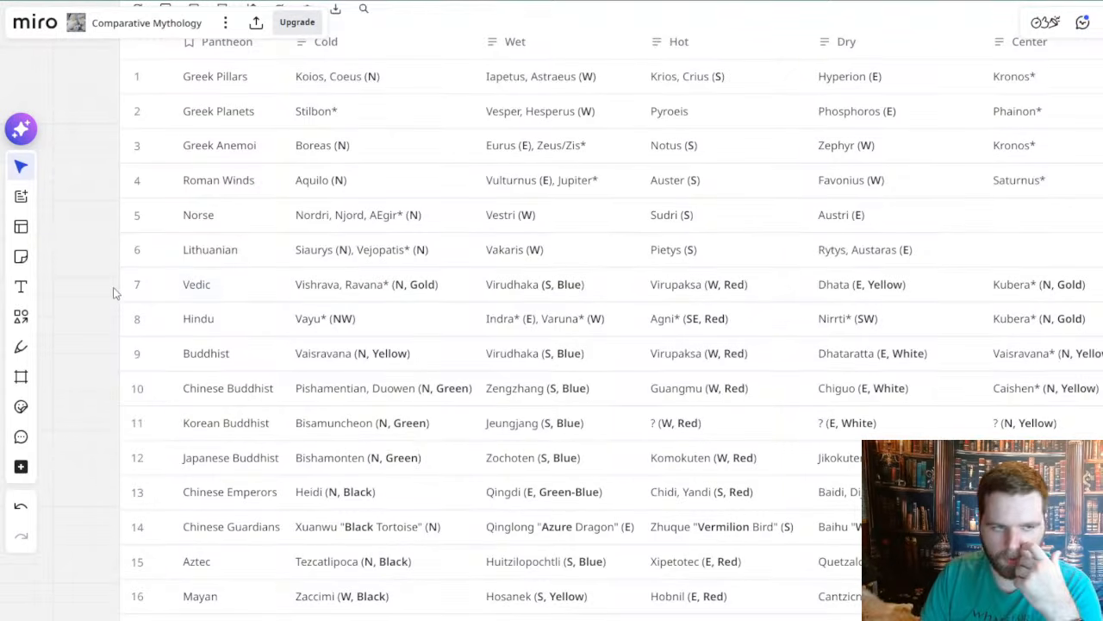
{"action": "left_click_drag", "start_coordinate": [111, 289], "coordinate": [83, 305]}
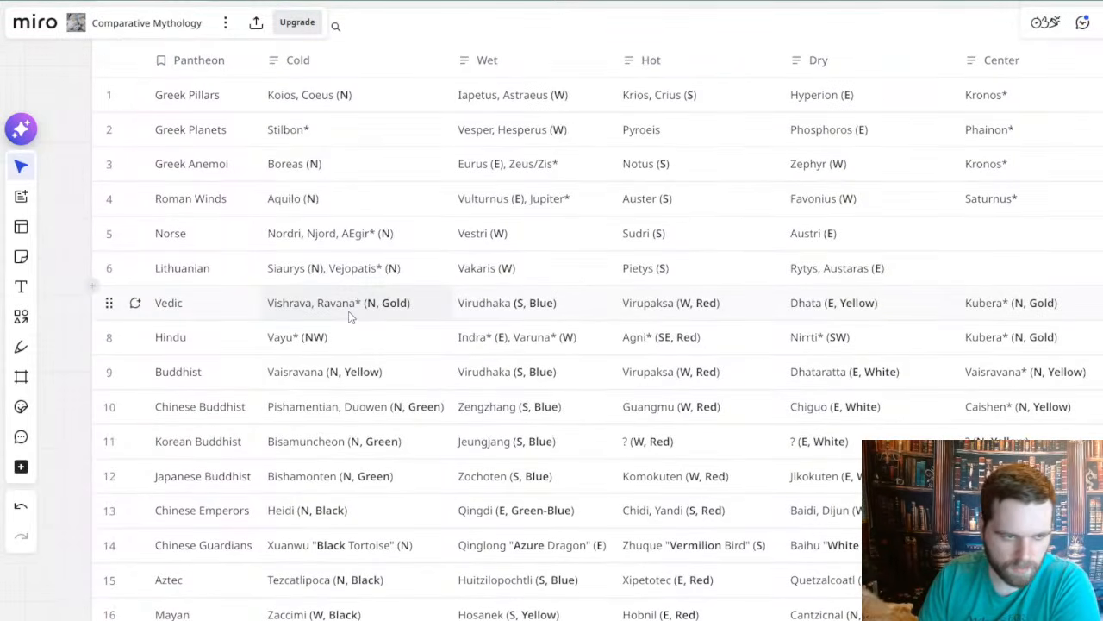
{"action": "scroll", "coordinate": [350, 315], "scroll_direction": "down", "scroll_amount": 5}
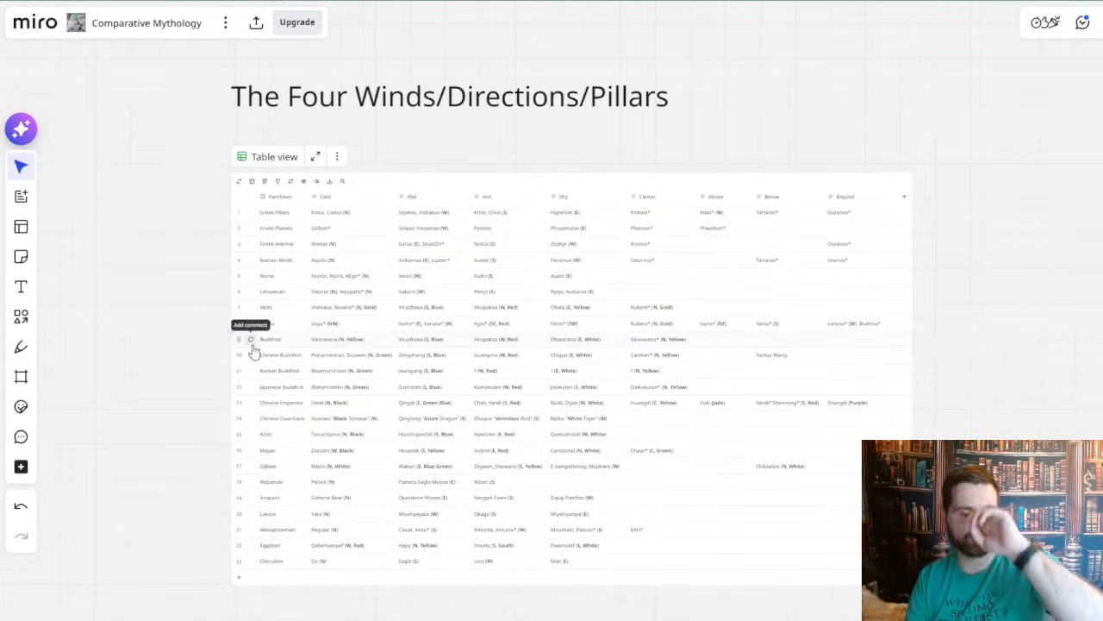
{"action": "scroll", "coordinate": [197, 334], "scroll_direction": "up", "scroll_amount": 3}
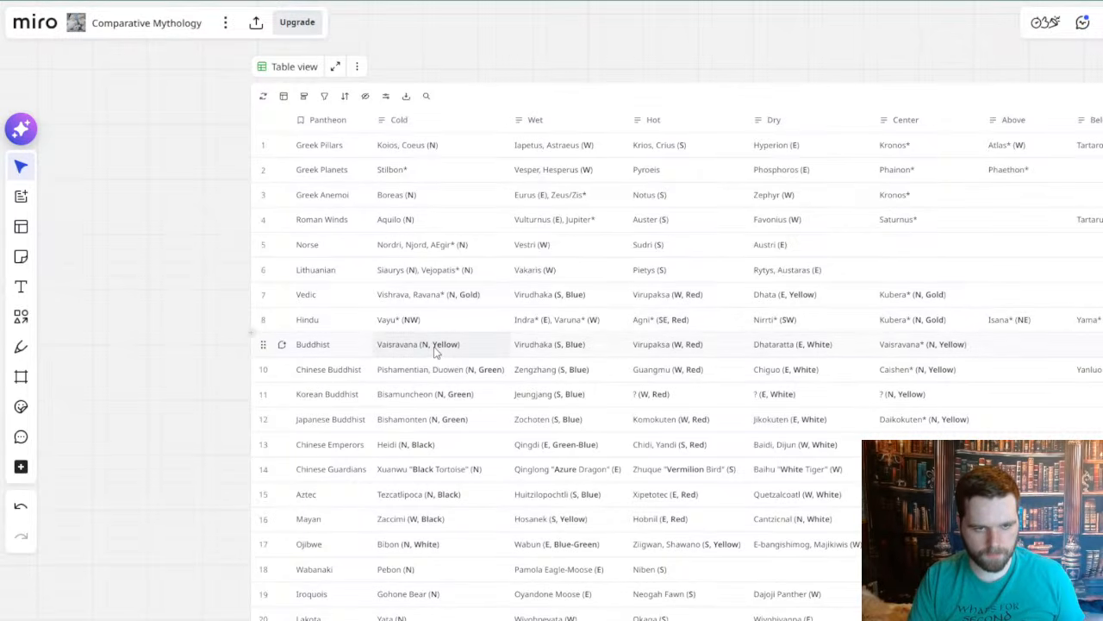
{"action": "scroll", "coordinate": [422, 295], "scroll_direction": "up", "scroll_amount": 2}
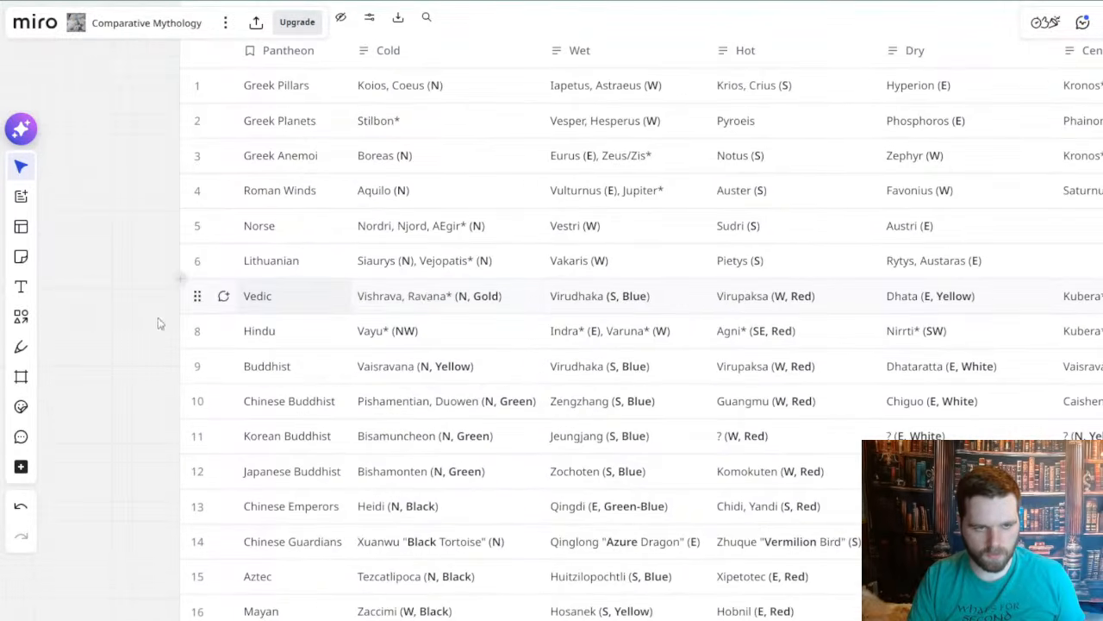
{"action": "left_click_drag", "start_coordinate": [151, 313], "coordinate": [102, 301]}
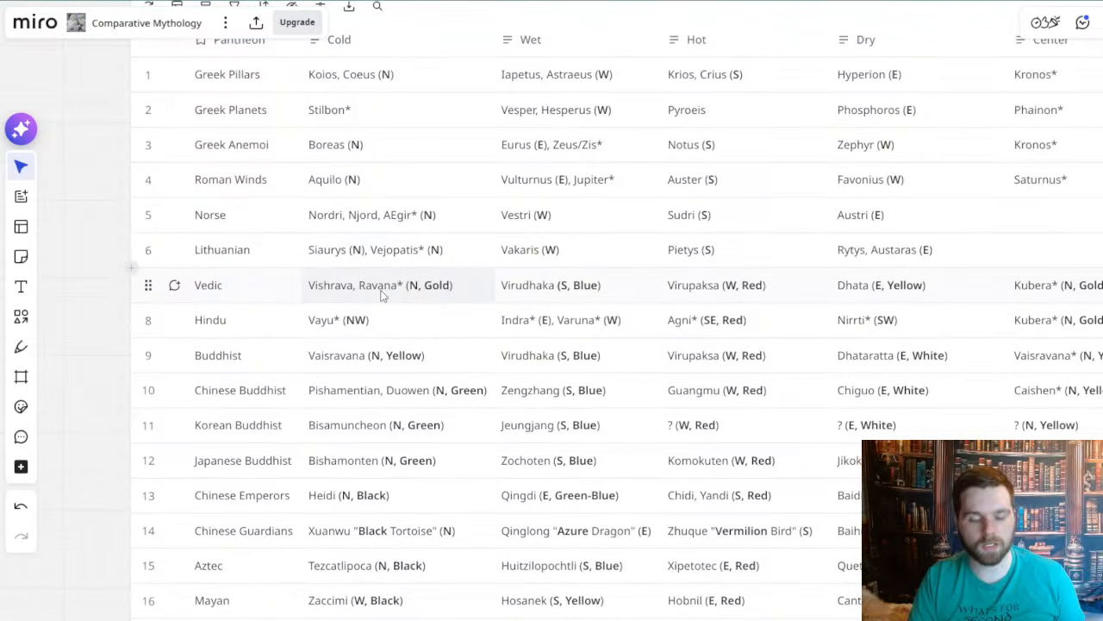
- Copy the Stilbon (Greek Mercury) label from the Balkans on the world map and paste it in northern India beside the Himalayas
{"action": "scroll", "coordinate": [435, 383], "scroll_direction": "down", "scroll_amount": 3}
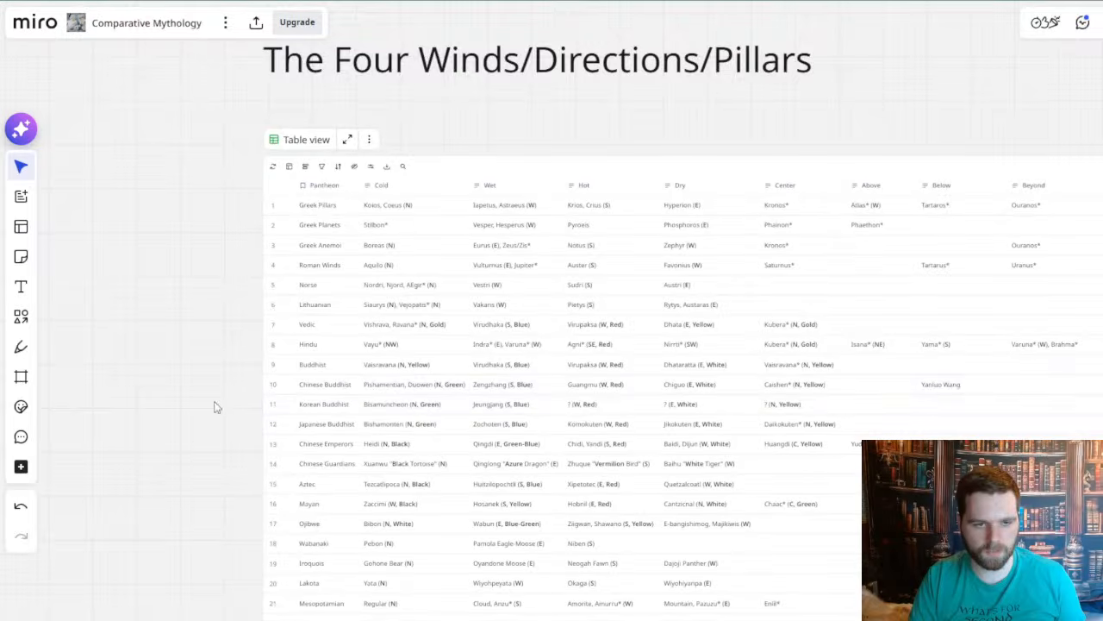
{"action": "left_click_drag", "start_coordinate": [215, 404], "coordinate": [224, 306]}
{"action": "scroll", "coordinate": [225, 308], "scroll_direction": "down", "scroll_amount": 3}
{"action": "left_click_drag", "start_coordinate": [193, 344], "coordinate": [229, 41]}
{"action": "scroll", "coordinate": [419, 218], "scroll_direction": "down", "scroll_amount": 3}
{"action": "left_click_drag", "start_coordinate": [525, 336], "coordinate": [325, 160]}
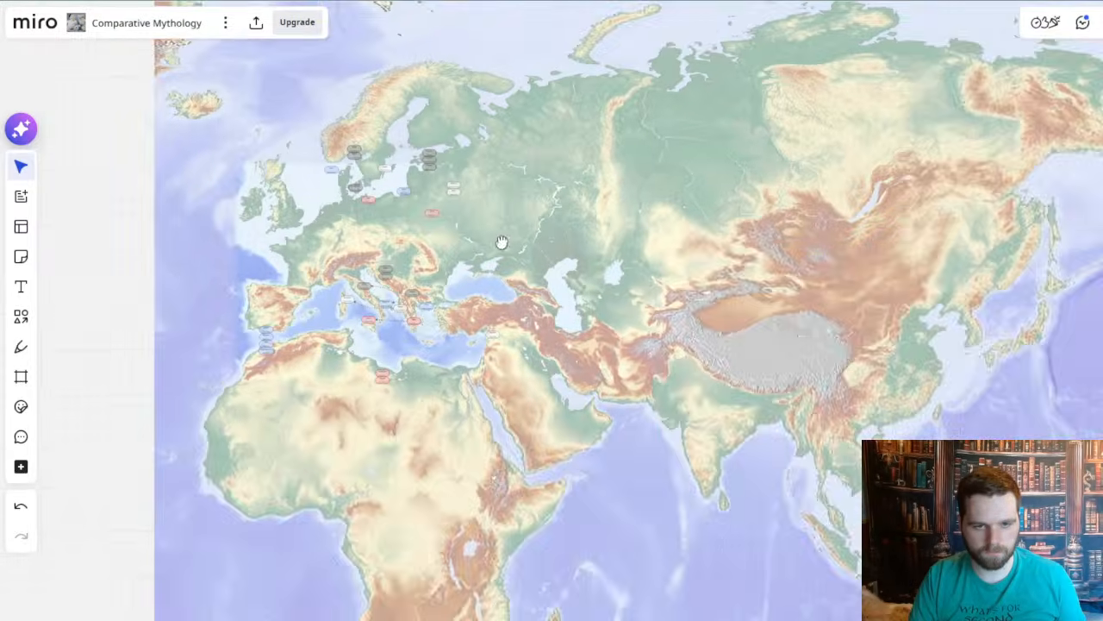
{"action": "scroll", "coordinate": [493, 240], "scroll_direction": "up", "scroll_amount": 5}
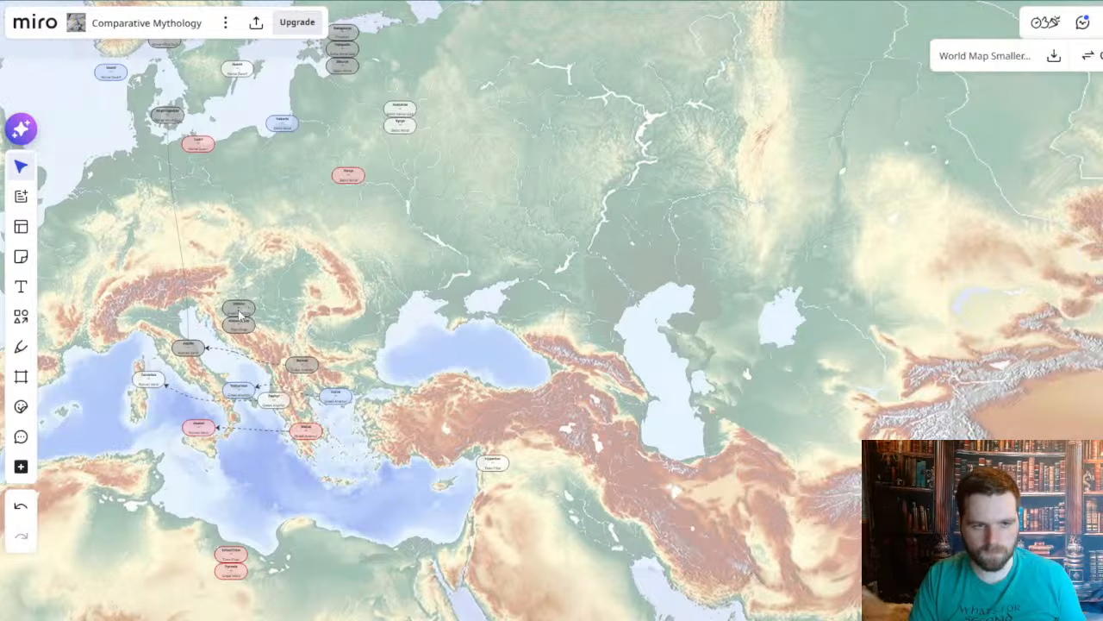
{"action": "left_click", "coordinate": [243, 305]}
{"action": "left_click_drag", "start_coordinate": [362, 312], "coordinate": [500, 309]}
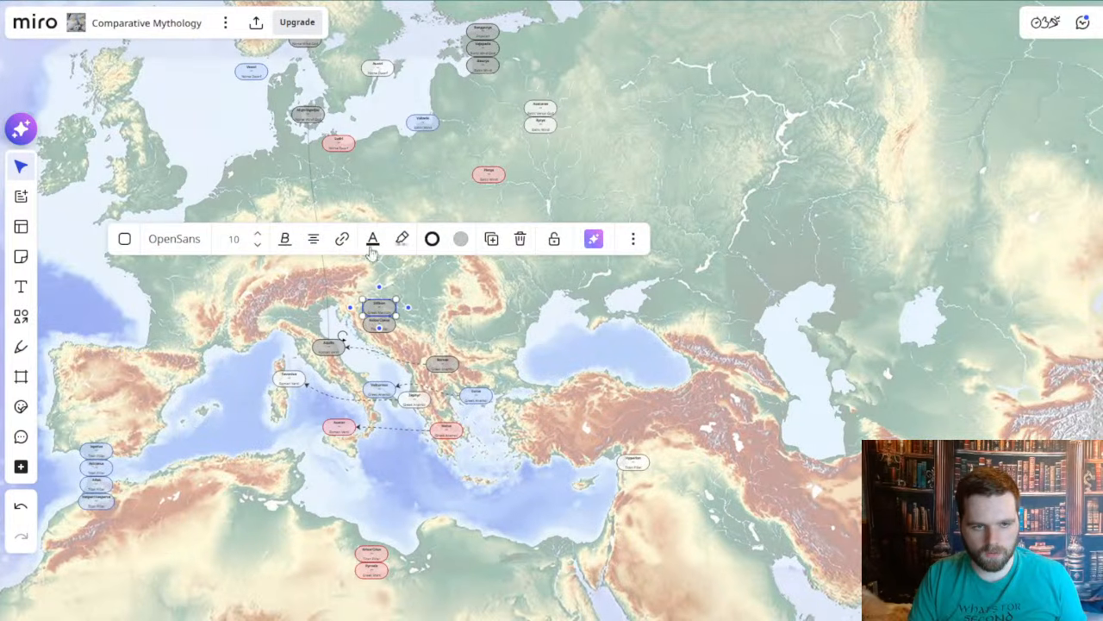
{"action": "scroll", "coordinate": [394, 293], "scroll_direction": "up", "scroll_amount": 2}
{"action": "left_click_drag", "start_coordinate": [775, 429], "coordinate": [277, 174]}
{"action": "left_click_drag", "start_coordinate": [856, 382], "coordinate": [619, 269]}
{"action": "scroll", "coordinate": [604, 260], "scroll_direction": "up", "scroll_amount": 2}
{"action": "key", "text": "ctrl+v"}
{"action": "scroll", "coordinate": [596, 257], "scroll_direction": "up", "scroll_amount": 2}
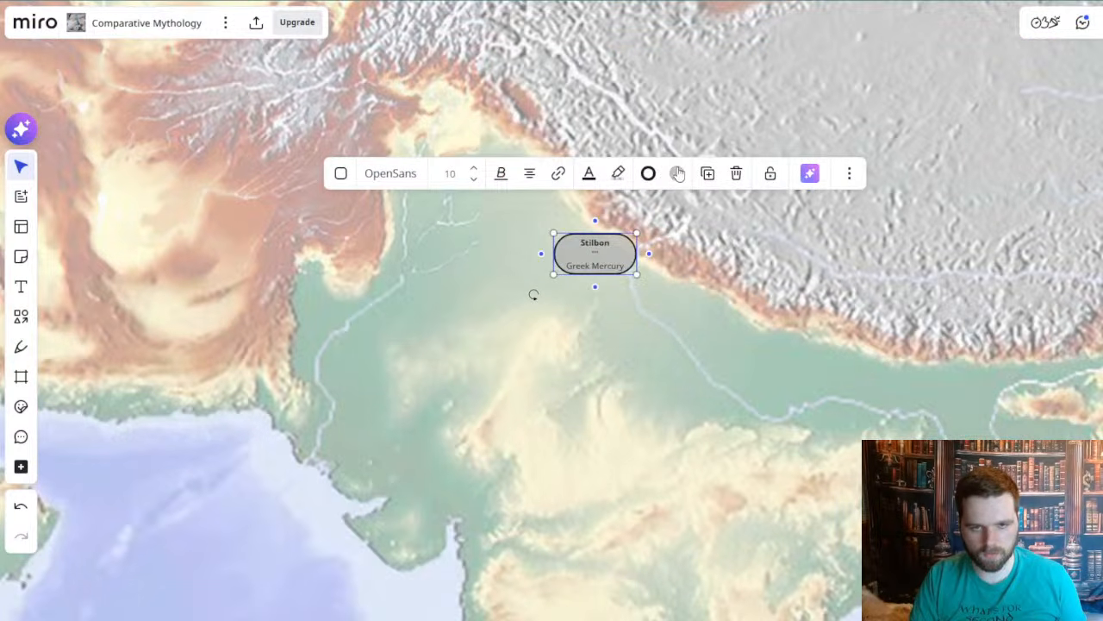
- Compare yellow fills on the pasted Stilbon label in northern India and set its fill to Light Yellow
{"action": "left_click", "coordinate": [677, 174]}
{"action": "left_click", "coordinate": [662, 318]}
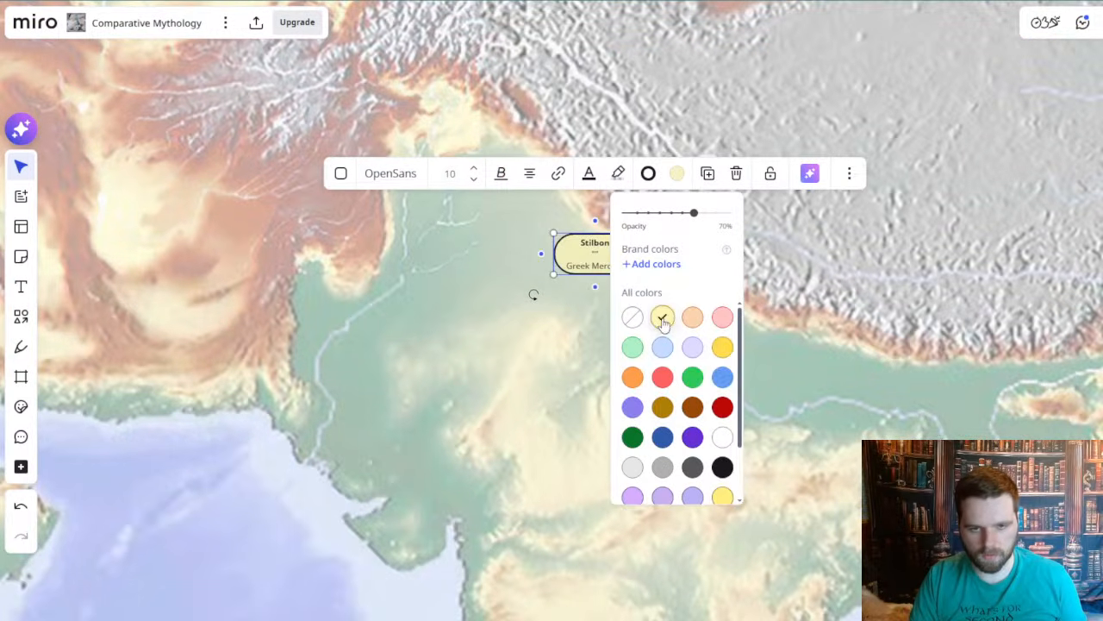
{"action": "scroll", "coordinate": [719, 362], "scroll_direction": "down", "scroll_amount": 2}
{"action": "left_click", "coordinate": [722, 426]}
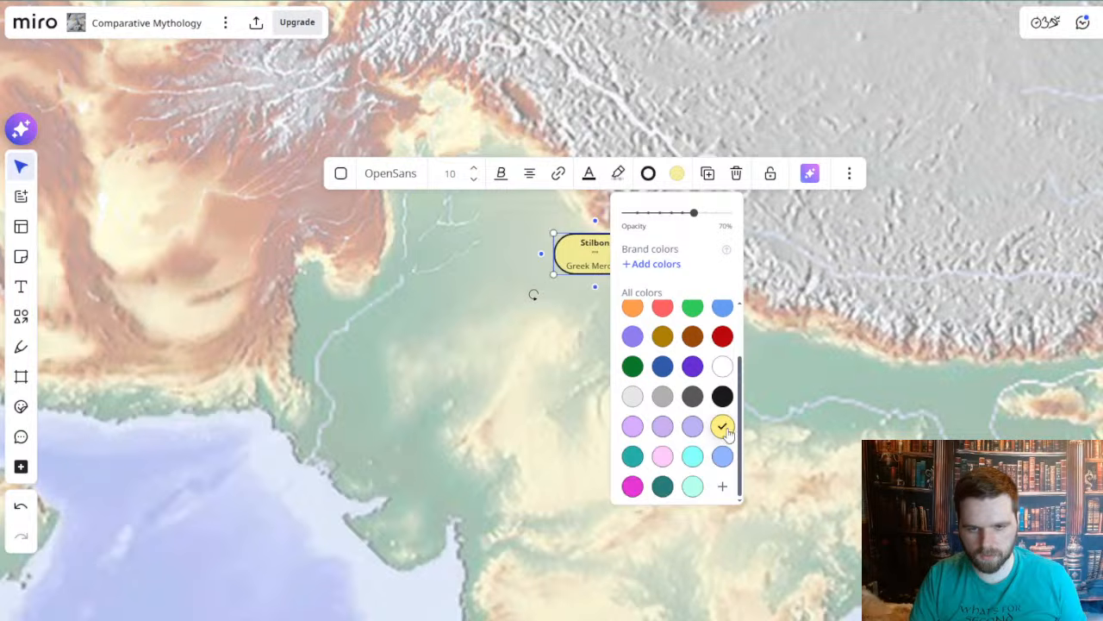
{"action": "scroll", "coordinate": [693, 457], "scroll_direction": "up", "scroll_amount": 3}
{"action": "left_click", "coordinate": [663, 319]}
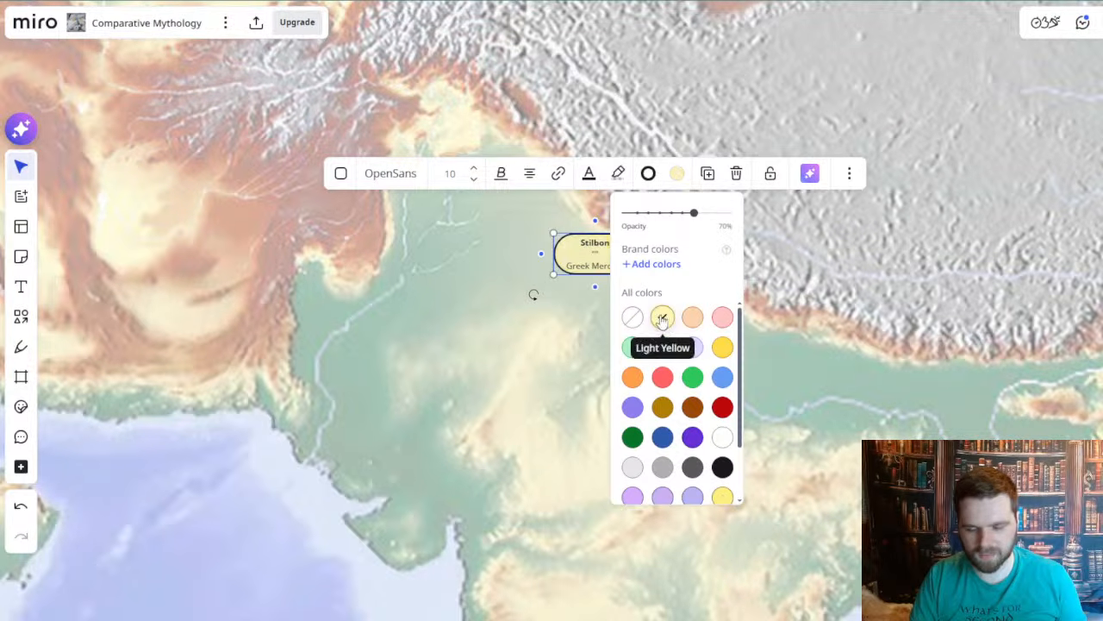
{"action": "scroll", "coordinate": [722, 430], "scroll_direction": "down", "scroll_amount": 2}
{"action": "left_click", "coordinate": [722, 429]}
{"action": "scroll", "coordinate": [722, 448], "scroll_direction": "up", "scroll_amount": 3}
{"action": "left_click", "coordinate": [660, 317]}
{"action": "left_click", "coordinate": [481, 273]}
{"action": "left_click_drag", "start_coordinate": [481, 274], "coordinate": [512, 328]}
- Try a dark gold fill on the Stilbon label in northern India and return it to light yellow
{"action": "left_click", "coordinate": [613, 309]}
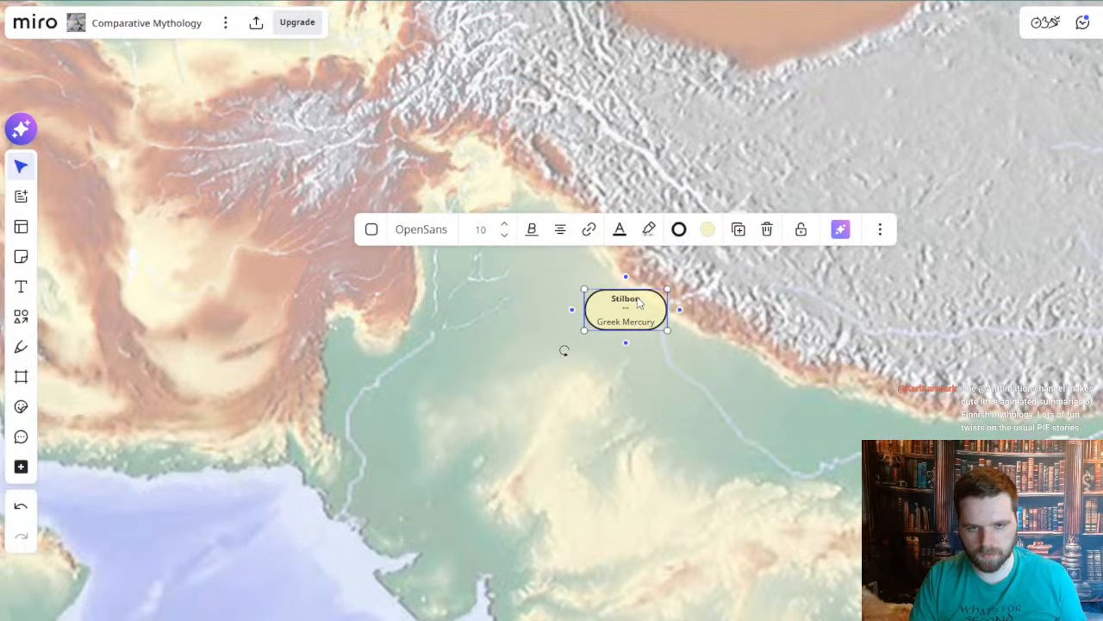
{"action": "left_click", "coordinate": [708, 229]}
{"action": "scroll", "coordinate": [715, 418], "scroll_direction": "down", "scroll_amount": 2}
{"action": "scroll", "coordinate": [715, 455], "scroll_direction": "up", "scroll_amount": 2}
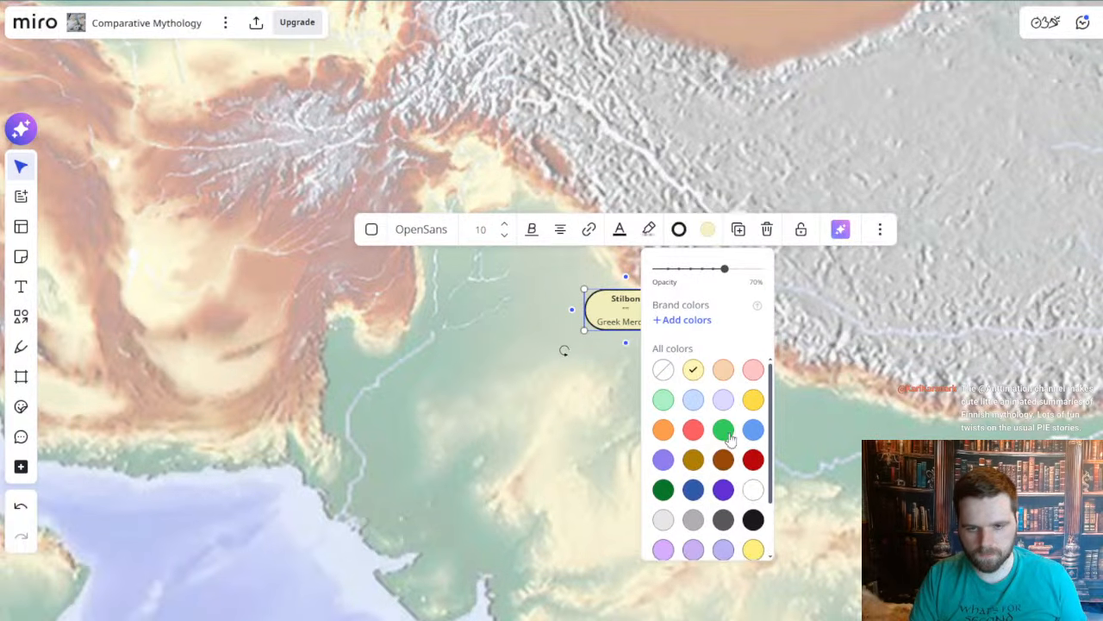
{"action": "left_click", "coordinate": [694, 466]}
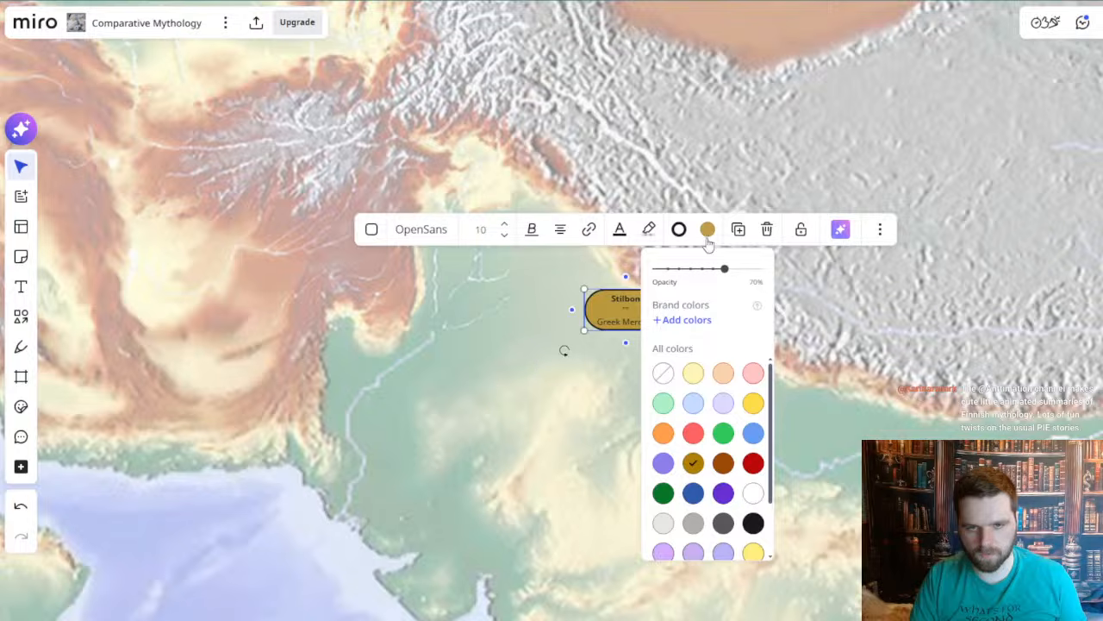
{"action": "left_click", "coordinate": [693, 373]}
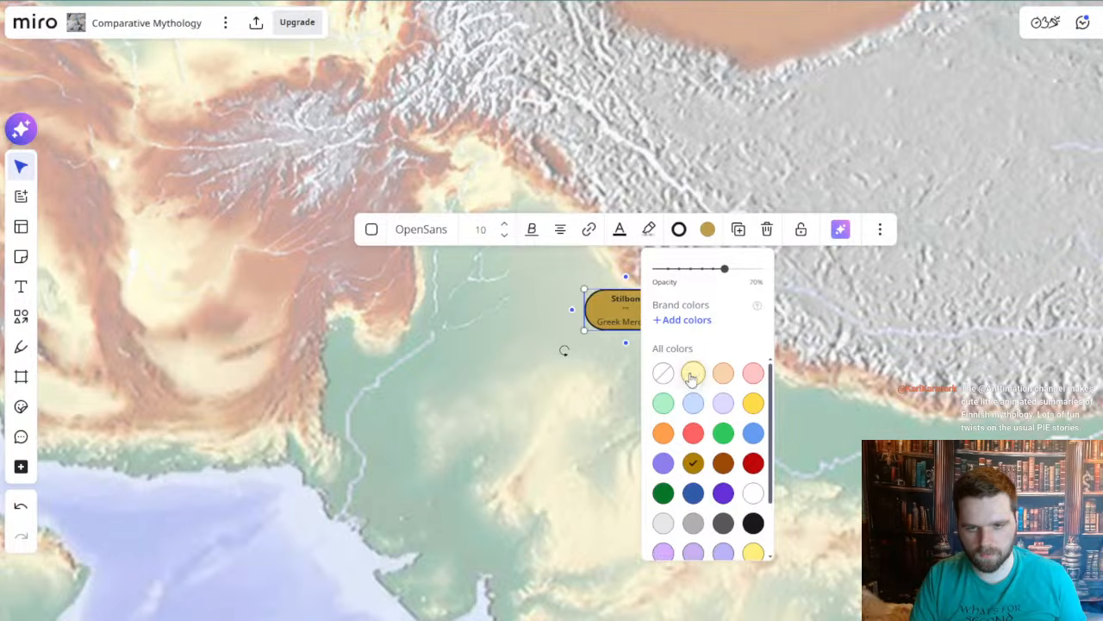
- Set the border colour of the Stilbon label in northern India to dark gold
{"action": "left_click", "coordinate": [679, 229]}
{"action": "scroll", "coordinate": [720, 517], "scroll_direction": "down", "scroll_amount": 2}
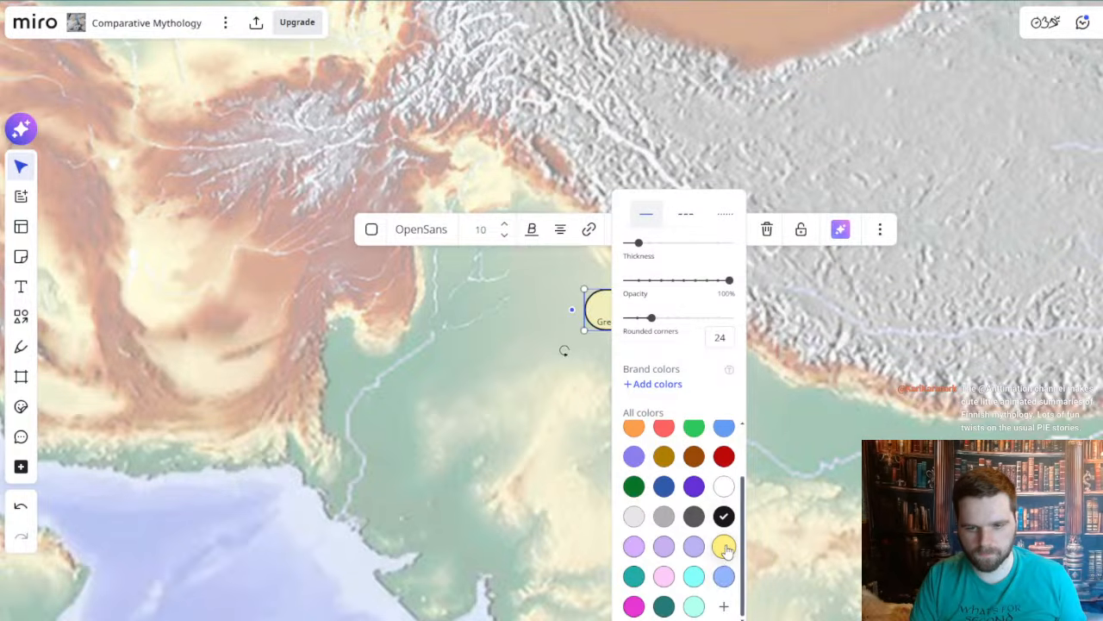
{"action": "left_click", "coordinate": [723, 545]}
{"action": "scroll", "coordinate": [716, 534], "scroll_direction": "up", "scroll_amount": 2}
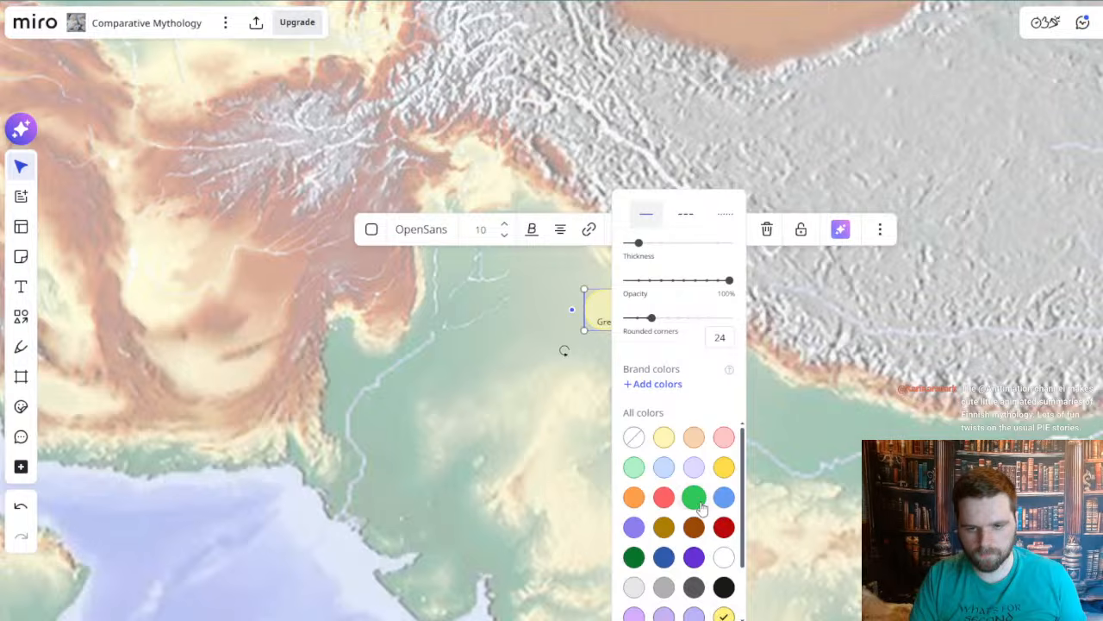
{"action": "scroll", "coordinate": [694, 494], "scroll_direction": "down", "scroll_amount": 2}
{"action": "left_click", "coordinate": [670, 464]}
{"action": "left_click", "coordinate": [483, 420]}
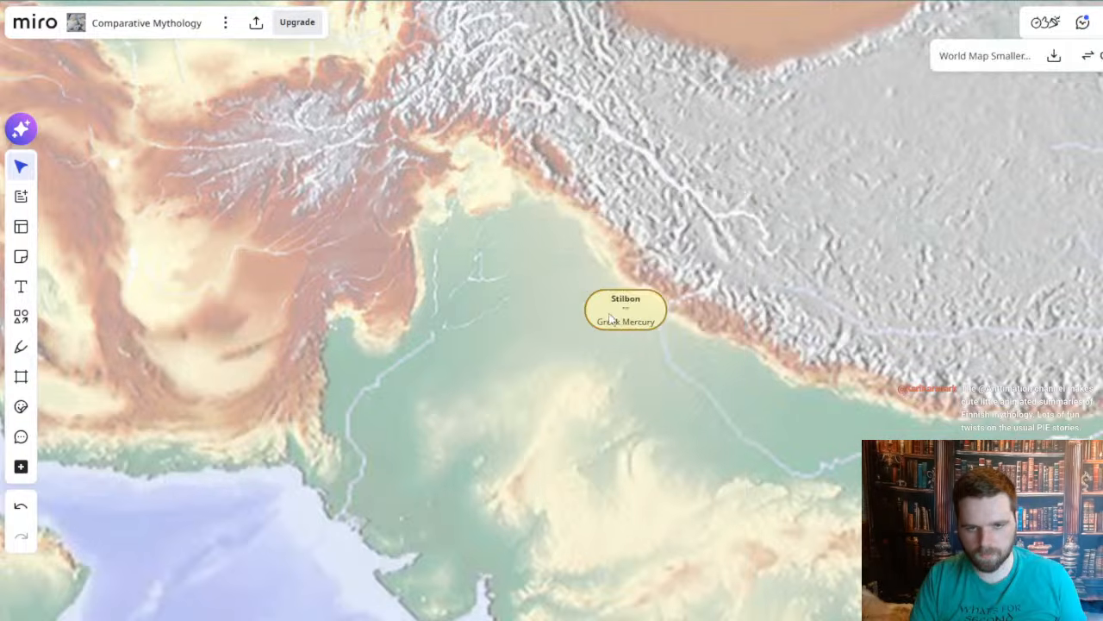
- Replace the name Stilbon with Kubera in the yellow label in northern India
{"action": "left_click_drag", "start_coordinate": [544, 392], "coordinate": [609, 391]}
{"action": "left_click", "coordinate": [674, 300]}
{"action": "double_click", "coordinate": [690, 297]}
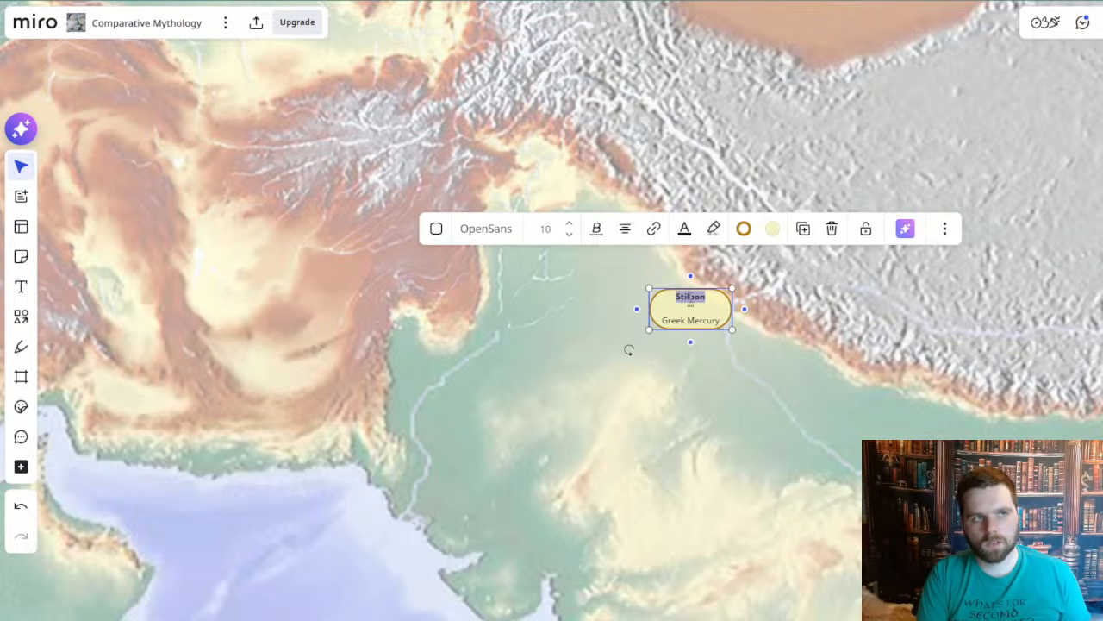
{"action": "type", "text": "Kubera"}
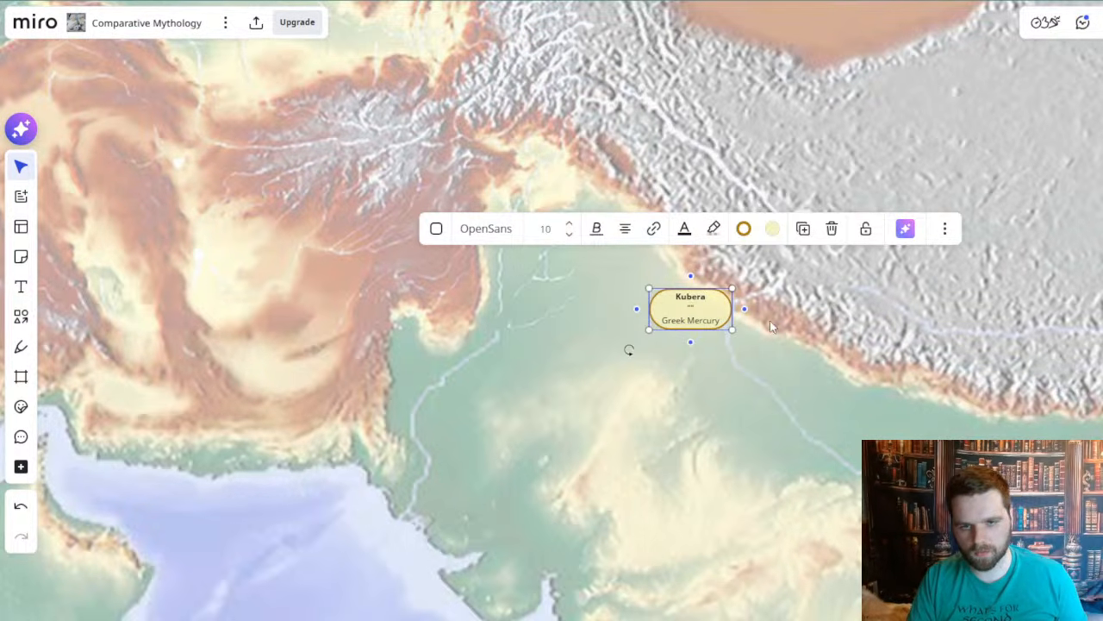
{"action": "left_click", "coordinate": [709, 340]}
{"action": "left_click", "coordinate": [704, 319]}
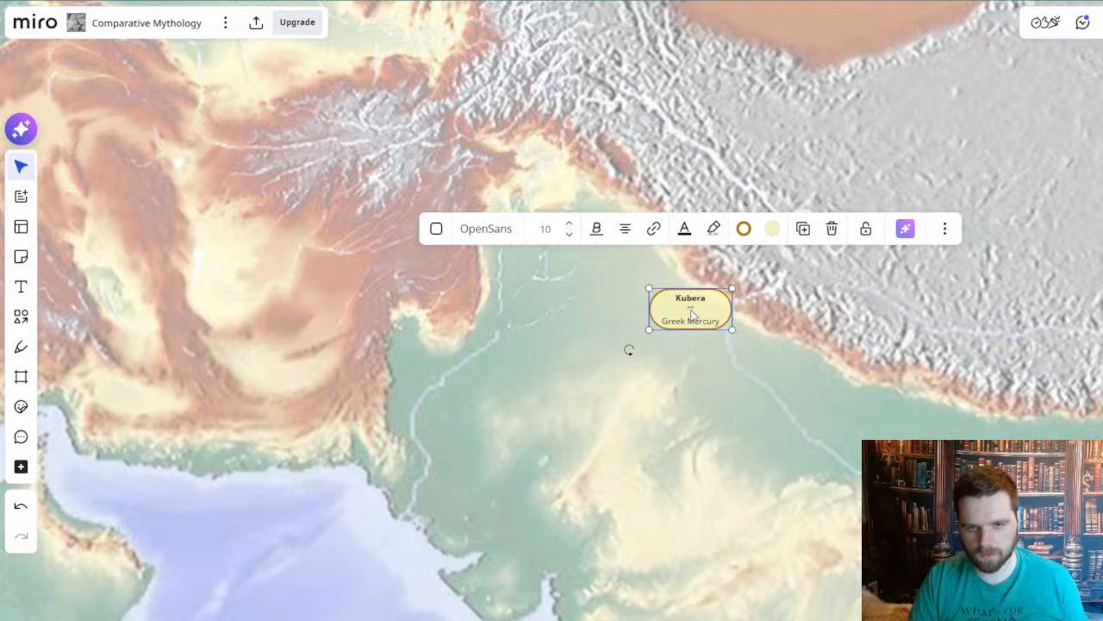
- Paste a copy of the Kubera label directly above it in northern India and rename the copy Vishrava
{"action": "key", "text": "ctrl+v"}
{"action": "mouse_move", "coordinate": [700, 268]}
{"action": "left_mouse_down"}
{"action": "mouse_move", "coordinate": [678, 262]}
{"action": "mouse_move", "coordinate": [693, 274]}
{"action": "left_mouse_up"}
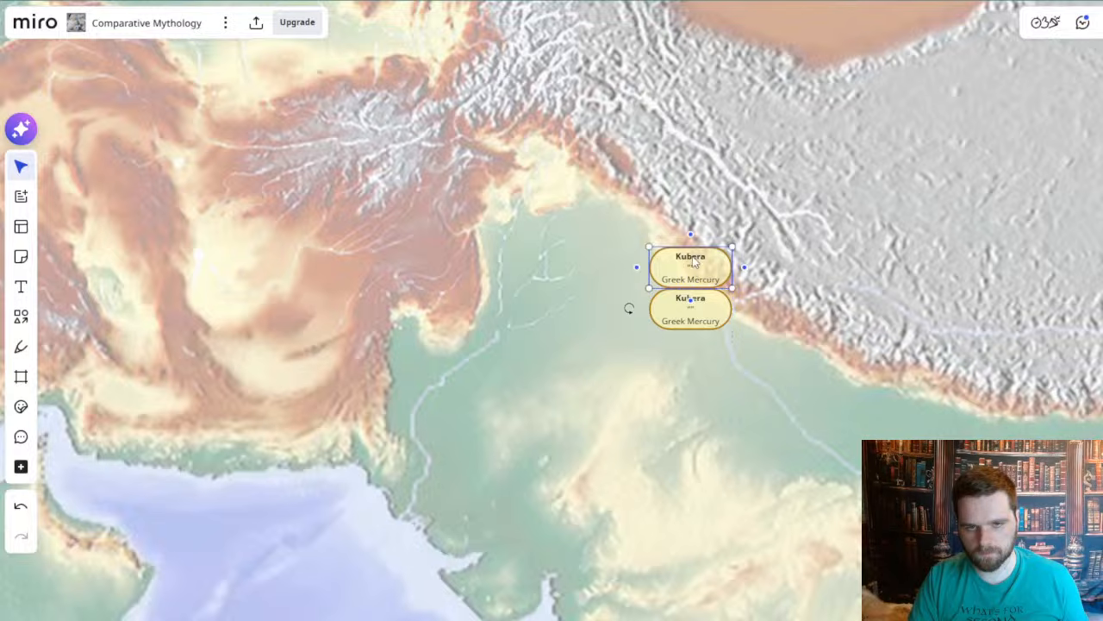
{"action": "double_click", "coordinate": [693, 258]}
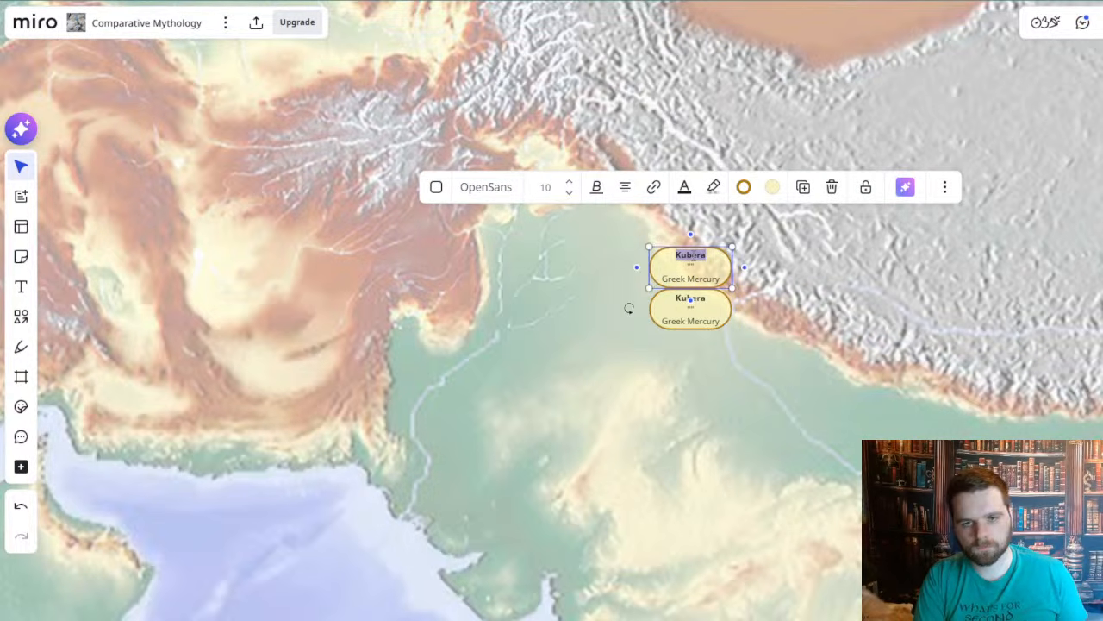
{"action": "type", "text": "Vishrava"}
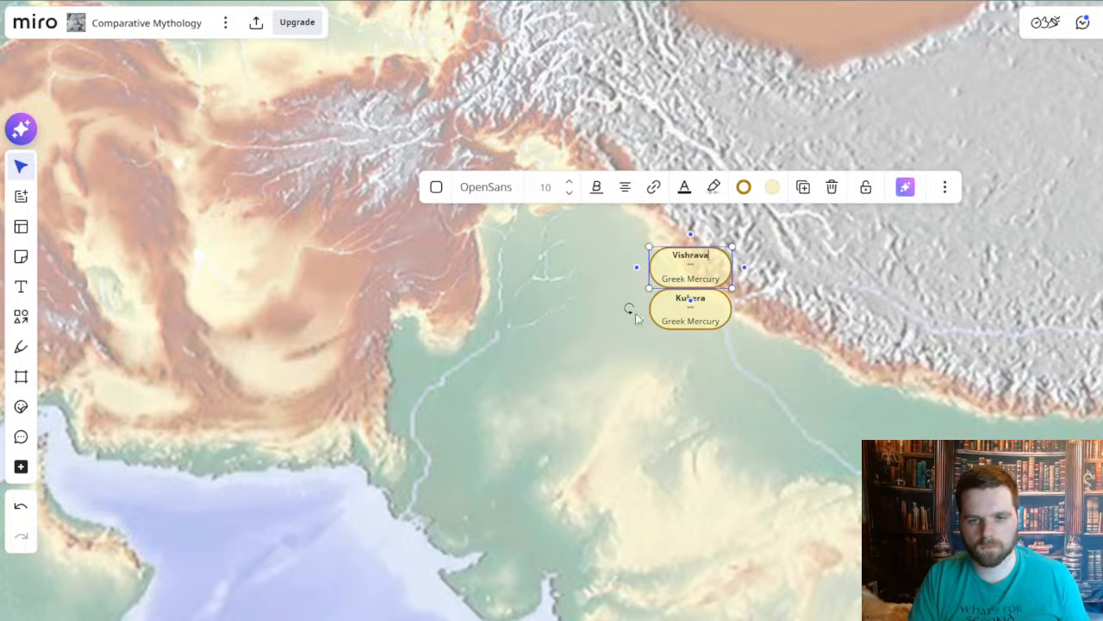
{"action": "left_click", "coordinate": [664, 379]}
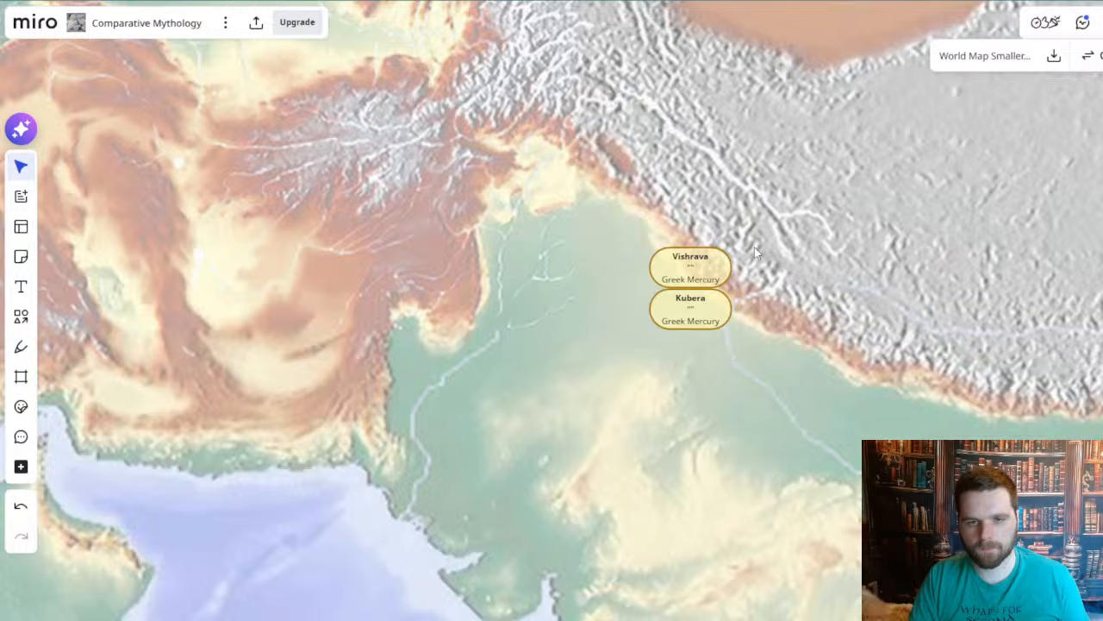
- Move the Vishrava and Kubera labels together slightly northwest toward the foot of the Himalayas
{"action": "left_click_drag", "start_coordinate": [748, 247], "coordinate": [638, 346]}
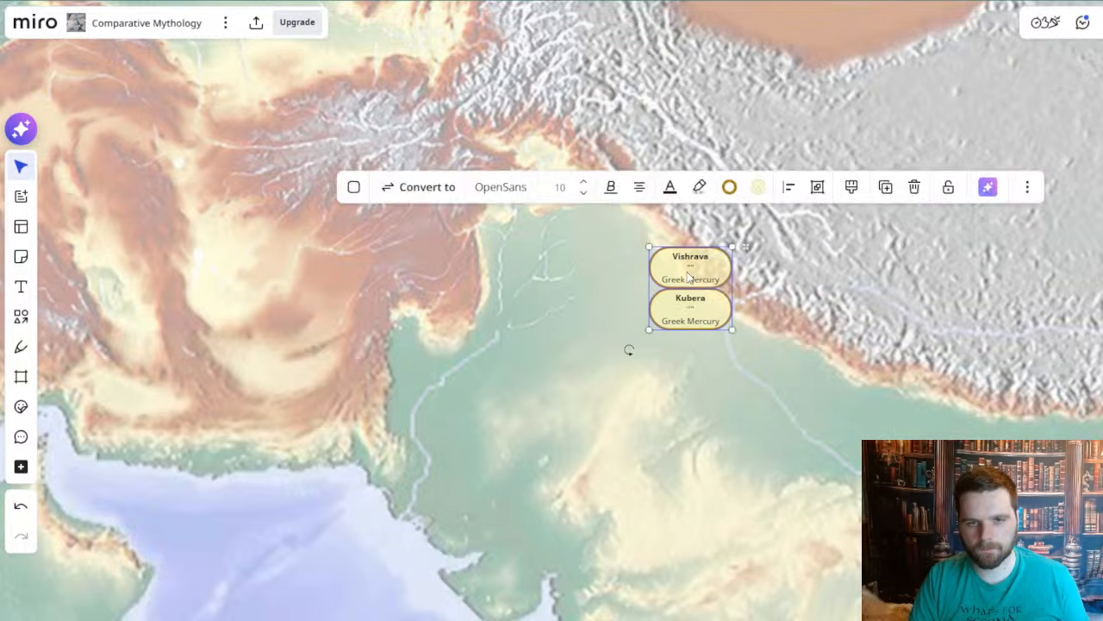
{"action": "left_click_drag", "start_coordinate": [688, 277], "coordinate": [656, 241]}
{"action": "scroll", "coordinate": [672, 367], "scroll_direction": "down", "scroll_amount": 5}
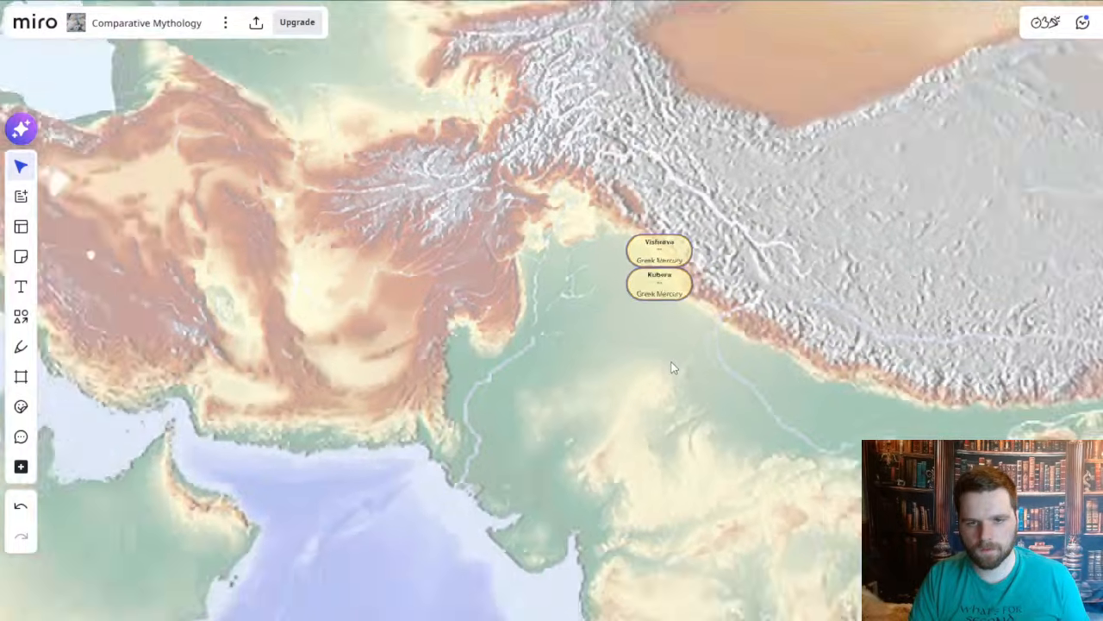
- Copy the grey Koios/Coeus label north of Greece and paste it directly below the Kubera label in northern India
{"action": "scroll", "coordinate": [674, 368], "scroll_direction": "down", "scroll_amount": 2}
{"action": "left_click_drag", "start_coordinate": [565, 259], "coordinate": [889, 333]}
{"action": "scroll", "coordinate": [566, 236], "scroll_direction": "up", "scroll_amount": 3}
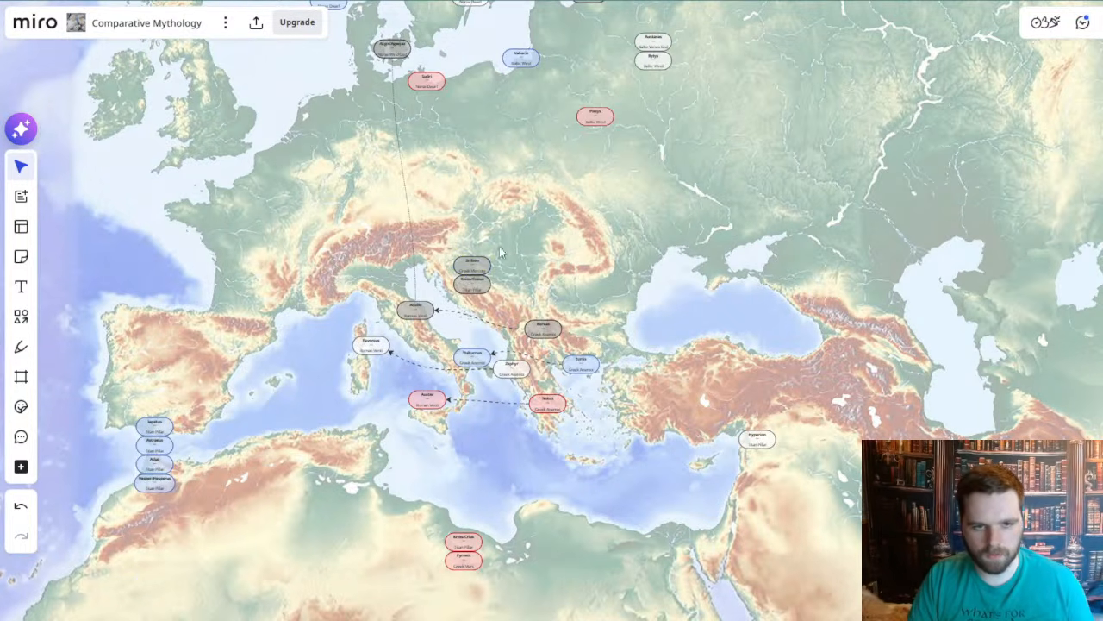
{"action": "left_click", "coordinate": [490, 284]}
{"action": "left_click_drag", "start_coordinate": [900, 436], "coordinate": [465, 129]}
{"action": "scroll", "coordinate": [879, 191], "scroll_direction": "up", "scroll_amount": 3}
{"action": "left_click_drag", "start_coordinate": [896, 305], "coordinate": [742, 292]}
{"action": "key", "text": "ctrl+v"}
{"action": "scroll", "coordinate": [686, 311], "scroll_direction": "up", "scroll_amount": 2}
{"action": "left_click", "coordinate": [686, 310]}
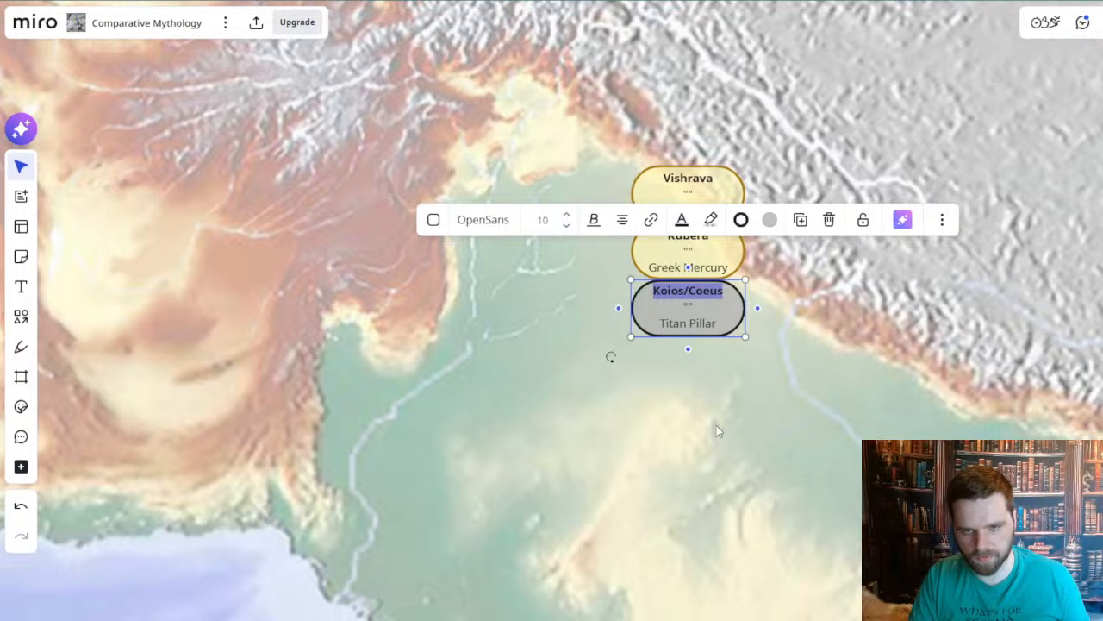
- Replace the name Koios/Coeus with Ravana in the grey label below Kubera
{"action": "scroll", "coordinate": [588, 393], "scroll_direction": "down", "scroll_amount": 10}
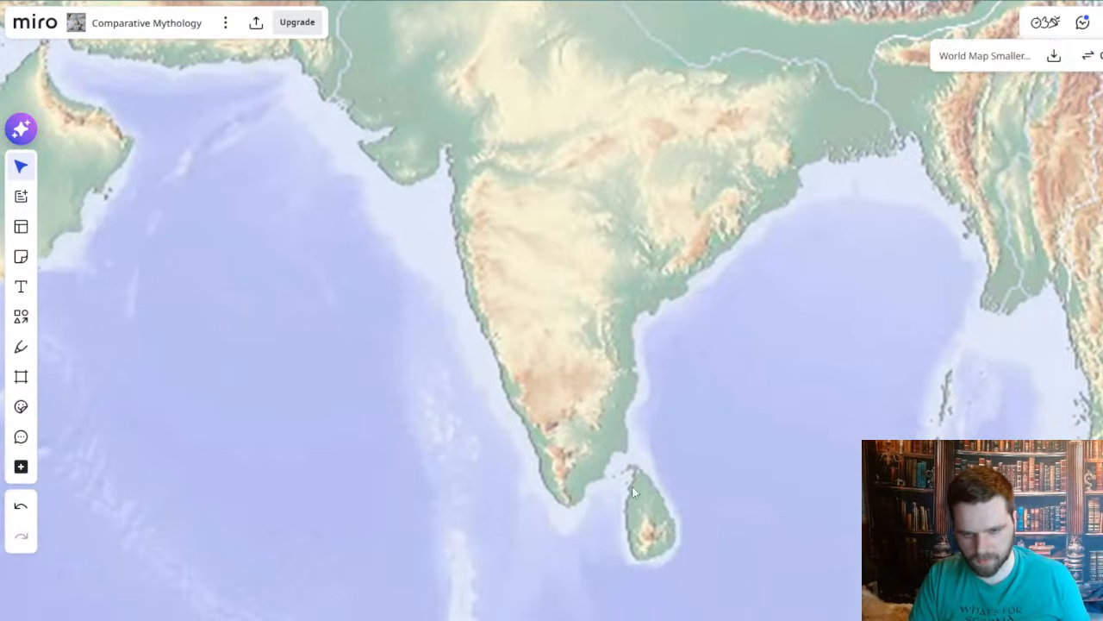
{"action": "left_click_drag", "start_coordinate": [580, 548], "coordinate": [657, 523]}
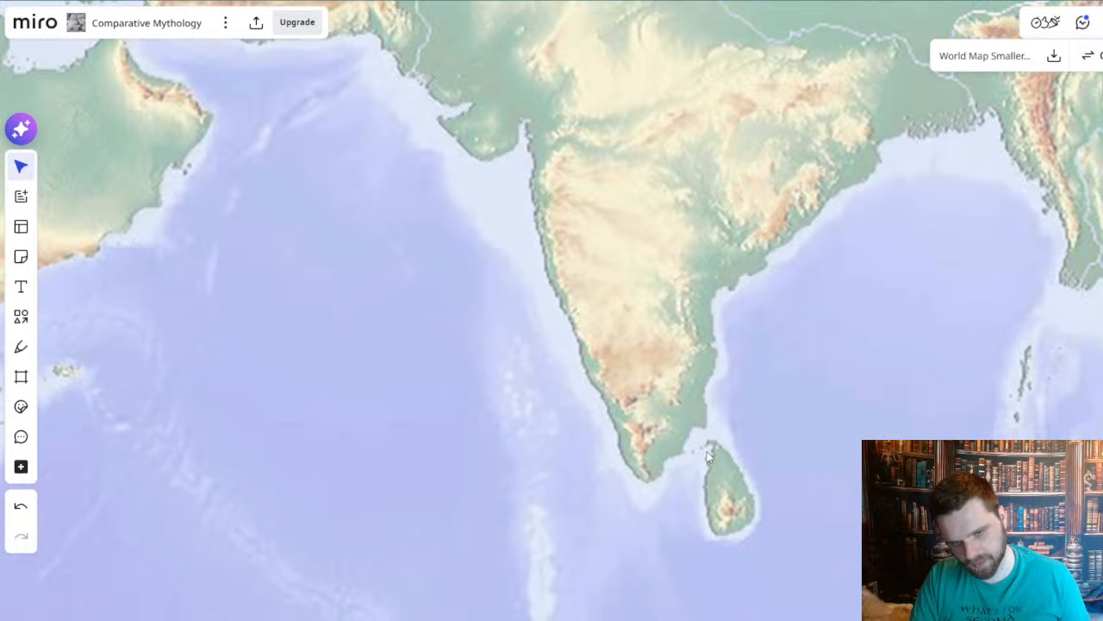
{"action": "left_click_drag", "start_coordinate": [450, 289], "coordinate": [483, 474]}
{"action": "scroll", "coordinate": [455, 391], "scroll_direction": "down", "scroll_amount": 1}
{"action": "scroll", "coordinate": [637, 129], "scroll_direction": "up", "scroll_amount": 1}
{"action": "scroll", "coordinate": [637, 129], "scroll_direction": "up", "scroll_amount": 1}
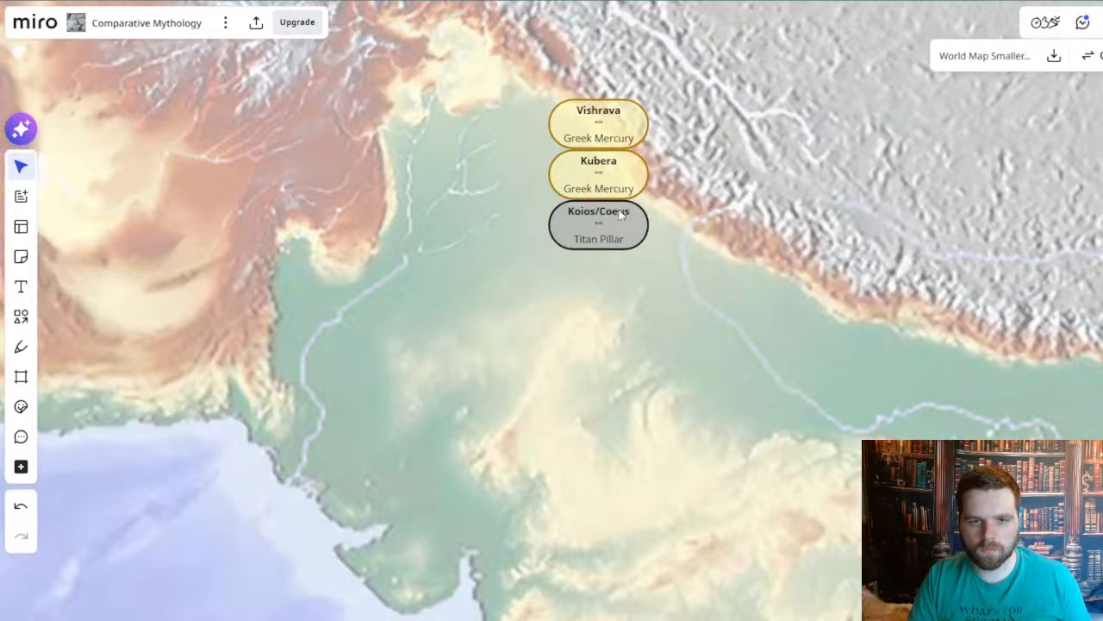
{"action": "left_click", "coordinate": [556, 221]}
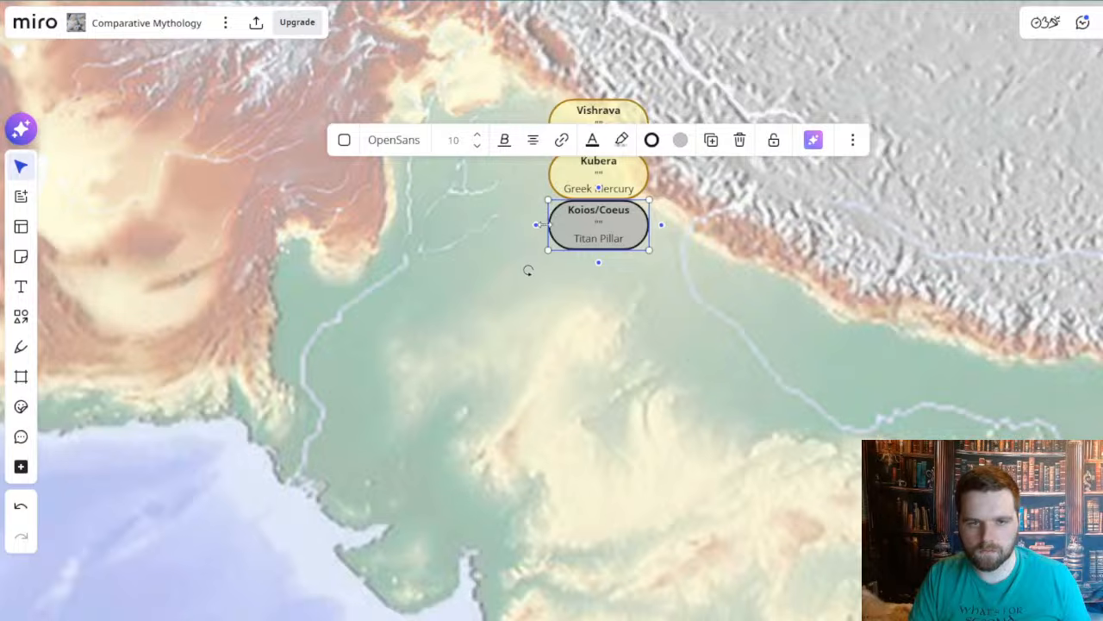
{"action": "left_click_drag", "start_coordinate": [568, 210], "coordinate": [652, 214]}
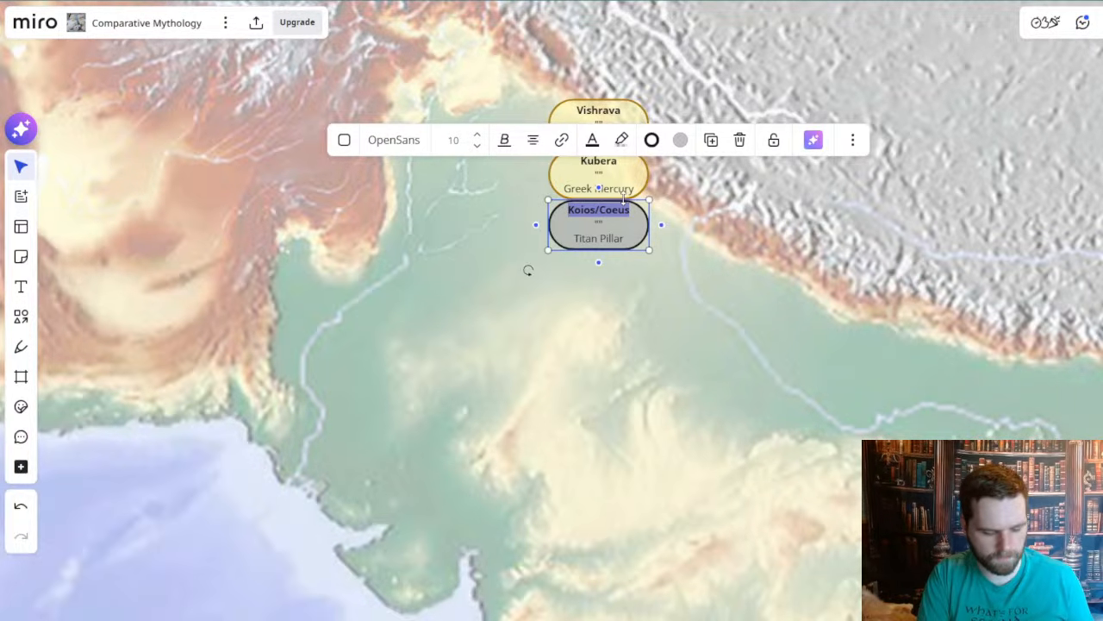
{"action": "type", "text": "Ravana"}
{"action": "left_click", "coordinate": [605, 224]}
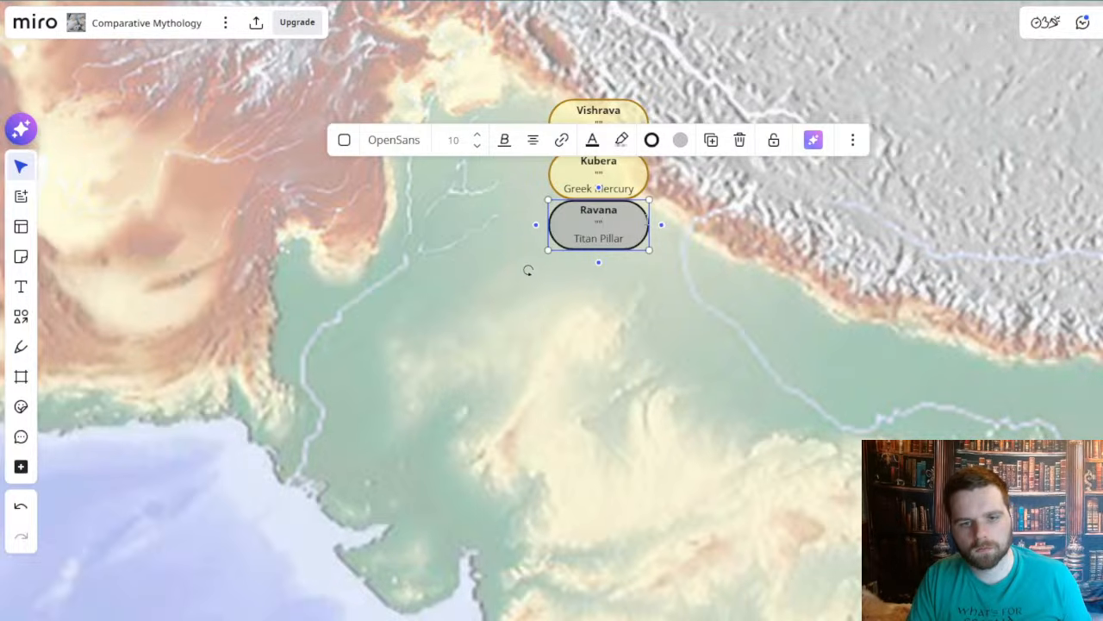
- Replace the Titan Pillar subtitle of the Ravana label with Ramayana Villain
{"action": "left_click_drag", "start_coordinate": [626, 236], "coordinate": [543, 246]}
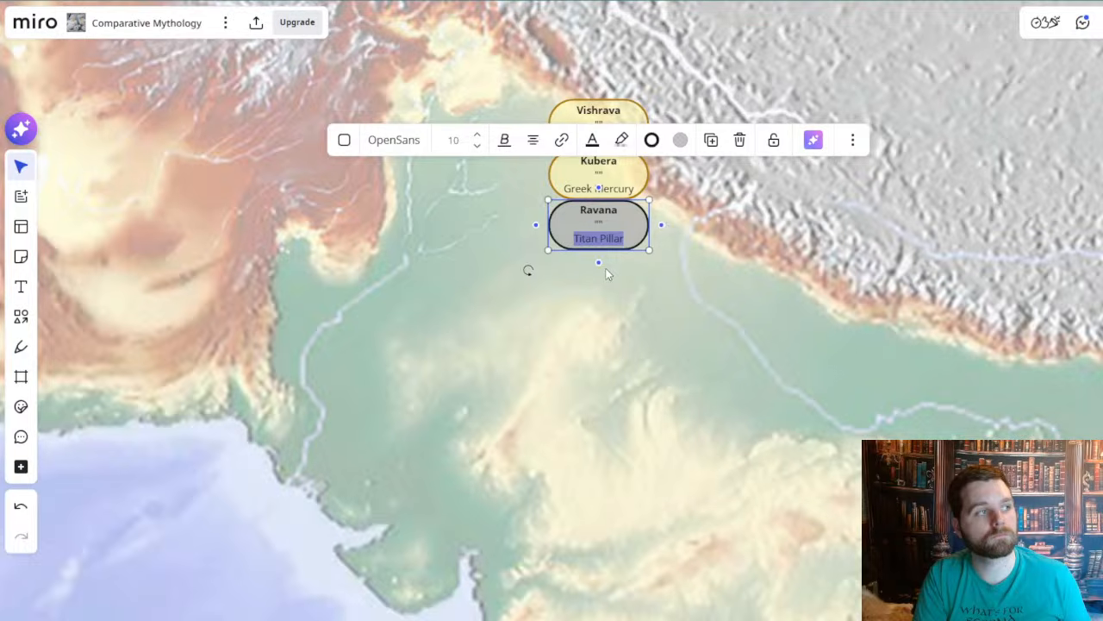
{"action": "type", "text": "Arama"}
{"action": "key", "text": "BackSpace"}
{"action": "key", "text": "BackSpace"}
{"action": "key", "text": "BackSpace"}
{"action": "key", "text": "BackSpace"}
{"action": "key", "text": "BackSpace"}
{"action": "type", "text": "Ramayana Villain"}
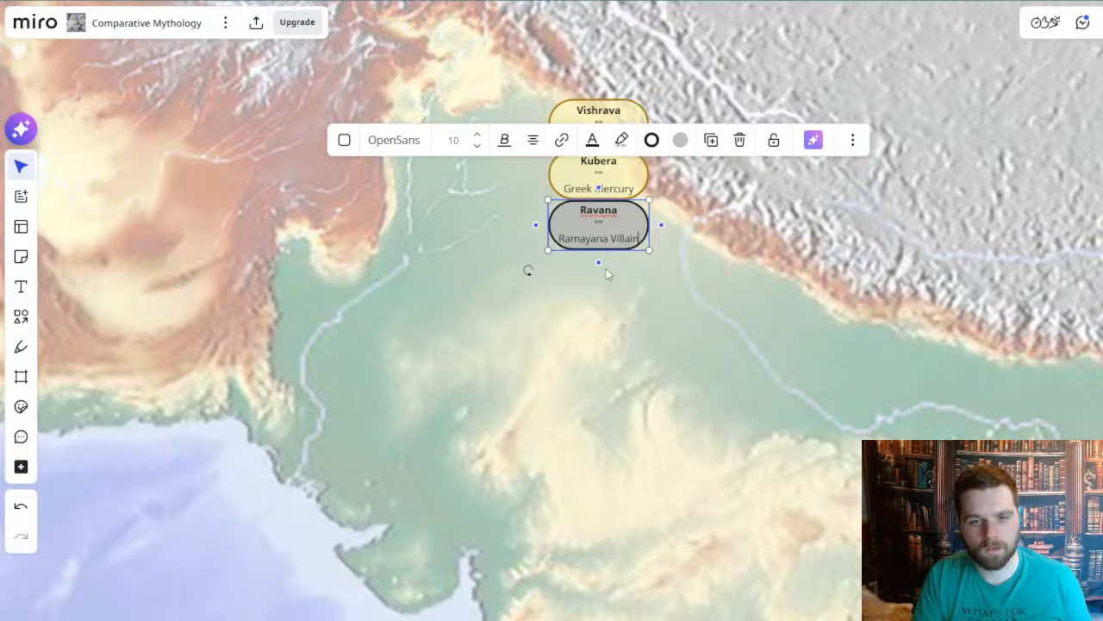
{"action": "left_click", "coordinate": [516, 274]}
{"action": "left_click_drag", "start_coordinate": [514, 245], "coordinate": [522, 353]}
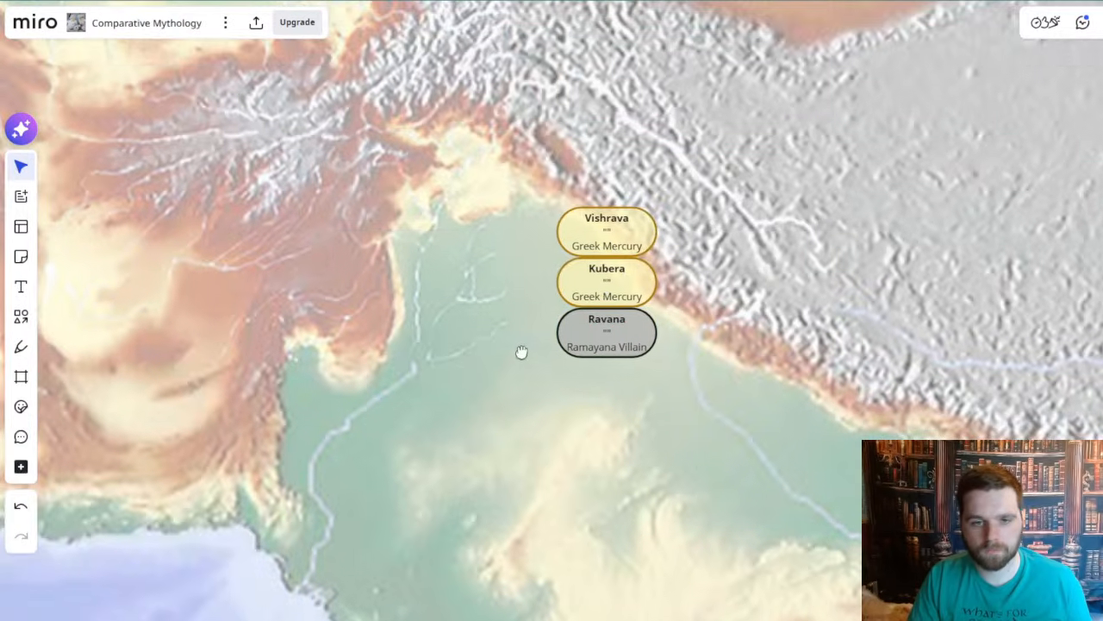
- Replace the Kubera label's subtitle with Hindu Fortune God and widen the label to fit the text
{"action": "left_click", "coordinate": [621, 276]}
{"action": "left_click", "coordinate": [606, 294]}
{"action": "left_click_drag", "start_coordinate": [573, 295], "coordinate": [664, 297]}
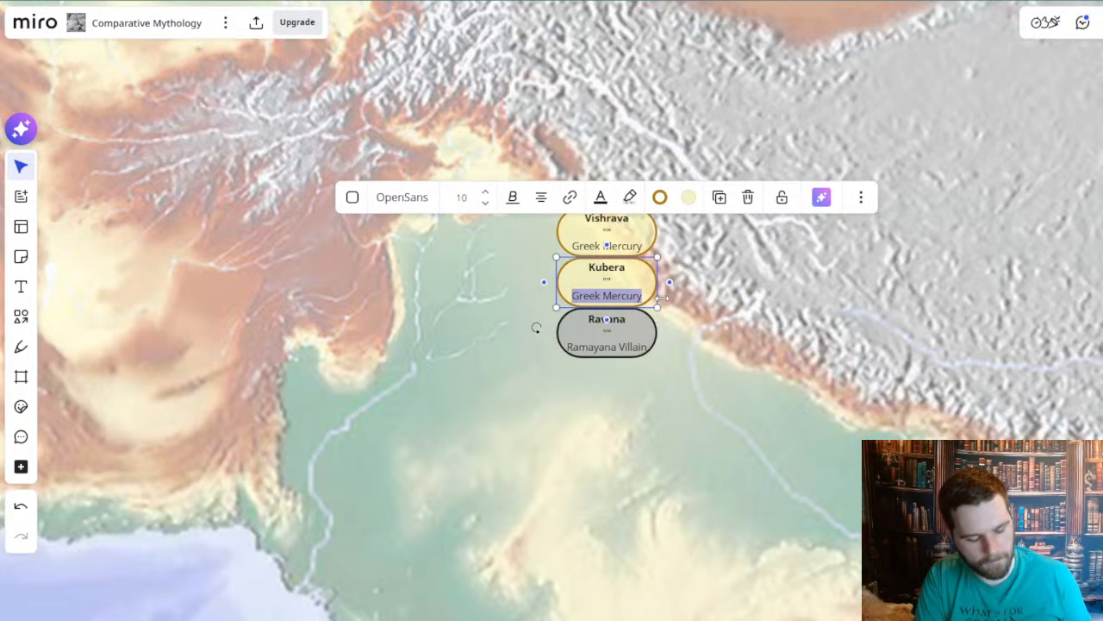
{"action": "type", "text": "Hindu"}
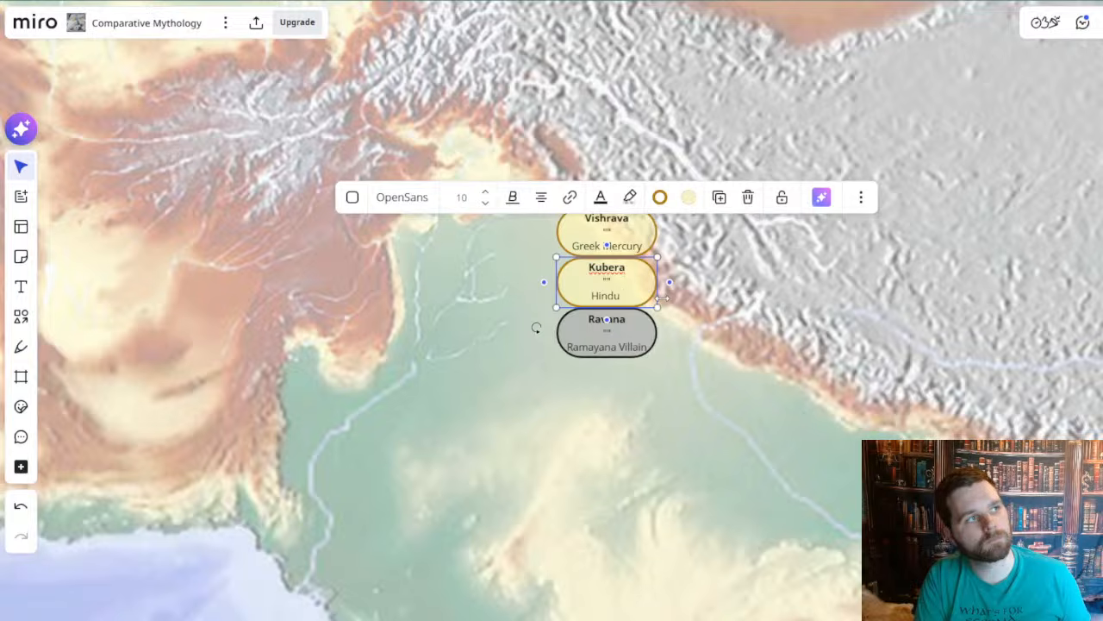
{"action": "type", "text": " Fortune God"}
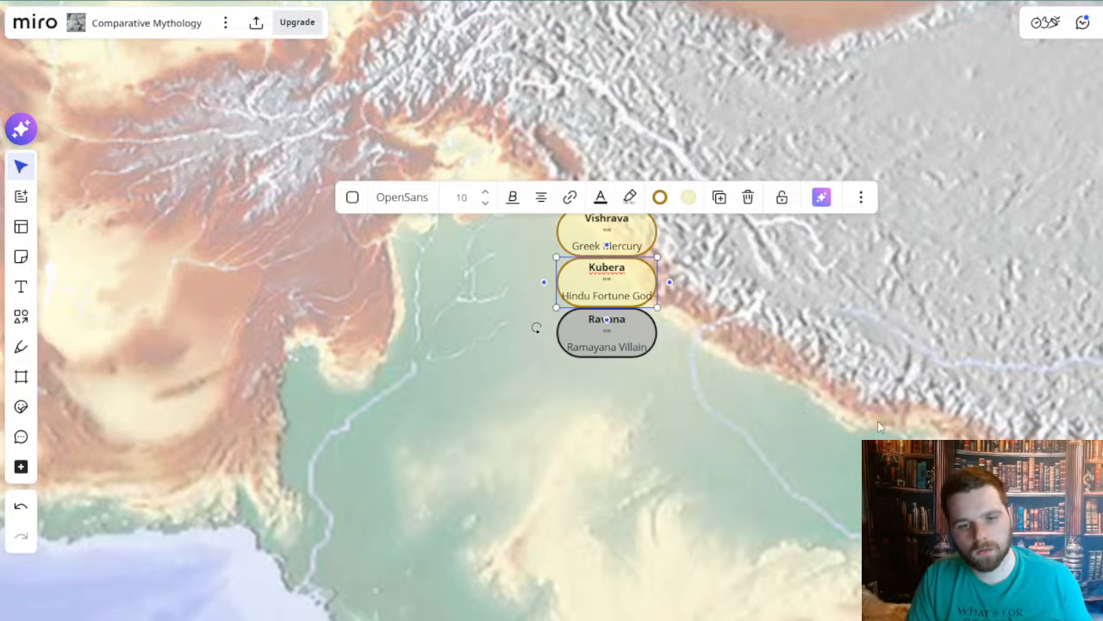
{"action": "key", "text": "Escape"}
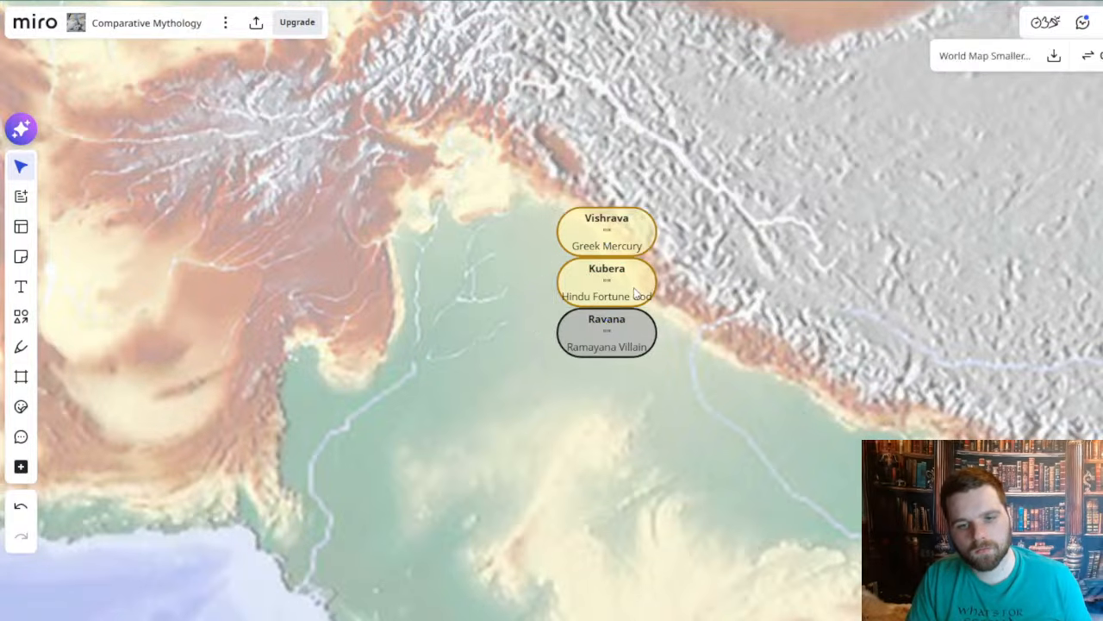
{"action": "left_click_drag", "start_coordinate": [660, 280], "coordinate": [635, 280]}
{"action": "left_click", "coordinate": [634, 464]}
- Replace the Greek Mercury subtitle of the Vishrava label with Hindu Father Fortune
{"action": "scroll", "coordinate": [629, 328], "scroll_direction": "up", "scroll_amount": 2}
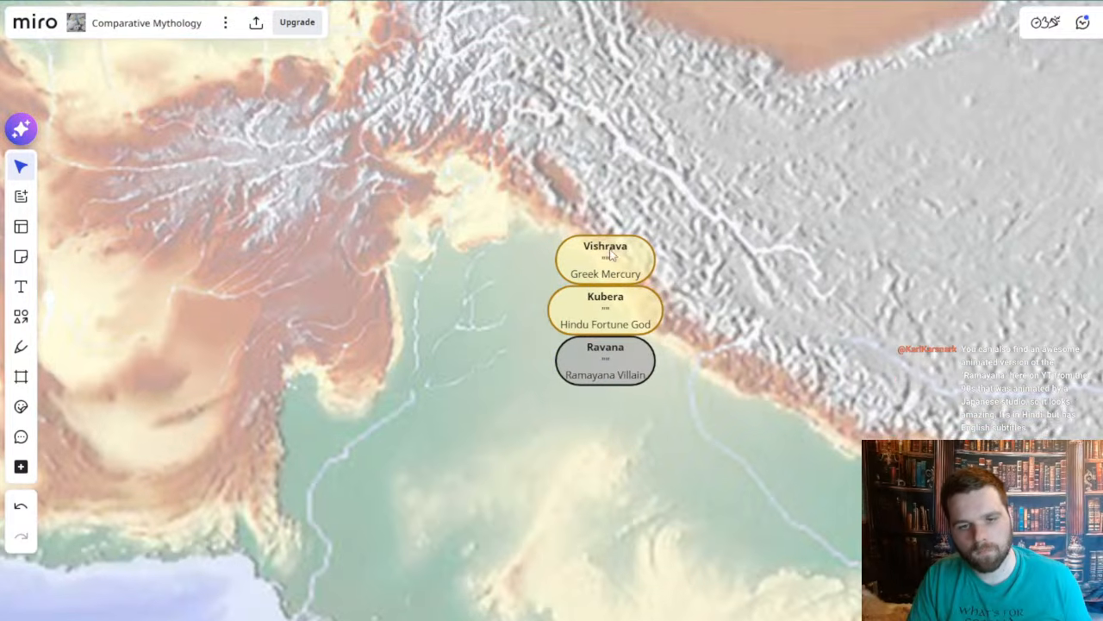
{"action": "left_click", "coordinate": [614, 268]}
{"action": "double_click", "coordinate": [571, 275]}
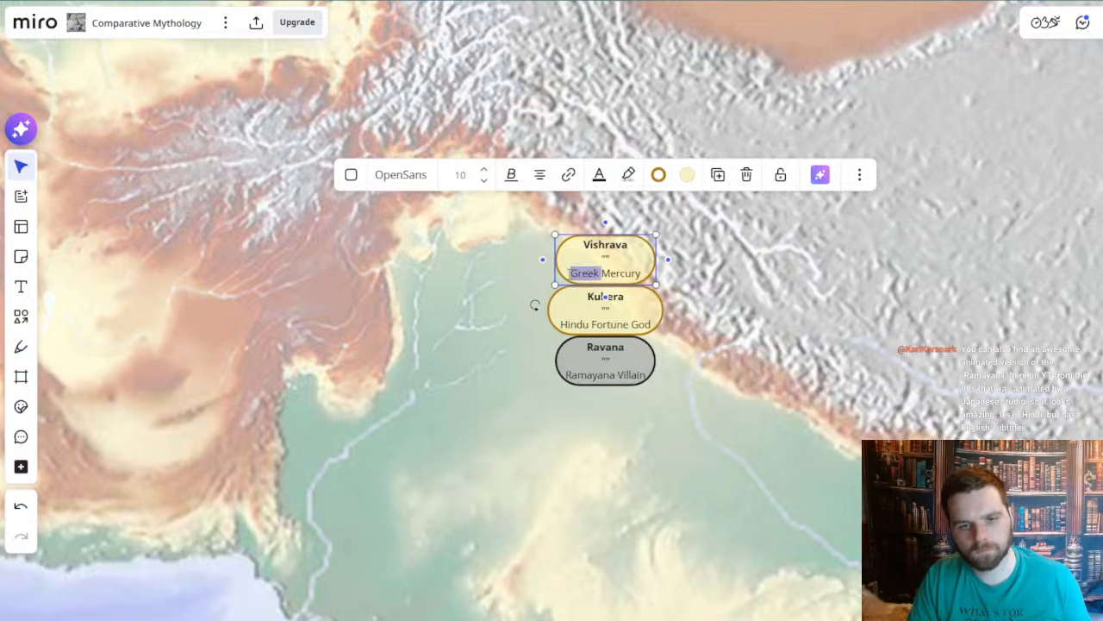
{"action": "left_click_drag", "start_coordinate": [571, 274], "coordinate": [640, 275]}
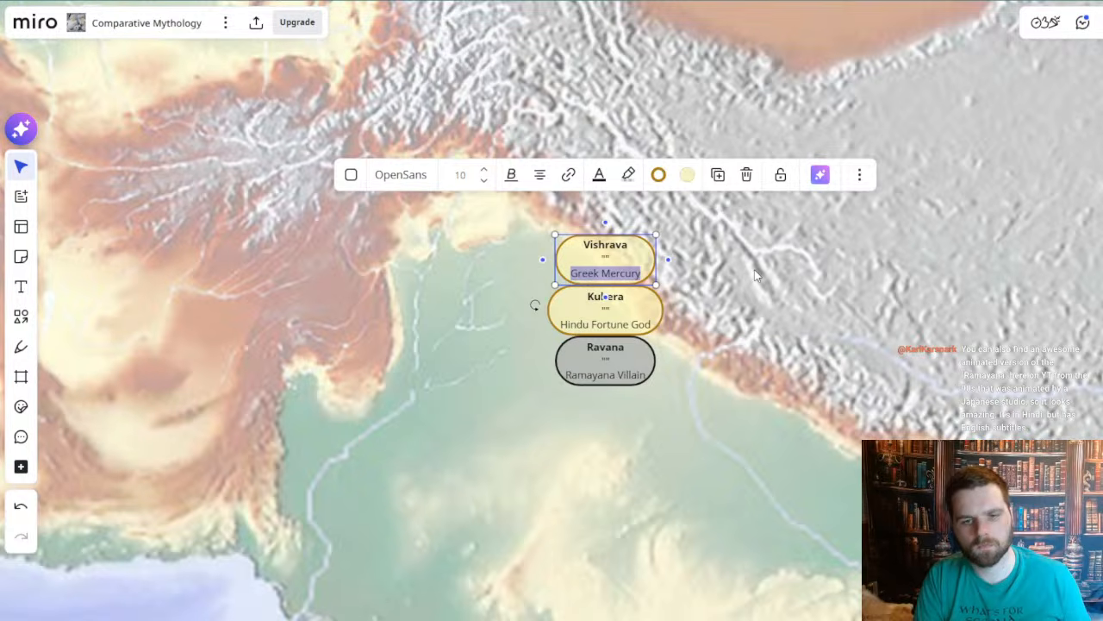
{"action": "type", "text": "Hindu Father Fortune"}
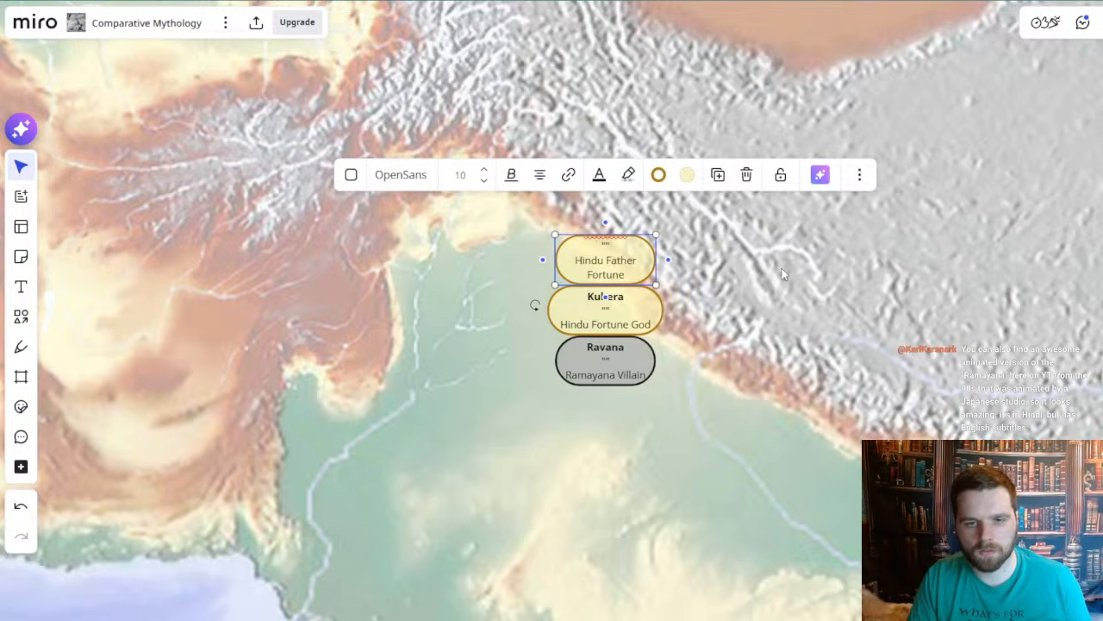
{"action": "left_click", "coordinate": [782, 268]}
- Widen the Vishrava label on both sides to match the width of the Kubera label
{"action": "left_click", "coordinate": [607, 264]}
{"action": "left_click_drag", "start_coordinate": [555, 267], "coordinate": [548, 267]}
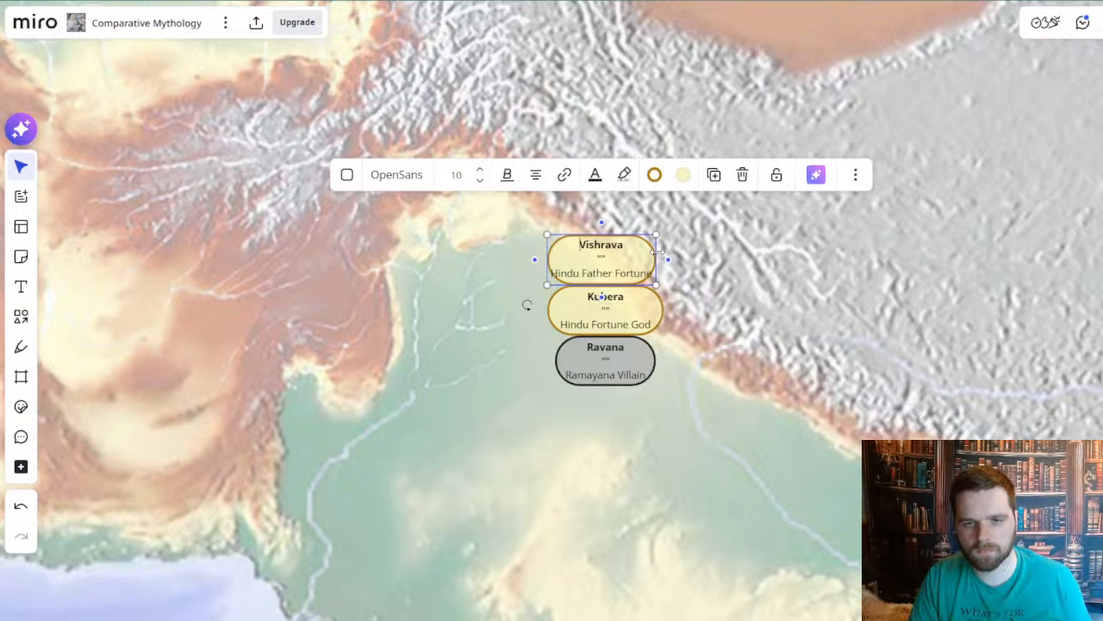
{"action": "left_click_drag", "start_coordinate": [657, 256], "coordinate": [664, 254]}
{"action": "left_click", "coordinate": [744, 434]}
- Examine the placement of the Vishrava, Kubera and Ravana labels in relation to the Indian subcontinent
{"action": "scroll", "coordinate": [719, 412], "scroll_direction": "down", "scroll_amount": 2}
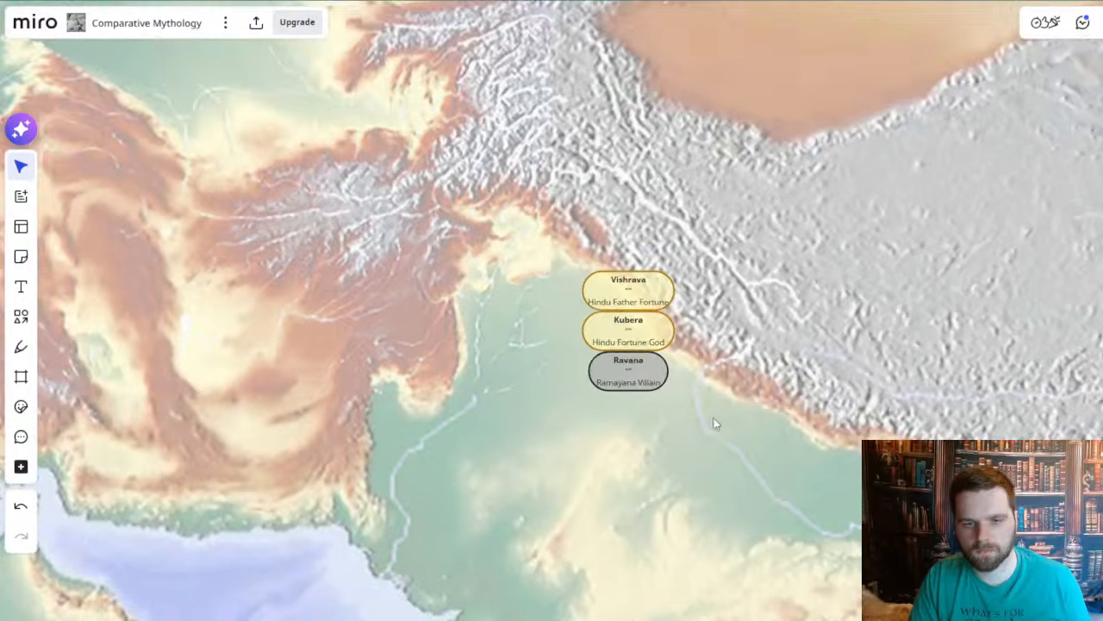
{"action": "left_click_drag", "start_coordinate": [700, 446], "coordinate": [677, 362]}
{"action": "scroll", "coordinate": [612, 371], "scroll_direction": "down", "scroll_amount": 3}
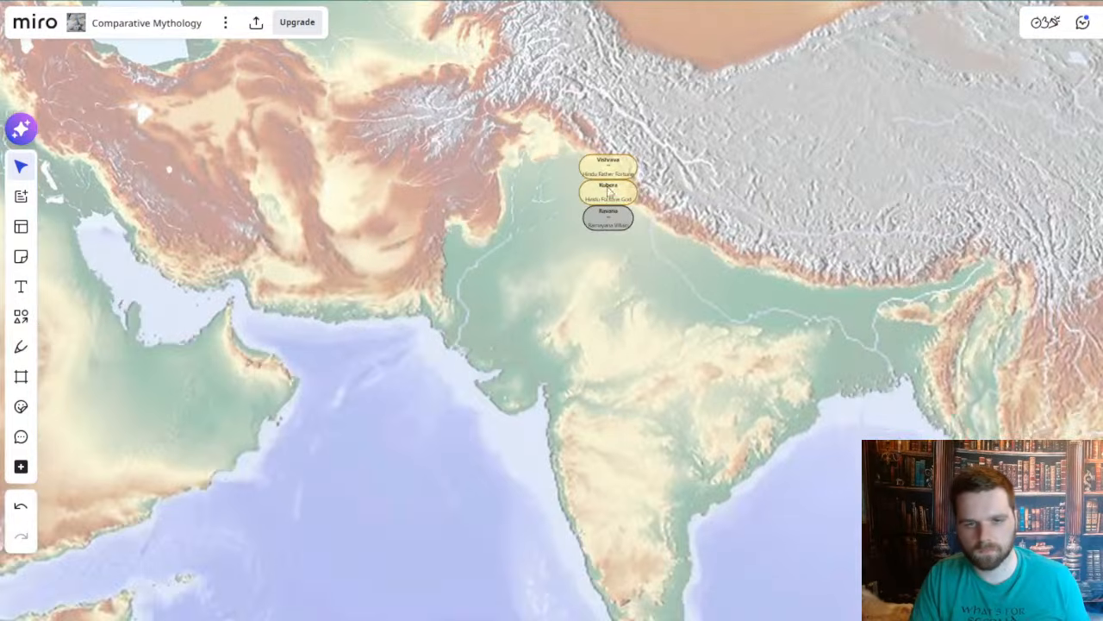
{"action": "scroll", "coordinate": [586, 426], "scroll_direction": "up", "scroll_amount": 3}
{"action": "left_click_drag", "start_coordinate": [585, 429], "coordinate": [615, 332]}
{"action": "left_click_drag", "start_coordinate": [729, 49], "coordinate": [592, 397]}
{"action": "left_click", "coordinate": [677, 435], "text": "shift"}
{"action": "left_click_drag", "start_coordinate": [691, 429], "coordinate": [680, 370]}
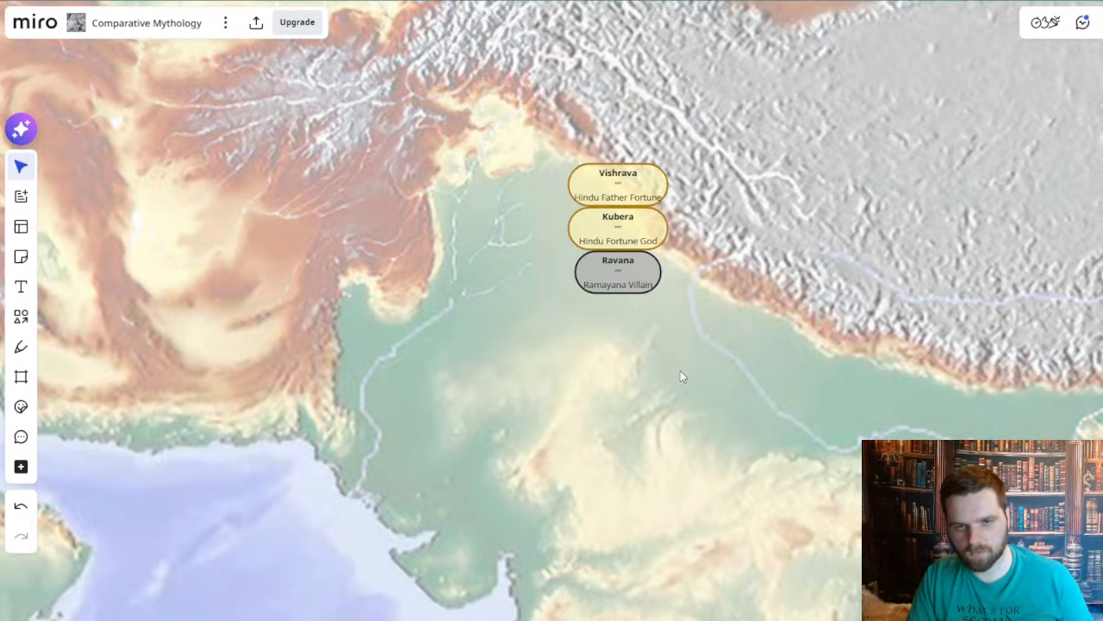
{"action": "left_click_drag", "start_coordinate": [662, 467], "coordinate": [580, 384]}
{"action": "scroll", "coordinate": [673, 406], "scroll_direction": "down", "scroll_amount": 1}
{"action": "scroll", "coordinate": [625, 260], "scroll_direction": "down", "scroll_amount": 1}
{"action": "scroll", "coordinate": [582, 268], "scroll_direction": "up", "scroll_amount": 2}
{"action": "scroll", "coordinate": [614, 378], "scroll_direction": "down", "scroll_amount": 1}
{"action": "left_click_drag", "start_coordinate": [625, 431], "coordinate": [599, 374]}
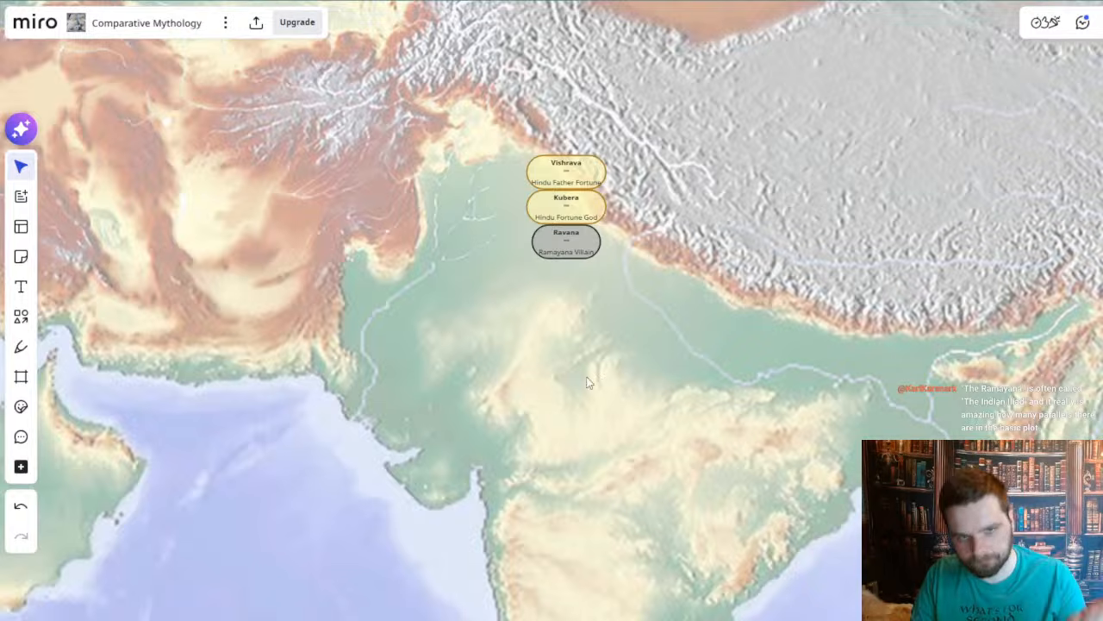
{"action": "left_click_drag", "start_coordinate": [602, 331], "coordinate": [618, 192]}
{"action": "scroll", "coordinate": [618, 236], "scroll_direction": "down", "scroll_amount": 1}
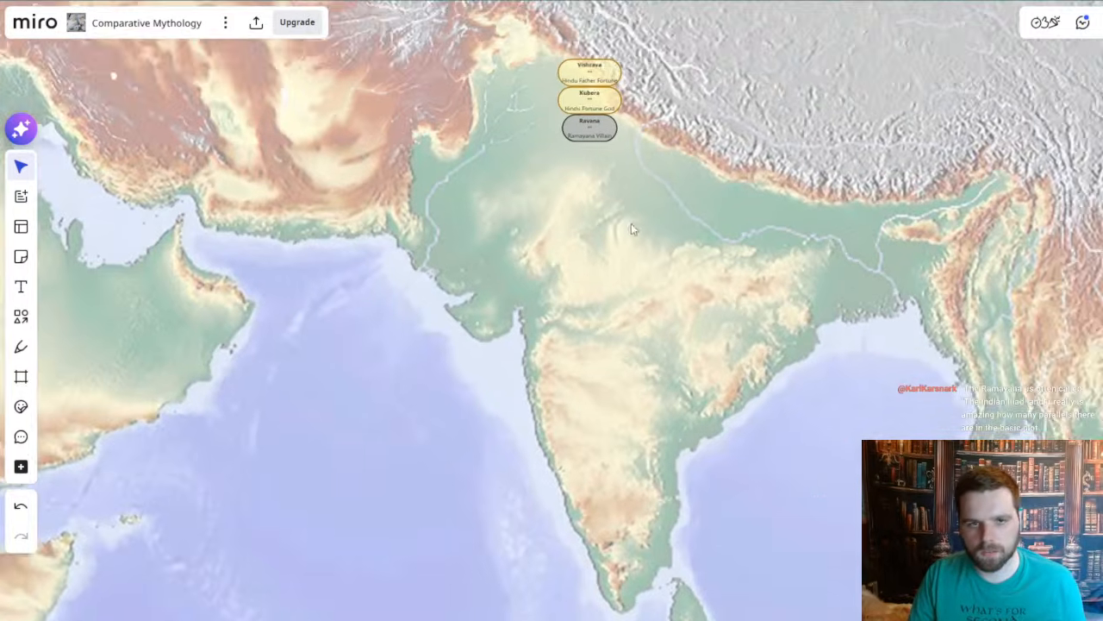
{"action": "left_click_drag", "start_coordinate": [591, 268], "coordinate": [641, 211]}
- Examine the existing deity labels around the Mediterranean and across northern Europe
{"action": "left_click_drag", "start_coordinate": [387, 356], "coordinate": [512, 419]}
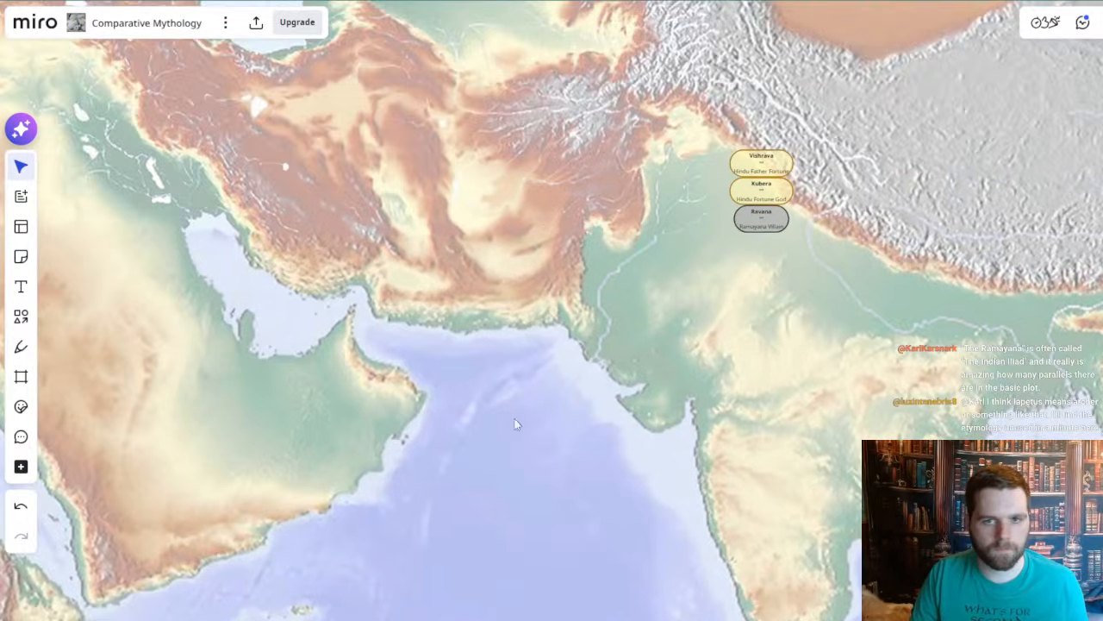
{"action": "scroll", "coordinate": [538, 370], "scroll_direction": "down", "scroll_amount": 2}
{"action": "scroll", "coordinate": [539, 370], "scroll_direction": "down", "scroll_amount": 1}
{"action": "left_click_drag", "start_coordinate": [193, 225], "coordinate": [436, 239]}
{"action": "scroll", "coordinate": [436, 240], "scroll_direction": "up", "scroll_amount": 3}
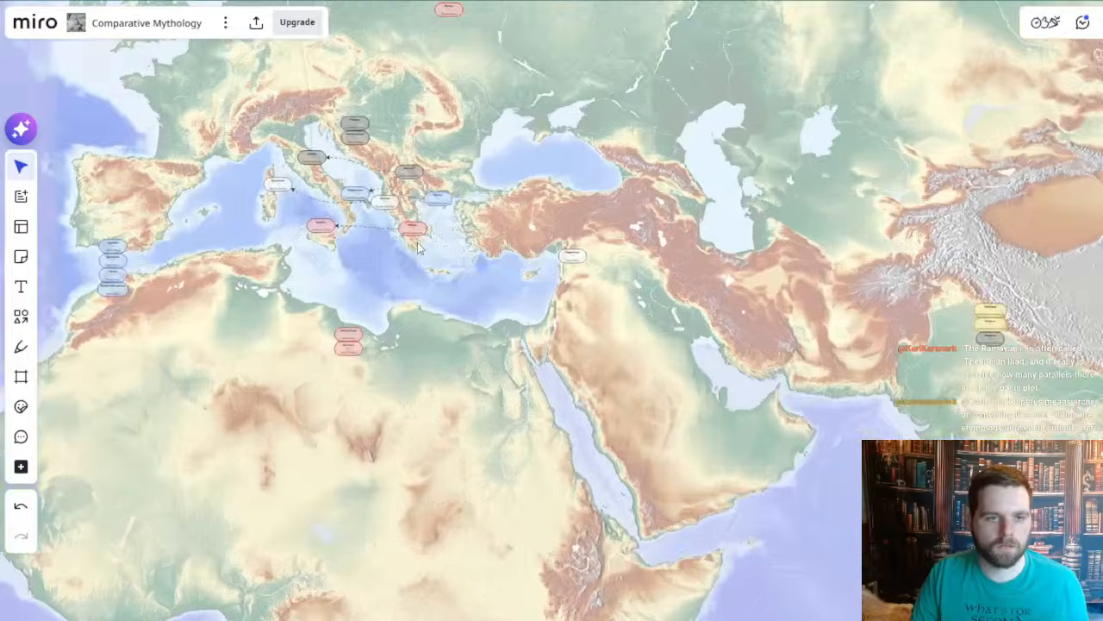
{"action": "left_click", "coordinate": [488, 194]}
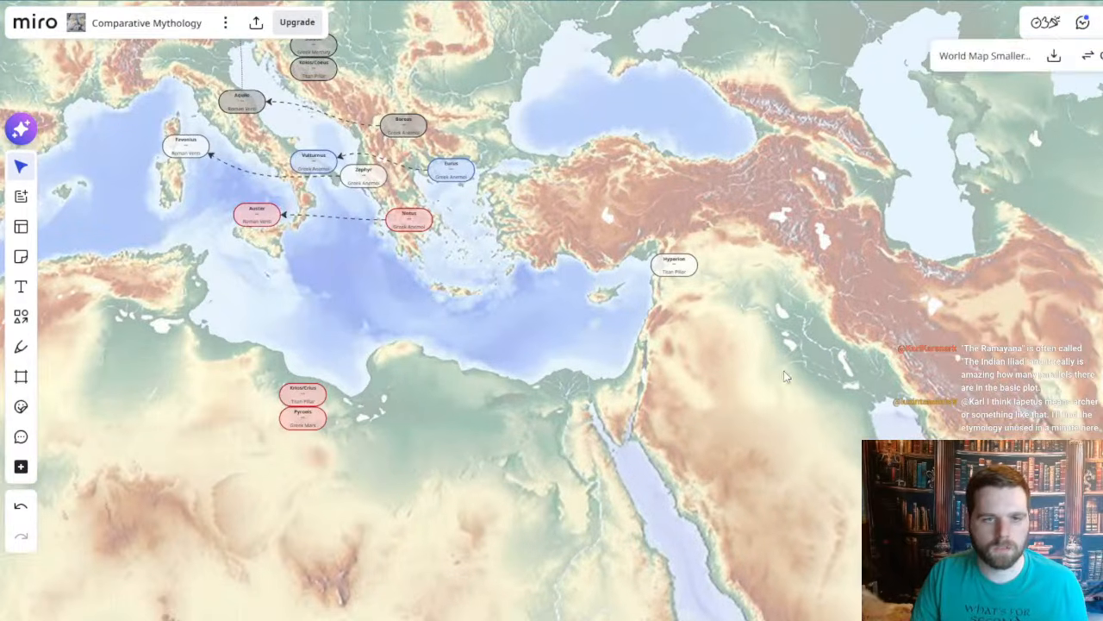
{"action": "left_click_drag", "start_coordinate": [1010, 528], "coordinate": [675, 446]}
{"action": "left_click_drag", "start_coordinate": [305, 46], "coordinate": [560, 227]}
{"action": "scroll", "coordinate": [558, 227], "scroll_direction": "down", "scroll_amount": 2}
{"action": "left_click_drag", "start_coordinate": [420, 117], "coordinate": [550, 354]}
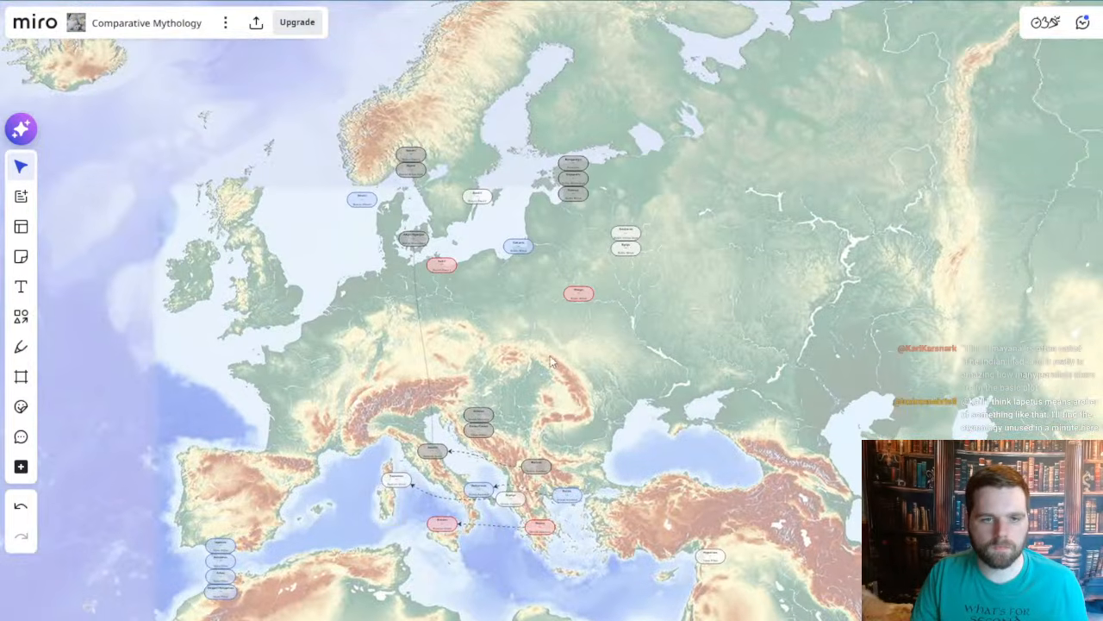
- Examine the directions and colours of the Vedic, Hindu and Buddhist figures in the Four Winds/Directions/Pillars table
{"action": "left_click_drag", "start_coordinate": [370, 70], "coordinate": [502, 423]}
{"action": "scroll", "coordinate": [512, 304], "scroll_direction": "down", "scroll_amount": 2}
{"action": "left_click_drag", "start_coordinate": [398, 283], "coordinate": [435, 372]}
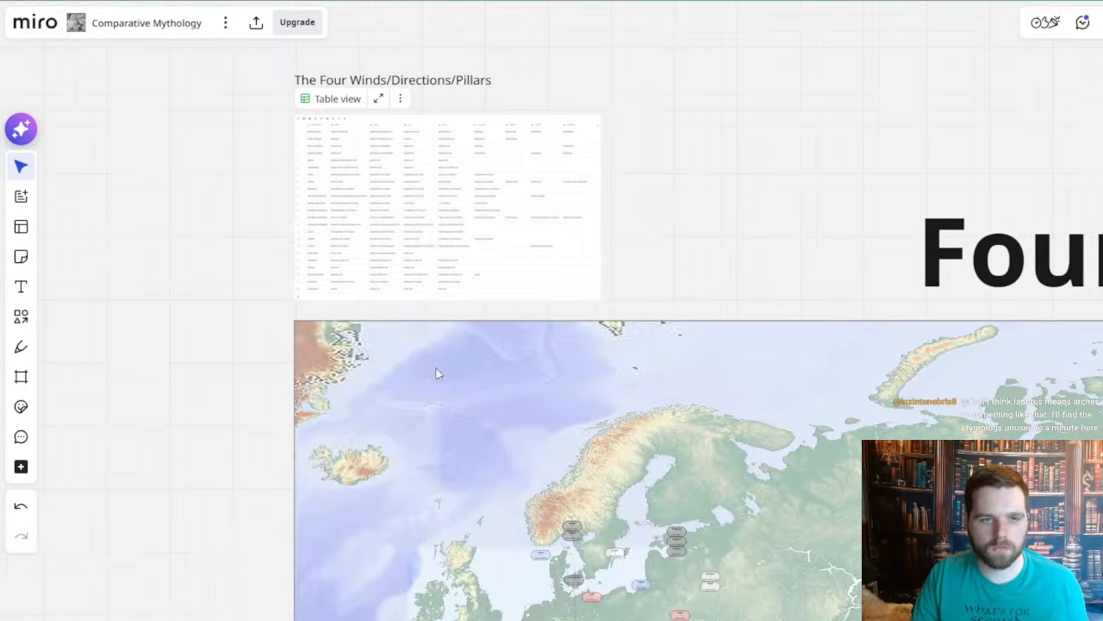
{"action": "scroll", "coordinate": [415, 216], "scroll_direction": "up", "scroll_amount": 5}
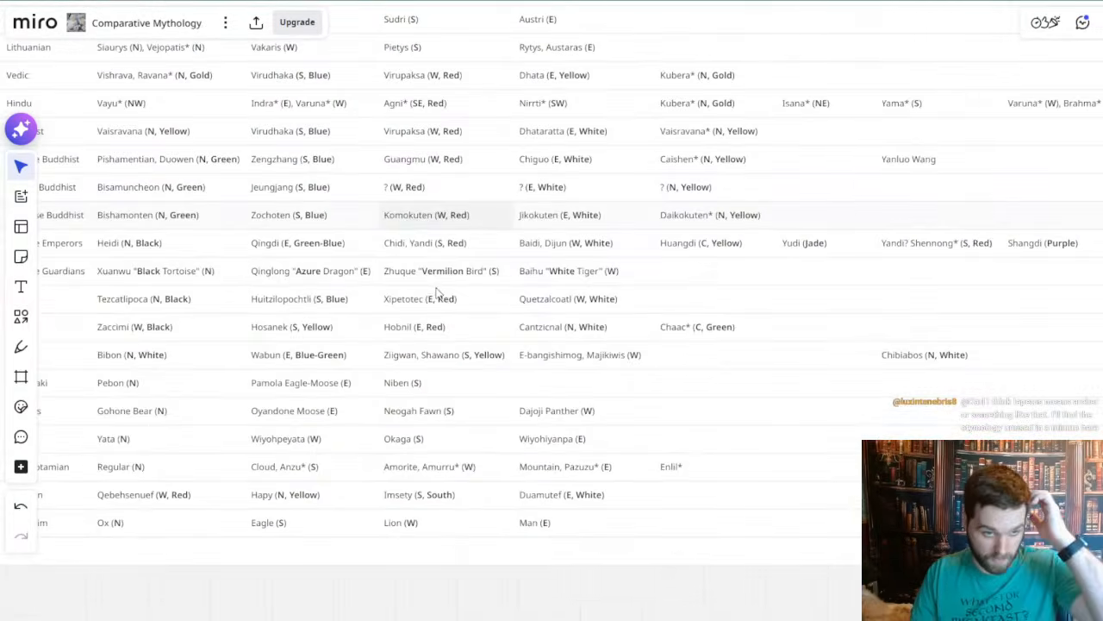
{"action": "left_click_drag", "start_coordinate": [423, 216], "coordinate": [597, 343]}
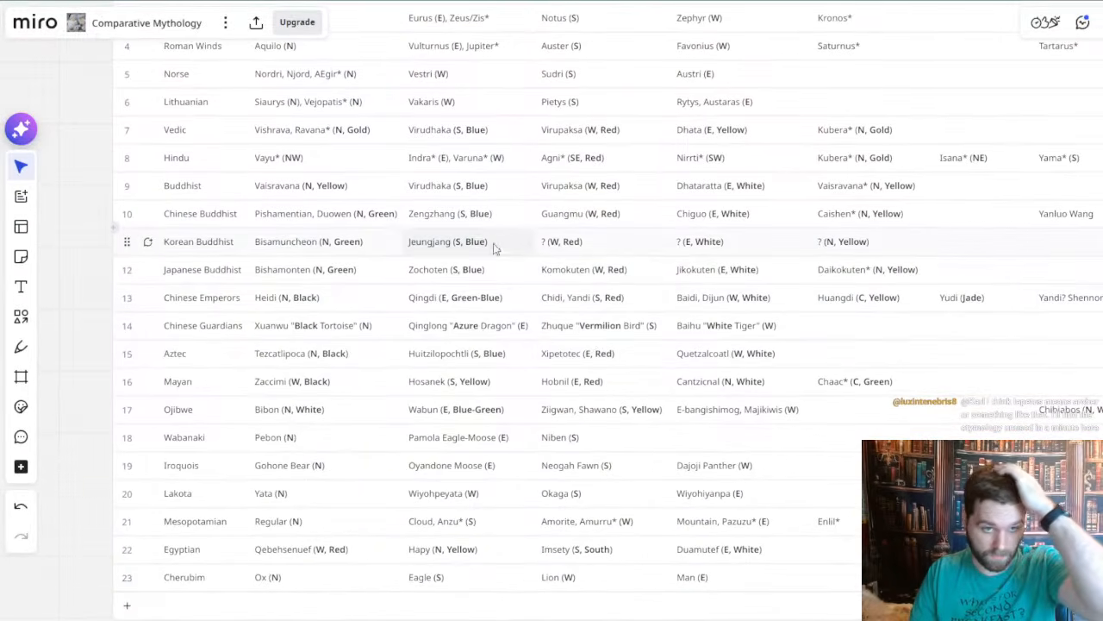
{"action": "left_click_drag", "start_coordinate": [495, 241], "coordinate": [502, 293]}
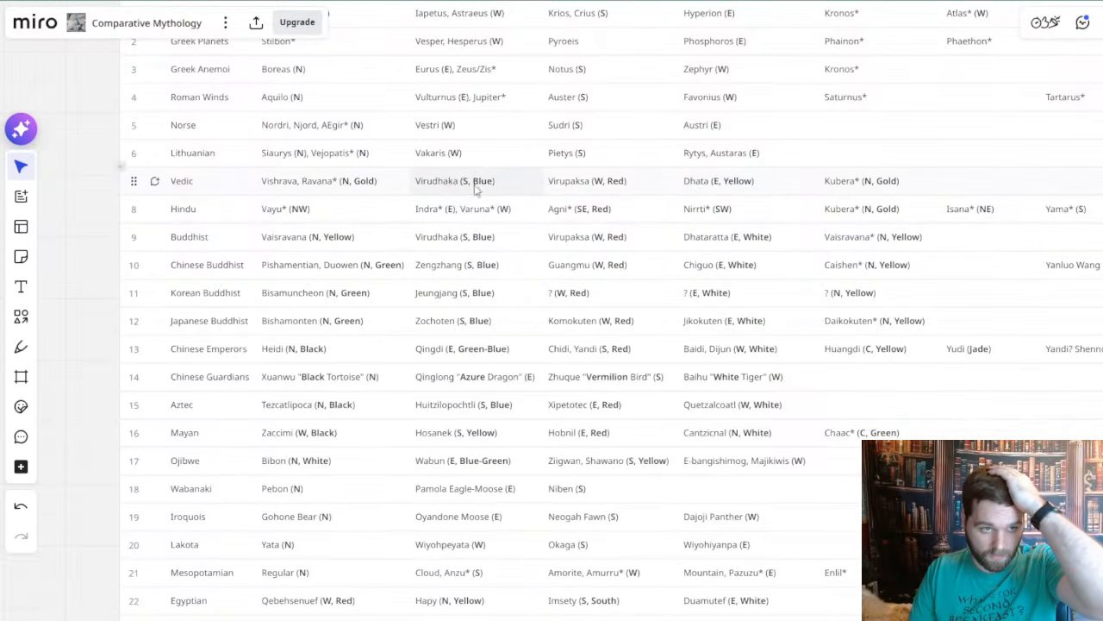
{"action": "left_click_drag", "start_coordinate": [476, 183], "coordinate": [462, 223]}
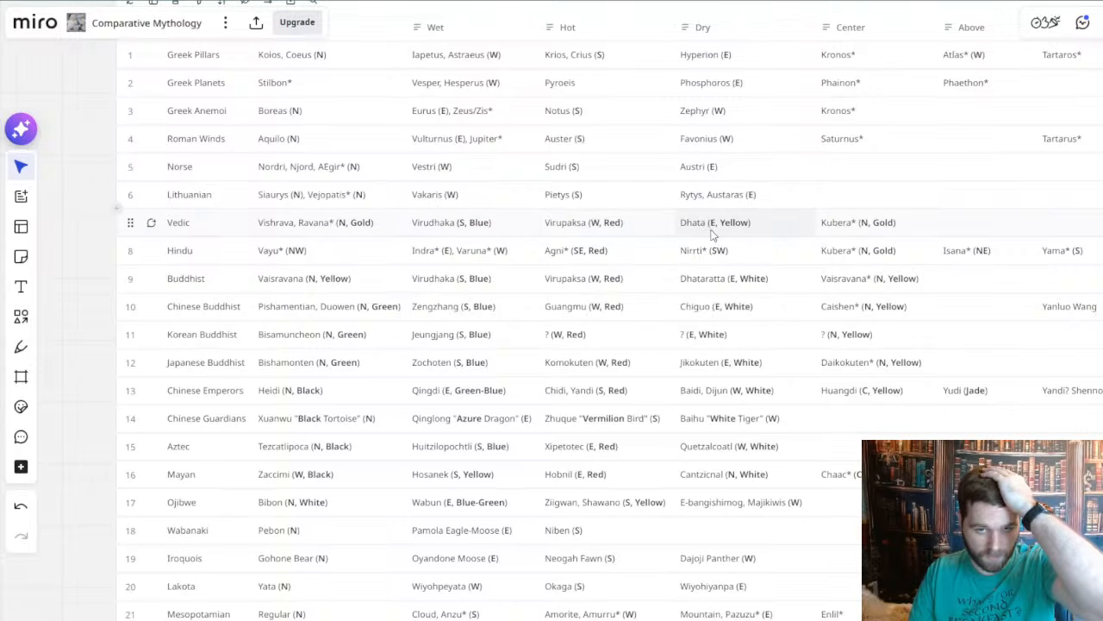
{"action": "scroll", "coordinate": [707, 230], "scroll_direction": "down", "scroll_amount": 4}
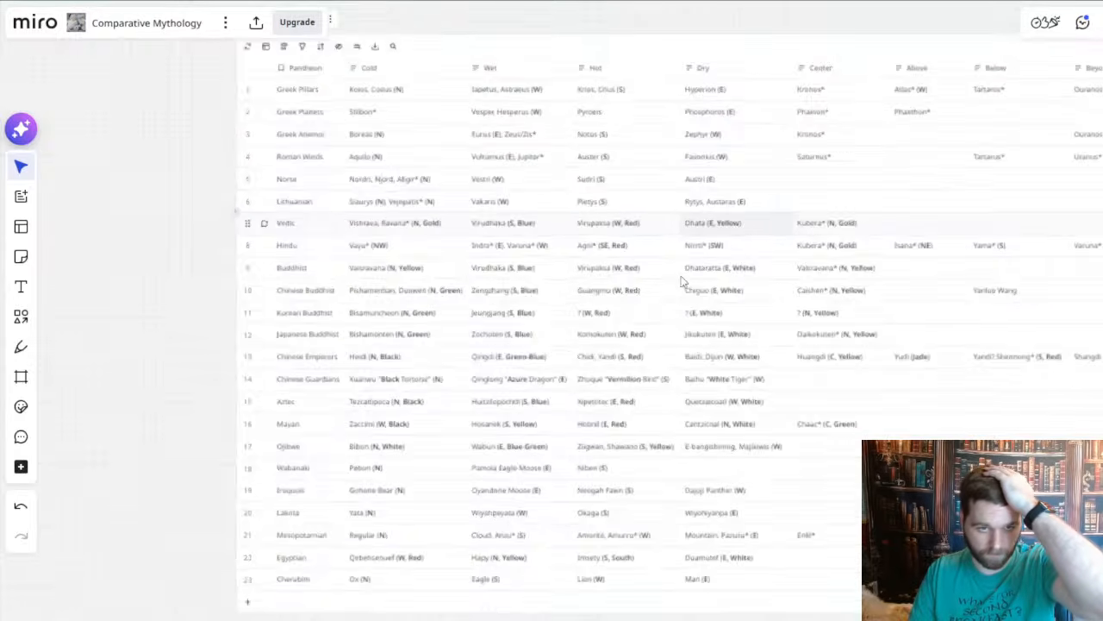
{"action": "left_click_drag", "start_coordinate": [616, 352], "coordinate": [402, 119]}
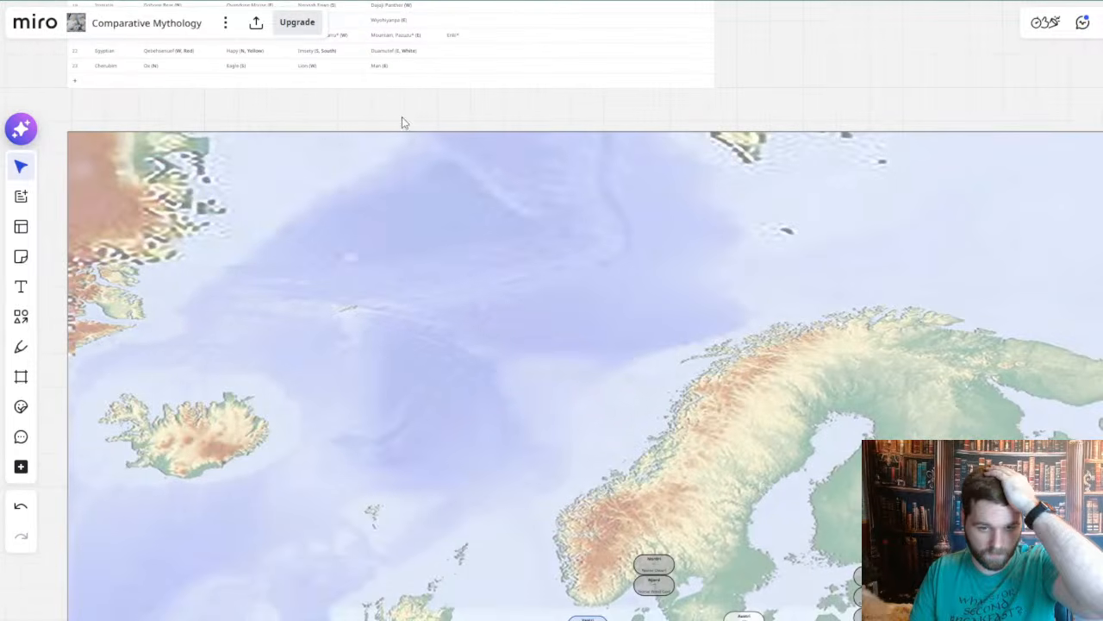
{"action": "left_click_drag", "start_coordinate": [606, 510], "coordinate": [558, 430]}
{"action": "left_click_drag", "start_coordinate": [483, 86], "coordinate": [624, 410]}
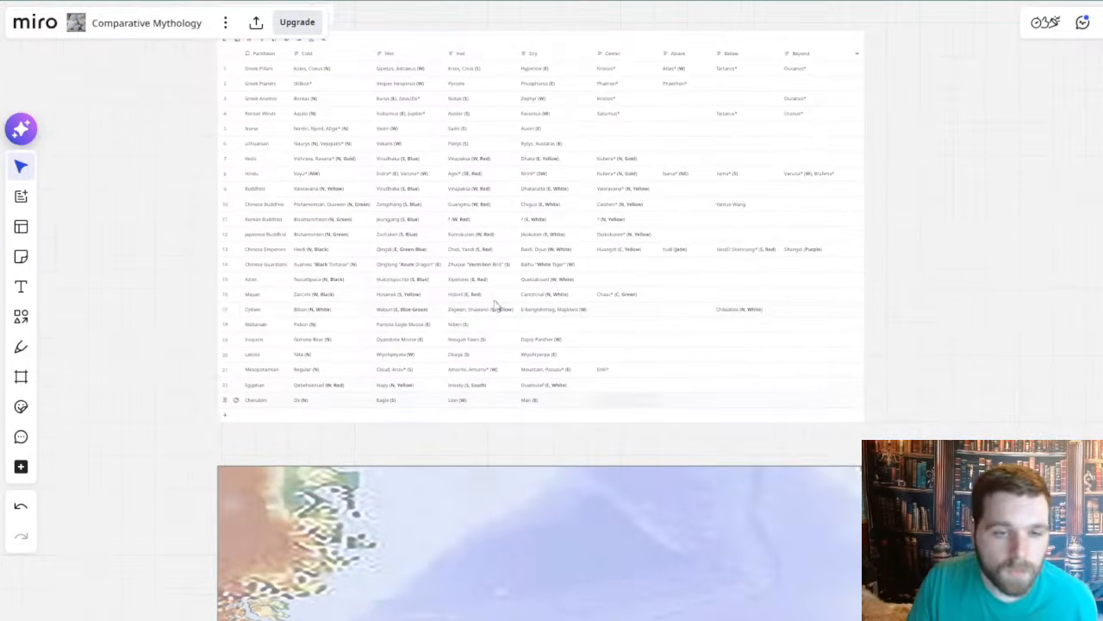
{"action": "scroll", "coordinate": [486, 295], "scroll_direction": "up", "scroll_amount": 3}
{"action": "left_click_drag", "start_coordinate": [412, 196], "coordinate": [458, 236]}
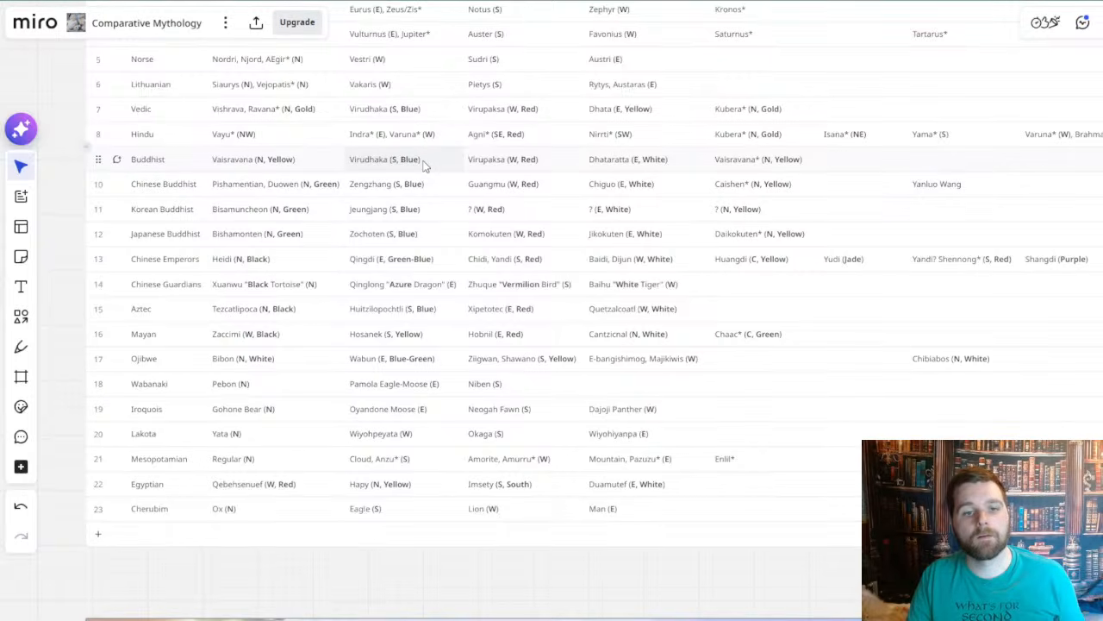
- Copy the blue Eurus label from the Aegean and paste the copy on India's east coast
{"action": "left_click_drag", "start_coordinate": [576, 558], "coordinate": [292, 185]}
{"action": "scroll", "coordinate": [462, 338], "scroll_direction": "down", "scroll_amount": 3}
{"action": "left_click_drag", "start_coordinate": [650, 489], "coordinate": [500, 163]}
{"action": "left_click_drag", "start_coordinate": [560, 534], "coordinate": [511, 169]}
{"action": "left_click_drag", "start_coordinate": [699, 540], "coordinate": [443, 272]}
{"action": "left_click_drag", "start_coordinate": [408, 213], "coordinate": [335, 196]}
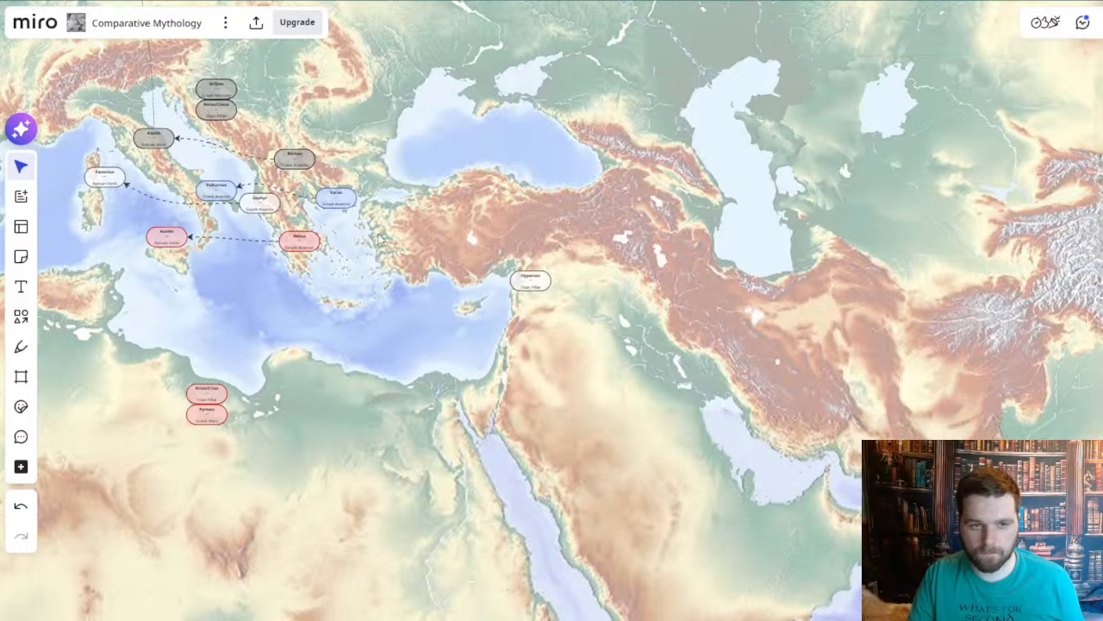
{"action": "left_click", "coordinate": [337, 199]}
{"action": "left_click_drag", "start_coordinate": [683, 360], "coordinate": [508, 268]}
{"action": "scroll", "coordinate": [900, 400], "scroll_direction": "up", "scroll_amount": 5}
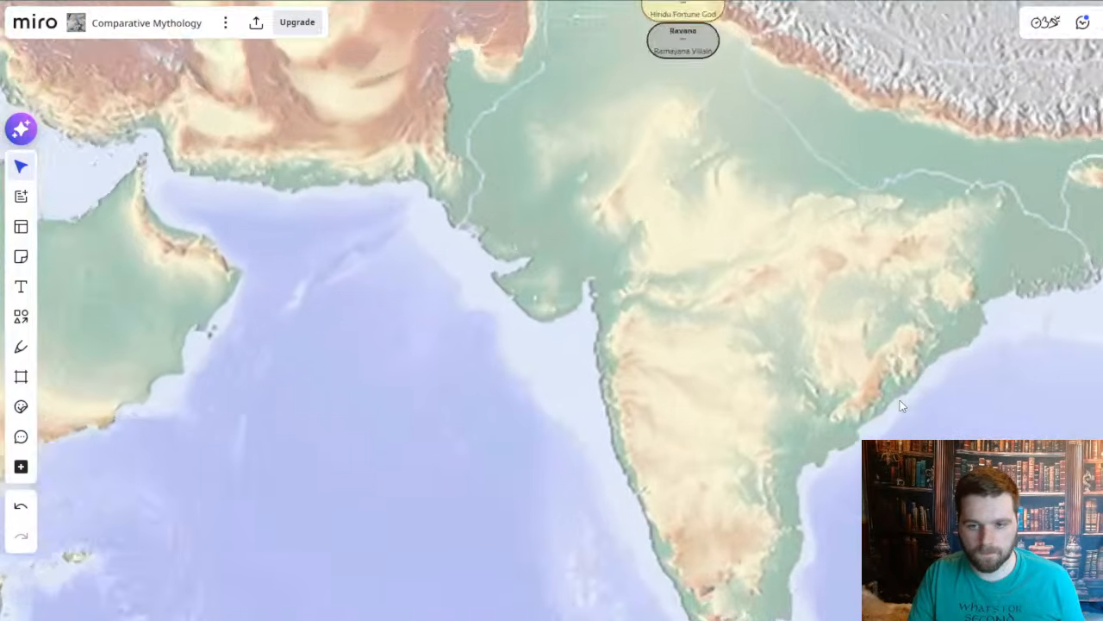
{"action": "key", "text": "ctrl+v"}
- Rename the blue label copy on India's east coast as Virudhaka and give it the subtitle Vedic Lokapala
{"action": "double_click", "coordinate": [918, 366]}
{"action": "double_click", "coordinate": [921, 355]}
{"action": "type", "text": "Virudhaka"}
{"action": "left_click", "coordinate": [886, 376]}
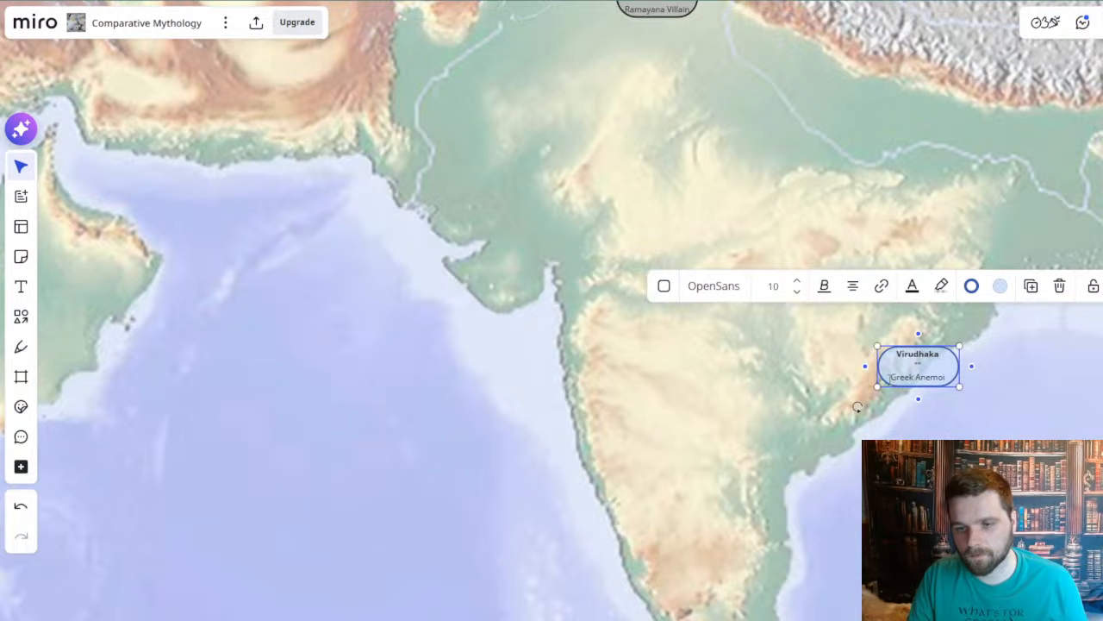
{"action": "left_click_drag", "start_coordinate": [890, 379], "coordinate": [964, 381]}
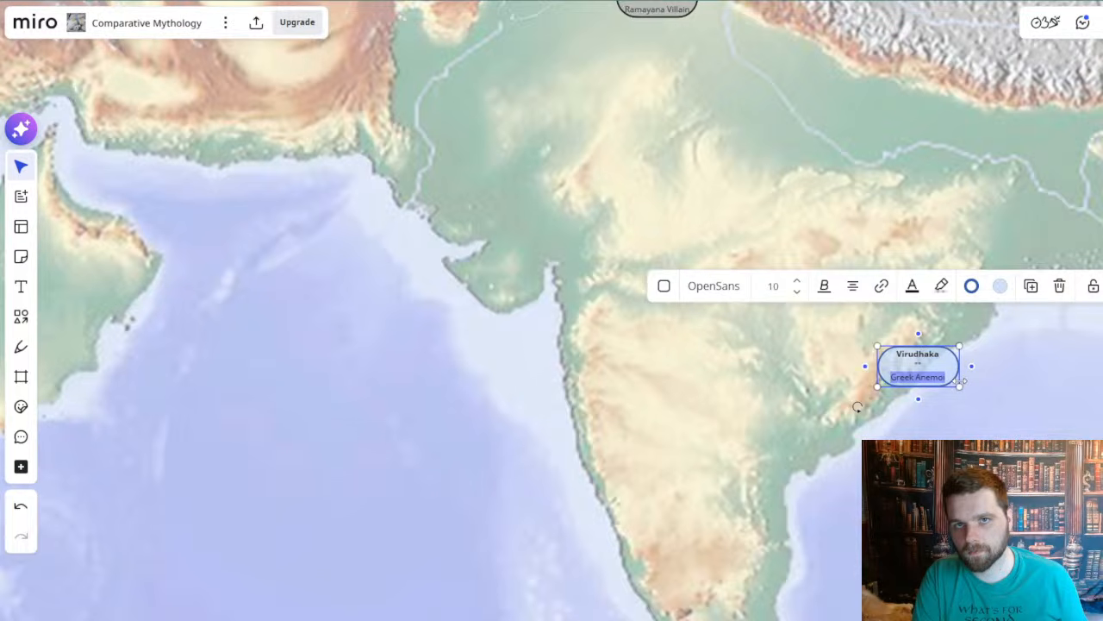
{"action": "type", "text": "Vedic Lokapala"}
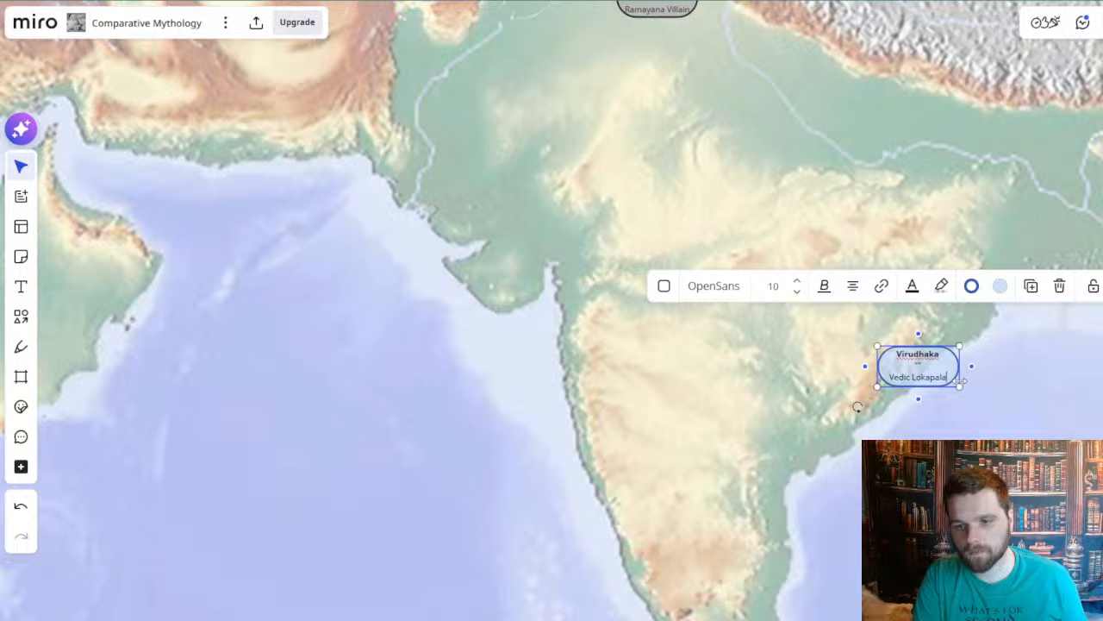
{"action": "key", "text": "Escape"}
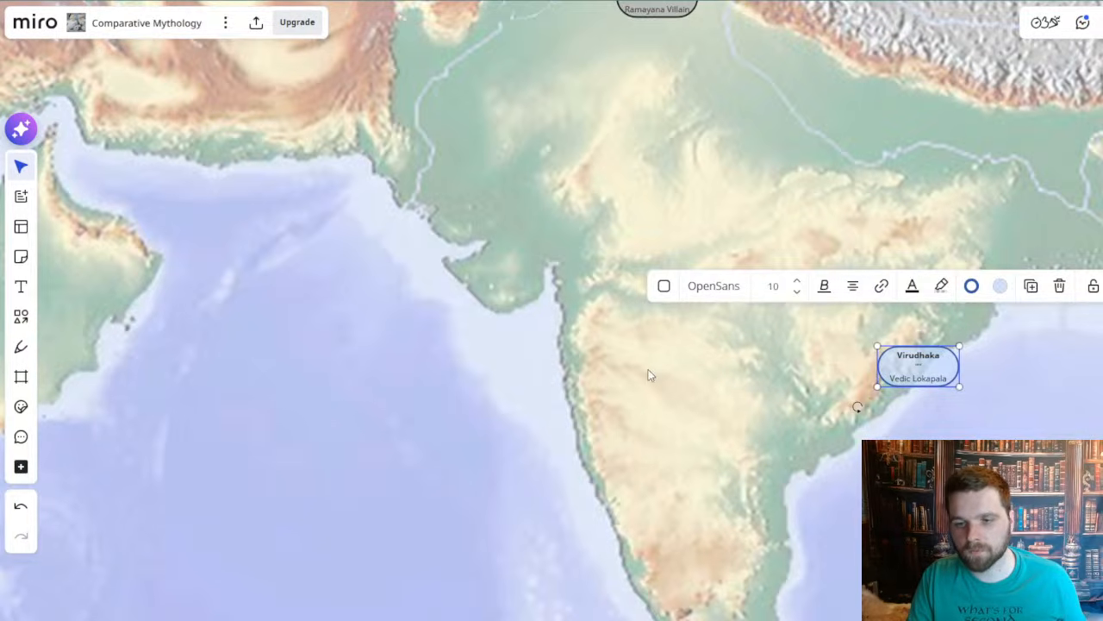
{"action": "key", "text": "ctrl+v"}
{"action": "left_click_drag", "start_coordinate": [647, 373], "coordinate": [572, 373]}
{"action": "key", "text": "ctrl+z"}
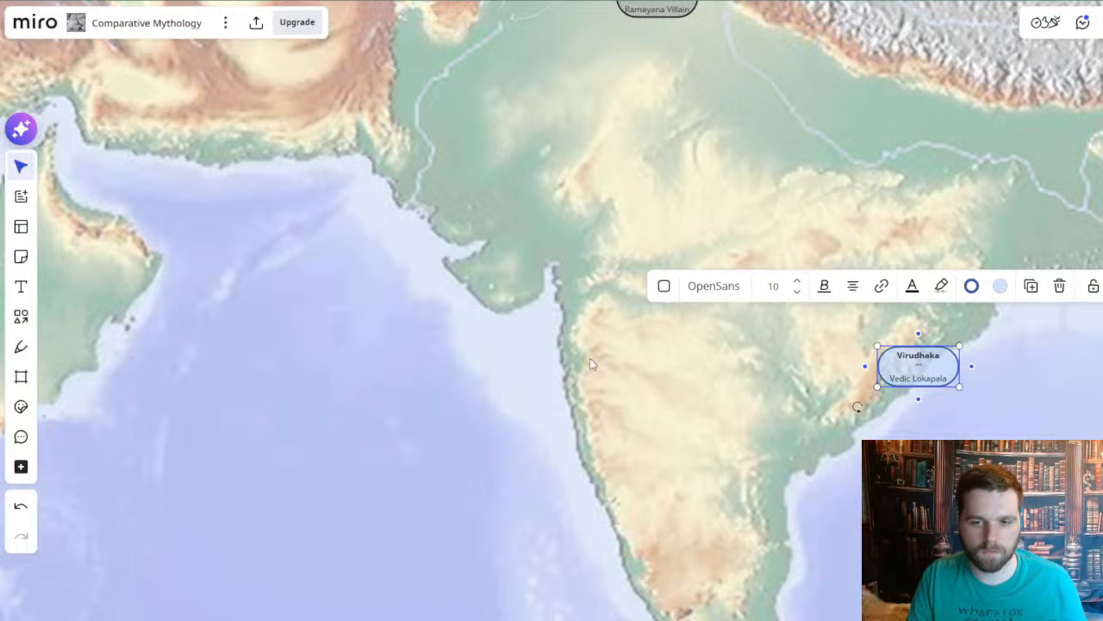
- Copy the white Zephyr label from Greece and place the copy on India's west coast
{"action": "scroll", "coordinate": [605, 338], "scroll_direction": "down", "scroll_amount": 3}
{"action": "scroll", "coordinate": [679, 314], "scroll_direction": "down", "scroll_amount": 1}
{"action": "left_click", "coordinate": [679, 314]}
{"action": "left_click_drag", "start_coordinate": [301, 135], "coordinate": [830, 348]}
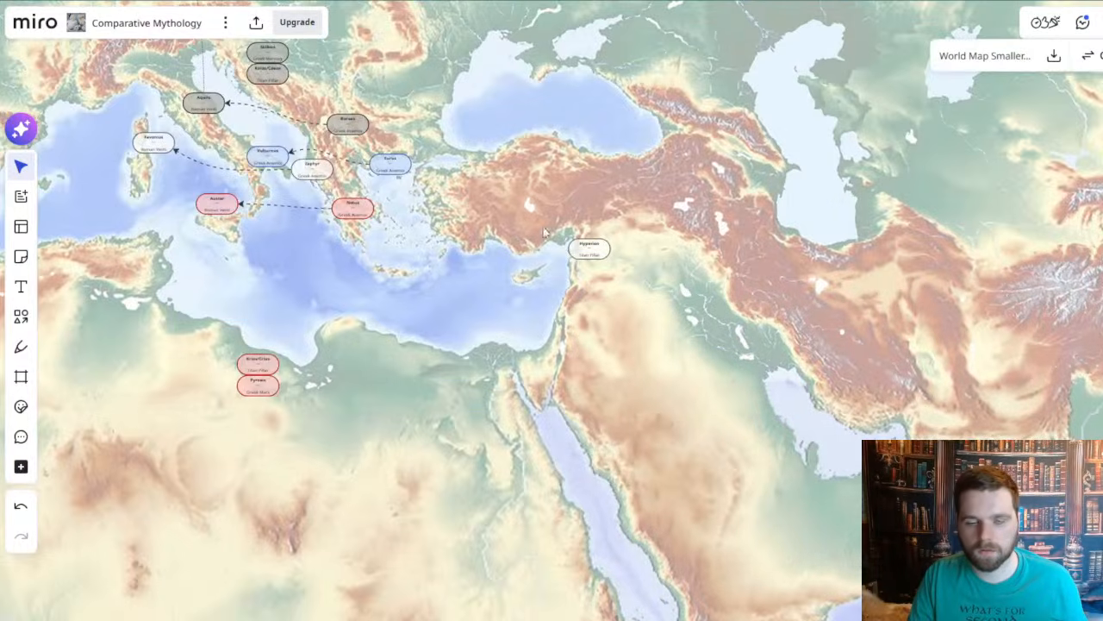
{"action": "left_click_drag", "start_coordinate": [535, 223], "coordinate": [775, 310]}
{"action": "scroll", "coordinate": [642, 267], "scroll_direction": "up", "scroll_amount": 1}
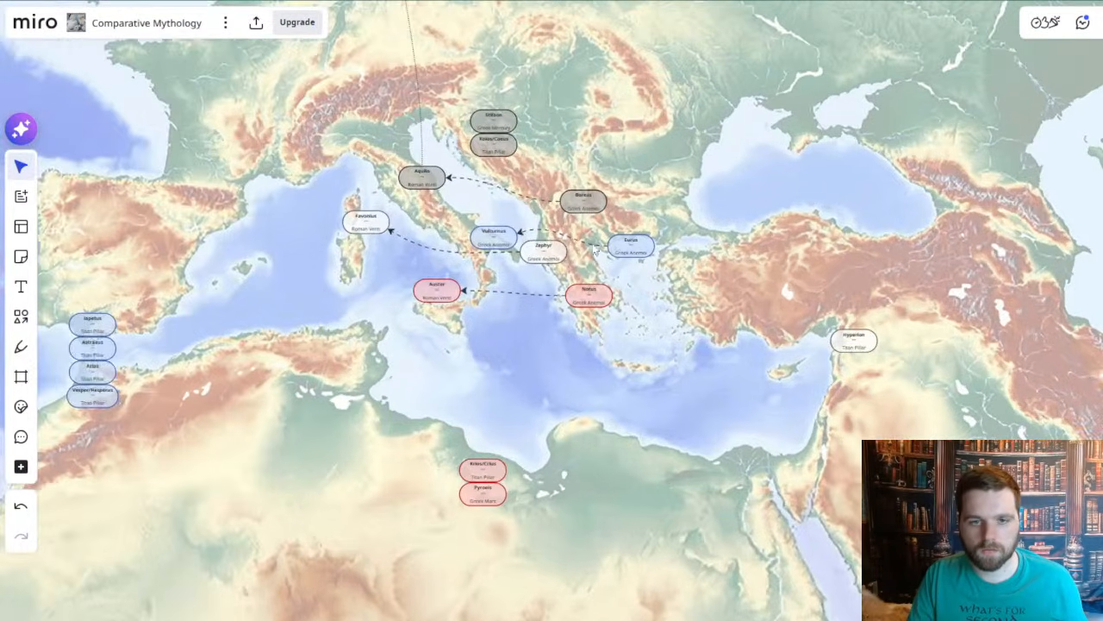
{"action": "left_click", "coordinate": [554, 259]}
{"action": "left_click_drag", "start_coordinate": [1000, 433], "coordinate": [473, 213]}
{"action": "left_click_drag", "start_coordinate": [945, 374], "coordinate": [662, 244]}
{"action": "scroll", "coordinate": [750, 336], "scroll_direction": "up", "scroll_amount": 2}
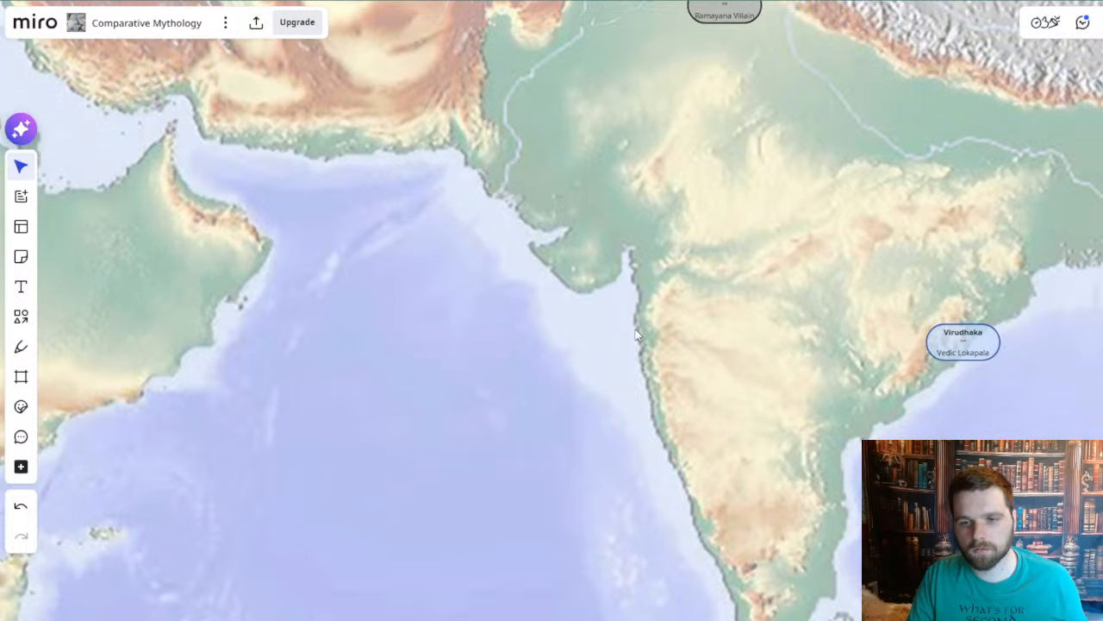
{"action": "key", "text": "ctrl+v"}
{"action": "mouse_move", "coordinate": [658, 349]}
{"action": "left_mouse_down"}
{"action": "mouse_move", "coordinate": [650, 329]}
{"action": "mouse_move", "coordinate": [655, 339]}
{"action": "left_mouse_up"}
- Move the Virudhaka label from the east coast to the southern part of India
{"action": "left_click_drag", "start_coordinate": [776, 365], "coordinate": [640, 241]}
{"action": "left_click", "coordinate": [641, 237]}
{"action": "left_click_drag", "start_coordinate": [829, 221], "coordinate": [642, 444]}
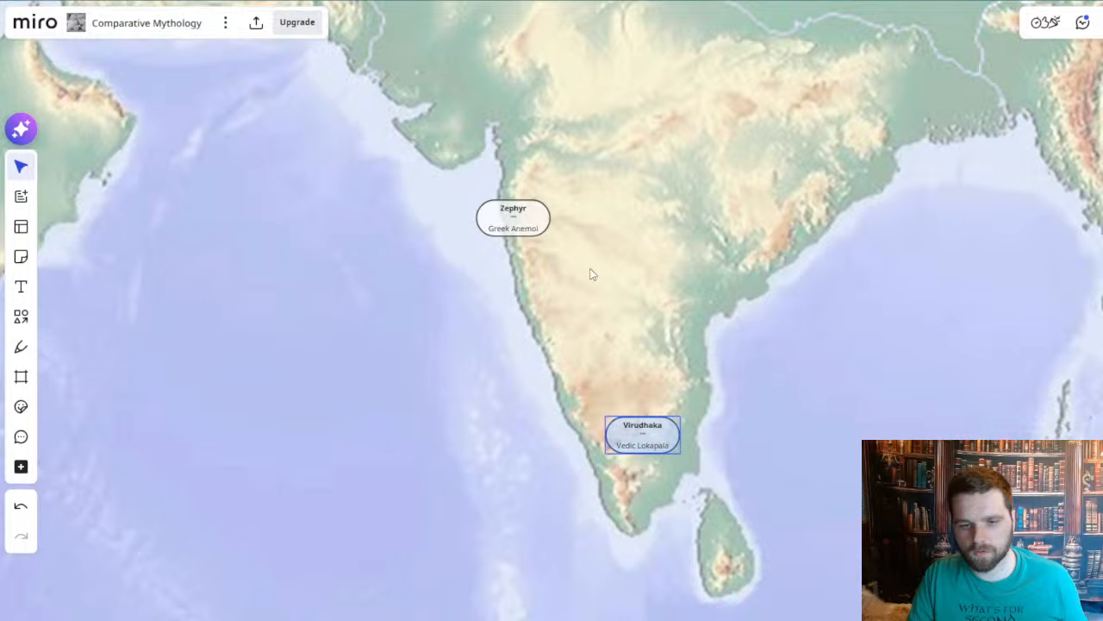
{"action": "left_click_drag", "start_coordinate": [616, 175], "coordinate": [649, 218]}
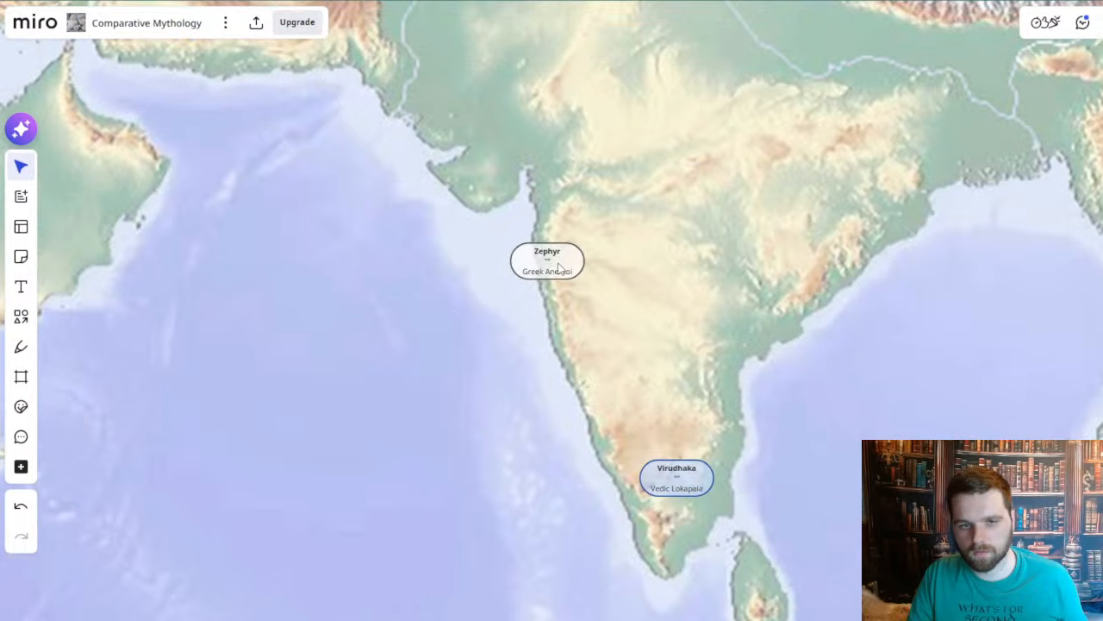
- Rename the Zephyr copy on India's west coast as Dhata and replace its subtitle with Vedic Lokapala
{"action": "left_click", "coordinate": [545, 256]}
{"action": "double_click", "coordinate": [545, 256]}
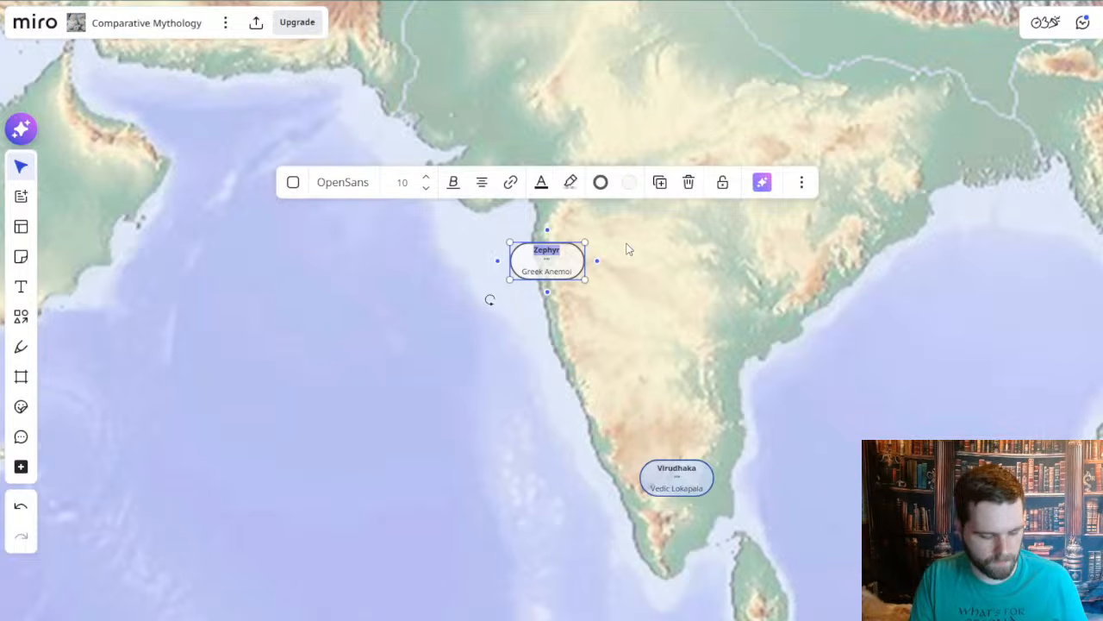
{"action": "type", "text": "Dhata"}
{"action": "left_click", "coordinate": [579, 314]}
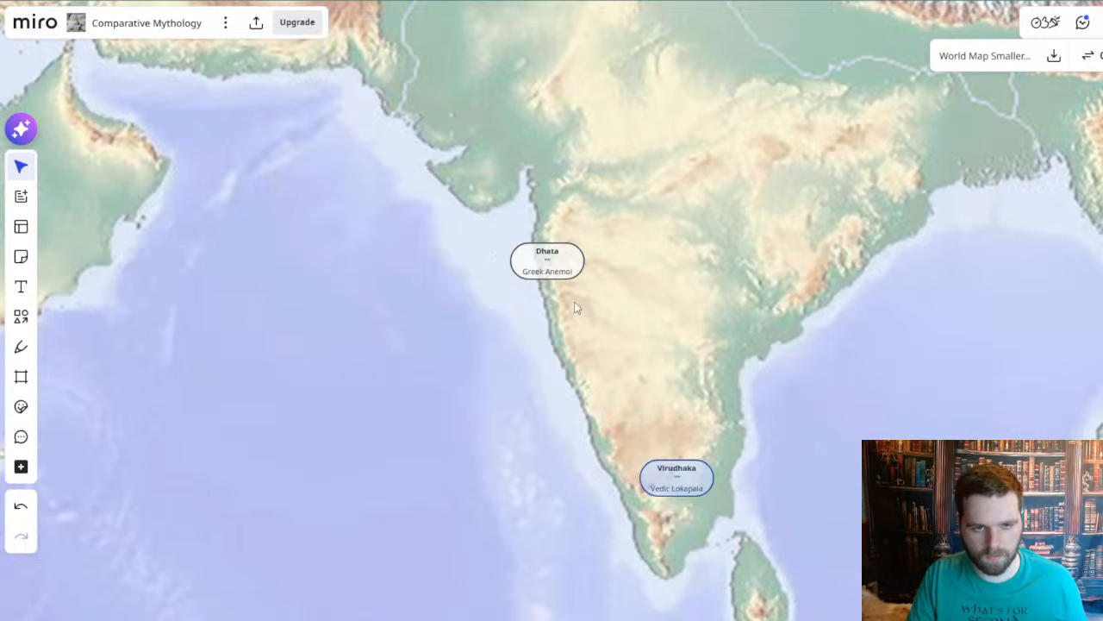
{"action": "double_click", "coordinate": [553, 273]}
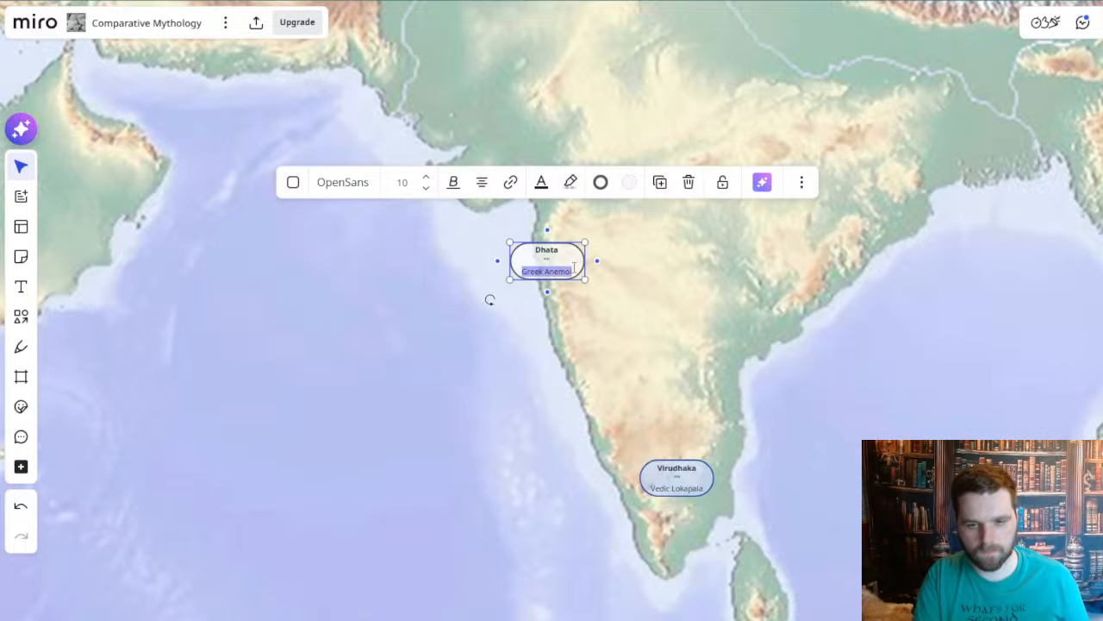
{"action": "type", "text": "Vedic"}
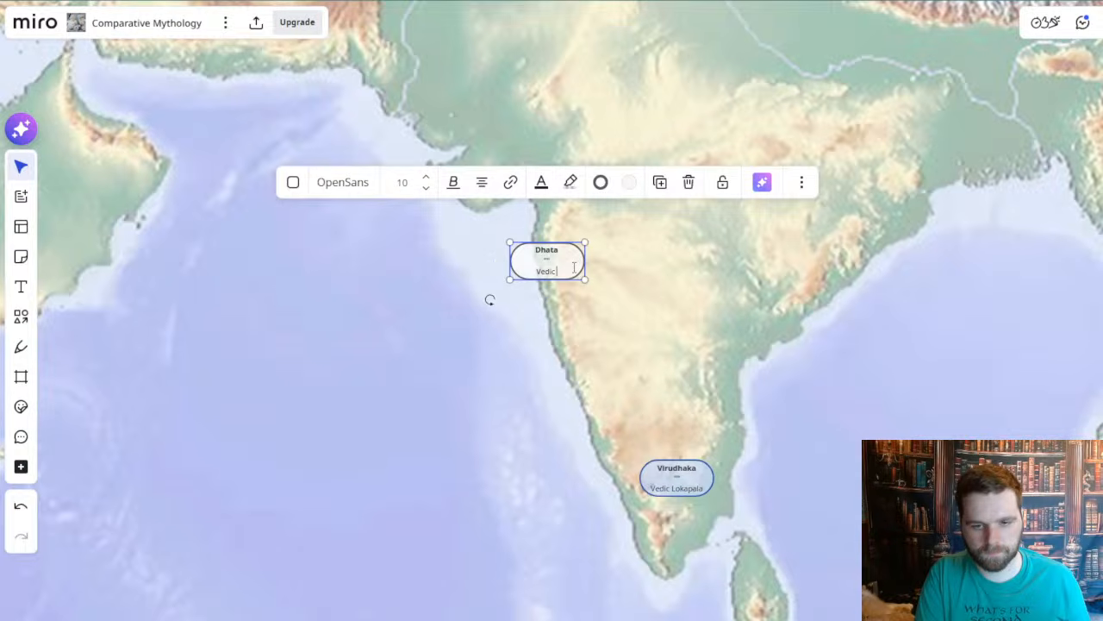
{"action": "type", "text": " Lokapala"}
{"action": "left_click", "coordinate": [400, 411]}
- Copy the red Krios/Crius label from North Africa and paste the copy over India
{"action": "left_click_drag", "start_coordinate": [505, 242], "coordinate": [844, 306]}
{"action": "scroll", "coordinate": [649, 260], "scroll_direction": "down", "scroll_amount": 2}
{"action": "scroll", "coordinate": [649, 261], "scroll_direction": "down", "scroll_amount": 1}
{"action": "left_click_drag", "start_coordinate": [404, 178], "coordinate": [755, 370]}
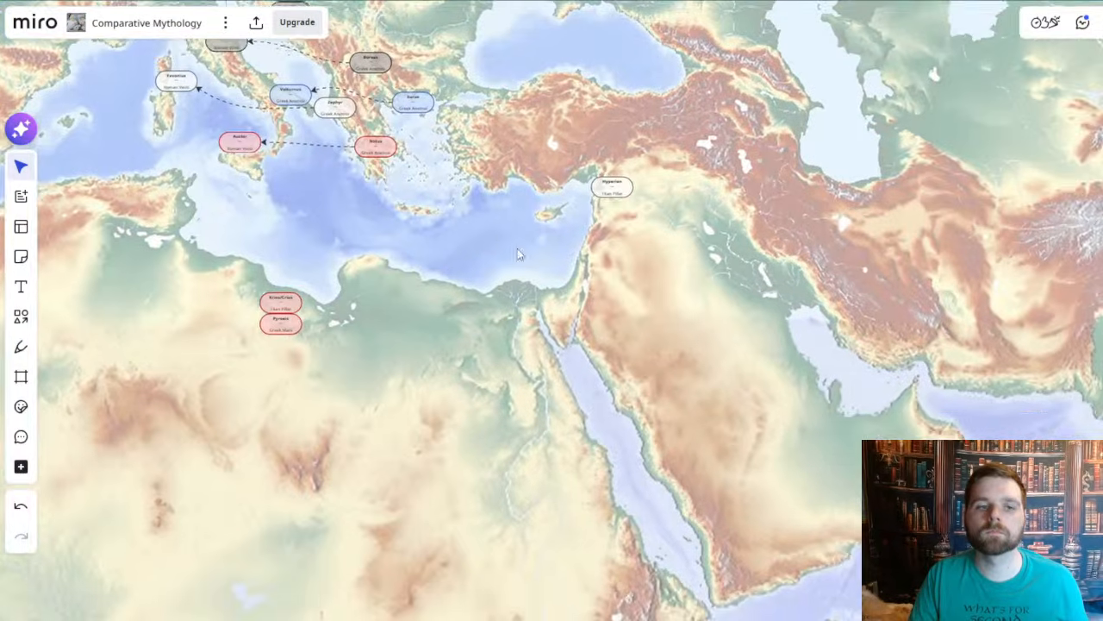
{"action": "left_click_drag", "start_coordinate": [360, 139], "coordinate": [400, 166]}
{"action": "left_click", "coordinate": [320, 334]}
{"action": "left_click_drag", "start_coordinate": [867, 340], "coordinate": [212, 219]}
{"action": "scroll", "coordinate": [702, 423], "scroll_direction": "up", "scroll_amount": 3}
{"action": "key", "text": "ctrl+v"}
- Position the red Krios/Crius copy on India's west coast and move the Dhata label to the east coast
{"action": "left_click_drag", "start_coordinate": [702, 420], "coordinate": [509, 343]}
{"action": "left_click_drag", "start_coordinate": [494, 409], "coordinate": [747, 415]}
{"action": "left_click_drag", "start_coordinate": [508, 335], "coordinate": [495, 361]}
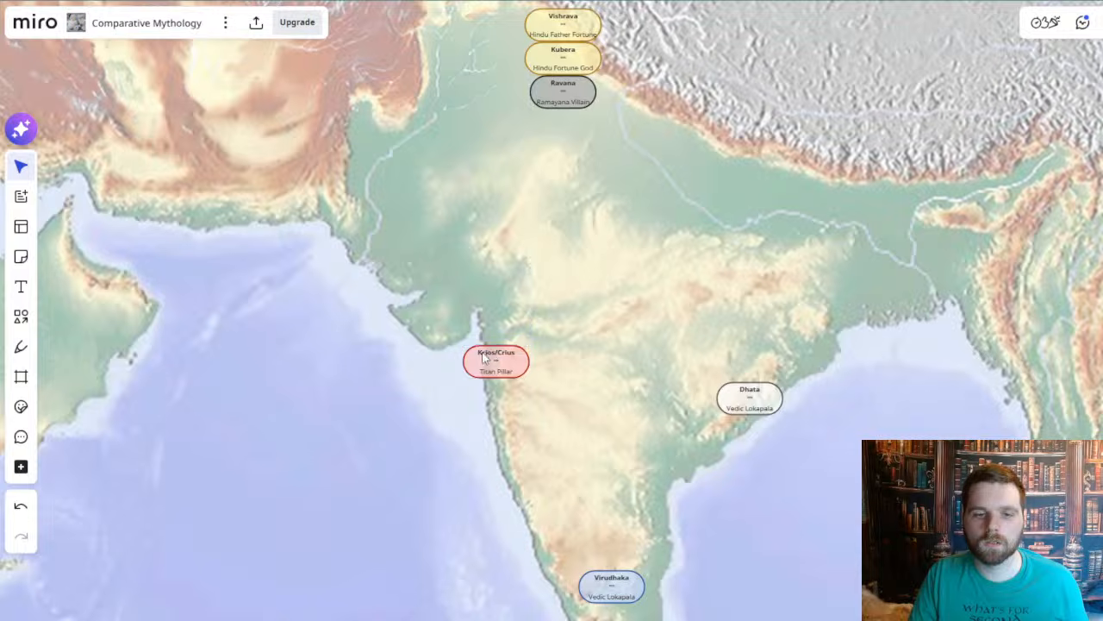
- Rename the red Krios/Crius copy on India's west coast as Virulpaksa
{"action": "double_click", "coordinate": [482, 354]}
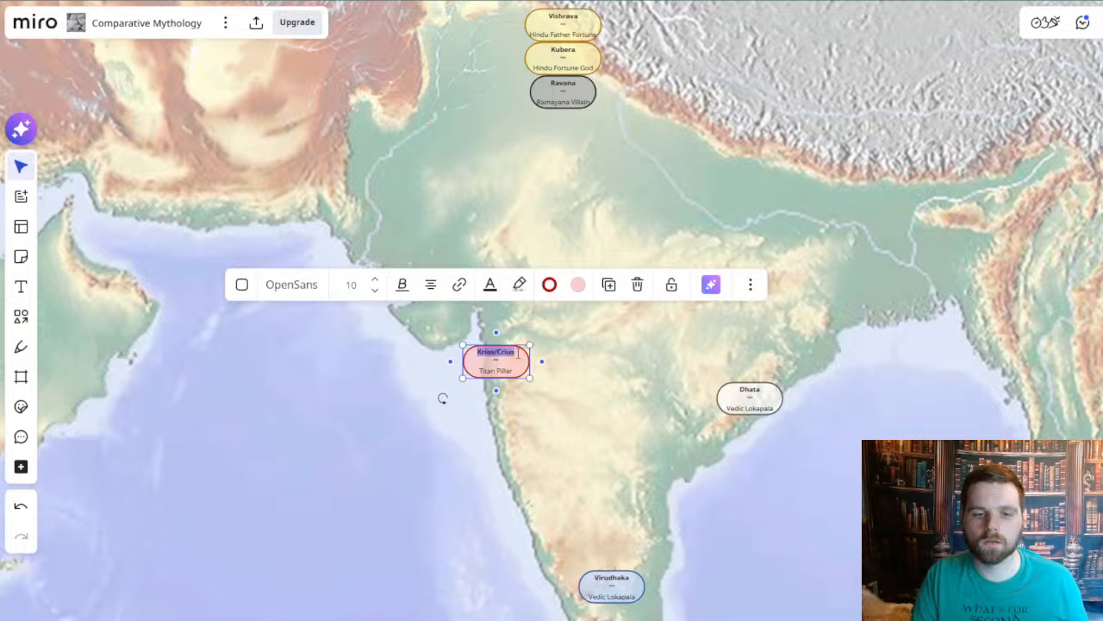
{"action": "type", "text": "Viru"}
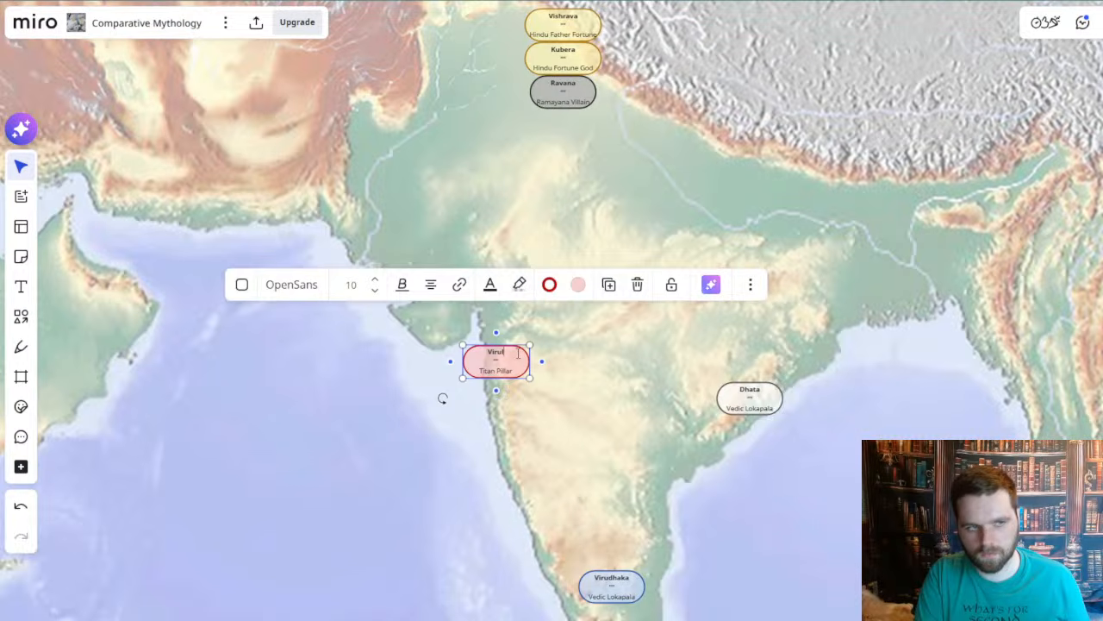
{"action": "type", "text": "lhaka"}
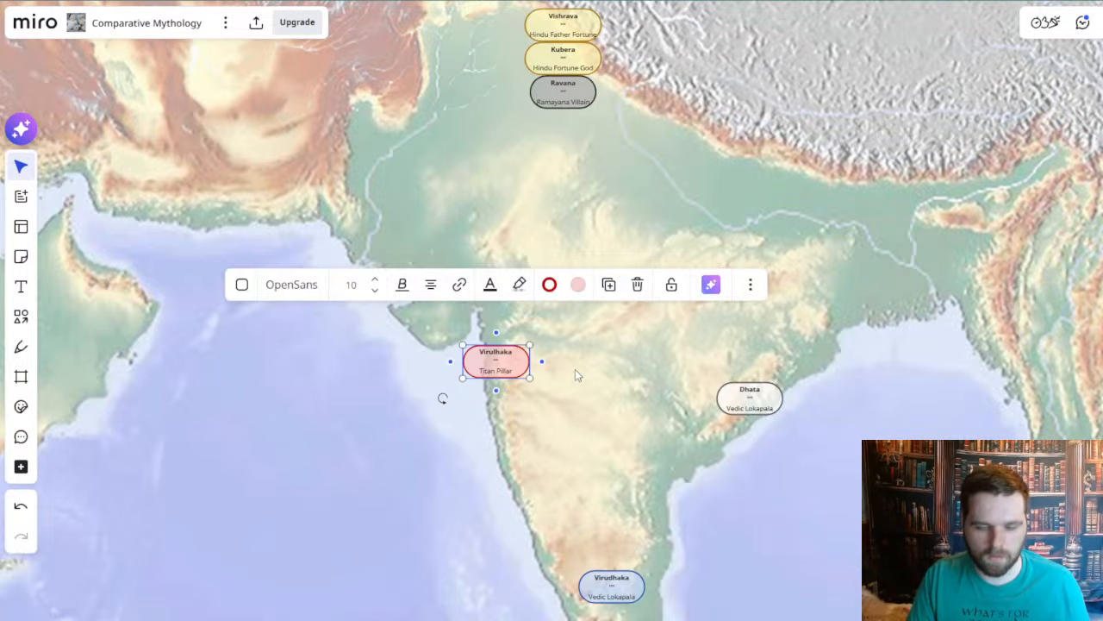
{"action": "left_click", "coordinate": [574, 394]}
{"action": "left_click_drag", "start_coordinate": [399, 200], "coordinate": [495, 263]}
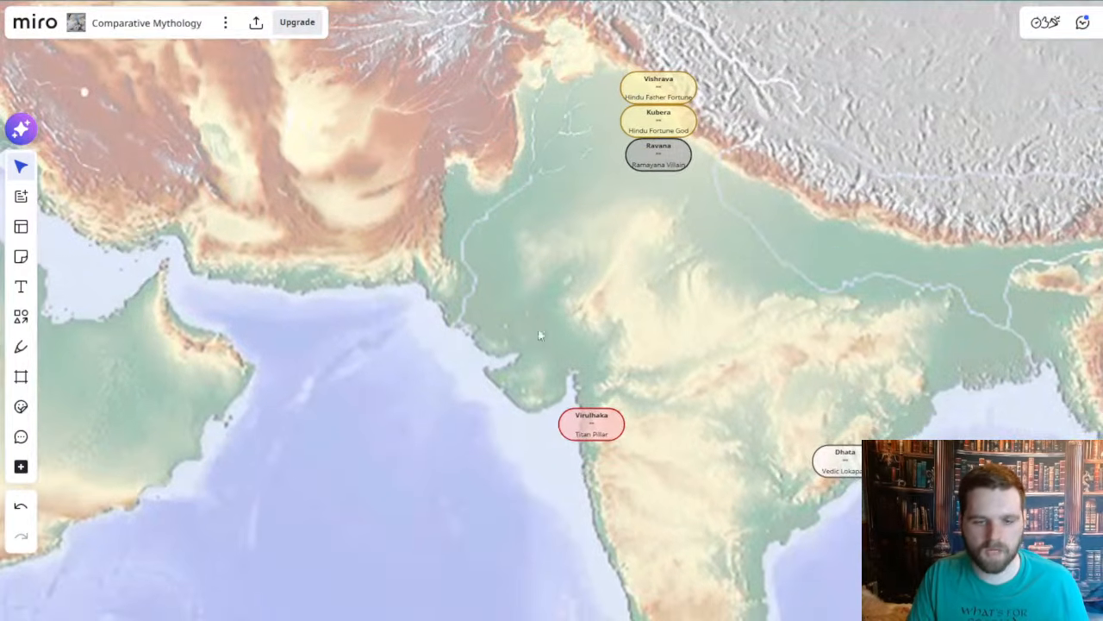
{"action": "left_click", "coordinate": [602, 421]}
{"action": "right_click", "coordinate": [602, 421]}
{"action": "key", "text": "Escape"}
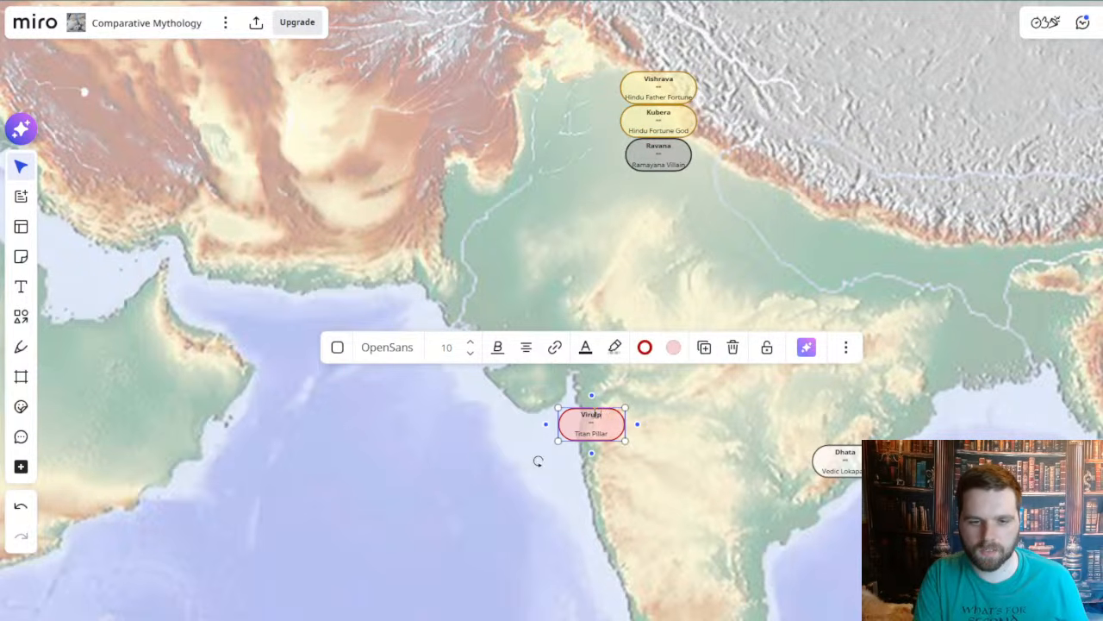
{"action": "type", "text": "a"}
{"action": "left_click", "coordinate": [645, 494]}
{"action": "left_click_drag", "start_coordinate": [717, 462], "coordinate": [652, 342]}
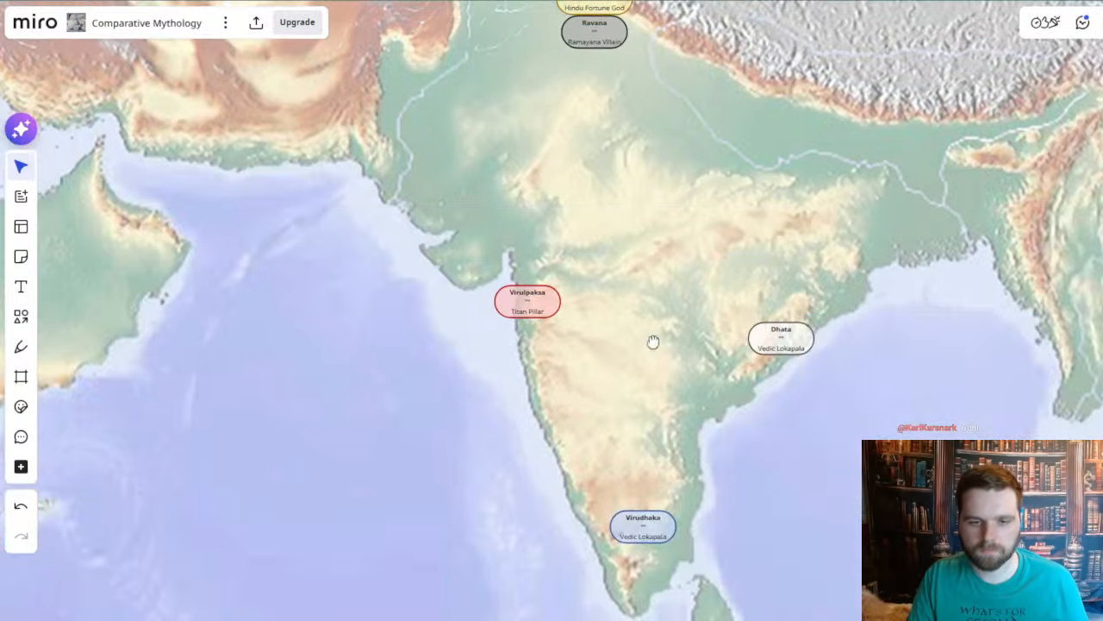
- Replace the subtitle of the red Virulpaksa label on India's west coast with West Wind
{"action": "scroll", "coordinate": [566, 335], "scroll_direction": "up", "scroll_amount": 2}
{"action": "scroll", "coordinate": [566, 336], "scroll_direction": "up", "scroll_amount": 1}
{"action": "double_click", "coordinate": [515, 285]}
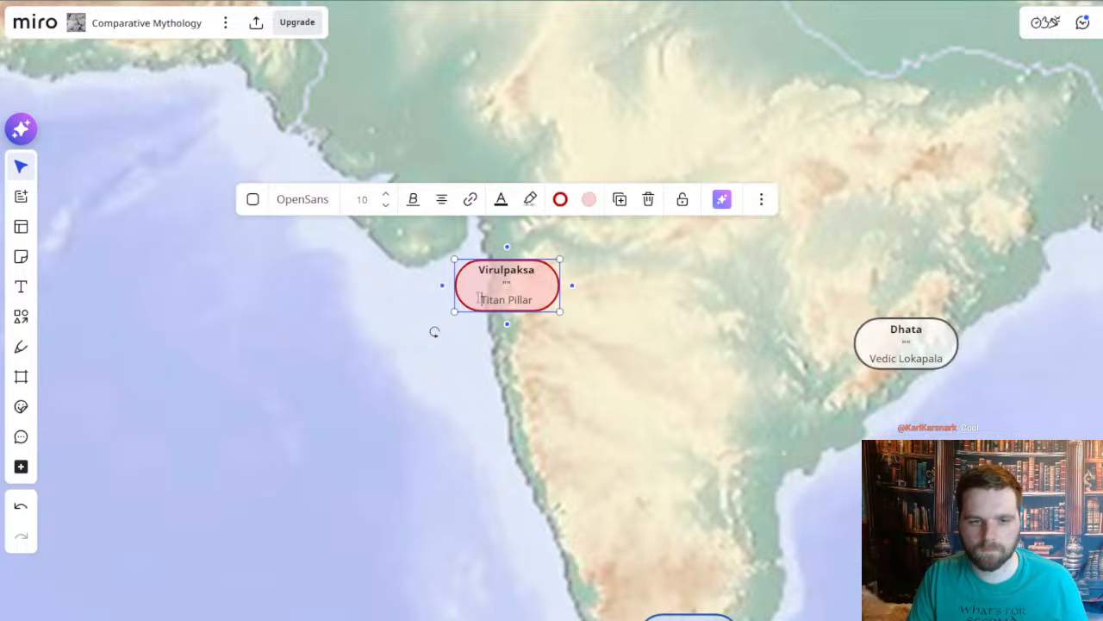
{"action": "left_click_drag", "start_coordinate": [472, 298], "coordinate": [584, 307]}
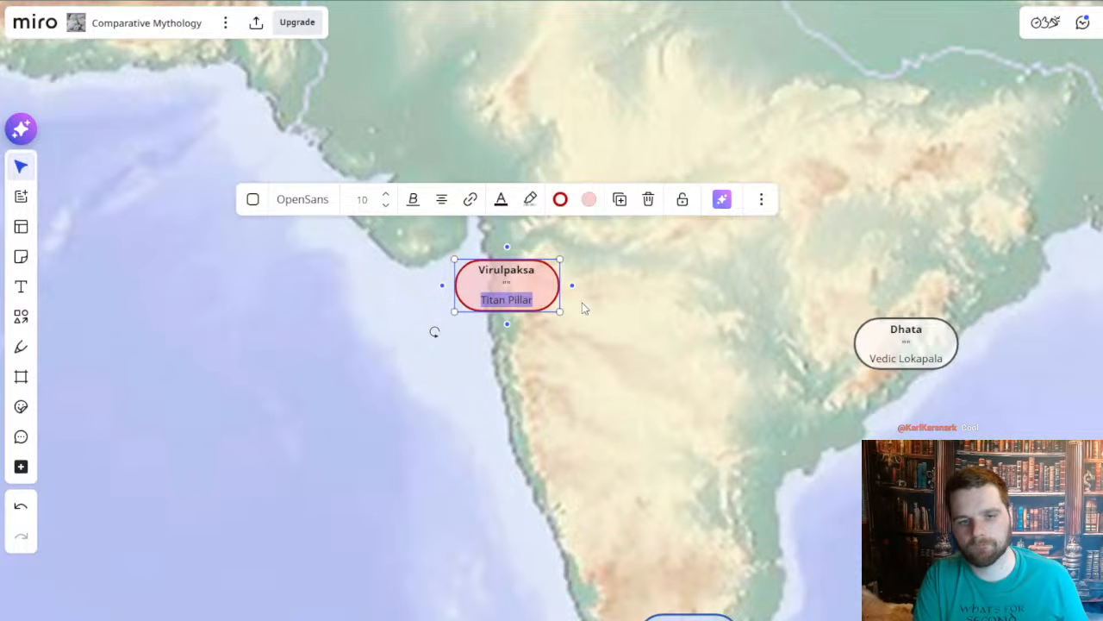
{"action": "scroll", "coordinate": [682, 316], "scroll_direction": "down", "scroll_amount": 2}
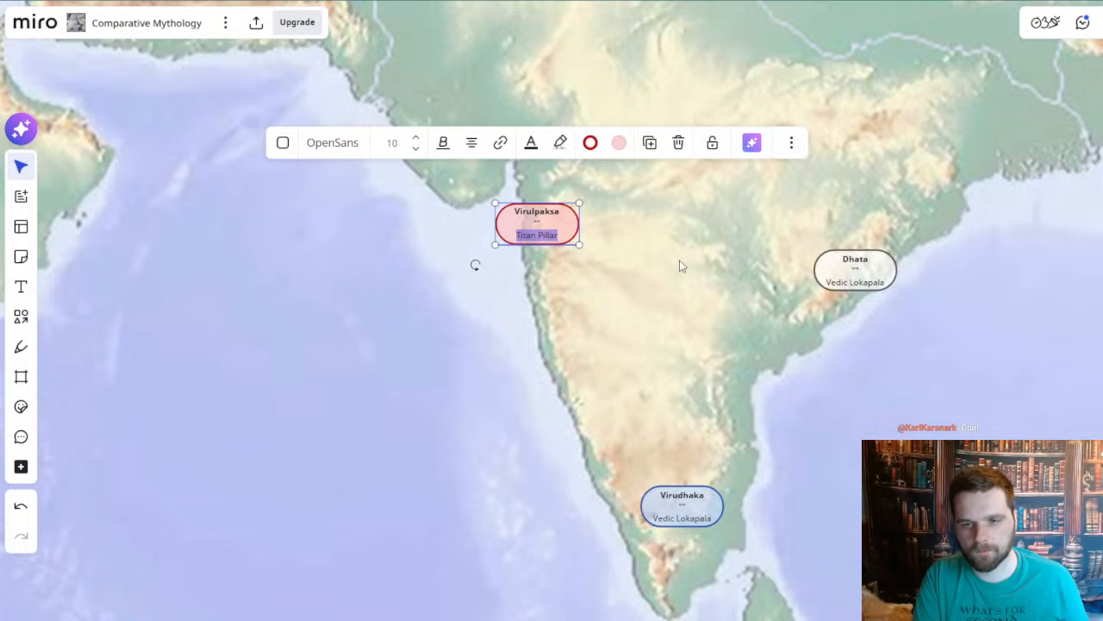
{"action": "type", "text": "West"}
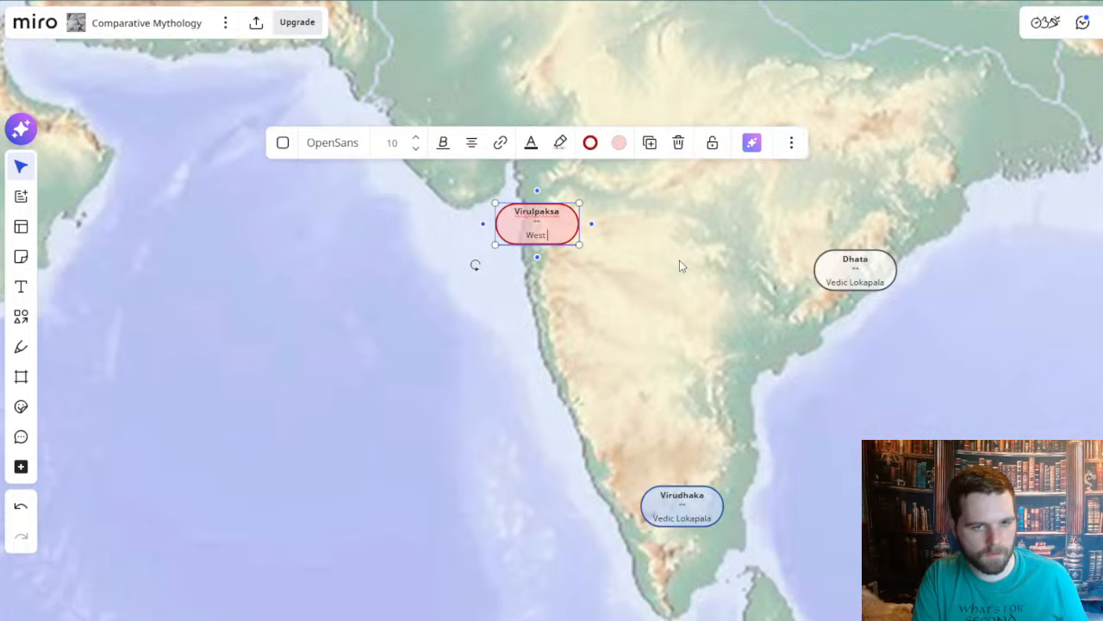
{"action": "type", "text": " Wind"}
{"action": "left_click", "coordinate": [894, 266]}
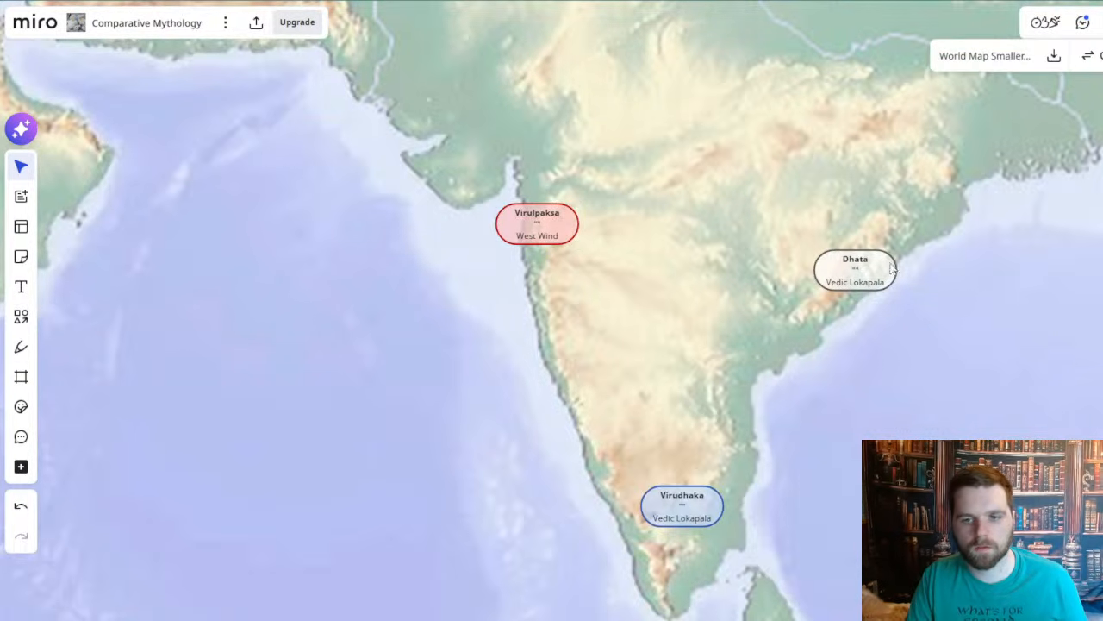
- Check the Vedic and neighbouring rows of the pantheon table for each deity's direction and colour
{"action": "scroll", "coordinate": [825, 285], "scroll_direction": "down", "scroll_amount": 5}
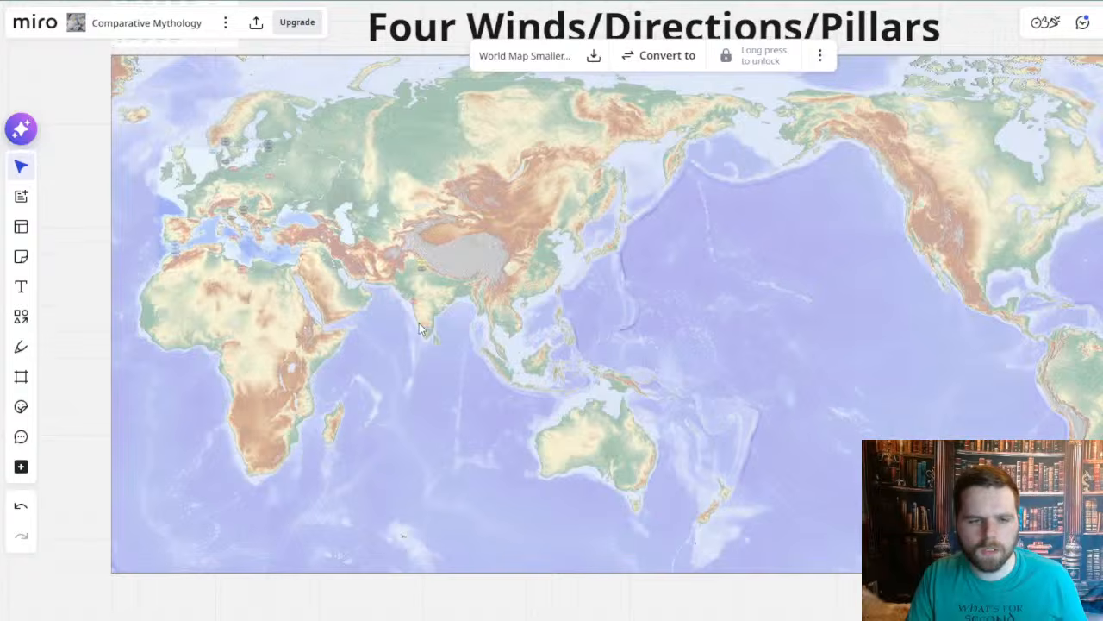
{"action": "scroll", "coordinate": [419, 323], "scroll_direction": "up", "scroll_amount": 8}
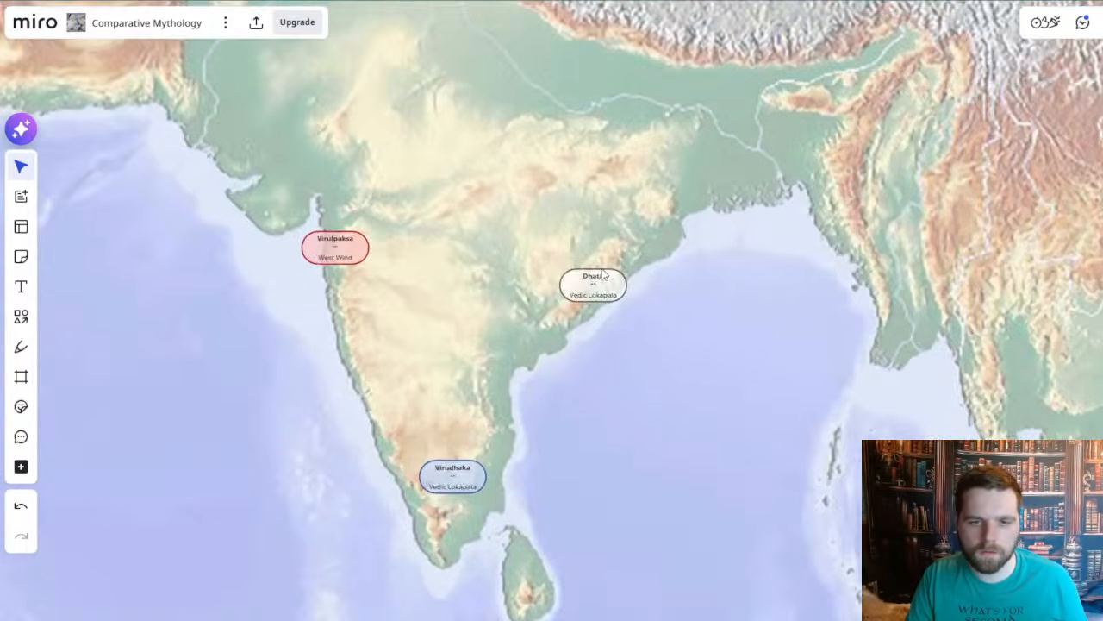
{"action": "scroll", "coordinate": [599, 280], "scroll_direction": "up", "scroll_amount": 3}
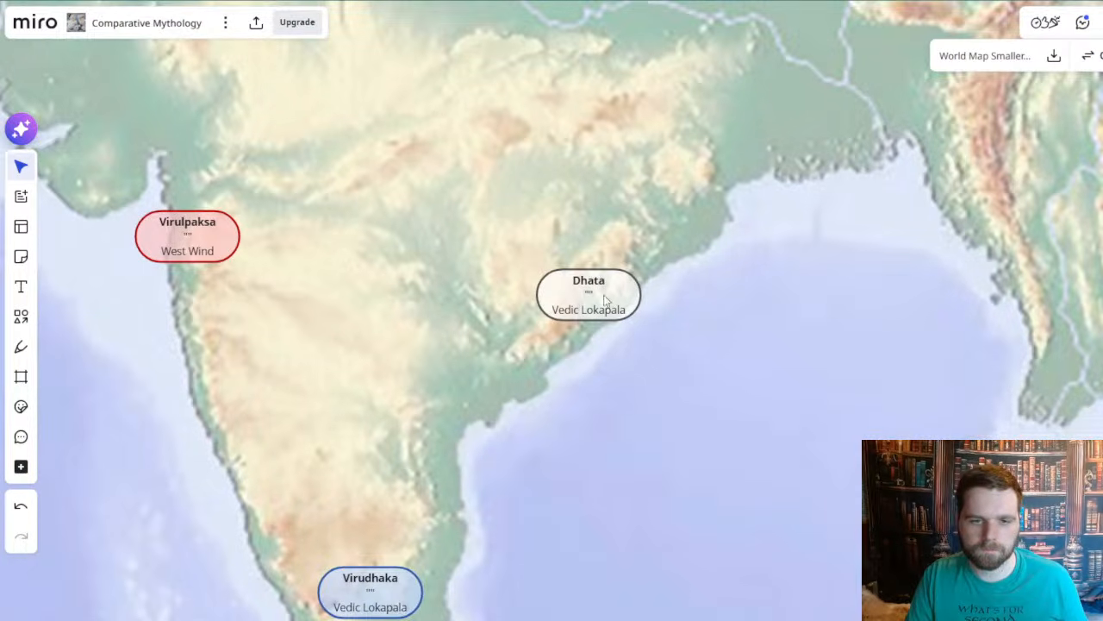
{"action": "scroll", "coordinate": [531, 319], "scroll_direction": "down", "scroll_amount": 6}
{"action": "left_click_drag", "start_coordinate": [289, 151], "coordinate": [889, 556]}
{"action": "left_click_drag", "start_coordinate": [516, 199], "coordinate": [646, 516]}
{"action": "scroll", "coordinate": [336, 114], "scroll_direction": "up", "scroll_amount": 5}
{"action": "scroll", "coordinate": [334, 112], "scroll_direction": "up", "scroll_amount": 3}
{"action": "left_click_drag", "start_coordinate": [377, 178], "coordinate": [621, 242]}
{"action": "scroll", "coordinate": [543, 197], "scroll_direction": "down", "scroll_amount": 1}
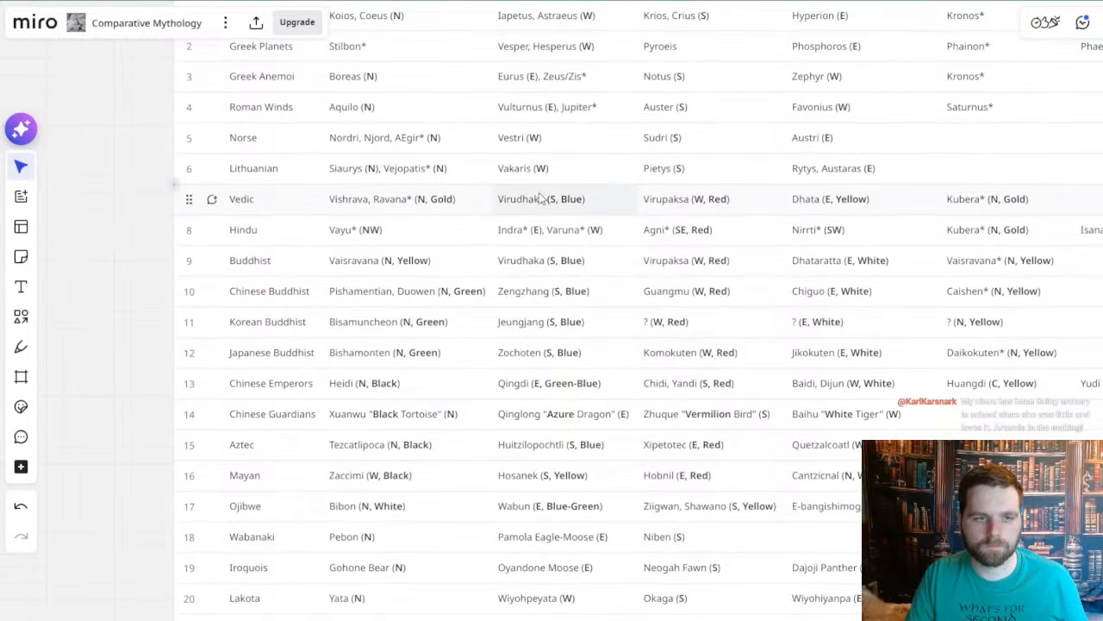
{"action": "scroll", "coordinate": [541, 198], "scroll_direction": "up", "scroll_amount": 1}
{"action": "scroll", "coordinate": [543, 230], "scroll_direction": "up", "scroll_amount": 1}
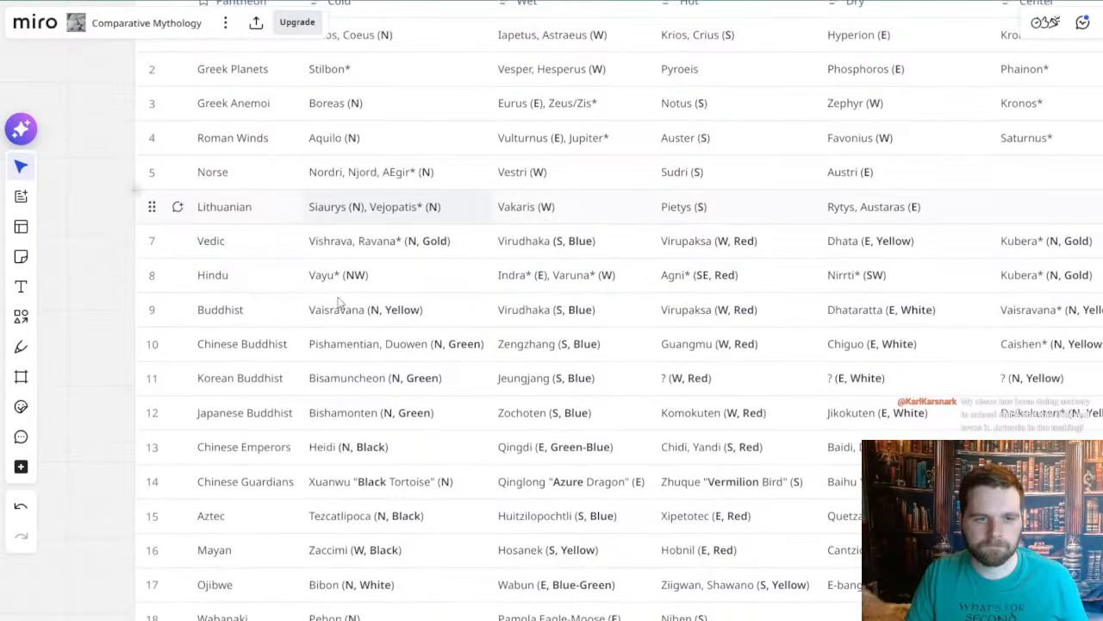
{"action": "scroll", "coordinate": [483, 285], "scroll_direction": "down", "scroll_amount": 2}
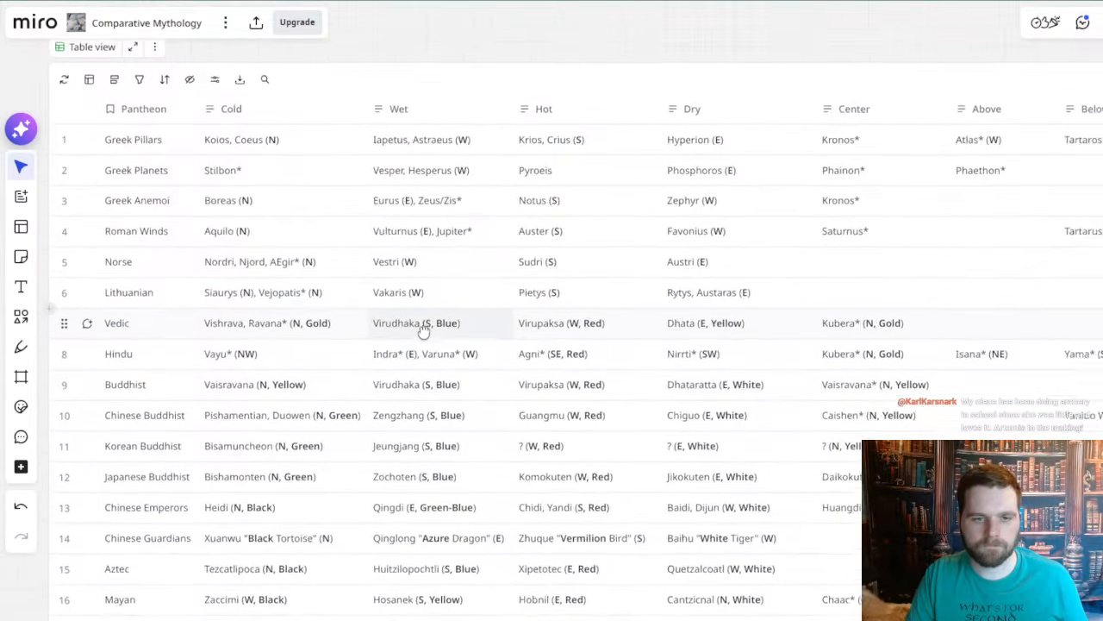
{"action": "left_click_drag", "start_coordinate": [423, 326], "coordinate": [423, 342]}
{"action": "scroll", "coordinate": [399, 355], "scroll_direction": "left", "scroll_amount": 1}
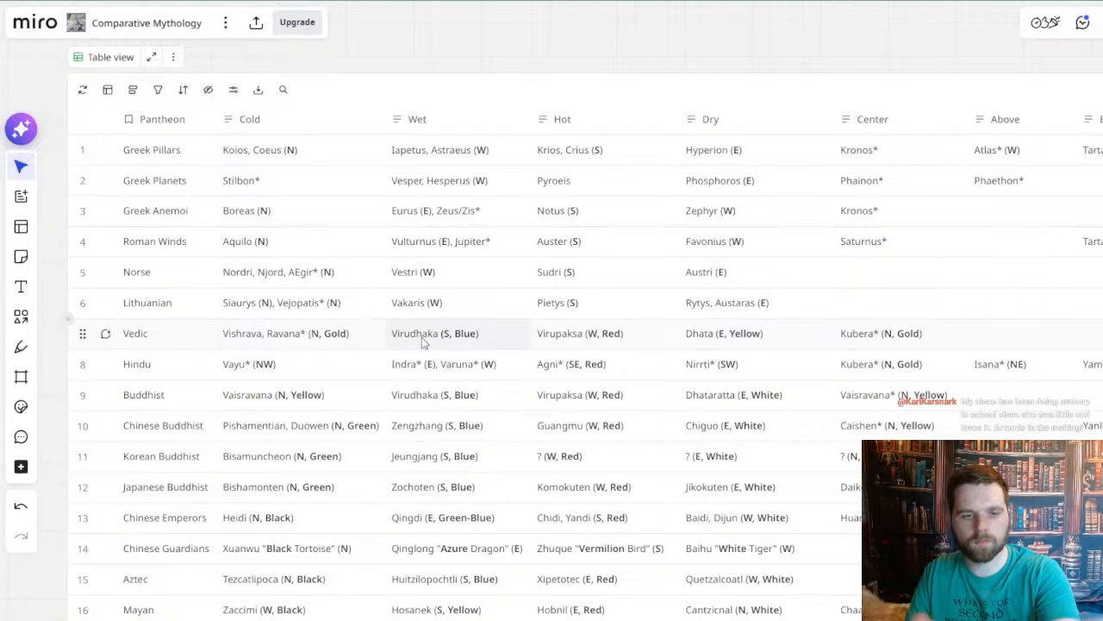
{"action": "left_click_drag", "start_coordinate": [466, 331], "coordinate": [431, 316]}
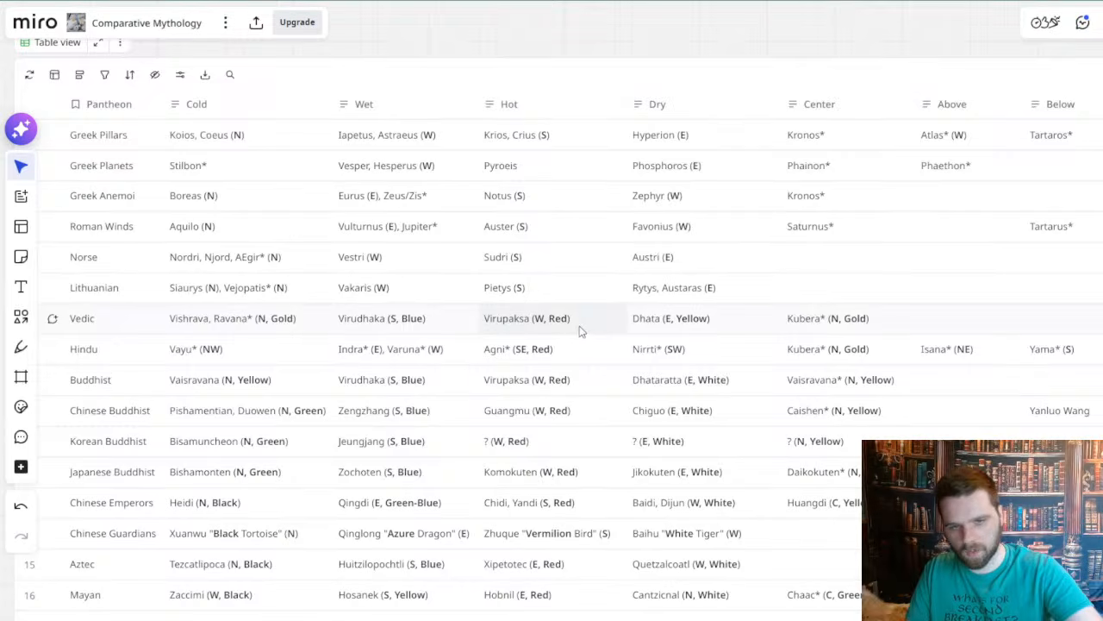
{"action": "left_click_drag", "start_coordinate": [584, 380], "coordinate": [514, 400]}
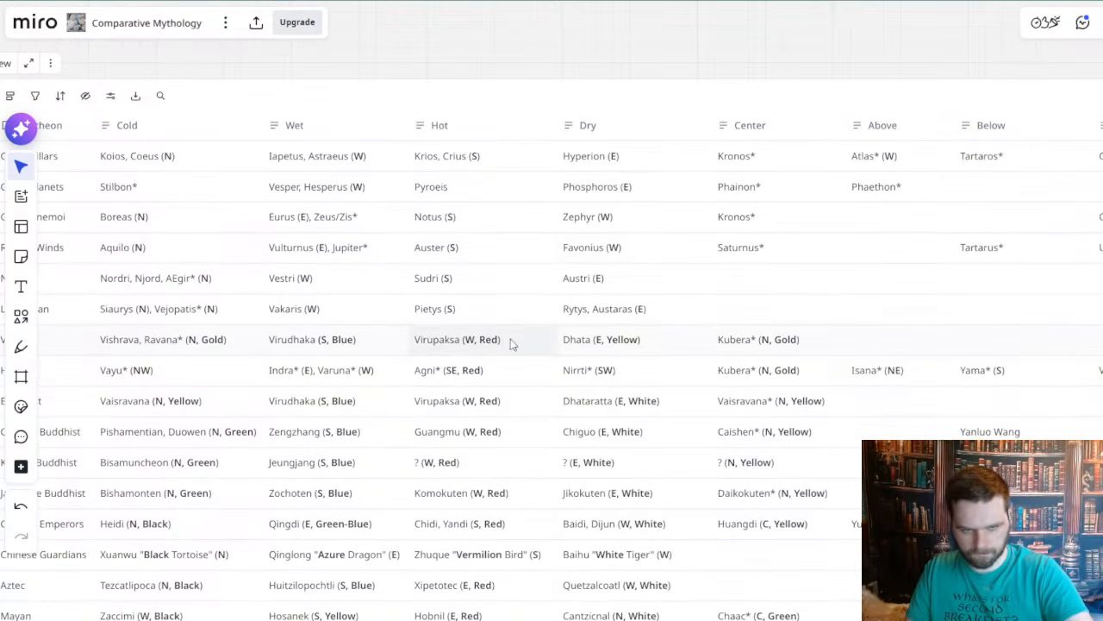
{"action": "left_click_drag", "start_coordinate": [651, 347], "coordinate": [617, 347]}
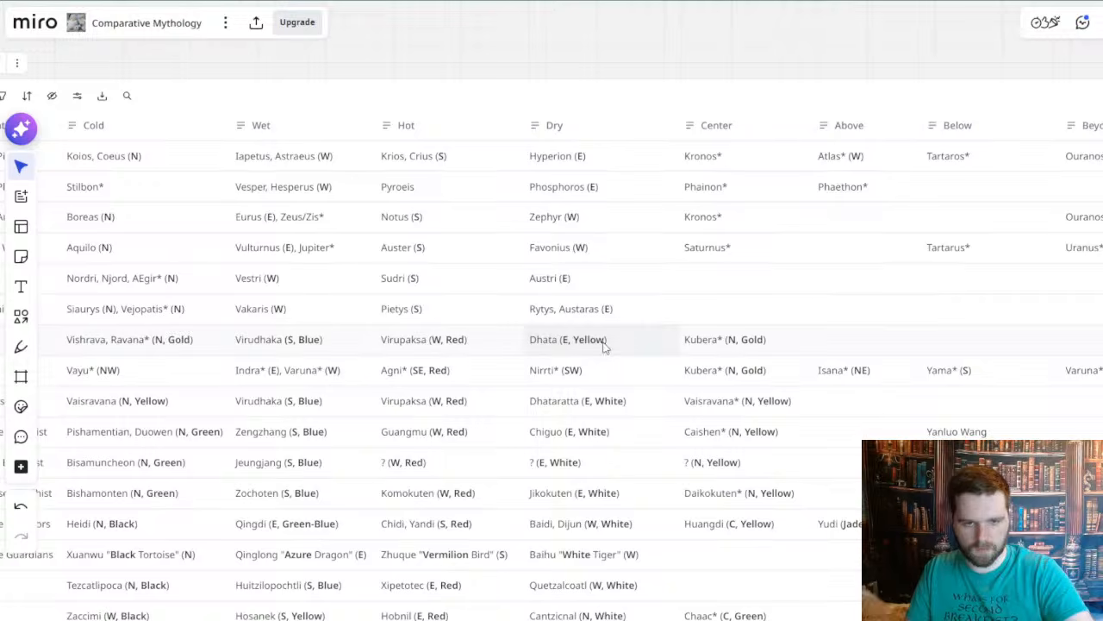
{"action": "scroll", "coordinate": [614, 379], "scroll_direction": "down", "scroll_amount": 4}
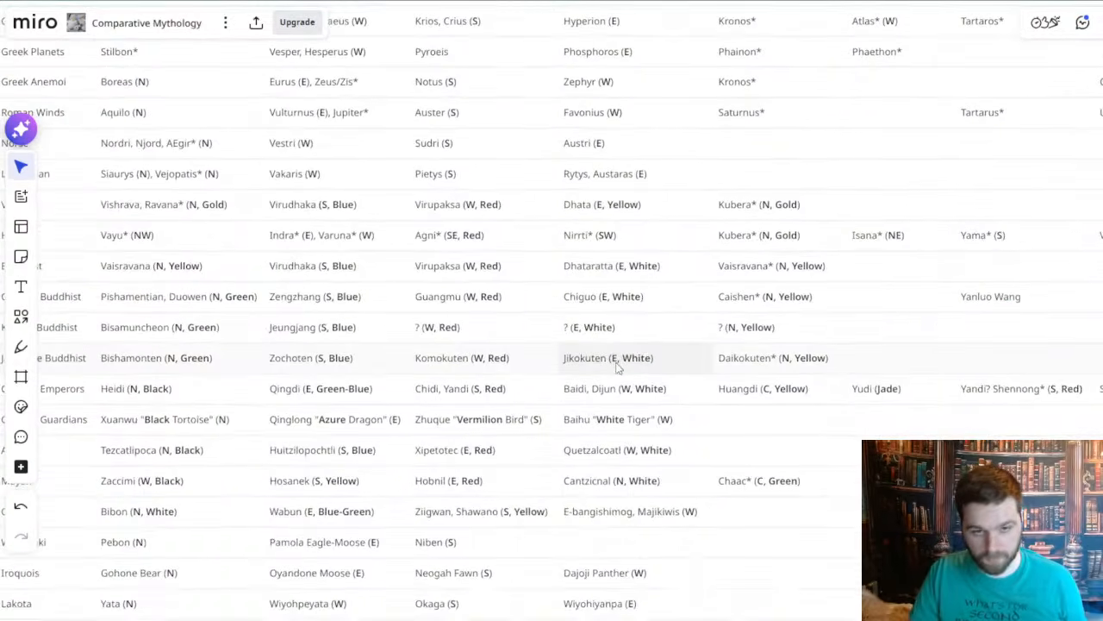
{"action": "scroll", "coordinate": [617, 368], "scroll_direction": "down", "scroll_amount": 5}
- Review the Virulpaksa, Dhata and Virudhaka labels around India and their place on the world map
{"action": "left_click_drag", "start_coordinate": [298, 478], "coordinate": [211, 50]}
{"action": "left_click_drag", "start_coordinate": [681, 534], "coordinate": [547, 198]}
{"action": "left_click_drag", "start_coordinate": [788, 292], "coordinate": [540, 1]}
{"action": "left_click_drag", "start_coordinate": [937, 387], "coordinate": [614, 267]}
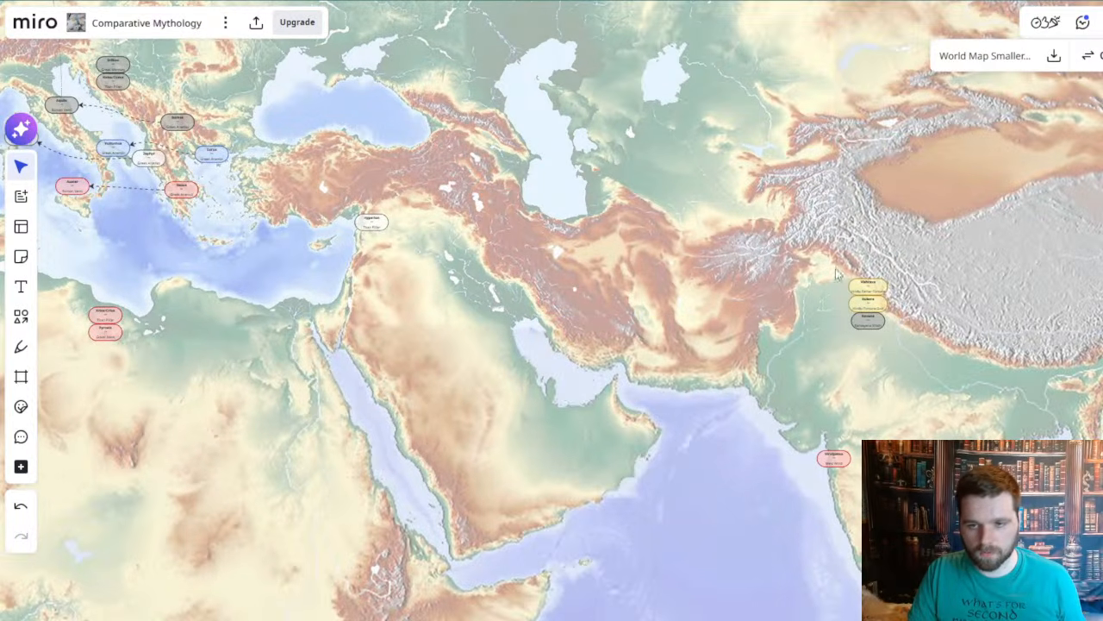
{"action": "scroll", "coordinate": [878, 295], "scroll_direction": "up", "scroll_amount": 3}
{"action": "left_click_drag", "start_coordinate": [842, 348], "coordinate": [609, 264]}
{"action": "left_click_drag", "start_coordinate": [774, 397], "coordinate": [703, 301]}
{"action": "scroll", "coordinate": [701, 316], "scroll_direction": "up", "scroll_amount": 5}
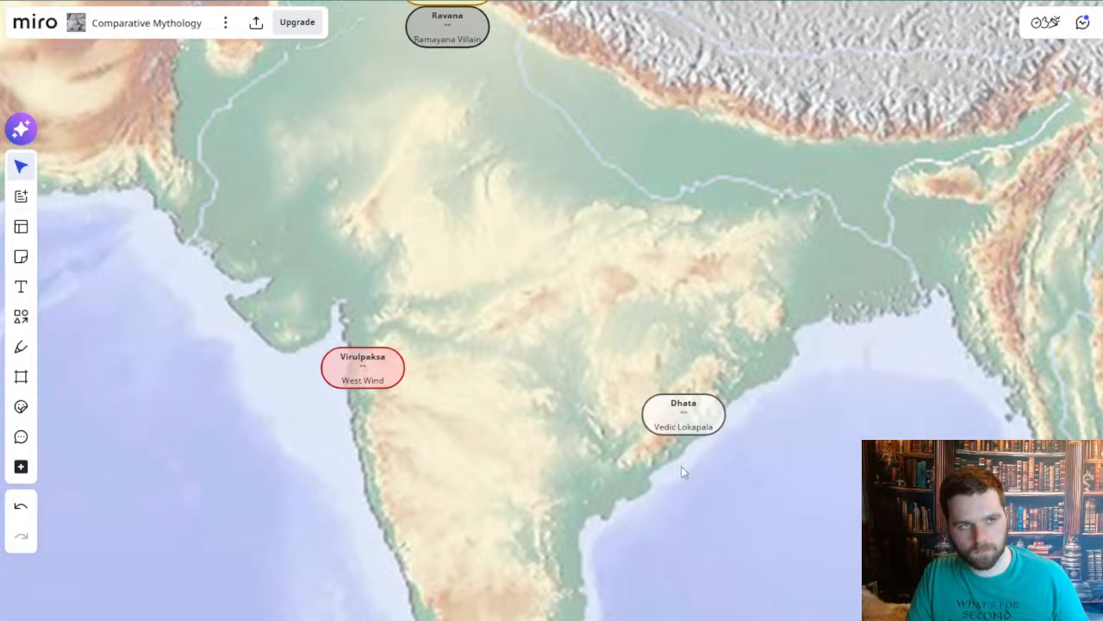
{"action": "scroll", "coordinate": [507, 418], "scroll_direction": "right", "scroll_amount": 3}
{"action": "scroll", "coordinate": [541, 405], "scroll_direction": "up", "scroll_amount": 2}
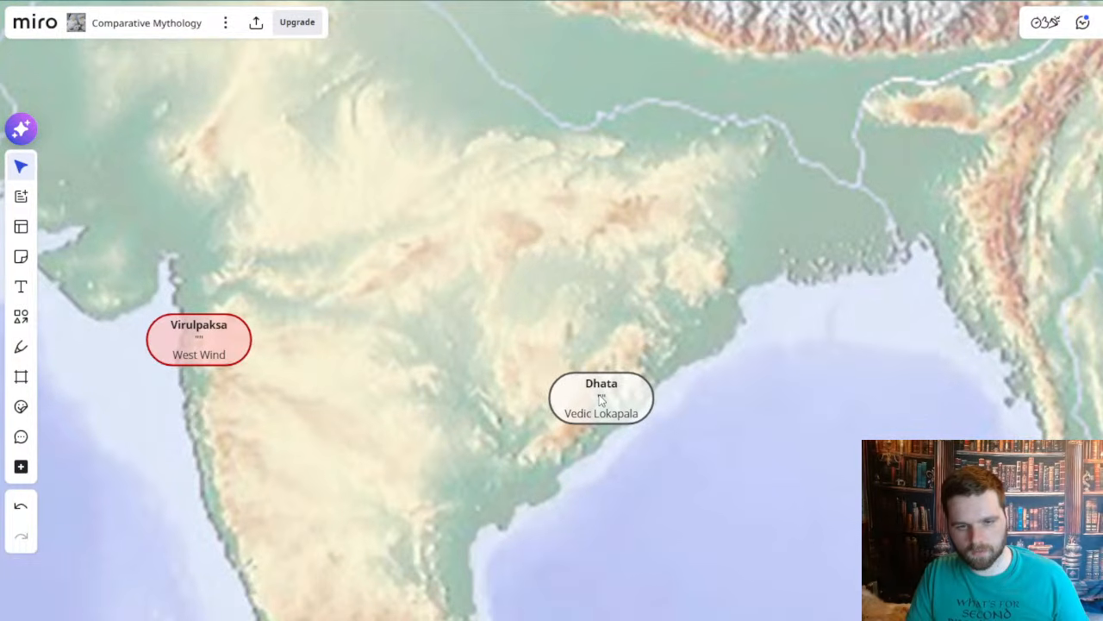
{"action": "left_click_drag", "start_coordinate": [588, 269], "coordinate": [628, 470]}
{"action": "left_click", "coordinate": [620, 446]}
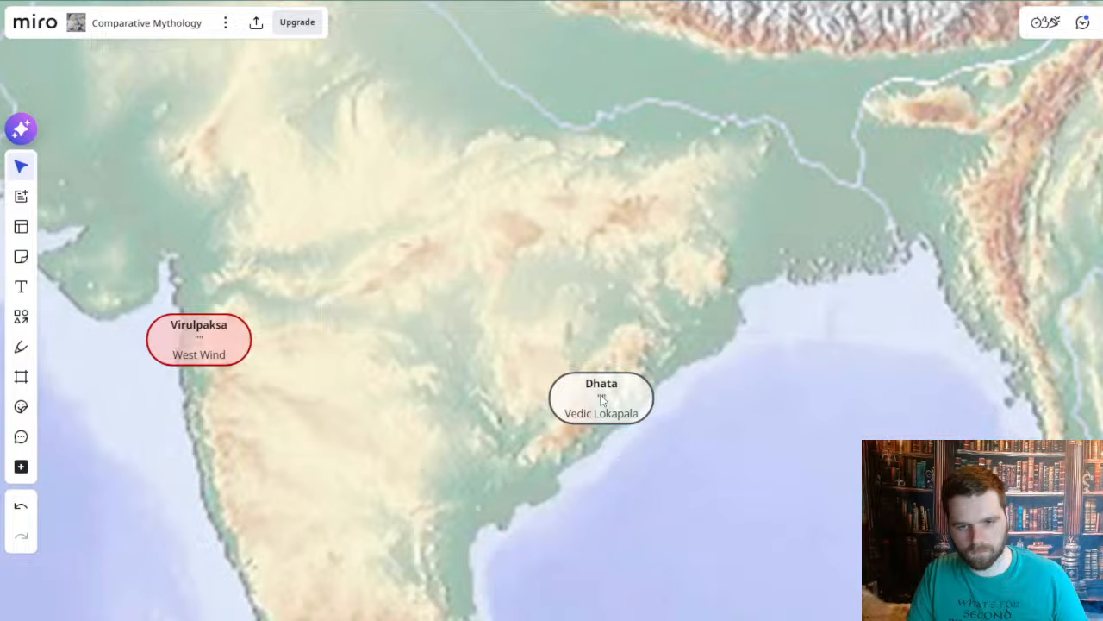
{"action": "left_click", "coordinate": [209, 352]}
{"action": "left_click_drag", "start_coordinate": [278, 406], "coordinate": [447, 159]}
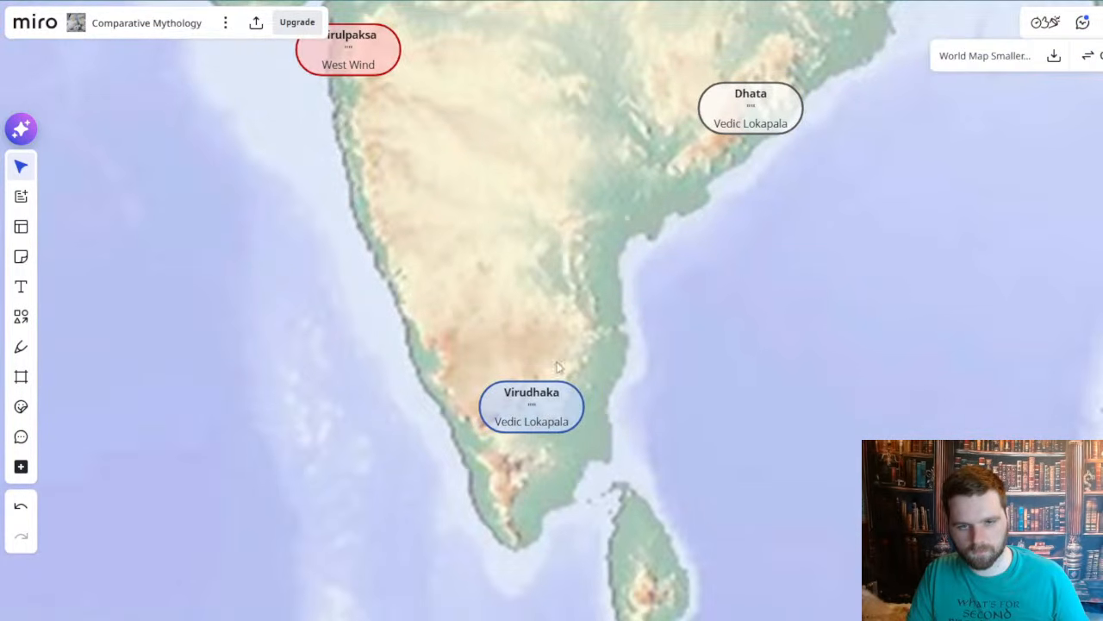
{"action": "scroll", "coordinate": [570, 276], "scroll_direction": "down", "scroll_amount": 10}
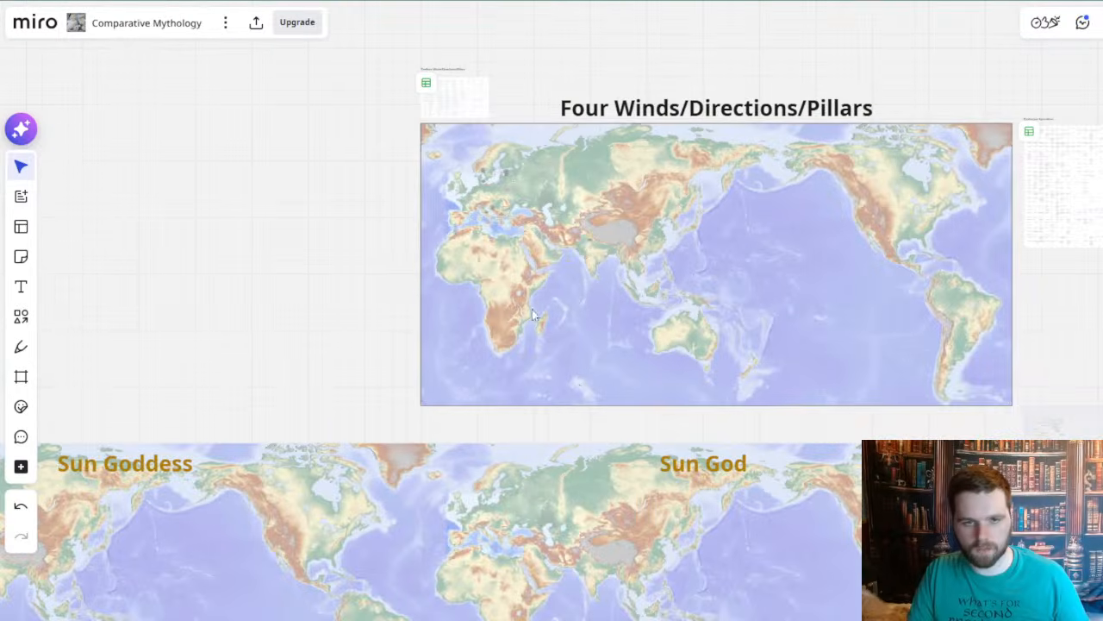
{"action": "scroll", "coordinate": [603, 303], "scroll_direction": "up", "scroll_amount": 10}
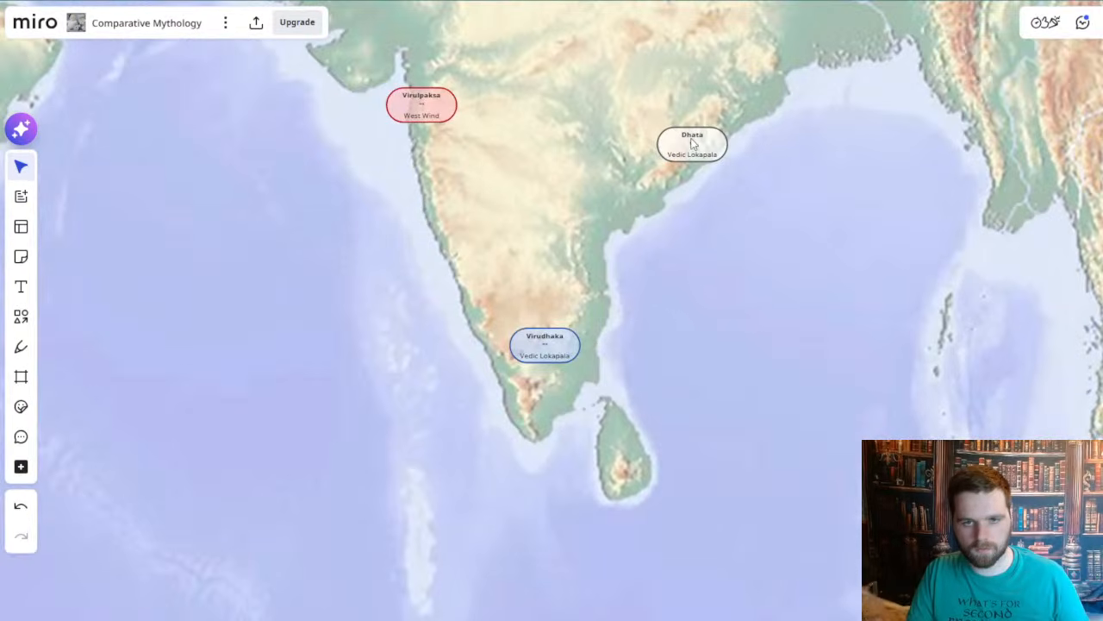
{"action": "left_click_drag", "start_coordinate": [693, 144], "coordinate": [635, 378]}
{"action": "scroll", "coordinate": [633, 208], "scroll_direction": "up", "scroll_amount": 3}
{"action": "left_click_drag", "start_coordinate": [633, 209], "coordinate": [638, 387]}
{"action": "scroll", "coordinate": [697, 388], "scroll_direction": "down", "scroll_amount": 1}
{"action": "left_click", "coordinate": [697, 381]}
{"action": "left_click_drag", "start_coordinate": [670, 204], "coordinate": [679, 353]}
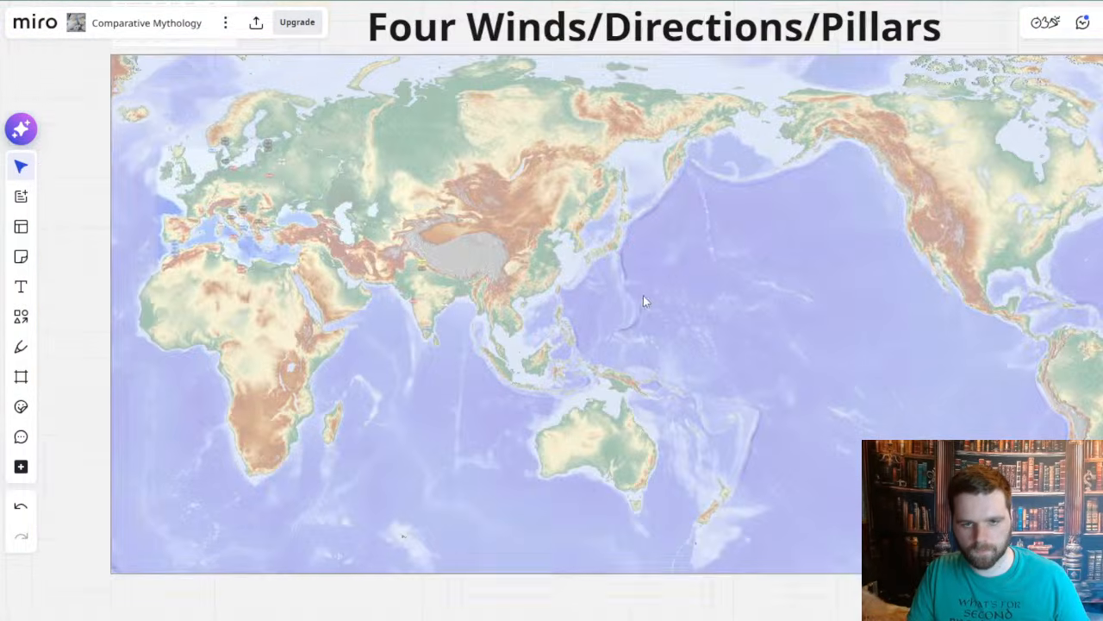
{"action": "left_click", "coordinate": [643, 296]}
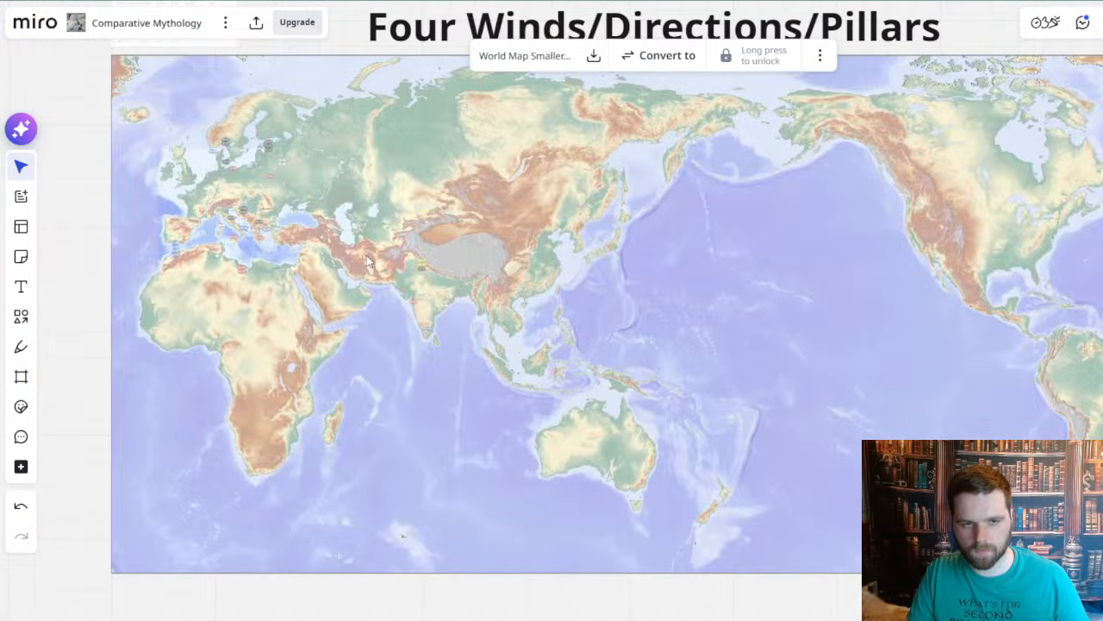
- Paste a copy of the Dhata label off India's east coast and delete the original
{"action": "scroll", "coordinate": [367, 256], "scroll_direction": "up", "scroll_amount": 7}
{"action": "left_click_drag", "start_coordinate": [664, 487], "coordinate": [533, 260]}
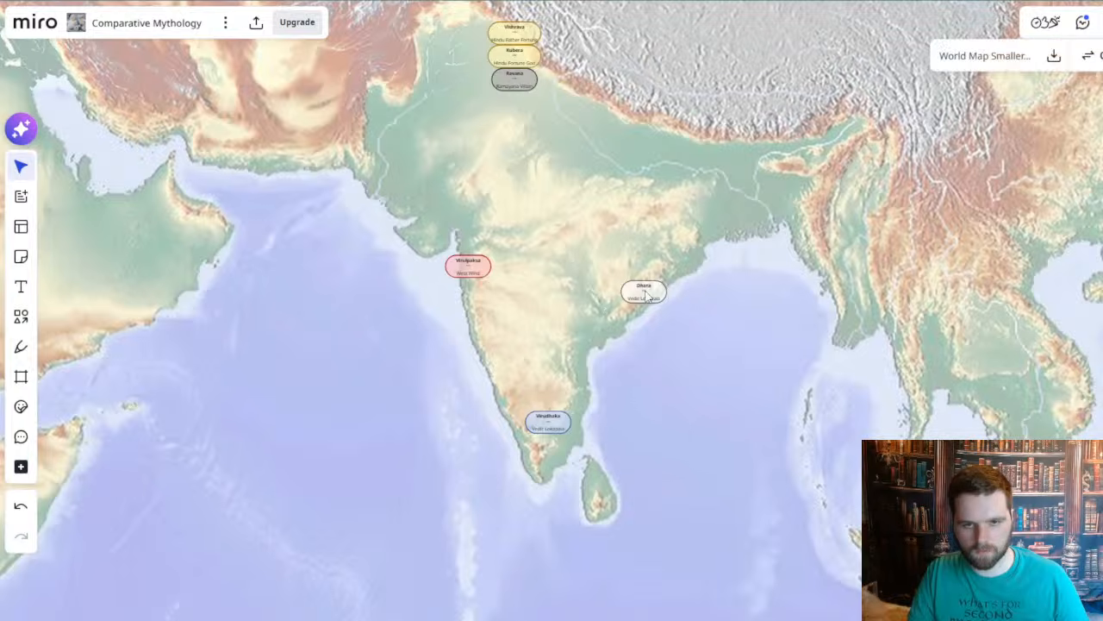
{"action": "scroll", "coordinate": [651, 259], "scroll_direction": "up", "scroll_amount": 5}
{"action": "left_click_drag", "start_coordinate": [647, 273], "coordinate": [650, 423]}
{"action": "key", "text": "ctrl+v"}
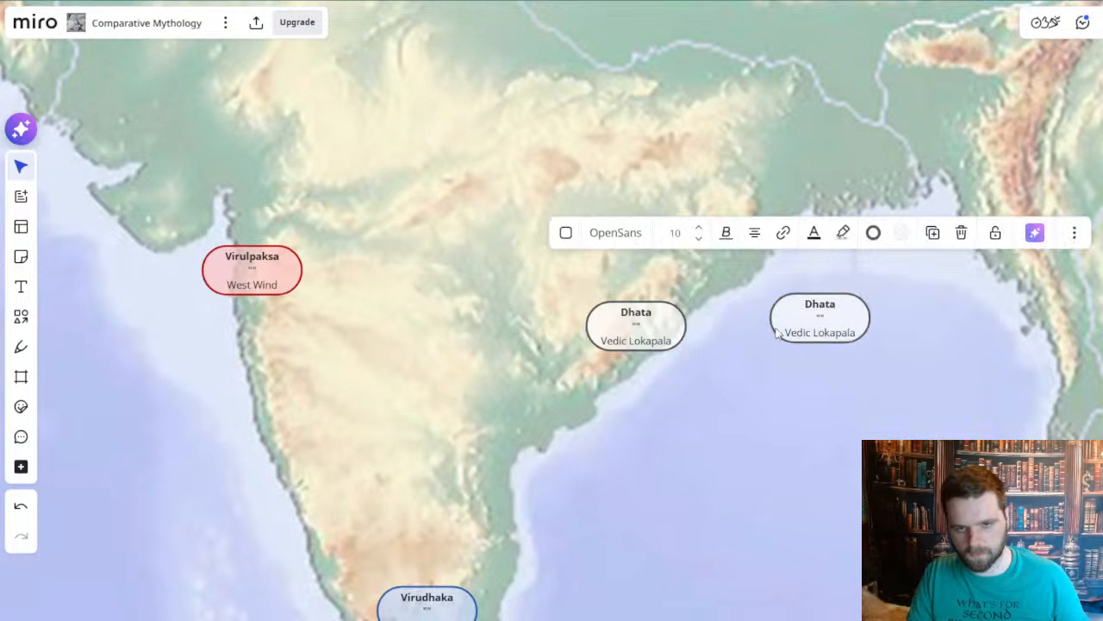
{"action": "left_click", "coordinate": [653, 313]}
{"action": "left_click_drag", "start_coordinate": [631, 276], "coordinate": [650, 384]}
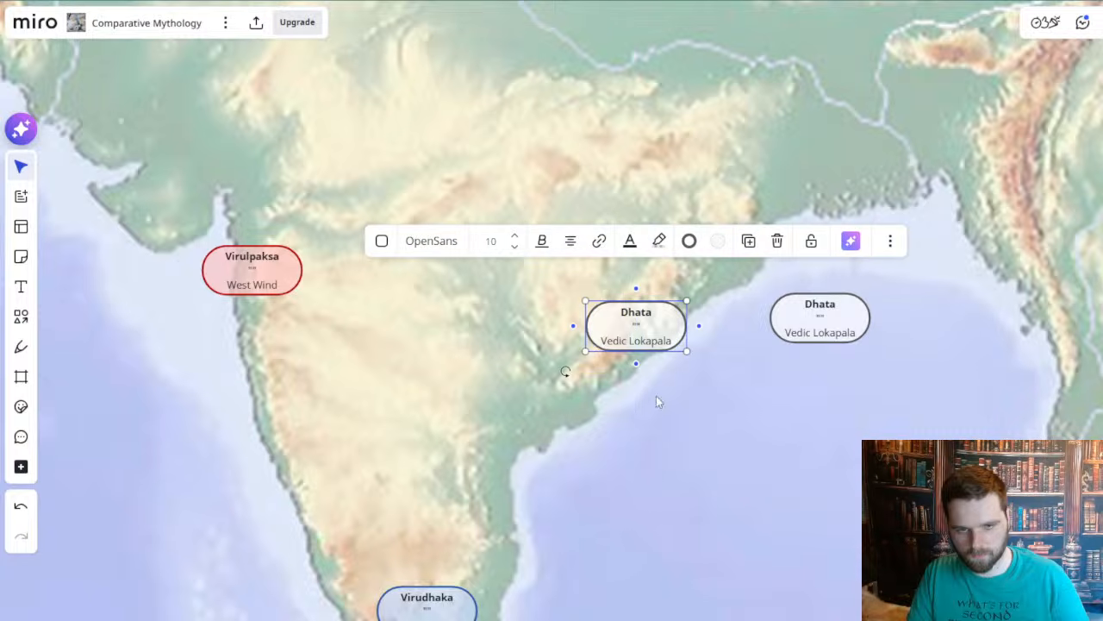
{"action": "key", "text": "Delete"}
- Move the Dhata copy onto India's east coast and replace its subtitle with East Wind
{"action": "left_click", "coordinate": [830, 316]}
{"action": "left_click_drag", "start_coordinate": [830, 316], "coordinate": [639, 343]}
{"action": "type", "text": "East Wind"}
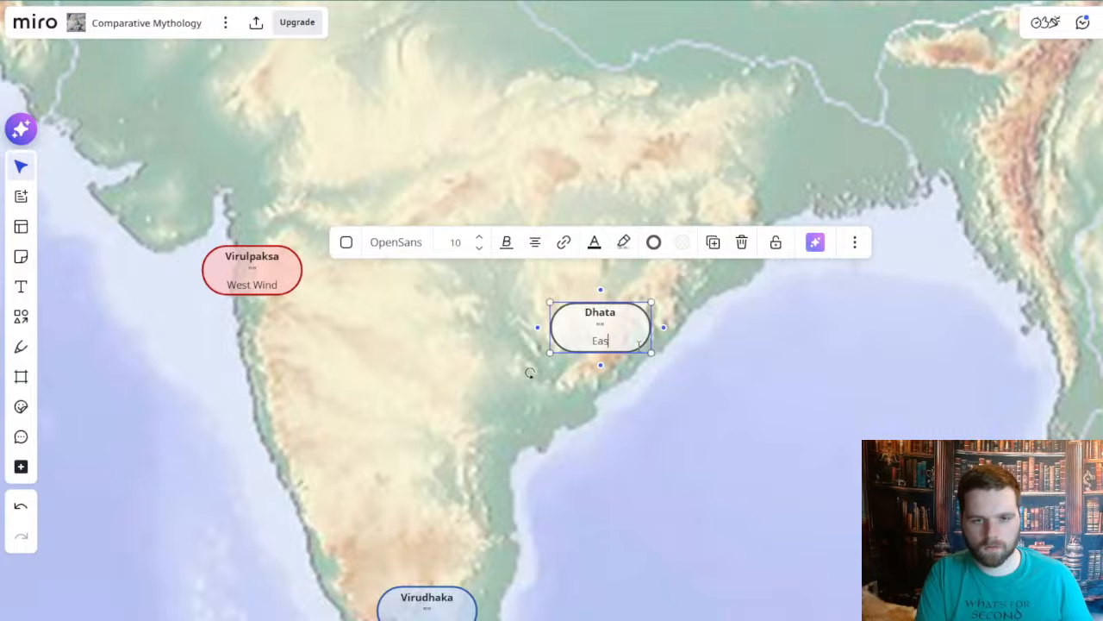
{"action": "left_click", "coordinate": [784, 419]}
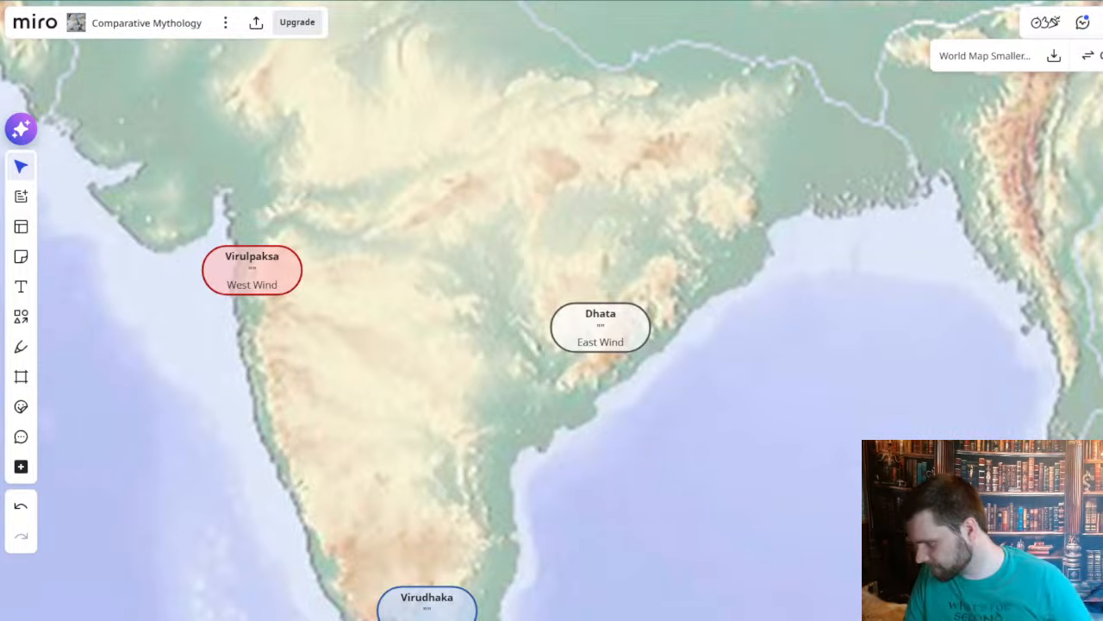
- Shift the red Virulpaksa label slightly inland from India's west coast
{"action": "left_click_drag", "start_coordinate": [324, 349], "coordinate": [544, 354]}
{"action": "scroll", "coordinate": [489, 415], "scroll_direction": "down", "scroll_amount": 3}
{"action": "left_click", "coordinate": [452, 298]}
{"action": "left_click_drag", "start_coordinate": [453, 297], "coordinate": [467, 303]}
{"action": "left_click", "coordinate": [569, 545]}
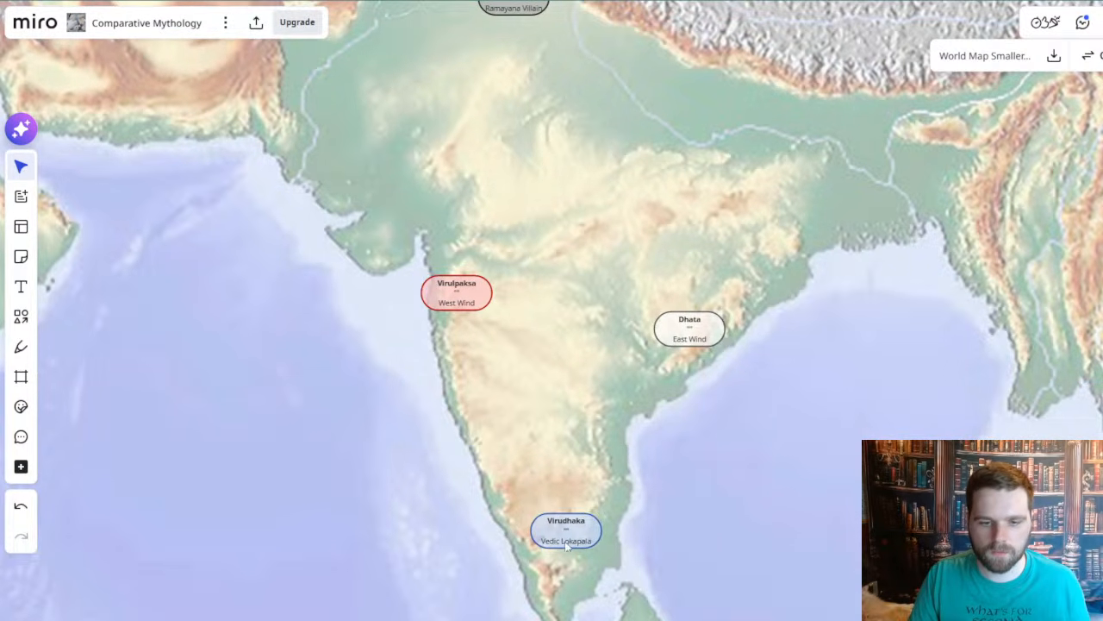
- Duplicate the blue Virudhaka label just north of its position in southern India and delete the original
{"action": "left_click", "coordinate": [567, 528]}
{"action": "key", "text": "ctrl+c"}
{"action": "key", "text": "ctrl+v"}
{"action": "left_click_drag", "start_coordinate": [618, 504], "coordinate": [568, 499]}
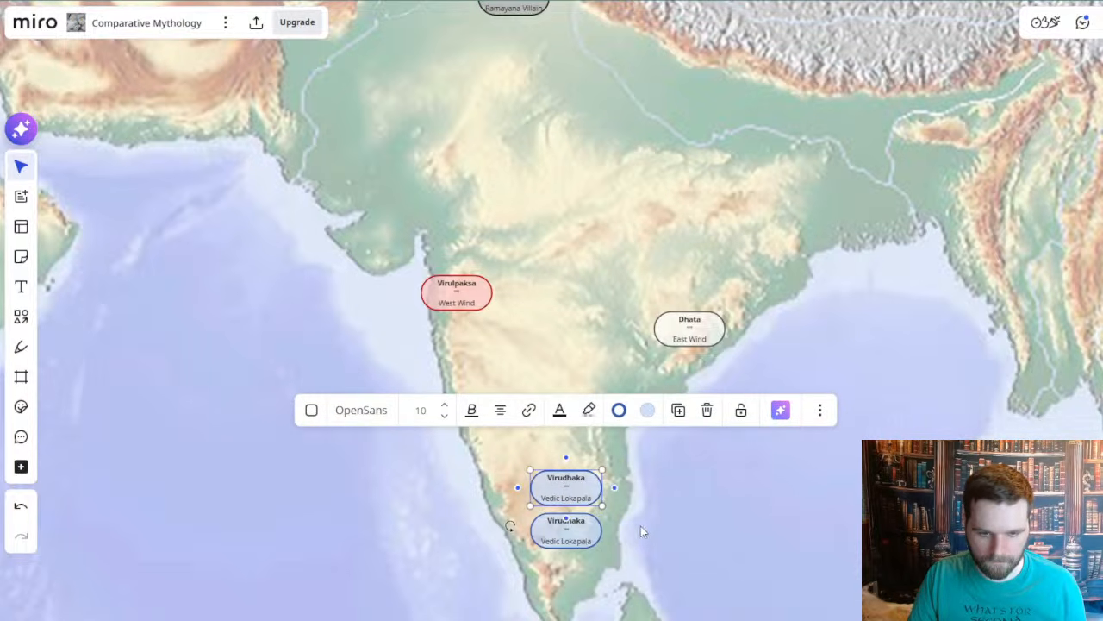
{"action": "left_click", "coordinate": [569, 530]}
{"action": "key", "text": "Delete"}
- Place the Virudhaka copy near India's southern tip and replace its subtitle with South Wind
{"action": "left_click", "coordinate": [566, 491]}
{"action": "left_click_drag", "start_coordinate": [566, 491], "coordinate": [590, 506]}
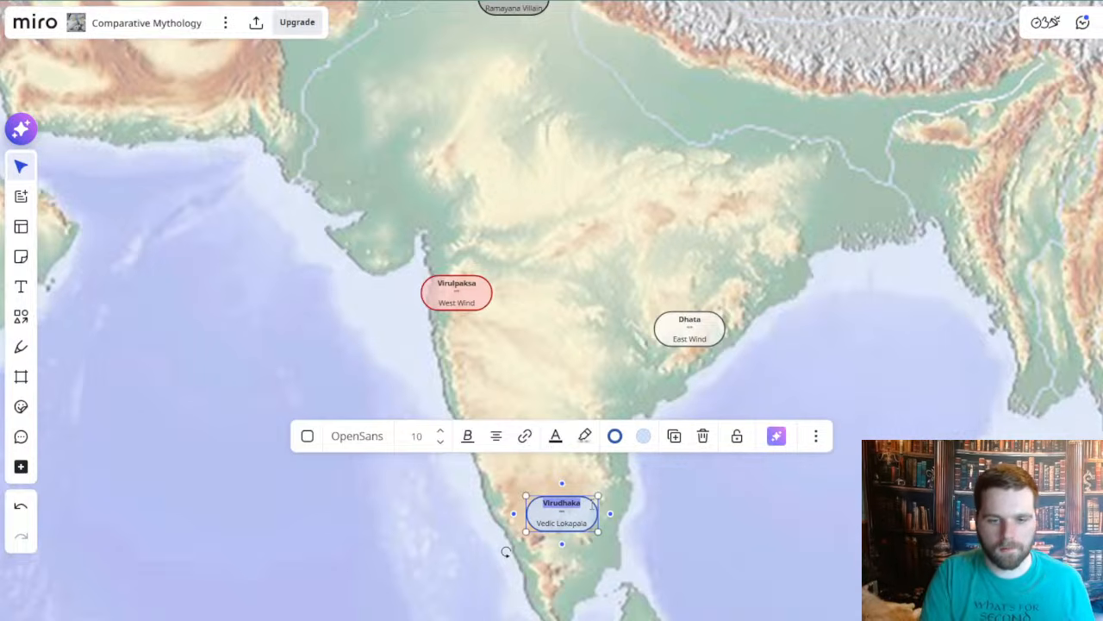
{"action": "left_click_drag", "start_coordinate": [536, 523], "coordinate": [593, 517]}
{"action": "type", "text": "Sou"}
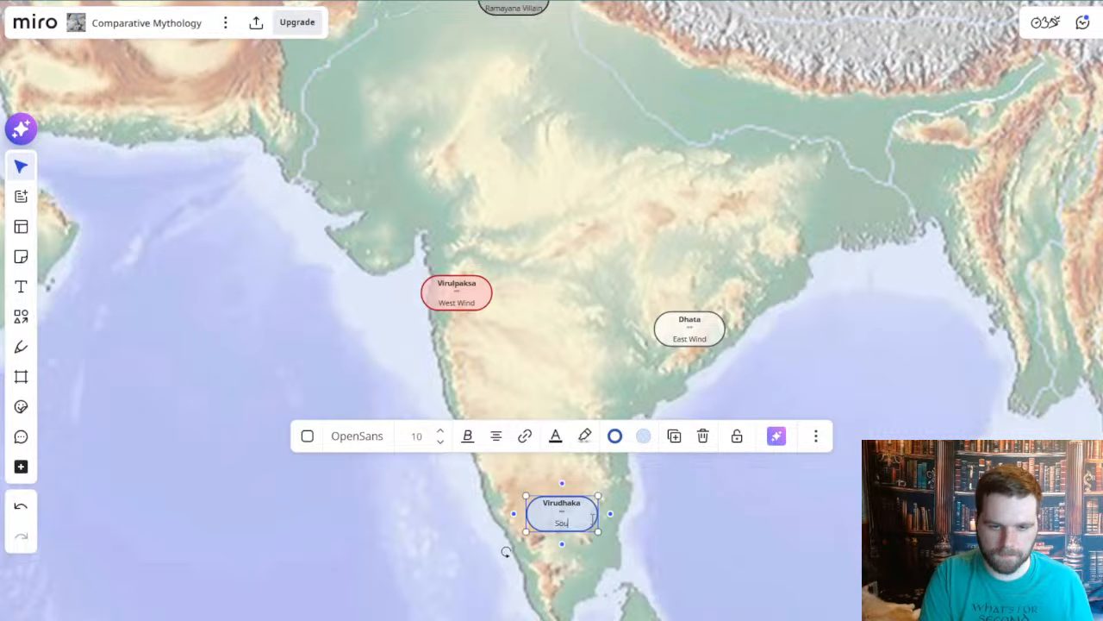
{"action": "type", "text": "th Wind"}
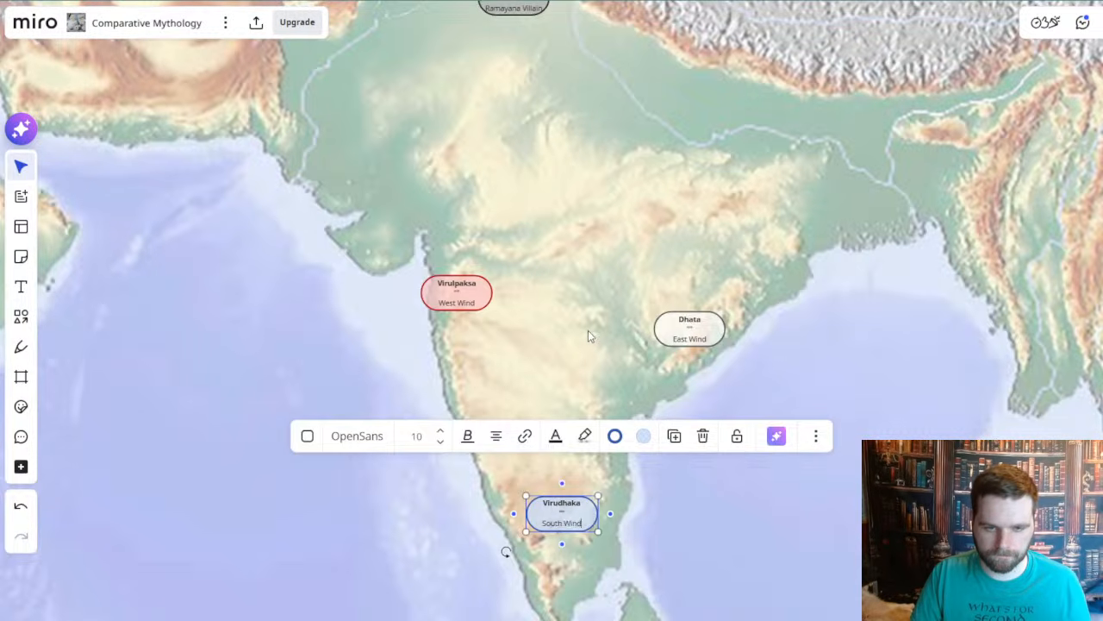
- Fill the Dhata East Wind label on India's east coast with light yellow
{"action": "left_click", "coordinate": [587, 327]}
{"action": "left_click_drag", "start_coordinate": [515, 181], "coordinate": [641, 351]}
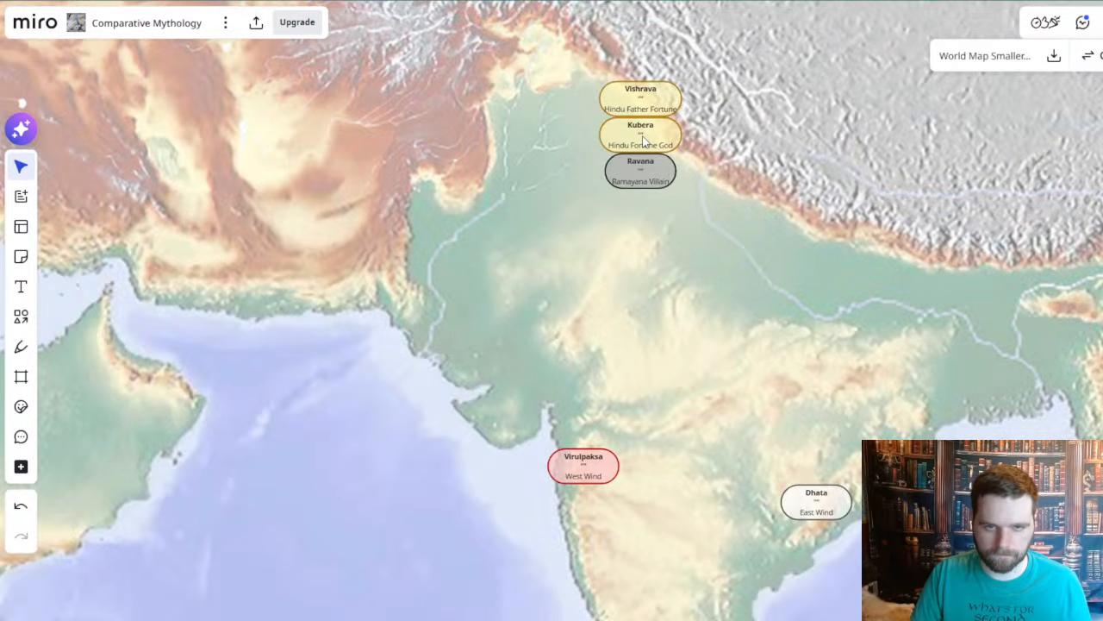
{"action": "left_click_drag", "start_coordinate": [655, 428], "coordinate": [628, 236]}
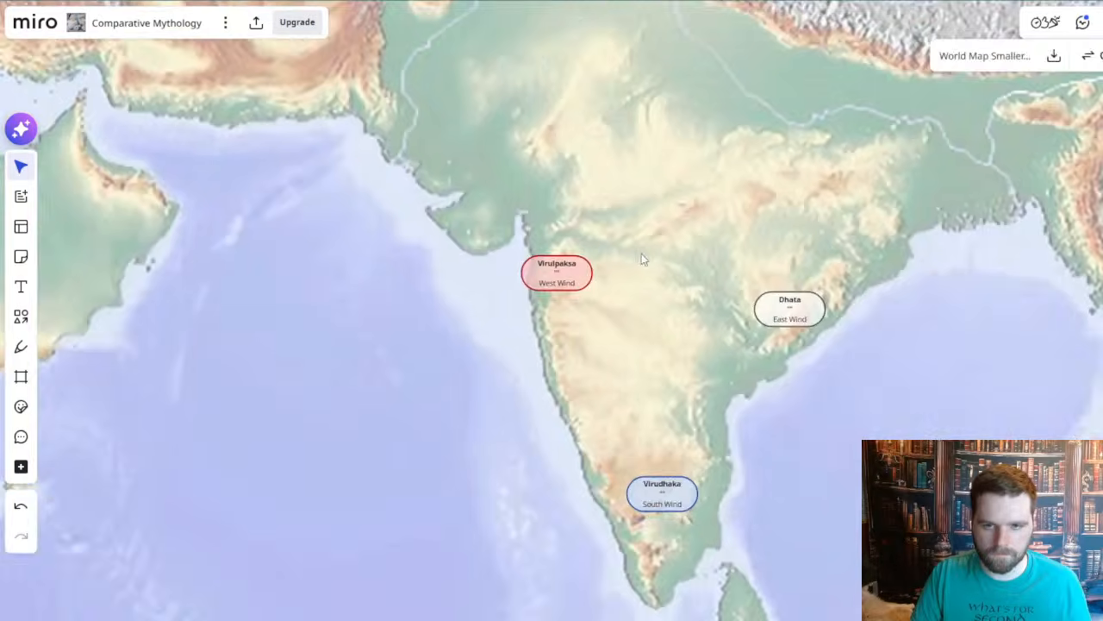
{"action": "scroll", "coordinate": [640, 253], "scroll_direction": "down", "scroll_amount": 2}
{"action": "scroll", "coordinate": [718, 288], "scroll_direction": "up", "scroll_amount": 2}
{"action": "left_click", "coordinate": [758, 306]}
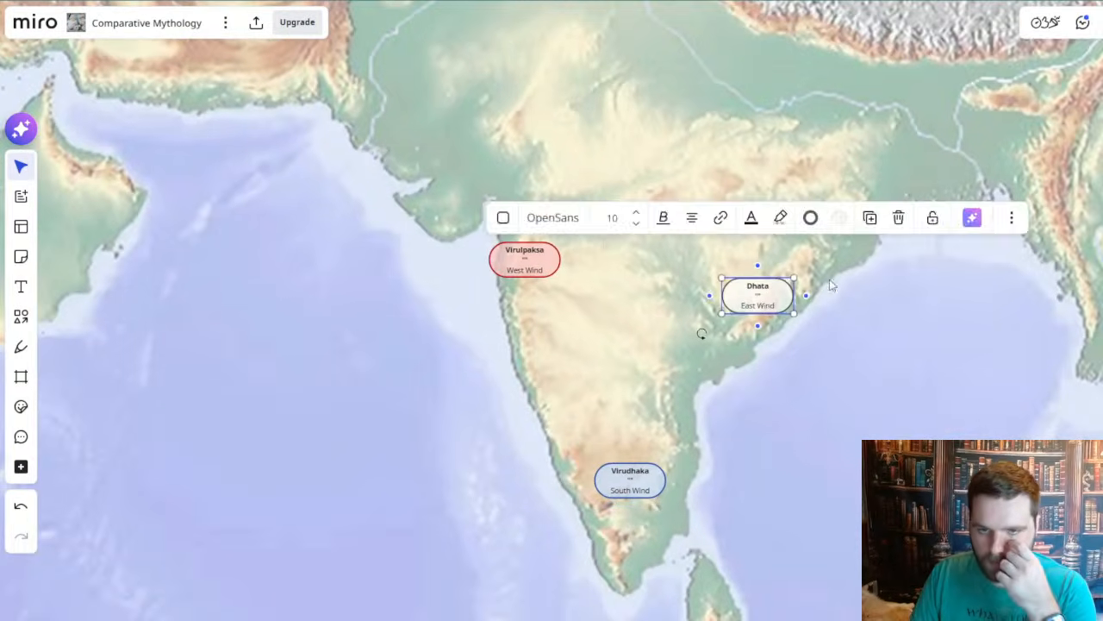
{"action": "scroll", "coordinate": [832, 263], "scroll_direction": "up", "scroll_amount": 2}
{"action": "left_click", "coordinate": [820, 222]}
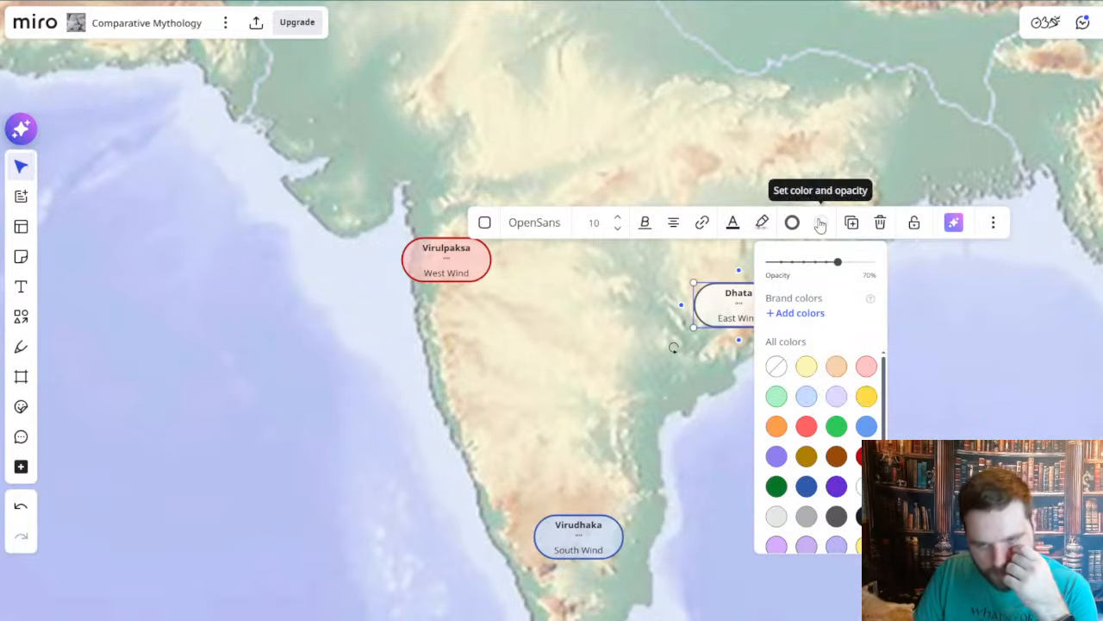
{"action": "left_click", "coordinate": [807, 366]}
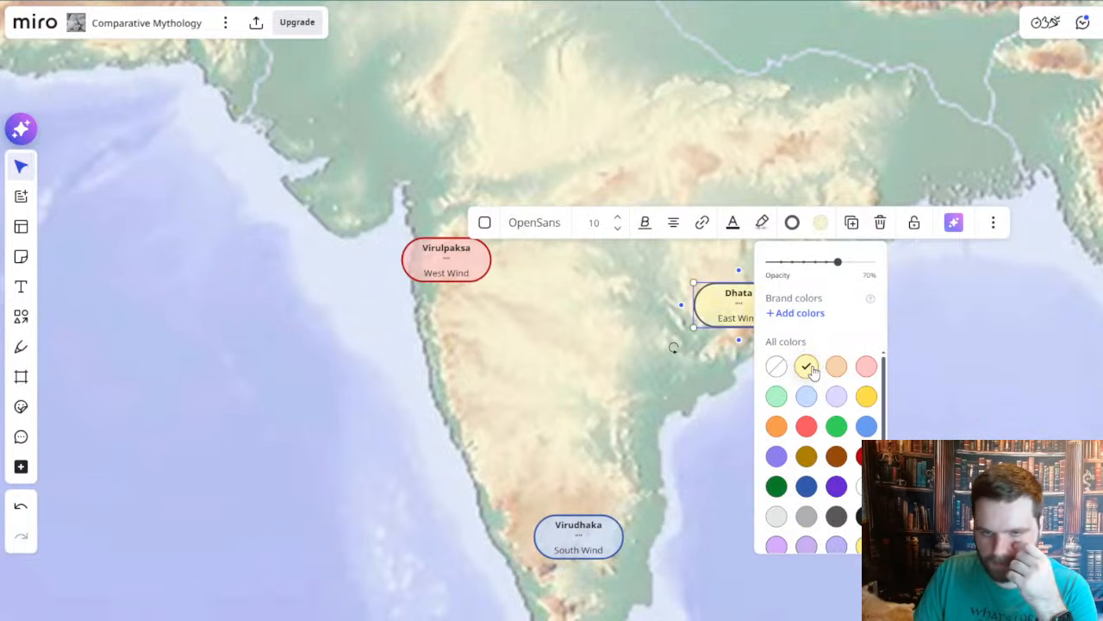
- Change the border of the Dhata label to dark yellow
{"action": "left_click", "coordinate": [792, 222]}
{"action": "scroll", "coordinate": [780, 530], "scroll_direction": "down", "scroll_amount": 2}
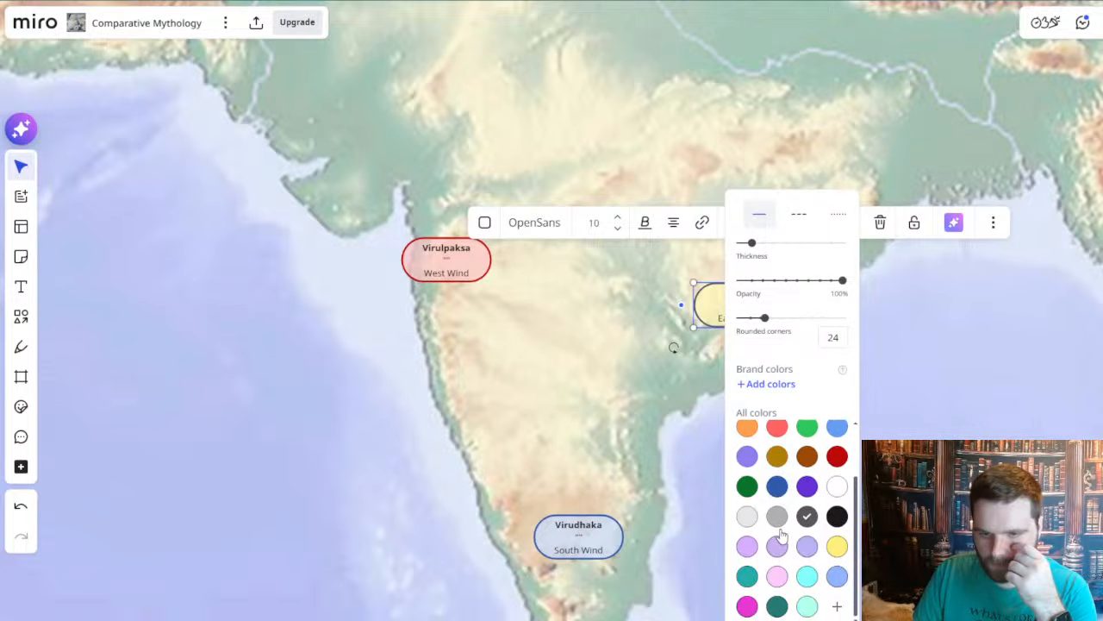
{"action": "scroll", "coordinate": [810, 530], "scroll_direction": "up", "scroll_amount": 2}
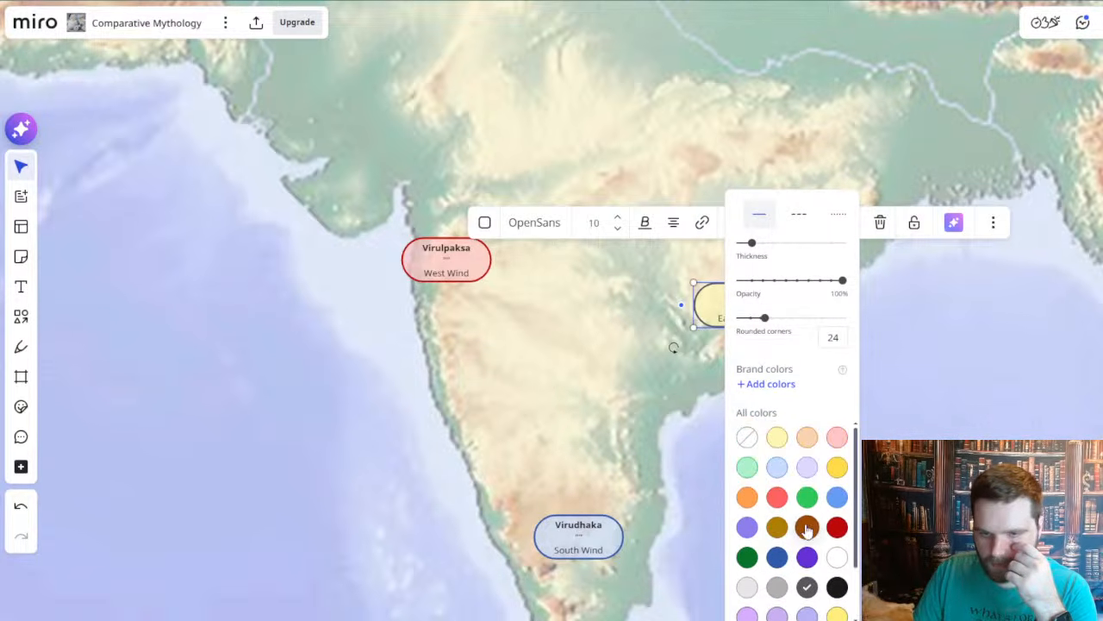
{"action": "left_click", "coordinate": [559, 391]}
- Review the placement and colours of the Vishrava, Kubera, Ravana, Virulpaksa, Dhata and Virudhaka labels across India
{"action": "scroll", "coordinate": [586, 363], "scroll_direction": "up", "scroll_amount": 3}
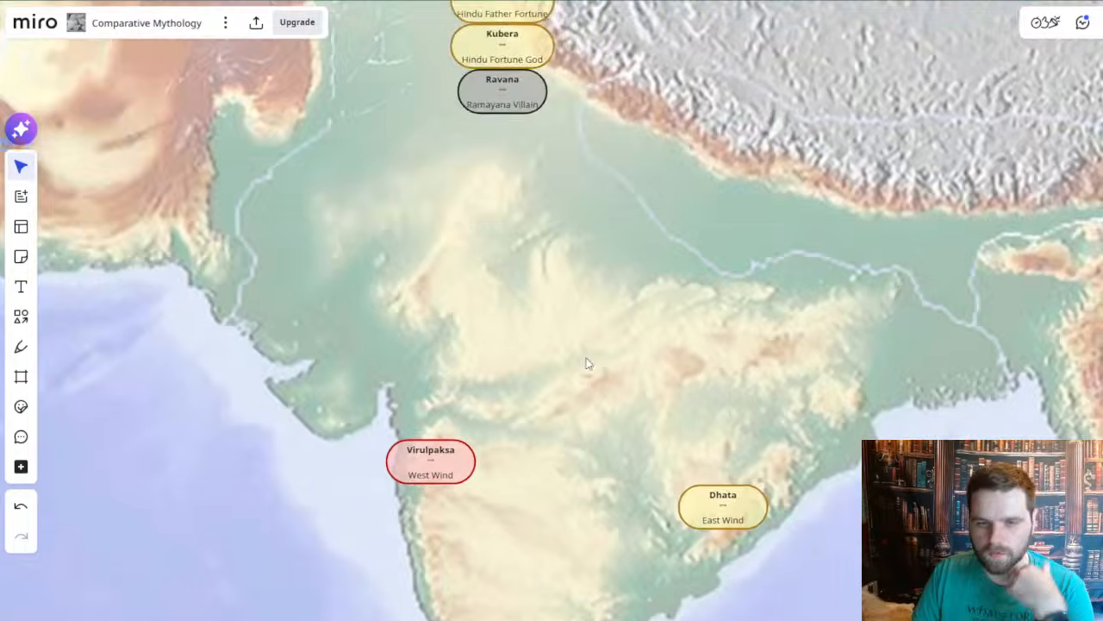
{"action": "scroll", "coordinate": [586, 363], "scroll_direction": "down", "scroll_amount": 3}
{"action": "left_click_drag", "start_coordinate": [535, 68], "coordinate": [536, 85]}
{"action": "scroll", "coordinate": [536, 85], "scroll_direction": "up", "scroll_amount": 3}
{"action": "left_click_drag", "start_coordinate": [564, 177], "coordinate": [578, 306]}
{"action": "left_click", "coordinate": [728, 487]}
{"action": "left_click_drag", "start_coordinate": [677, 505], "coordinate": [617, 260]}
{"action": "scroll", "coordinate": [544, 197], "scroll_direction": "up", "scroll_amount": 1}
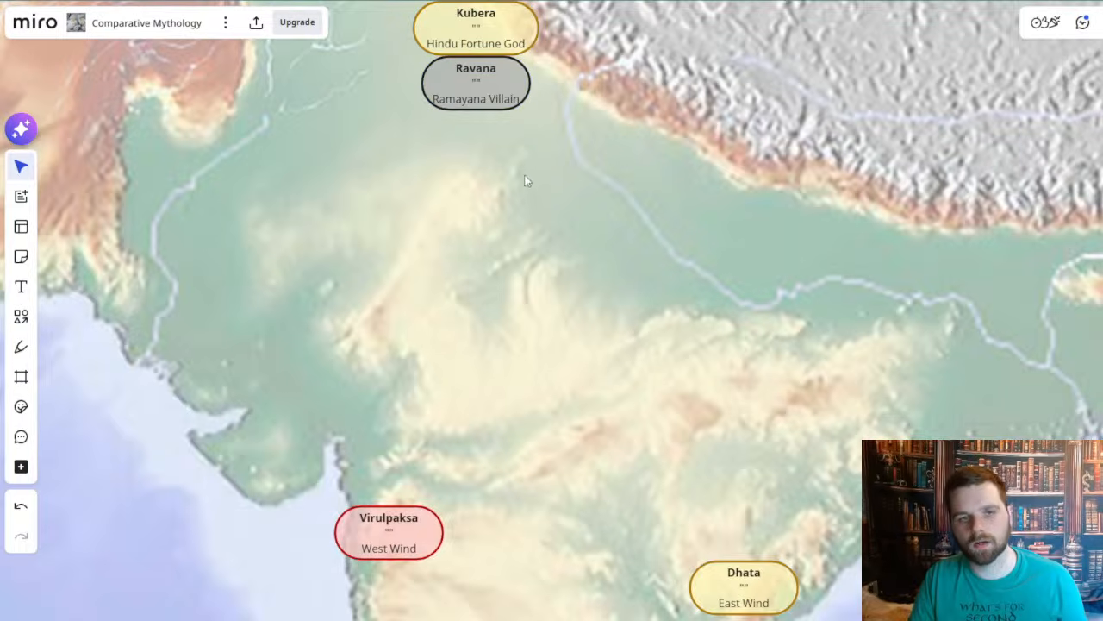
{"action": "scroll", "coordinate": [531, 302], "scroll_direction": "down", "scroll_amount": 5}
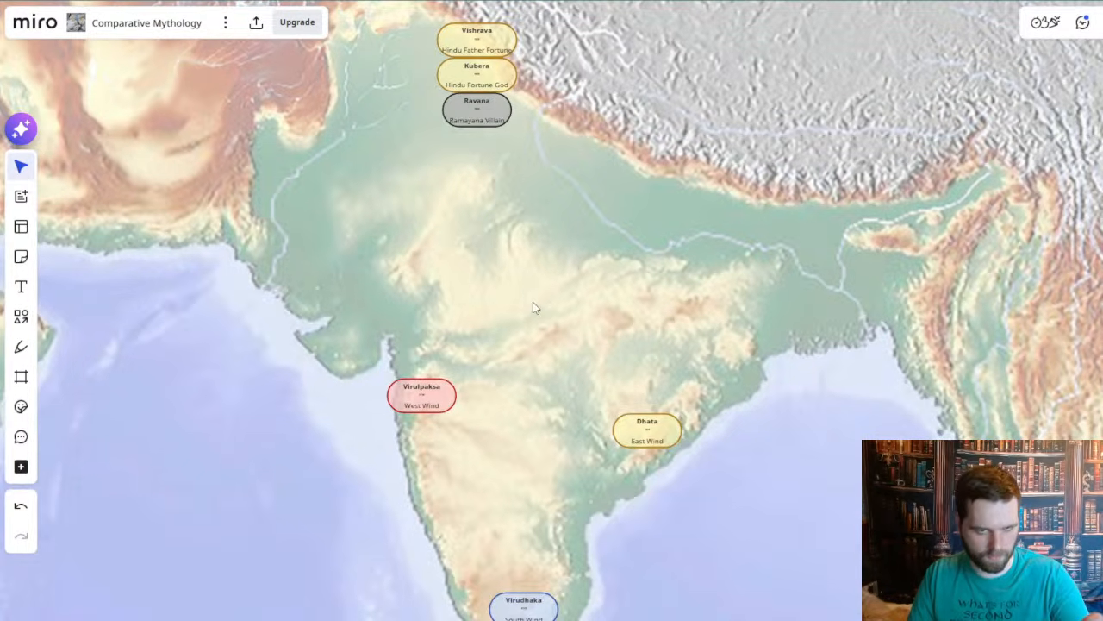
{"action": "left_click_drag", "start_coordinate": [728, 328], "coordinate": [715, 249]}
{"action": "scroll", "coordinate": [556, 319], "scroll_direction": "up", "scroll_amount": 2}
{"action": "left_click_drag", "start_coordinate": [556, 410], "coordinate": [620, 315]}
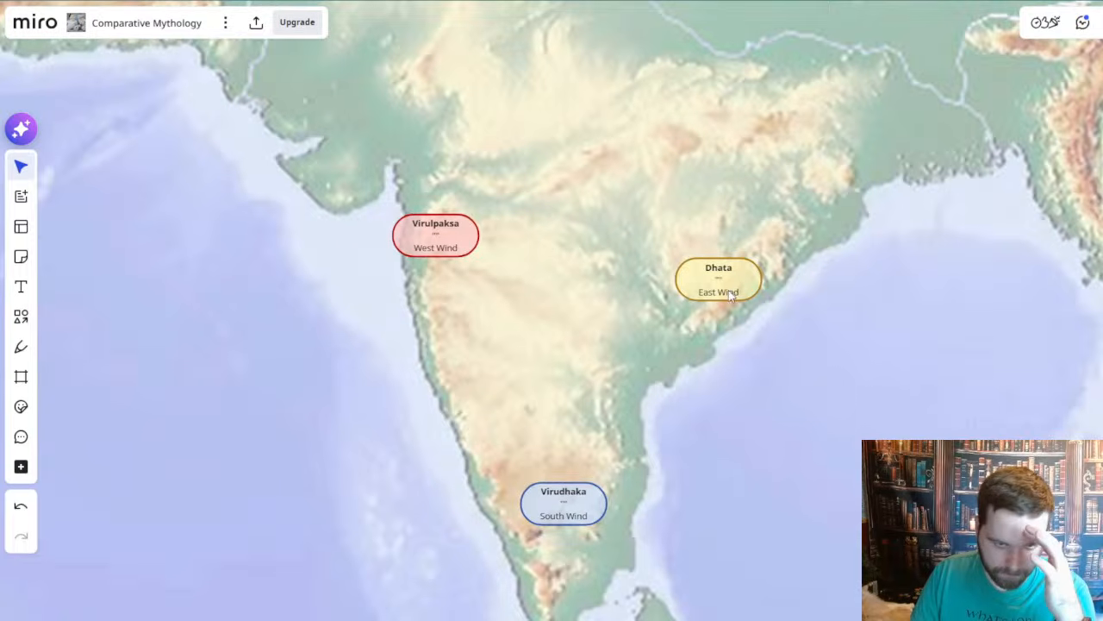
{"action": "left_click_drag", "start_coordinate": [670, 392], "coordinate": [635, 306]}
{"action": "scroll", "coordinate": [798, 317], "scroll_direction": "down", "scroll_amount": 2}
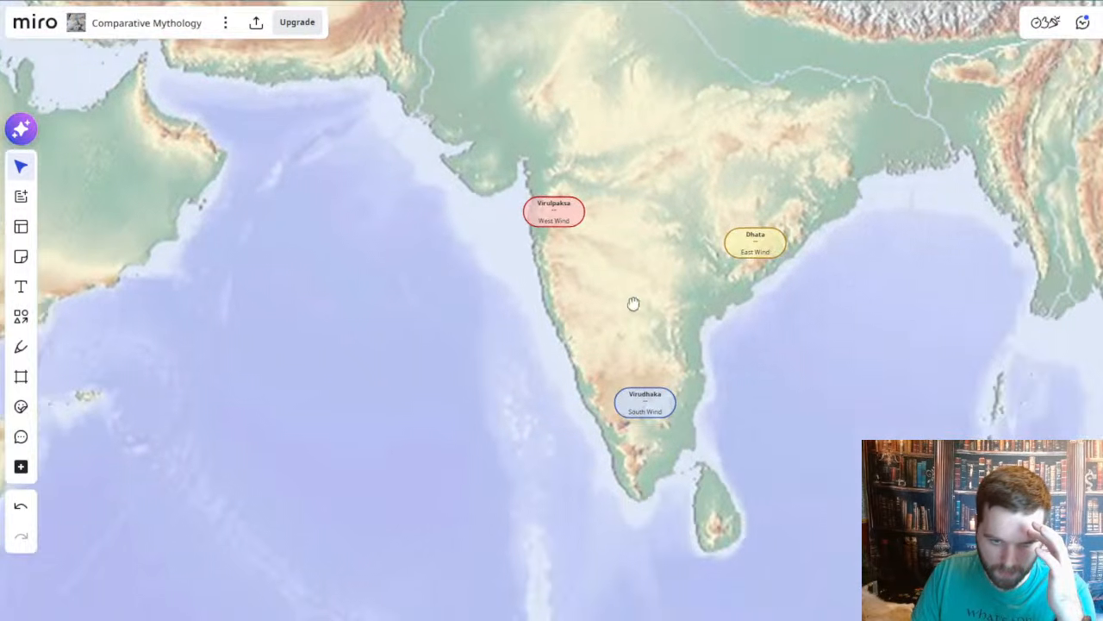
{"action": "left_click_drag", "start_coordinate": [543, 370], "coordinate": [561, 395]}
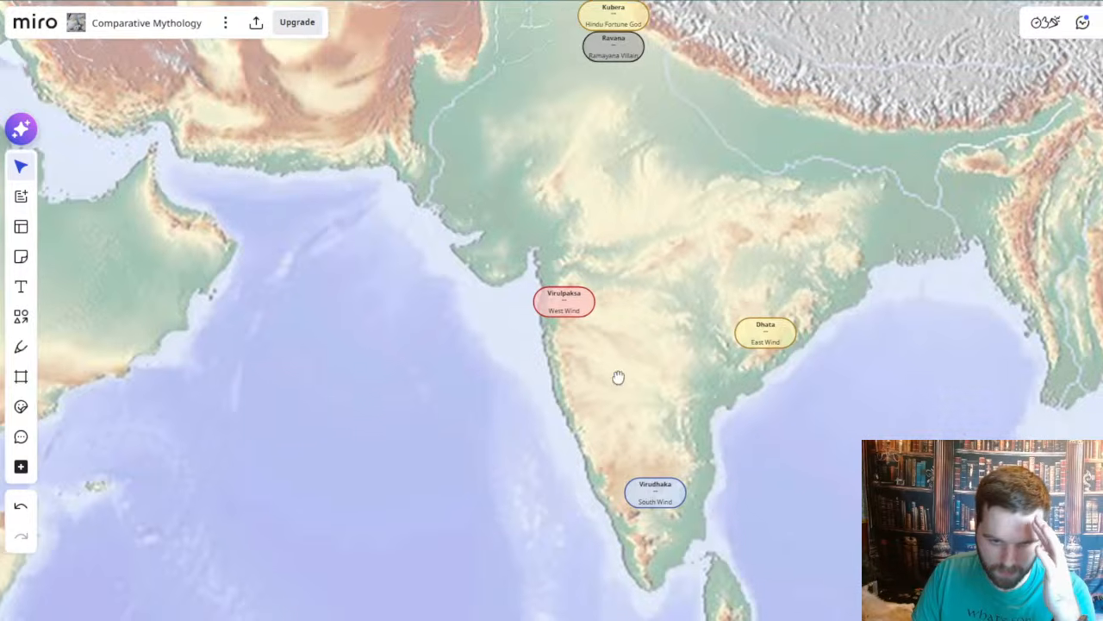
{"action": "left_click_drag", "start_coordinate": [624, 380], "coordinate": [609, 377]}
{"action": "scroll", "coordinate": [655, 377], "scroll_direction": "down", "scroll_amount": 3}
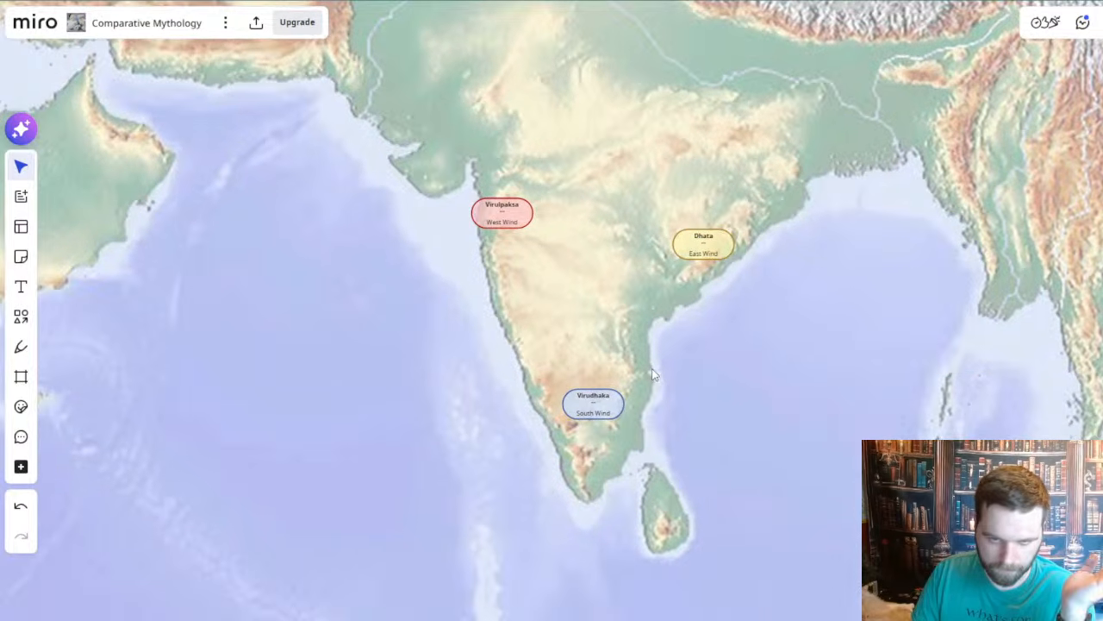
- Examine the Norse, Baltic, Greek and Roman wind labels on the European part of the map
{"action": "scroll", "coordinate": [652, 375], "scroll_direction": "down", "scroll_amount": 2}
{"action": "scroll", "coordinate": [652, 373], "scroll_direction": "down", "scroll_amount": 4}
{"action": "left_click_drag", "start_coordinate": [362, 147], "coordinate": [647, 301]}
{"action": "scroll", "coordinate": [647, 301], "scroll_direction": "up", "scroll_amount": 4}
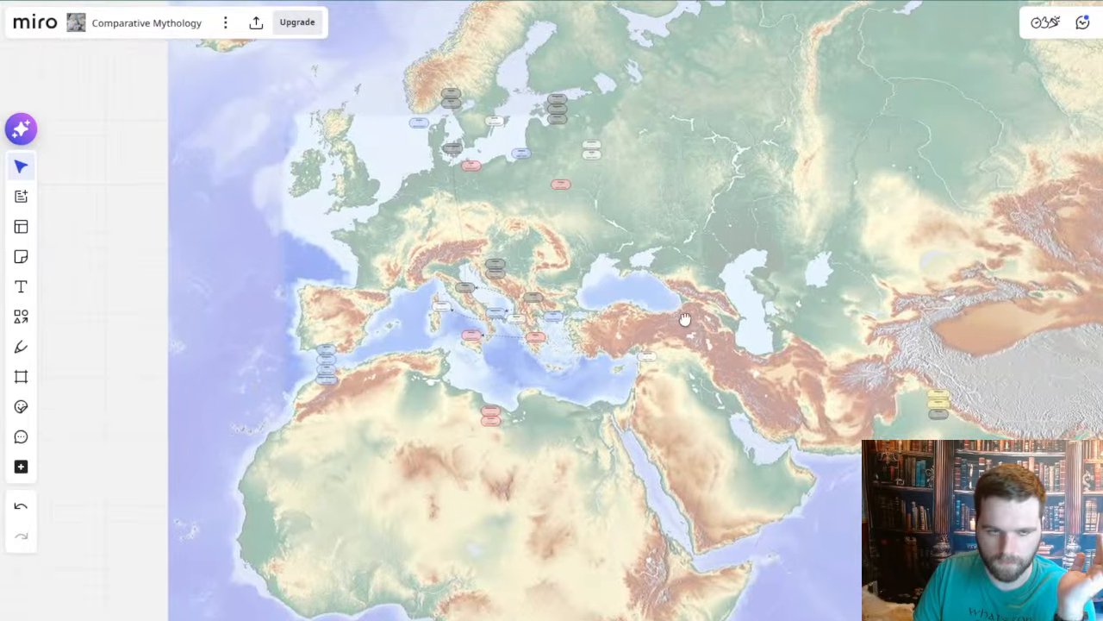
{"action": "scroll", "coordinate": [532, 251], "scroll_direction": "up", "scroll_amount": 5}
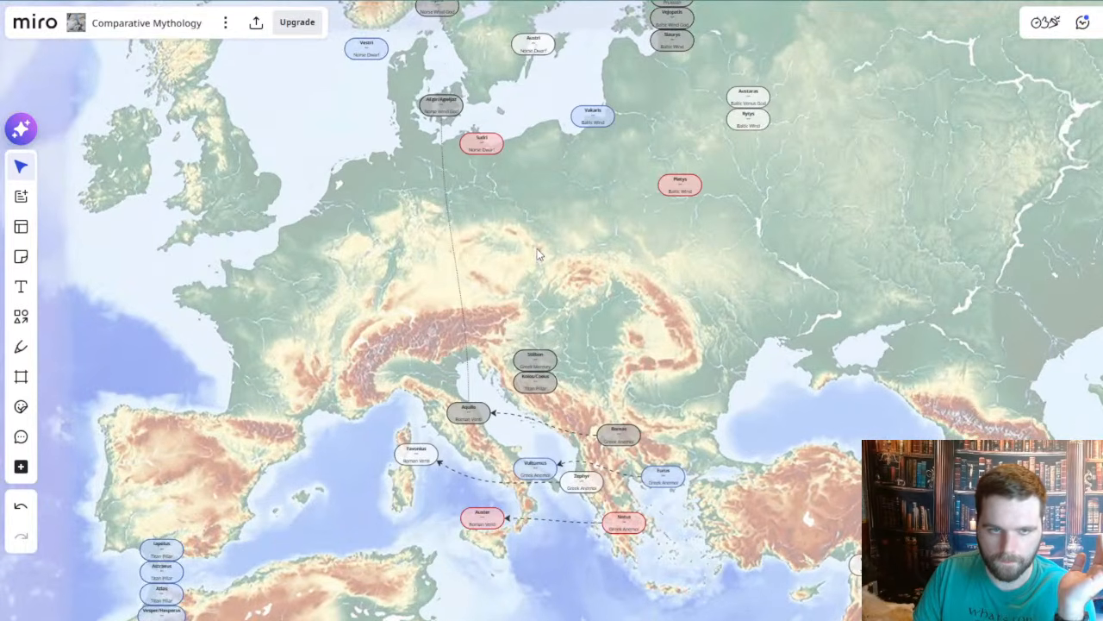
{"action": "left_click_drag", "start_coordinate": [547, 265], "coordinate": [562, 340]}
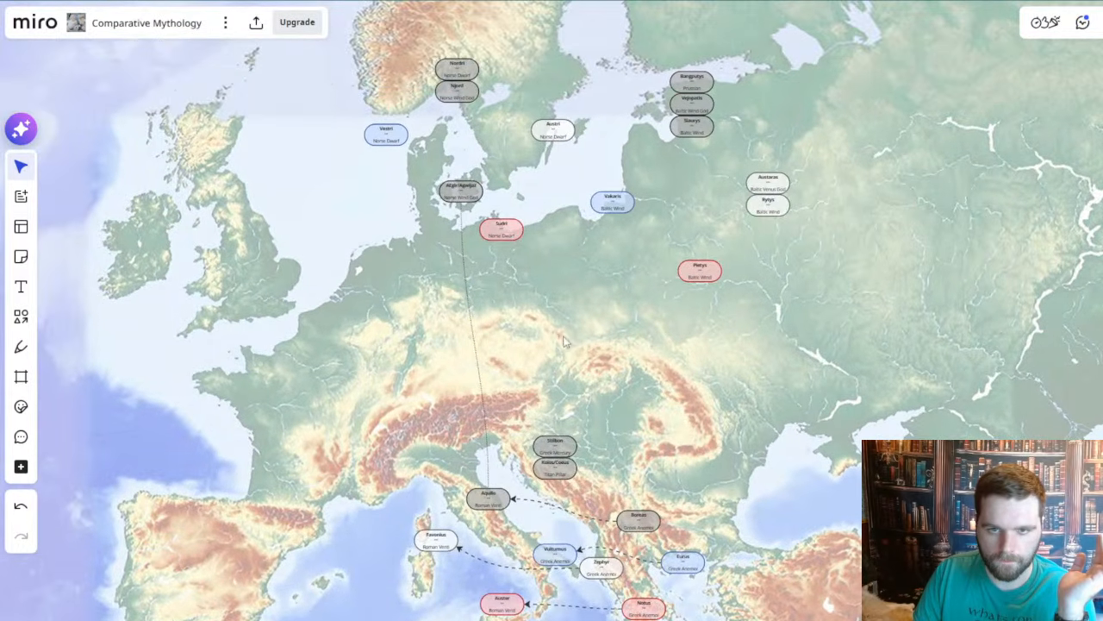
{"action": "scroll", "coordinate": [612, 388], "scroll_direction": "down", "scroll_amount": 8}
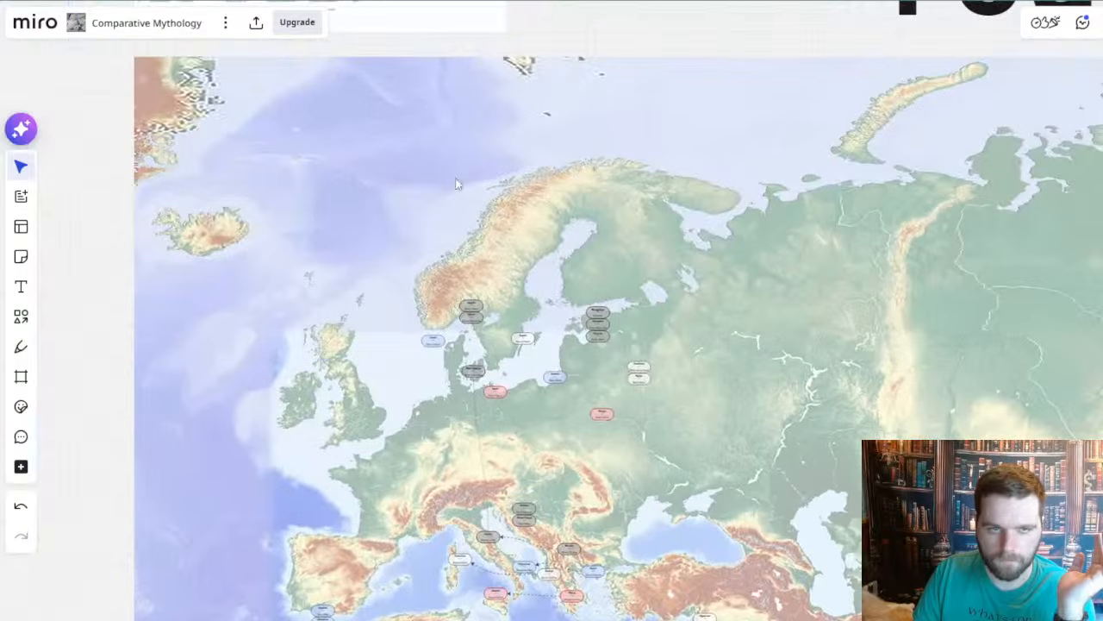
- Read the Vedic and Hindu rows of the pantheon table above the map, from the Cold column through to Beyond
{"action": "scroll", "coordinate": [461, 194], "scroll_direction": "up", "scroll_amount": 1}
{"action": "left_click_drag", "start_coordinate": [470, 245], "coordinate": [563, 523]}
{"action": "scroll", "coordinate": [272, 118], "scroll_direction": "up", "scroll_amount": 7}
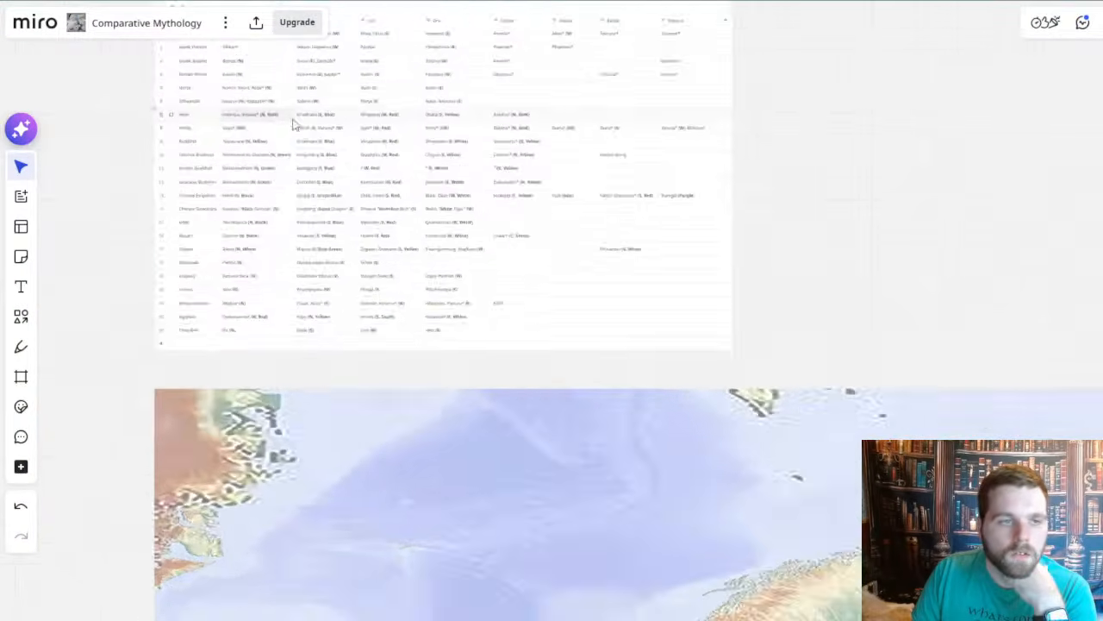
{"action": "scroll", "coordinate": [381, 278], "scroll_direction": "up", "scroll_amount": 3}
{"action": "scroll", "coordinate": [258, 203], "scroll_direction": "up", "scroll_amount": 3}
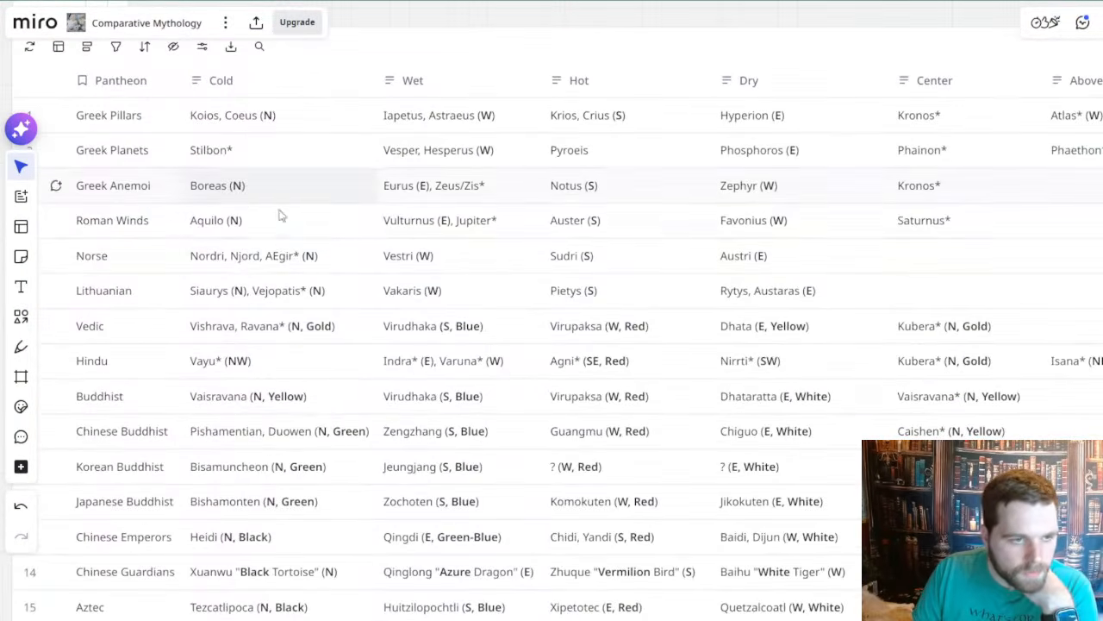
{"action": "scroll", "coordinate": [340, 330], "scroll_direction": "down", "scroll_amount": 3}
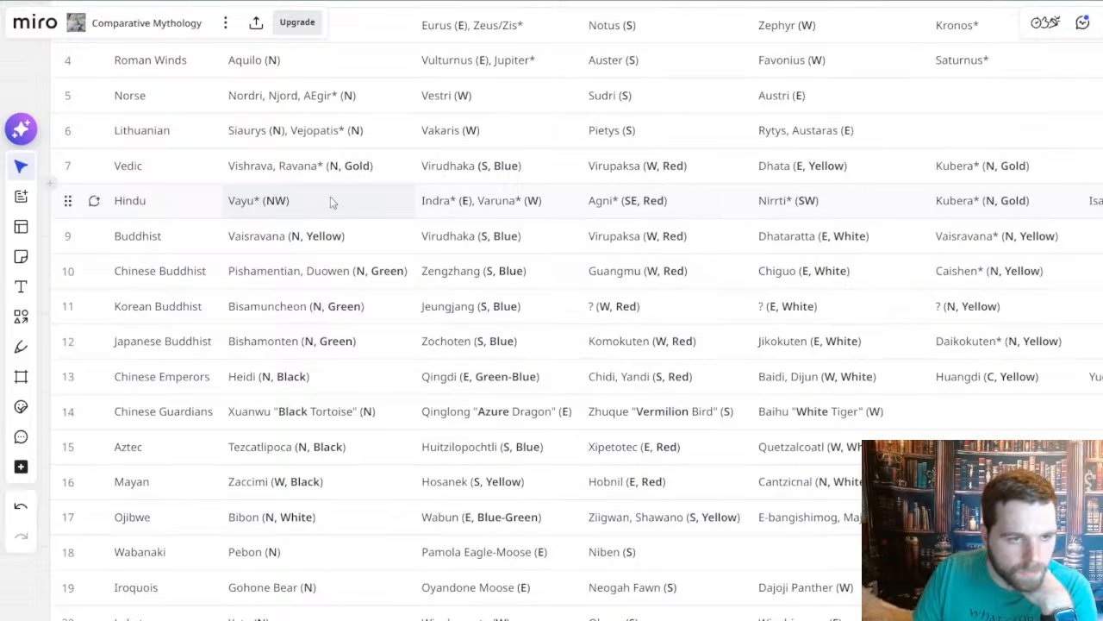
{"action": "scroll", "coordinate": [332, 202], "scroll_direction": "up", "scroll_amount": 1}
{"action": "left_click_drag", "start_coordinate": [371, 290], "coordinate": [324, 322]}
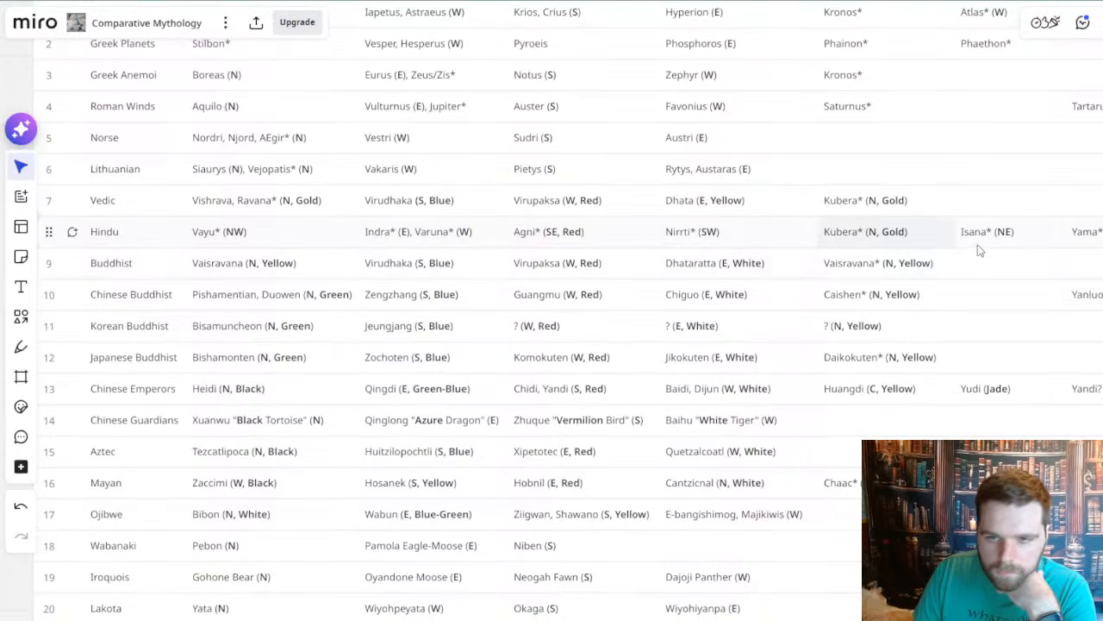
{"action": "scroll", "coordinate": [787, 249], "scroll_direction": "right", "scroll_amount": 5}
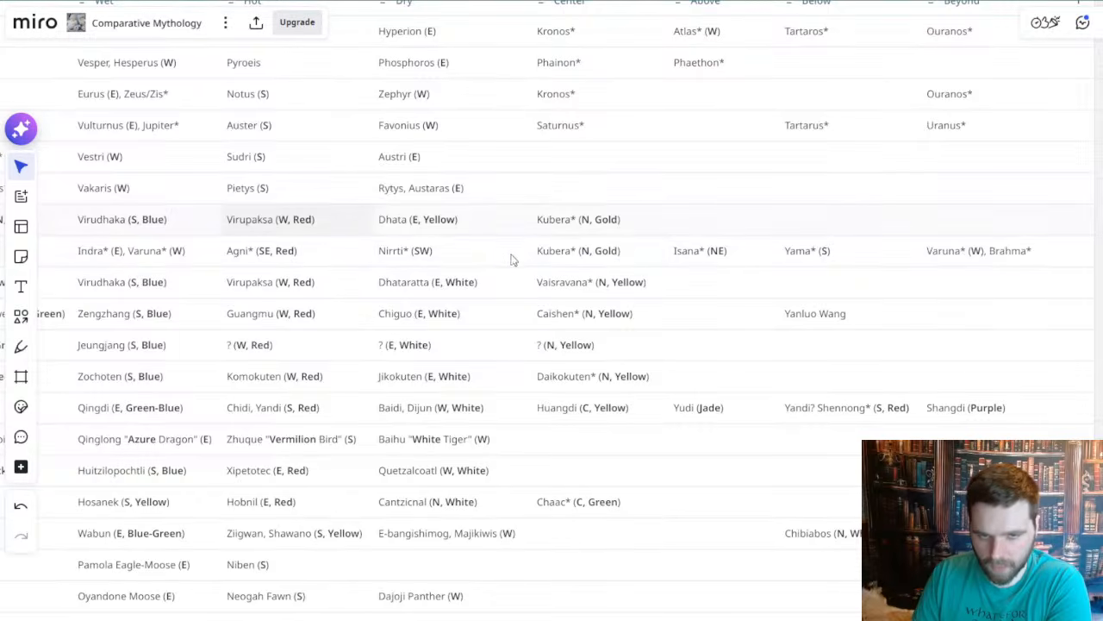
{"action": "scroll", "coordinate": [742, 258], "scroll_direction": "left", "scroll_amount": 5}
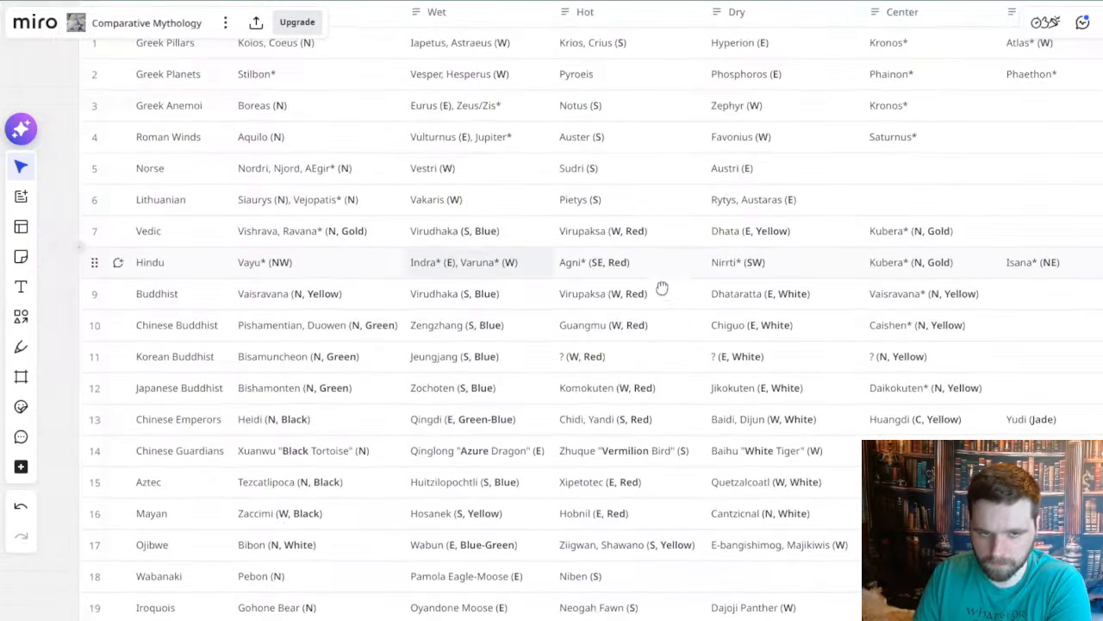
{"action": "scroll", "coordinate": [668, 273], "scroll_direction": "left", "scroll_amount": 5}
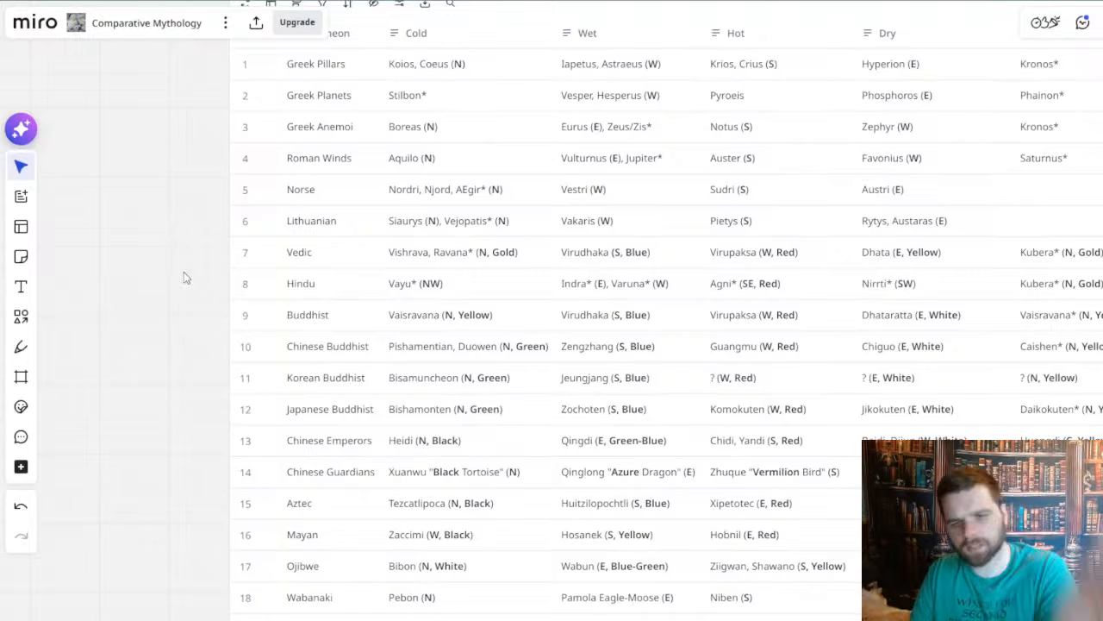
- Compare the Hindu row's Vayu, Indra, Varuna, Agni and Nirrti directions with the other pantheons in the table
{"action": "scroll", "coordinate": [584, 231], "scroll_direction": "down", "scroll_amount": 3}
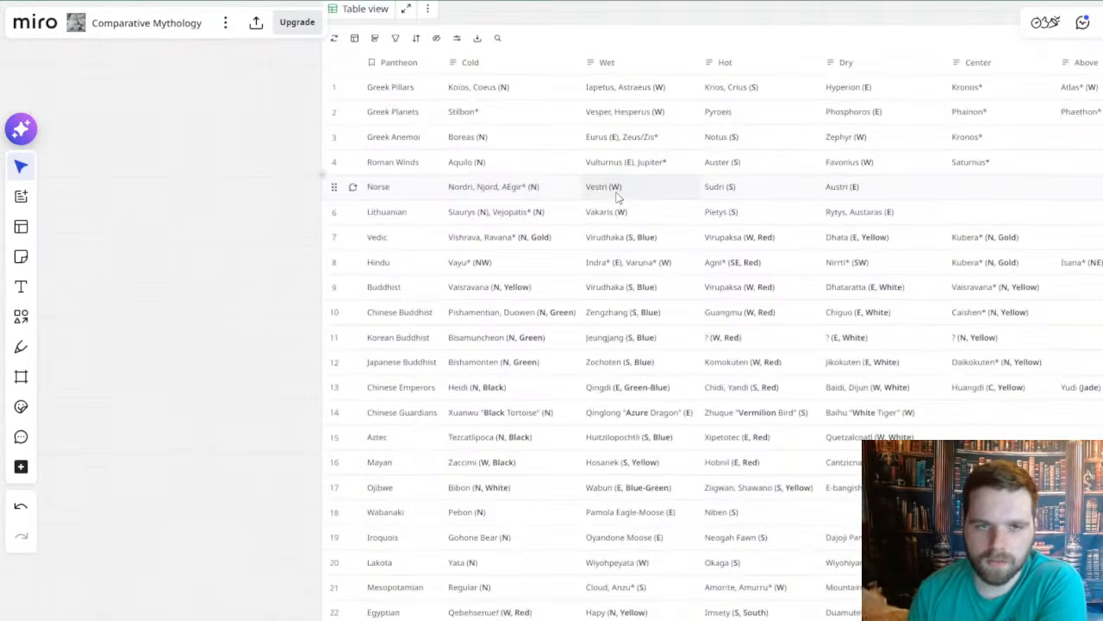
{"action": "scroll", "coordinate": [584, 231], "scroll_direction": "up", "scroll_amount": 3}
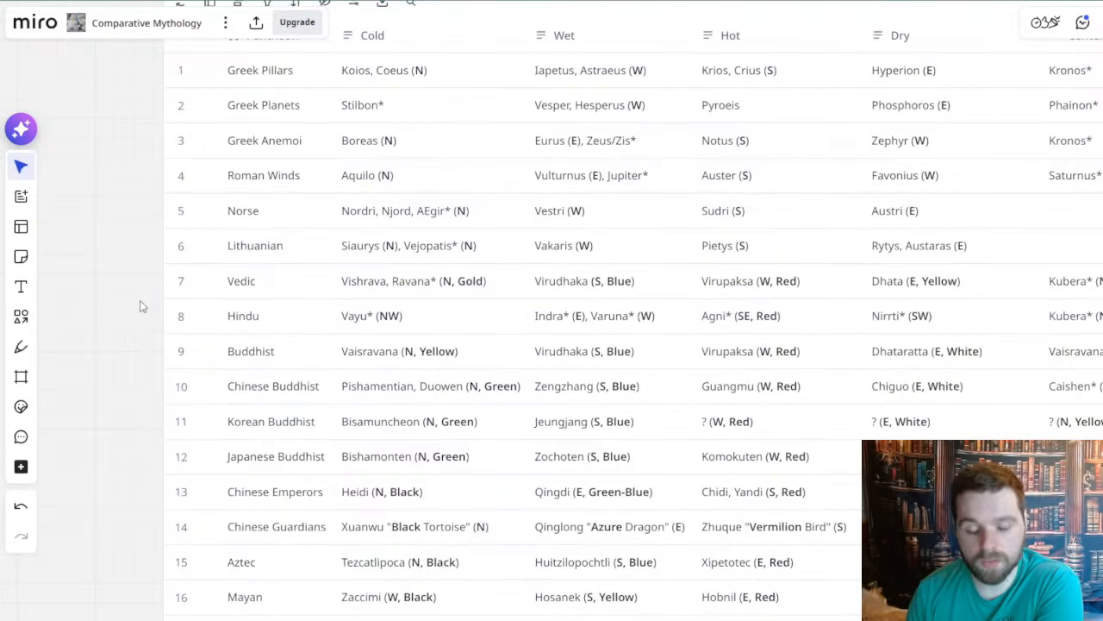
{"action": "scroll", "coordinate": [583, 332], "scroll_direction": "up", "scroll_amount": 2}
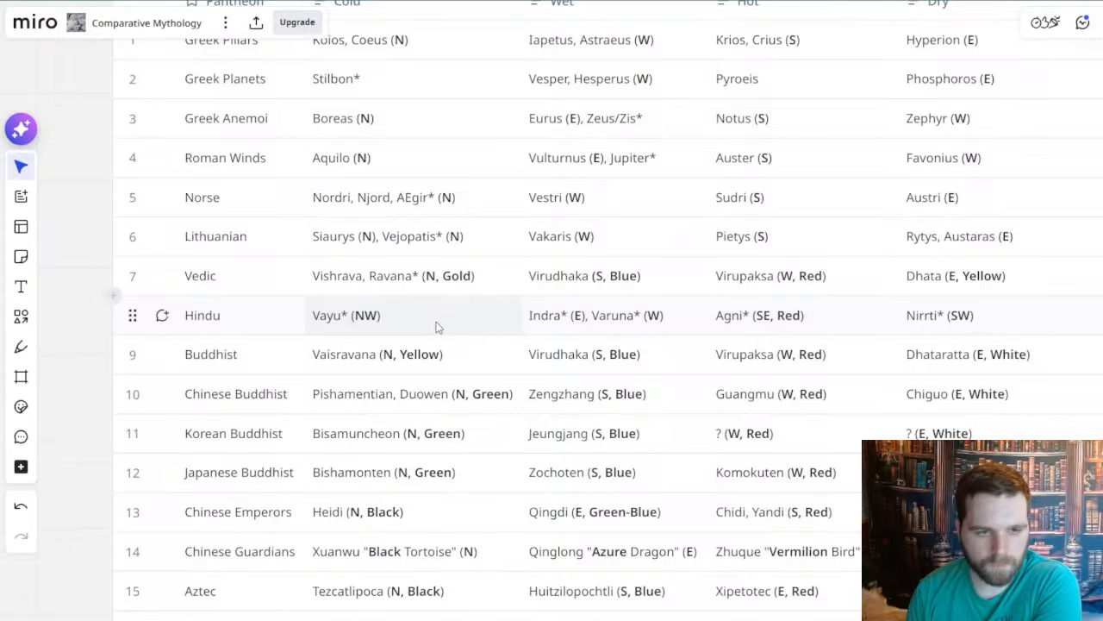
{"action": "left_click_drag", "start_coordinate": [437, 322], "coordinate": [451, 326]}
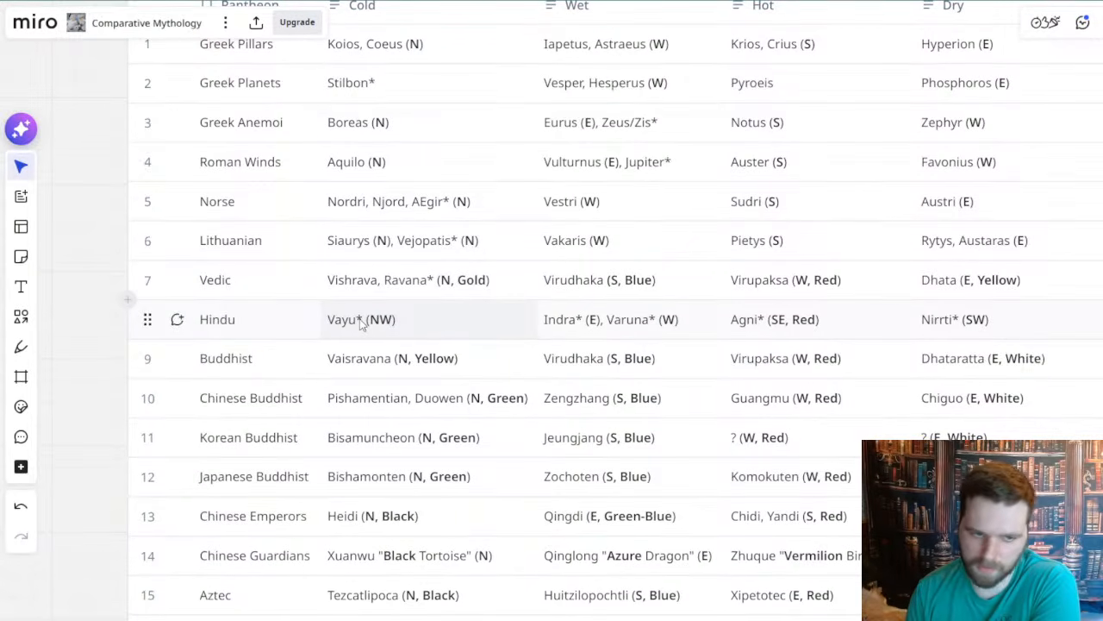
{"action": "scroll", "coordinate": [441, 372], "scroll_direction": "down", "scroll_amount": 2}
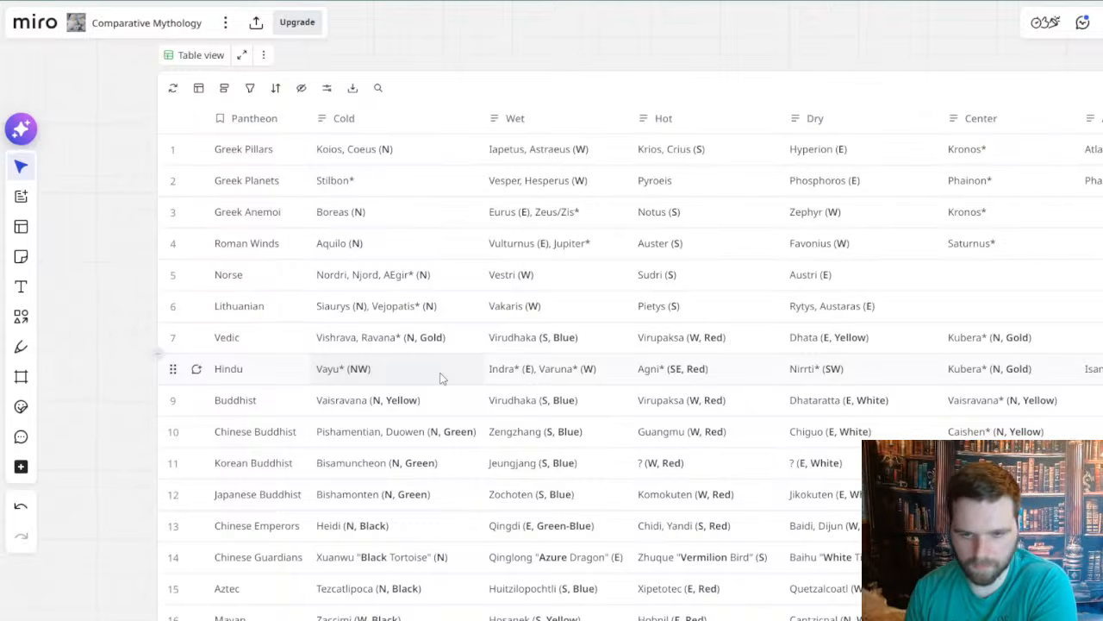
{"action": "scroll", "coordinate": [454, 356], "scroll_direction": "down", "scroll_amount": 1}
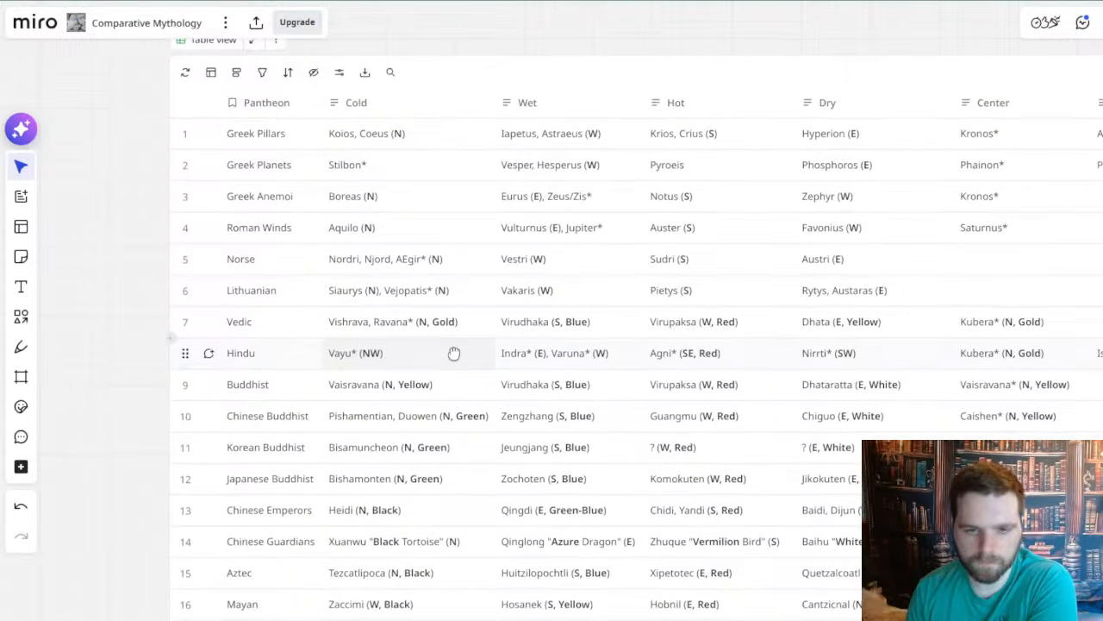
{"action": "scroll", "coordinate": [677, 360], "scroll_direction": "up", "scroll_amount": 2}
{"action": "scroll", "coordinate": [692, 366], "scroll_direction": "up", "scroll_amount": 1}
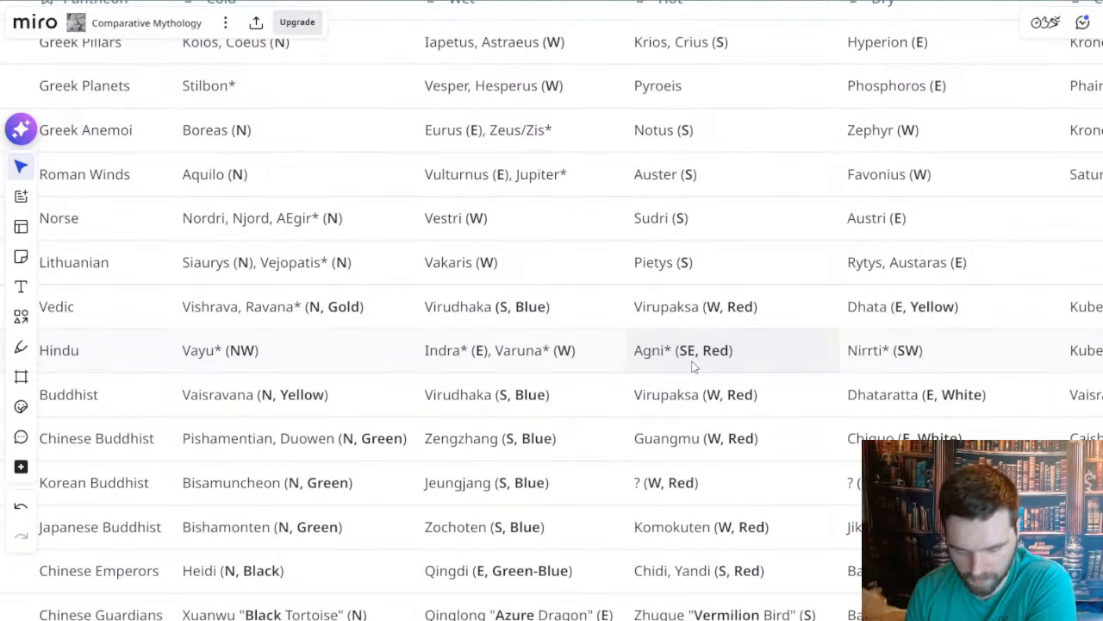
{"action": "scroll", "coordinate": [694, 366], "scroll_direction": "down", "scroll_amount": 2}
{"action": "scroll", "coordinate": [700, 317], "scroll_direction": "down", "scroll_amount": 1}
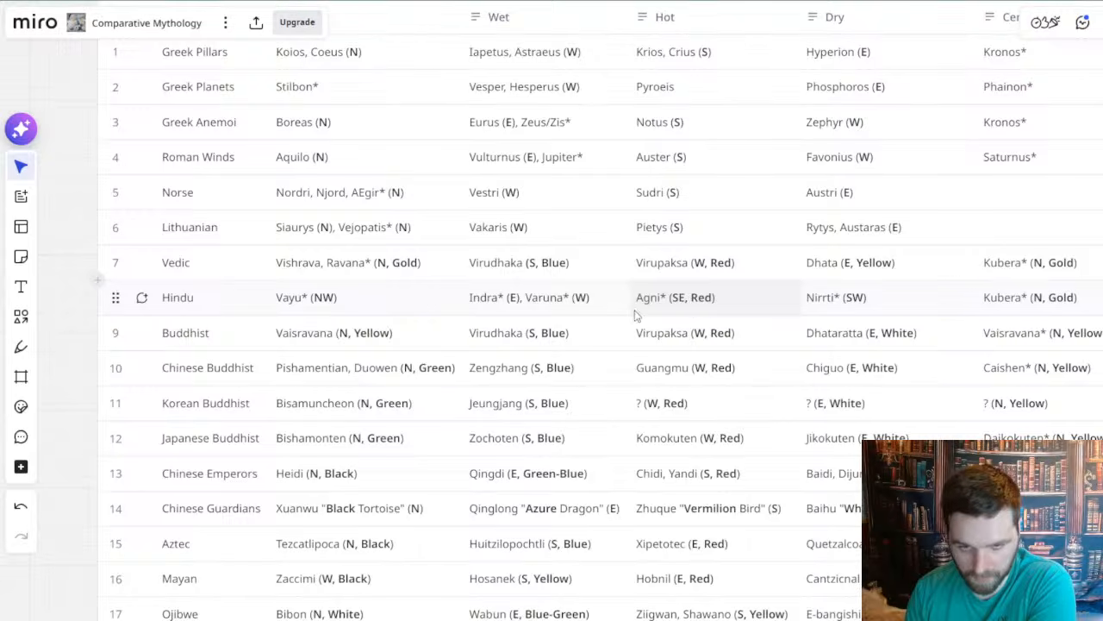
{"action": "scroll", "coordinate": [698, 308], "scroll_direction": "down", "scroll_amount": 4}
{"action": "scroll", "coordinate": [699, 308], "scroll_direction": "up", "scroll_amount": 6}
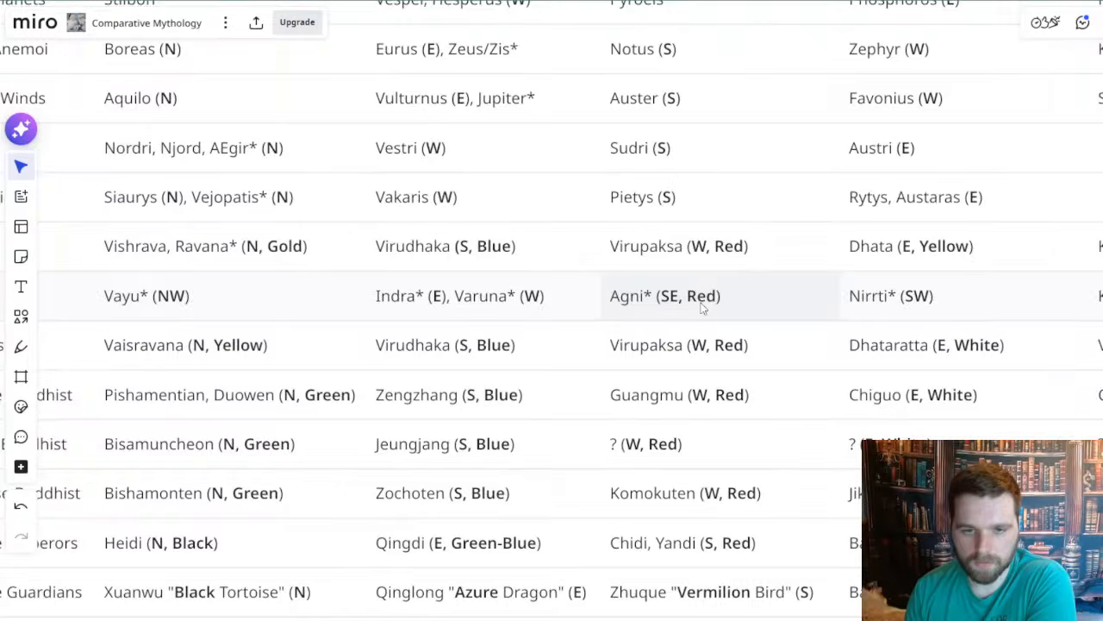
{"action": "scroll", "coordinate": [702, 307], "scroll_direction": "down", "scroll_amount": 4}
{"action": "scroll", "coordinate": [216, 319], "scroll_direction": "down", "scroll_amount": 3}
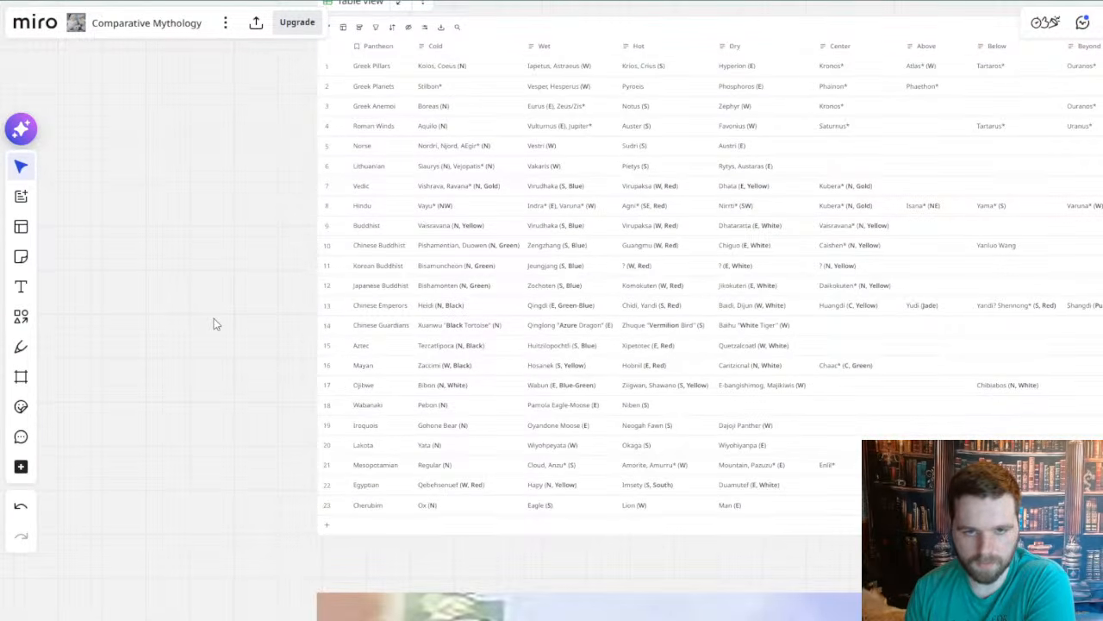
- Examine the red southern labels around the Mediterranean on the world map, including Auster, Notus, Krios/Crius and Pyroeis
{"action": "scroll", "coordinate": [215, 324], "scroll_direction": "down", "scroll_amount": 5}
{"action": "left_click_drag", "start_coordinate": [212, 322], "coordinate": [252, 116]}
{"action": "scroll", "coordinate": [355, 312], "scroll_direction": "down", "scroll_amount": 2}
{"action": "left_click_drag", "start_coordinate": [634, 450], "coordinate": [600, 233]}
{"action": "scroll", "coordinate": [601, 233], "scroll_direction": "up", "scroll_amount": 3}
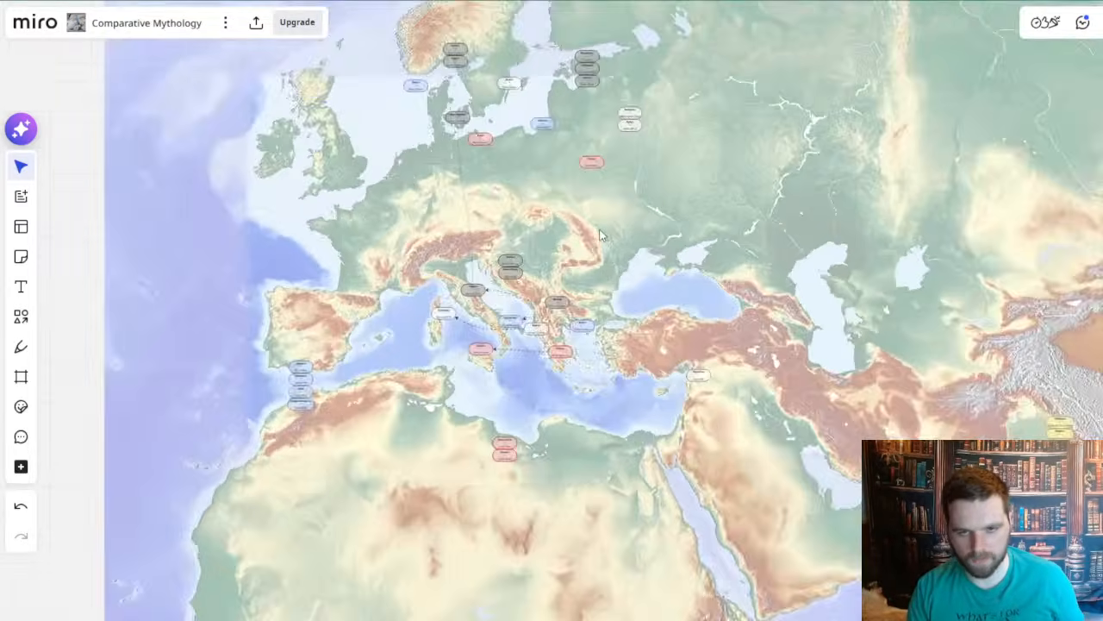
{"action": "scroll", "coordinate": [600, 233], "scroll_direction": "up", "scroll_amount": 2}
{"action": "left_click_drag", "start_coordinate": [893, 360], "coordinate": [643, 259]}
{"action": "scroll", "coordinate": [328, 383], "scroll_direction": "up", "scroll_amount": 3}
{"action": "left_click_drag", "start_coordinate": [299, 381], "coordinate": [238, 357]}
{"action": "left_click_drag", "start_coordinate": [294, 431], "coordinate": [375, 394]}
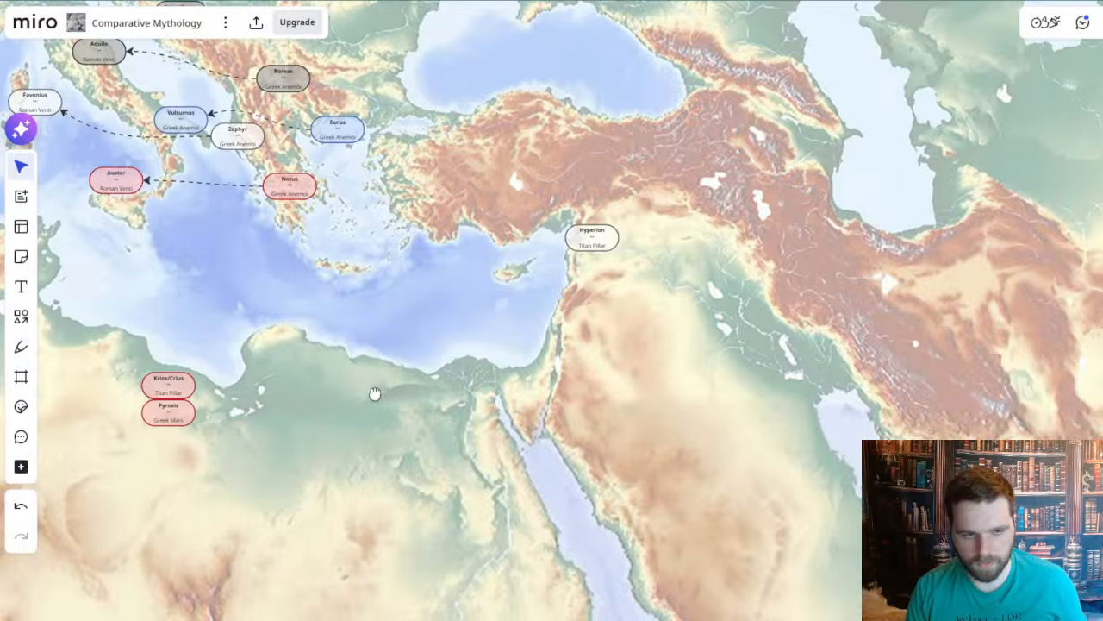
{"action": "left_click_drag", "start_coordinate": [266, 368], "coordinate": [372, 346]}
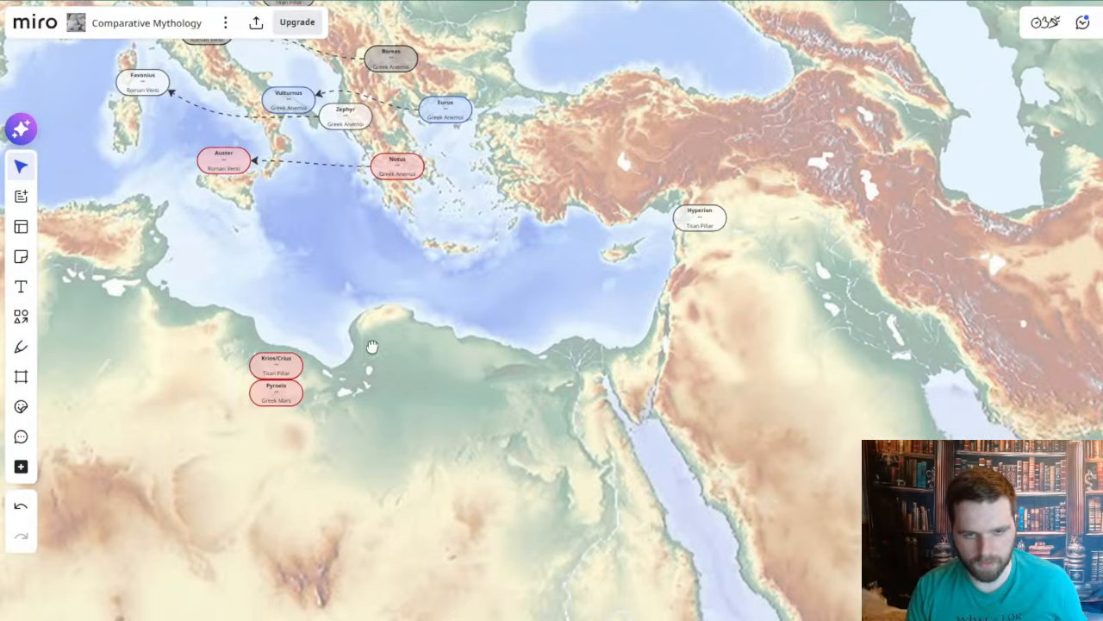
{"action": "left_click", "coordinate": [284, 362]}
- Add a copy of the red Virulpaksa label in the sea off India's southeast coast
{"action": "left_click_drag", "start_coordinate": [846, 368], "coordinate": [319, 247]}
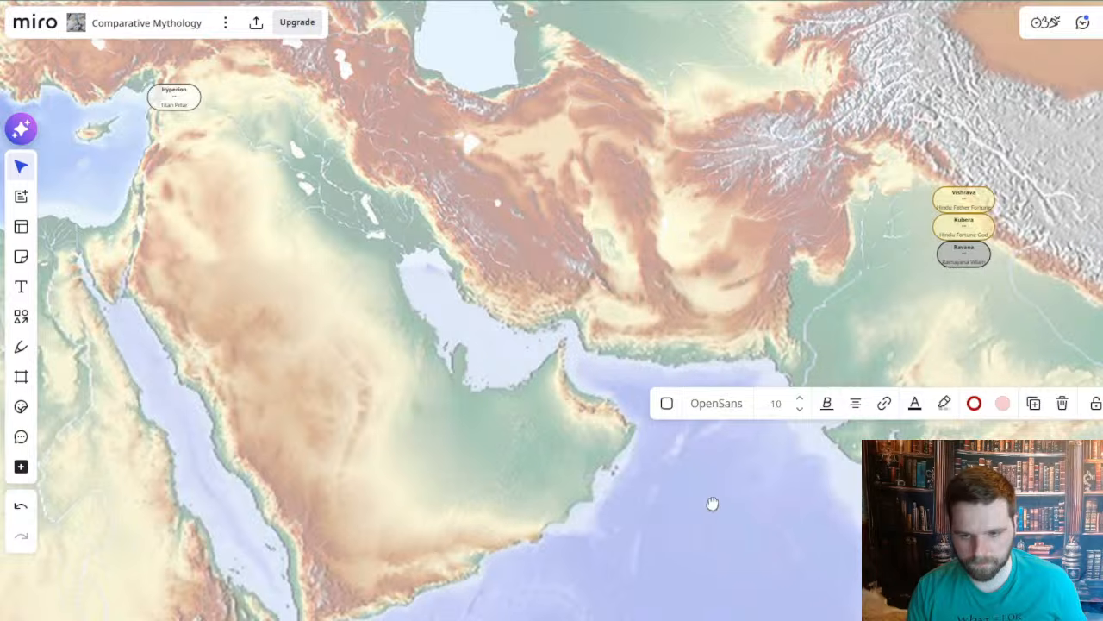
{"action": "left_click_drag", "start_coordinate": [754, 523], "coordinate": [453, 388]}
{"action": "scroll", "coordinate": [695, 467], "scroll_direction": "up", "scroll_amount": 5}
{"action": "key", "text": "ctrl+v"}
{"action": "mouse_move", "coordinate": [709, 374]}
{"action": "left_mouse_down"}
{"action": "mouse_move", "coordinate": [741, 413]}
{"action": "mouse_move", "coordinate": [718, 377]}
{"action": "left_mouse_up"}
- Rename the copied red label to Agni and change its description to Southeast Wind
{"action": "double_click", "coordinate": [718, 366]}
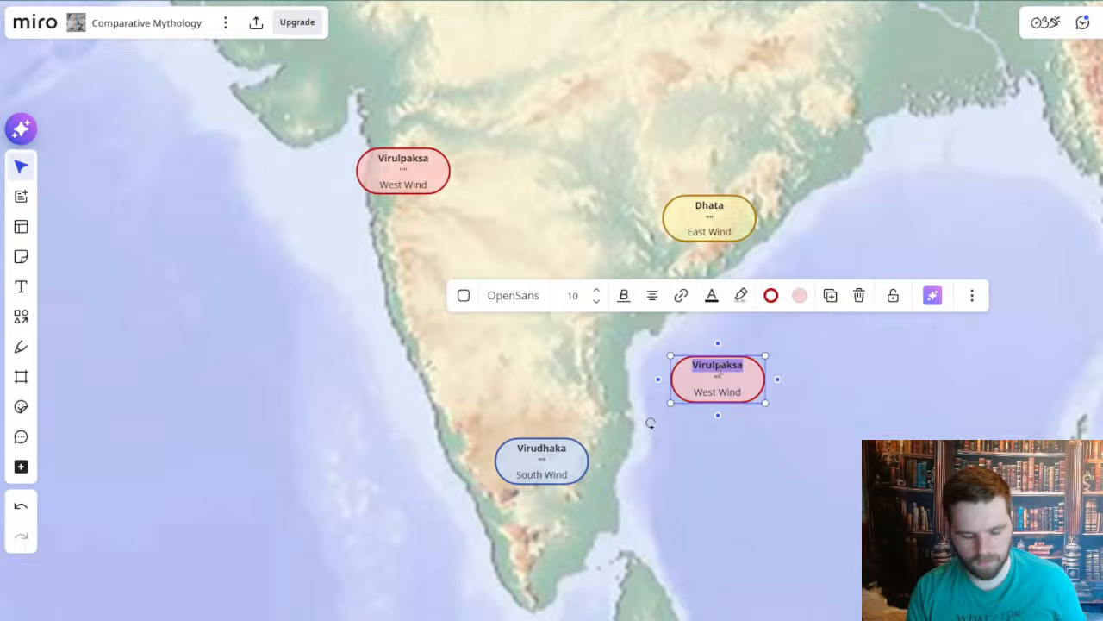
{"action": "type", "text": "Agni"}
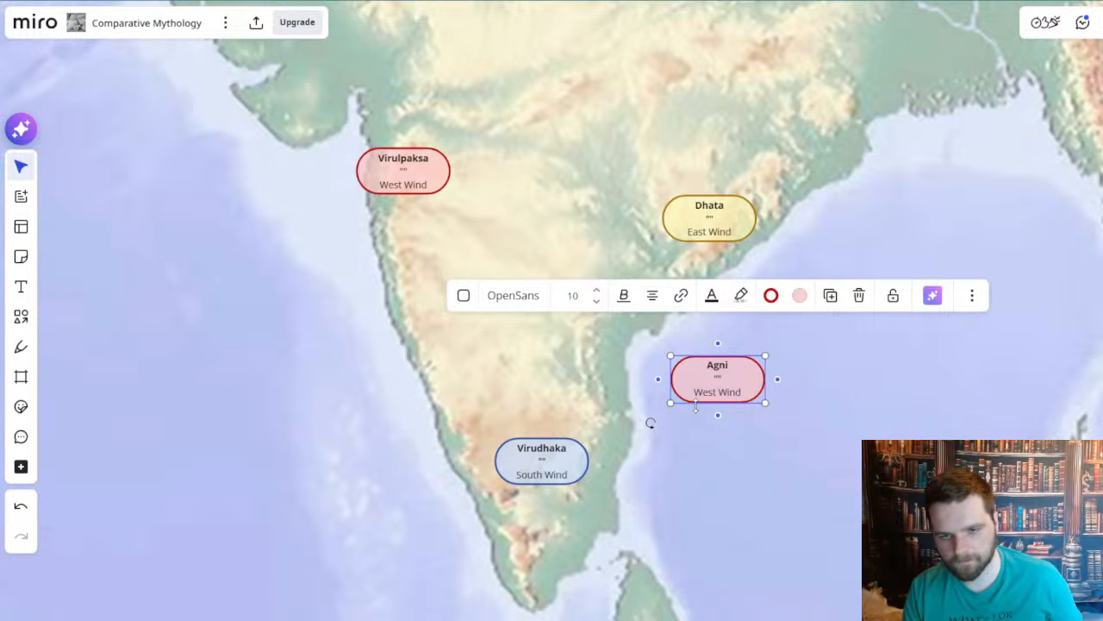
{"action": "left_click_drag", "start_coordinate": [695, 393], "coordinate": [781, 394]}
{"action": "type", "text": "Southeast Wind"}
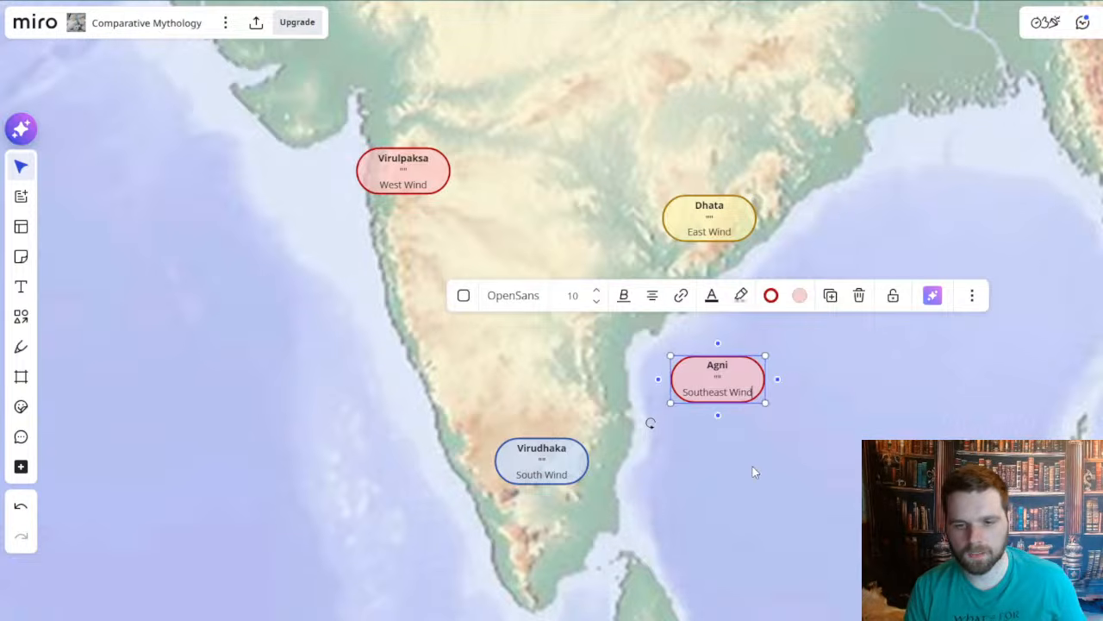
{"action": "left_click", "coordinate": [752, 466]}
- Compare the Agni label off India's southeast coast with the red Auster, Notus, Krios/Crius and Pyroeis labels around the Mediterranean
{"action": "scroll", "coordinate": [760, 464], "scroll_direction": "down", "scroll_amount": 5}
{"action": "left_click_drag", "start_coordinate": [446, 319], "coordinate": [595, 375]}
{"action": "scroll", "coordinate": [595, 374], "scroll_direction": "down", "scroll_amount": 3}
{"action": "left_click_drag", "start_coordinate": [495, 279], "coordinate": [614, 296]}
{"action": "scroll", "coordinate": [674, 361], "scroll_direction": "up", "scroll_amount": 3}
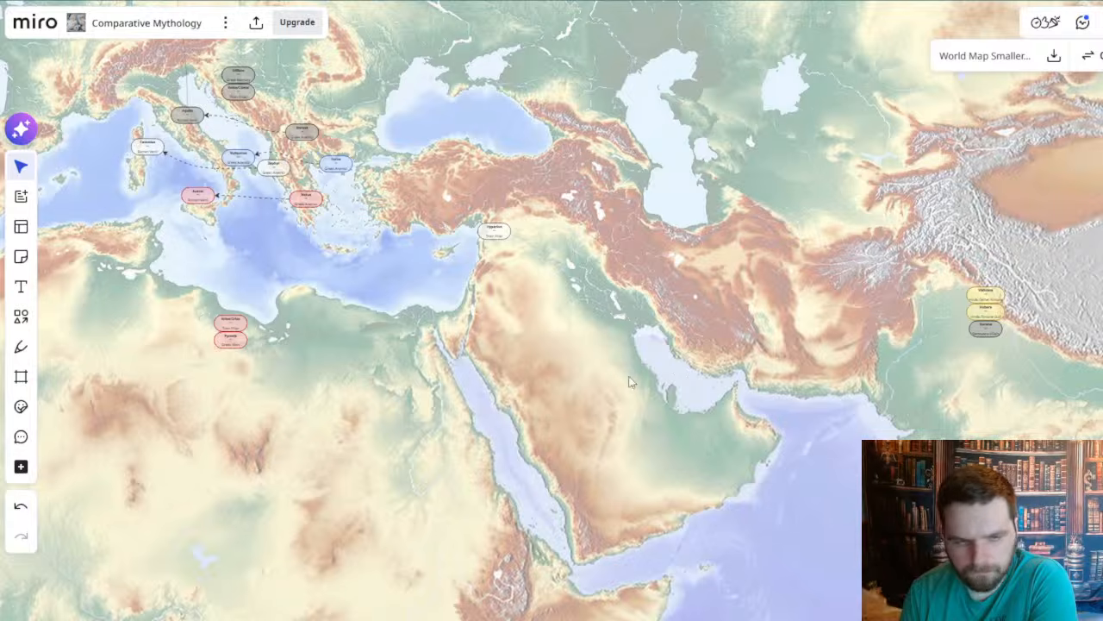
{"action": "left_click_drag", "start_coordinate": [567, 402], "coordinate": [682, 398]}
{"action": "scroll", "coordinate": [264, 316], "scroll_direction": "up", "scroll_amount": 3}
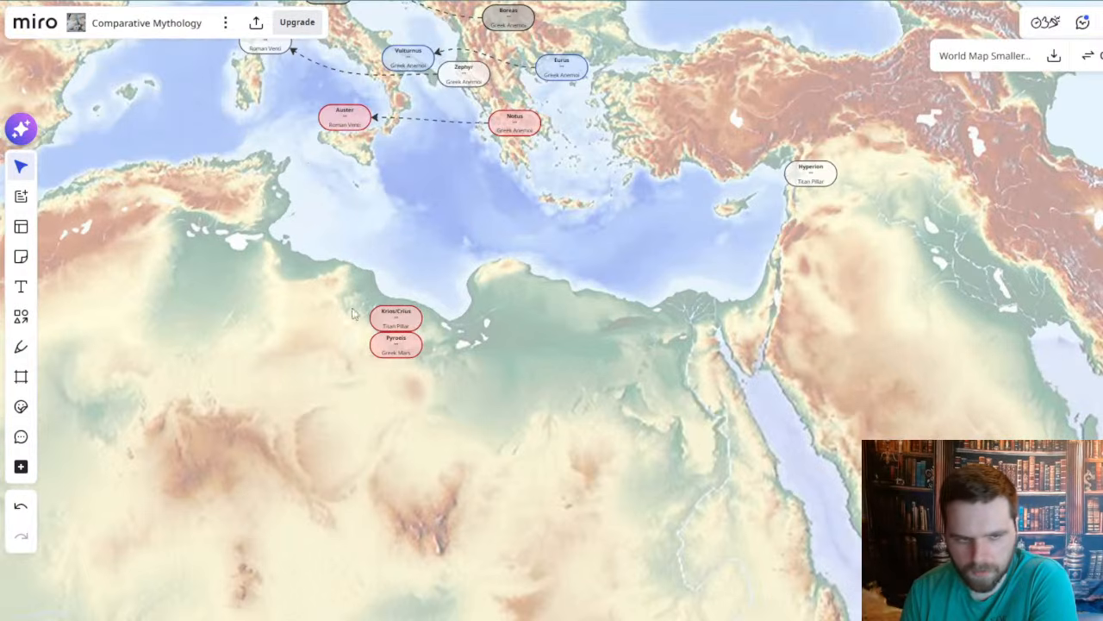
{"action": "left_click_drag", "start_coordinate": [889, 404], "coordinate": [350, 279]}
{"action": "left_click_drag", "start_coordinate": [803, 418], "coordinate": [591, 325]}
{"action": "left_click_drag", "start_coordinate": [805, 399], "coordinate": [633, 355]}
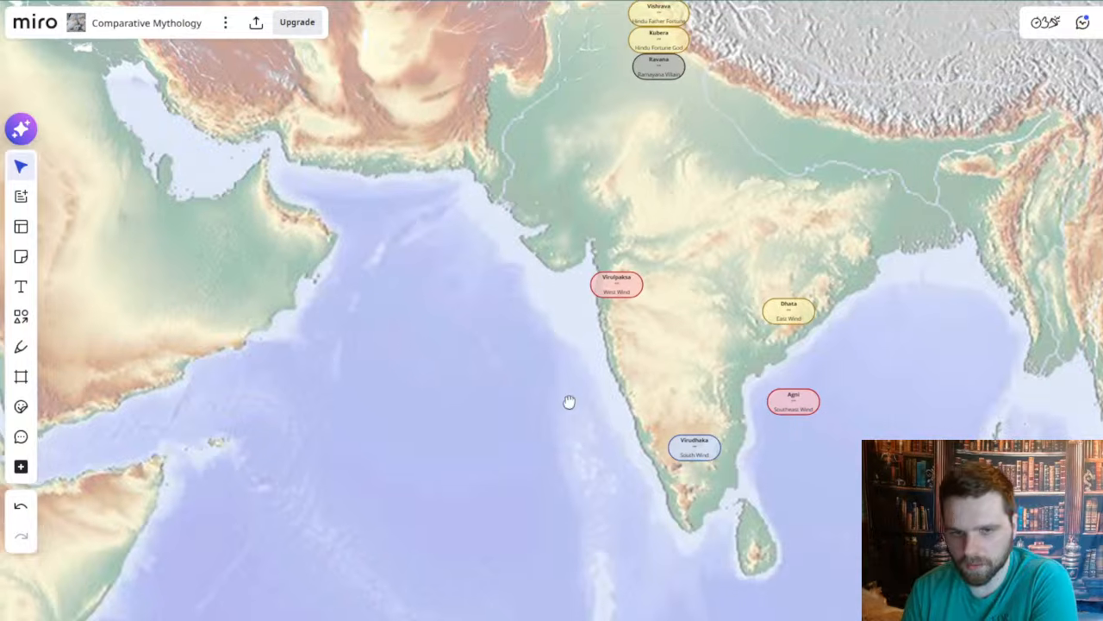
{"action": "left_click_drag", "start_coordinate": [555, 393], "coordinate": [575, 409]}
- Inspect the Krios/Crius and Pyroeis labels in North Africa alongside the surrounding Greek and Roman wind labels
{"action": "scroll", "coordinate": [575, 409], "scroll_direction": "down", "scroll_amount": 1}
{"action": "left_click_drag", "start_coordinate": [252, 357], "coordinate": [670, 428]}
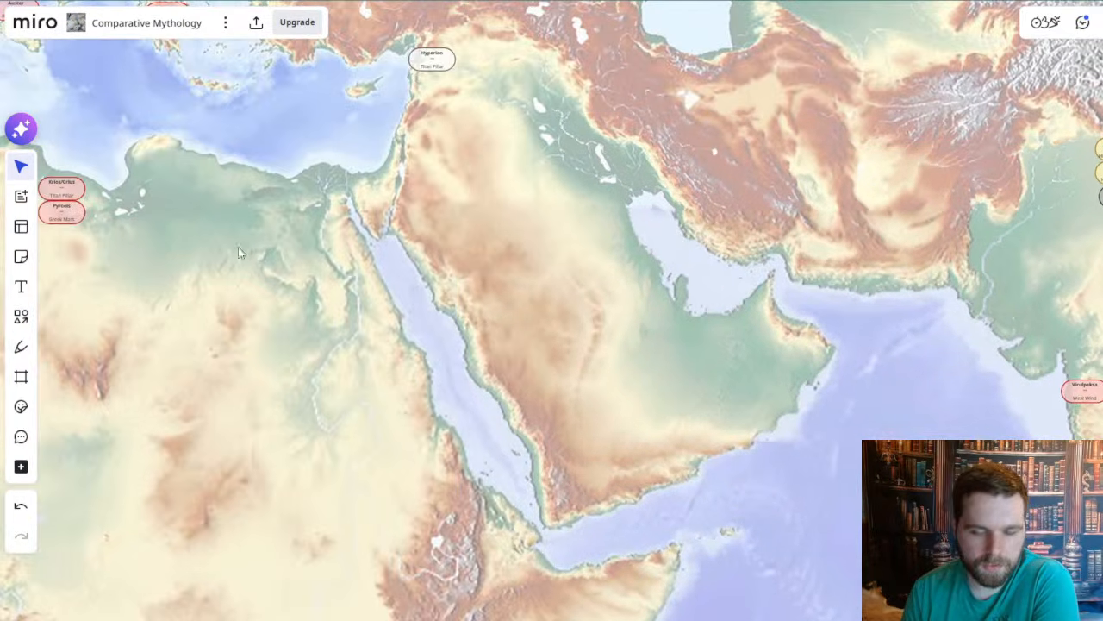
{"action": "left_click_drag", "start_coordinate": [241, 252], "coordinate": [647, 410]}
{"action": "scroll", "coordinate": [412, 234], "scroll_direction": "up", "scroll_amount": 3}
{"action": "left_click_drag", "start_coordinate": [468, 244], "coordinate": [500, 321]}
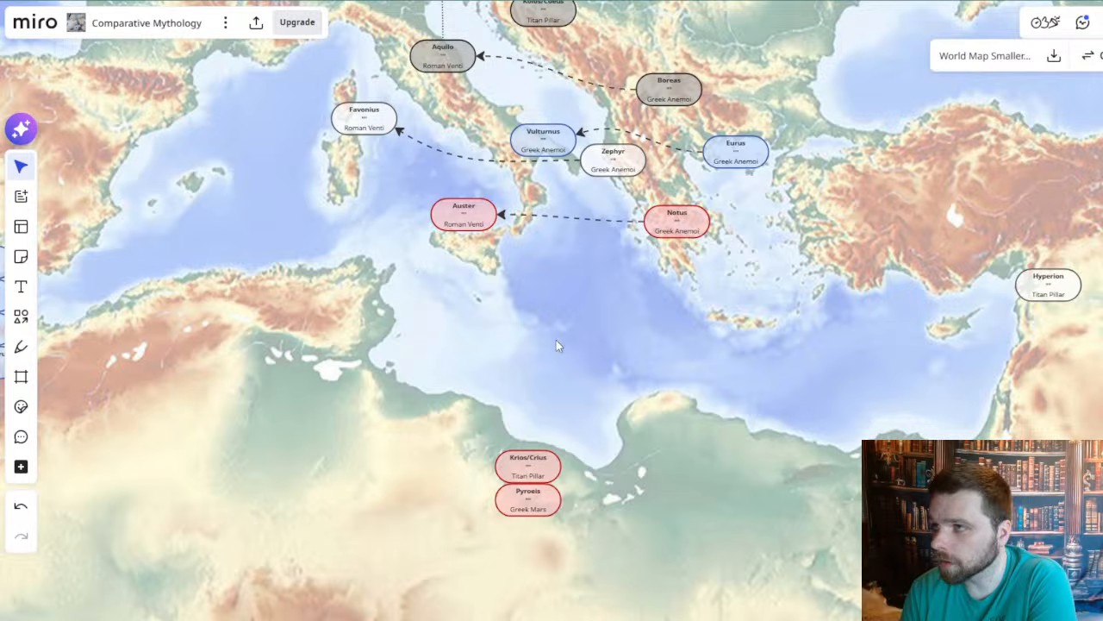
{"action": "left_click_drag", "start_coordinate": [601, 342], "coordinate": [670, 315]}
{"action": "left_click_drag", "start_coordinate": [646, 426], "coordinate": [647, 288]}
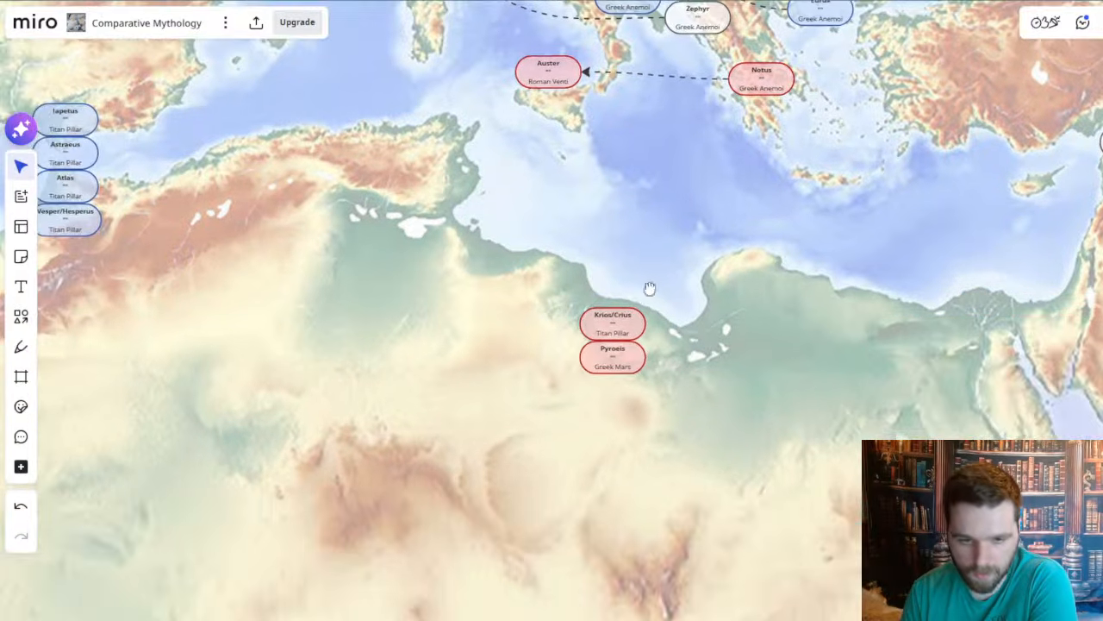
{"action": "scroll", "coordinate": [647, 293], "scroll_direction": "up", "scroll_amount": 1}
{"action": "scroll", "coordinate": [640, 310], "scroll_direction": "up", "scroll_amount": 2}
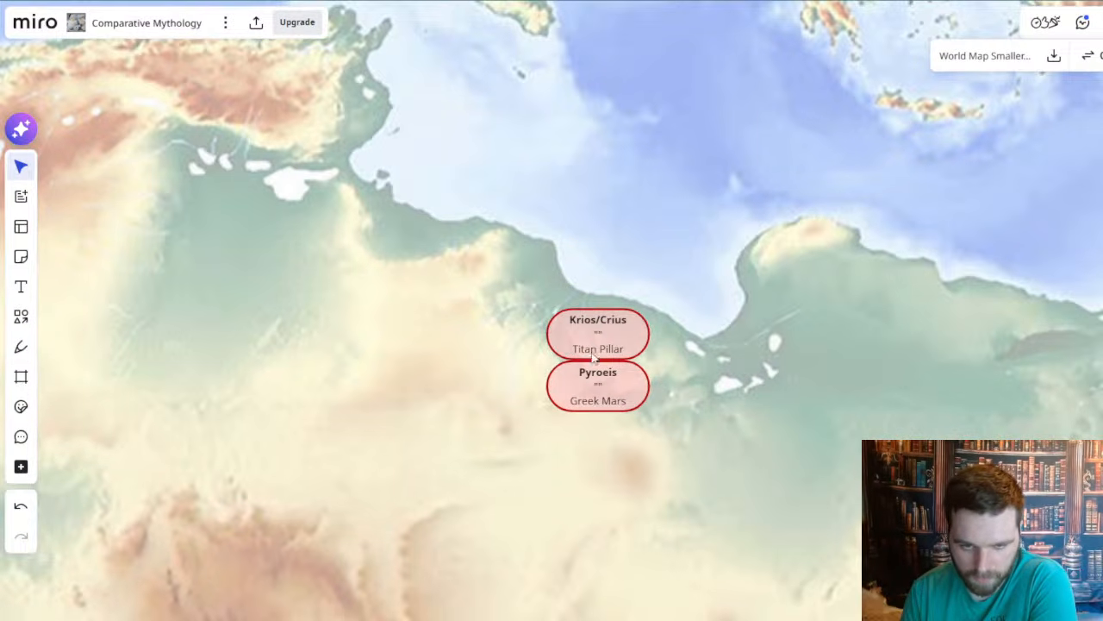
{"action": "scroll", "coordinate": [723, 263], "scroll_direction": "down", "scroll_amount": 5}
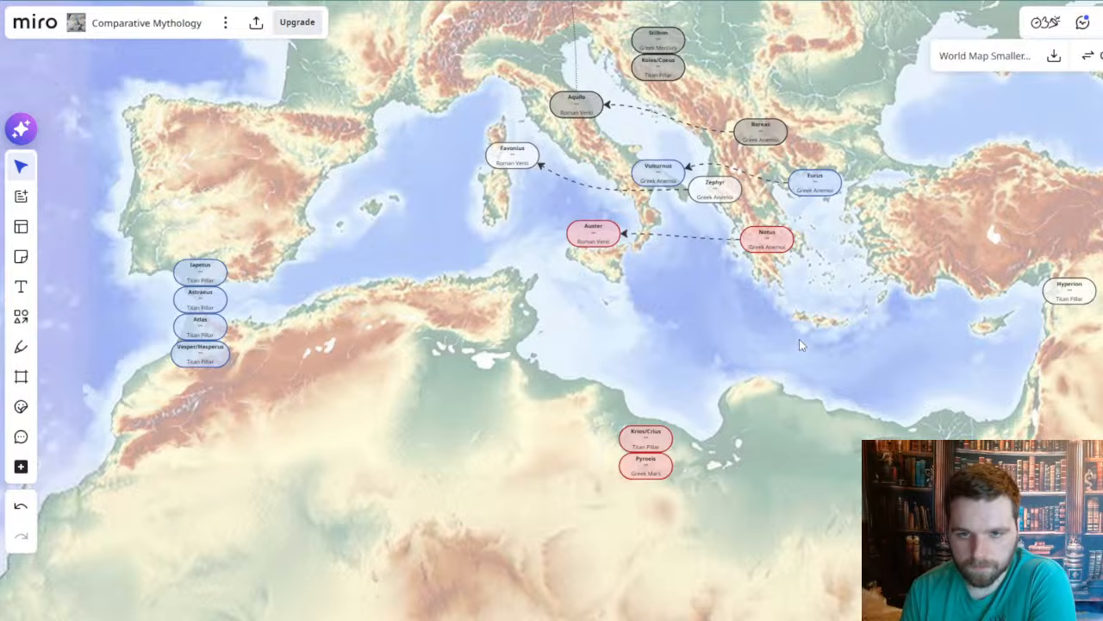
- Check where Agni sits relative to the Dhata, Virudhaka and Virulpaksa labels around southern India
{"action": "left_click_drag", "start_coordinate": [800, 345], "coordinate": [649, 395]}
{"action": "scroll", "coordinate": [649, 395], "scroll_direction": "down", "scroll_amount": 1}
{"action": "left_click_drag", "start_coordinate": [796, 438], "coordinate": [488, 315]}
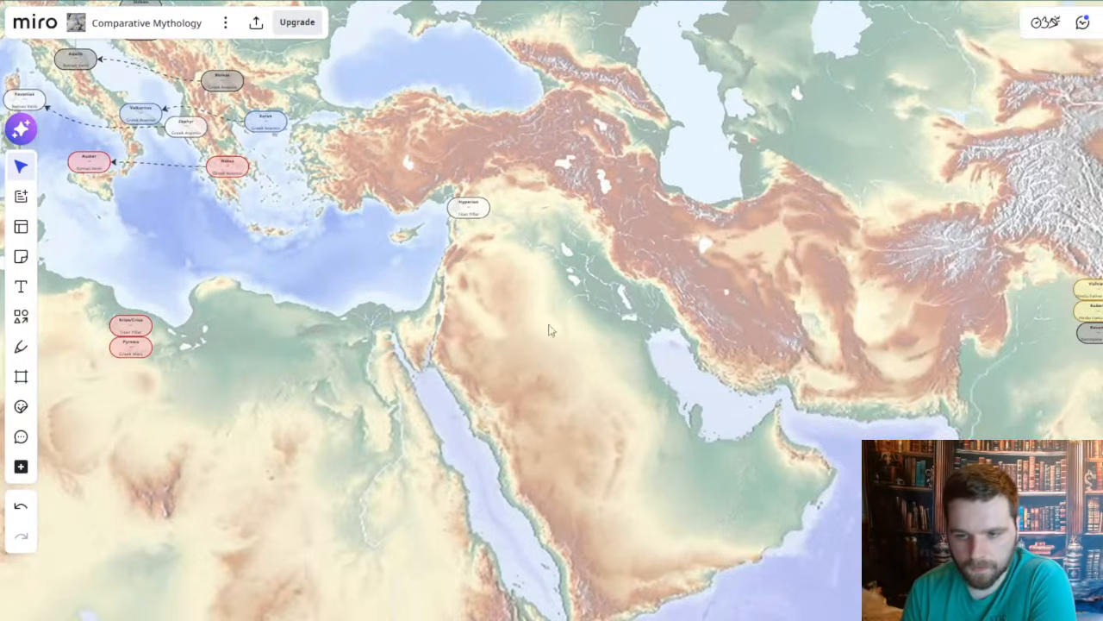
{"action": "left_click_drag", "start_coordinate": [800, 337], "coordinate": [397, 127]}
{"action": "scroll", "coordinate": [787, 368], "scroll_direction": "up", "scroll_amount": 3}
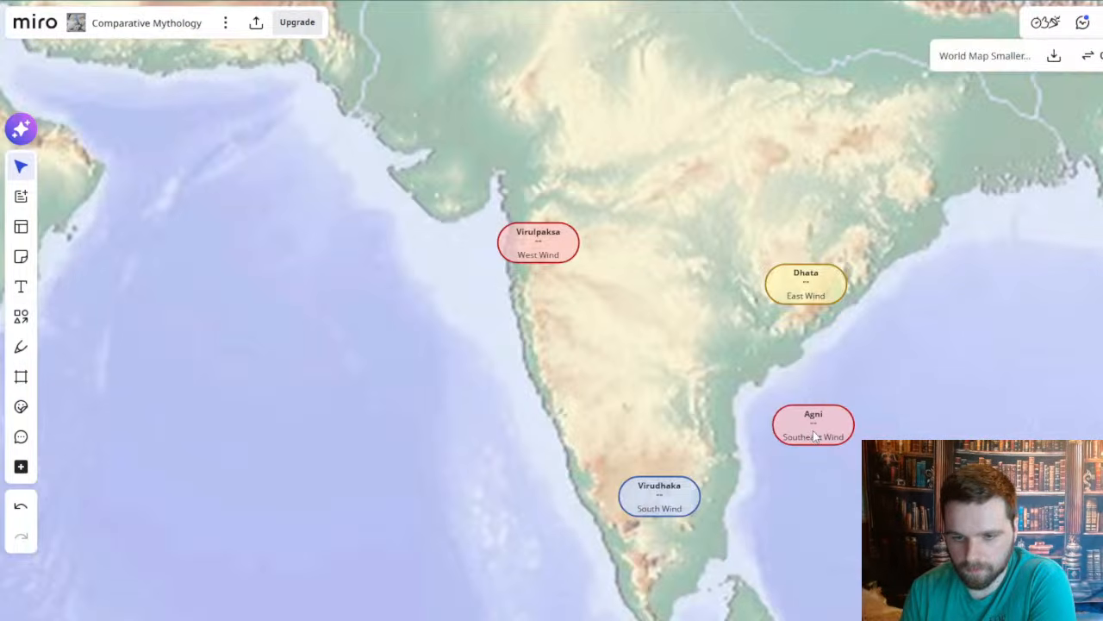
{"action": "left_click_drag", "start_coordinate": [849, 543], "coordinate": [785, 448]}
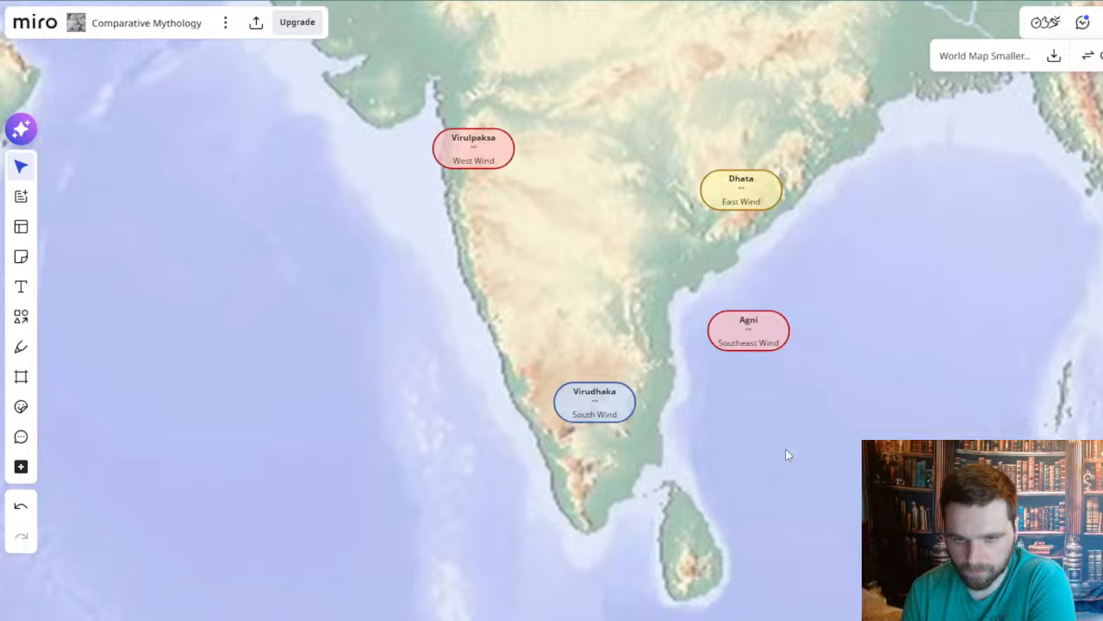
{"action": "scroll", "coordinate": [785, 449], "scroll_direction": "down", "scroll_amount": 1}
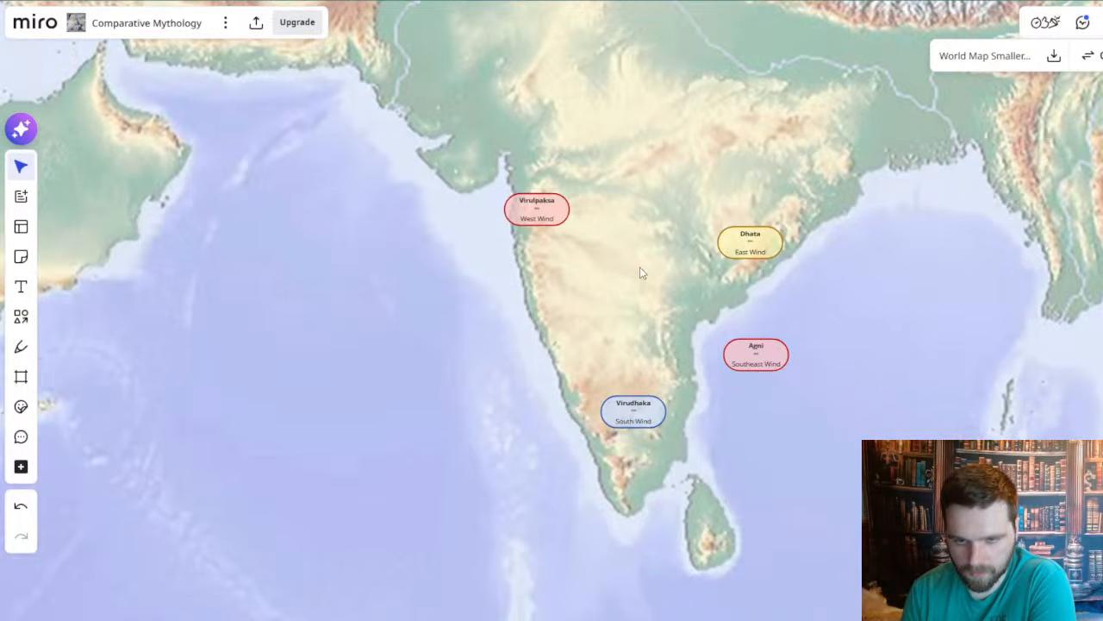
{"action": "scroll", "coordinate": [640, 268], "scroll_direction": "up", "scroll_amount": 2}
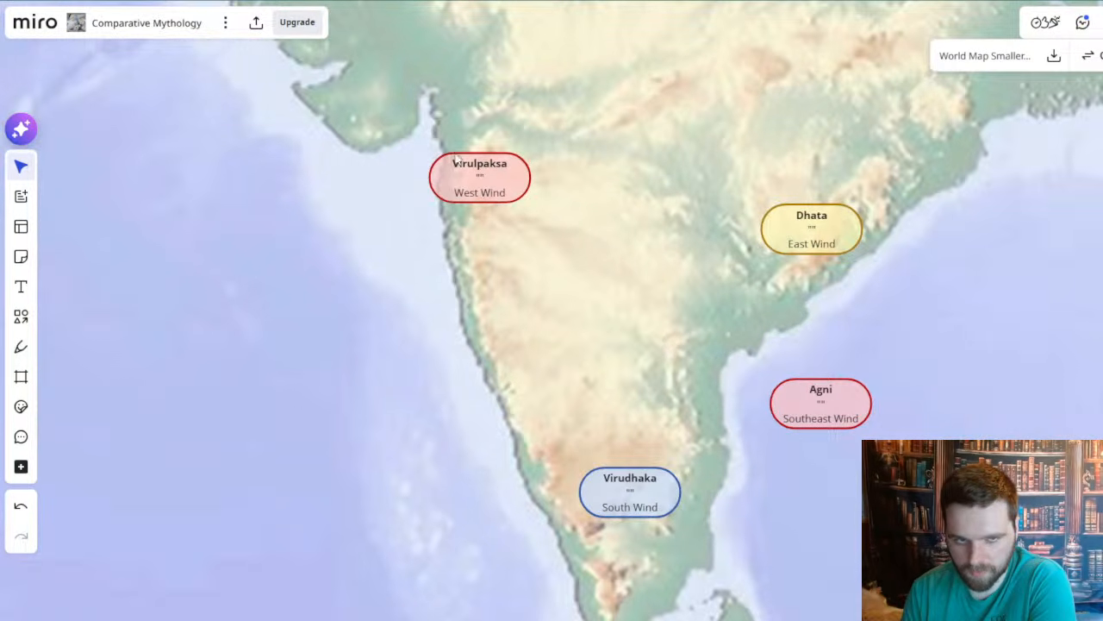
- Look over the Virulpaksa label and the area north of it up to Vishrava, Kubera and Ravana
{"action": "left_click", "coordinate": [506, 172]}
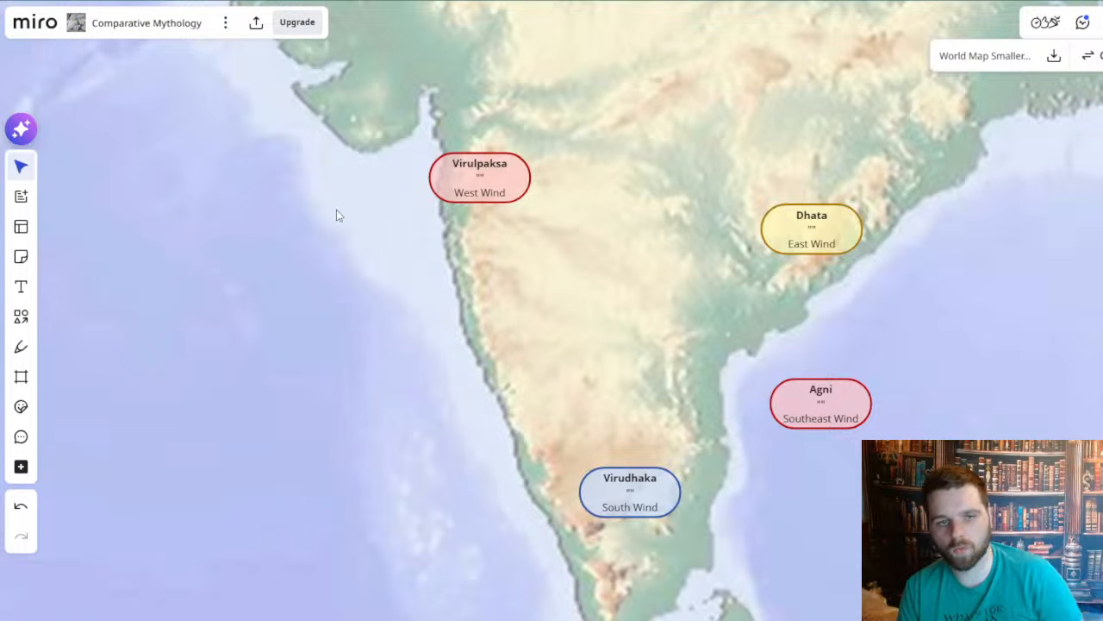
{"action": "left_click_drag", "start_coordinate": [298, 167], "coordinate": [426, 370]}
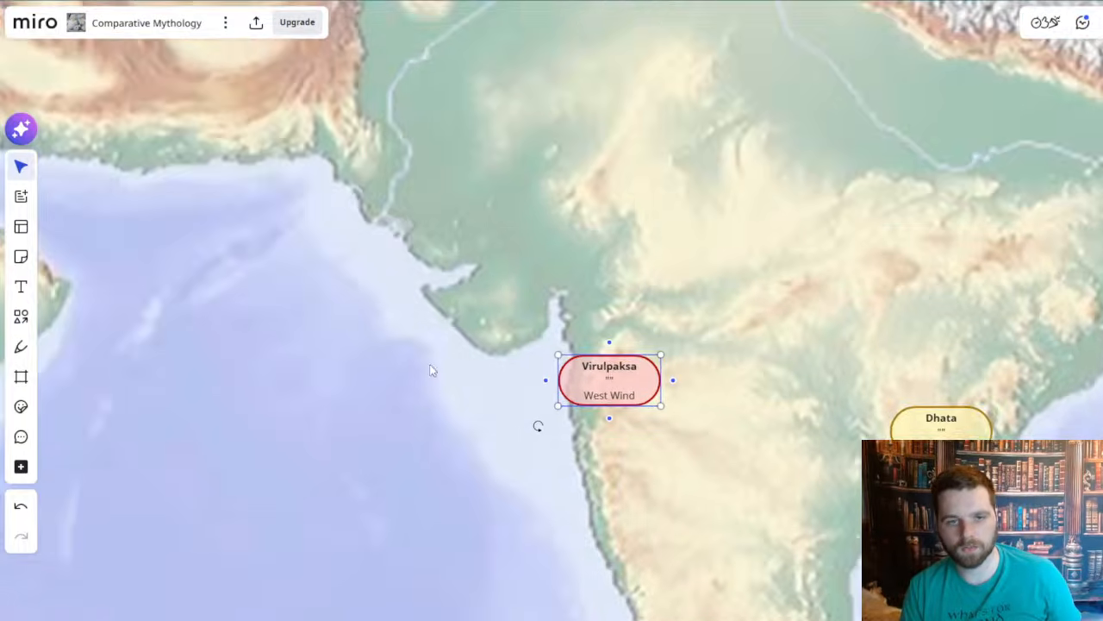
{"action": "scroll", "coordinate": [438, 352], "scroll_direction": "down", "scroll_amount": 2}
{"action": "left_click_drag", "start_coordinate": [578, 199], "coordinate": [647, 297]}
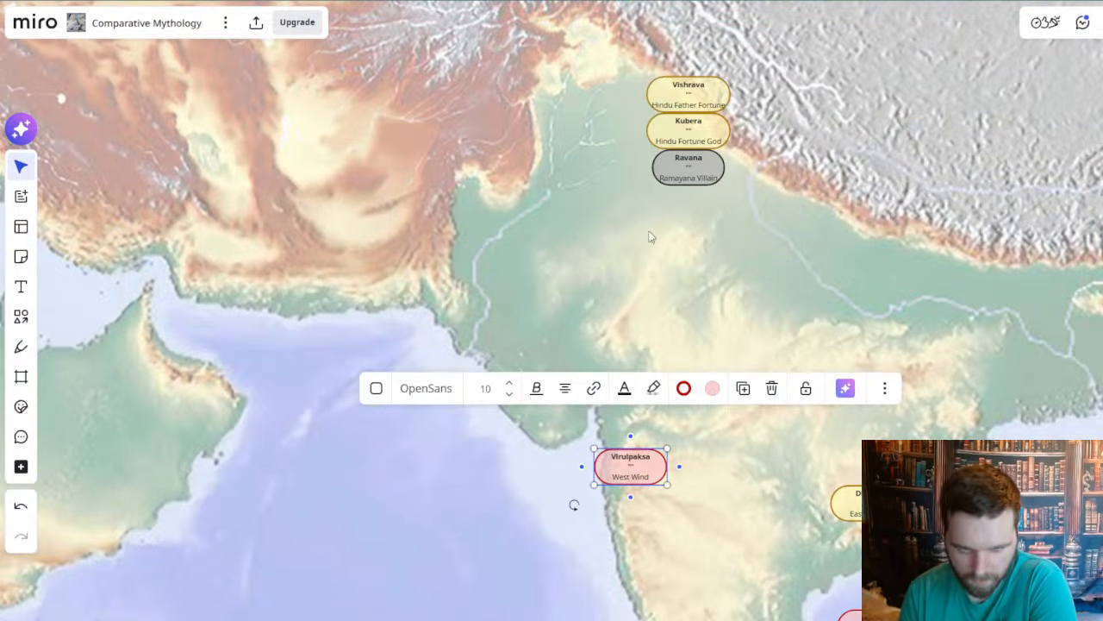
{"action": "left_click_drag", "start_coordinate": [397, 349], "coordinate": [542, 308]}
{"action": "left_click_drag", "start_coordinate": [613, 482], "coordinate": [466, 469]}
{"action": "left_click", "coordinate": [585, 284]}
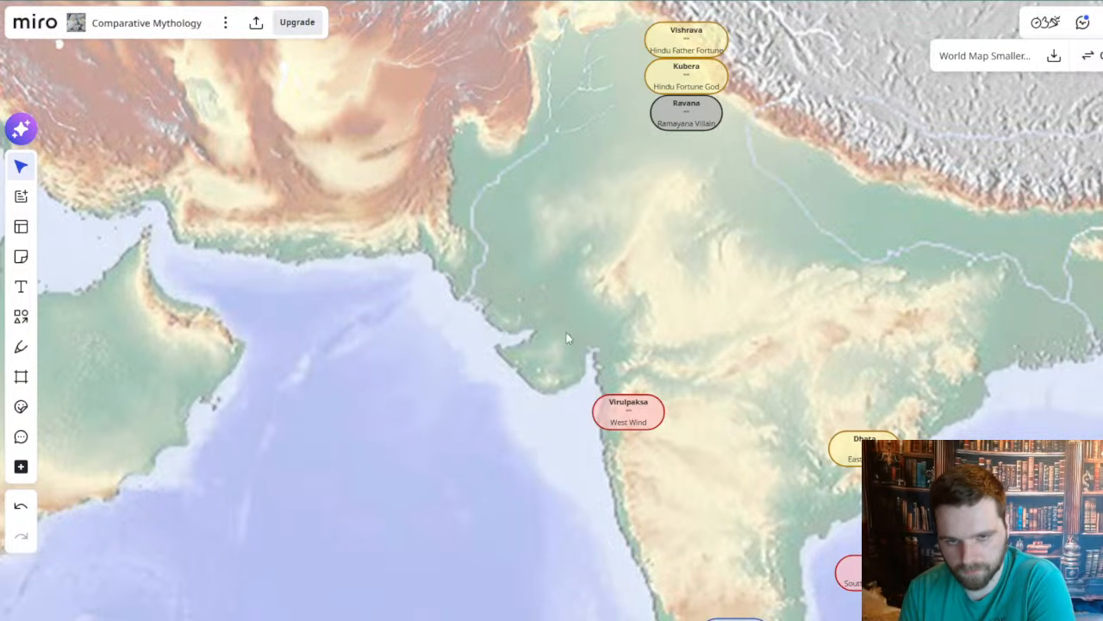
- Survey the Indian wind labels against the wider Indian Ocean, Arabia and East Africa
{"action": "scroll", "coordinate": [611, 263], "scroll_direction": "right", "scroll_amount": 4}
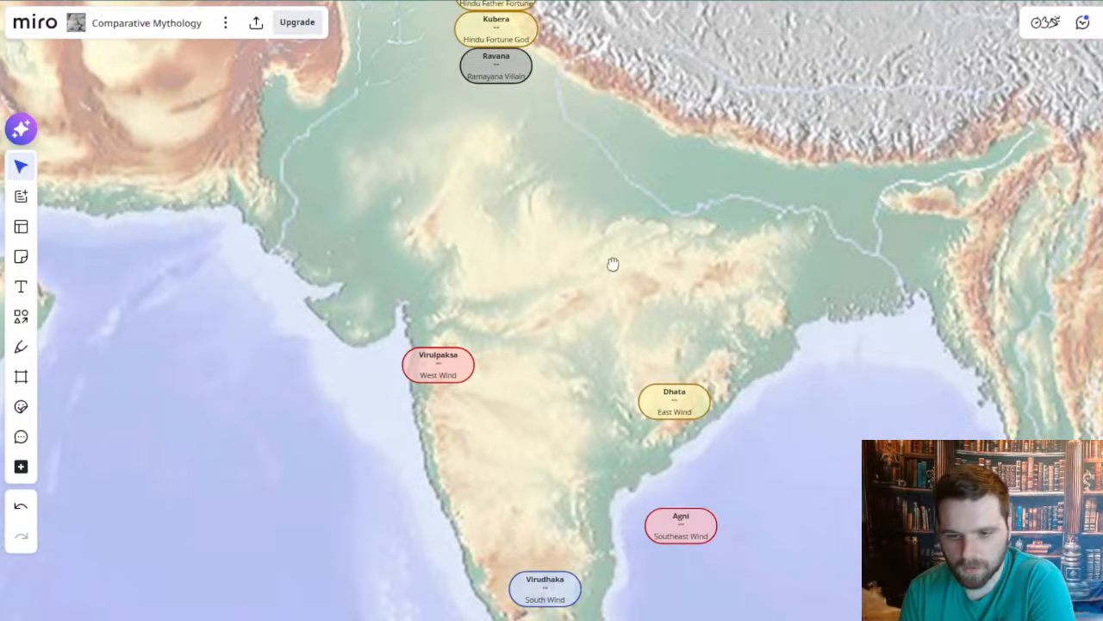
{"action": "scroll", "coordinate": [569, 299], "scroll_direction": "down", "scroll_amount": 4}
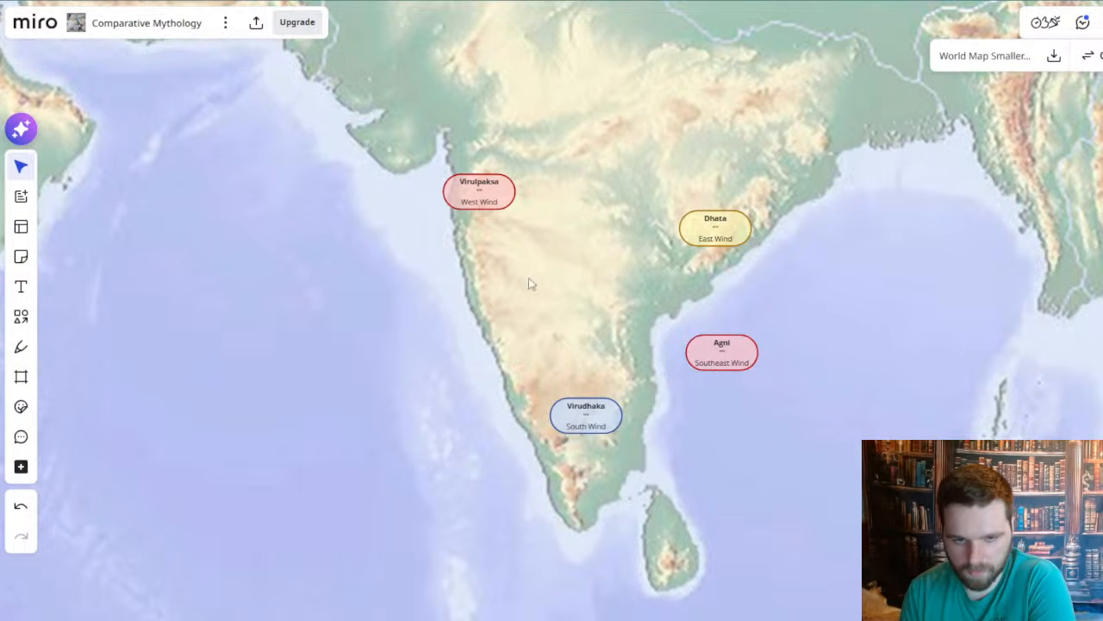
{"action": "scroll", "coordinate": [643, 270], "scroll_direction": "down", "scroll_amount": 3}
{"action": "scroll", "coordinate": [857, 273], "scroll_direction": "down", "scroll_amount": 5}
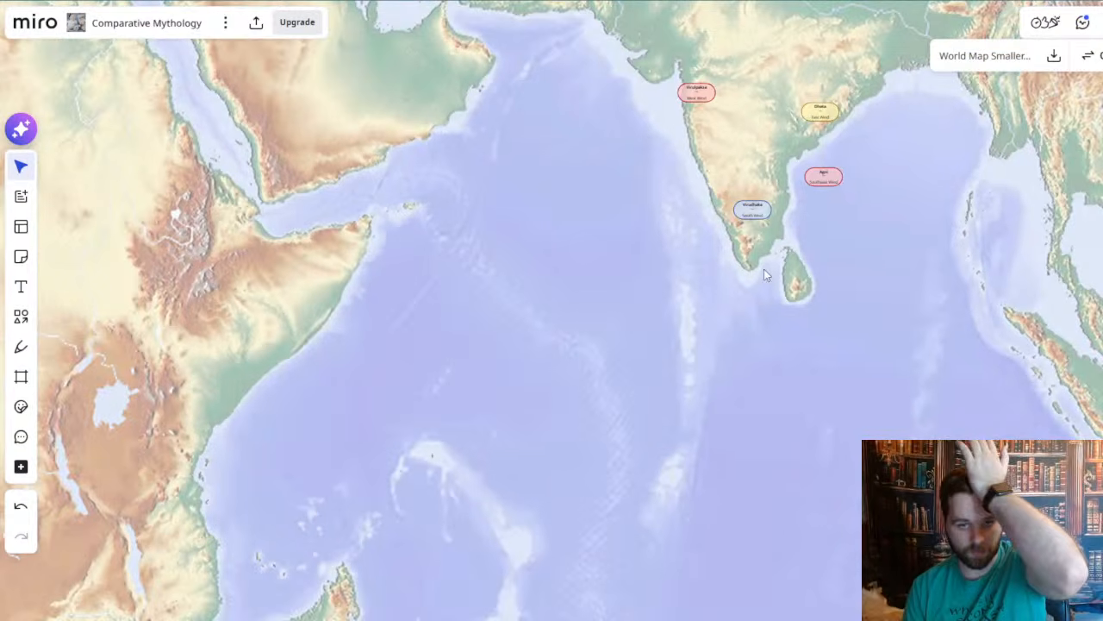
{"action": "scroll", "coordinate": [577, 269], "scroll_direction": "up", "scroll_amount": 3}
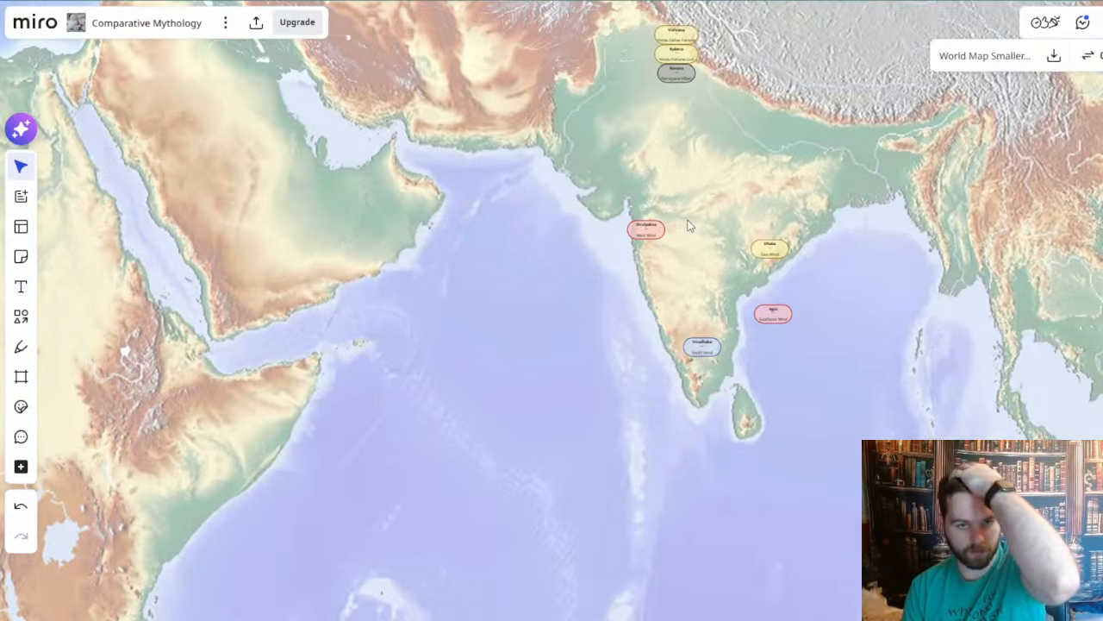
{"action": "scroll", "coordinate": [689, 226], "scroll_direction": "up", "scroll_amount": 3}
{"action": "left_click_drag", "start_coordinate": [734, 243], "coordinate": [666, 302]}
{"action": "left_click_drag", "start_coordinate": [652, 385], "coordinate": [615, 336]}
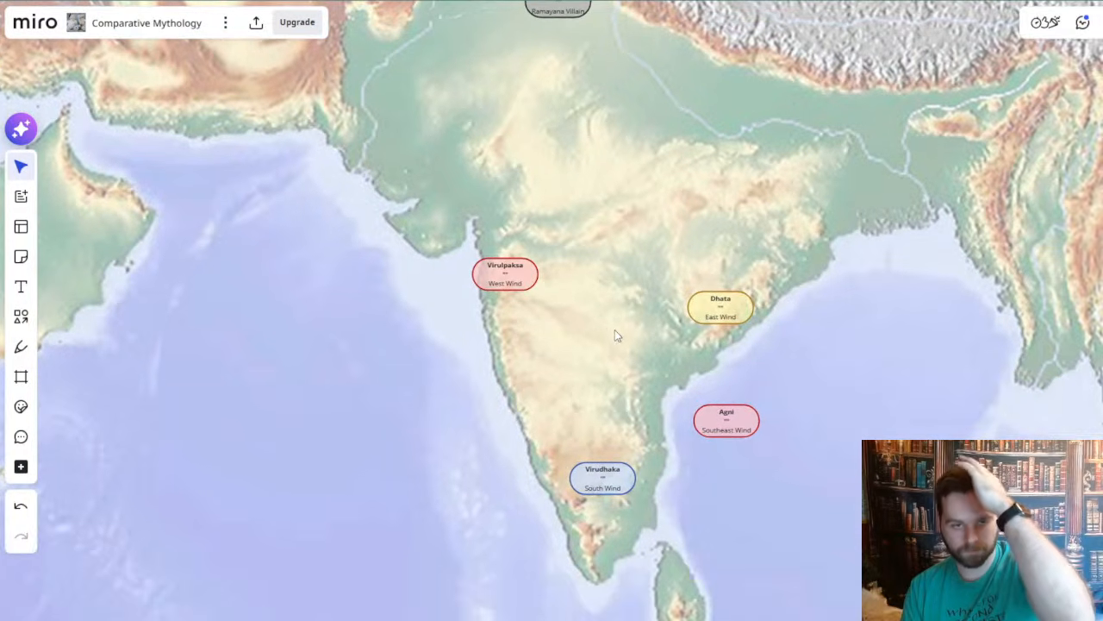
- Review the spacing of the Virulpaksa, Dhata, Agni and Virudhaka labels along India's coasts
{"action": "scroll", "coordinate": [586, 287], "scroll_direction": "down", "scroll_amount": 3}
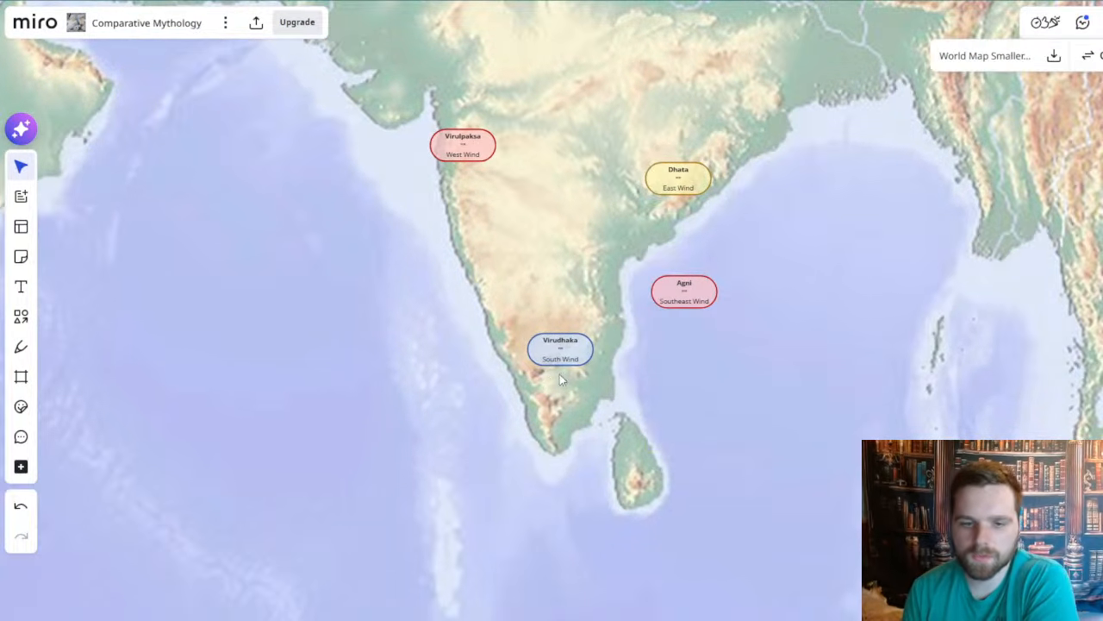
{"action": "scroll", "coordinate": [567, 362], "scroll_direction": "up", "scroll_amount": 1}
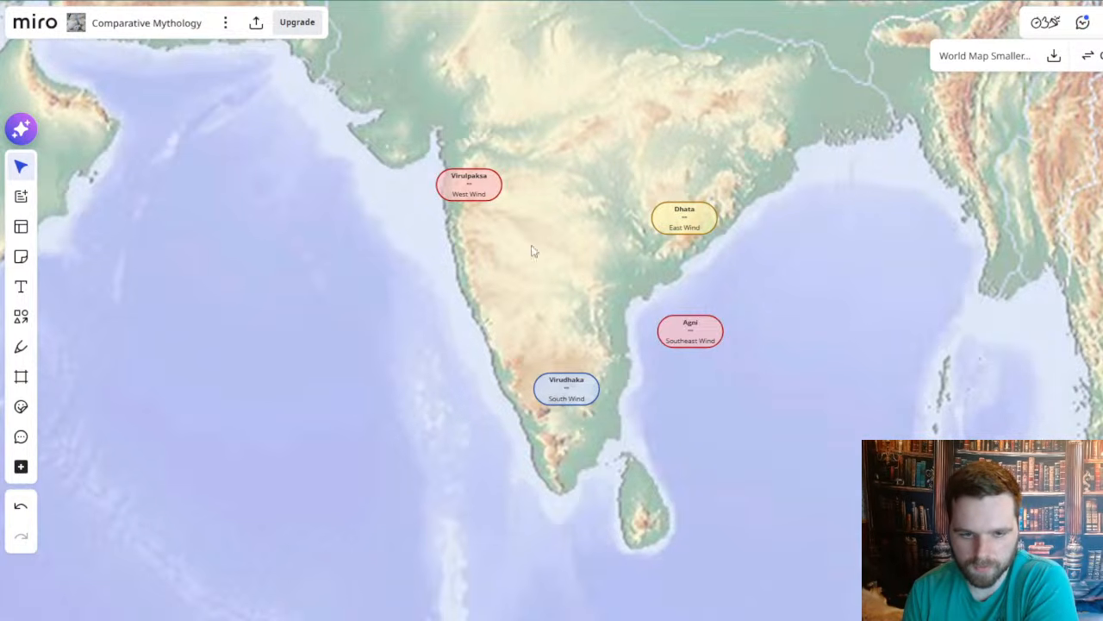
{"action": "scroll", "coordinate": [543, 276], "scroll_direction": "up", "scroll_amount": 1}
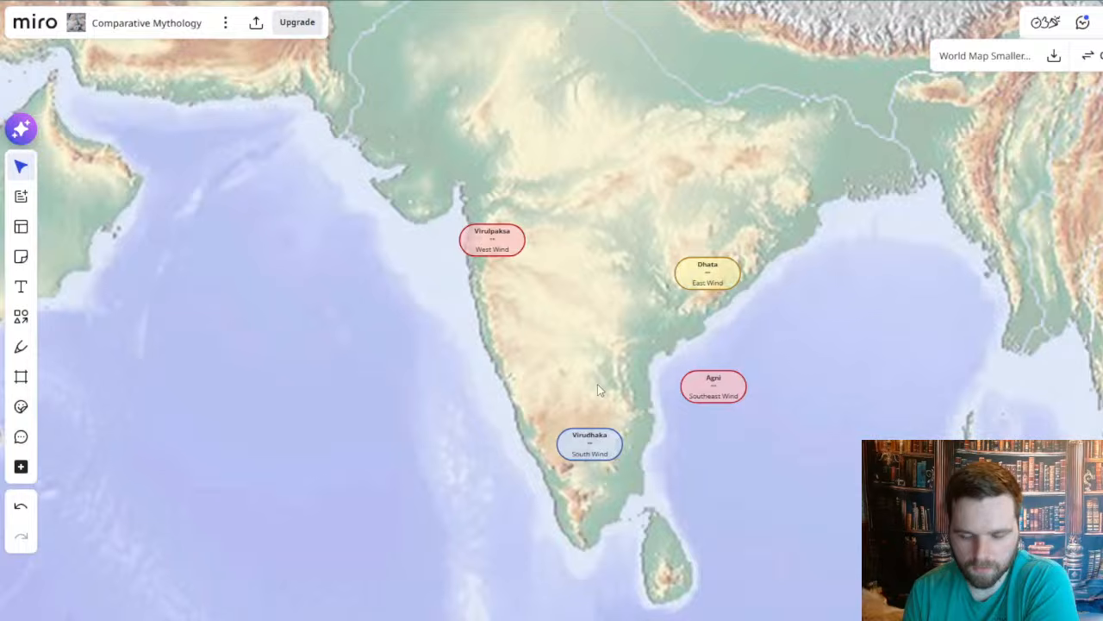
{"action": "left_click_drag", "start_coordinate": [599, 390], "coordinate": [604, 371]}
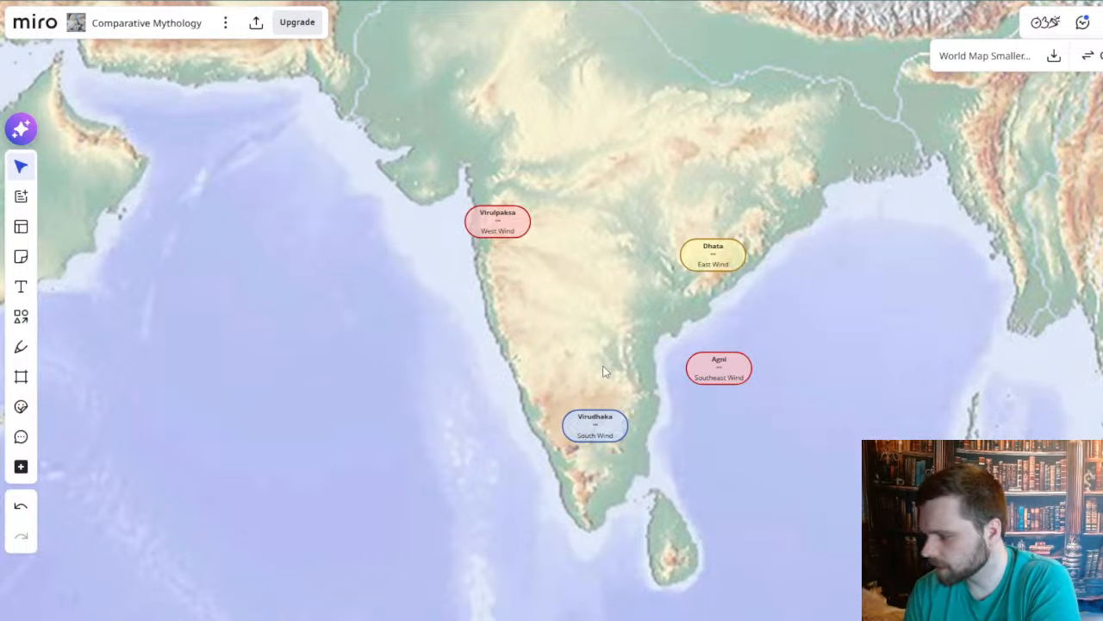
{"action": "scroll", "coordinate": [585, 352], "scroll_direction": "up", "scroll_amount": 1}
{"action": "left_click_drag", "start_coordinate": [585, 353], "coordinate": [586, 355]}
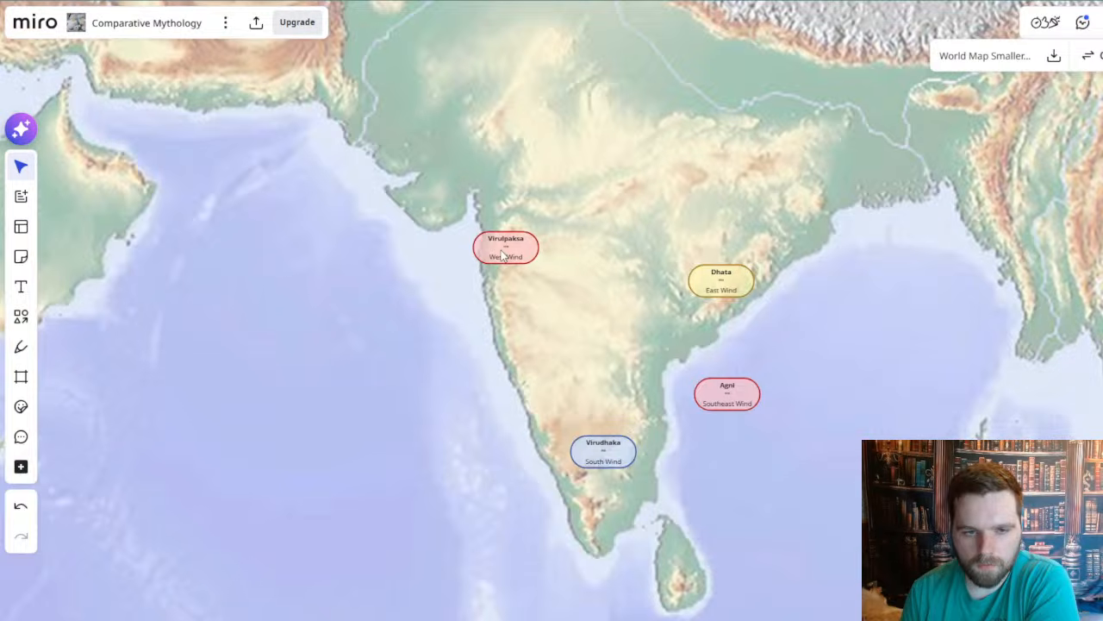
{"action": "left_click_drag", "start_coordinate": [449, 368], "coordinate": [495, 413]}
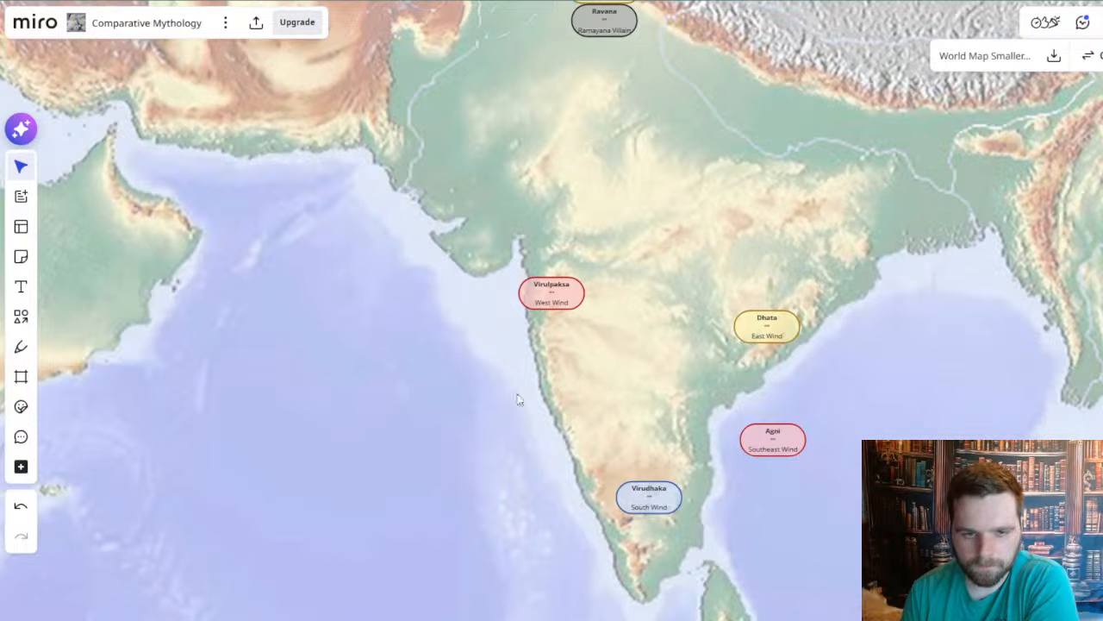
- Move the Virulpaksa west wind label from India's west coast inland to the northwest, east of the Indus
{"action": "left_click", "coordinate": [566, 300]}
{"action": "left_click", "coordinate": [426, 346]}
{"action": "scroll", "coordinate": [465, 404], "scroll_direction": "up", "scroll_amount": 5}
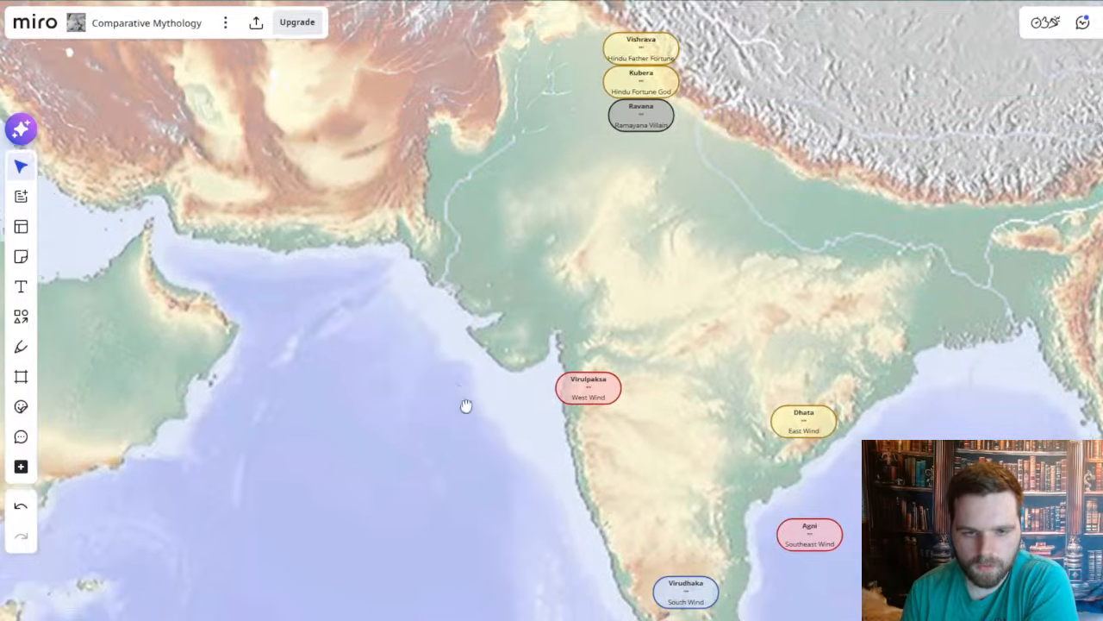
{"action": "scroll", "coordinate": [466, 411], "scroll_direction": "down", "scroll_amount": 2}
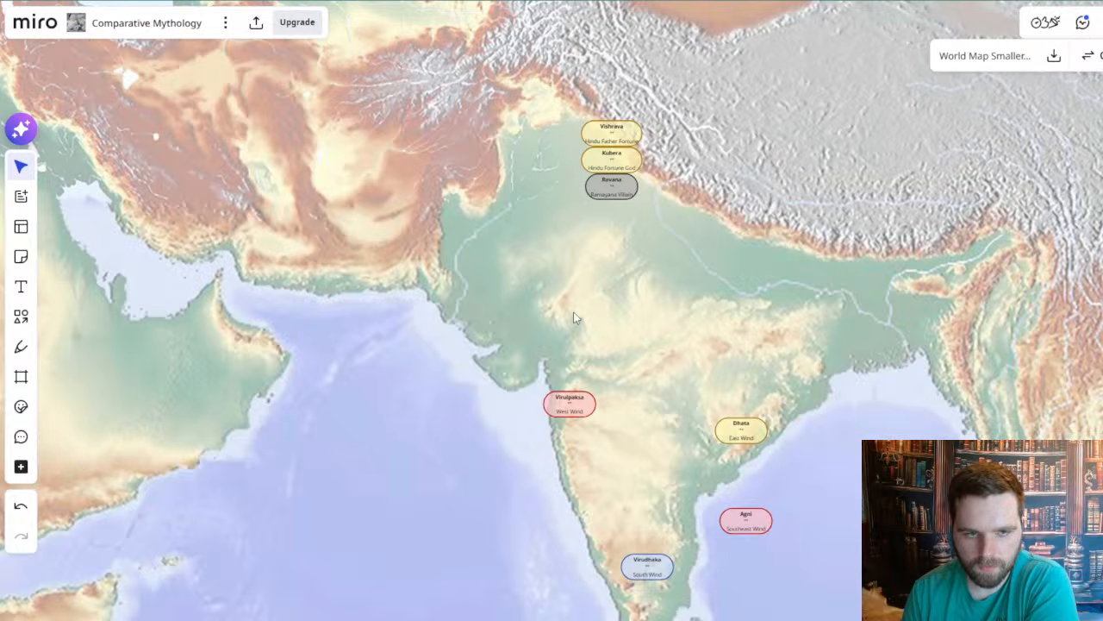
{"action": "left_click_drag", "start_coordinate": [578, 399], "coordinate": [544, 294]}
{"action": "left_click_drag", "start_coordinate": [645, 350], "coordinate": [512, 305]}
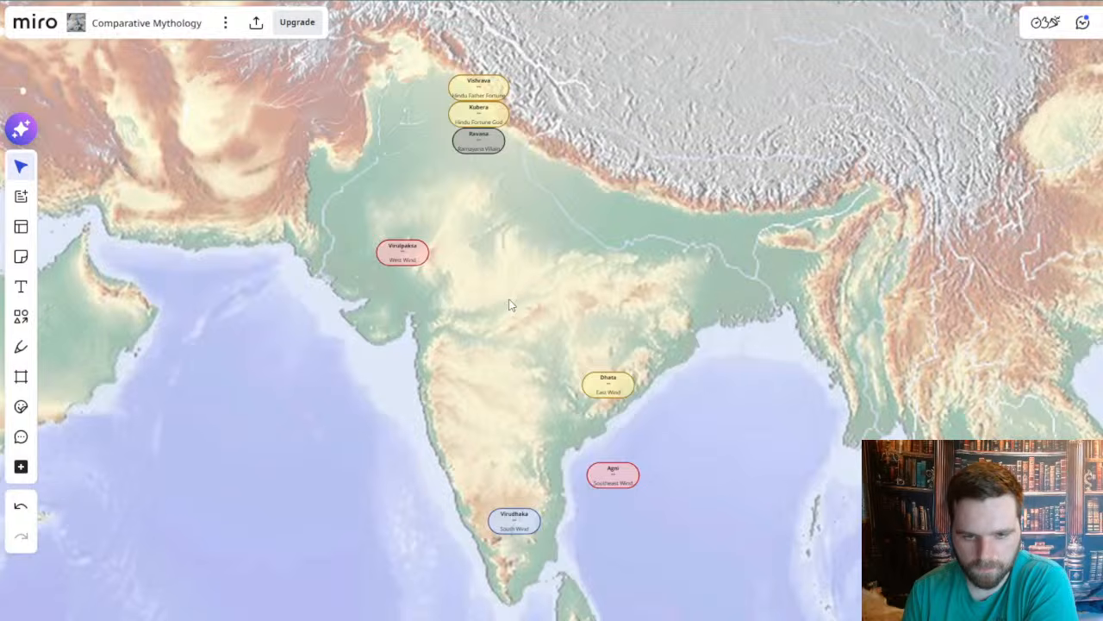
- Move the Dhata east wind label northeast, to just west of the Ganges delta
{"action": "scroll", "coordinate": [613, 364], "scroll_direction": "up", "scroll_amount": 2}
{"action": "left_click_drag", "start_coordinate": [614, 386], "coordinate": [685, 278]}
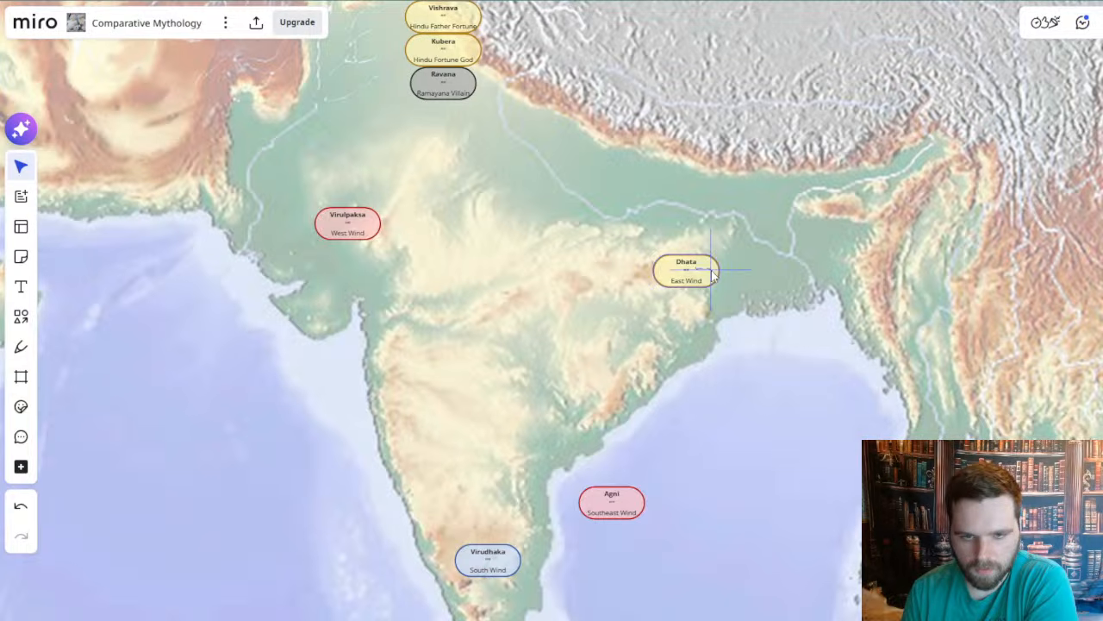
{"action": "left_click", "coordinate": [692, 271]}
{"action": "left_click", "coordinate": [725, 345]}
{"action": "left_click_drag", "start_coordinate": [725, 345], "coordinate": [707, 379]}
- Examine the spacing of the Dhata, Virulpaksa, Agni and Virudhaka labels across India and the Bay of Bengal
{"action": "scroll", "coordinate": [701, 379], "scroll_direction": "down", "scroll_amount": 2}
{"action": "scroll", "coordinate": [482, 273], "scroll_direction": "up", "scroll_amount": 1}
{"action": "scroll", "coordinate": [482, 273], "scroll_direction": "up", "scroll_amount": 1}
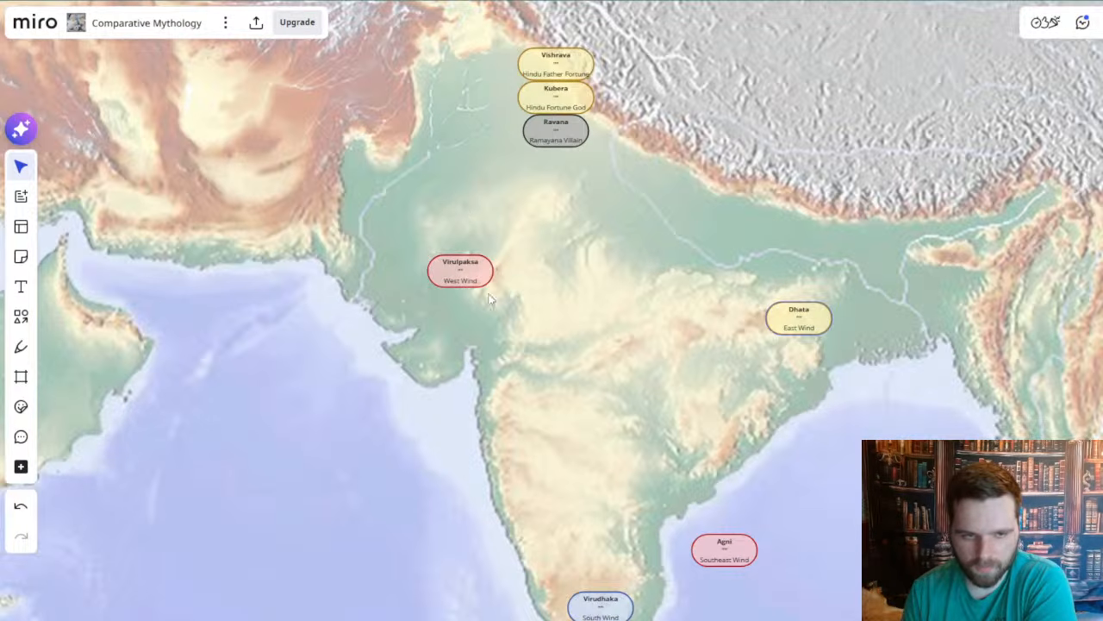
{"action": "left_click_drag", "start_coordinate": [754, 410], "coordinate": [603, 420]}
{"action": "scroll", "coordinate": [679, 385], "scroll_direction": "up", "scroll_amount": 1}
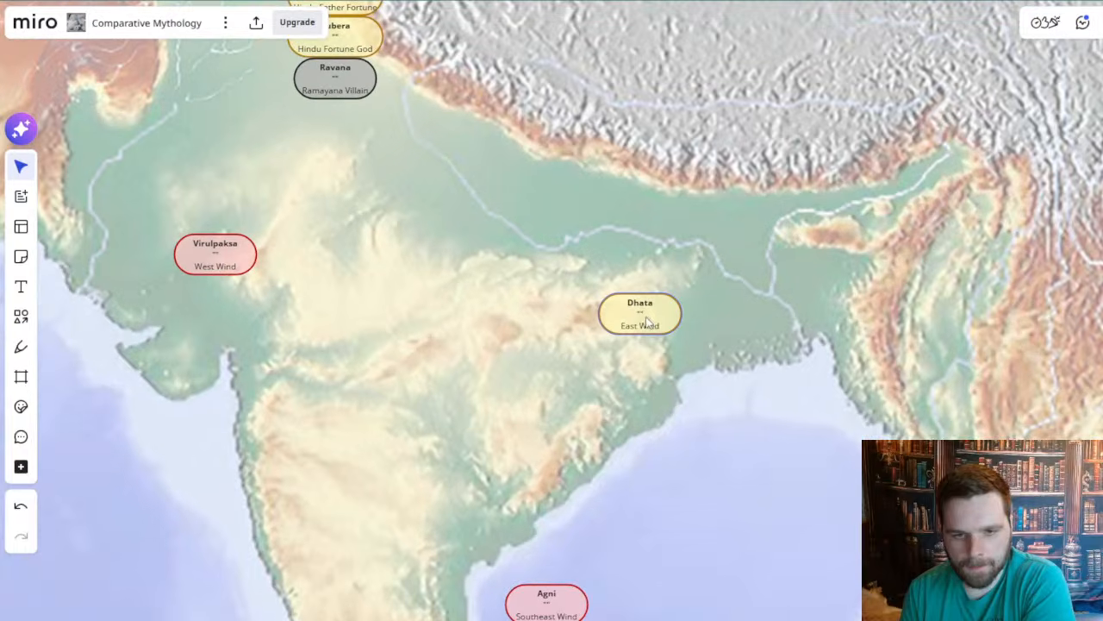
{"action": "left_click_drag", "start_coordinate": [666, 352], "coordinate": [627, 387]}
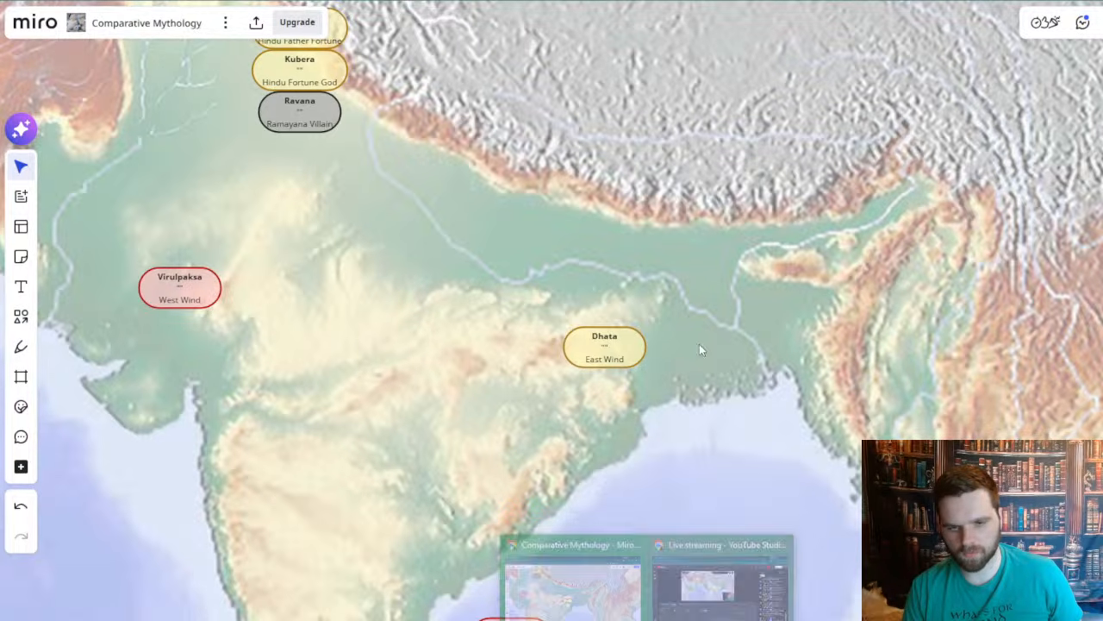
{"action": "left_click_drag", "start_coordinate": [692, 435], "coordinate": [710, 353]}
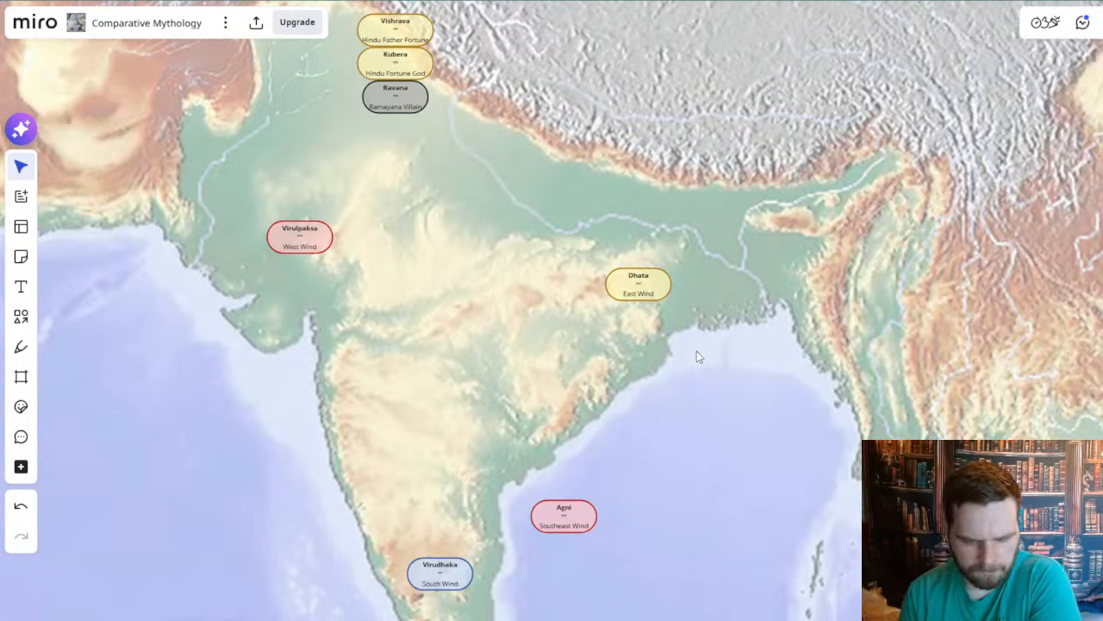
{"action": "scroll", "coordinate": [696, 351], "scroll_direction": "down", "scroll_amount": 2}
{"action": "left_click_drag", "start_coordinate": [655, 273], "coordinate": [687, 227]}
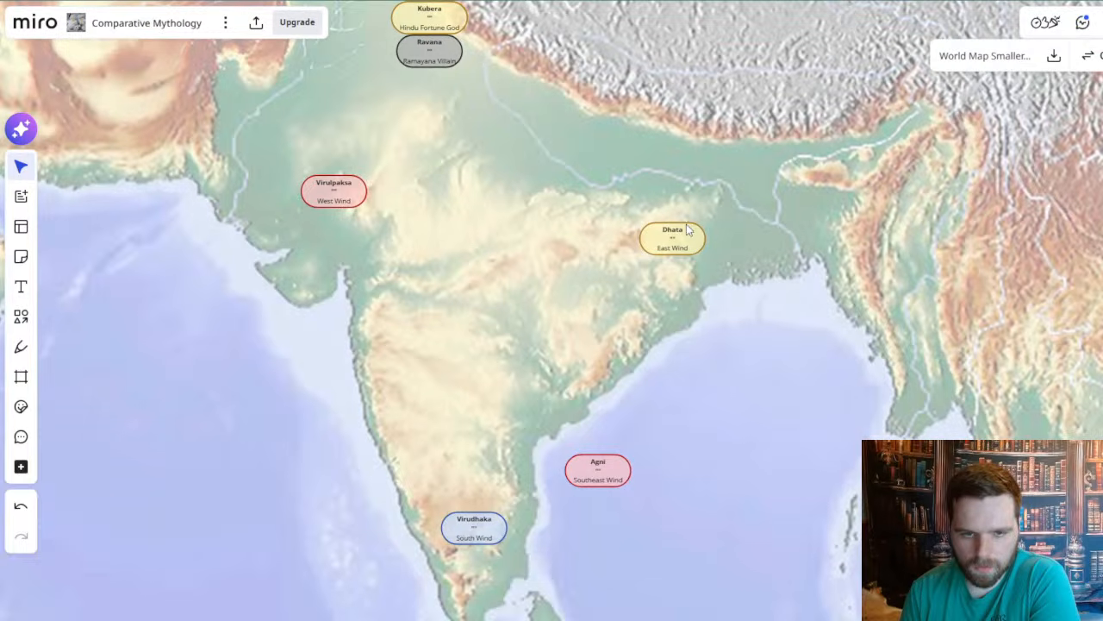
{"action": "left_click_drag", "start_coordinate": [657, 265], "coordinate": [621, 326]}
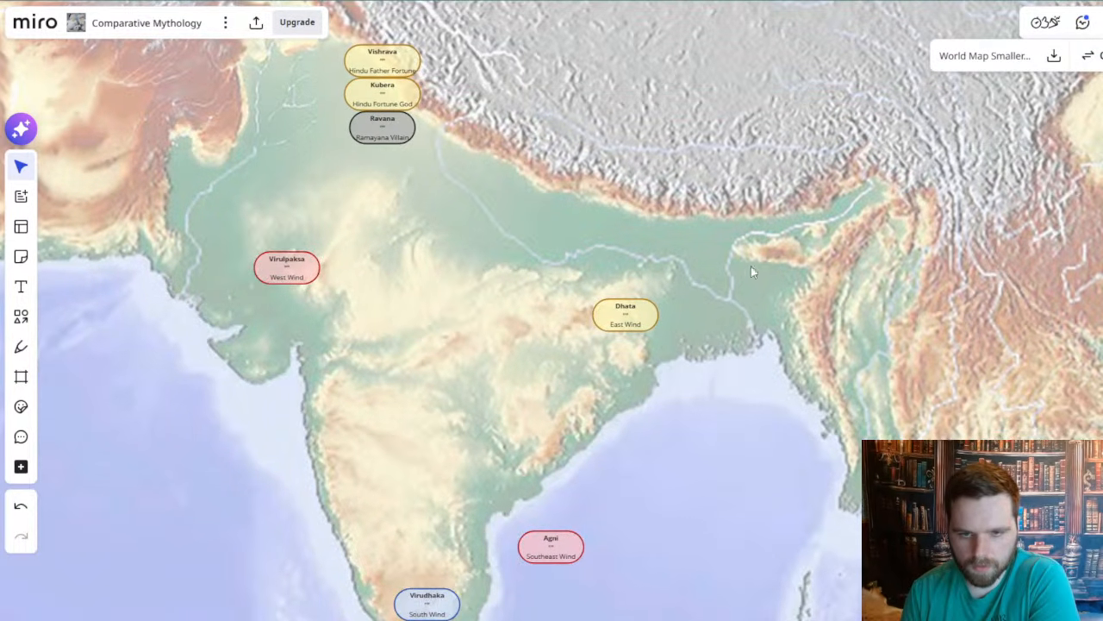
{"action": "scroll", "coordinate": [727, 305], "scroll_direction": "down", "scroll_amount": 3}
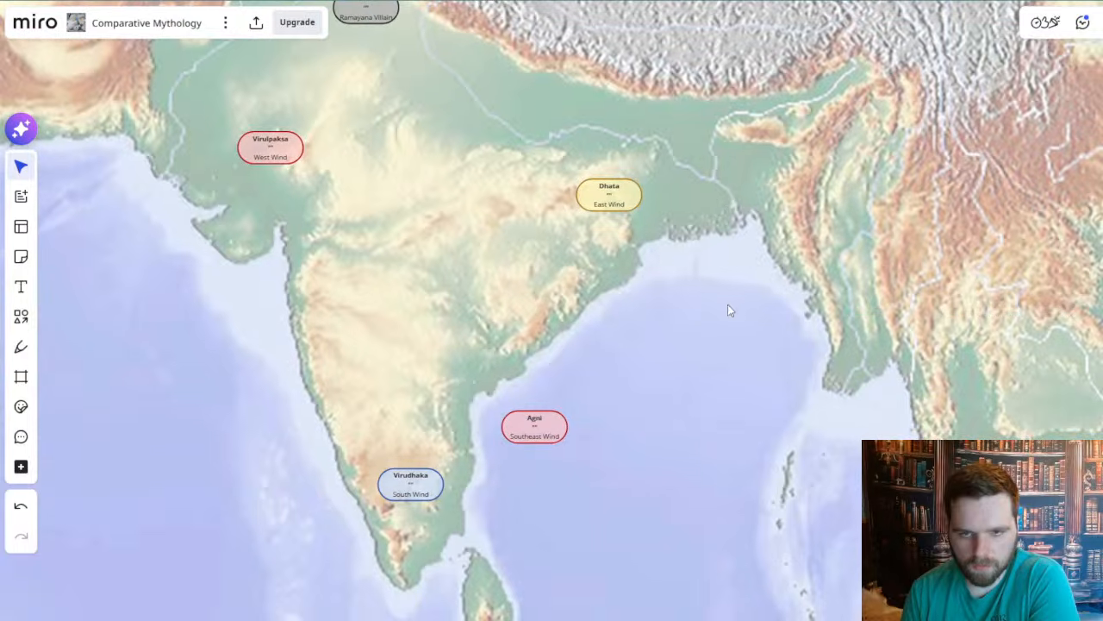
- Move the Agni southeast wind label northeast, closer to India's east coast below Dhata
{"action": "left_click_drag", "start_coordinate": [626, 420], "coordinate": [710, 331]}
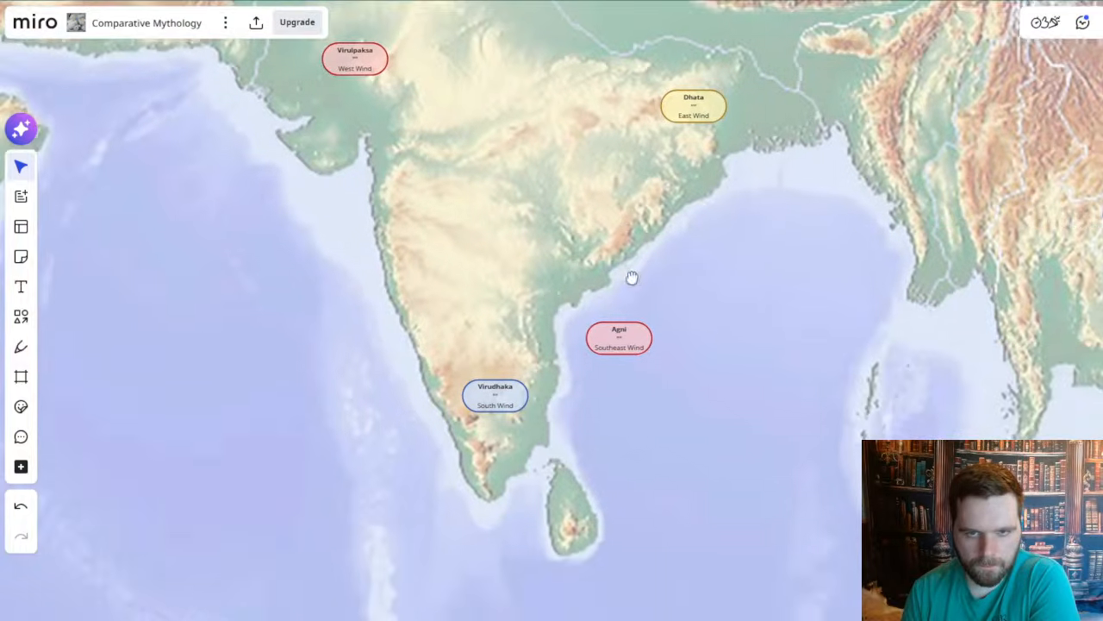
{"action": "left_click_drag", "start_coordinate": [631, 275], "coordinate": [640, 349]}
{"action": "left_click", "coordinate": [630, 410]}
{"action": "left_click_drag", "start_coordinate": [630, 413], "coordinate": [681, 360]}
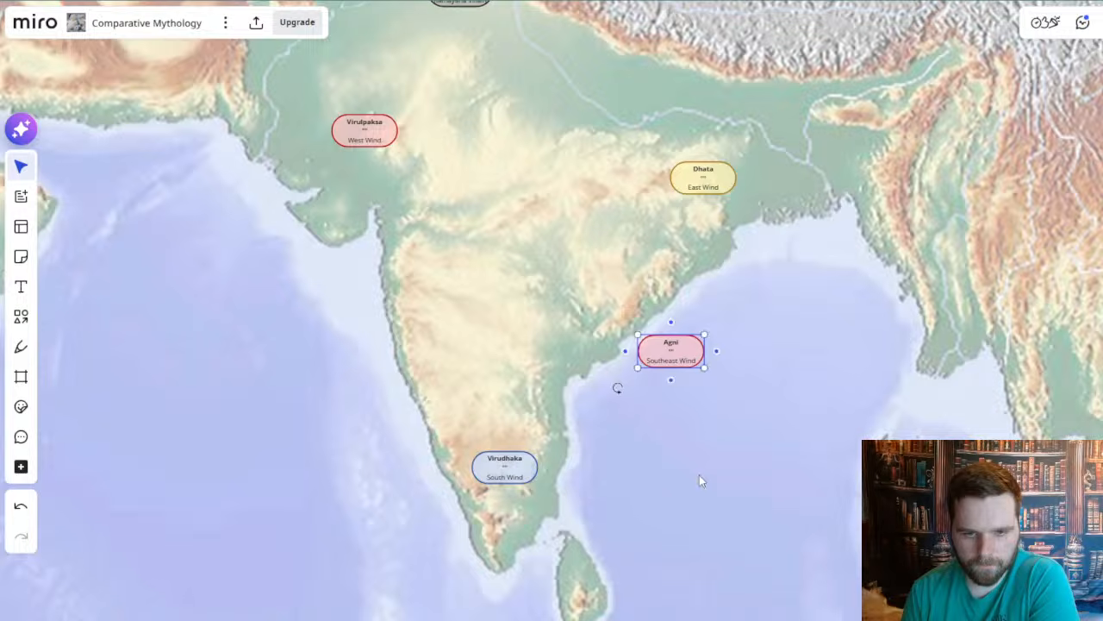
- Read the Hindu row of the pantheon table for the remaining directional gods and their directions
{"action": "scroll", "coordinate": [693, 472], "scroll_direction": "down", "scroll_amount": 3}
{"action": "scroll", "coordinate": [424, 423], "scroll_direction": "down", "scroll_amount": 2}
{"action": "left_click_drag", "start_coordinate": [425, 423], "coordinate": [876, 393]}
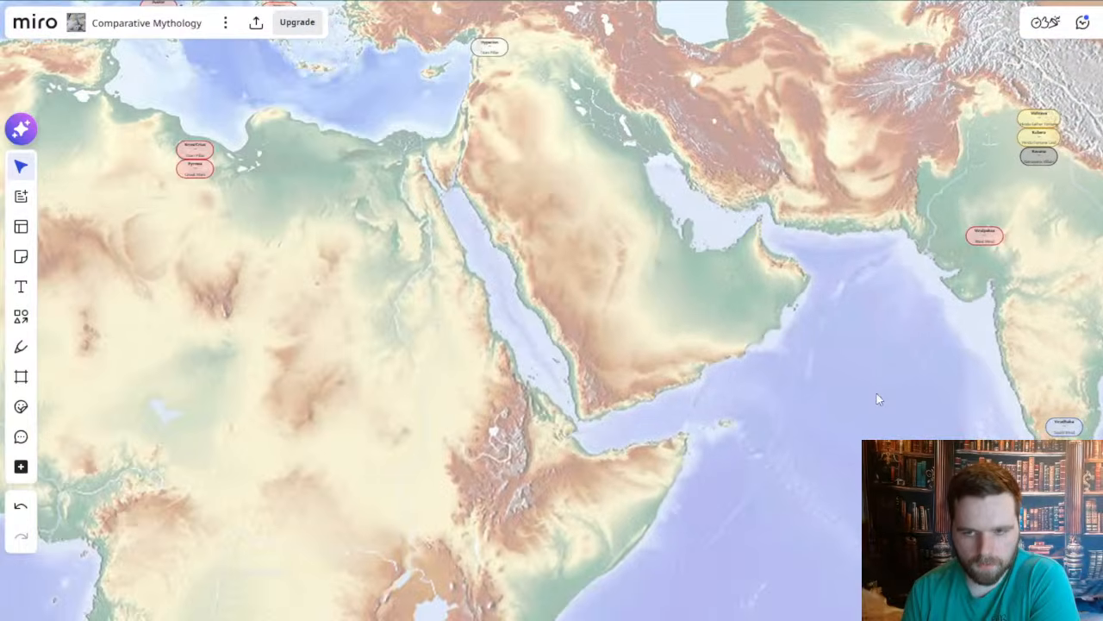
{"action": "scroll", "coordinate": [876, 393], "scroll_direction": "down", "scroll_amount": 3}
{"action": "scroll", "coordinate": [508, 205], "scroll_direction": "up", "scroll_amount": 3}
{"action": "left_click_drag", "start_coordinate": [471, 68], "coordinate": [593, 485]}
{"action": "left_click_drag", "start_coordinate": [618, 325], "coordinate": [907, 541]}
{"action": "scroll", "coordinate": [492, 216], "scroll_direction": "up", "scroll_amount": 4}
{"action": "scroll", "coordinate": [489, 215], "scroll_direction": "up", "scroll_amount": 2}
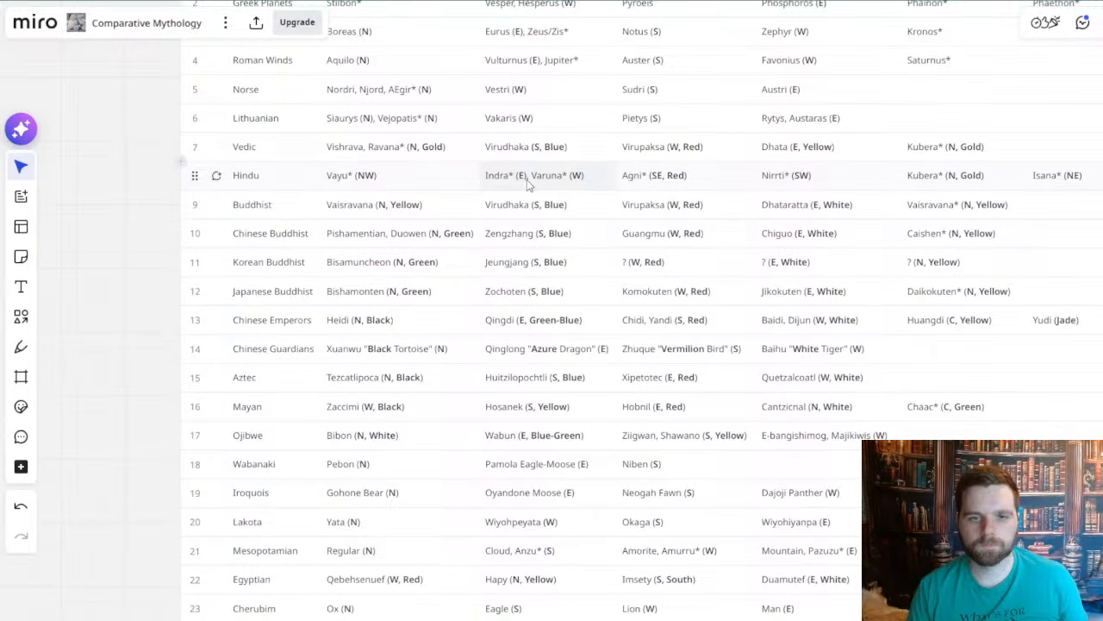
{"action": "scroll", "coordinate": [529, 184], "scroll_direction": "up", "scroll_amount": 2}
{"action": "scroll", "coordinate": [529, 183], "scroll_direction": "right", "scroll_amount": 2}
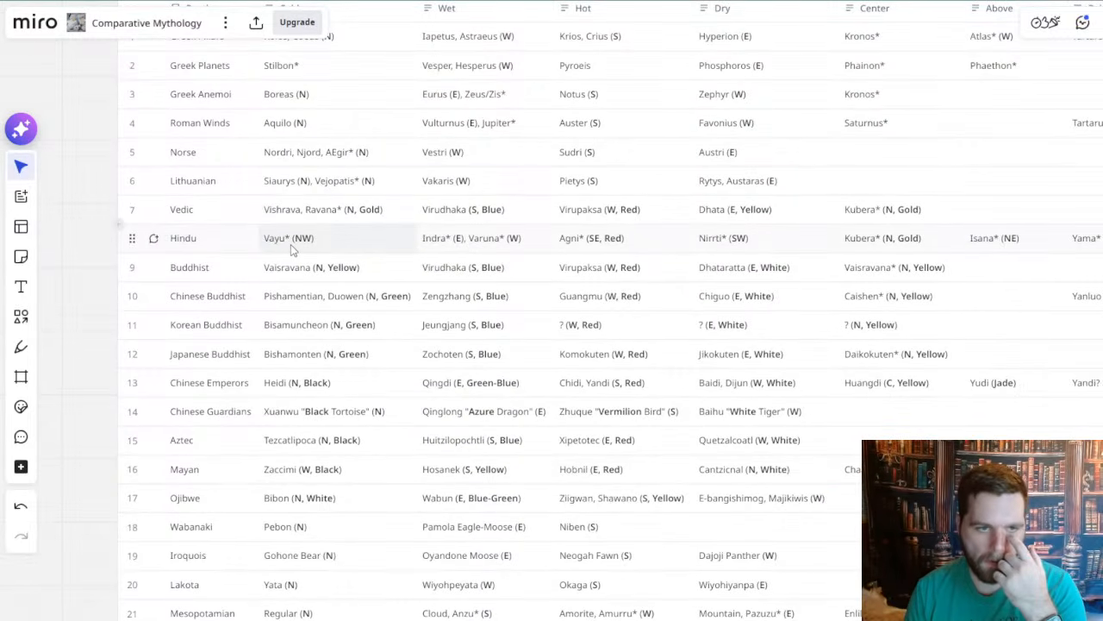
{"action": "scroll", "coordinate": [285, 248], "scroll_direction": "down", "scroll_amount": 5}
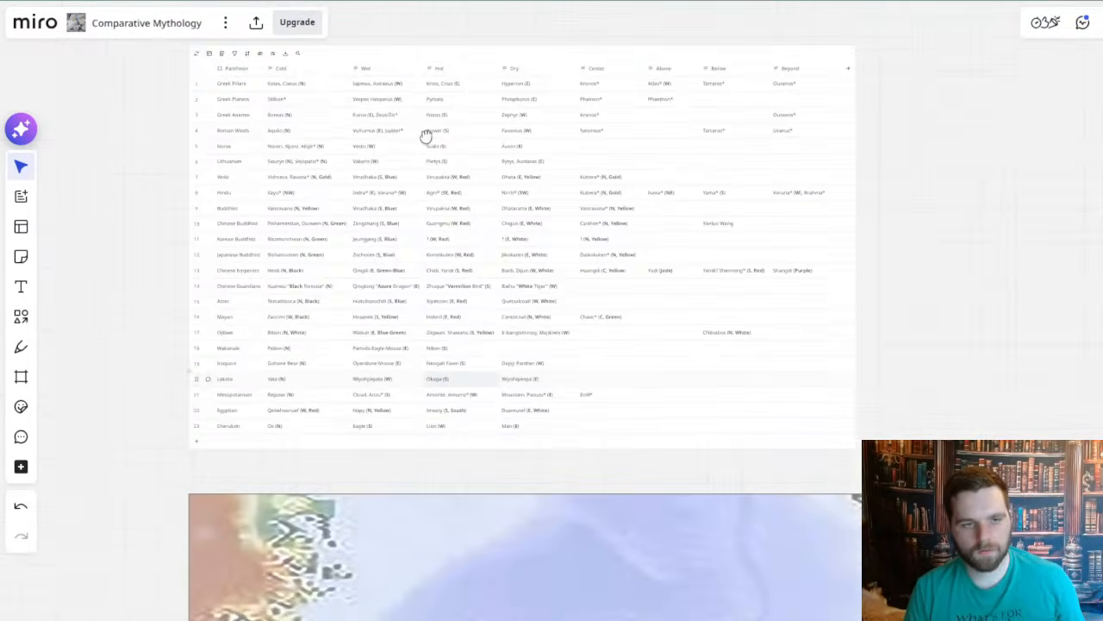
- Copy the grey Vejopatis label from the Baltic group and paste it over northwestern India, west of Kubera and Ravana
{"action": "scroll", "coordinate": [525, 297], "scroll_direction": "down", "scroll_amount": 5}
{"action": "scroll", "coordinate": [602, 336], "scroll_direction": "down", "scroll_amount": 2}
{"action": "scroll", "coordinate": [601, 336], "scroll_direction": "down", "scroll_amount": 3}
{"action": "scroll", "coordinate": [776, 321], "scroll_direction": "up", "scroll_amount": 5}
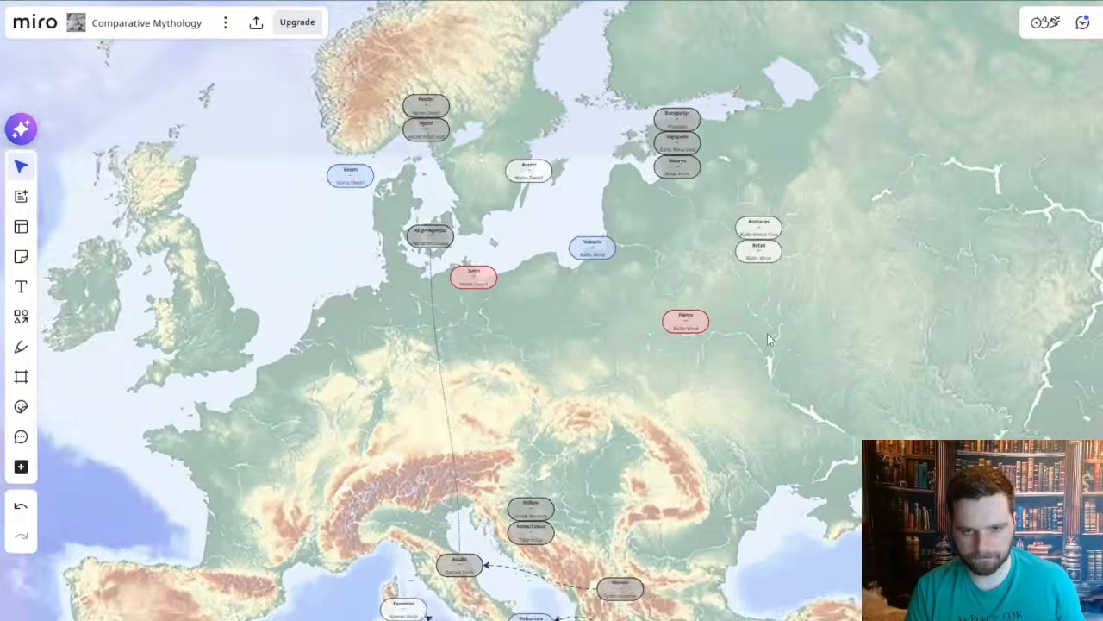
{"action": "scroll", "coordinate": [669, 98], "scroll_direction": "up", "scroll_amount": 3}
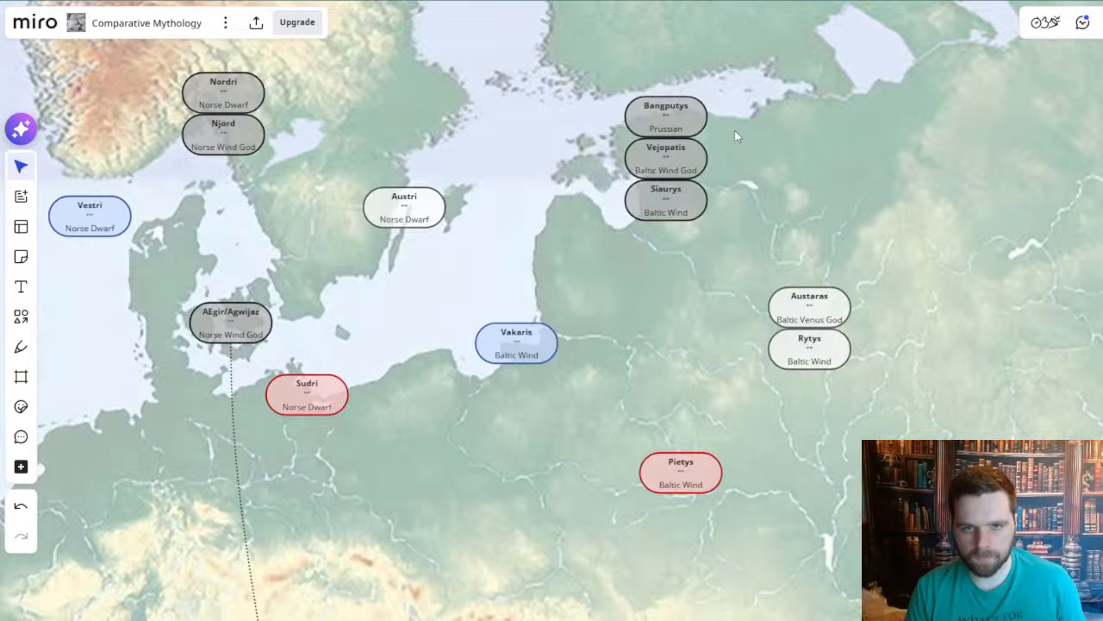
{"action": "left_click", "coordinate": [667, 162]}
{"action": "scroll", "coordinate": [708, 289], "scroll_direction": "down", "scroll_amount": 10}
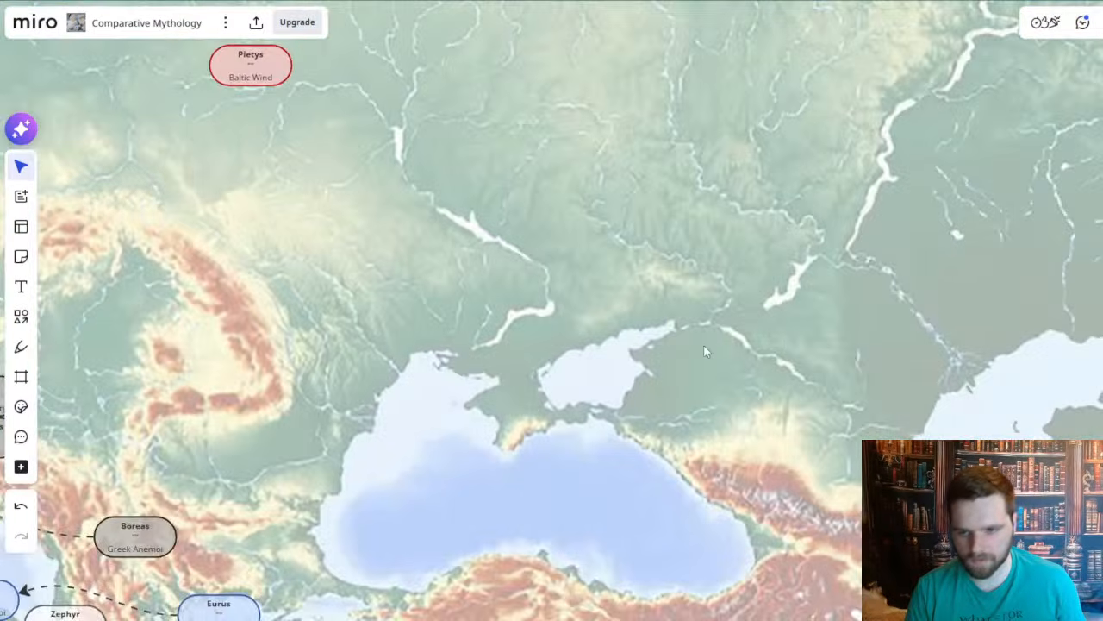
{"action": "scroll", "coordinate": [707, 350], "scroll_direction": "down", "scroll_amount": 4}
{"action": "scroll", "coordinate": [800, 362], "scroll_direction": "up", "scroll_amount": 4}
{"action": "left_click_drag", "start_coordinate": [755, 401], "coordinate": [587, 210]}
{"action": "scroll", "coordinate": [791, 301], "scroll_direction": "up", "scroll_amount": 3}
{"action": "left_click_drag", "start_coordinate": [757, 326], "coordinate": [610, 262]}
{"action": "key", "text": "ctrl+v"}
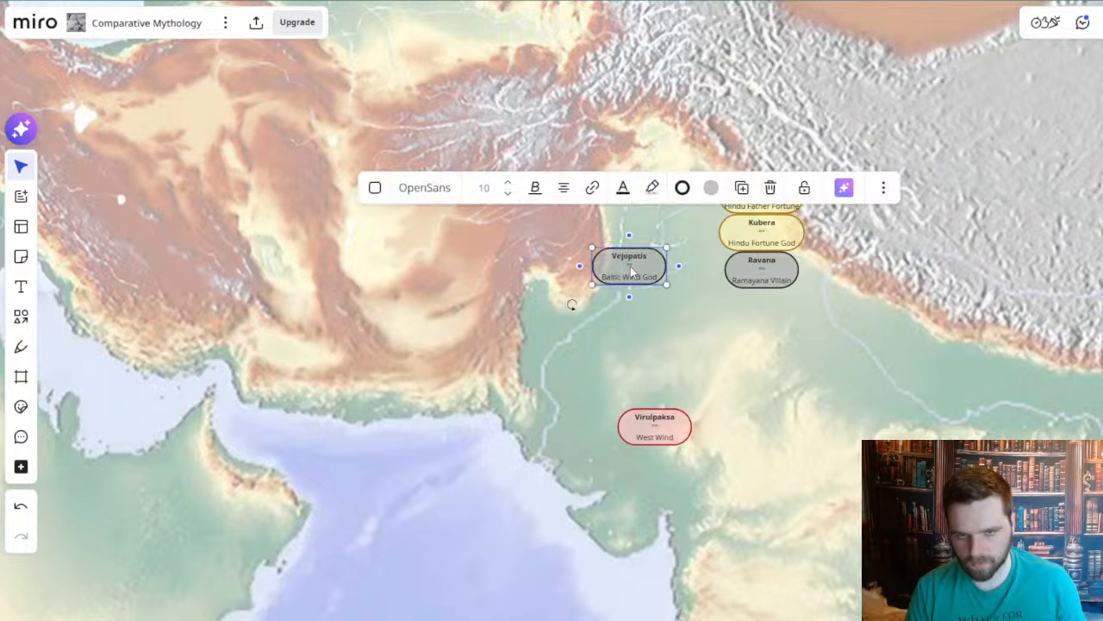
{"action": "double_click", "coordinate": [628, 255]}
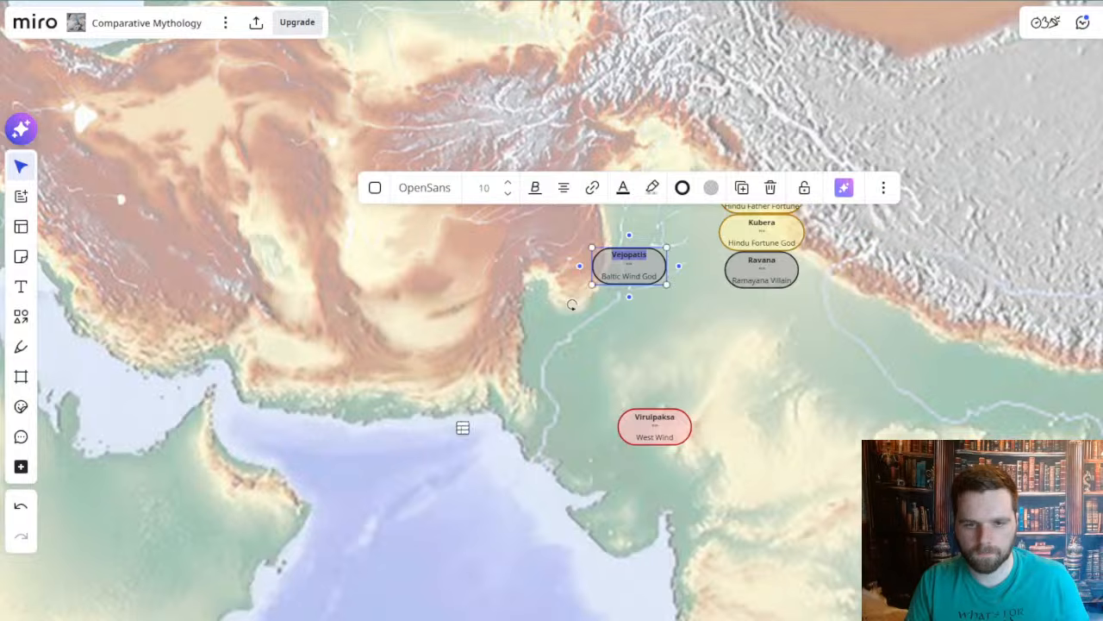
{"action": "left_click", "coordinate": [430, 512]}
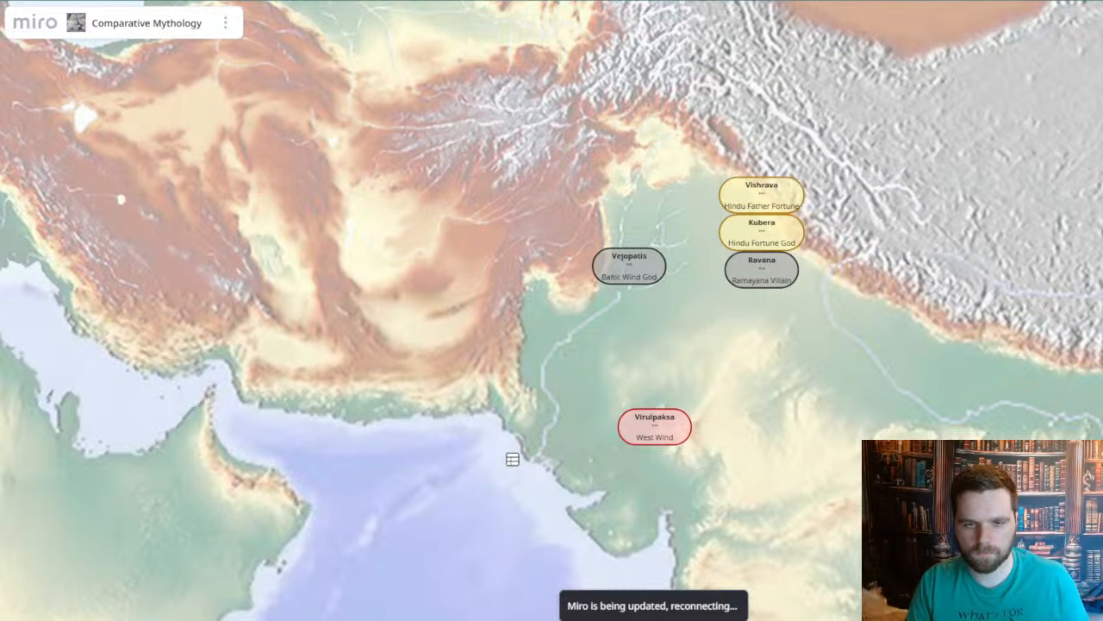
{"action": "left_click", "coordinate": [513, 462]}
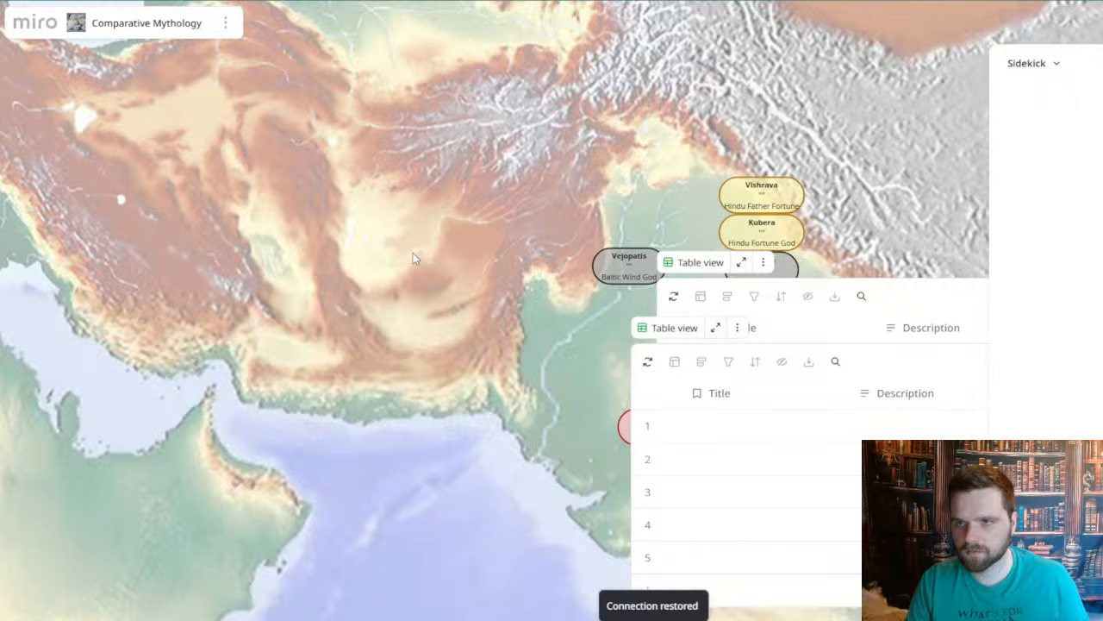
- Delete the stray empty tables covering India
{"action": "scroll", "coordinate": [507, 319], "scroll_direction": "down", "scroll_amount": 5}
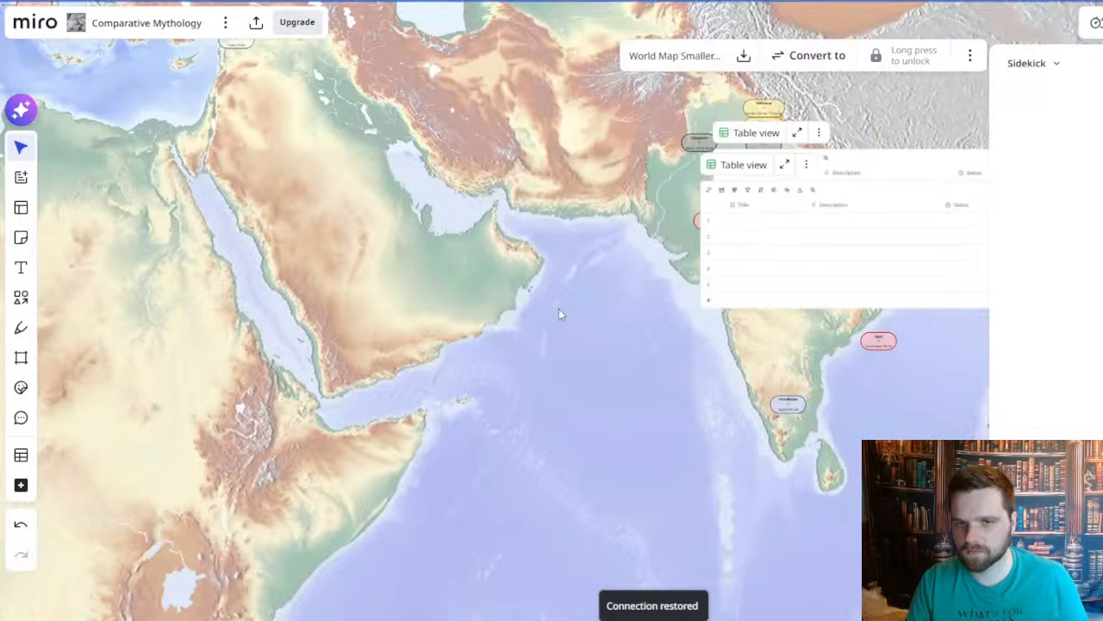
{"action": "scroll", "coordinate": [425, 328], "scroll_direction": "right", "scroll_amount": 5}
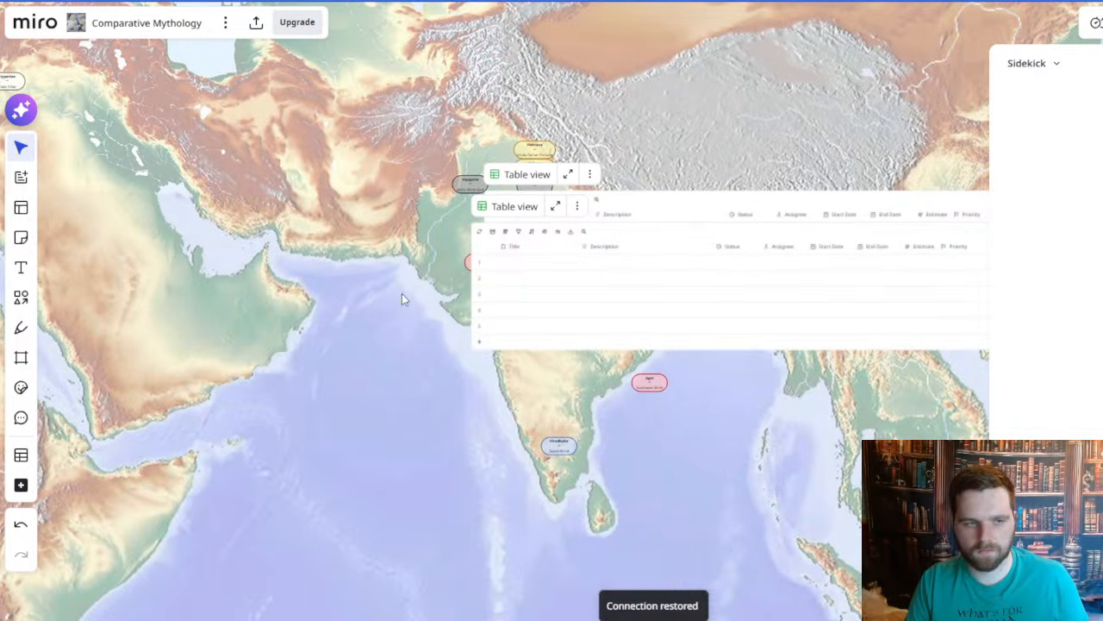
{"action": "scroll", "coordinate": [554, 322], "scroll_direction": "up", "scroll_amount": 3}
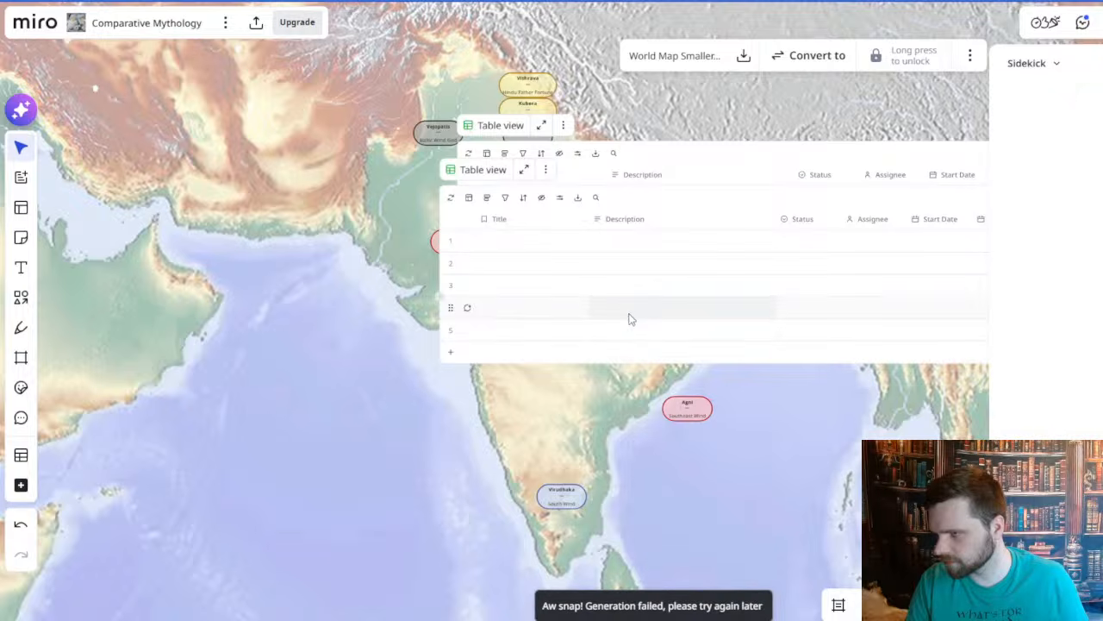
{"action": "left_click", "coordinate": [603, 310]}
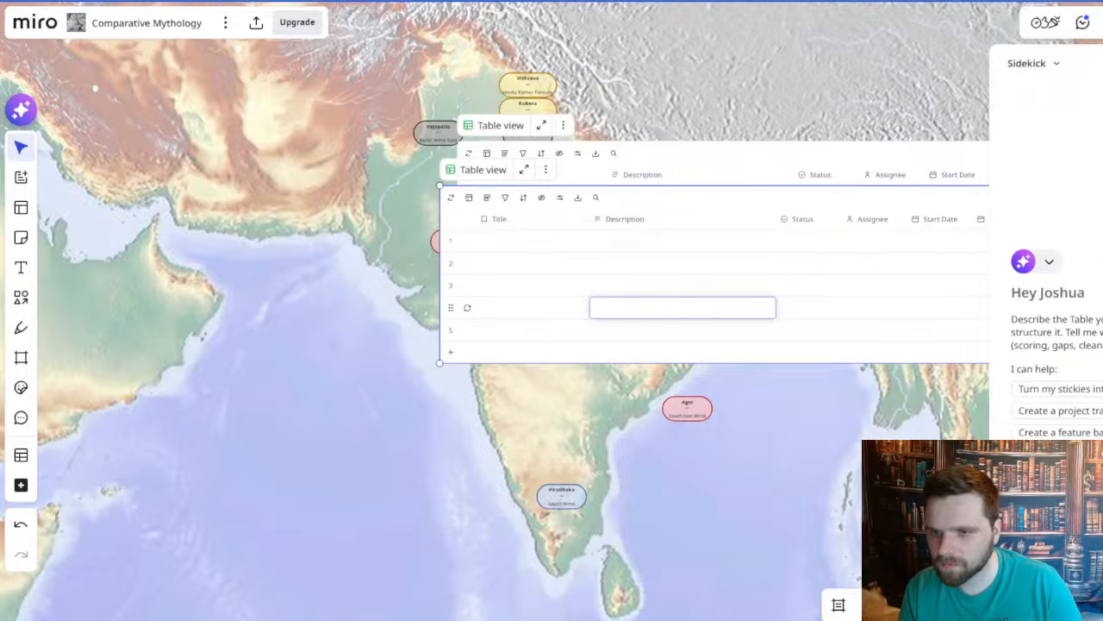
{"action": "scroll", "coordinate": [601, 472], "scroll_direction": "down", "scroll_amount": 3}
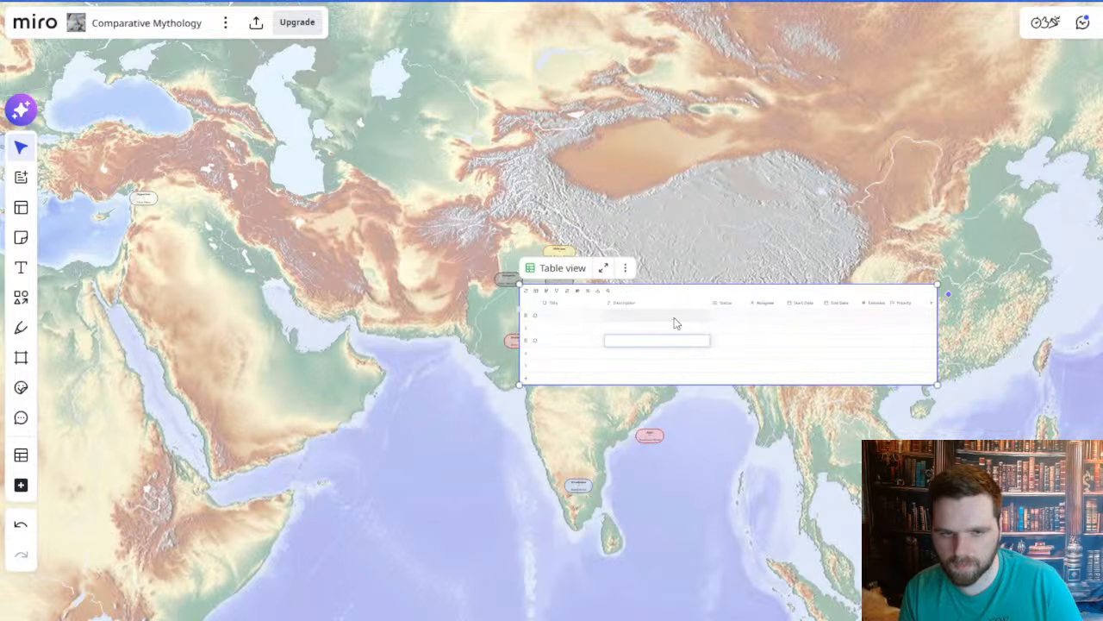
{"action": "left_click", "coordinate": [729, 295]}
{"action": "key", "text": "Delete"}
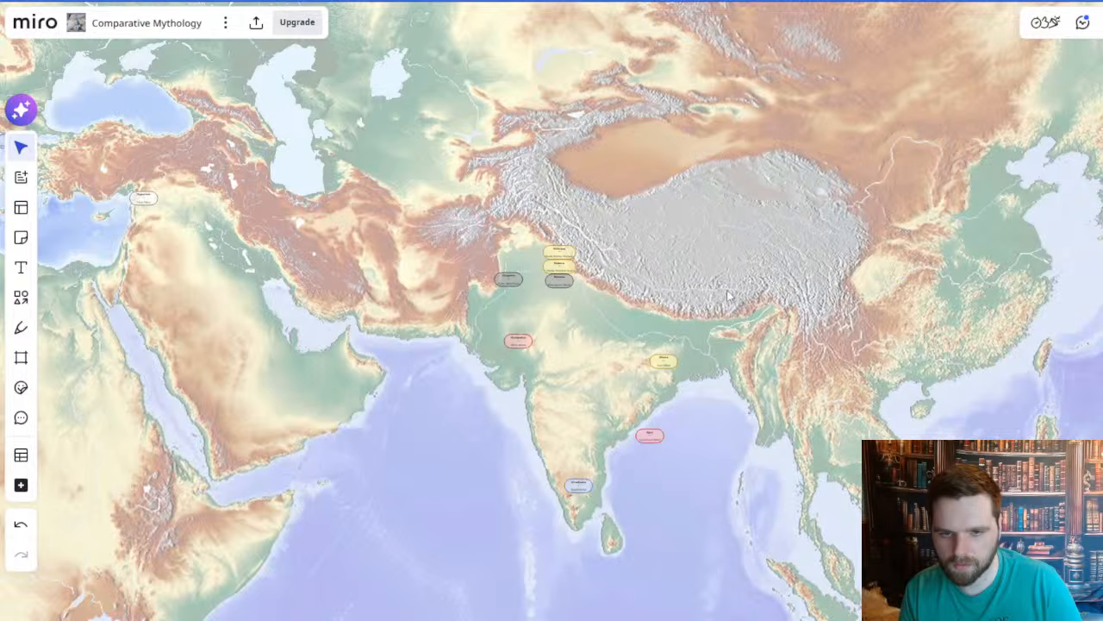
- Relabel the copied Vejopatis label over northwestern India as Vayu, Hindu Wind God
{"action": "scroll", "coordinate": [713, 419], "scroll_direction": "down", "scroll_amount": 8}
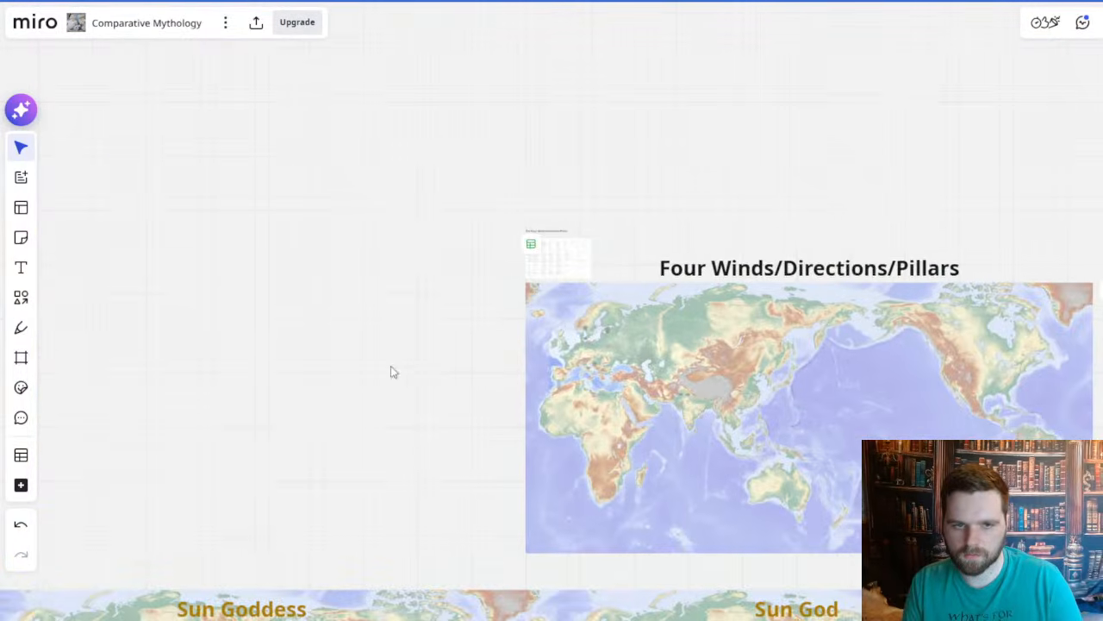
{"action": "left_click_drag", "start_coordinate": [401, 378], "coordinate": [313, 301]}
{"action": "scroll", "coordinate": [526, 294], "scroll_direction": "up", "scroll_amount": 8}
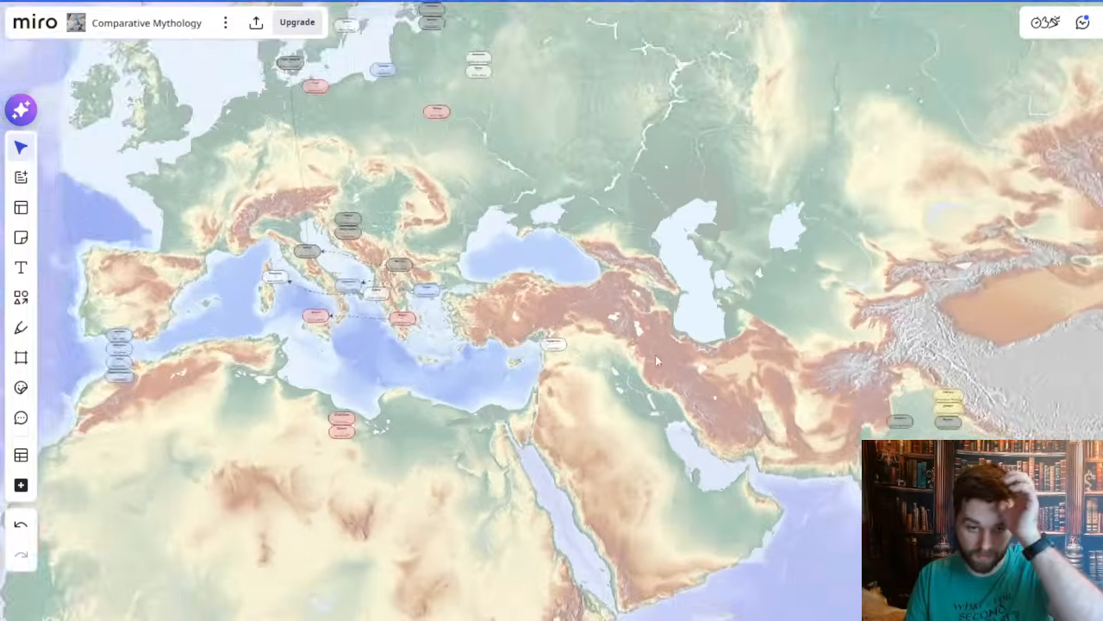
{"action": "scroll", "coordinate": [648, 354], "scroll_direction": "up", "scroll_amount": 3}
{"action": "left_click_drag", "start_coordinate": [876, 355], "coordinate": [648, 269]}
{"action": "scroll", "coordinate": [720, 268], "scroll_direction": "up", "scroll_amount": 4}
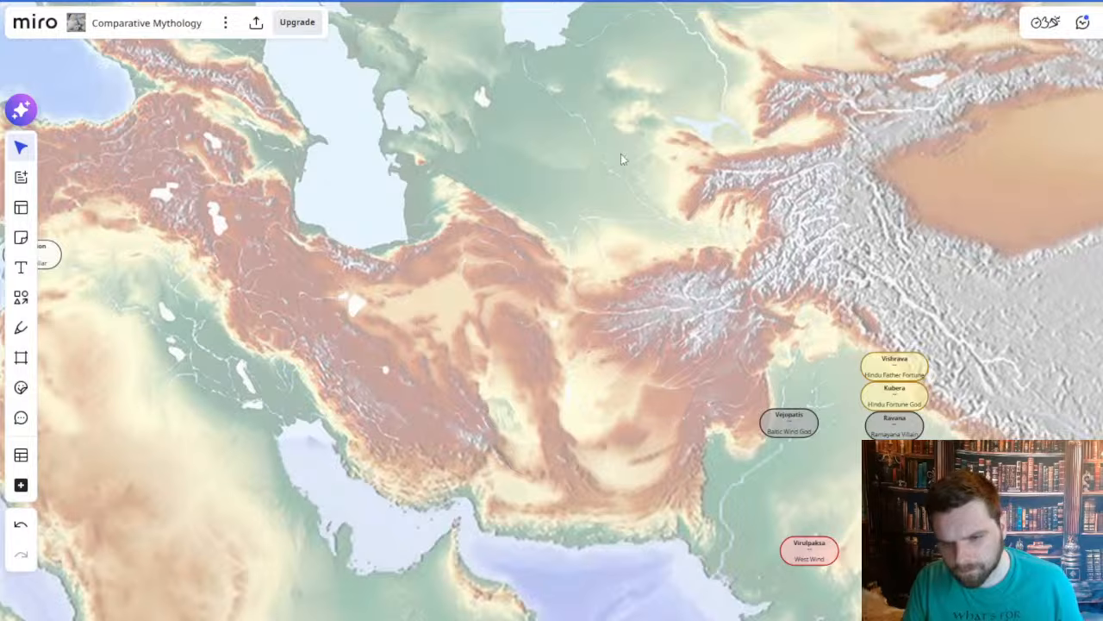
{"action": "left_click_drag", "start_coordinate": [816, 446], "coordinate": [638, 337]}
{"action": "scroll", "coordinate": [639, 337], "scroll_direction": "up", "scroll_amount": 3}
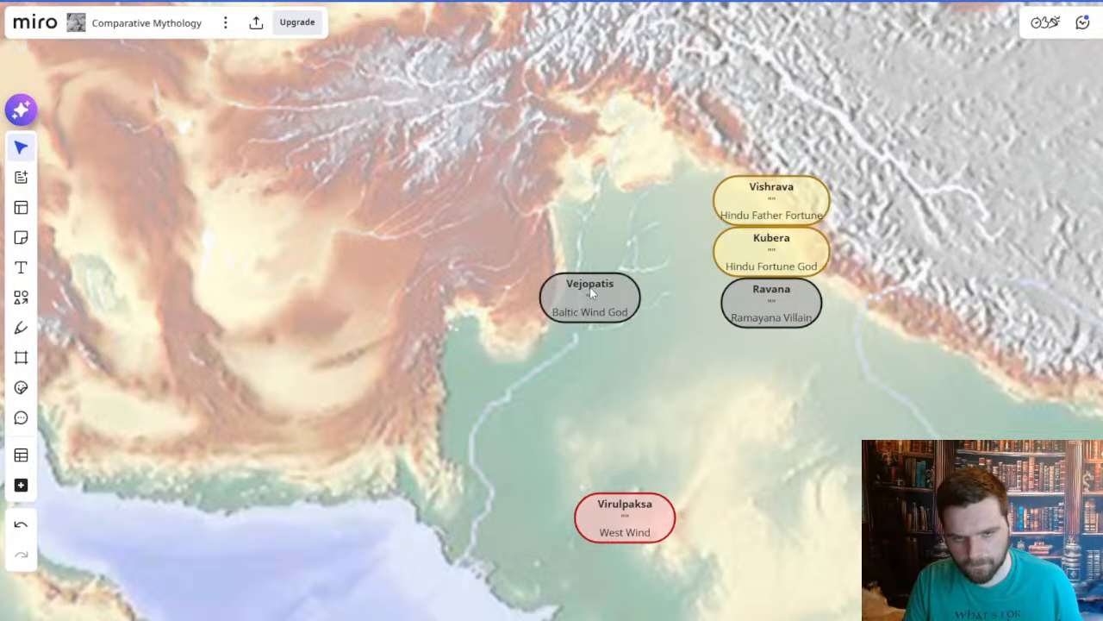
{"action": "left_click", "coordinate": [591, 293]}
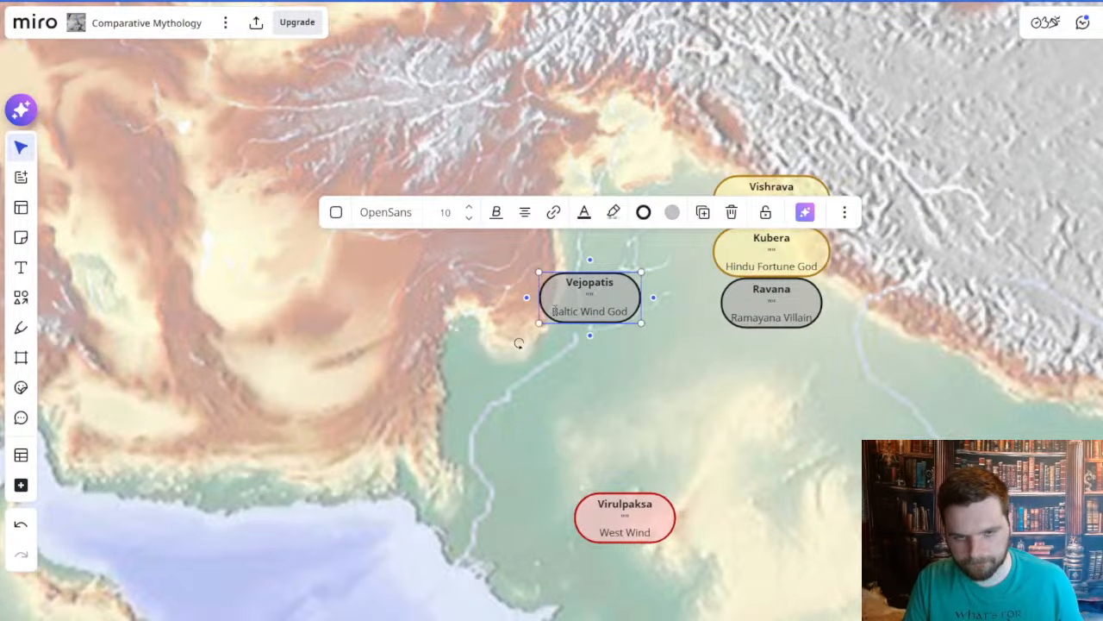
{"action": "double_click", "coordinate": [567, 310]}
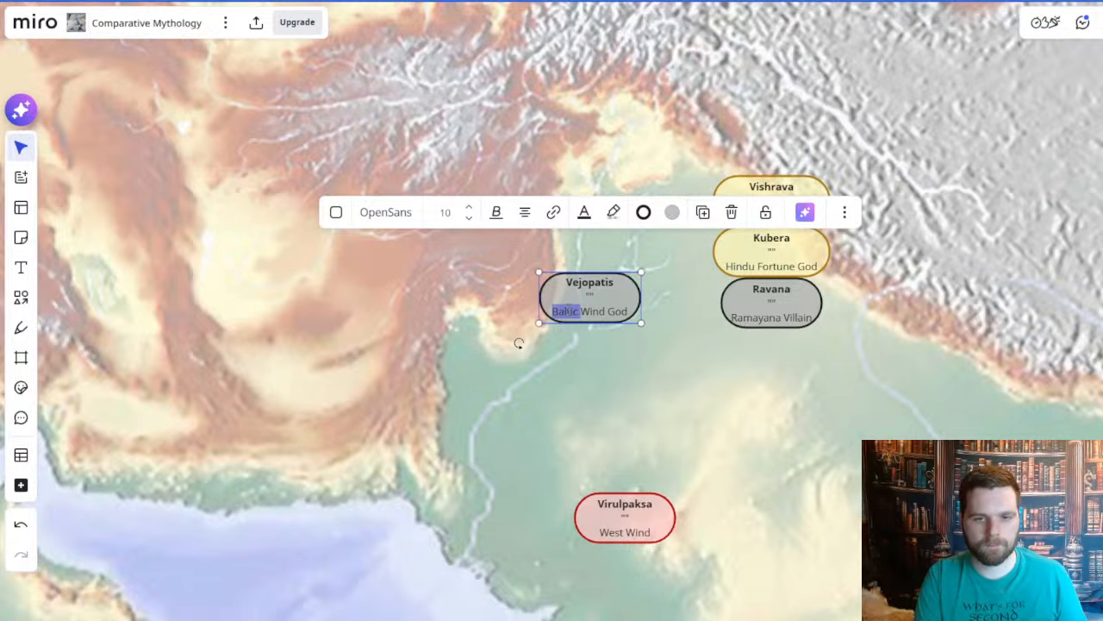
{"action": "type", "text": "Hindu"}
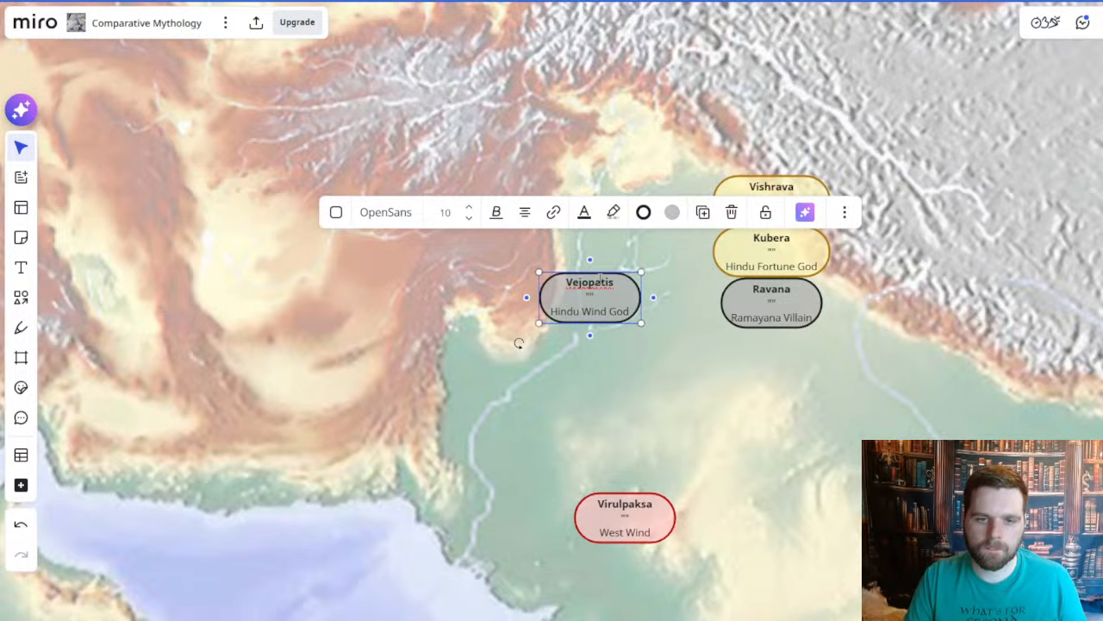
{"action": "double_click", "coordinate": [590, 282]}
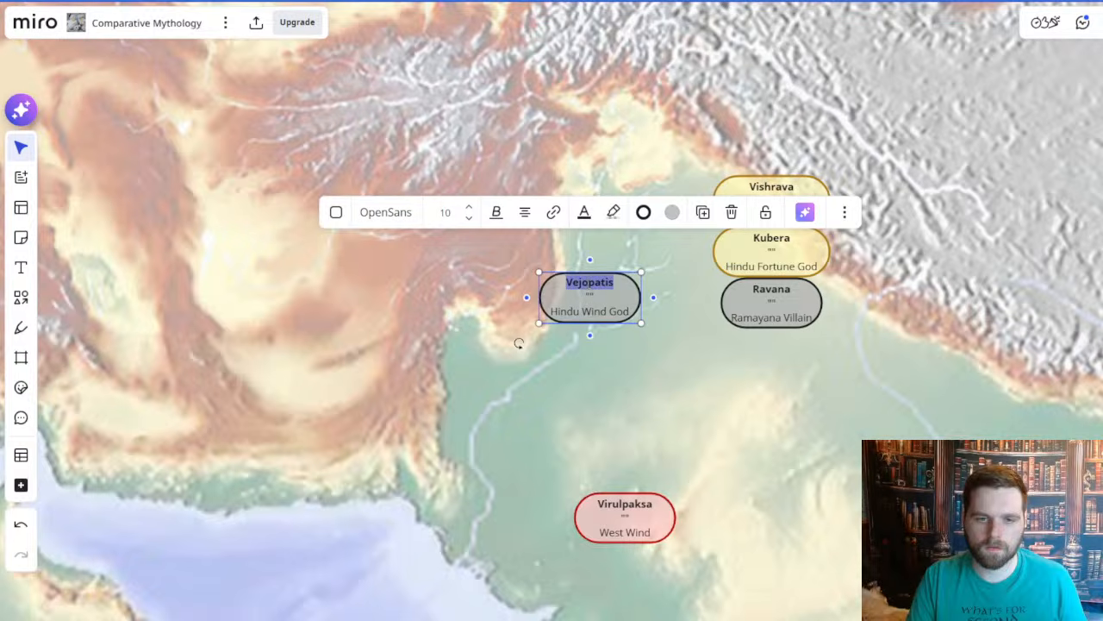
{"action": "type", "text": "Vayu"}
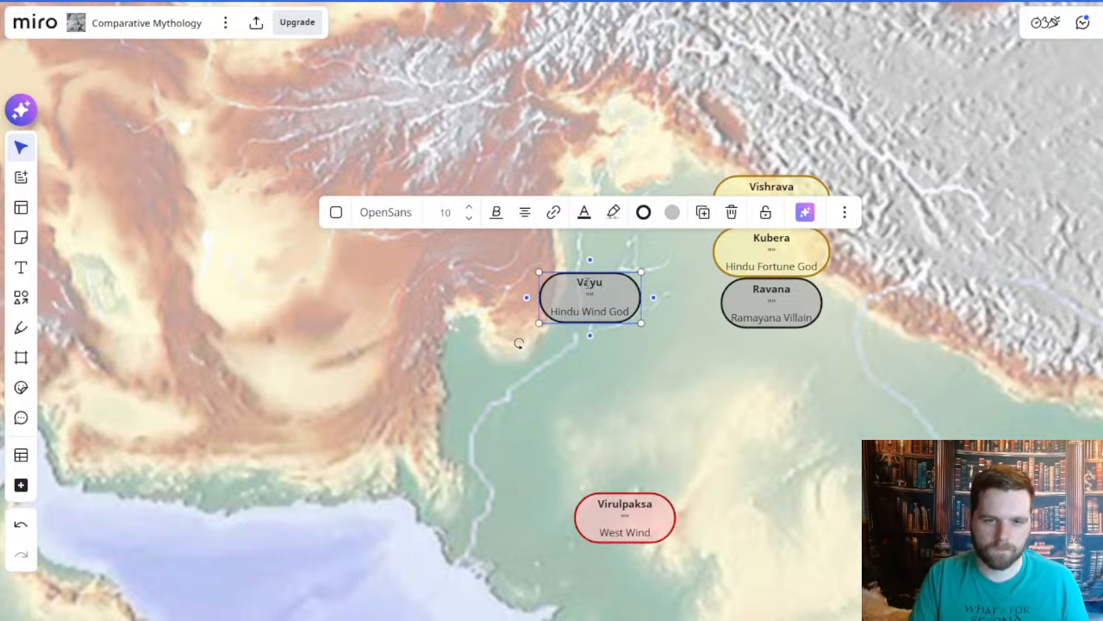
{"action": "left_click", "coordinate": [690, 421]}
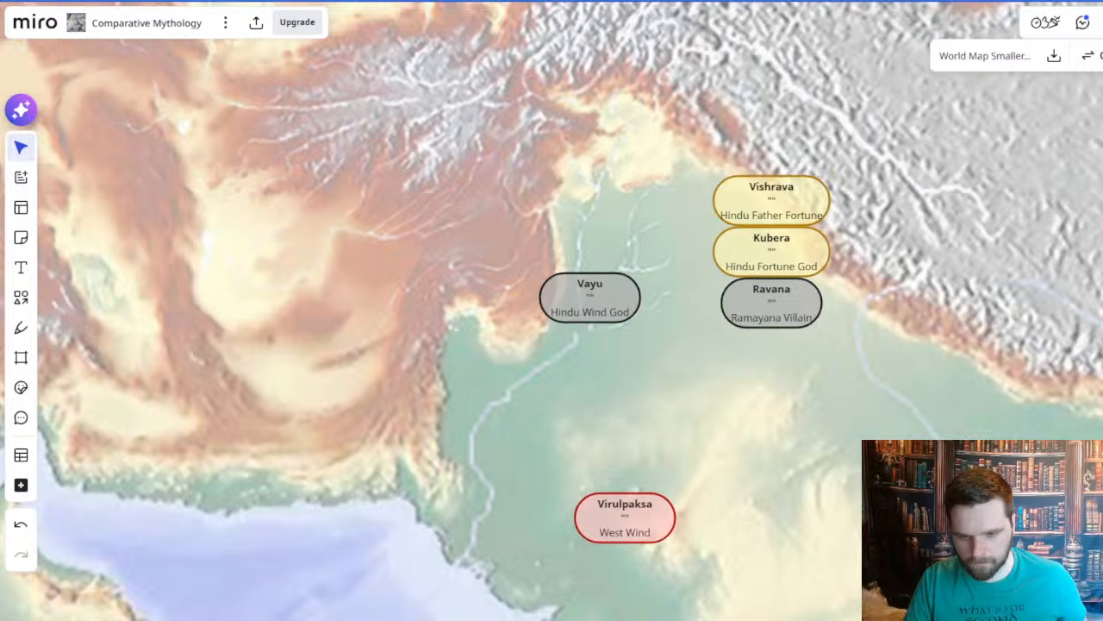
- Switch to the Obsidian mythology notes, search them for Vayu and open the Vayu note
{"action": "key", "text": "alt+Tab"}
{"action": "key", "text": "ctrl+shift+f"}
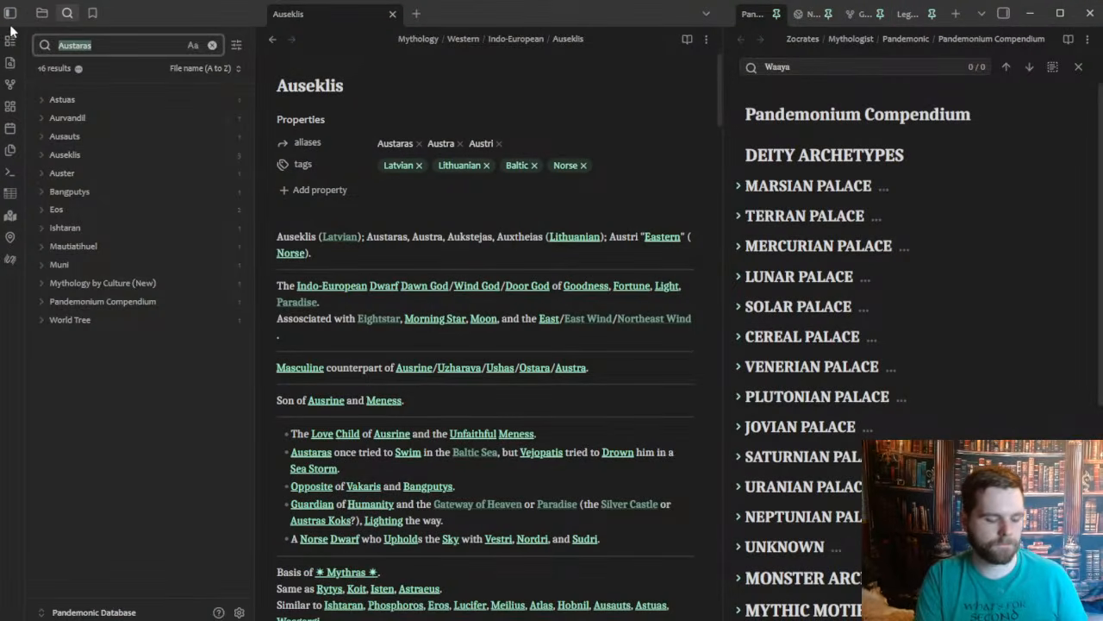
{"action": "type", "text": "Vayu"}
{"action": "scroll", "coordinate": [142, 315], "scroll_direction": "down", "scroll_amount": 5}
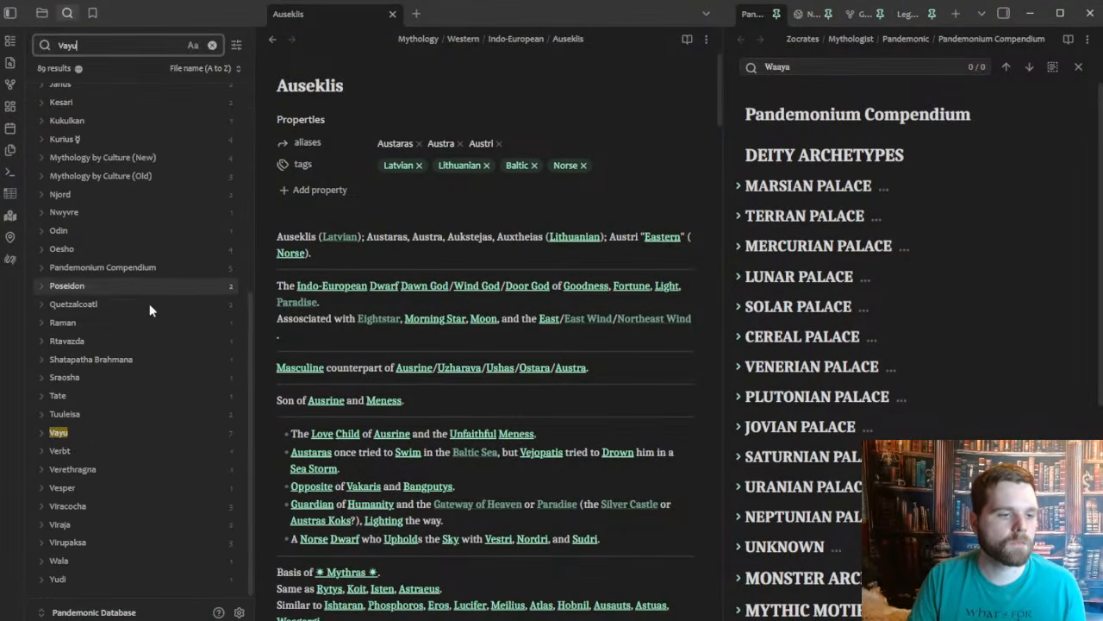
{"action": "left_click", "coordinate": [81, 430]}
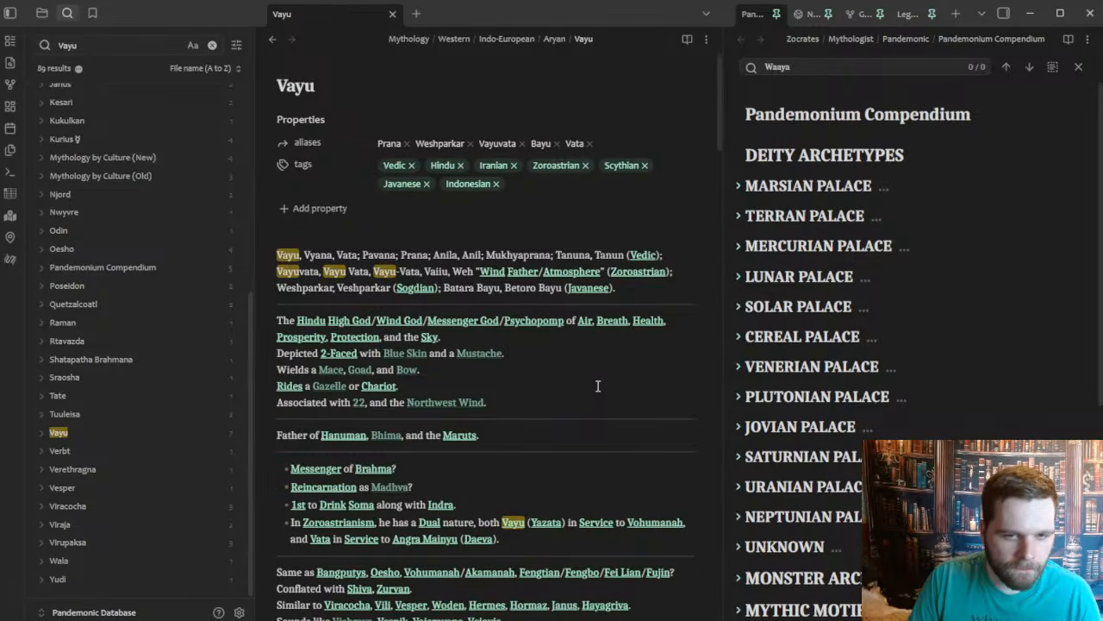
- Change the displayed text of the Zoroastrian link after the Vayuvata names to Avestan, keeping its Zoroastrianism target
{"action": "double_click", "coordinate": [294, 270]}
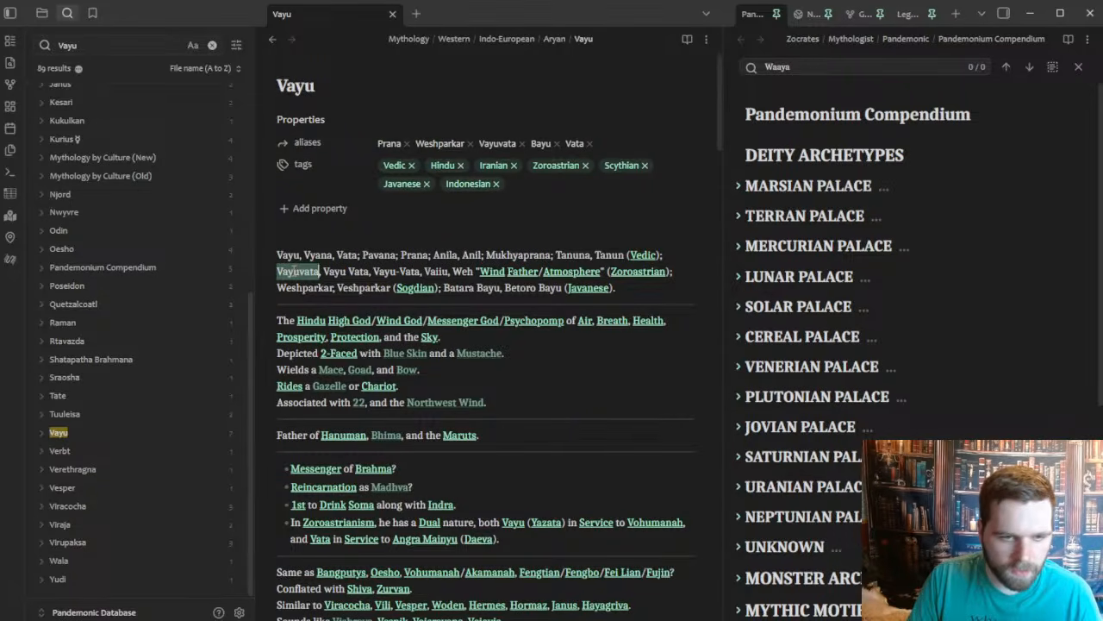
{"action": "left_click", "coordinate": [667, 271]}
{"action": "left_click", "coordinate": [614, 270]}
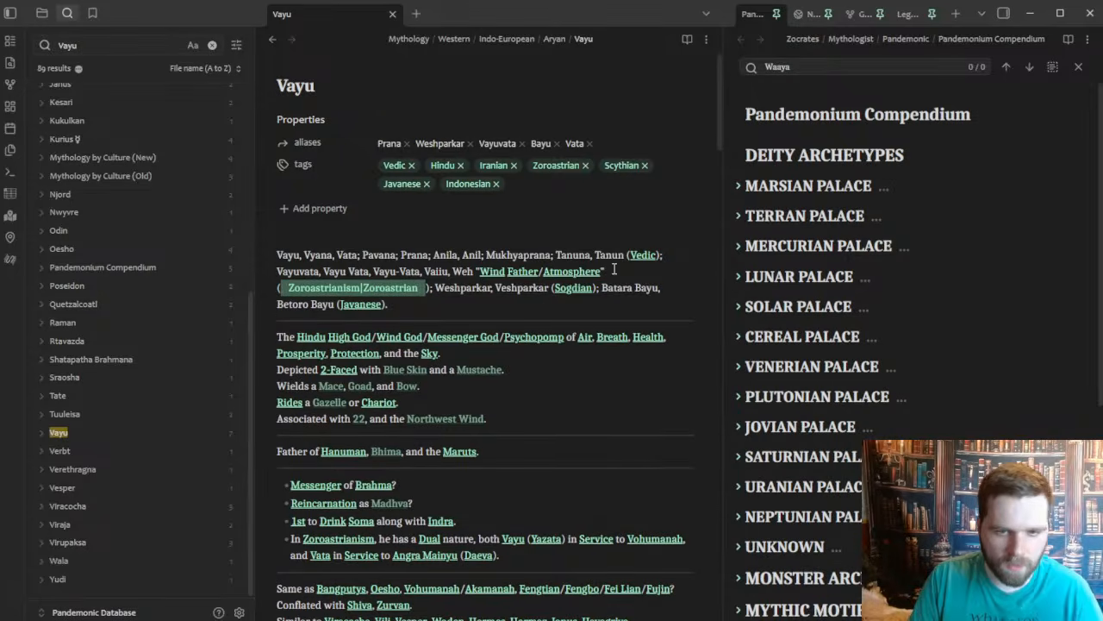
{"action": "type", "text": "[[Avestan"}
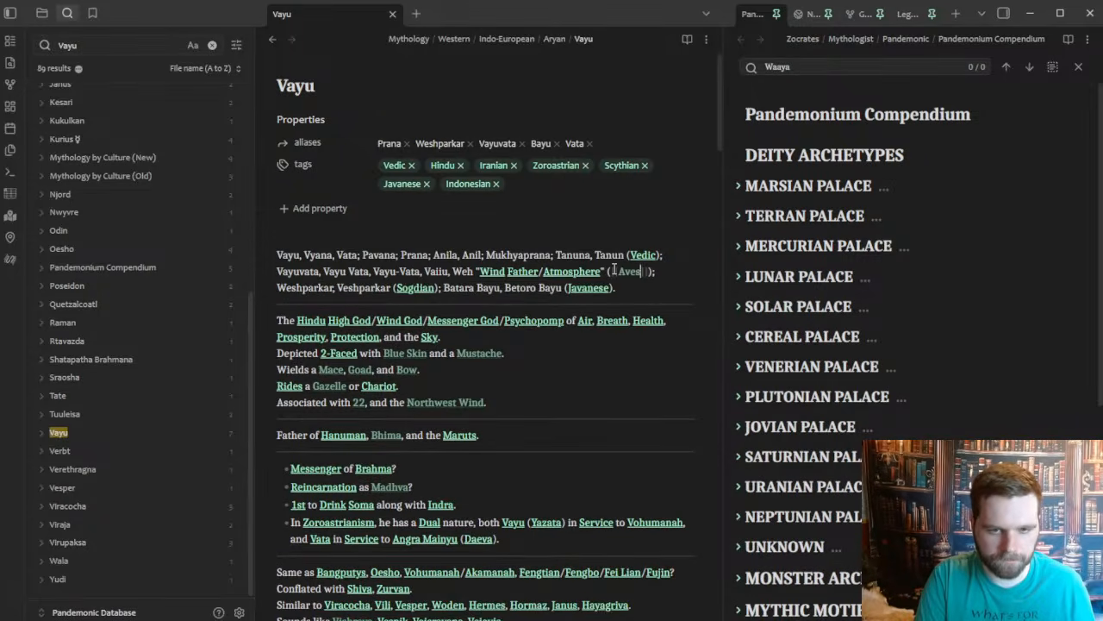
{"action": "key", "text": "Return"}
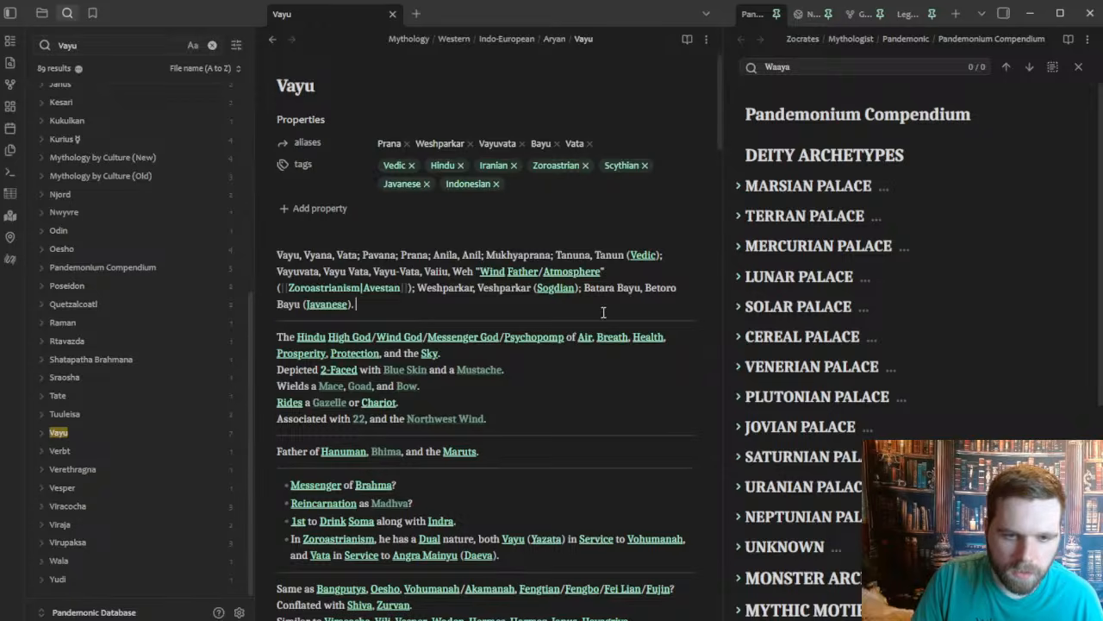
{"action": "left_click", "coordinate": [633, 302]}
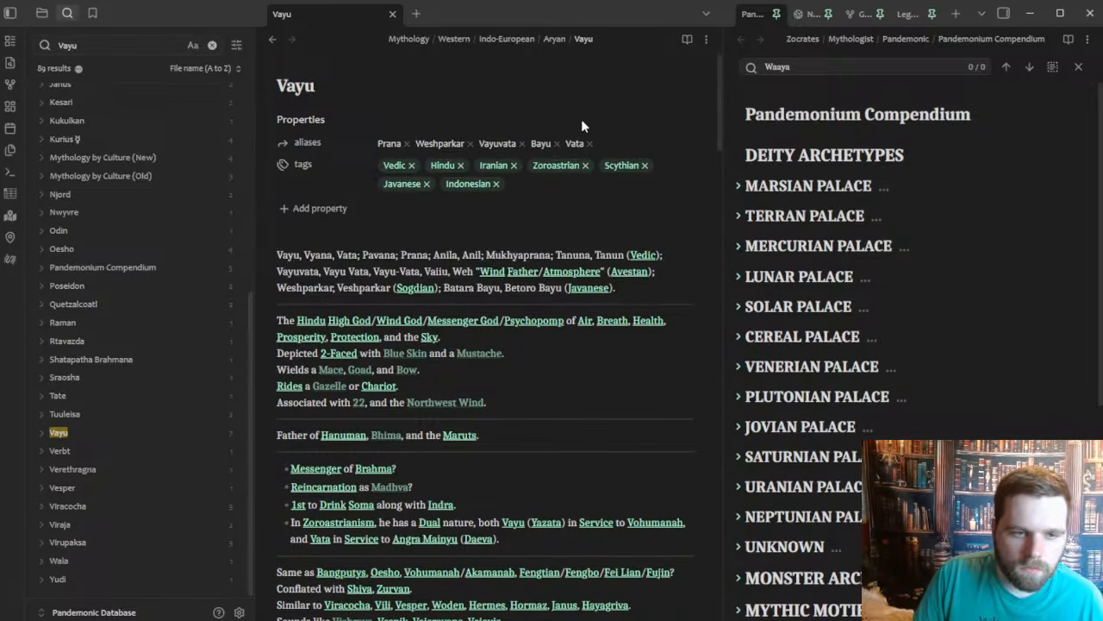
- Switch back to the Miro map and paste a copy of the Vayu label over northeastern Iran
{"action": "key", "text": "alt+Tab"}
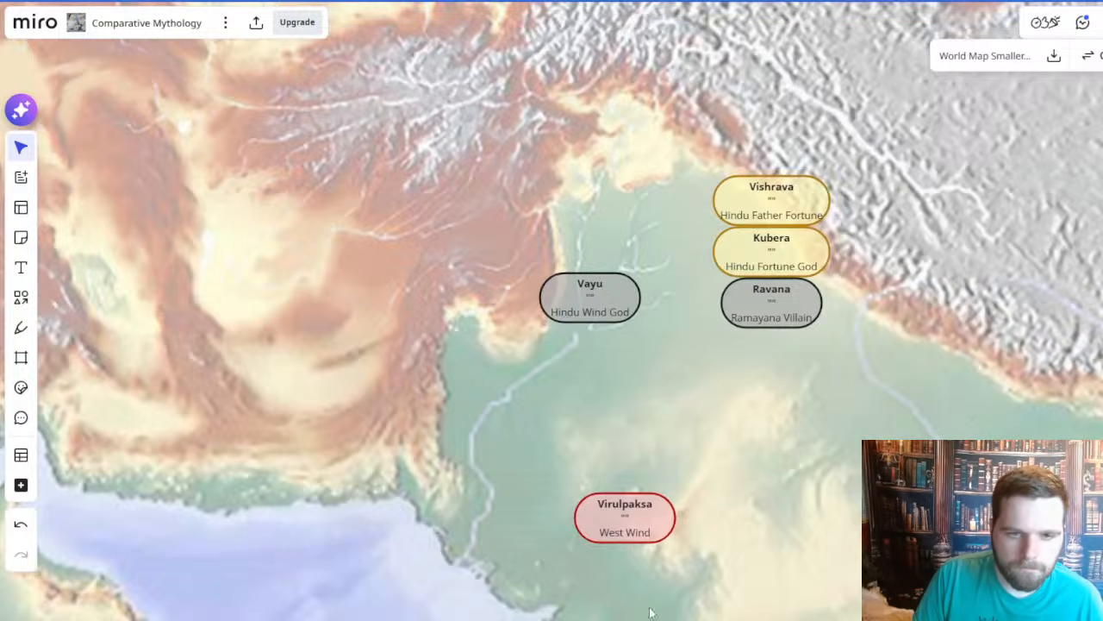
{"action": "left_click", "coordinate": [607, 296]}
{"action": "left_click_drag", "start_coordinate": [348, 290], "coordinate": [683, 417]}
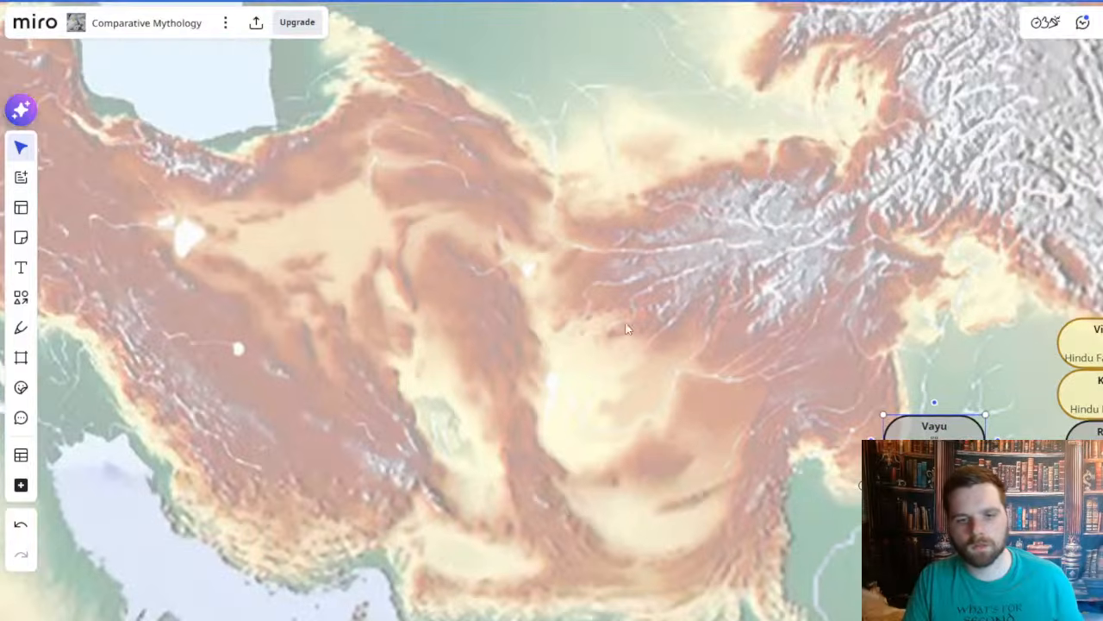
{"action": "scroll", "coordinate": [543, 193], "scroll_direction": "down", "scroll_amount": 3}
{"action": "key", "text": "ctrl+v"}
{"action": "left_click_drag", "start_coordinate": [551, 201], "coordinate": [547, 166]}
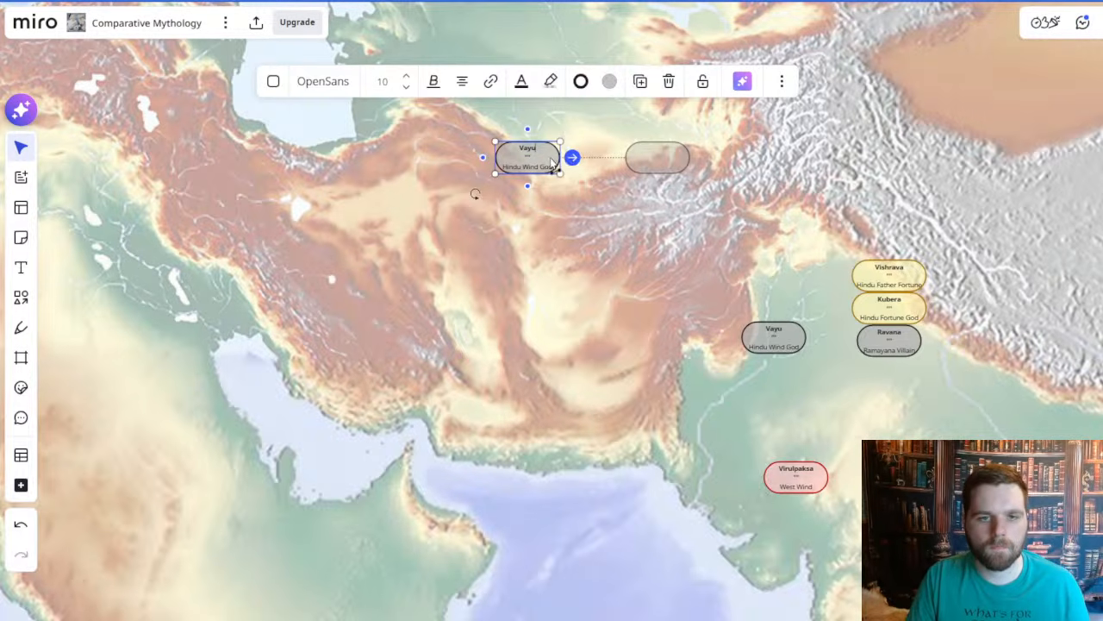
- Relabel the pasted copy over northeastern Iran as Vayuvata, Avestan Wind God, and widen it slightly to fit the text
{"action": "type", "text": "vata"}
{"action": "double_click", "coordinate": [511, 168]}
{"action": "type", "text": "A"}
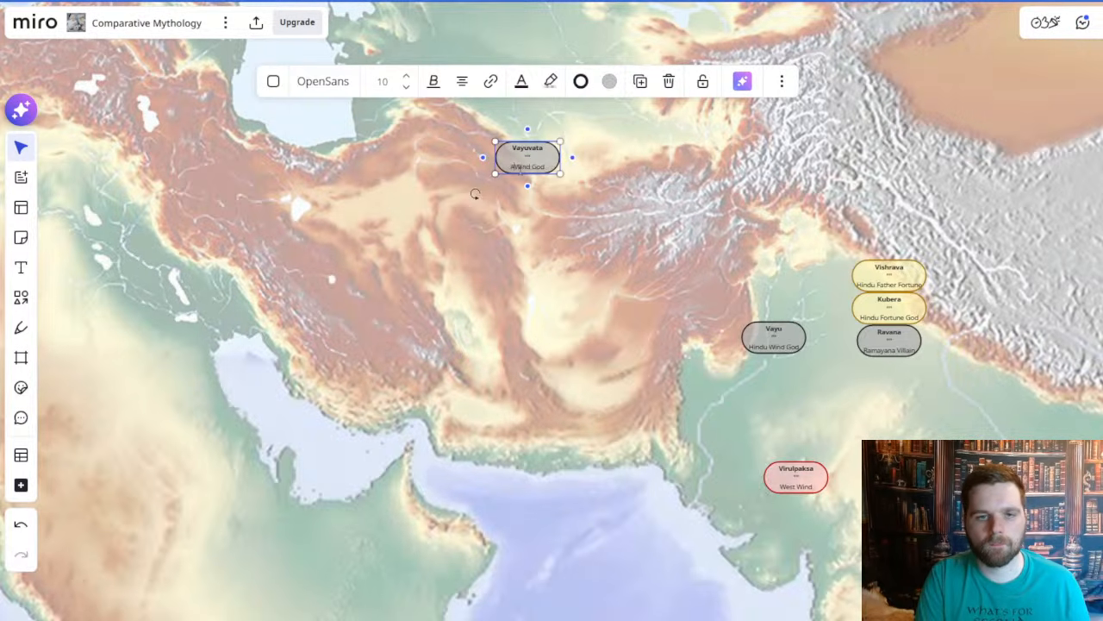
{"action": "type", "text": "vestan"}
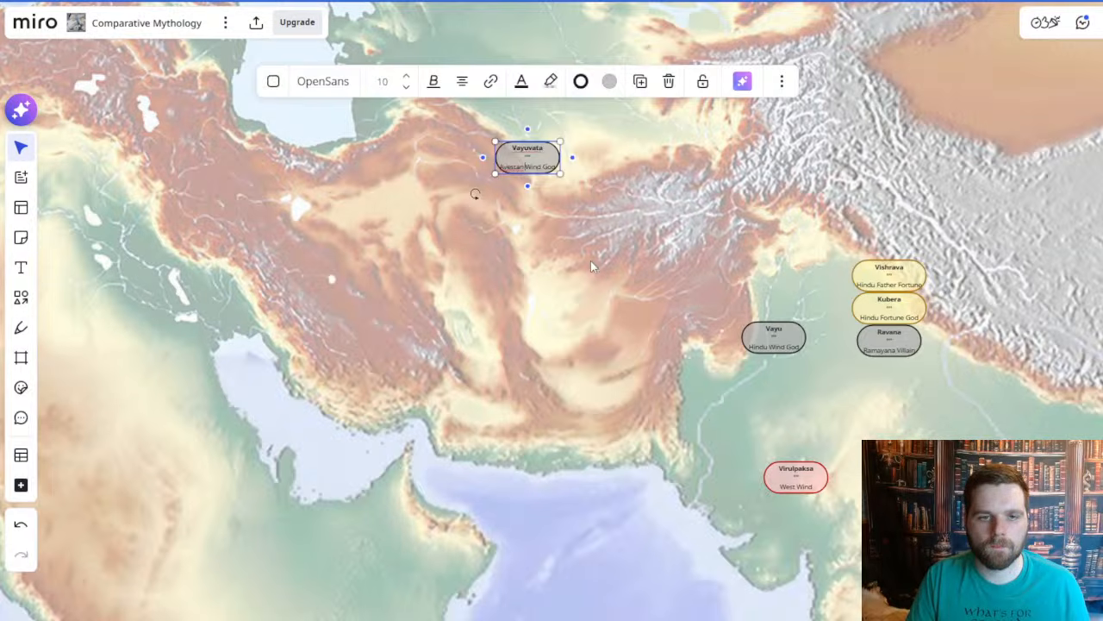
{"action": "left_click", "coordinate": [475, 194]}
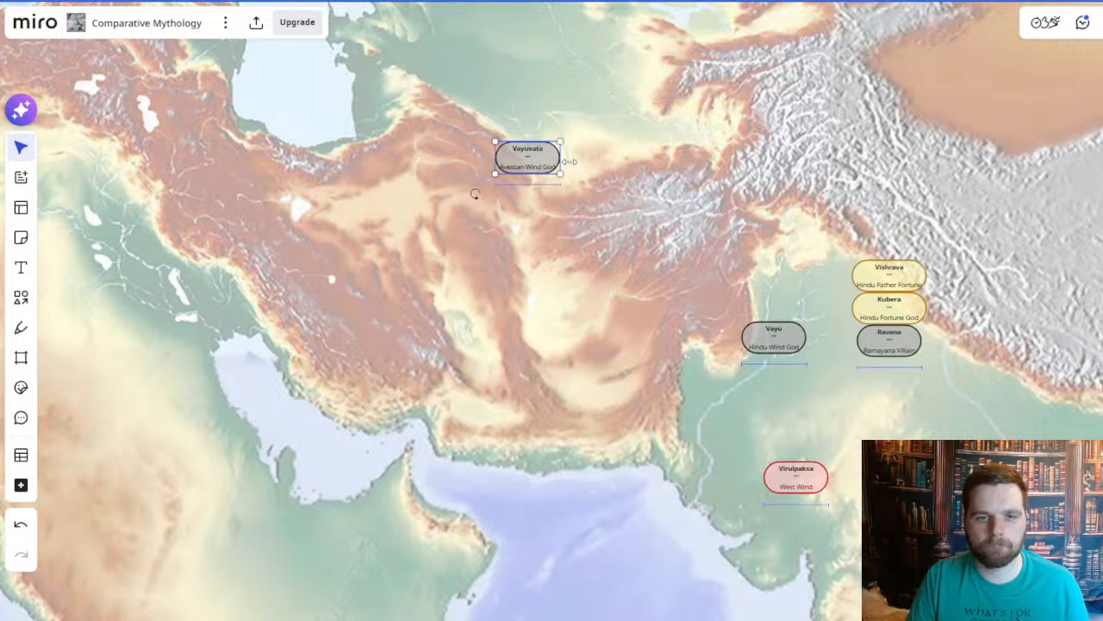
- Look up the direction assigned to Vayu in the Hindu row of the Four Winds table
{"action": "scroll", "coordinate": [532, 237], "scroll_direction": "right", "scroll_amount": 3}
{"action": "left_click_drag", "start_coordinate": [537, 349], "coordinate": [458, 349]}
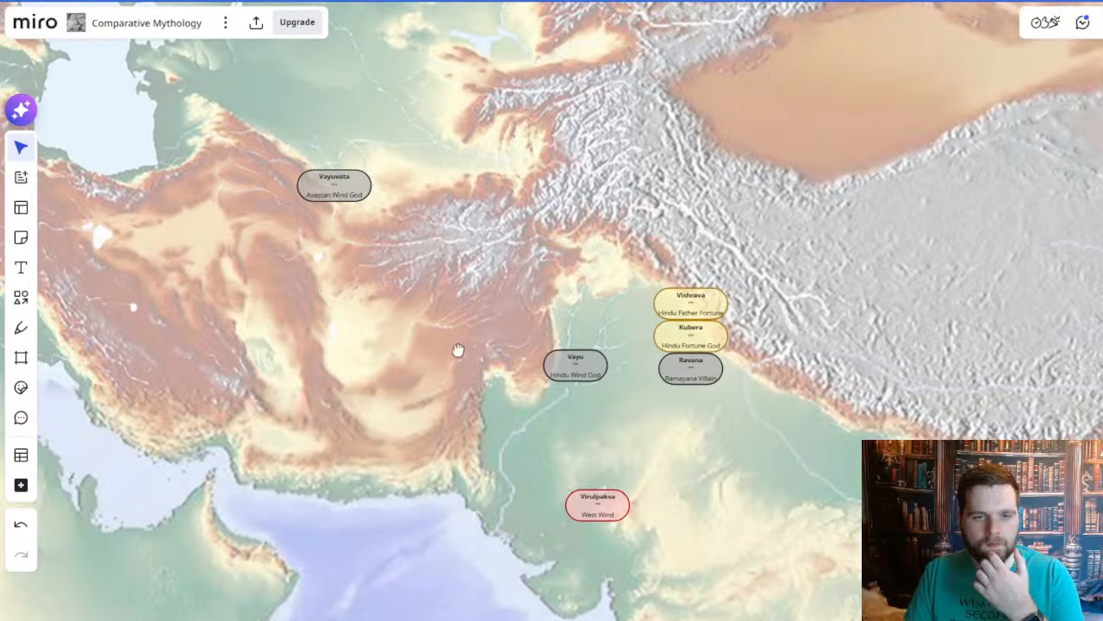
{"action": "scroll", "coordinate": [355, 297], "scroll_direction": "up", "scroll_amount": 2}
{"action": "left_click", "coordinate": [636, 378]}
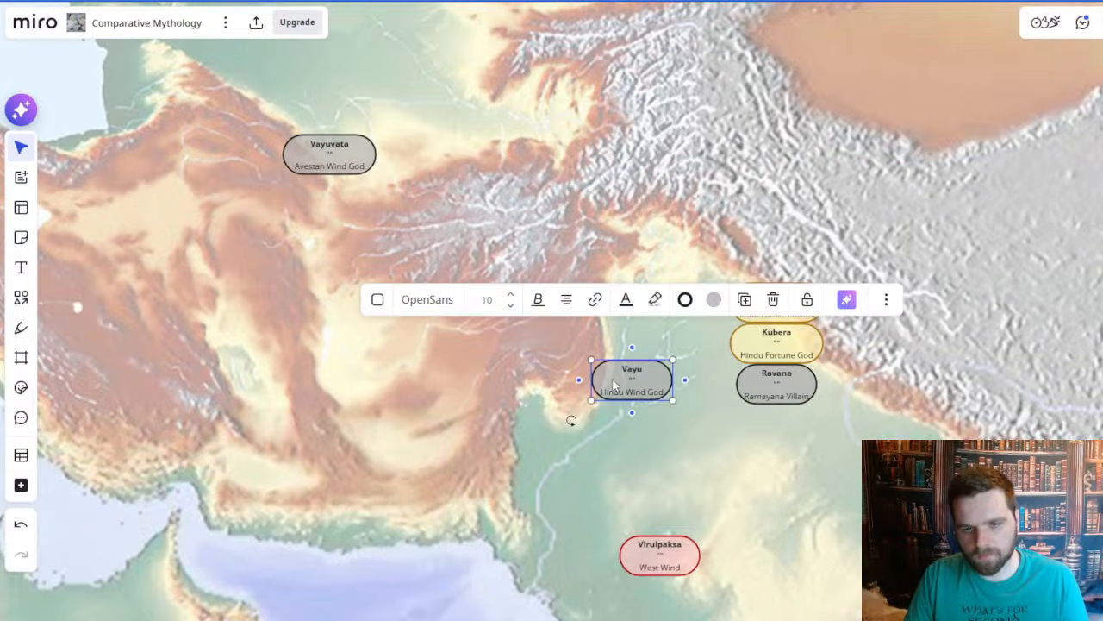
{"action": "left_click", "coordinate": [458, 403]}
{"action": "scroll", "coordinate": [417, 274], "scroll_direction": "down", "scroll_amount": 5}
{"action": "left_click_drag", "start_coordinate": [266, 159], "coordinate": [633, 487]}
{"action": "scroll", "coordinate": [633, 487], "scroll_direction": "down", "scroll_amount": 5}
{"action": "left_click_drag", "start_coordinate": [269, 130], "coordinate": [760, 444]}
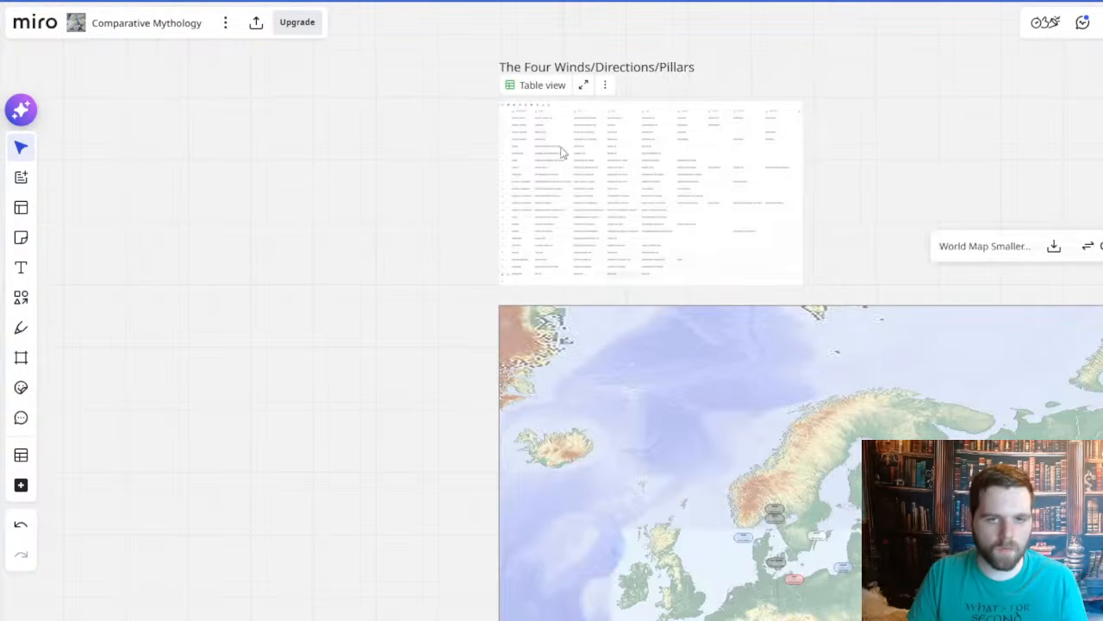
{"action": "scroll", "coordinate": [561, 153], "scroll_direction": "up", "scroll_amount": 8}
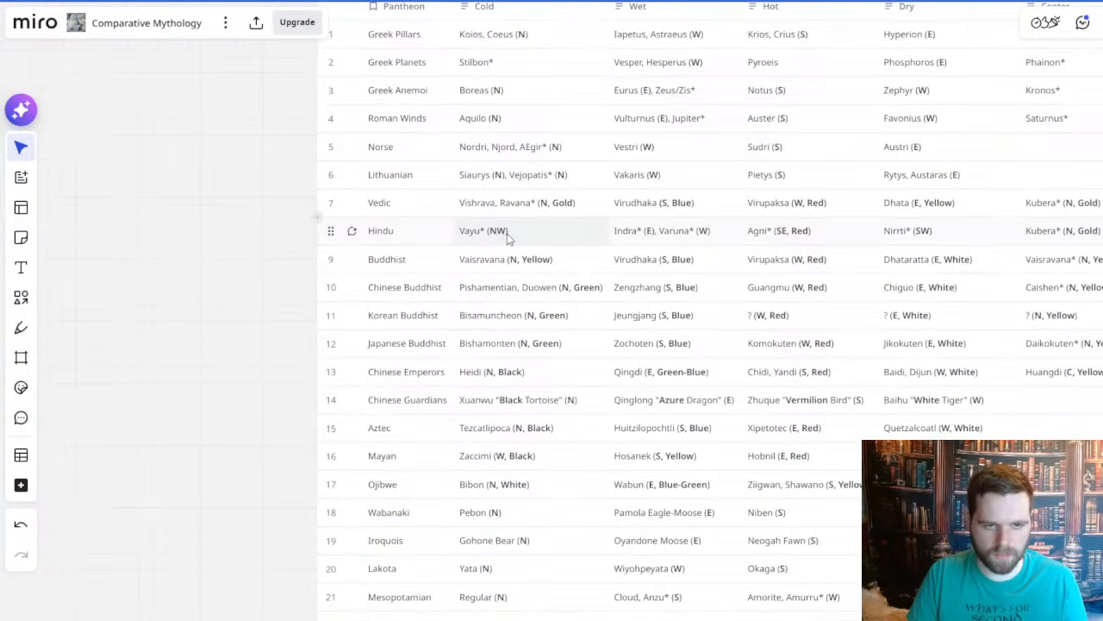
- Return to the map and examine how the wind labels are placed across Iran and India
{"action": "scroll", "coordinate": [508, 240], "scroll_direction": "down", "scroll_amount": 6}
{"action": "left_click_drag", "start_coordinate": [653, 377], "coordinate": [313, 26]}
{"action": "left_click_drag", "start_coordinate": [681, 418], "coordinate": [475, 121]}
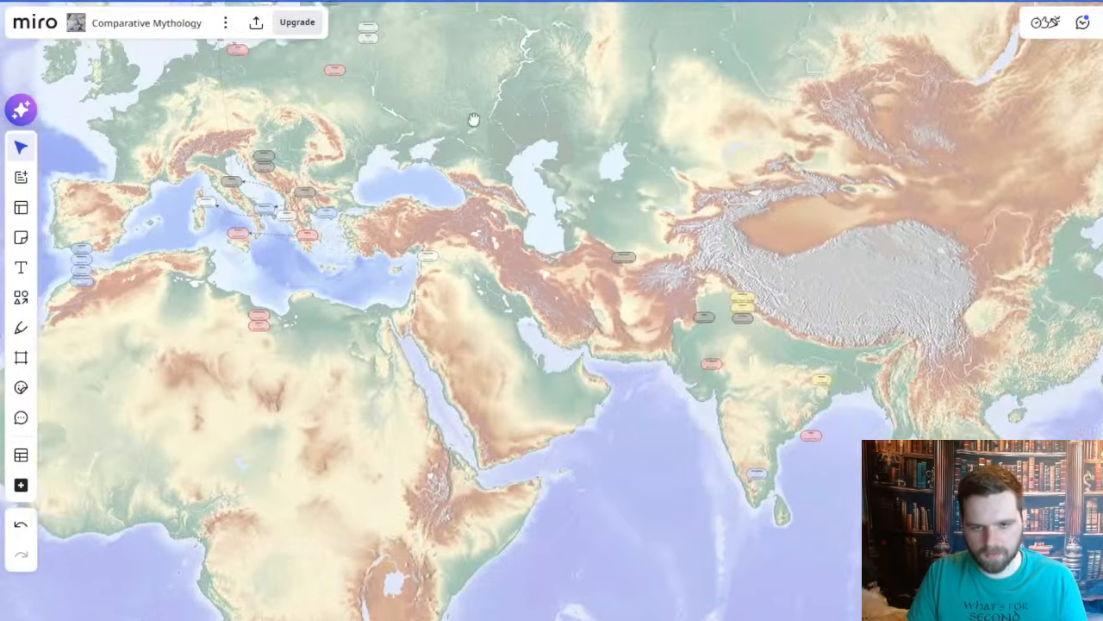
{"action": "scroll", "coordinate": [706, 312], "scroll_direction": "up", "scroll_amount": 9}
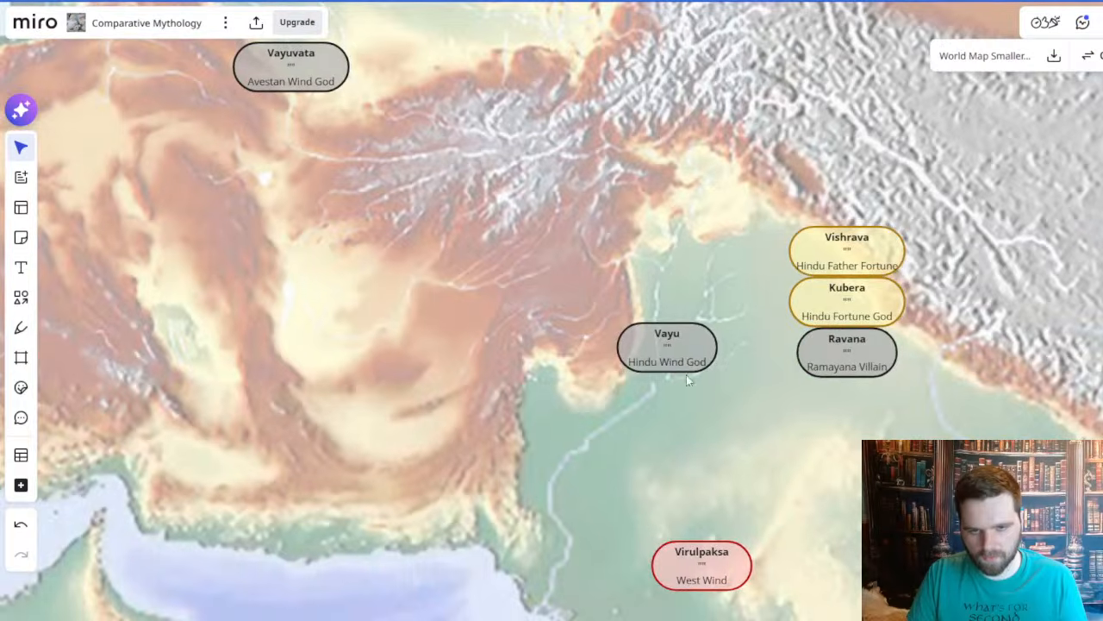
{"action": "scroll", "coordinate": [690, 363], "scroll_direction": "down", "scroll_amount": 3}
{"action": "left_click_drag", "start_coordinate": [591, 276], "coordinate": [687, 362]}
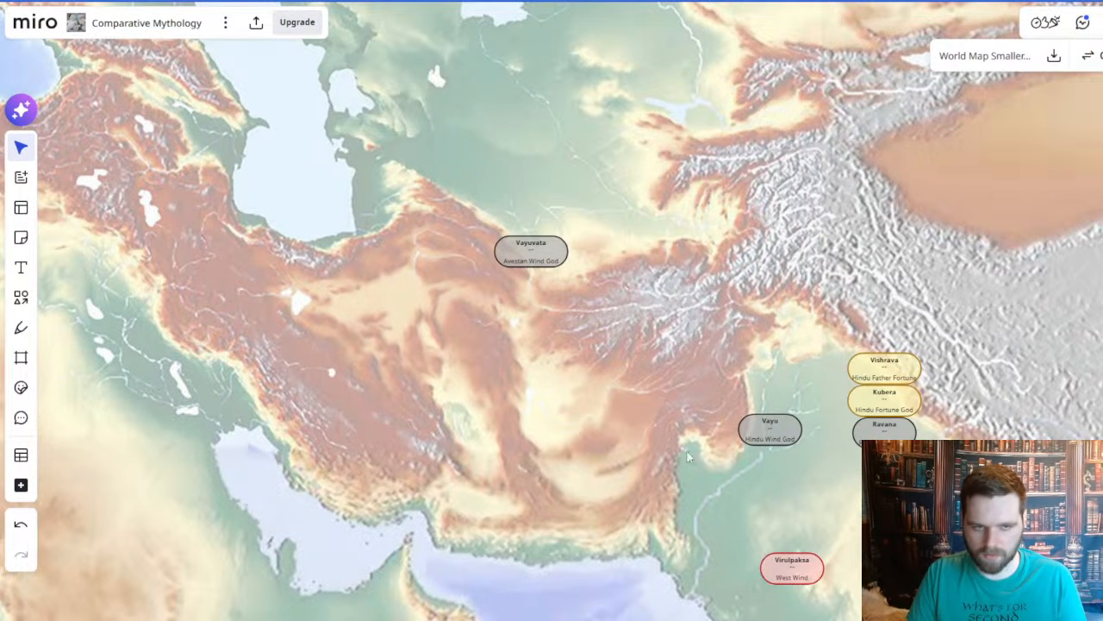
{"action": "left_click_drag", "start_coordinate": [645, 240], "coordinate": [998, 557]}
{"action": "left_click_drag", "start_coordinate": [815, 459], "coordinate": [419, 104]}
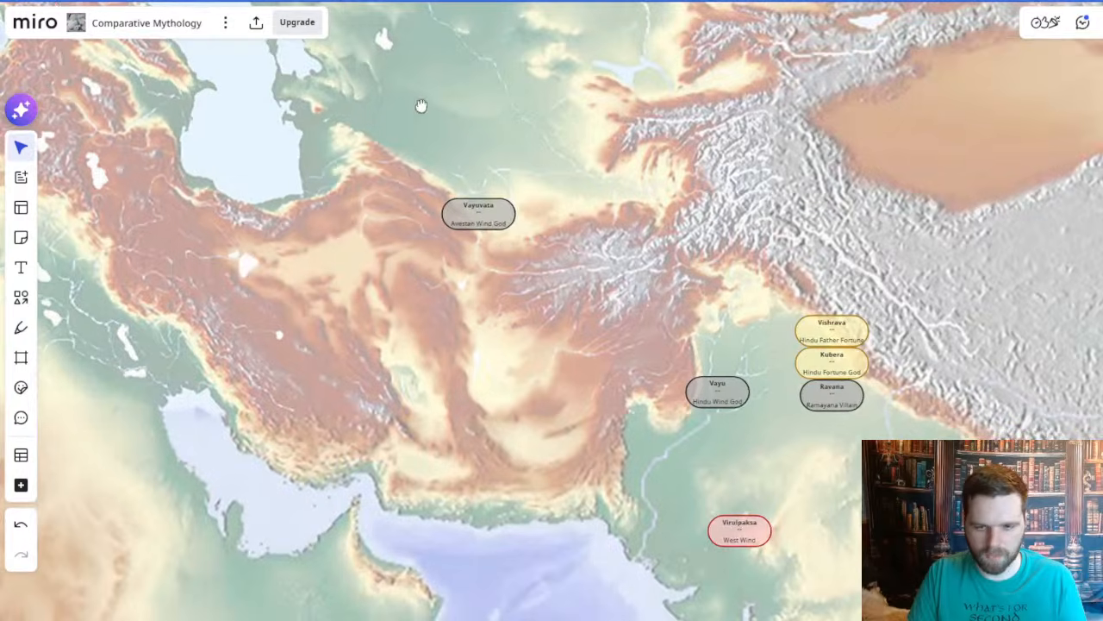
{"action": "left_click_drag", "start_coordinate": [602, 366], "coordinate": [371, 253]}
{"action": "scroll", "coordinate": [542, 328], "scroll_direction": "up", "scroll_amount": 2}
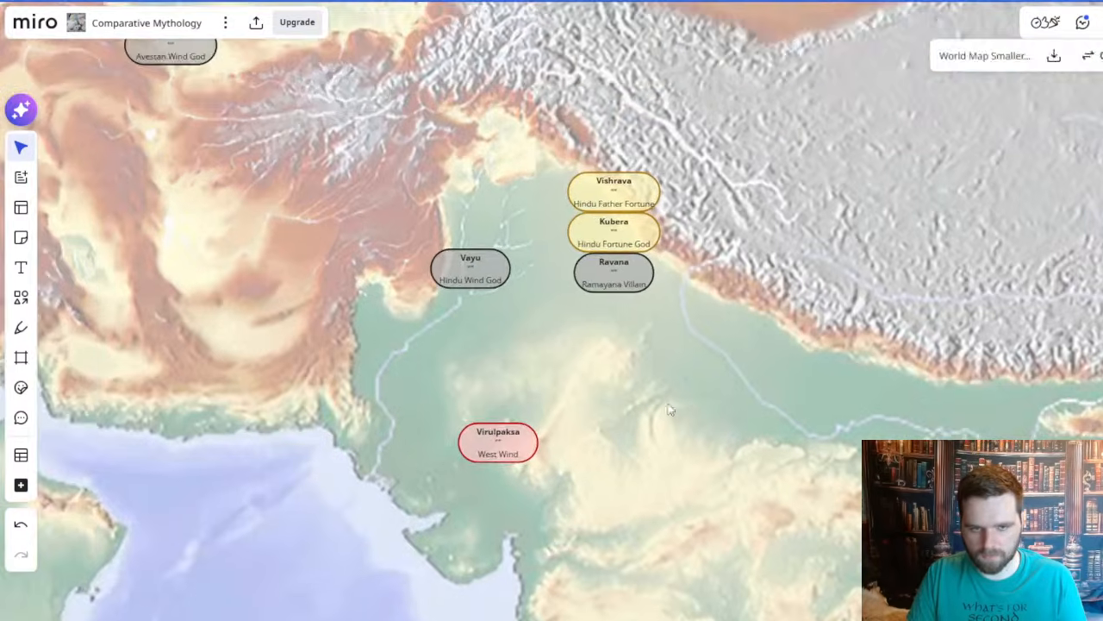
{"action": "left_click_drag", "start_coordinate": [677, 406], "coordinate": [616, 333]}
{"action": "scroll", "coordinate": [616, 334], "scroll_direction": "down", "scroll_amount": 3}
{"action": "scroll", "coordinate": [617, 339], "scroll_direction": "down", "scroll_amount": 3}
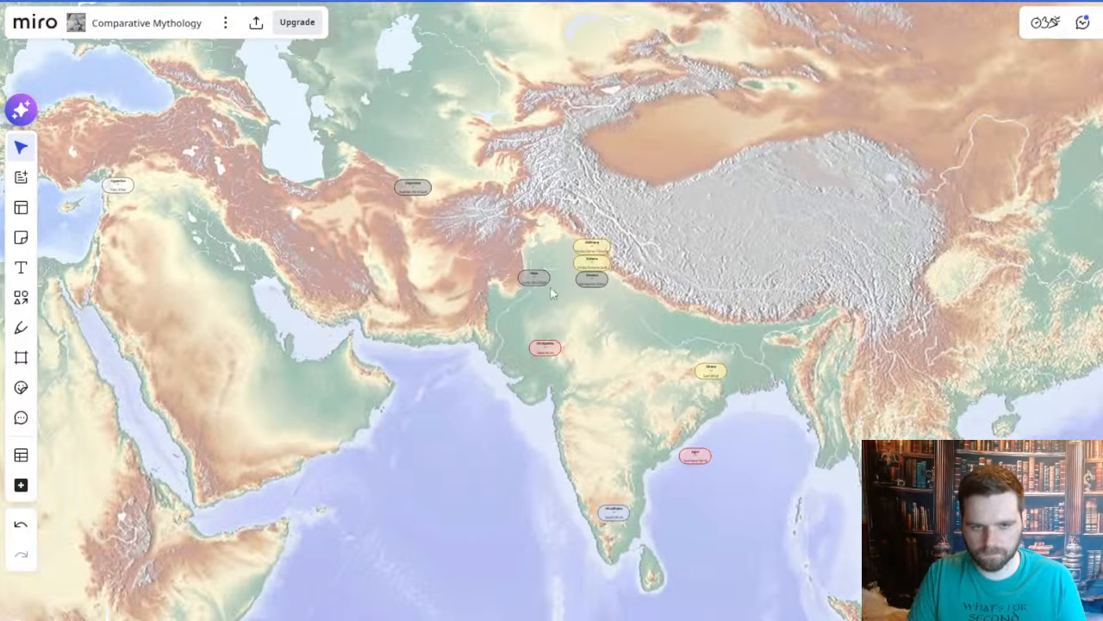
- Nudge the Vayu label slightly south over northwestern India
{"action": "scroll", "coordinate": [498, 238], "scroll_direction": "up", "scroll_amount": 5}
{"action": "left_click", "coordinate": [564, 311]}
{"action": "left_click_drag", "start_coordinate": [553, 302], "coordinate": [552, 312]}
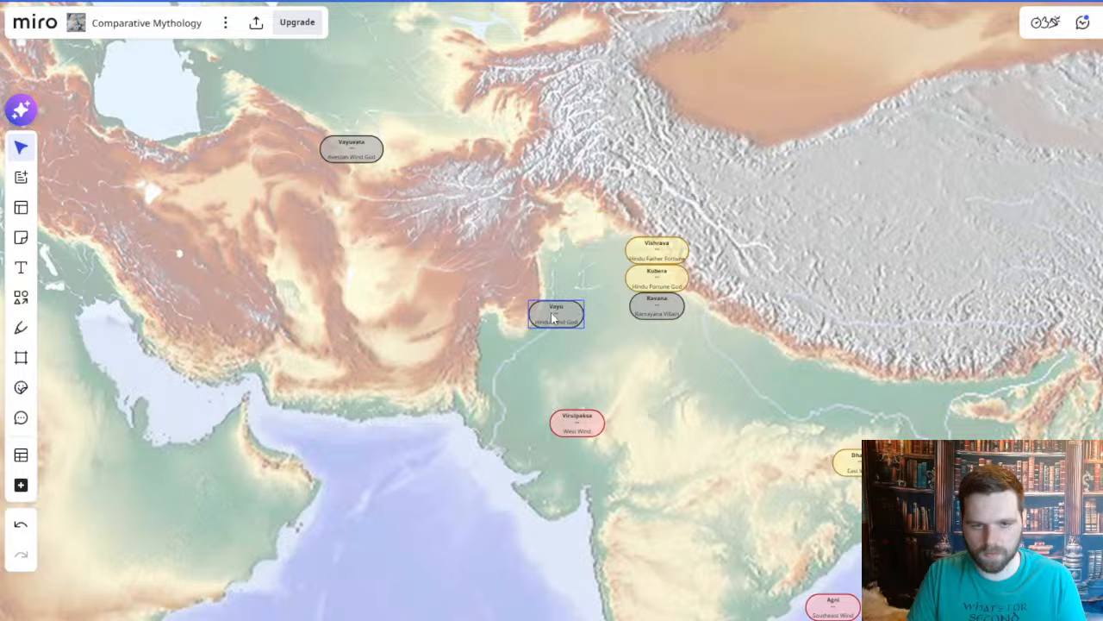
{"action": "left_click", "coordinate": [489, 430]}
- Go back to the Four Winds table and look up the deities and directions in the Hindu row's Wet column
{"action": "left_click_drag", "start_coordinate": [475, 262], "coordinate": [503, 122]}
{"action": "scroll", "coordinate": [483, 255], "scroll_direction": "down", "scroll_amount": 2}
{"action": "left_click_drag", "start_coordinate": [312, 206], "coordinate": [608, 374]}
{"action": "scroll", "coordinate": [608, 374], "scroll_direction": "down", "scroll_amount": 3}
{"action": "left_click_drag", "start_coordinate": [511, 177], "coordinate": [579, 294]}
{"action": "left_click_drag", "start_coordinate": [489, 79], "coordinate": [754, 554]}
{"action": "left_click", "coordinate": [700, 457]}
{"action": "left_click_drag", "start_coordinate": [700, 457], "coordinate": [732, 540]}
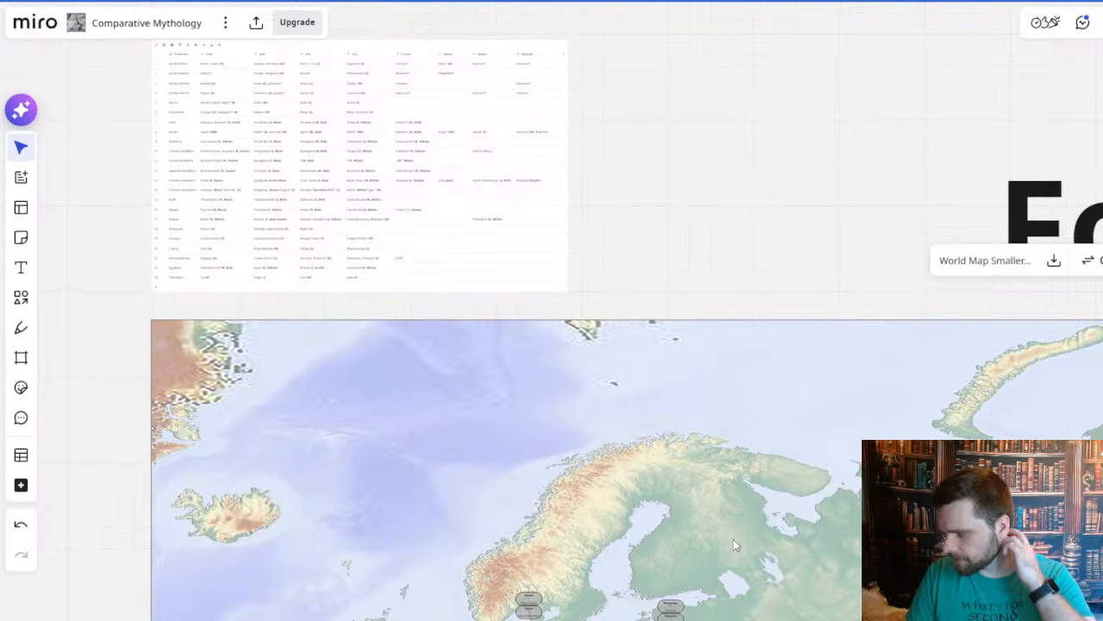
{"action": "scroll", "coordinate": [468, 221], "scroll_direction": "up", "scroll_amount": 6}
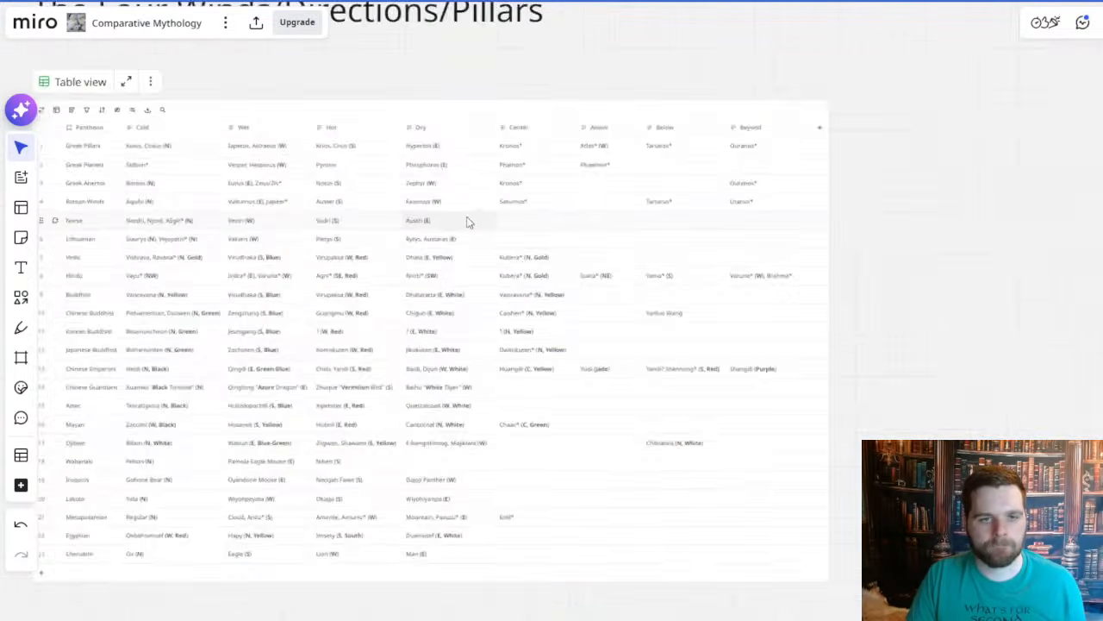
{"action": "scroll", "coordinate": [443, 219], "scroll_direction": "up", "scroll_amount": 1}
{"action": "left_click_drag", "start_coordinate": [372, 219], "coordinate": [632, 179]}
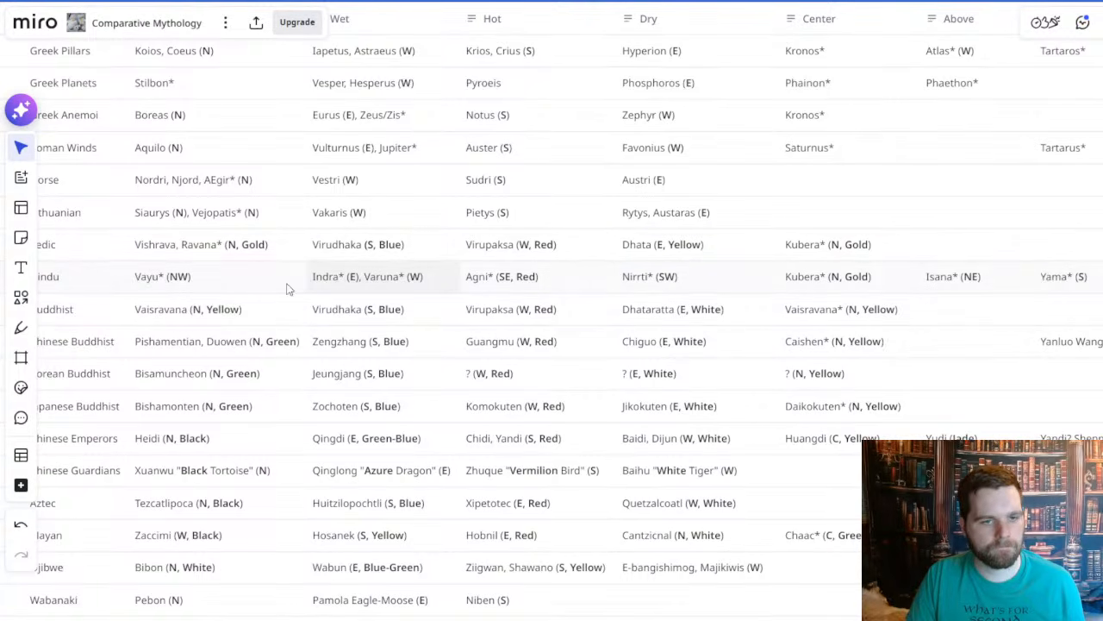
{"action": "scroll", "coordinate": [416, 274], "scroll_direction": "left", "scroll_amount": 2}
{"action": "scroll", "coordinate": [417, 274], "scroll_direction": "down", "scroll_amount": 1}
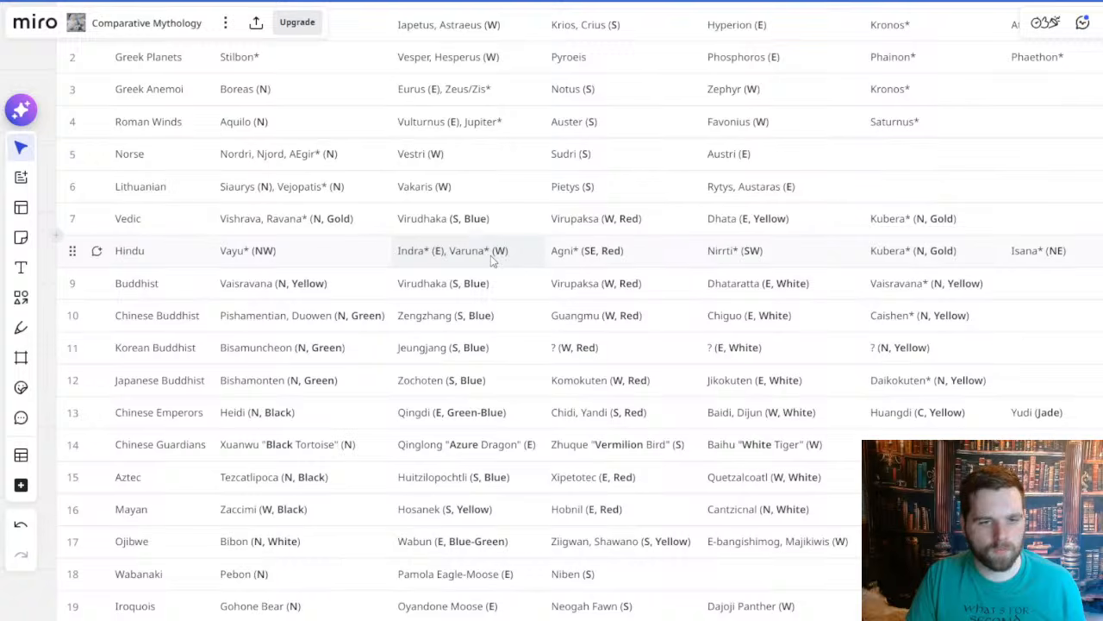
{"action": "scroll", "coordinate": [192, 367], "scroll_direction": "left", "scroll_amount": 2}
{"action": "scroll", "coordinate": [192, 366], "scroll_direction": "down", "scroll_amount": 1}
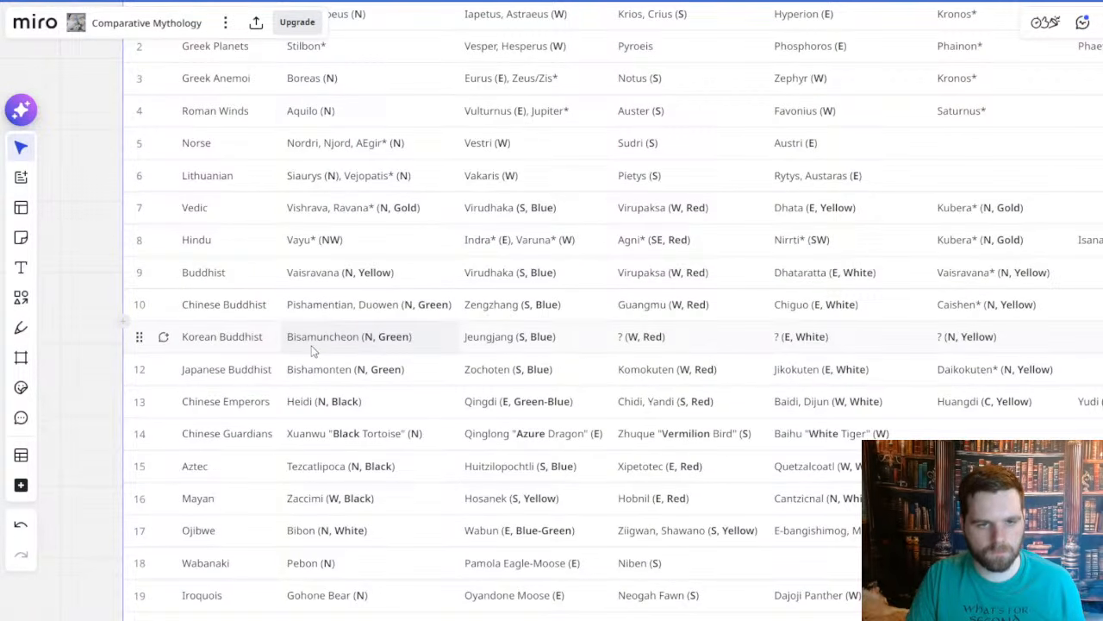
{"action": "left_click_drag", "start_coordinate": [621, 361], "coordinate": [527, 461]}
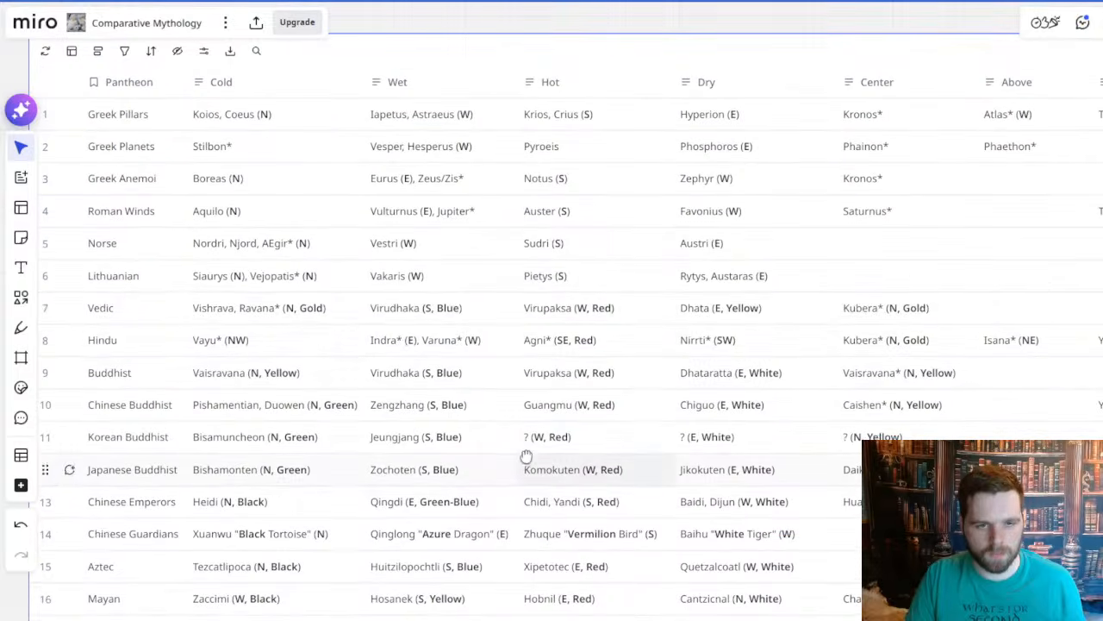
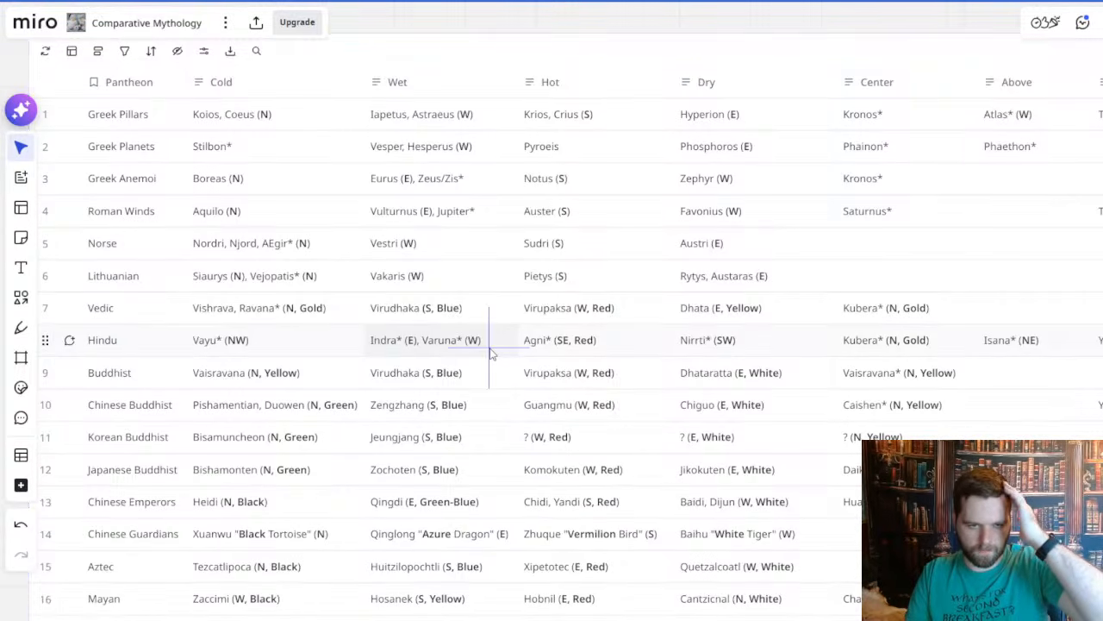
{"action": "scroll", "coordinate": [504, 342], "scroll_direction": "down", "scroll_amount": 2}
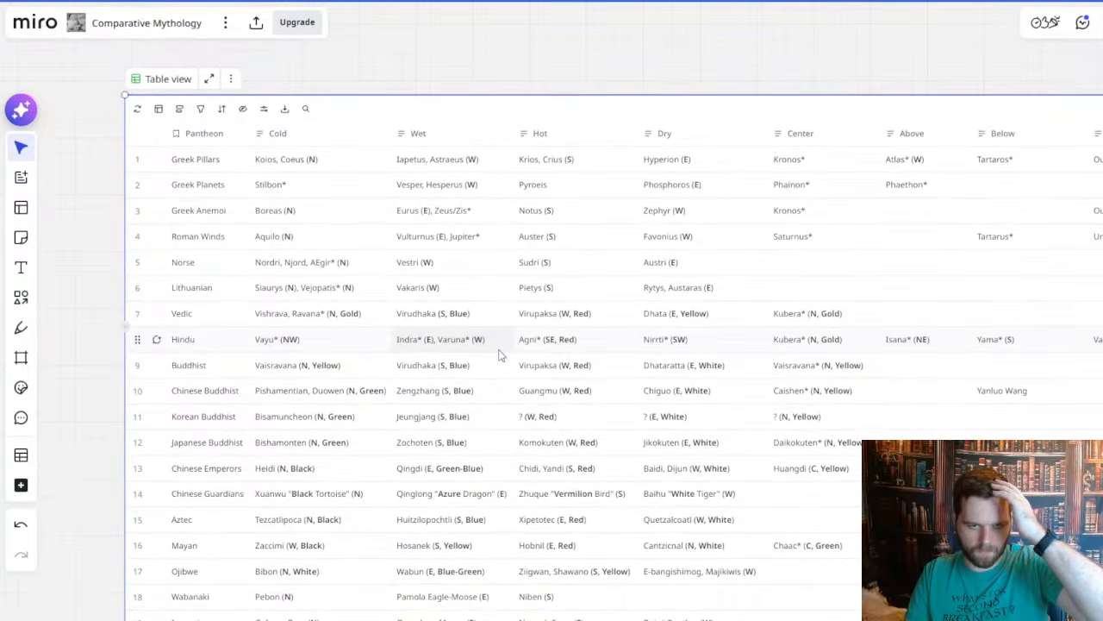
{"action": "scroll", "coordinate": [485, 396], "scroll_direction": "up", "scroll_amount": 3}
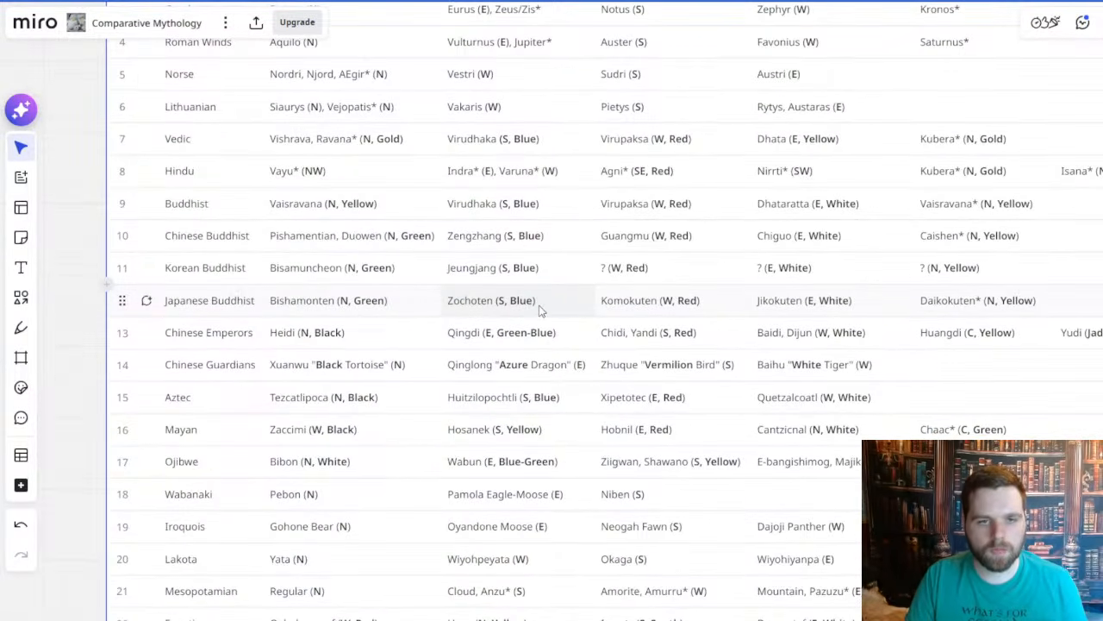
- Return to the map and examine the wind label layout along India's western and eastern coasts
{"action": "scroll", "coordinate": [540, 309], "scroll_direction": "down", "scroll_amount": 4}
{"action": "scroll", "coordinate": [540, 309], "scroll_direction": "down", "scroll_amount": 3}
{"action": "left_click_drag", "start_coordinate": [401, 414], "coordinate": [327, 126]}
{"action": "left_click_drag", "start_coordinate": [720, 301], "coordinate": [641, 301]}
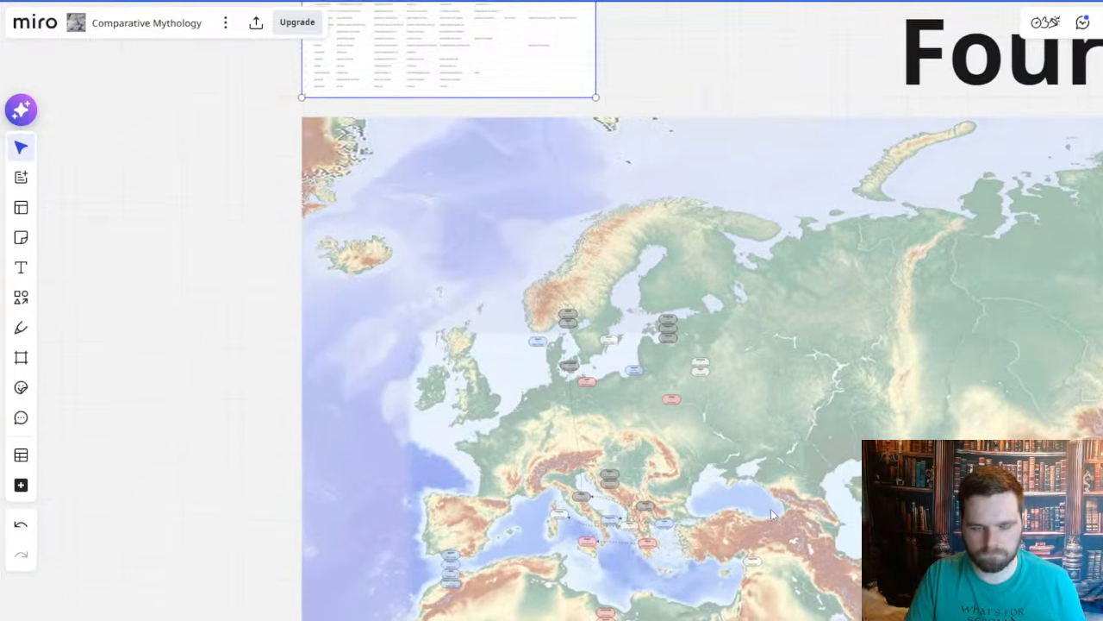
{"action": "left_click_drag", "start_coordinate": [243, 412], "coordinate": [247, 544]}
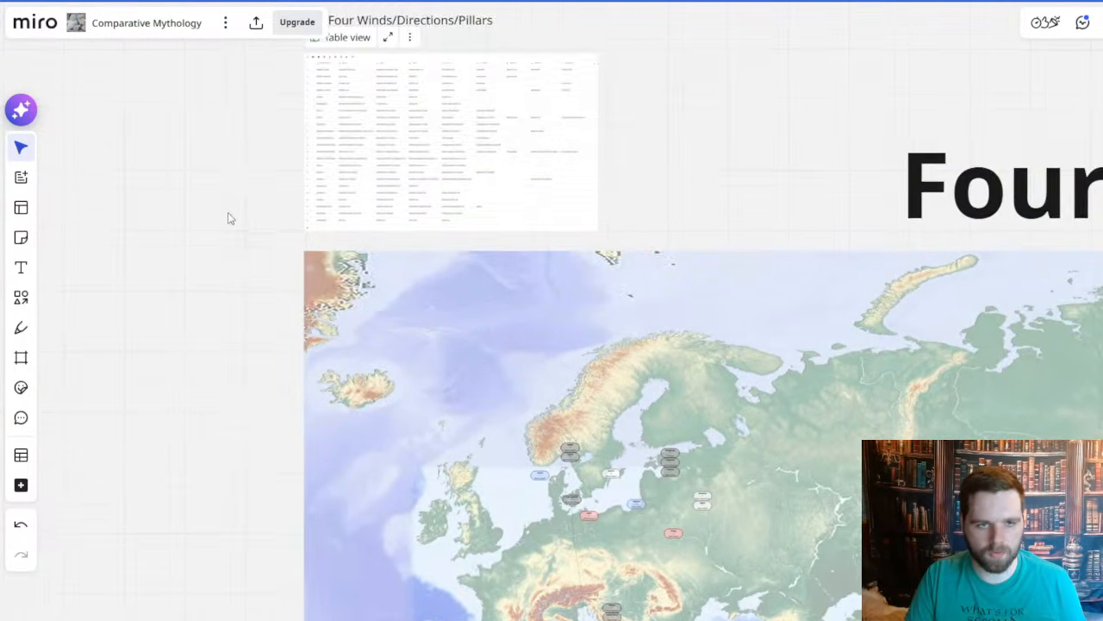
{"action": "scroll", "coordinate": [230, 218], "scroll_direction": "up", "scroll_amount": 3}
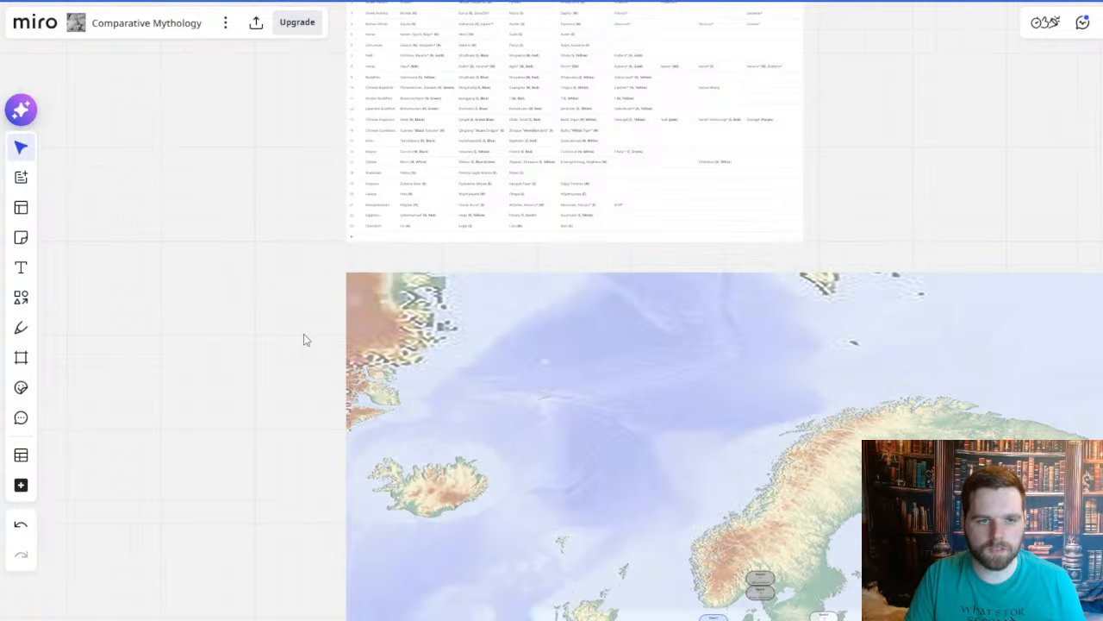
{"action": "left_click_drag", "start_coordinate": [293, 315], "coordinate": [268, 399]}
{"action": "scroll", "coordinate": [270, 392], "scroll_direction": "up", "scroll_amount": 1}
{"action": "left_click_drag", "start_coordinate": [291, 471], "coordinate": [168, 164]}
{"action": "scroll", "coordinate": [496, 312], "scroll_direction": "down", "scroll_amount": 3}
{"action": "left_click_drag", "start_coordinate": [865, 403], "coordinate": [653, 167]}
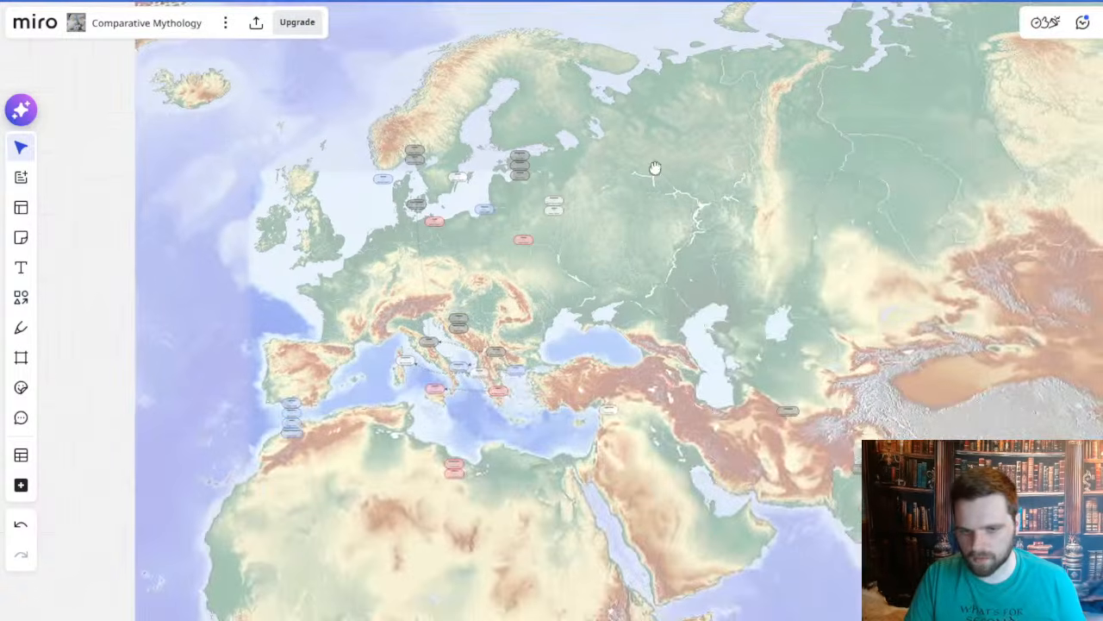
{"action": "left_click_drag", "start_coordinate": [961, 543], "coordinate": [477, 222]}
{"action": "scroll", "coordinate": [832, 345], "scroll_direction": "up", "scroll_amount": 3}
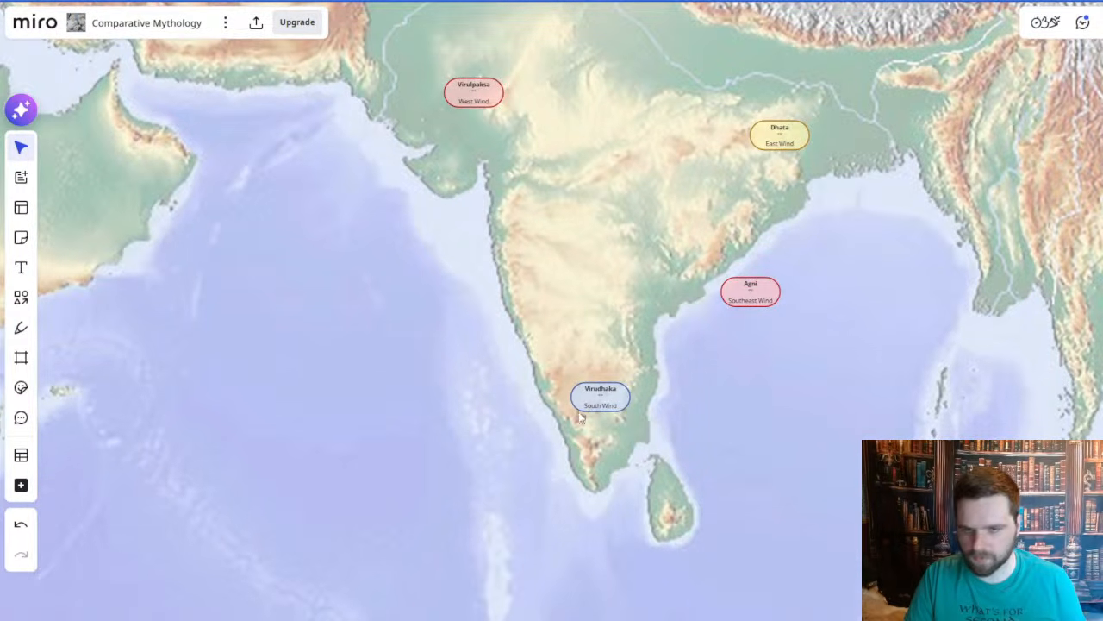
{"action": "left_click_drag", "start_coordinate": [765, 457], "coordinate": [733, 367]}
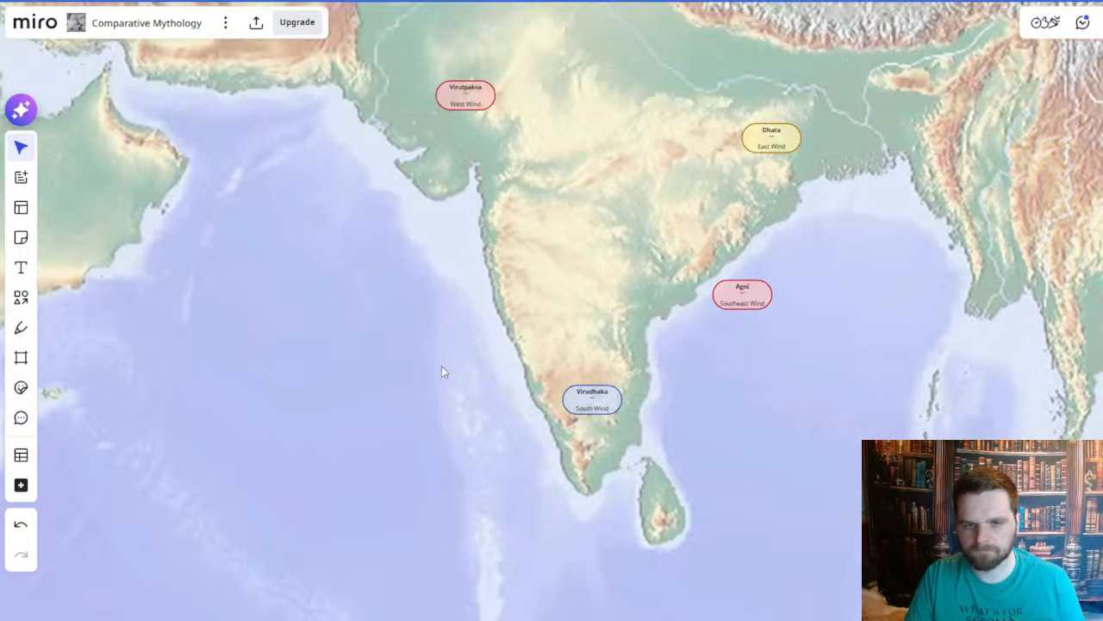
{"action": "scroll", "coordinate": [451, 330], "scroll_direction": "down", "scroll_amount": 2}
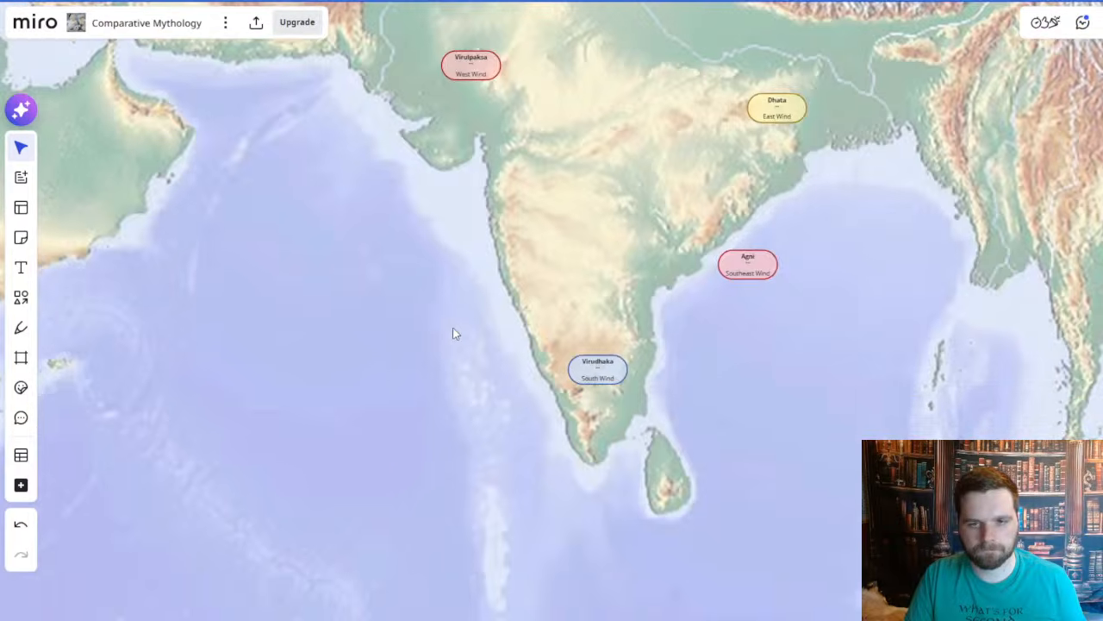
{"action": "scroll", "coordinate": [456, 333], "scroll_direction": "up", "scroll_amount": 1}
{"action": "scroll", "coordinate": [477, 361], "scroll_direction": "down", "scroll_amount": 5}
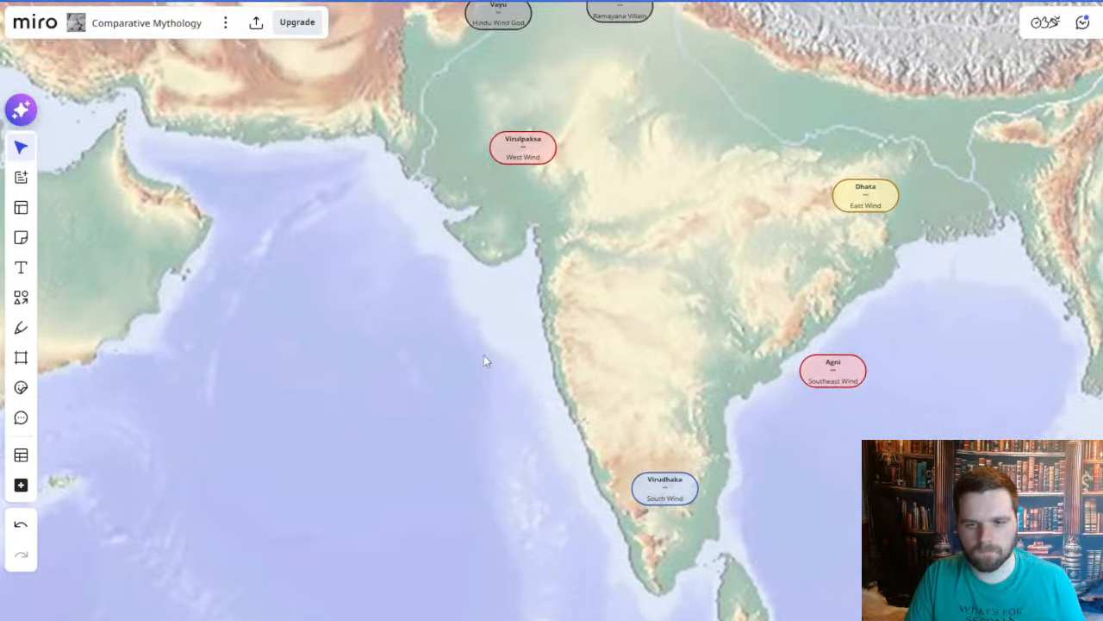
{"action": "scroll", "coordinate": [492, 354], "scroll_direction": "up", "scroll_amount": 4}
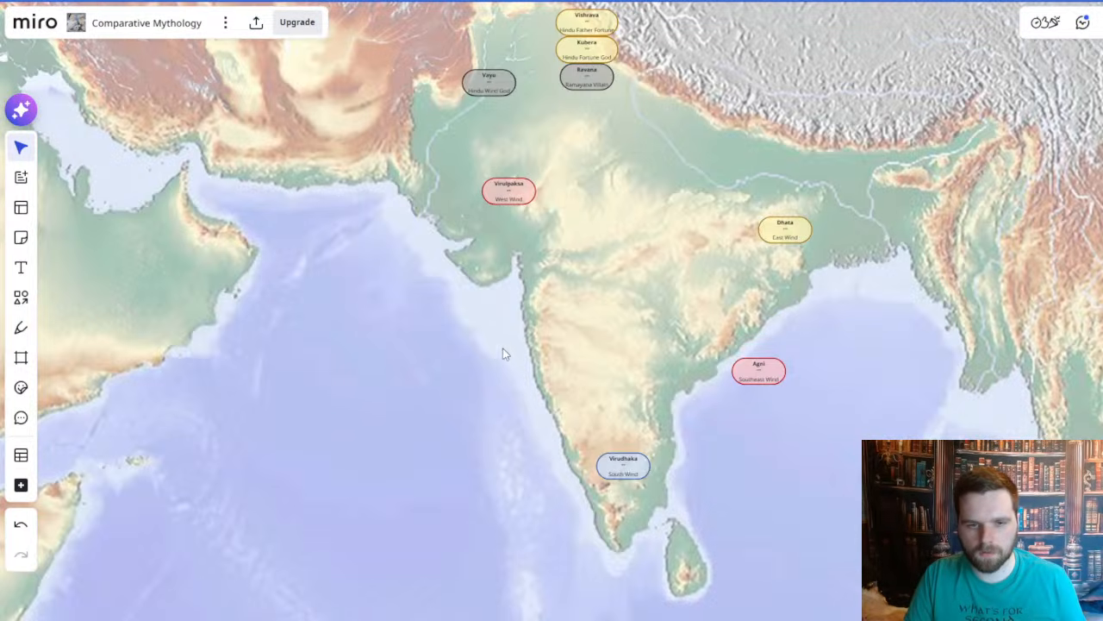
- Paste a copy of the blue Virudhaka label into the Arabian Sea west of Gujarat
{"action": "left_click", "coordinate": [619, 470]}
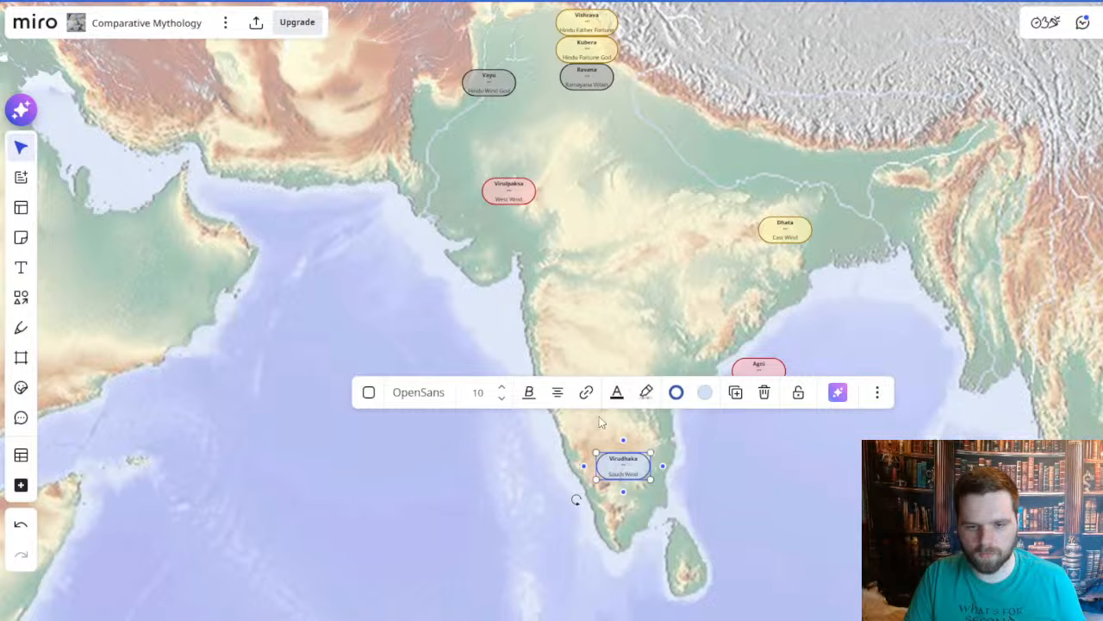
{"action": "key", "text": "ctrl+c"}
{"action": "key", "text": "ctrl+v"}
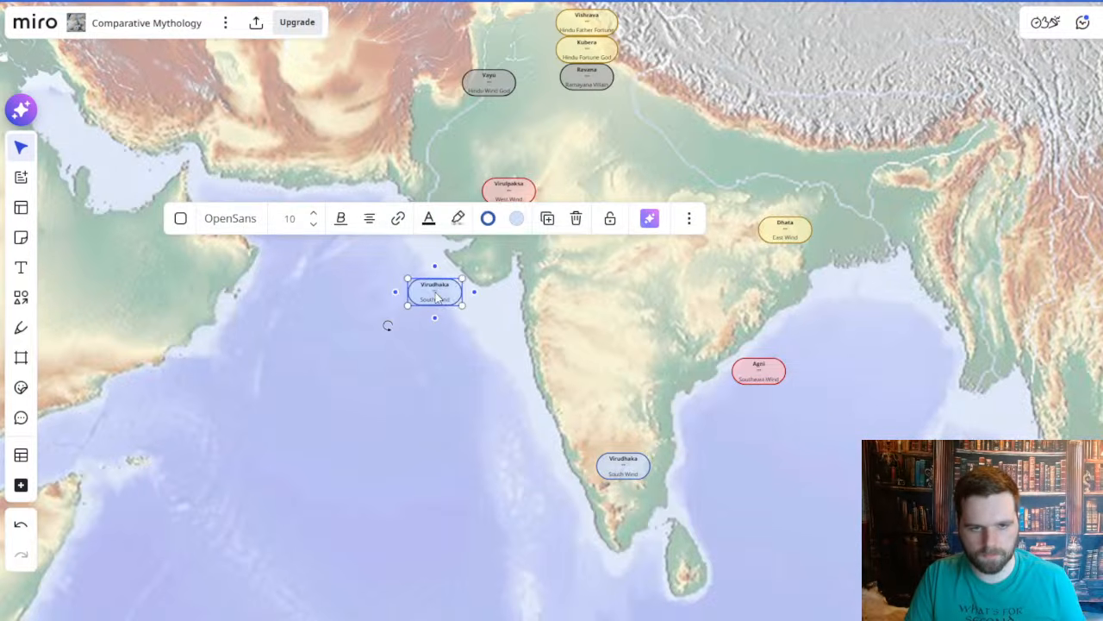
{"action": "mouse_move", "coordinate": [437, 295]}
{"action": "left_mouse_down"}
{"action": "mouse_move", "coordinate": [422, 284]}
{"action": "mouse_move", "coordinate": [385, 325]}
{"action": "mouse_move", "coordinate": [388, 314]}
{"action": "left_mouse_up"}
- Relabel the copy in the Arabian Sea as Varuna, West Sea Wind
{"action": "scroll", "coordinate": [388, 314], "scroll_direction": "up", "scroll_amount": 3}
{"action": "double_click", "coordinate": [401, 277]}
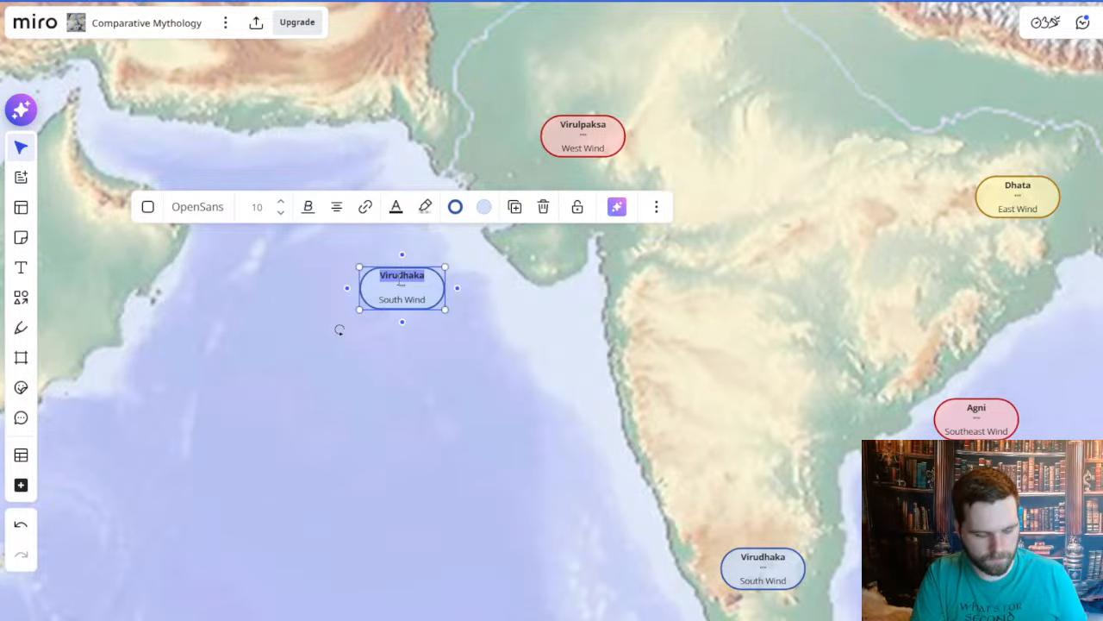
{"action": "type", "text": "Varuna"}
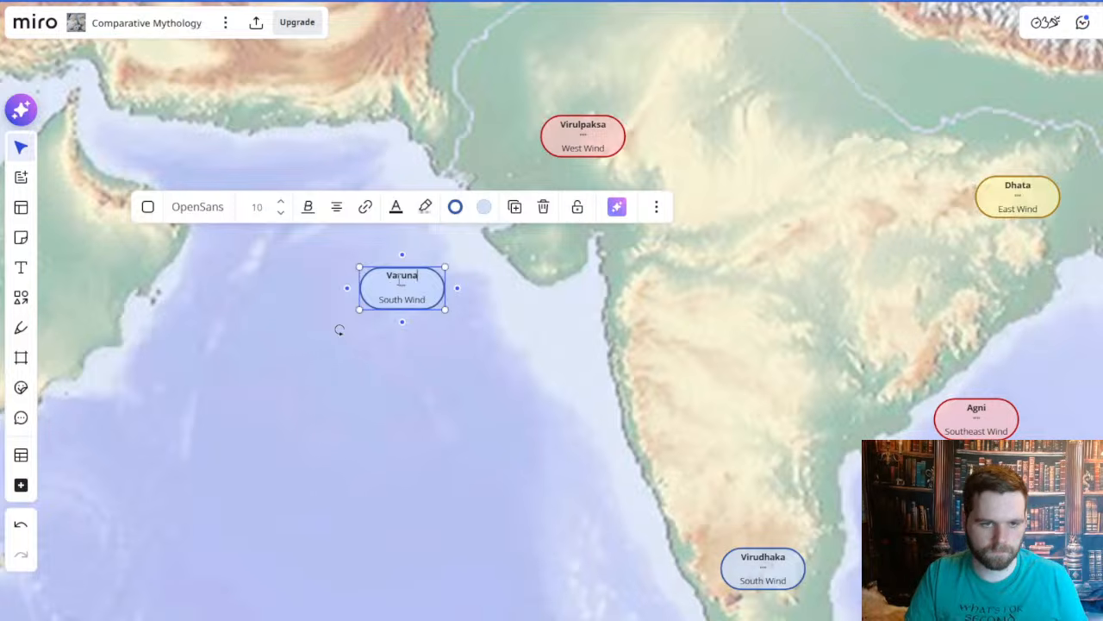
{"action": "left_click_drag", "start_coordinate": [378, 302], "coordinate": [437, 297]}
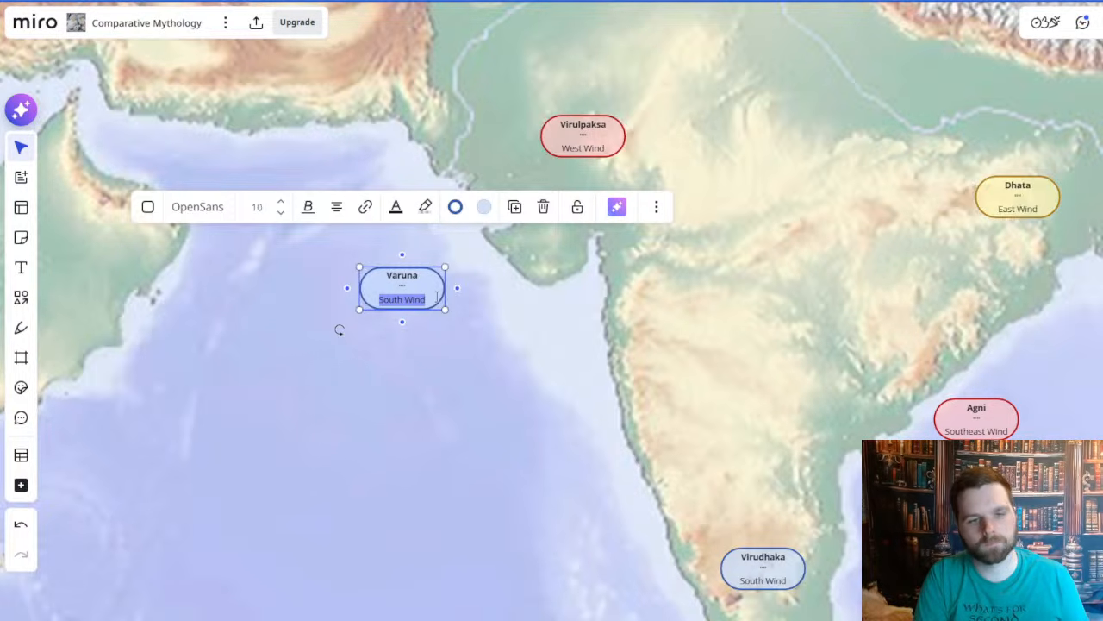
{"action": "type", "text": "West Wind"}
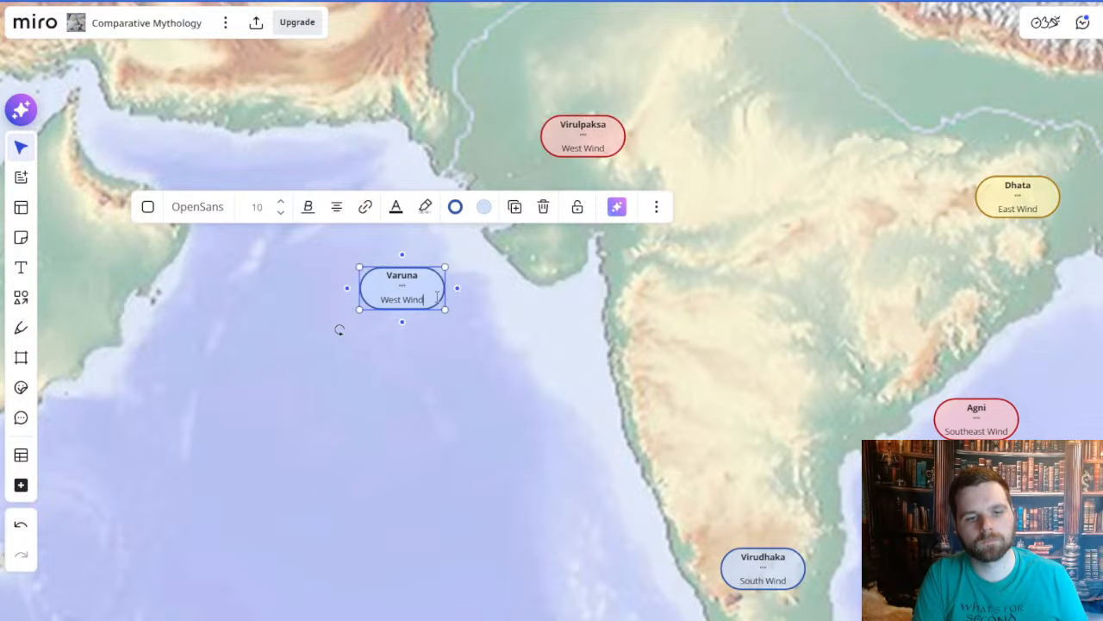
{"action": "key", "text": "BackSpace"}
{"action": "key", "text": "BackSpace"}
{"action": "key", "text": "BackSpace"}
{"action": "key", "text": "BackSpace"}
{"action": "type", "text": "Sea"}
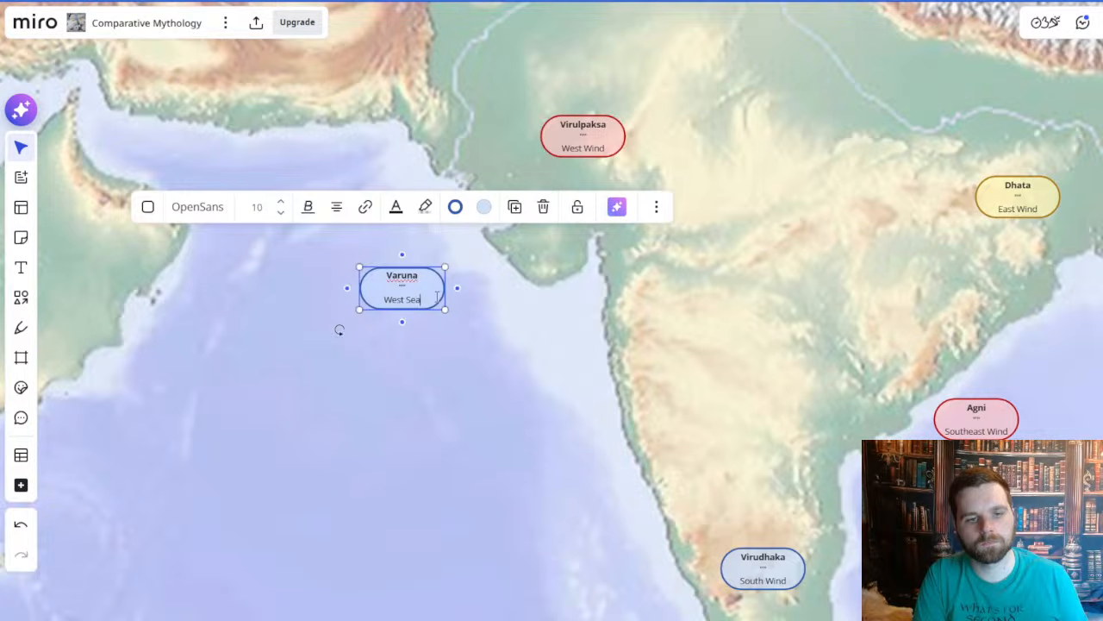
{"action": "type", "text": " Wind"}
{"action": "key", "text": "Escape"}
- Paste a copy of the Varuna label into the northern Bay of Bengal, level with the original
{"action": "left_click", "coordinate": [410, 283]}
{"action": "scroll", "coordinate": [643, 327], "scroll_direction": "right", "scroll_amount": 5}
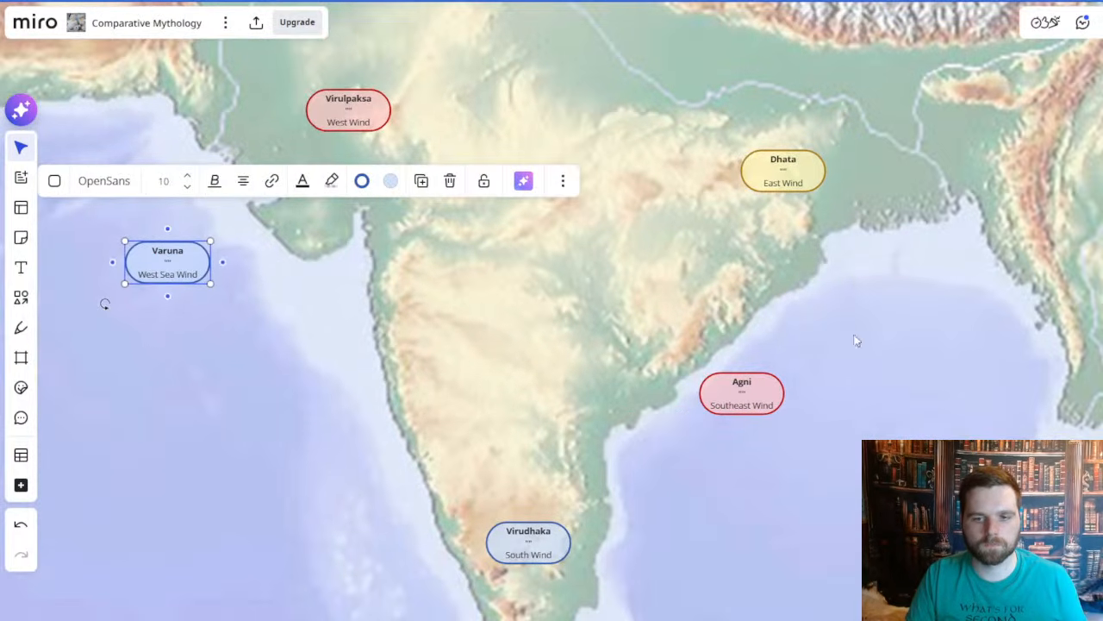
{"action": "key", "text": "ctrl+c"}
{"action": "key", "text": "ctrl+v"}
{"action": "left_click_drag", "start_coordinate": [852, 276], "coordinate": [891, 262]}
- Relabel the copy in the Bay of Bengal as Indra, East Storm Wind
{"action": "double_click", "coordinate": [886, 249]}
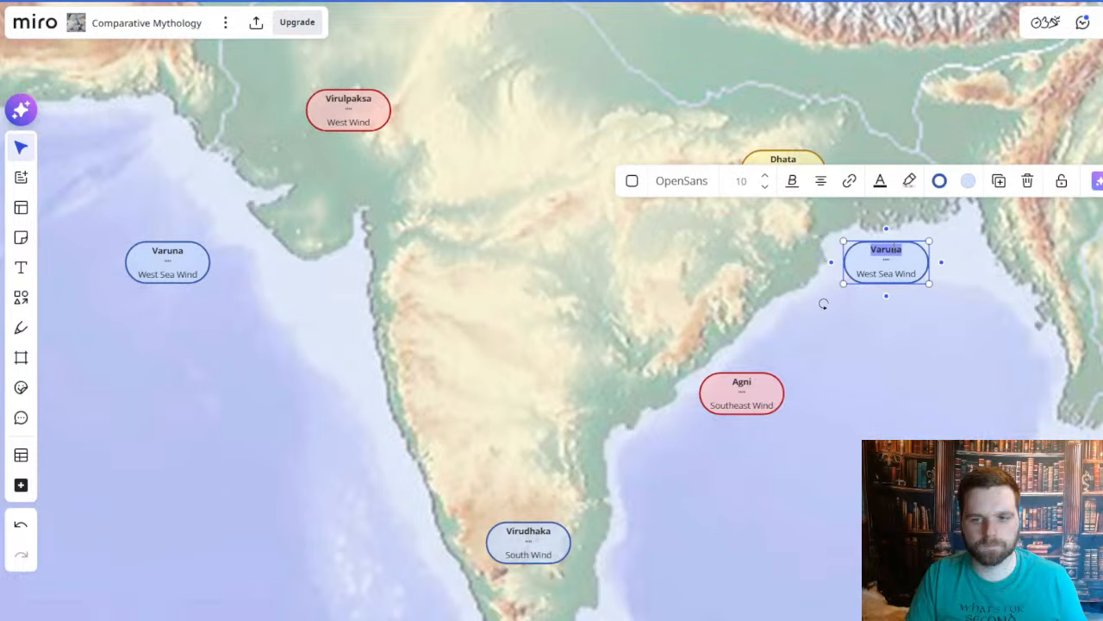
{"action": "type", "text": "Indra"}
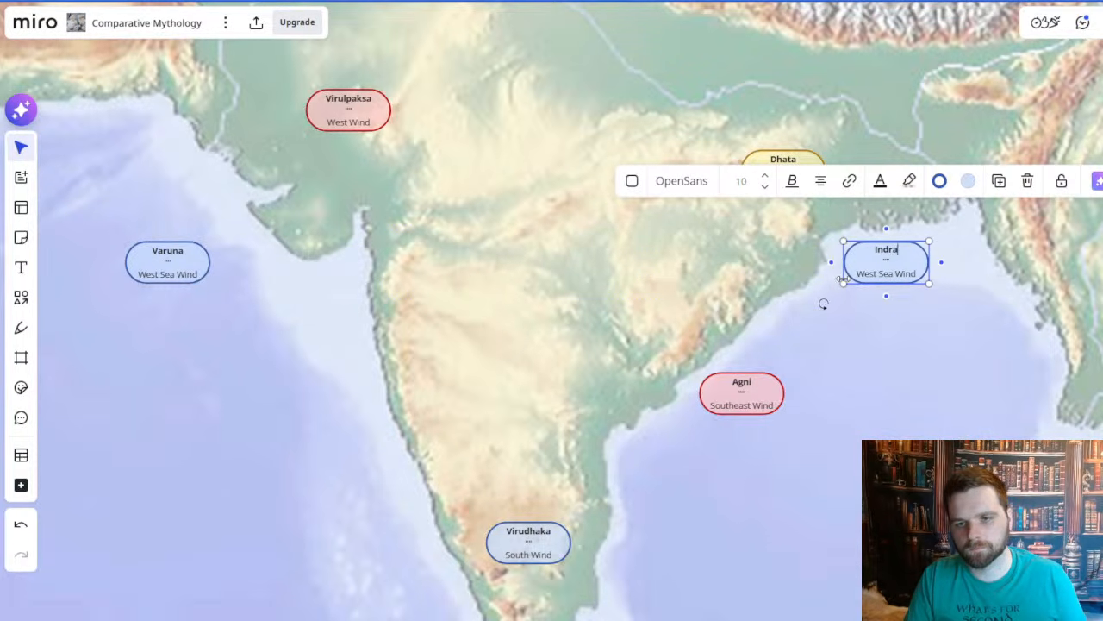
{"action": "double_click", "coordinate": [867, 274]}
{"action": "type", "text": "East"}
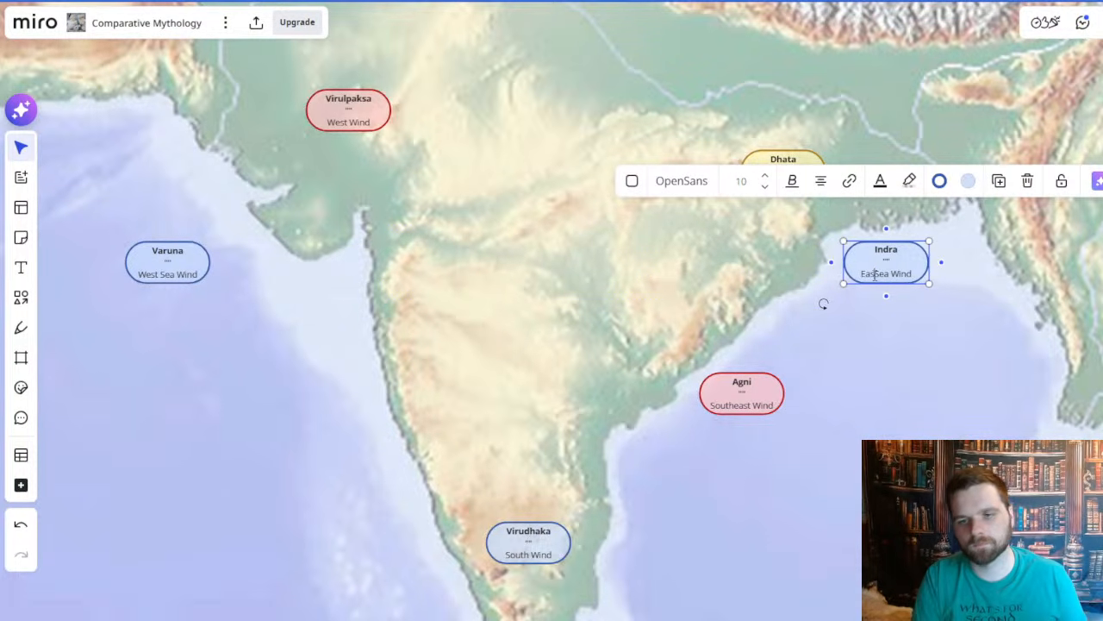
{"action": "double_click", "coordinate": [888, 274]}
{"action": "type", "text": "Strom"}
{"action": "key", "text": "BackSpace"}
{"action": "key", "text": "BackSpace"}
{"action": "key", "text": "BackSpace"}
{"action": "key", "text": "BackSpace"}
{"action": "type", "text": "orm"}
{"action": "left_click", "coordinate": [899, 393]}
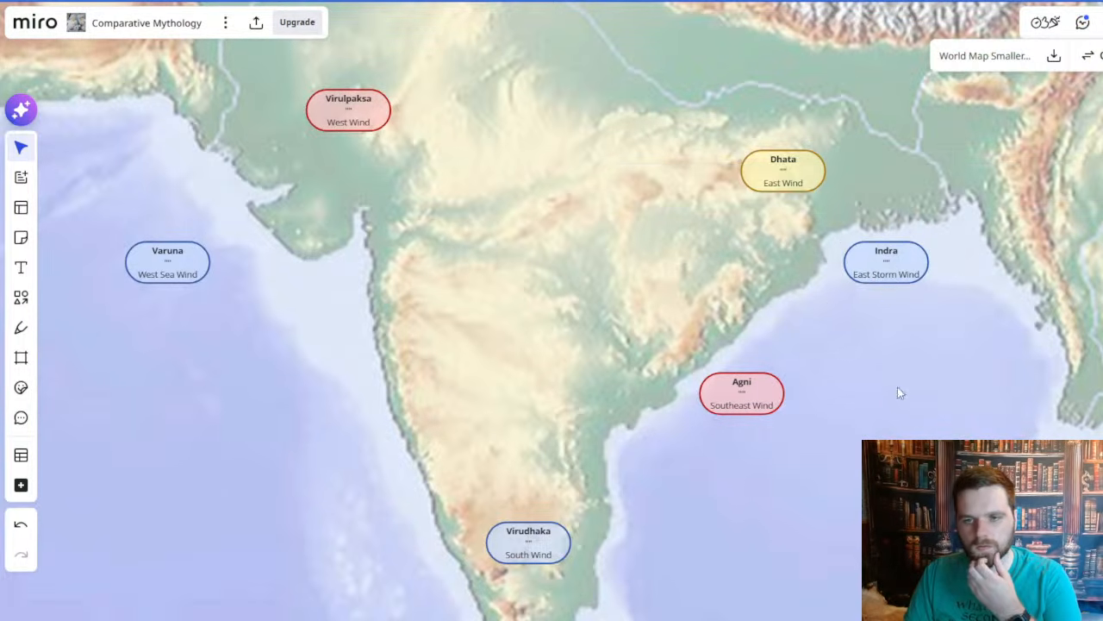
- Move the Varuna label slightly east towards the Gujarat coast, keeping it level with the Indra label
{"action": "left_click_drag", "start_coordinate": [704, 299], "coordinate": [699, 341]}
{"action": "scroll", "coordinate": [710, 364], "scroll_direction": "down", "scroll_amount": 2}
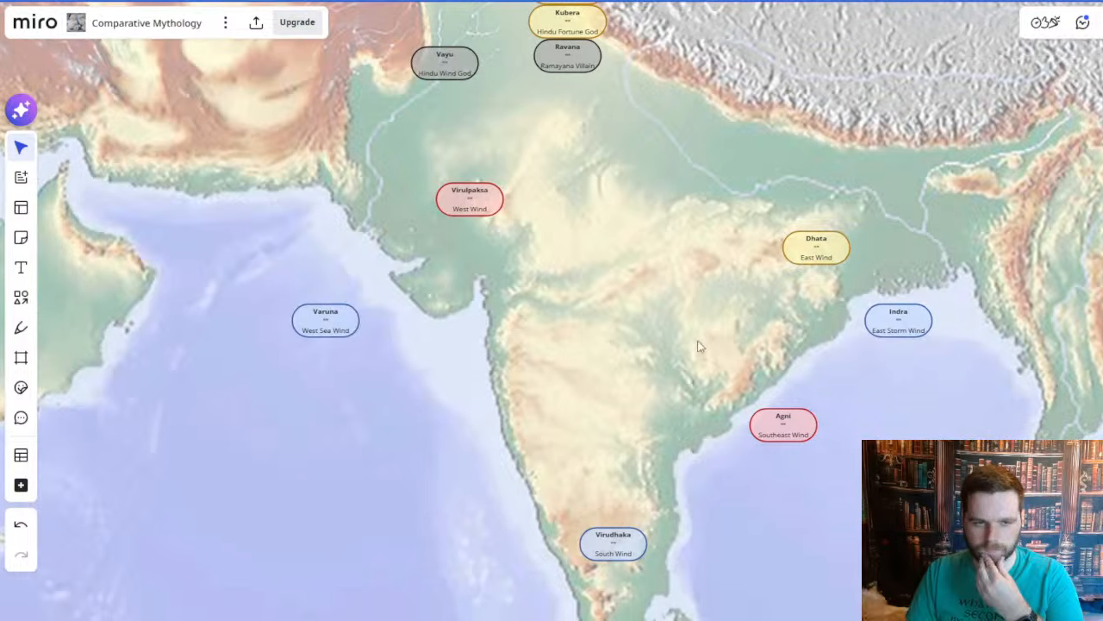
{"action": "left_click", "coordinate": [325, 320]}
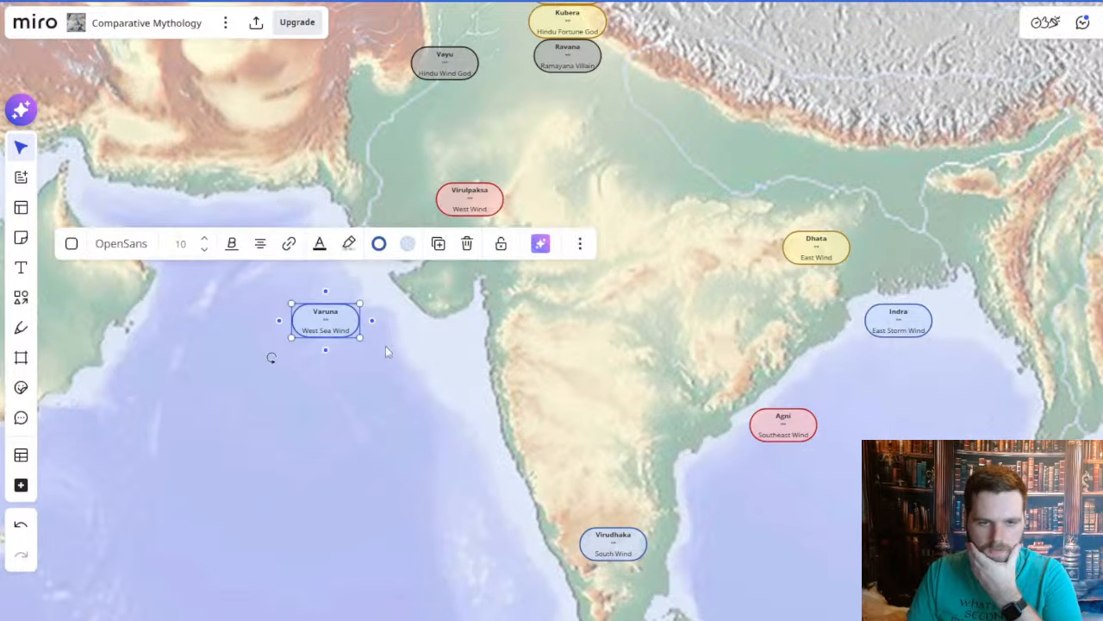
{"action": "left_click_drag", "start_coordinate": [323, 326], "coordinate": [356, 325]}
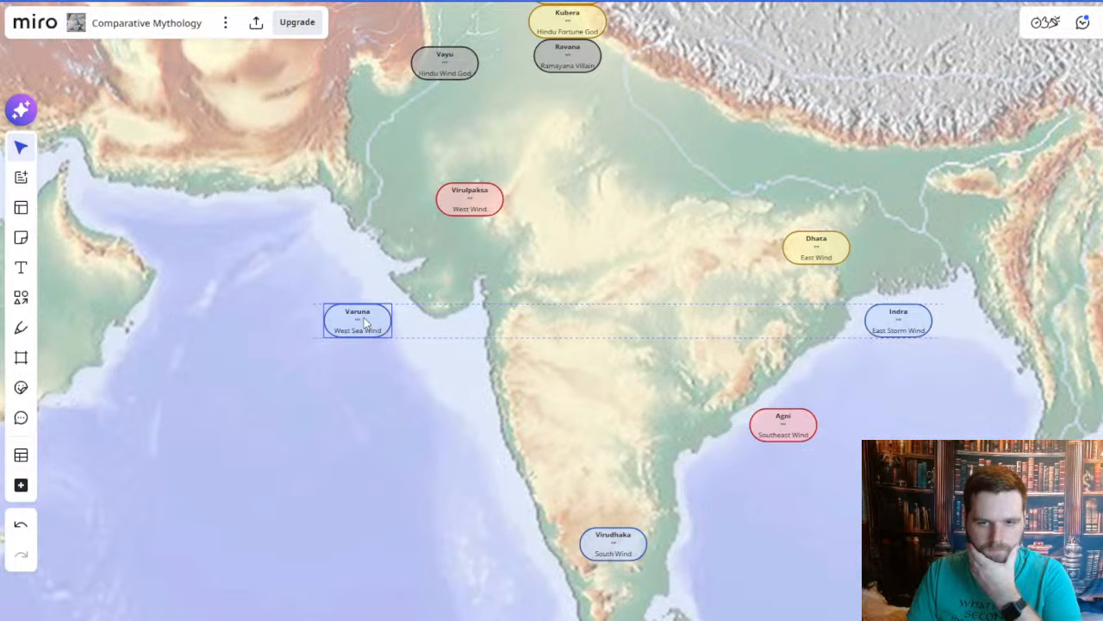
{"action": "left_click", "coordinate": [406, 459]}
{"action": "scroll", "coordinate": [509, 388], "scroll_direction": "down", "scroll_amount": 3}
{"action": "left_click_drag", "start_coordinate": [560, 379], "coordinate": [528, 353]}
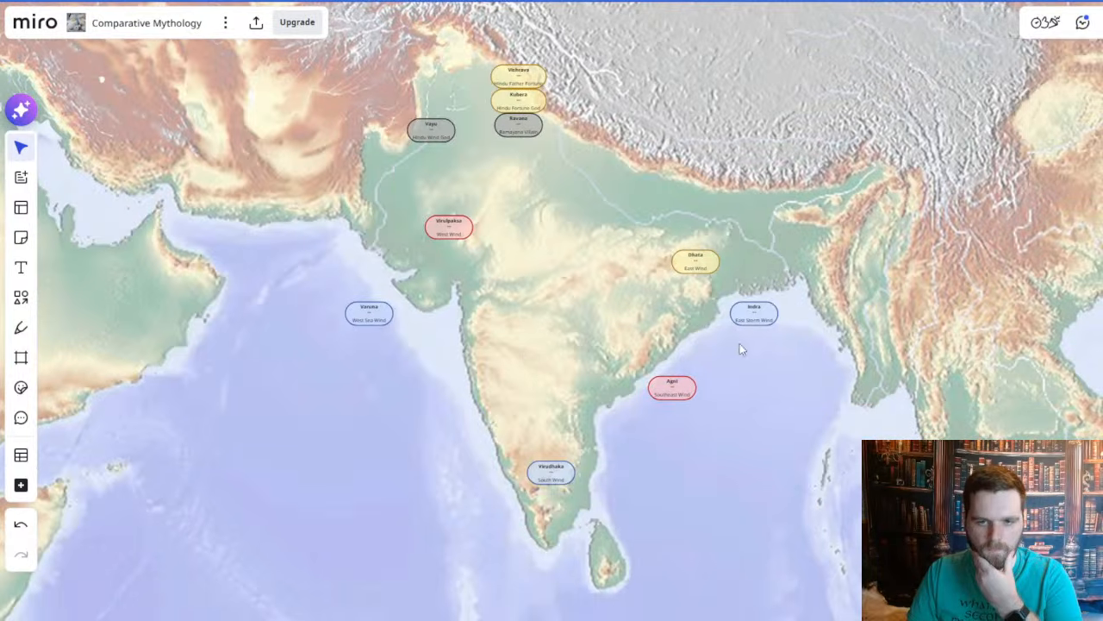
- Examine the wind labels placed around India and compare them with the Greek and Roman ones in the Mediterranean
{"action": "scroll", "coordinate": [776, 306], "scroll_direction": "up", "scroll_amount": 4}
{"action": "left_click_drag", "start_coordinate": [749, 375], "coordinate": [857, 362]}
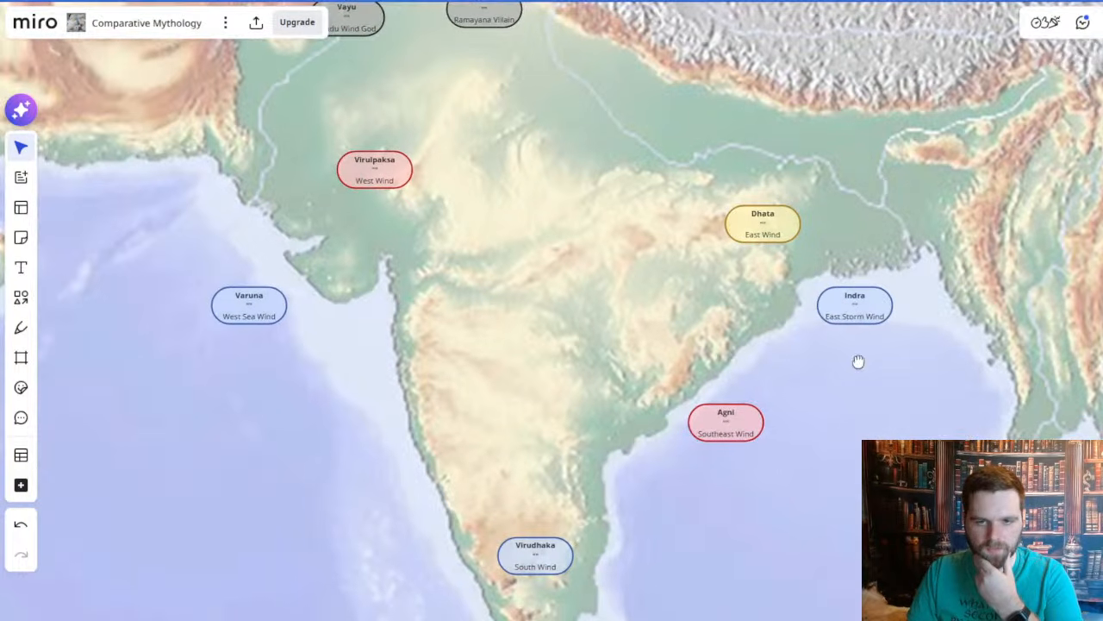
{"action": "left_click_drag", "start_coordinate": [377, 427], "coordinate": [433, 464]}
{"action": "left_click_drag", "start_coordinate": [497, 343], "coordinate": [601, 386]}
{"action": "scroll", "coordinate": [553, 394], "scroll_direction": "down", "scroll_amount": 4}
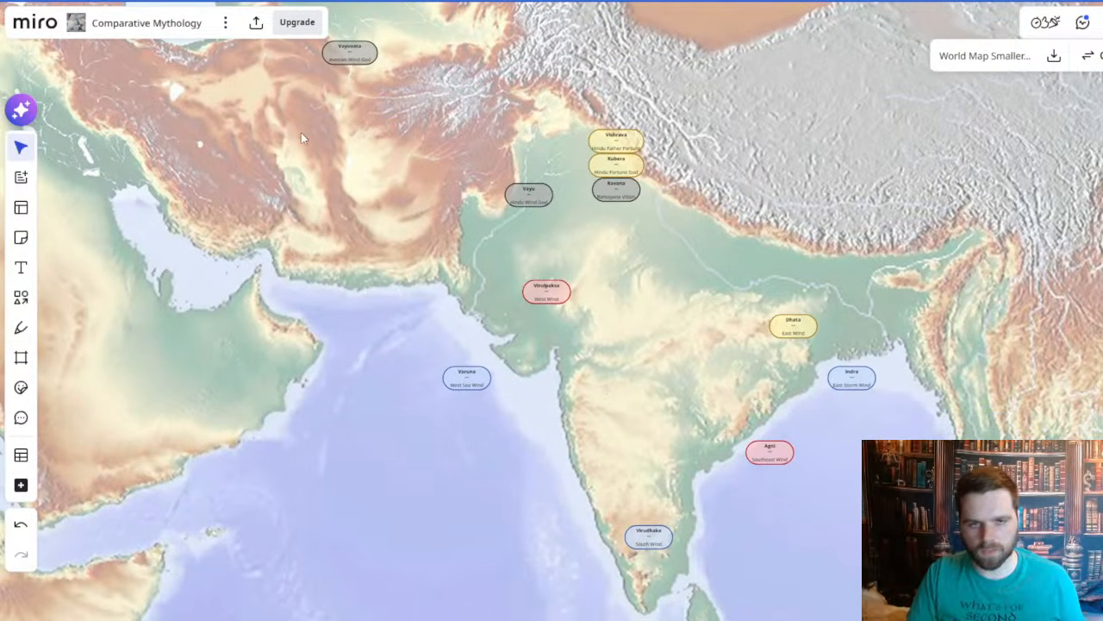
{"action": "left_click_drag", "start_coordinate": [298, 127], "coordinate": [571, 169]}
{"action": "scroll", "coordinate": [571, 169], "scroll_direction": "down", "scroll_amount": 5}
{"action": "left_click_drag", "start_coordinate": [629, 251], "coordinate": [846, 382]}
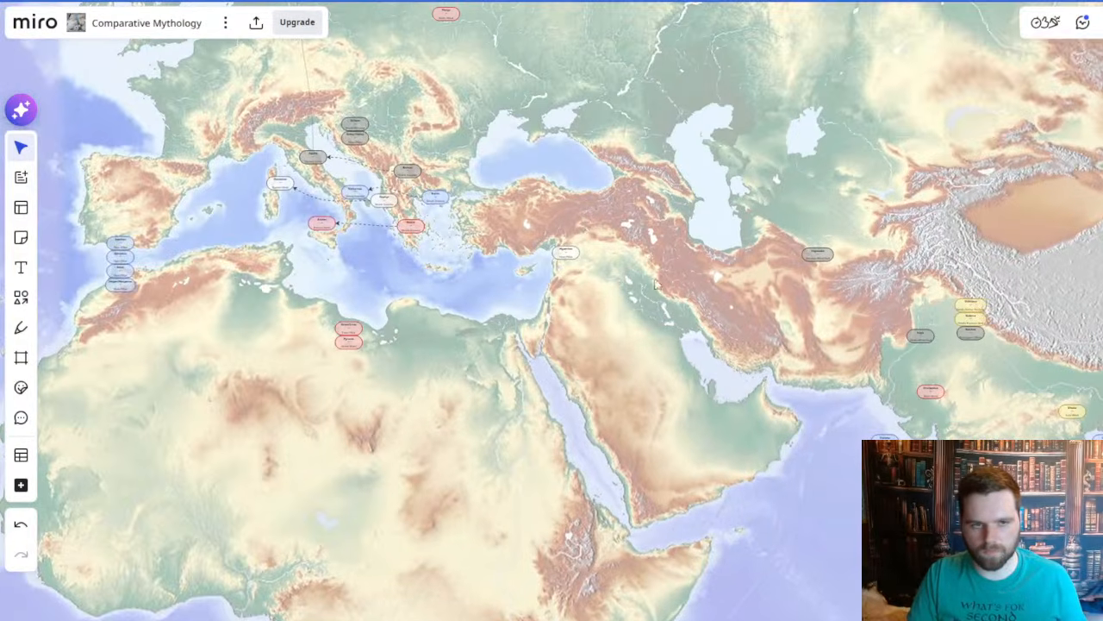
{"action": "scroll", "coordinate": [275, 221], "scroll_direction": "up", "scroll_amount": 4}
{"action": "left_click_drag", "start_coordinate": [552, 385], "coordinate": [644, 460]}
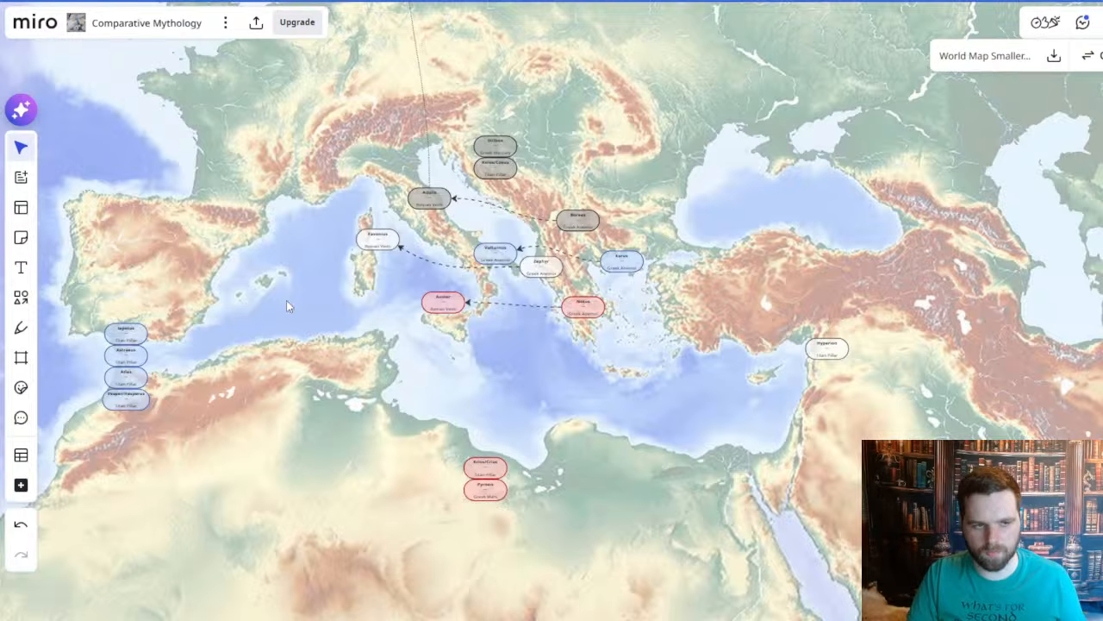
{"action": "scroll", "coordinate": [289, 303], "scroll_direction": "up", "scroll_amount": 2}
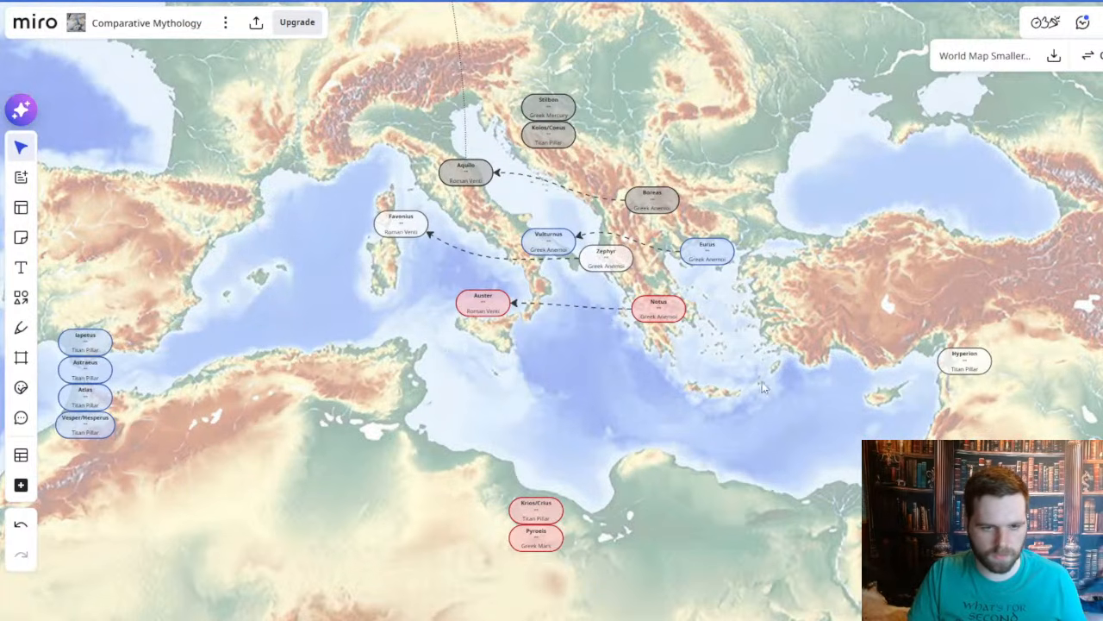
- Read the Hindu row of the Four Winds/Directions/Pillars table for the remaining directional deities
{"action": "left_click_drag", "start_coordinate": [719, 355], "coordinate": [179, 194]}
{"action": "scroll", "coordinate": [690, 297], "scroll_direction": "down", "scroll_amount": 5}
{"action": "left_click_drag", "start_coordinate": [647, 270], "coordinate": [754, 502]}
{"action": "left_click_drag", "start_coordinate": [663, 314], "coordinate": [763, 459]}
{"action": "left_click_drag", "start_coordinate": [413, 69], "coordinate": [672, 207]}
{"action": "scroll", "coordinate": [526, 226], "scroll_direction": "up", "scroll_amount": 1}
{"action": "scroll", "coordinate": [524, 228], "scroll_direction": "up", "scroll_amount": 5}
{"action": "scroll", "coordinate": [491, 342], "scroll_direction": "down", "scroll_amount": 1}
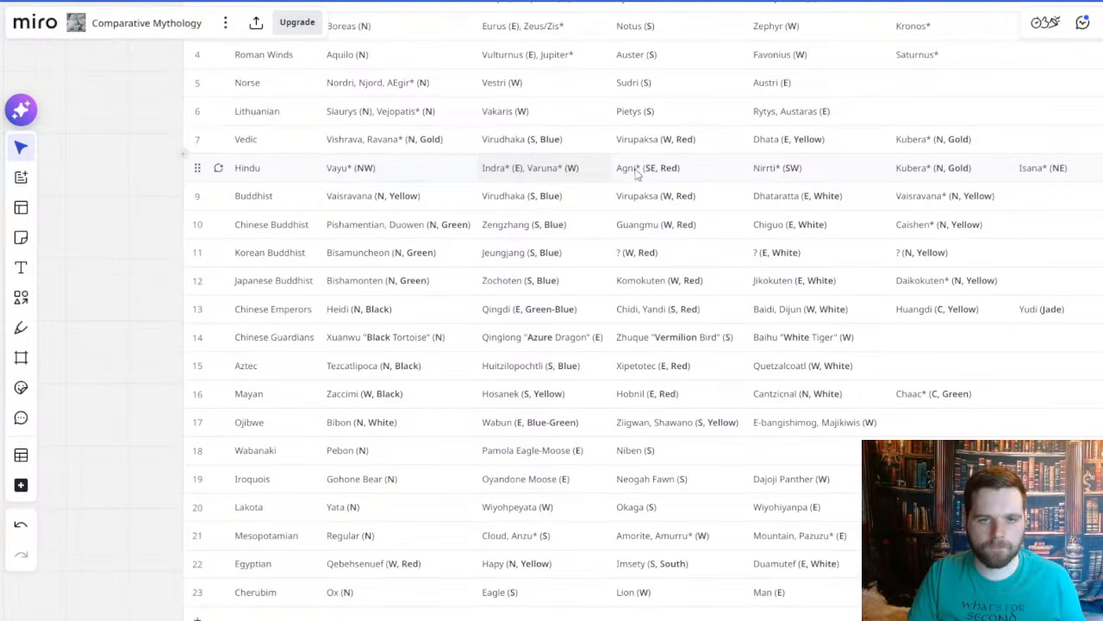
{"action": "left_click_drag", "start_coordinate": [840, 169], "coordinate": [431, 276]}
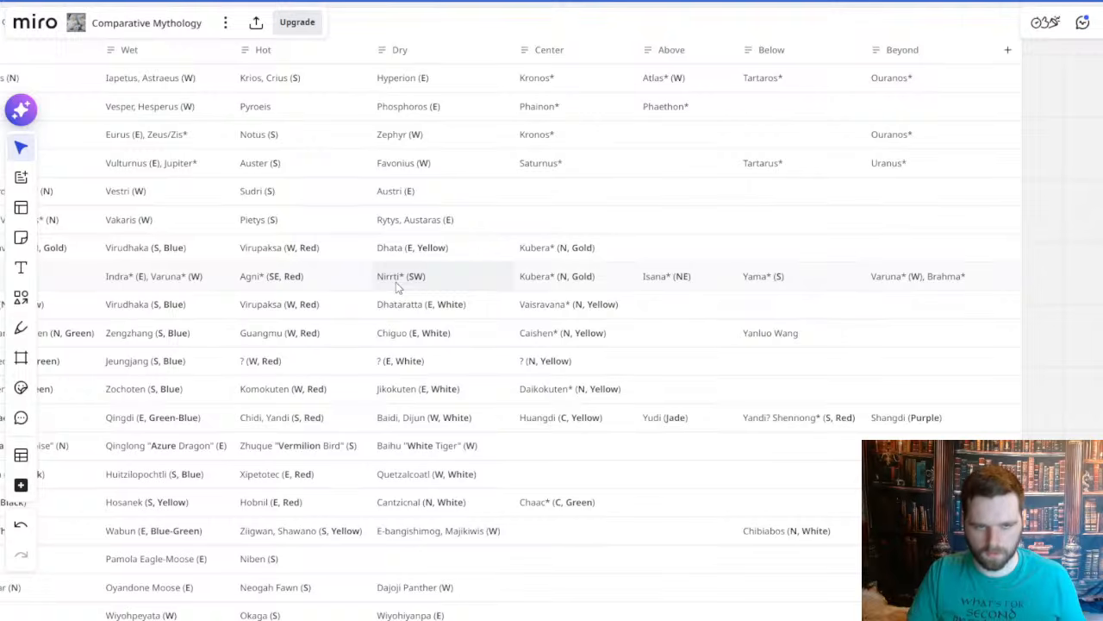
- Copy the white Hyperion label from the Levant and paste it directly above the Virulpaksa label in northwest India
{"action": "scroll", "coordinate": [398, 287], "scroll_direction": "down", "scroll_amount": 6}
{"action": "left_click_drag", "start_coordinate": [692, 500], "coordinate": [531, 113]}
{"action": "left_click_drag", "start_coordinate": [625, 287], "coordinate": [552, 122]}
{"action": "scroll", "coordinate": [774, 424], "scroll_direction": "up", "scroll_amount": 5}
{"action": "left_click_drag", "start_coordinate": [820, 276], "coordinate": [669, 375]}
{"action": "scroll", "coordinate": [773, 368], "scroll_direction": "up", "scroll_amount": 2}
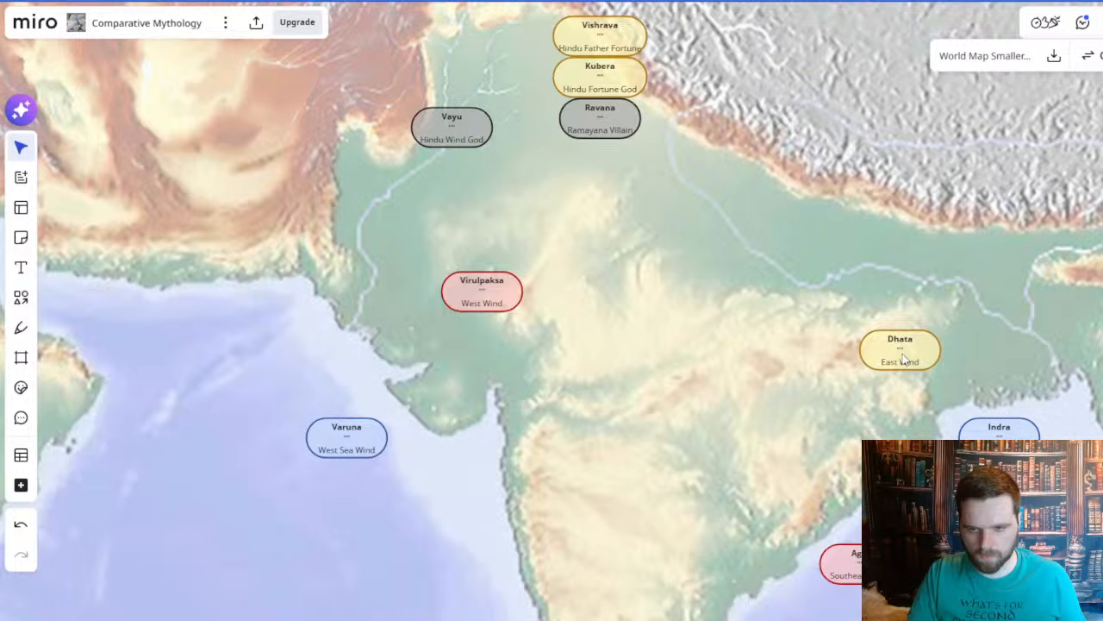
{"action": "left_click_drag", "start_coordinate": [320, 140], "coordinate": [610, 128]}
{"action": "scroll", "coordinate": [610, 129], "scroll_direction": "down", "scroll_amount": 3}
{"action": "left_click_drag", "start_coordinate": [475, 205], "coordinate": [750, 578]}
{"action": "left_click", "coordinate": [356, 350]}
{"action": "left_click_drag", "start_coordinate": [1011, 547], "coordinate": [591, 366]}
{"action": "scroll", "coordinate": [638, 331], "scroll_direction": "up", "scroll_amount": 3}
{"action": "key", "text": "ctrl+v"}
- Relabel the pasted white copy above Virulpaksa as Nirrti, Southwest Wind
{"action": "double_click", "coordinate": [588, 352]}
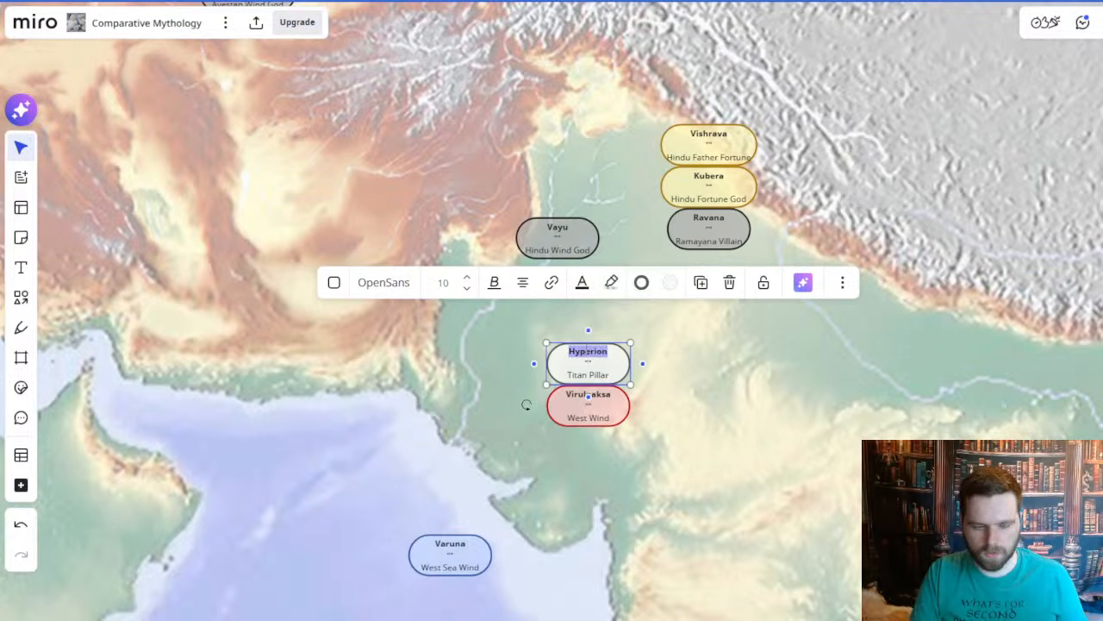
{"action": "type", "text": "Nirrti"}
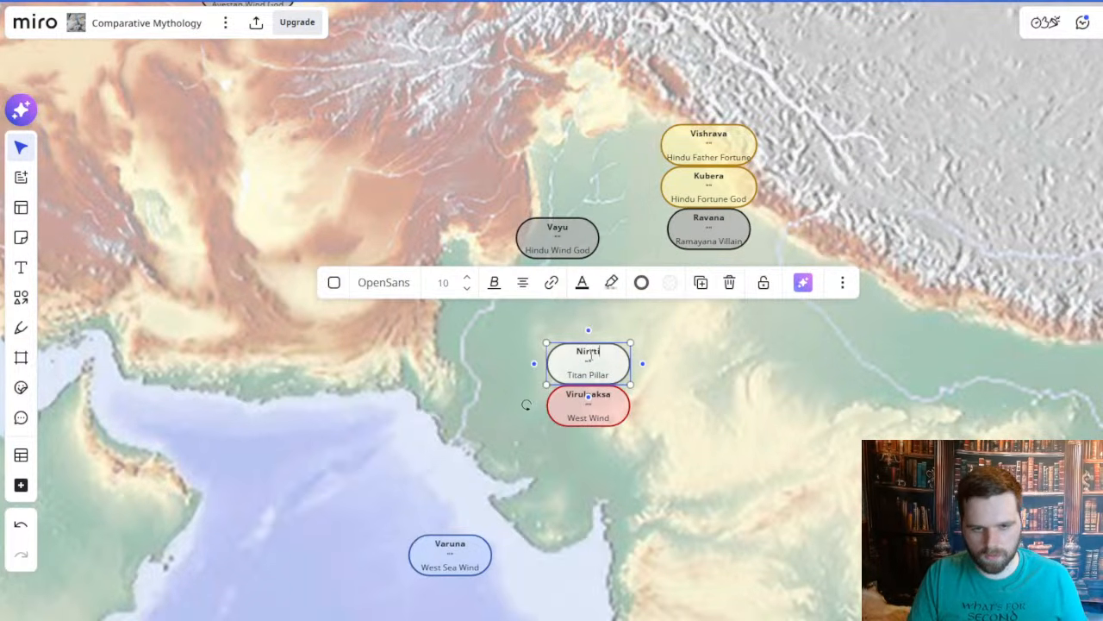
{"action": "left_click_drag", "start_coordinate": [567, 374], "coordinate": [626, 380]}
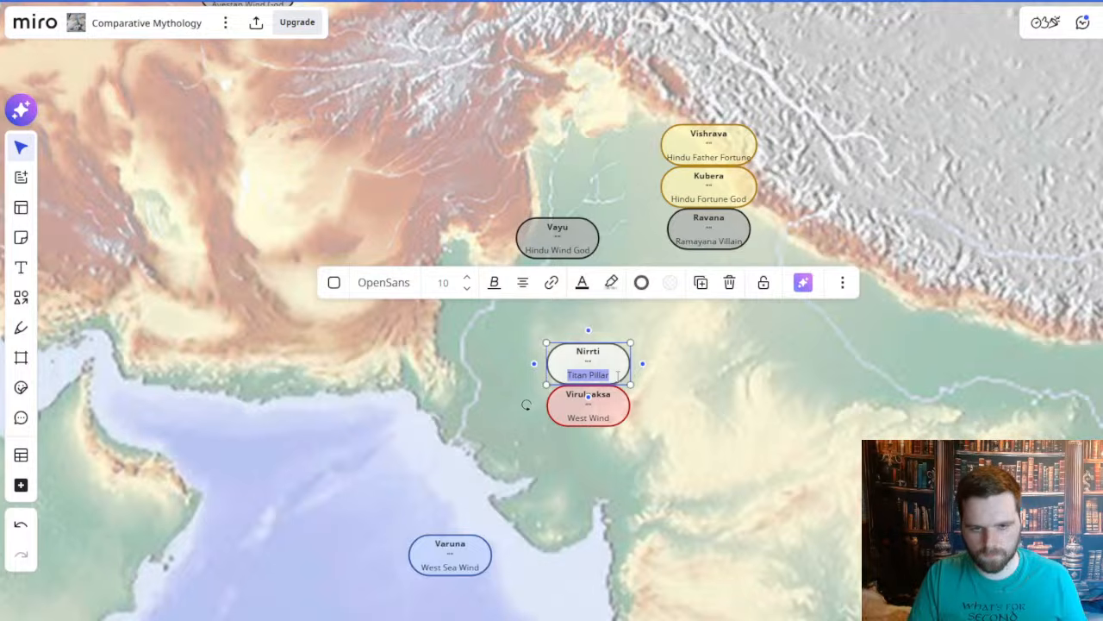
{"action": "type", "text": "Southwest Wind"}
{"action": "left_click", "coordinate": [744, 408]}
- Try the Virulpaksa label farther west over southern Afghanistan and undo the move
{"action": "left_click_drag", "start_coordinate": [720, 459], "coordinate": [627, 374]}
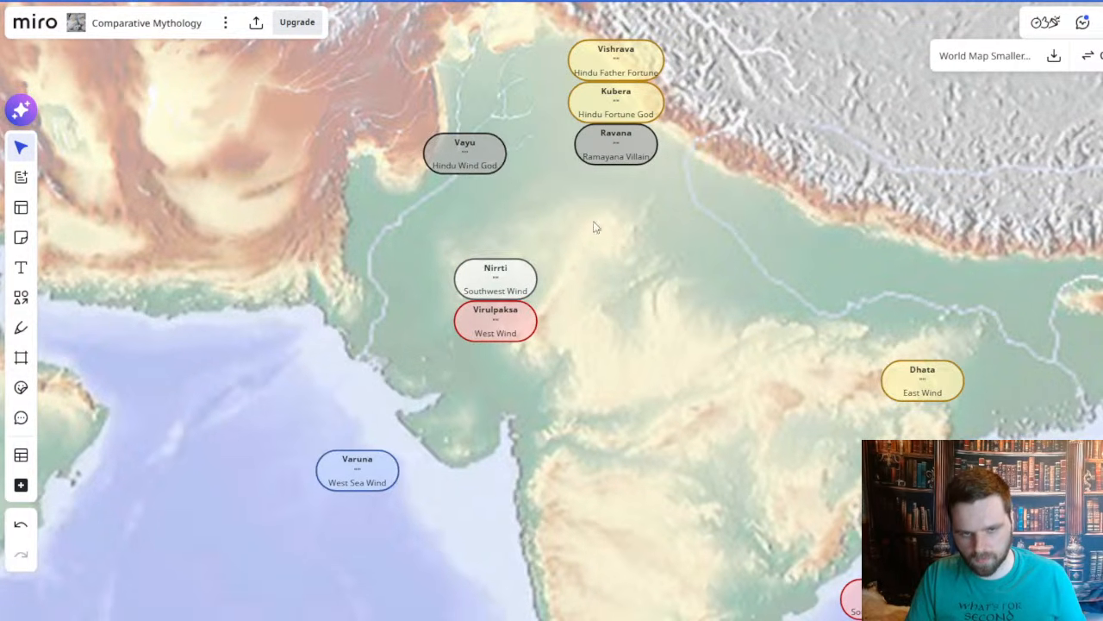
{"action": "left_click_drag", "start_coordinate": [274, 266], "coordinate": [399, 346]}
{"action": "scroll", "coordinate": [399, 346], "scroll_direction": "down", "scroll_amount": 1}
{"action": "left_click_drag", "start_coordinate": [658, 447], "coordinate": [625, 354]}
{"action": "scroll", "coordinate": [420, 237], "scroll_direction": "up", "scroll_amount": 3}
{"action": "left_click_drag", "start_coordinate": [369, 258], "coordinate": [525, 342]}
{"action": "scroll", "coordinate": [613, 424], "scroll_direction": "down", "scroll_amount": 3}
{"action": "left_click", "coordinate": [664, 431]}
{"action": "left_click_drag", "start_coordinate": [663, 431], "coordinate": [478, 333]}
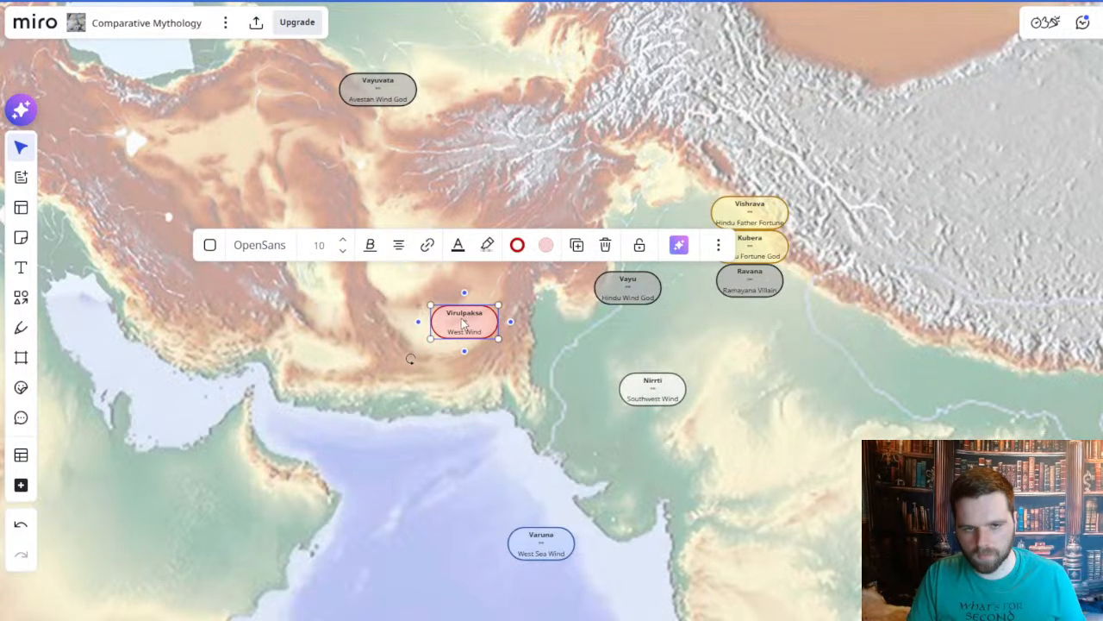
{"action": "key", "text": "ctrl+z"}
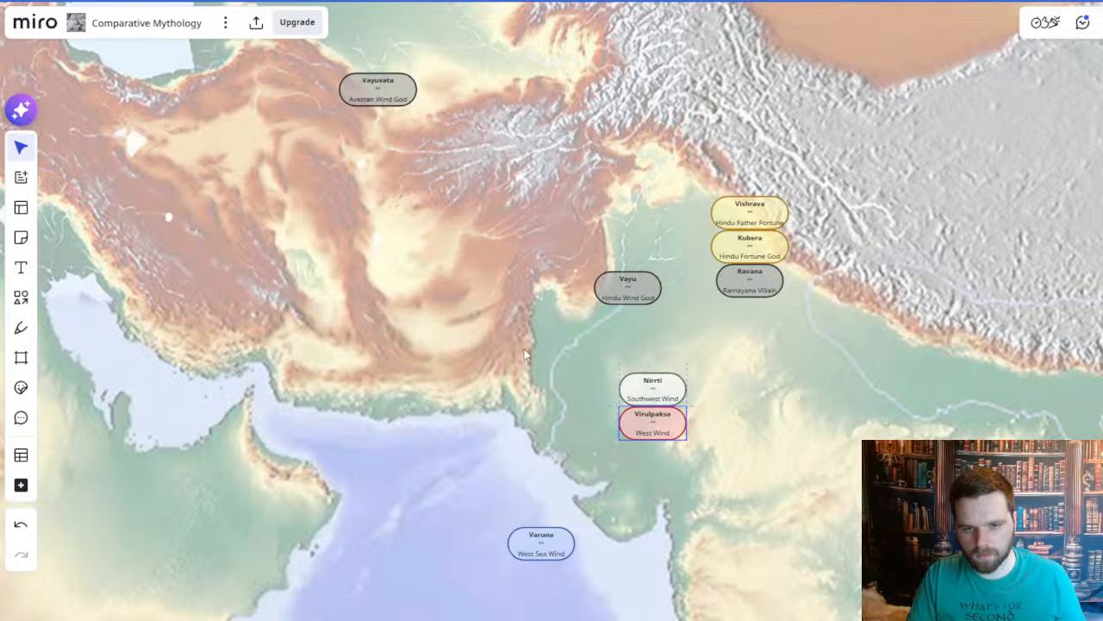
{"action": "left_click", "coordinate": [414, 456]}
- Move the Varuna label closer to the Indian coast, just south of the Gujarat peninsula
{"action": "left_click_drag", "start_coordinate": [513, 362], "coordinate": [571, 217]}
{"action": "scroll", "coordinate": [539, 322], "scroll_direction": "down", "scroll_amount": 5}
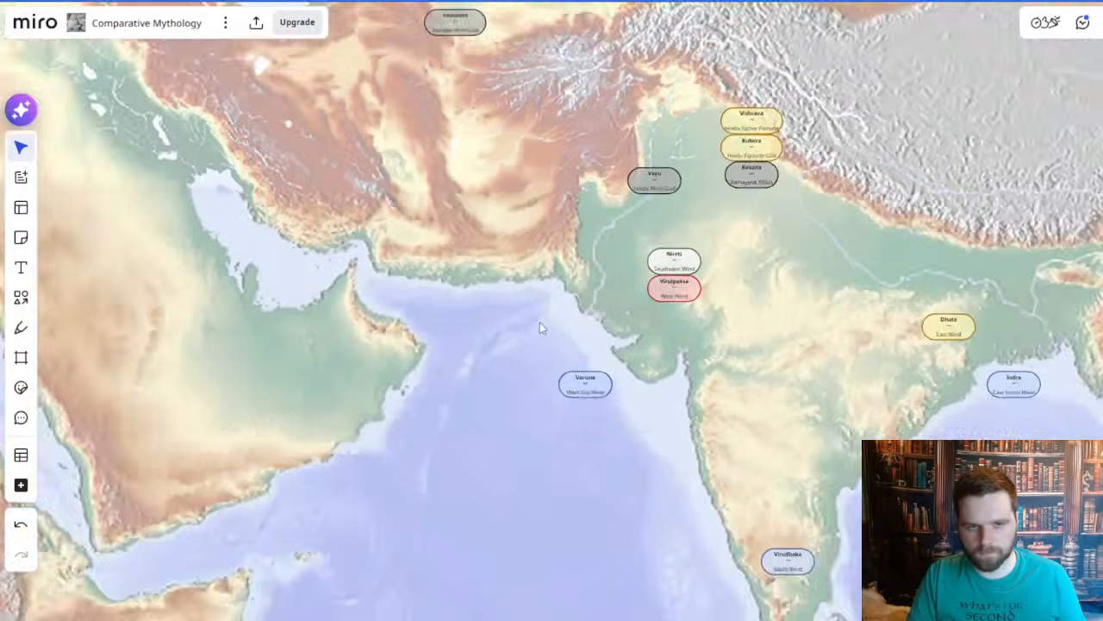
{"action": "left_click_drag", "start_coordinate": [573, 412], "coordinate": [392, 412]}
{"action": "scroll", "coordinate": [508, 324], "scroll_direction": "up", "scroll_amount": 3}
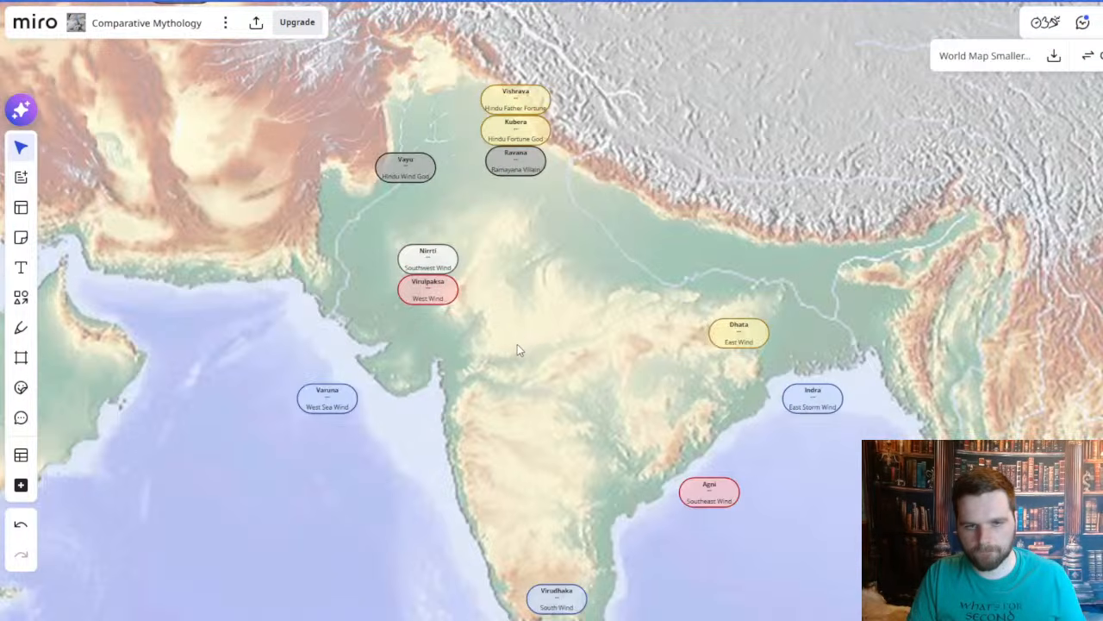
{"action": "scroll", "coordinate": [518, 350], "scroll_direction": "down", "scroll_amount": 2}
{"action": "left_click_drag", "start_coordinate": [517, 349], "coordinate": [586, 312]}
{"action": "scroll", "coordinate": [467, 282], "scroll_direction": "up", "scroll_amount": 4}
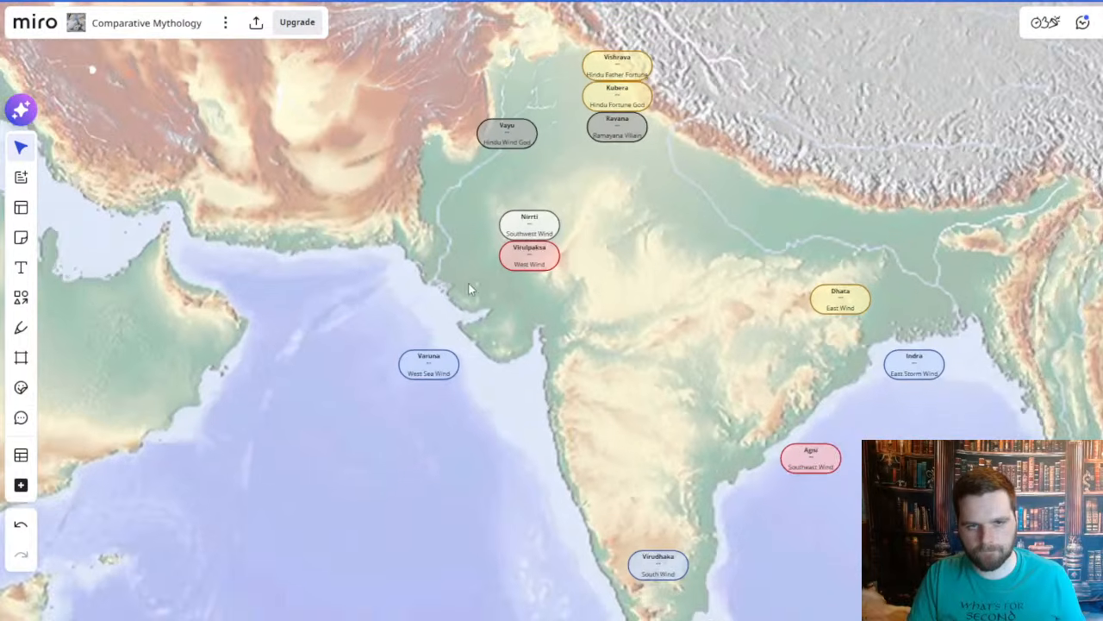
{"action": "left_click_drag", "start_coordinate": [429, 382], "coordinate": [500, 411]}
{"action": "left_click", "coordinate": [667, 396]}
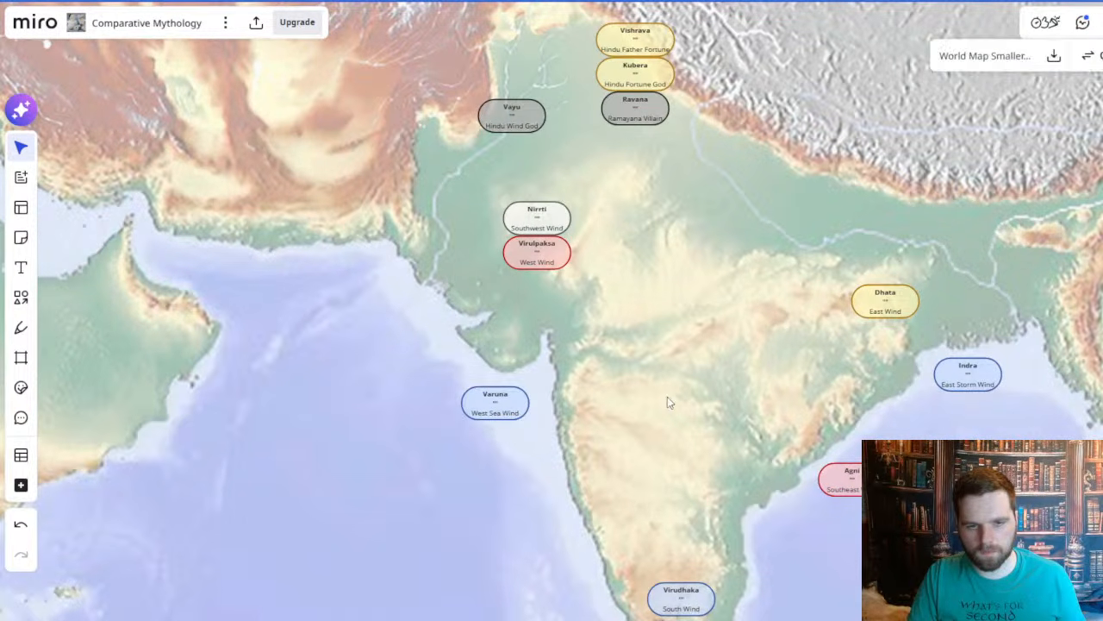
- Check the placed Indian wind labels against the Vedic and Hindu rows of the directions table
{"action": "scroll", "coordinate": [667, 397], "scroll_direction": "down", "scroll_amount": 5}
{"action": "scroll", "coordinate": [725, 233], "scroll_direction": "up", "scroll_amount": 3}
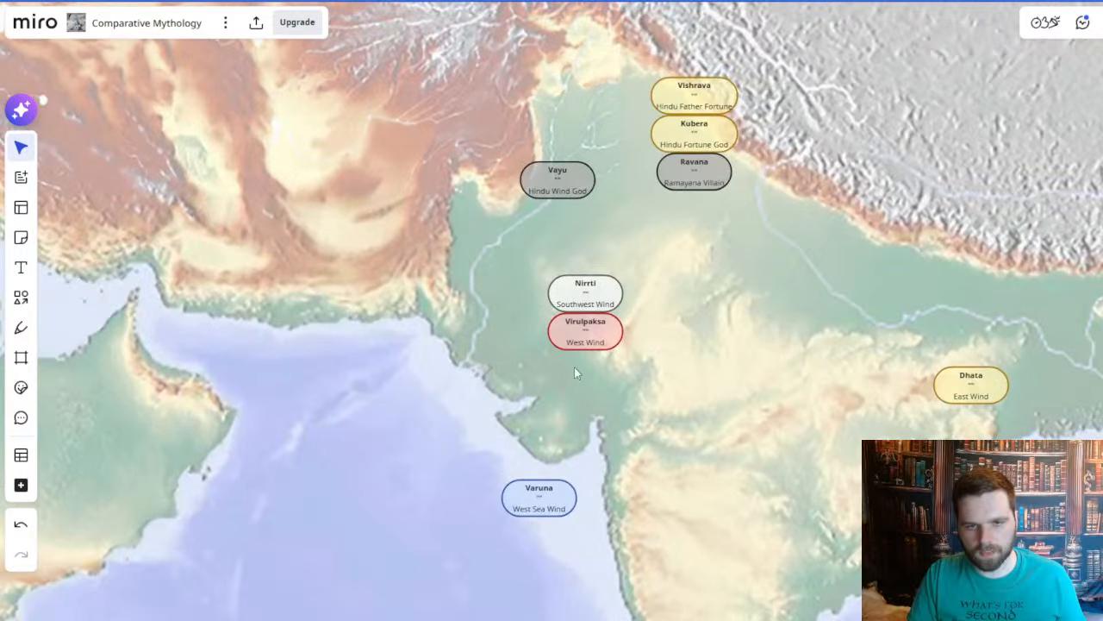
{"action": "left_click_drag", "start_coordinate": [749, 173], "coordinate": [586, 214]}
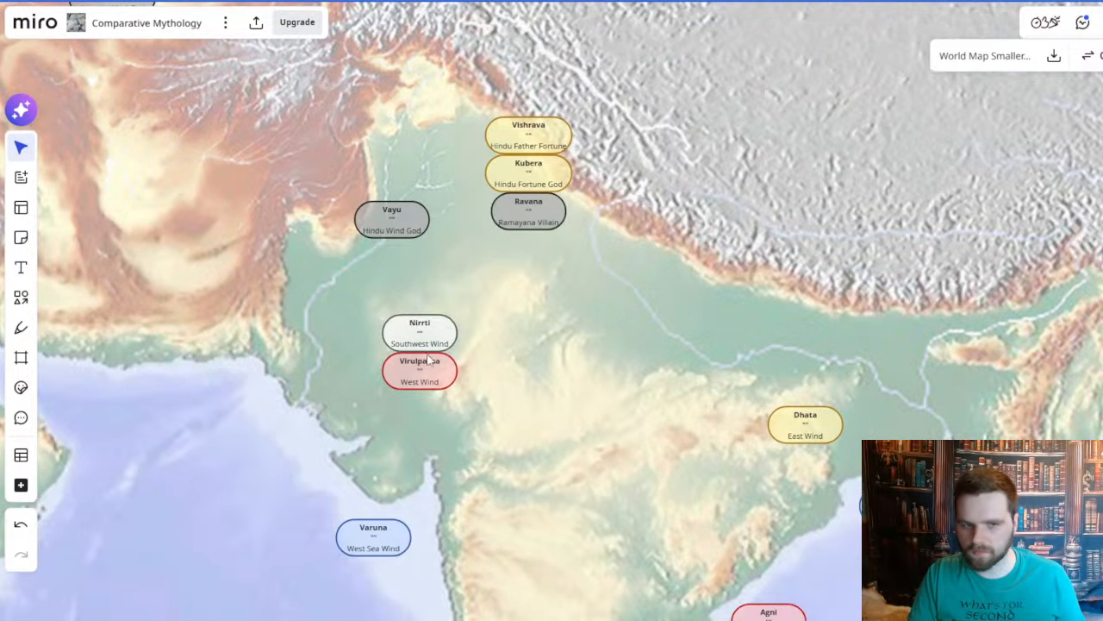
{"action": "left_click_drag", "start_coordinate": [618, 365], "coordinate": [598, 229]}
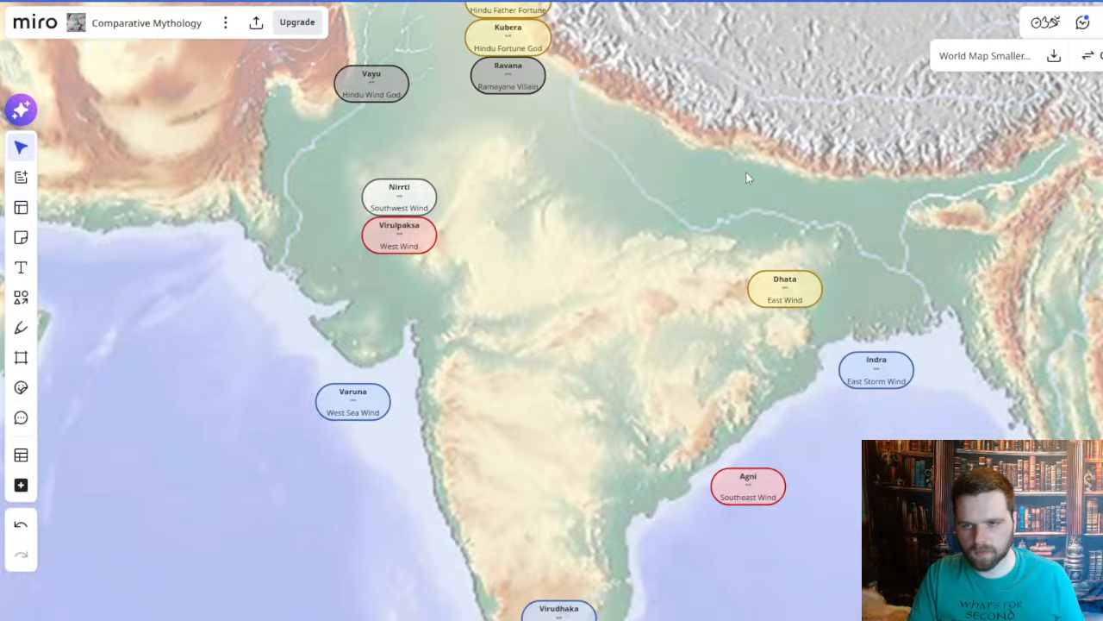
{"action": "scroll", "coordinate": [679, 306], "scroll_direction": "down", "scroll_amount": 5}
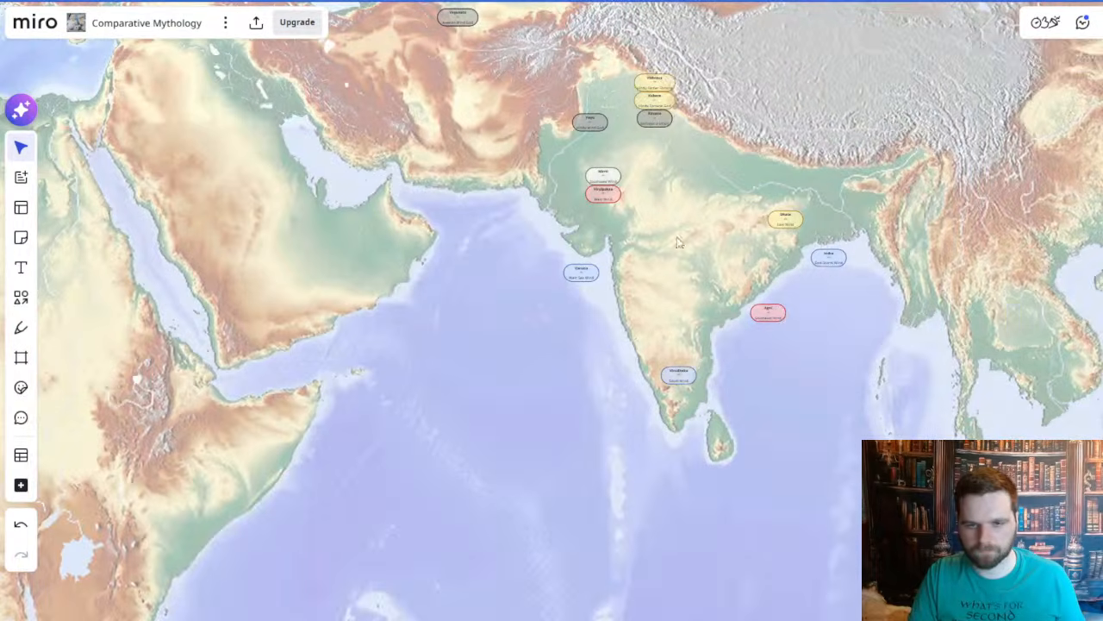
{"action": "left_click_drag", "start_coordinate": [443, 403], "coordinate": [942, 505]}
{"action": "left_click_drag", "start_coordinate": [574, 316], "coordinate": [862, 616]}
{"action": "scroll", "coordinate": [581, 213], "scroll_direction": "down", "scroll_amount": 5}
{"action": "left_click_drag", "start_coordinate": [581, 213], "coordinate": [664, 619]}
{"action": "scroll", "coordinate": [444, 249], "scroll_direction": "up", "scroll_amount": 8}
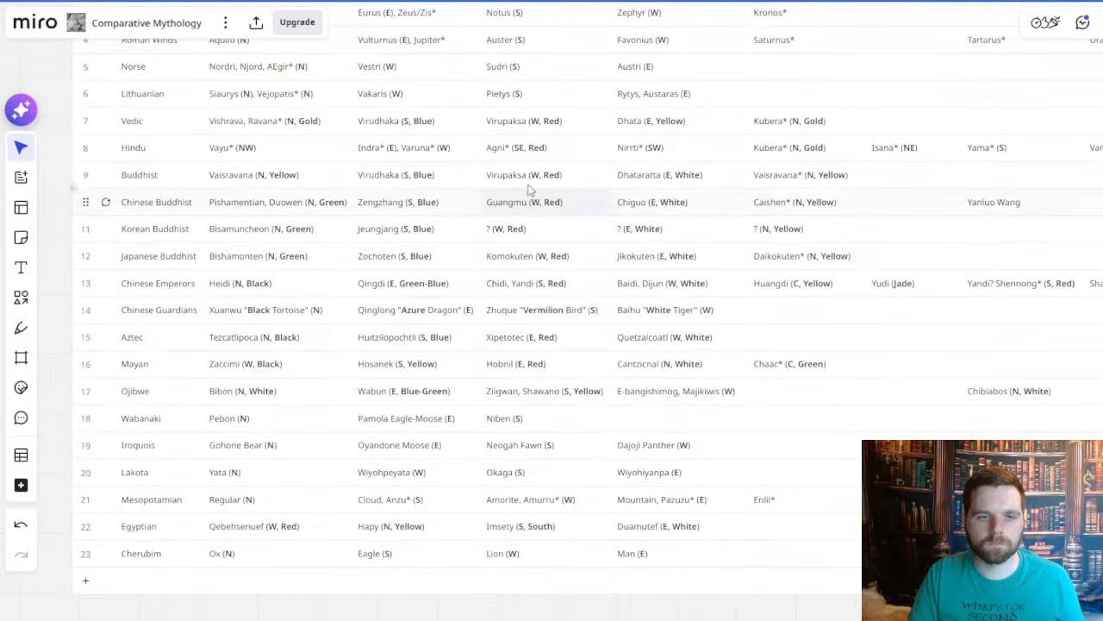
{"action": "scroll", "coordinate": [535, 216], "scroll_direction": "up", "scroll_amount": 3}
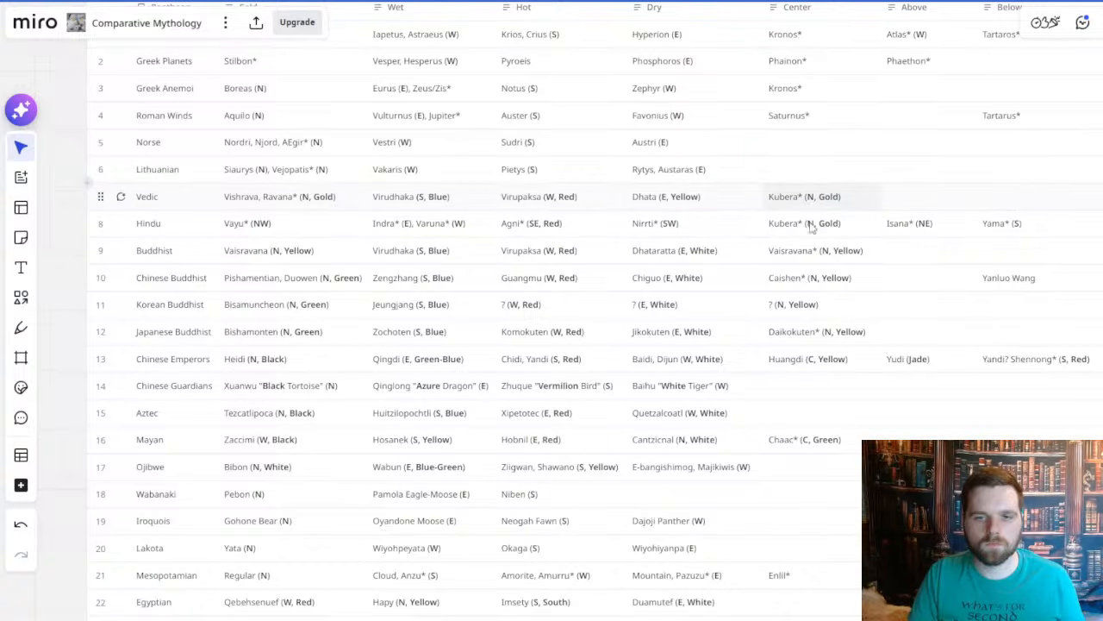
- Examine the Hindu deities listed under Center, Above, Below and Beyond in the directions table
{"action": "scroll", "coordinate": [805, 227], "scroll_direction": "right", "scroll_amount": 5}
{"action": "scroll", "coordinate": [784, 245], "scroll_direction": "up", "scroll_amount": 2}
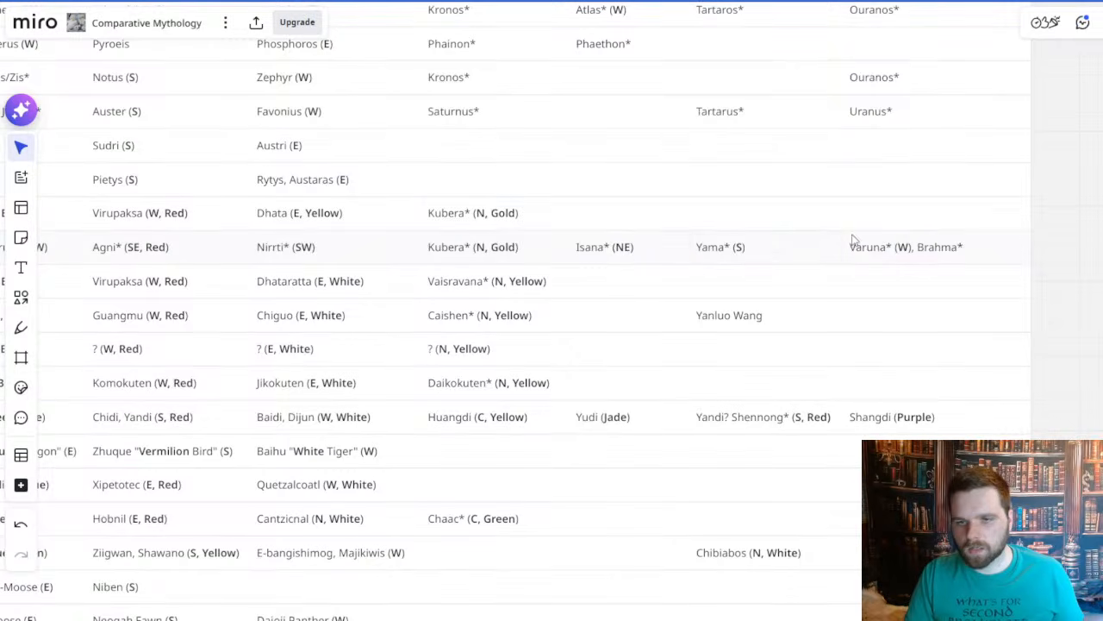
{"action": "left_click_drag", "start_coordinate": [909, 305], "coordinate": [737, 401]}
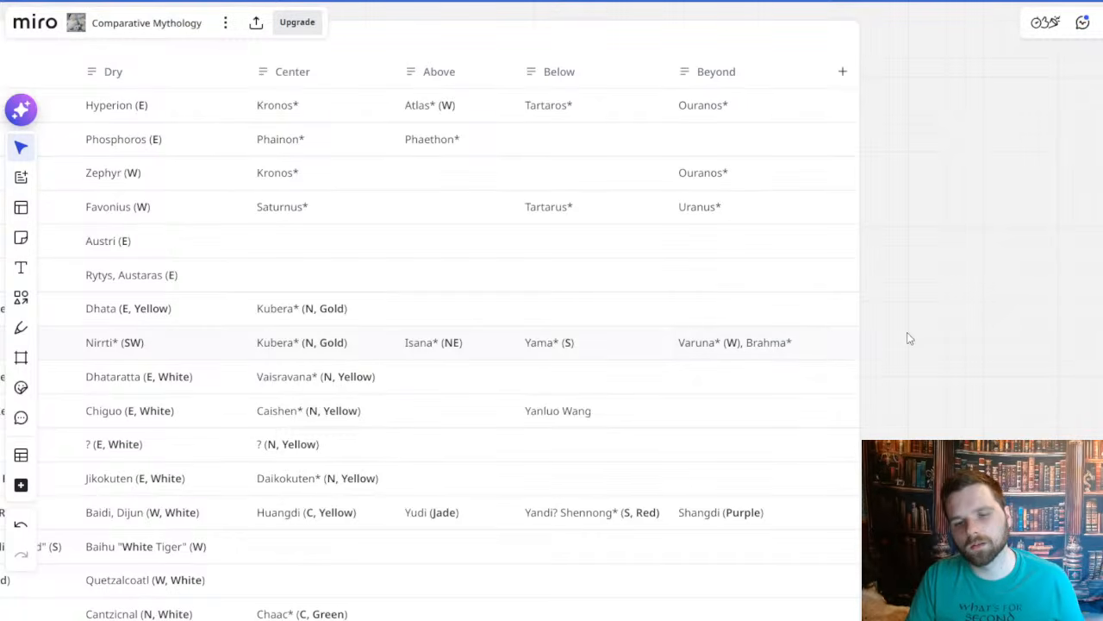
{"action": "left_click_drag", "start_coordinate": [919, 330], "coordinate": [968, 329]}
{"action": "scroll", "coordinate": [906, 310], "scroll_direction": "up", "scroll_amount": 1}
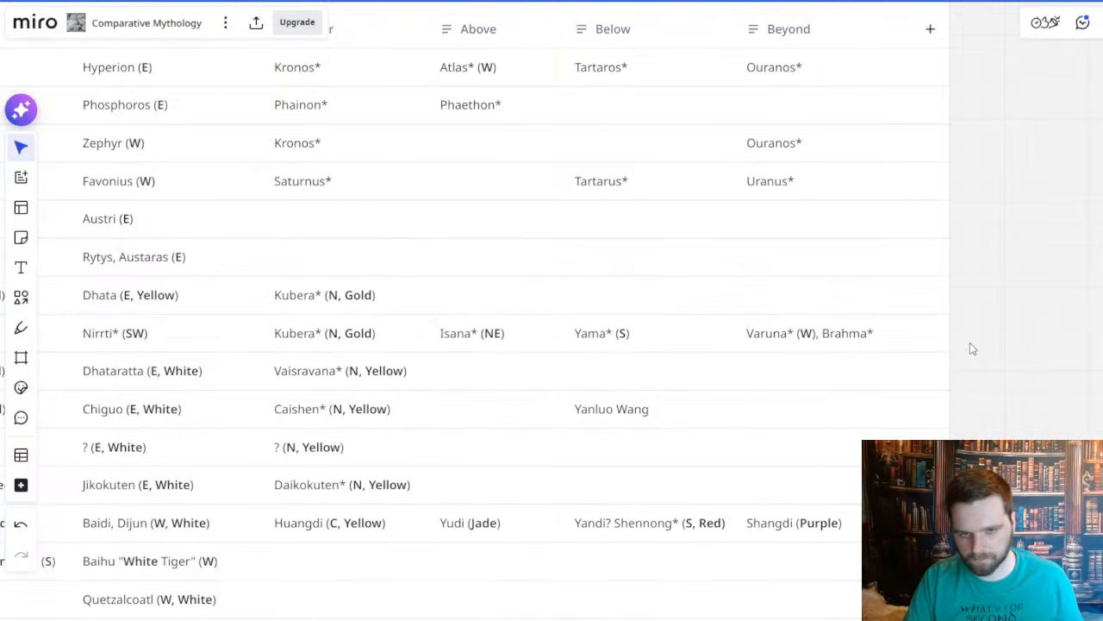
{"action": "left_click_drag", "start_coordinate": [601, 328], "coordinate": [675, 389]}
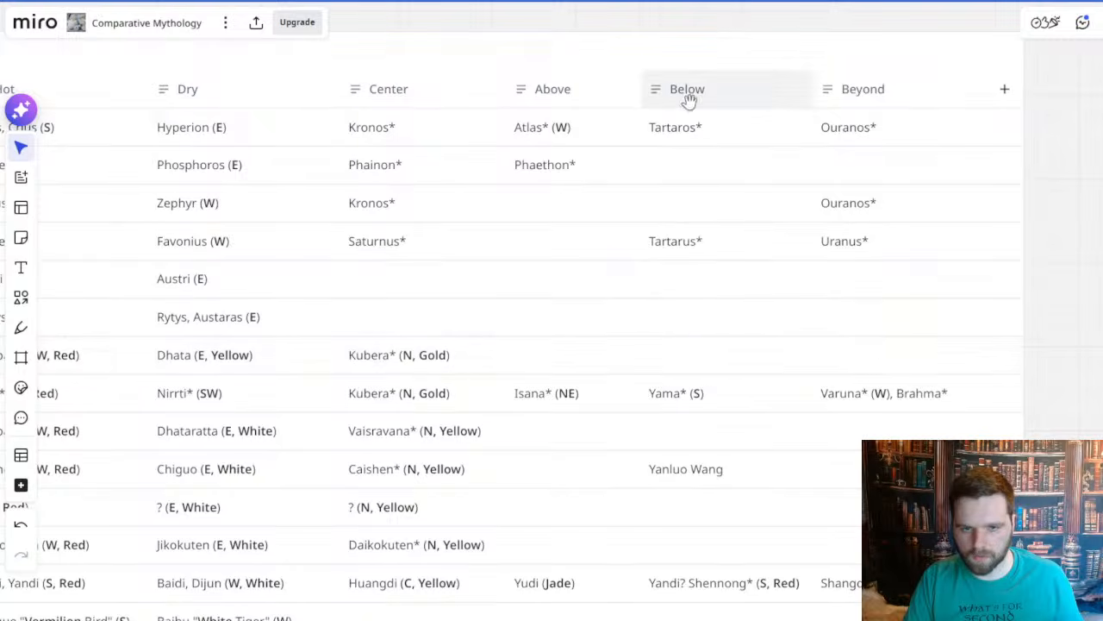
{"action": "left_click_drag", "start_coordinate": [1053, 457], "coordinate": [1034, 402]}
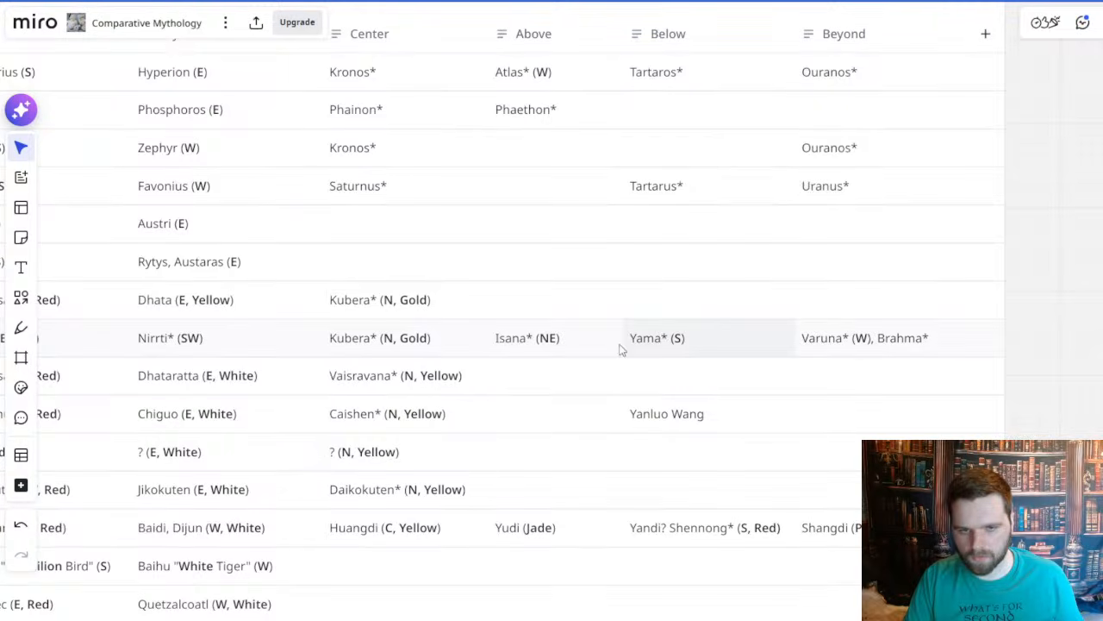
{"action": "scroll", "coordinate": [1060, 325], "scroll_direction": "down", "scroll_amount": 2}
- Return to the map and survey the labels from the Mediterranean to India, focusing on the waters around southern India
{"action": "scroll", "coordinate": [1051, 329], "scroll_direction": "down", "scroll_amount": 5}
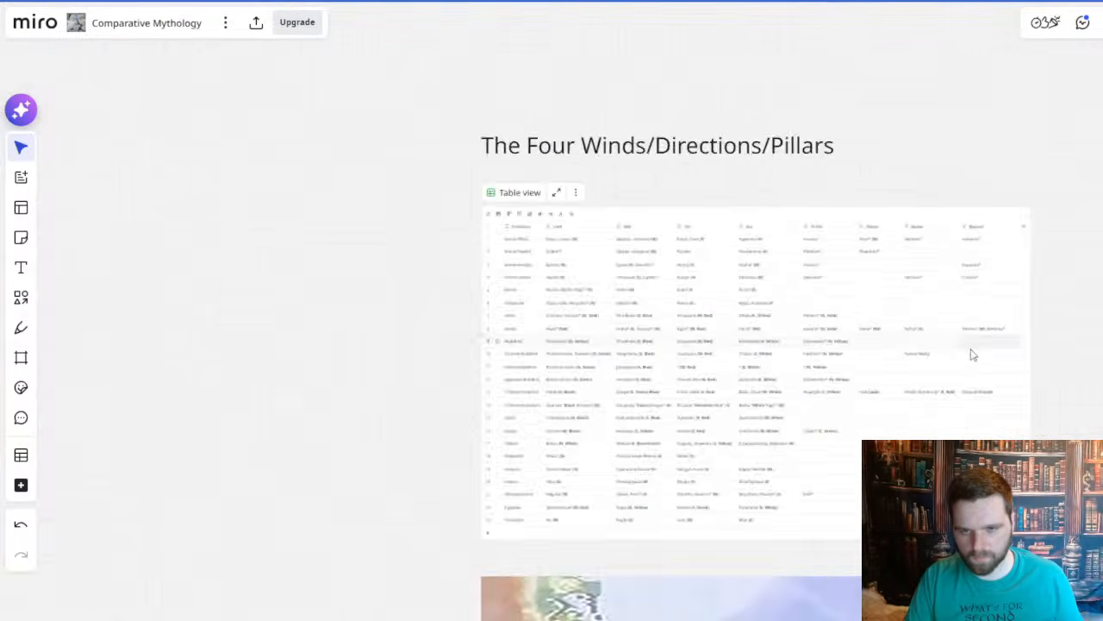
{"action": "left_click_drag", "start_coordinate": [1077, 401], "coordinate": [791, 97]}
{"action": "scroll", "coordinate": [834, 384], "scroll_direction": "down", "scroll_amount": 1}
{"action": "scroll", "coordinate": [835, 385], "scroll_direction": "down", "scroll_amount": 1}
{"action": "left_click_drag", "start_coordinate": [897, 473], "coordinate": [697, 131]}
{"action": "left_click_drag", "start_coordinate": [936, 493], "coordinate": [813, 318]}
{"action": "scroll", "coordinate": [832, 269], "scroll_direction": "up", "scroll_amount": 4}
{"action": "scroll", "coordinate": [833, 270], "scroll_direction": "up", "scroll_amount": 2}
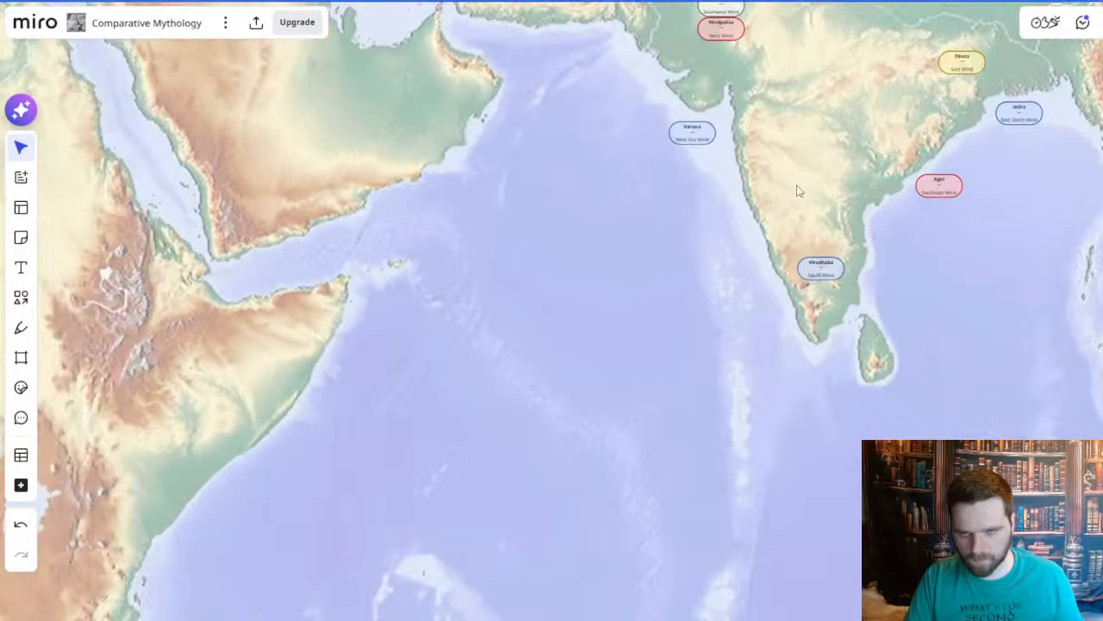
{"action": "left_click_drag", "start_coordinate": [815, 166], "coordinate": [717, 339]}
{"action": "scroll", "coordinate": [717, 338], "scroll_direction": "down", "scroll_amount": 2}
{"action": "left_click_drag", "start_coordinate": [367, 229], "coordinate": [535, 360]}
{"action": "scroll", "coordinate": [504, 412], "scroll_direction": "down", "scroll_amount": 2}
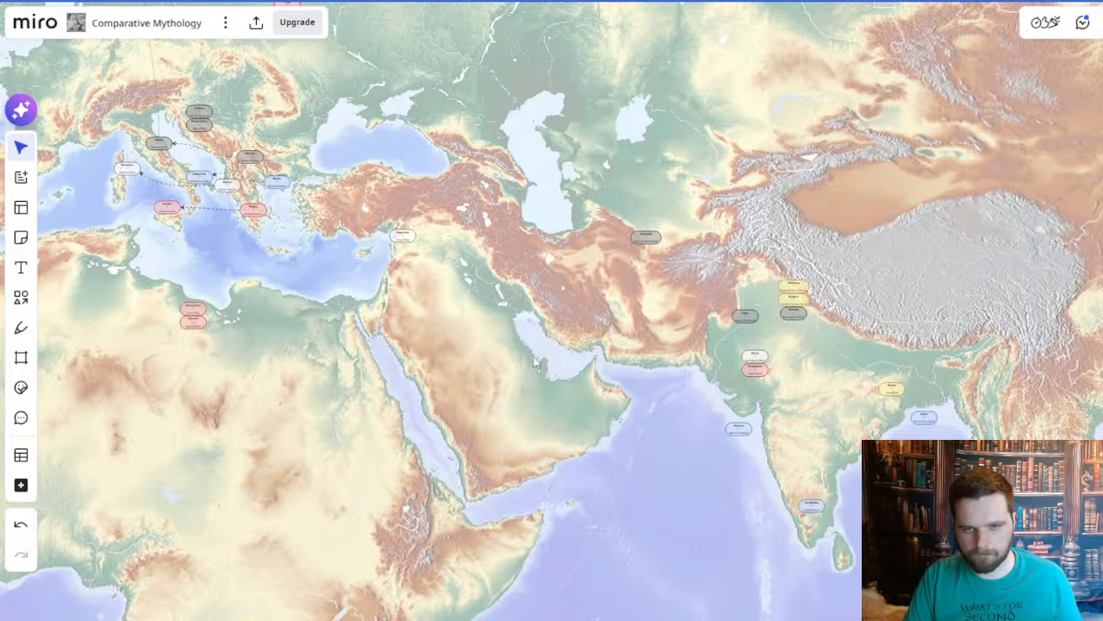
{"action": "left_click_drag", "start_coordinate": [325, 119], "coordinate": [519, 503]}
{"action": "left_click_drag", "start_coordinate": [363, 161], "coordinate": [543, 489]}
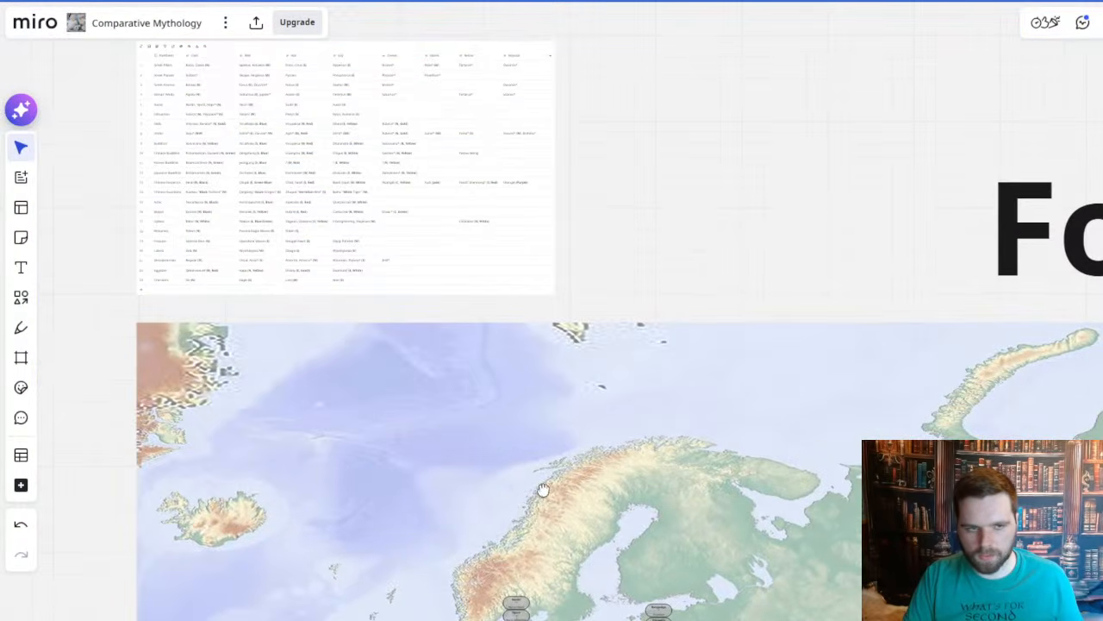
{"action": "left_click_drag", "start_coordinate": [442, 423], "coordinate": [468, 283]}
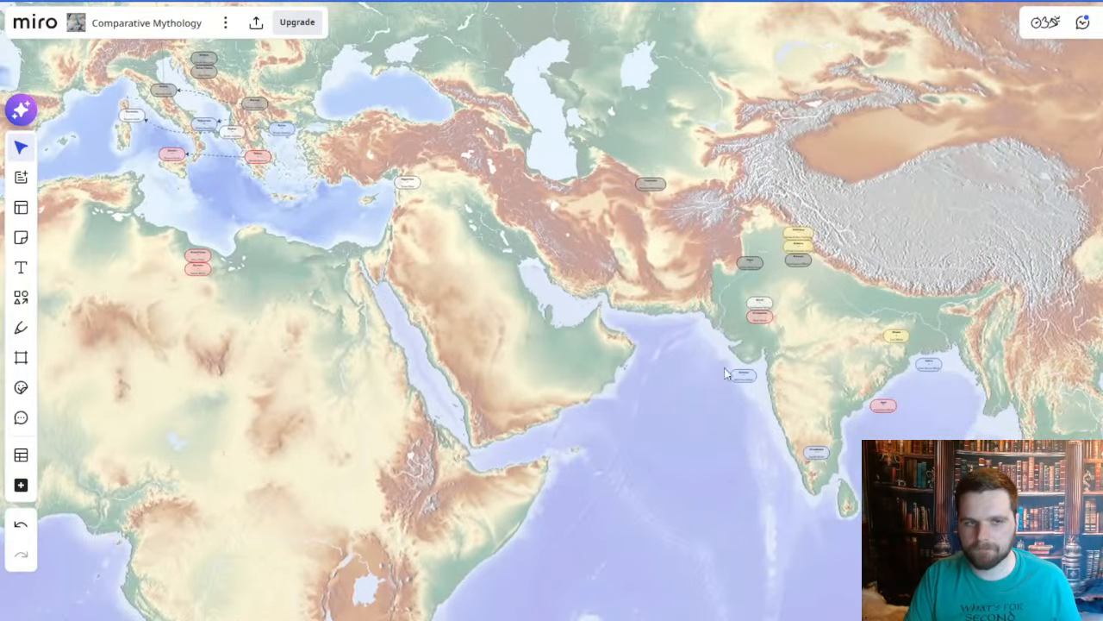
{"action": "scroll", "coordinate": [801, 379], "scroll_direction": "up", "scroll_amount": 5}
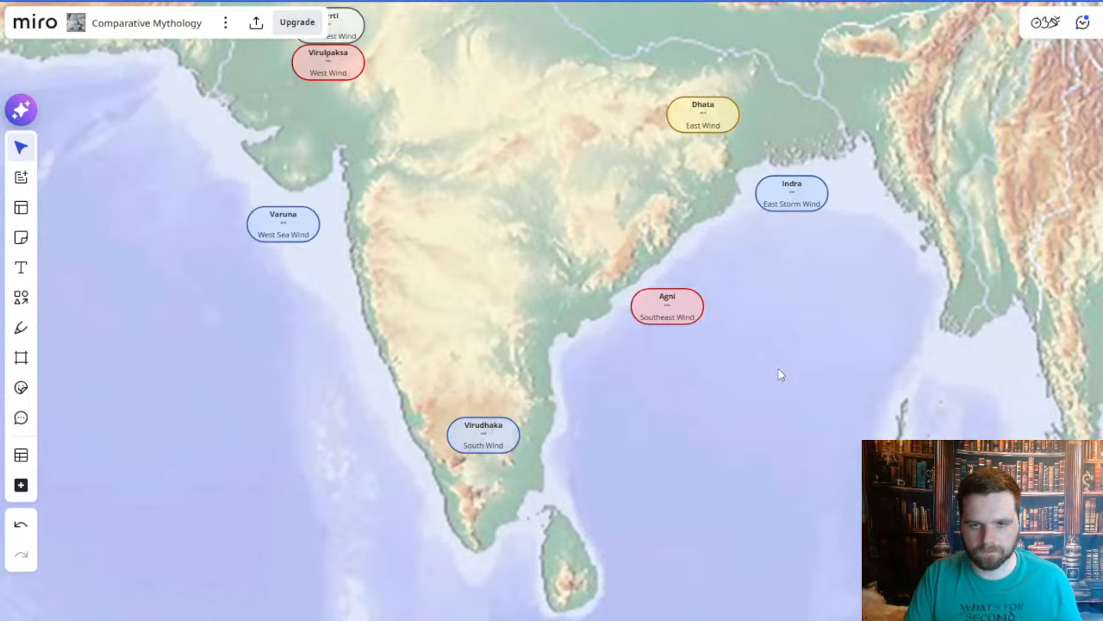
- Duplicate the Virudhaka label in southern India and place the copy directly beneath the original
{"action": "scroll", "coordinate": [737, 336], "scroll_direction": "down", "scroll_amount": 3}
{"action": "scroll", "coordinate": [737, 336], "scroll_direction": "left", "scroll_amount": 3}
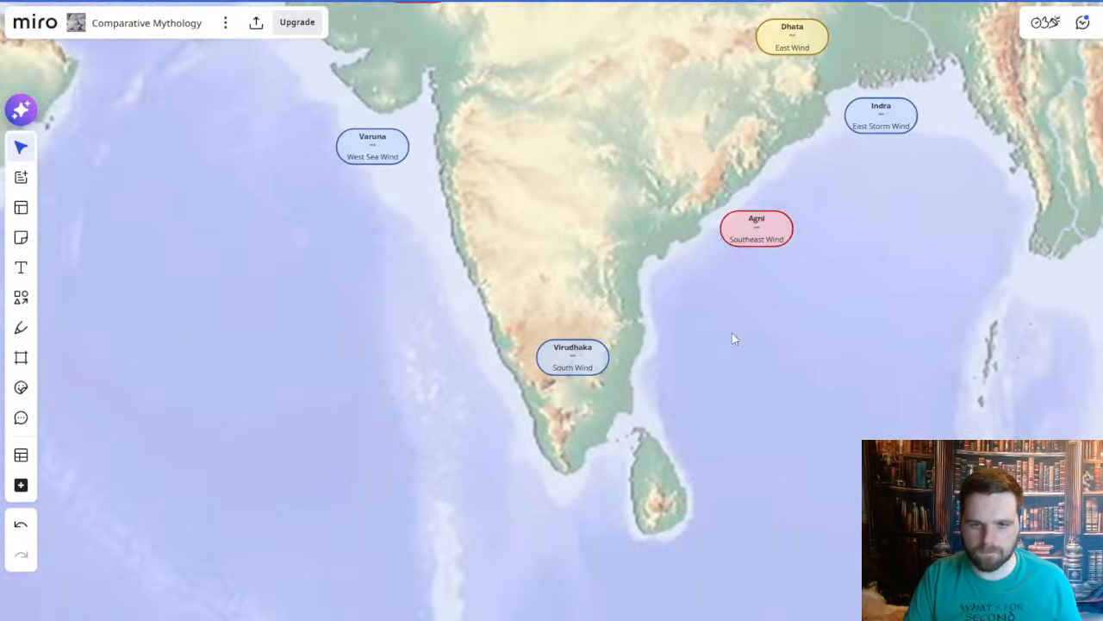
{"action": "left_click", "coordinate": [565, 362]}
{"action": "key", "text": "ctrl+d"}
{"action": "left_click_drag", "start_coordinate": [595, 395], "coordinate": [588, 397]}
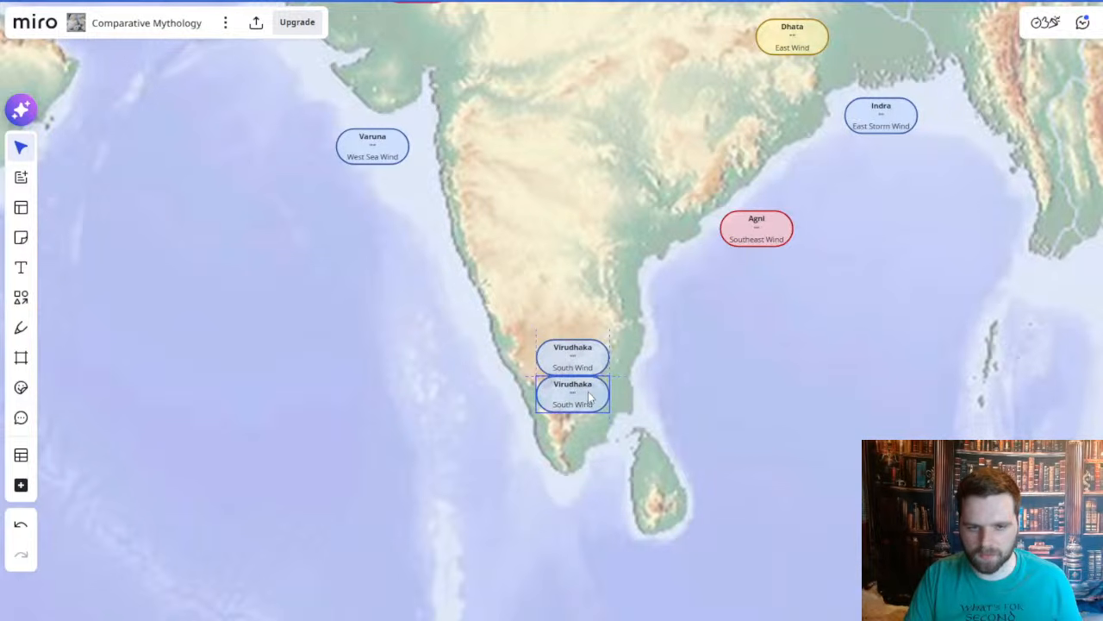
- Recolour the lower Virudhaka copy with a light green fill and a dark green border
{"action": "left_click", "coordinate": [653, 316]}
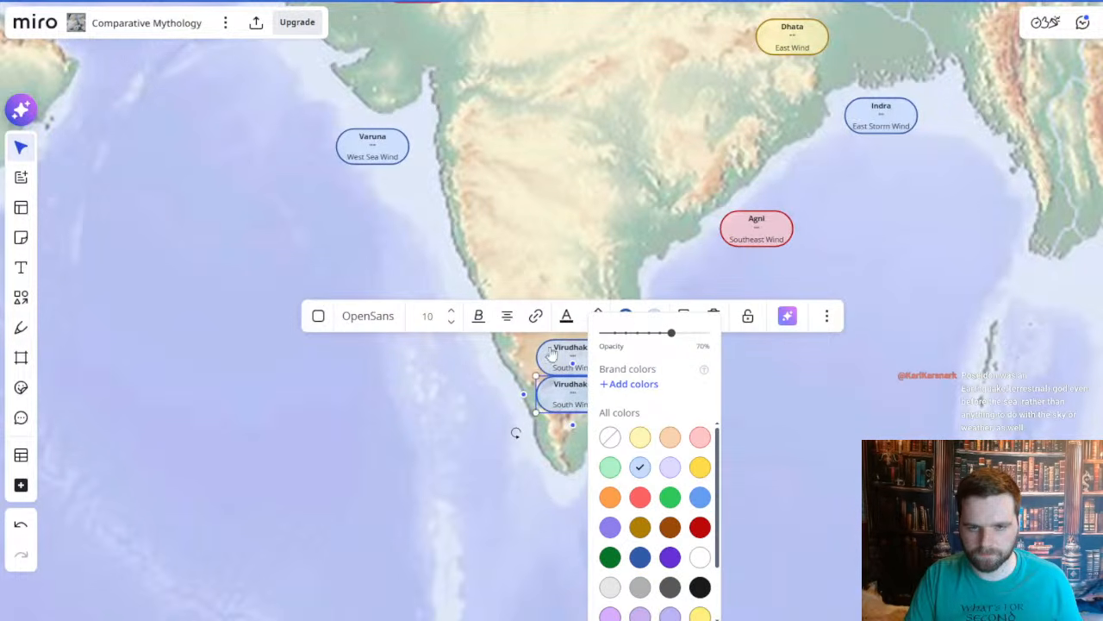
{"action": "left_click", "coordinate": [610, 468]}
{"action": "left_click", "coordinate": [626, 315]}
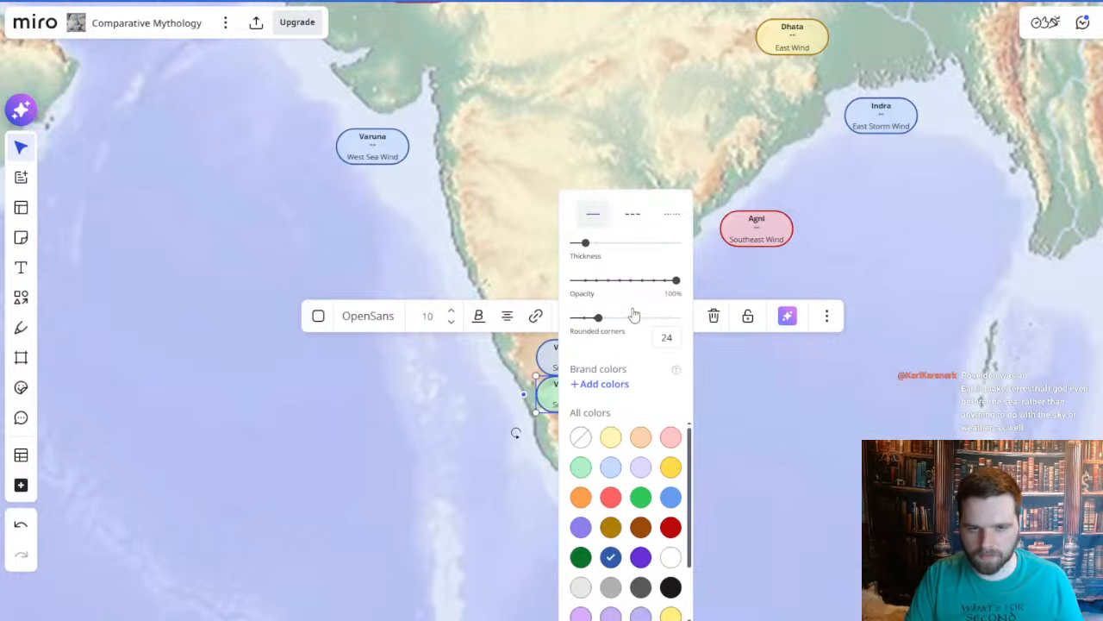
{"action": "scroll", "coordinate": [637, 478], "scroll_direction": "down", "scroll_amount": 2}
{"action": "left_click", "coordinate": [671, 580]}
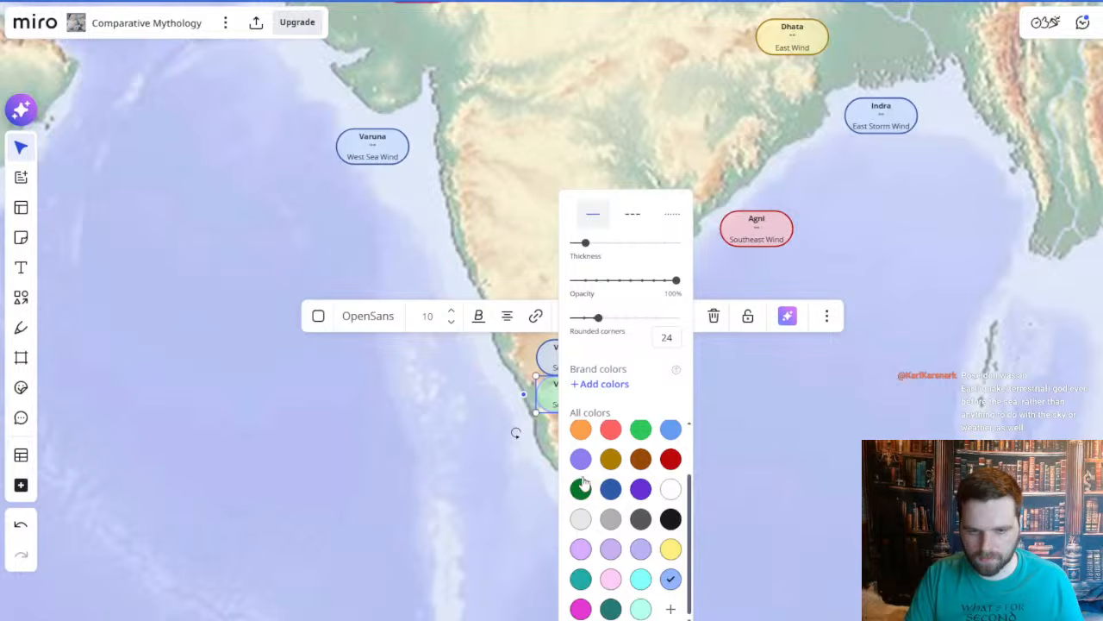
{"action": "left_click", "coordinate": [581, 489]}
{"action": "left_click", "coordinate": [433, 477]}
- Change the name on the green label to "Yama"
{"action": "left_click", "coordinate": [572, 392]}
{"action": "type", "text": "Yama"}
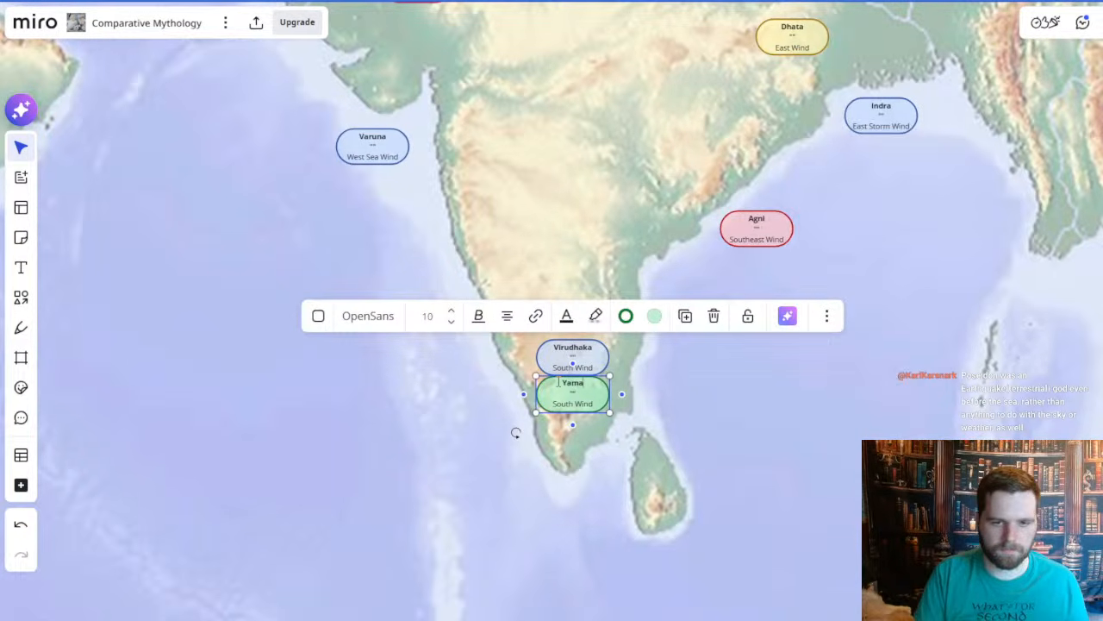
{"action": "left_click", "coordinate": [476, 463]}
- Replace the "South Wind" description on the Yama label with "Chthonic God"
{"action": "double_click", "coordinate": [564, 398]}
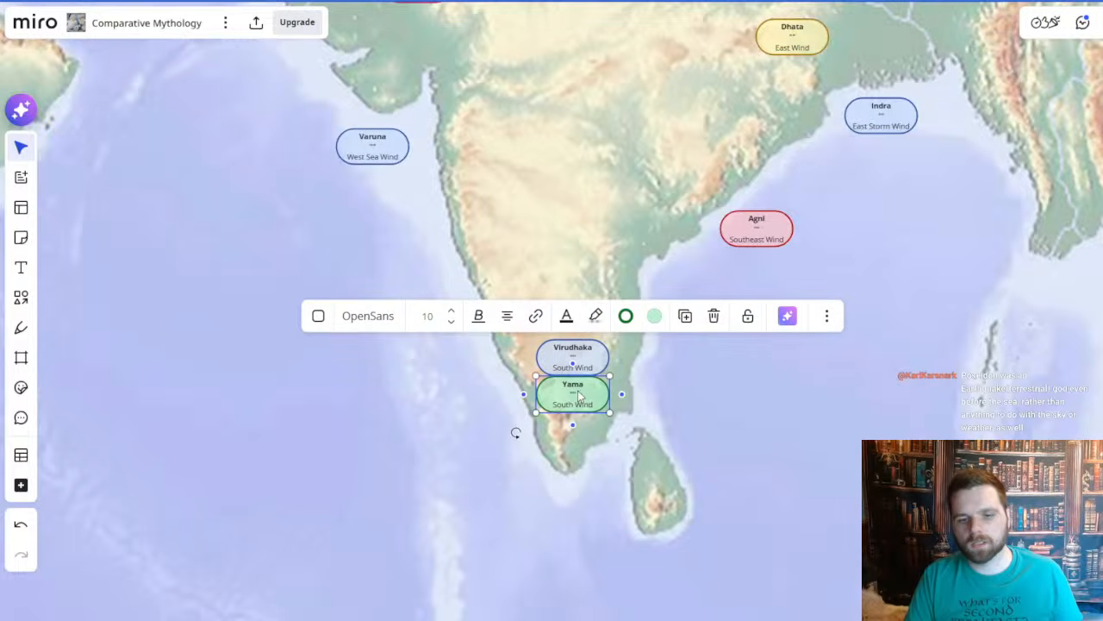
{"action": "left_click_drag", "start_coordinate": [552, 404], "coordinate": [606, 414]}
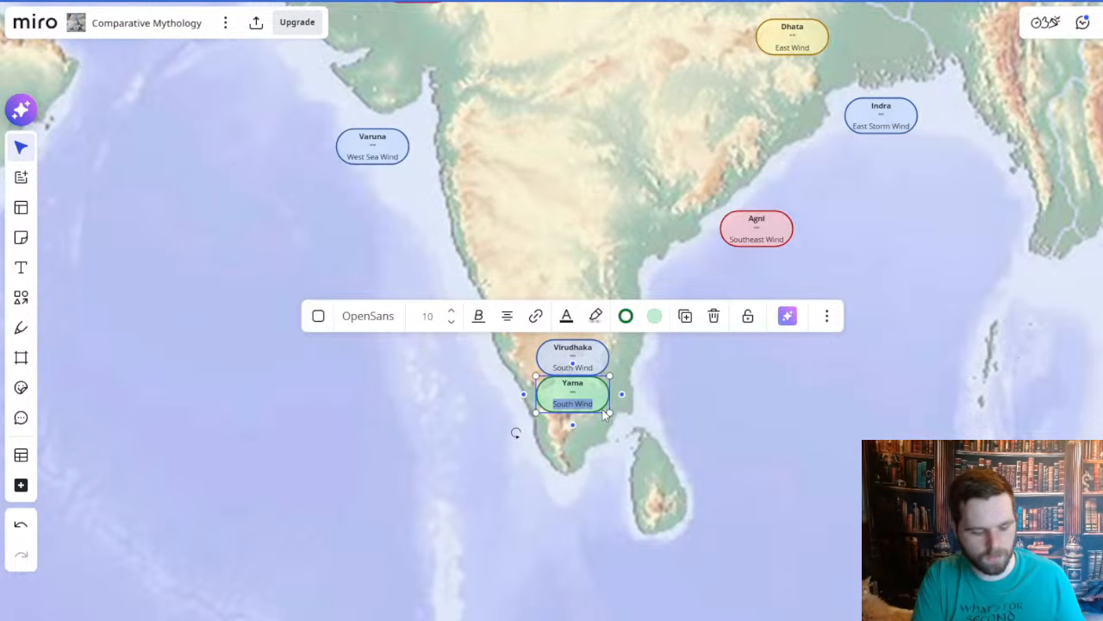
{"action": "type", "text": "S"}
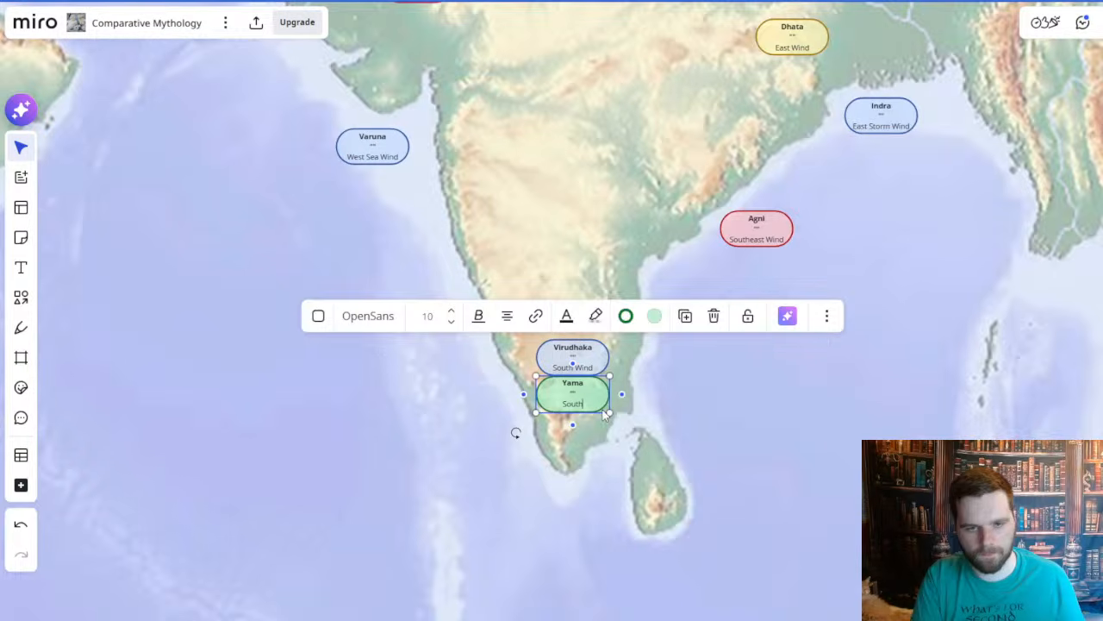
{"action": "double_click", "coordinate": [579, 401]}
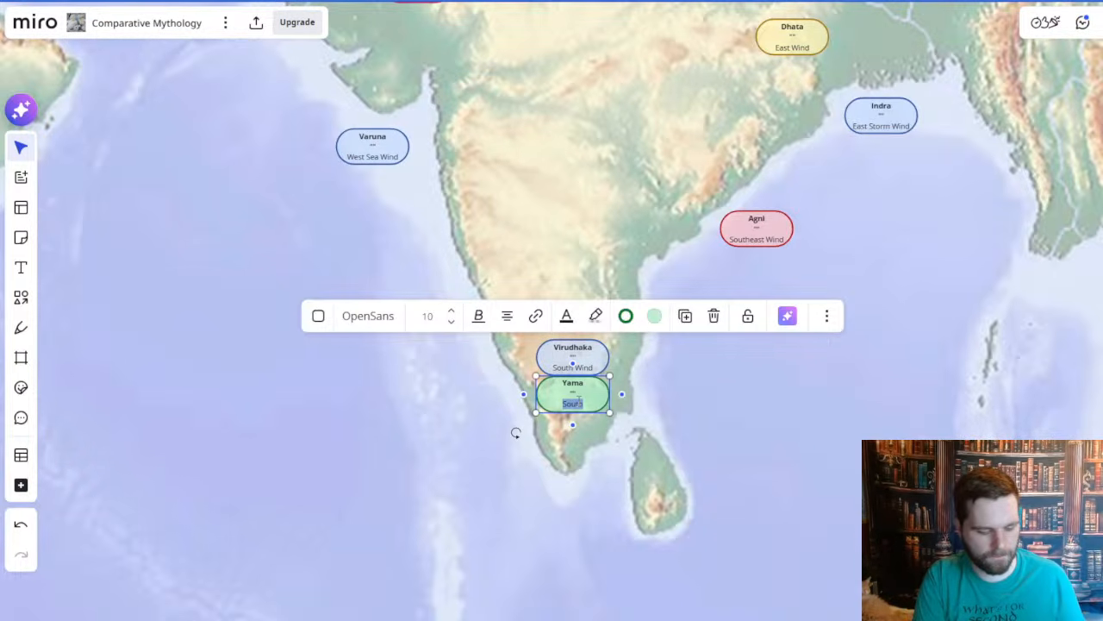
{"action": "type", "text": "Chthonic"}
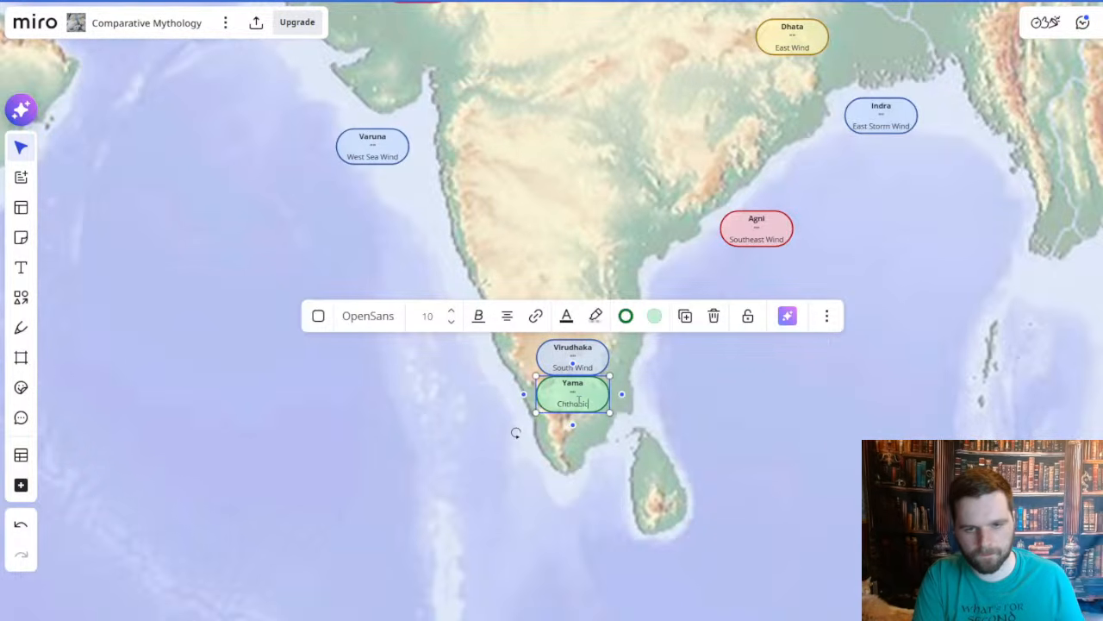
{"action": "type", "text": " D"}
{"action": "key", "text": "BackSpace"}
{"action": "type", "text": "God"}
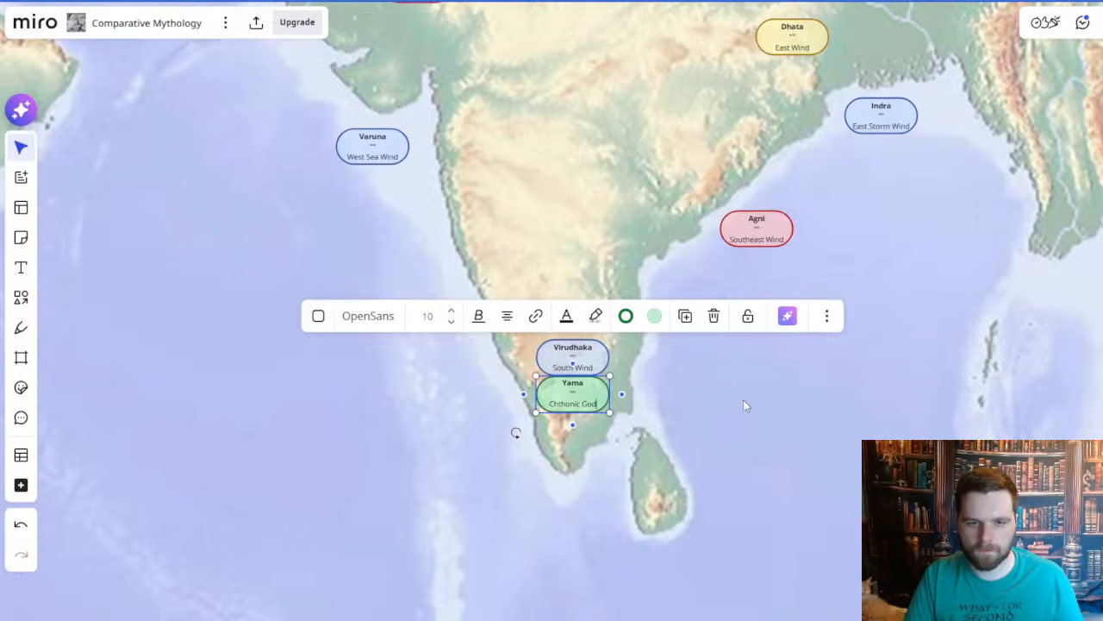
{"action": "left_click", "coordinate": [938, 276]}
- Inspect the Virudhaka and Yama labels in southern India alongside the surrounding Indian wind labels
{"action": "left_click_drag", "start_coordinate": [846, 304], "coordinate": [709, 413]}
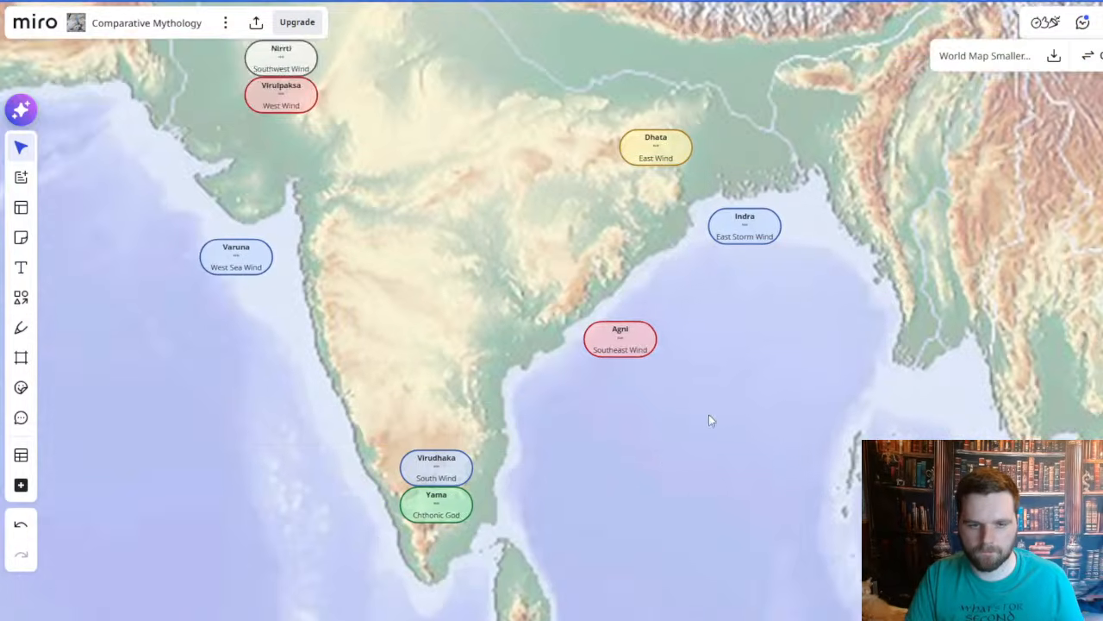
{"action": "scroll", "coordinate": [708, 420], "scroll_direction": "down", "scroll_amount": 2}
{"action": "scroll", "coordinate": [694, 387], "scroll_direction": "up", "scroll_amount": 8}
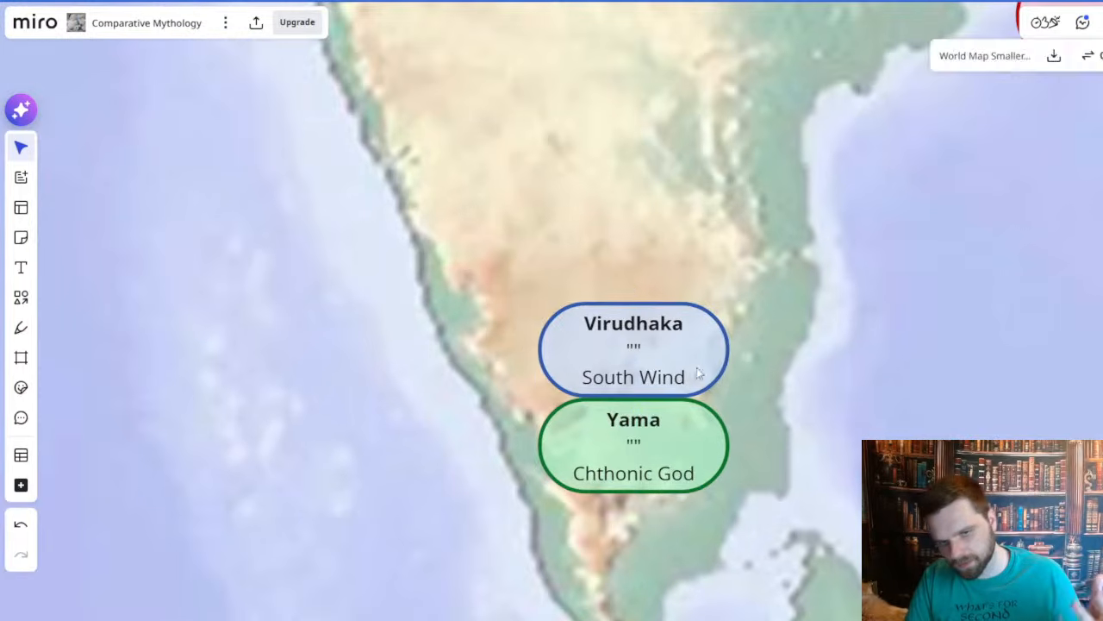
{"action": "left_click", "coordinate": [726, 376]}
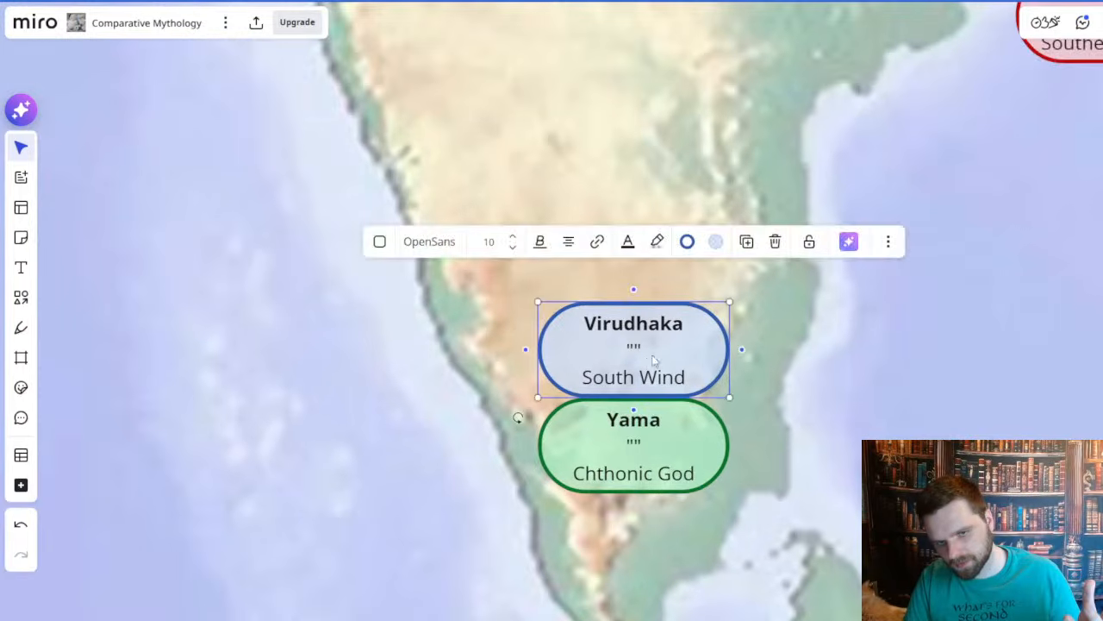
{"action": "left_click", "coordinate": [823, 418]}
{"action": "scroll", "coordinate": [823, 418], "scroll_direction": "down", "scroll_amount": 2}
{"action": "left_click_drag", "start_coordinate": [823, 418], "coordinate": [751, 394]}
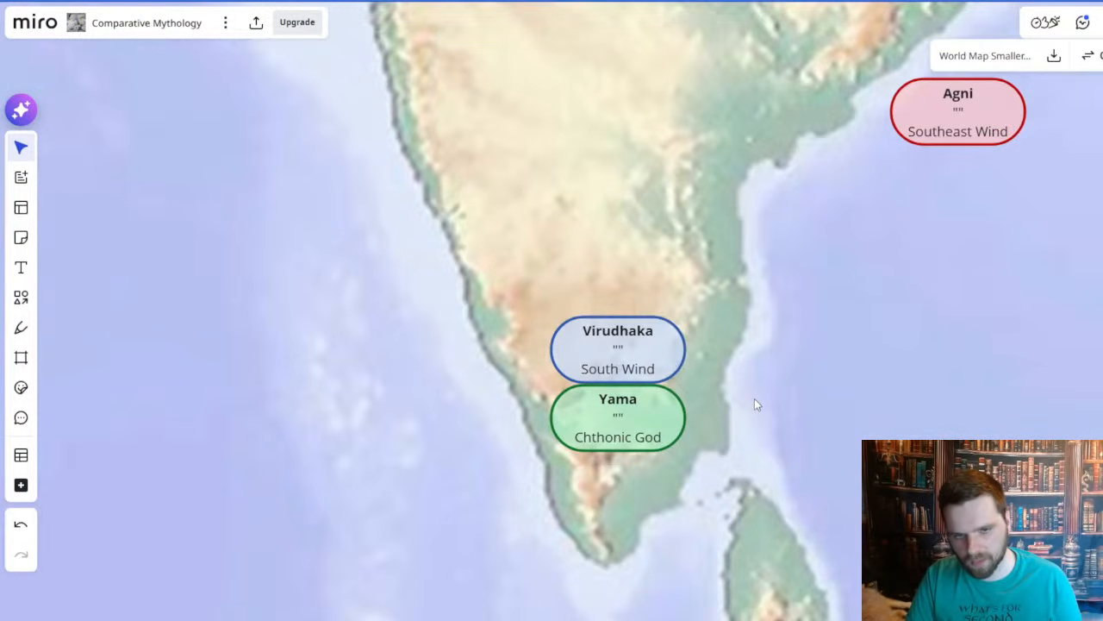
{"action": "scroll", "coordinate": [754, 399], "scroll_direction": "down", "scroll_amount": 2}
{"action": "left_click_drag", "start_coordinate": [793, 359], "coordinate": [633, 382]}
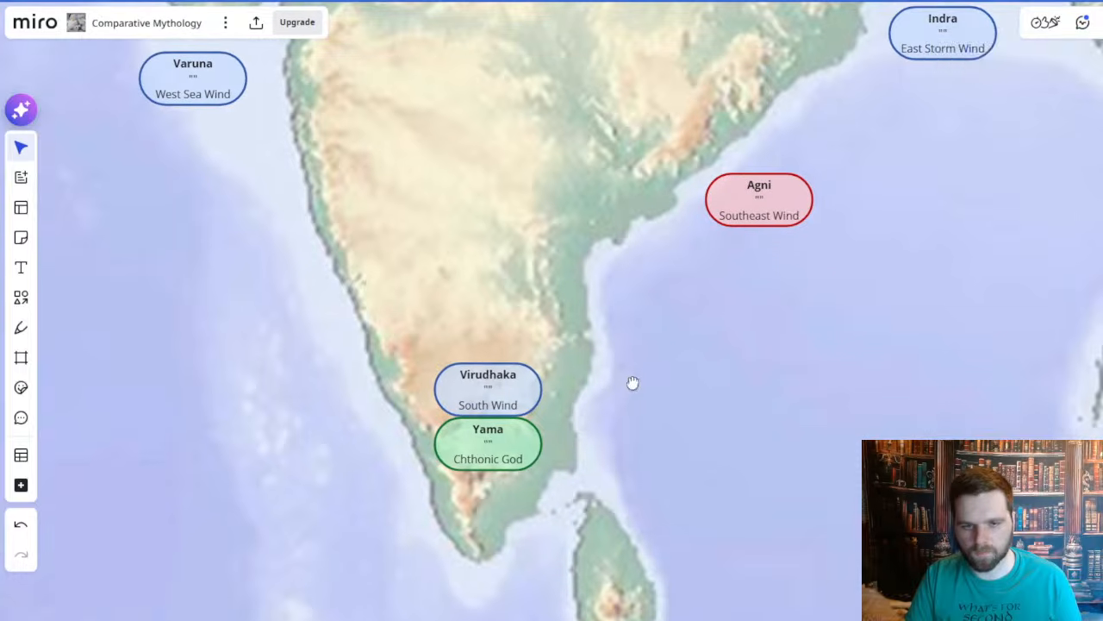
{"action": "left_click_drag", "start_coordinate": [531, 260], "coordinate": [489, 552]}
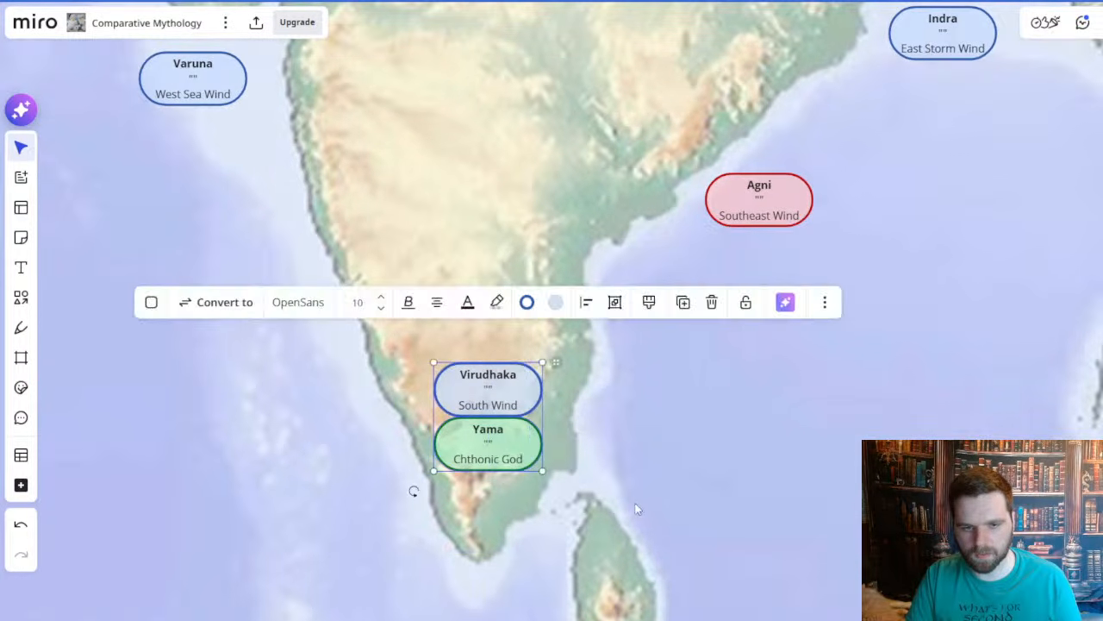
{"action": "left_click", "coordinate": [632, 406]}
- Survey the labels from Europe to India, and return to the directions table to review the rows around Vedic, Hindu and Buddhist
{"action": "scroll", "coordinate": [632, 405], "scroll_direction": "down", "scroll_amount": 3}
{"action": "left_click_drag", "start_coordinate": [564, 295], "coordinate": [607, 478]}
{"action": "scroll", "coordinate": [607, 477], "scroll_direction": "down", "scroll_amount": 3}
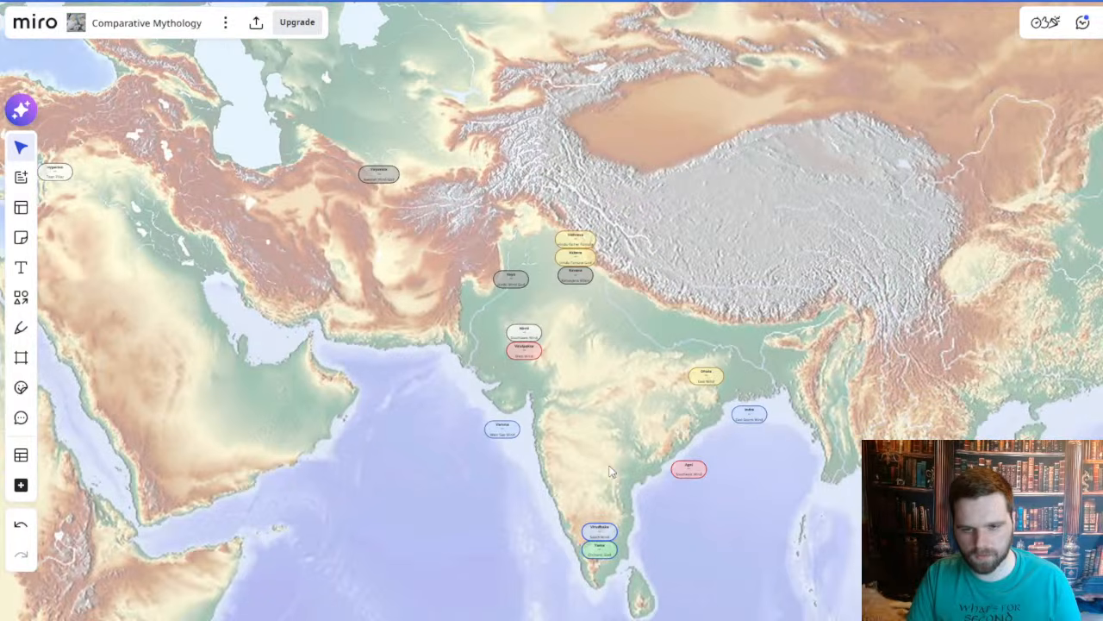
{"action": "left_click_drag", "start_coordinate": [297, 112], "coordinate": [483, 319]}
{"action": "scroll", "coordinate": [461, 284], "scroll_direction": "down", "scroll_amount": 3}
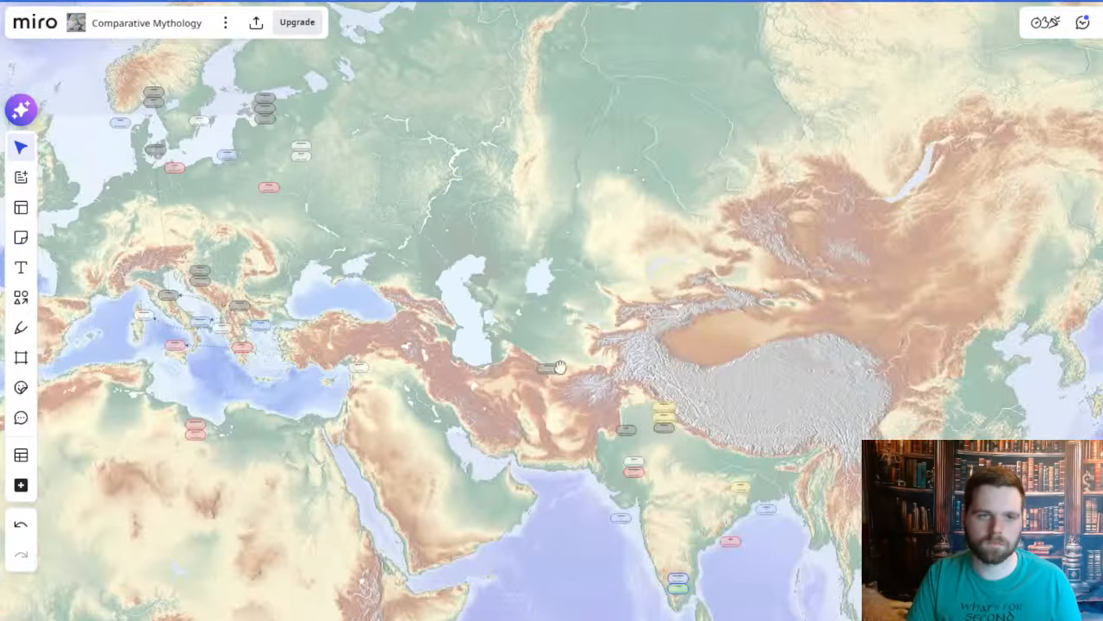
{"action": "left_click_drag", "start_coordinate": [319, 77], "coordinate": [561, 388]}
{"action": "left_click_drag", "start_coordinate": [381, 265], "coordinate": [603, 420]}
{"action": "scroll", "coordinate": [487, 272], "scroll_direction": "up", "scroll_amount": 5}
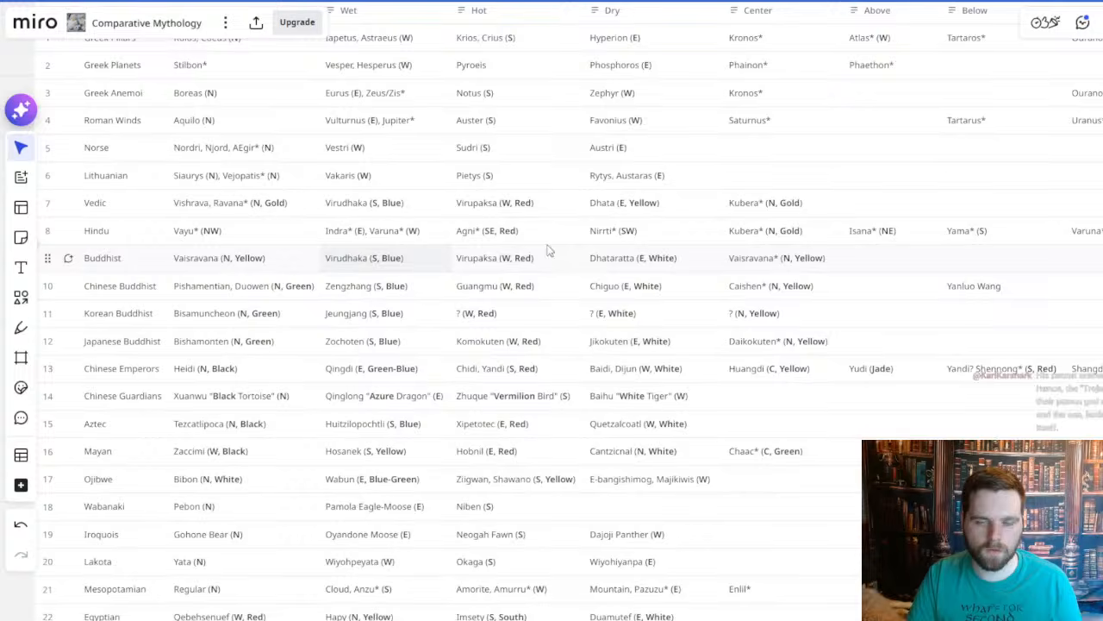
{"action": "left_click_drag", "start_coordinate": [653, 247], "coordinate": [756, 214]}
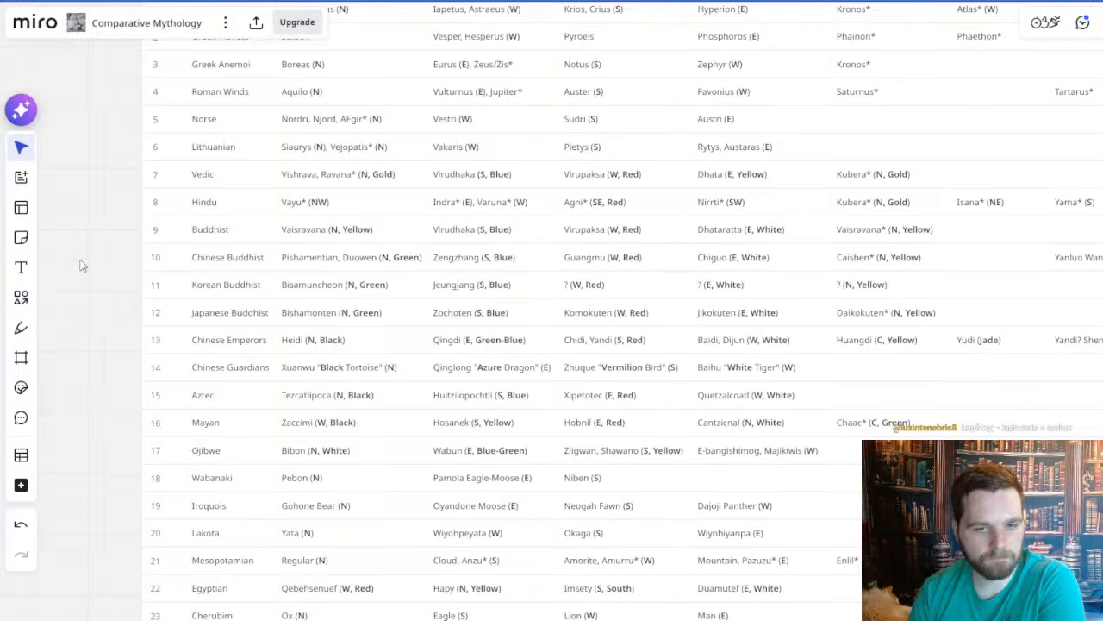
- Review the pantheon rows and direction columns of the Four Winds/Directions/Pillars table
{"action": "left_click_drag", "start_coordinate": [80, 260], "coordinate": [89, 265]}
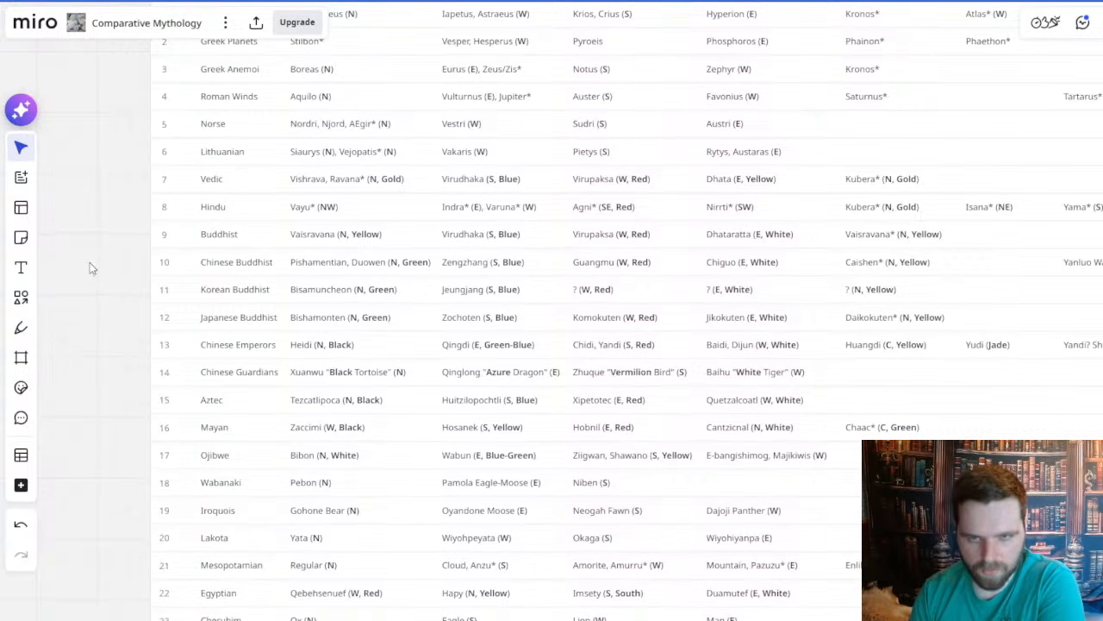
{"action": "scroll", "coordinate": [66, 327], "scroll_direction": "down", "scroll_amount": 5}
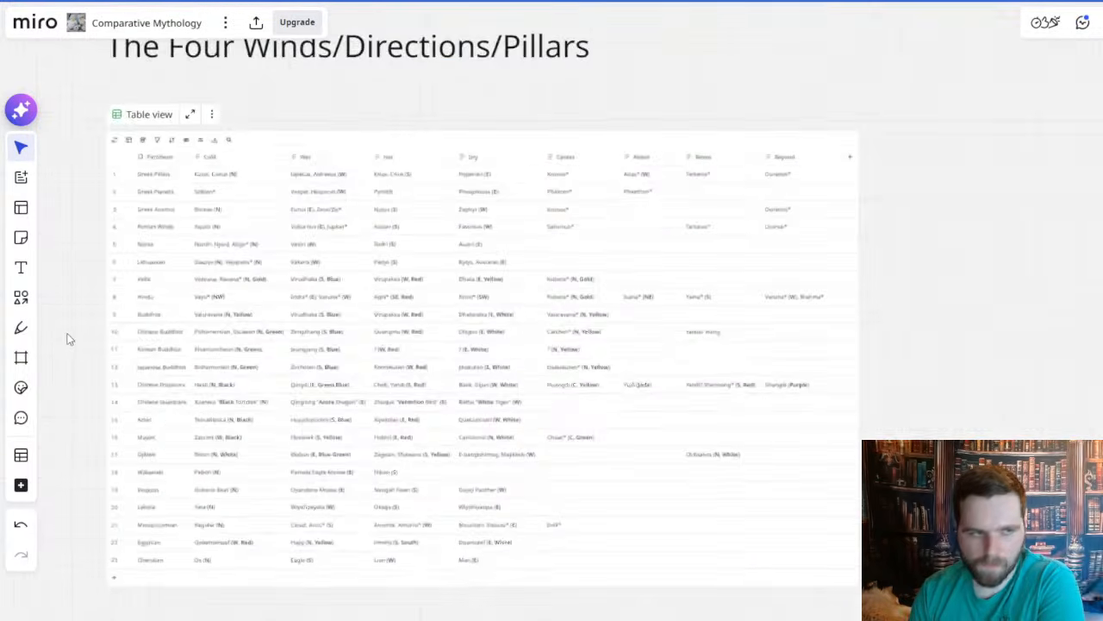
{"action": "left_click_drag", "start_coordinate": [67, 334], "coordinate": [84, 308]}
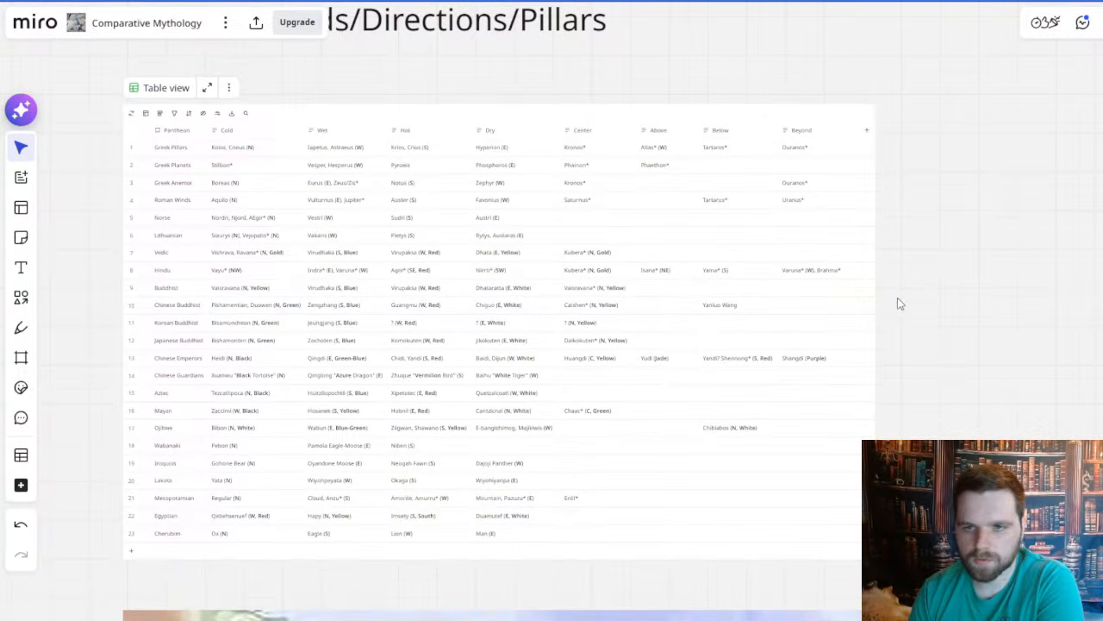
{"action": "left_click_drag", "start_coordinate": [905, 278], "coordinate": [902, 290]}
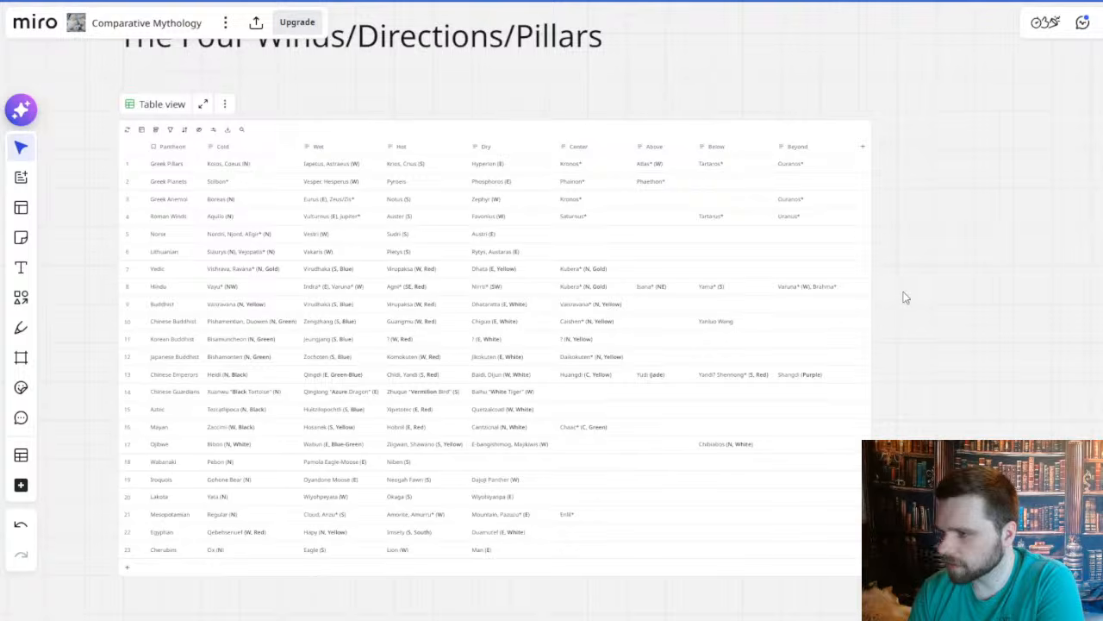
{"action": "left_click_drag", "start_coordinate": [912, 294], "coordinate": [953, 288]}
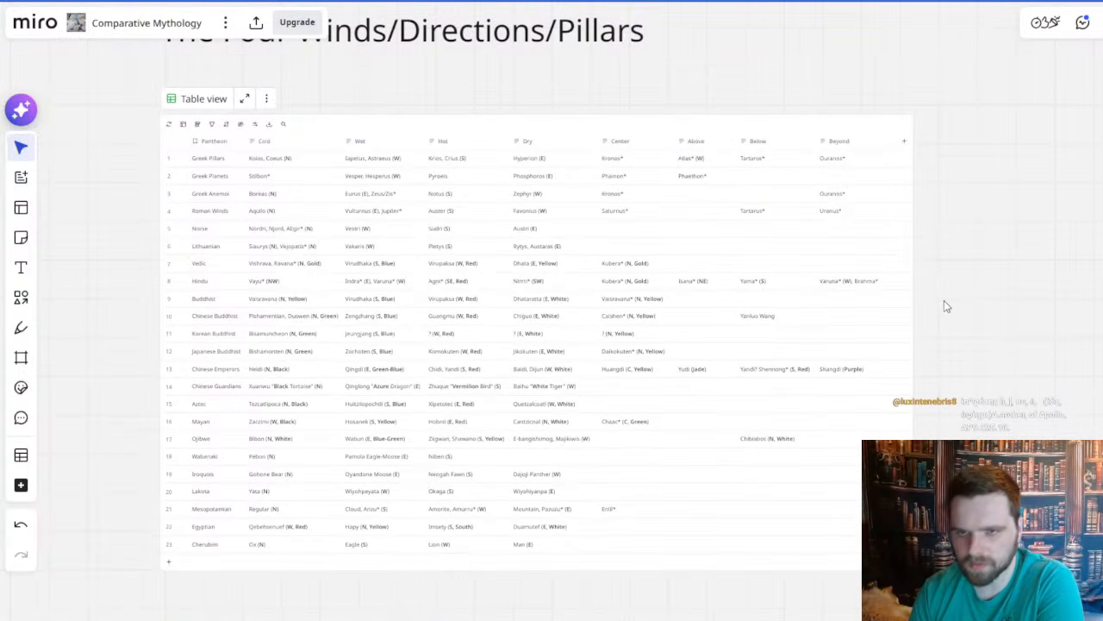
- Examine the wind and pillar deity labels on the world map around the Mediterranean and the Middle East
{"action": "scroll", "coordinate": [948, 302], "scroll_direction": "down", "scroll_amount": 6}
{"action": "left_click_drag", "start_coordinate": [985, 310], "coordinate": [331, 267]}
{"action": "left_click_drag", "start_coordinate": [550, 300], "coordinate": [627, 103]}
{"action": "left_click_drag", "start_coordinate": [751, 429], "coordinate": [591, 241]}
{"action": "scroll", "coordinate": [680, 362], "scroll_direction": "up", "scroll_amount": 3}
{"action": "left_click_drag", "start_coordinate": [484, 378], "coordinate": [568, 306]}
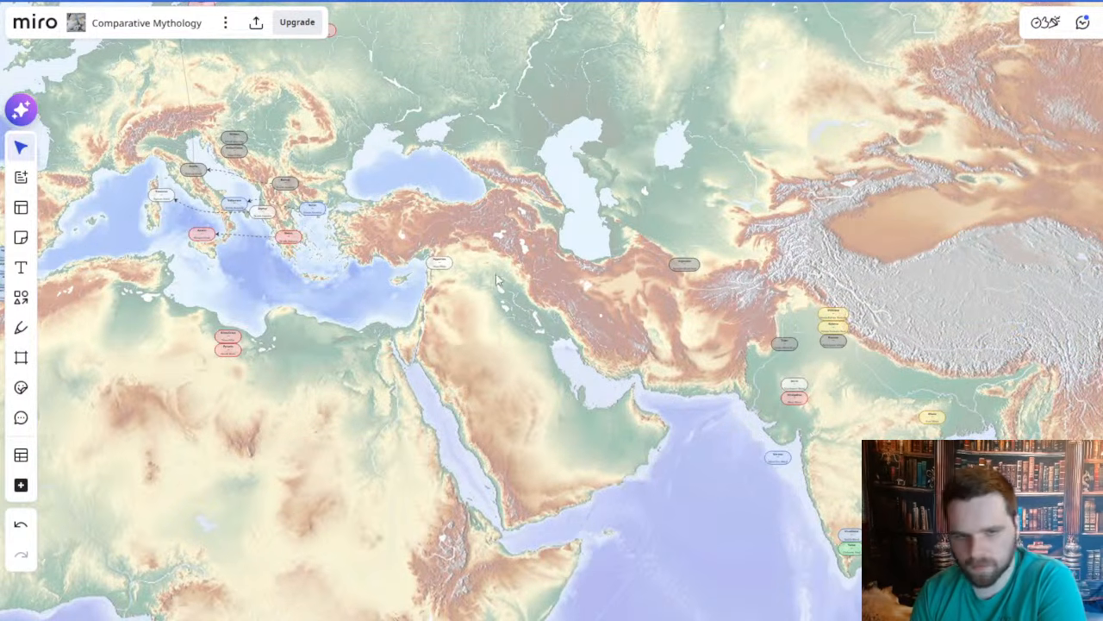
{"action": "left_click_drag", "start_coordinate": [483, 269], "coordinate": [523, 347]}
{"action": "left_click_drag", "start_coordinate": [390, 355], "coordinate": [523, 431]}
{"action": "scroll", "coordinate": [484, 404], "scroll_direction": "up", "scroll_amount": 3}
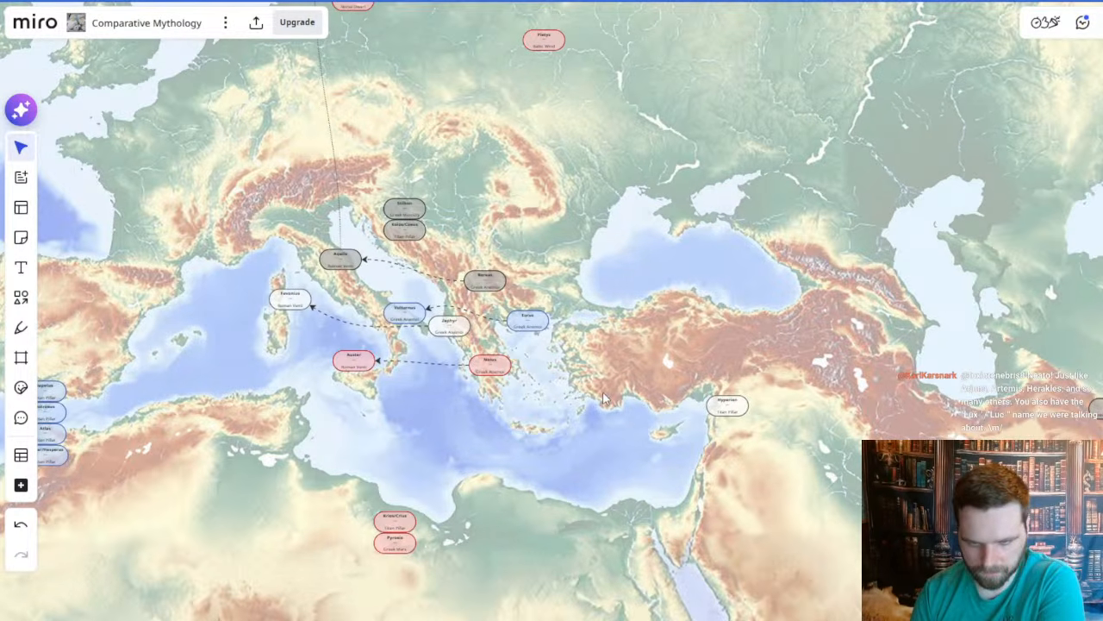
- Return to the Four Winds/Directions/Pillars table and read the Hindu row across to its Above, Below and Beyond entries
{"action": "scroll", "coordinate": [603, 398], "scroll_direction": "down", "scroll_amount": 3}
{"action": "left_click_drag", "start_coordinate": [276, 181], "coordinate": [457, 479]}
{"action": "scroll", "coordinate": [249, 414], "scroll_direction": "up", "scroll_amount": 5}
{"action": "scroll", "coordinate": [259, 387], "scroll_direction": "down", "scroll_amount": 1}
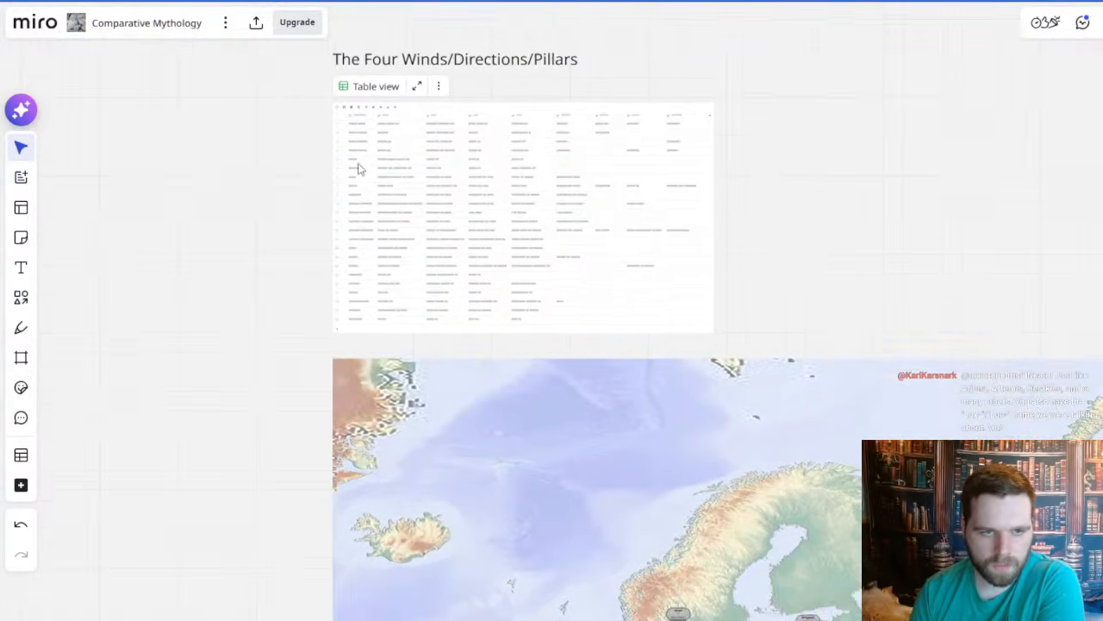
{"action": "scroll", "coordinate": [363, 164], "scroll_direction": "up", "scroll_amount": 3}
{"action": "scroll", "coordinate": [363, 164], "scroll_direction": "up", "scroll_amount": 2}
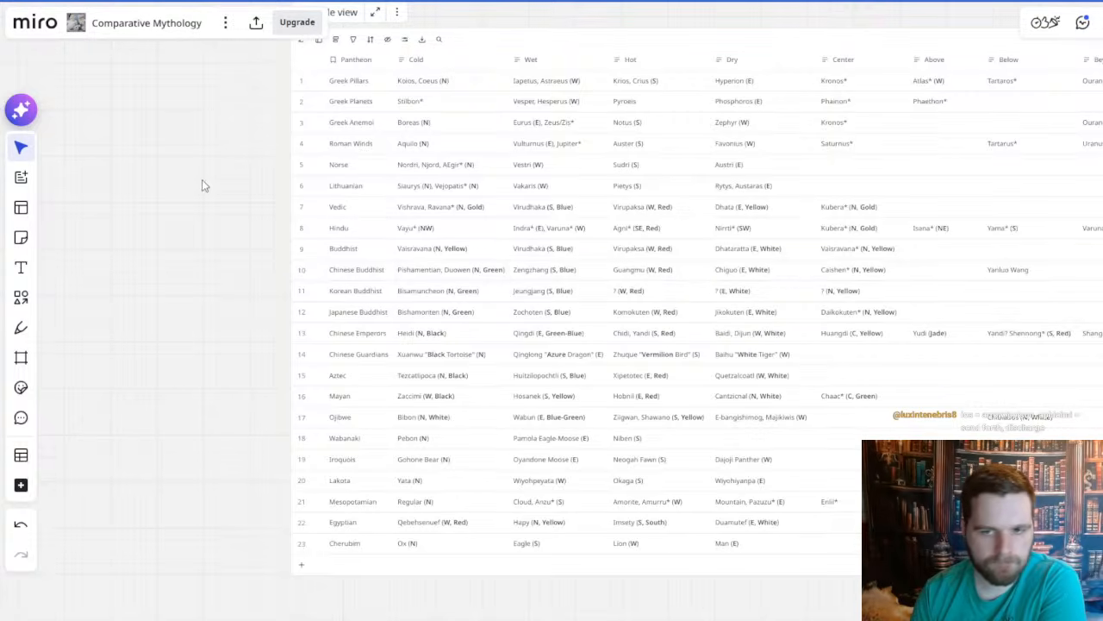
{"action": "left_click_drag", "start_coordinate": [202, 179], "coordinate": [197, 194]}
{"action": "scroll", "coordinate": [319, 235], "scroll_direction": "up", "scroll_amount": 1}
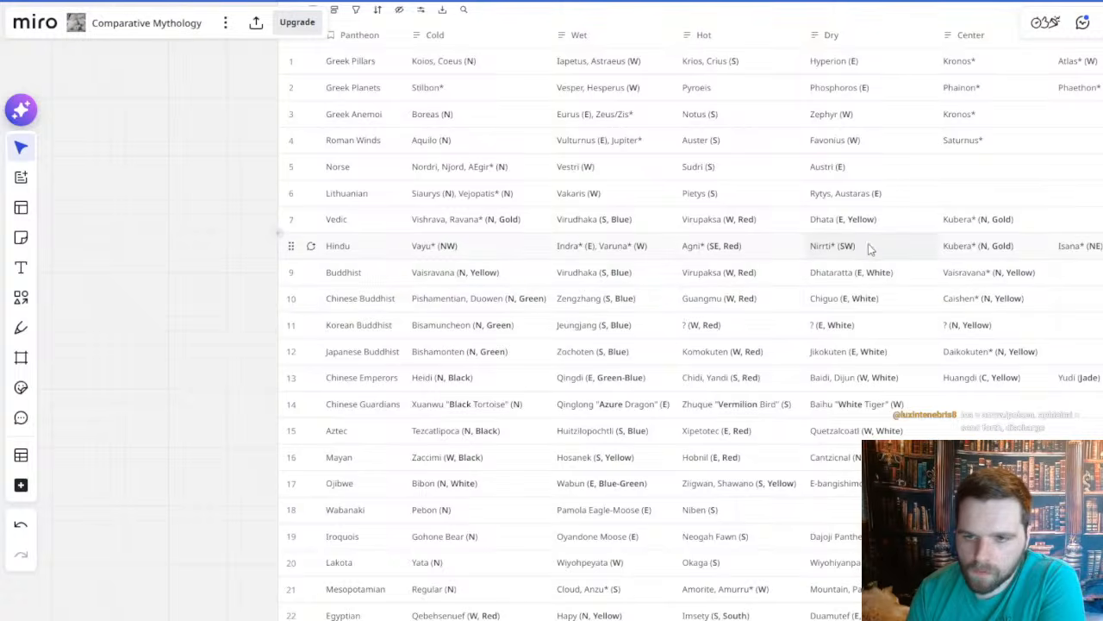
{"action": "left_click_drag", "start_coordinate": [891, 251], "coordinate": [641, 247]}
{"action": "left_click_drag", "start_coordinate": [847, 250], "coordinate": [726, 256]}
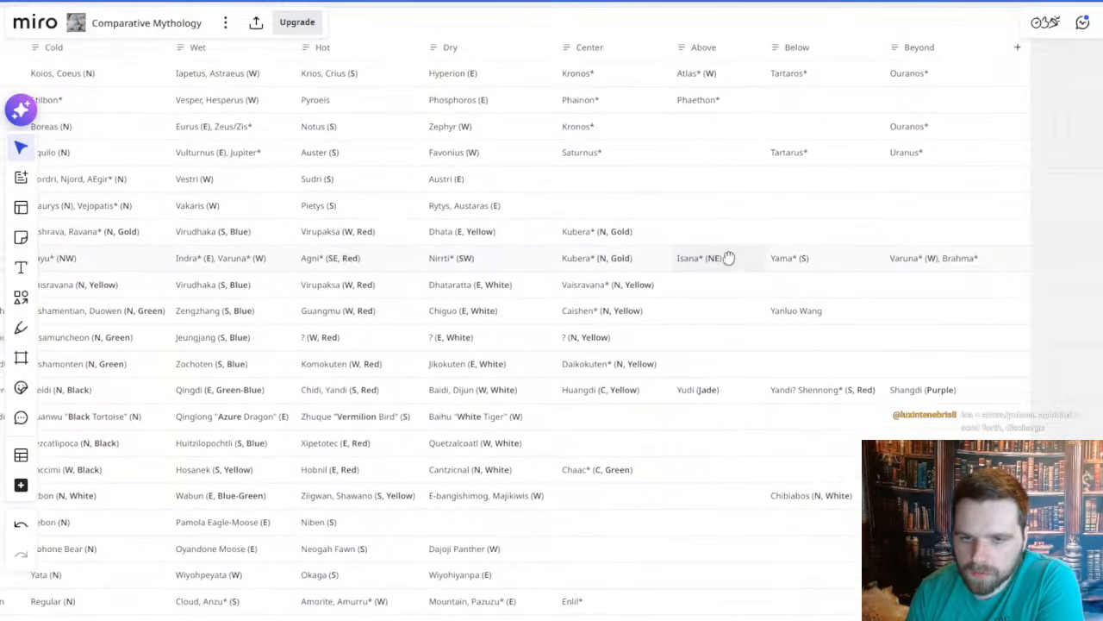
{"action": "scroll", "coordinate": [727, 256], "scroll_direction": "up", "scroll_amount": 2}
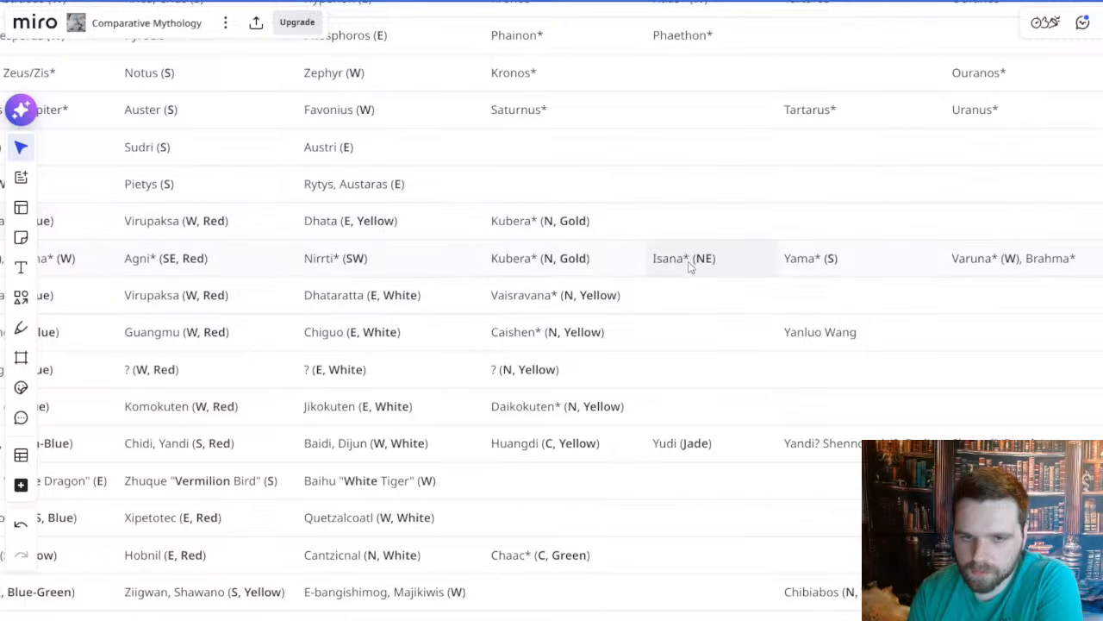
{"action": "scroll", "coordinate": [694, 389], "scroll_direction": "down", "scroll_amount": 3}
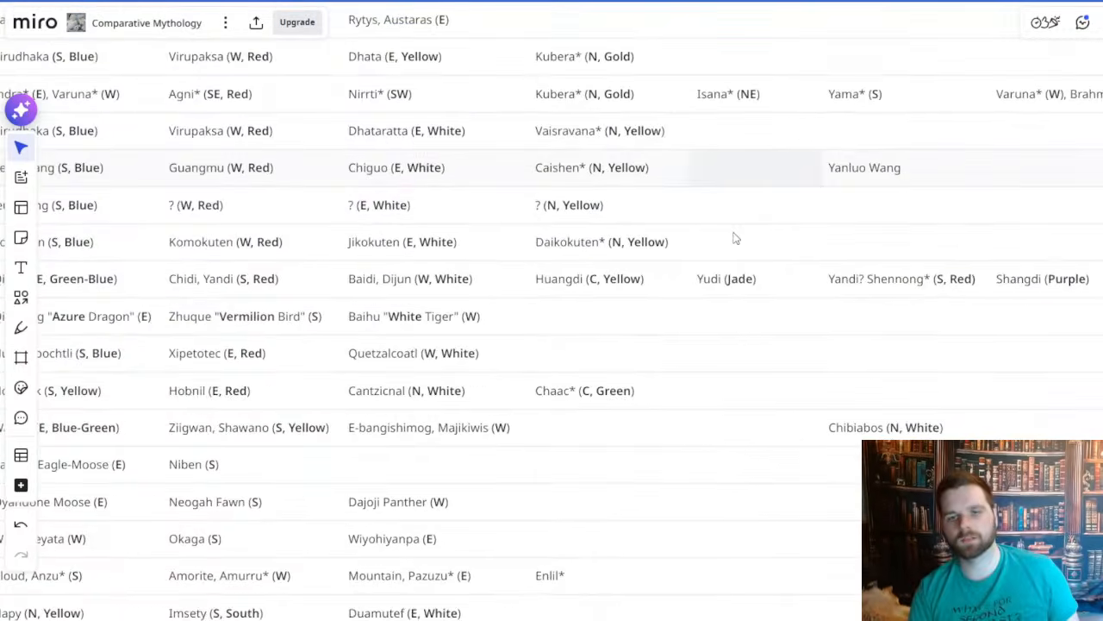
- Examine the Hindu and Vedic wind deity labels placed around India on the world map
{"action": "scroll", "coordinate": [732, 236], "scroll_direction": "down", "scroll_amount": 6}
{"action": "left_click_drag", "start_coordinate": [457, 383], "coordinate": [350, 243]}
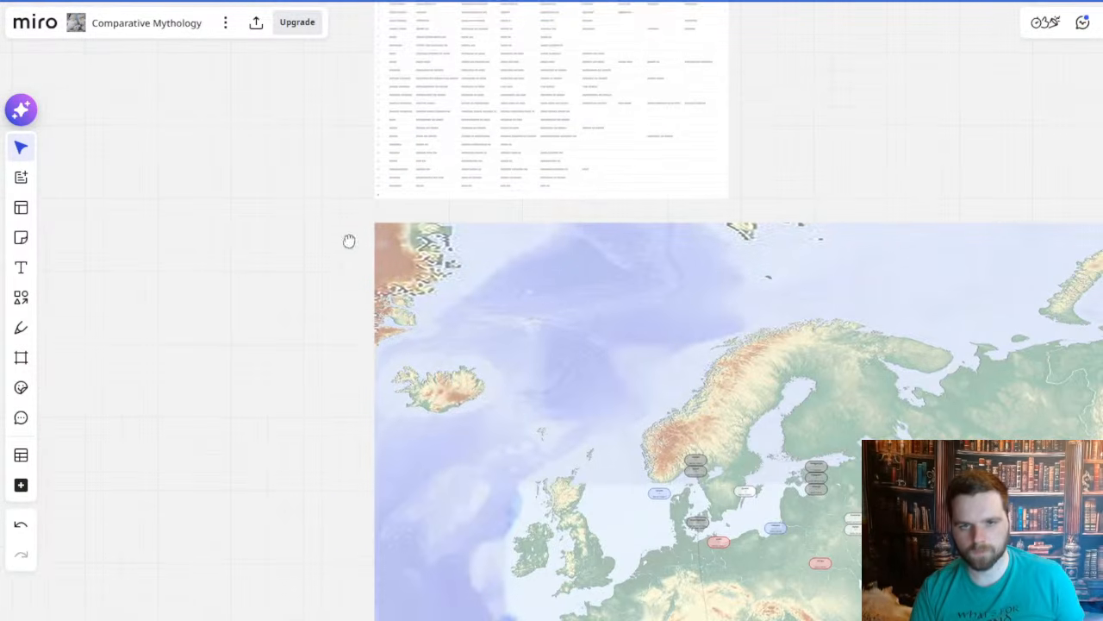
{"action": "left_click_drag", "start_coordinate": [601, 297], "coordinate": [508, 133]}
{"action": "left_click_drag", "start_coordinate": [664, 333], "coordinate": [536, 168]}
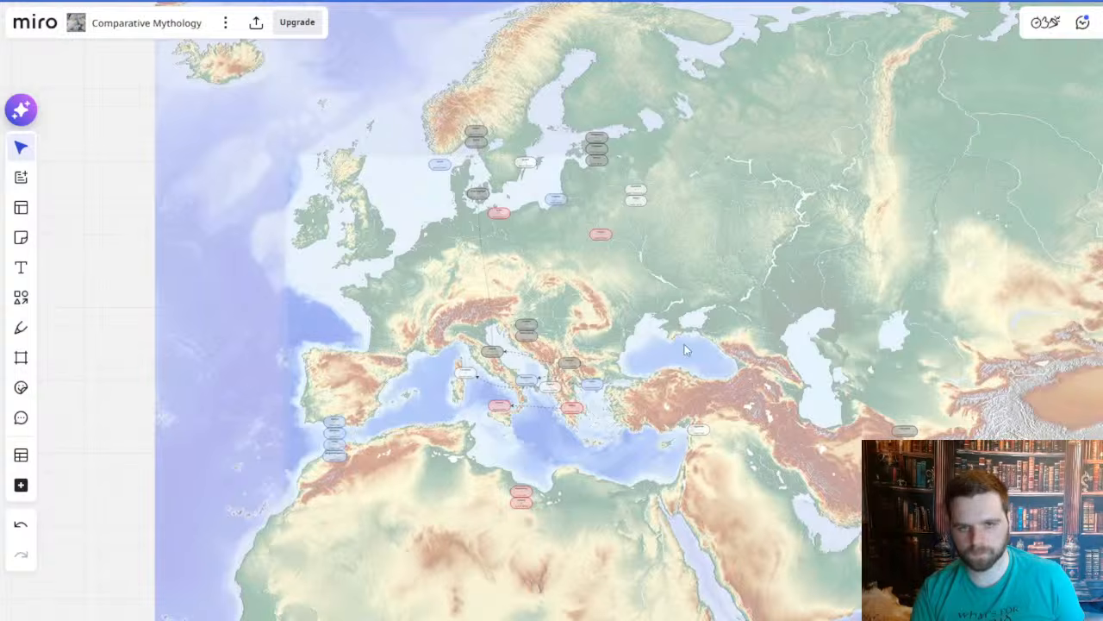
{"action": "scroll", "coordinate": [634, 327], "scroll_direction": "up", "scroll_amount": 3}
{"action": "left_click_drag", "start_coordinate": [729, 384], "coordinate": [461, 306]}
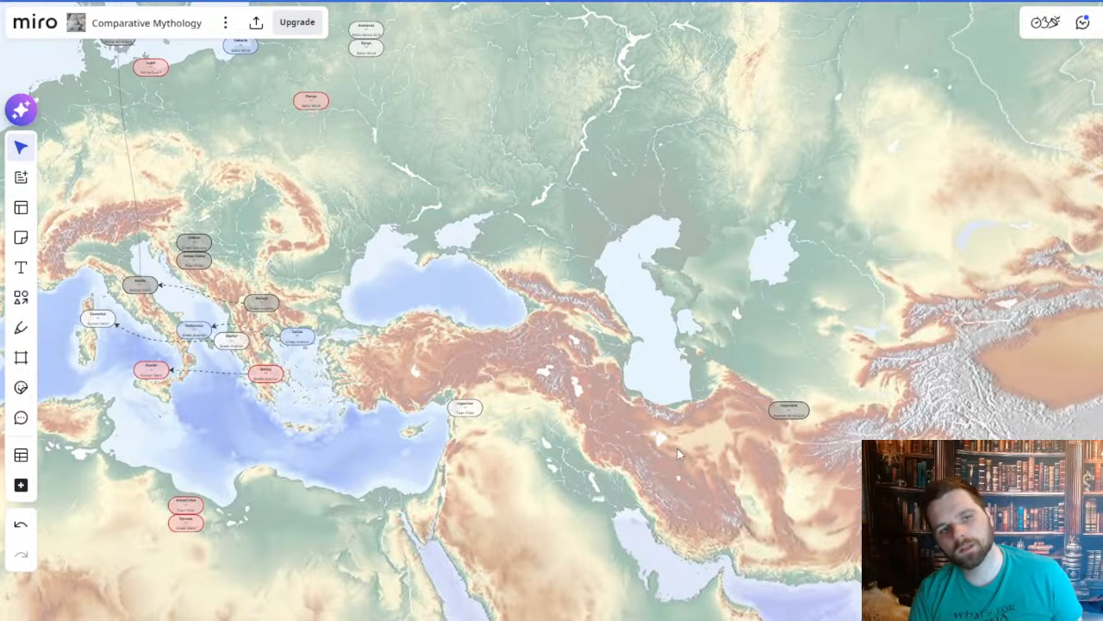
{"action": "left_click_drag", "start_coordinate": [655, 502], "coordinate": [416, 287]}
{"action": "left_click_drag", "start_coordinate": [767, 448], "coordinate": [560, 379]}
{"action": "scroll", "coordinate": [709, 358], "scroll_direction": "up", "scroll_amount": 5}
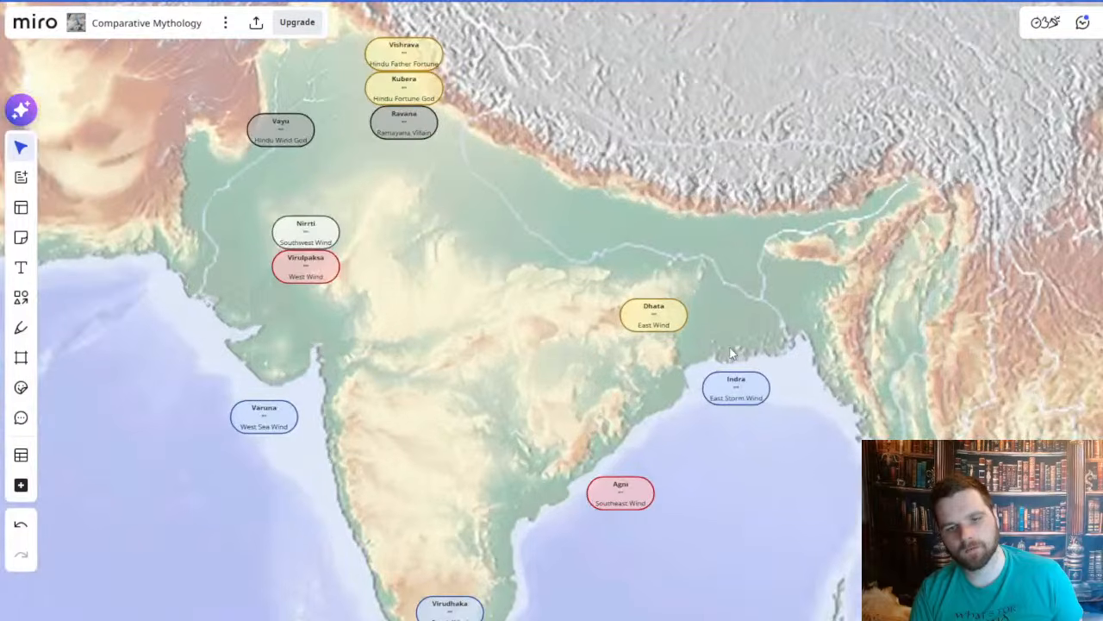
- Switch to the Pandemonic Database notes, look up the Isana note to read its associations, and return to the Miro board
{"action": "key", "text": "alt+Tab"}
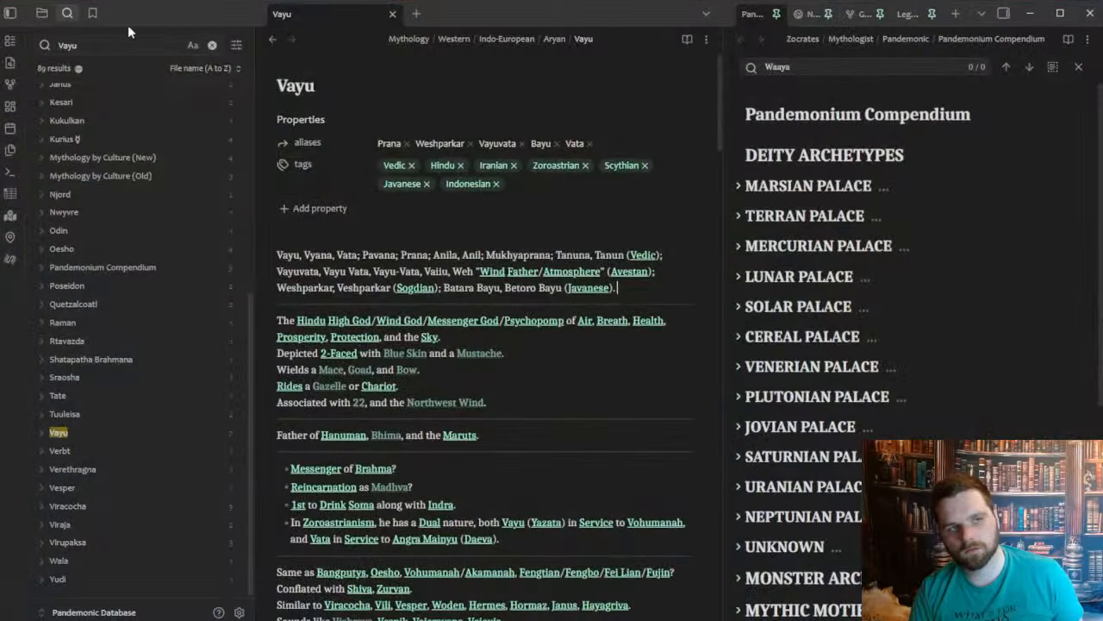
{"action": "left_click_drag", "start_coordinate": [121, 48], "coordinate": [5, 43]}
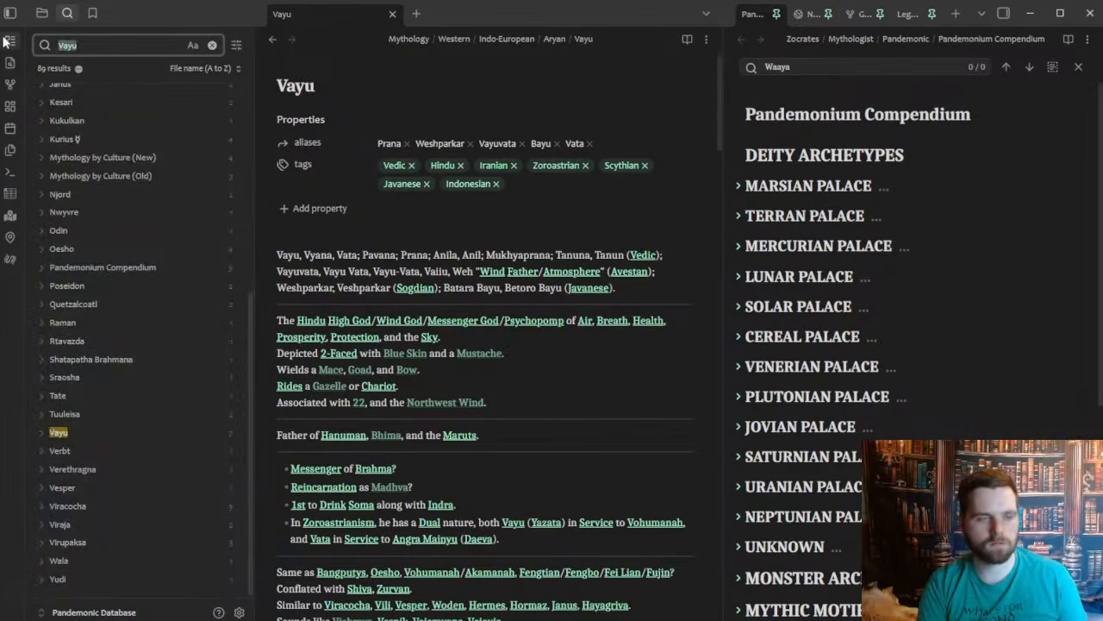
{"action": "type", "text": "Isana"}
{"action": "left_click", "coordinate": [102, 156]}
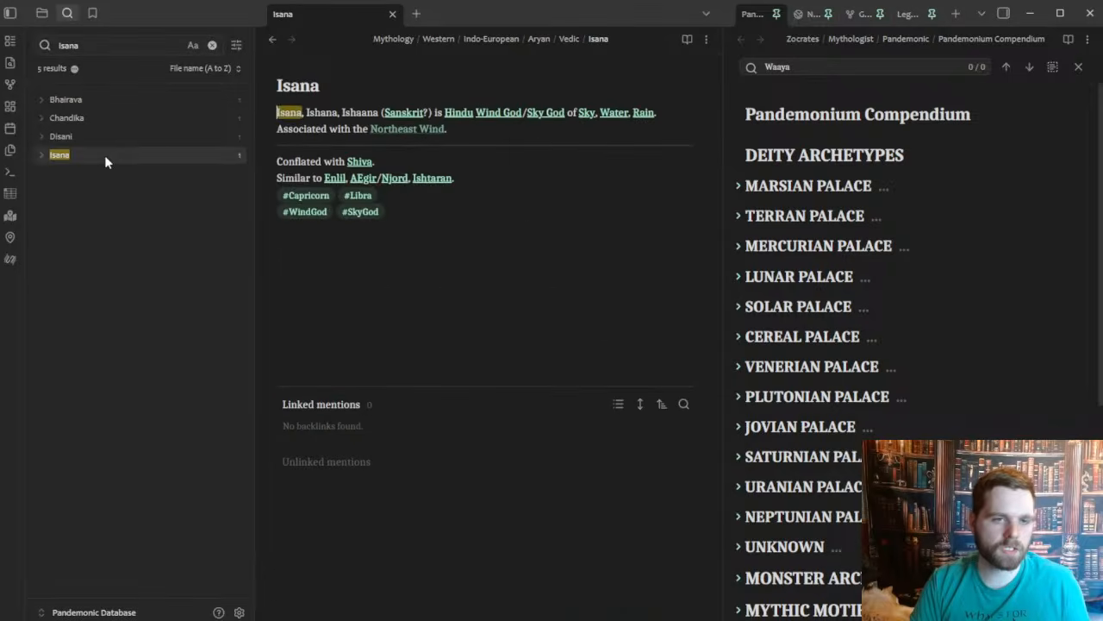
{"action": "left_click", "coordinate": [41, 13]}
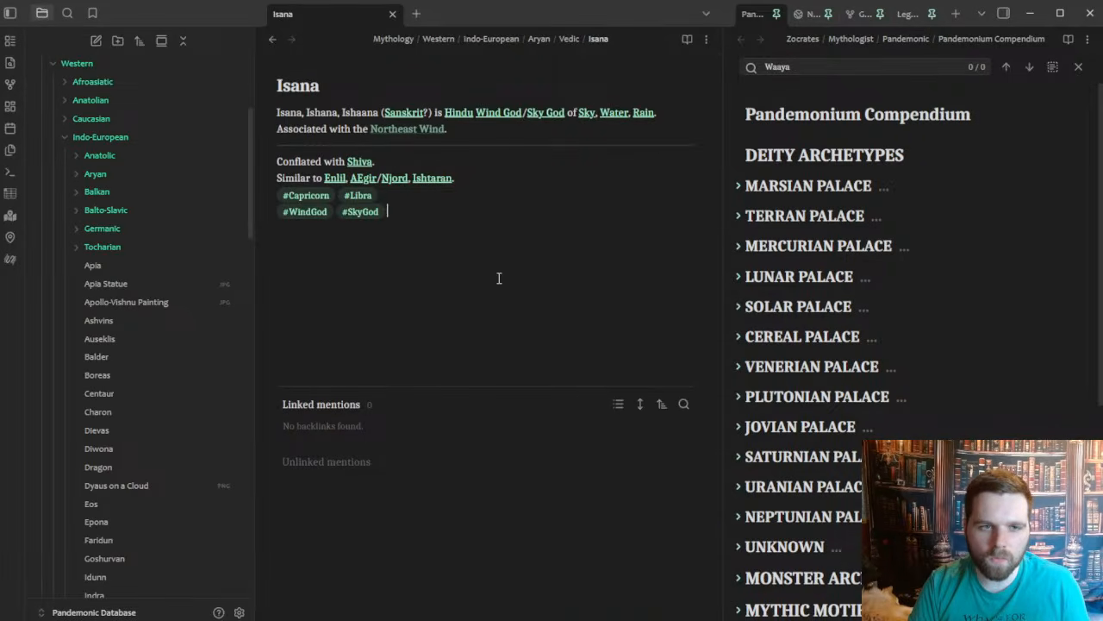
{"action": "left_click", "coordinate": [461, 263]}
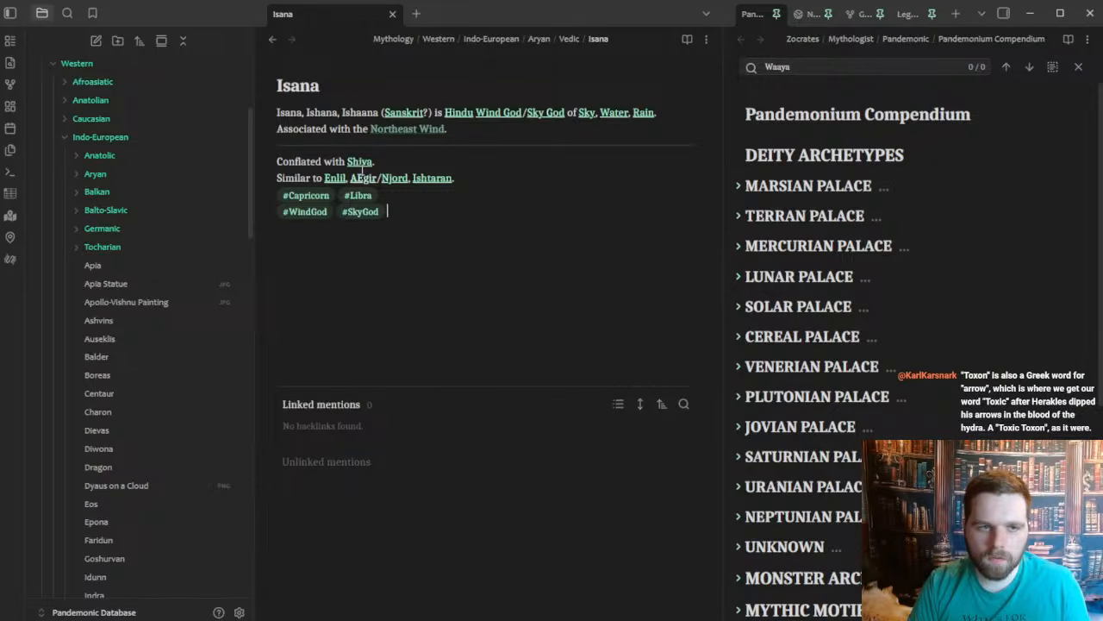
{"action": "left_click", "coordinate": [1032, 13]}
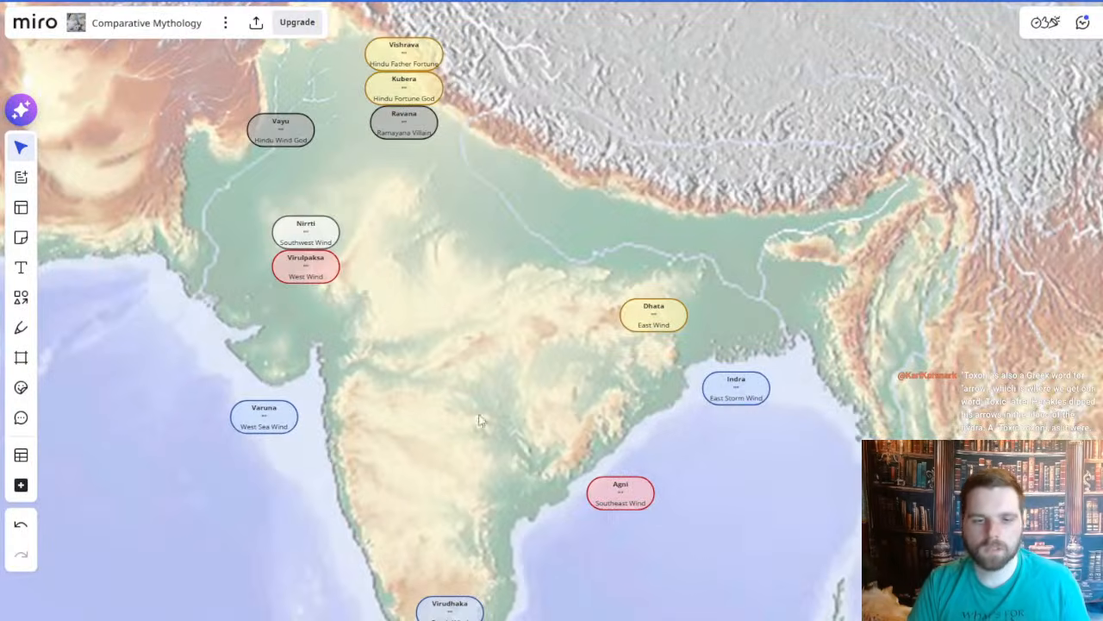
- Duplicate the blue Indra label and place the copy over the eastern Himalayas, north of Dhata and Indra
{"action": "scroll", "coordinate": [452, 448], "scroll_direction": "up", "scroll_amount": 2}
{"action": "mouse_move", "coordinate": [494, 417]}
{"action": "left_mouse_down"}
{"action": "mouse_move", "coordinate": [465, 431]}
{"action": "mouse_move", "coordinate": [467, 443]}
{"action": "mouse_move", "coordinate": [495, 399]}
{"action": "left_mouse_up"}
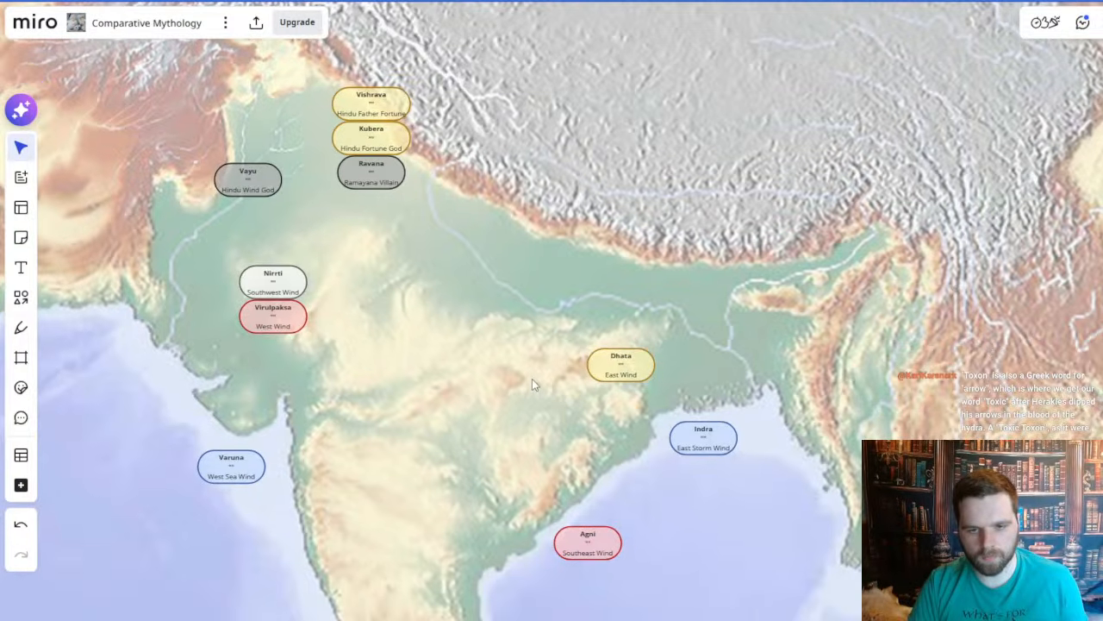
{"action": "scroll", "coordinate": [532, 378], "scroll_direction": "down", "scroll_amount": 1}
{"action": "left_click", "coordinate": [685, 431]}
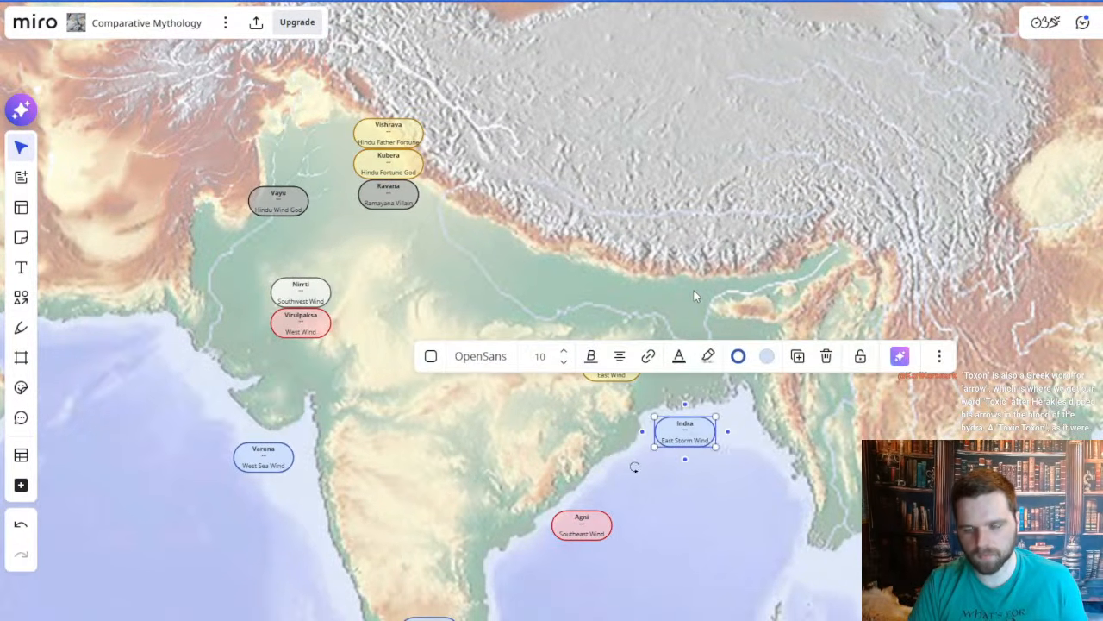
{"action": "key", "text": "ctrl+c"}
{"action": "key", "text": "ctrl+v"}
{"action": "left_click_drag", "start_coordinate": [694, 289], "coordinate": [682, 239]}
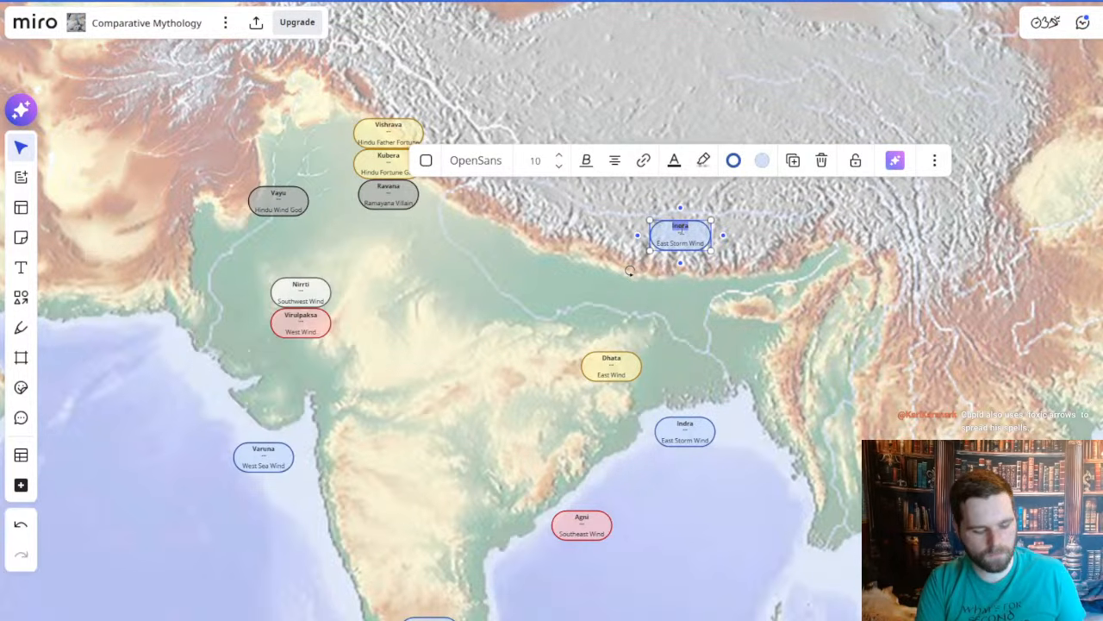
- Rename the copied label to Isana and change its description to "Northeast Wind"
{"action": "type", "text": "H"}
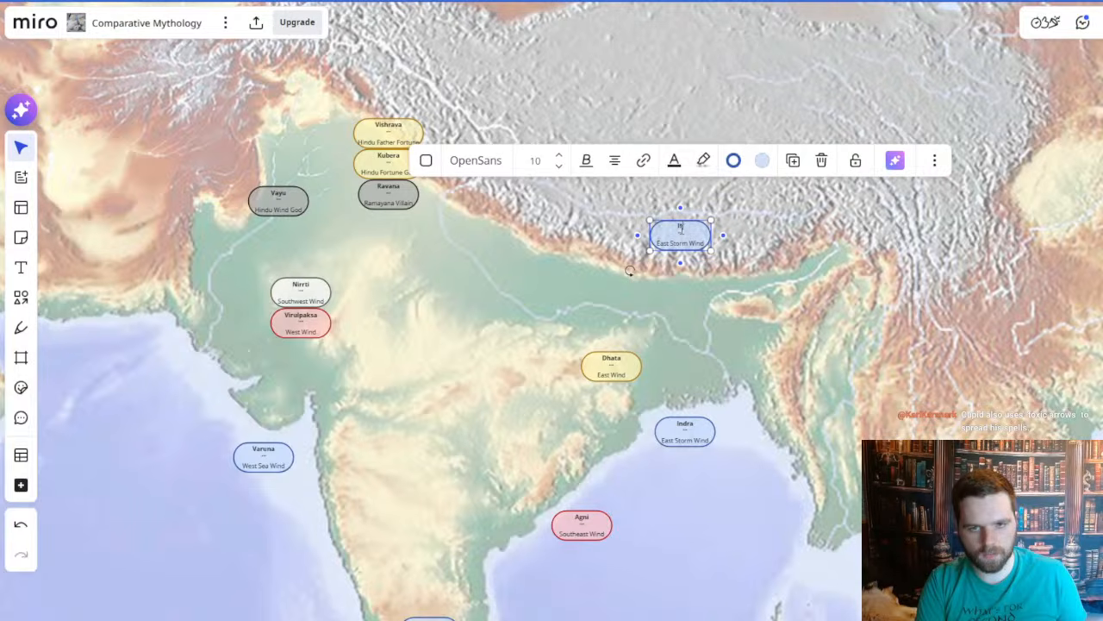
{"action": "type", "text": "sana"}
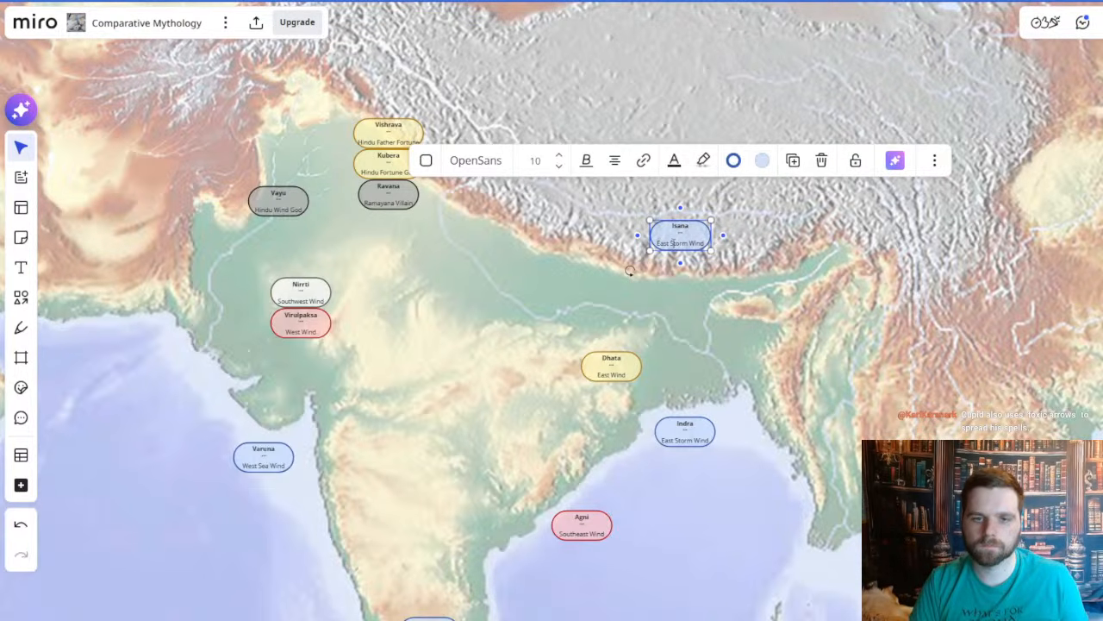
{"action": "left_click_drag", "start_coordinate": [659, 242], "coordinate": [728, 248]}
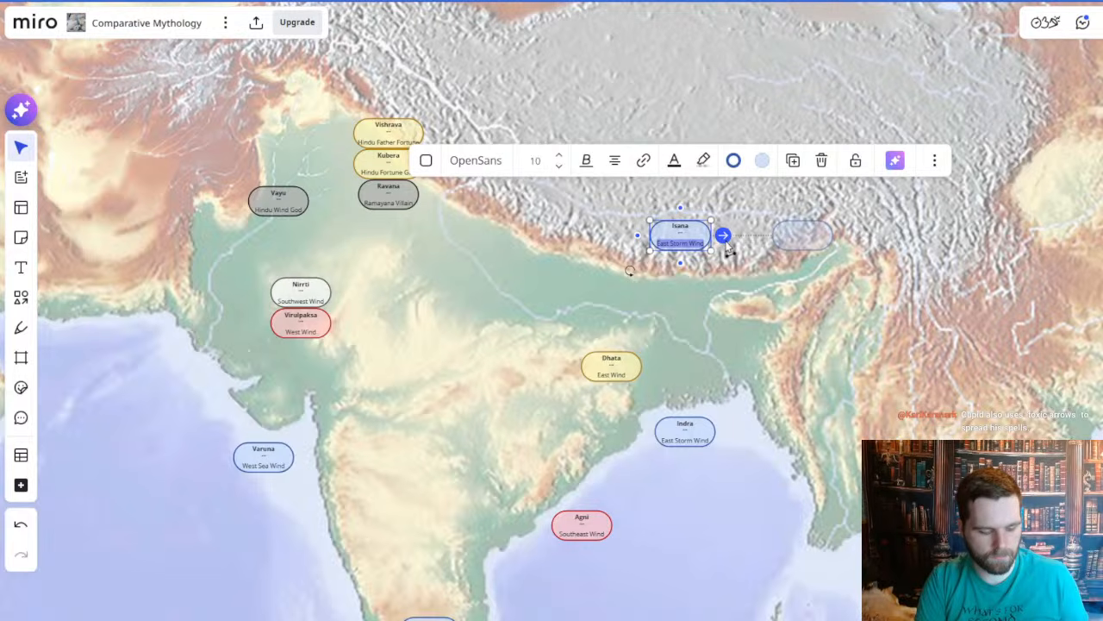
{"action": "type", "text": "Nor"}
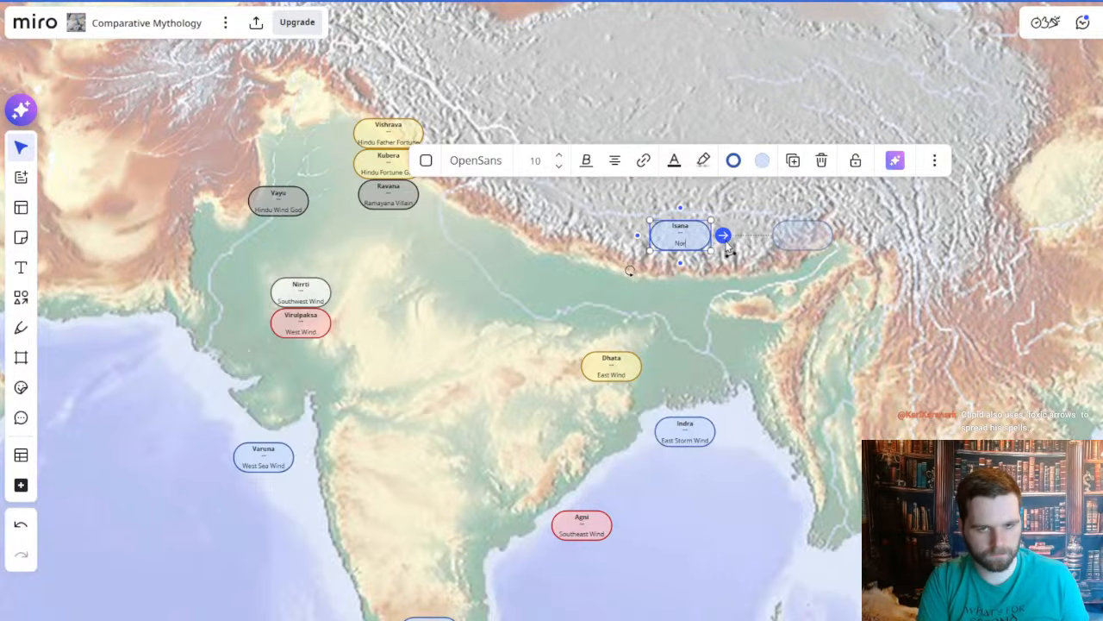
{"action": "type", "text": "theastt Wind"}
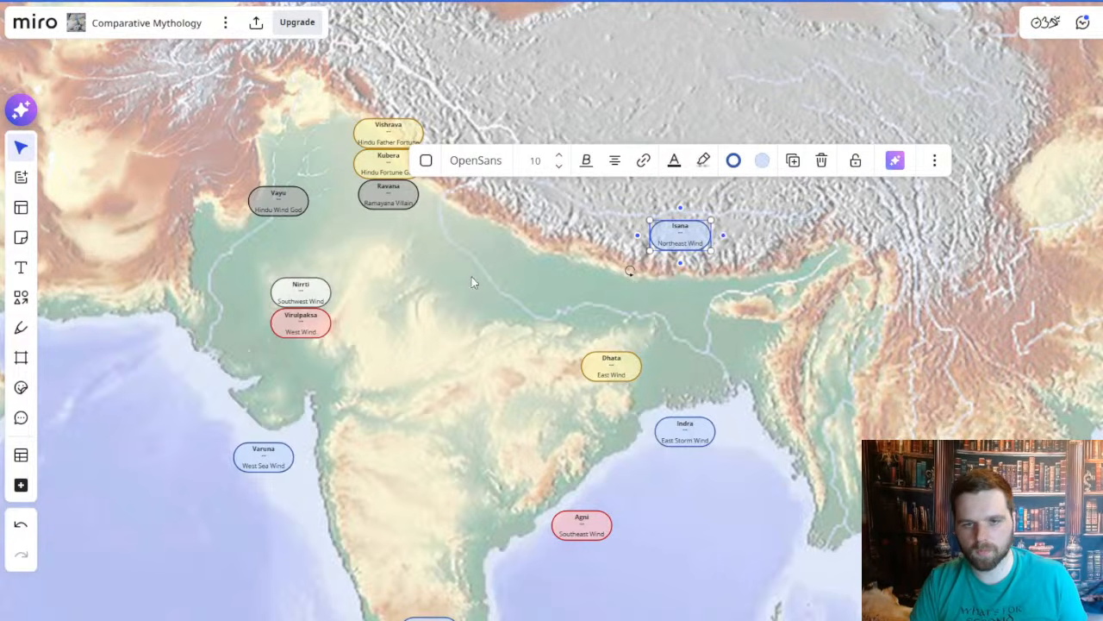
{"action": "left_click", "coordinate": [473, 281]}
- Check the Isana label's placement among the Hindu wind labels and view the map region east of India
{"action": "left_click_drag", "start_coordinate": [619, 256], "coordinate": [651, 345]}
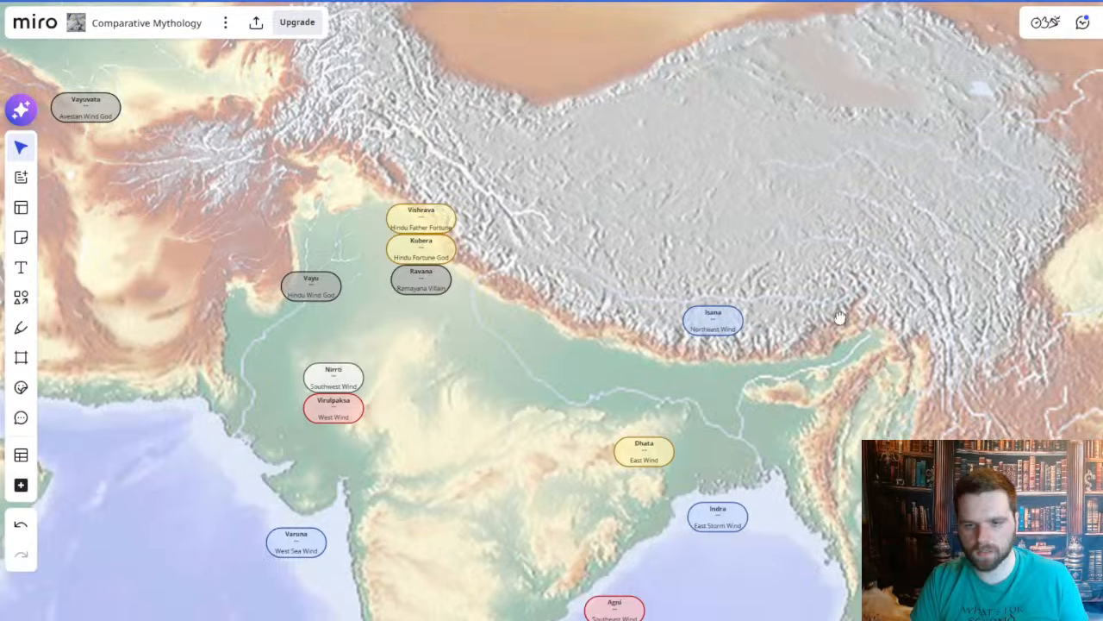
{"action": "scroll", "coordinate": [837, 317], "scroll_direction": "down", "scroll_amount": 2}
{"action": "scroll", "coordinate": [730, 260], "scroll_direction": "up", "scroll_amount": 3}
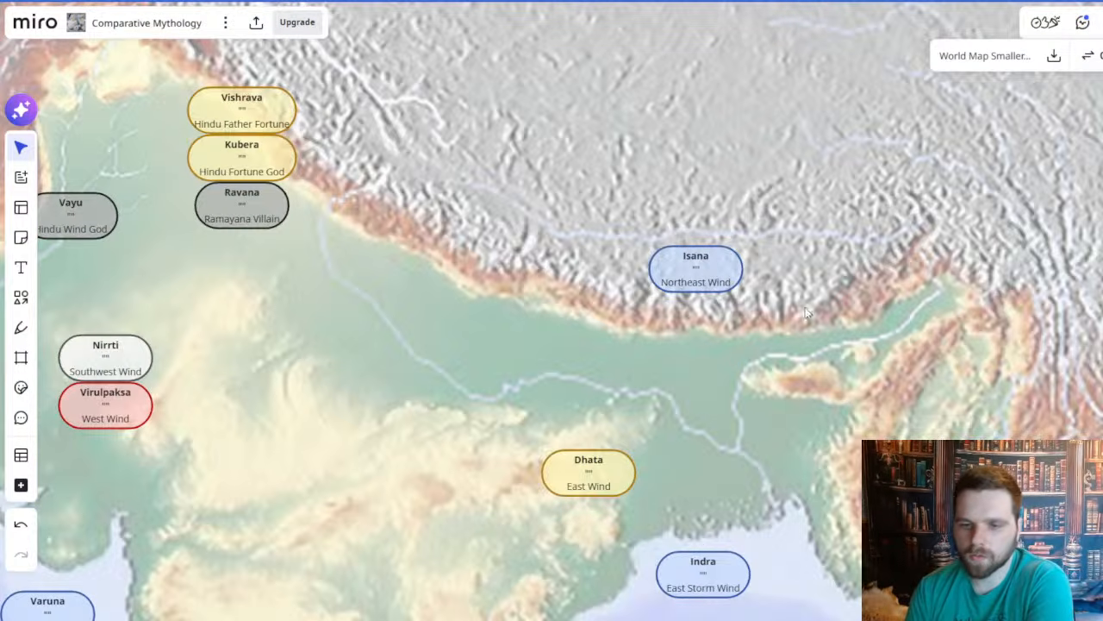
{"action": "scroll", "coordinate": [813, 289], "scroll_direction": "down", "scroll_amount": 2}
{"action": "scroll", "coordinate": [812, 286], "scroll_direction": "down", "scroll_amount": 1}
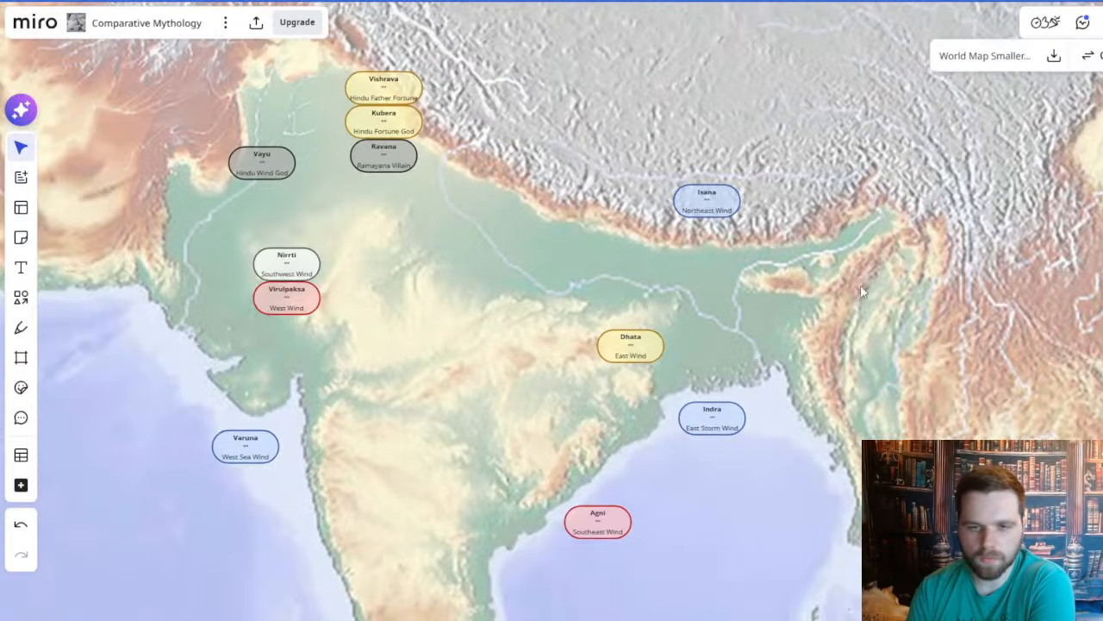
{"action": "left_click_drag", "start_coordinate": [862, 284], "coordinate": [824, 320]}
{"action": "left_click_drag", "start_coordinate": [834, 369], "coordinate": [667, 305]}
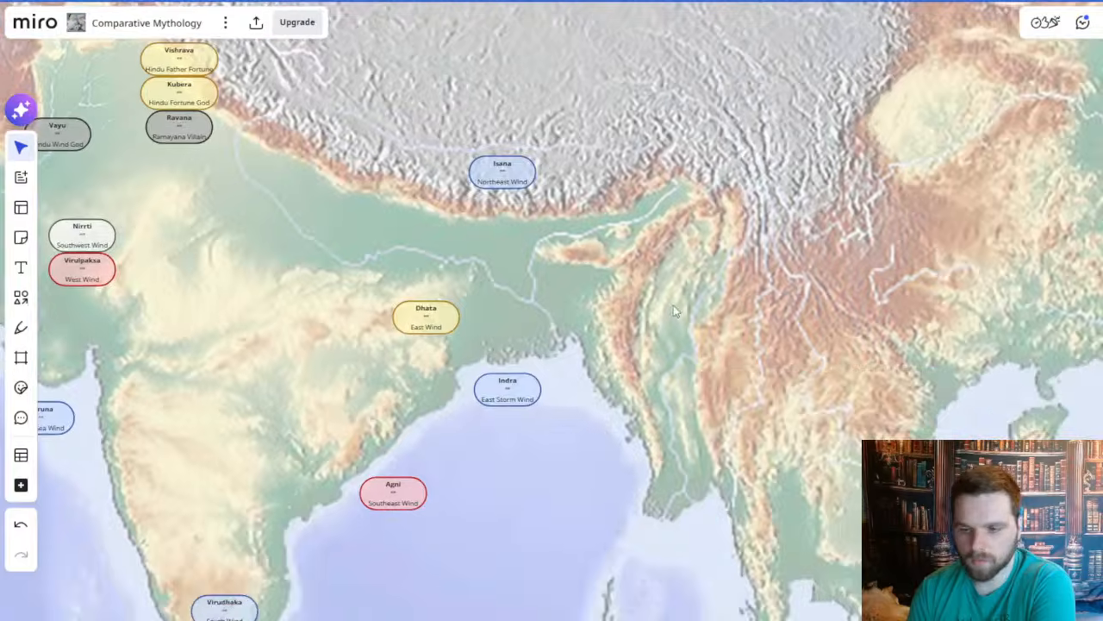
- Examine the Hindu wind labels across India in relation to the Himalayas, Southeast Asia and southern China
{"action": "scroll", "coordinate": [722, 320], "scroll_direction": "down", "scroll_amount": 3}
{"action": "left_click_drag", "start_coordinate": [757, 350], "coordinate": [681, 290]}
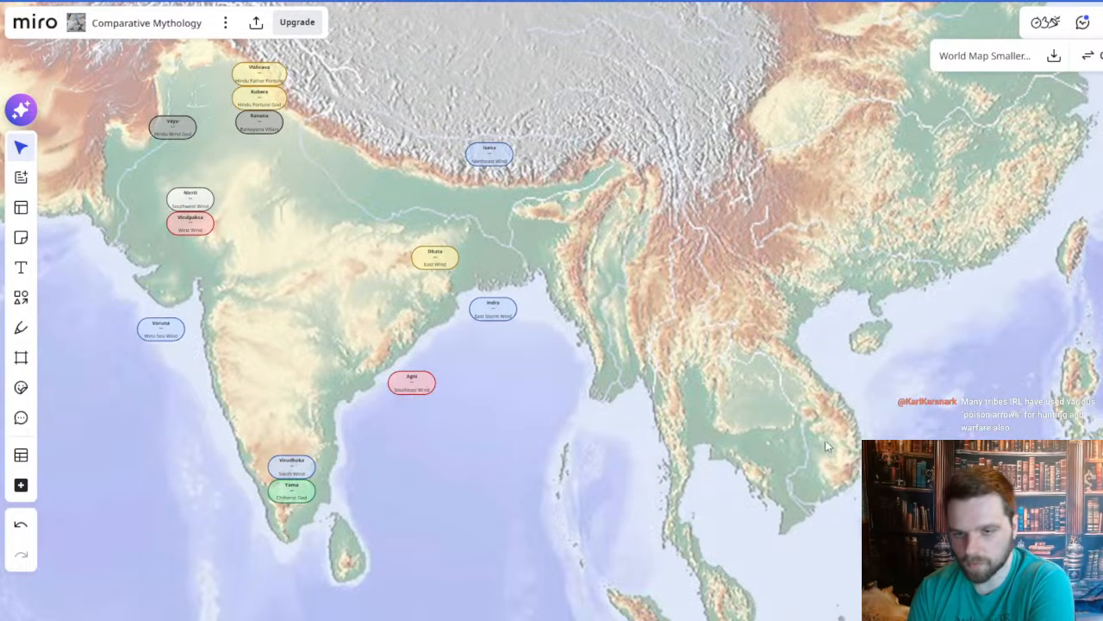
{"action": "left_click_drag", "start_coordinate": [719, 324], "coordinate": [735, 361]}
{"action": "left_click_drag", "start_coordinate": [765, 406], "coordinate": [762, 355]}
{"action": "left_click_drag", "start_coordinate": [698, 345], "coordinate": [743, 383]}
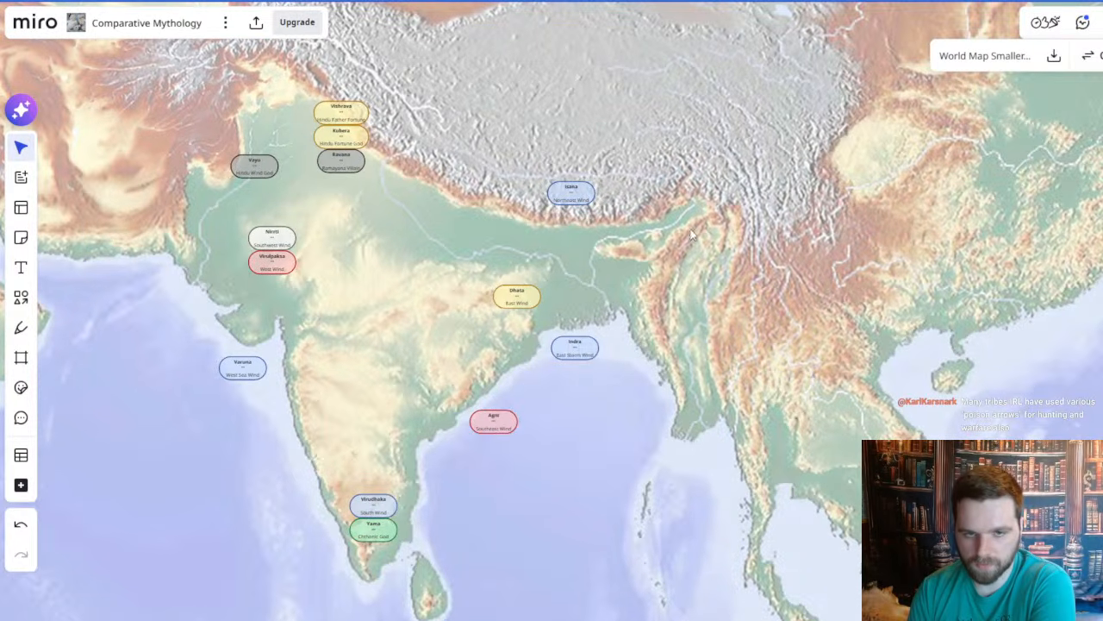
{"action": "left_click_drag", "start_coordinate": [728, 302], "coordinate": [791, 313]}
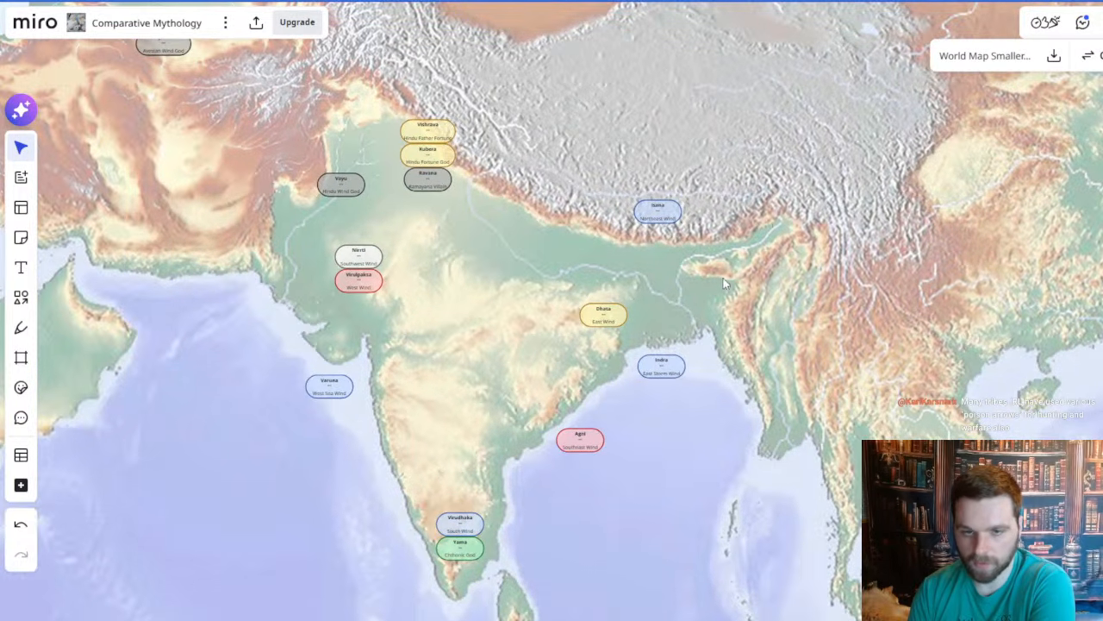
{"action": "left_click_drag", "start_coordinate": [503, 400], "coordinate": [560, 432]}
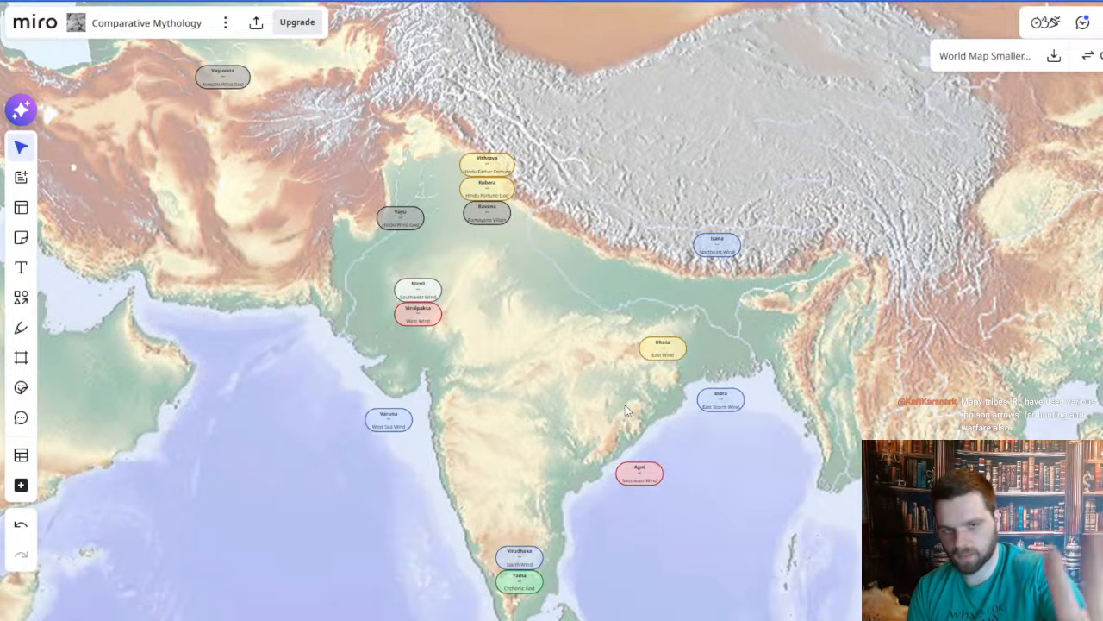
{"action": "left_click_drag", "start_coordinate": [699, 466], "coordinate": [544, 393]}
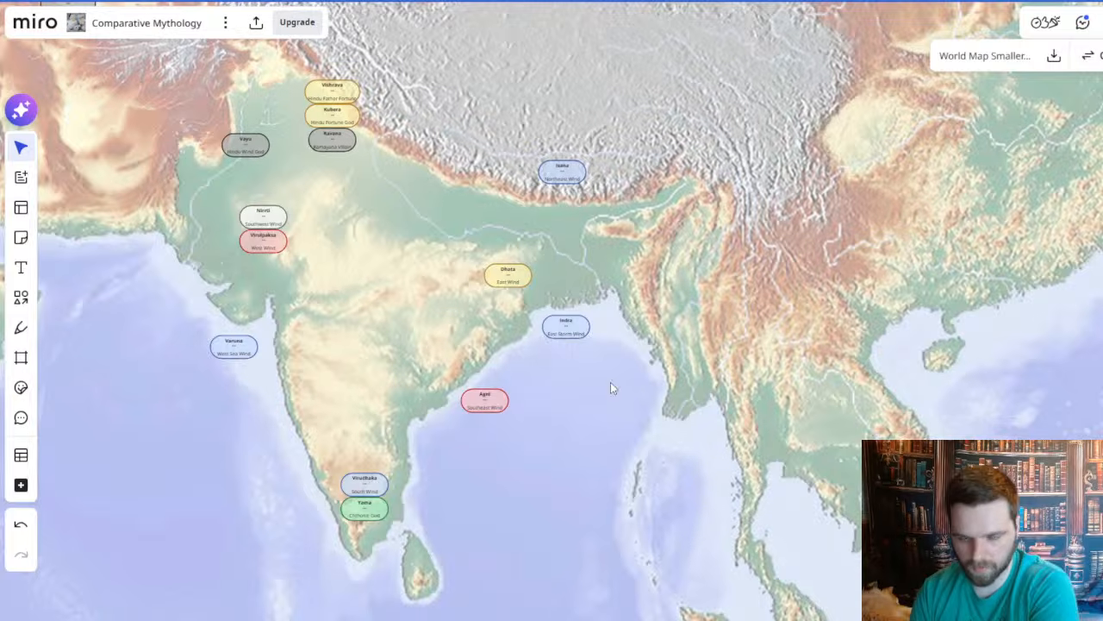
{"action": "left_click_drag", "start_coordinate": [610, 385], "coordinate": [674, 408]}
{"action": "scroll", "coordinate": [675, 412], "scroll_direction": "up", "scroll_amount": 3}
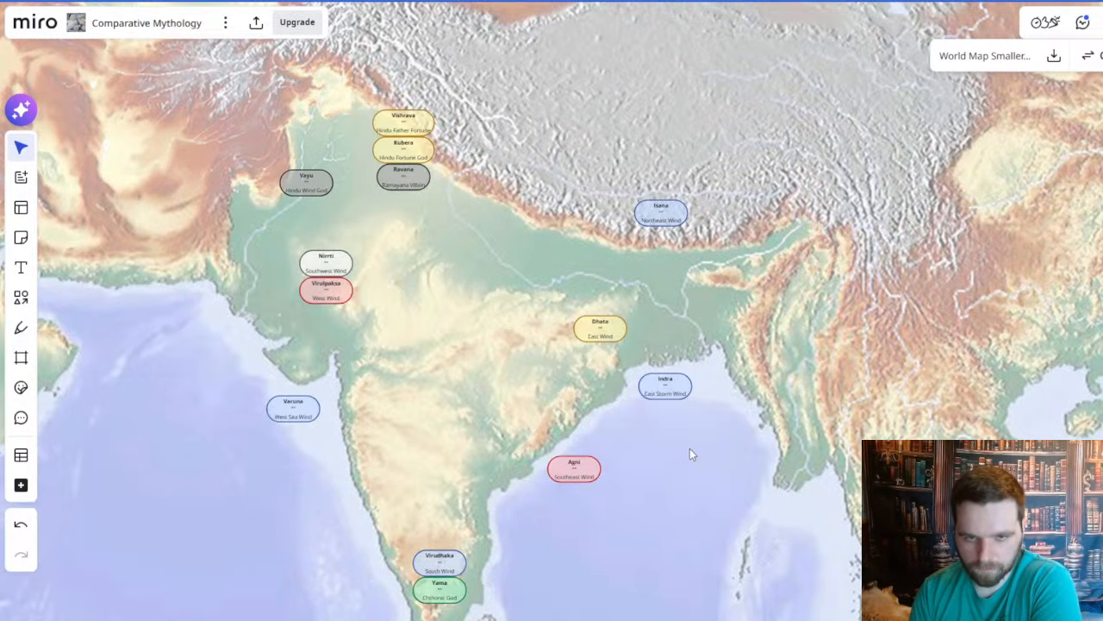
{"action": "scroll", "coordinate": [783, 216], "scroll_direction": "up", "scroll_amount": 3}
{"action": "left_click_drag", "start_coordinate": [763, 236], "coordinate": [747, 174]}
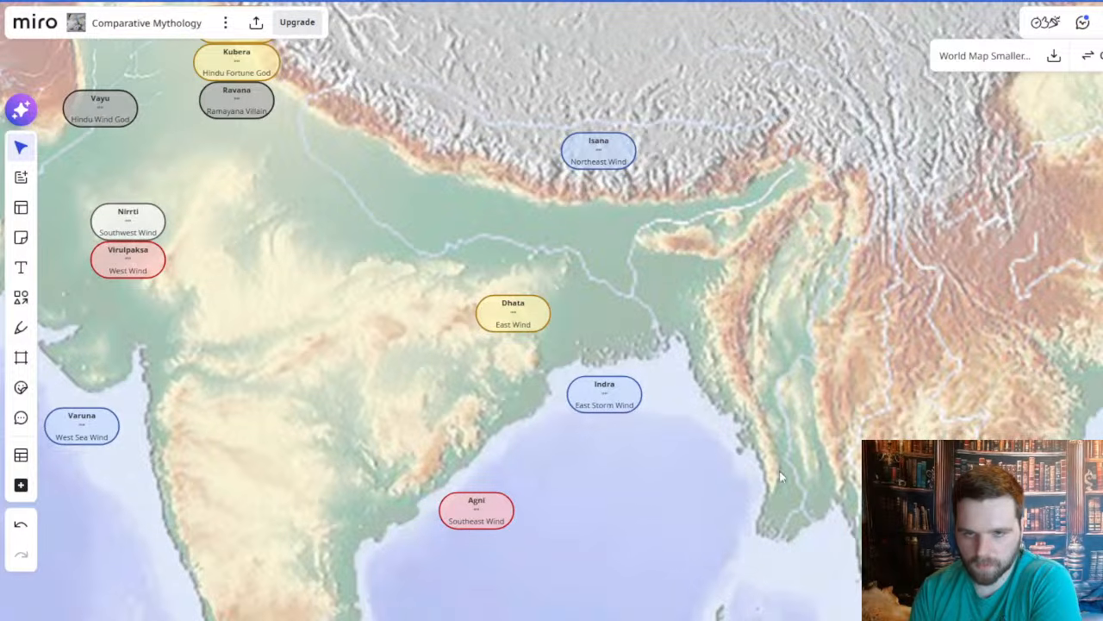
{"action": "left_click_drag", "start_coordinate": [716, 377], "coordinate": [800, 433]}
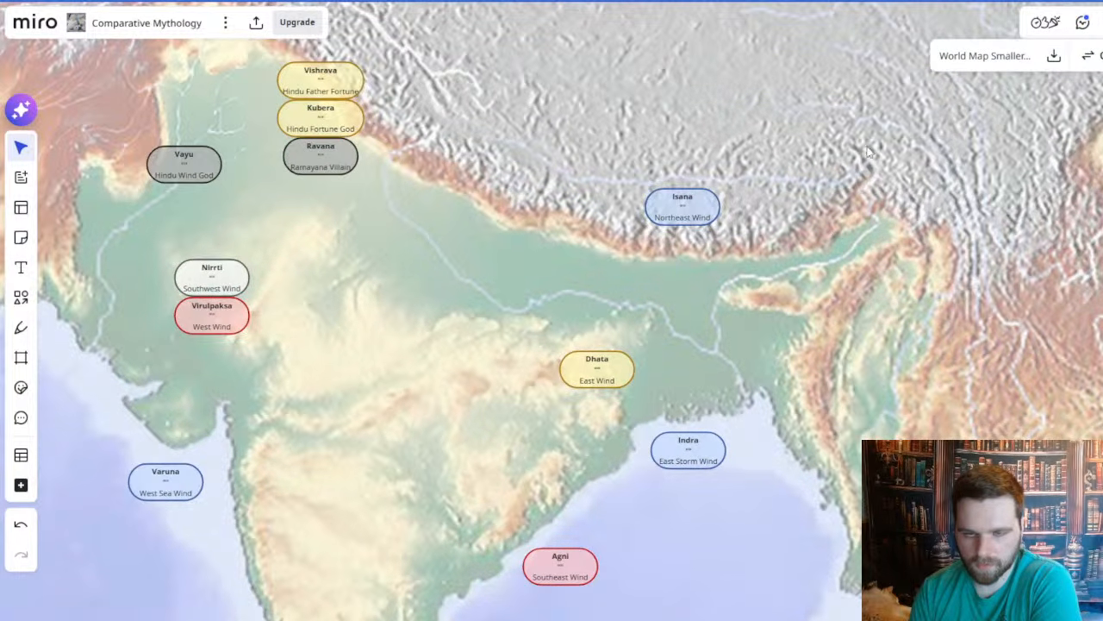
{"action": "left_click_drag", "start_coordinate": [822, 312], "coordinate": [712, 324]}
{"action": "left_click_drag", "start_coordinate": [869, 405], "coordinate": [680, 330]}
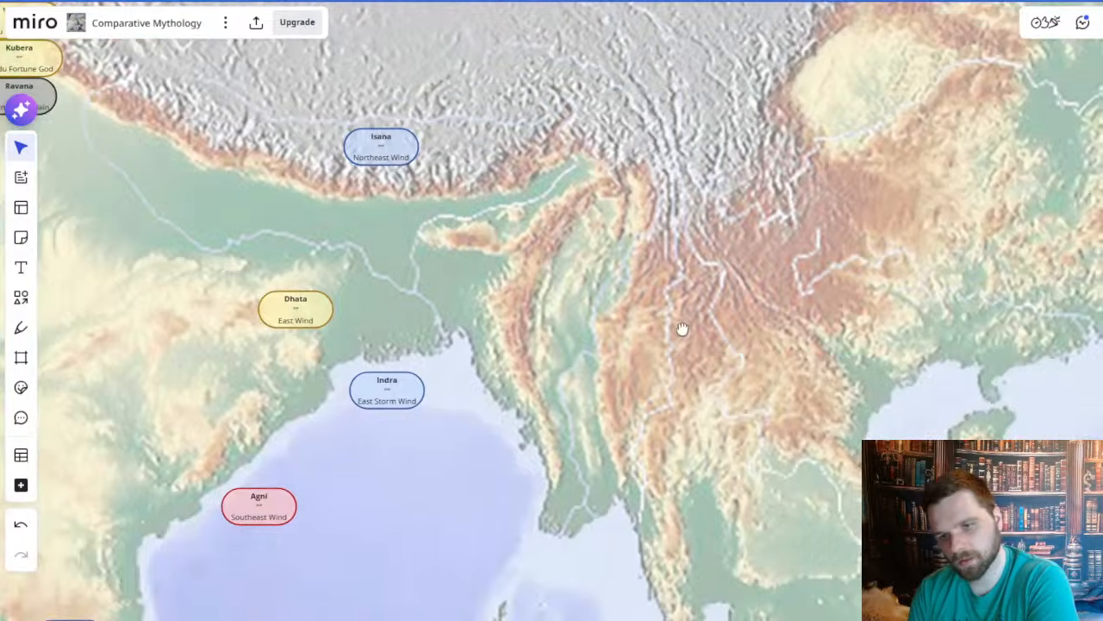
{"action": "scroll", "coordinate": [679, 328], "scroll_direction": "down", "scroll_amount": 2}
{"action": "left_click_drag", "start_coordinate": [707, 272], "coordinate": [667, 361]}
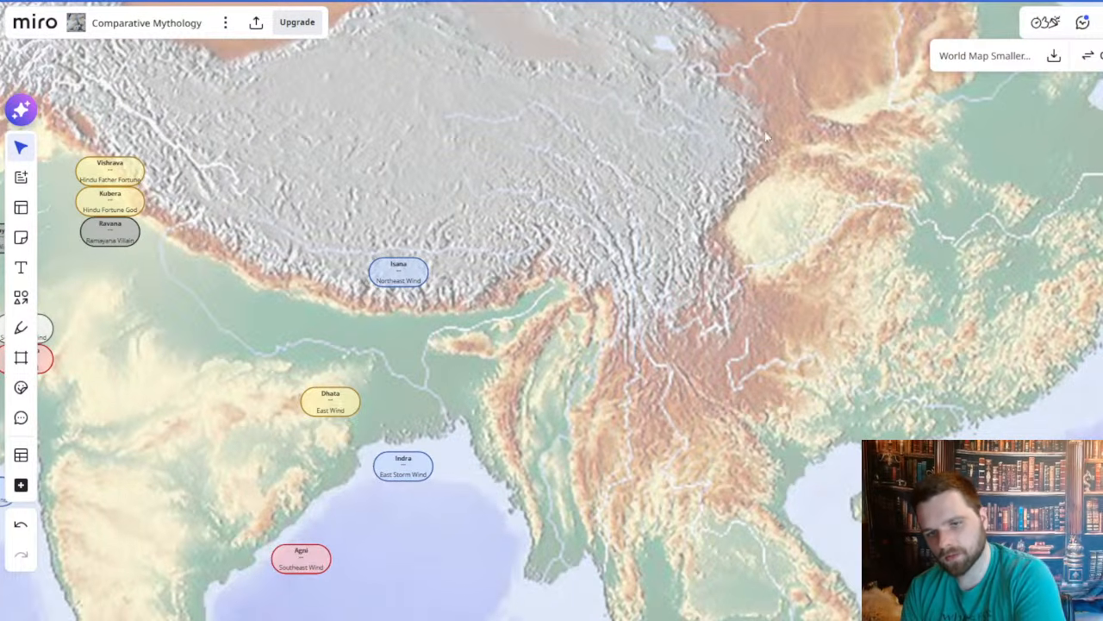
{"action": "left_click_drag", "start_coordinate": [649, 444], "coordinate": [608, 360]}
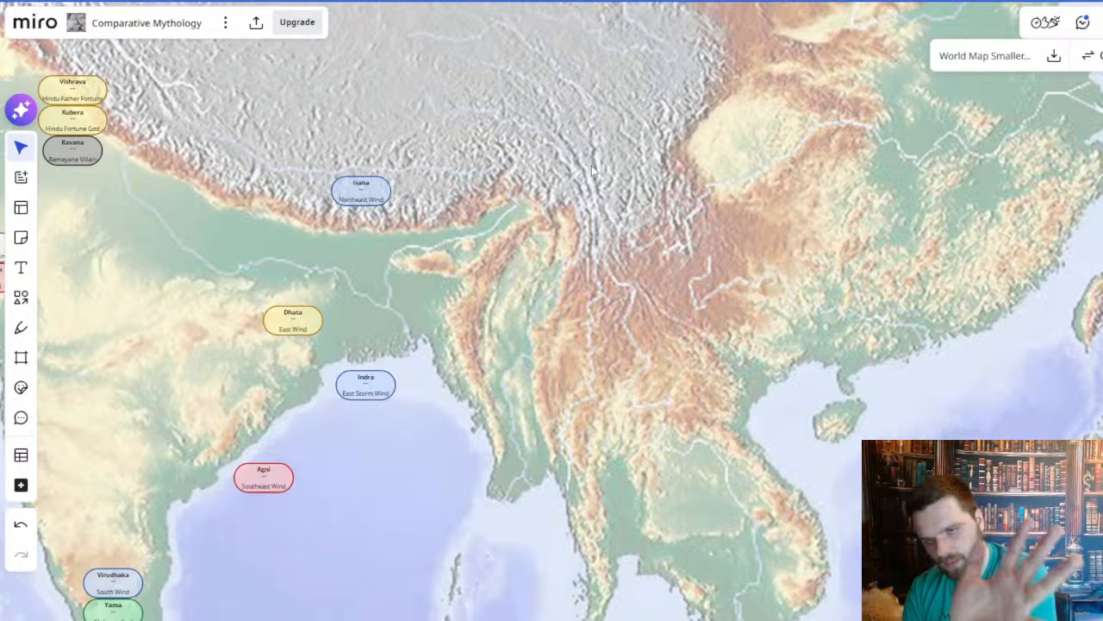
- Move the Isana label southeast from the Himalayas to the river valley at the northeastern edge of India
{"action": "left_click_drag", "start_coordinate": [393, 190], "coordinate": [595, 234]}
{"action": "scroll", "coordinate": [541, 222], "scroll_direction": "up", "scroll_amount": 3}
{"action": "left_click", "coordinate": [541, 220]}
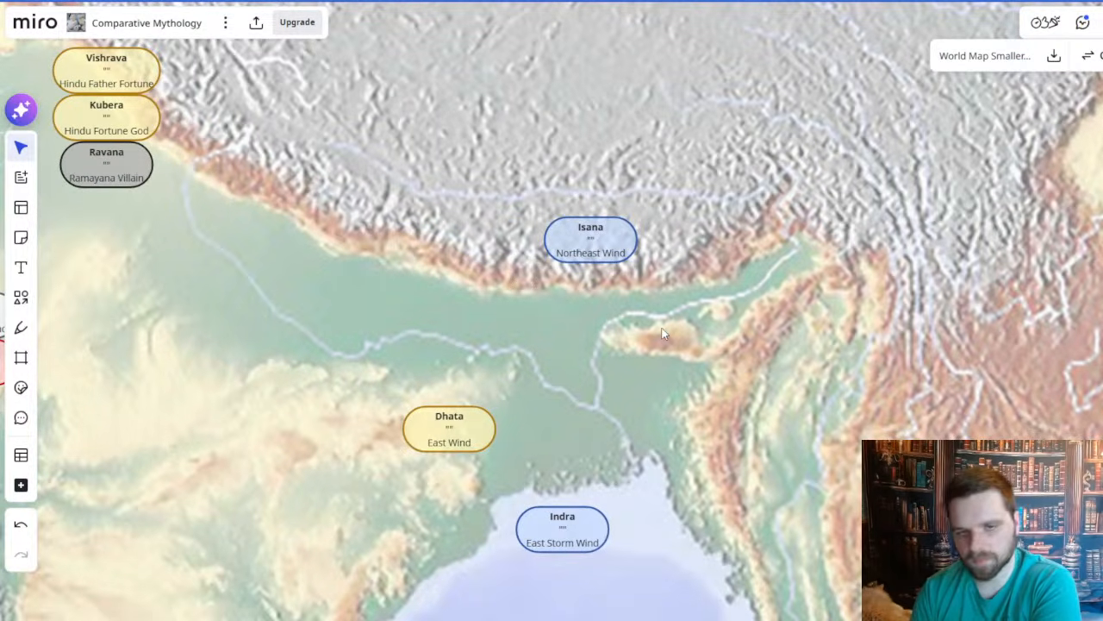
{"action": "scroll", "coordinate": [664, 335], "scroll_direction": "down", "scroll_amount": 1}
{"action": "left_click_drag", "start_coordinate": [613, 256], "coordinate": [703, 299]}
{"action": "left_click_drag", "start_coordinate": [635, 444], "coordinate": [777, 401]}
{"action": "scroll", "coordinate": [644, 363], "scroll_direction": "down", "scroll_amount": 1}
{"action": "scroll", "coordinate": [777, 401], "scroll_direction": "down", "scroll_amount": 1}
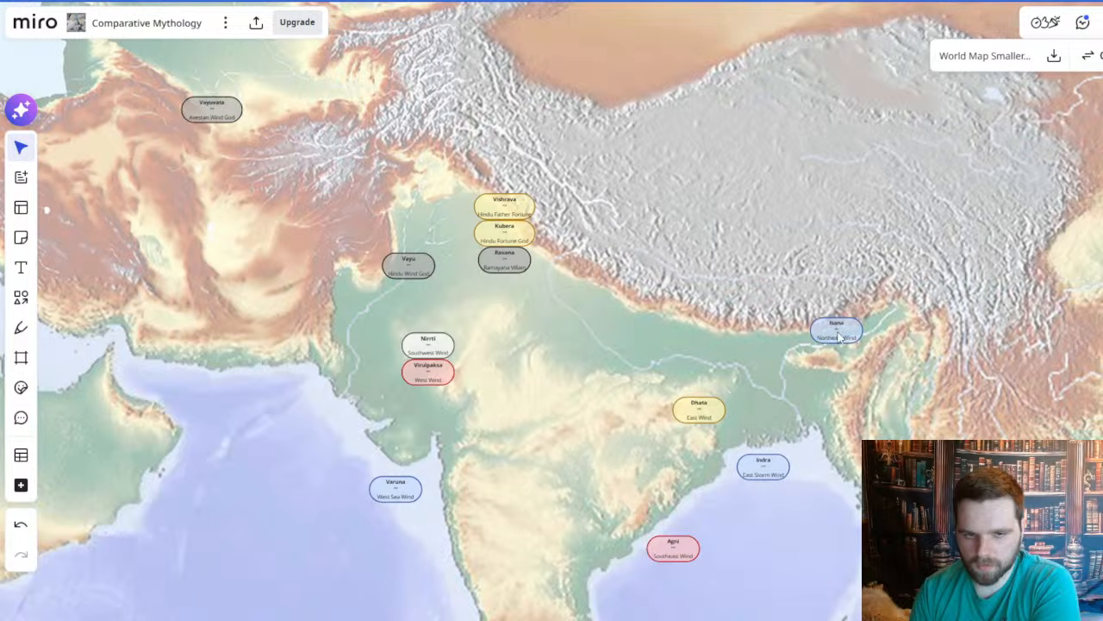
- Review how the Hindu wind labels are distributed around the subcontinent with Isana in its new northeastern spot
{"action": "left_click_drag", "start_coordinate": [582, 465], "coordinate": [643, 354]}
{"action": "scroll", "coordinate": [642, 354], "scroll_direction": "down", "scroll_amount": 2}
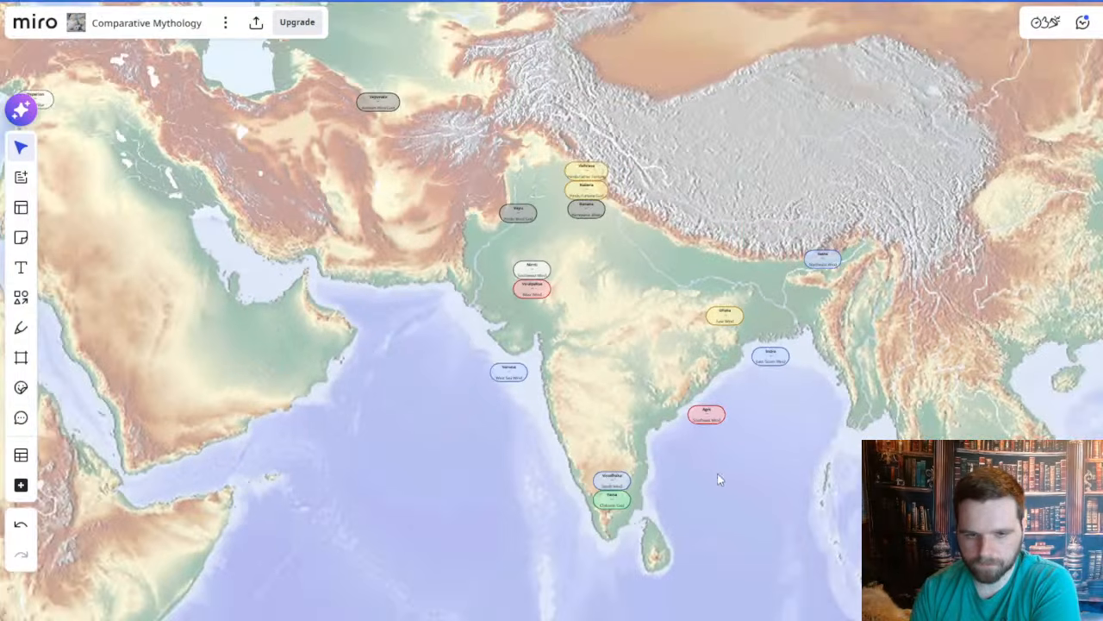
{"action": "scroll", "coordinate": [746, 482], "scroll_direction": "up", "scroll_amount": 1}
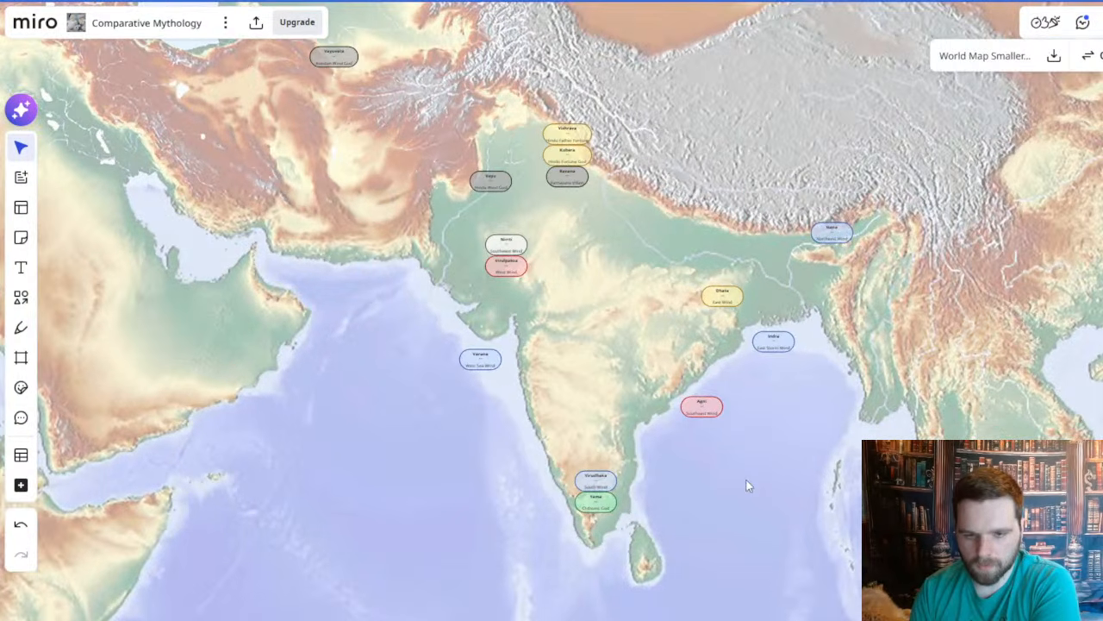
{"action": "scroll", "coordinate": [771, 457], "scroll_direction": "up", "scroll_amount": 1}
{"action": "scroll", "coordinate": [768, 472], "scroll_direction": "up", "scroll_amount": 2}
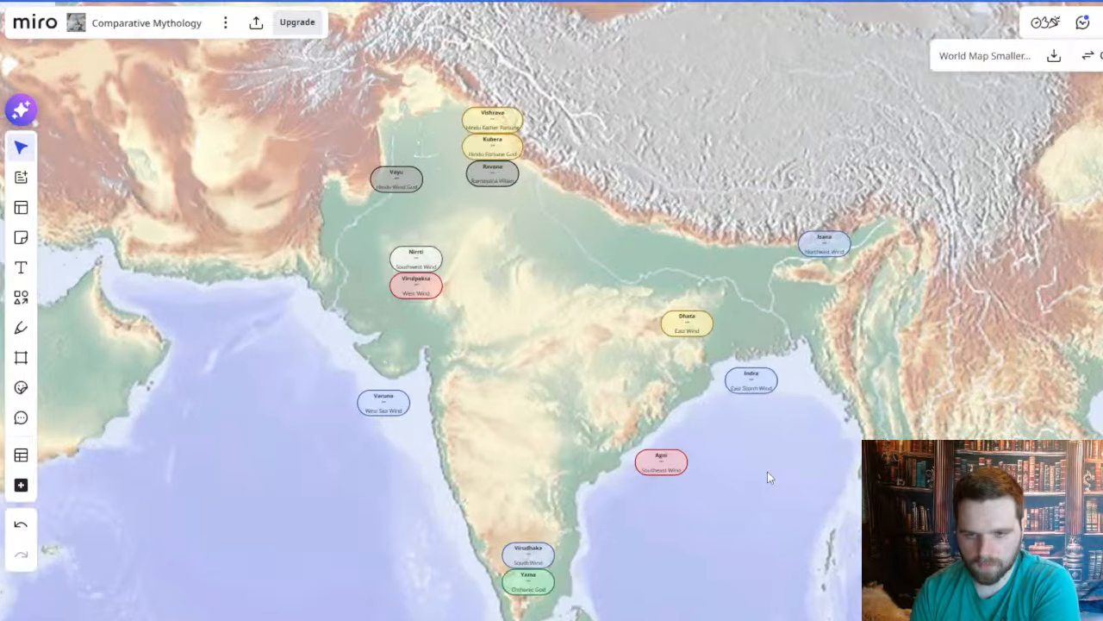
{"action": "left_click_drag", "start_coordinate": [768, 472], "coordinate": [798, 400]}
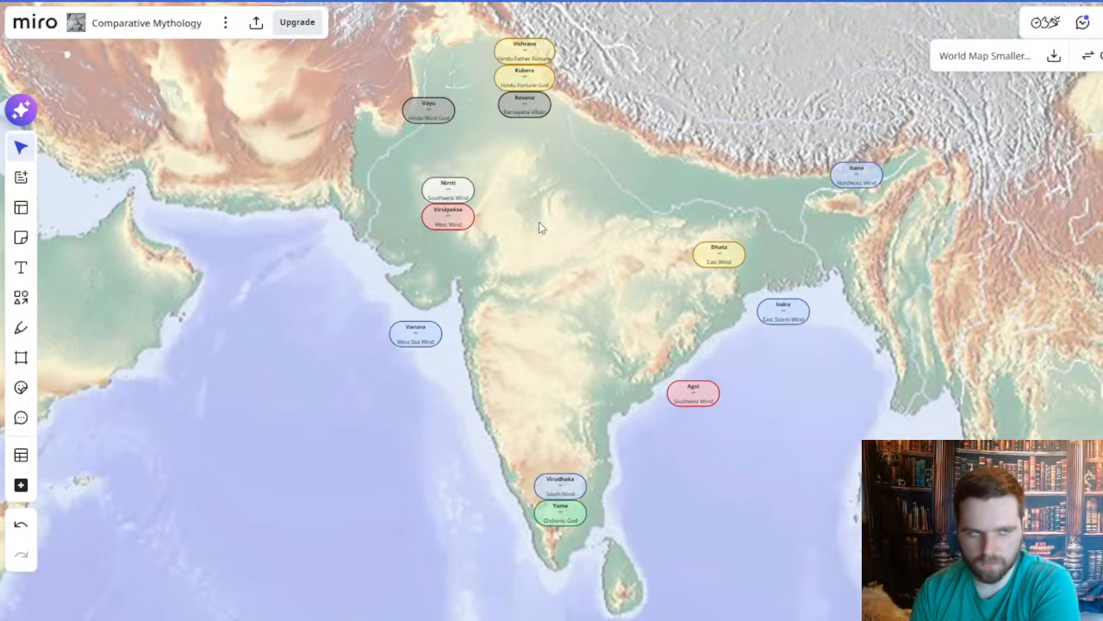
{"action": "left_click_drag", "start_coordinate": [540, 226], "coordinate": [559, 241]}
{"action": "scroll", "coordinate": [605, 234], "scroll_direction": "down", "scroll_amount": 2}
{"action": "left_click_drag", "start_coordinate": [632, 215], "coordinate": [635, 269]}
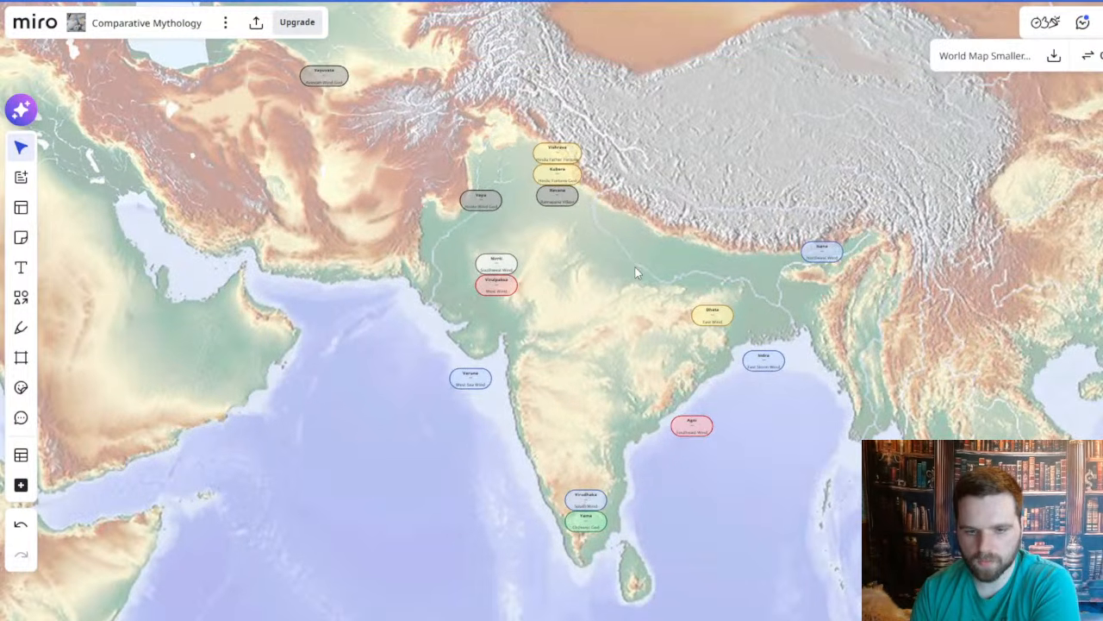
{"action": "scroll", "coordinate": [635, 274], "scroll_direction": "up", "scroll_amount": 2}
{"action": "scroll", "coordinate": [636, 285], "scroll_direction": "down", "scroll_amount": 3}
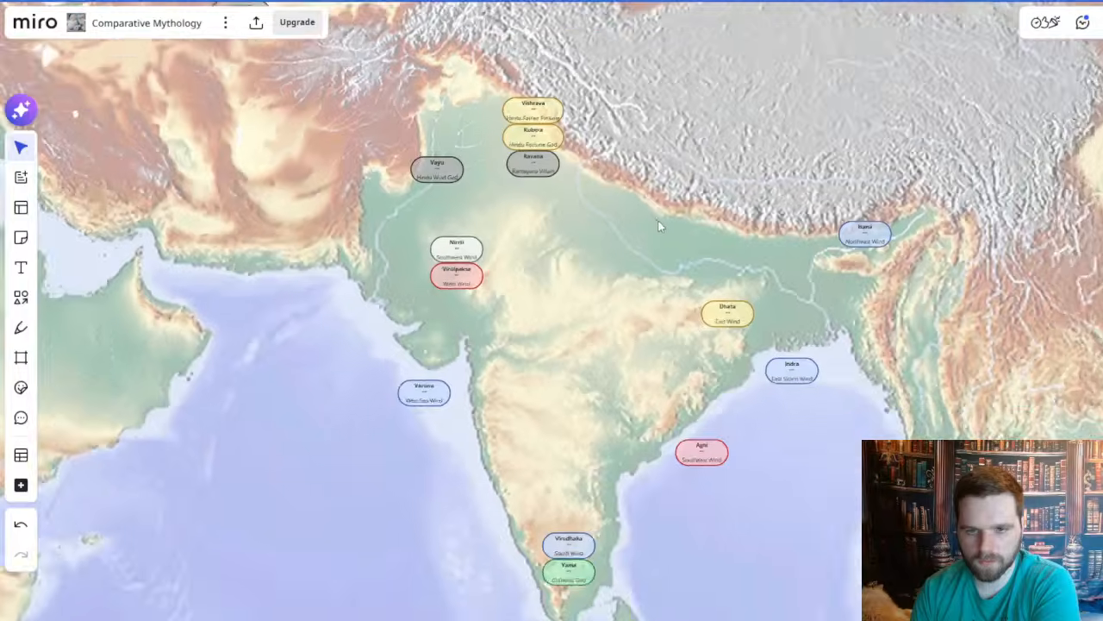
{"action": "scroll", "coordinate": [638, 300], "scroll_direction": "up", "scroll_amount": 3}
{"action": "mouse_move", "coordinate": [642, 346]}
{"action": "left_mouse_down"}
{"action": "mouse_move", "coordinate": [678, 253]}
{"action": "mouse_move", "coordinate": [672, 391]}
{"action": "mouse_move", "coordinate": [625, 343]}
{"action": "left_mouse_up"}
{"action": "scroll", "coordinate": [629, 346], "scroll_direction": "down", "scroll_amount": 2}
{"action": "scroll", "coordinate": [630, 350], "scroll_direction": "down", "scroll_amount": 2}
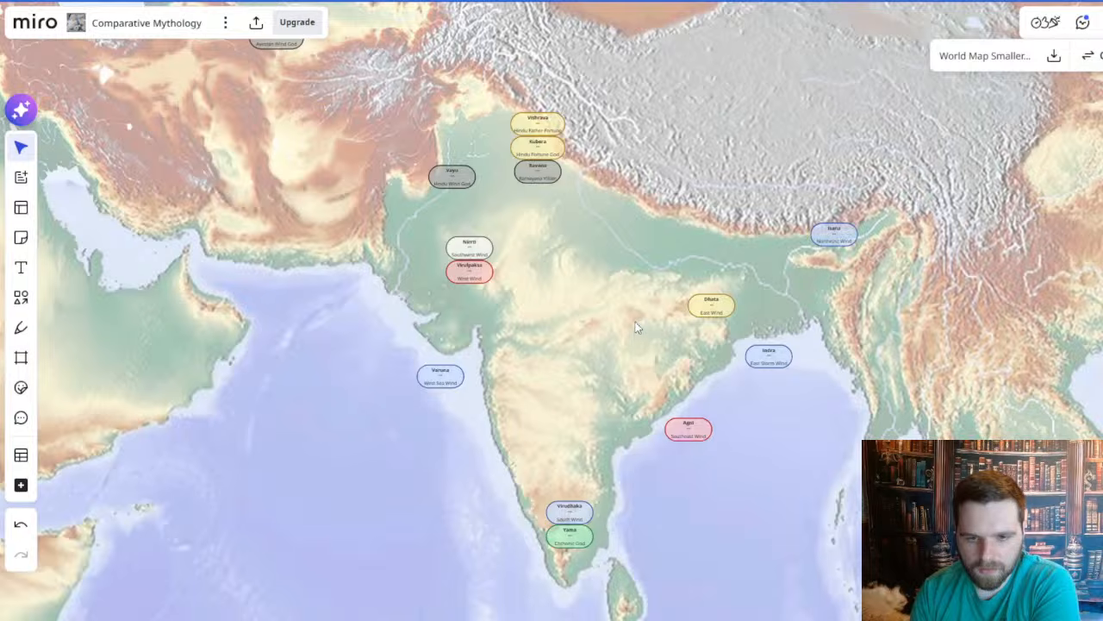
{"action": "left_click_drag", "start_coordinate": [713, 137], "coordinate": [549, 228]}
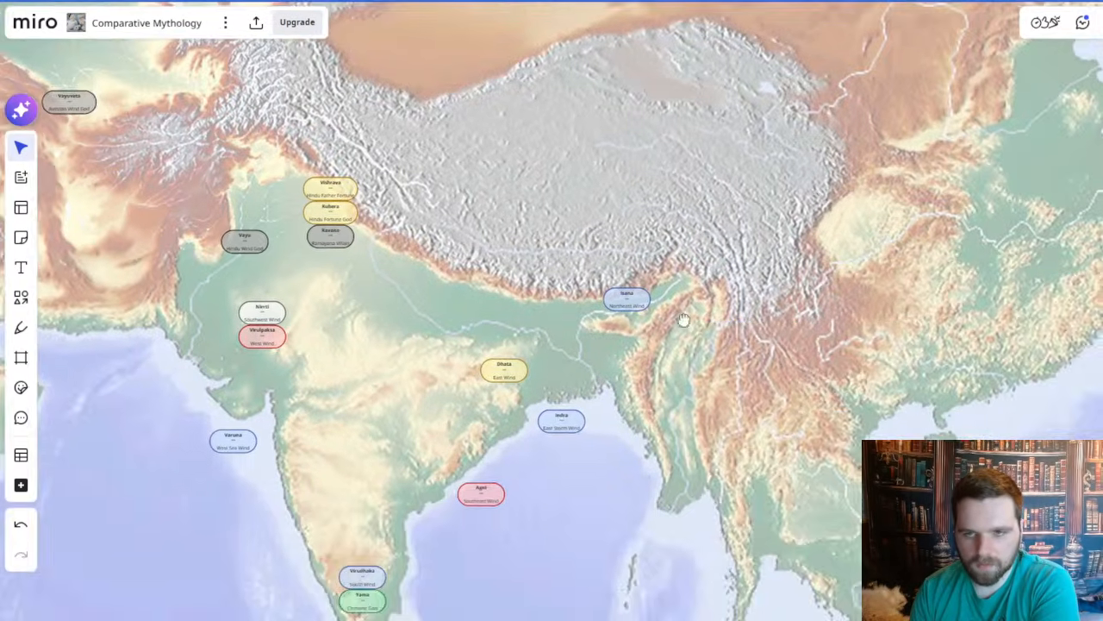
{"action": "left_click_drag", "start_coordinate": [814, 183], "coordinate": [664, 347]}
- Read the Buddhist row's deities, directions and colours in the table above the map, and return to the labels over northern India
{"action": "scroll", "coordinate": [659, 351], "scroll_direction": "down", "scroll_amount": 1}
{"action": "scroll", "coordinate": [638, 327], "scroll_direction": "down", "scroll_amount": 4}
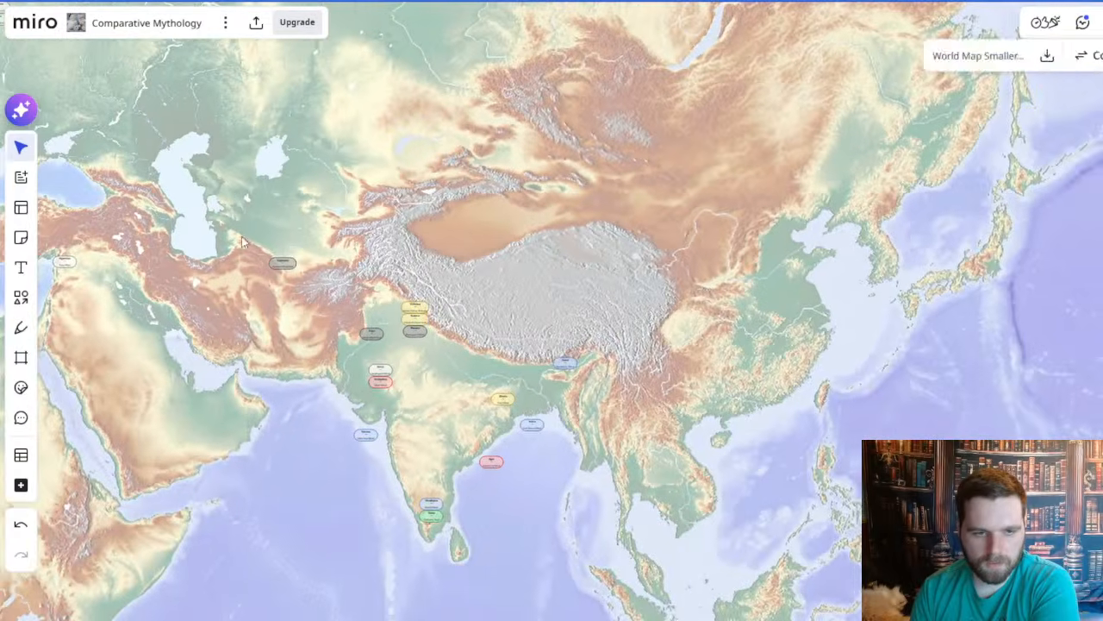
{"action": "left_click_drag", "start_coordinate": [243, 243], "coordinate": [778, 247]}
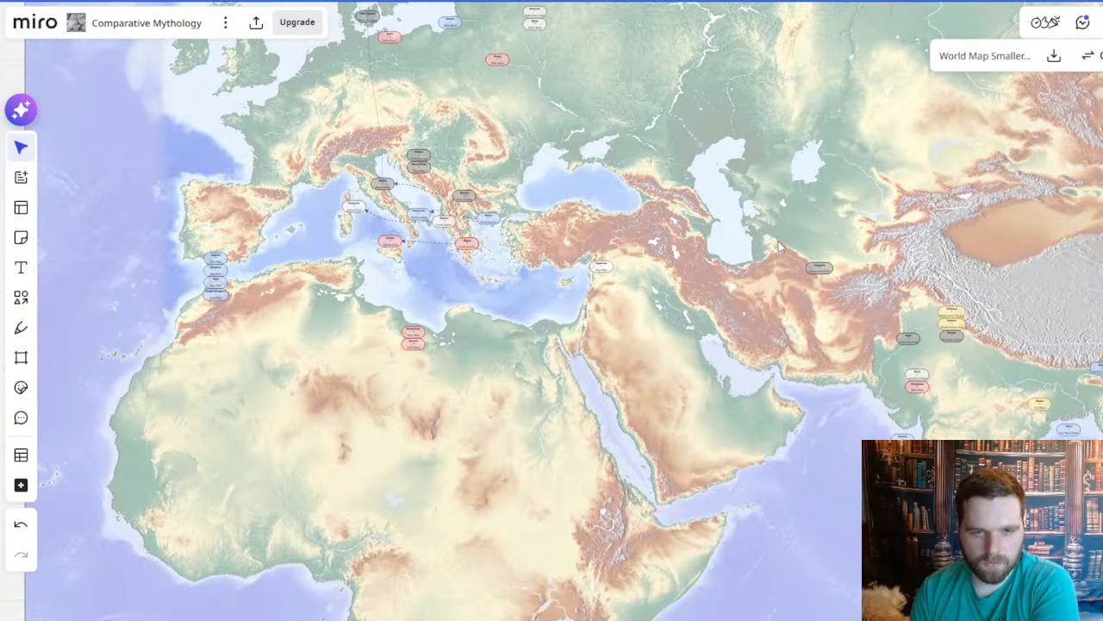
{"action": "mouse_move", "coordinate": [642, 187]}
{"action": "left_mouse_down"}
{"action": "mouse_move", "coordinate": [790, 340]}
{"action": "mouse_move", "coordinate": [291, 230]}
{"action": "mouse_move", "coordinate": [343, 197]}
{"action": "left_mouse_up"}
{"action": "left_click_drag", "start_coordinate": [523, 149], "coordinate": [777, 471]}
{"action": "left_click_drag", "start_coordinate": [537, 215], "coordinate": [768, 418]}
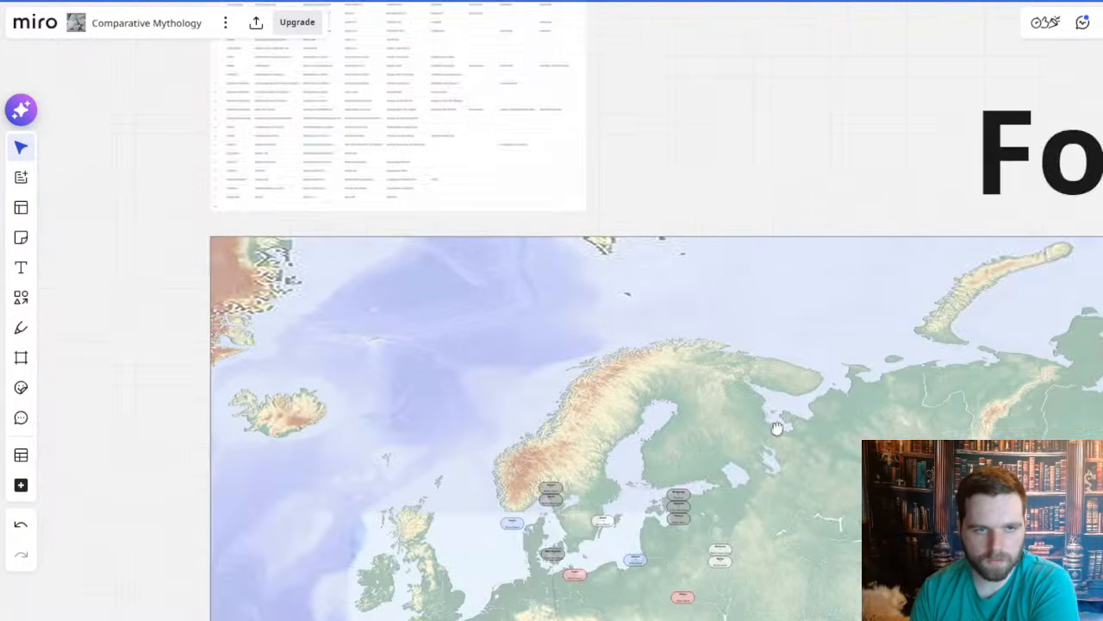
{"action": "scroll", "coordinate": [396, 250], "scroll_direction": "up", "scroll_amount": 8}
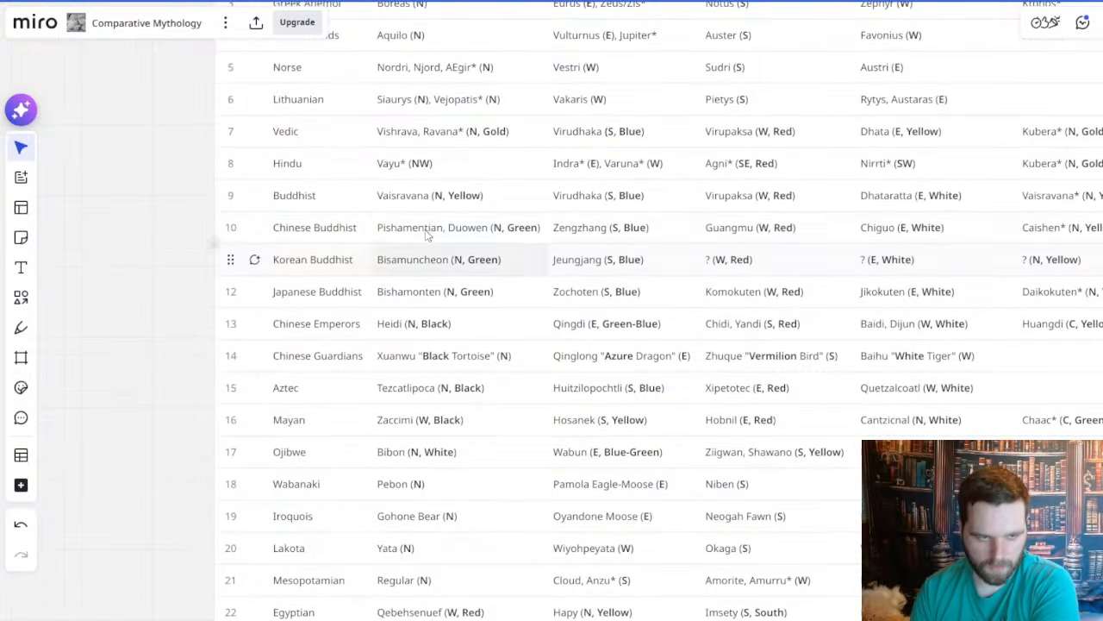
{"action": "scroll", "coordinate": [431, 241], "scroll_direction": "up", "scroll_amount": 2}
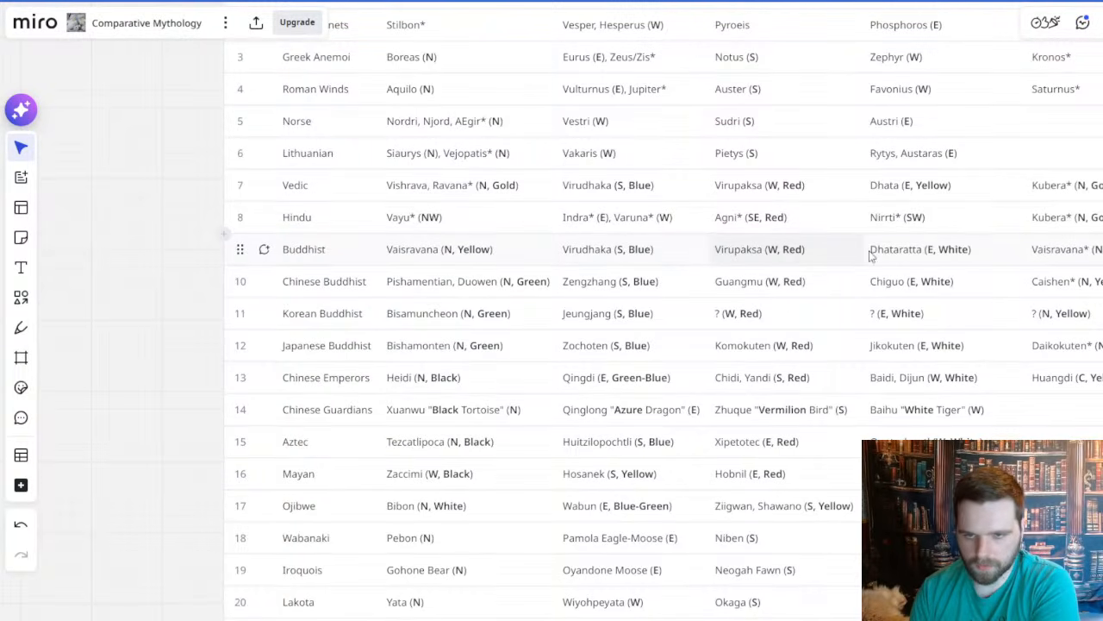
{"action": "scroll", "coordinate": [918, 254], "scroll_direction": "right", "scroll_amount": 3}
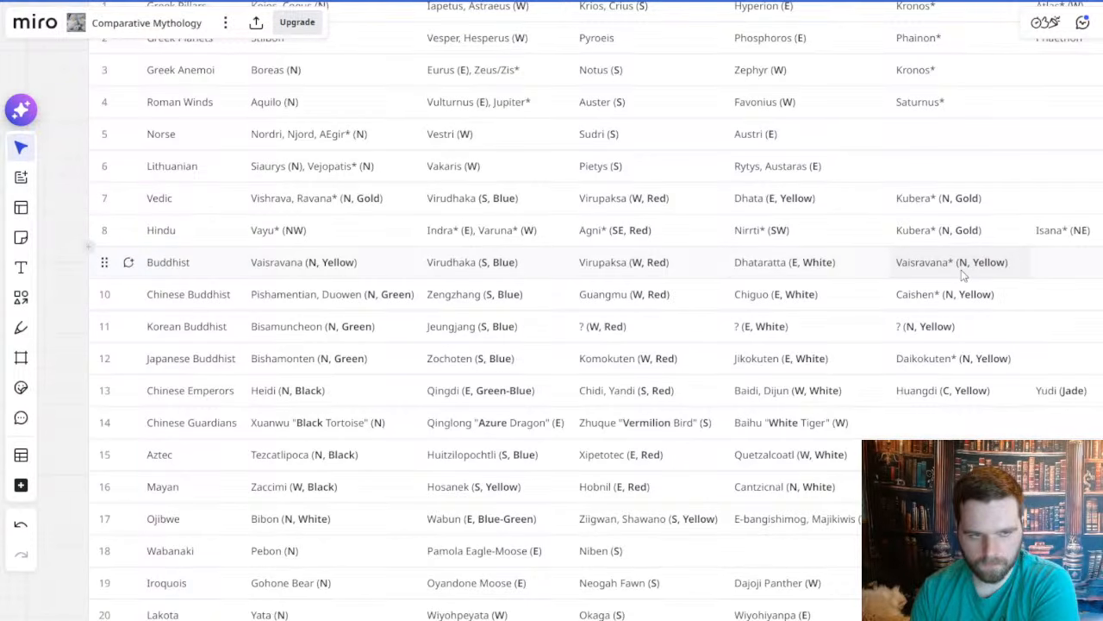
{"action": "scroll", "coordinate": [962, 274], "scroll_direction": "down", "scroll_amount": 8}
{"action": "left_click_drag", "start_coordinate": [569, 269], "coordinate": [248, 8]}
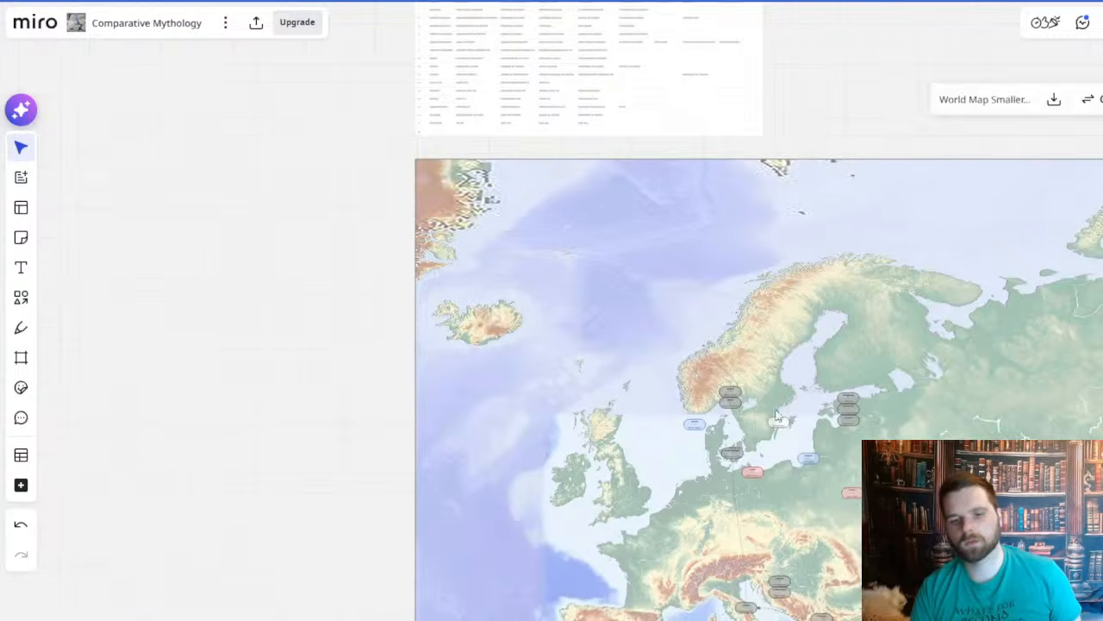
{"action": "left_click_drag", "start_coordinate": [812, 465], "coordinate": [506, 136]}
{"action": "scroll", "coordinate": [725, 397], "scroll_direction": "up", "scroll_amount": 4}
{"action": "left_click_drag", "start_coordinate": [860, 405], "coordinate": [489, 282]}
{"action": "scroll", "coordinate": [855, 247], "scroll_direction": "up", "scroll_amount": 1}
{"action": "scroll", "coordinate": [855, 247], "scroll_direction": "up", "scroll_amount": 3}
{"action": "left_click_drag", "start_coordinate": [856, 248], "coordinate": [687, 198]}
{"action": "left_click", "coordinate": [635, 247]}
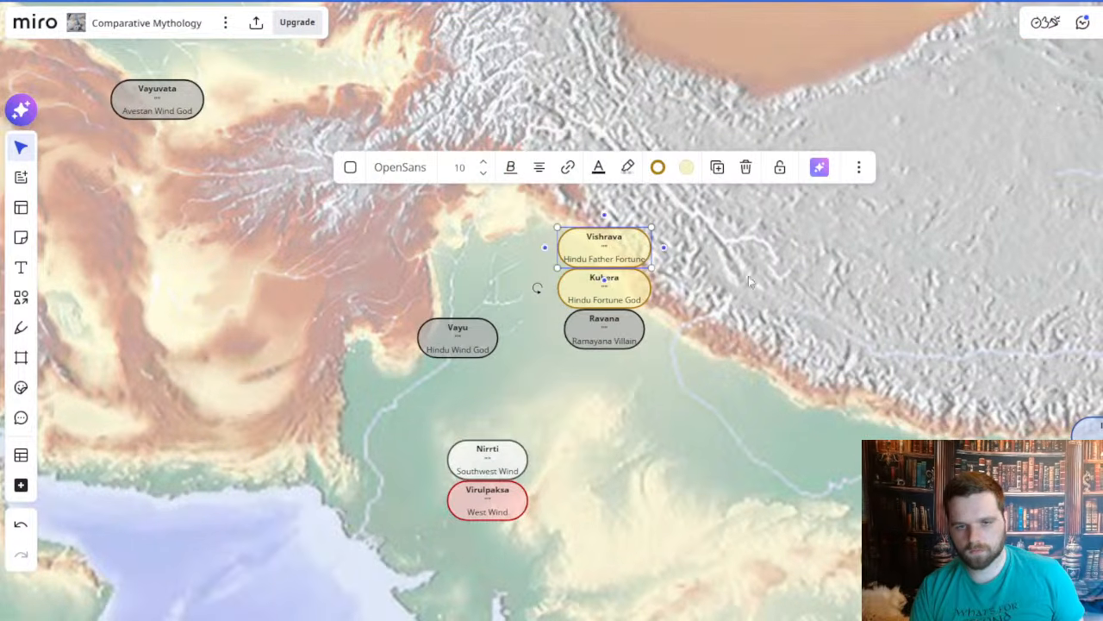
{"action": "key", "text": "ctrl+d"}
{"action": "left_click_drag", "start_coordinate": [635, 222], "coordinate": [614, 206]}
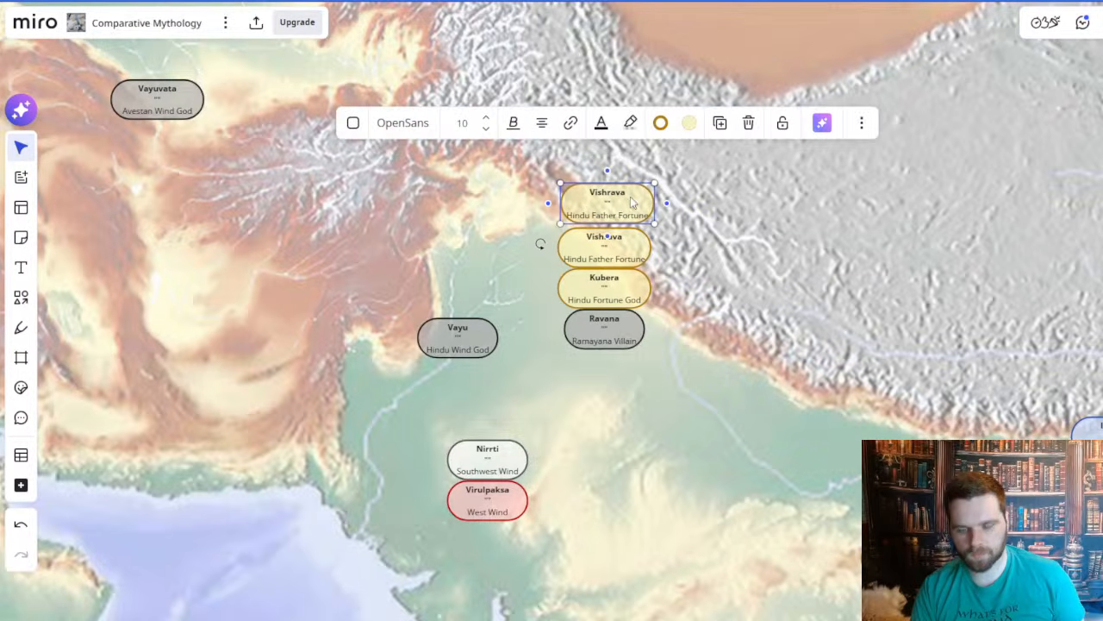
{"action": "key", "text": "ctrl+z"}
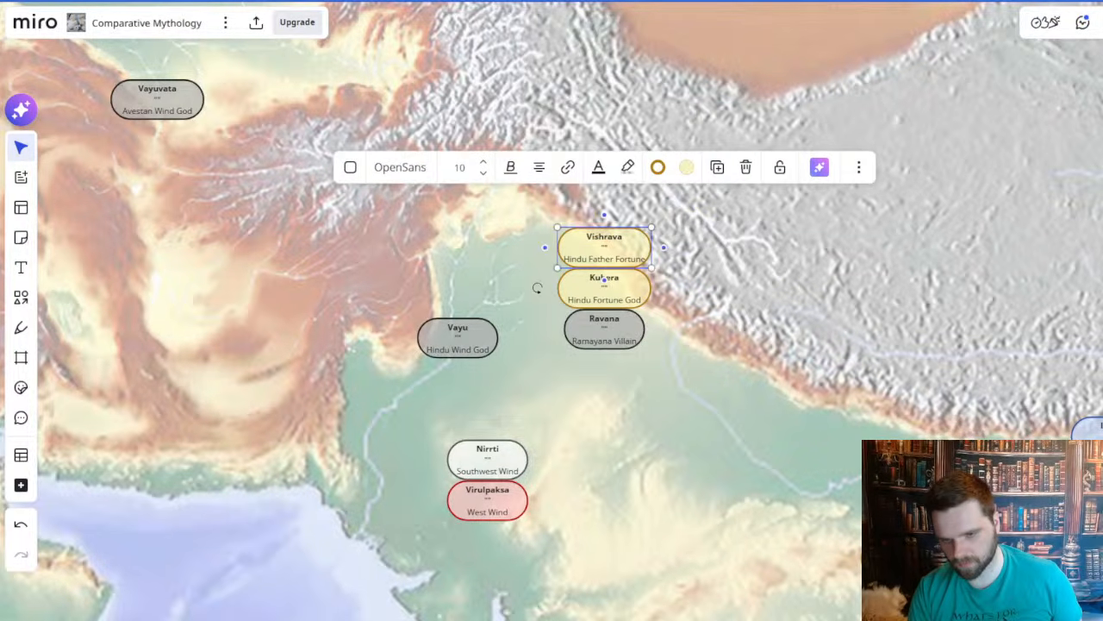
- Duplicate the yellow Dhata label directly above the original, rename the copy Dhataratta and change its description to "Buddhist East"
{"action": "left_click", "coordinate": [841, 598]}
{"action": "left_click_drag", "start_coordinate": [841, 599], "coordinate": [848, 559]}
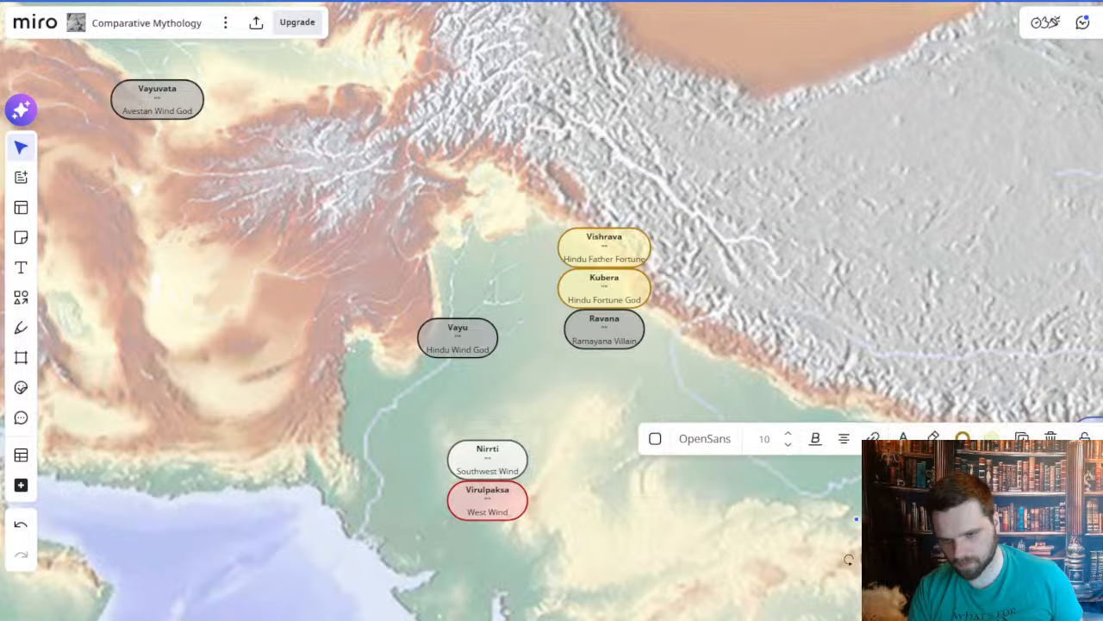
{"action": "left_click_drag", "start_coordinate": [907, 519], "coordinate": [898, 517]}
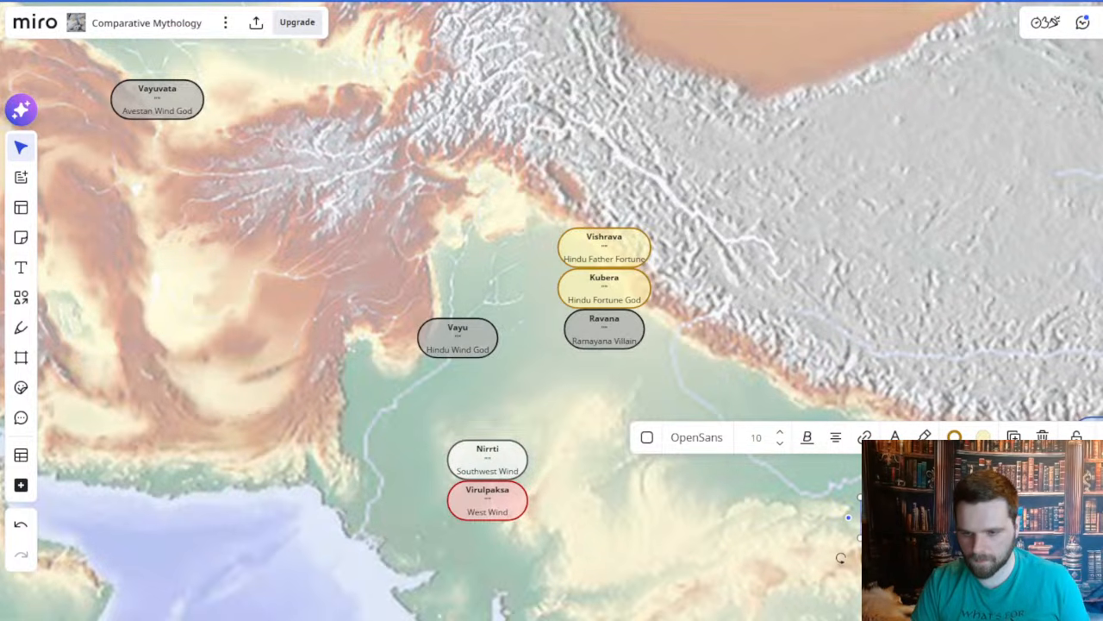
{"action": "left_click_drag", "start_coordinate": [831, 488], "coordinate": [774, 397]}
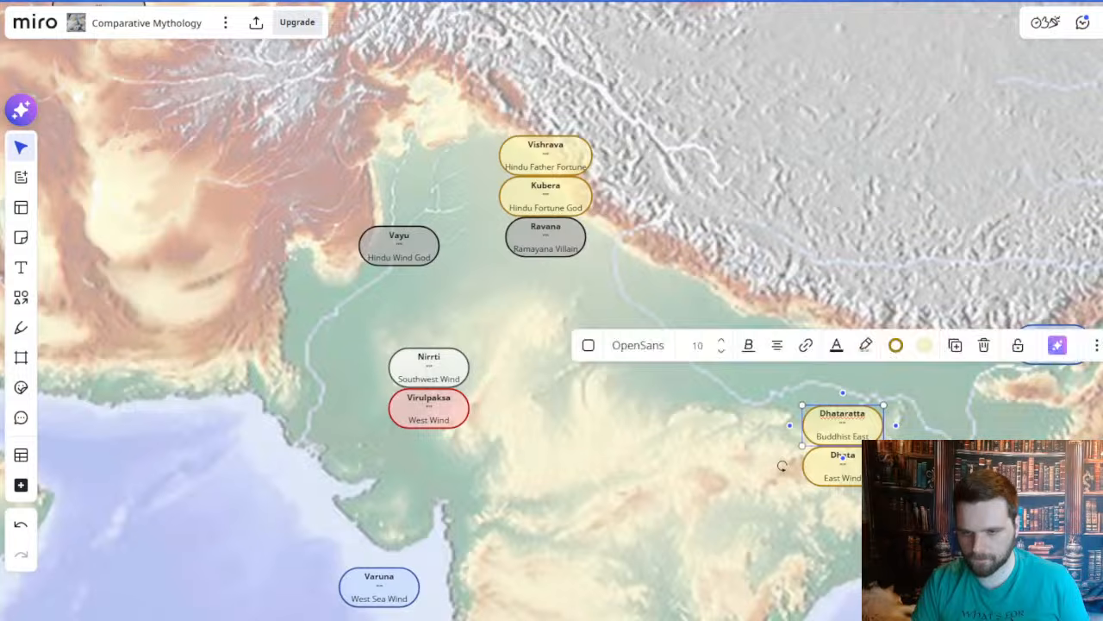
{"action": "left_click", "coordinate": [774, 397]}
- Duplicate the Dhataratta label directly above Vishrava in northern India and rename the copy Vaisravana
{"action": "left_click", "coordinate": [567, 164]}
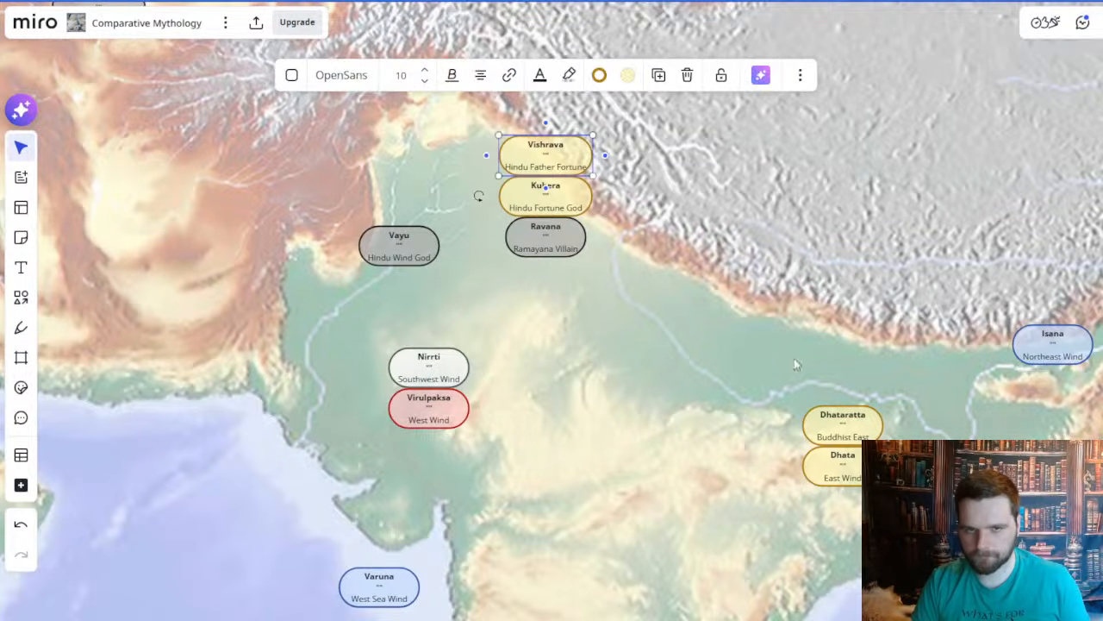
{"action": "left_click", "coordinate": [846, 425]}
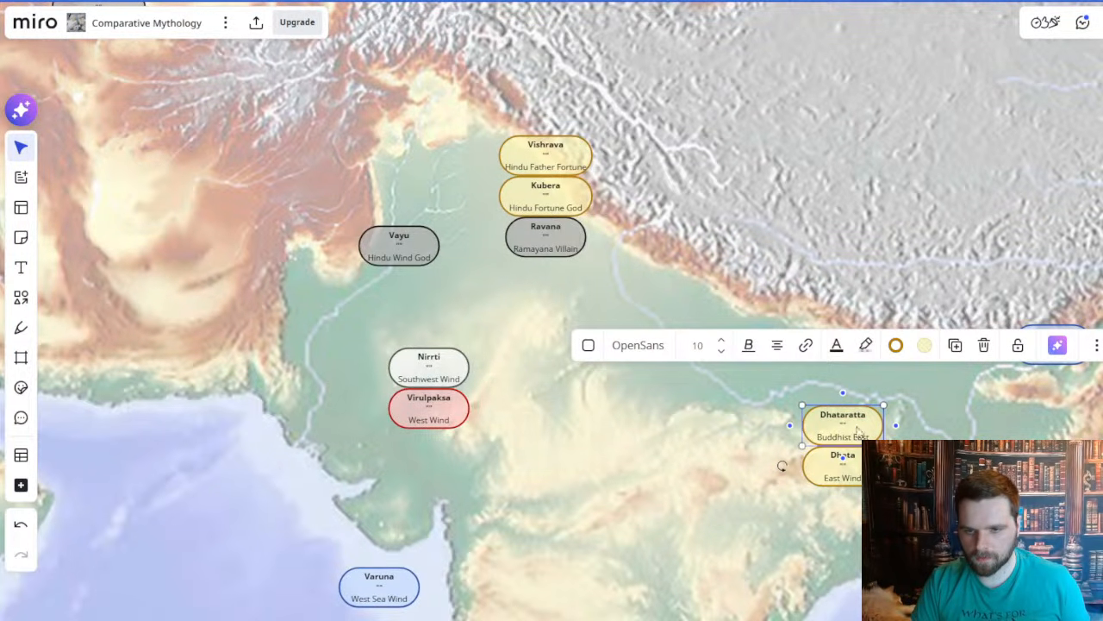
{"action": "key", "text": "ctrl+v"}
{"action": "left_click_drag", "start_coordinate": [570, 110], "coordinate": [547, 121]}
{"action": "double_click", "coordinate": [544, 107]}
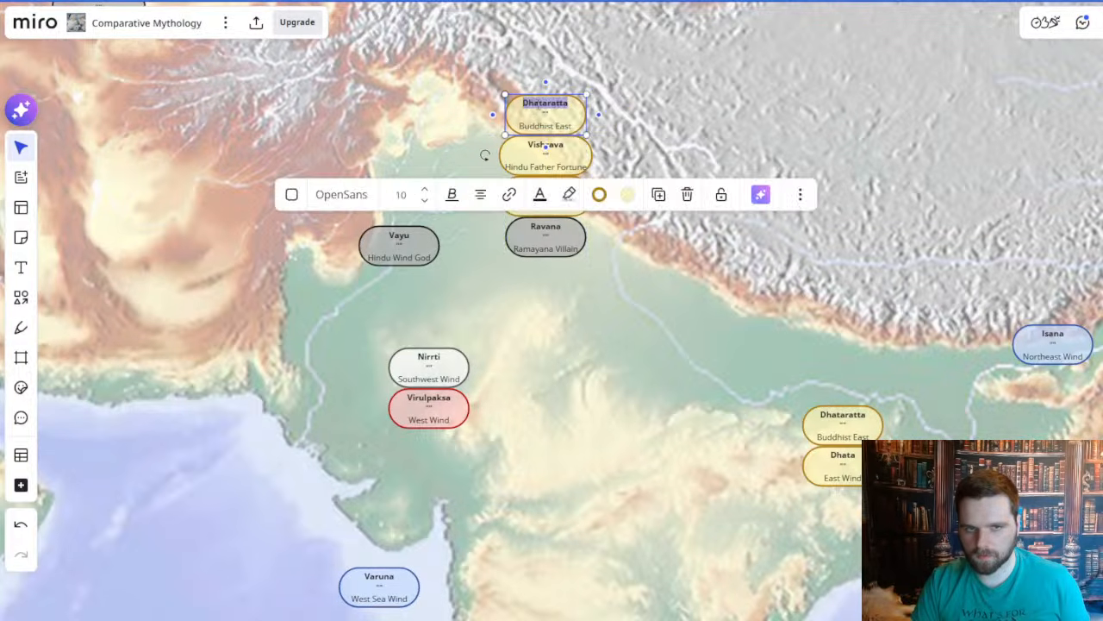
{"action": "type", "text": "Vaisravana"}
{"action": "left_click", "coordinate": [453, 120]}
- Examine how the Vaisravana label relates to the Vishrava, Kubera and Ravana labels stacked beneath it
{"action": "left_click_drag", "start_coordinate": [644, 138], "coordinate": [678, 225]}
{"action": "scroll", "coordinate": [535, 147], "scroll_direction": "up", "scroll_amount": 3}
{"action": "left_click", "coordinate": [615, 226]}
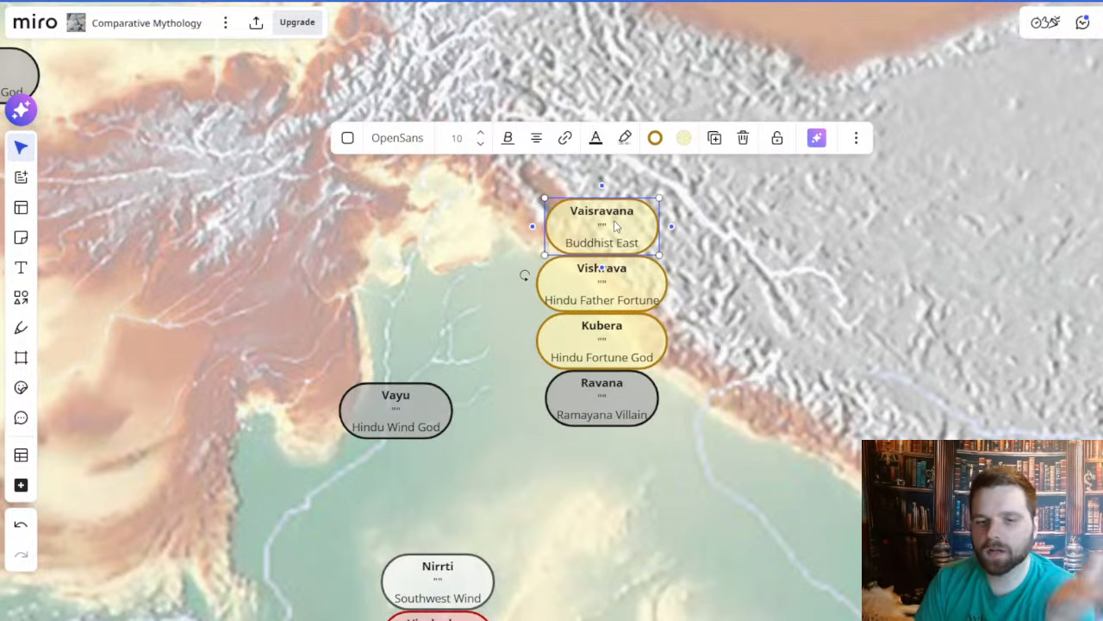
{"action": "left_click", "coordinate": [757, 305]}
{"action": "left_click_drag", "start_coordinate": [741, 309], "coordinate": [702, 330]}
{"action": "left_click", "coordinate": [564, 317]}
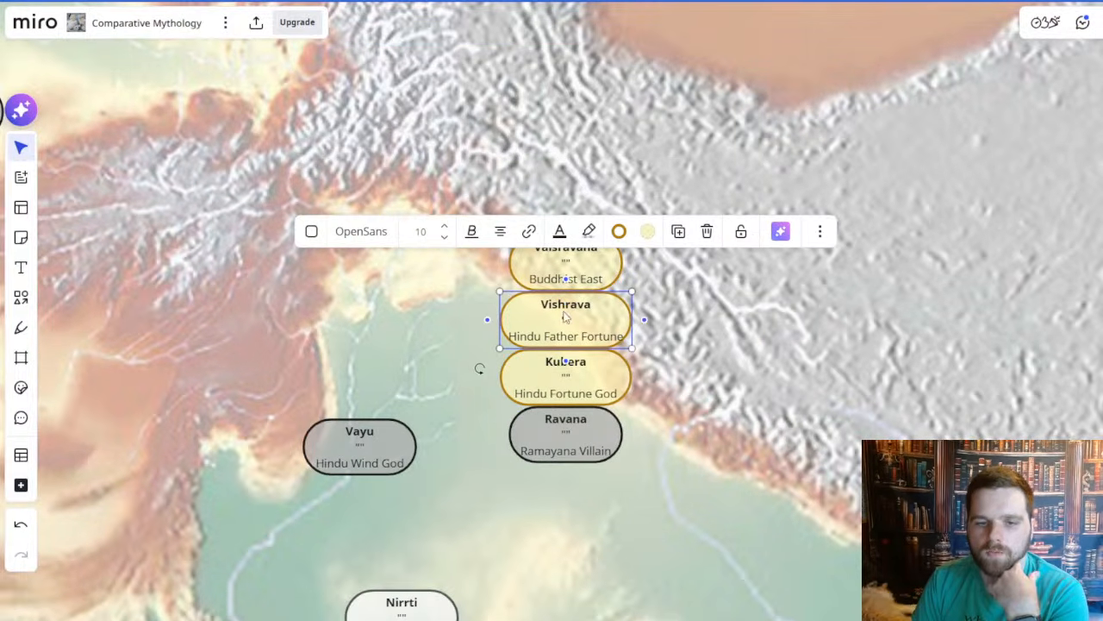
{"action": "left_click", "coordinate": [690, 328]}
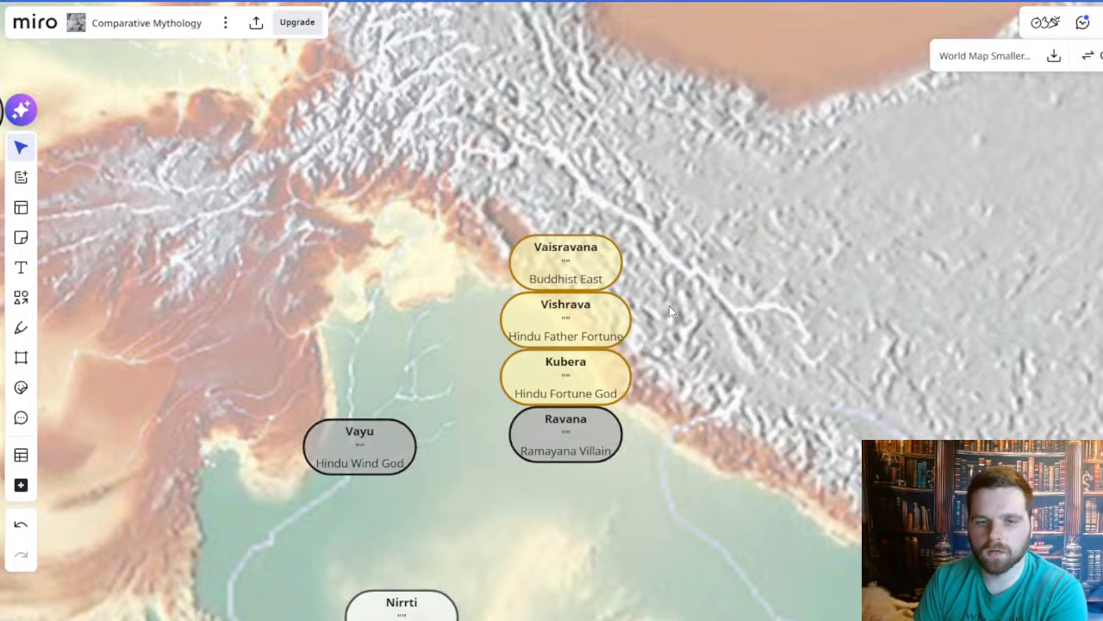
{"action": "left_click", "coordinate": [581, 259]}
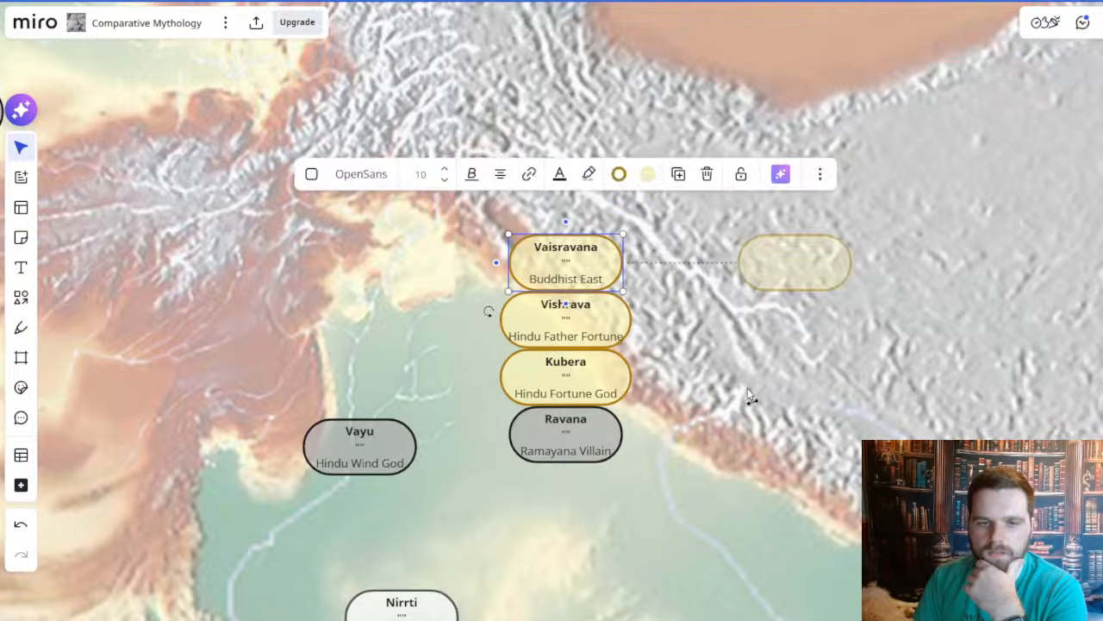
{"action": "left_click_drag", "start_coordinate": [746, 389], "coordinate": [713, 339]}
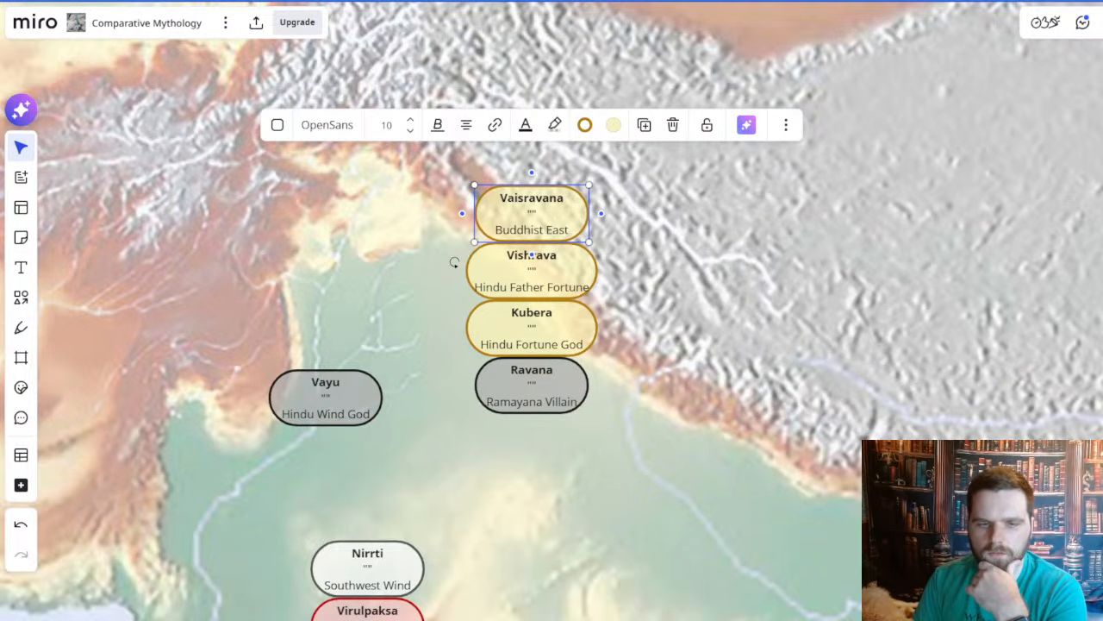
- Switch to the Obsidian database, search the notes for Vaisravana and read the alternate names and associations in the Kubera note
{"action": "mouse_move", "coordinate": [613, 619]}
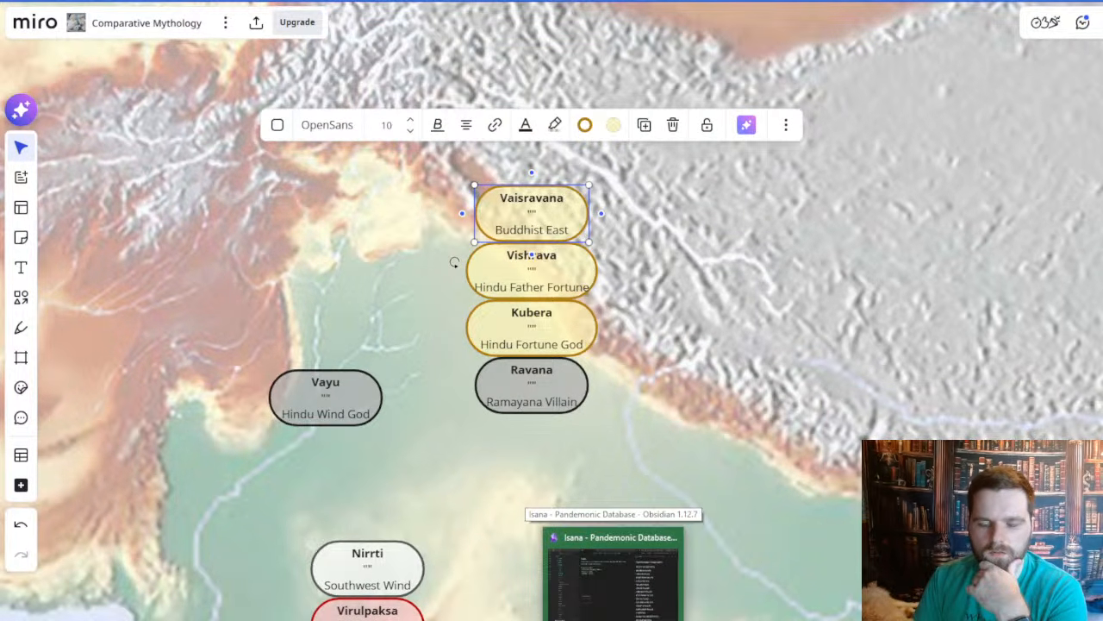
{"action": "left_click", "coordinate": [613, 573]}
{"action": "left_click", "coordinate": [68, 13]}
{"action": "type", "text": "Vaisravana"}
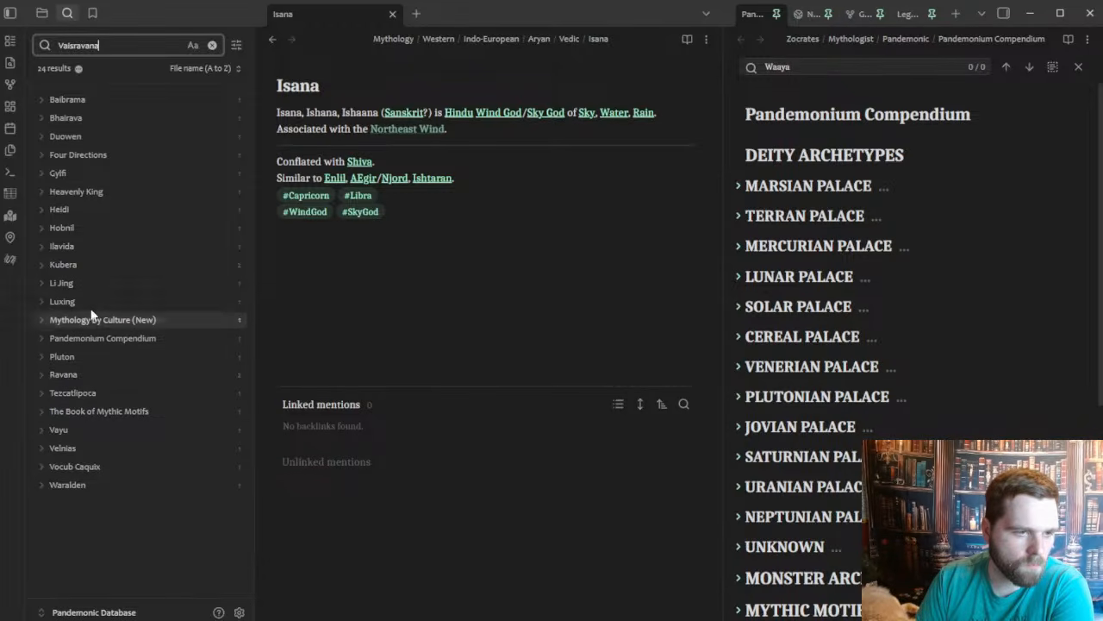
{"action": "left_click", "coordinate": [97, 263]}
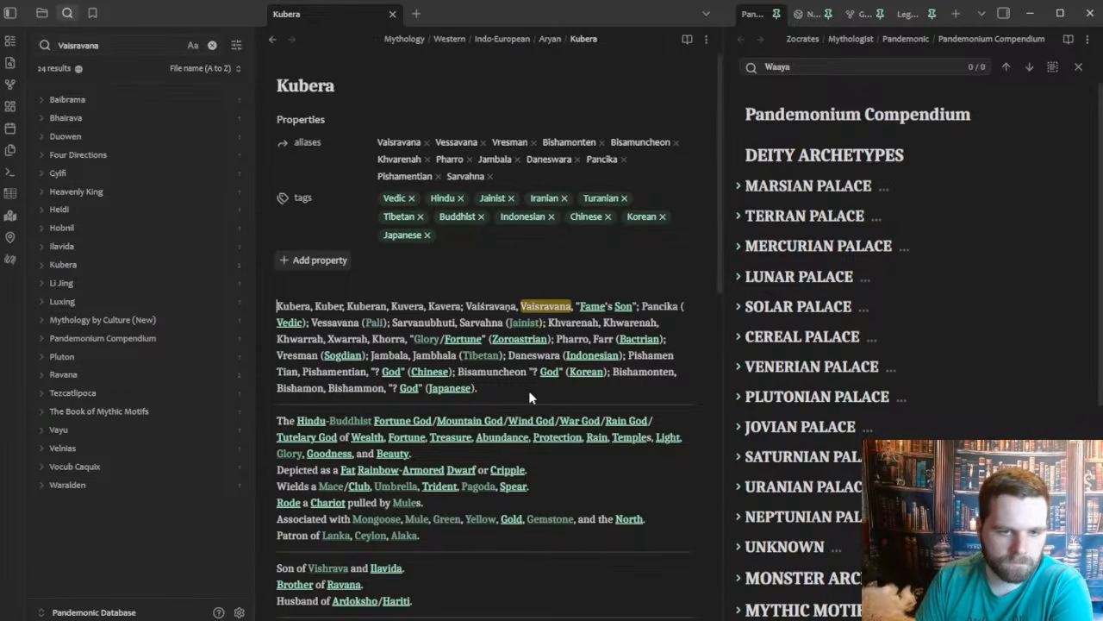
{"action": "left_click", "coordinate": [528, 393]}
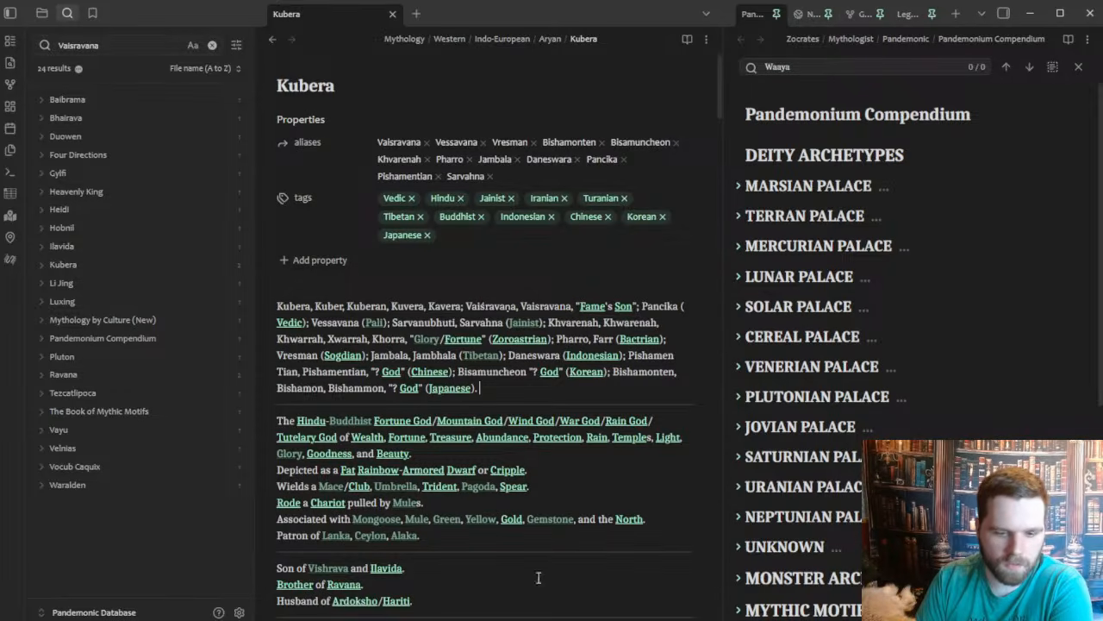
- Switch back to the Miro map and change the Vaisravana label's description to "Buddhist North"
{"action": "key", "text": "alt+Tab"}
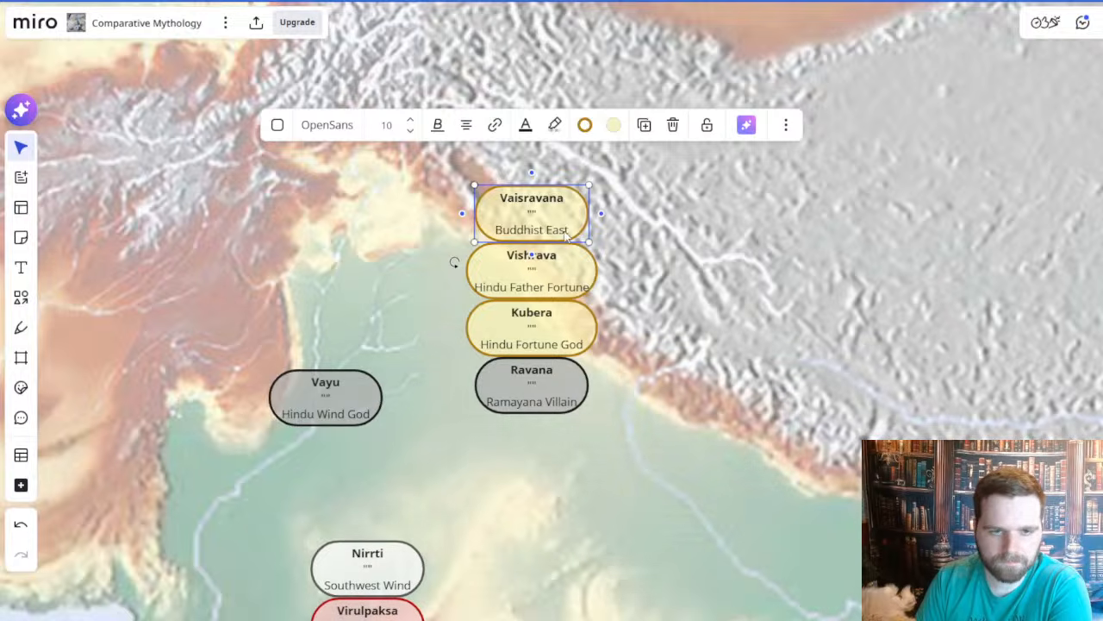
{"action": "scroll", "coordinate": [536, 301], "scroll_direction": "up", "scroll_amount": 3}
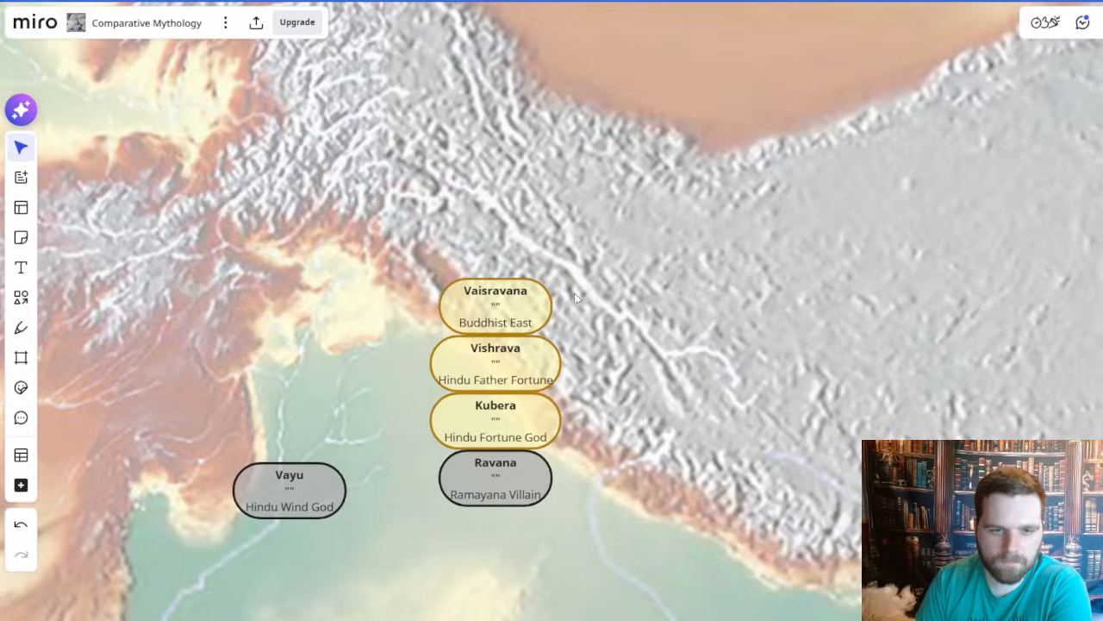
{"action": "double_click", "coordinate": [524, 321]}
{"action": "type", "text": "North"}
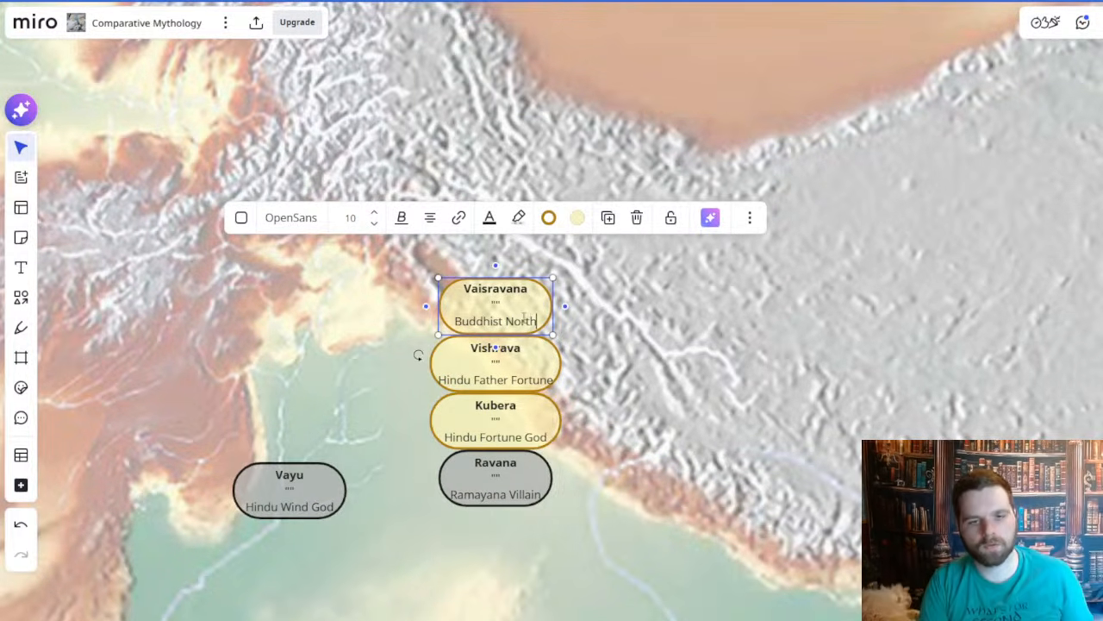
{"action": "left_click", "coordinate": [716, 373]}
- Review the placement of the Hindu and Buddhist direction labels across India and the surrounding regions
{"action": "scroll", "coordinate": [717, 371], "scroll_direction": "down", "scroll_amount": 3}
{"action": "left_click_drag", "start_coordinate": [717, 371], "coordinate": [512, 230]}
{"action": "scroll", "coordinate": [558, 290], "scroll_direction": "down", "scroll_amount": 5}
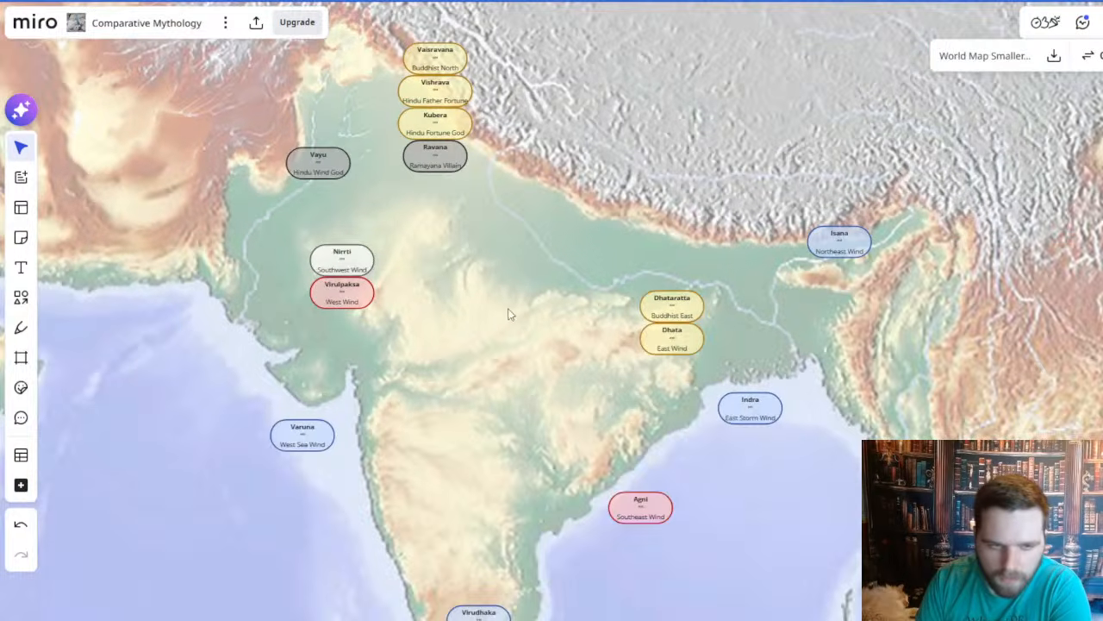
{"action": "scroll", "coordinate": [497, 320], "scroll_direction": "up", "scroll_amount": 2}
{"action": "left_click_drag", "start_coordinate": [468, 387], "coordinate": [478, 306]}
{"action": "left_click_drag", "start_coordinate": [570, 236], "coordinate": [545, 488]}
{"action": "left_click_drag", "start_coordinate": [775, 351], "coordinate": [639, 248]}
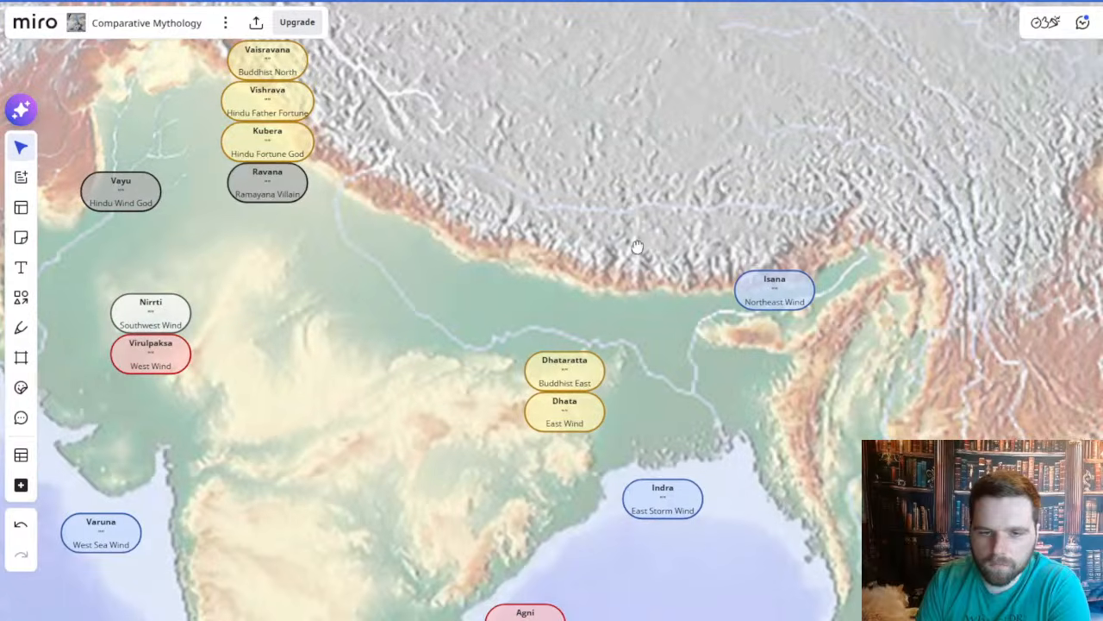
{"action": "left_click_drag", "start_coordinate": [555, 291], "coordinate": [740, 495]}
{"action": "left_click_drag", "start_coordinate": [645, 424], "coordinate": [601, 230]}
{"action": "scroll", "coordinate": [601, 230], "scroll_direction": "down", "scroll_amount": 3}
{"action": "left_click_drag", "start_coordinate": [625, 284], "coordinate": [643, 373]}
{"action": "scroll", "coordinate": [582, 246], "scroll_direction": "up", "scroll_amount": 3}
{"action": "left_click_drag", "start_coordinate": [670, 226], "coordinate": [707, 277]}
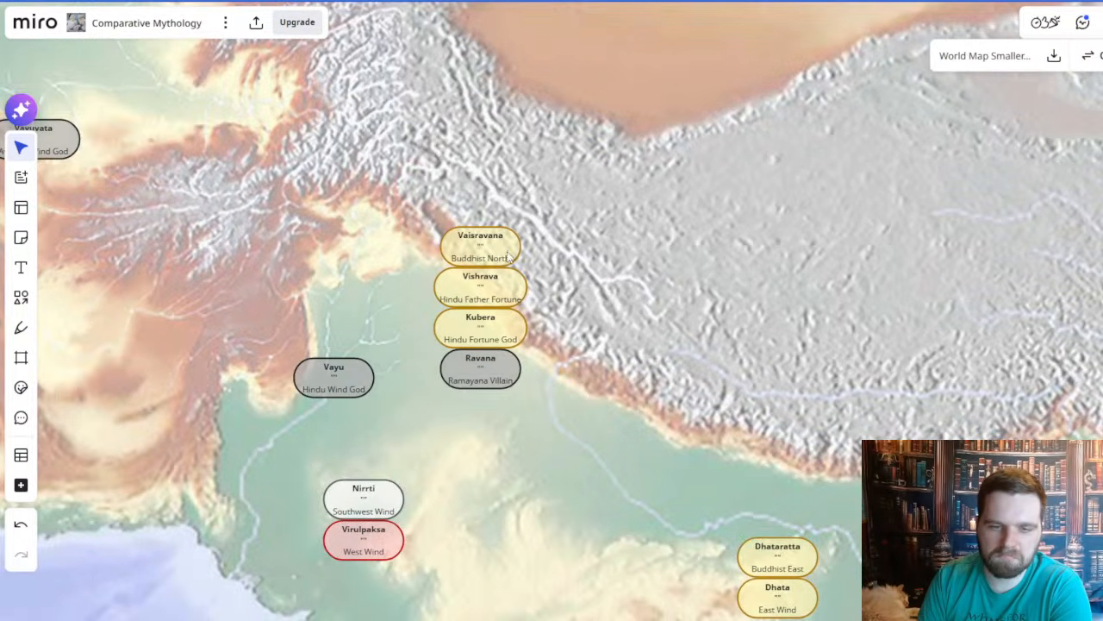
{"action": "scroll", "coordinate": [676, 374], "scroll_direction": "down", "scroll_amount": 5}
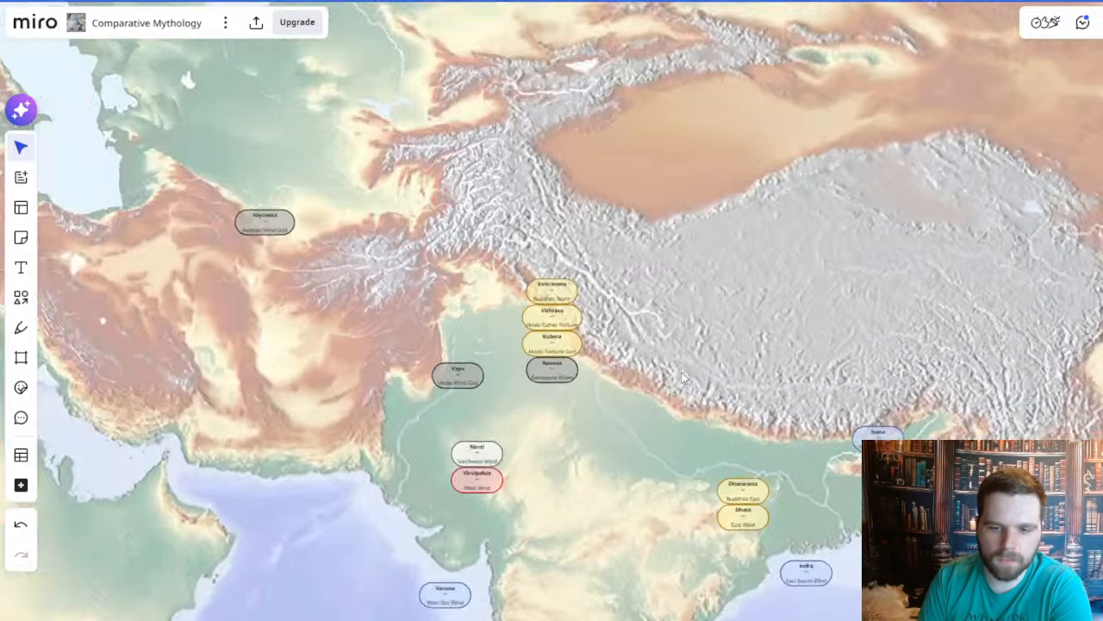
{"action": "scroll", "coordinate": [538, 389], "scroll_direction": "up", "scroll_amount": 1}
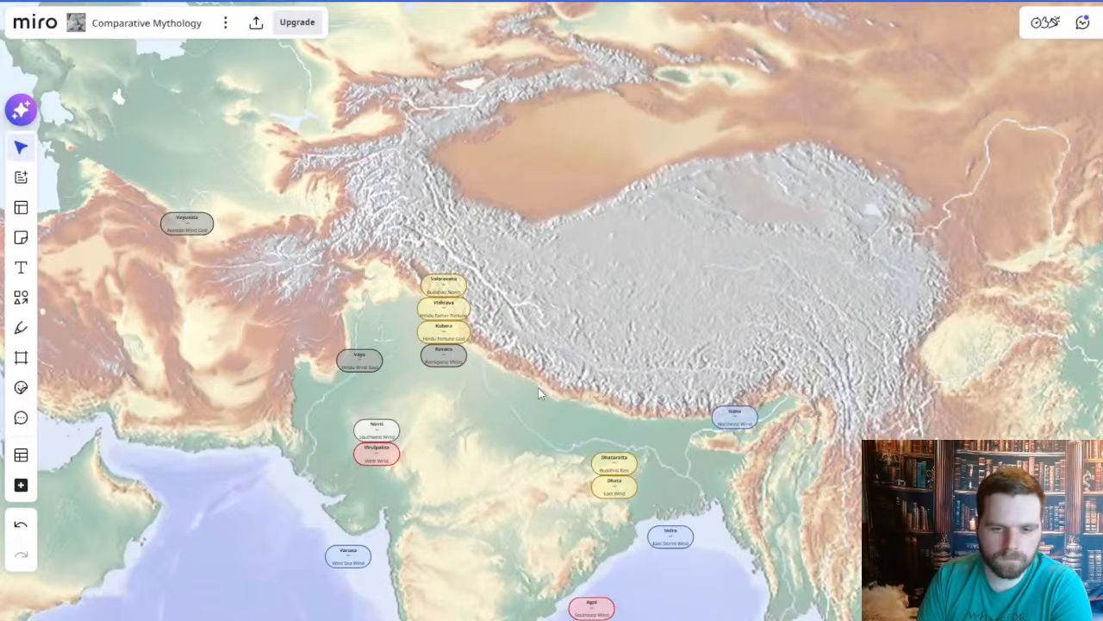
- Check the direction and colour of each Buddhist deity in the Four Winds/Directions/Pillars table, and return to the labels over India
{"action": "scroll", "coordinate": [539, 389], "scroll_direction": "down", "scroll_amount": 4}
{"action": "left_click_drag", "start_coordinate": [317, 128], "coordinate": [723, 551]}
{"action": "left_click_drag", "start_coordinate": [215, 112], "coordinate": [555, 349]}
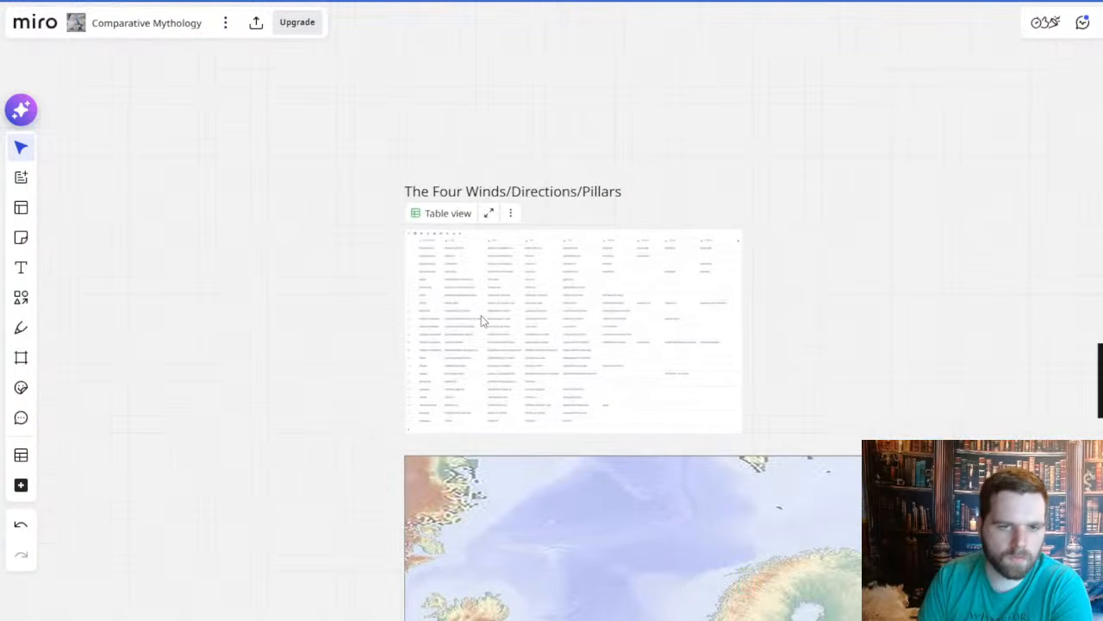
{"action": "scroll", "coordinate": [488, 326], "scroll_direction": "up", "scroll_amount": 5}
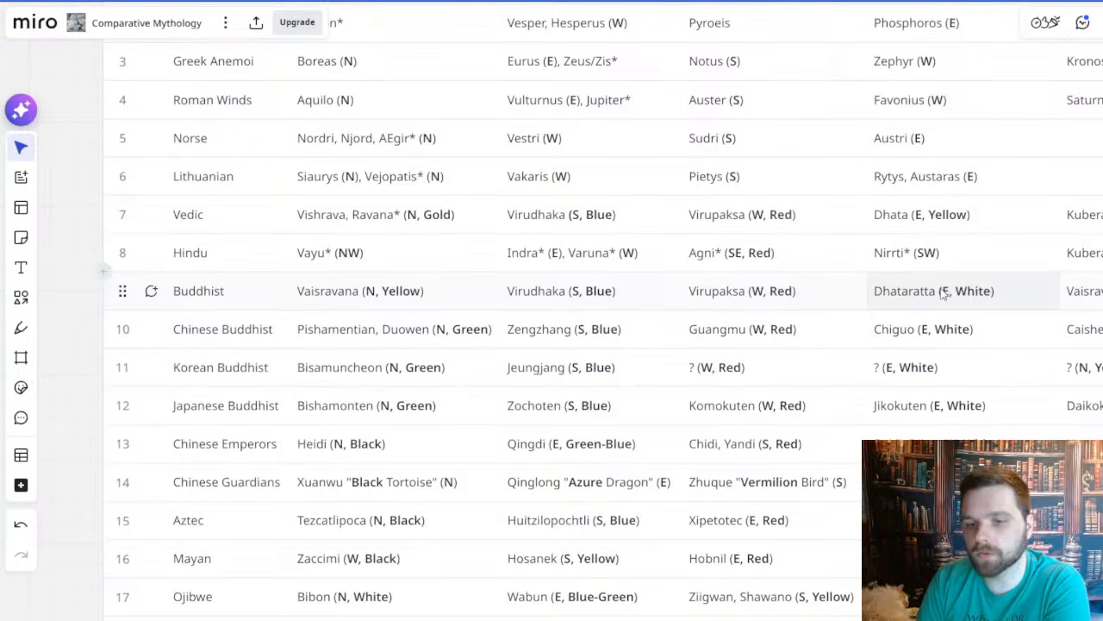
{"action": "left_click_drag", "start_coordinate": [658, 348], "coordinate": [587, 363]}
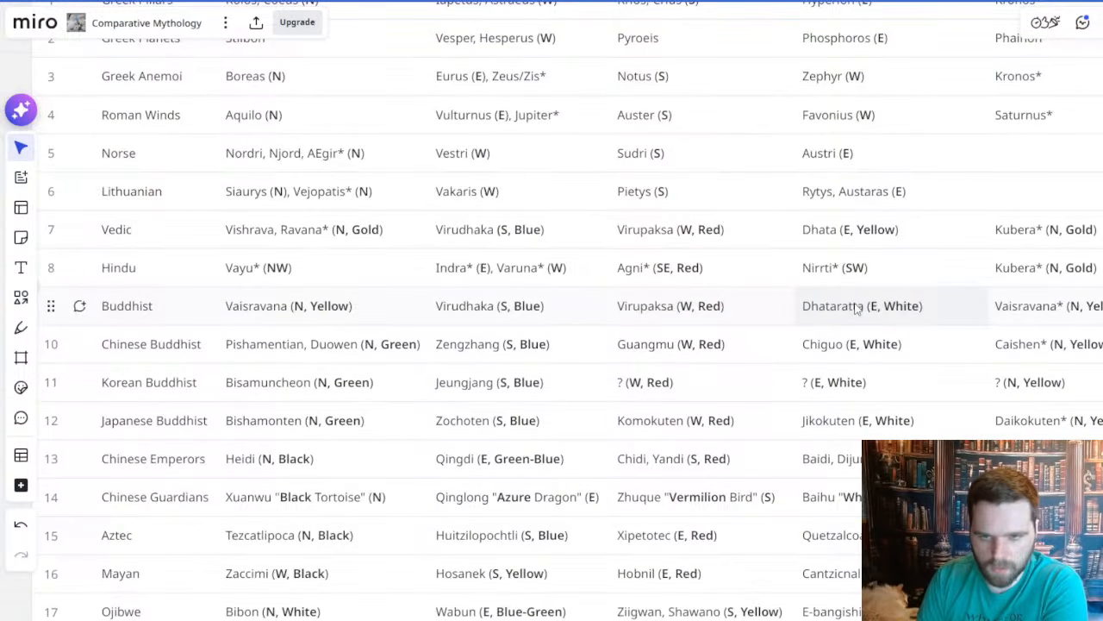
{"action": "scroll", "coordinate": [856, 309], "scroll_direction": "down", "scroll_amount": 2}
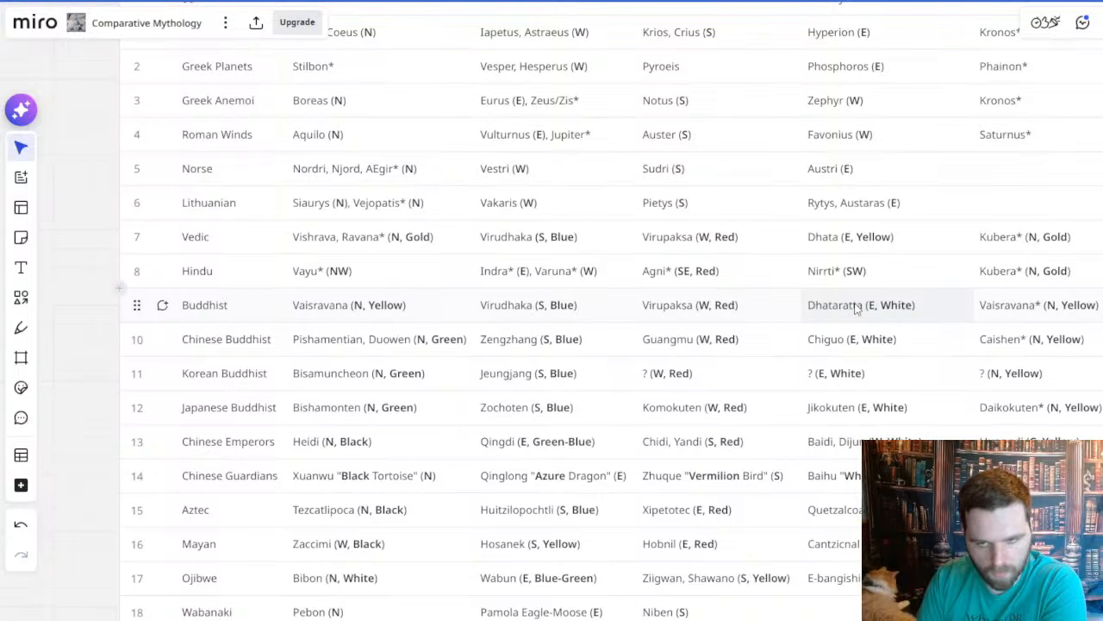
{"action": "scroll", "coordinate": [717, 328], "scroll_direction": "down", "scroll_amount": 2}
{"action": "scroll", "coordinate": [717, 330], "scroll_direction": "down", "scroll_amount": 6}
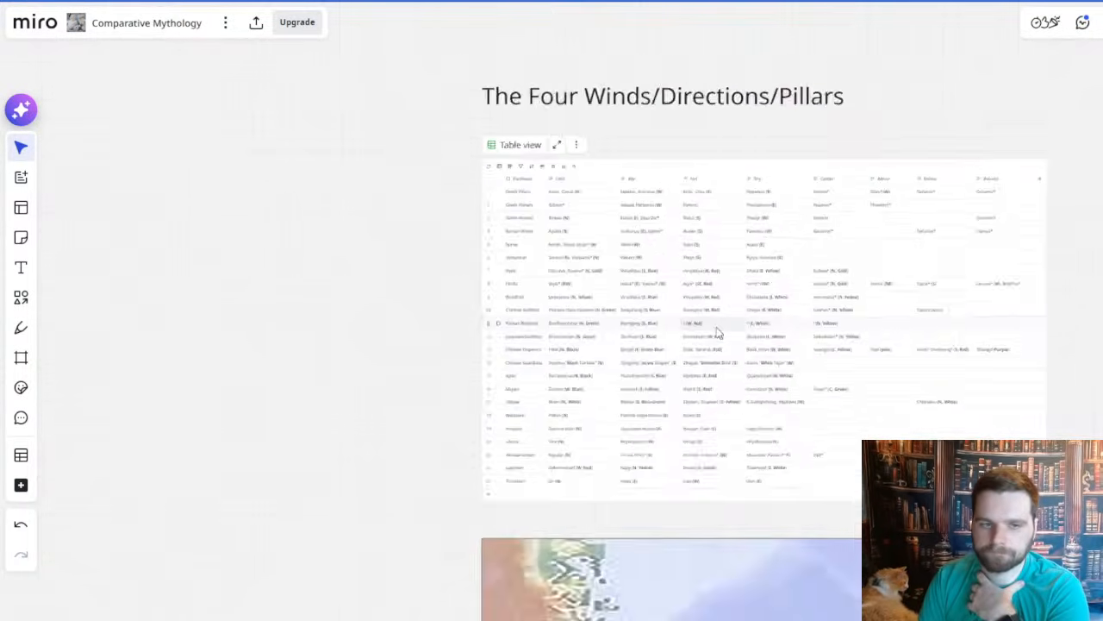
{"action": "scroll", "coordinate": [370, 382], "scroll_direction": "down", "scroll_amount": 3}
{"action": "scroll", "coordinate": [511, 344], "scroll_direction": "up", "scroll_amount": 5}
{"action": "scroll", "coordinate": [511, 344], "scroll_direction": "down", "scroll_amount": 1}
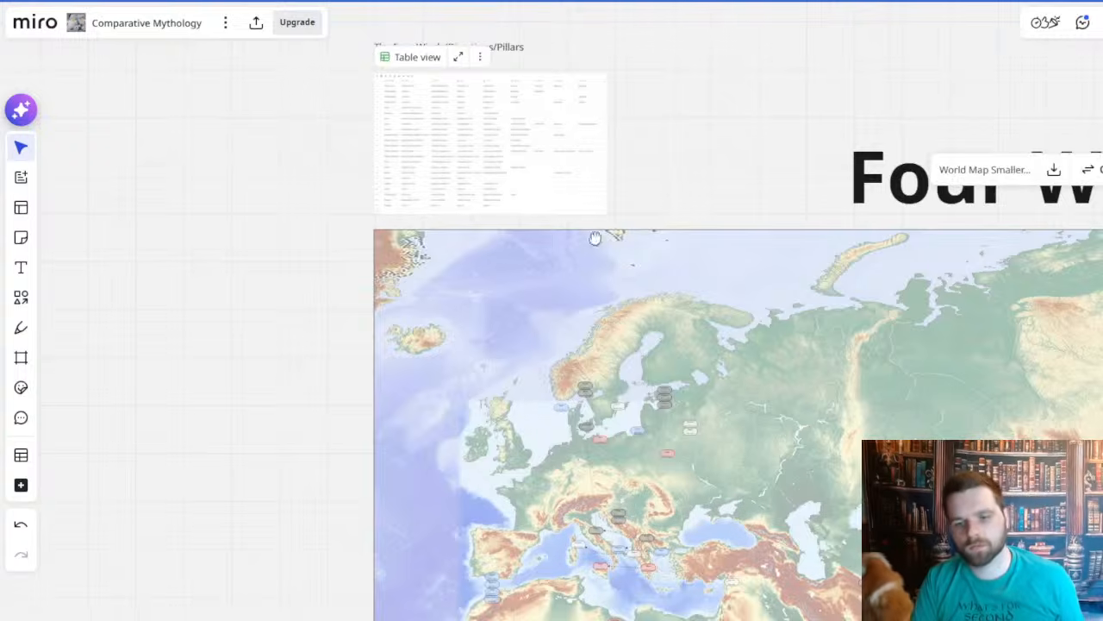
{"action": "left_click_drag", "start_coordinate": [631, 292], "coordinate": [478, 125]}
{"action": "left_click_drag", "start_coordinate": [700, 385], "coordinate": [455, 227]}
{"action": "scroll", "coordinate": [664, 308], "scroll_direction": "up", "scroll_amount": 2}
{"action": "scroll", "coordinate": [529, 380], "scroll_direction": "up", "scroll_amount": 2}
{"action": "scroll", "coordinate": [404, 268], "scroll_direction": "up", "scroll_amount": 5}
{"action": "left_click", "coordinate": [392, 307]}
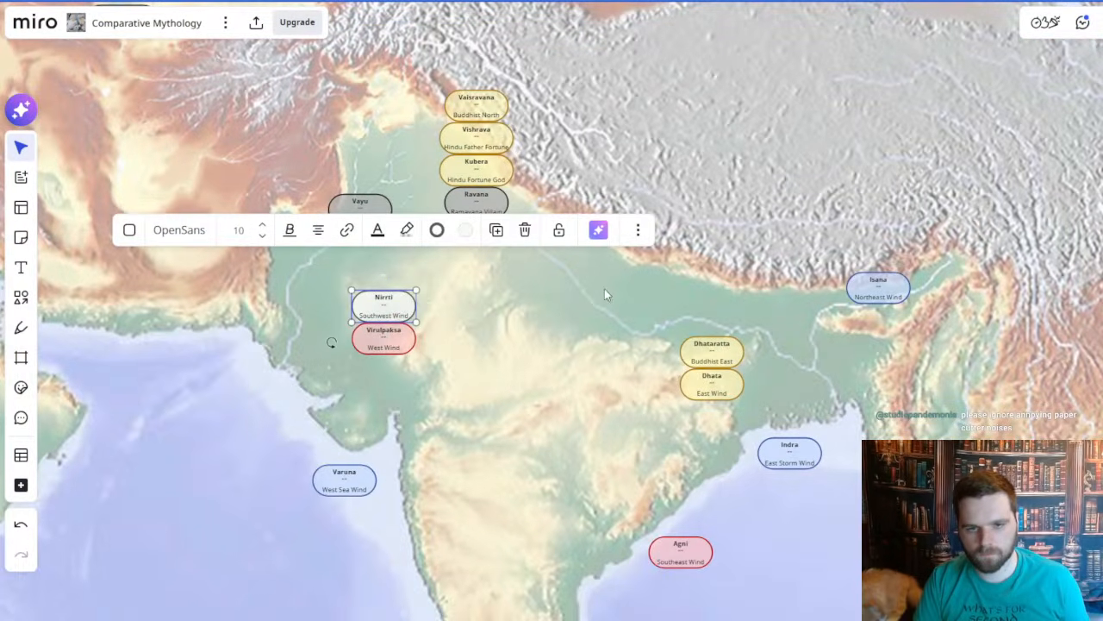
{"action": "left_click_drag", "start_coordinate": [692, 291], "coordinate": [619, 295]}
{"action": "key", "text": "ctrl+v"}
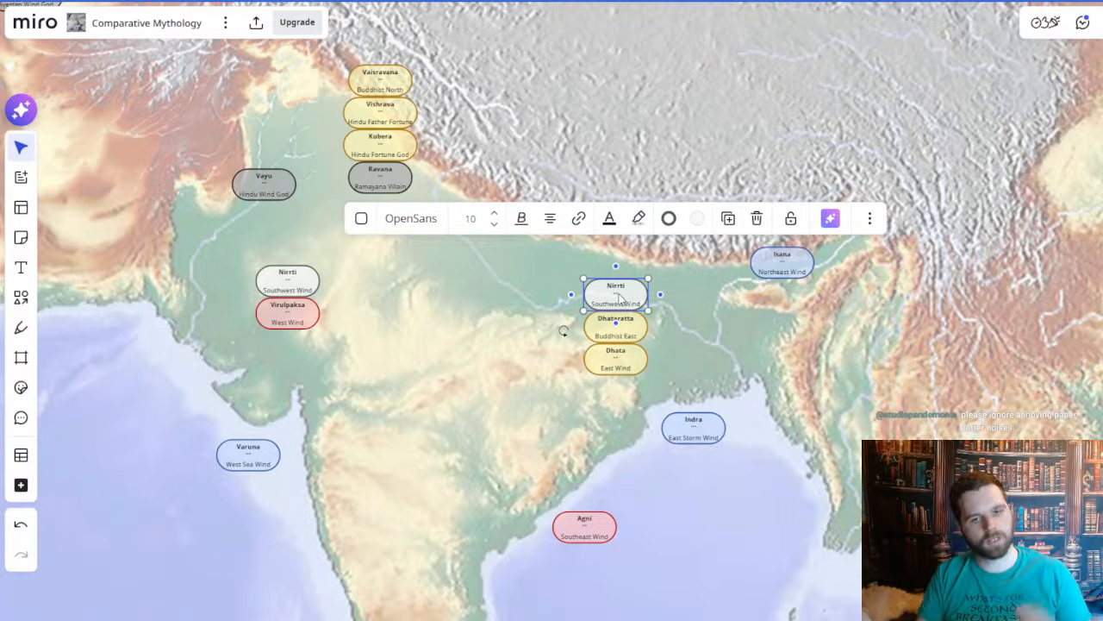
{"action": "scroll", "coordinate": [620, 298], "scroll_direction": "up", "scroll_amount": 3}
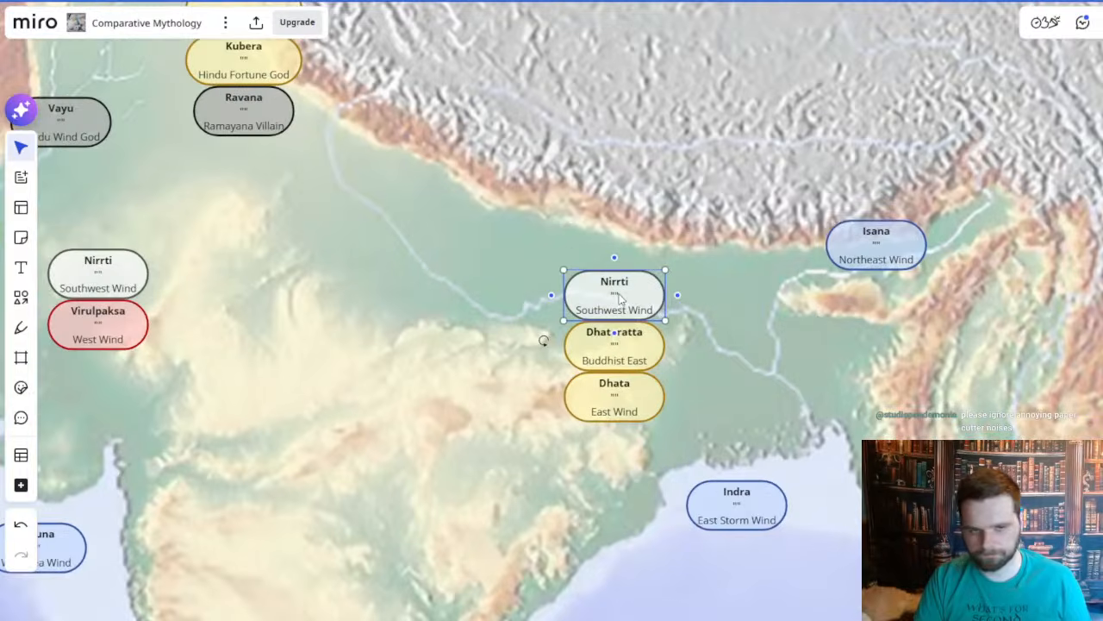
{"action": "scroll", "coordinate": [637, 362], "scroll_direction": "up", "scroll_amount": 2}
{"action": "double_click", "coordinate": [628, 353]}
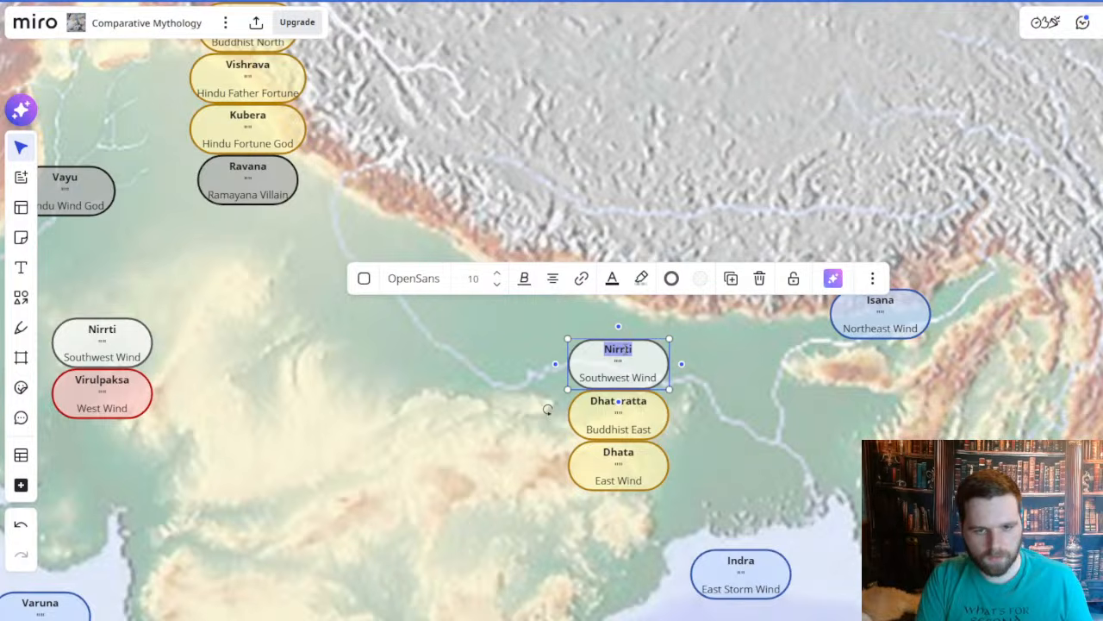
{"action": "left_click_drag", "start_coordinate": [501, 394], "coordinate": [590, 389]}
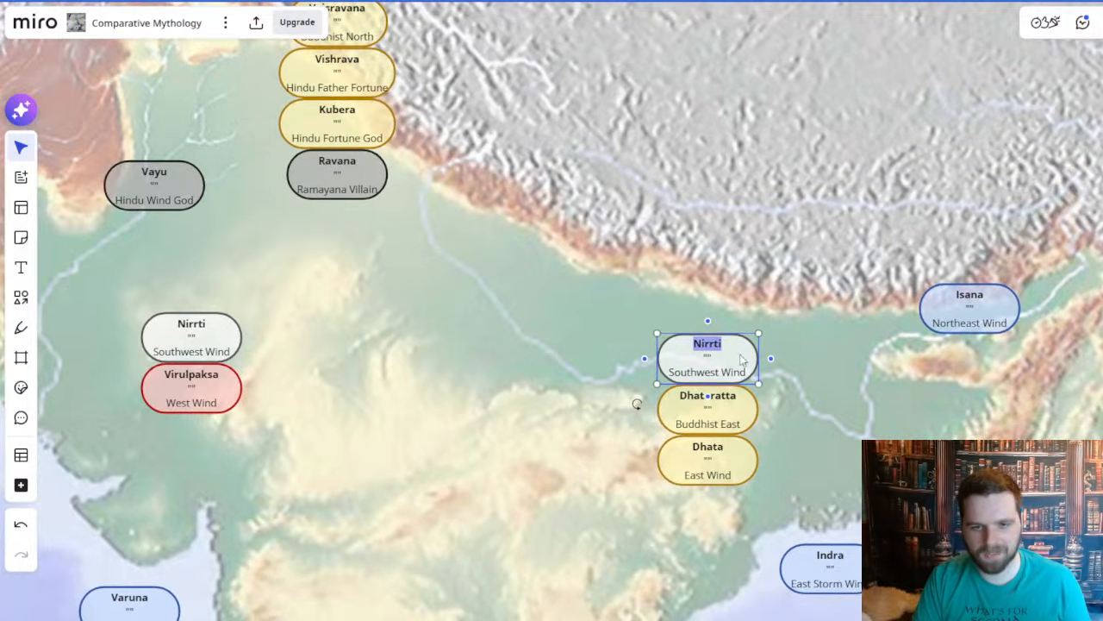
{"action": "left_click", "coordinate": [724, 356]}
{"action": "double_click", "coordinate": [710, 346]}
{"action": "scroll", "coordinate": [708, 346], "scroll_direction": "down", "scroll_amount": 2}
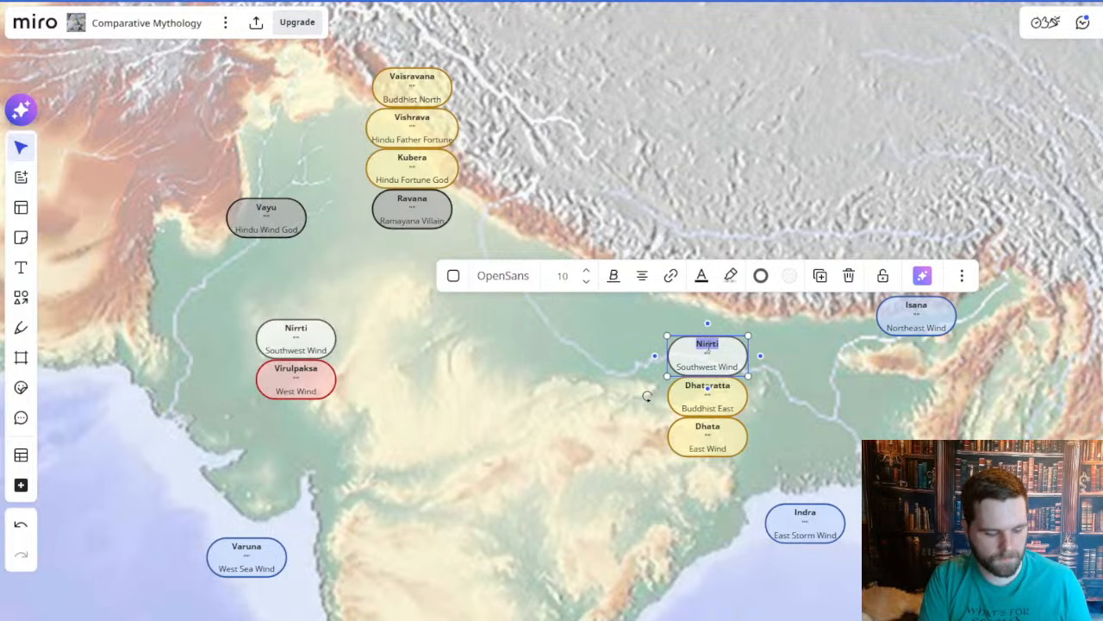
{"action": "left_click", "coordinate": [734, 366]}
{"action": "key", "text": "Delete"}
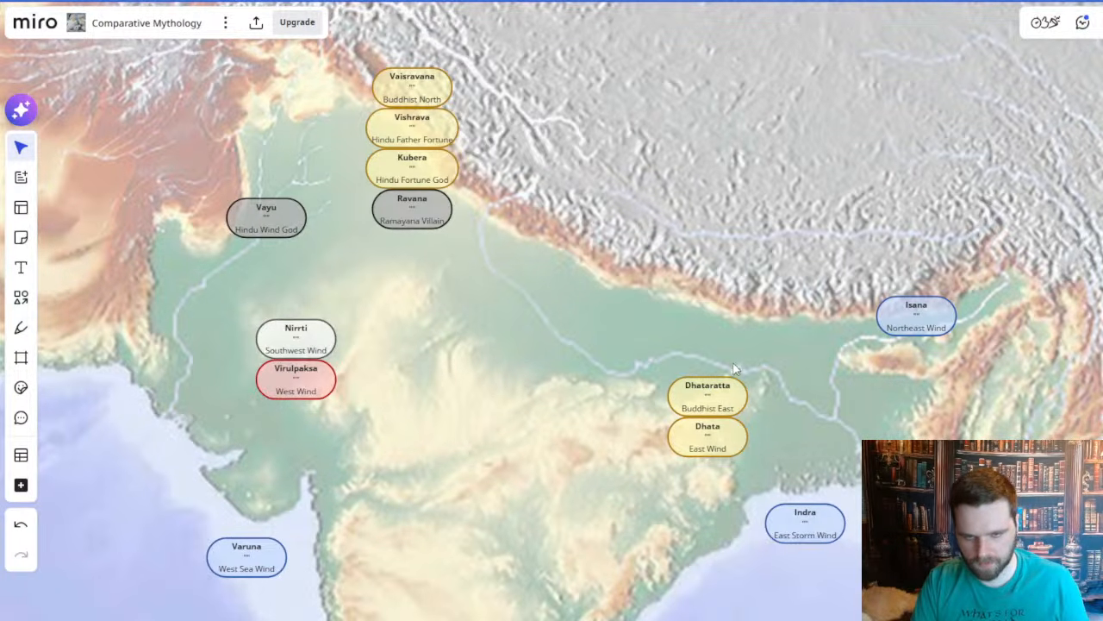
- Set the fill colour of the Dhataratta label to white
{"action": "left_click", "coordinate": [733, 385]}
{"action": "left_click", "coordinate": [791, 317]}
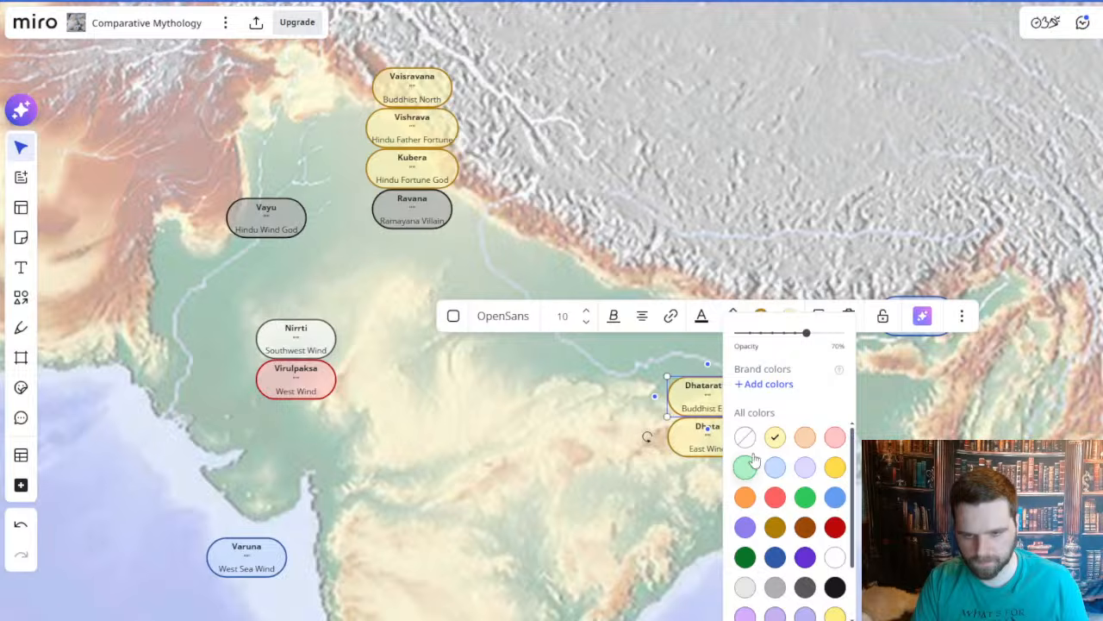
{"action": "left_click", "coordinate": [835, 557]}
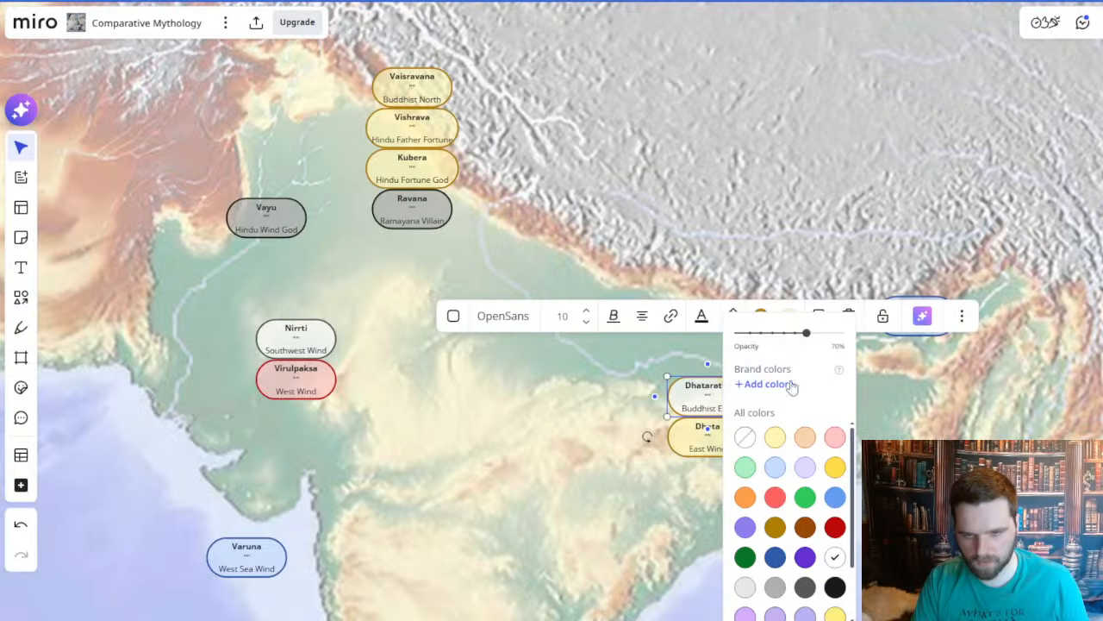
- Set the border colour of the Dhataratta label to dark grey and deselect the label
{"action": "left_click", "coordinate": [776, 315]}
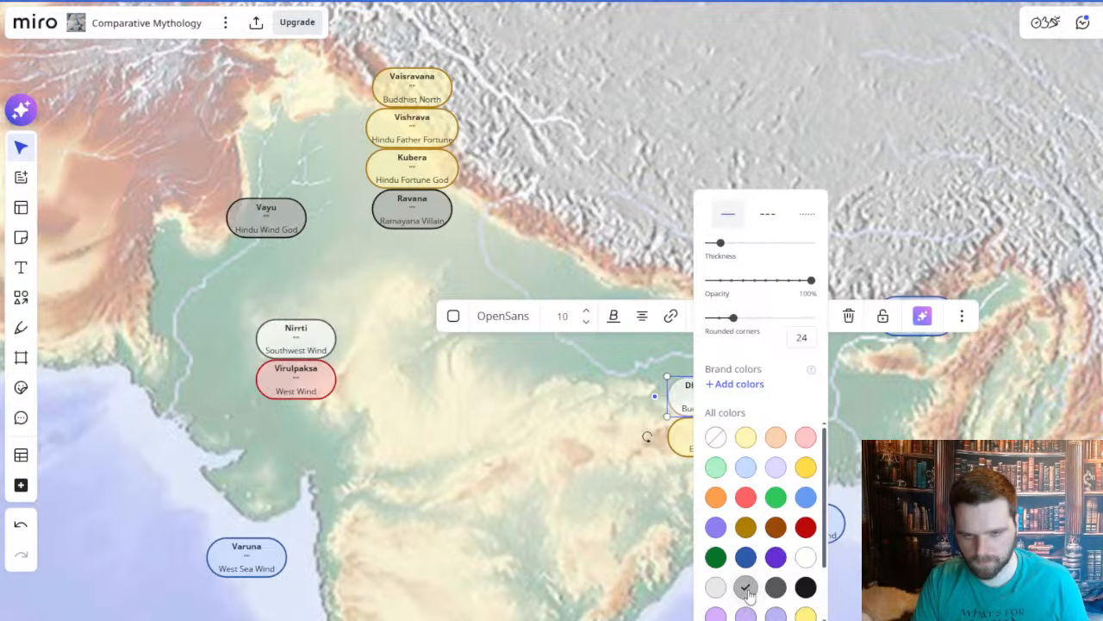
{"action": "left_click", "coordinate": [776, 587]}
{"action": "left_click", "coordinate": [567, 446]}
- Review how the Hindu and Buddhist direction labels are distributed and coloured across India
{"action": "left_click_drag", "start_coordinate": [500, 432], "coordinate": [622, 387]}
{"action": "scroll", "coordinate": [583, 269], "scroll_direction": "down", "scroll_amount": 4}
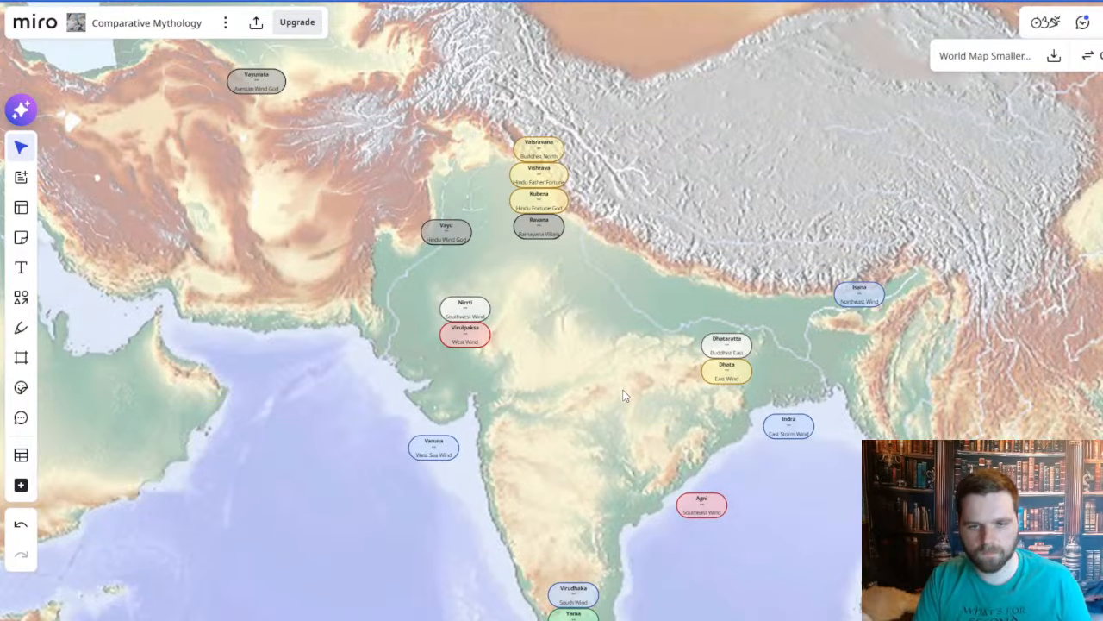
{"action": "scroll", "coordinate": [639, 387], "scroll_direction": "up", "scroll_amount": 3}
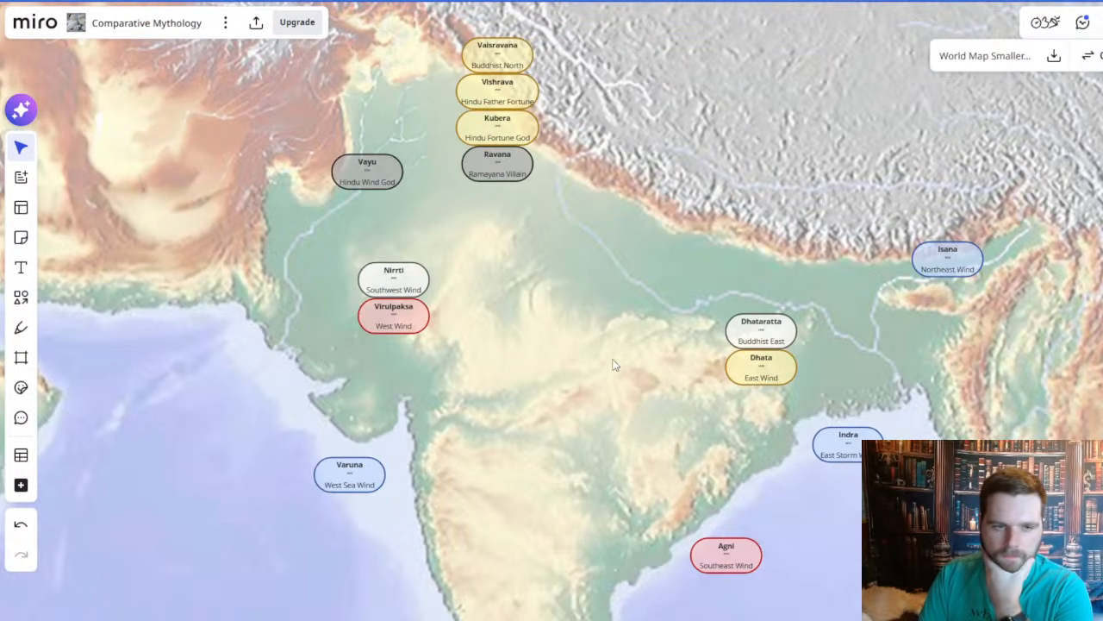
{"action": "left_click_drag", "start_coordinate": [628, 339], "coordinate": [552, 387]}
{"action": "scroll", "coordinate": [552, 392], "scroll_direction": "down", "scroll_amount": 1}
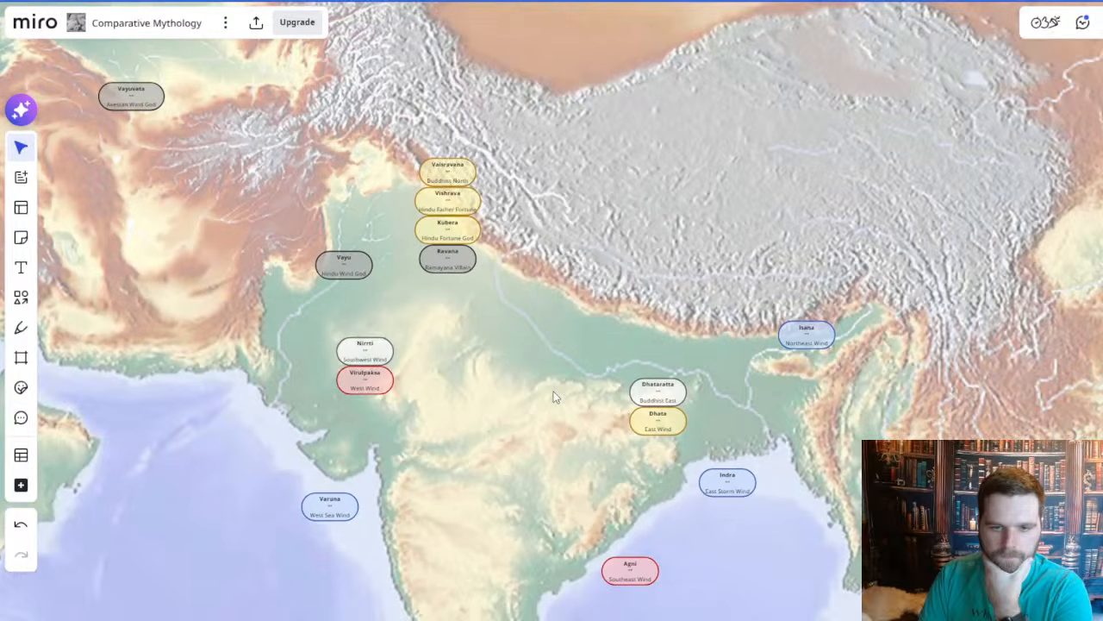
{"action": "left_click_drag", "start_coordinate": [554, 392], "coordinate": [601, 334]}
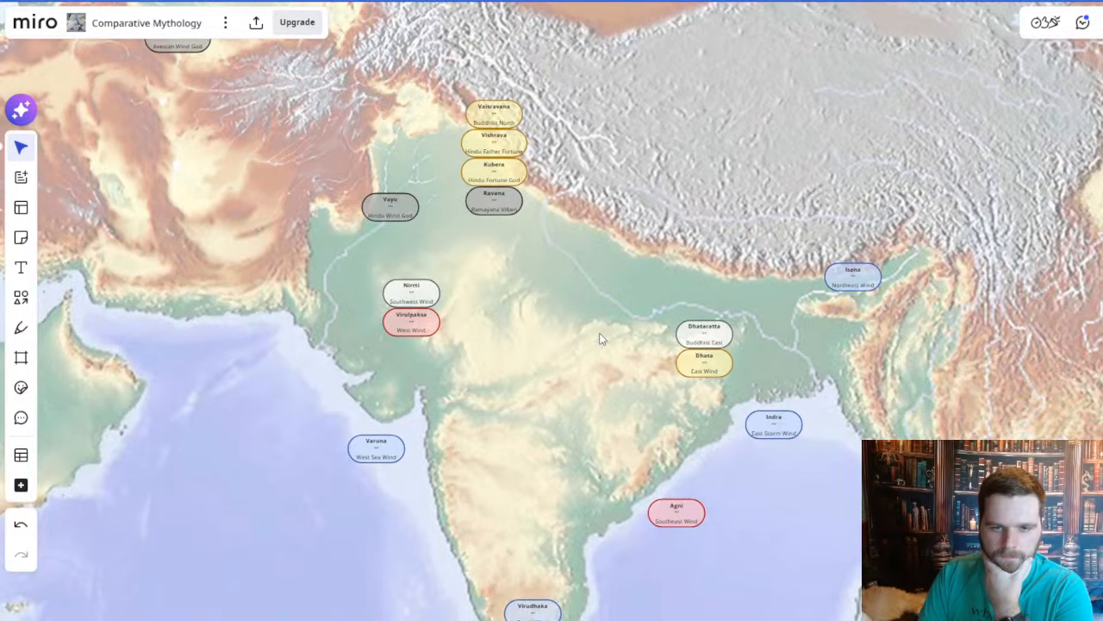
{"action": "scroll", "coordinate": [600, 338], "scroll_direction": "down", "scroll_amount": 3}
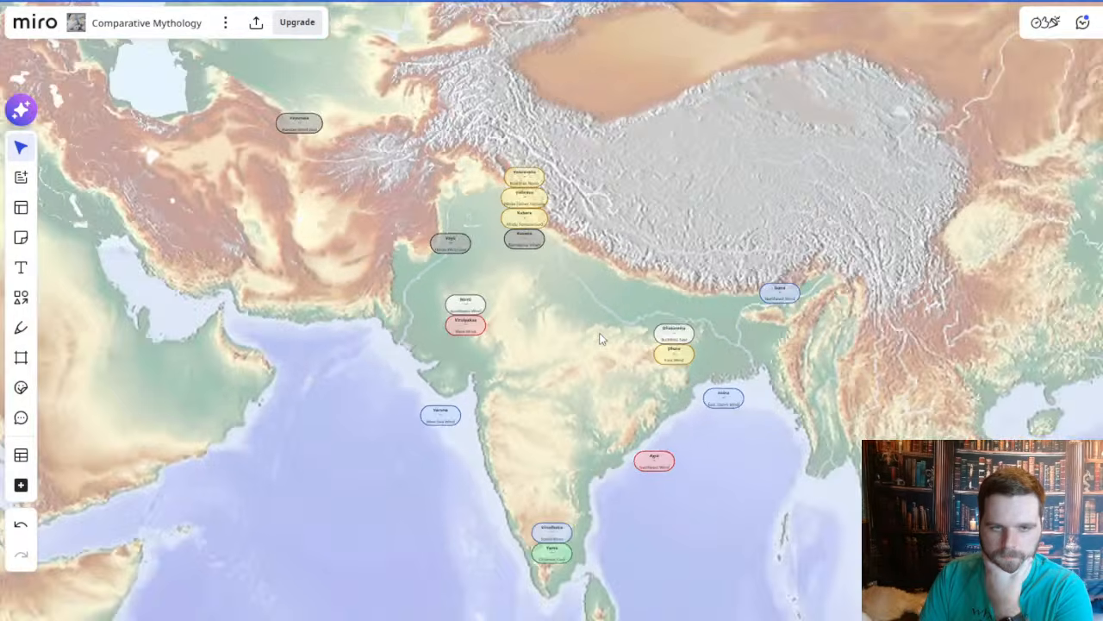
- Go back to the Four Winds/Directions/Pillars table and look through its rows down to the last entry
{"action": "left_click_drag", "start_coordinate": [598, 332], "coordinate": [763, 392]}
{"action": "scroll", "coordinate": [763, 392], "scroll_direction": "down", "scroll_amount": 3}
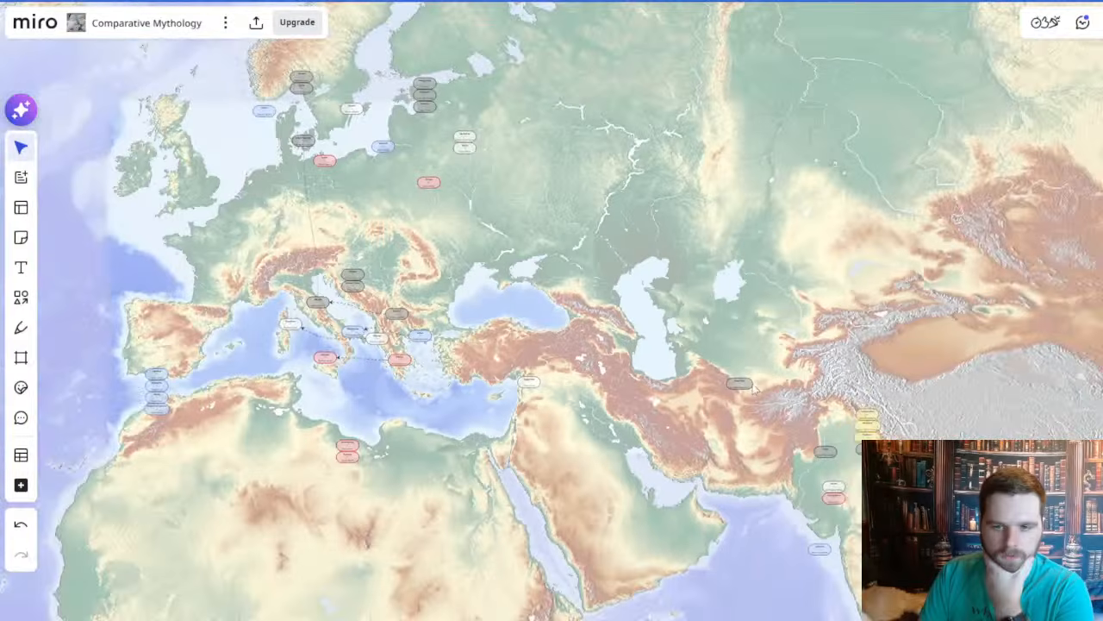
{"action": "left_click_drag", "start_coordinate": [370, 155], "coordinate": [786, 343]}
{"action": "scroll", "coordinate": [784, 343], "scroll_direction": "down", "scroll_amount": 3}
{"action": "left_click_drag", "start_coordinate": [620, 126], "coordinate": [621, 307]}
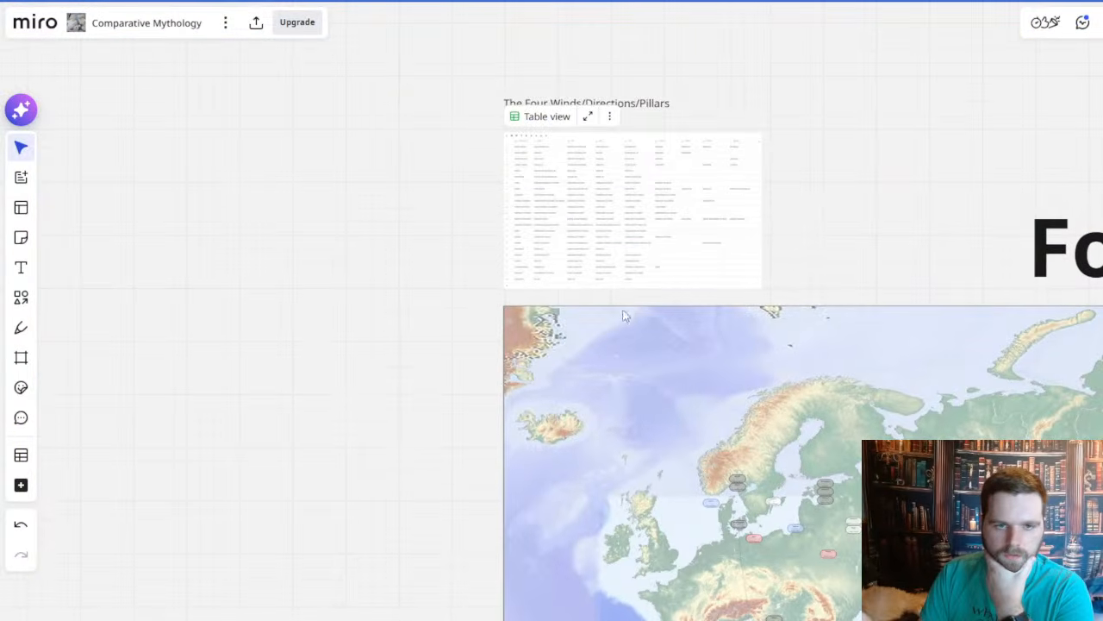
{"action": "scroll", "coordinate": [554, 229], "scroll_direction": "up", "scroll_amount": 10}
{"action": "scroll", "coordinate": [537, 209], "scroll_direction": "up", "scroll_amount": 3}
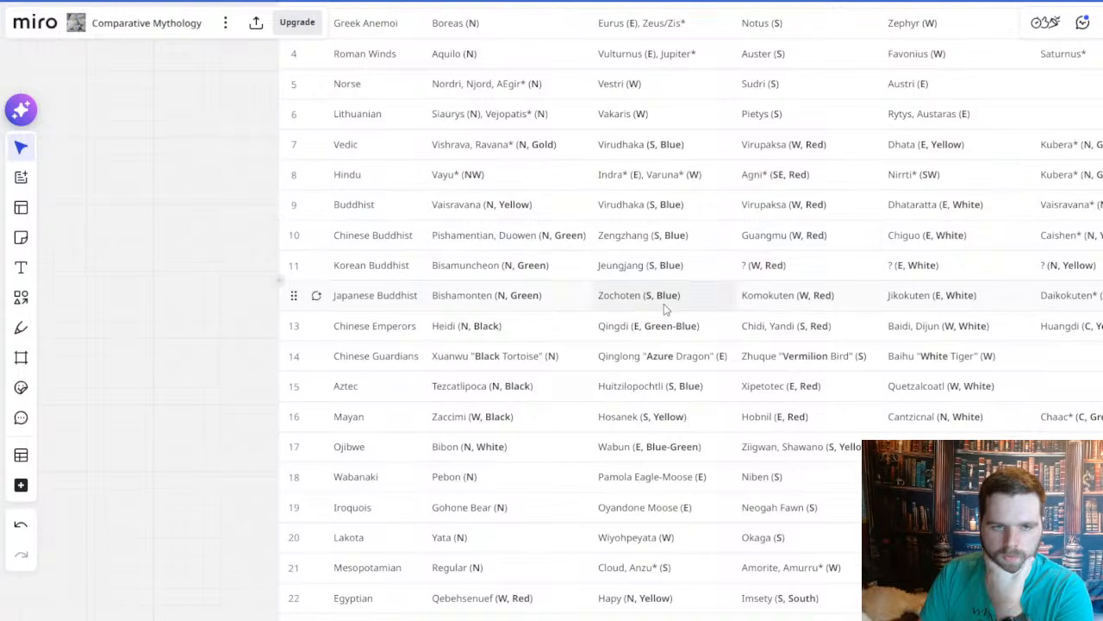
{"action": "left_click_drag", "start_coordinate": [705, 299], "coordinate": [583, 303]}
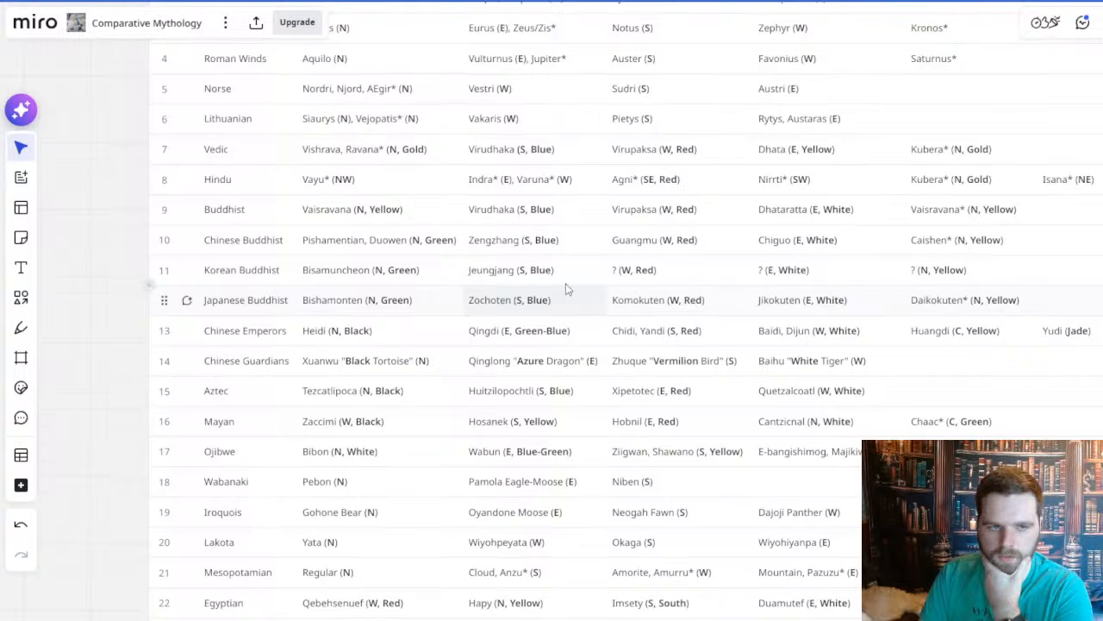
{"action": "left_click_drag", "start_coordinate": [382, 463], "coordinate": [475, 256]}
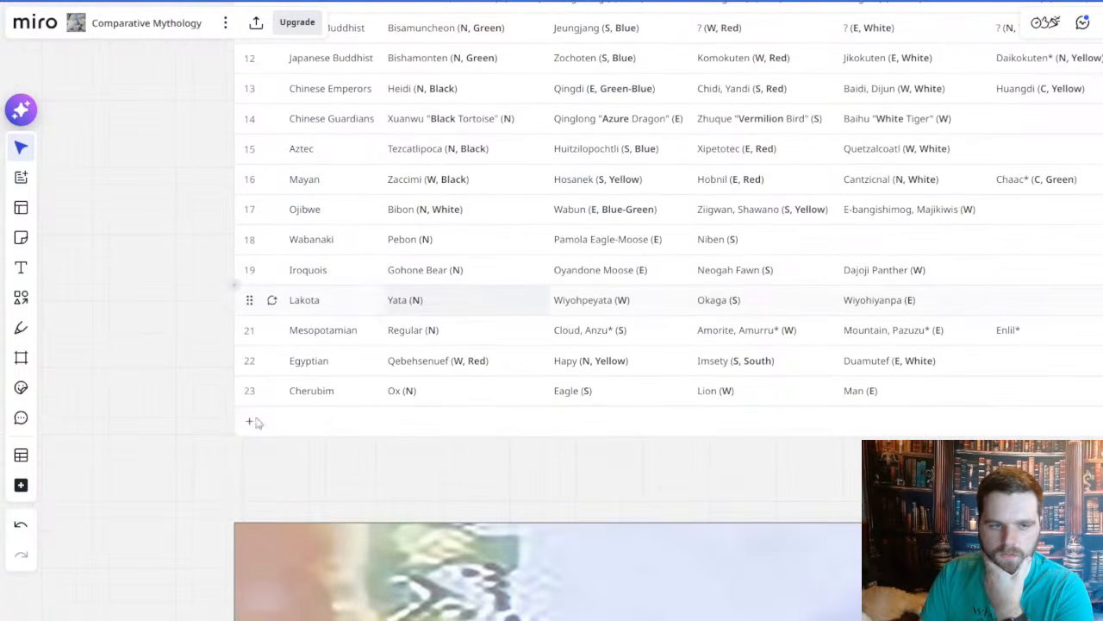
- Add a row named "Tibetan Buddhist" to the table, placed between the Buddhist and Chinese Buddhist rows
{"action": "left_click", "coordinate": [249, 420]}
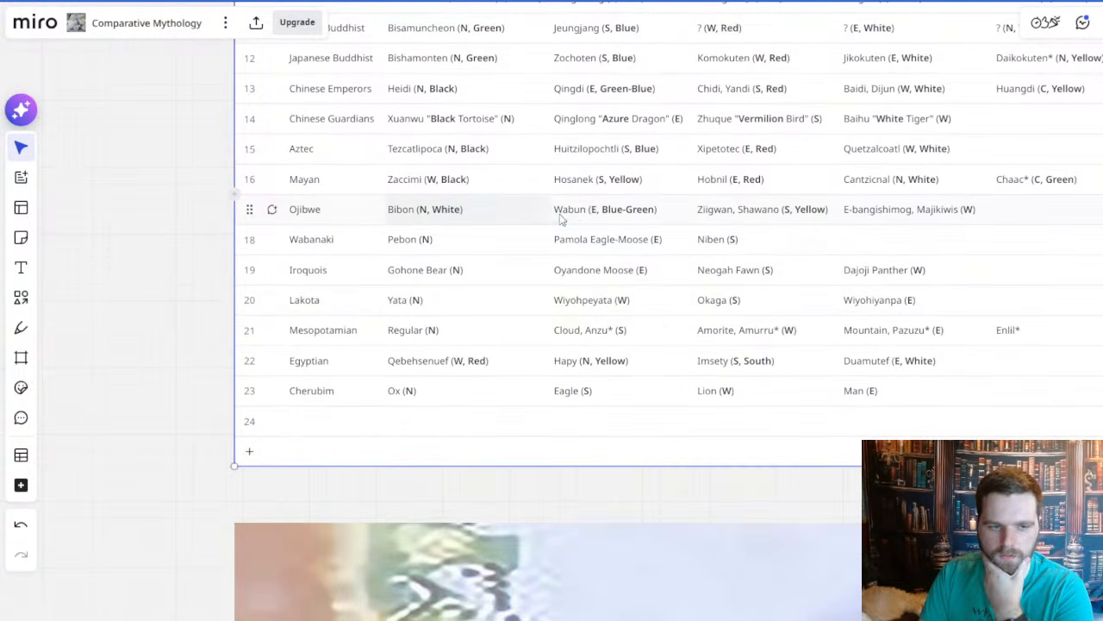
{"action": "scroll", "coordinate": [560, 219], "scroll_direction": "up", "scroll_amount": 3}
{"action": "left_click_drag", "start_coordinate": [235, 479], "coordinate": [253, 115]}
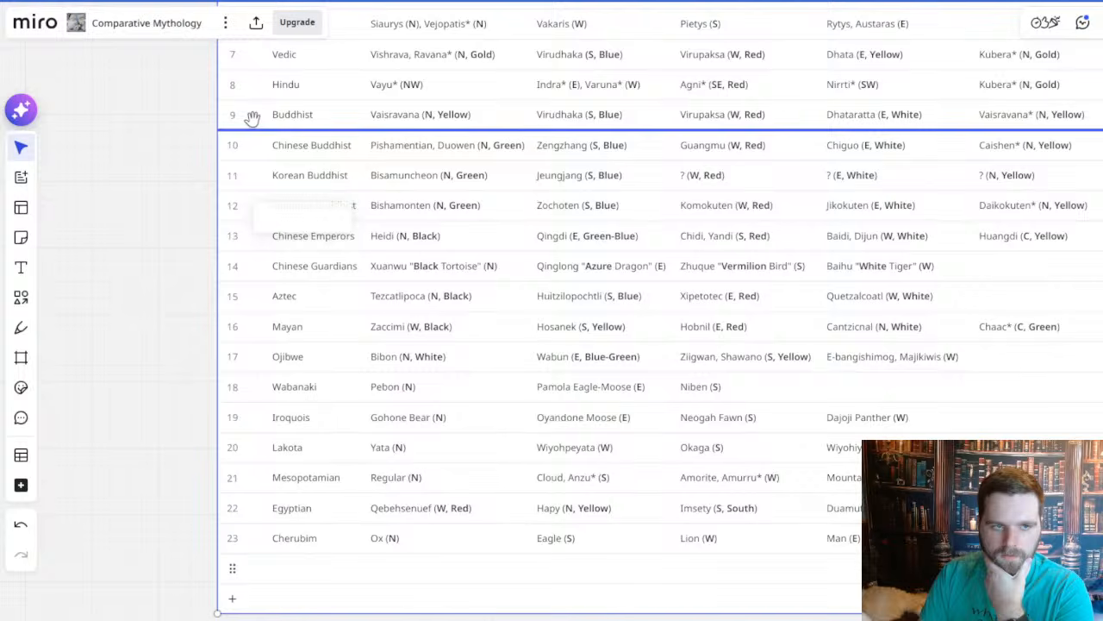
{"action": "left_click_drag", "start_coordinate": [252, 118], "coordinate": [305, 144]}
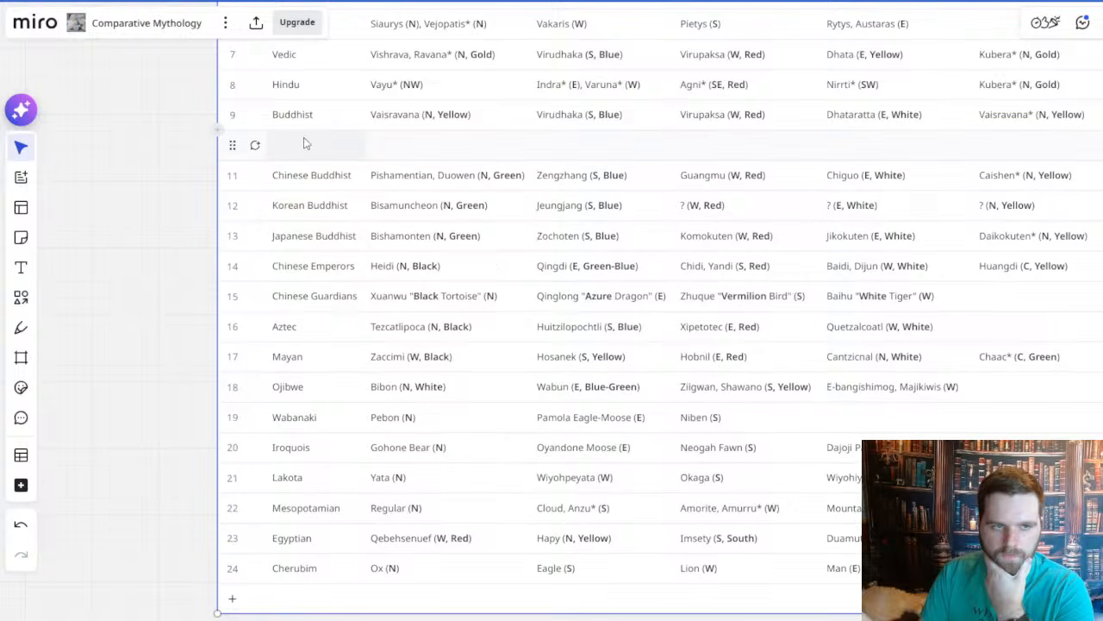
{"action": "left_click", "coordinate": [296, 147]}
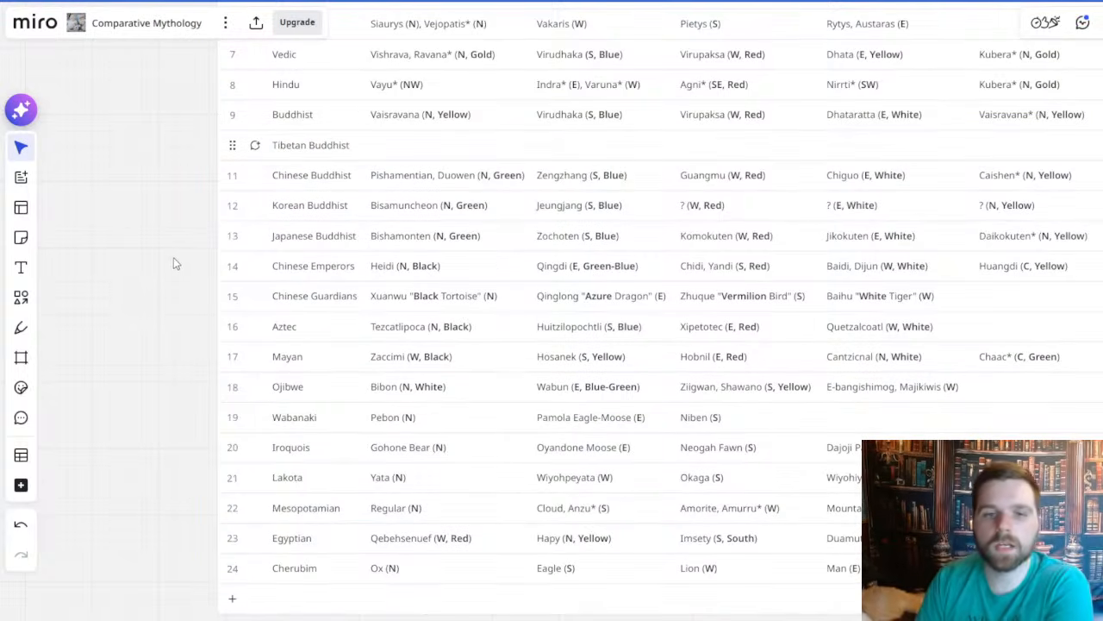
- Examine the northern and southern deities and their colours in the Buddhist, Chinese, Korean and Japanese Buddhist rows
{"action": "left_click_drag", "start_coordinate": [174, 257], "coordinate": [120, 333]}
{"action": "scroll", "coordinate": [156, 380], "scroll_direction": "down", "scroll_amount": 1}
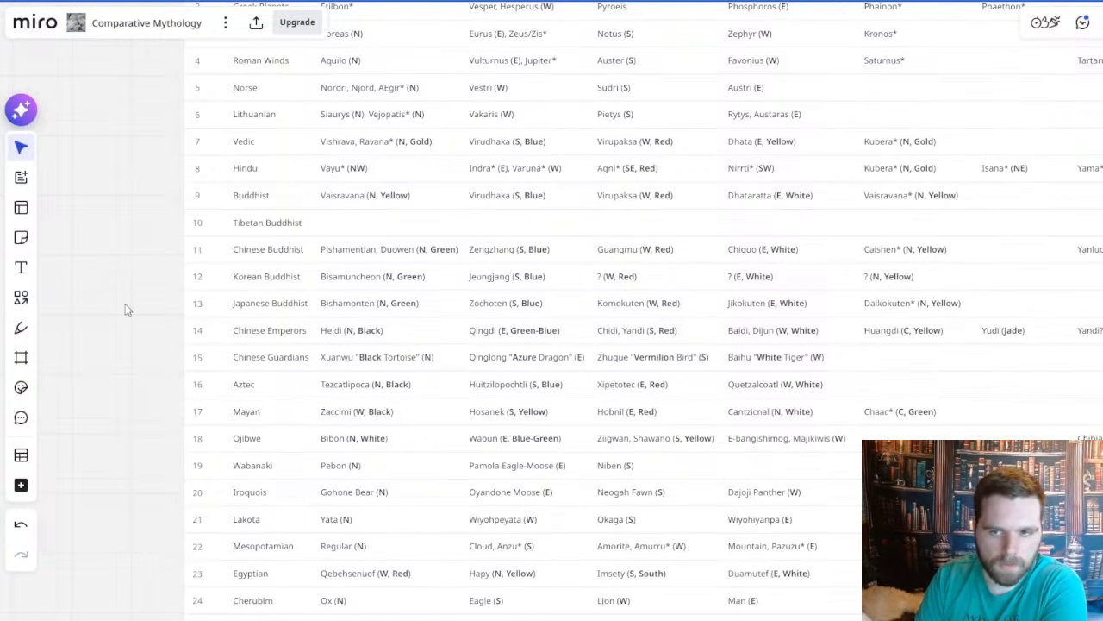
{"action": "scroll", "coordinate": [479, 259], "scroll_direction": "down", "scroll_amount": 2}
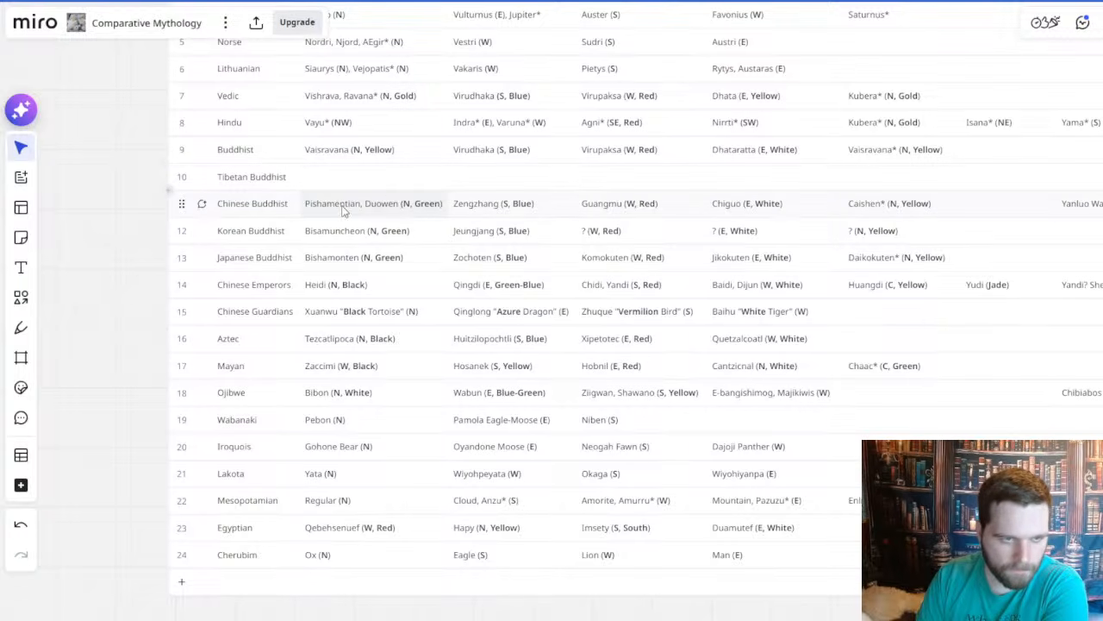
{"action": "left_click_drag", "start_coordinate": [93, 354], "coordinate": [122, 390]}
{"action": "scroll", "coordinate": [375, 225], "scroll_direction": "up", "scroll_amount": 2}
{"action": "scroll", "coordinate": [375, 238], "scroll_direction": "up", "scroll_amount": 1}
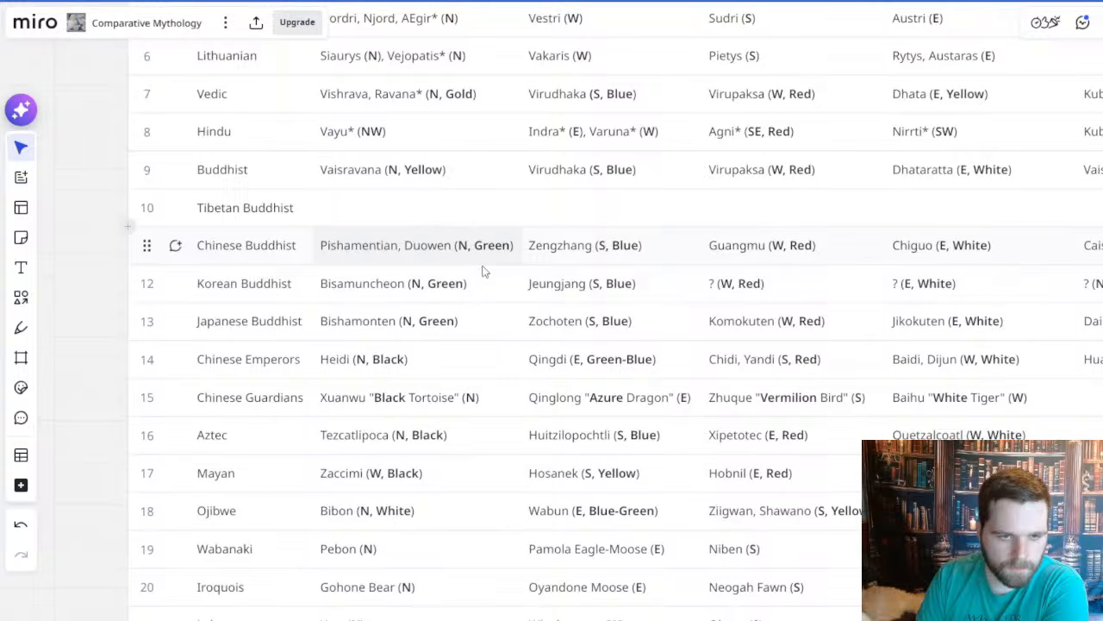
{"action": "left_click_drag", "start_coordinate": [516, 265], "coordinate": [498, 295]}
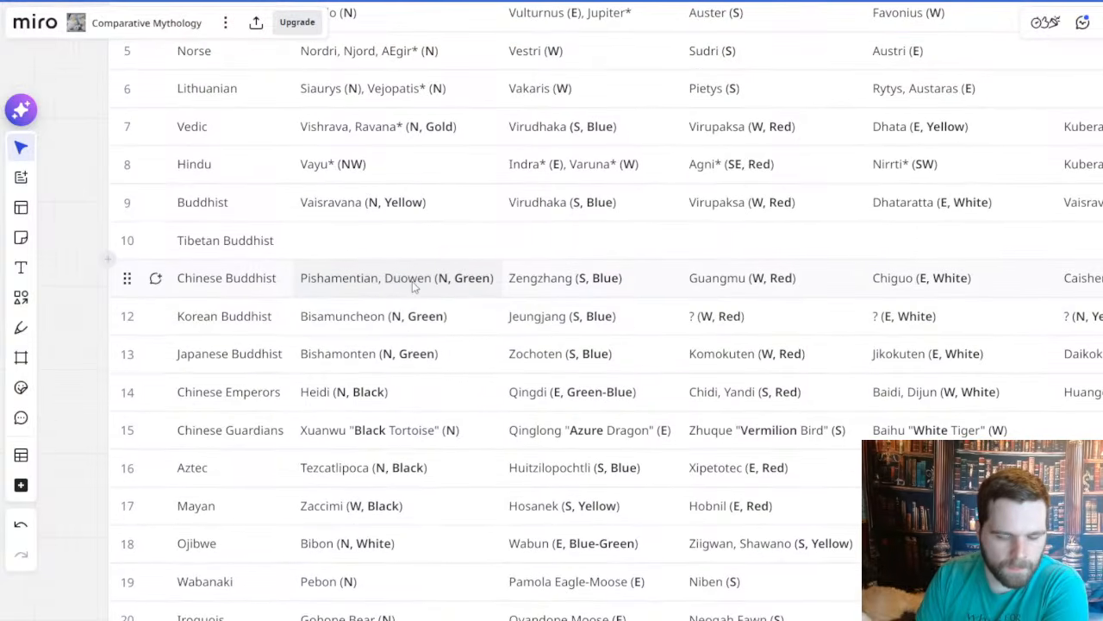
{"action": "left_click_drag", "start_coordinate": [426, 279], "coordinate": [379, 306]}
{"action": "scroll", "coordinate": [326, 286], "scroll_direction": "down", "scroll_amount": 1}
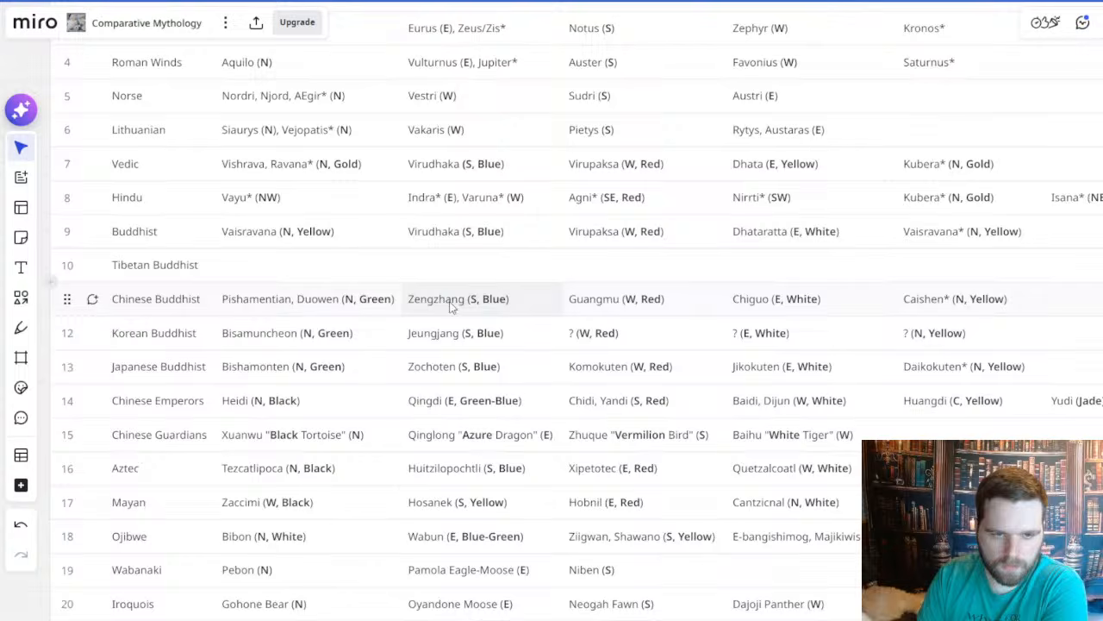
- Compare the western, eastern and centre deities of the Buddhist row with those of the other Buddhist traditions
{"action": "left_click_drag", "start_coordinate": [455, 308], "coordinate": [368, 299]}
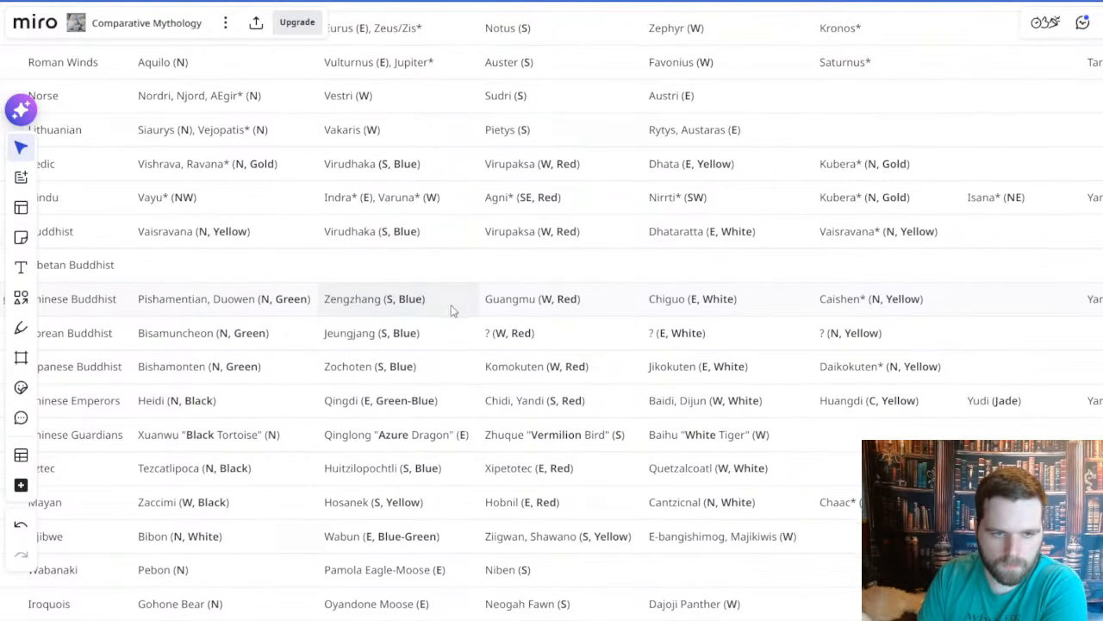
{"action": "left_click_drag", "start_coordinate": [463, 308], "coordinate": [374, 305]}
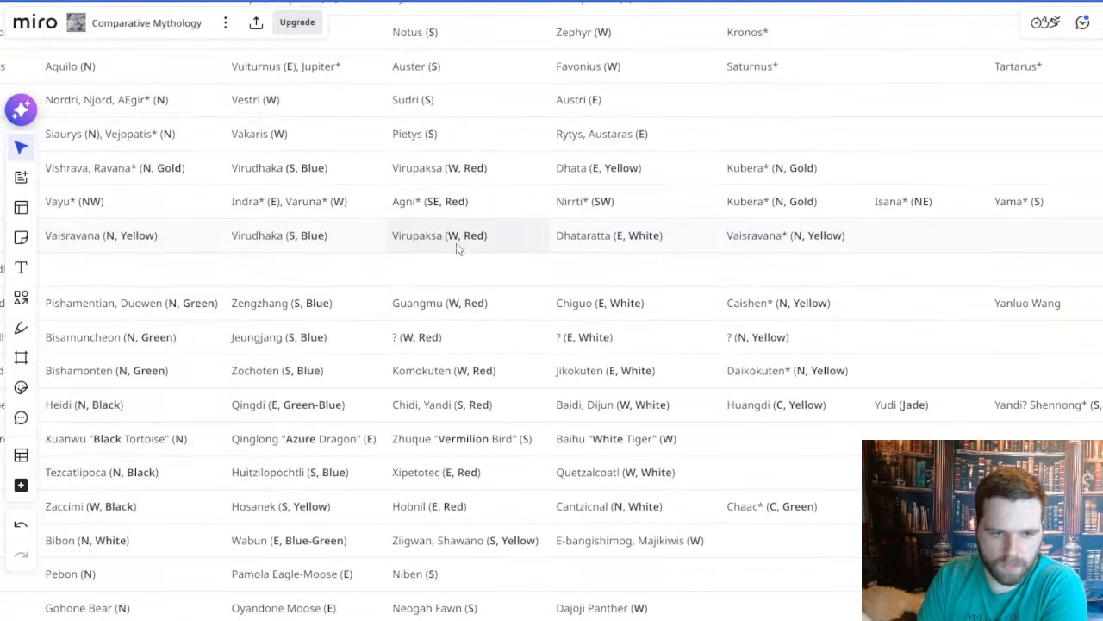
{"action": "scroll", "coordinate": [413, 312], "scroll_direction": "right", "scroll_amount": 2}
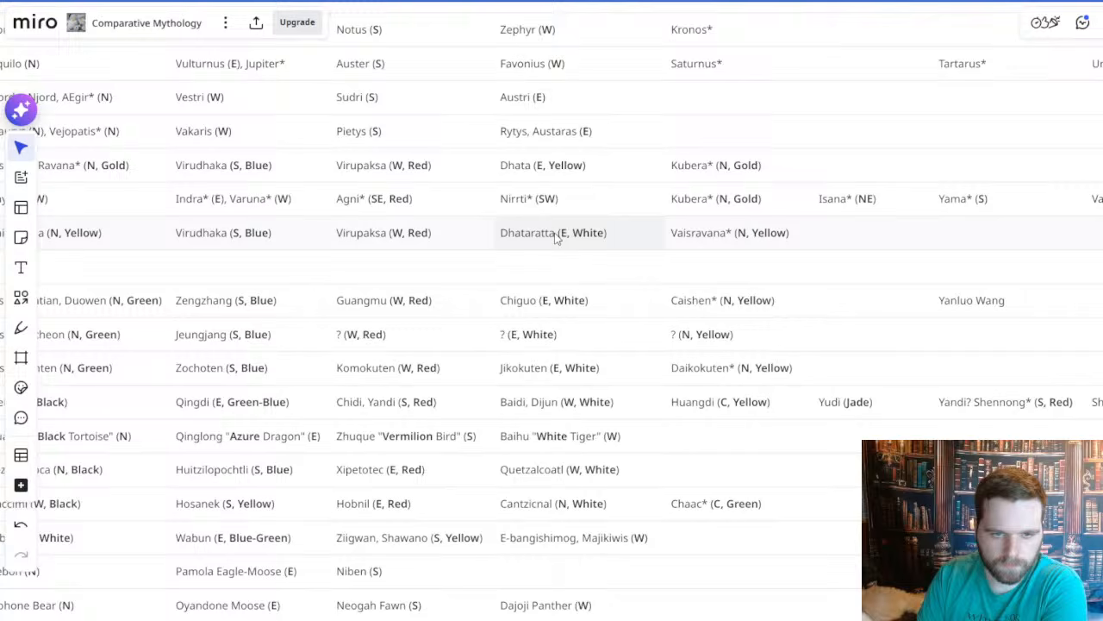
{"action": "left_click_drag", "start_coordinate": [545, 301], "coordinate": [433, 308]}
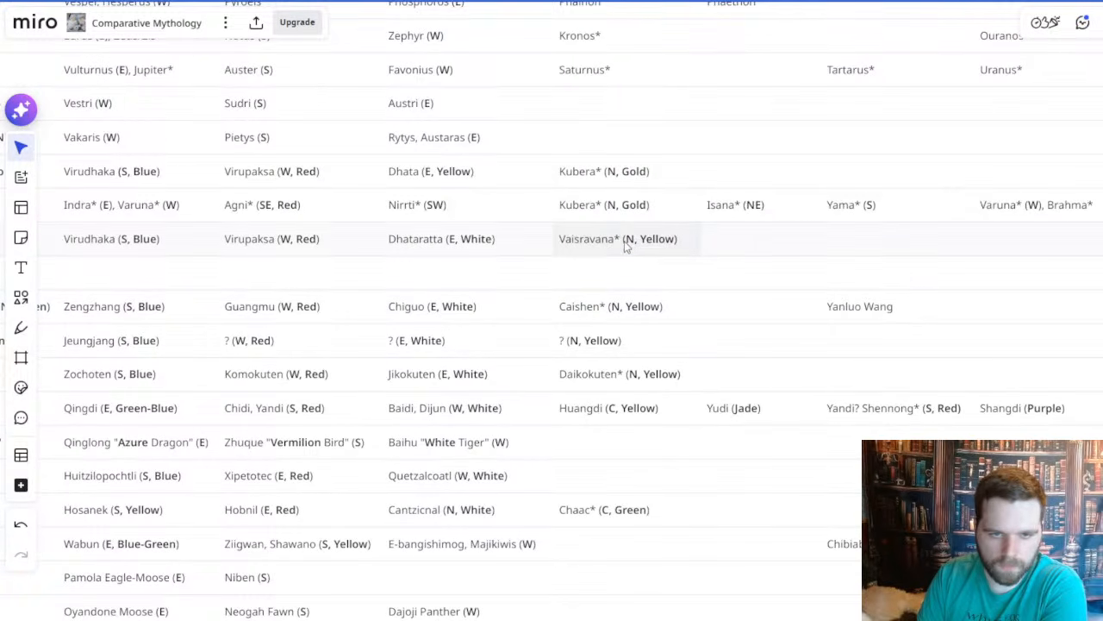
{"action": "right_click", "coordinate": [655, 254]}
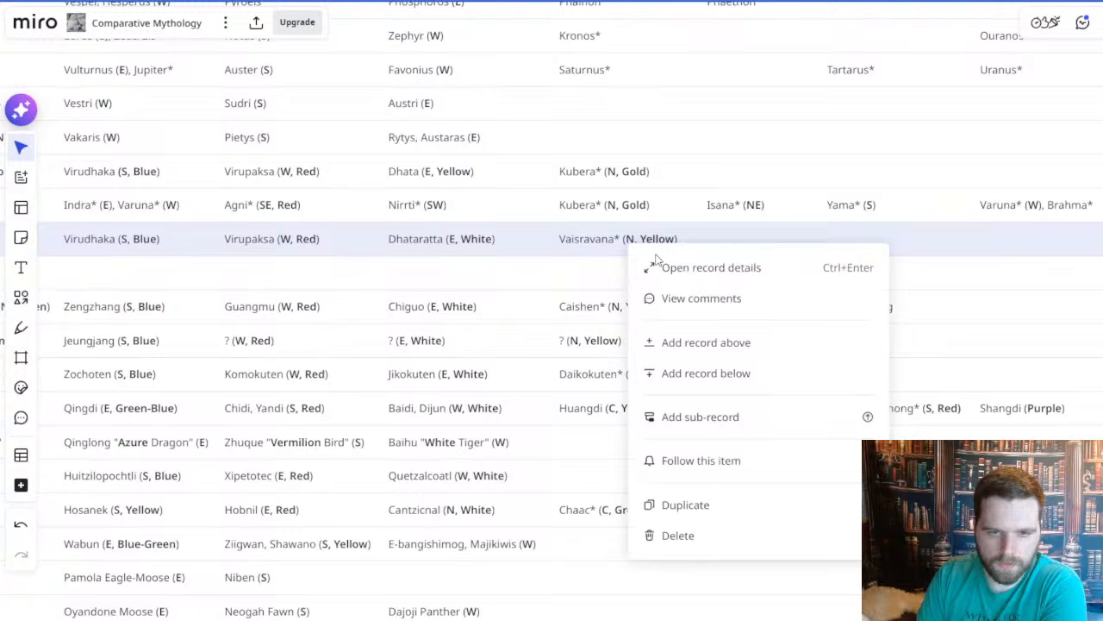
{"action": "left_click", "coordinate": [628, 111]}
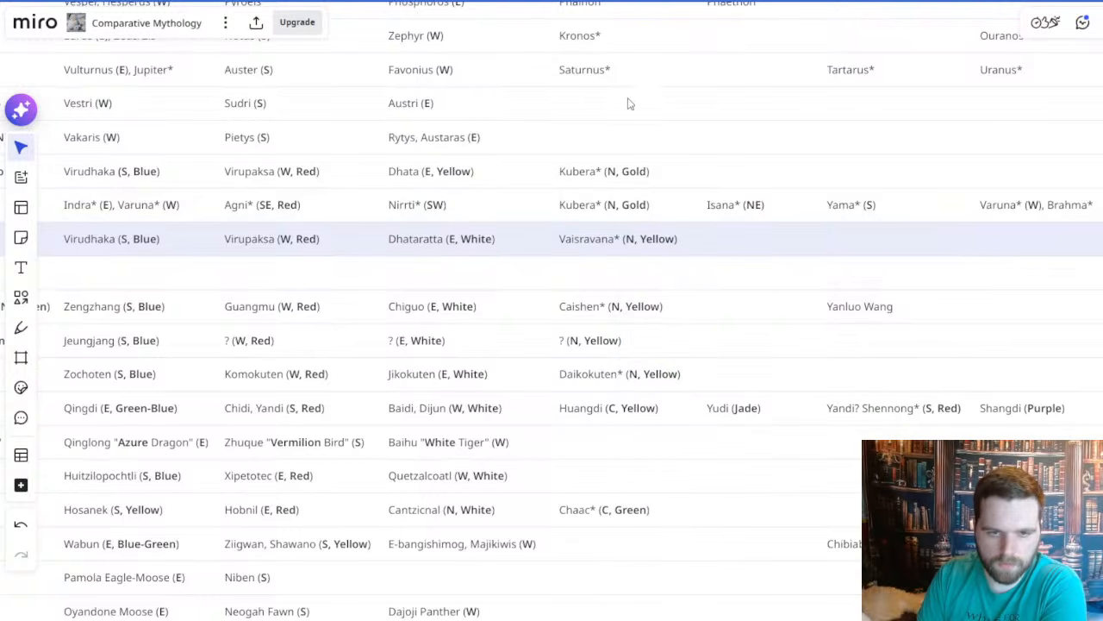
- Read the Chinese Buddhist row across to its centre deity, checking it against the column headings and neighbouring rows
{"action": "left_click_drag", "start_coordinate": [230, 255], "coordinate": [517, 259]}
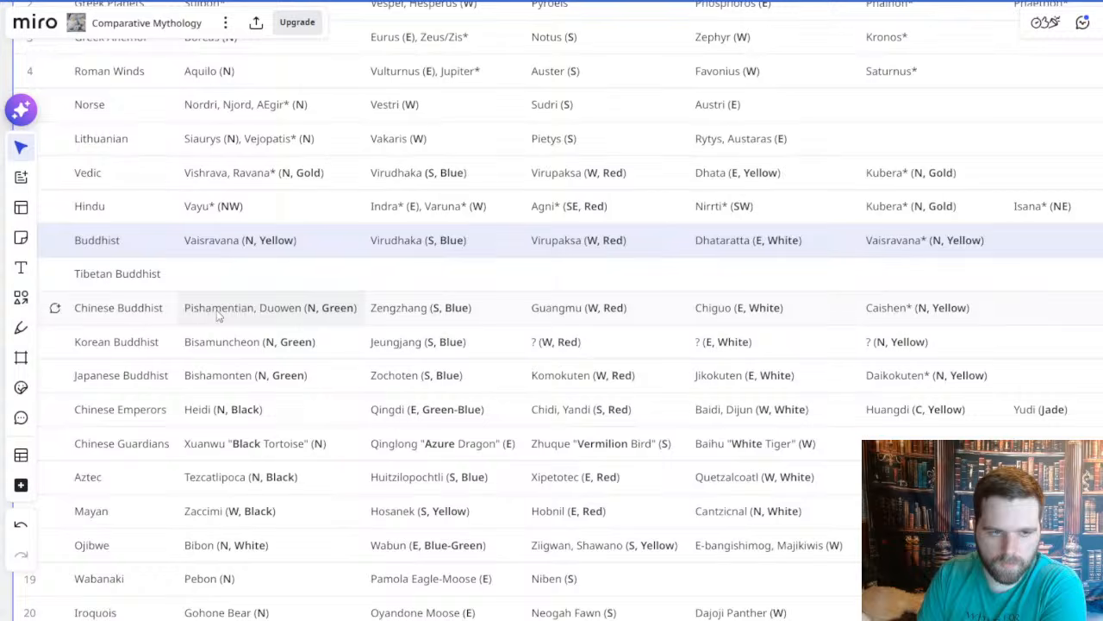
{"action": "scroll", "coordinate": [655, 289], "scroll_direction": "right", "scroll_amount": 5}
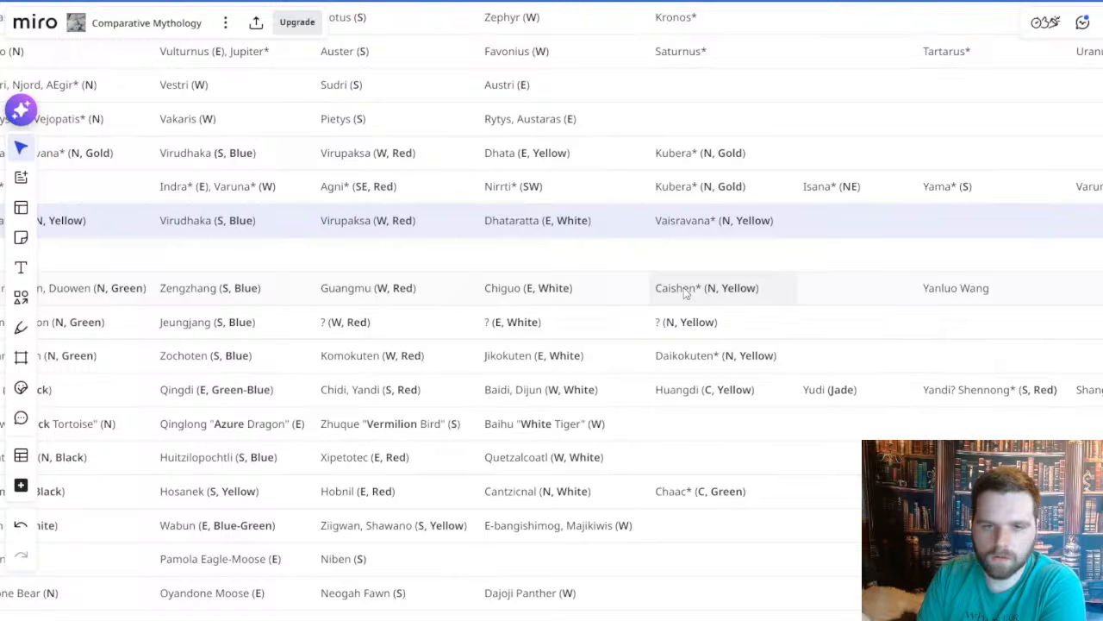
{"action": "scroll", "coordinate": [698, 306], "scroll_direction": "left", "scroll_amount": 4}
{"action": "scroll", "coordinate": [698, 306], "scroll_direction": "up", "scroll_amount": 1}
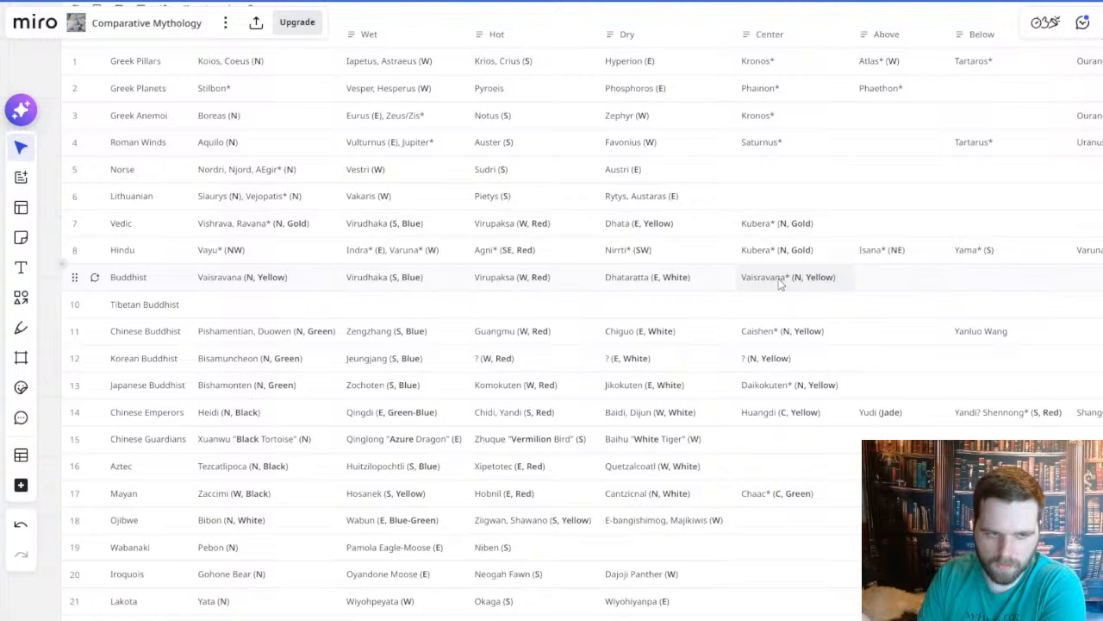
{"action": "left_click_drag", "start_coordinate": [287, 326], "coordinate": [375, 309]}
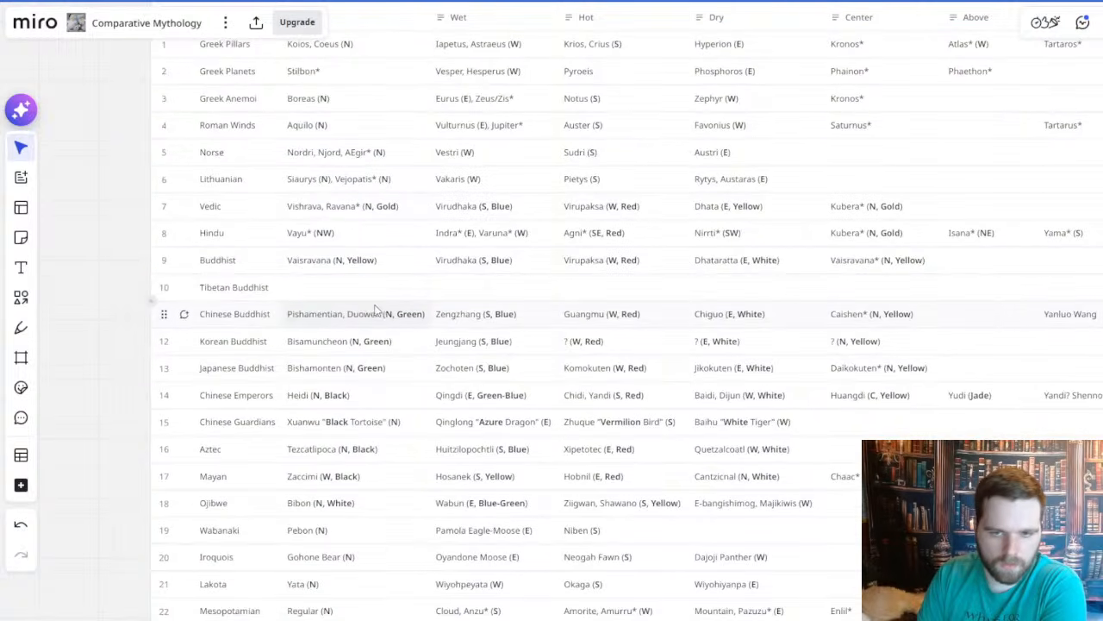
{"action": "scroll", "coordinate": [365, 303], "scroll_direction": "up", "scroll_amount": 1}
{"action": "scroll", "coordinate": [431, 295], "scroll_direction": "left", "scroll_amount": 2}
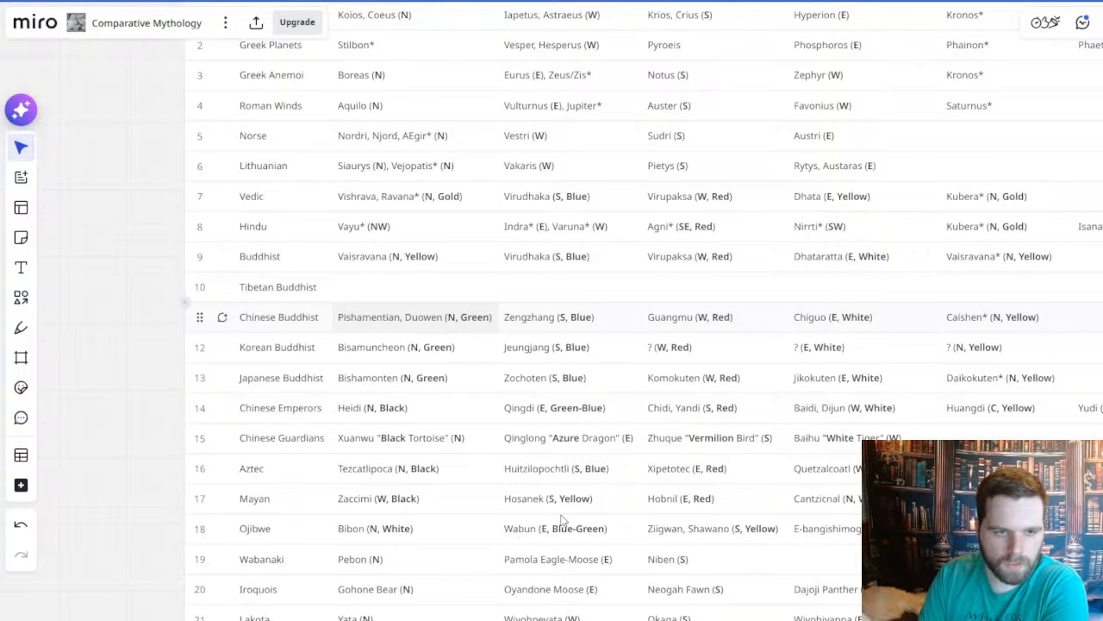
{"action": "left_click_drag", "start_coordinate": [468, 406], "coordinate": [401, 387]}
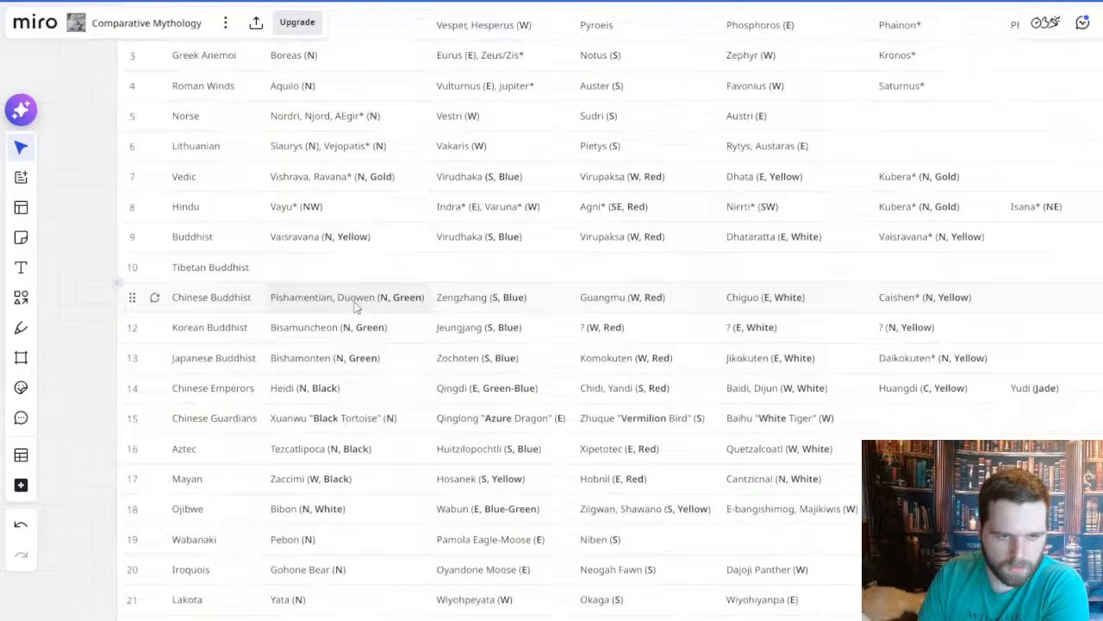
- Return to the world map and inspect the Tibetan Plateau north of the Indian direction labels
{"action": "scroll", "coordinate": [354, 308], "scroll_direction": "down", "scroll_amount": 5}
{"action": "left_click_drag", "start_coordinate": [224, 460], "coordinate": [180, 163]}
{"action": "scroll", "coordinate": [575, 373], "scroll_direction": "down", "scroll_amount": 3}
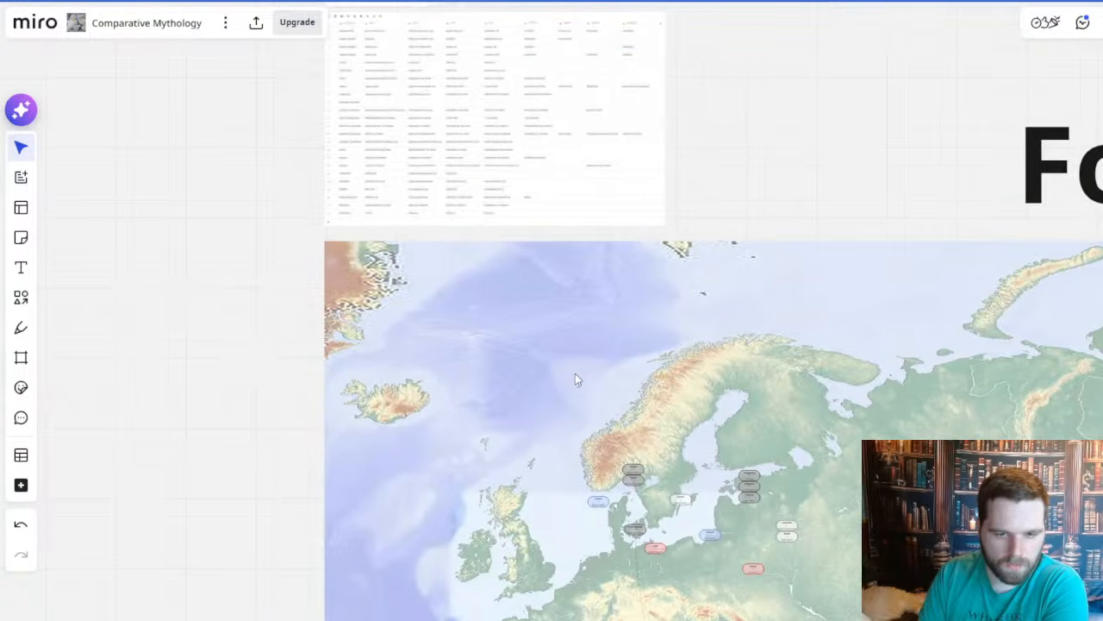
{"action": "left_click_drag", "start_coordinate": [551, 443], "coordinate": [382, 207]}
{"action": "left_click_drag", "start_coordinate": [791, 454], "coordinate": [505, 296]}
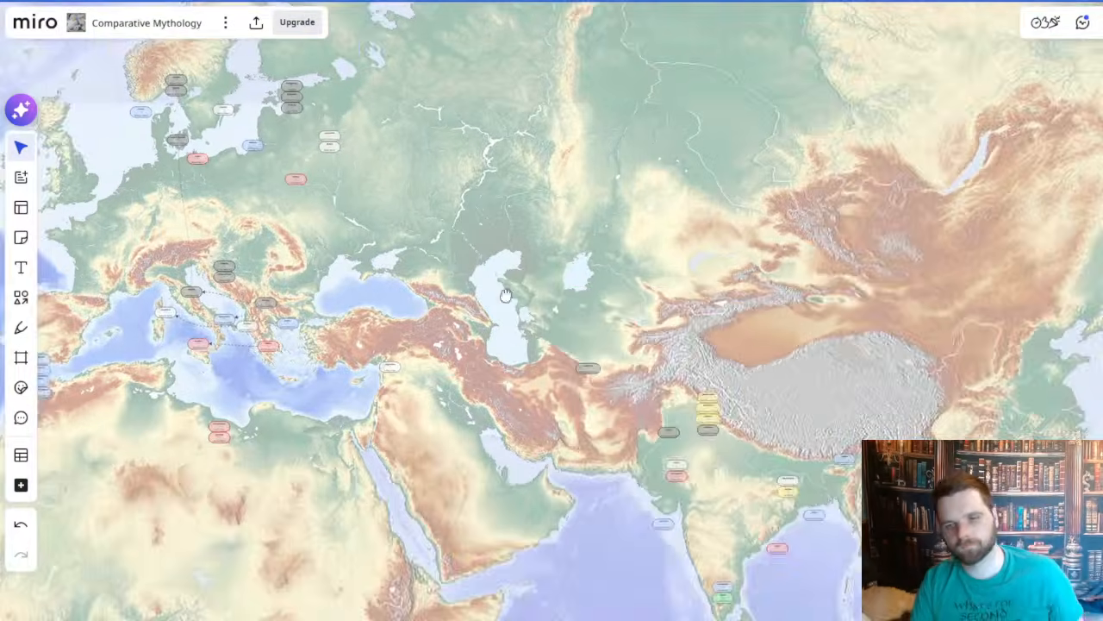
{"action": "scroll", "coordinate": [821, 380], "scroll_direction": "up", "scroll_amount": 3}
{"action": "left_click_drag", "start_coordinate": [791, 385], "coordinate": [620, 259]}
{"action": "scroll", "coordinate": [702, 293], "scroll_direction": "up", "scroll_amount": 3}
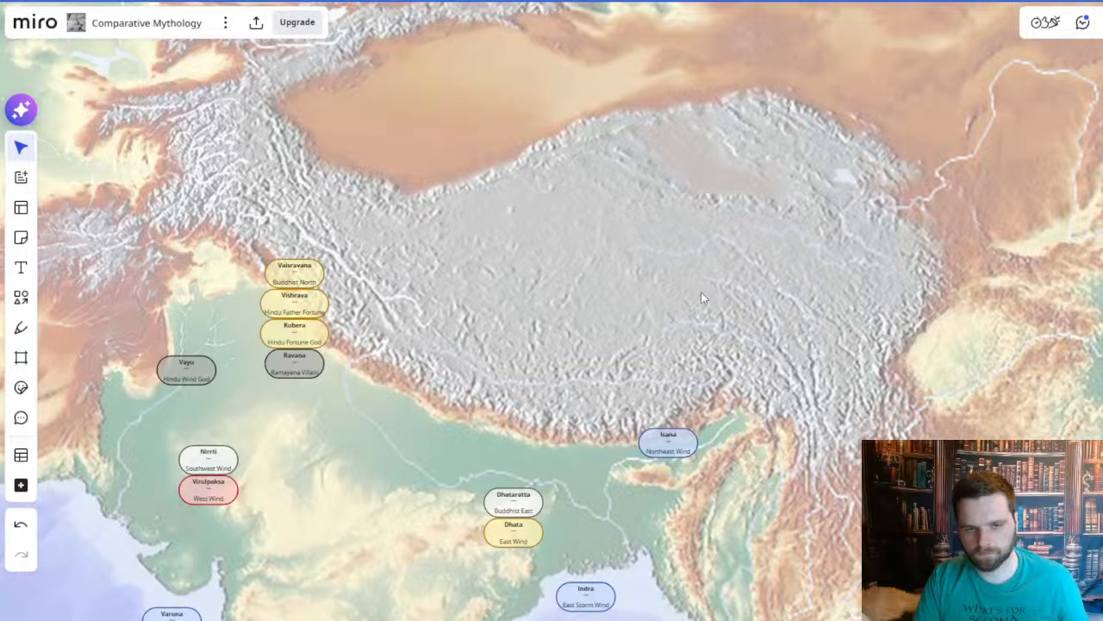
- Place a copy of the yellow Vaisravana label in northern China at the northeastern bend of the Yellow River
{"action": "left_click_drag", "start_coordinate": [536, 311], "coordinate": [547, 357]}
{"action": "left_click", "coordinate": [330, 316]}
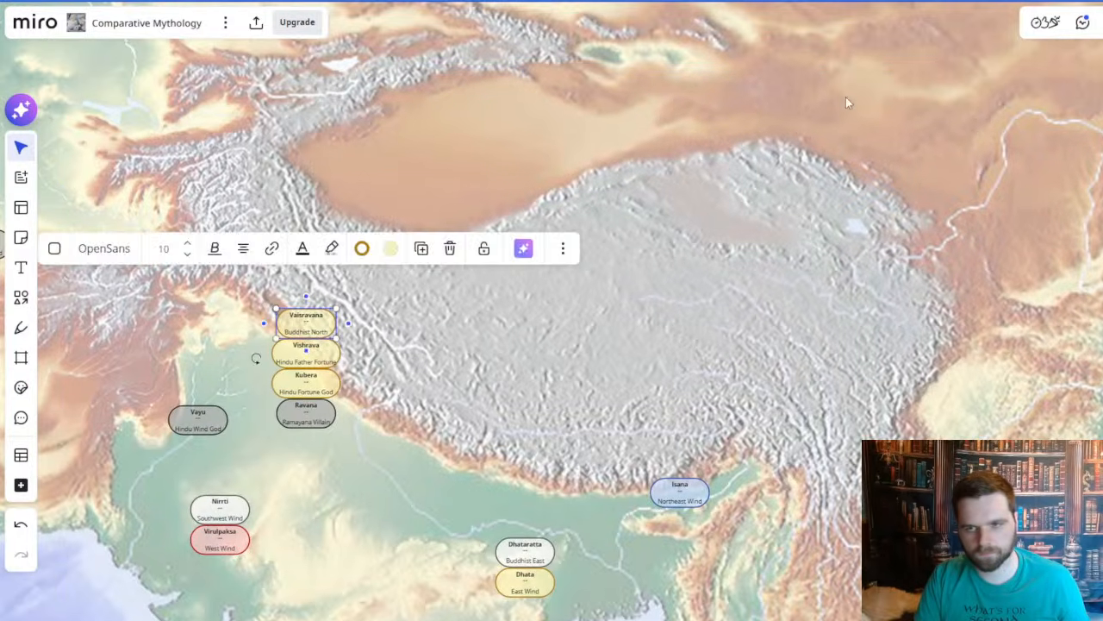
{"action": "left_click_drag", "start_coordinate": [846, 97], "coordinate": [578, 325]}
{"action": "scroll", "coordinate": [627, 306], "scroll_direction": "down", "scroll_amount": 2}
{"action": "left_click_drag", "start_coordinate": [676, 304], "coordinate": [548, 286]}
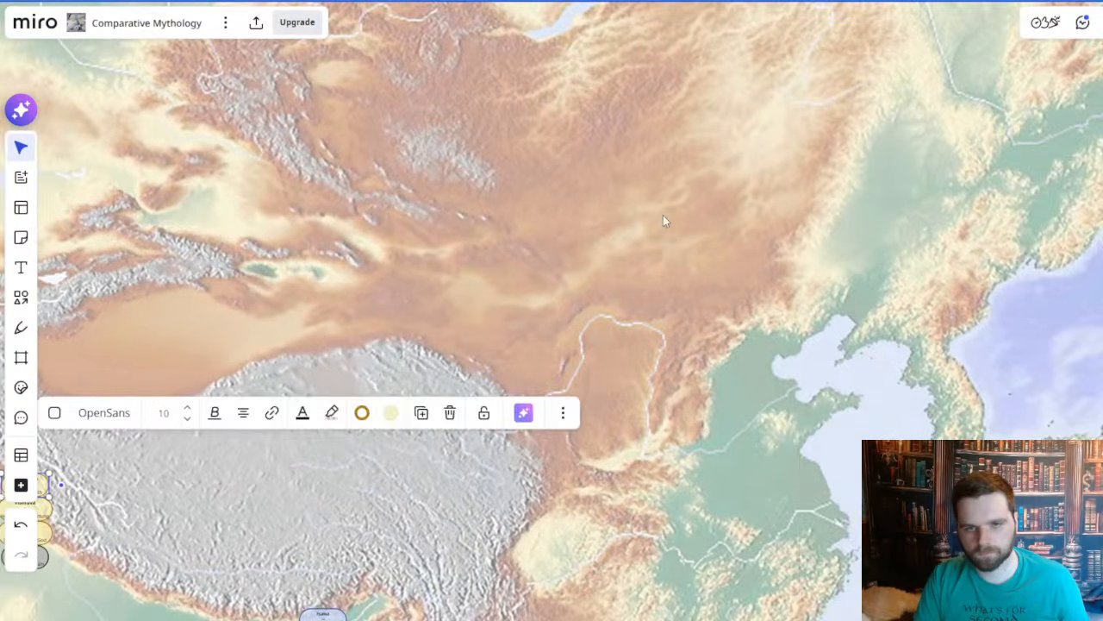
{"action": "key", "text": "ctrl+v"}
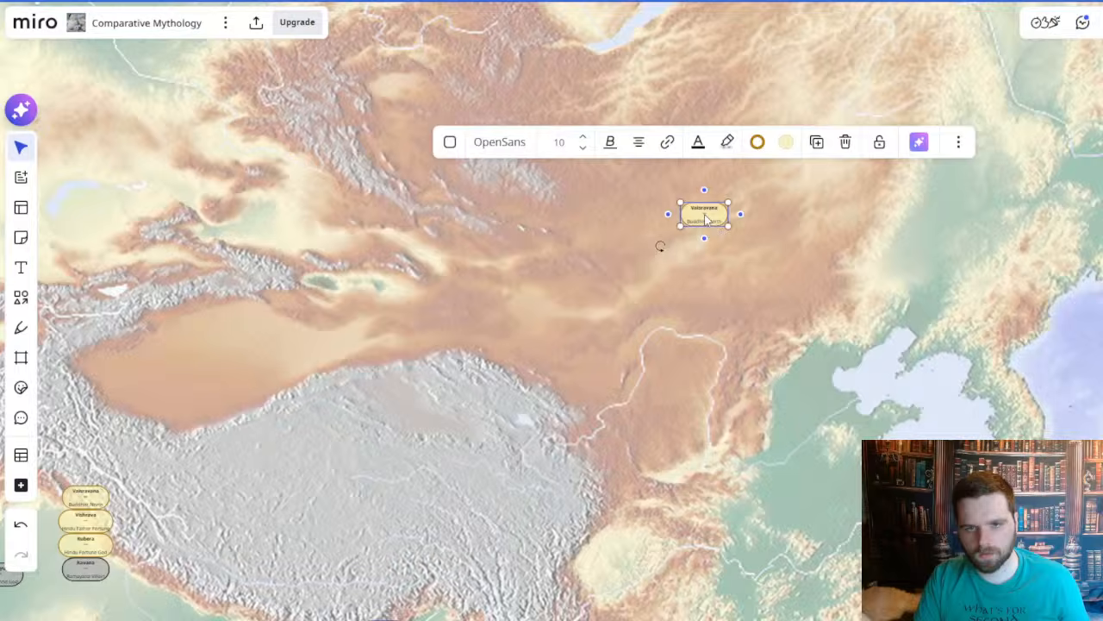
{"action": "scroll", "coordinate": [704, 215], "scroll_direction": "up", "scroll_amount": 2}
{"action": "left_click_drag", "start_coordinate": [705, 217], "coordinate": [716, 403]}
{"action": "left_click_drag", "start_coordinate": [832, 522], "coordinate": [749, 289]}
{"action": "left_click_drag", "start_coordinate": [640, 173], "coordinate": [654, 170]}
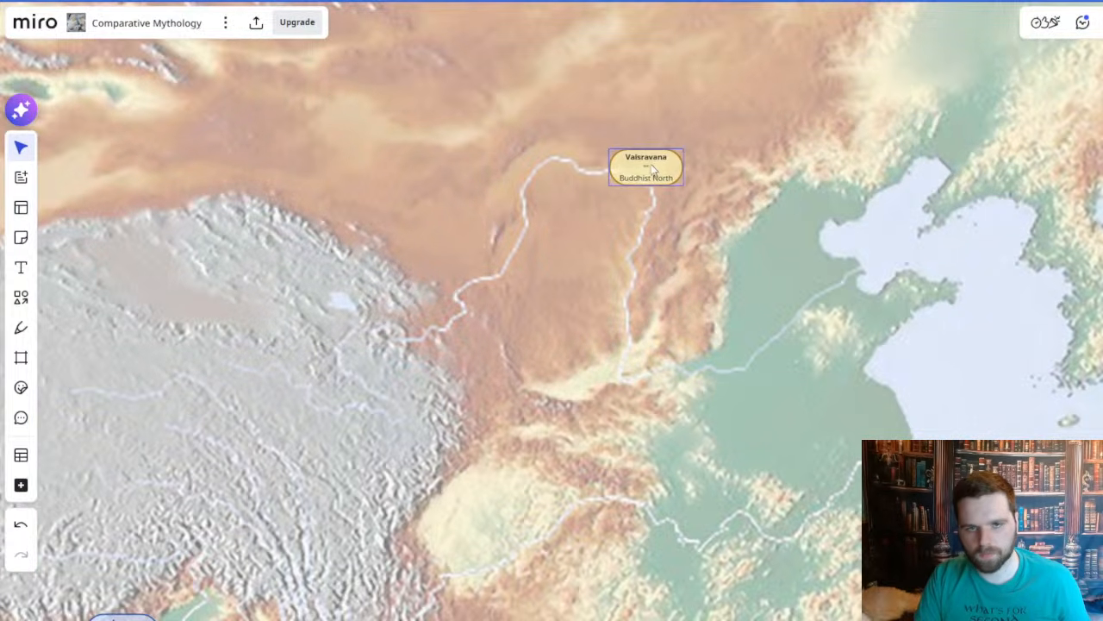
- Rename the copied label's title to "Pishamontian" and make the new title bold
{"action": "double_click", "coordinate": [646, 159]}
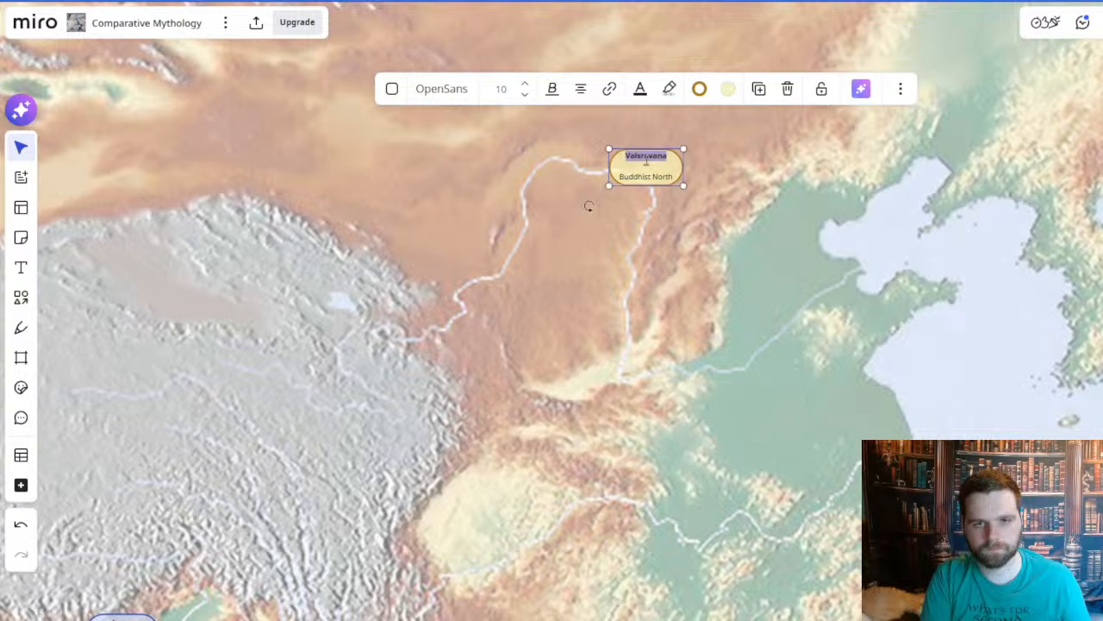
{"action": "key", "text": "BackSpace"}
{"action": "type", "text": "Pishamont"}
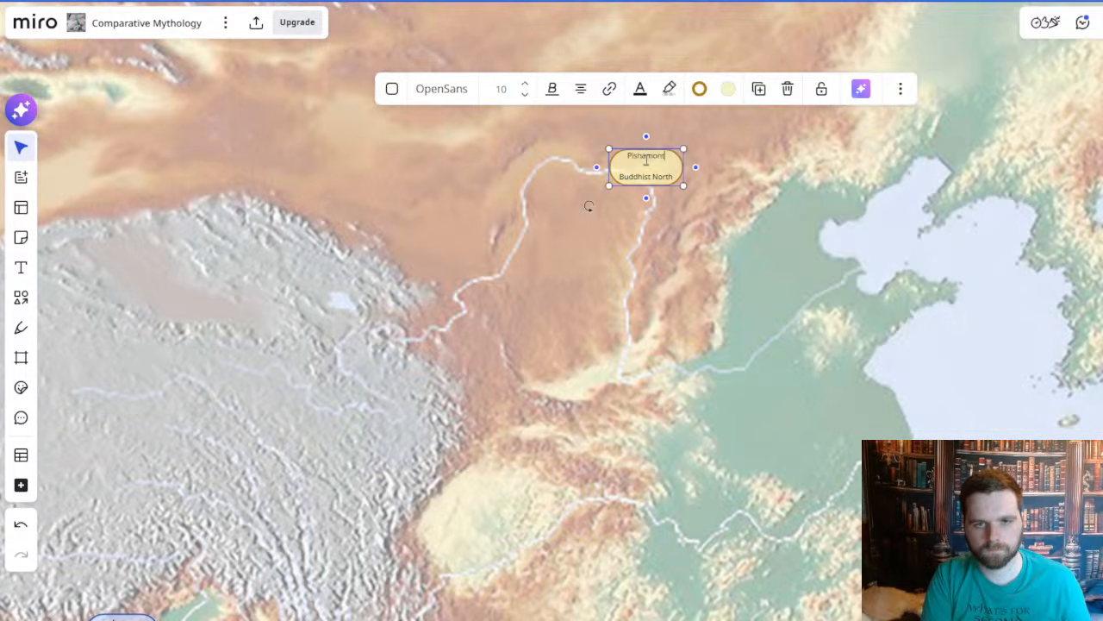
{"action": "type", "text": "en"}
{"action": "double_click", "coordinate": [645, 159]}
{"action": "left_click", "coordinate": [551, 90]}
{"action": "left_click", "coordinate": [510, 124]}
{"action": "left_click", "coordinate": [576, 203]}
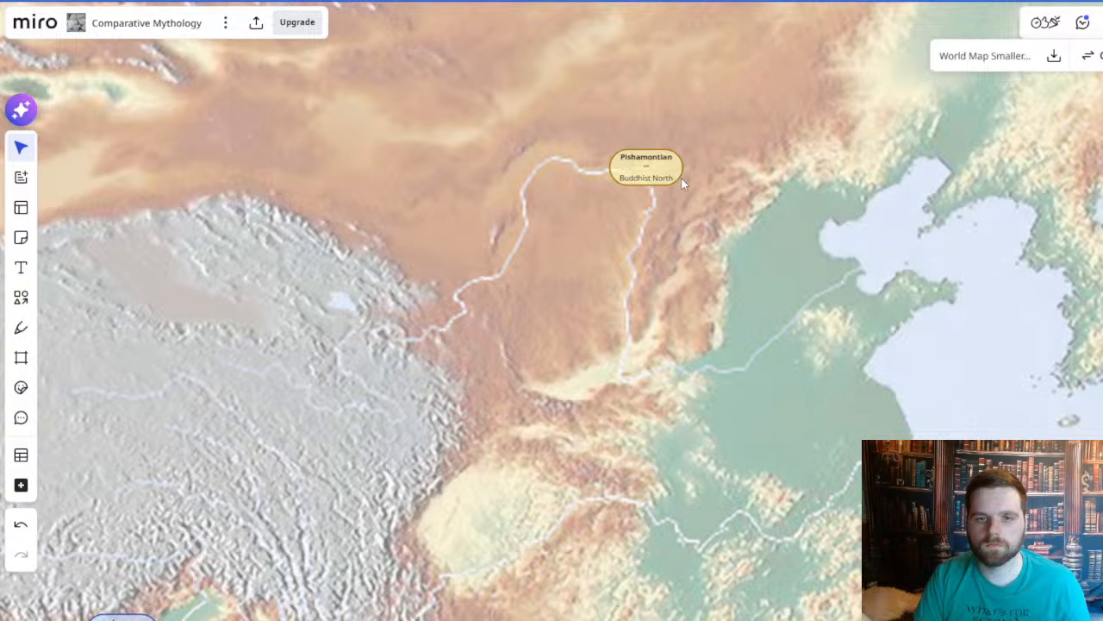
- Try replacing "Buddhist" with "Chinese" in the Pishamontian label's subtitle, and restore the wording to "Buddhist North"
{"action": "left_click", "coordinate": [643, 178]}
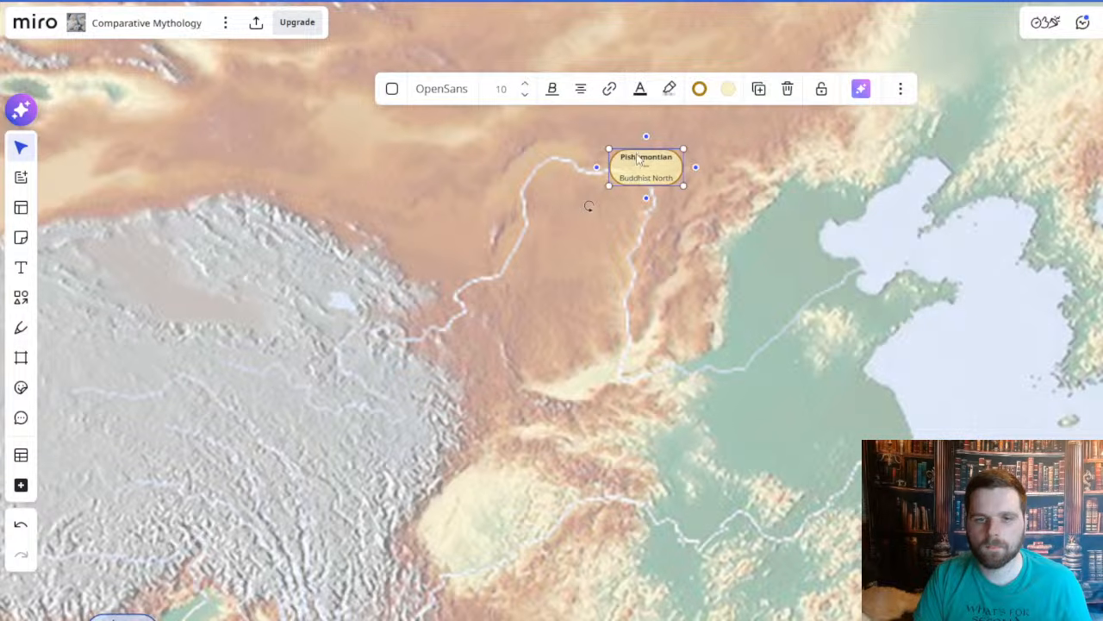
{"action": "double_click", "coordinate": [633, 178]}
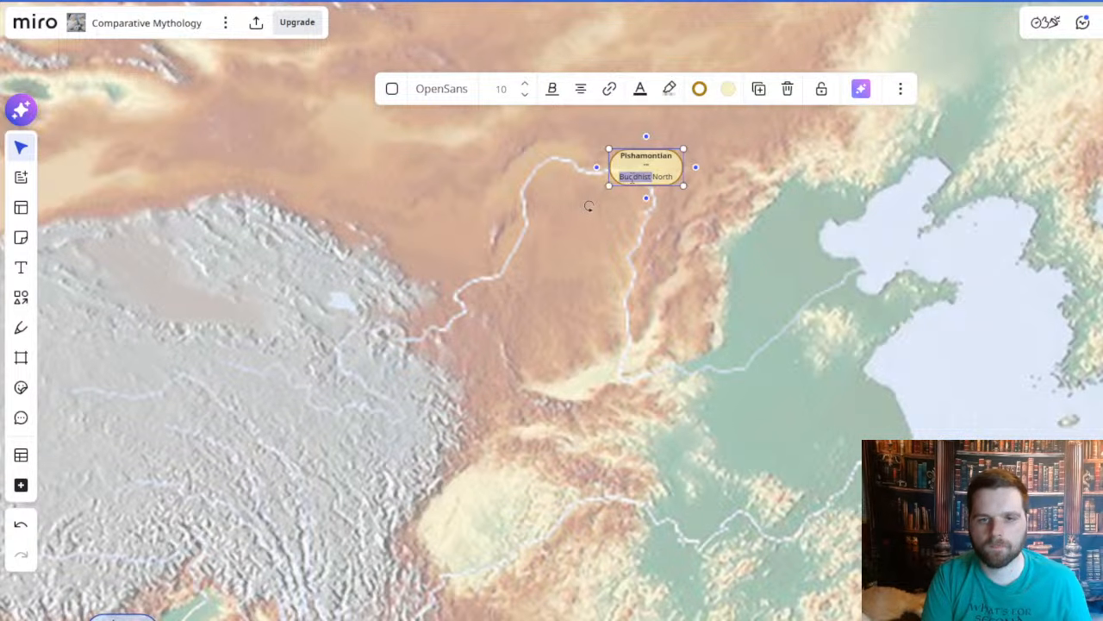
{"action": "type", "text": "Chinese"}
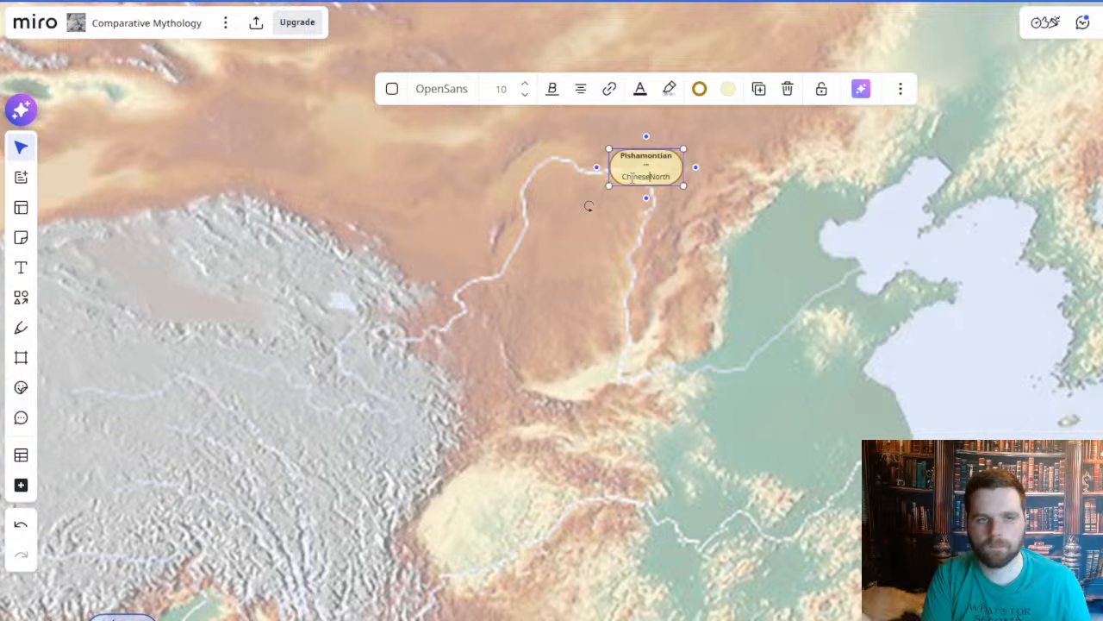
{"action": "key", "text": "BackSpace"}
{"action": "key", "text": "BackSpace"}
{"action": "key", "text": "BackSpace"}
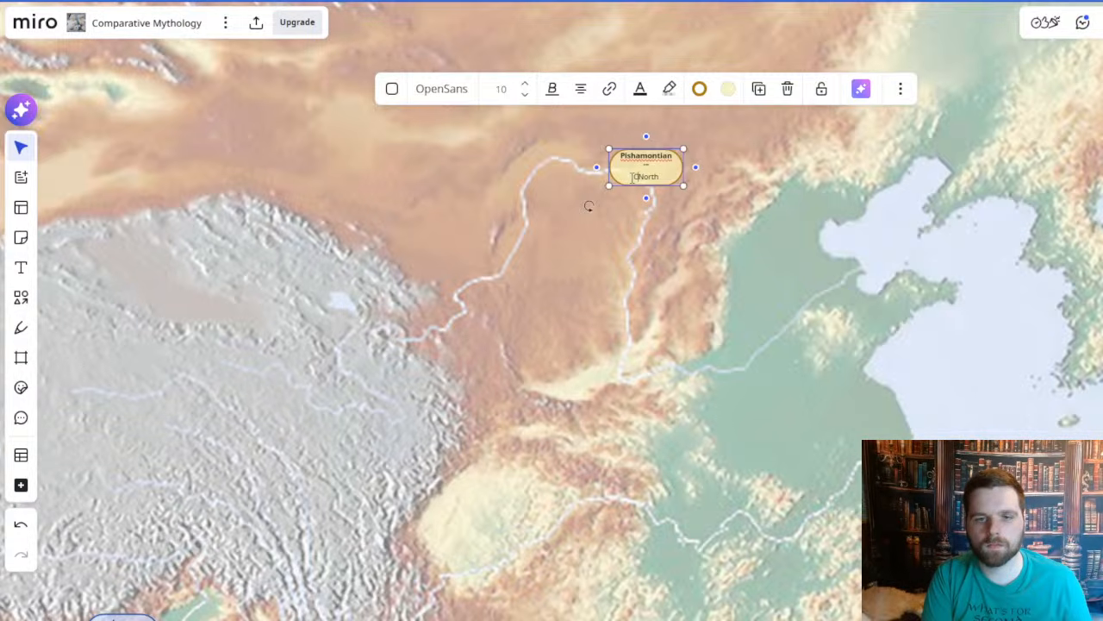
{"action": "type", "text": "Buddhist"}
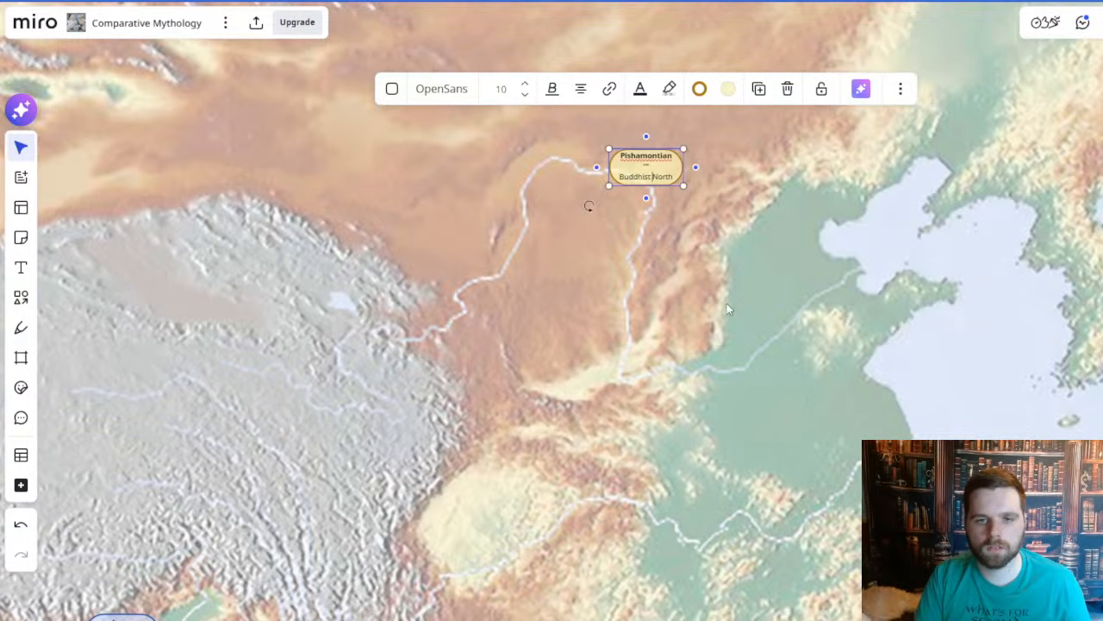
{"action": "left_click", "coordinate": [624, 193]}
- Return to the Four Winds/Directions/Pillars table and read the Chinese Buddhist row across its directional deities and colours
{"action": "left_click_drag", "start_coordinate": [546, 294], "coordinate": [608, 297]}
{"action": "scroll", "coordinate": [699, 233], "scroll_direction": "down", "scroll_amount": 6}
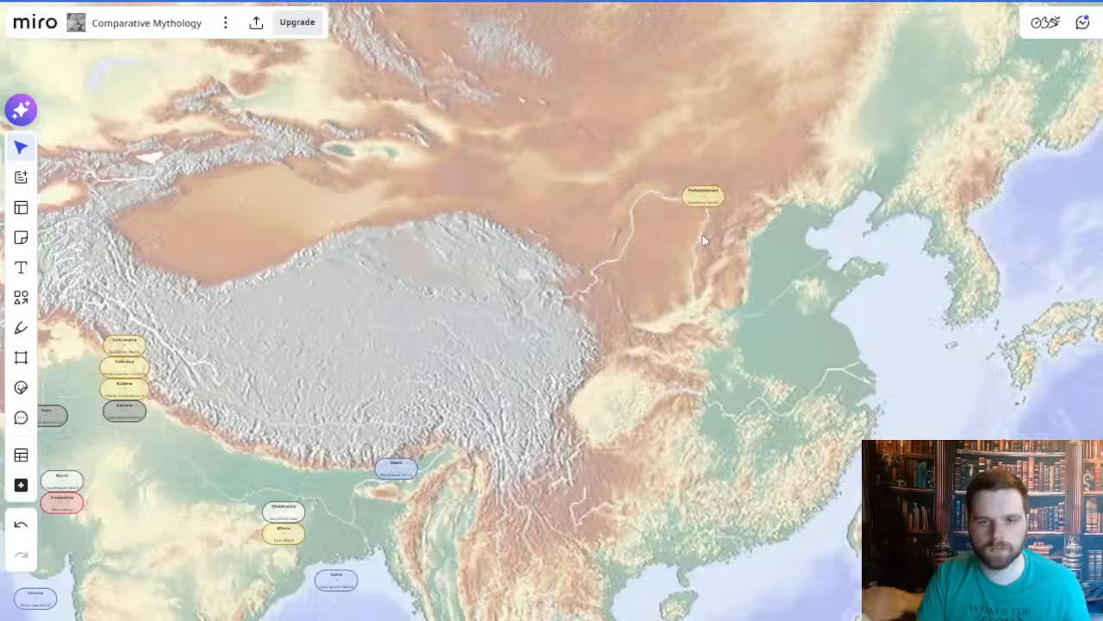
{"action": "left_click_drag", "start_coordinate": [489, 240], "coordinate": [879, 326]}
{"action": "scroll", "coordinate": [818, 345], "scroll_direction": "down", "scroll_amount": 8}
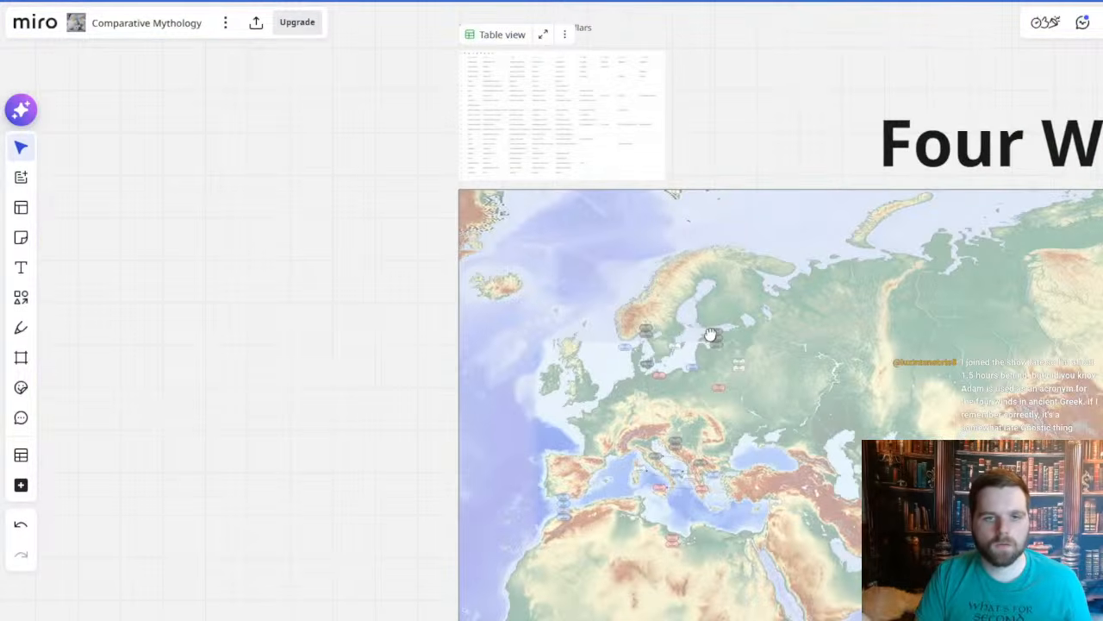
{"action": "scroll", "coordinate": [524, 88], "scroll_direction": "up", "scroll_amount": 6}
{"action": "scroll", "coordinate": [523, 89], "scroll_direction": "up", "scroll_amount": 5}
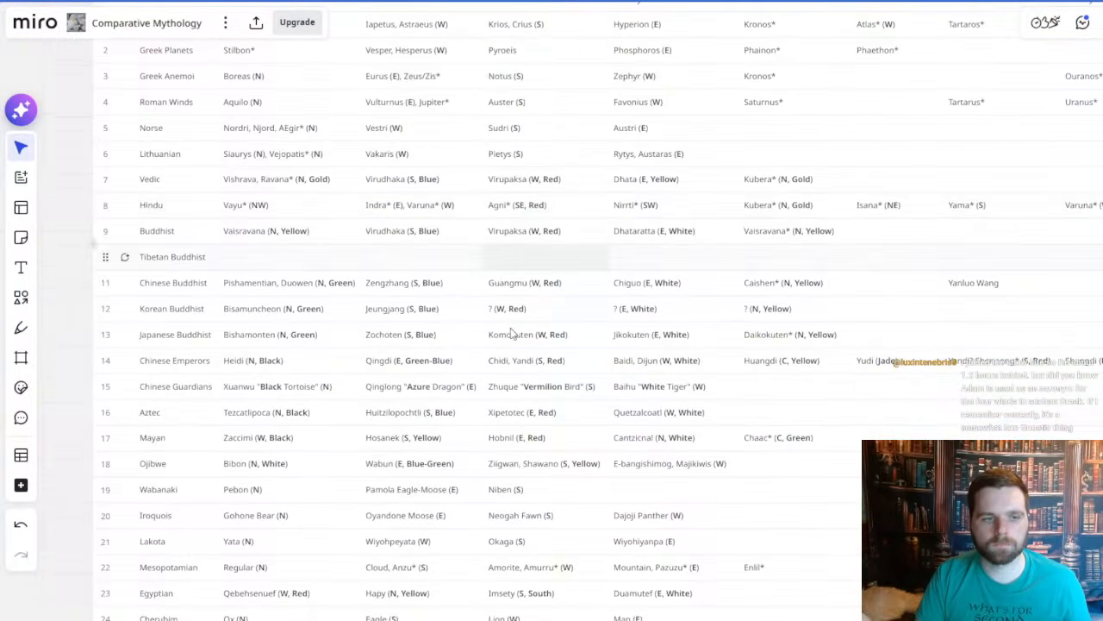
{"action": "scroll", "coordinate": [382, 283], "scroll_direction": "down", "scroll_amount": 1}
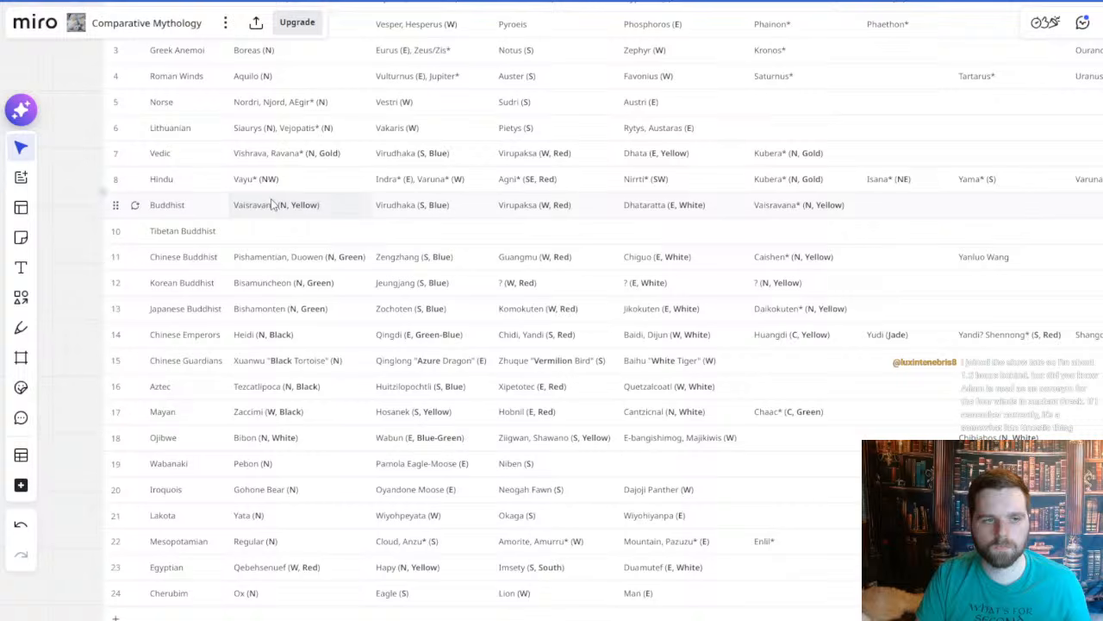
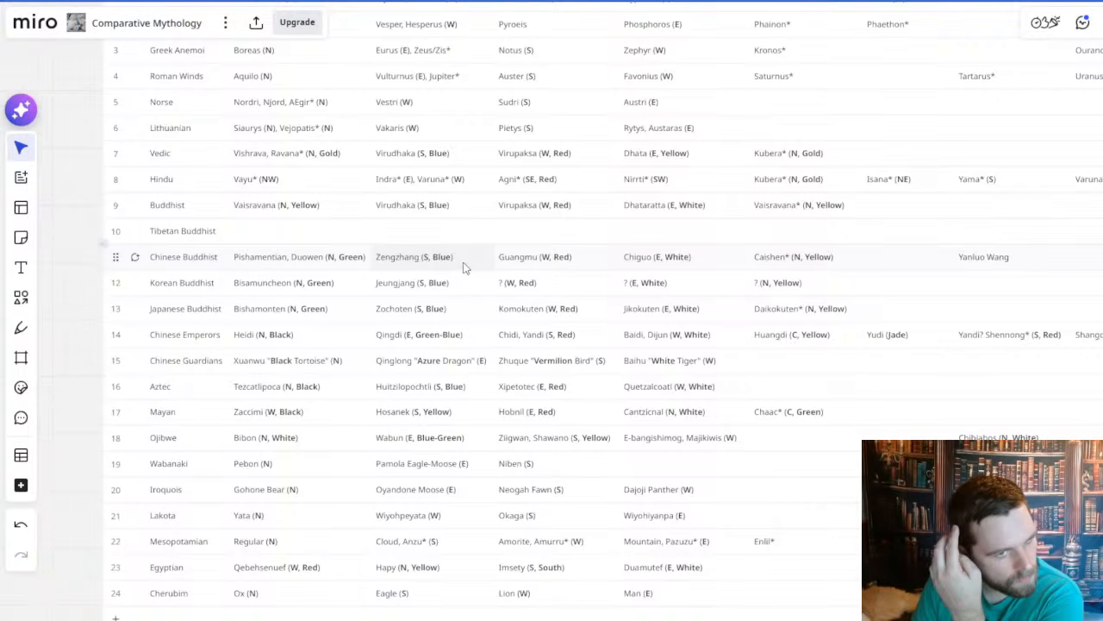
{"action": "scroll", "coordinate": [462, 267], "scroll_direction": "right", "scroll_amount": 3}
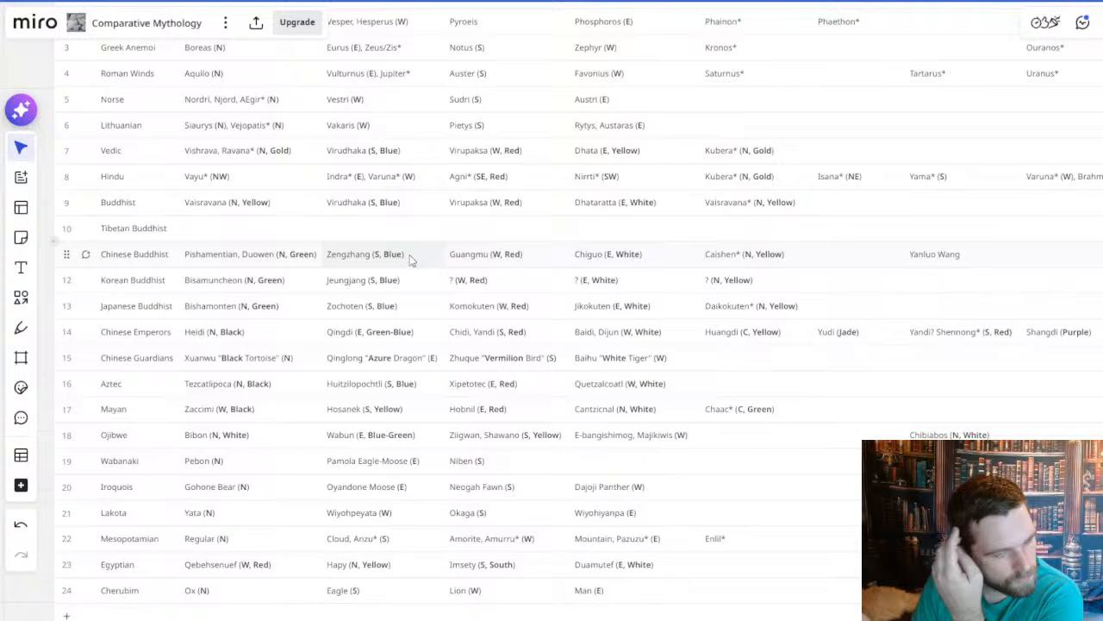
{"action": "scroll", "coordinate": [402, 259], "scroll_direction": "right", "scroll_amount": 5}
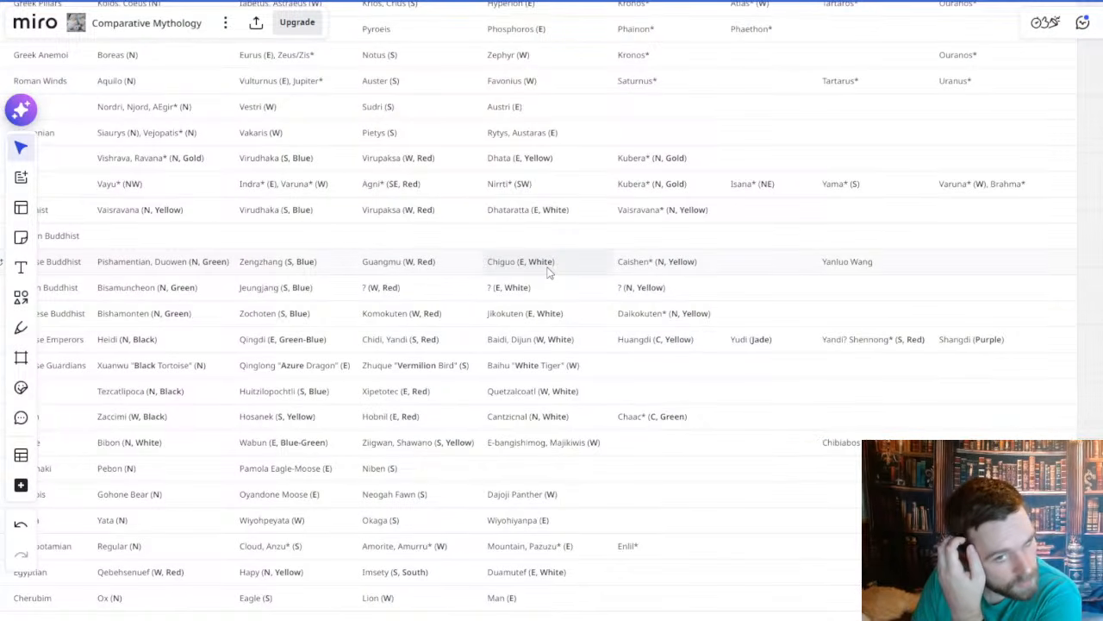
- Compare the northern and centre deities of the Chinese Buddhist row with those of the Chinese Emperors row
{"action": "scroll", "coordinate": [548, 272], "scroll_direction": "left", "scroll_amount": 5}
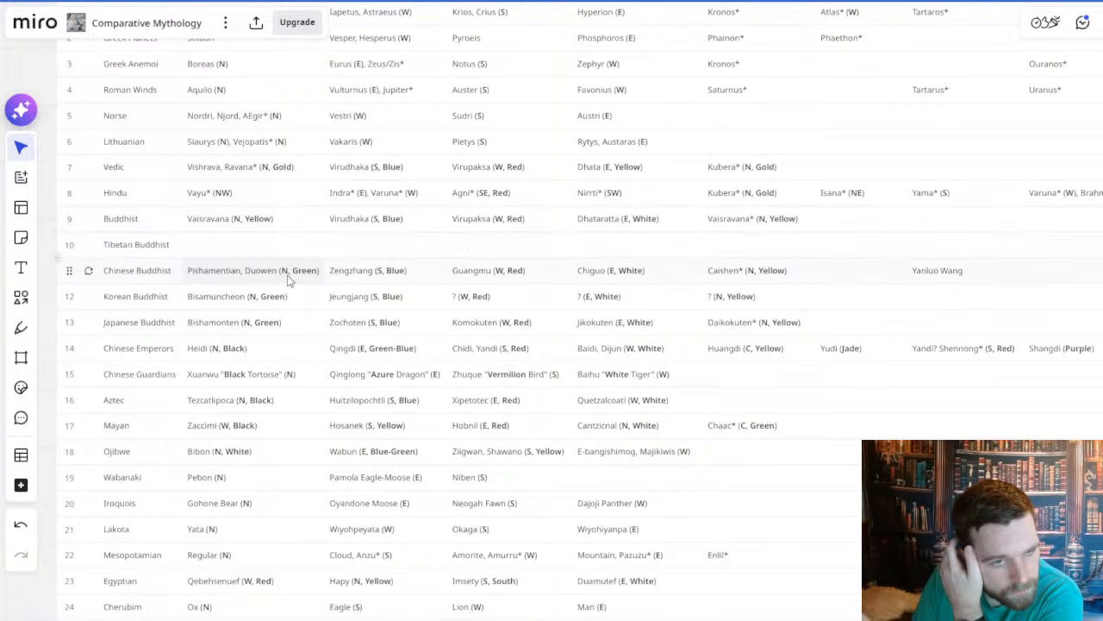
{"action": "scroll", "coordinate": [357, 266], "scroll_direction": "left", "scroll_amount": 3}
{"action": "scroll", "coordinate": [357, 267], "scroll_direction": "down", "scroll_amount": 1}
{"action": "scroll", "coordinate": [366, 267], "scroll_direction": "up", "scroll_amount": 1}
{"action": "left_click_drag", "start_coordinate": [365, 266], "coordinate": [357, 304]}
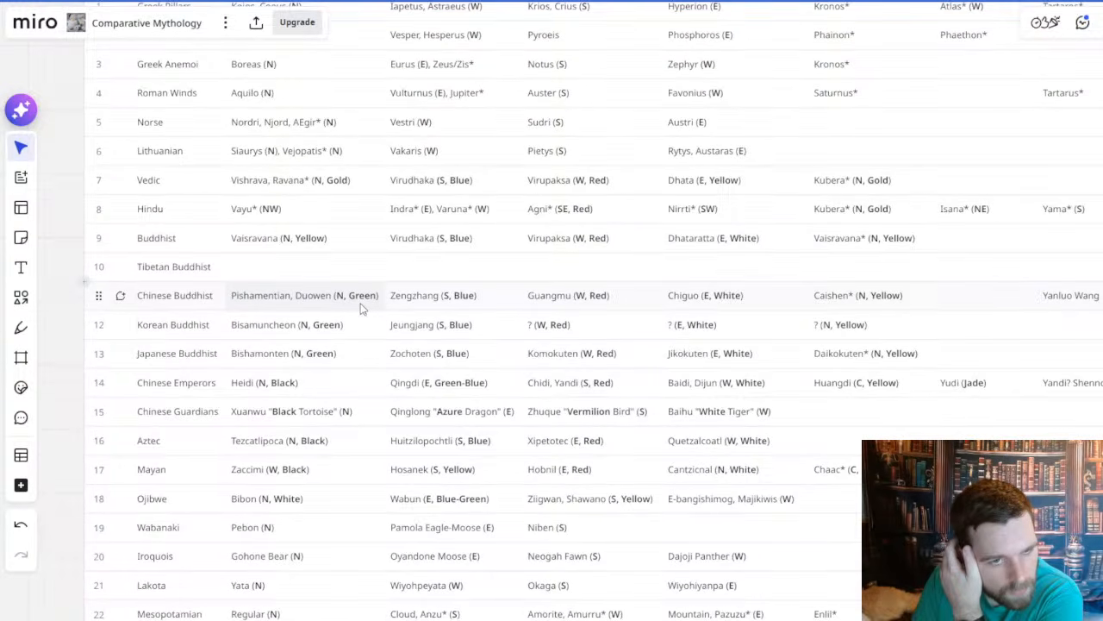
{"action": "scroll", "coordinate": [360, 307], "scroll_direction": "down", "scroll_amount": 1}
{"action": "left_click_drag", "start_coordinate": [362, 309], "coordinate": [272, 315]}
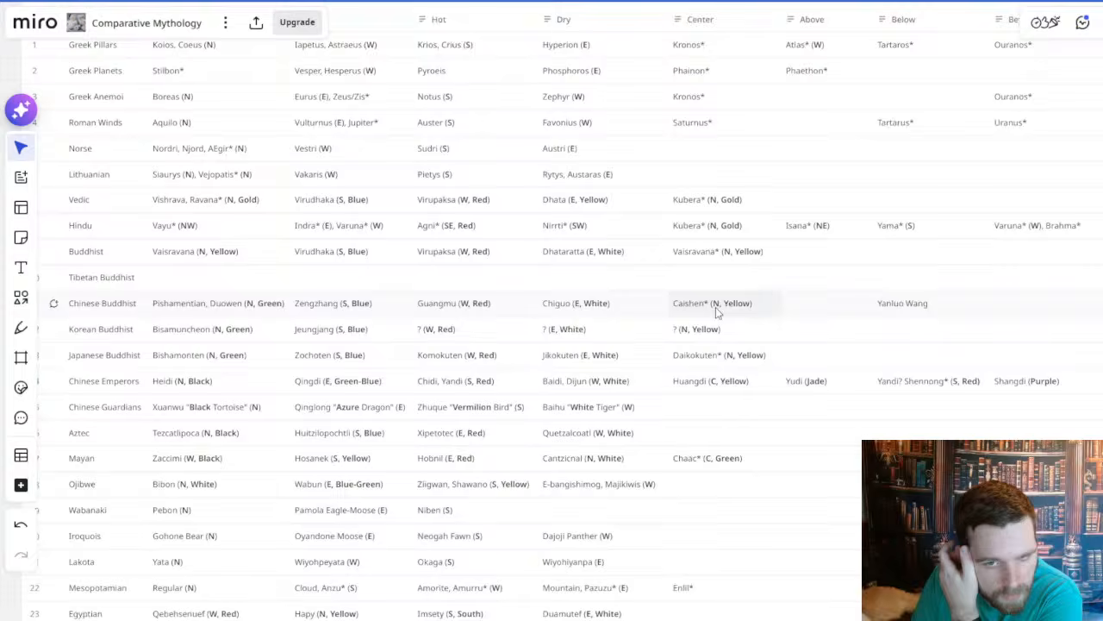
{"action": "scroll", "coordinate": [718, 315], "scroll_direction": "down", "scroll_amount": 1}
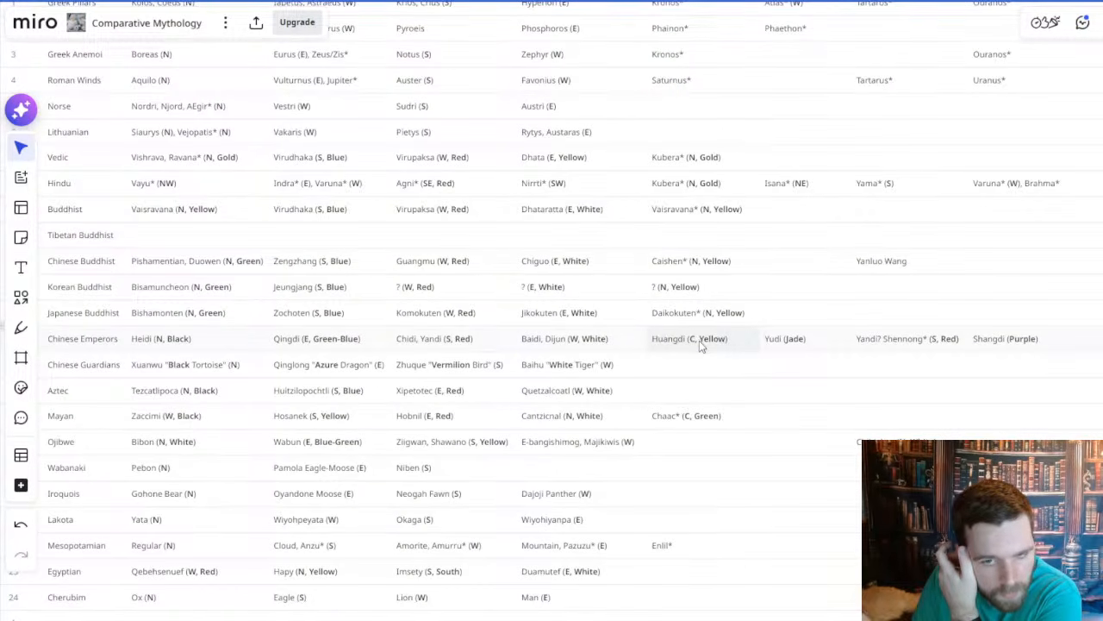
{"action": "scroll", "coordinate": [681, 366], "scroll_direction": "left", "scroll_amount": 2}
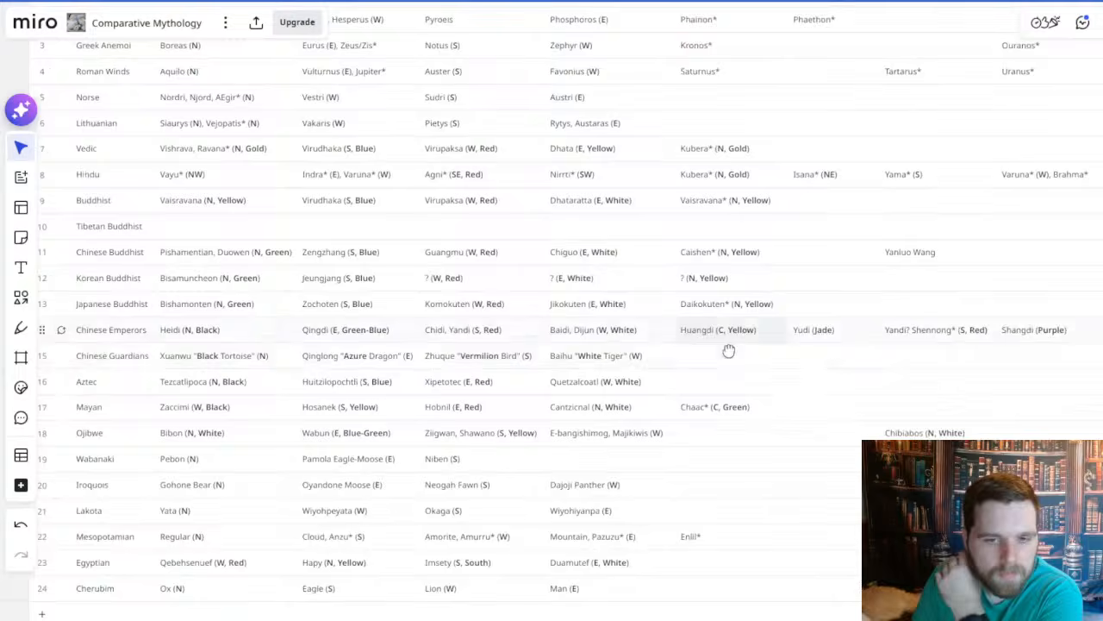
{"action": "left_click_drag", "start_coordinate": [737, 334], "coordinate": [768, 352]}
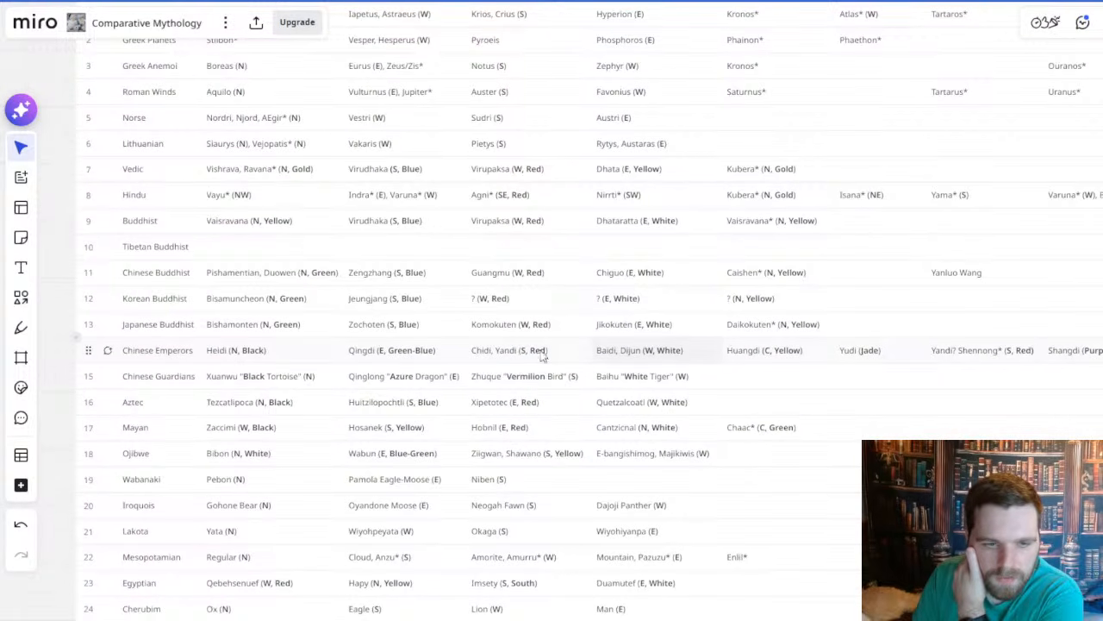
{"action": "scroll", "coordinate": [217, 355], "scroll_direction": "up", "scroll_amount": 3}
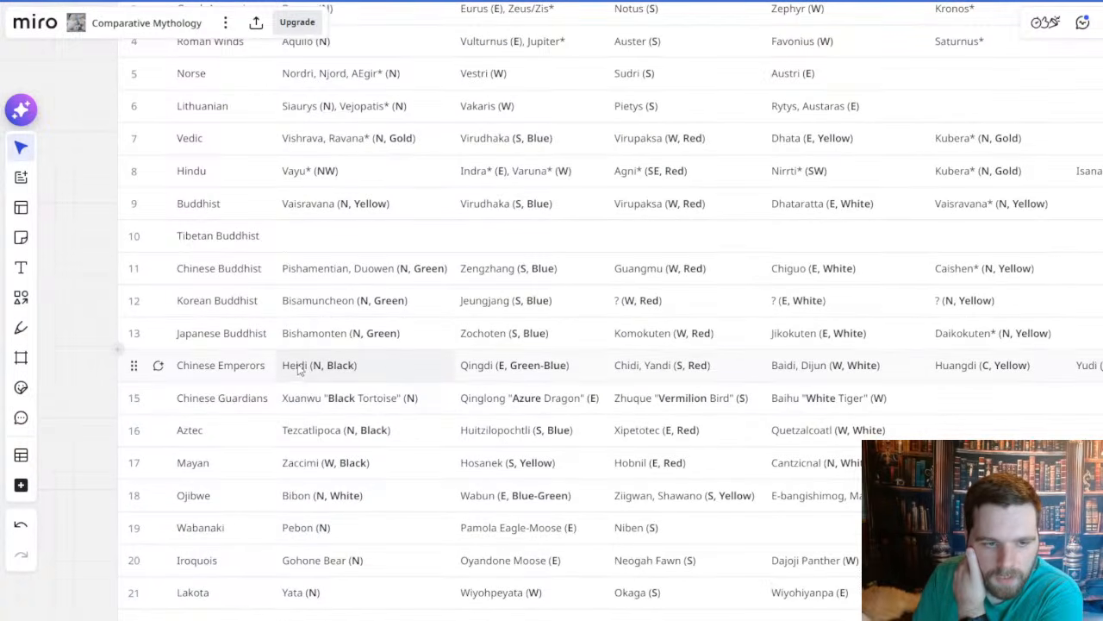
{"action": "scroll", "coordinate": [379, 362], "scroll_direction": "down", "scroll_amount": 3}
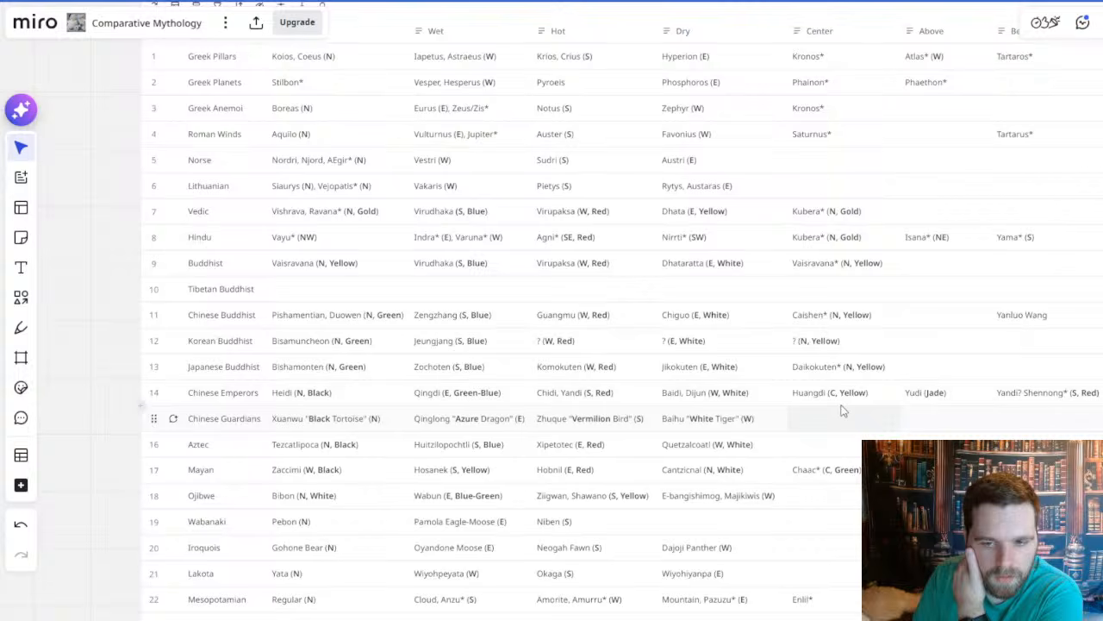
- Highlight the Chinese Buddhist row and check its directions and colours against the Chinese Emperors row
{"action": "scroll", "coordinate": [329, 270], "scroll_direction": "up", "scroll_amount": 2}
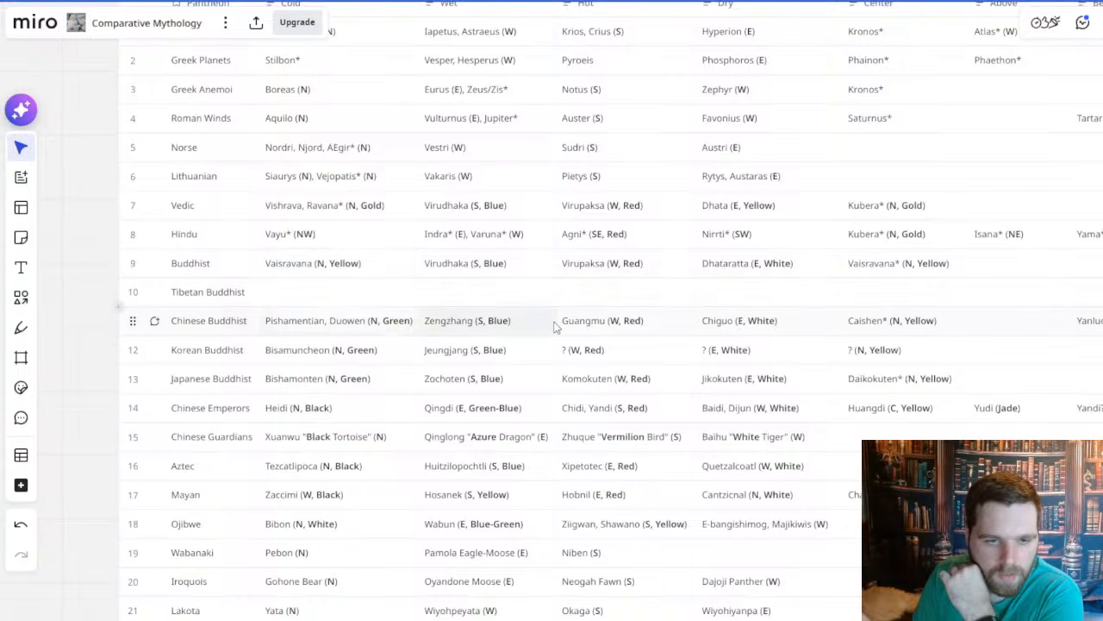
{"action": "scroll", "coordinate": [379, 331], "scroll_direction": "up", "scroll_amount": 1}
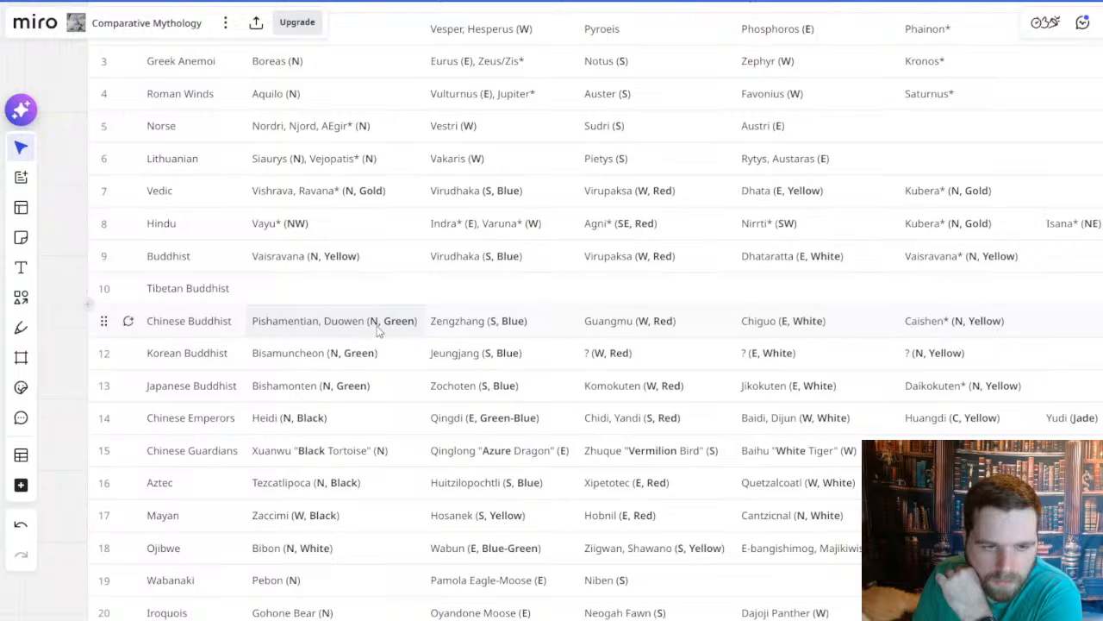
{"action": "right_click", "coordinate": [377, 331]}
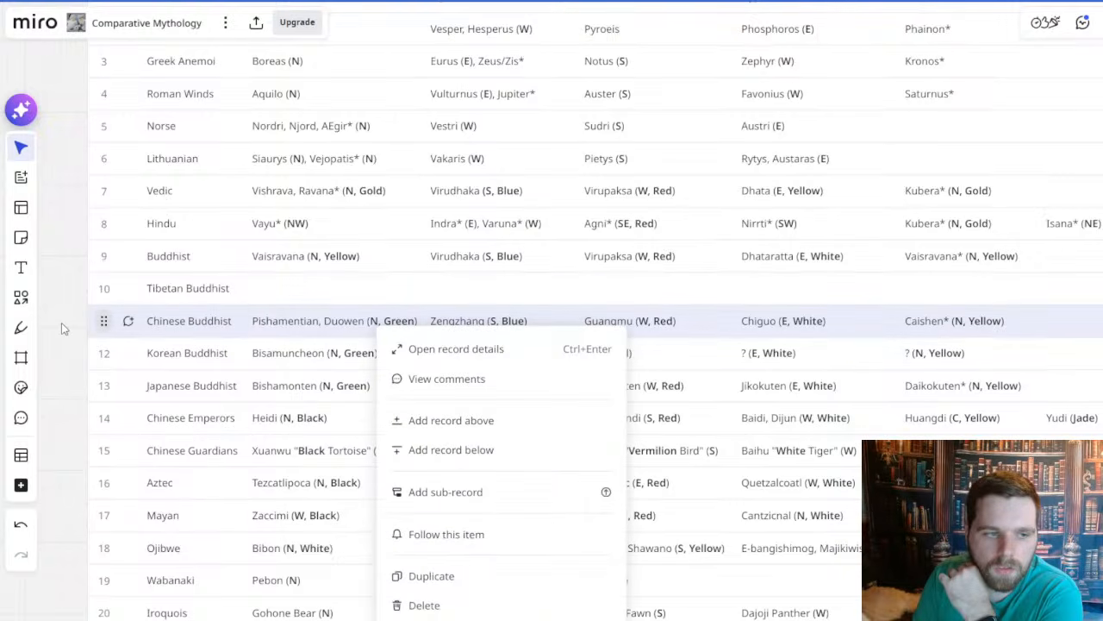
{"action": "left_click", "coordinate": [61, 322]}
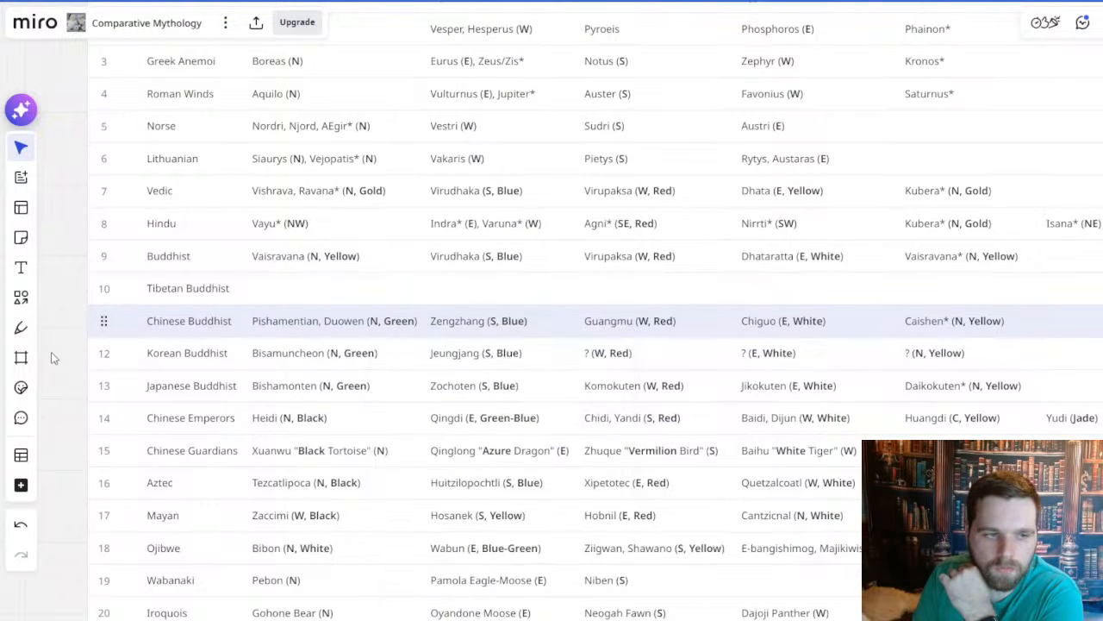
{"action": "left_click_drag", "start_coordinate": [55, 358], "coordinate": [85, 310]}
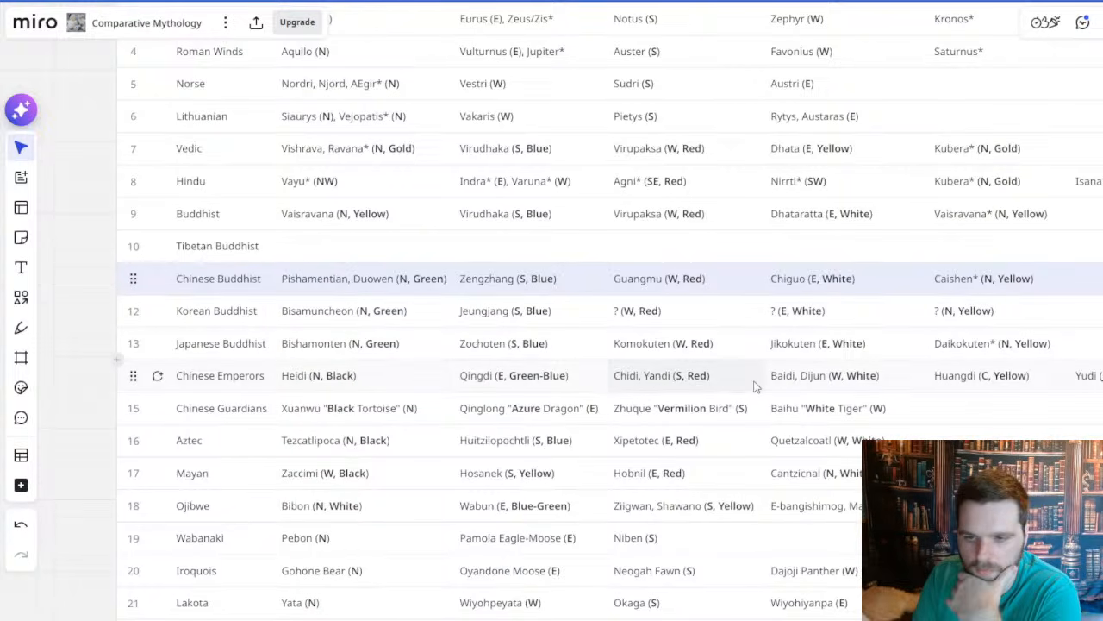
{"action": "left_click_drag", "start_coordinate": [991, 390], "coordinate": [865, 363]}
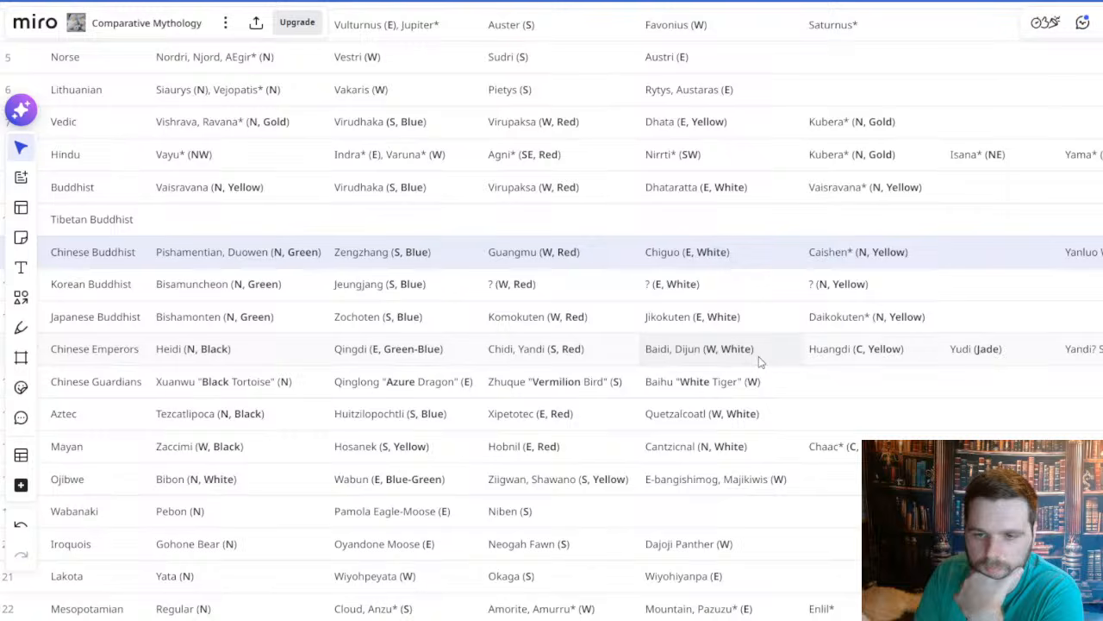
{"action": "left_click_drag", "start_coordinate": [758, 357], "coordinate": [786, 345]}
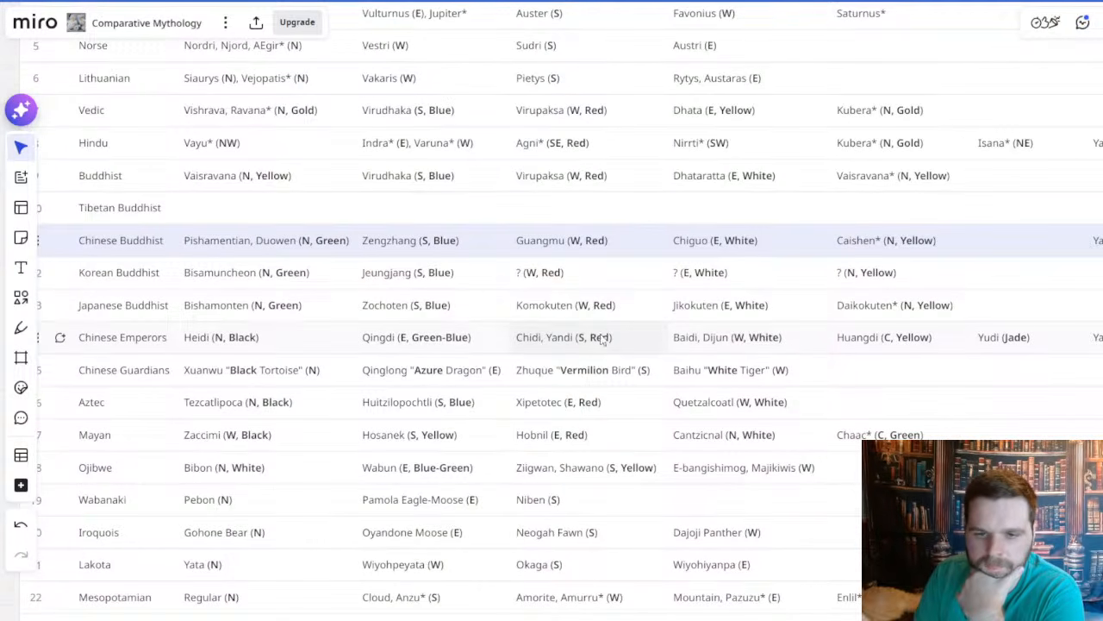
{"action": "left_click_drag", "start_coordinate": [472, 325], "coordinate": [513, 315]}
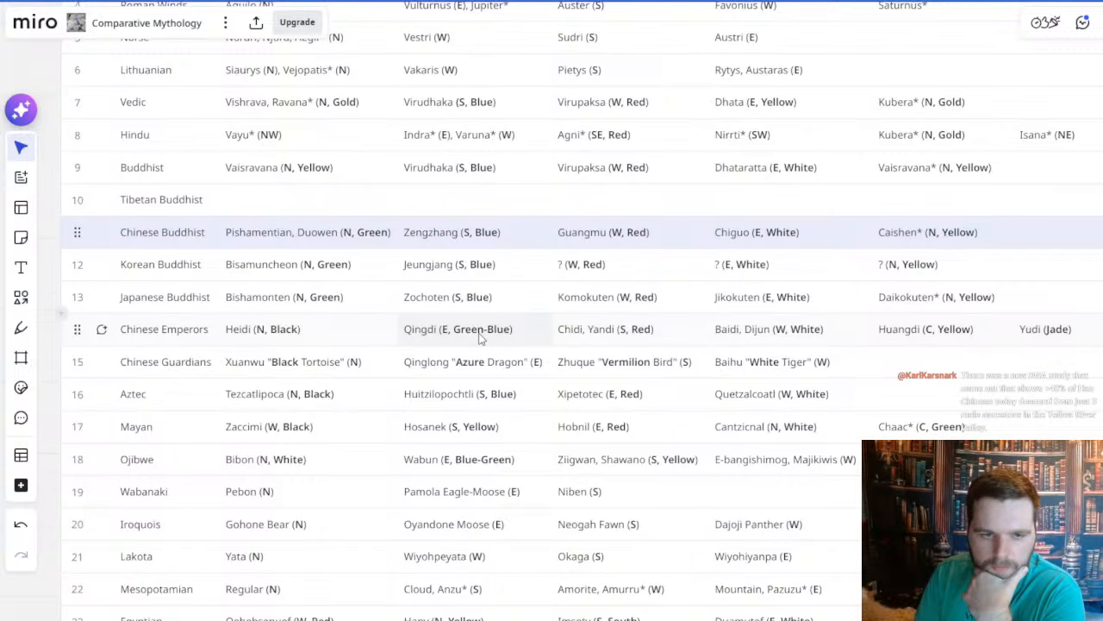
- Look over the pantheon rows around Chinese Buddhist in the table, and return to East Asia on the world map
{"action": "left_click_drag", "start_coordinate": [441, 354], "coordinate": [446, 355]}
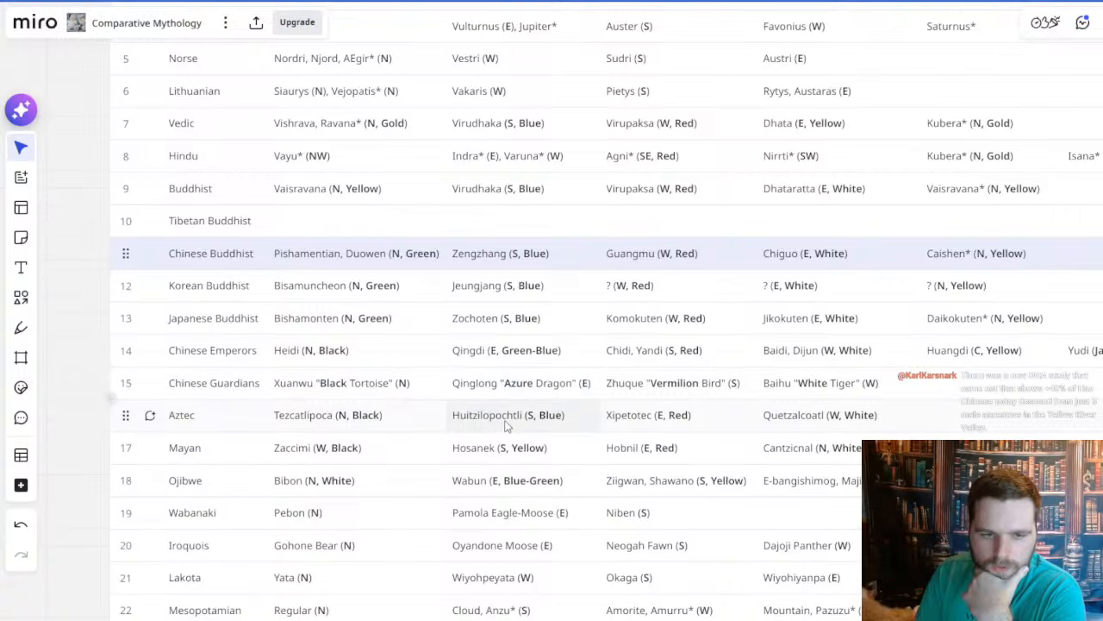
{"action": "scroll", "coordinate": [500, 424], "scroll_direction": "down", "scroll_amount": 2}
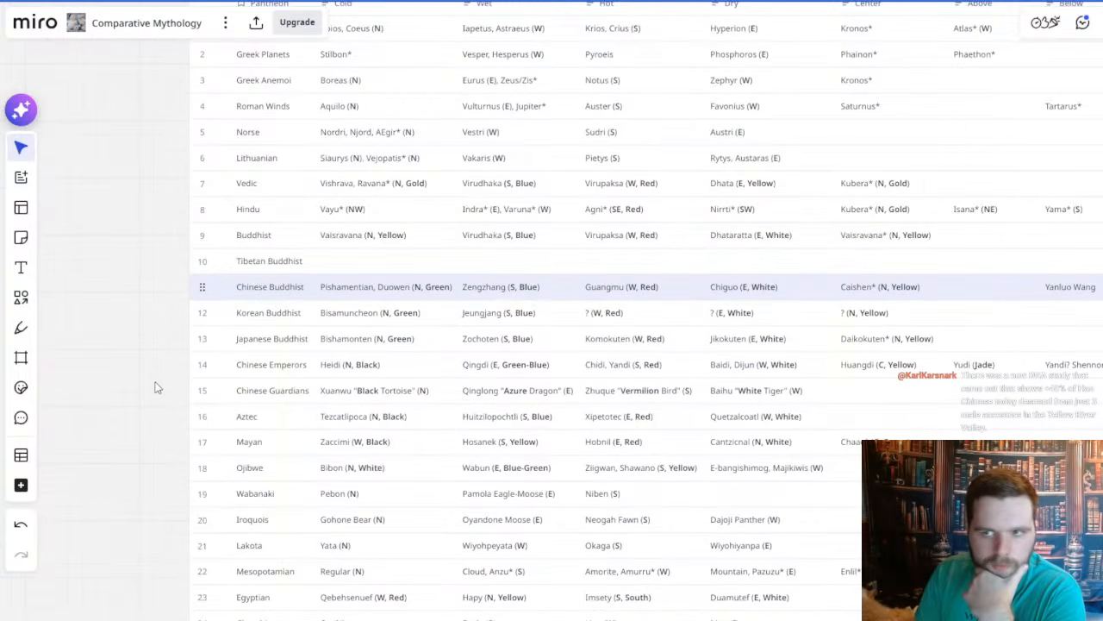
{"action": "left_click_drag", "start_coordinate": [154, 376], "coordinate": [150, 396]}
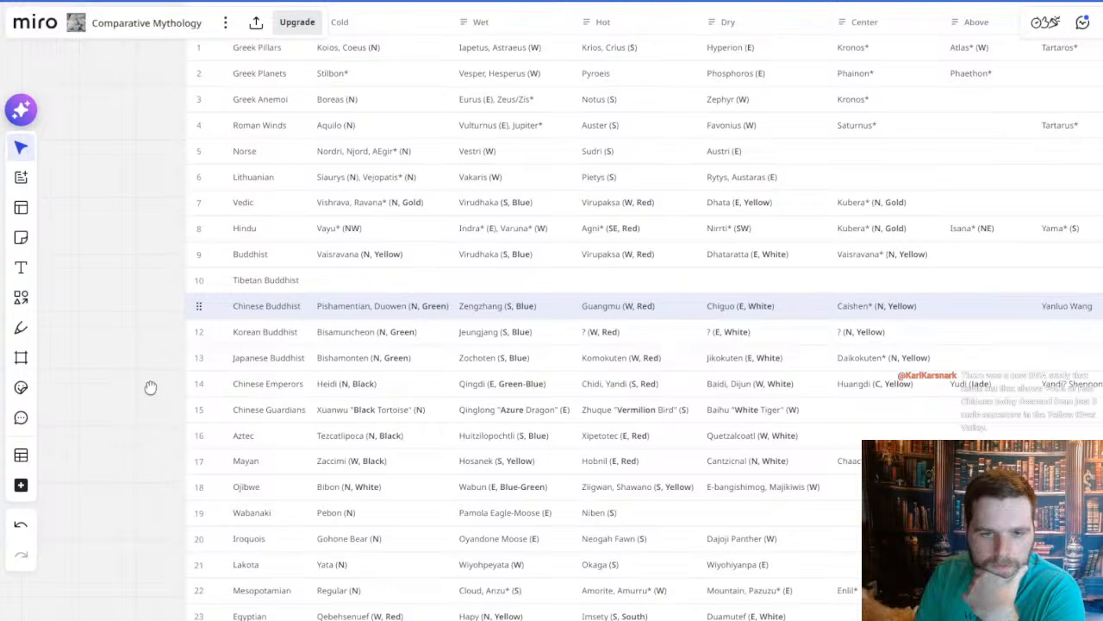
{"action": "scroll", "coordinate": [151, 396], "scroll_direction": "up", "scroll_amount": 1}
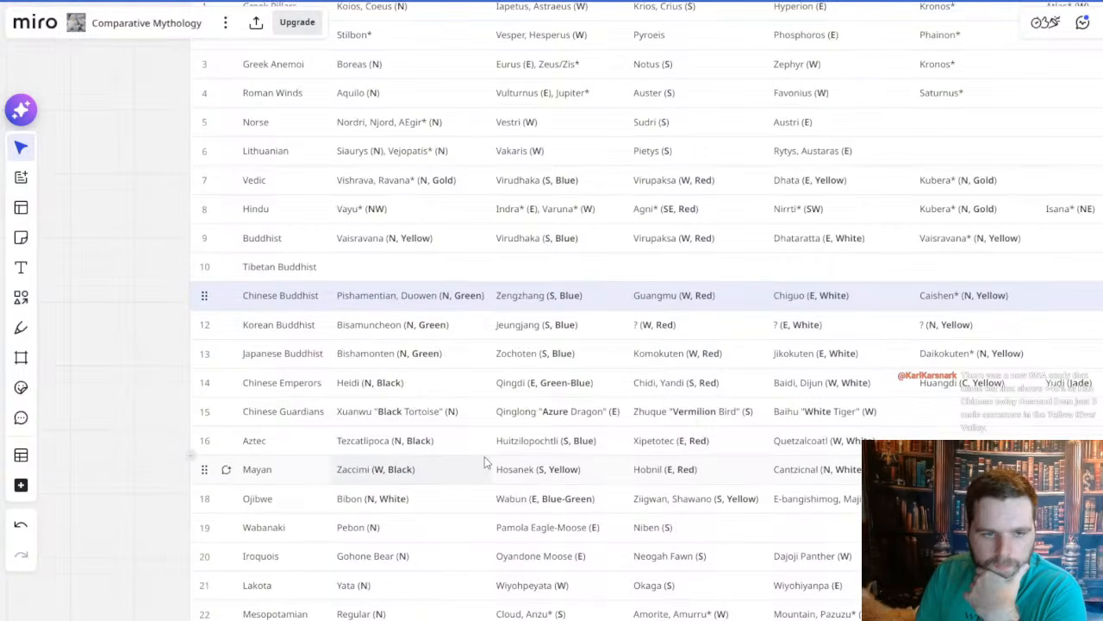
{"action": "scroll", "coordinate": [484, 463], "scroll_direction": "down", "scroll_amount": 10}
{"action": "left_click_drag", "start_coordinate": [842, 431], "coordinate": [463, 134]}
{"action": "left_click_drag", "start_coordinate": [828, 473], "coordinate": [623, 144]}
{"action": "left_click_drag", "start_coordinate": [745, 386], "coordinate": [530, 225]}
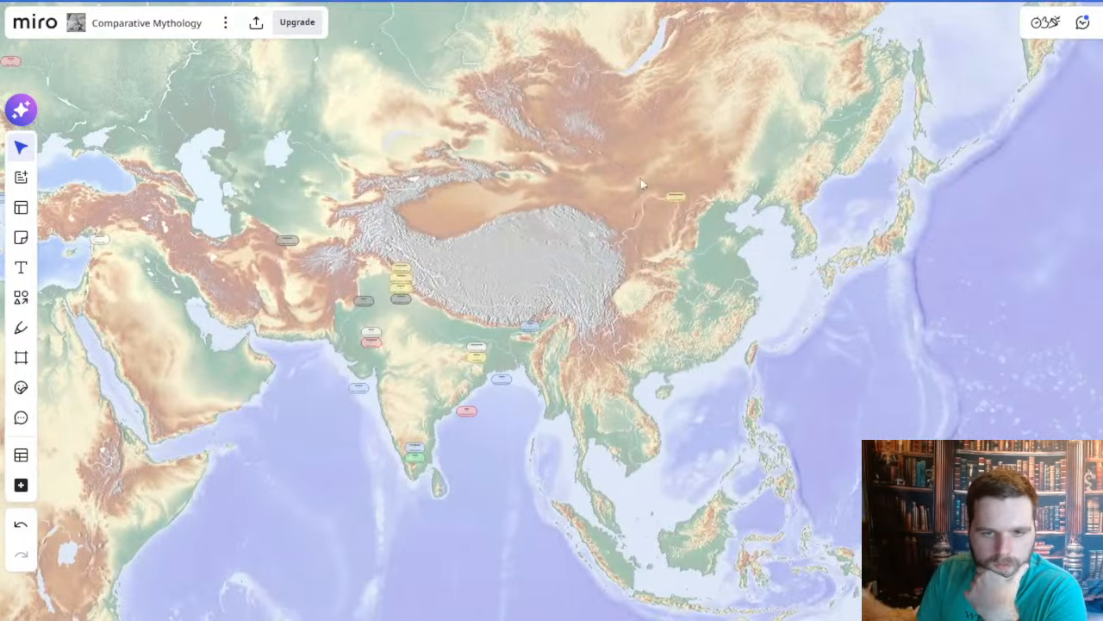
- Recolour the Pishamentian label over northern China with a light green fill and a dark green border
{"action": "scroll", "coordinate": [657, 183], "scroll_direction": "up", "scroll_amount": 6}
{"action": "left_click", "coordinate": [724, 226]}
{"action": "double_click", "coordinate": [731, 225]}
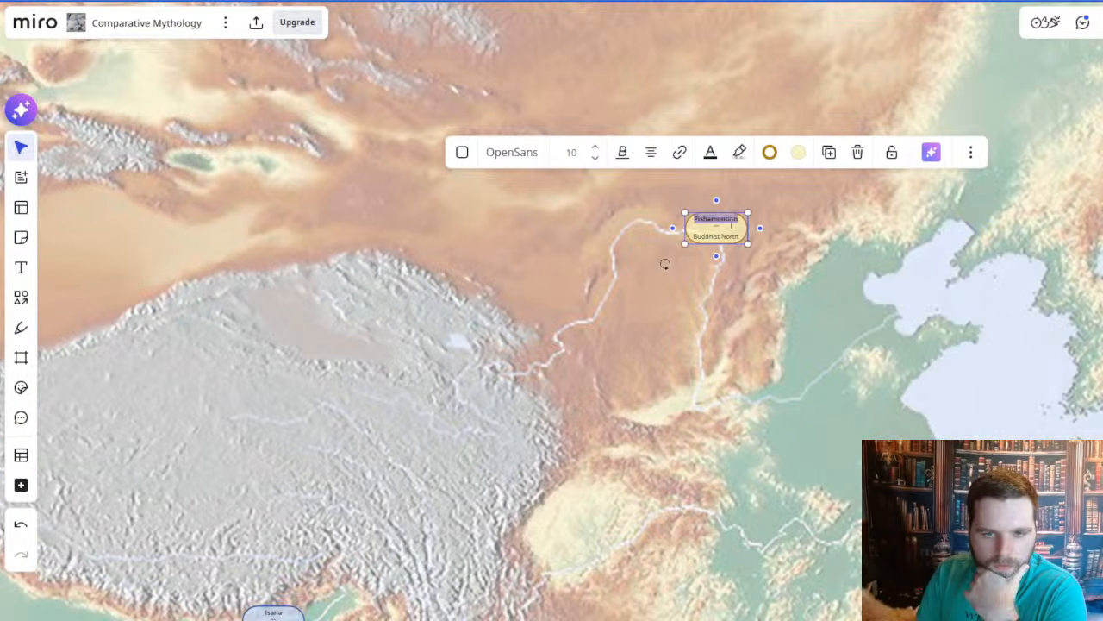
{"action": "left_click", "coordinate": [724, 250]}
{"action": "left_click", "coordinate": [722, 240]}
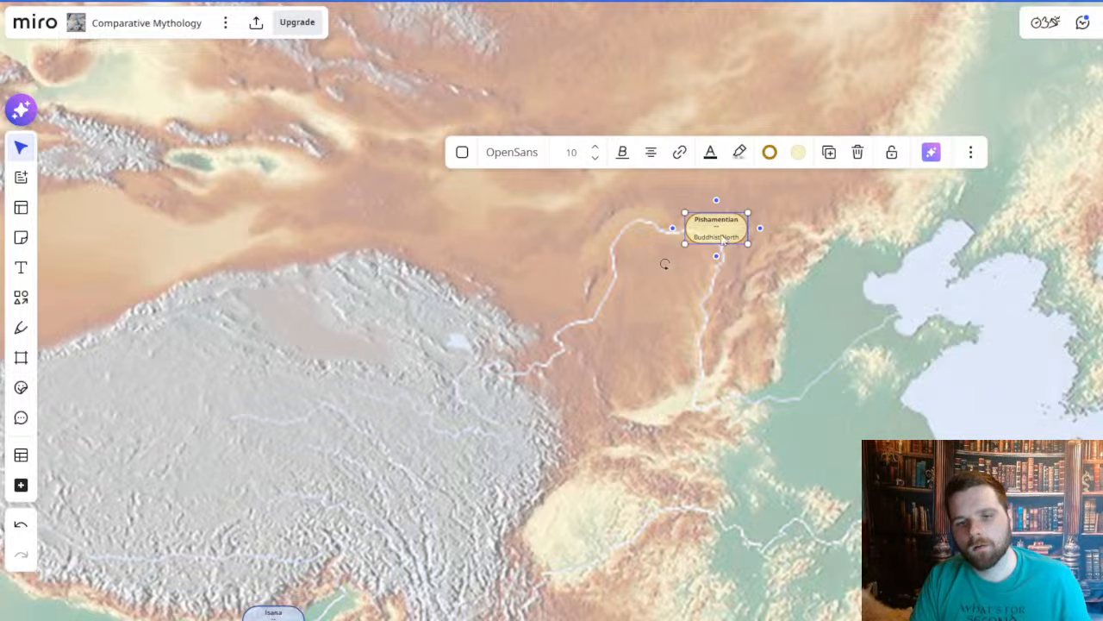
{"action": "left_click", "coordinate": [799, 153]}
{"action": "left_click", "coordinate": [753, 324]}
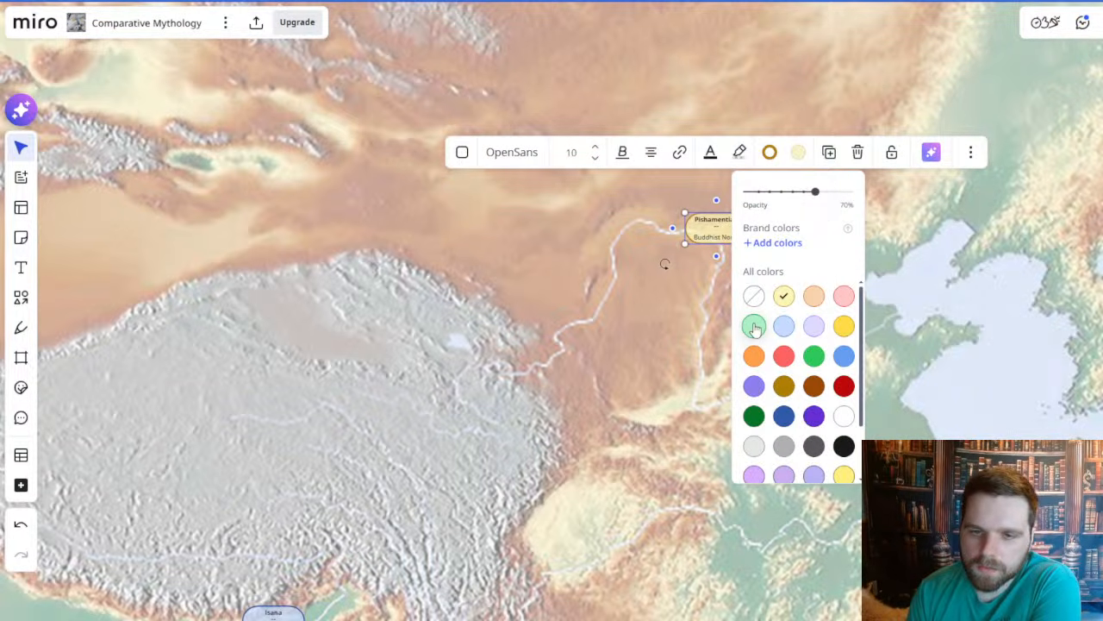
{"action": "left_click", "coordinate": [770, 153]}
{"action": "scroll", "coordinate": [776, 431], "scroll_direction": "down", "scroll_amount": 2}
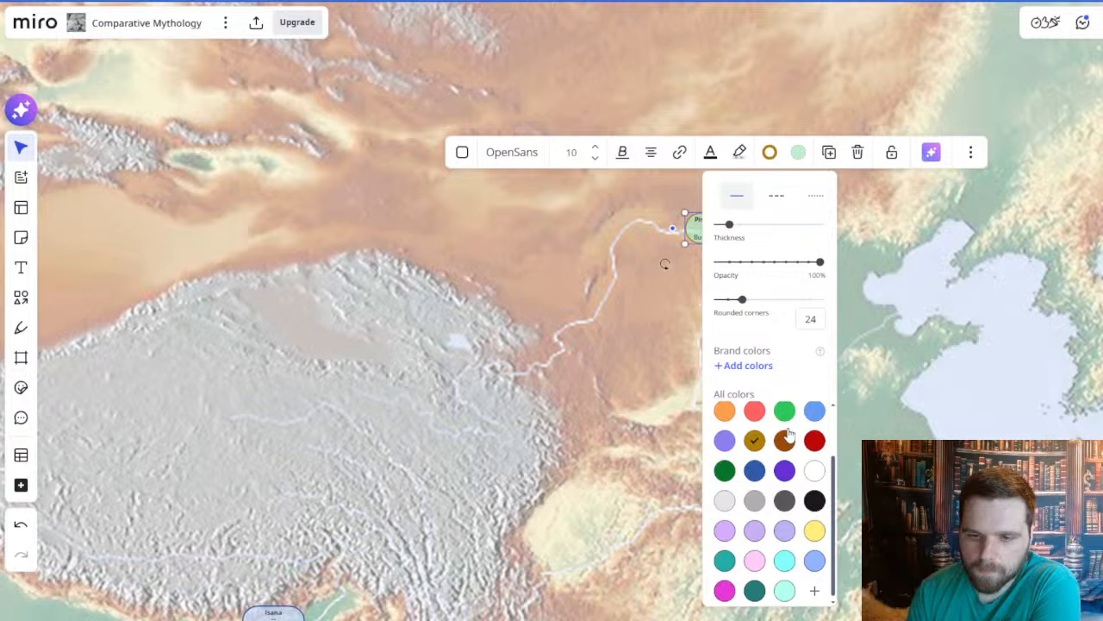
{"action": "left_click", "coordinate": [725, 473]}
{"action": "left_click", "coordinate": [595, 297]}
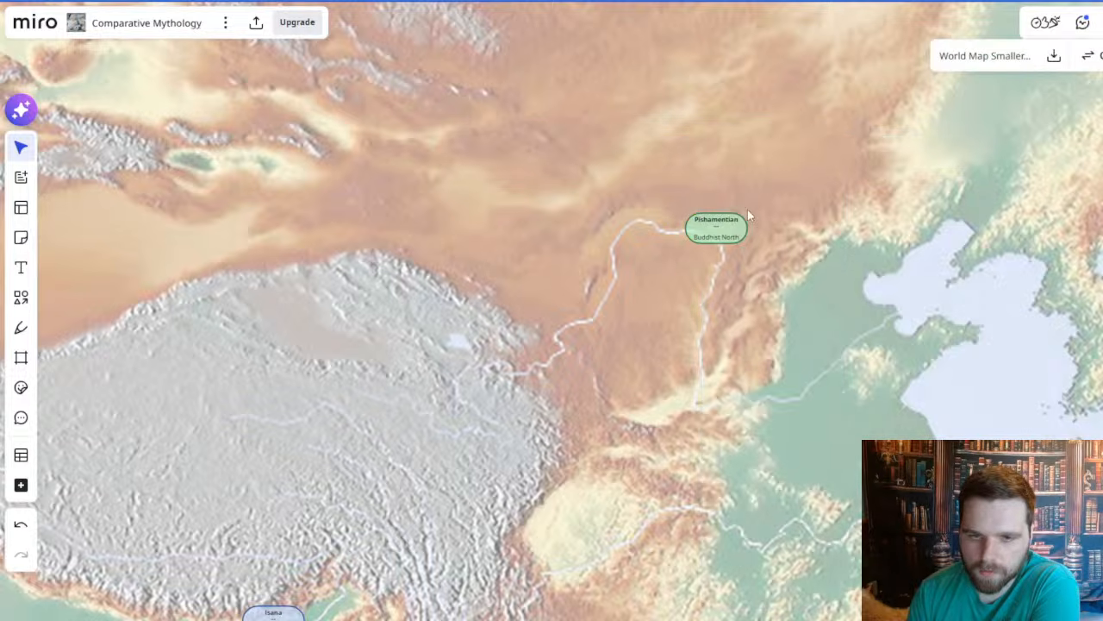
- Copy the blue Isana label to China's east coast at the Yangtze mouth and title the copy "Zengzang"
{"action": "left_click_drag", "start_coordinate": [713, 341], "coordinate": [633, 240]}
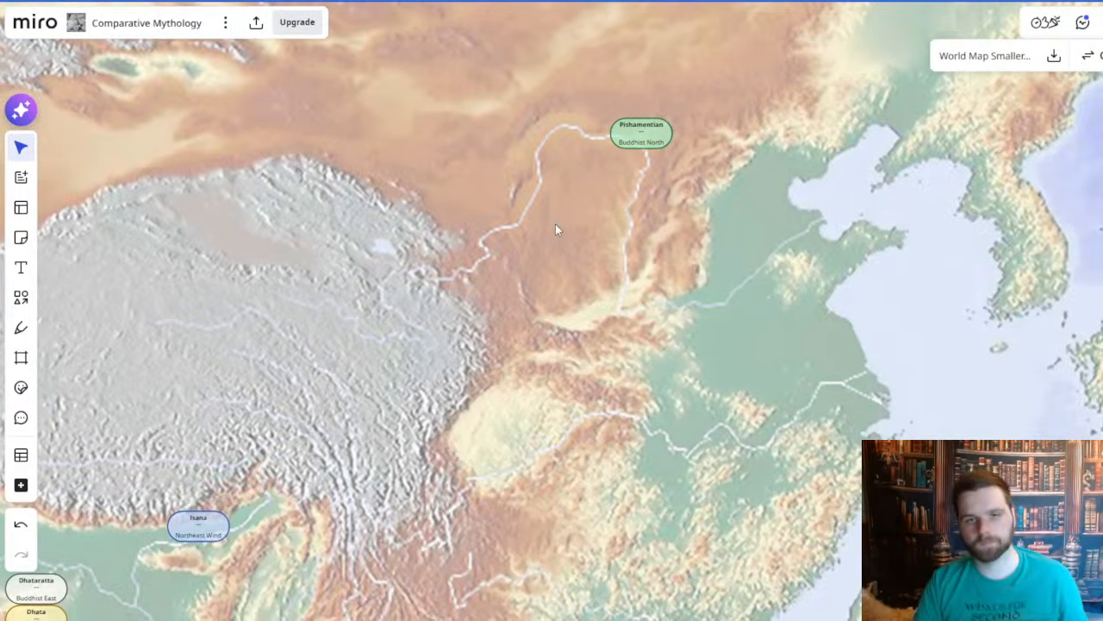
{"action": "scroll", "coordinate": [556, 225], "scroll_direction": "down", "scroll_amount": 3}
{"action": "scroll", "coordinate": [664, 162], "scroll_direction": "up", "scroll_amount": 3}
{"action": "left_click_drag", "start_coordinate": [569, 417], "coordinate": [701, 396]}
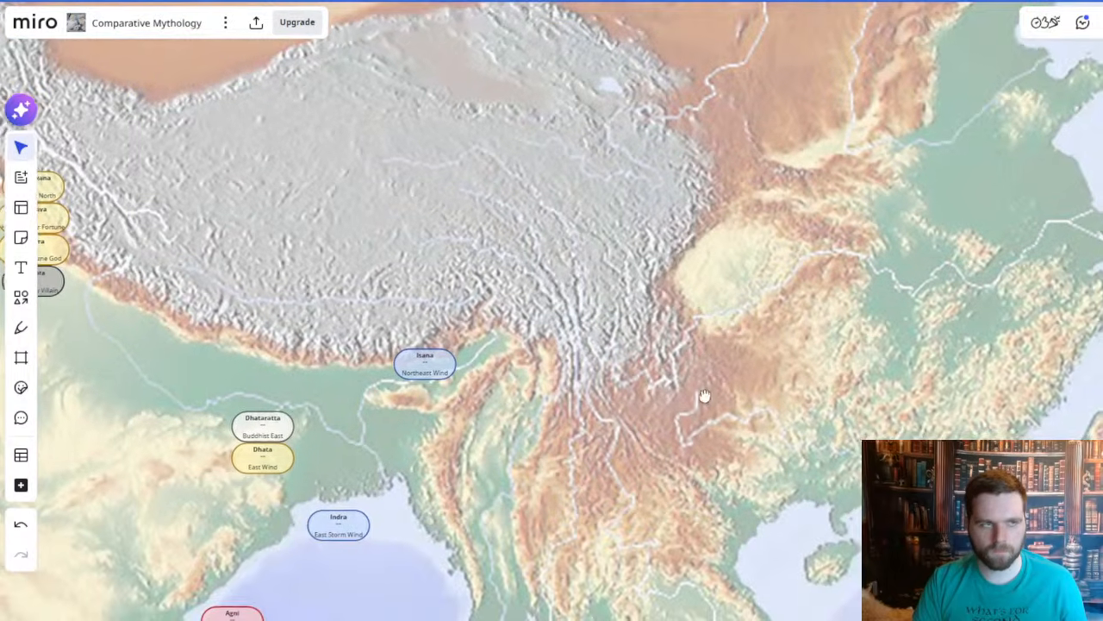
{"action": "scroll", "coordinate": [647, 393], "scroll_direction": "down", "scroll_amount": 1}
{"action": "scroll", "coordinate": [647, 394], "scroll_direction": "down", "scroll_amount": 1}
{"action": "left_click", "coordinate": [467, 371]}
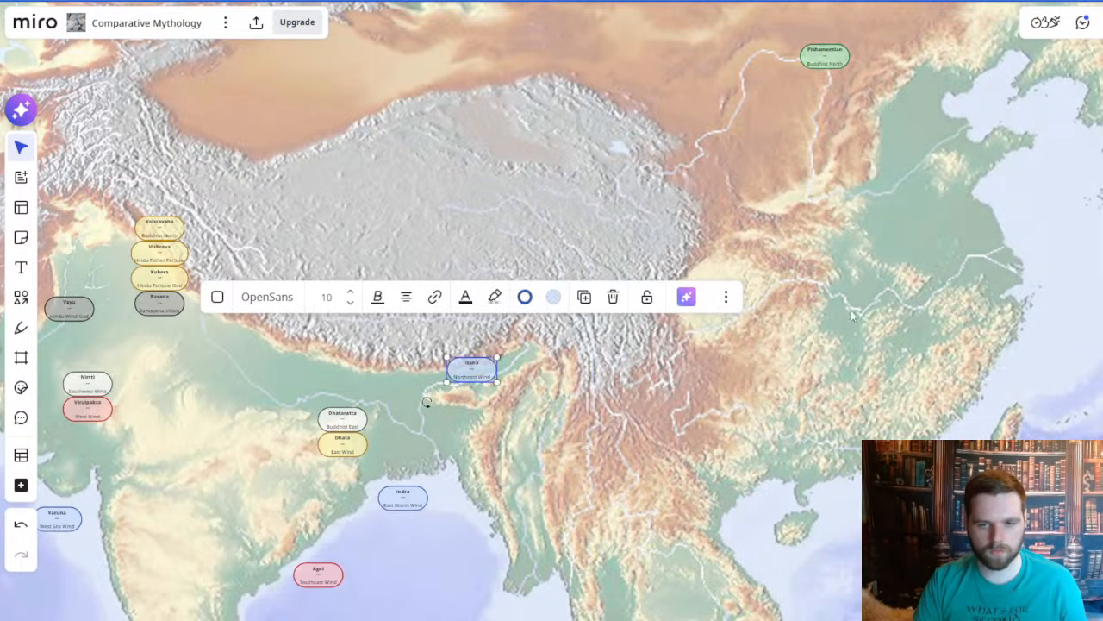
{"action": "key", "text": "ctrl+c"}
{"action": "key", "text": "ctrl+v"}
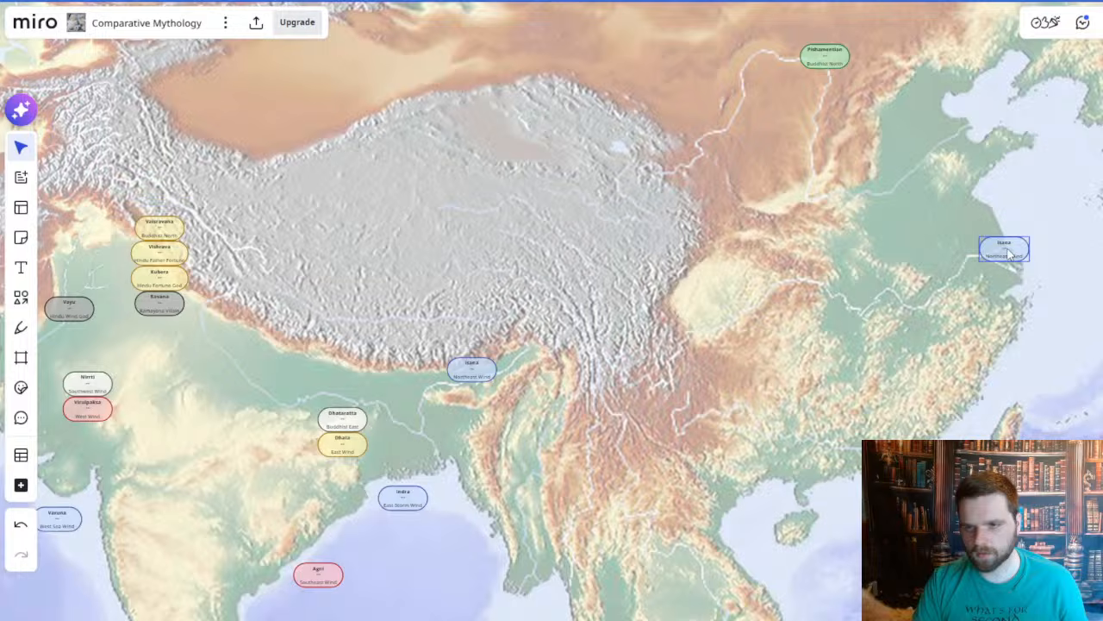
{"action": "double_click", "coordinate": [1004, 244]}
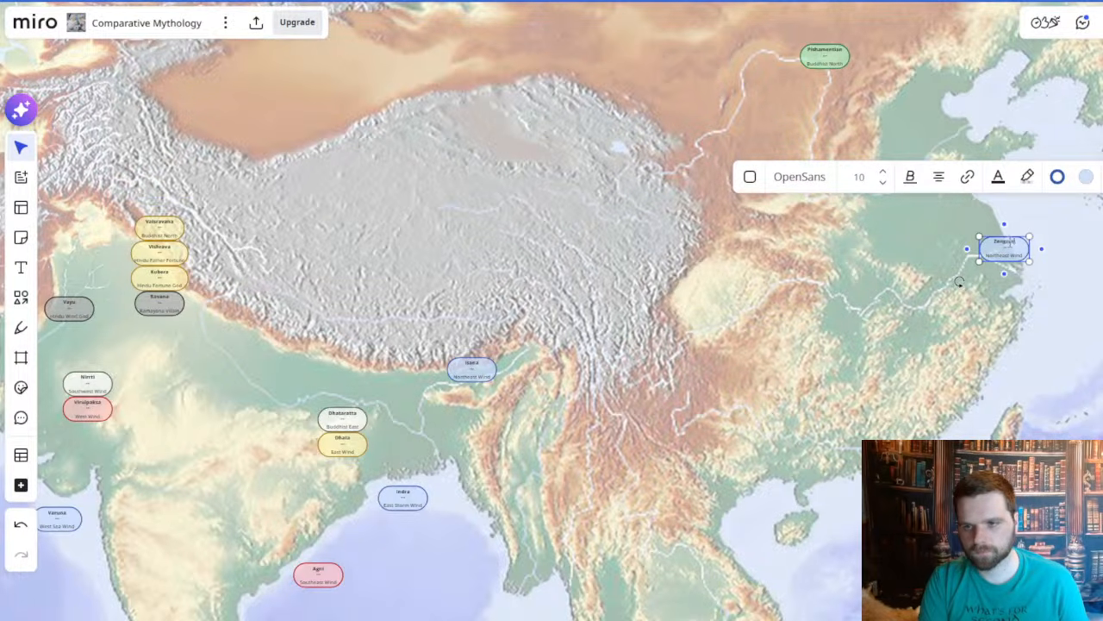
{"action": "scroll", "coordinate": [959, 281], "scroll_direction": "up", "scroll_amount": 3}
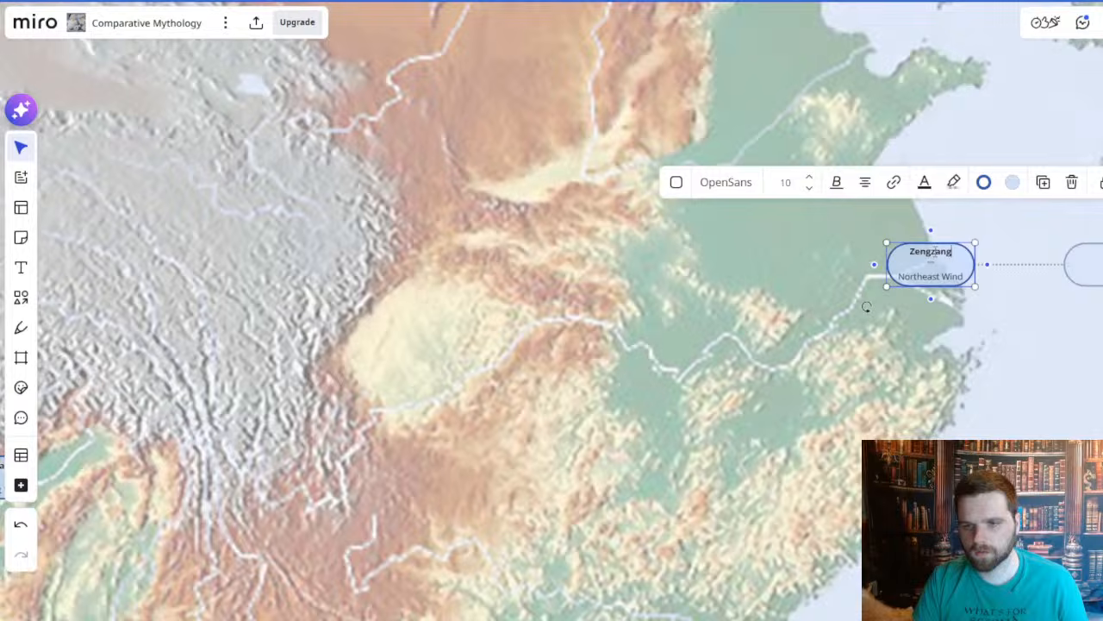
{"action": "left_click", "coordinate": [664, 297]}
- Return to the Four Winds/Directions/Pillars table and check the Chinese Buddhist Wet deity's spelling, direction and colour
{"action": "scroll", "coordinate": [545, 227], "scroll_direction": "down", "scroll_amount": 5}
{"action": "left_click_drag", "start_coordinate": [477, 278], "coordinate": [660, 477]}
{"action": "scroll", "coordinate": [662, 477], "scroll_direction": "down", "scroll_amount": 3}
{"action": "left_click_drag", "start_coordinate": [462, 165], "coordinate": [785, 505]}
{"action": "left_click_drag", "start_coordinate": [421, 187], "coordinate": [875, 433]}
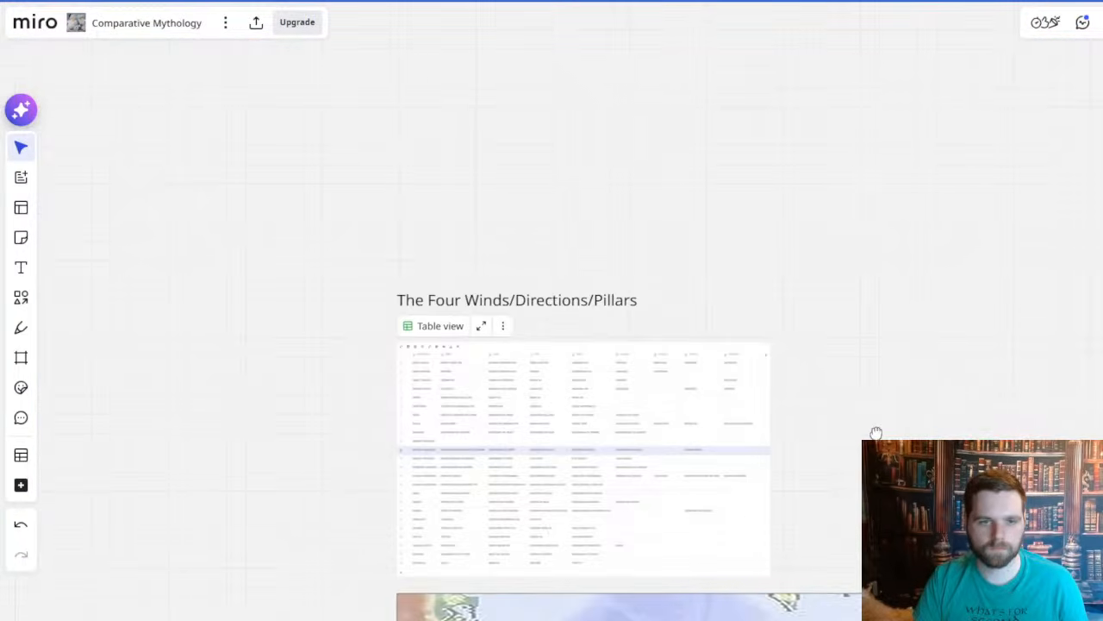
{"action": "scroll", "coordinate": [485, 455], "scroll_direction": "up", "scroll_amount": 5}
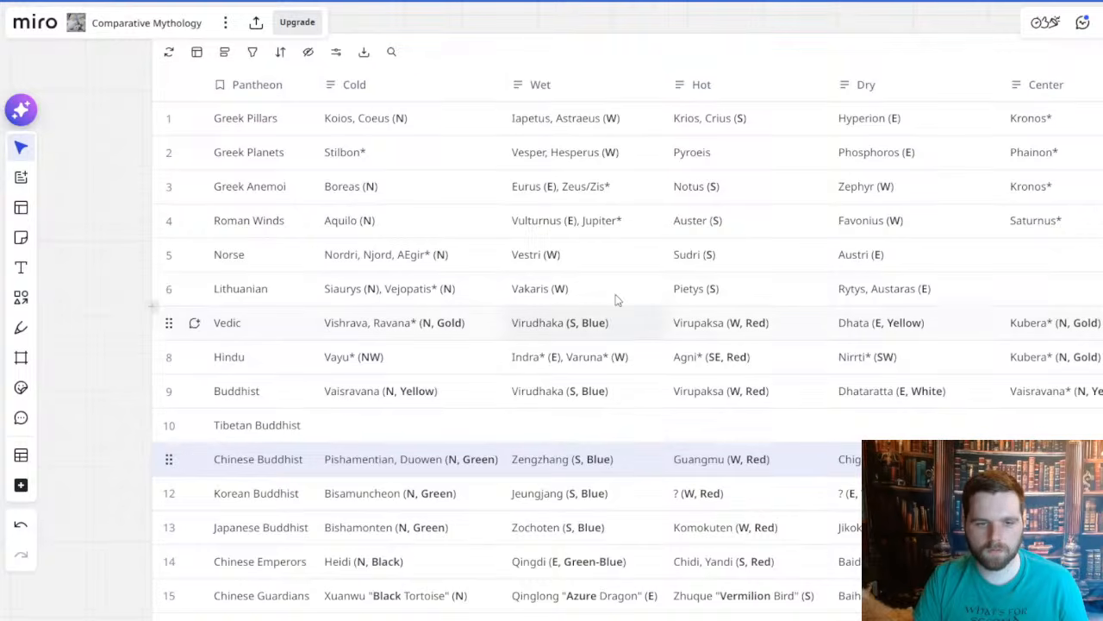
{"action": "left_click_drag", "start_coordinate": [749, 356], "coordinate": [520, 249]}
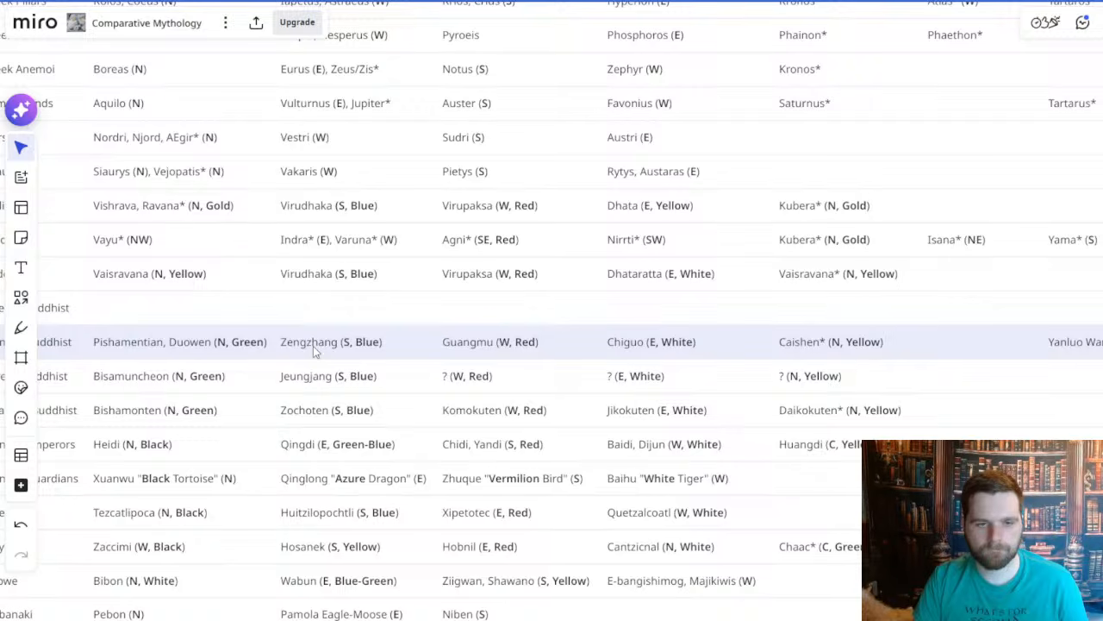
- Move the Zengzang label from China's east coast to the southern coast, north of Hainan
{"action": "scroll", "coordinate": [628, 409], "scroll_direction": "down", "scroll_amount": 5}
{"action": "scroll", "coordinate": [628, 412], "scroll_direction": "down", "scroll_amount": 3}
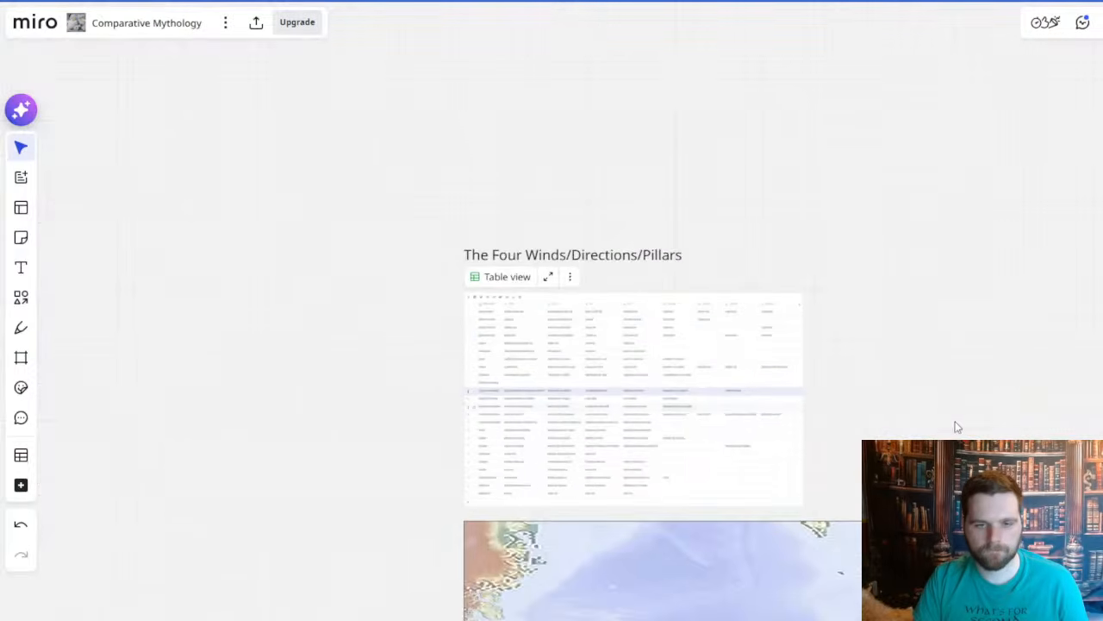
{"action": "left_click_drag", "start_coordinate": [957, 420], "coordinate": [480, 122]}
{"action": "left_click_drag", "start_coordinate": [729, 240], "coordinate": [594, 126]}
{"action": "left_click_drag", "start_coordinate": [741, 396], "coordinate": [502, 124]}
{"action": "left_click_drag", "start_coordinate": [830, 486], "coordinate": [699, 301]}
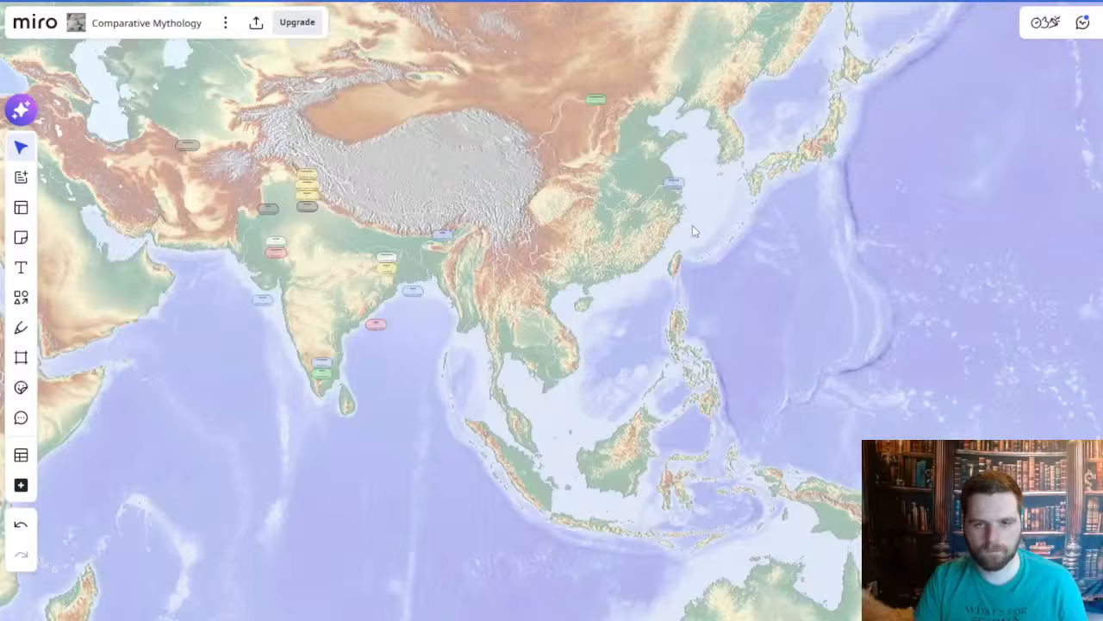
{"action": "scroll", "coordinate": [676, 190], "scroll_direction": "up", "scroll_amount": 5}
{"action": "left_click_drag", "start_coordinate": [678, 175], "coordinate": [478, 407]}
{"action": "scroll", "coordinate": [478, 405], "scroll_direction": "up", "scroll_amount": 4}
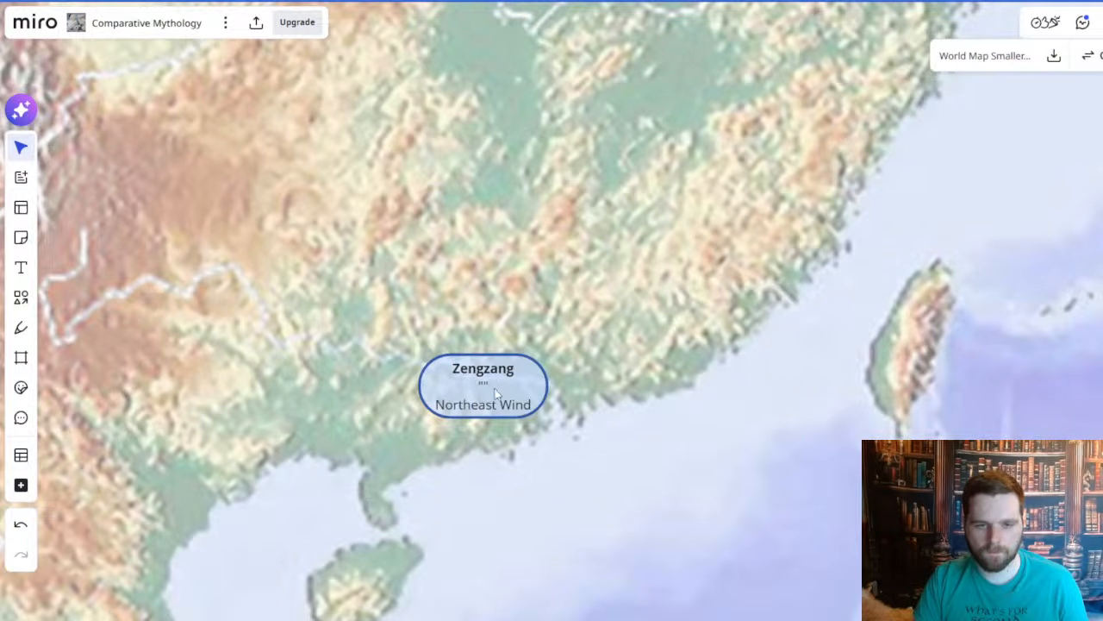
{"action": "scroll", "coordinate": [494, 376], "scroll_direction": "down", "scroll_amount": 10}
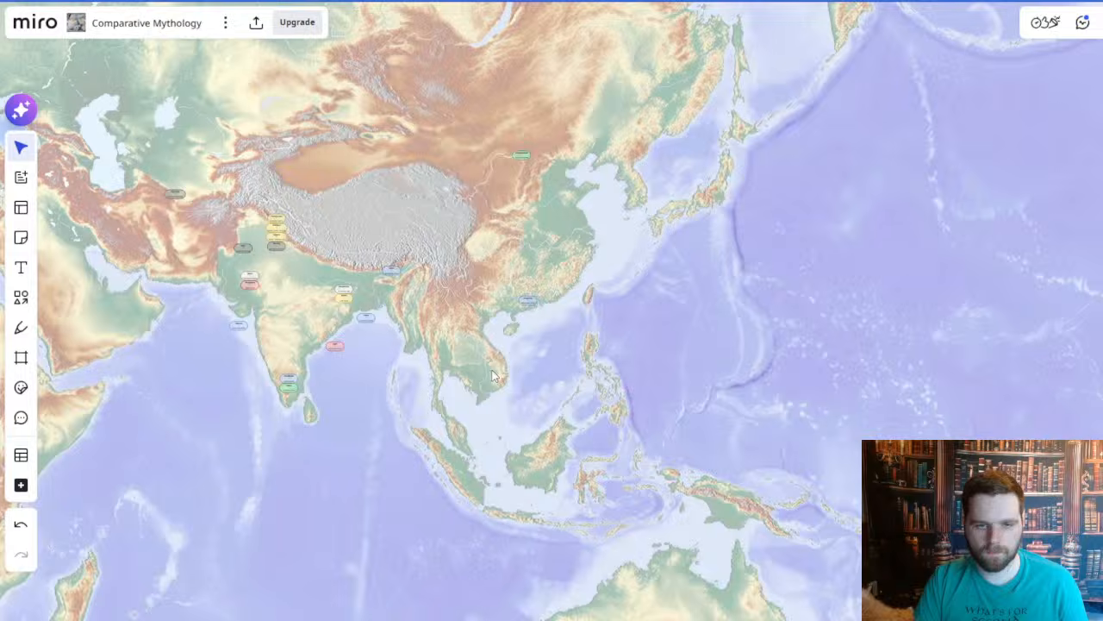
{"action": "scroll", "coordinate": [522, 289], "scroll_direction": "up", "scroll_amount": 5}
{"action": "scroll", "coordinate": [526, 290], "scroll_direction": "up", "scroll_amount": 5}
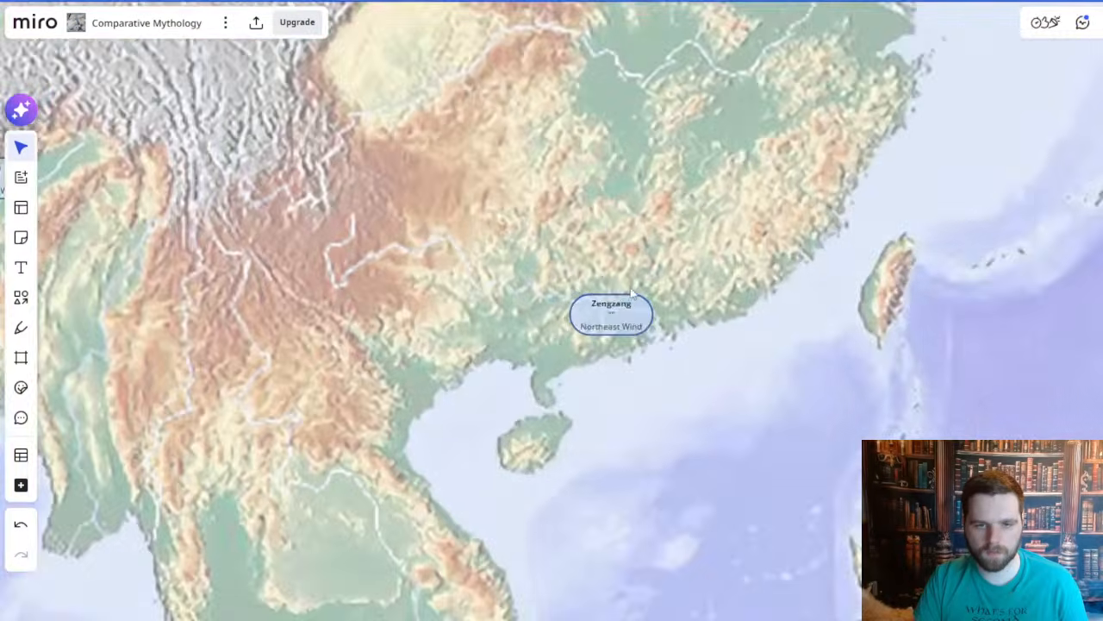
{"action": "left_click", "coordinate": [633, 314]}
{"action": "scroll", "coordinate": [632, 315], "scroll_direction": "down", "scroll_amount": 8}
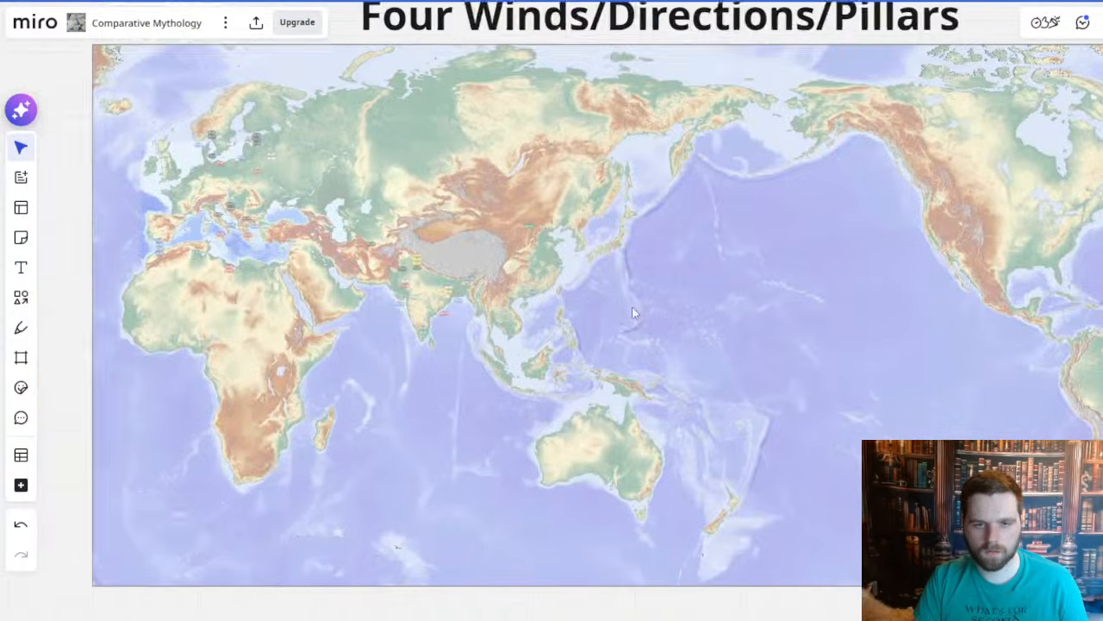
{"action": "scroll", "coordinate": [526, 289], "scroll_direction": "up", "scroll_amount": 7}
{"action": "scroll", "coordinate": [552, 297], "scroll_direction": "up", "scroll_amount": 5}
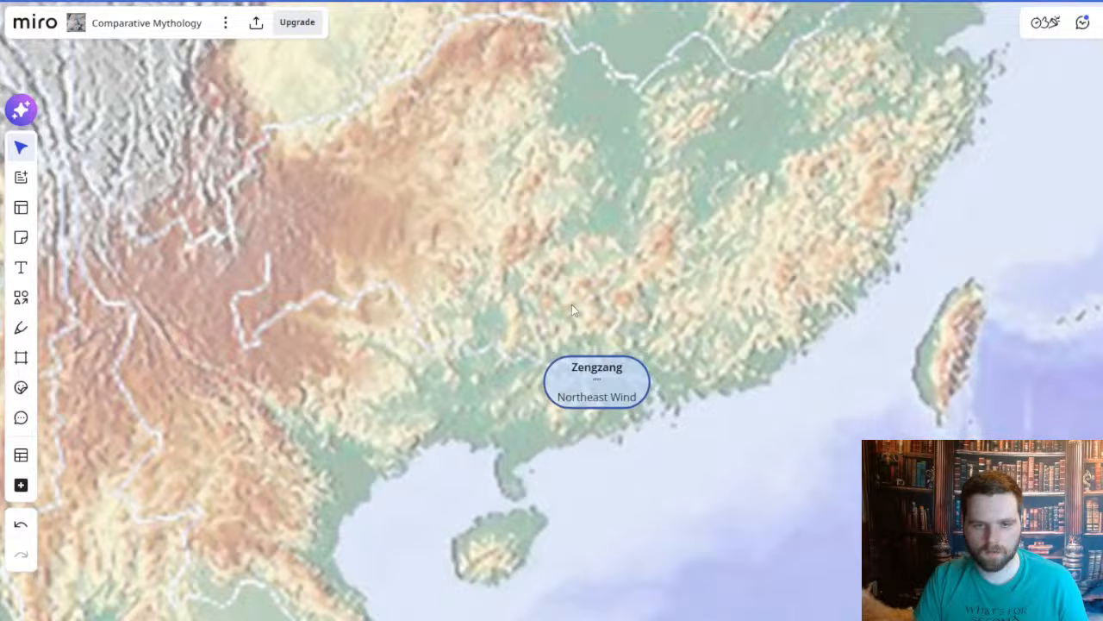
- Duplicate the Zengzang label, delete the original, and place the copy on China's southern coast
{"action": "left_click", "coordinate": [595, 390]}
{"action": "key", "text": "ctrl+d"}
{"action": "left_click_drag", "start_coordinate": [711, 335], "coordinate": [608, 314]}
{"action": "left_click", "coordinate": [698, 393]}
{"action": "left_click", "coordinate": [564, 394]}
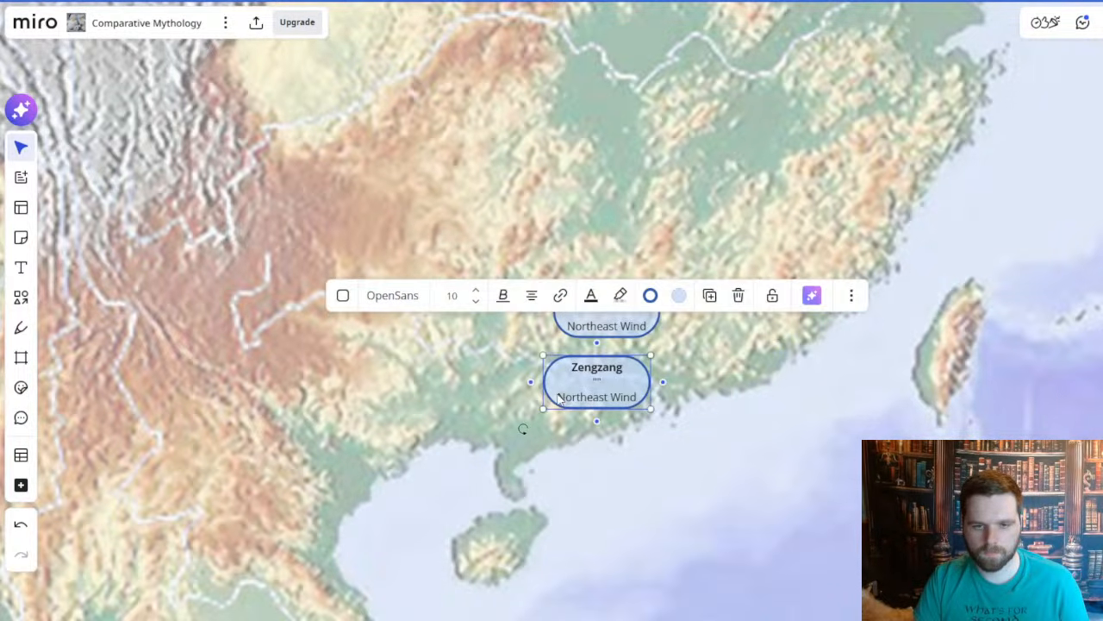
{"action": "key", "text": "Delete"}
{"action": "left_click_drag", "start_coordinate": [602, 333], "coordinate": [605, 380]}
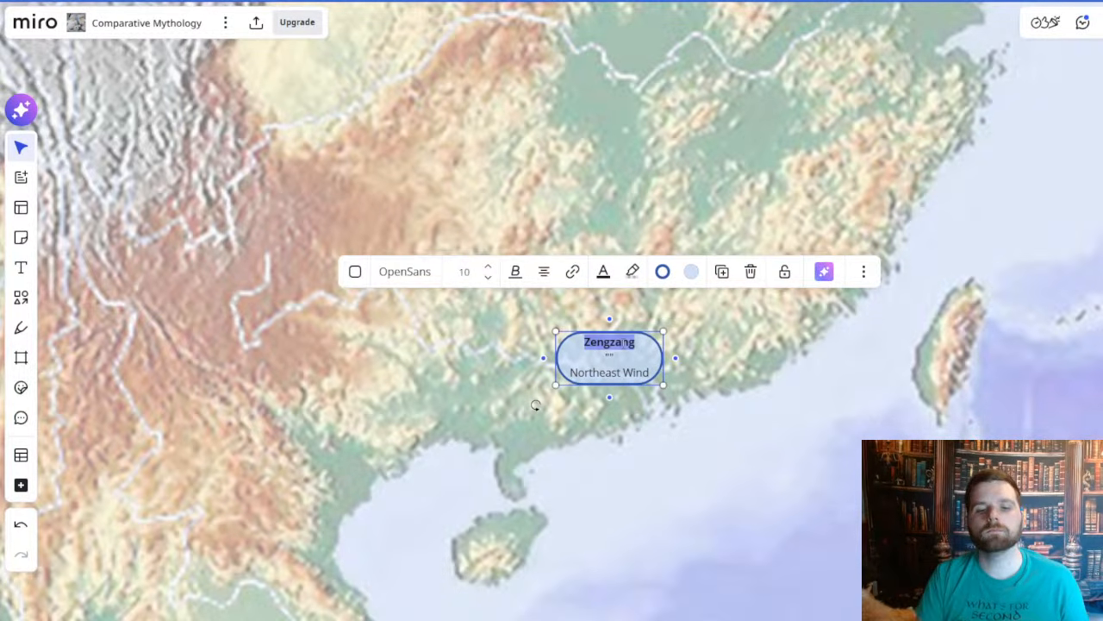
- Correct the southern China label's title to "Zengzhang" and replace its subtitle with "Southern"
{"action": "left_click", "coordinate": [624, 342]}
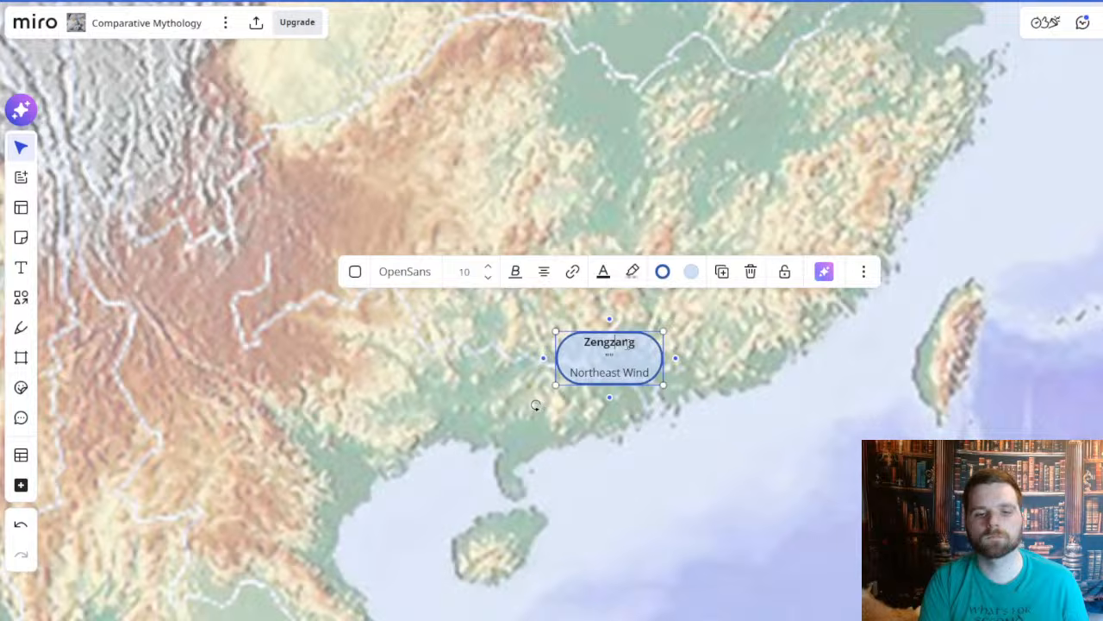
{"action": "type", "text": "h"}
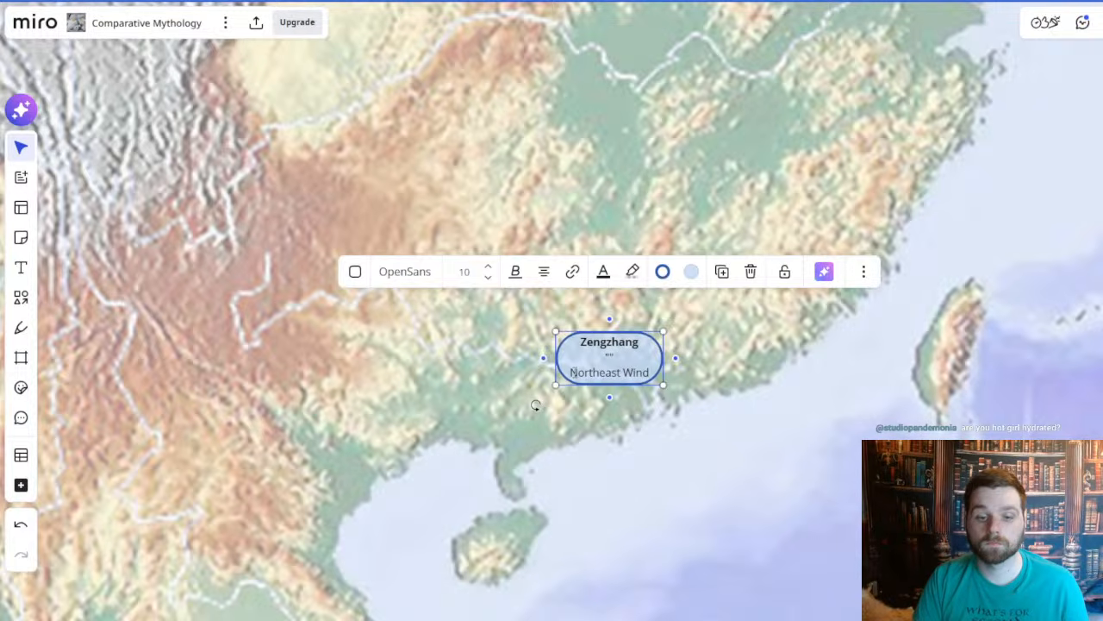
{"action": "left_click_drag", "start_coordinate": [570, 371], "coordinate": [672, 373]}
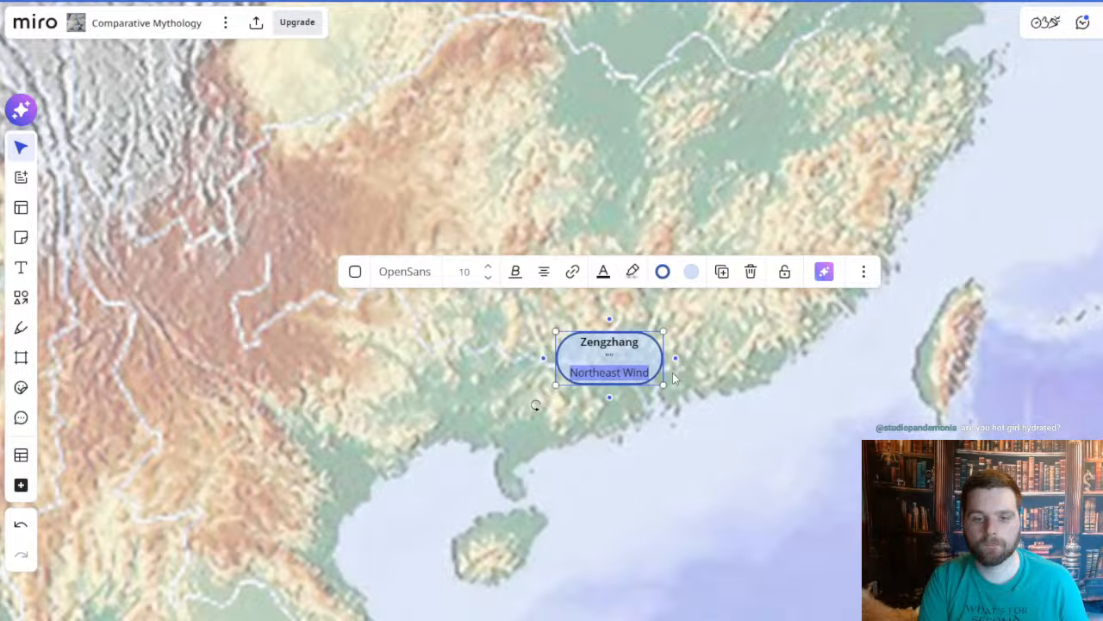
{"action": "type", "text": "South"}
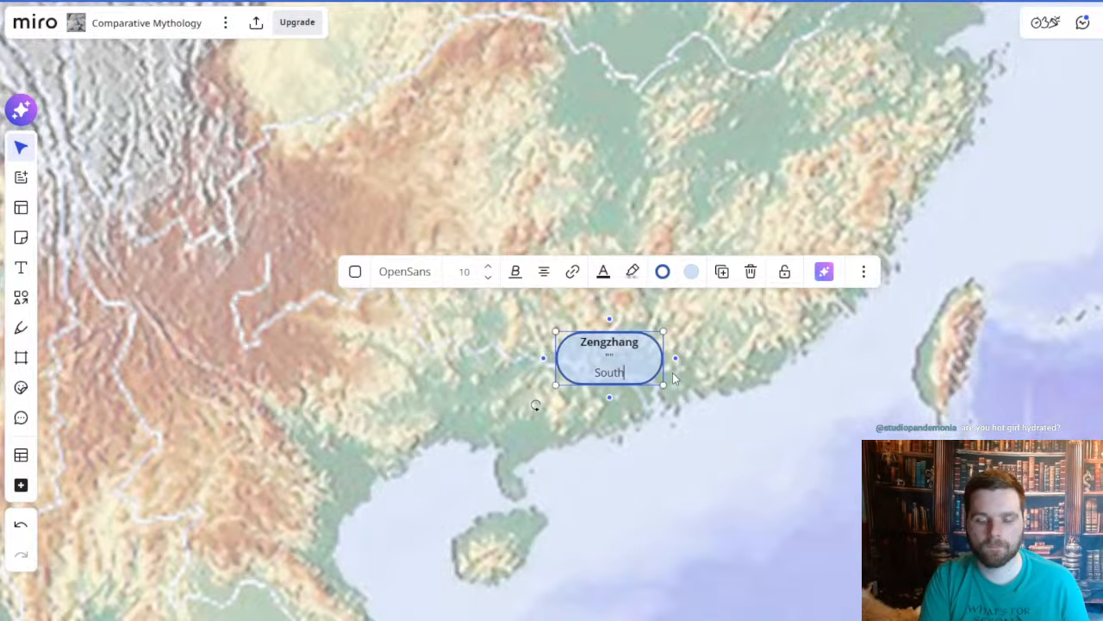
{"action": "key", "text": "Home"}
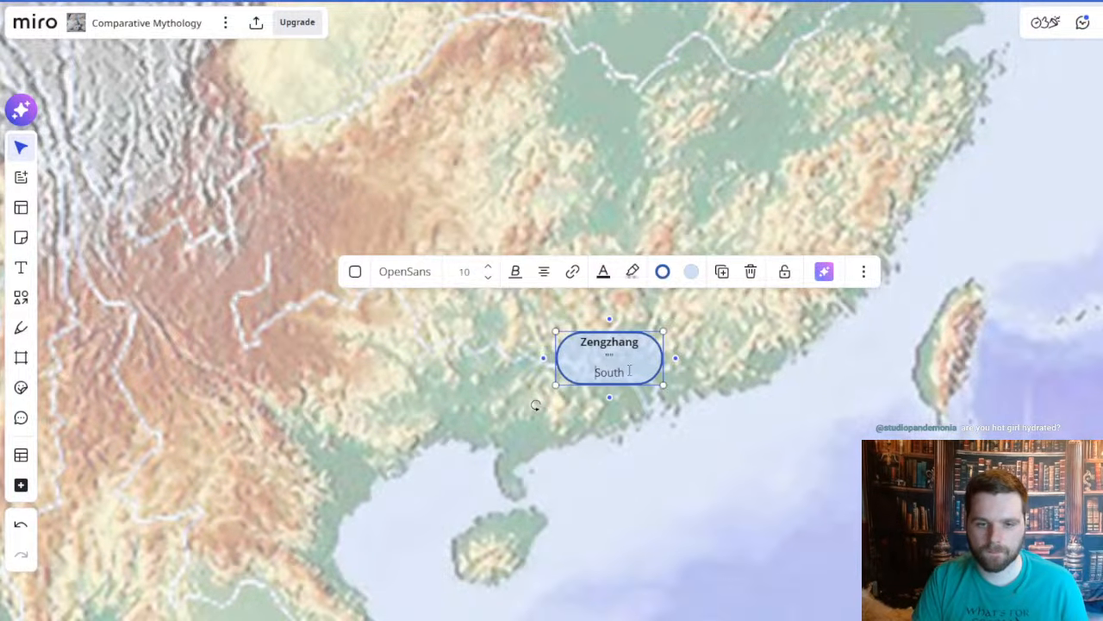
{"action": "type", "text": "ern"}
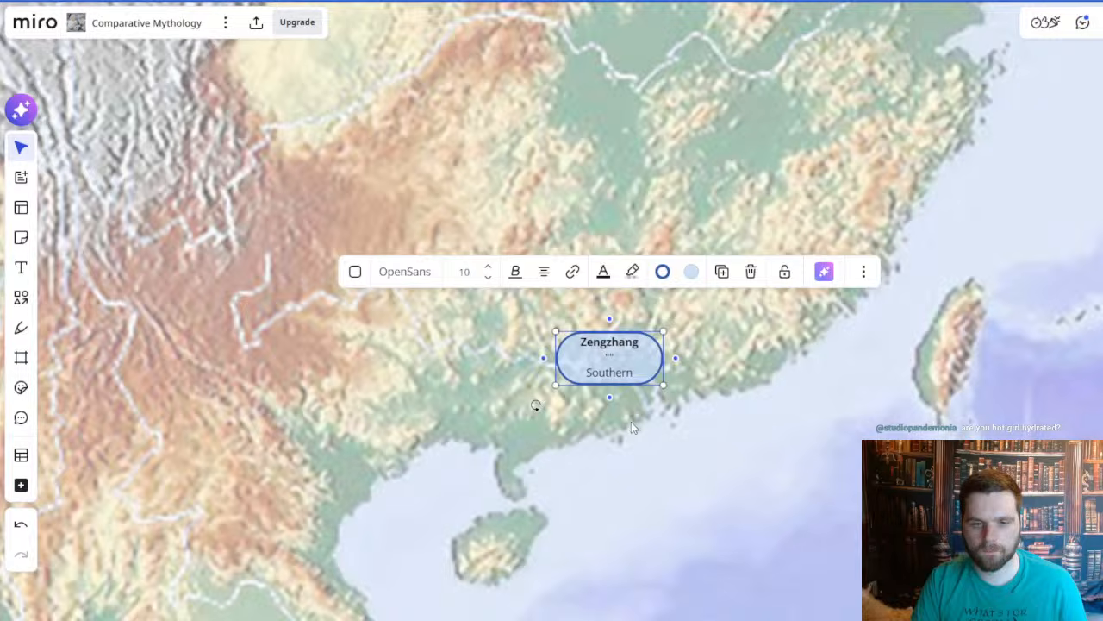
{"action": "left_click", "coordinate": [688, 423]}
{"action": "left_click", "coordinate": [616, 355]}
{"action": "scroll", "coordinate": [616, 356], "scroll_direction": "down", "scroll_amount": 3}
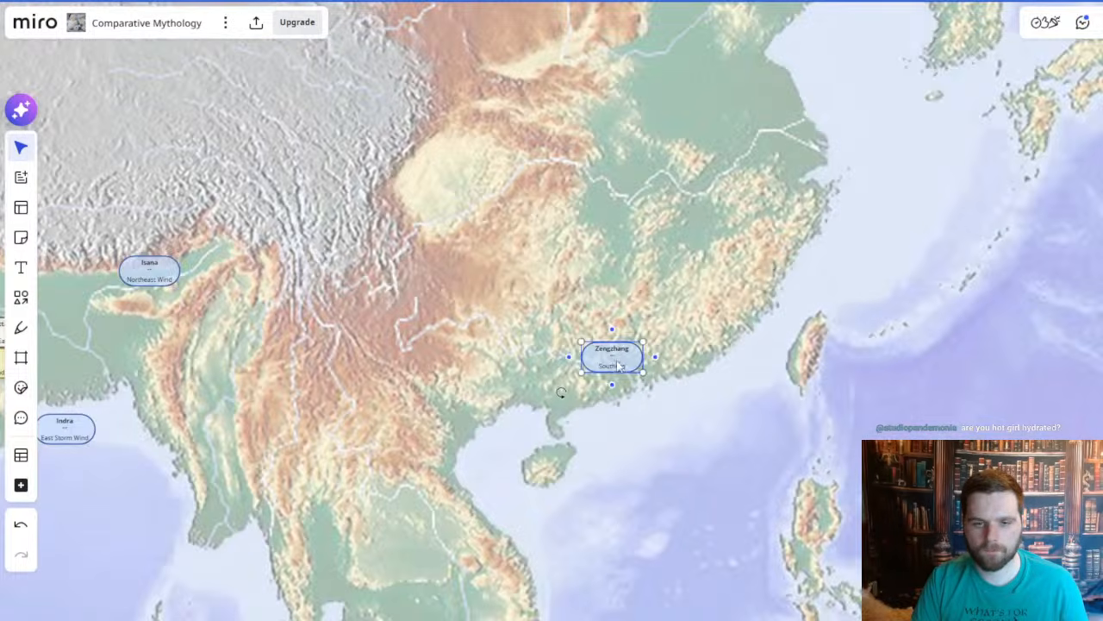
- Return to the Four Winds/Directions/Pillars table and check the Chinese Buddhist Dry deity's name, direction and colour
{"action": "left_click", "coordinate": [651, 460]}
{"action": "scroll", "coordinate": [485, 229], "scroll_direction": "down", "scroll_amount": 2}
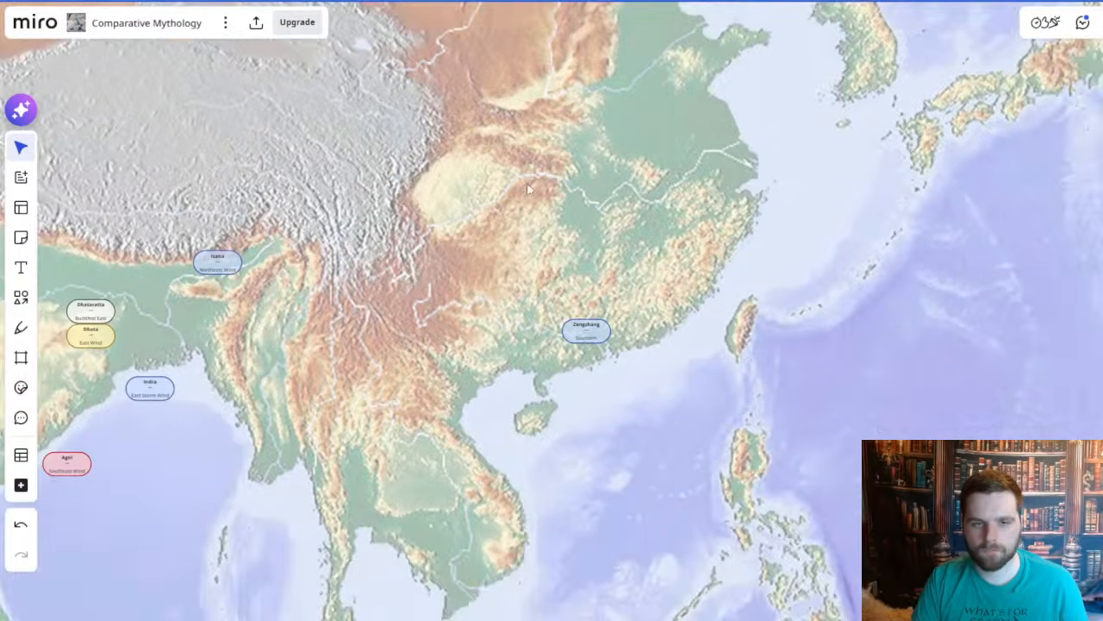
{"action": "left_click_drag", "start_coordinate": [529, 189], "coordinate": [606, 283]}
{"action": "left_click", "coordinate": [605, 283]}
{"action": "scroll", "coordinate": [516, 306], "scroll_direction": "down", "scroll_amount": 3}
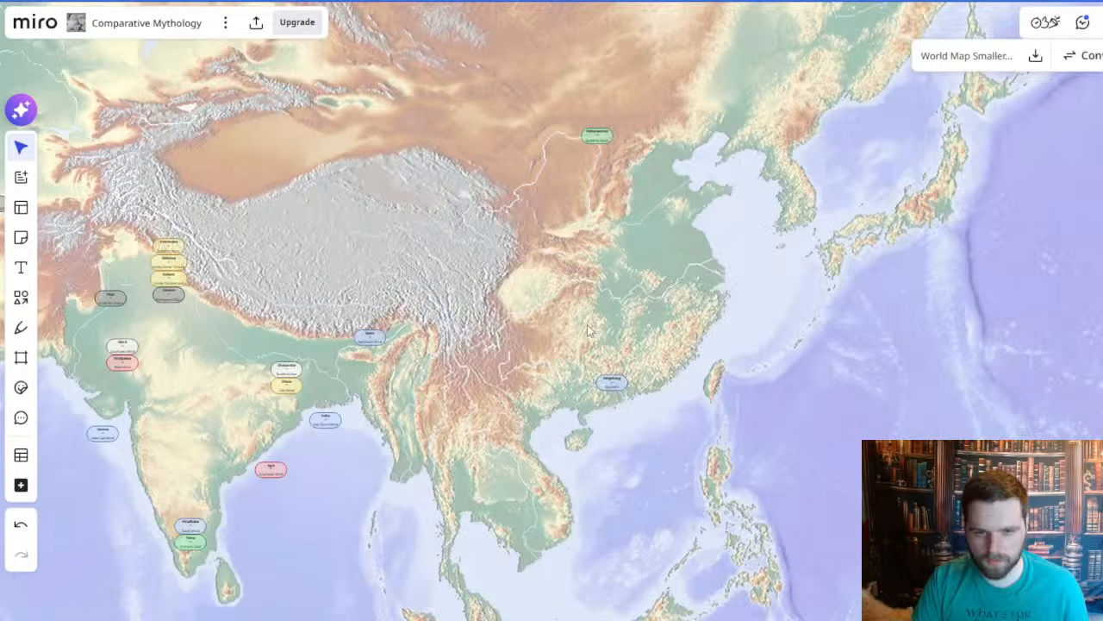
{"action": "scroll", "coordinate": [563, 529], "scroll_direction": "up", "scroll_amount": 3}
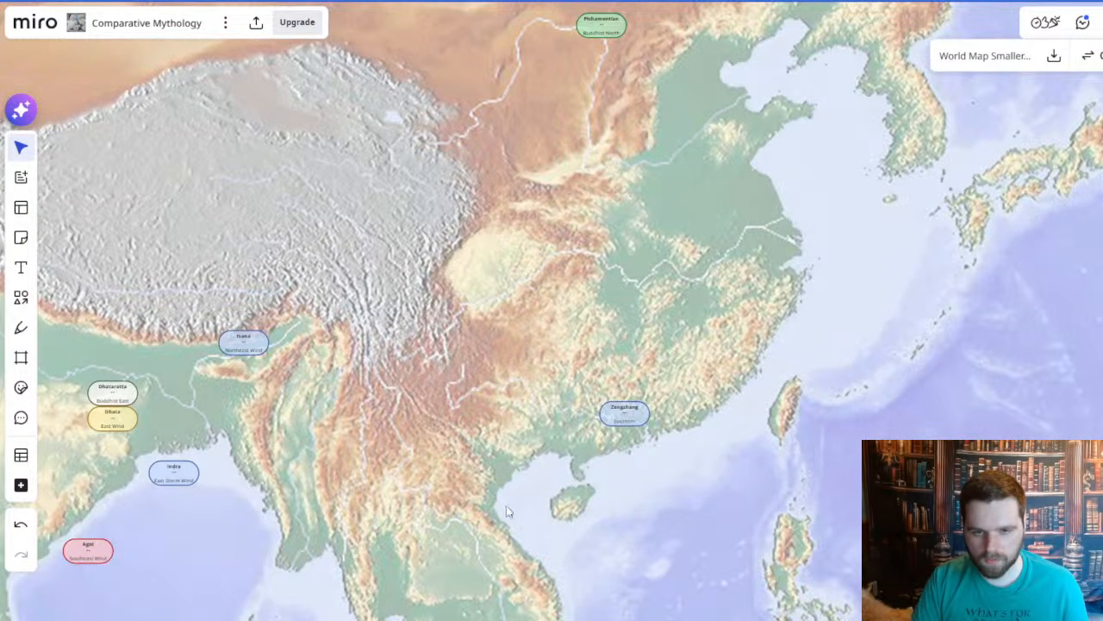
{"action": "scroll", "coordinate": [690, 320], "scroll_direction": "down", "scroll_amount": 5}
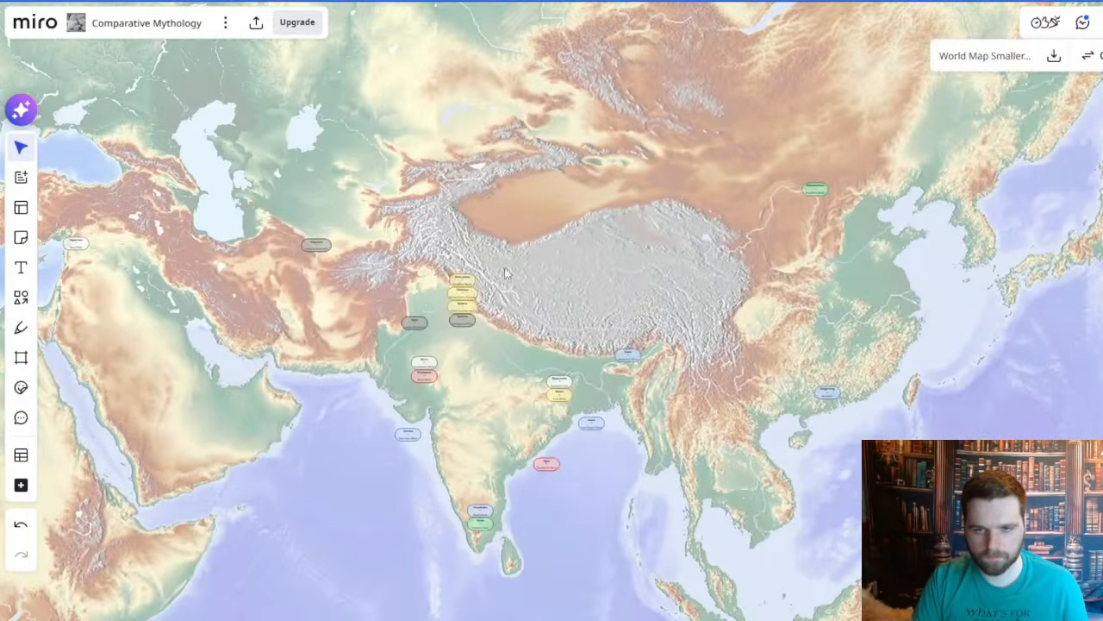
{"action": "scroll", "coordinate": [690, 321], "scroll_direction": "left", "scroll_amount": 5}
{"action": "scroll", "coordinate": [350, 280], "scroll_direction": "up", "scroll_amount": 2}
{"action": "scroll", "coordinate": [551, 325], "scroll_direction": "down", "scroll_amount": 5}
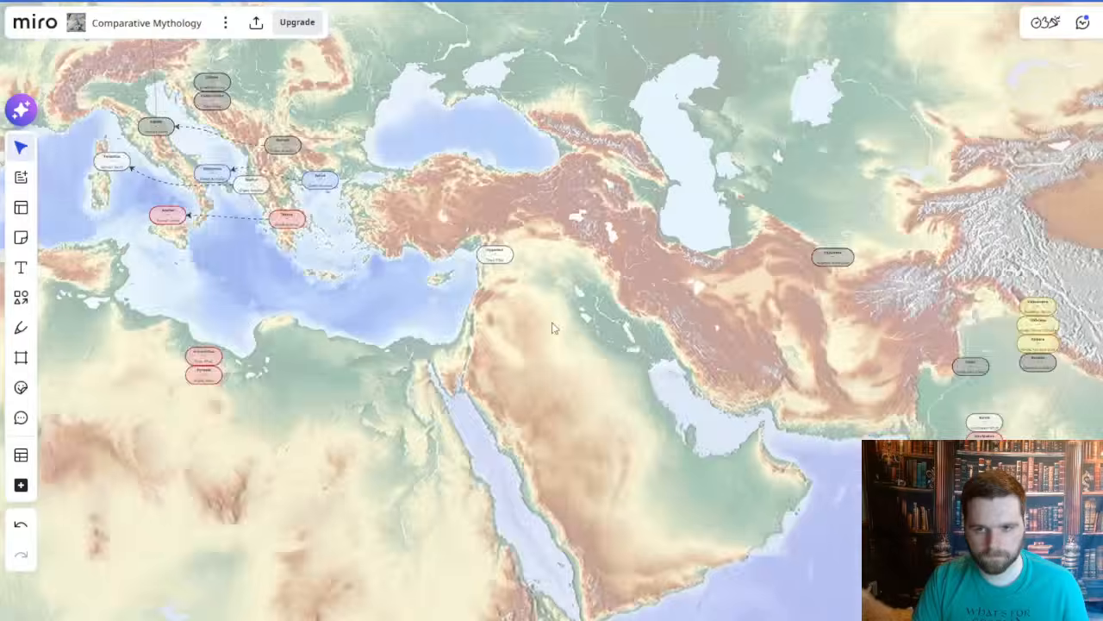
{"action": "left_click_drag", "start_coordinate": [570, 206], "coordinate": [663, 366]}
{"action": "left_click_drag", "start_coordinate": [512, 270], "coordinate": [668, 417]}
{"action": "left_click", "coordinate": [528, 303]}
{"action": "left_click_drag", "start_coordinate": [551, 337], "coordinate": [435, 239]}
{"action": "scroll", "coordinate": [552, 357], "scroll_direction": "up", "scroll_amount": 5}
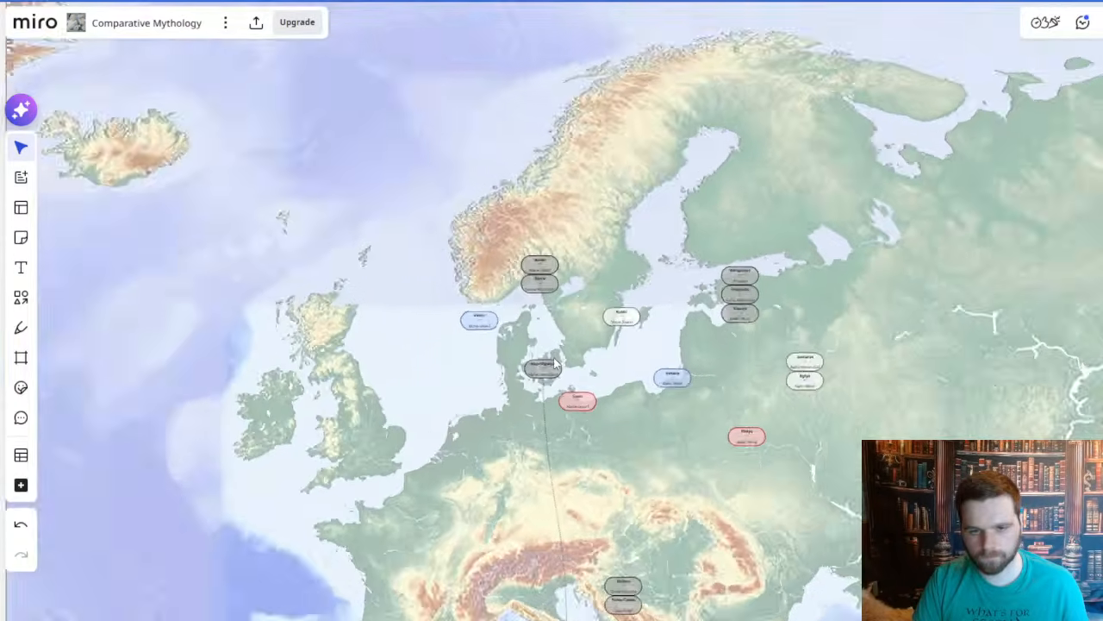
{"action": "scroll", "coordinate": [719, 434], "scroll_direction": "down", "scroll_amount": 3}
{"action": "left_click_drag", "start_coordinate": [679, 162], "coordinate": [766, 520]}
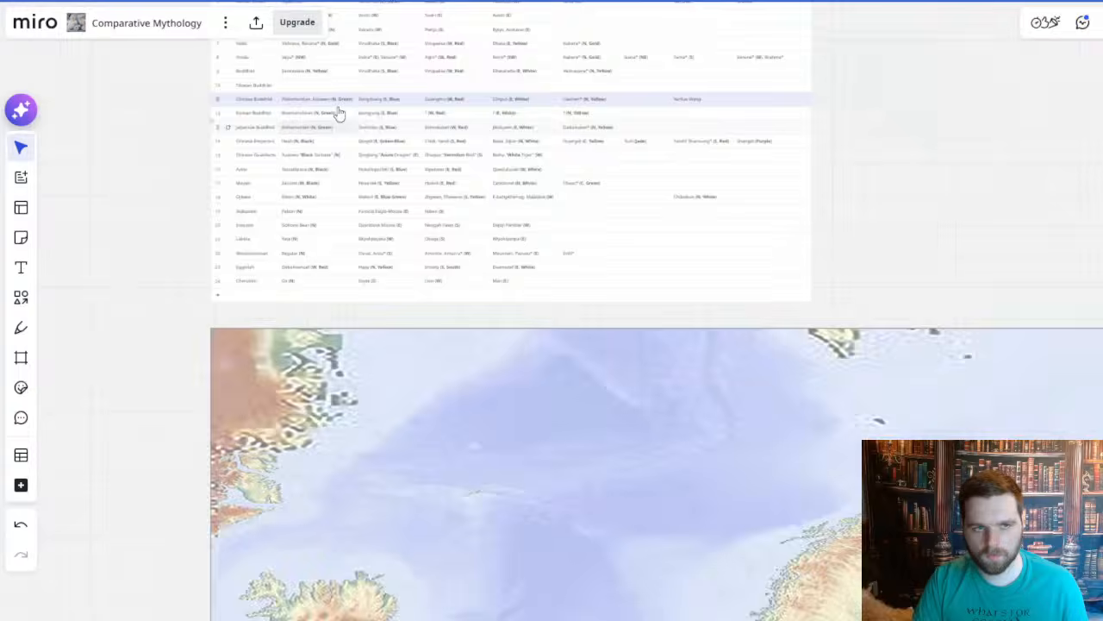
{"action": "scroll", "coordinate": [325, 123], "scroll_direction": "up", "scroll_amount": 5}
{"action": "left_click_drag", "start_coordinate": [445, 131], "coordinate": [475, 257]}
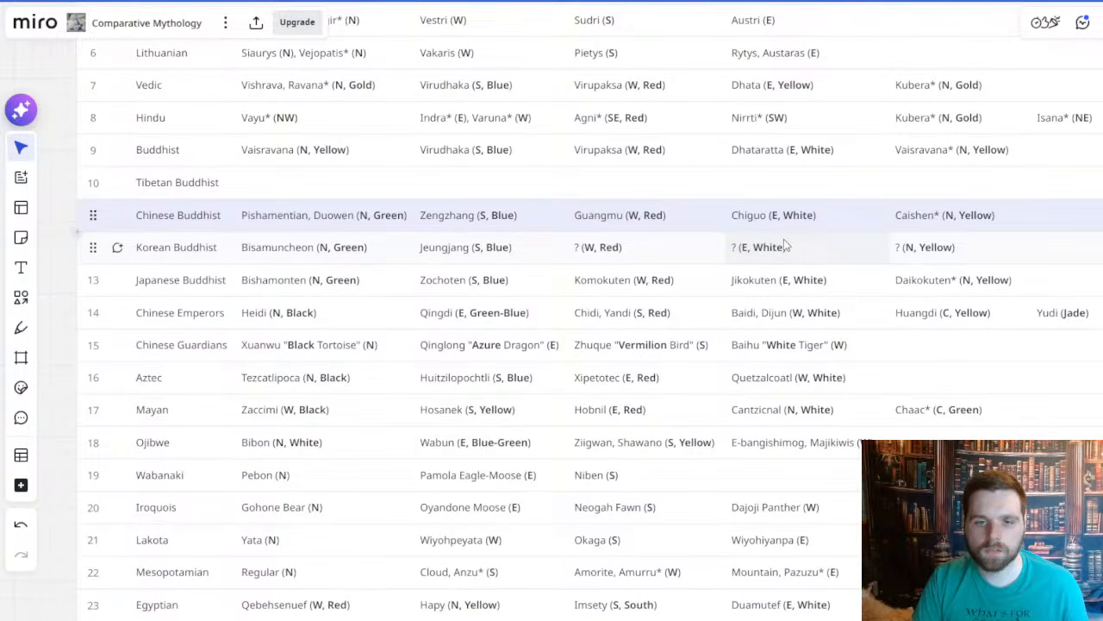
- Copy India's white Dhataratta label and place the copy over northeastern China, at the base of the Shandong peninsula
{"action": "scroll", "coordinate": [784, 246], "scroll_direction": "down", "scroll_amount": 6}
{"action": "left_click_drag", "start_coordinate": [847, 365], "coordinate": [338, 82]}
{"action": "left_click_drag", "start_coordinate": [972, 400], "coordinate": [468, 2]}
{"action": "left_click_drag", "start_coordinate": [905, 396], "coordinate": [543, 85]}
{"action": "scroll", "coordinate": [678, 367], "scroll_direction": "down", "scroll_amount": 5}
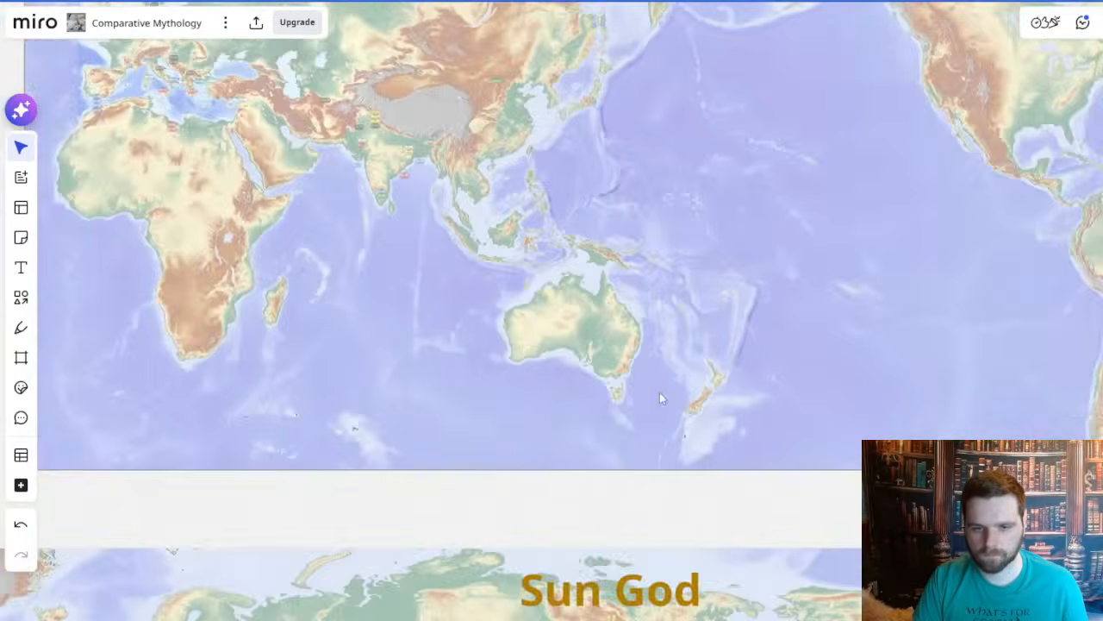
{"action": "scroll", "coordinate": [489, 147], "scroll_direction": "up", "scroll_amount": 10}
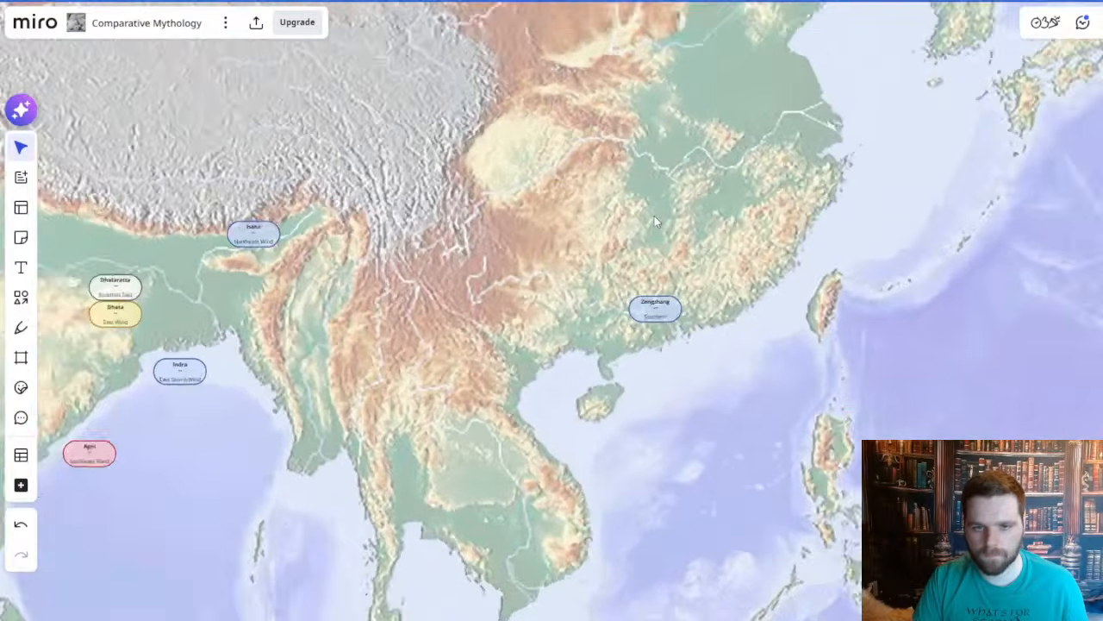
{"action": "scroll", "coordinate": [654, 215], "scroll_direction": "up", "scroll_amount": 1}
{"action": "left_click", "coordinate": [657, 311]}
{"action": "left_click_drag", "start_coordinate": [664, 118], "coordinate": [875, 264]}
{"action": "left_click", "coordinate": [269, 440]}
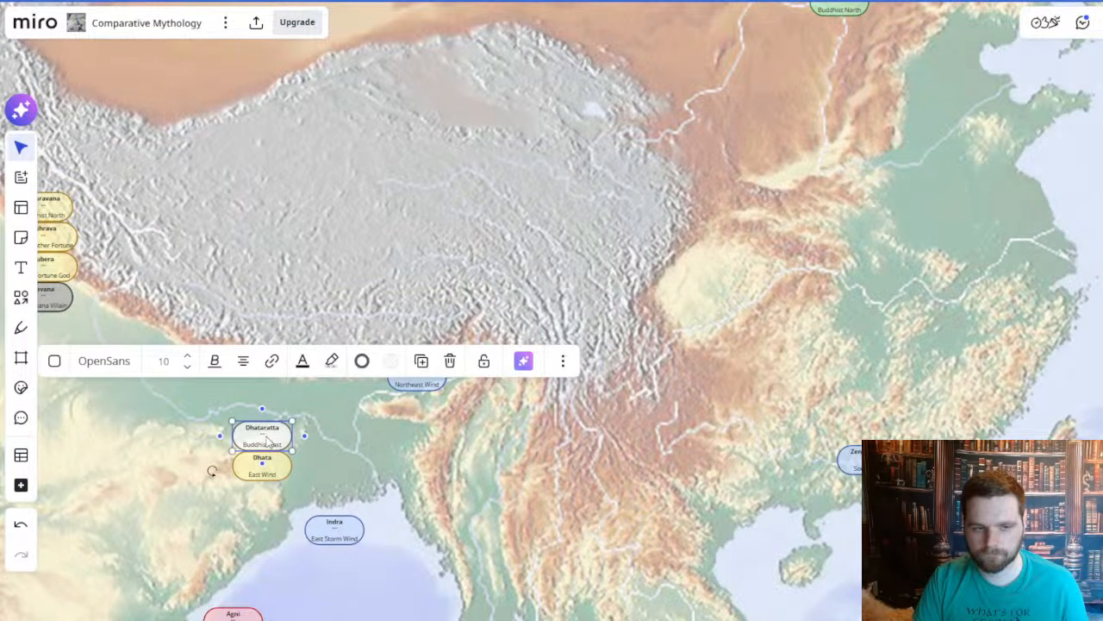
{"action": "key", "text": "ctrl+c"}
{"action": "key", "text": "ctrl+v"}
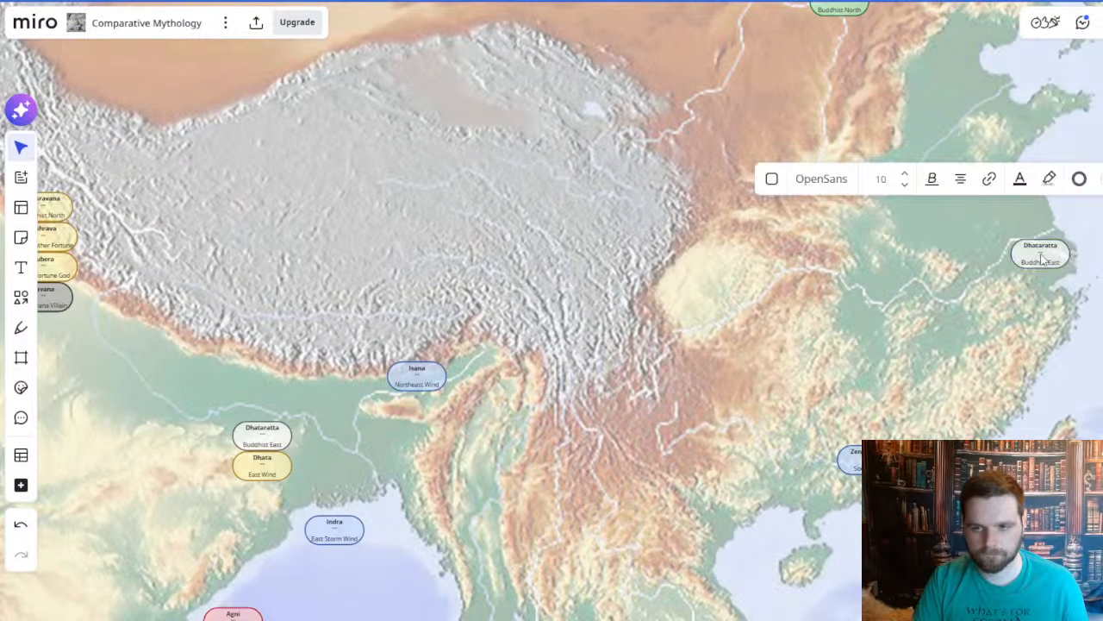
{"action": "left_click_drag", "start_coordinate": [1043, 257], "coordinate": [992, 139]}
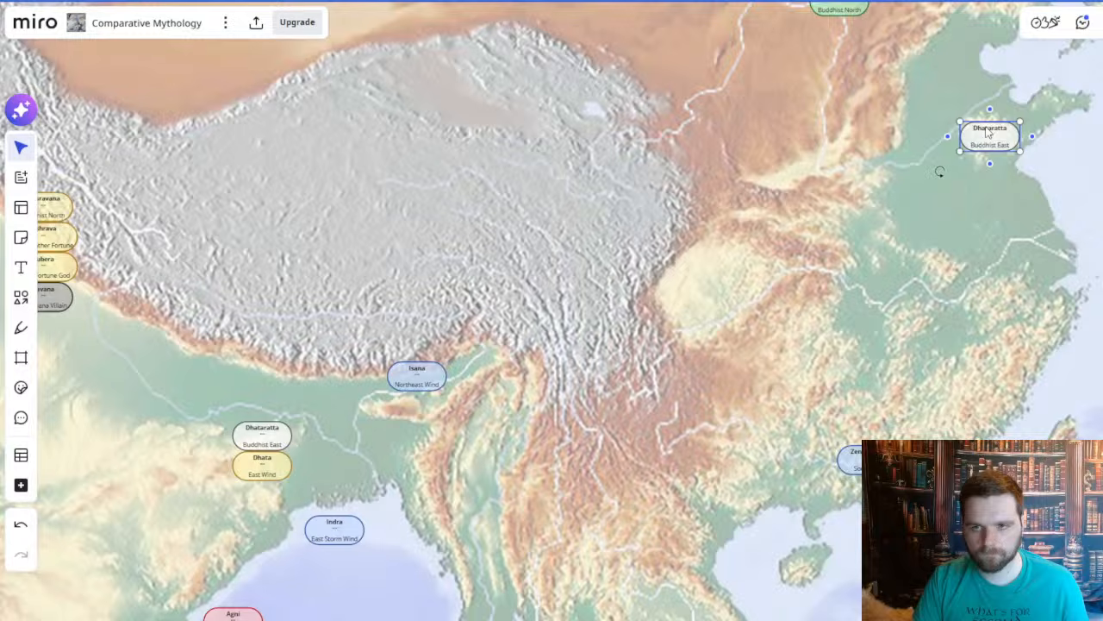
- Retitle the copied label in northeastern China "Chiguo" and change the Zengzhang label's subtitle to "Buddhist South"
{"action": "double_click", "coordinate": [989, 127]}
{"action": "type", "text": "Chiguo"}
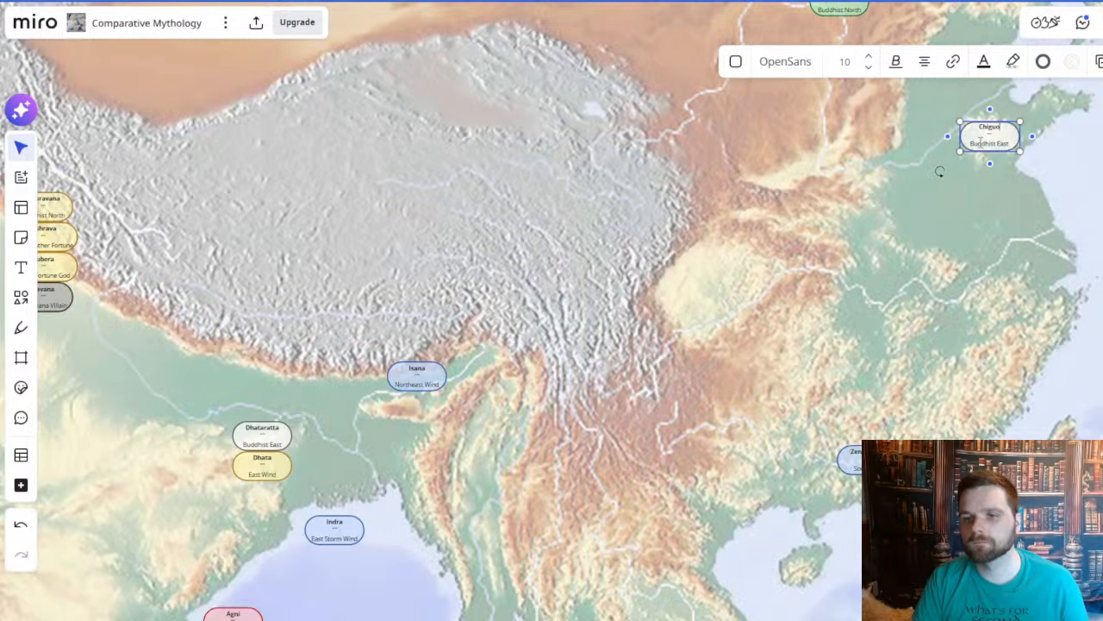
{"action": "left_click", "coordinate": [955, 231]}
{"action": "left_click", "coordinate": [849, 460]}
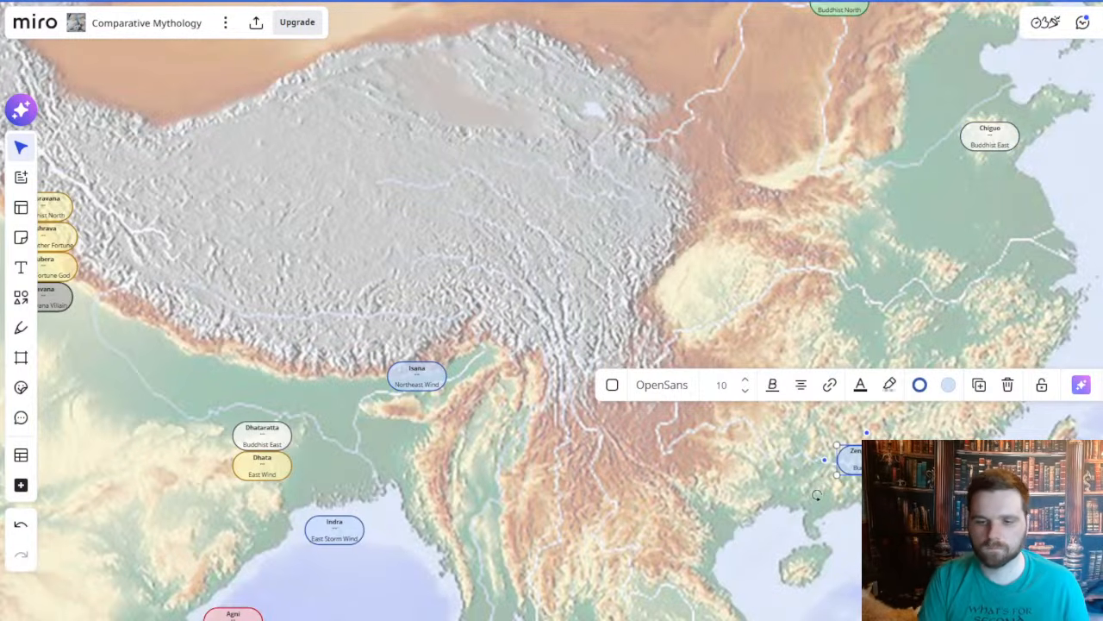
- Copy the red Virulpaksa label from western India and paste it at the northeastern edge of the Tibetan Plateau
{"action": "left_click_drag", "start_coordinate": [845, 223], "coordinate": [803, 367]}
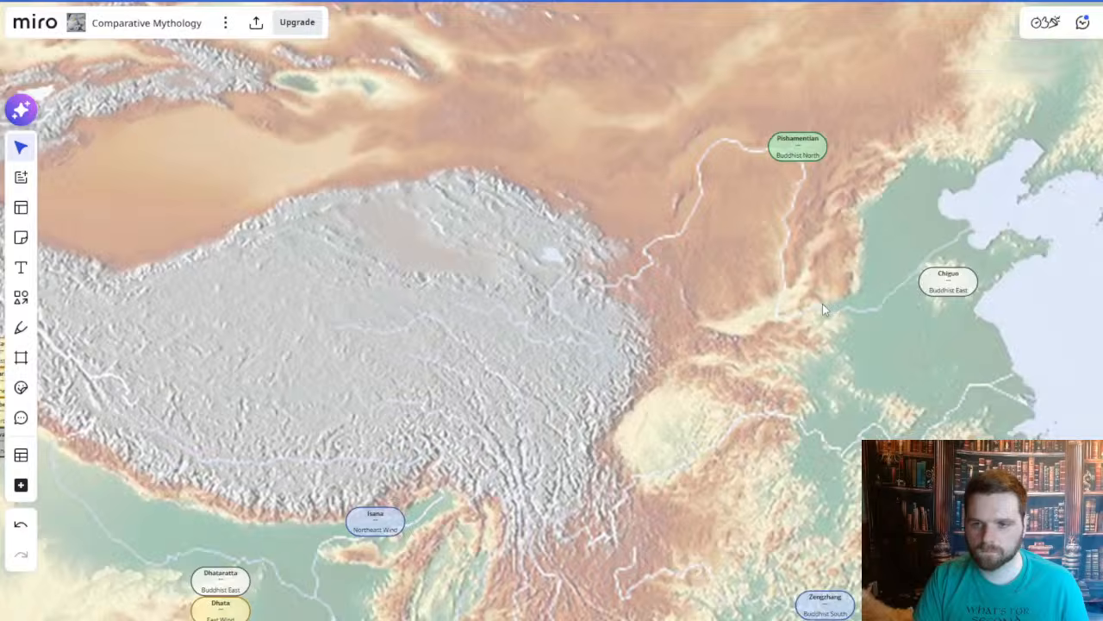
{"action": "scroll", "coordinate": [821, 305], "scroll_direction": "down", "scroll_amount": 3}
{"action": "scroll", "coordinate": [801, 203], "scroll_direction": "up", "scroll_amount": 4}
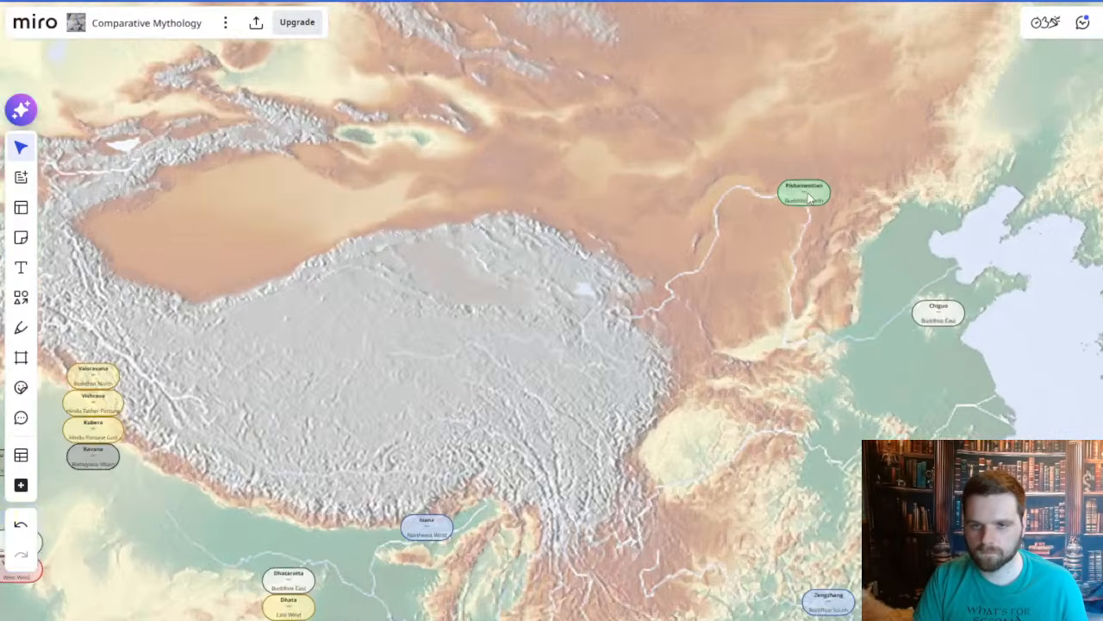
{"action": "left_click_drag", "start_coordinate": [694, 351], "coordinate": [778, 210]}
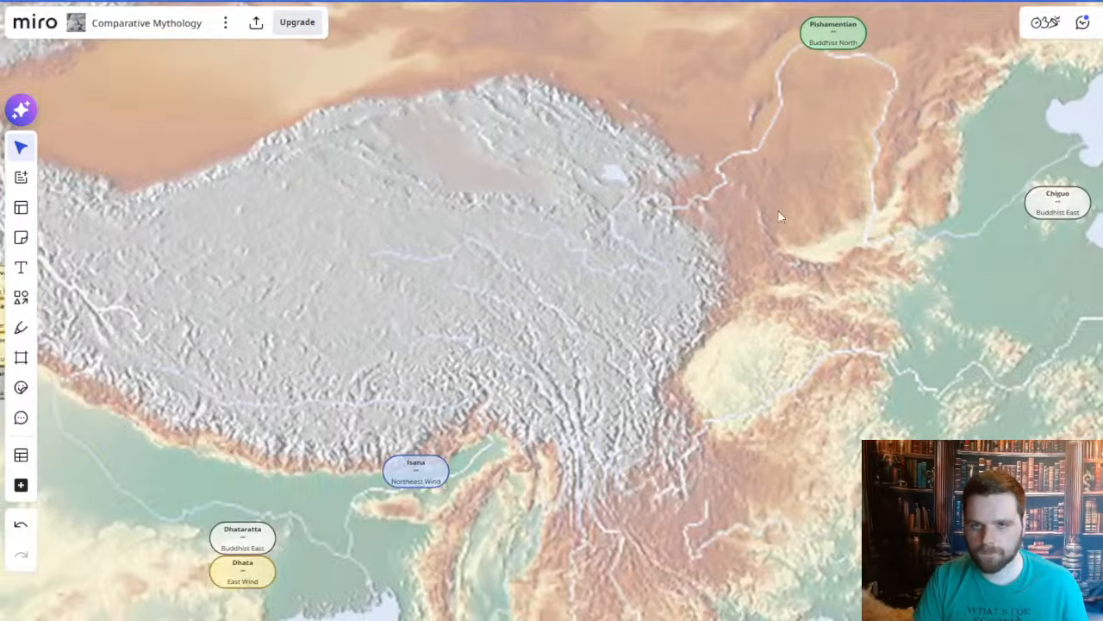
{"action": "scroll", "coordinate": [777, 209], "scroll_direction": "down", "scroll_amount": 3}
{"action": "mouse_move", "coordinate": [468, 260]}
{"action": "left_mouse_down"}
{"action": "mouse_move", "coordinate": [599, 261]}
{"action": "mouse_move", "coordinate": [947, 315]}
{"action": "mouse_move", "coordinate": [1045, 348]}
{"action": "left_mouse_up"}
{"action": "left_click_drag", "start_coordinate": [80, 330], "coordinate": [525, 369]}
{"action": "scroll", "coordinate": [345, 215], "scroll_direction": "down", "scroll_amount": 5}
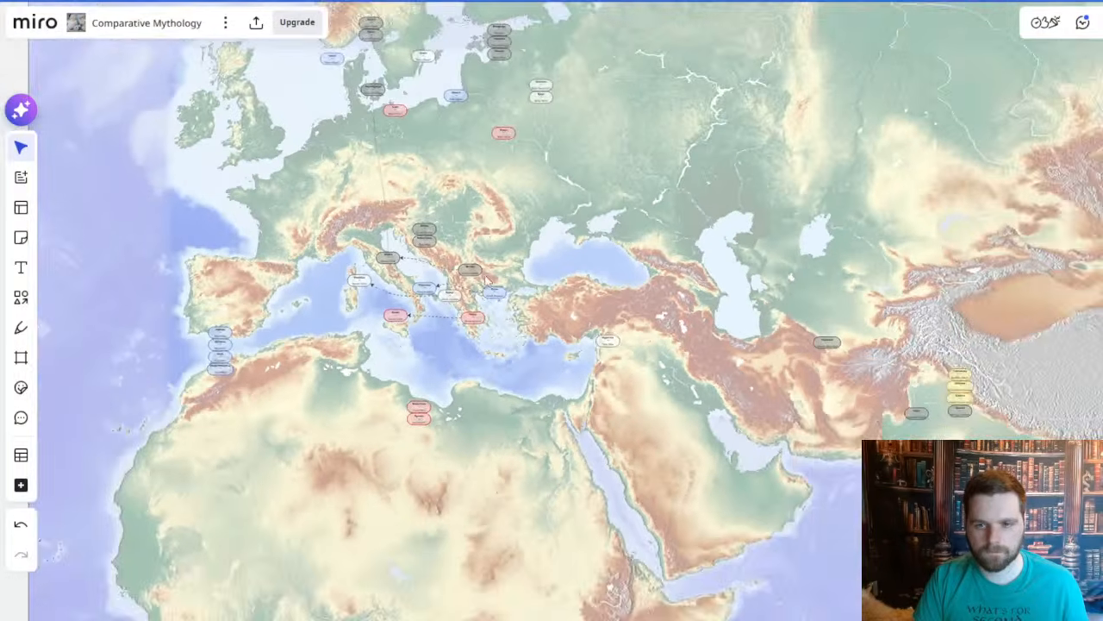
{"action": "left_click_drag", "start_coordinate": [403, 142], "coordinate": [581, 461]}
{"action": "mouse_move", "coordinate": [491, 381]}
{"action": "left_mouse_down"}
{"action": "mouse_move", "coordinate": [308, 178]}
{"action": "mouse_move", "coordinate": [217, 116]}
{"action": "left_mouse_up"}
{"action": "left_click_drag", "start_coordinate": [820, 498], "coordinate": [494, 296]}
{"action": "scroll", "coordinate": [495, 295], "scroll_direction": "up", "scroll_amount": 5}
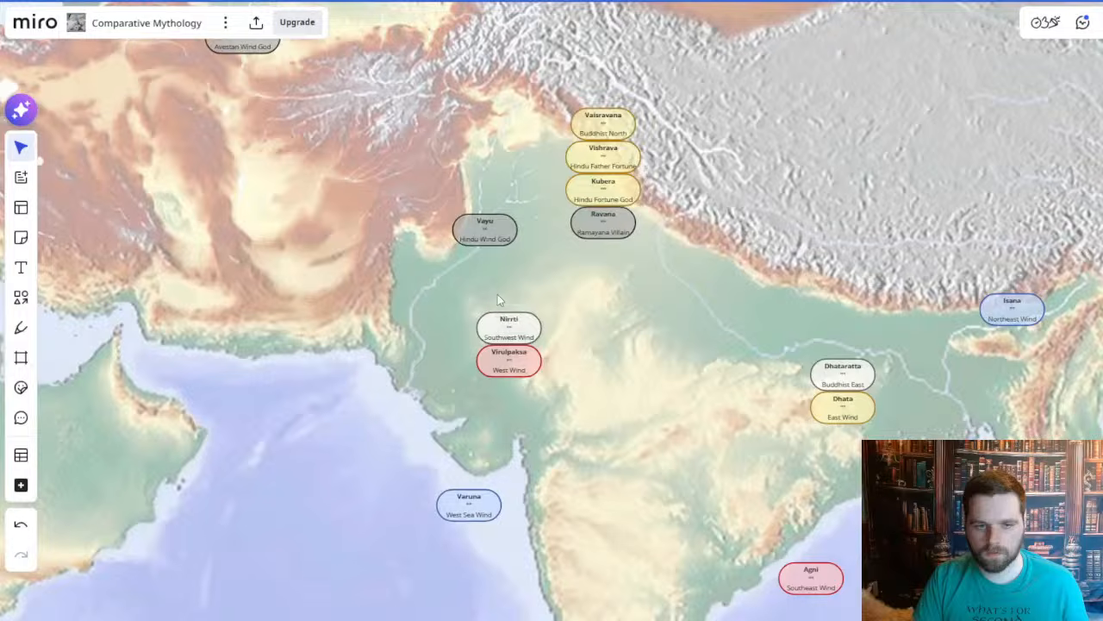
{"action": "left_click", "coordinate": [521, 360]}
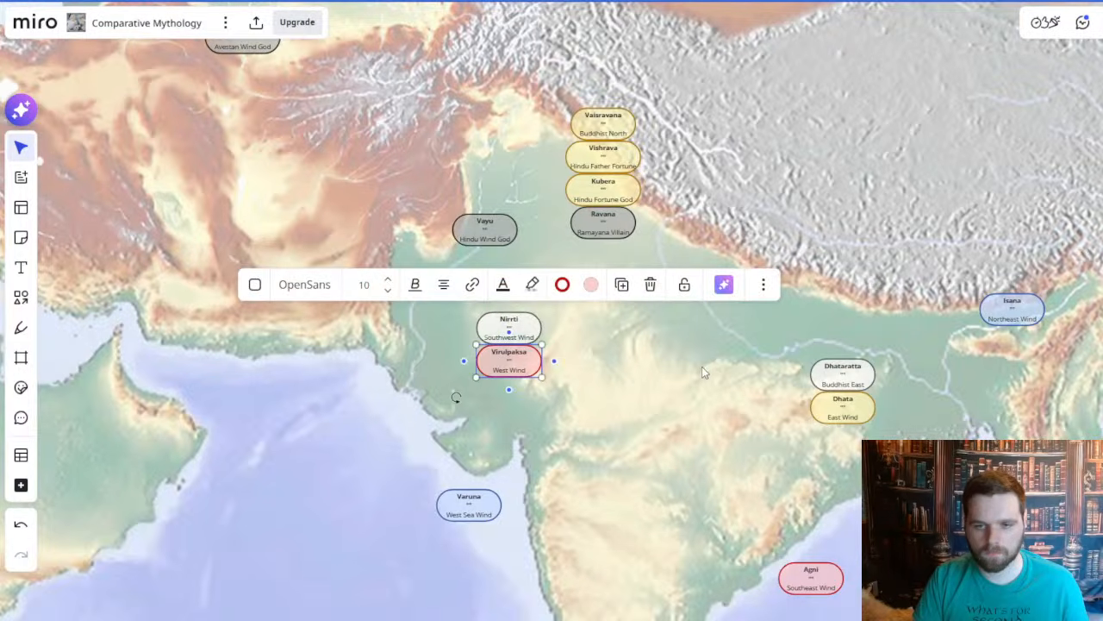
{"action": "scroll", "coordinate": [702, 366], "scroll_direction": "down", "scroll_amount": 3}
{"action": "left_click_drag", "start_coordinate": [903, 188], "coordinate": [554, 198]}
{"action": "scroll", "coordinate": [803, 205], "scroll_direction": "up", "scroll_amount": 2}
{"action": "left_click_drag", "start_coordinate": [803, 203], "coordinate": [666, 122]}
{"action": "key", "text": "ctrl+v"}
{"action": "left_click_drag", "start_coordinate": [818, 161], "coordinate": [731, 351]}
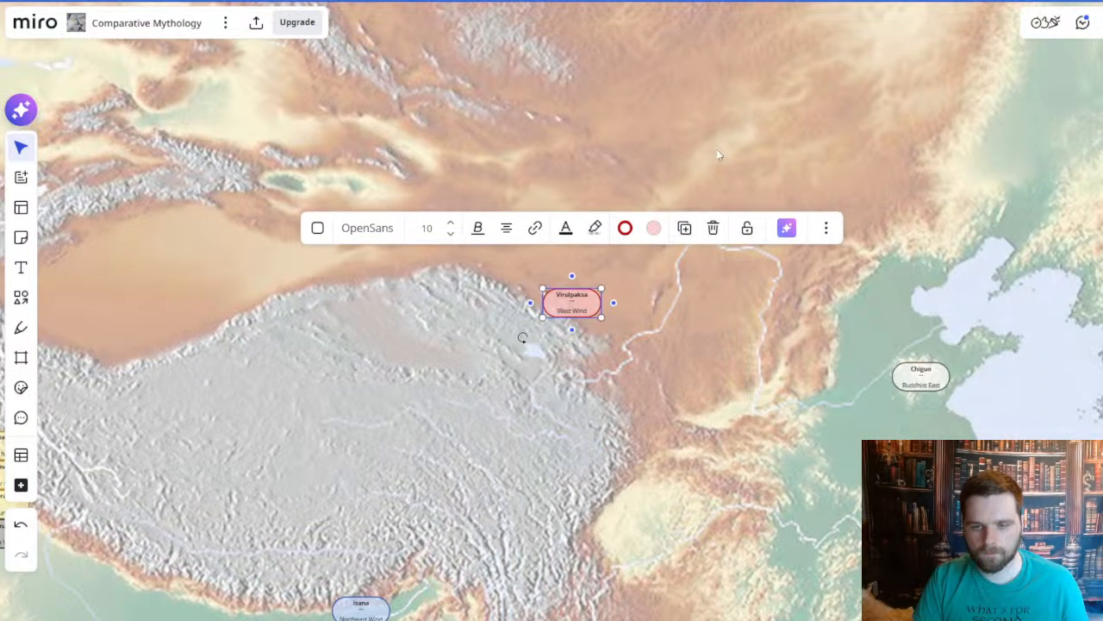
- Move the Pishamentian label east of the Yellow River's northern loop and the Virulpaksa copy southeast, beside the river's western bend
{"action": "left_click", "coordinate": [796, 197]}
{"action": "left_click_drag", "start_coordinate": [743, 223], "coordinate": [804, 212]}
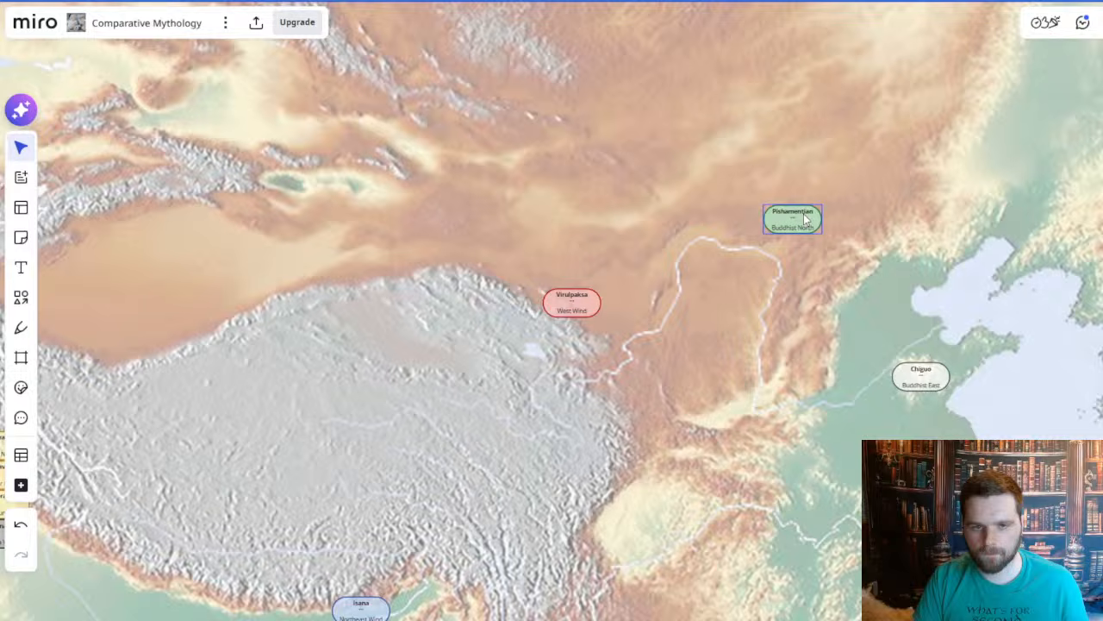
{"action": "left_click_drag", "start_coordinate": [580, 299], "coordinate": [664, 365]}
{"action": "scroll", "coordinate": [636, 386], "scroll_direction": "up", "scroll_amount": 2}
{"action": "left_click_drag", "start_coordinate": [753, 264], "coordinate": [629, 213]}
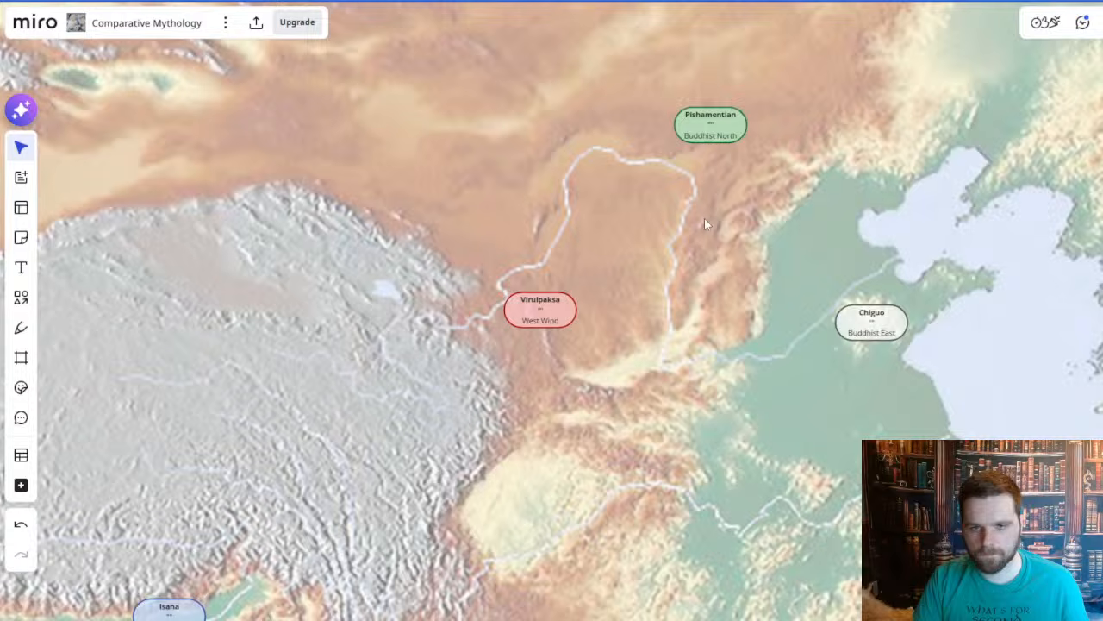
{"action": "left_click_drag", "start_coordinate": [717, 120], "coordinate": [744, 126]}
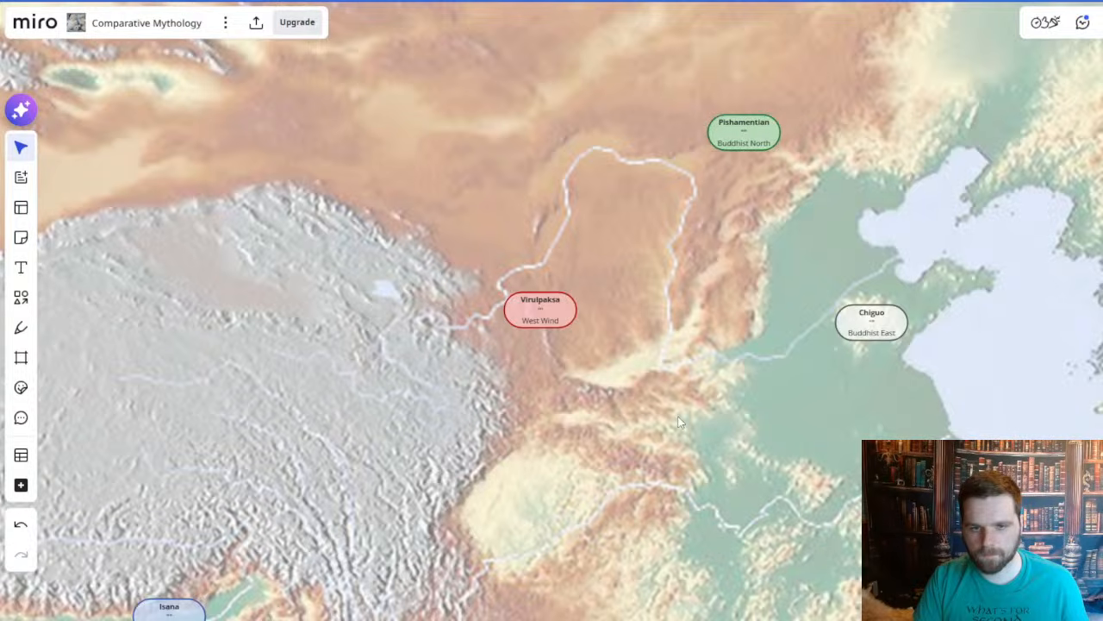
{"action": "scroll", "coordinate": [716, 189], "scroll_direction": "down", "scroll_amount": 5}
{"action": "left_click_drag", "start_coordinate": [743, 518], "coordinate": [735, 444]}
{"action": "scroll", "coordinate": [613, 328], "scroll_direction": "down", "scroll_amount": 2}
{"action": "left_click_drag", "start_coordinate": [599, 243], "coordinate": [680, 352]}
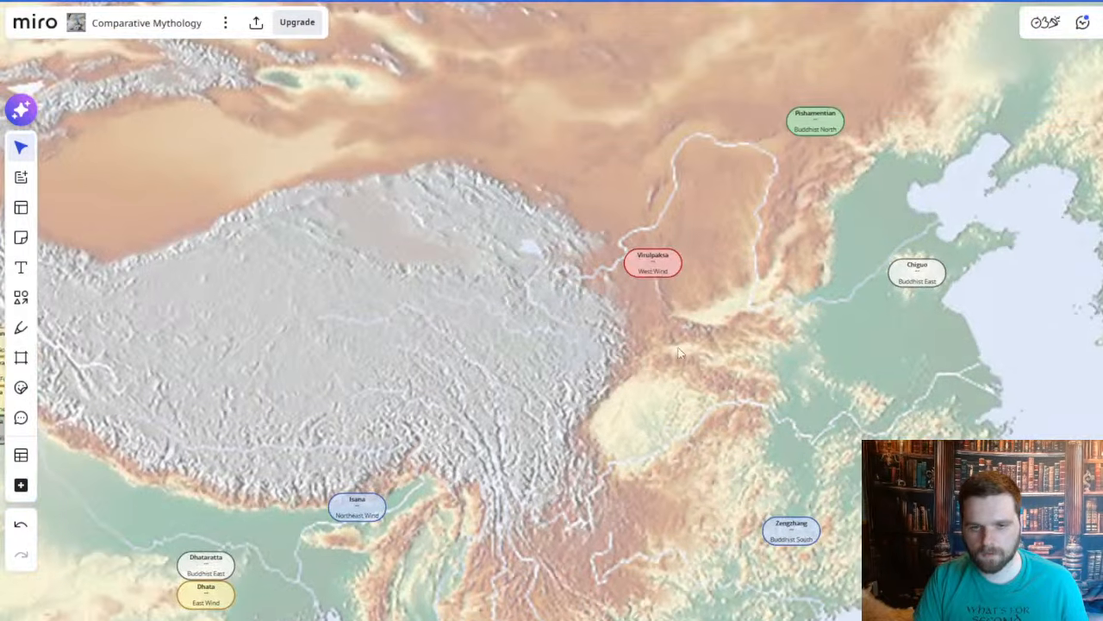
- Return to the Four Winds/Directions/Pillars table and check the Chinese Buddhist Hot deity's name, direction and colour
{"action": "left_click", "coordinate": [653, 256]}
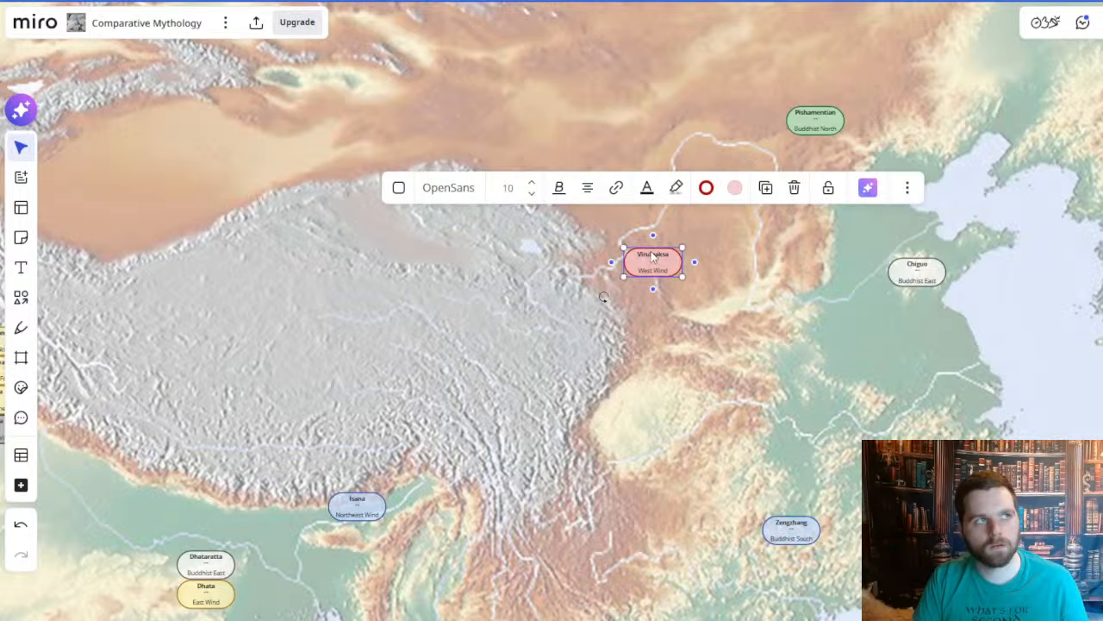
{"action": "double_click", "coordinate": [653, 256]}
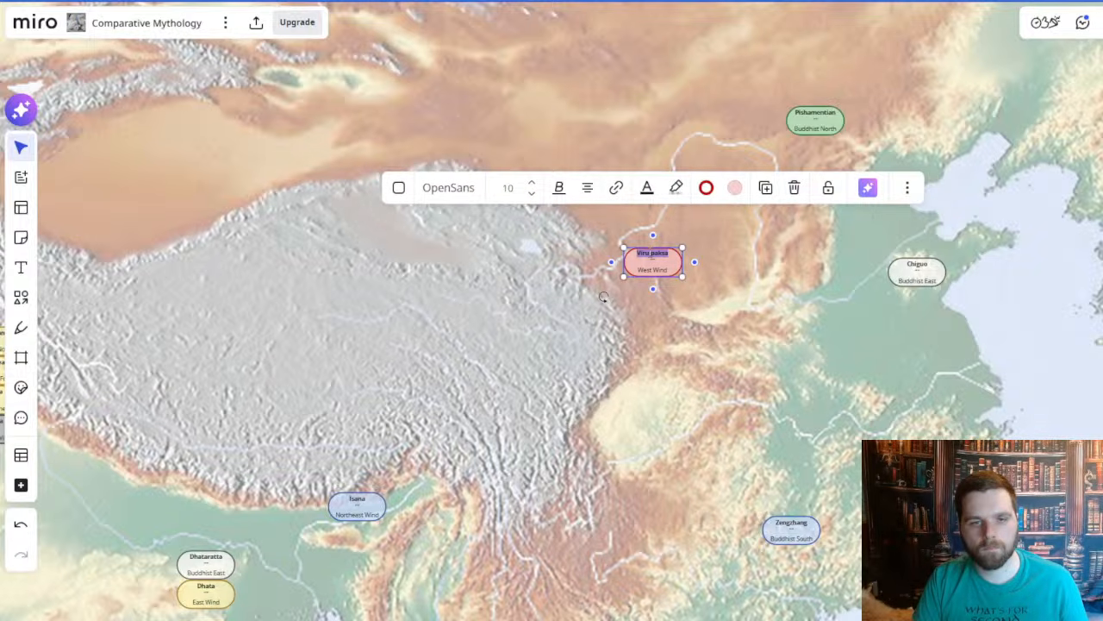
{"action": "left_click", "coordinate": [184, 93]}
{"action": "left_click_drag", "start_coordinate": [182, 93], "coordinate": [854, 422]}
{"action": "scroll", "coordinate": [771, 327], "scroll_direction": "down", "scroll_amount": 3}
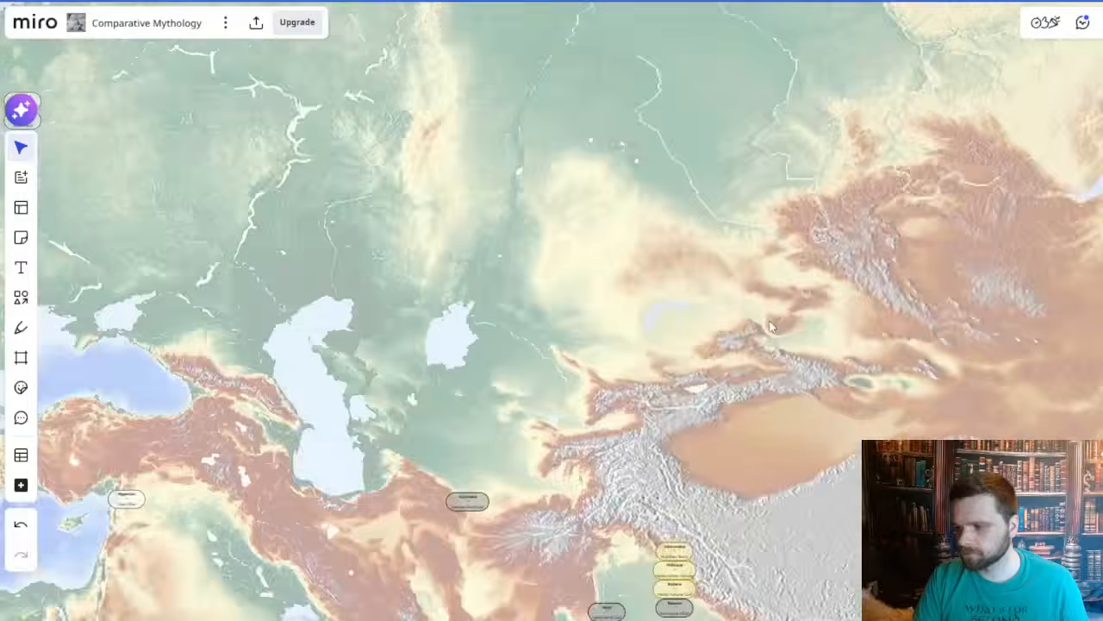
{"action": "scroll", "coordinate": [771, 327], "scroll_direction": "down", "scroll_amount": 5}
{"action": "left_click_drag", "start_coordinate": [626, 249], "coordinate": [866, 547]}
{"action": "left_click_drag", "start_coordinate": [613, 270], "coordinate": [774, 412]}
{"action": "scroll", "coordinate": [541, 308], "scroll_direction": "up", "scroll_amount": 6}
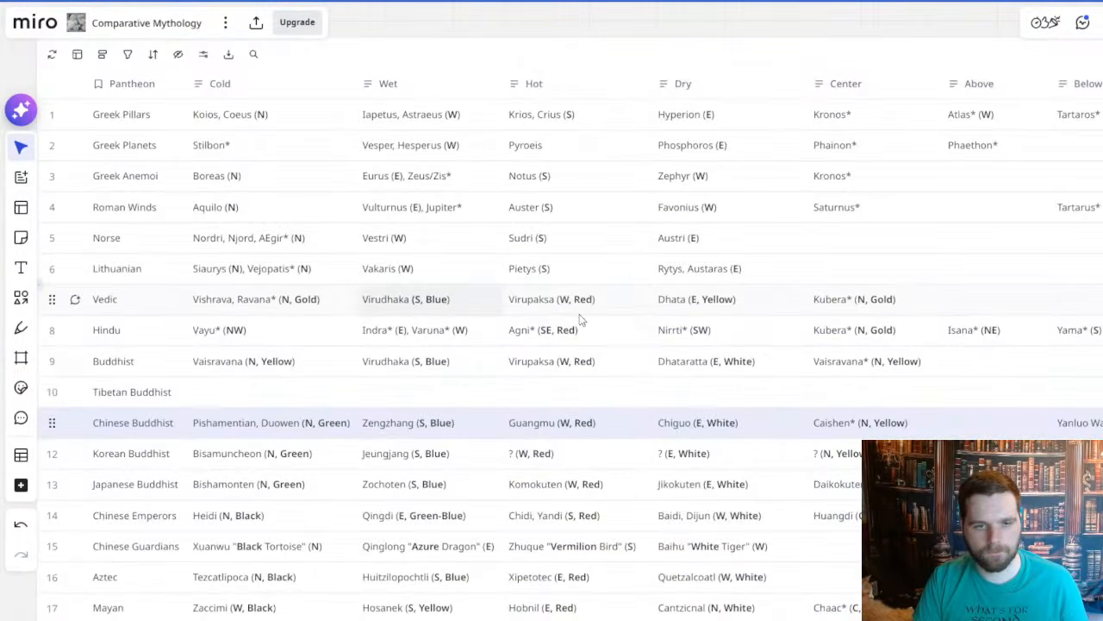
{"action": "left_click_drag", "start_coordinate": [579, 316], "coordinate": [442, 174]}
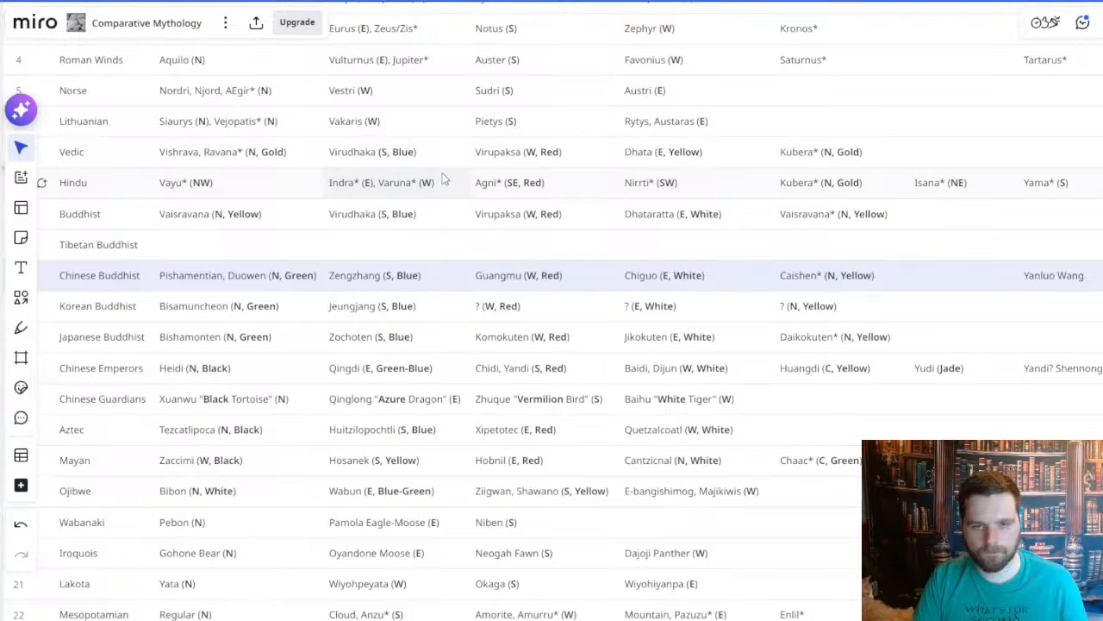
- Retitle the Virulpaksa copy in western China "Guangmu" and replace its subtitle with "Buddhist West"
{"action": "scroll", "coordinate": [468, 237], "scroll_direction": "down", "scroll_amount": 4}
{"action": "scroll", "coordinate": [1029, 394], "scroll_direction": "down", "scroll_amount": 2}
{"action": "left_click_drag", "start_coordinate": [1035, 394], "coordinate": [484, 61]}
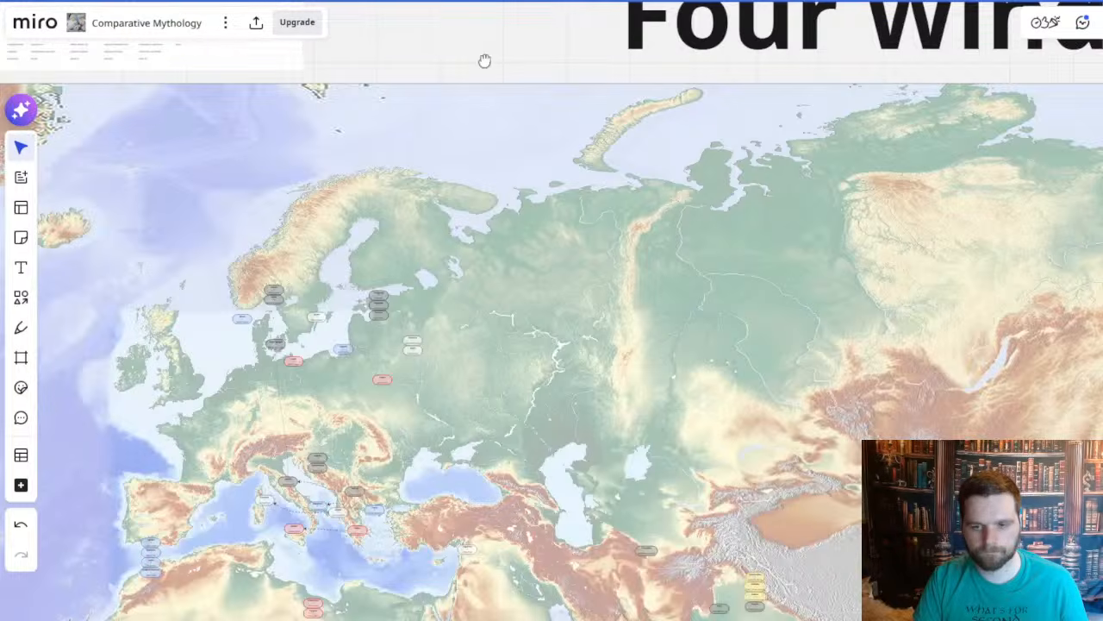
{"action": "left_click_drag", "start_coordinate": [768, 468], "coordinate": [489, 138]}
{"action": "scroll", "coordinate": [697, 195], "scroll_direction": "up", "scroll_amount": 5}
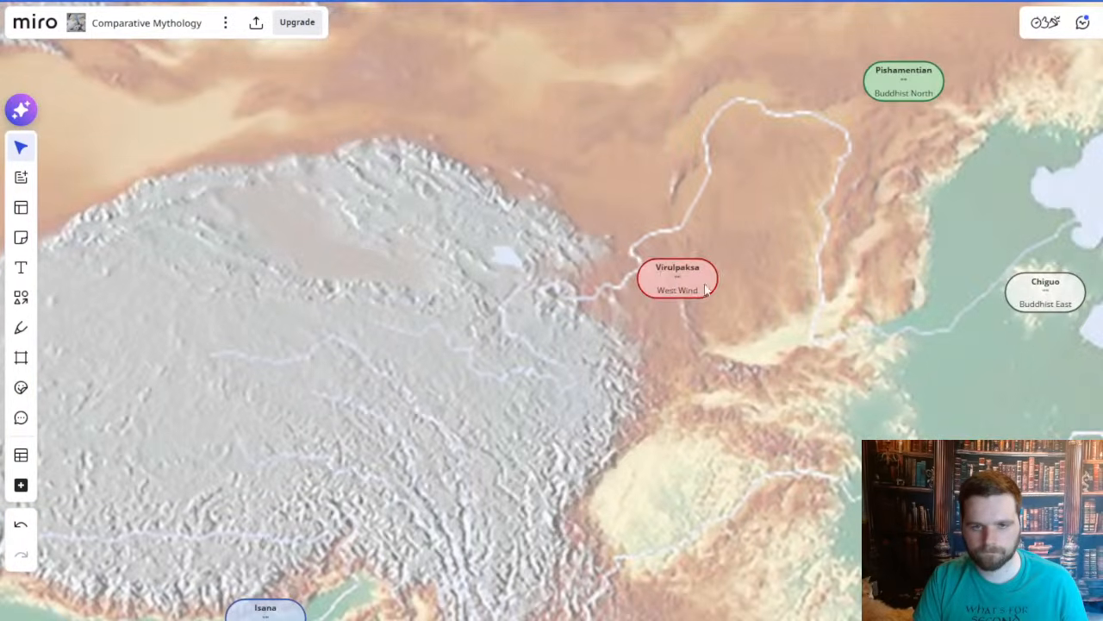
{"action": "double_click", "coordinate": [677, 268]}
{"action": "double_click", "coordinate": [677, 268]}
{"action": "type", "text": "Guangmu"}
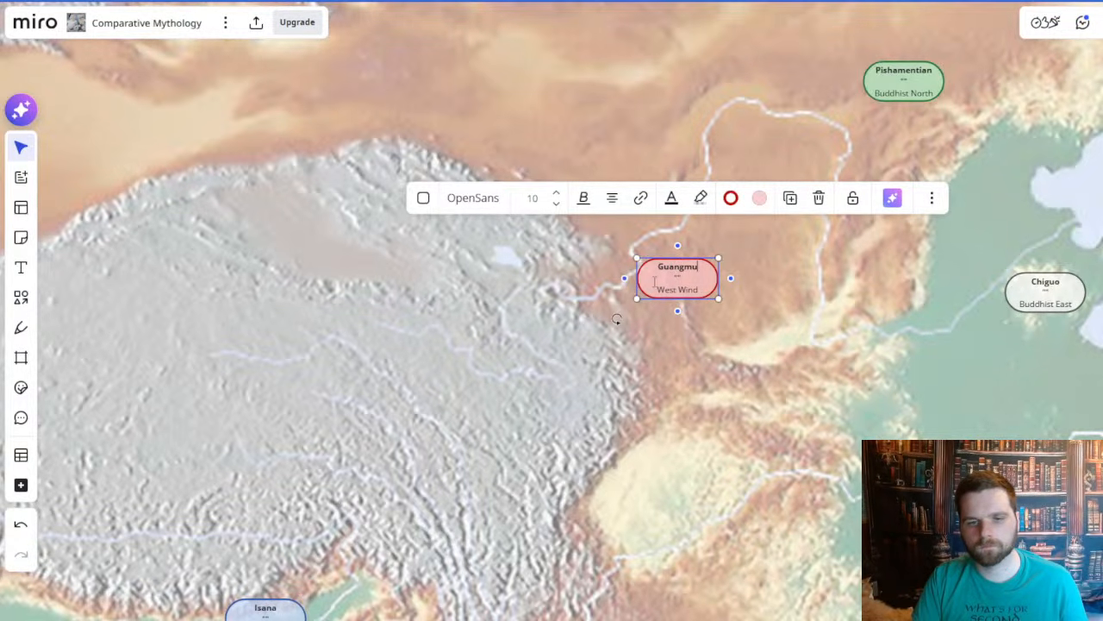
{"action": "left_click_drag", "start_coordinate": [653, 286], "coordinate": [704, 284]}
{"action": "type", "text": "Buddhist West"}
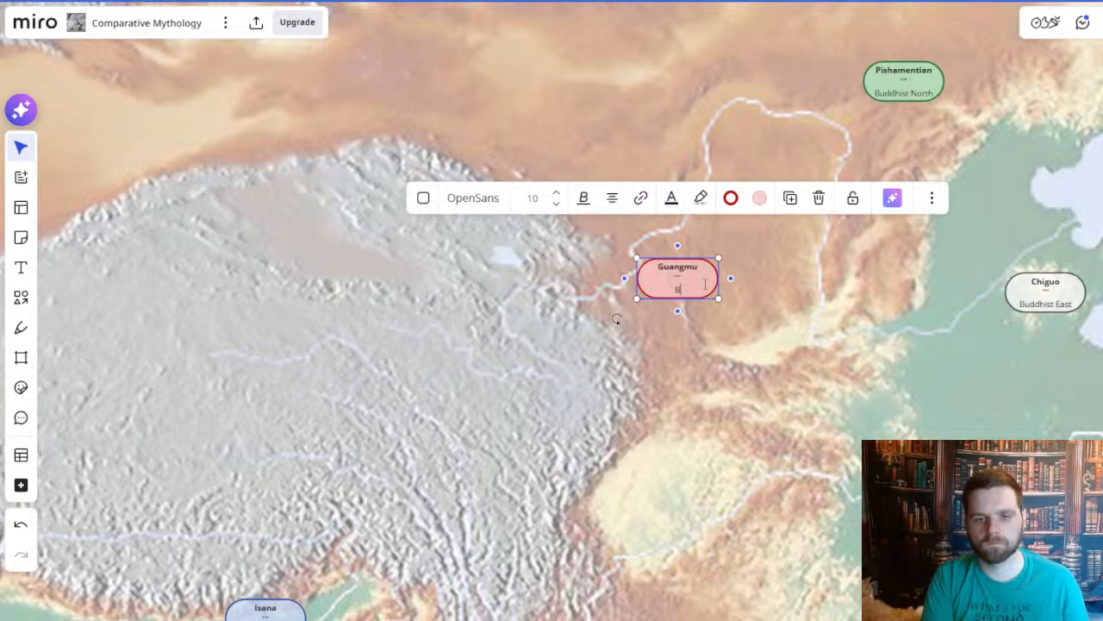
- Review how the four Chinese Buddhist direction labels are spread over China compared with the Indian labels
{"action": "scroll", "coordinate": [705, 285], "scroll_direction": "down", "scroll_amount": 10}
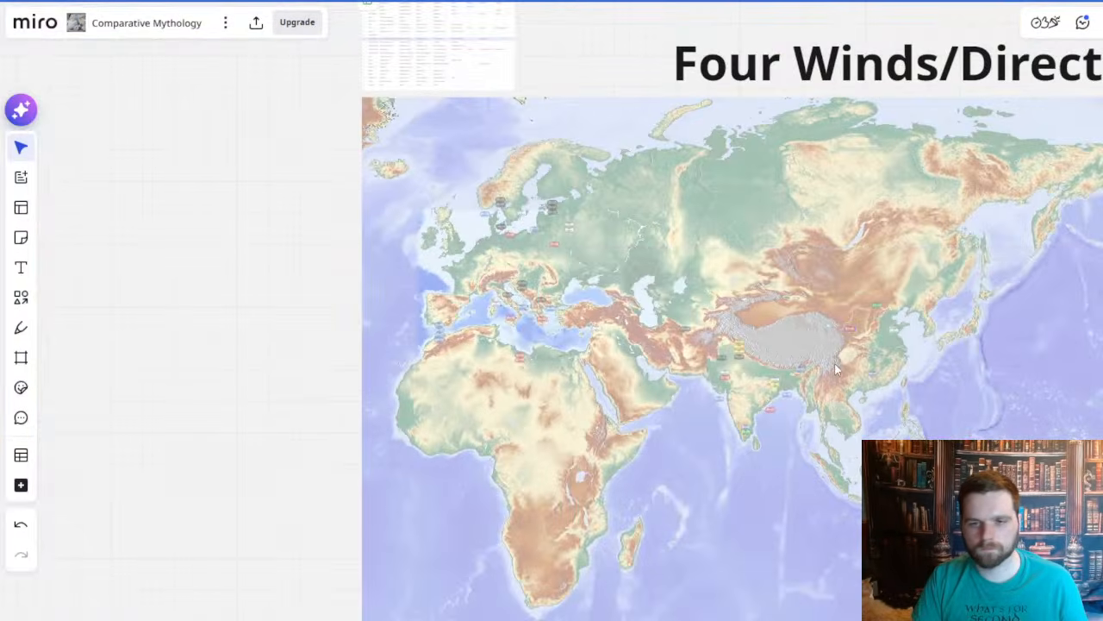
{"action": "scroll", "coordinate": [834, 364], "scroll_direction": "up", "scroll_amount": 10}
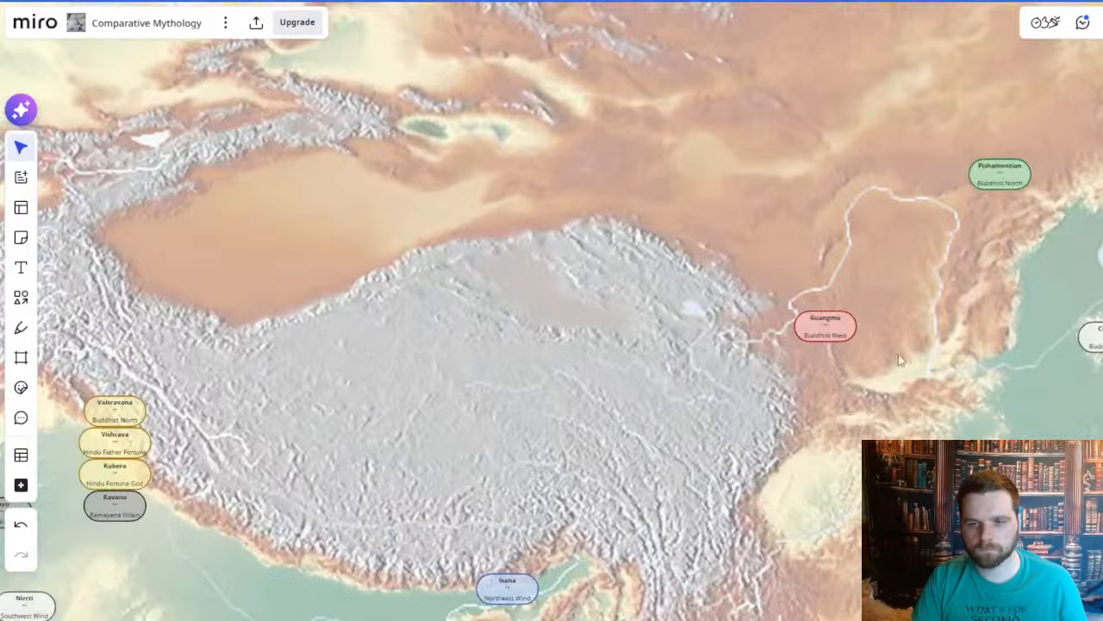
{"action": "left_click_drag", "start_coordinate": [899, 361], "coordinate": [562, 293]}
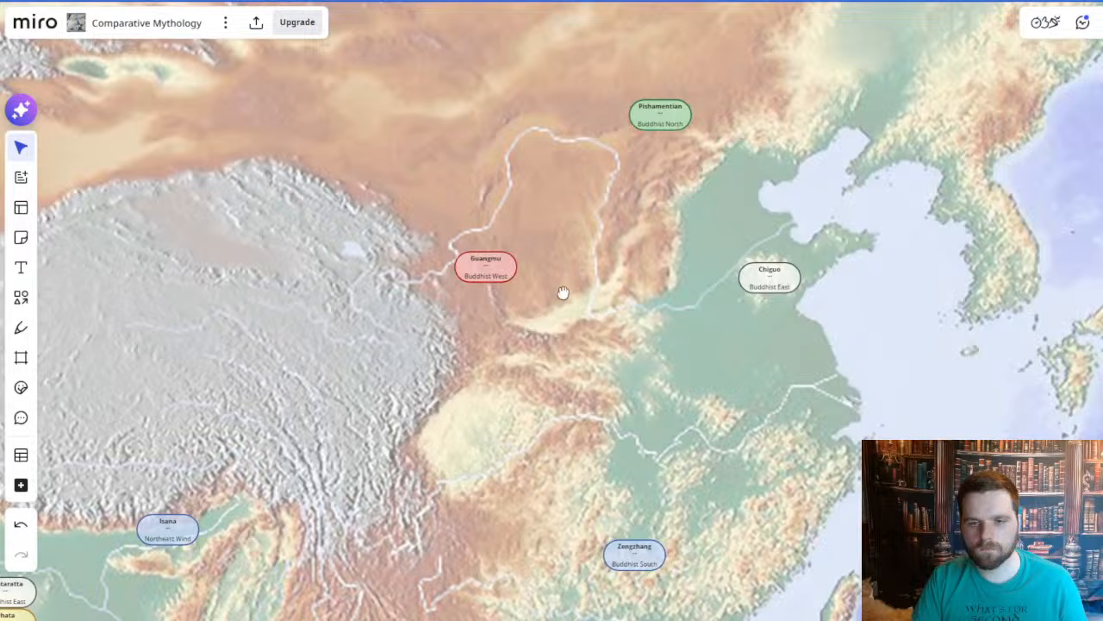
{"action": "scroll", "coordinate": [583, 330], "scroll_direction": "down", "scroll_amount": 3}
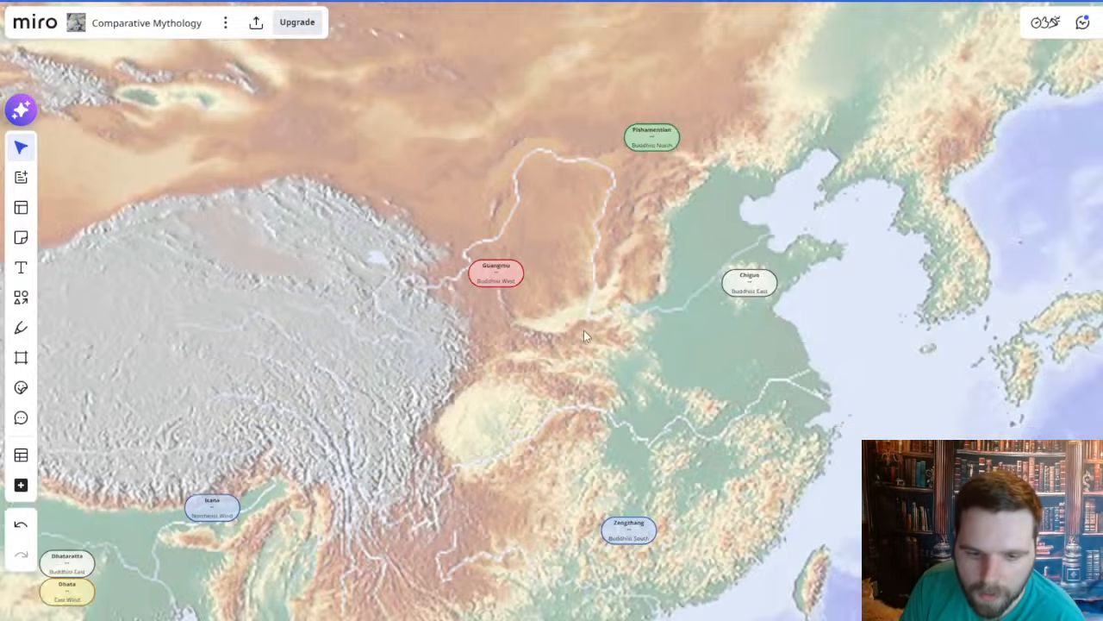
{"action": "left_click_drag", "start_coordinate": [606, 331], "coordinate": [649, 282]}
{"action": "left_click_drag", "start_coordinate": [589, 317], "coordinate": [664, 410]}
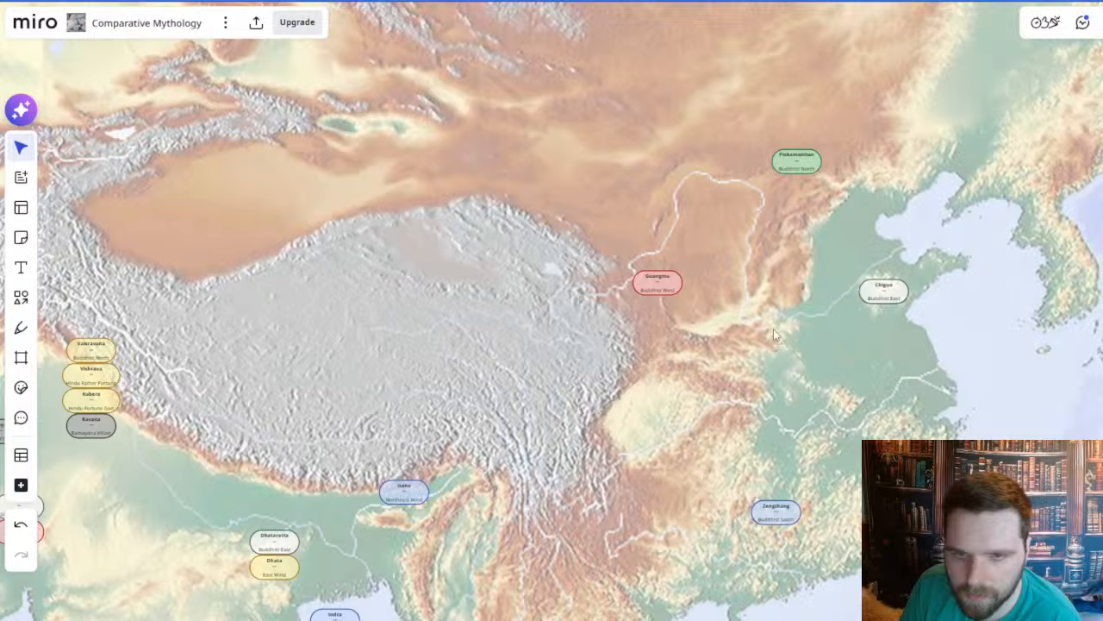
{"action": "scroll", "coordinate": [802, 282], "scroll_direction": "down", "scroll_amount": 2}
{"action": "scroll", "coordinate": [764, 326], "scroll_direction": "up", "scroll_amount": 4}
{"action": "left_click_drag", "start_coordinate": [764, 326], "coordinate": [614, 312]}
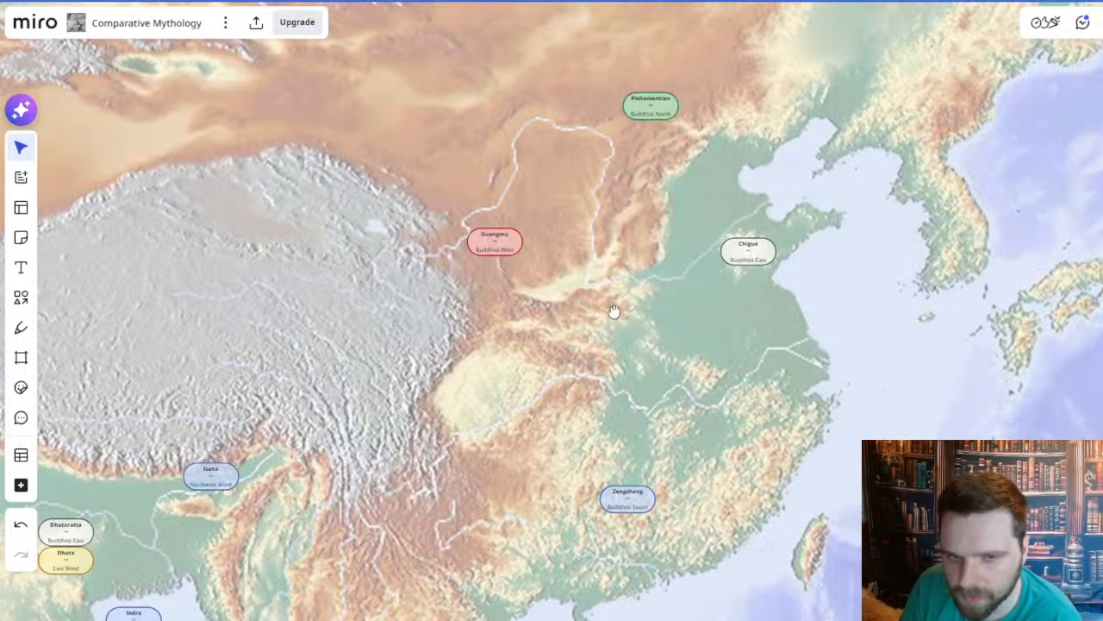
{"action": "left_click_drag", "start_coordinate": [523, 381], "coordinate": [654, 318]}
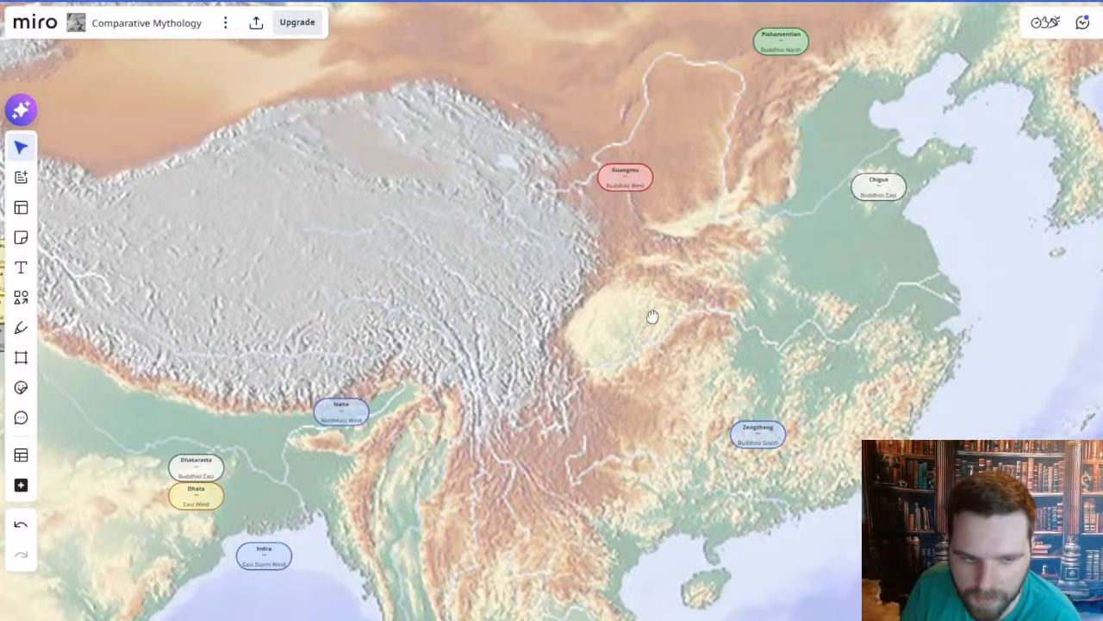
{"action": "scroll", "coordinate": [147, 306], "scroll_direction": "down", "scroll_amount": 1}
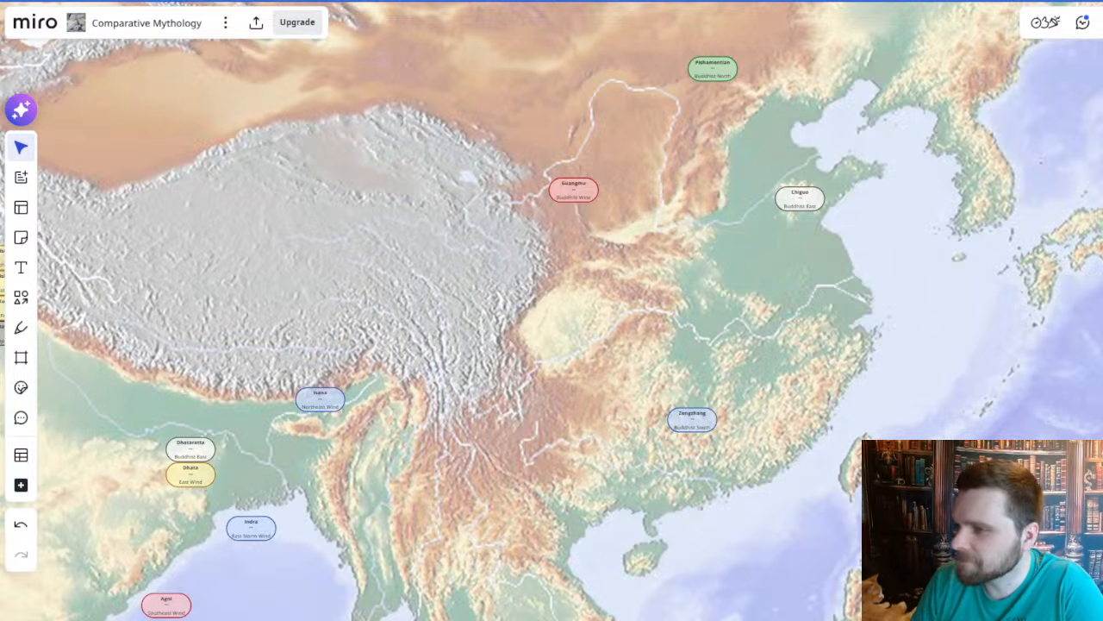
- Examine central China between the Guangmu, Pishamentian, Chiguo and Zengzhang labels, along the Yellow and Yangtze rivers
{"action": "left_click_drag", "start_coordinate": [712, 300], "coordinate": [732, 331]}
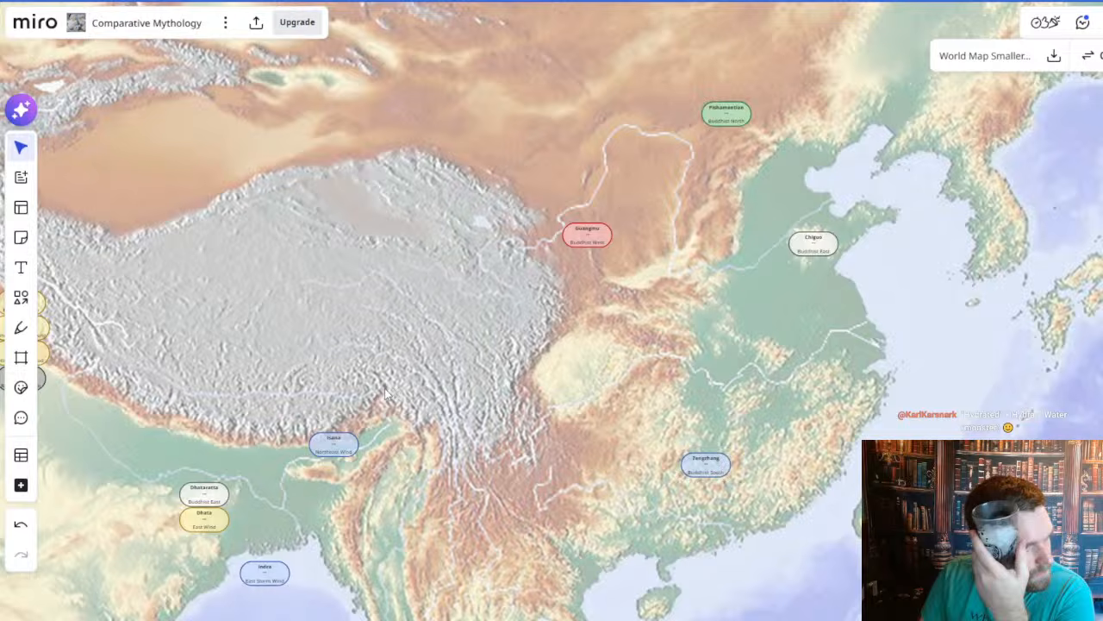
{"action": "scroll", "coordinate": [683, 193], "scroll_direction": "up", "scroll_amount": 3}
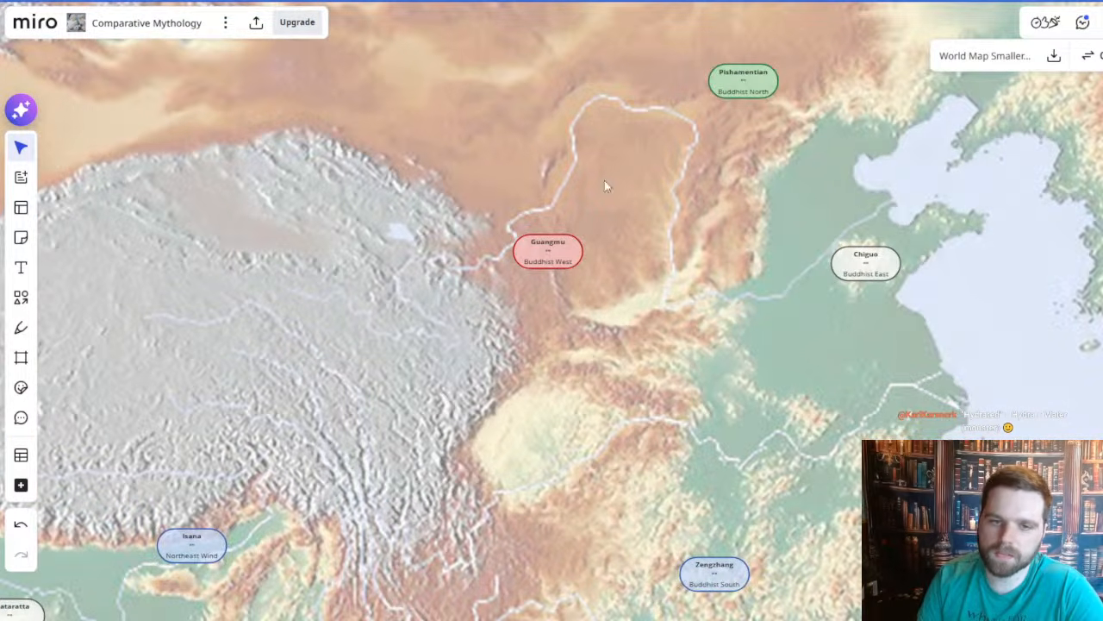
{"action": "mouse_move", "coordinate": [729, 386]}
{"action": "left_mouse_down"}
{"action": "mouse_move", "coordinate": [659, 437]}
{"action": "mouse_move", "coordinate": [715, 401]}
{"action": "left_mouse_up"}
{"action": "scroll", "coordinate": [660, 437], "scroll_direction": "down", "scroll_amount": 1}
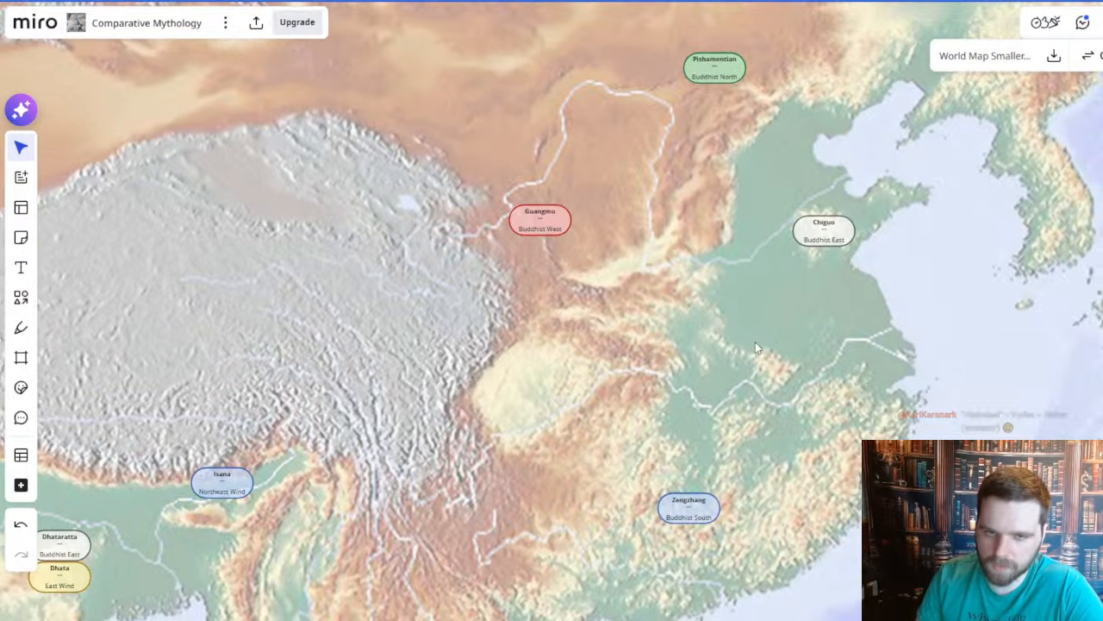
{"action": "scroll", "coordinate": [717, 341], "scroll_direction": "down", "scroll_amount": 1}
{"action": "left_click_drag", "start_coordinate": [716, 338], "coordinate": [621, 301]}
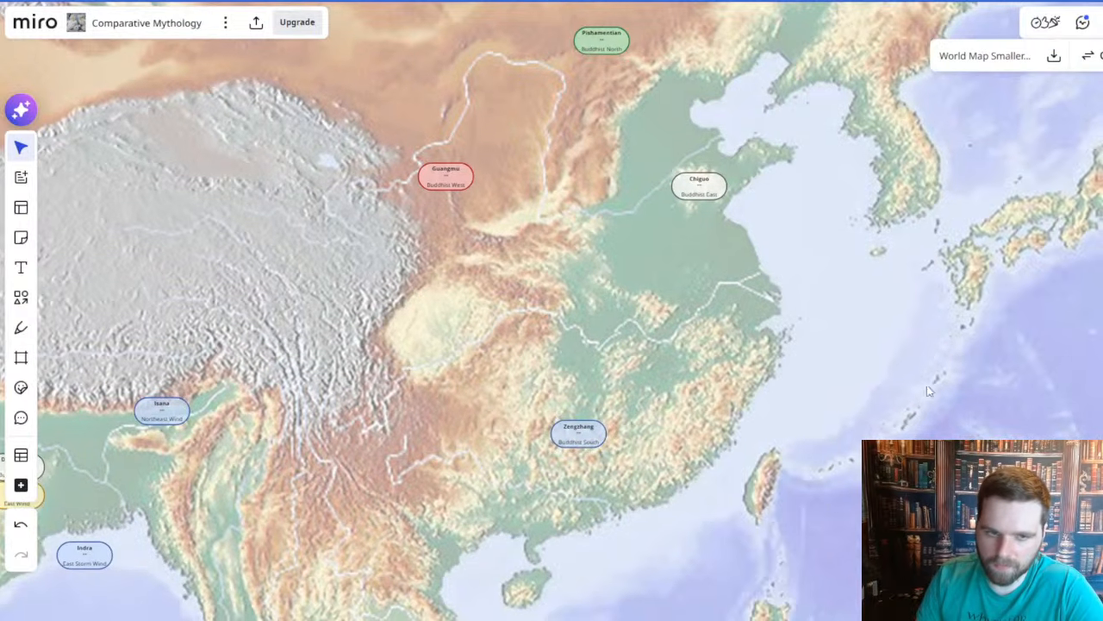
{"action": "left_click_drag", "start_coordinate": [826, 387], "coordinate": [953, 379]}
{"action": "scroll", "coordinate": [876, 369], "scroll_direction": "up", "scroll_amount": 1}
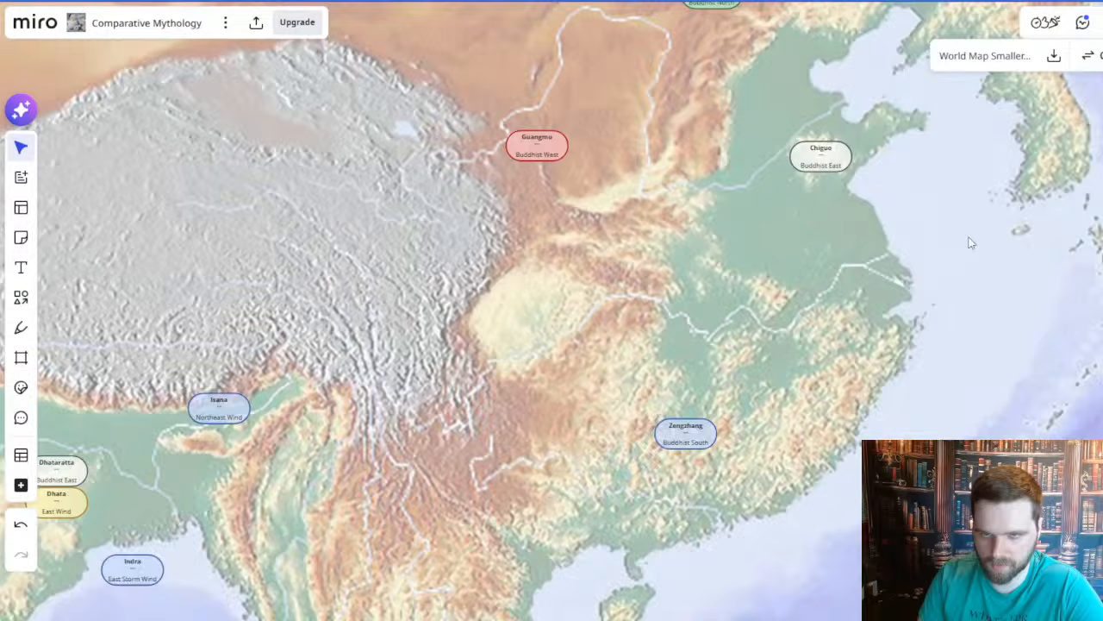
{"action": "left_click_drag", "start_coordinate": [985, 226], "coordinate": [810, 474]}
{"action": "left_click_drag", "start_coordinate": [728, 487], "coordinate": [838, 372]}
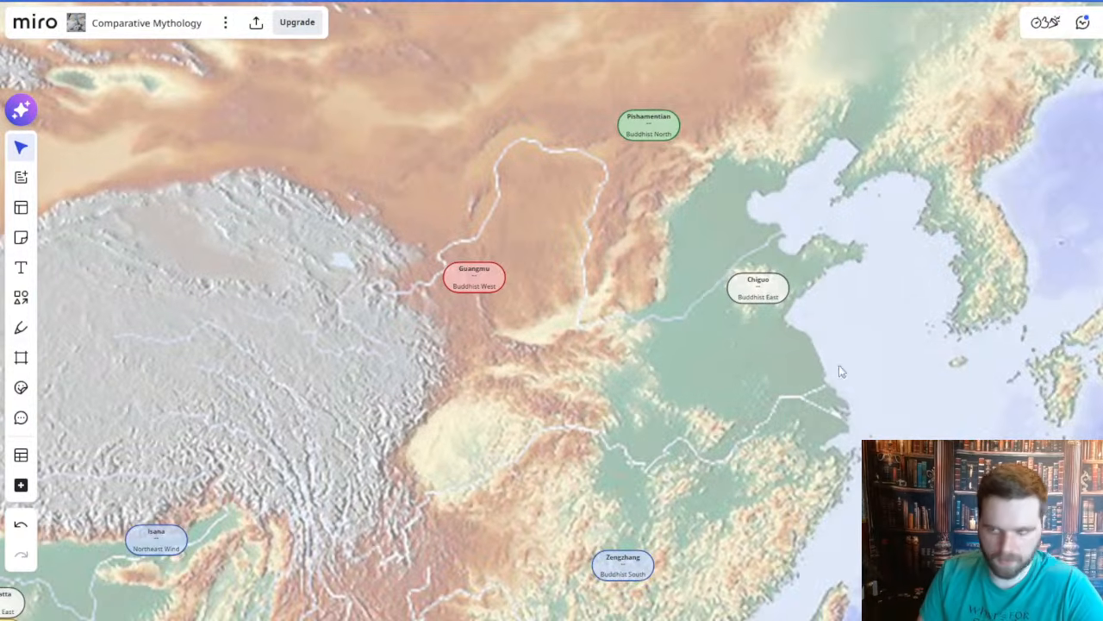
{"action": "scroll", "coordinate": [667, 397], "scroll_direction": "down", "scroll_amount": 1}
{"action": "left_click_drag", "start_coordinate": [667, 397], "coordinate": [705, 361]}
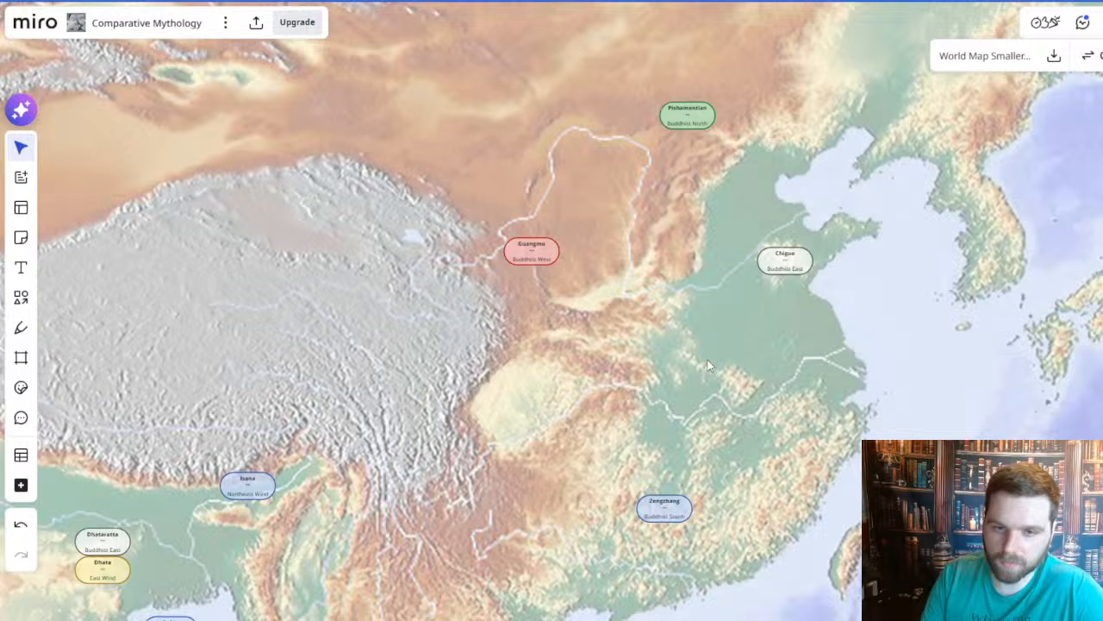
{"action": "scroll", "coordinate": [707, 362], "scroll_direction": "right", "scroll_amount": 2}
{"action": "scroll", "coordinate": [707, 379], "scroll_direction": "down", "scroll_amount": 1}
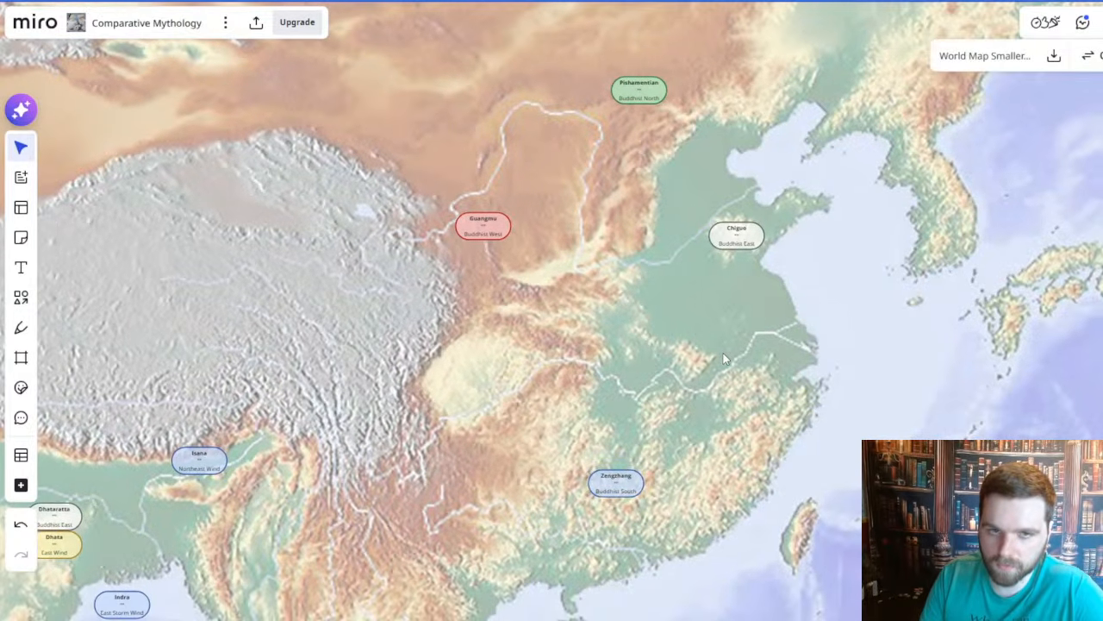
{"action": "scroll", "coordinate": [719, 362], "scroll_direction": "up", "scroll_amount": 1}
{"action": "scroll", "coordinate": [719, 362], "scroll_direction": "left", "scroll_amount": 1}
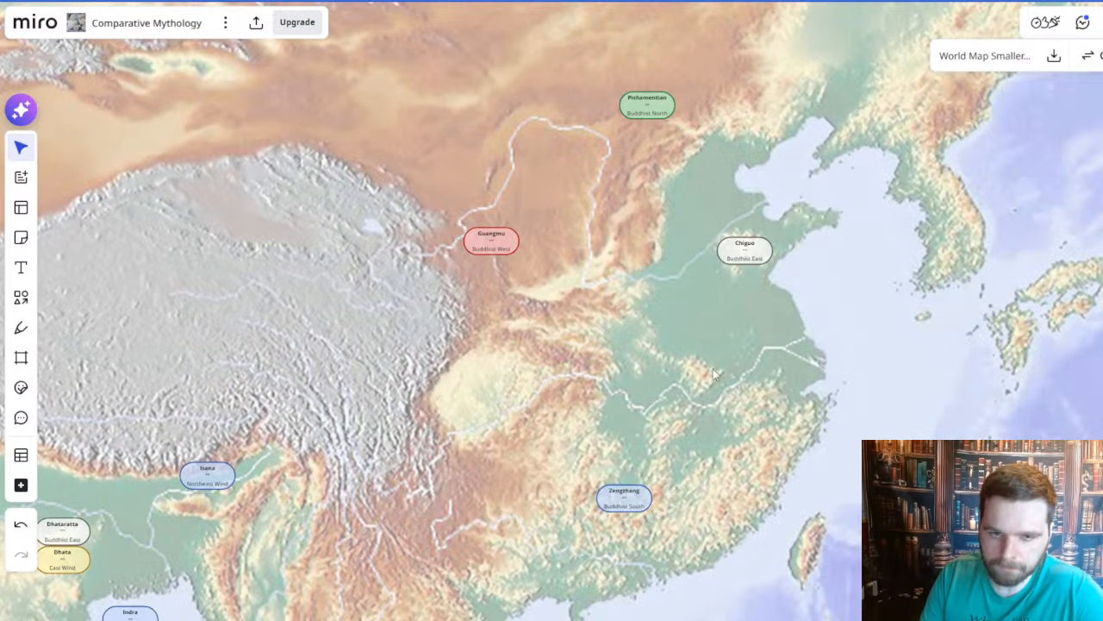
{"action": "left_click_drag", "start_coordinate": [711, 390], "coordinate": [796, 408]}
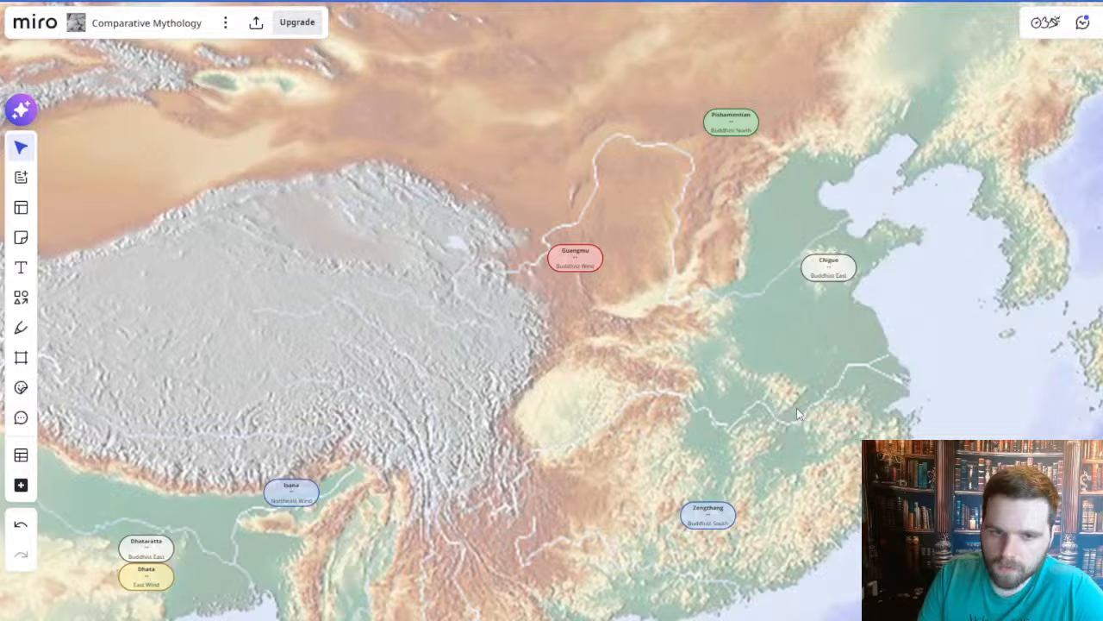
{"action": "scroll", "coordinate": [630, 280], "scroll_direction": "up", "scroll_amount": 2}
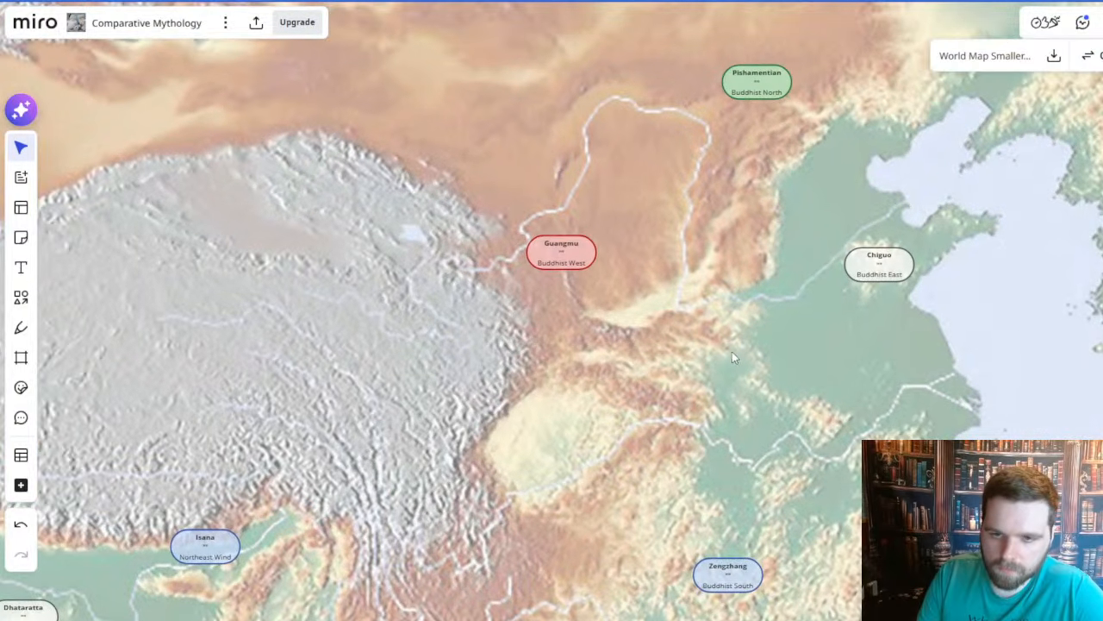
{"action": "left_click_drag", "start_coordinate": [730, 351], "coordinate": [689, 342]}
{"action": "scroll", "coordinate": [661, 316], "scroll_direction": "down", "scroll_amount": 3}
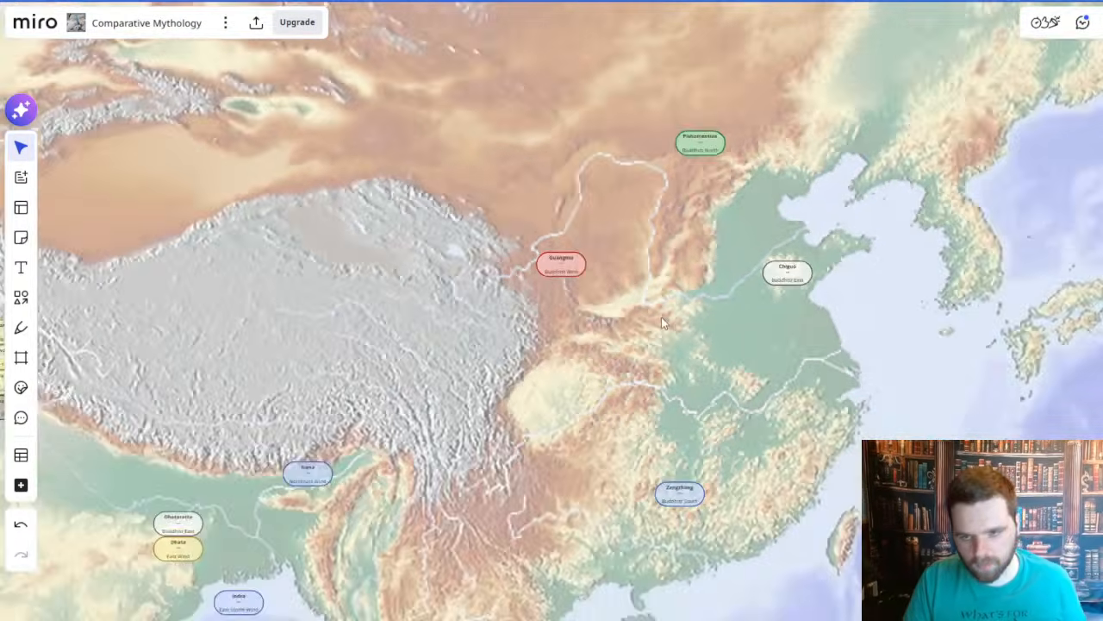
- Copy the yellow Vaisravana label from northern India and place the copy at the Yellow River's southern bend in central China
{"action": "scroll", "coordinate": [661, 316], "scroll_direction": "down", "scroll_amount": 2}
{"action": "left_click_drag", "start_coordinate": [453, 334], "coordinate": [645, 288]}
{"action": "scroll", "coordinate": [417, 313], "scroll_direction": "up", "scroll_amount": 2}
{"action": "left_click", "coordinate": [280, 260]}
{"action": "left_click_drag", "start_coordinate": [869, 253], "coordinate": [540, 262]}
{"action": "scroll", "coordinate": [778, 209], "scroll_direction": "up", "scroll_amount": 3}
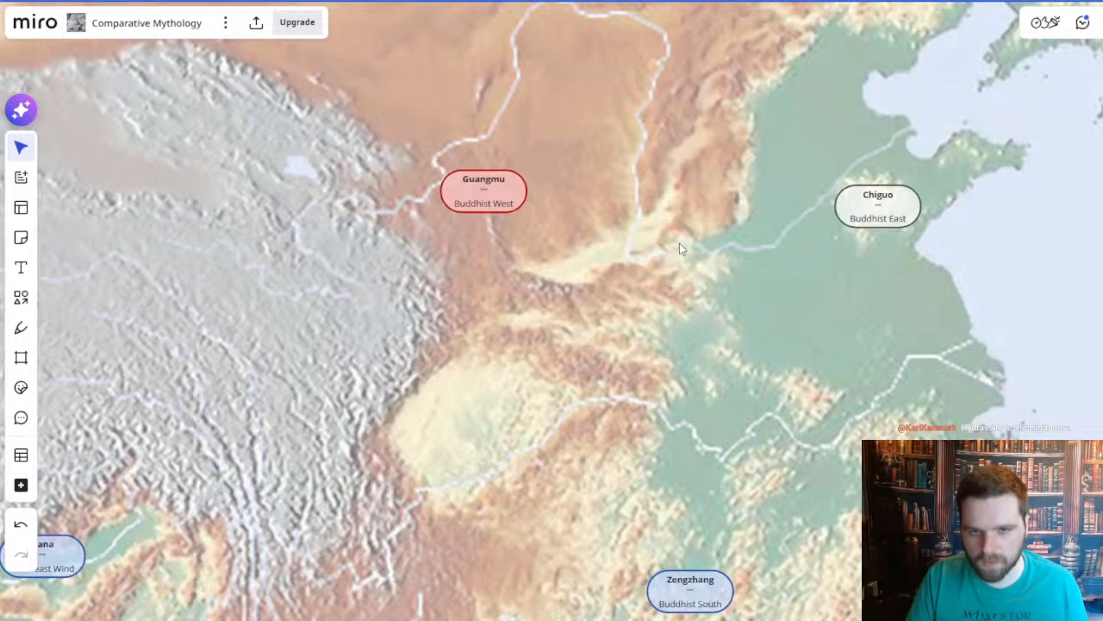
{"action": "key", "text": "ctrl+v"}
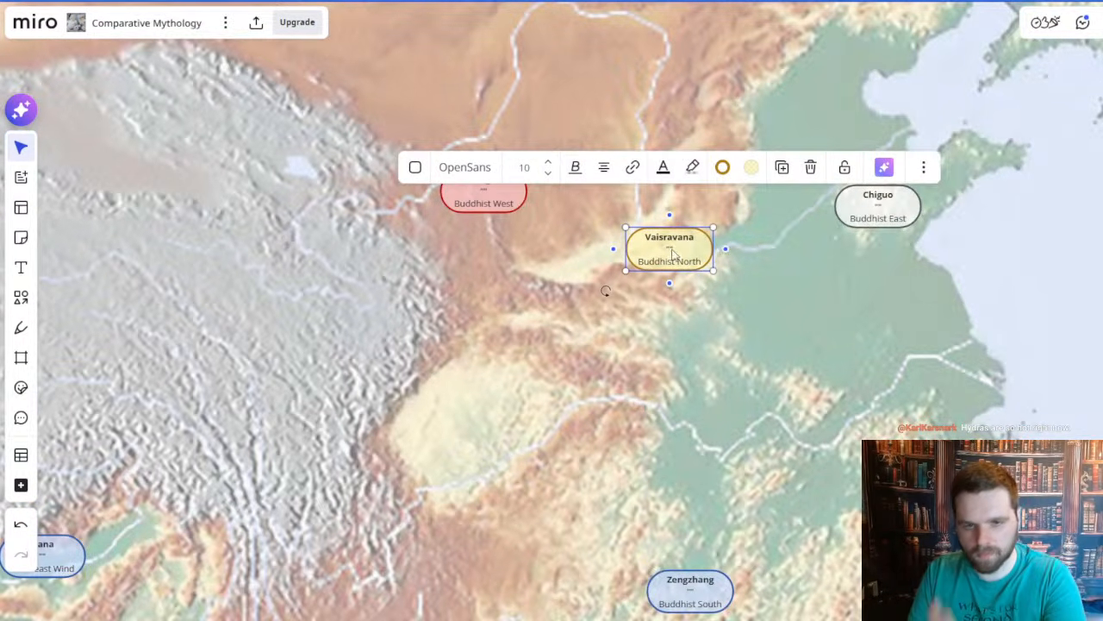
{"action": "left_click_drag", "start_coordinate": [776, 328], "coordinate": [797, 403]}
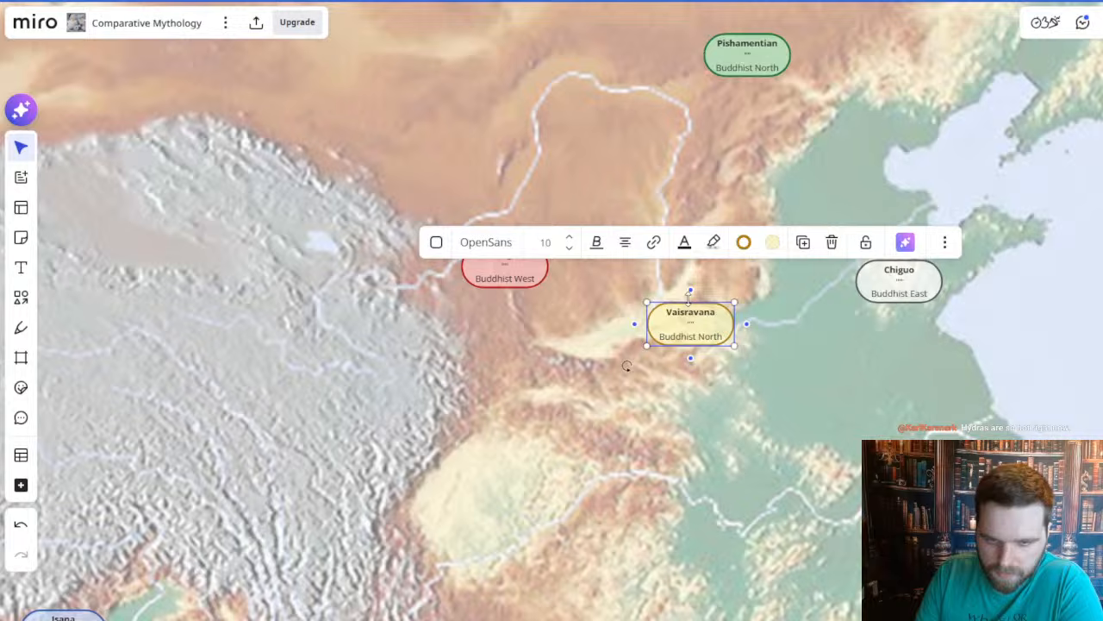
{"action": "mouse_move", "coordinate": [668, 317]}
{"action": "left_mouse_down"}
{"action": "mouse_move", "coordinate": [733, 304]}
{"action": "mouse_move", "coordinate": [652, 337]}
{"action": "mouse_move", "coordinate": [571, 333]}
{"action": "mouse_move", "coordinate": [714, 335]}
{"action": "mouse_move", "coordinate": [689, 312]}
{"action": "mouse_move", "coordinate": [599, 349]}
{"action": "mouse_move", "coordinate": [719, 277]}
{"action": "mouse_move", "coordinate": [651, 328]}
{"action": "mouse_move", "coordinate": [653, 317]}
{"action": "left_mouse_up"}
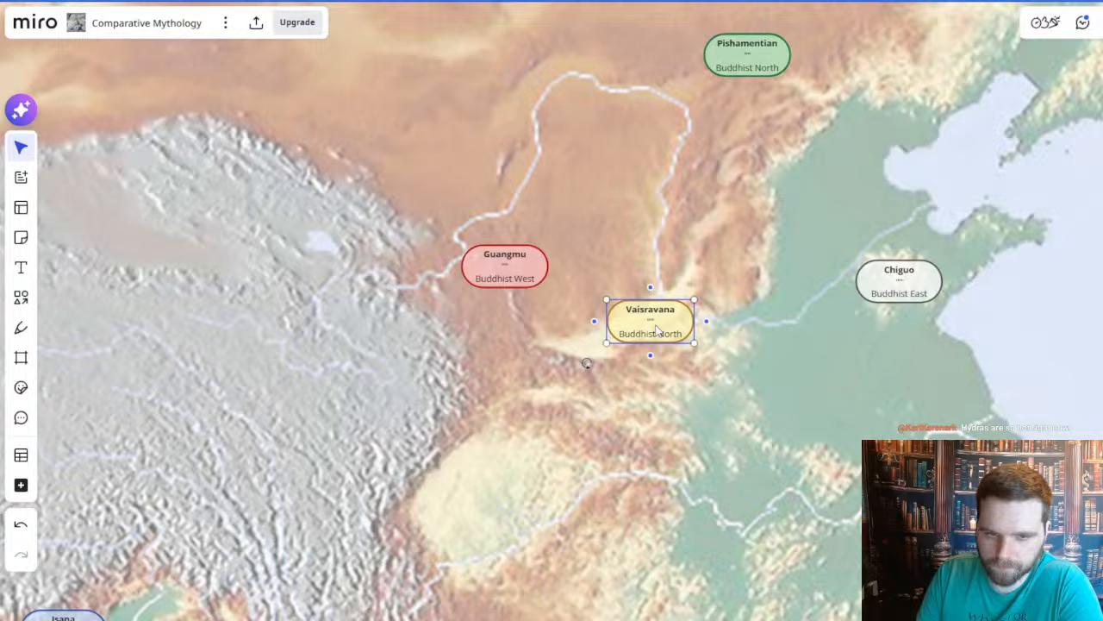
- Retitle the Vaisravana copy in central China "Huangdi" and replace its subtitle with "Yellow Emperor"
{"action": "double_click", "coordinate": [652, 312]}
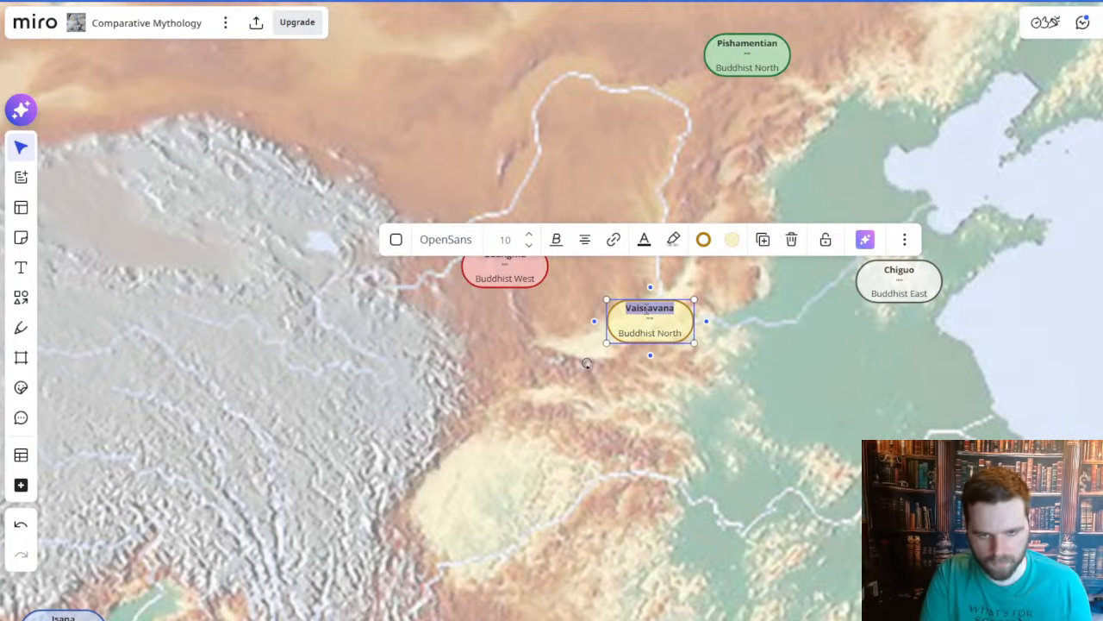
{"action": "type", "text": "Hu"}
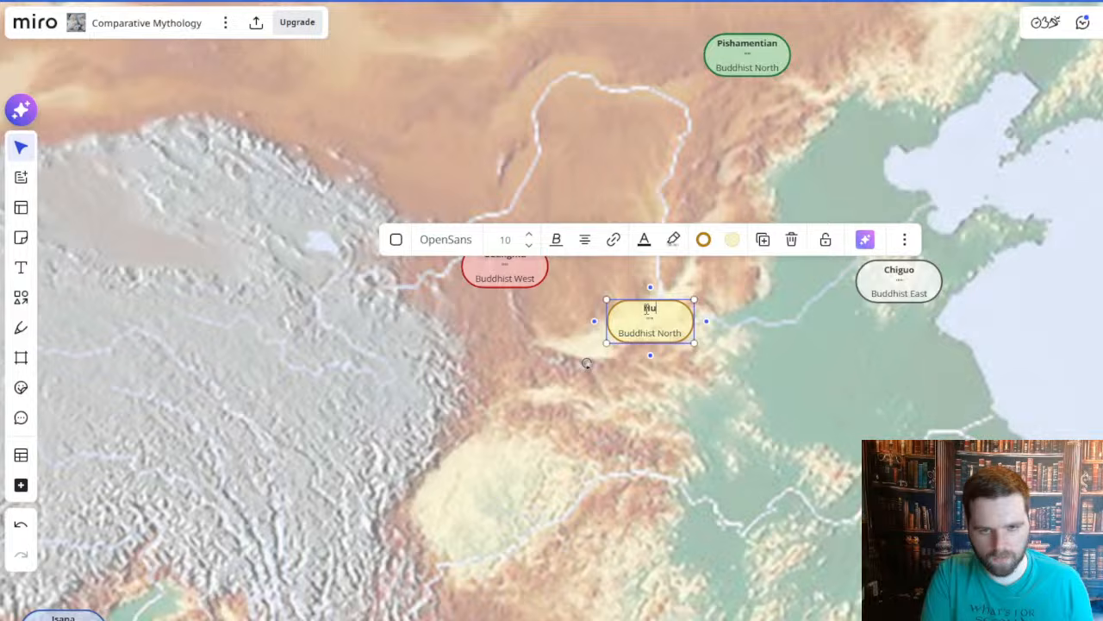
{"action": "type", "text": "angdi"}
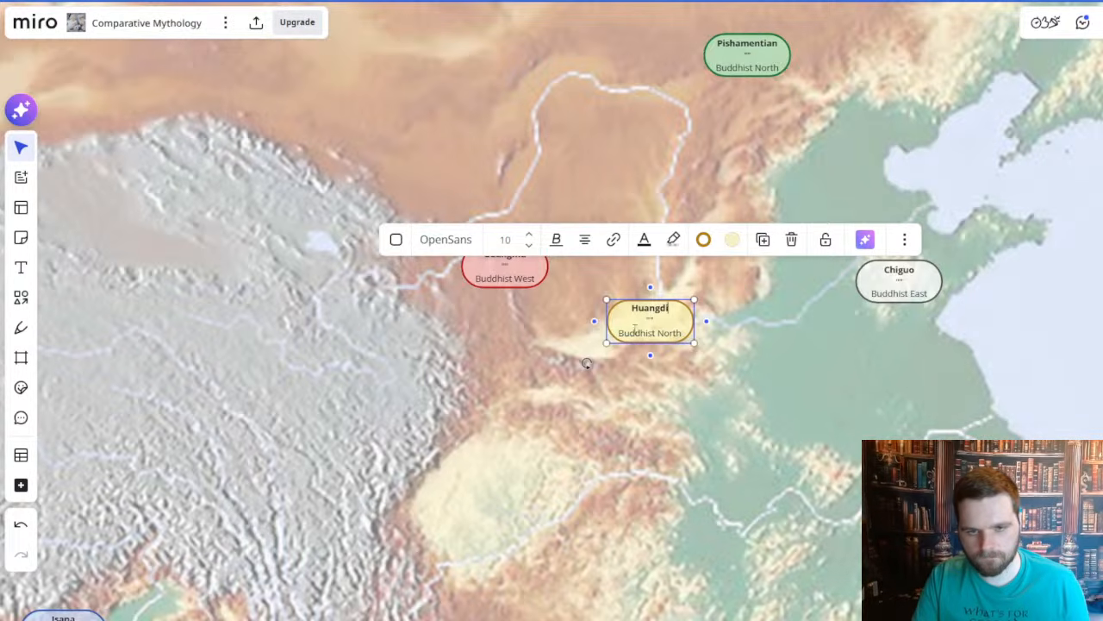
{"action": "key", "text": "shift+End"}
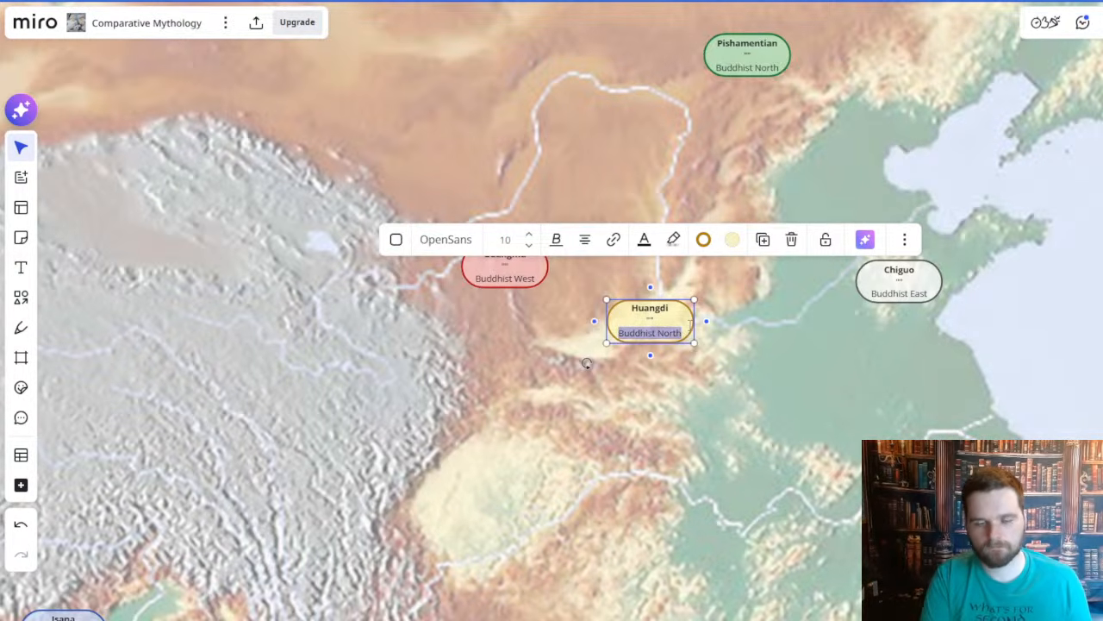
{"action": "type", "text": "Yellow Emper"}
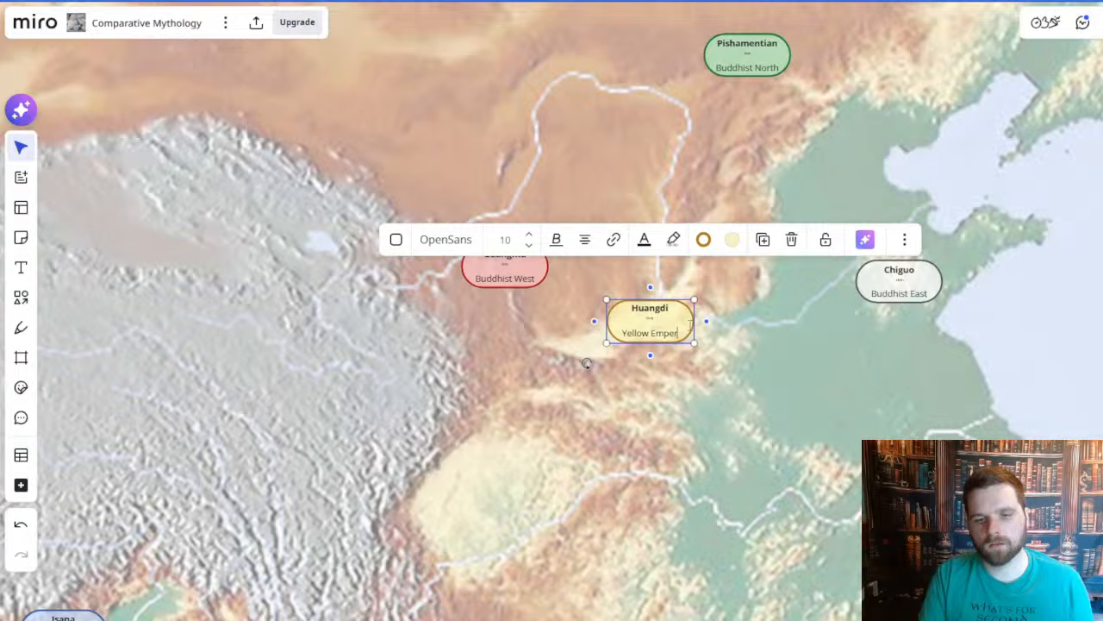
{"action": "type", "text": "or"}
- Check the Huangdi label's central position relative to the surrounding direction labels and the rivers of China
{"action": "left_click_drag", "start_coordinate": [787, 363], "coordinate": [763, 401]}
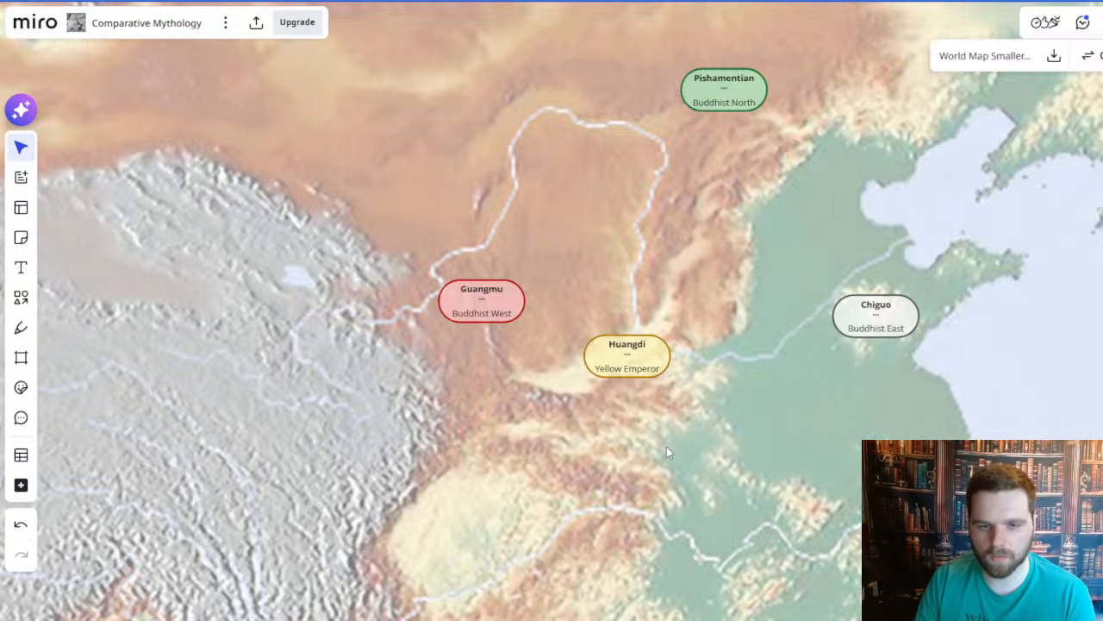
{"action": "left_click_drag", "start_coordinate": [641, 439], "coordinate": [754, 432]}
{"action": "scroll", "coordinate": [754, 431], "scroll_direction": "down", "scroll_amount": 1}
{"action": "scroll", "coordinate": [636, 441], "scroll_direction": "down", "scroll_amount": 2}
{"action": "left_click_drag", "start_coordinate": [636, 441], "coordinate": [788, 393]}
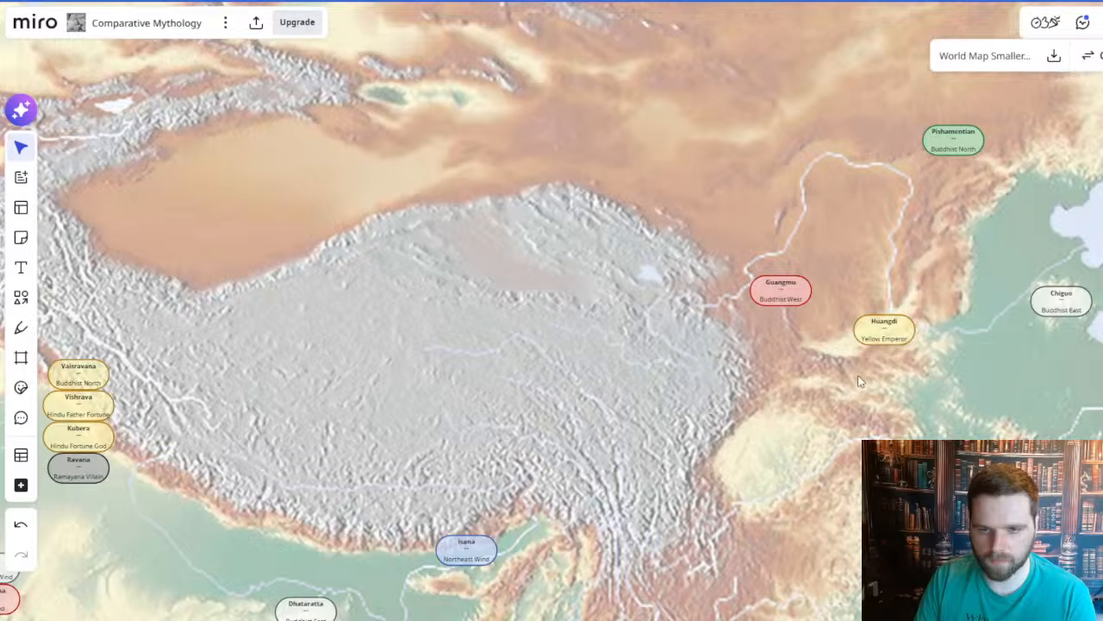
{"action": "left_click_drag", "start_coordinate": [855, 372], "coordinate": [526, 355]}
{"action": "scroll", "coordinate": [672, 392], "scroll_direction": "up", "scroll_amount": 3}
{"action": "left_click_drag", "start_coordinate": [674, 398], "coordinate": [586, 280]}
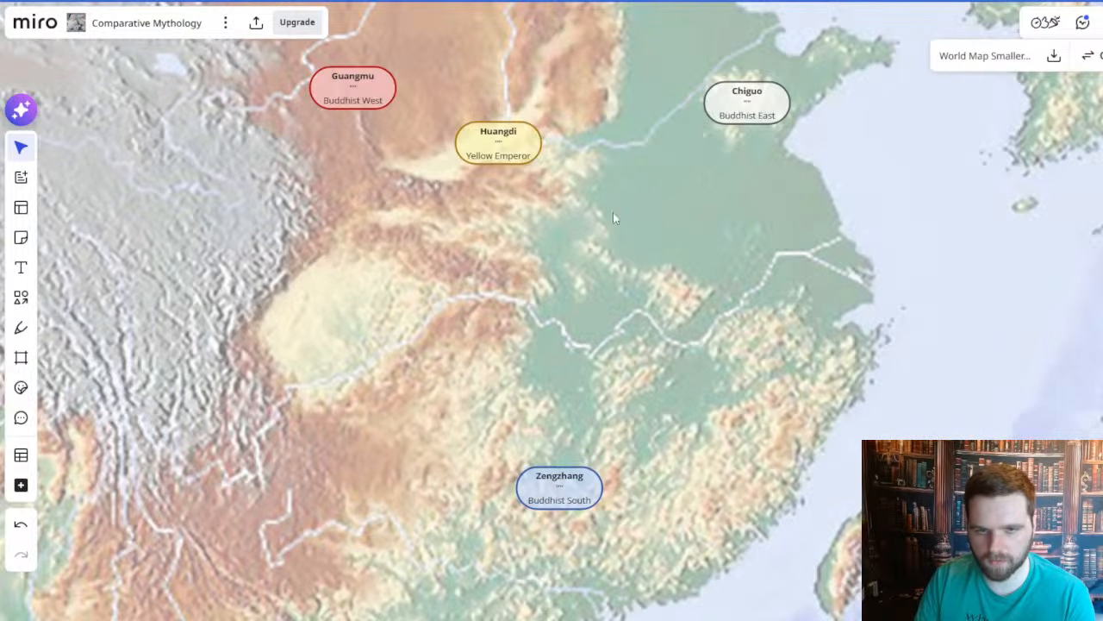
{"action": "left_click_drag", "start_coordinate": [663, 315], "coordinate": [715, 257]}
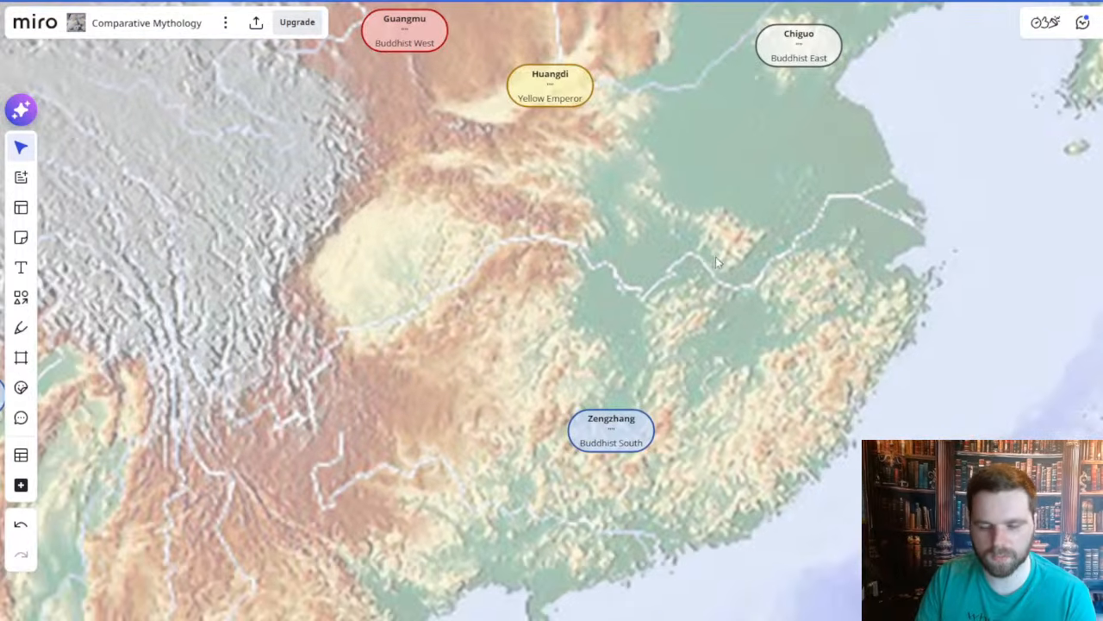
{"action": "scroll", "coordinate": [716, 257], "scroll_direction": "down", "scroll_amount": 3}
{"action": "left_click_drag", "start_coordinate": [651, 282], "coordinate": [650, 380]}
{"action": "scroll", "coordinate": [625, 254], "scroll_direction": "up", "scroll_amount": 2}
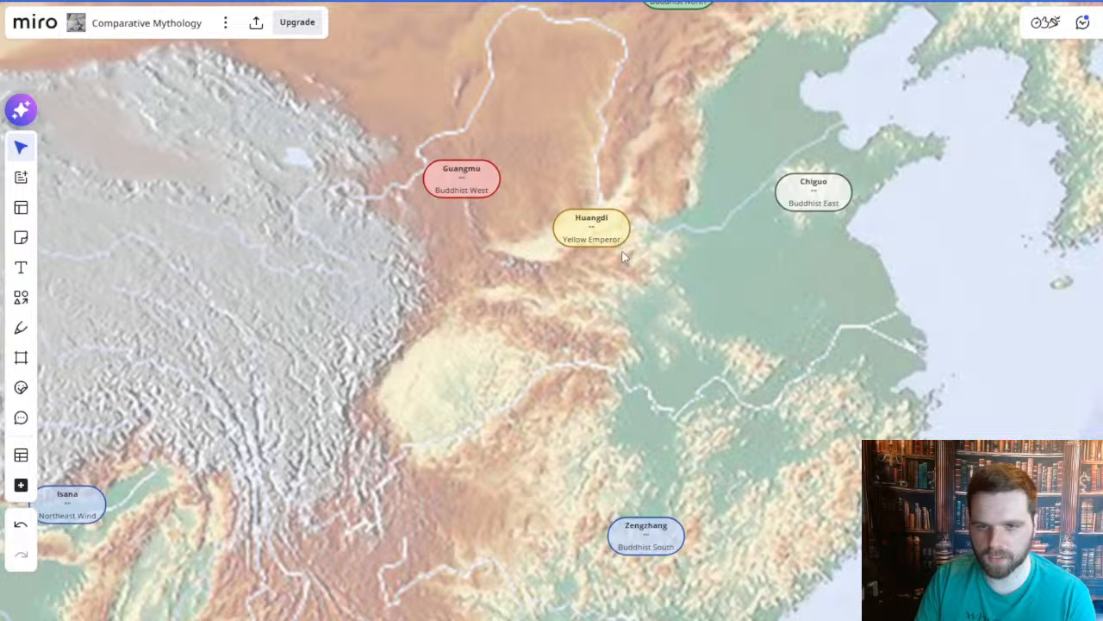
{"action": "left_click_drag", "start_coordinate": [709, 340], "coordinate": [731, 400]}
{"action": "scroll", "coordinate": [662, 361], "scroll_direction": "up", "scroll_amount": 2}
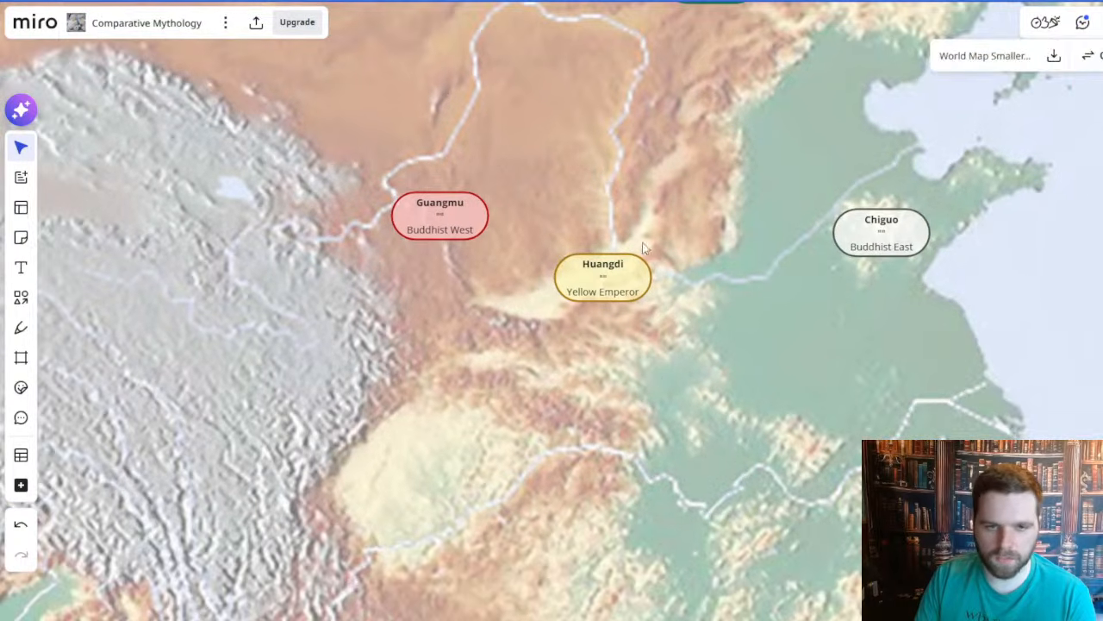
- Compare the spacing of the Guangmu, Pishamentian, Chiguo and Zengzhang labels around the Huangdi label in central China
{"action": "left_click_drag", "start_coordinate": [647, 420], "coordinate": [635, 446]}
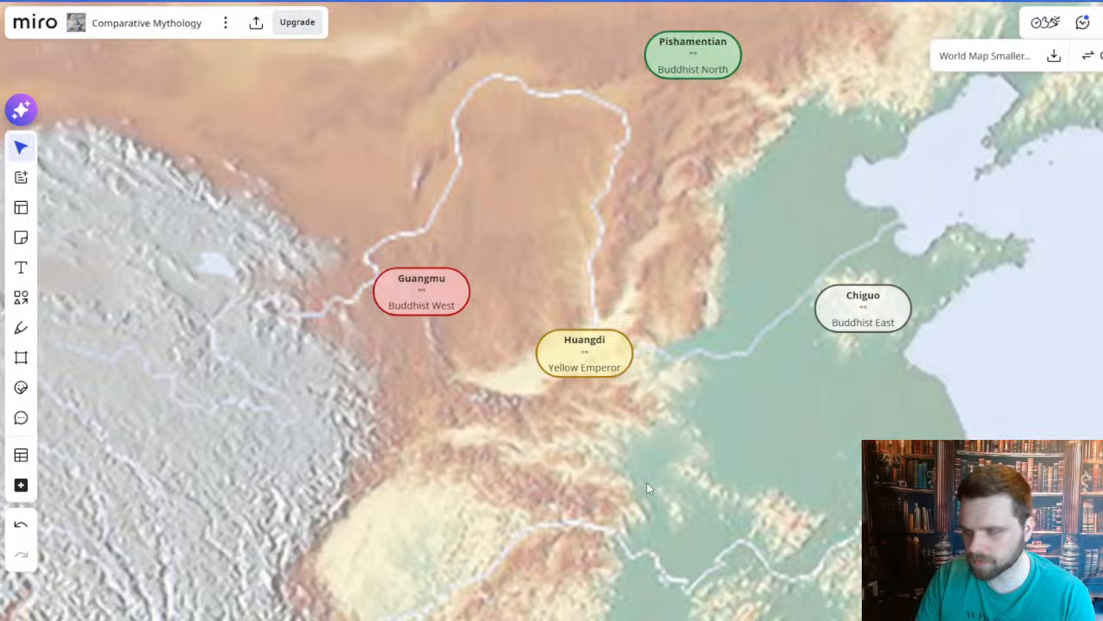
{"action": "left_click_drag", "start_coordinate": [772, 433], "coordinate": [801, 434]}
{"action": "scroll", "coordinate": [724, 409], "scroll_direction": "down", "scroll_amount": 3}
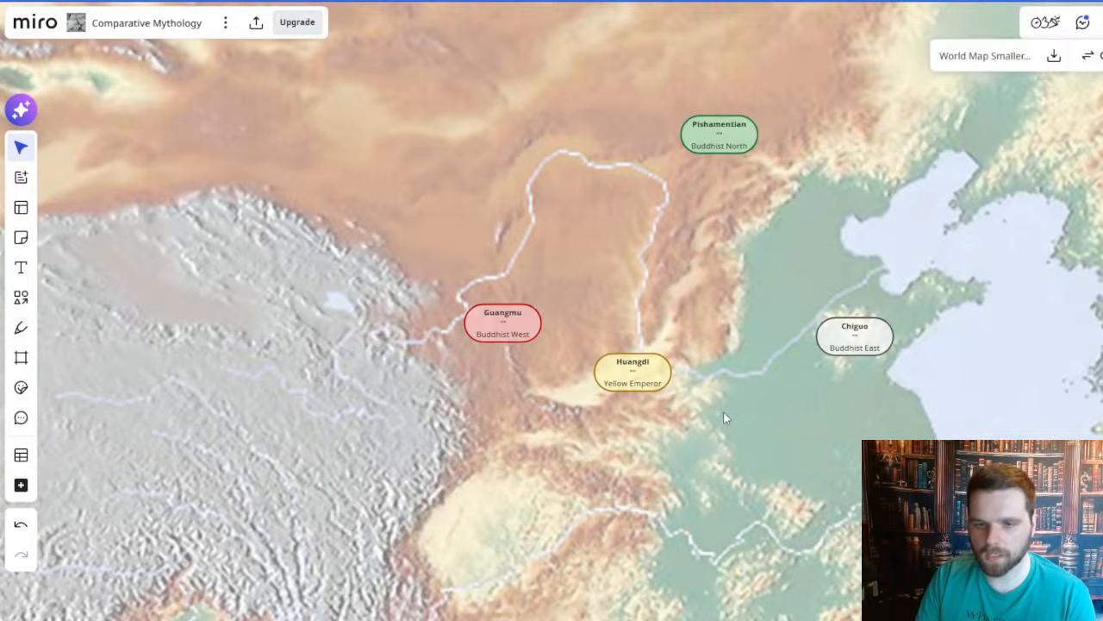
{"action": "left_click_drag", "start_coordinate": [724, 411], "coordinate": [748, 396]}
{"action": "scroll", "coordinate": [749, 396], "scroll_direction": "up", "scroll_amount": 2}
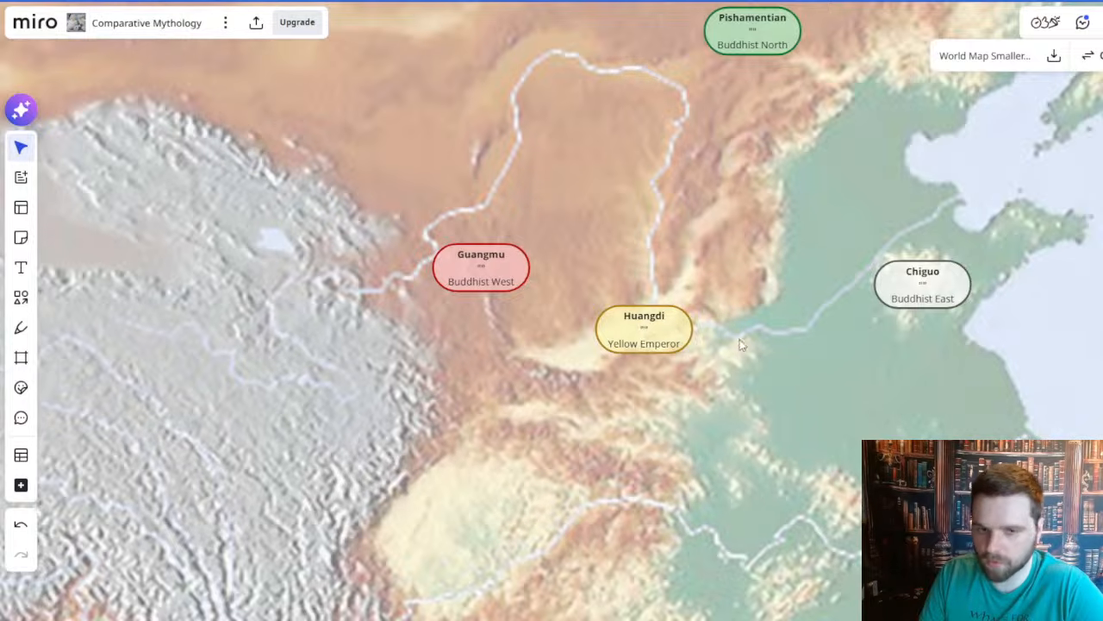
{"action": "scroll", "coordinate": [760, 395], "scroll_direction": "up", "scroll_amount": 1}
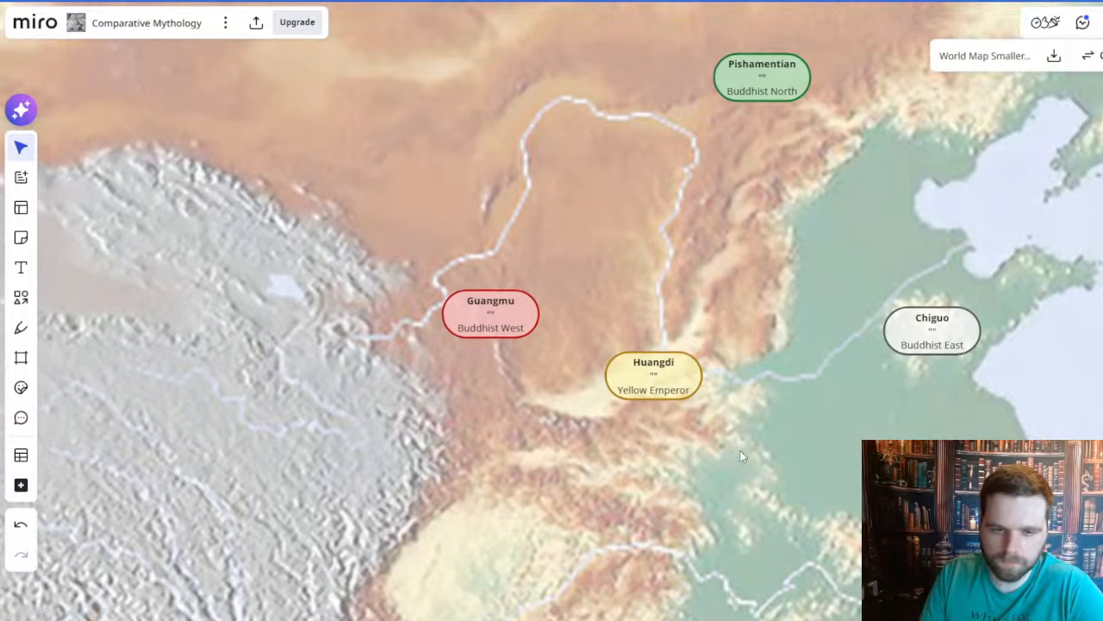
{"action": "scroll", "coordinate": [729, 457], "scroll_direction": "down", "scroll_amount": 1}
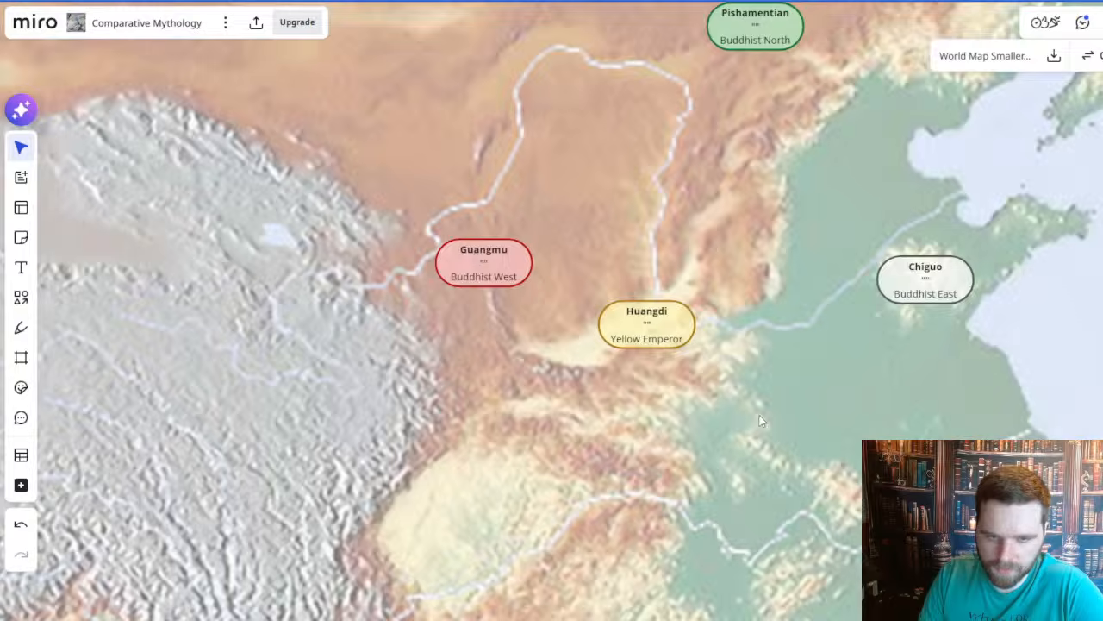
{"action": "scroll", "coordinate": [750, 405], "scroll_direction": "down", "scroll_amount": 3}
{"action": "left_click_drag", "start_coordinate": [724, 431], "coordinate": [762, 392]}
{"action": "scroll", "coordinate": [686, 394], "scroll_direction": "up", "scroll_amount": 2}
{"action": "left_click_drag", "start_coordinate": [605, 387], "coordinate": [547, 469]}
{"action": "scroll", "coordinate": [638, 454], "scroll_direction": "down", "scroll_amount": 3}
{"action": "left_click_drag", "start_coordinate": [679, 453], "coordinate": [692, 383]}
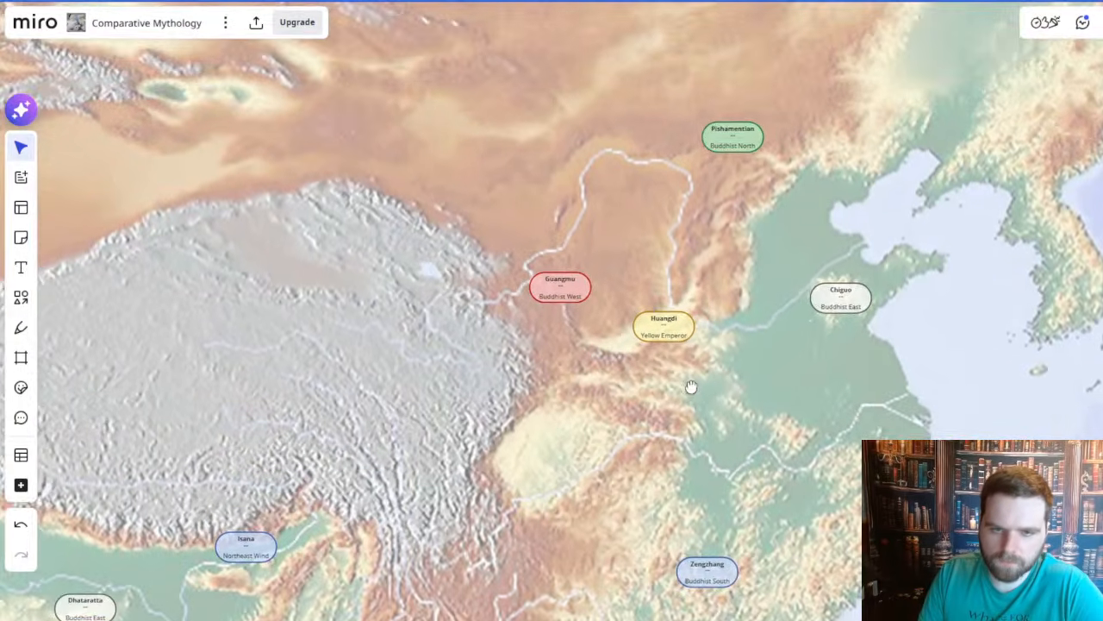
{"action": "scroll", "coordinate": [525, 198], "scroll_direction": "up", "scroll_amount": 3}
- Move the red Guangmu label slightly northwest, to the outer side of the Yellow River's western bend
{"action": "left_click", "coordinate": [583, 336]}
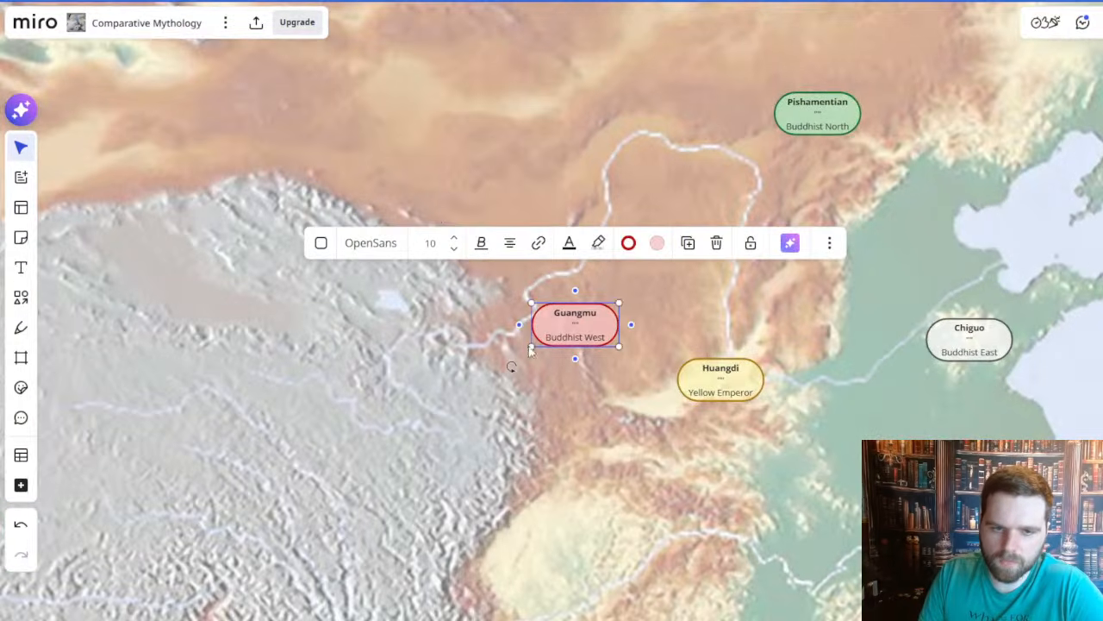
{"action": "left_click", "coordinate": [634, 450]}
{"action": "left_click_drag", "start_coordinate": [457, 187], "coordinate": [623, 262]}
{"action": "scroll", "coordinate": [548, 286], "scroll_direction": "down", "scroll_amount": 3}
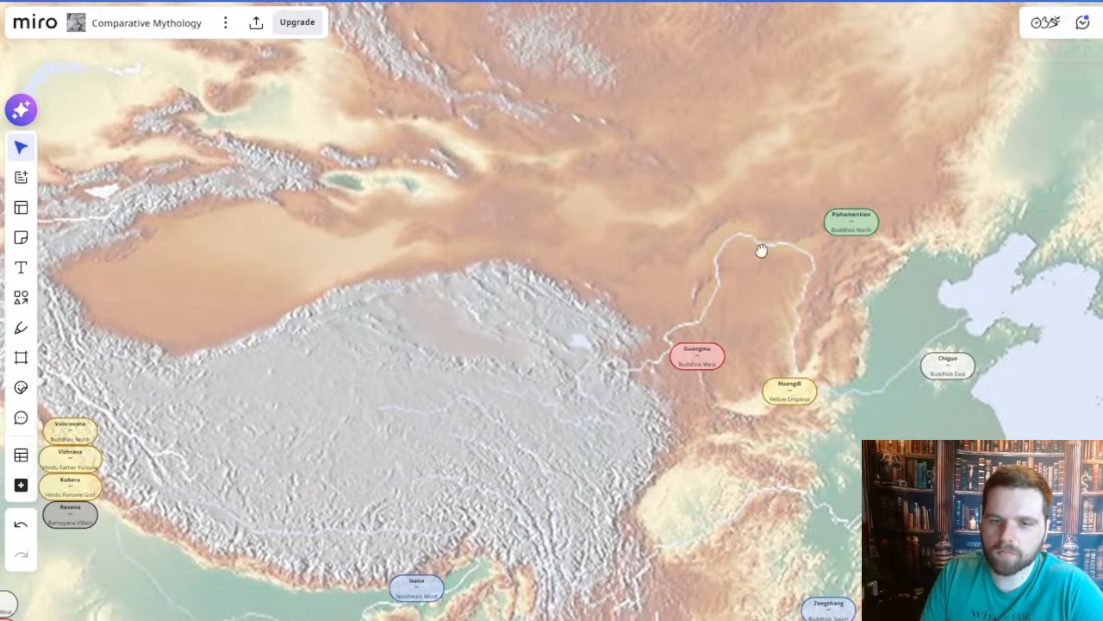
{"action": "left_click_drag", "start_coordinate": [753, 247], "coordinate": [822, 263]}
{"action": "left_click_drag", "start_coordinate": [763, 375], "coordinate": [733, 326]}
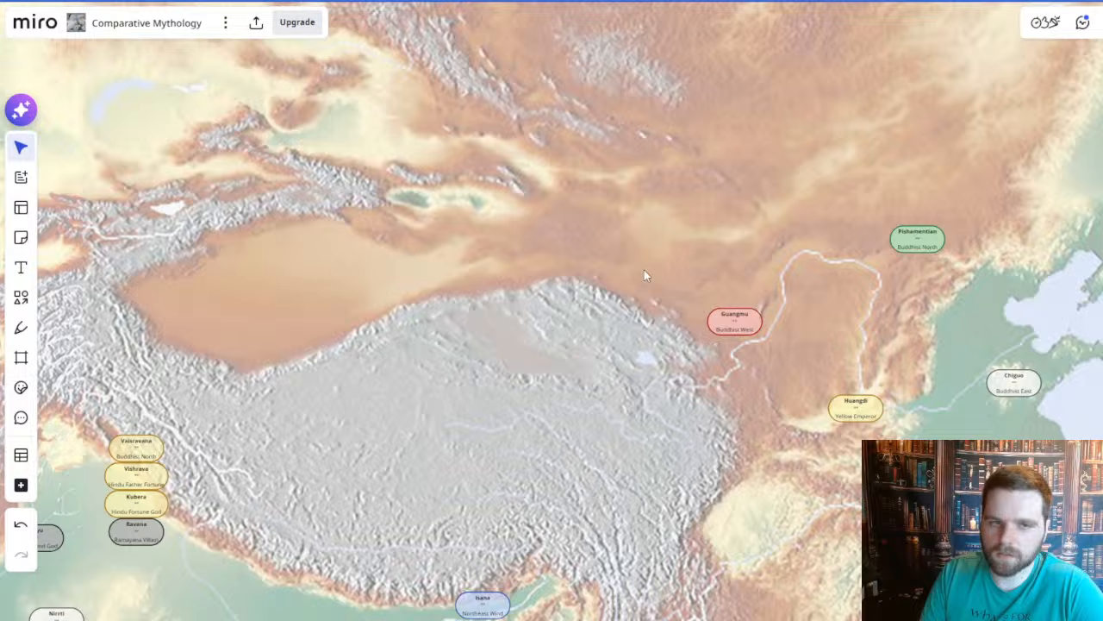
{"action": "left_click", "coordinate": [663, 274]}
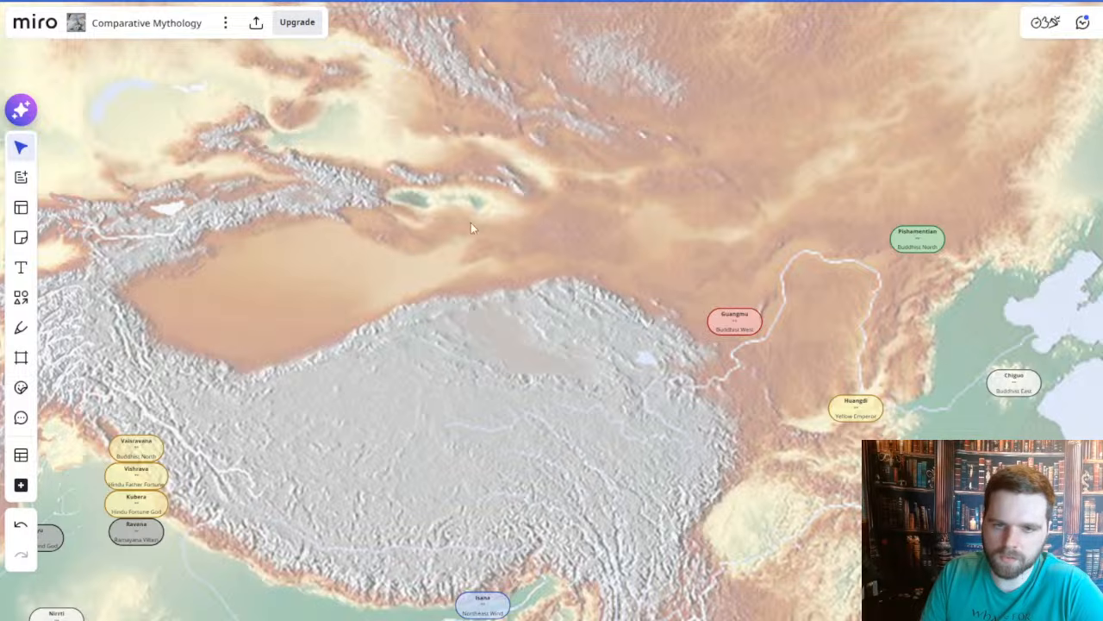
- Examine the Tibetan Plateau and the desert basin between the northern Indian labels and the Guangmu label
{"action": "left_click_drag", "start_coordinate": [441, 399], "coordinate": [684, 389]}
{"action": "scroll", "coordinate": [639, 388], "scroll_direction": "down", "scroll_amount": 2}
{"action": "scroll", "coordinate": [691, 339], "scroll_direction": "up", "scroll_amount": 1}
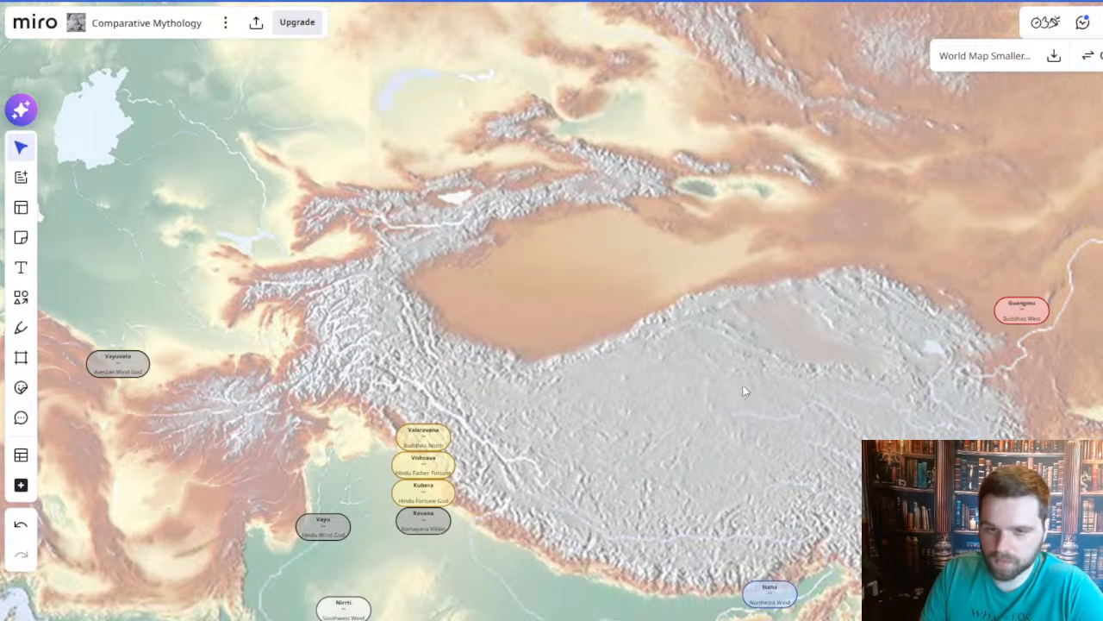
{"action": "left_click_drag", "start_coordinate": [822, 374], "coordinate": [692, 397]}
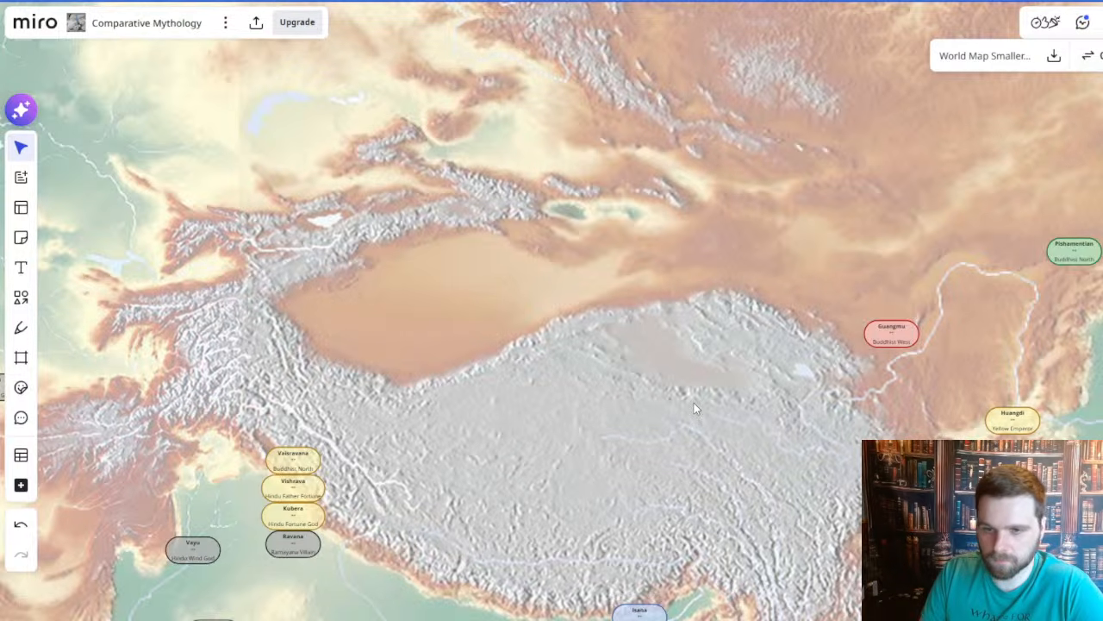
{"action": "left_click_drag", "start_coordinate": [730, 398], "coordinate": [688, 417]}
{"action": "left_click_drag", "start_coordinate": [517, 421], "coordinate": [561, 288]}
{"action": "scroll", "coordinate": [797, 312], "scroll_direction": "down", "scroll_amount": 4}
{"action": "scroll", "coordinate": [659, 244], "scroll_direction": "up", "scroll_amount": 4}
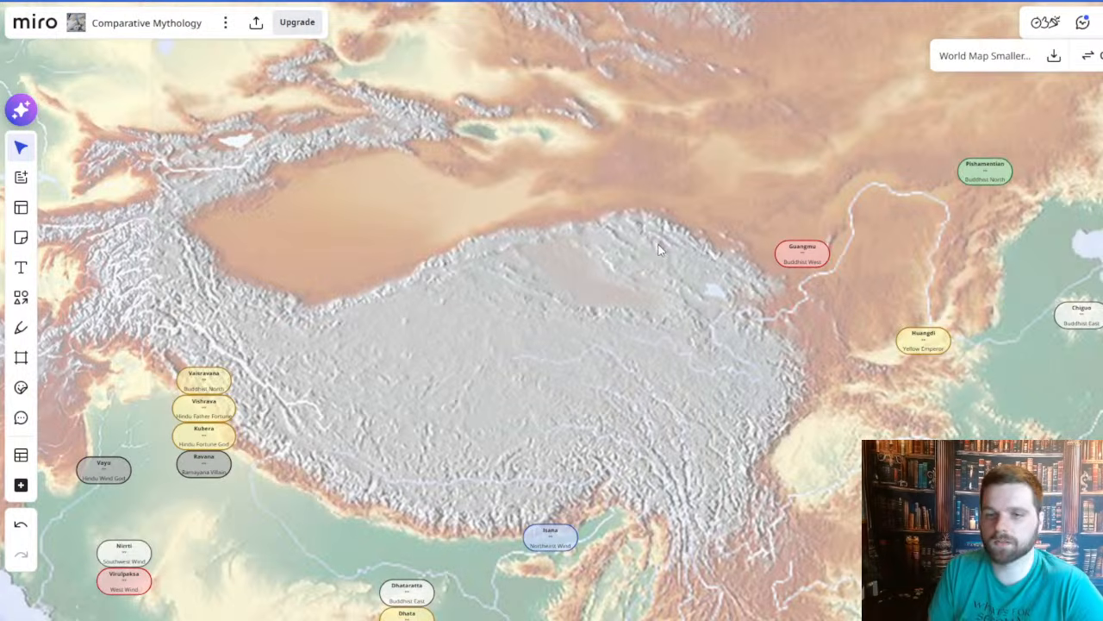
{"action": "left_click_drag", "start_coordinate": [677, 379], "coordinate": [825, 397]}
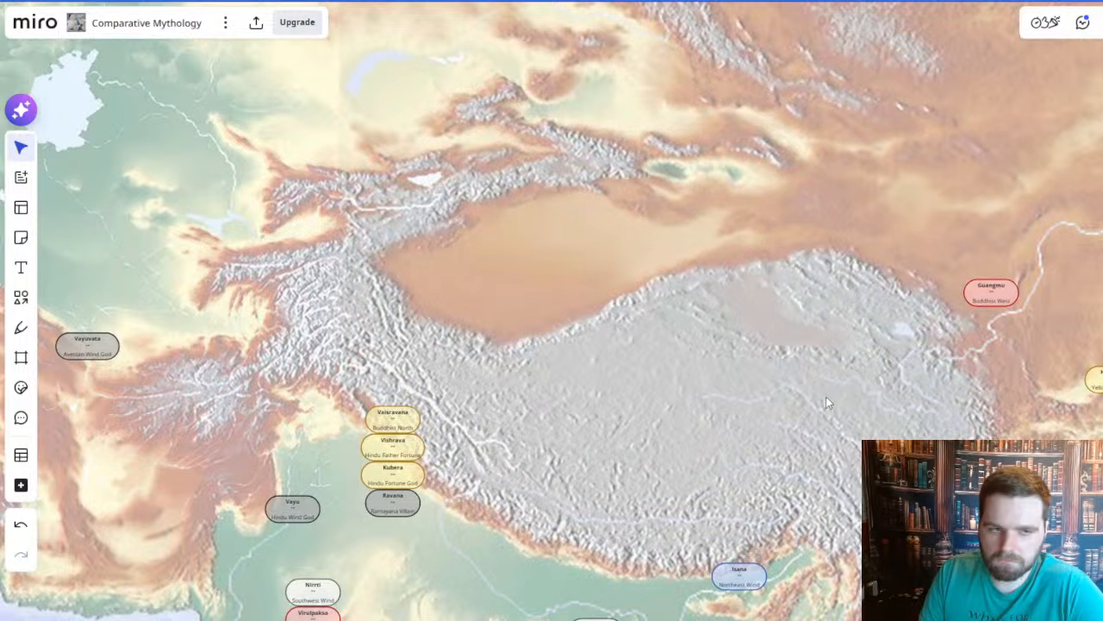
{"action": "left_click_drag", "start_coordinate": [760, 390], "coordinate": [847, 433]}
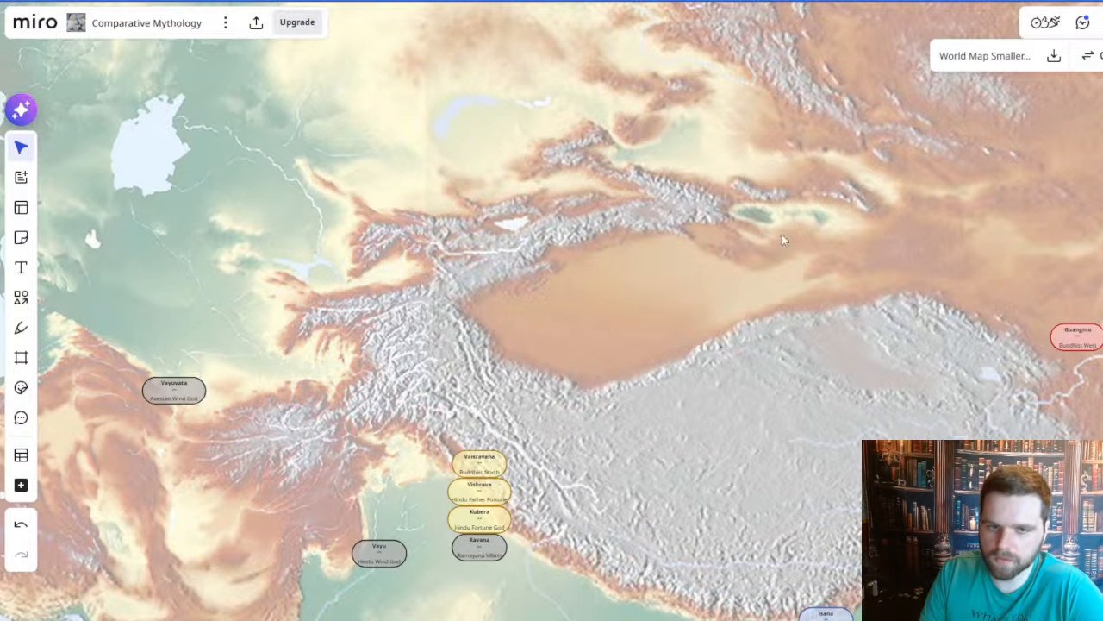
- Examine the deserts and mountain ranges of Central Asia and Mongolia north and west of the Chinese labels
{"action": "left_click_drag", "start_coordinate": [713, 314], "coordinate": [459, 354]}
{"action": "left_click_drag", "start_coordinate": [599, 378], "coordinate": [434, 388]}
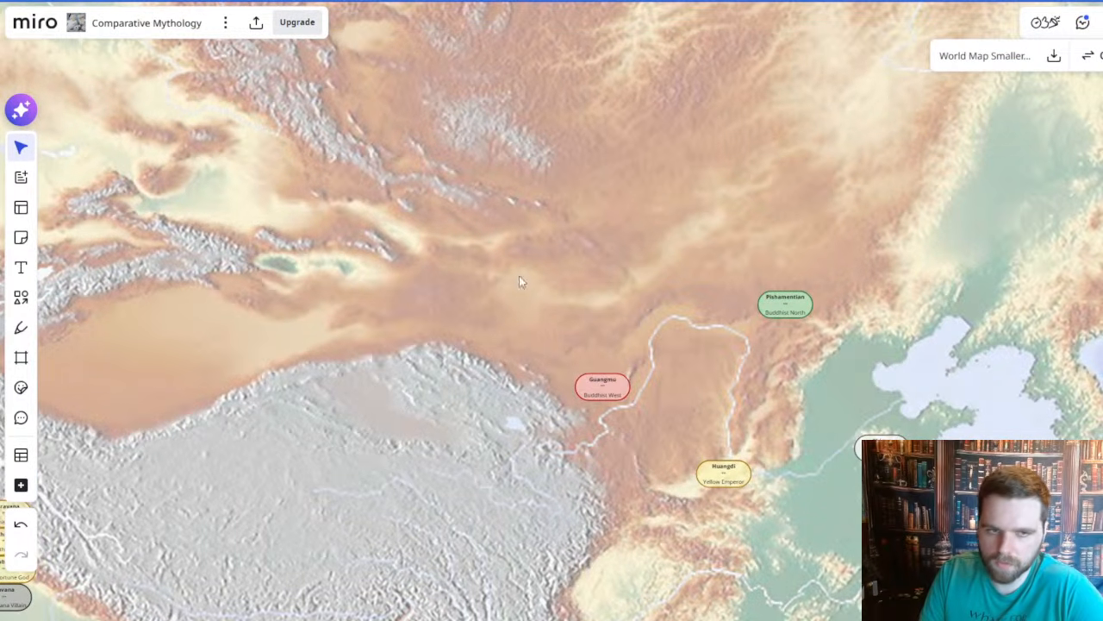
{"action": "left_click_drag", "start_coordinate": [573, 249], "coordinate": [624, 333]}
{"action": "scroll", "coordinate": [618, 317], "scroll_direction": "down", "scroll_amount": 1}
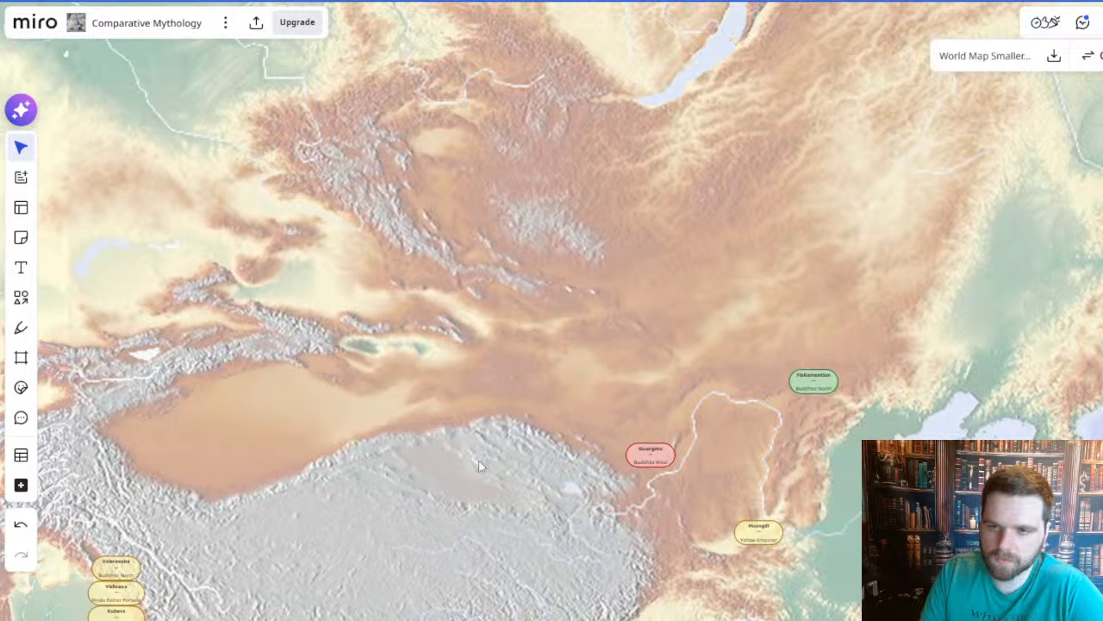
{"action": "left_click_drag", "start_coordinate": [480, 469], "coordinate": [434, 490]}
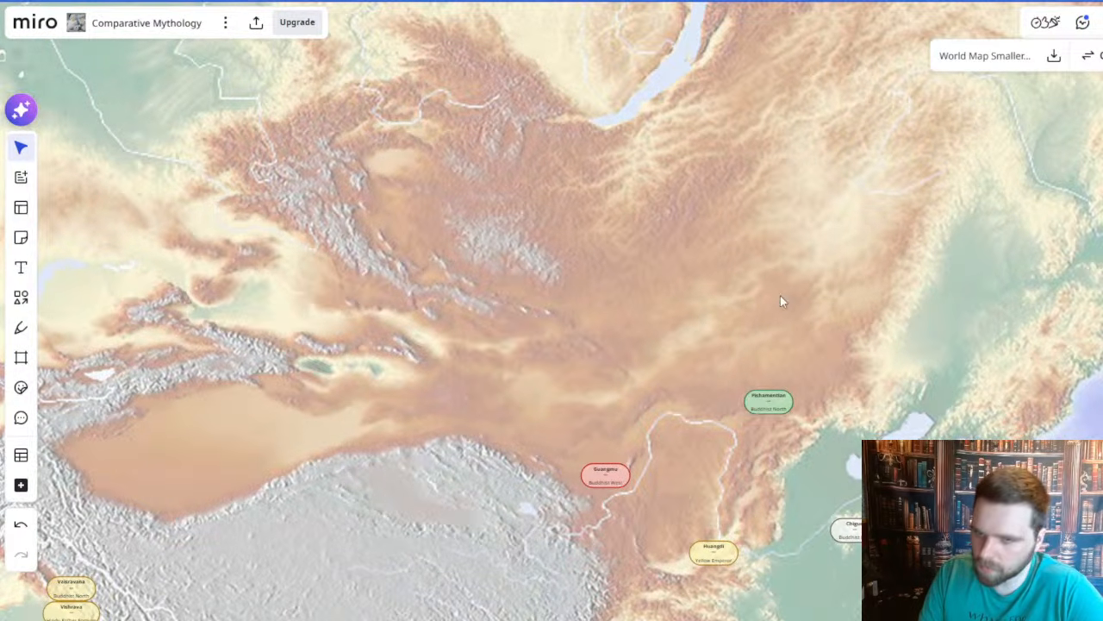
{"action": "scroll", "coordinate": [729, 311], "scroll_direction": "right", "scroll_amount": 2}
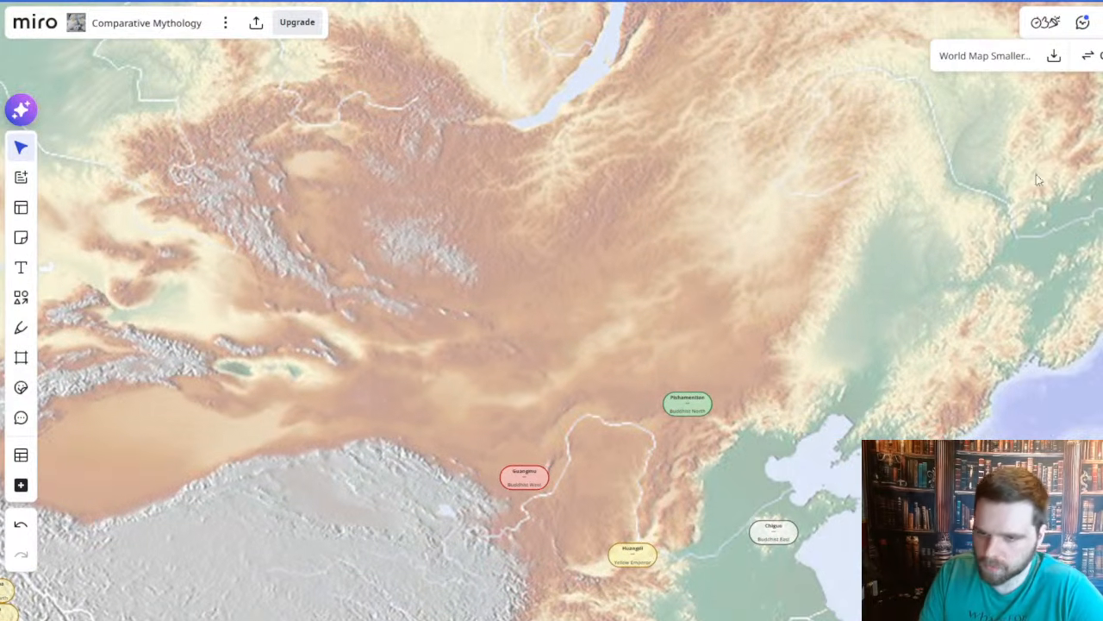
{"action": "scroll", "coordinate": [552, 329], "scroll_direction": "left", "scroll_amount": 8}
{"action": "left_click_drag", "start_coordinate": [506, 399], "coordinate": [611, 358]}
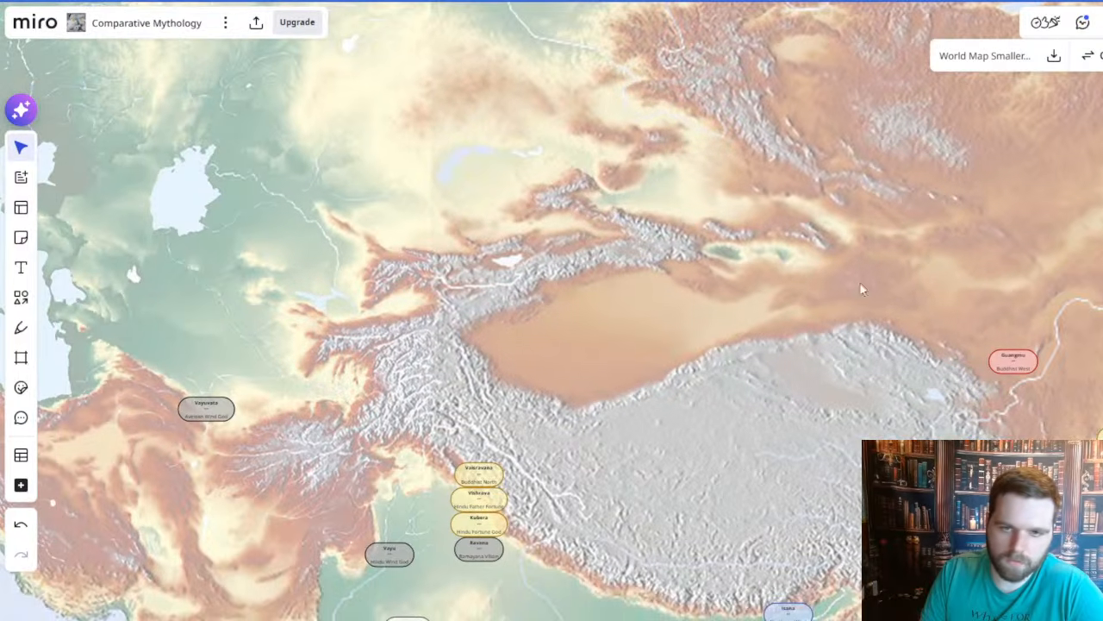
{"action": "scroll", "coordinate": [867, 297], "scroll_direction": "up", "scroll_amount": 4}
{"action": "scroll", "coordinate": [868, 296], "scroll_direction": "right", "scroll_amount": 4}
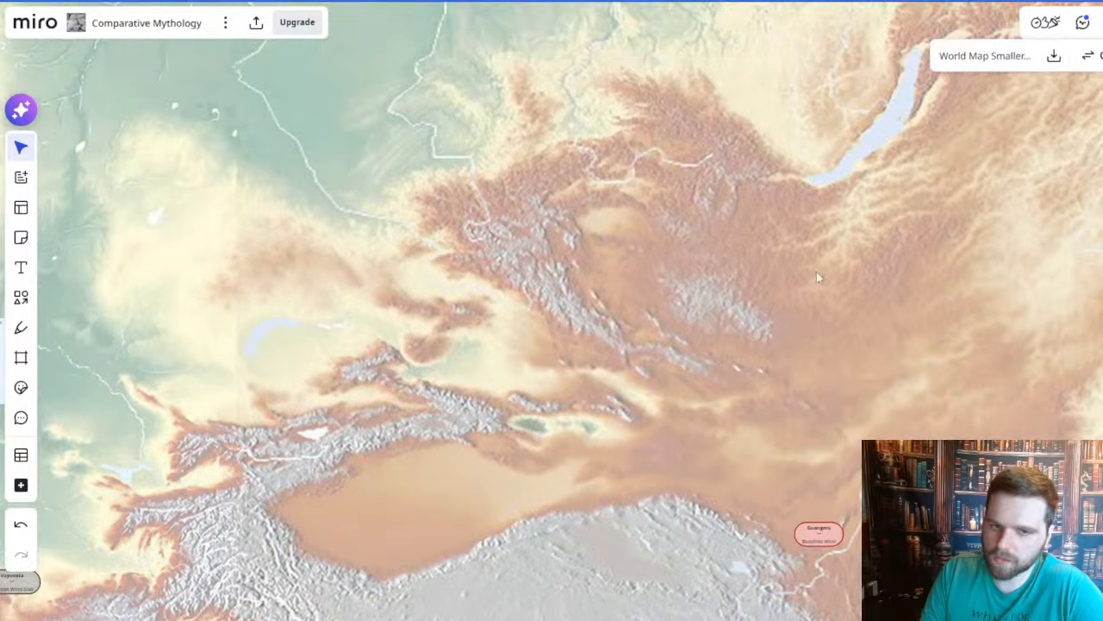
{"action": "scroll", "coordinate": [726, 231], "scroll_direction": "down", "scroll_amount": 3}
{"action": "scroll", "coordinate": [725, 231], "scroll_direction": "right", "scroll_amount": 3}
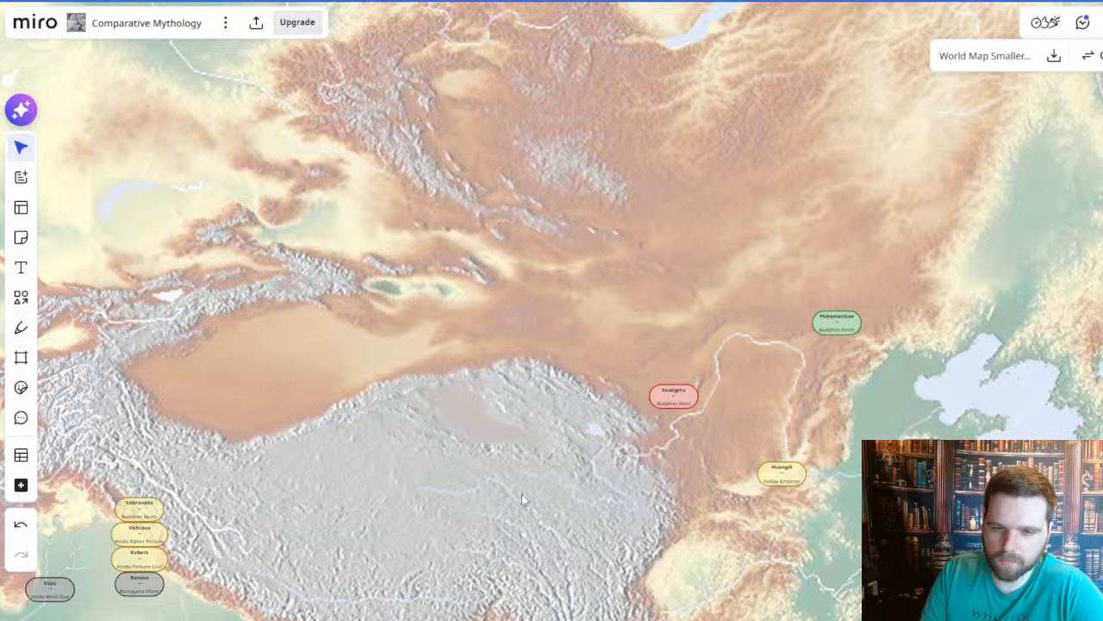
- Check the Guangmu label's western position relative to the Yellow River, the Tibetan Plateau and the northern Indian labels
{"action": "scroll", "coordinate": [527, 483], "scroll_direction": "up", "scroll_amount": 3}
{"action": "mouse_move", "coordinate": [587, 448]}
{"action": "left_mouse_down"}
{"action": "mouse_move", "coordinate": [414, 392]}
{"action": "mouse_move", "coordinate": [575, 328]}
{"action": "left_mouse_up"}
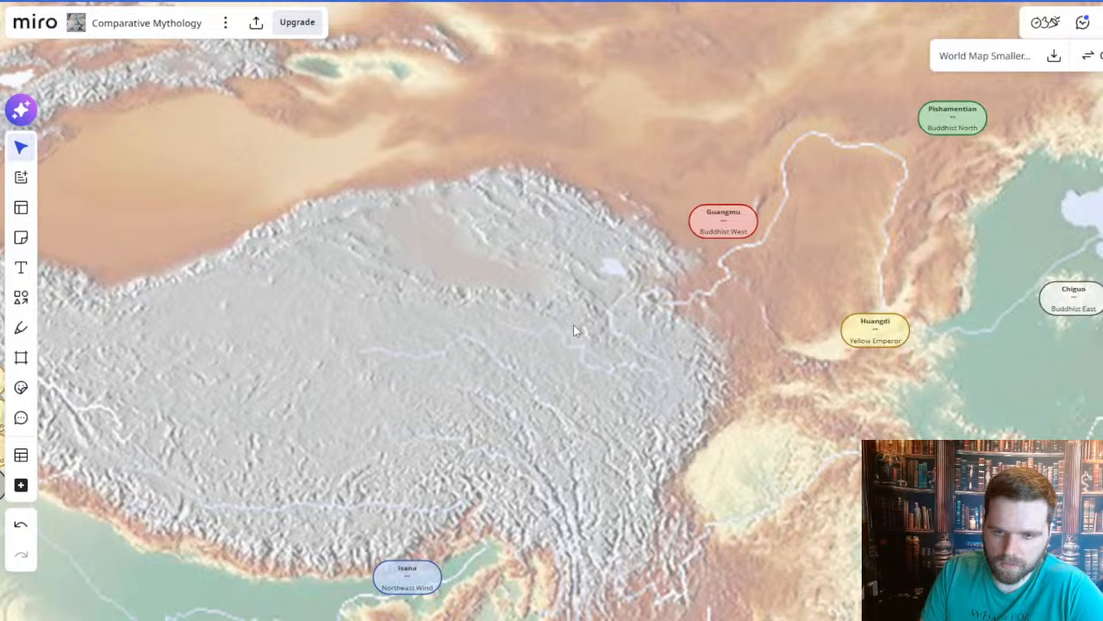
{"action": "left_click_drag", "start_coordinate": [712, 327], "coordinate": [587, 418]}
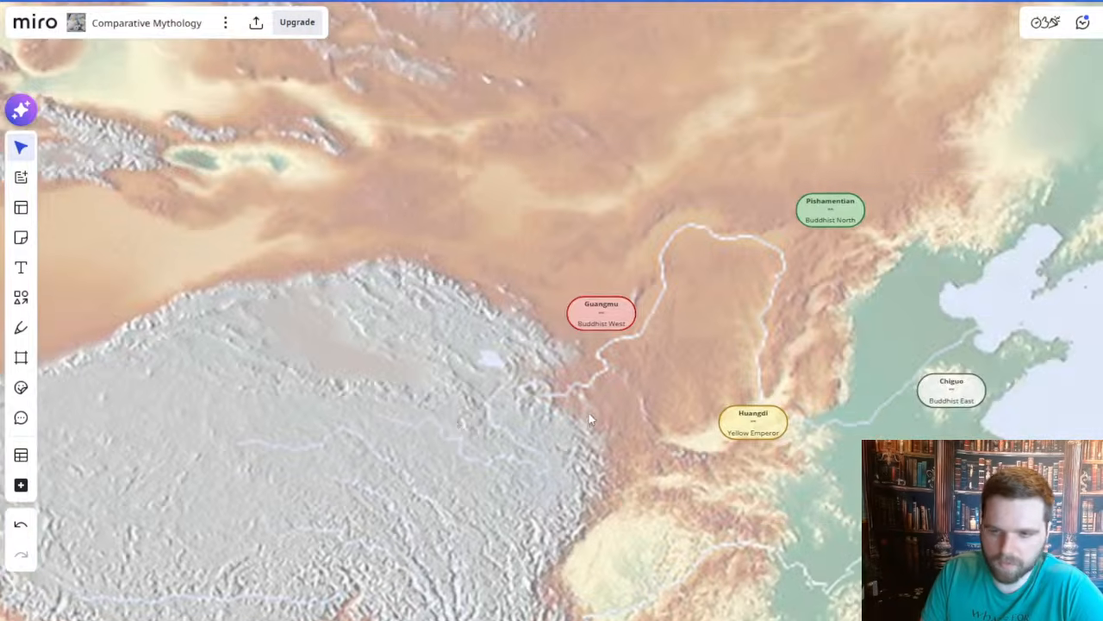
{"action": "scroll", "coordinate": [590, 401], "scroll_direction": "up", "scroll_amount": 1}
{"action": "left_click", "coordinate": [610, 319]}
{"action": "left_click_drag", "start_coordinate": [295, 353], "coordinate": [784, 324]}
{"action": "scroll", "coordinate": [569, 346], "scroll_direction": "down", "scroll_amount": 3}
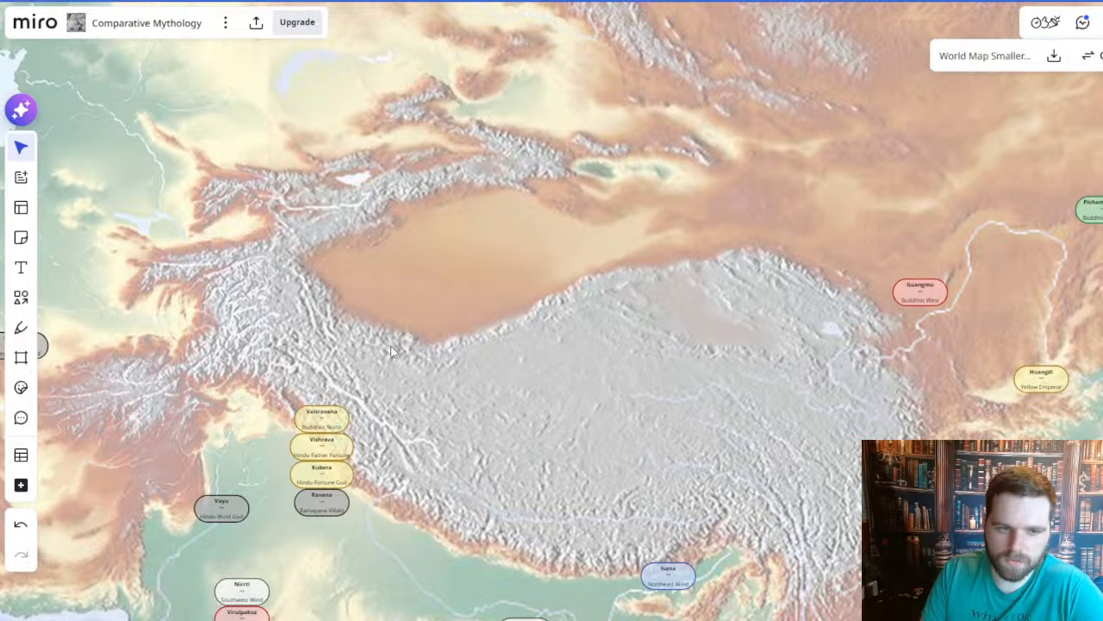
{"action": "left_click_drag", "start_coordinate": [623, 480], "coordinate": [226, 453]}
{"action": "scroll", "coordinate": [736, 130], "scroll_direction": "up", "scroll_amount": 4}
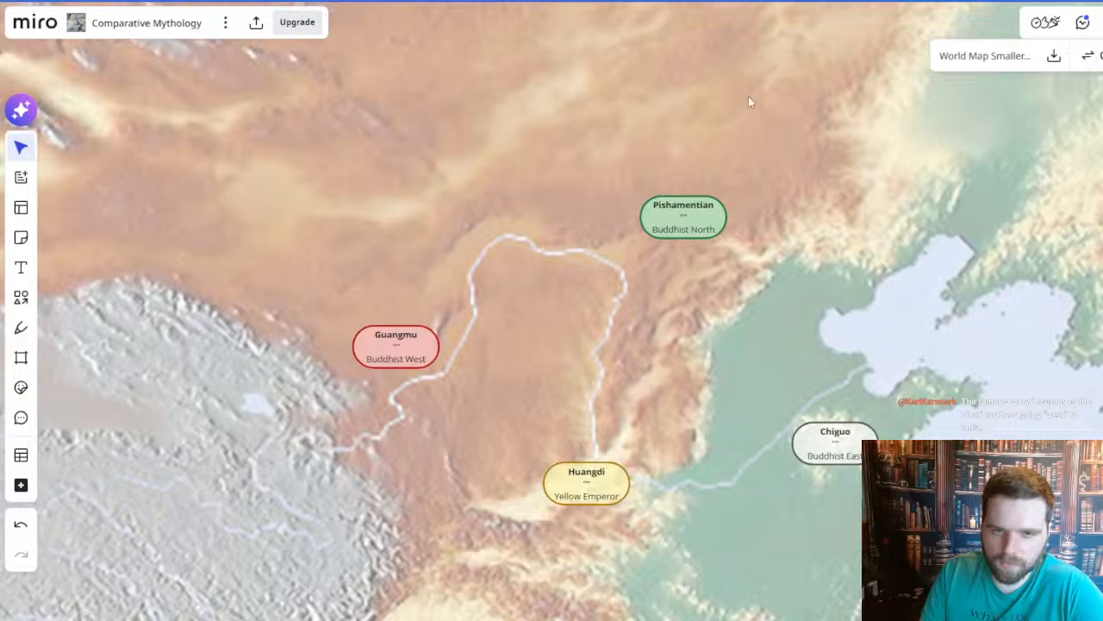
- Examine the Pishamentian label's northern position relative to the Yellow River's northern loop and the Mongolian steppe
{"action": "left_click_drag", "start_coordinate": [761, 91], "coordinate": [653, 276]}
{"action": "scroll", "coordinate": [652, 258], "scroll_direction": "down", "scroll_amount": 2}
{"action": "left_click_drag", "start_coordinate": [654, 214], "coordinate": [680, 378]}
{"action": "scroll", "coordinate": [675, 305], "scroll_direction": "down", "scroll_amount": 1}
{"action": "scroll", "coordinate": [737, 385], "scroll_direction": "down", "scroll_amount": 1}
{"action": "left_click", "coordinate": [680, 378]}
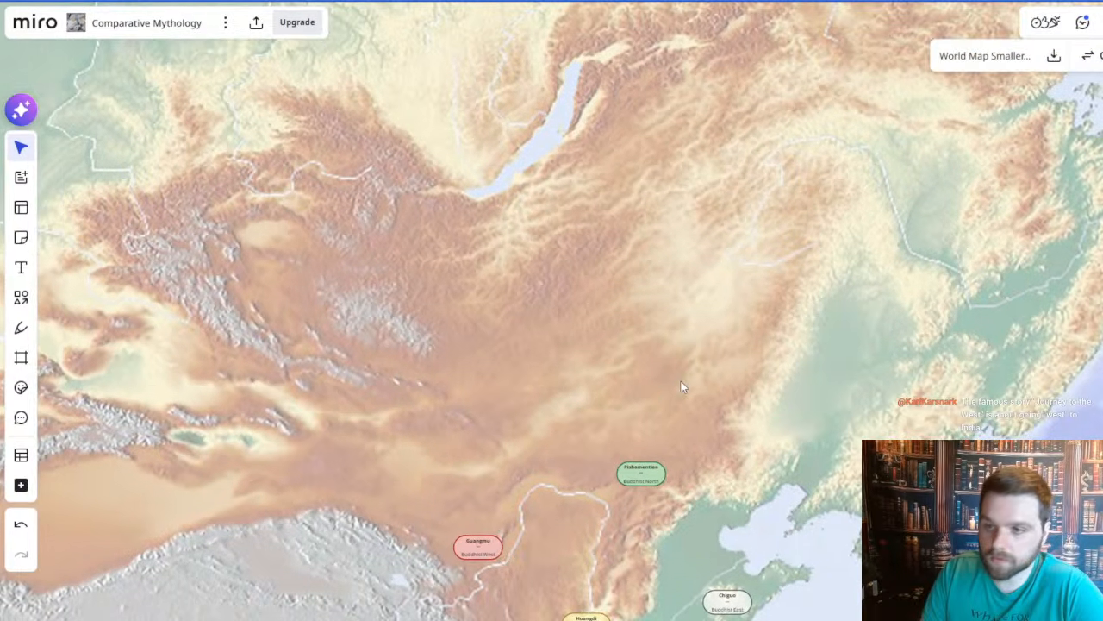
{"action": "scroll", "coordinate": [660, 377], "scroll_direction": "down", "scroll_amount": 2}
{"action": "left_click_drag", "start_coordinate": [658, 372], "coordinate": [616, 332]}
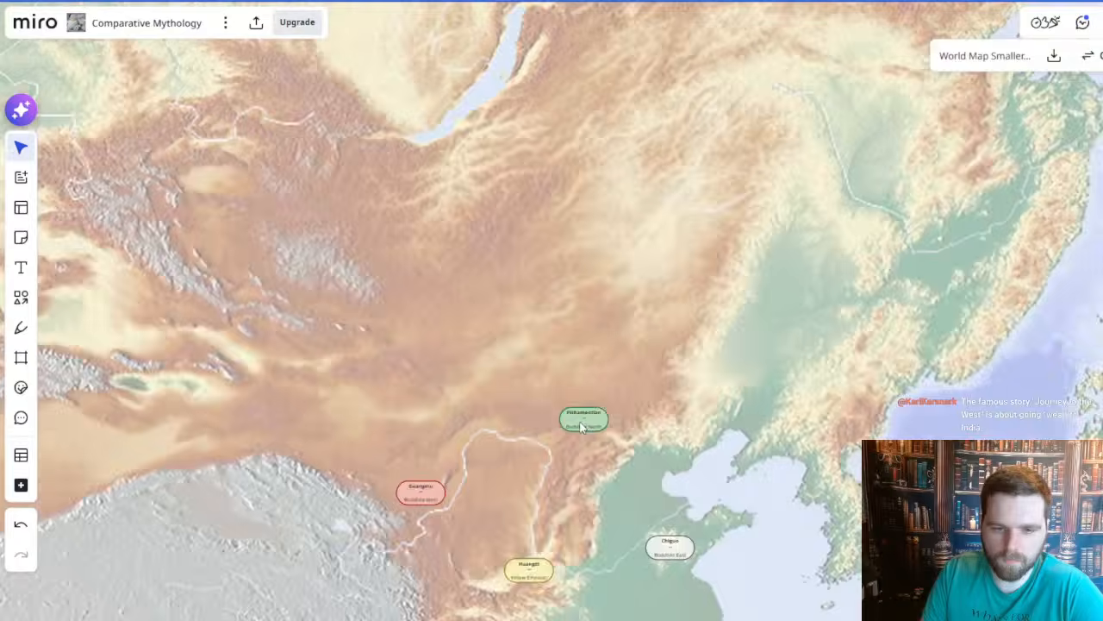
{"action": "scroll", "coordinate": [582, 427], "scroll_direction": "up", "scroll_amount": 5}
{"action": "scroll", "coordinate": [577, 267], "scroll_direction": "down", "scroll_amount": 3}
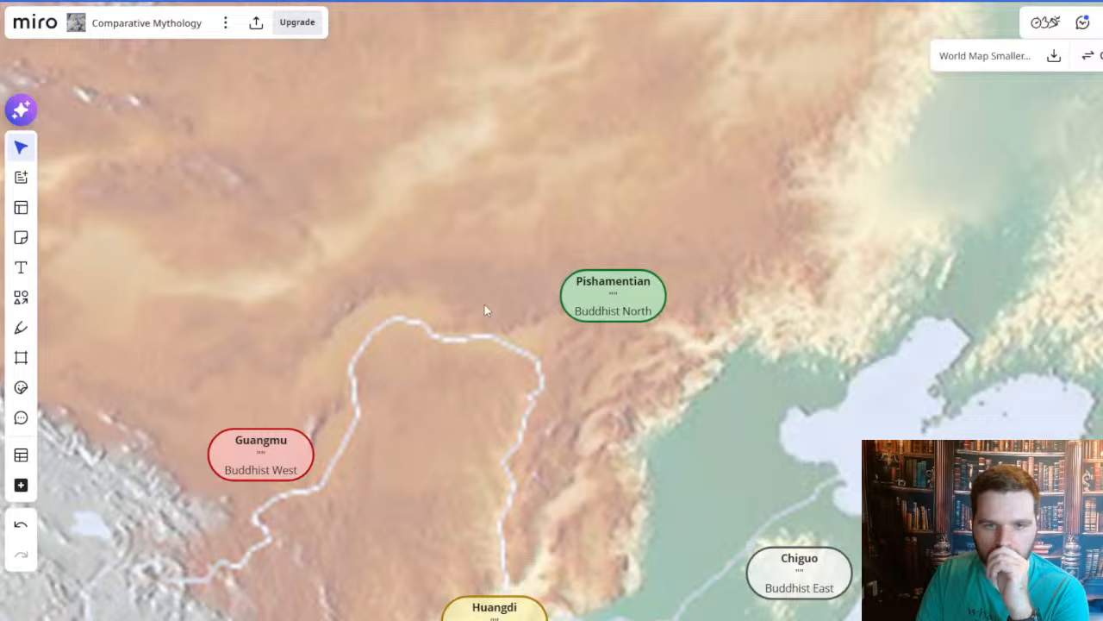
{"action": "scroll", "coordinate": [748, 289], "scroll_direction": "up", "scroll_amount": 2}
{"action": "scroll", "coordinate": [569, 328], "scroll_direction": "down", "scroll_amount": 4}
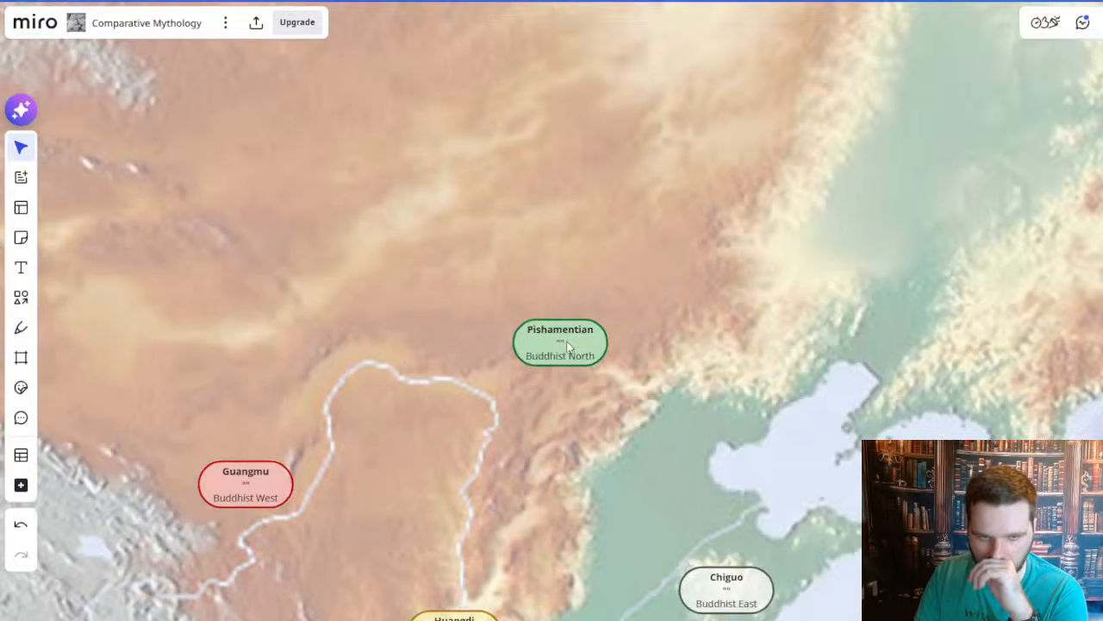
- Examine the region north of the Pishamentian label, from Lake Baikal across Manchuria to the Pacific coast
{"action": "left_click_drag", "start_coordinate": [720, 201], "coordinate": [699, 316]}
{"action": "scroll", "coordinate": [700, 370], "scroll_direction": "down", "scroll_amount": 1}
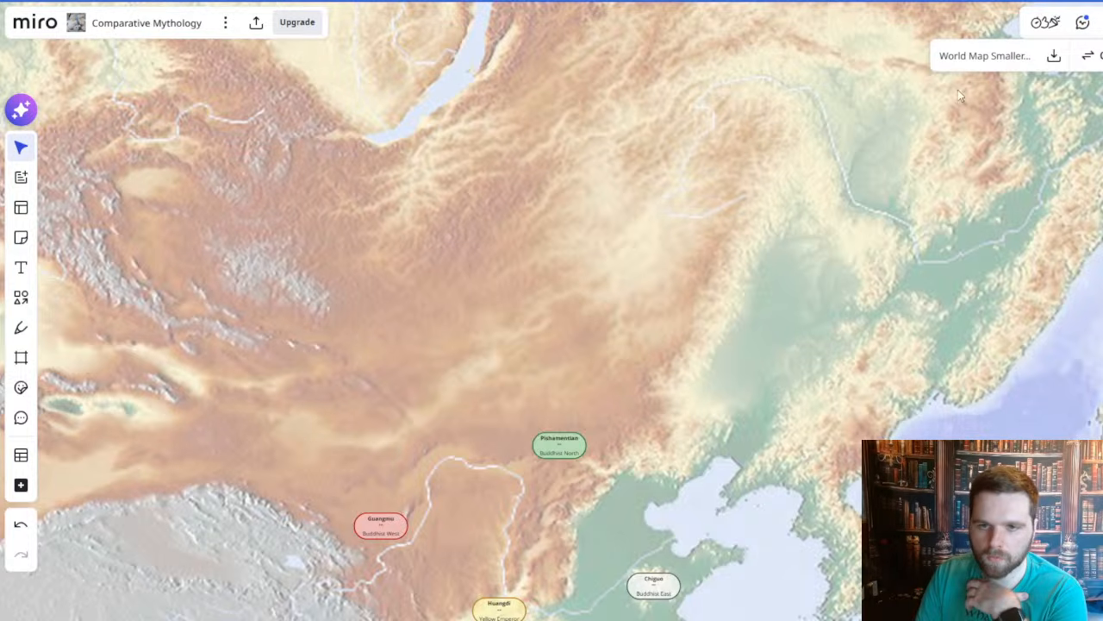
{"action": "left_click_drag", "start_coordinate": [680, 312], "coordinate": [541, 311]}
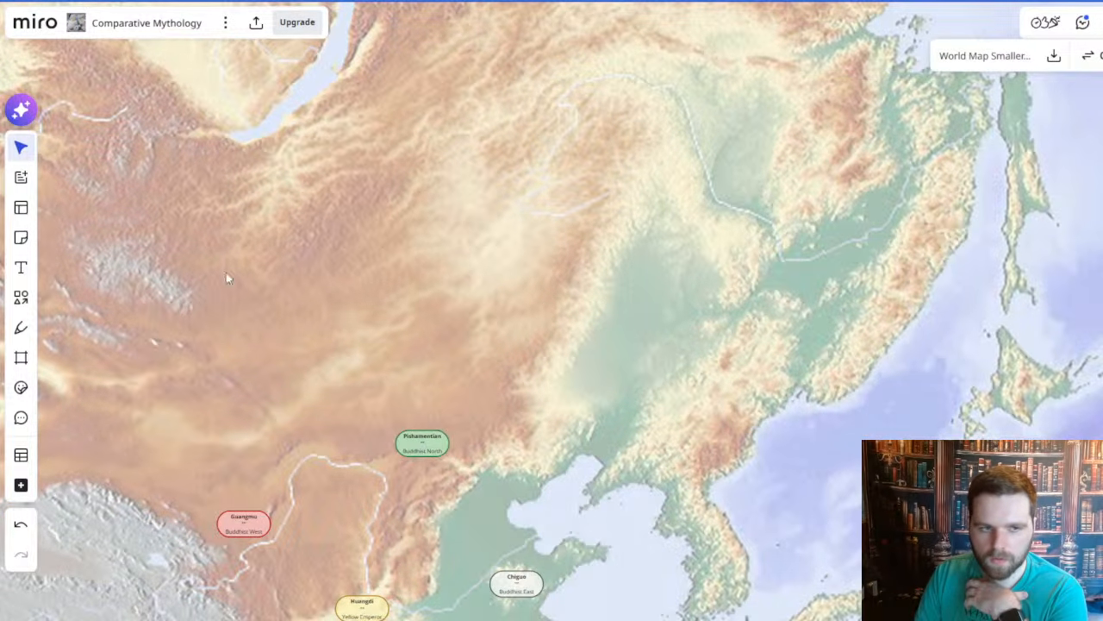
{"action": "left_click_drag", "start_coordinate": [312, 253], "coordinate": [440, 239]}
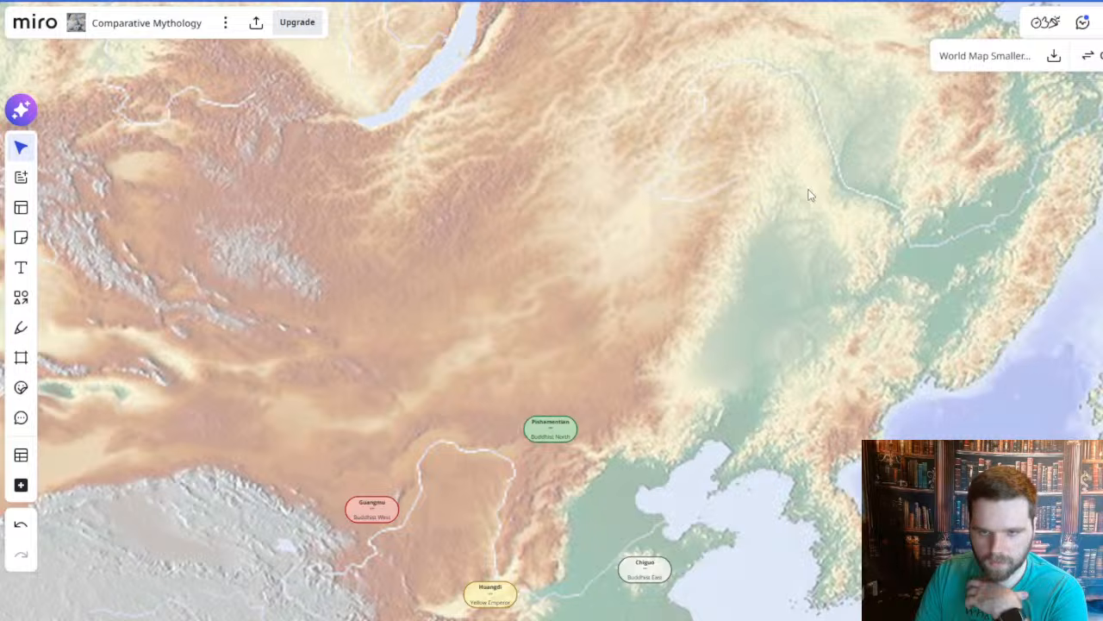
{"action": "scroll", "coordinate": [618, 354], "scroll_direction": "up", "scroll_amount": 5}
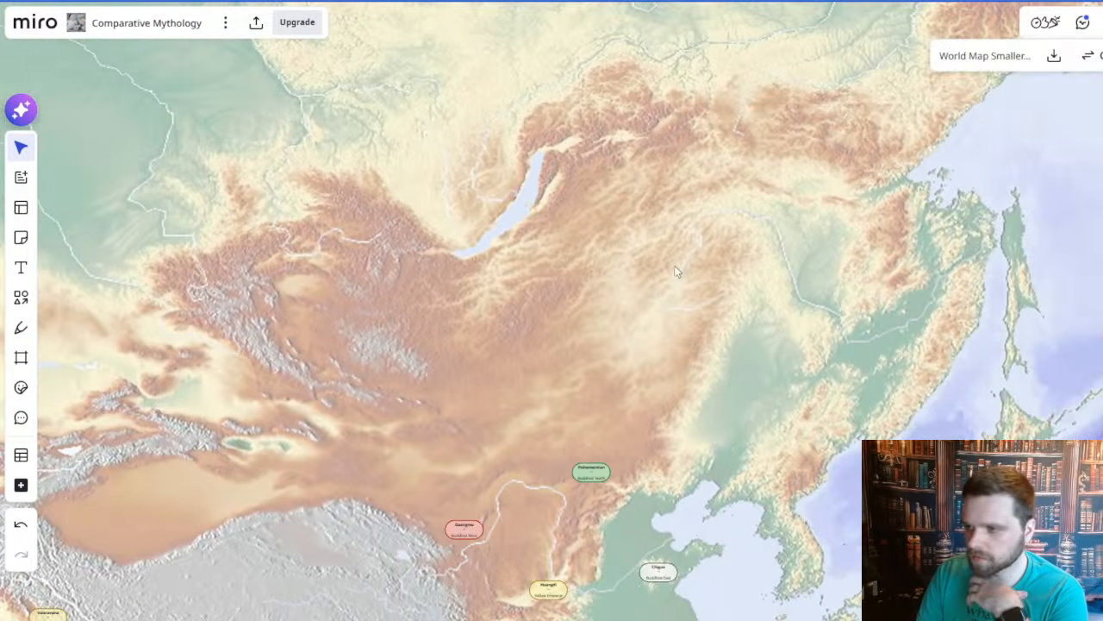
{"action": "left_click_drag", "start_coordinate": [672, 267], "coordinate": [715, 316]}
{"action": "left_click", "coordinate": [718, 323]}
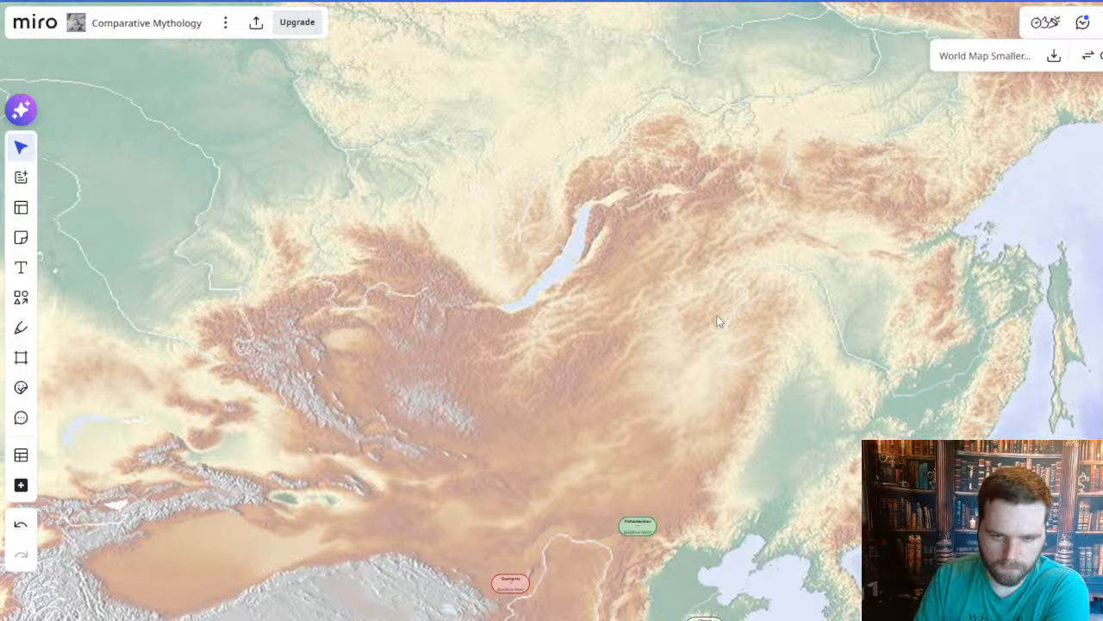
- Try the Chiguo label farther east, out in the Yellow Sea beyond the Shandong coast
{"action": "left_click_drag", "start_coordinate": [559, 348], "coordinate": [678, 274]}
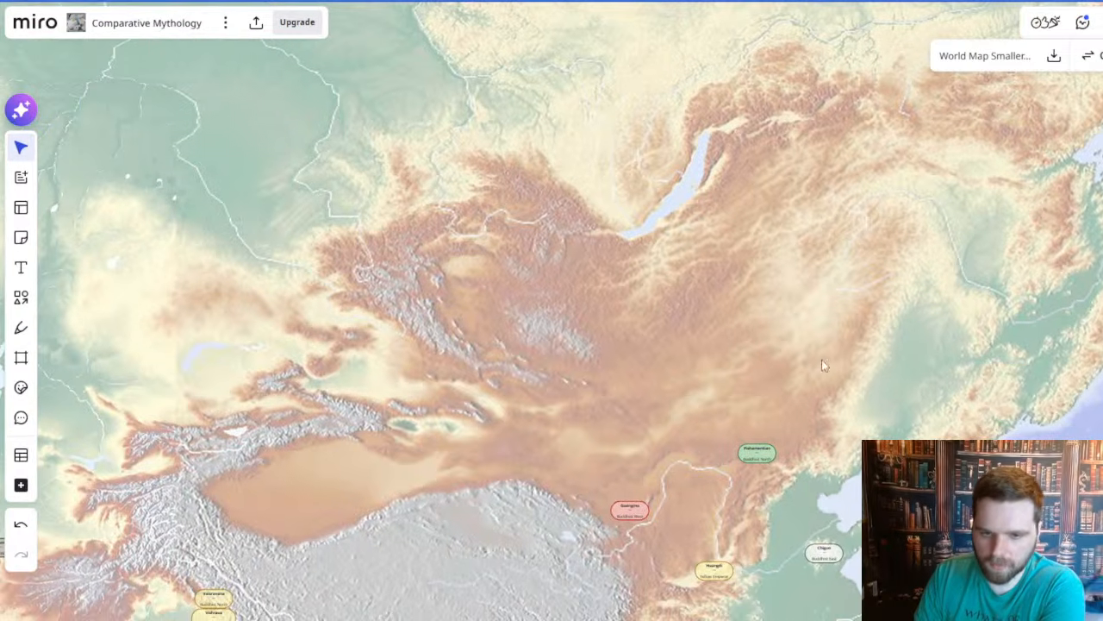
{"action": "left_click_drag", "start_coordinate": [779, 450], "coordinate": [642, 288]}
{"action": "scroll", "coordinate": [642, 287], "scroll_direction": "up", "scroll_amount": 3}
{"action": "left_click_drag", "start_coordinate": [628, 459], "coordinate": [575, 281]}
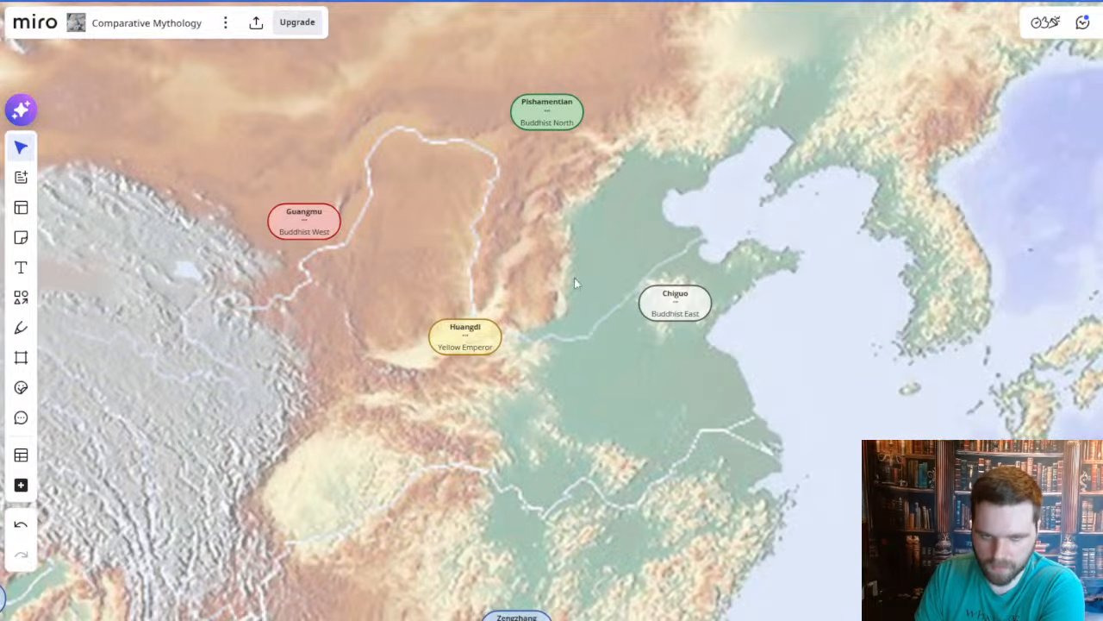
{"action": "scroll", "coordinate": [673, 348], "scroll_direction": "up", "scroll_amount": 3}
{"action": "left_click", "coordinate": [686, 312]}
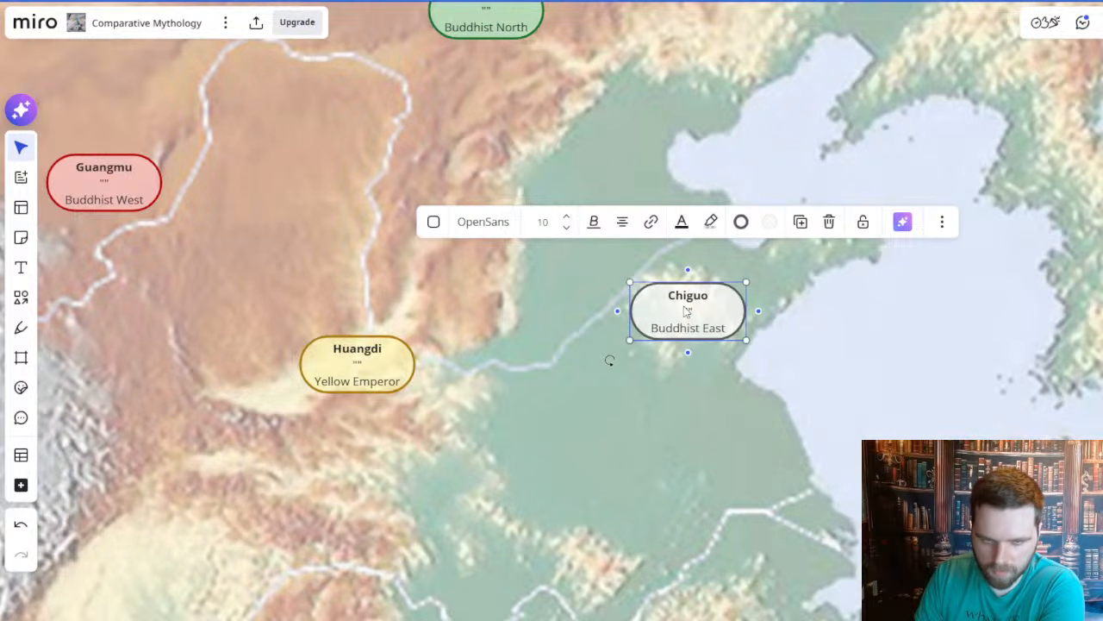
{"action": "left_click_drag", "start_coordinate": [687, 312], "coordinate": [900, 361]}
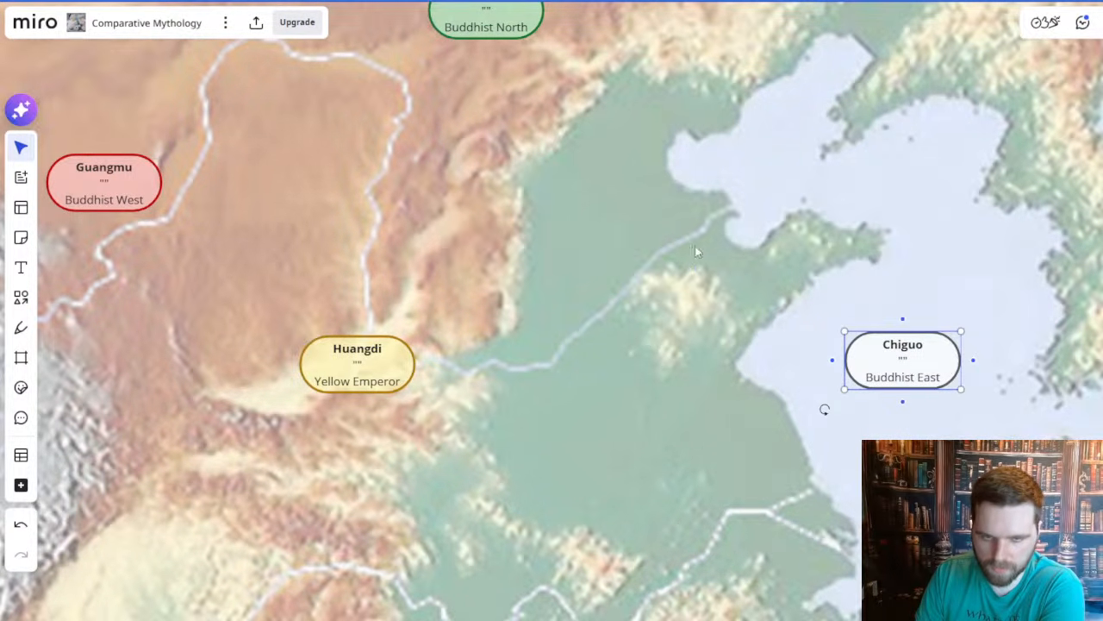
{"action": "left_click", "coordinate": [693, 319]}
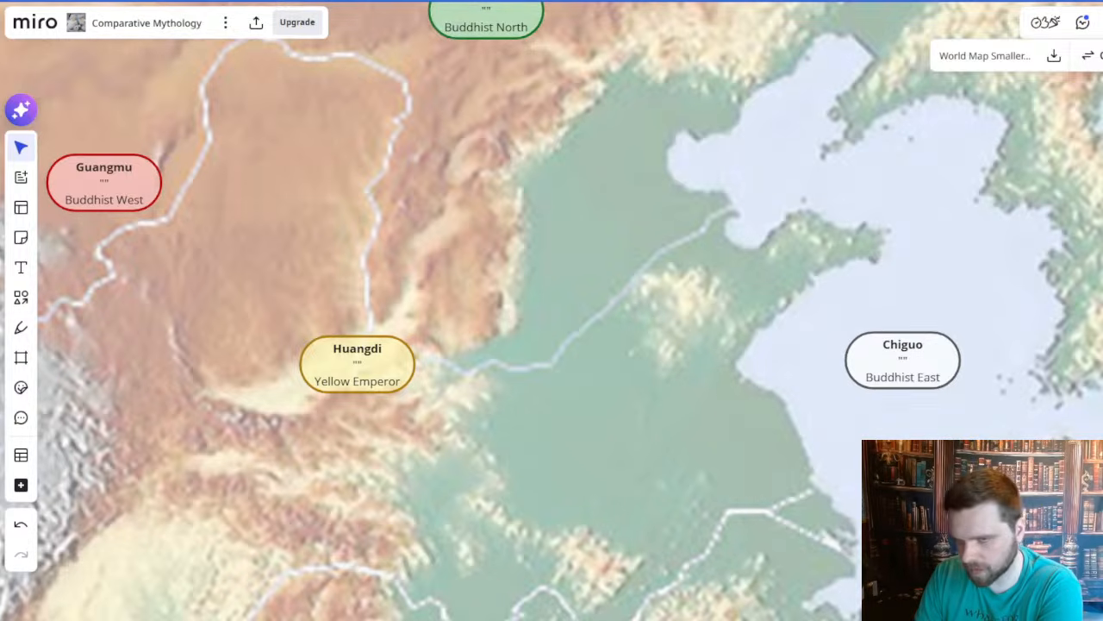
- Move the Chiguo label back onto the Shandong hills, just south of the Yellow River's lower course
{"action": "left_click", "coordinate": [881, 373]}
{"action": "left_click_drag", "start_coordinate": [881, 373], "coordinate": [683, 315]}
{"action": "left_click", "coordinate": [656, 252]}
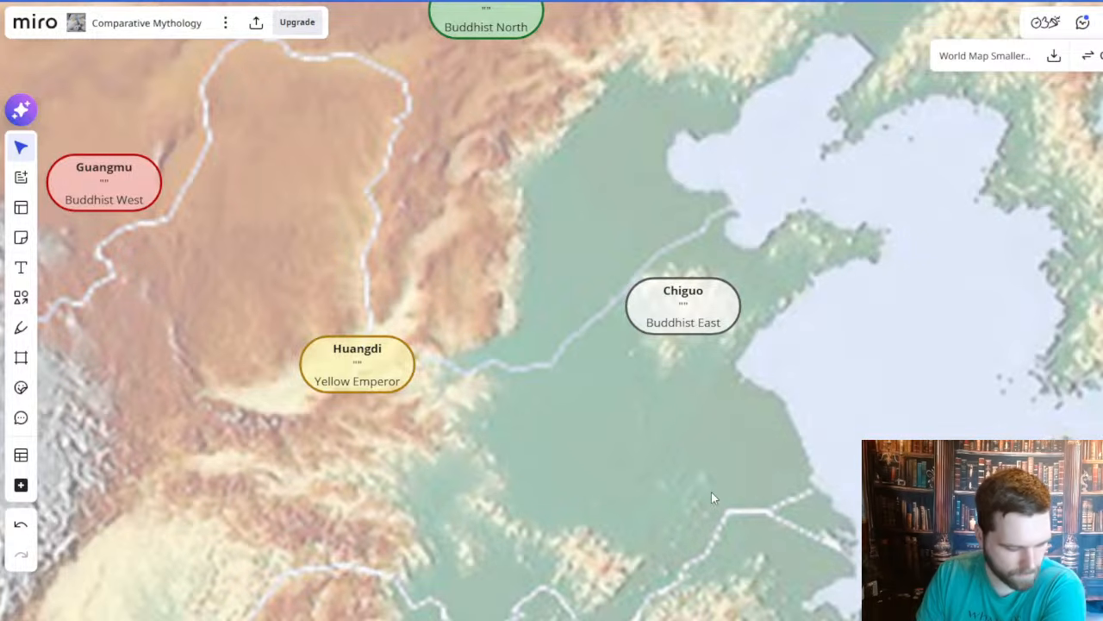
- Nudge the Zengzhang label slightly northwest in the hills between the Yangtze and the South China coast
{"action": "left_click_drag", "start_coordinate": [676, 474], "coordinate": [755, 437]}
{"action": "scroll", "coordinate": [755, 438], "scroll_direction": "down", "scroll_amount": 3}
{"action": "left_click_drag", "start_coordinate": [711, 392], "coordinate": [705, 383]}
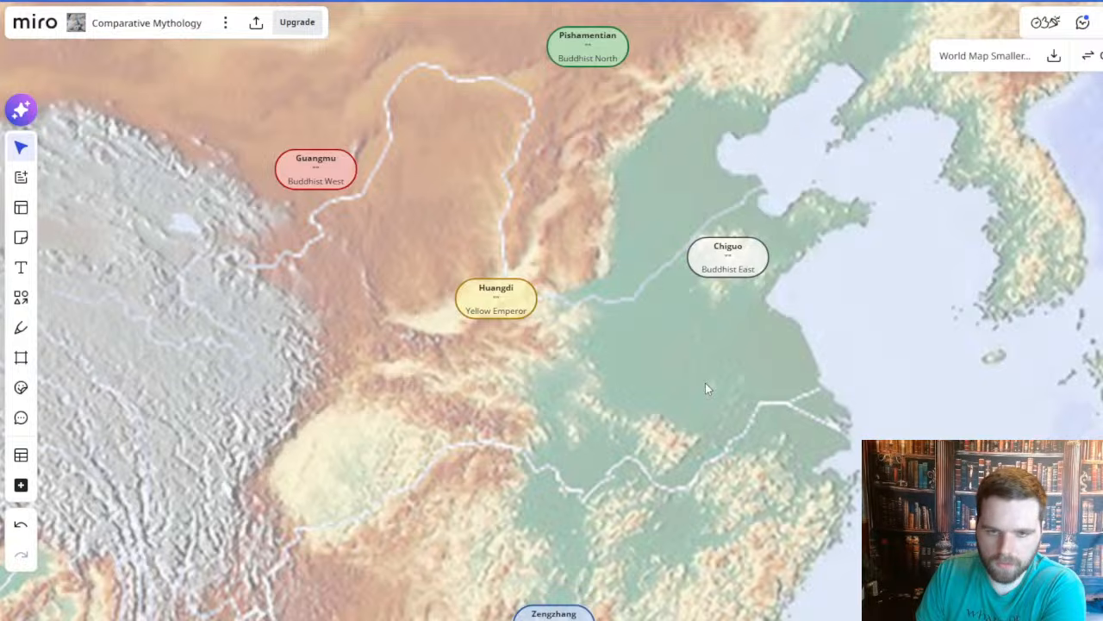
{"action": "left_click_drag", "start_coordinate": [705, 382], "coordinate": [700, 324]}
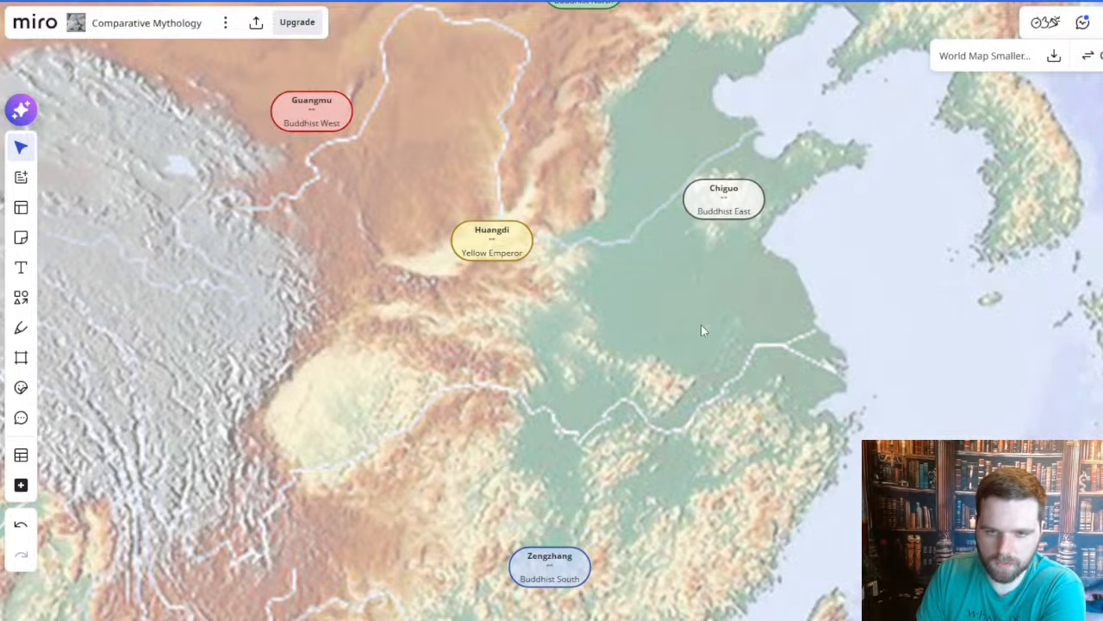
{"action": "left_click_drag", "start_coordinate": [664, 451], "coordinate": [765, 248]}
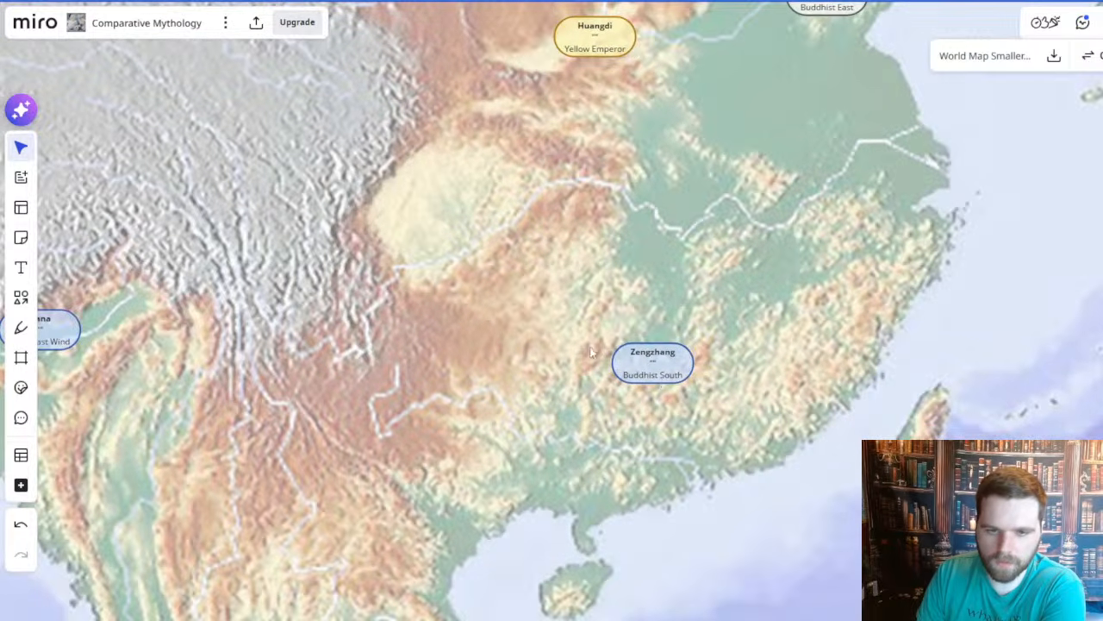
{"action": "mouse_move", "coordinate": [653, 373]}
{"action": "left_mouse_down"}
{"action": "mouse_move", "coordinate": [652, 339]}
{"action": "mouse_move", "coordinate": [647, 365]}
{"action": "left_mouse_up"}
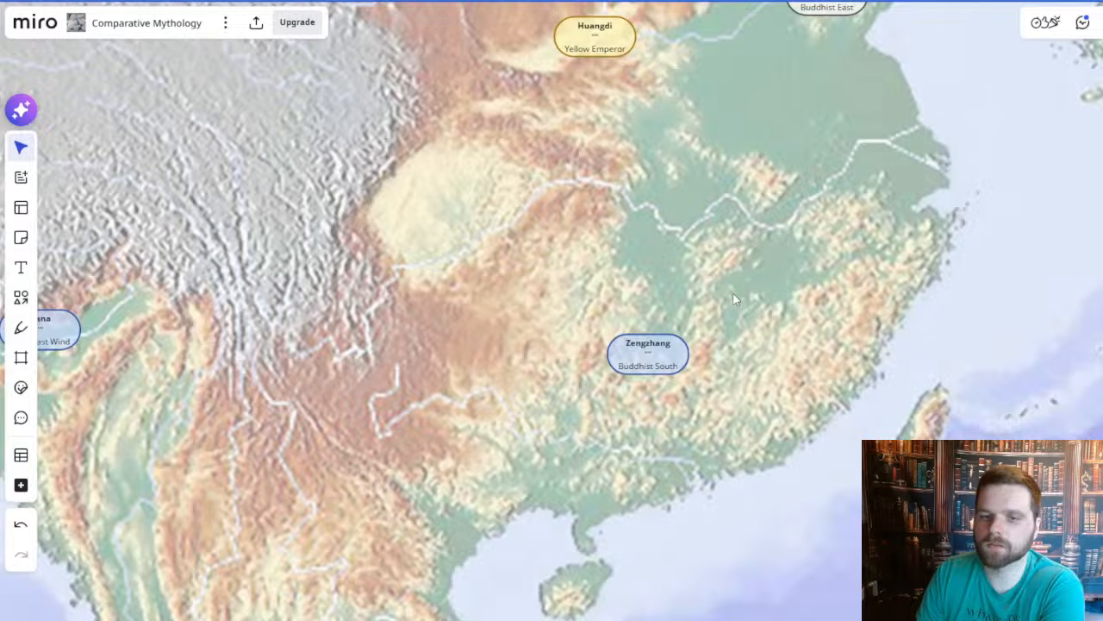
- Shift the Zengzhang label farther north, closer to the Yangtze's middle course
{"action": "left_click_drag", "start_coordinate": [729, 295], "coordinate": [703, 332]}
{"action": "scroll", "coordinate": [700, 329], "scroll_direction": "down", "scroll_amount": 2}
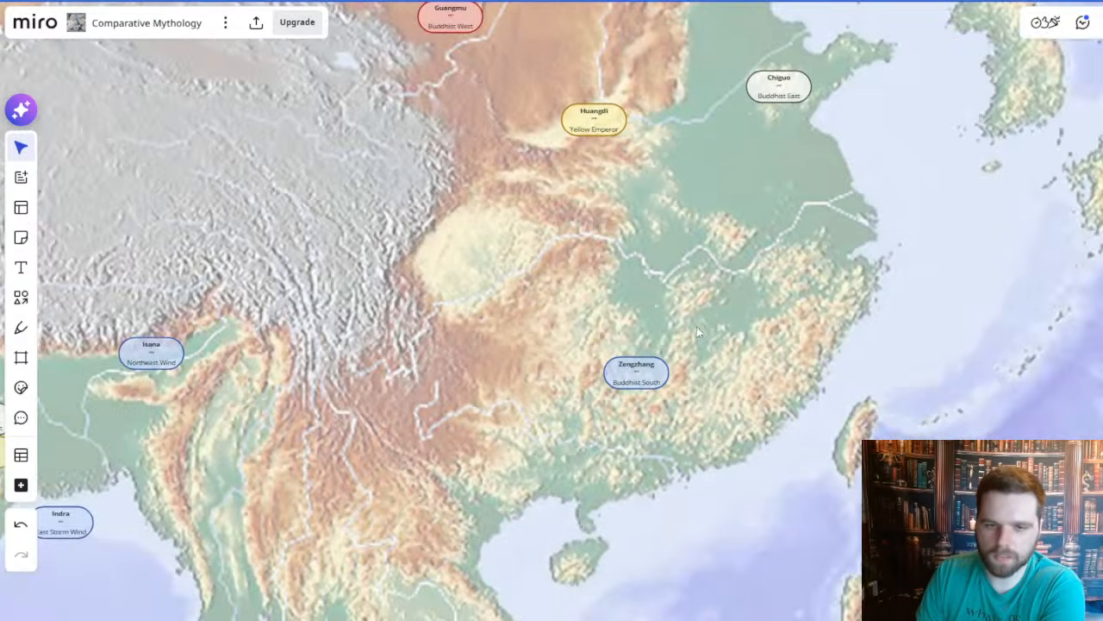
{"action": "left_click", "coordinate": [638, 372]}
{"action": "left_click_drag", "start_coordinate": [639, 372], "coordinate": [633, 341]}
{"action": "scroll", "coordinate": [633, 340], "scroll_direction": "up", "scroll_amount": 3}
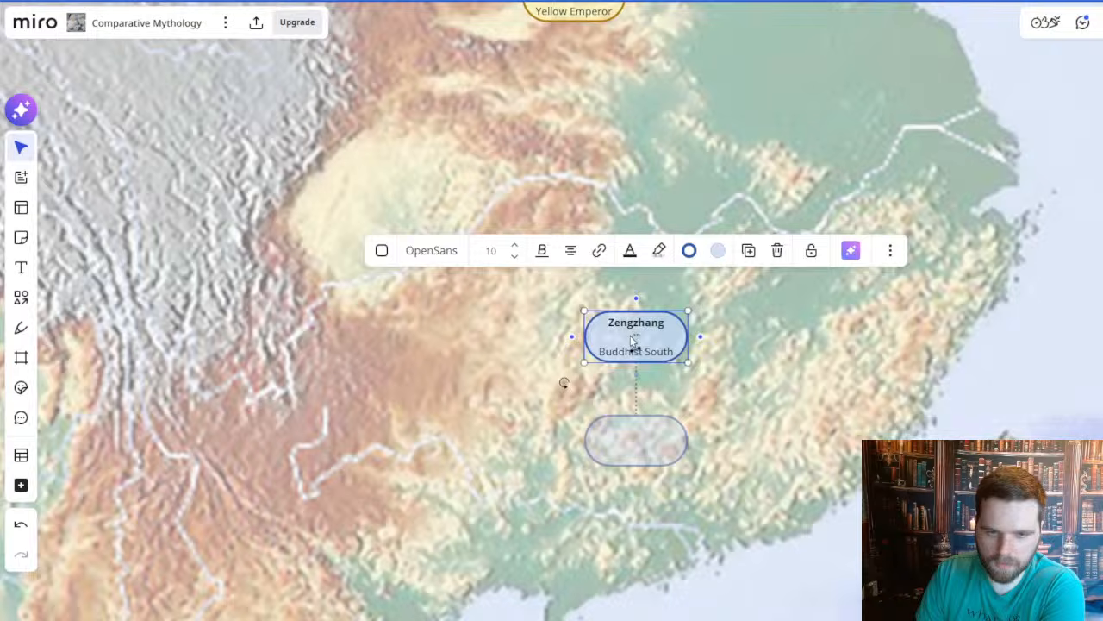
{"action": "left_click", "coordinate": [623, 384]}
{"action": "scroll", "coordinate": [503, 360], "scroll_direction": "down", "scroll_amount": 3}
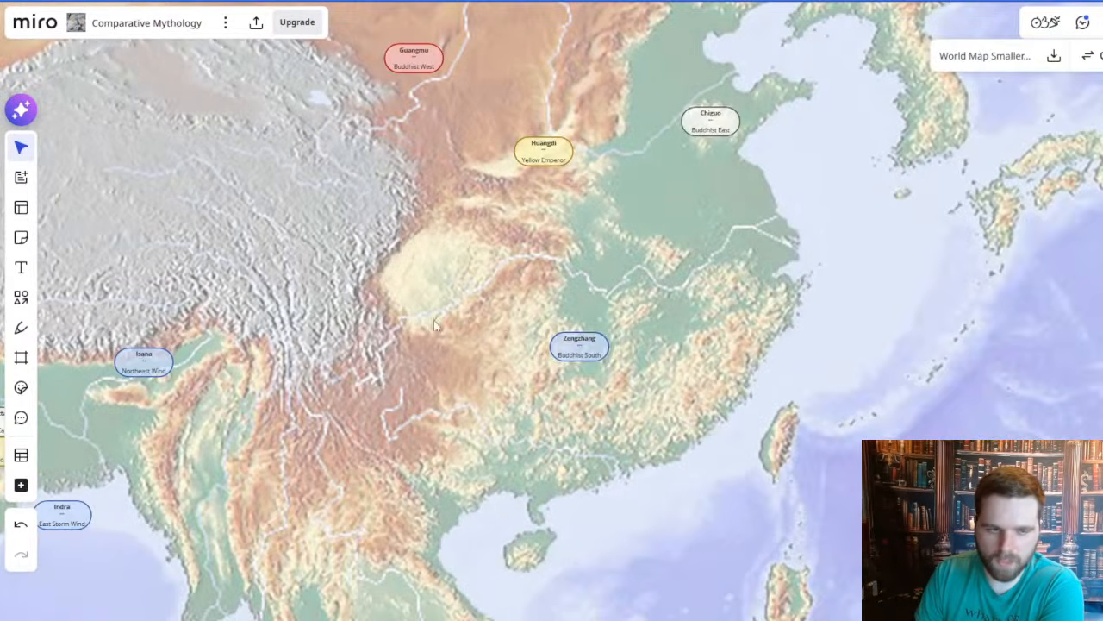
- Move the Zengzhang label a little south into the hills of southern China, keeping it south-southeast of Huangdi
{"action": "scroll", "coordinate": [577, 362], "scroll_direction": "left", "scroll_amount": 5}
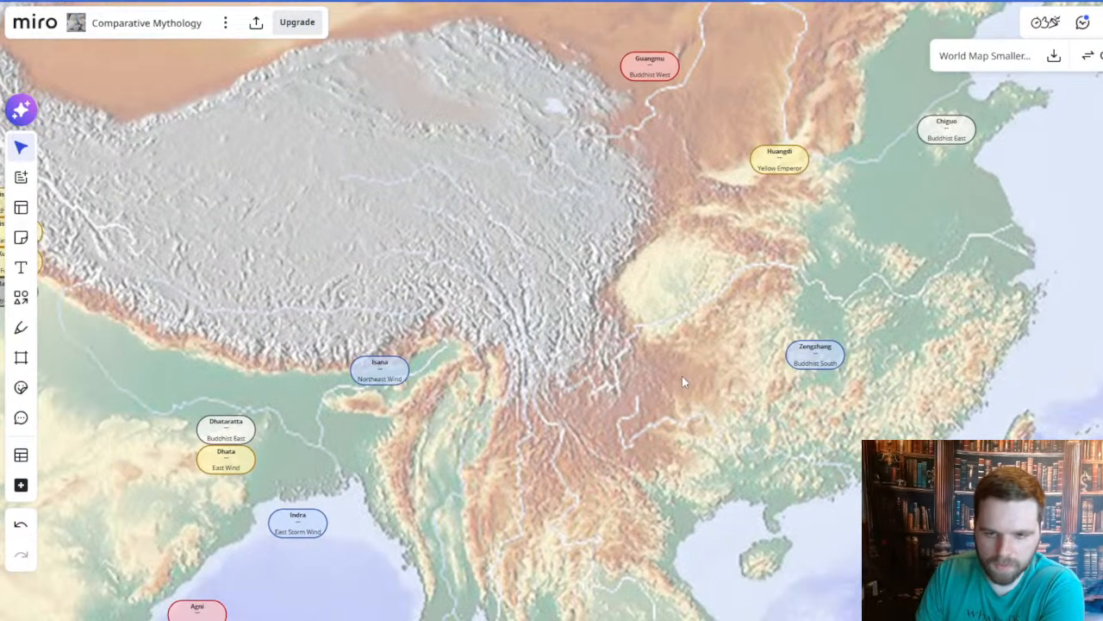
{"action": "scroll", "coordinate": [621, 397], "scroll_direction": "right", "scroll_amount": 3}
{"action": "scroll", "coordinate": [620, 397], "scroll_direction": "up", "scroll_amount": 2}
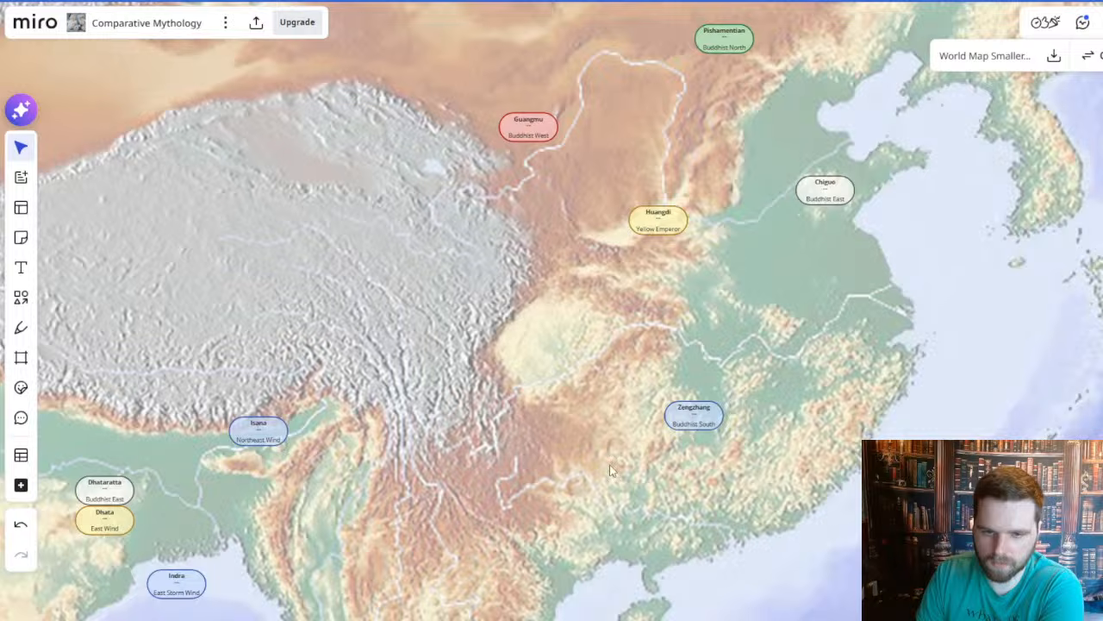
{"action": "left_click_drag", "start_coordinate": [518, 421], "coordinate": [623, 391]}
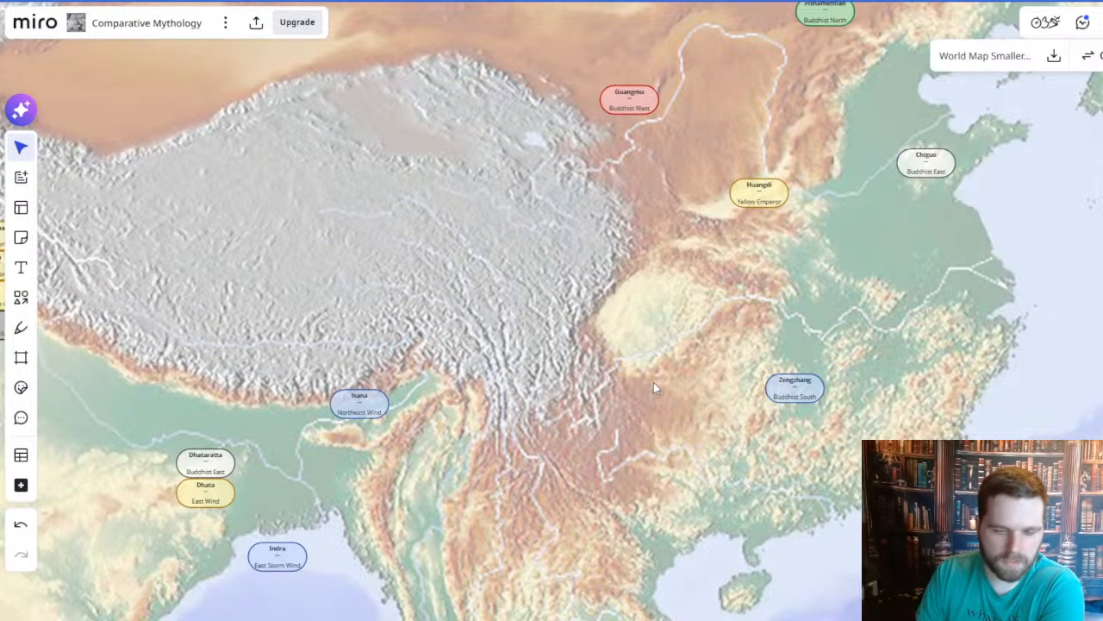
{"action": "left_click_drag", "start_coordinate": [654, 384], "coordinate": [564, 392]}
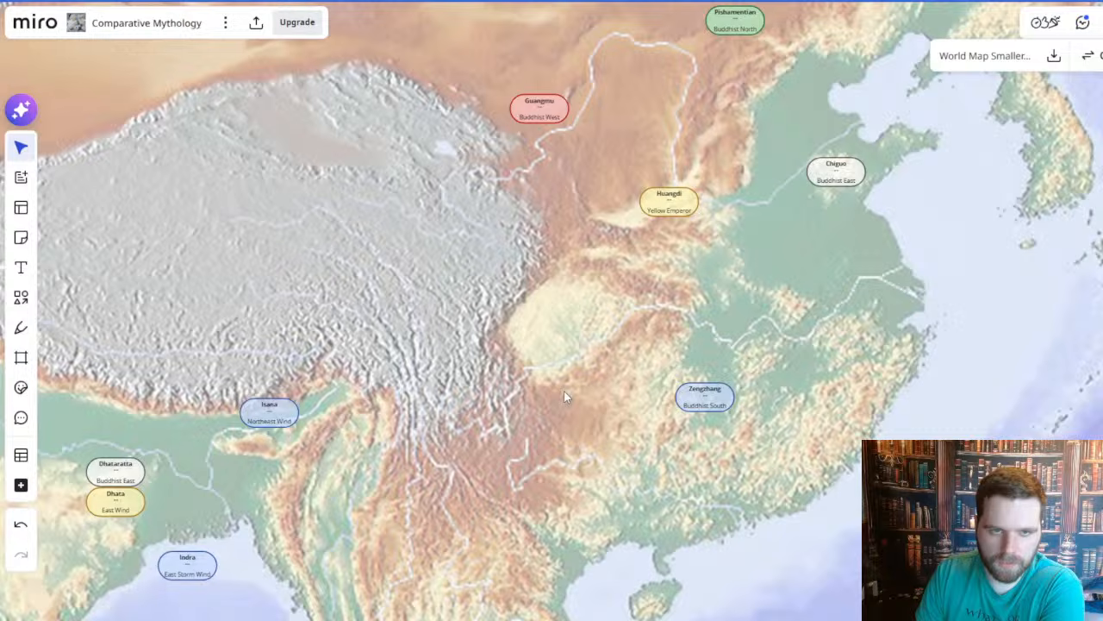
{"action": "right_click", "coordinate": [563, 395]}
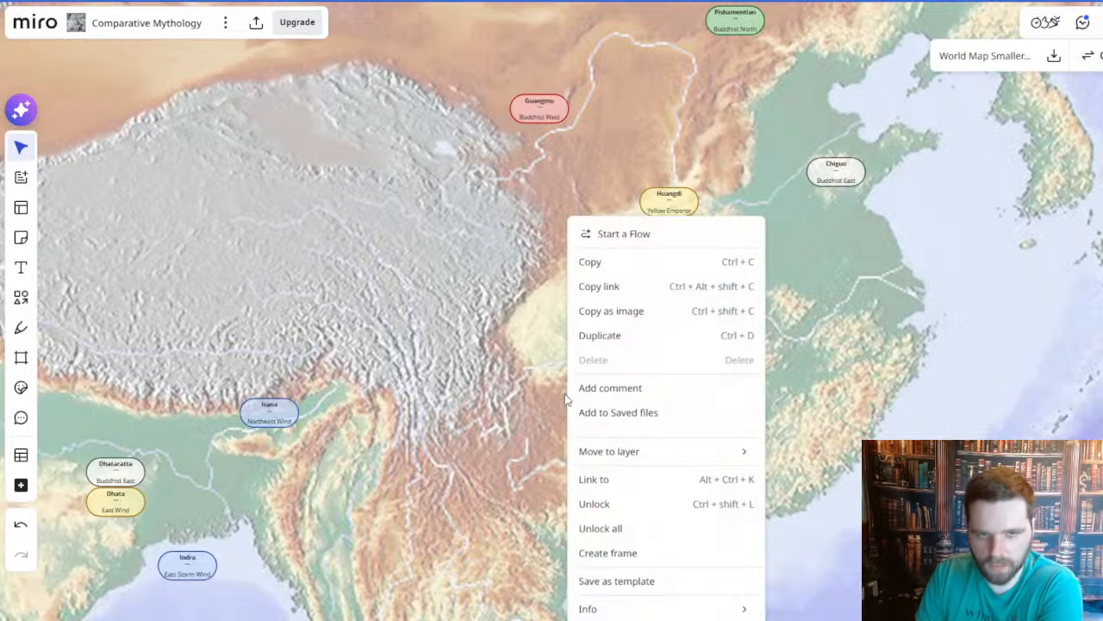
{"action": "left_click", "coordinate": [516, 390]}
{"action": "left_click", "coordinate": [704, 398]}
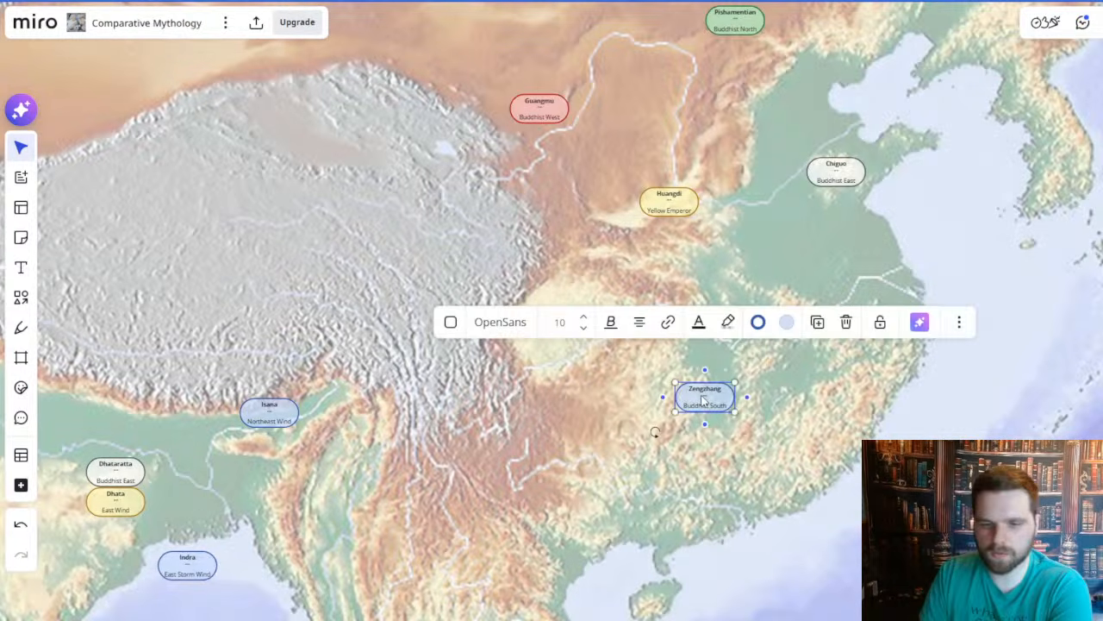
{"action": "left_click_drag", "start_coordinate": [704, 399], "coordinate": [704, 425]}
{"action": "left_click", "coordinate": [537, 410]}
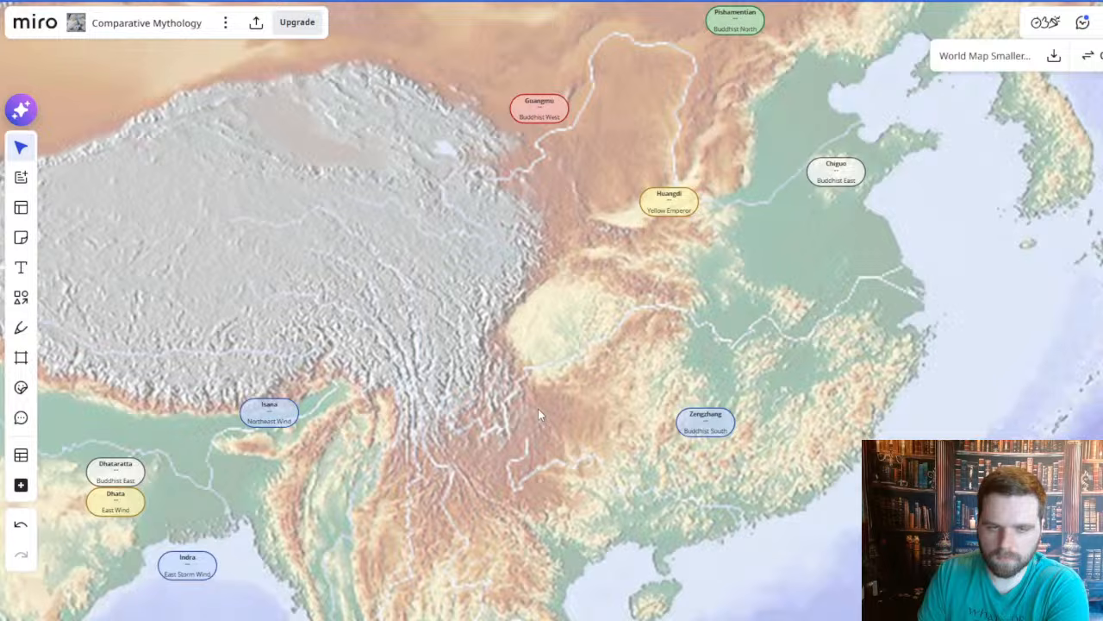
- Compare the Chinese labels' placement around Huangdi with the Indian and Central Asian labels across the map
{"action": "left_click_drag", "start_coordinate": [540, 407], "coordinate": [577, 488]}
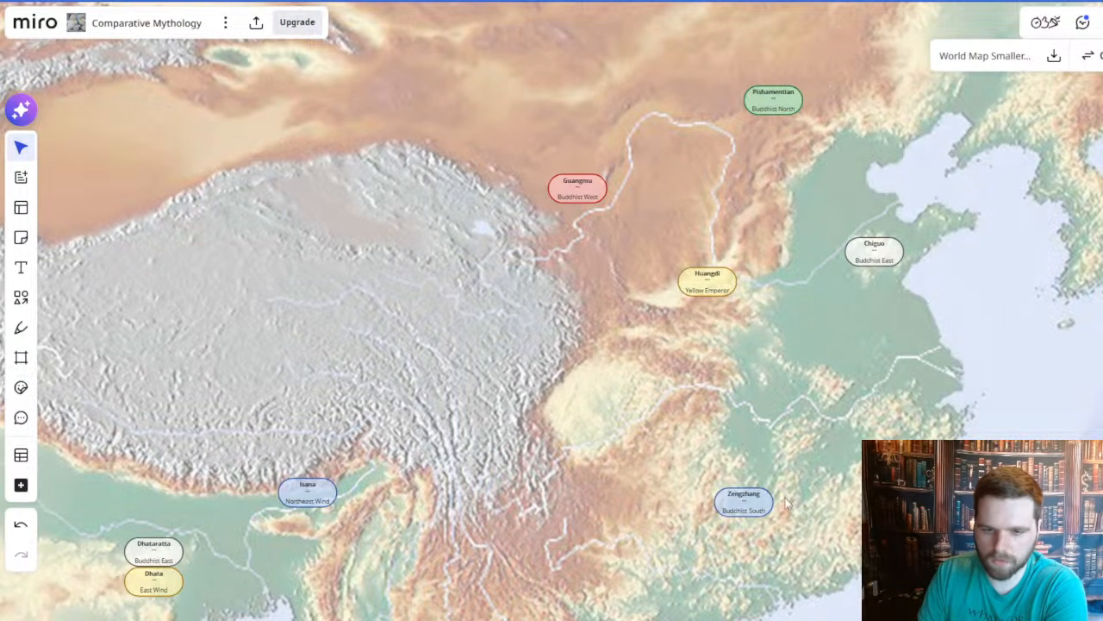
{"action": "scroll", "coordinate": [612, 434], "scroll_direction": "down", "scroll_amount": 2}
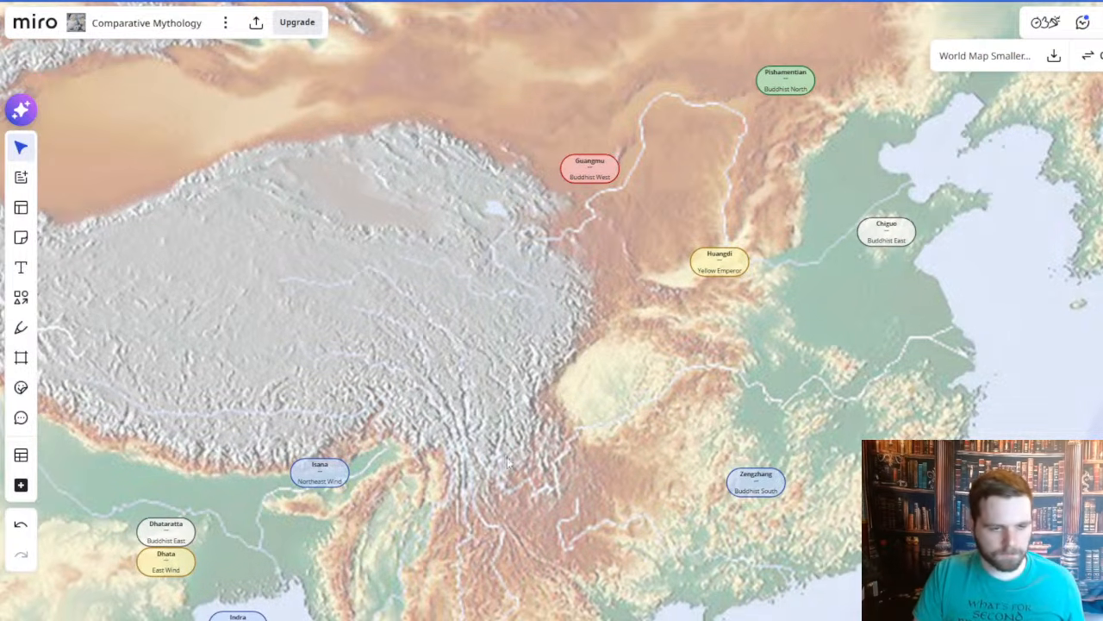
{"action": "scroll", "coordinate": [655, 290], "scroll_direction": "down", "scroll_amount": 5}
{"action": "scroll", "coordinate": [655, 289], "scroll_direction": "left", "scroll_amount": 5}
{"action": "scroll", "coordinate": [659, 295], "scroll_direction": "down", "scroll_amount": 3}
{"action": "scroll", "coordinate": [658, 295], "scroll_direction": "down", "scroll_amount": 3}
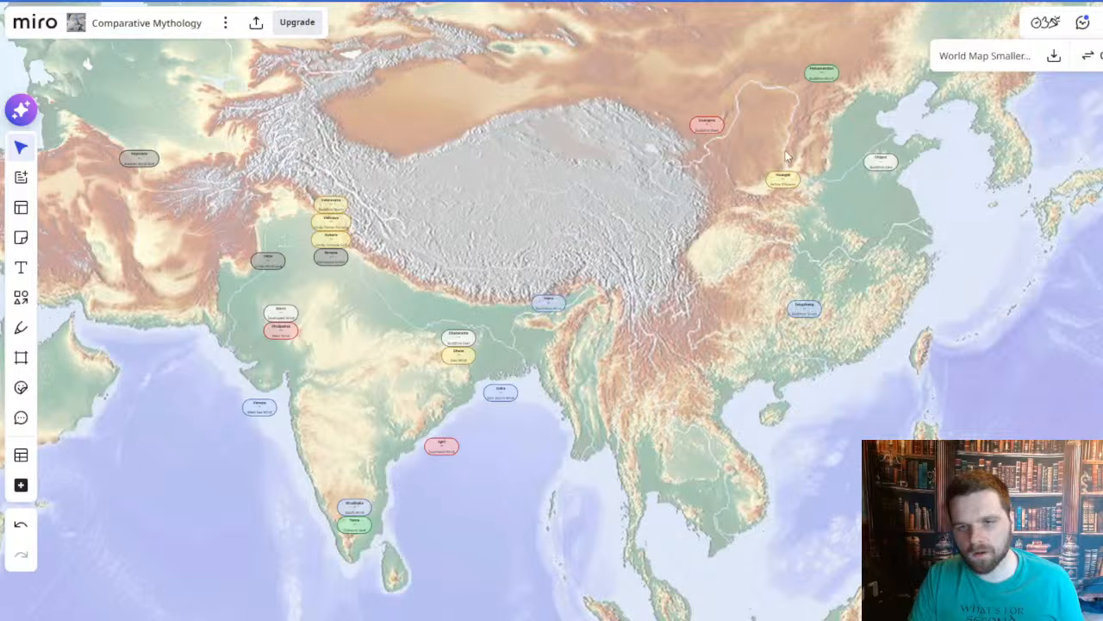
{"action": "left_click_drag", "start_coordinate": [381, 96], "coordinate": [489, 317]}
{"action": "scroll", "coordinate": [535, 304], "scroll_direction": "down", "scroll_amount": 4}
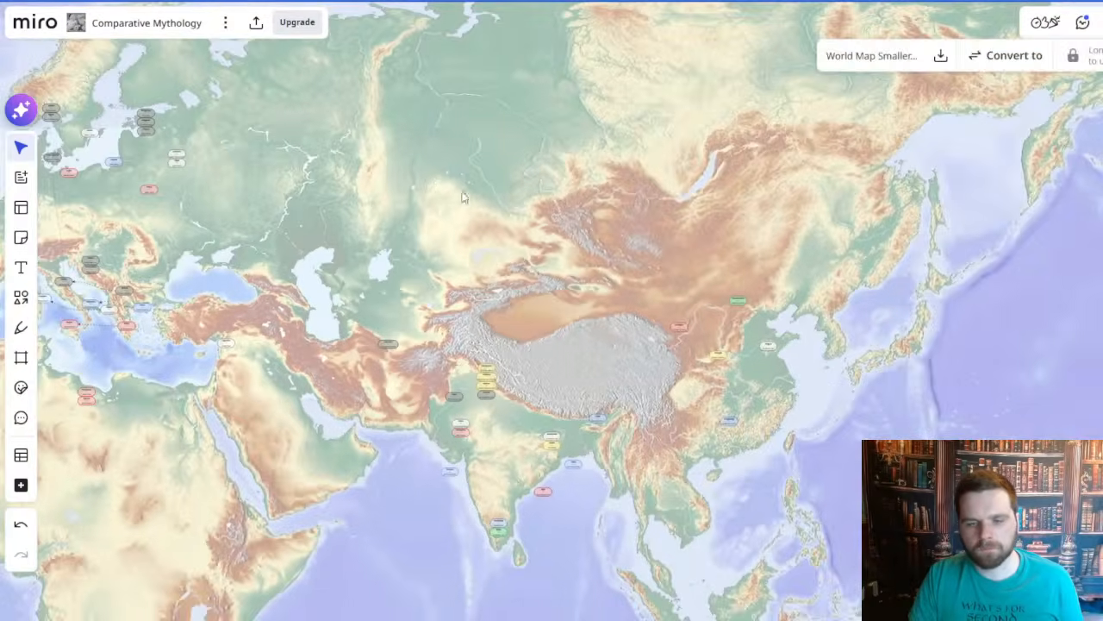
{"action": "left_click_drag", "start_coordinate": [364, 157], "coordinate": [567, 151]}
{"action": "scroll", "coordinate": [651, 335], "scroll_direction": "up", "scroll_amount": 6}
{"action": "left_click", "coordinate": [644, 479]}
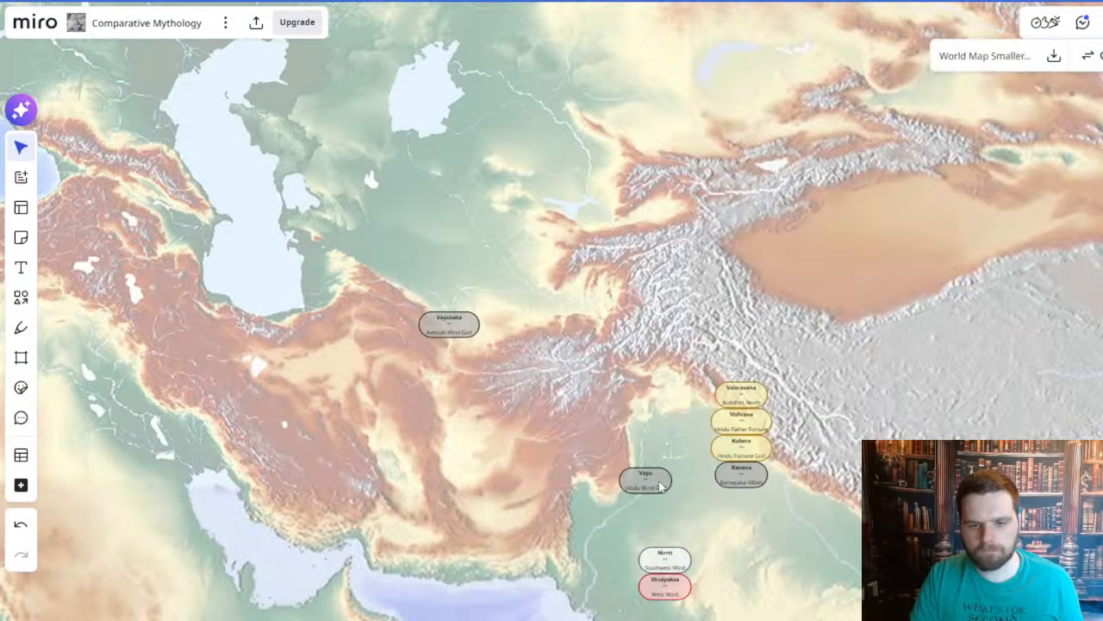
{"action": "scroll", "coordinate": [551, 195], "scroll_direction": "down", "scroll_amount": 6}
- Check the table's Chinese Buddhist row for the figures and alternative names assigned to each direction
{"action": "left_click_drag", "start_coordinate": [430, 132], "coordinate": [786, 541]}
{"action": "scroll", "coordinate": [399, 164], "scroll_direction": "up", "scroll_amount": 6}
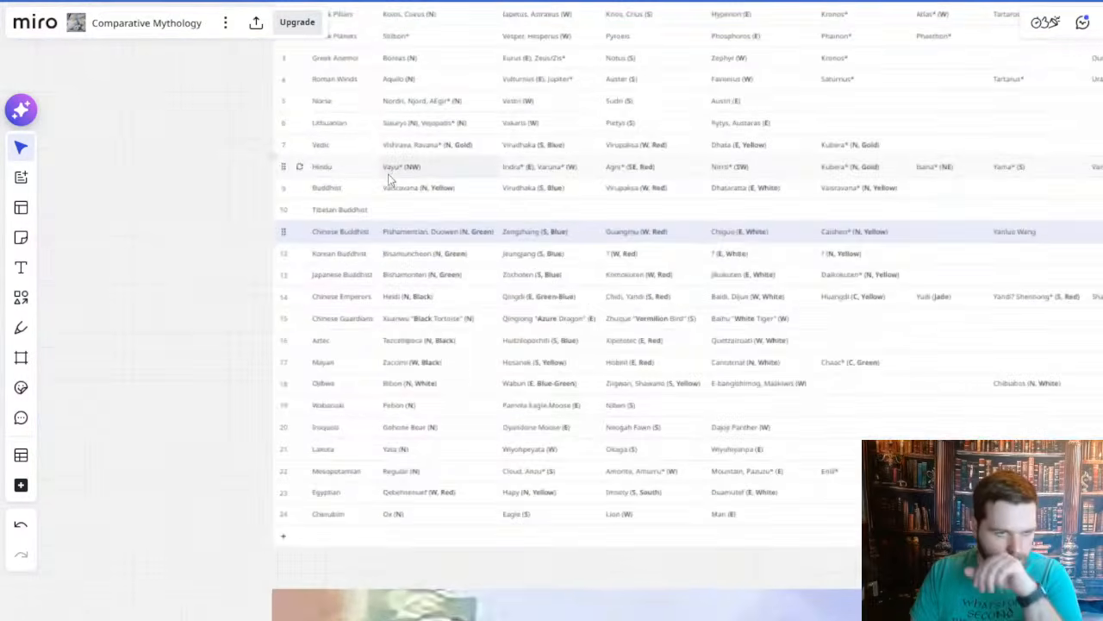
{"action": "scroll", "coordinate": [465, 250], "scroll_direction": "up", "scroll_amount": 2}
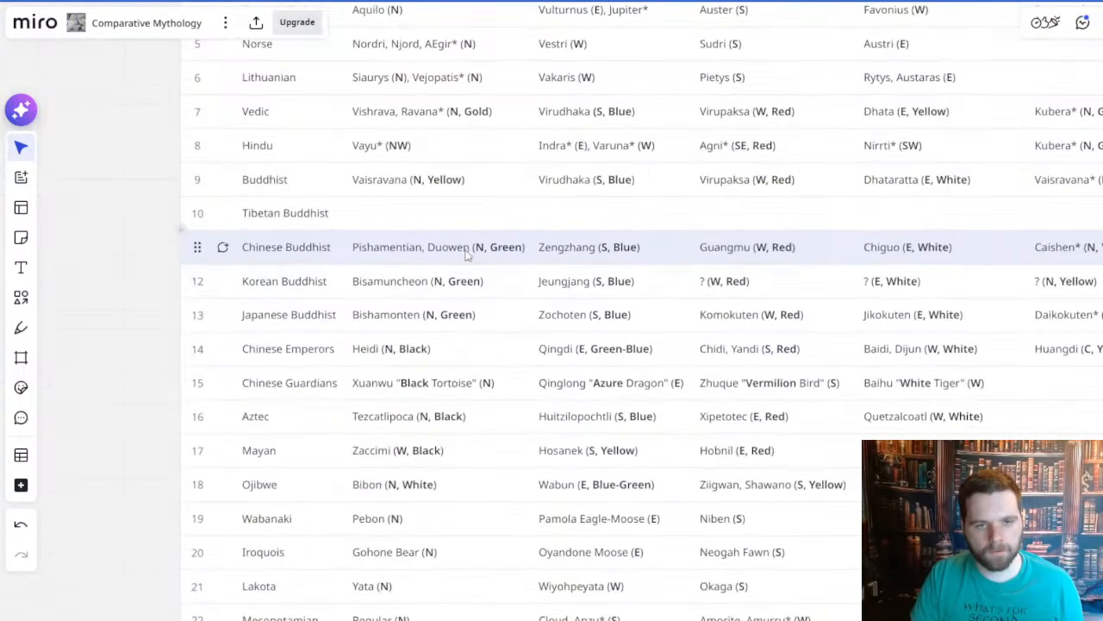
{"action": "scroll", "coordinate": [456, 253], "scroll_direction": "down", "scroll_amount": 4}
{"action": "scroll", "coordinate": [456, 252], "scroll_direction": "up", "scroll_amount": 2}
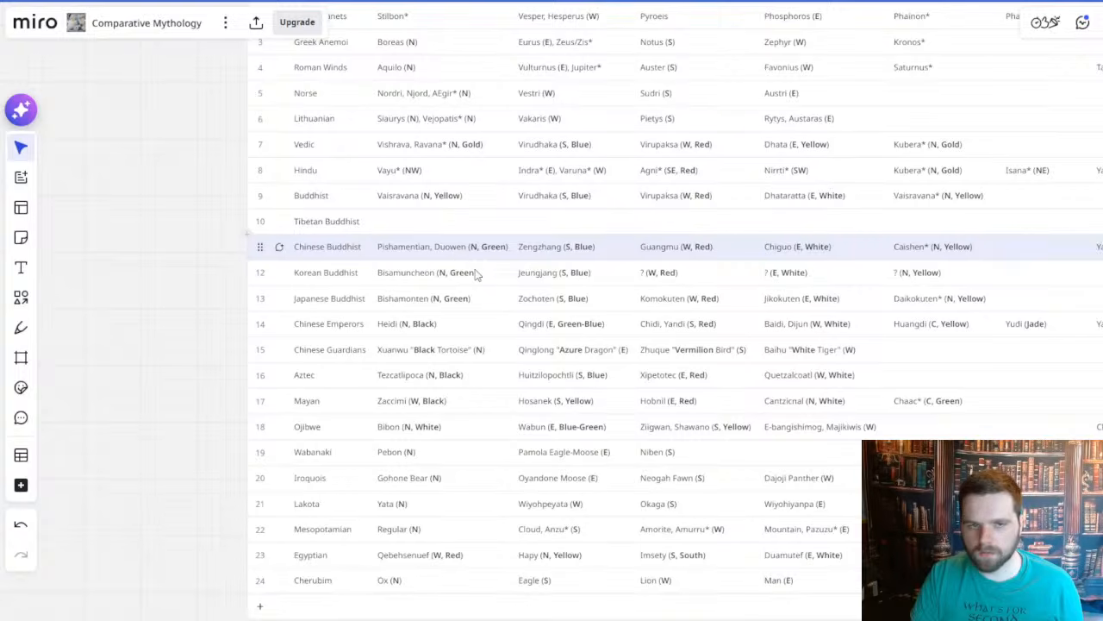
- Duplicate the green Pishamentian label and place the copy directly above the original, north of the Yellow River's loop
{"action": "scroll", "coordinate": [487, 303], "scroll_direction": "down", "scroll_amount": 6}
{"action": "left_click_drag", "start_coordinate": [998, 392], "coordinate": [500, 220]}
{"action": "scroll", "coordinate": [1051, 526], "scroll_direction": "up", "scroll_amount": 3}
{"action": "left_click_drag", "start_coordinate": [866, 474], "coordinate": [729, 326]}
{"action": "scroll", "coordinate": [706, 323], "scroll_direction": "up", "scroll_amount": 5}
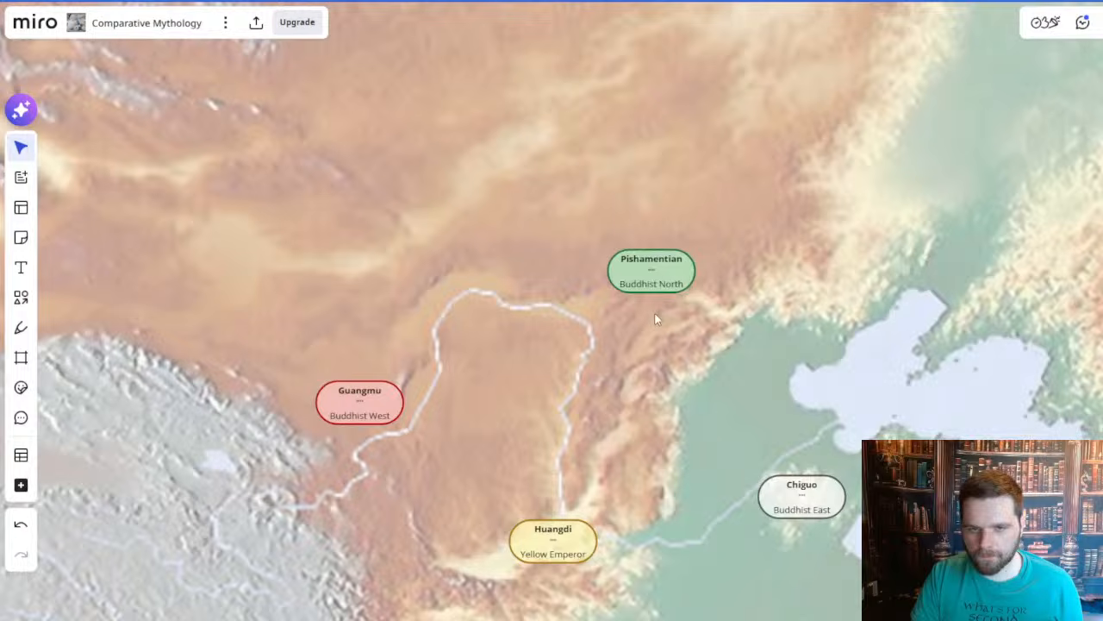
{"action": "left_click_drag", "start_coordinate": [645, 201], "coordinate": [651, 253]}
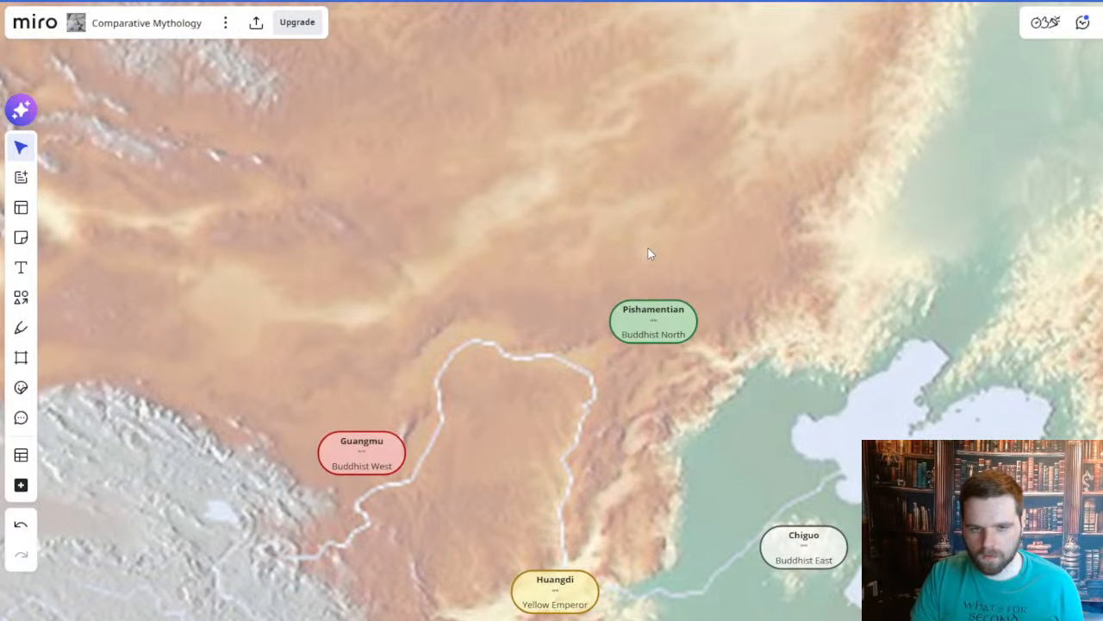
{"action": "scroll", "coordinate": [528, 233], "scroll_direction": "down", "scroll_amount": 2}
{"action": "left_click", "coordinate": [698, 261]}
{"action": "key", "text": "ctrl+c"}
{"action": "key", "text": "ctrl+v"}
{"action": "left_click_drag", "start_coordinate": [730, 204], "coordinate": [676, 215]}
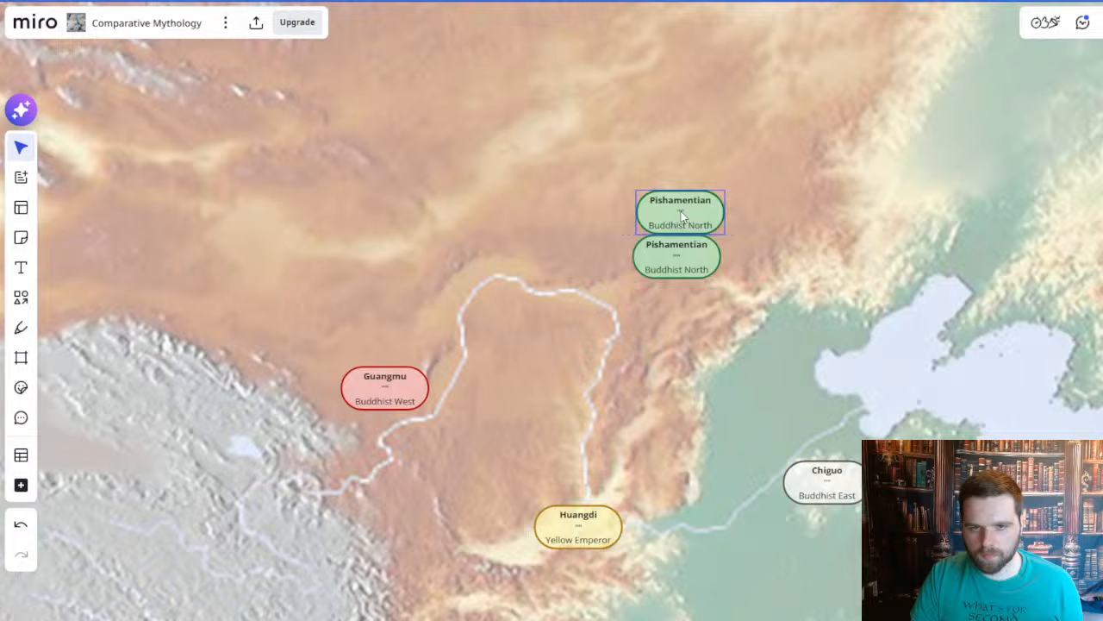
- Rename the upper copy of the Pishamentian label to Duowen, keeping its Buddhist North line
{"action": "double_click", "coordinate": [674, 205]}
{"action": "type", "text": "Duowen"}
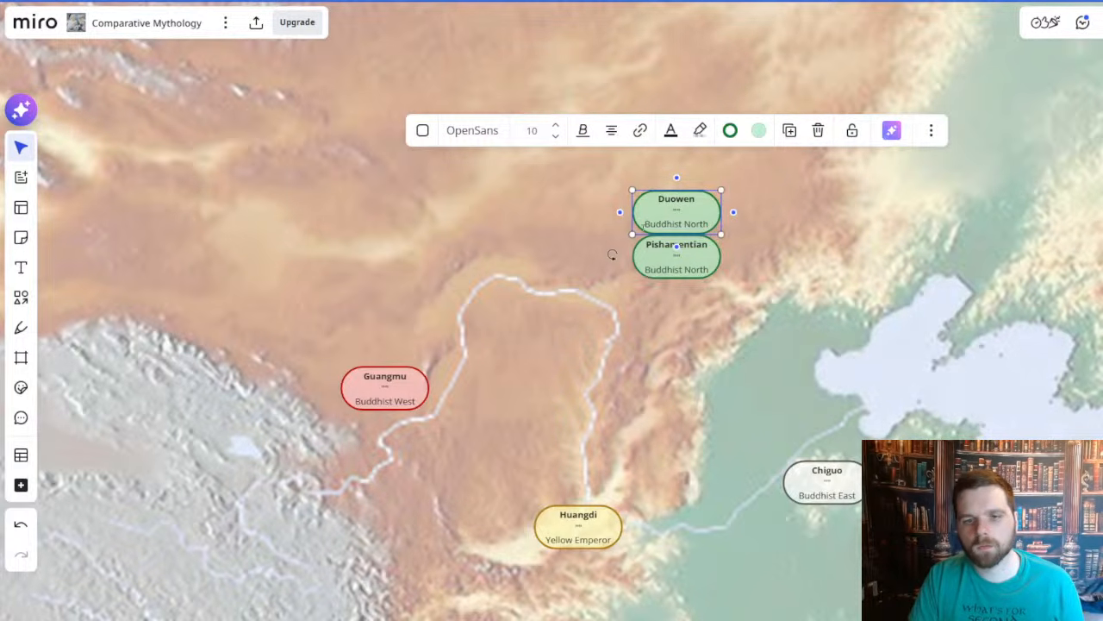
{"action": "left_click", "coordinate": [795, 199]}
{"action": "left_click_drag", "start_coordinate": [795, 196], "coordinate": [781, 267]}
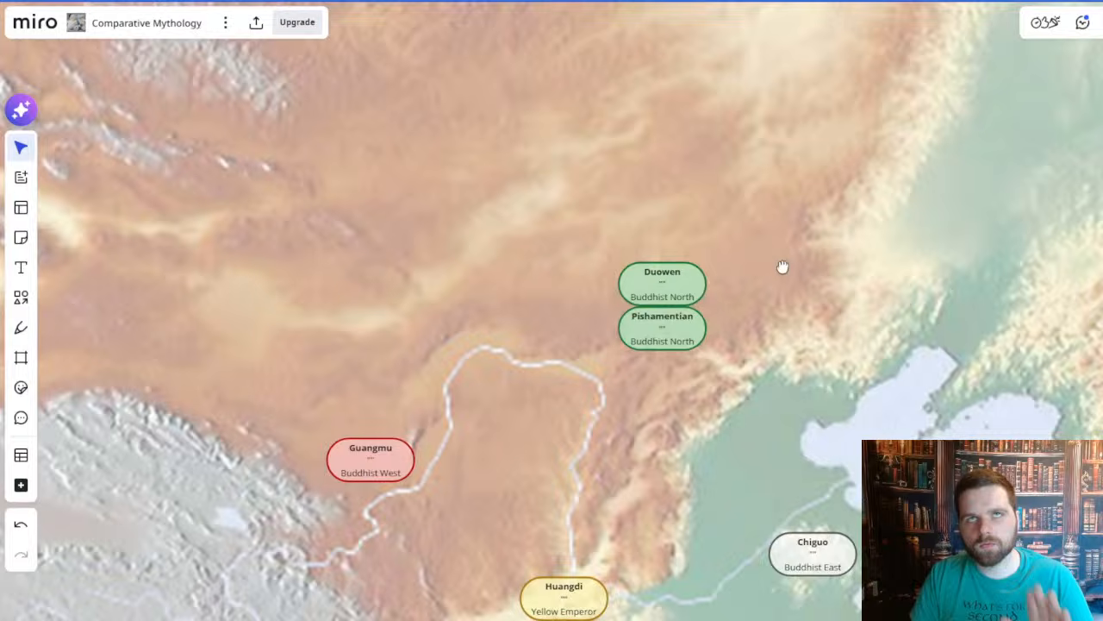
{"action": "left_click", "coordinate": [697, 284]}
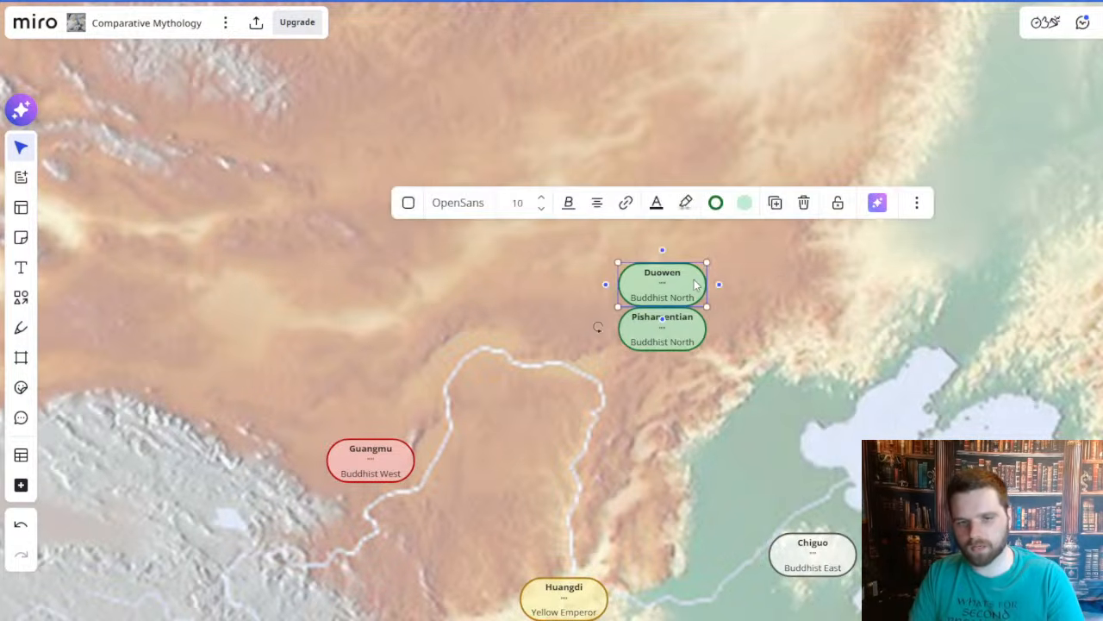
{"action": "left_click", "coordinate": [773, 304]}
{"action": "left_click", "coordinate": [691, 329]}
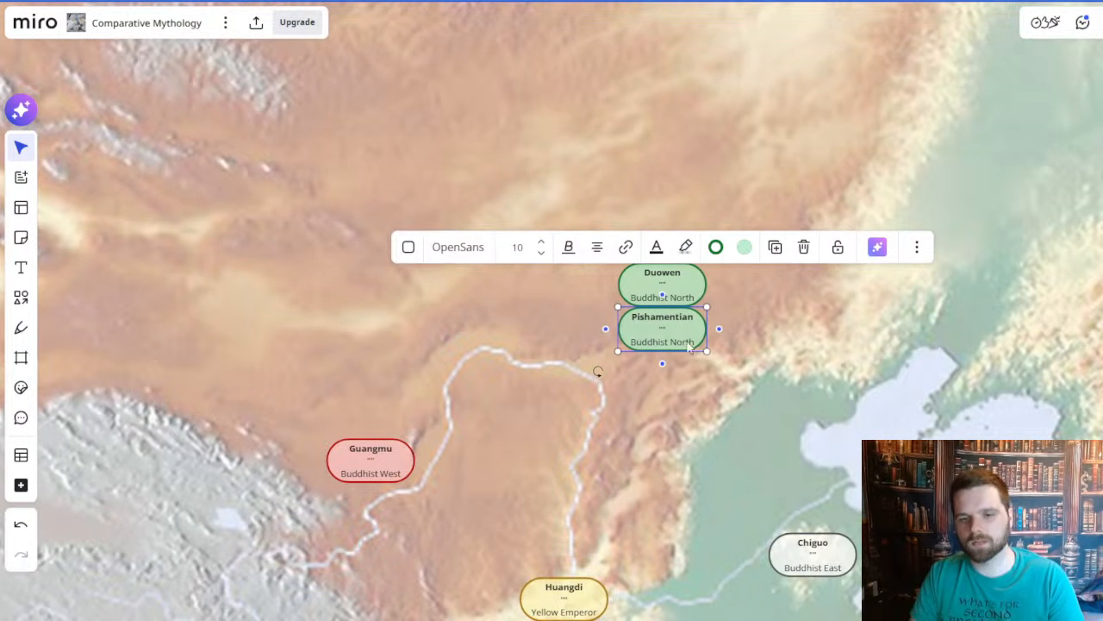
{"action": "left_click", "coordinate": [786, 366]}
{"action": "left_click", "coordinate": [687, 295]}
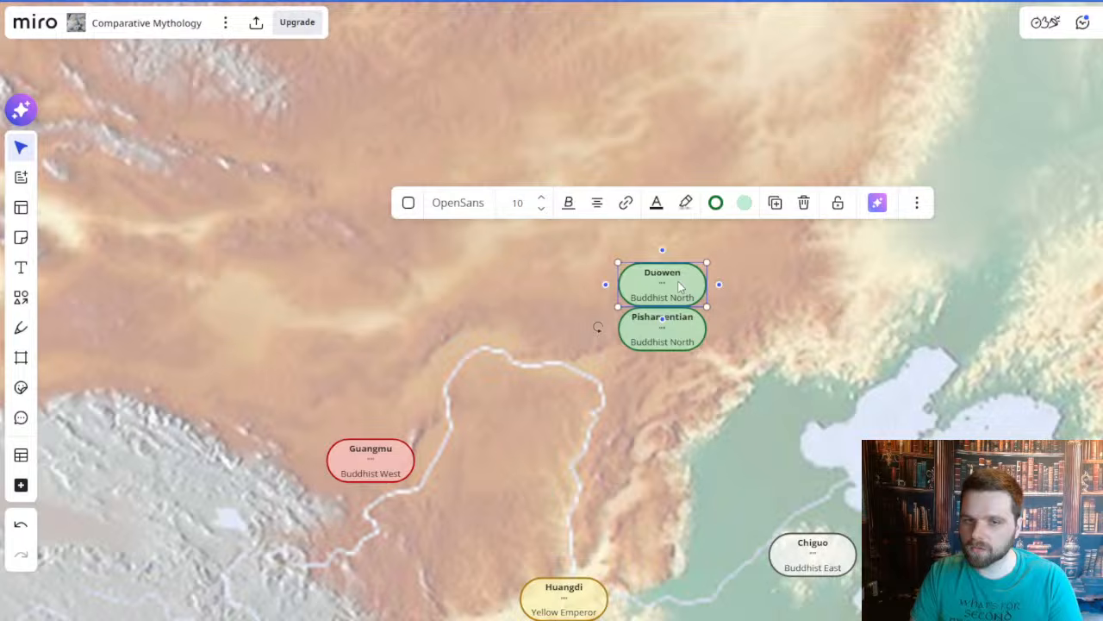
{"action": "left_click", "coordinate": [766, 320]}
- Copy the black Bangputys label from the Baltic region and place the copy directly above the green Duowen label north of the Yellow River
{"action": "scroll", "coordinate": [766, 319], "scroll_direction": "down", "scroll_amount": 5}
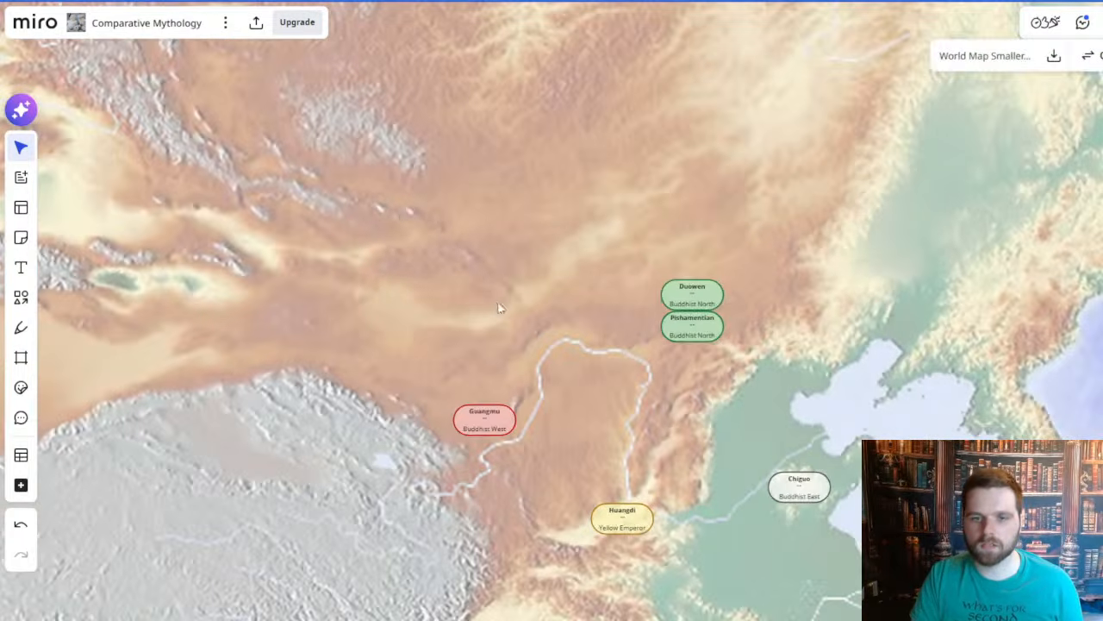
{"action": "scroll", "coordinate": [677, 355], "scroll_direction": "down", "scroll_amount": 5}
{"action": "left_click_drag", "start_coordinate": [731, 308], "coordinate": [1102, 309]}
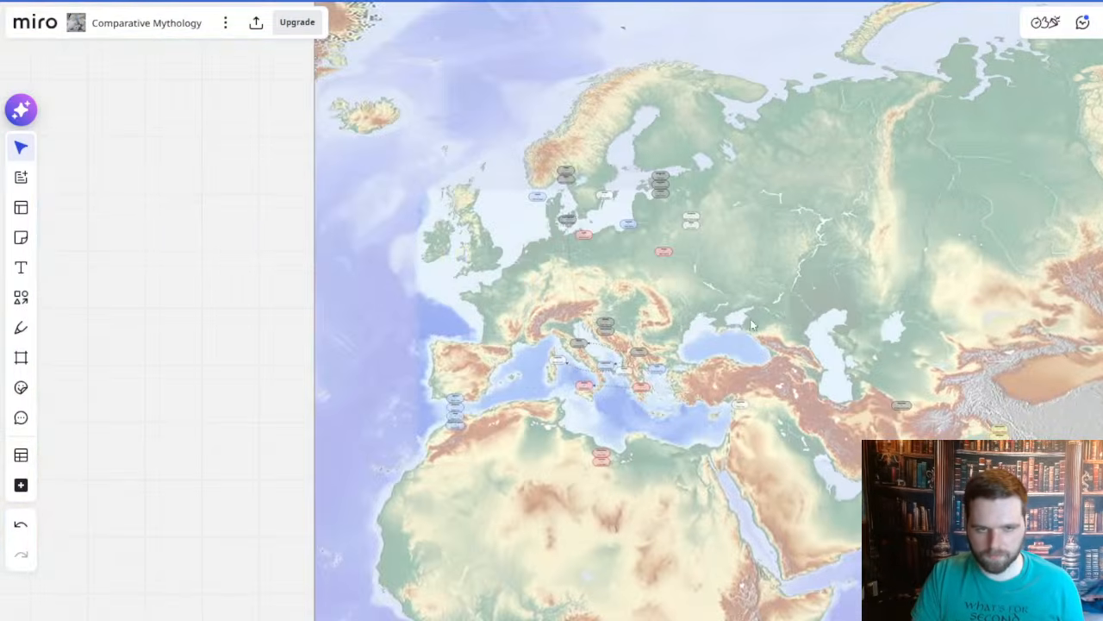
{"action": "scroll", "coordinate": [818, 336], "scroll_direction": "up", "scroll_amount": 5}
{"action": "left_click", "coordinate": [536, 55]}
{"action": "left_click_drag", "start_coordinate": [1047, 270], "coordinate": [354, 179]}
{"action": "scroll", "coordinate": [906, 232], "scroll_direction": "up", "scroll_amount": 5}
{"action": "key", "text": "ctrl+v"}
{"action": "left_click_drag", "start_coordinate": [837, 274], "coordinate": [801, 296]}
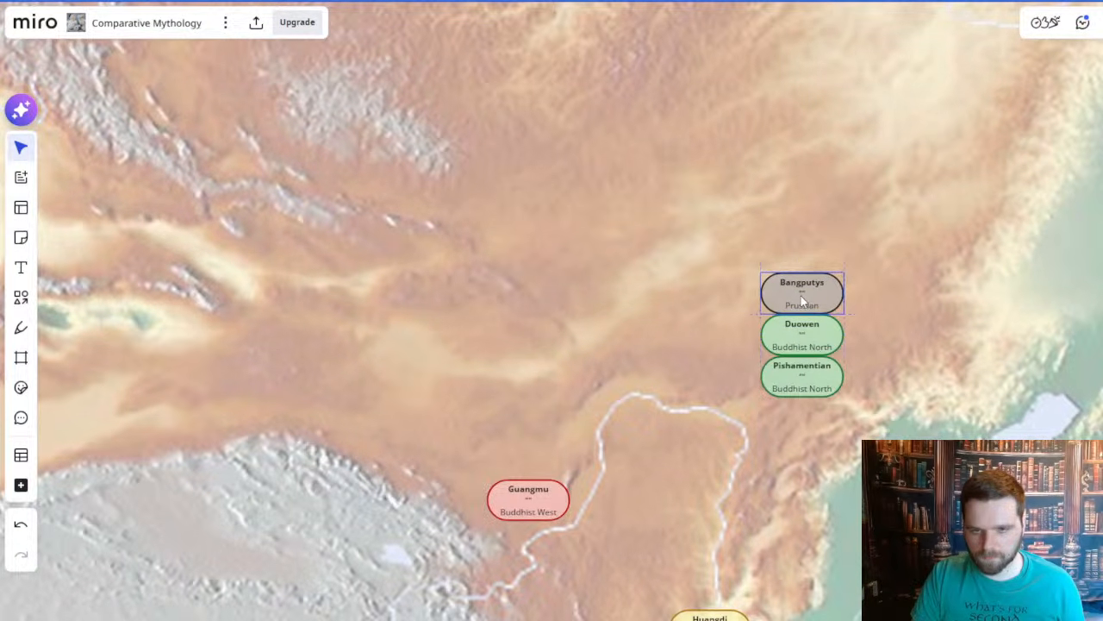
- Relabel the black Bangputys copy above Duowen as Heidi, with Black Emperor as its second line
{"action": "double_click", "coordinate": [801, 304]}
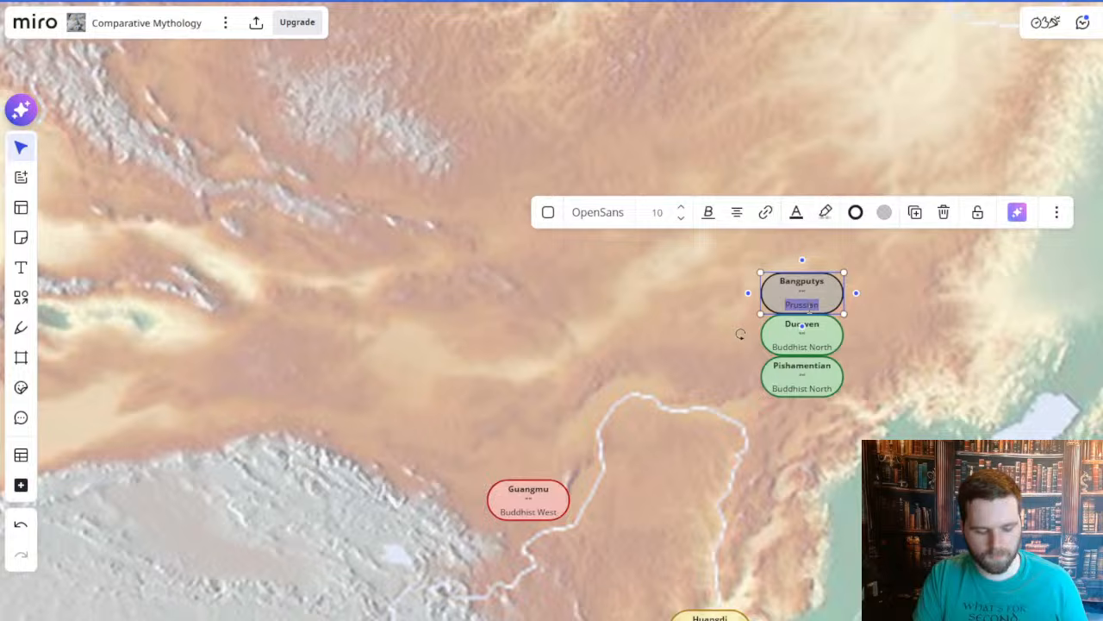
{"action": "type", "text": "Bla"}
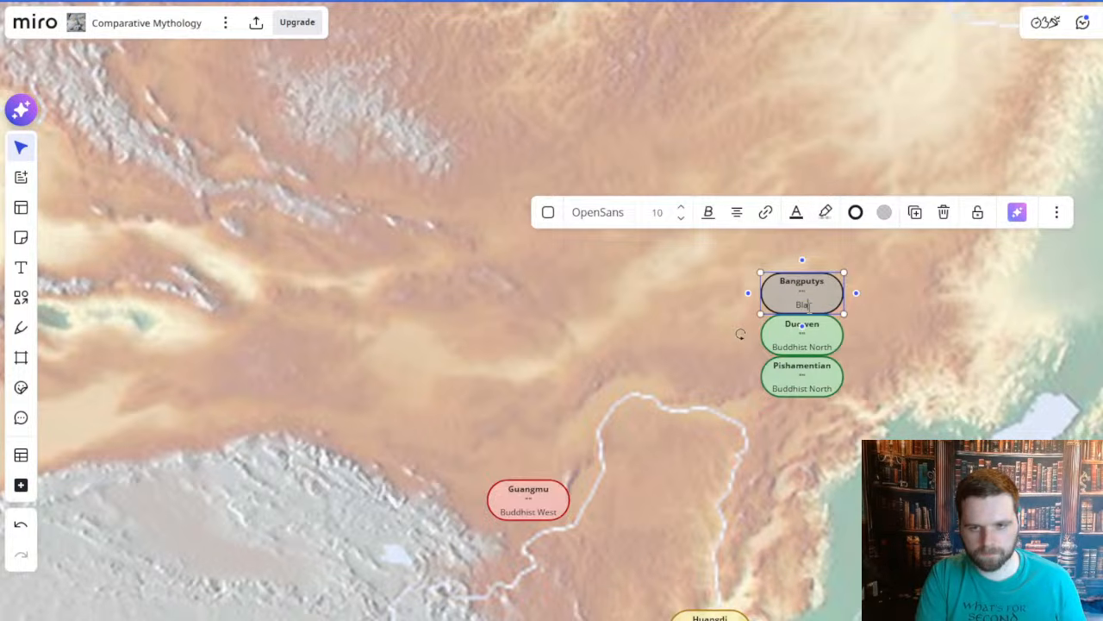
{"action": "type", "text": "ck Emperor"}
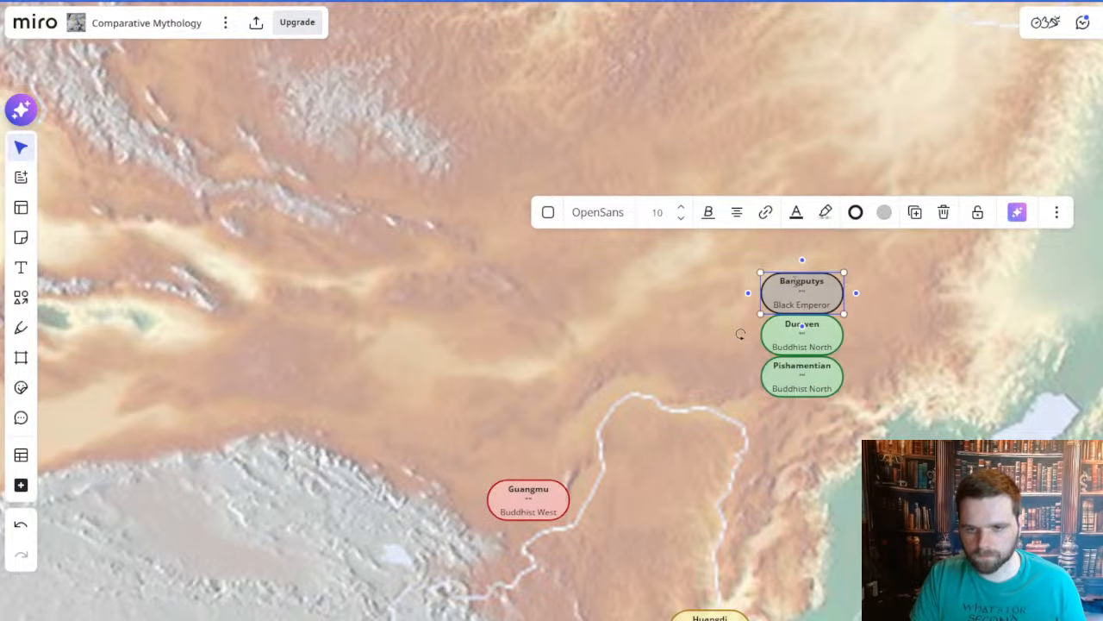
{"action": "double_click", "coordinate": [795, 281]}
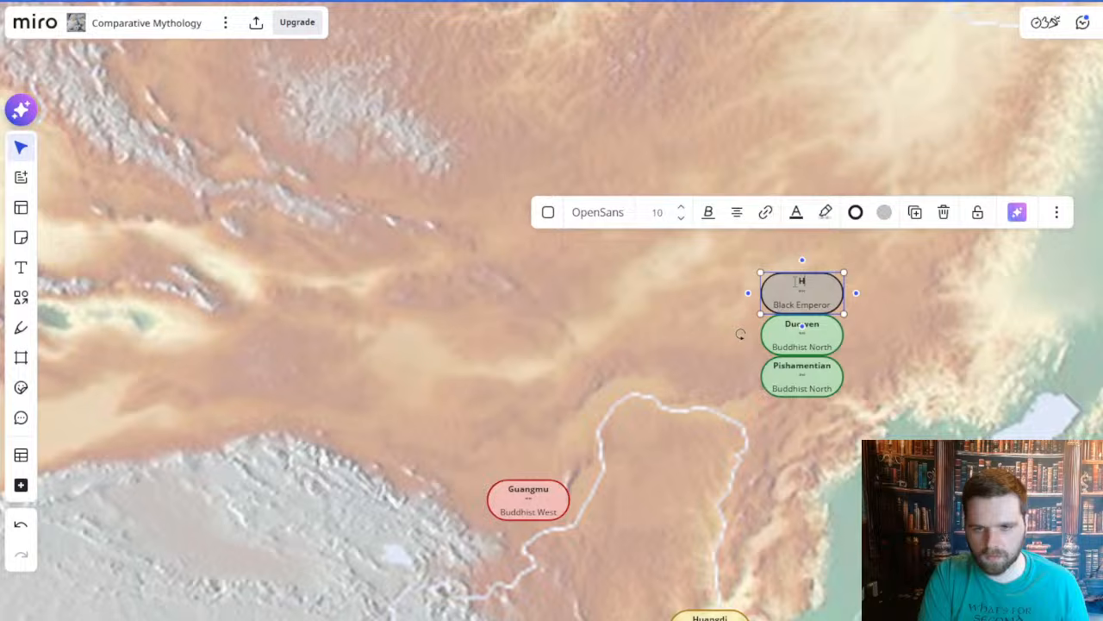
{"action": "left_click", "coordinate": [557, 314]}
- Check the Chinese Emperors row of the table for each emperor's name, direction and colour
{"action": "scroll", "coordinate": [591, 301], "scroll_direction": "down", "scroll_amount": 10}
{"action": "left_click", "coordinate": [362, 185]}
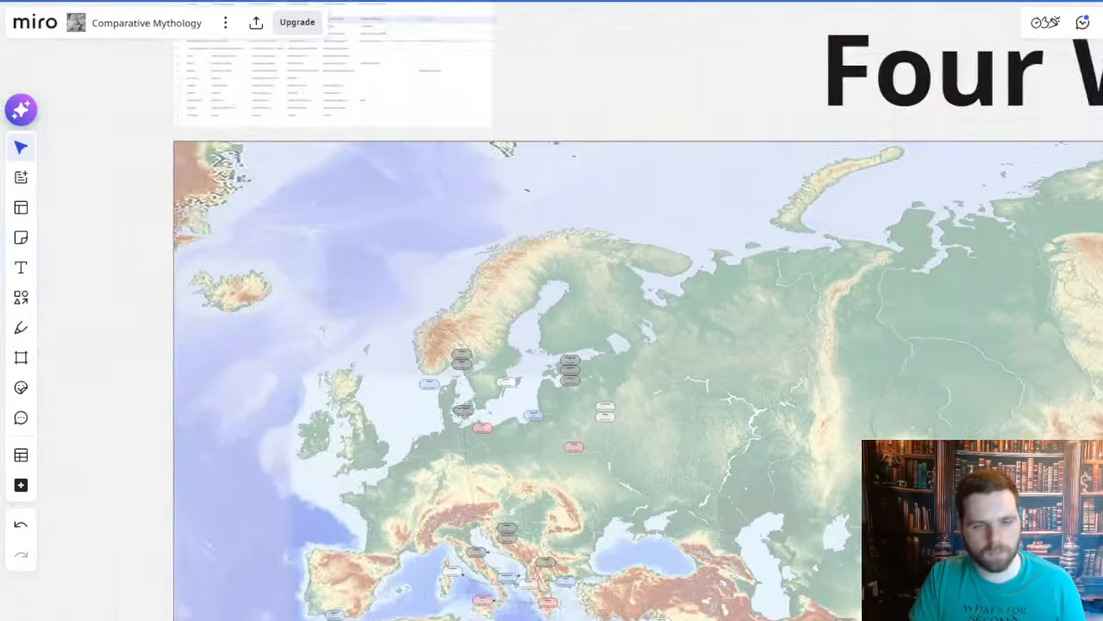
{"action": "left_click_drag", "start_coordinate": [497, 279], "coordinate": [530, 305]}
{"action": "scroll", "coordinate": [326, 88], "scroll_direction": "up", "scroll_amount": 5}
{"action": "left_click_drag", "start_coordinate": [326, 88], "coordinate": [486, 256]}
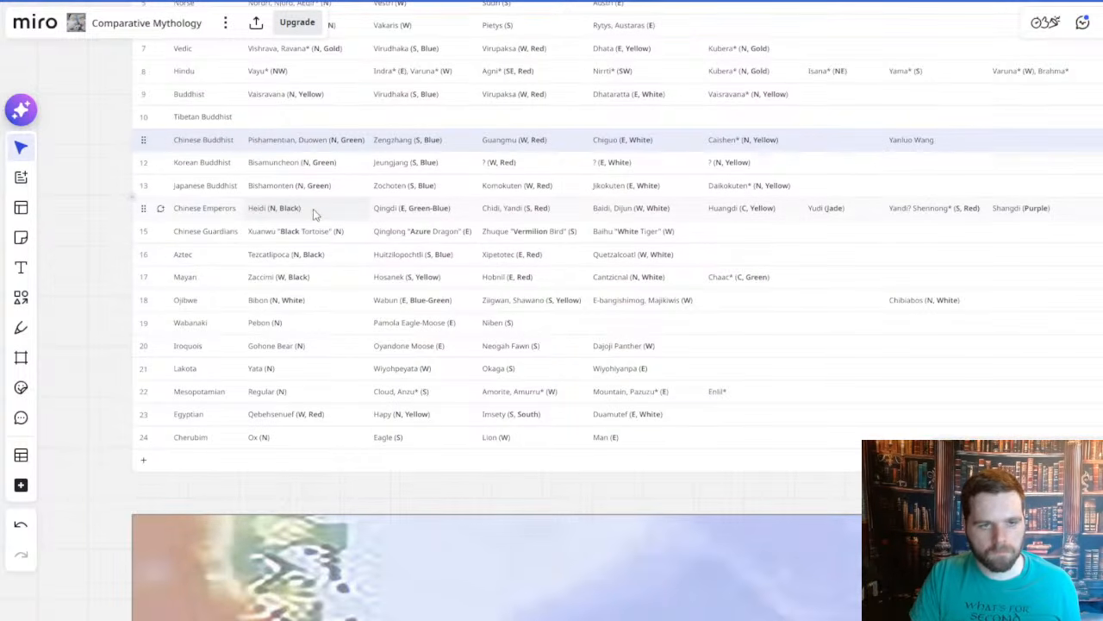
{"action": "left_click_drag", "start_coordinate": [1102, 291], "coordinate": [1066, 258]}
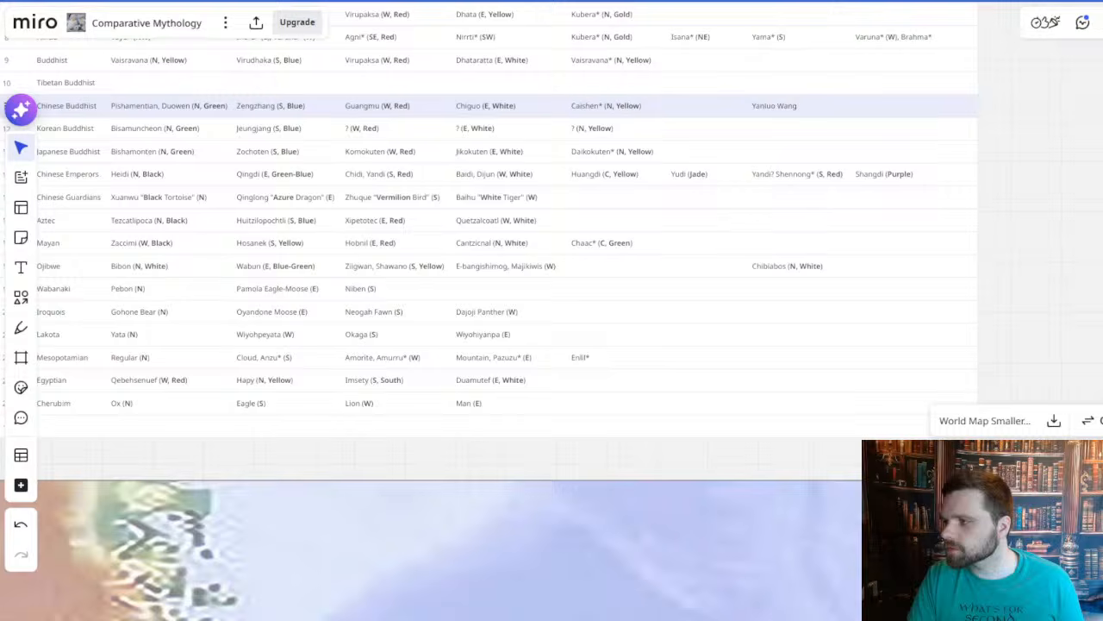
- Locate the Chinese, Korean and Japanese/Shinto diagrams on the large mythology map to examine the Chinese figures
{"action": "scroll", "coordinate": [443, 207], "scroll_direction": "down", "scroll_amount": 5}
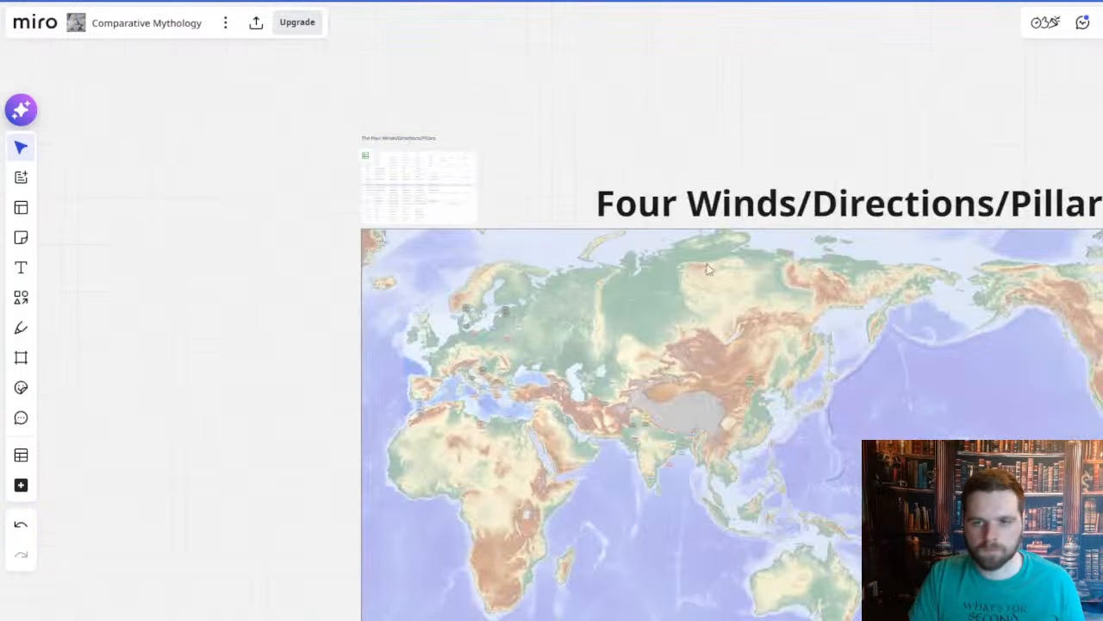
{"action": "scroll", "coordinate": [897, 323], "scroll_direction": "down", "scroll_amount": 4}
{"action": "left_click_drag", "start_coordinate": [1071, 178], "coordinate": [443, 113]}
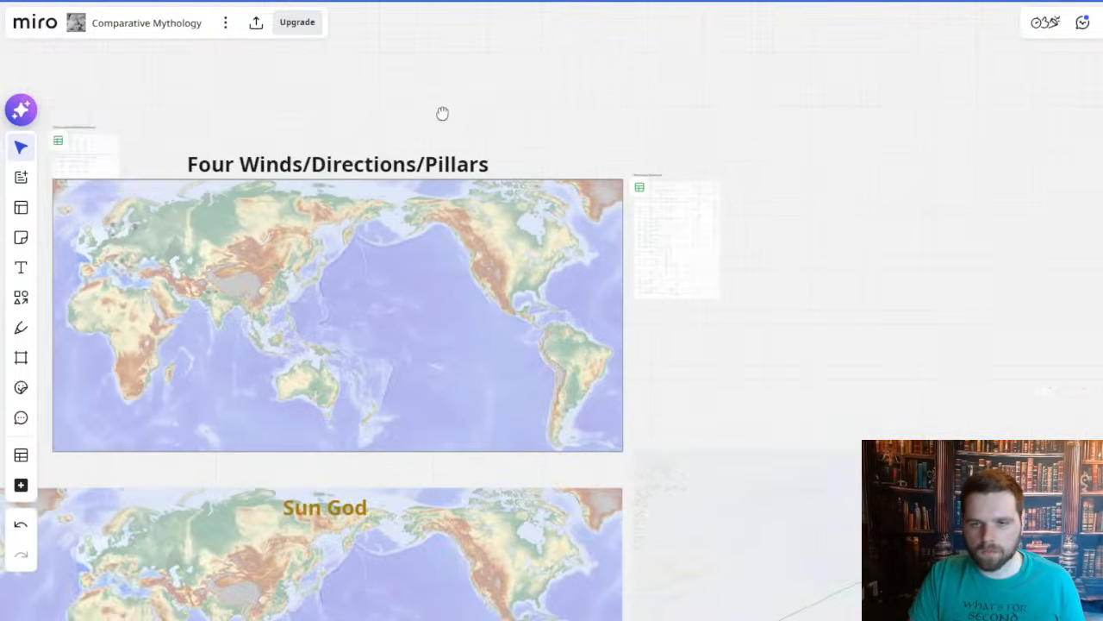
{"action": "scroll", "coordinate": [844, 219], "scroll_direction": "down", "scroll_amount": 1}
{"action": "scroll", "coordinate": [844, 219], "scroll_direction": "down", "scroll_amount": 3}
{"action": "left_click_drag", "start_coordinate": [907, 347], "coordinate": [493, 169]}
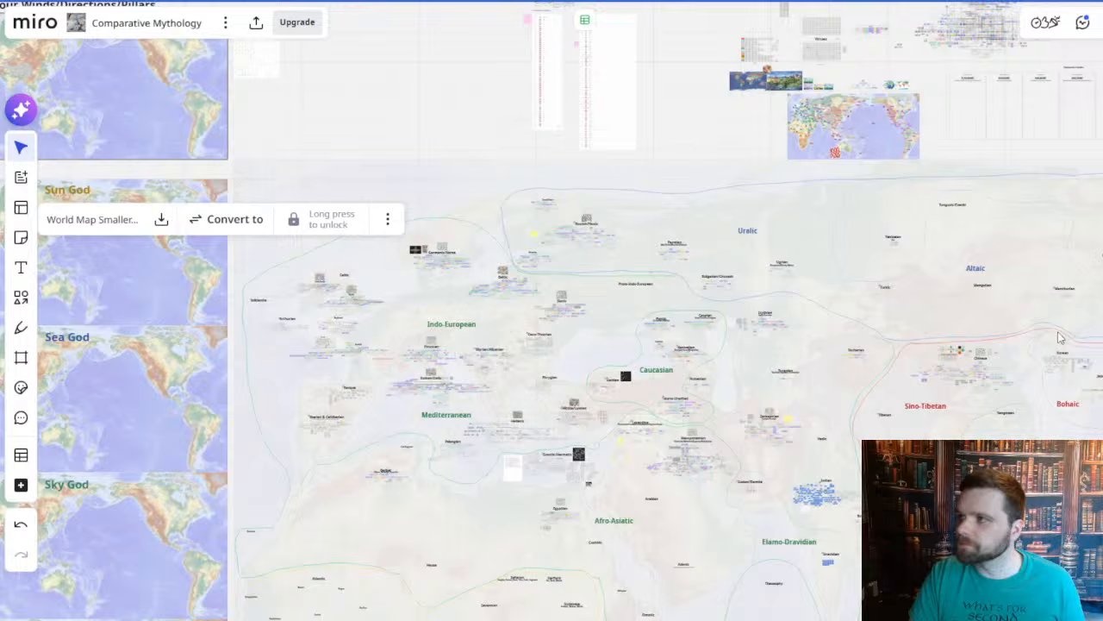
{"action": "scroll", "coordinate": [754, 263], "scroll_direction": "right", "scroll_amount": 5}
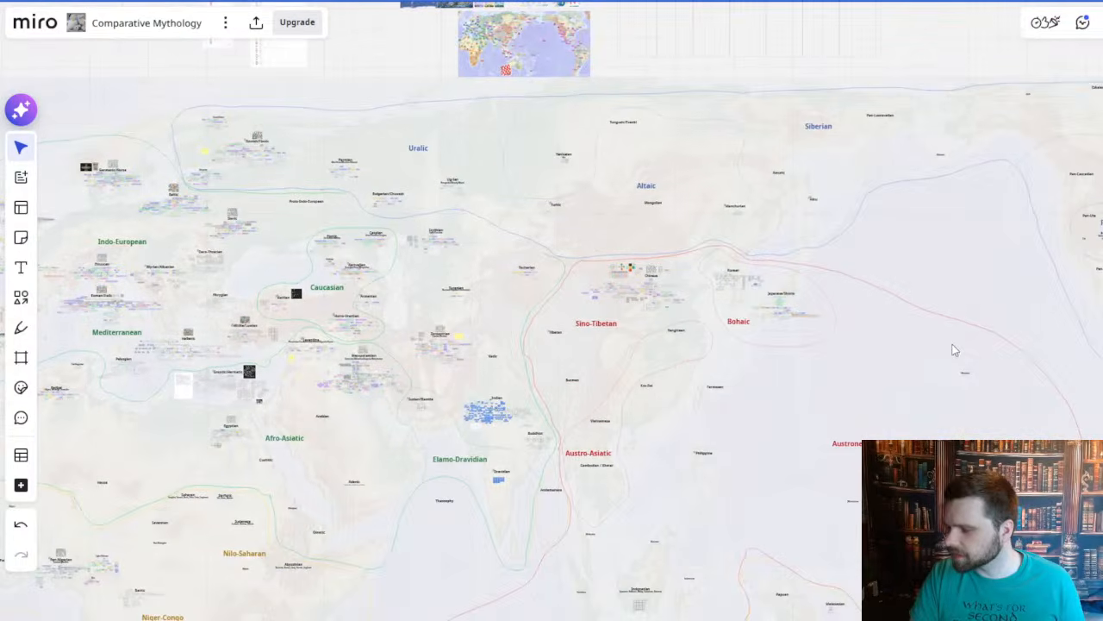
{"action": "scroll", "coordinate": [952, 347], "scroll_direction": "up", "scroll_amount": 3}
{"action": "scroll", "coordinate": [398, 220], "scroll_direction": "up", "scroll_amount": 2}
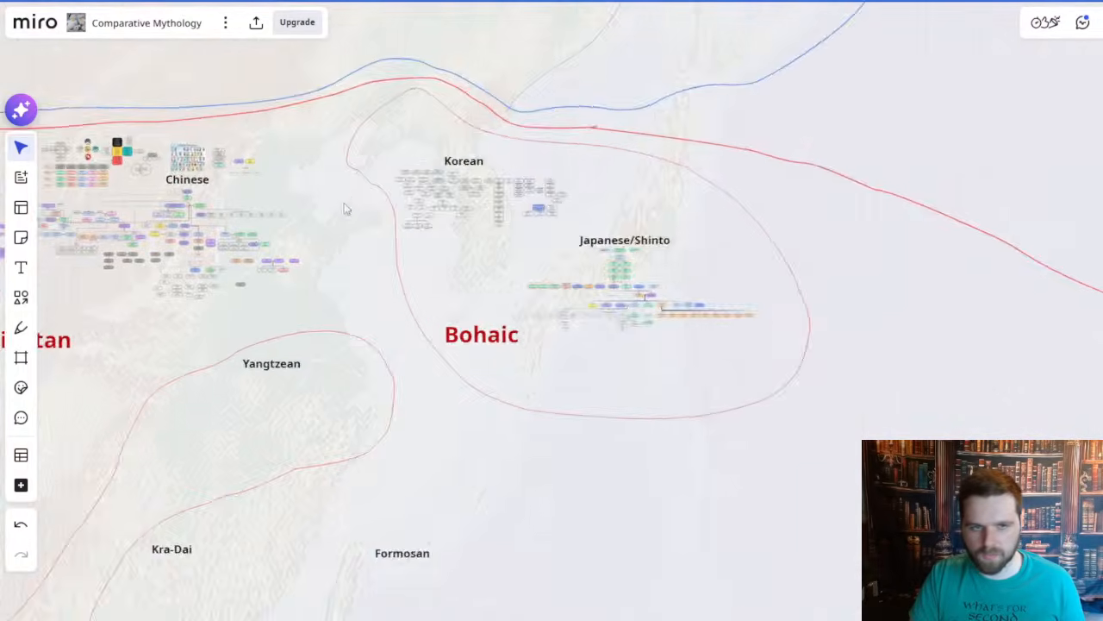